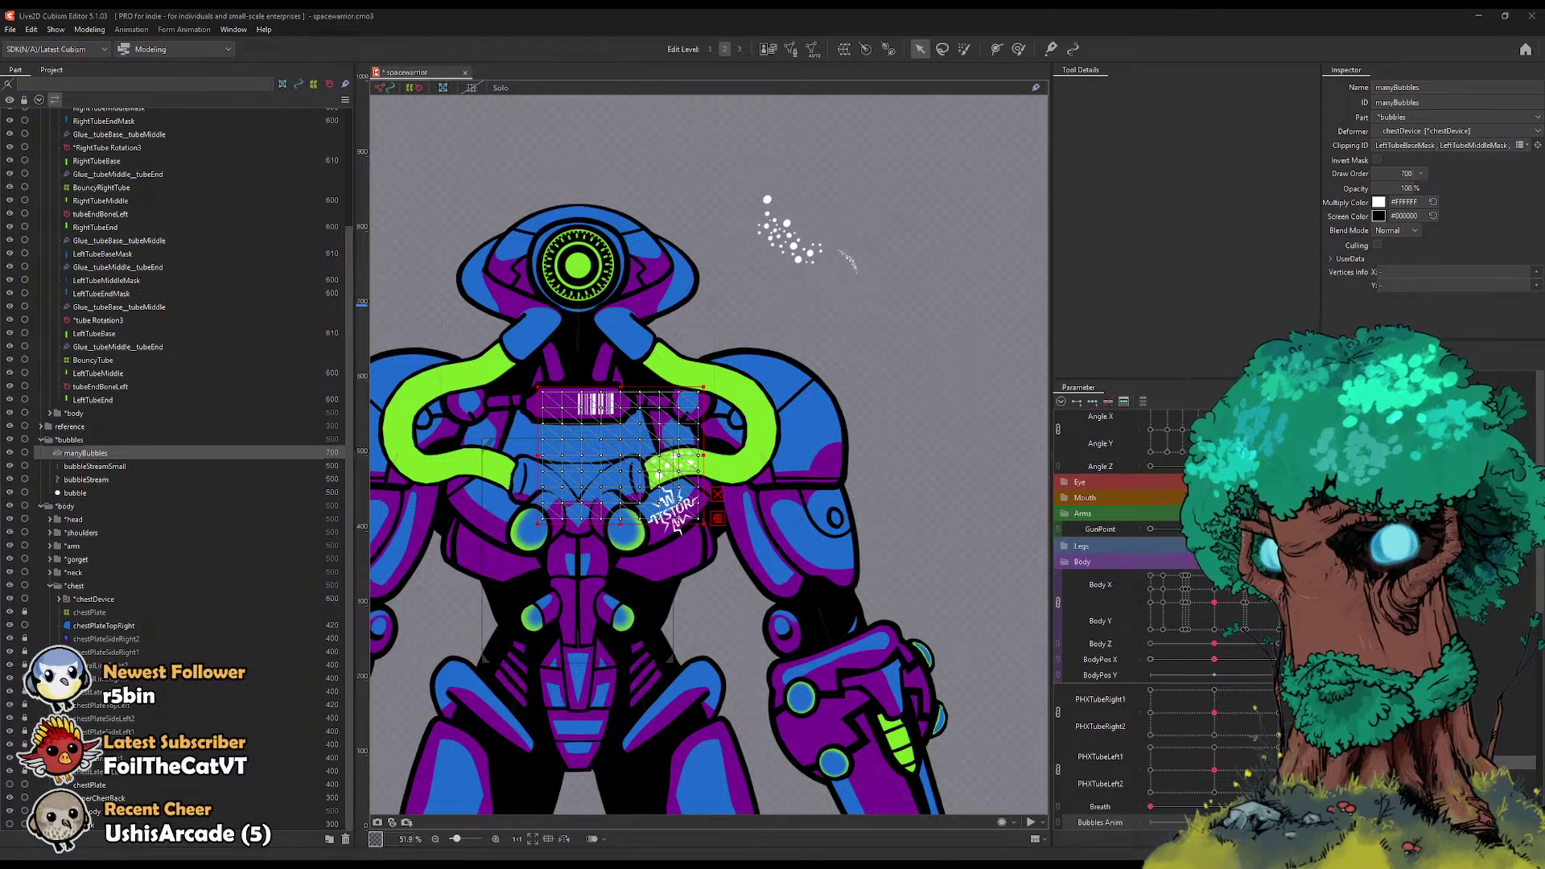
Step: Deselect manyBubbles and hide the whole bubbles part in the model
click(900, 279)
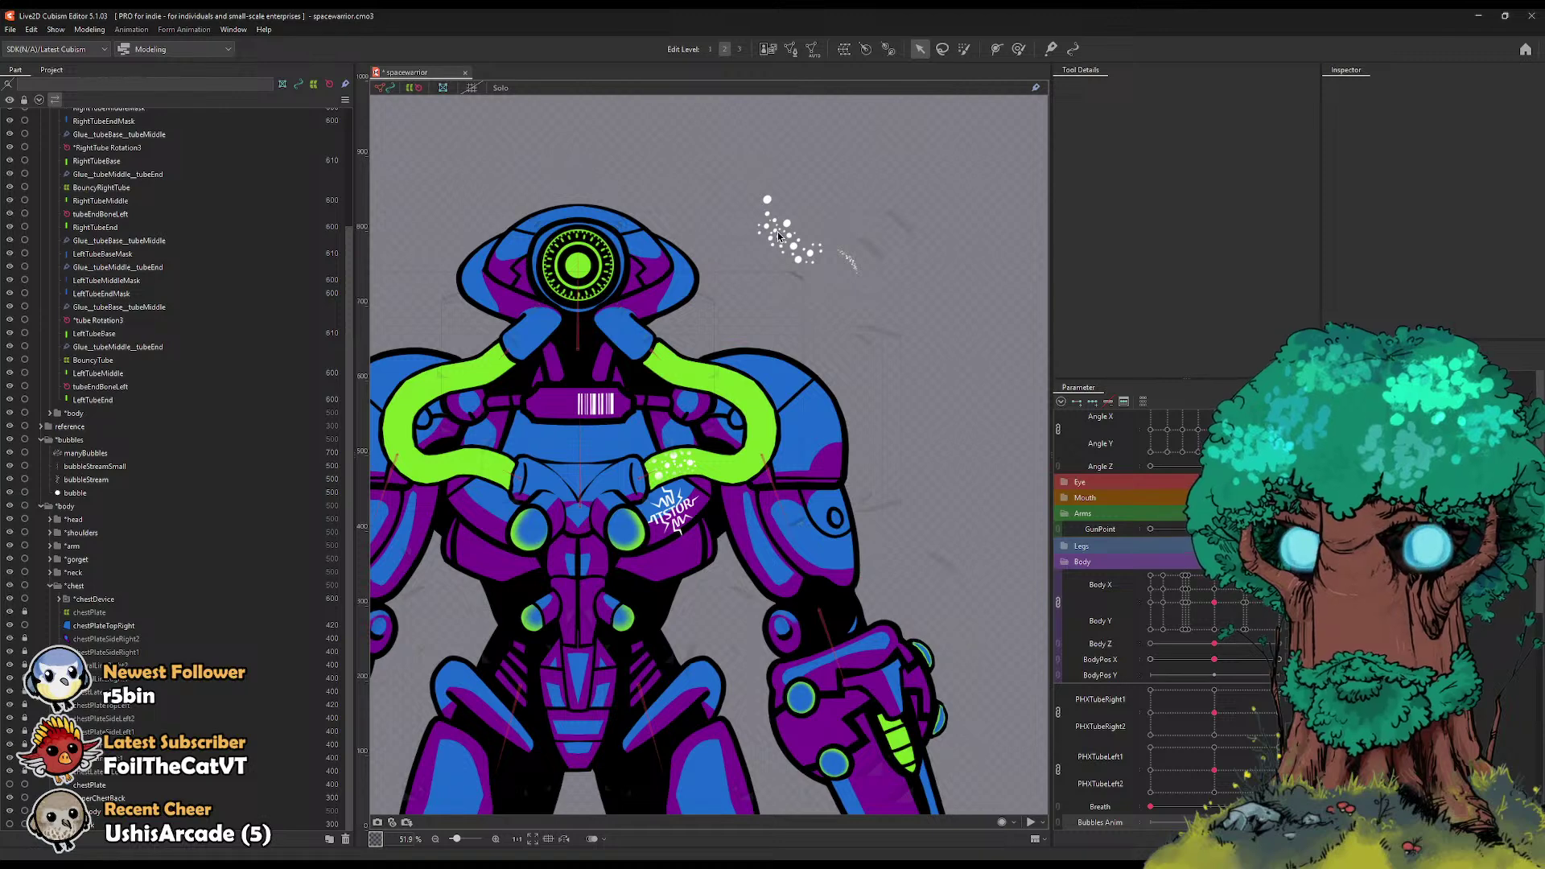
scroll(712, 304, down, 3)
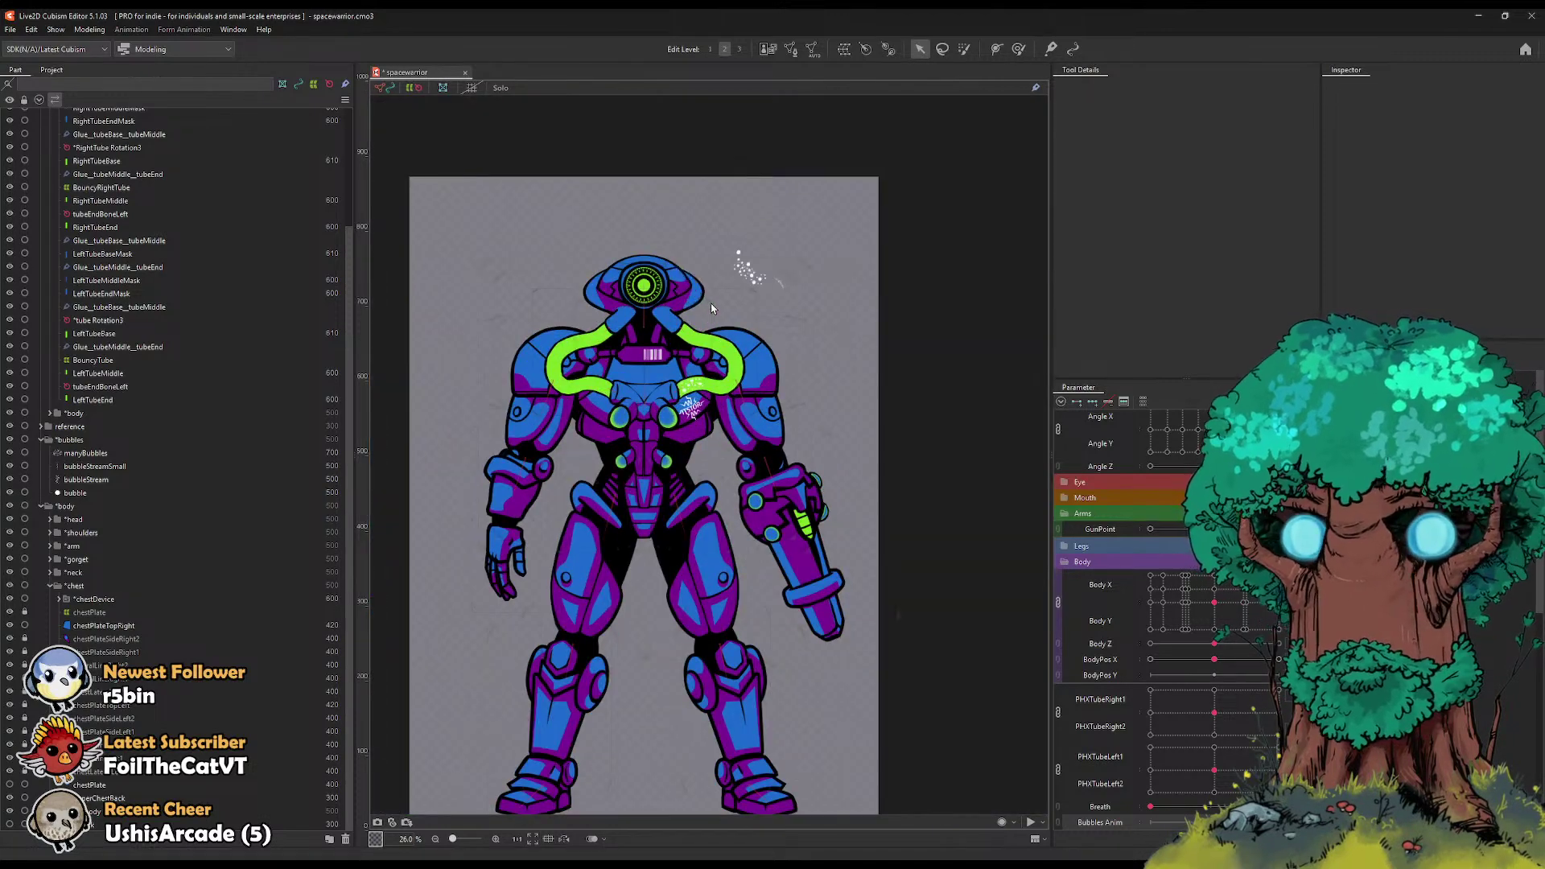
drag(526, 239, 560, 222)
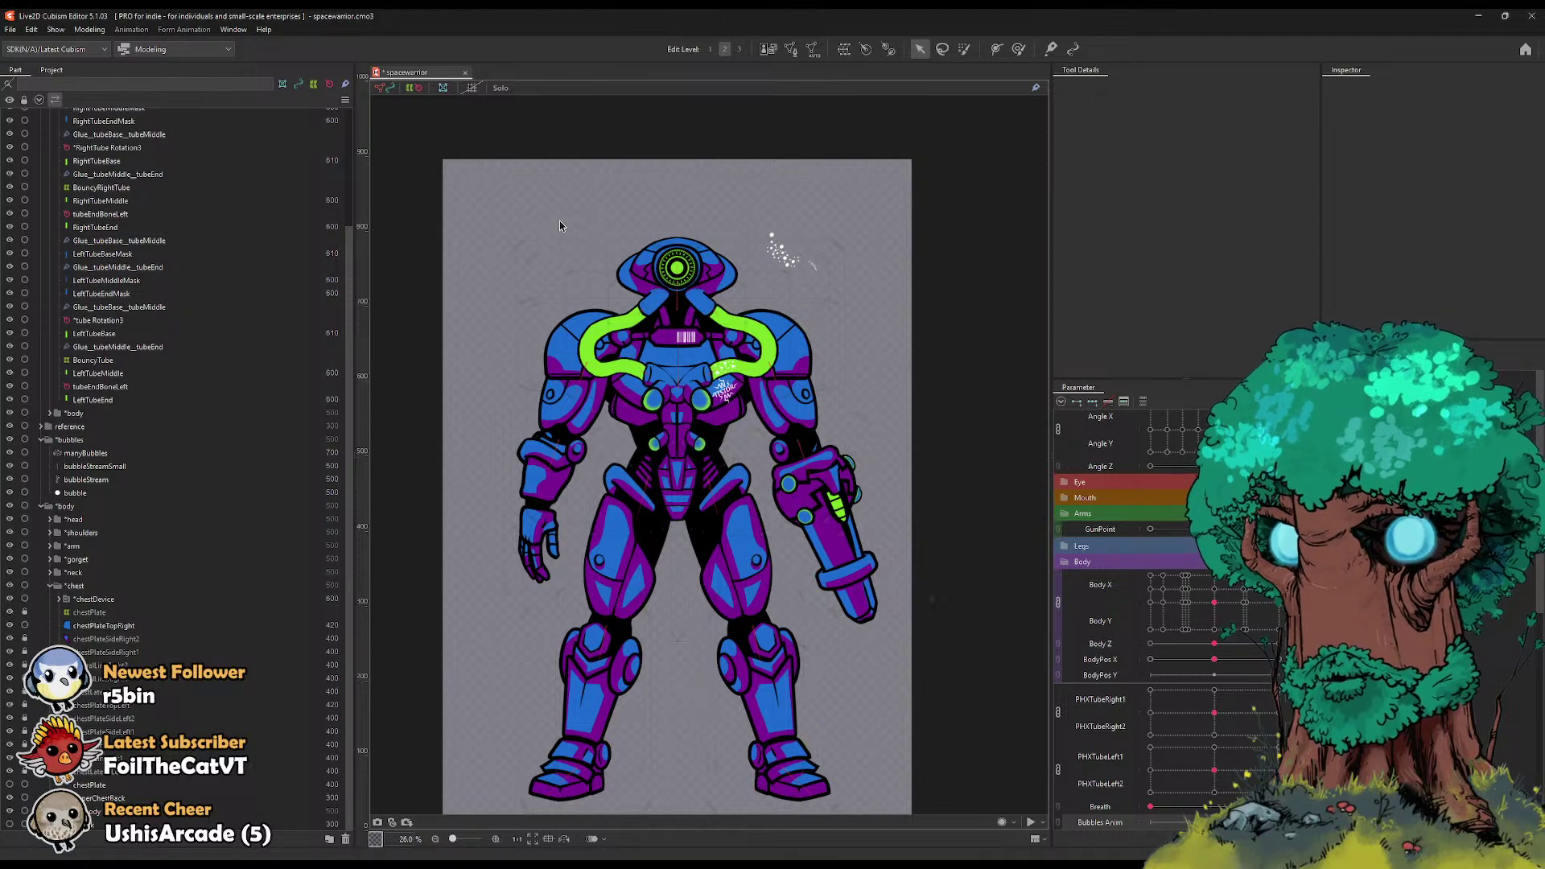
scroll(867, 392, up, 2)
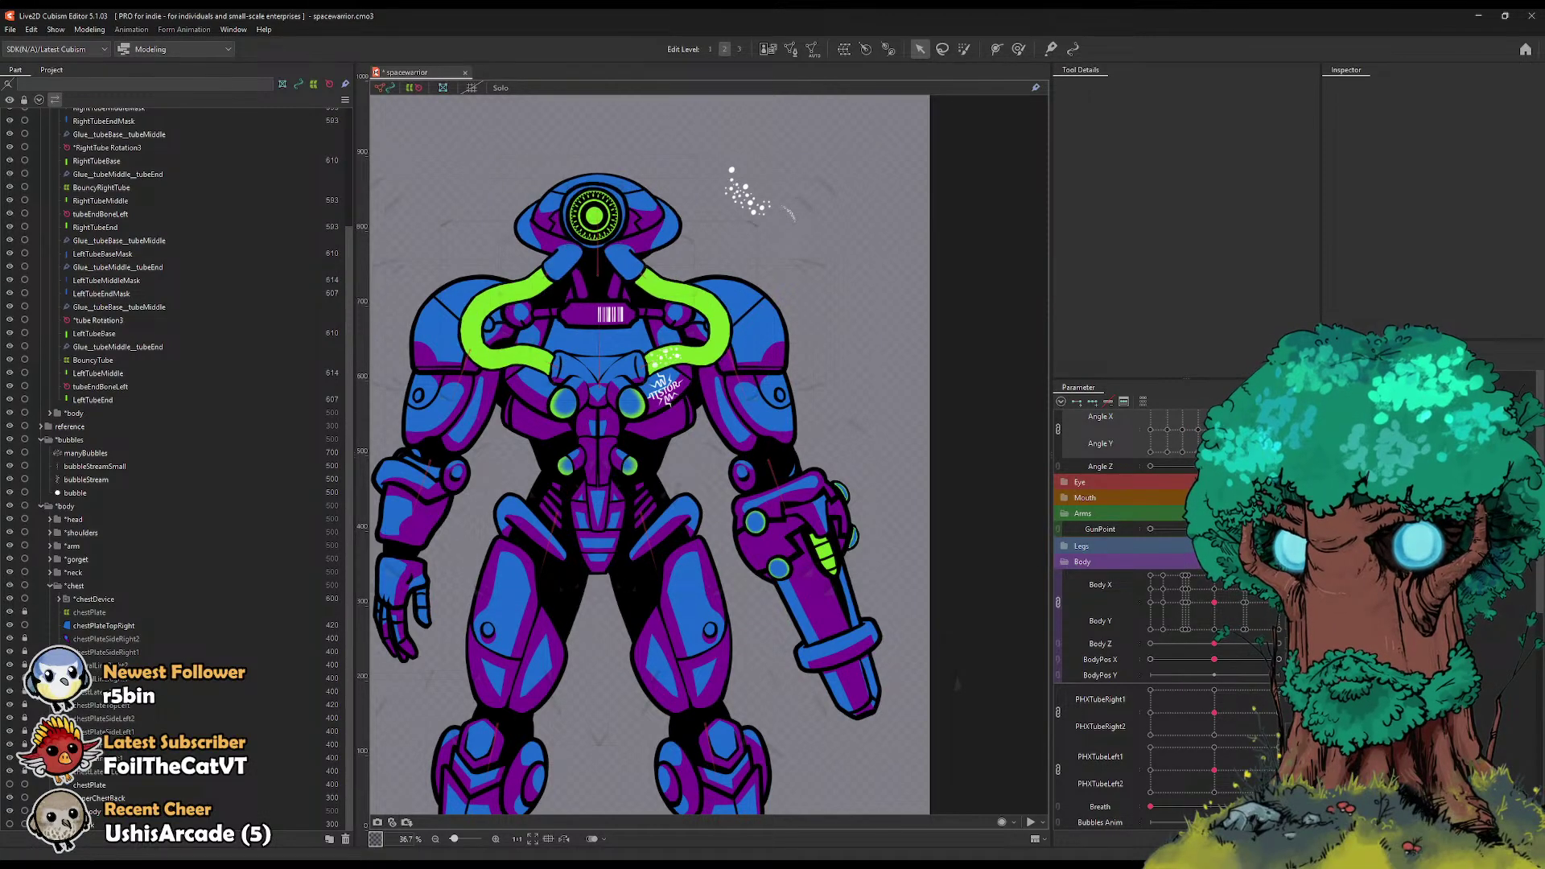
click(89, 29)
mouse_move(129, 233)
click(335, 215)
scroll(175, 292, up, 4)
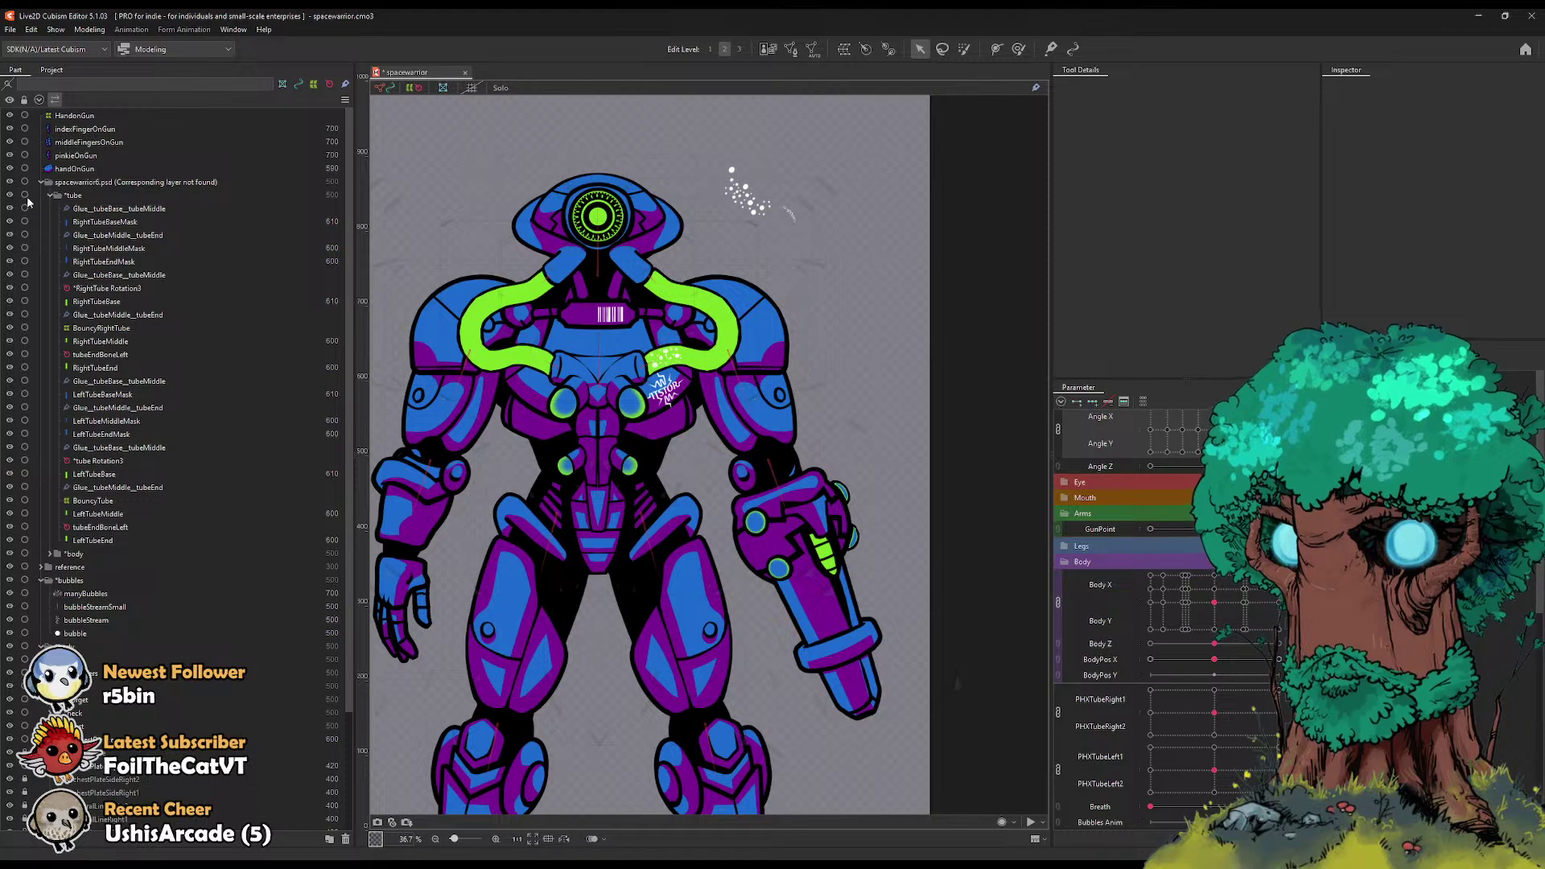
click(11, 580)
Step: Open the physics settings, link Angle X with Angle Y, and turn the head to the Angle X minimum to test the tube physics
click(89, 29)
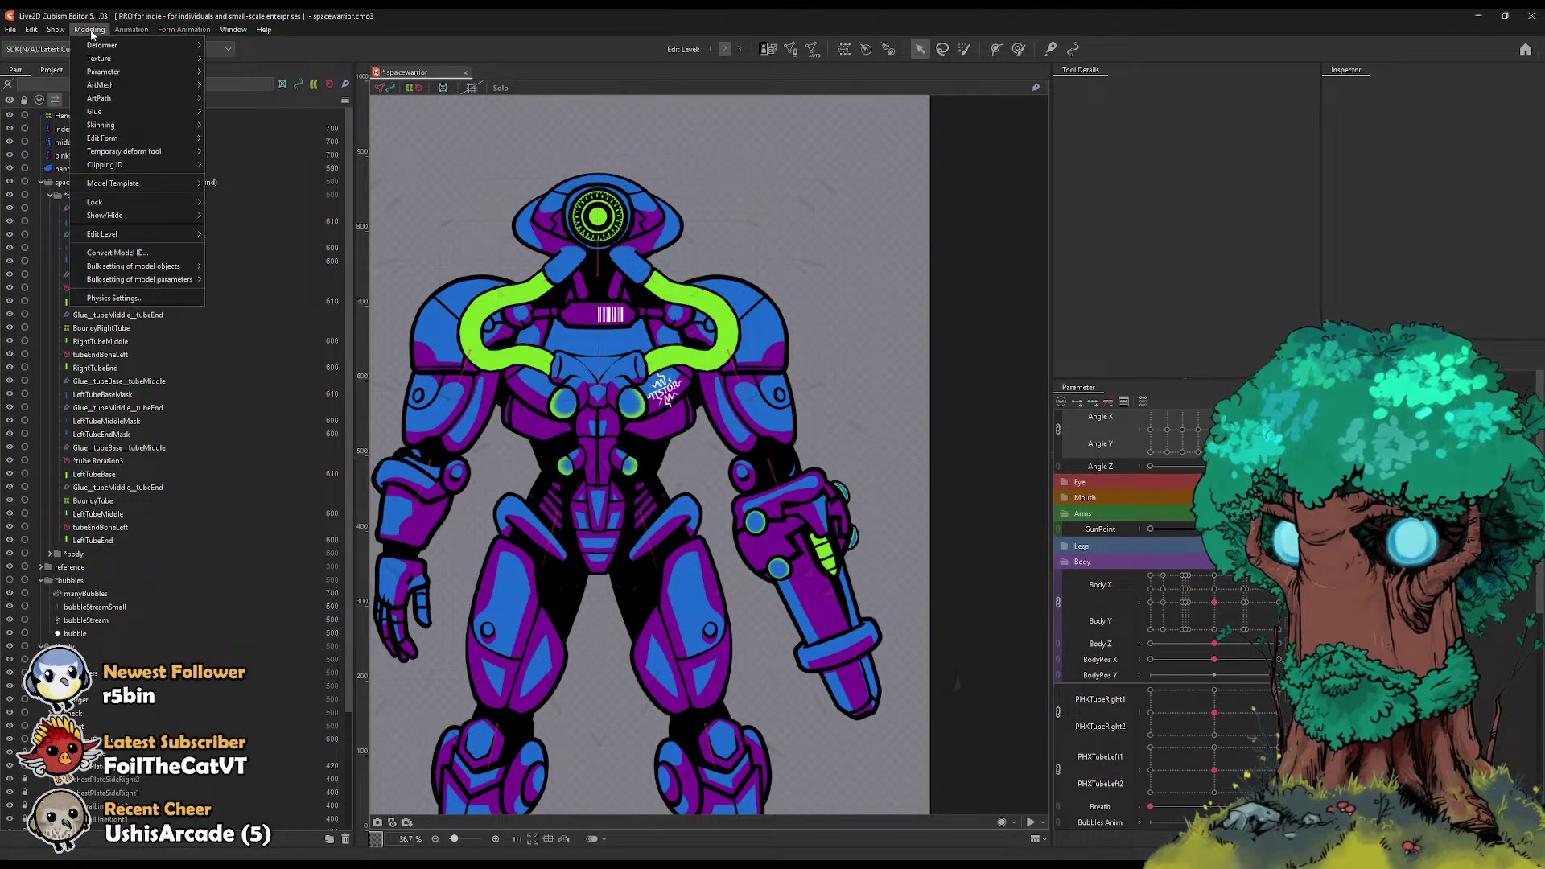
click(119, 298)
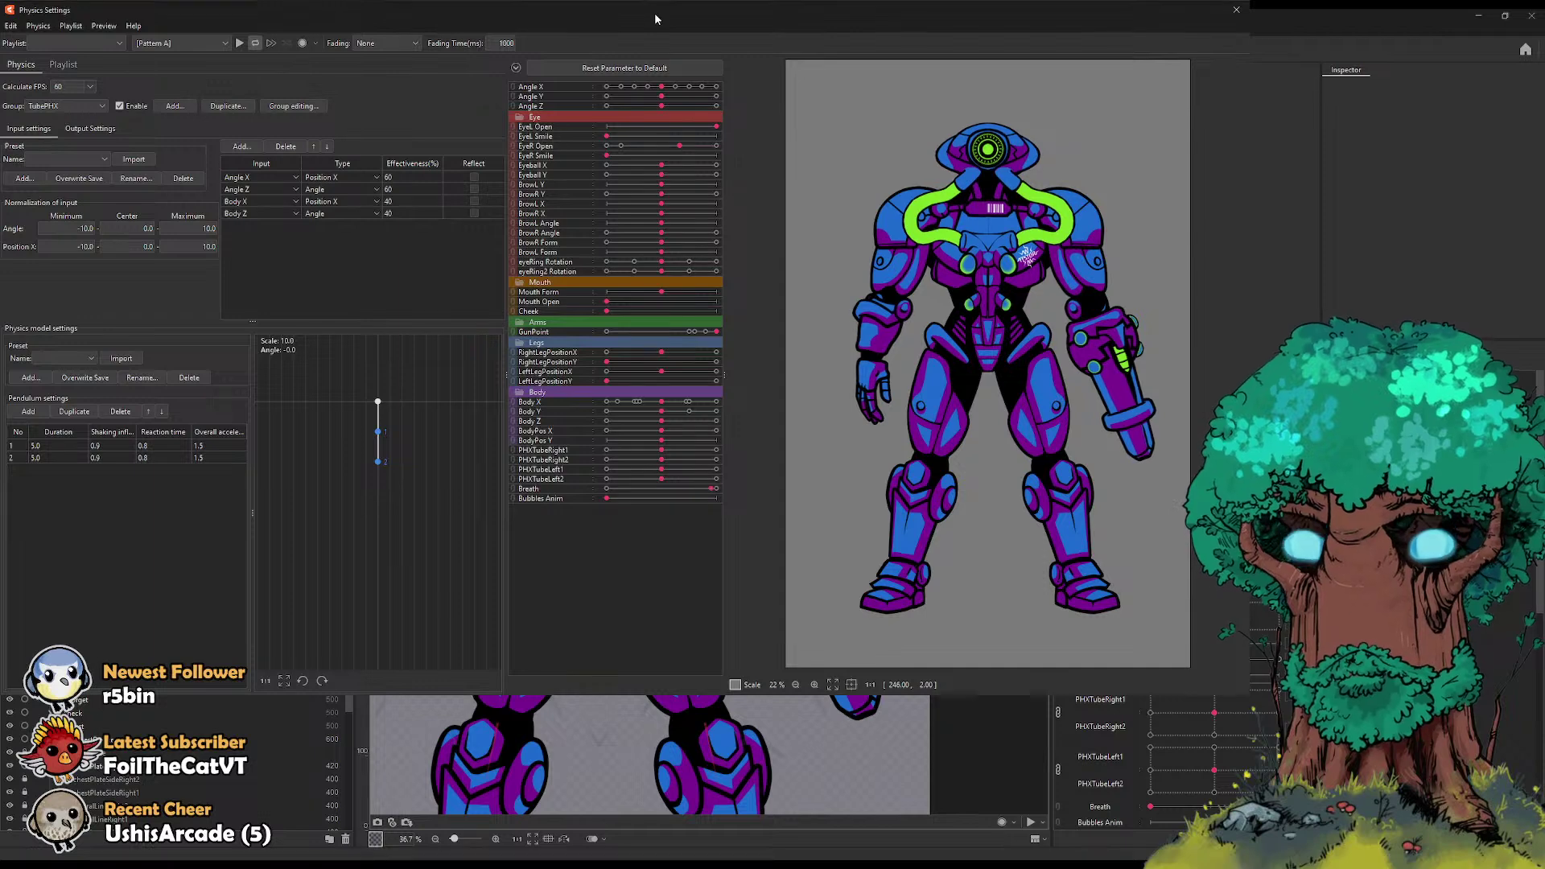
scroll(963, 226, up, 4)
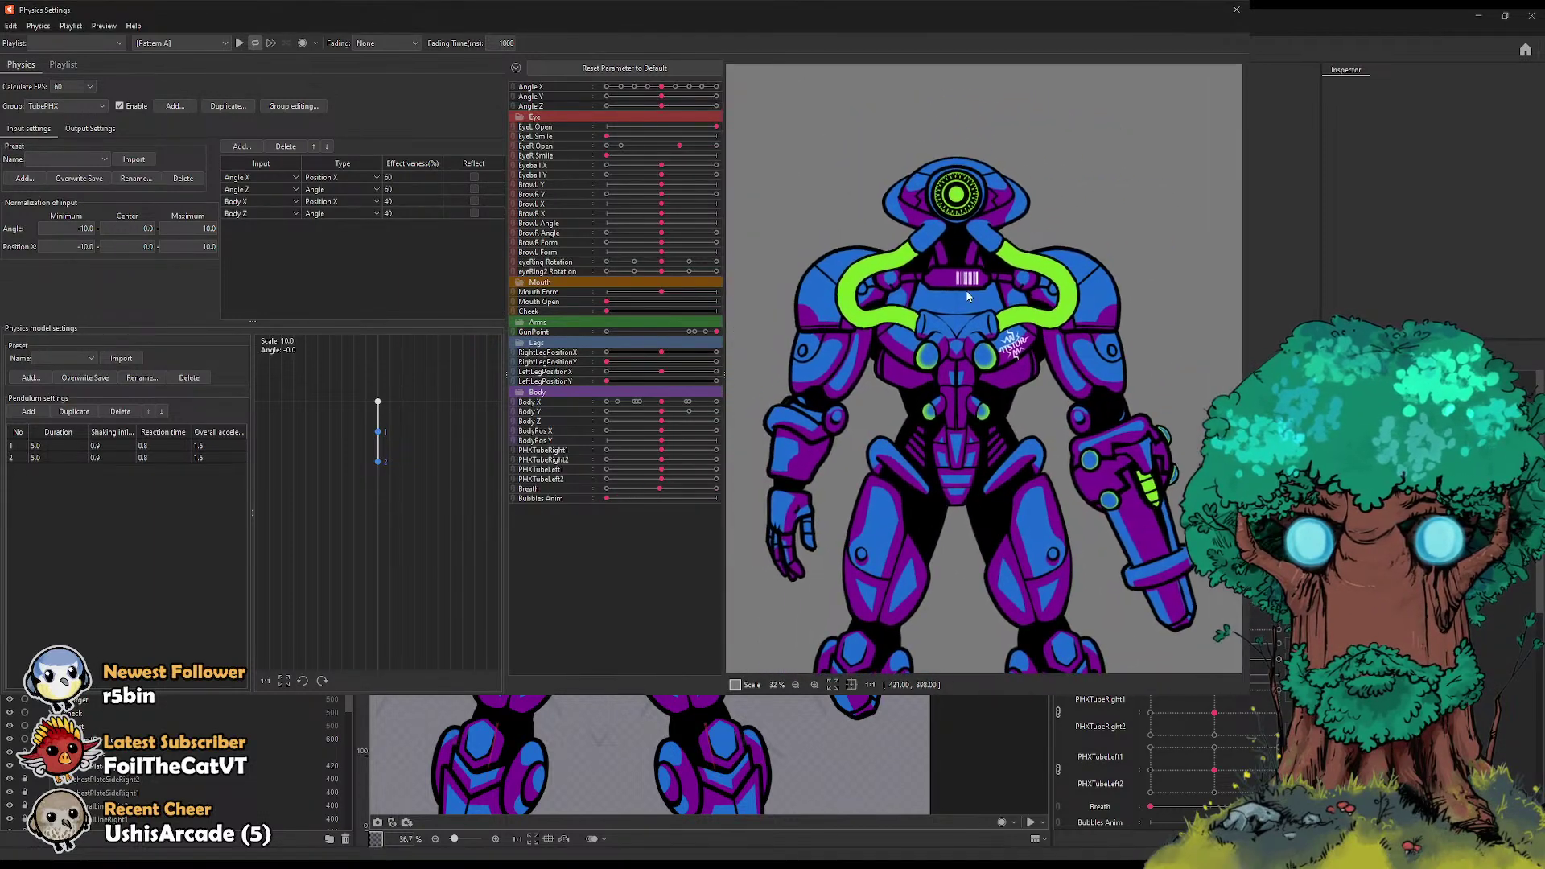
click(513, 88)
drag(661, 101, 590, 107)
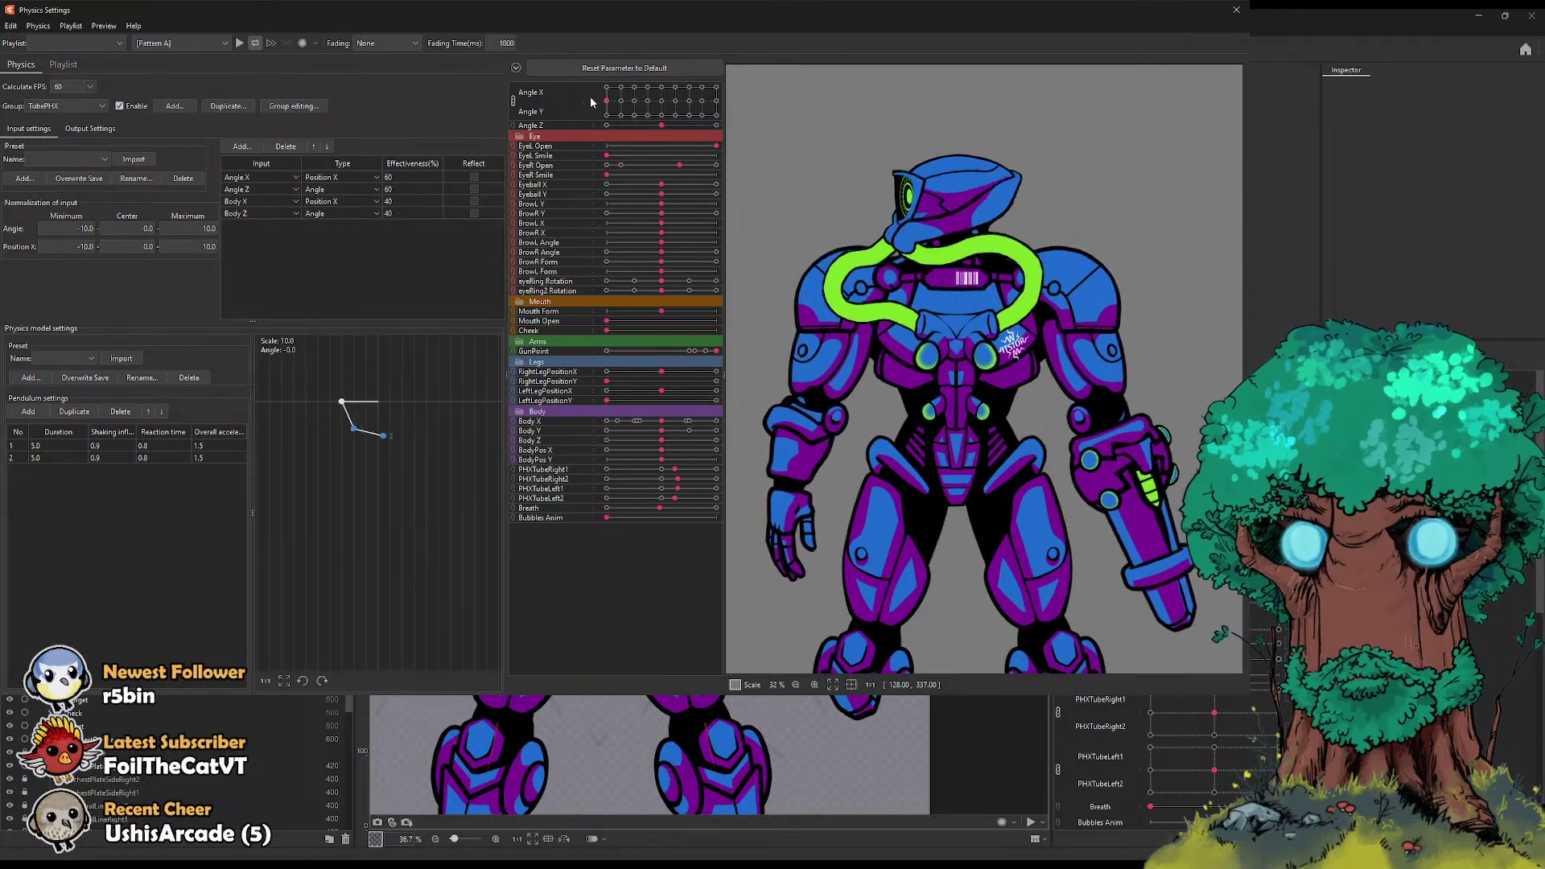
Step: Preview the TubePHX physics with Pattern A, the second pattern and Posing, and stop the playback
click(238, 44)
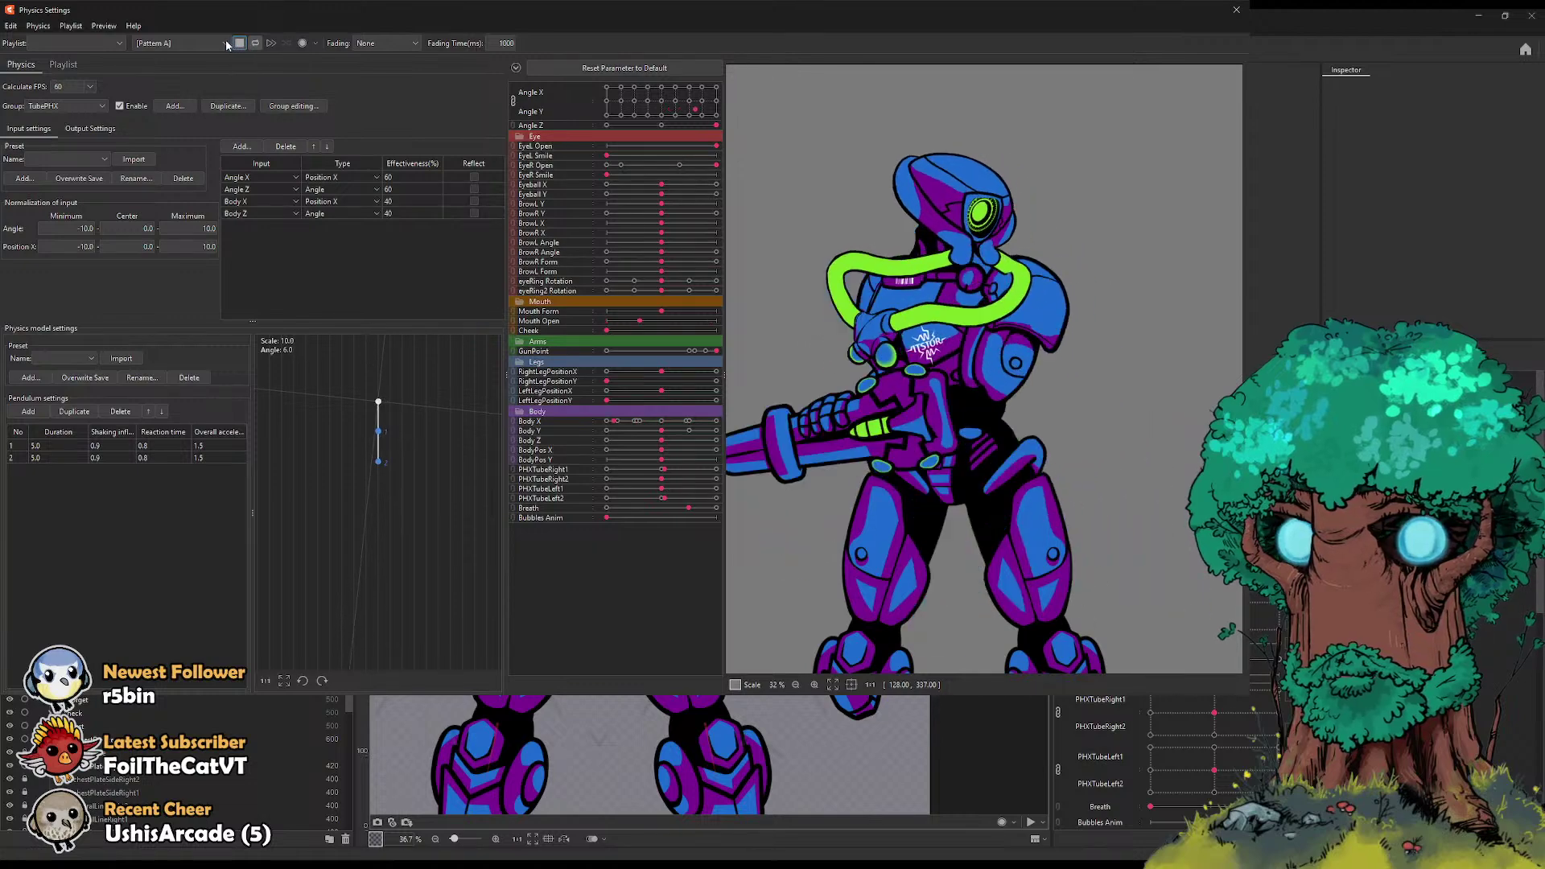
click(225, 43)
click(197, 67)
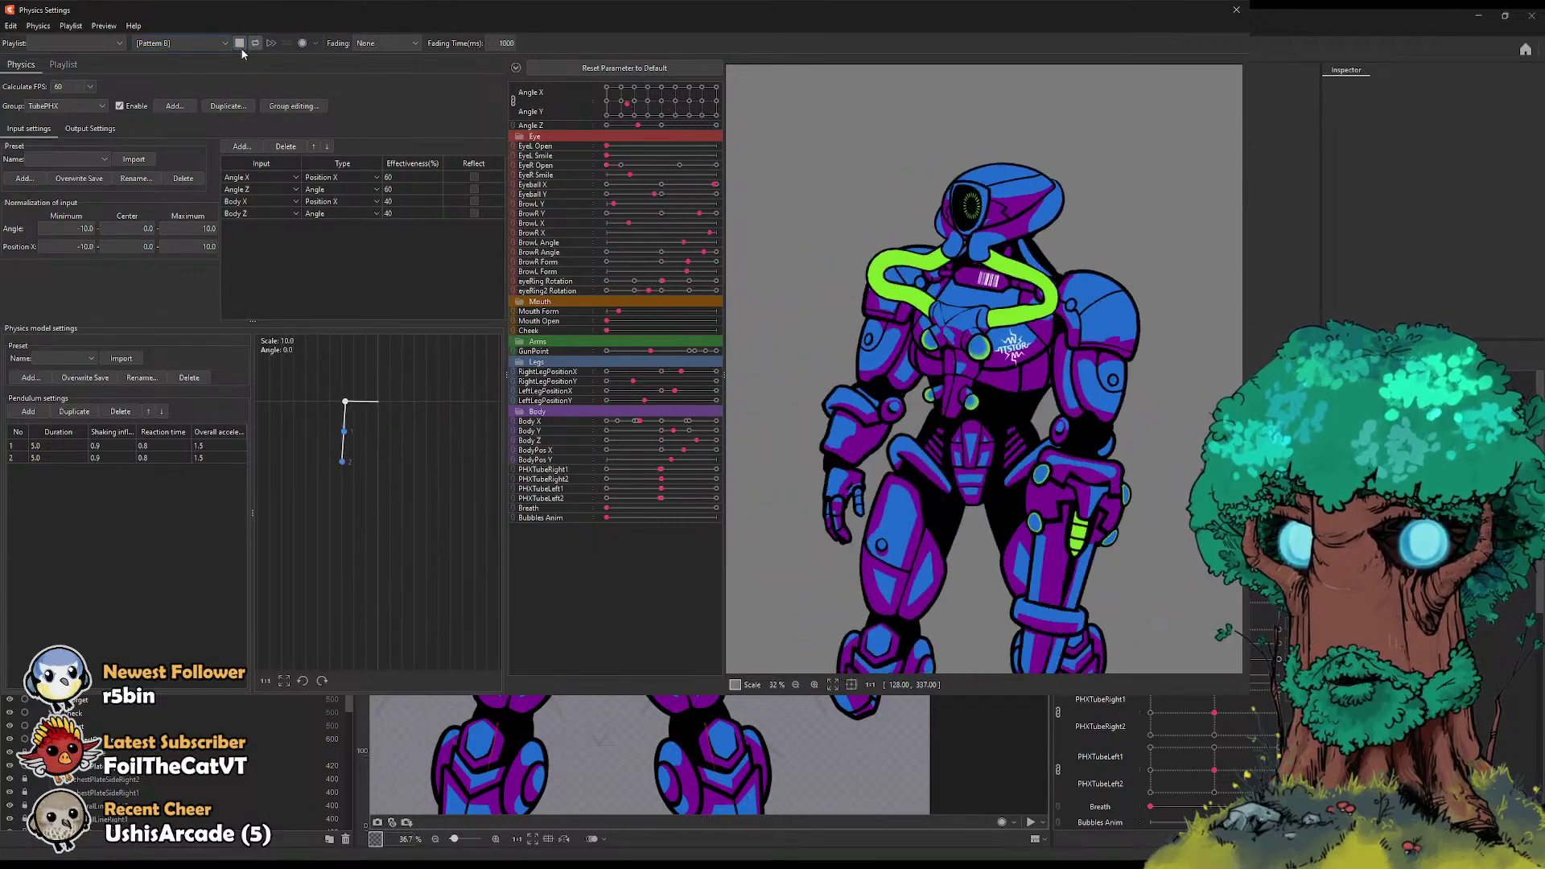
click(223, 44)
click(203, 79)
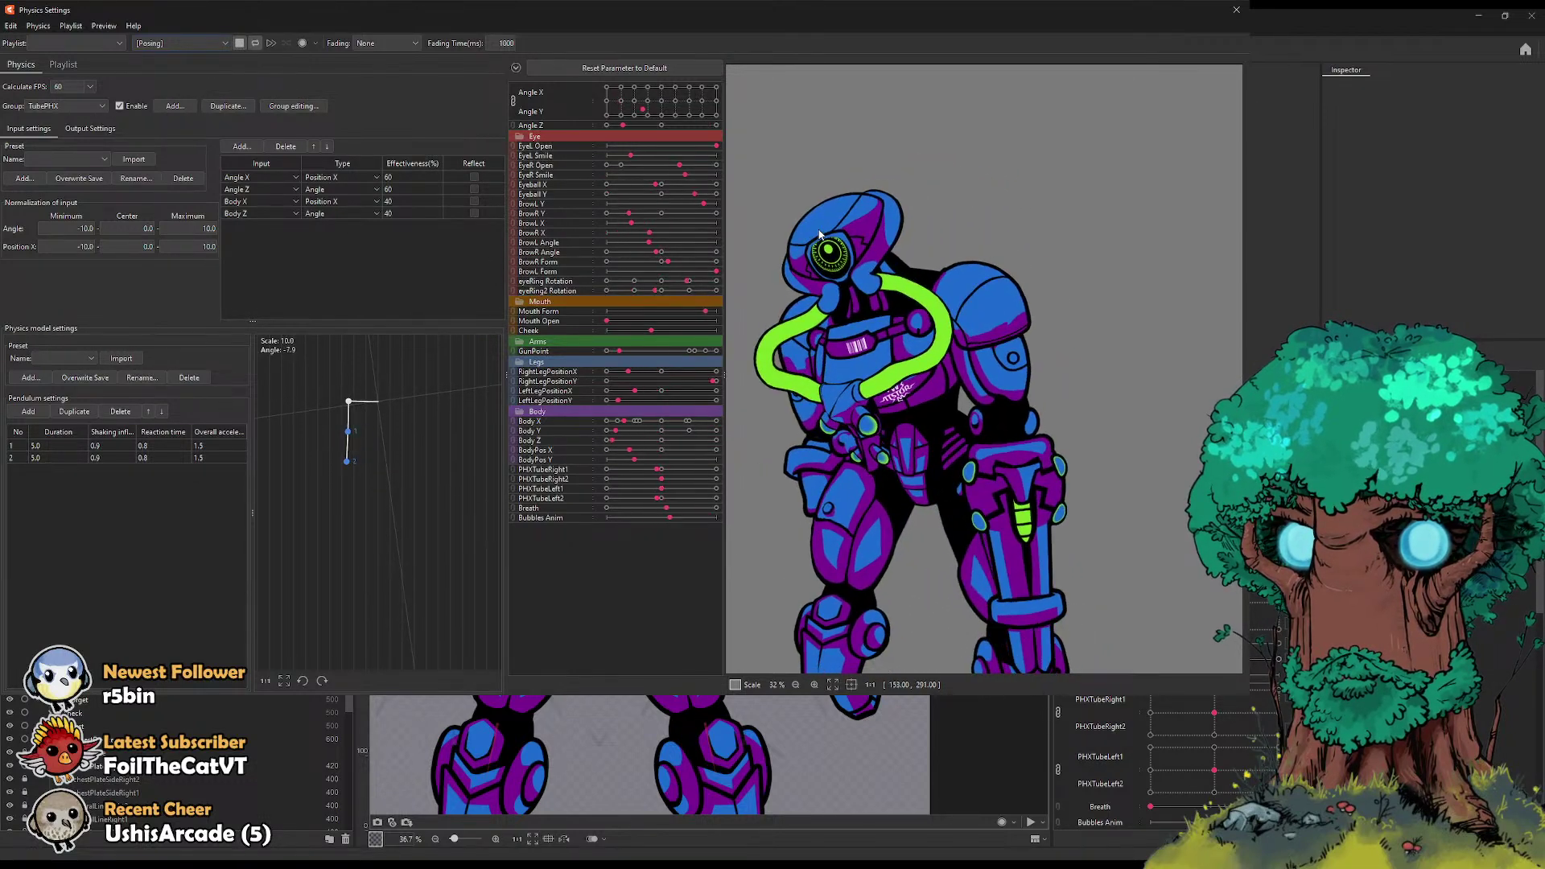
click(242, 43)
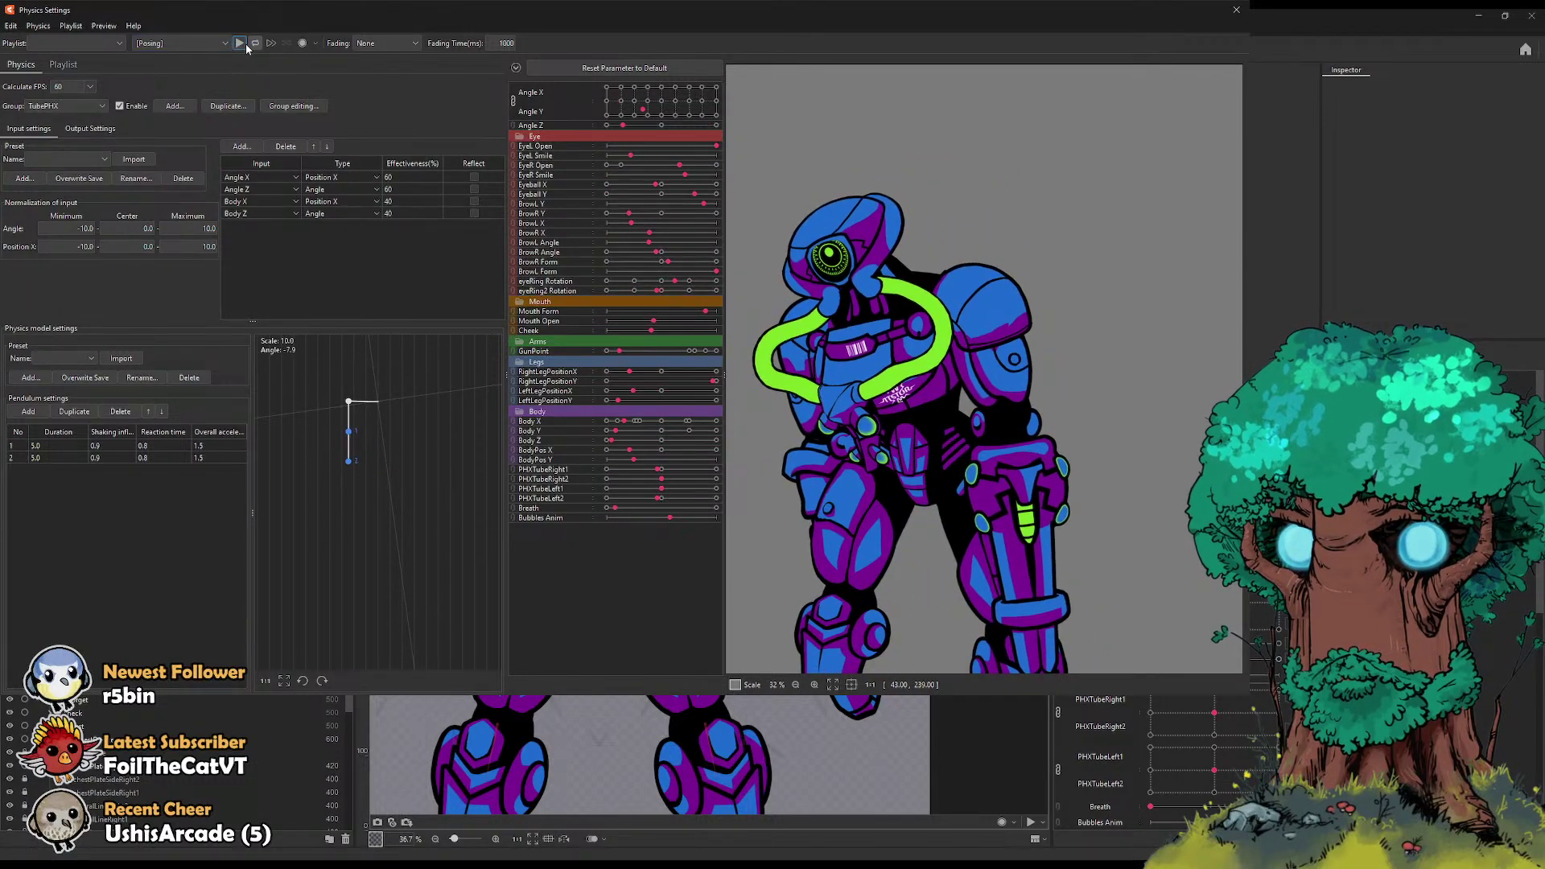
click(196, 47)
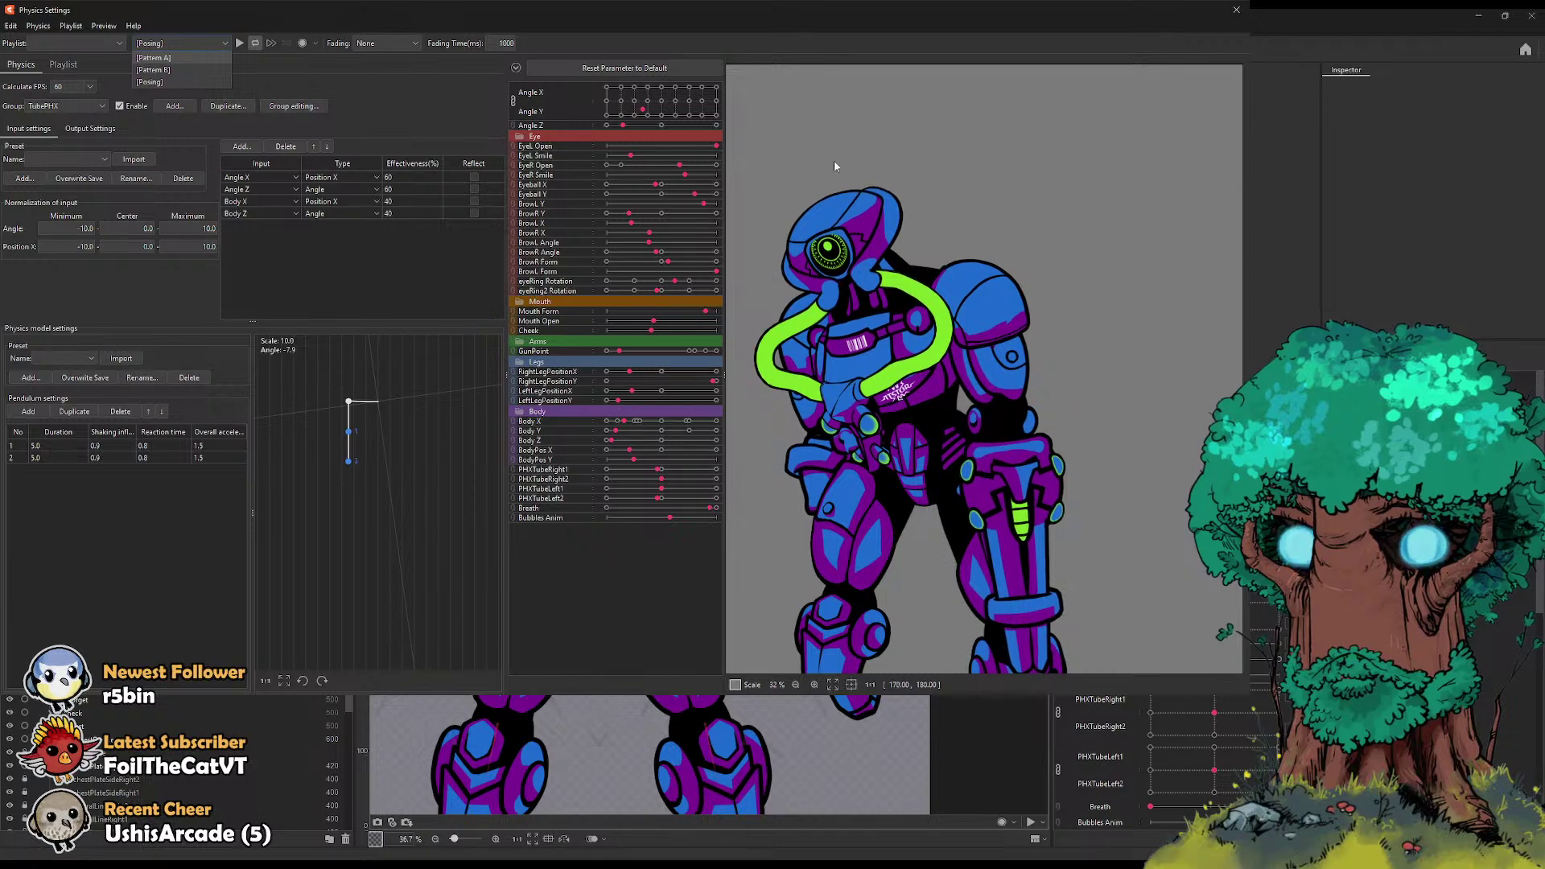
Step: Reset the parameters to default, test the tubes by posing head and body with Body X and Body Y linked, and close the physics settings
click(638, 70)
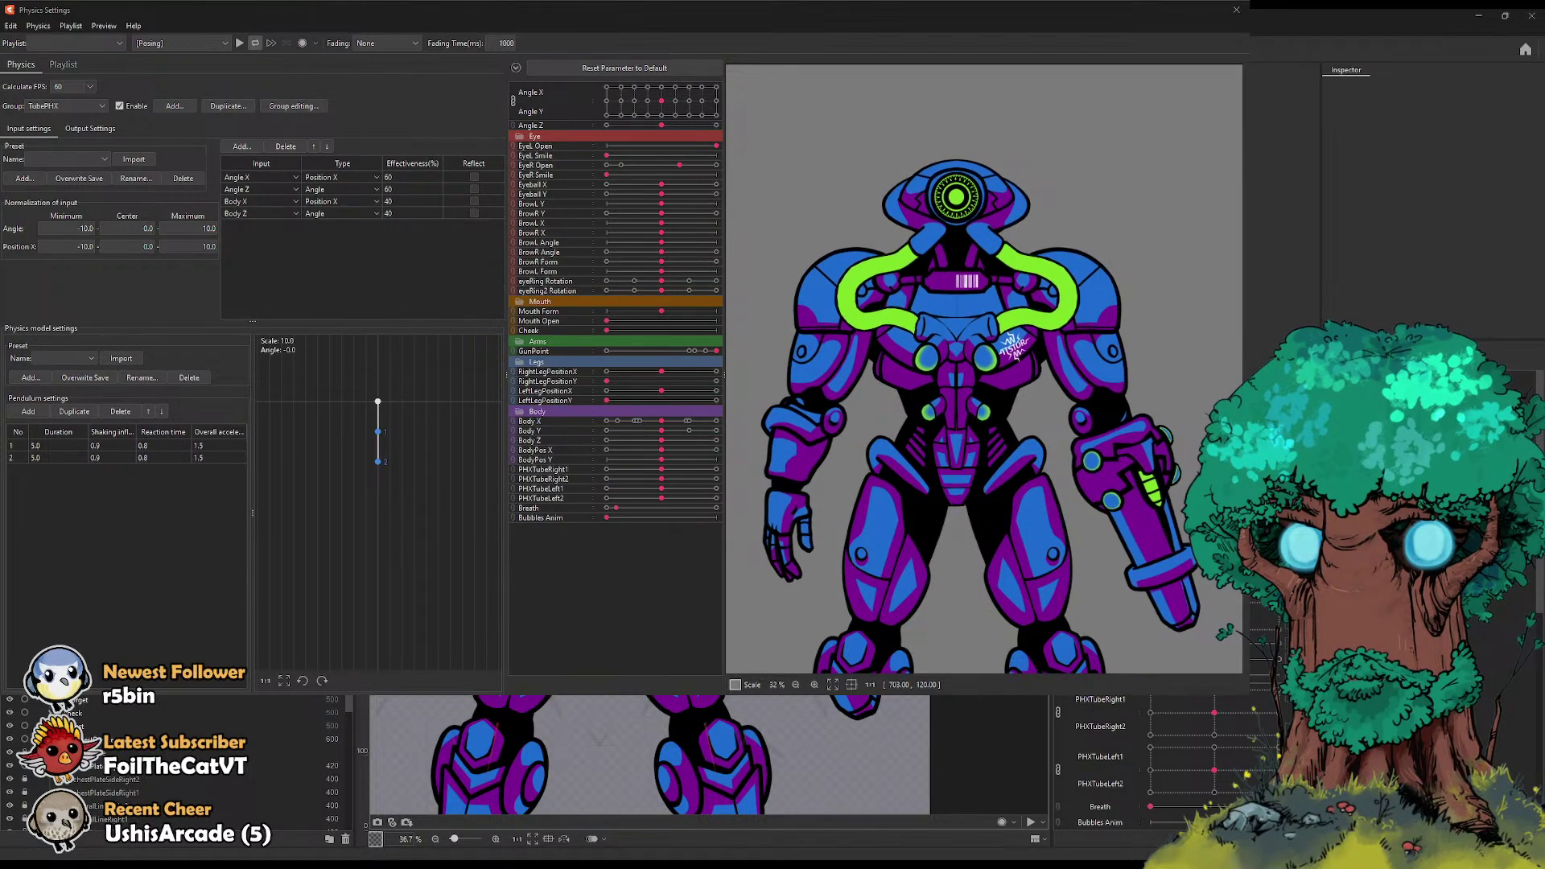
drag(925, 338, 840, 340)
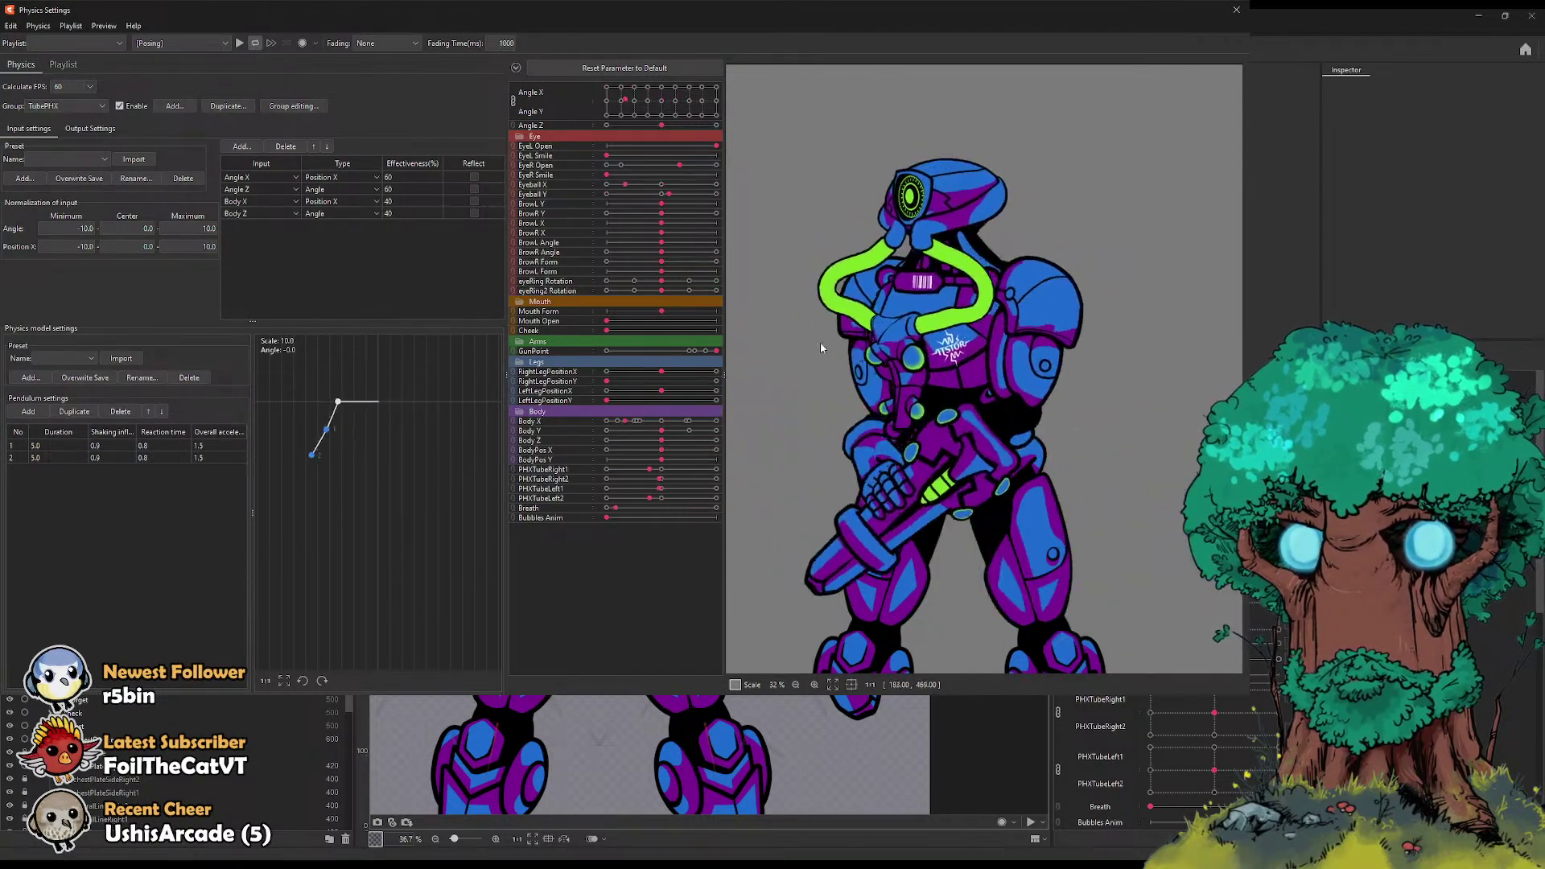
click(513, 425)
mouse_move(662, 434)
mouse_down()
mouse_move(634, 447)
mouse_move(696, 422)
mouse_move(644, 427)
mouse_move(685, 423)
mouse_up()
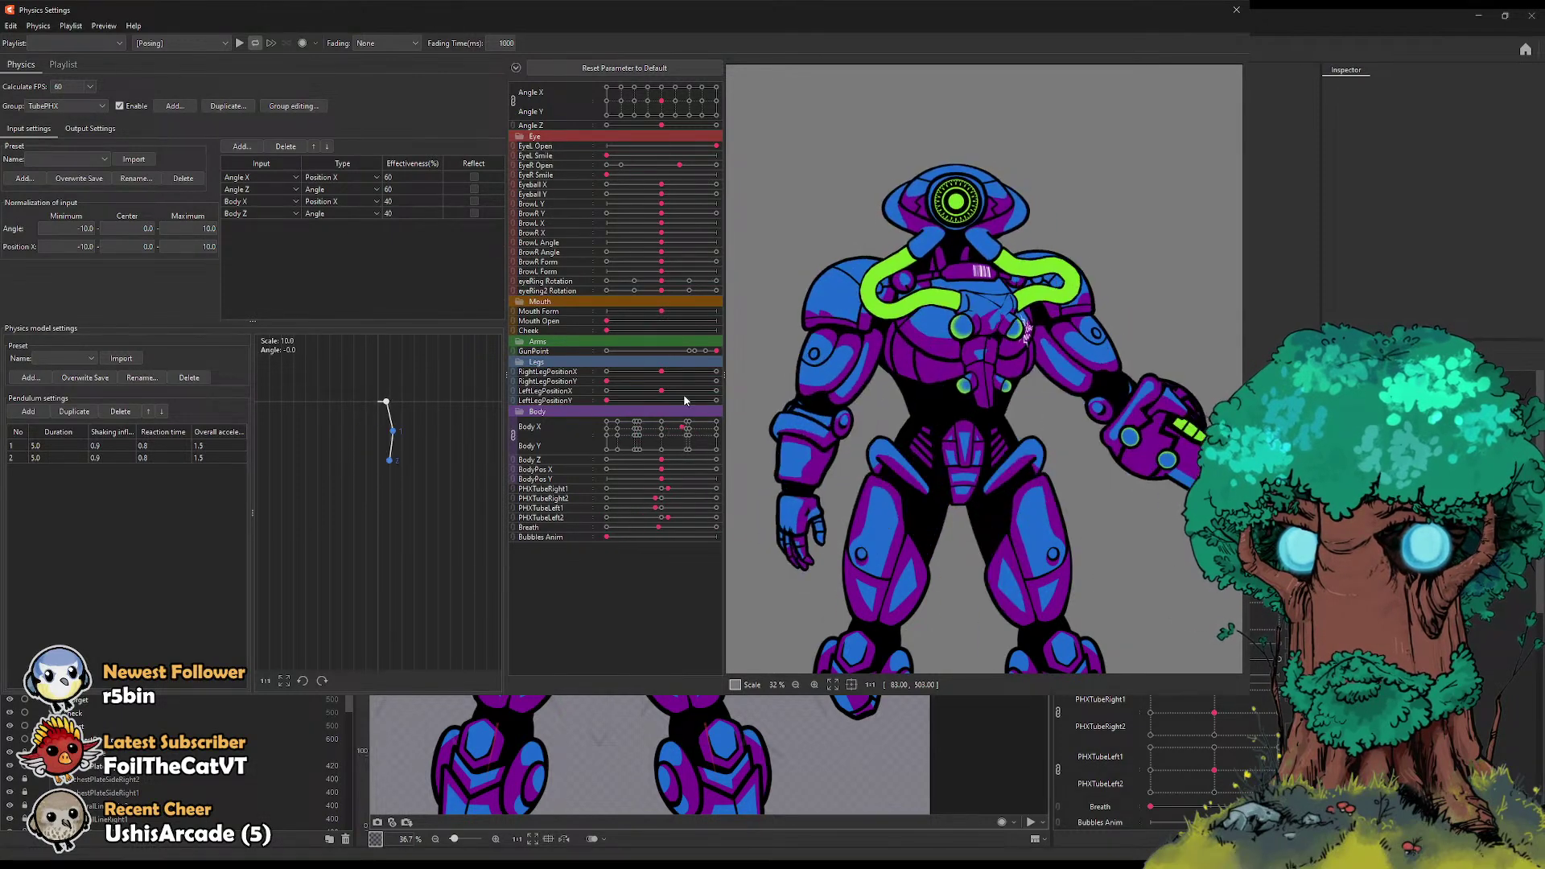
mouse_move(661, 101)
mouse_down()
mouse_move(624, 97)
mouse_move(674, 108)
mouse_up()
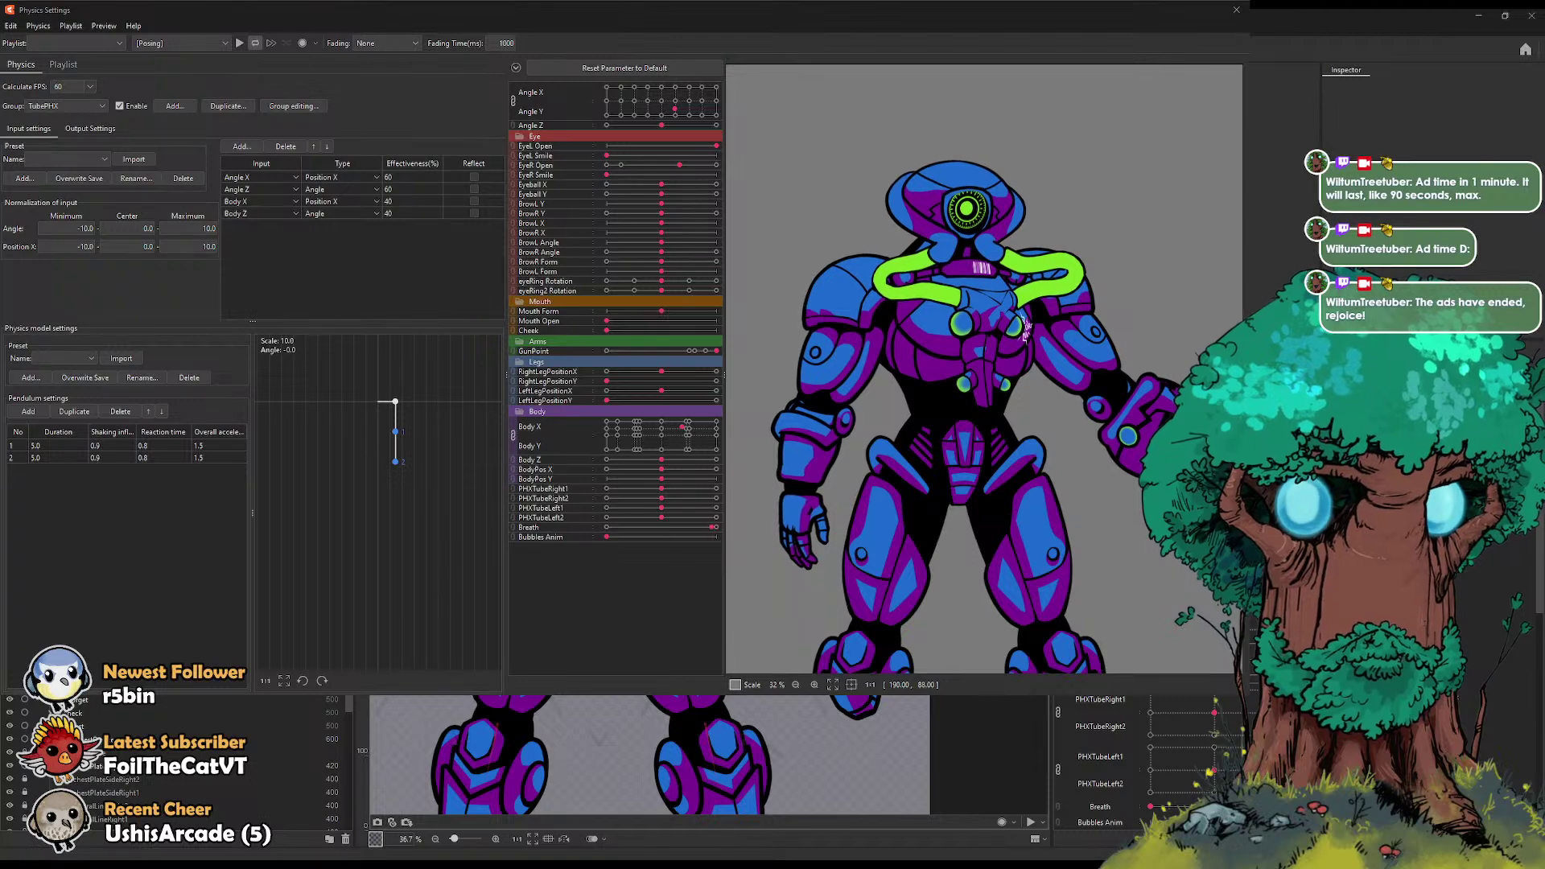
click(1235, 10)
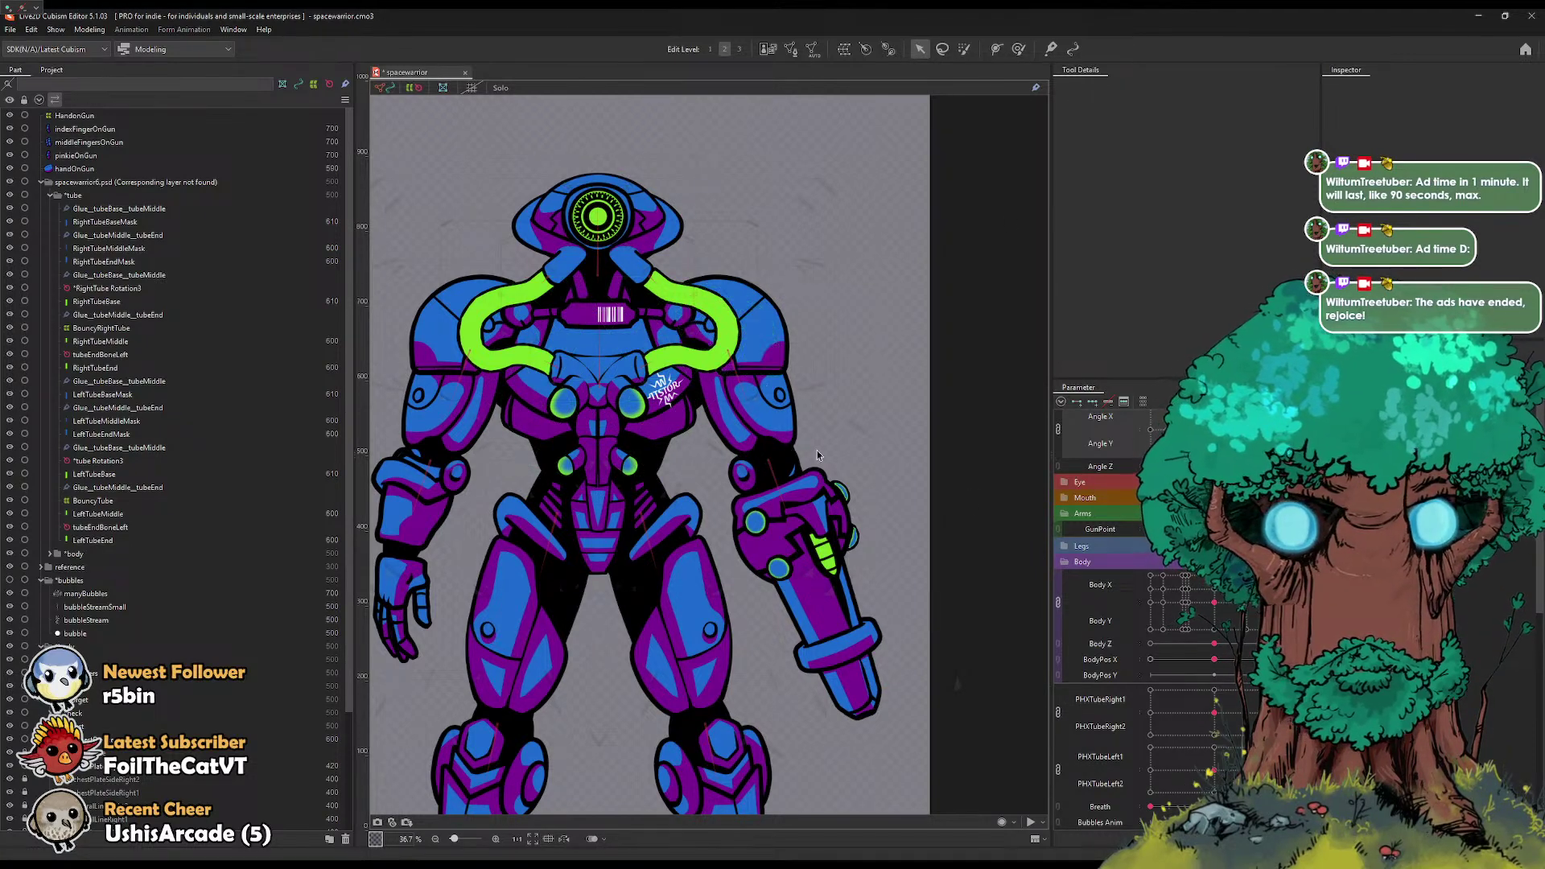
Step: Examine the LeftTubeBaseMask mesh on the model and the placement of the bubble and bubbleStreamSmall meshes
scroll(736, 323, up, 5)
drag(885, 173, 972, 240)
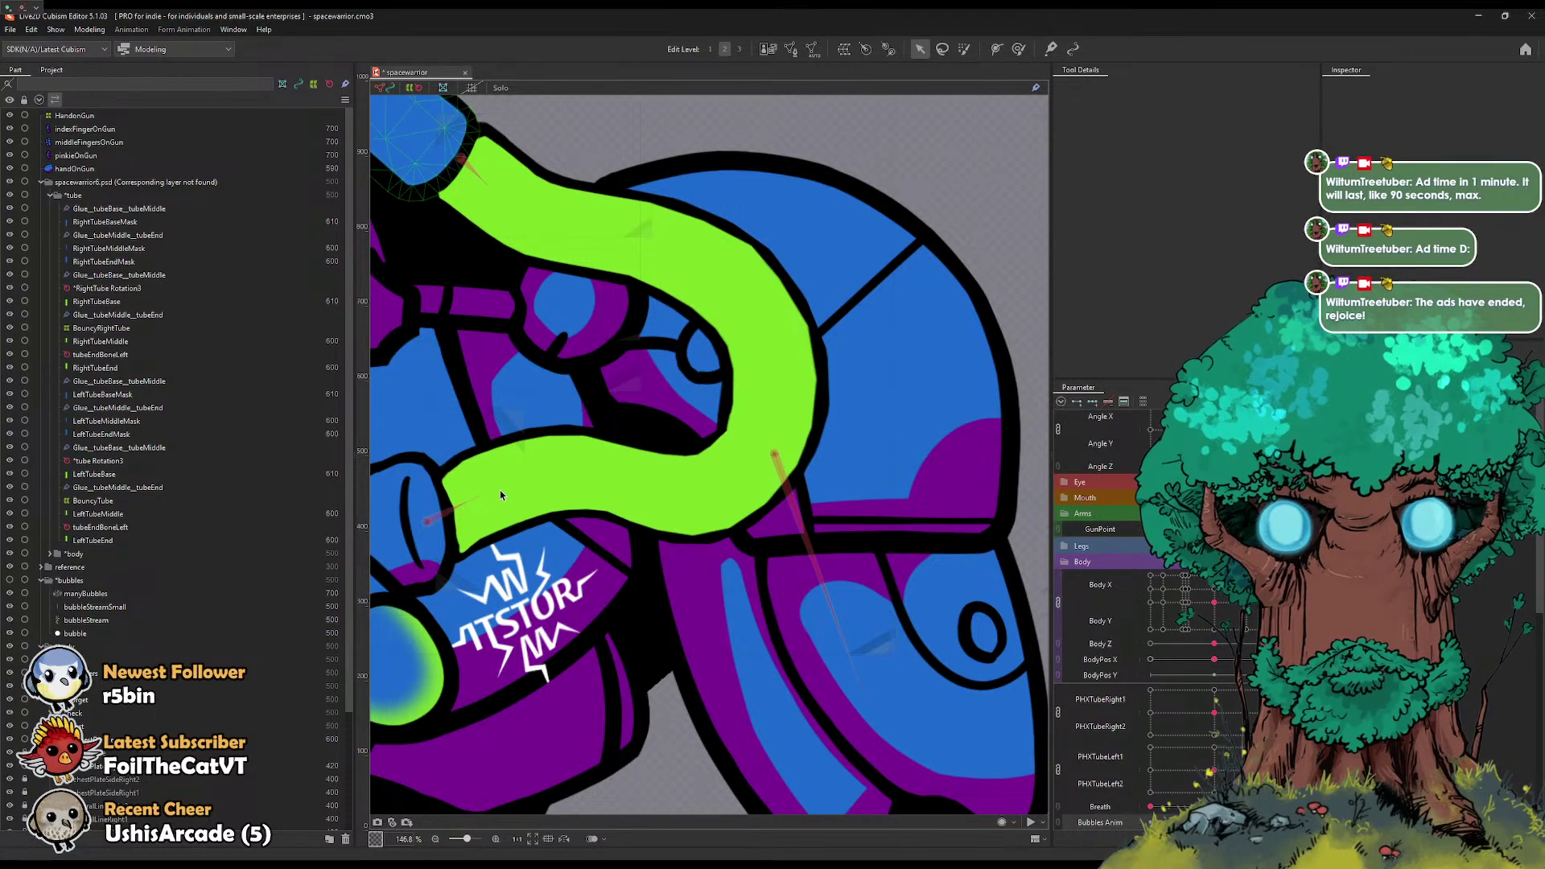
click(463, 518)
scroll(463, 518, down, 2)
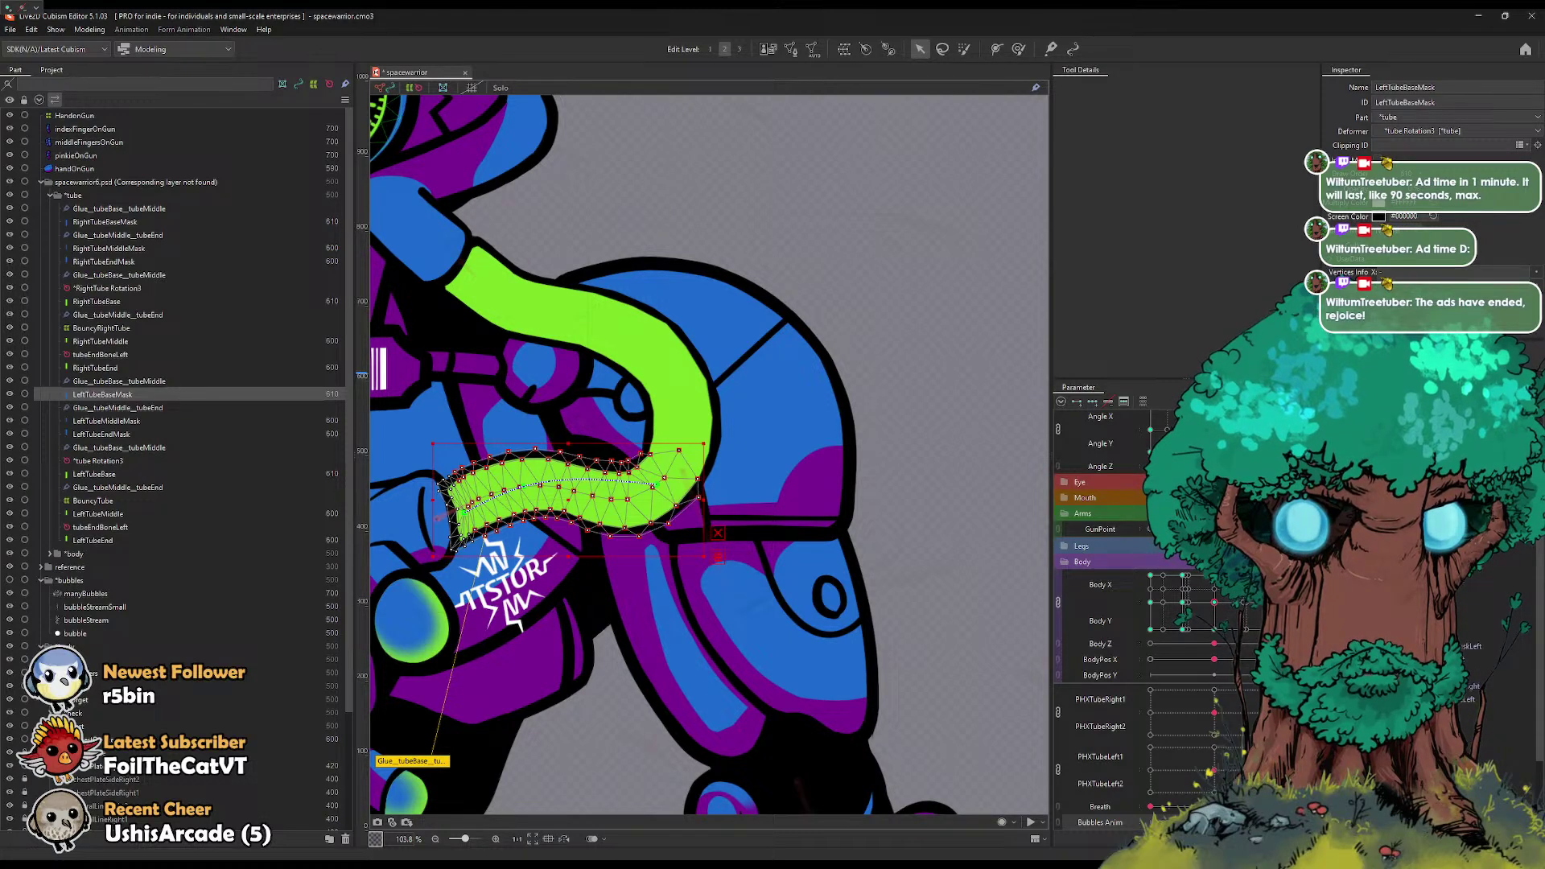
click(75, 633)
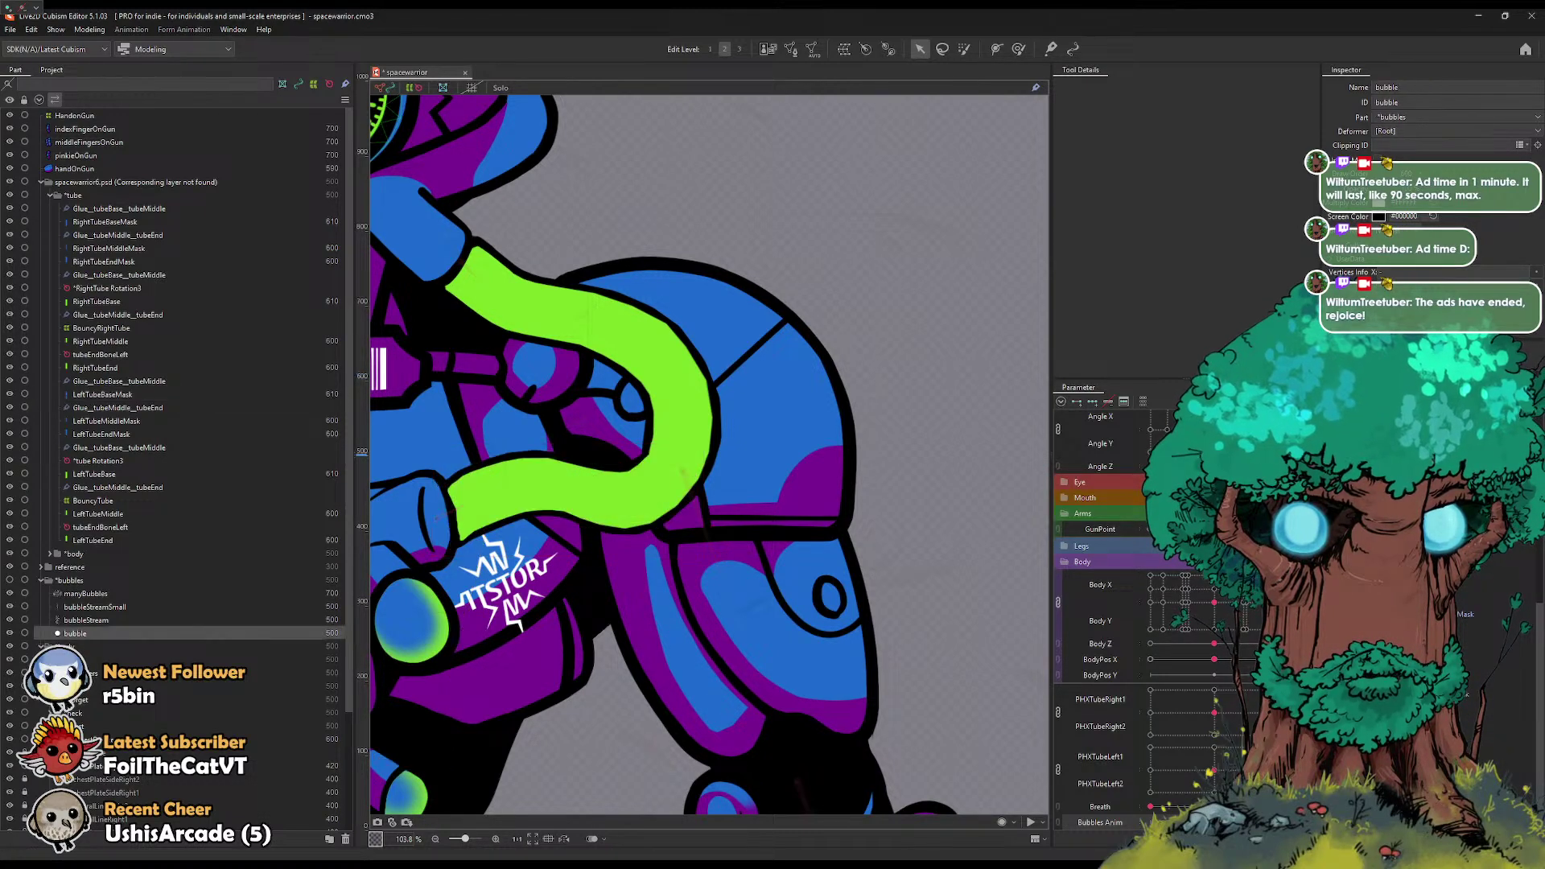
scroll(577, 491, down, 5)
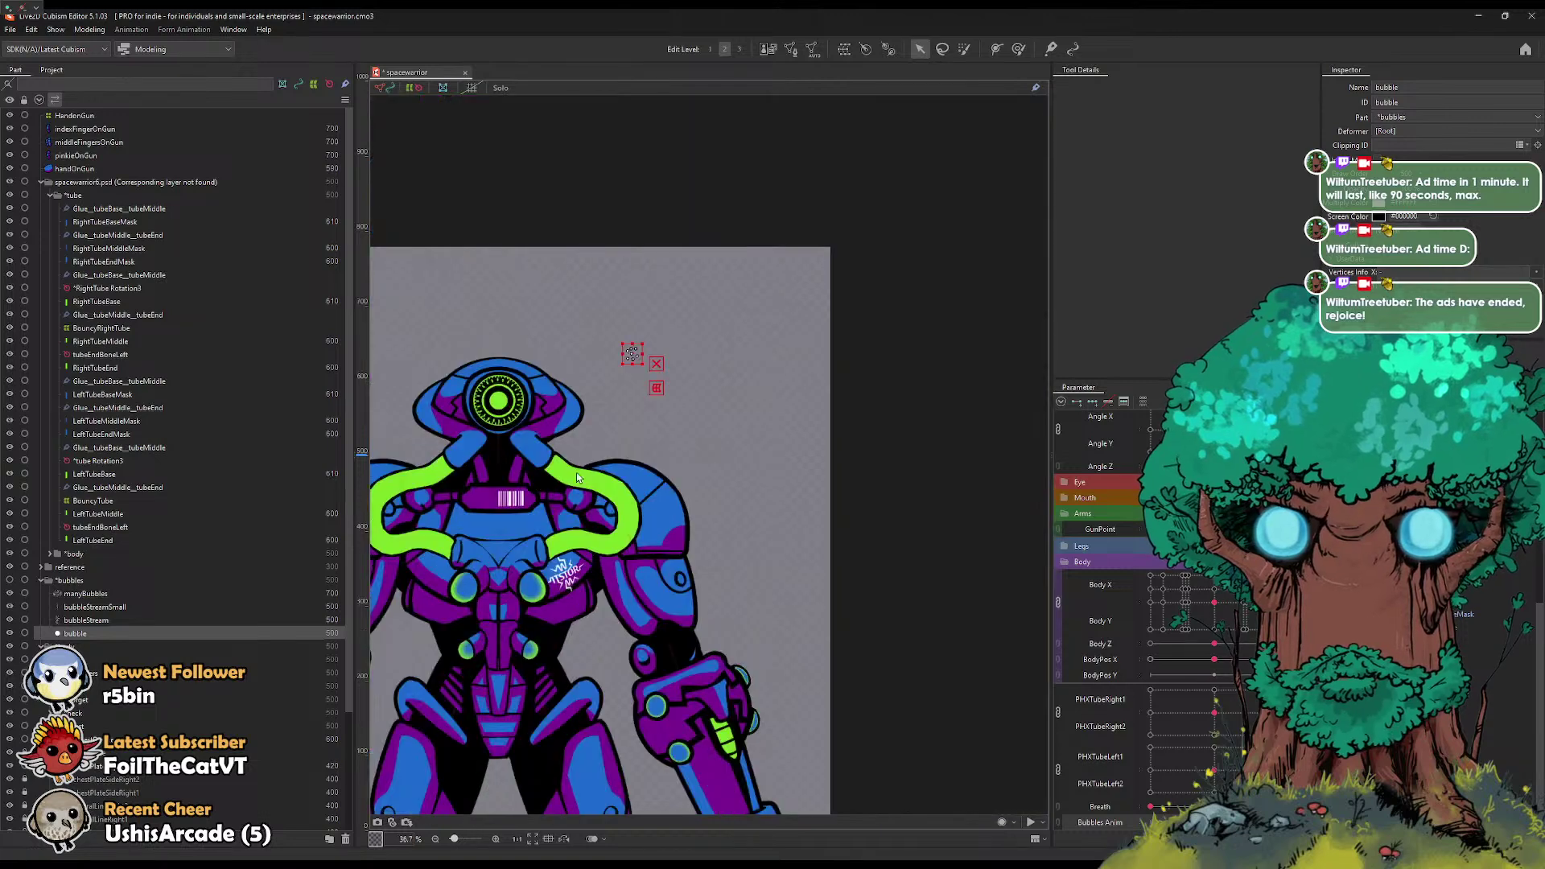
drag(572, 427, 625, 432)
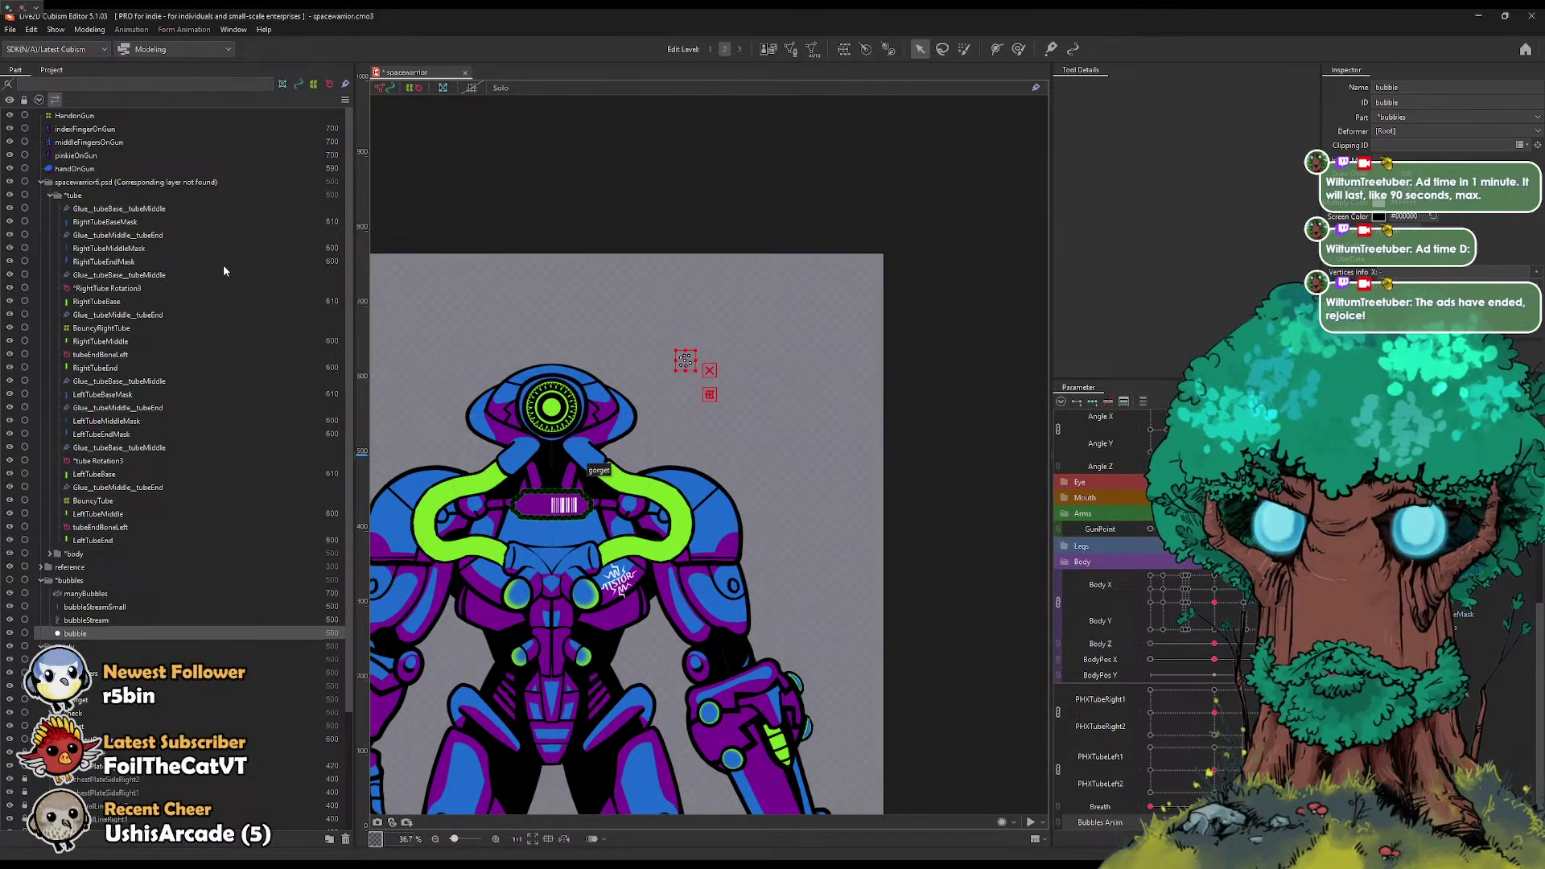
click(105, 607)
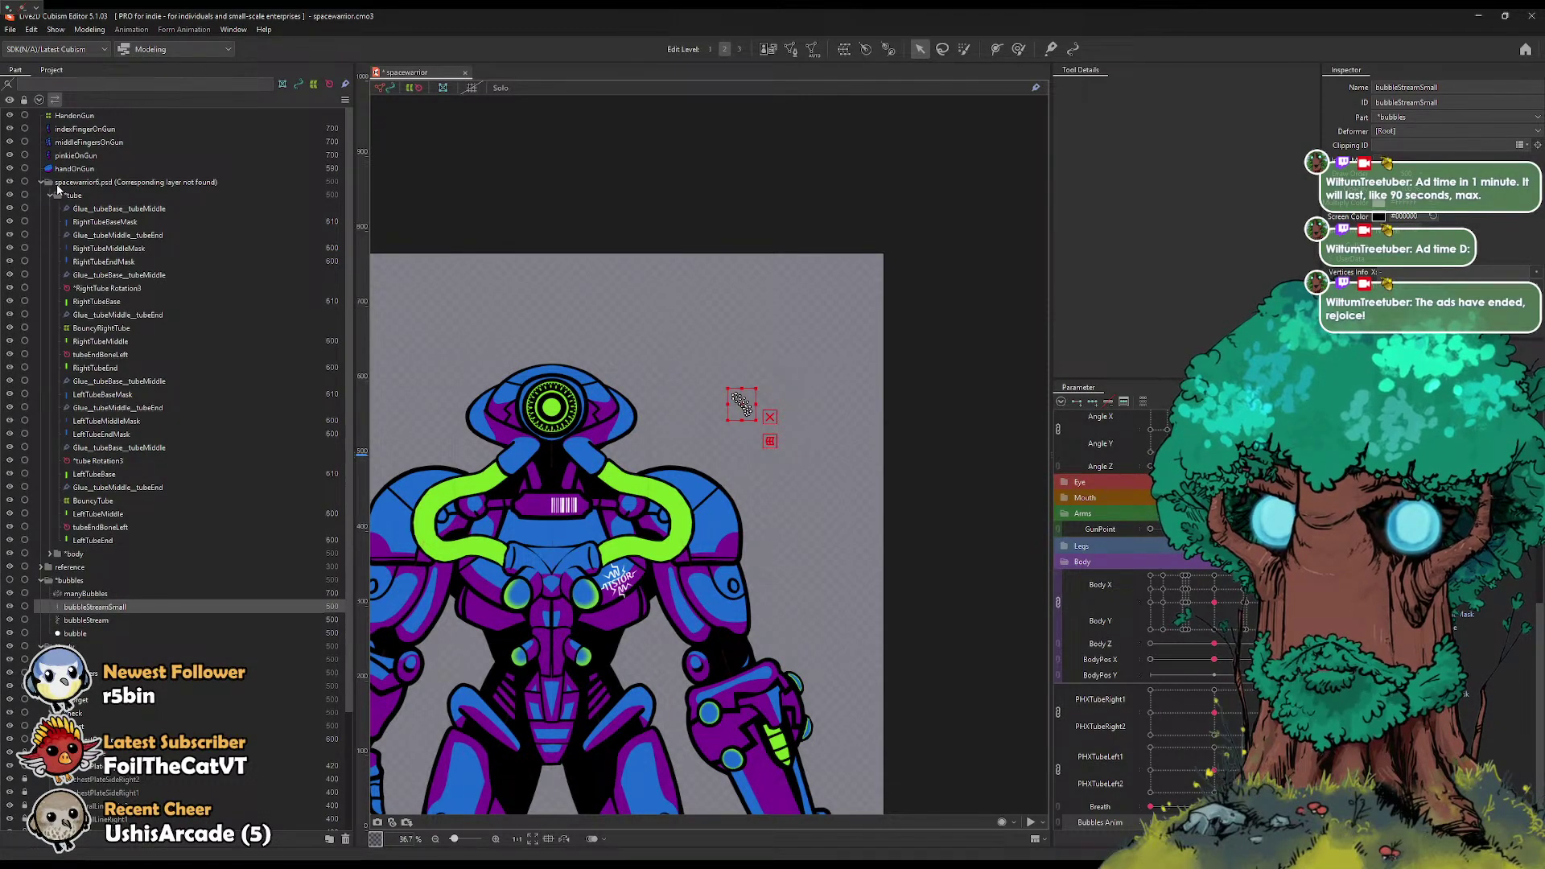
Step: Move the tube part with all its contents out of the PSD folder to the root level, directly above the bubbles part
click(69, 197)
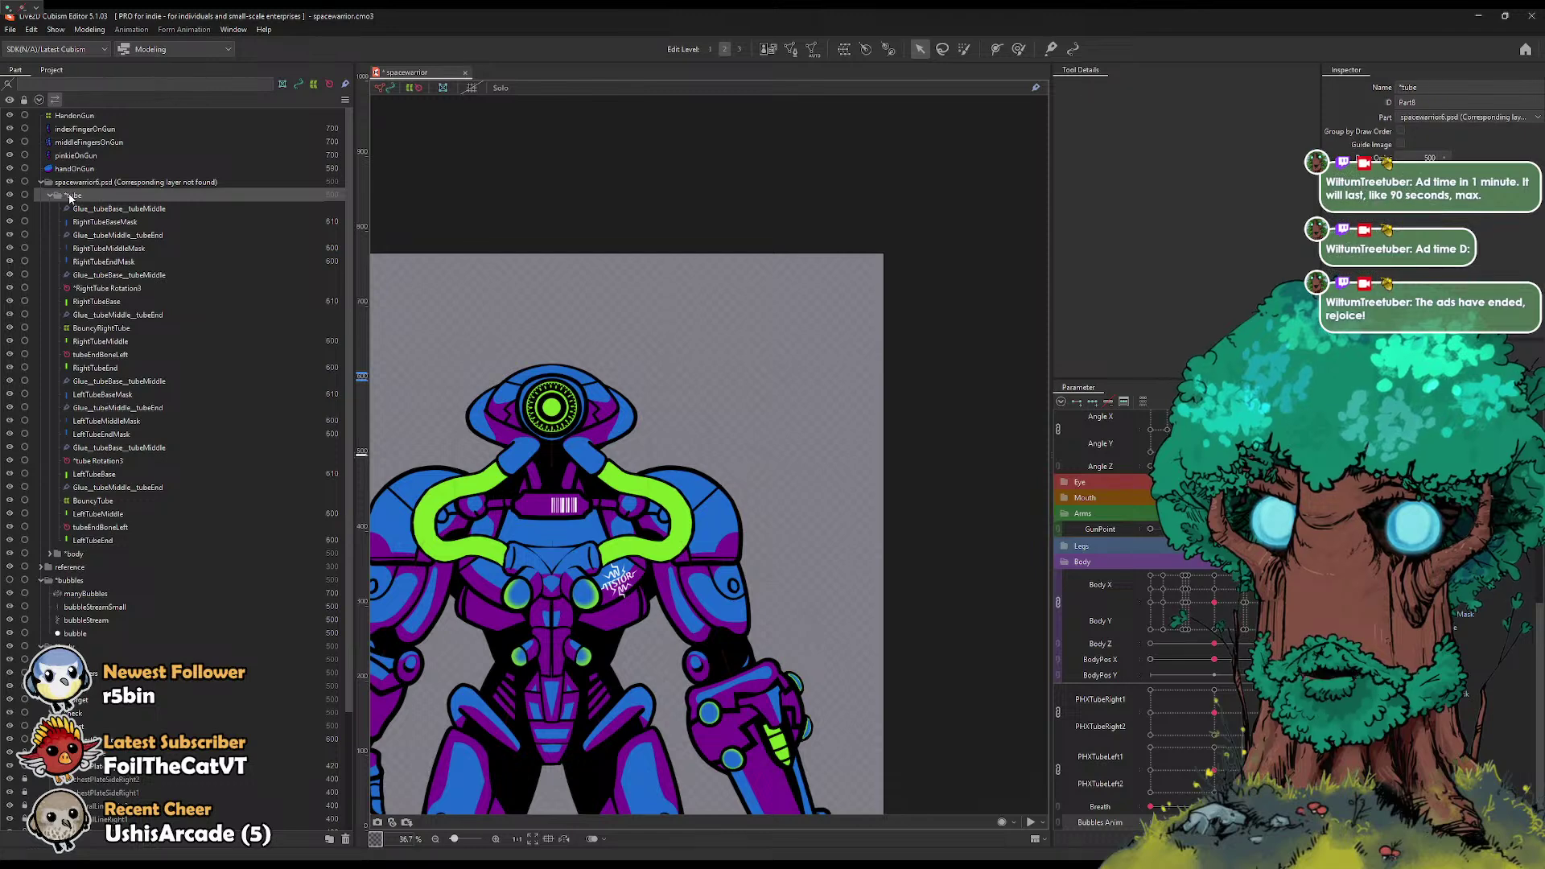
click(106, 397)
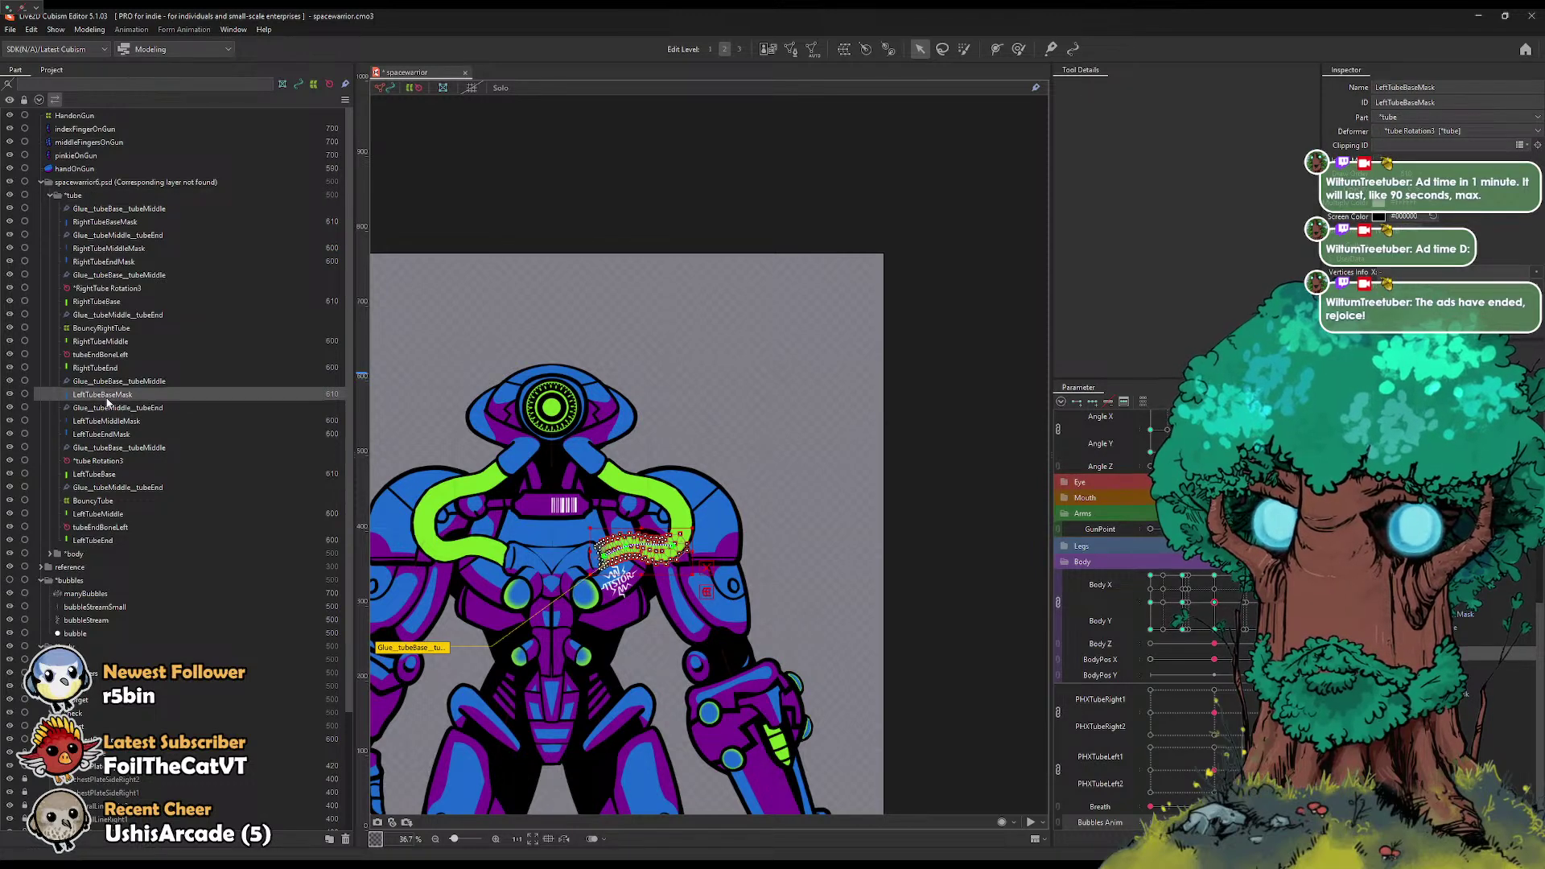
click(86, 541)
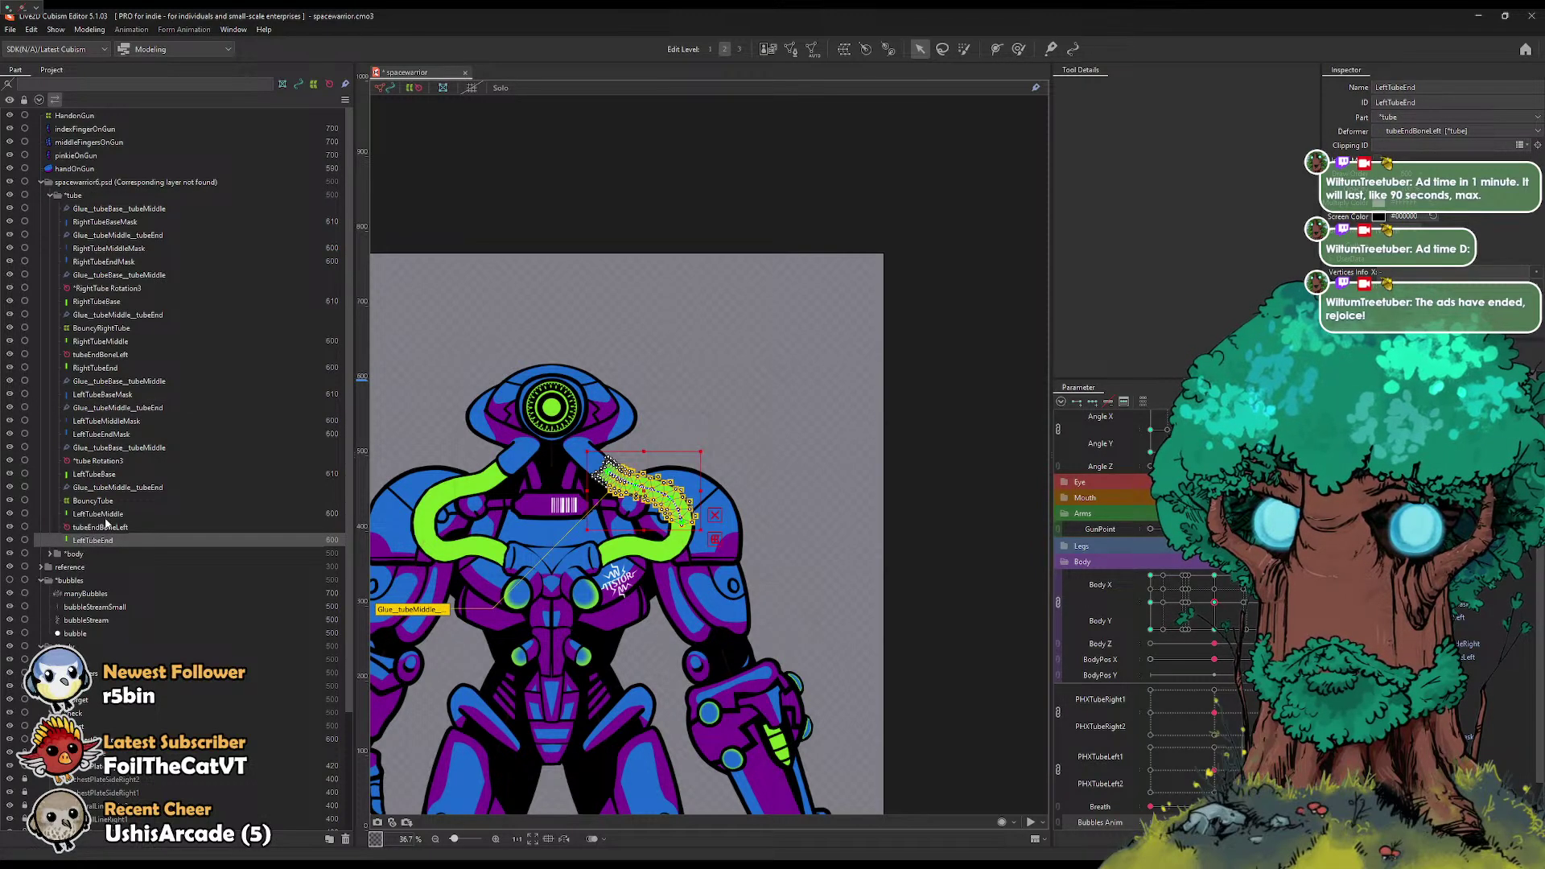
click(84, 196)
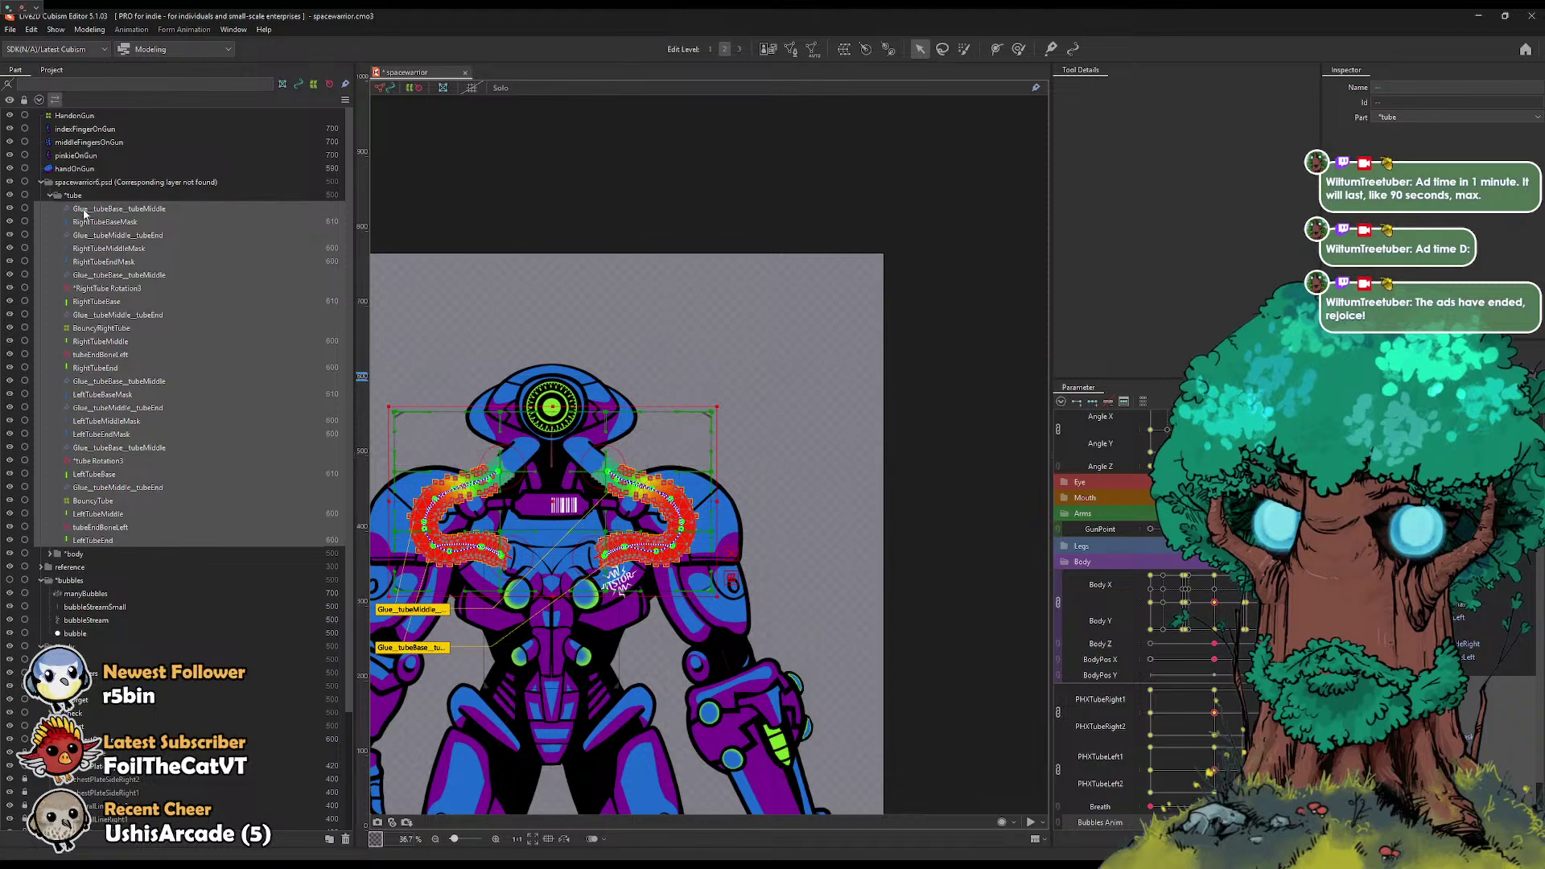
drag(112, 412, 73, 581)
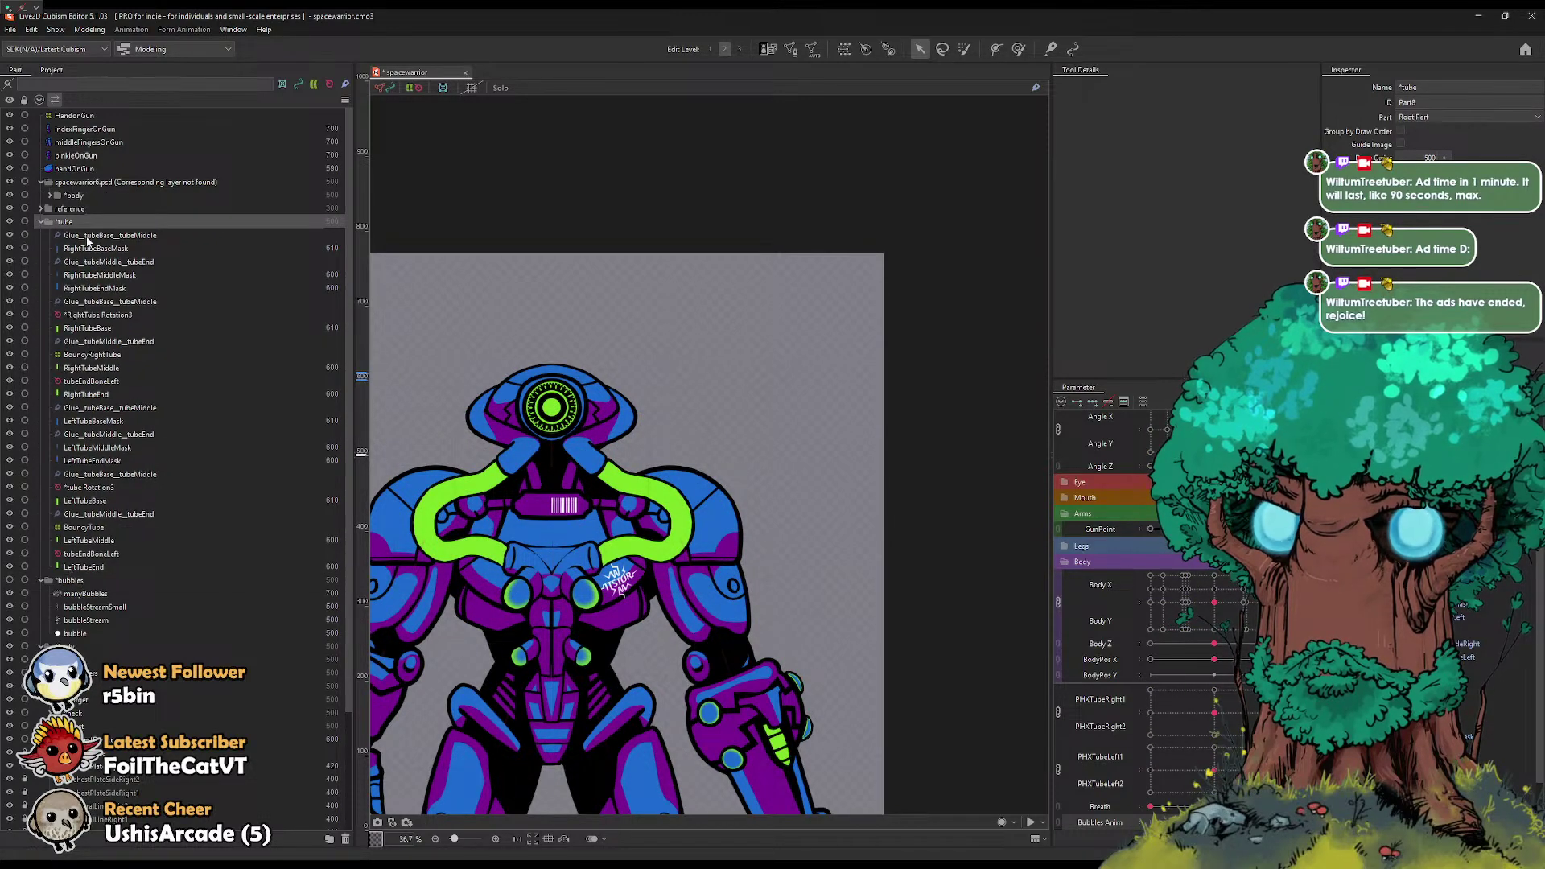
Step: Shift the Body X/Y pose to check chestPlateSideLeftMask1, and move that mesh from the PSD folder into the main body's chest part
click(50, 195)
click(72, 208)
click(58, 222)
click(103, 235)
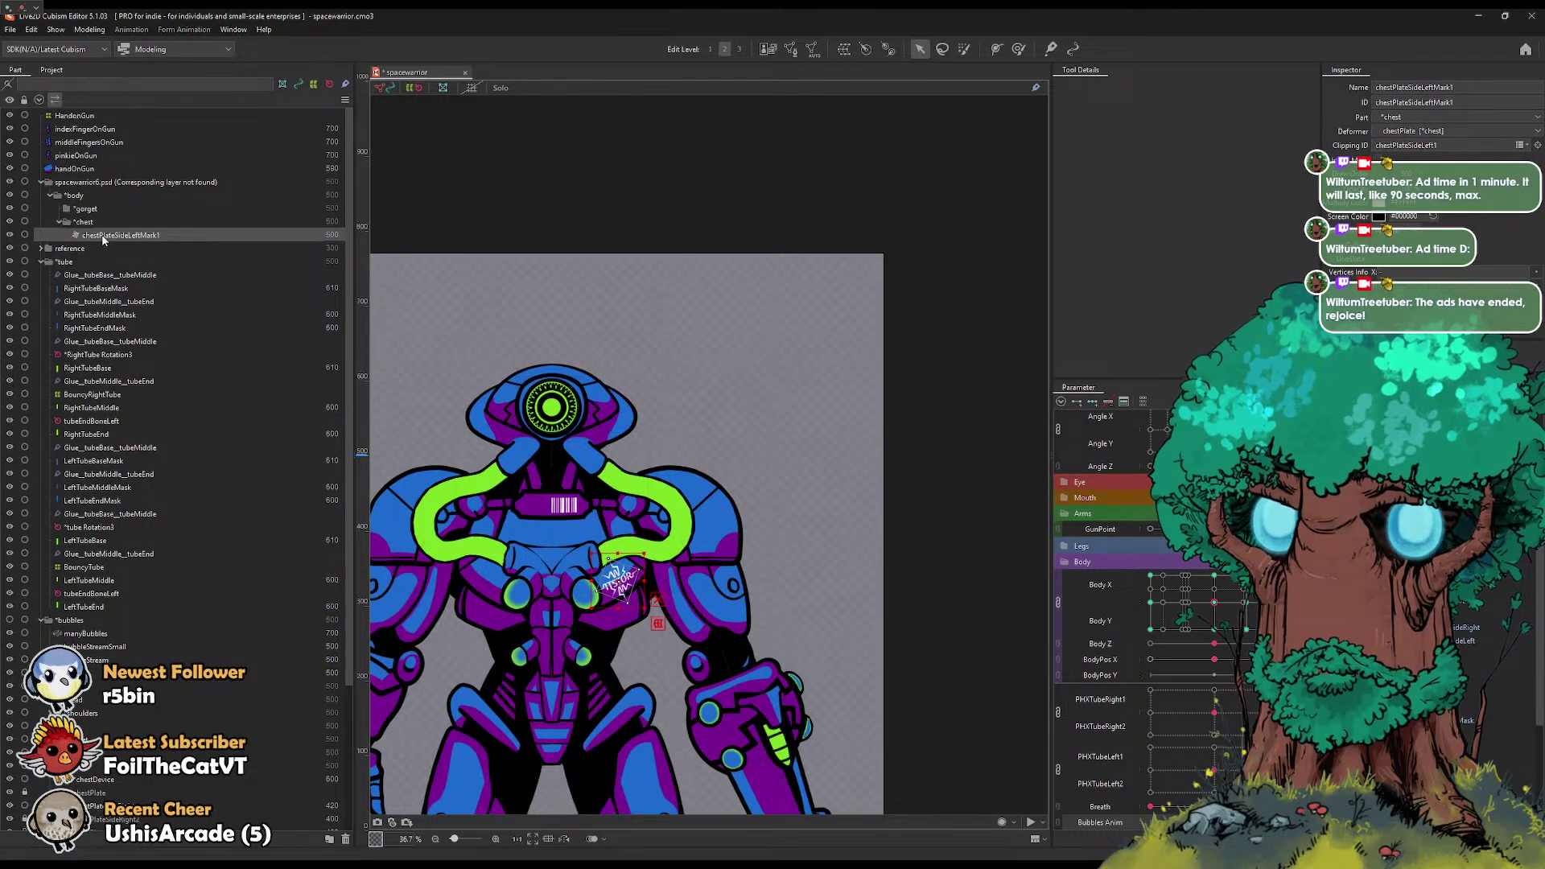
drag(1214, 602, 1273, 583)
drag(106, 233, 77, 771)
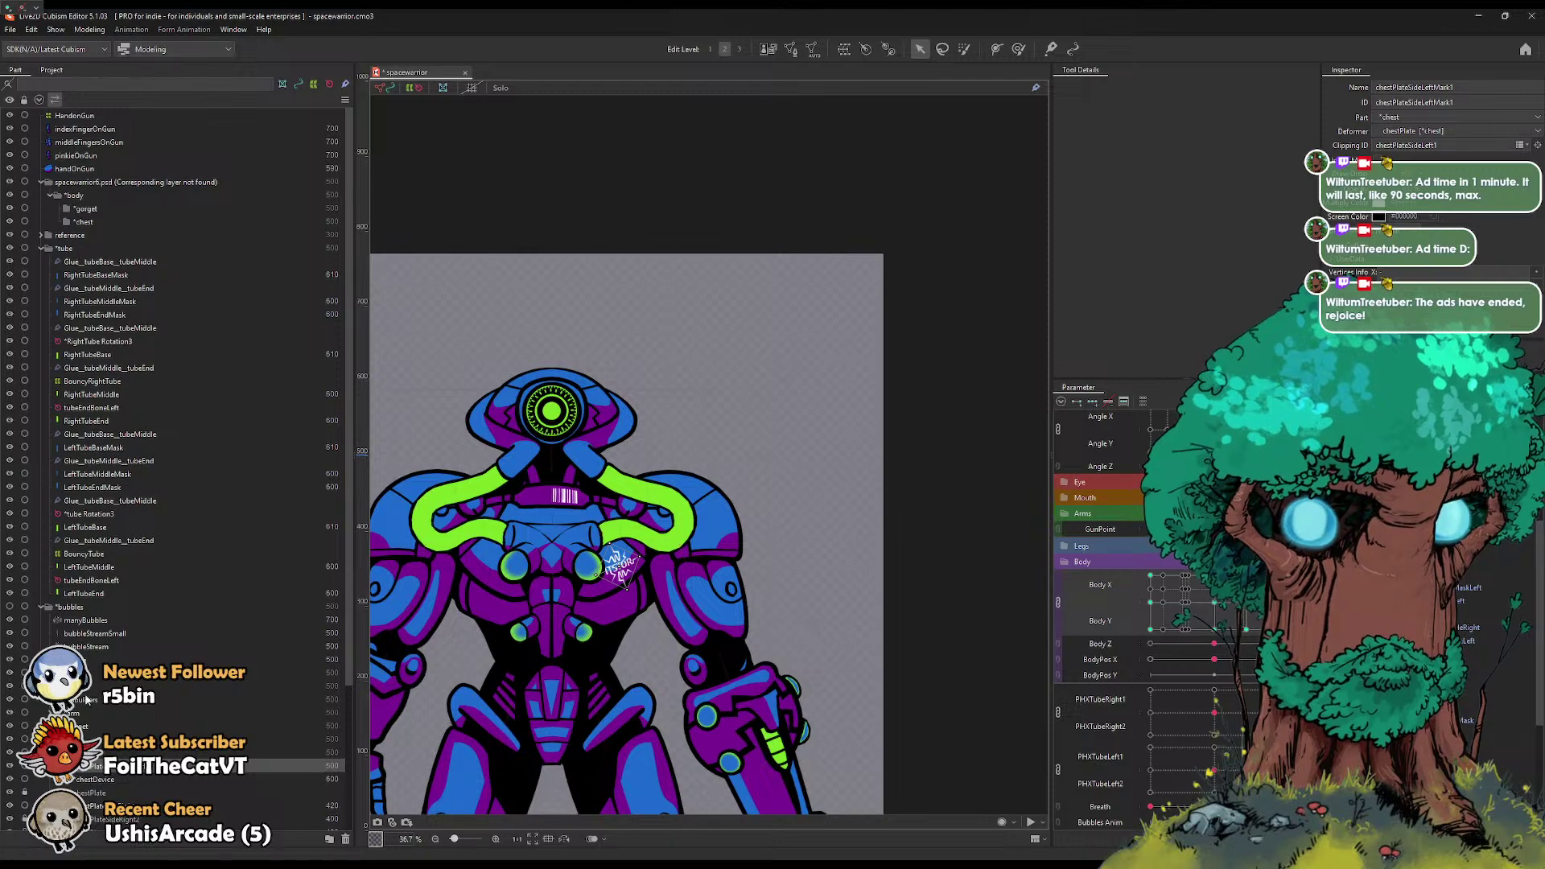
Step: Delete the leftover PSD folder marked "Corresponding layer not found" together with its empty body subfolders
click(109, 184)
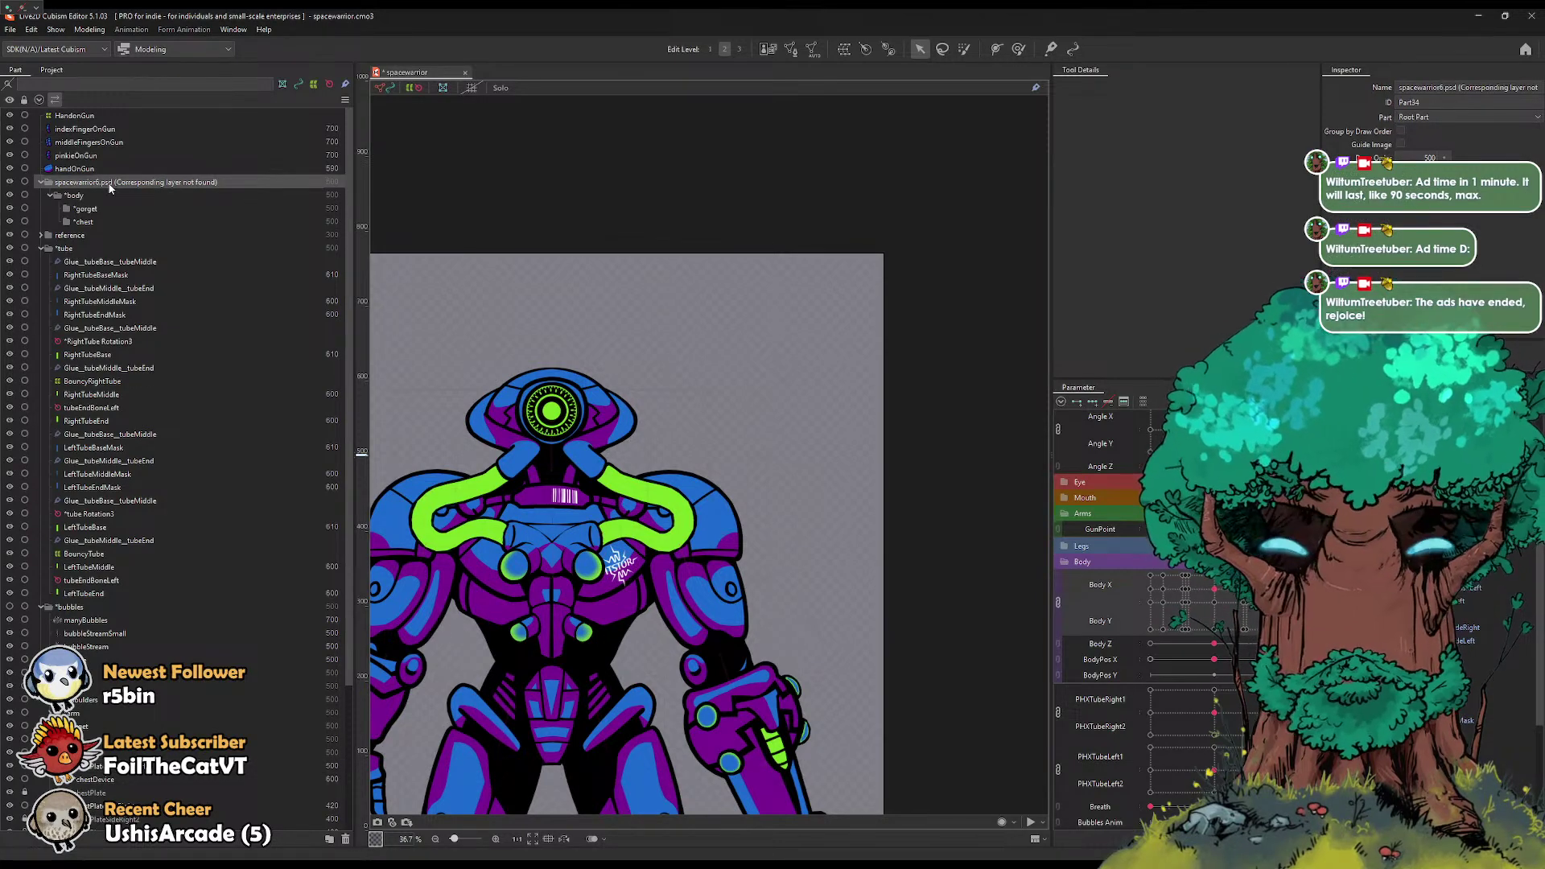
key(Delete)
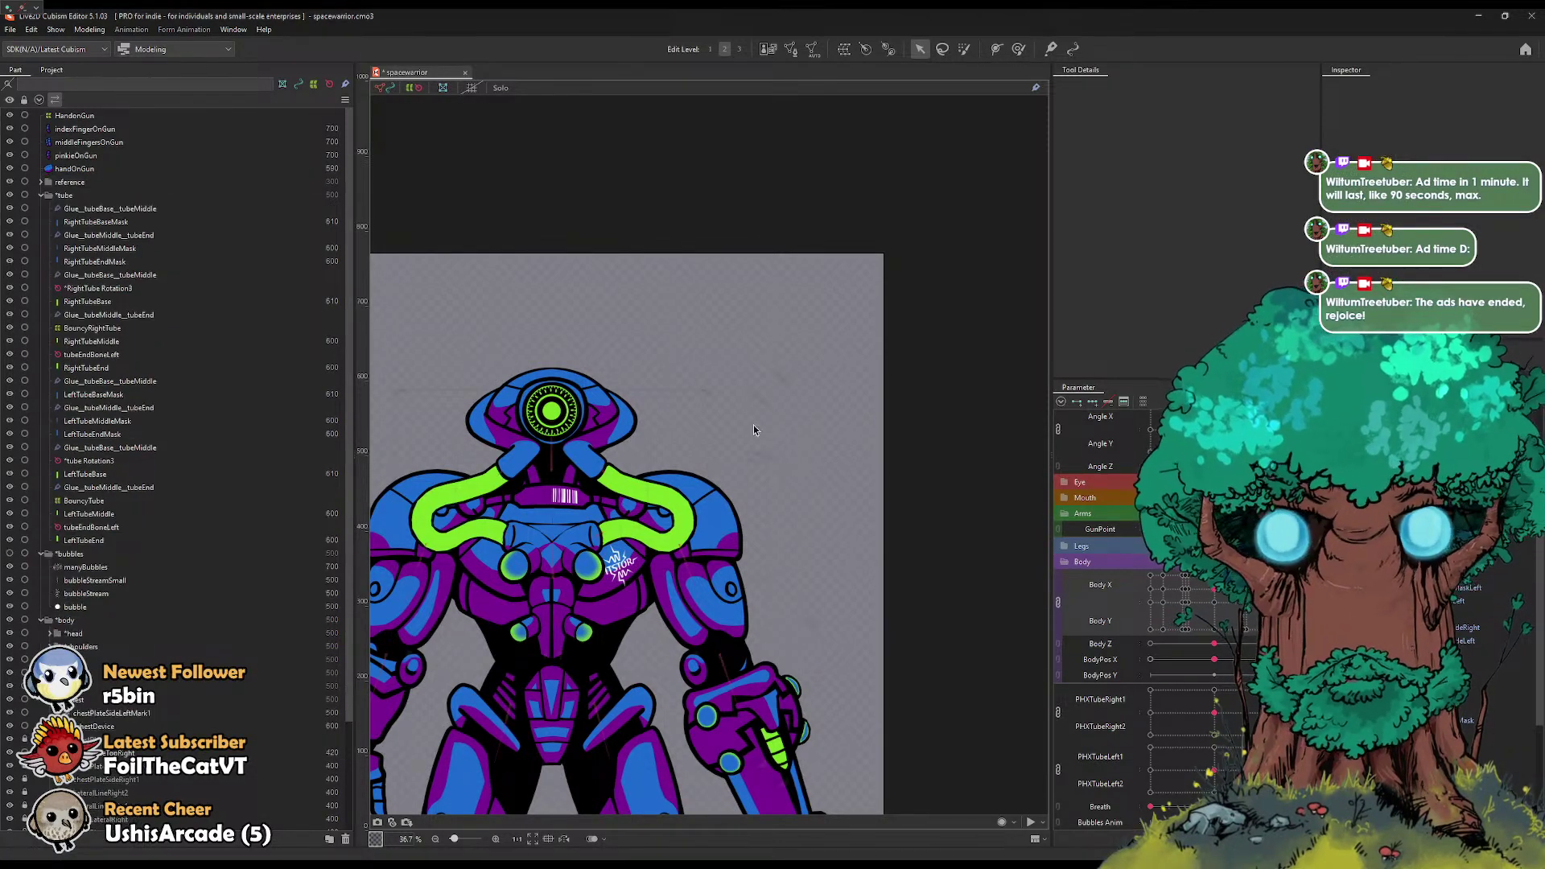
Step: Inspect the handOnGun, bubble and manyBubbles meshes on the model, and lock the whole body part against editing
click(89, 170)
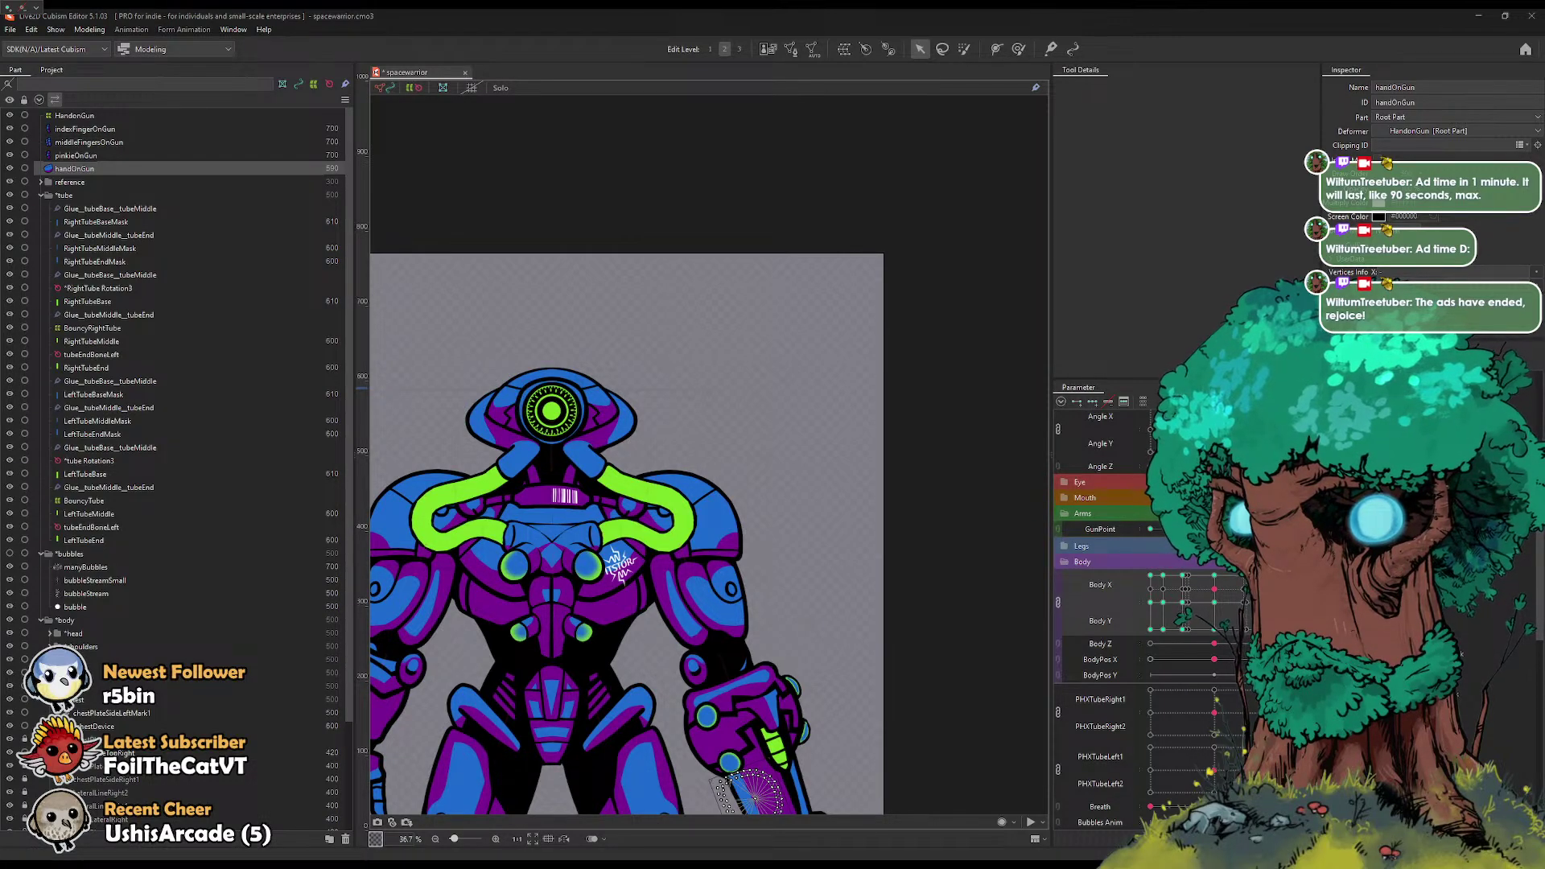
scroll(764, 372, up, 2)
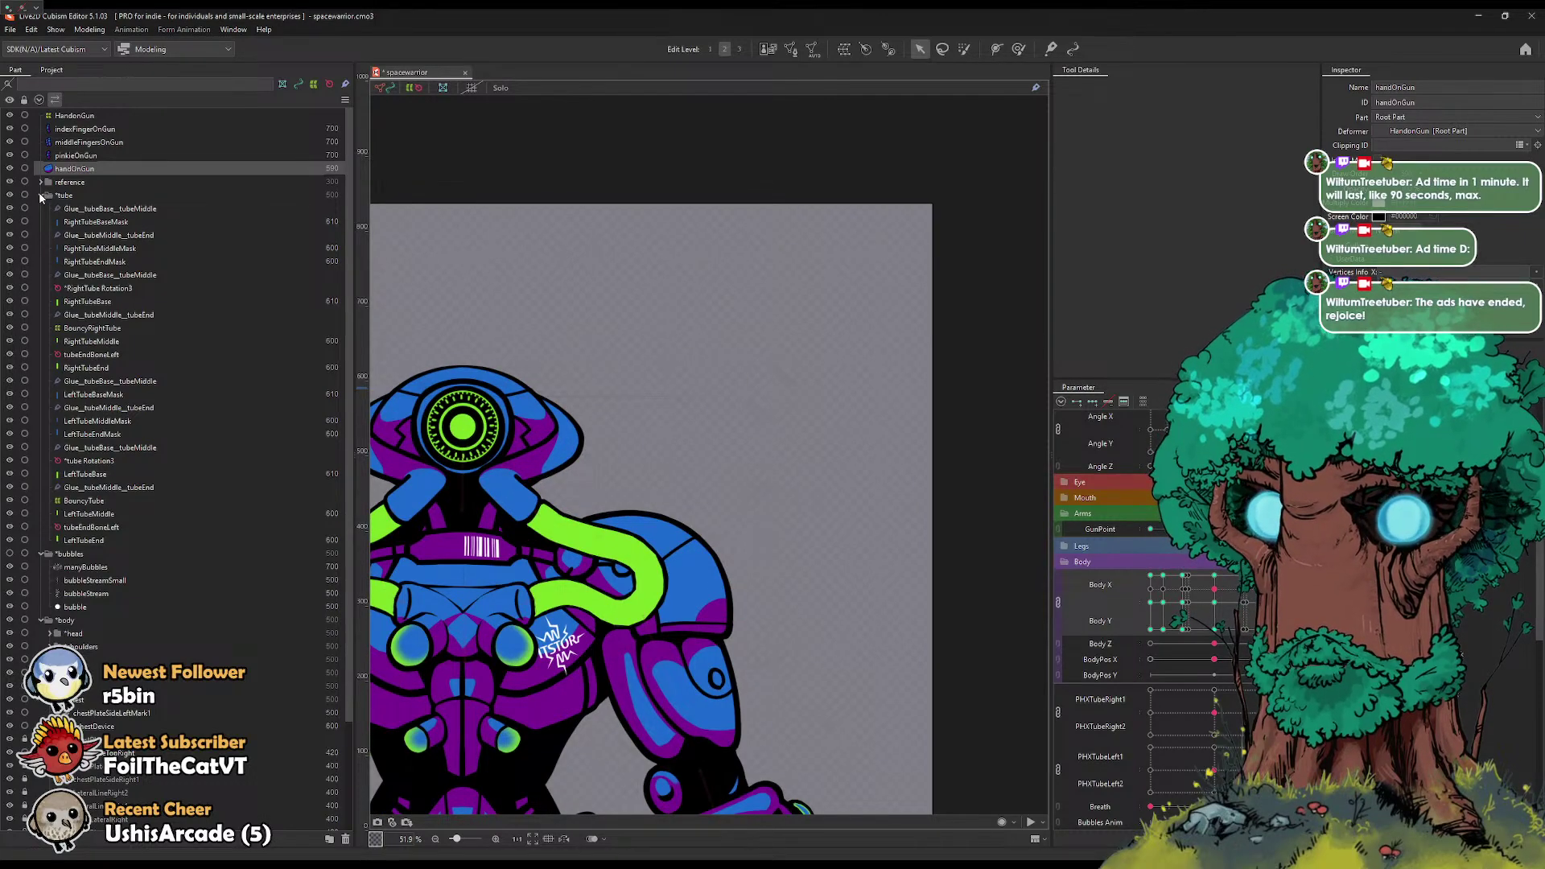
click(90, 605)
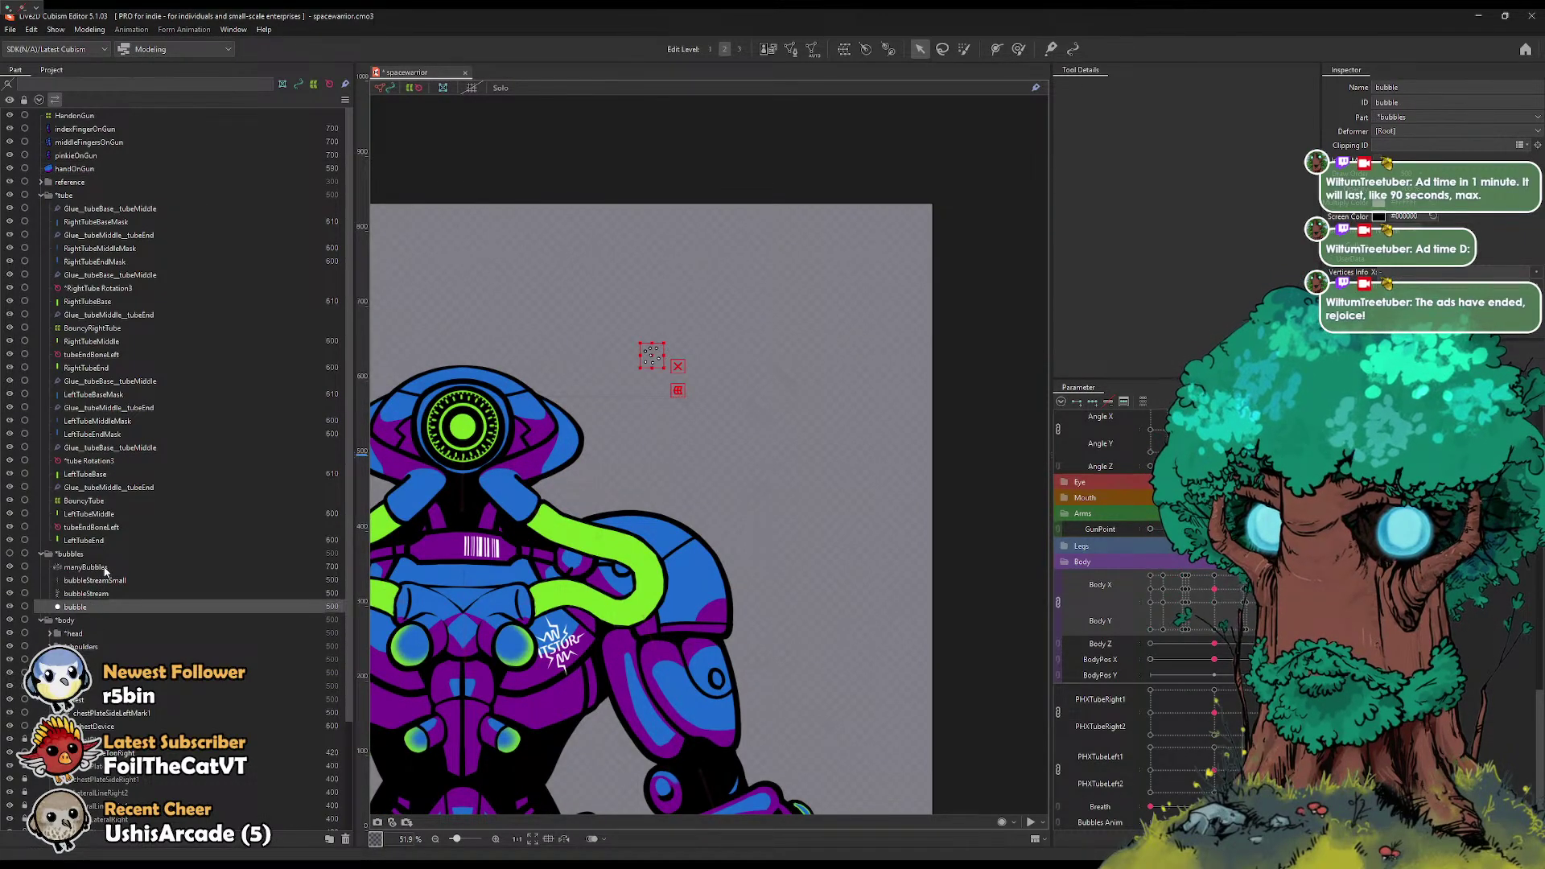
click(103, 568)
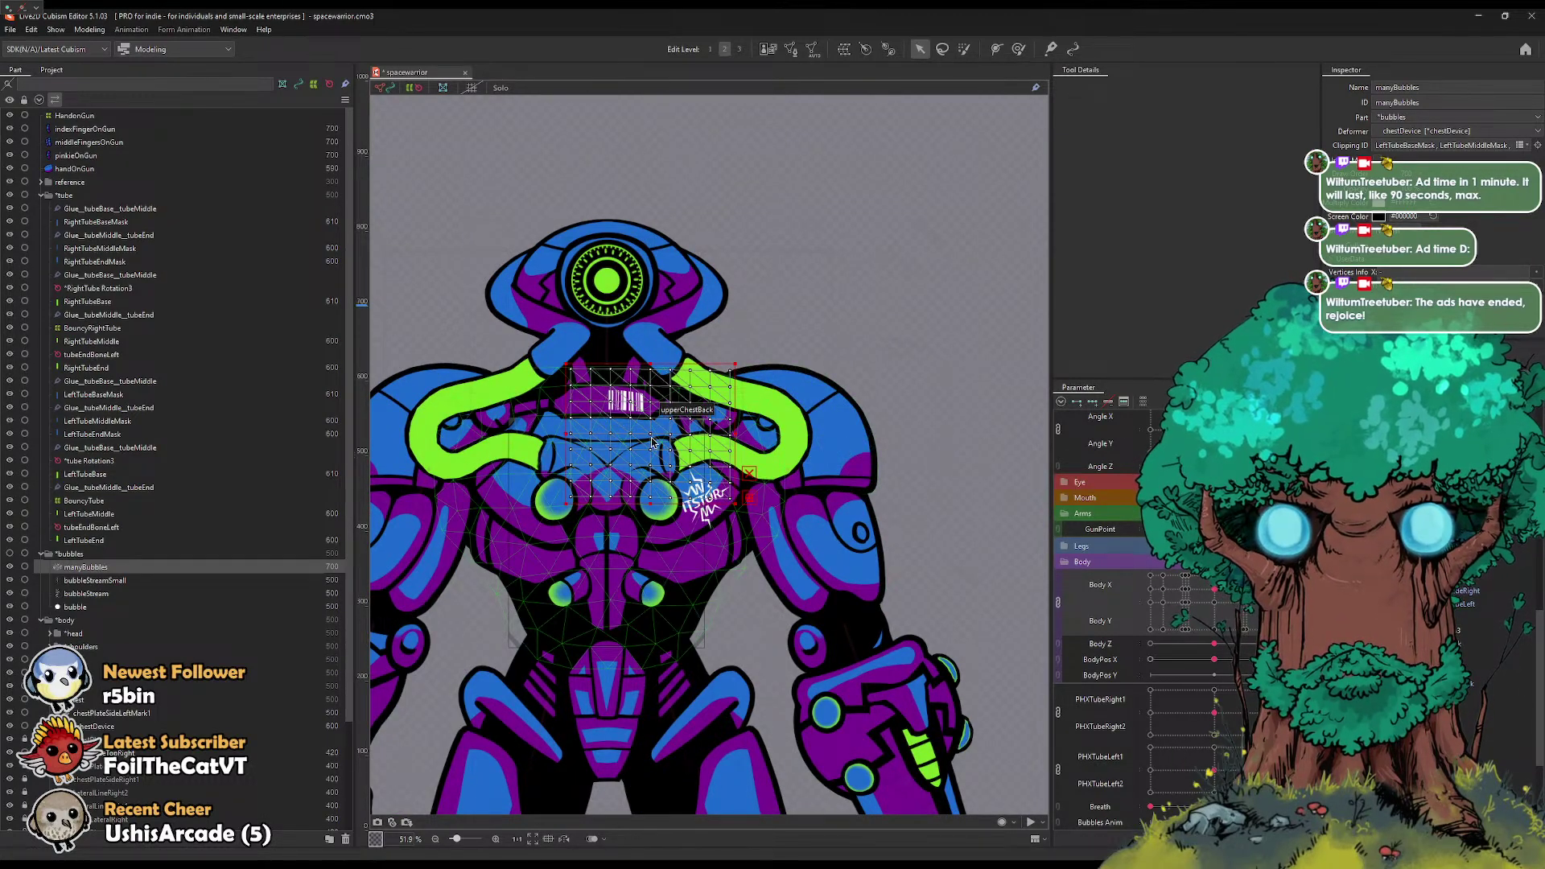
click(24, 620)
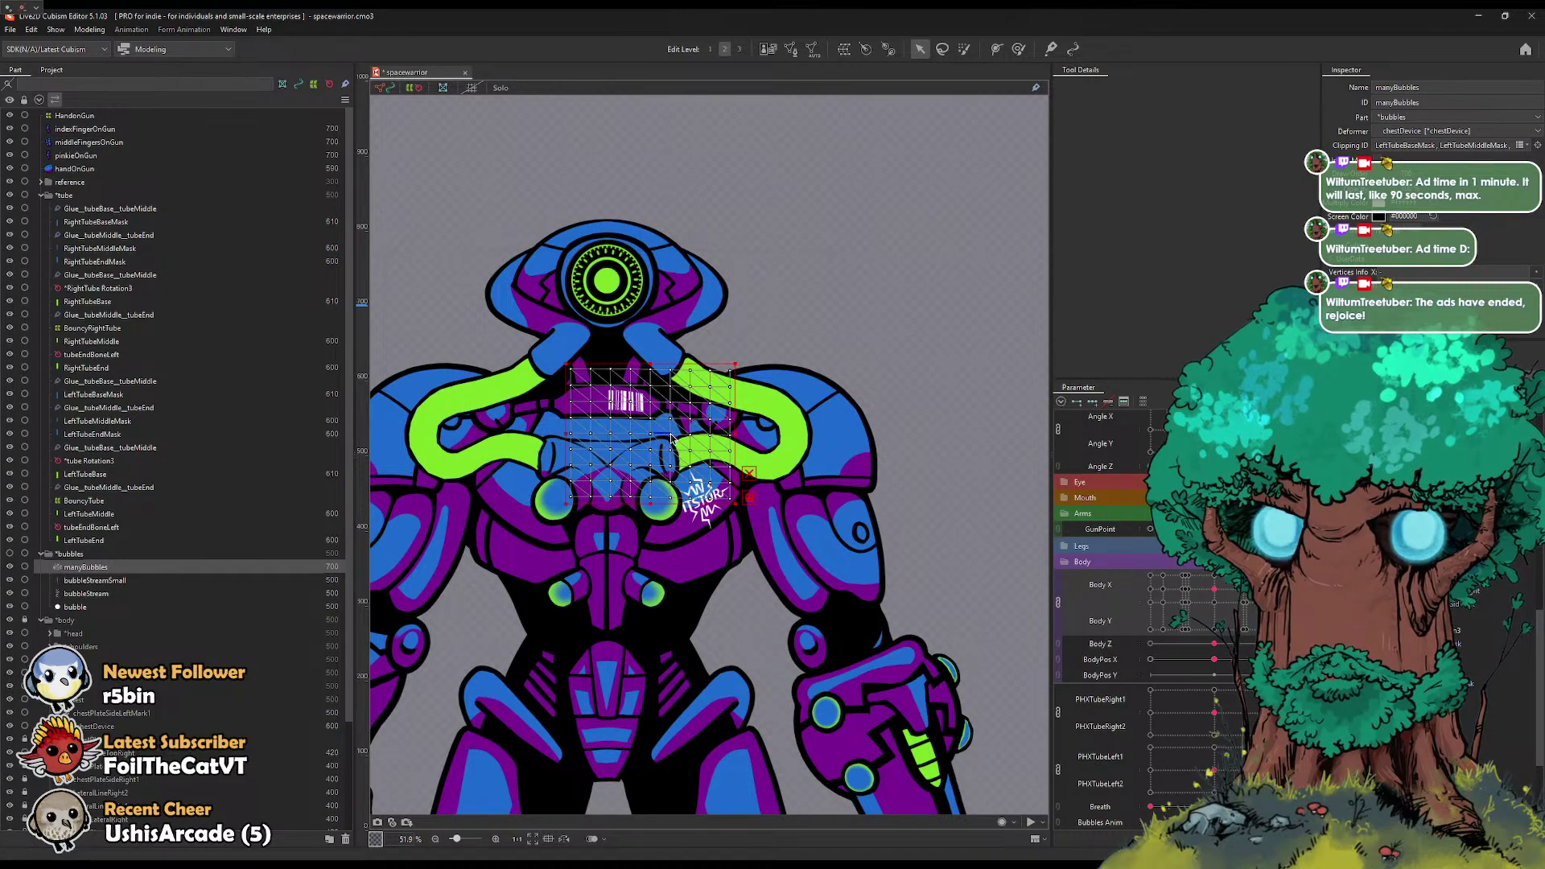
click(919, 251)
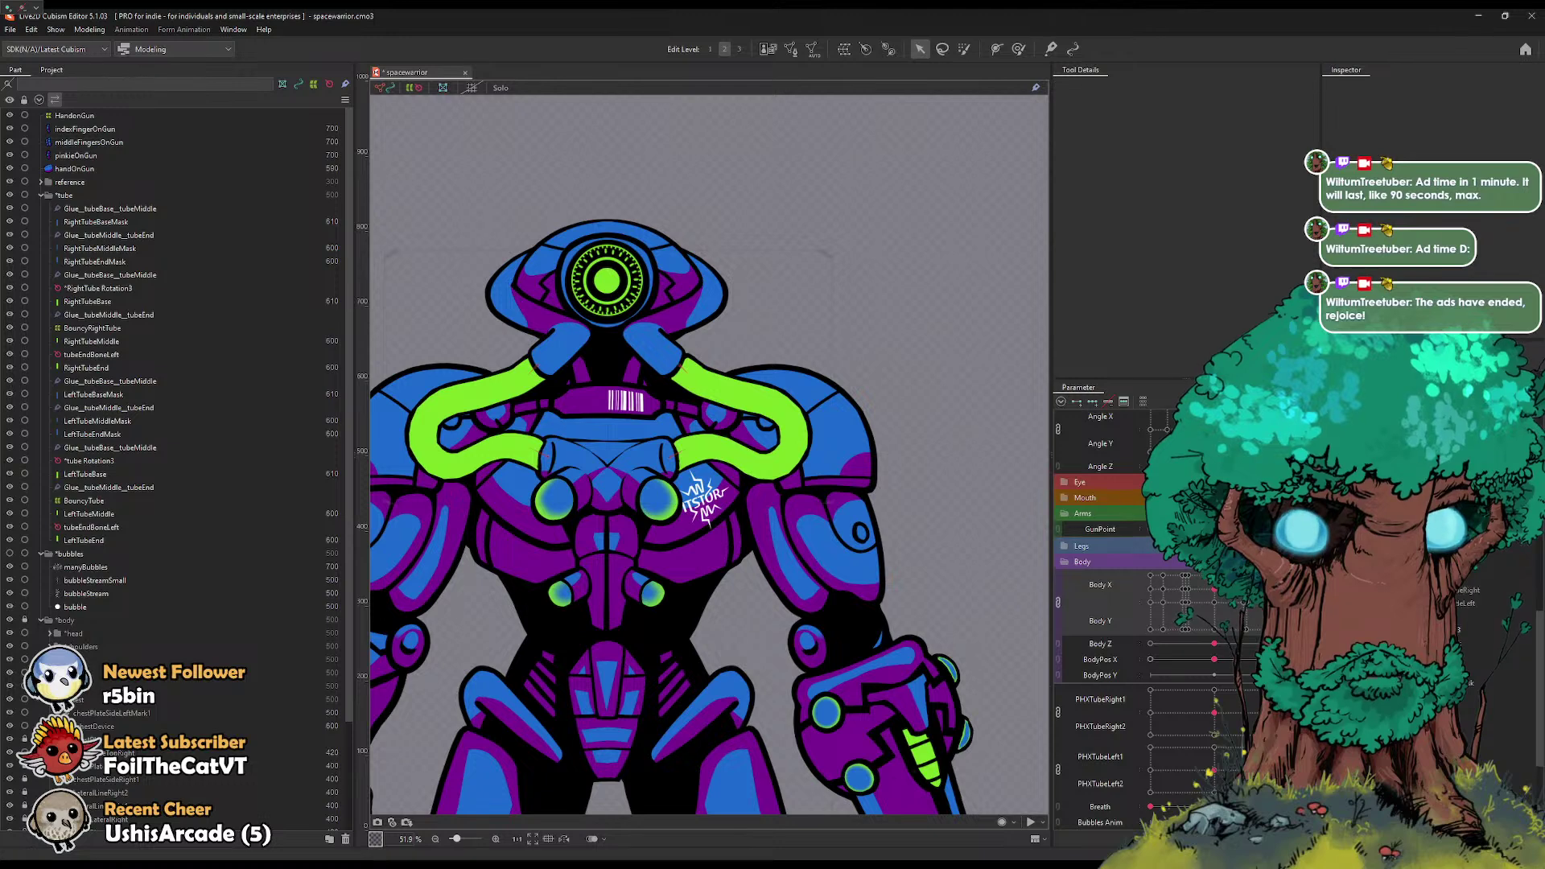
Step: Set the edit level to 1 for the manyBubbles mesh and make the bubbles visible on the canvas
click(651, 442)
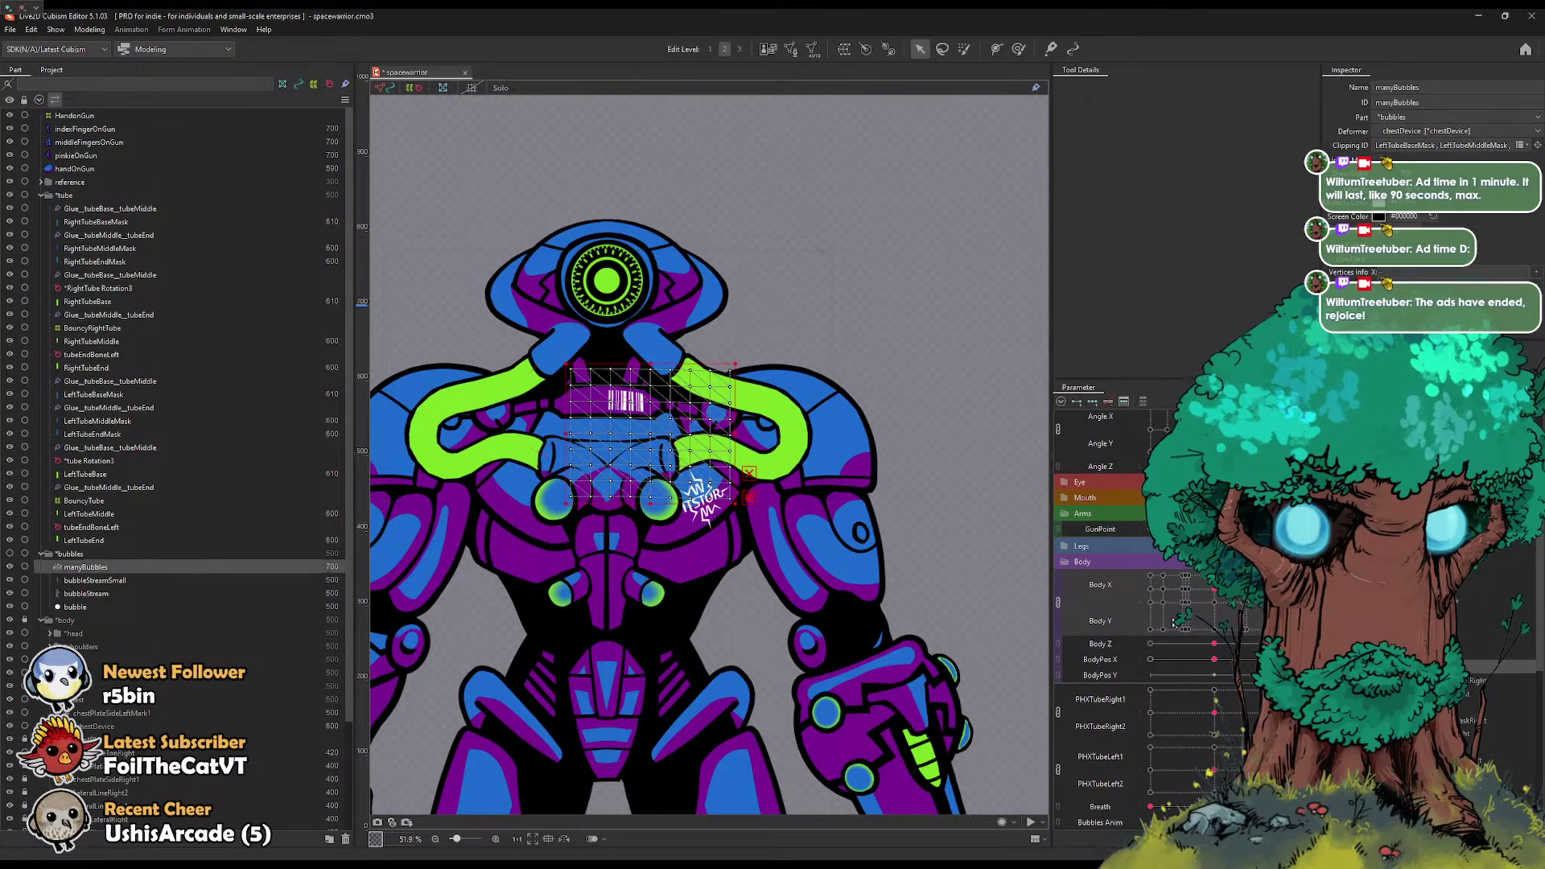
scroll(651, 442, up, 4)
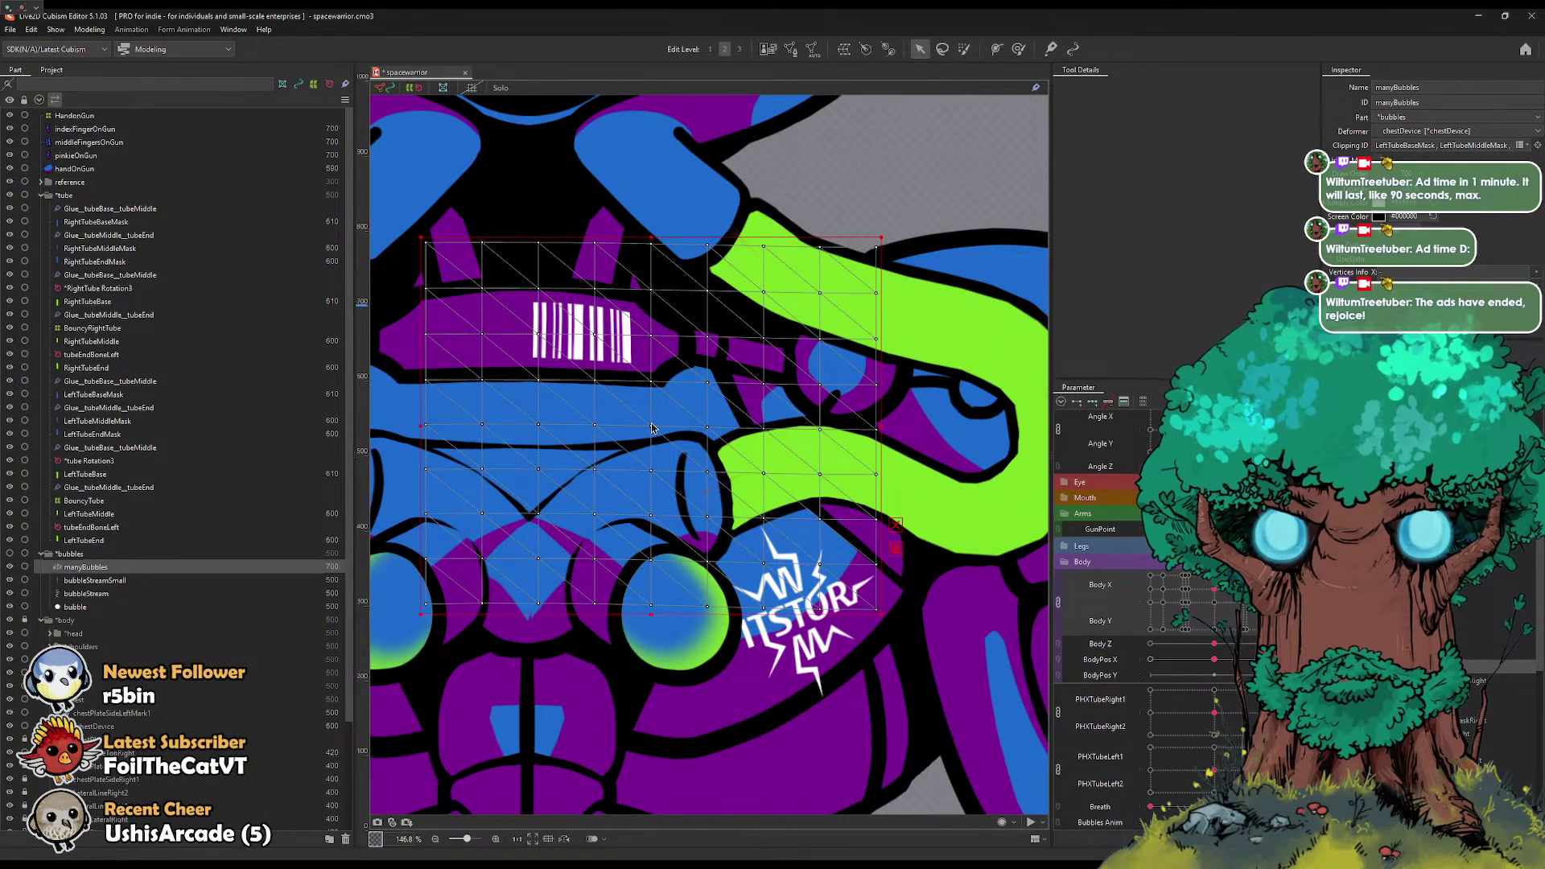
click(645, 432)
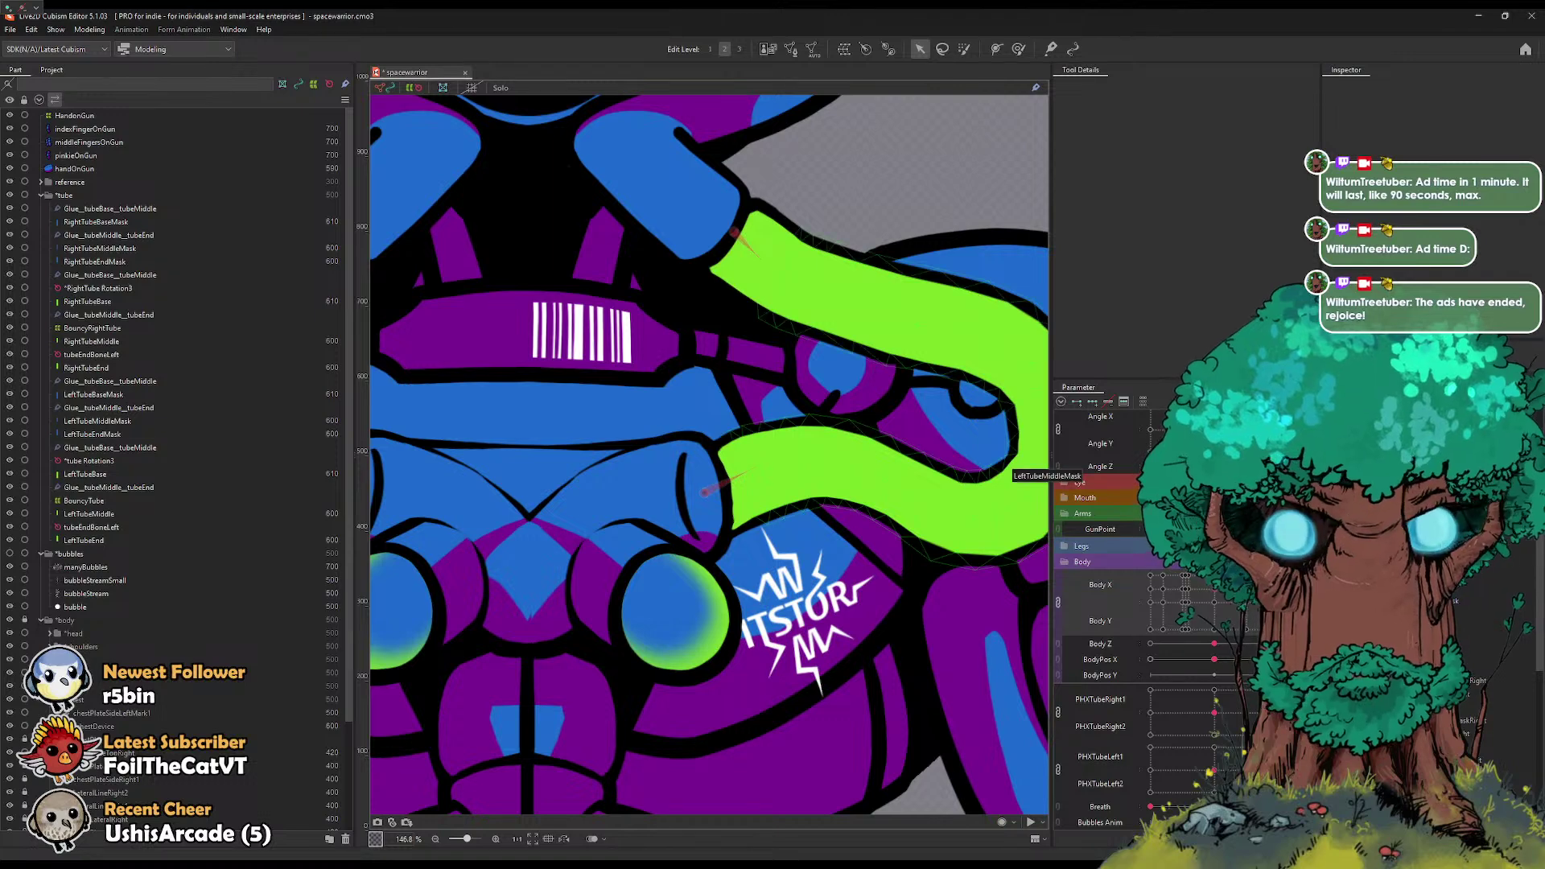
key(ctrl+z)
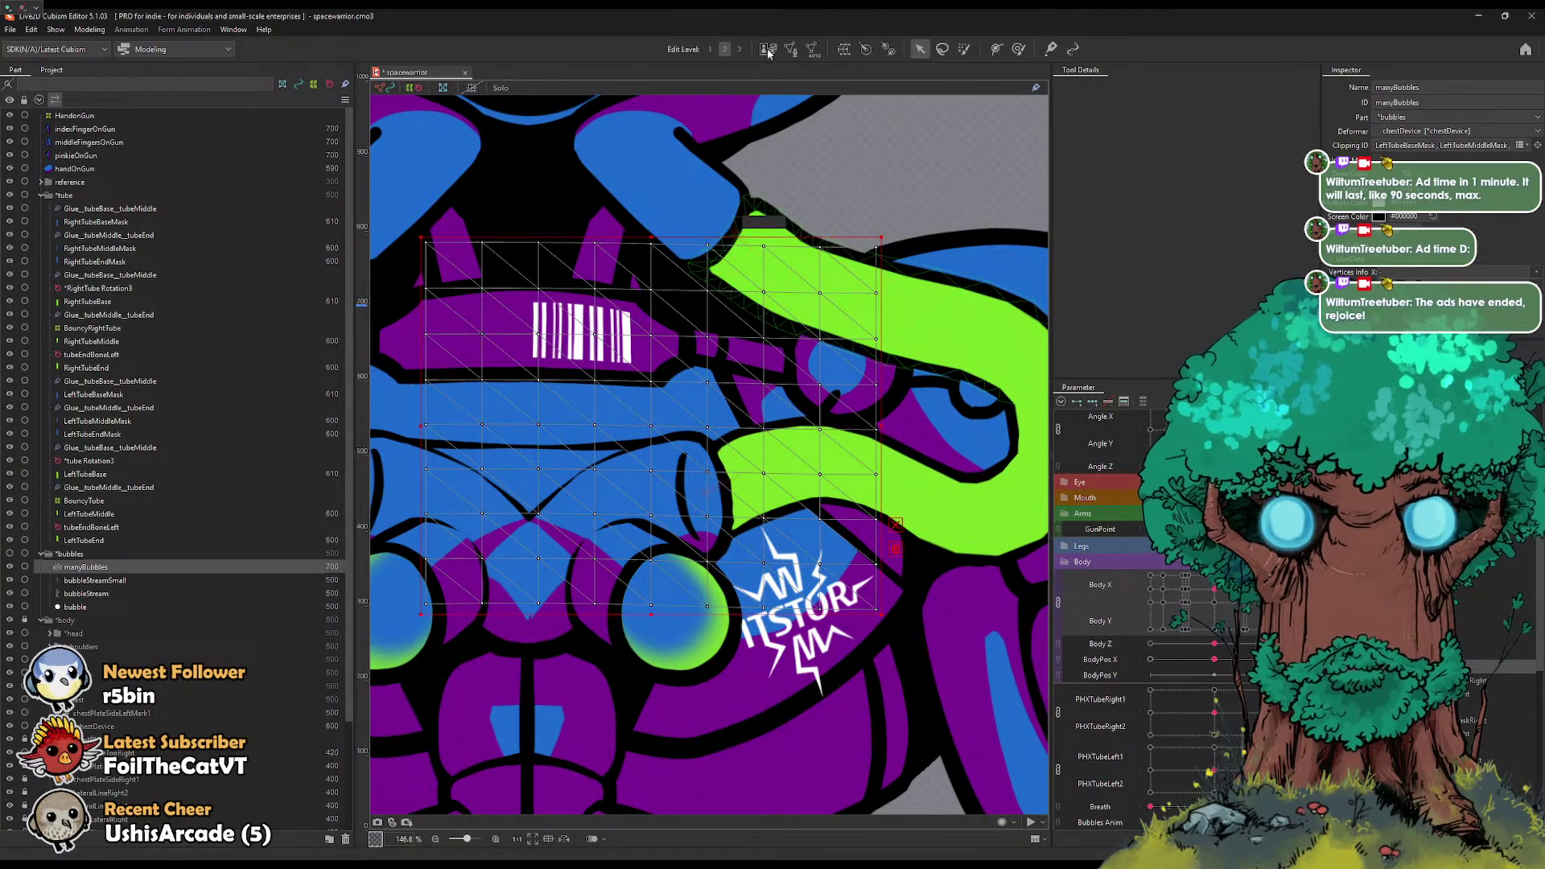
key(1)
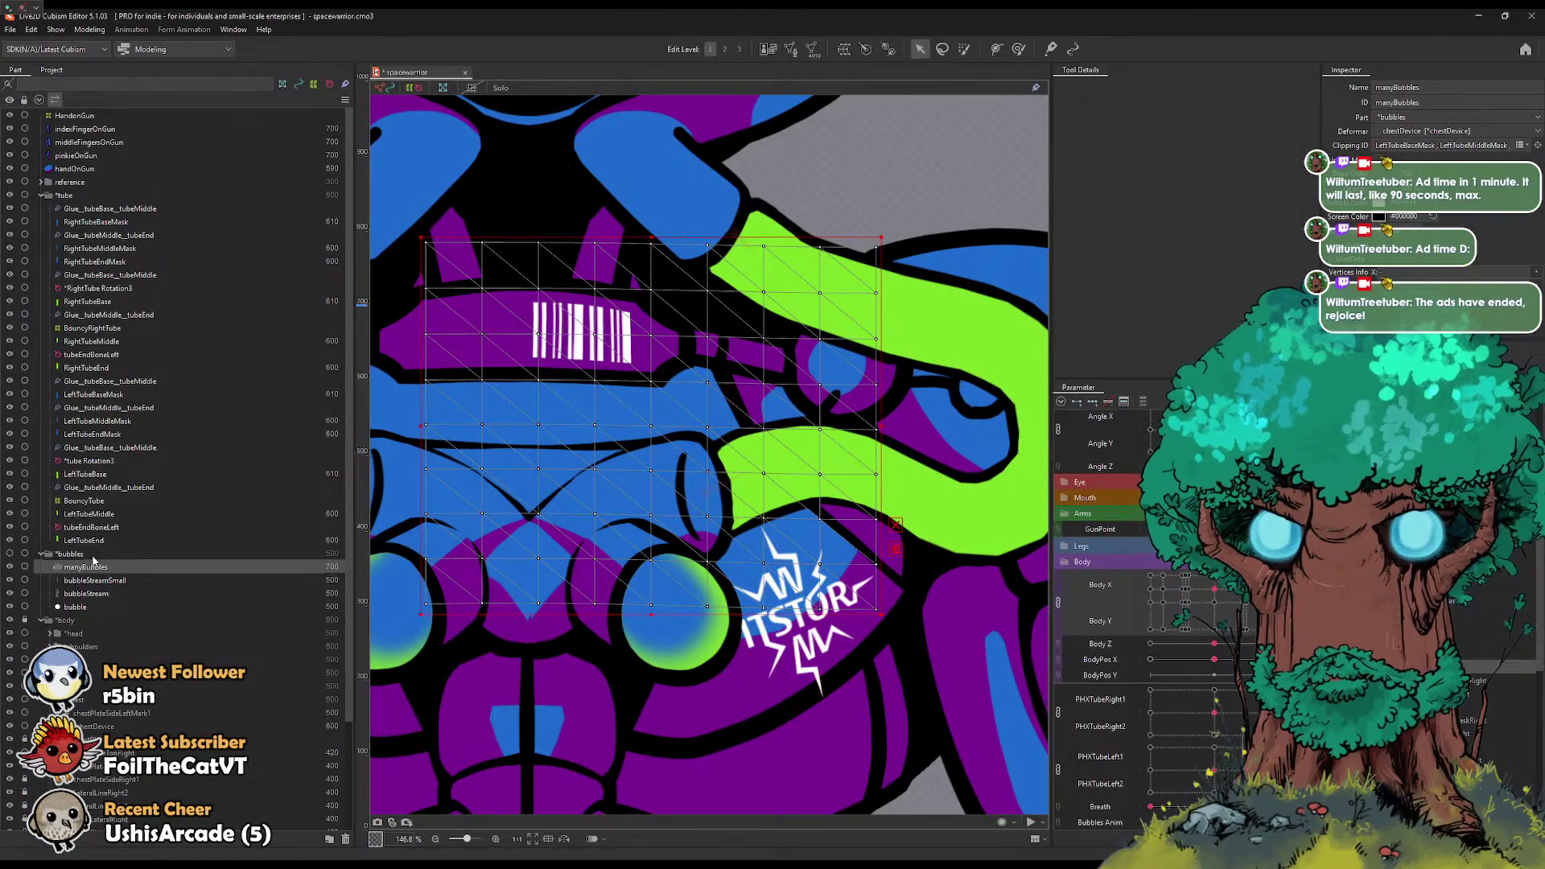
click(99, 579)
click(90, 568)
Step: Move the whole manyBubbles mesh slightly down and outward along the lower end of the green left tube
scroll(644, 414, down, 3)
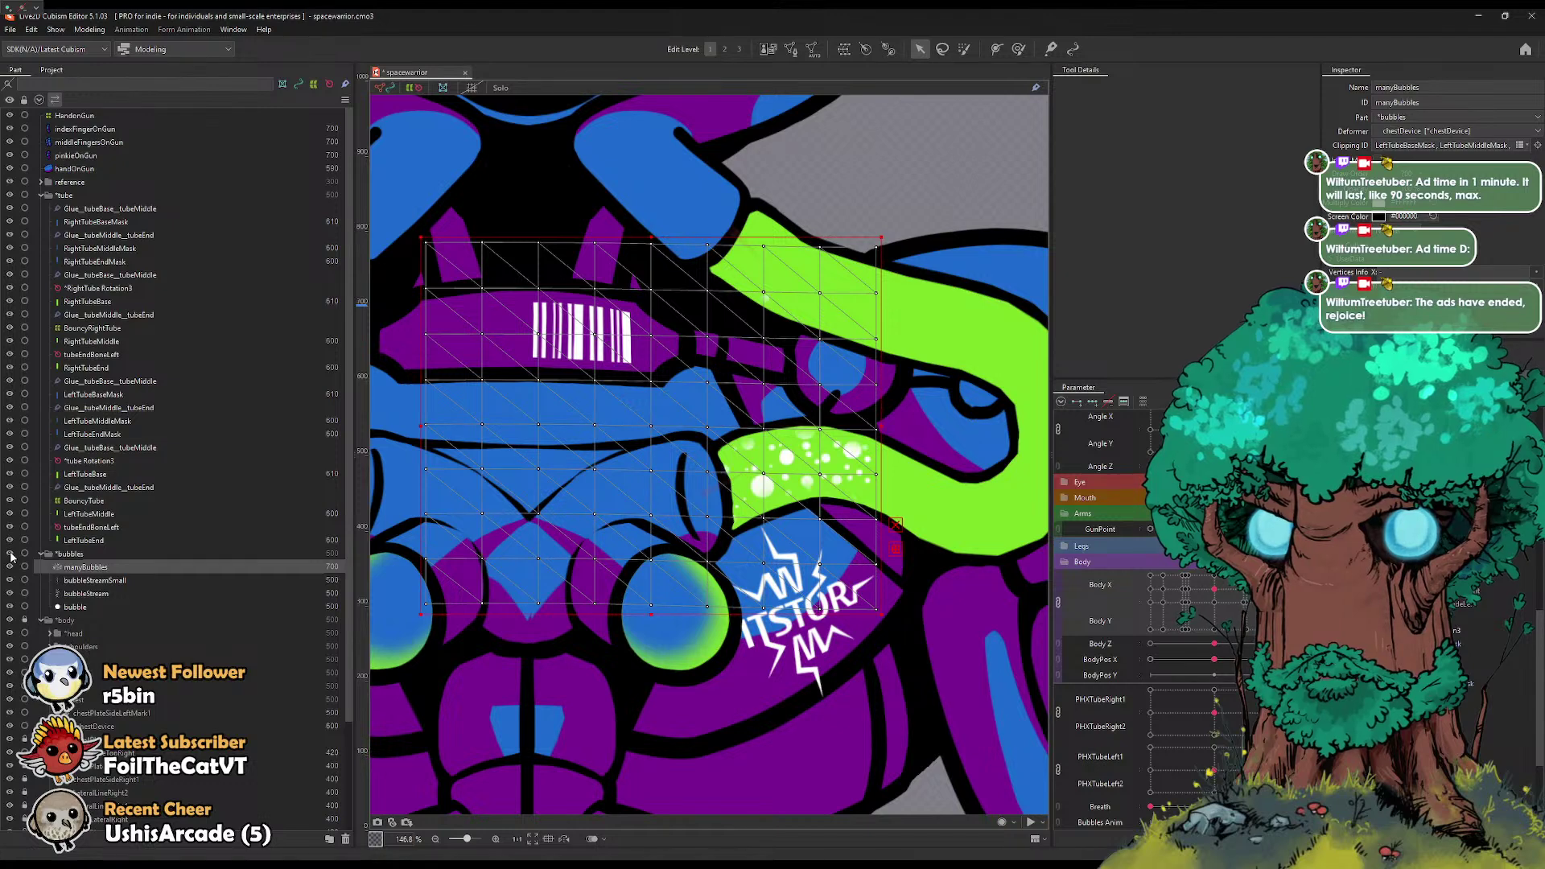
drag(656, 424, 809, 452)
key(ctrl+z)
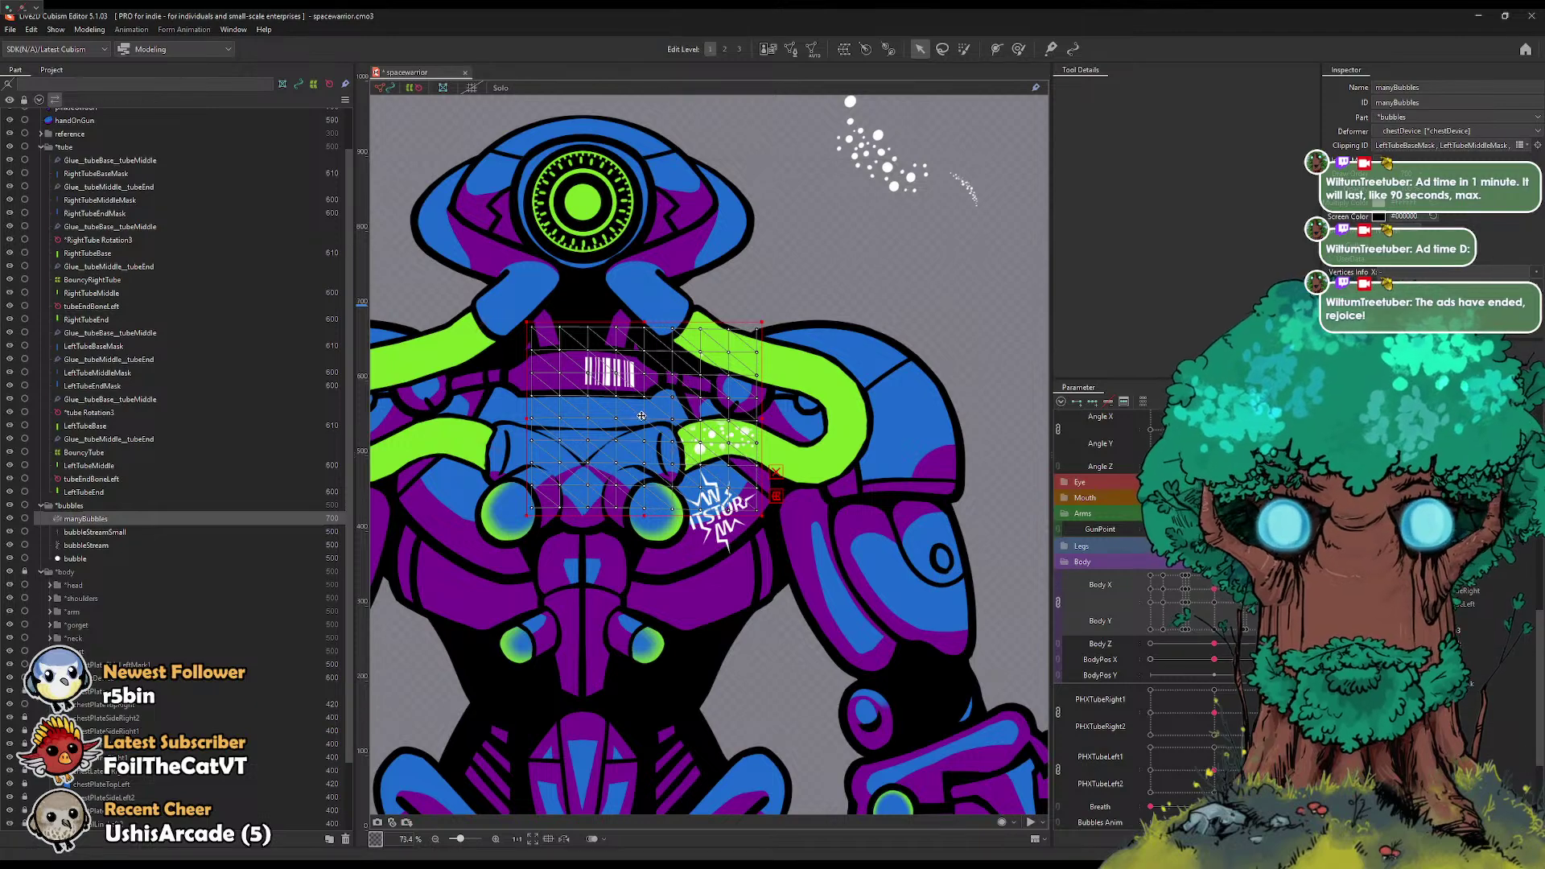
drag(645, 418, 674, 456)
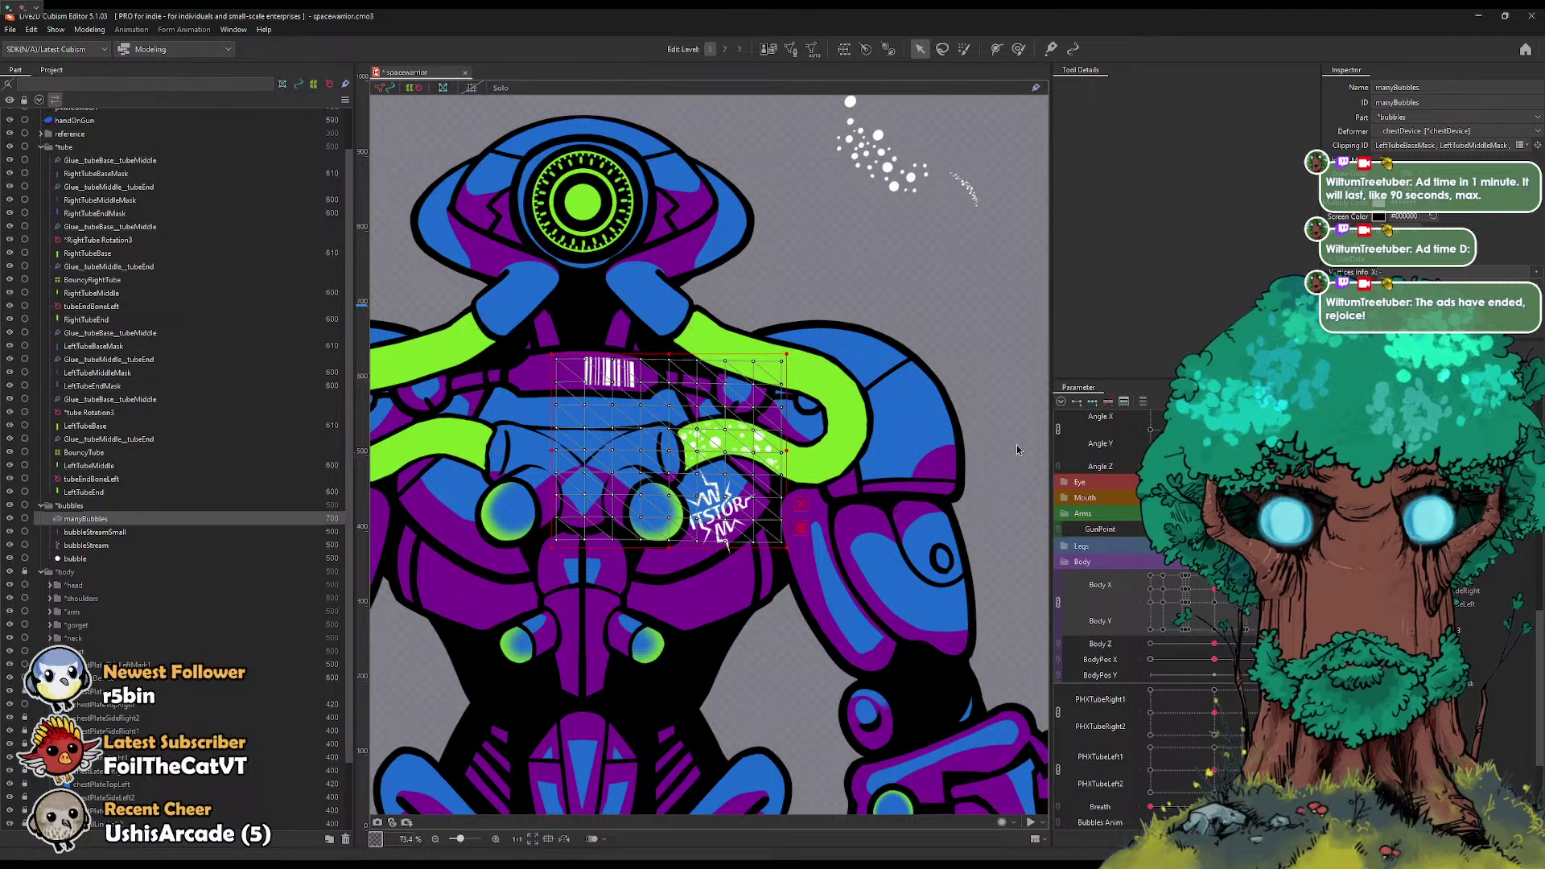
Step: Turn the head angle and the Body X/Y pose toward their extremes and examine how manyBubbles covers the LeftTubeBaseMask mesh
drag(1214, 429, 1257, 435)
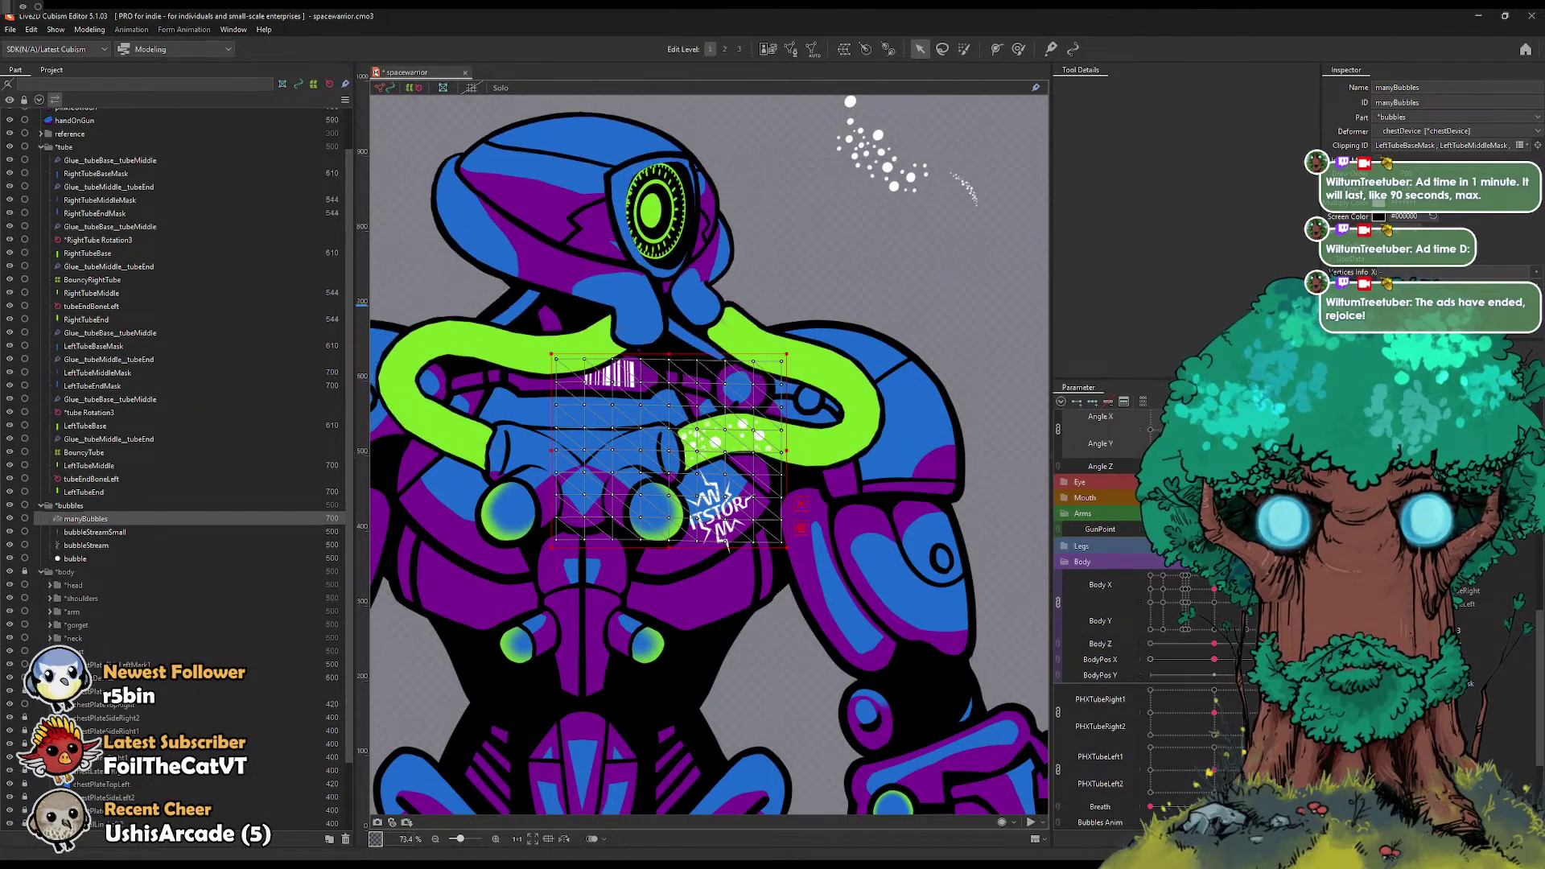
drag(1214, 589, 1244, 609)
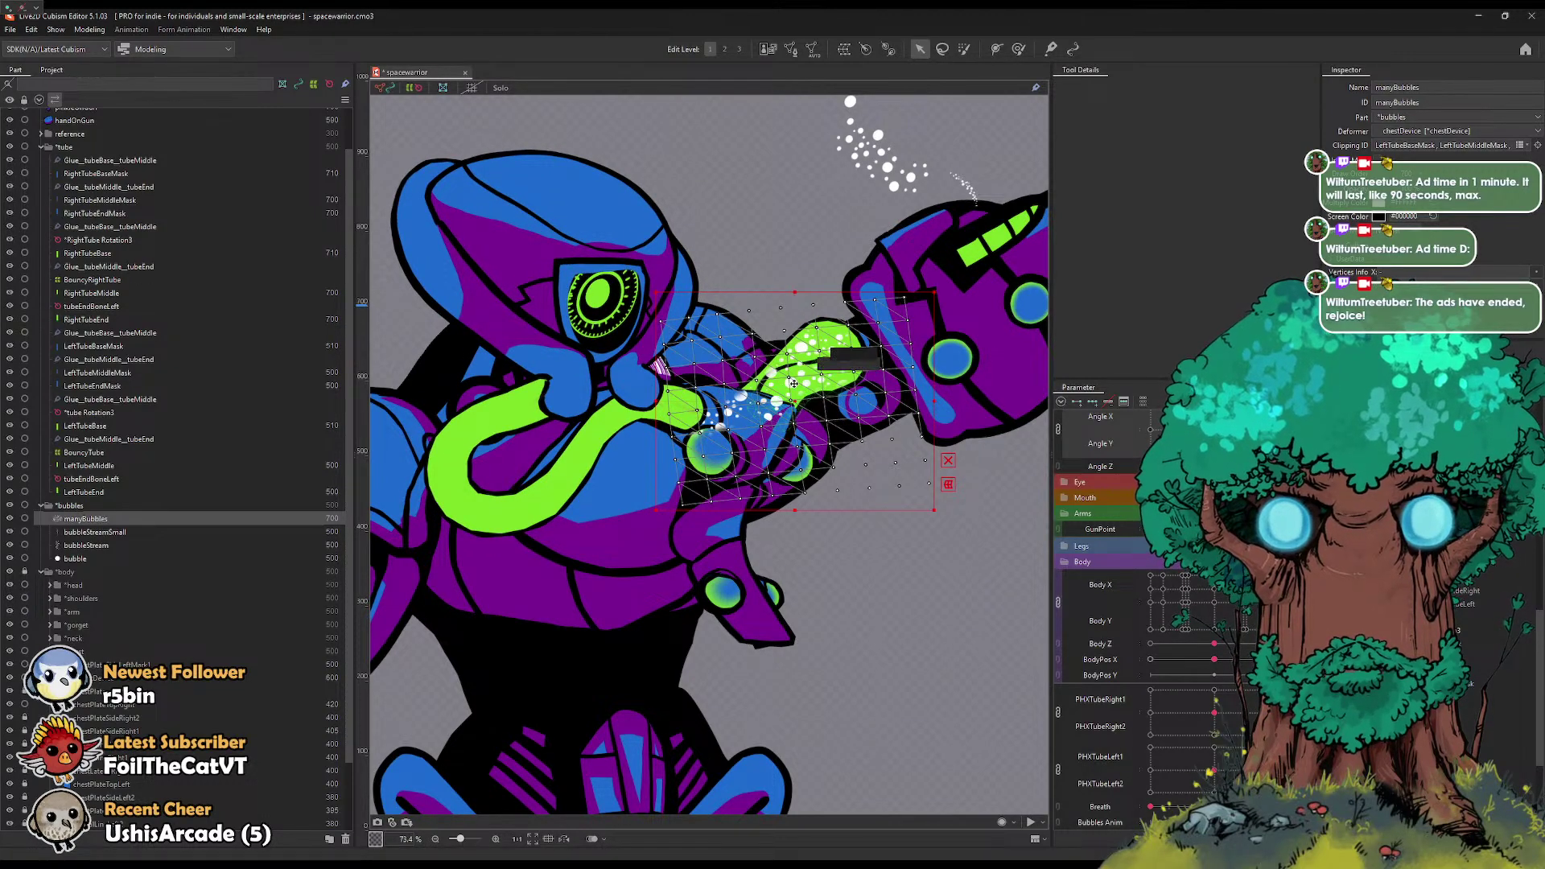
scroll(811, 433, up, 3)
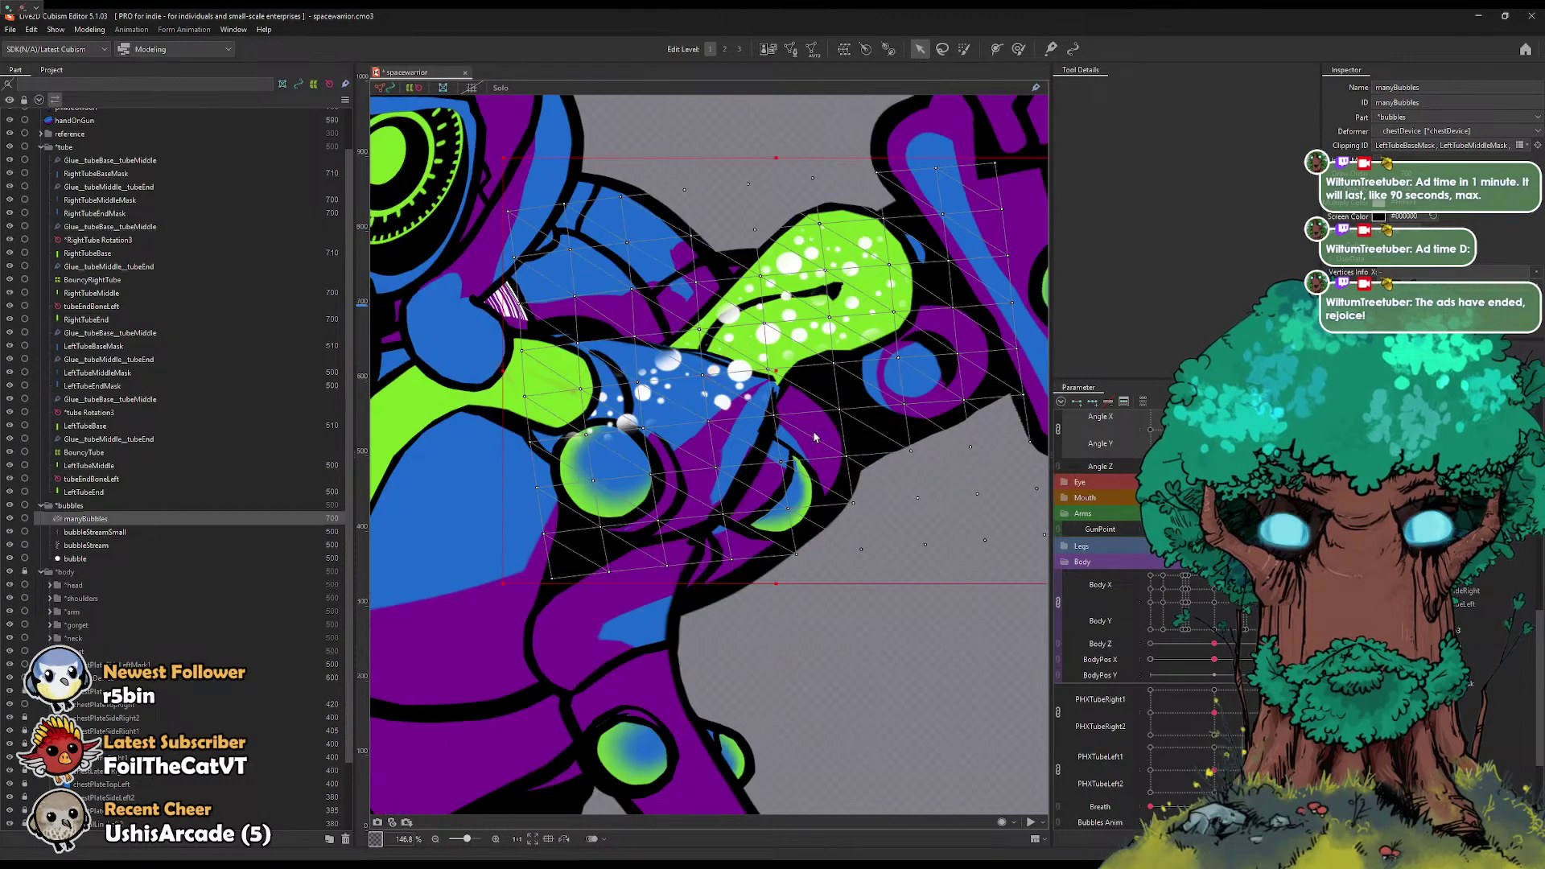
click(793, 320)
click(721, 330)
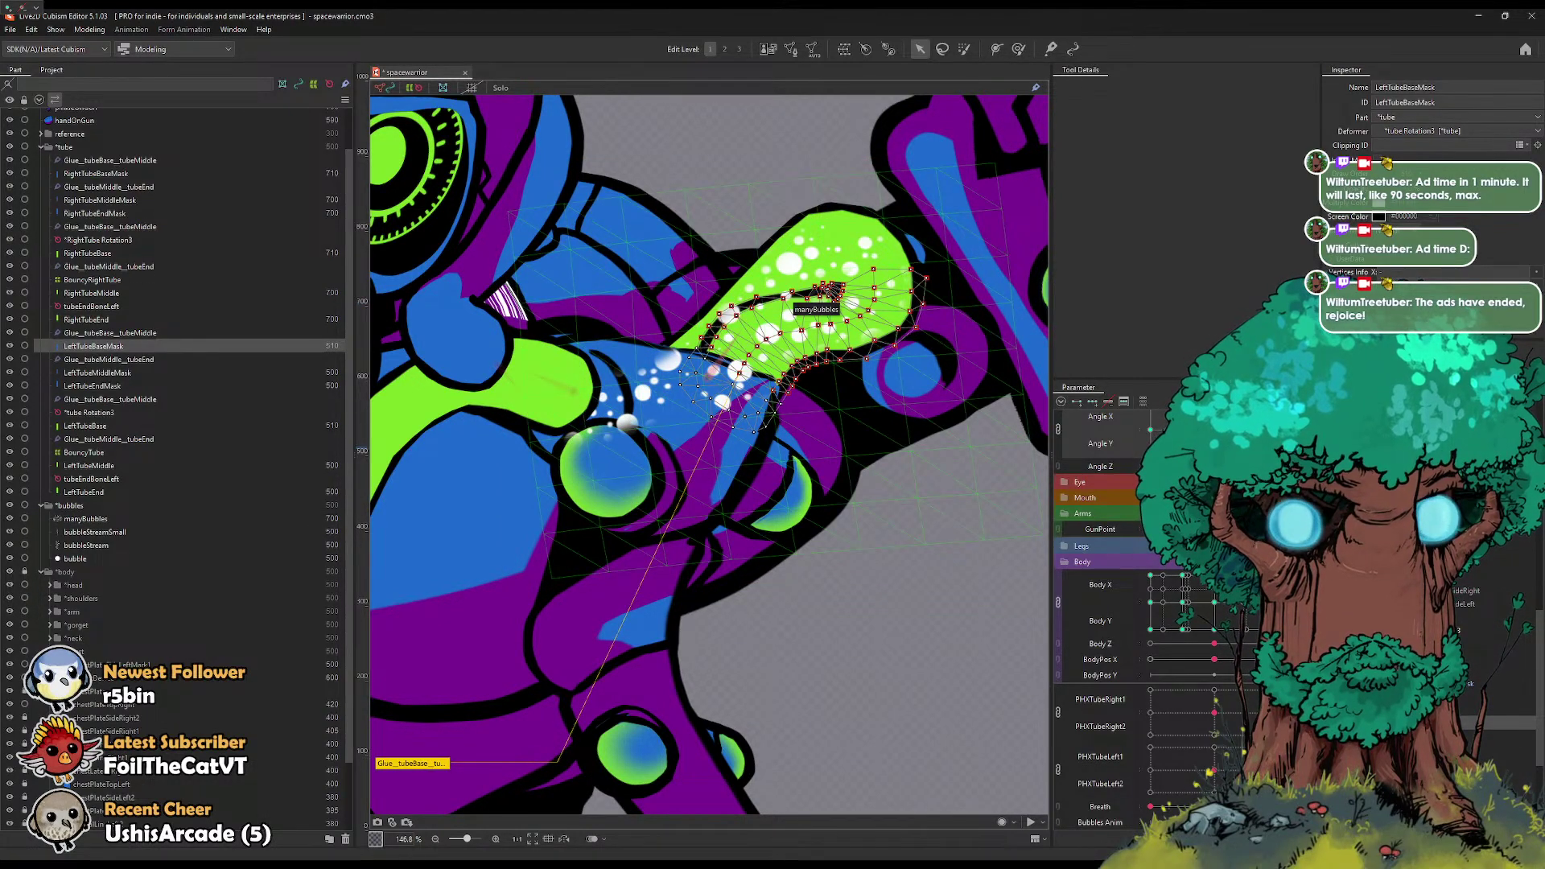
click(1231, 602)
drag(1231, 602, 1278, 602)
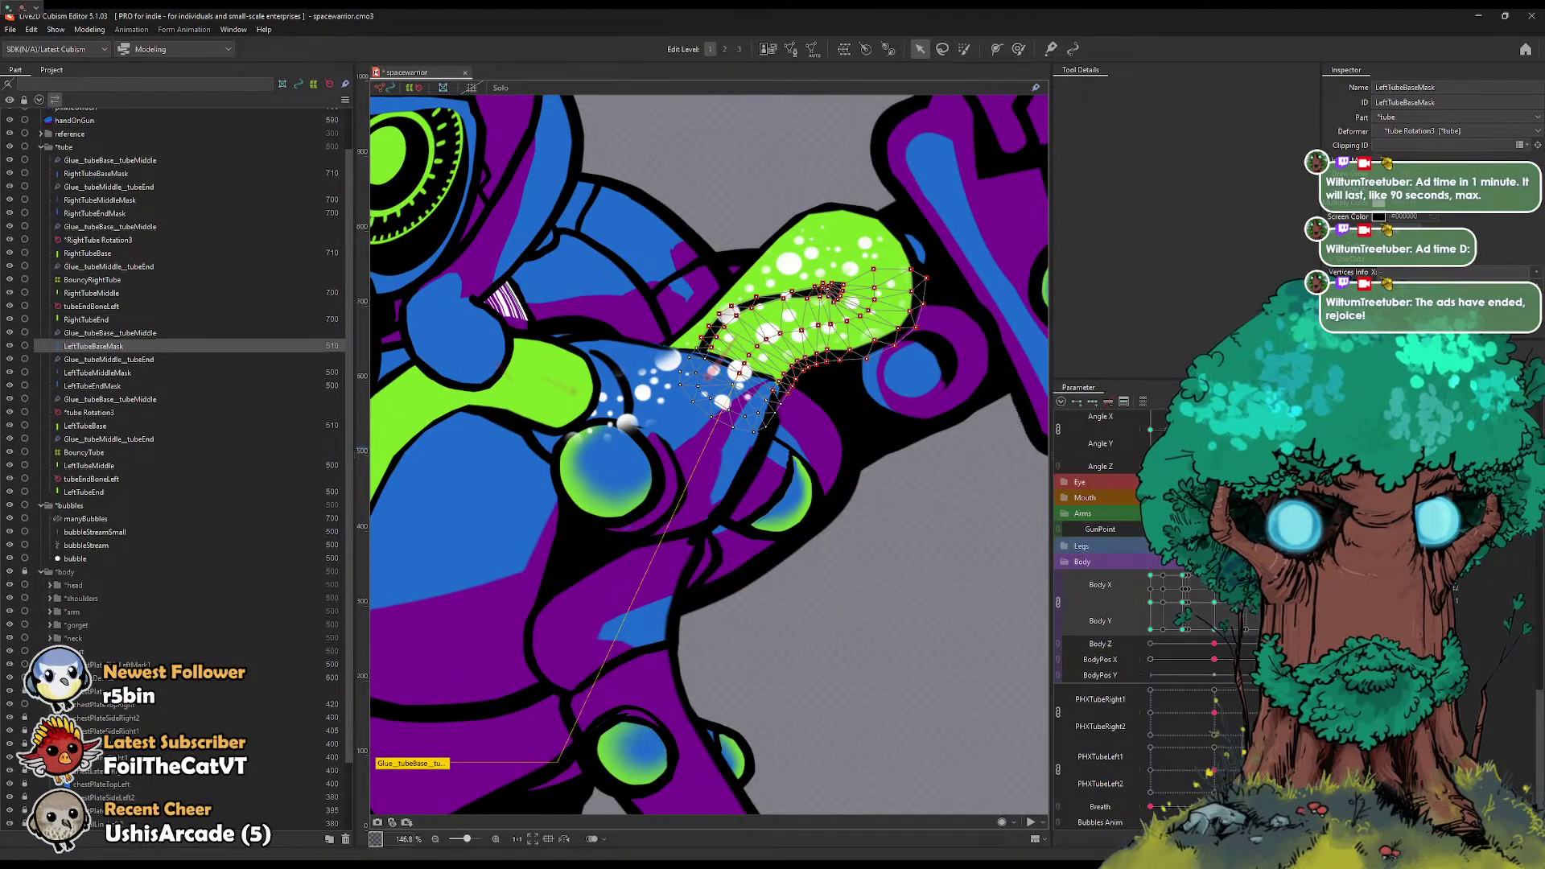
Step: Check the bubbles up close in the turned pose and lock the bubble and bubbleStream meshes
click(76, 558)
scroll(1206, 605, up, 1)
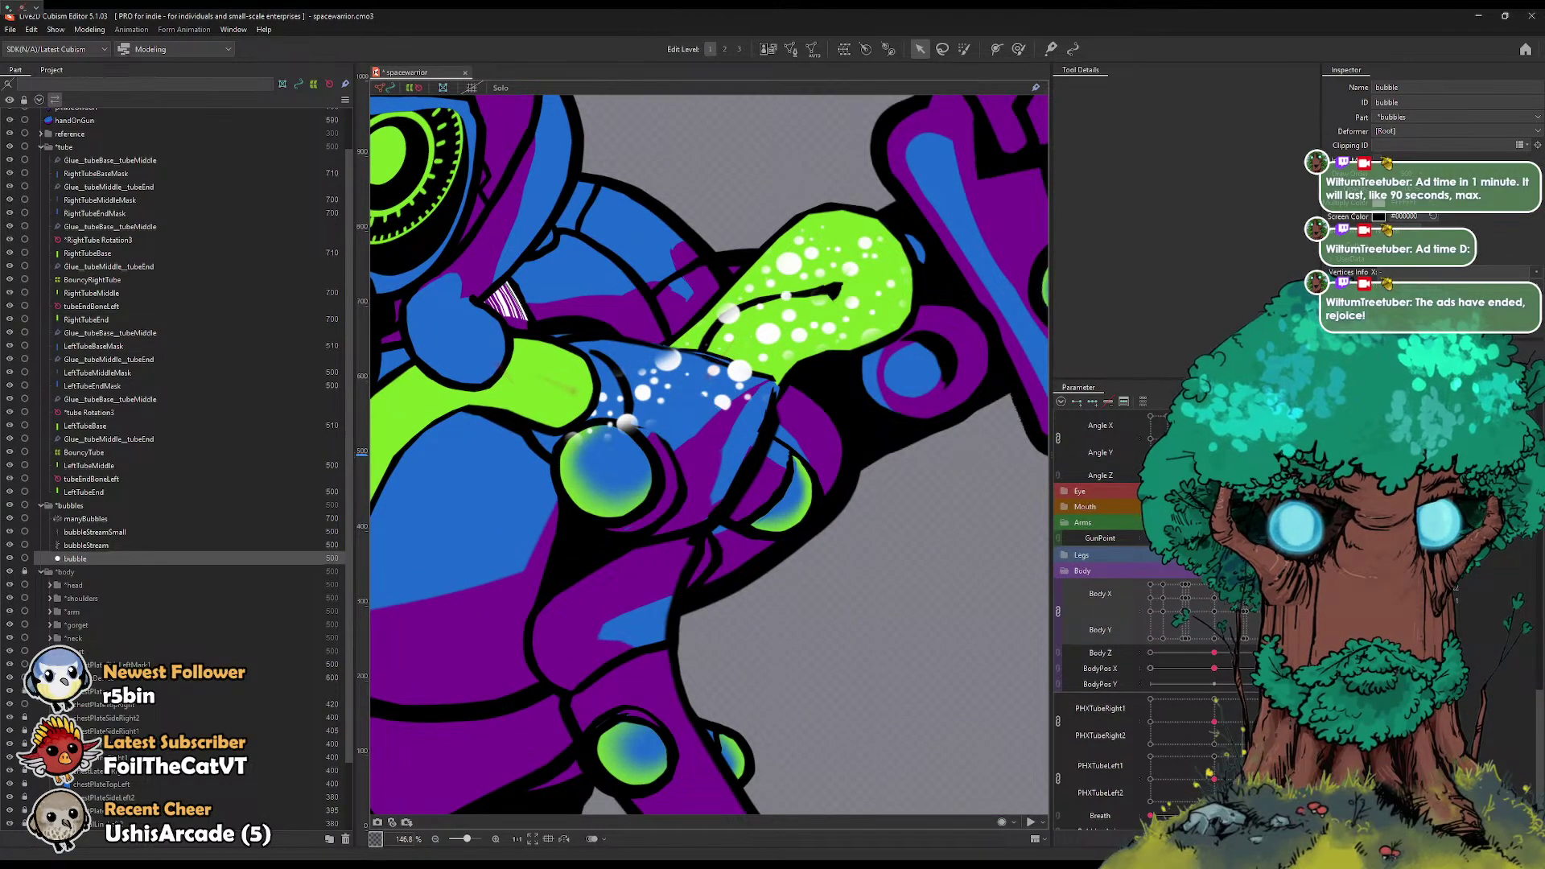
scroll(904, 441, up, 5)
scroll(957, 450, down, 3)
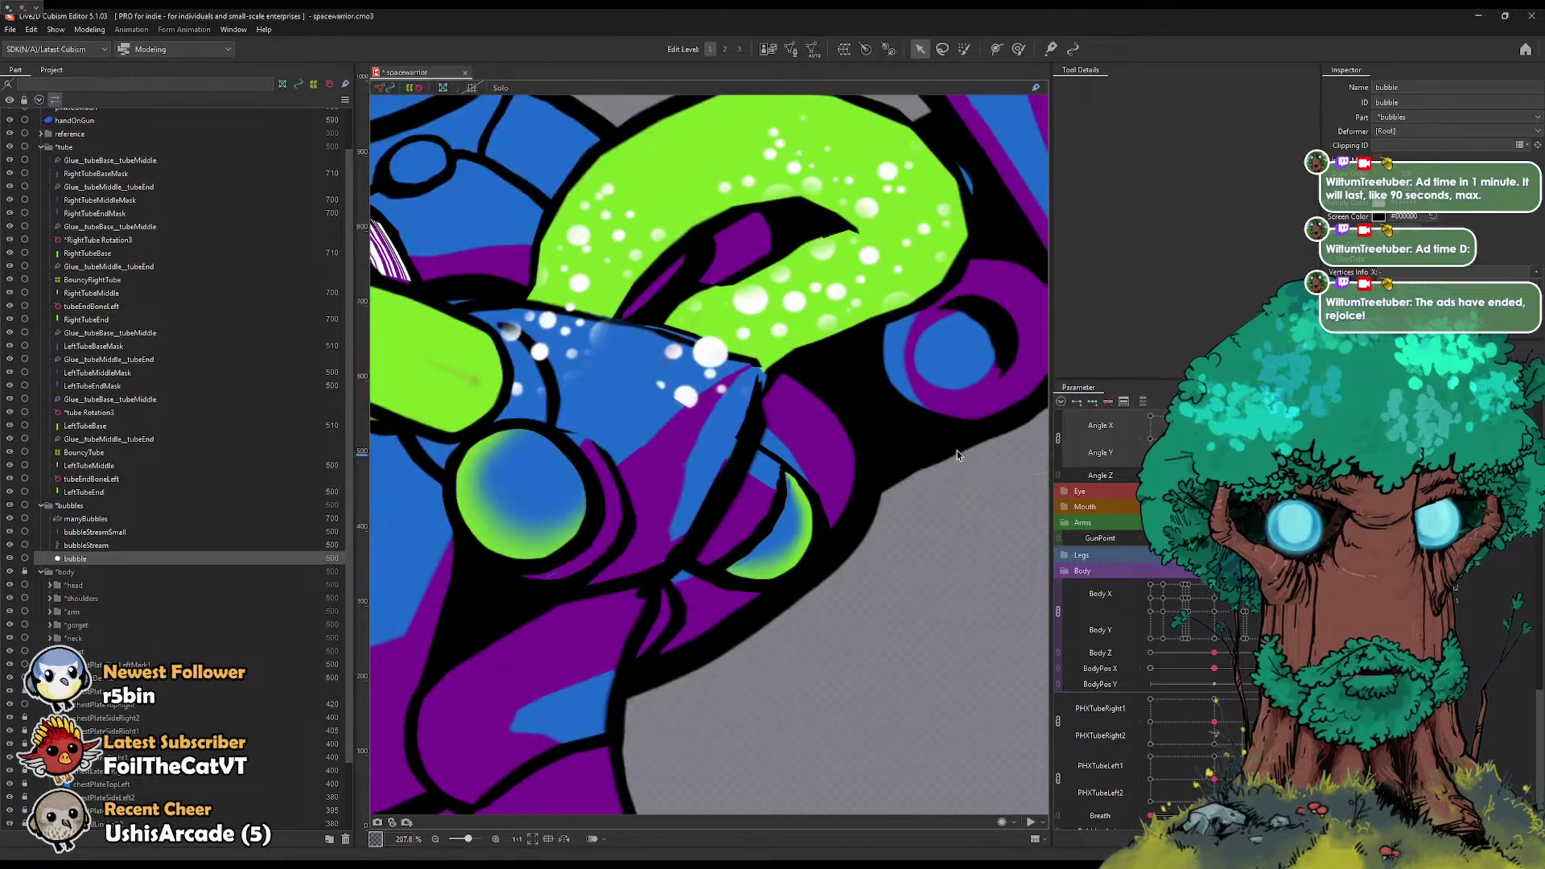
scroll(1119, 435, down, 2)
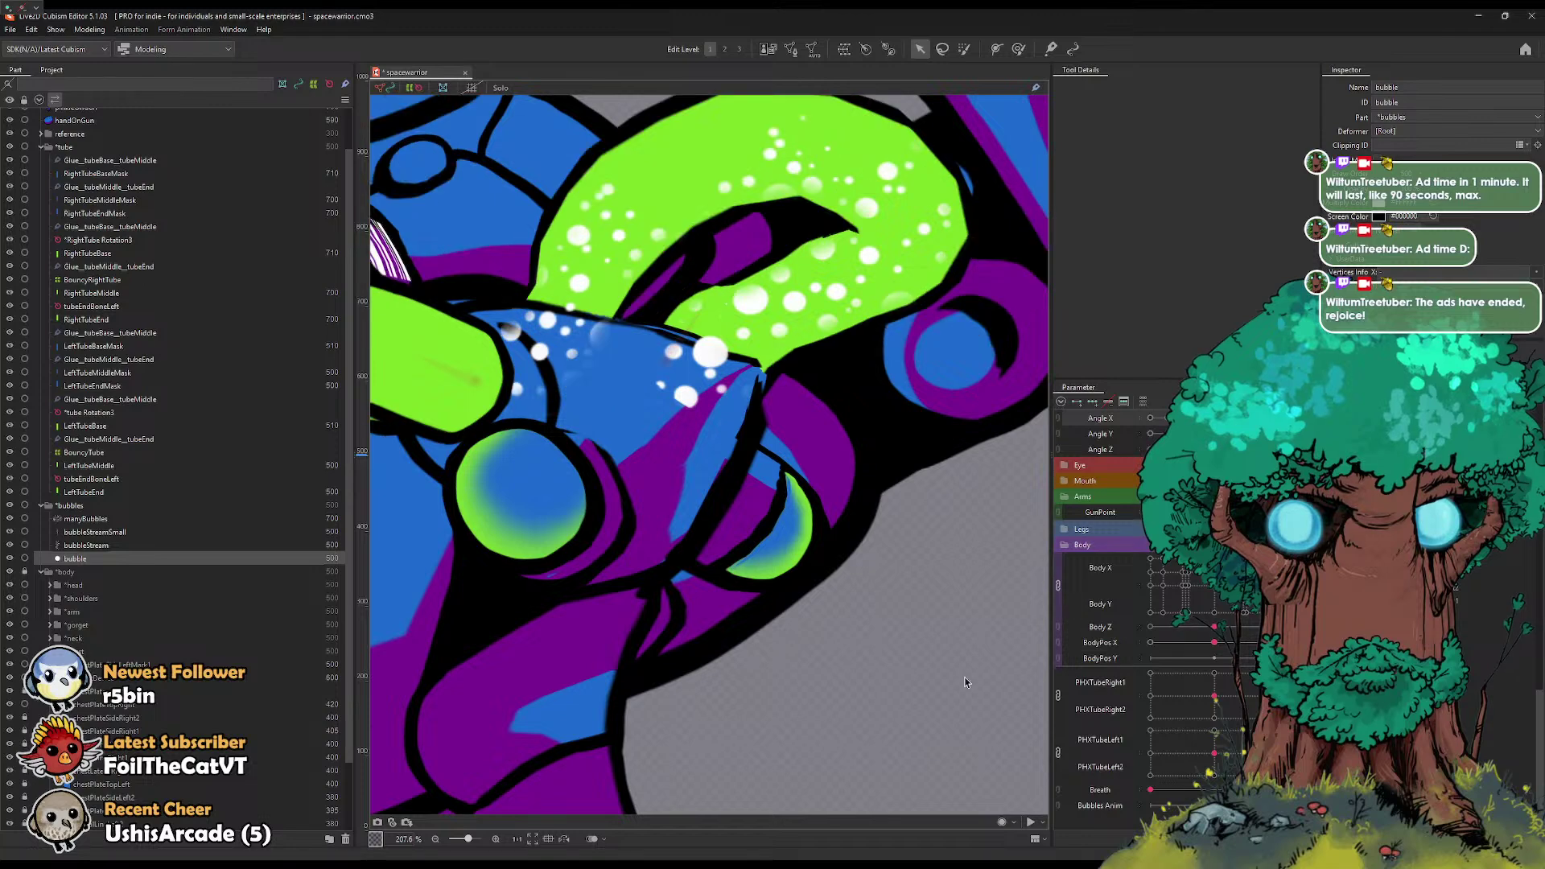
click(24, 558)
click(24, 546)
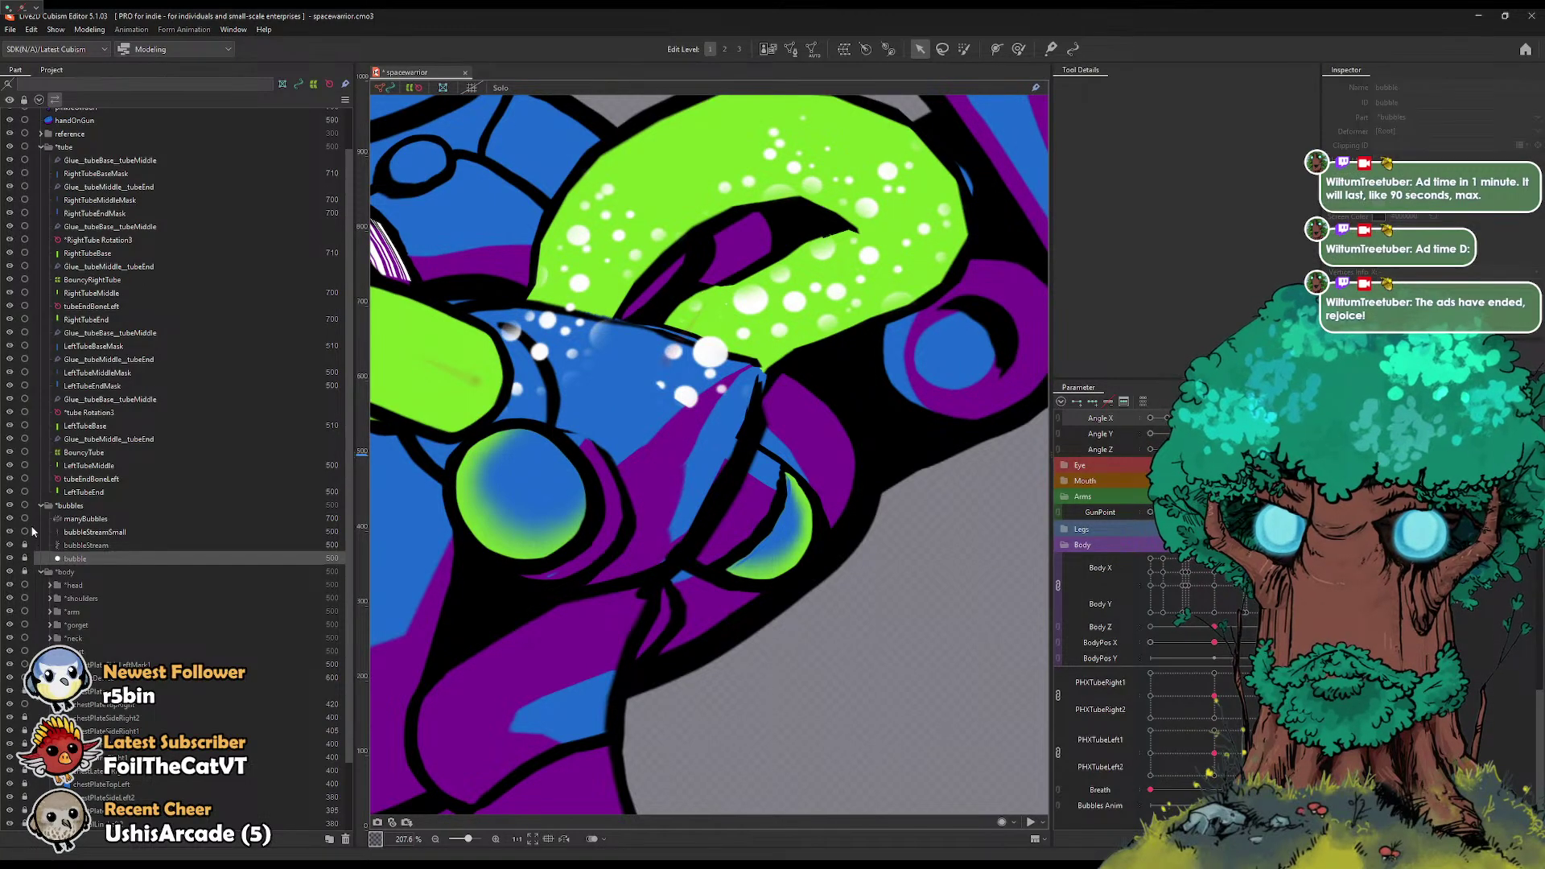
Step: Unlink the combined Body X and Body Y parameters and set the manyBubbles draw order to 515 at the Body X maximum
click(79, 520)
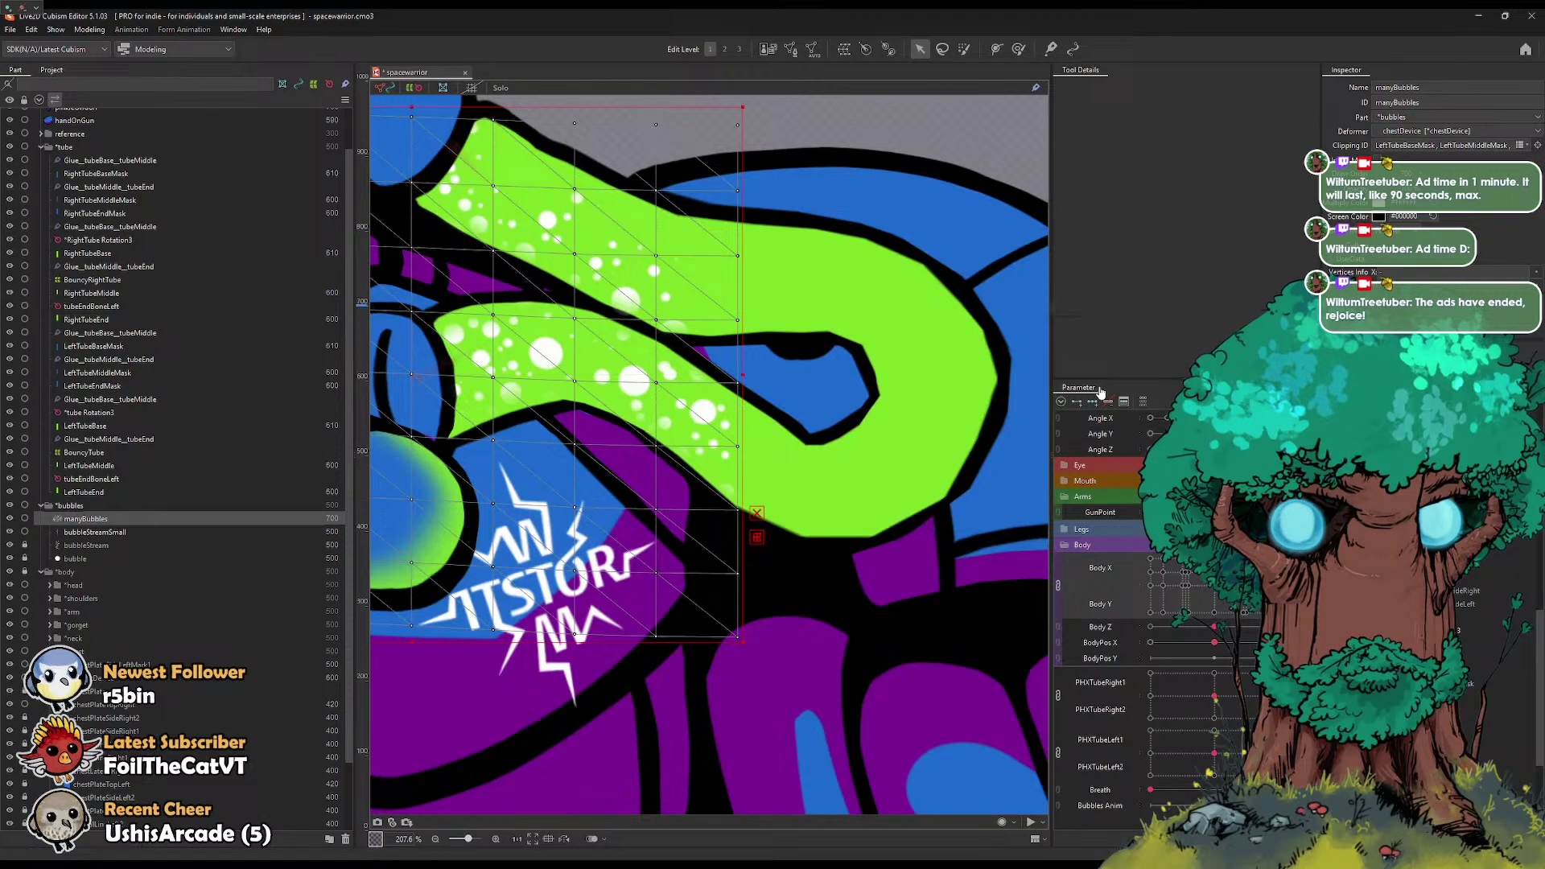
click(1058, 586)
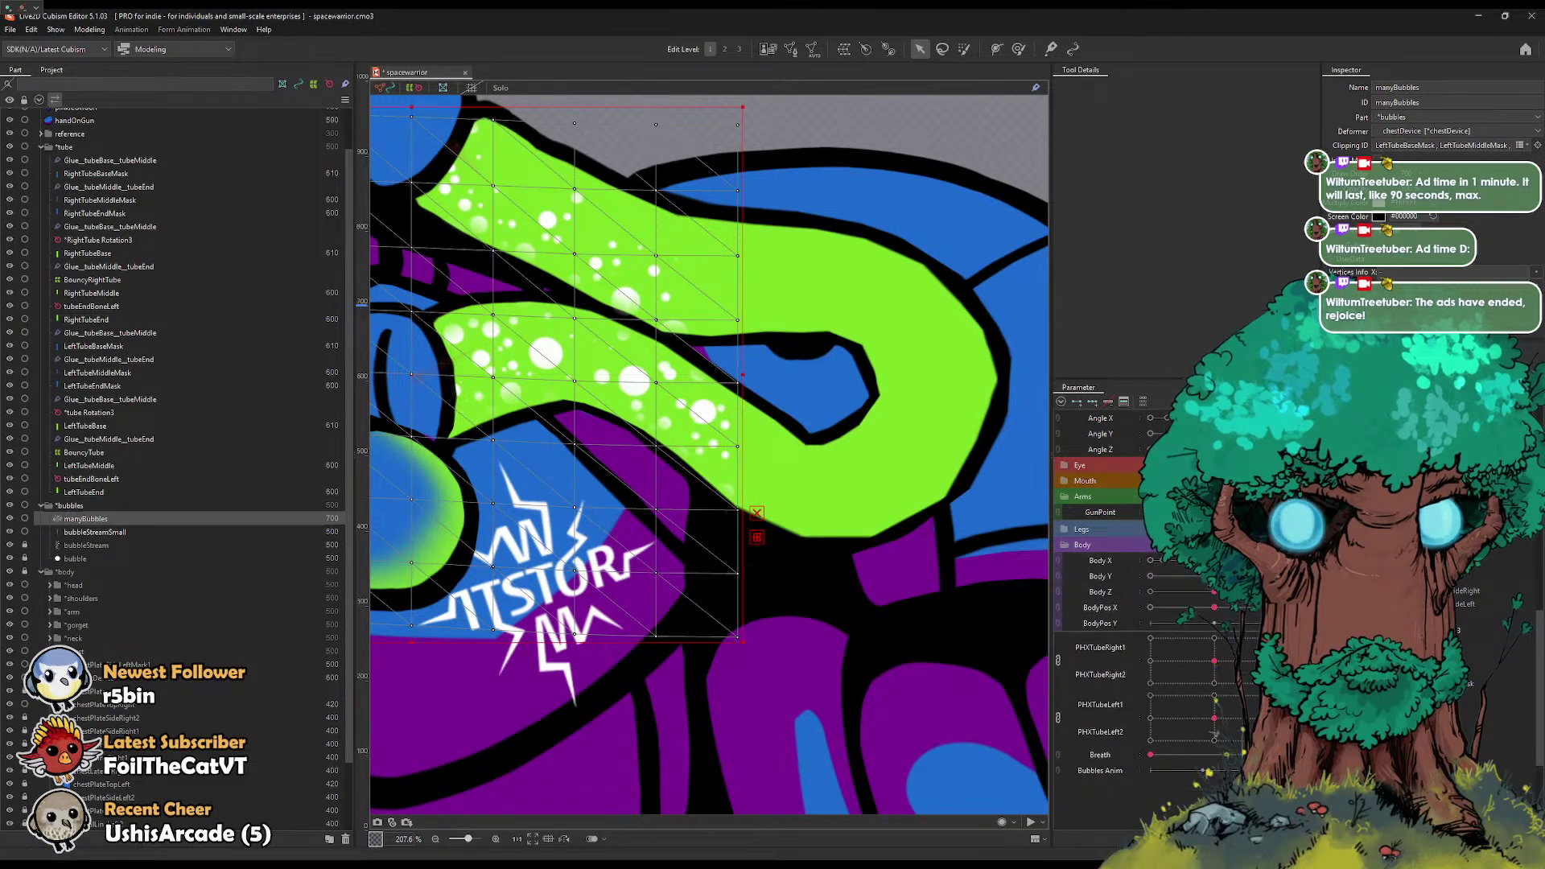
click(1278, 560)
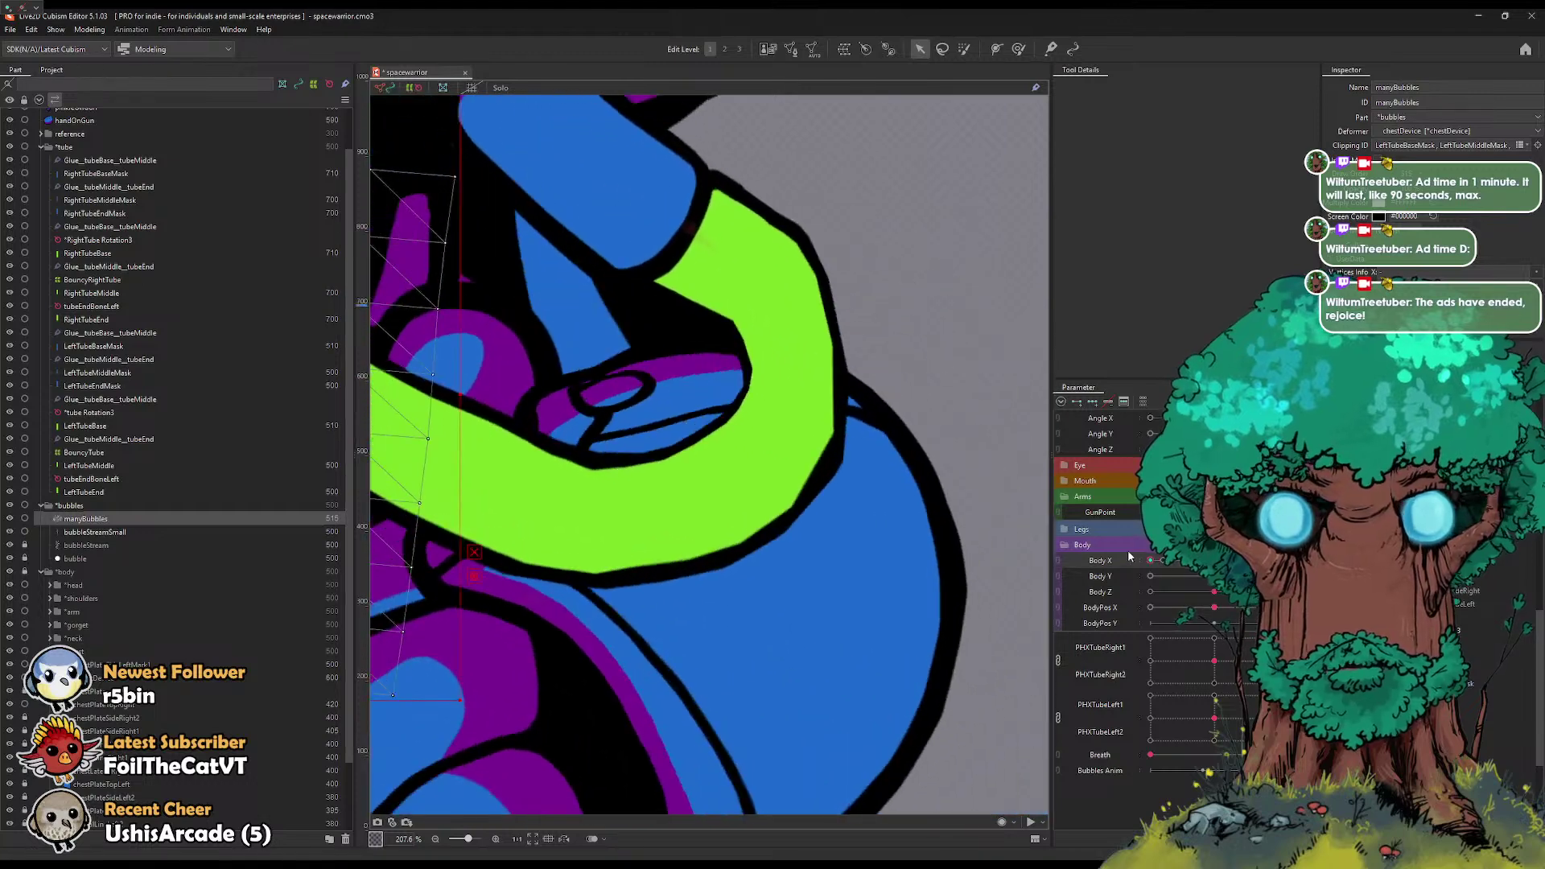
Step: Check the draw order of LeftTubeBaseMask and set the manyBubbles draw order to 720 at the Body X minimum
scroll(910, 485, down, 3)
drag(669, 388, 794, 395)
click(605, 440)
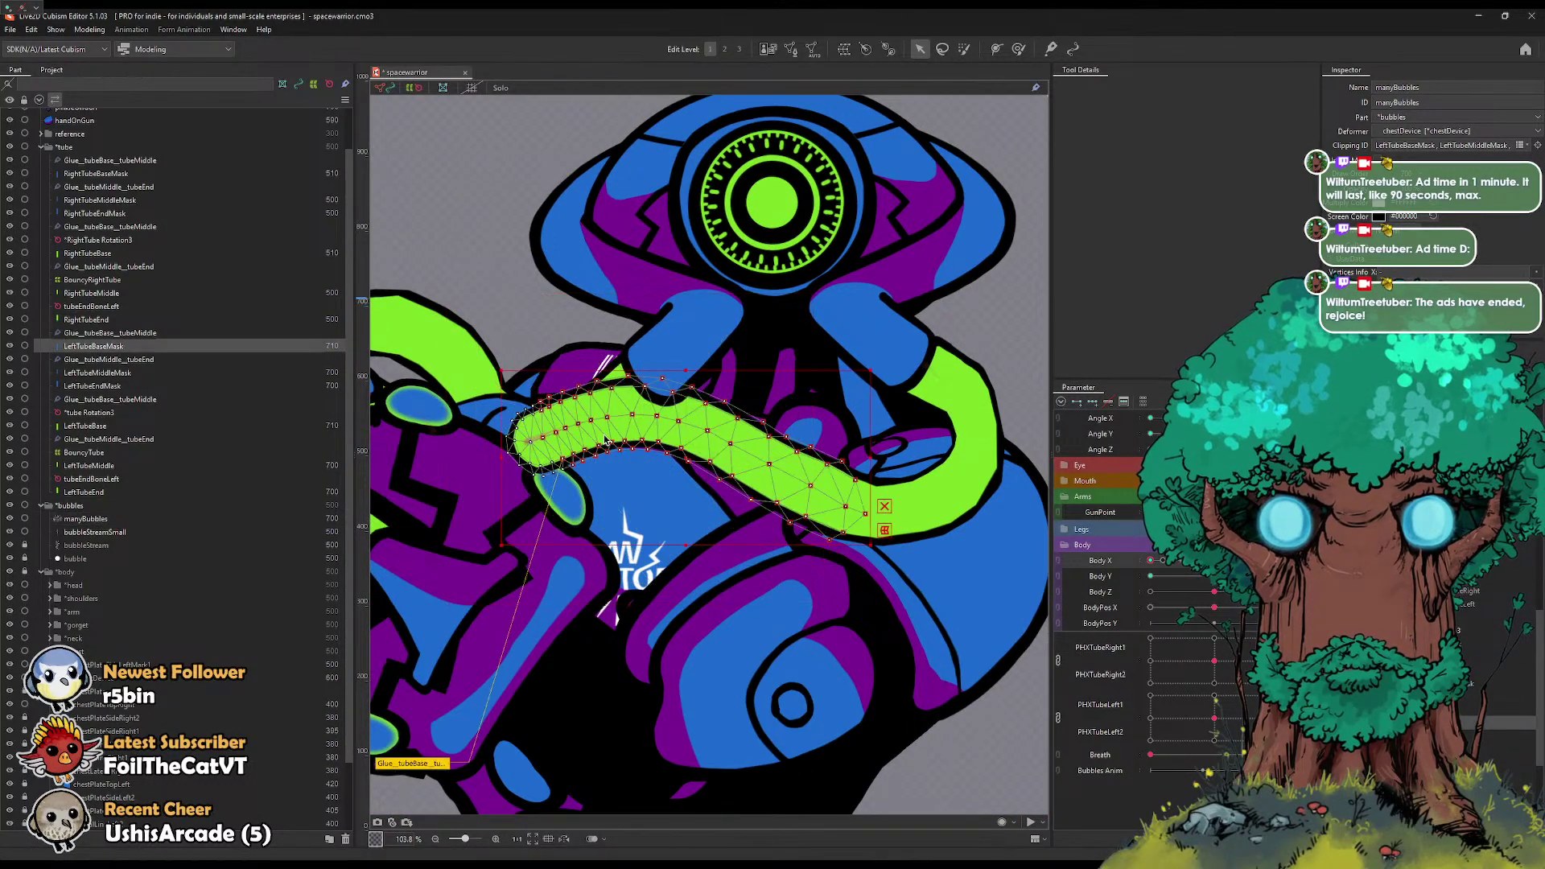
click(107, 520)
click(1440, 177)
click(1441, 177)
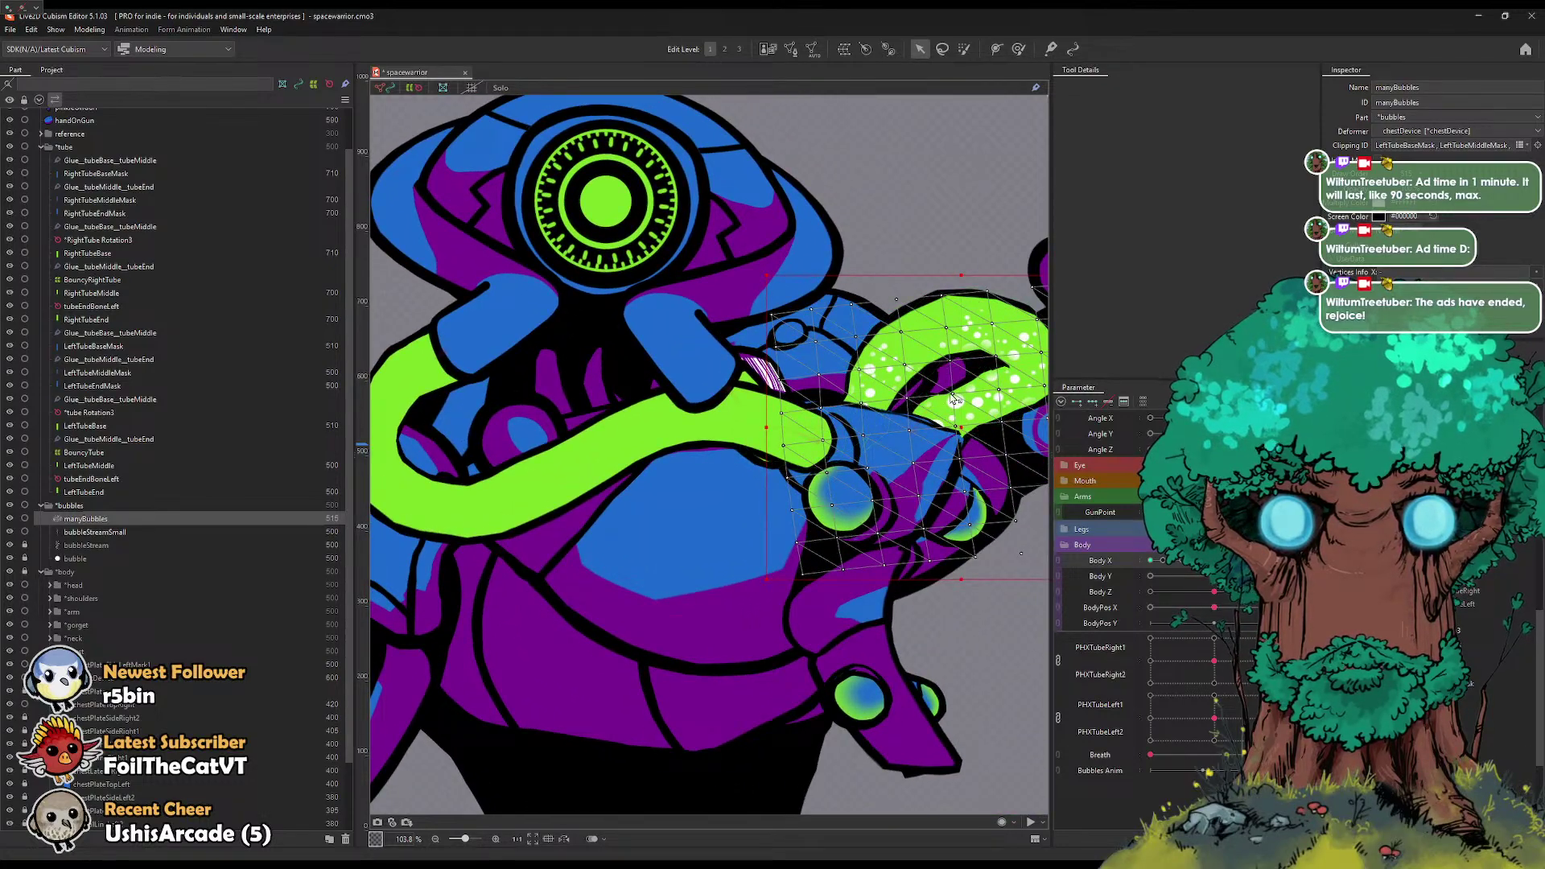
Step: Test the manyBubbles coverage by shifting the mesh and undoing it, varying Body X and Body Y, and returning Body X to its default
drag(957, 429, 949, 376)
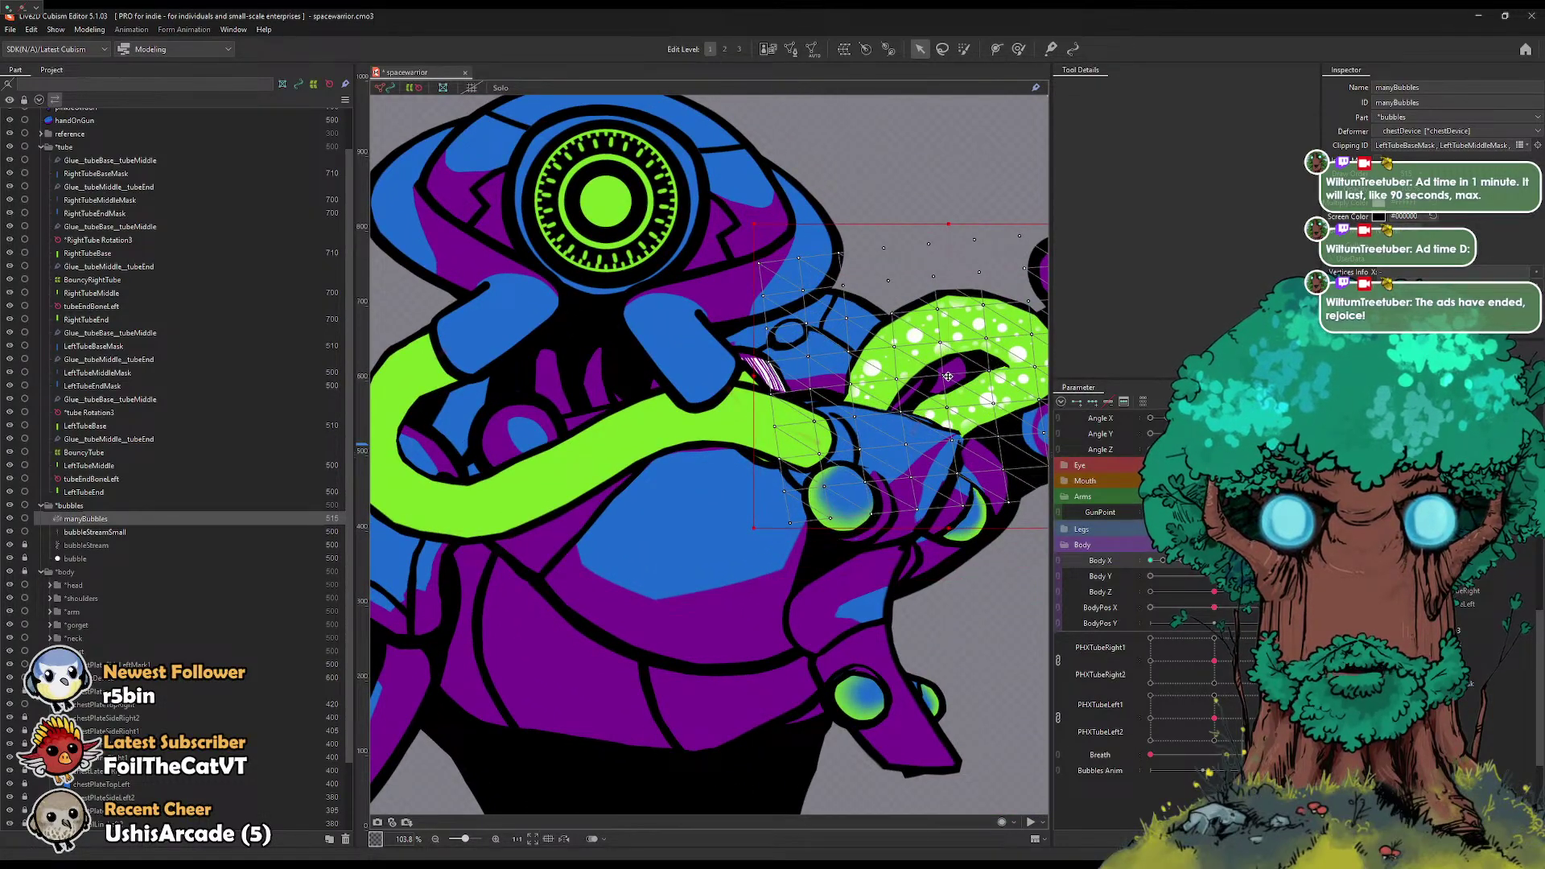
key(ctrl+z)
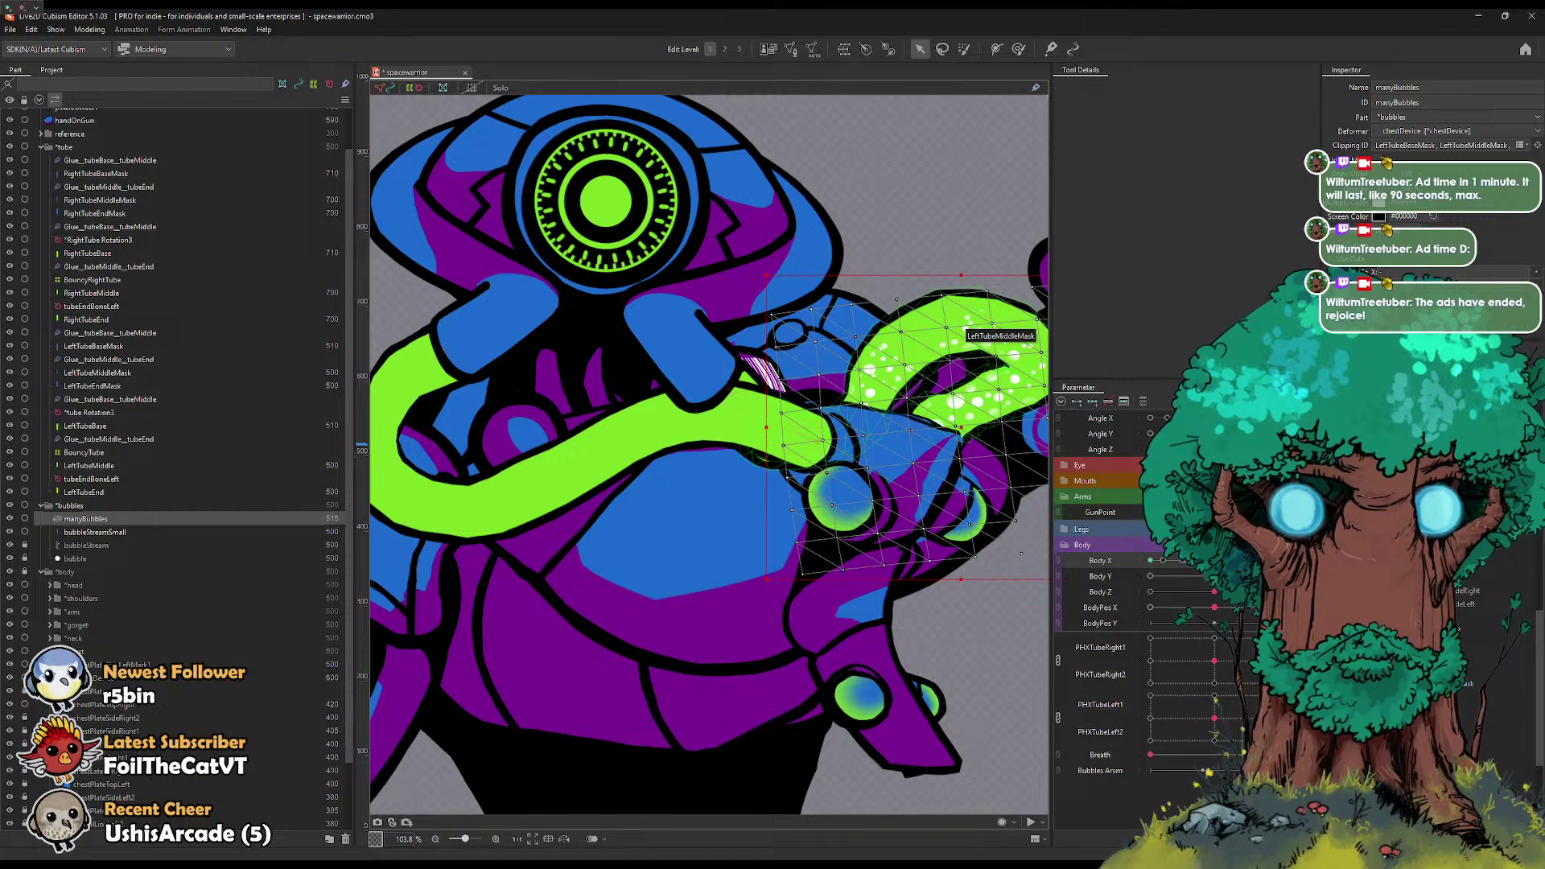
drag(1278, 560, 1116, 562)
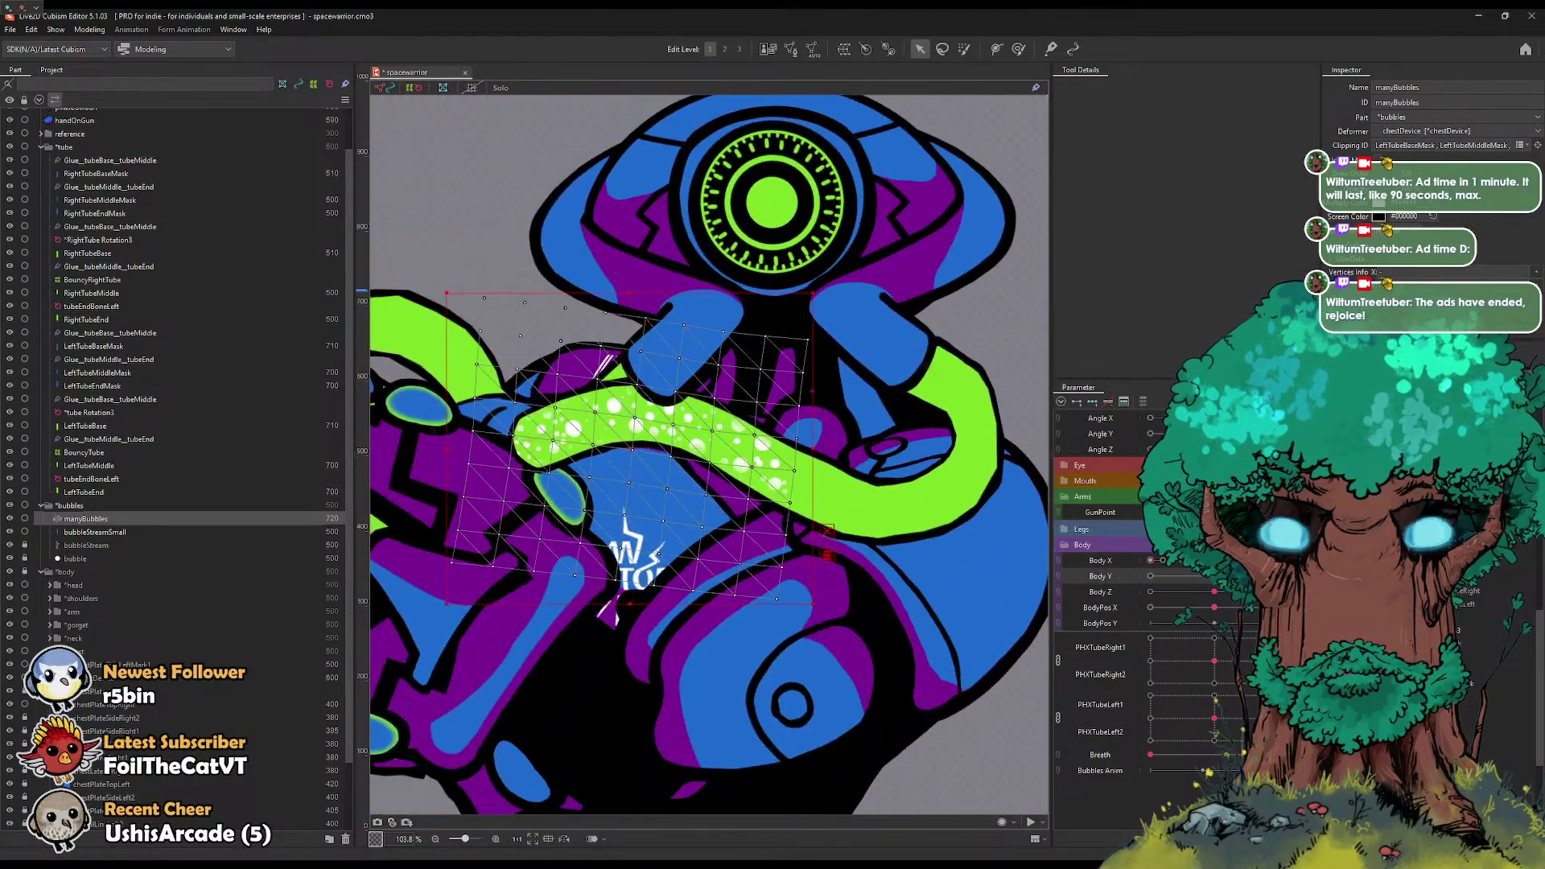
scroll(979, 516, down, 3)
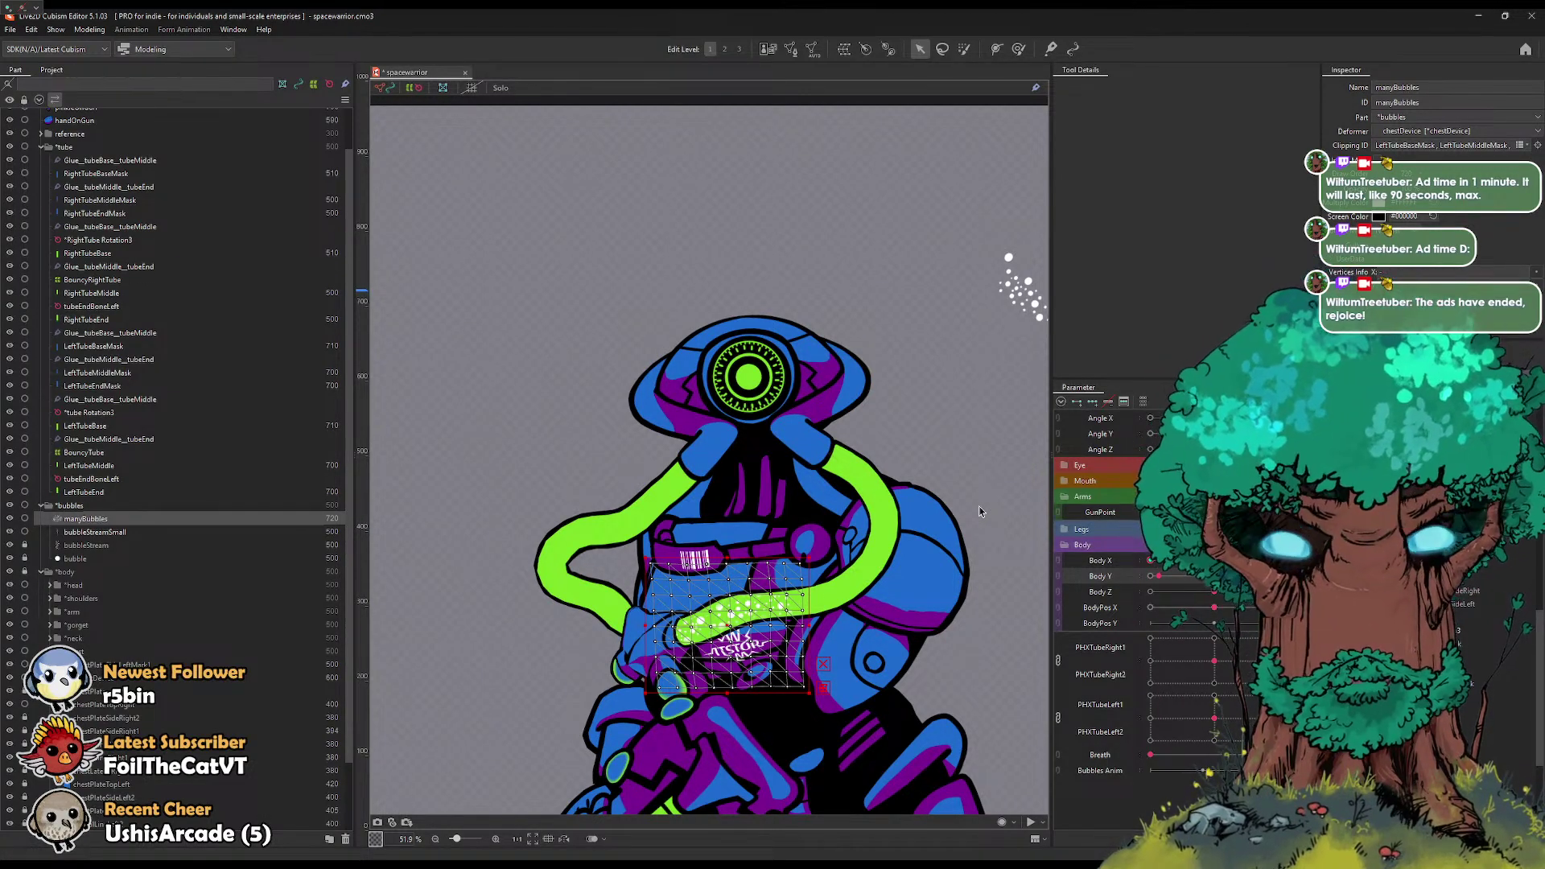
click(1214, 560)
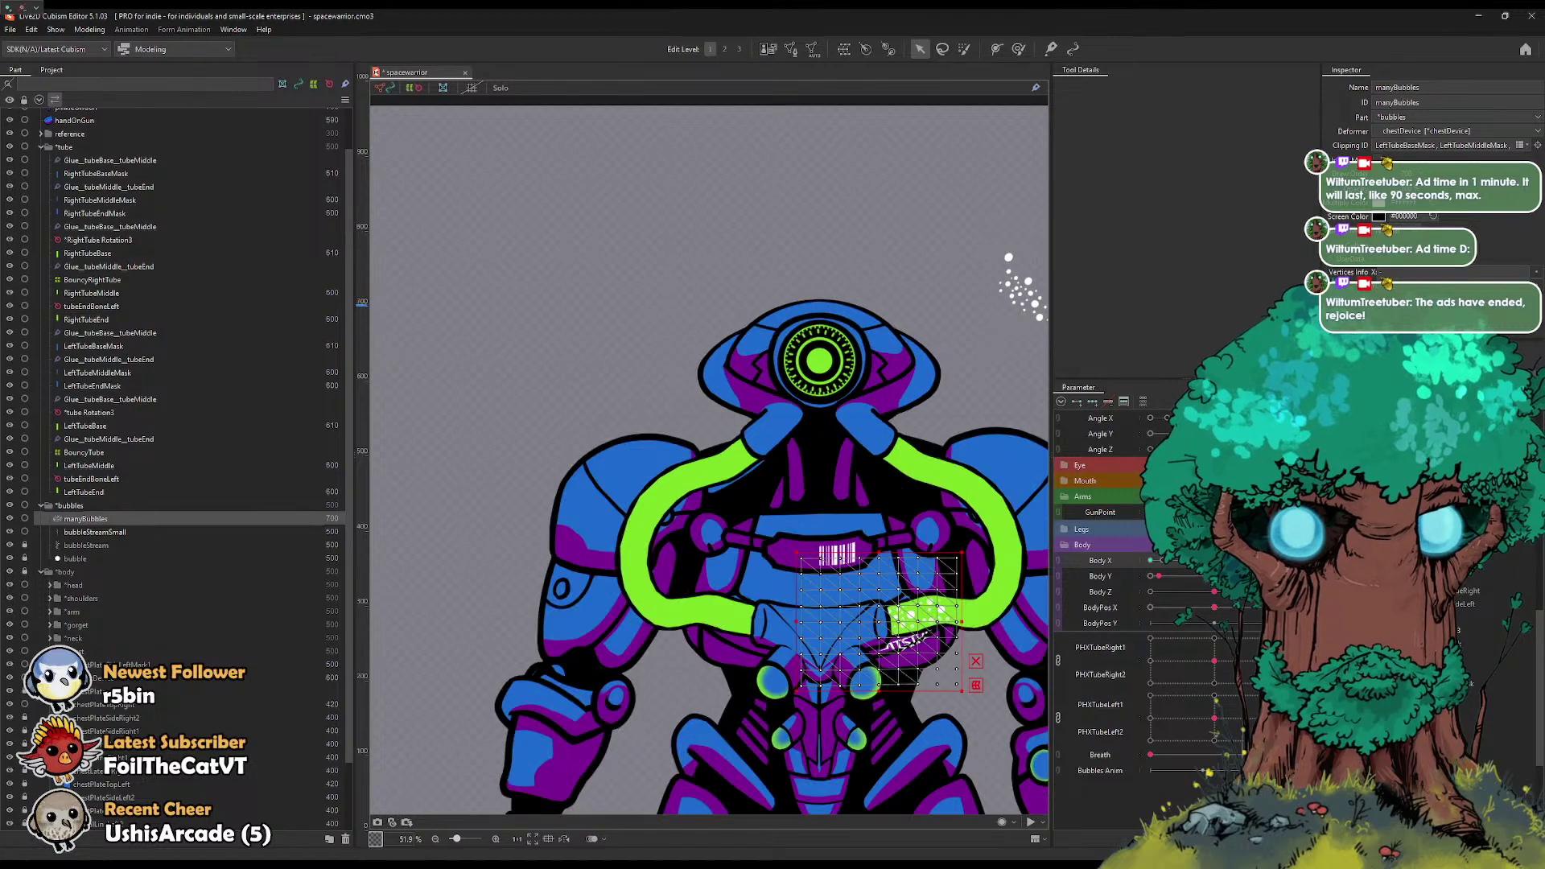
Step: Create a warp deformer named BubblesWarp around the manyBubbles mesh under the chestDevice deformer
click(773, 682)
key(ctrl+z)
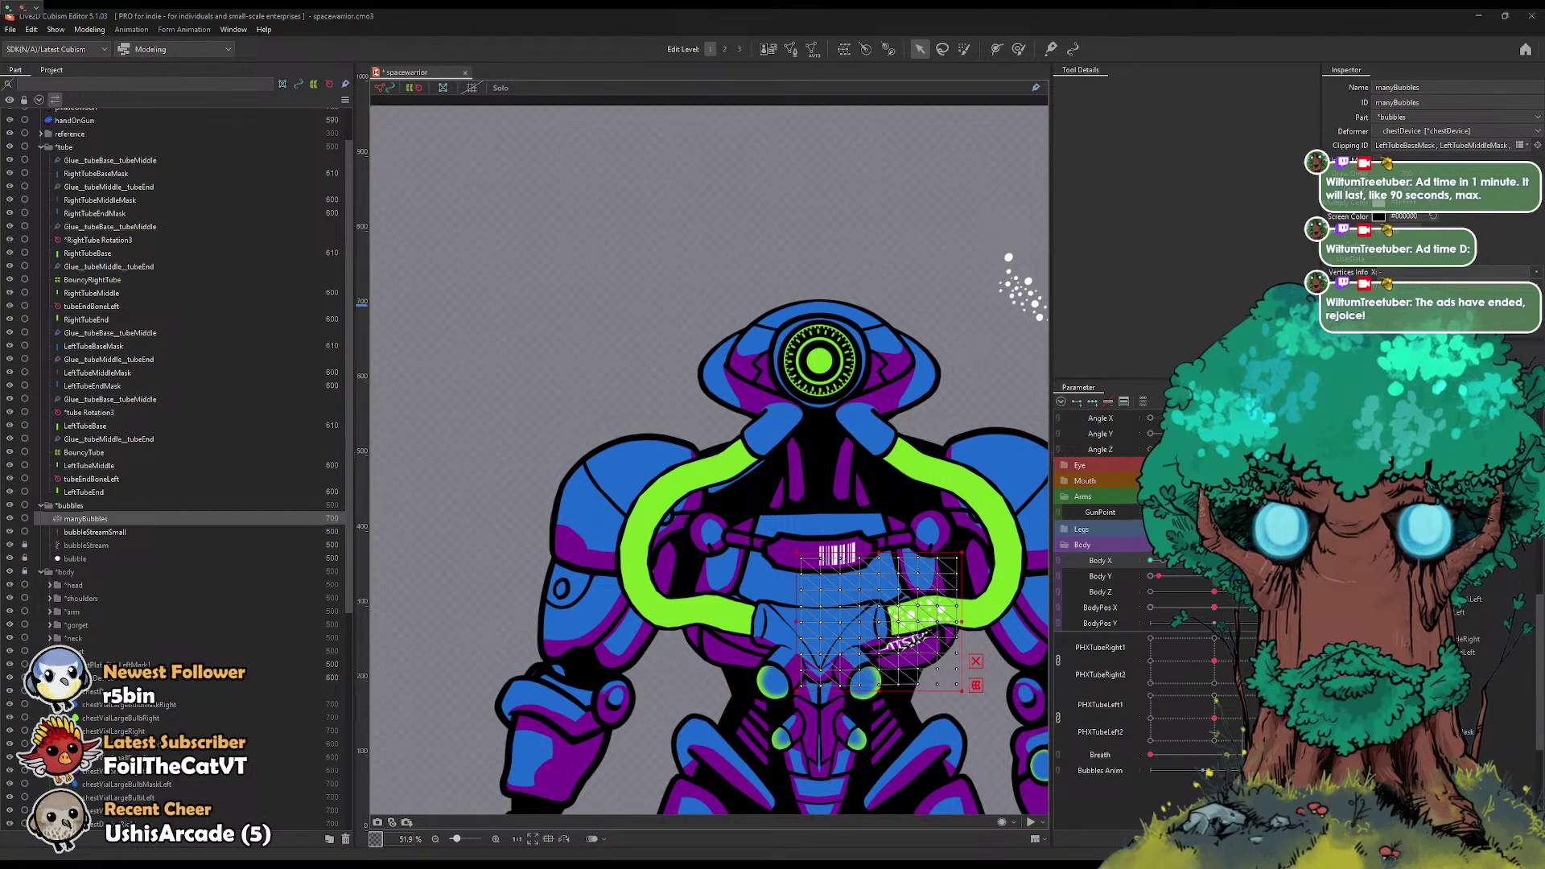
click(593, 415)
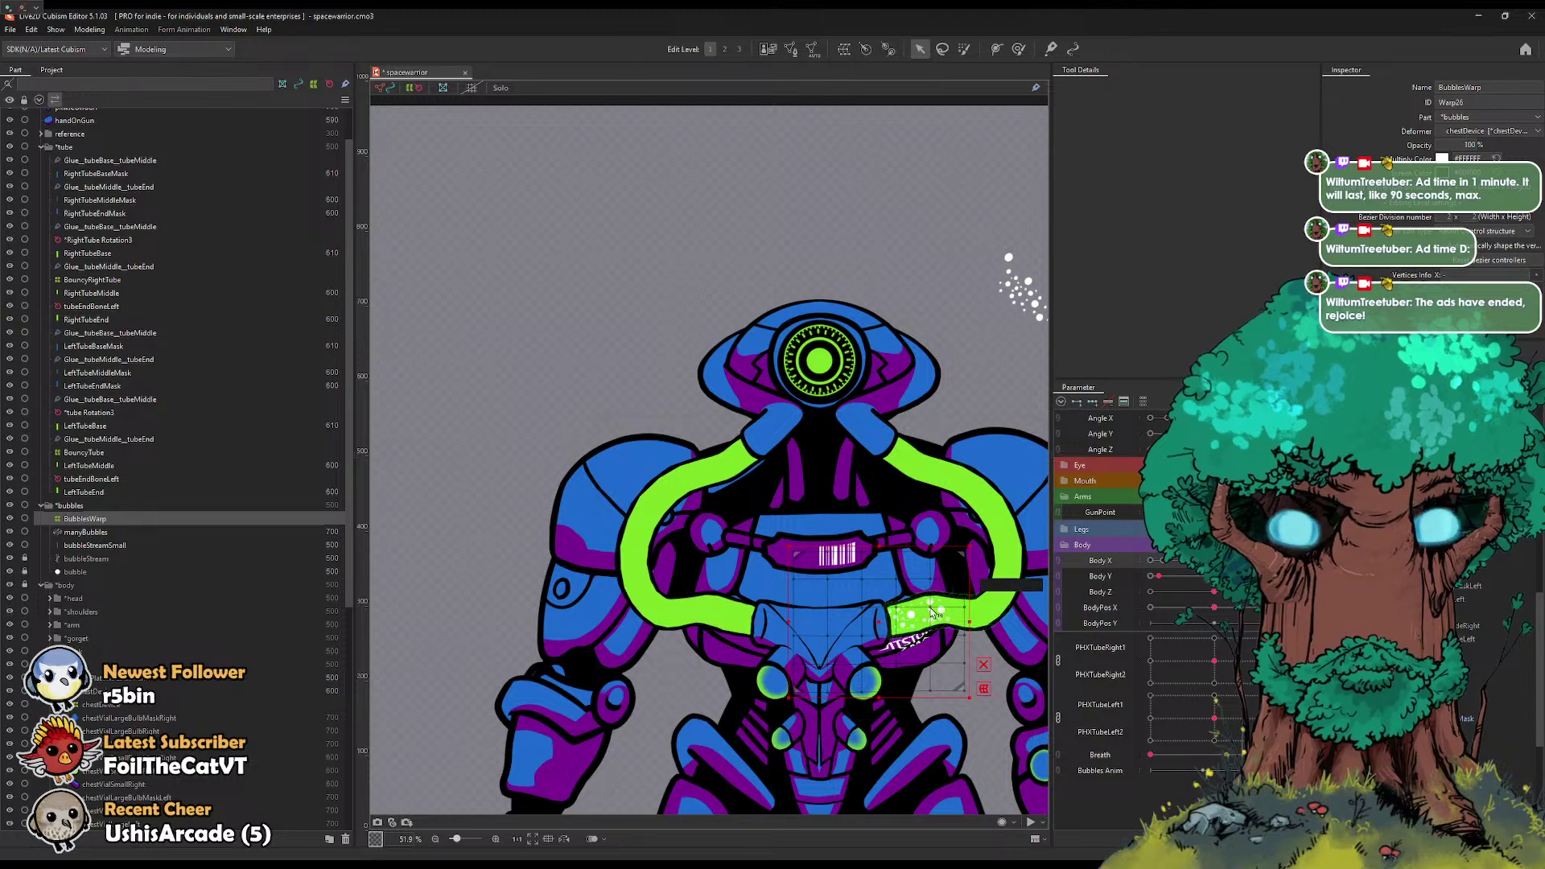
Step: Link Body X and Body Y and check the bubbles and tubes at both body turn extremes with Angle X varied
drag(843, 365, 722, 245)
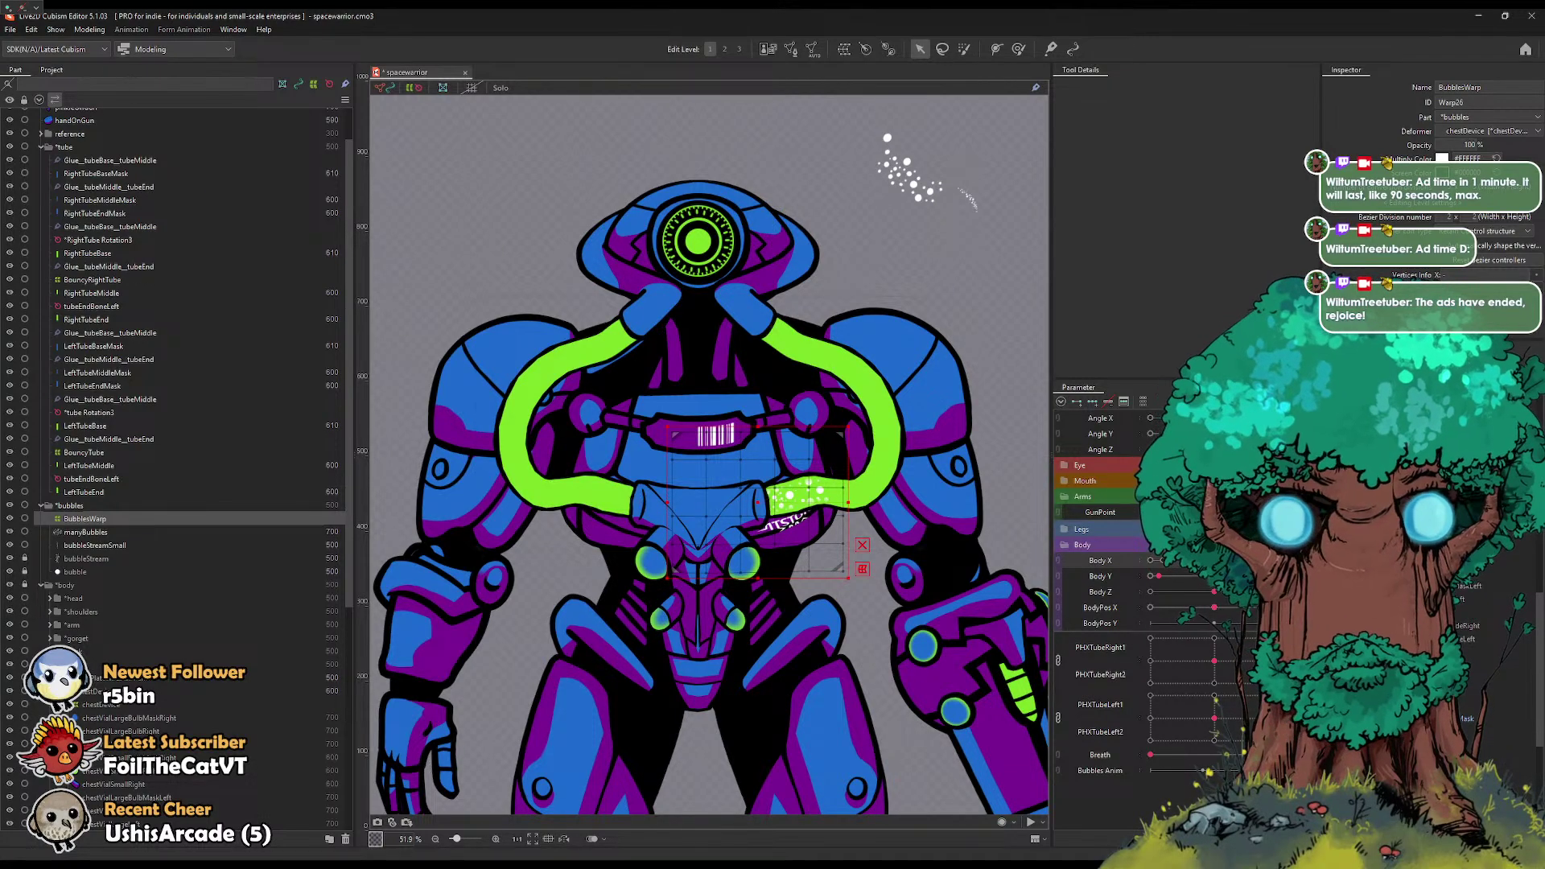
click(1058, 561)
drag(1214, 607, 1151, 557)
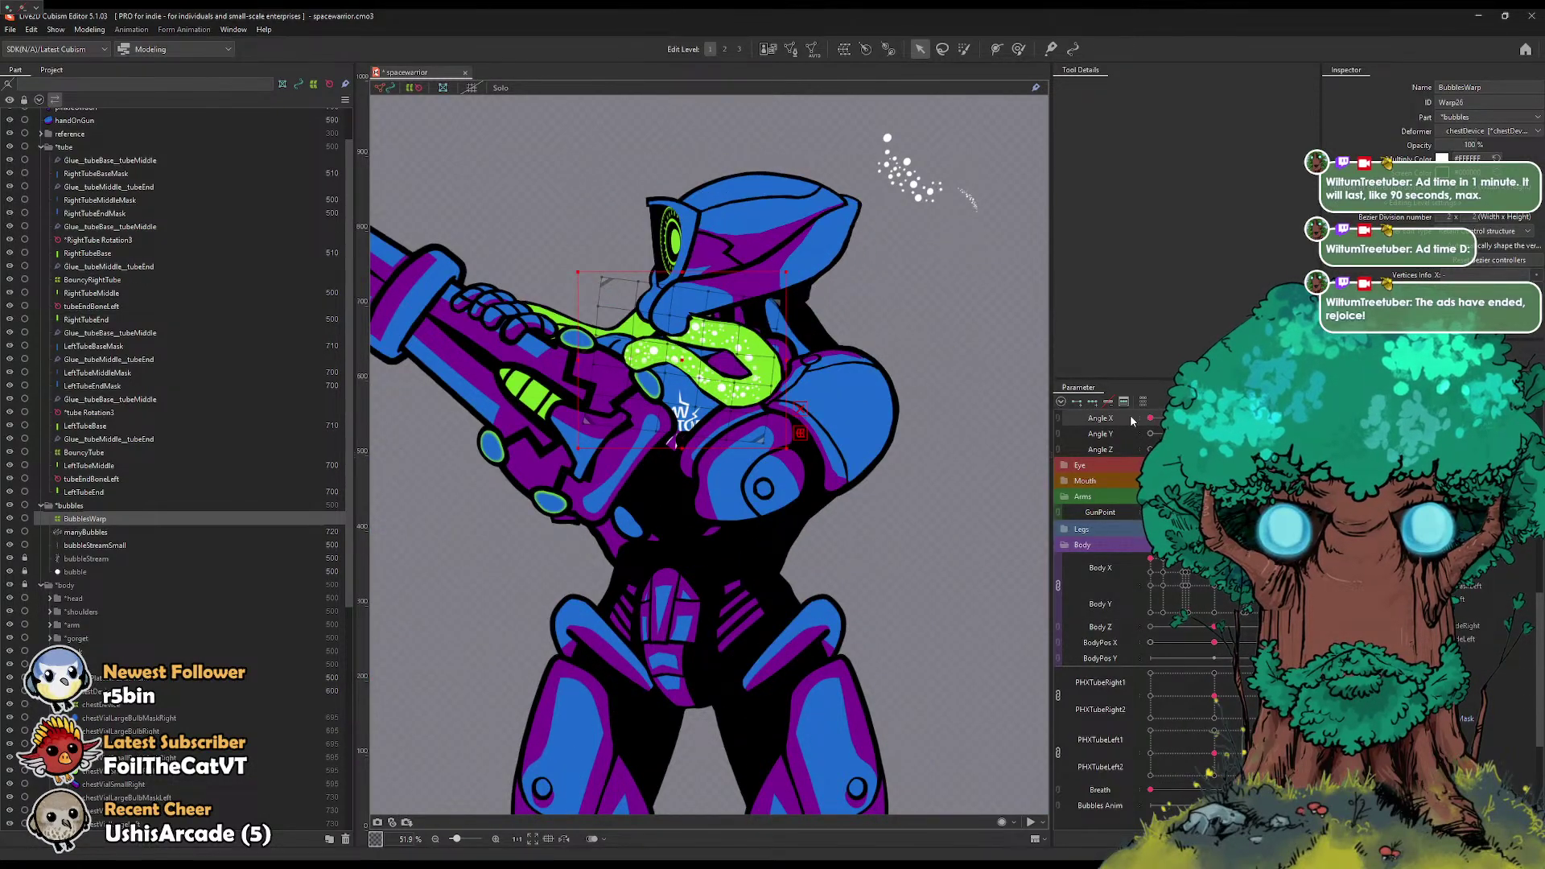
drag(1150, 418, 1280, 417)
mouse_move(1277, 591)
mouse_down()
mouse_move(1245, 581)
mouse_move(1278, 586)
mouse_up()
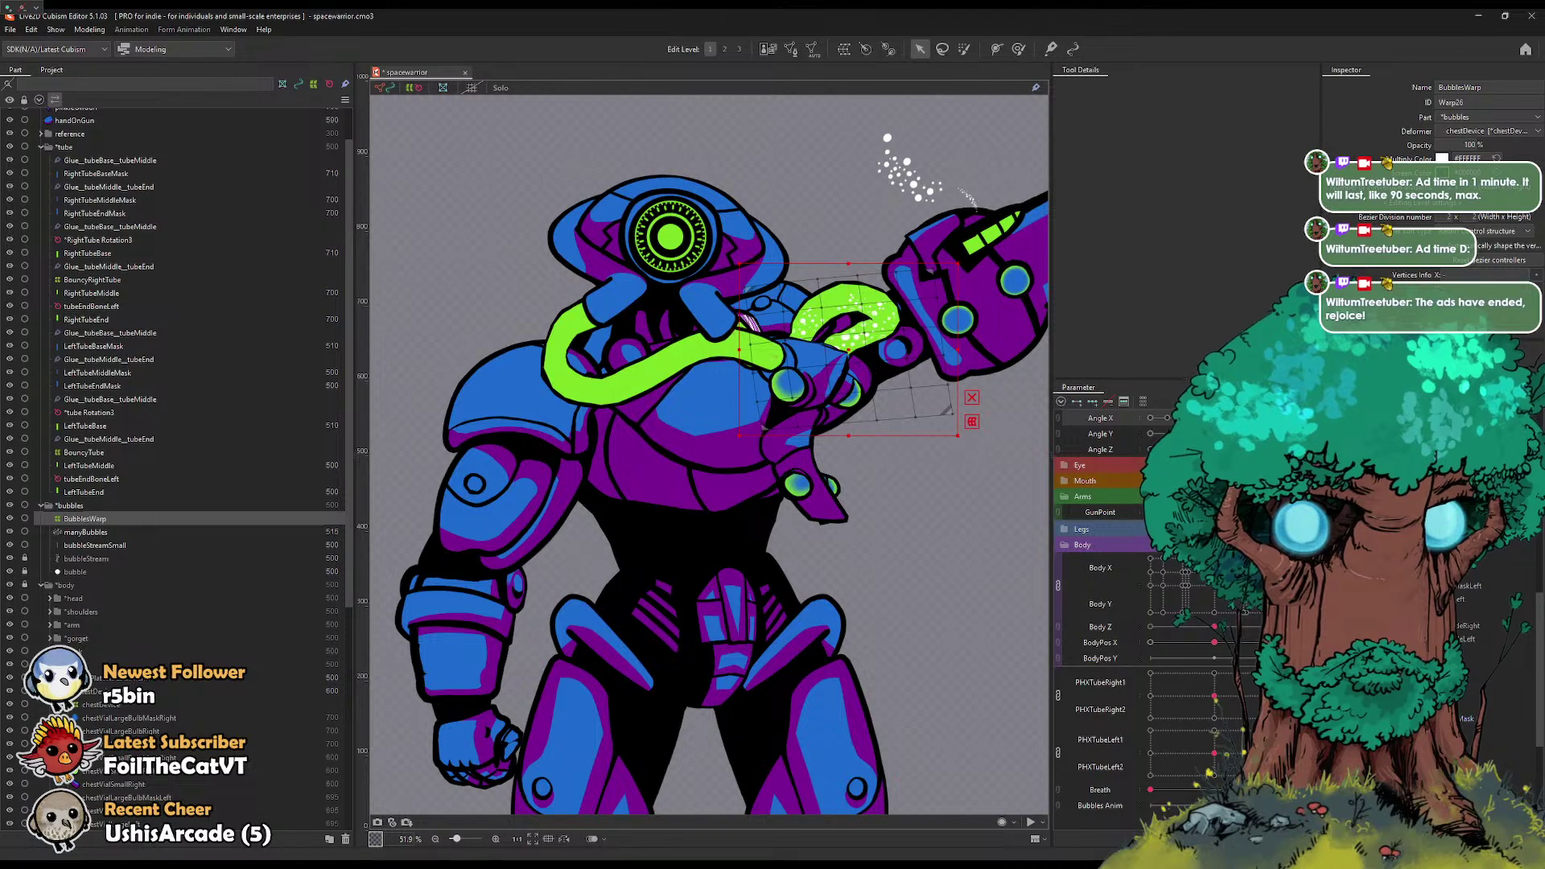
Step: Select the headZ rotation deformer, add three keyforms for it on Body X, and unlink Body X and Body Y
click(1368, 515)
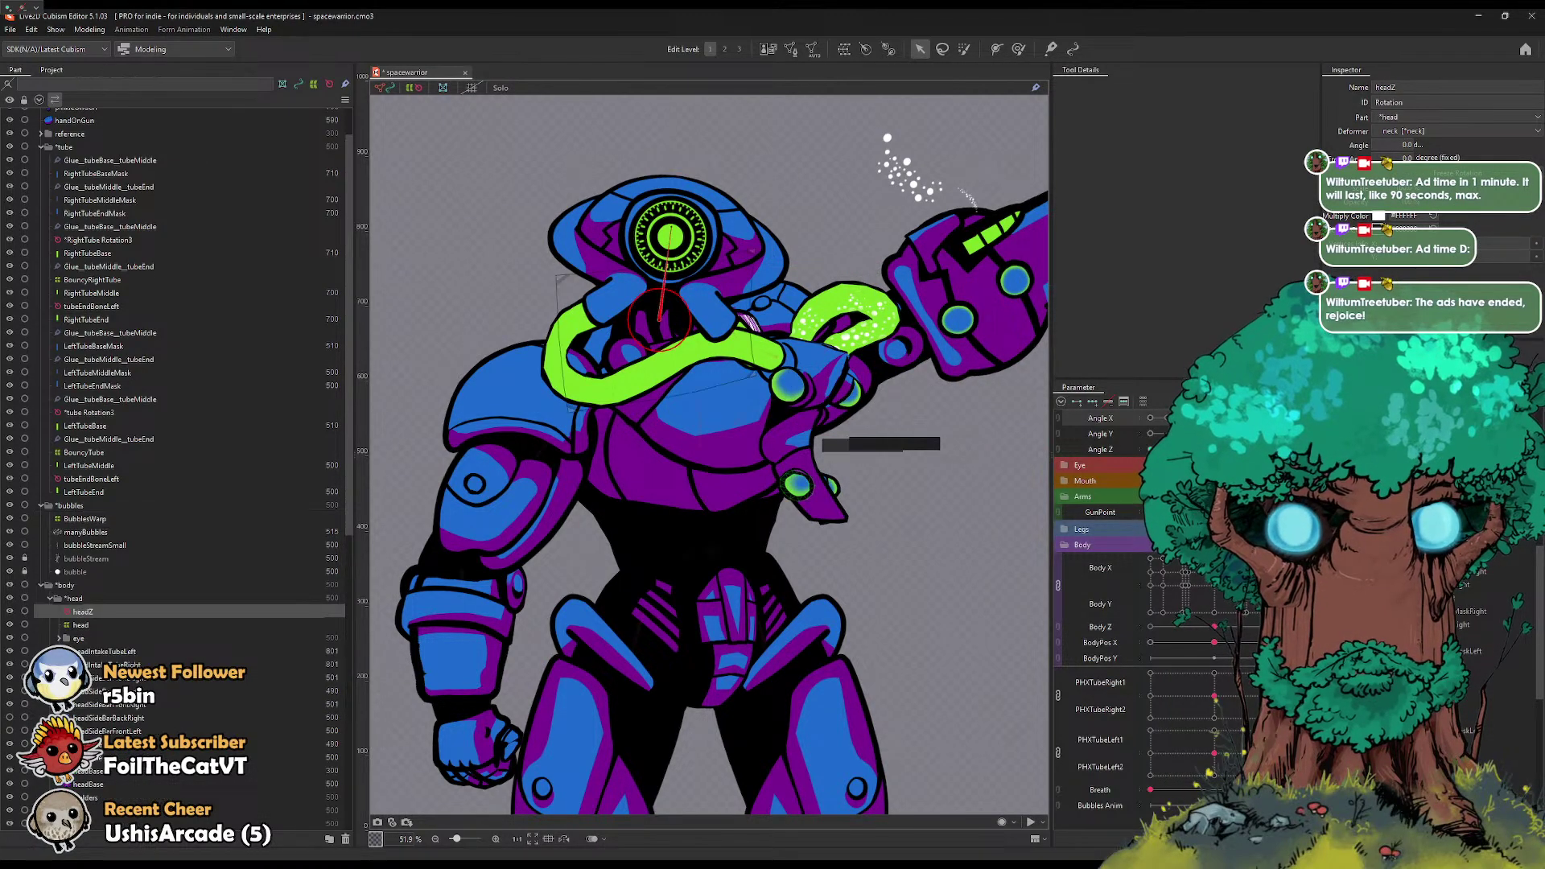
click(1368, 531)
click(1368, 515)
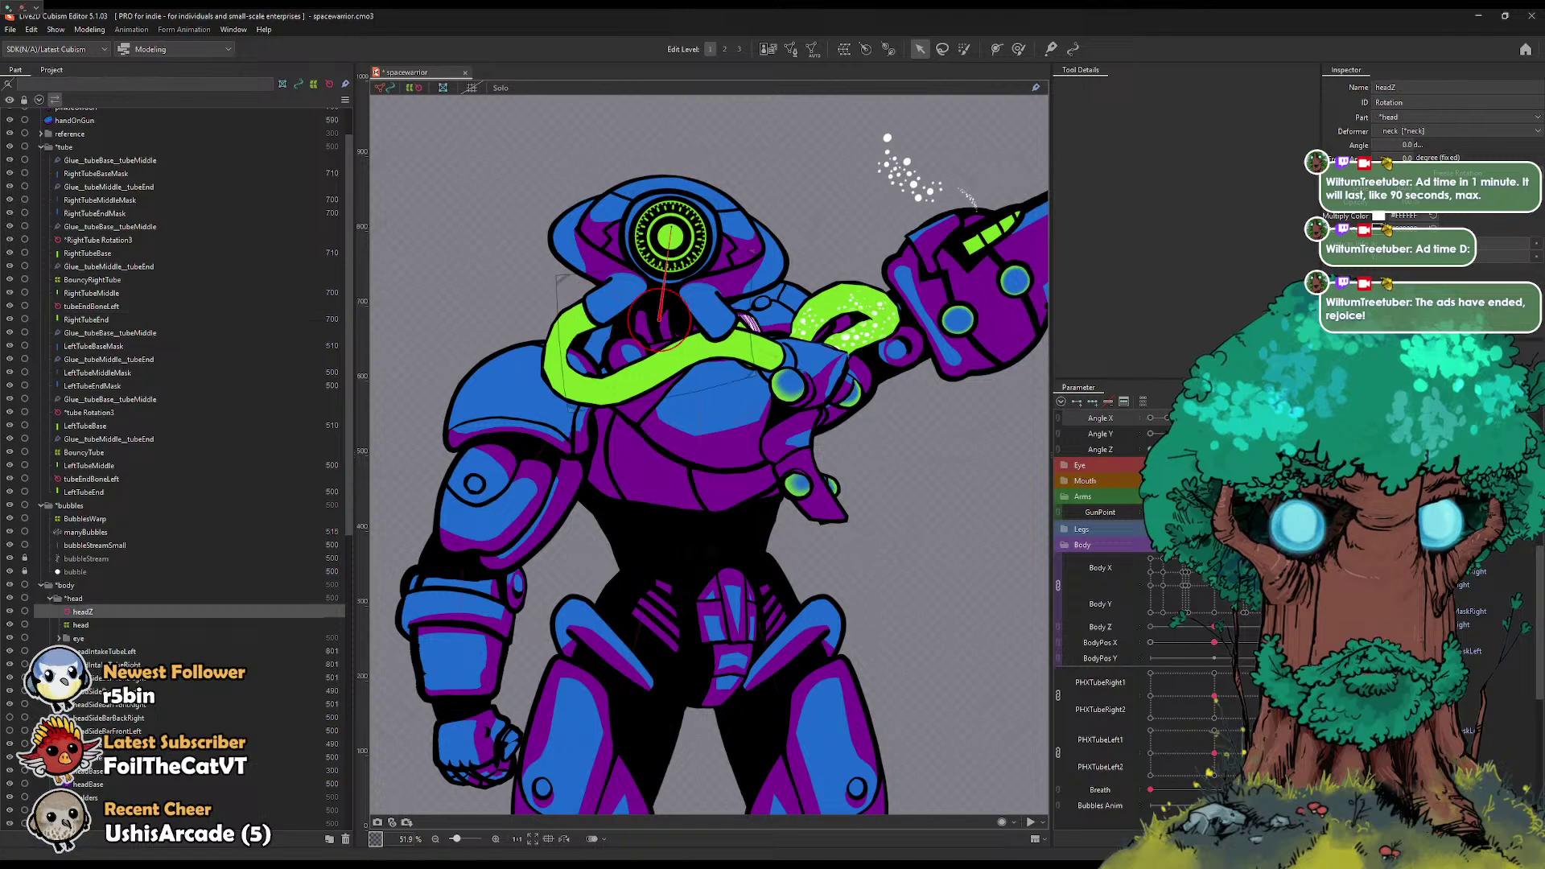
mouse_move(1214, 449)
mouse_down()
mouse_move(1262, 449)
mouse_move(1215, 449)
mouse_up()
drag(1277, 585, 1214, 586)
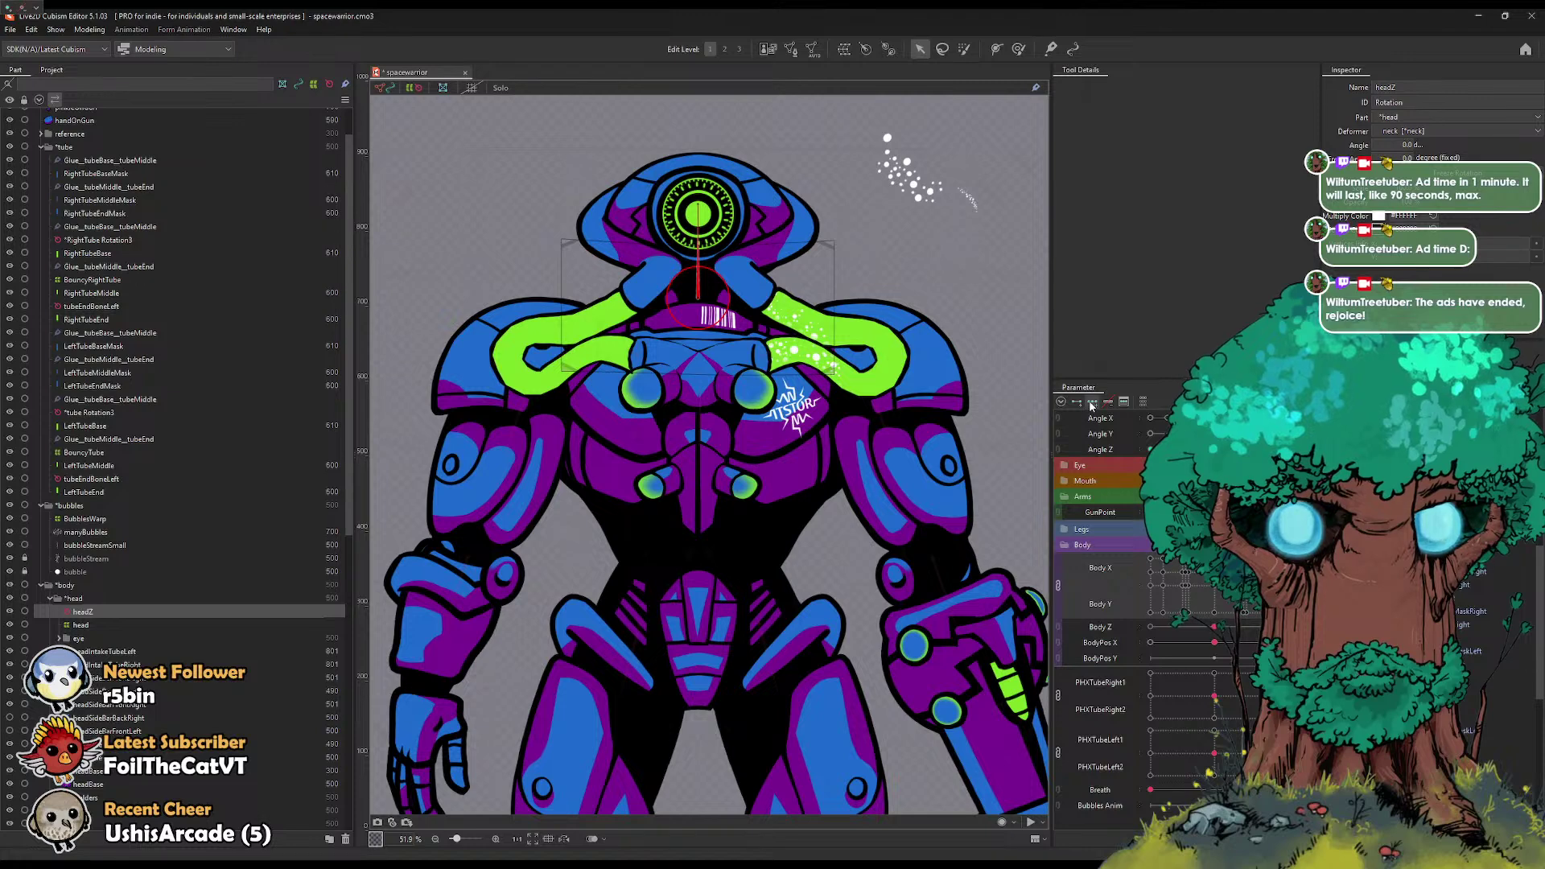
click(1058, 585)
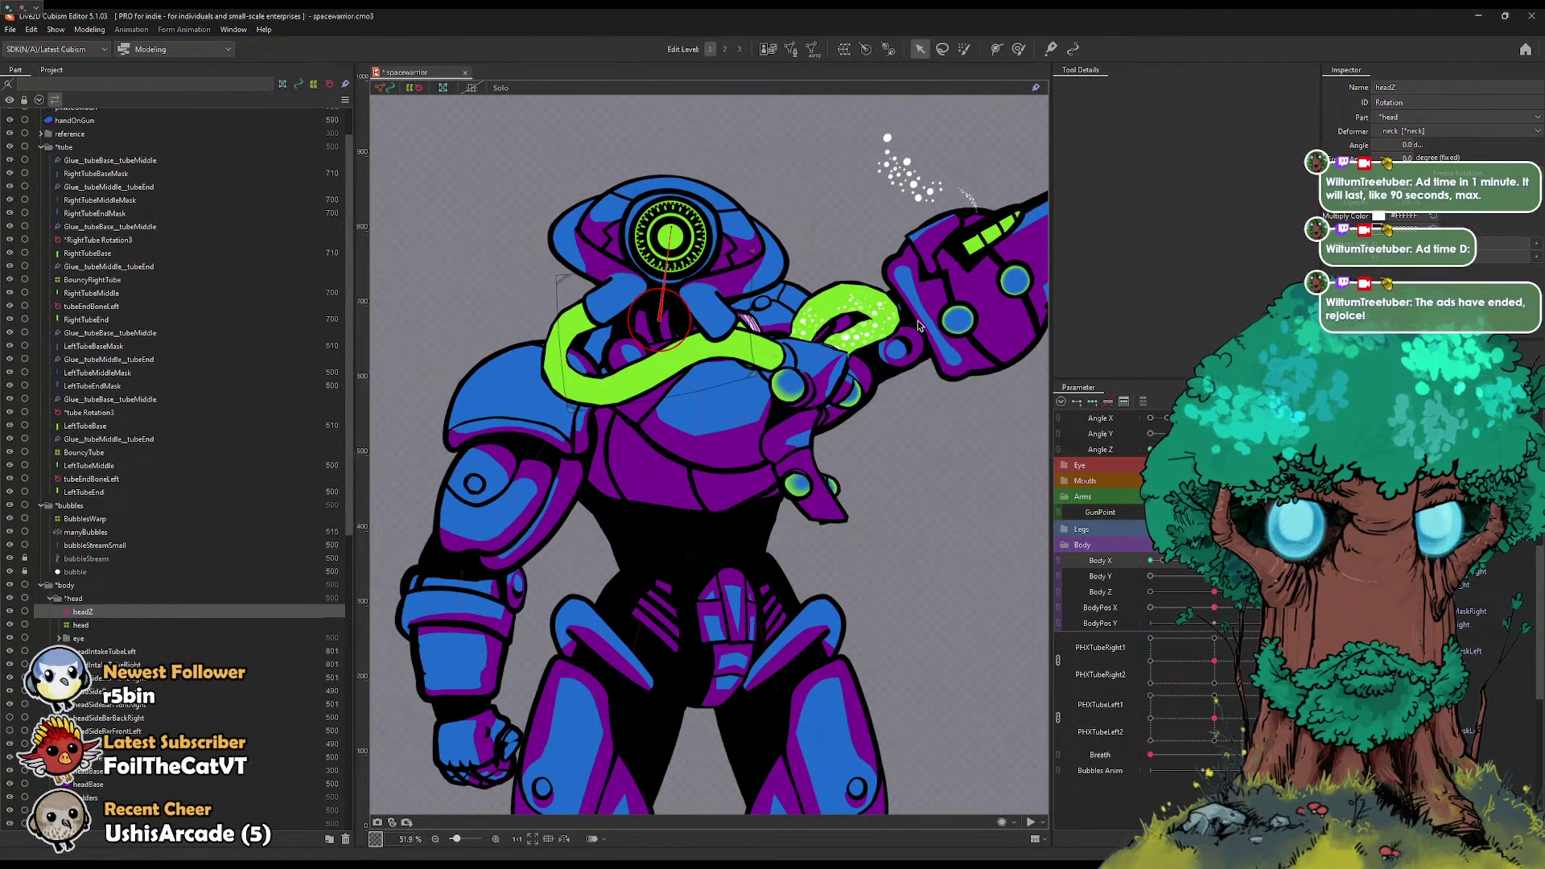
Step: Straighten the head at the Body X maximum by rotating headZ to about -14.1° and nudging its pivot
drag(655, 220, 654, 222)
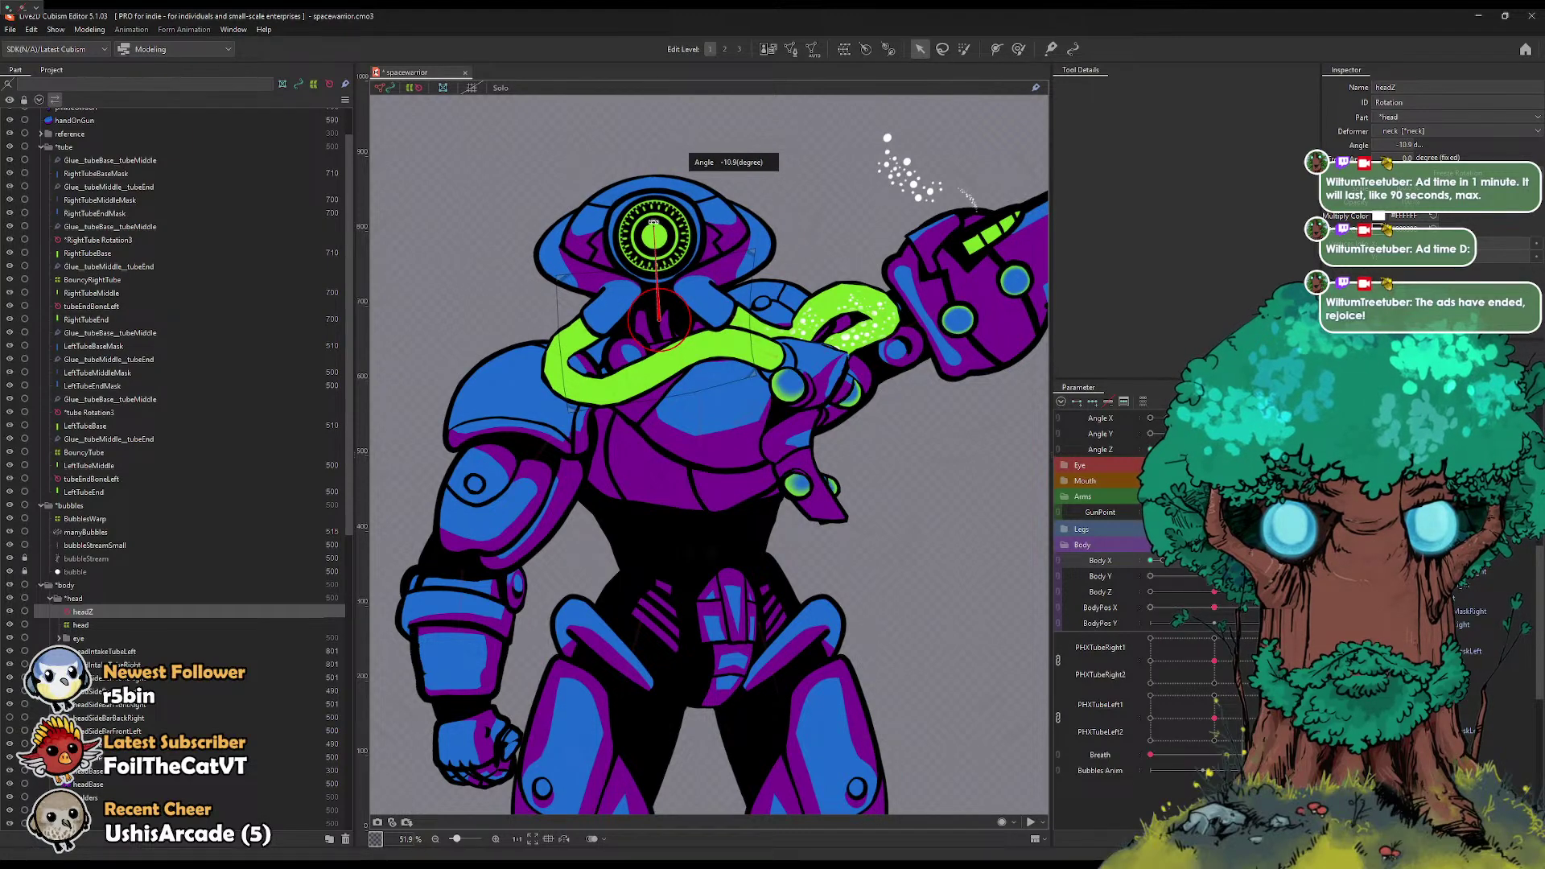
drag(659, 320, 655, 323)
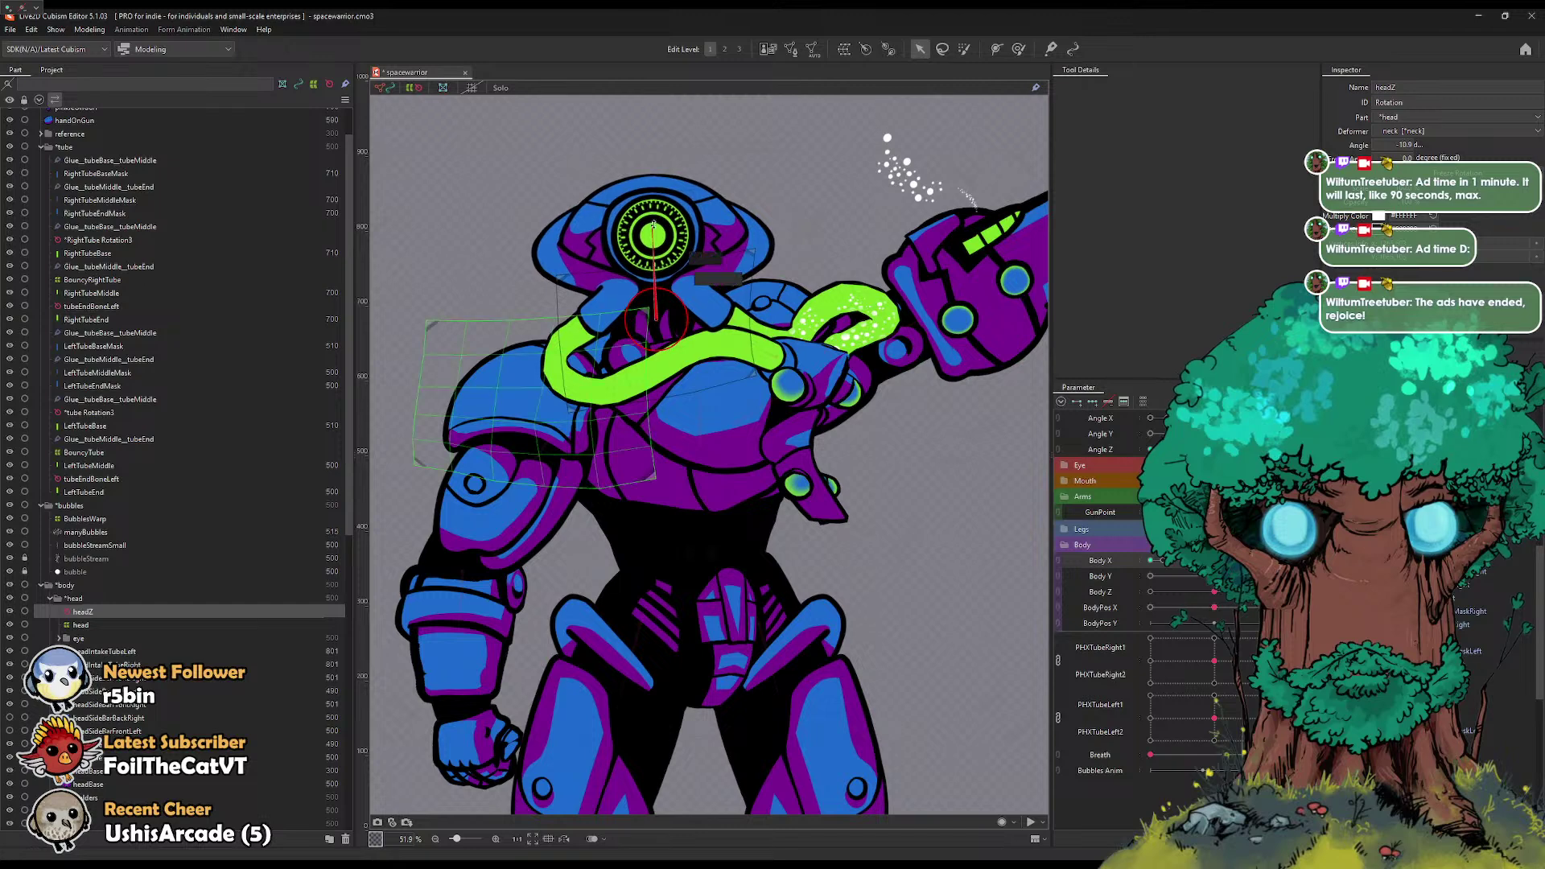
drag(646, 225, 642, 224)
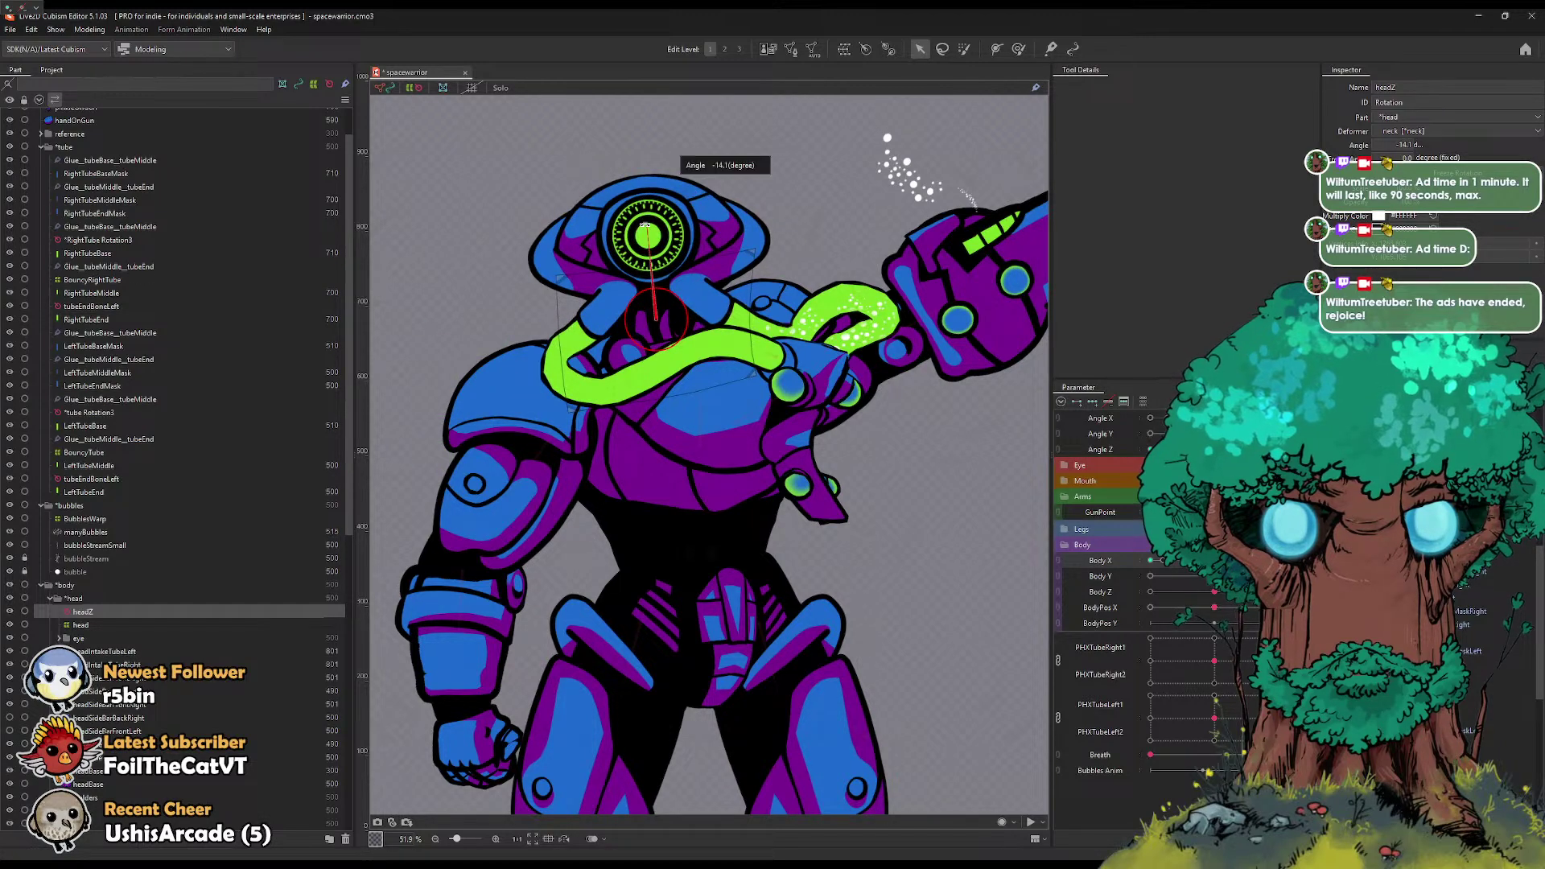
click(1151, 512)
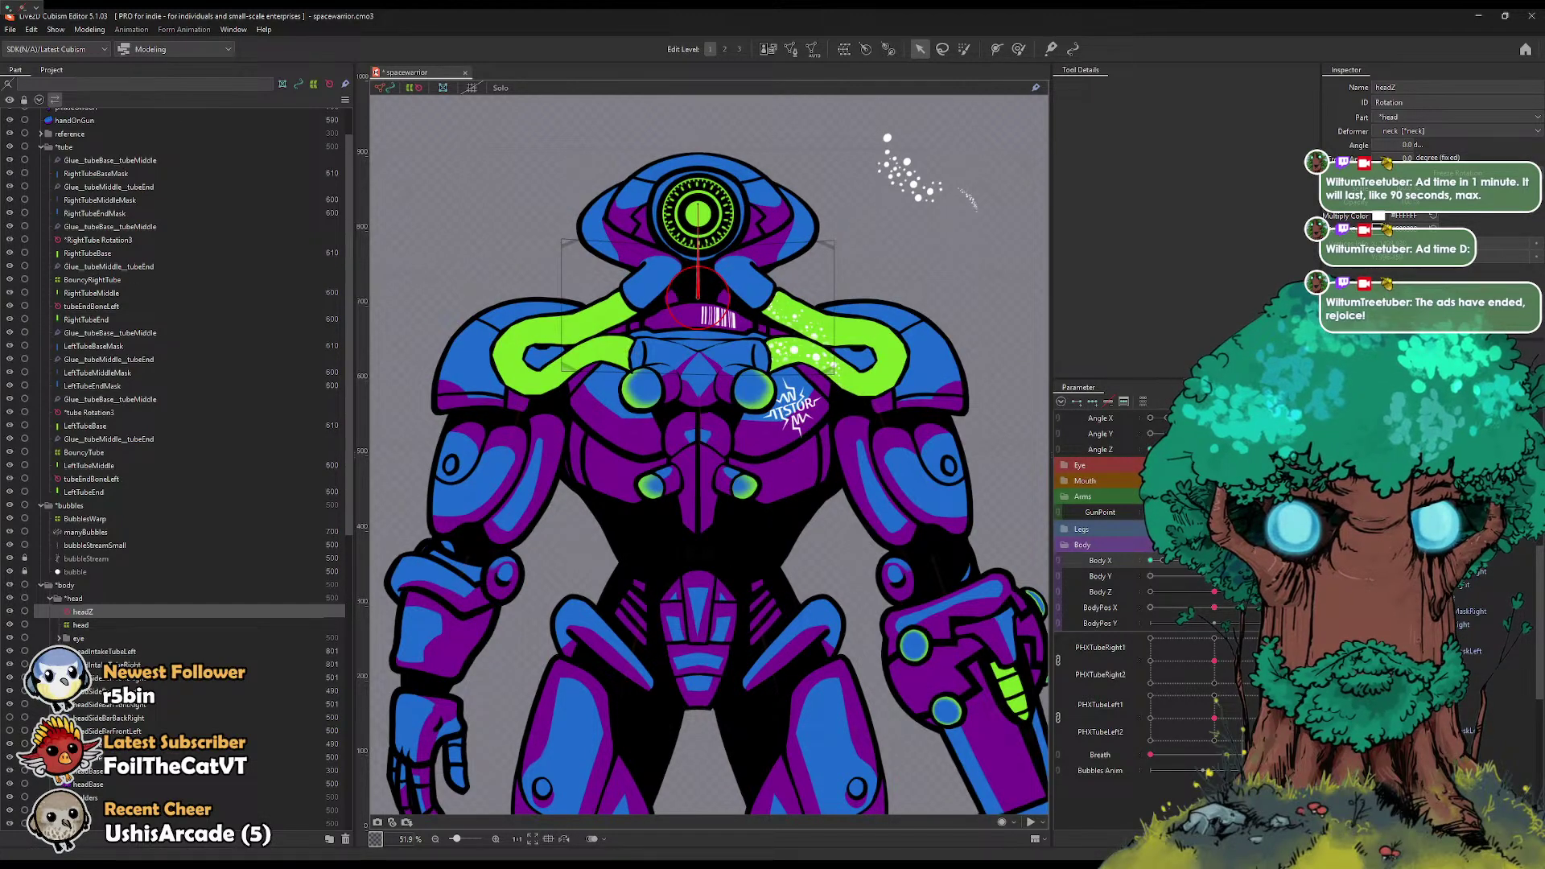
Step: Vary Angle Z at the Body X maximum and readjust the angle and pivot position of headZ
key(ctrl+y)
click(1279, 449)
key(ctrl+z)
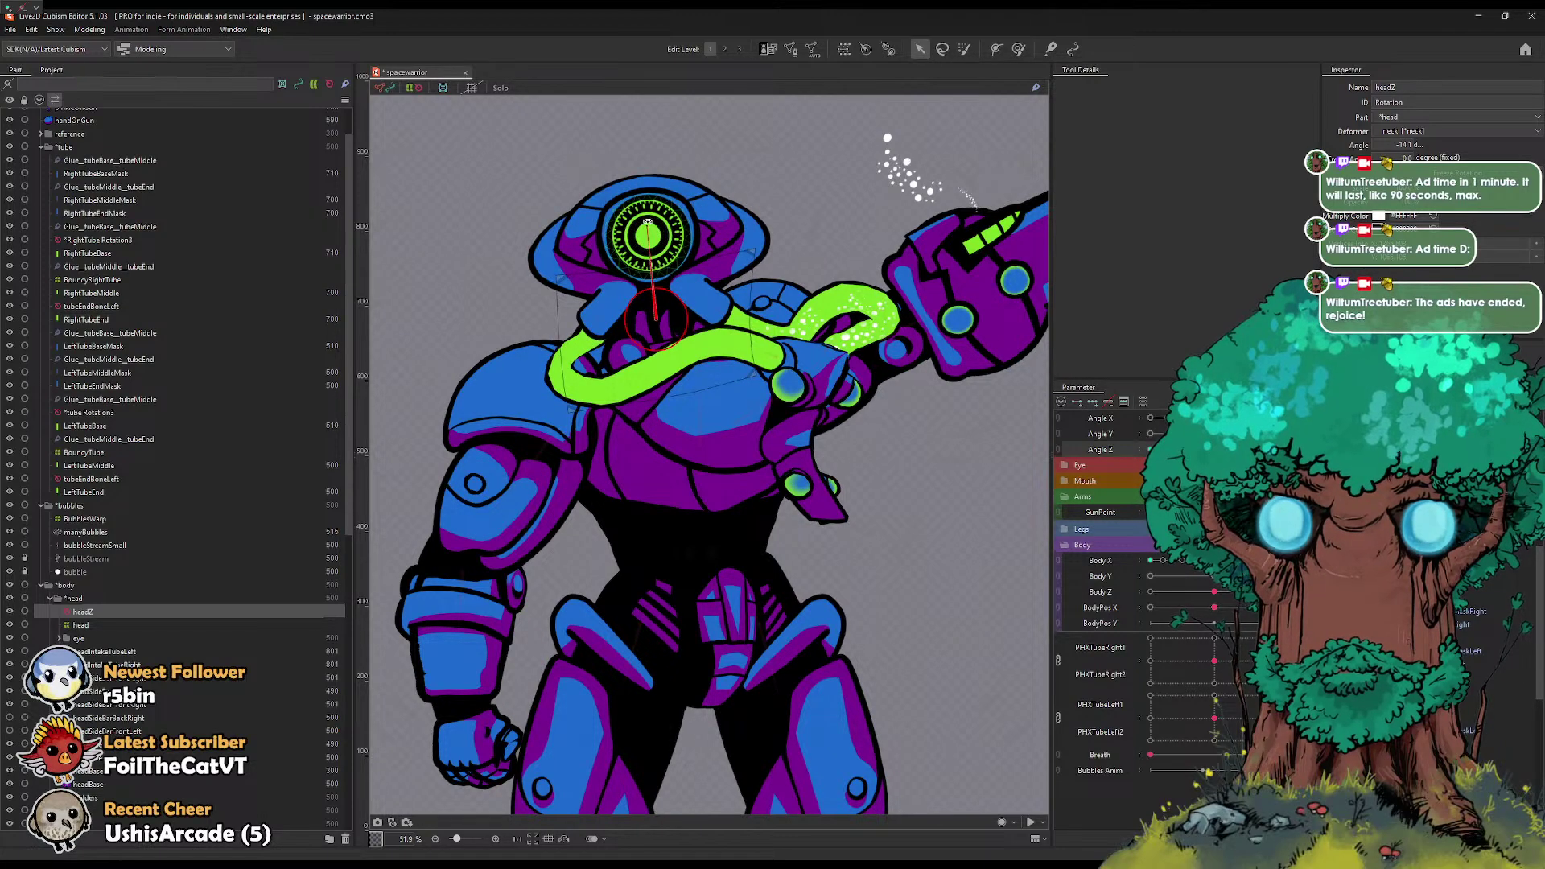
drag(650, 225, 658, 227)
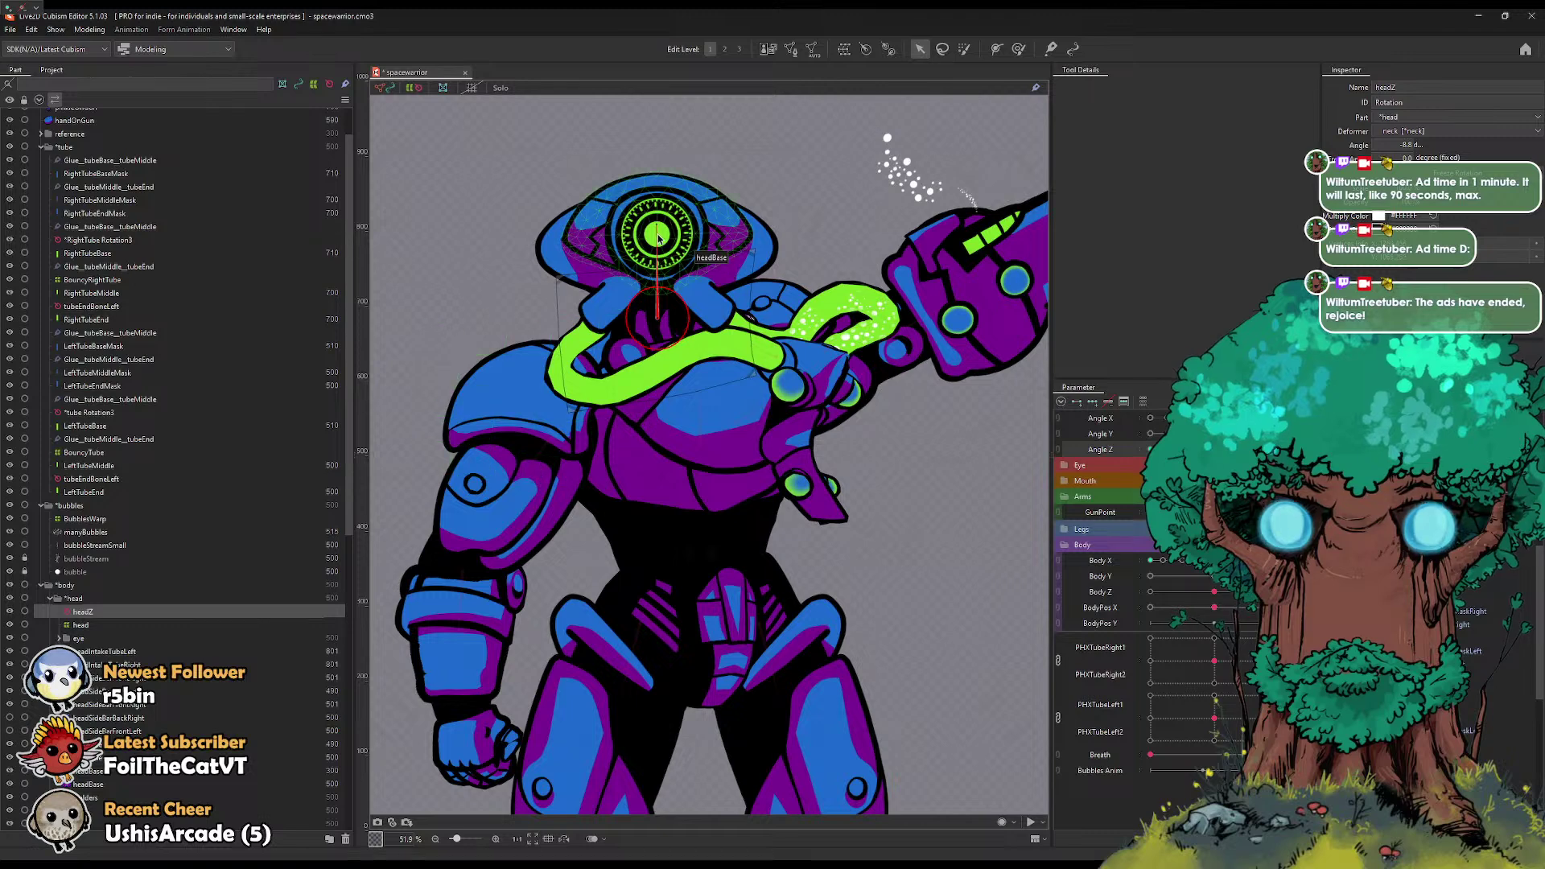
drag(657, 227, 661, 230)
drag(656, 325, 655, 324)
Step: At the Body X minimum with Angle Z at default, nudge the headZ pivot and rotate it to about 6.5°
click(1214, 560)
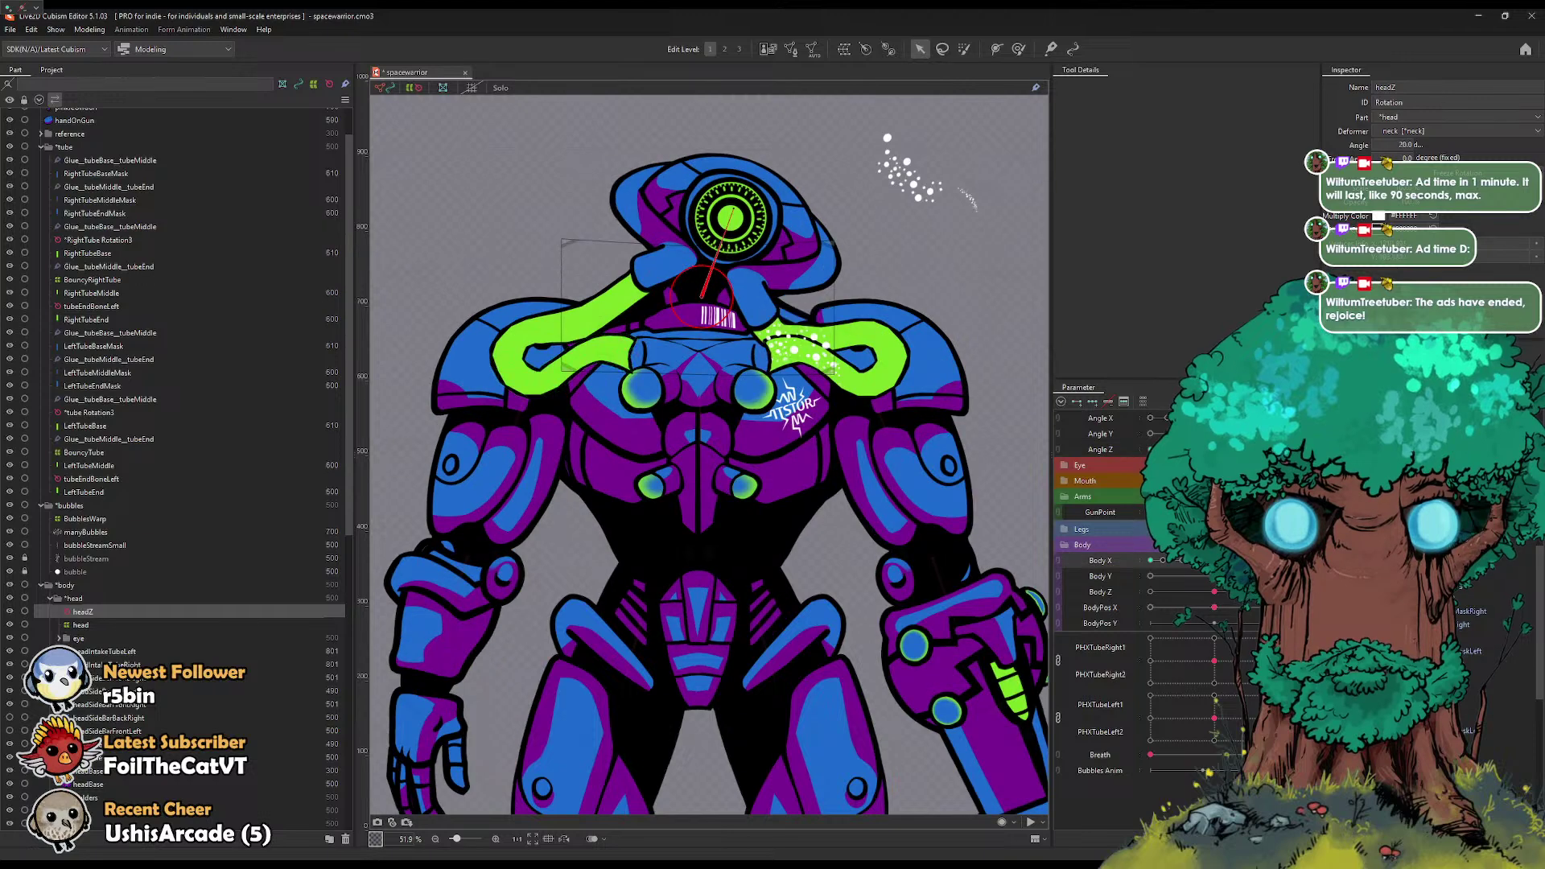
click(1279, 560)
click(1214, 560)
click(1156, 559)
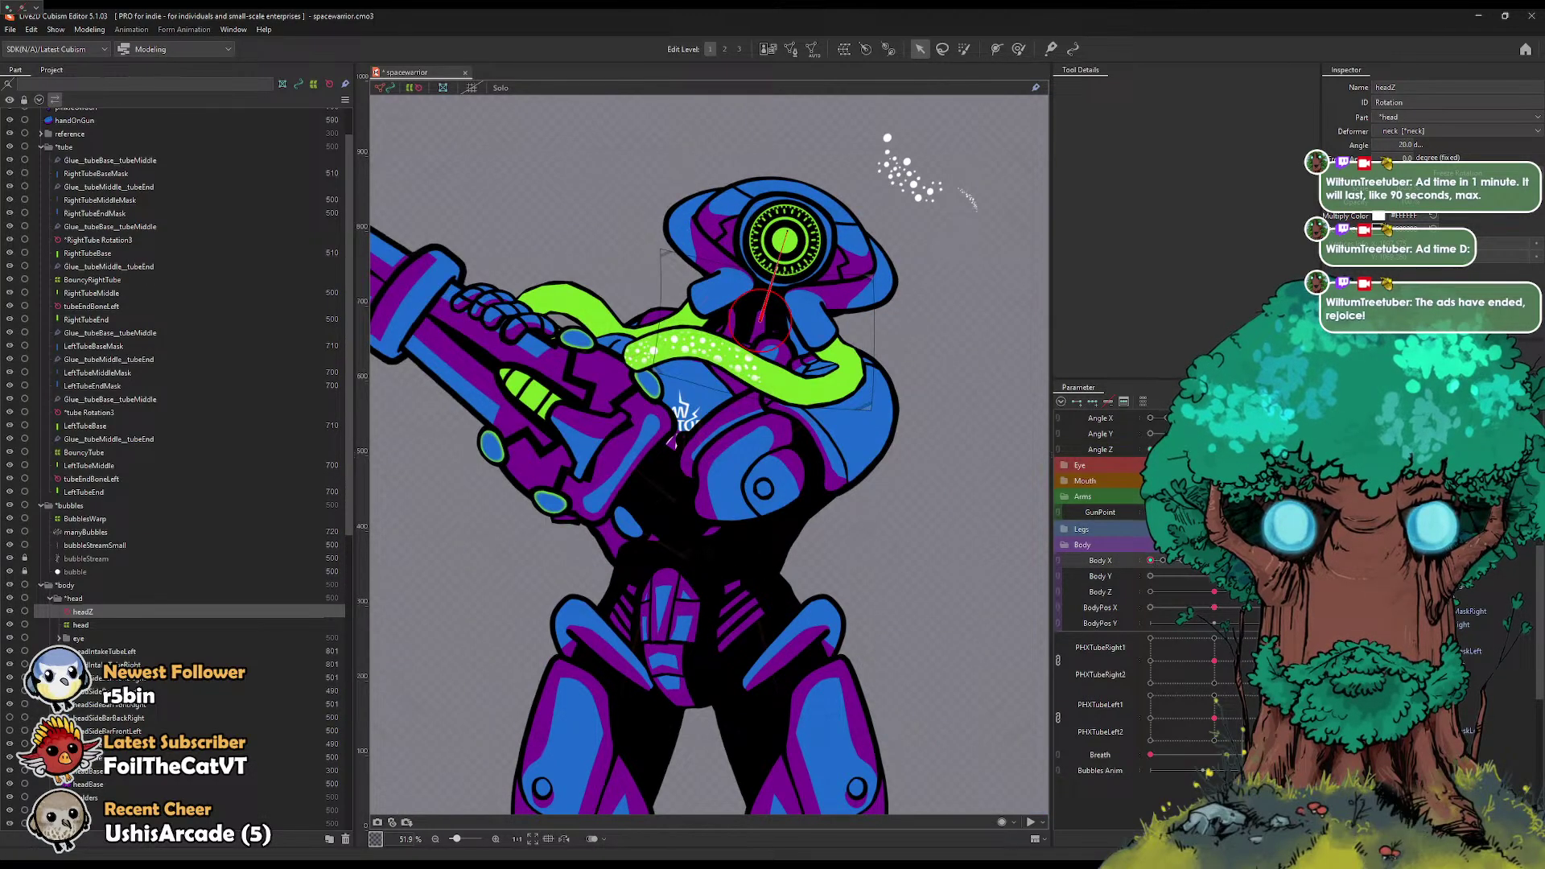
click(1214, 449)
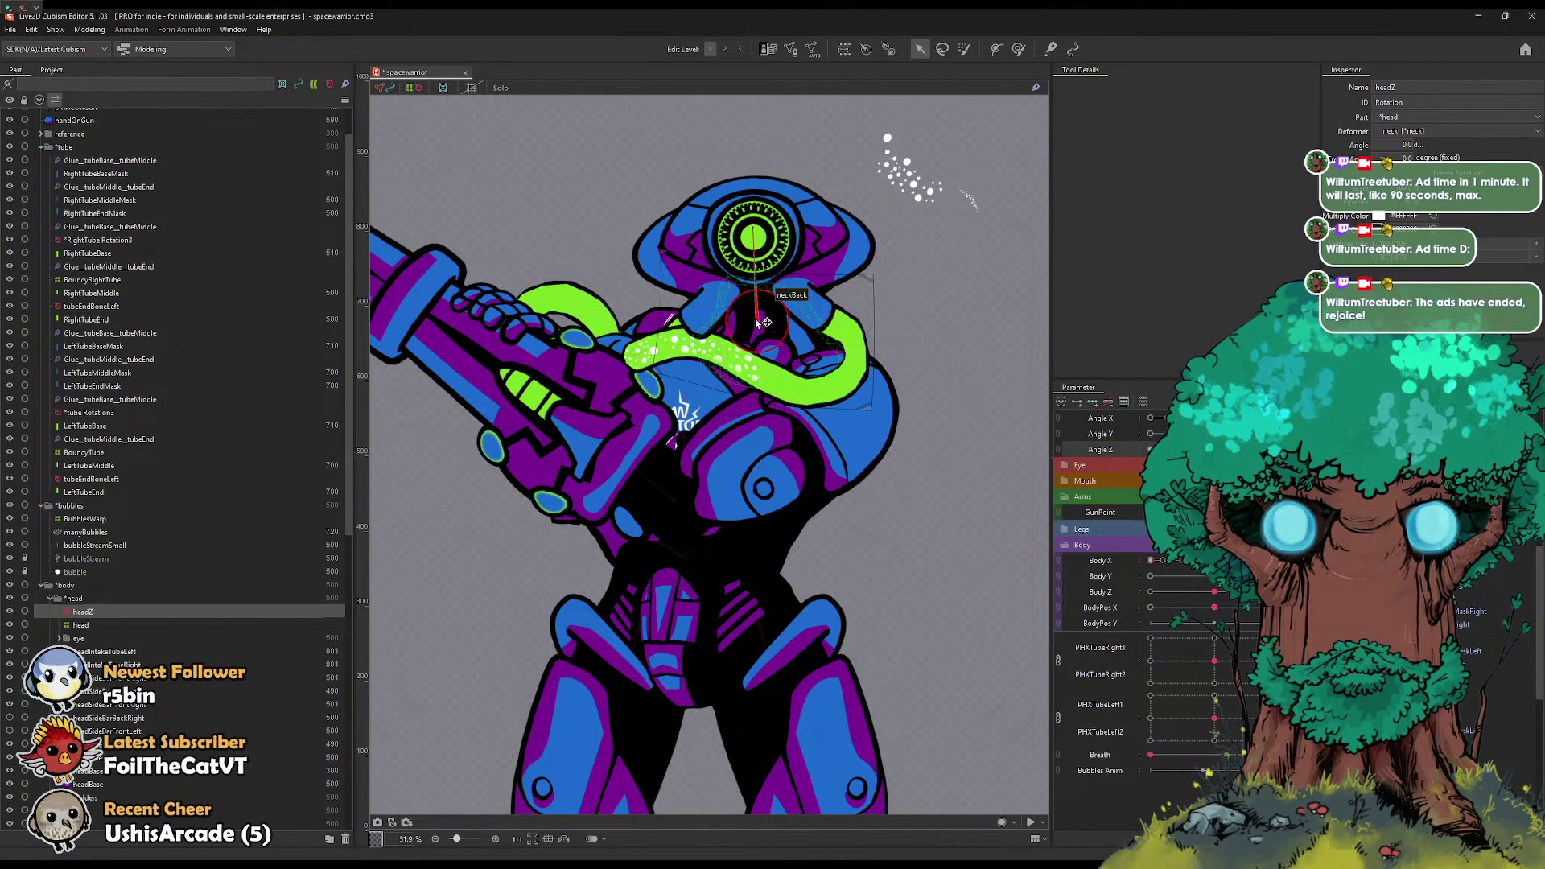
drag(756, 321, 758, 317)
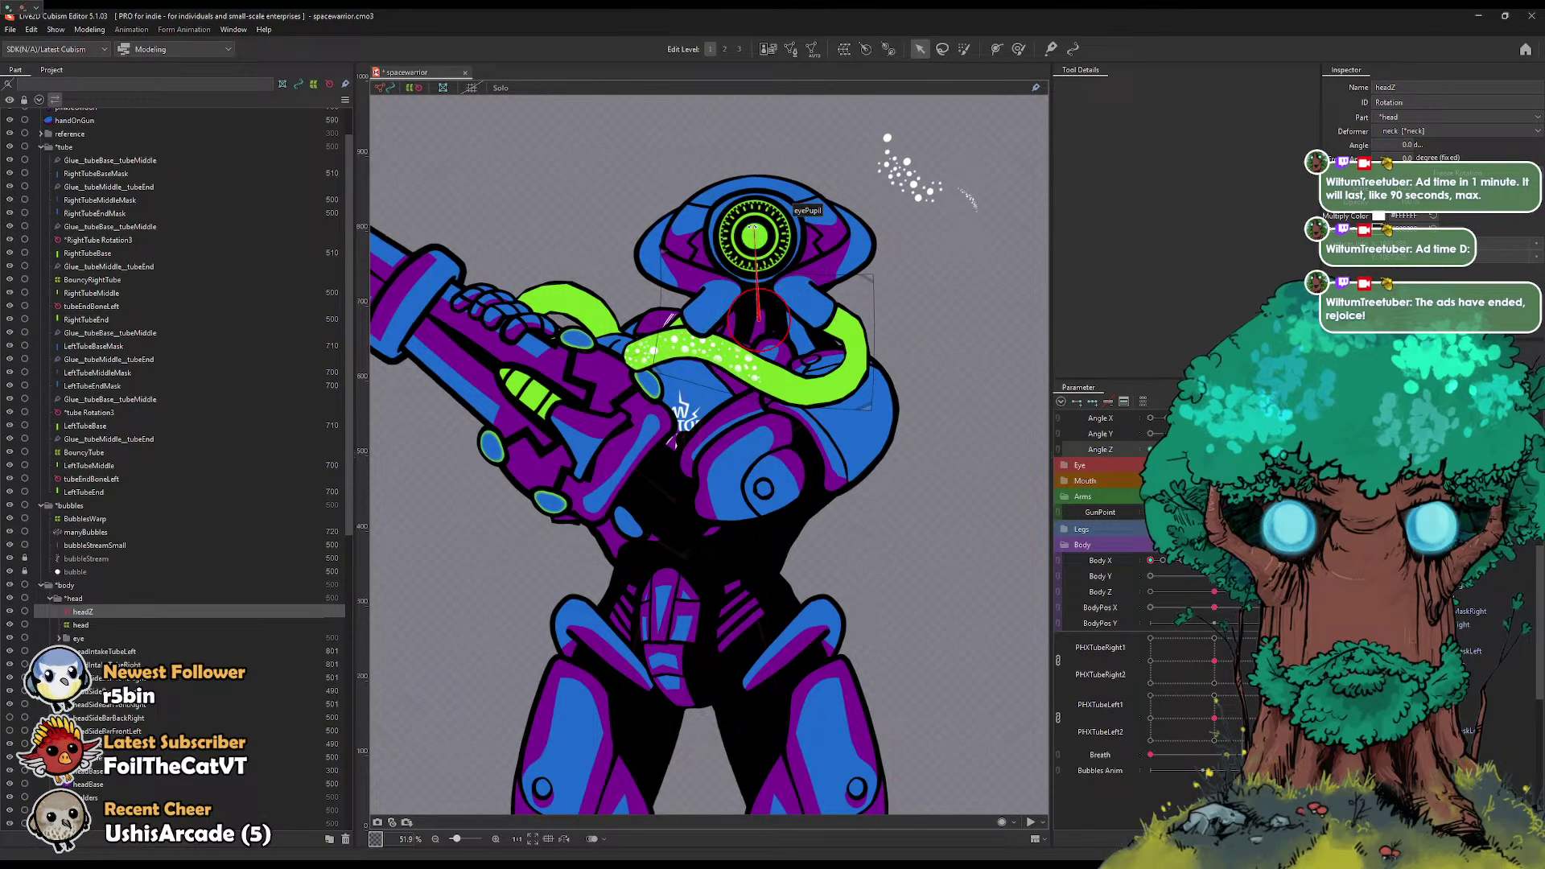
drag(754, 231, 765, 234)
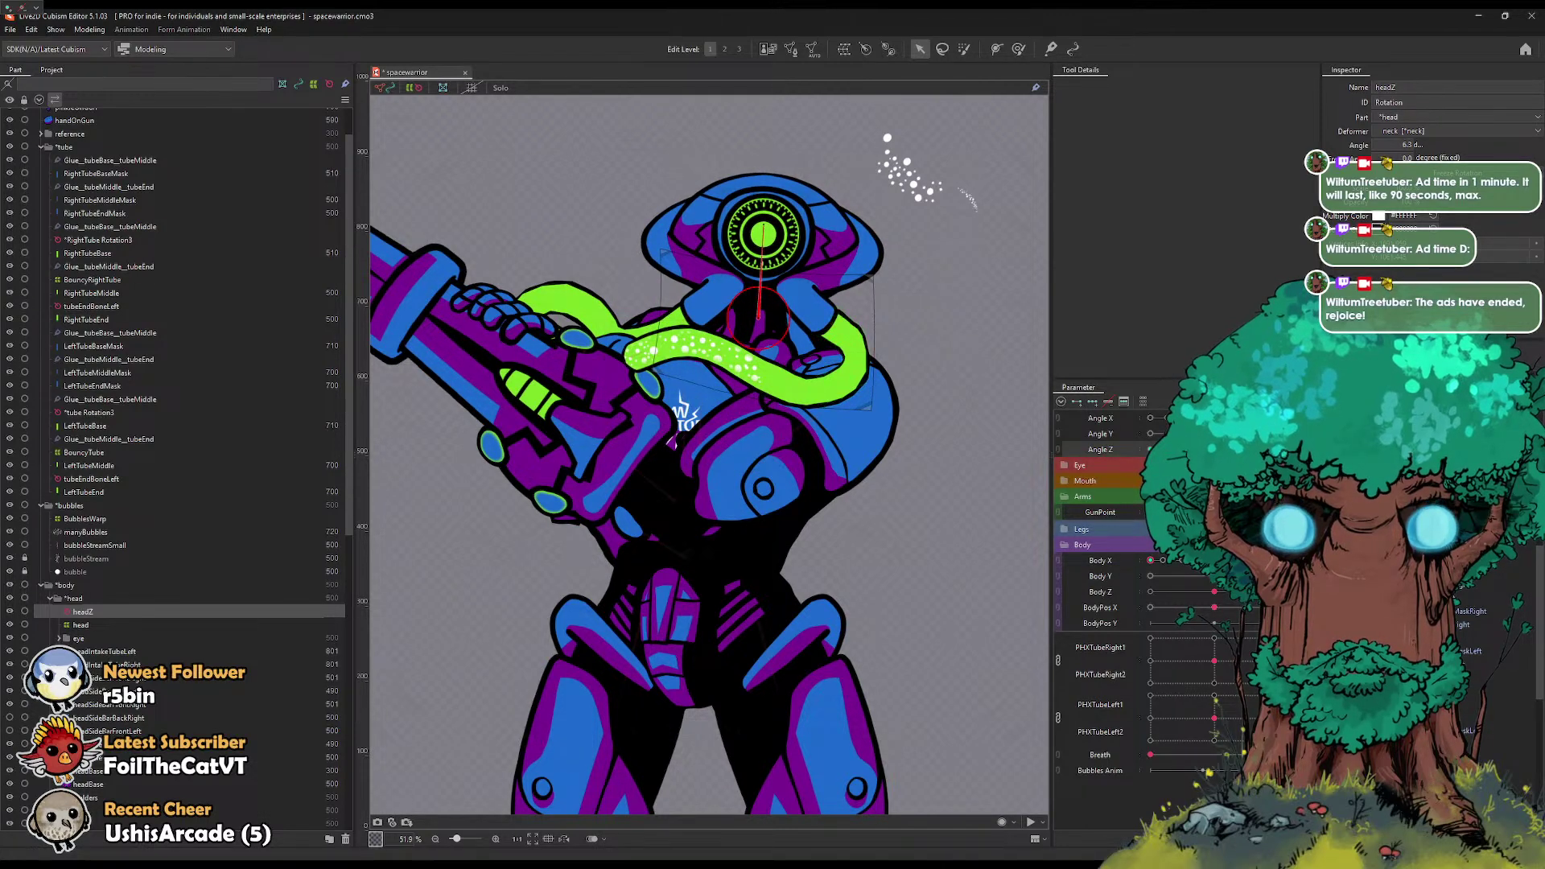
Step: At the Body X and Angle Z minimums, rotate headZ to about -0.5° and shift its pivot slightly
click(1150, 449)
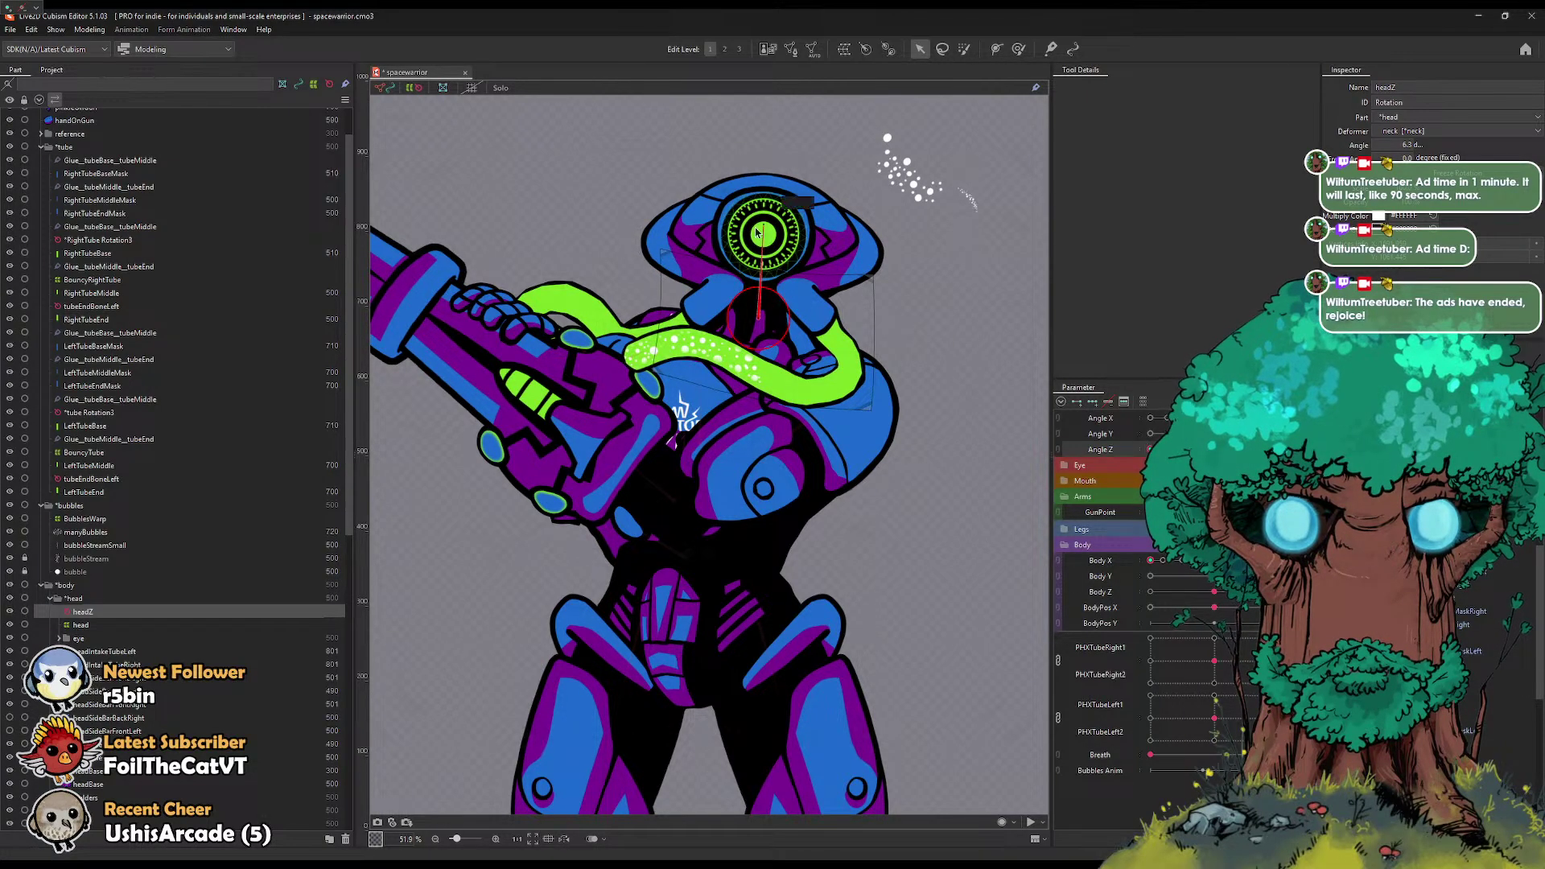
drag(762, 225, 752, 225)
drag(762, 320, 756, 323)
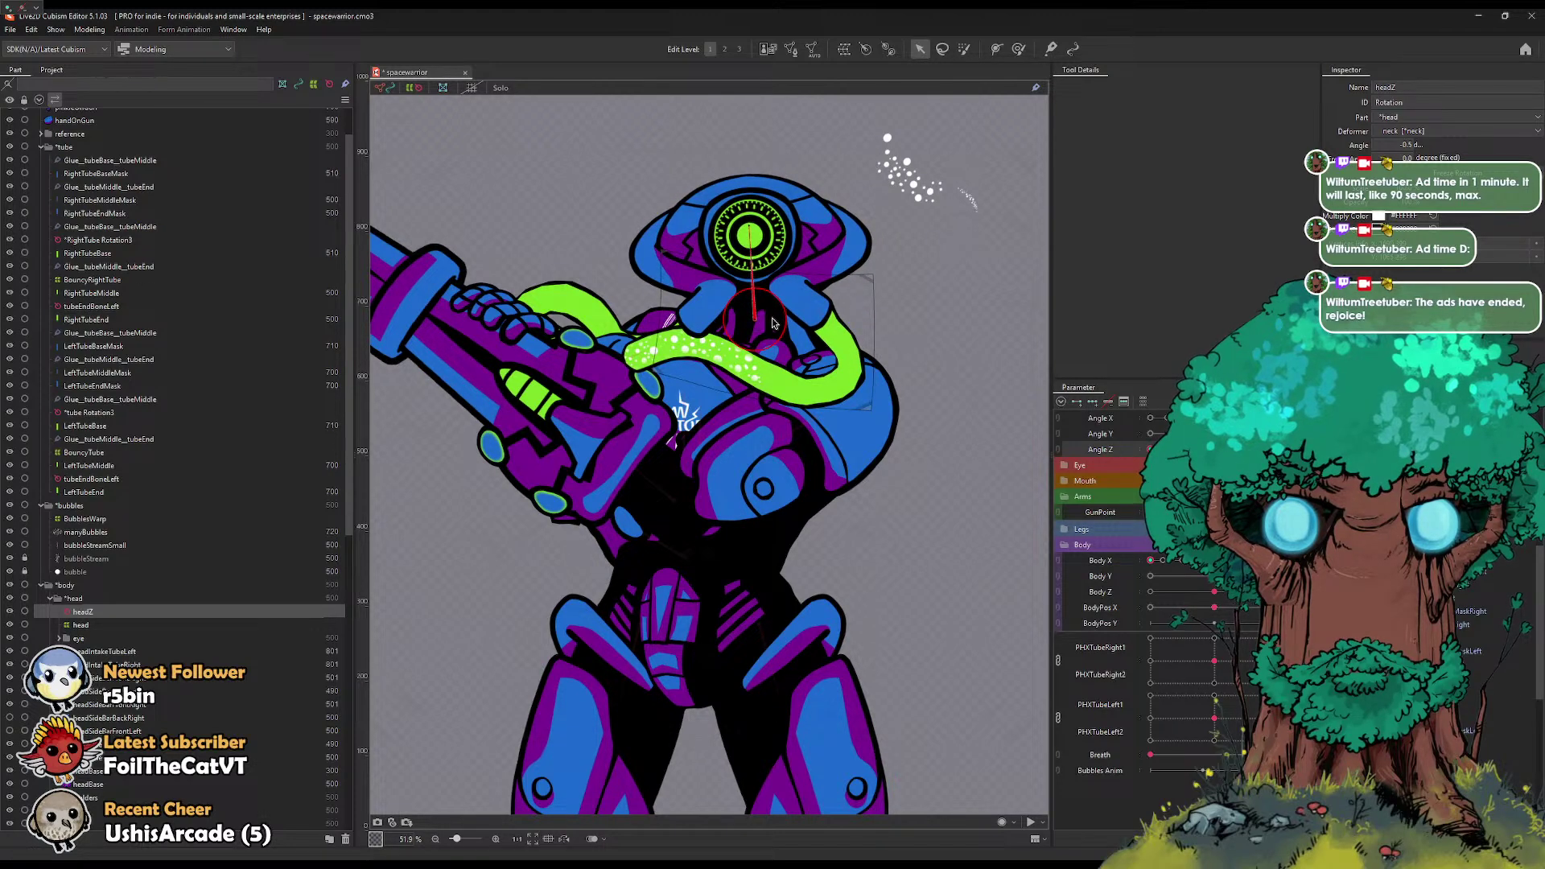
drag(1150, 449, 1145, 443)
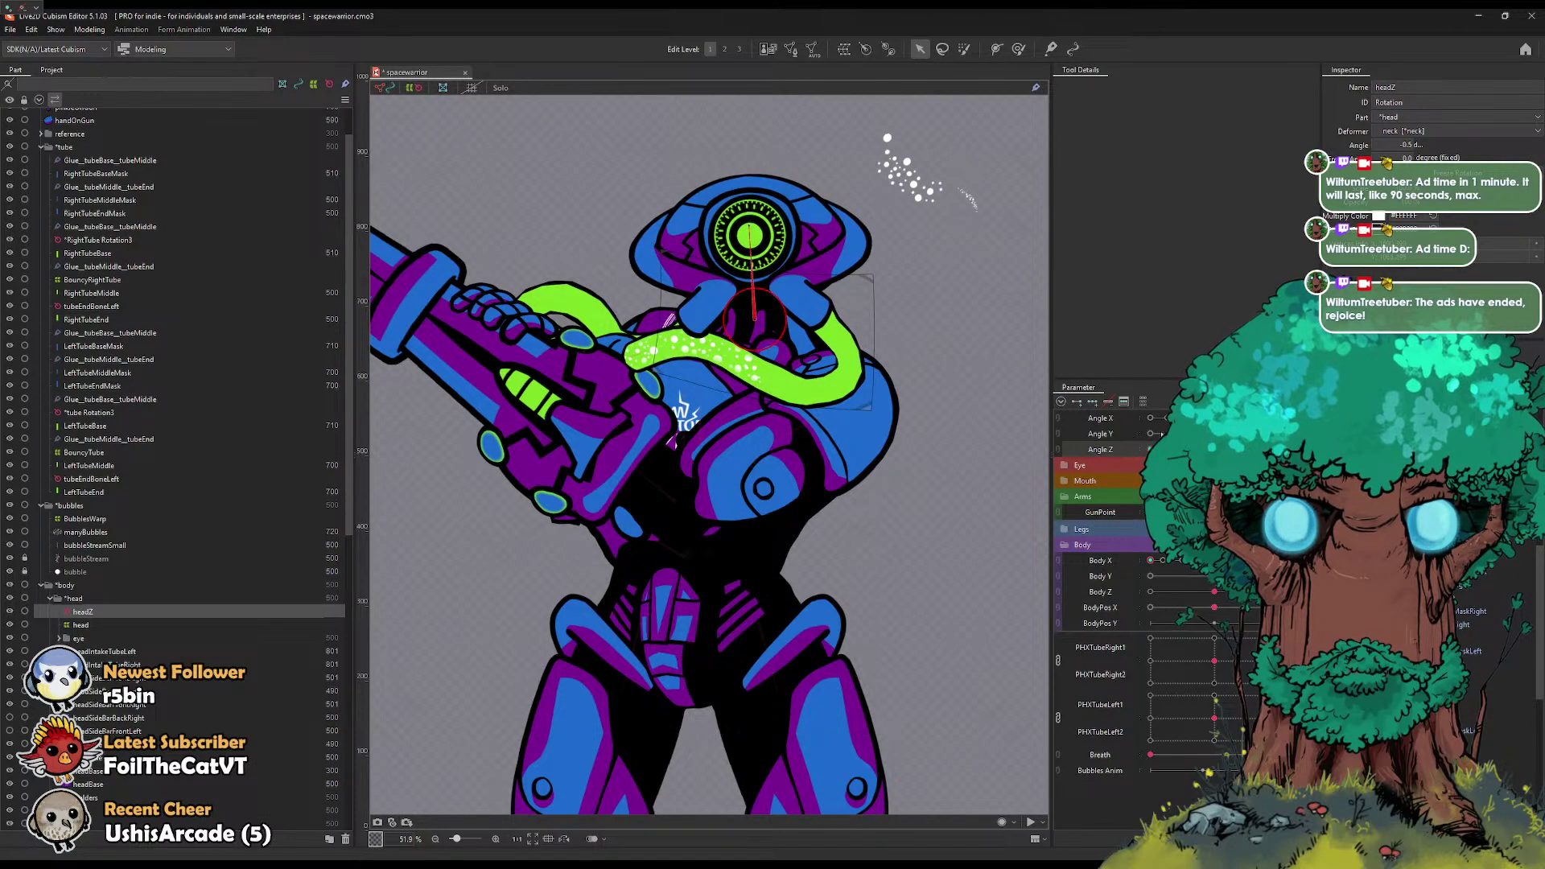
Step: Rotate headZ to about 18.5° at the Angle Z maximum, keeping Body X at its minimum
key(ctrl+z)
drag(762, 231, 788, 235)
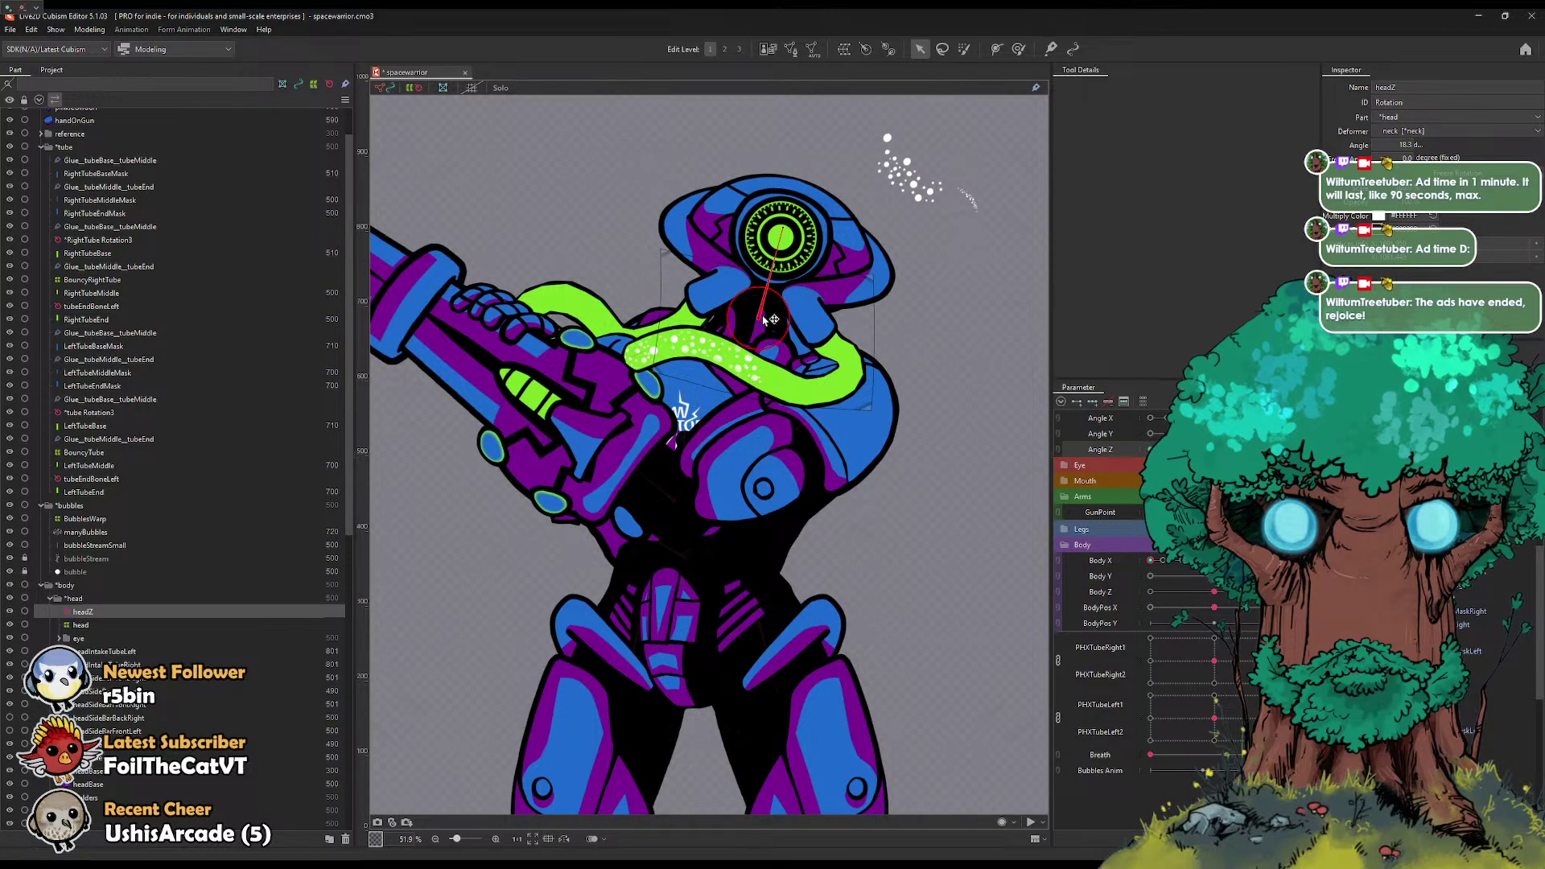
drag(1279, 449, 1150, 449)
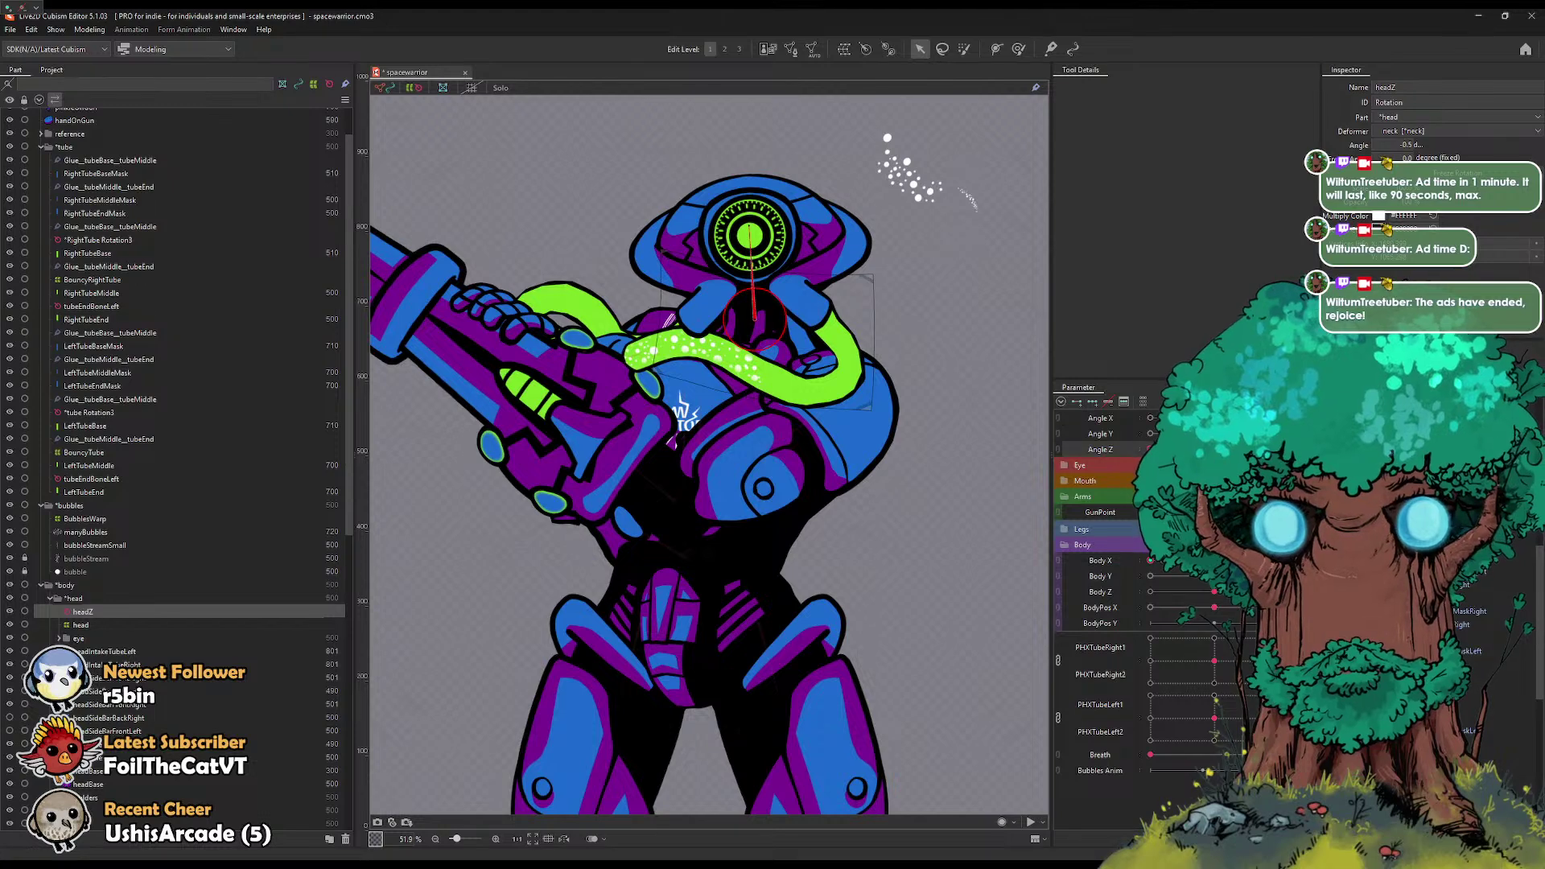
Step: Test the head tilt by varying Body X and Angle Z, and reset all parameters to their defaults
drag(1150, 560, 1214, 560)
drag(1150, 449, 1214, 449)
drag(1215, 560, 1278, 560)
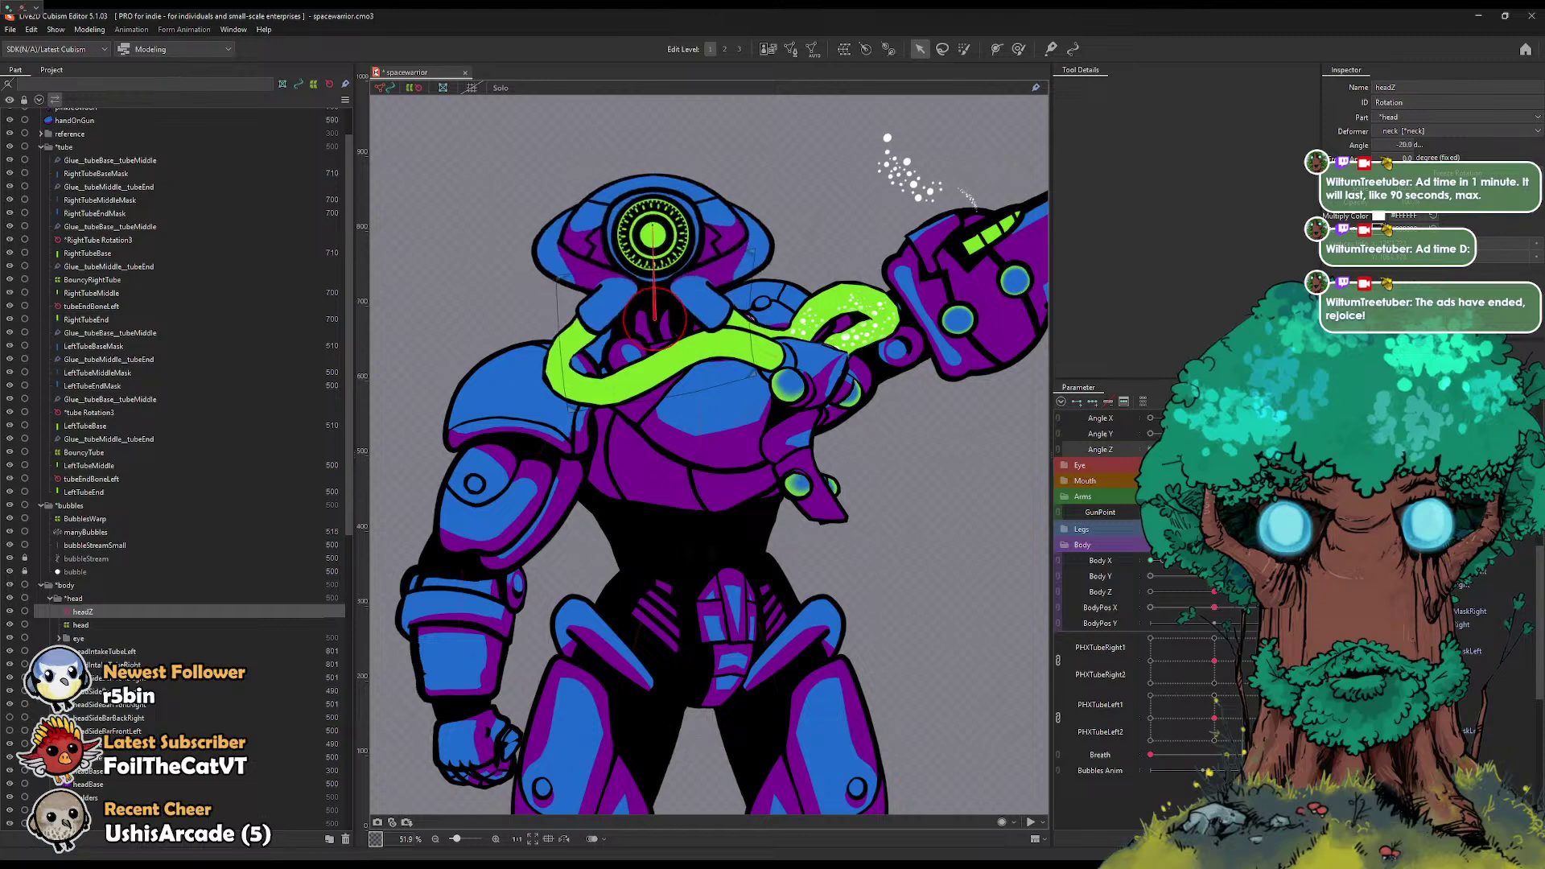
scroll(916, 408, down, 3)
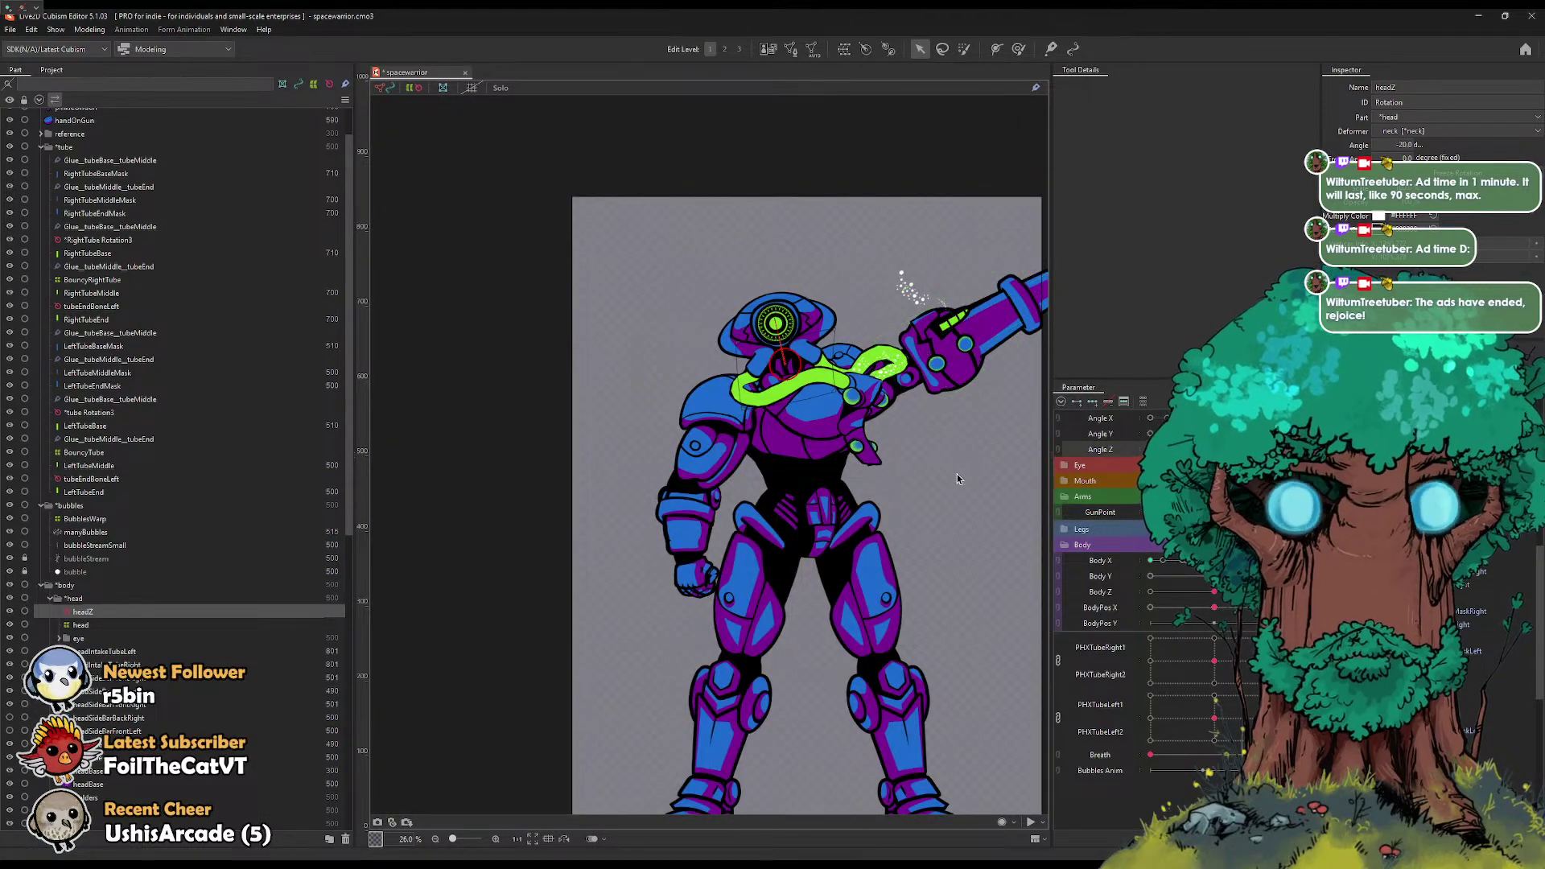
click(957, 474)
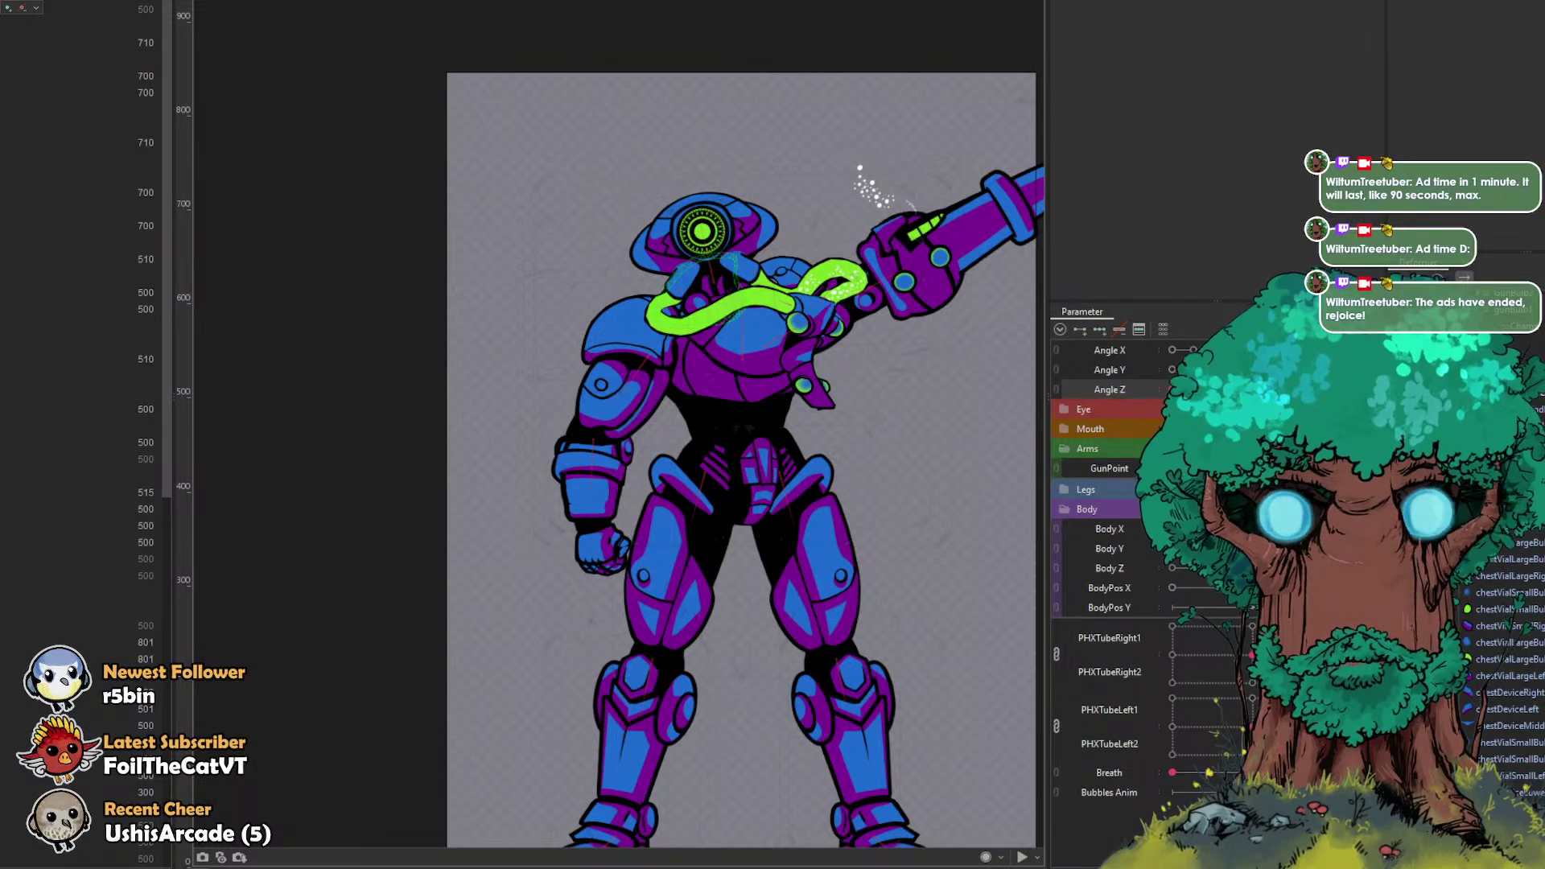
scroll(946, 222, up, 5)
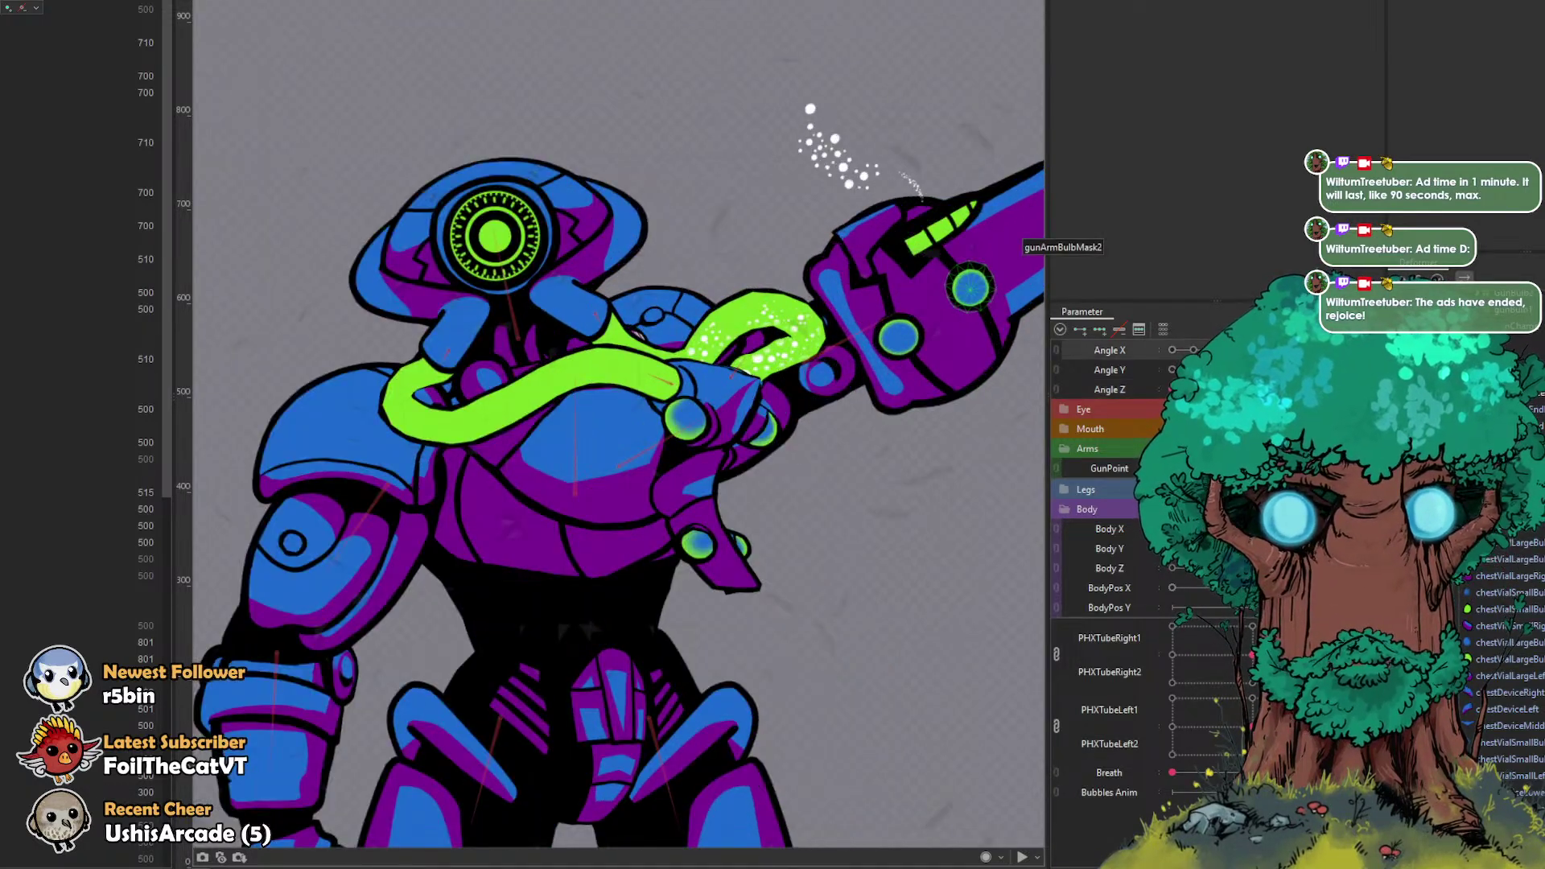
click(1252, 389)
click(1172, 390)
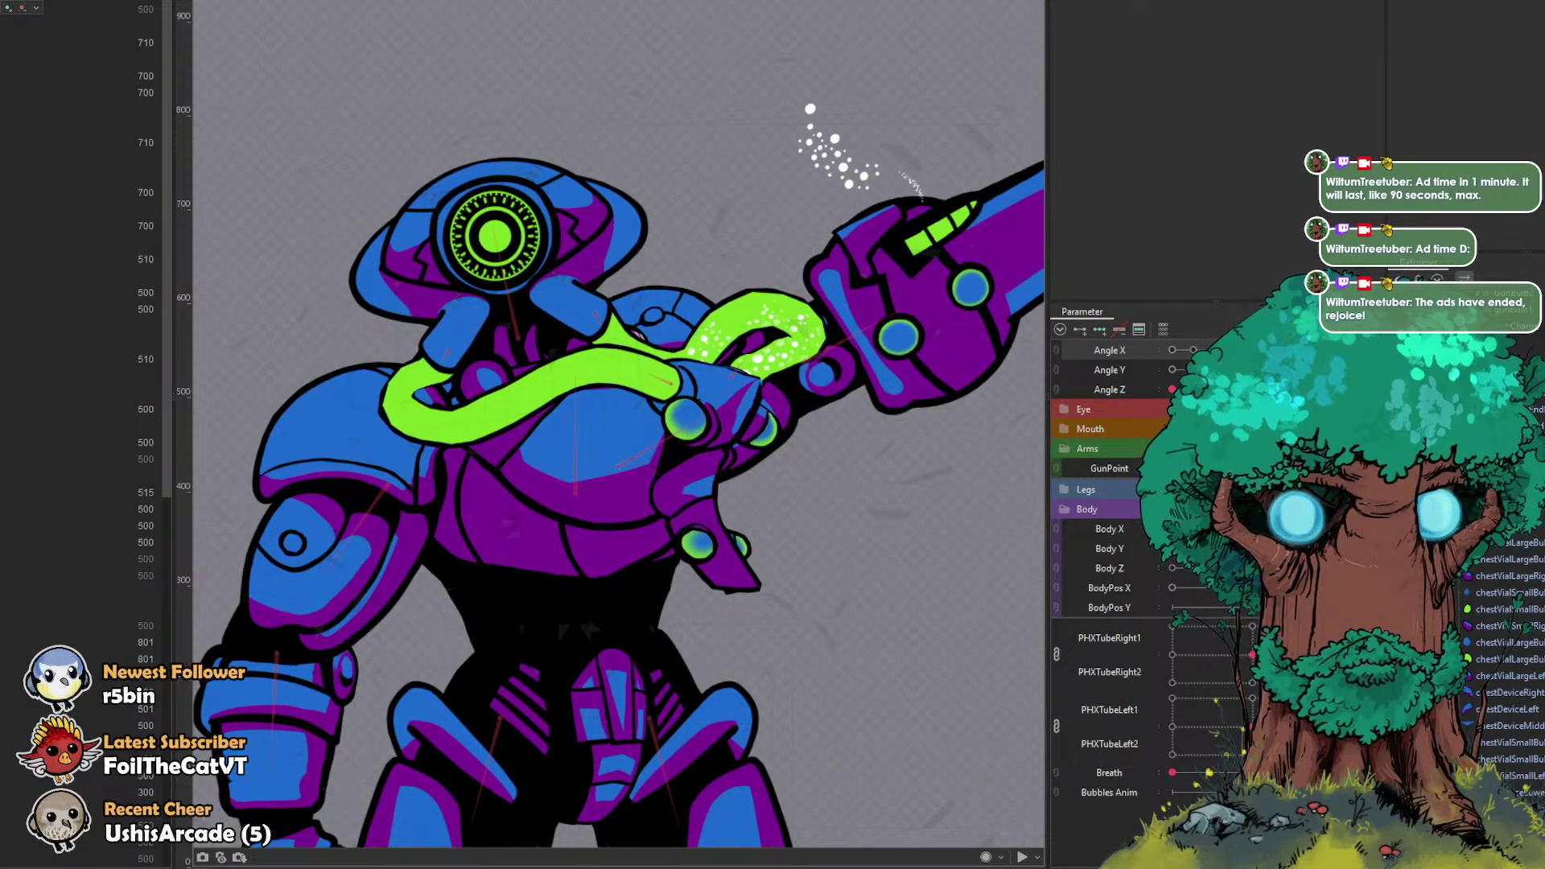
click(1375, 311)
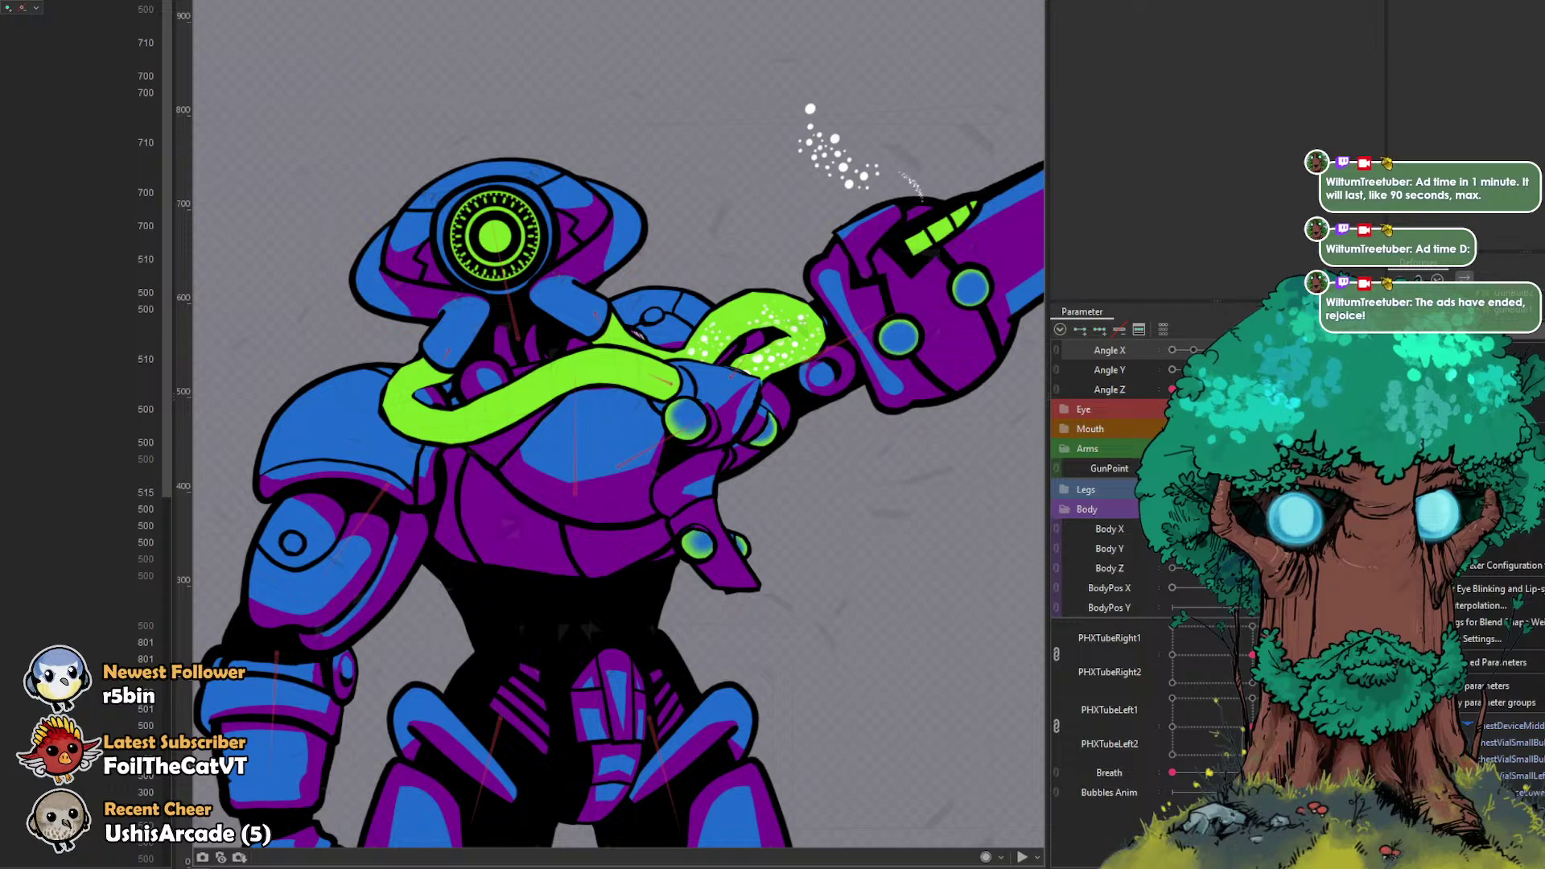
click(1404, 346)
Step: Create a parent warp deformer named BubblesPosition around BubblesWarp, enlarge it and place it over the chest and left tube
click(774, 460)
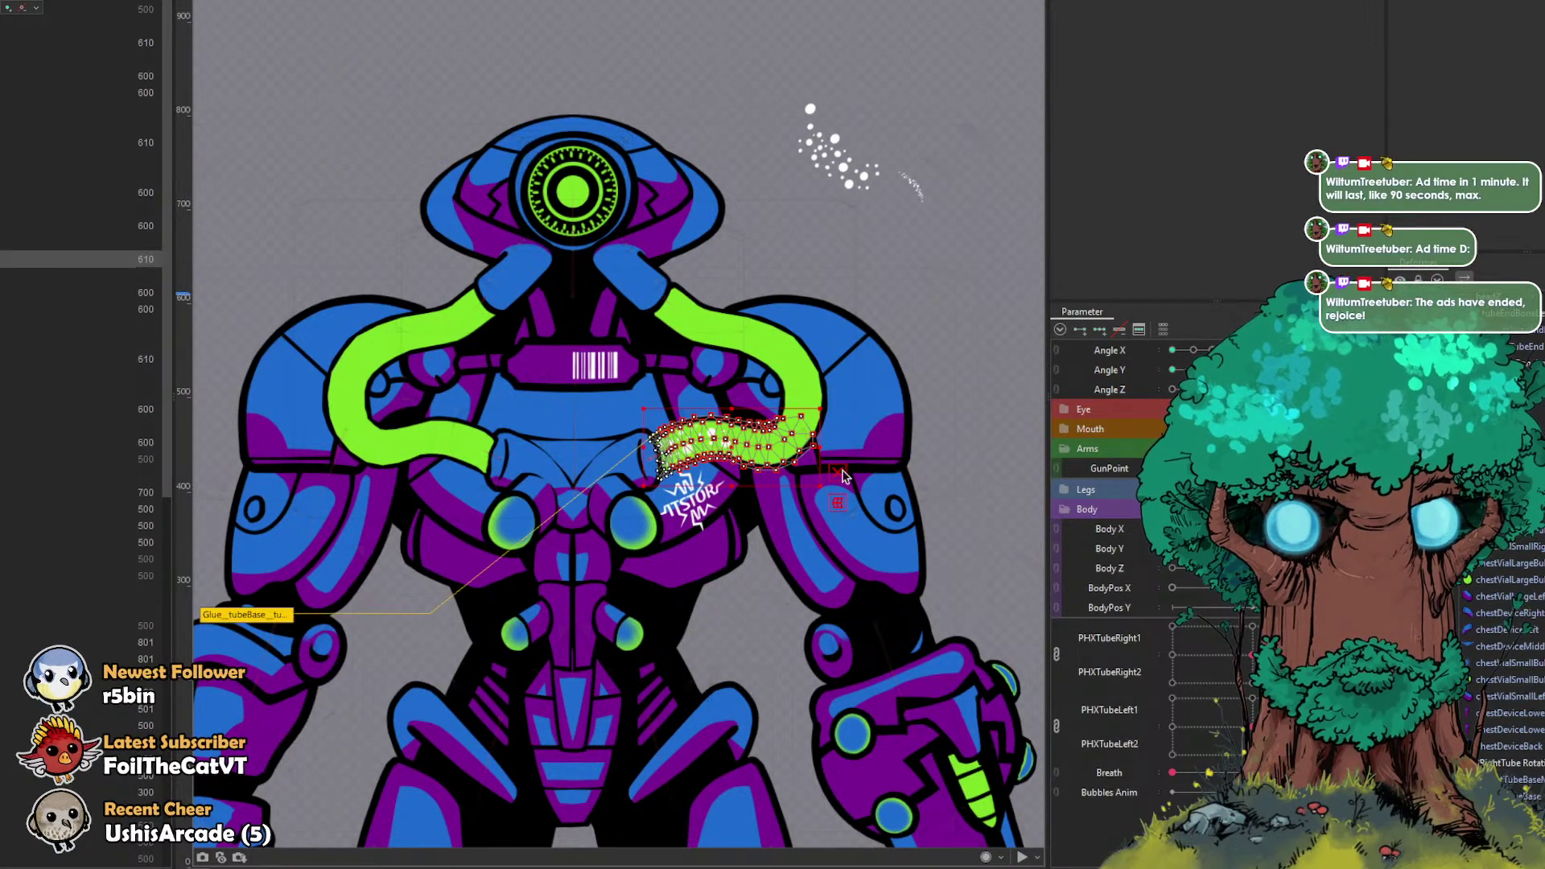
scroll(1522, 745, down, 2)
scroll(1526, 759, down, 3)
scroll(1525, 758, down, 3)
click(912, 185)
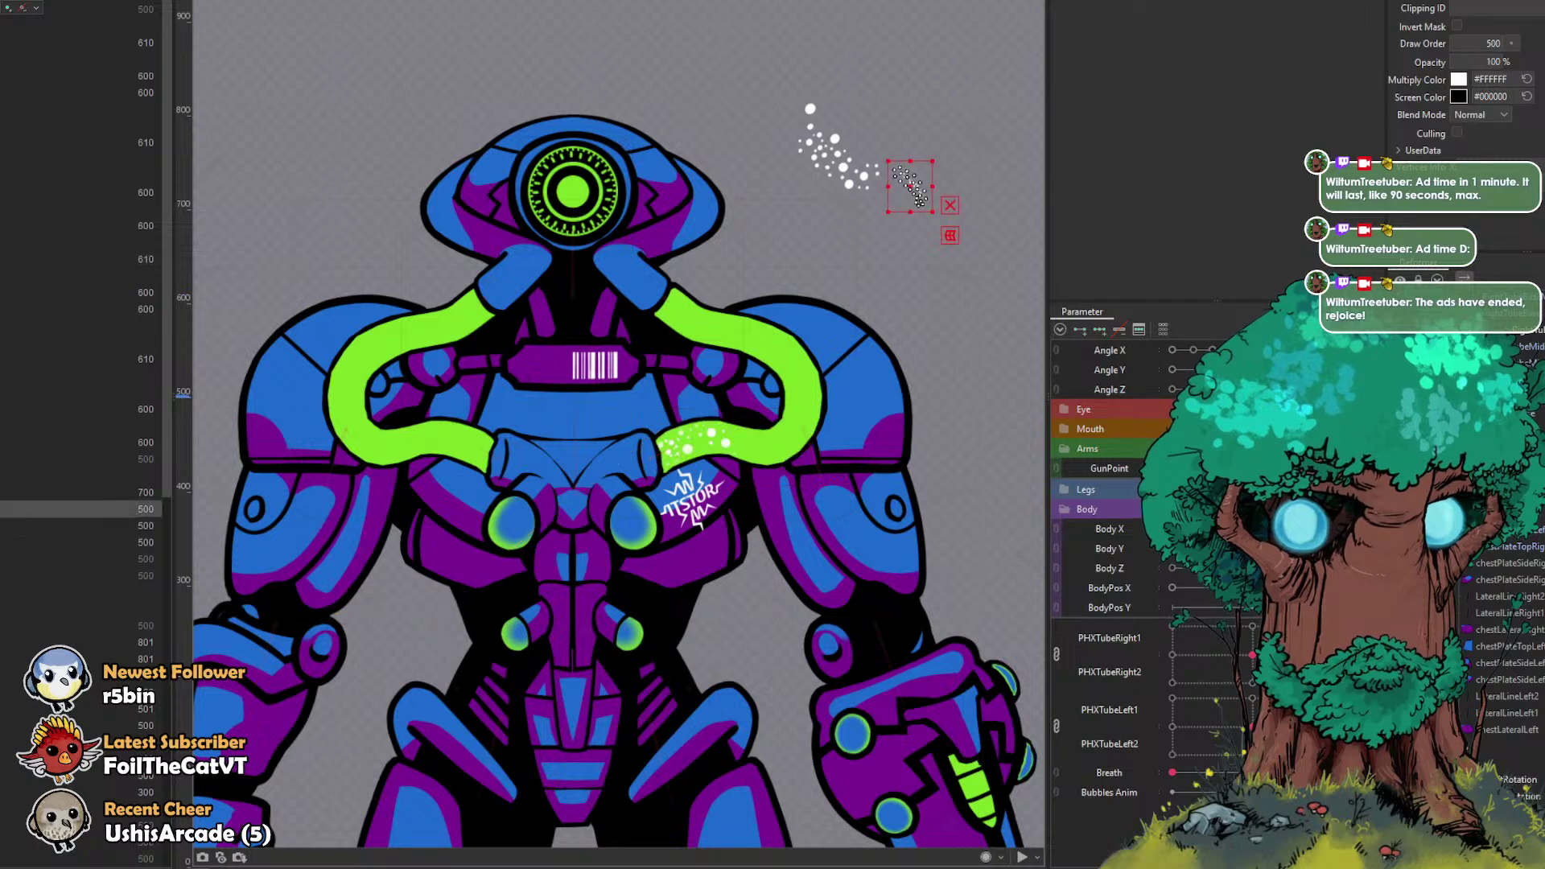
scroll(1513, 644, up, 4)
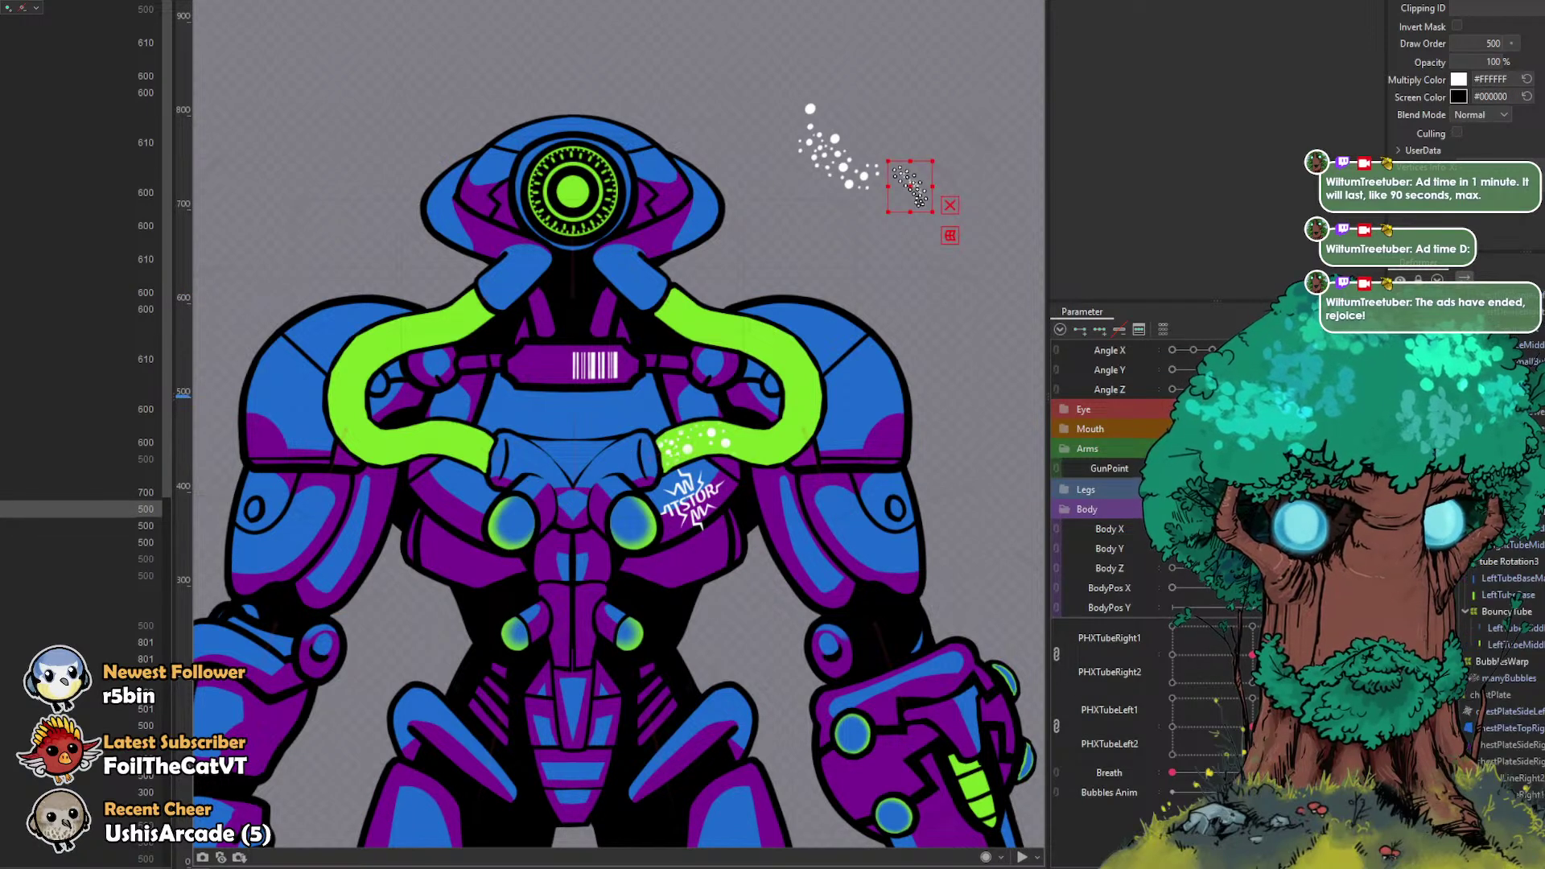
click(1502, 663)
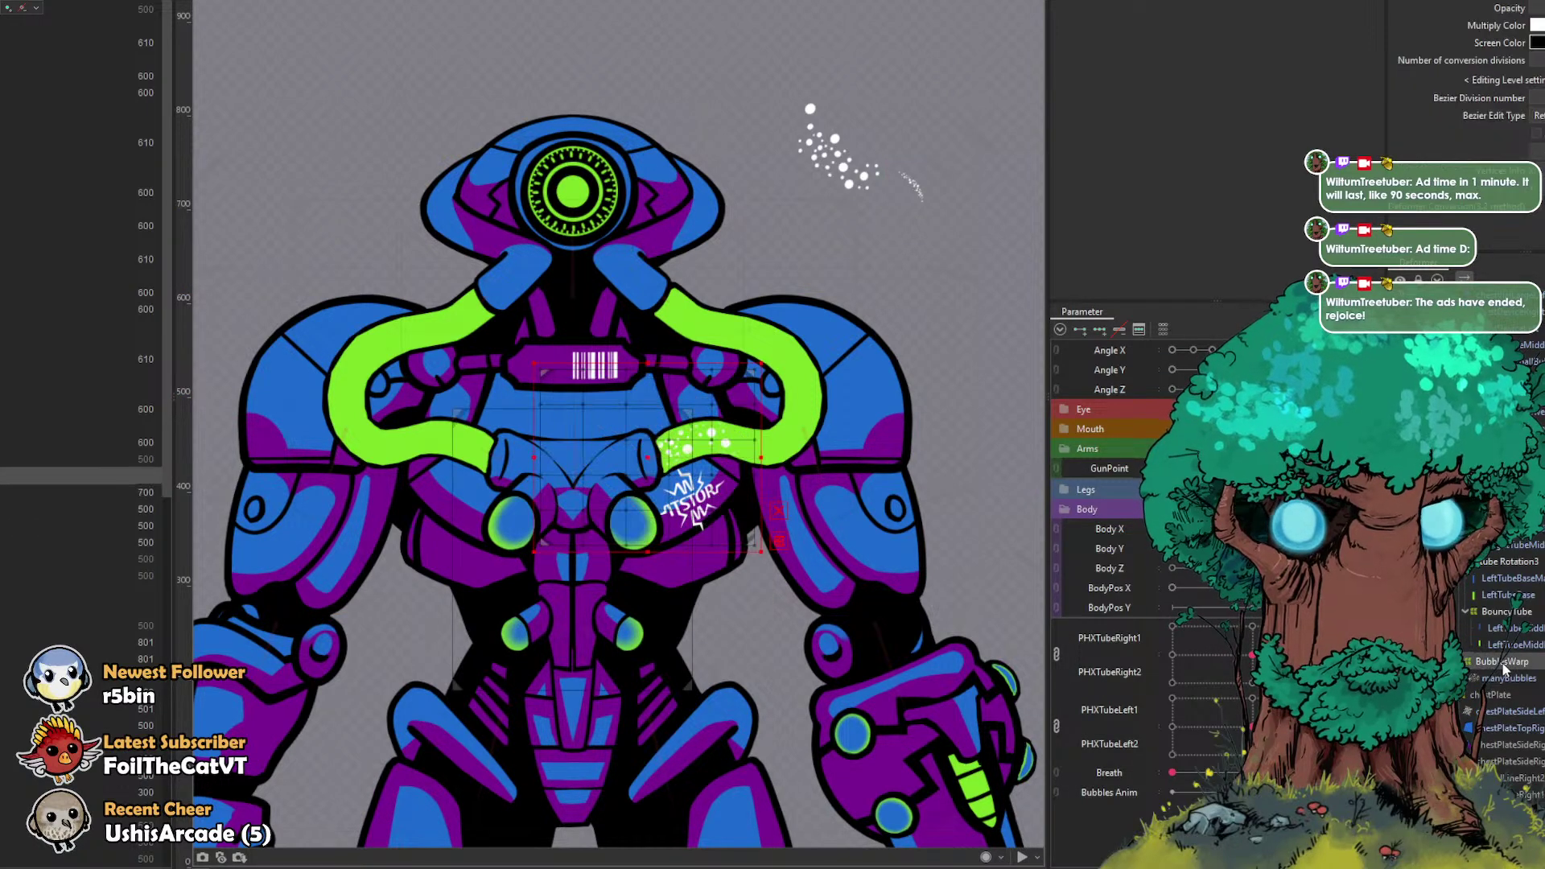
click(1136, 790)
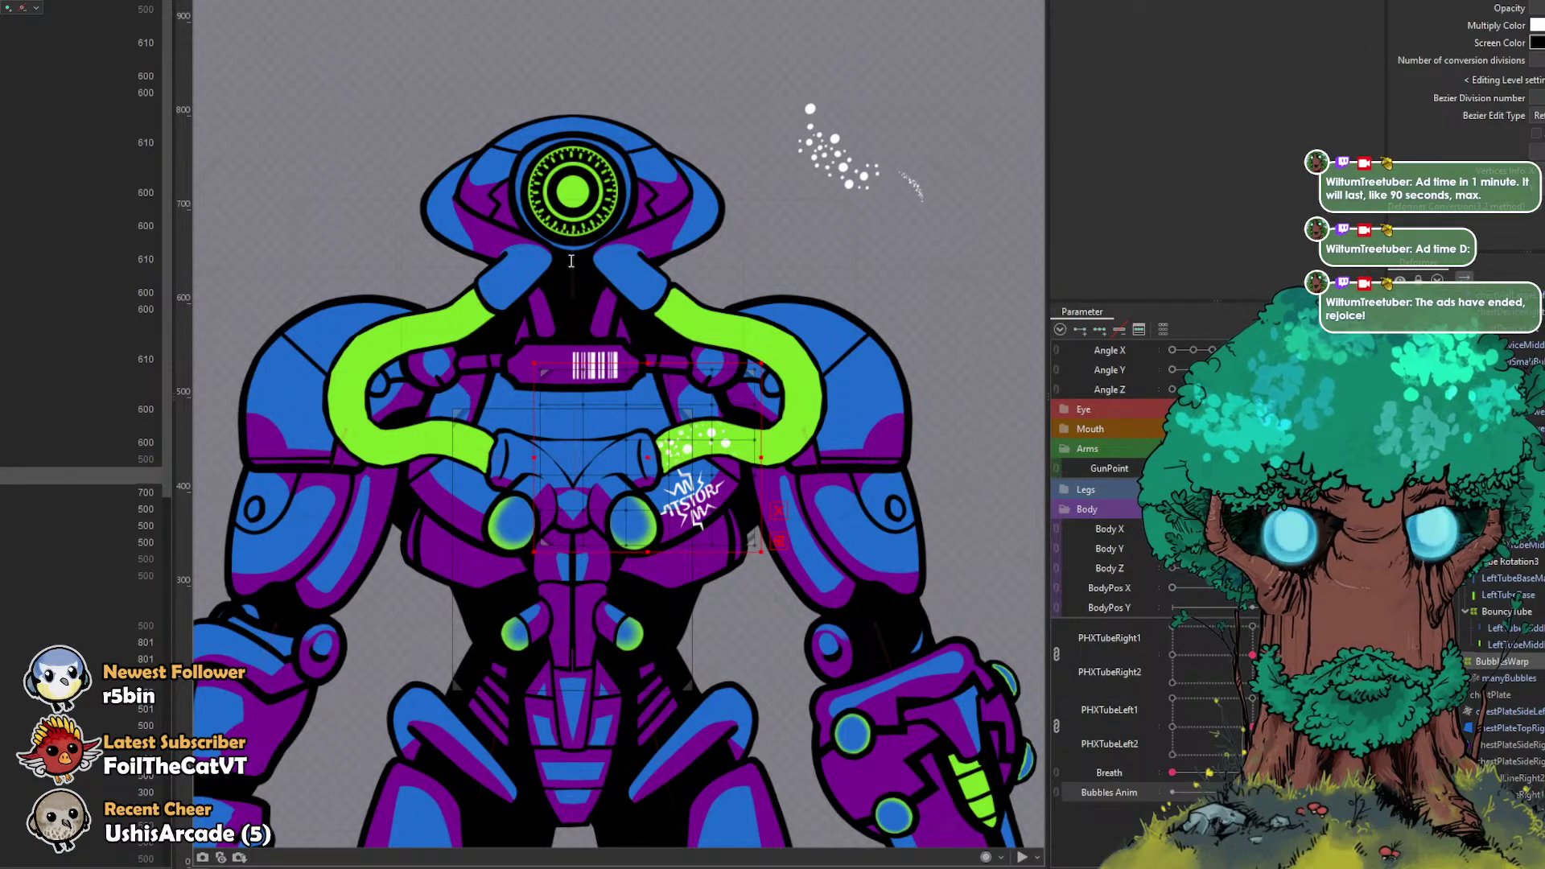
click(490, 350)
drag(772, 354, 937, 259)
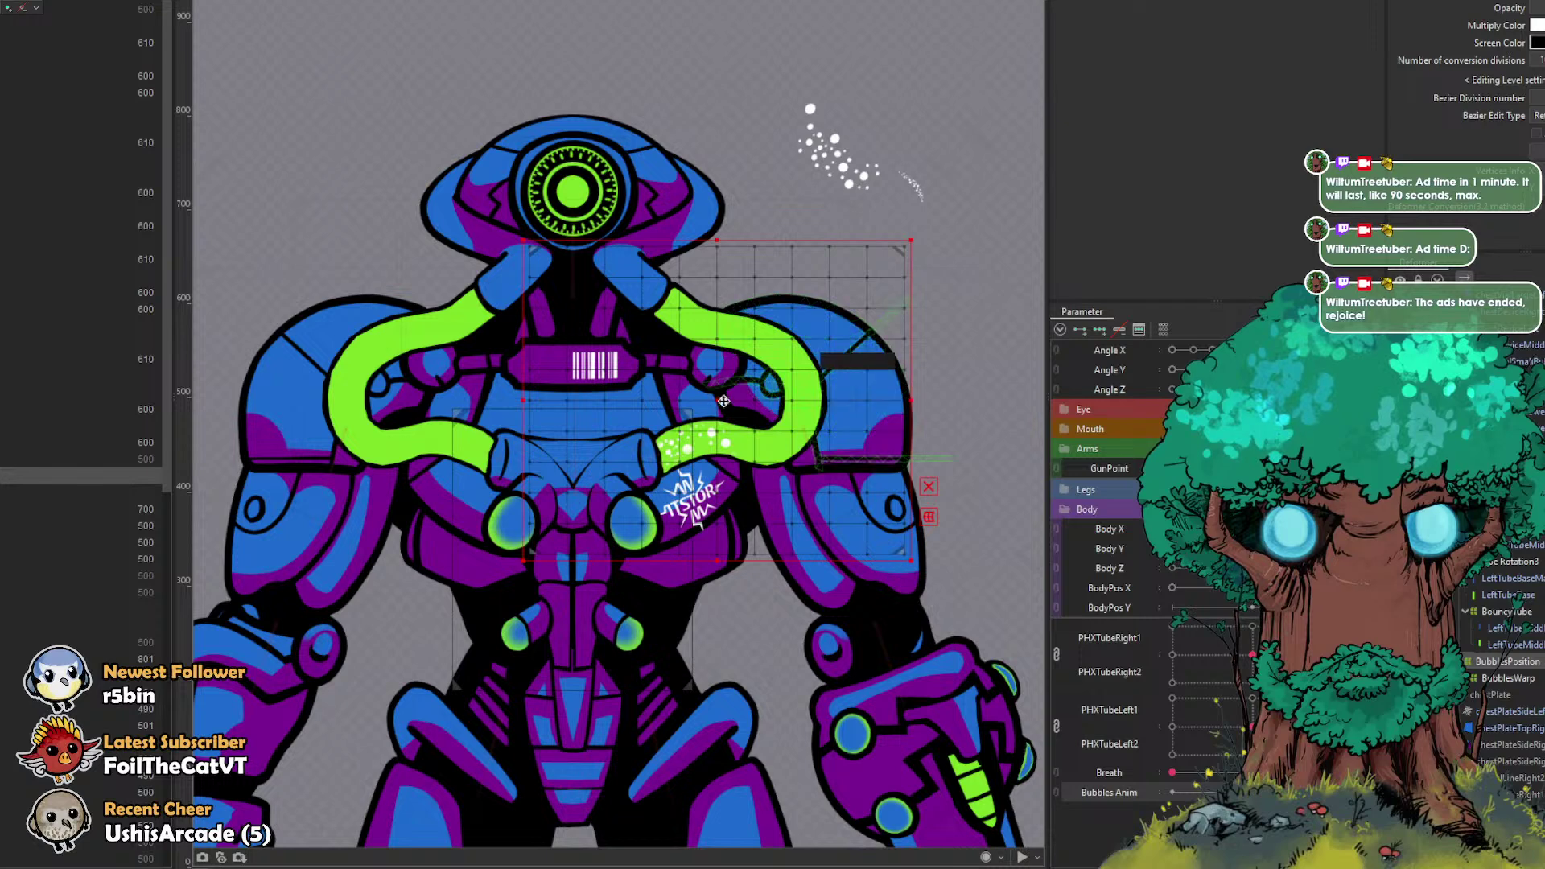
drag(714, 399, 674, 396)
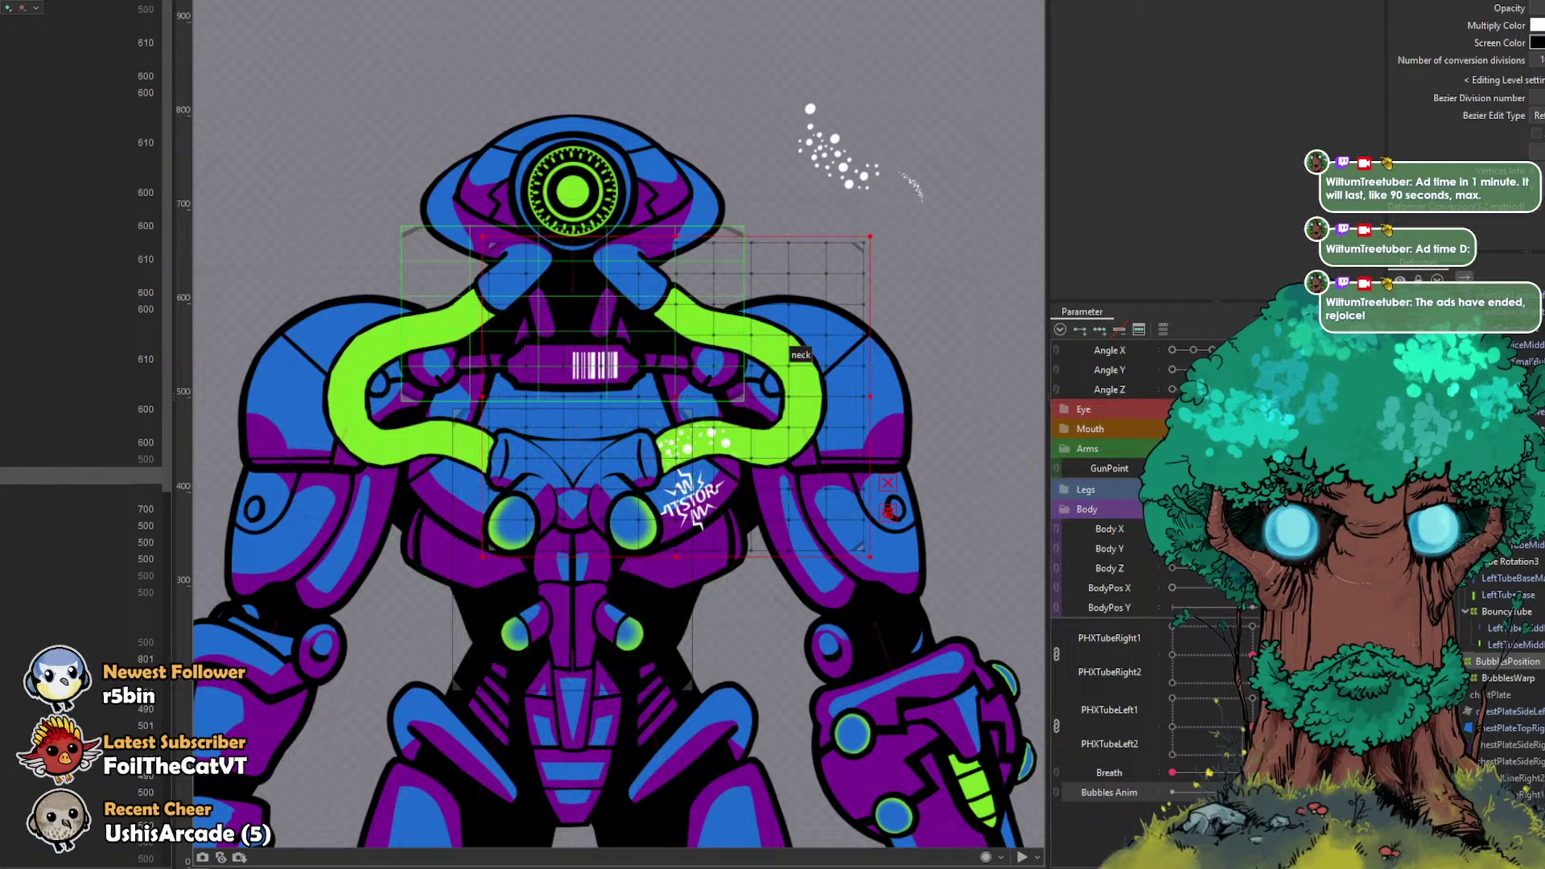
click(1109, 529)
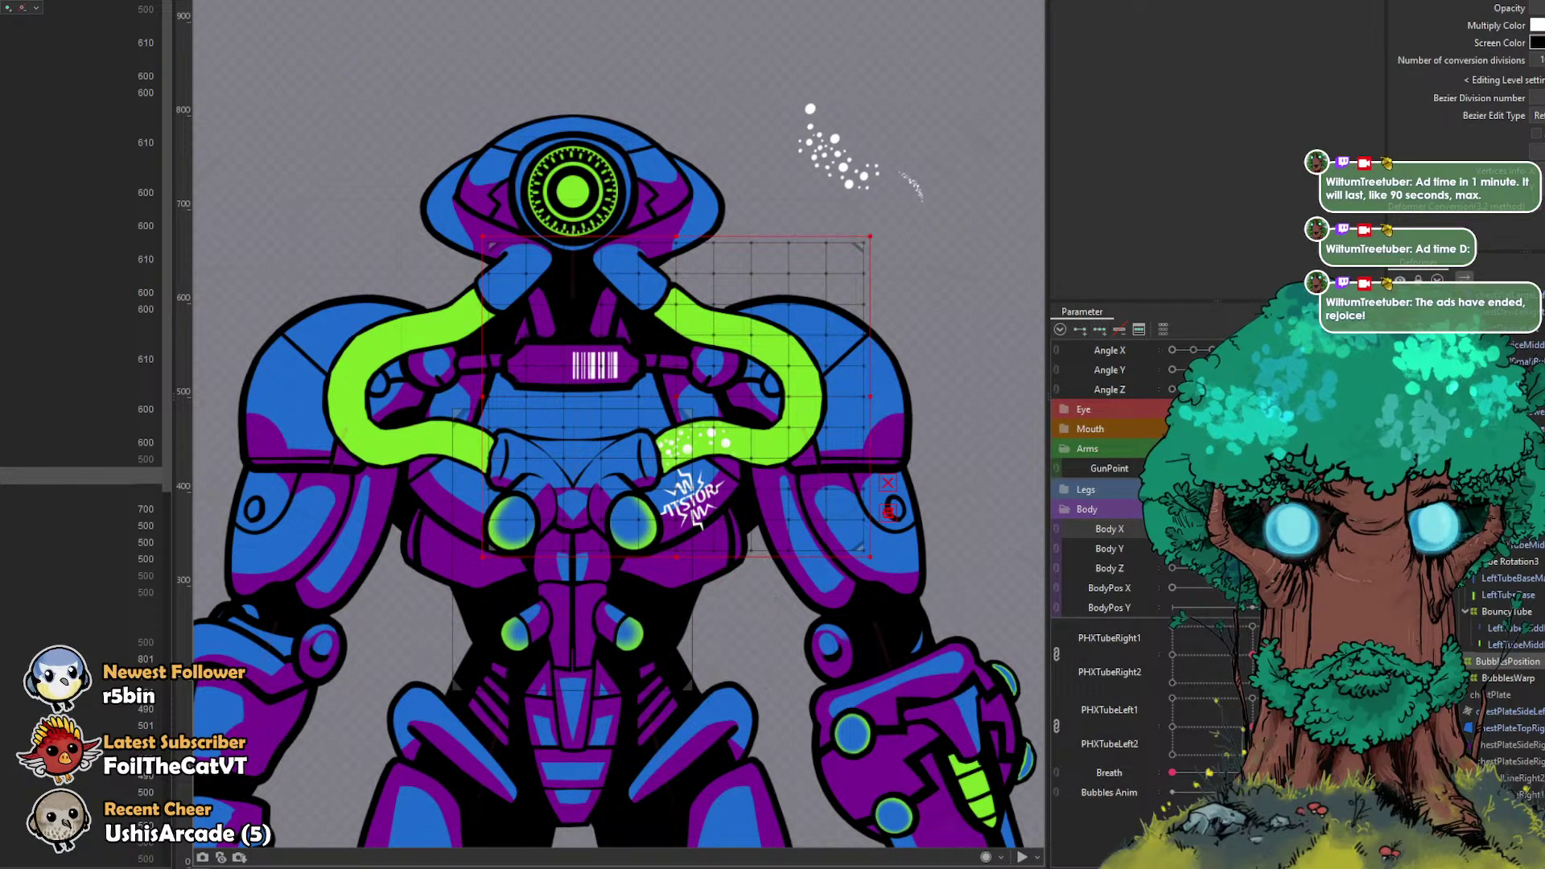
Step: Add keys for BubblesWarp on Bubbles Anim, and at the middle key move it to the left tube's bend and rotate it counterclockwise
click(1519, 680)
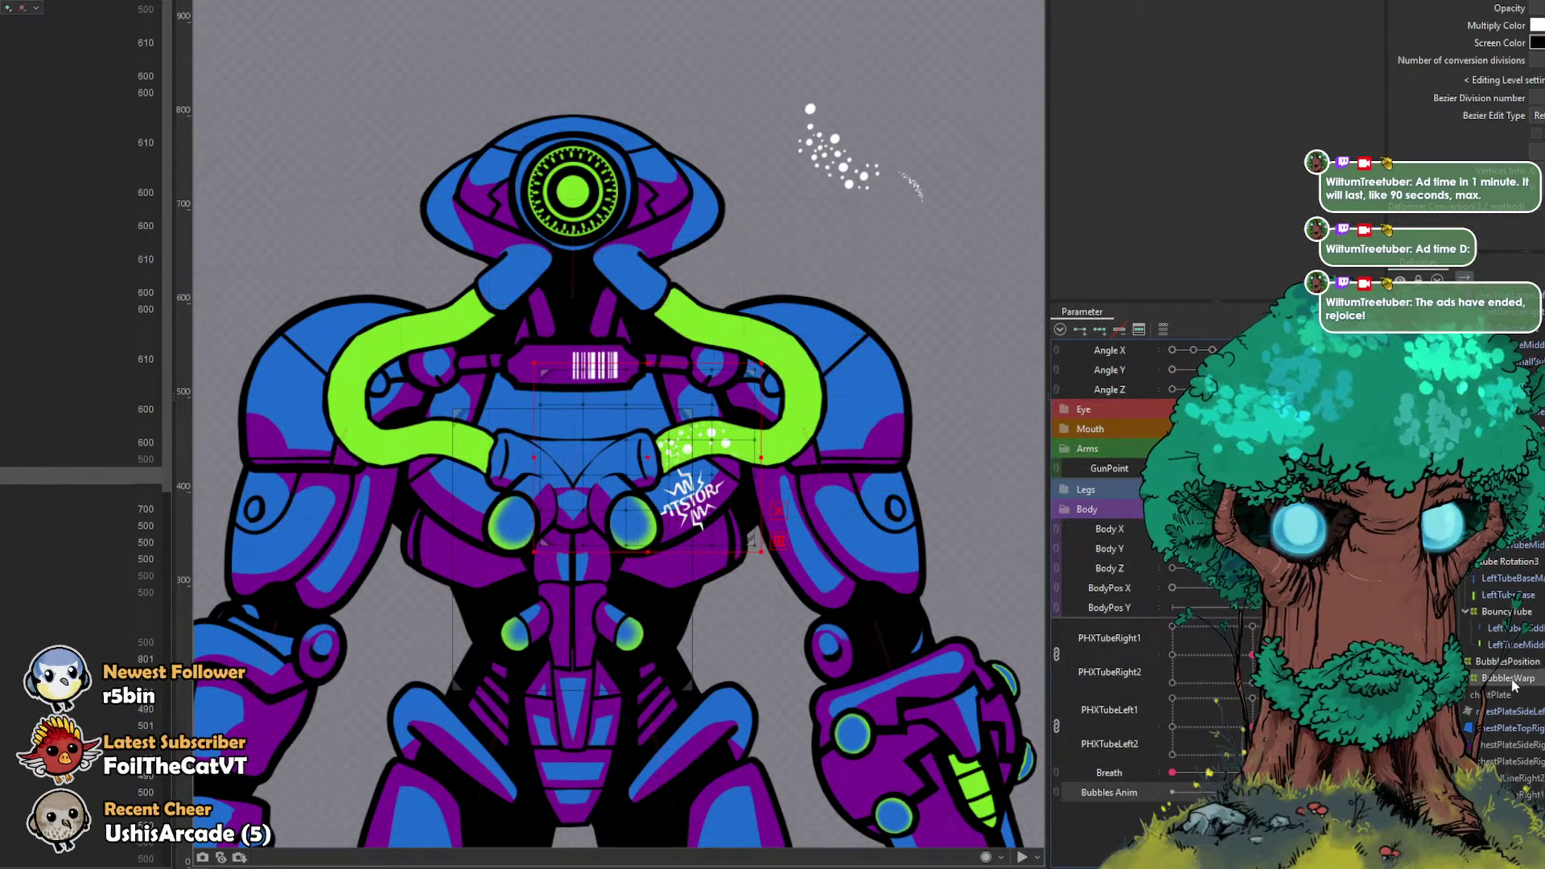
click(1091, 331)
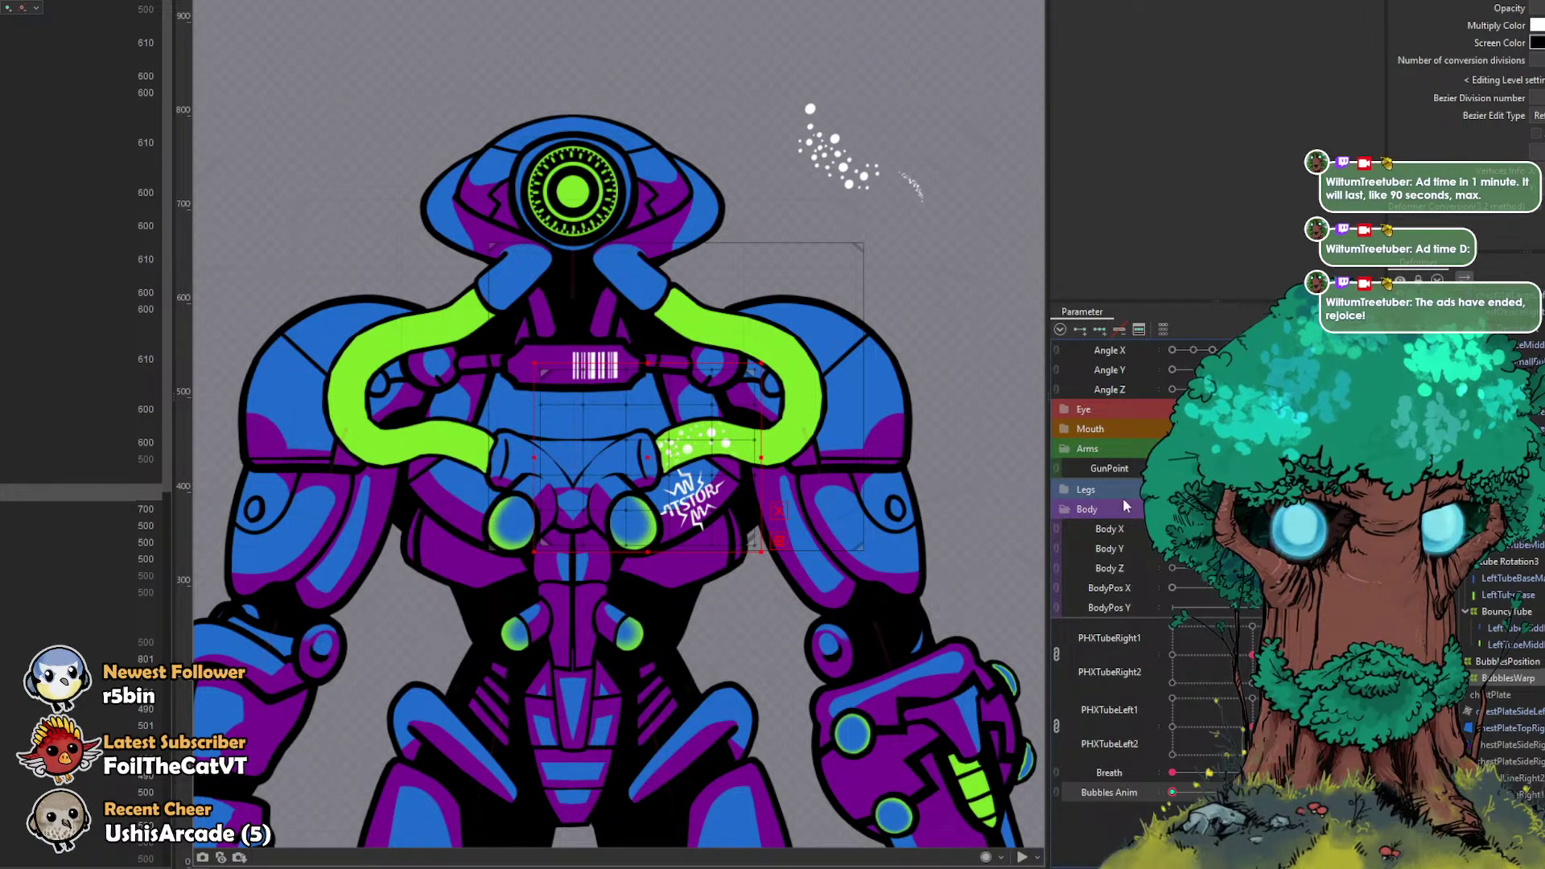
drag(657, 453, 767, 444)
drag(800, 388, 803, 380)
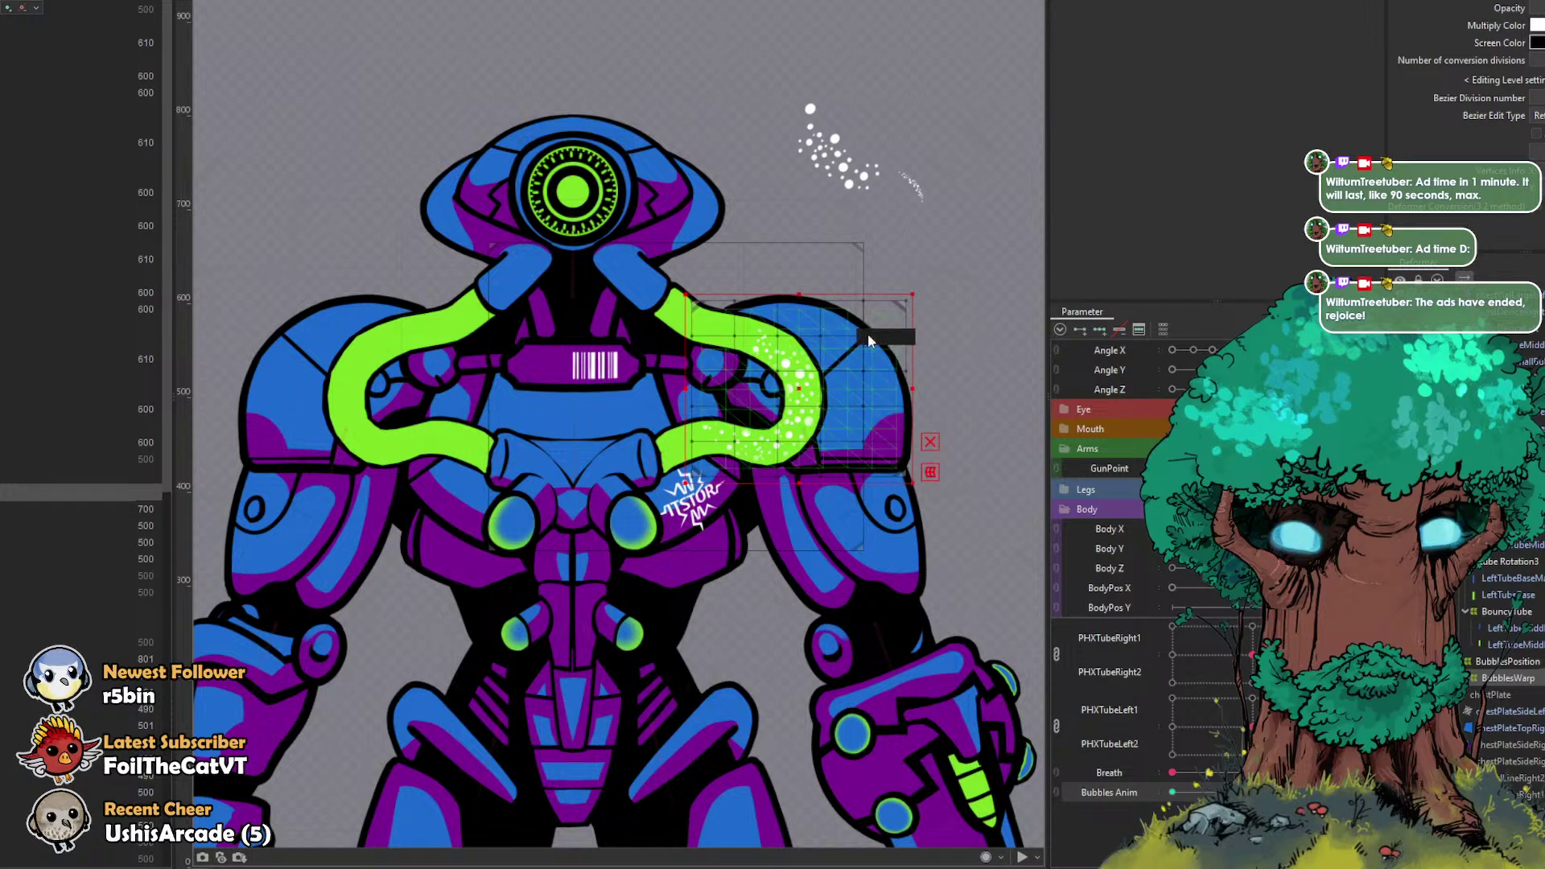
drag(911, 295, 835, 232)
key(ctrl+z)
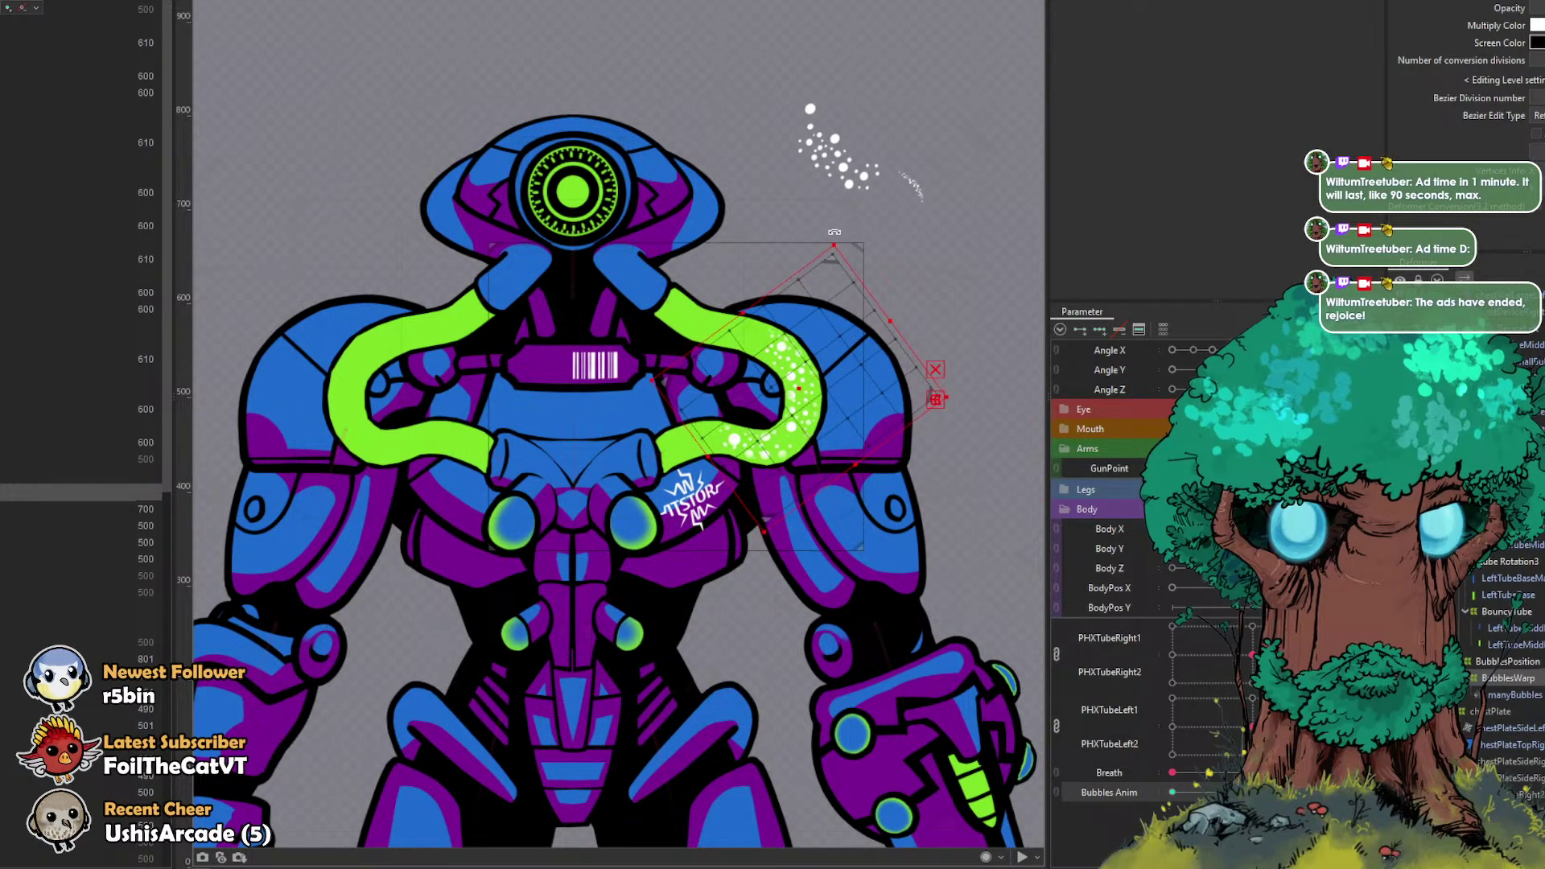
key(ctrl+z)
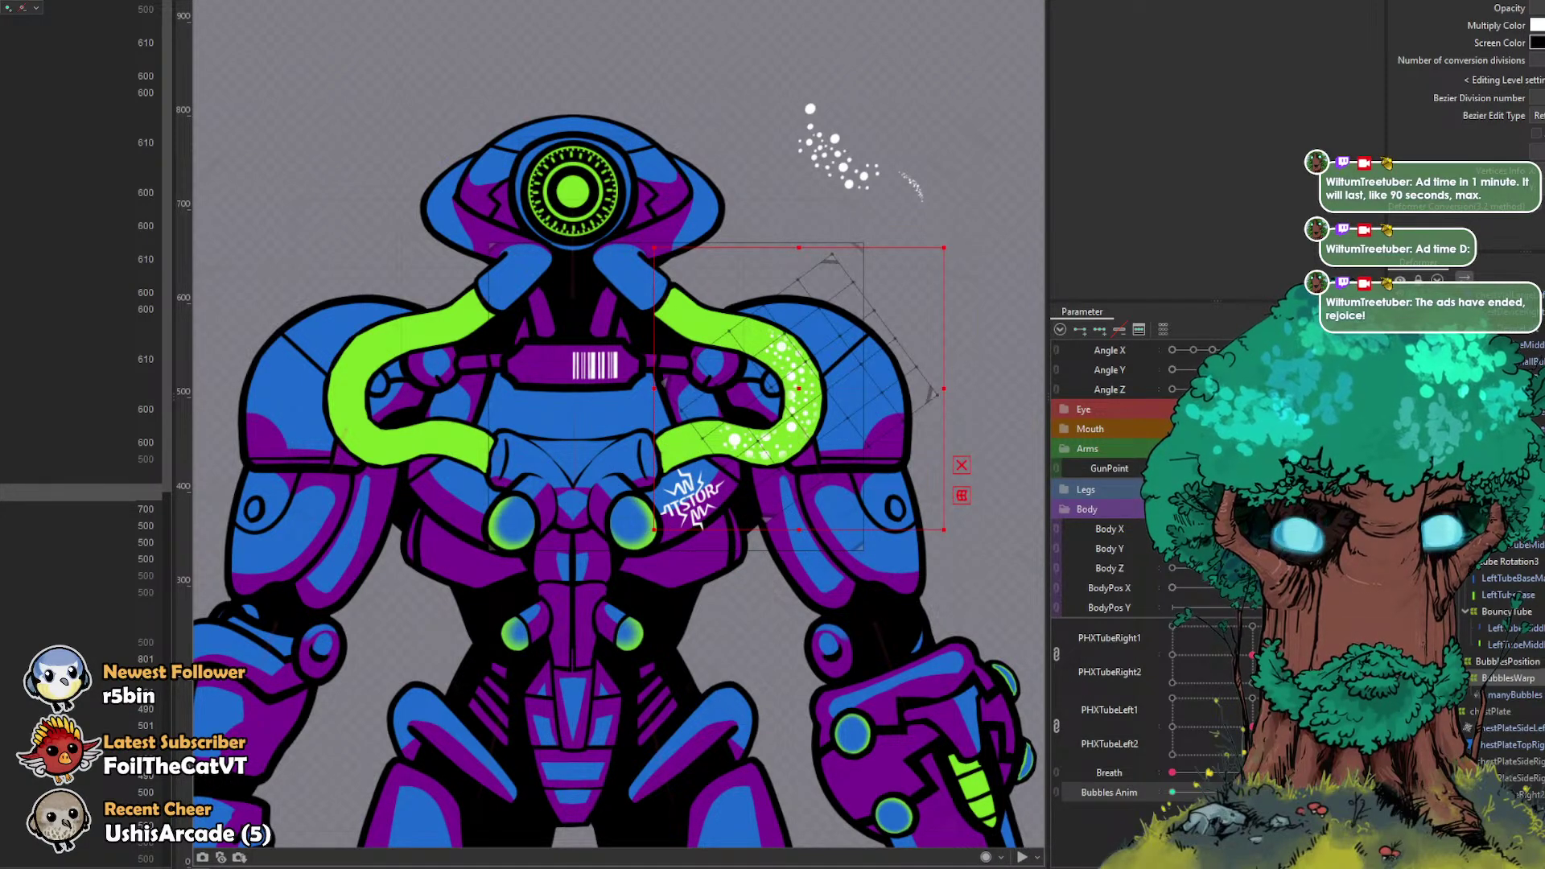
Step: Check the motion along Bubbles Anim, and at the middle key rotate BubblesWarp further counterclockwise and raise it around the tube's bend
click(1280, 792)
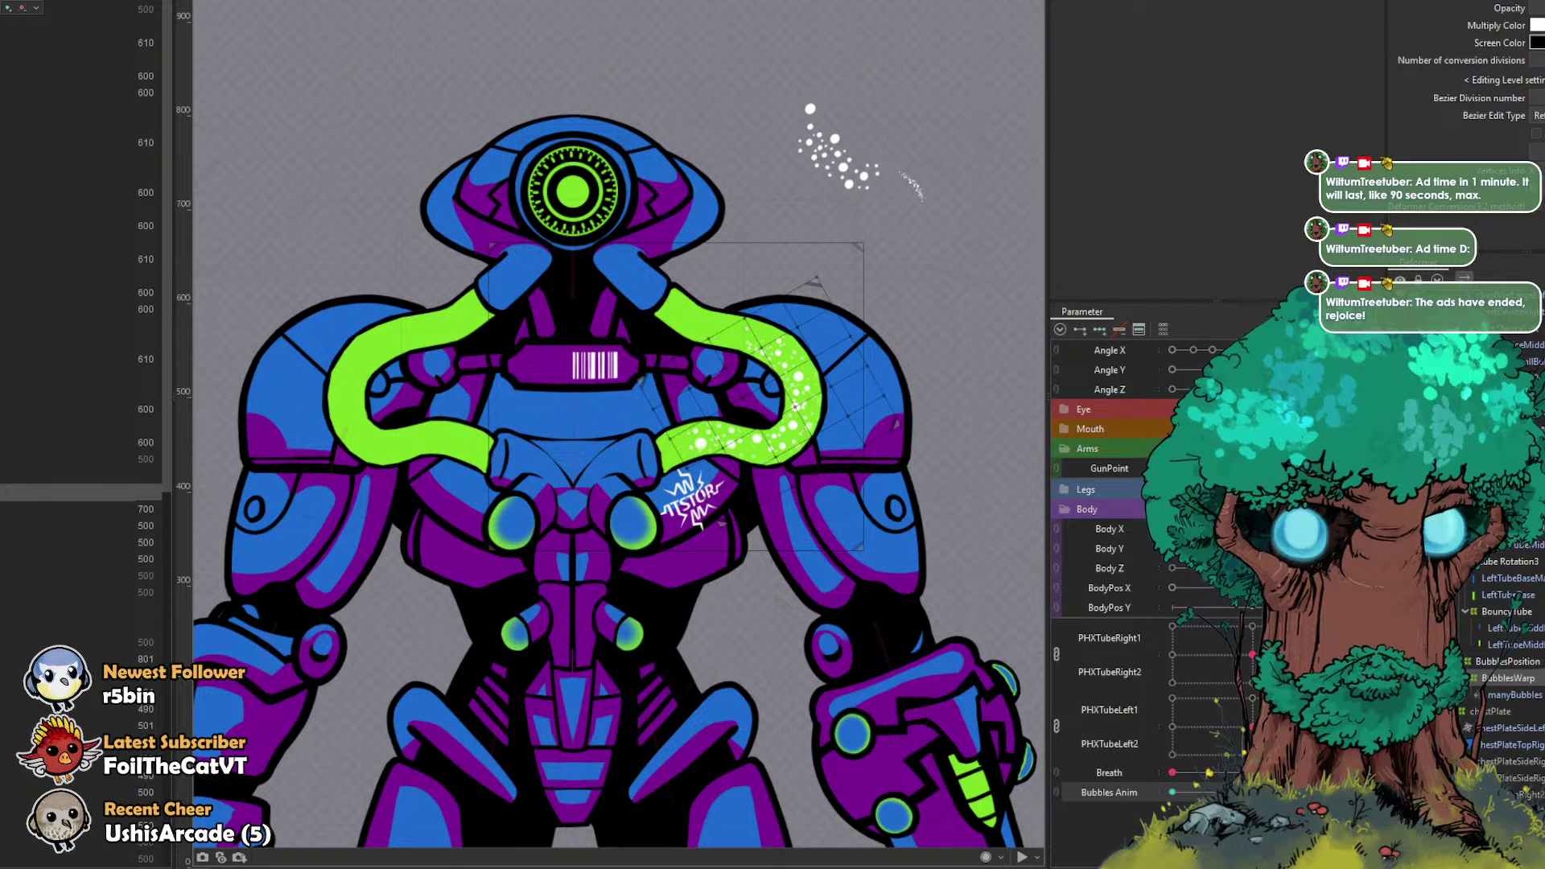
click(783, 395)
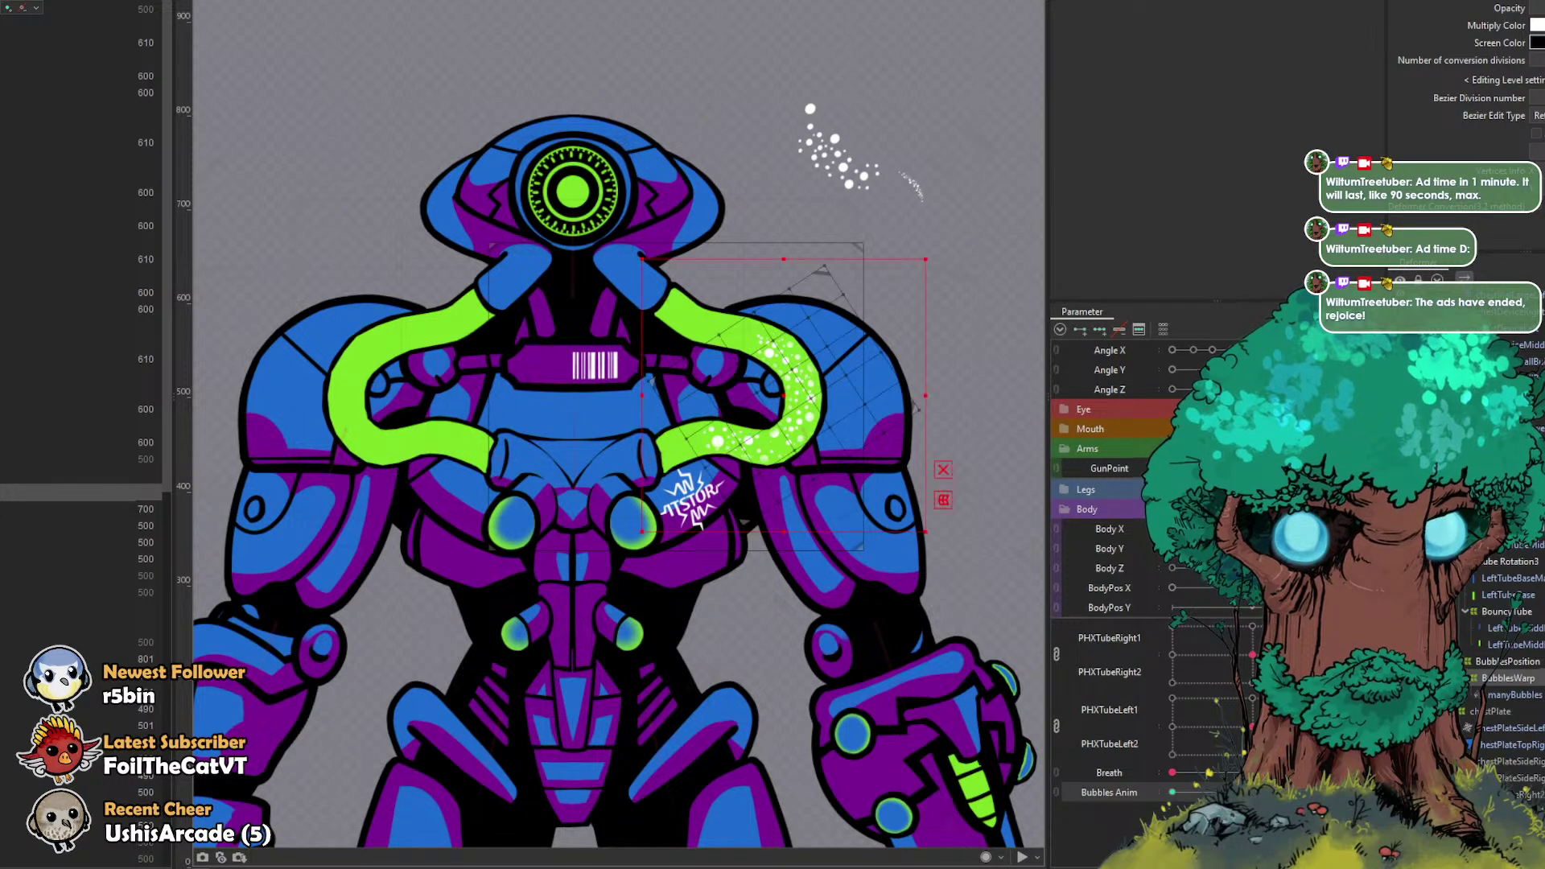
key(Escape)
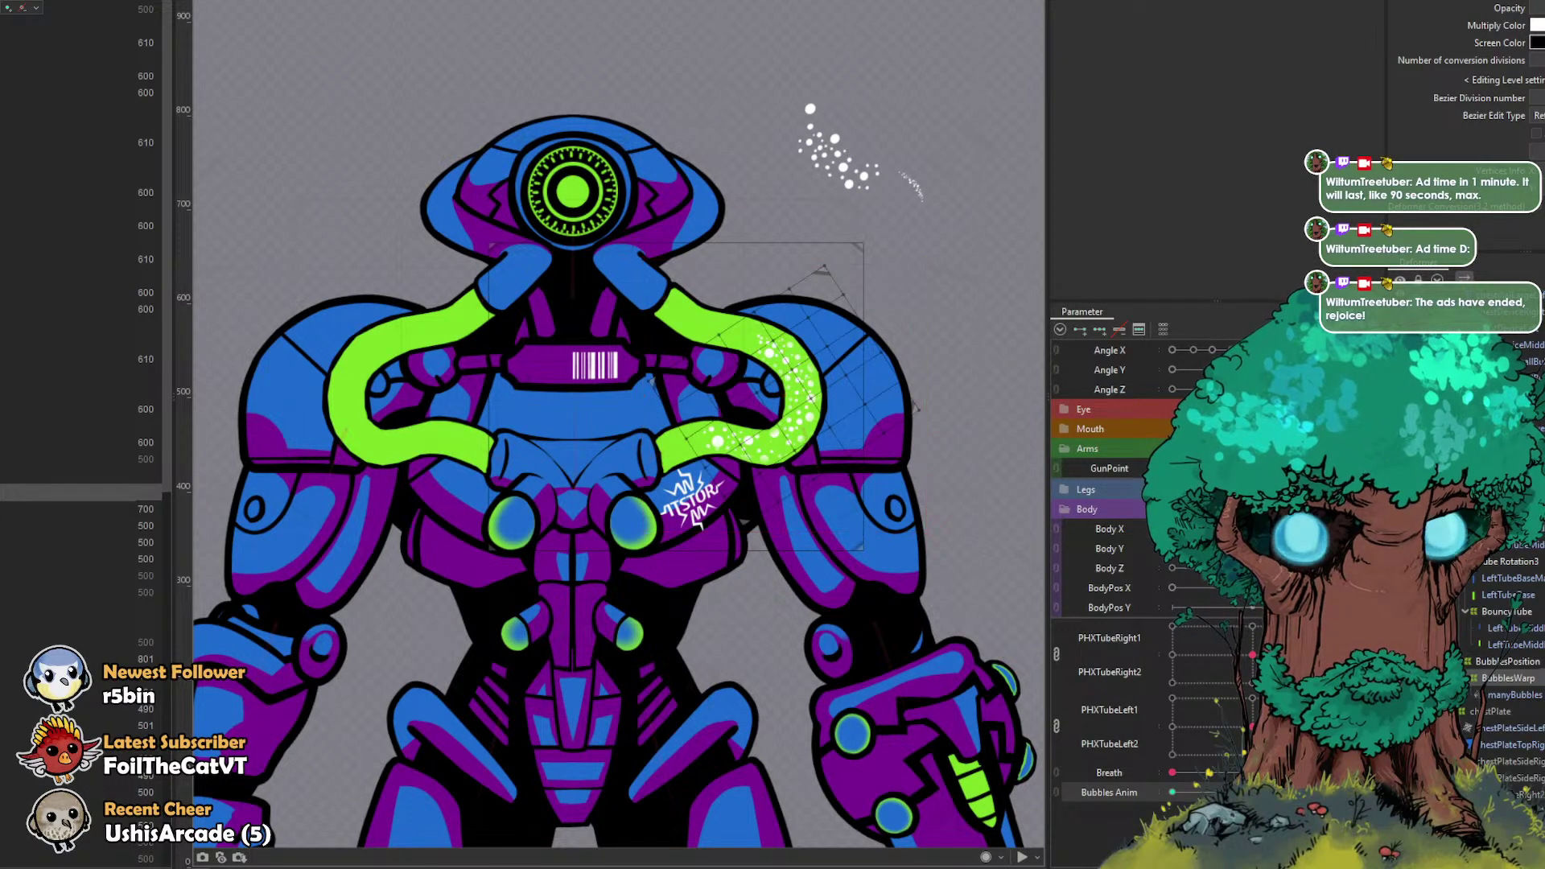
click(783, 395)
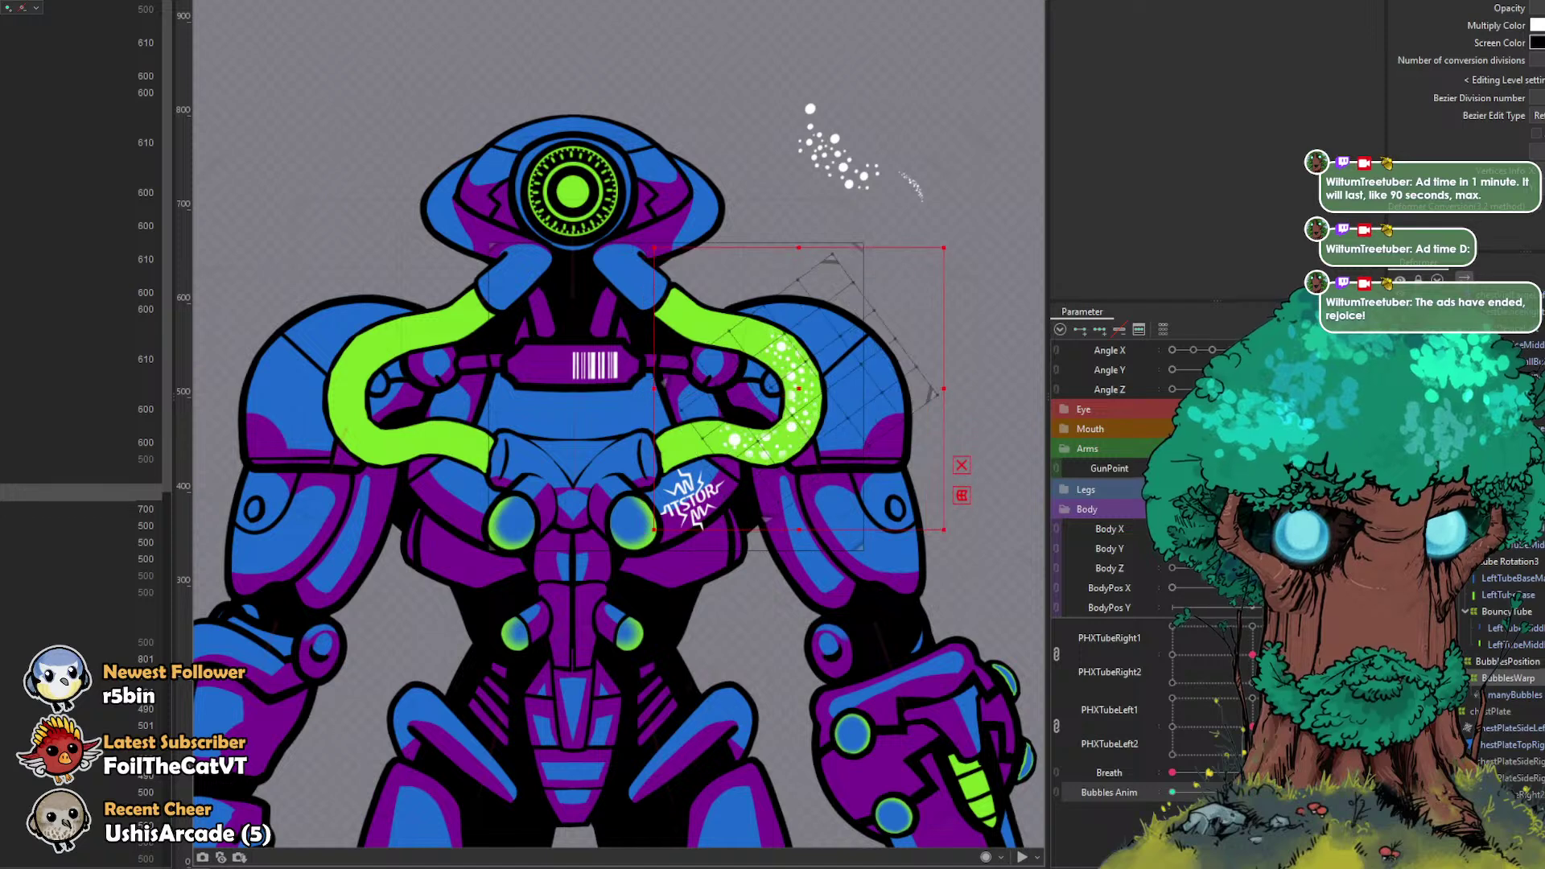
key(ctrl+z)
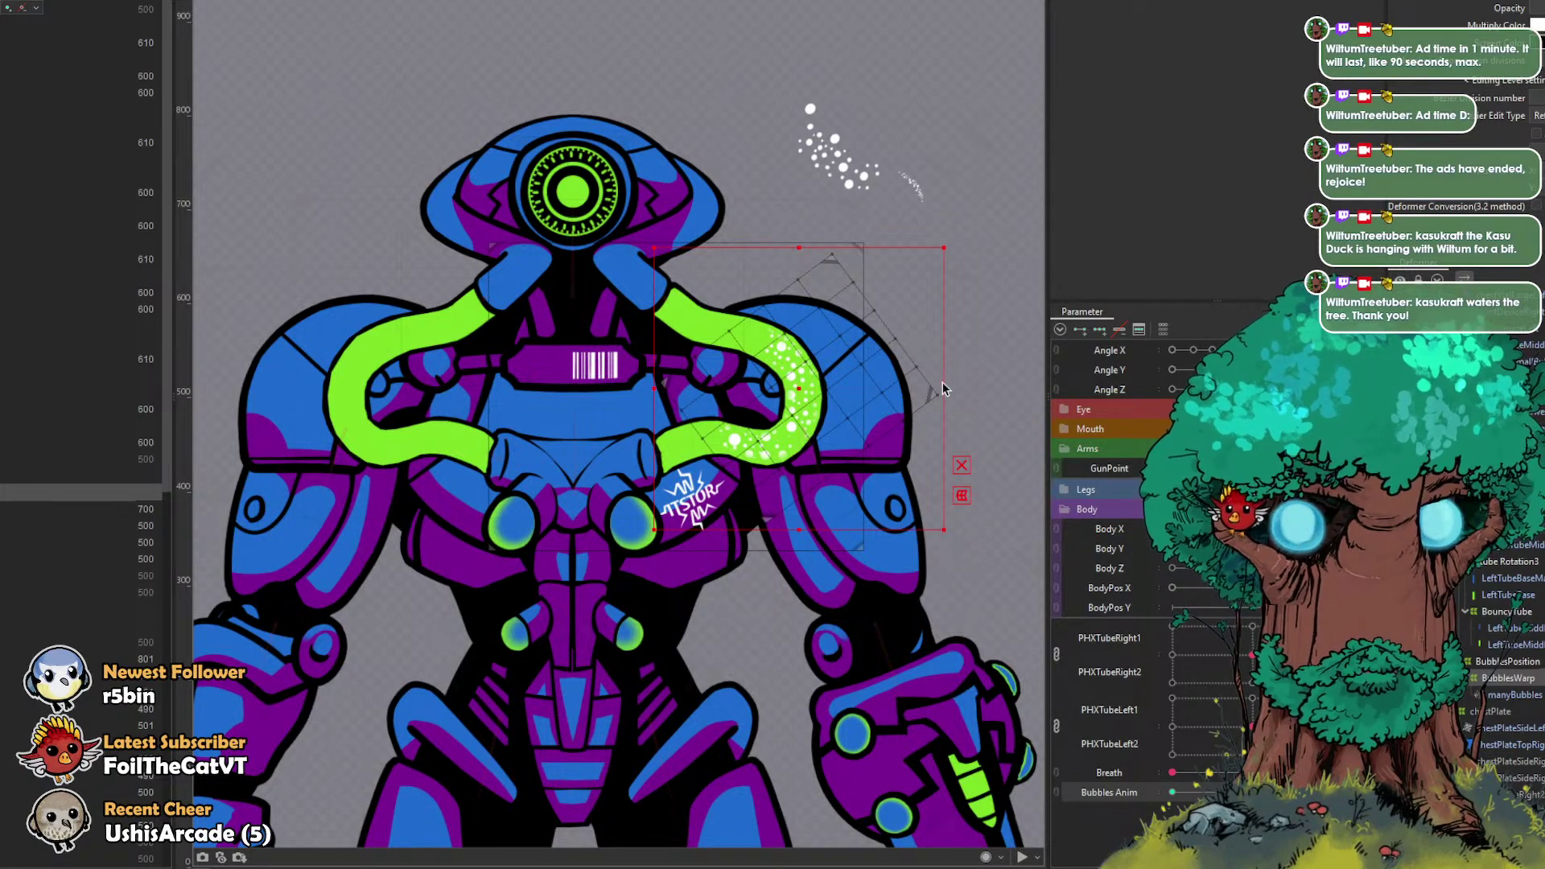
drag(946, 397, 938, 332)
mouse_move(1172, 793)
mouse_down()
mouse_move(1223, 793)
mouse_move(1166, 793)
mouse_up()
drag(799, 390, 800, 343)
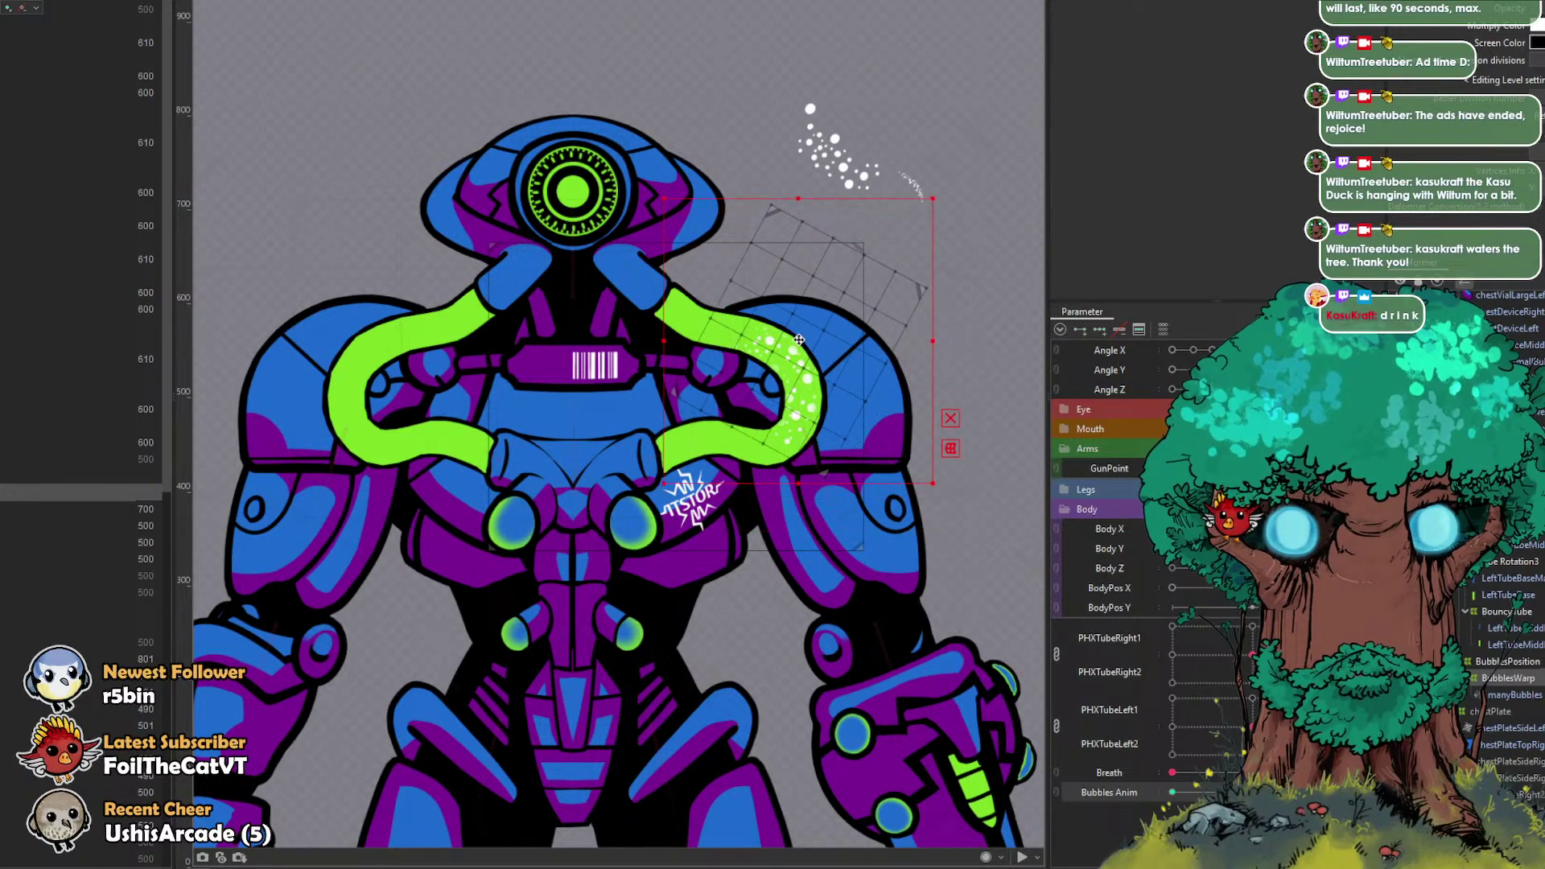
Step: At the Bubbles Anim maximum, rotate BubblesWarp counterclockwise and move it over the head, past the left tube's upper end
drag(1252, 793, 1212, 792)
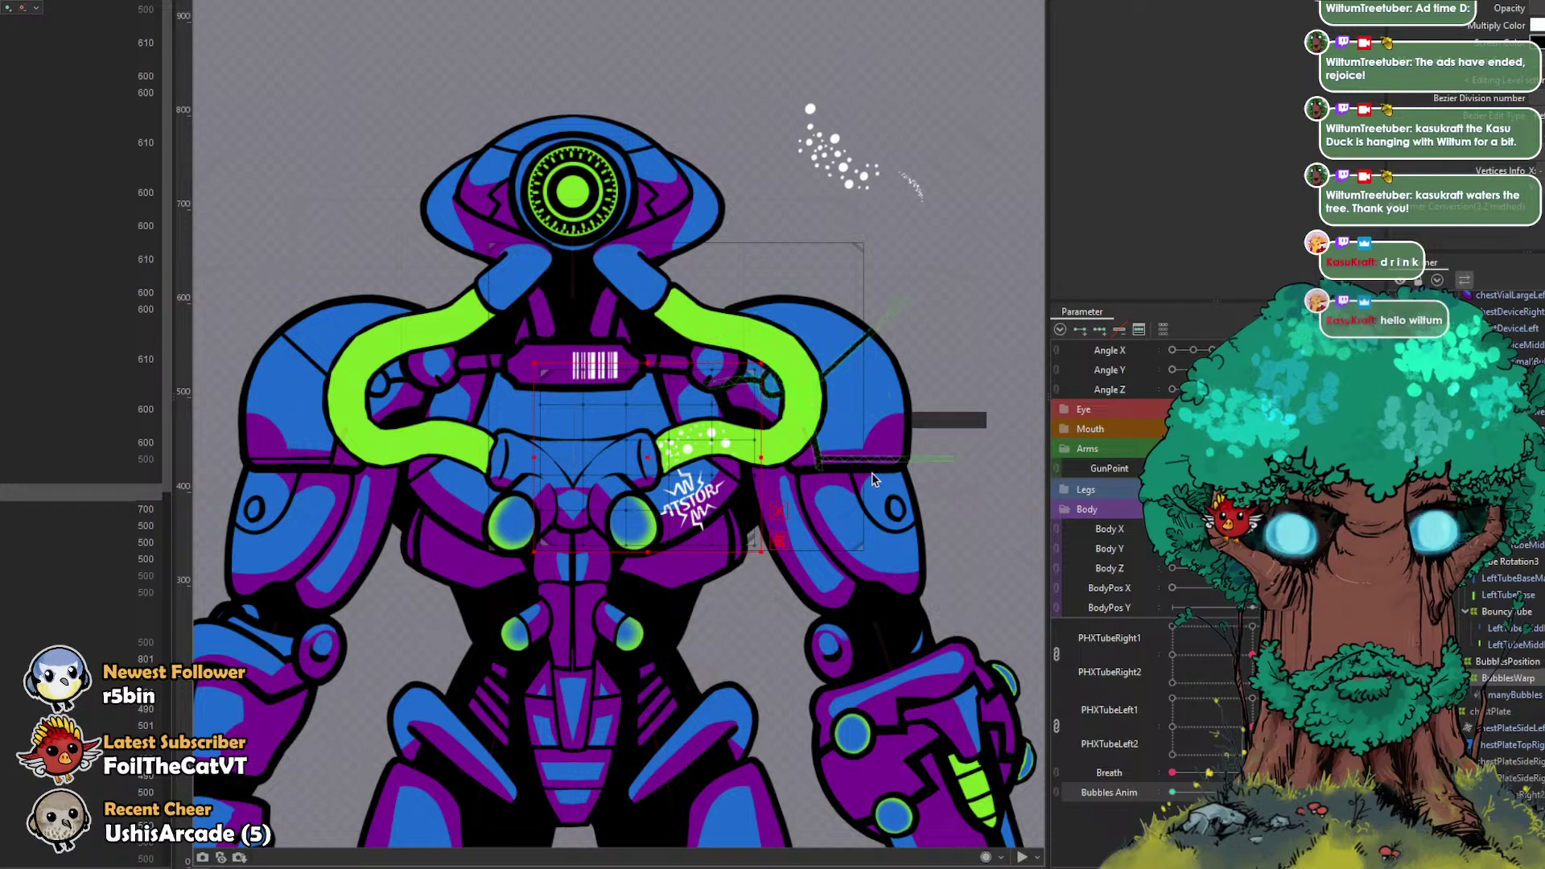
drag(770, 353, 409, 349)
drag(644, 460, 578, 217)
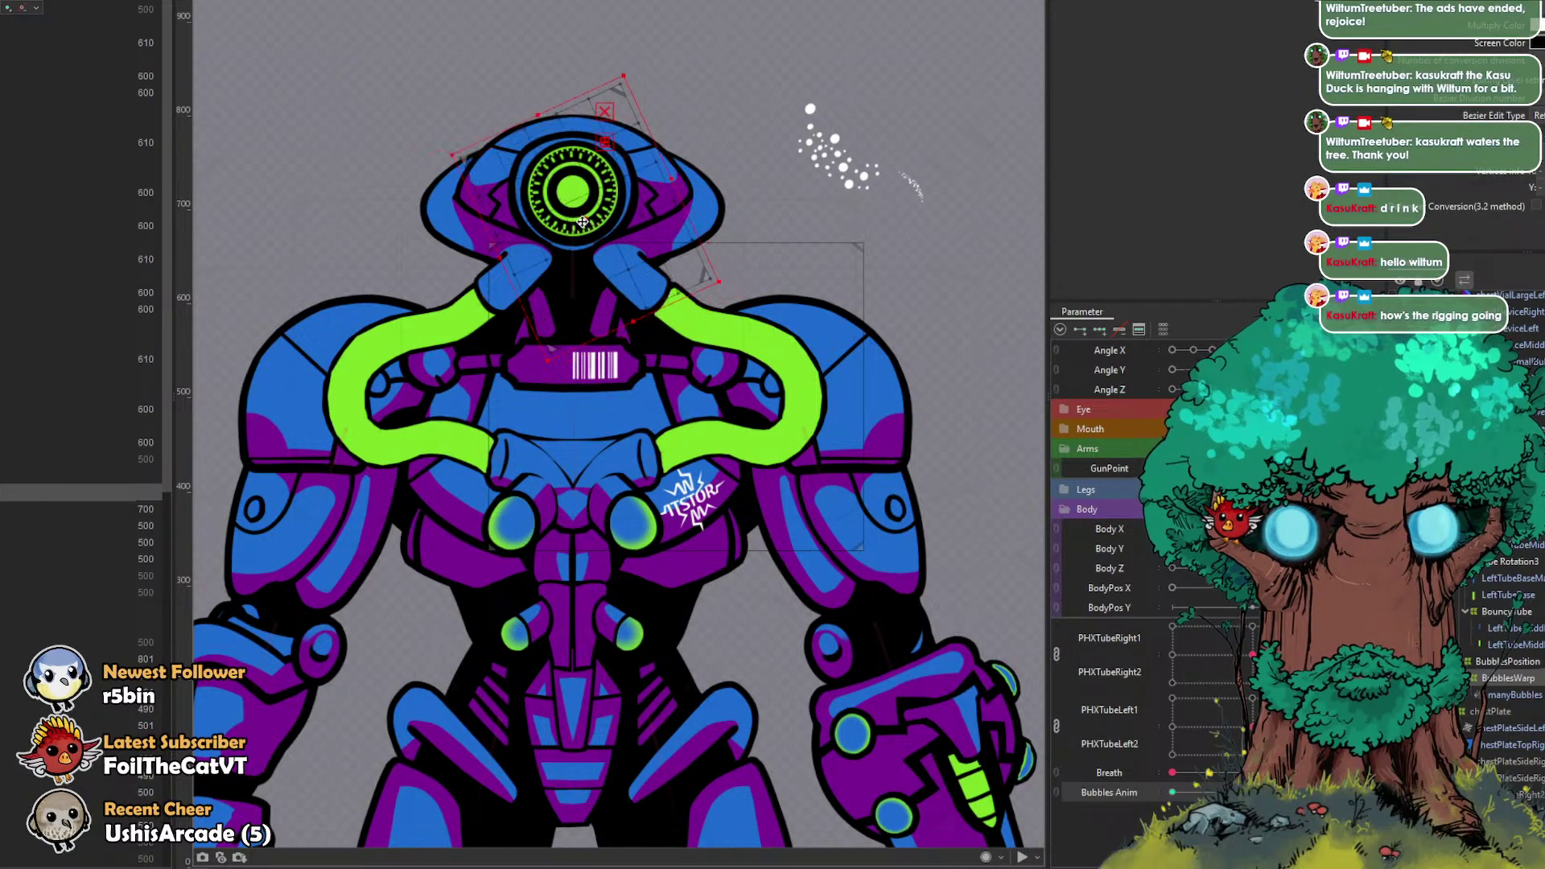
Step: At the Bubbles Anim minimum, rotate BubblesWarp slightly clockwise and move it over the chest, before the left tube's lower end
drag(1252, 793, 1112, 764)
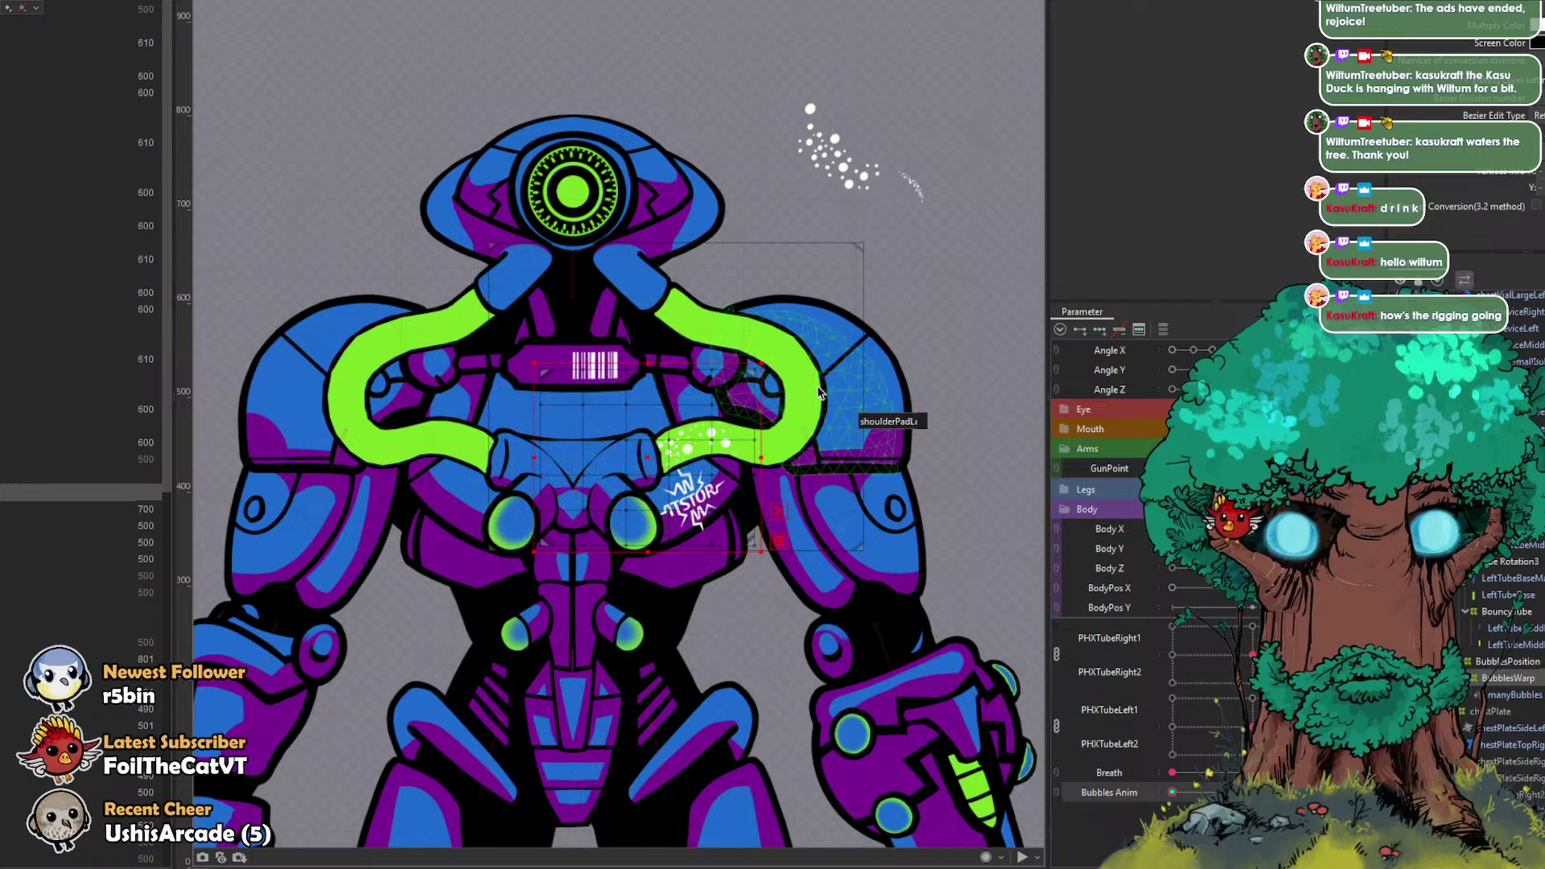
drag(765, 367, 787, 408)
drag(648, 457, 570, 473)
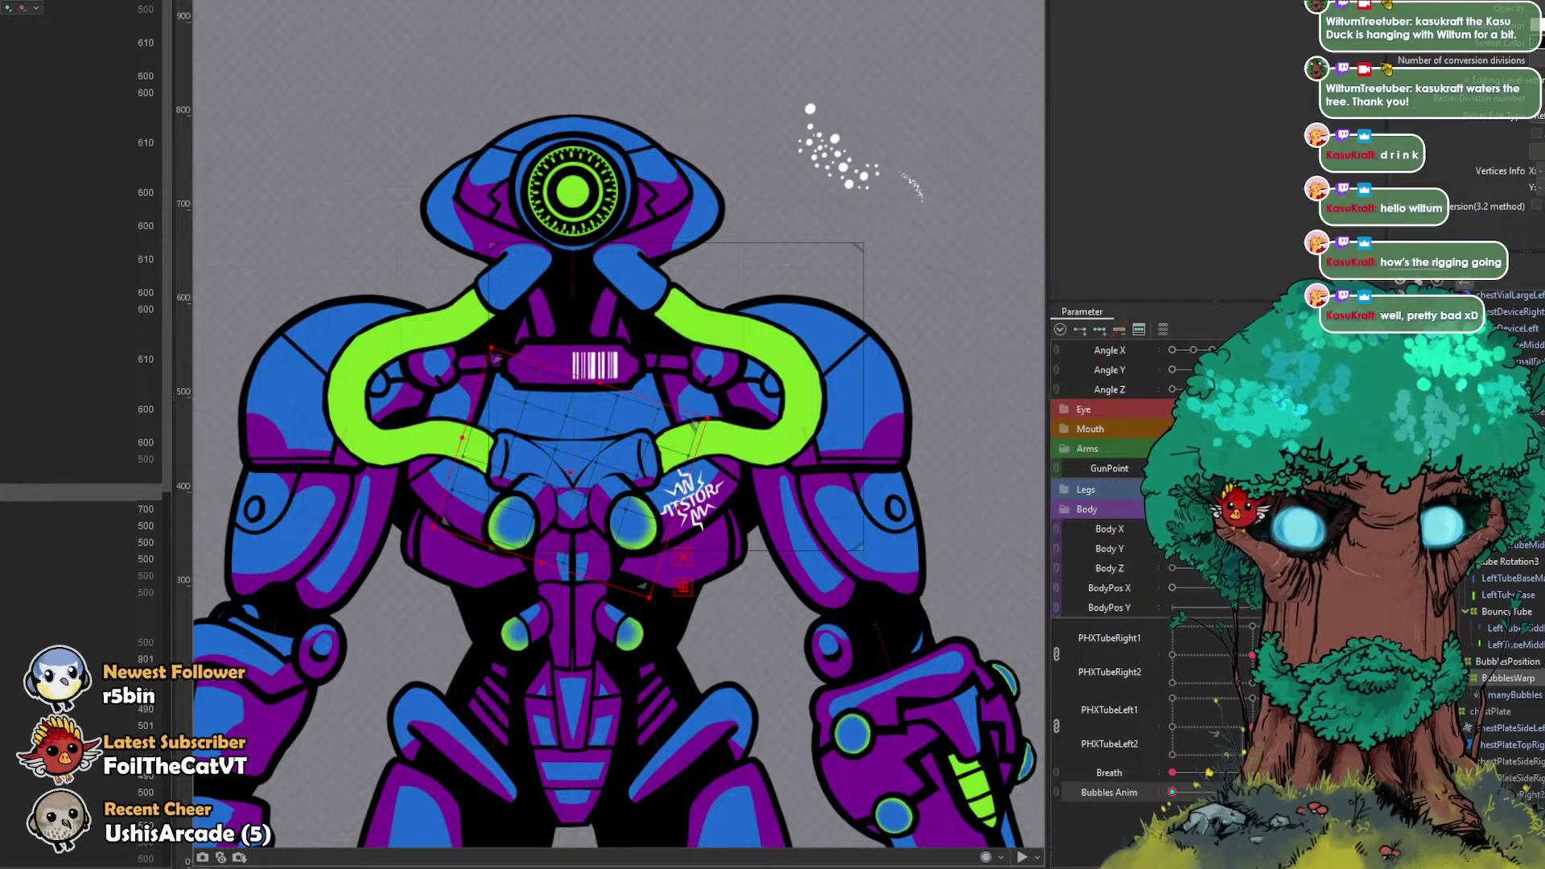
click(1378, 313)
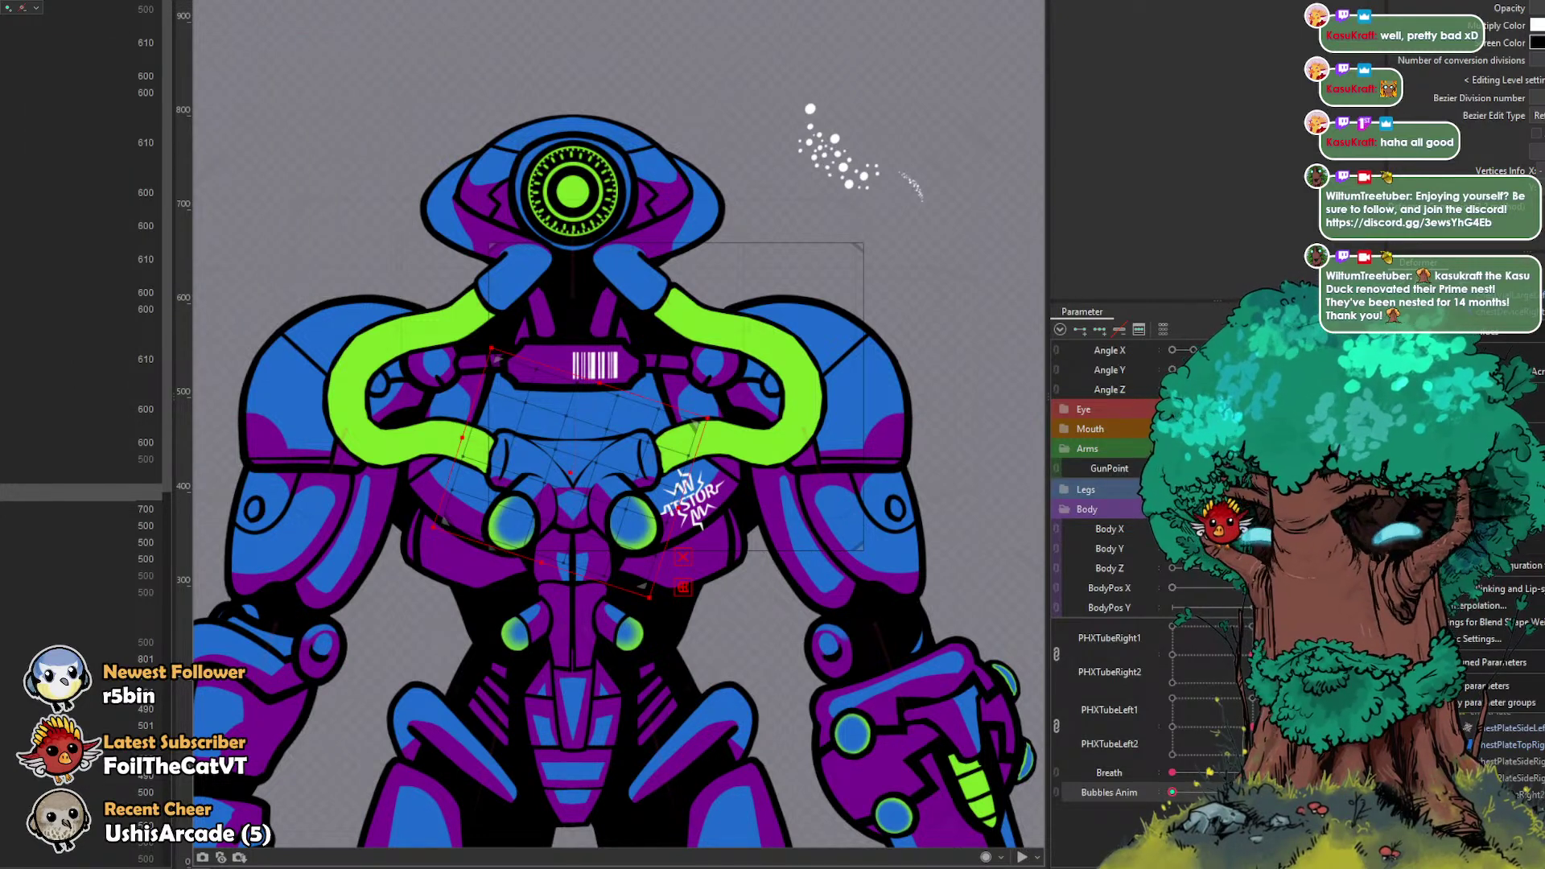
mouse_move(1172, 772)
mouse_down()
mouse_move(1252, 773)
mouse_move(1182, 787)
mouse_up()
right_click(1183, 792)
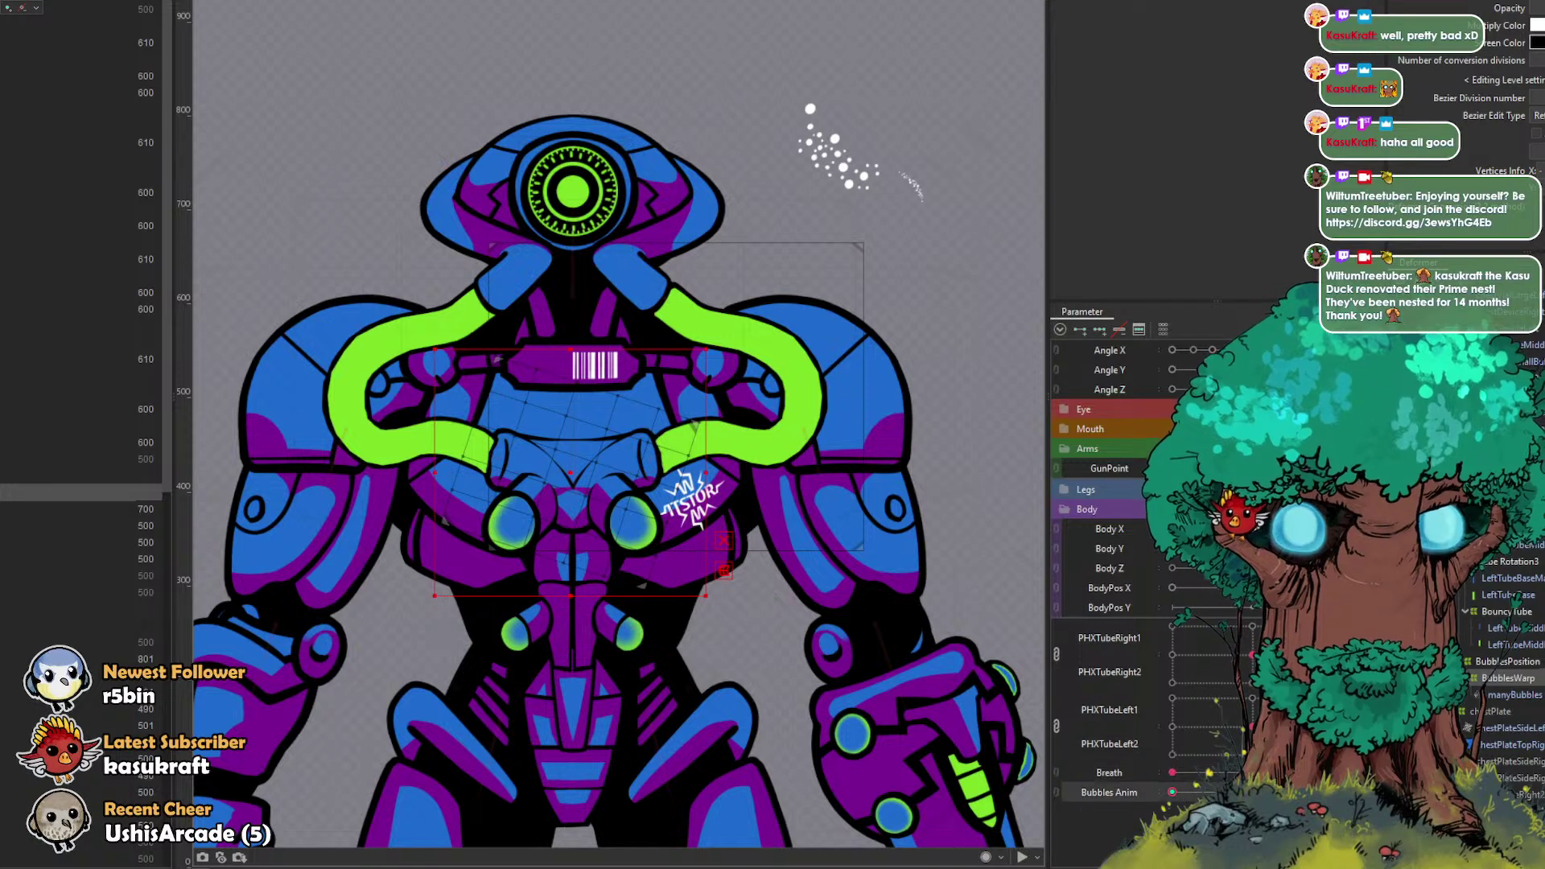
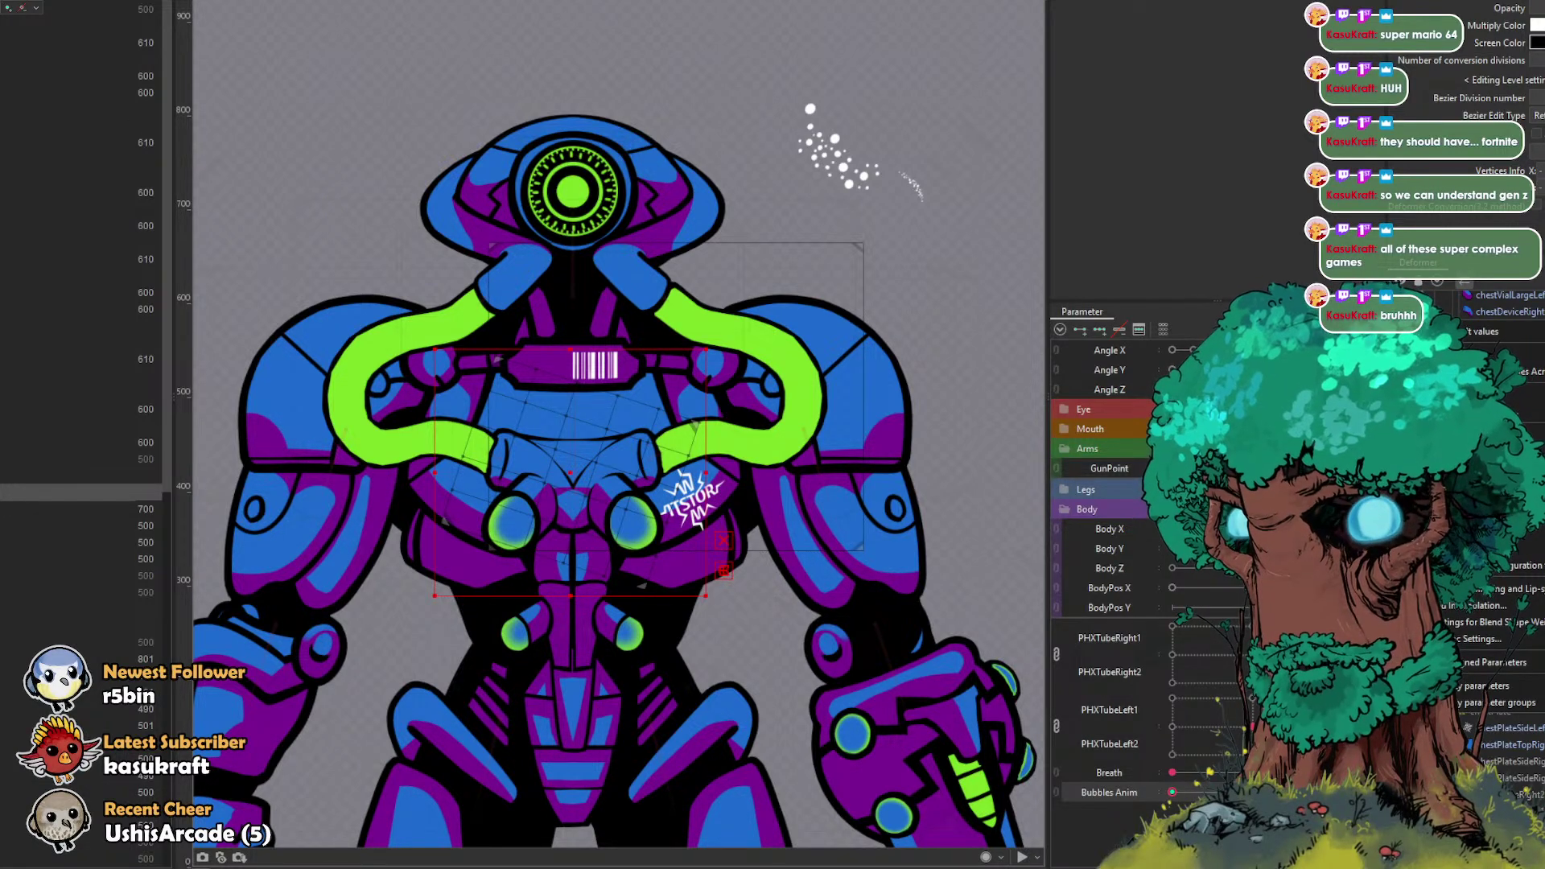
key(Escape)
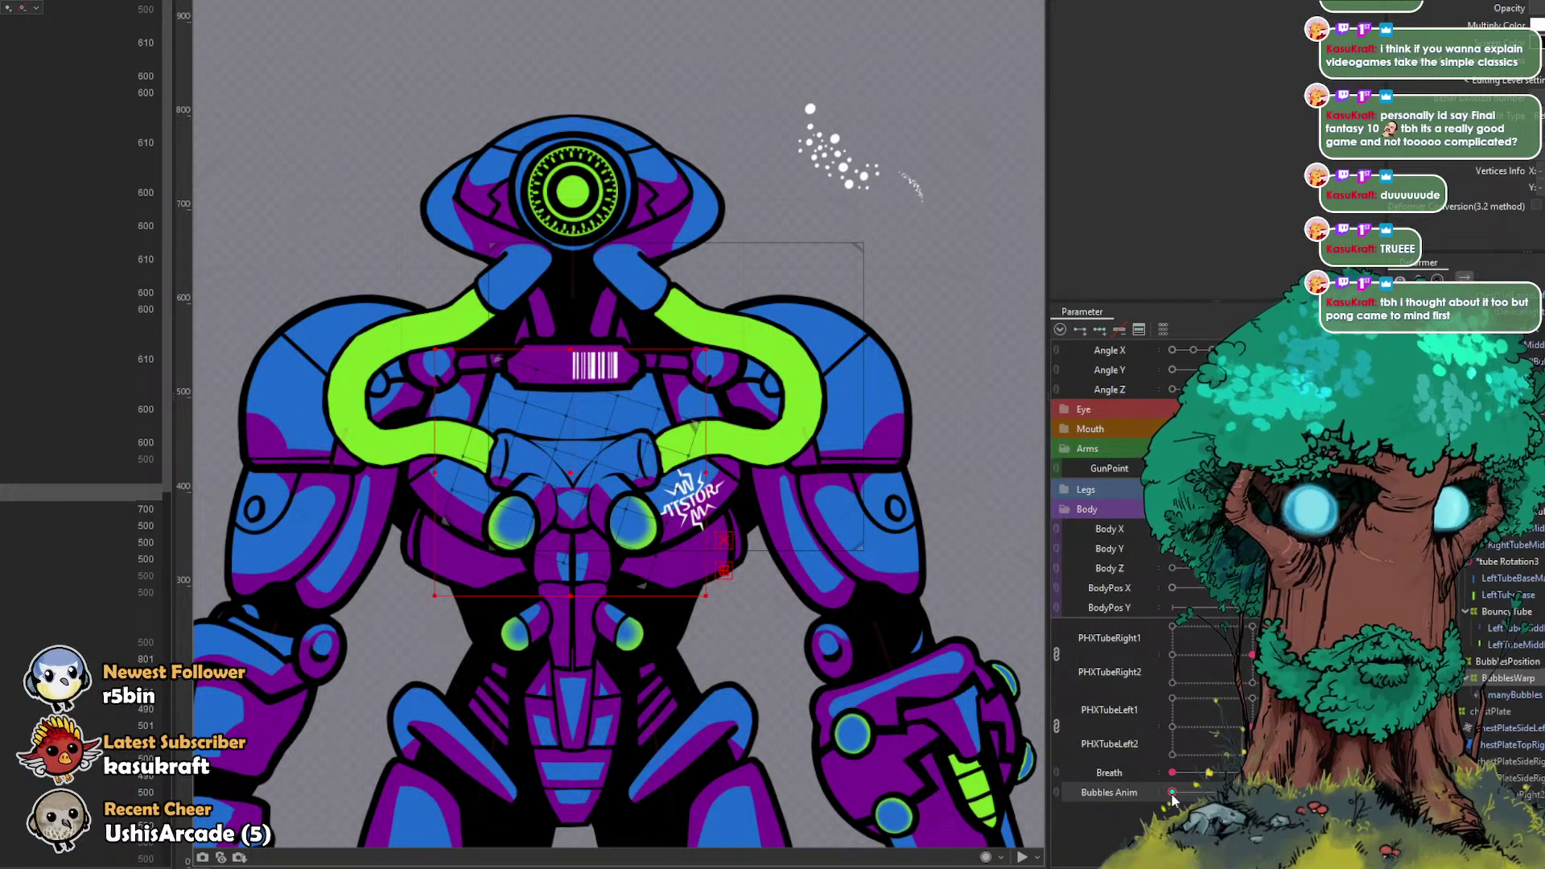
Step: At the middle Bubbles Anim key, rotate BubblesWarp slightly more counterclockwise and shift it inward along the tube's upper bend
drag(1173, 792, 1243, 793)
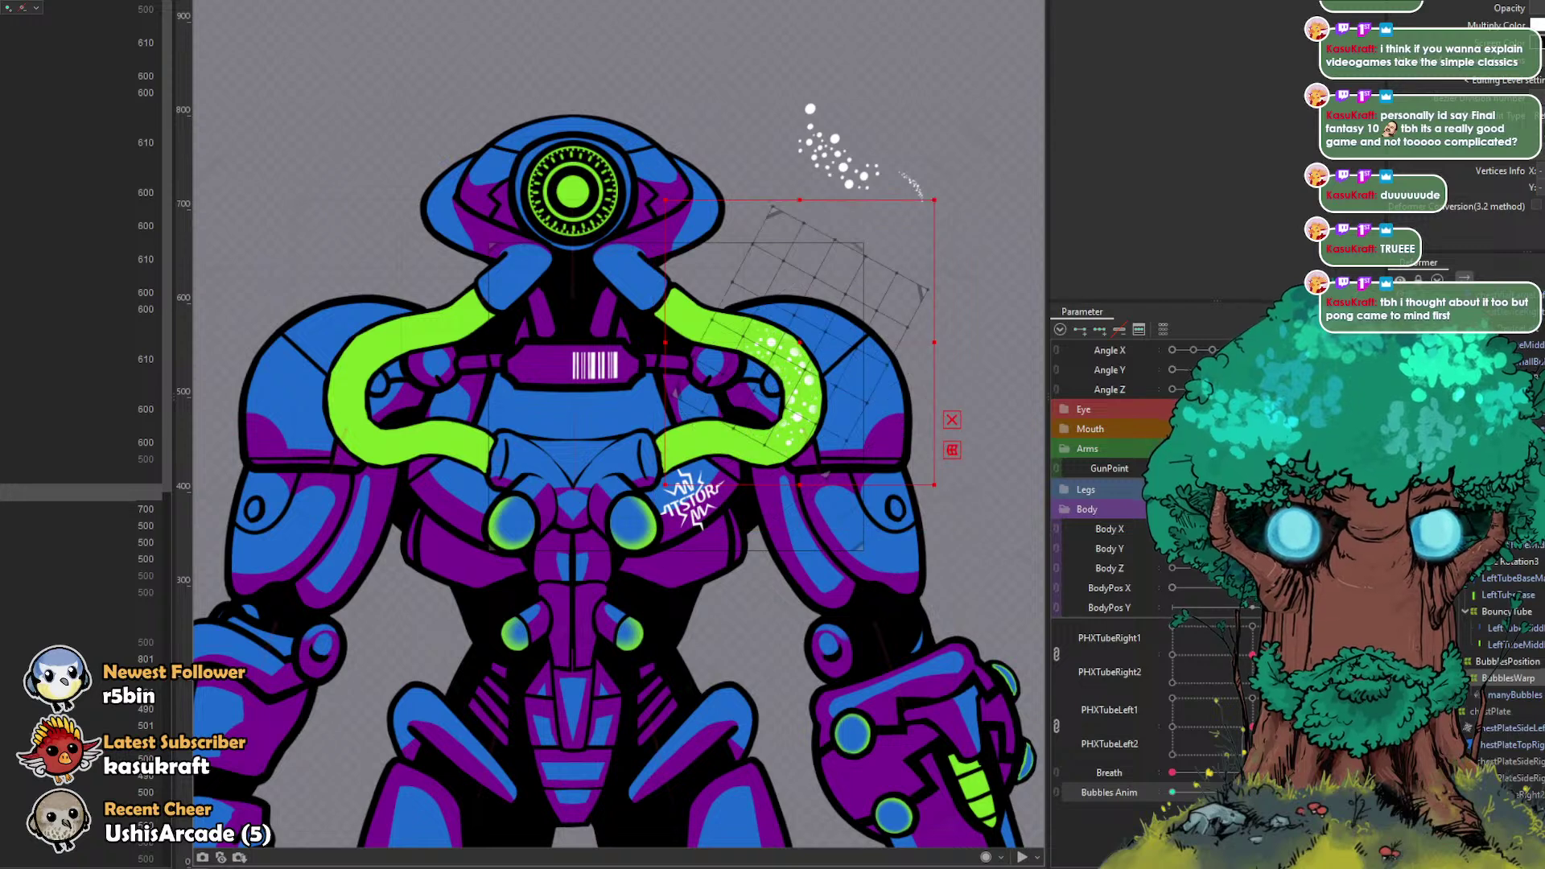
drag(933, 197, 887, 159)
drag(796, 344, 784, 343)
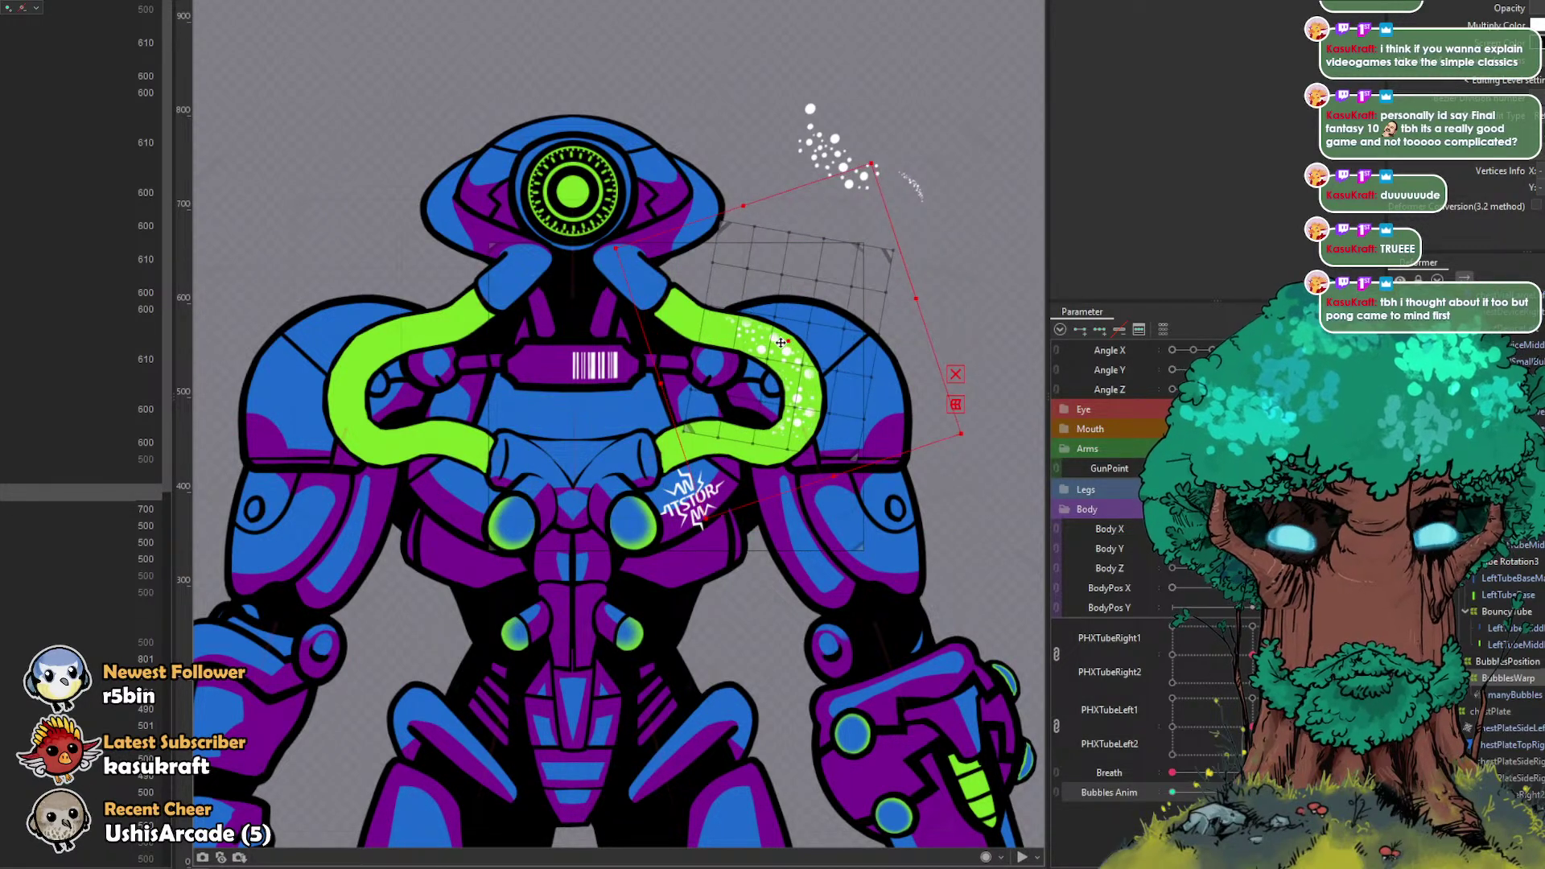
Step: At the Bubbles Anim maximum, slightly resize BubblesWarp, rotate it further counterclockwise and lower it toward the left tube's upper end
click(1171, 791)
drag(1171, 791, 1252, 792)
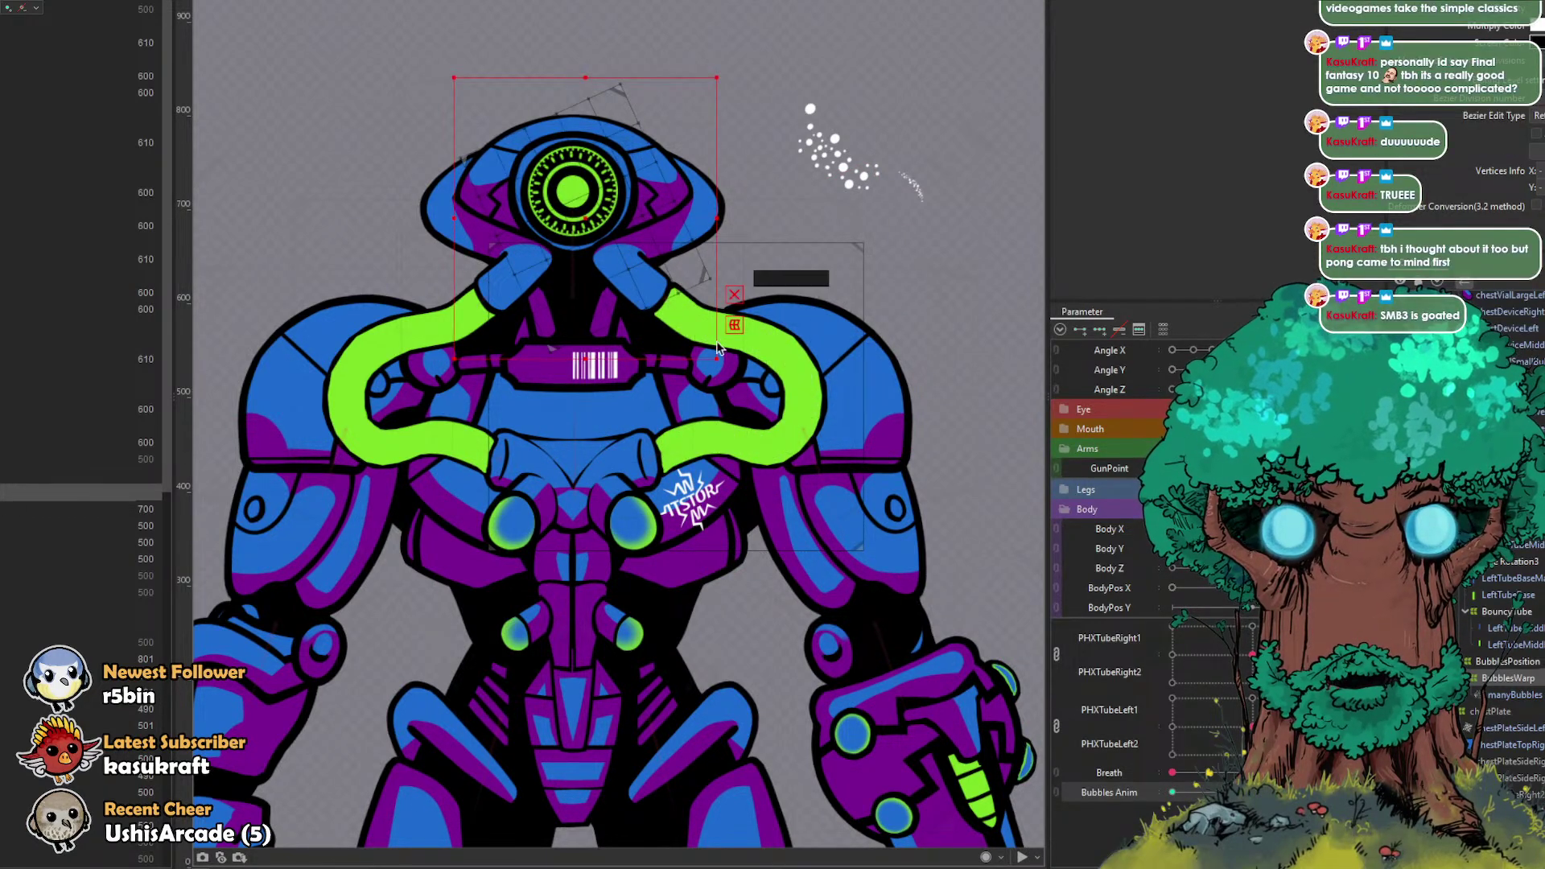
drag(717, 358, 730, 346)
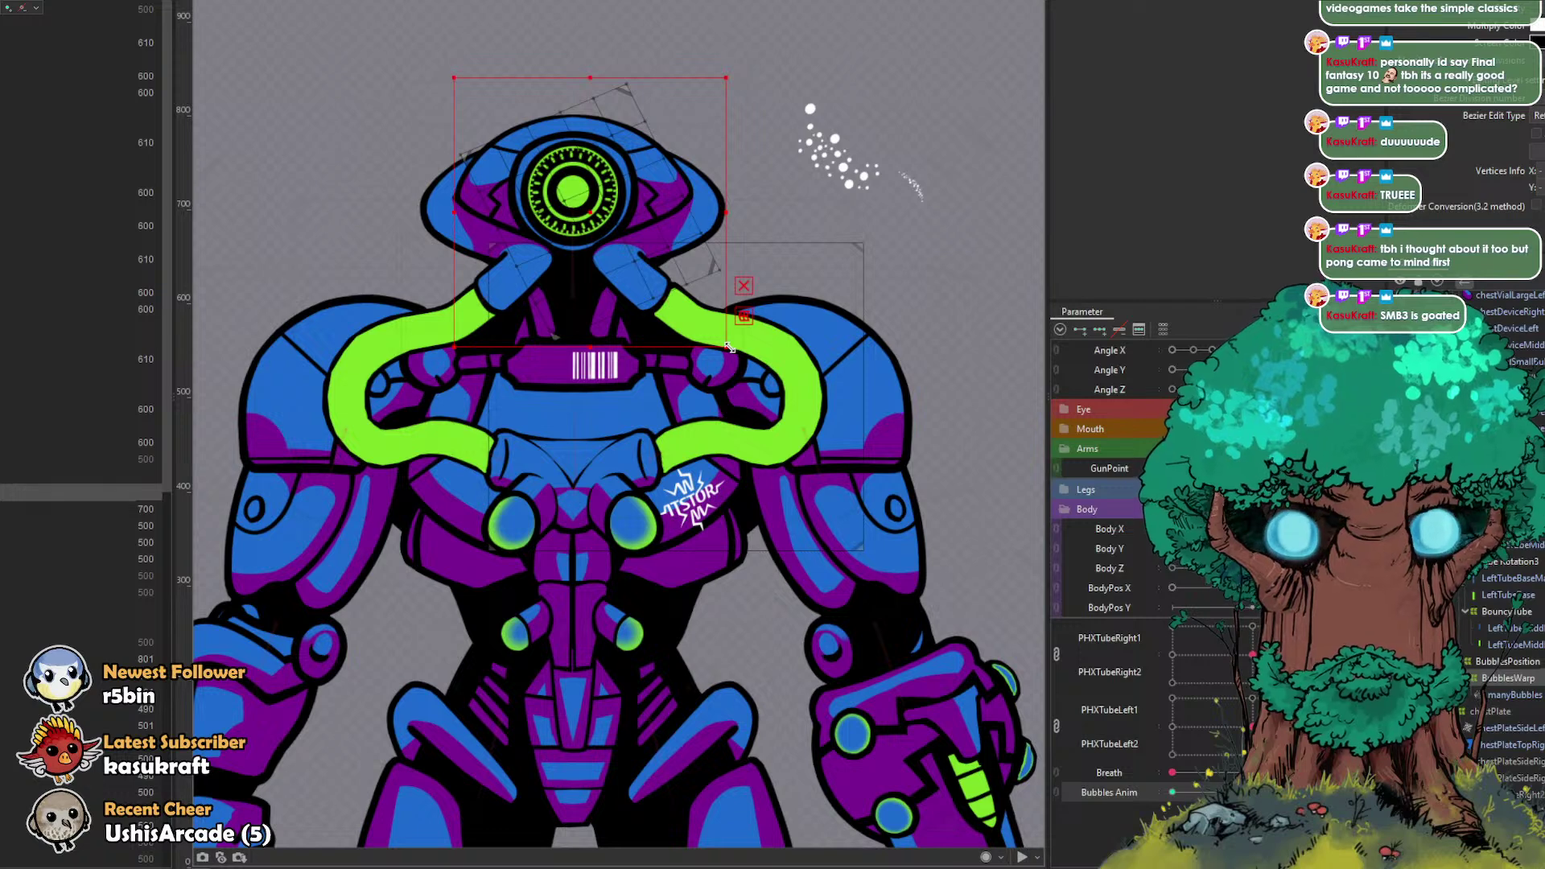
drag(728, 346, 770, 277)
drag(585, 220, 578, 274)
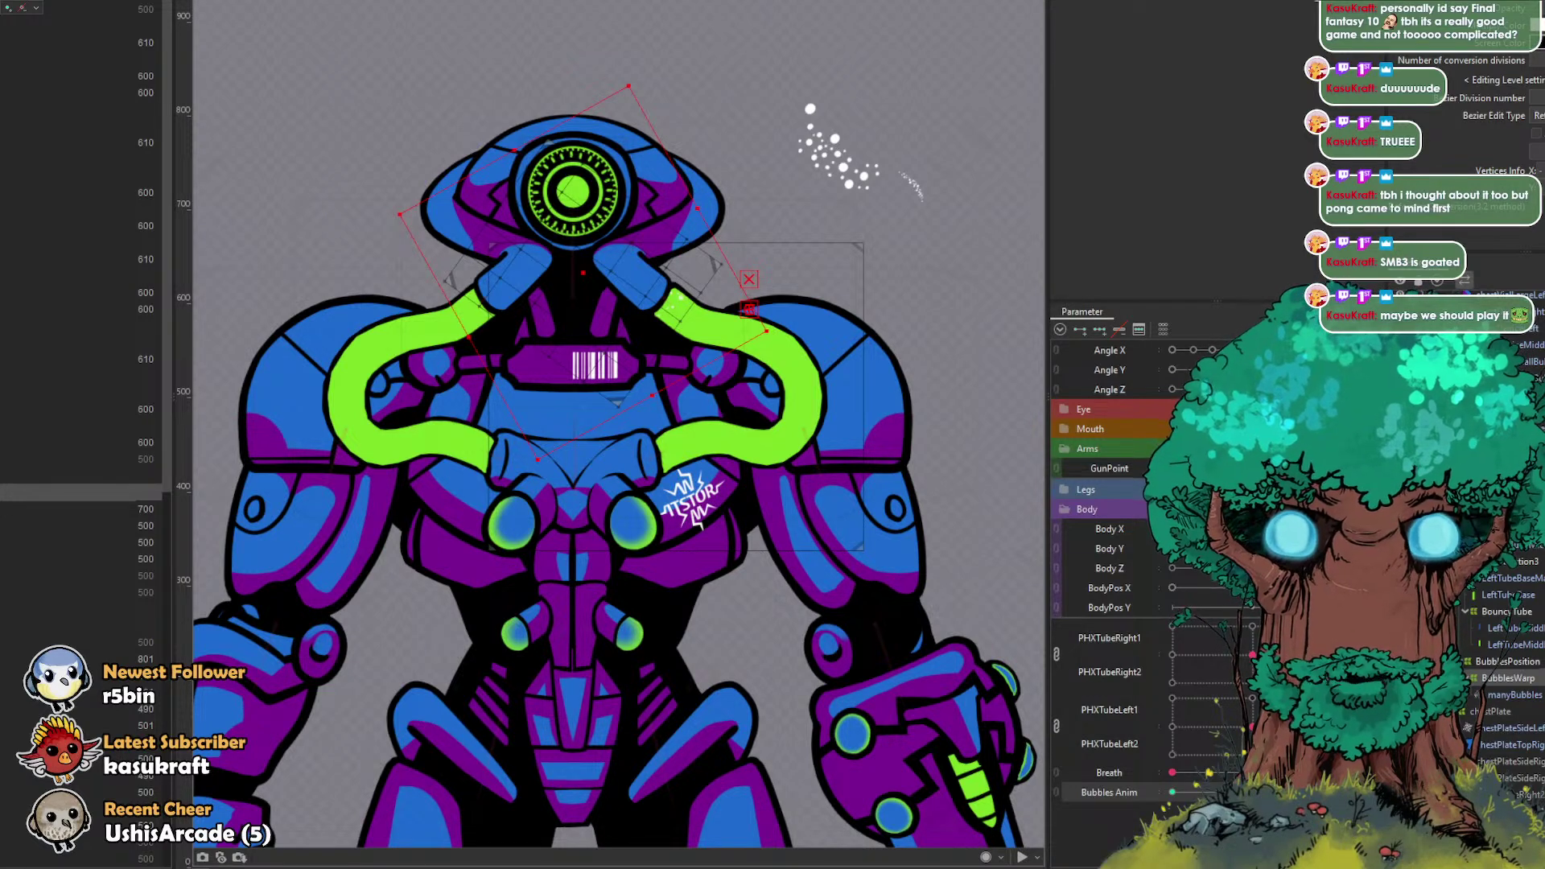
Step: Preview the bubbles travelling through the left tube by varying Bubbles Anim, and return it to its minimum
drag(1252, 792, 1204, 778)
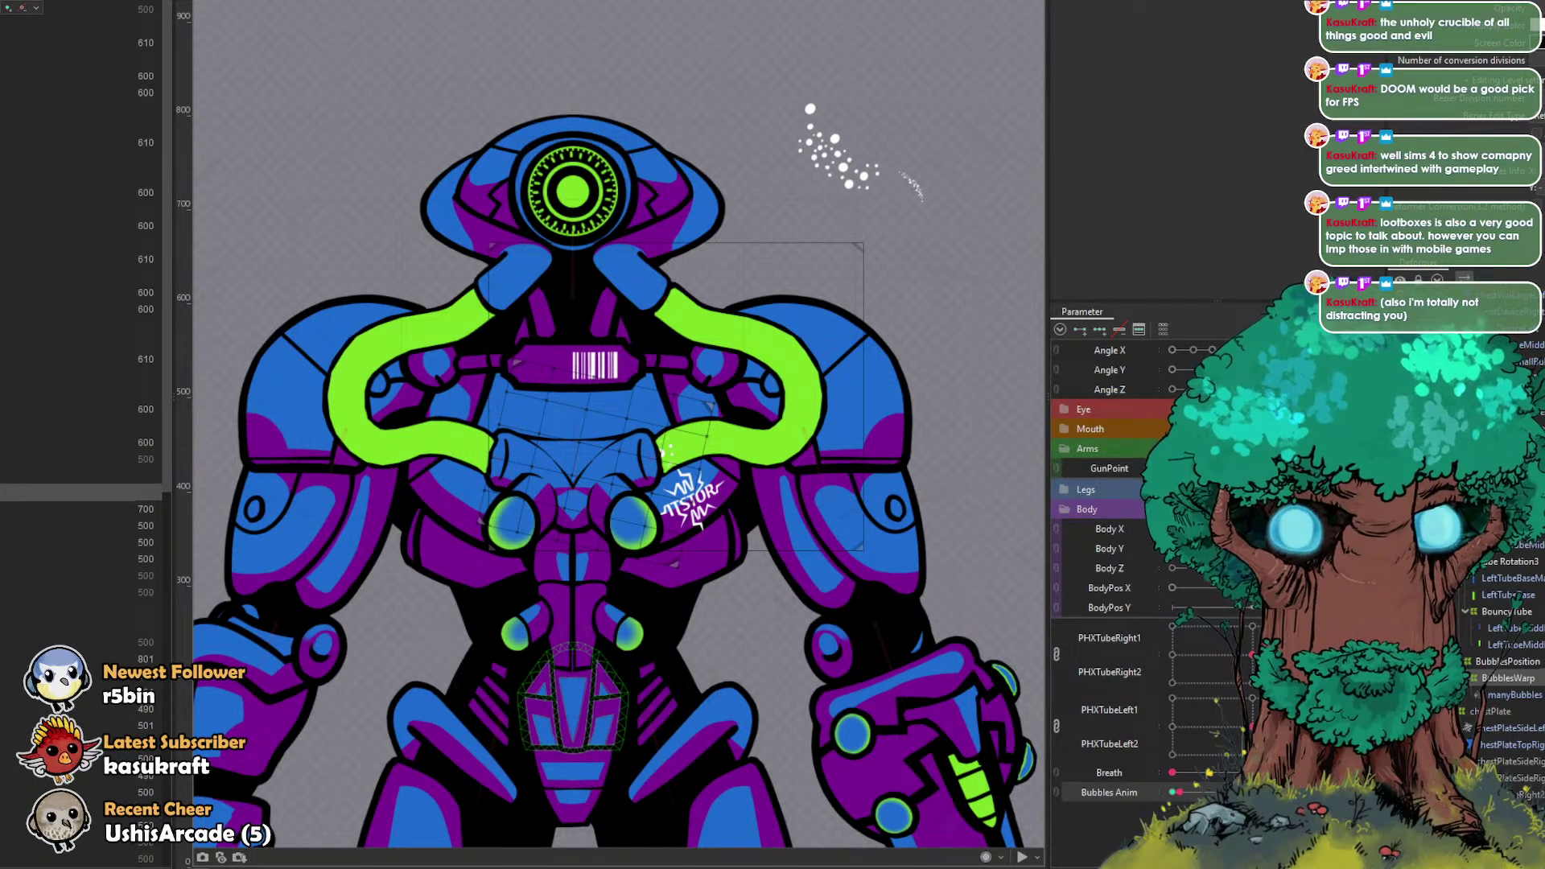
drag(1179, 792, 1235, 793)
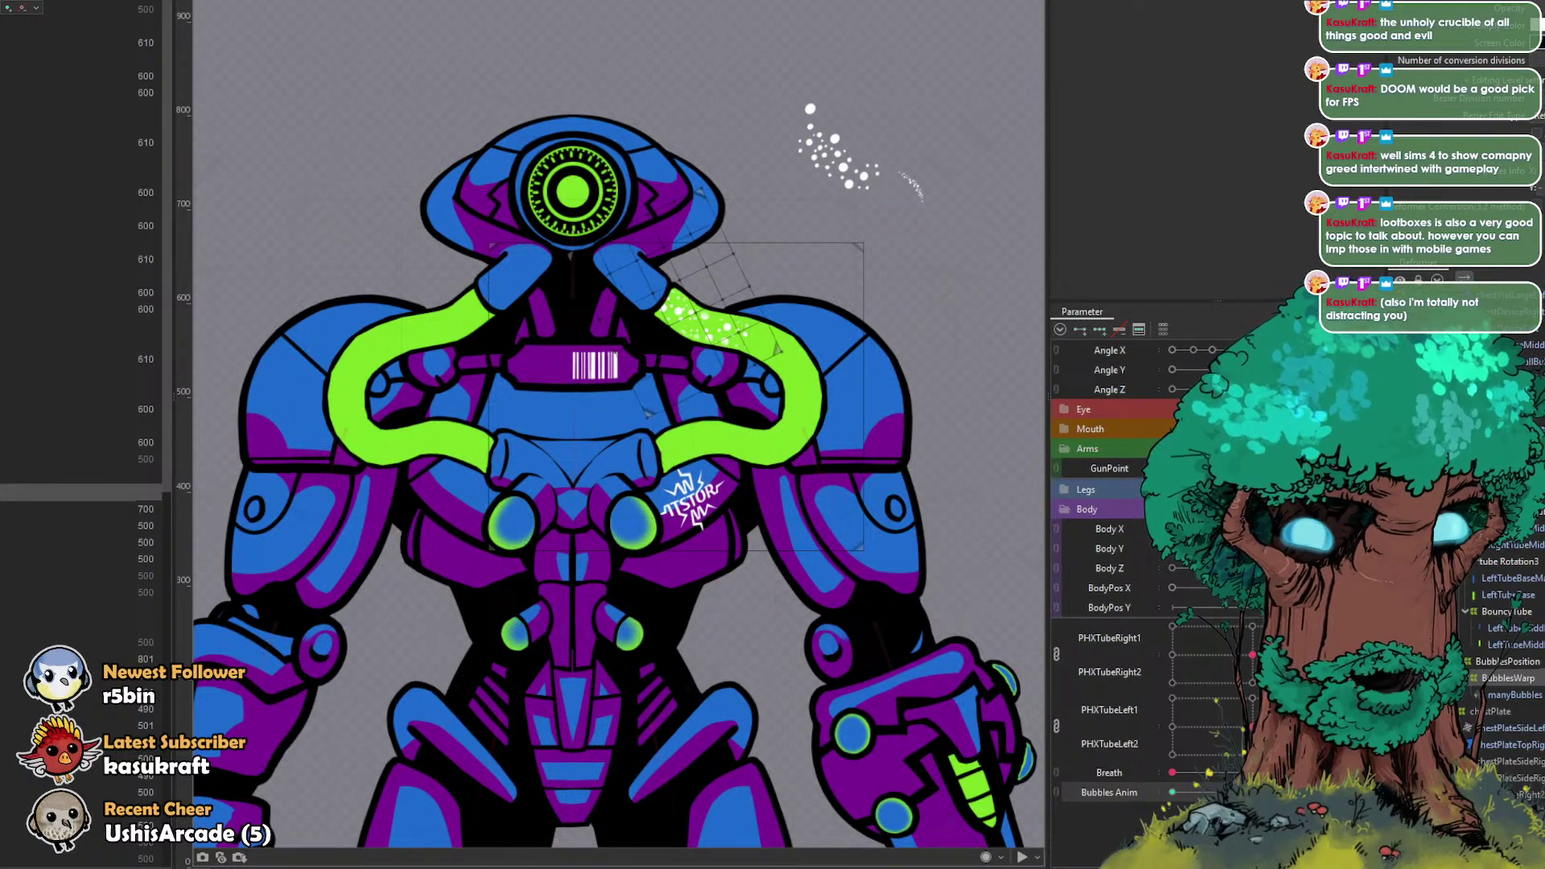
mouse_move(1235, 793)
mouse_down()
mouse_move(1143, 768)
mouse_move(1225, 791)
mouse_move(1170, 795)
mouse_up()
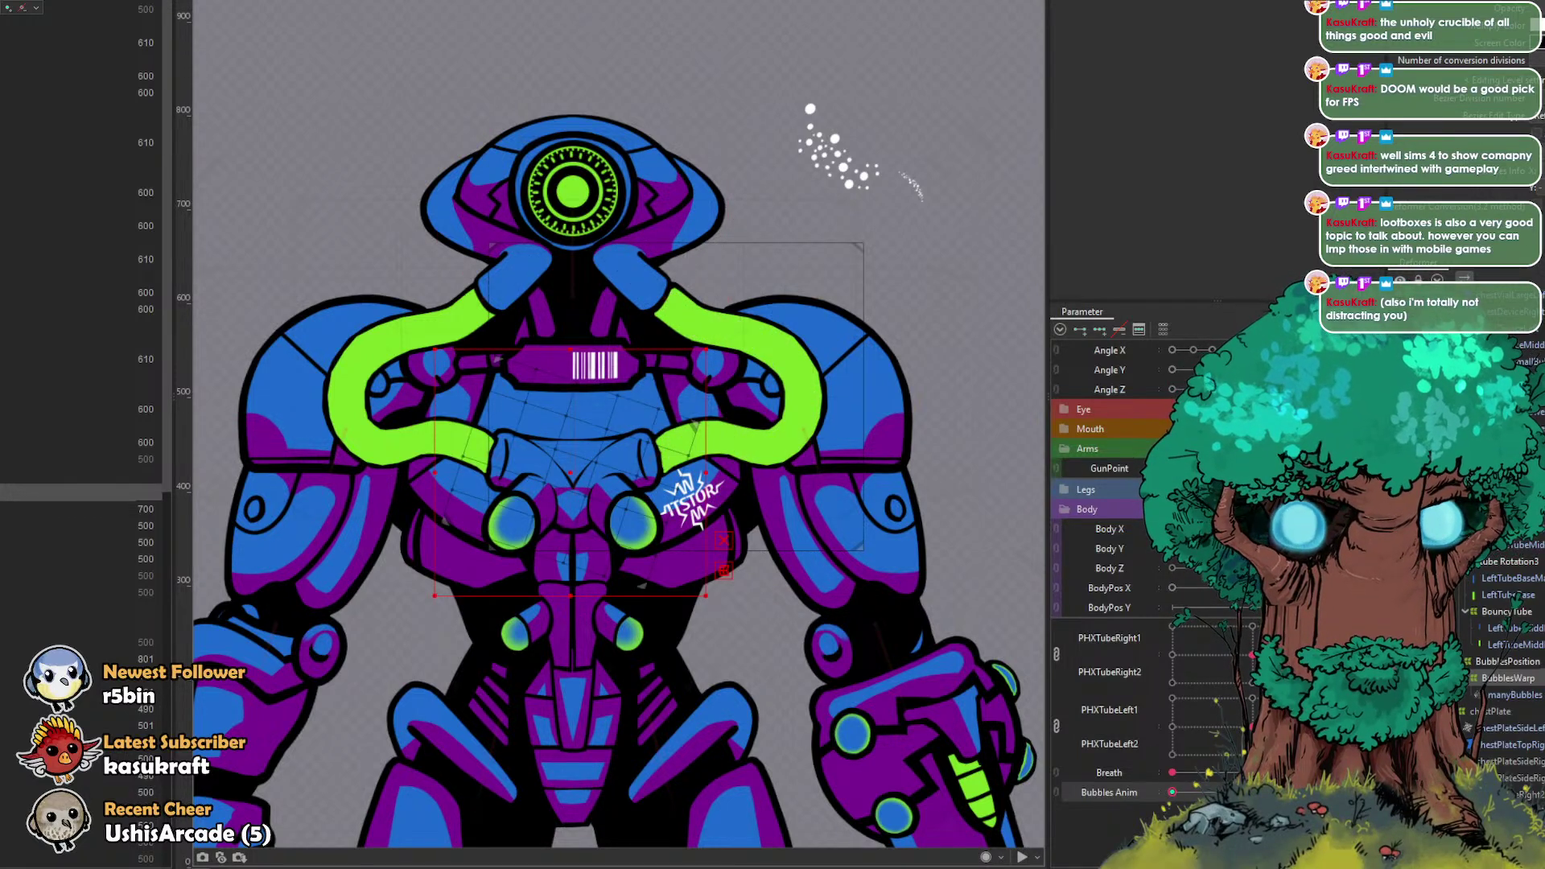
Step: Link Angle X and Angle Y into one combined parameter and try out the combined control
click(1055, 350)
mouse_move(1212, 375)
mouse_down()
mouse_move(1231, 378)
mouse_move(1186, 371)
mouse_up()
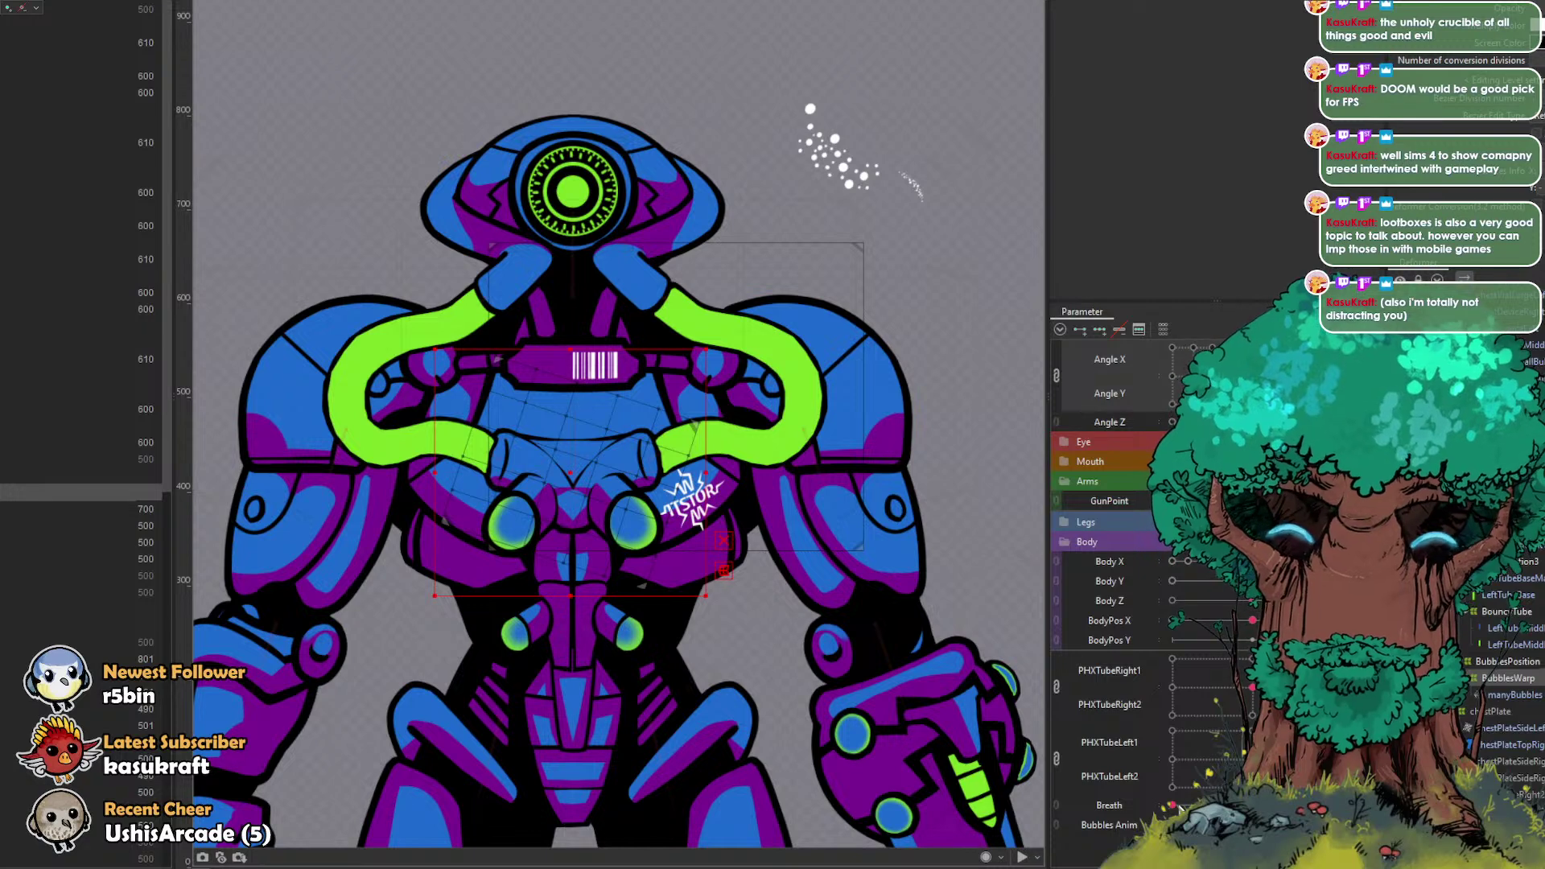
Step: At the Bubbles Anim maximum, adjust the BubblesWarp grid around the left tube's upper end with the deform brush
mouse_move(1173, 825)
mouse_down()
mouse_move(1275, 825)
mouse_move(1171, 825)
mouse_up()
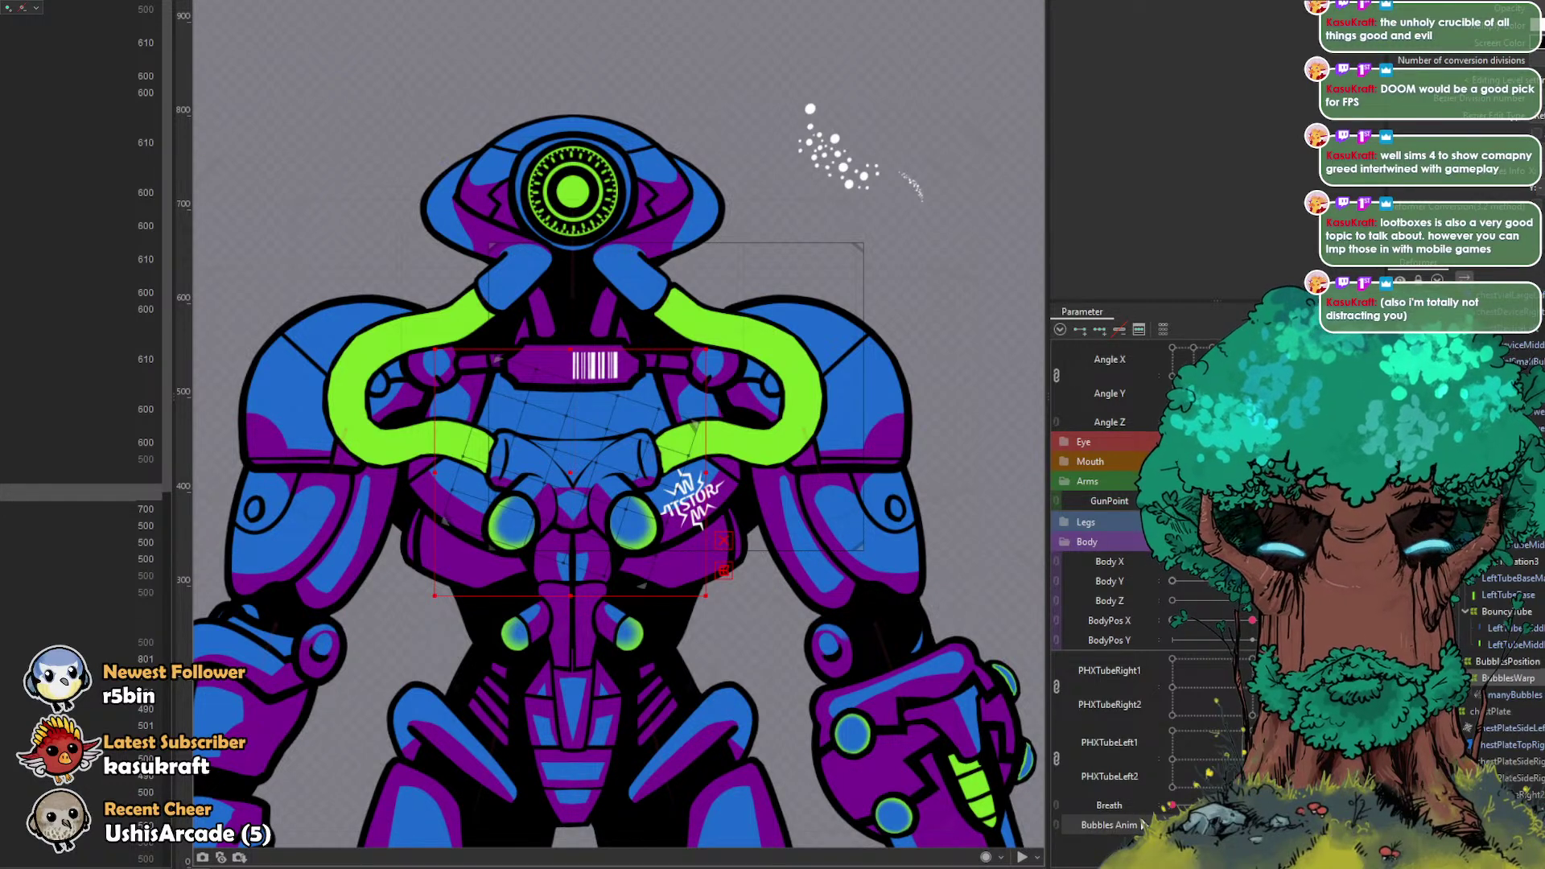
drag(1173, 824, 1252, 824)
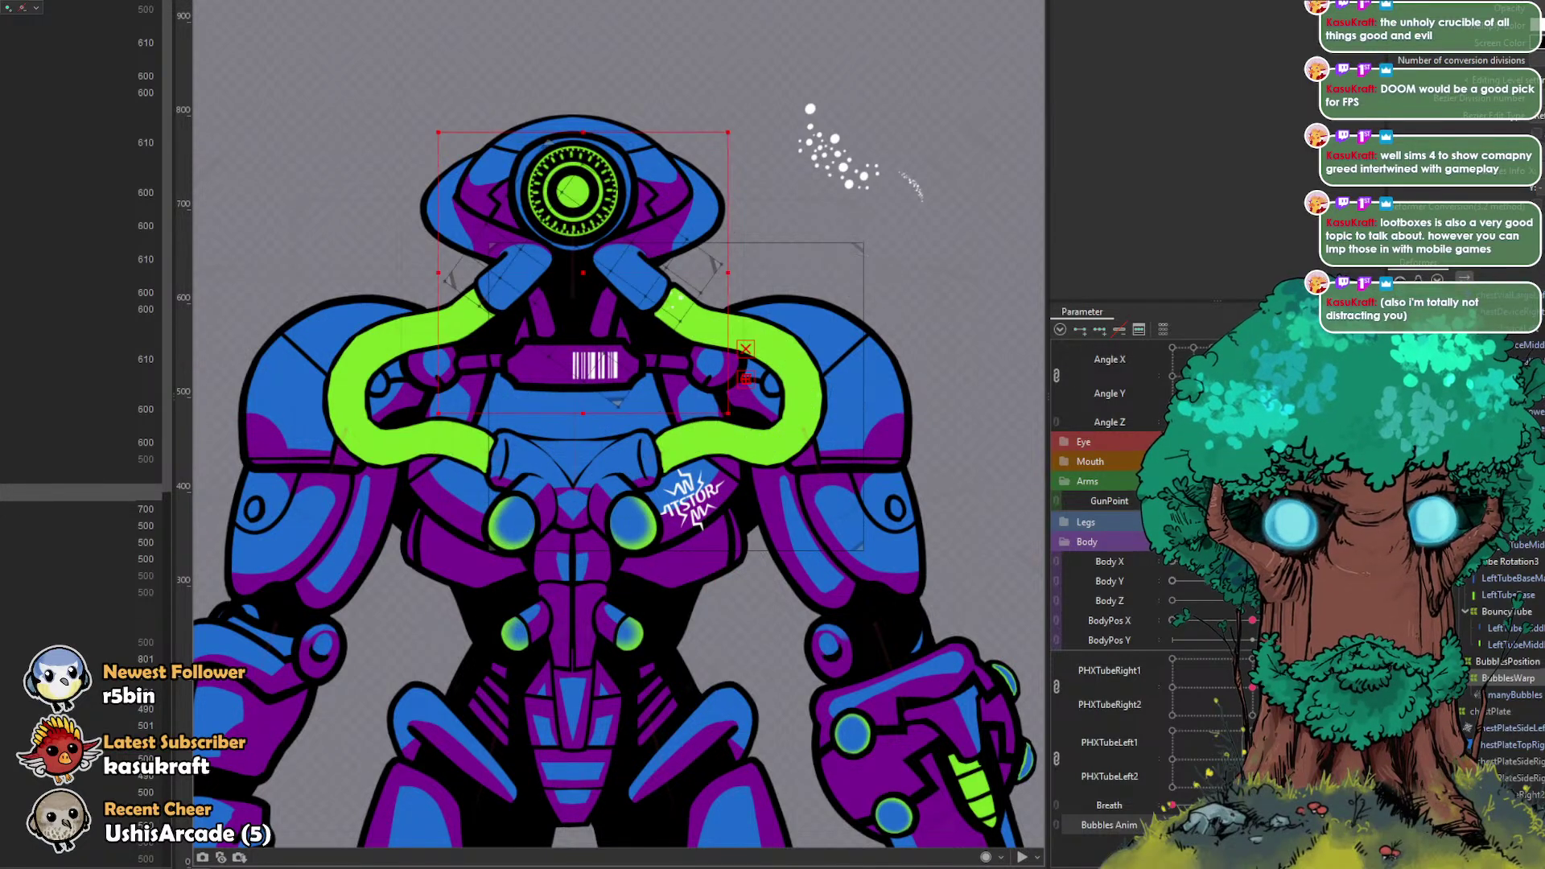
key(b)
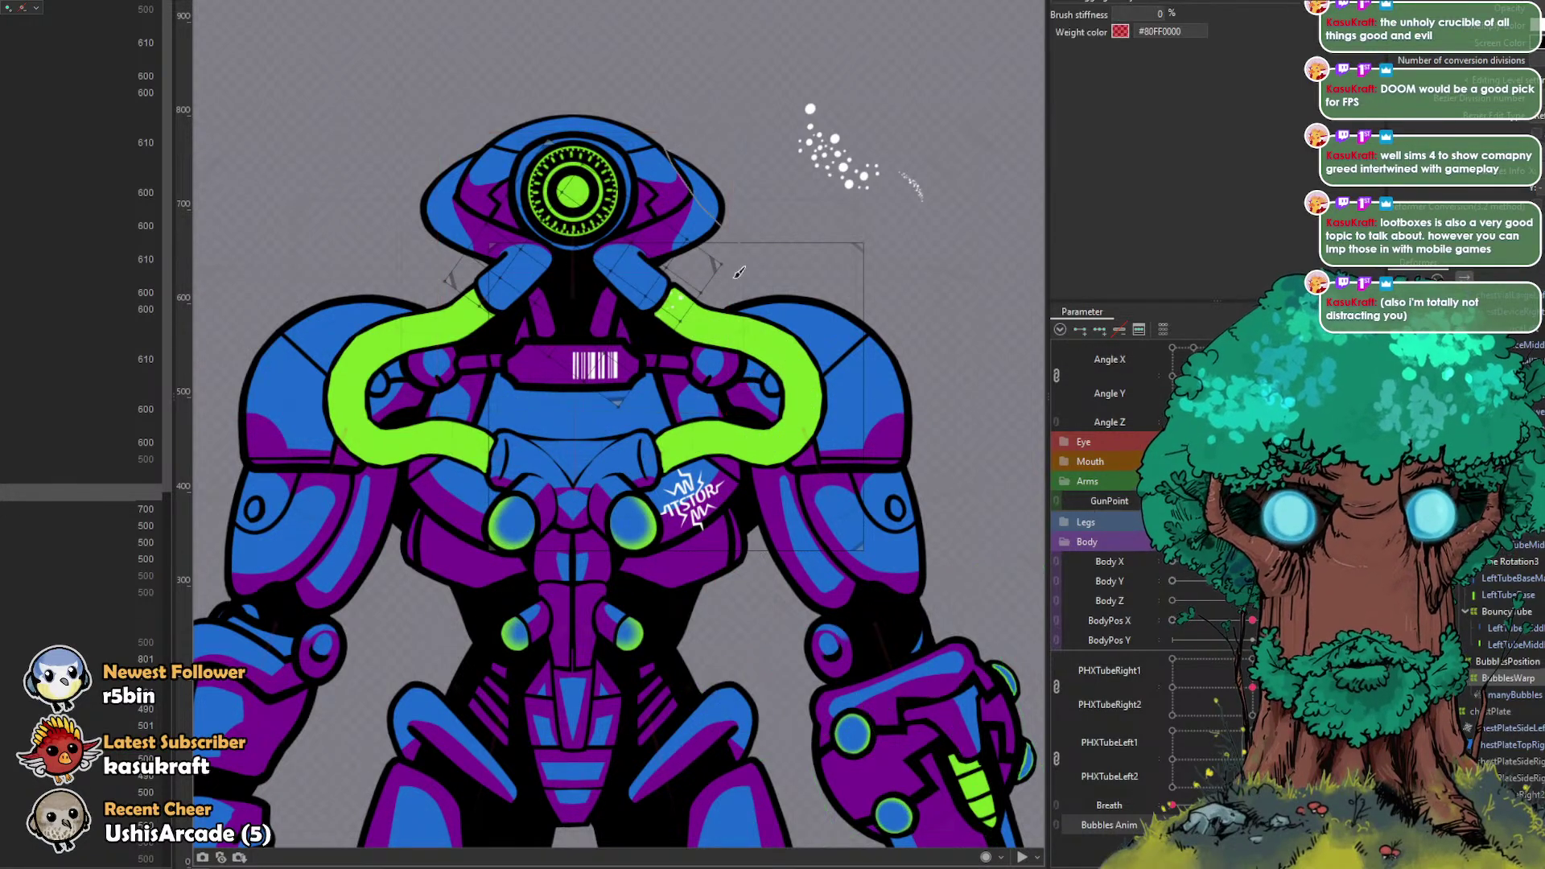
drag(686, 336, 666, 319)
drag(609, 437, 604, 434)
Step: At the intermediate Bubbles Anim keys, brush BubblesWarp so the bubbles follow the left tube's outer bend
drag(1174, 824, 1212, 824)
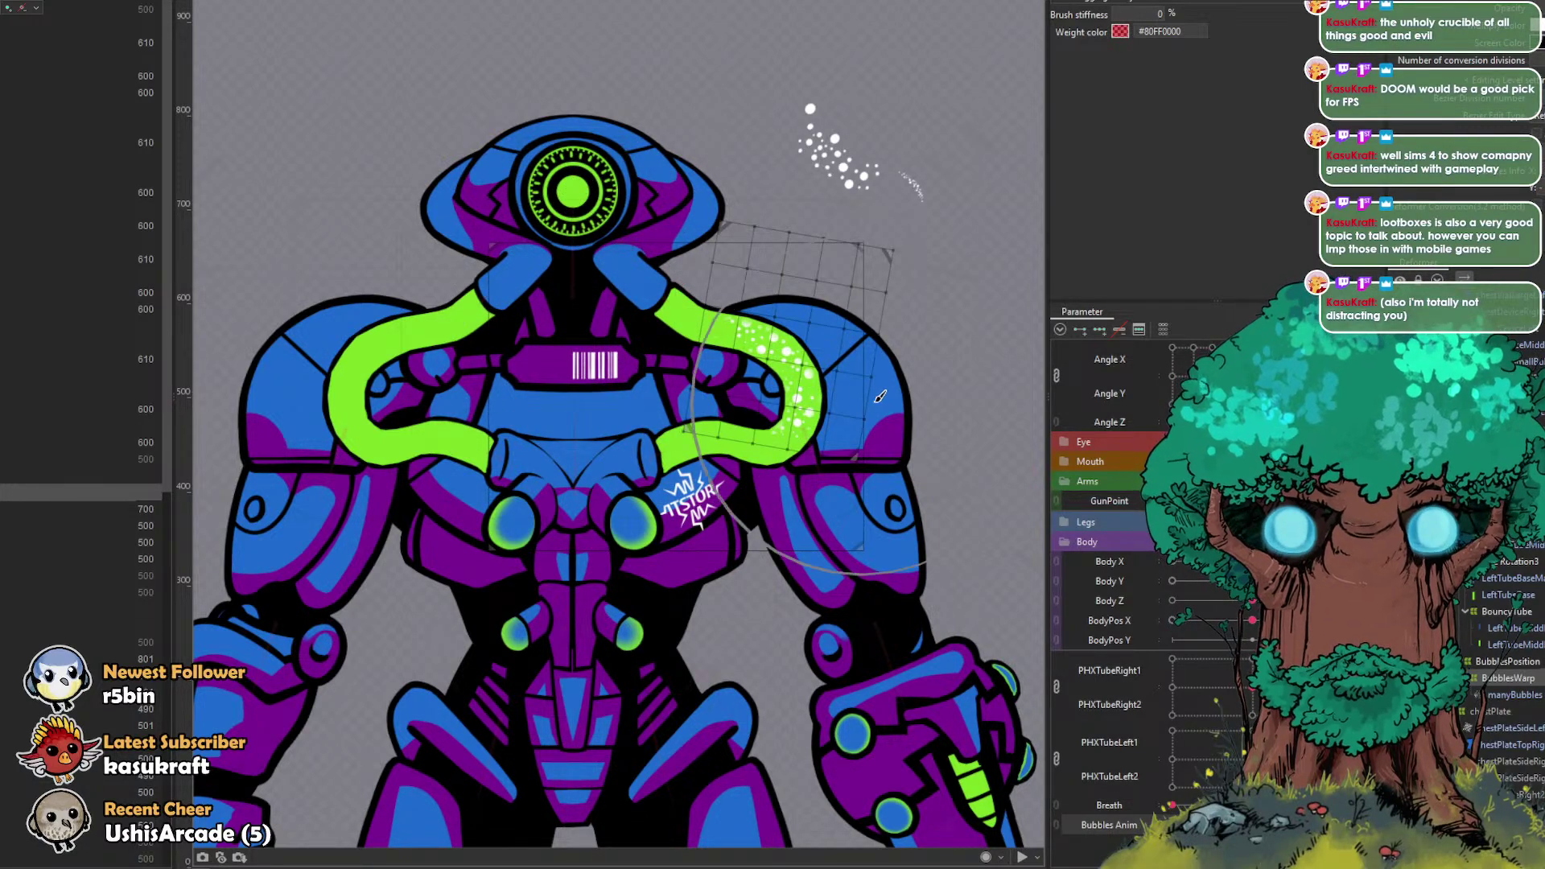
drag(788, 387, 799, 361)
drag(1213, 825, 1233, 825)
mouse_move(766, 408)
mouse_down()
mouse_move(782, 408)
mouse_move(757, 391)
mouse_up()
drag(714, 486, 719, 487)
drag(774, 299, 763, 304)
Step: Refine BubblesWarp with the deform brush at the lower-bend and middle-bend Bubbles Anim keys, keeping the bubbles inside the left tube
drag(1233, 825, 1252, 825)
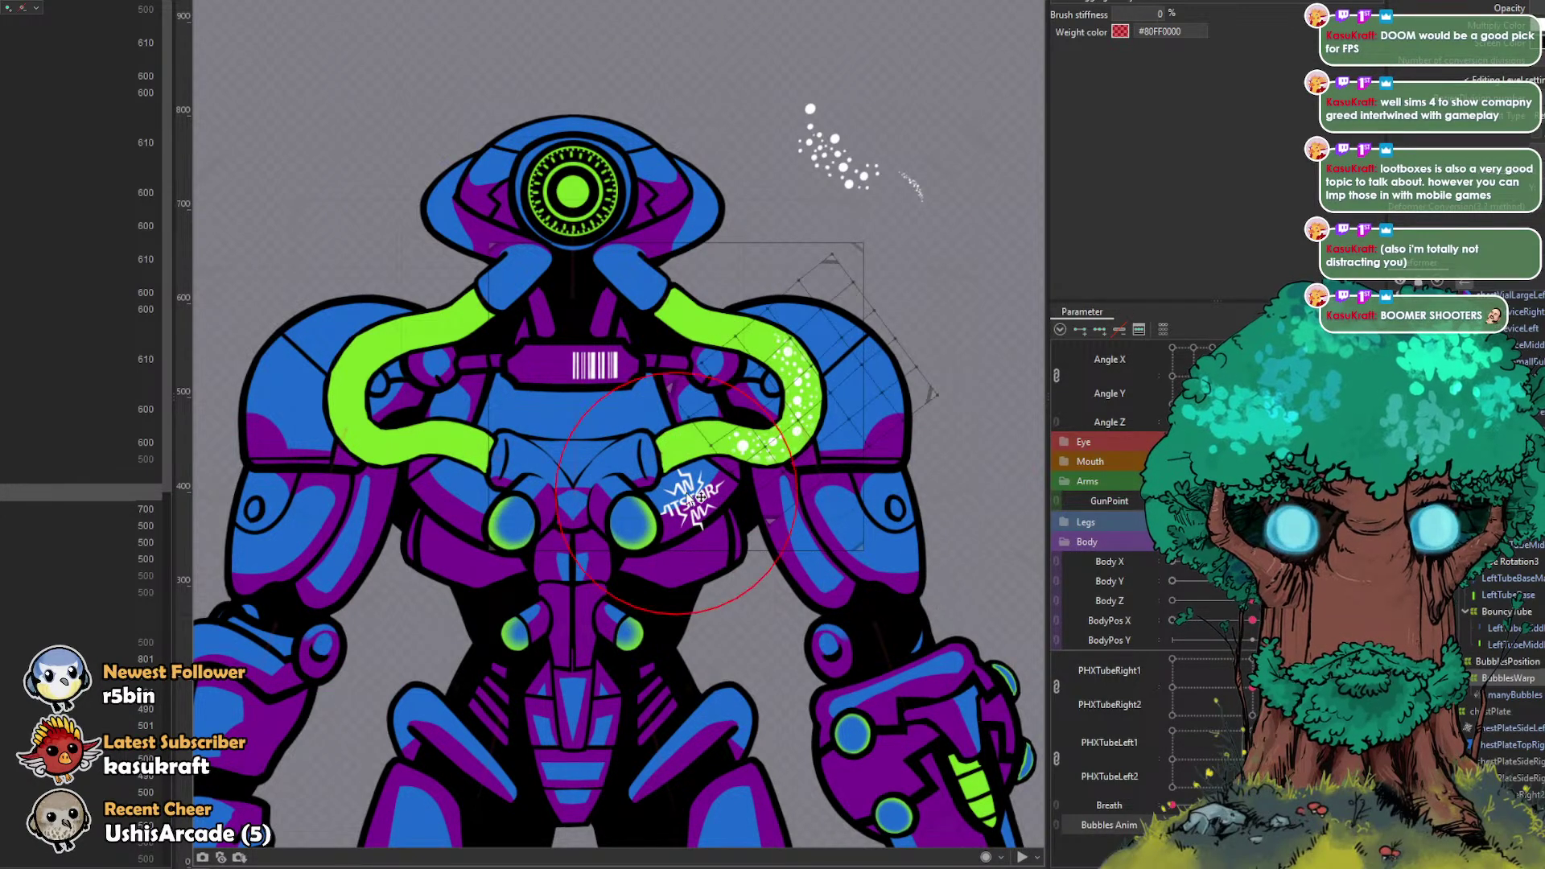
mouse_move(739, 475)
mouse_down()
mouse_move(772, 475)
mouse_move(761, 449)
mouse_up()
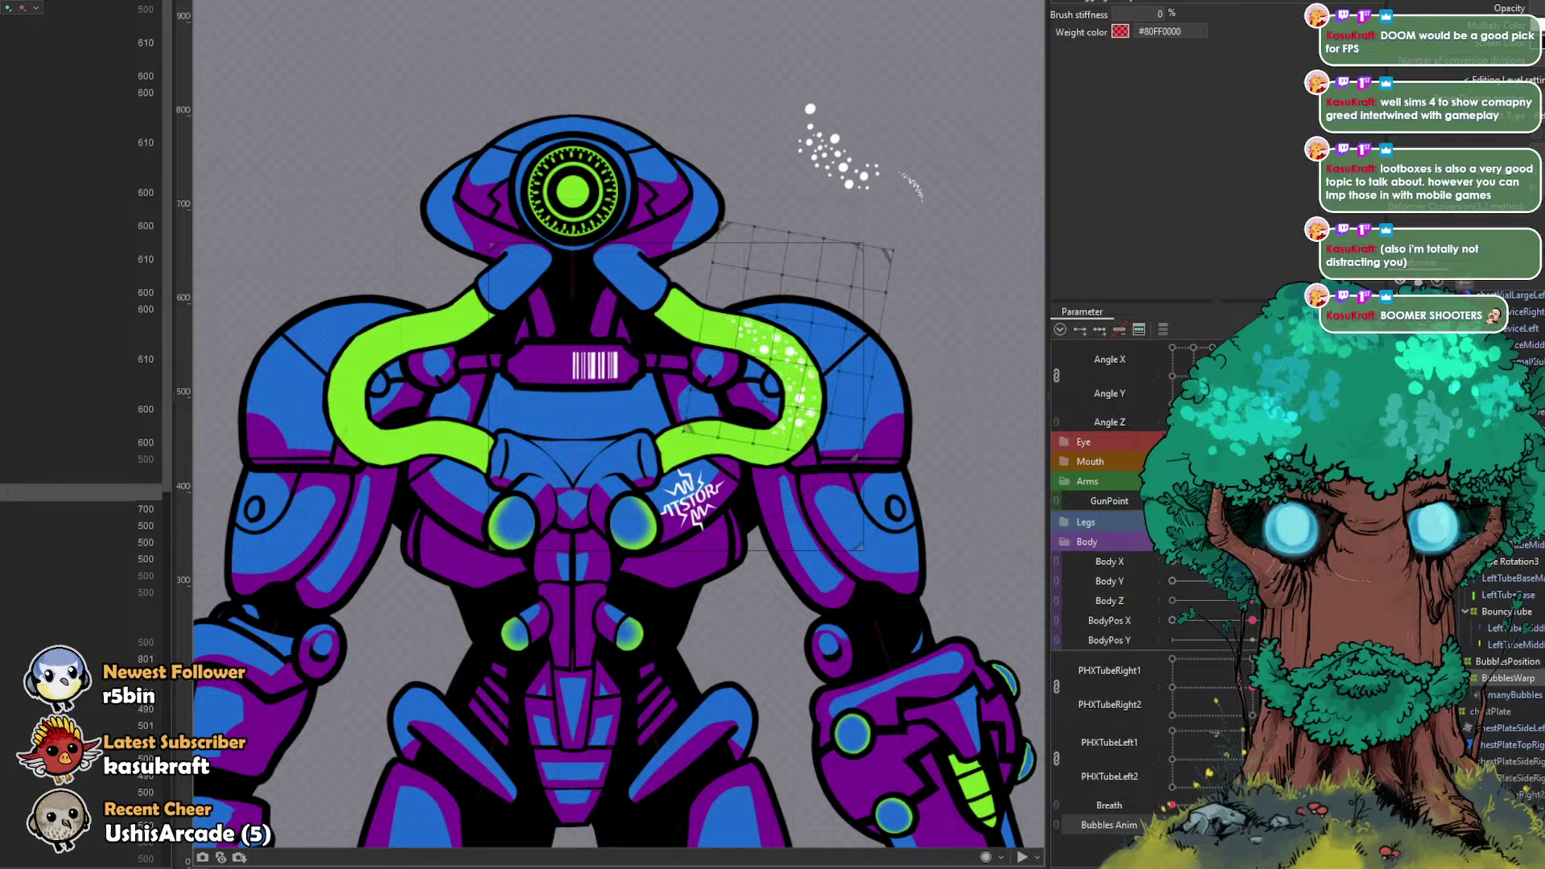
drag(814, 348, 827, 334)
mouse_move(723, 367)
mouse_down()
mouse_move(736, 303)
mouse_move(704, 301)
mouse_up()
key(b)
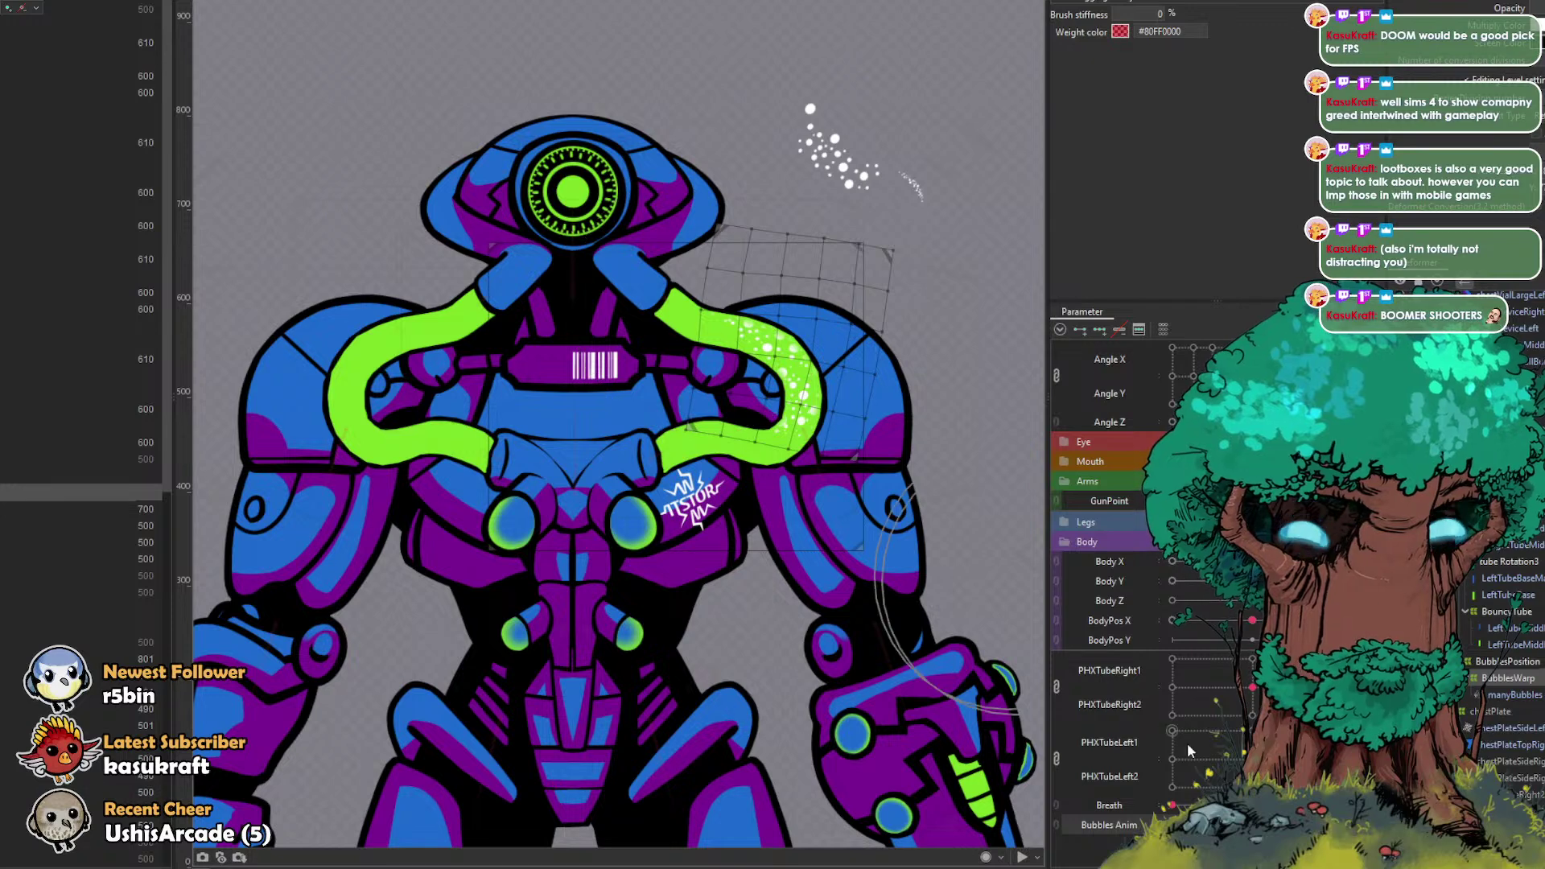
Step: Select BubblesPosition and, at the Body X minimum, brush its outer side outward over the left tube
drag(1252, 825, 1252, 792)
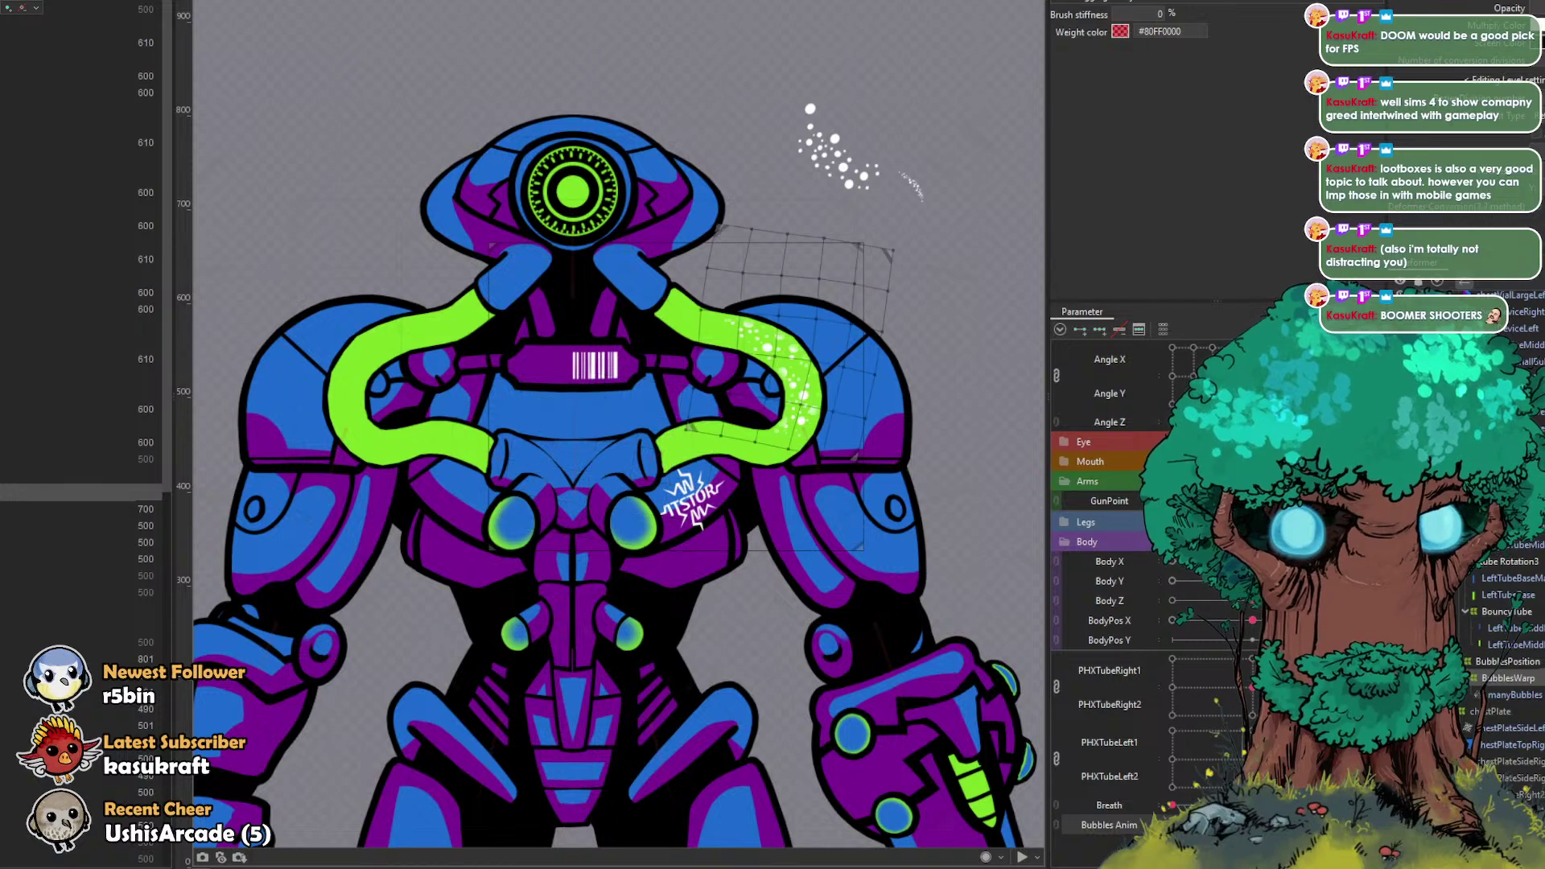
click(1507, 662)
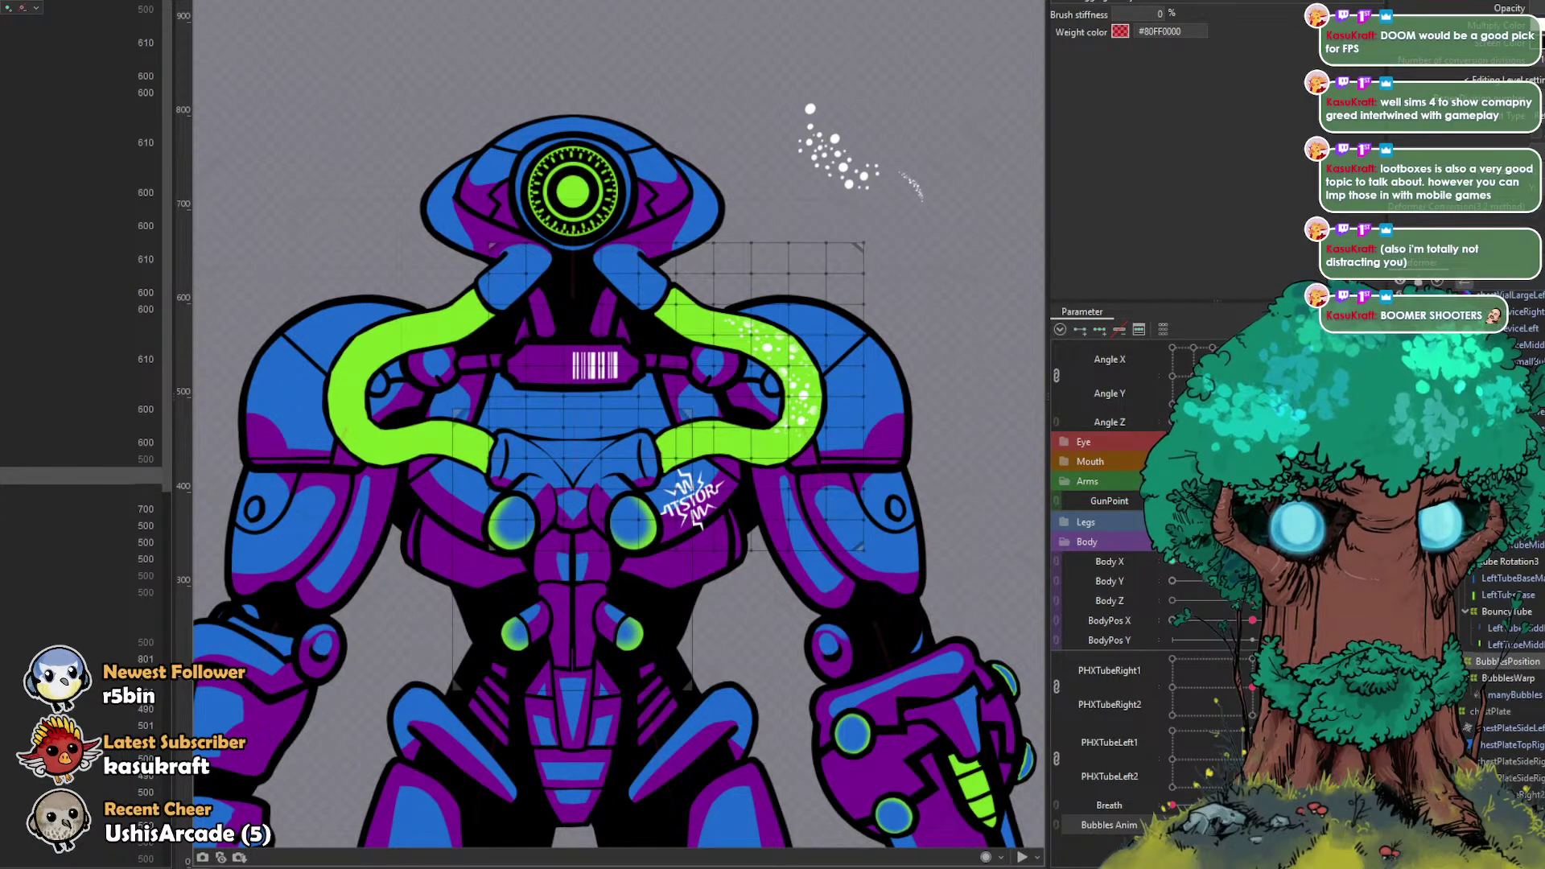
drag(1252, 561, 1134, 555)
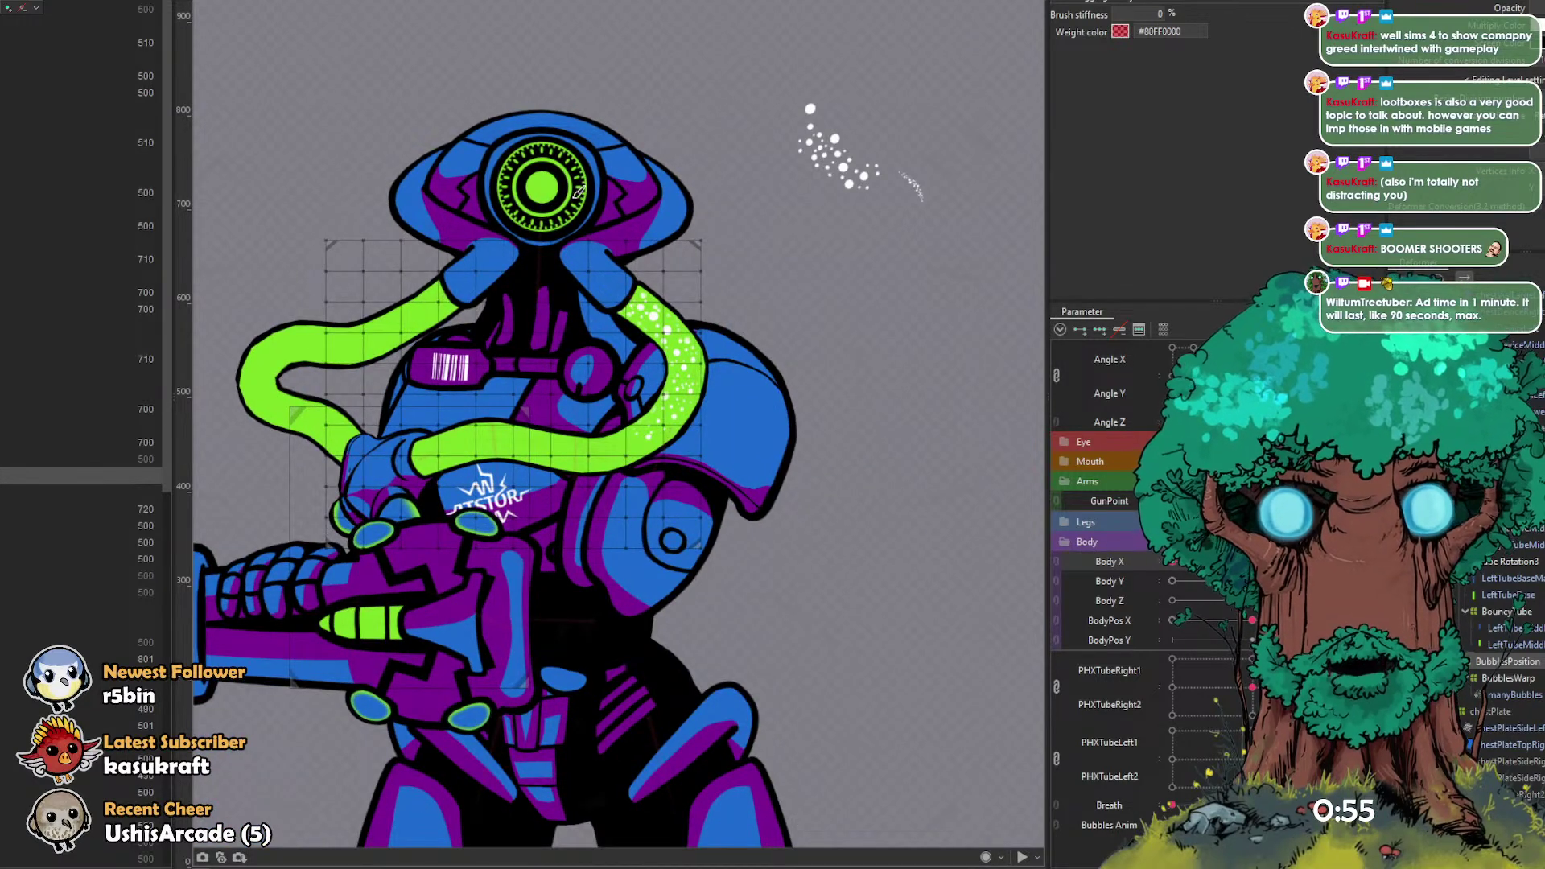
drag(659, 206, 686, 218)
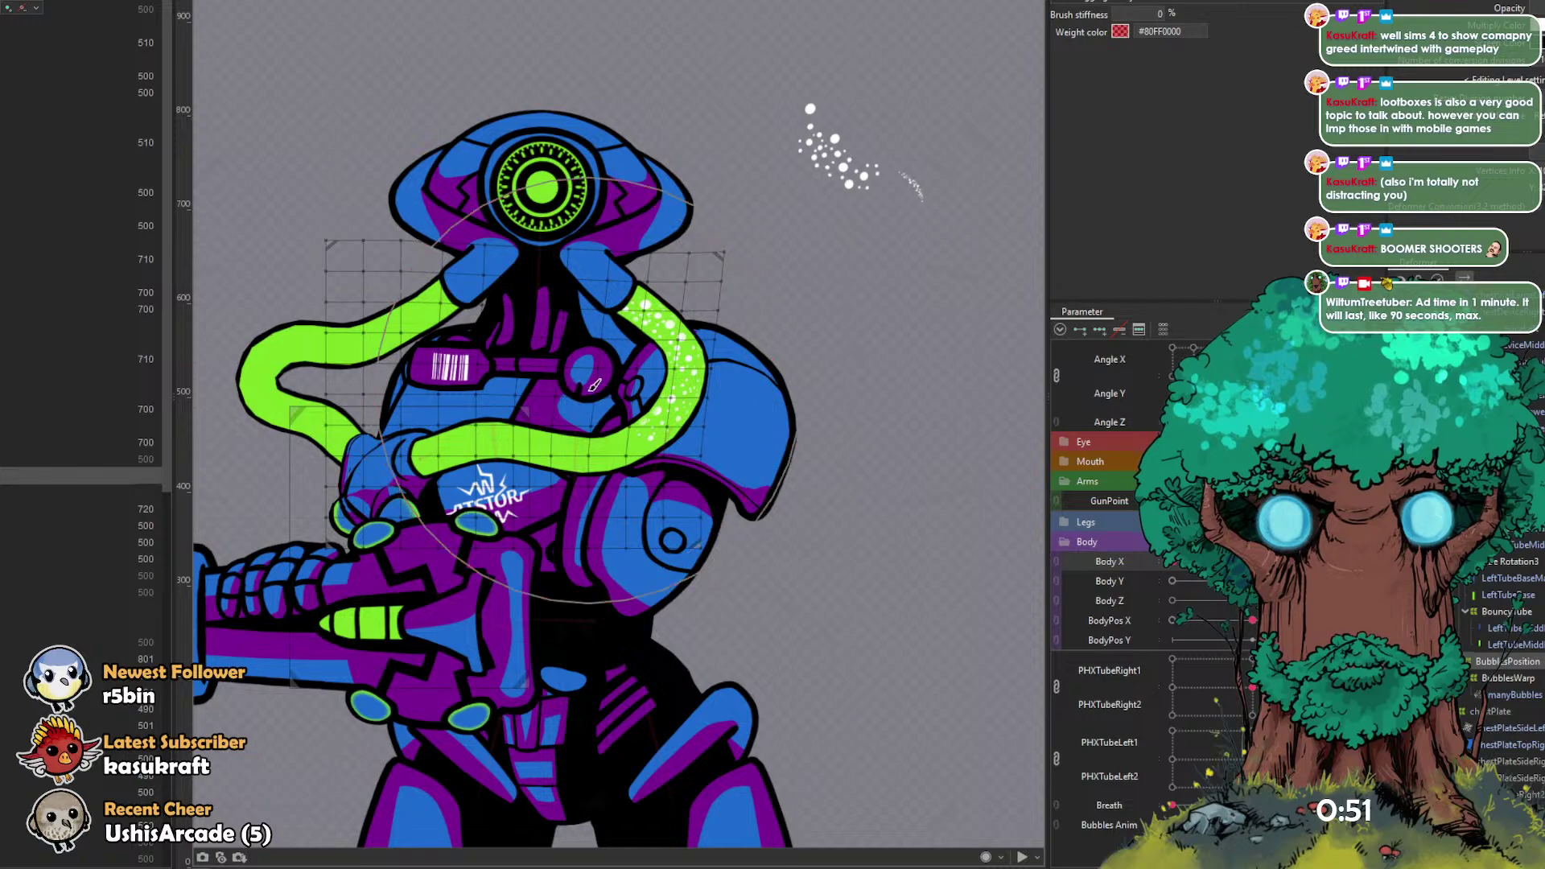
drag(597, 394, 619, 398)
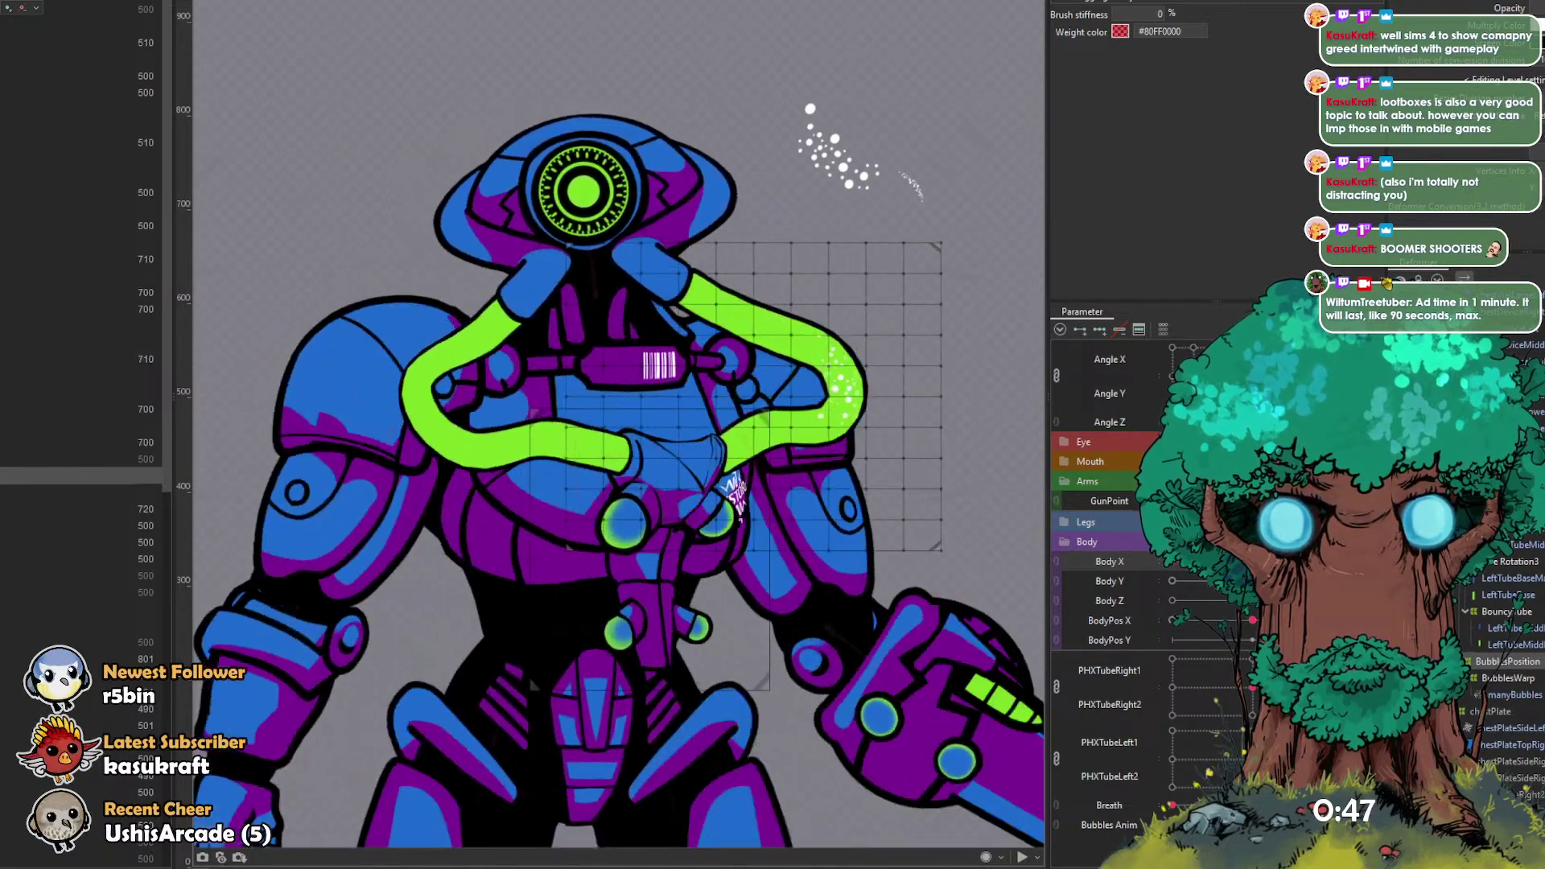
Step: At the Body X maximum, narrow BubblesPosition by pulling its outer edge inward toward the left tube
drag(719, 393, 510, 362)
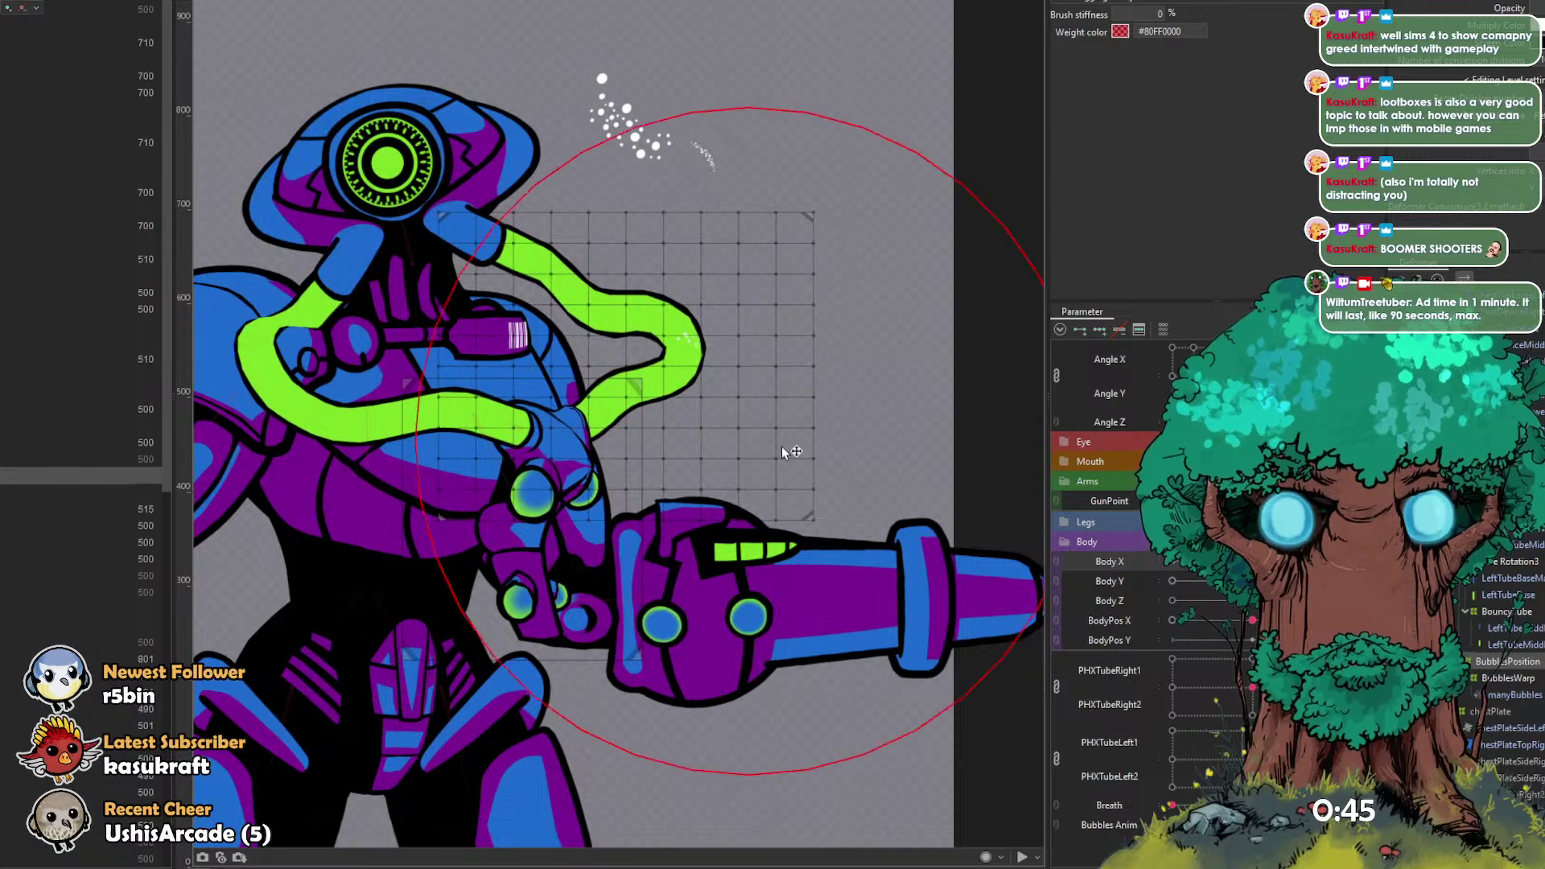
click(808, 362)
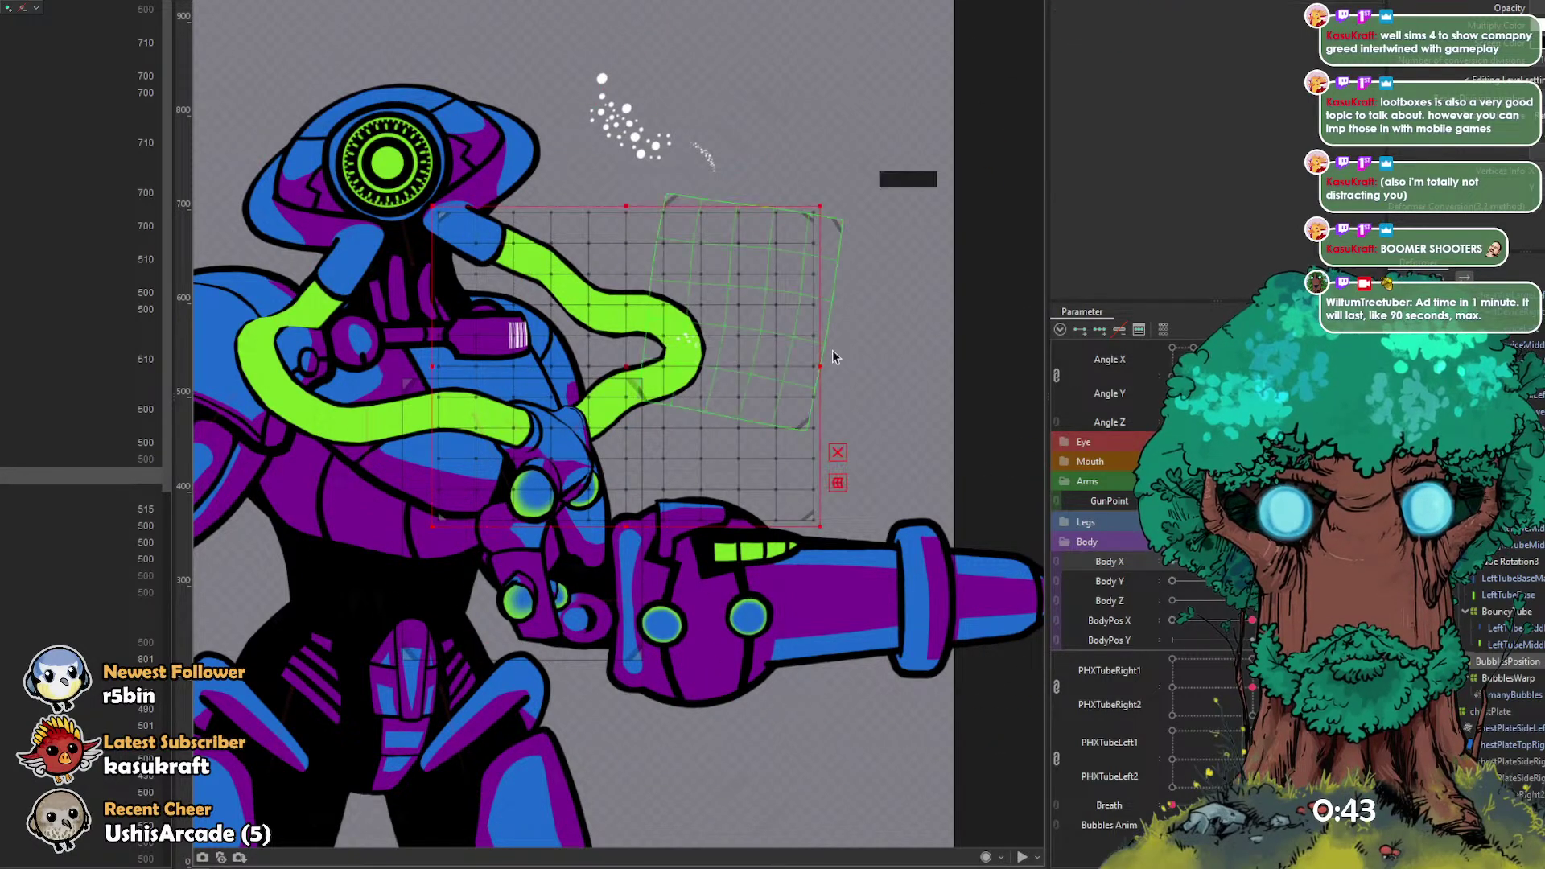
drag(815, 364, 733, 368)
Step: At the Body X minimum, clear the brushed BubblesPosition deformation and shrink the warp from its upper and inner edges
drag(1332, 561, 1110, 561)
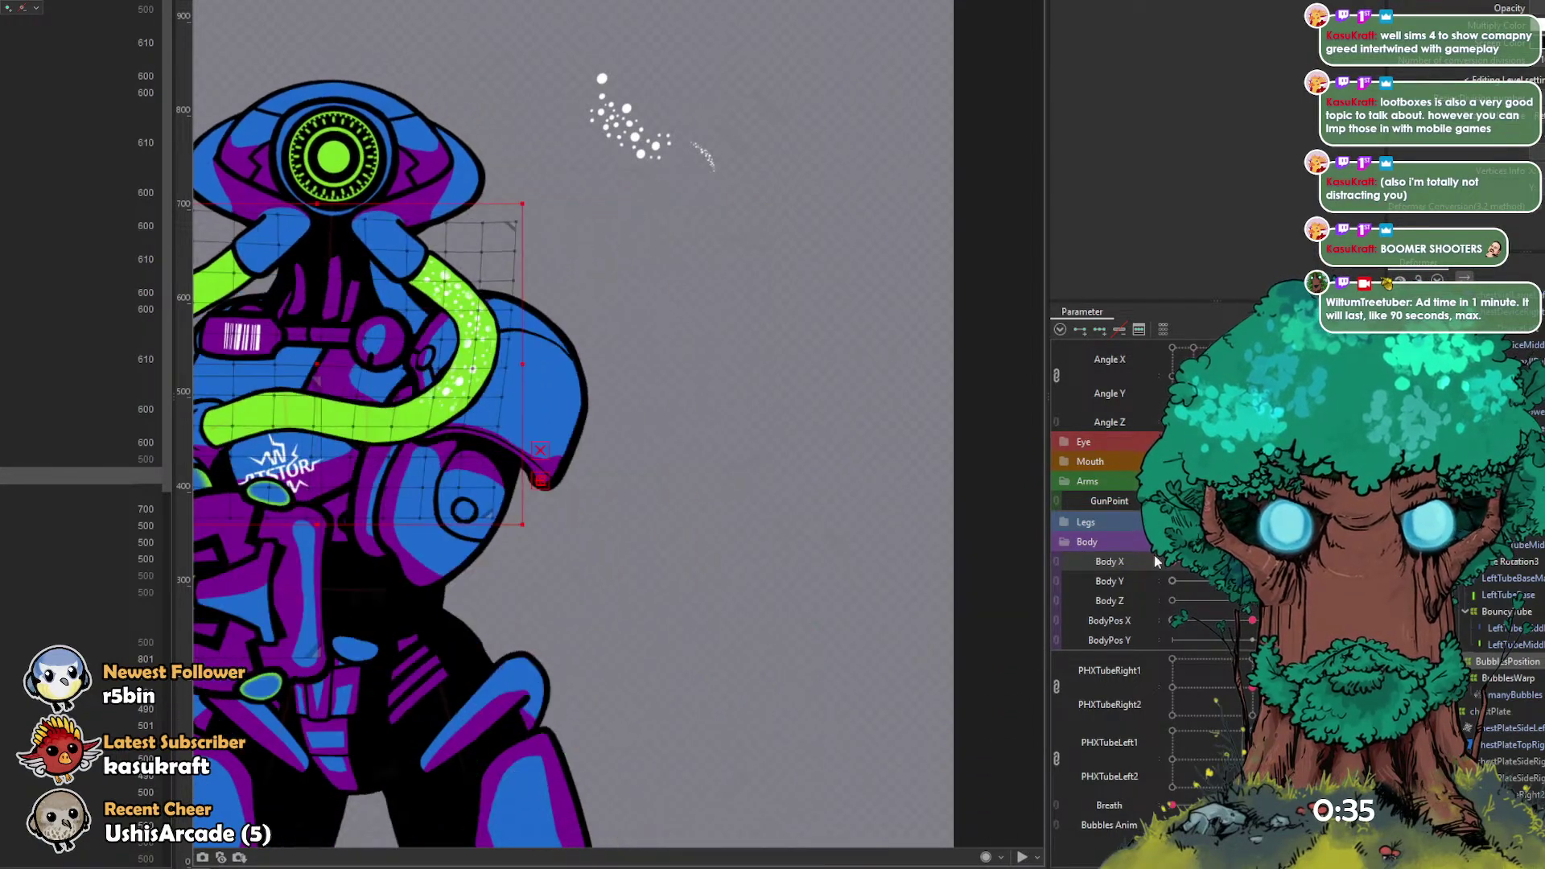
drag(780, 41, 920, 71)
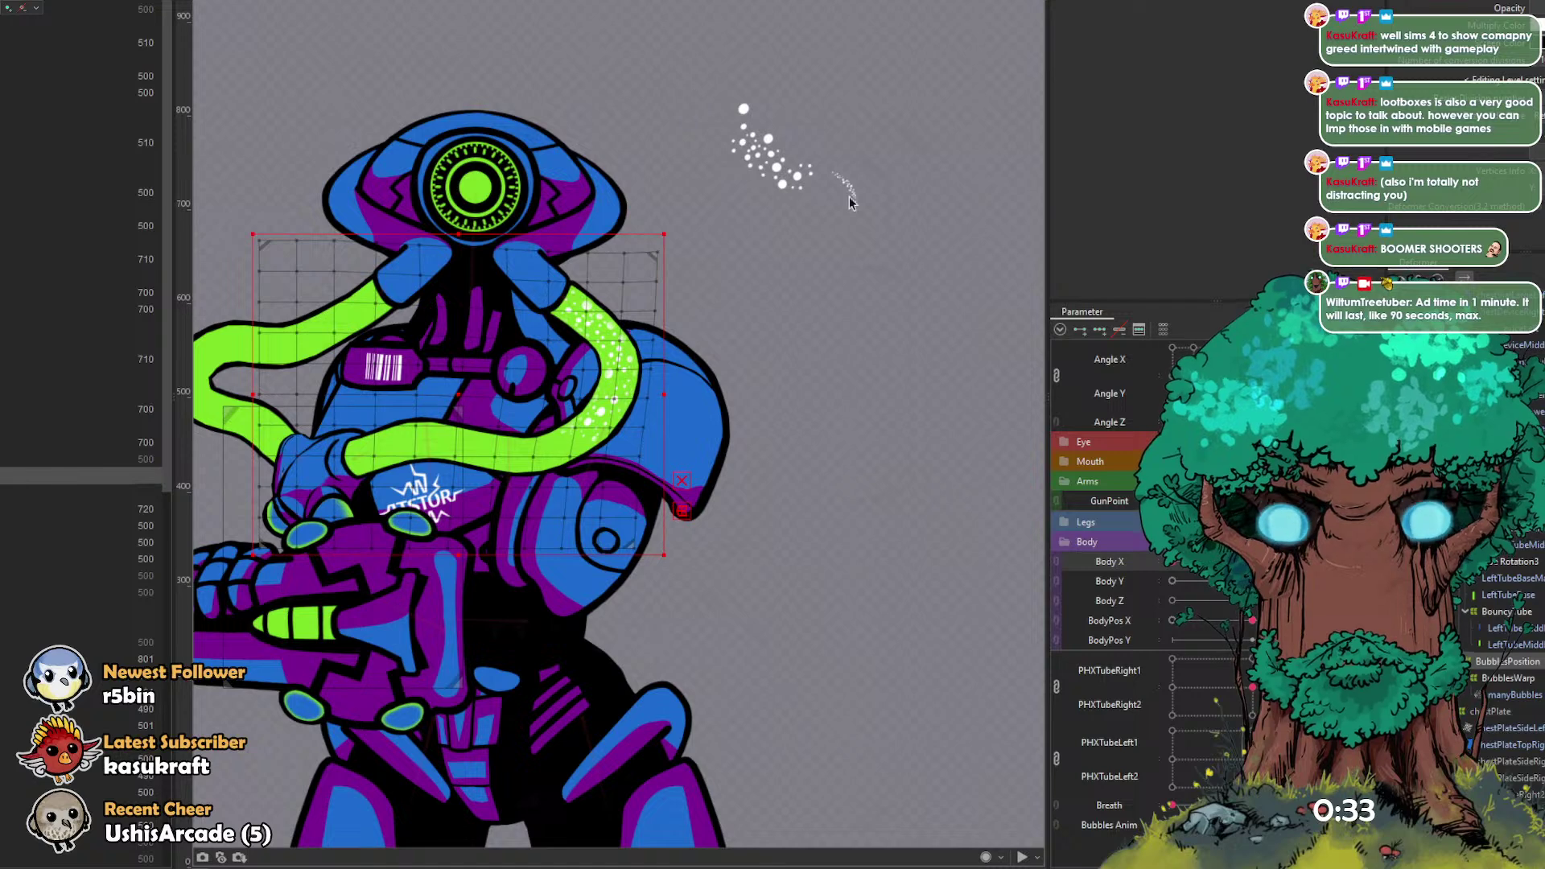
click(1252, 561)
click(1178, 562)
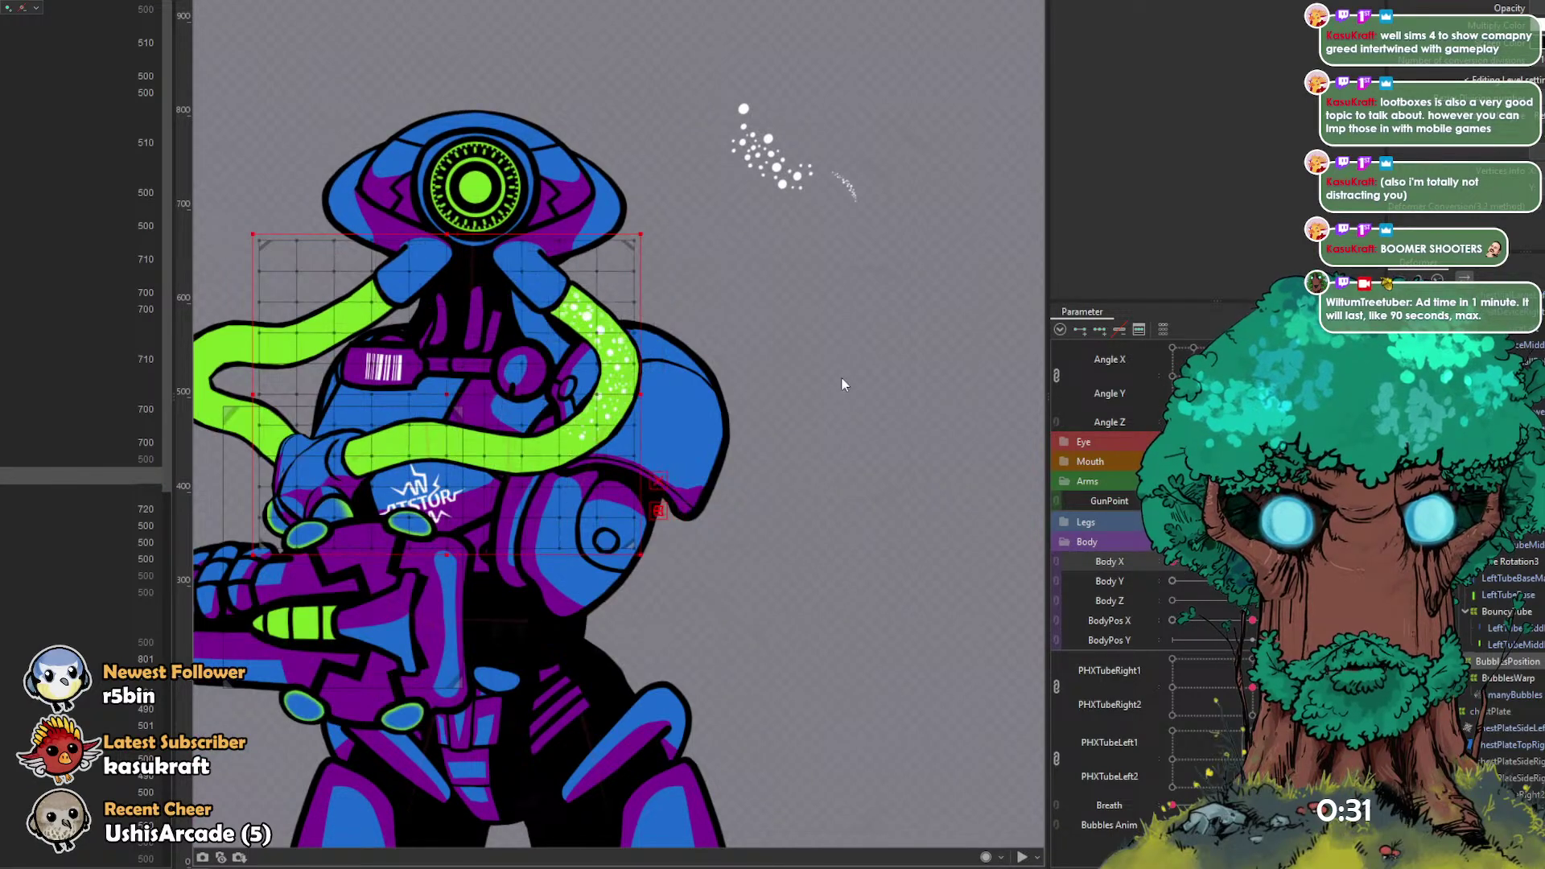
drag(446, 234, 447, 277)
drag(264, 418, 321, 418)
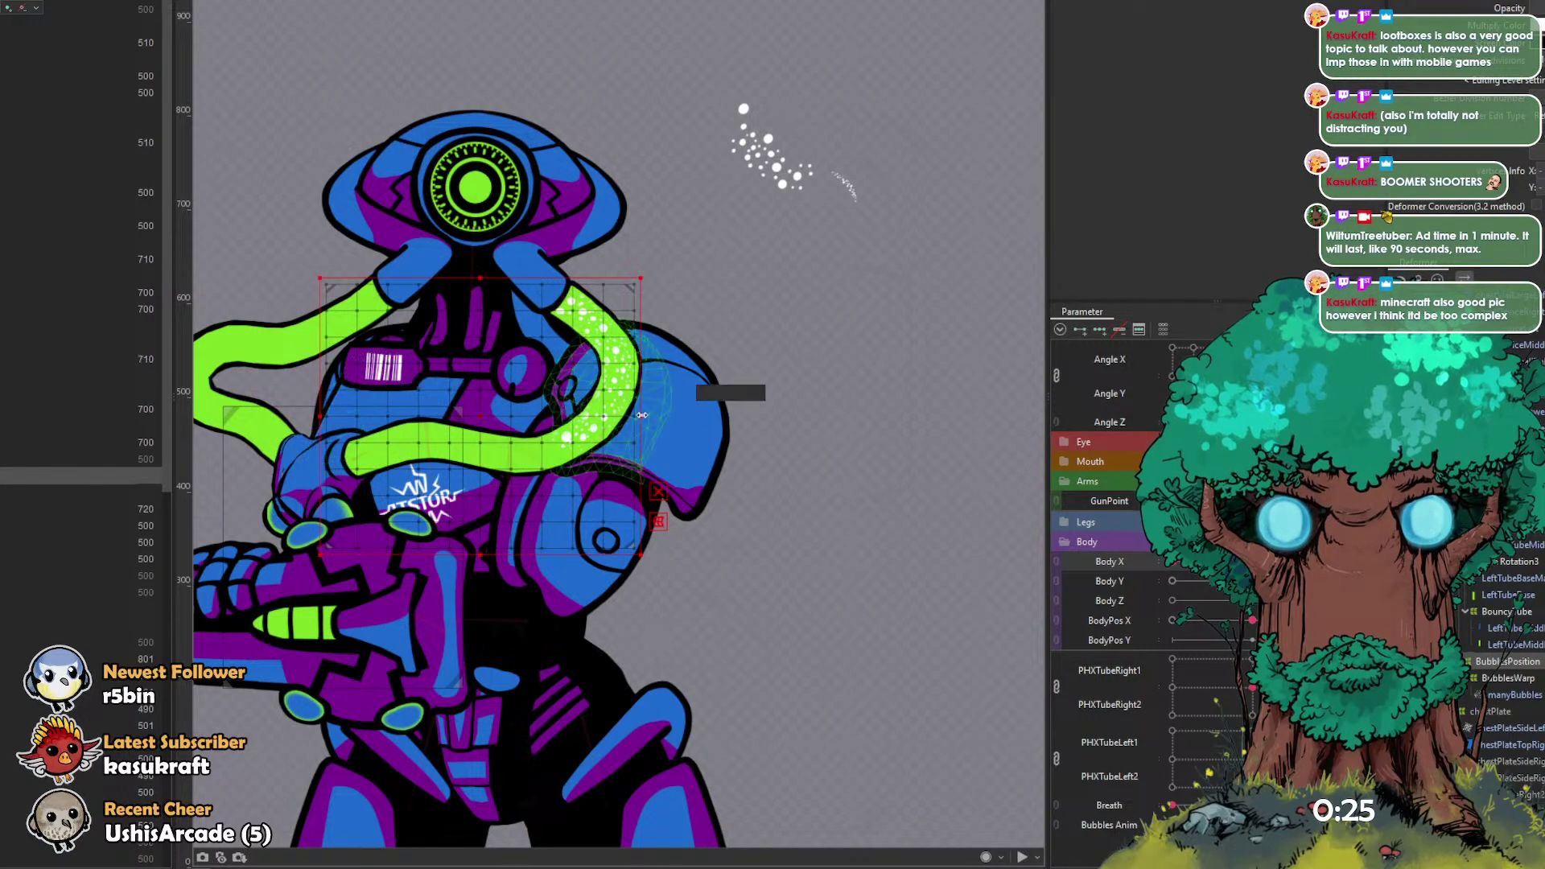
Step: Select the upper rows of BubblesPosition points and lower them so the bubbles fit the left tube at the Body X minimum
drag(481, 418, 482, 431)
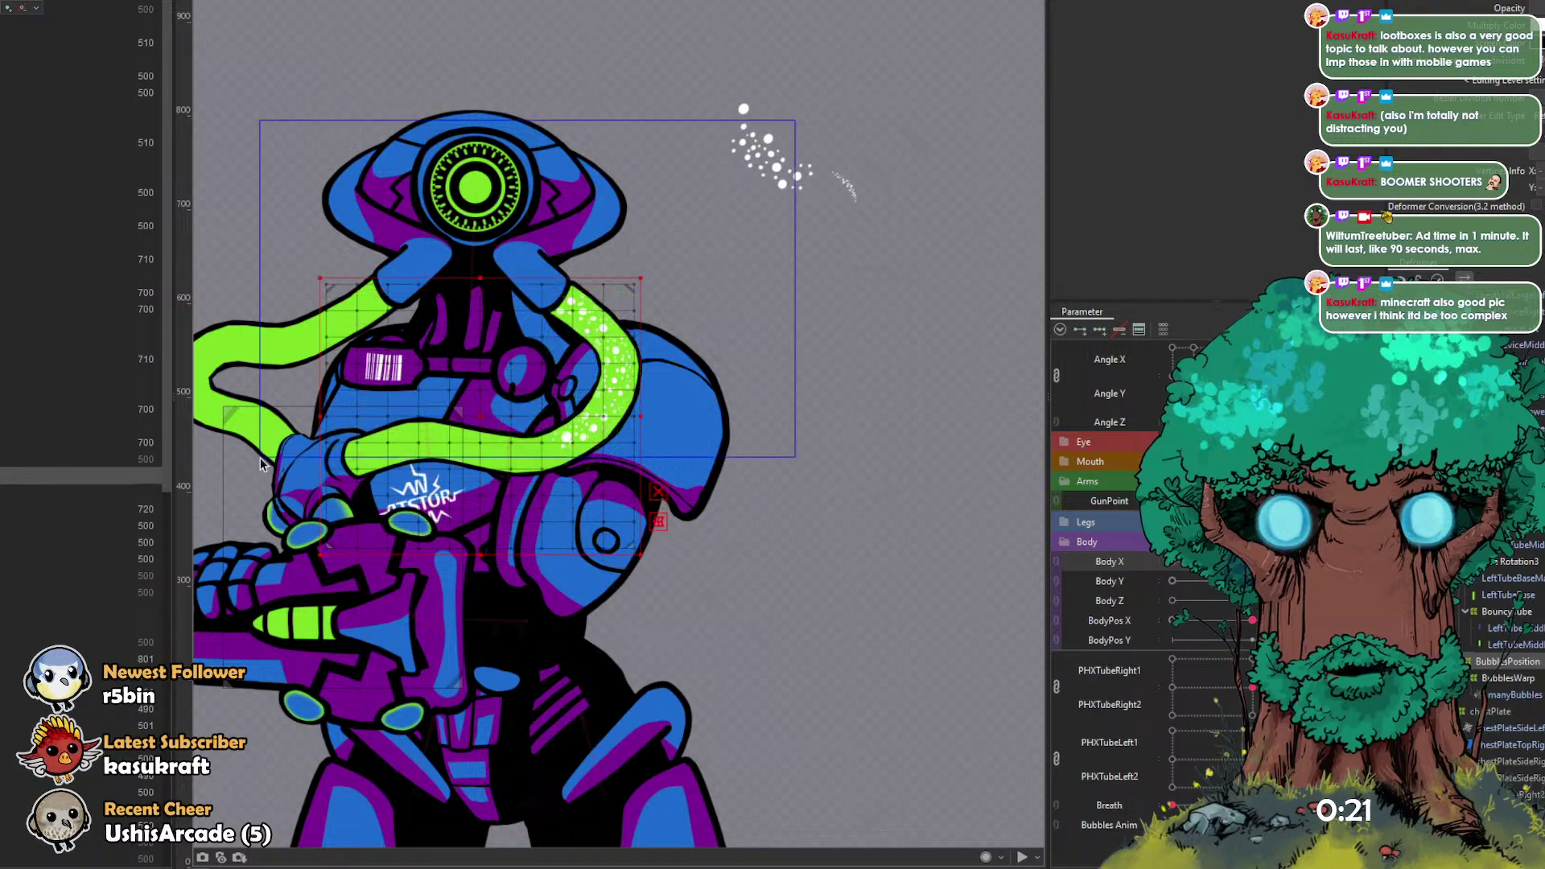
click(421, 311)
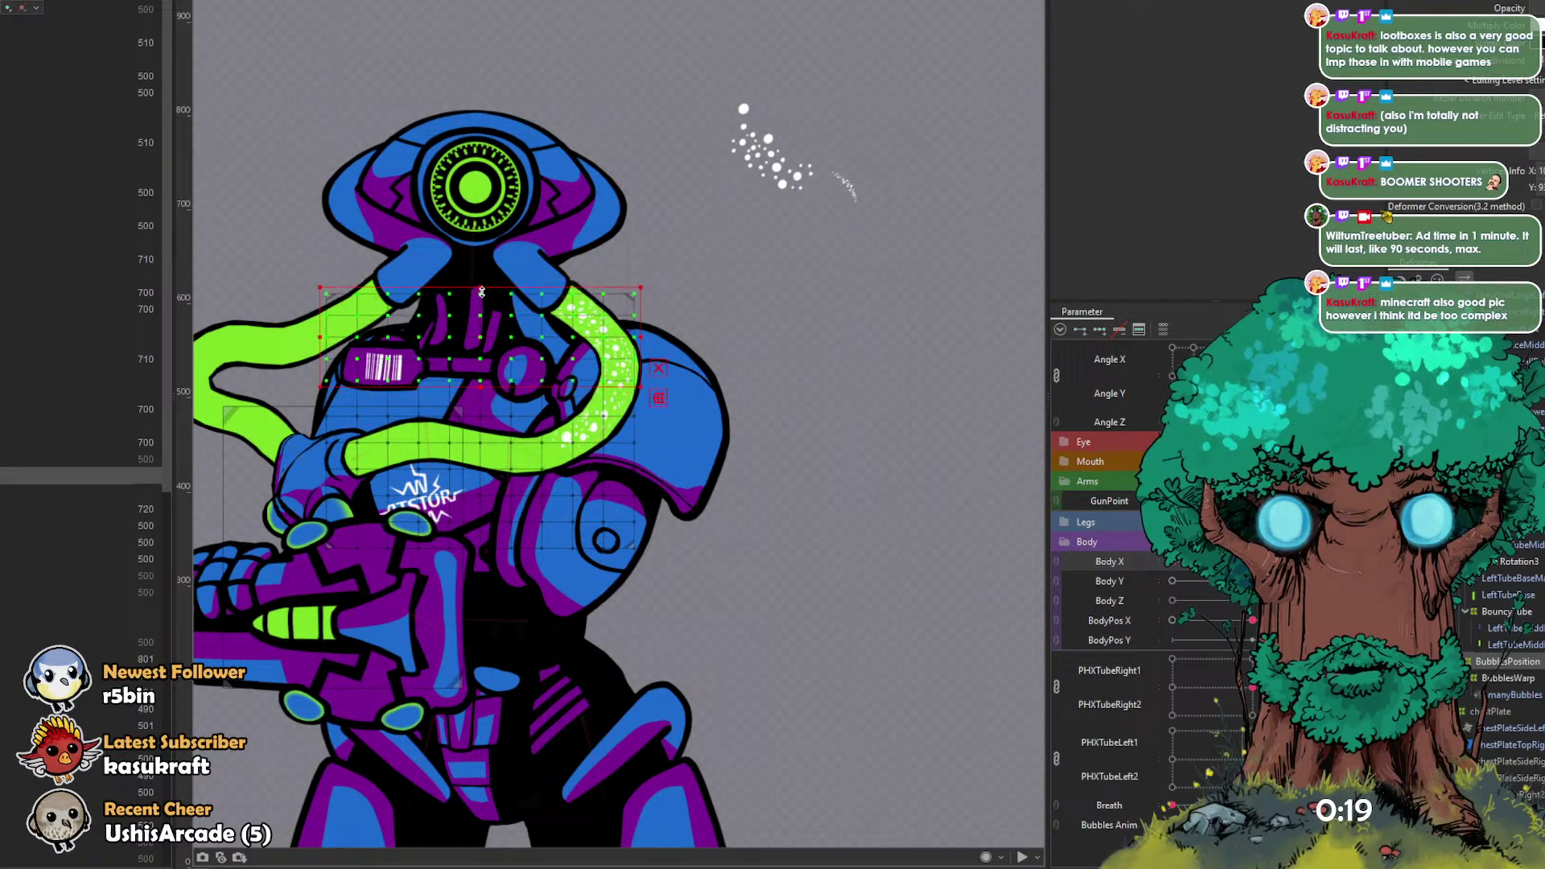
drag(480, 280, 482, 354)
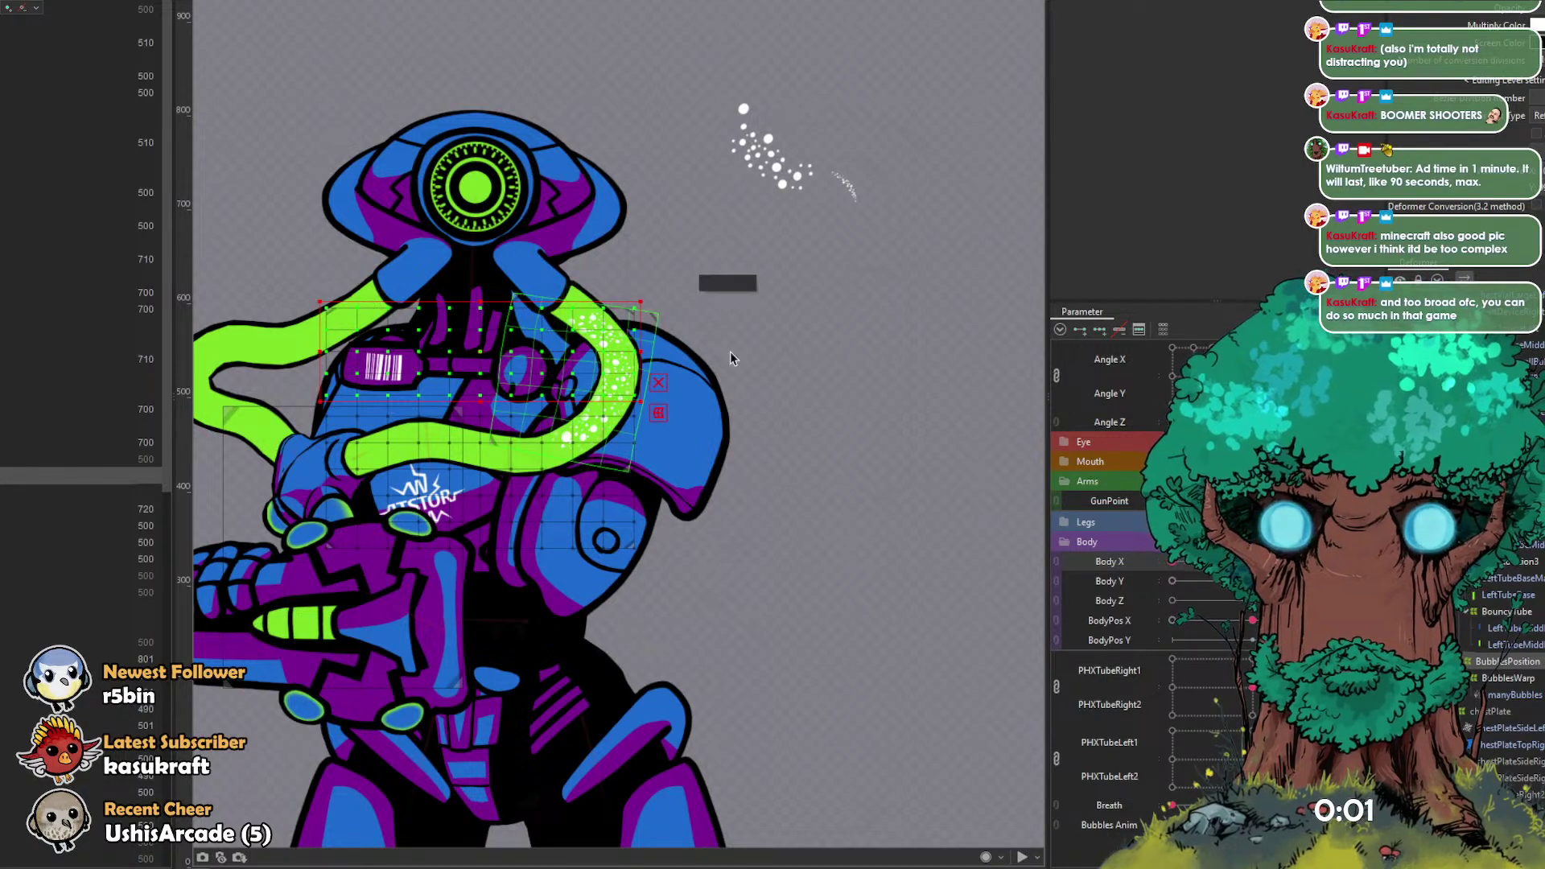
mouse_move(1172, 561)
mouse_down()
mouse_move(1252, 561)
mouse_move(1167, 557)
mouse_up()
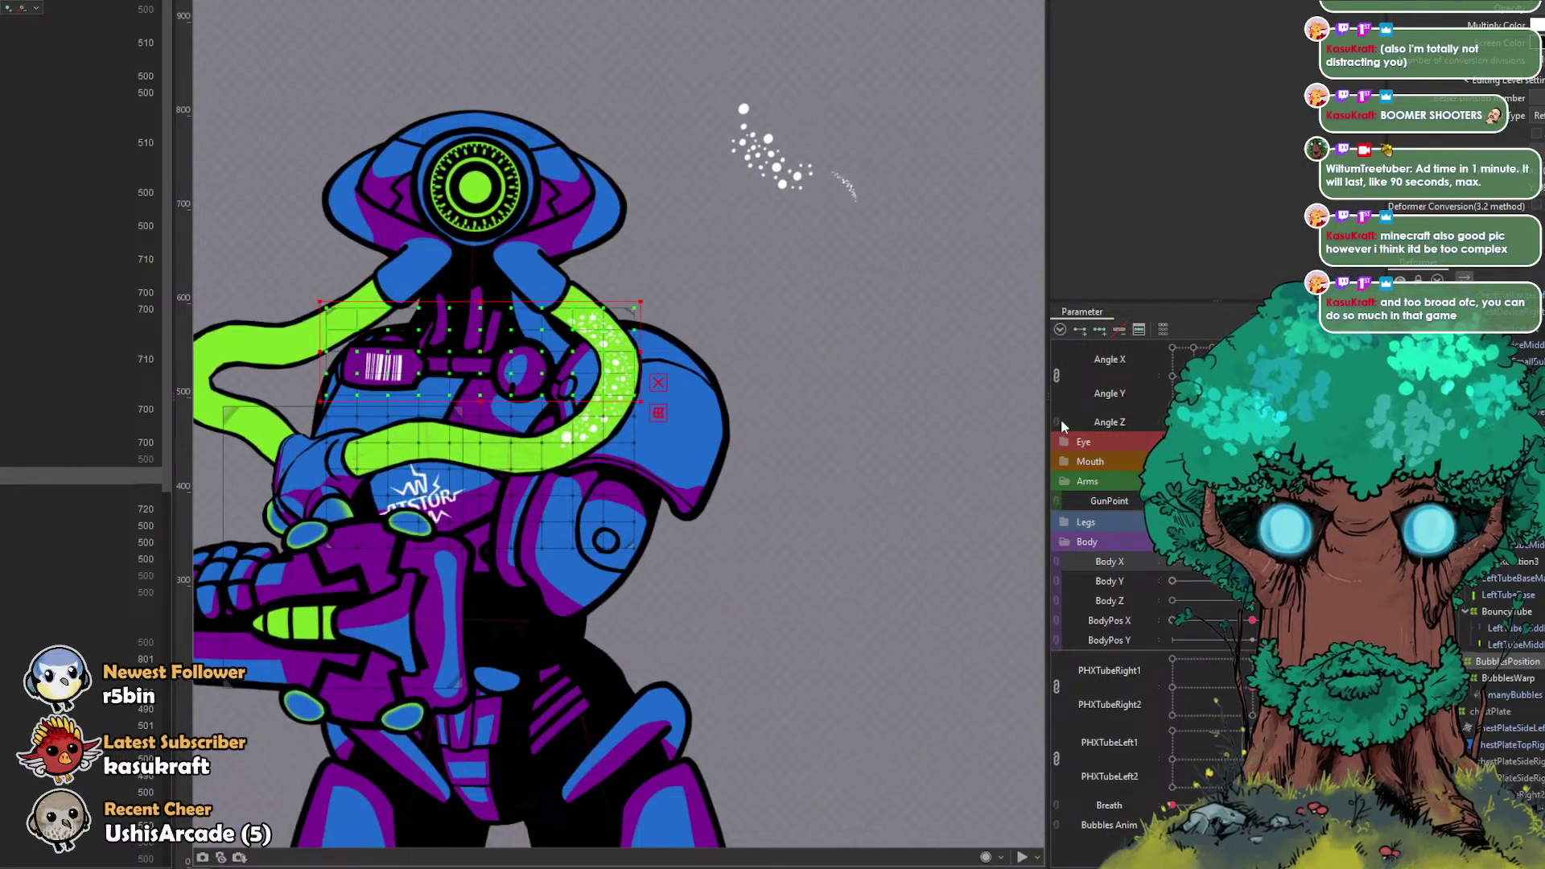
Step: At the Body X minimum, brush BubblesPosition's upper and outer areas to fit the bubbles to the left tube's curve
key(b)
mouse_move(426, 266)
mouse_down()
mouse_move(379, 270)
mouse_move(464, 252)
mouse_up()
click(459, 259)
key(b)
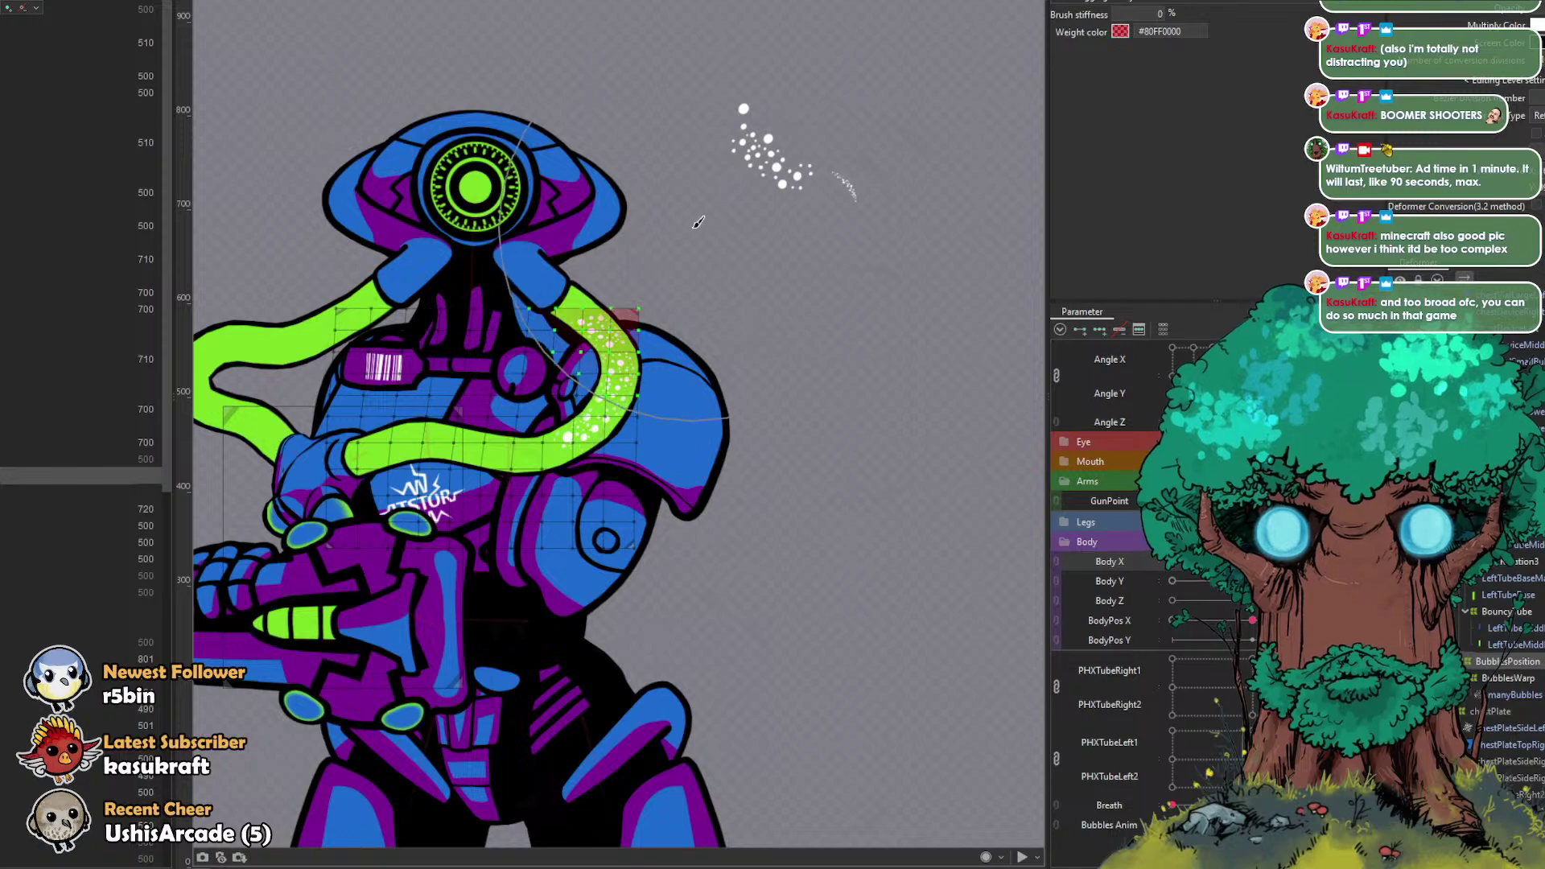
mouse_move(1173, 562)
mouse_down()
mouse_move(1213, 562)
mouse_move(1148, 555)
mouse_up()
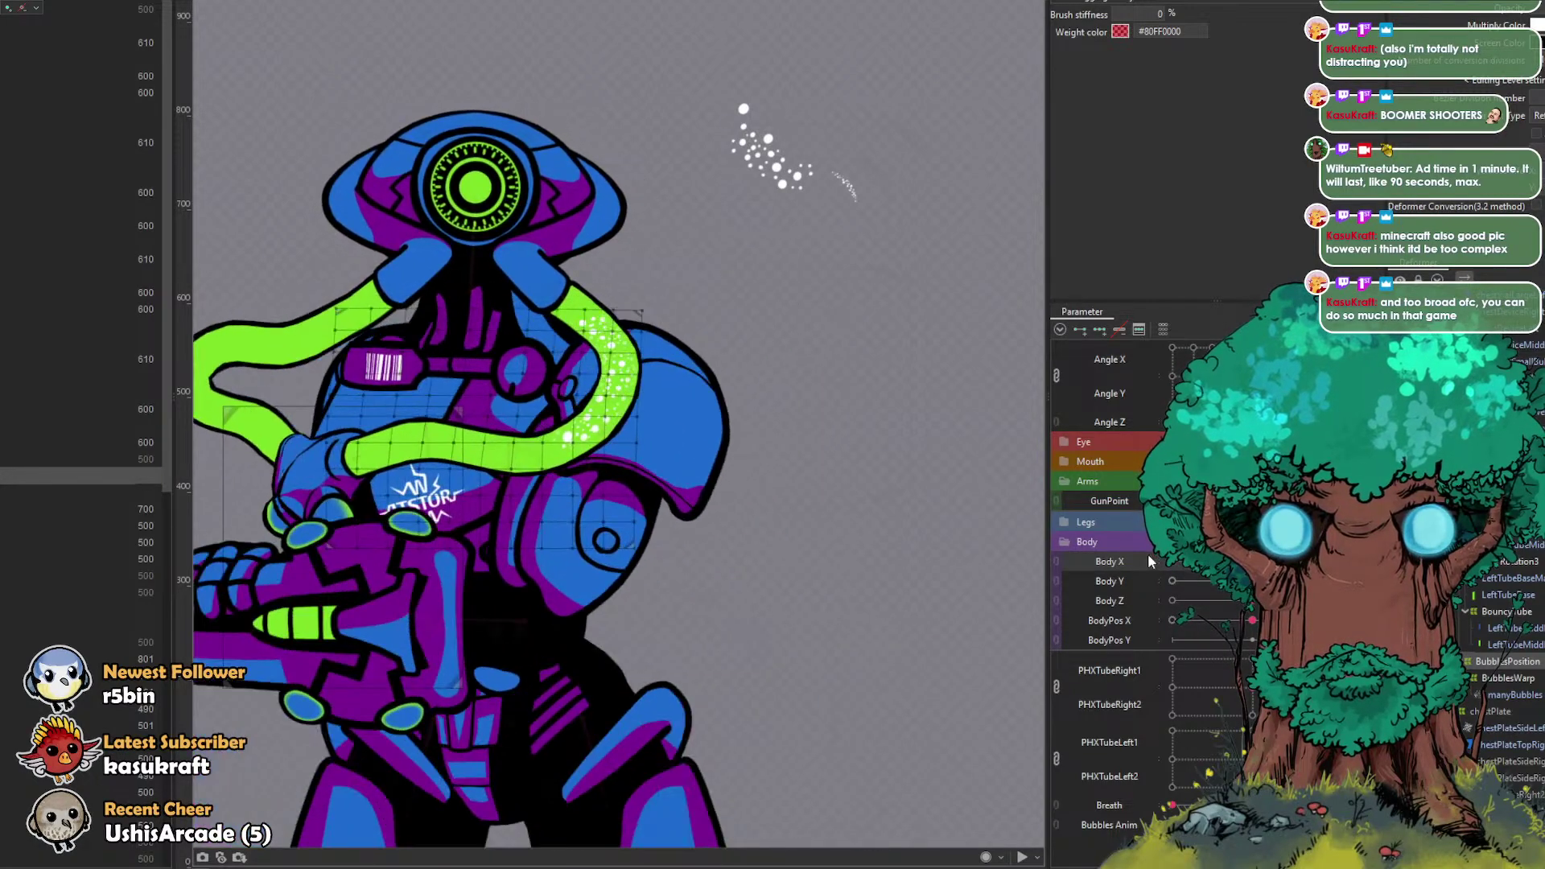
key(b)
drag(545, 408, 615, 406)
drag(390, 292, 415, 286)
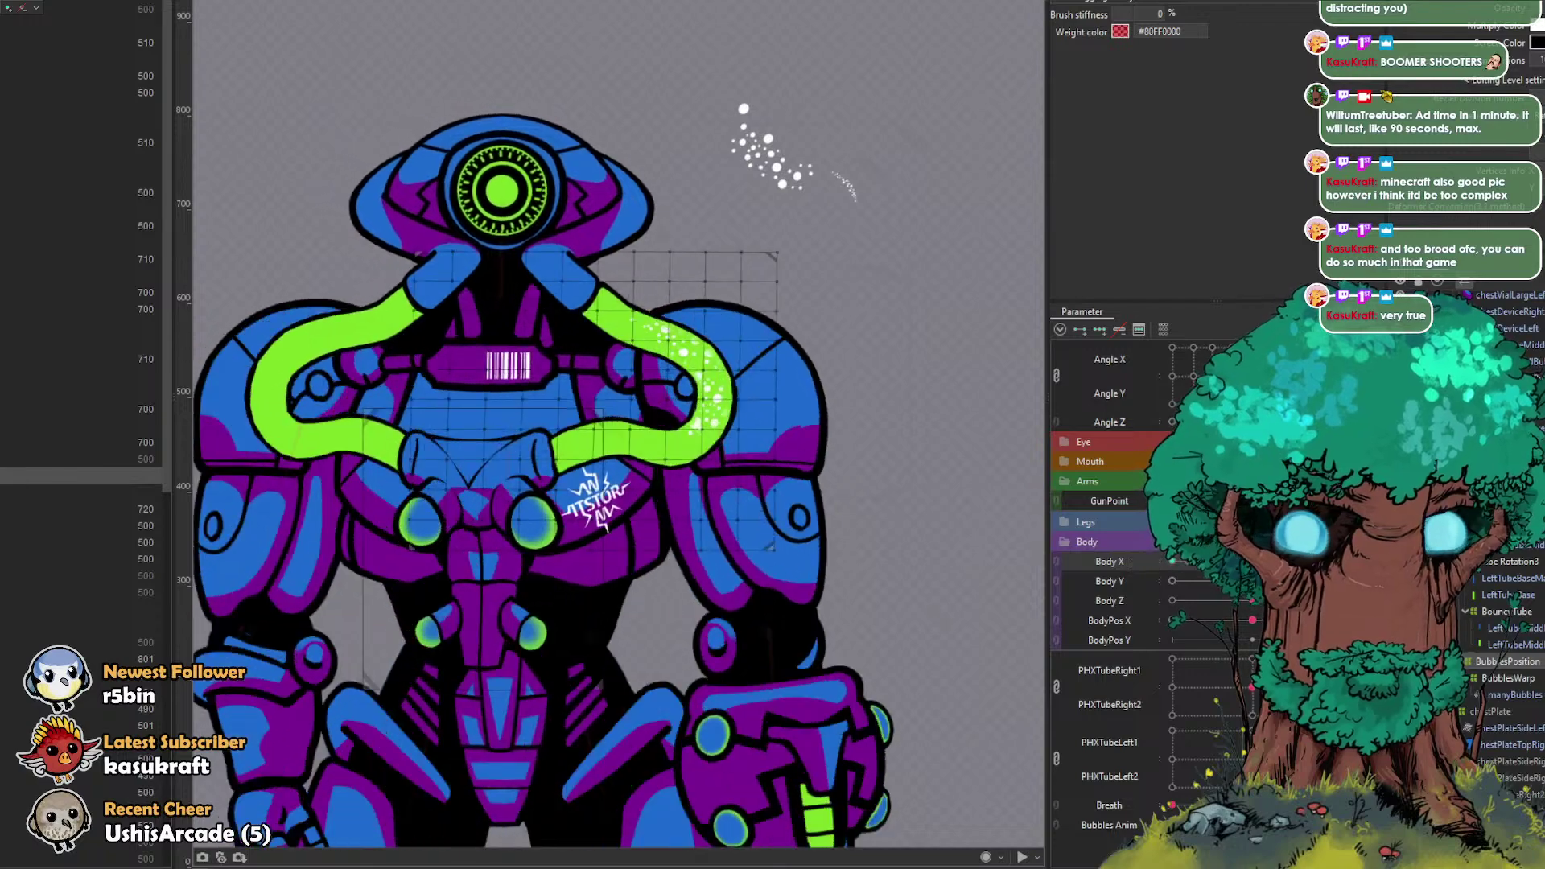
Step: At the Body X maximum, use a larger deform brush to curve BubblesPosition's outer and lower areas around the left tube's bend
click(808, 192)
drag(825, 379, 833, 380)
key(])
drag(817, 485, 798, 486)
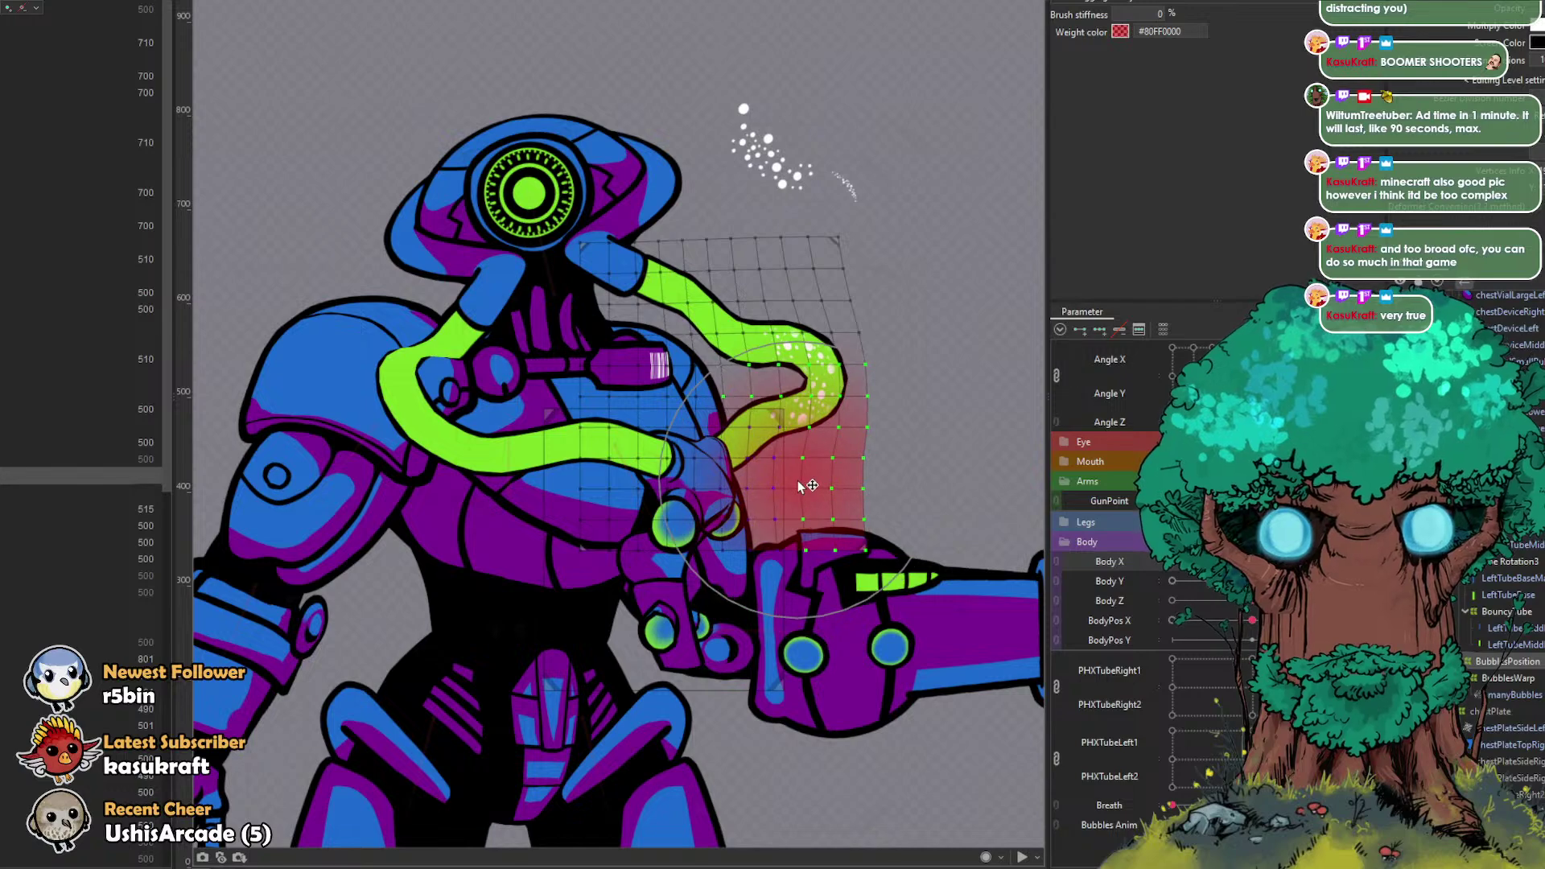
Step: Touch up BubblesPosition's lower outer area at the Body X minimum, and check the bubbles across the Body X range
mouse_move(1332, 562)
mouse_down()
mouse_move(1099, 530)
mouse_move(1332, 551)
mouse_up()
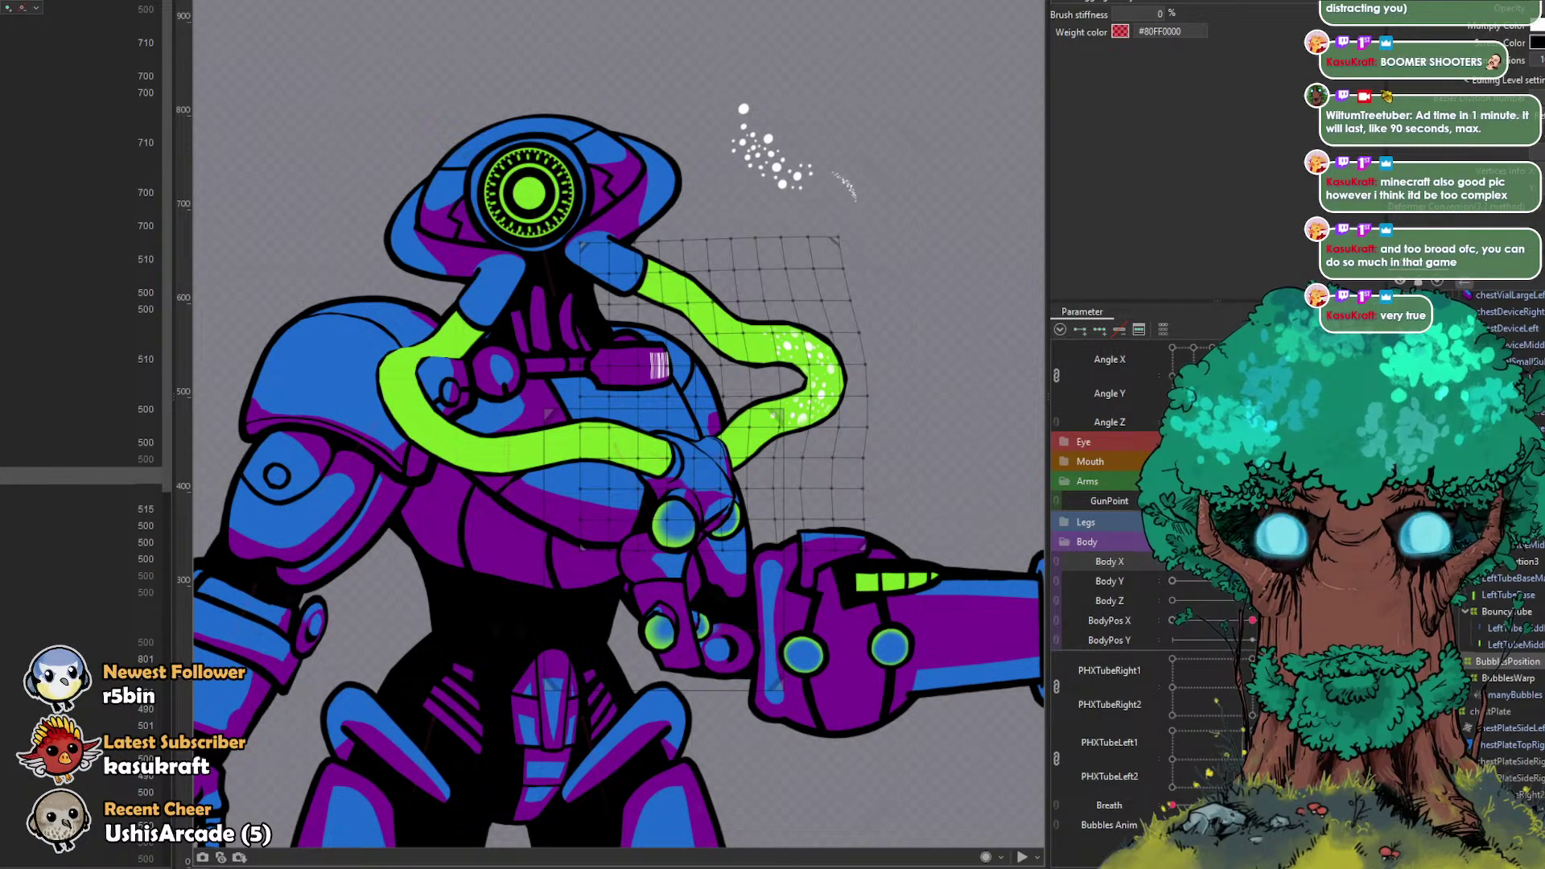
drag(1332, 562, 1266, 562)
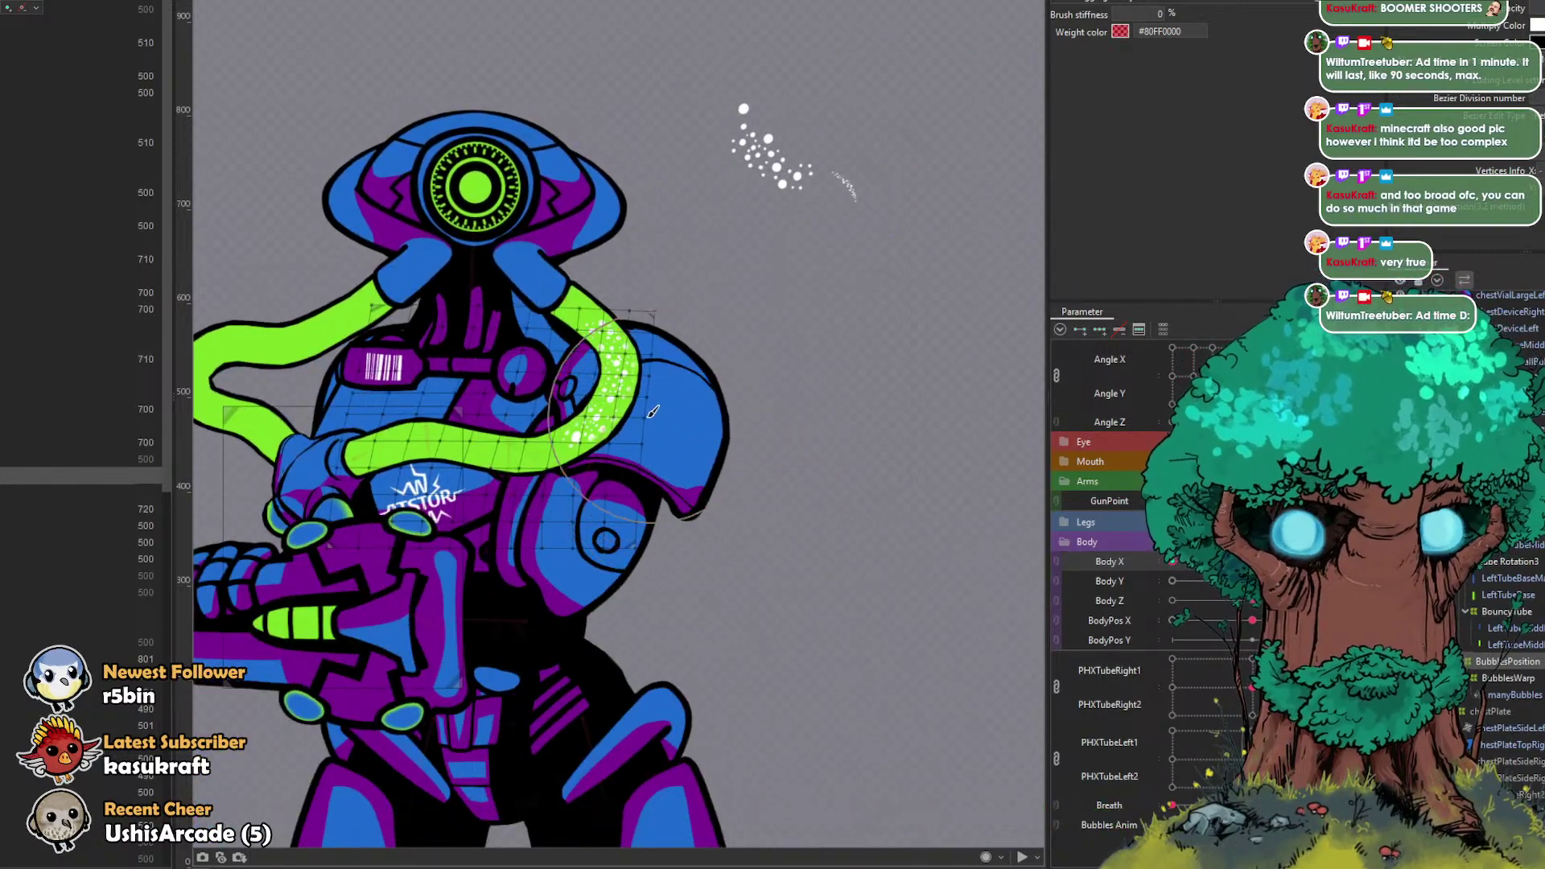
drag(659, 426, 659, 428)
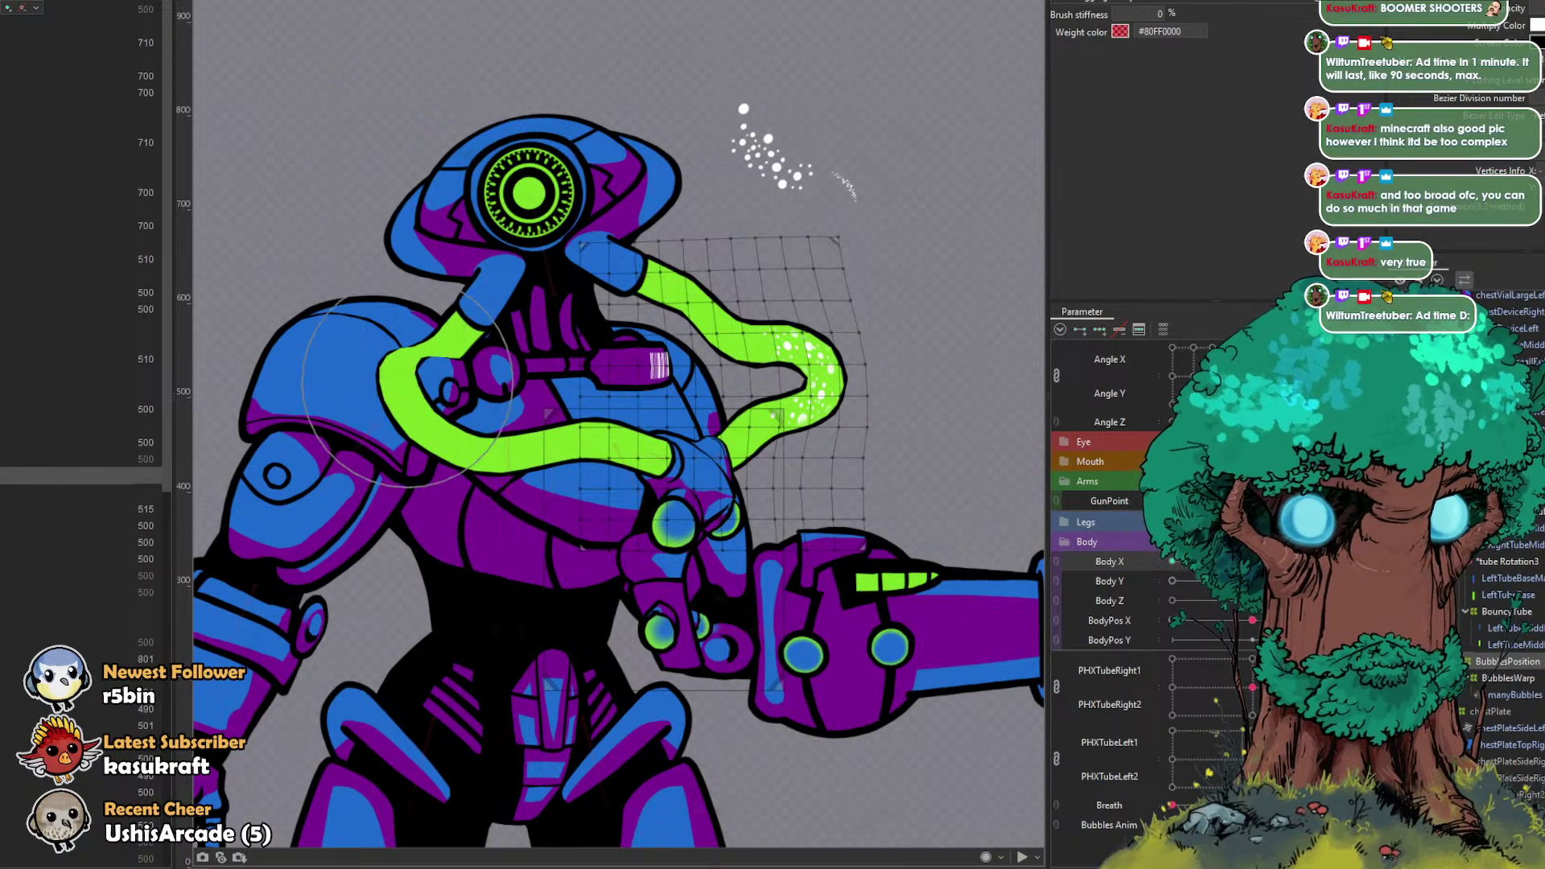
drag(1172, 561, 1331, 562)
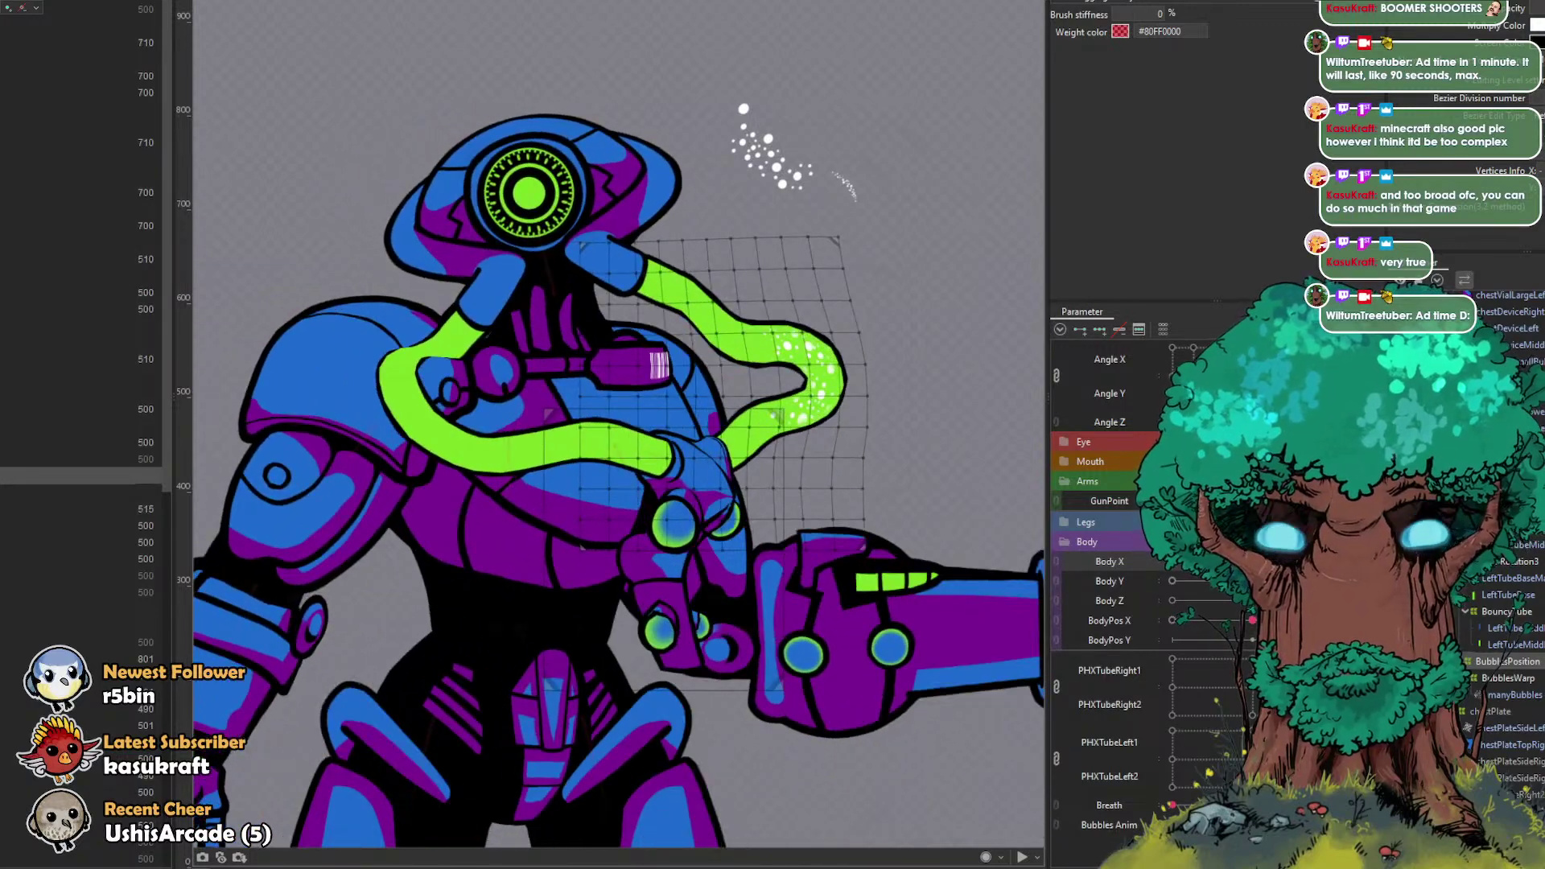
Step: Select the head's rotation deformer and rotate the head more upright at the Body X maximum
click(463, 342)
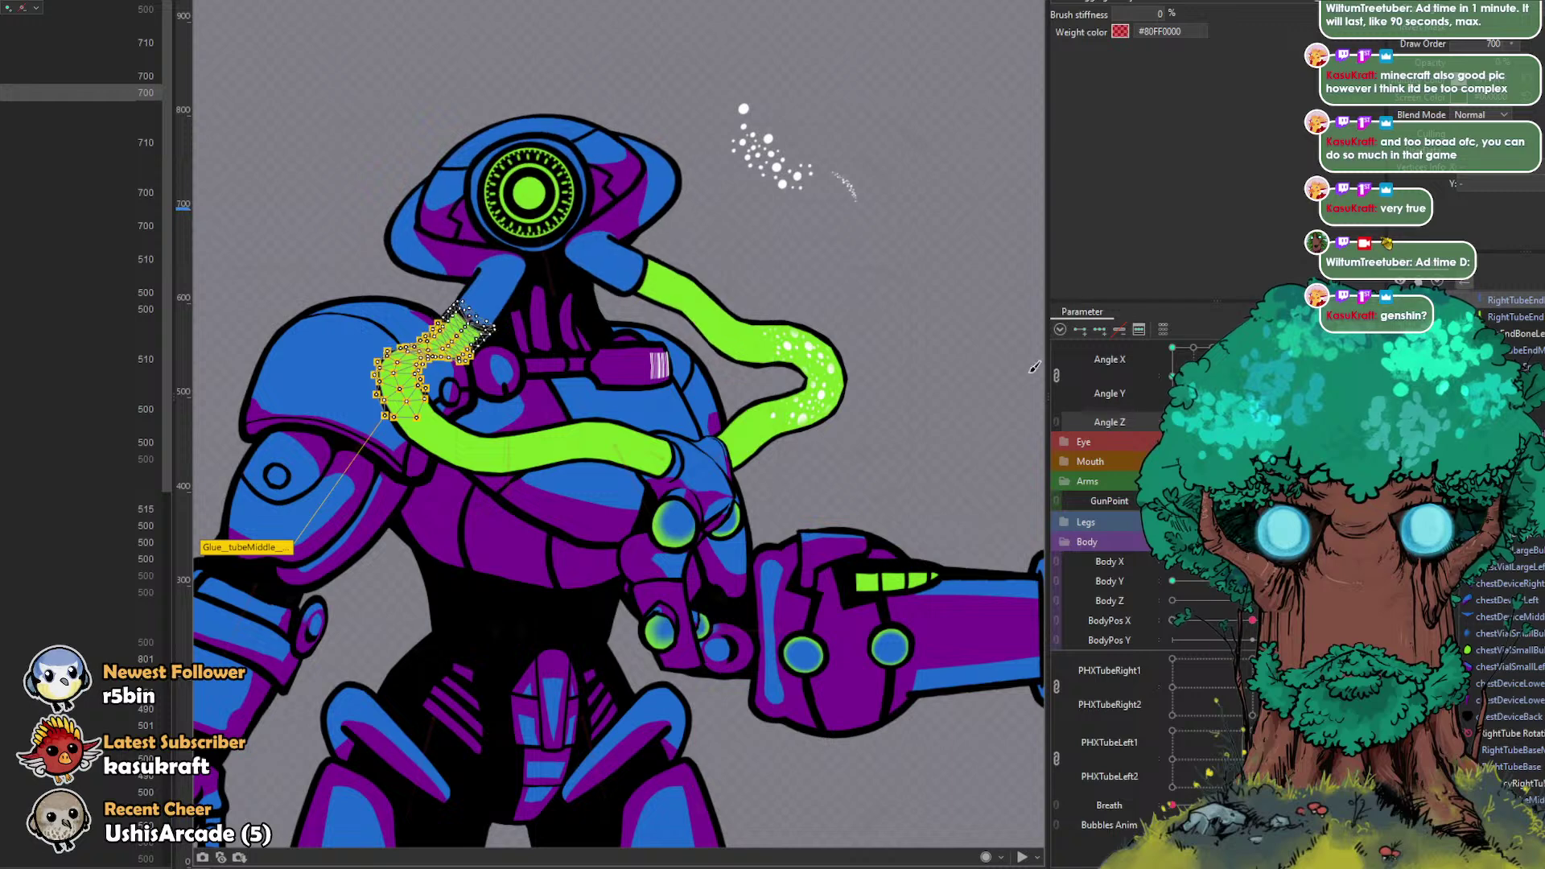
scroll(1533, 368, up, 1)
click(1493, 565)
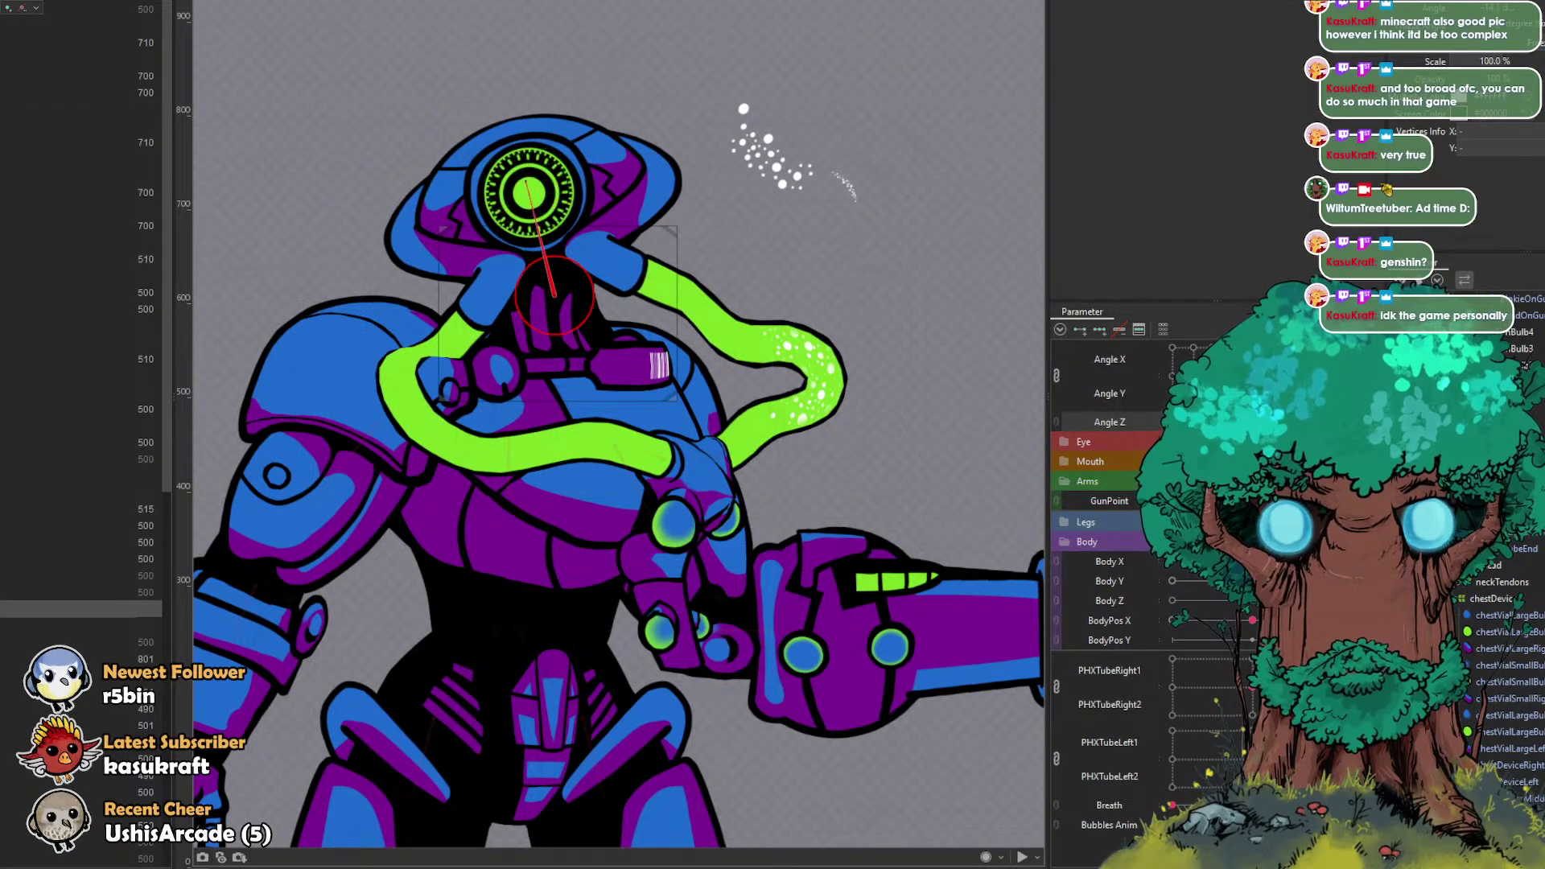
drag(541, 182, 547, 184)
mouse_move(1252, 501)
mouse_down()
mouse_move(1176, 502)
mouse_move(1252, 506)
mouse_up()
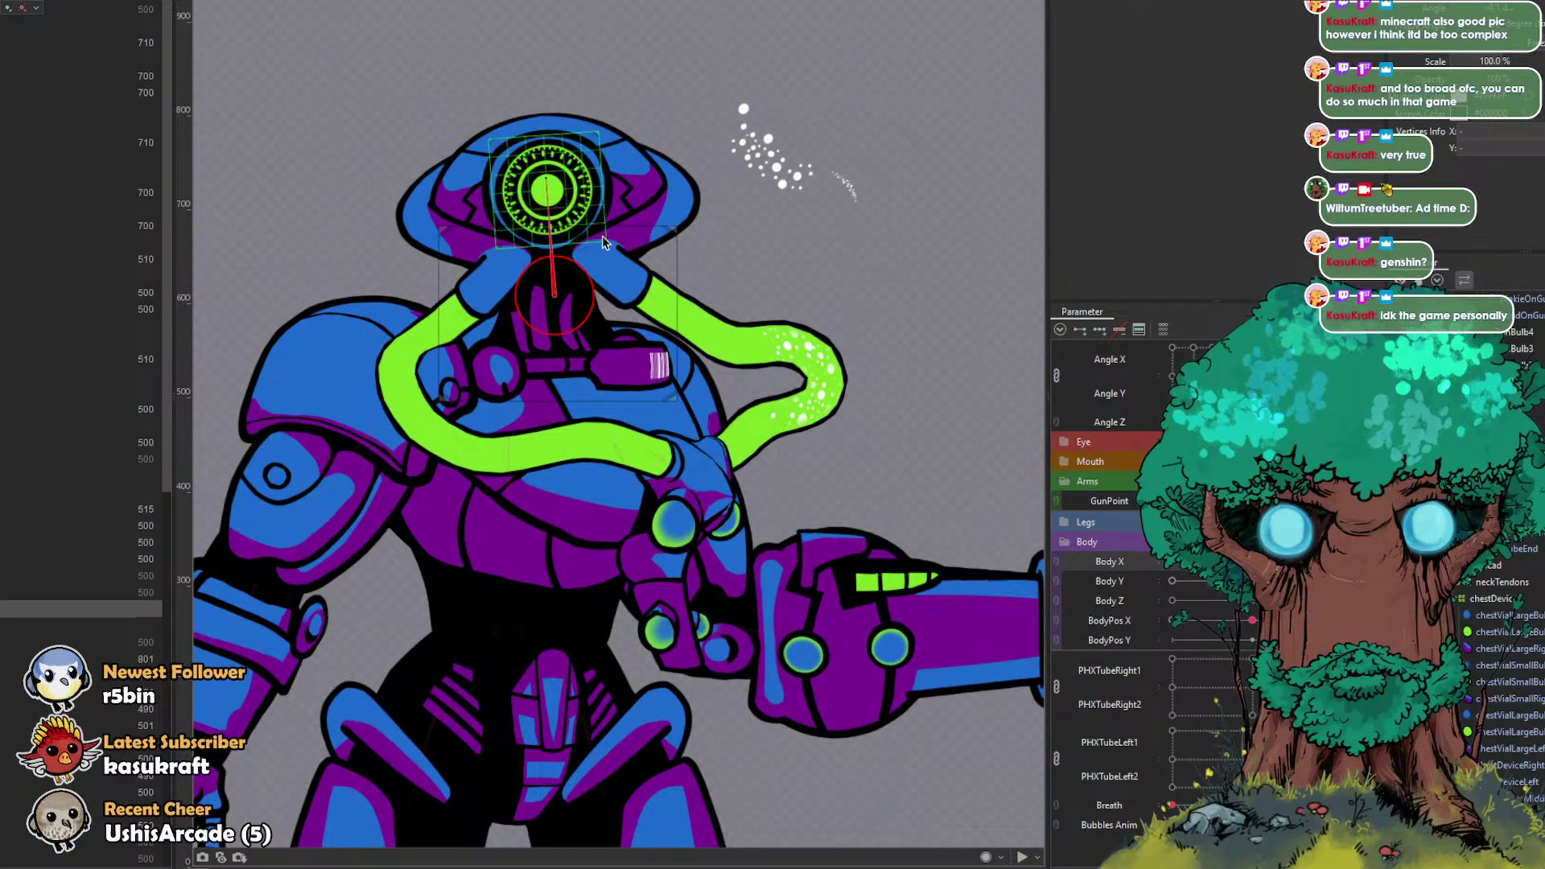
drag(545, 179, 557, 178)
Step: At the Body X minimum, tilt the head clockwise to 18.3° with its rotation deformer
drag(1333, 562, 1071, 557)
drag(469, 297, 469, 304)
drag(474, 181, 502, 180)
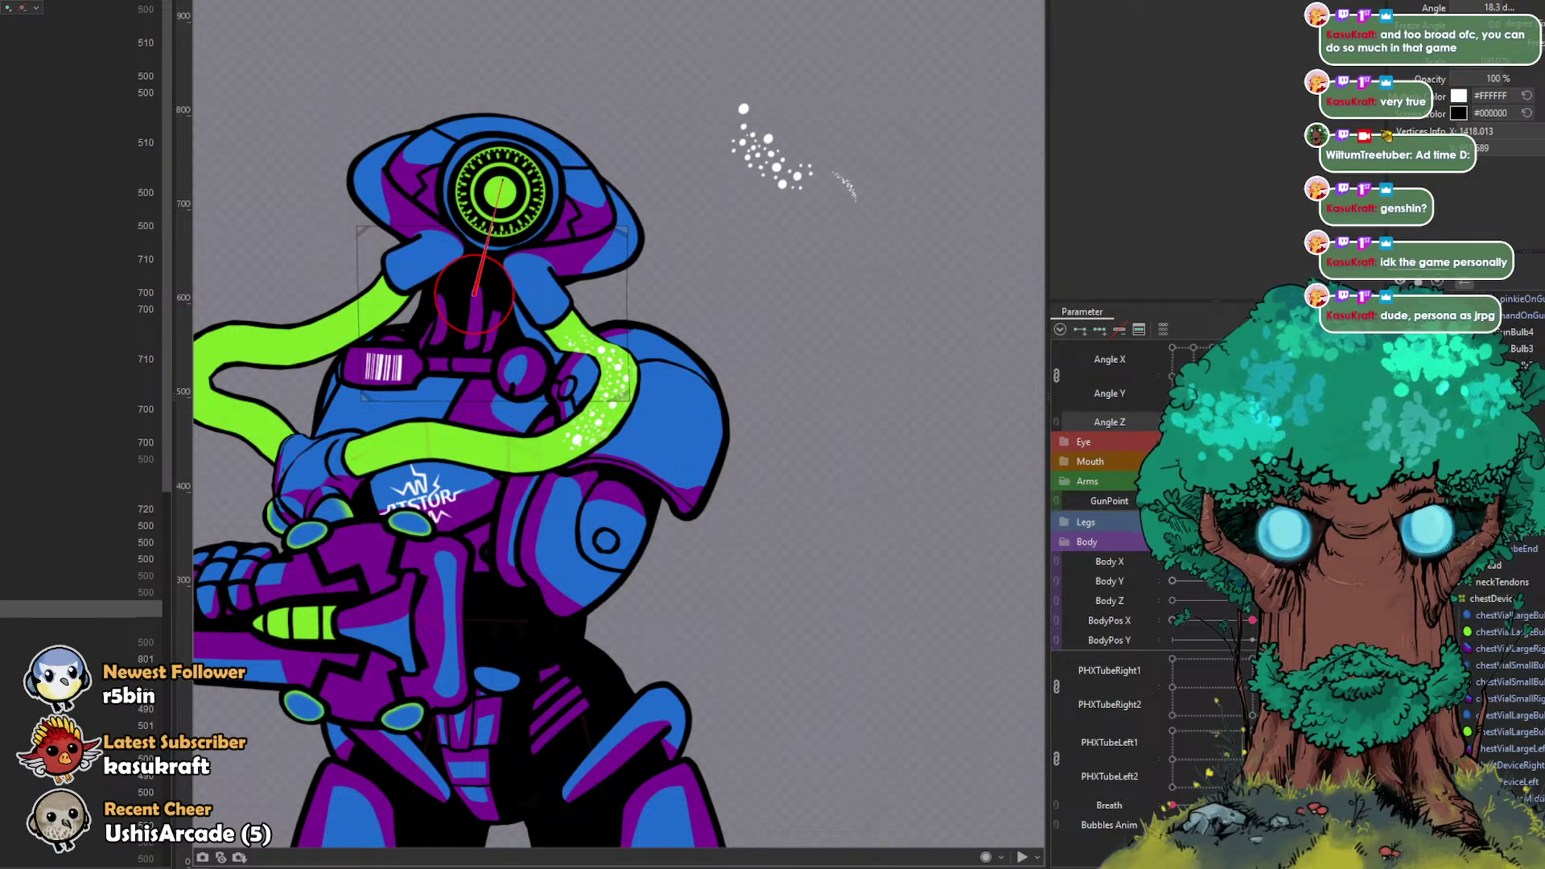
Step: At the Body X minimum with Angle Z neutral, rotate the head nearly upright and nudge its rotation deformer
mouse_move(502, 181)
mouse_down()
mouse_move(458, 181)
mouse_move(502, 181)
mouse_up()
mouse_move(1252, 421)
mouse_down()
mouse_move(1212, 421)
mouse_move(1252, 422)
mouse_up()
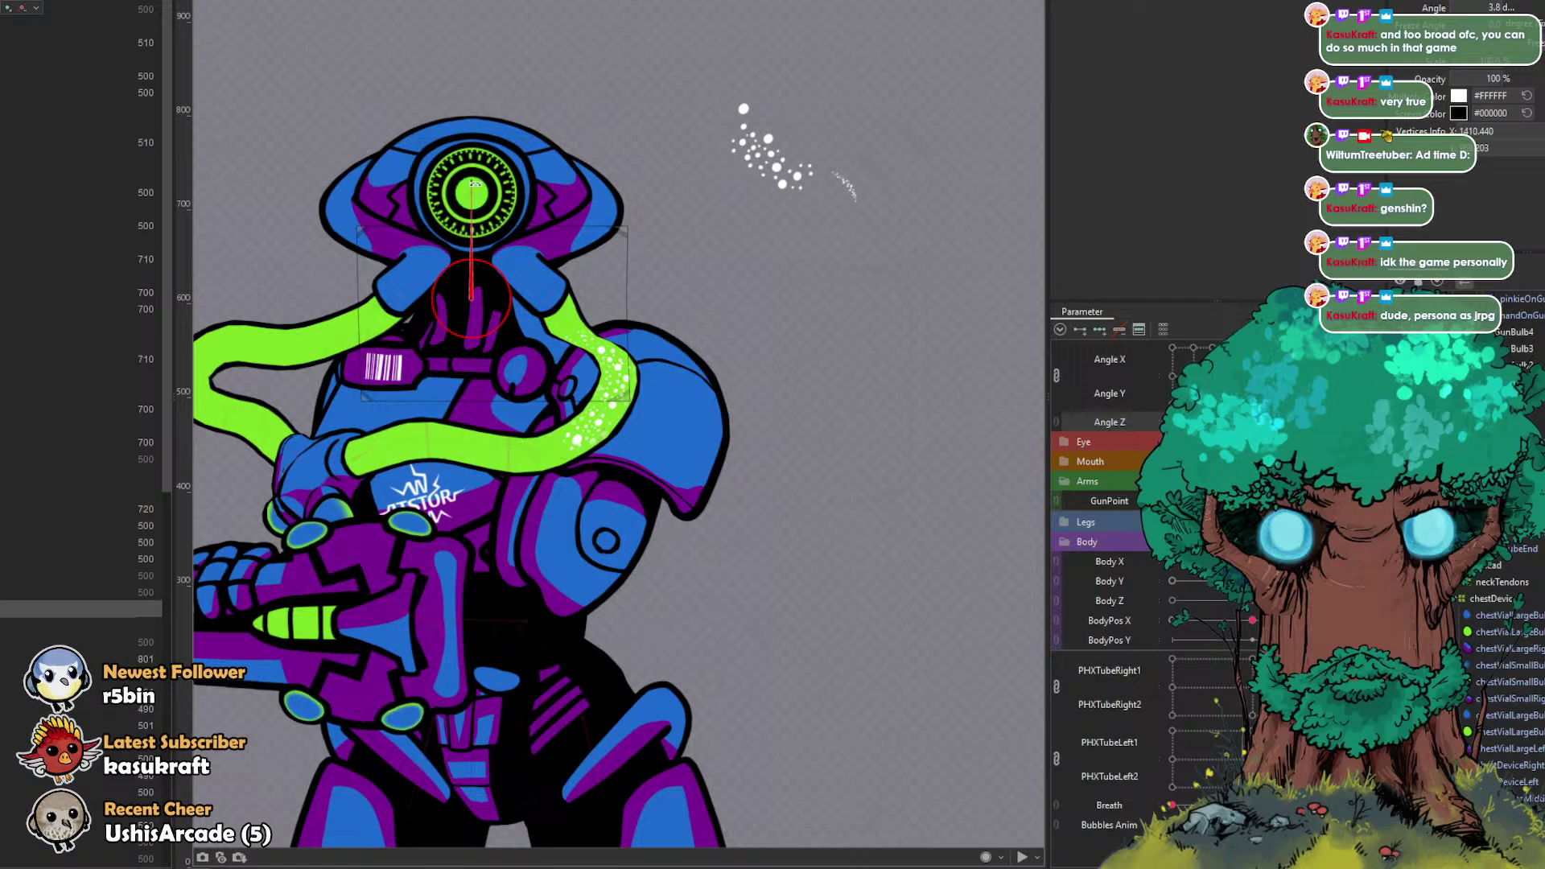
drag(441, 173, 473, 179)
drag(473, 296, 482, 292)
Step: At the Body X maximum, adjust the head's rotation across the Angle Z positions, tilting it clockwise to 10.6°
drag(1331, 422, 1077, 415)
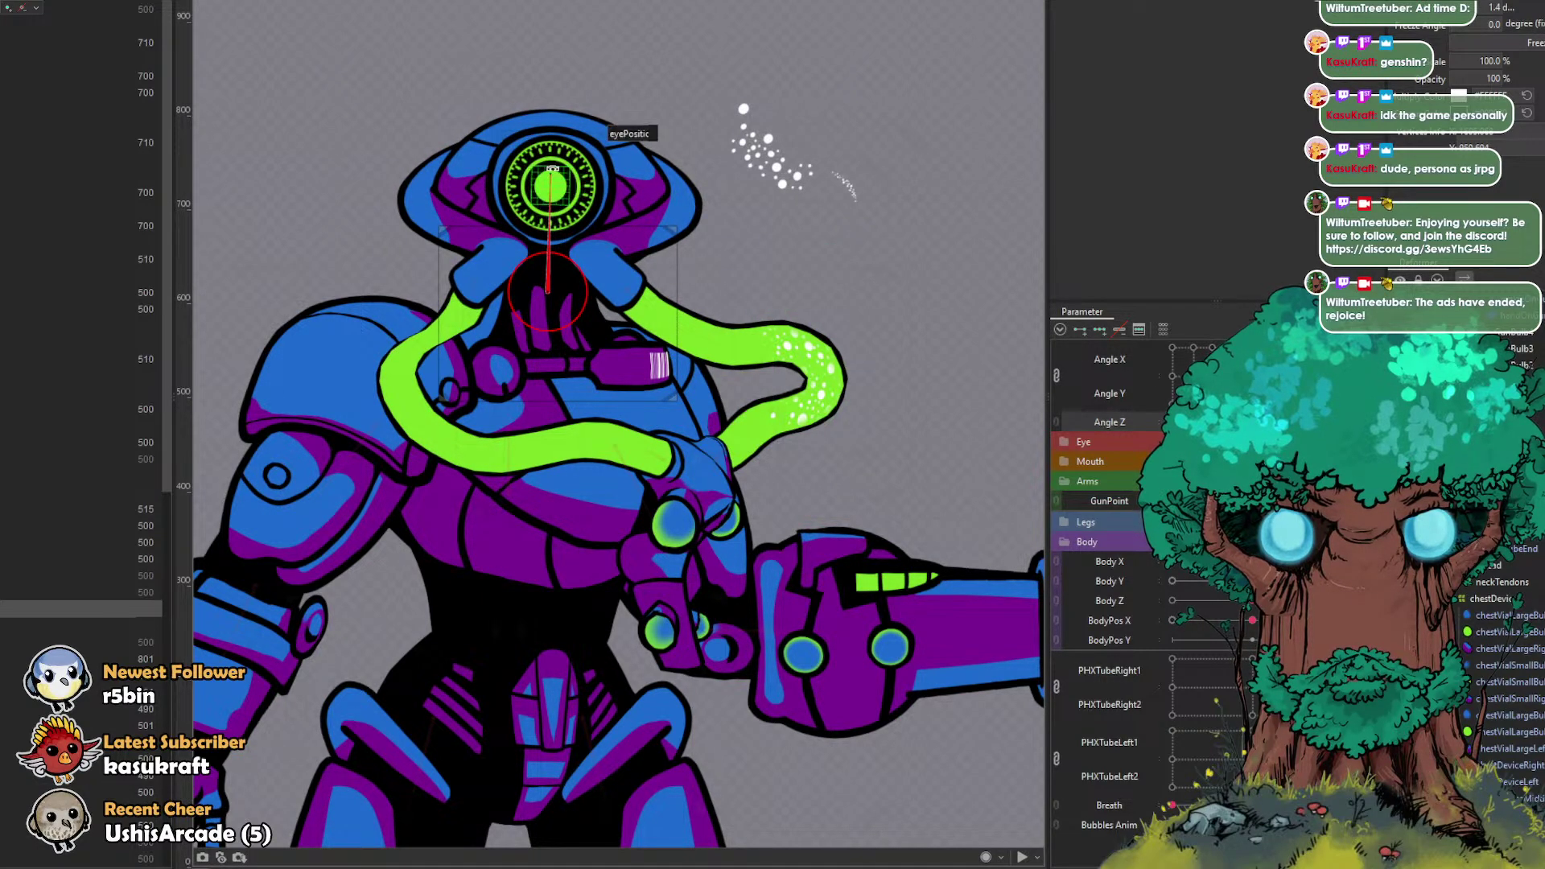
drag(550, 174, 570, 176)
drag(1252, 421, 1130, 399)
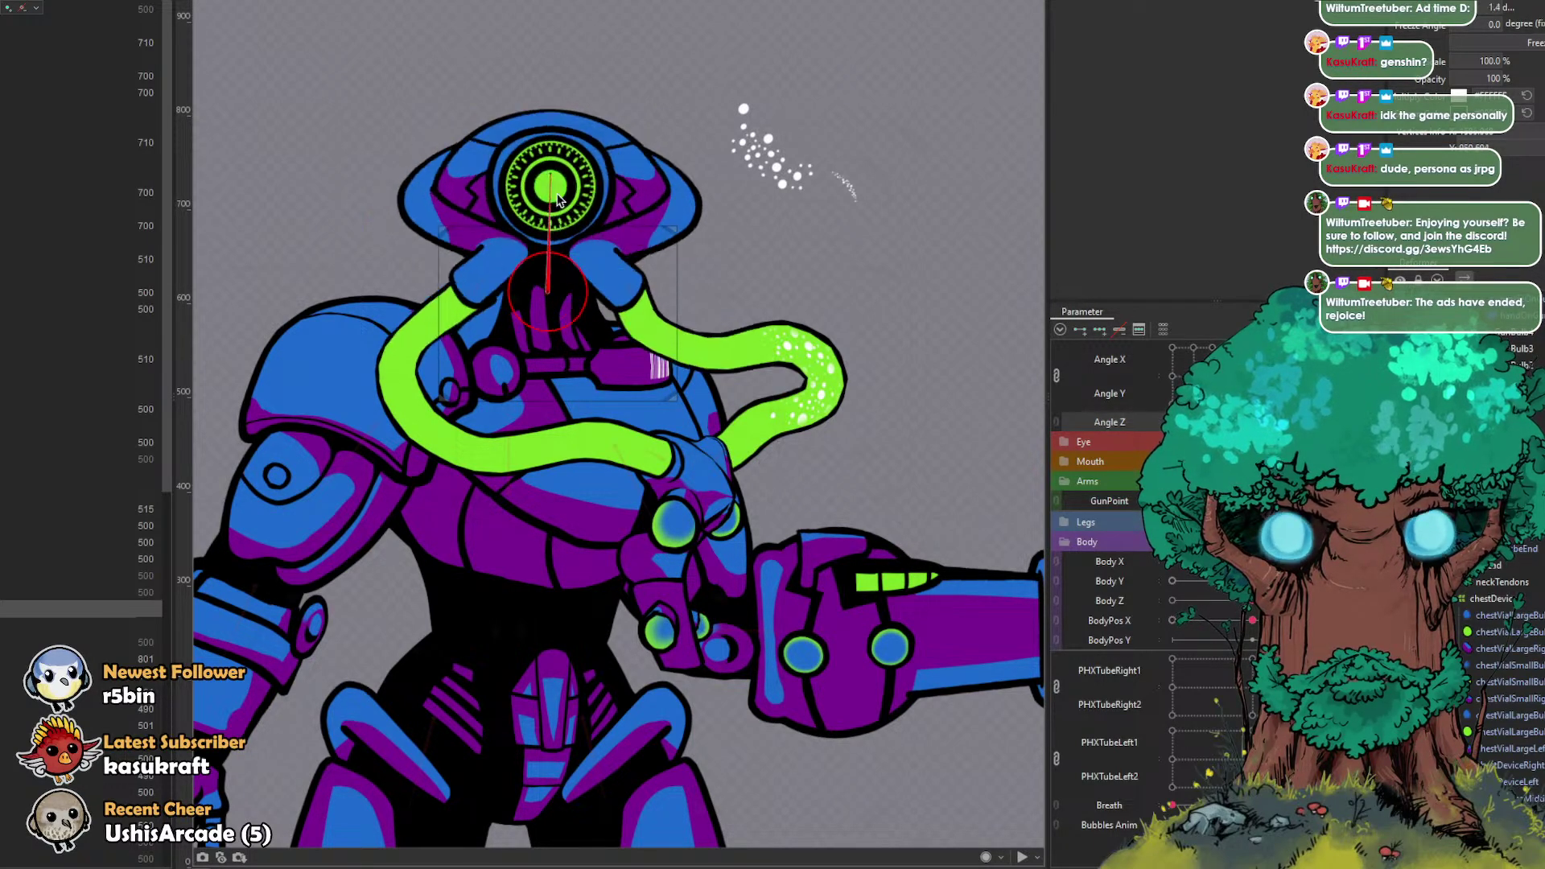
drag(552, 176, 540, 178)
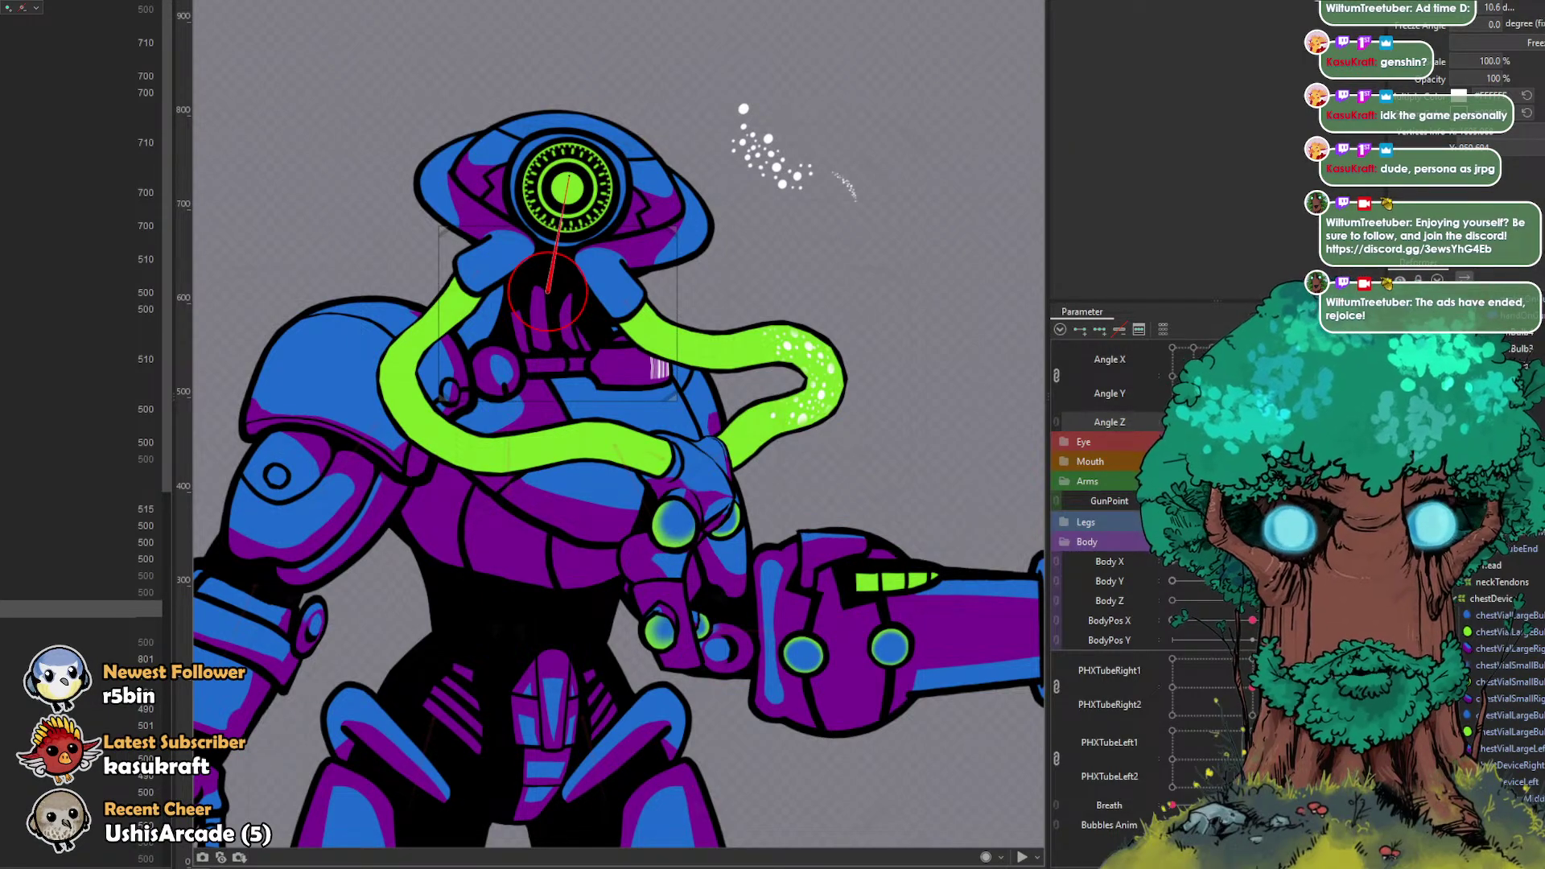
Step: With Body X neutral, check the head's tilt at the Angle Z extremes and return Angle Z to neutral
drag(1333, 562, 1252, 562)
mouse_move(1333, 422)
mouse_down()
mouse_move(1120, 426)
mouse_move(1332, 422)
mouse_up()
drag(1212, 422, 1144, 420)
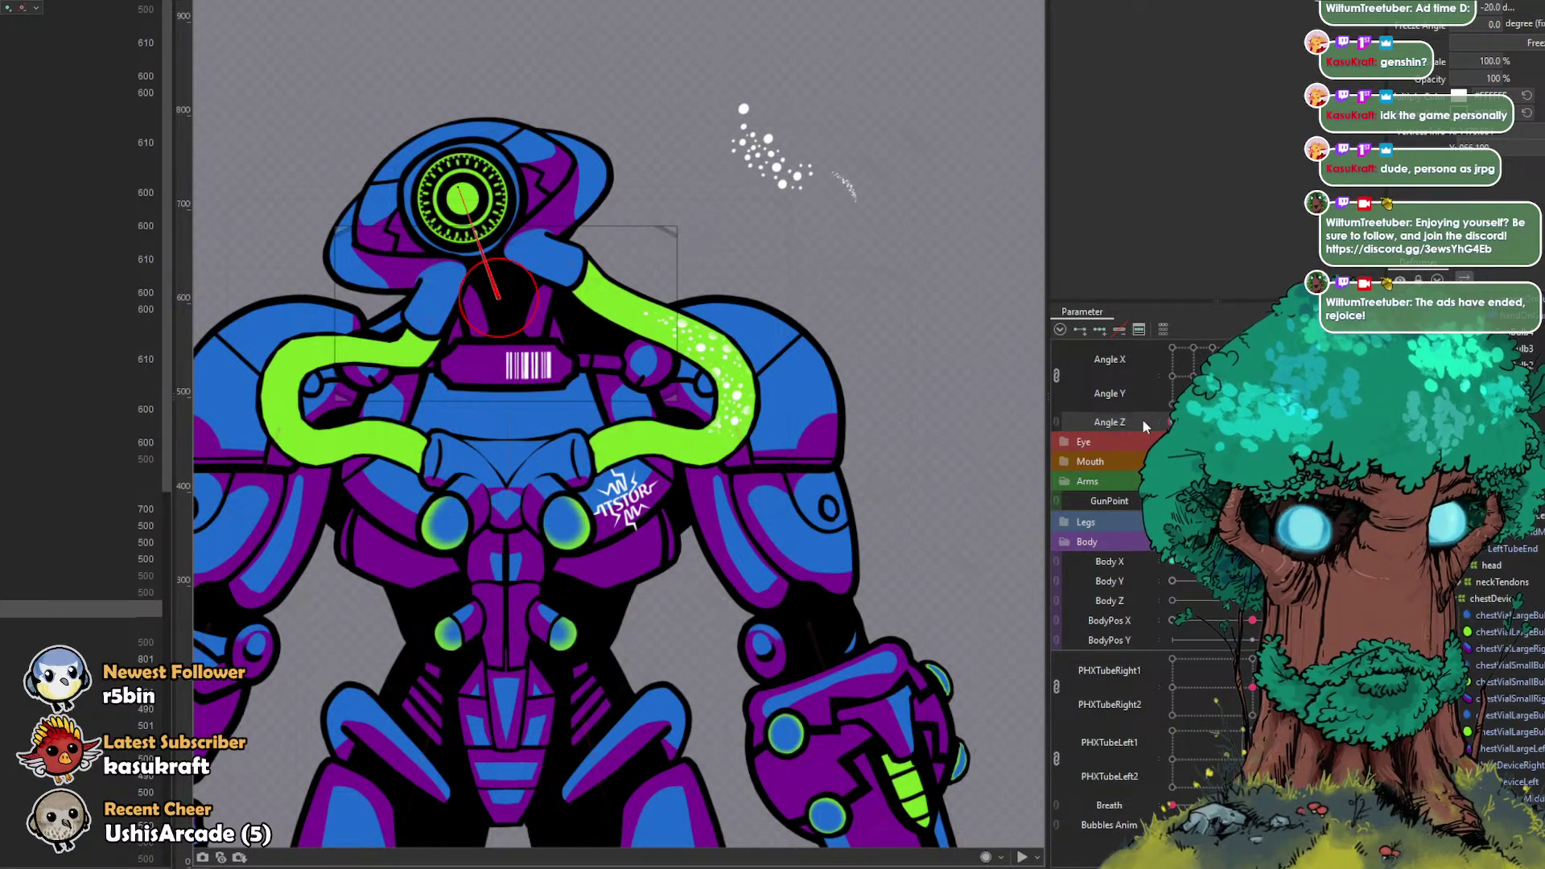
mouse_move(1172, 421)
mouse_down()
mouse_move(1332, 422)
mouse_move(1172, 422)
mouse_up()
mouse_move(1252, 561)
mouse_down()
mouse_move(1332, 562)
mouse_move(1110, 544)
mouse_move(1332, 561)
mouse_move(1252, 561)
mouse_up()
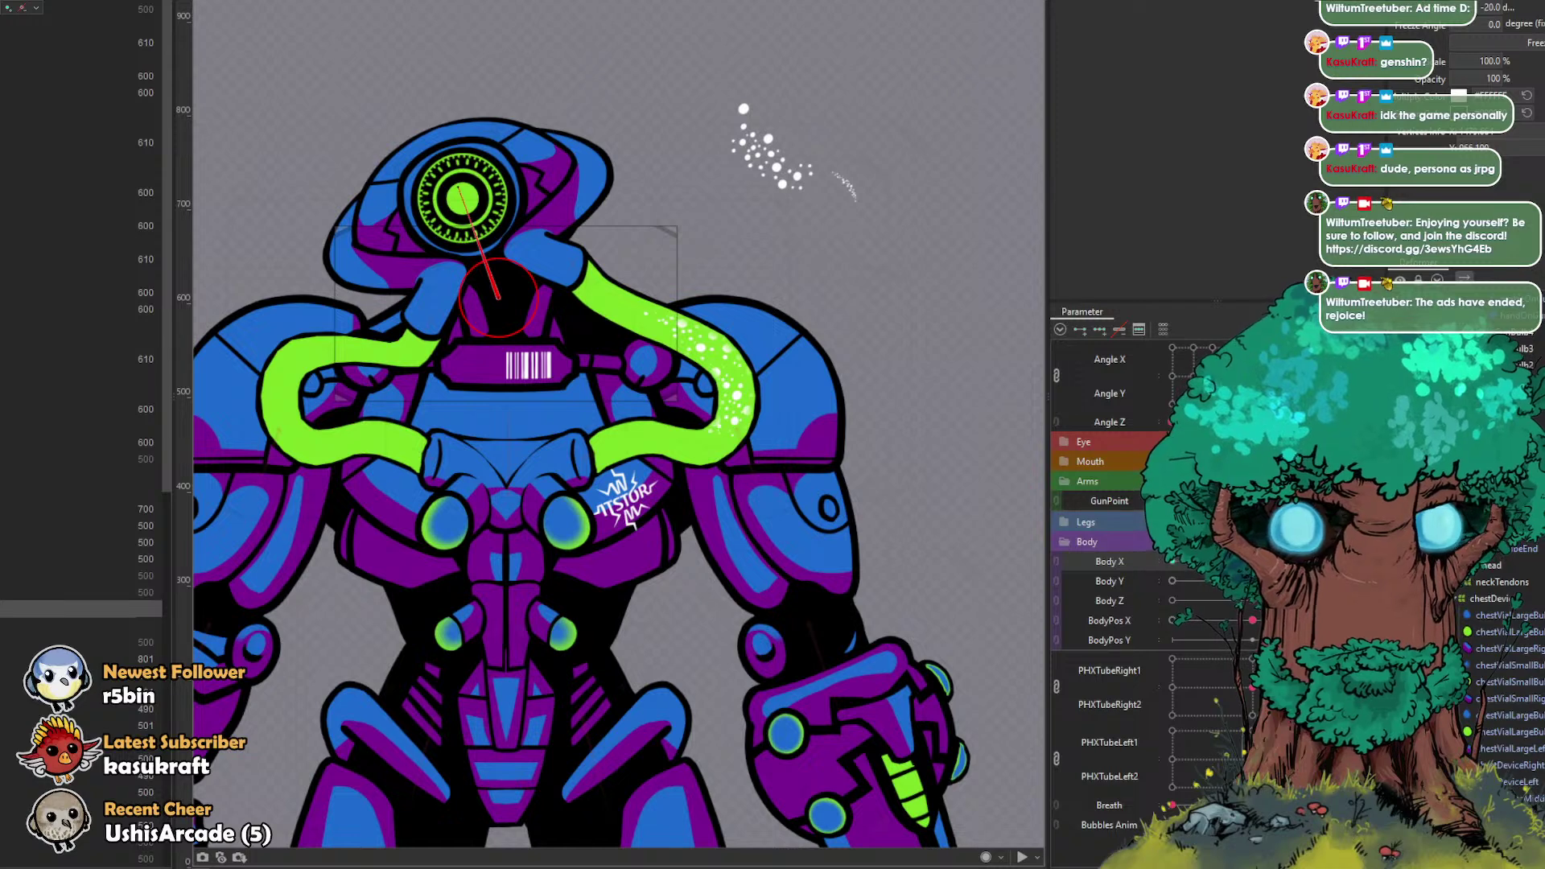
click(1252, 421)
Step: Find the bubbles inside the left tube and select the manyBubbles object
scroll(1507, 723, down, 5)
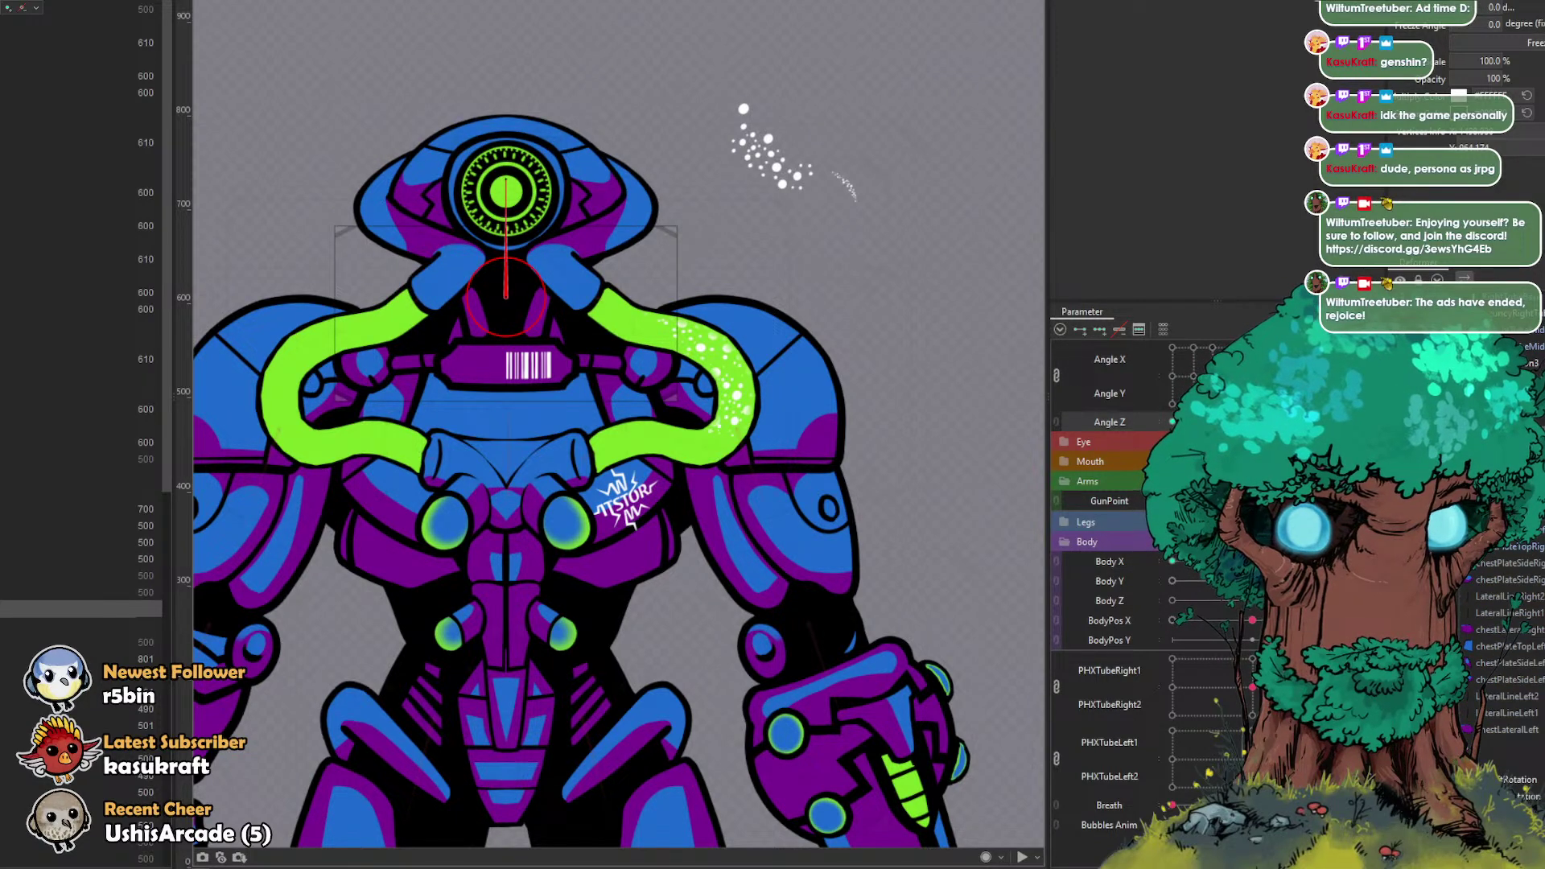
scroll(1496, 572, down, 5)
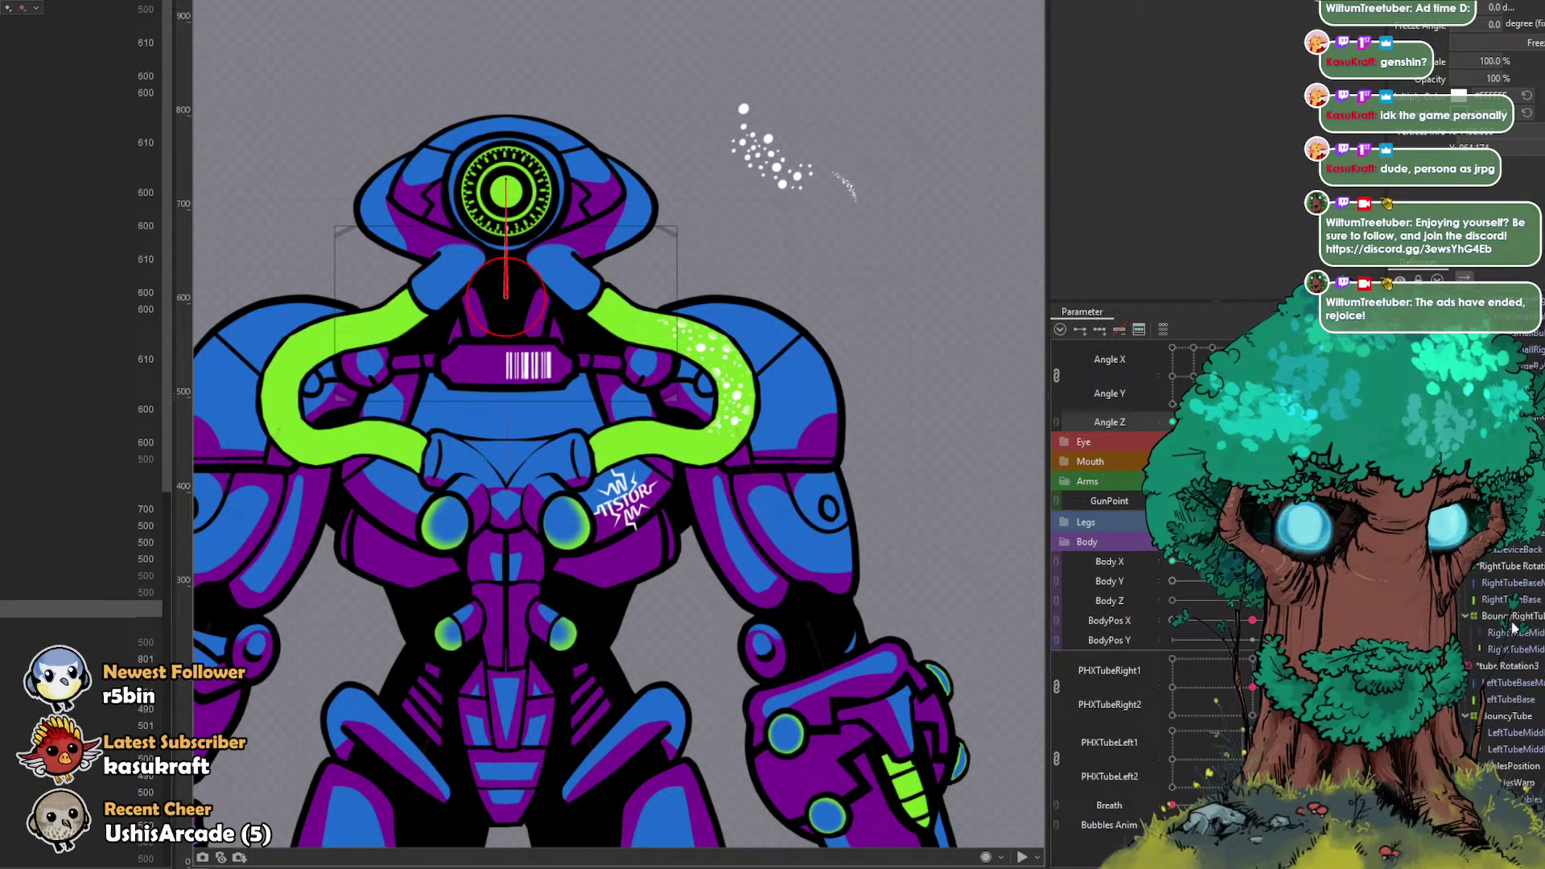
click(731, 412)
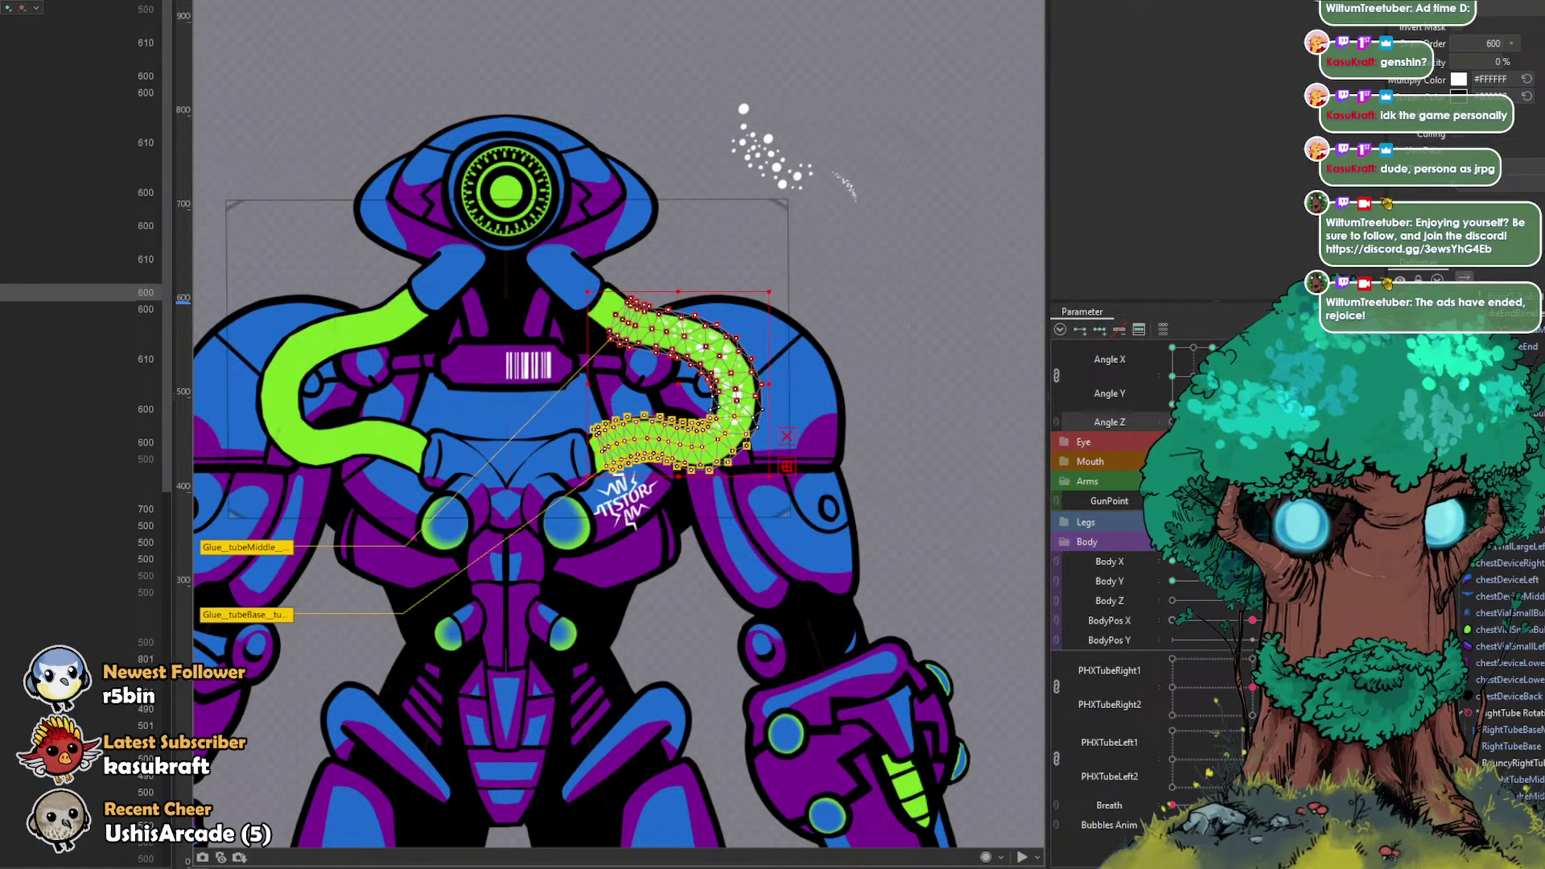
click(788, 403)
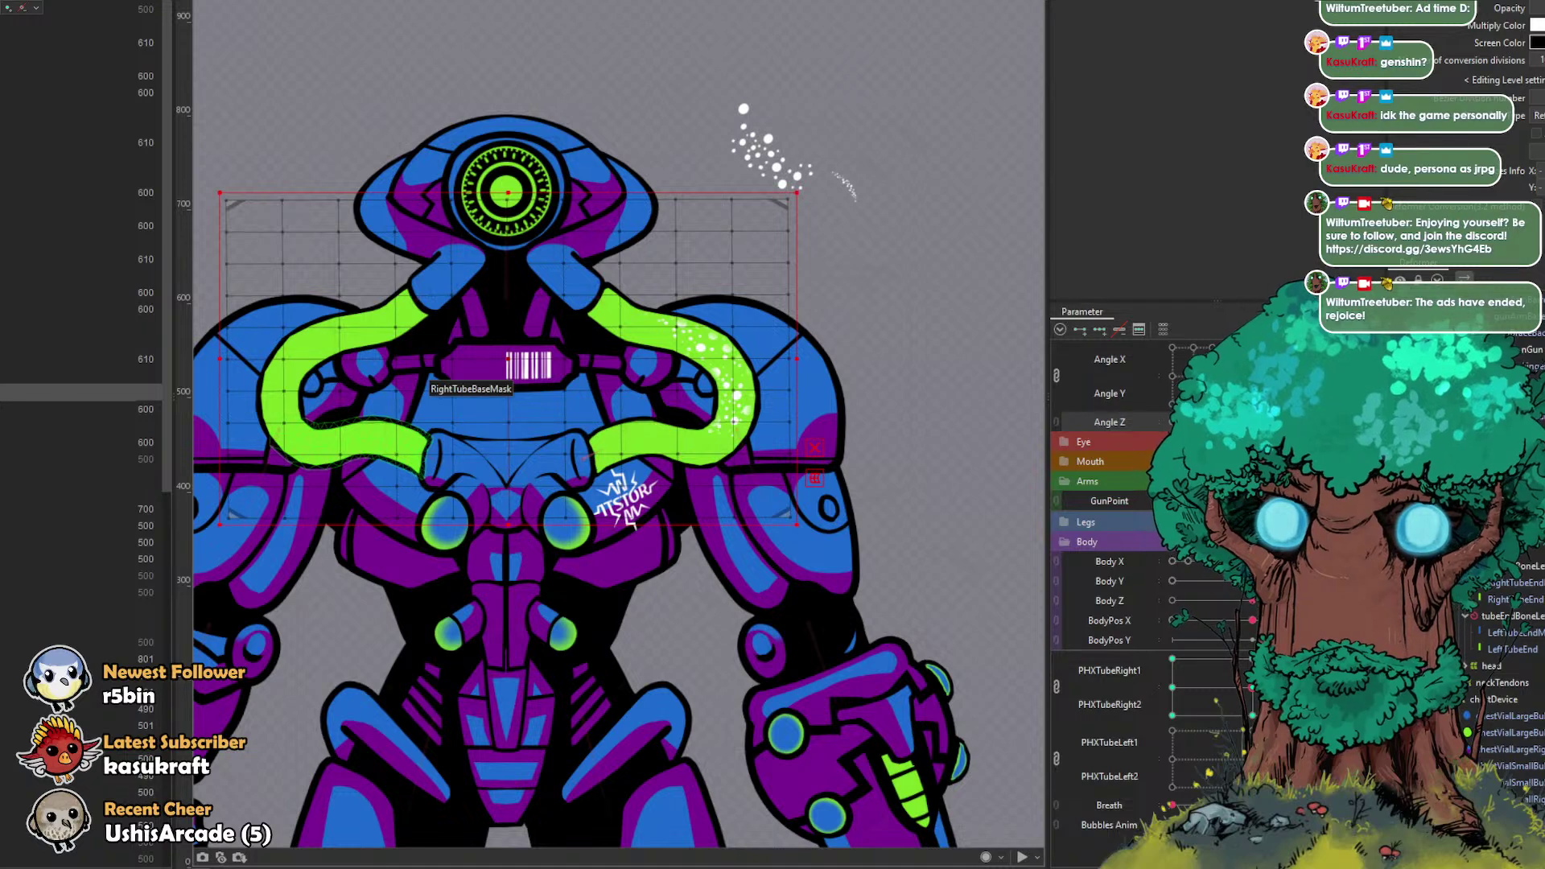
scroll(1504, 595, down, 6)
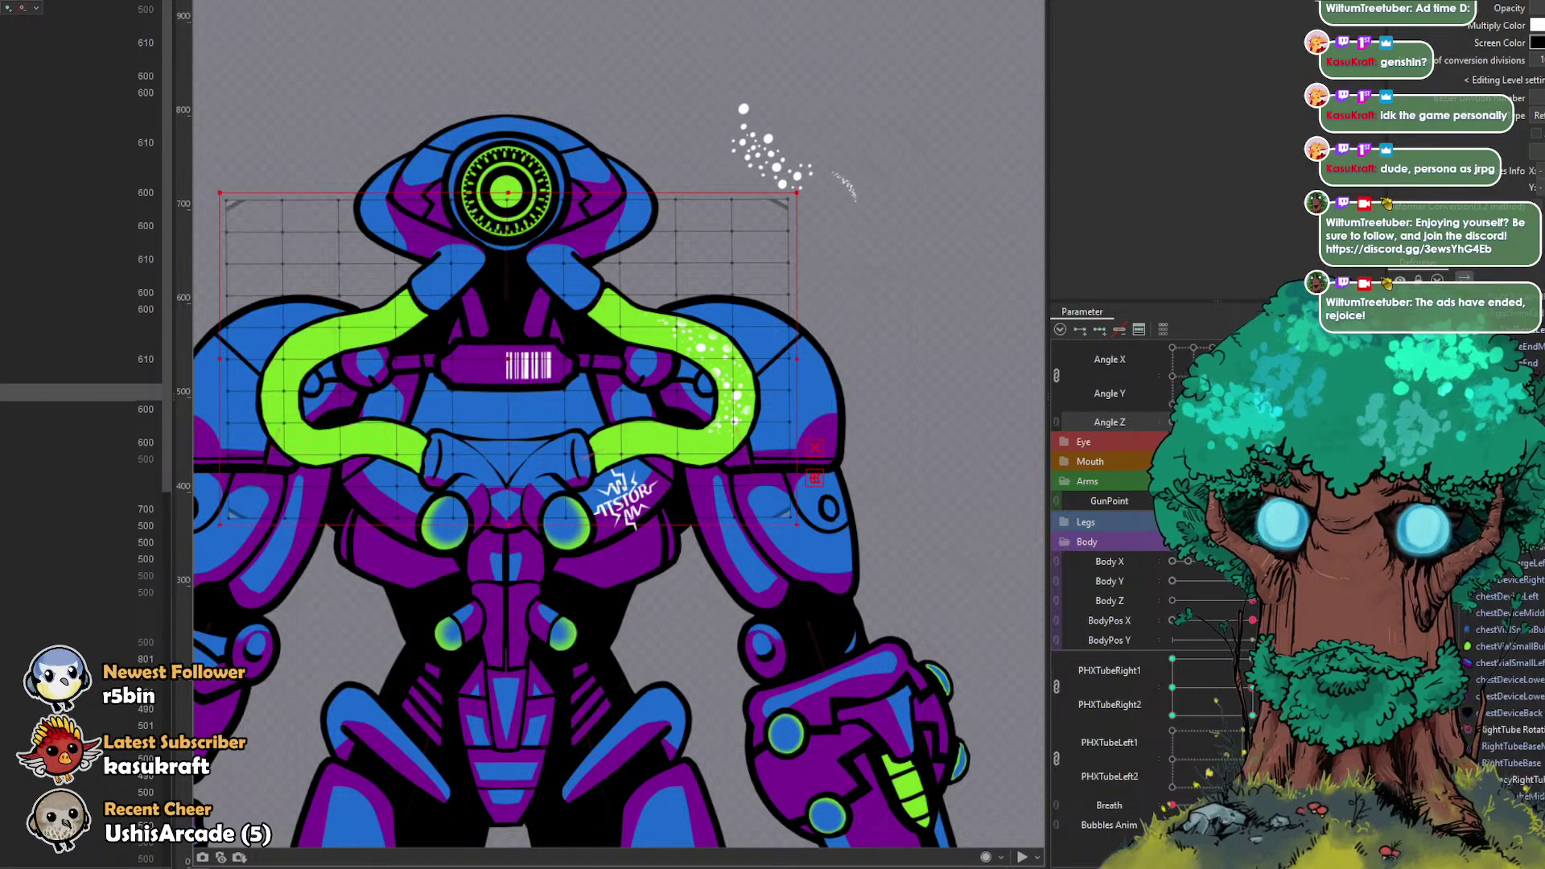
right_click(736, 399)
mouse_move(820, 445)
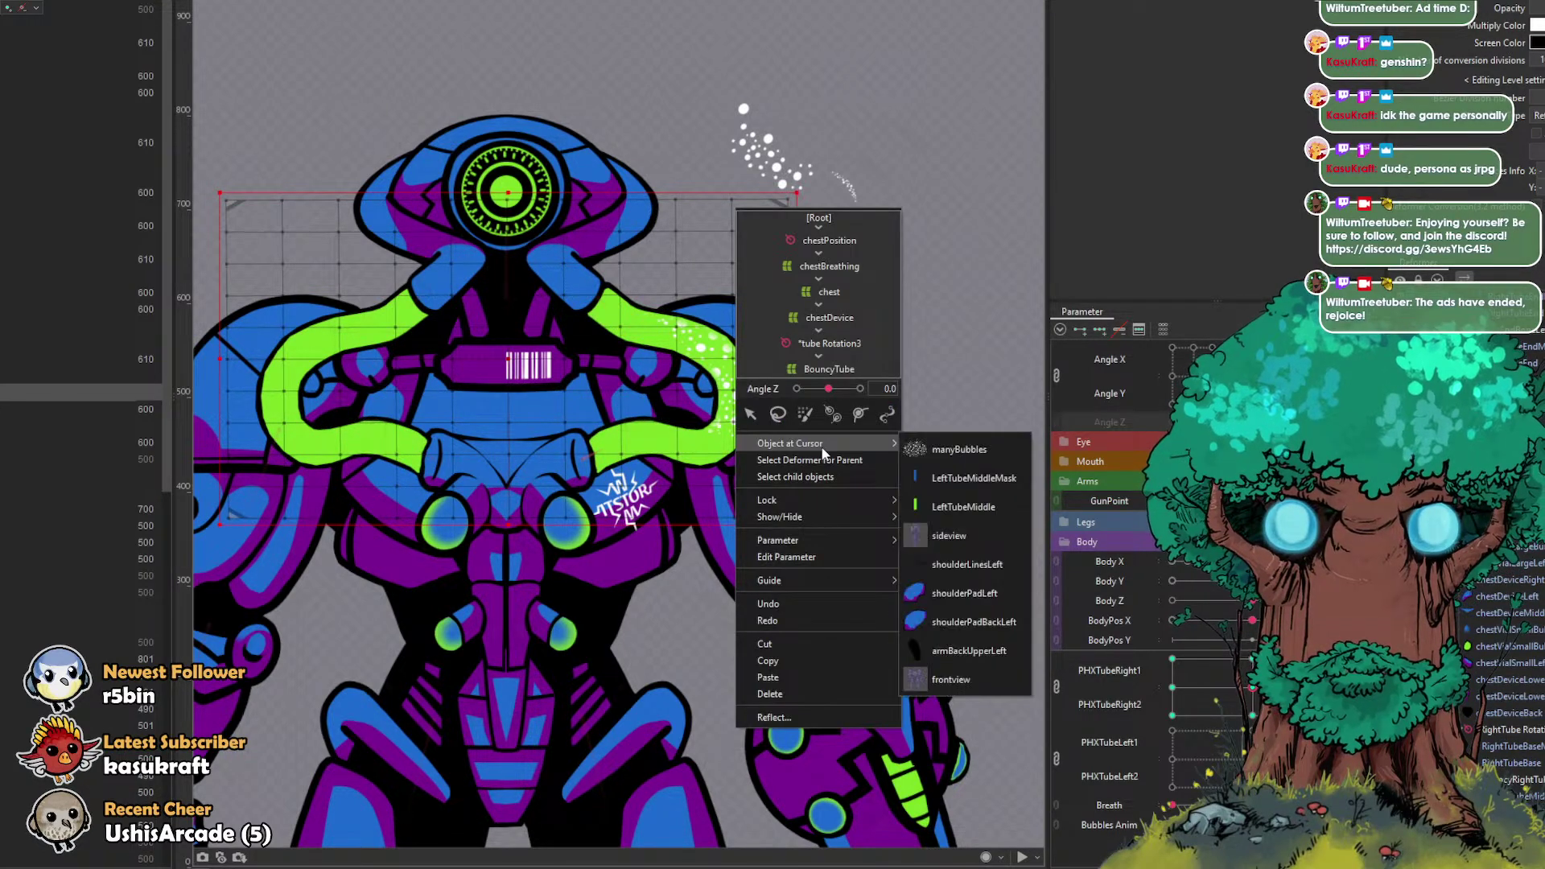
click(925, 446)
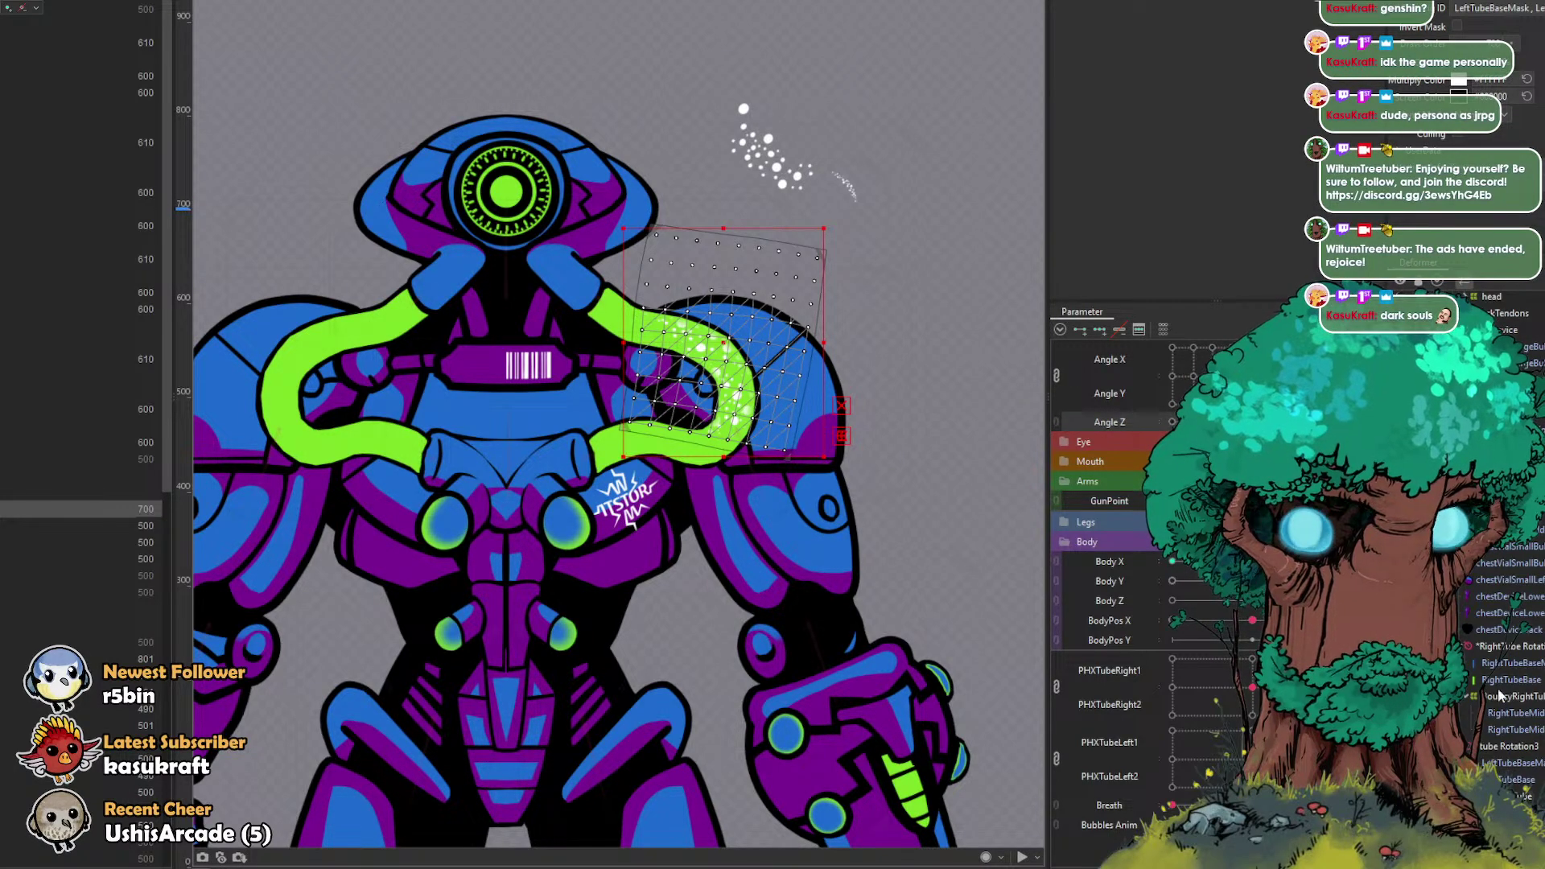
Step: Advance Bubbles Anim until the bubbles sit in the left tube's lower section, and select the BubblesPosition deformer
click(81, 493)
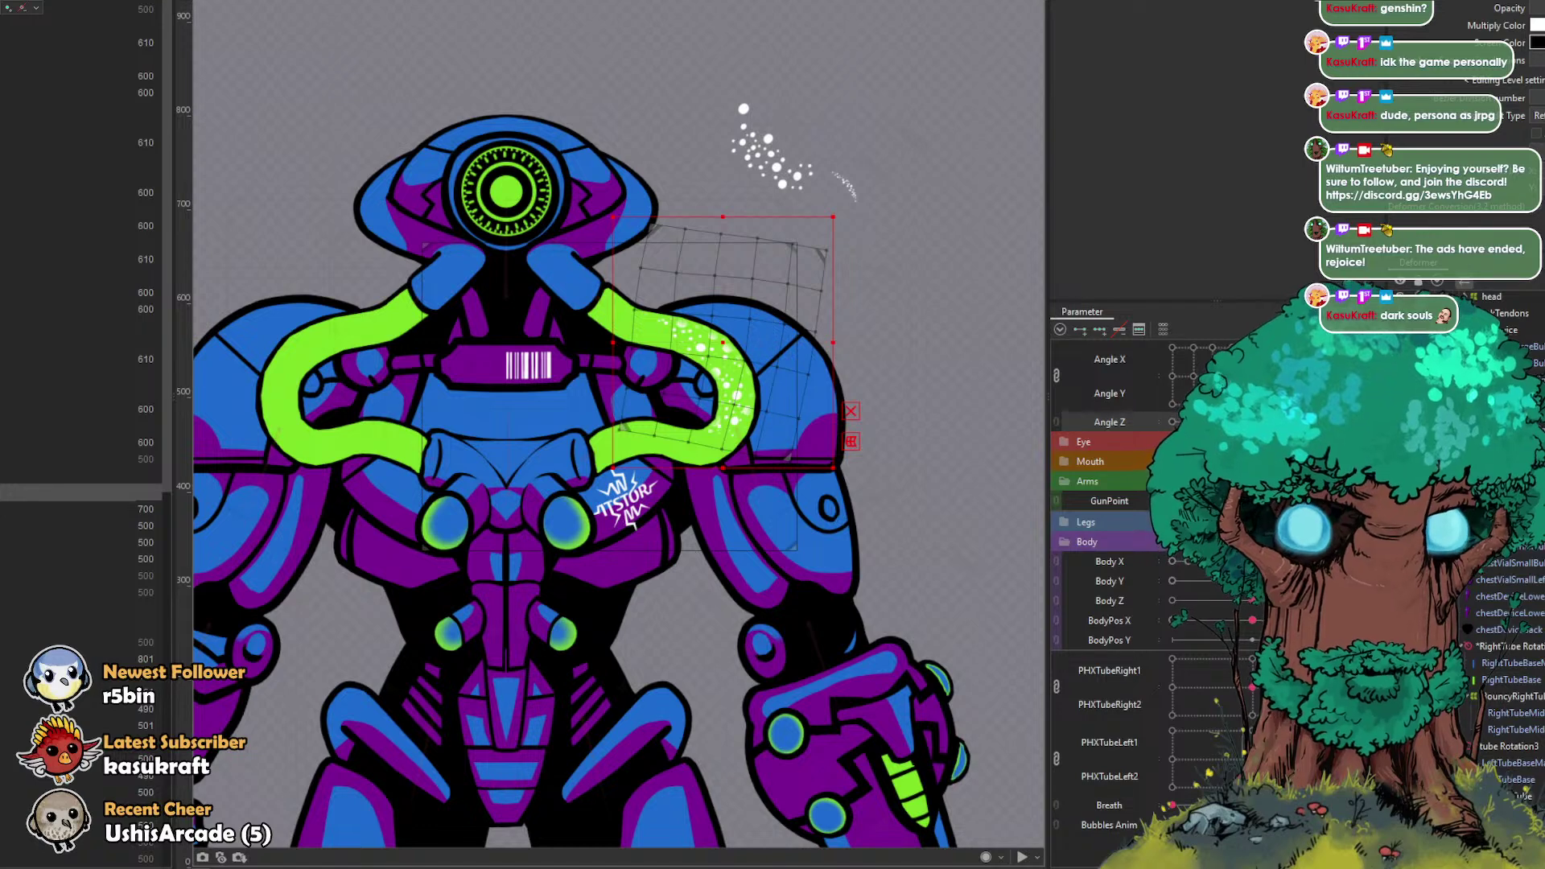
mouse_move(1202, 825)
mouse_down()
mouse_move(1252, 819)
mouse_move(1127, 803)
mouse_move(1195, 814)
mouse_up()
click(1519, 796)
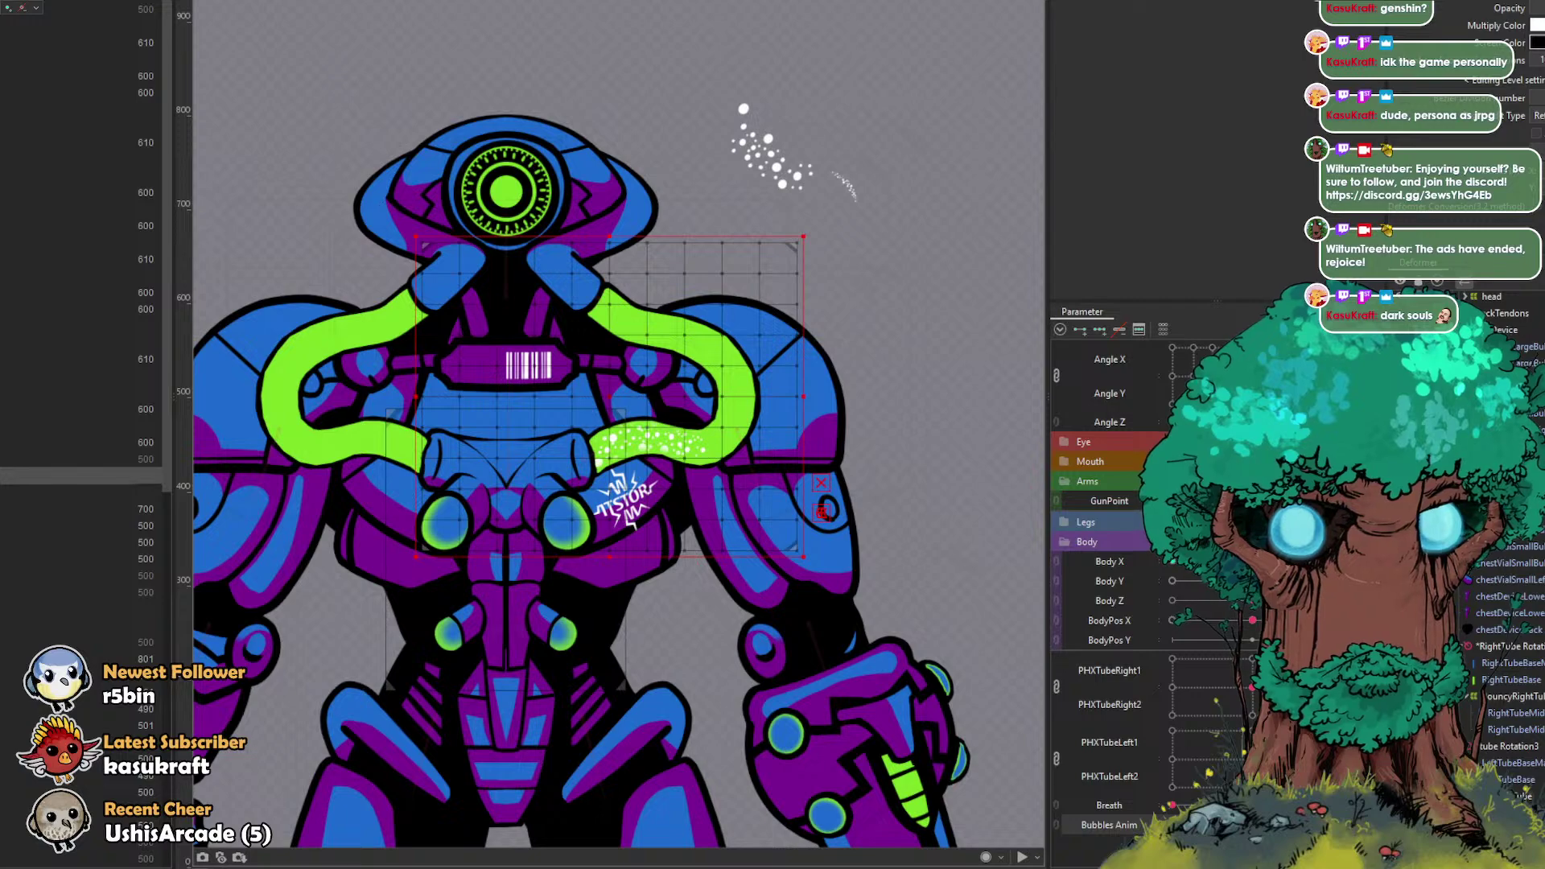
Step: Try to shift the whole BubblesPosition deformer along the left tube toward its base at the Body X minimum
drag(1252, 562, 1102, 557)
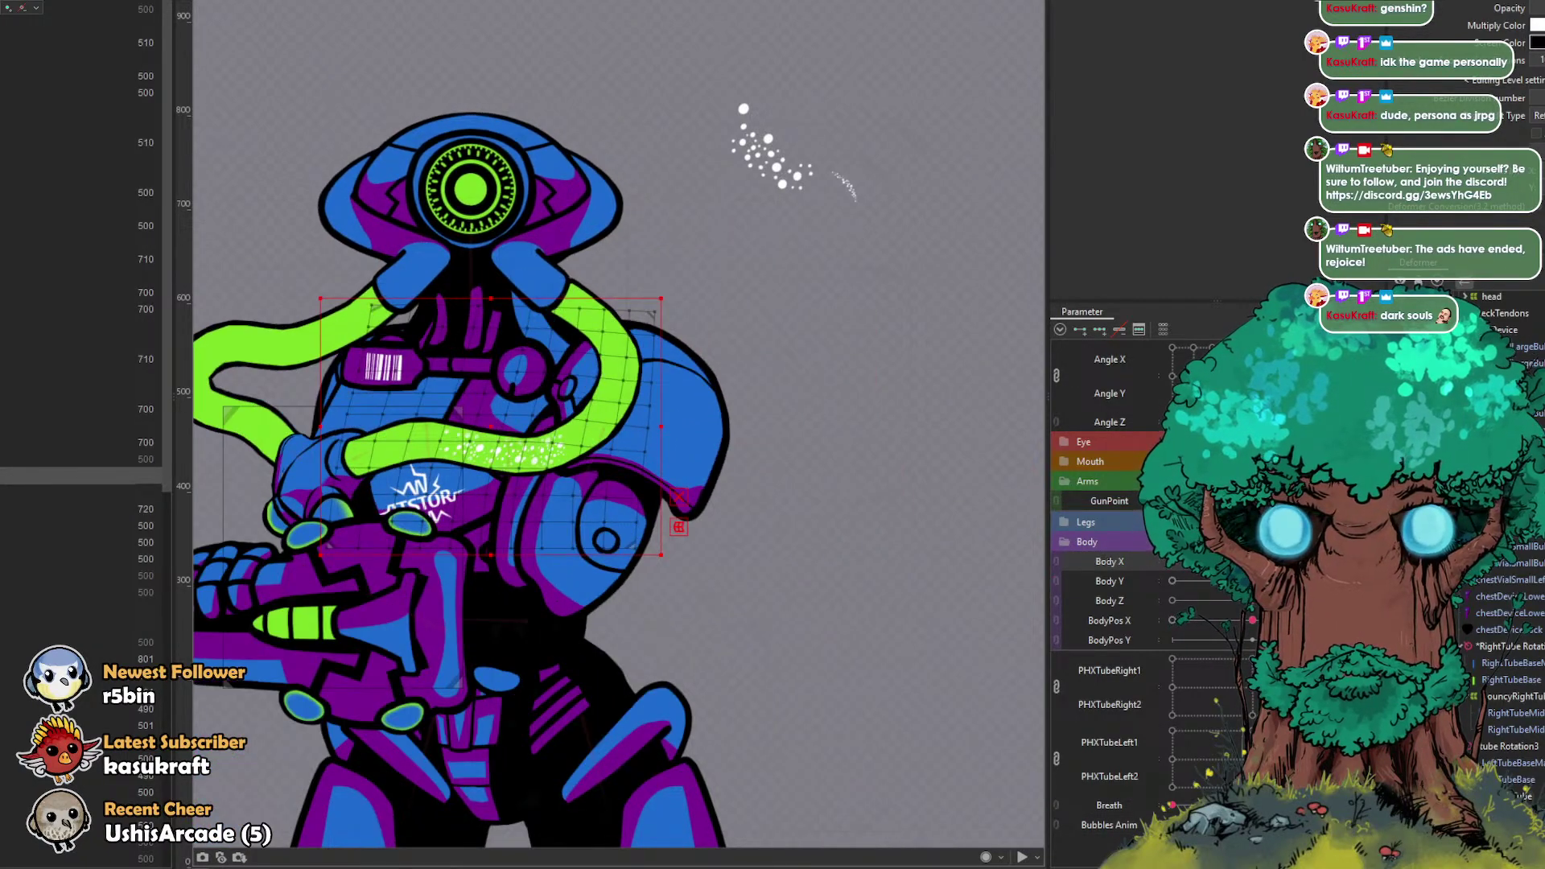
click(1252, 561)
drag(1252, 560, 1021, 539)
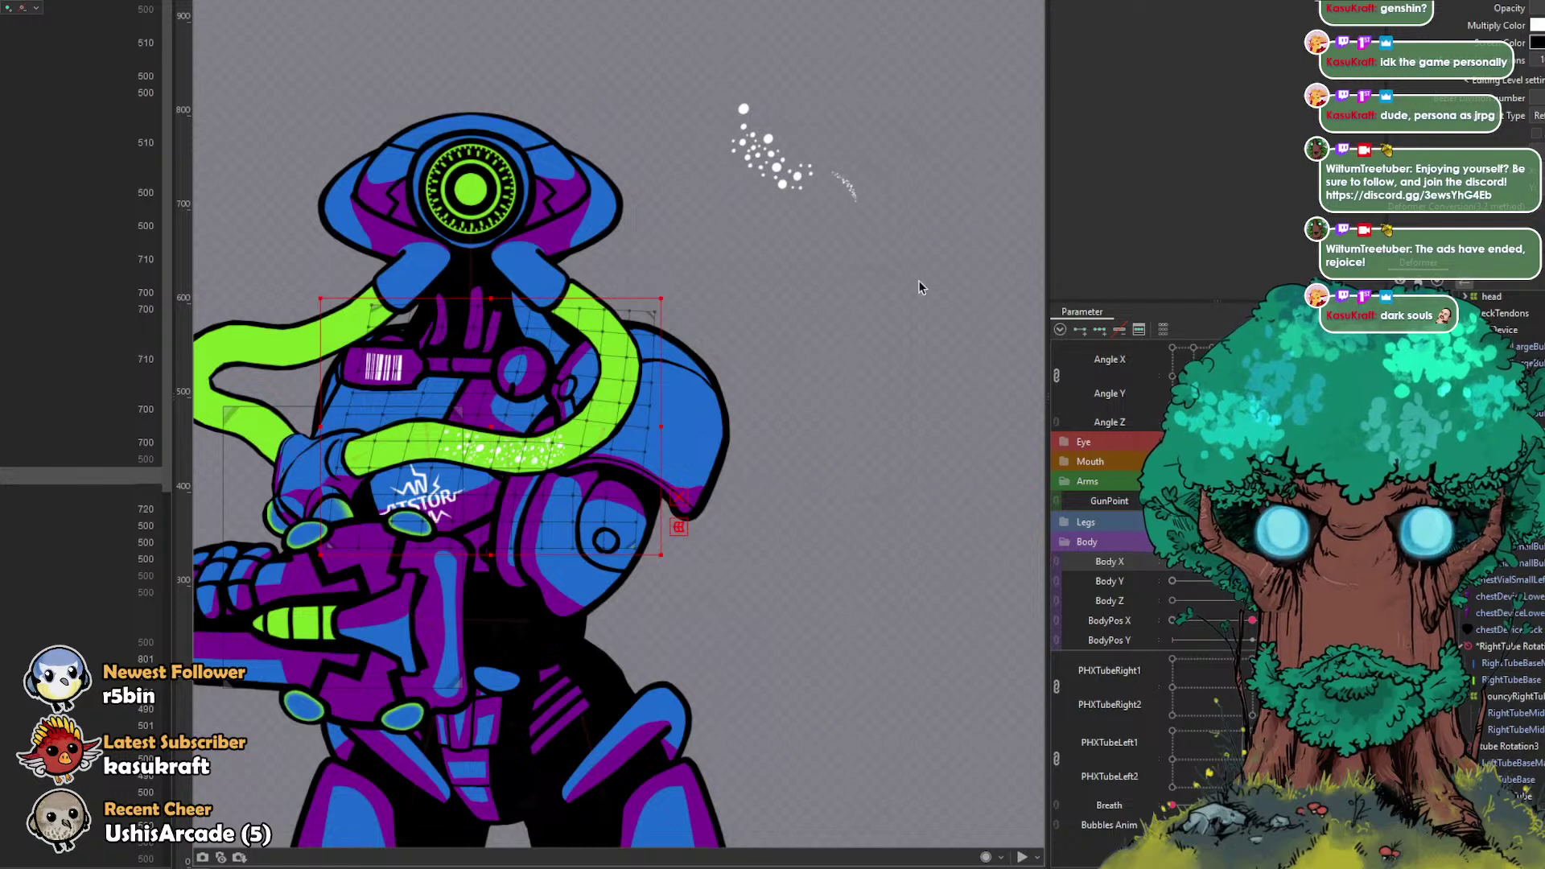
key(b)
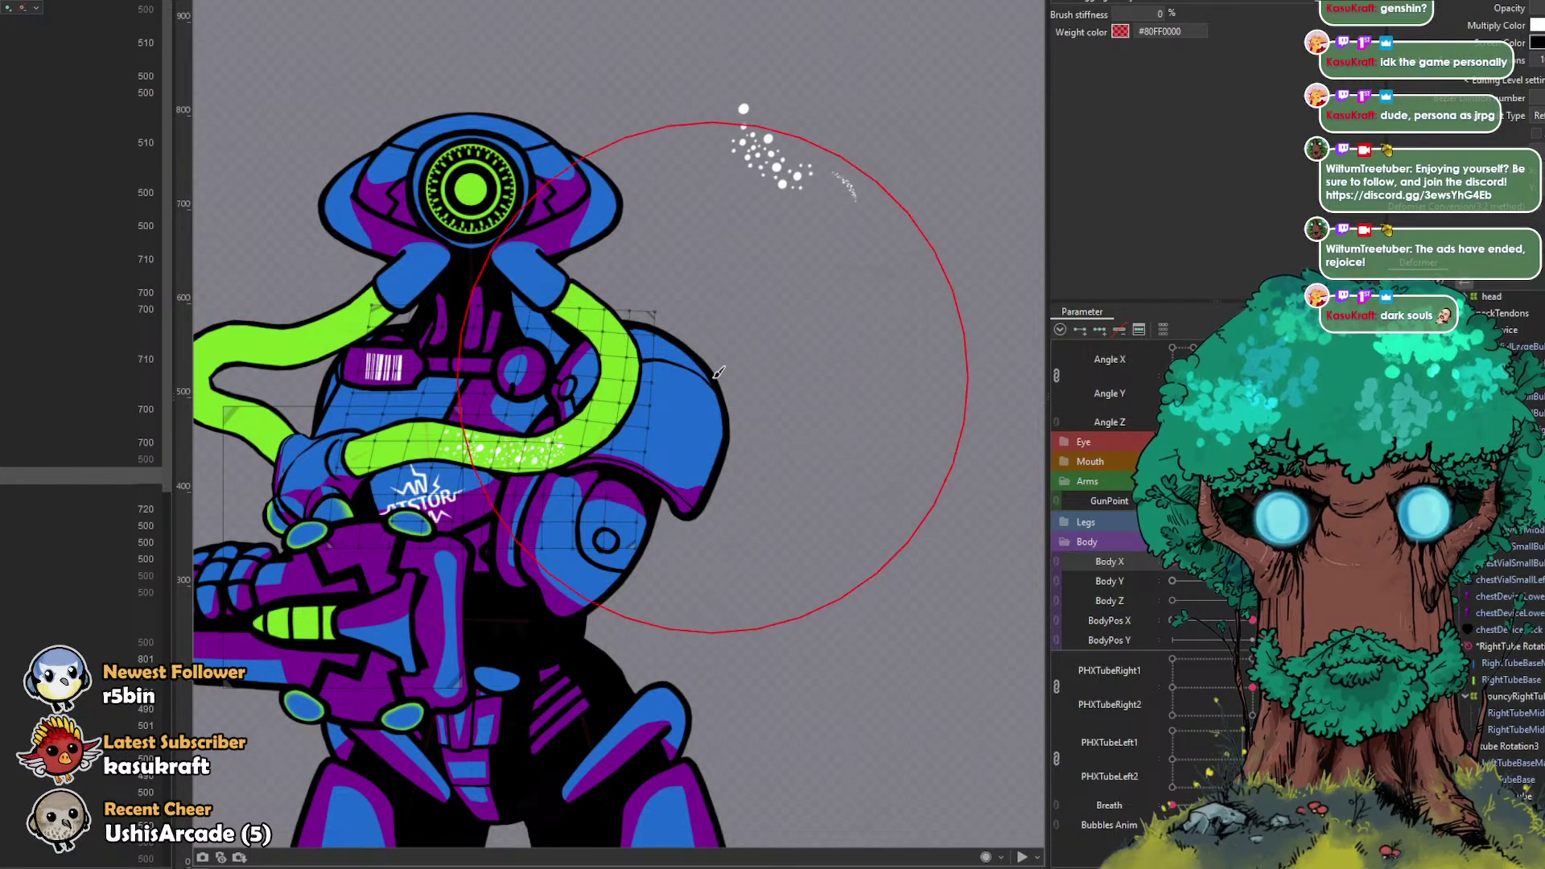
key(v)
click(527, 423)
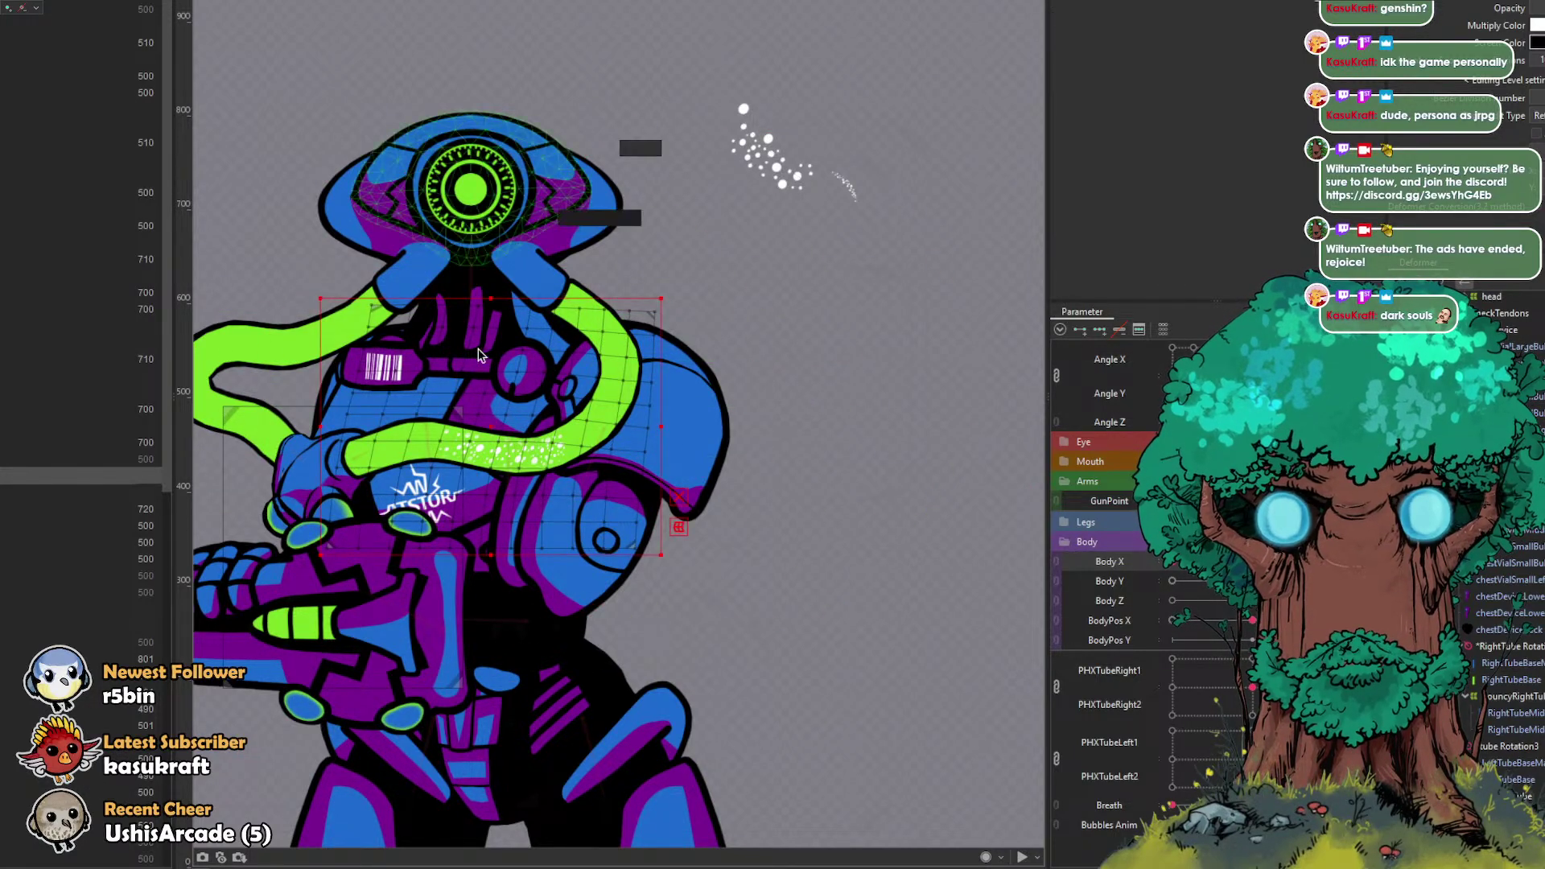
drag(527, 422, 389, 426)
Step: Paste BubblesPosition's neutral Body X shape onto the Body X minimum and return Body X to neutral
drag(1173, 562, 1124, 573)
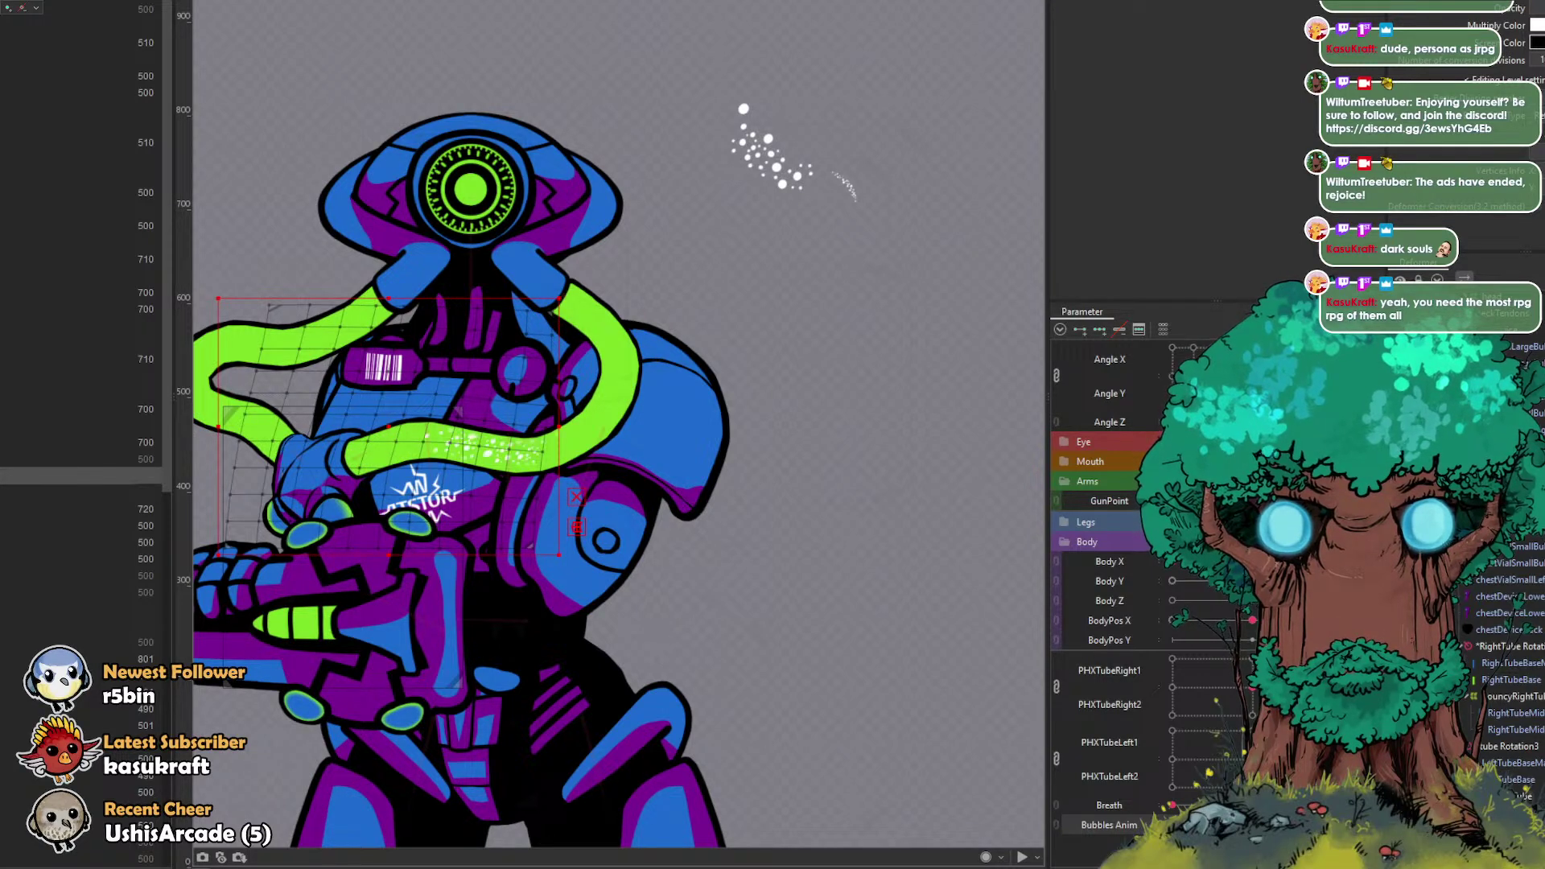
click(1252, 562)
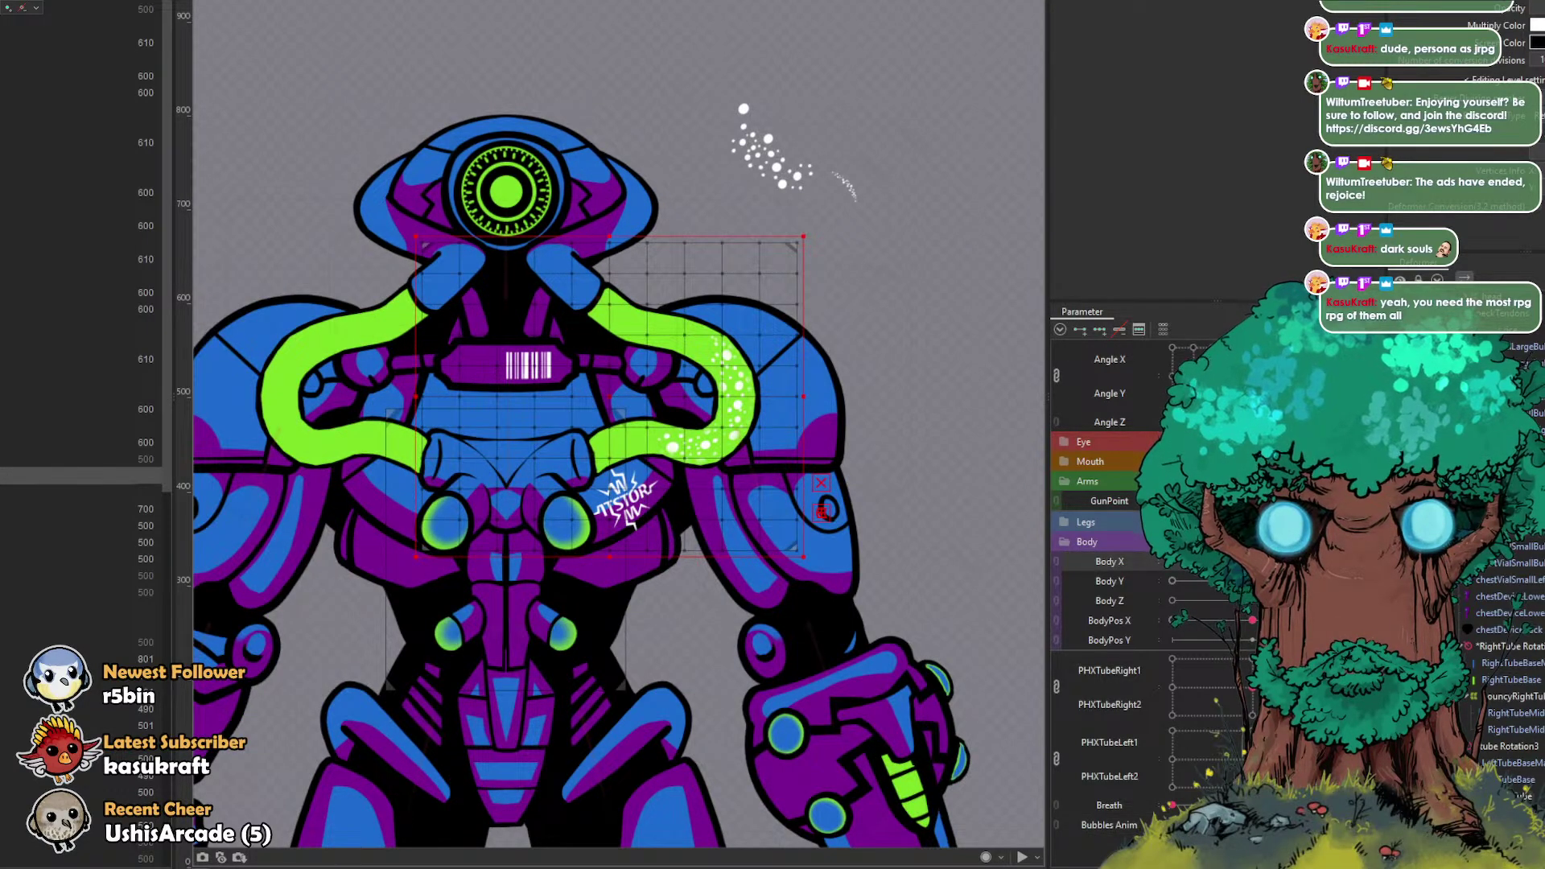
drag(1190, 565, 1171, 568)
key(ctrl+v)
click(1252, 562)
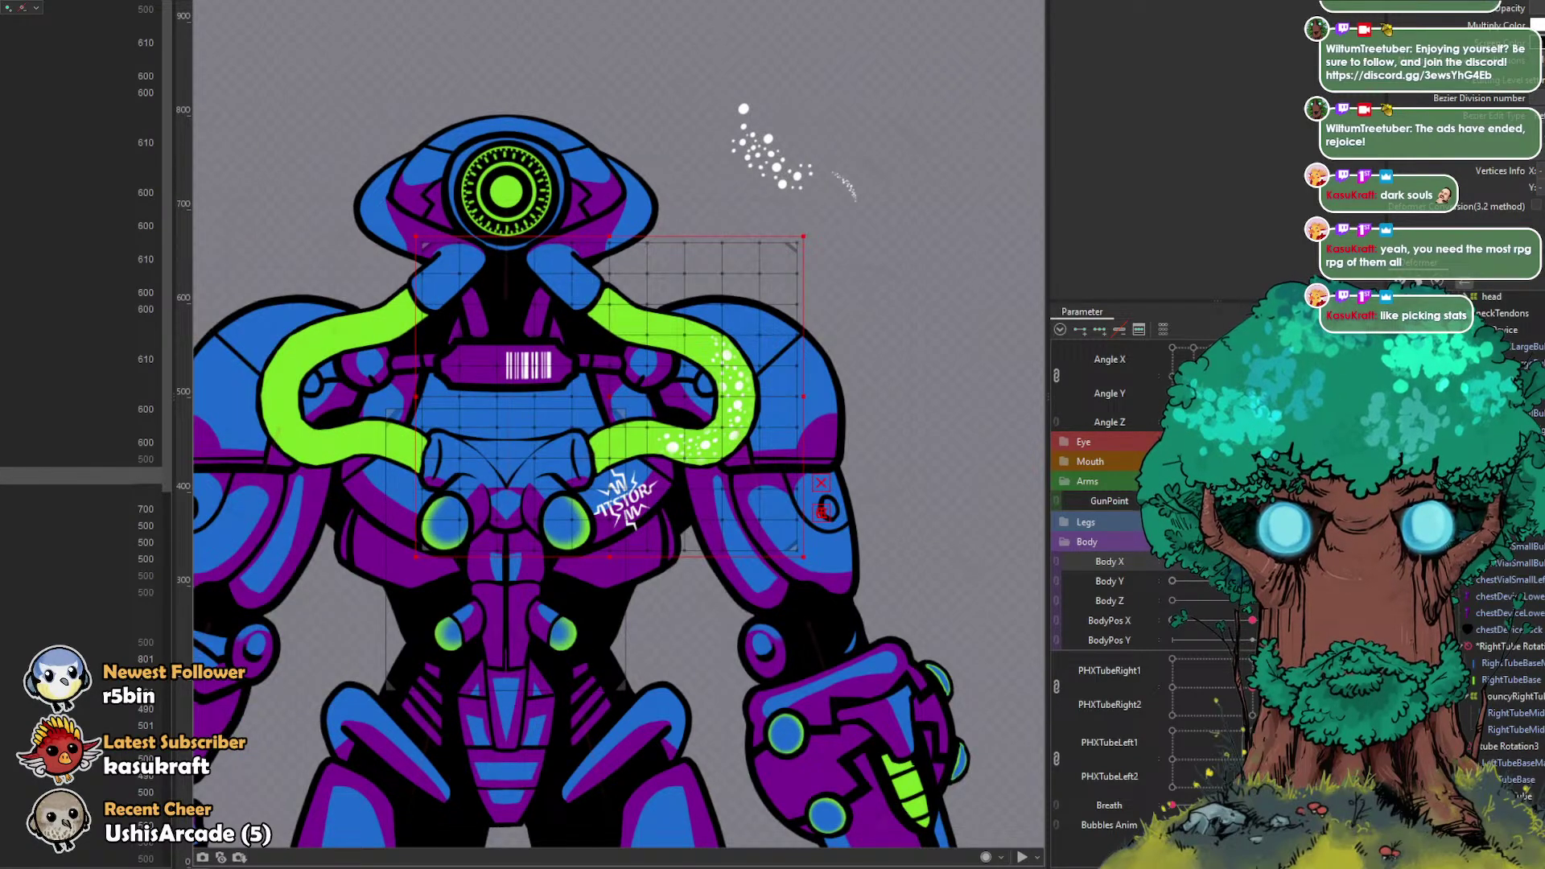
Step: With Bubbles Anim at its maximum and Body X at its minimum, stretch BubblesPosition's outer grid columns past the left tube's base end
click(1252, 825)
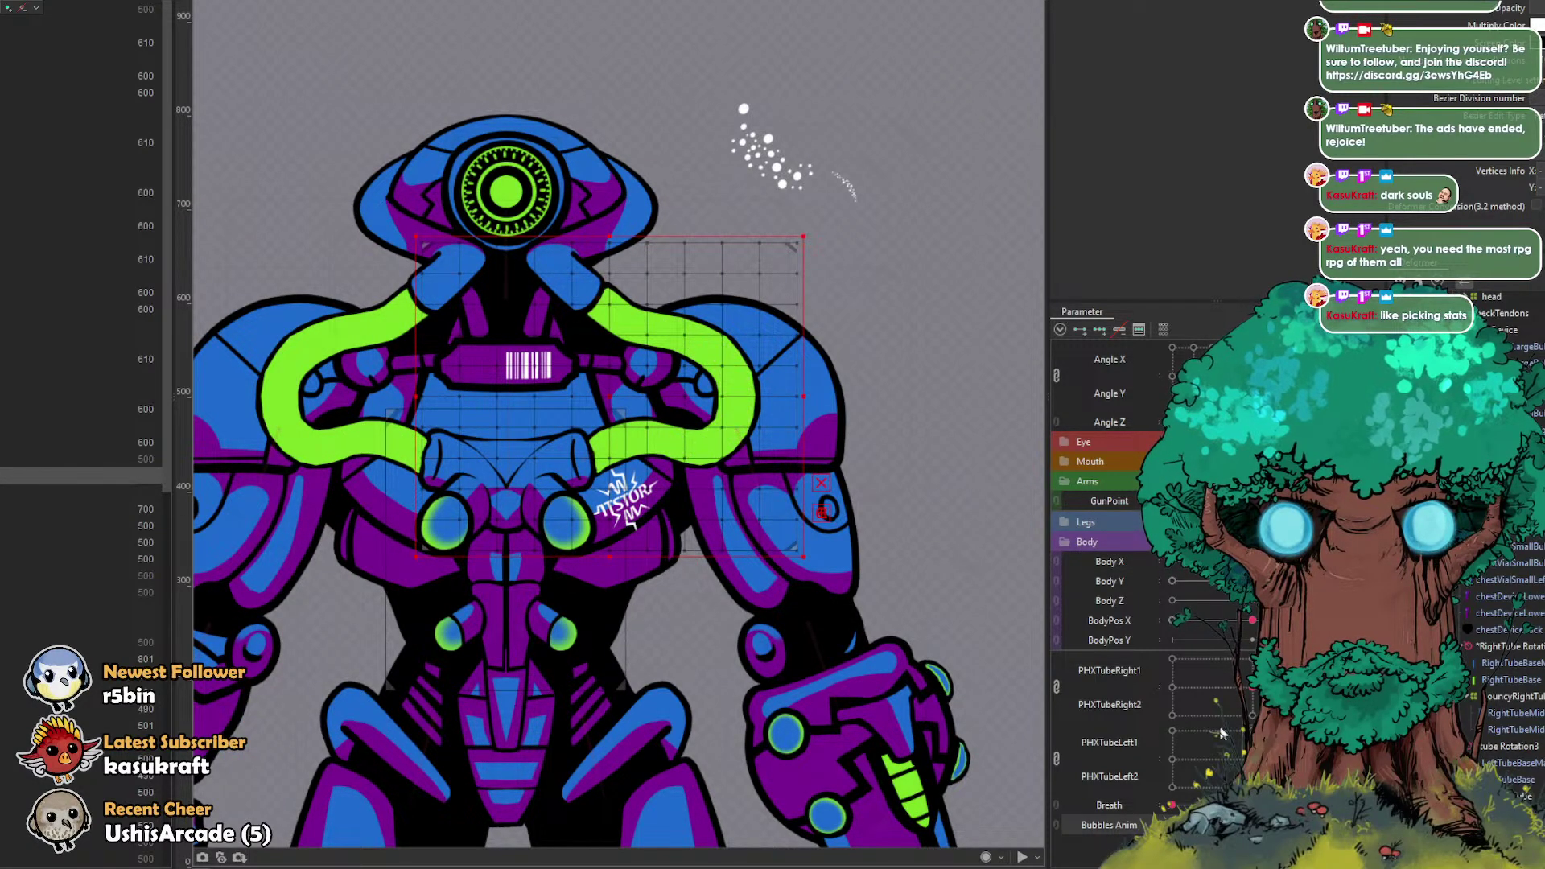
click(1127, 558)
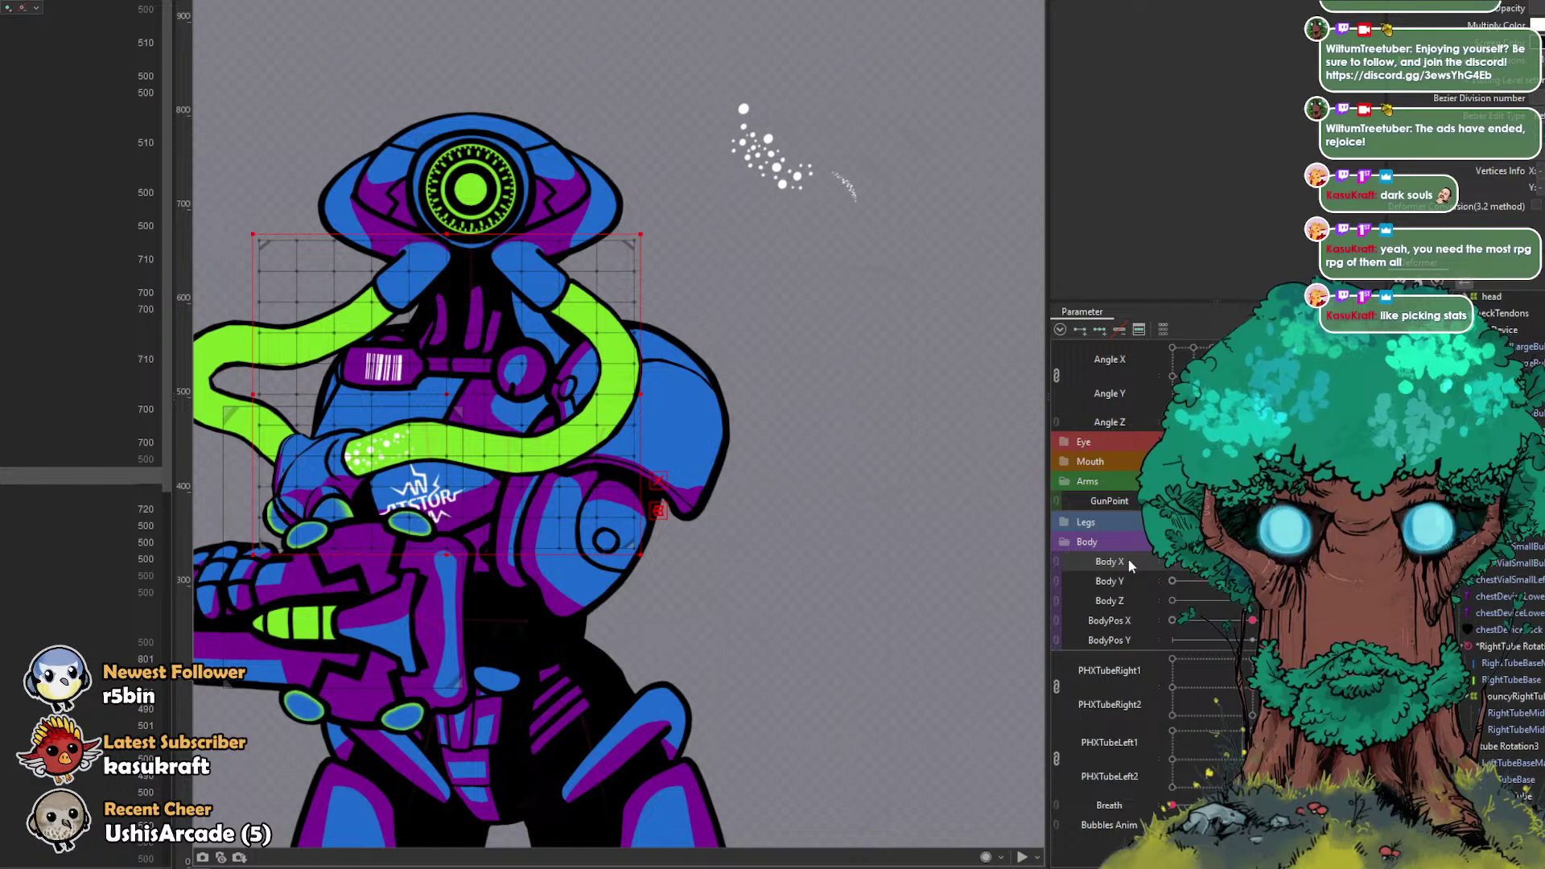
click(1252, 562)
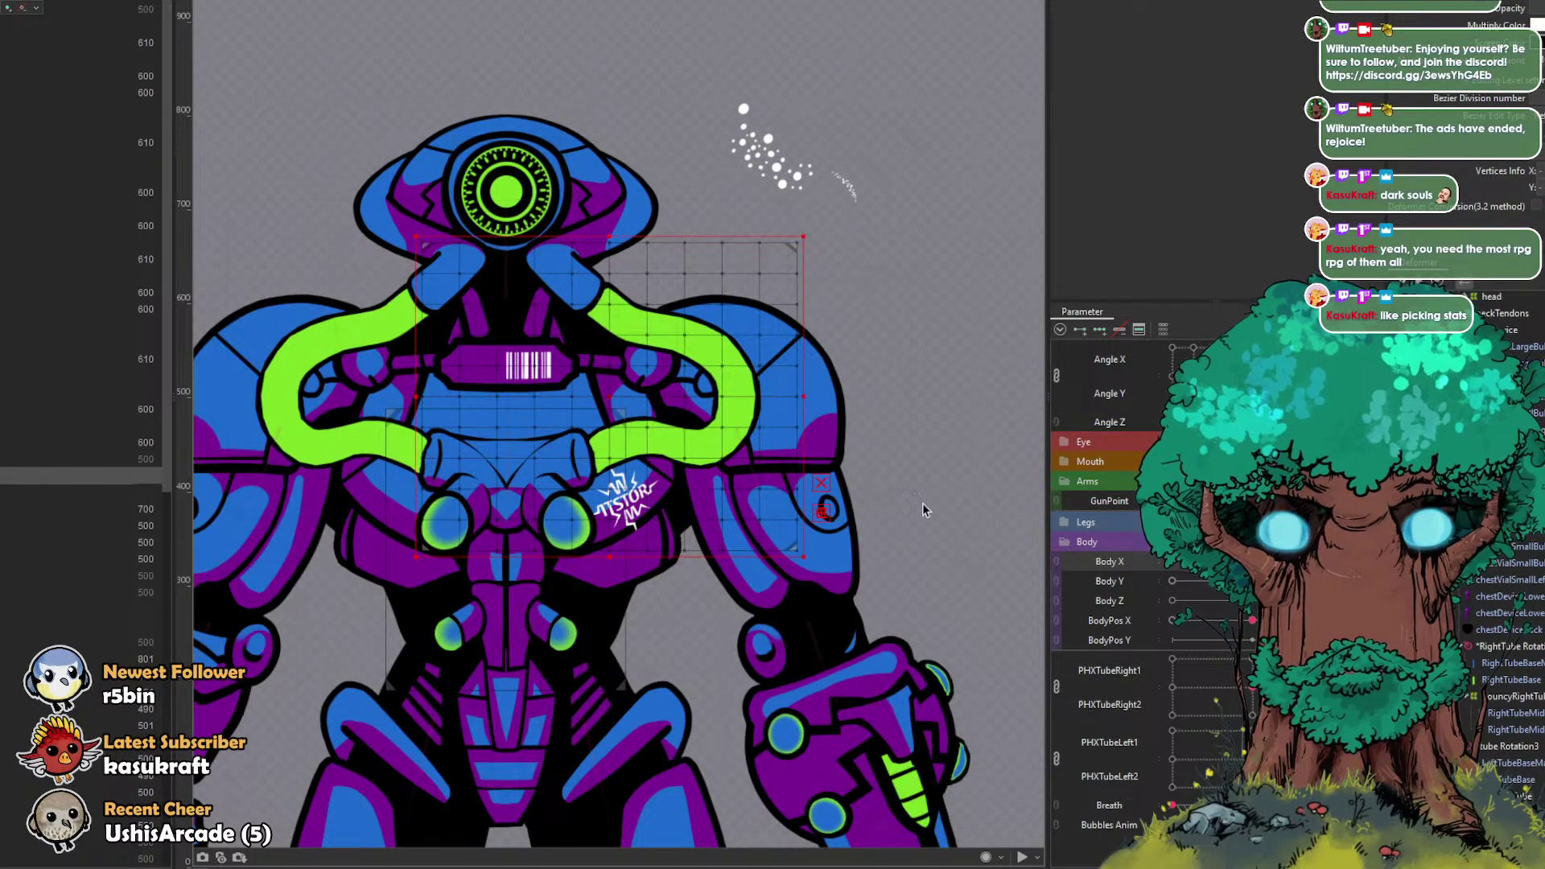
click(1173, 562)
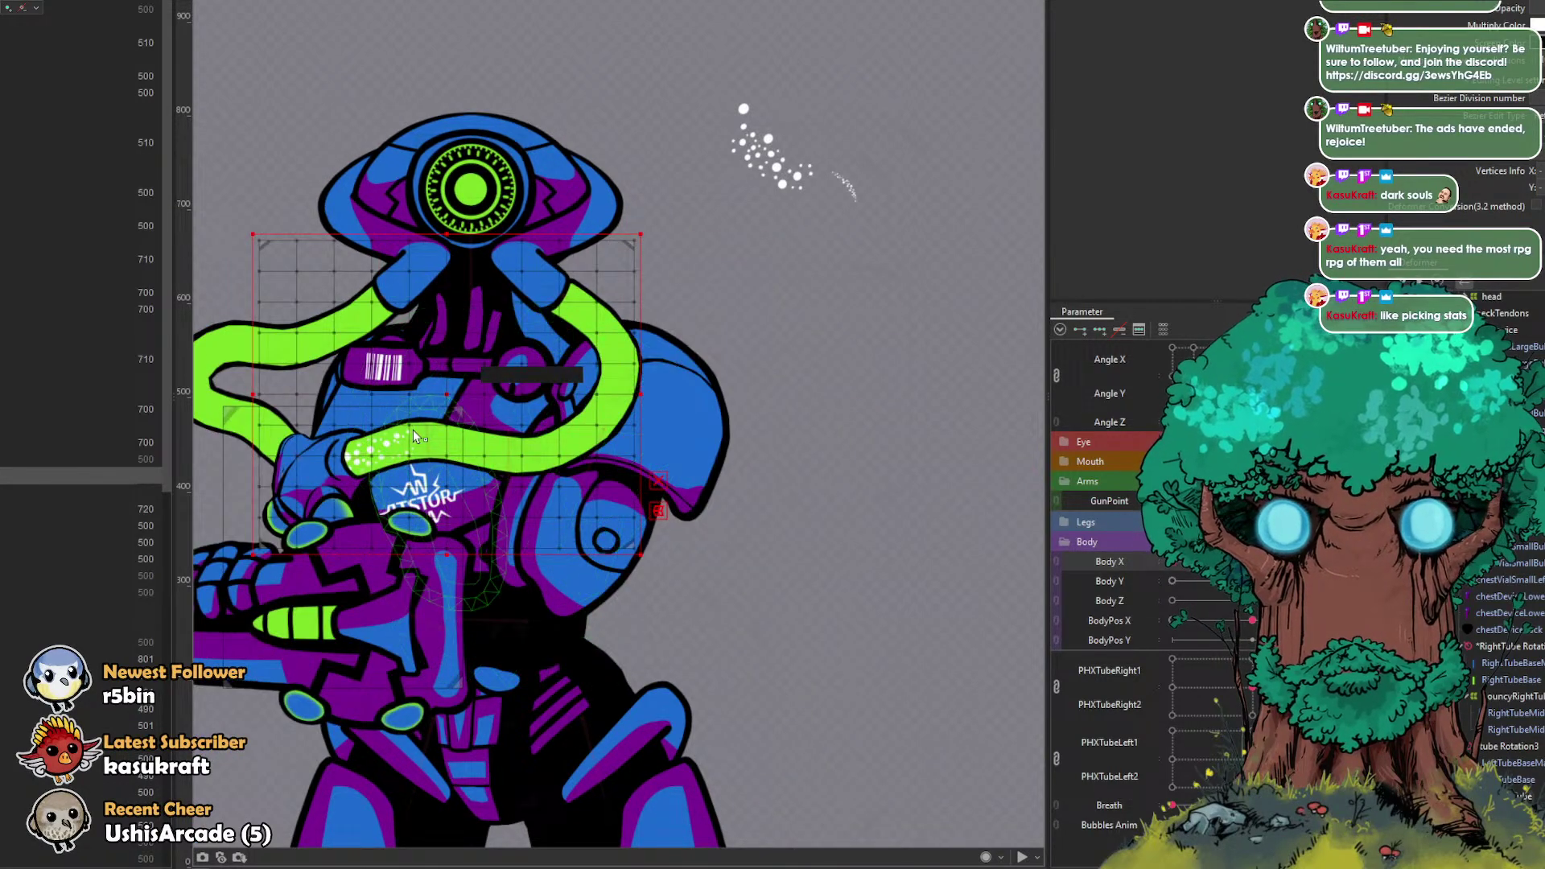
drag(483, 94, 718, 106)
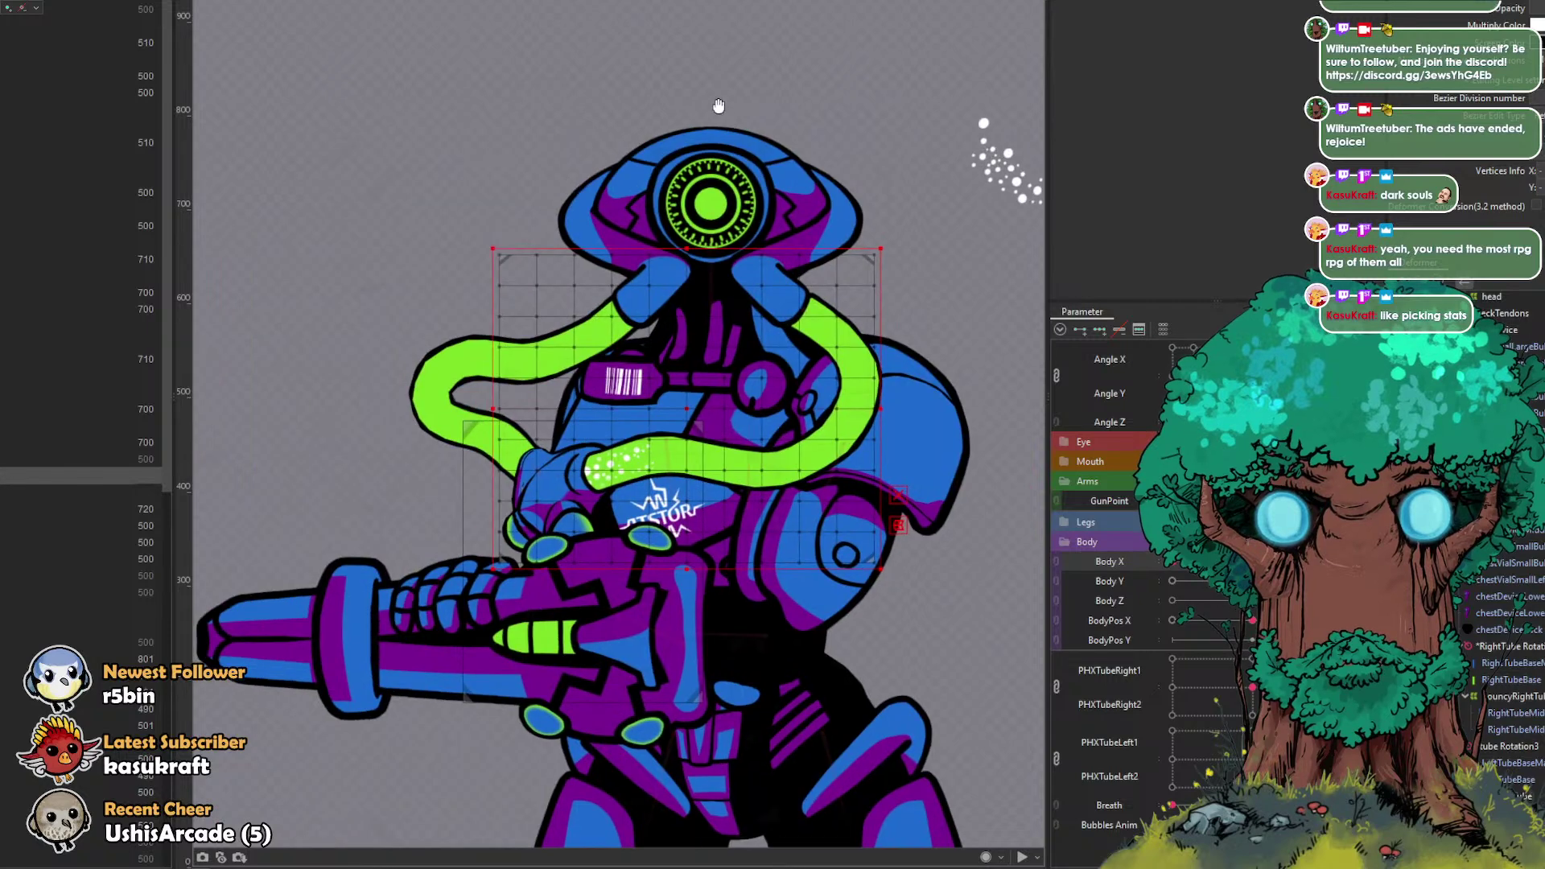
drag(702, 620, 701, 618)
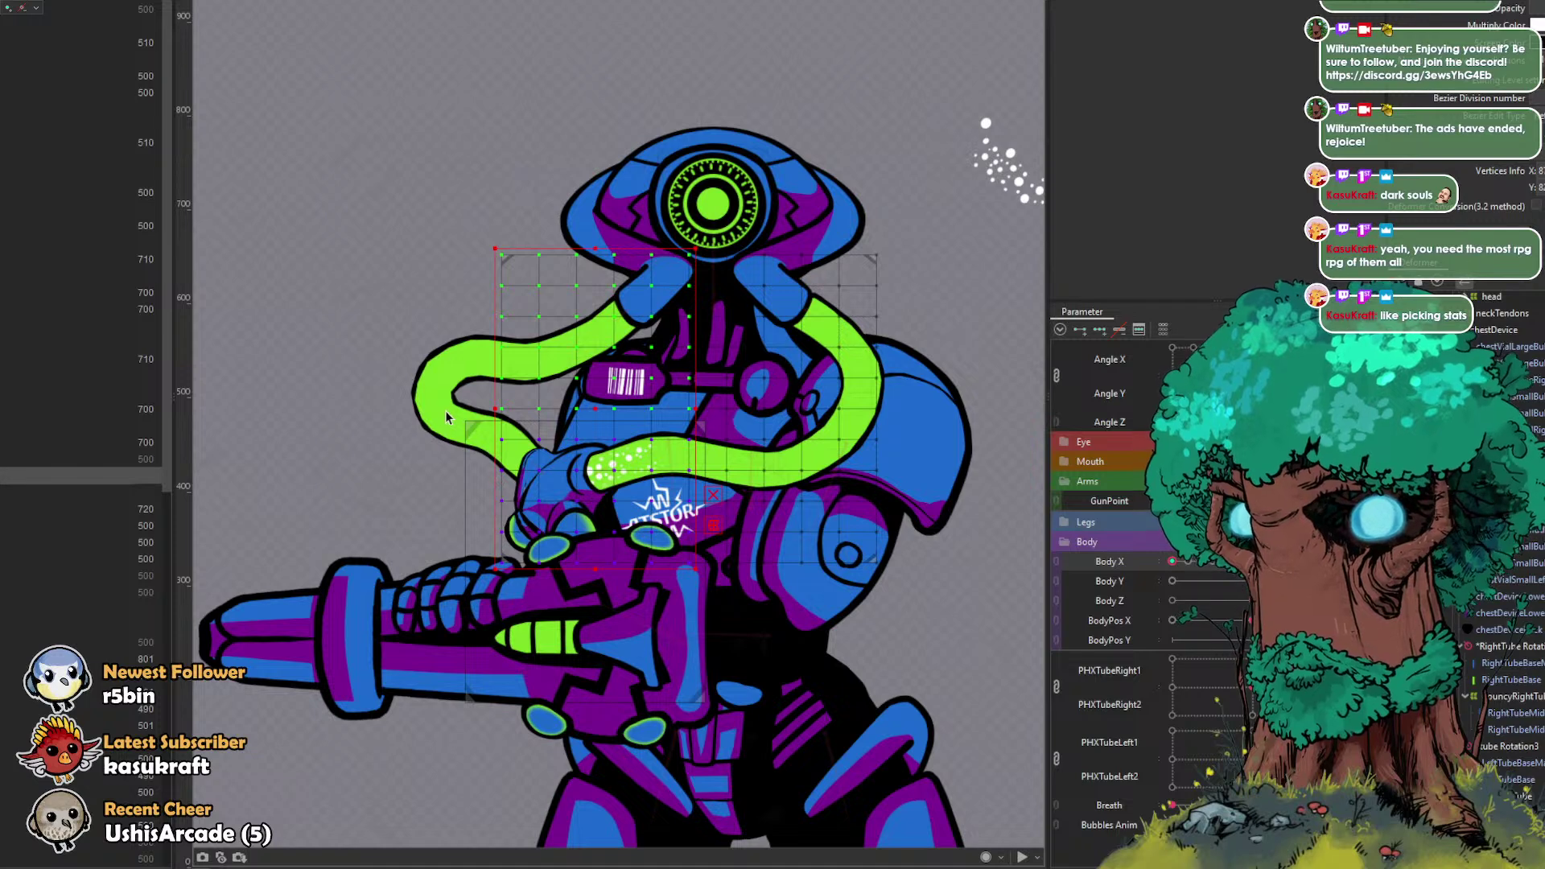
drag(737, 227, 267, 591)
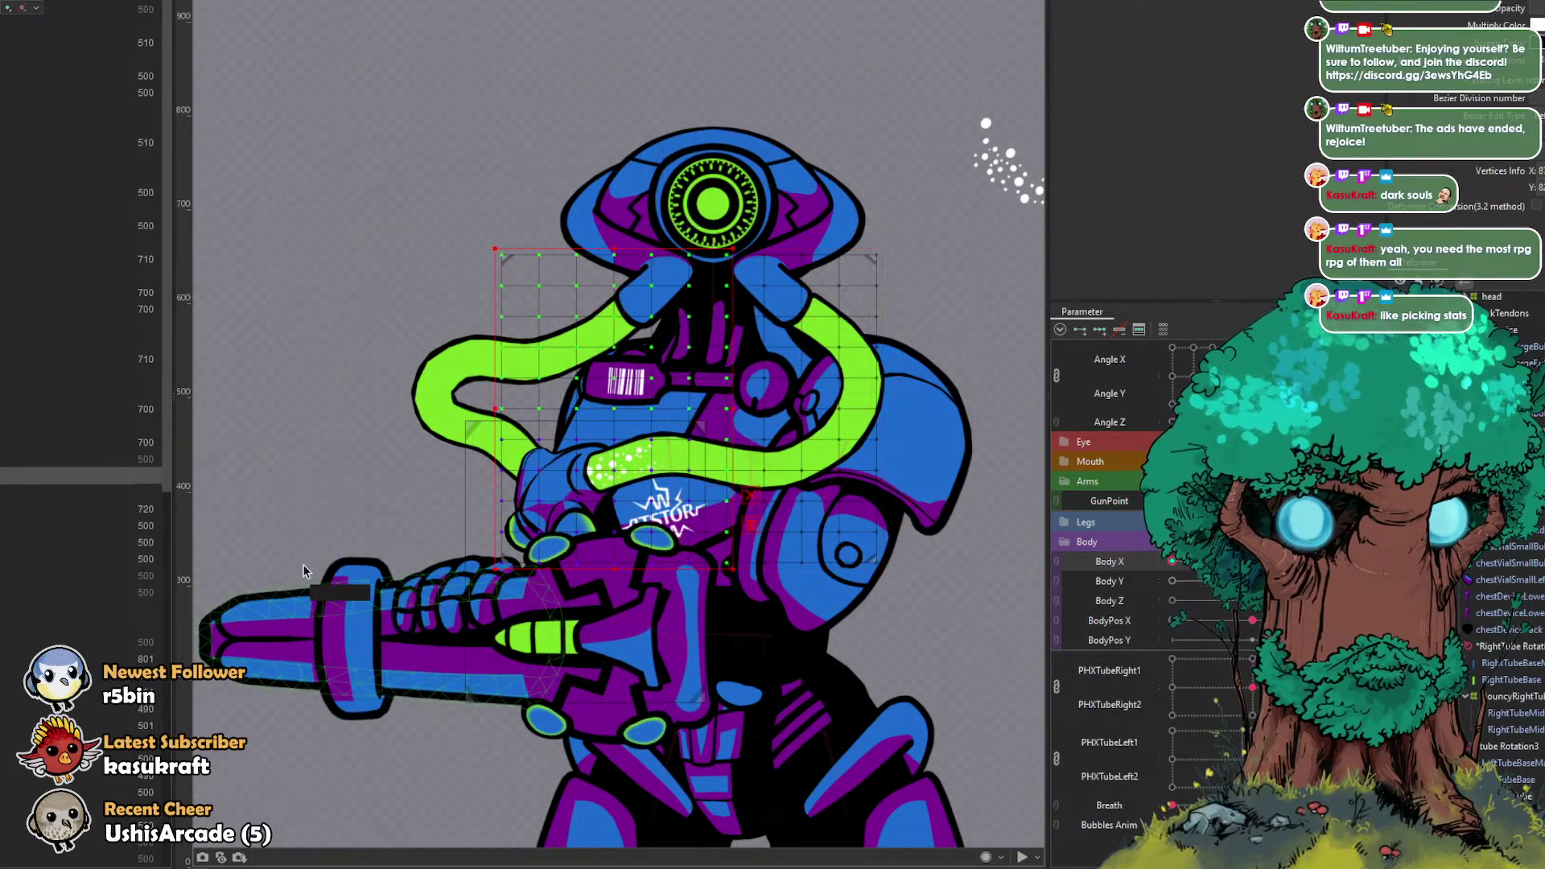
drag(490, 408, 427, 409)
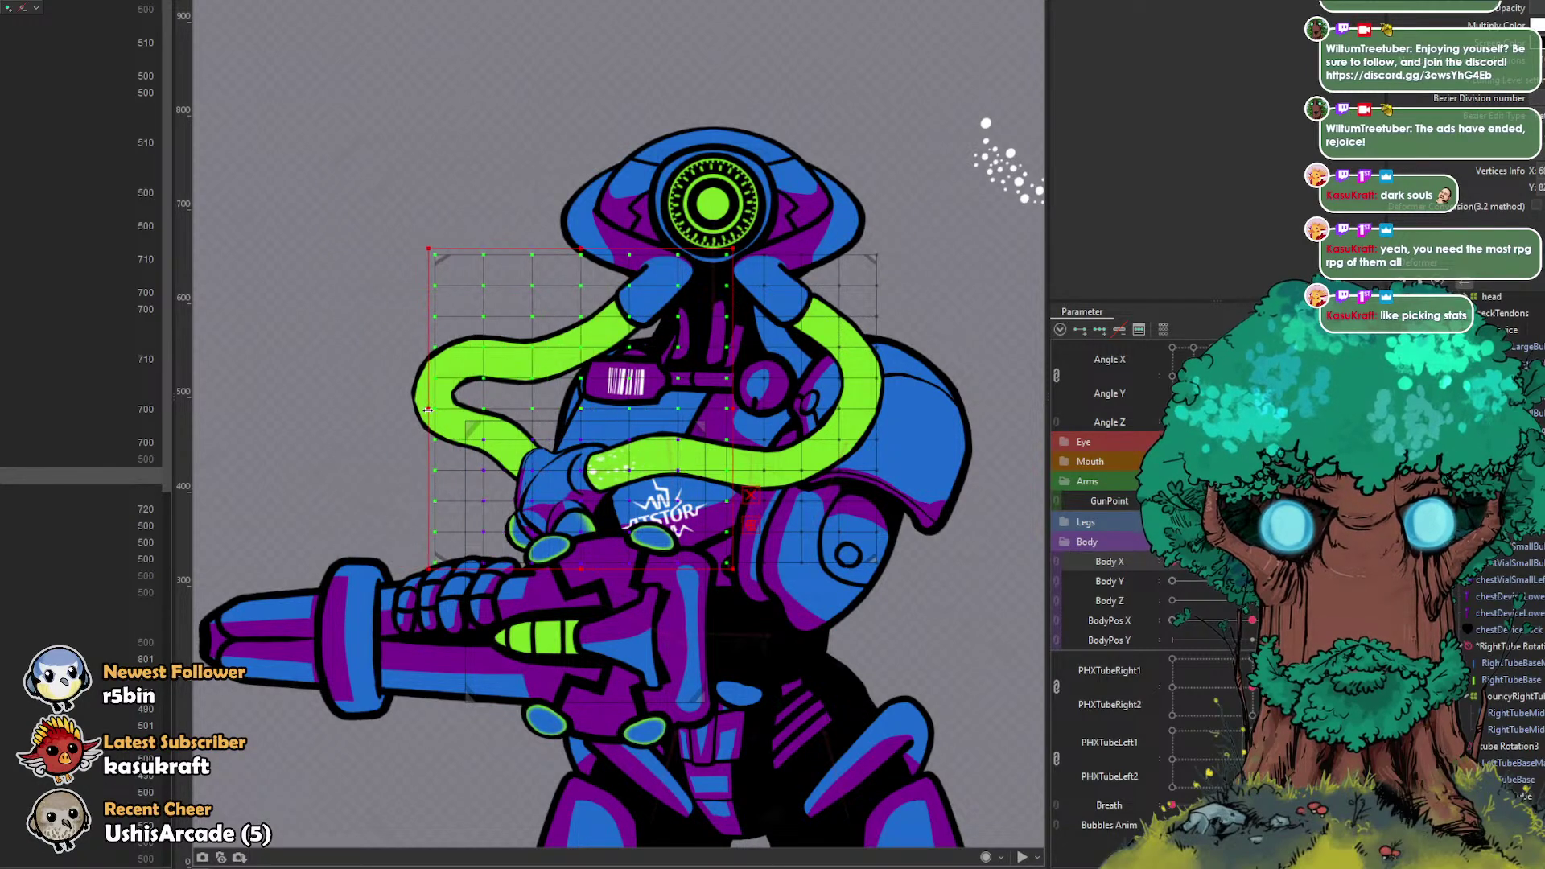
drag(573, 396, 524, 396)
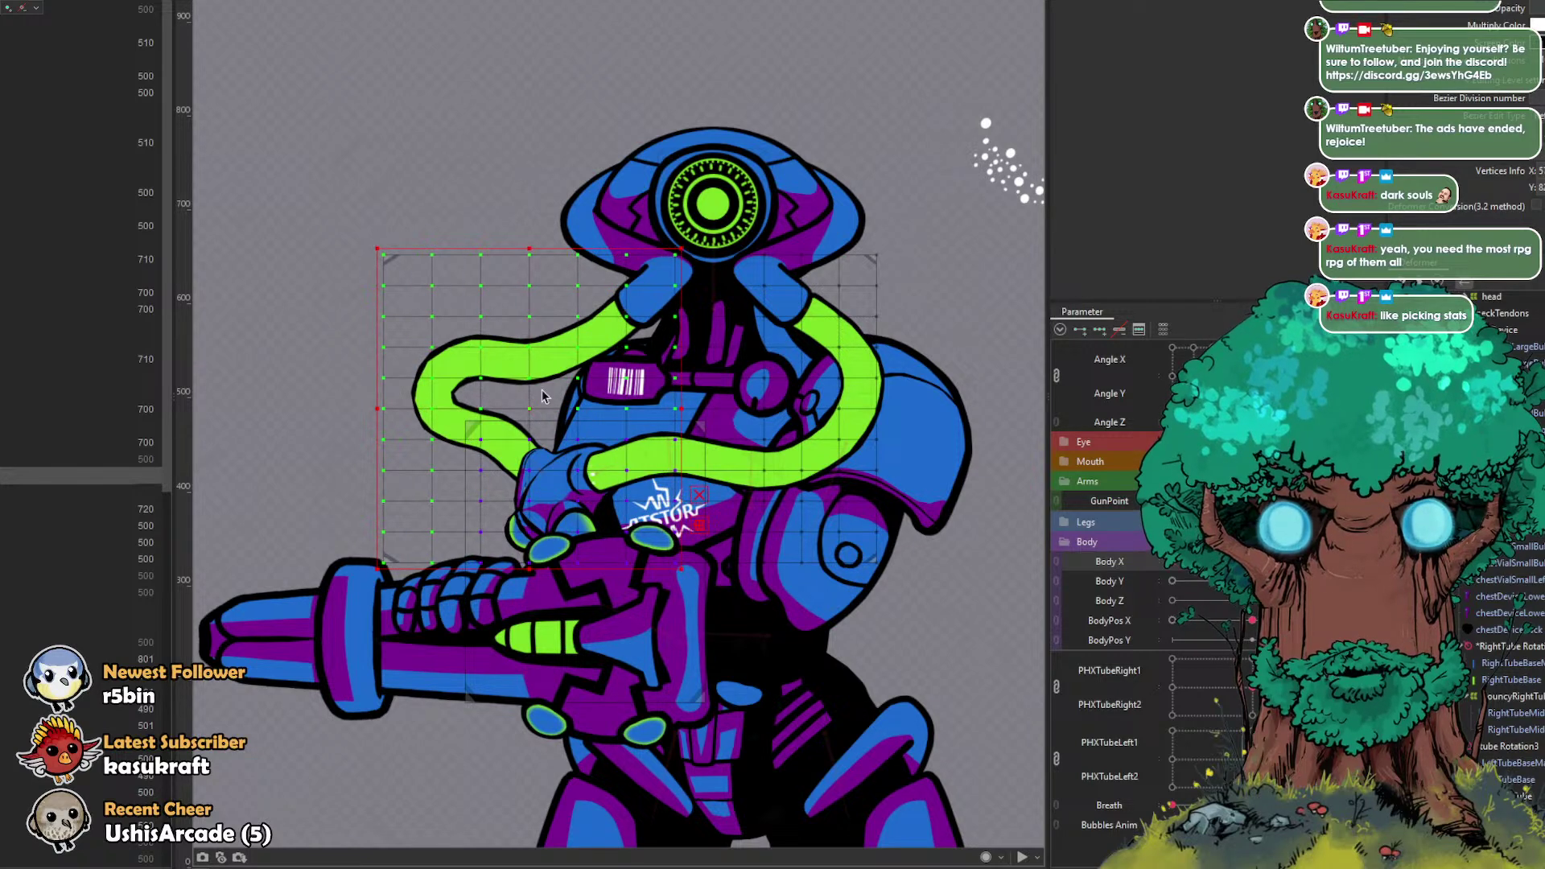
Step: Inspect the deformers around the left tube's base and reselect BubblesPosition
click(650, 598)
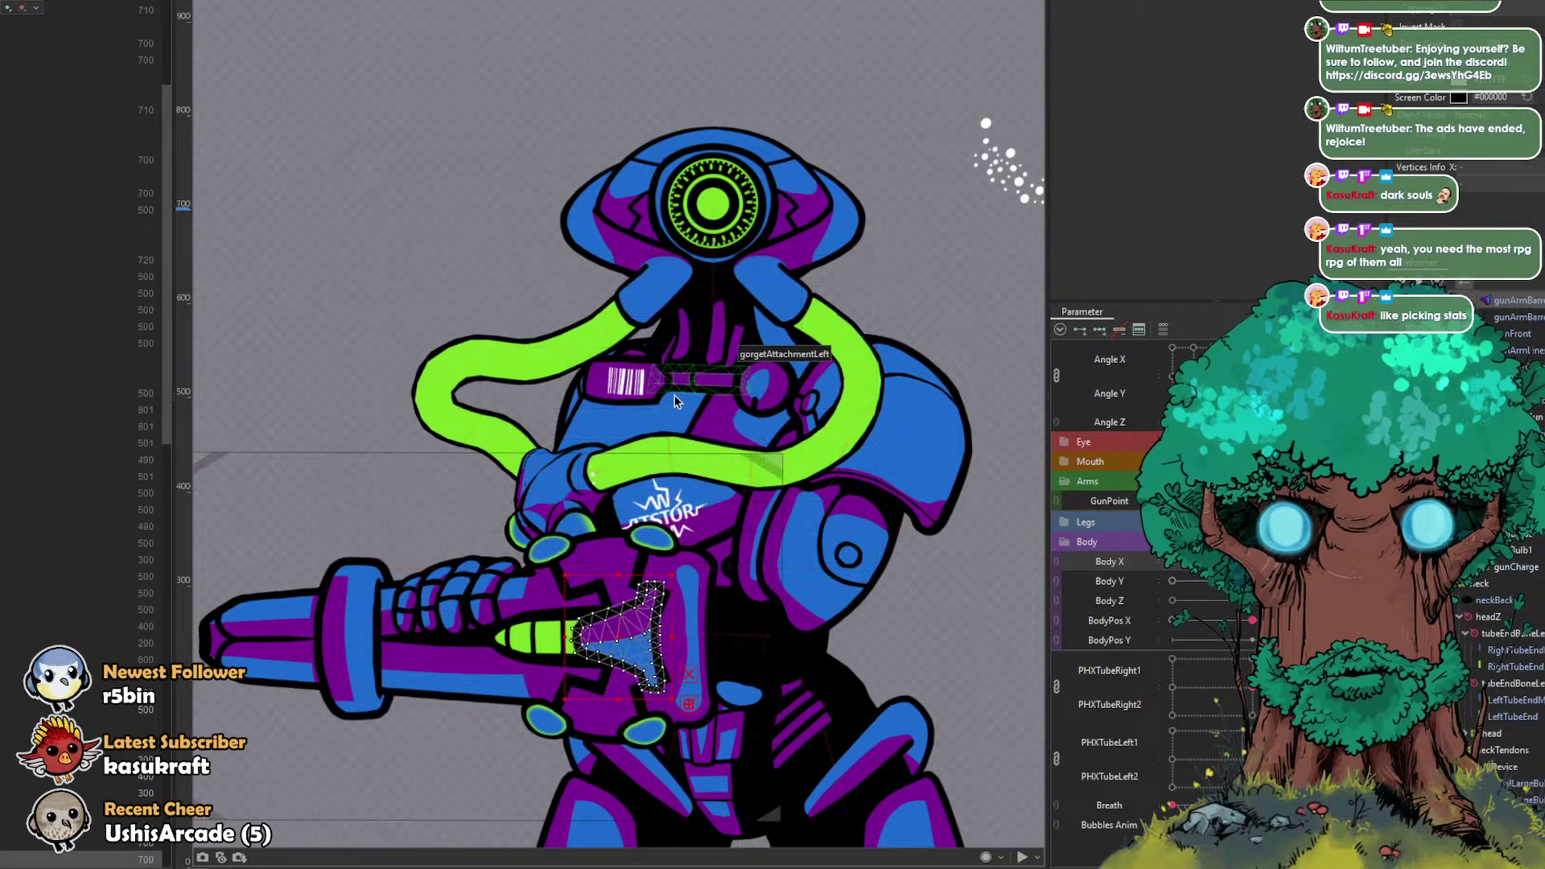
click(641, 451)
click(592, 474)
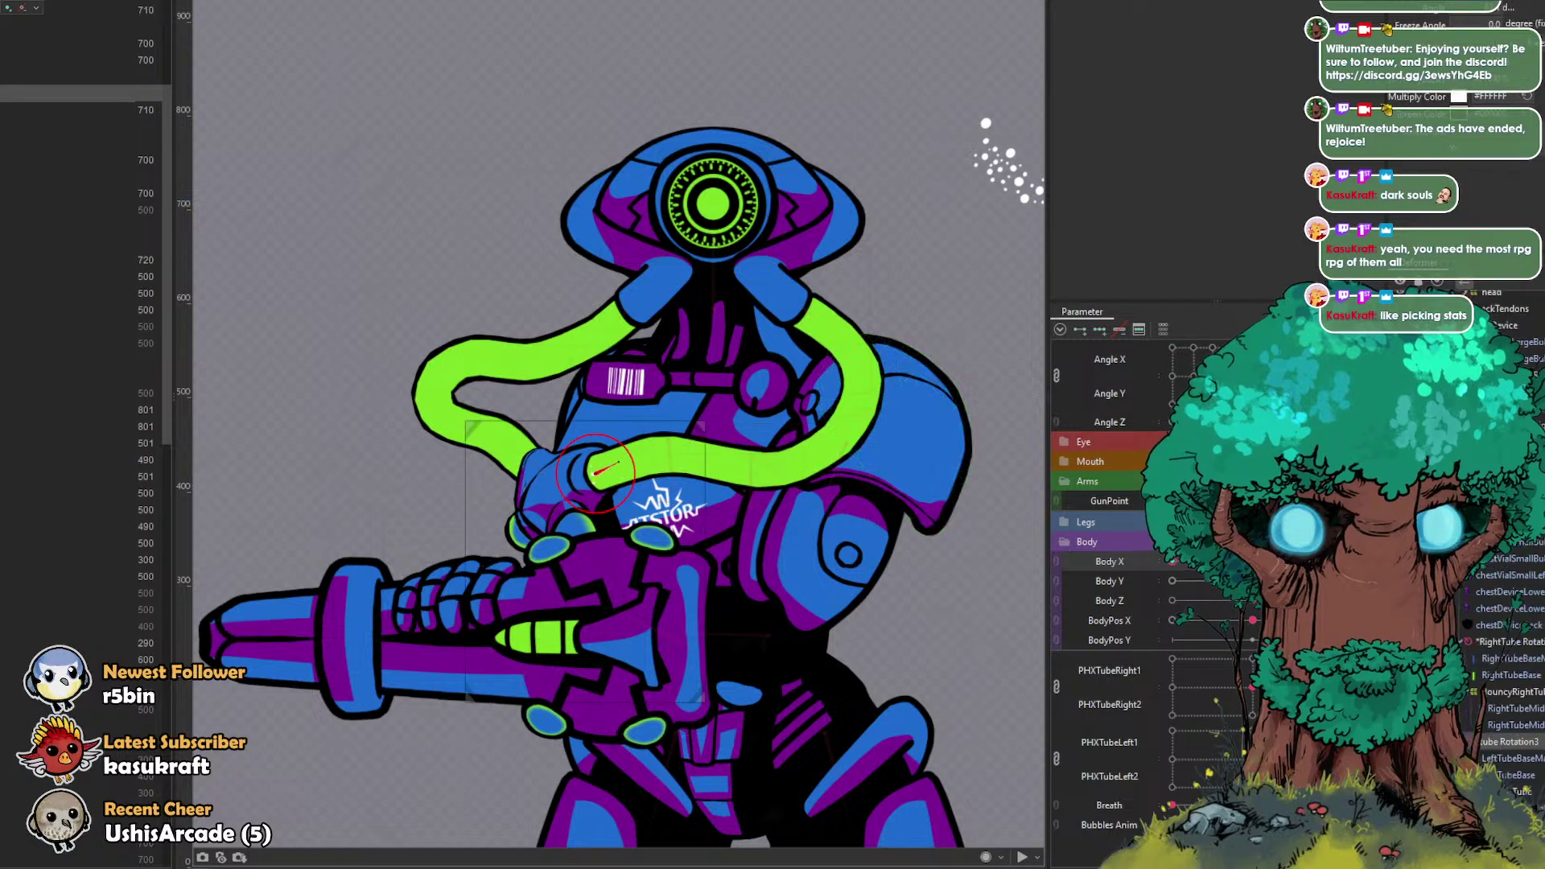
click(1516, 775)
click(1519, 791)
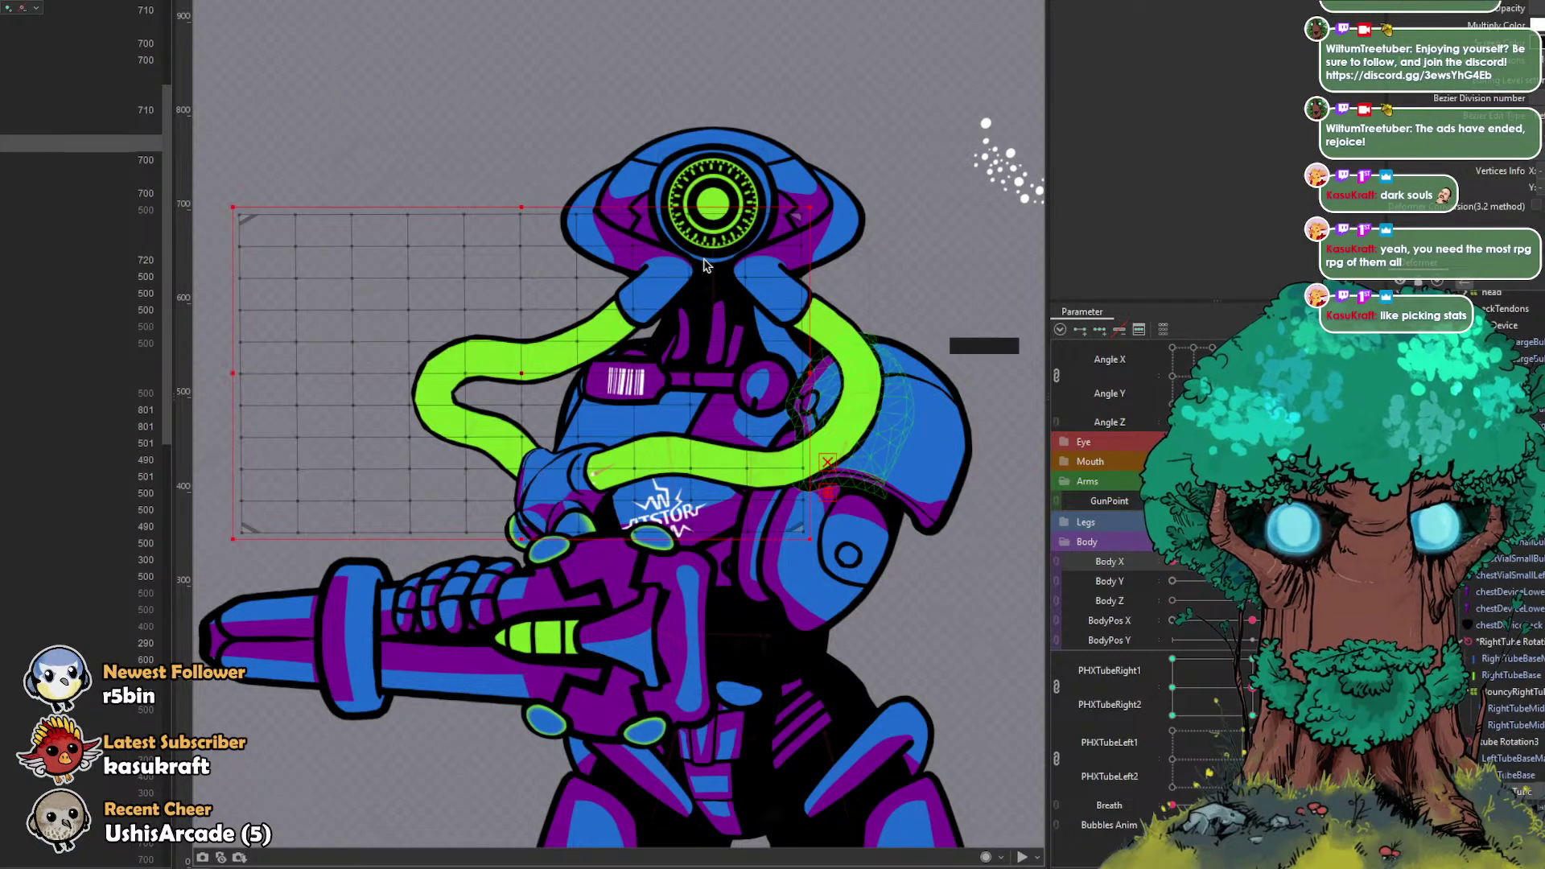
click(612, 471)
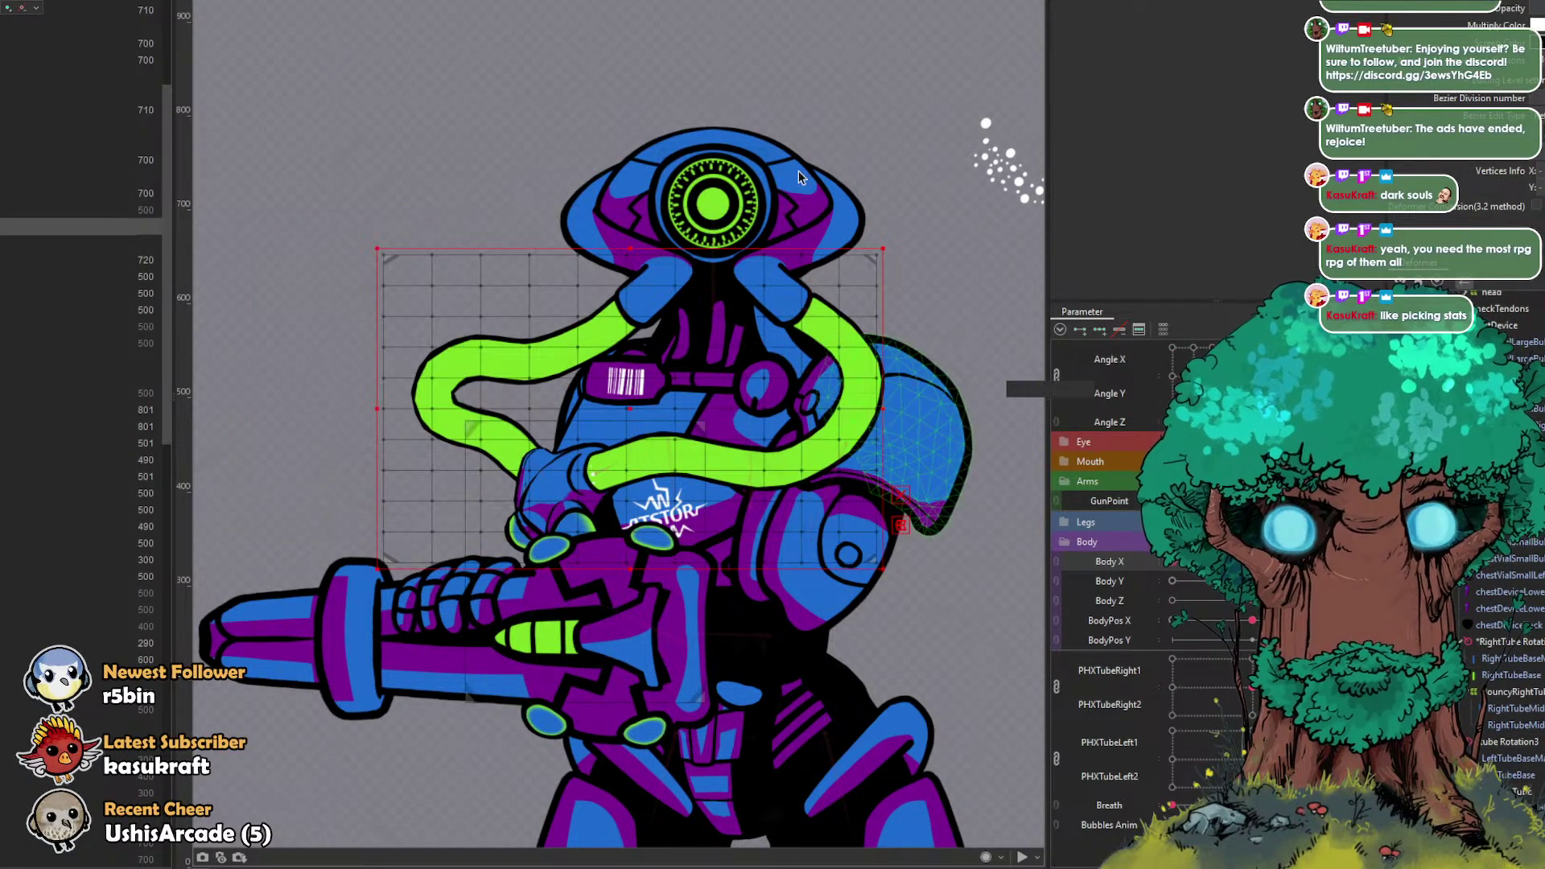
Step: Inspect the gun, left tube and bubble deformers at the Body X minimum while scrubbing Bubbles Anim, and reselect BubblesPosition
click(1516, 692)
click(1518, 790)
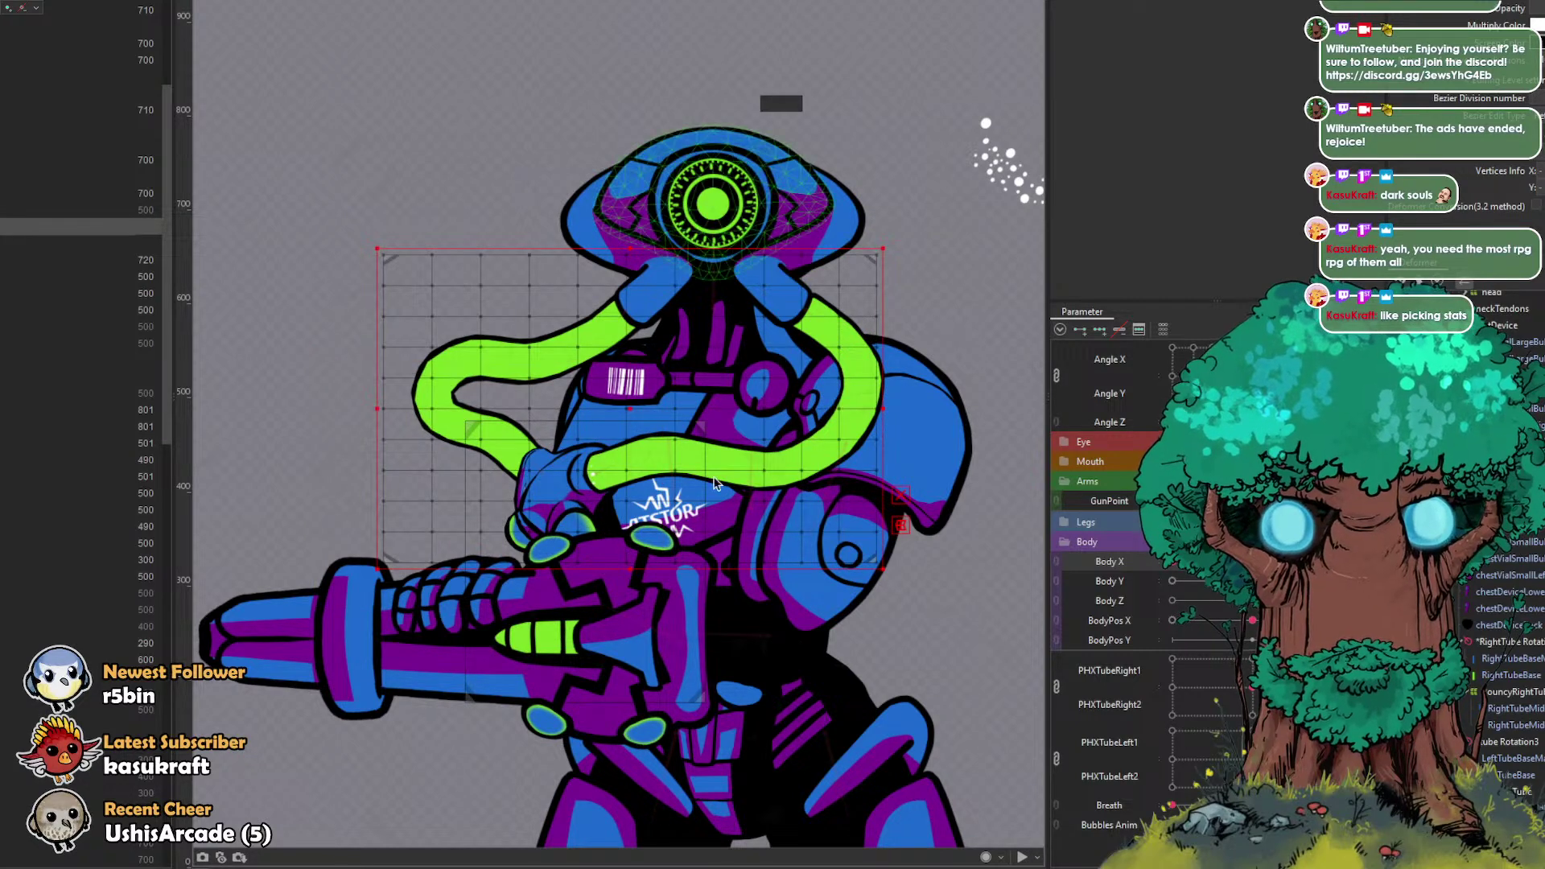
click(644, 650)
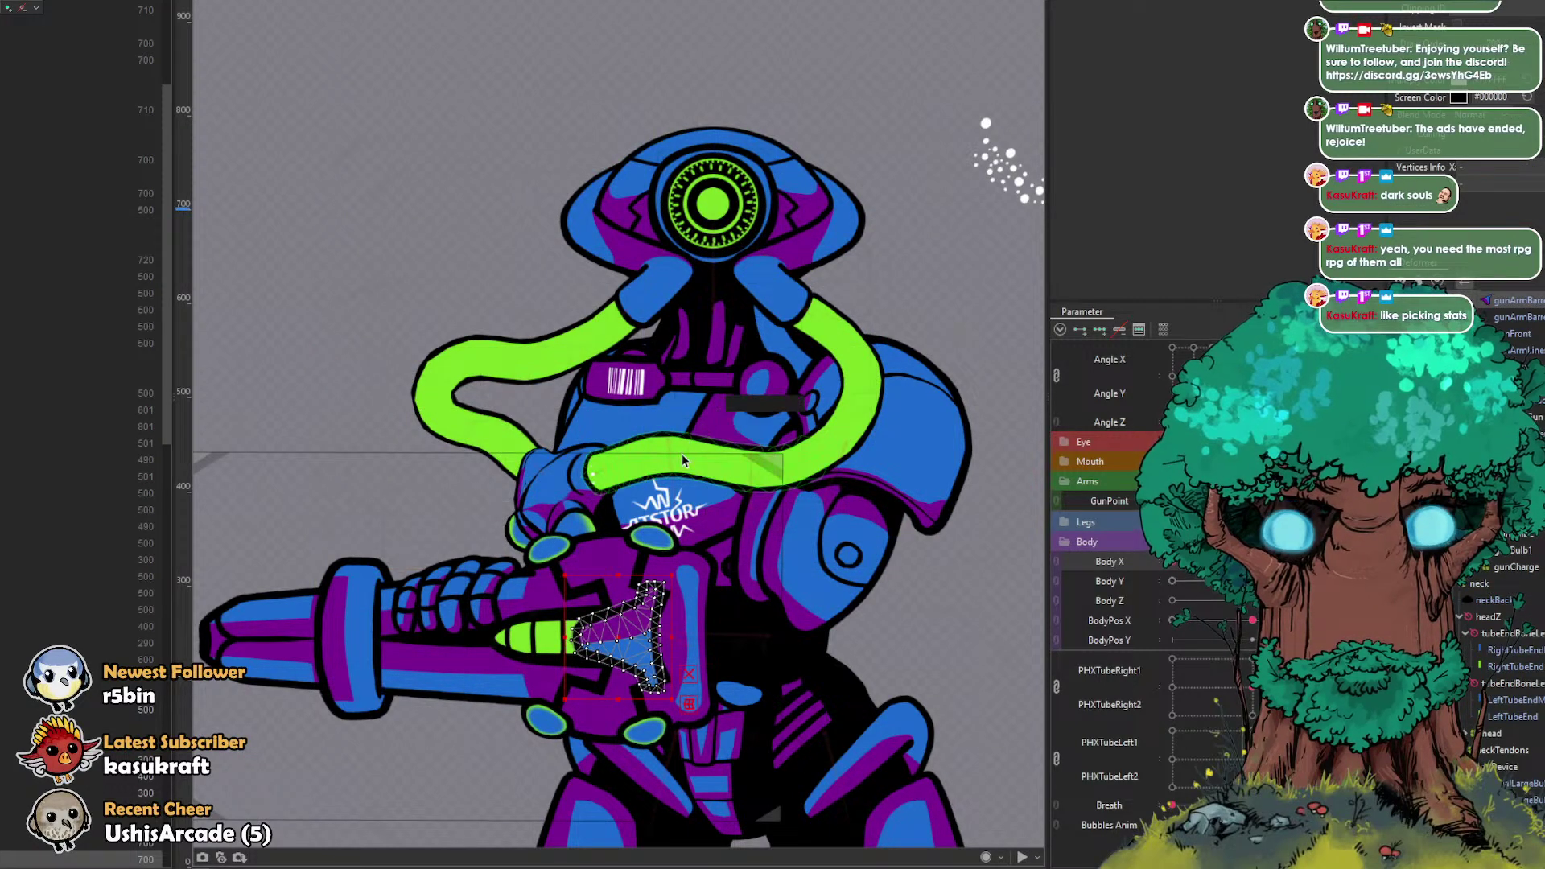
scroll(1506, 564, down, 10)
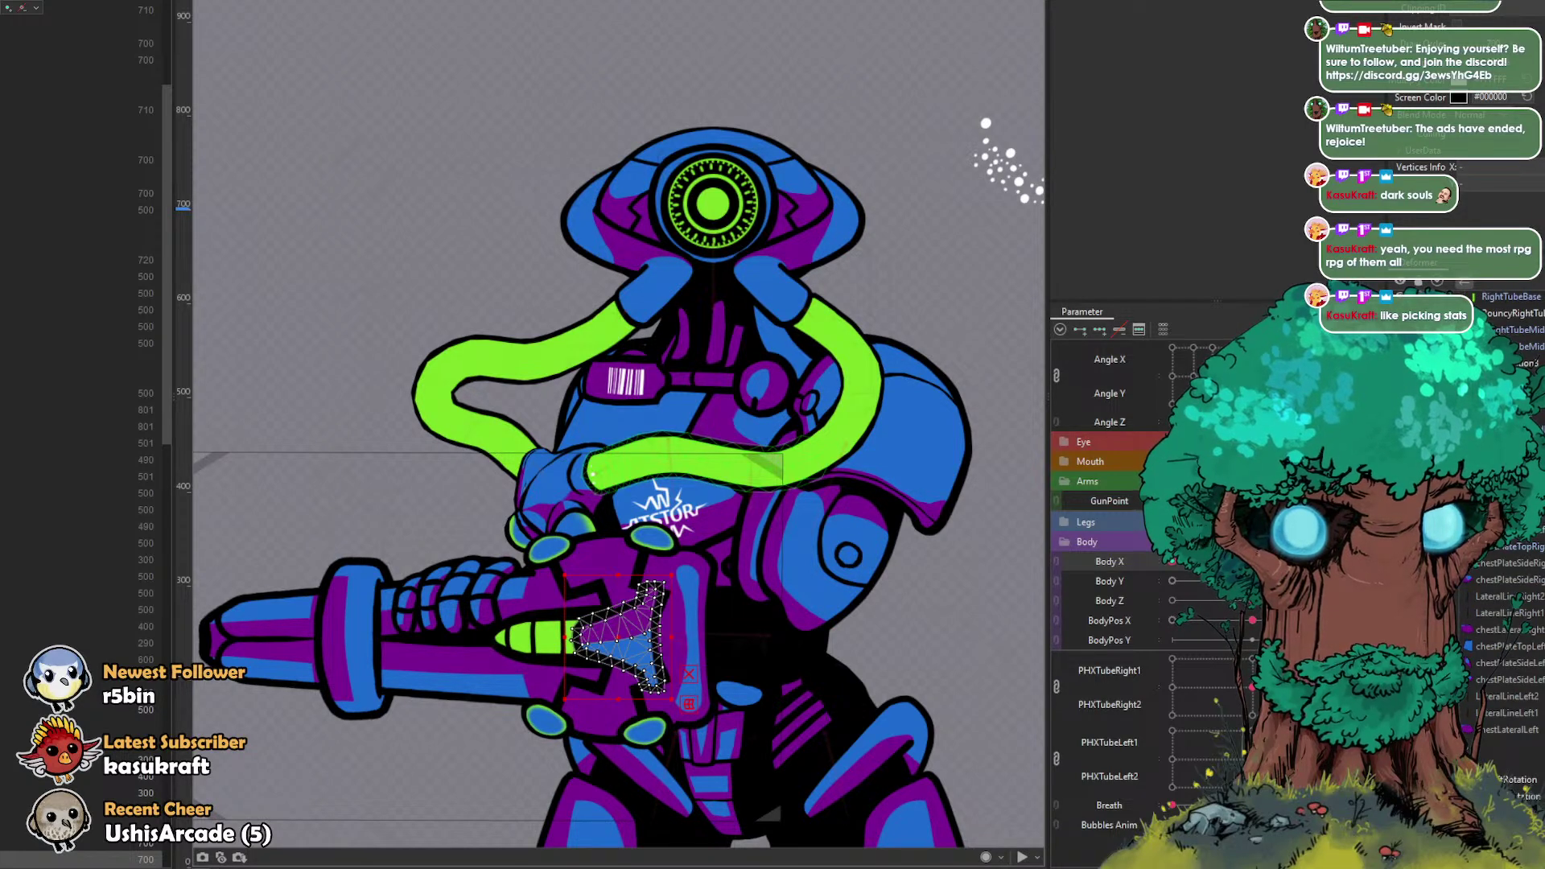
click(1493, 515)
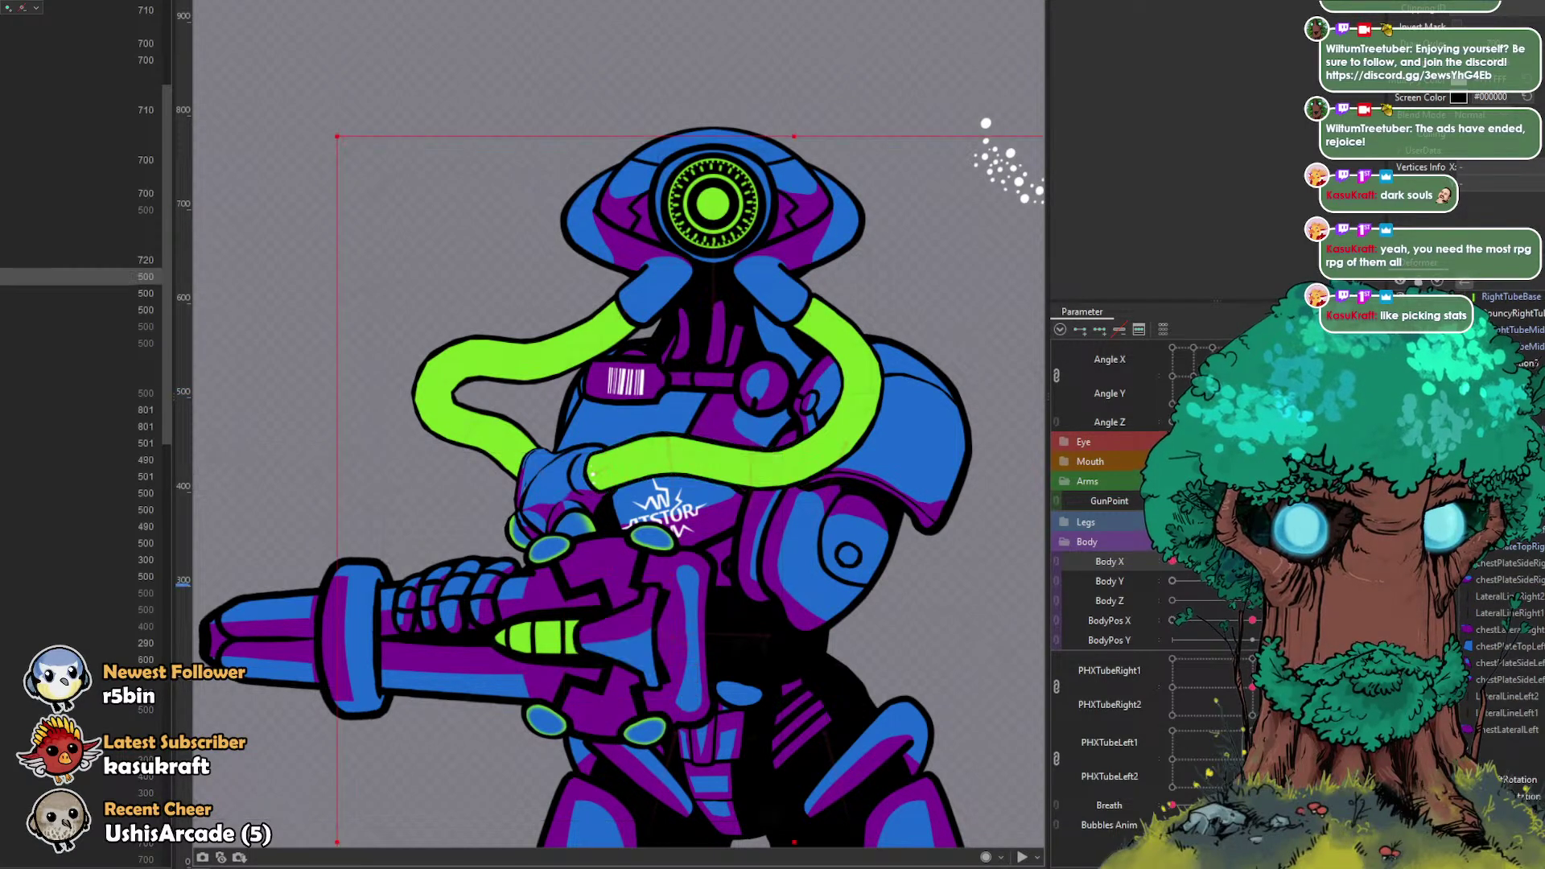
click(610, 468)
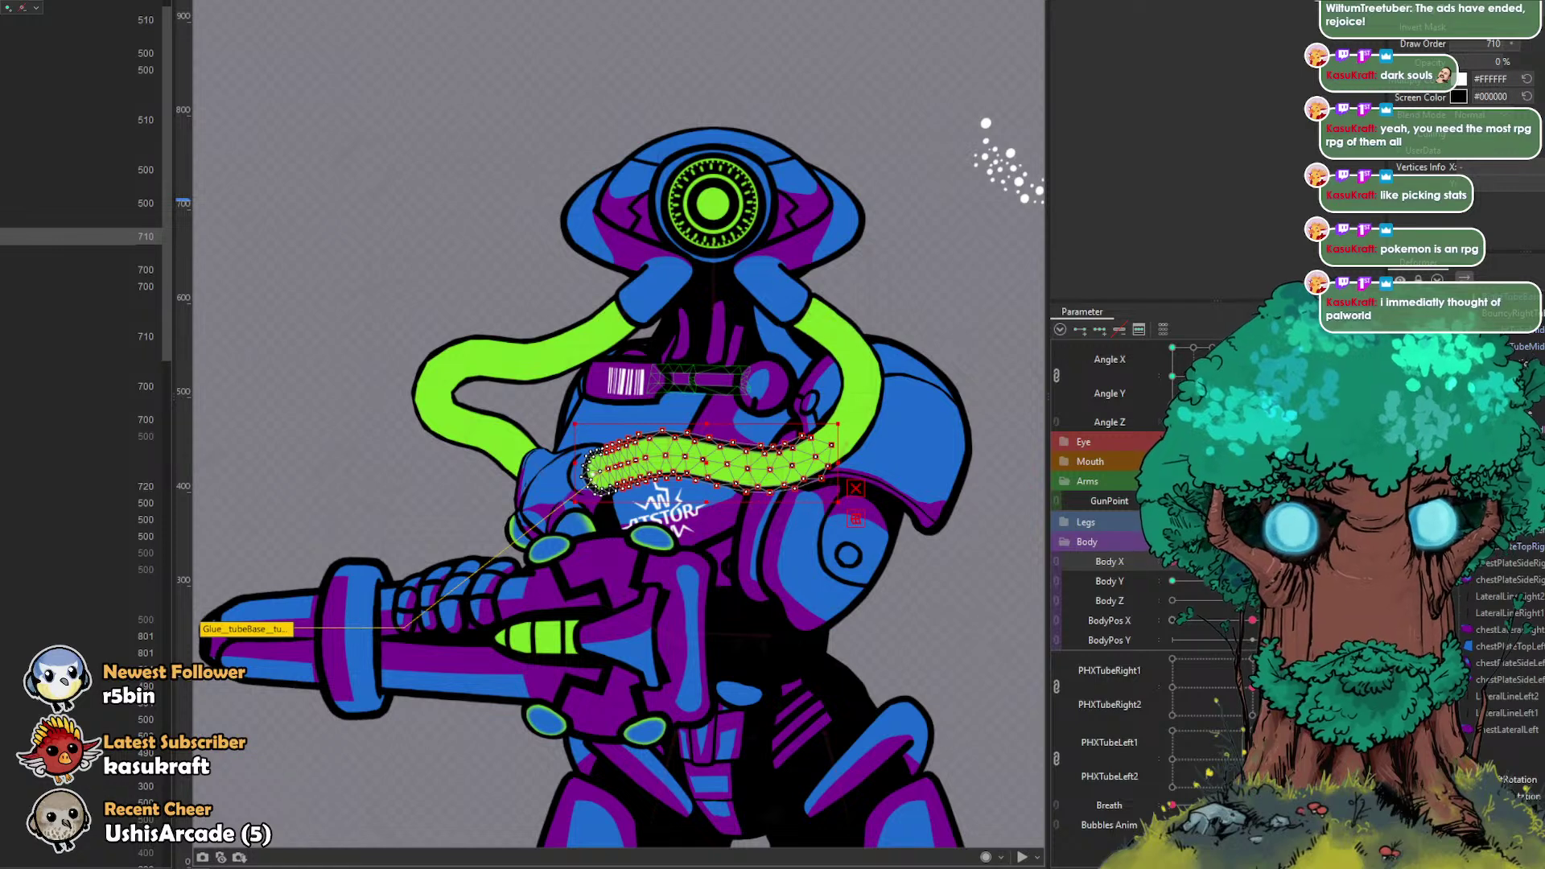
click(80, 369)
mouse_move(1173, 825)
mouse_down()
mouse_move(1217, 824)
mouse_move(1203, 824)
mouse_up()
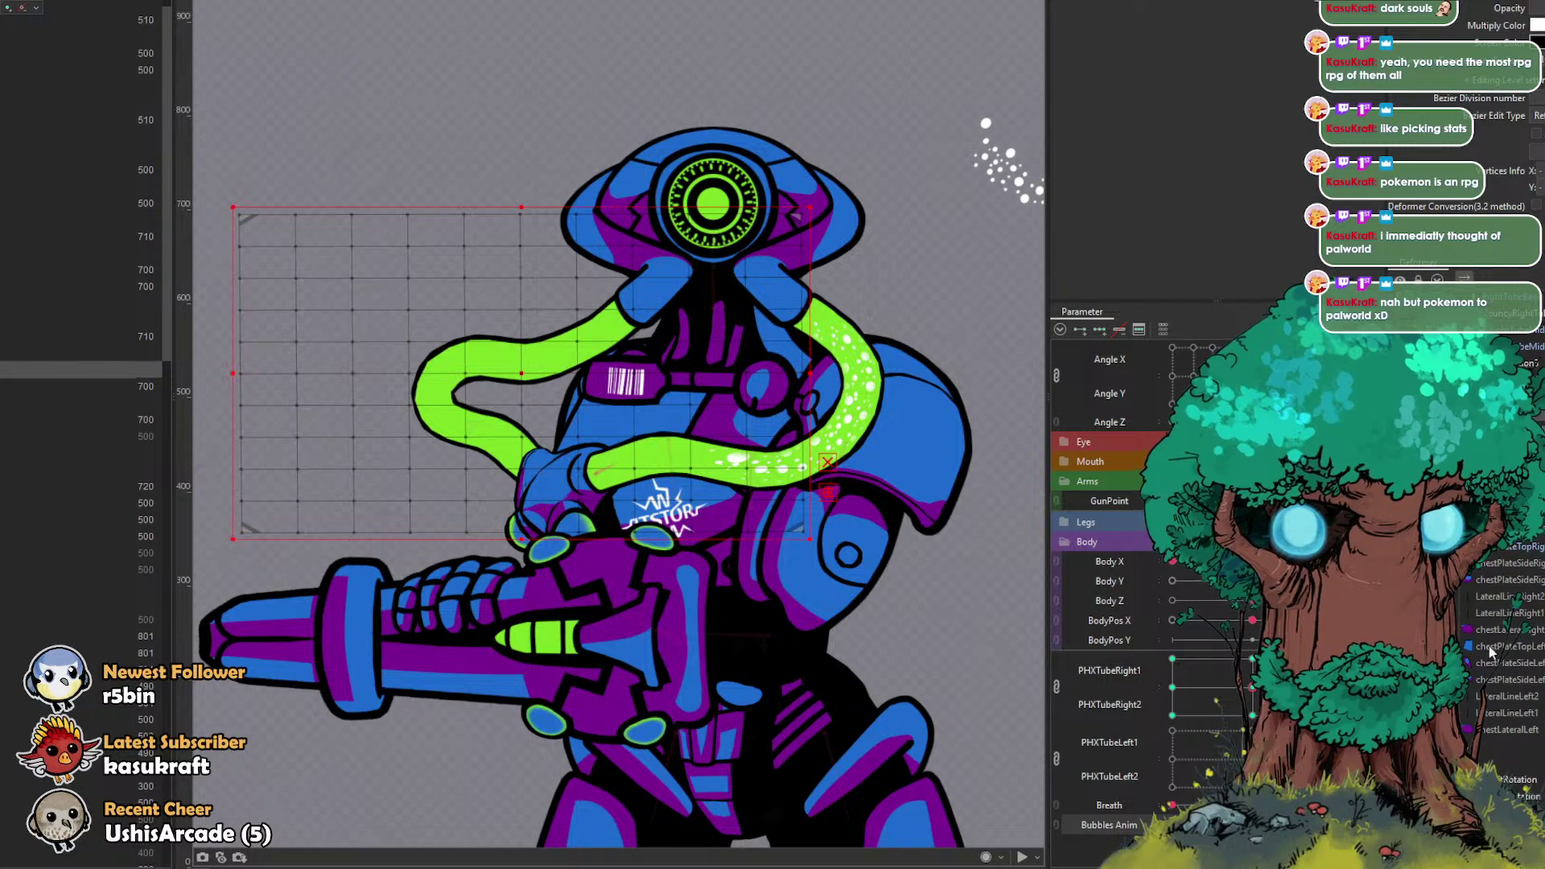
click(81, 452)
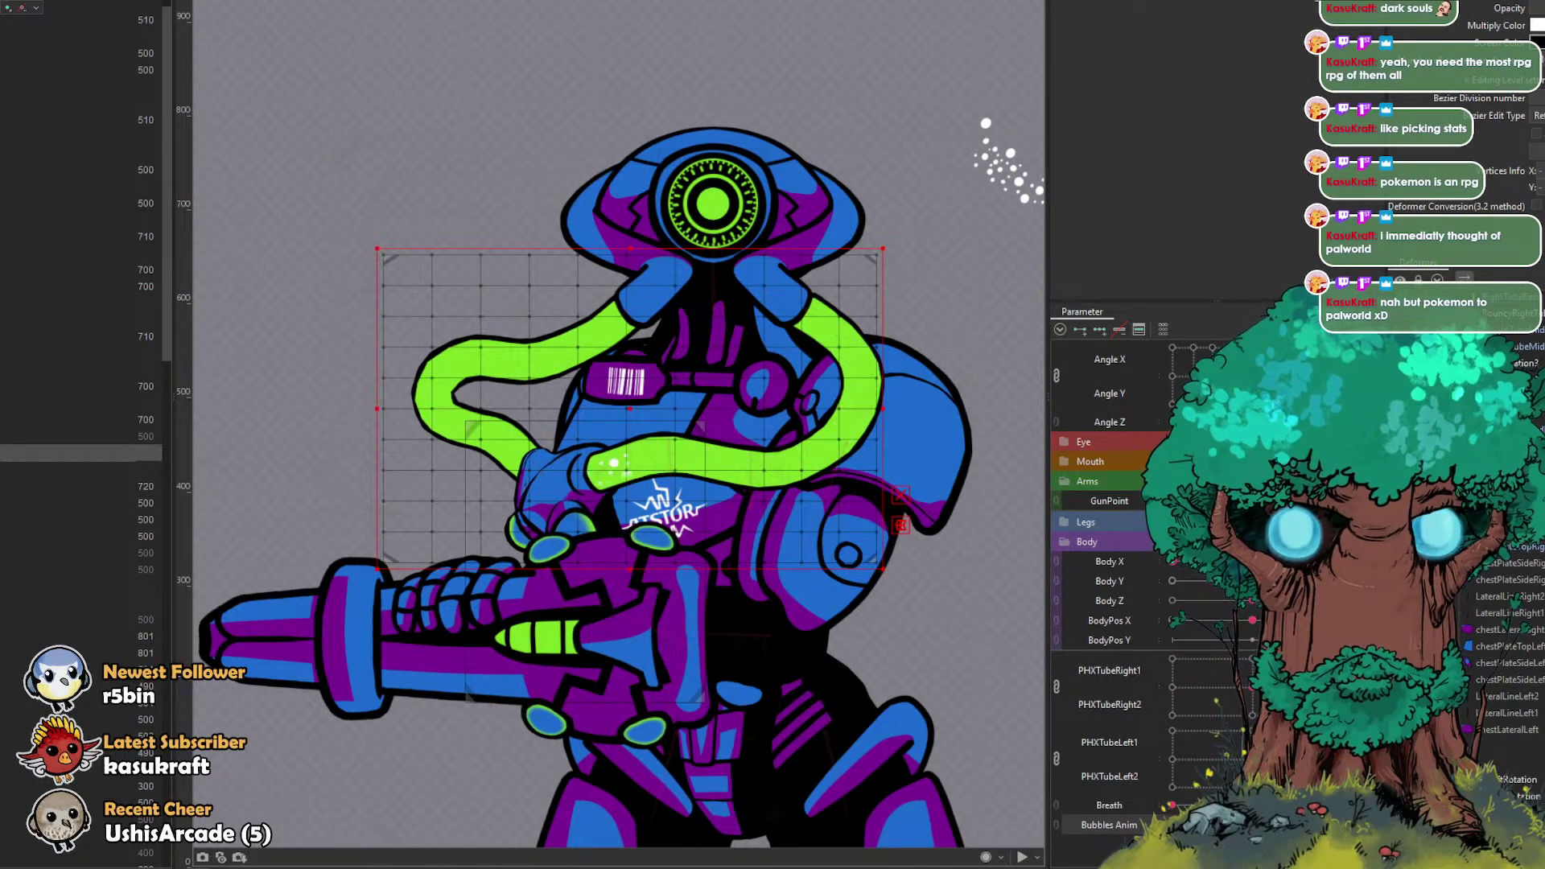
Step: At the Body X maximum, brush BubblesPosition's upper grid edge along the left tube, lowering its outer corner and raising its inner end
drag(1172, 562, 1332, 561)
key(b)
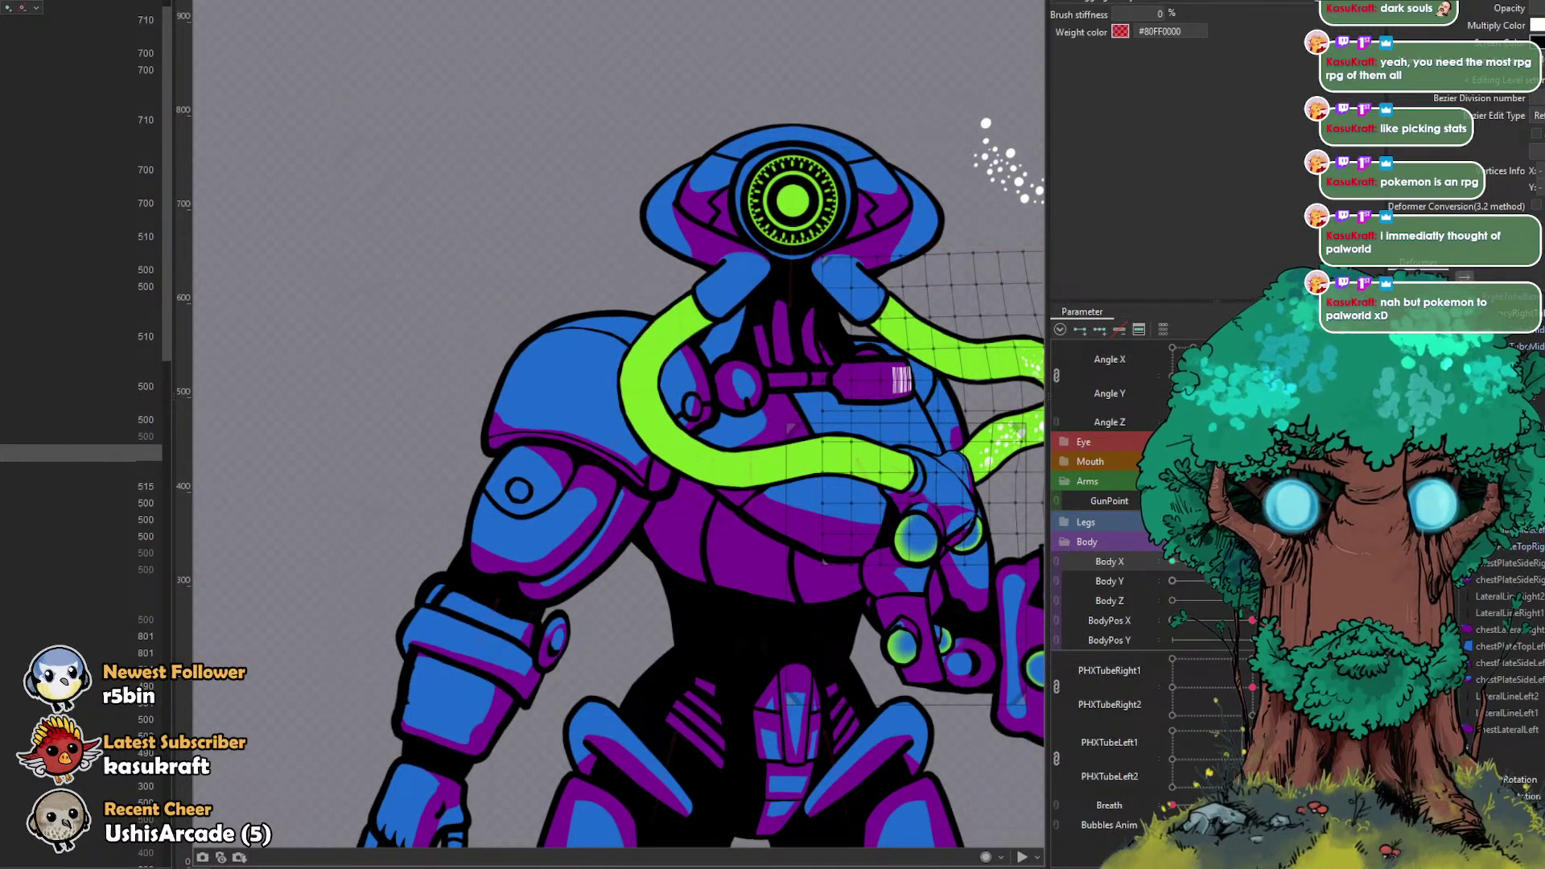
drag(689, 249, 521, 229)
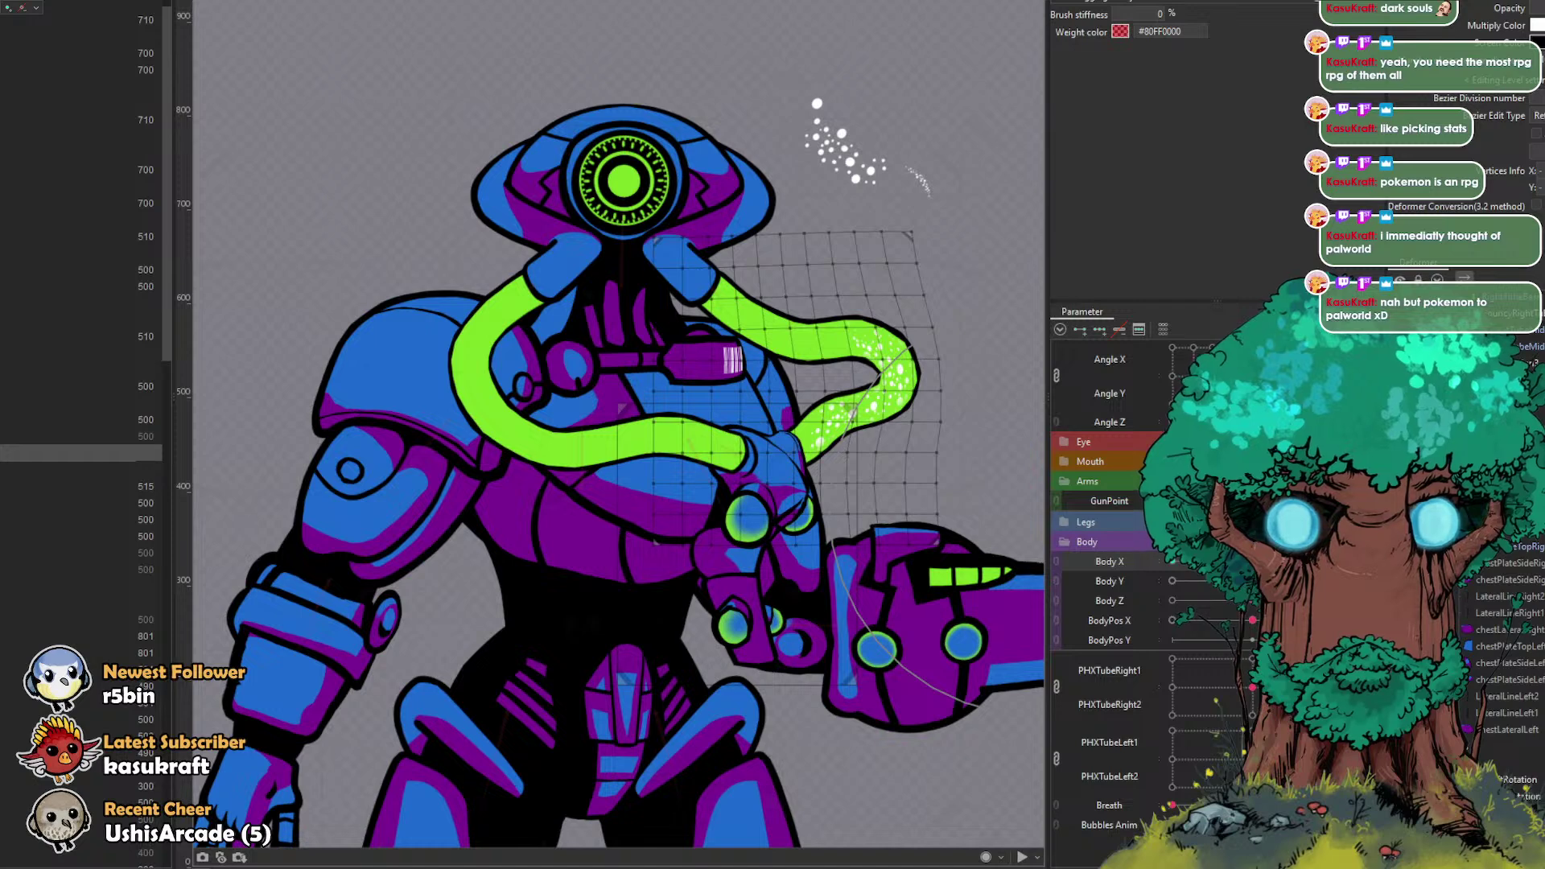
click(1252, 562)
click(1332, 561)
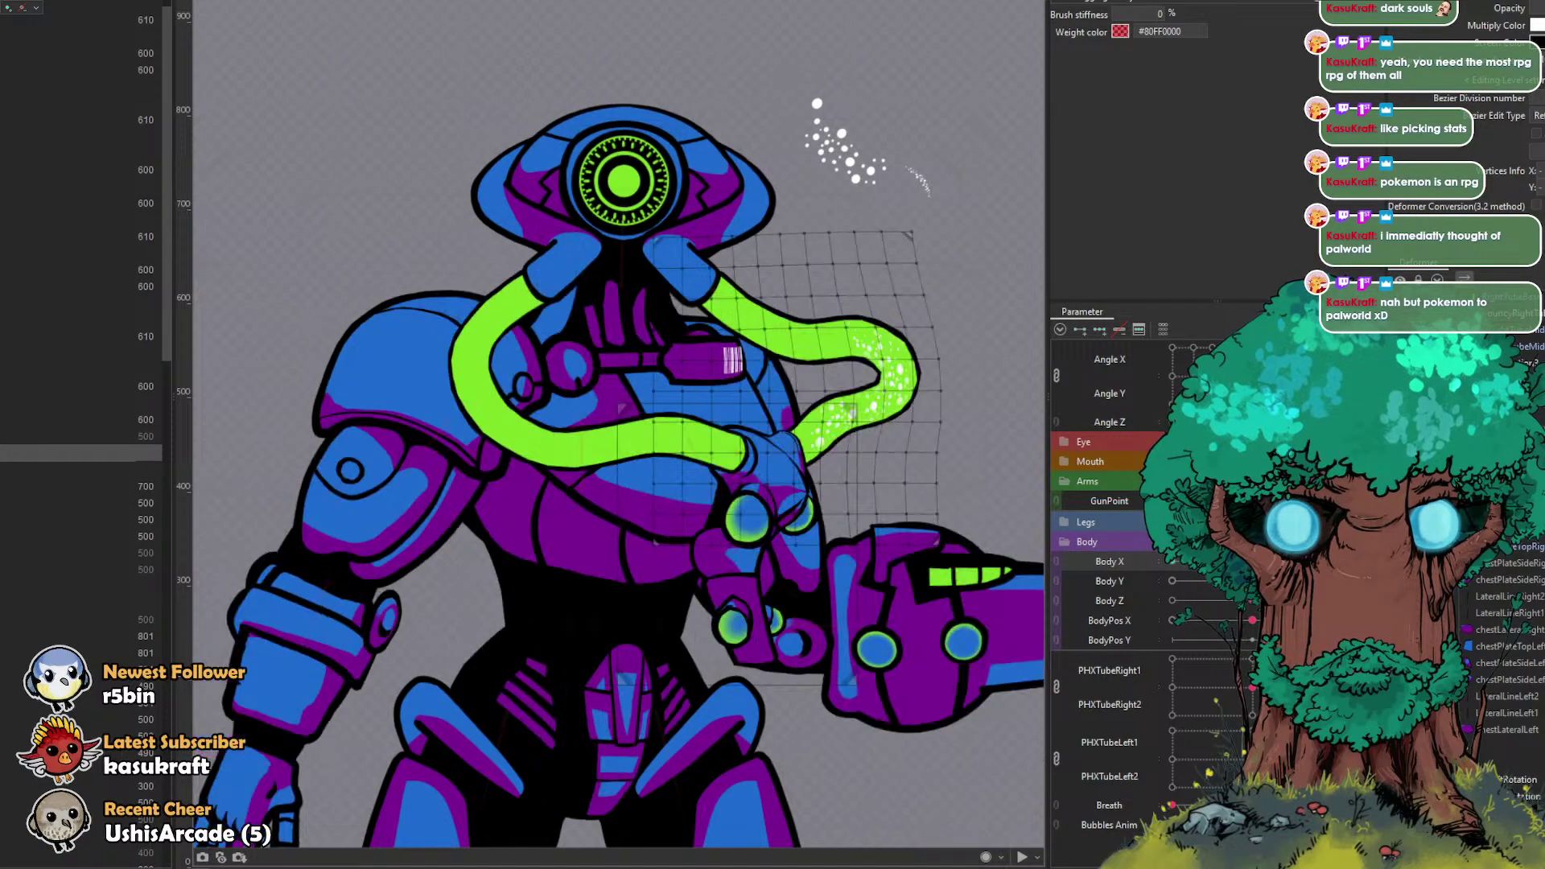
click(1172, 825)
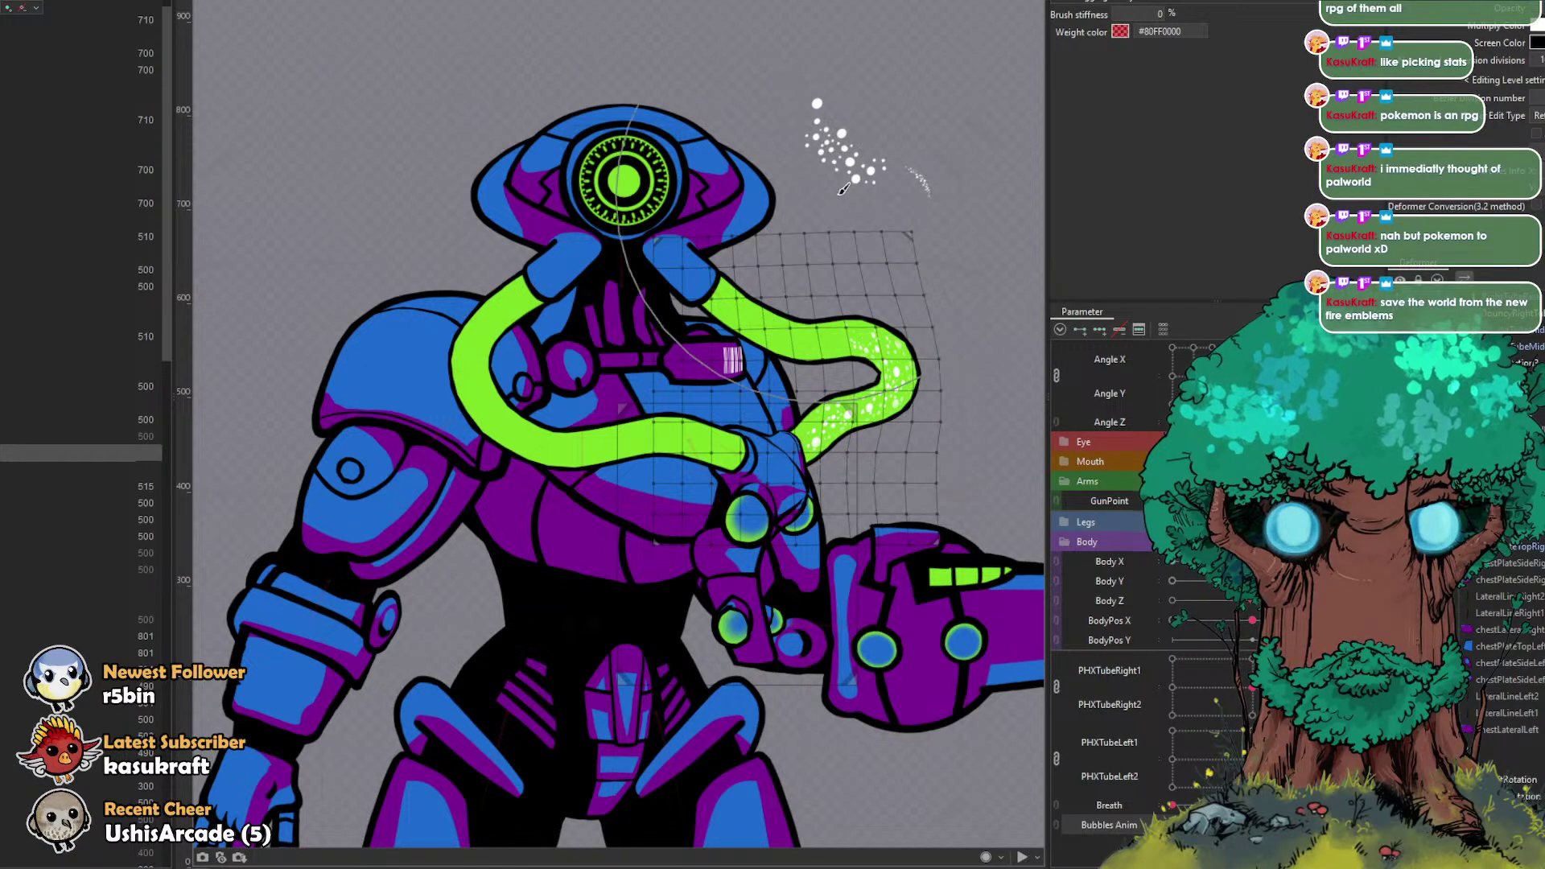
drag(871, 231, 884, 272)
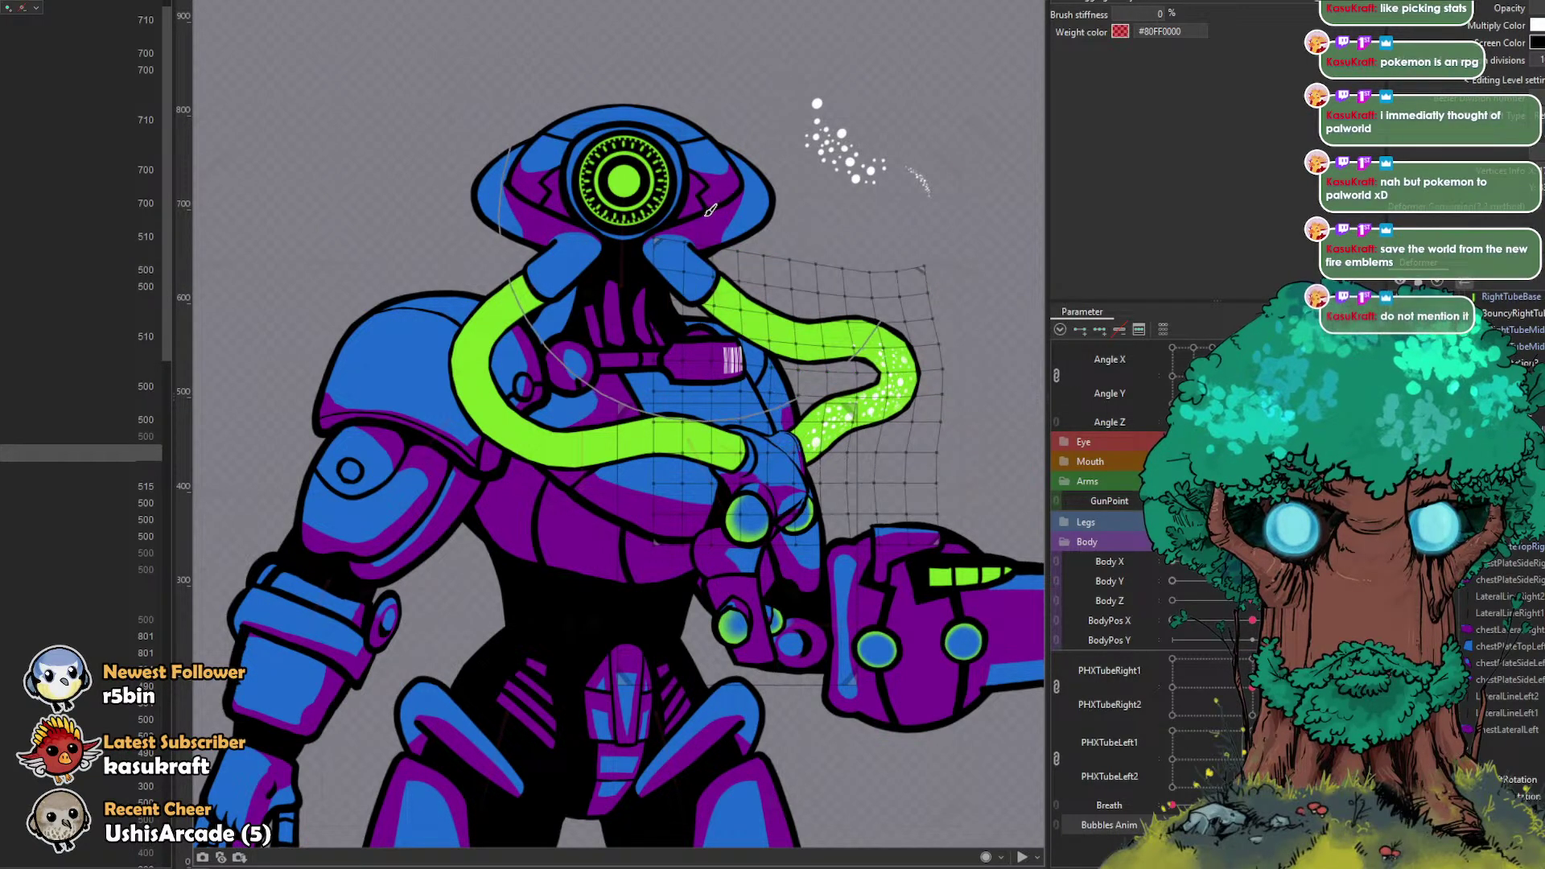
drag(653, 268, 664, 243)
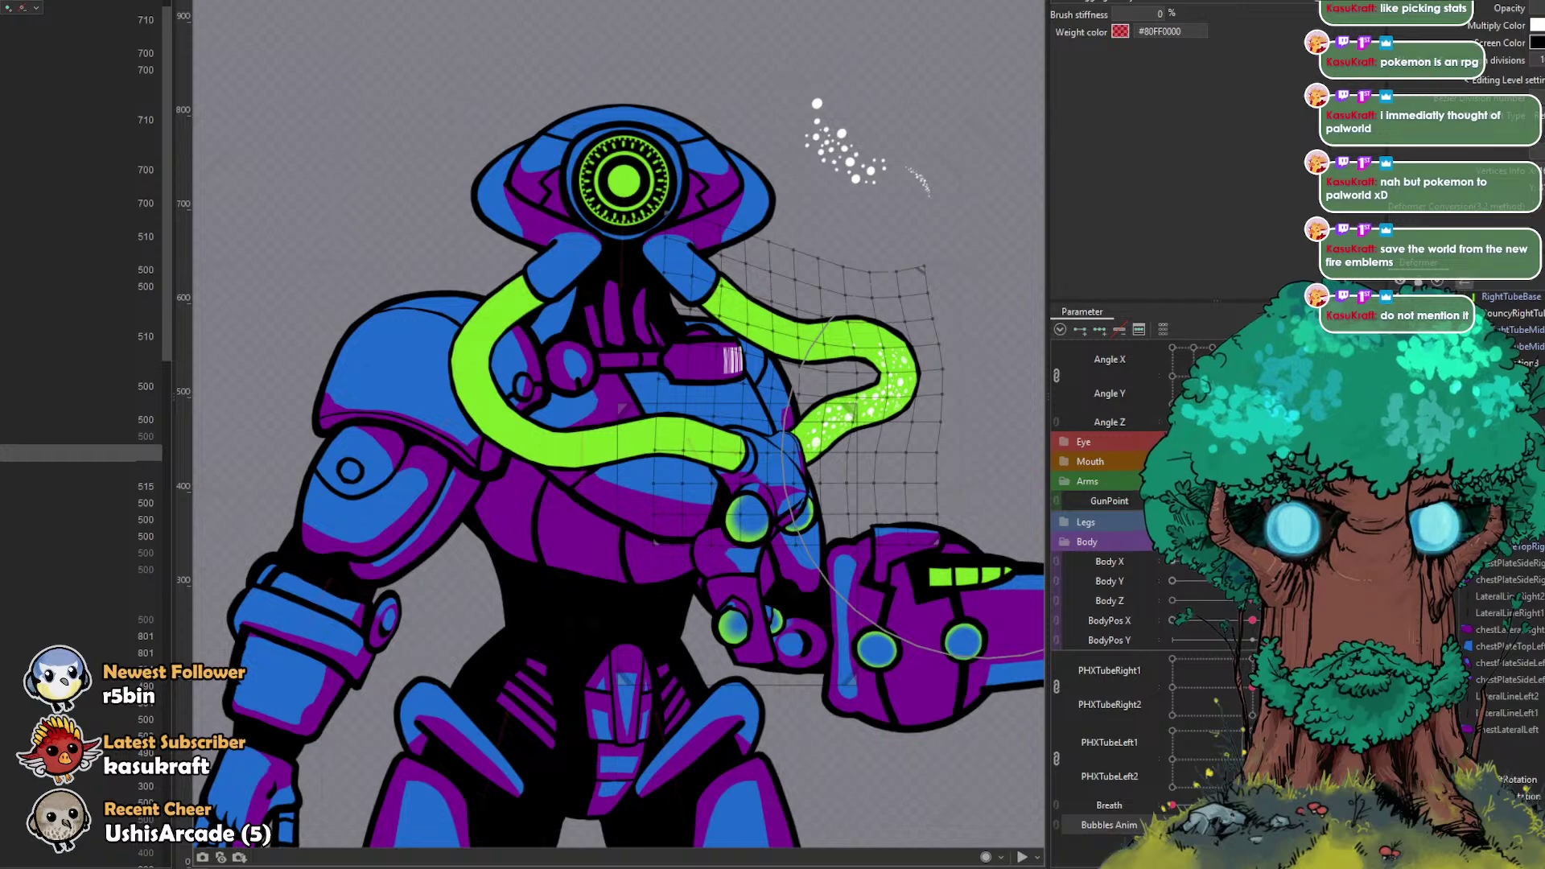
Step: With Bubbles Anim scrubbed to the tube's head end, brush BubblesPosition's grid up into the tube there and return Body X to neutral
mouse_move(1331, 562)
mouse_down()
mouse_move(1254, 562)
mouse_move(1332, 562)
mouse_up()
drag(1172, 825, 1191, 825)
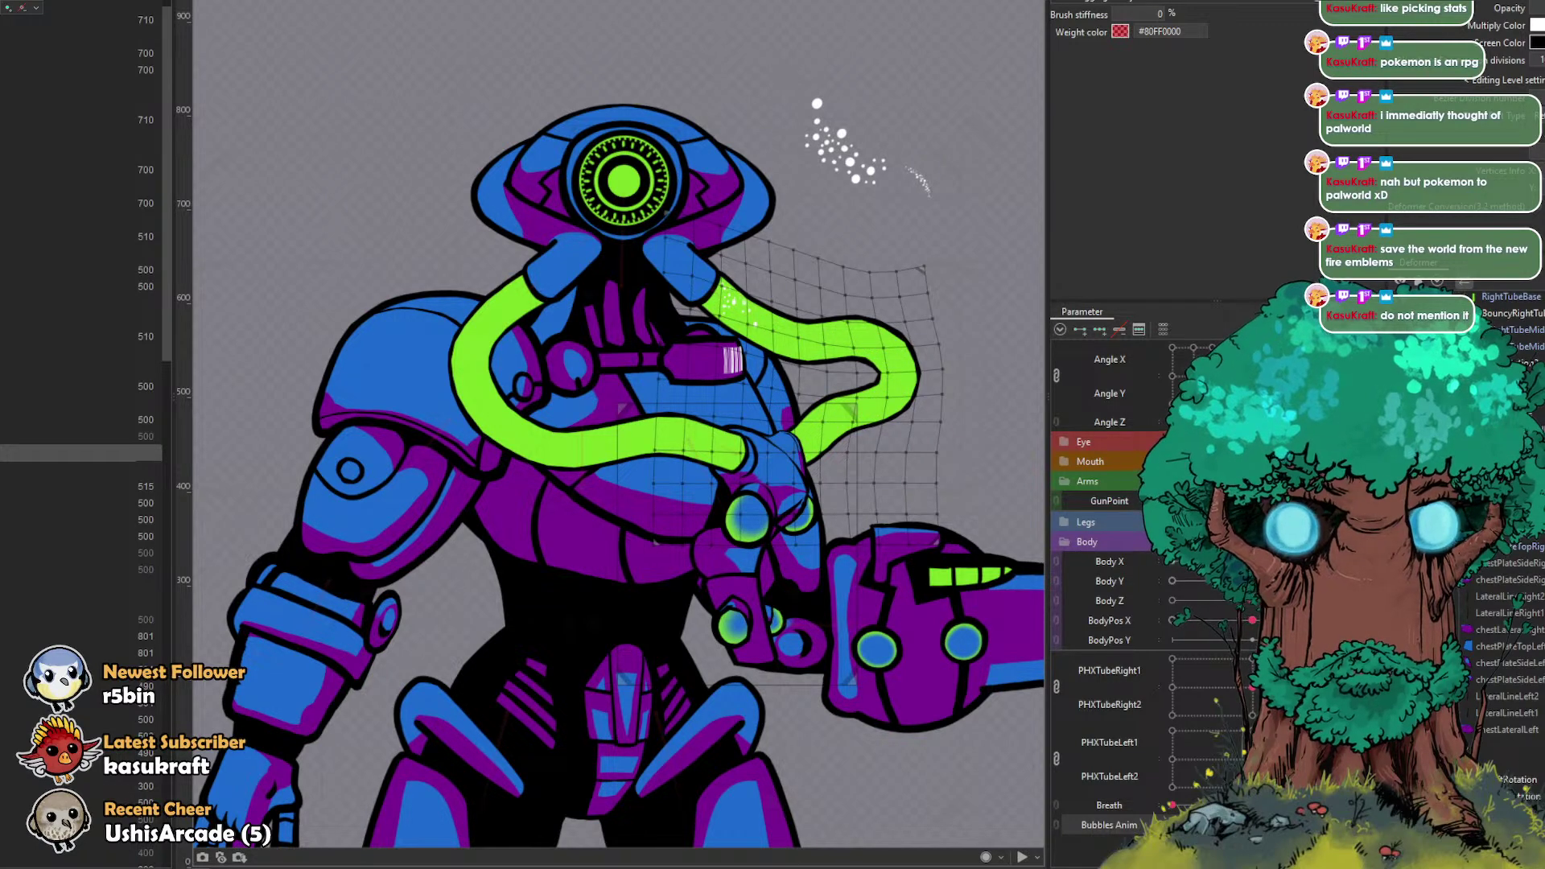
mouse_move(1332, 562)
mouse_down()
mouse_move(1254, 562)
mouse_move(1332, 562)
mouse_up()
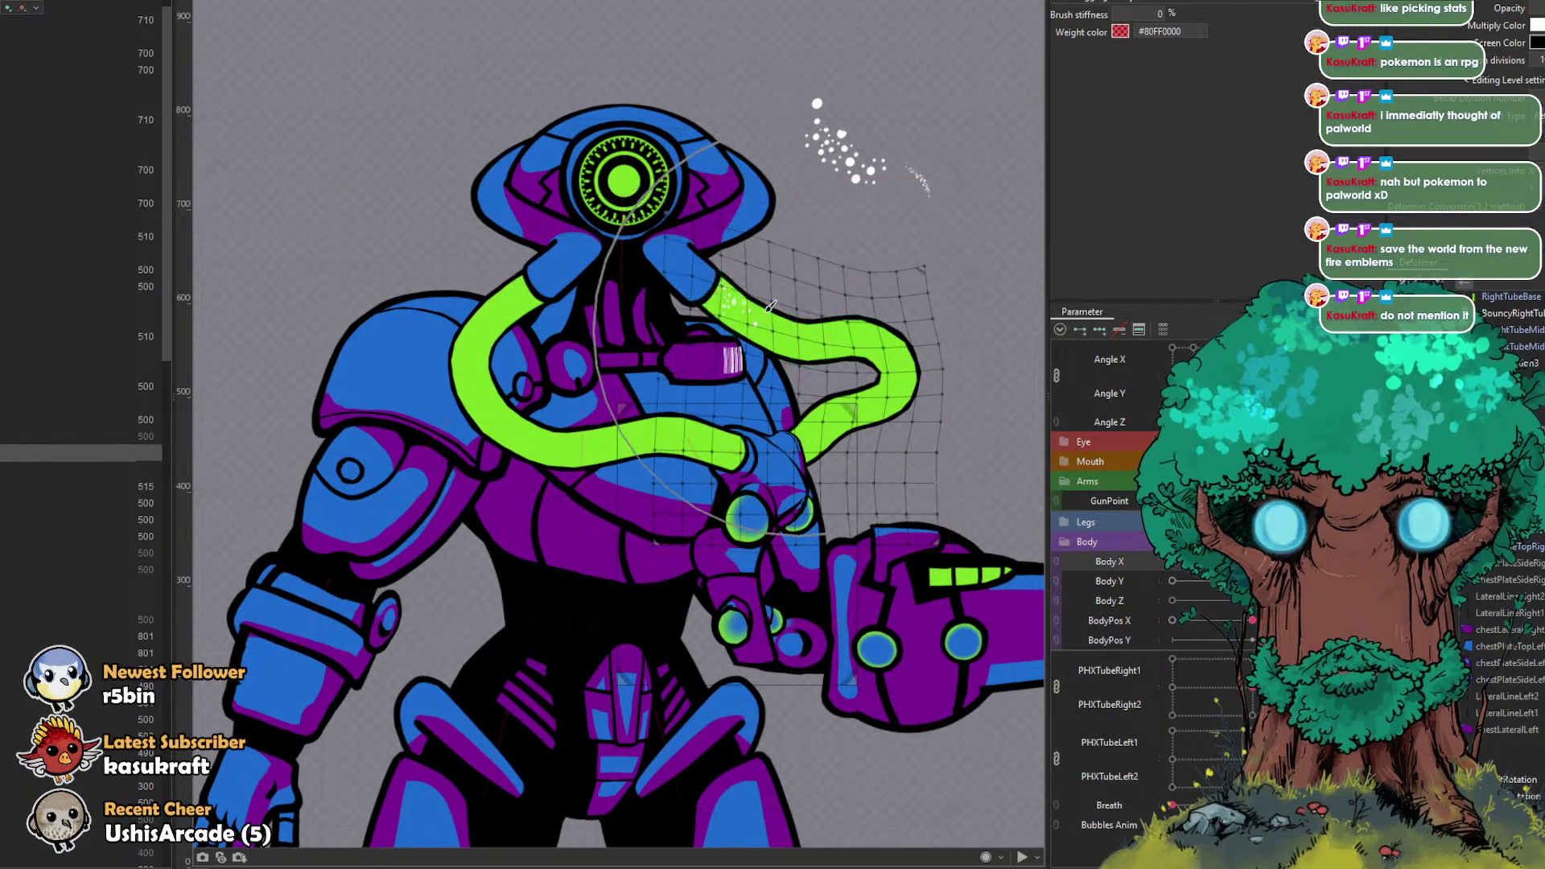
drag(733, 316, 678, 271)
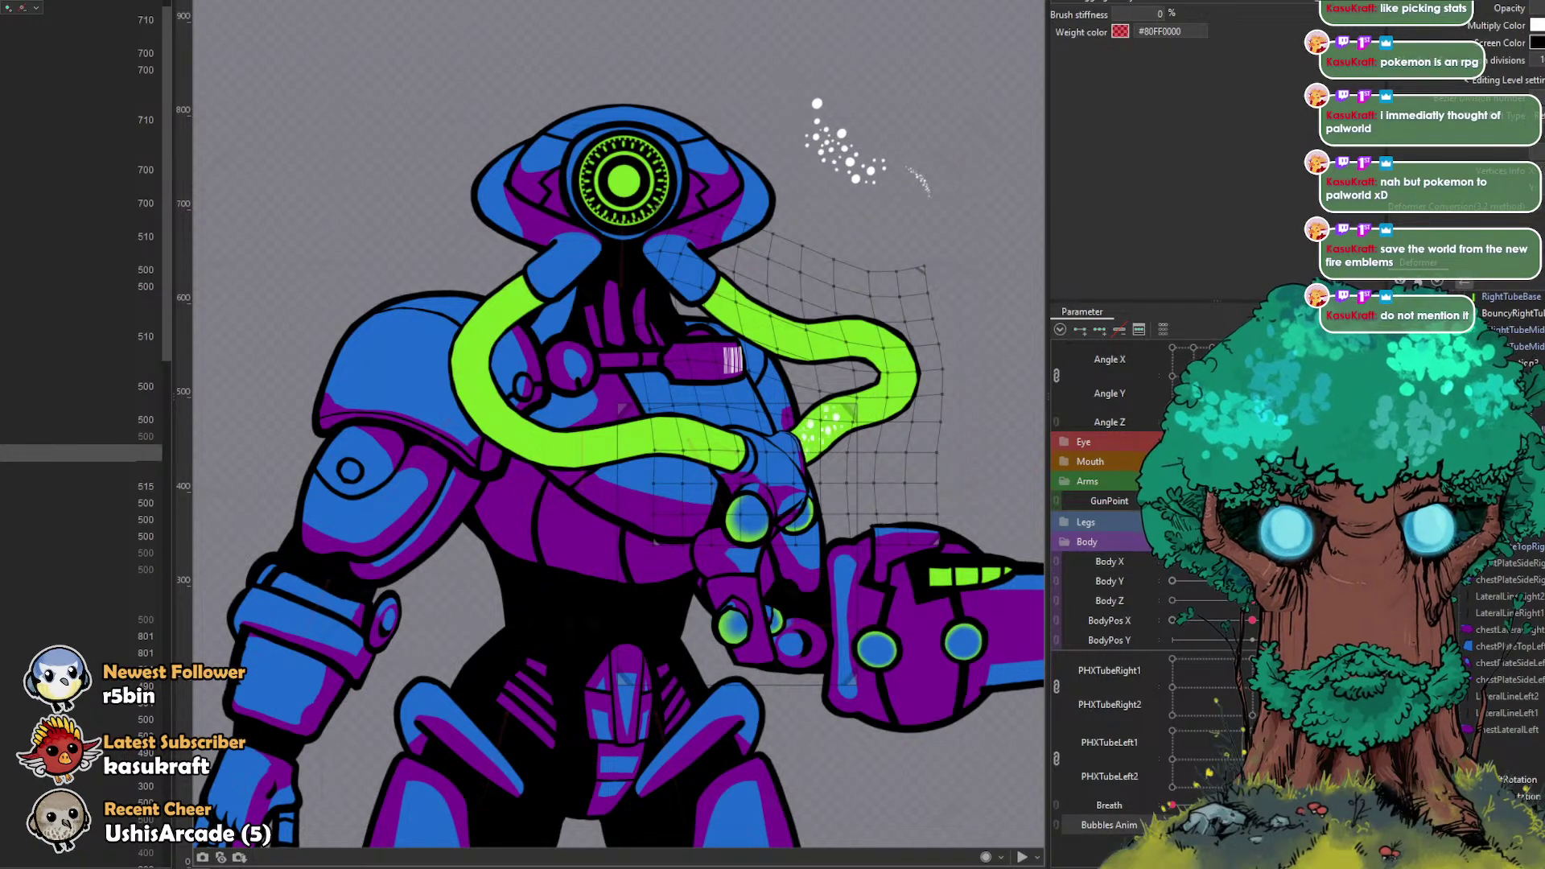
drag(1332, 562, 1252, 562)
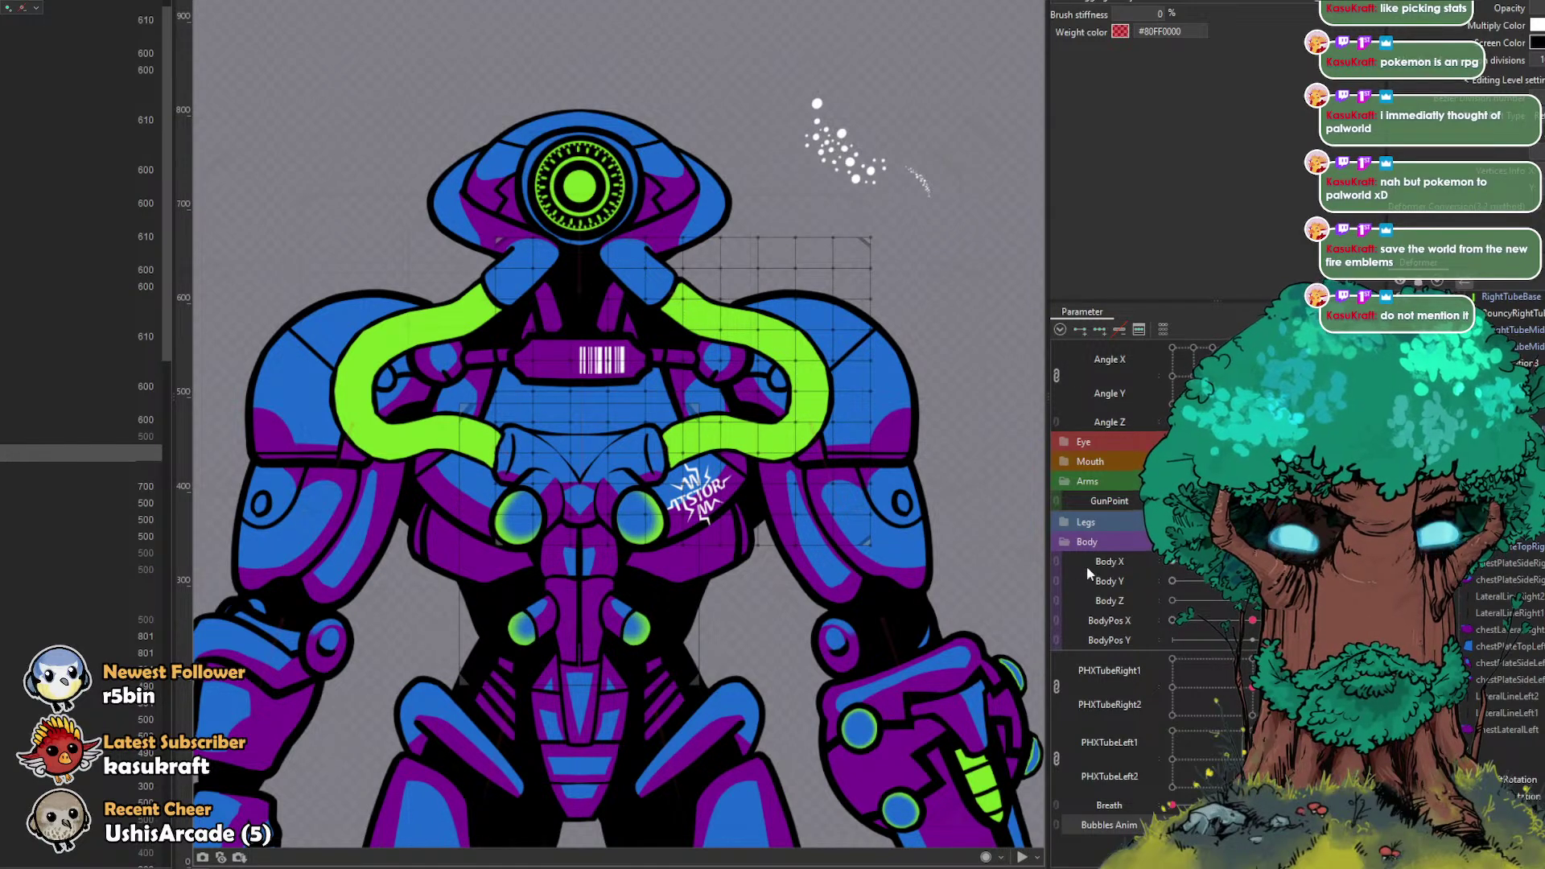
Step: Add three keyforms for BubblesPosition on the Body Y parameter
click(1057, 561)
click(1057, 592)
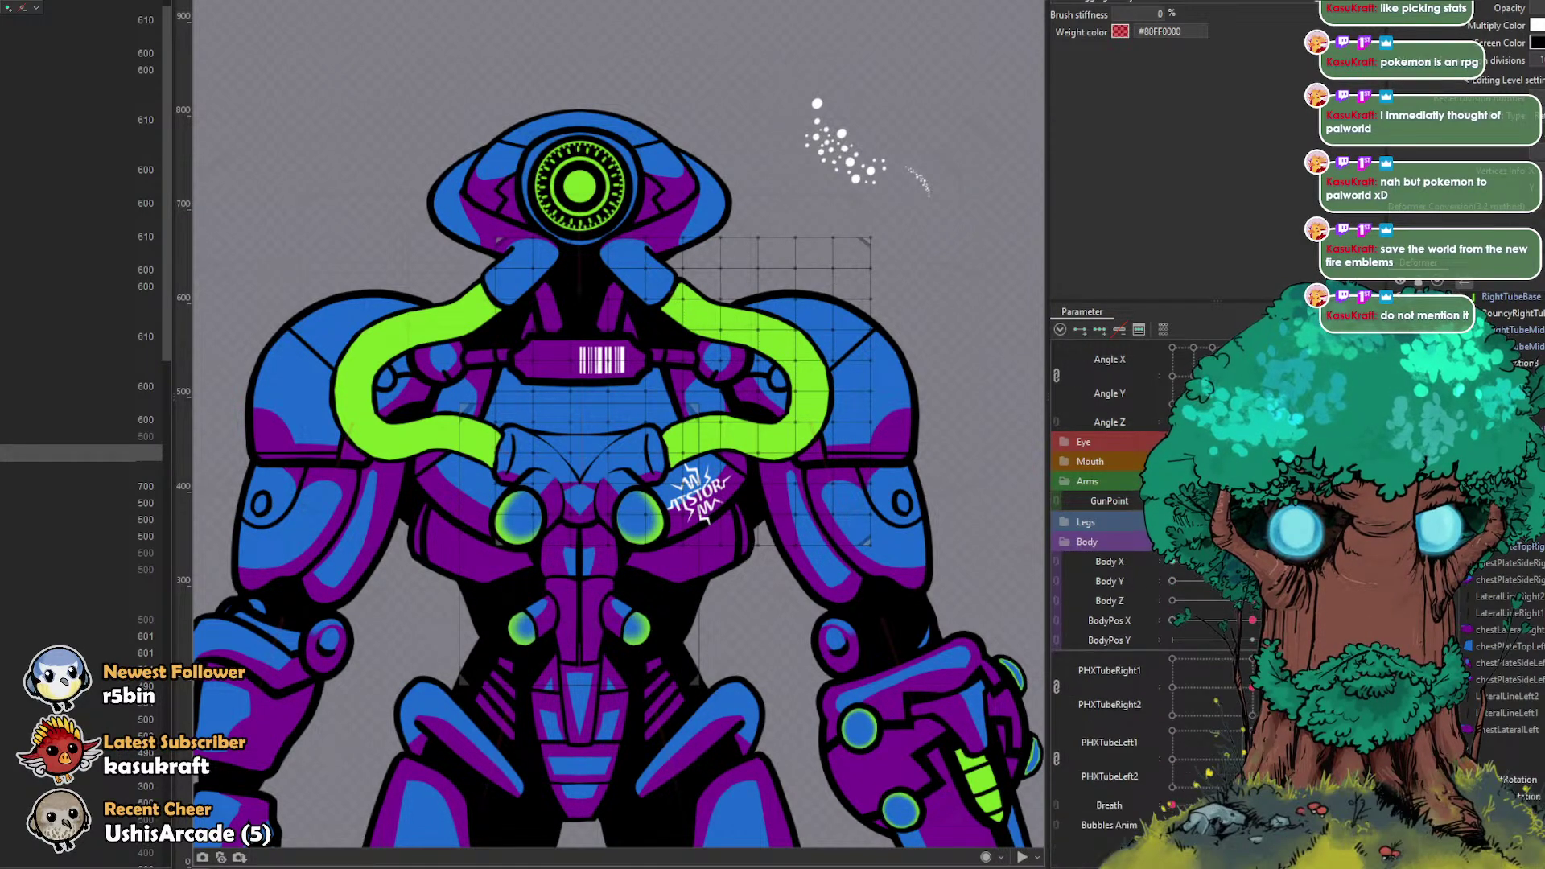
click(1099, 329)
Step: At the Body Y maximum, brush BubblesPosition's grid down and inward so the bubbles follow the compressed left tube
drag(1252, 581, 1172, 581)
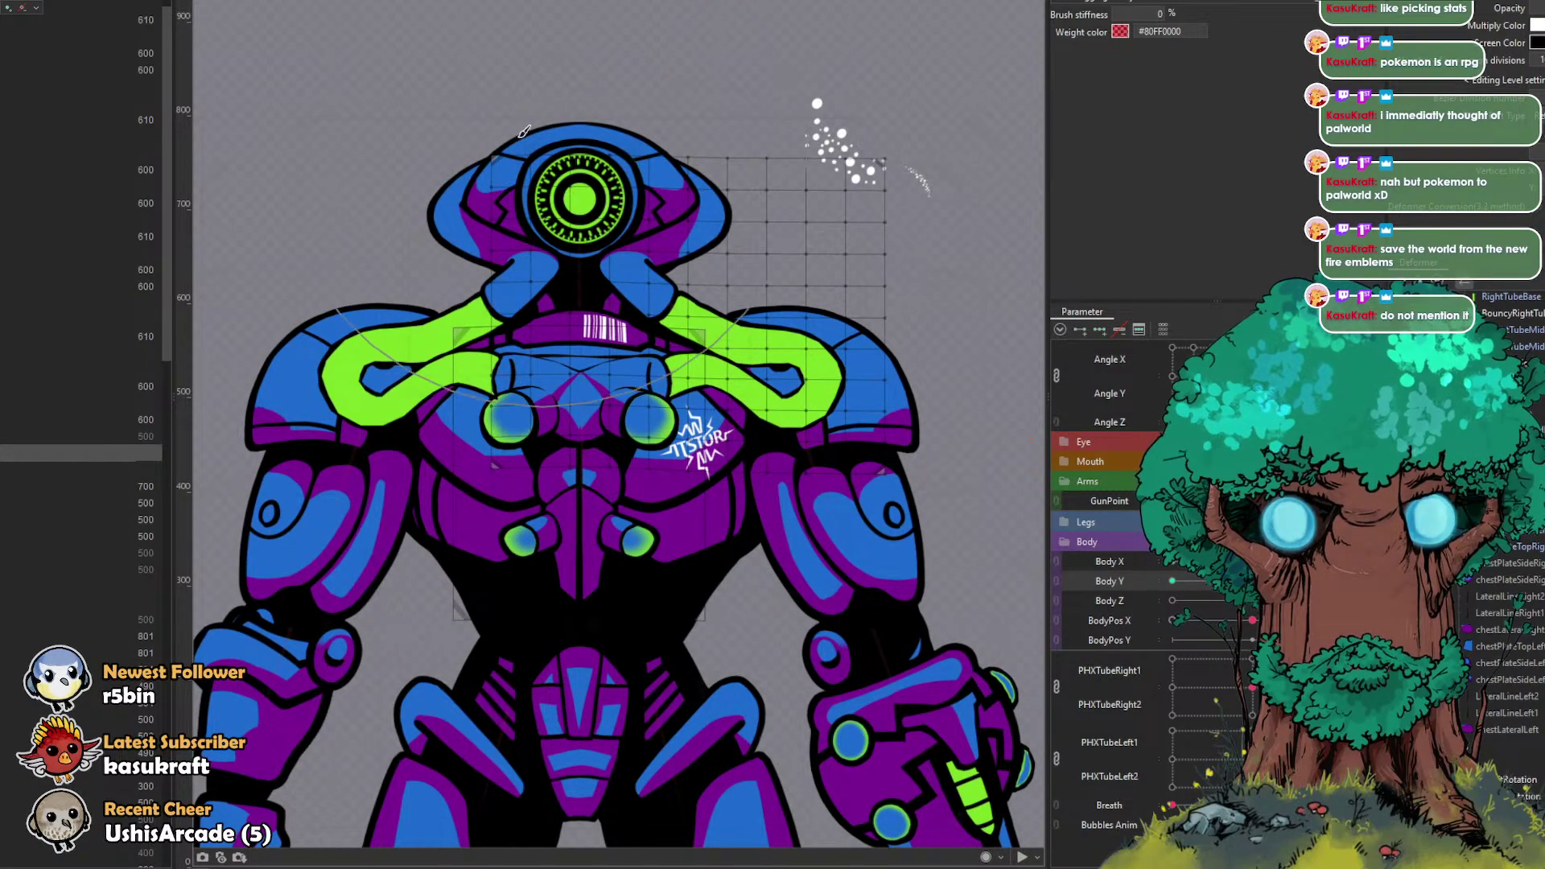
click(558, 196)
drag(544, 194, 545, 195)
drag(819, 141, 830, 194)
drag(555, 142, 547, 160)
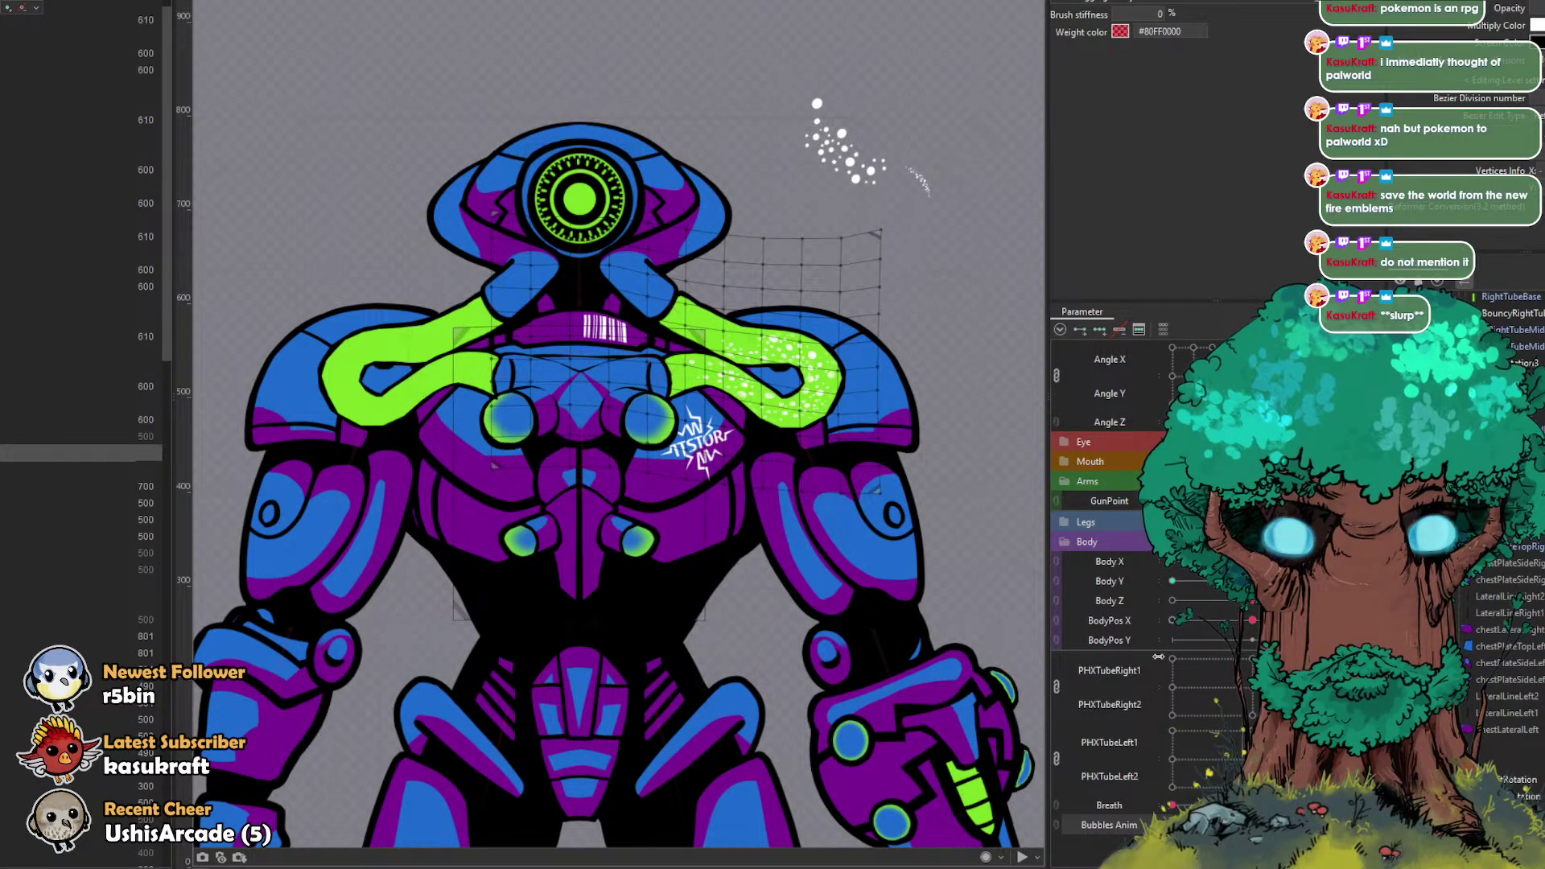
drag(743, 161, 731, 185)
drag(724, 484, 705, 494)
key(v)
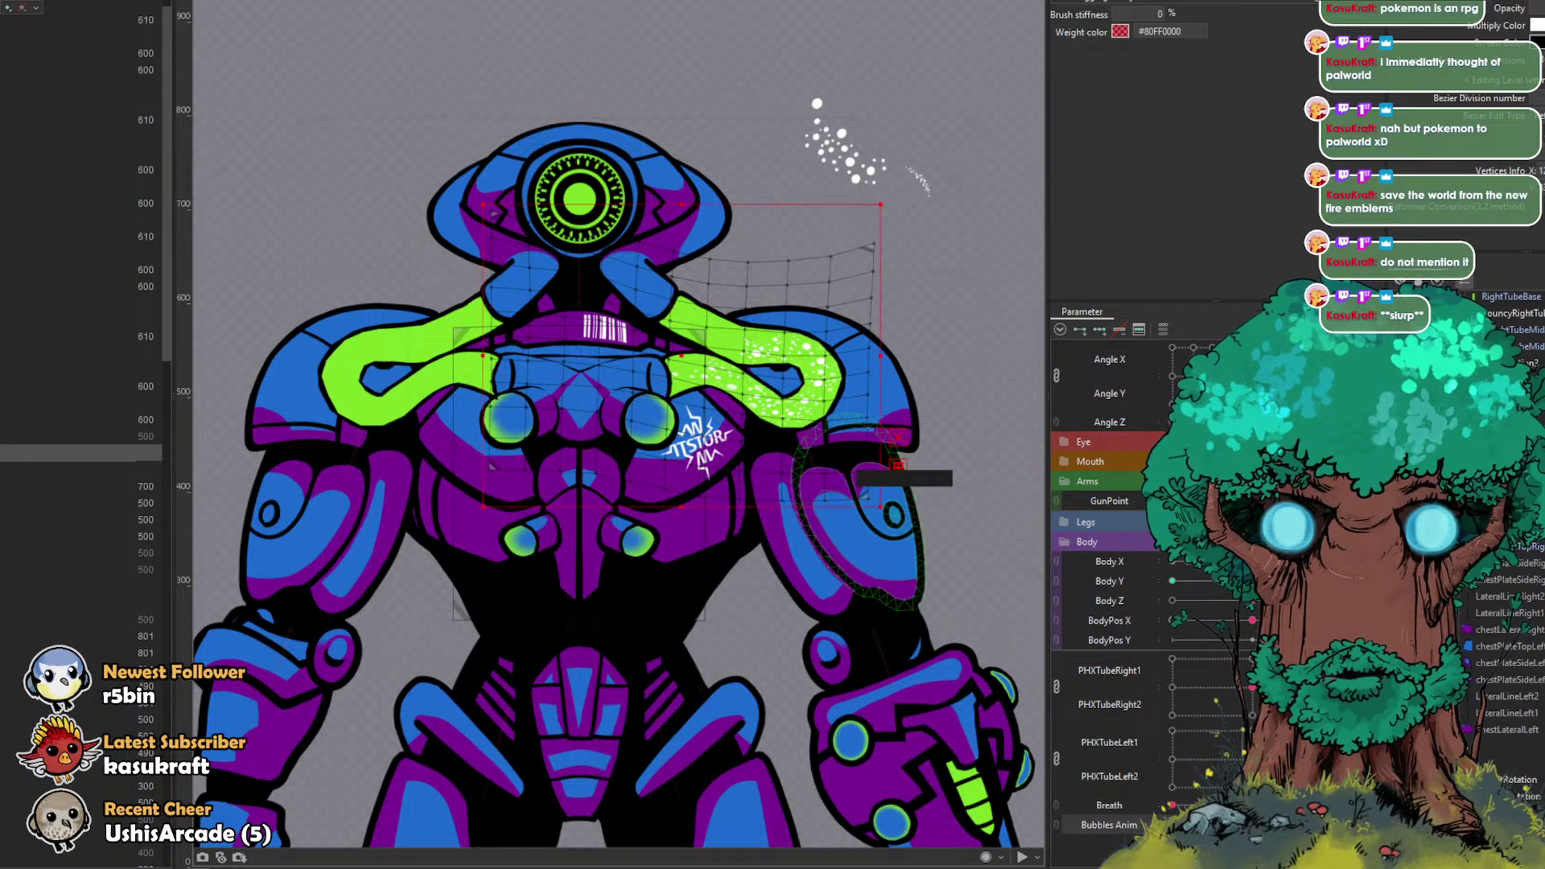
Step: Scrub Bubbles Anim at the Body Y maximum to check the bubbles' path through the left tube
drag(1252, 825, 1223, 825)
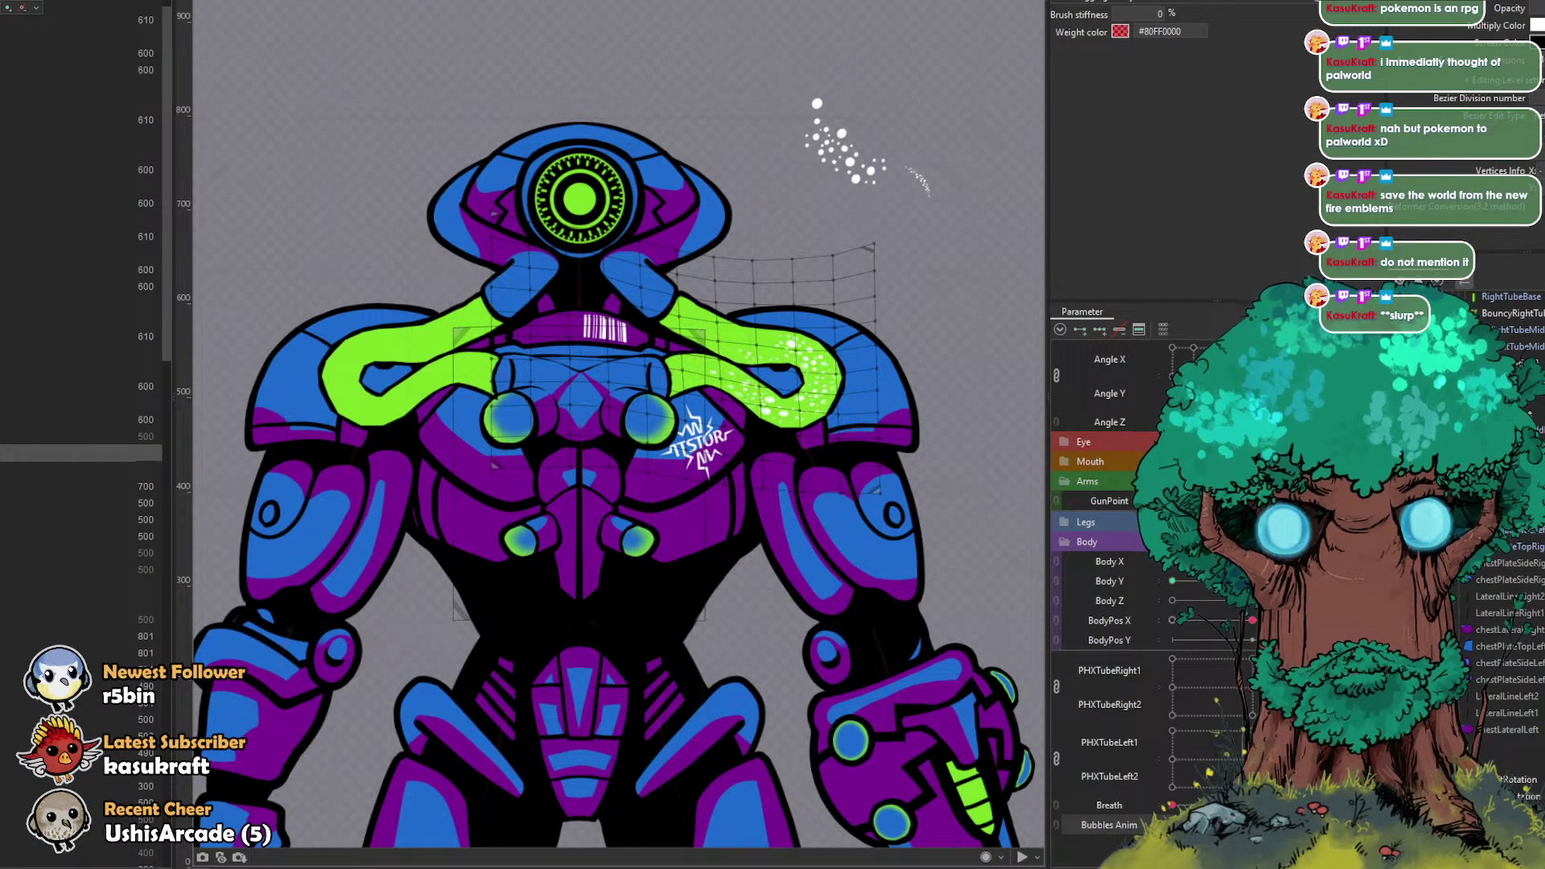
scroll(871, 596, up, 2)
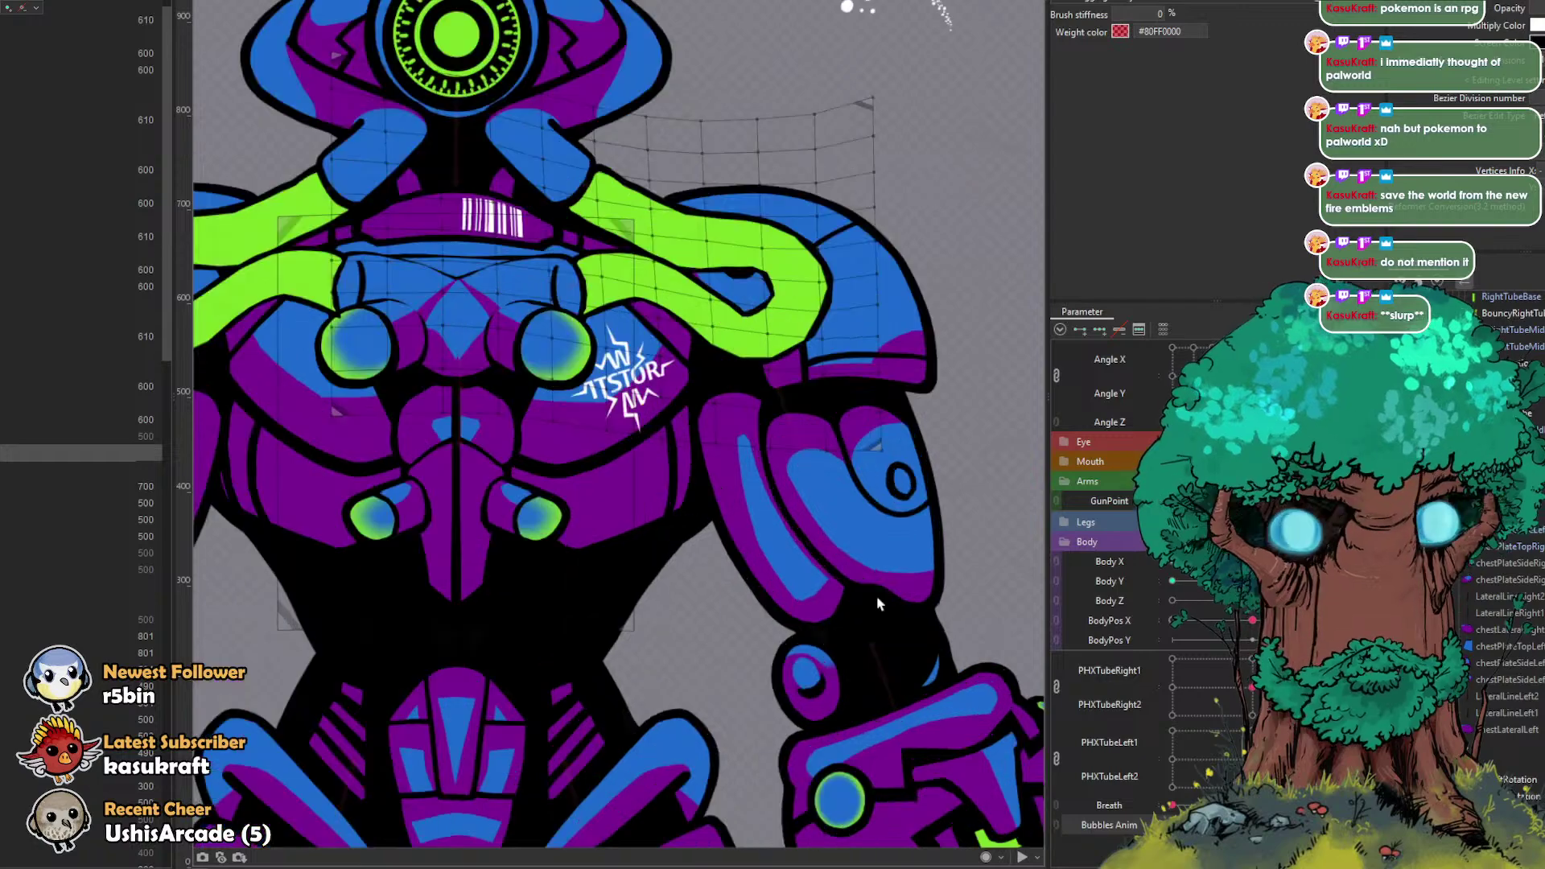
drag(711, 490, 884, 766)
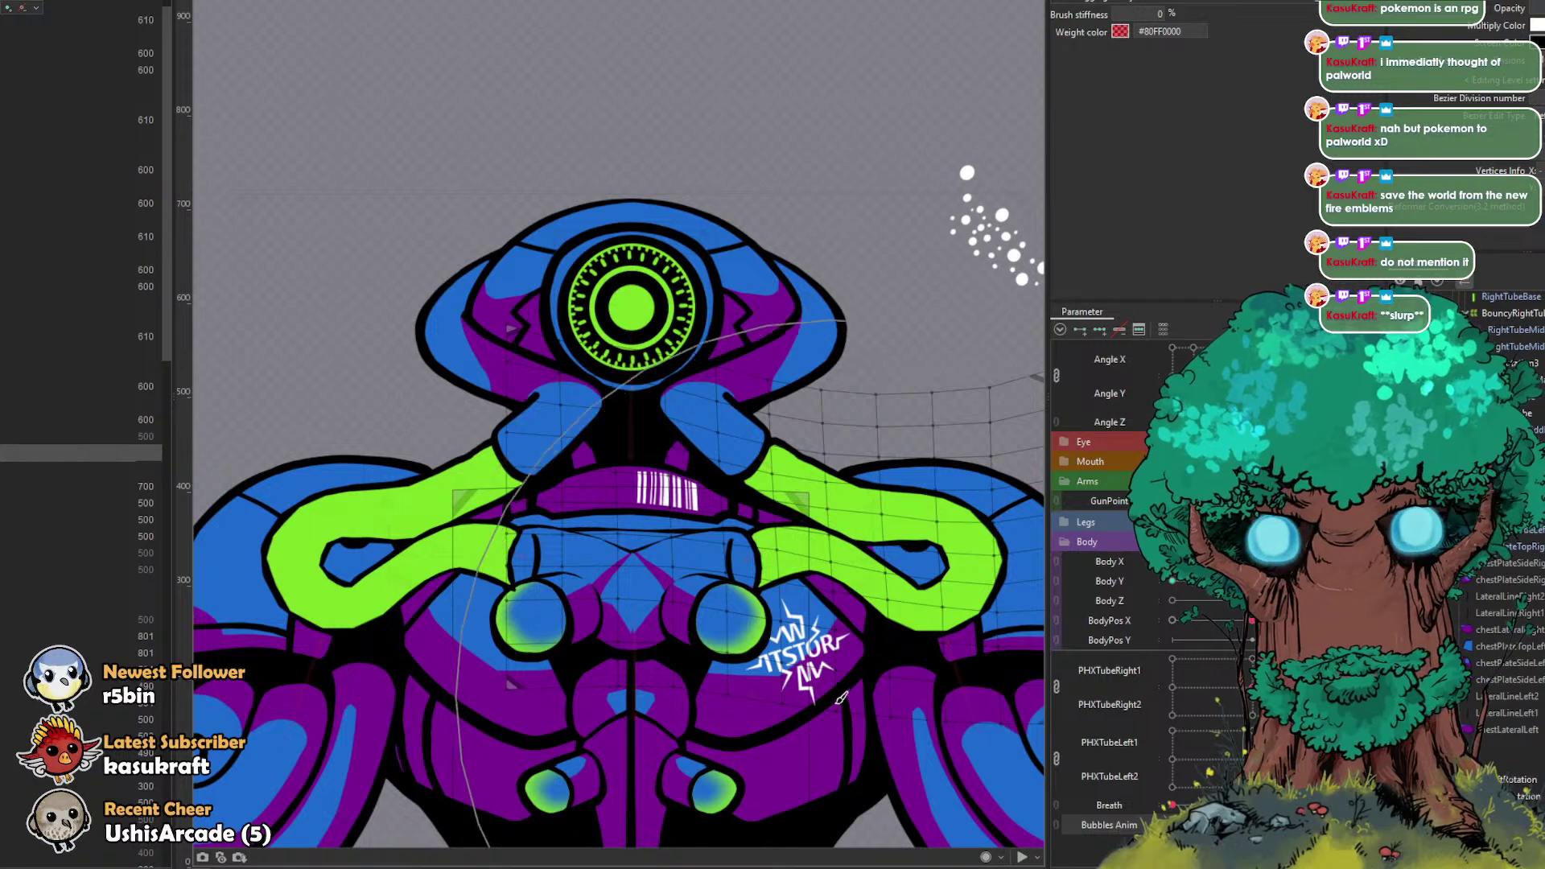
drag(1173, 824, 1202, 825)
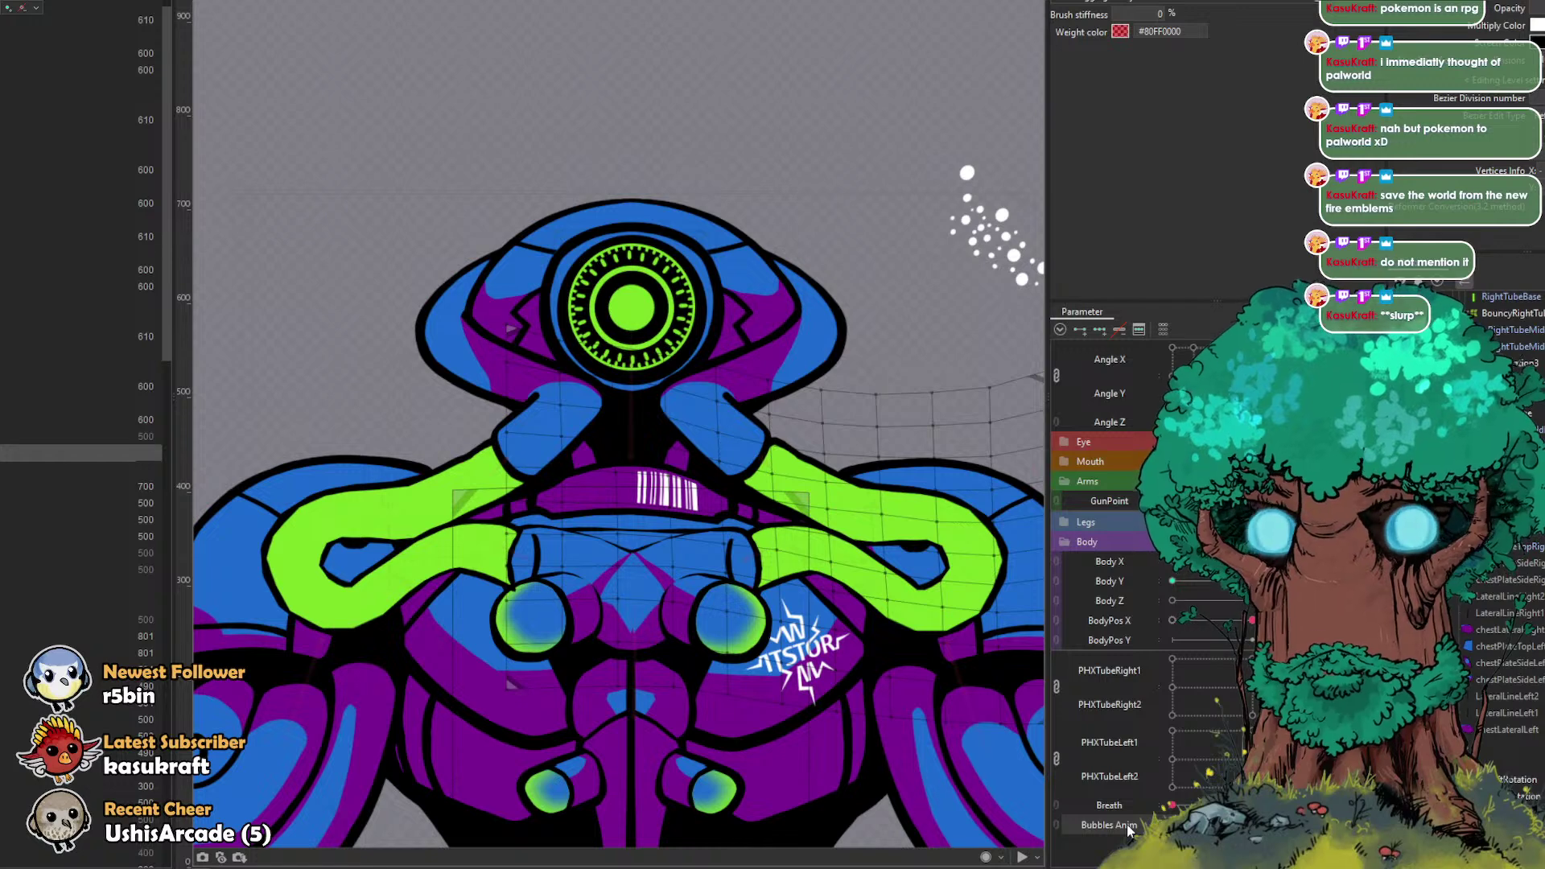
click(1127, 824)
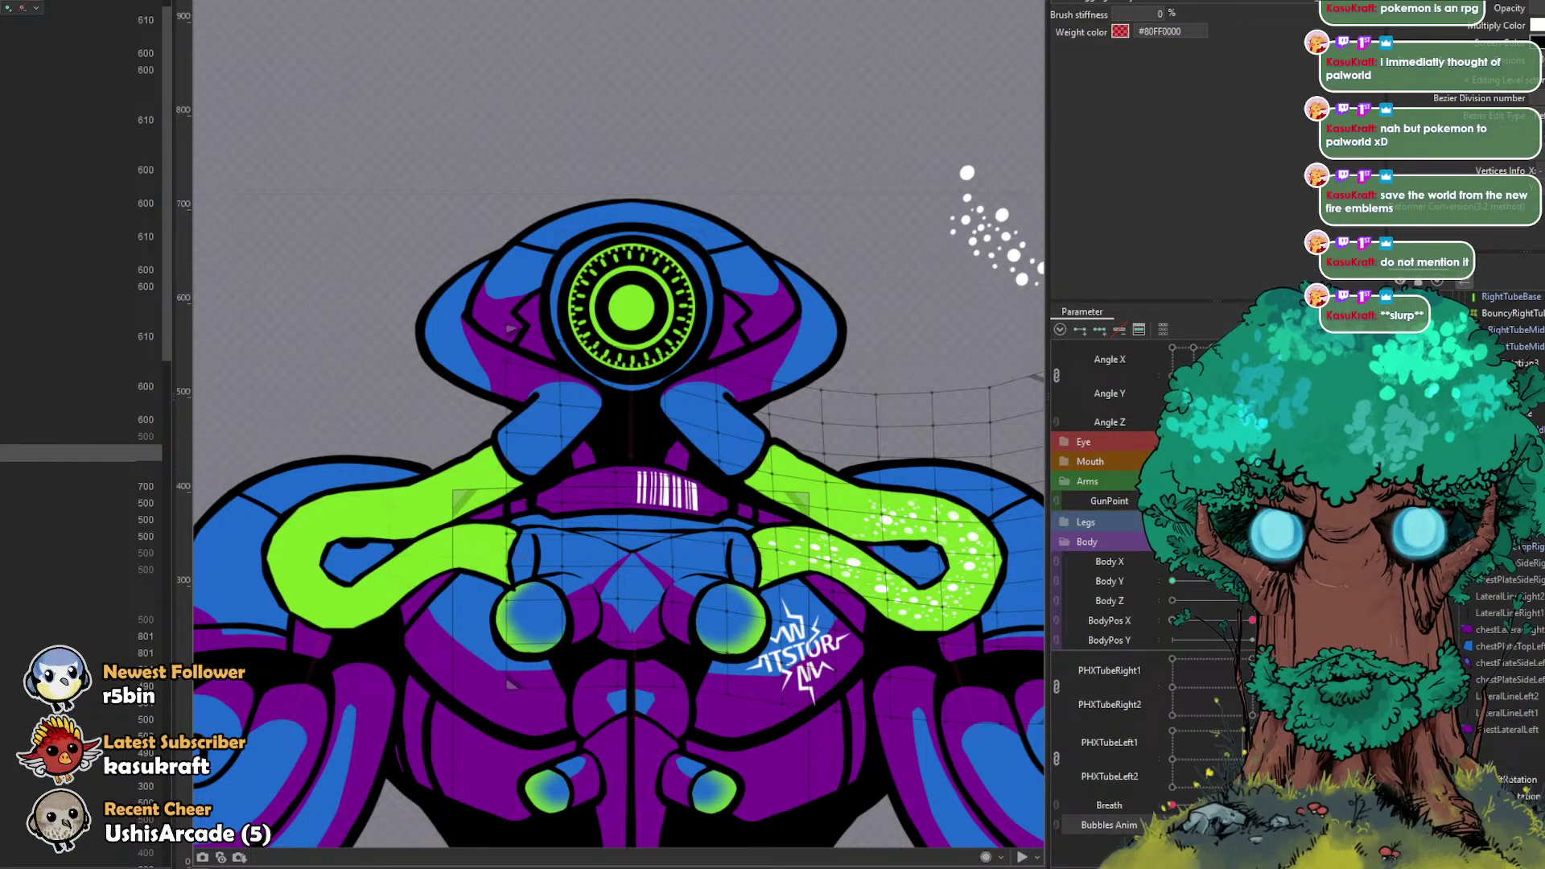
Step: Inspect the inner bubble deformer at the Body Y maximum and together with the Body X maximum, and reselect BubblesPosition
click(81, 469)
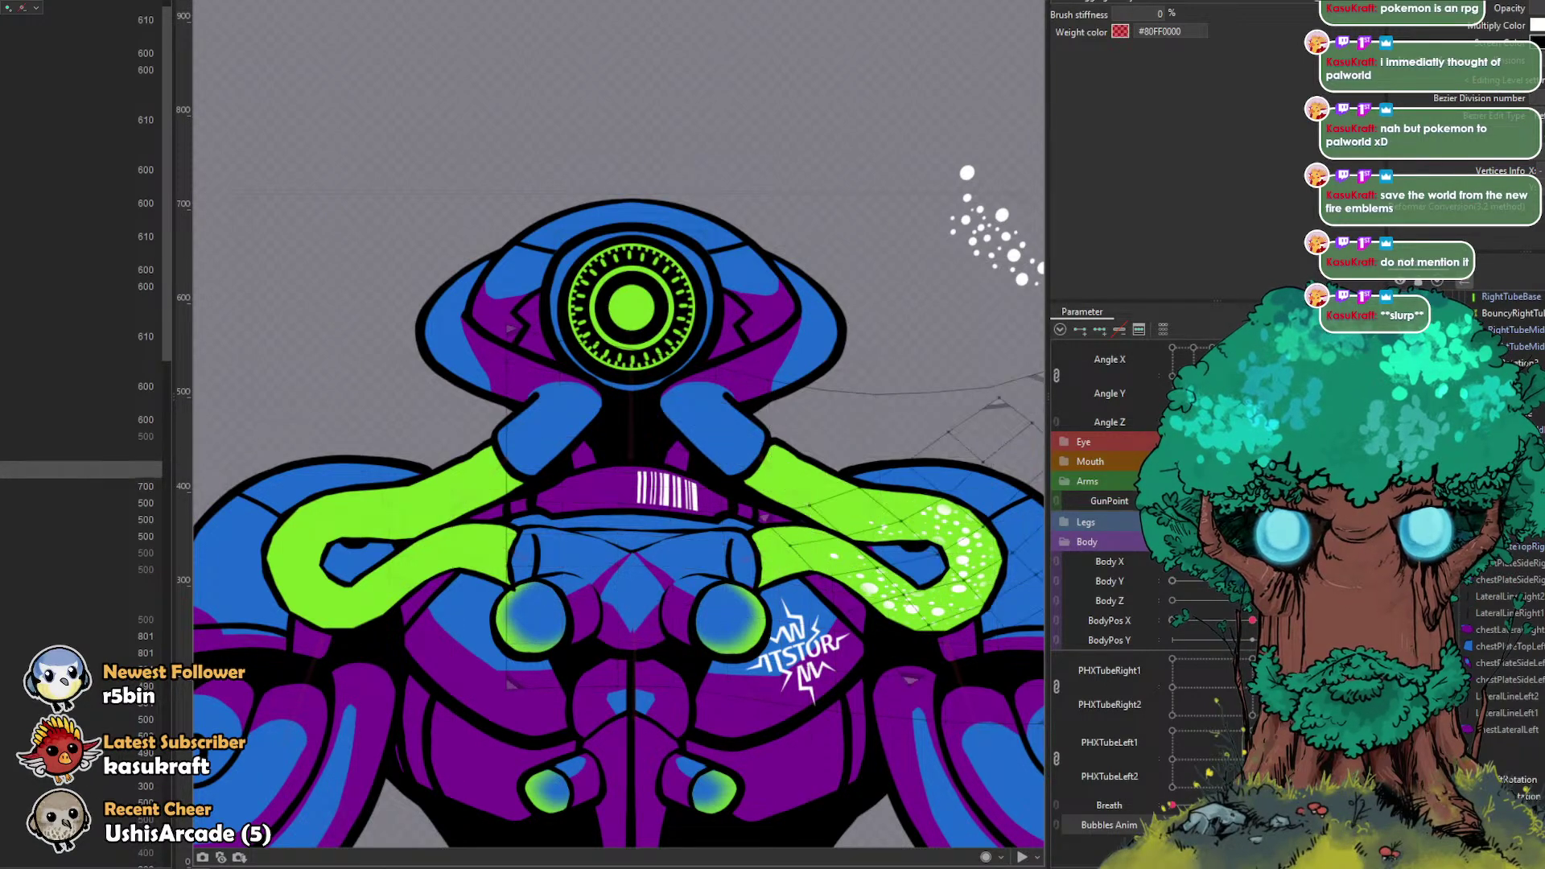
drag(897, 638, 743, 592)
scroll(813, 588, down, 2)
scroll(869, 593, up, 1)
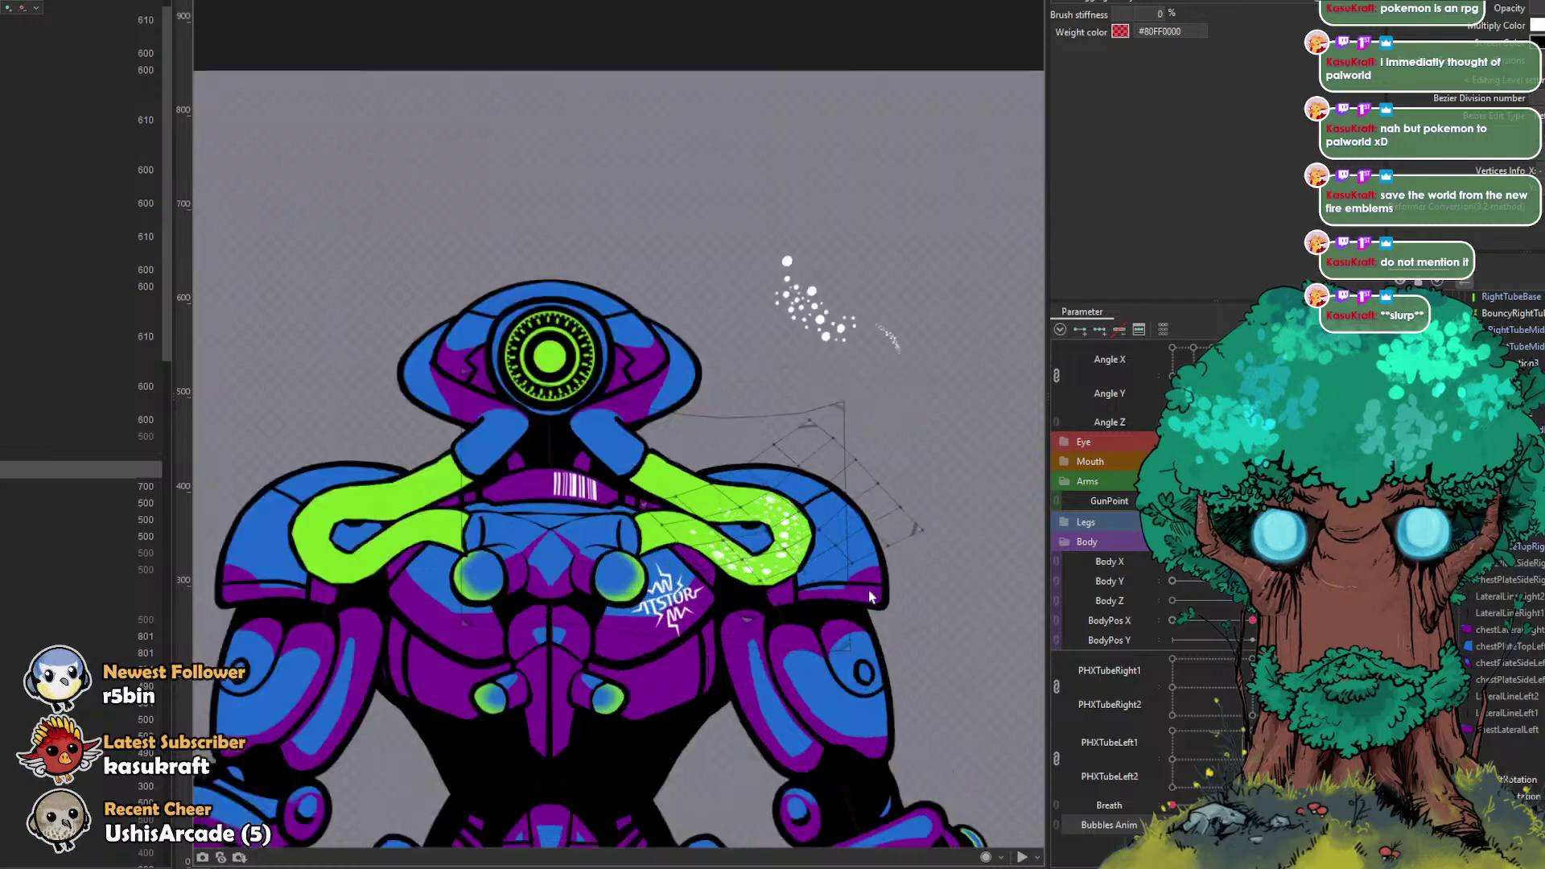
mouse_move(1252, 581)
mouse_down()
mouse_move(1207, 580)
mouse_move(1252, 581)
mouse_up()
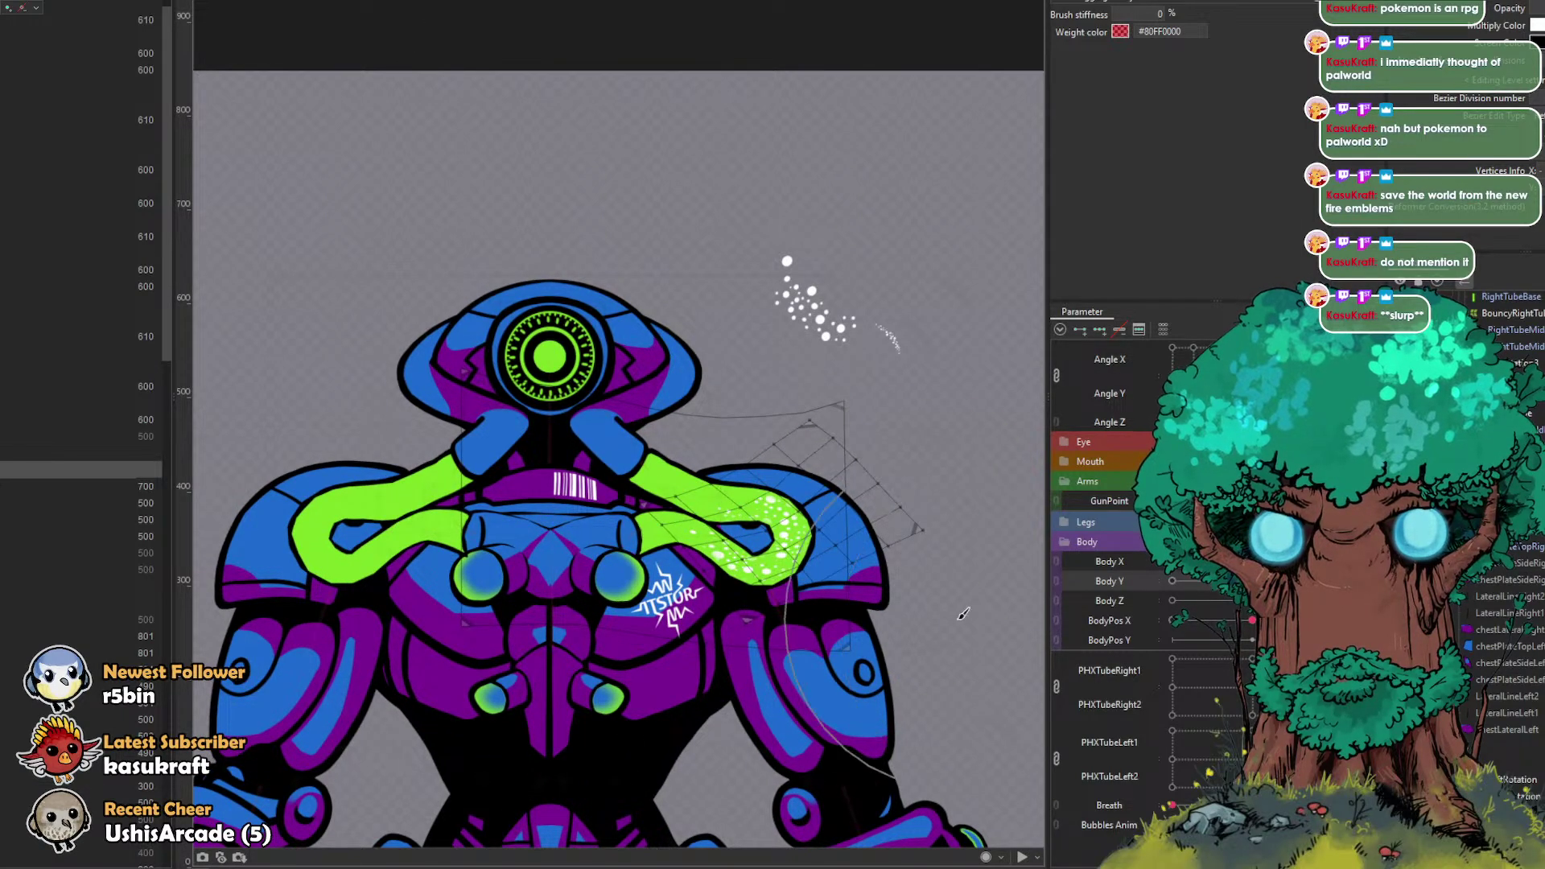
drag(906, 604, 884, 614)
click(1252, 581)
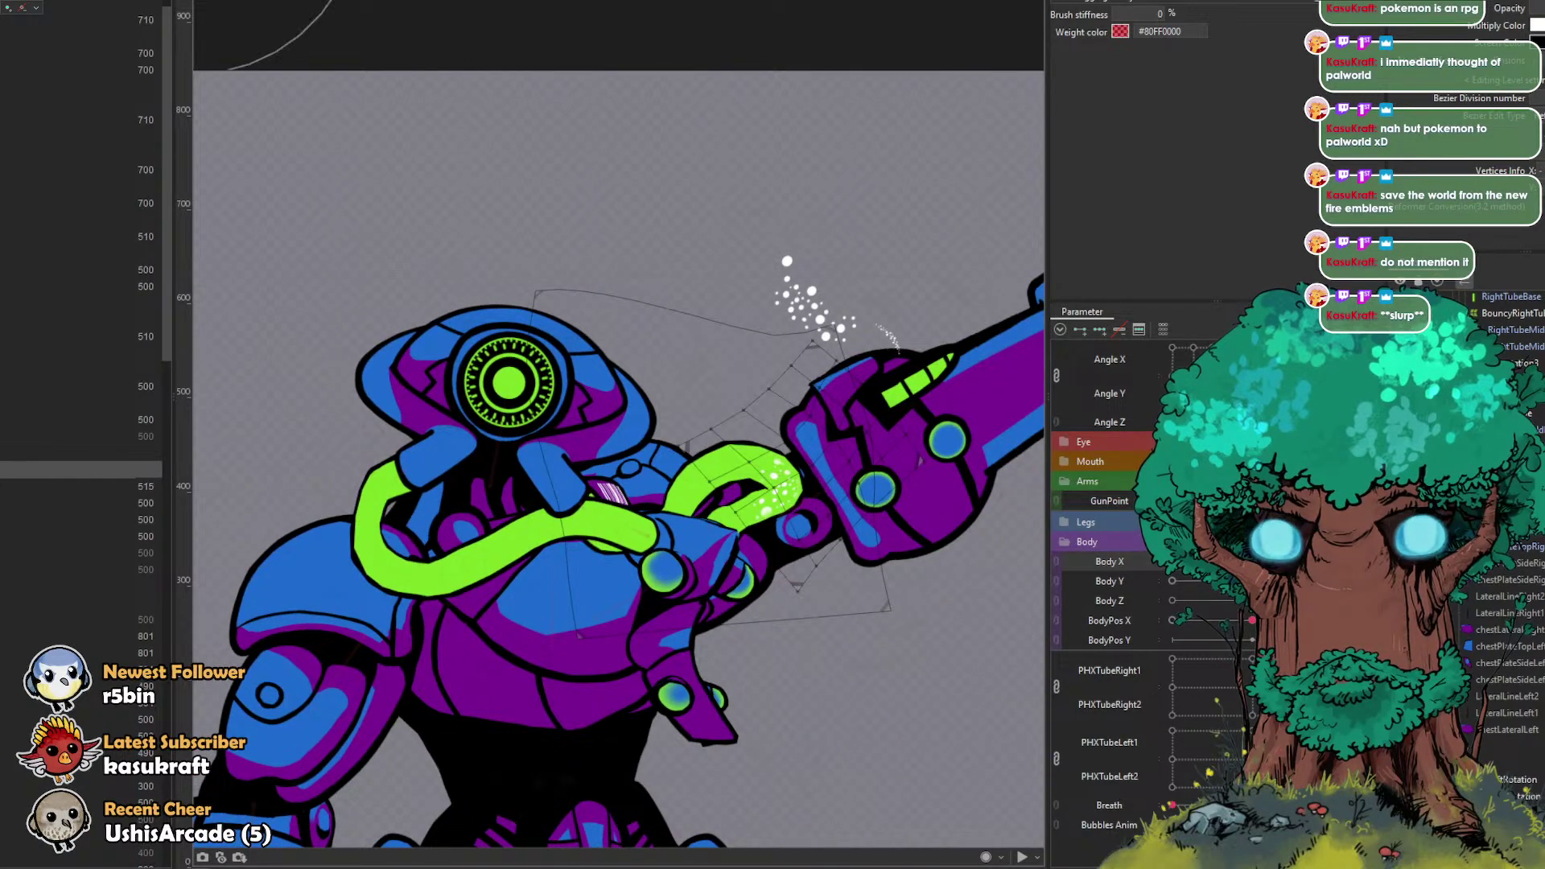
click(1189, 578)
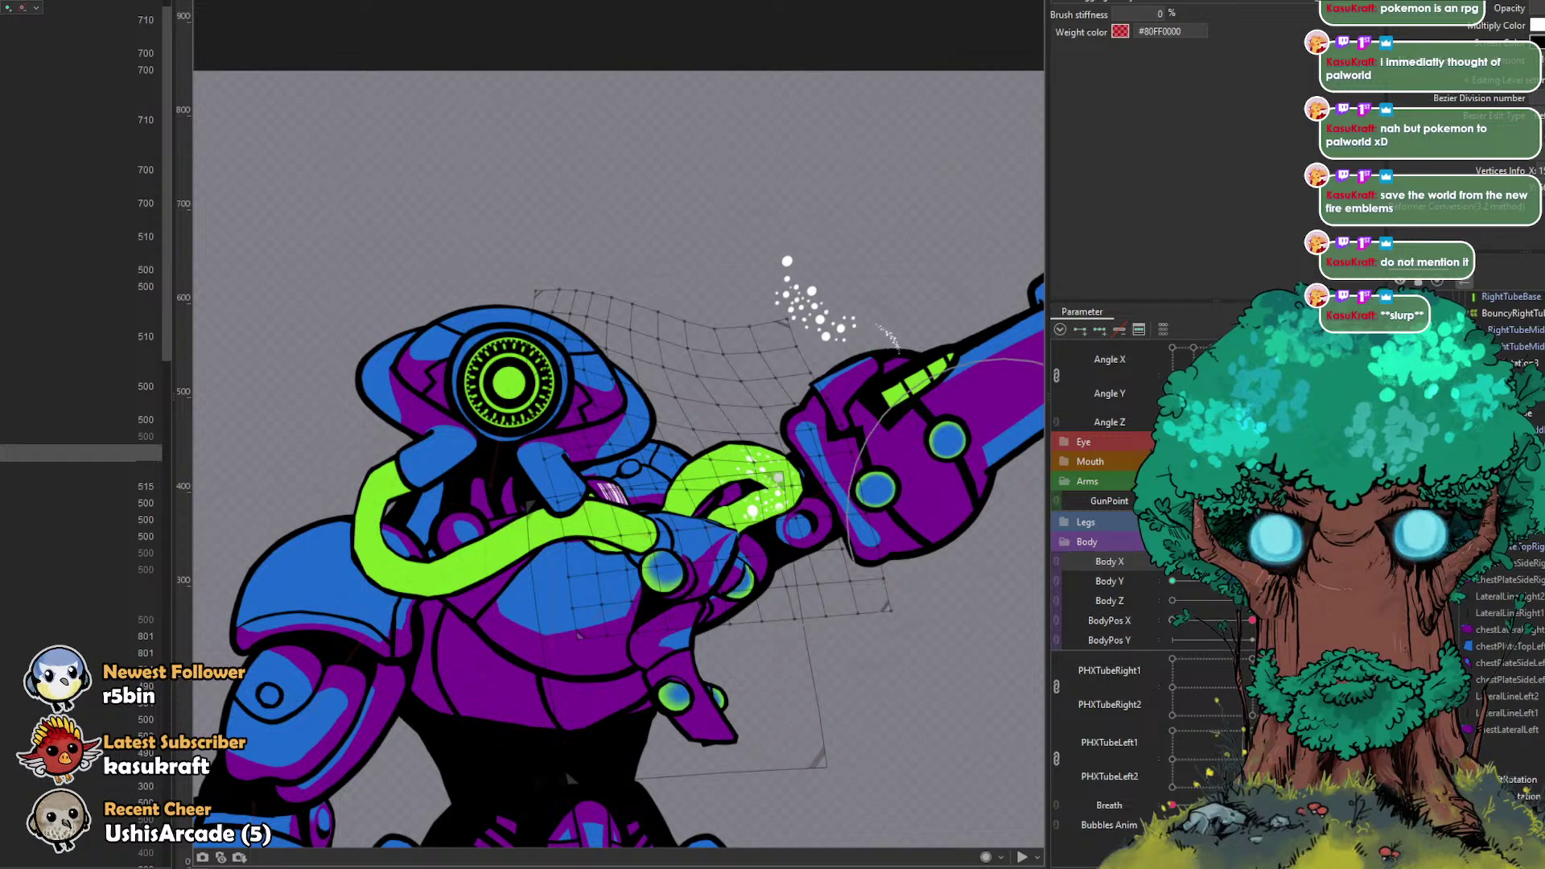
Step: At the Body Y minimum, stretch BubblesPosition's grid upward so the bubbles follow the tube, and check it toward the Body Y maximum
drag(1252, 500, 1172, 500)
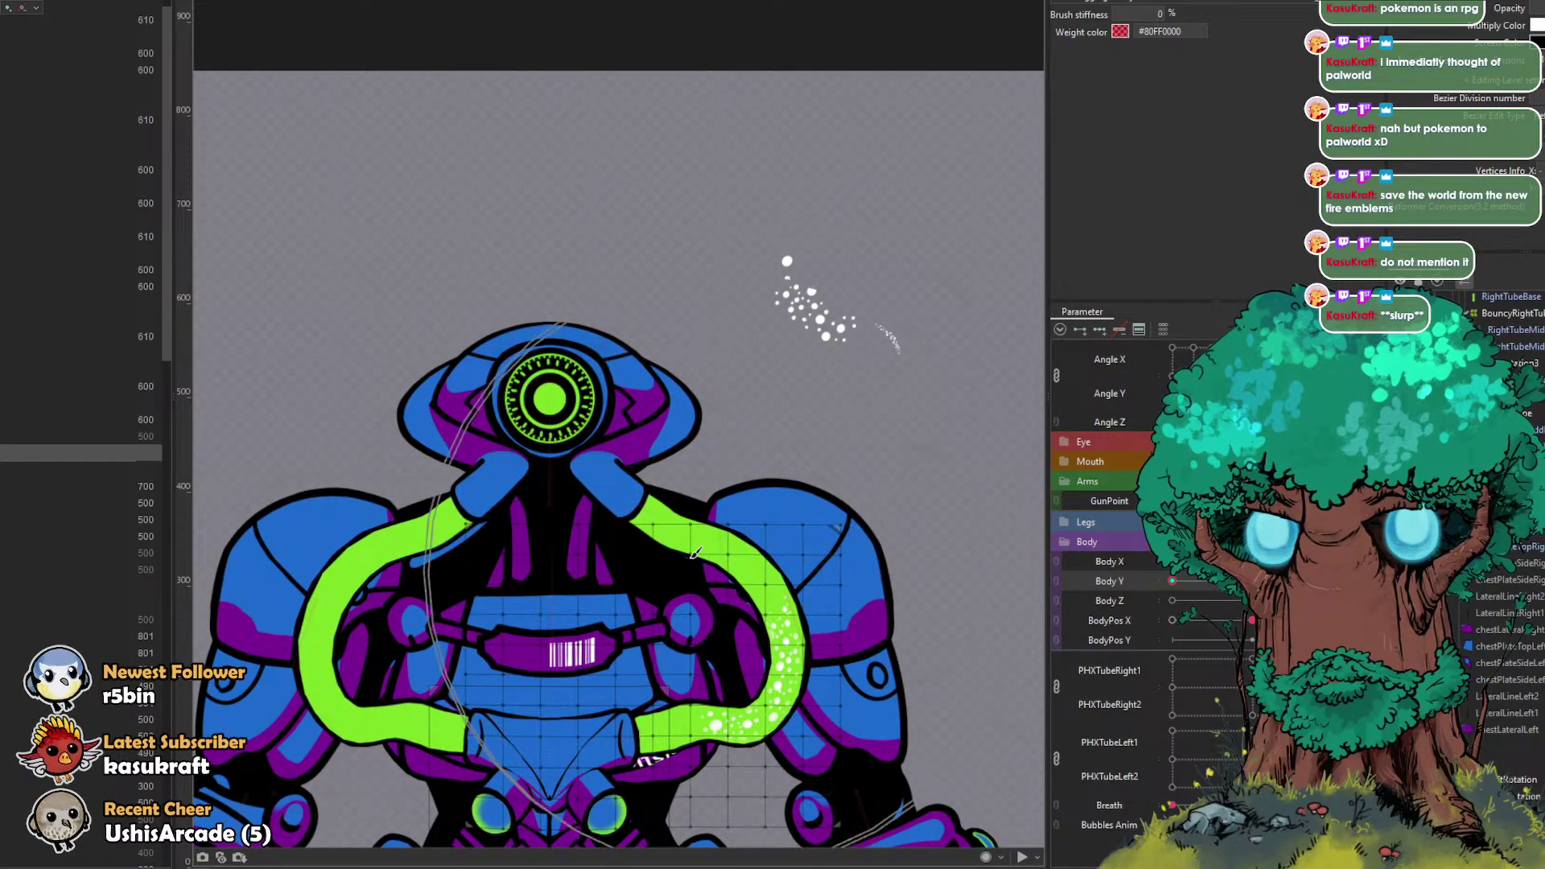
click(844, 2)
drag(737, 174, 759, 13)
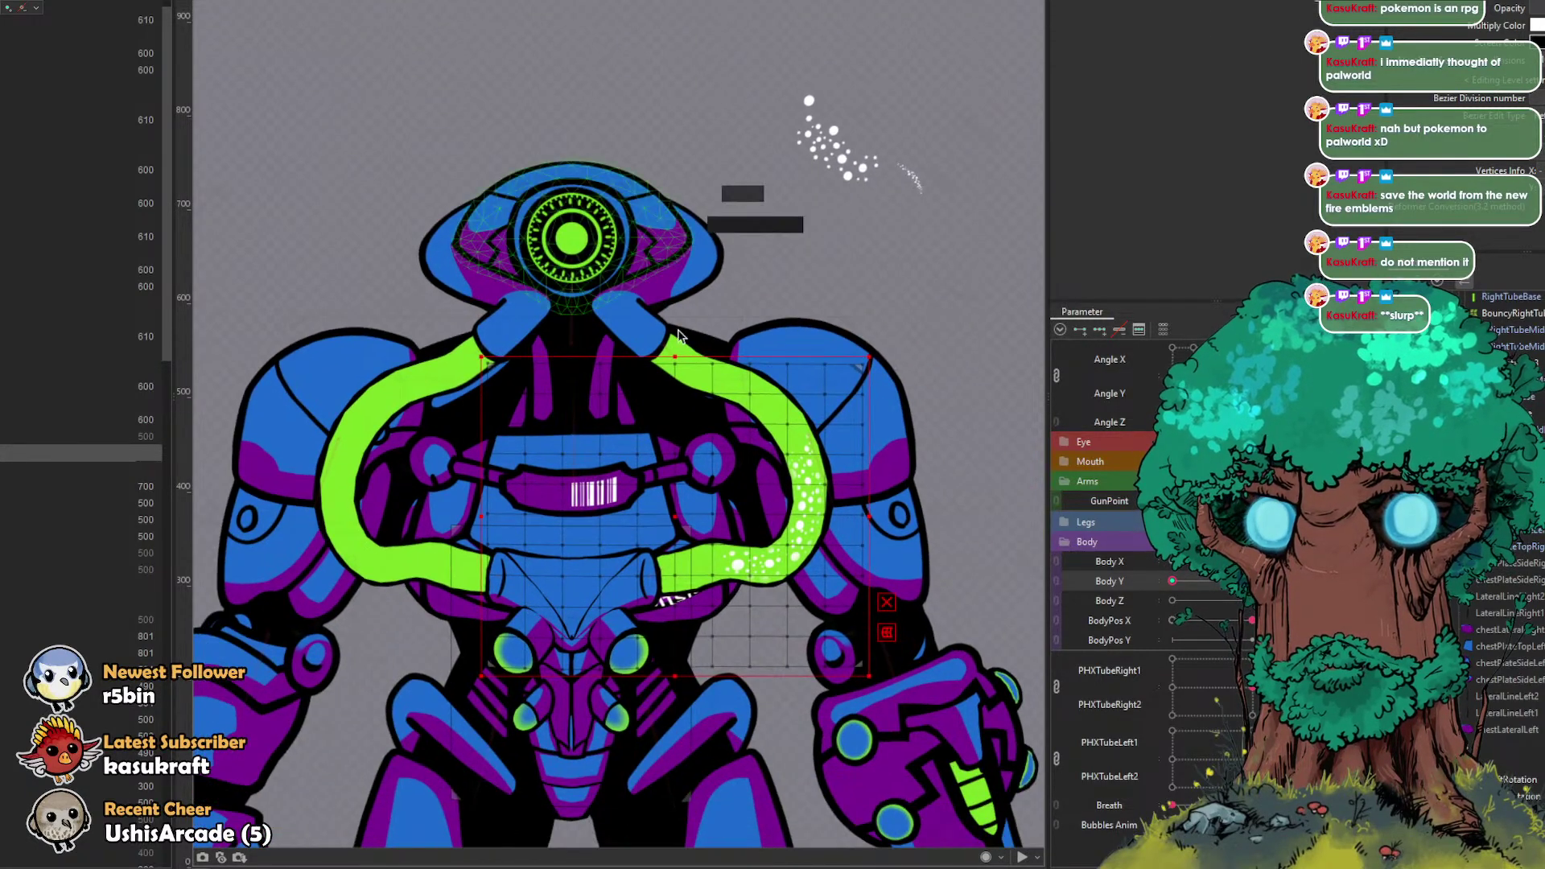
drag(675, 349, 695, 223)
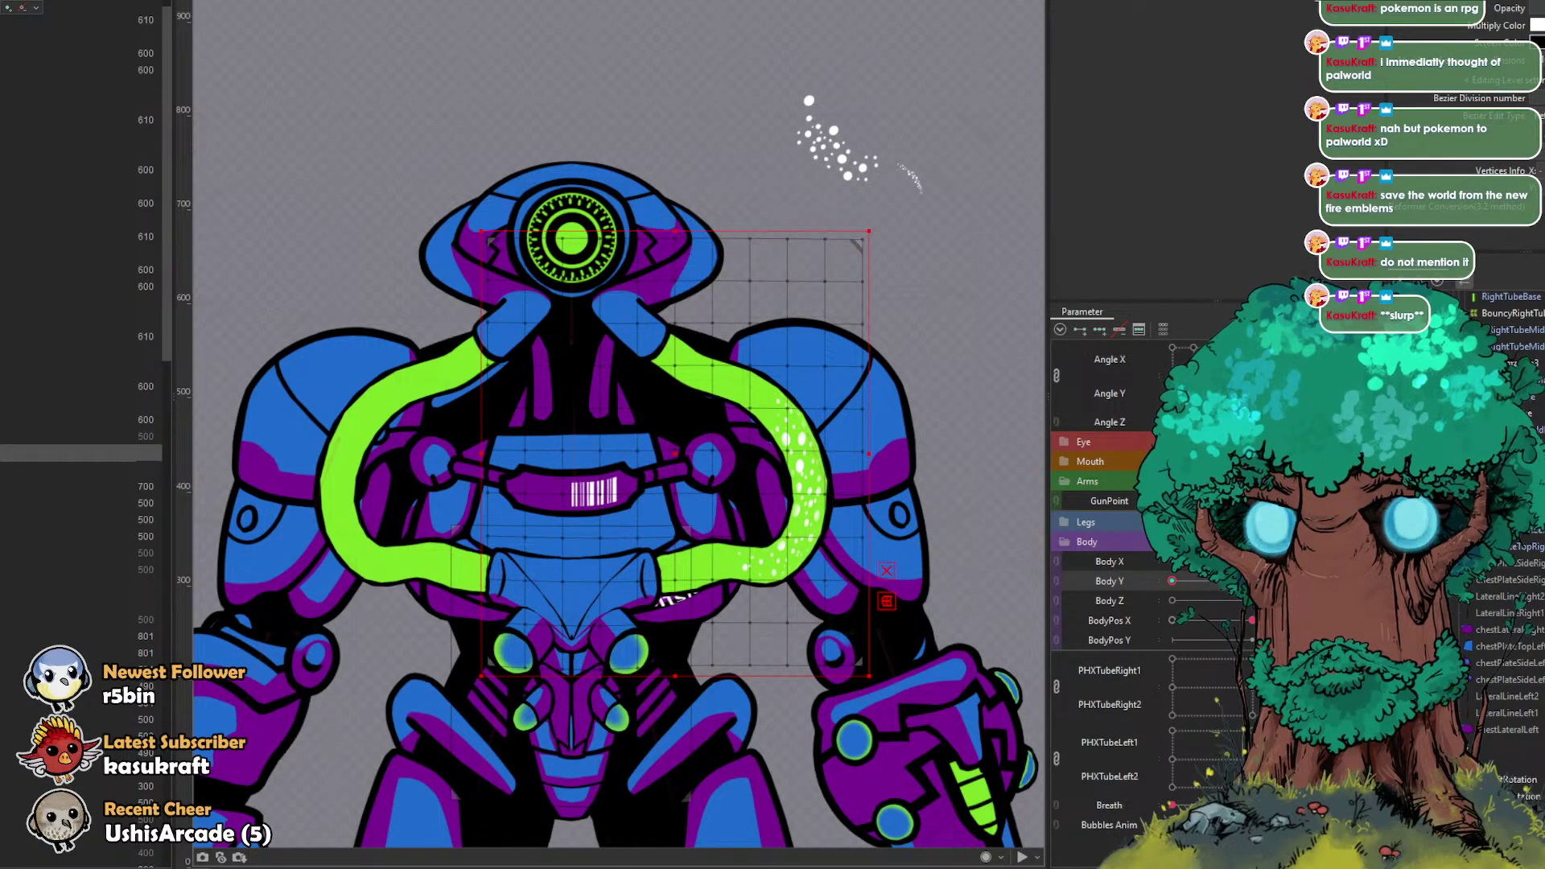
click(887, 571)
drag(1172, 581, 1092, 561)
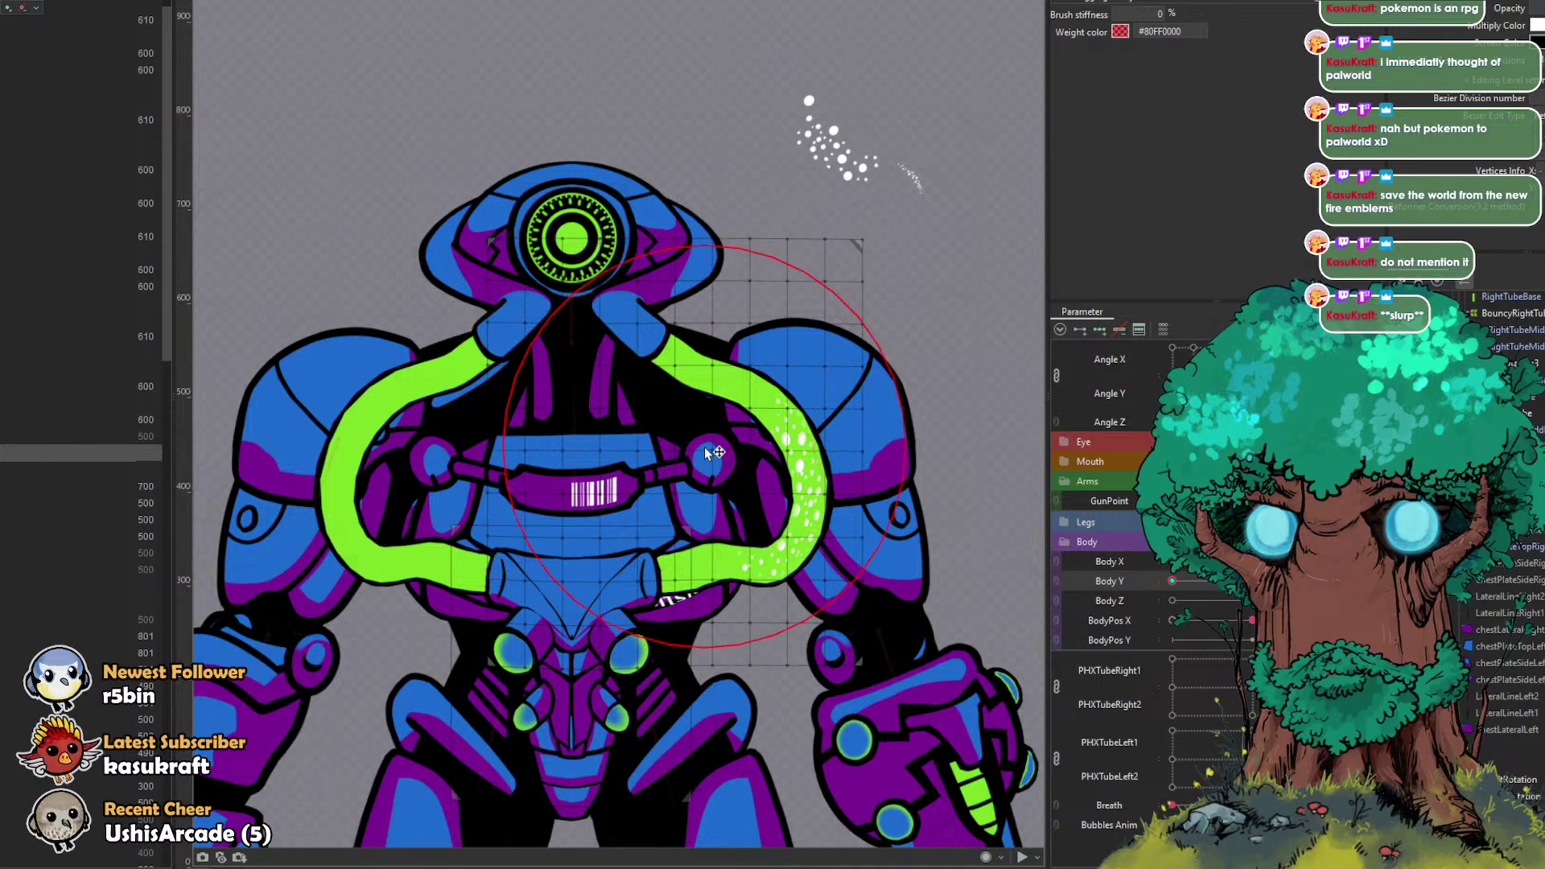
drag(1173, 581, 1332, 581)
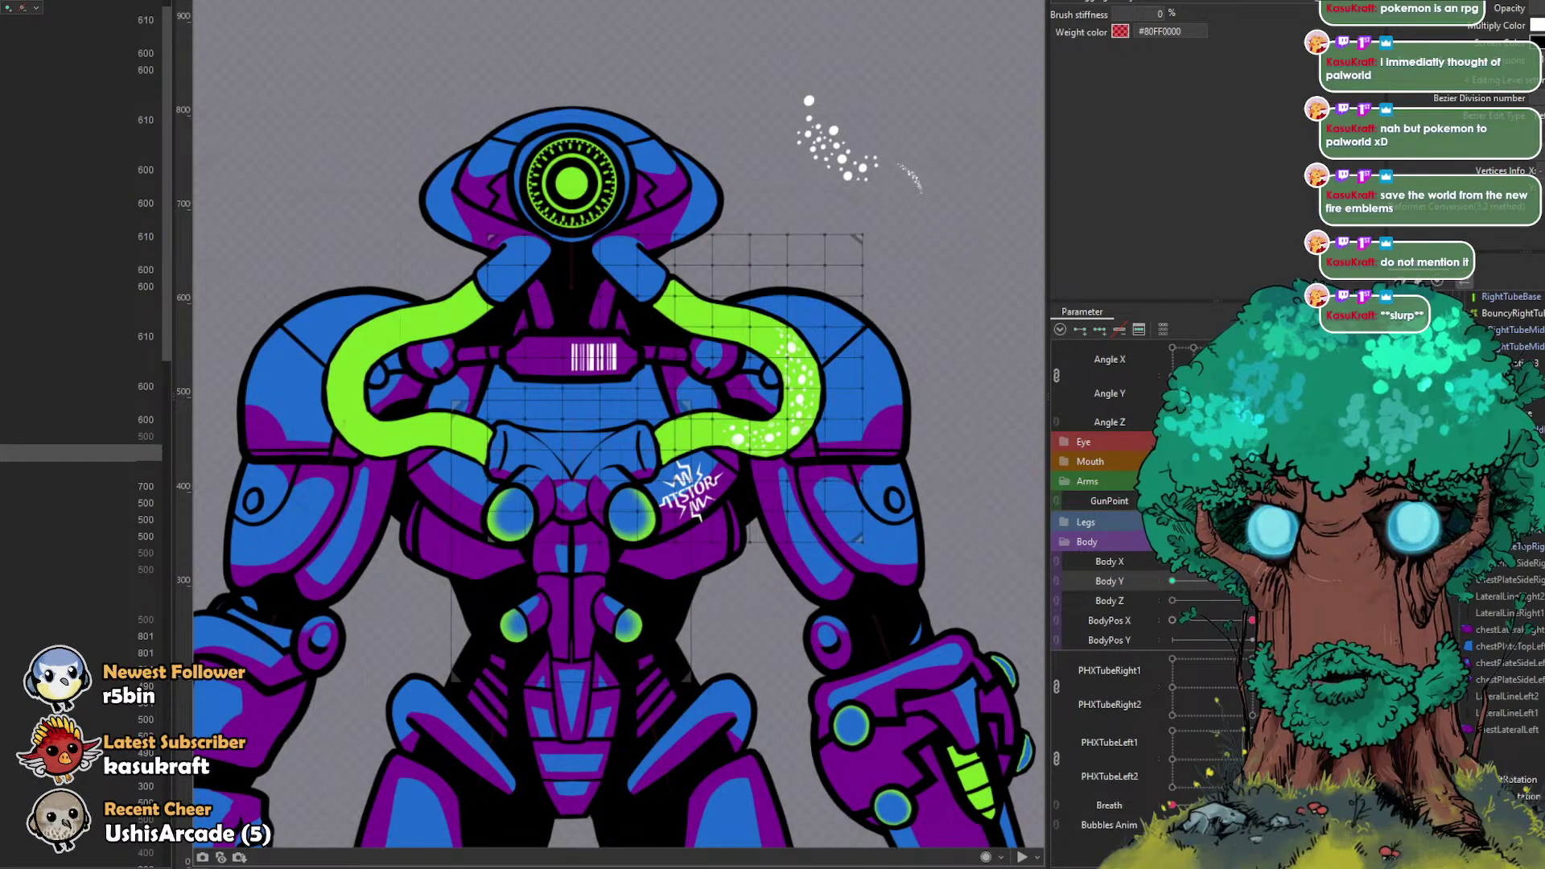
Step: Synthesize BubblesPosition's corner forms for Body X and Body Y, and link the two parameters to view the maximum corner
click(1455, 313)
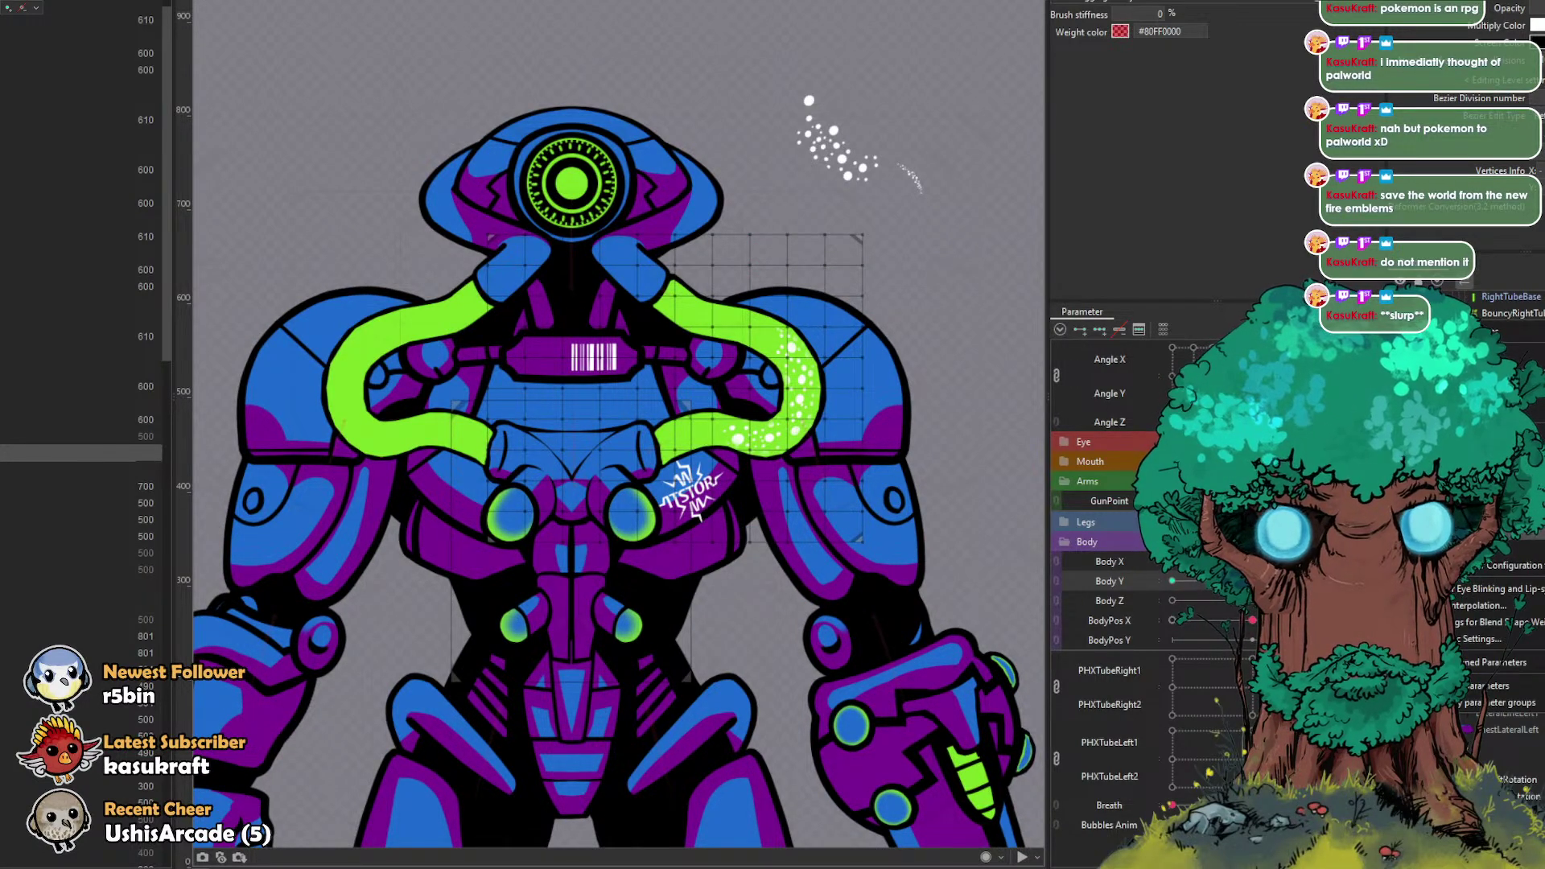
click(686, 518)
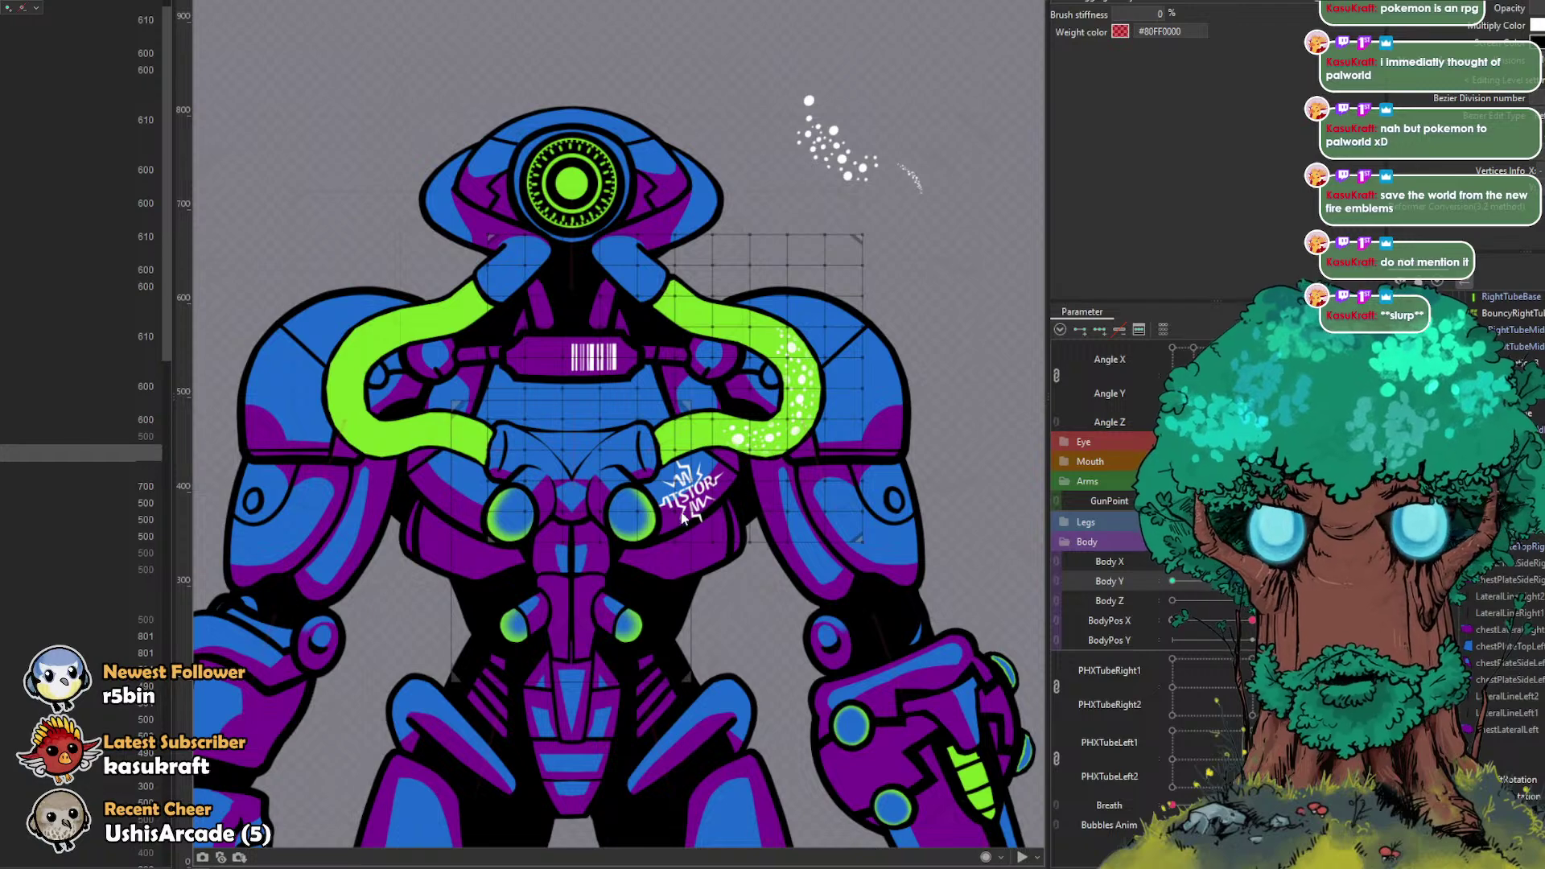
click(1057, 563)
drag(1169, 573, 1330, 549)
scroll(1234, 625, down, 1)
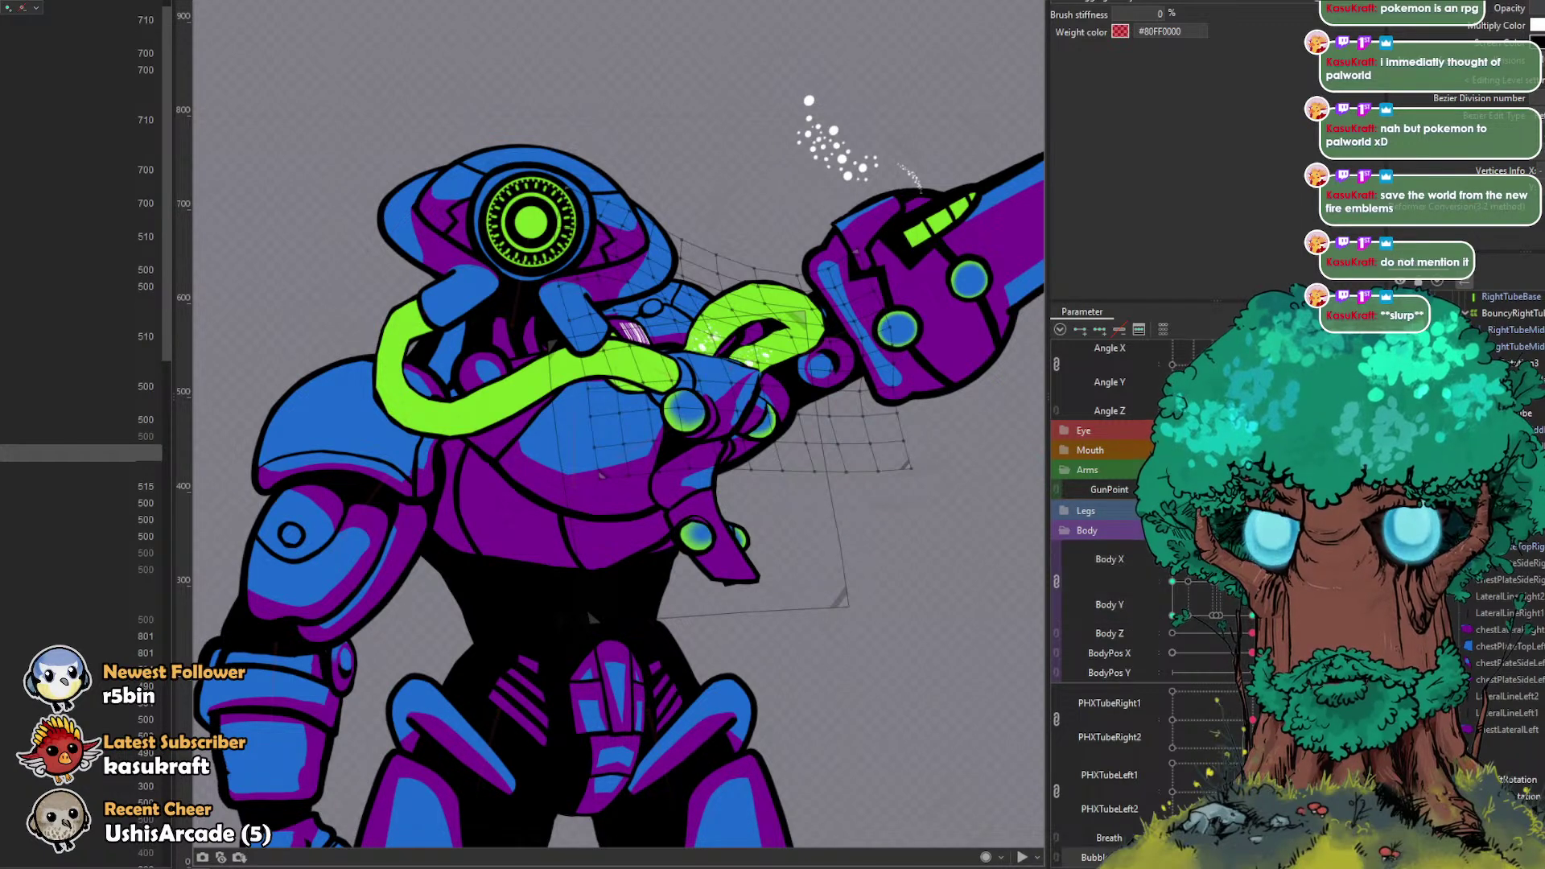
Step: With Body X and Body Y both at minimum, brush BubblesPosition's grid to the right so the bubbles follow the left tube
drag(1329, 549, 1143, 633)
key(b)
drag(597, 329, 656, 326)
mouse_move(599, 244)
mouse_down()
mouse_move(636, 312)
mouse_move(648, 302)
mouse_up()
mouse_move(394, 264)
mouse_down()
mouse_move(433, 268)
mouse_move(446, 250)
mouse_up()
drag(251, 257, 294, 236)
drag(622, 370, 633, 371)
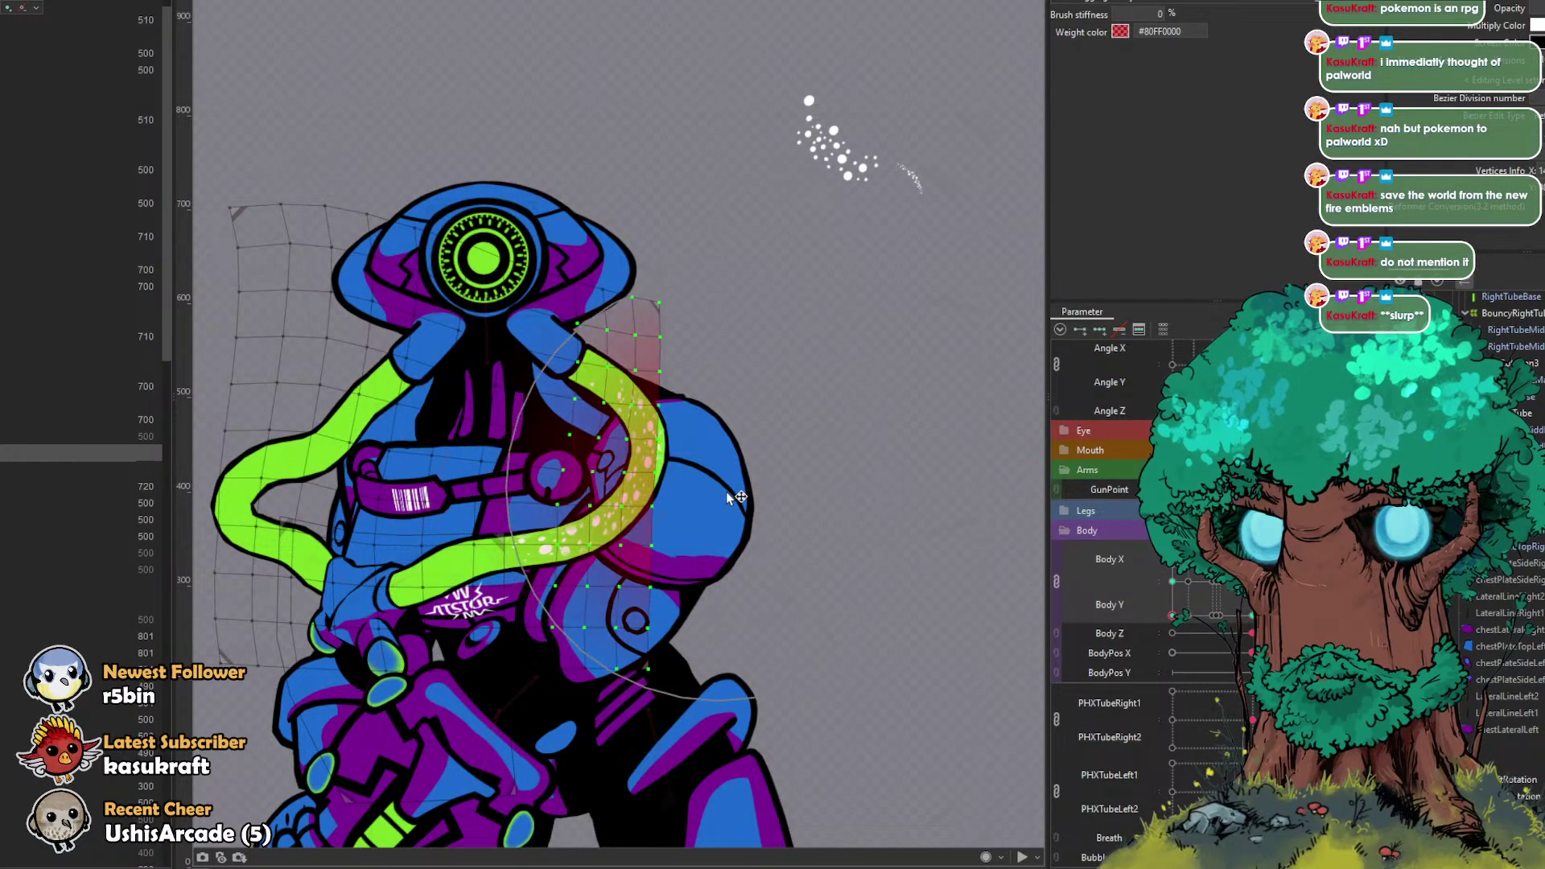
Step: At the Body X minimum and Body Y maximum, brush BubblesPosition's grid so the bubbles stay inside the folded left tube
click(1171, 582)
click(1171, 548)
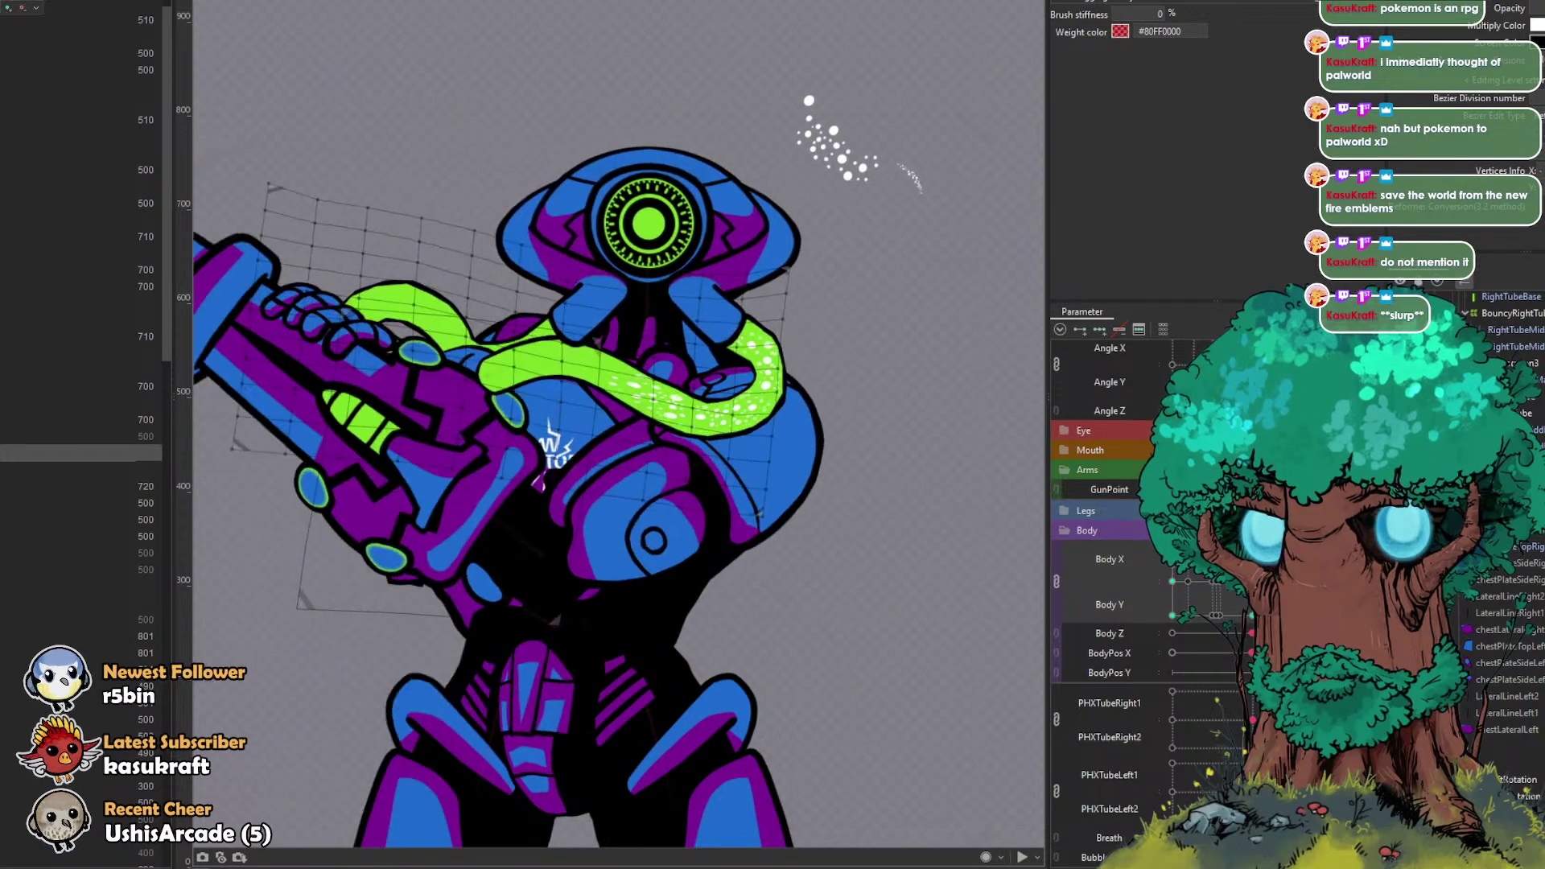
drag(777, 257, 793, 288)
drag(661, 219, 676, 207)
drag(576, 187, 589, 181)
mouse_move(309, 152)
mouse_down()
mouse_move(402, 141)
mouse_move(595, 235)
mouse_move(547, 439)
mouse_up()
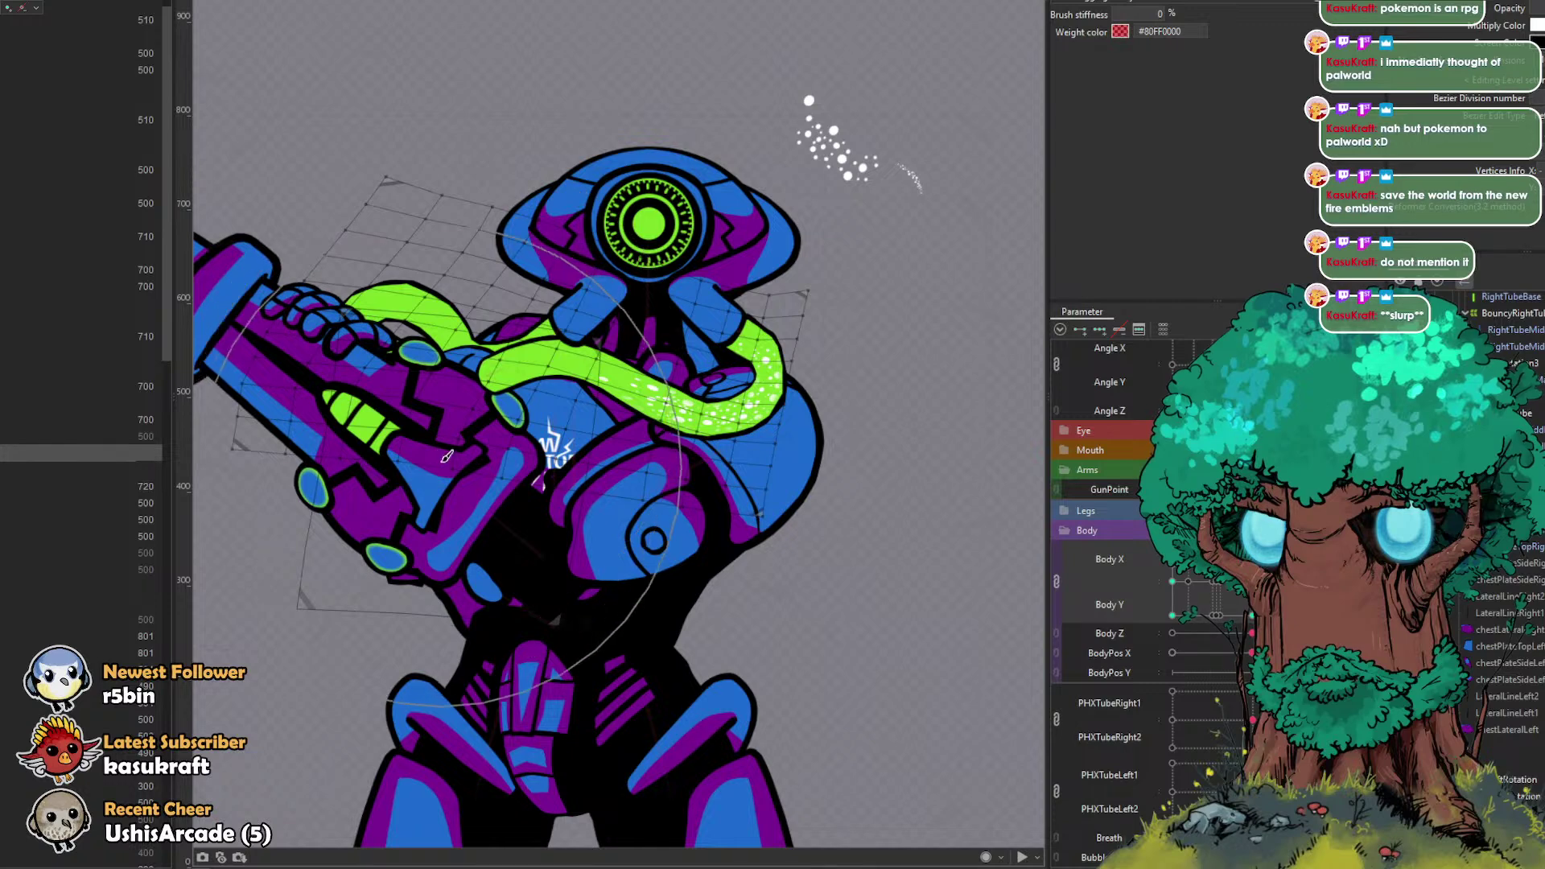
drag(647, 483, 563, 462)
drag(438, 389, 428, 388)
drag(354, 438, 351, 477)
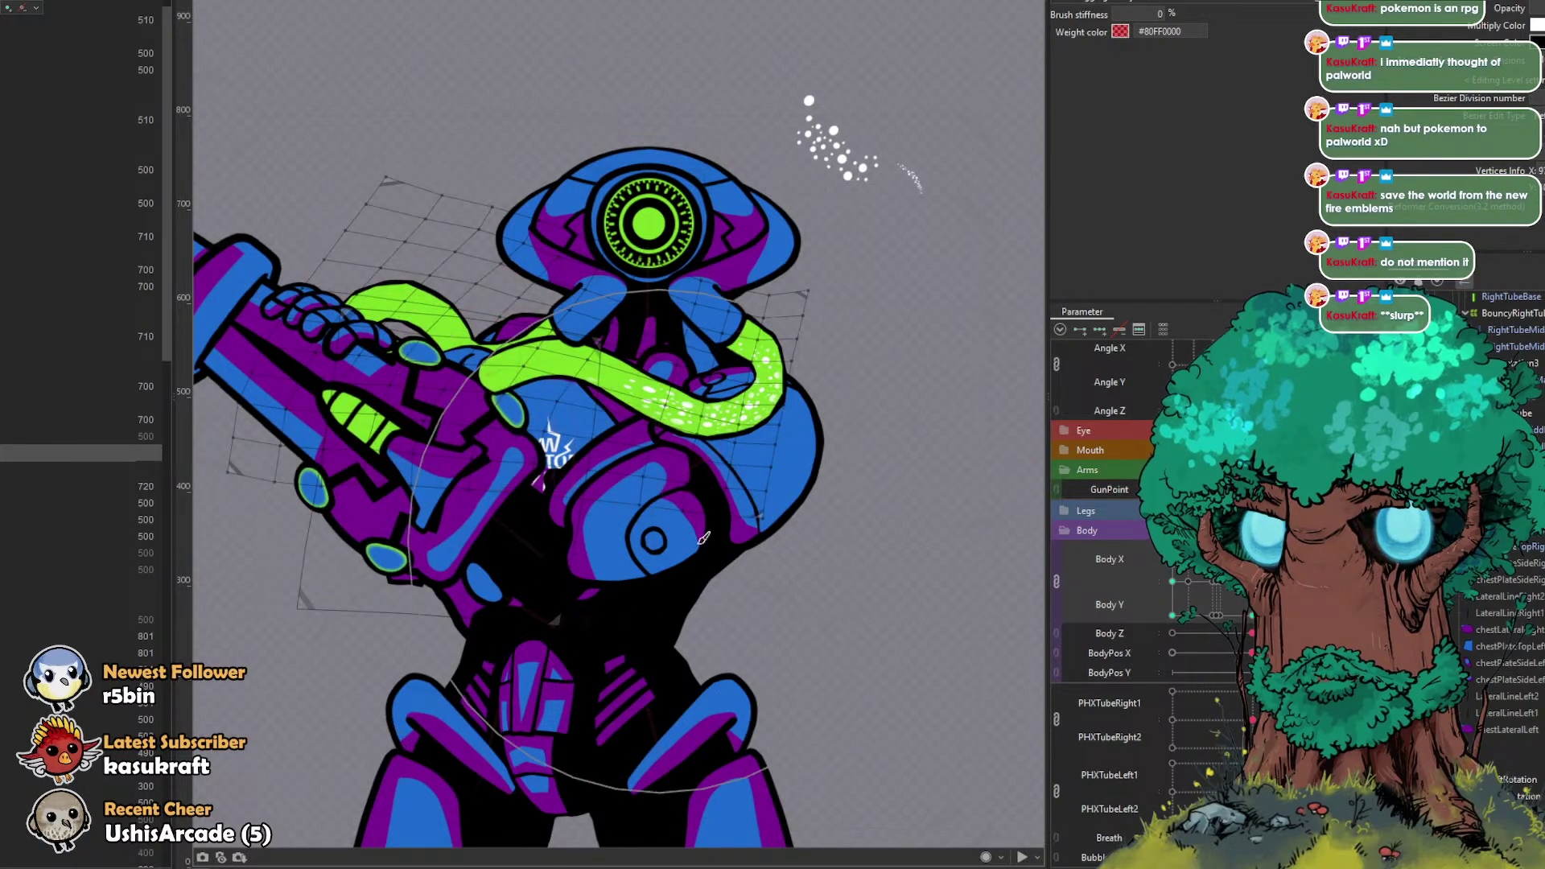
Step: With Body X and Body Y both at maximum, brush BubblesPosition's grid inward so the bubbles follow the bent left tube
drag(1172, 489, 1332, 489)
mouse_move(829, 287)
mouse_down()
mouse_move(819, 305)
mouse_move(793, 286)
mouse_up()
drag(591, 184, 555, 219)
mouse_move(486, 291)
mouse_down()
mouse_move(501, 355)
mouse_move(547, 264)
mouse_up()
drag(528, 452, 543, 459)
Step: At the Body X maximum and Body Y minimum, brush BubblesPosition's grid to fit the left tube, and deselect the deformer
click(1332, 581)
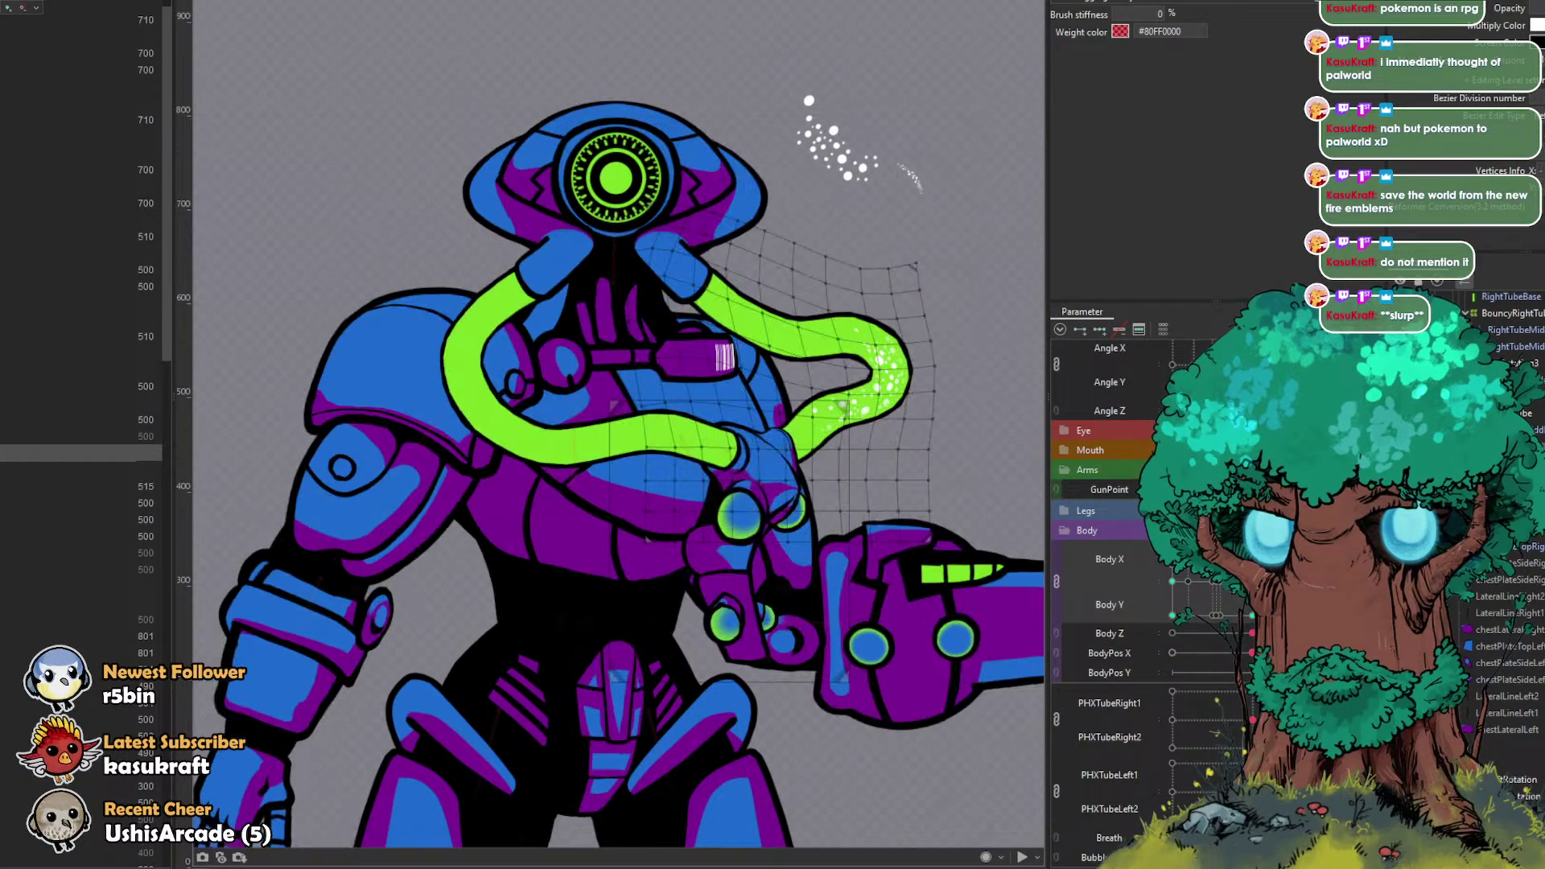
click(1332, 615)
drag(881, 441, 909, 447)
drag(655, 247, 597, 237)
drag(580, 309, 568, 316)
scroll(759, 399, down, 3)
click(958, 342)
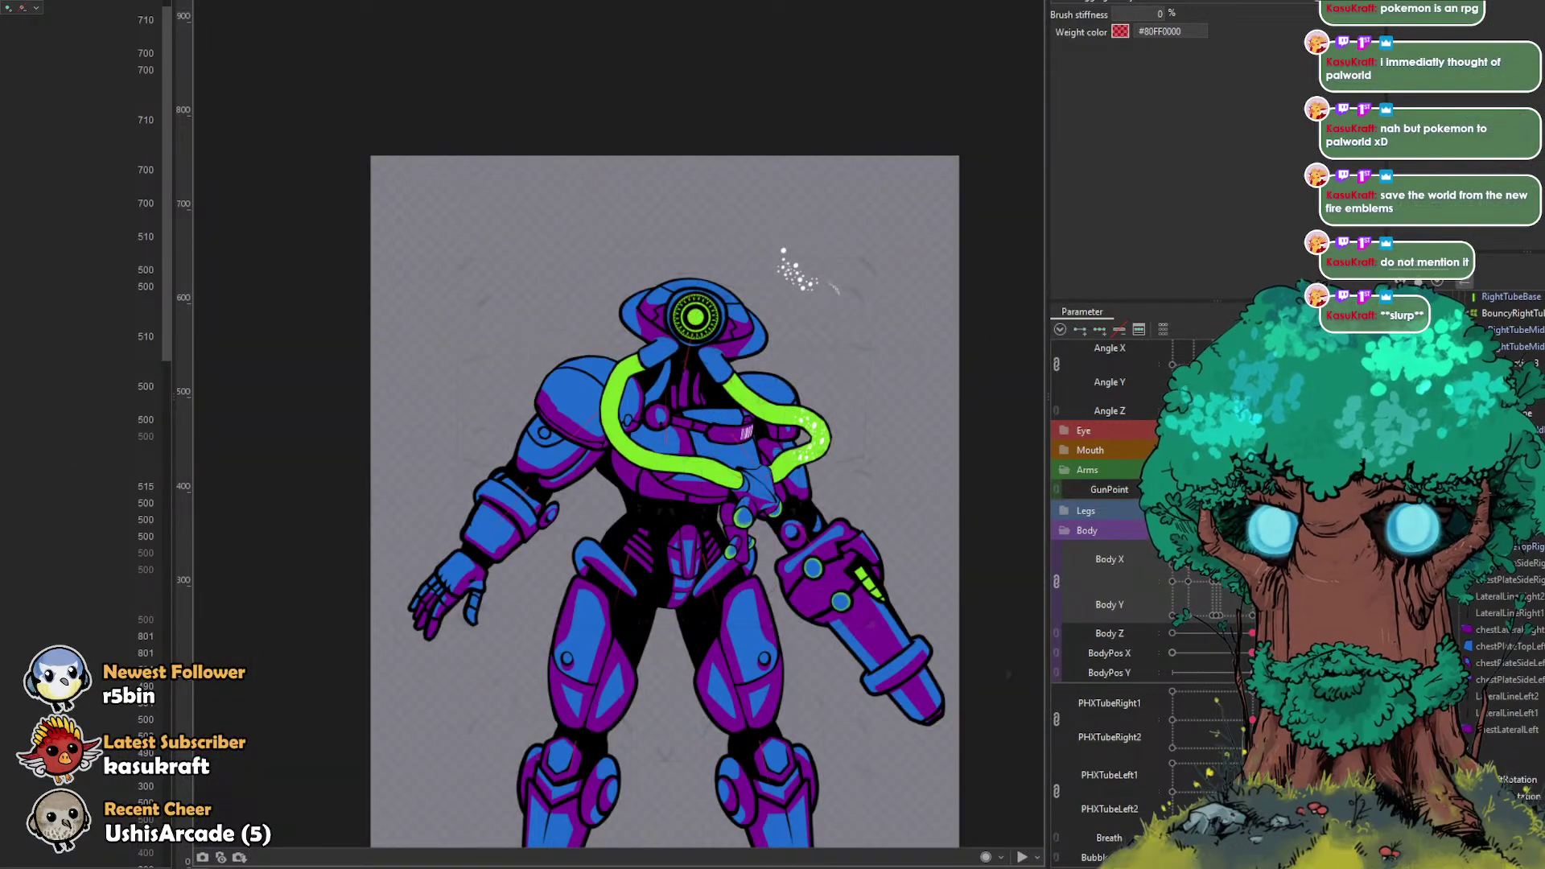
Step: Return Body X and Body Y to neutral, select the bubble mesh and examine its travel over the Bubbles Anim range
drag(1331, 614, 1252, 581)
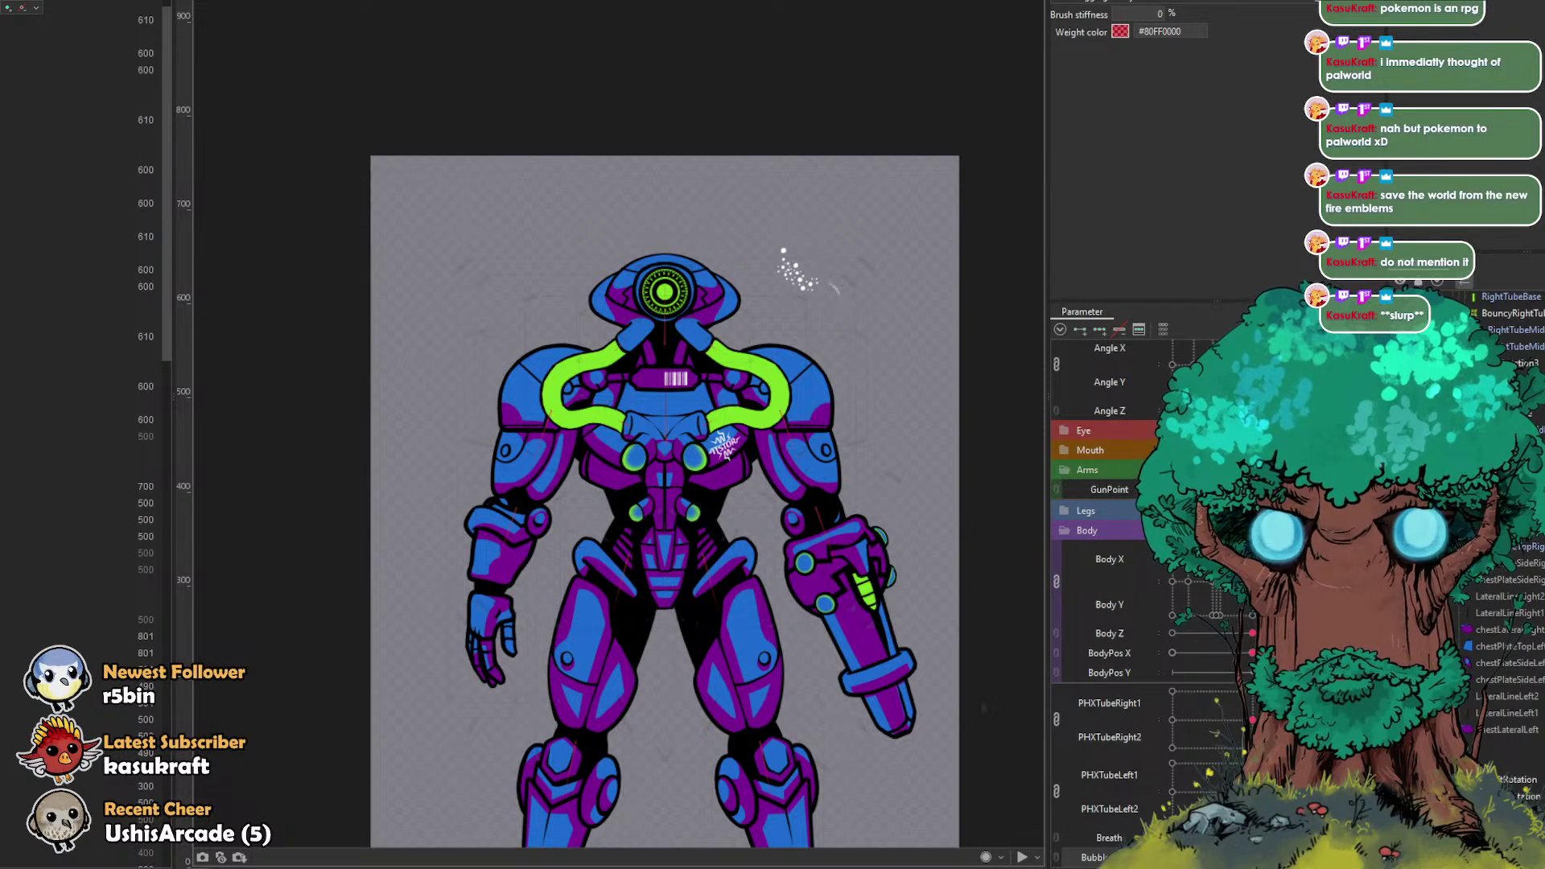
click(796, 338)
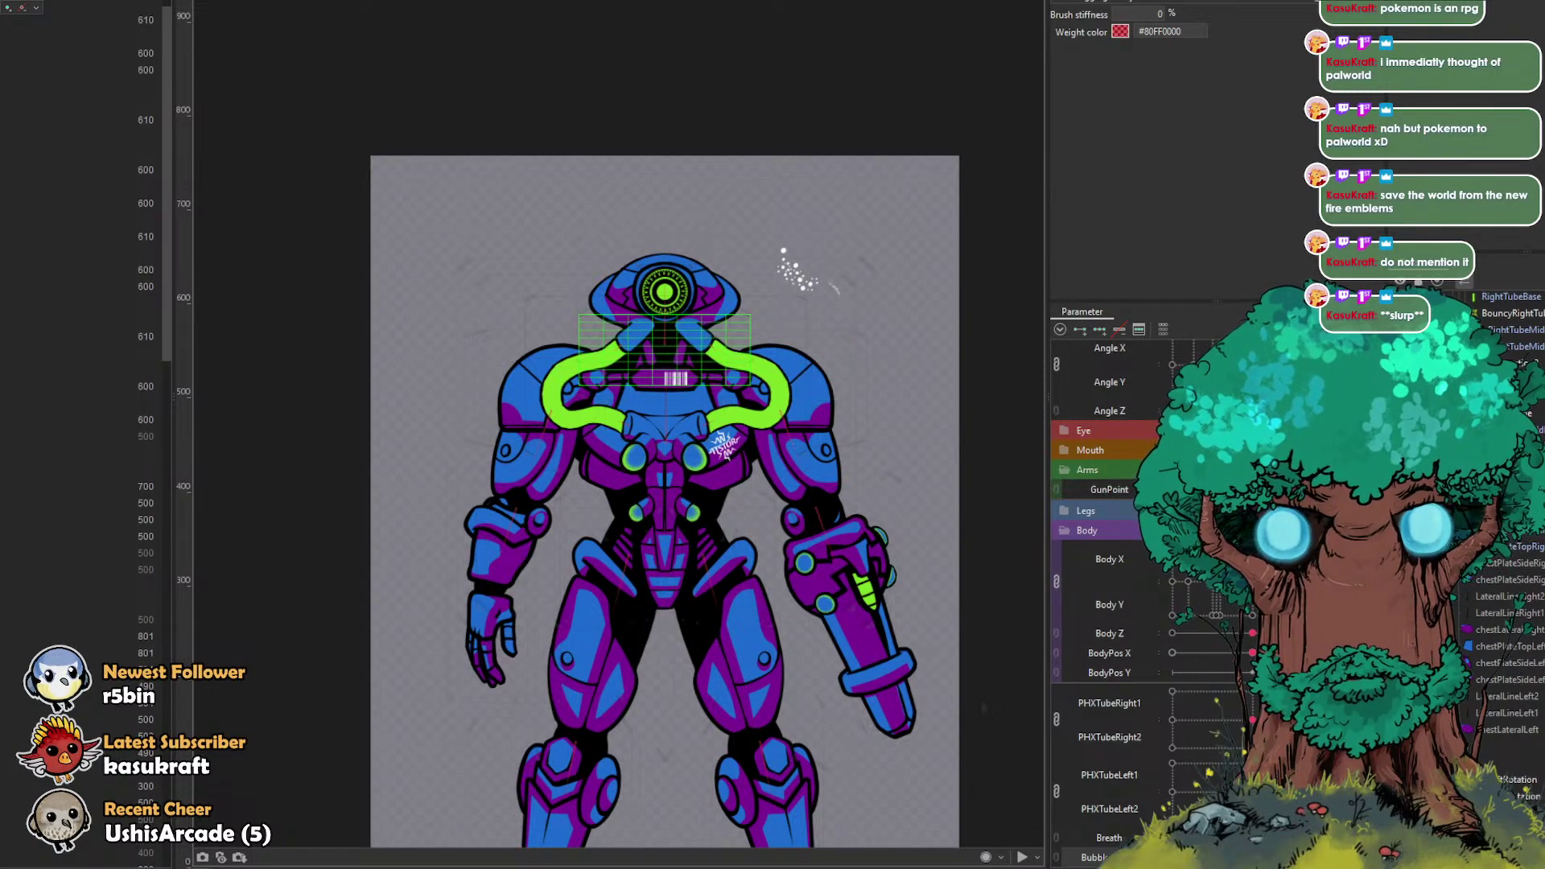
click(666, 348)
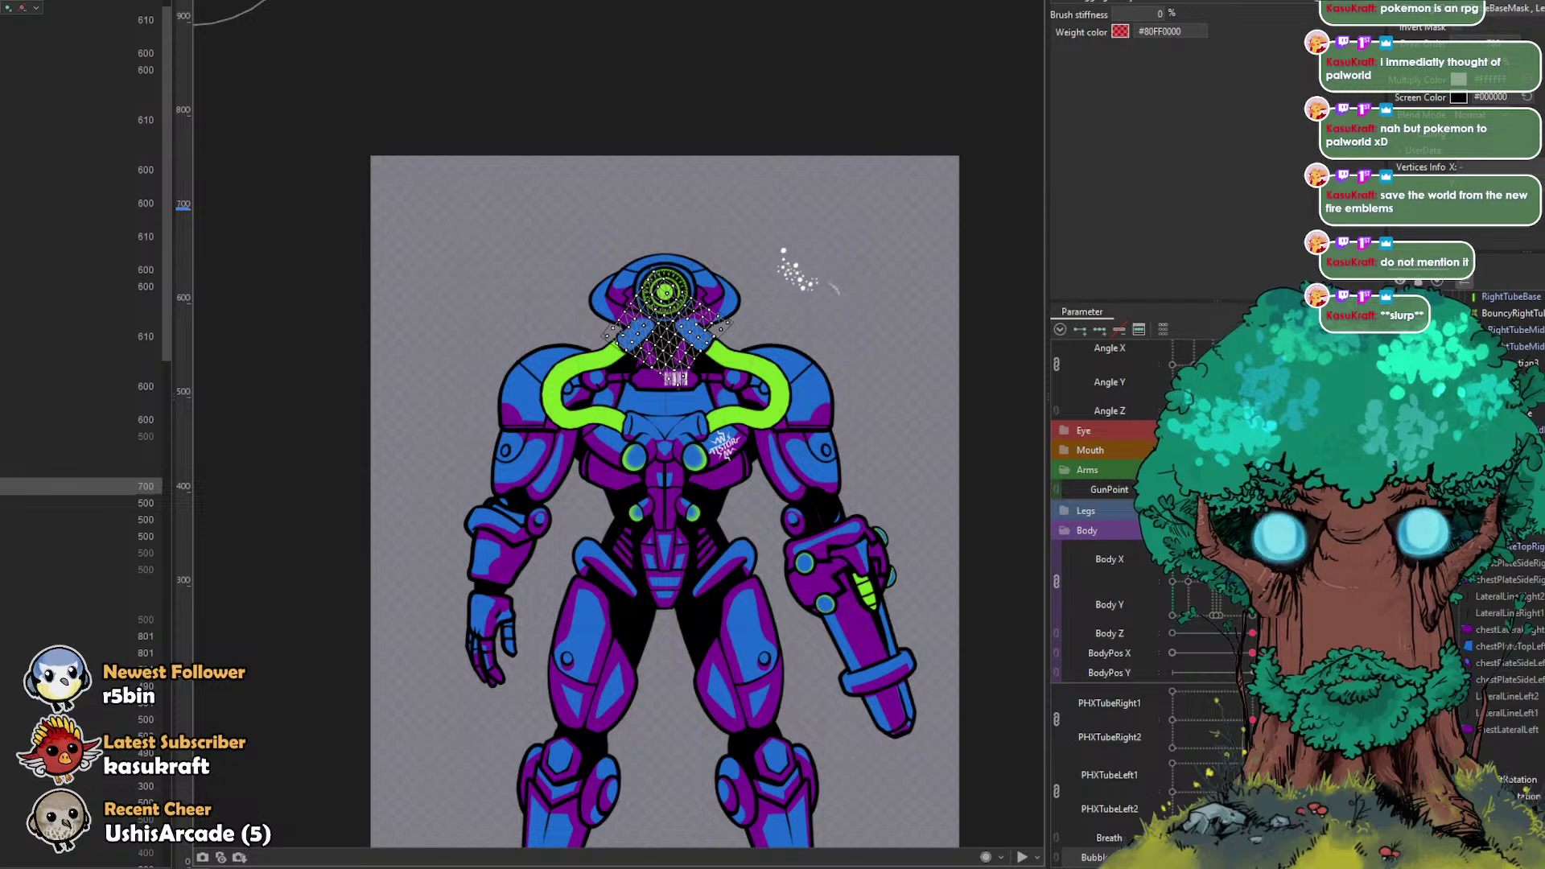
key(ctrl+z)
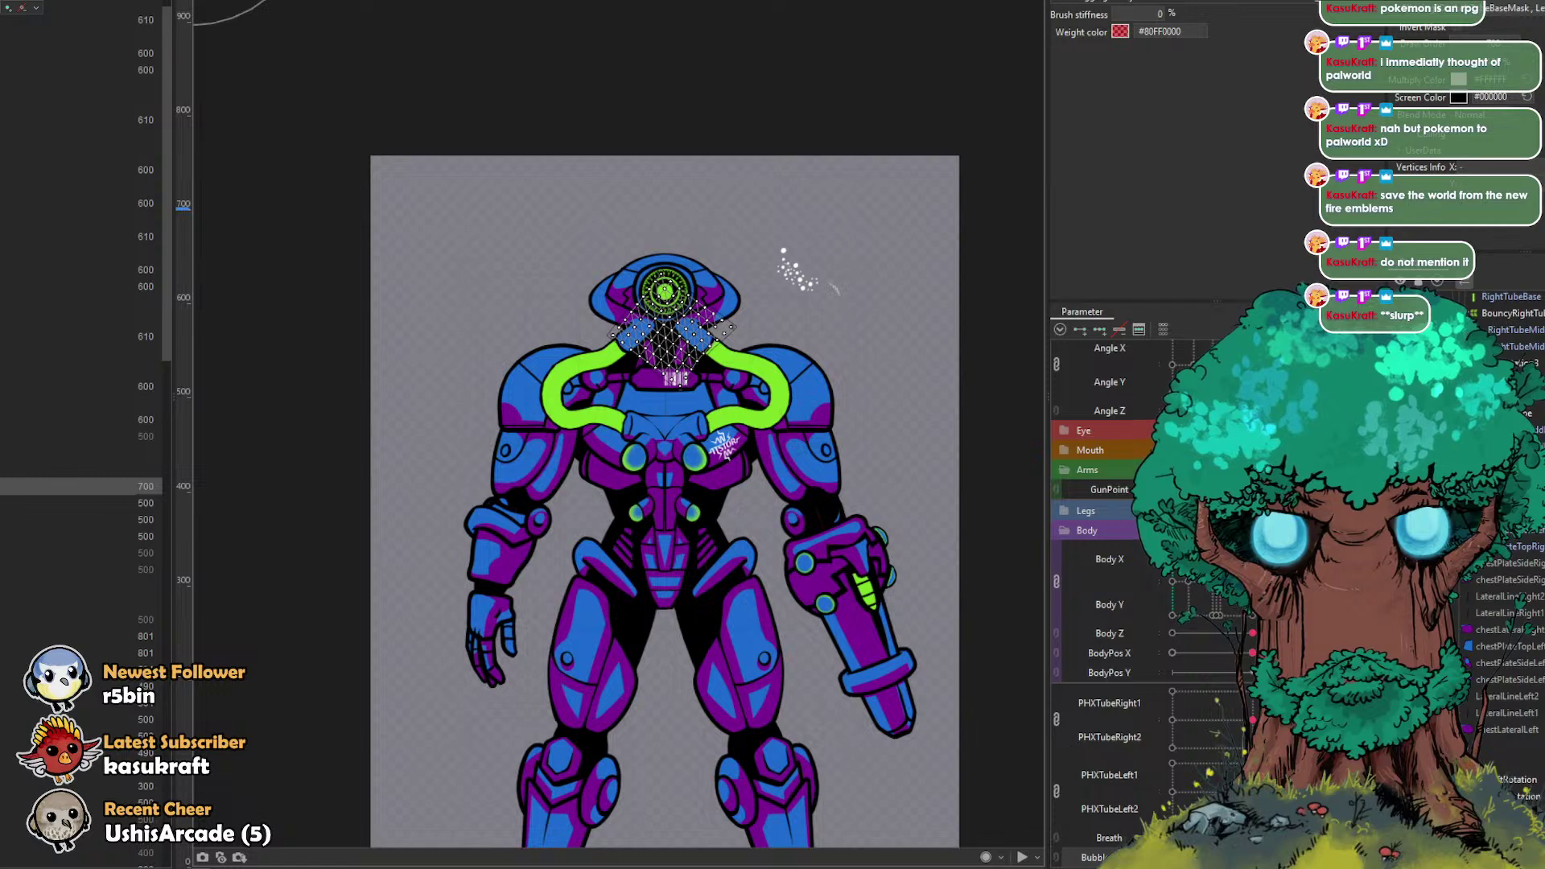
click(1511, 600)
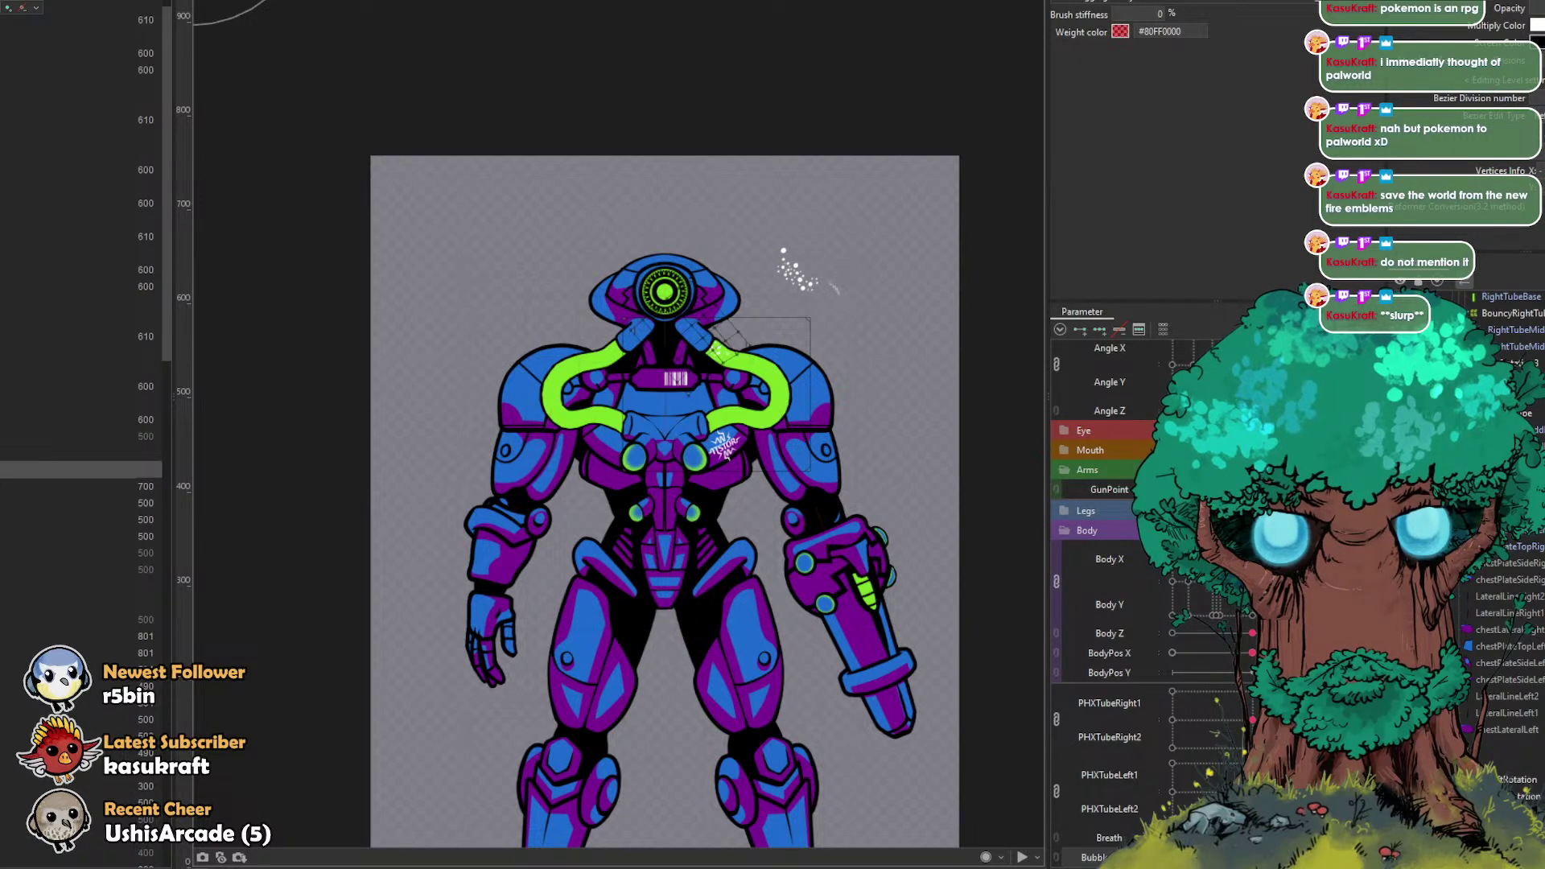
click(80, 486)
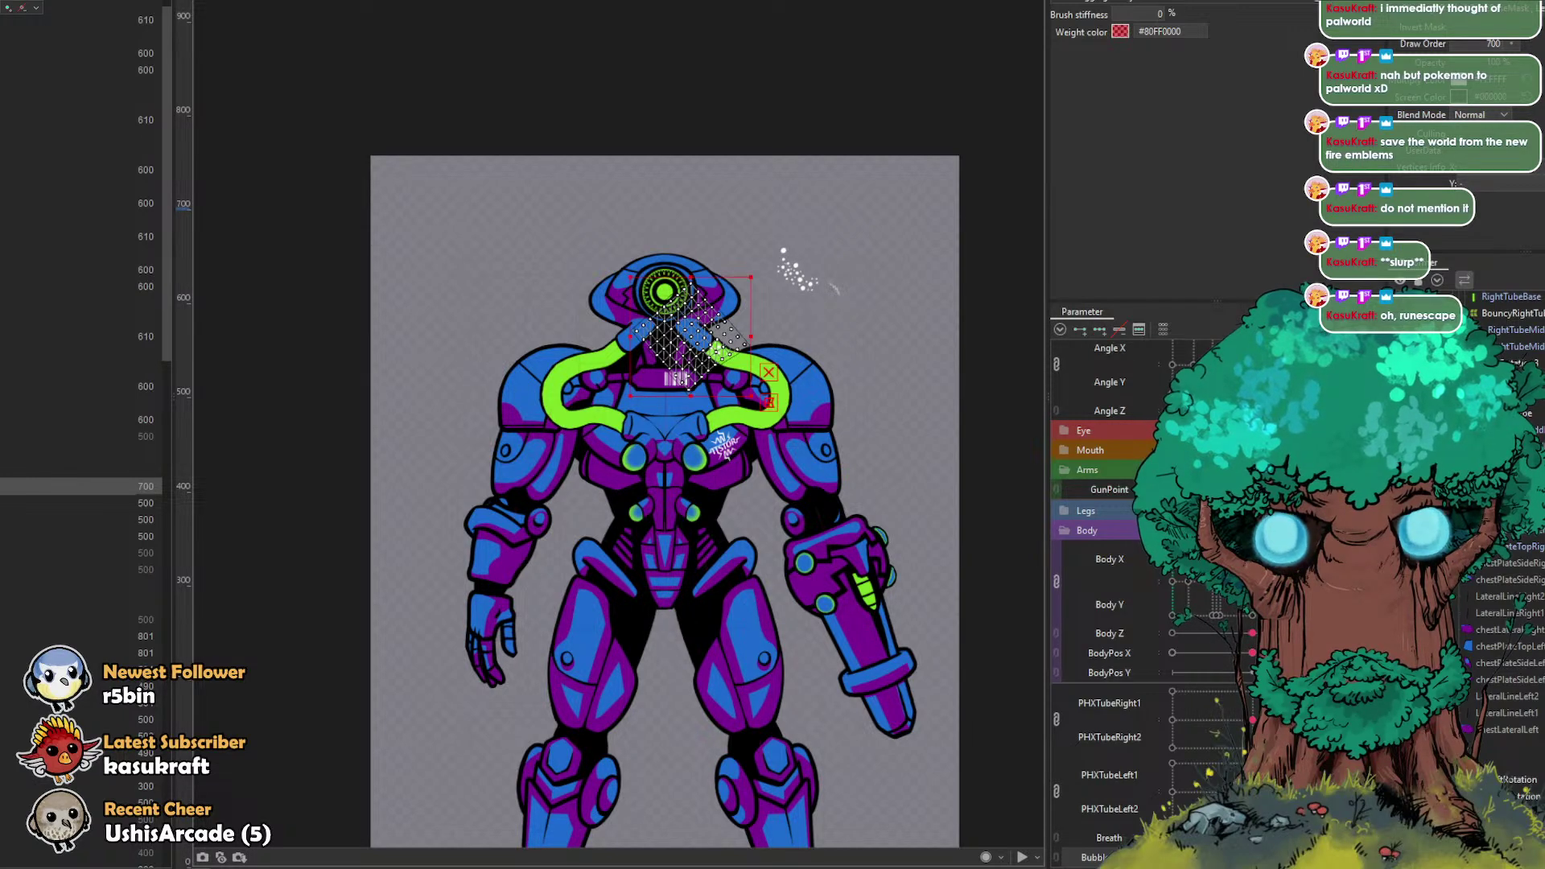
key(ctrl+z)
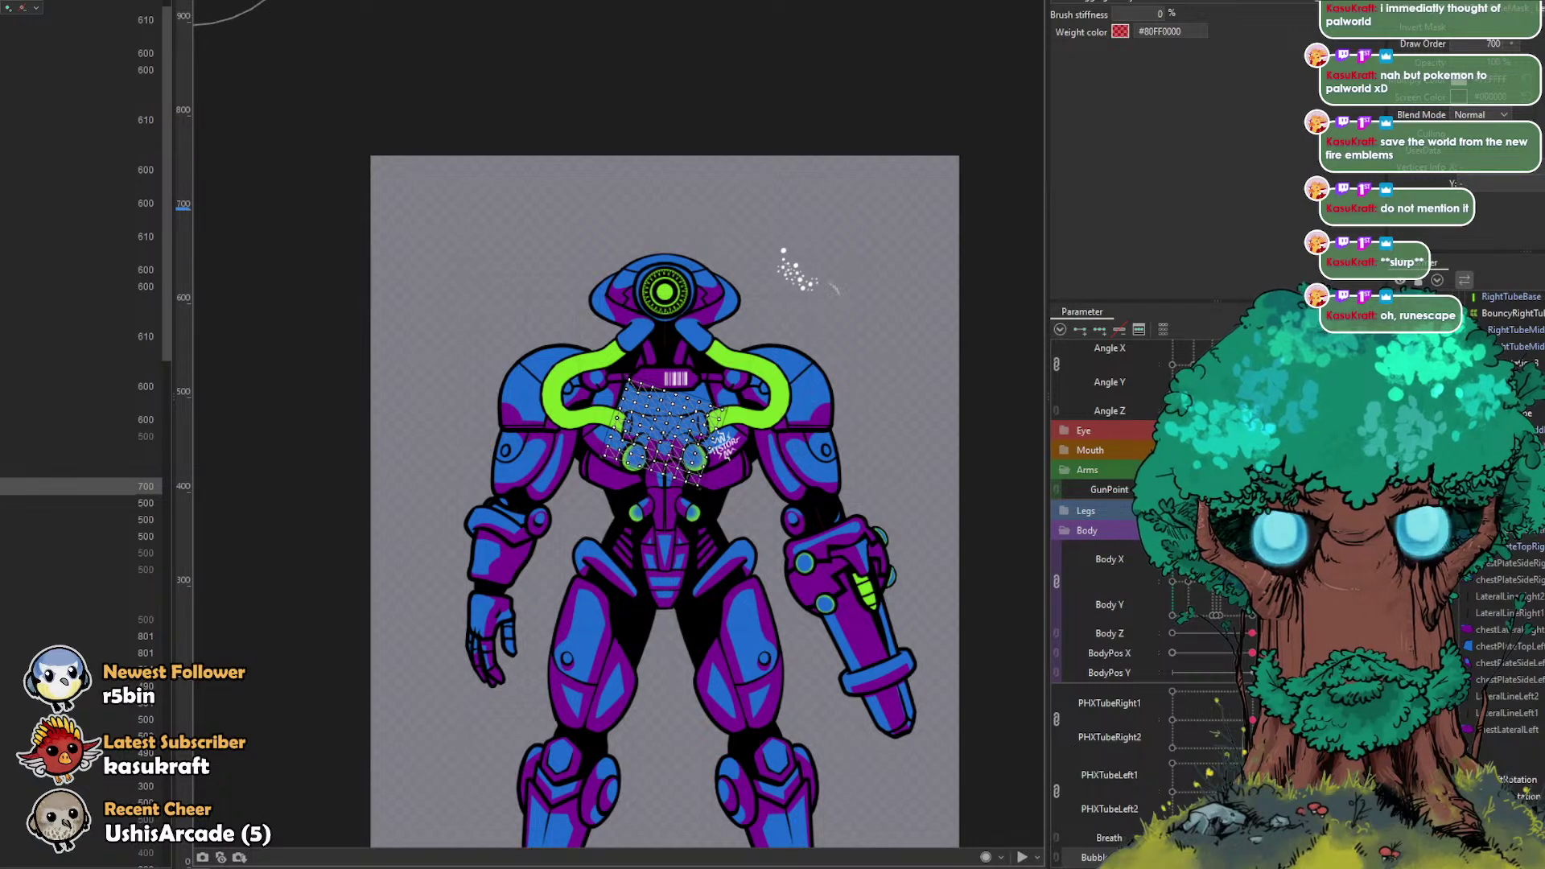
key(ctrl+z)
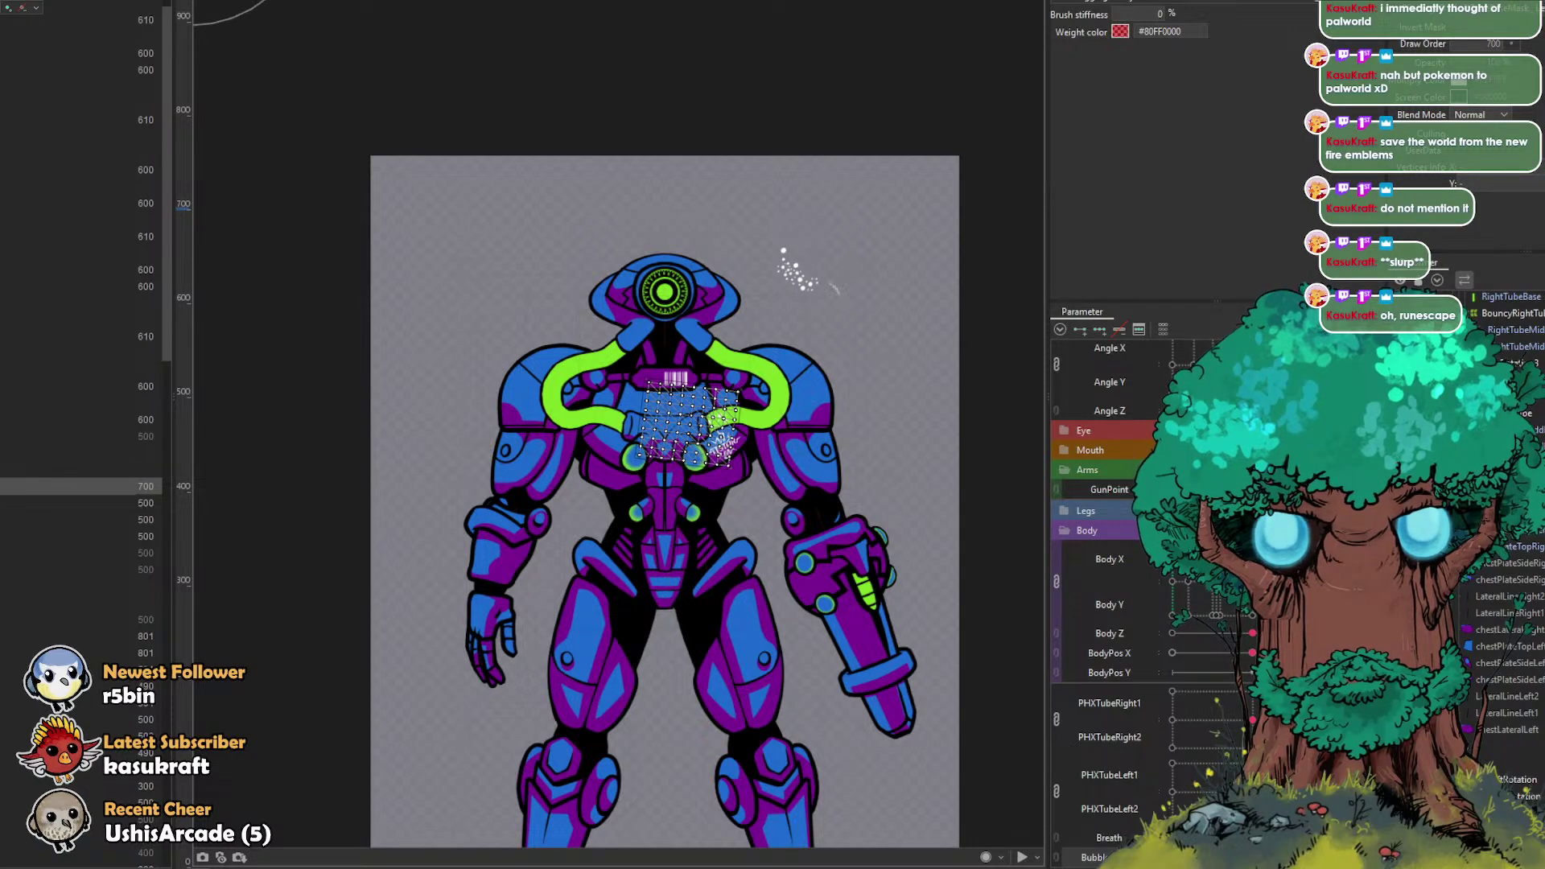
key(ctrl+y)
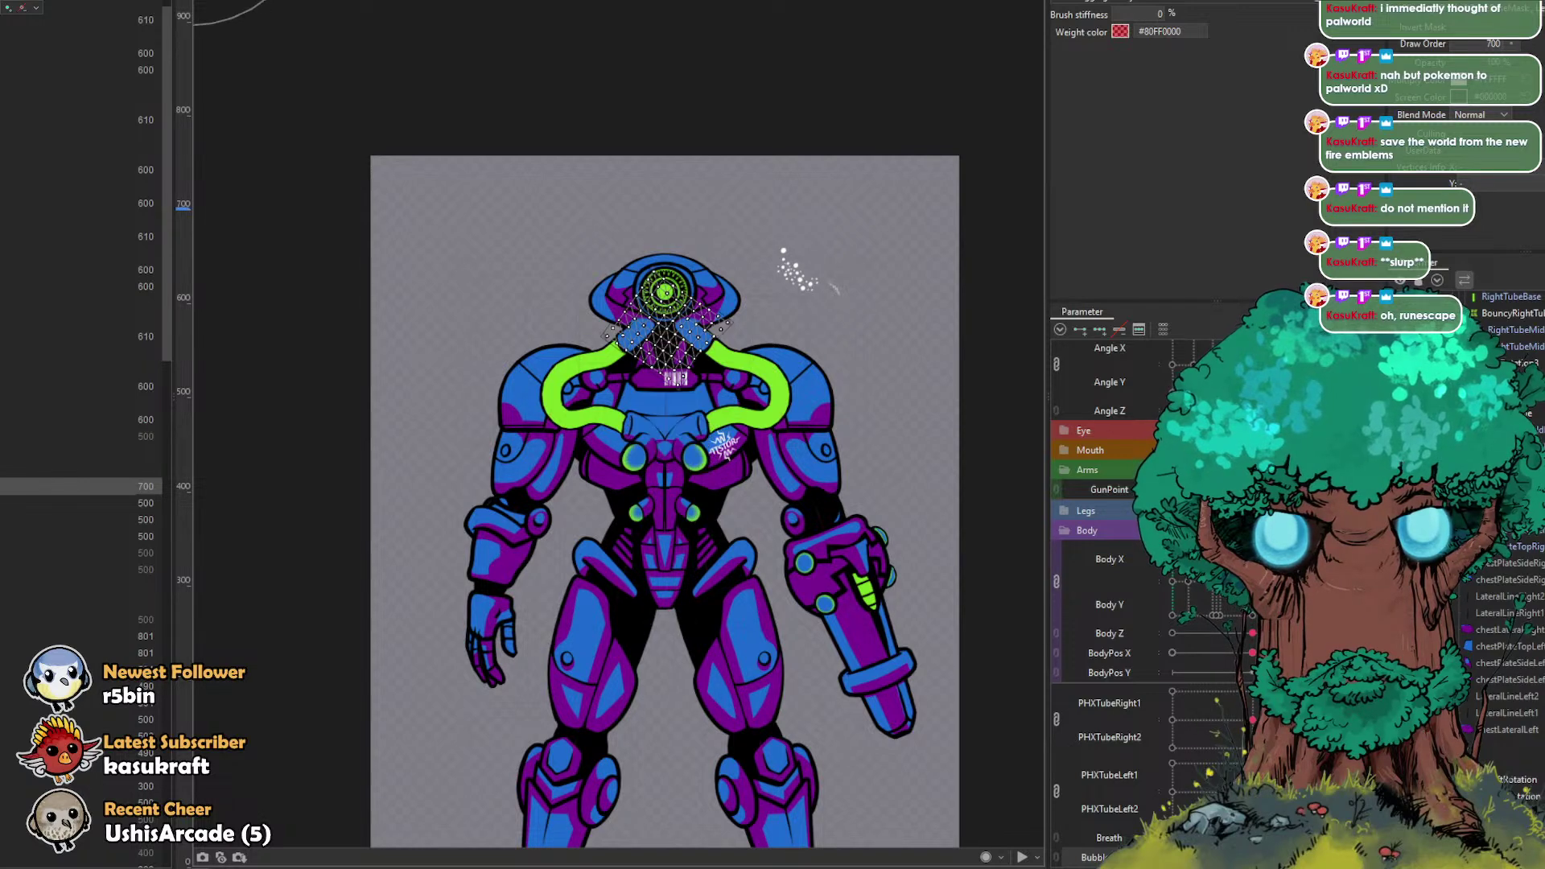
key(ctrl+z)
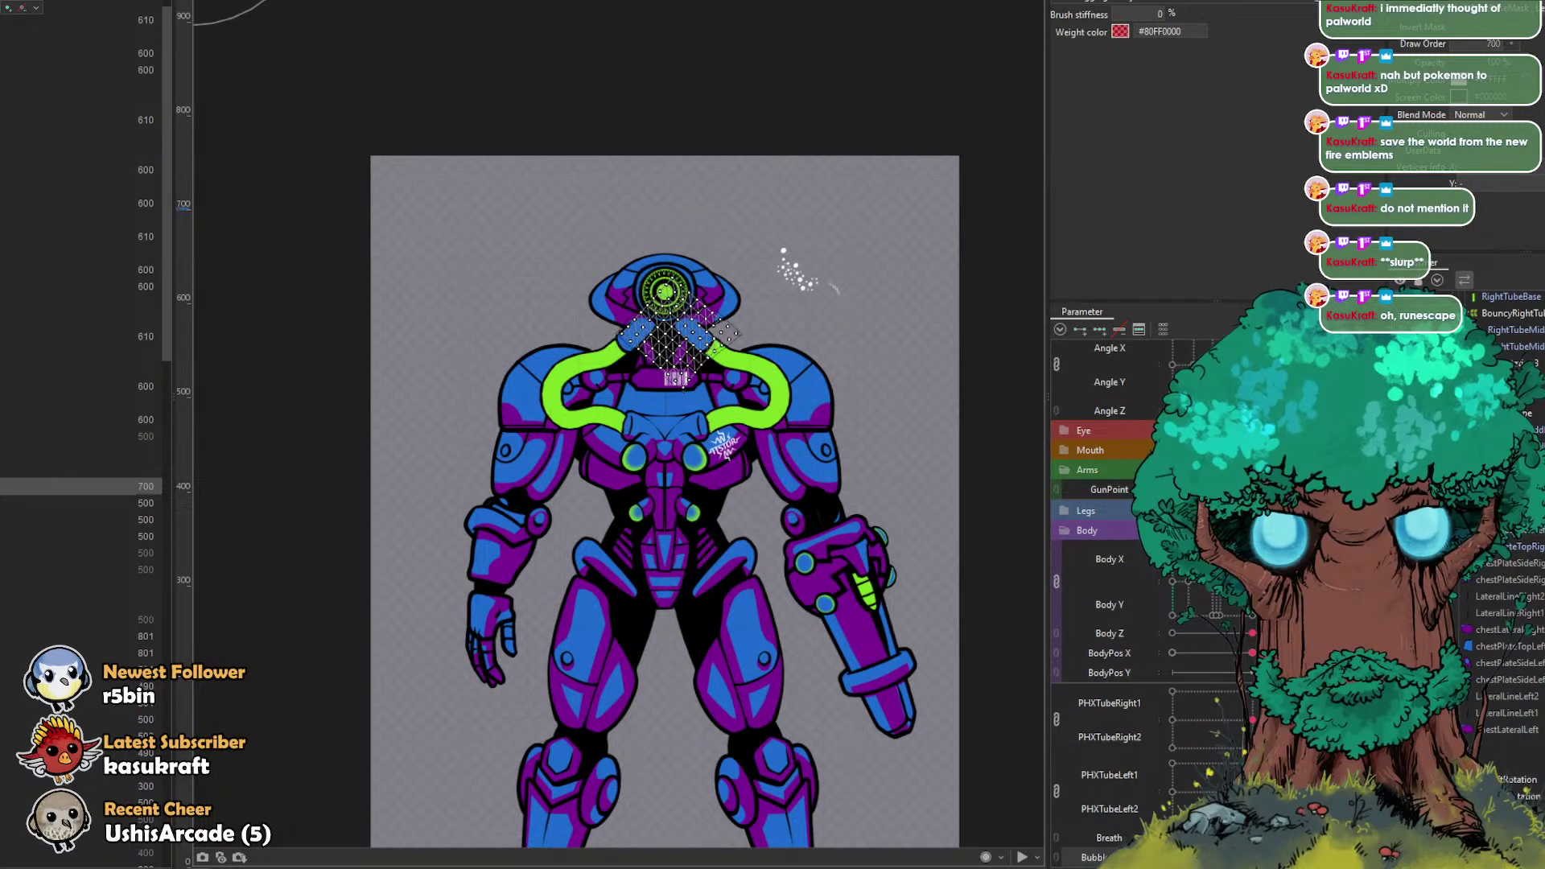
key(ctrl+z)
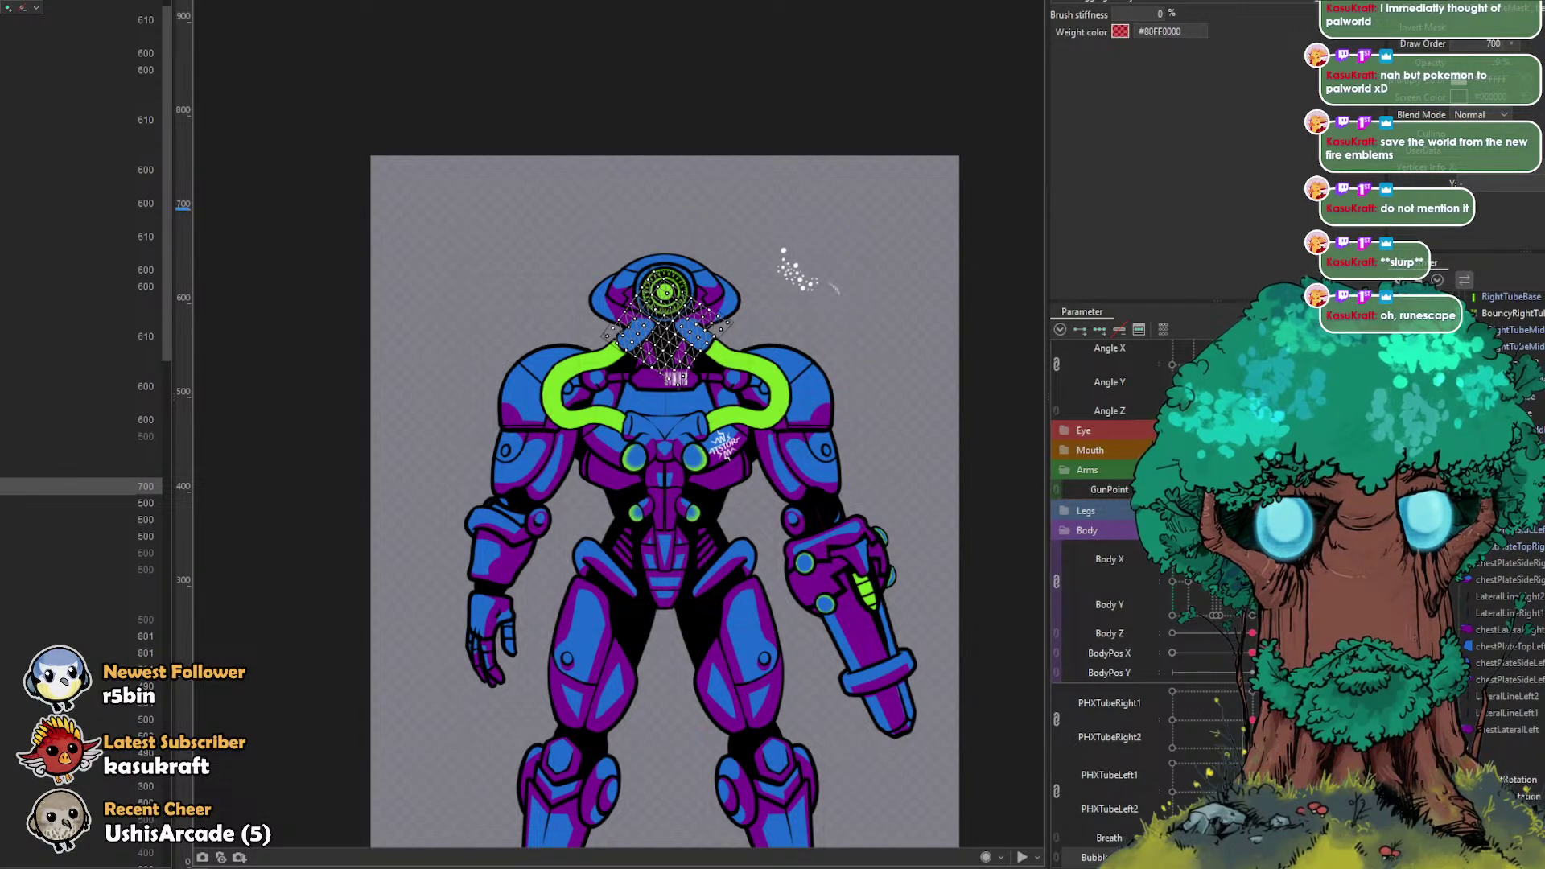
click(1172, 857)
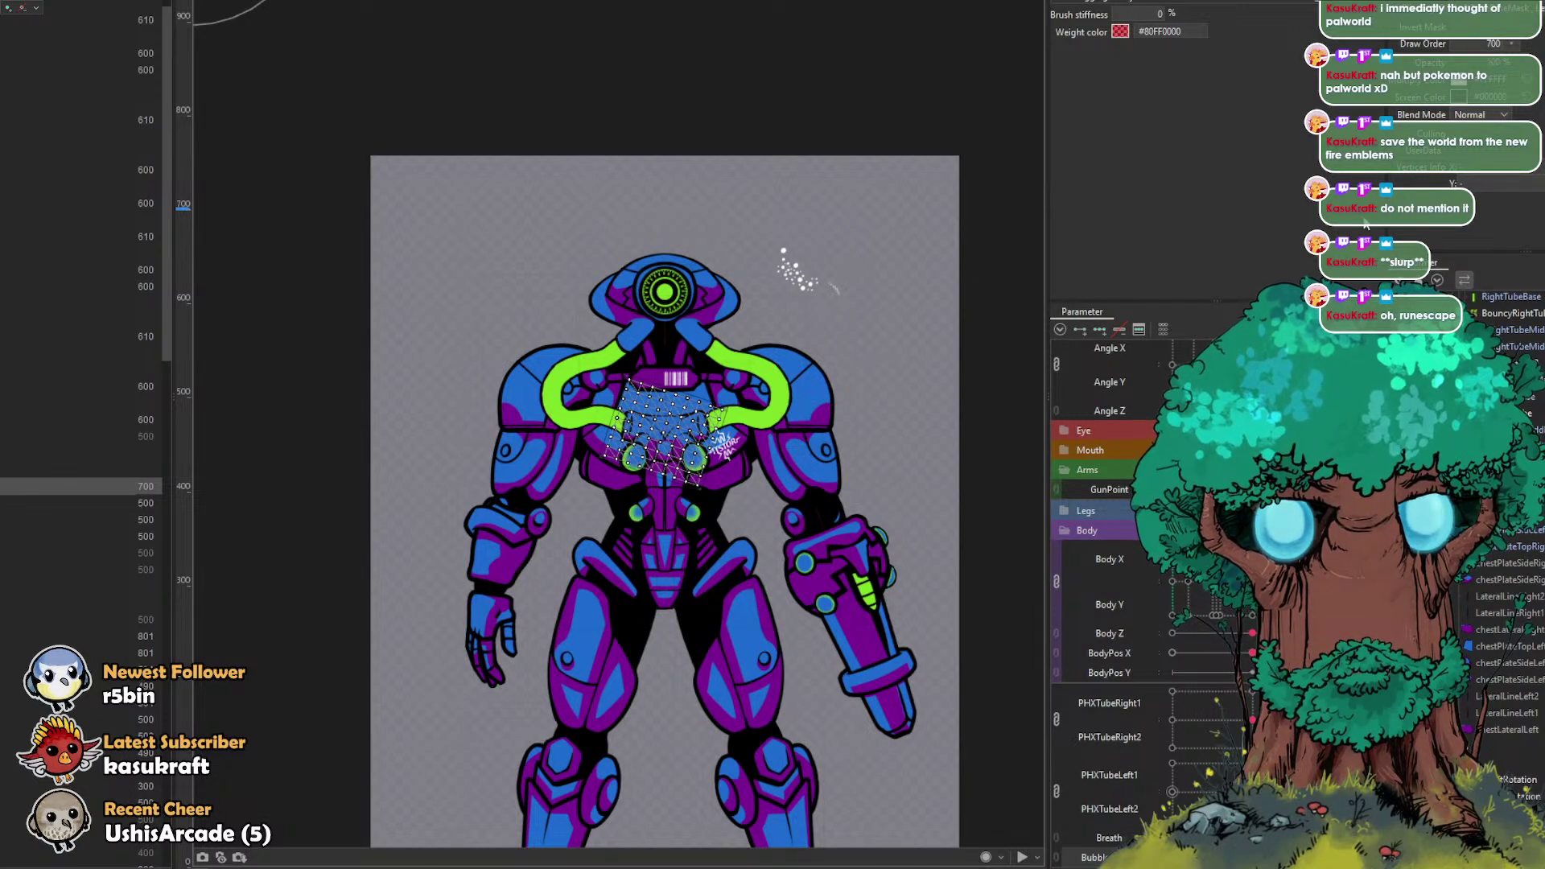
Step: Open the physics settings for the model and test its motion in the preview
click(1377, 312)
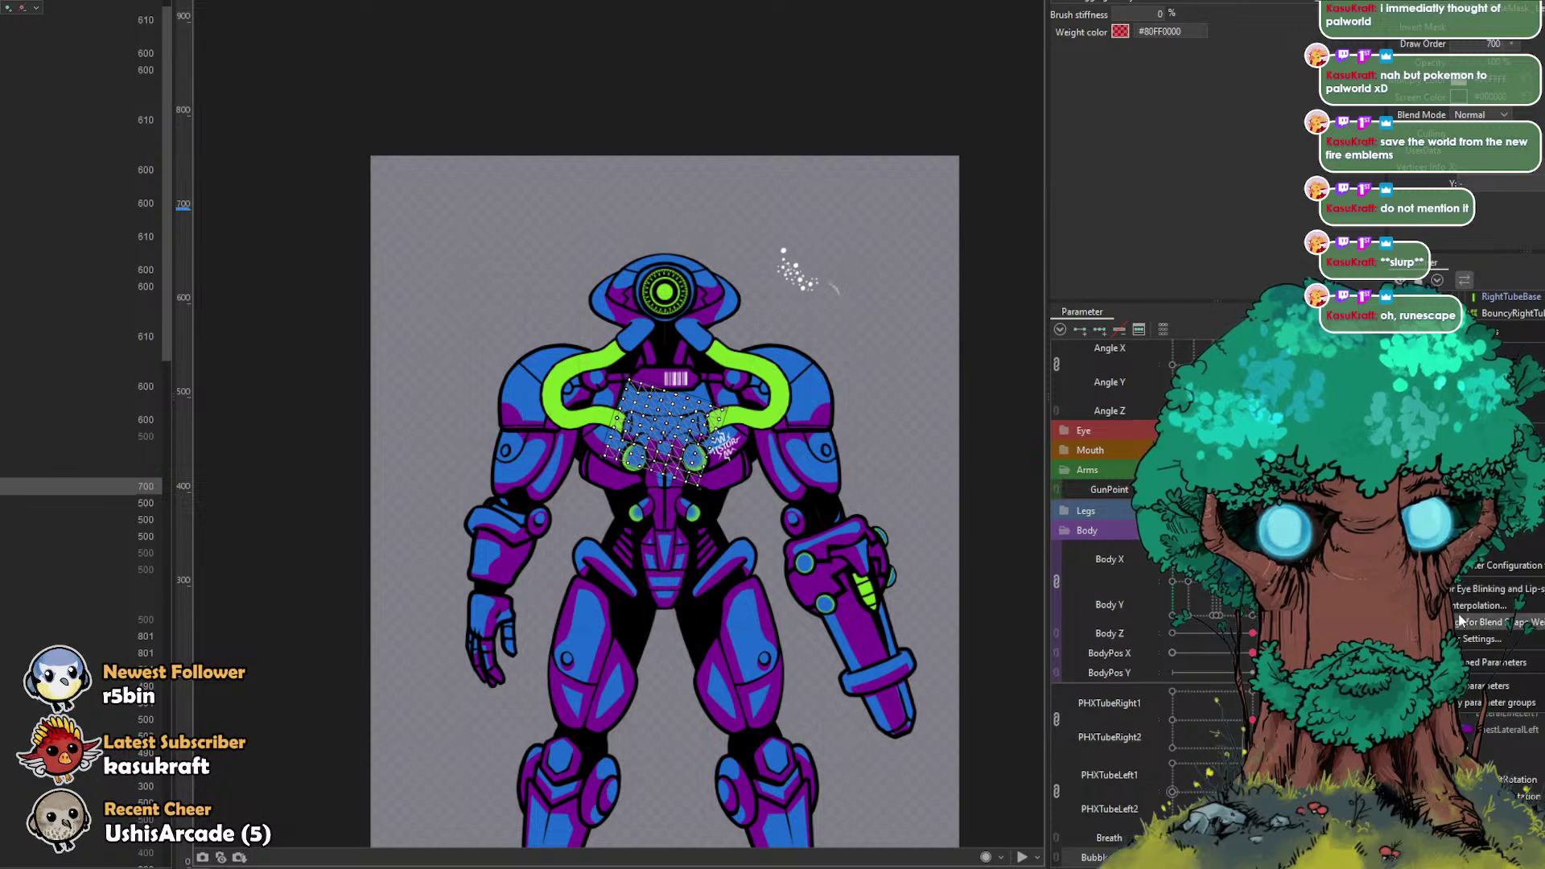
click(1433, 525)
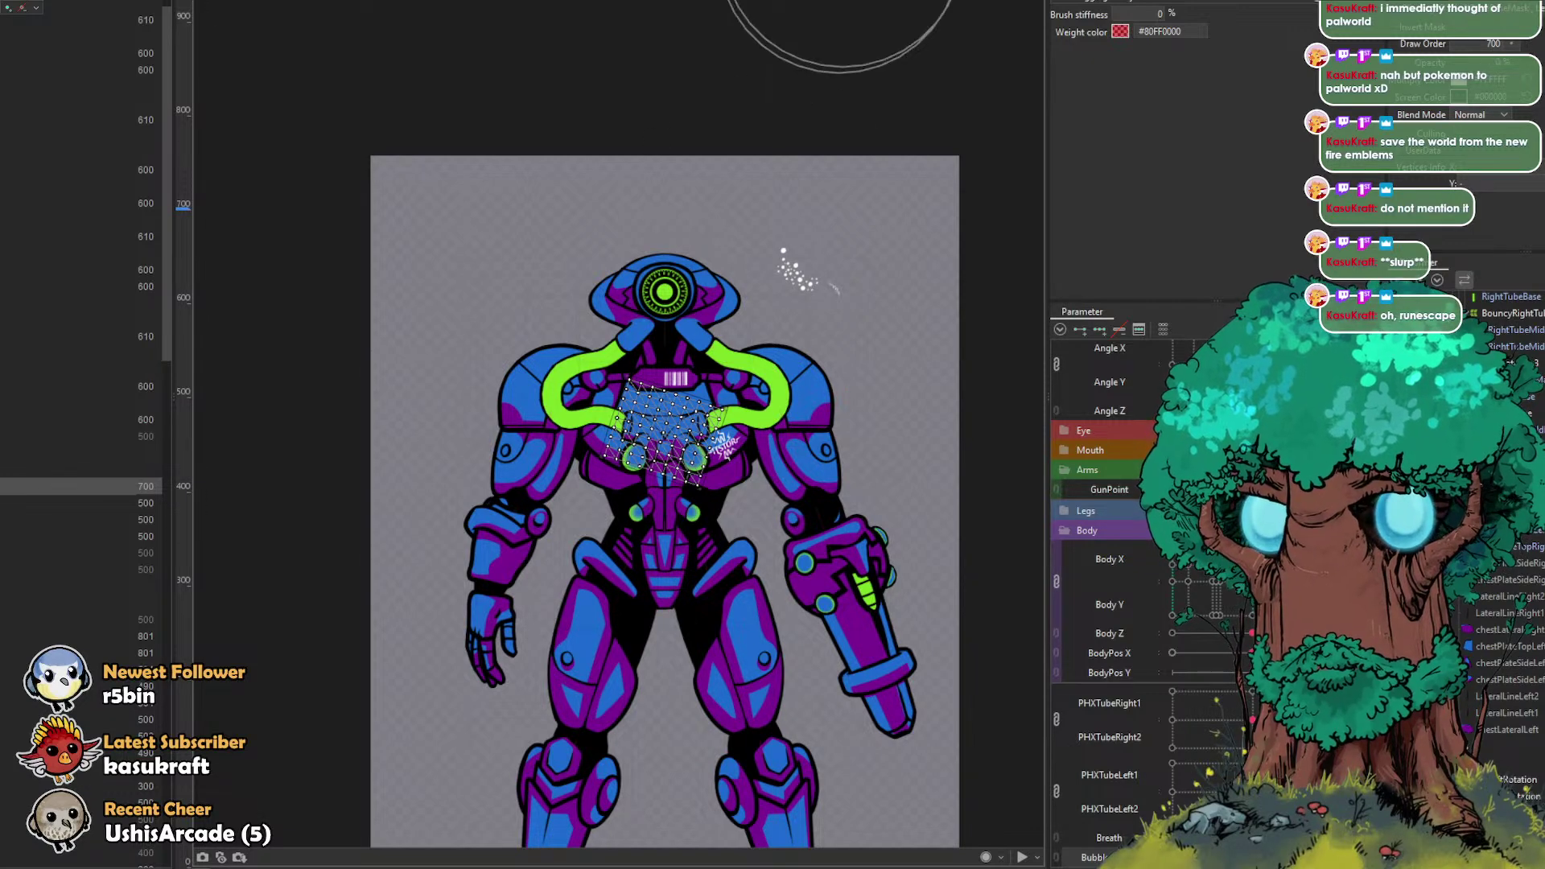
click(877, 0)
click(885, 73)
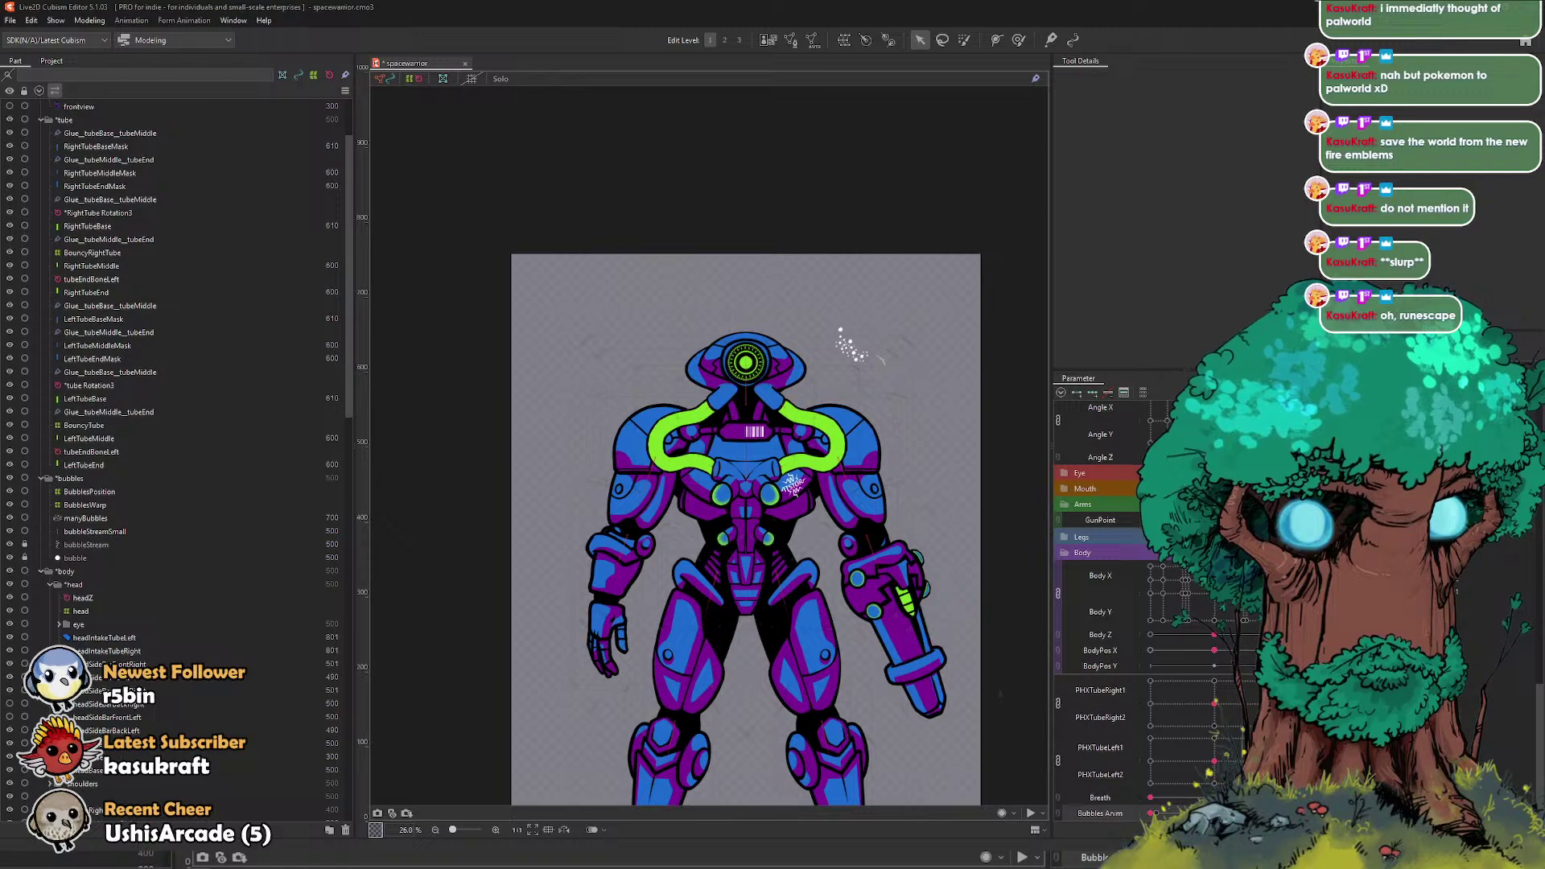
key(alt+Tab)
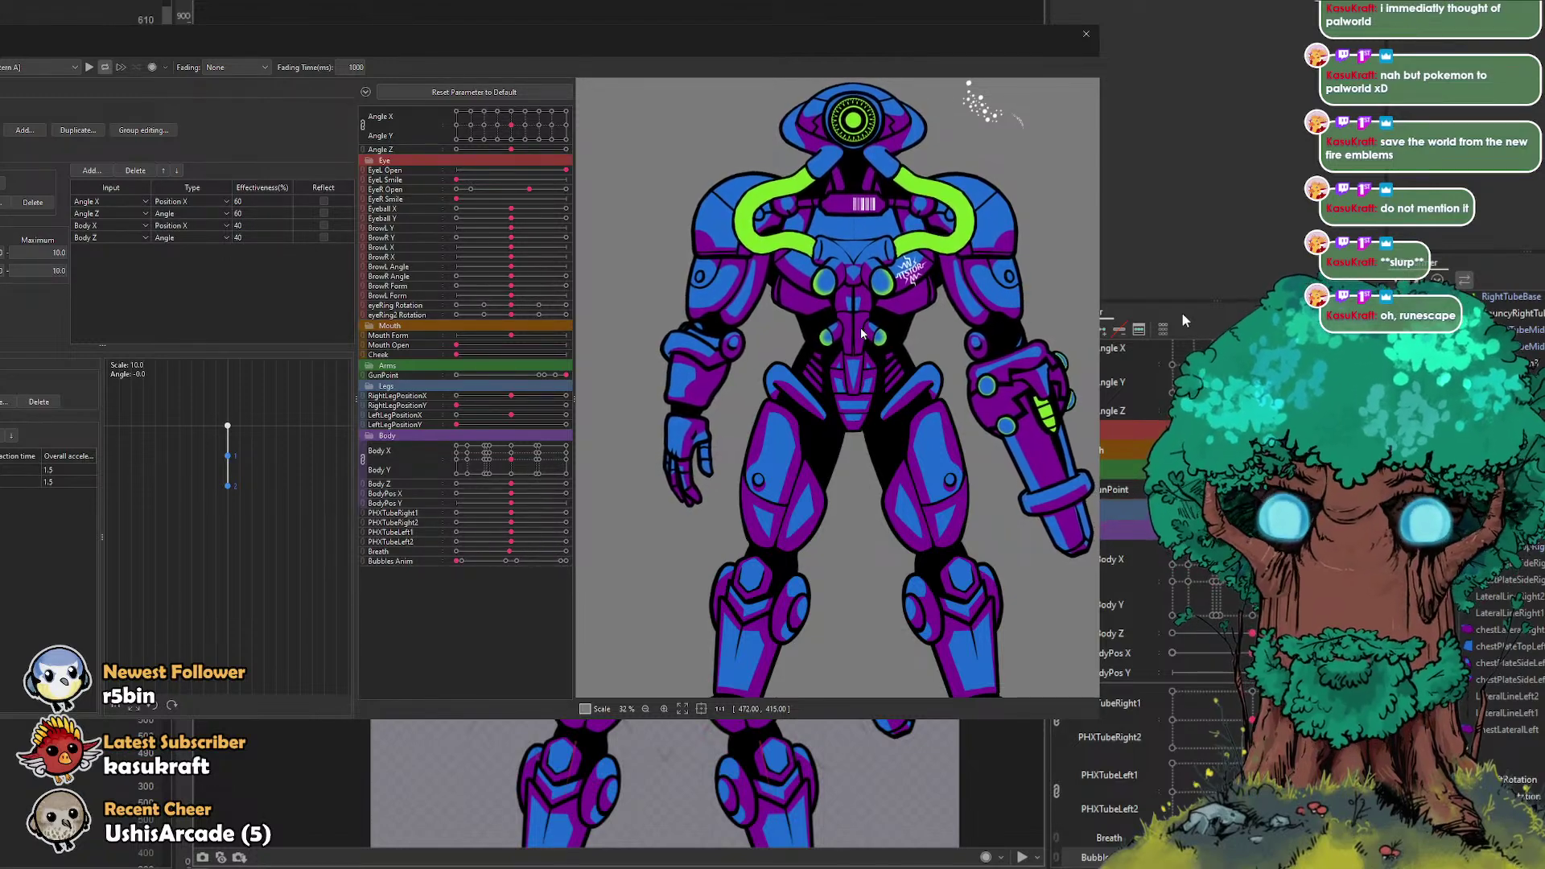
drag(839, 317, 620, 364)
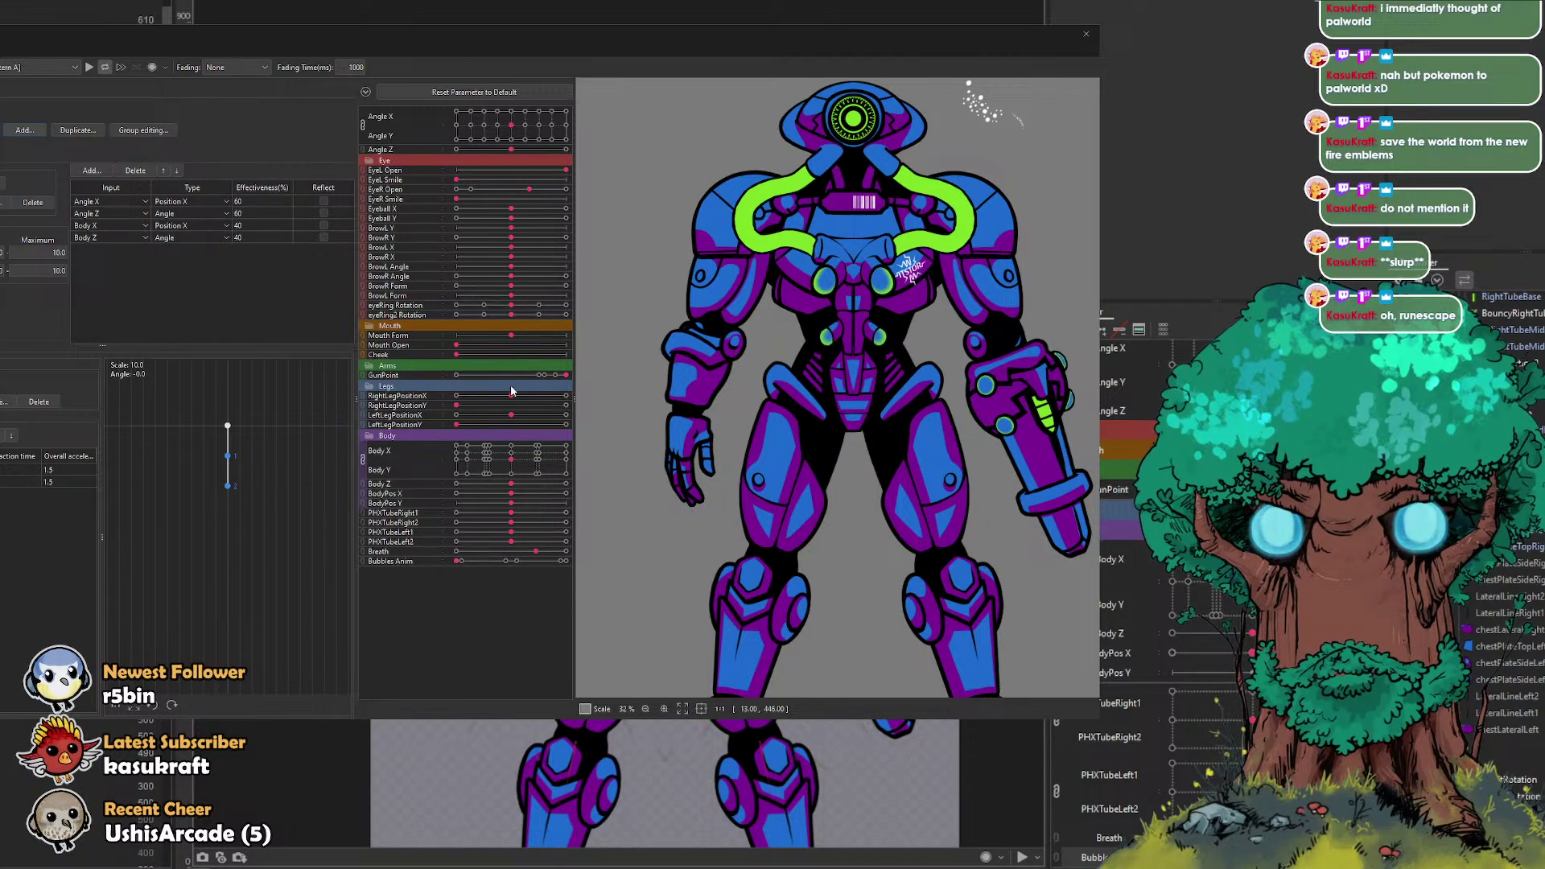
Step: Create a new physics group with Mouth Open as its Position X input at 100% effectiveness
click(451, 422)
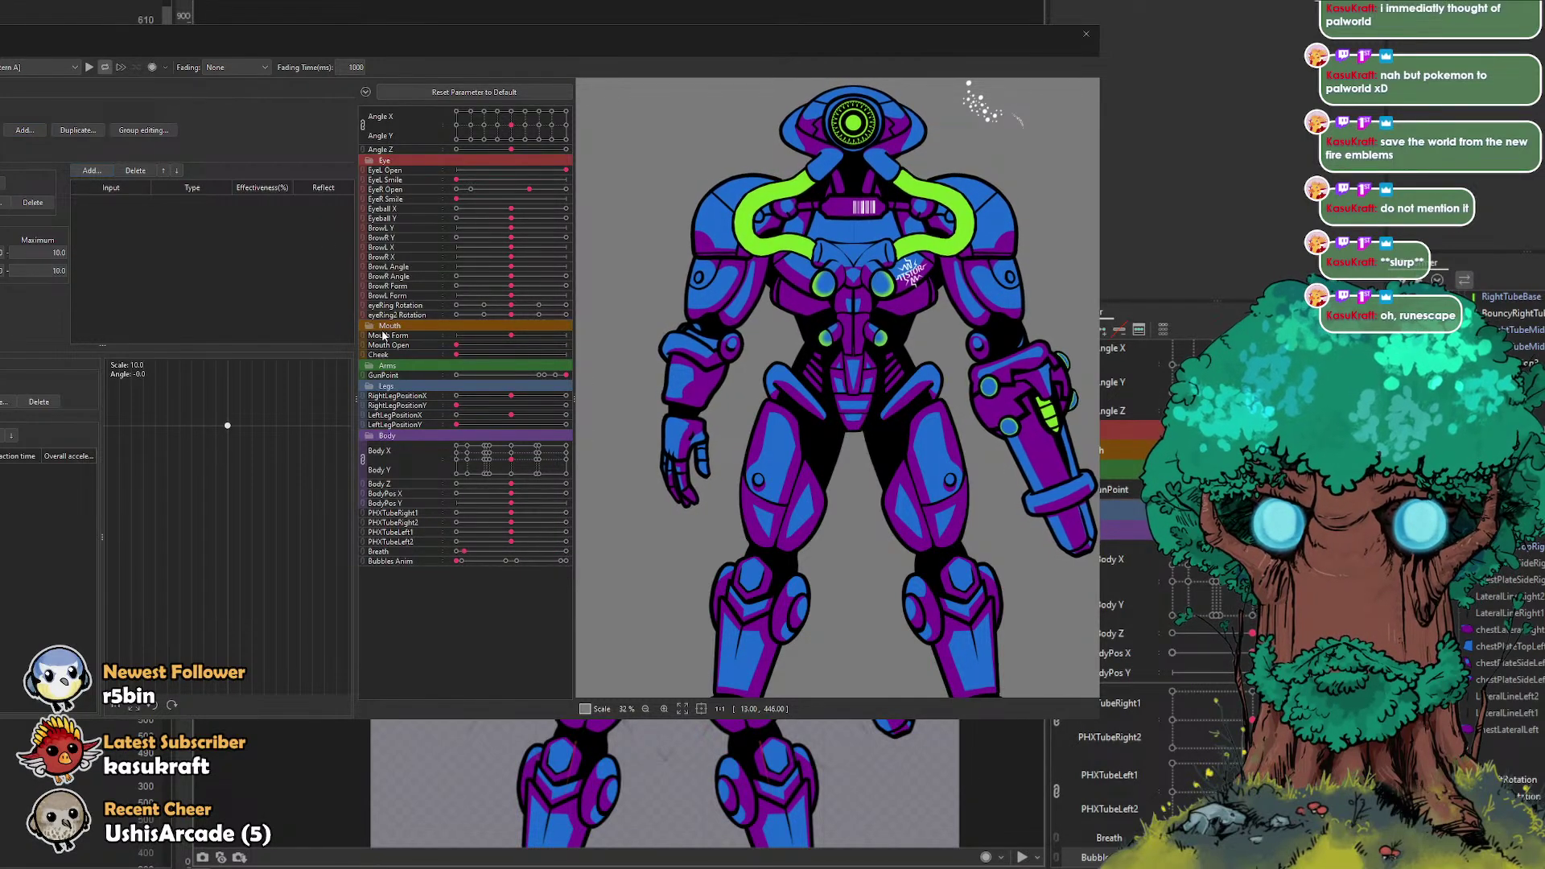
click(444, 583)
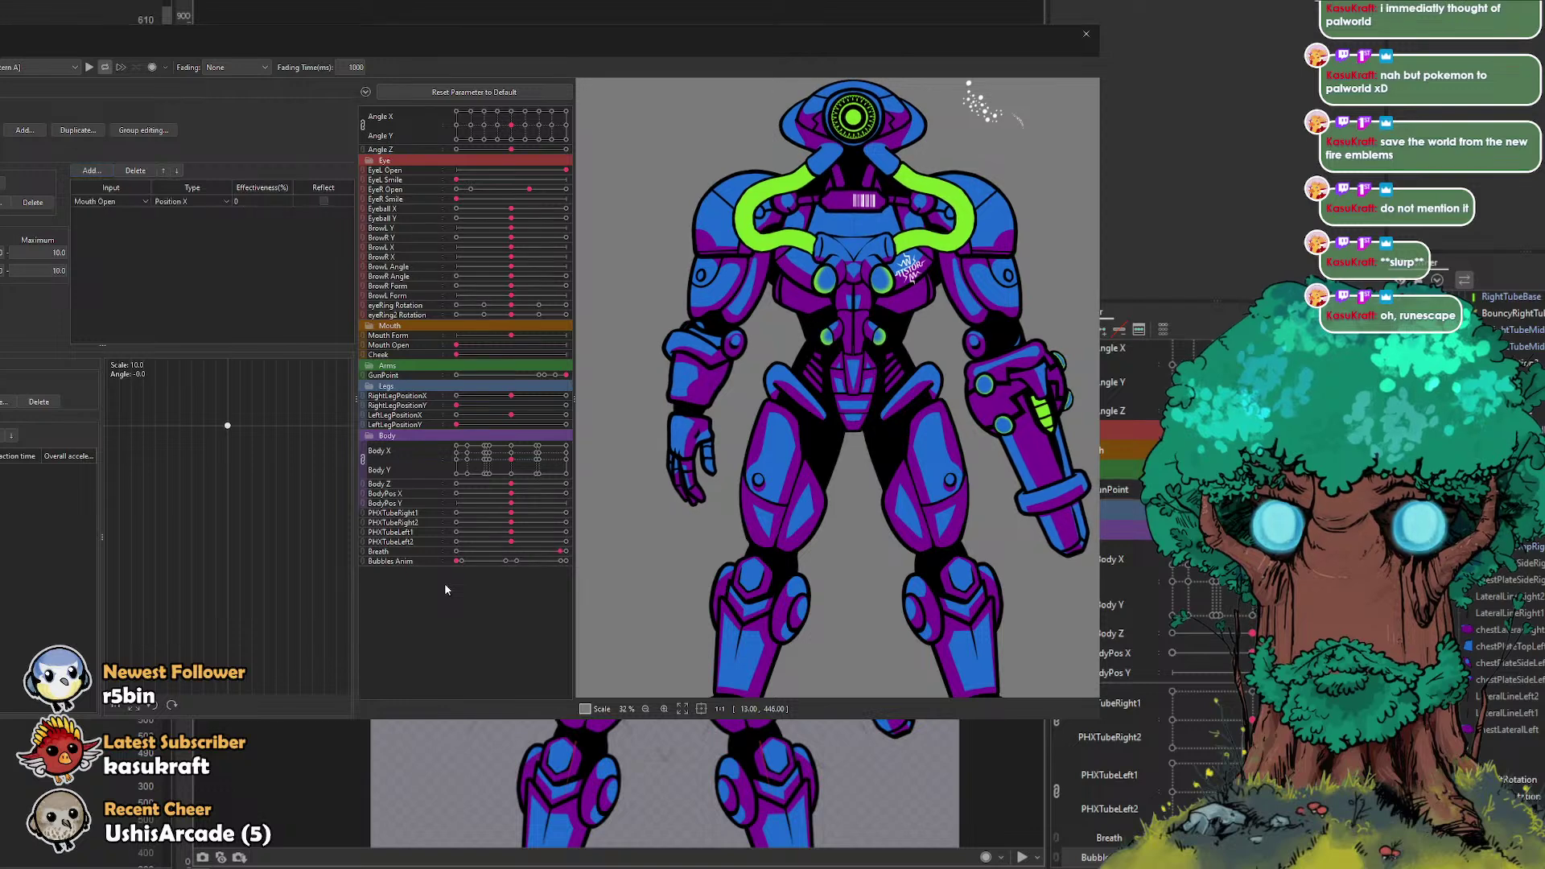
double_click(257, 201)
text(100)
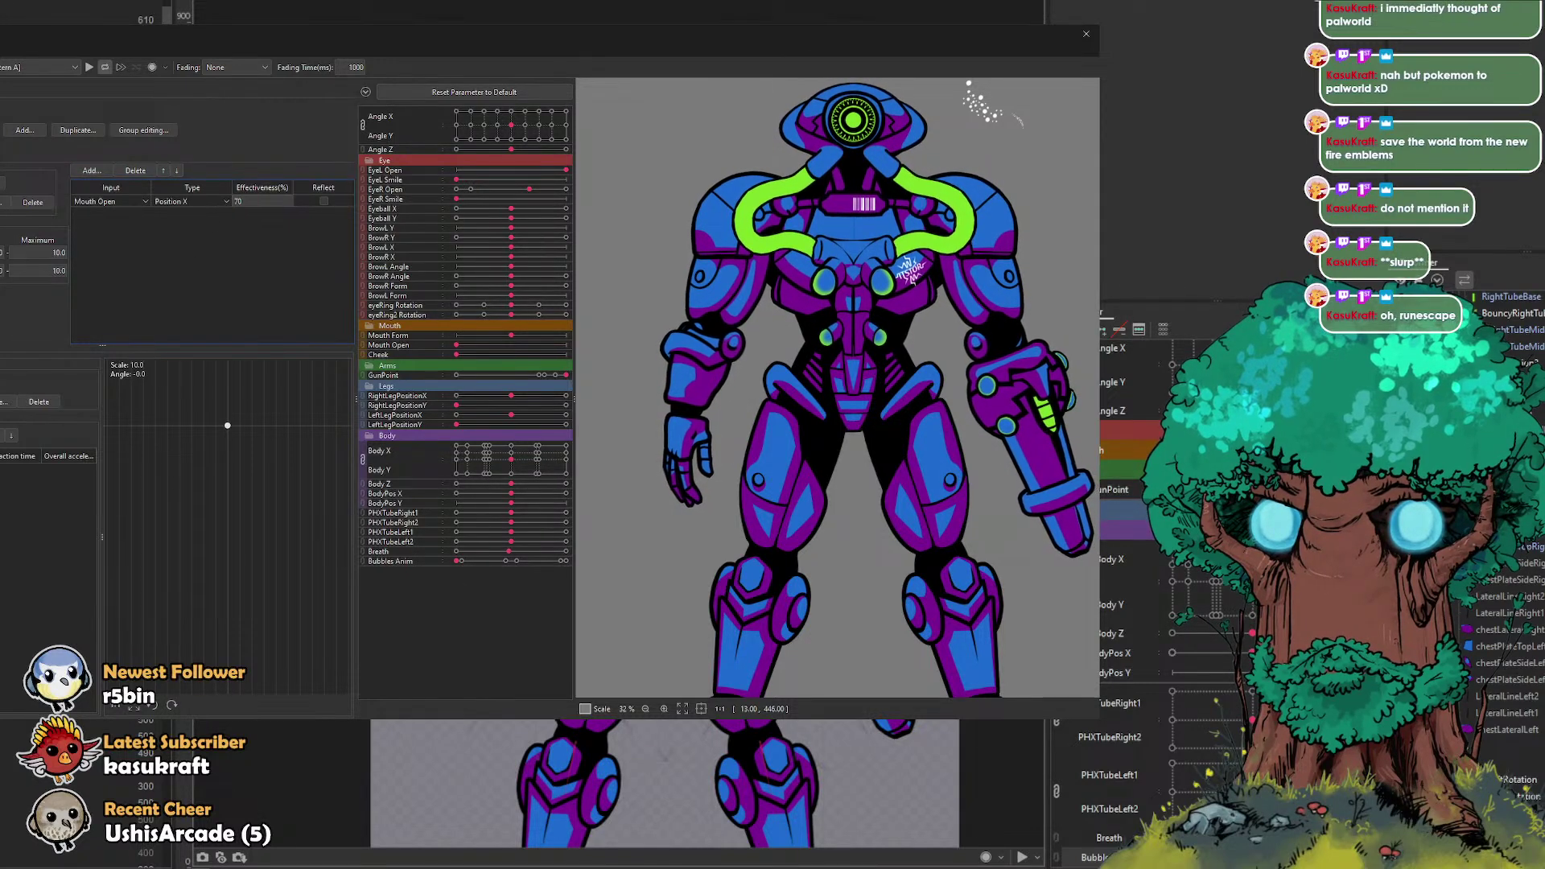
key(Return)
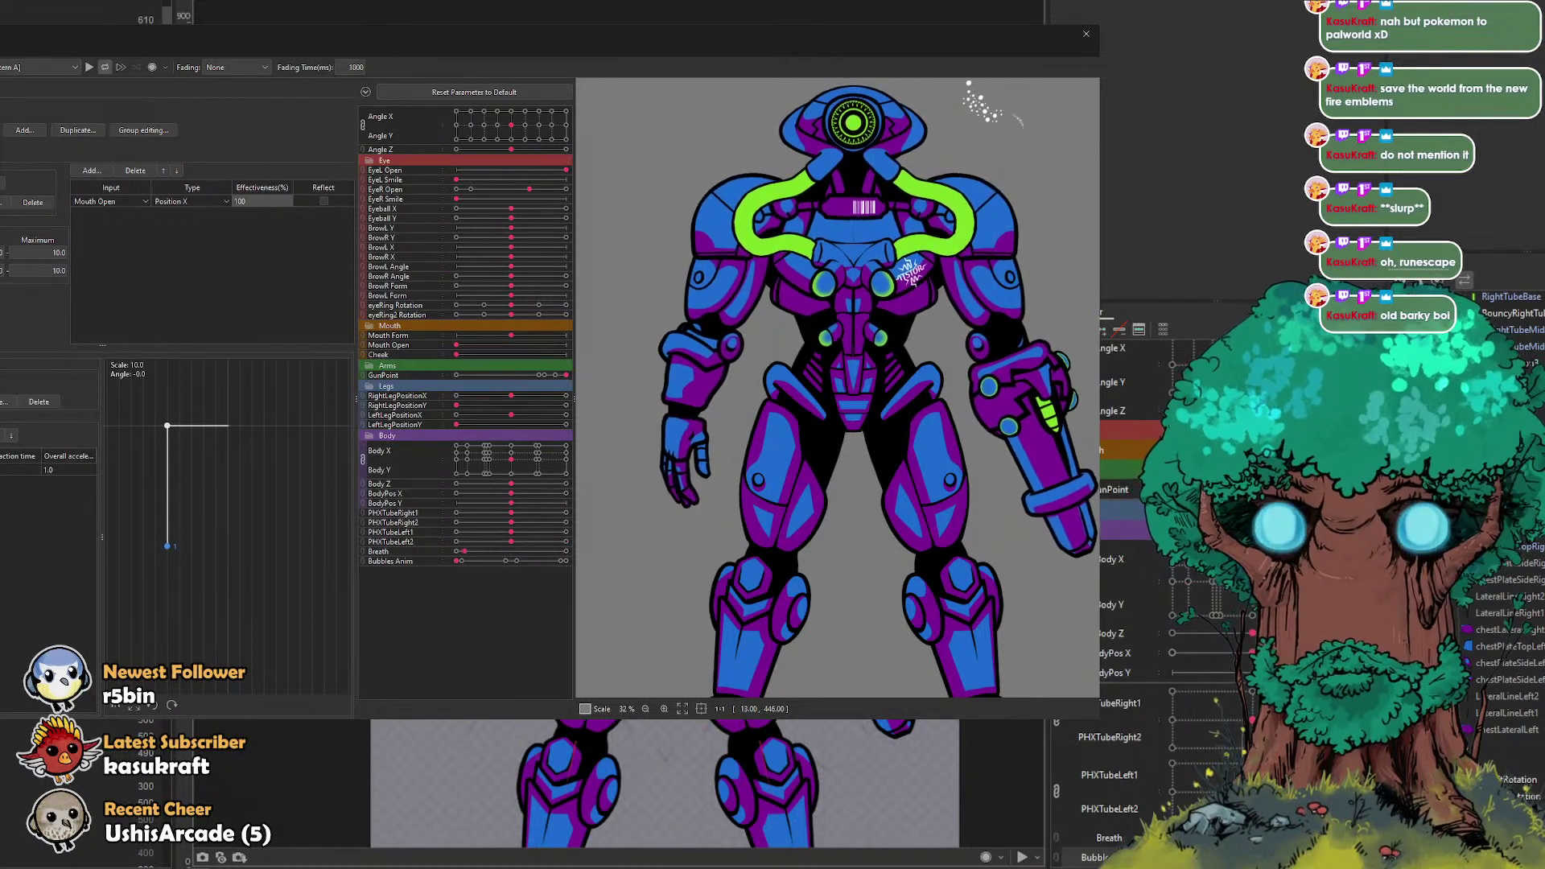
Step: Add Bubbles Anim as the physics group's output and raise the pendulum's overall acceleration
click(3, 150)
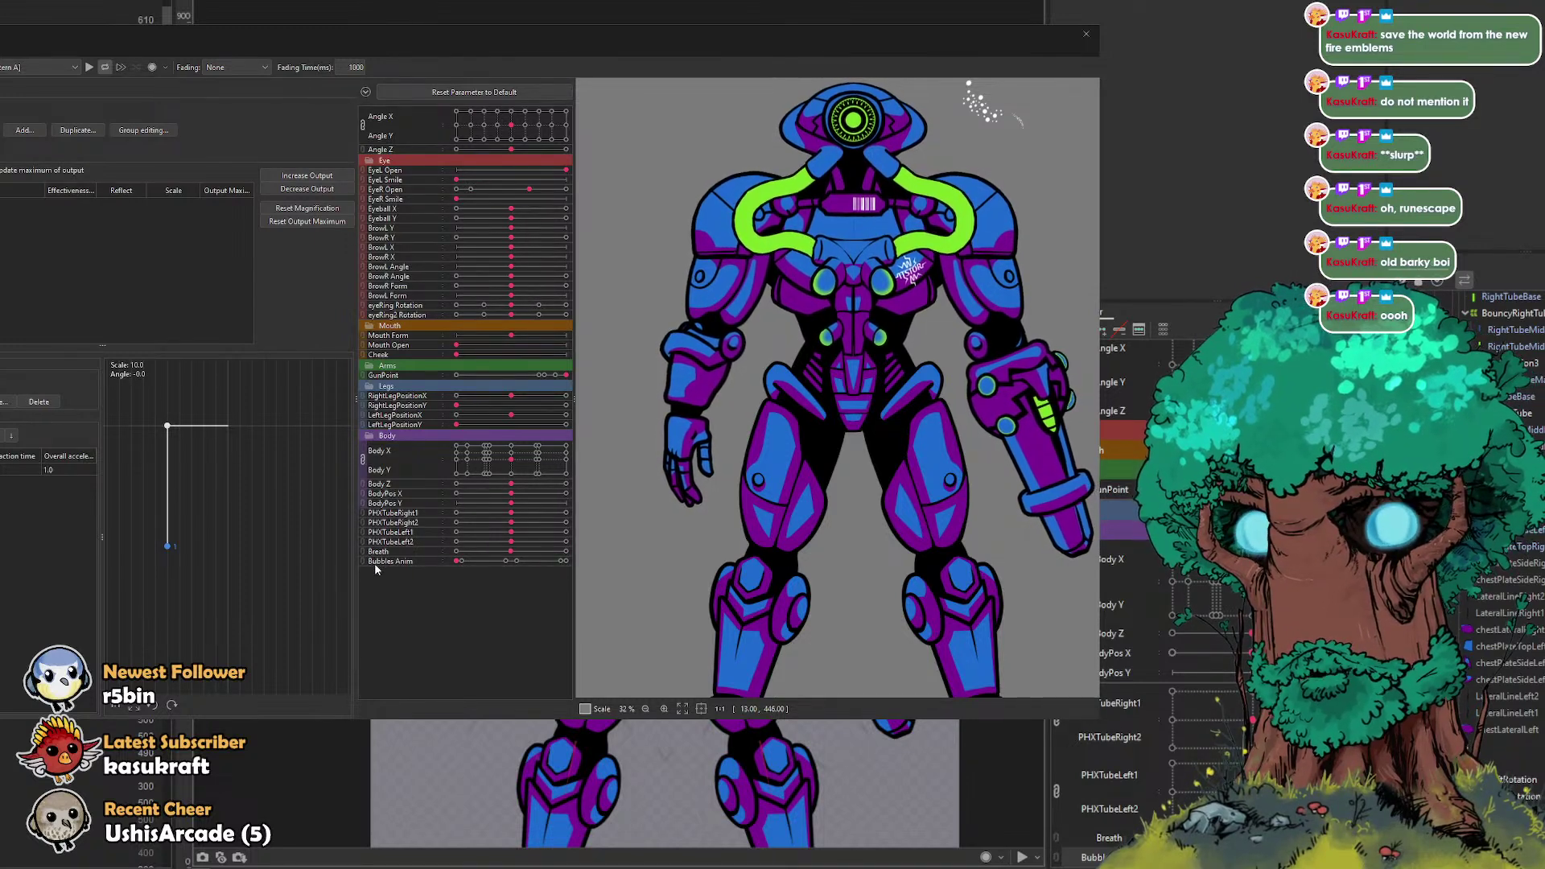
click(447, 581)
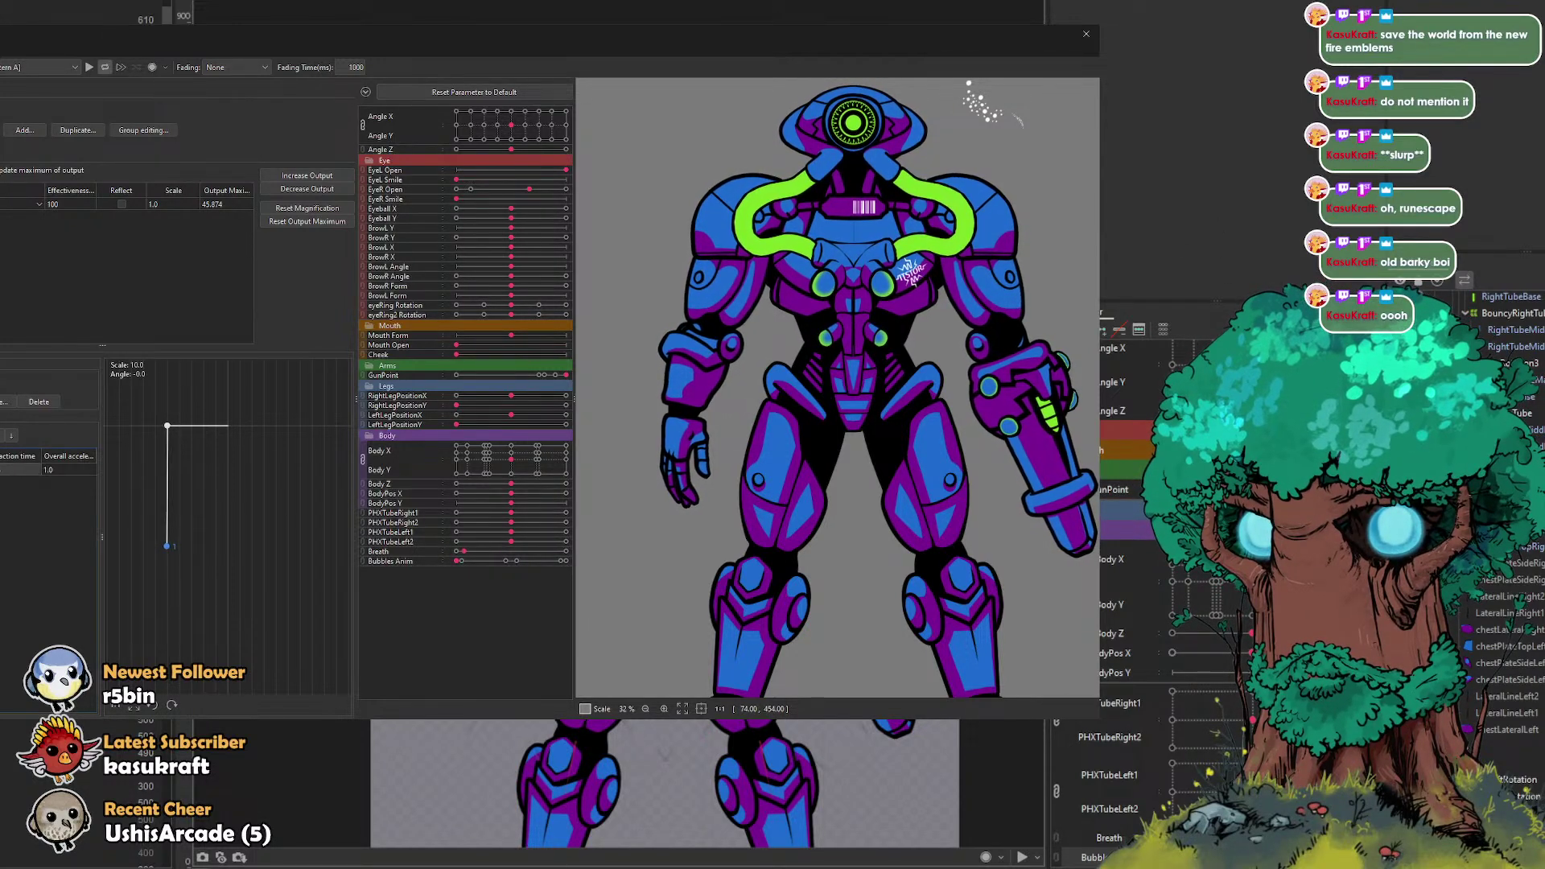
mouse_move(64, 469)
mouse_down()
mouse_move(126, 467)
mouse_move(77, 470)
mouse_up()
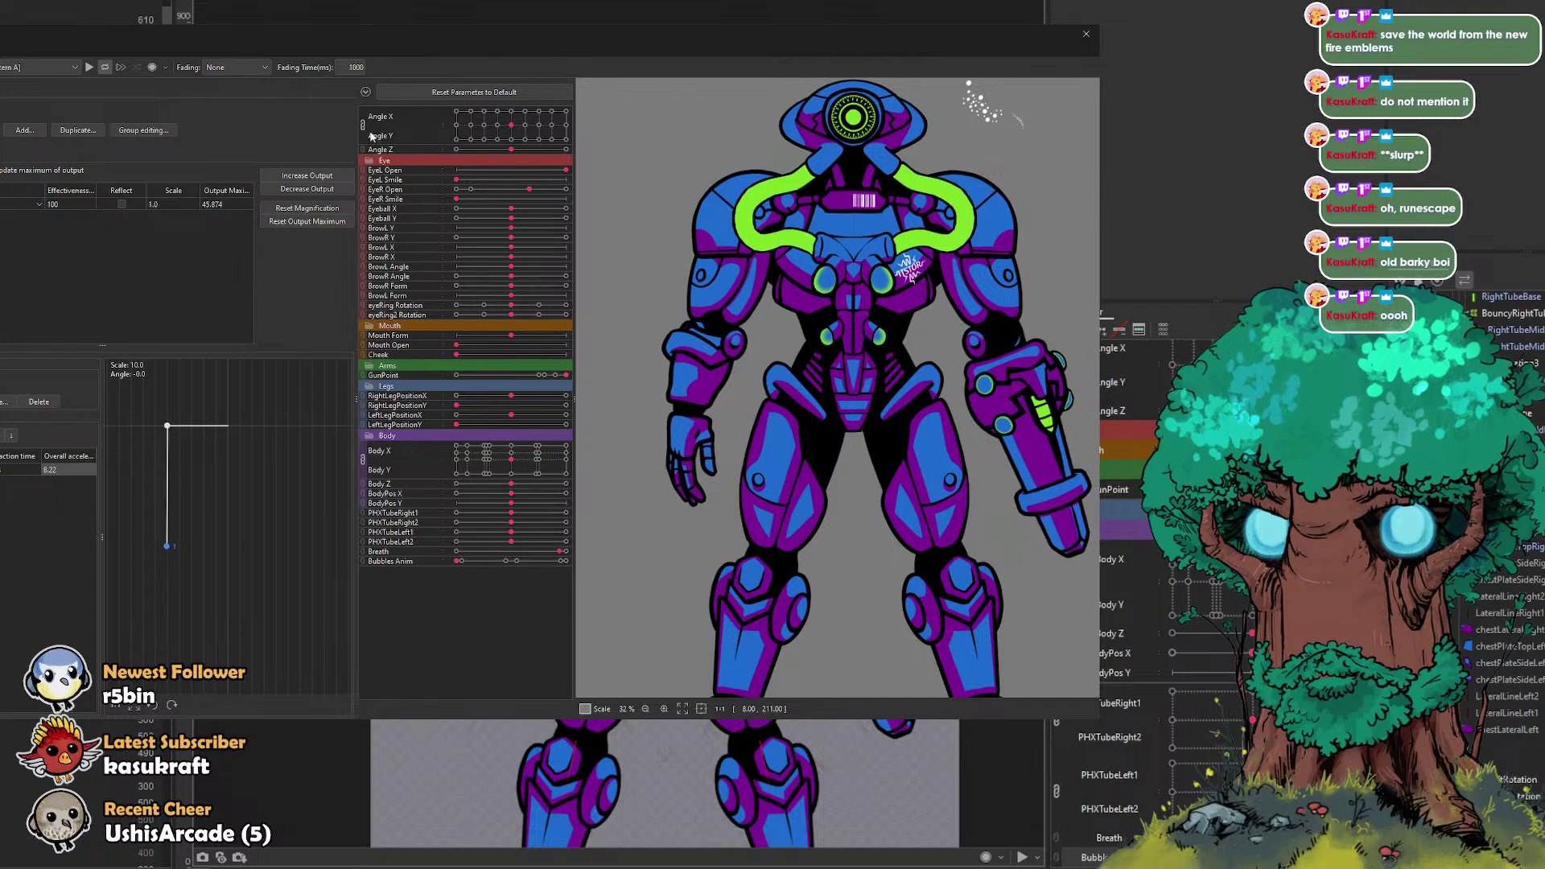
Step: Set Mouth Open to its maximum in the physics preview and examine how the bubbles respond
click(360, 349)
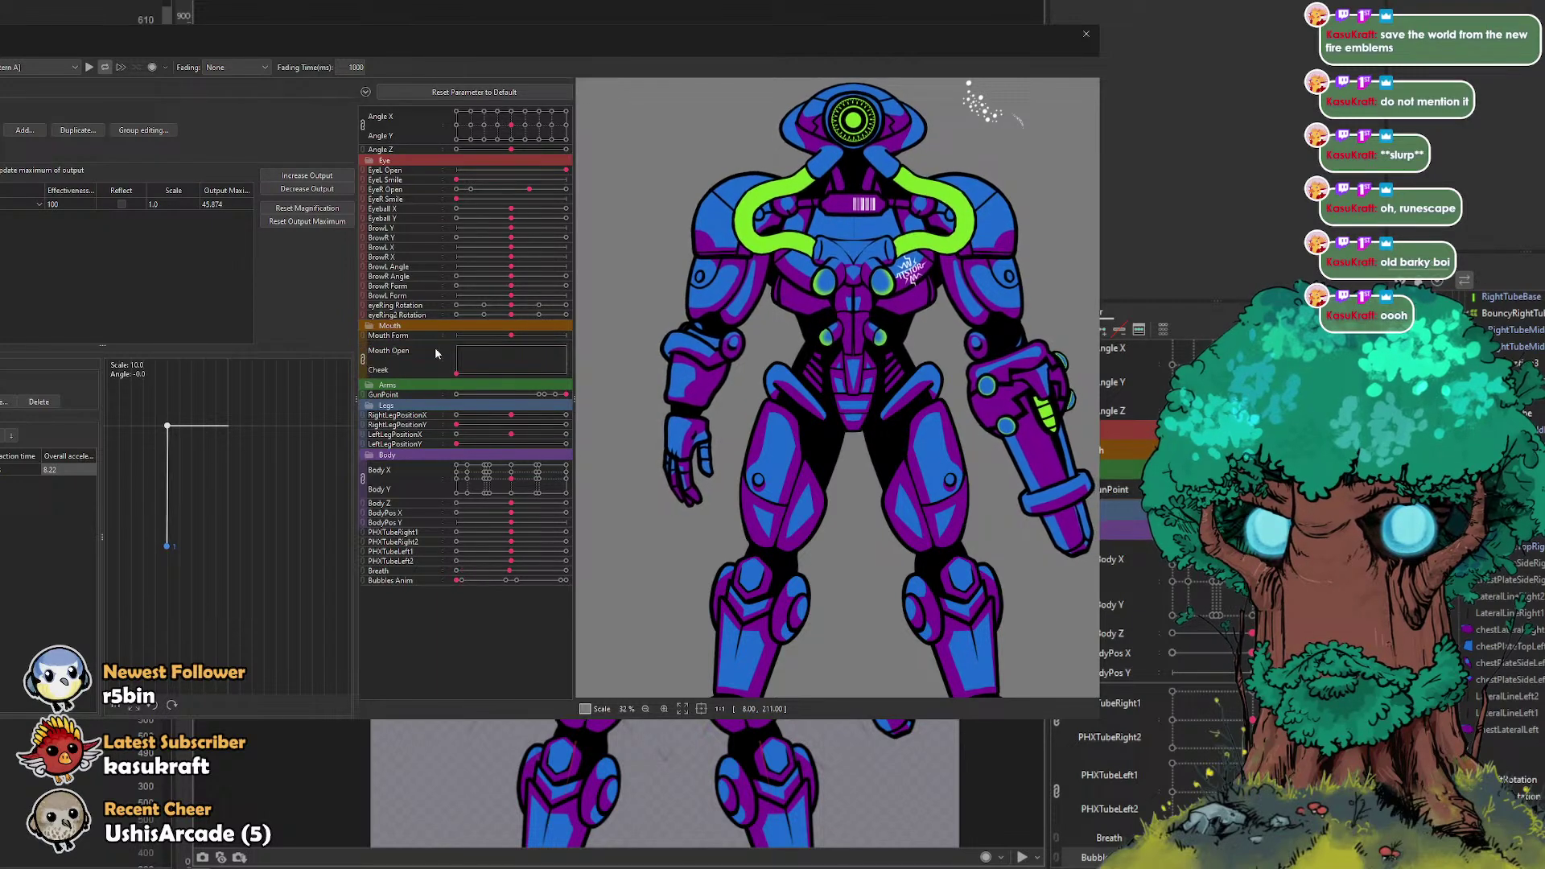
click(363, 360)
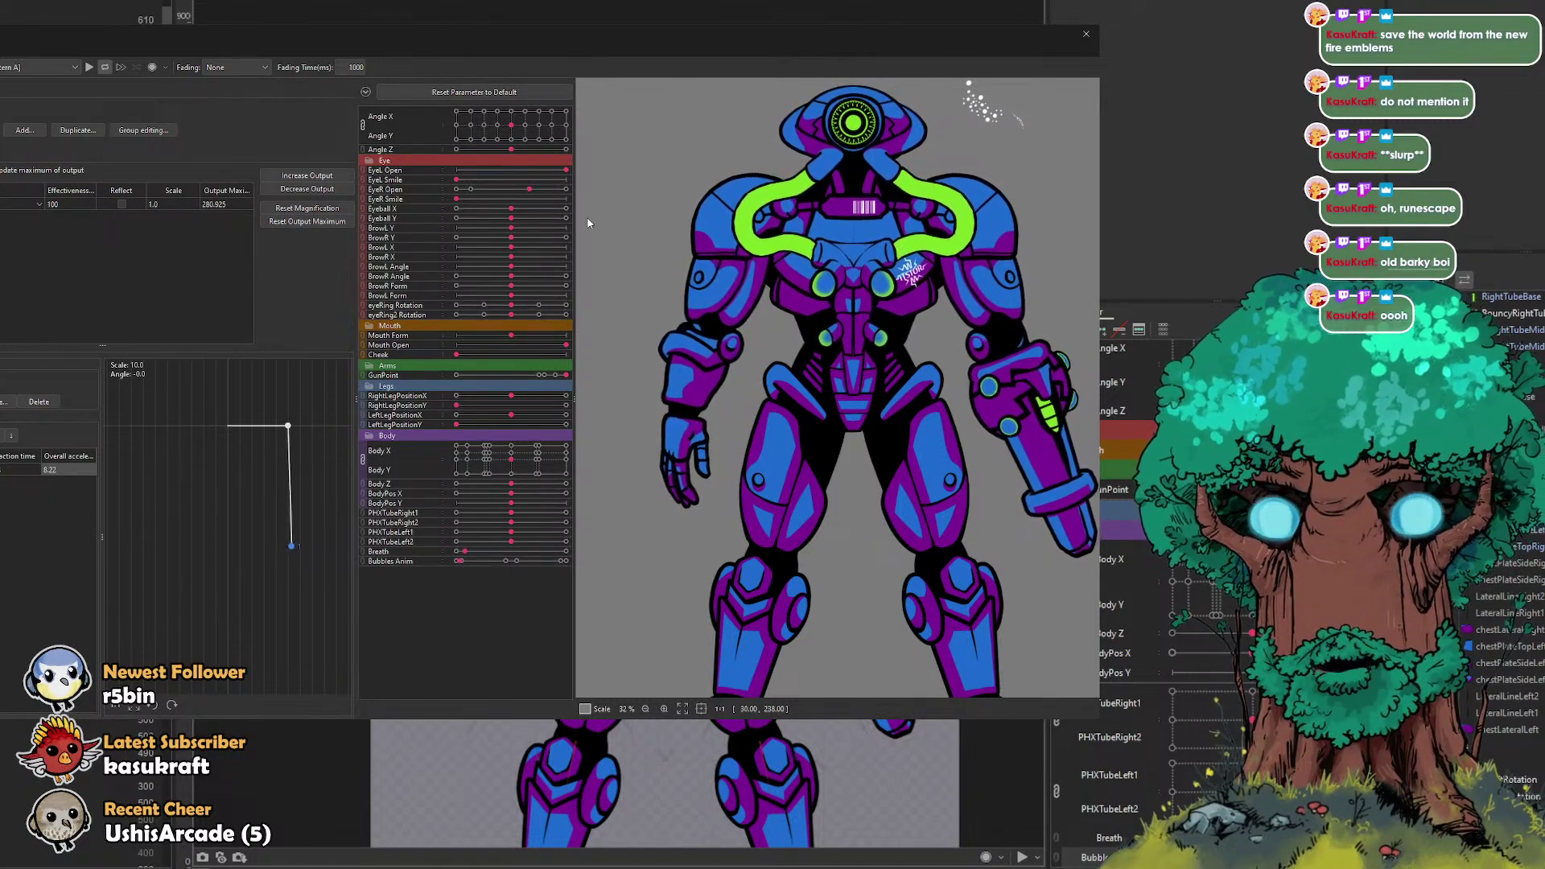
scroll(817, 306, up, 3)
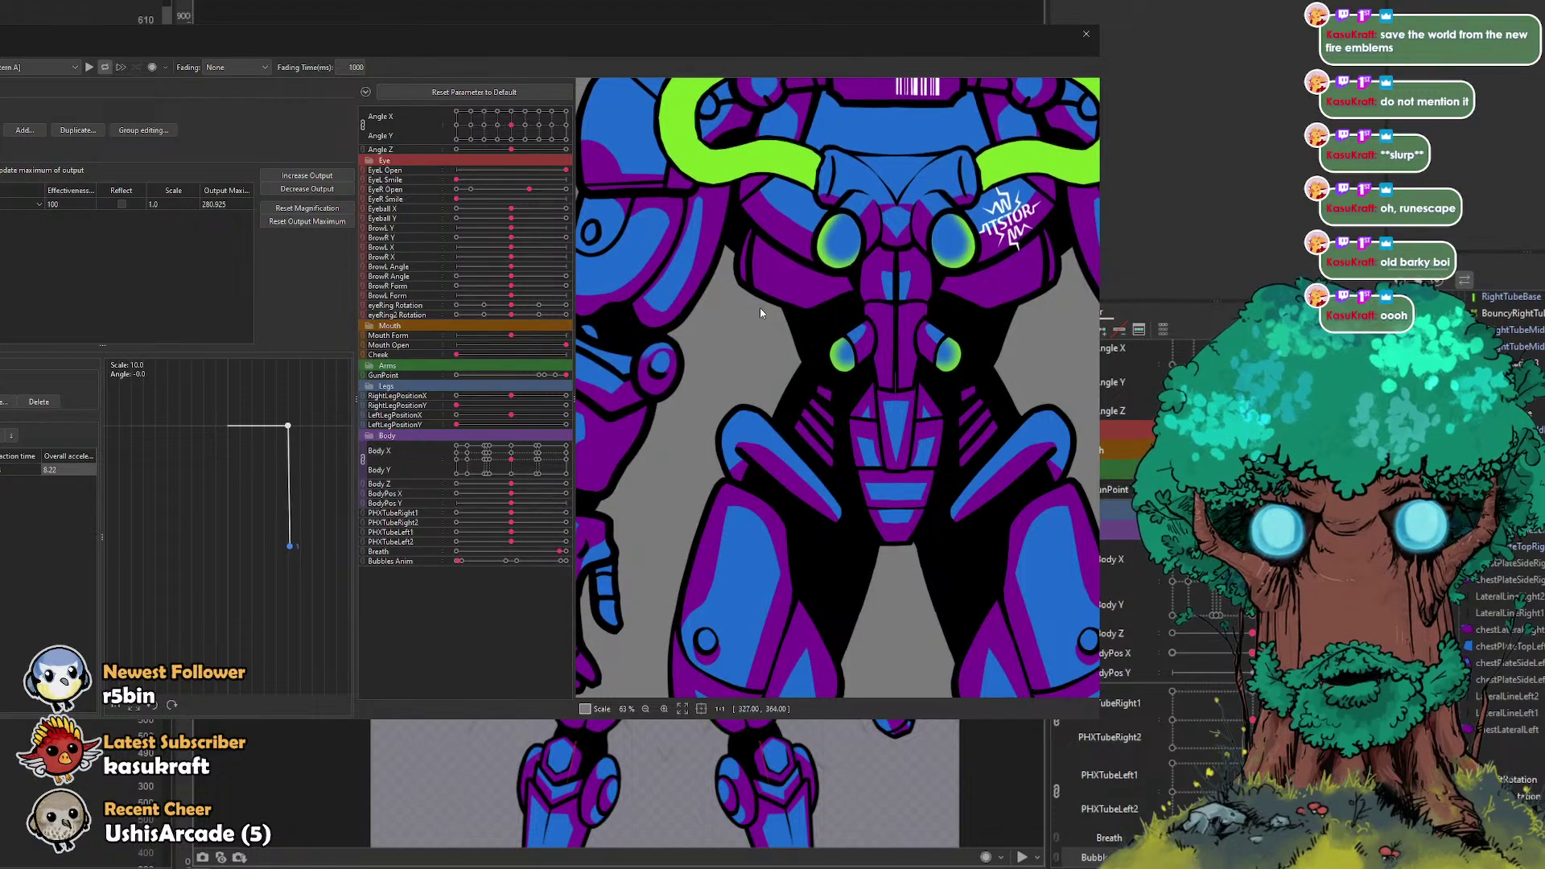
scroll(841, 252, down, 2)
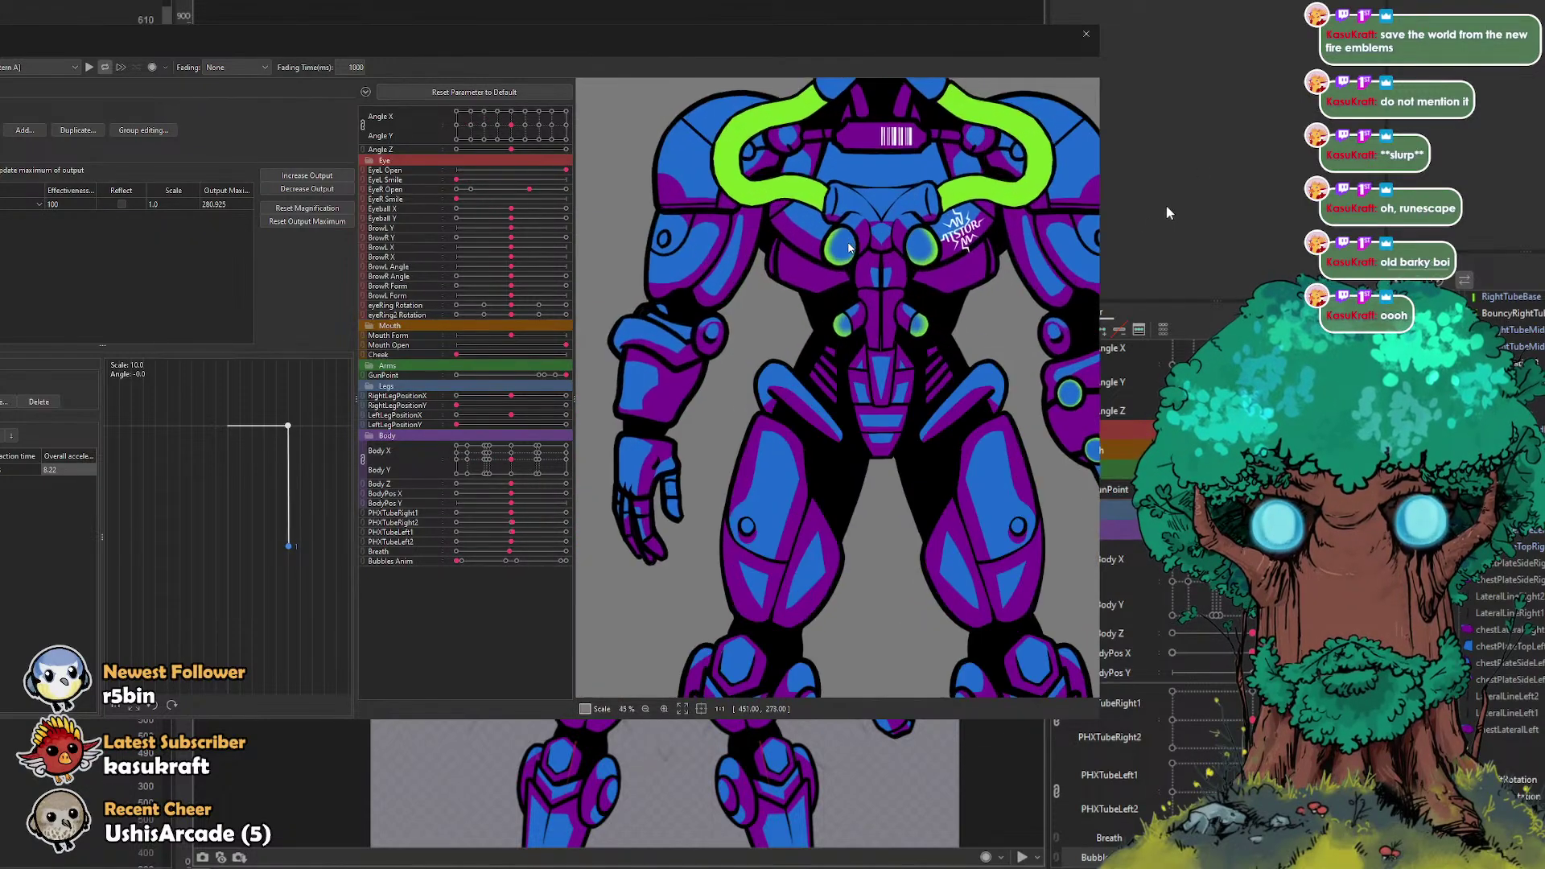
drag(830, 276, 682, 539)
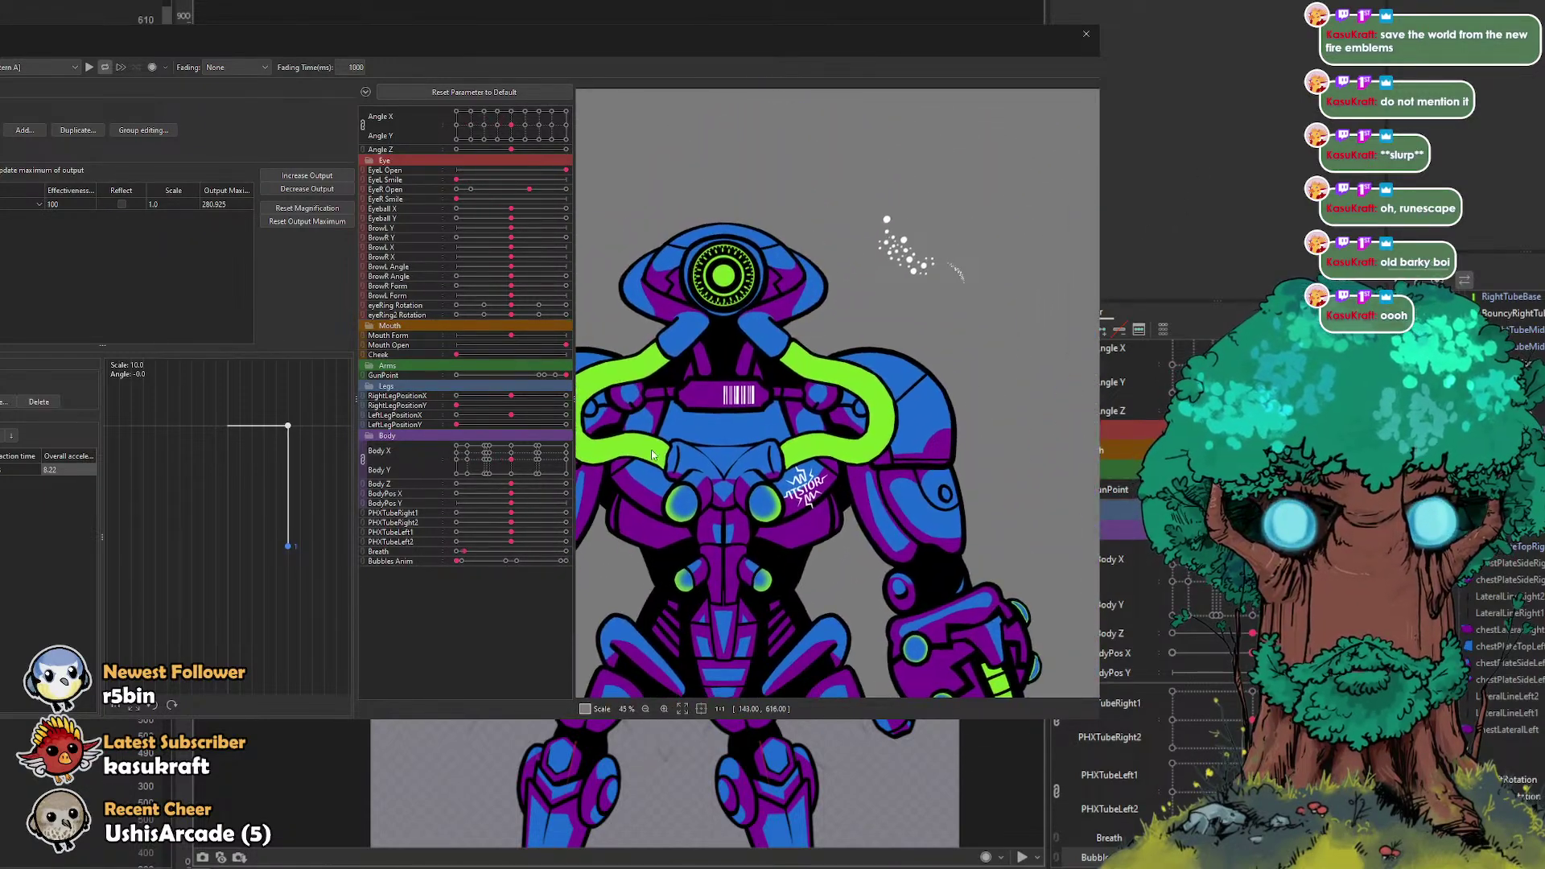
Step: Try moving Bubbles Anim through its range in the physics preview, and close the physics settings
mouse_move(456, 561)
mouse_down()
mouse_move(583, 567)
mouse_move(389, 563)
mouse_move(565, 561)
mouse_move(407, 557)
mouse_move(504, 543)
mouse_move(441, 534)
mouse_up()
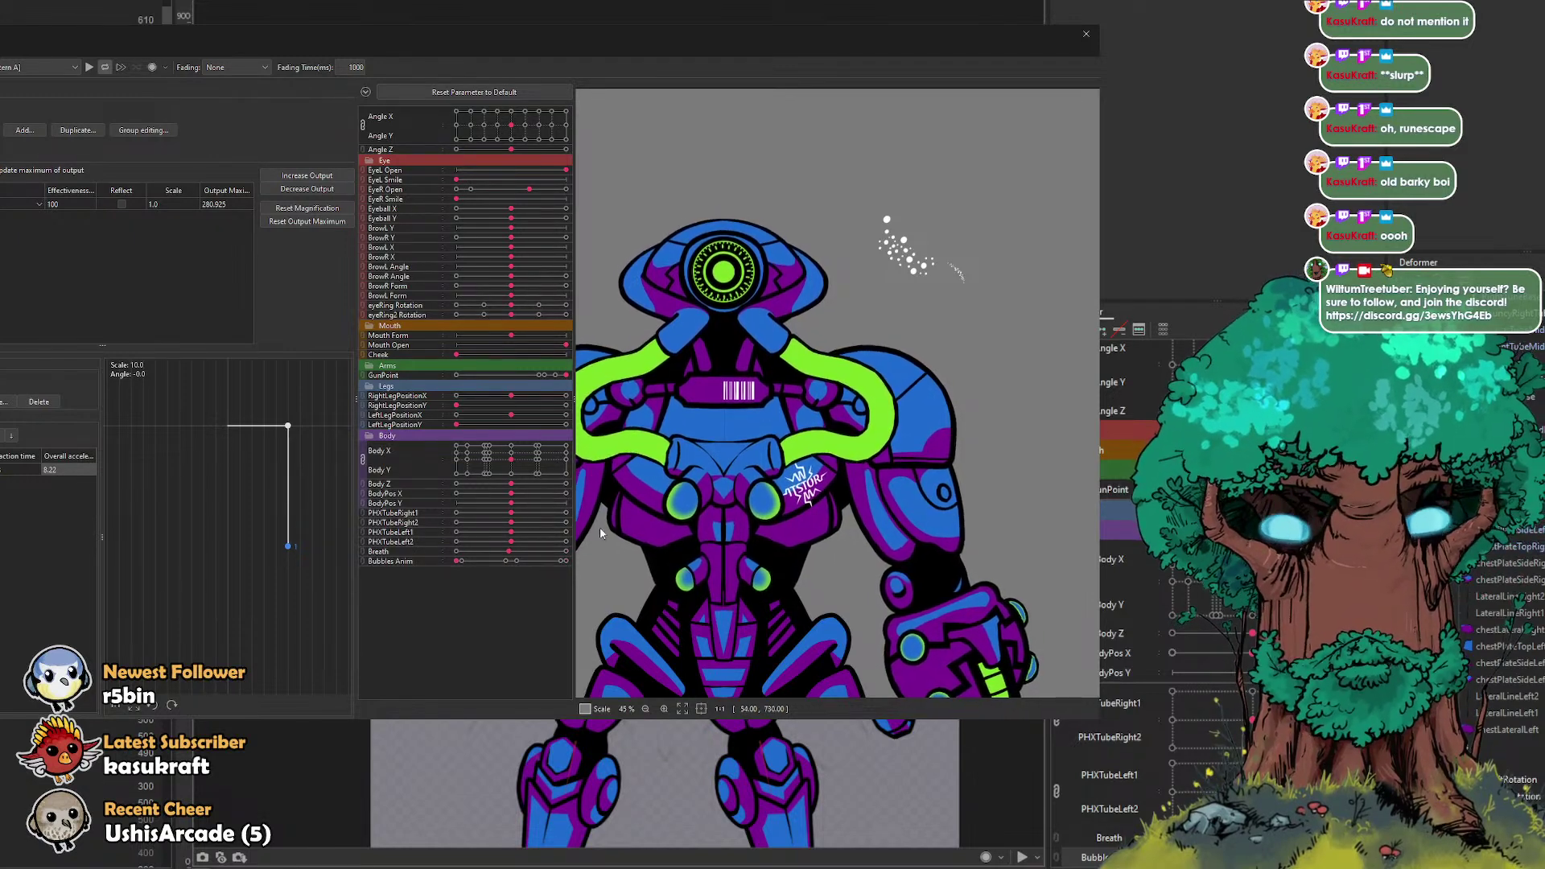
drag(501, 564, 515, 574)
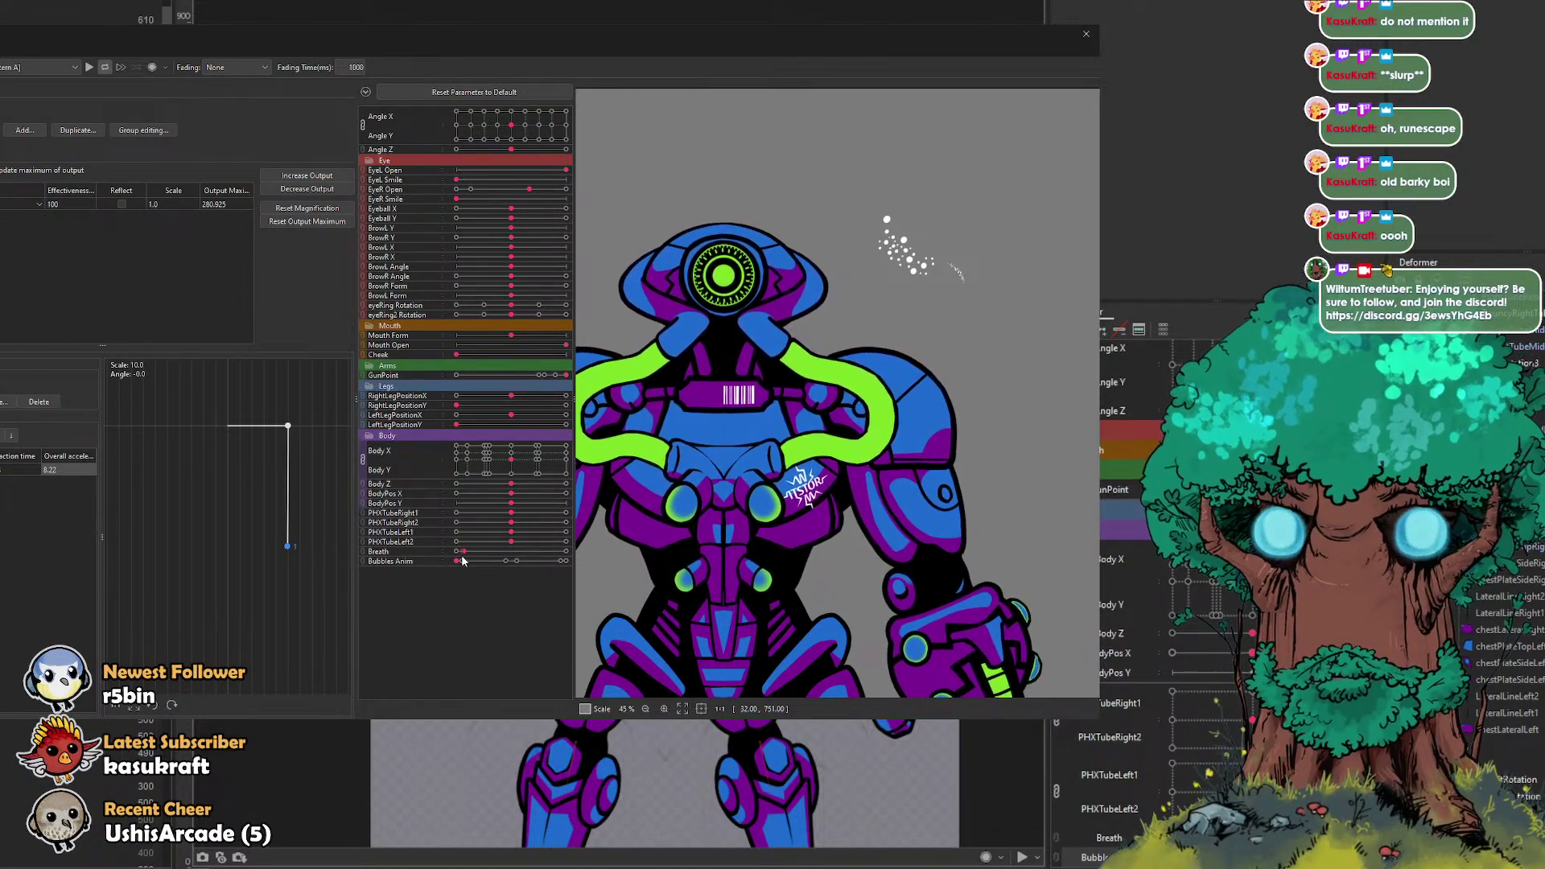
drag(457, 562, 507, 562)
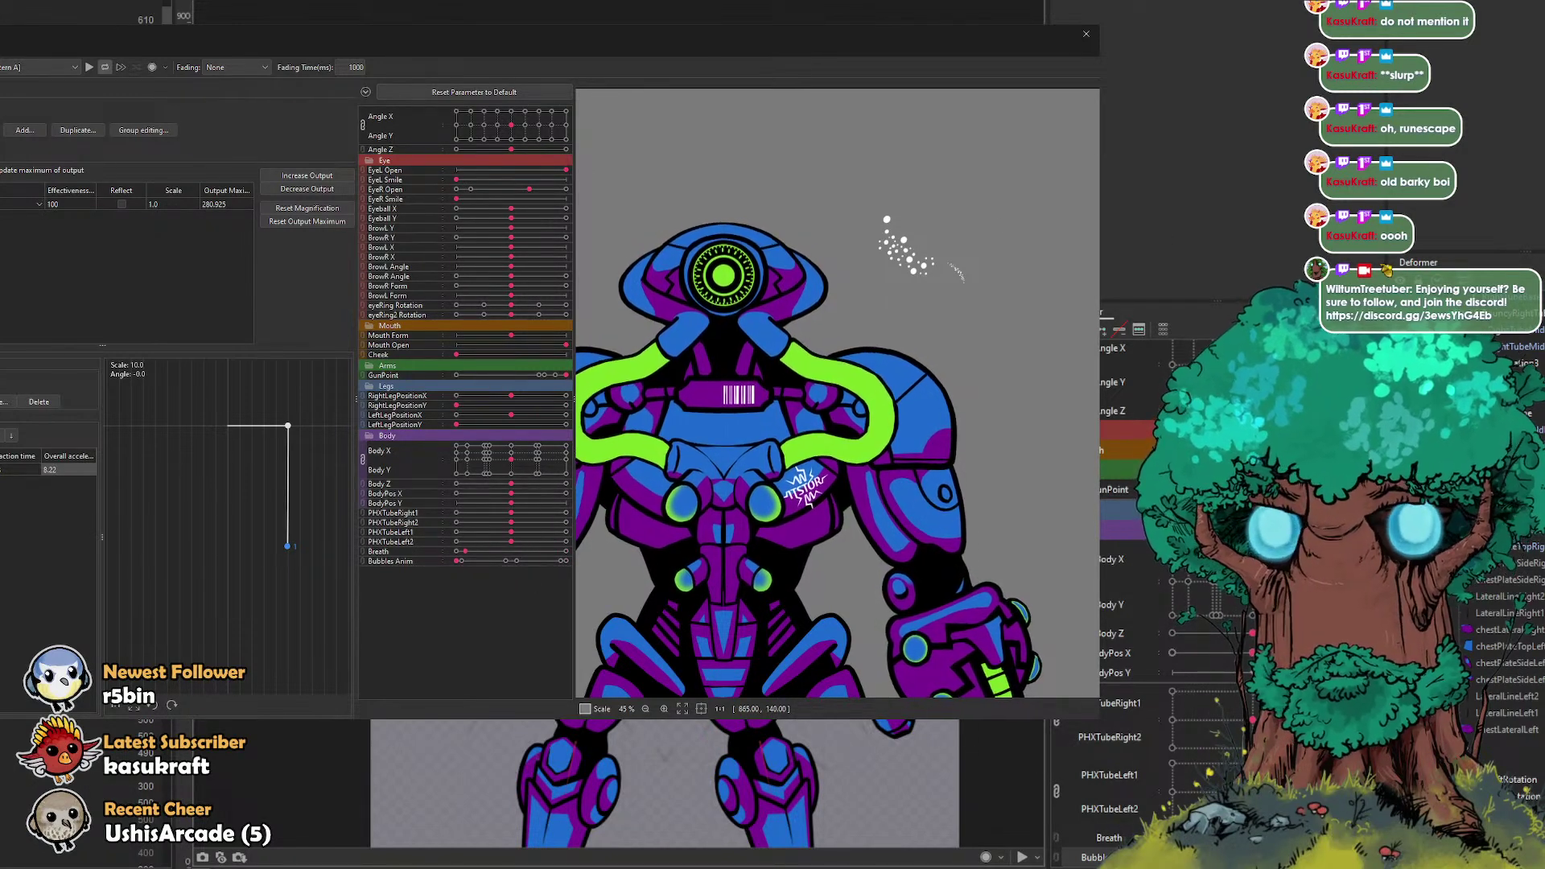
click(1086, 34)
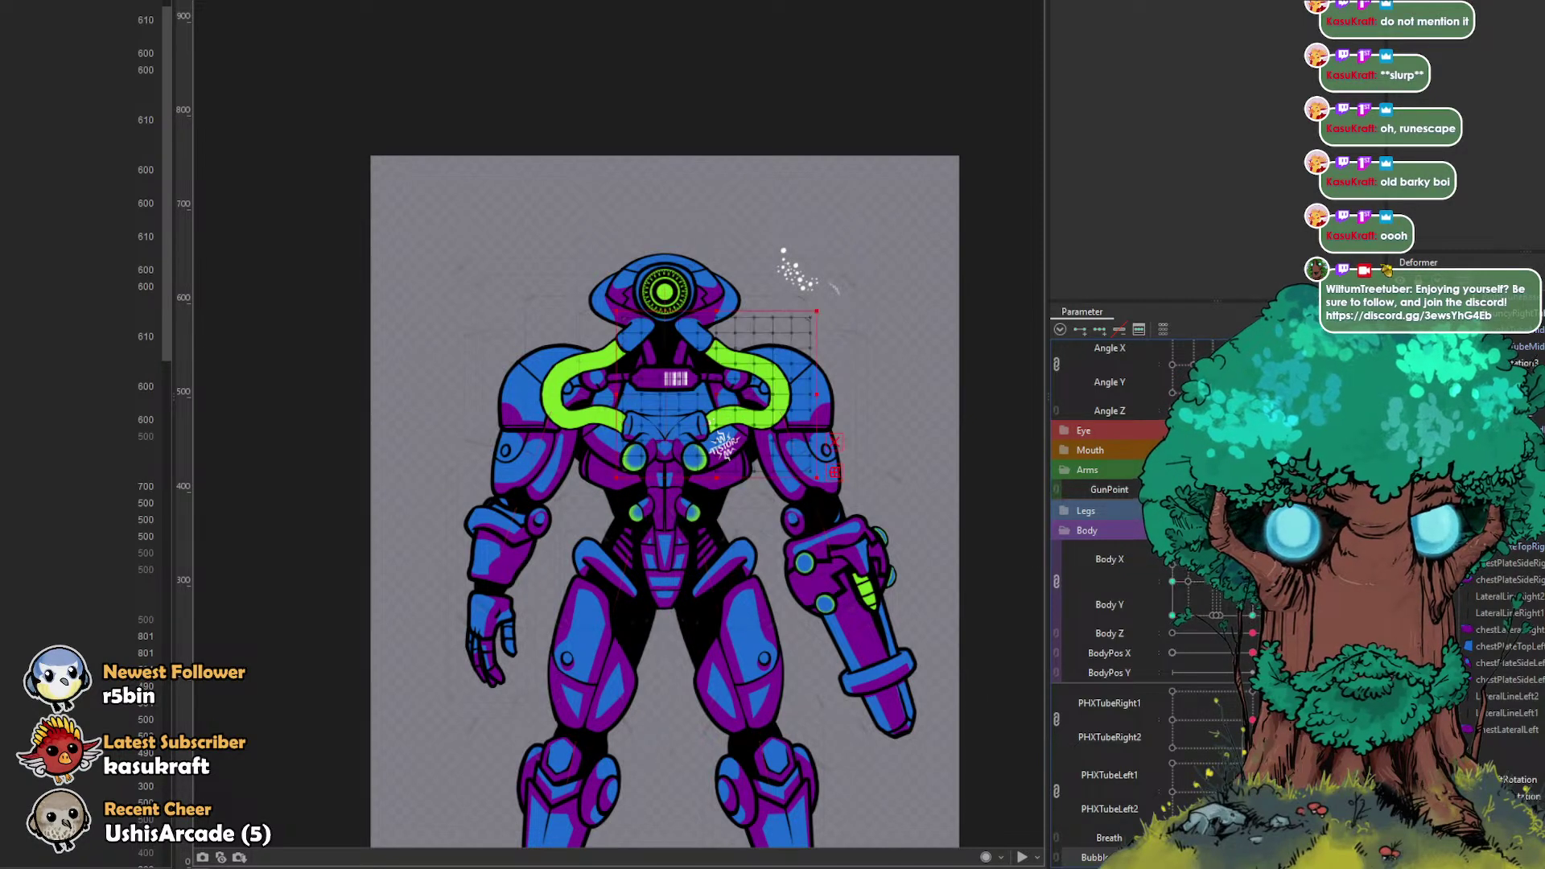
click(1507, 515)
click(1375, 329)
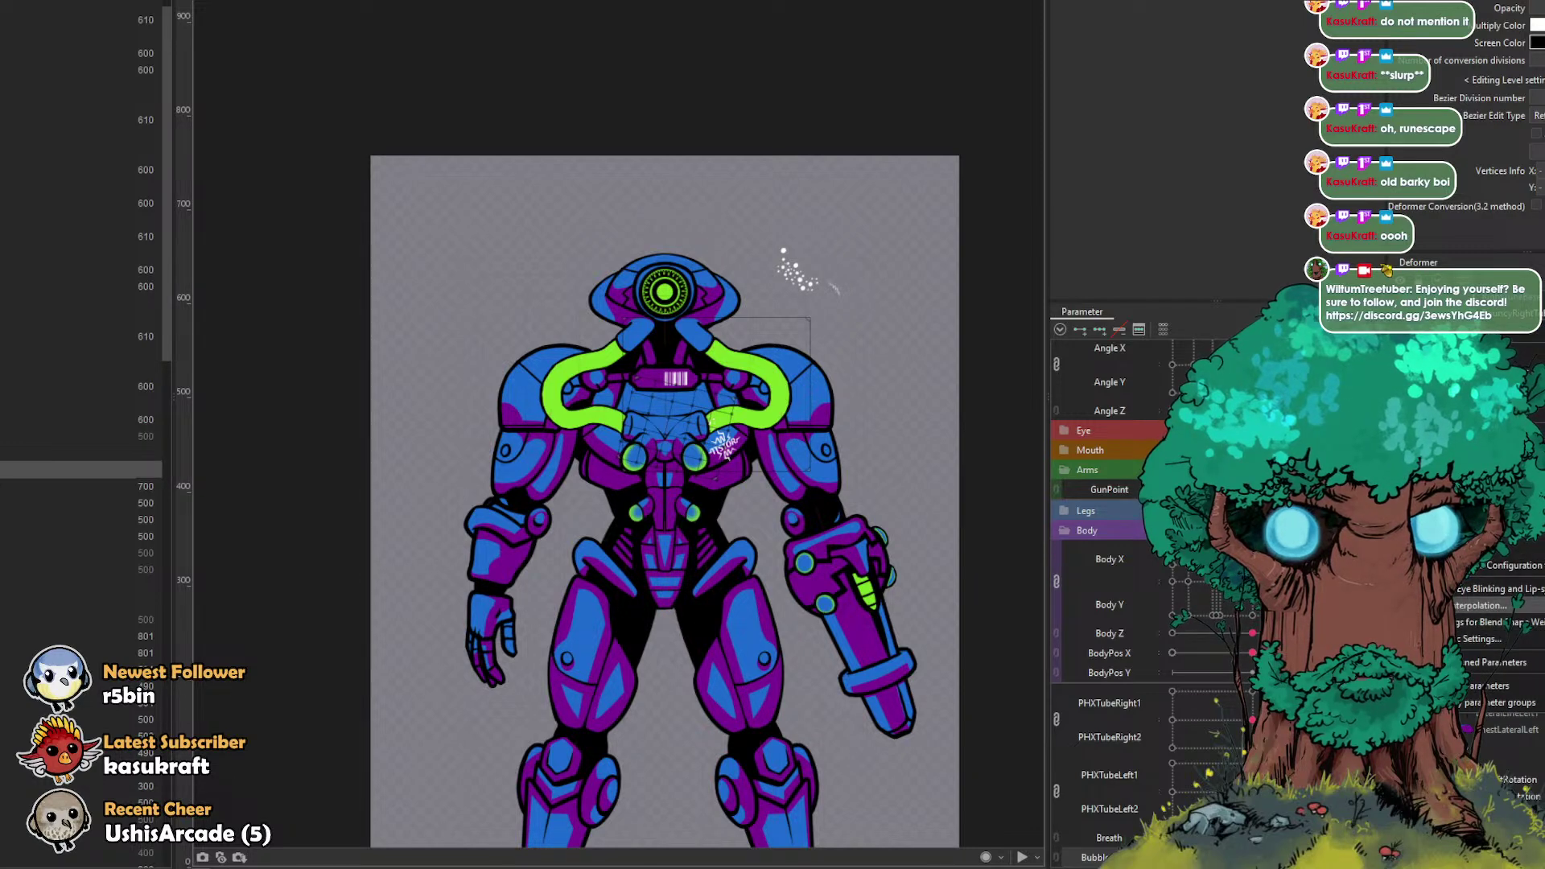
click(1436, 605)
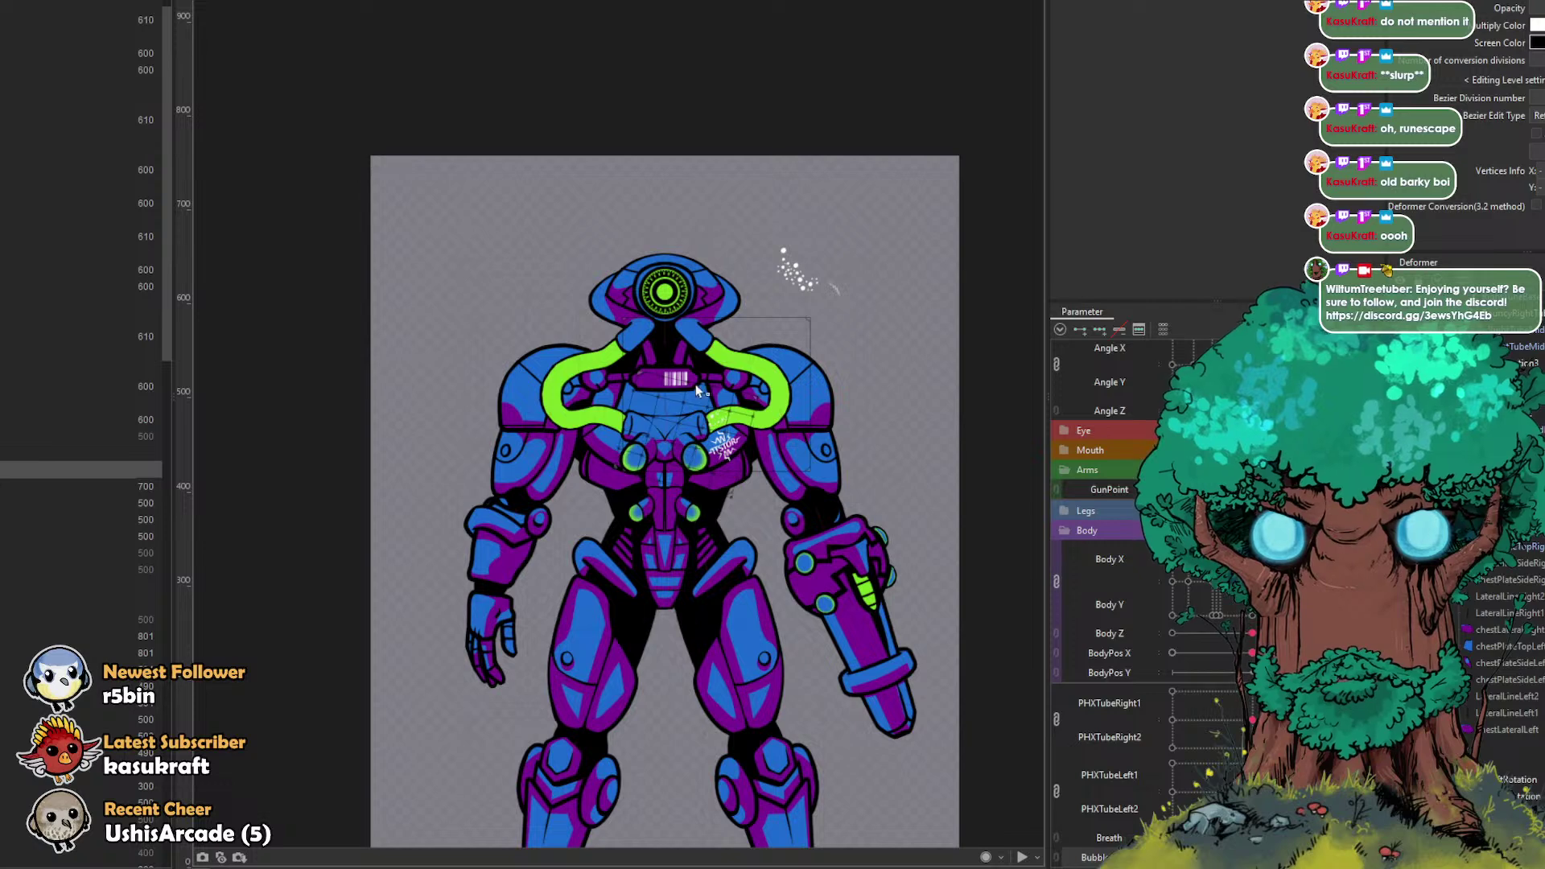
key(ctrl+z)
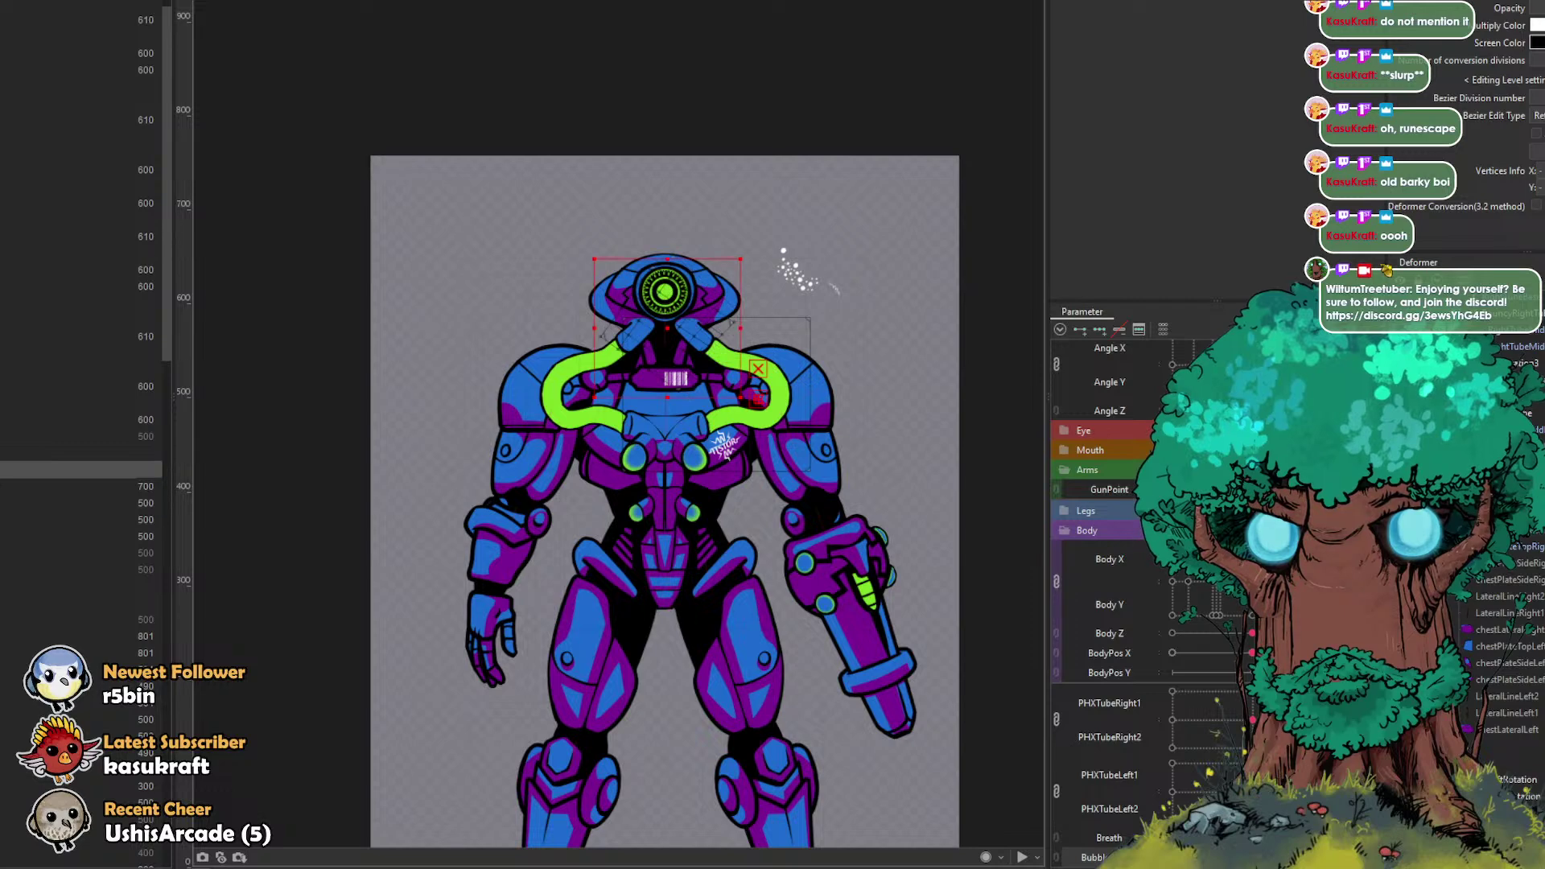
Step: Pose the model at Body X and Body Y extremes and examine how the tubes and chest parts fit together
key(Down)
key(Down)
key(Down)
mouse_move(1181, 858)
mouse_down()
mouse_move(1252, 858)
mouse_move(1193, 858)
mouse_up()
scroll(1001, 492, up, 2)
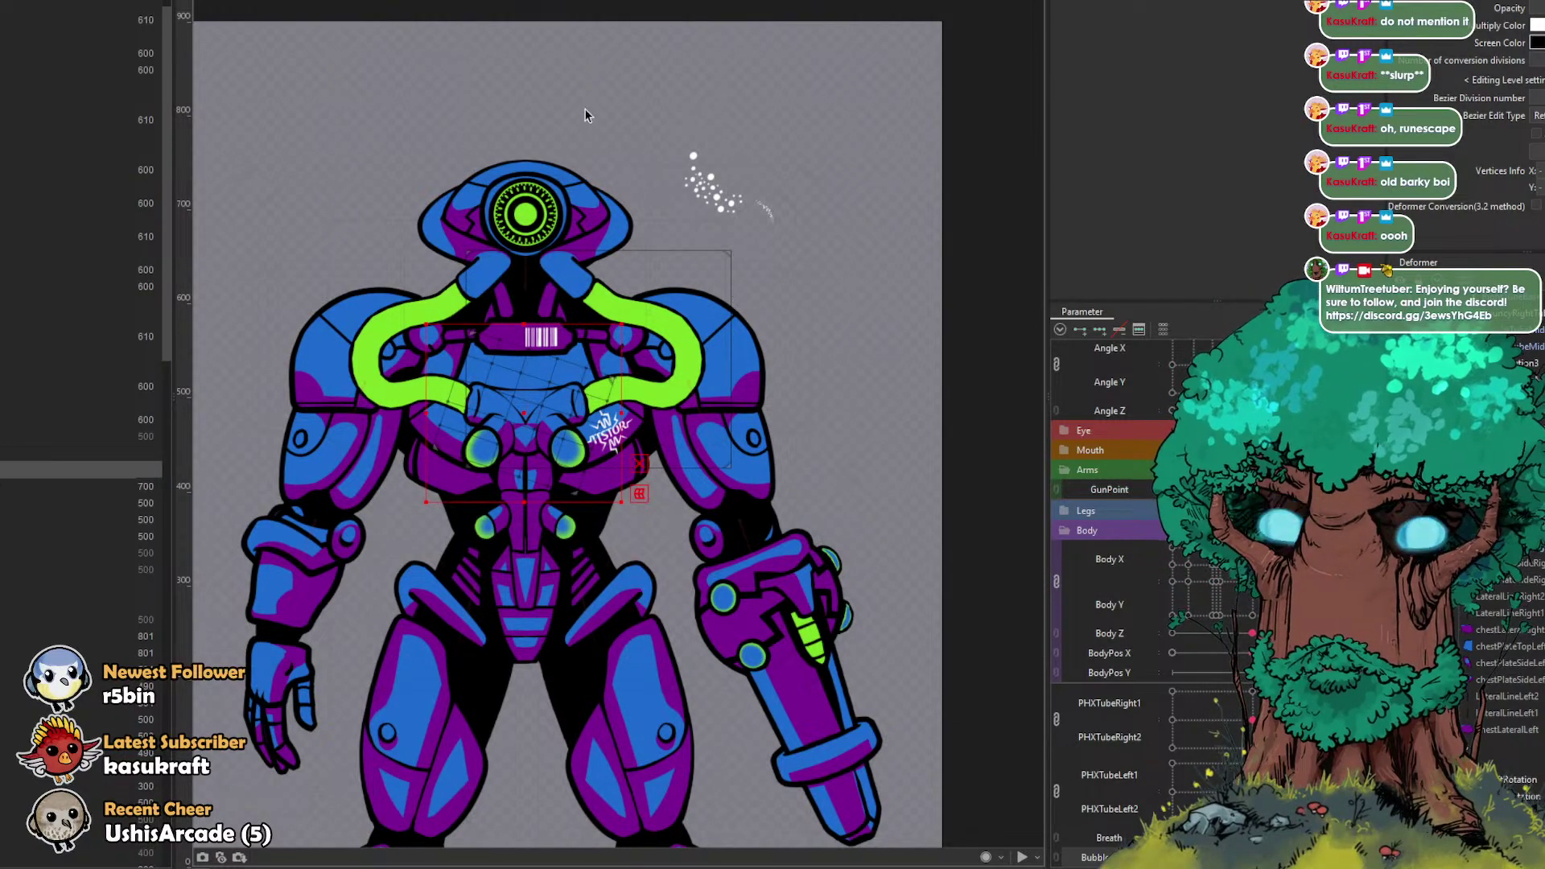
drag(1241, 583, 1332, 567)
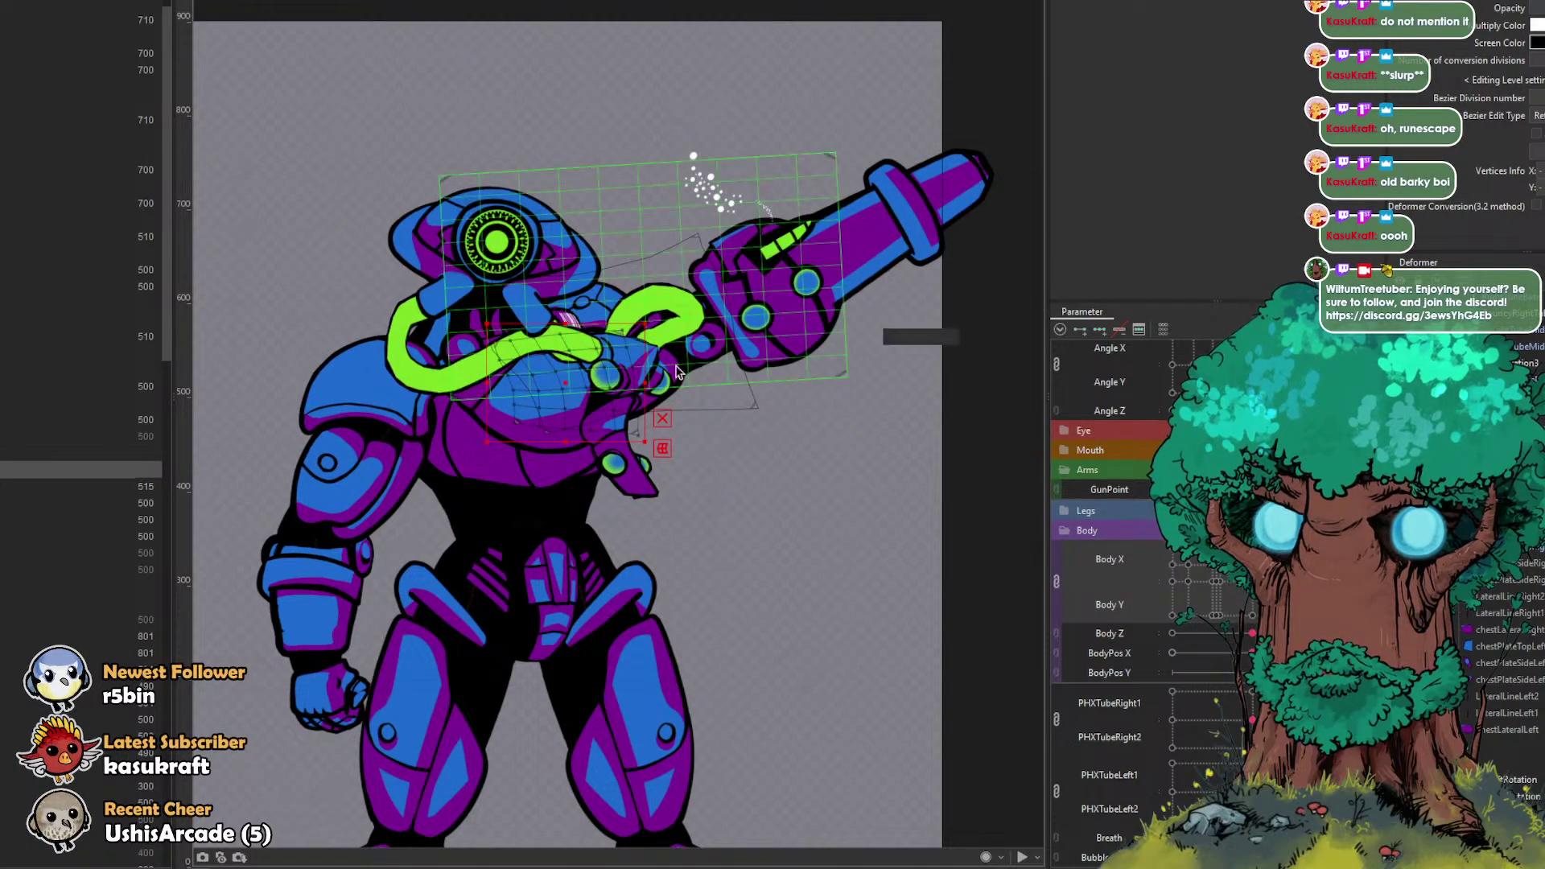
click(646, 365)
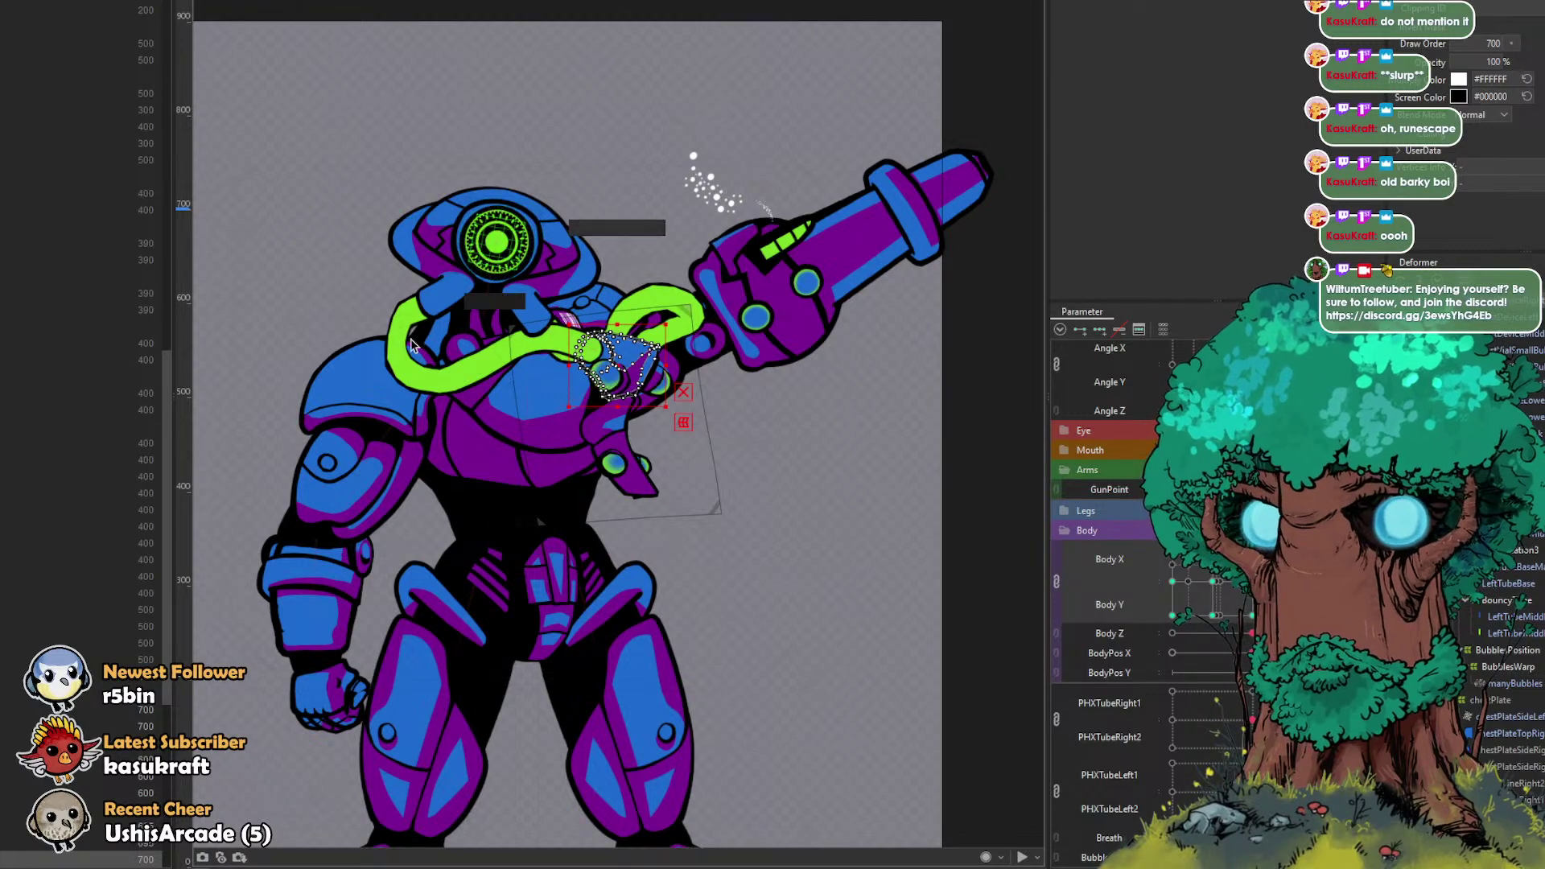
mouse_move(1304, 575)
mouse_down()
mouse_move(1174, 591)
mouse_move(1288, 594)
mouse_up()
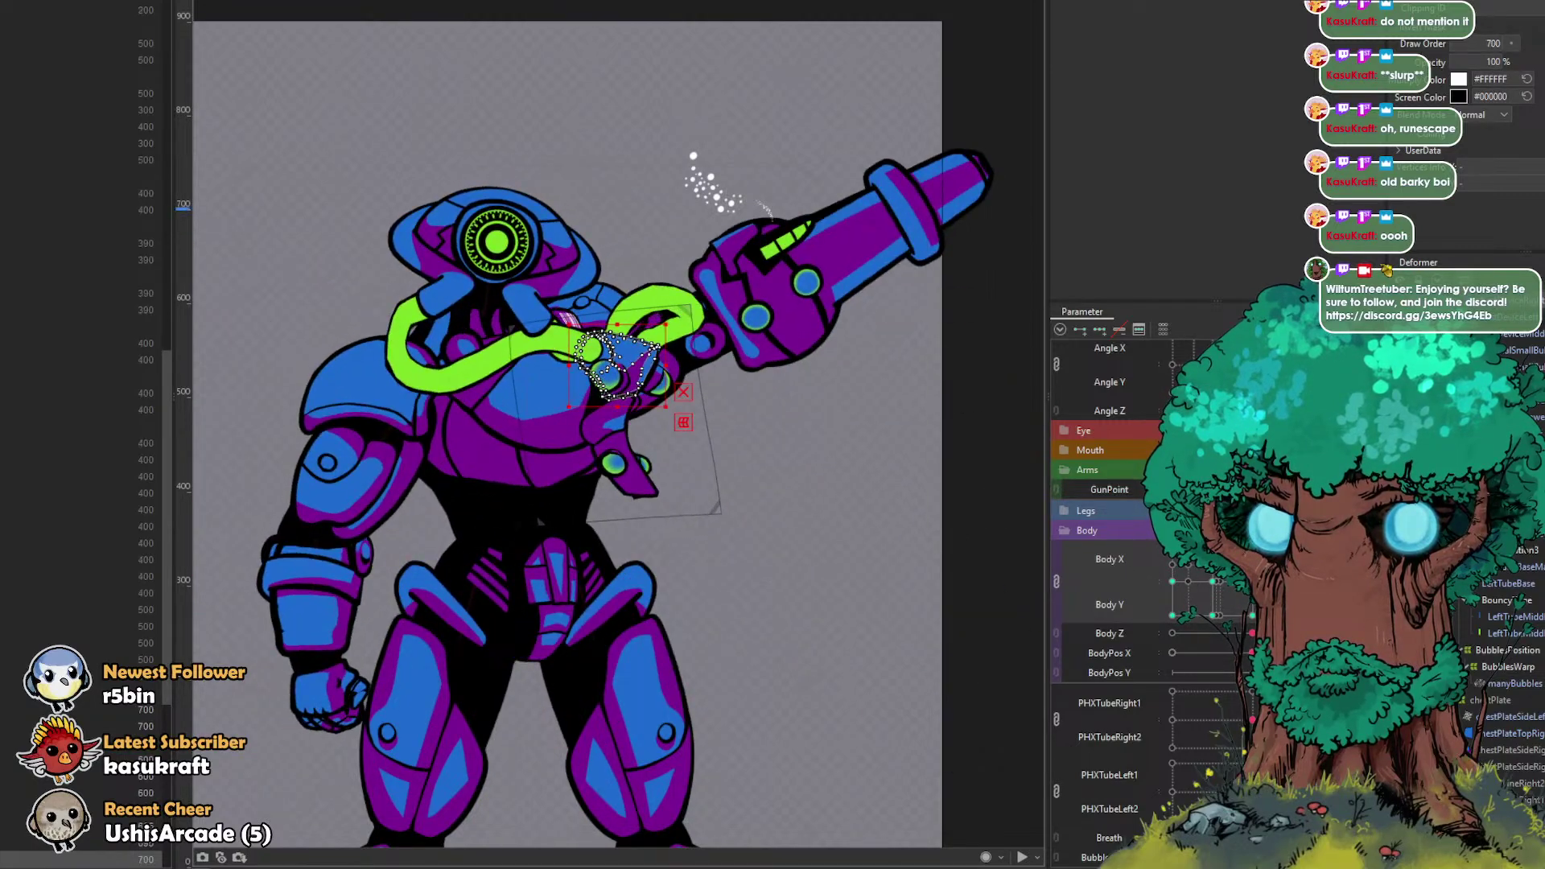
drag(1288, 594, 1319, 588)
click(977, 420)
drag(834, 436, 975, 360)
drag(1252, 489, 1180, 489)
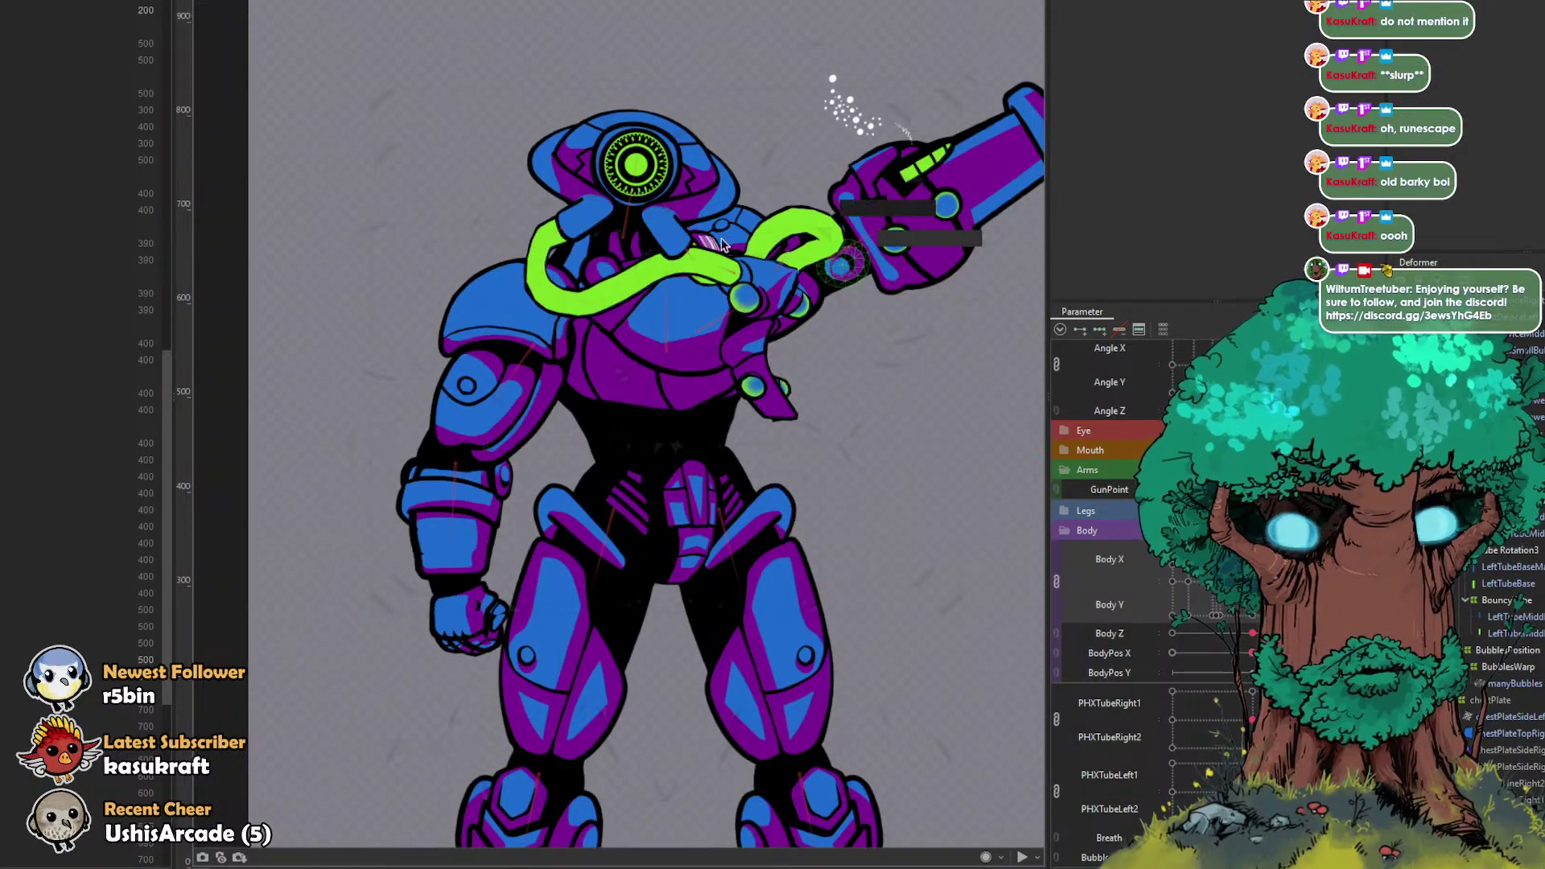
Step: Unlink Body X and Body Y, try rotating the neck's rotation deformer to about -8.9 degrees, and undo the attempt
click(626, 239)
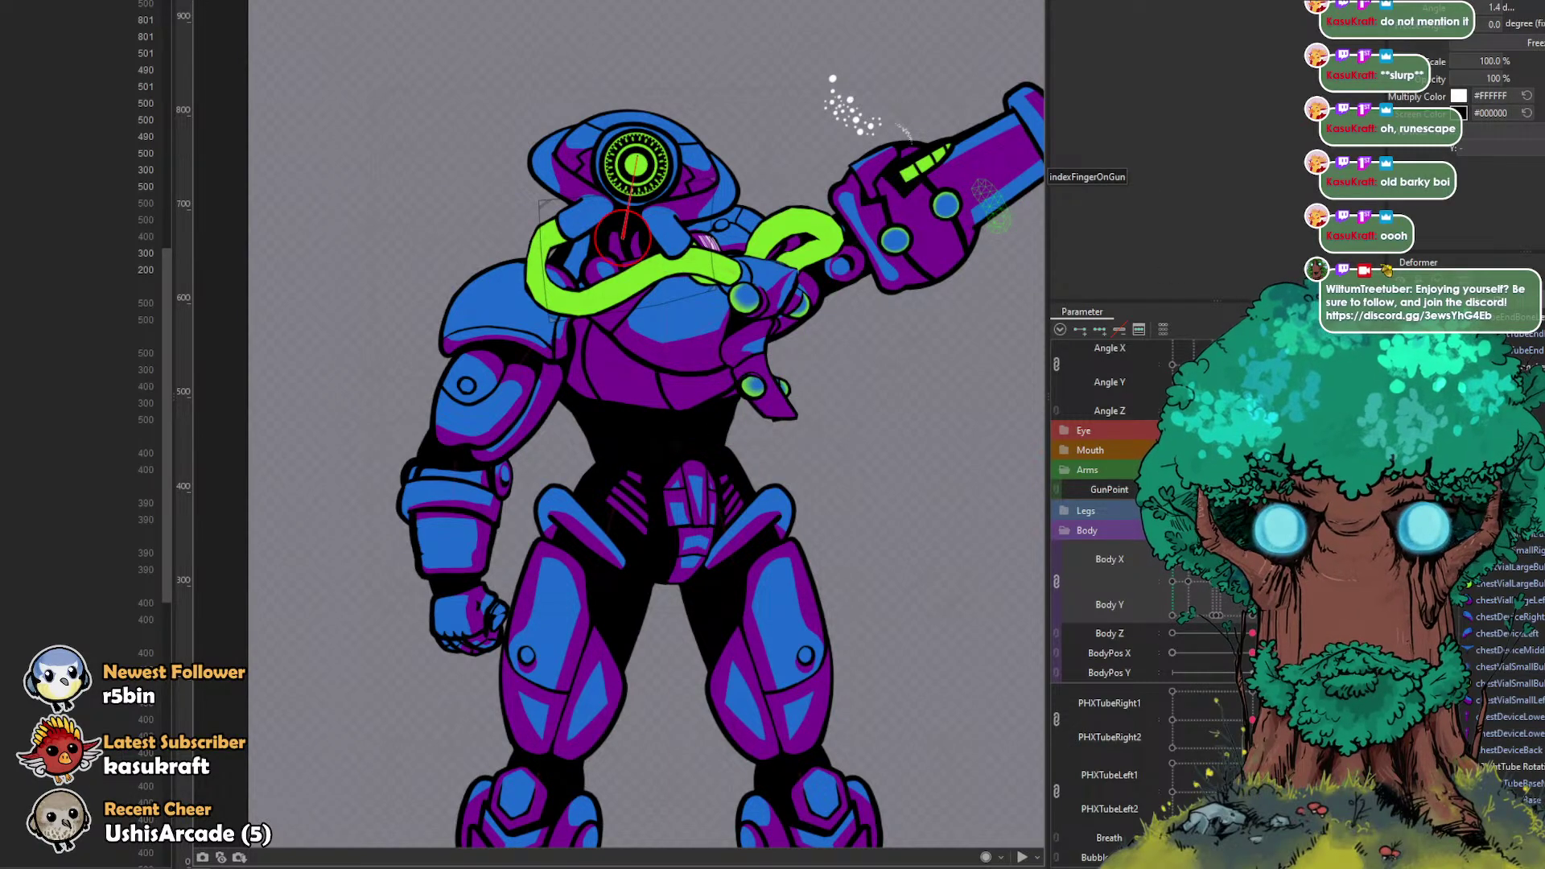
click(1057, 580)
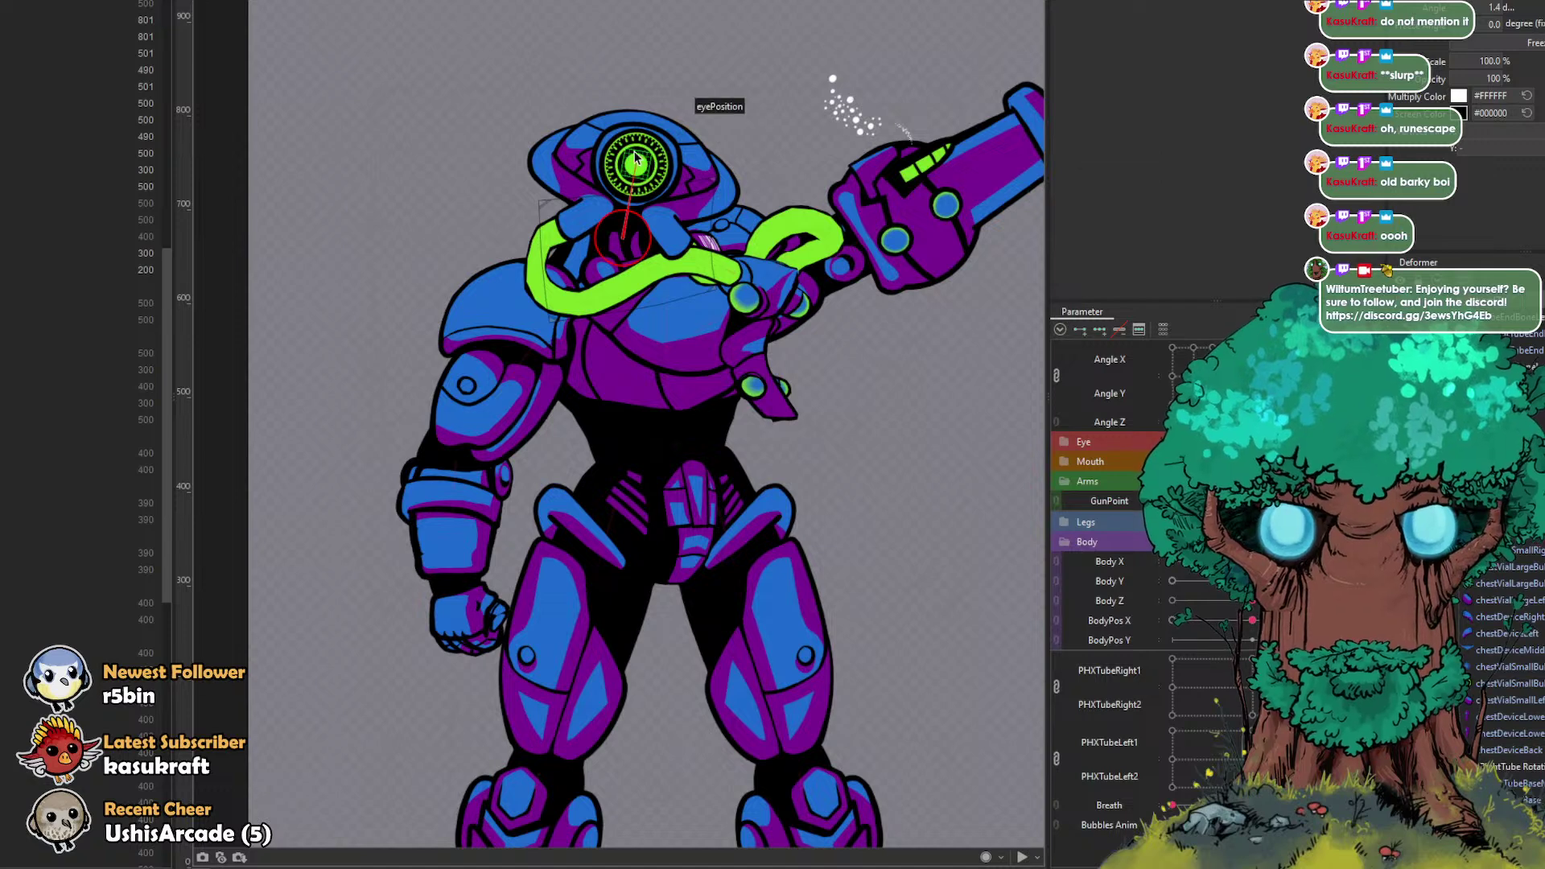
drag(632, 155, 622, 147)
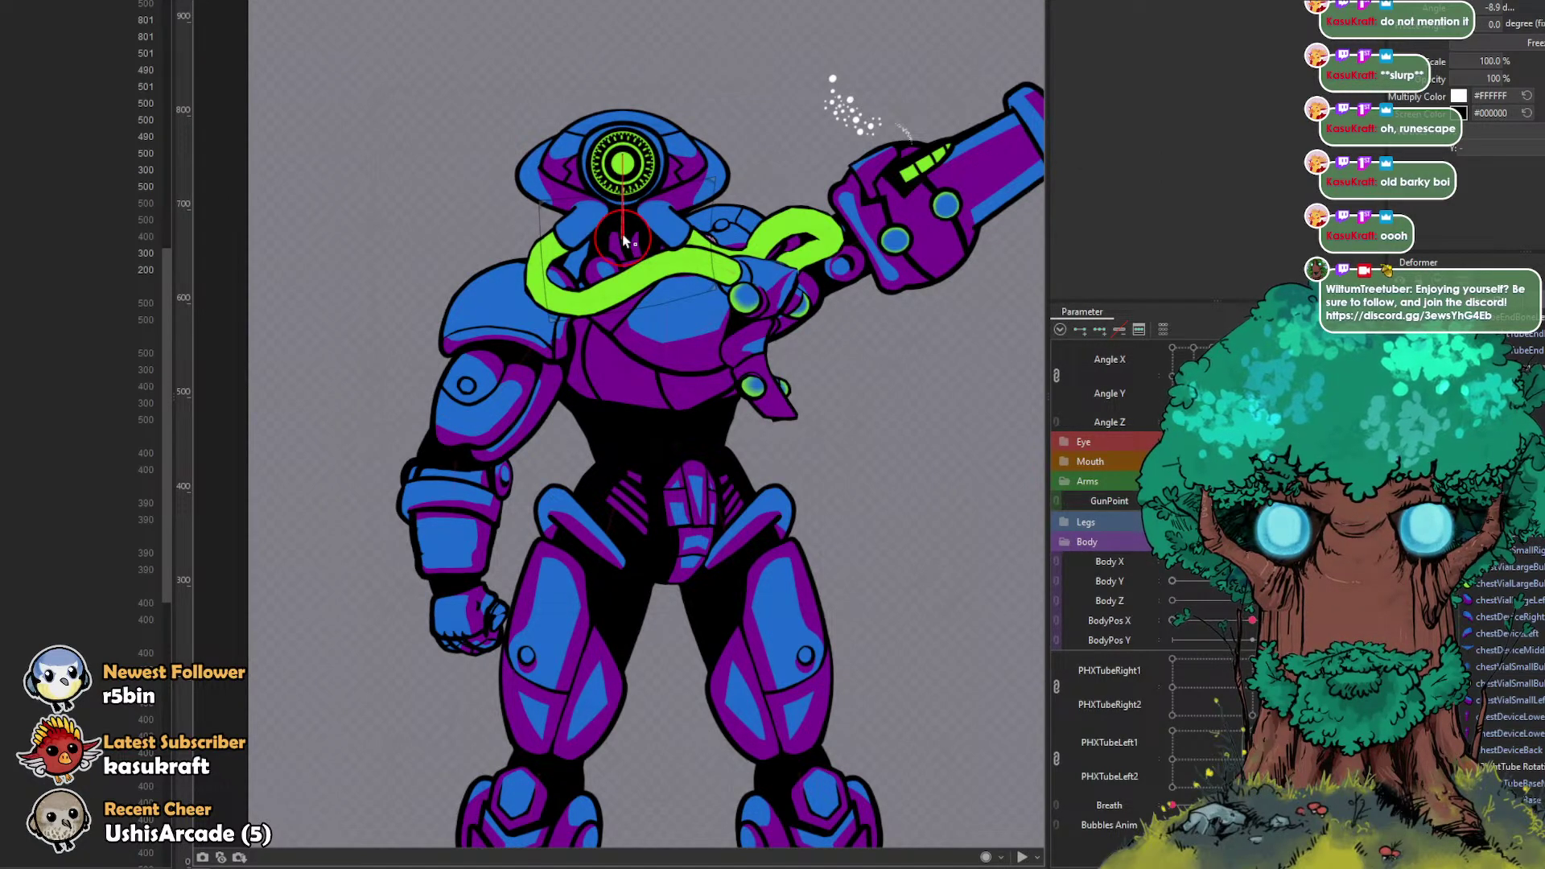
drag(624, 240, 618, 239)
key(ctrl+z)
key(ctrl+z)
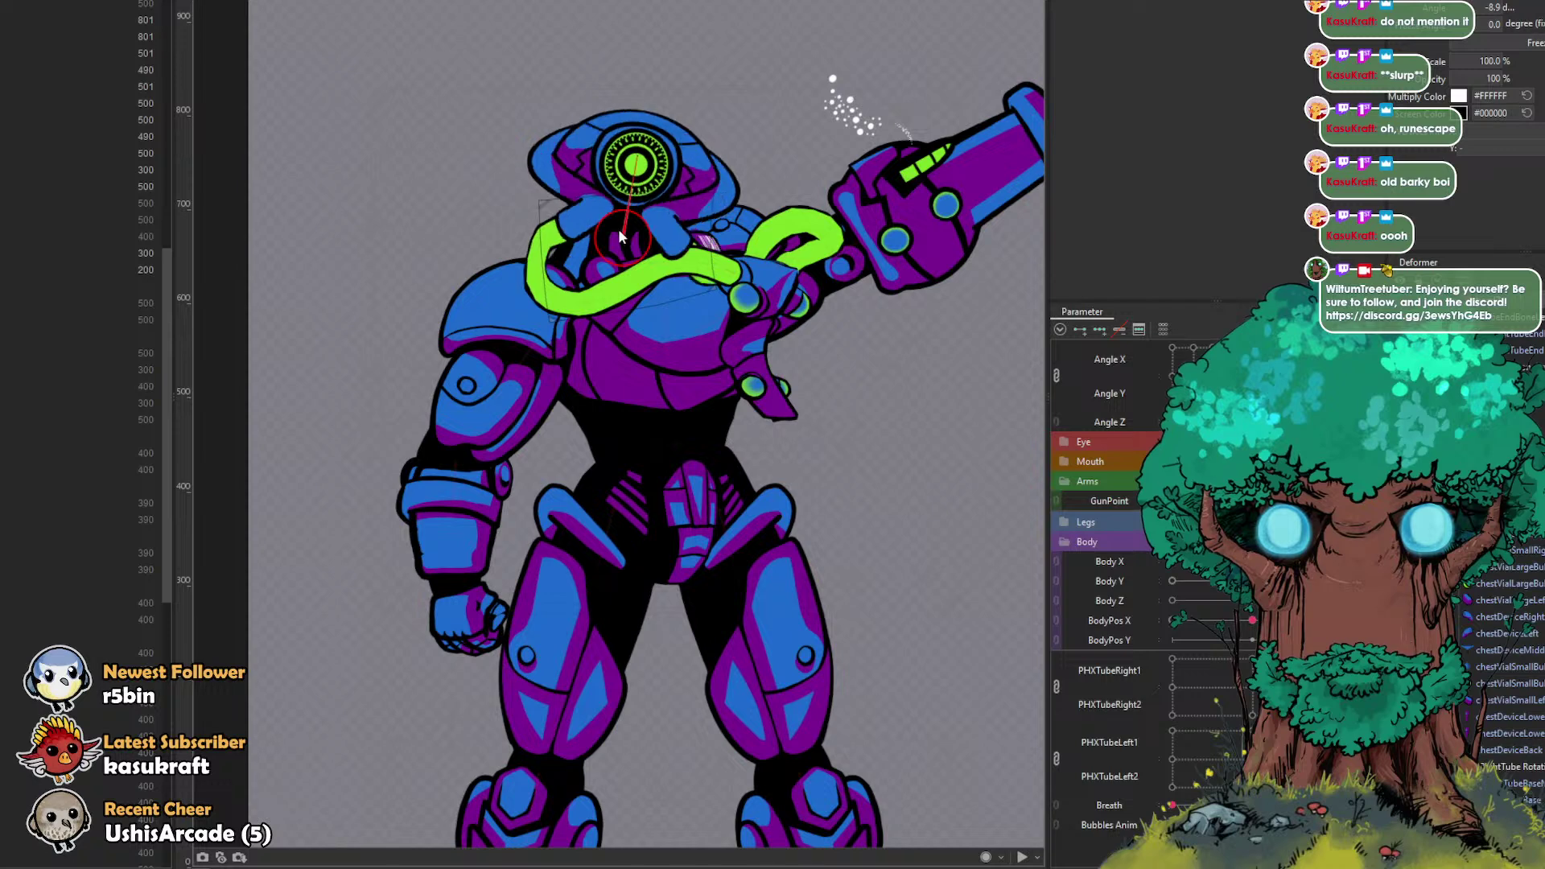
Step: Shift the head's warp deformer away from the raised gun arm, and compare the pose at the other Body X and Body Y extremes
click(913, 230)
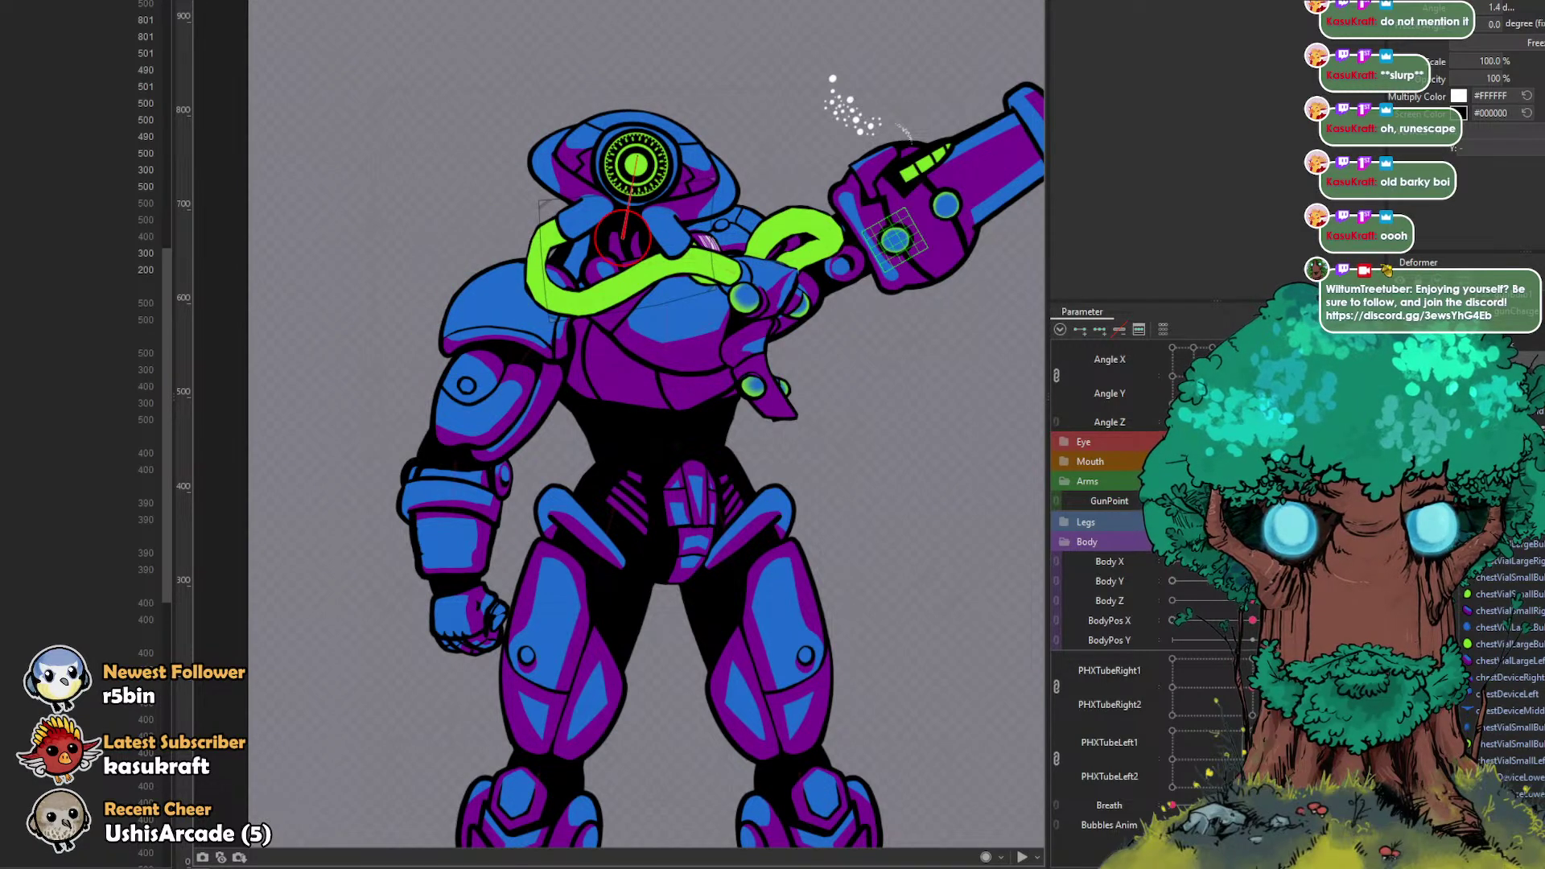
click(1416, 362)
drag(729, 161, 708, 130)
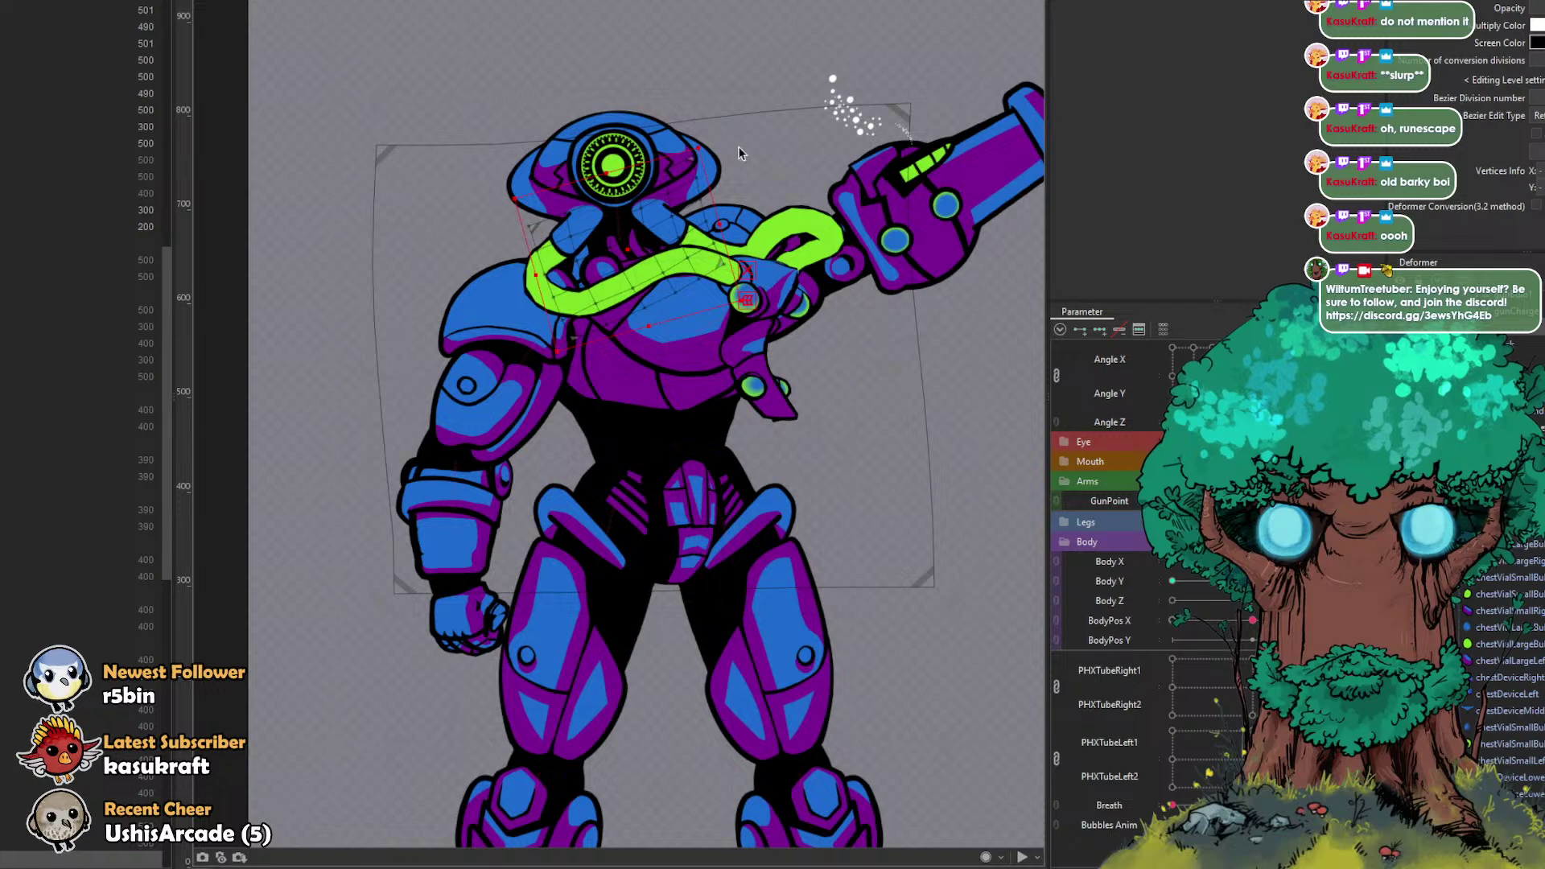
drag(1255, 562, 1154, 560)
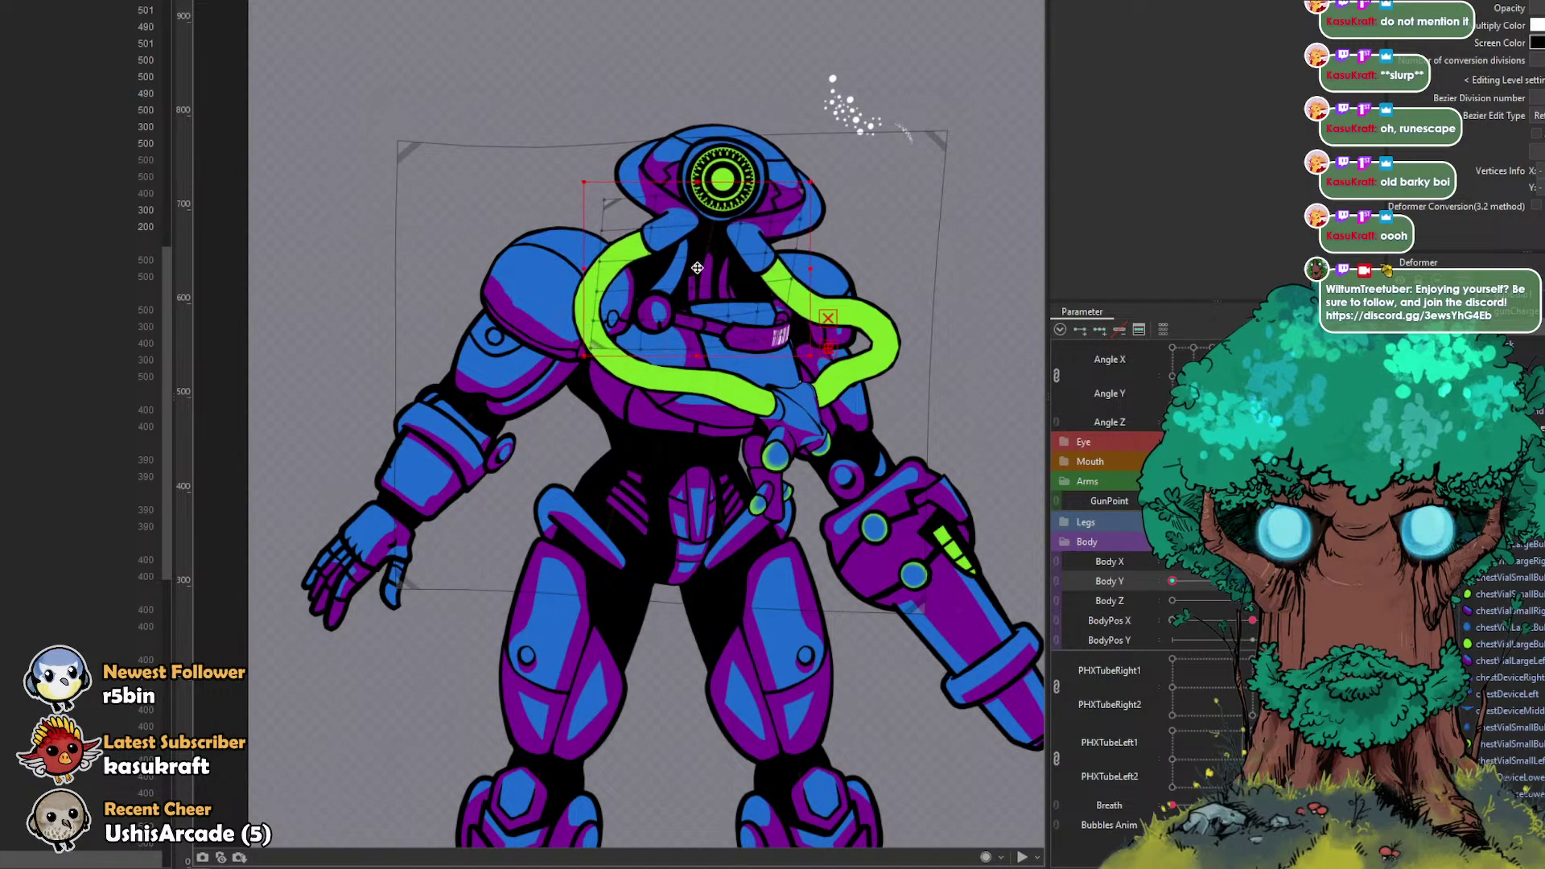
drag(1173, 582, 1125, 564)
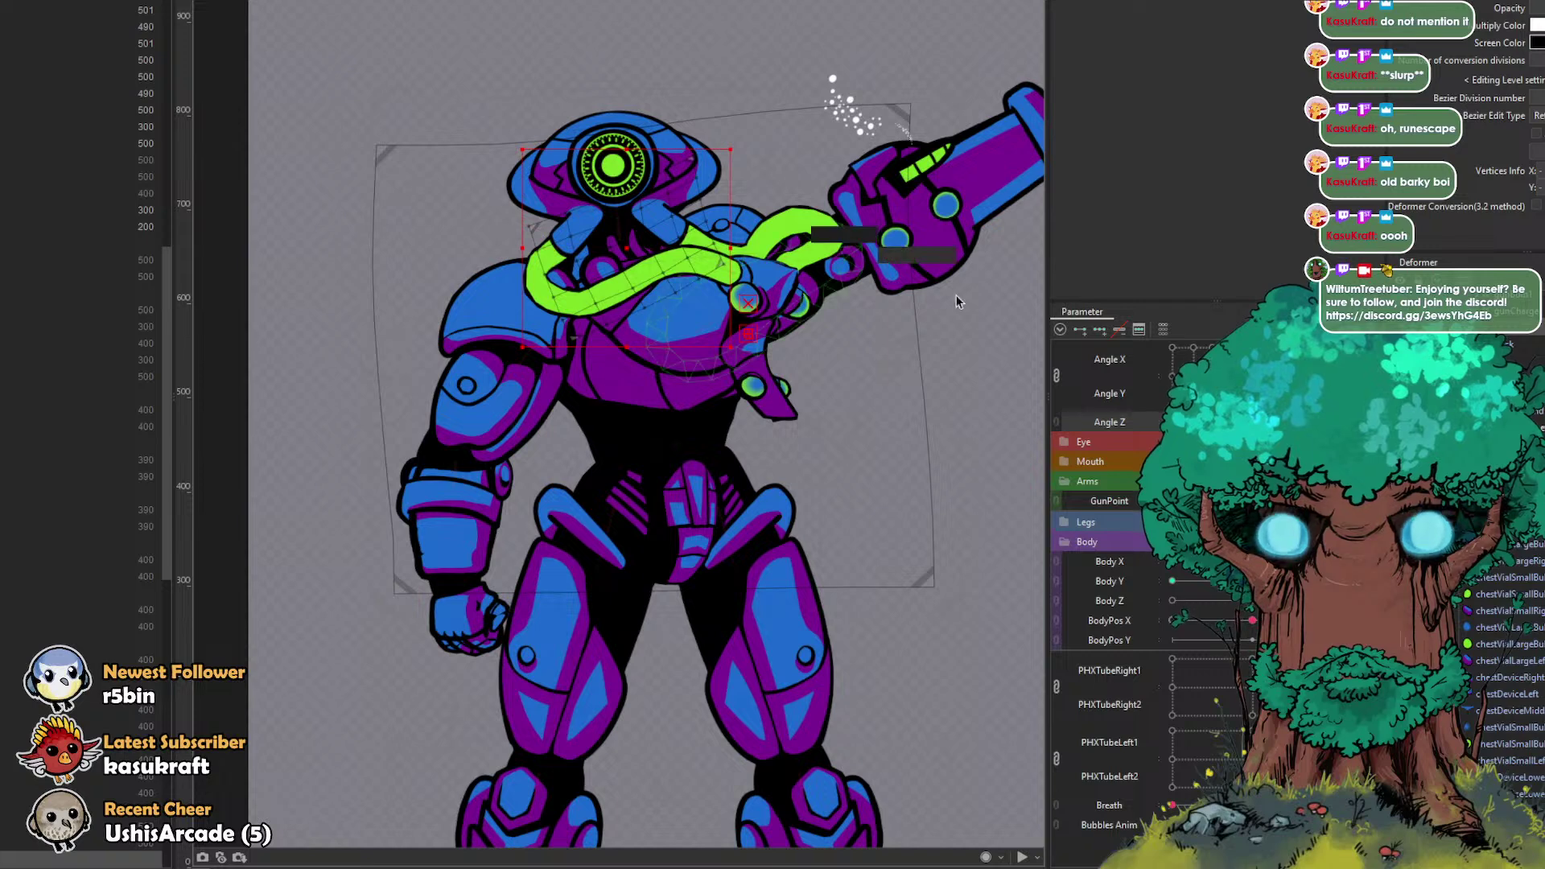
Step: Select the rotation deformers at both tube bases and examine the tube connections in a different body and head pose
scroll(543, 272, up, 3)
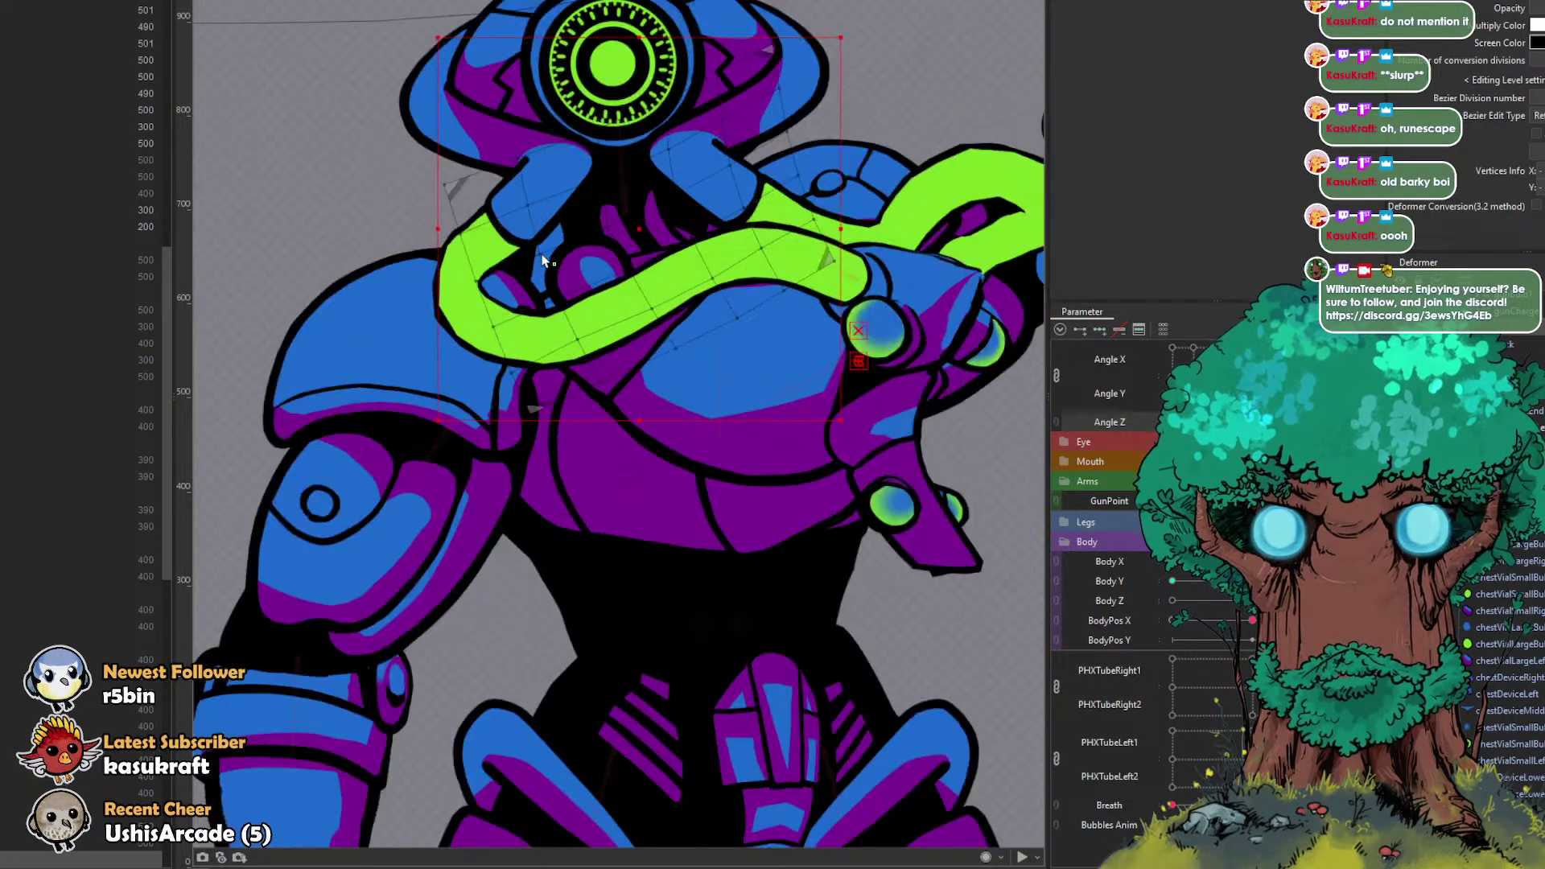
click(494, 235)
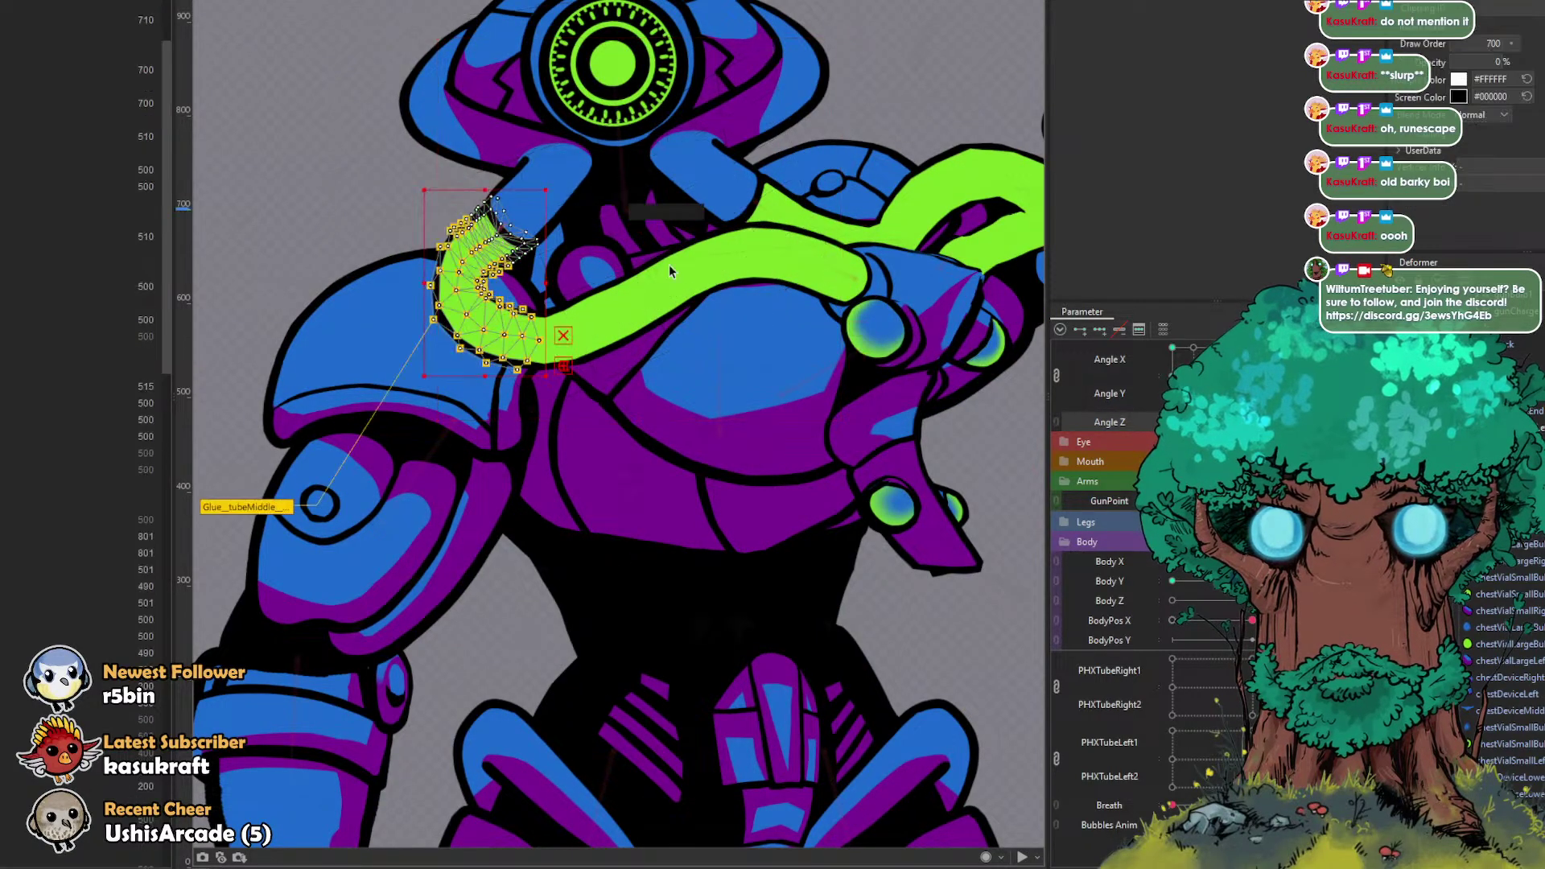
click(757, 203)
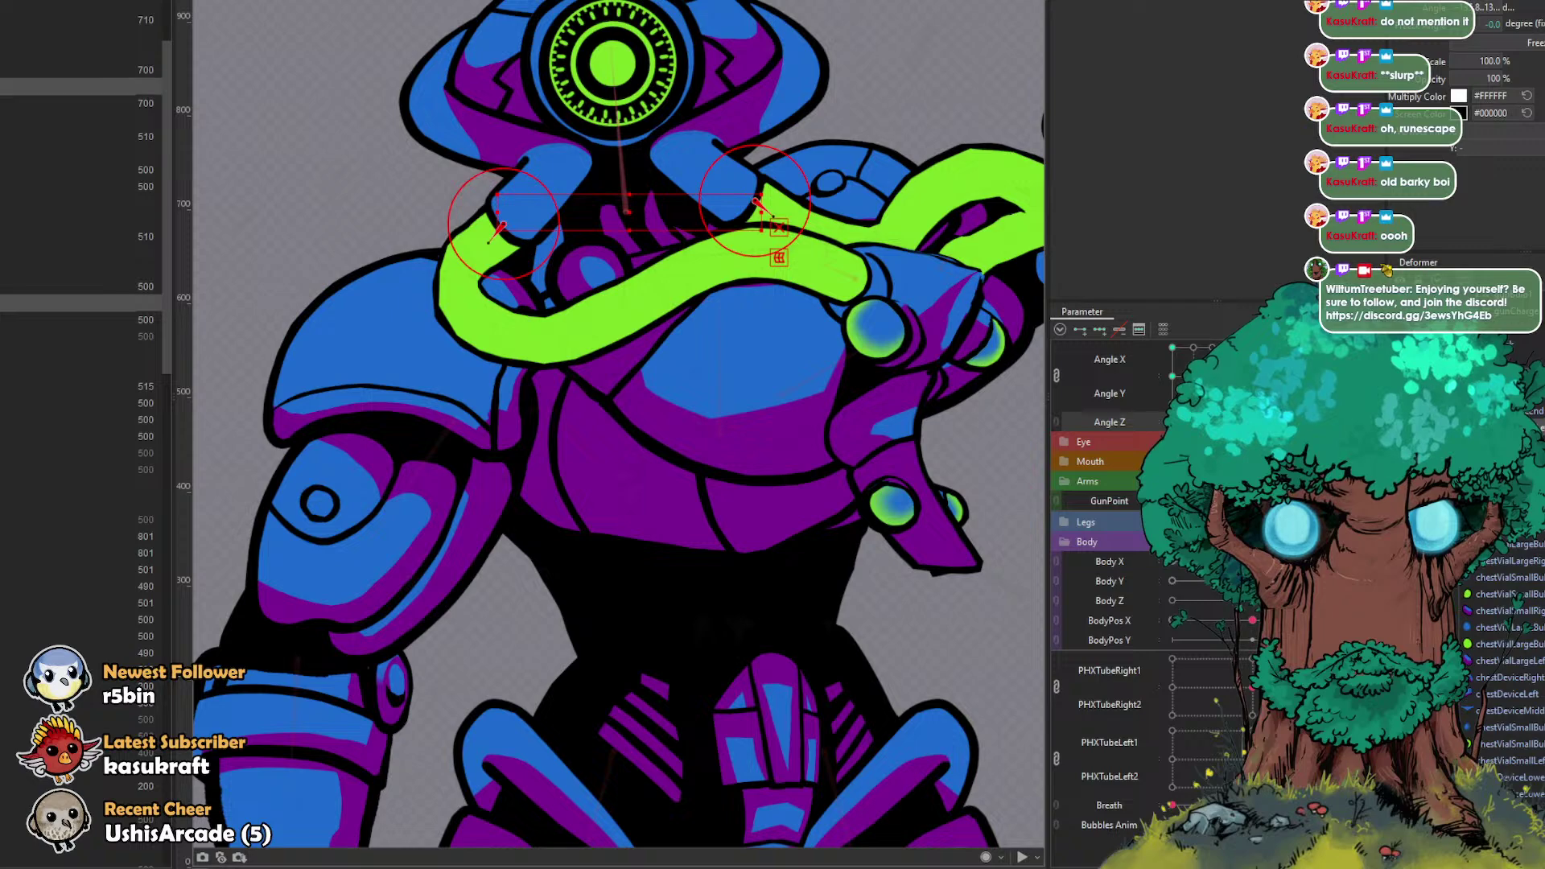
drag(1332, 561, 1252, 562)
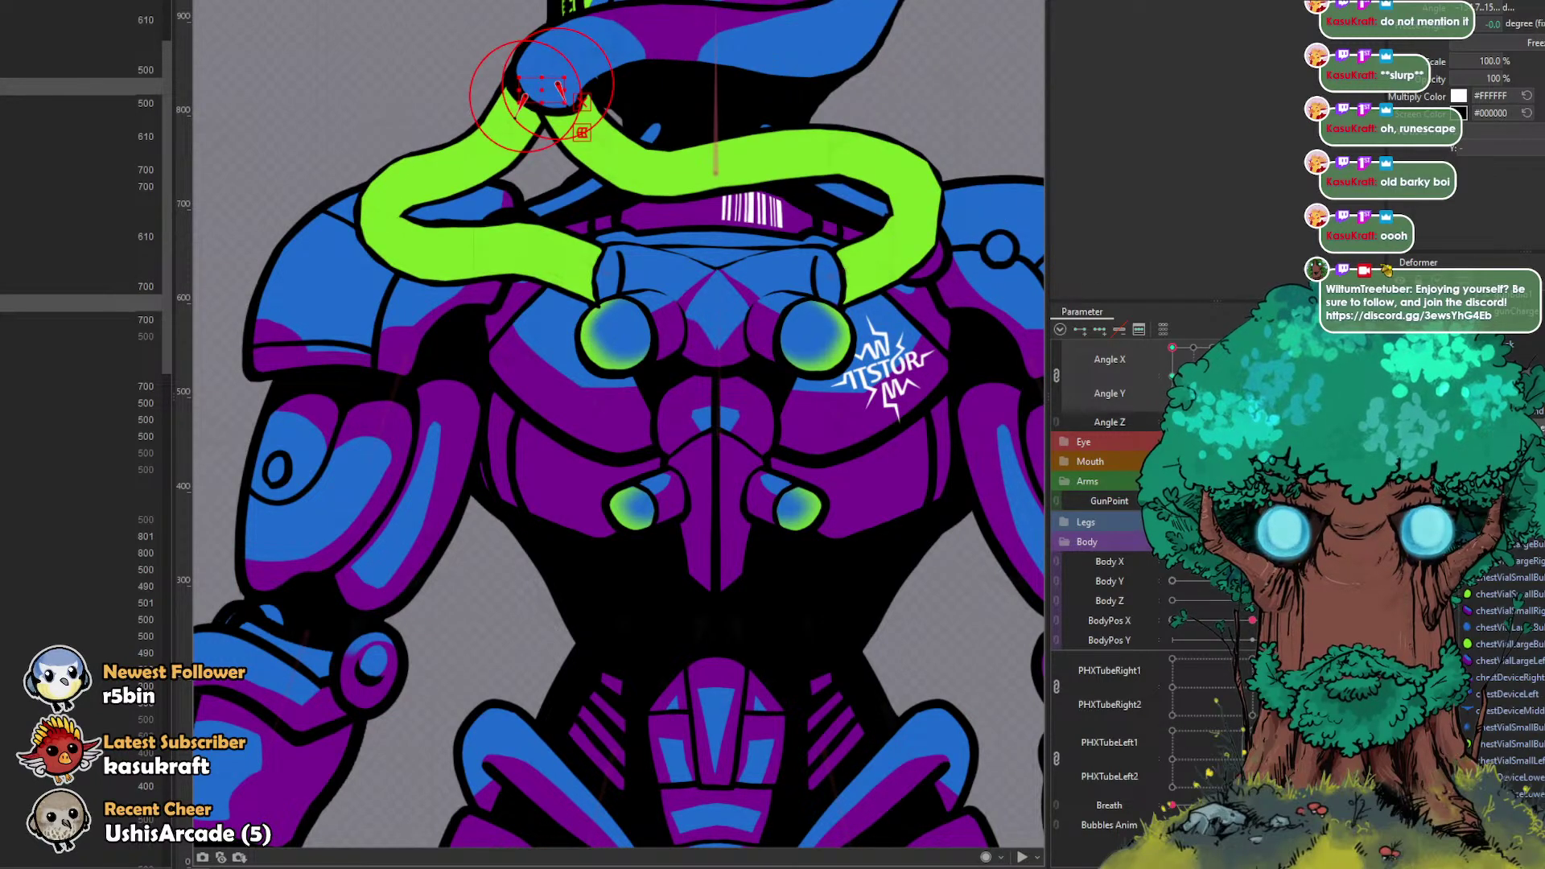
Step: Relink Body X and Body Y, and examine the head and tubes at different body and Angle X/Y positions
click(1058, 562)
drag(1239, 599, 1332, 623)
drag(1288, 386, 1333, 405)
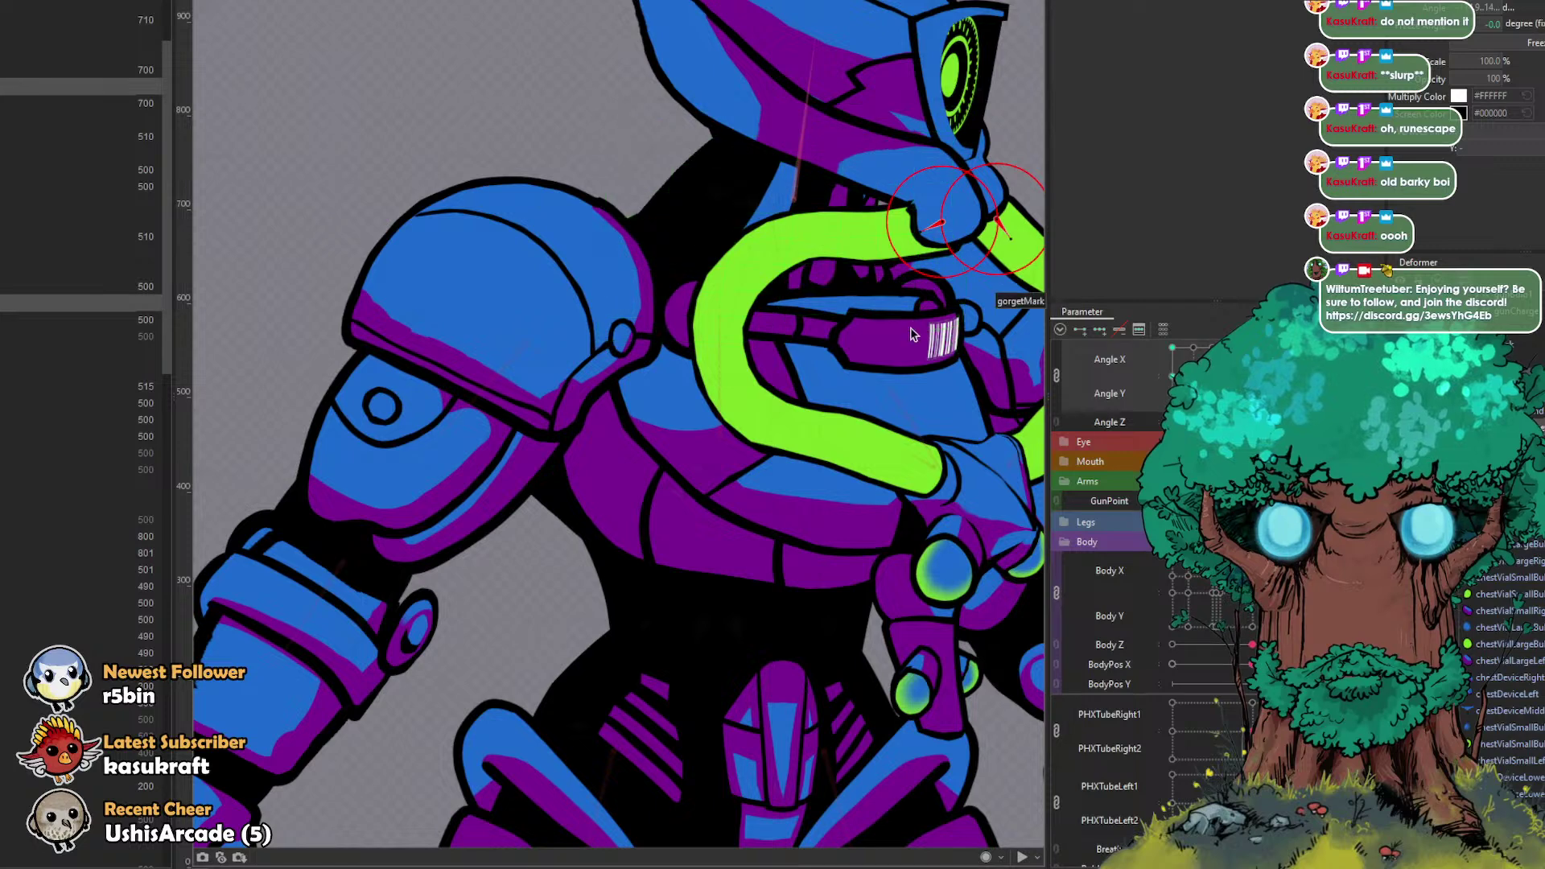
scroll(543, 139, down, 3)
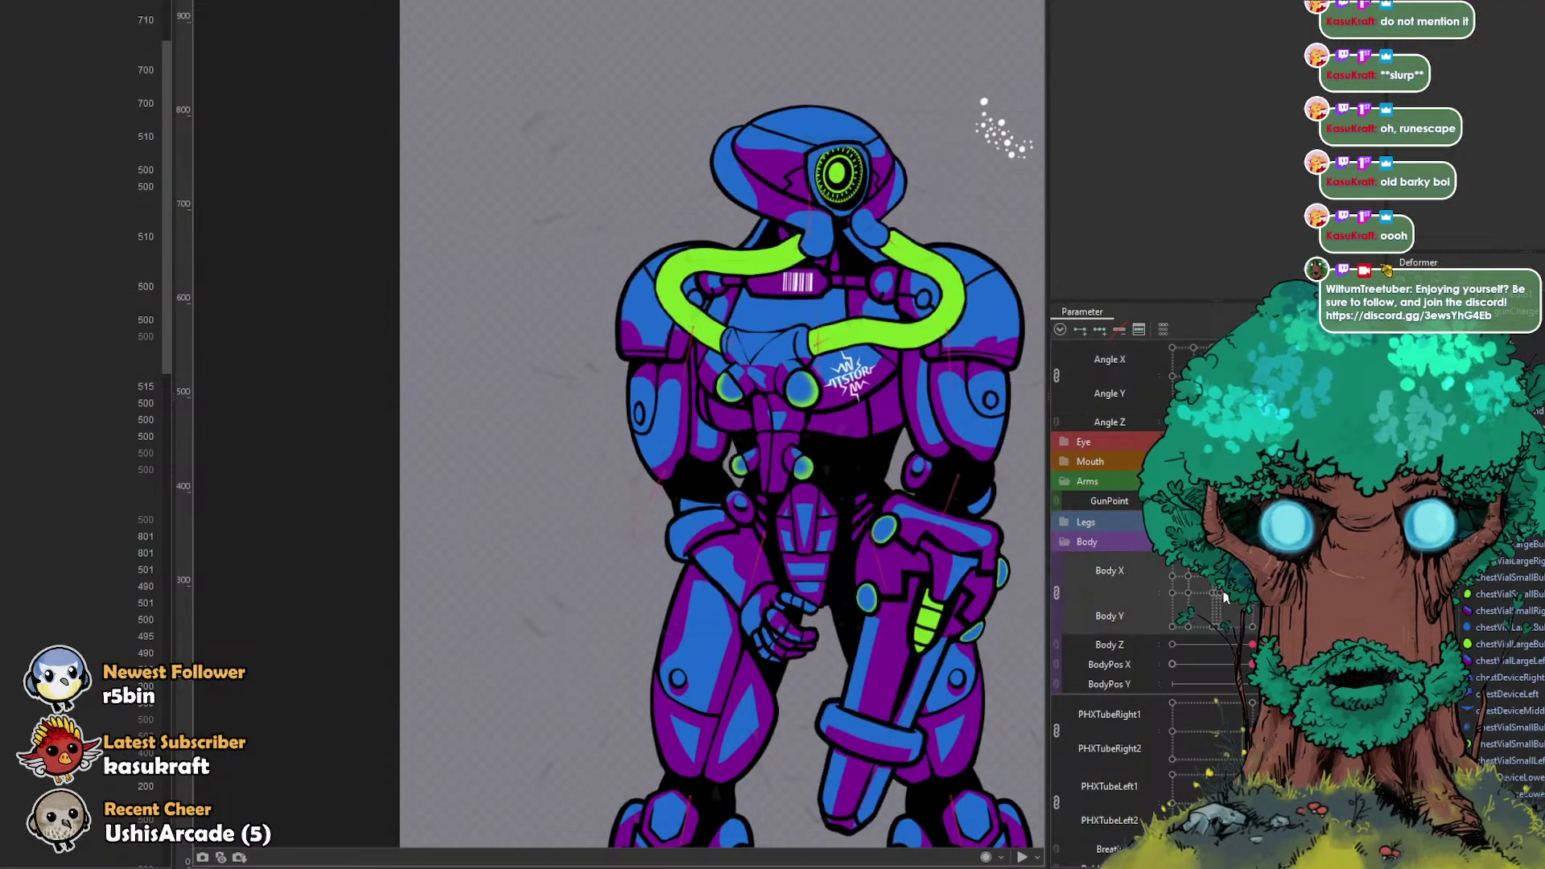
scroll(983, 462, down, 2)
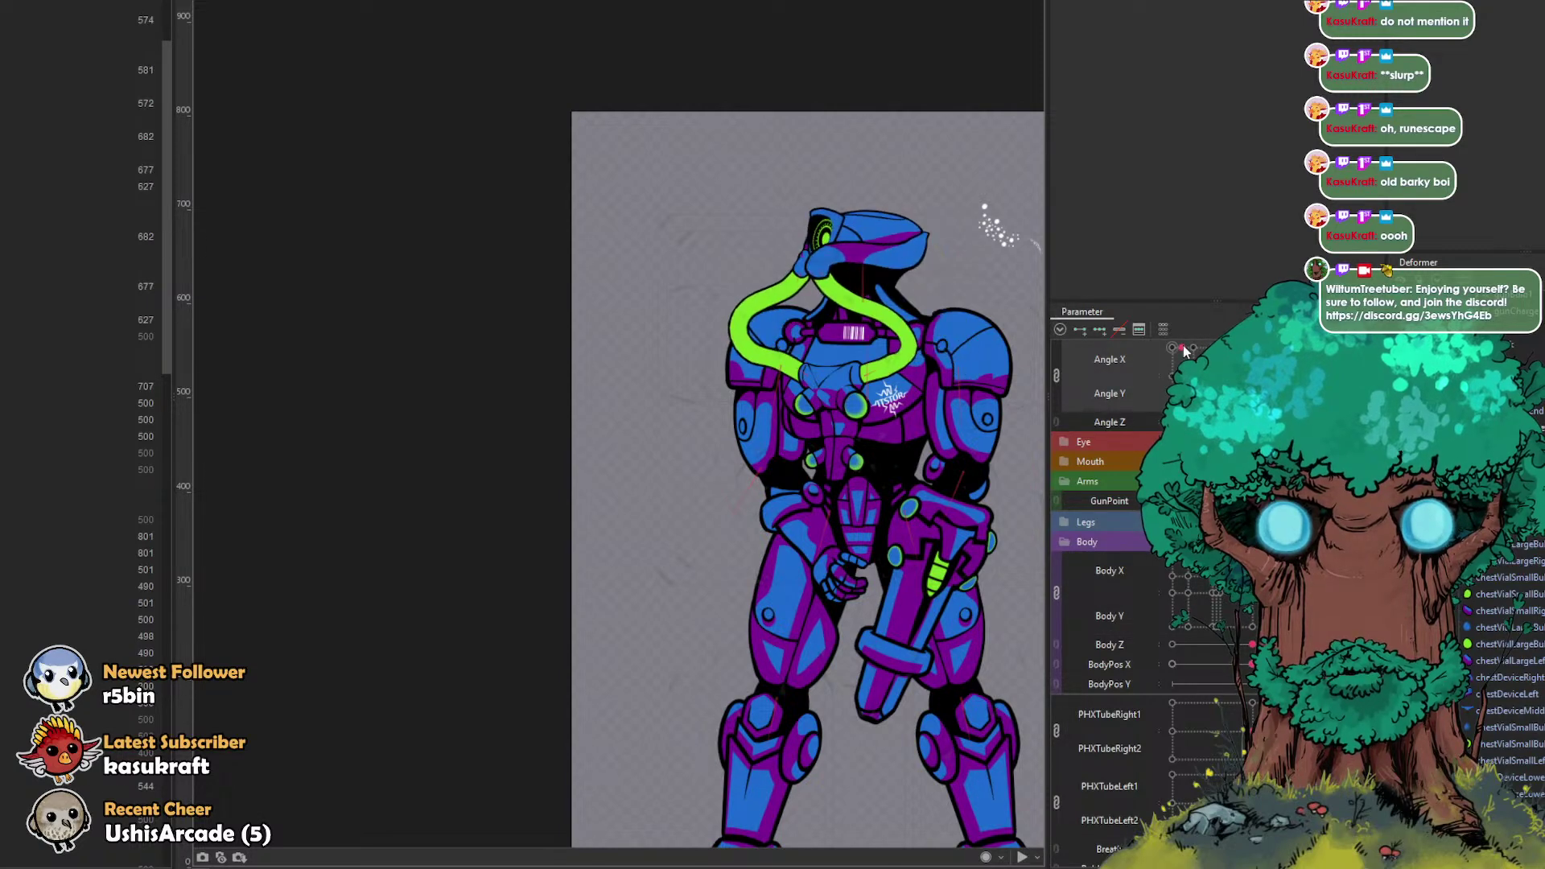
Step: Select the headBase mesh in the forward-facing head pose and brush its lower edge in toward the neck
scroll(952, 306, up, 2)
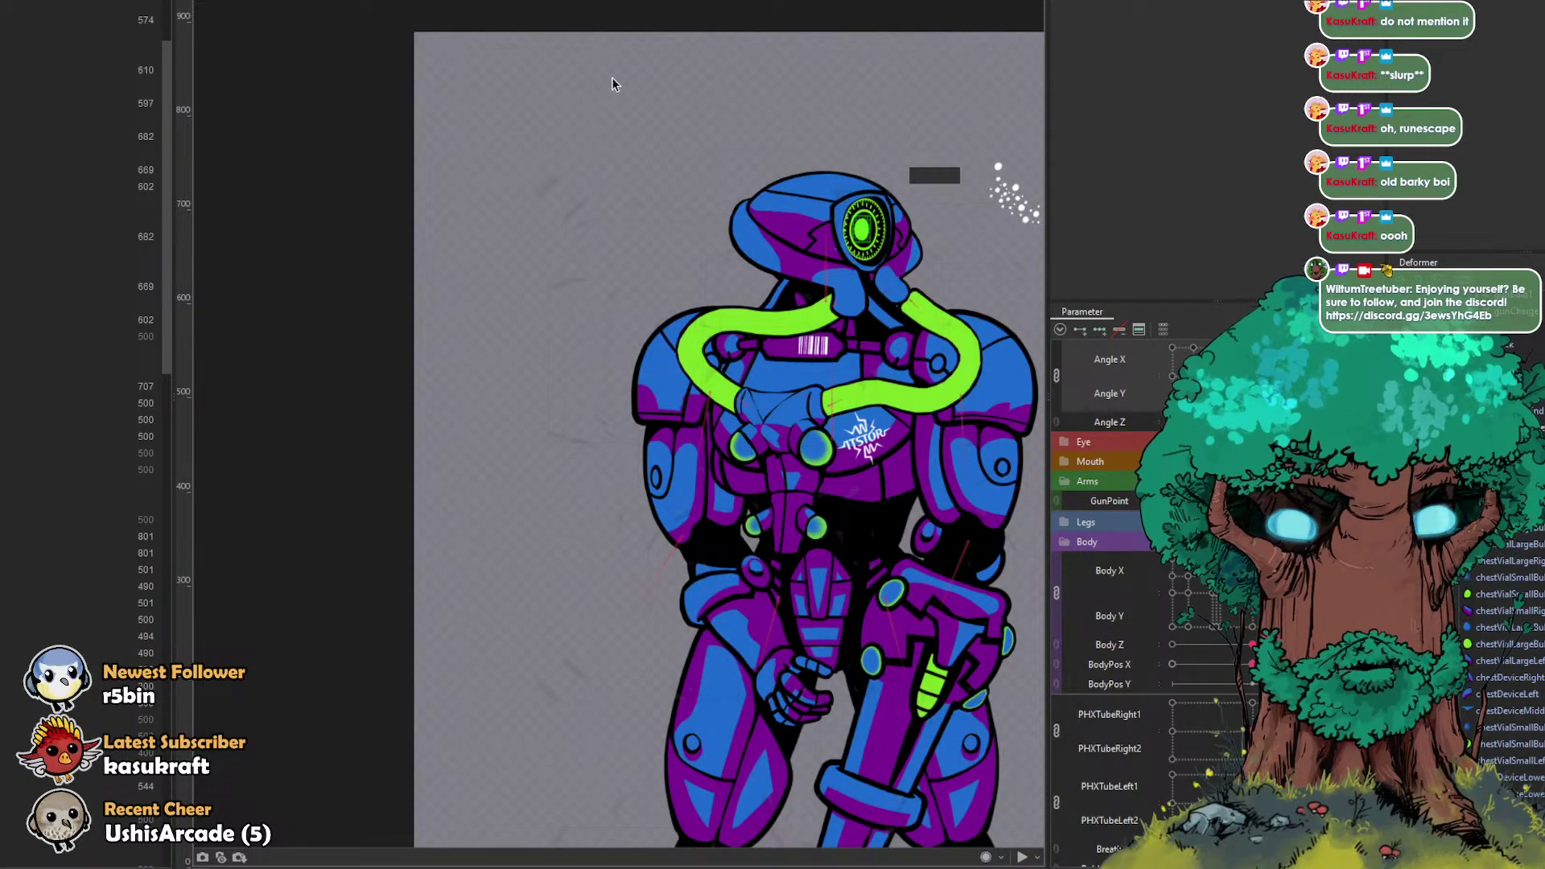
drag(748, 117, 612, 77)
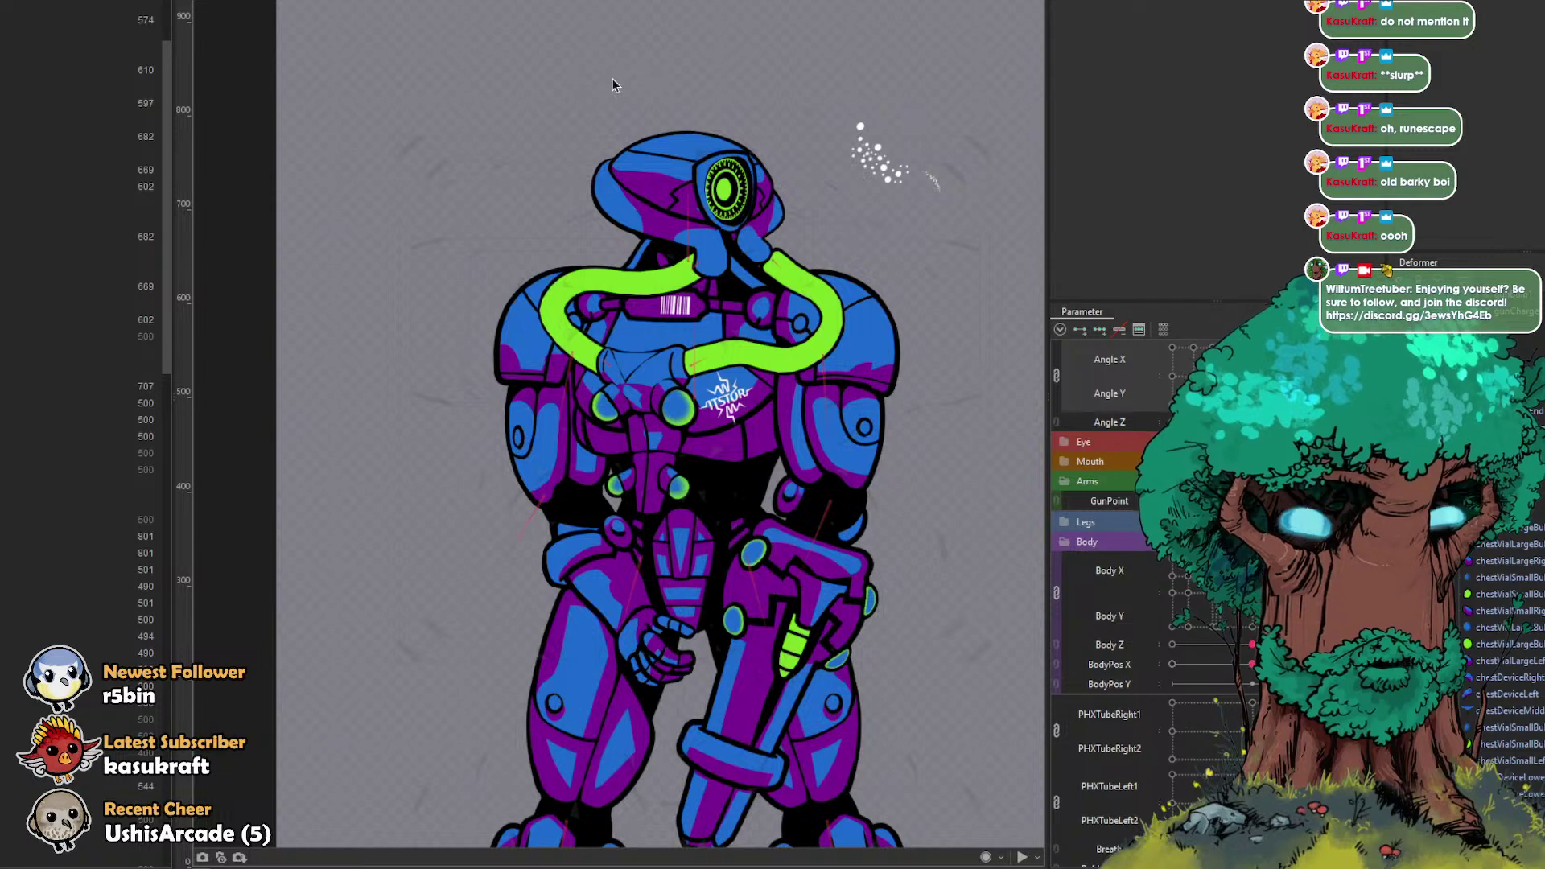
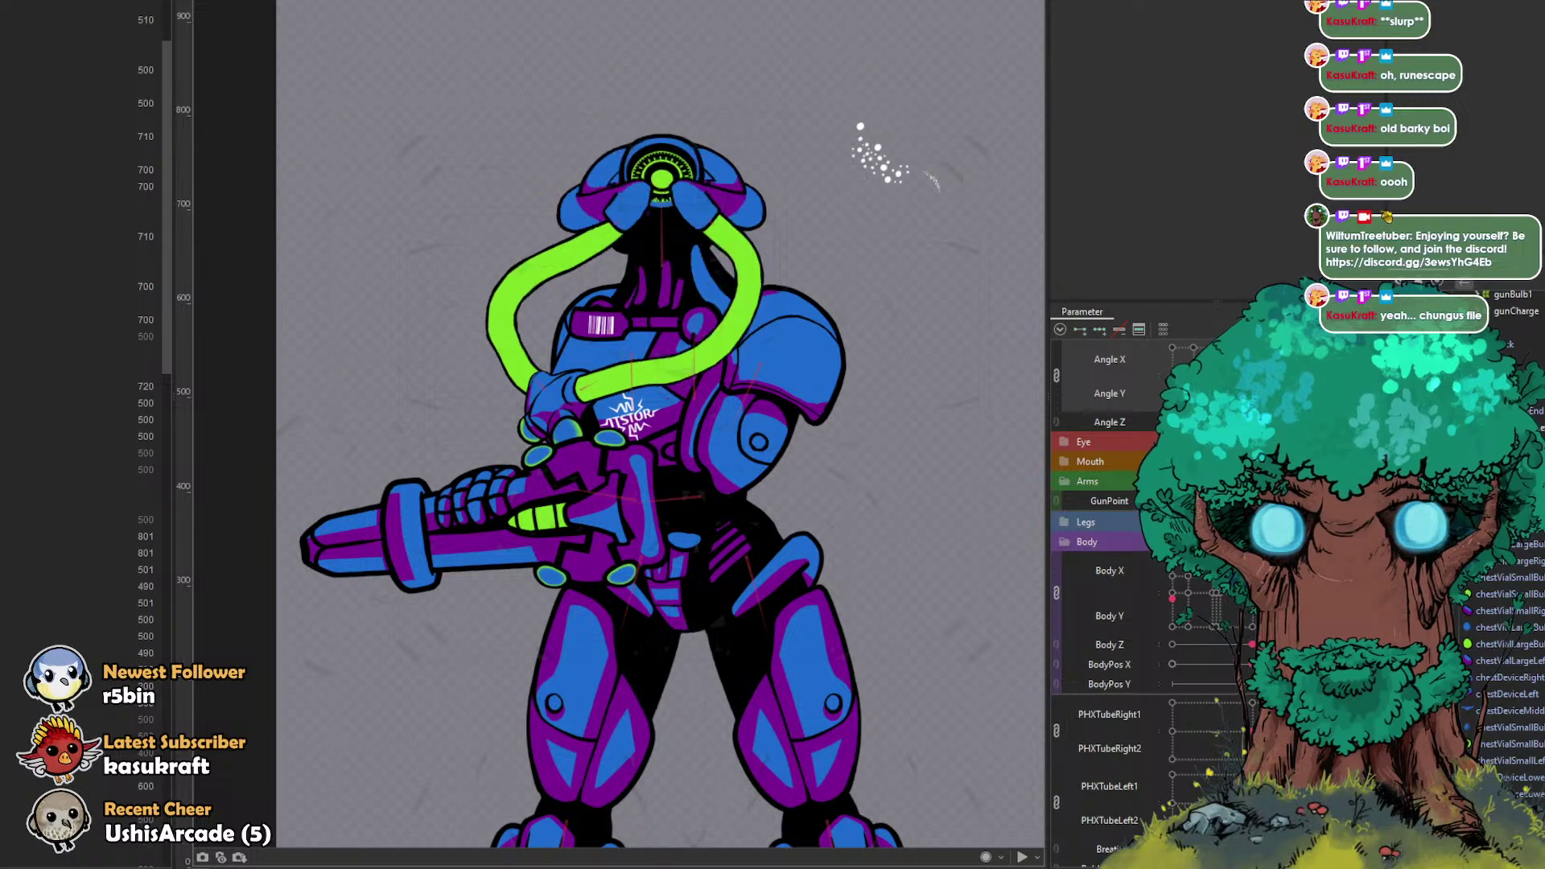
click(642, 245)
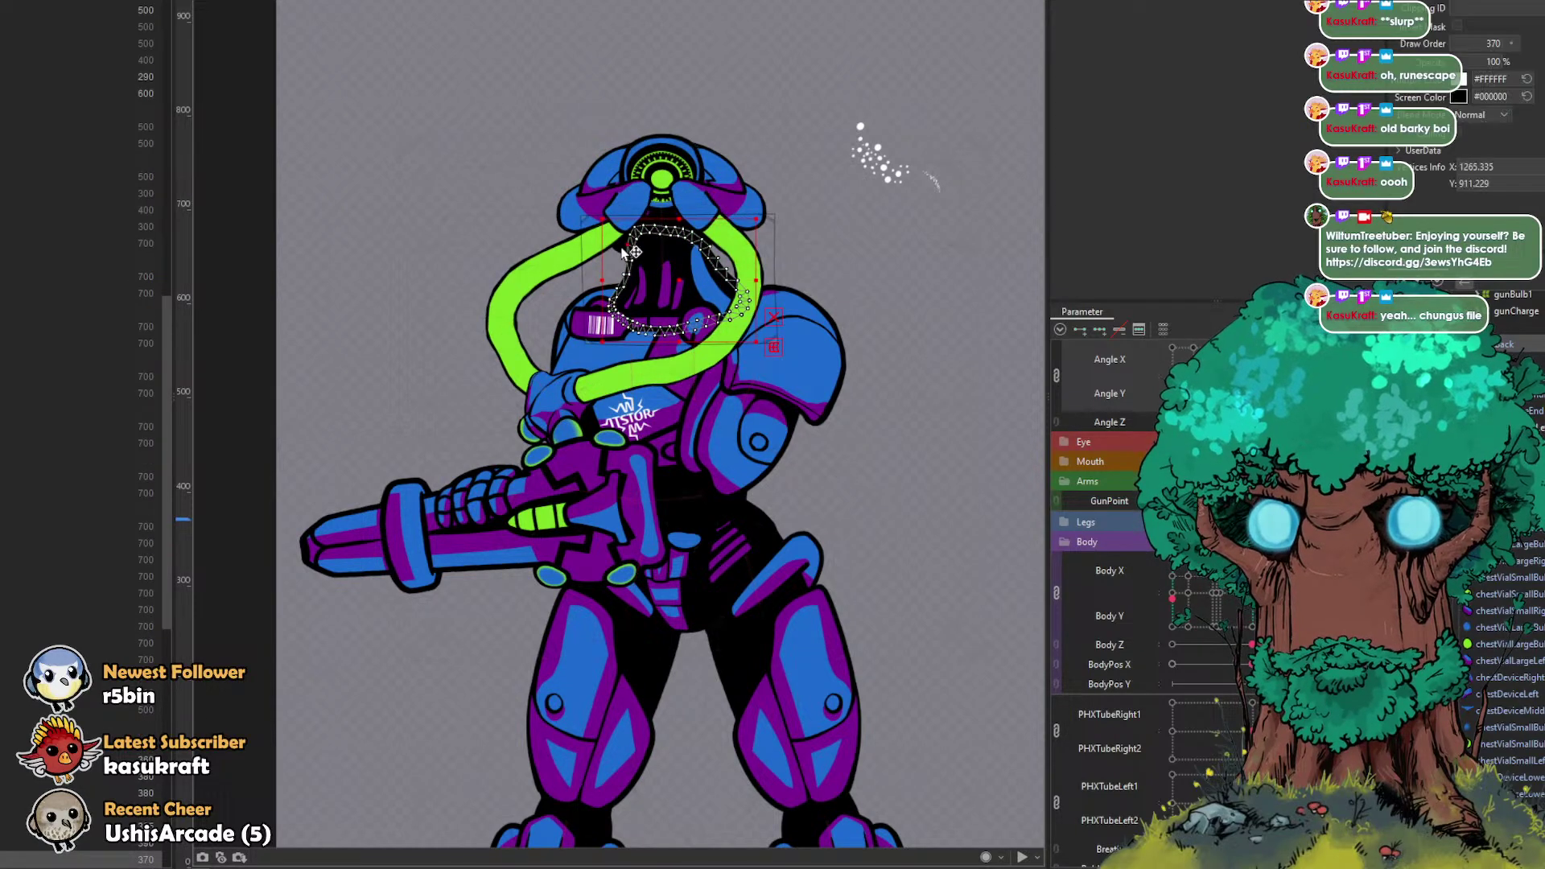
scroll(624, 251, up, 5)
click(616, 250)
click(966, 1)
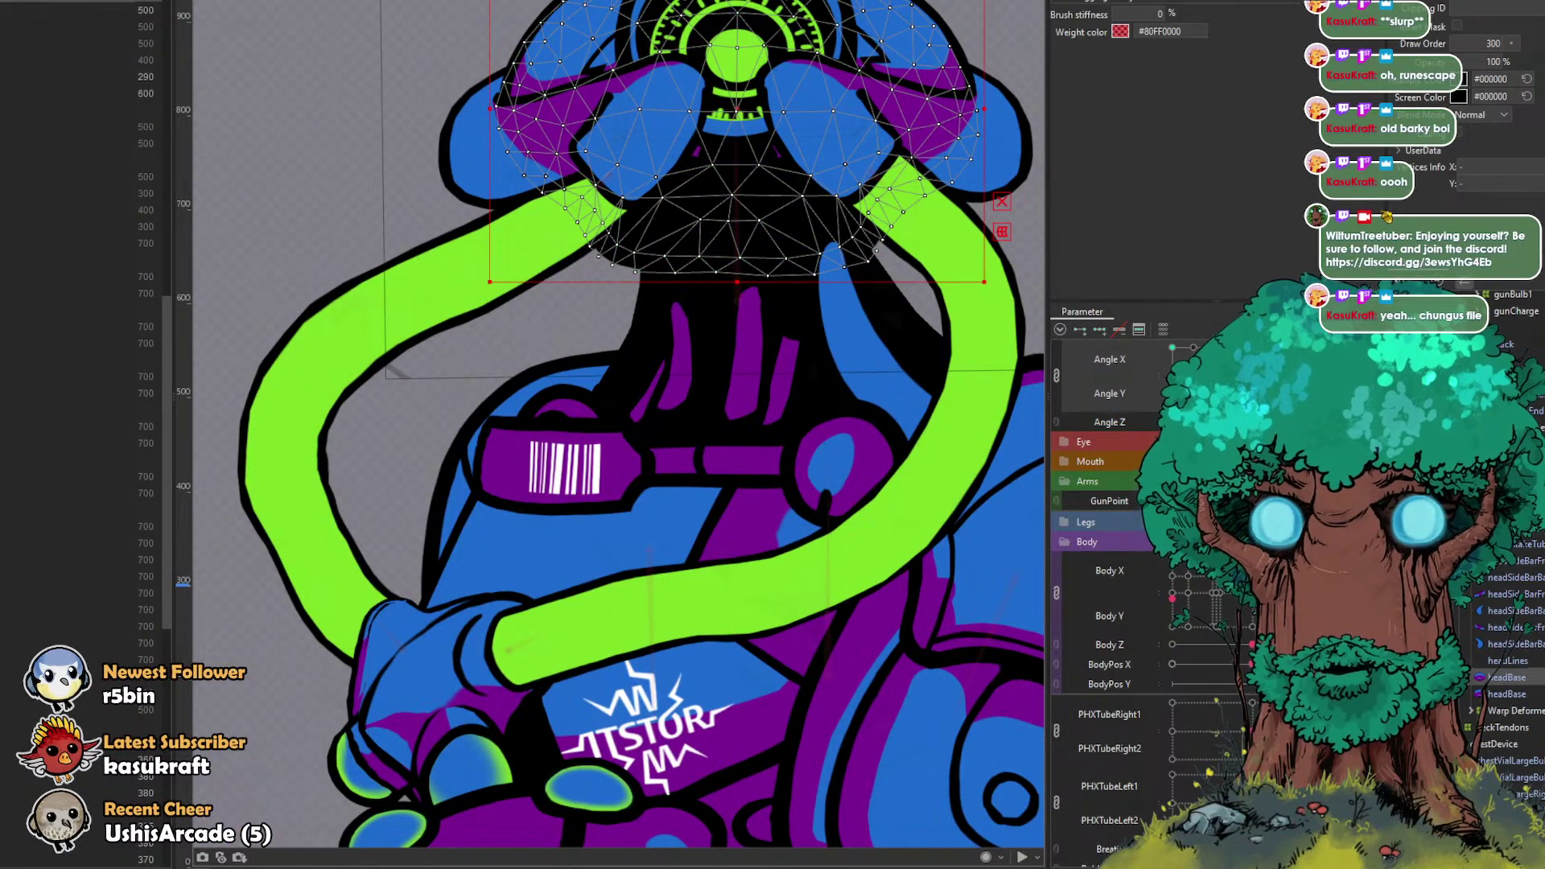
click(648, 315)
drag(645, 313, 664, 316)
mouse_move(811, 324)
mouse_down()
mouse_move(696, 316)
mouse_move(752, 280)
mouse_move(612, 241)
mouse_move(650, 246)
mouse_move(631, 280)
mouse_move(646, 308)
mouse_up()
drag(661, 245, 656, 233)
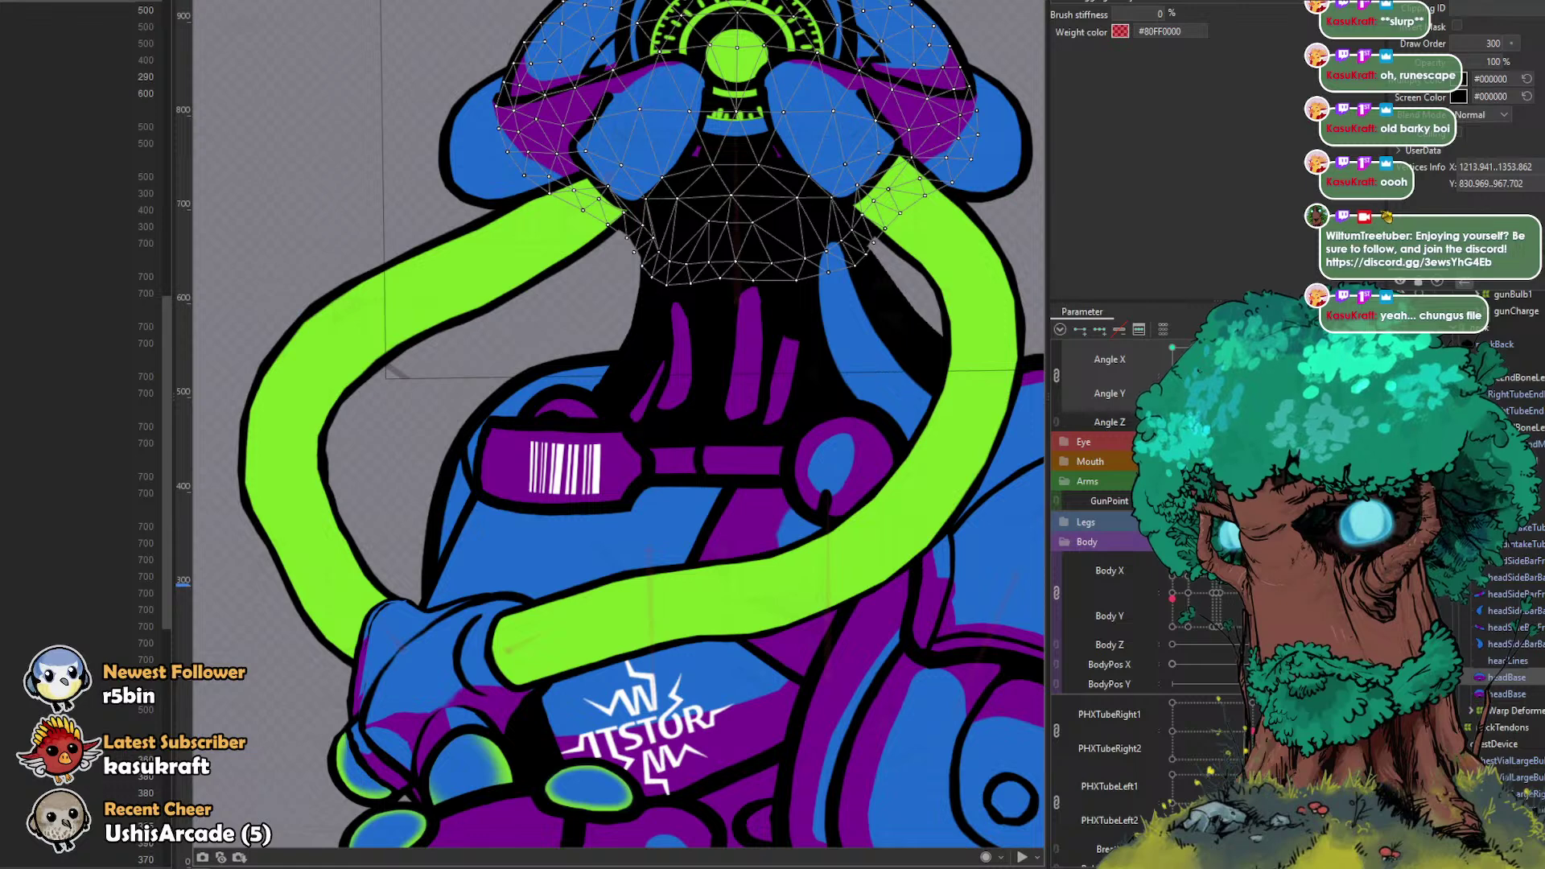
mouse_move(704, 288)
mouse_down()
mouse_move(769, 306)
mouse_move(748, 293)
mouse_up()
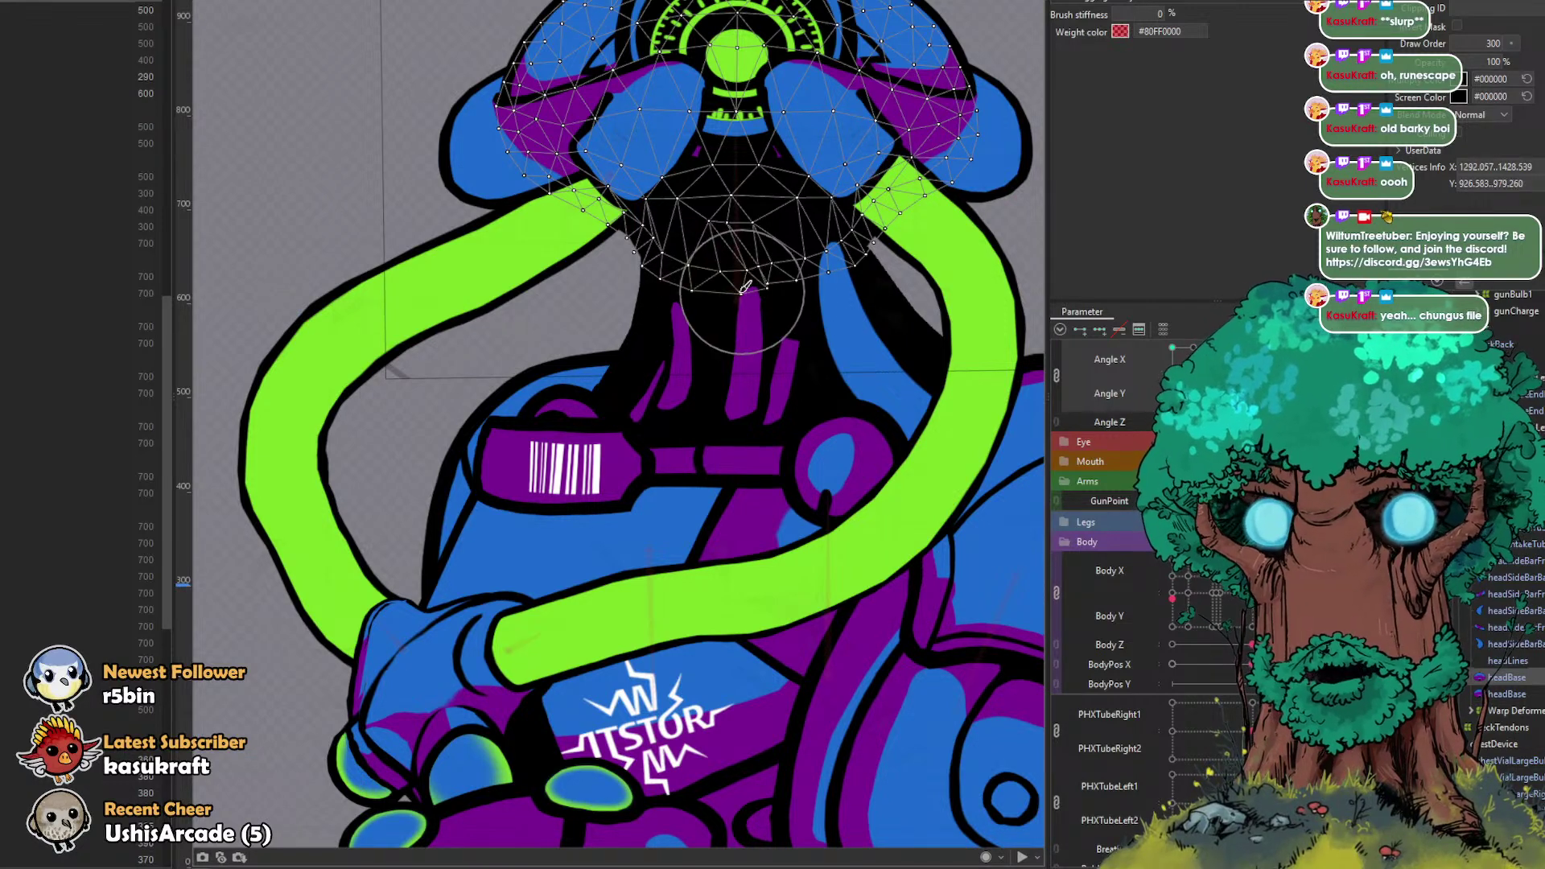
Step: Undo the last brush stroke on headBase and reshape the middle and far side of its lower edge again
key(a)
key(ctrl+z)
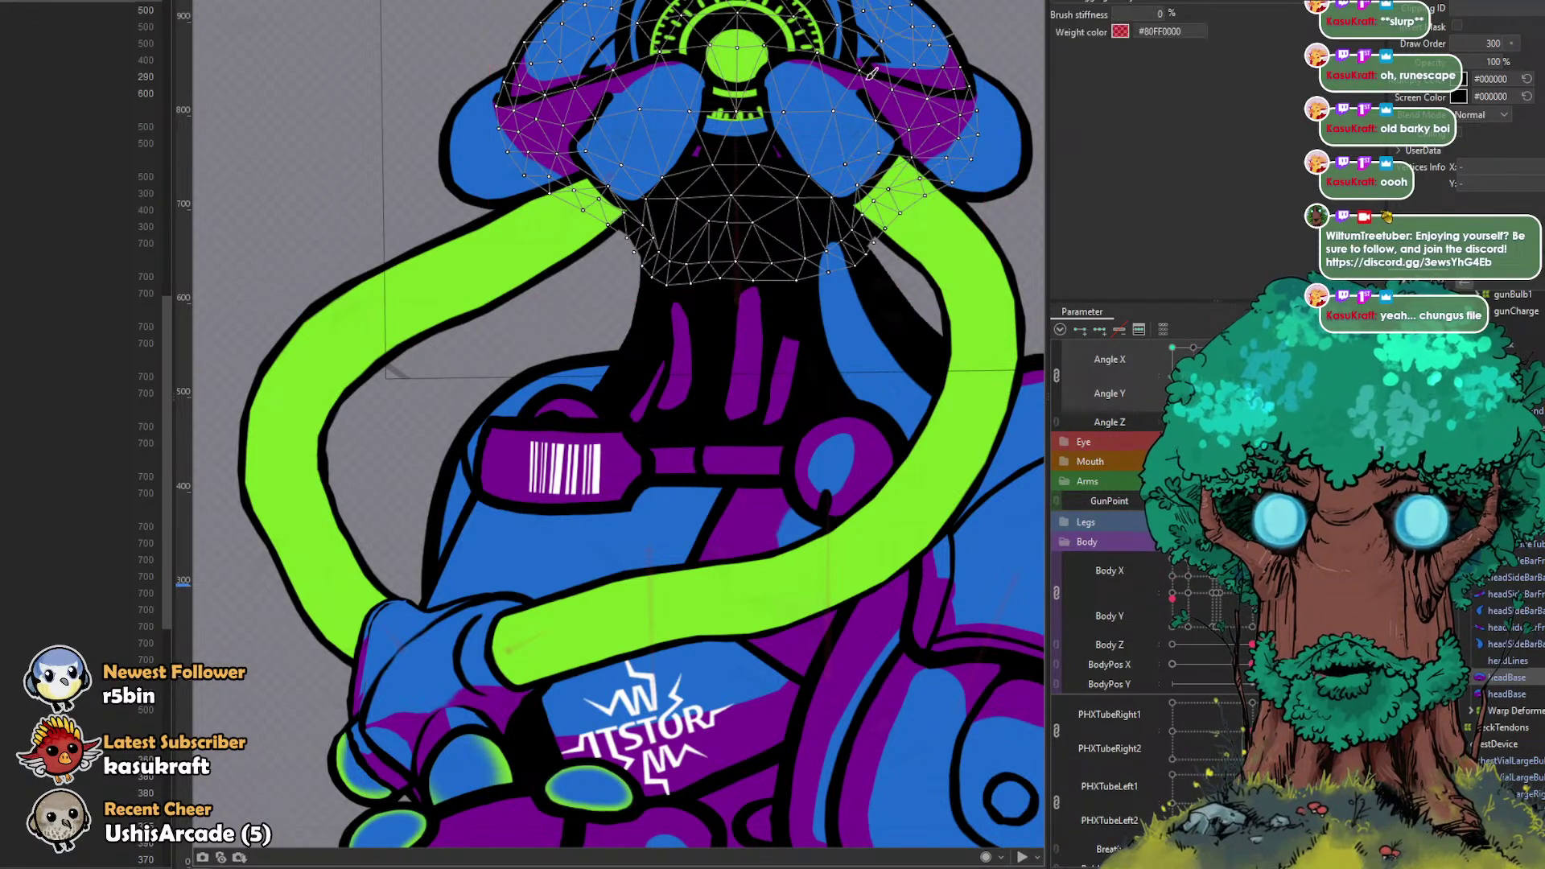
mouse_move(764, 306)
mouse_down()
mouse_move(736, 269)
mouse_move(747, 315)
mouse_up()
mouse_move(719, 284)
mouse_down()
mouse_move(799, 326)
mouse_move(773, 304)
mouse_move(825, 317)
mouse_move(857, 283)
mouse_move(833, 260)
mouse_move(839, 299)
mouse_up()
Step: Adjust headBase's lower edge against the neck at both Angle X extremes, and return the head to the center
mouse_move(1213, 349)
mouse_down()
mouse_move(1213, 377)
mouse_move(1213, 348)
mouse_move(1113, 276)
mouse_up()
mouse_move(633, 274)
mouse_down()
mouse_move(674, 275)
mouse_move(657, 284)
mouse_up()
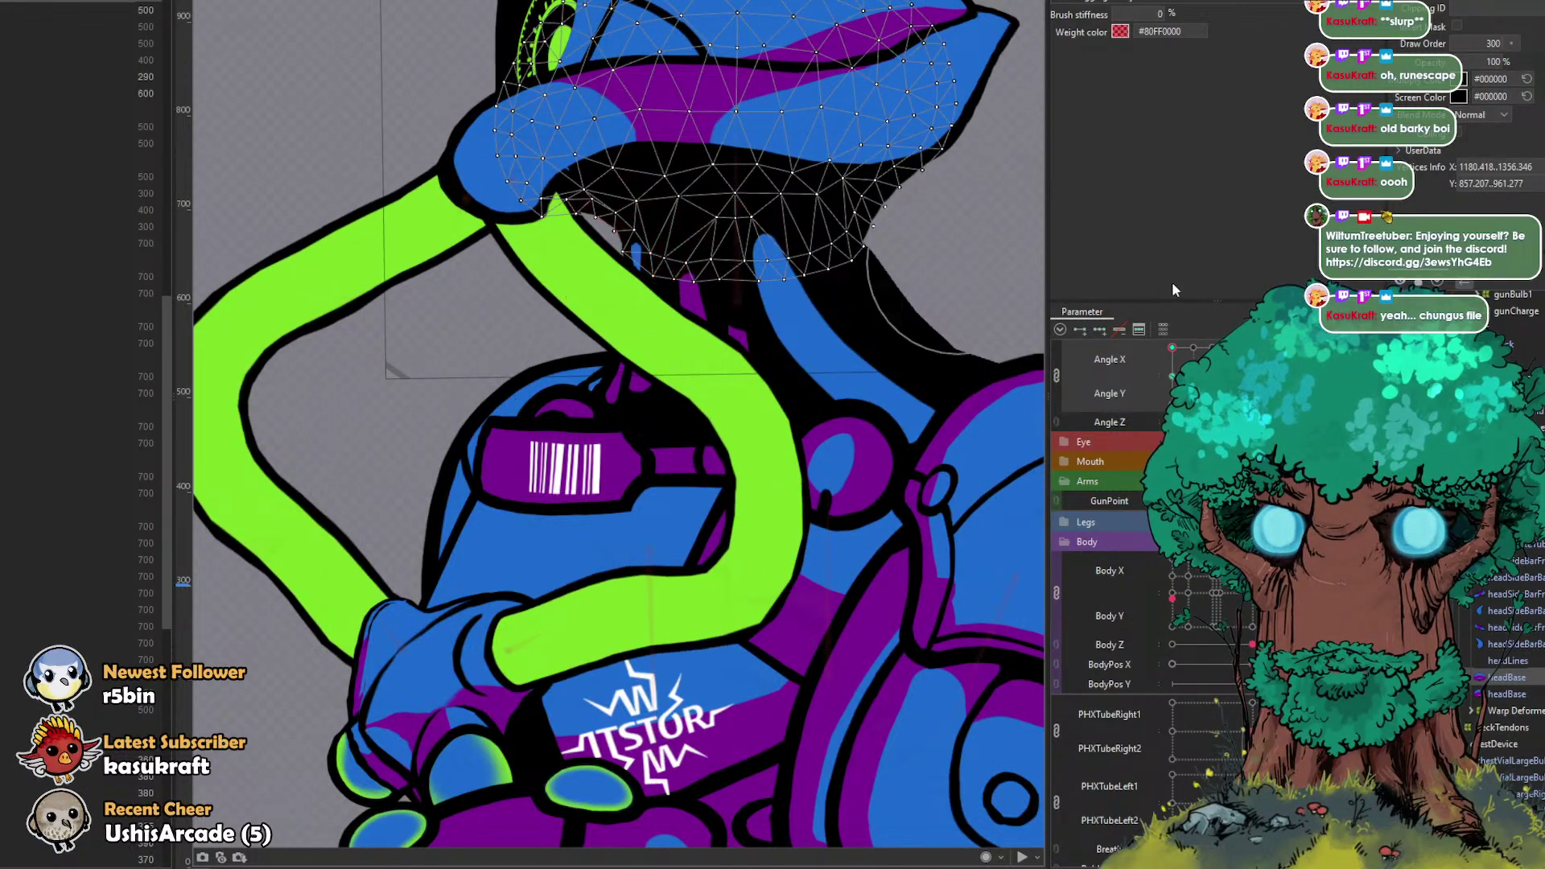
click(635, 285)
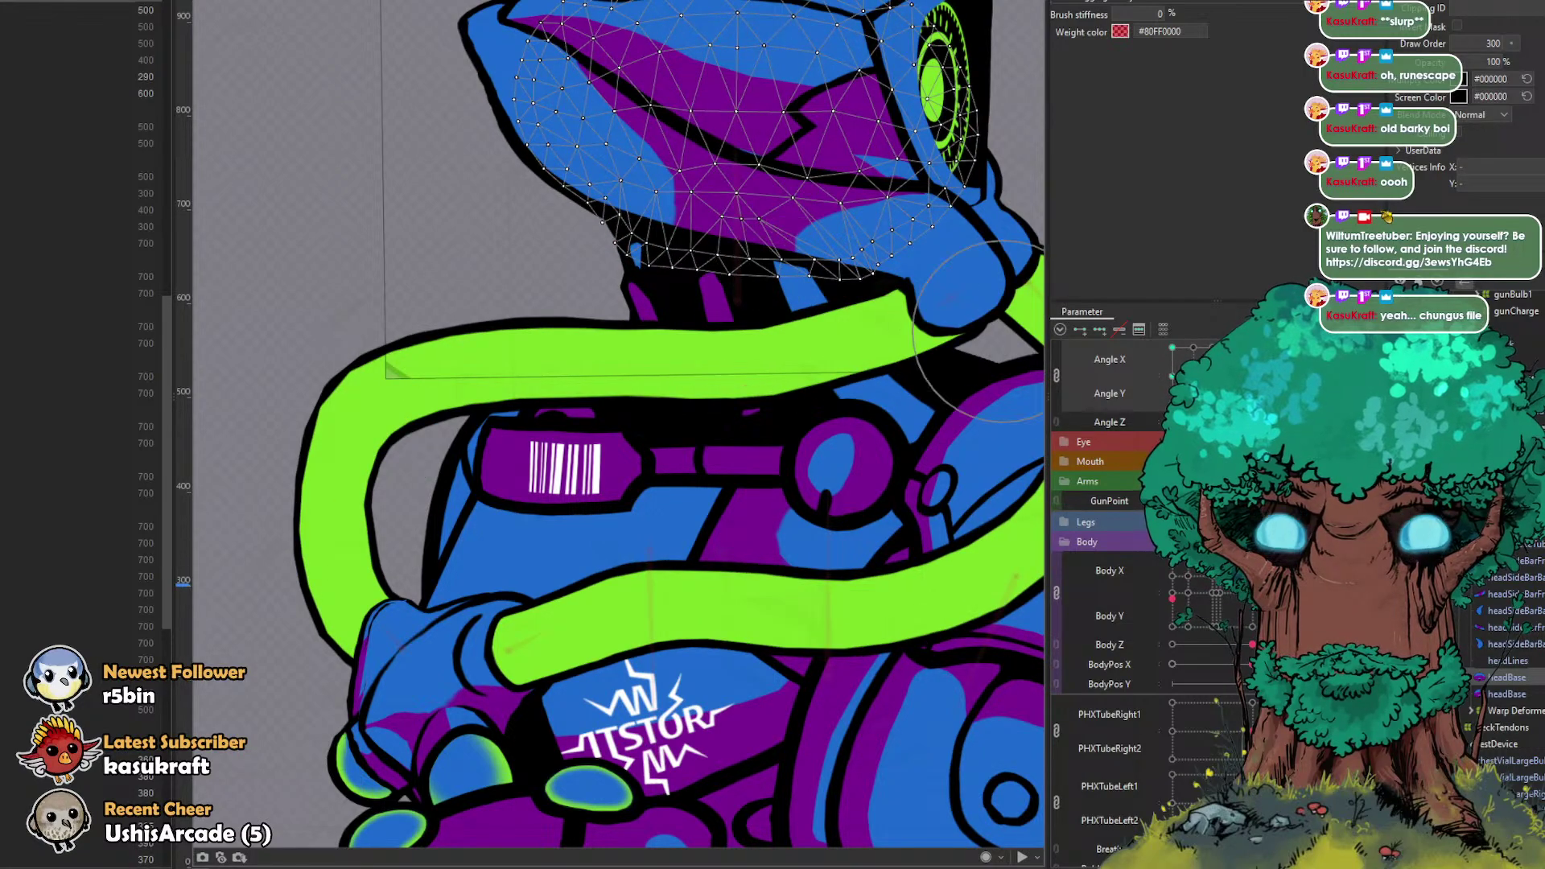
drag(1144, 376, 1212, 375)
Step: Turn the body with Body X and Body Y, and select the free arm's lower-arm meshes together with their warp deformer
scroll(724, 323, down, 6)
click(507, 197)
drag(1172, 598, 1233, 579)
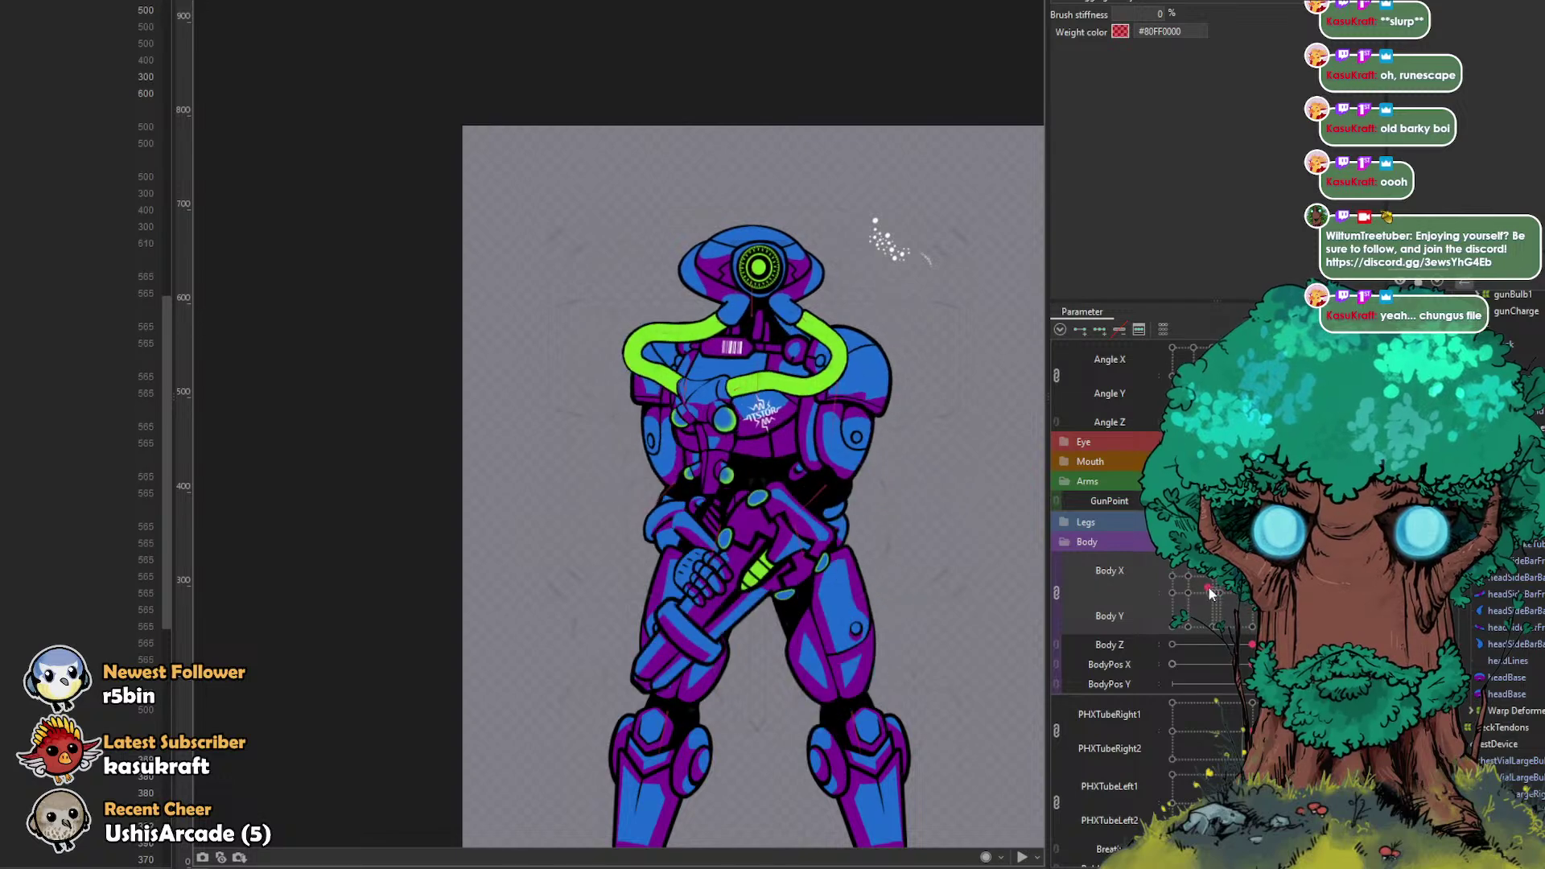
click(668, 533)
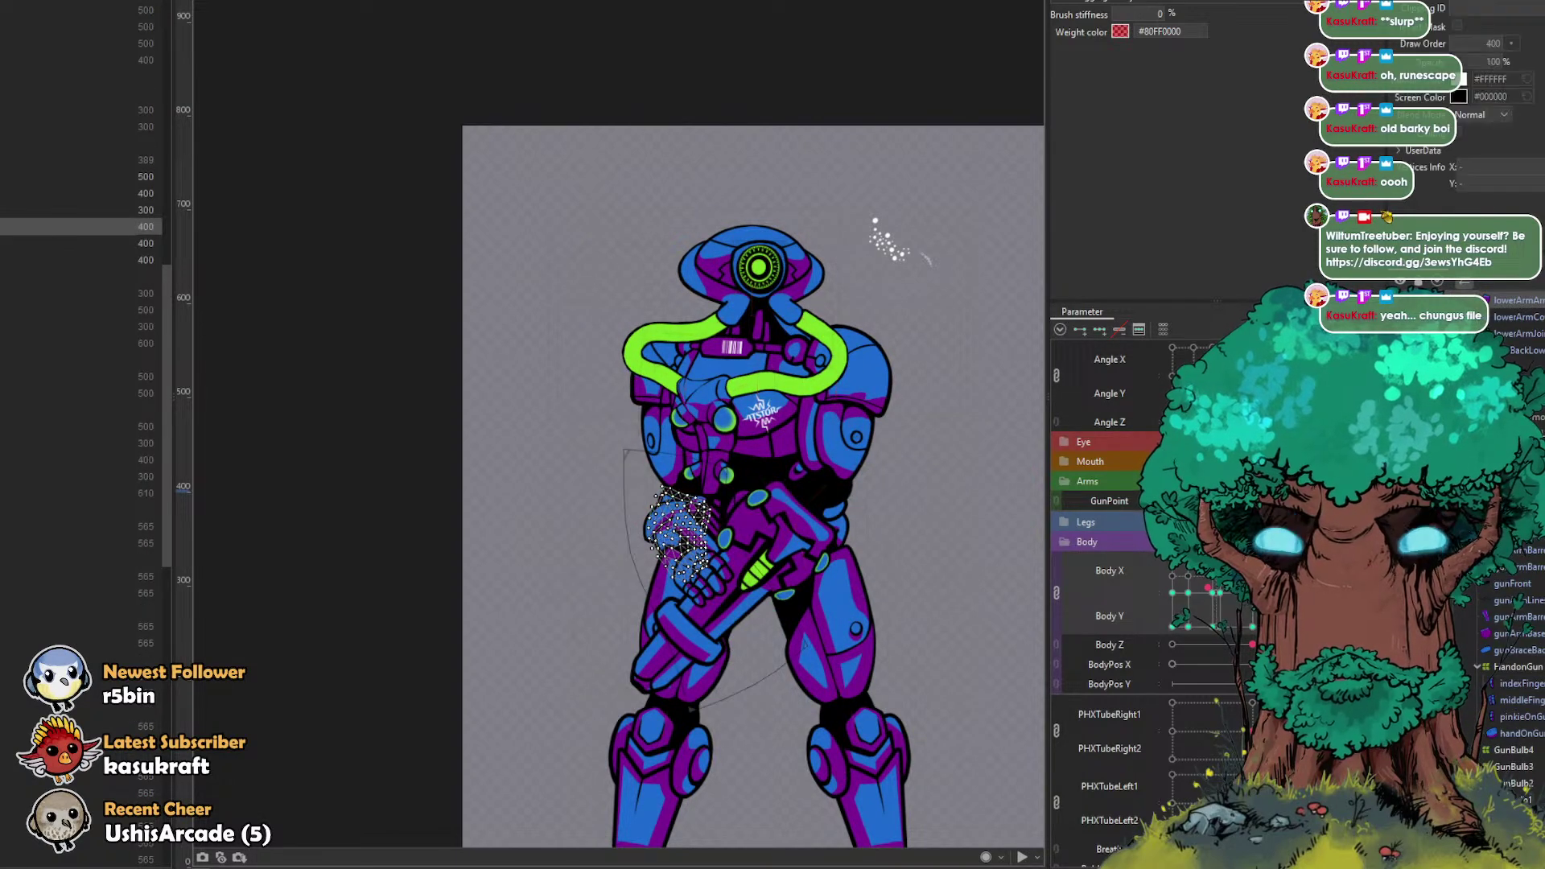
click(1532, 540)
shift+click(1517, 433)
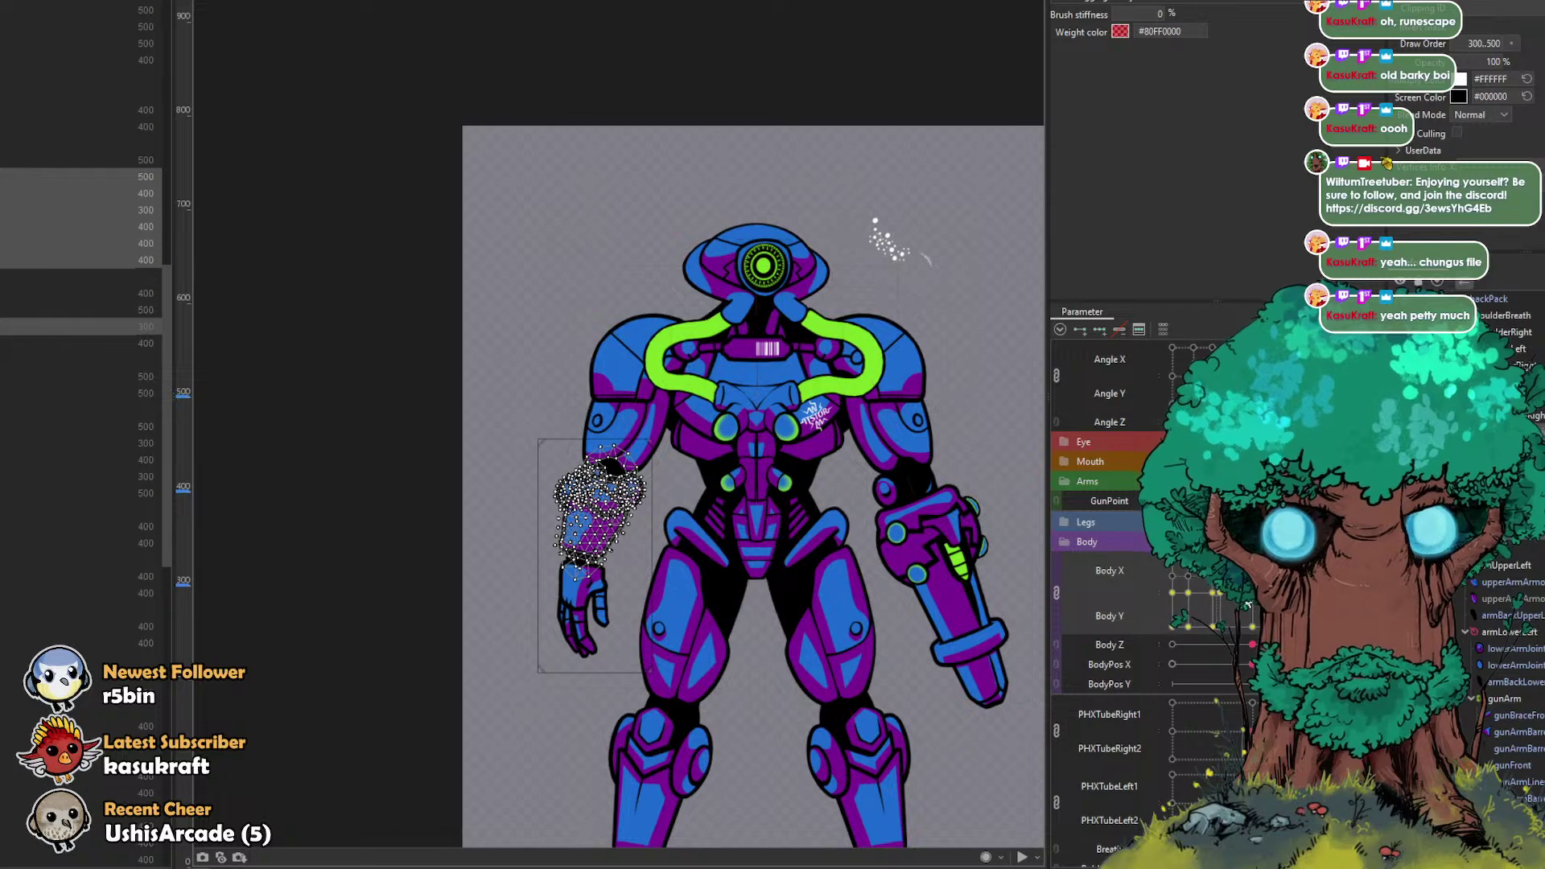
click(1529, 418)
click(1532, 533)
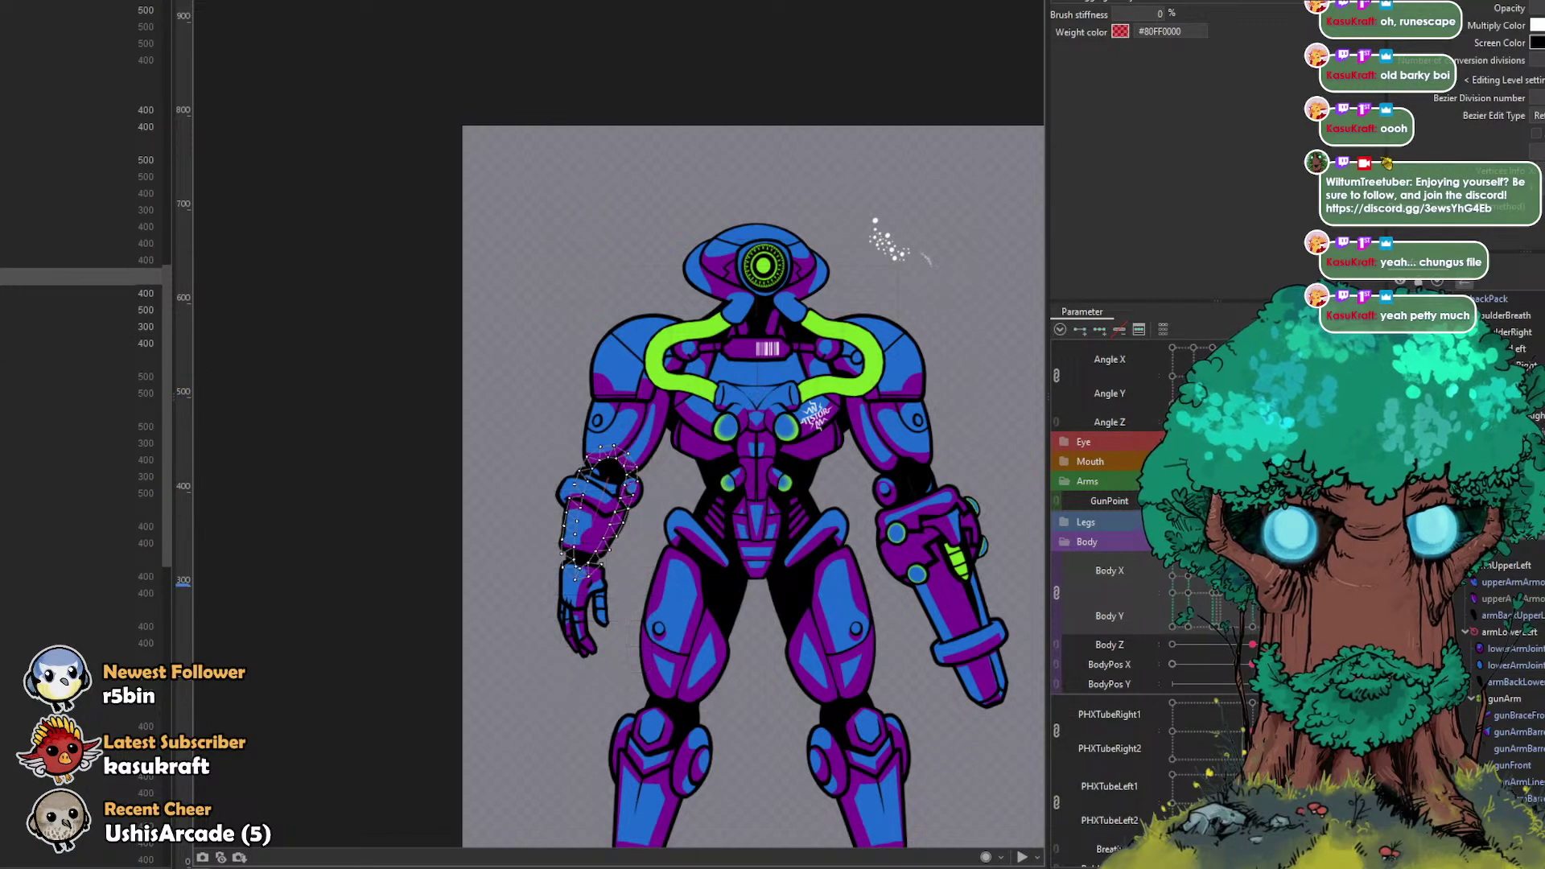
shift+click(1529, 418)
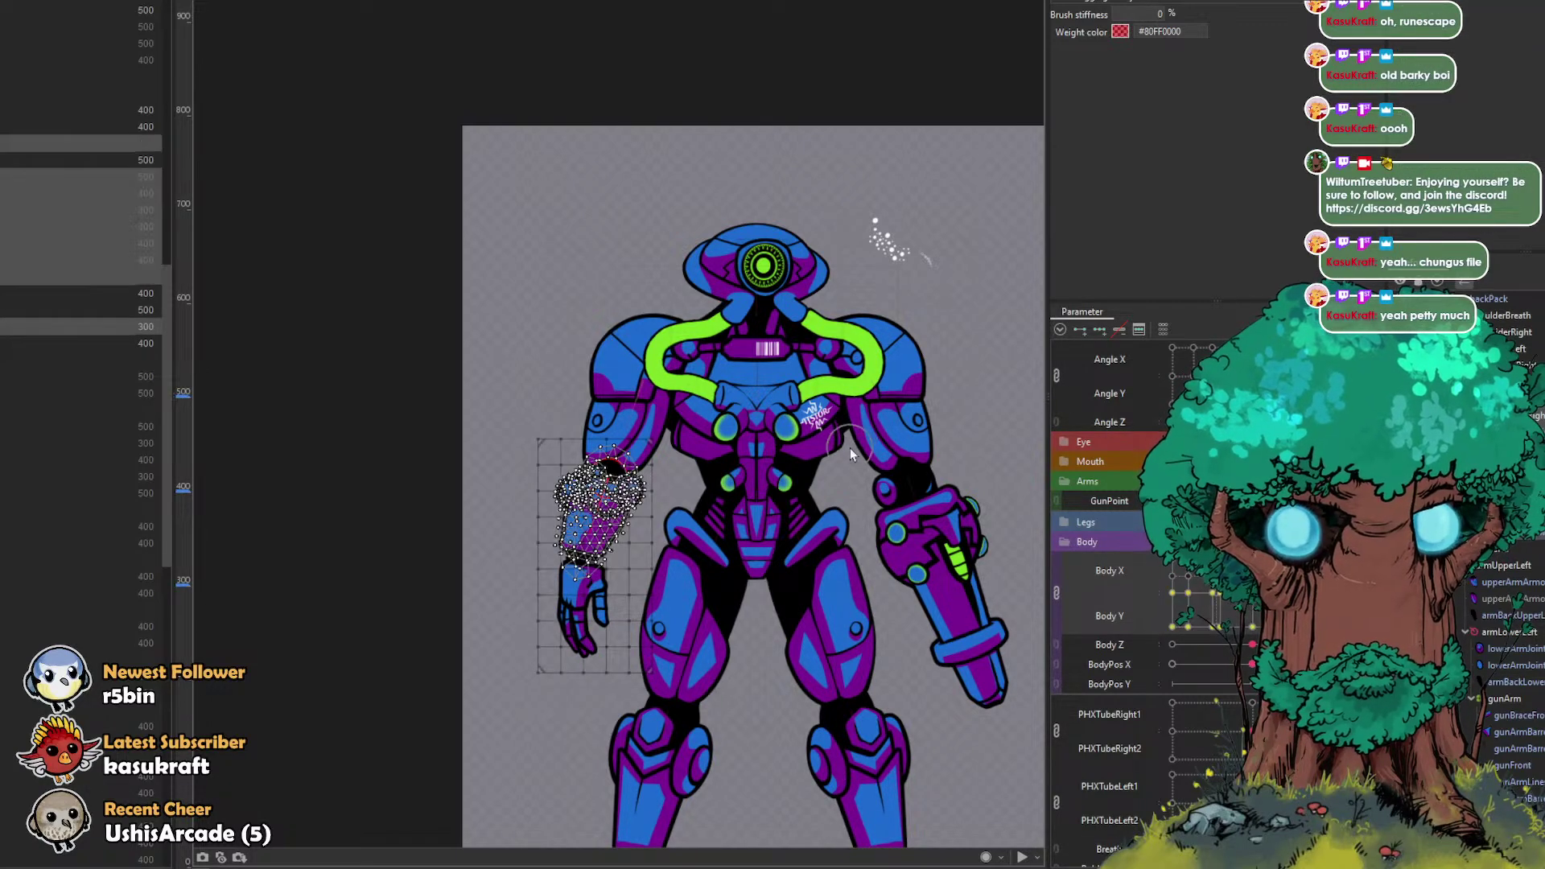
scroll(844, 446, up, 2)
drag(648, 452, 669, 411)
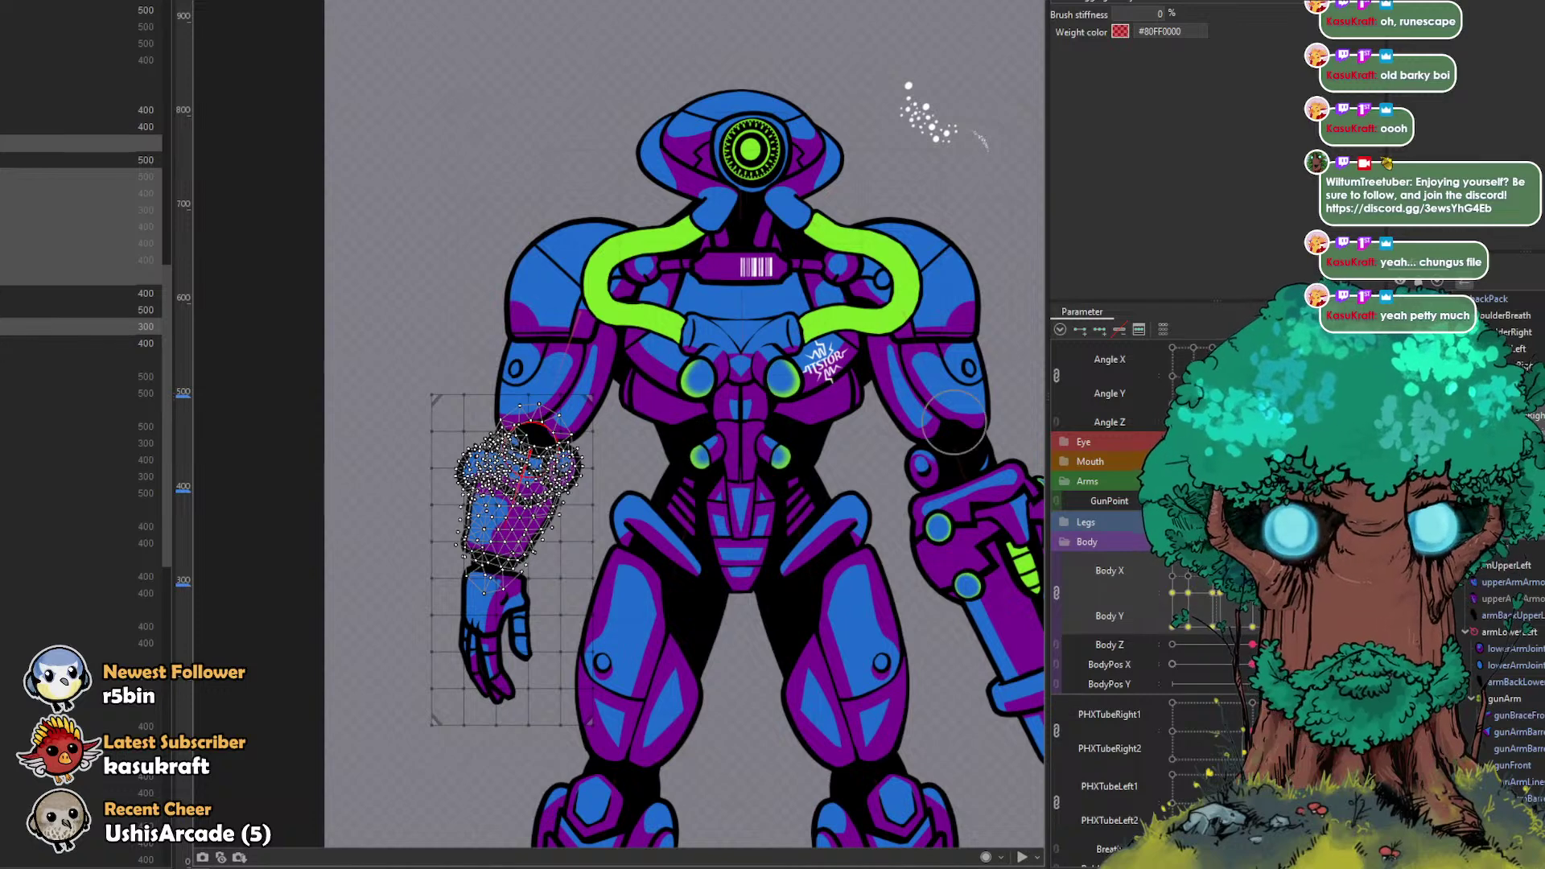
Step: Extend the lower-arm selection to include the free hand's meshes and fingers, together with their deformers
click(1472, 550)
click(1519, 648)
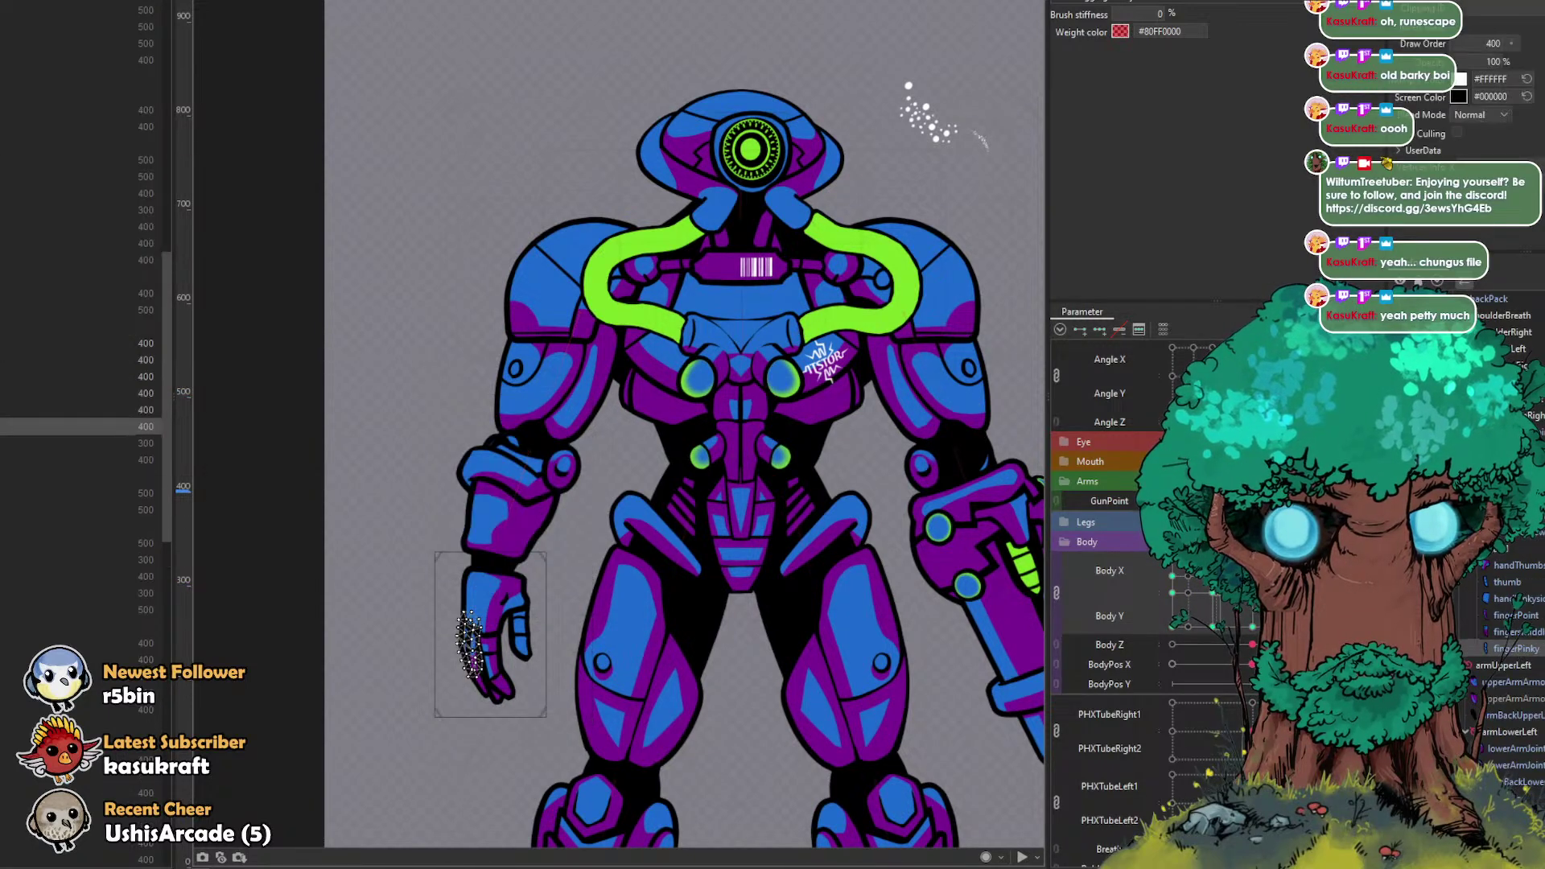
shift+click(1530, 418)
ctrl+click(1529, 417)
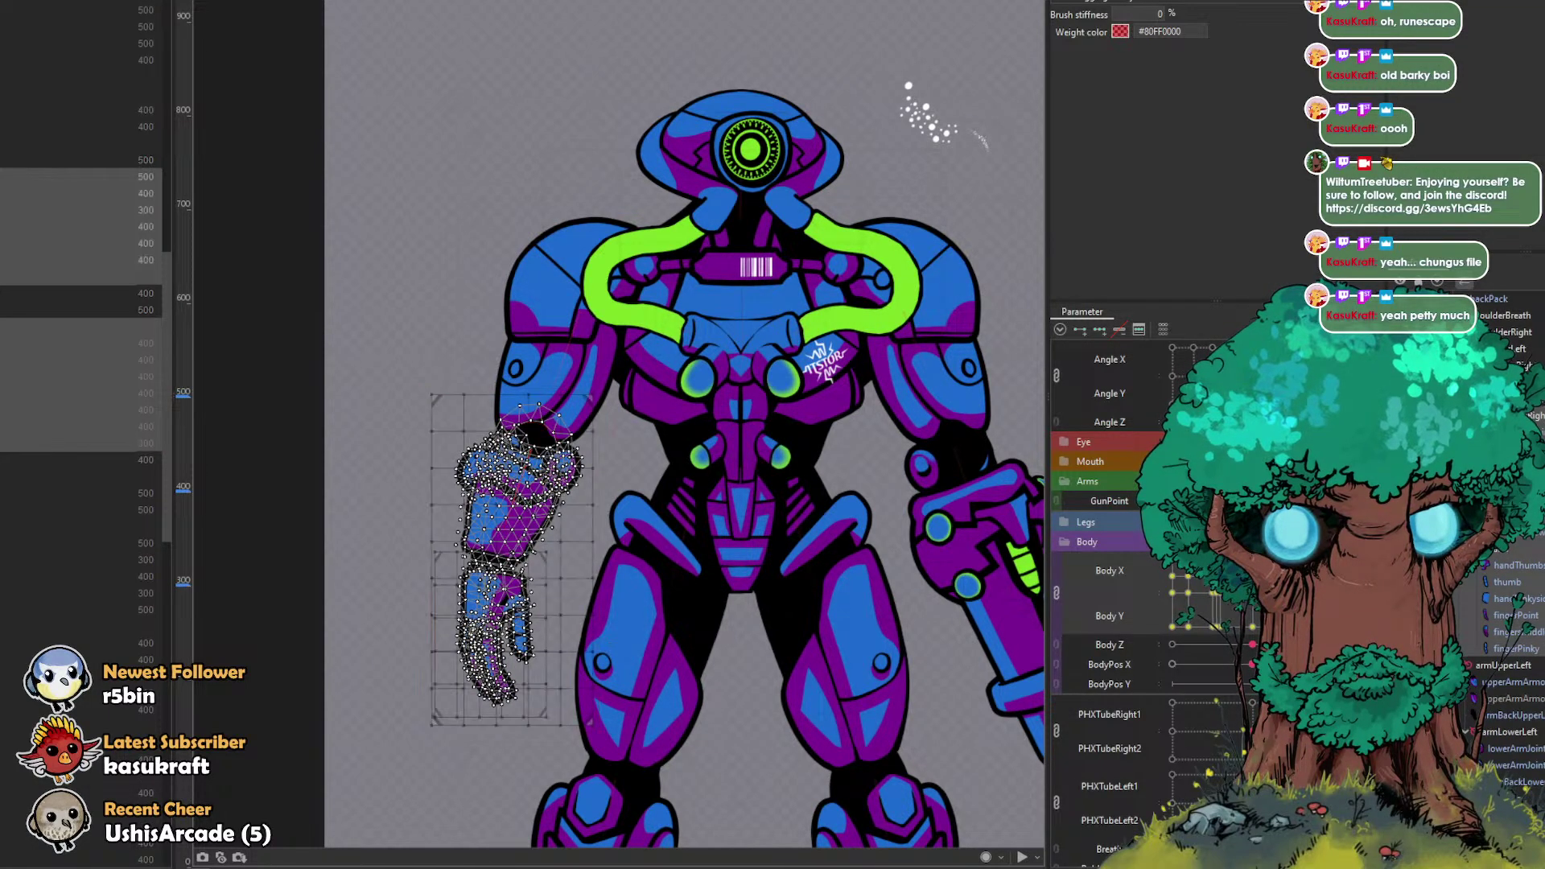
ctrl+click(1513, 549)
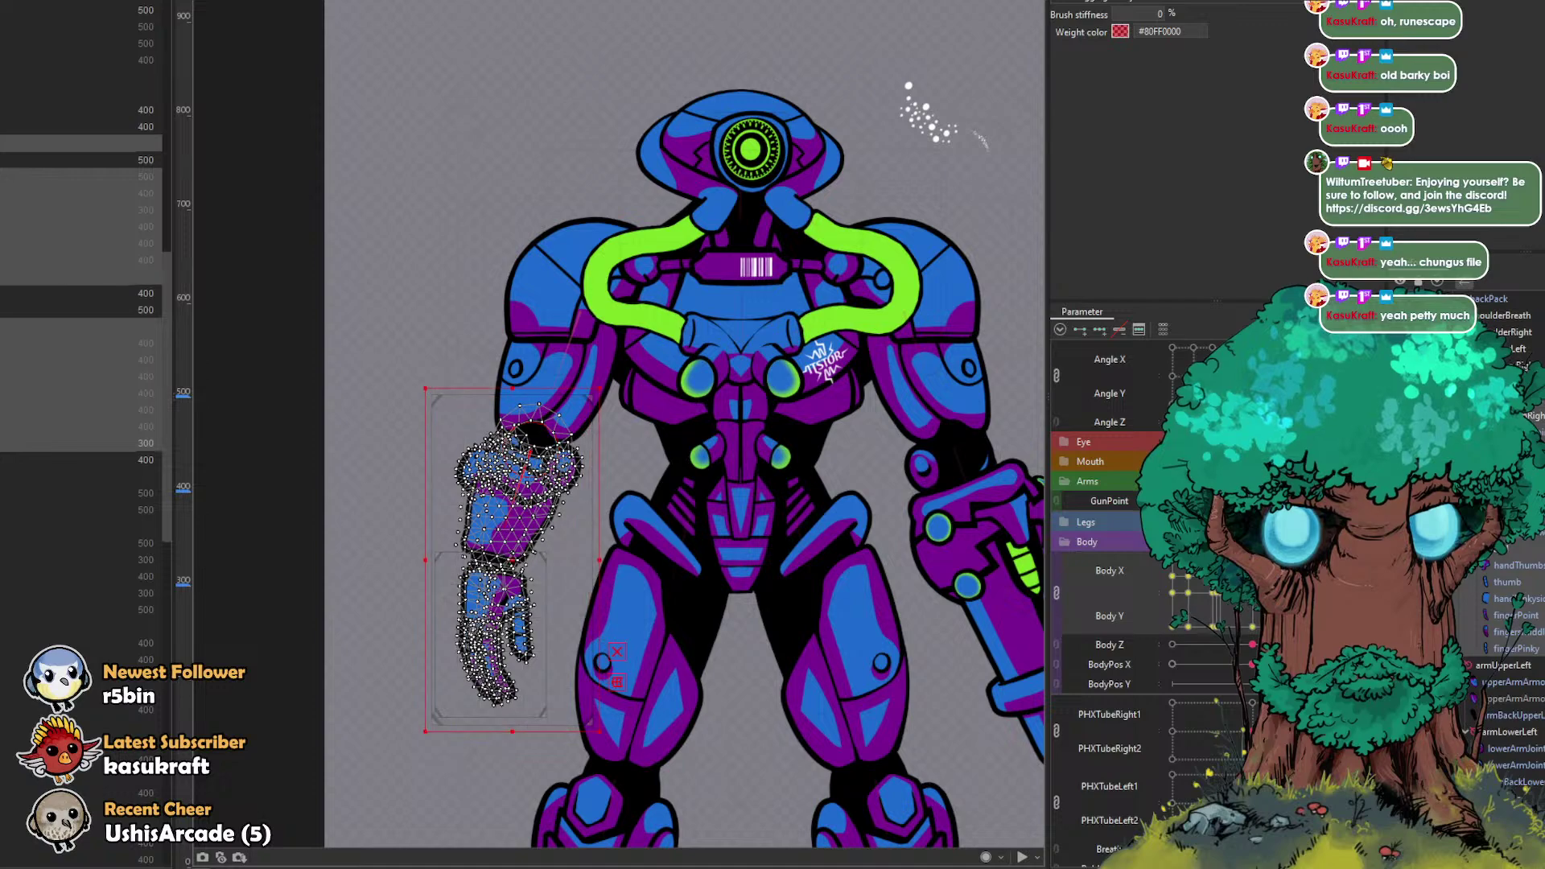
Step: Compare the selected arm and hand at different Body X positions, try deleting their keyforms, and undo the deletion
click(1173, 594)
click(1212, 593)
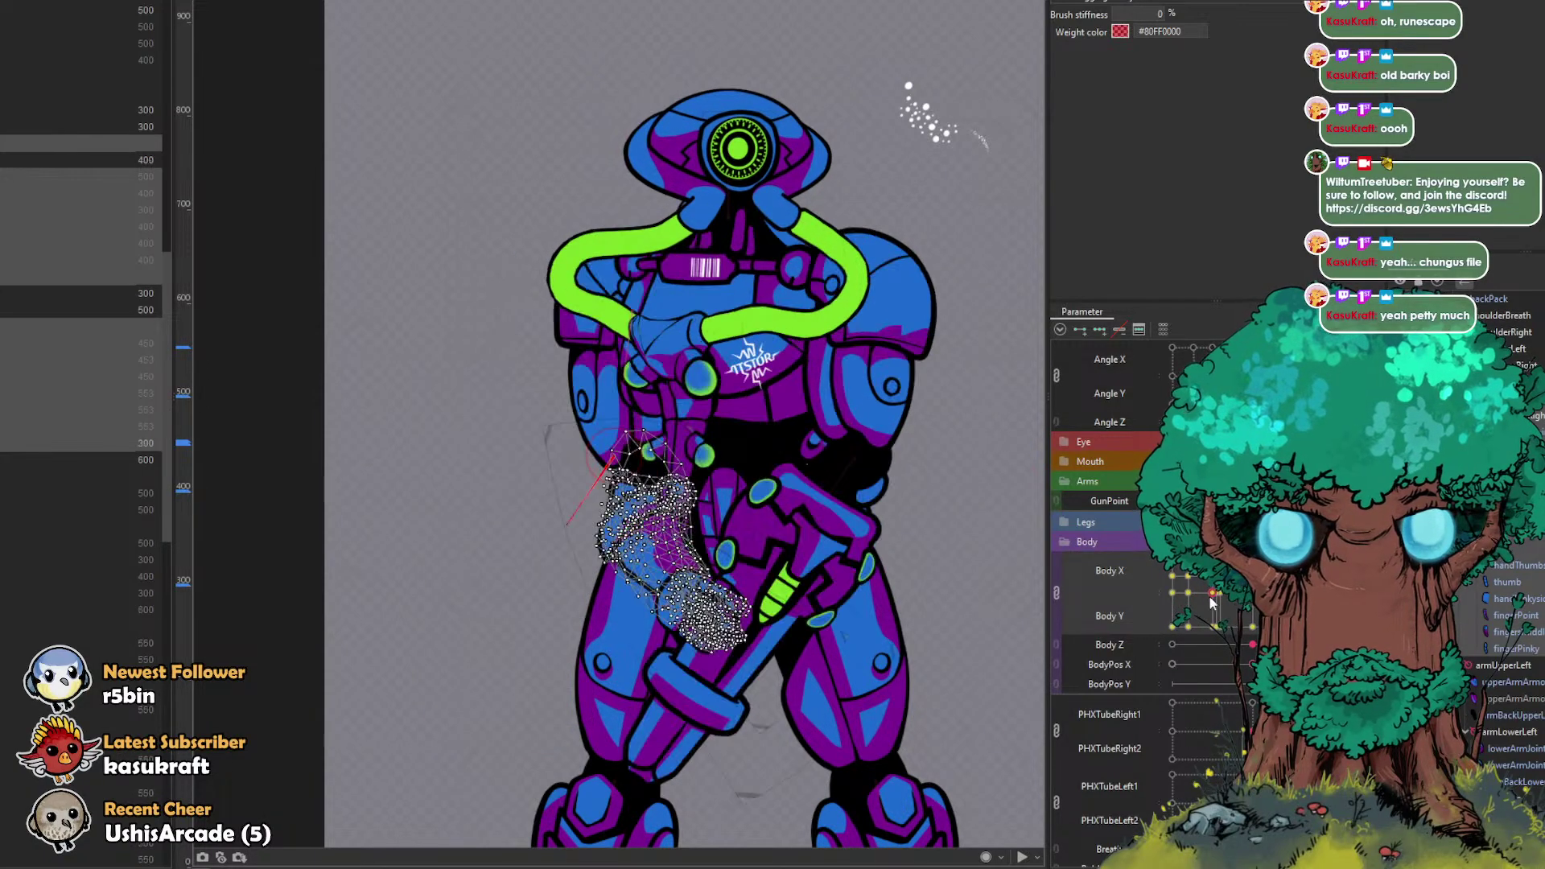
click(1252, 593)
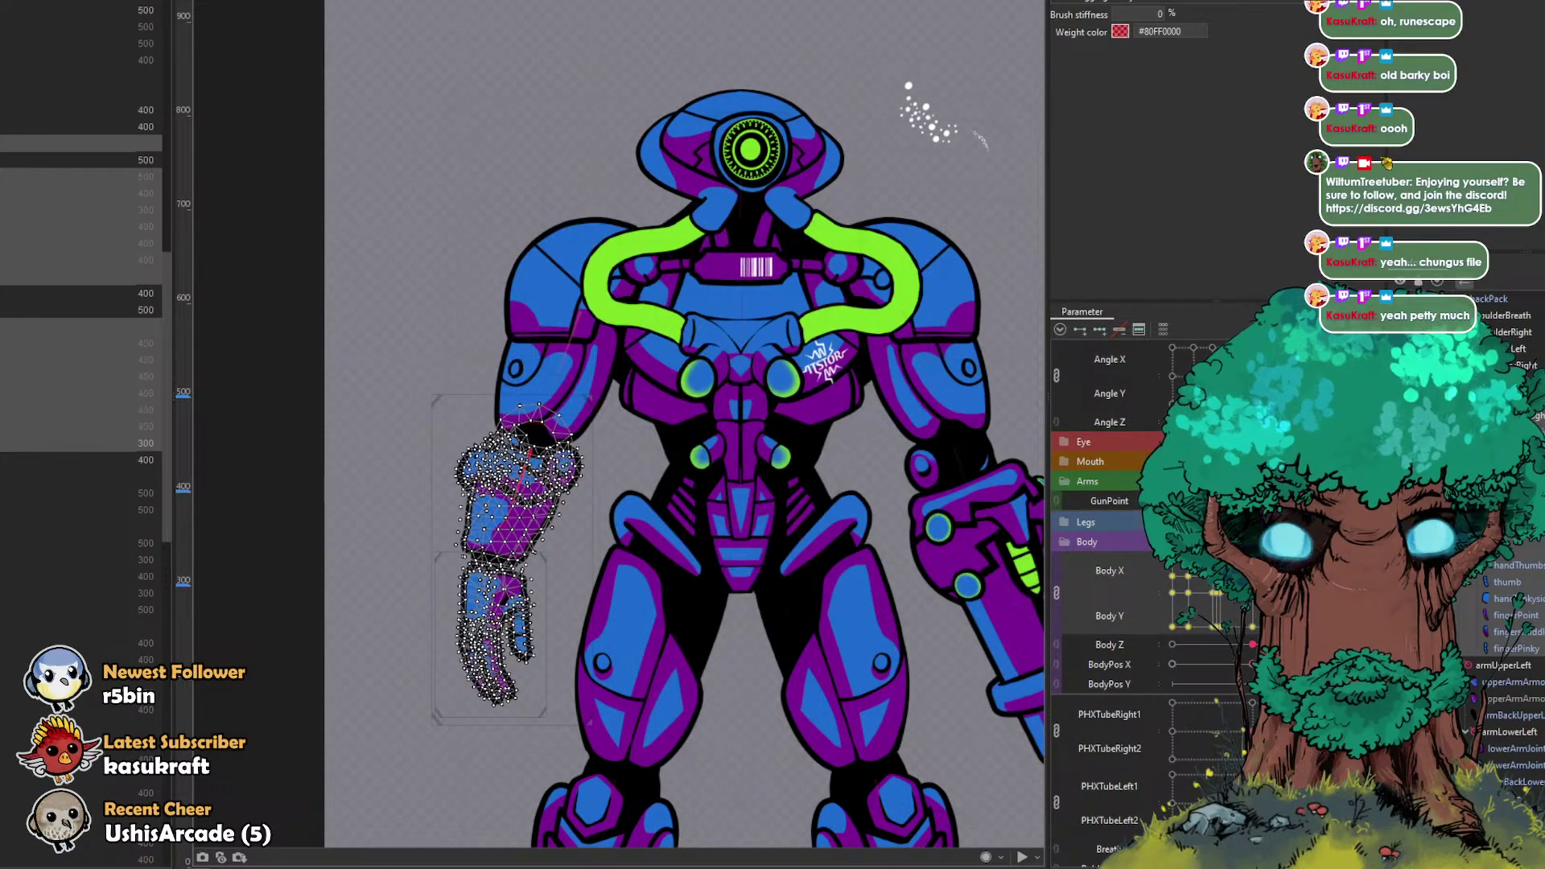
drag(1252, 593, 1172, 593)
click(1252, 593)
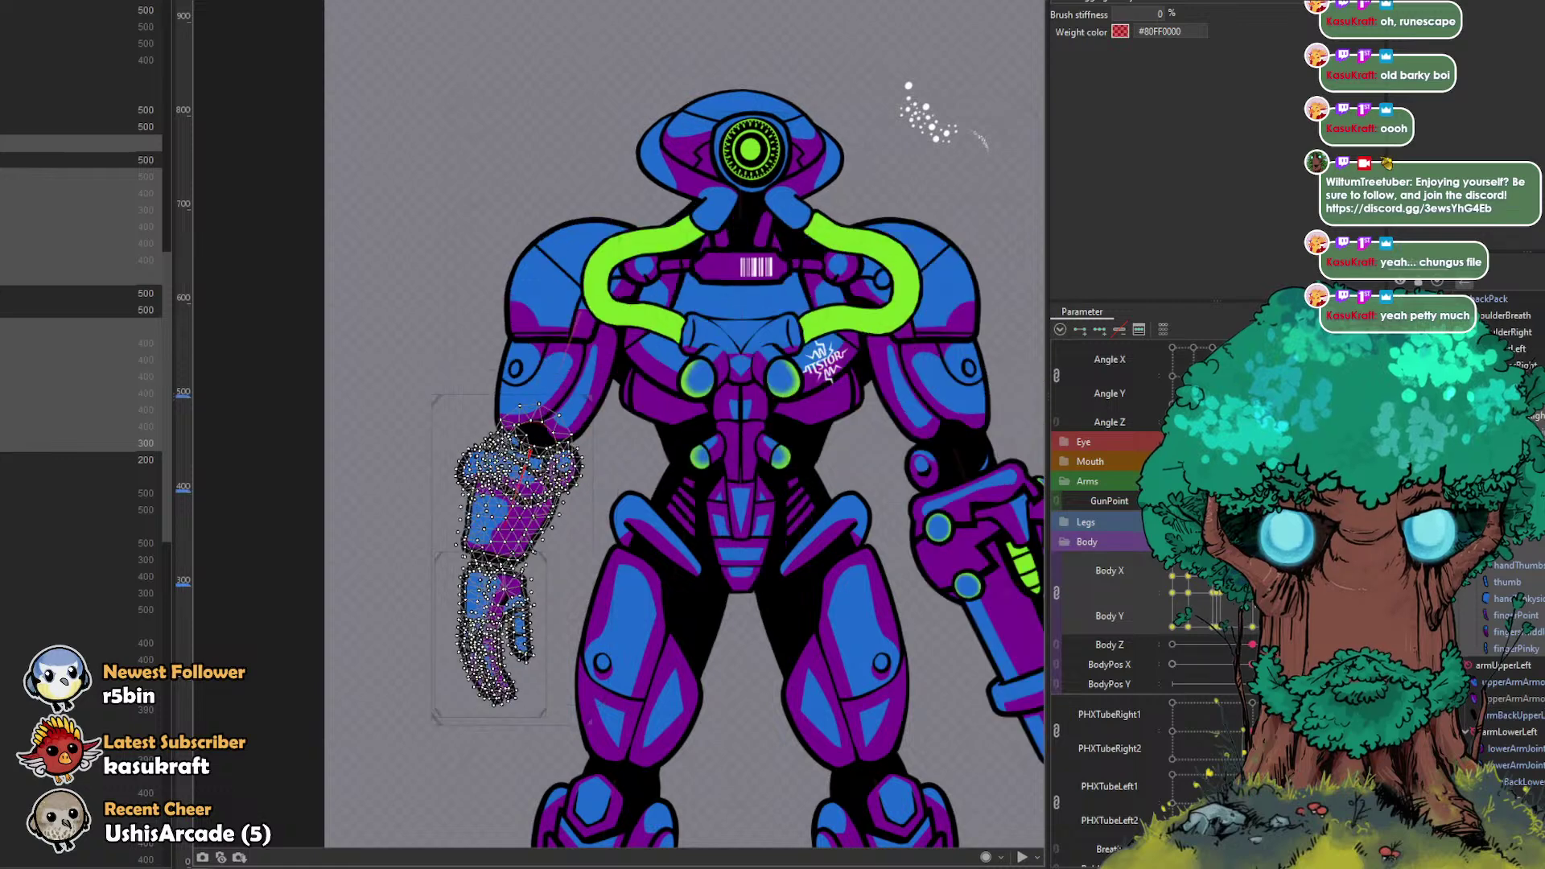
click(1116, 330)
key(ctrl+z)
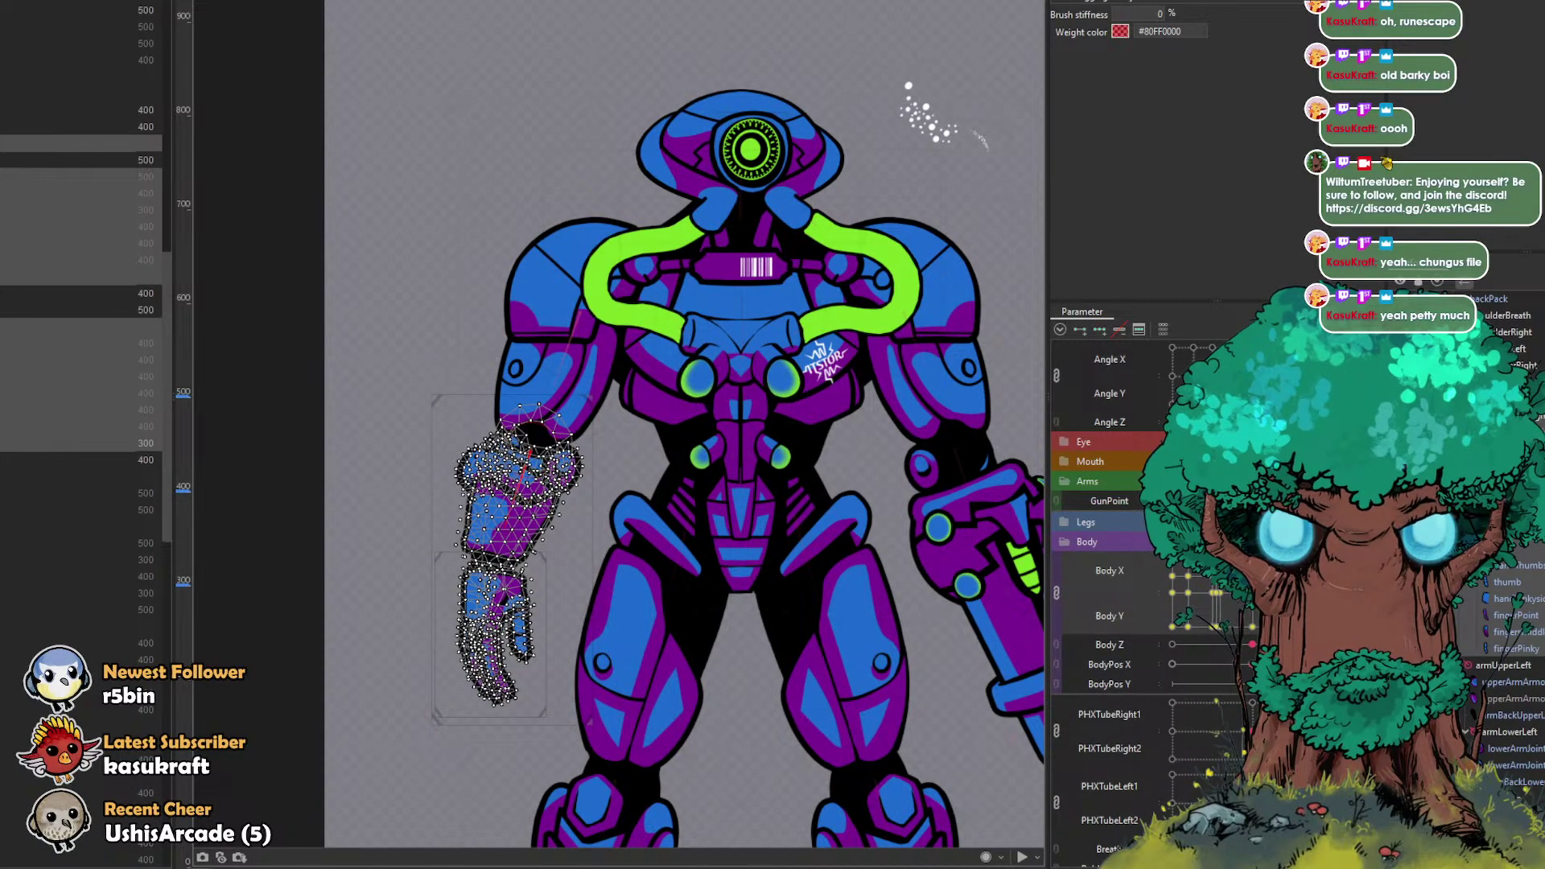
Step: Select the hand and the free arm's lower-arm part, and compare the part's draw order at both Body X extremes
drag(1213, 601, 1156, 607)
click(958, 400)
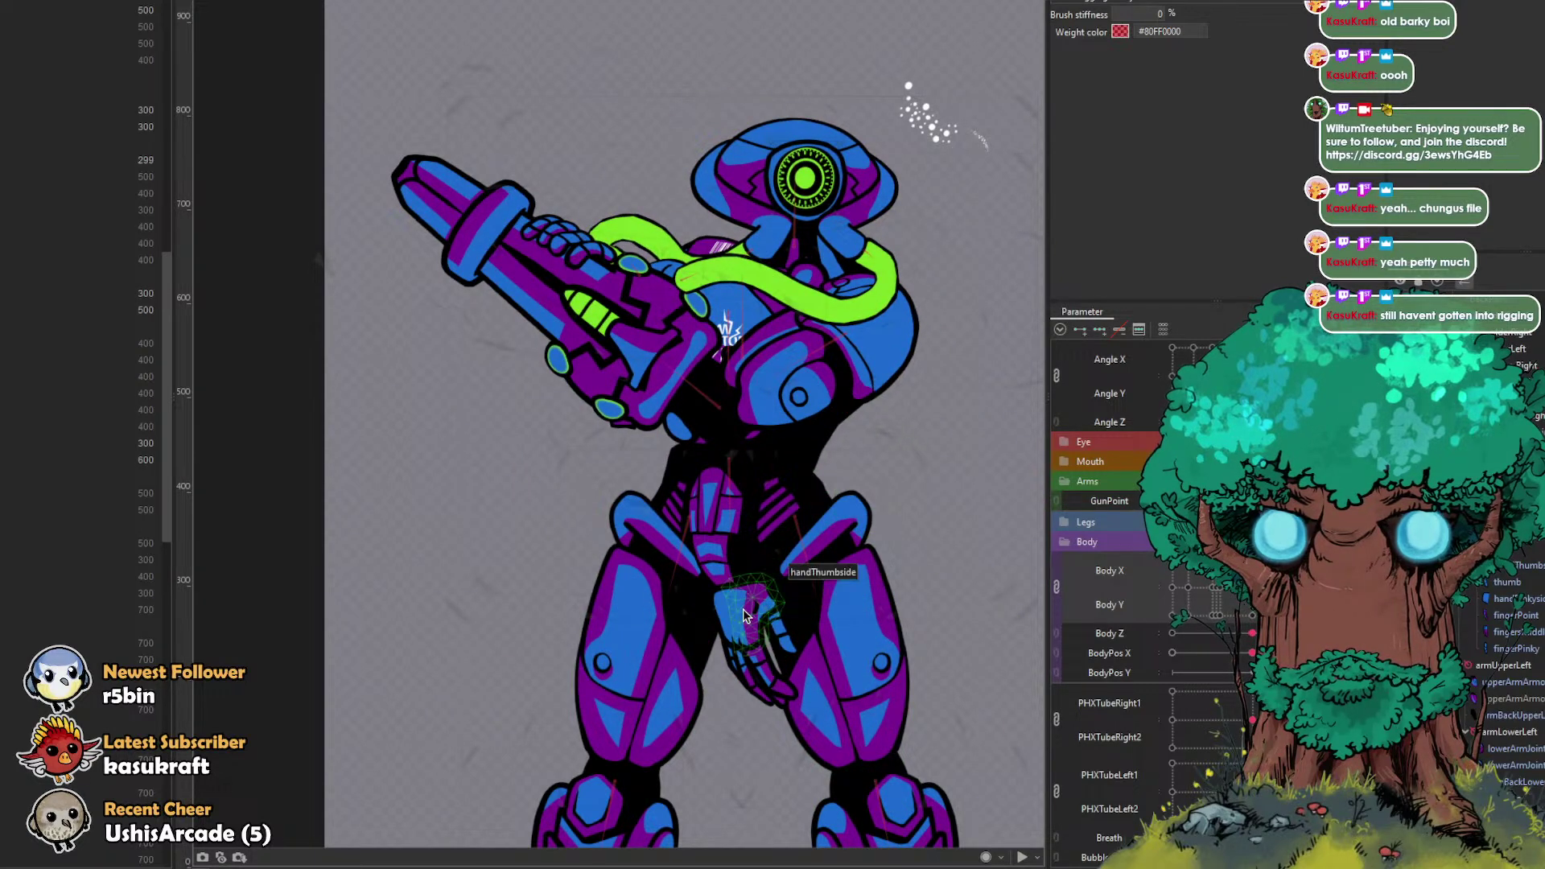
click(743, 615)
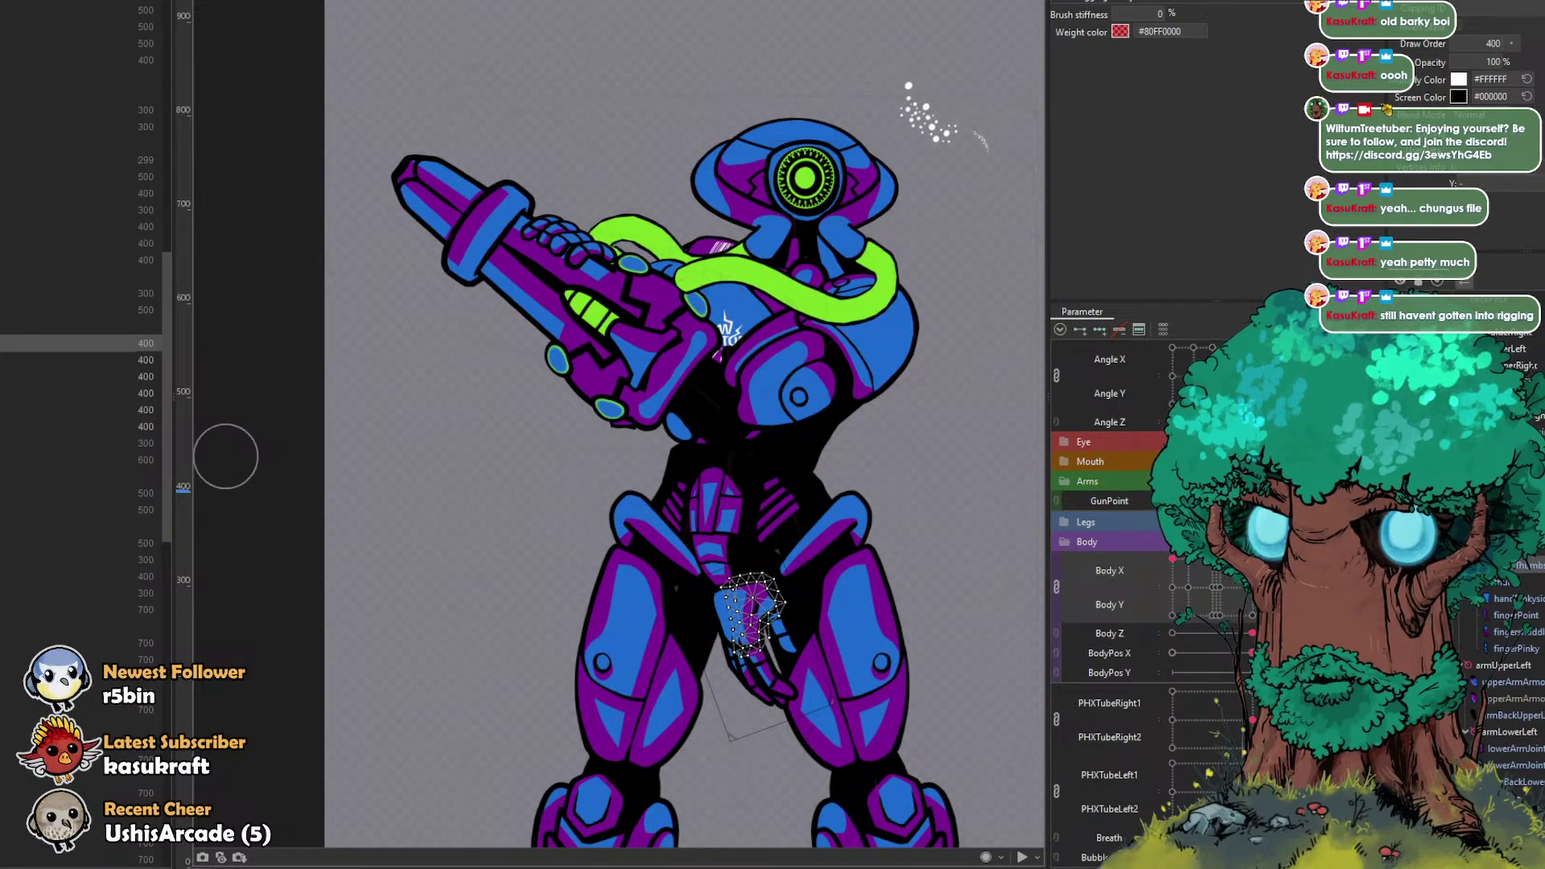
click(80, 160)
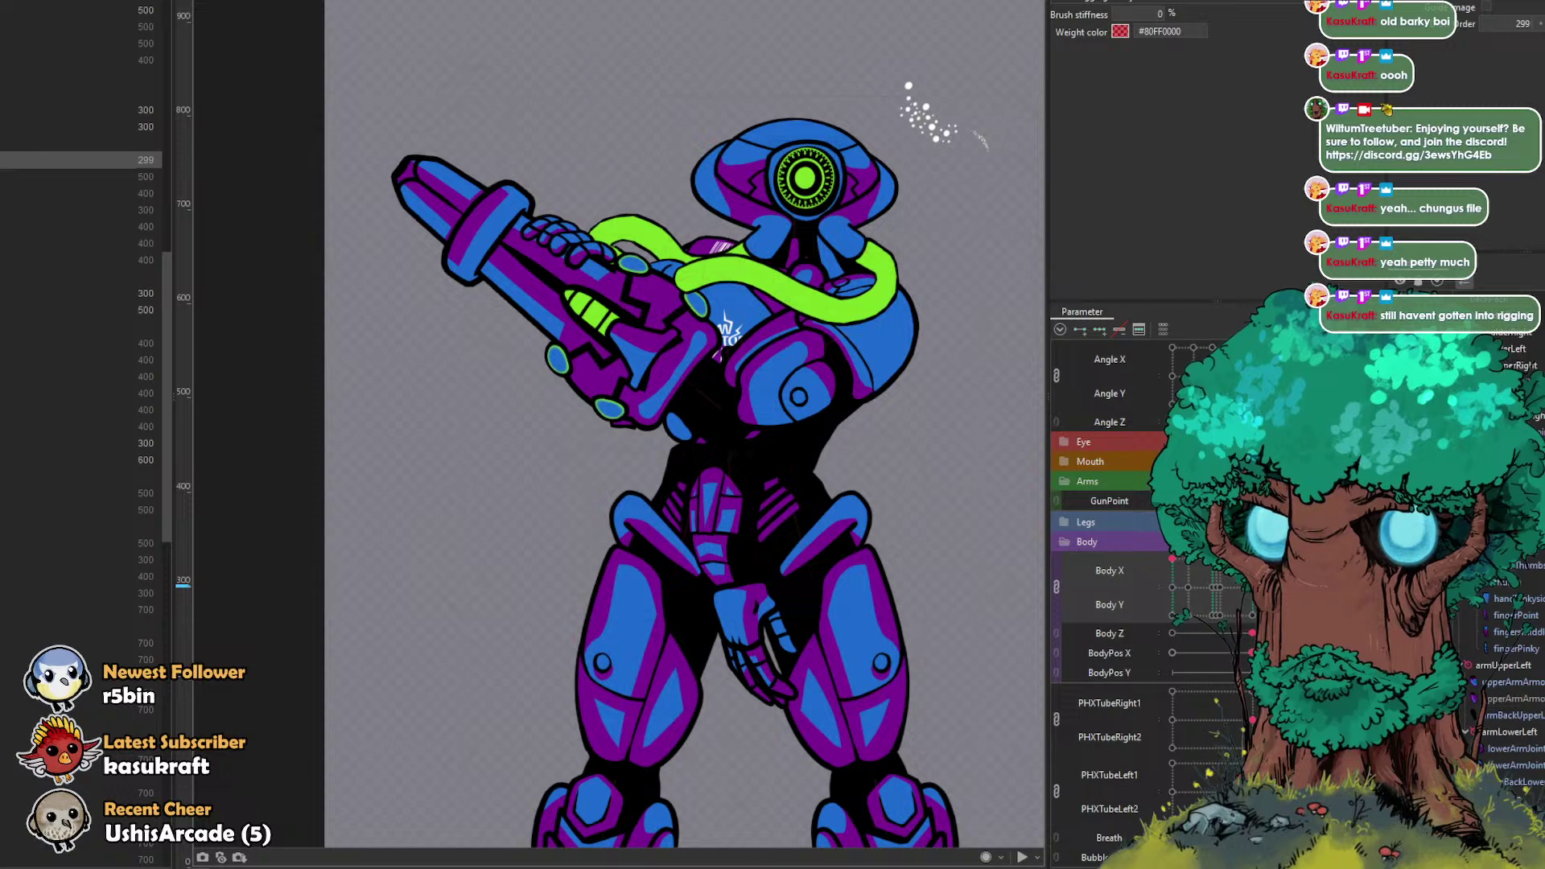
click(1245, 594)
mouse_move(1245, 594)
mouse_down()
mouse_move(1223, 586)
mouse_move(1249, 590)
mouse_up()
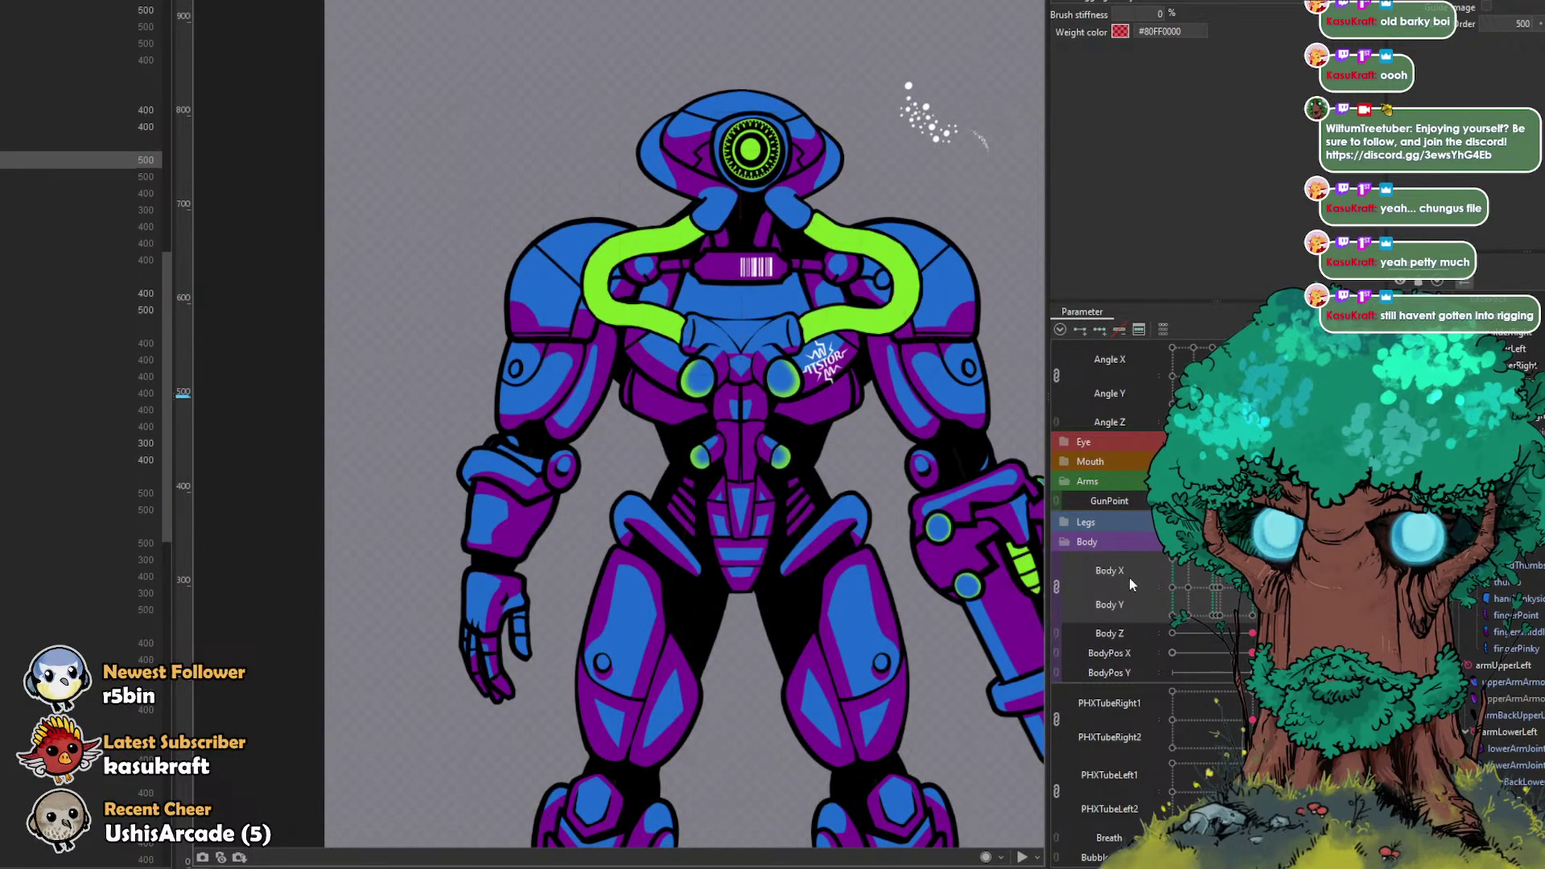
Step: Unlink Body X and Body Y, and set the lower-arm part's draw order to 300 at the turned Body X position
click(1054, 586)
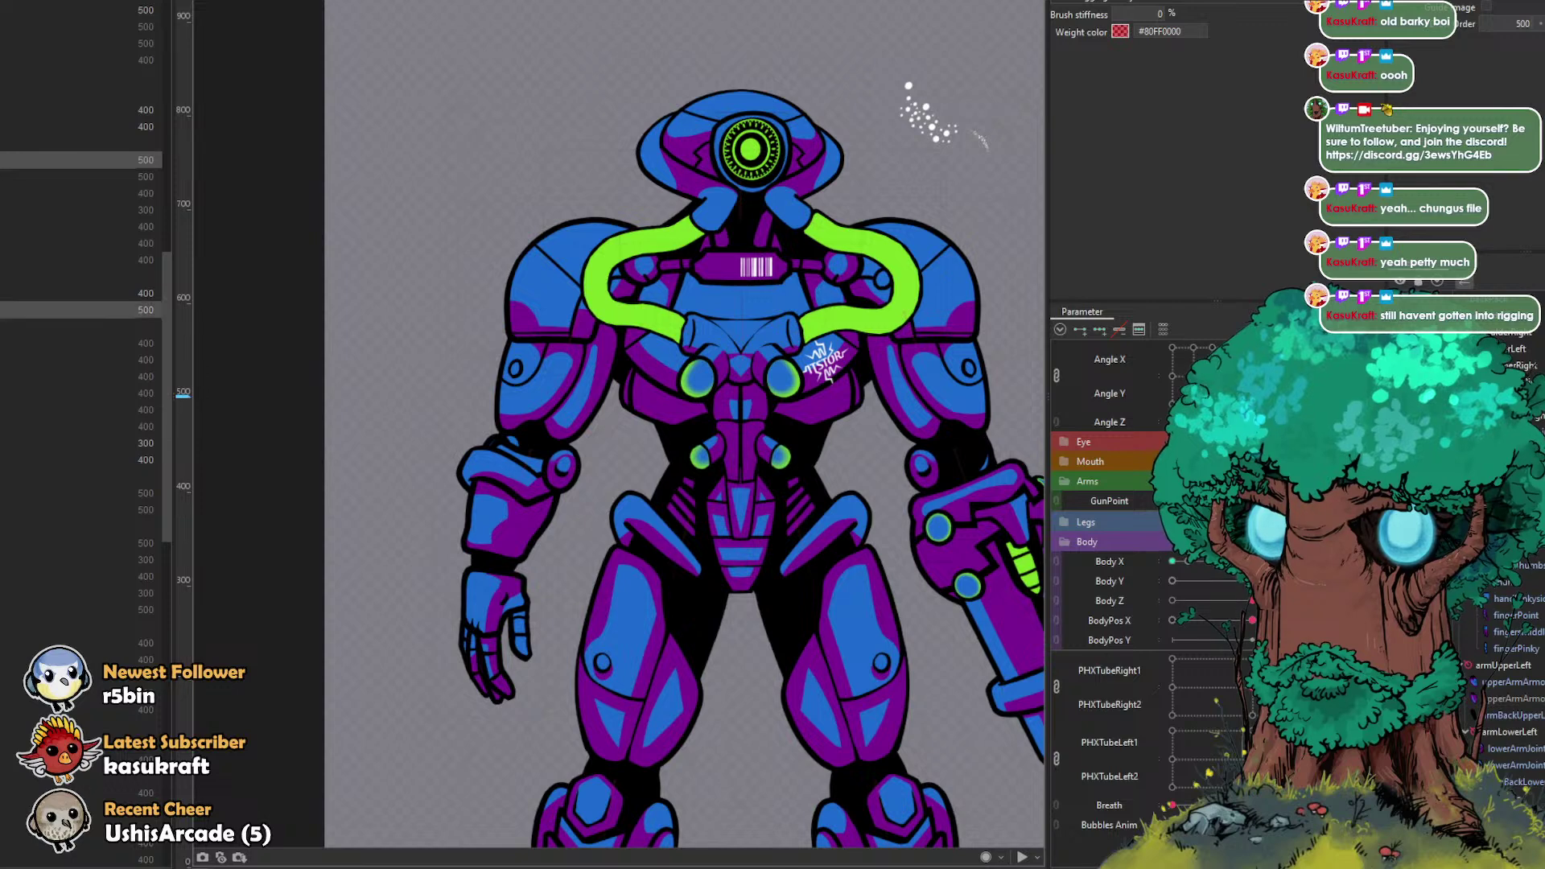
drag(1172, 500, 1181, 500)
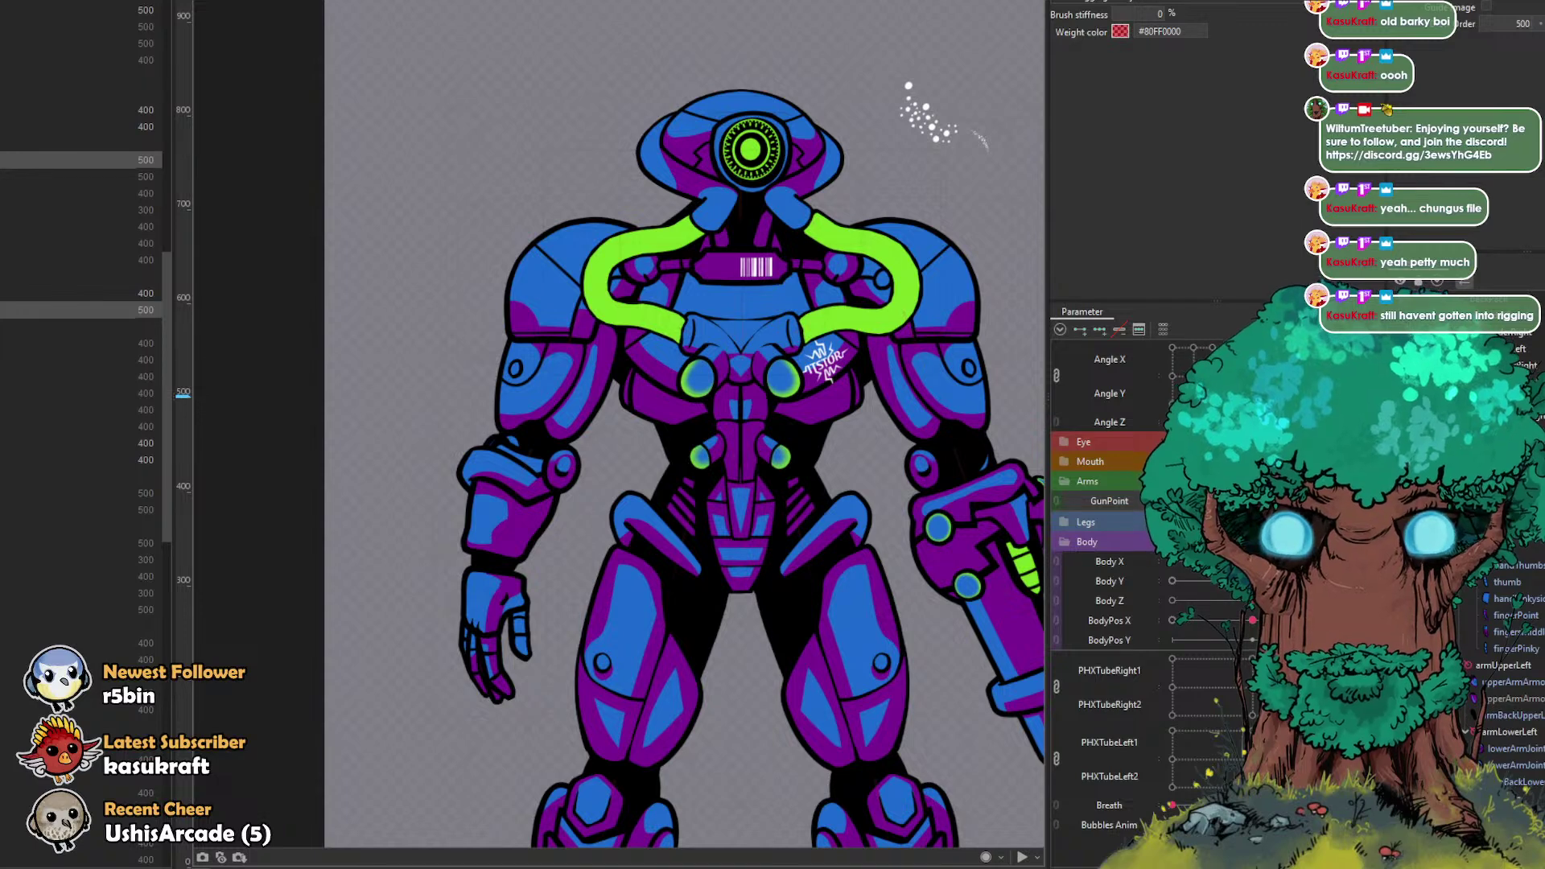
mouse_move(1252, 561)
mouse_down()
mouse_move(1172, 561)
mouse_move(1252, 562)
mouse_up()
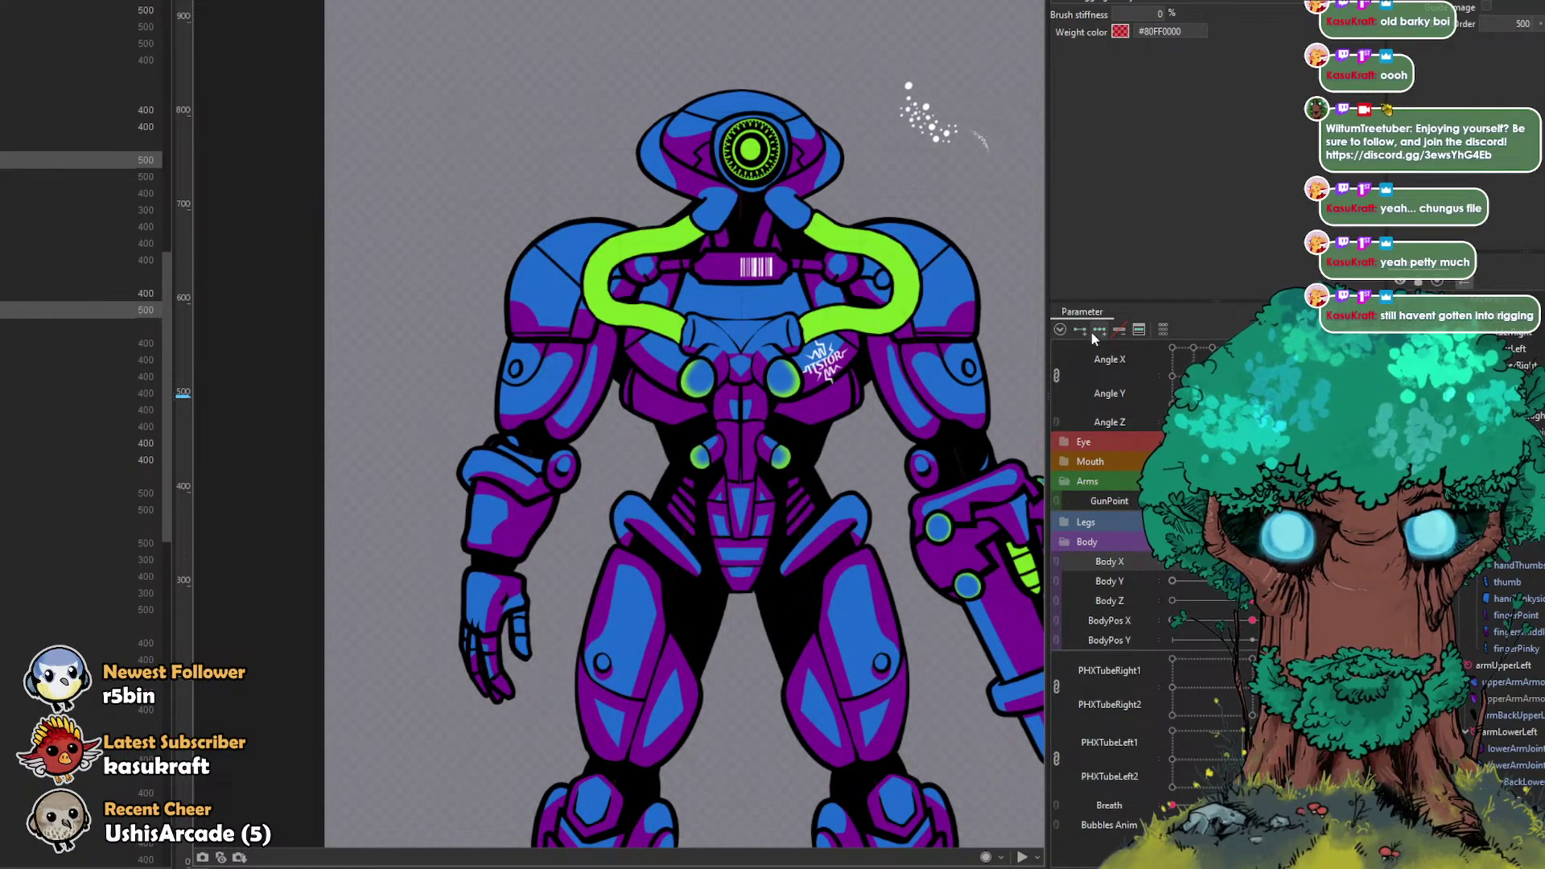
drag(1252, 561, 1236, 562)
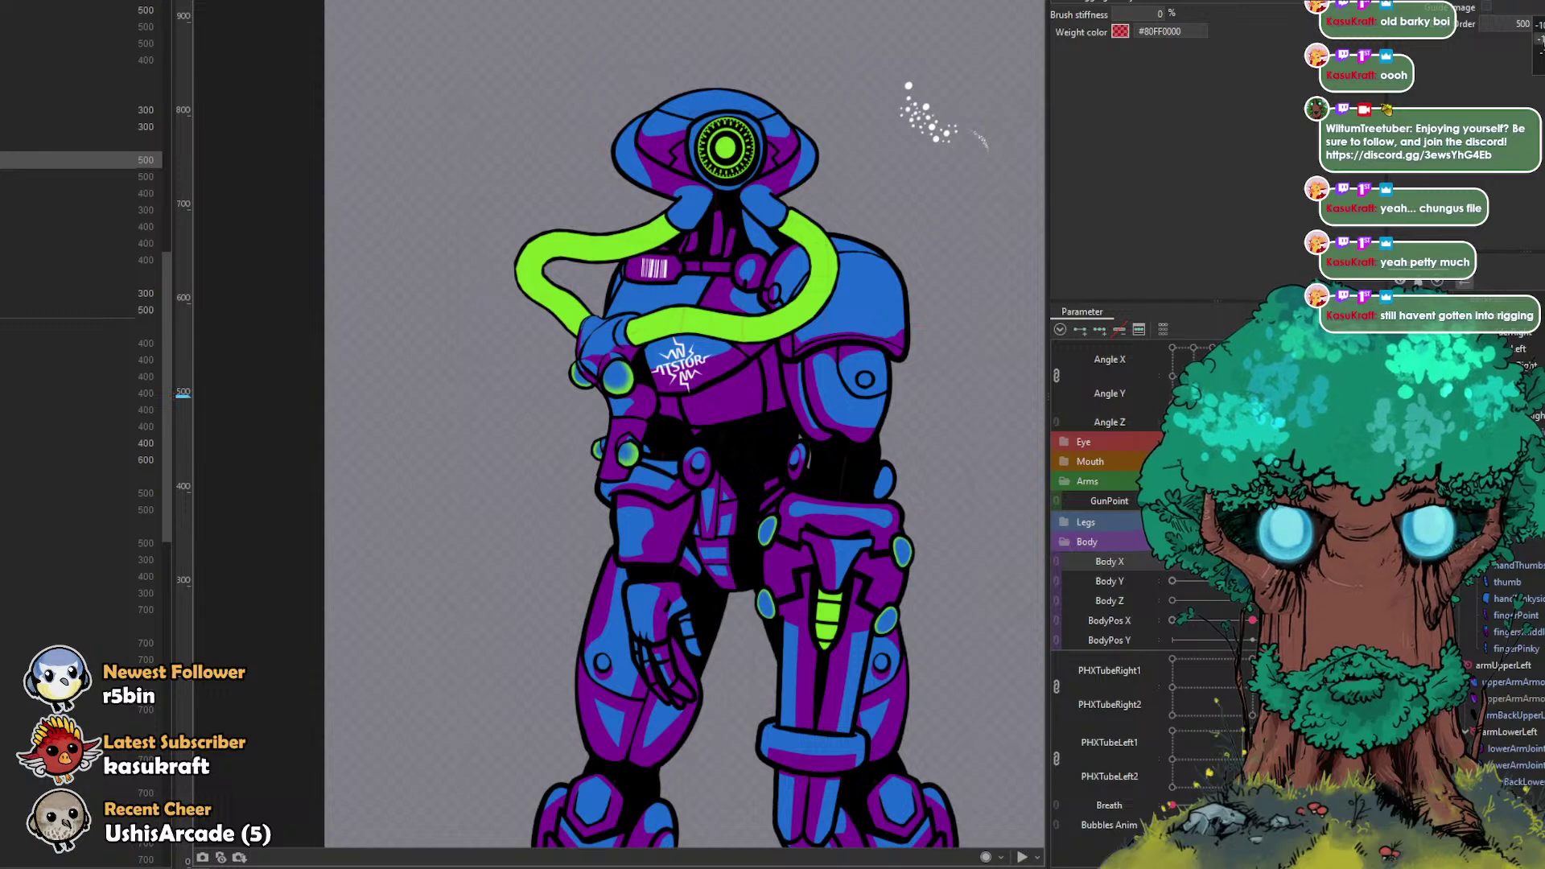
text(300)
key(Return)
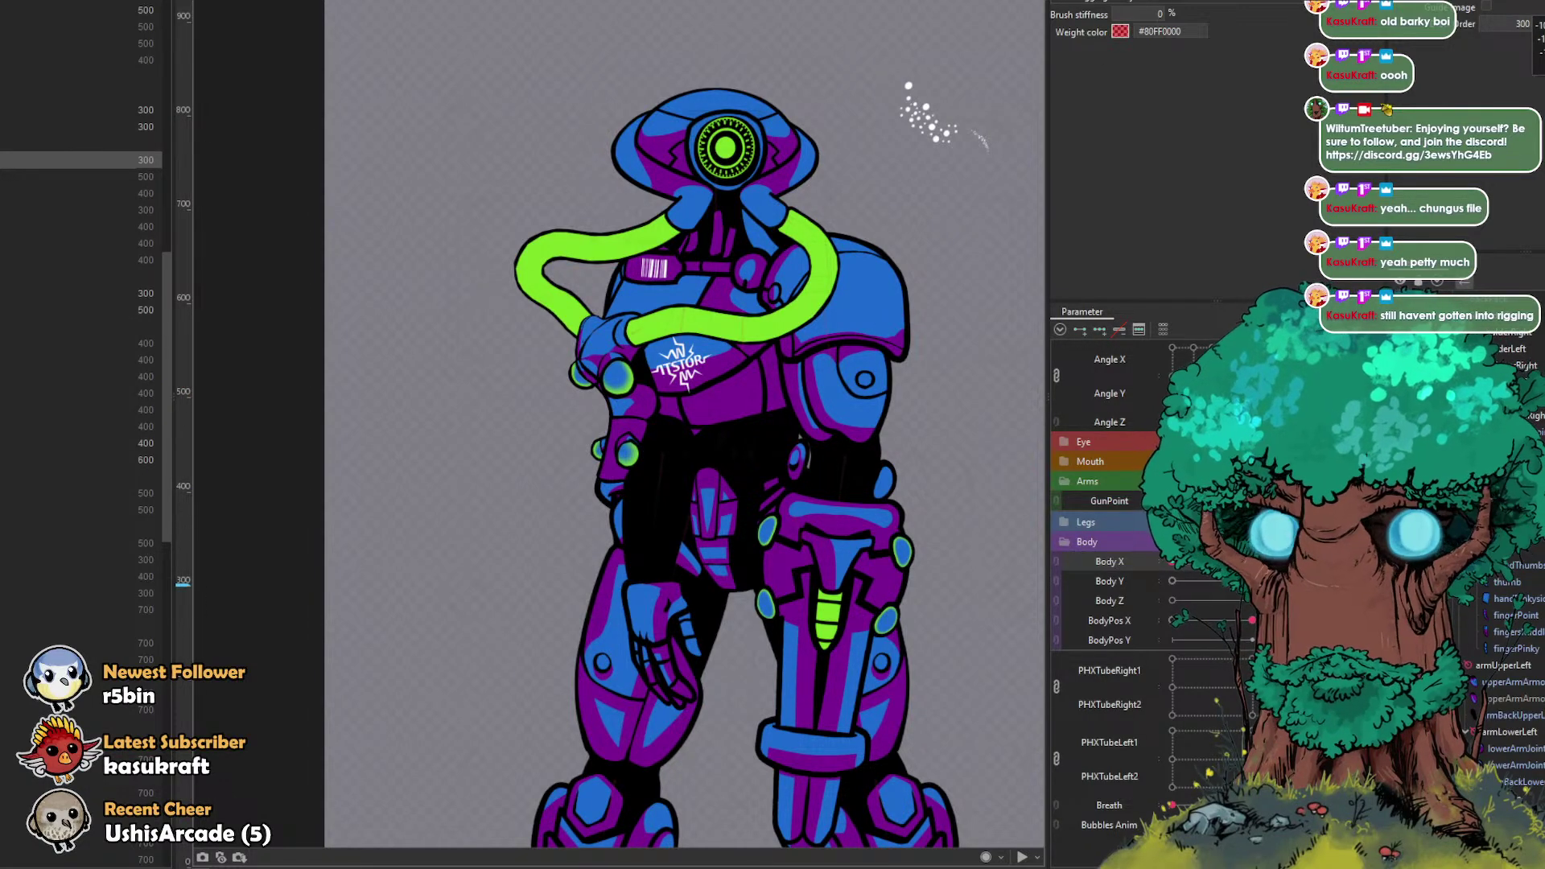
Step: Regroup the free arm's upper-arm and lower-arm back meshes among the lower-arm meshes in the part list
drag(80, 293, 81, 268)
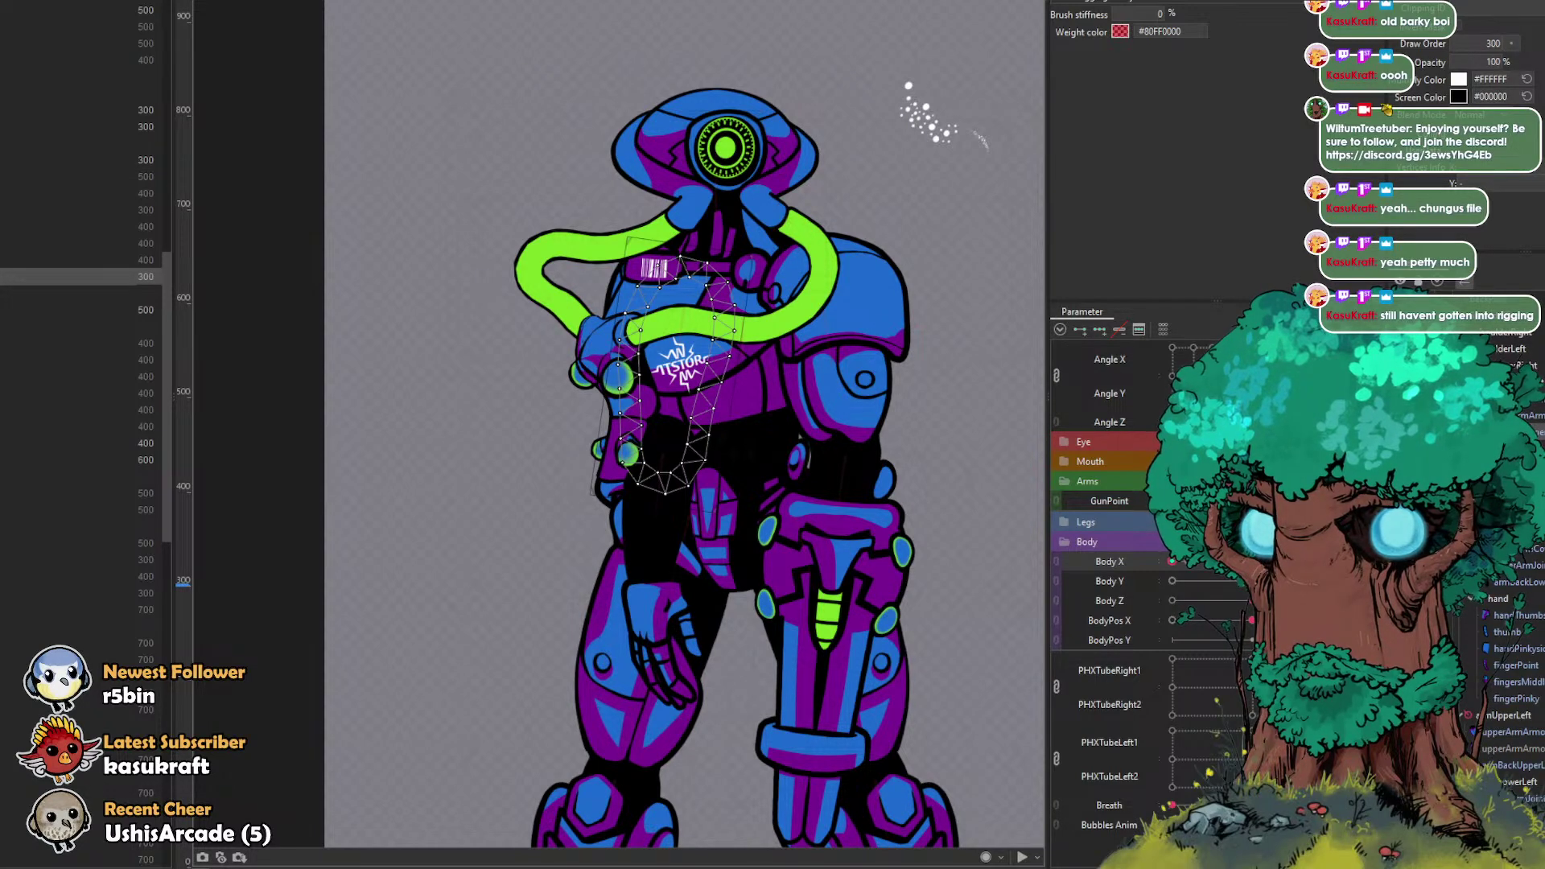
drag(80, 443, 81, 268)
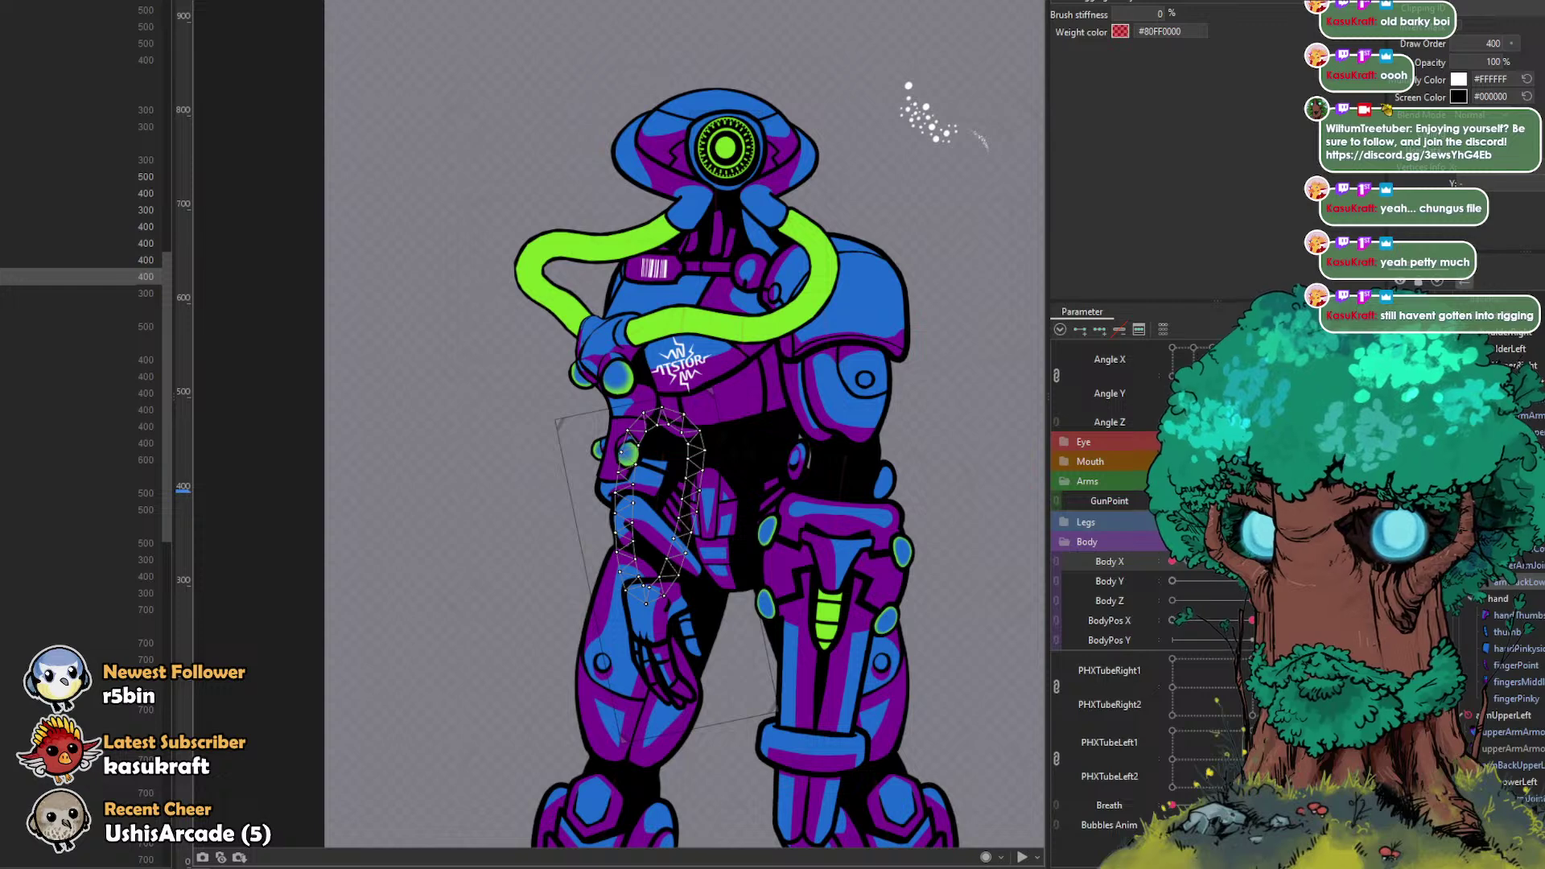
click(80, 293)
mouse_move(80, 292)
mouse_down()
mouse_move(81, 434)
mouse_move(80, 316)
mouse_up()
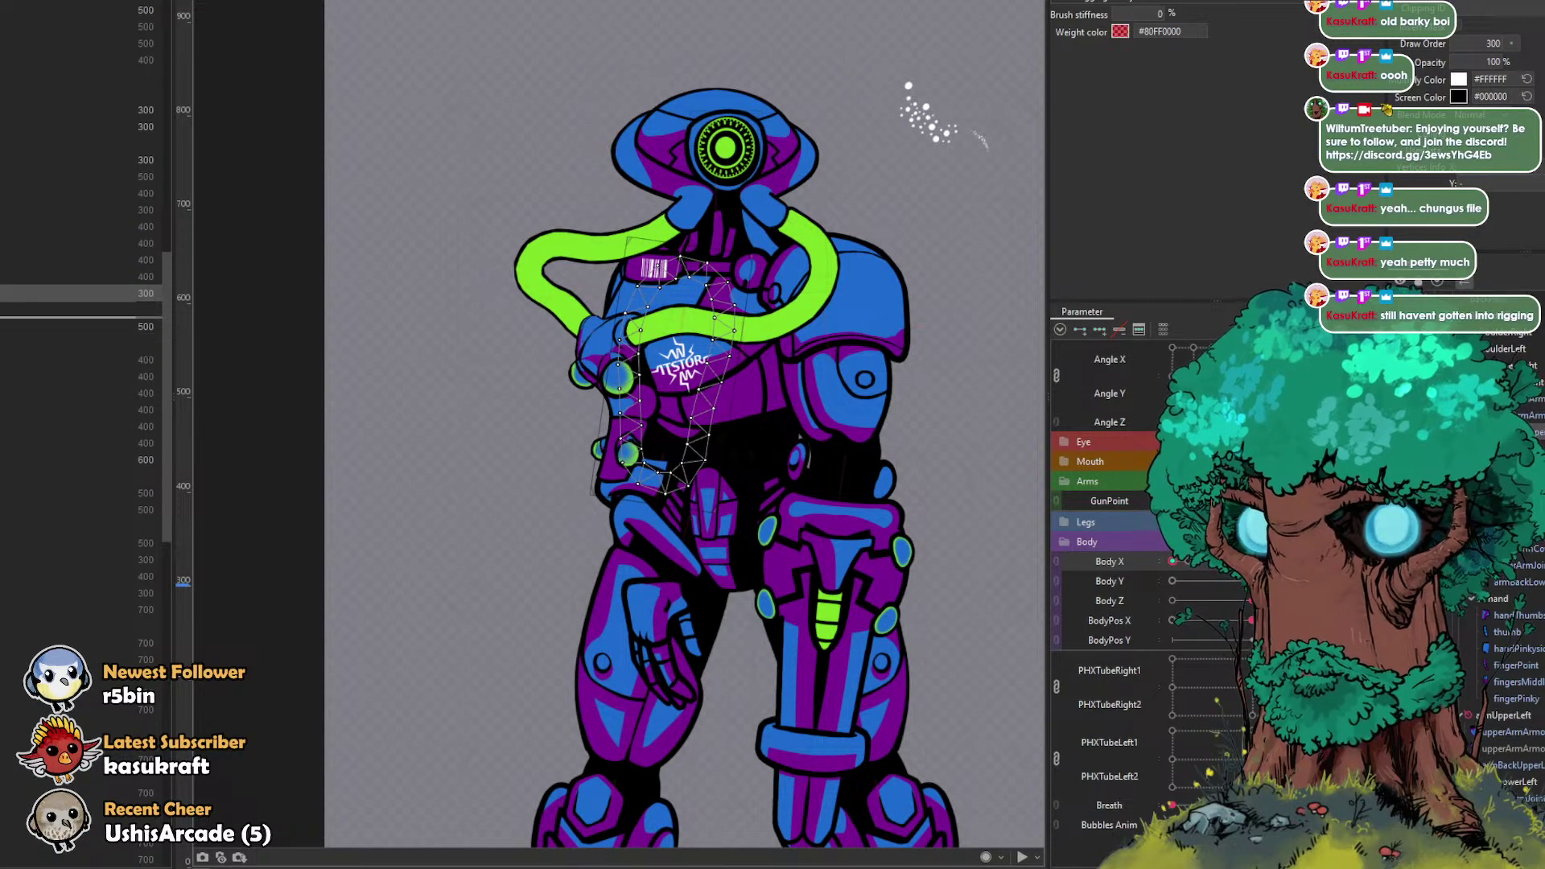
Step: Return Body X to the front-facing position and move the upper-arm back mesh up into the upper-arm part
drag(1172, 562, 1252, 561)
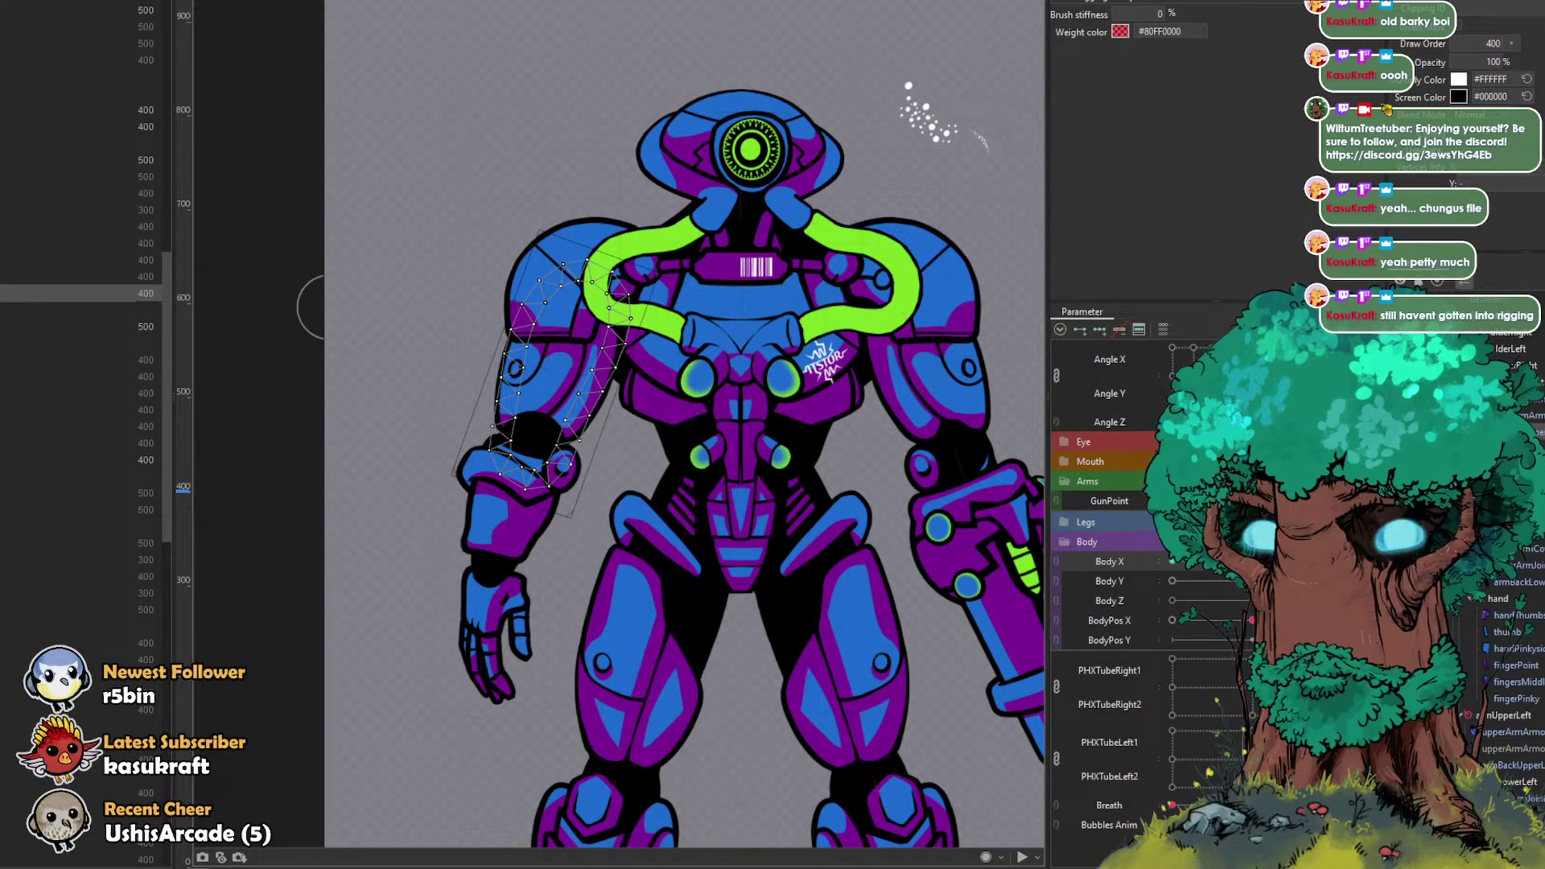
drag(81, 268, 80, 135)
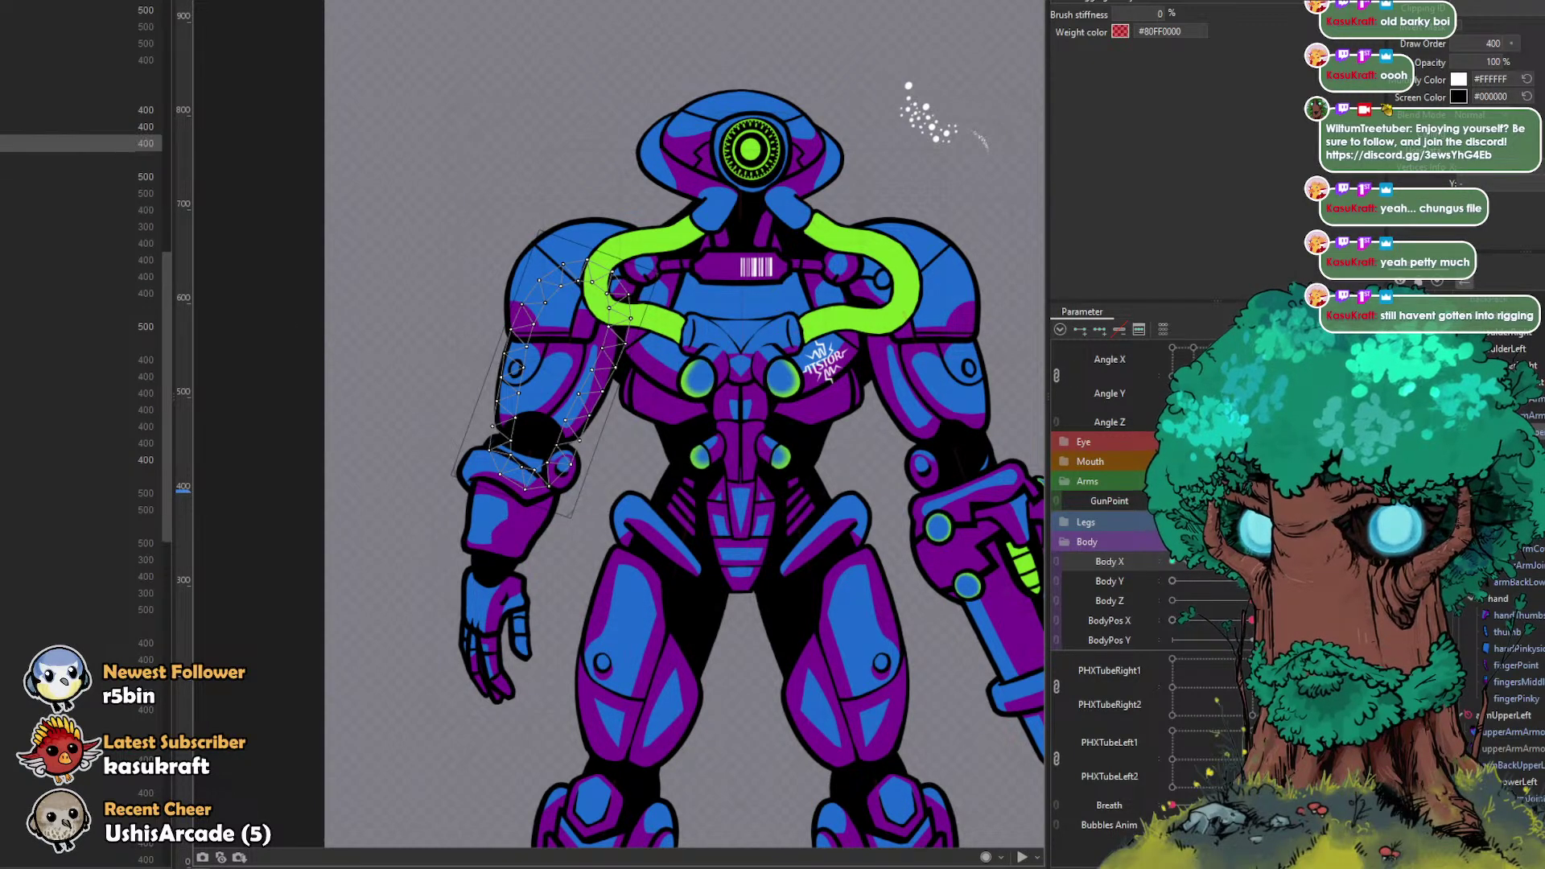
click(80, 126)
click(81, 111)
click(80, 126)
click(80, 144)
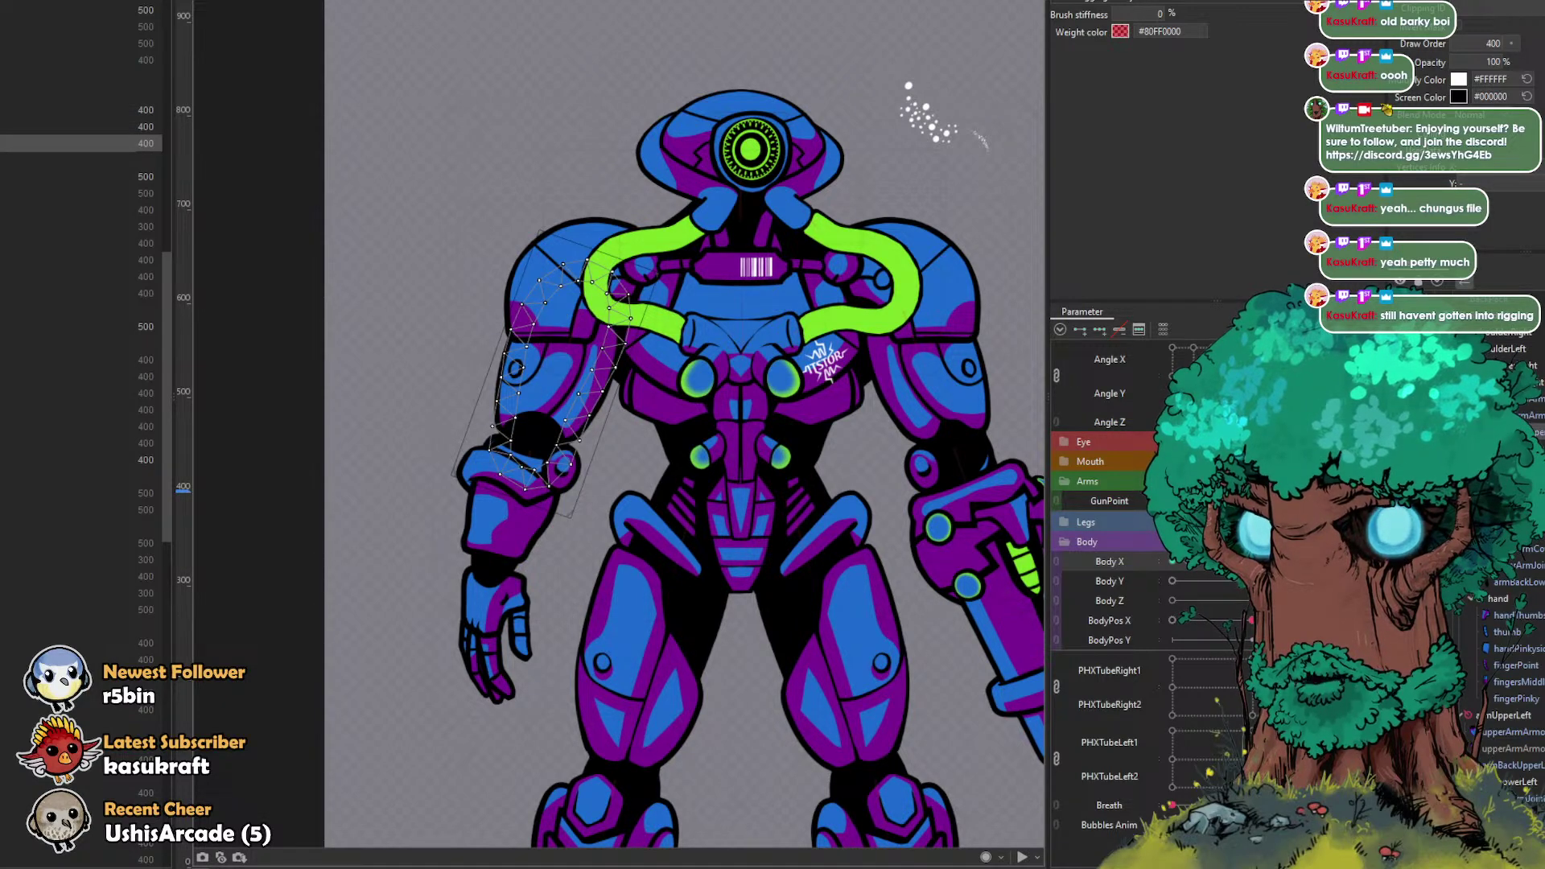
Step: Examine the draw orders of the free arm's back meshes and lower-arm part, and select the upper-arm part with its meshes
click(81, 293)
scroll(81, 322, up, 1)
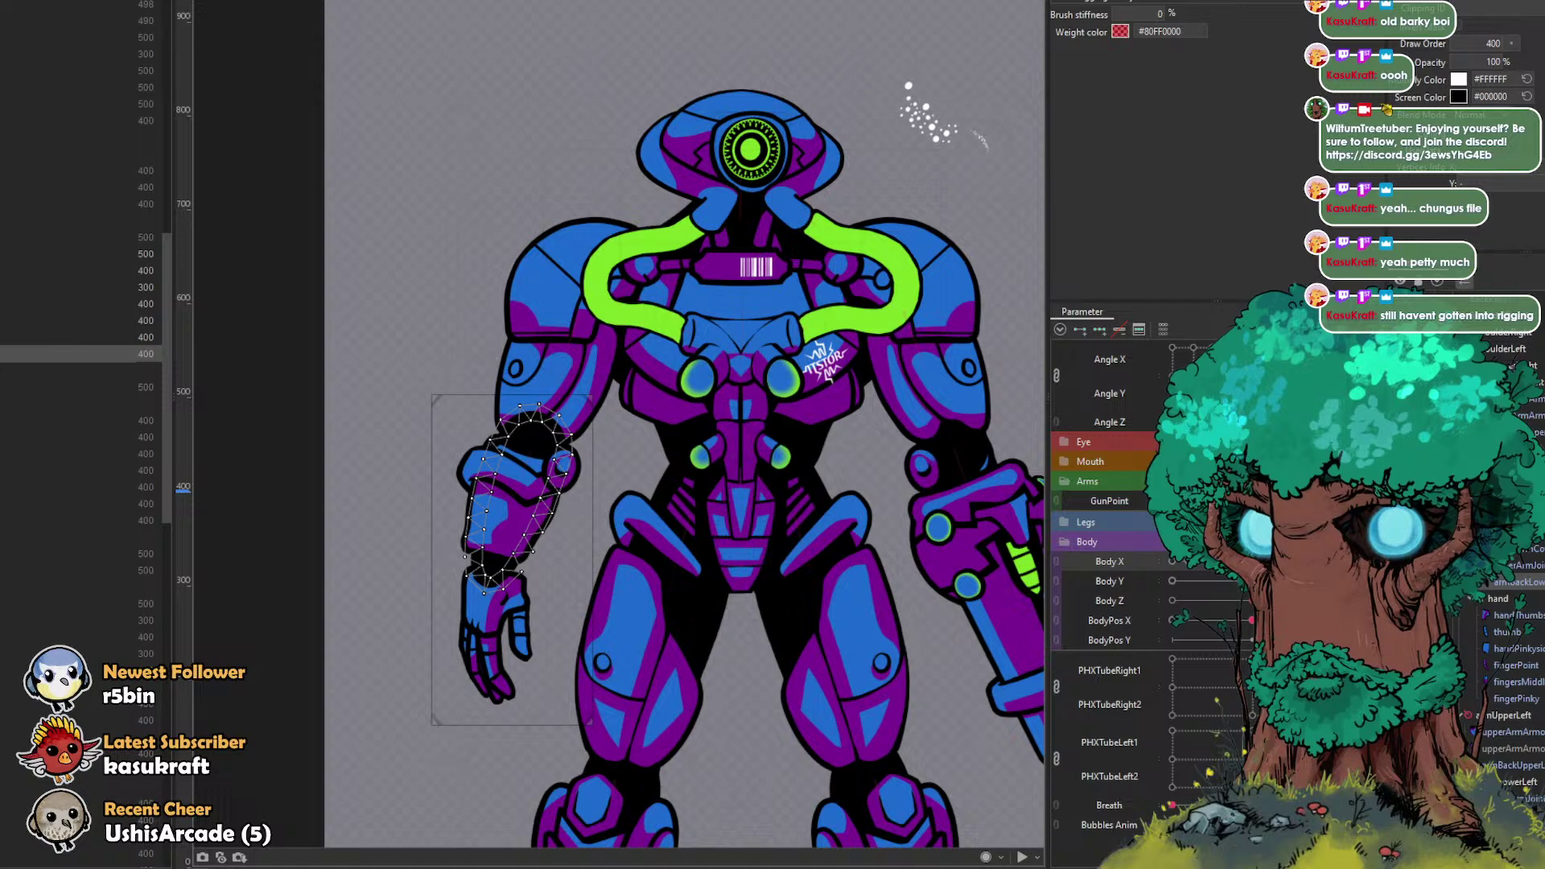
scroll(81, 293, down, 1)
click(80, 243)
click(80, 161)
click(80, 176)
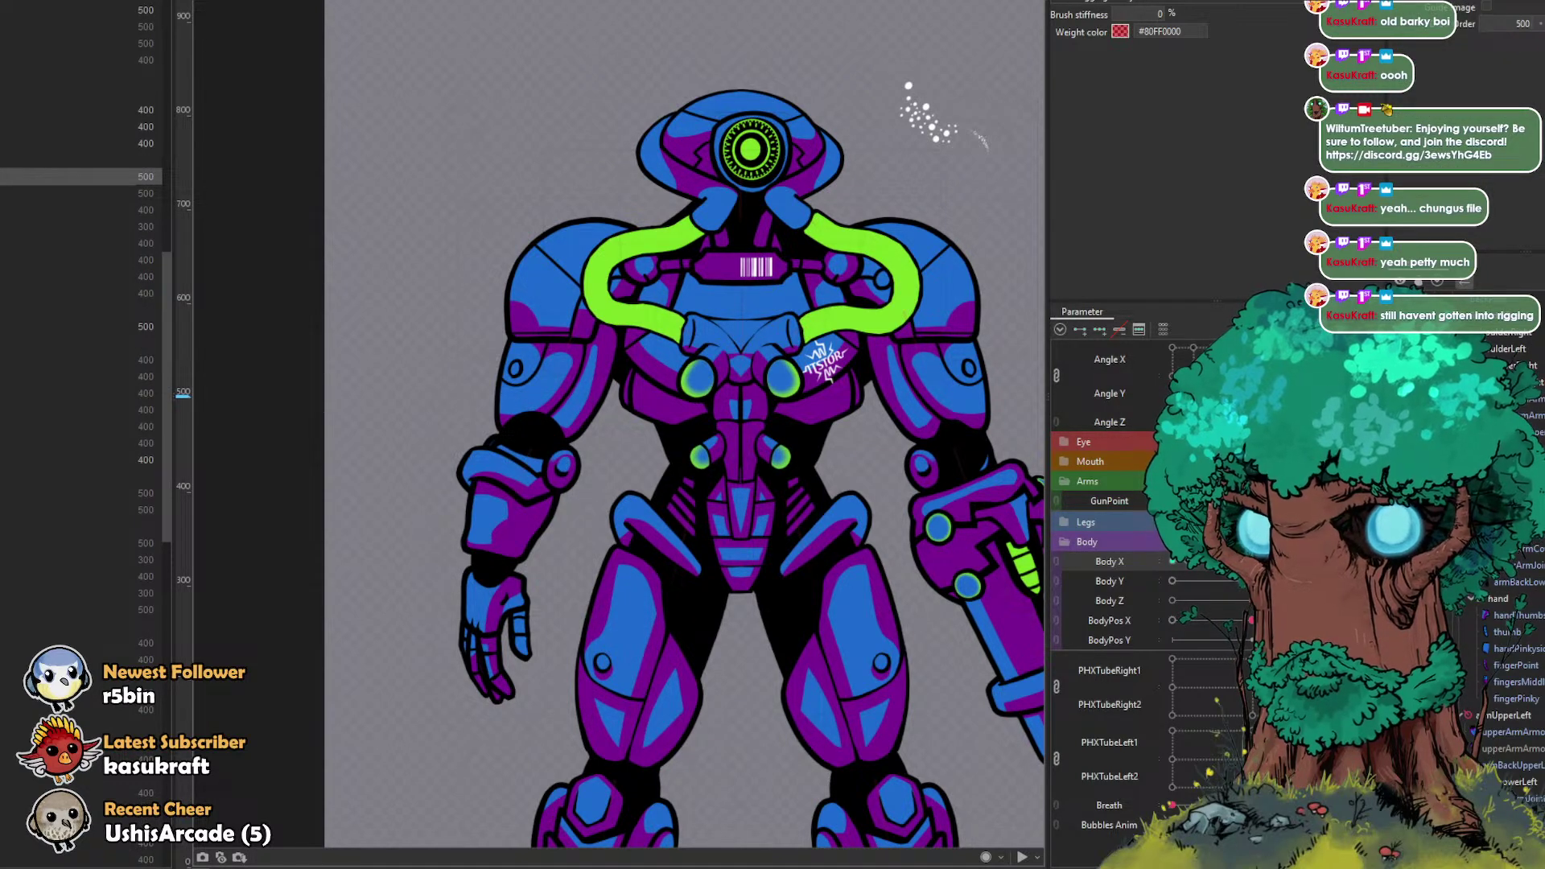
click(80, 143)
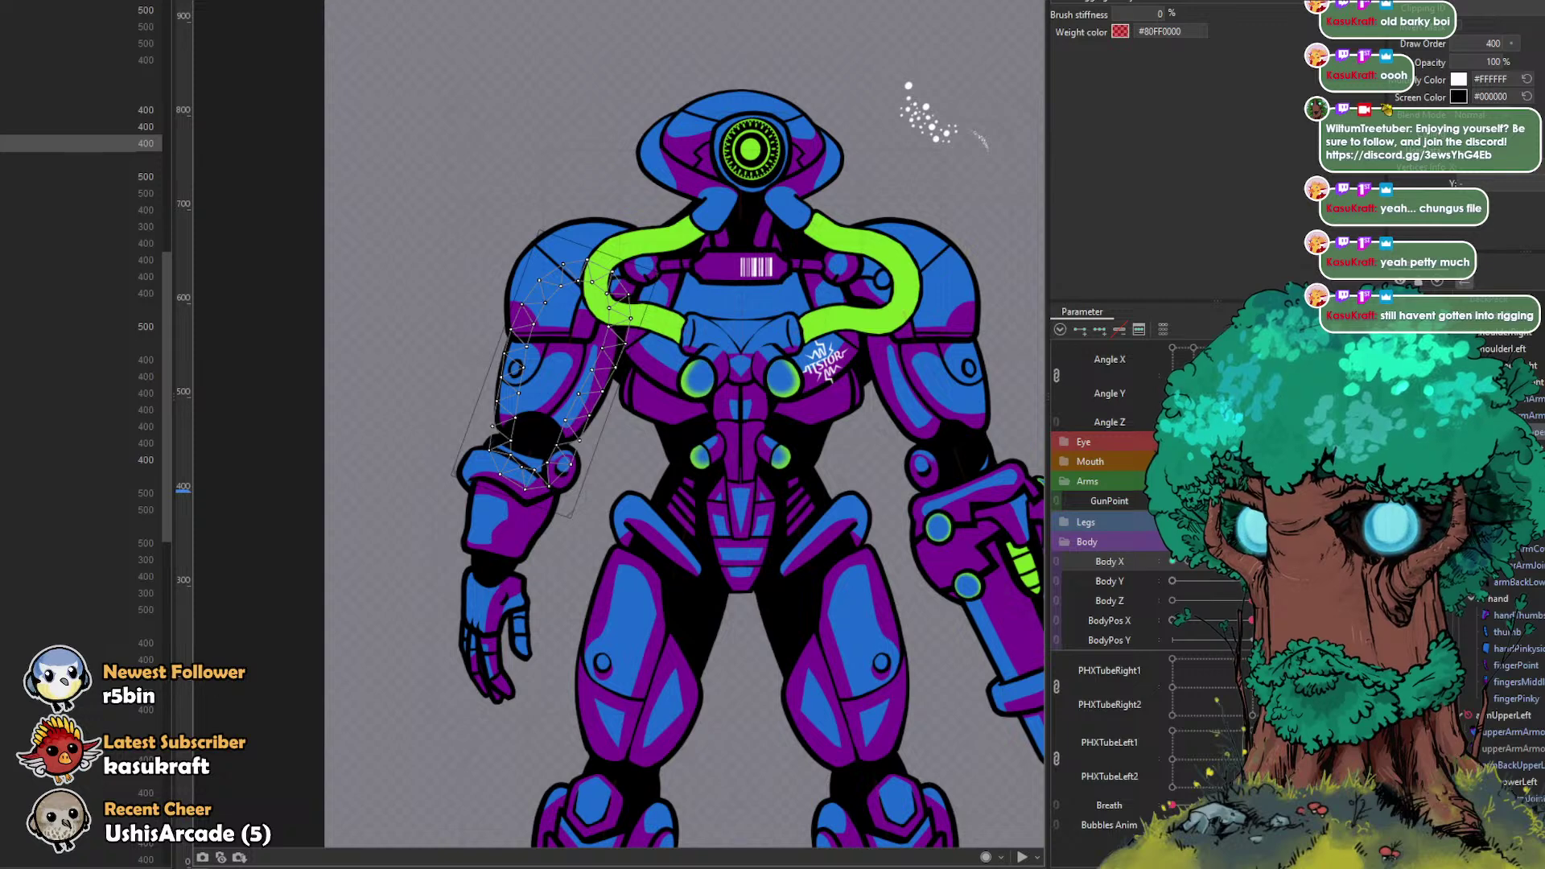
shift+click(80, 77)
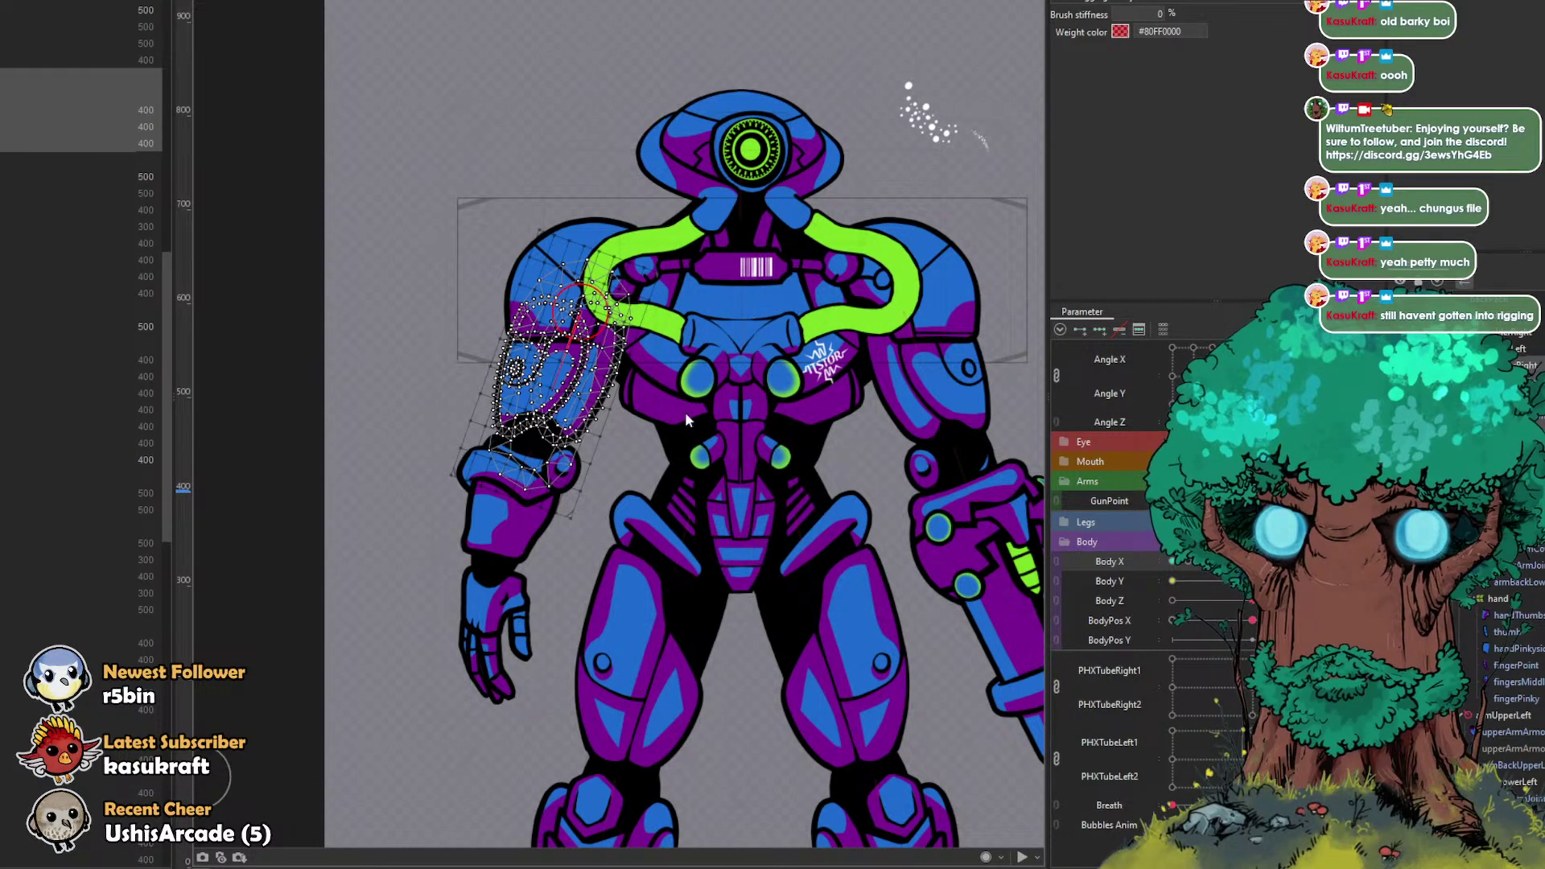
Step: Clear the mesh selection, and collapse and re-expand the upper-arm part to review the arm's part structure
click(667, 442)
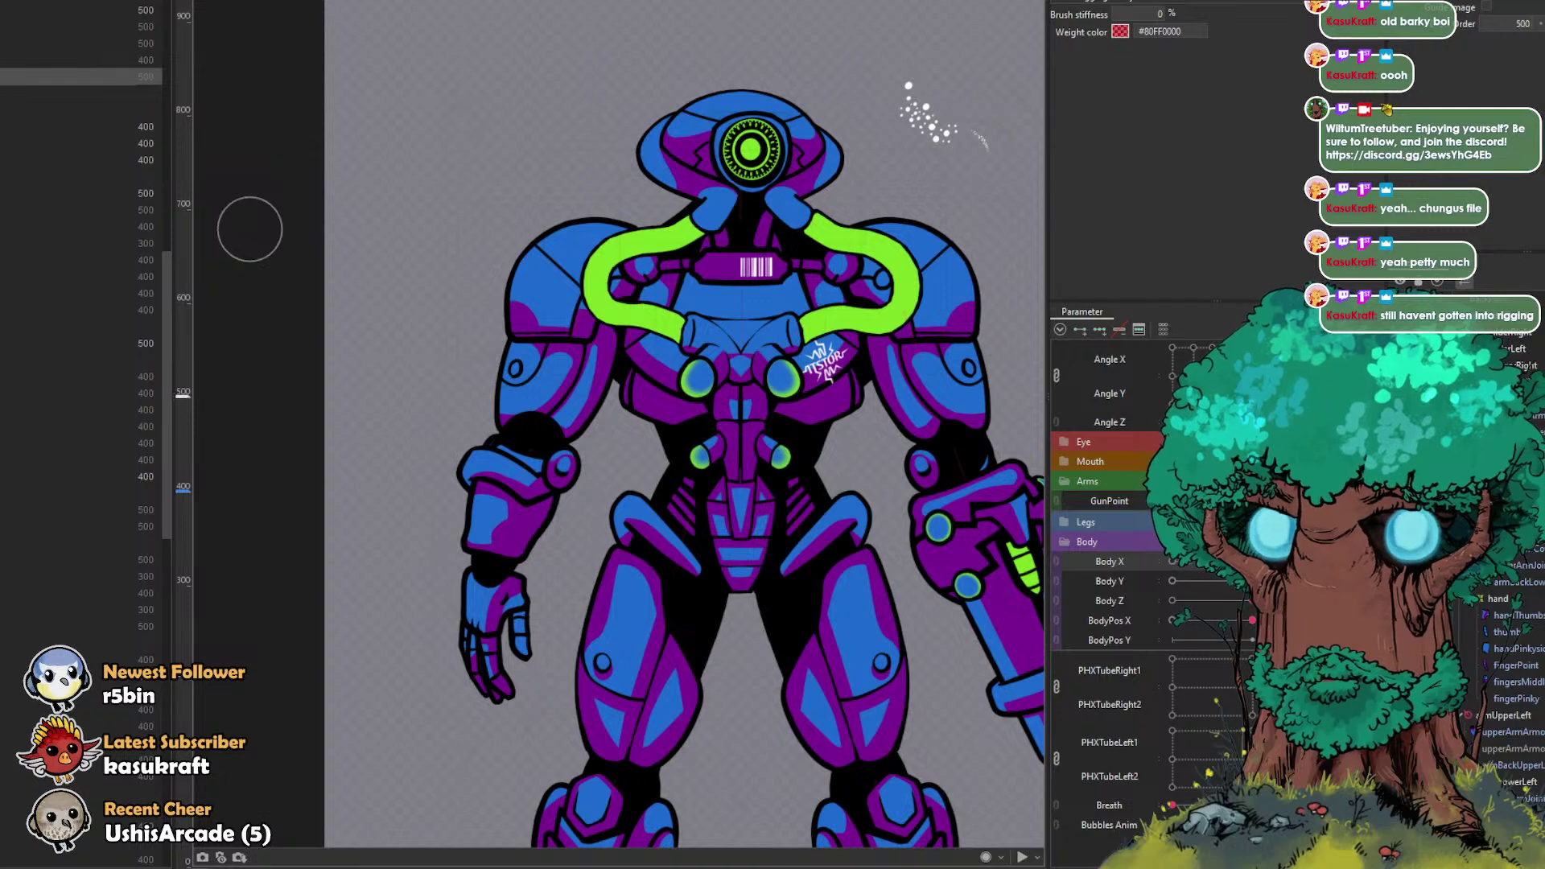
click(4, 76)
click(4, 77)
click(4, 76)
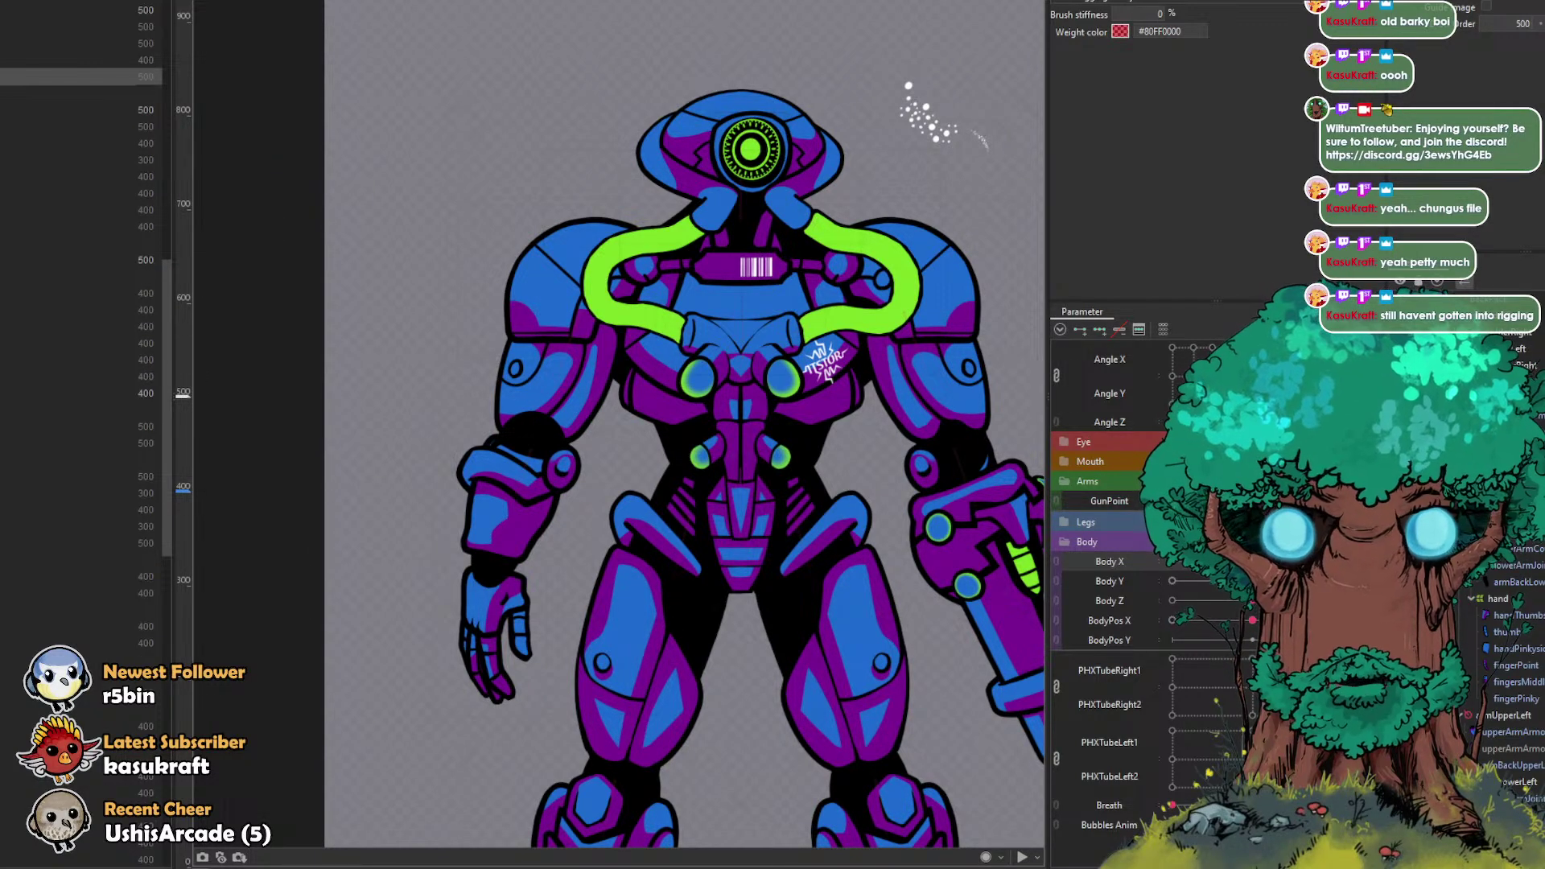
drag(1252, 562, 1175, 561)
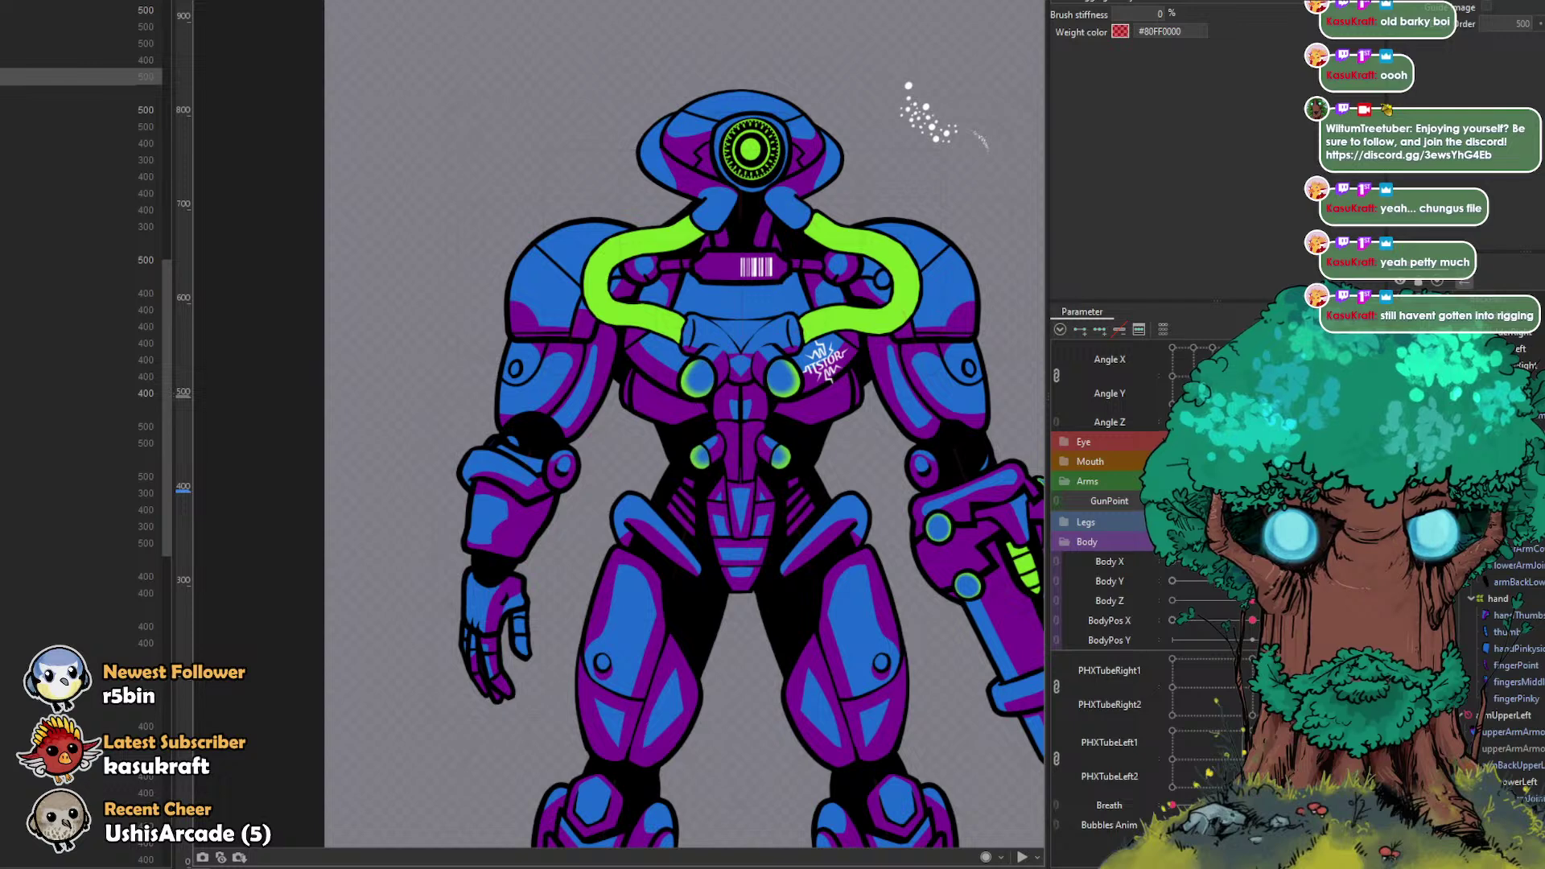
scroll(111, 168, up, 2)
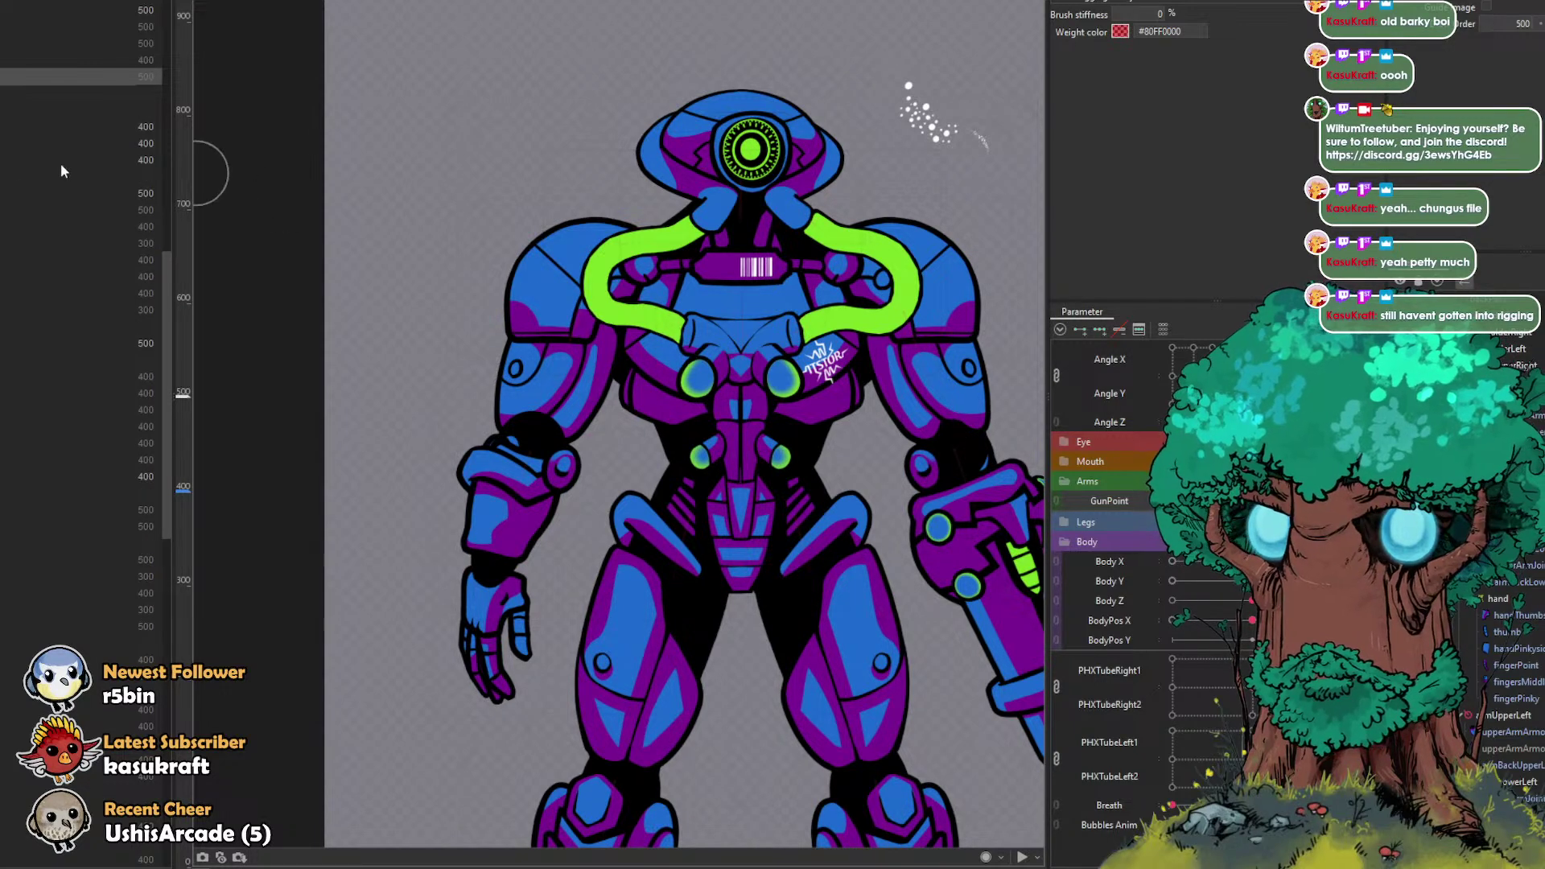
Step: Select the free arm's upper-arm, lower-arm and hand parts together to check their Body X keys
click(105, 193)
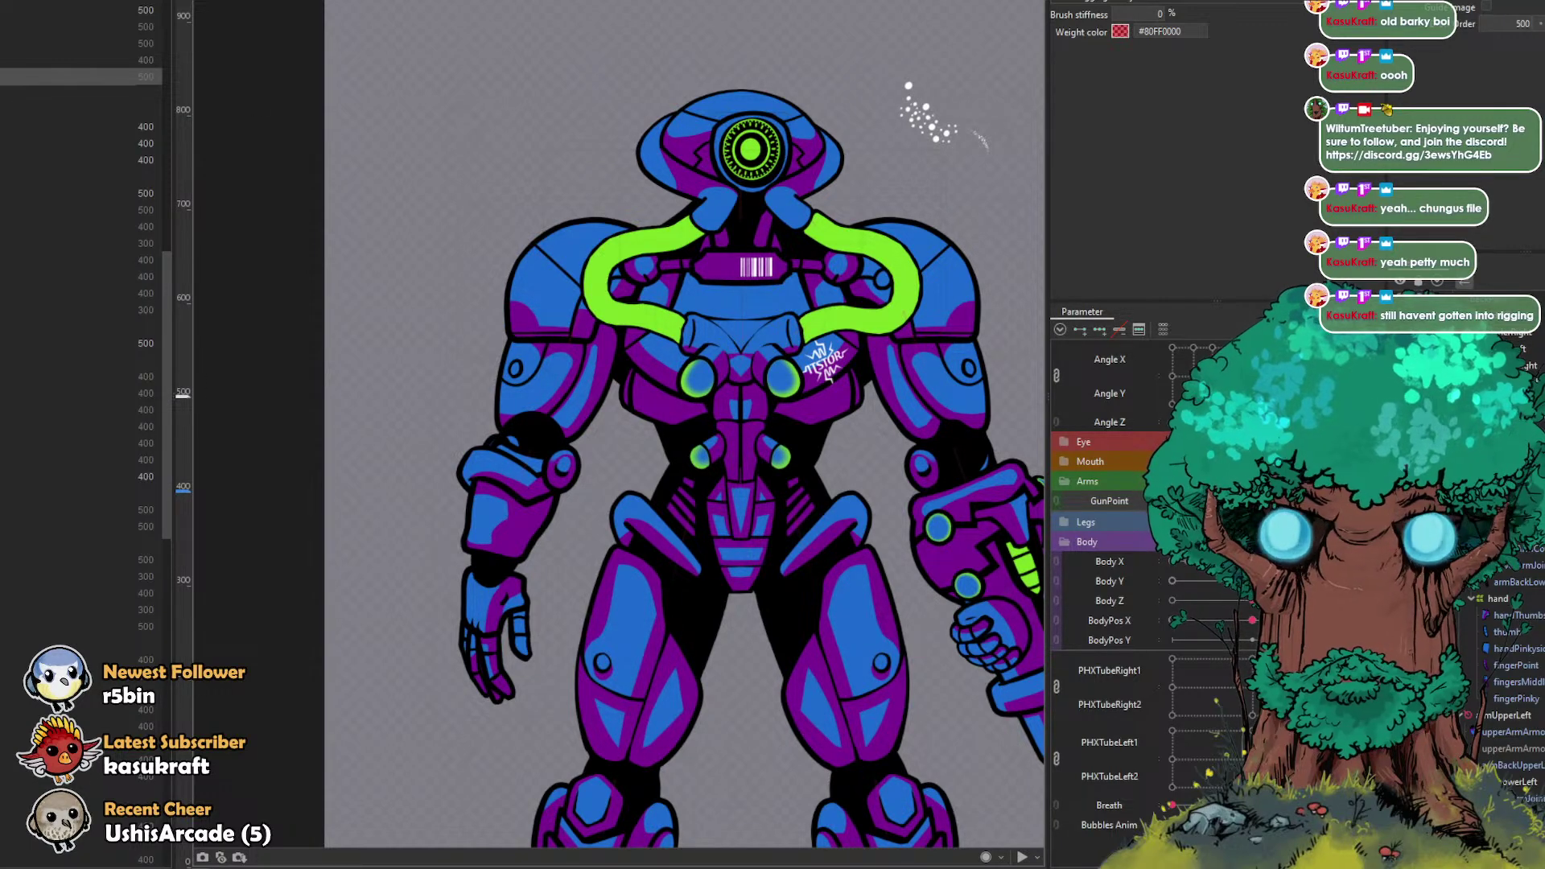
click(48, 344)
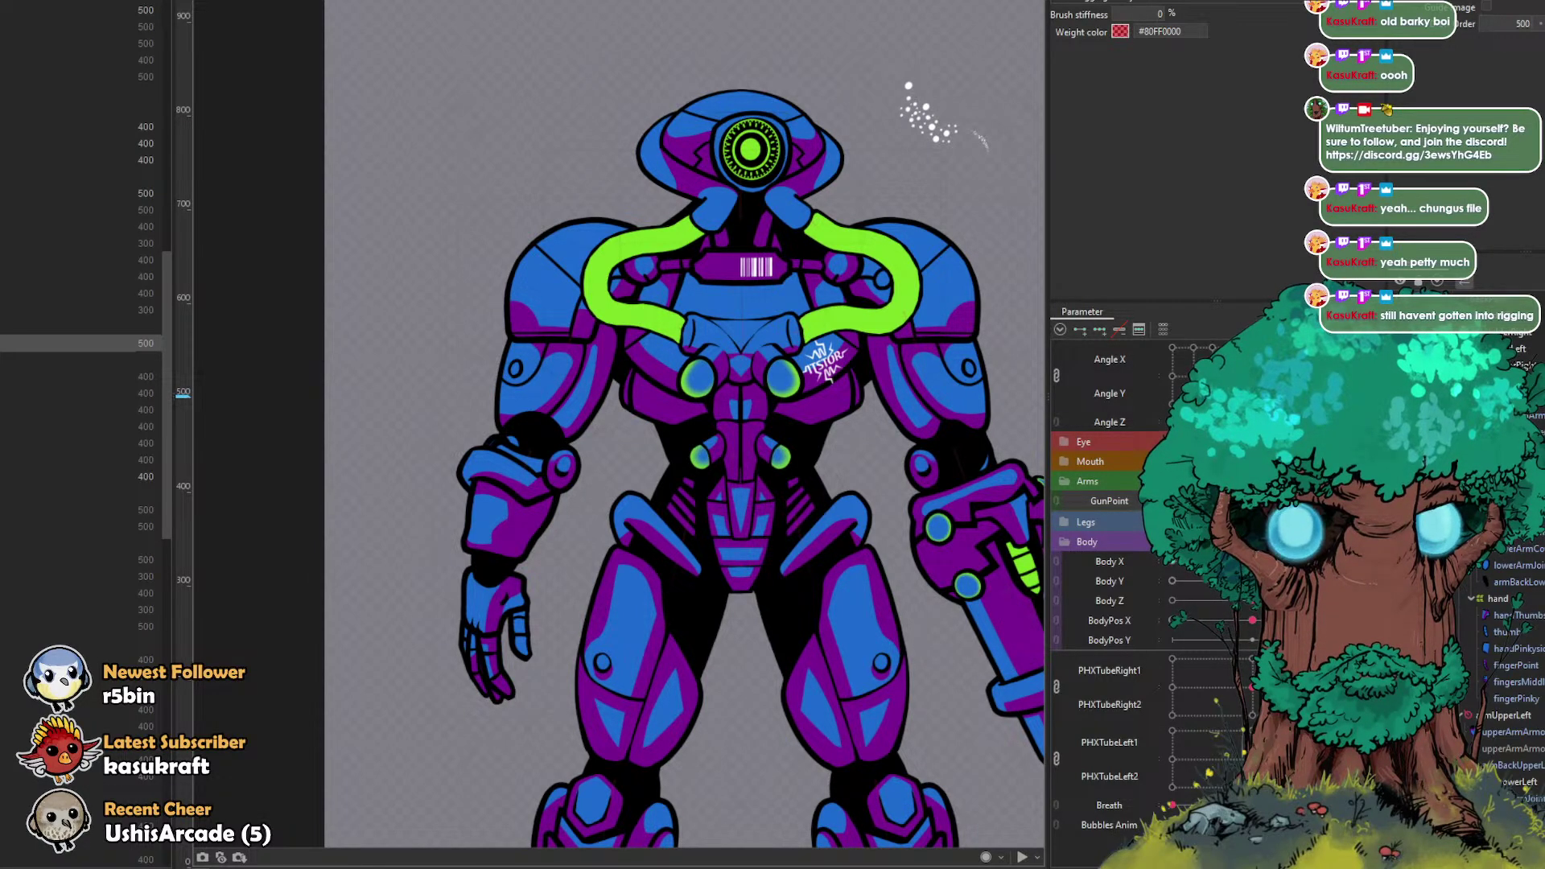
ctrl+click(81, 194)
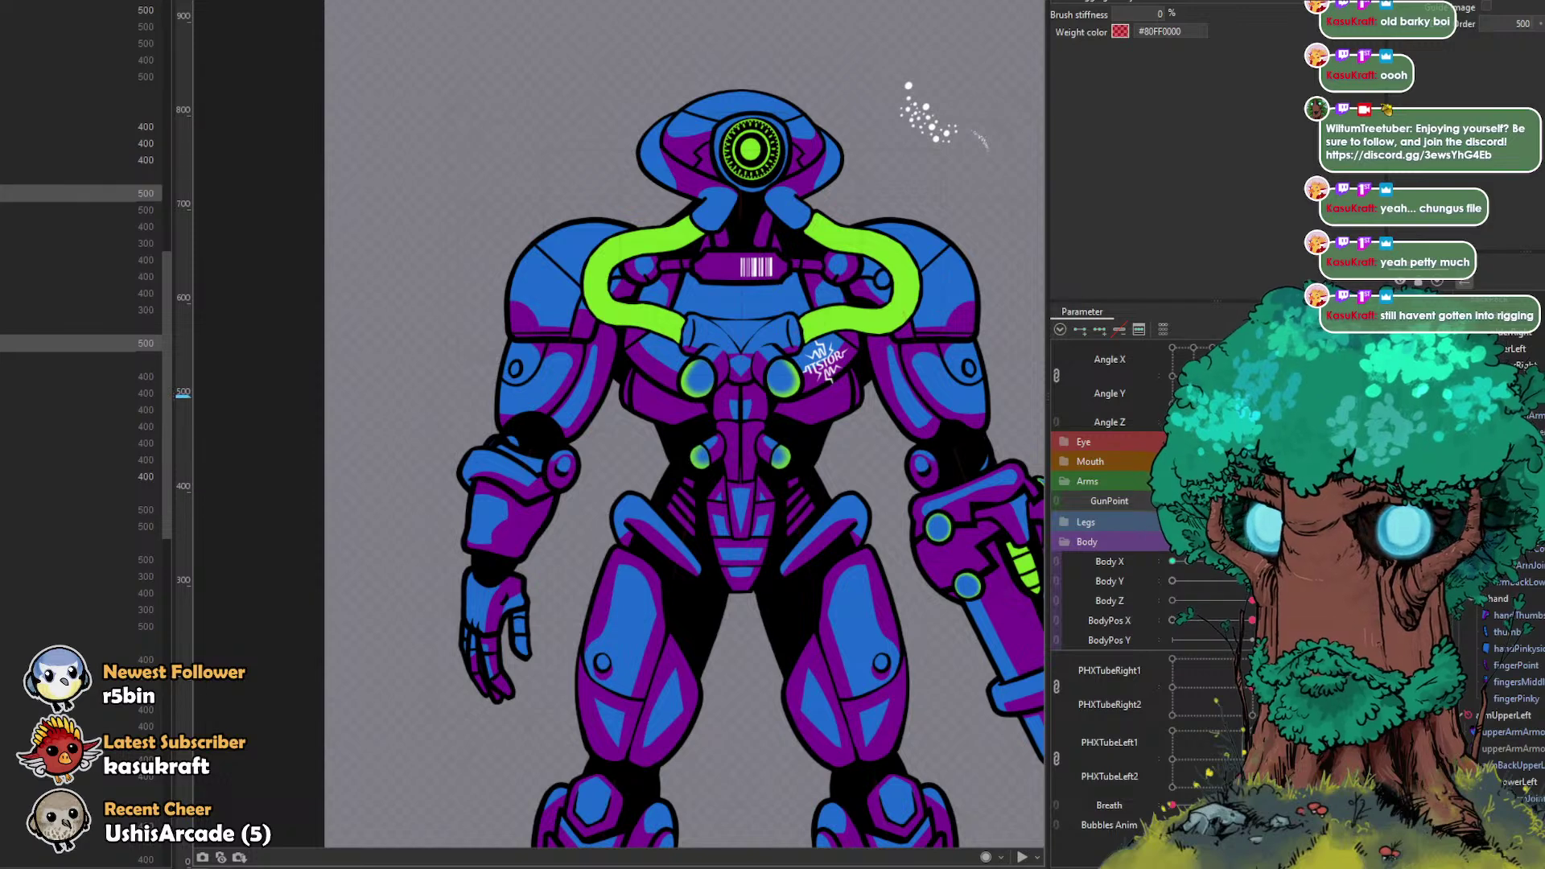
ctrl+click(81, 76)
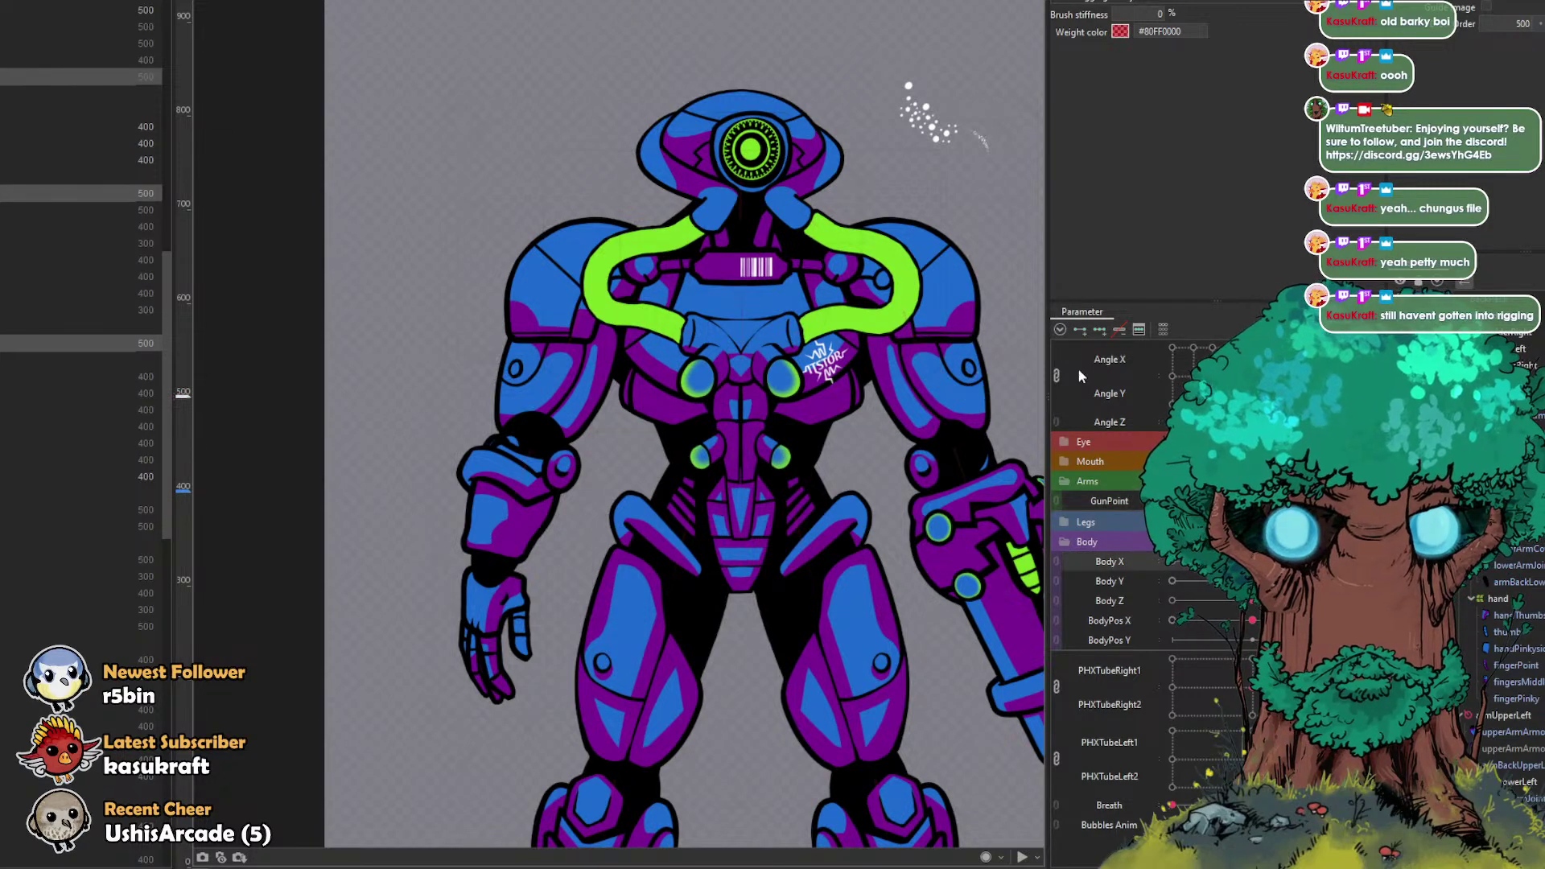
mouse_move(1252, 561)
mouse_down()
mouse_move(1175, 562)
mouse_move(1252, 562)
mouse_up()
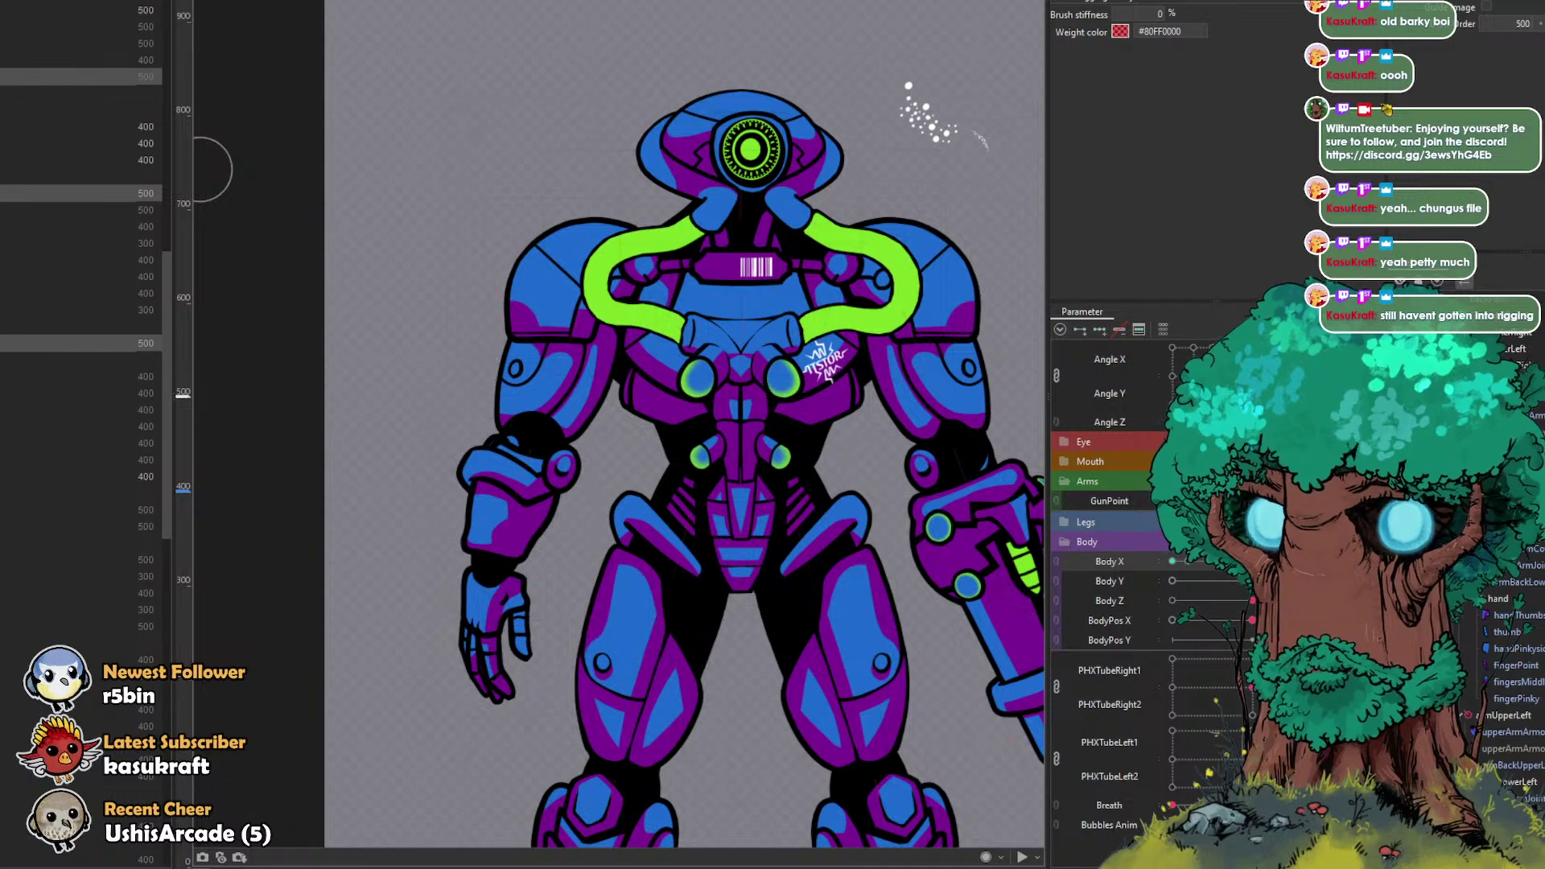
Step: Set the draw order of the free arm's upper-arm part and lower-arm part to 400
click(81, 77)
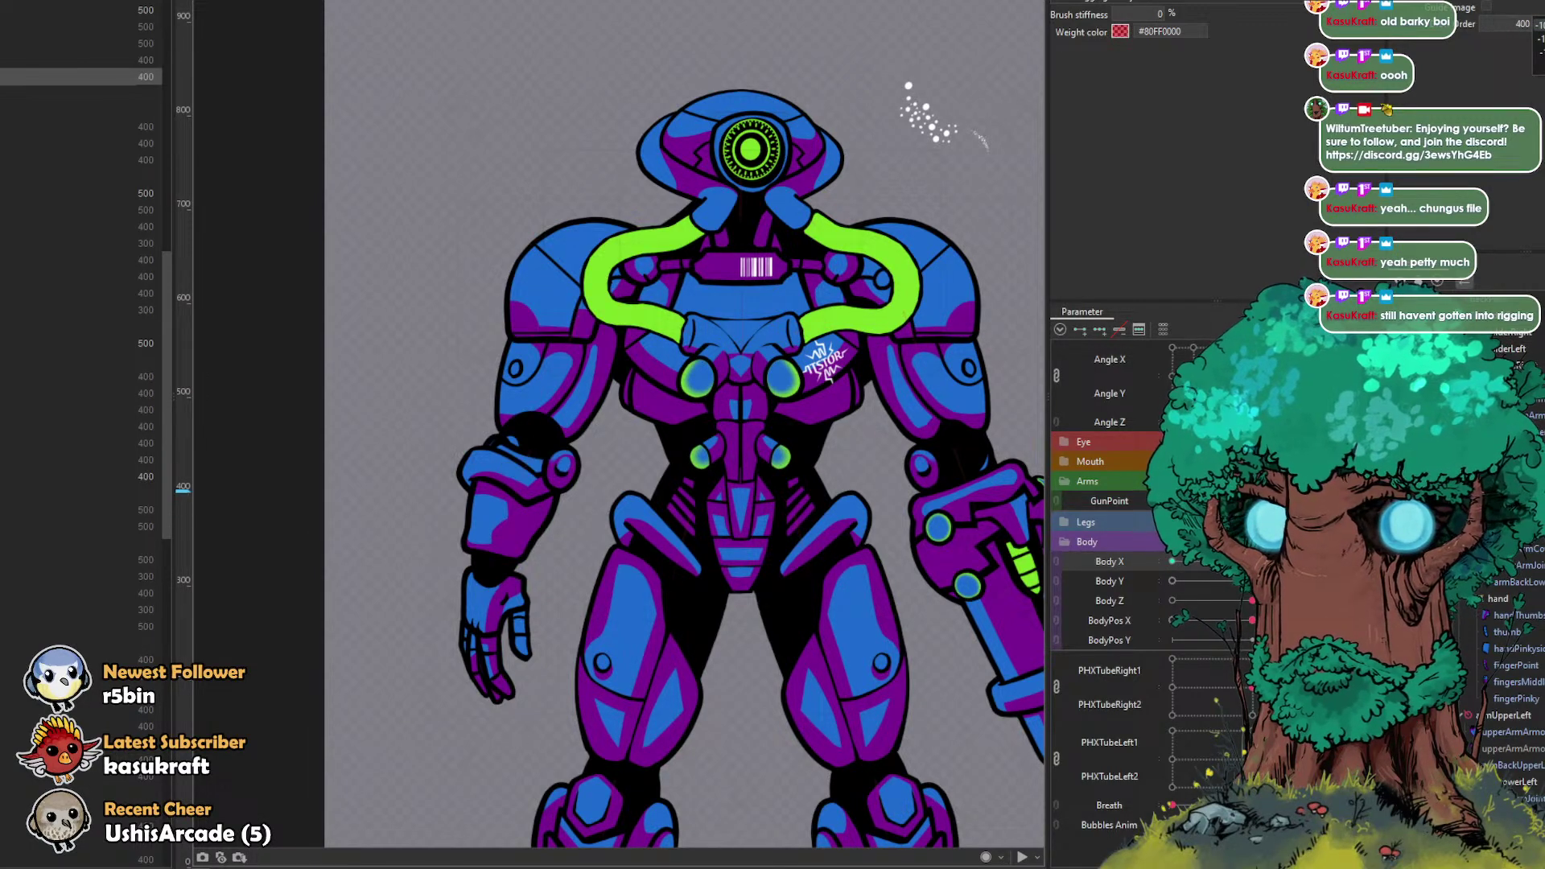
click(81, 194)
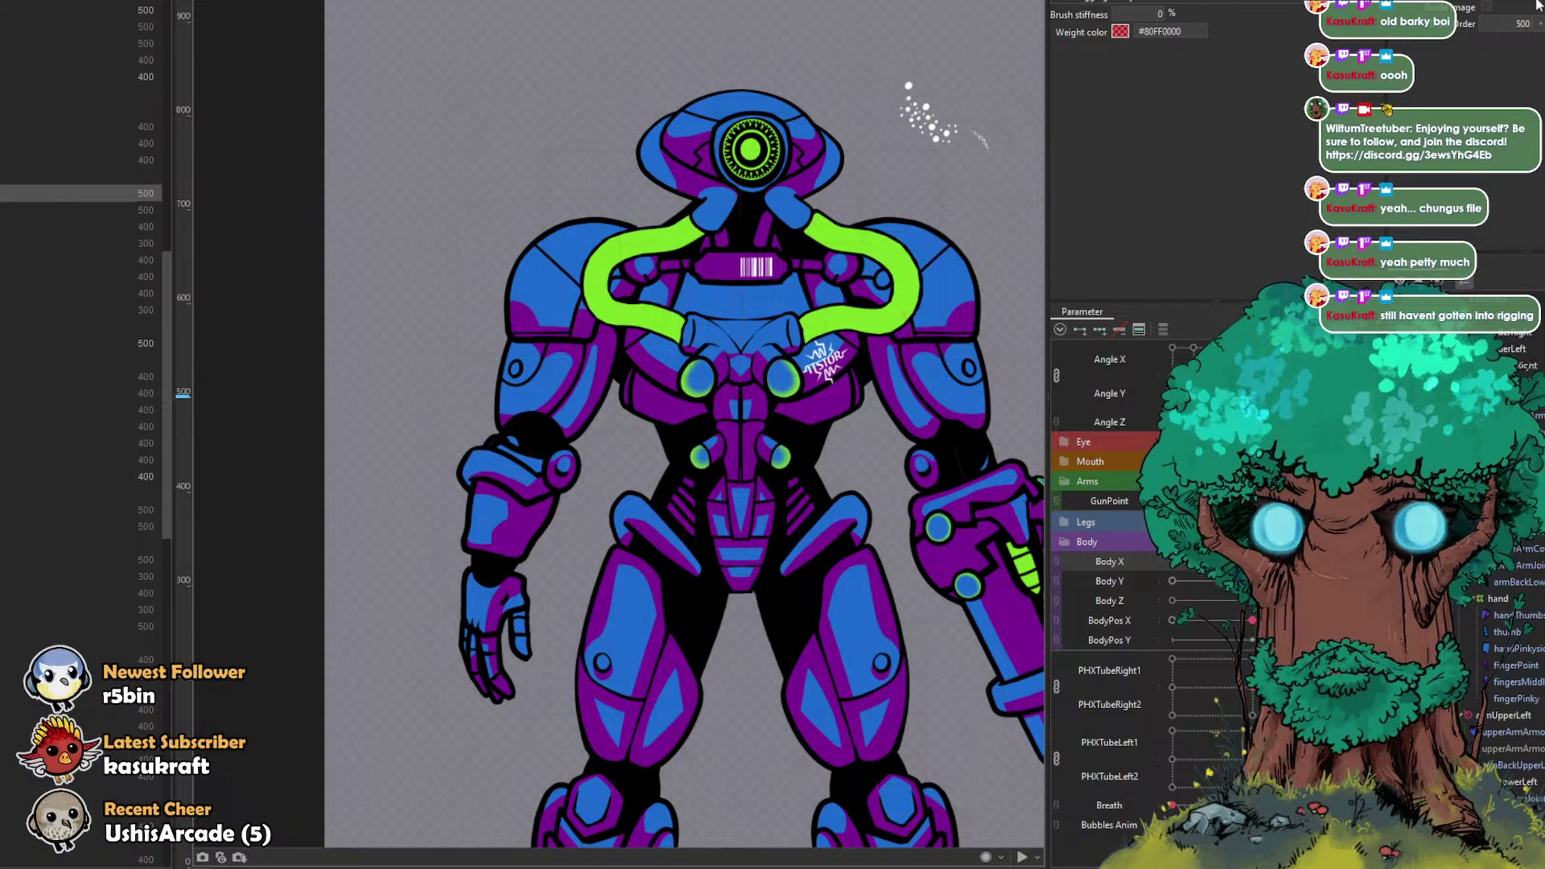
click(1540, 25)
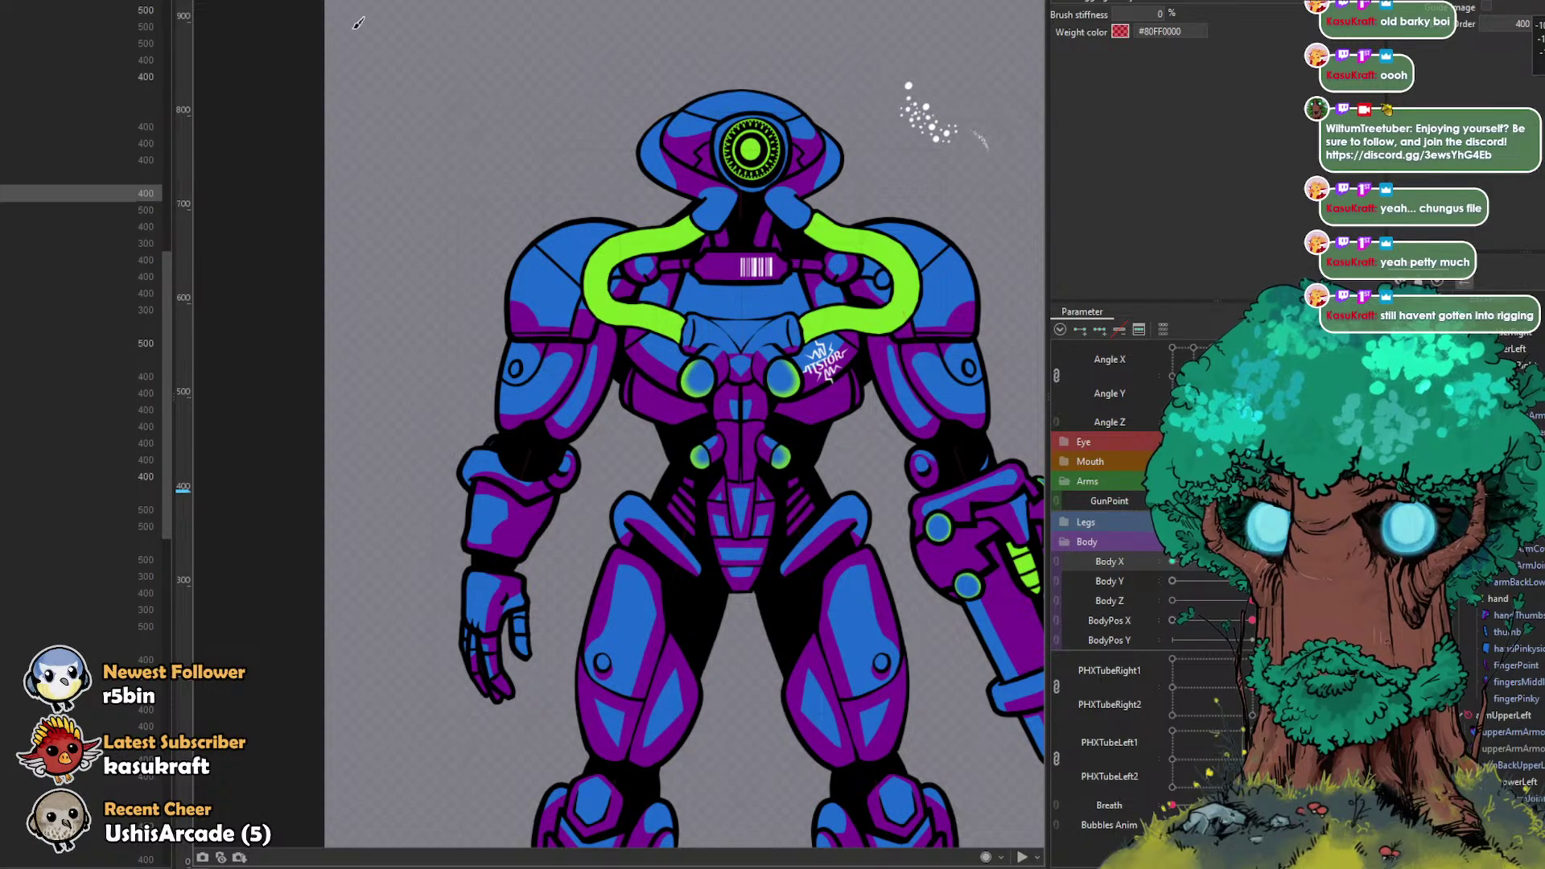
Step: Try draw order 300 on the upper-arm back mesh, and set it back to 400
click(88, 160)
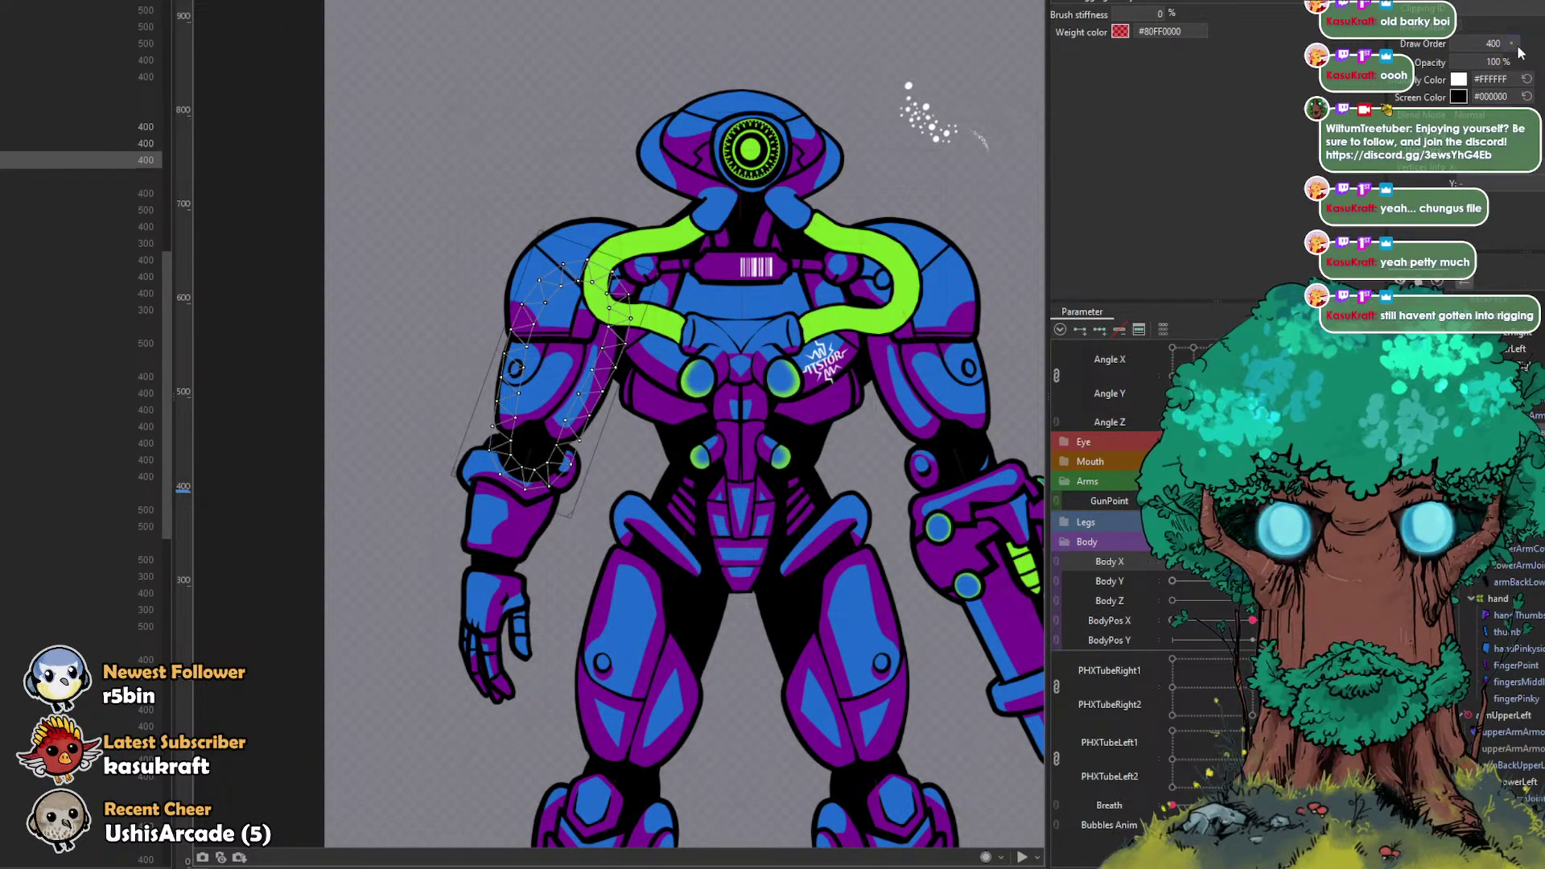
mouse_move(1516, 49)
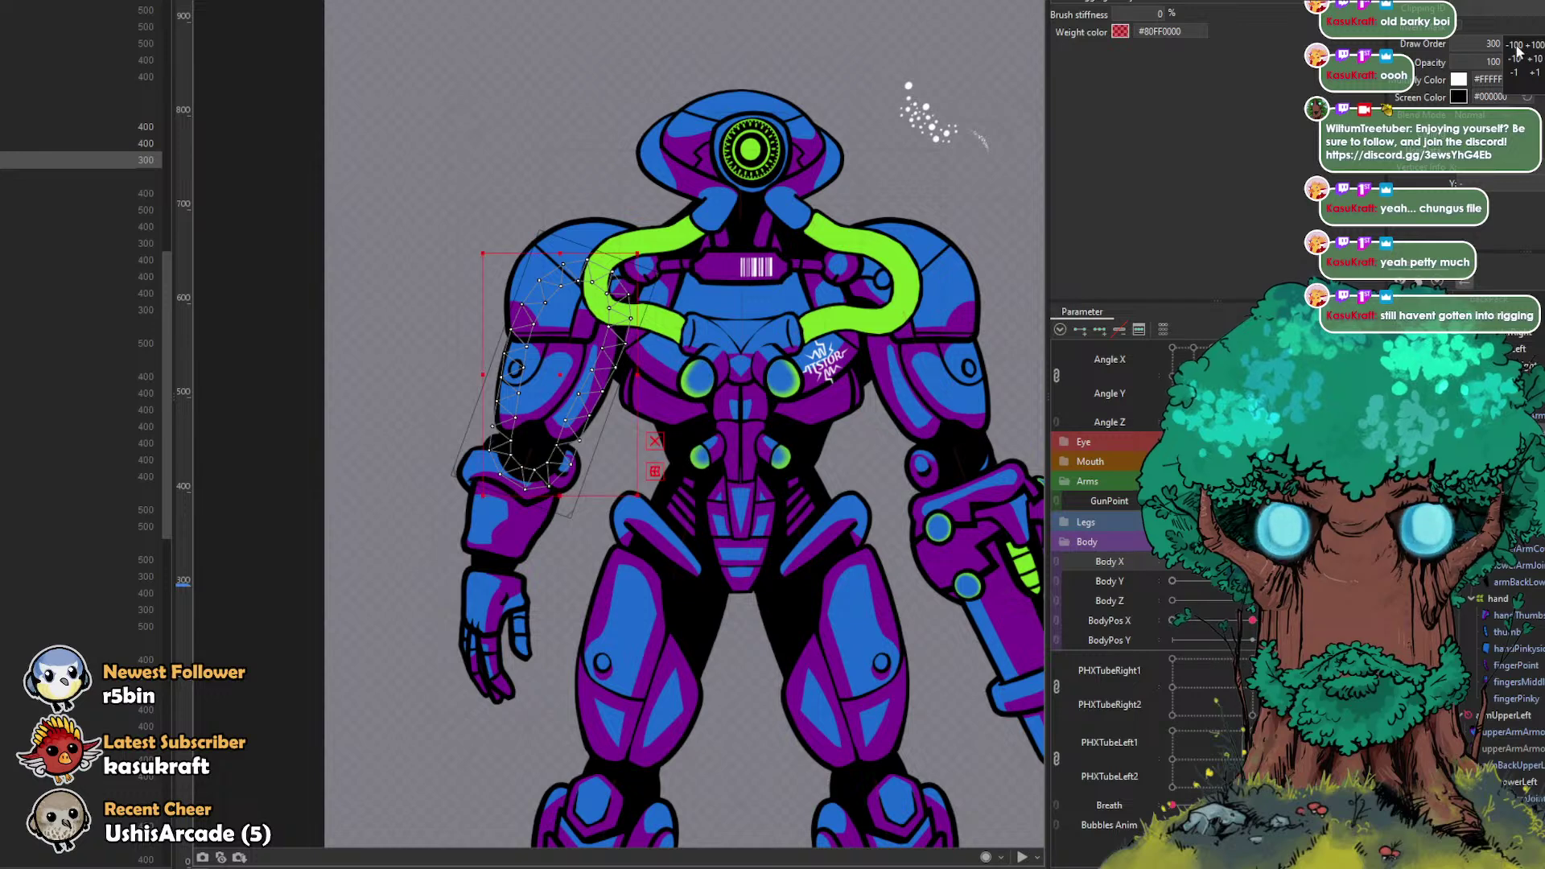
click(1533, 46)
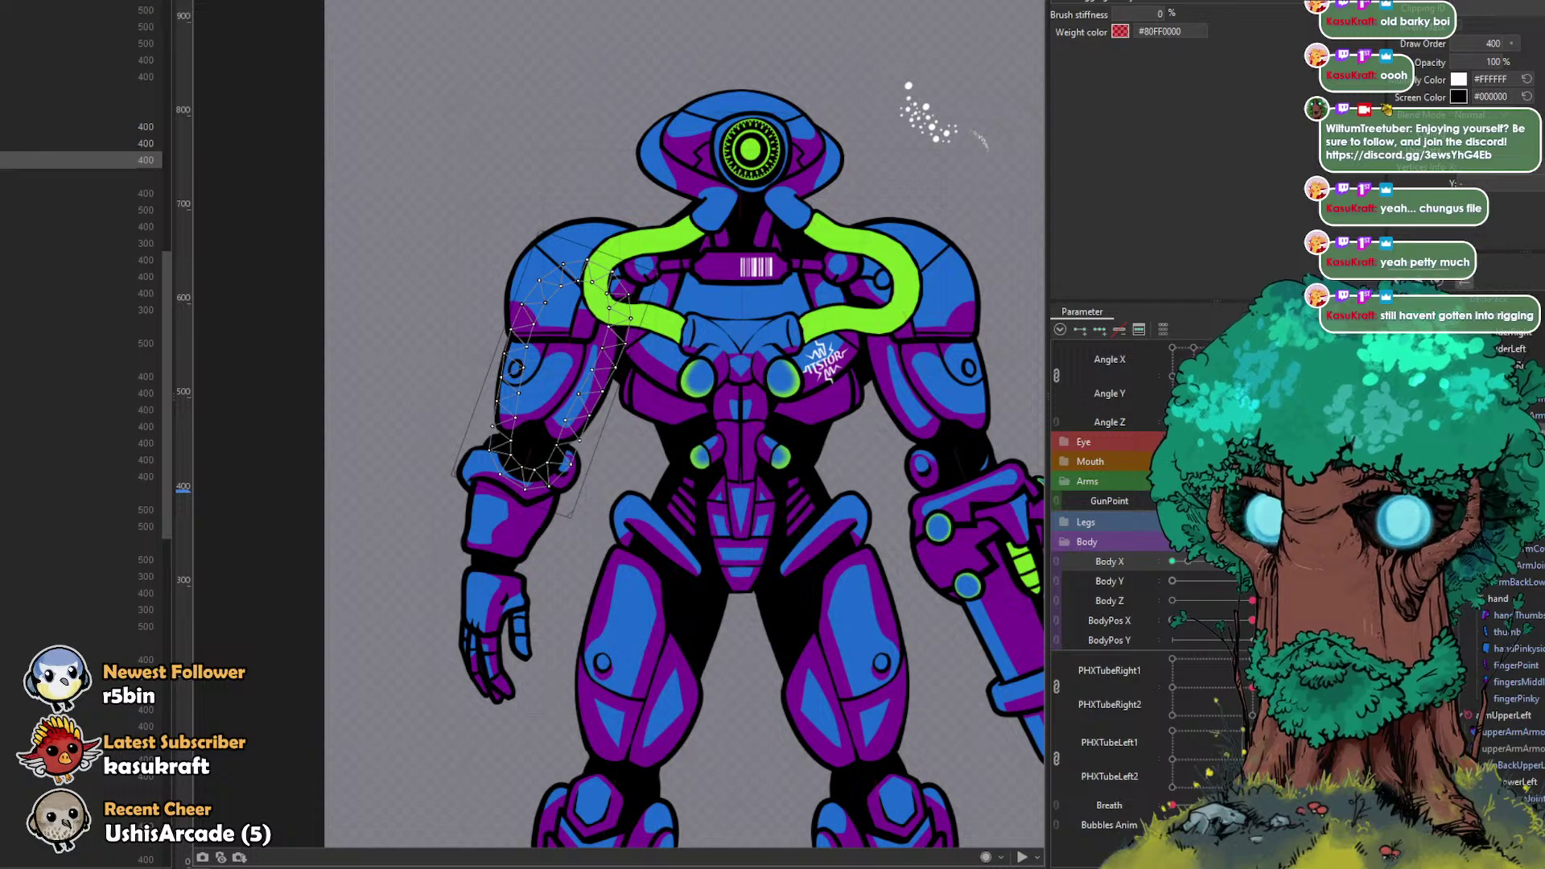
Step: Move the upper-arm and lower-arm back meshes below the hand's meshes in the part list, and set their draw order to 300
drag(80, 160, 80, 467)
drag(80, 293, 81, 467)
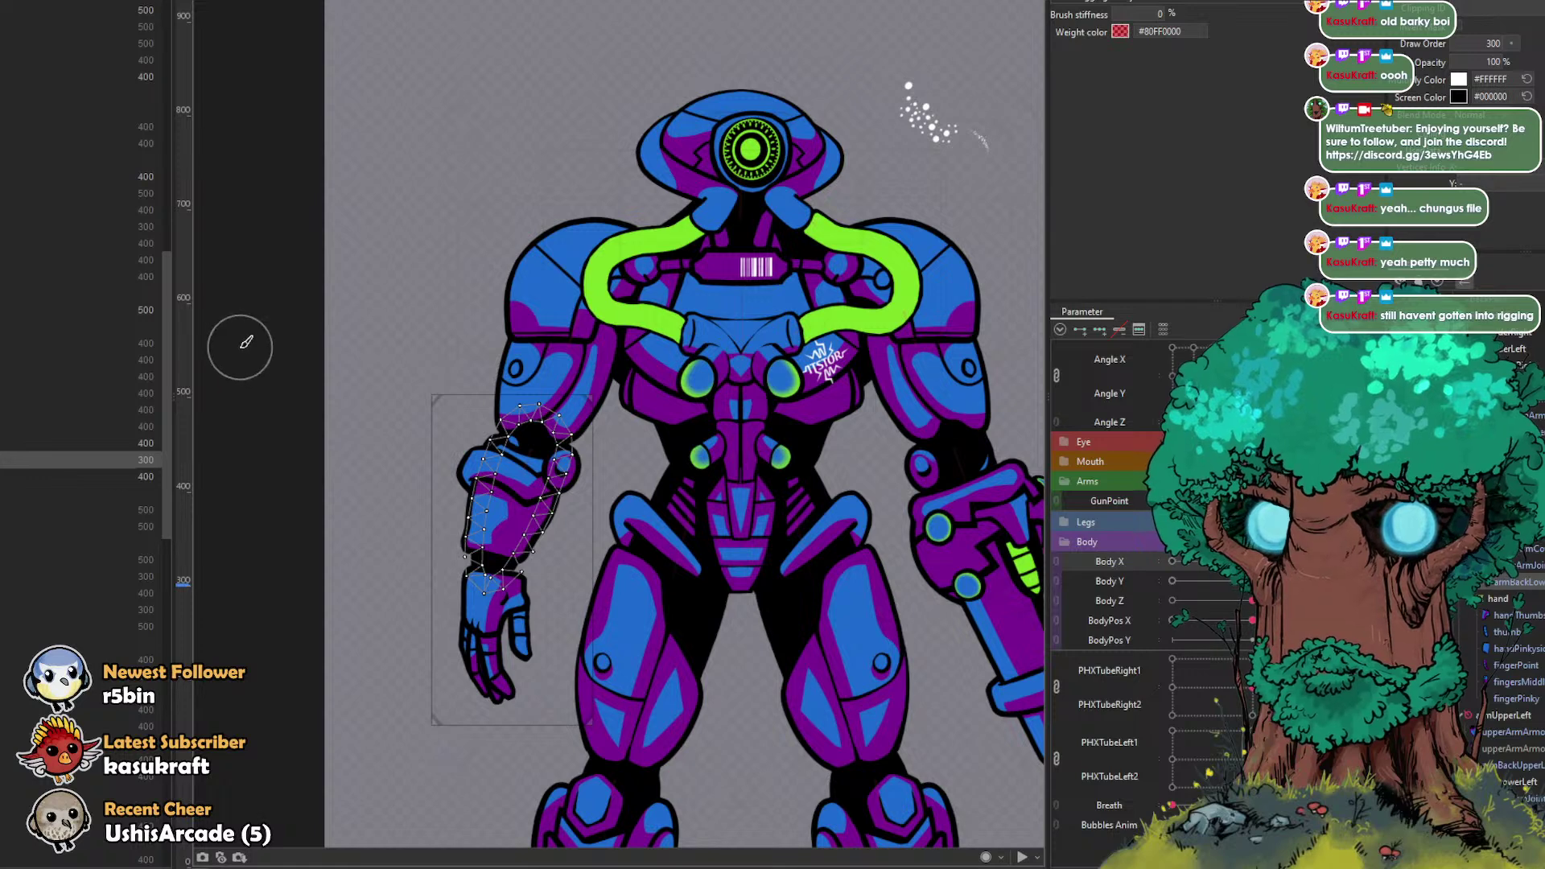
click(80, 444)
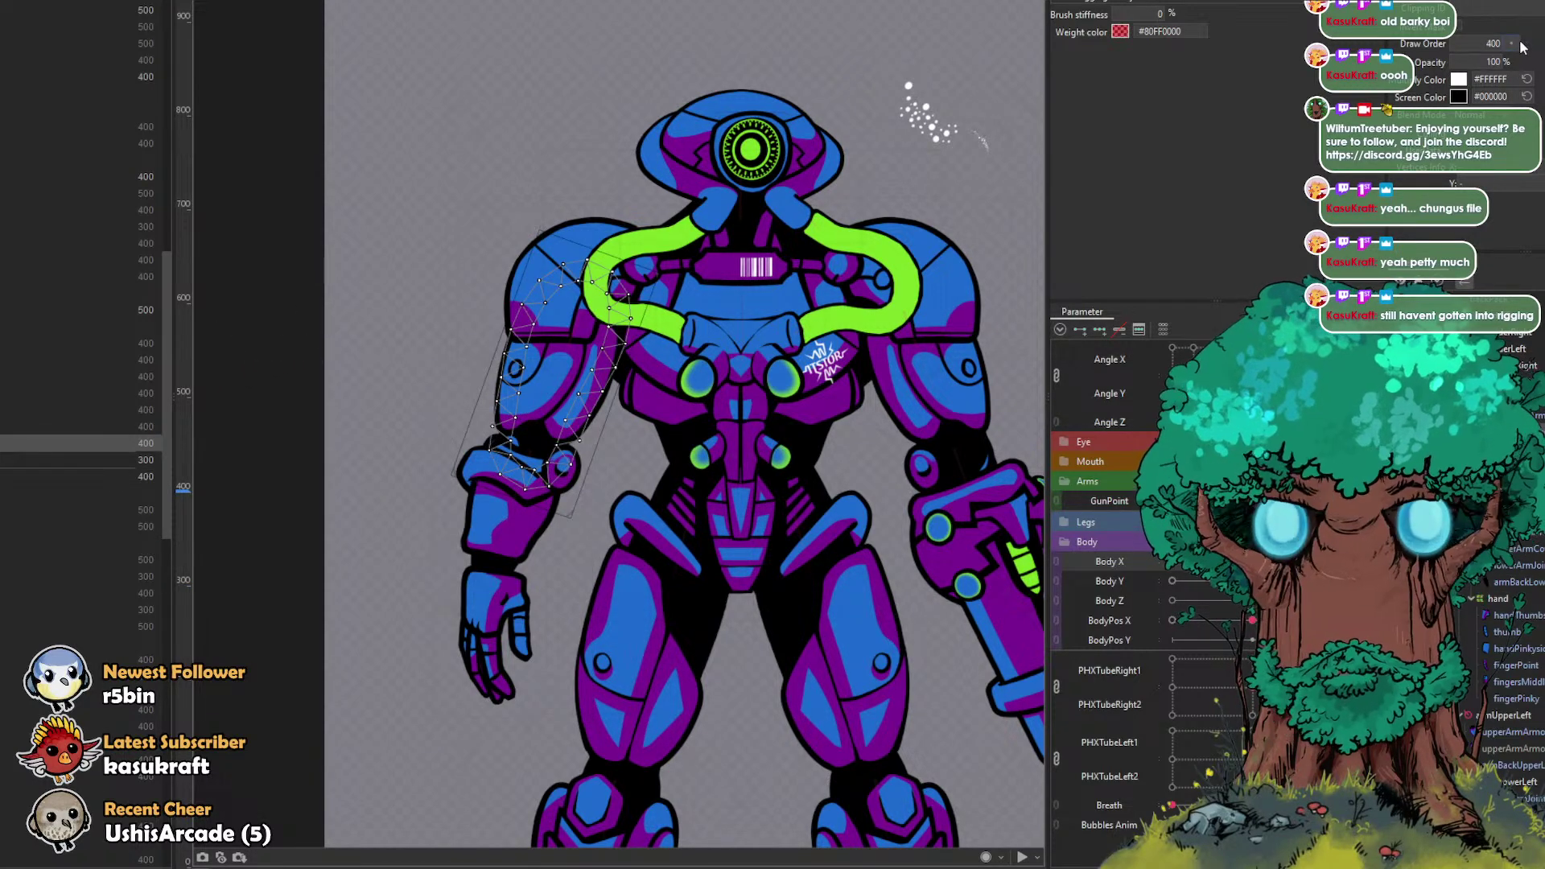
double_click(1493, 44)
text(300)
key(Return)
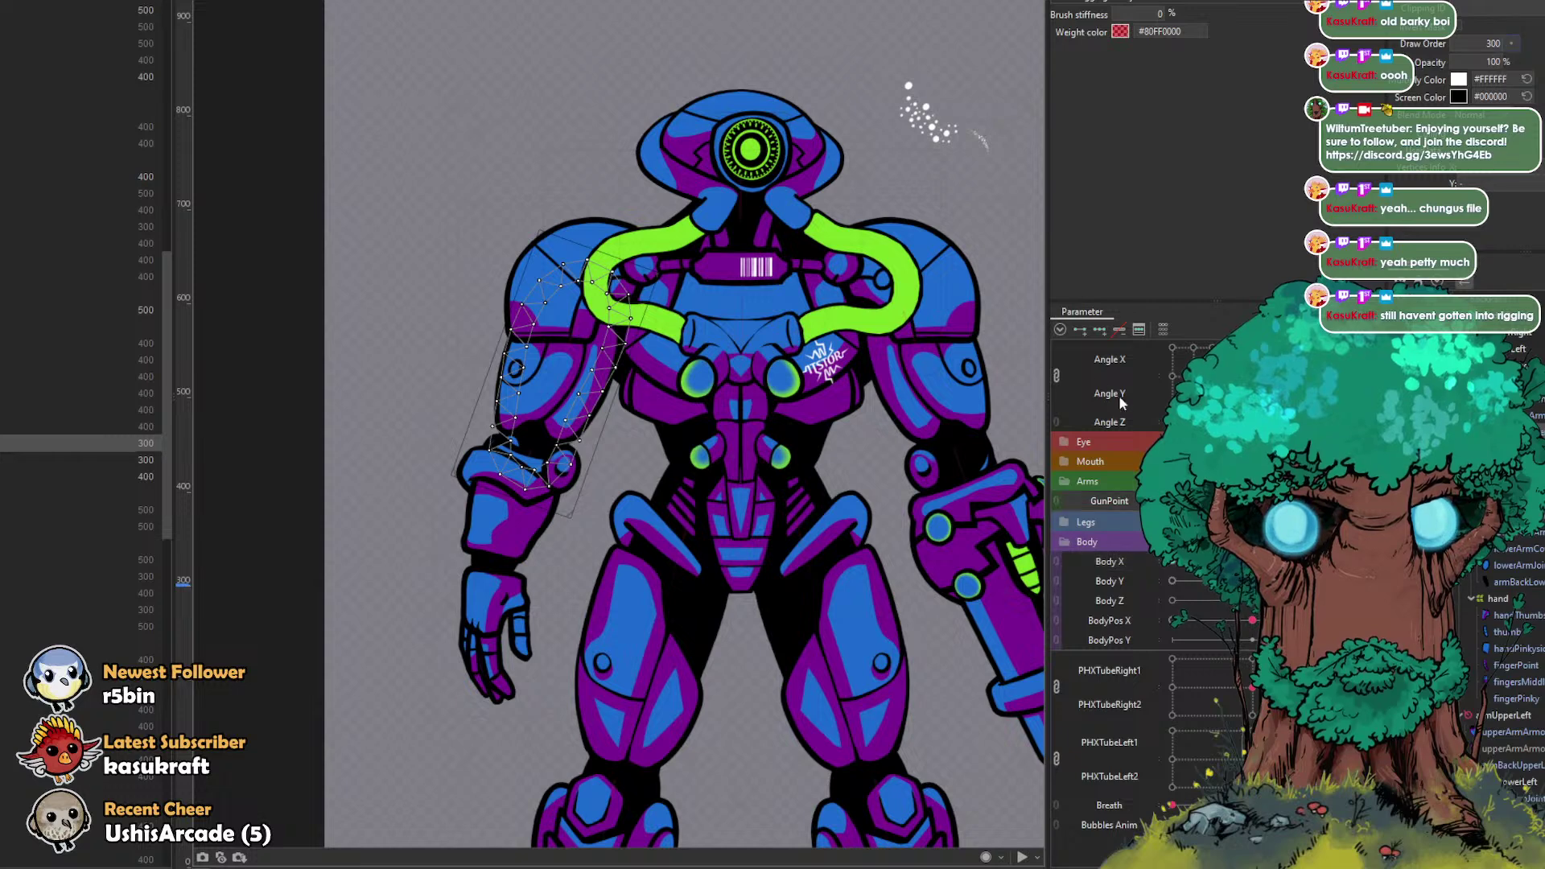
Step: Check the arm with the GunPoint parameter moved, and select the upper-arm and lower-arm back meshes together
drag(1172, 500, 1239, 500)
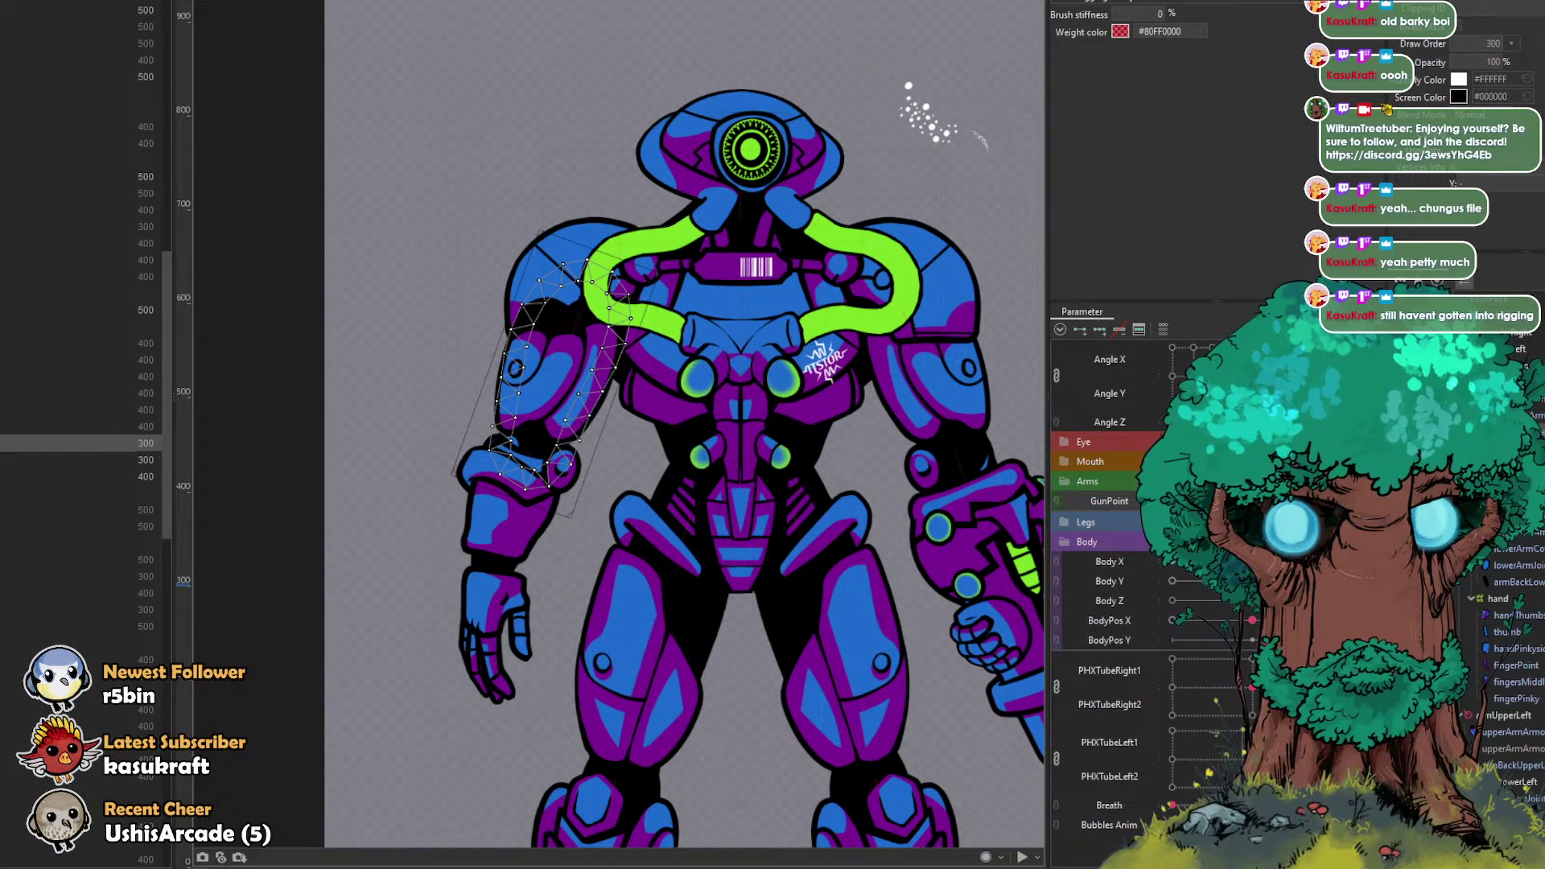
click(105, 460)
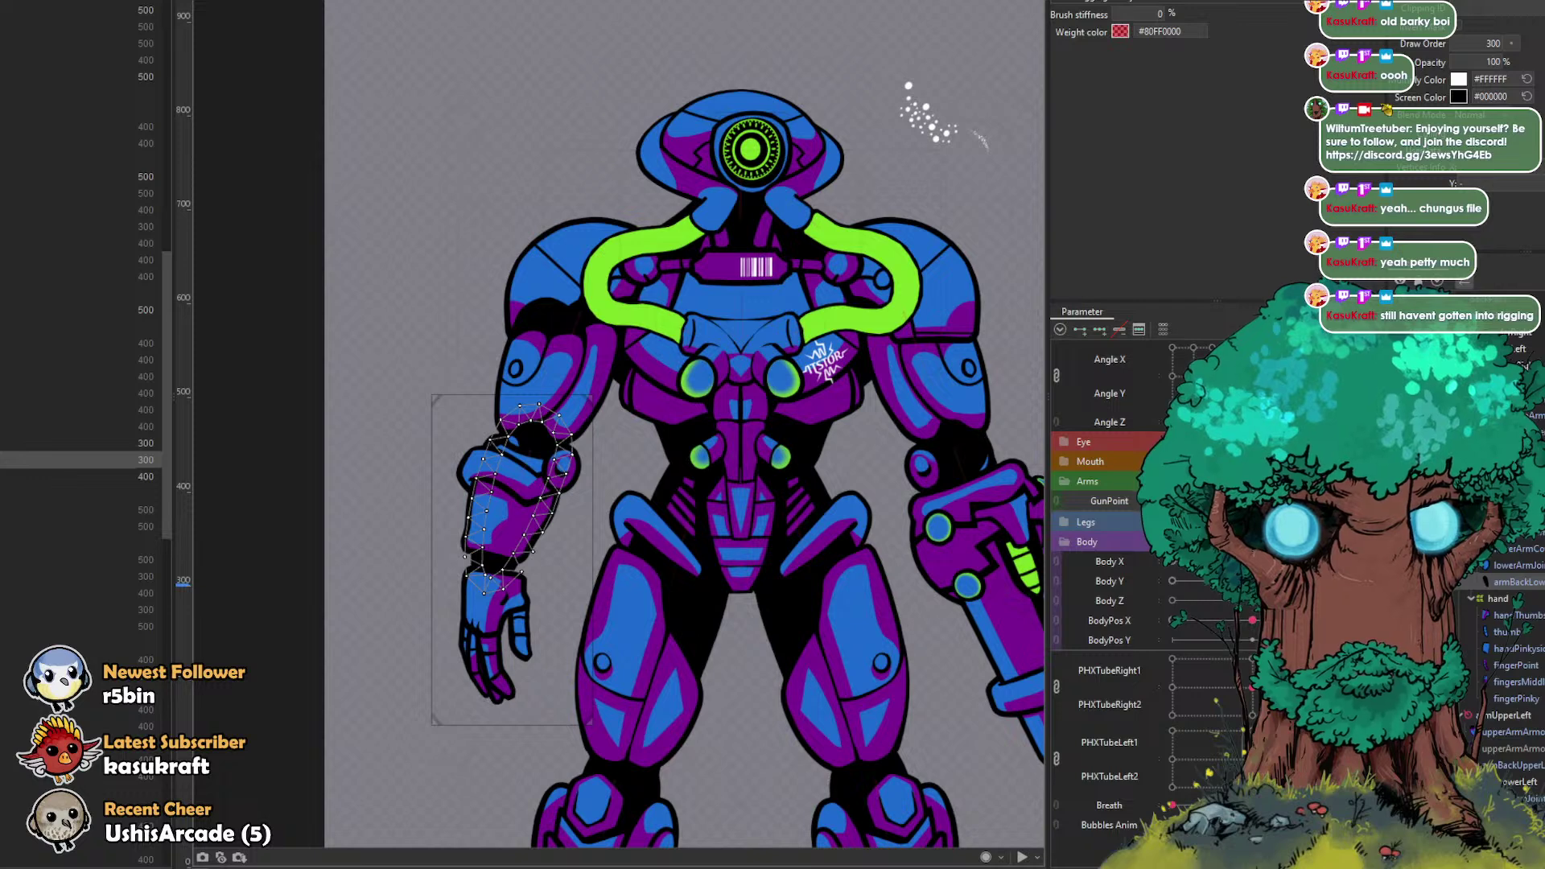
click(95, 443)
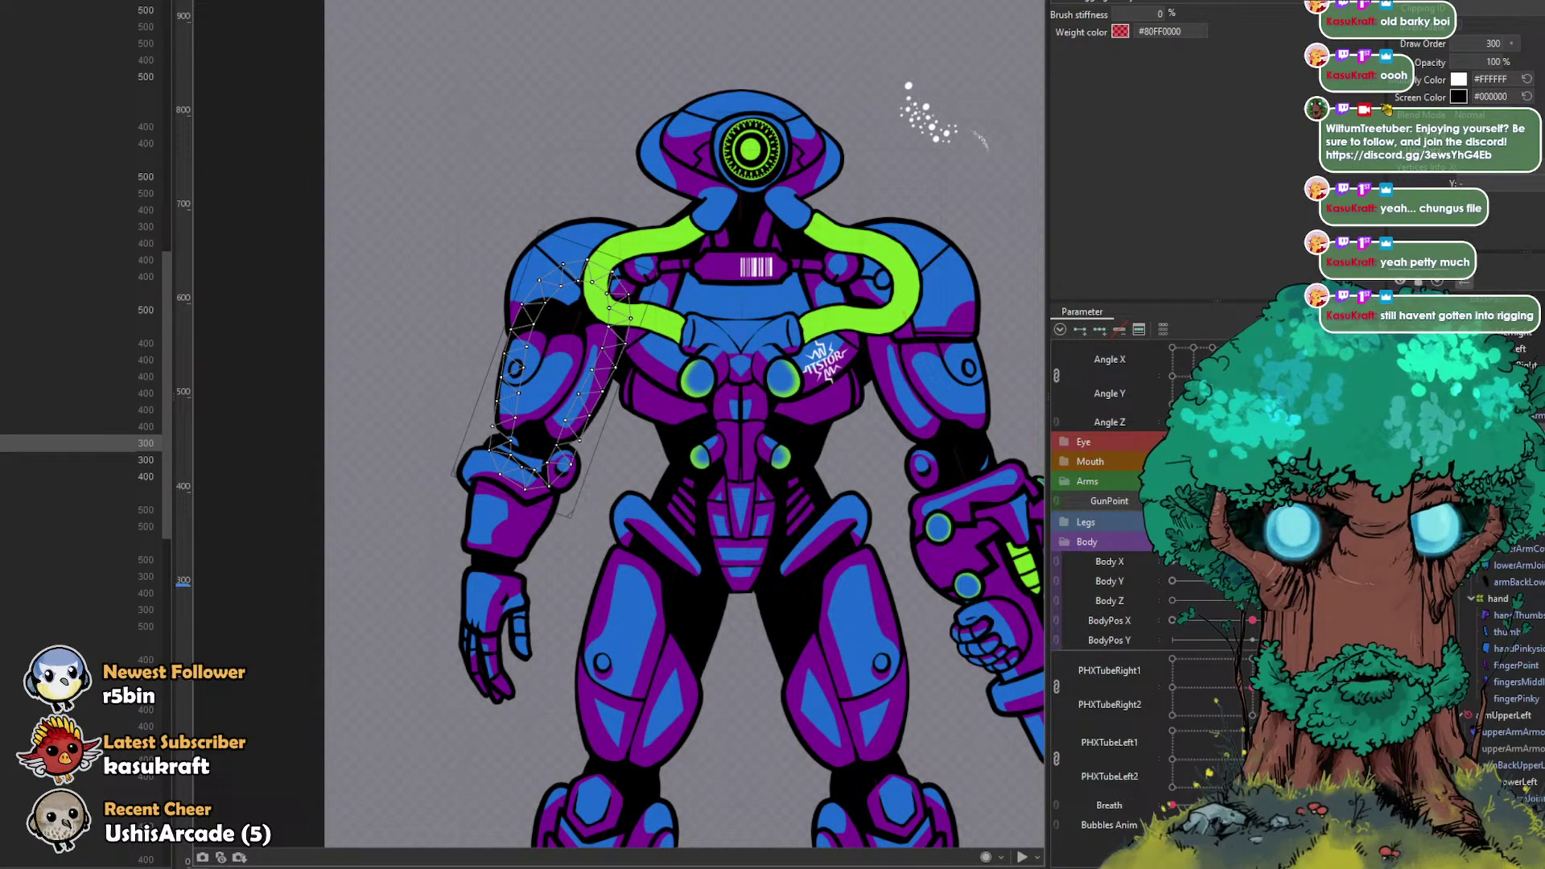
click(1516, 582)
ctrl+click(1520, 432)
scroll(81, 402, up, 3)
scroll(80, 402, down, 2)
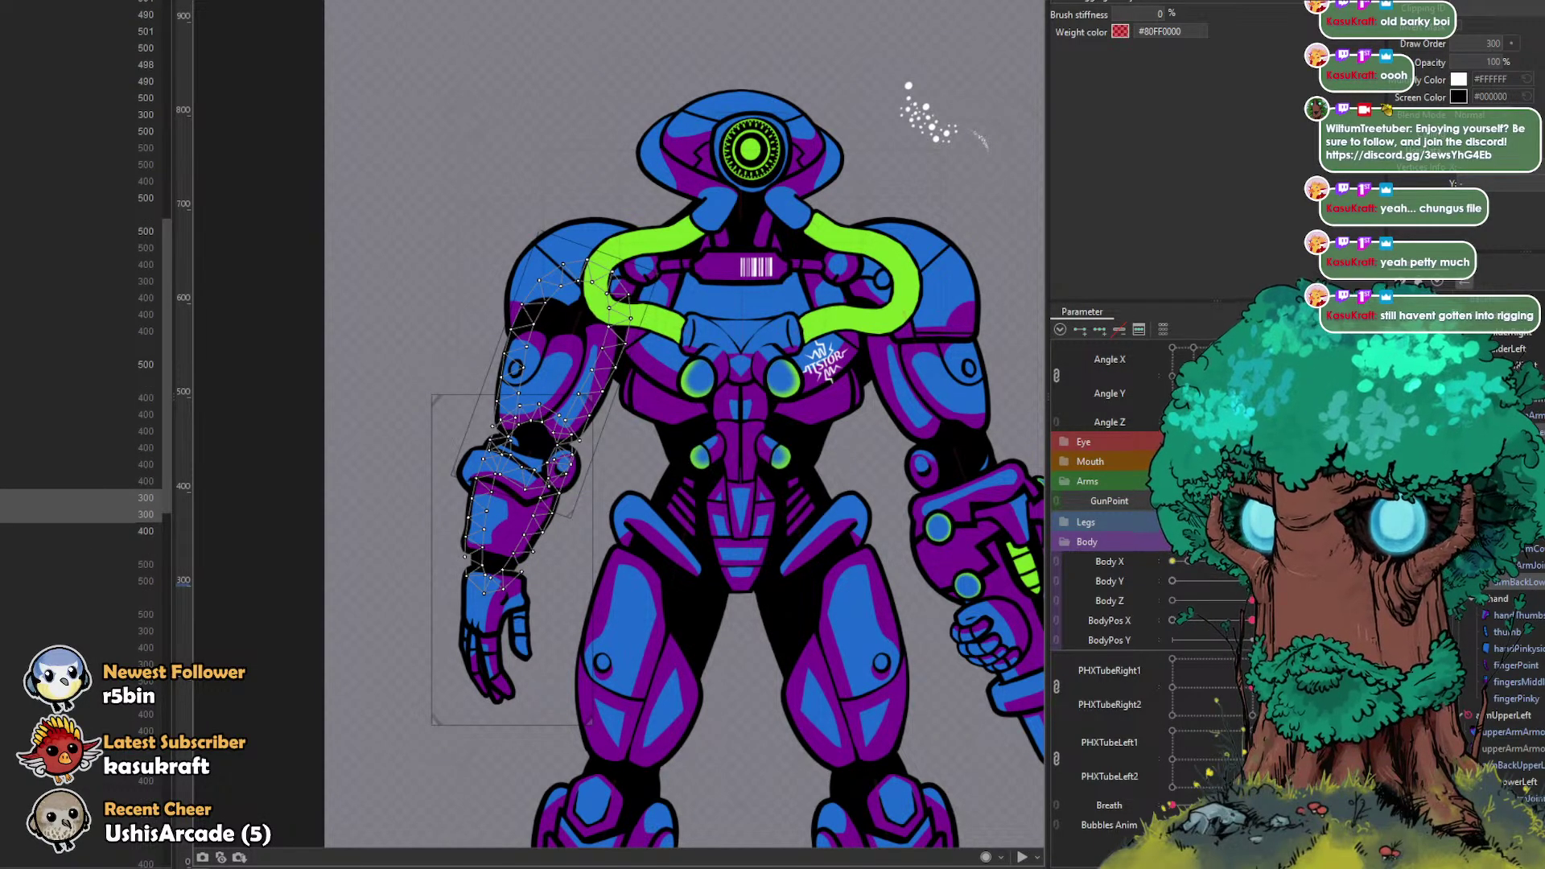
Step: Check the draw order of the shoulder-pad meshes, selecting the free arm's two shoulder meshes together
scroll(80, 403, up, 4)
click(80, 298)
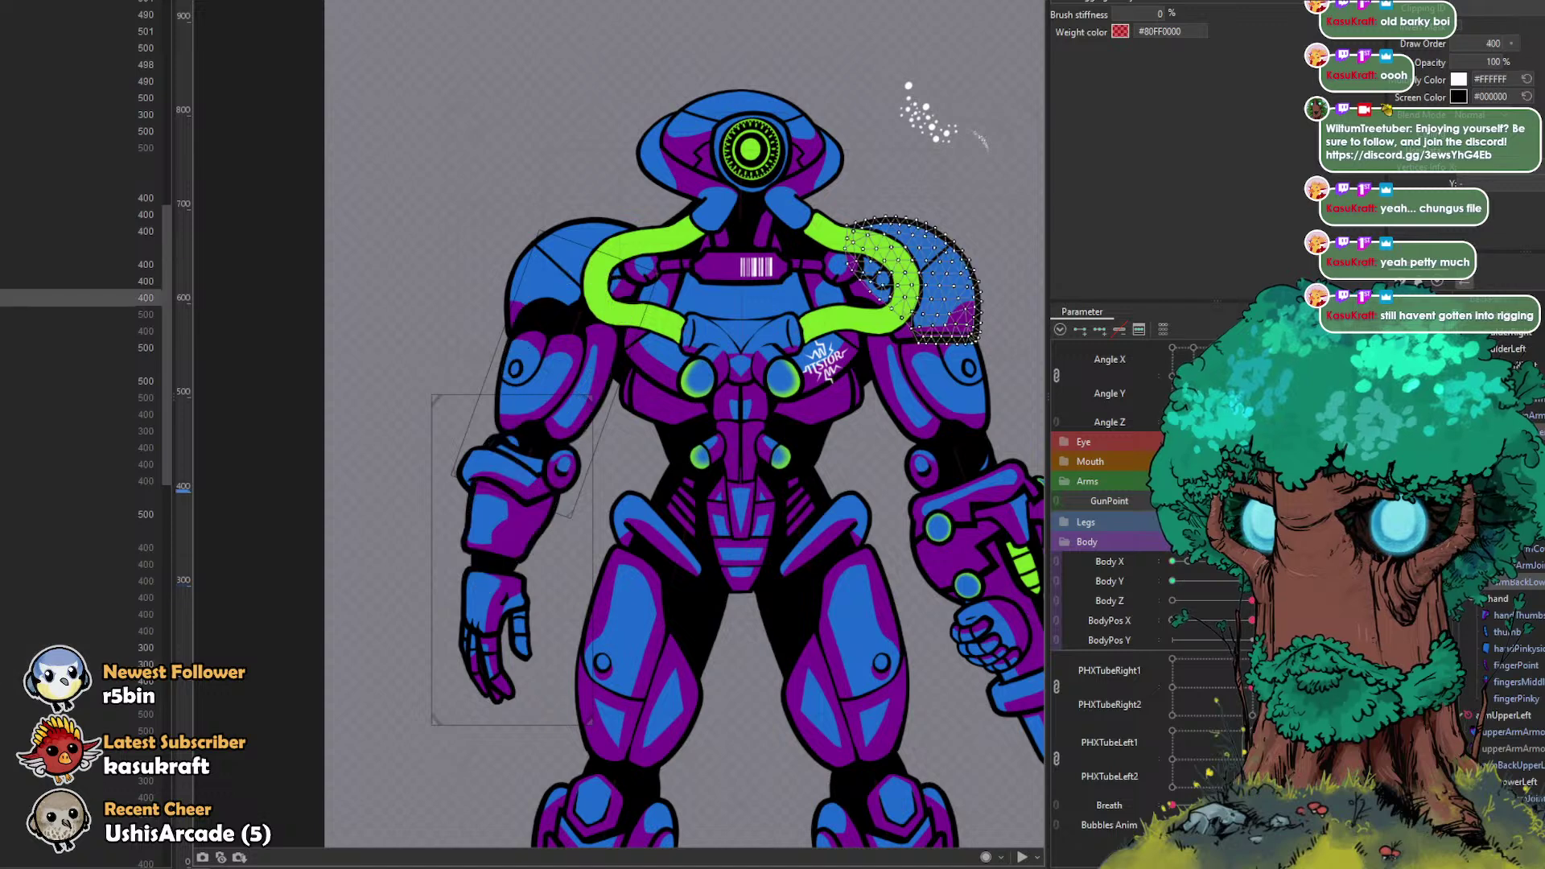
click(81, 281)
click(81, 214)
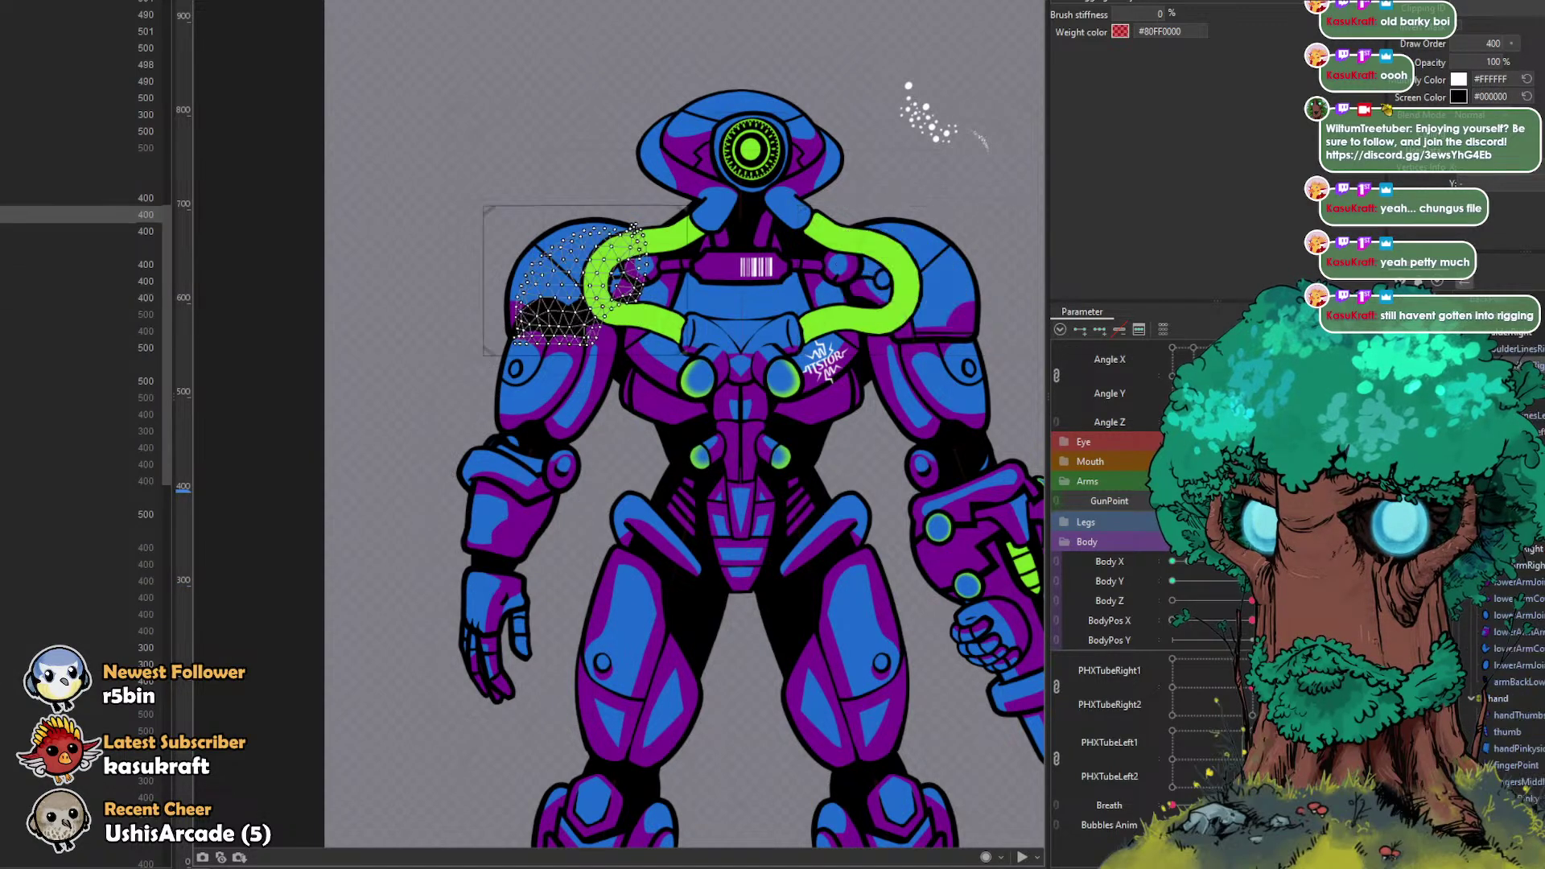
ctrl+click(80, 231)
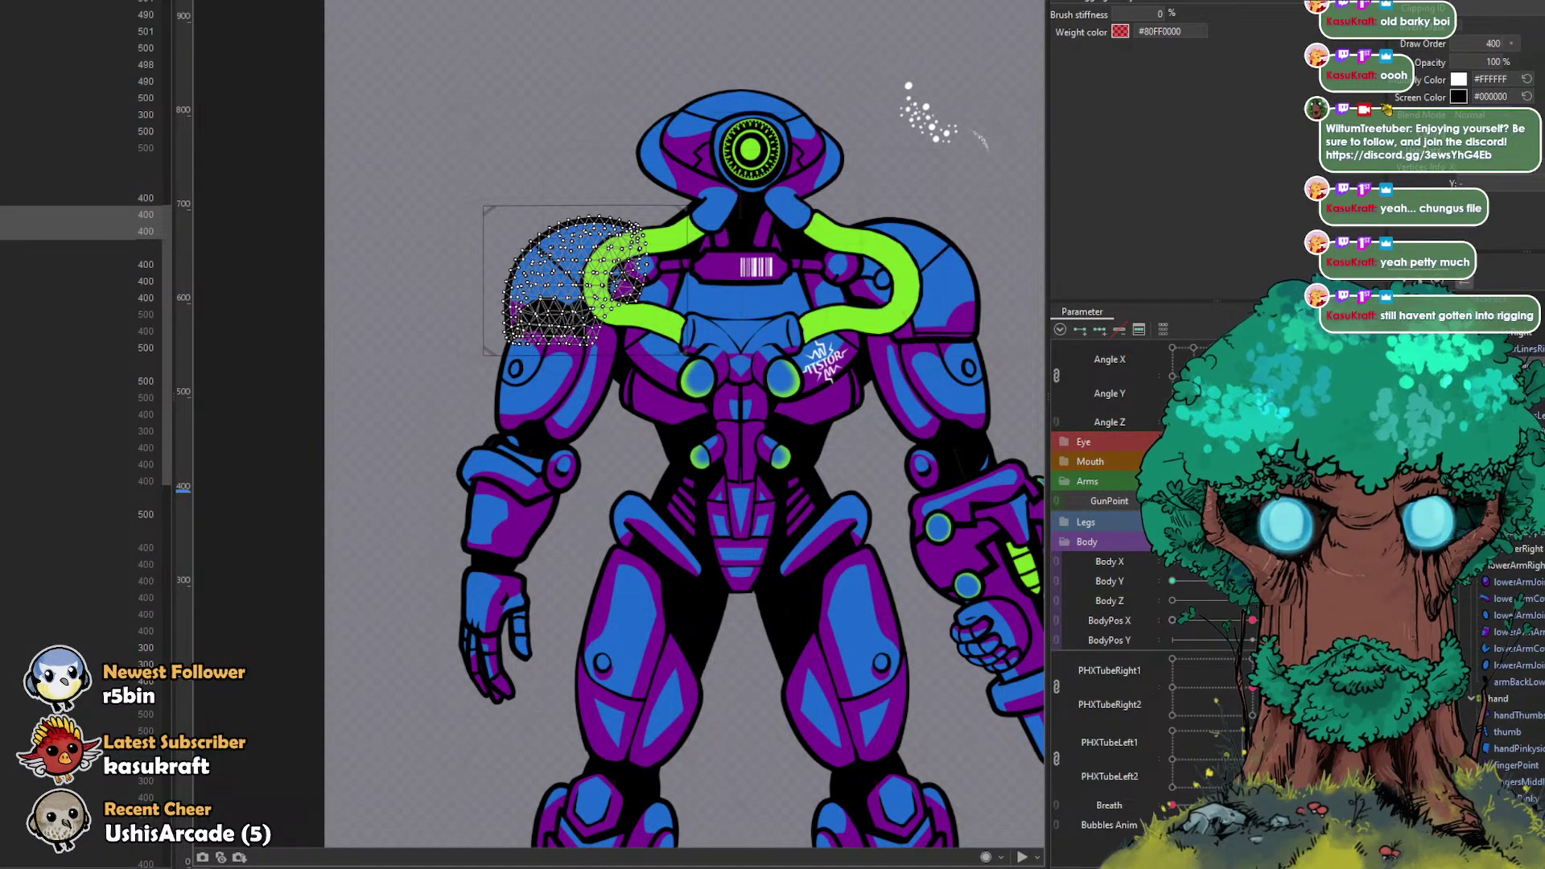
mouse_move(1512, 42)
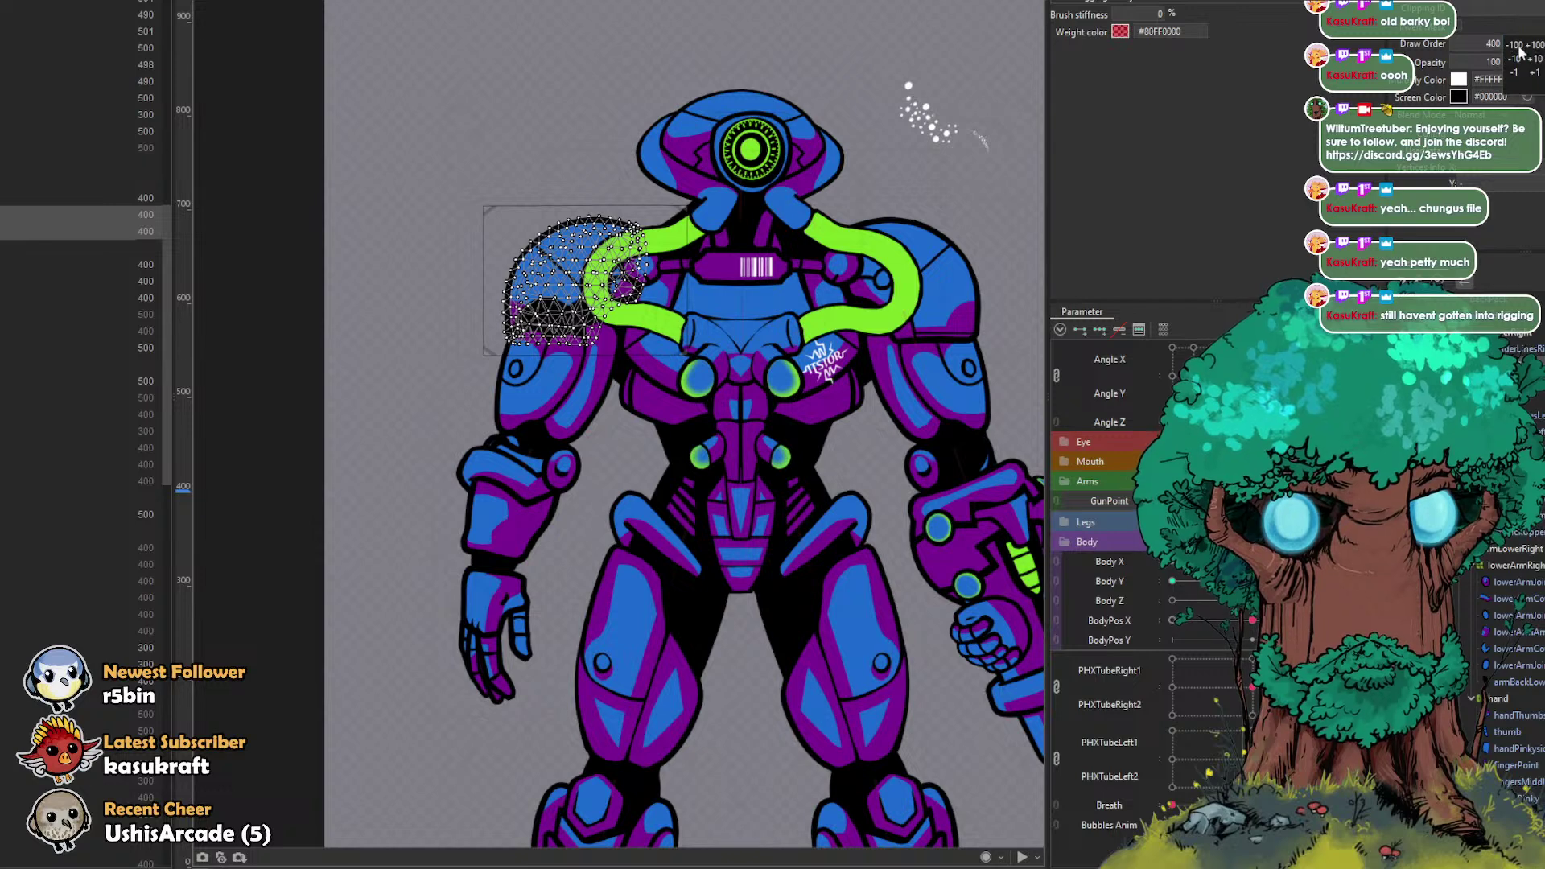
Step: Set the draw order of the free arm's upper-arm part to 400 in the neutral pose
click(15, 330)
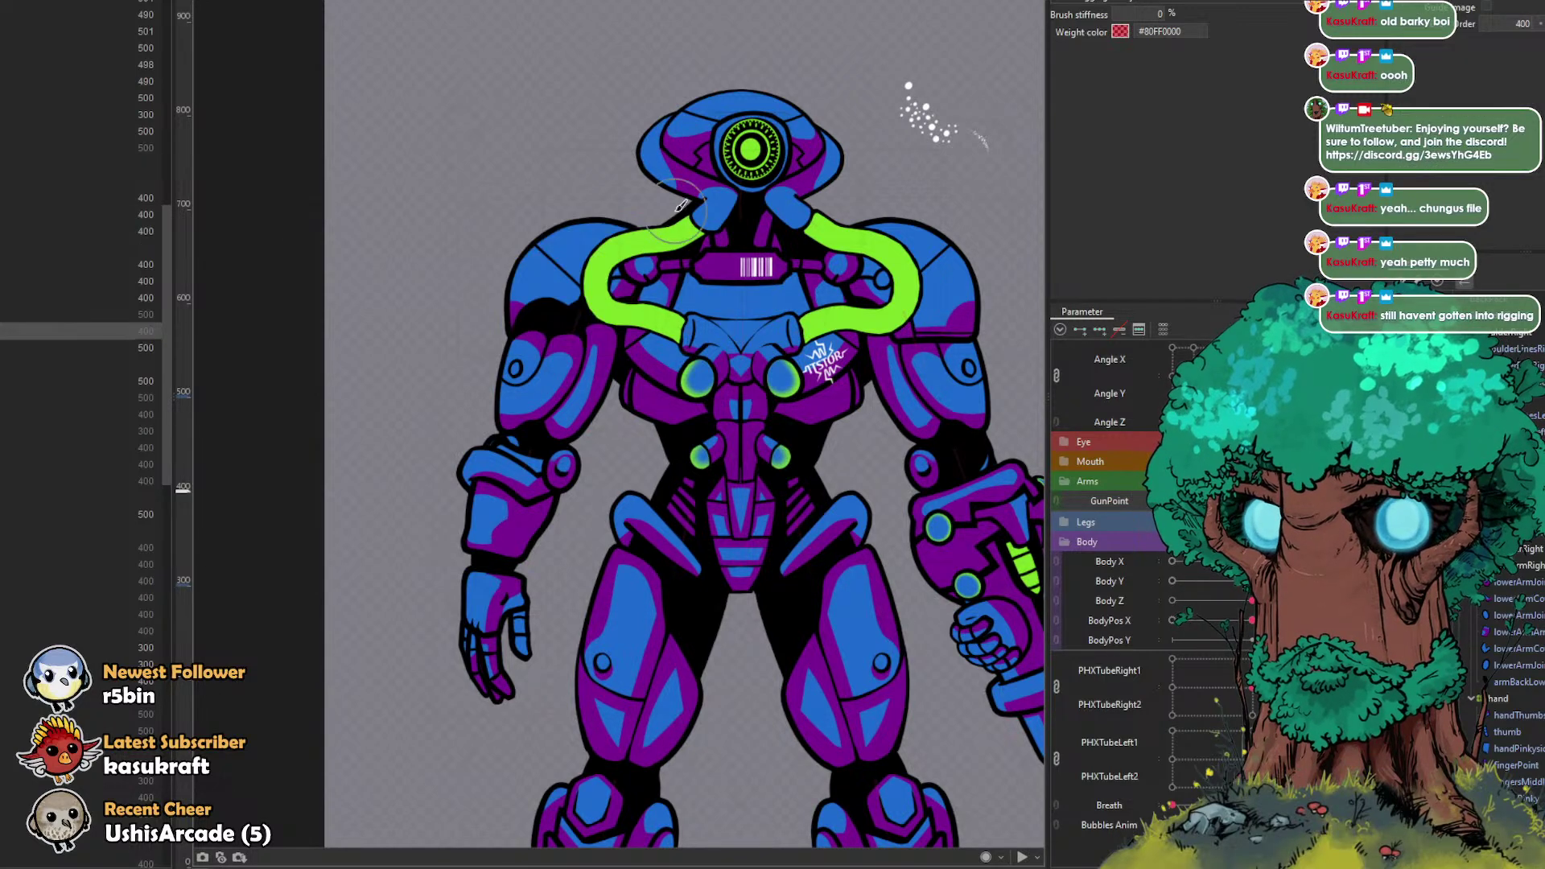
click(27, 347)
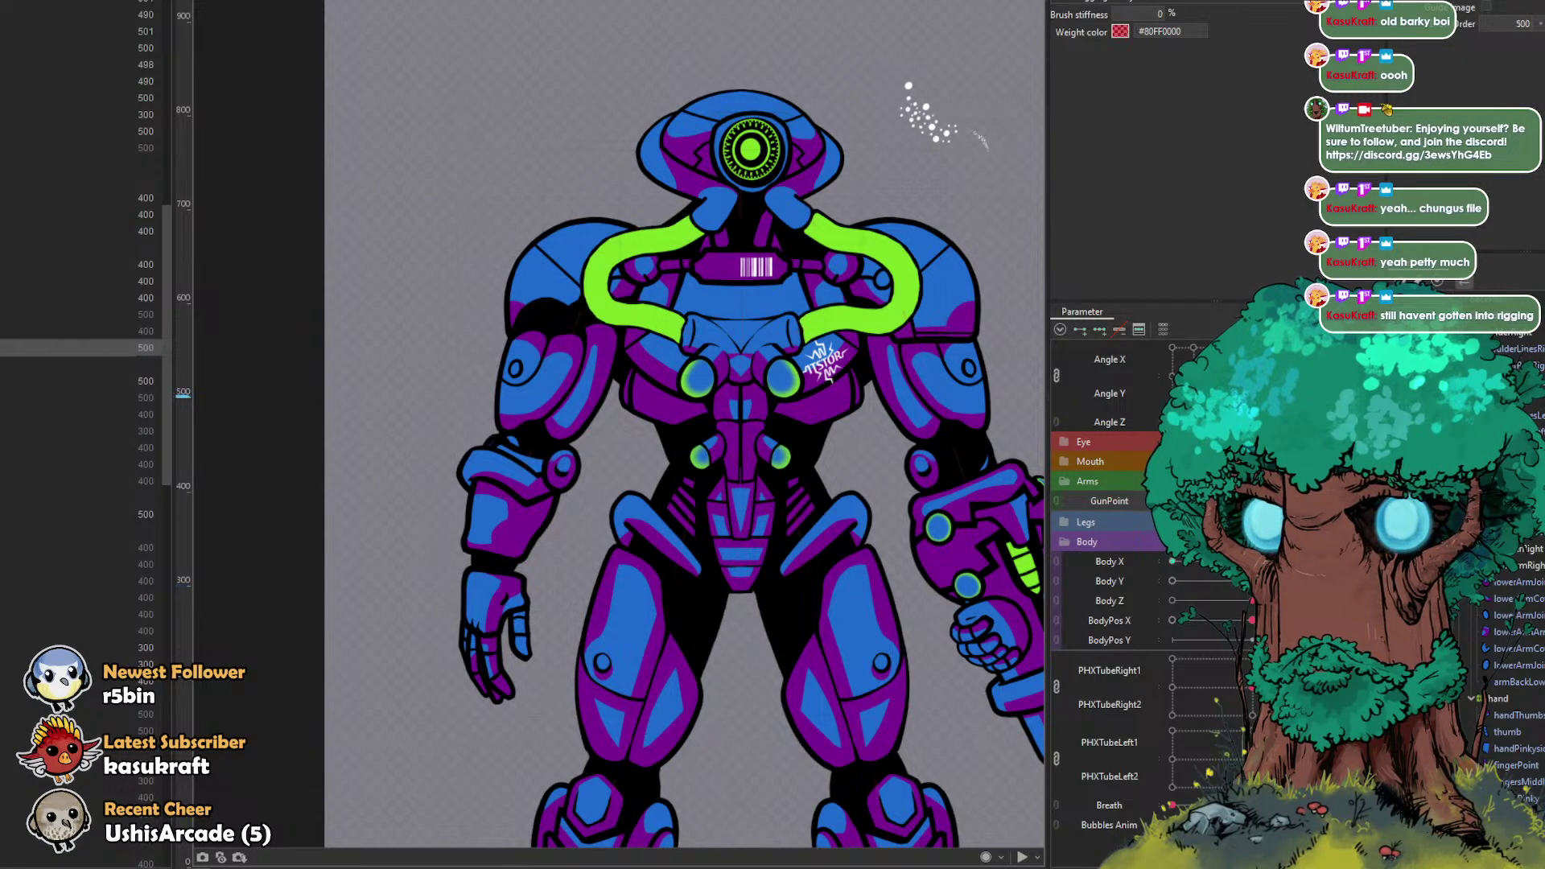
mouse_move(1539, 24)
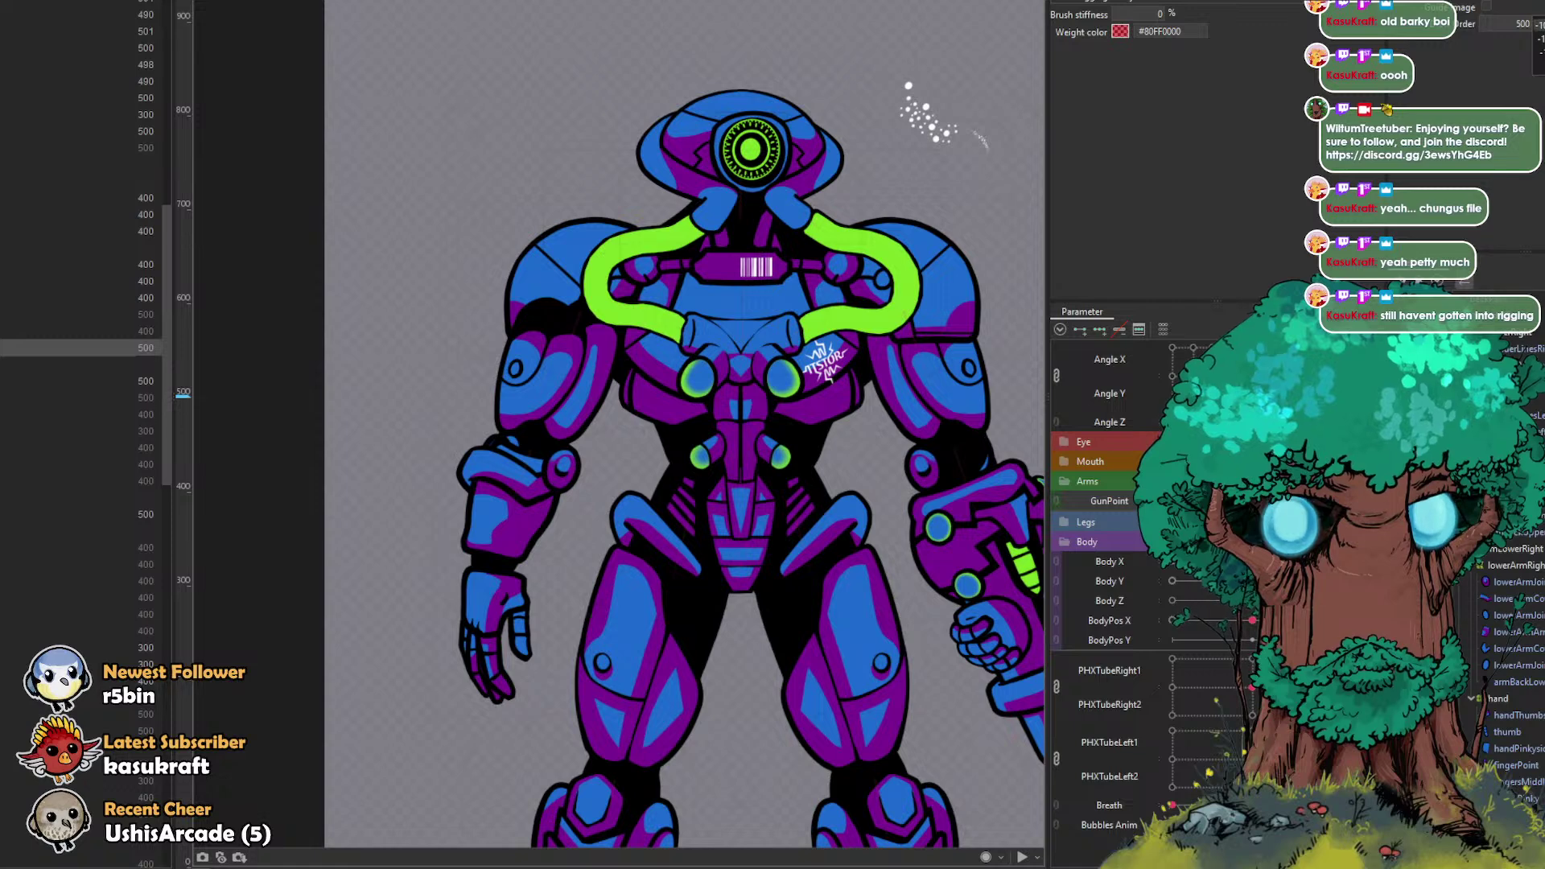
click(1540, 25)
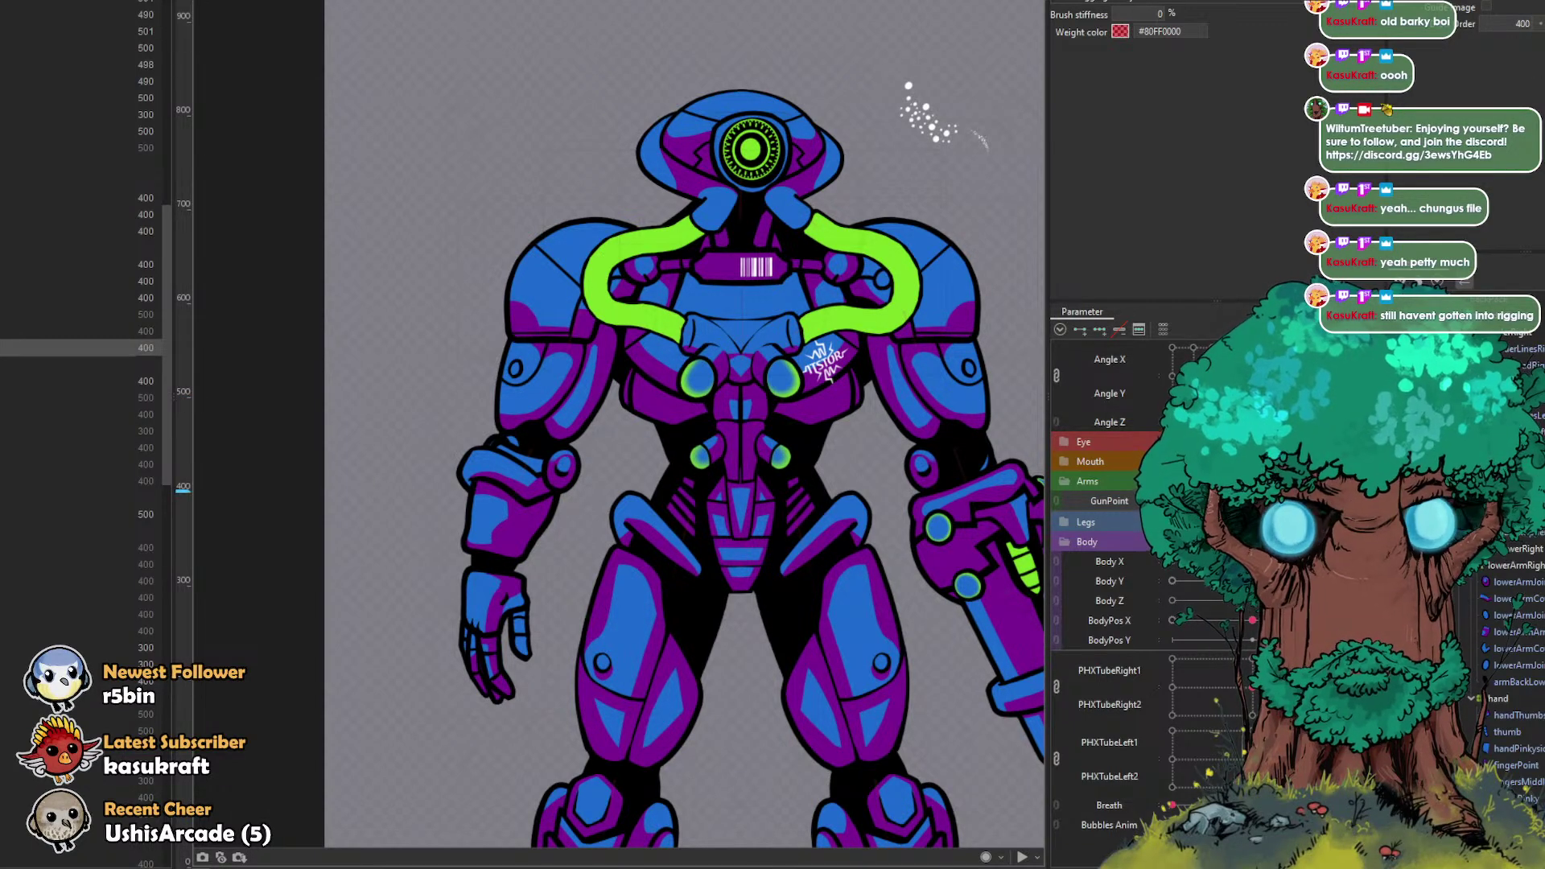
Step: Select the free arm's upper-arm and lower-arm back meshes and check them with Body X halfway towards its minimum
mouse_move(1252, 562)
mouse_down()
mouse_move(1175, 562)
mouse_move(1249, 561)
mouse_up()
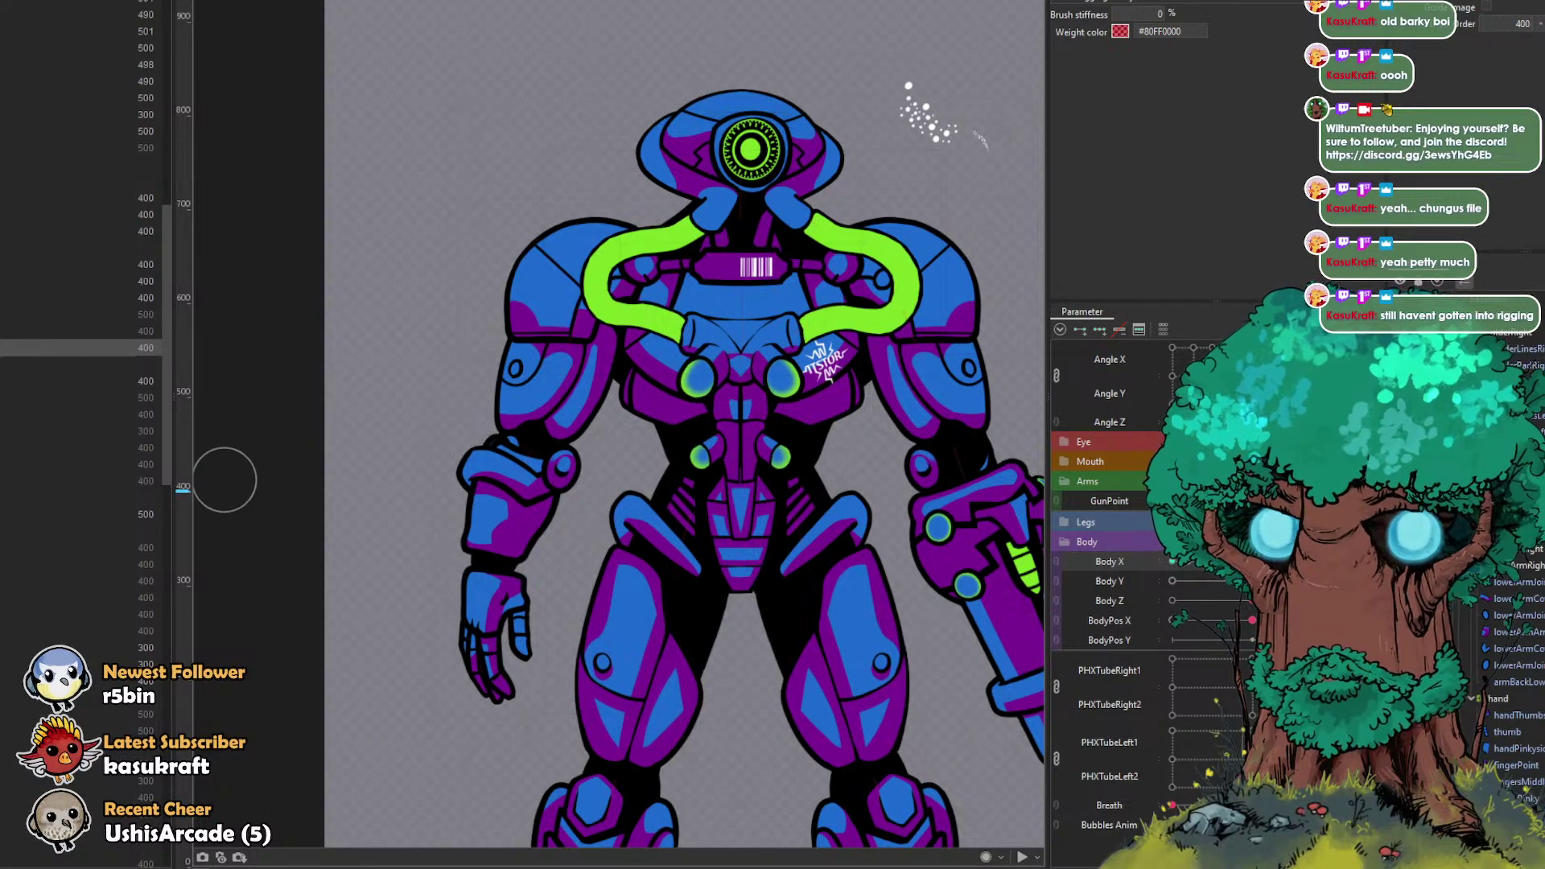
click(80, 648)
ctrl+click(56, 665)
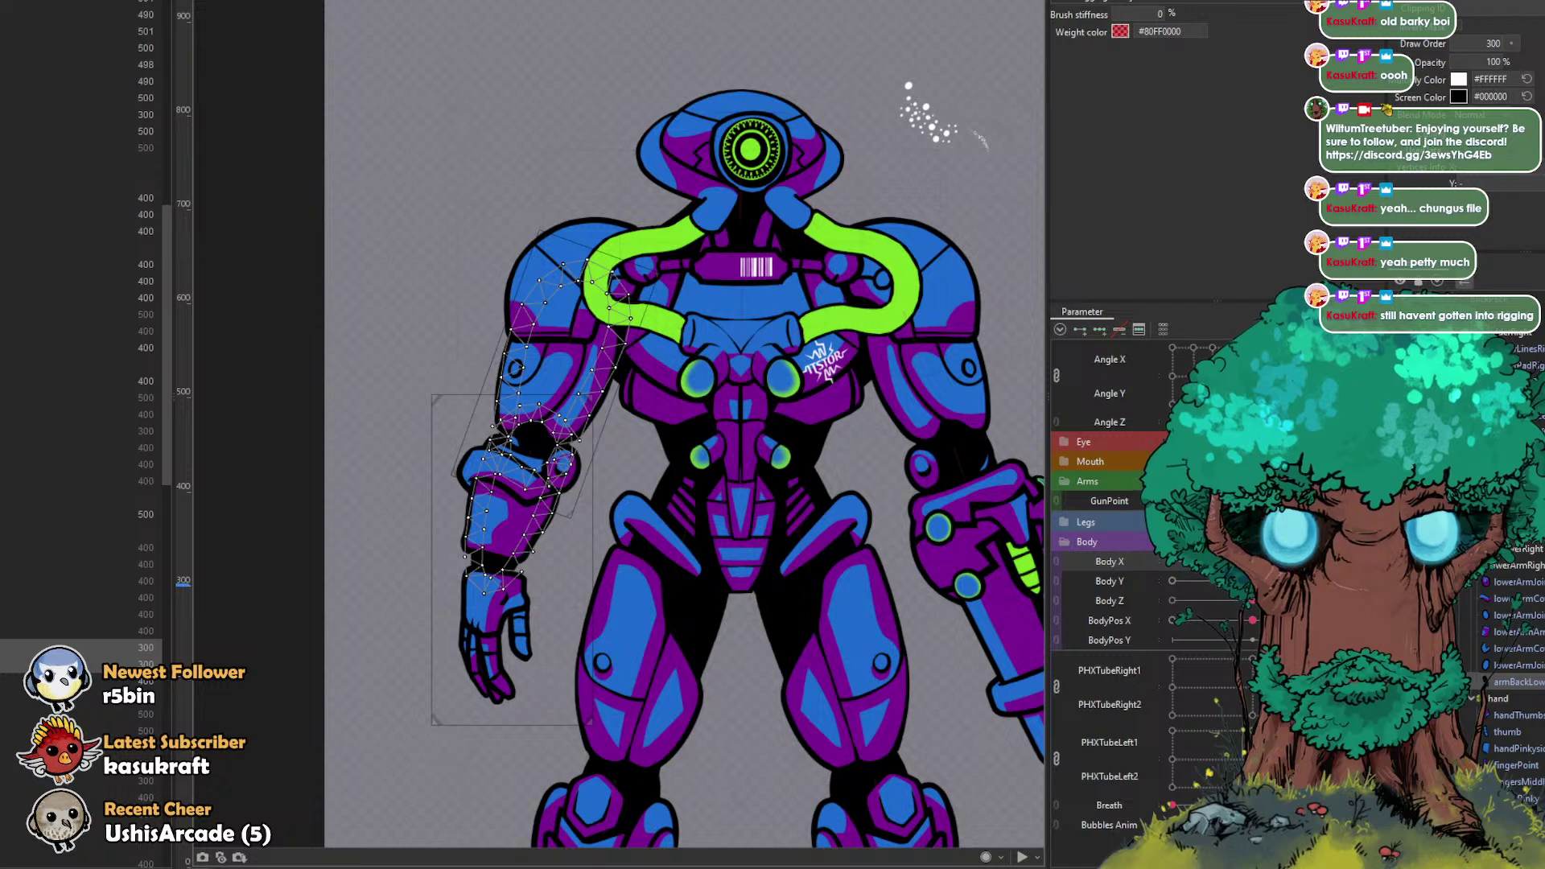
drag(1253, 562, 1172, 562)
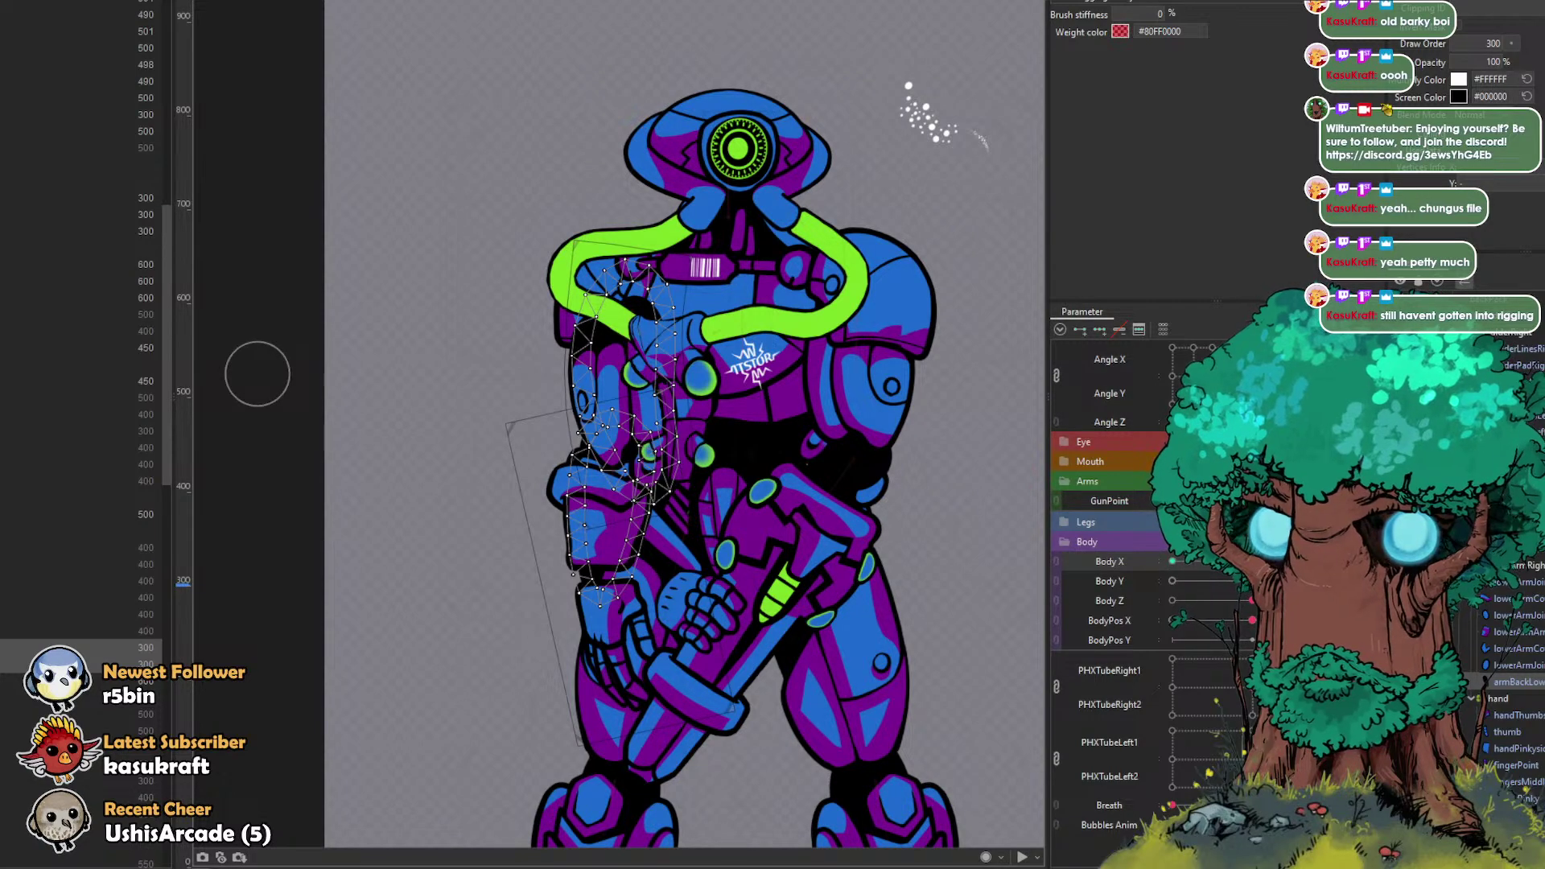
Step: Try draw order 350 on the free arm's lower-arm part at the halfway Body X keyform, and undo it
click(80, 347)
ctrl+click(80, 514)
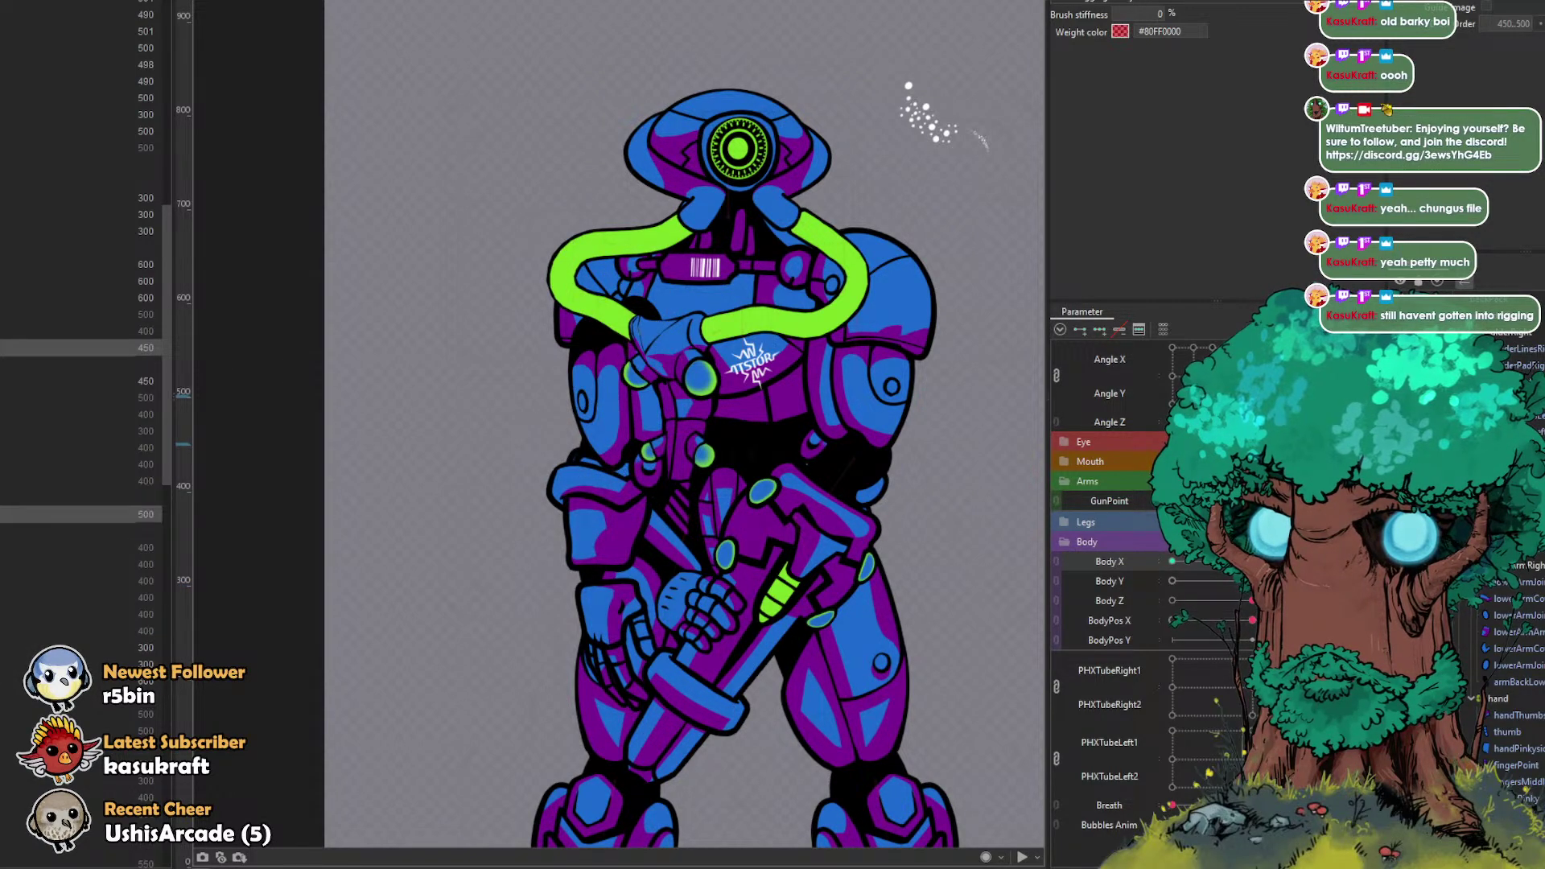
ctrl+click(80, 381)
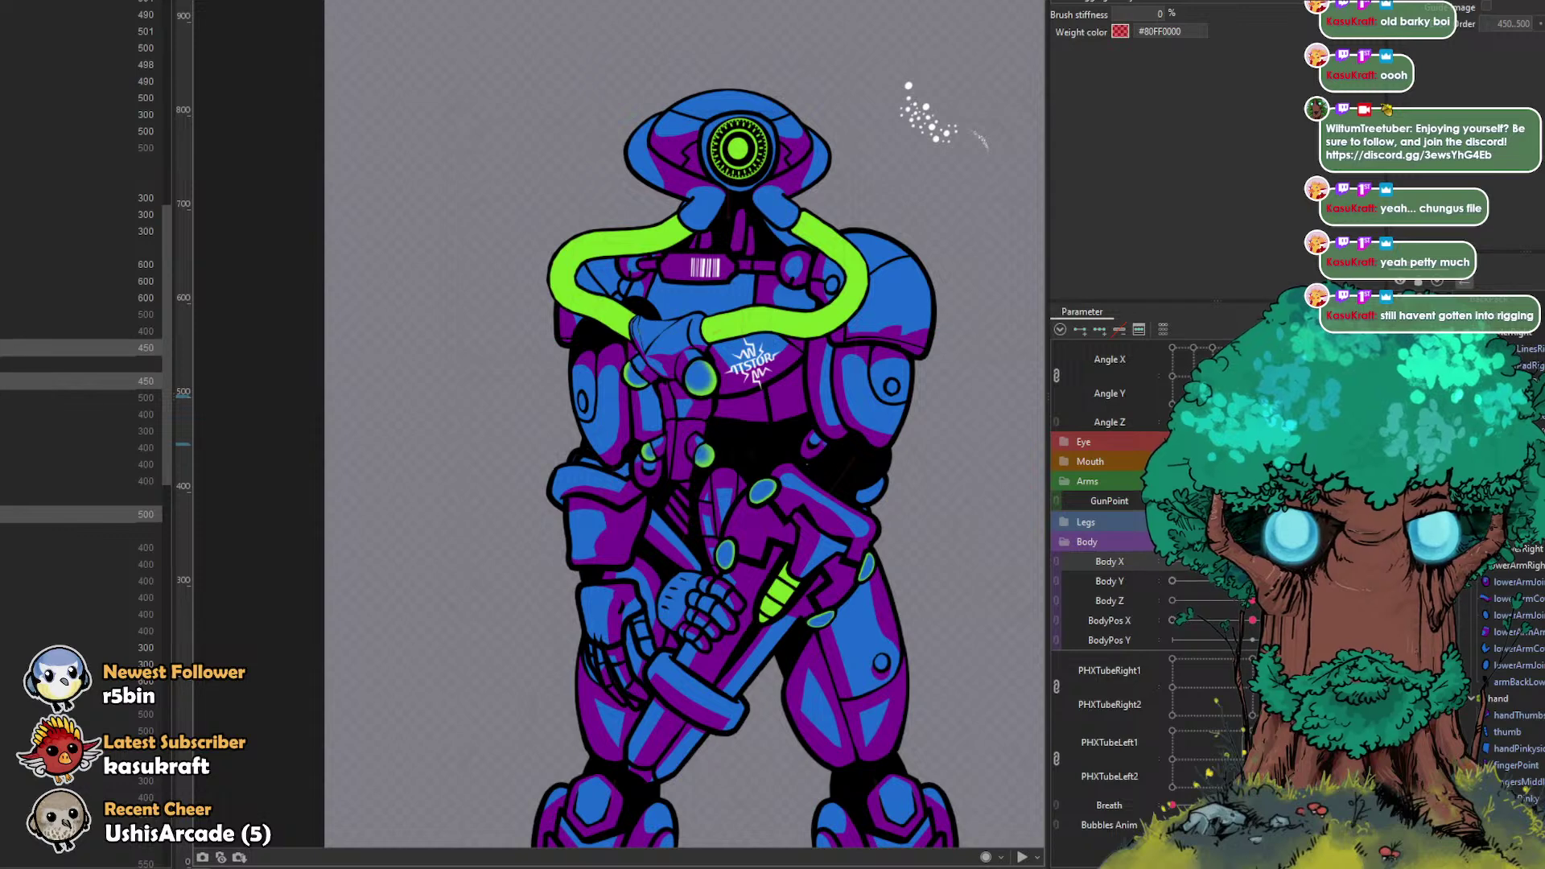
click(9, 365)
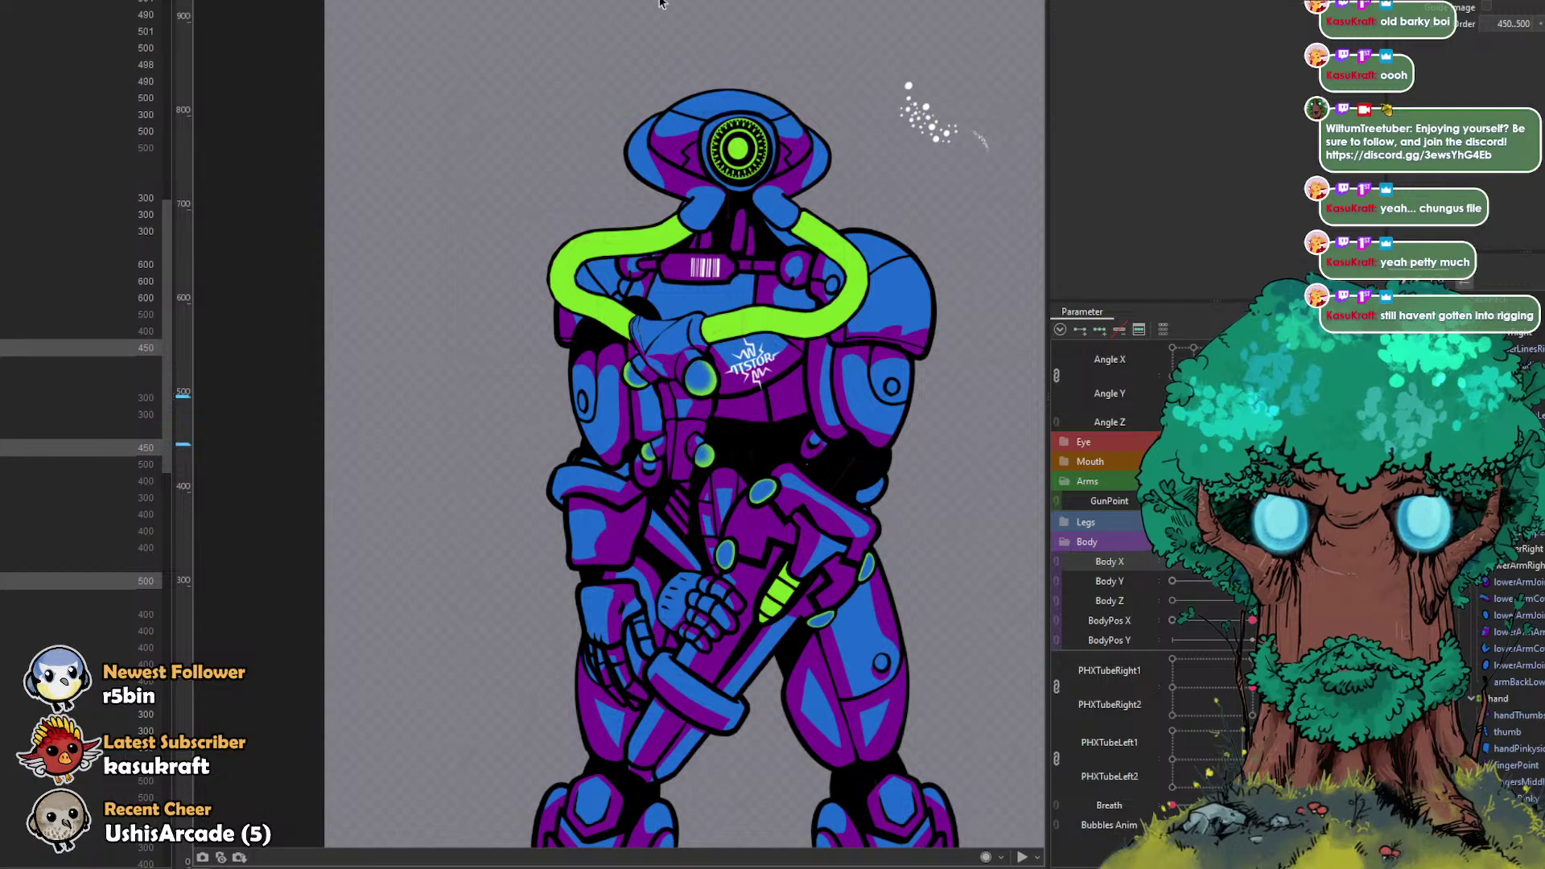
click(8, 447)
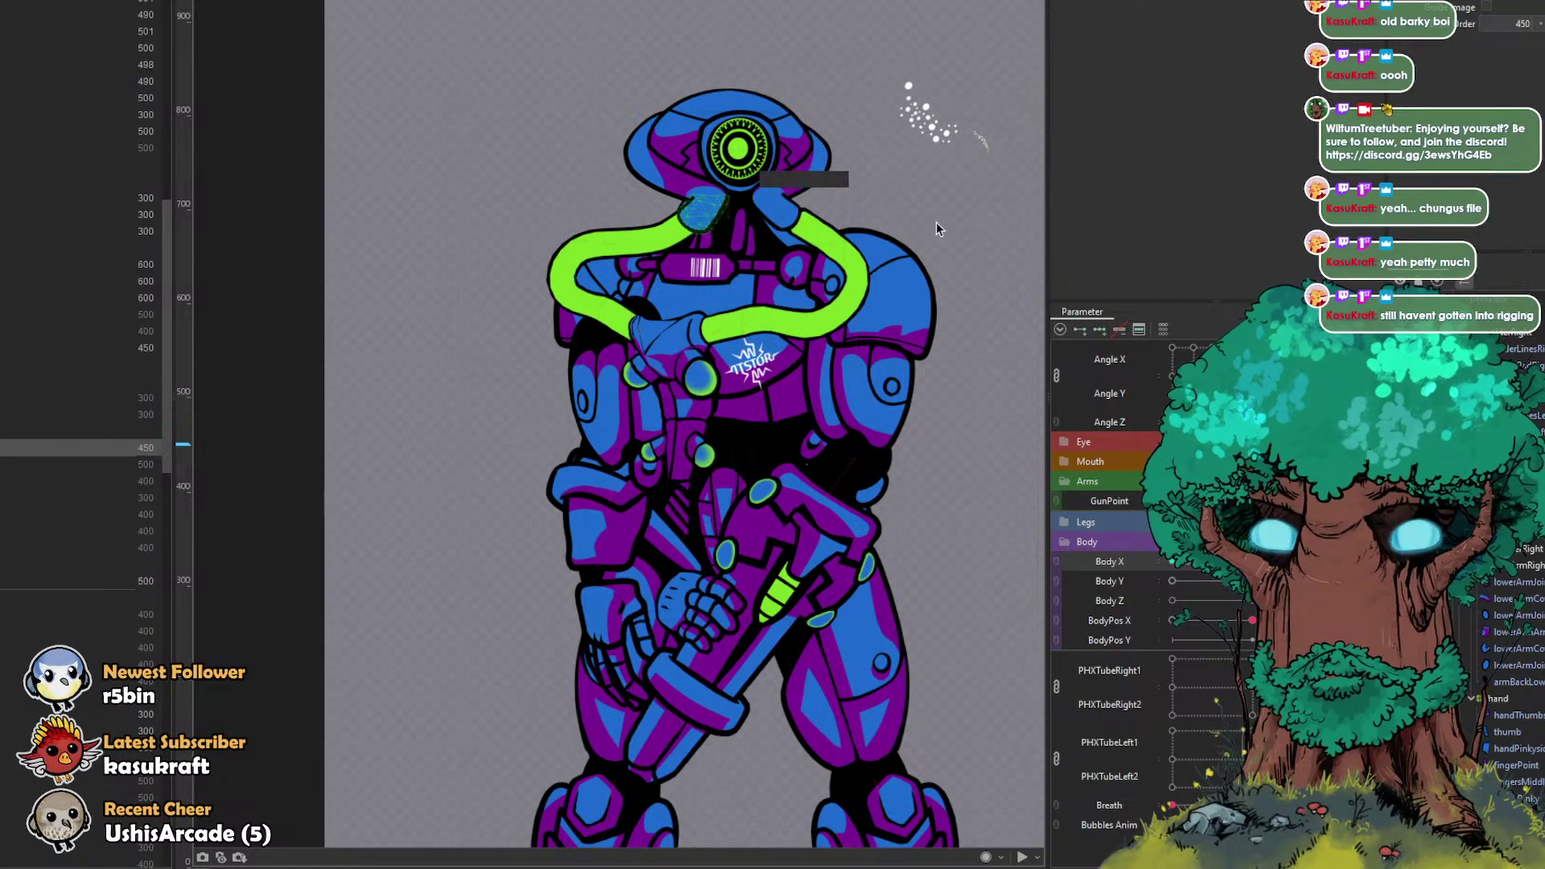
click(1541, 25)
click(1540, 25)
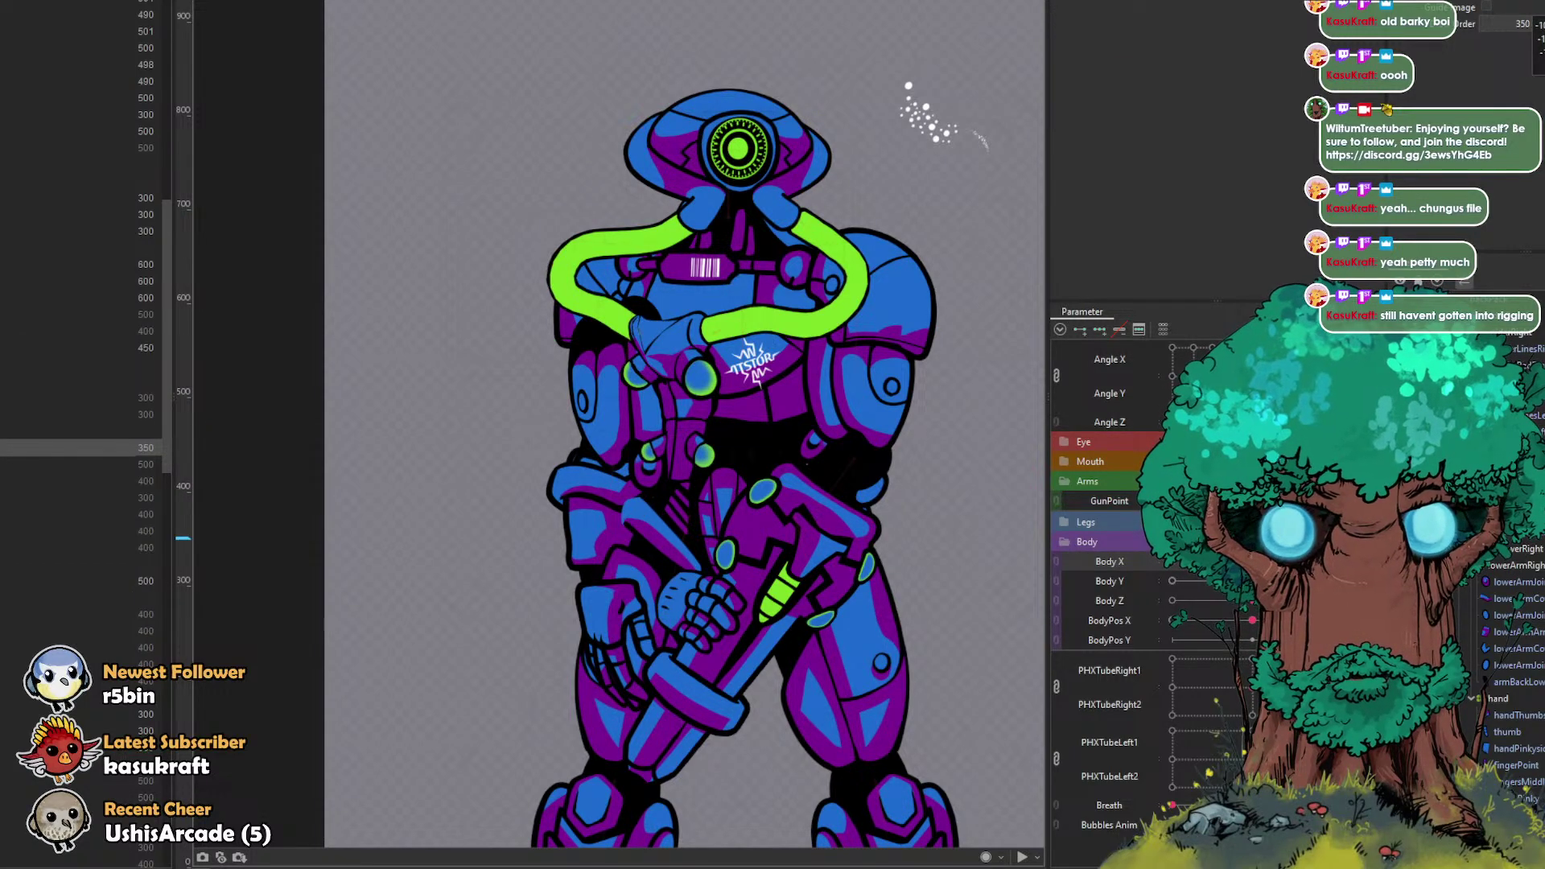
key(ctrl+z)
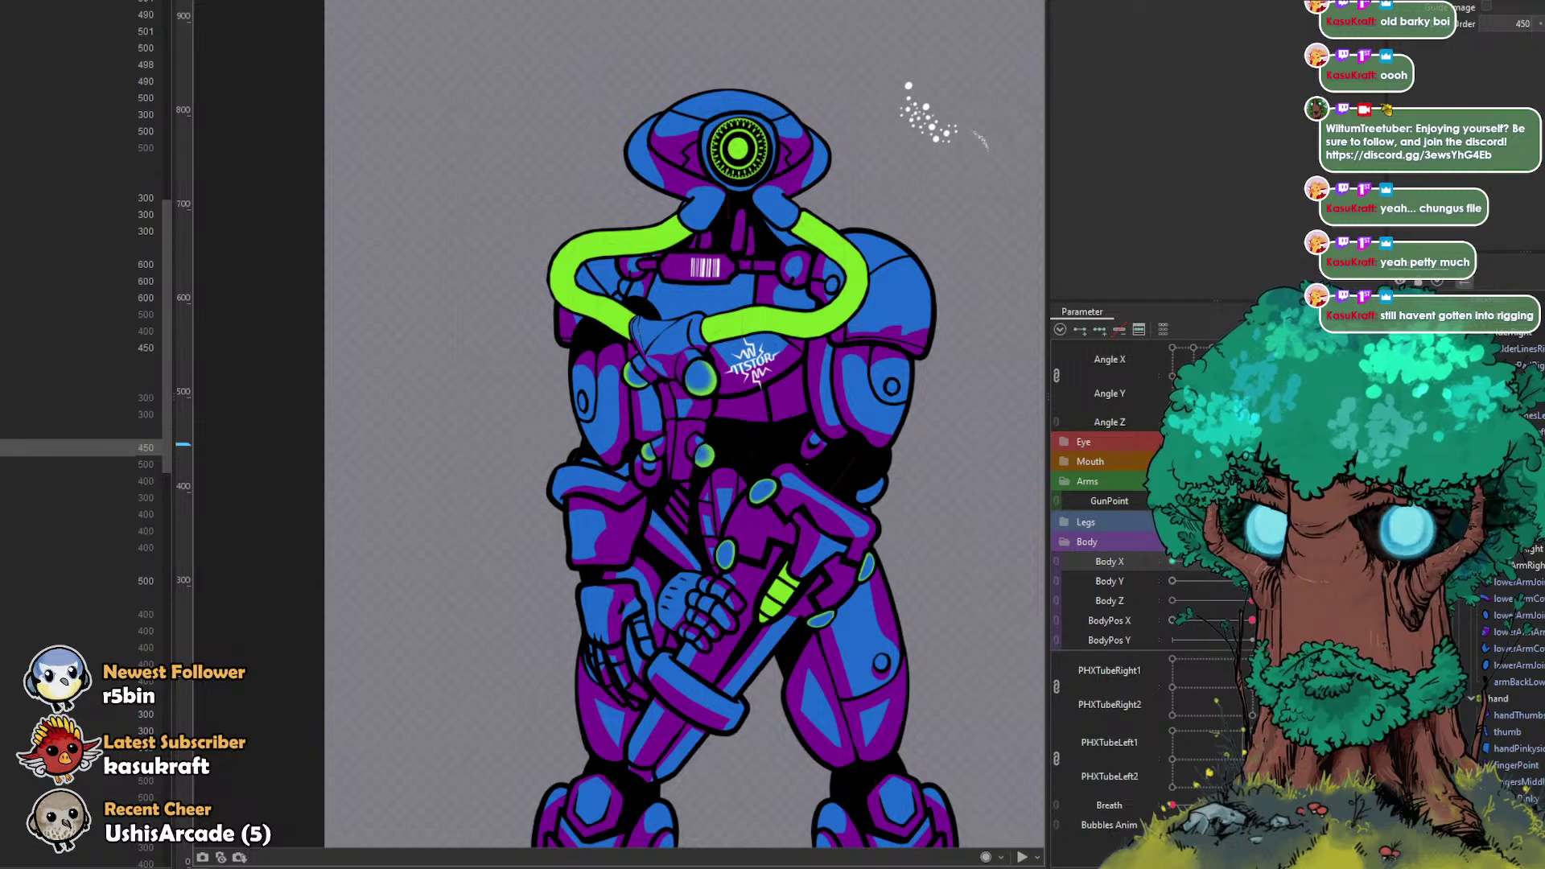
Step: Set the draw order of the free arm's upper-arm part to 300 at the halfway Body X keyform
click(8, 347)
click(1541, 25)
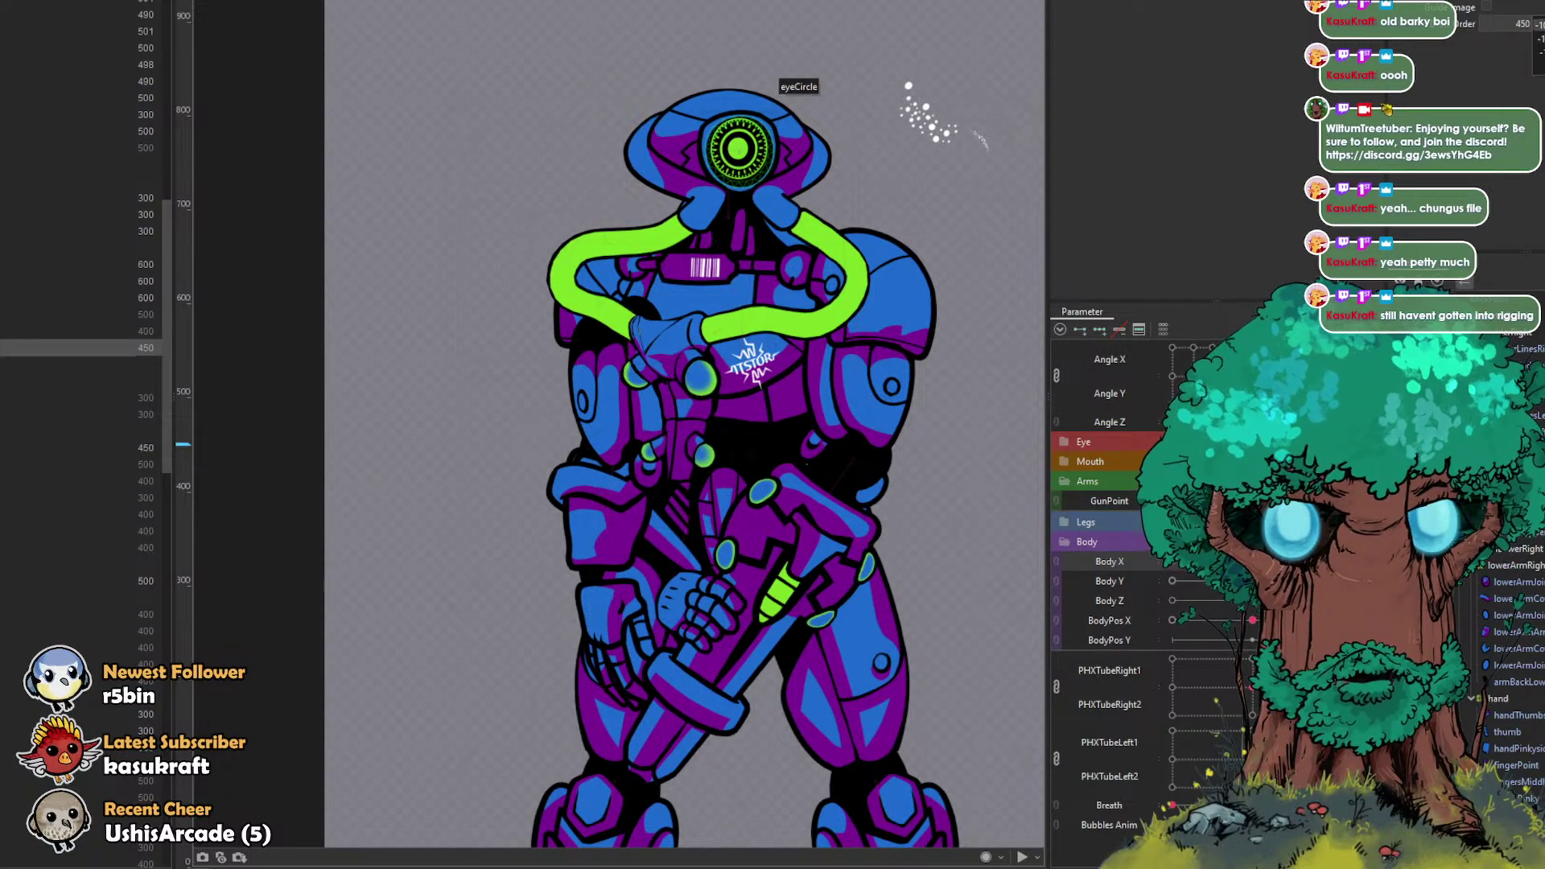
click(1540, 25)
click(1540, 25)
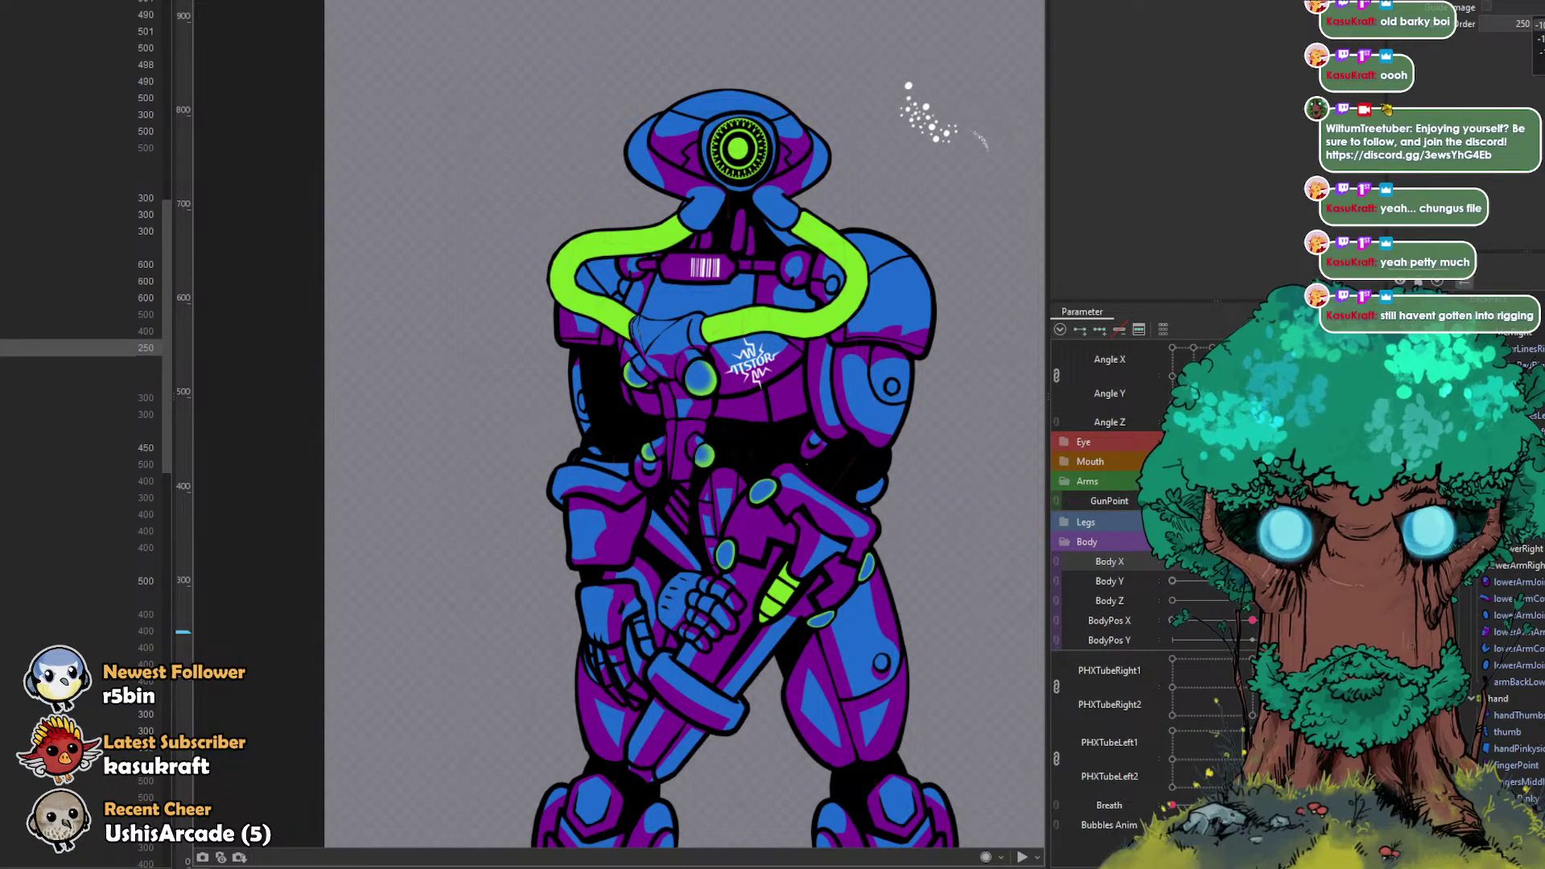
click(1544, 25)
click(1540, 25)
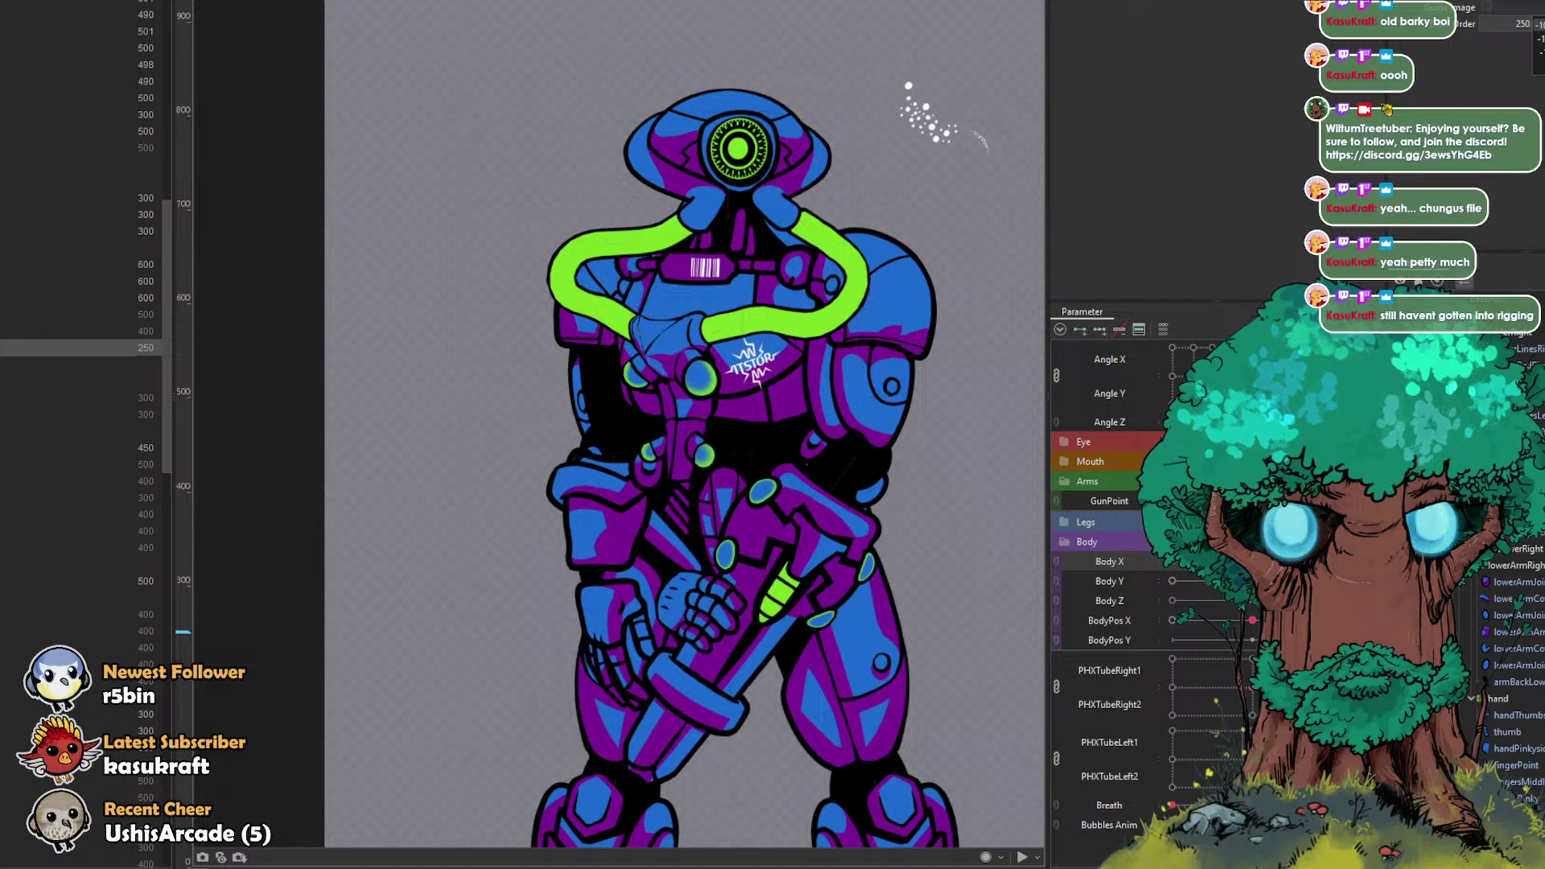
click(1544, 39)
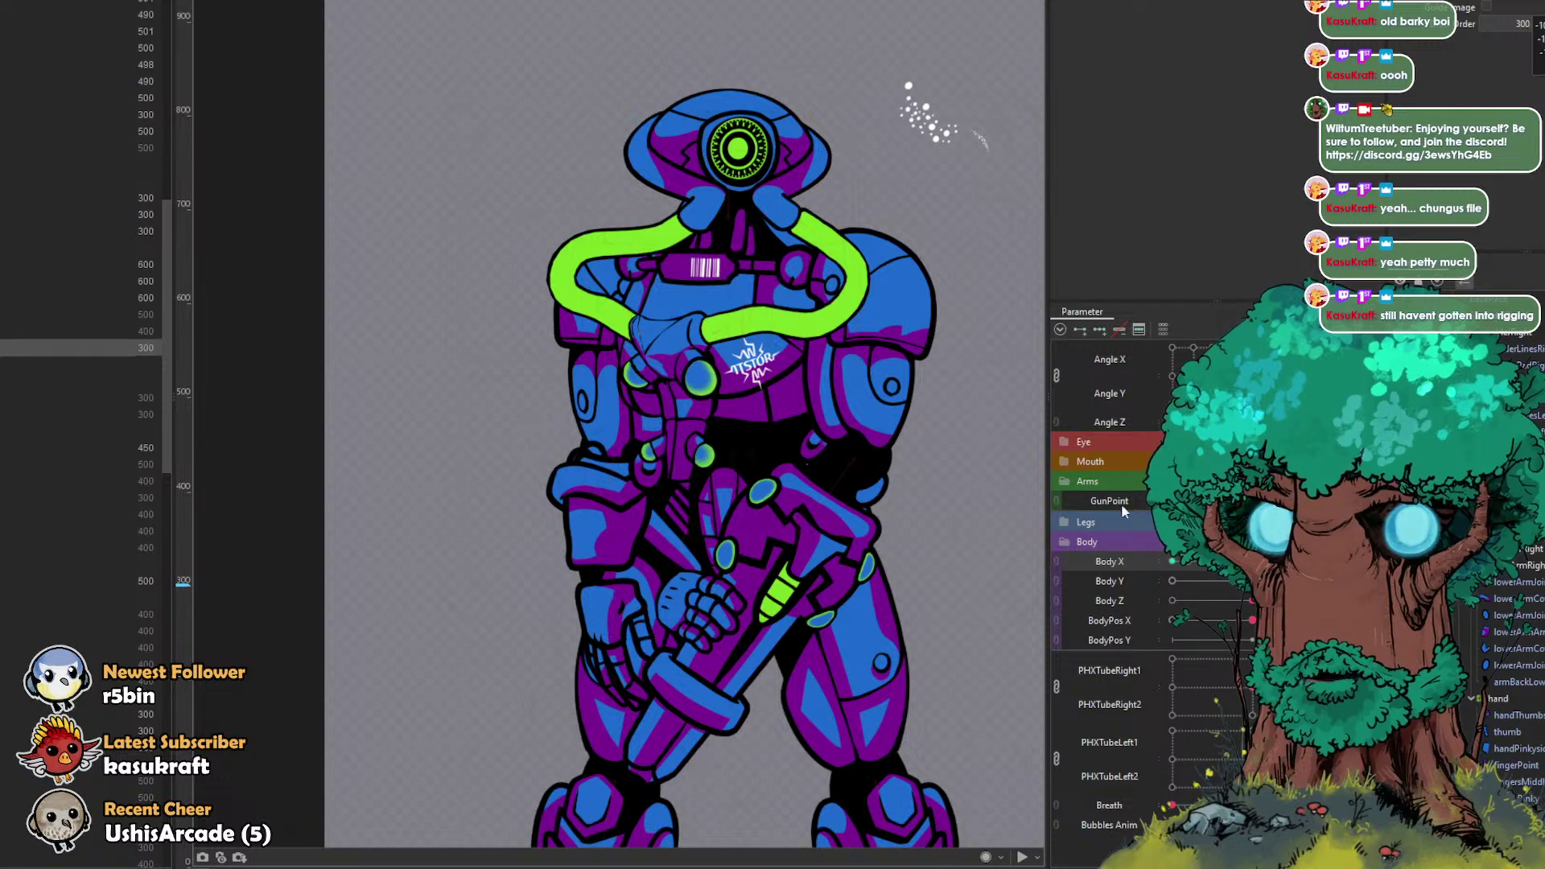
Step: Compare the upper arm's layering between the halfway and minimum Body X keyforms
mouse_move(1172, 562)
mouse_down()
mouse_move(1252, 562)
mouse_move(1198, 561)
mouse_move(1180, 498)
mouse_up()
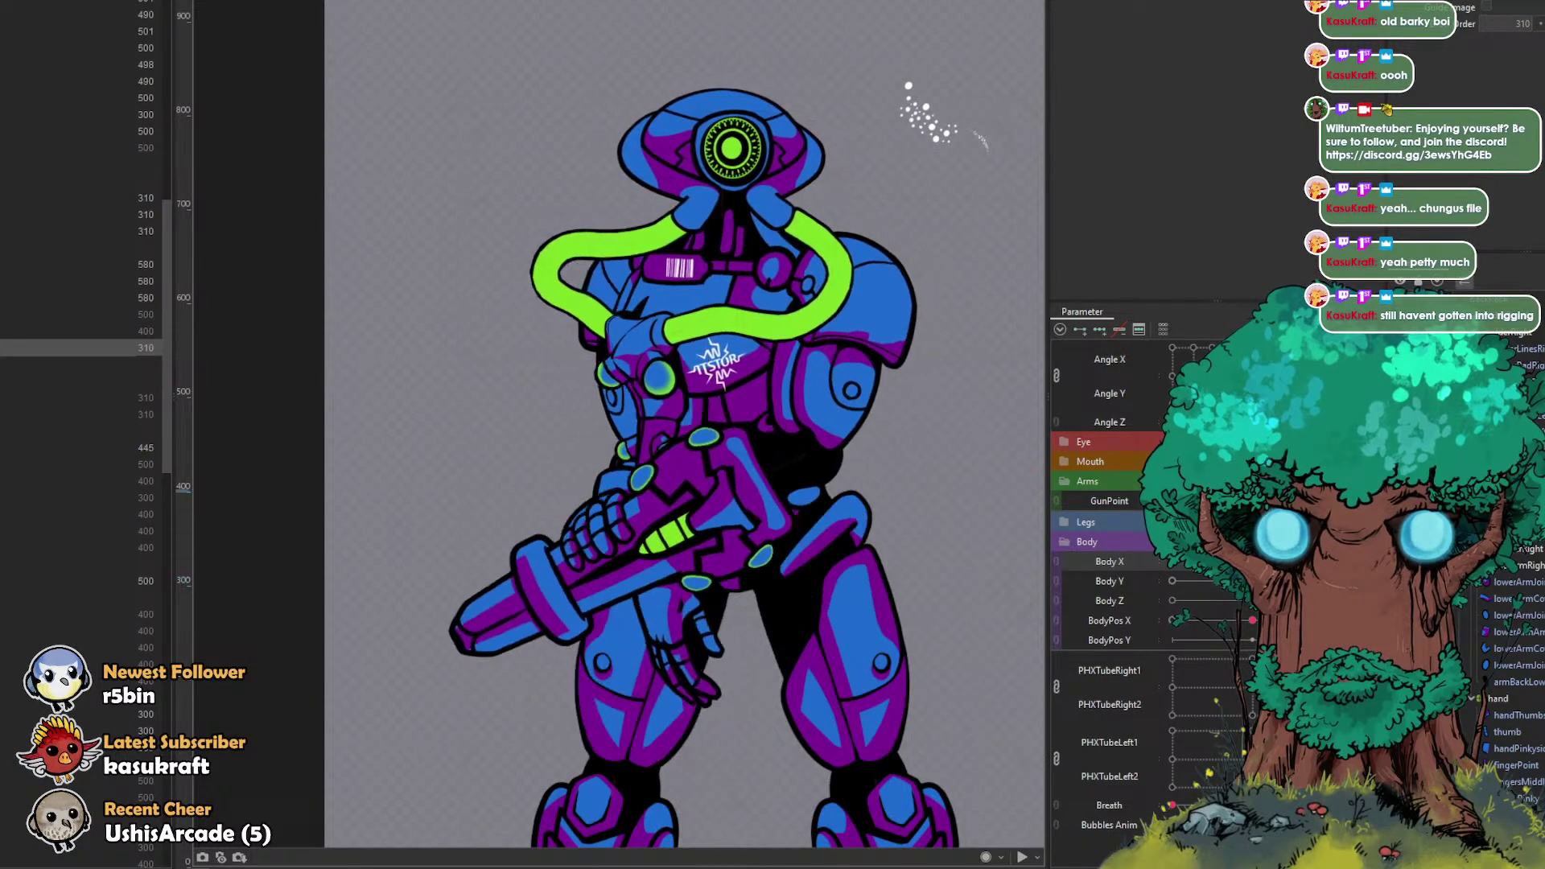
click(1171, 563)
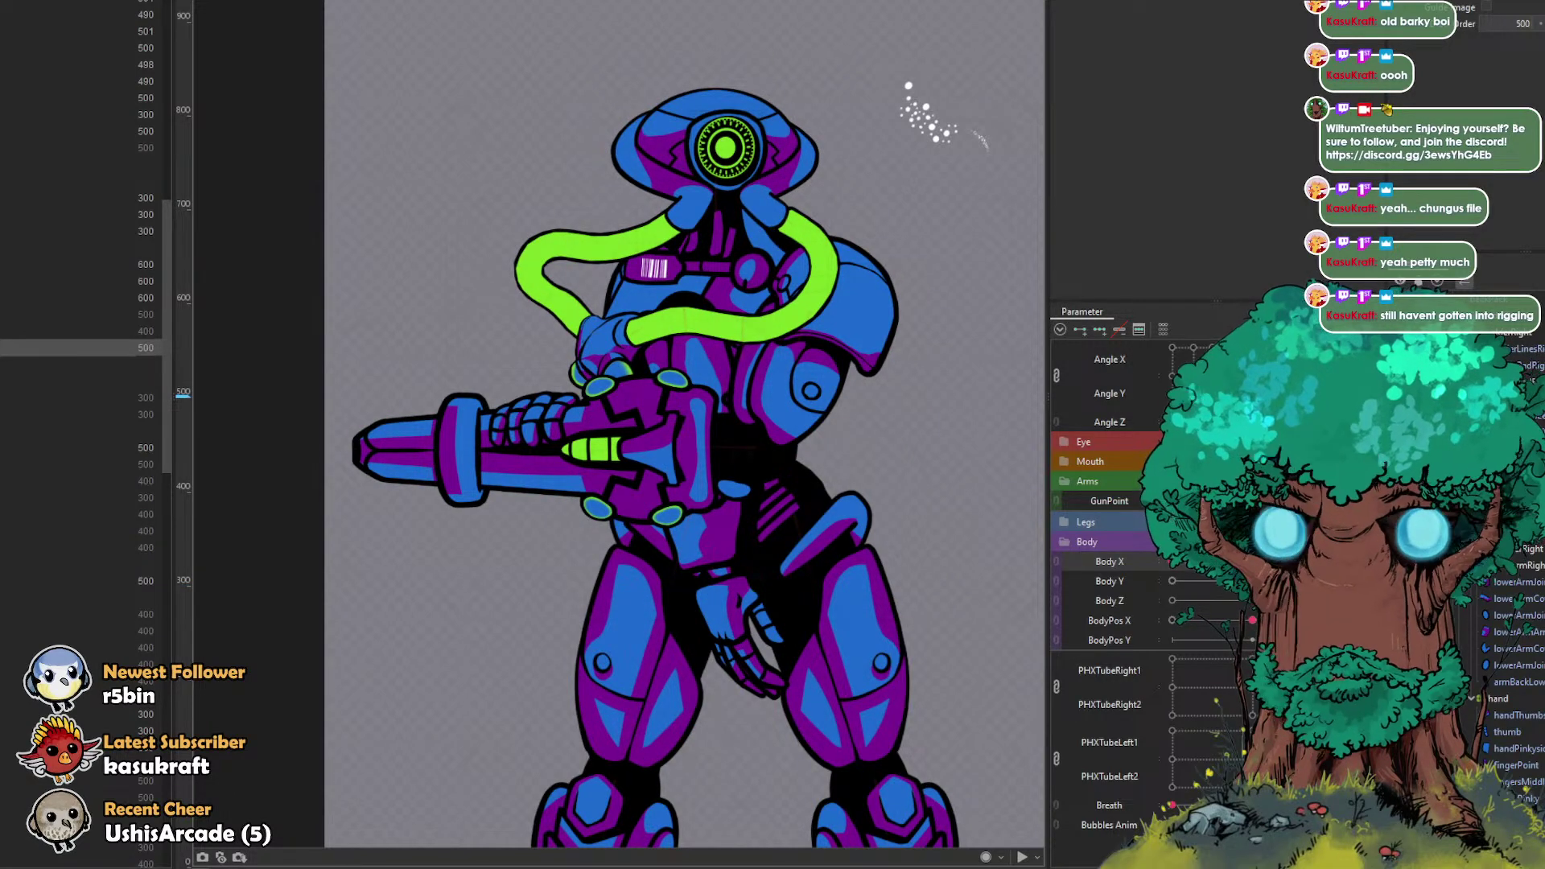
click(1211, 562)
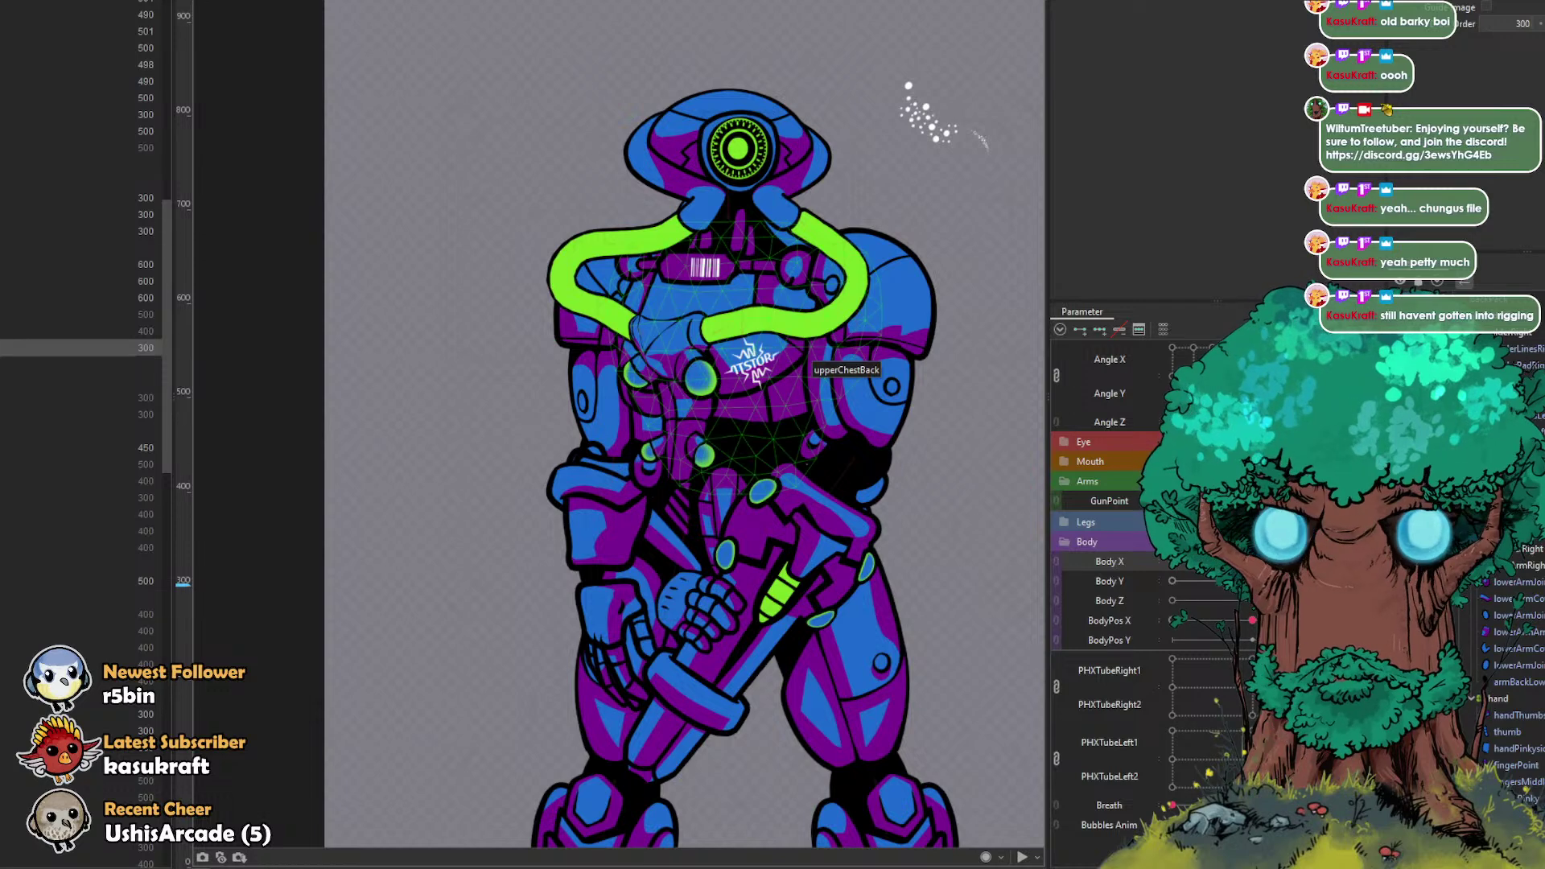
click(1171, 562)
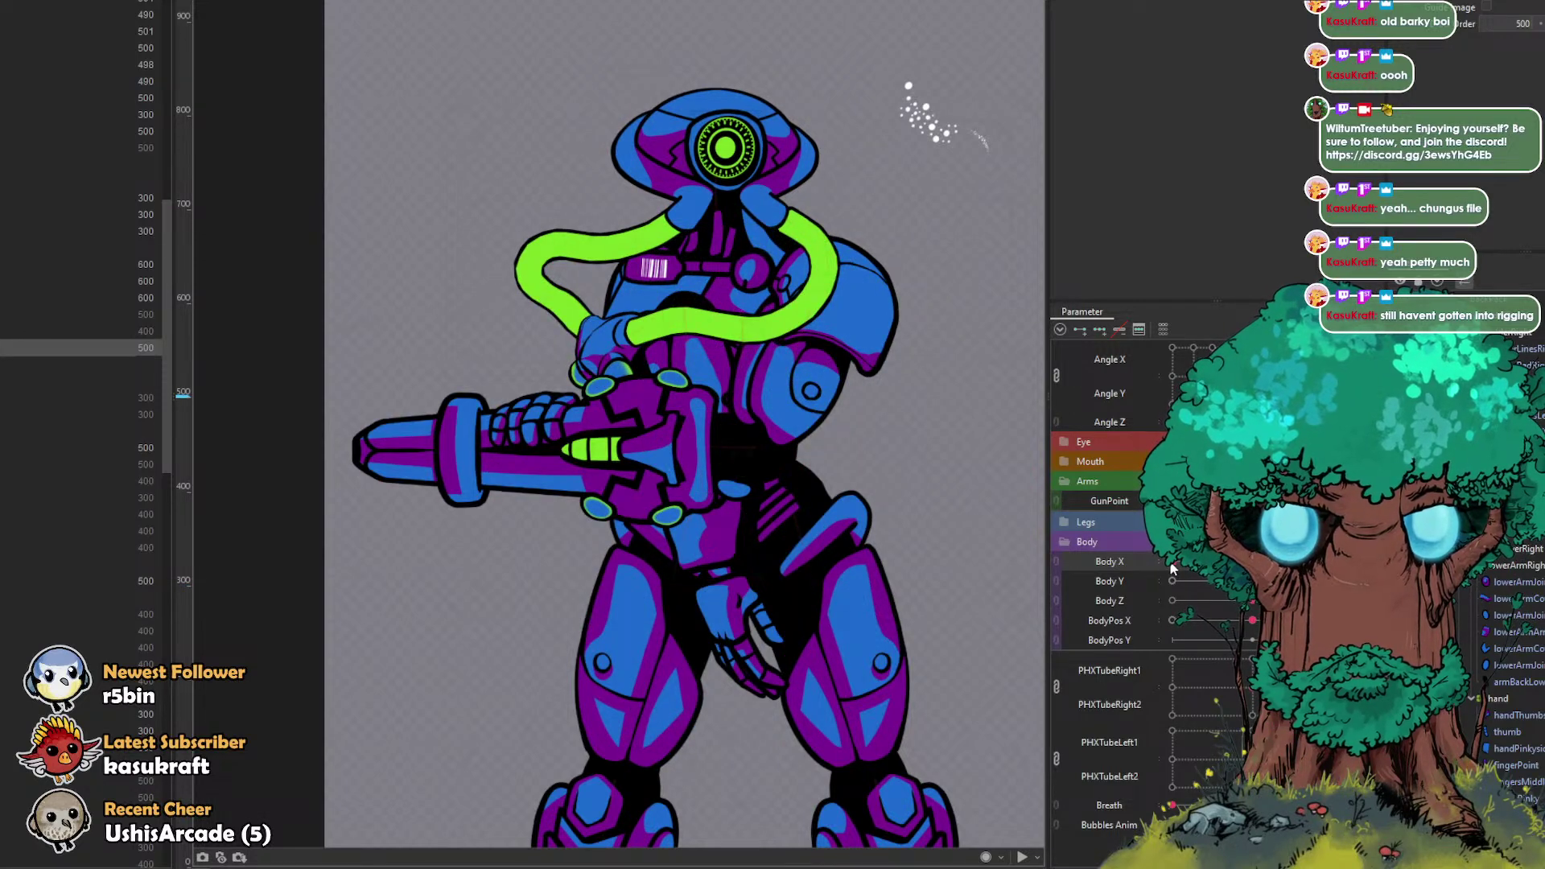
Step: Set the draw order of the free arm's upper-arm part to 300 at the minimum Body X keyform
click(874, 355)
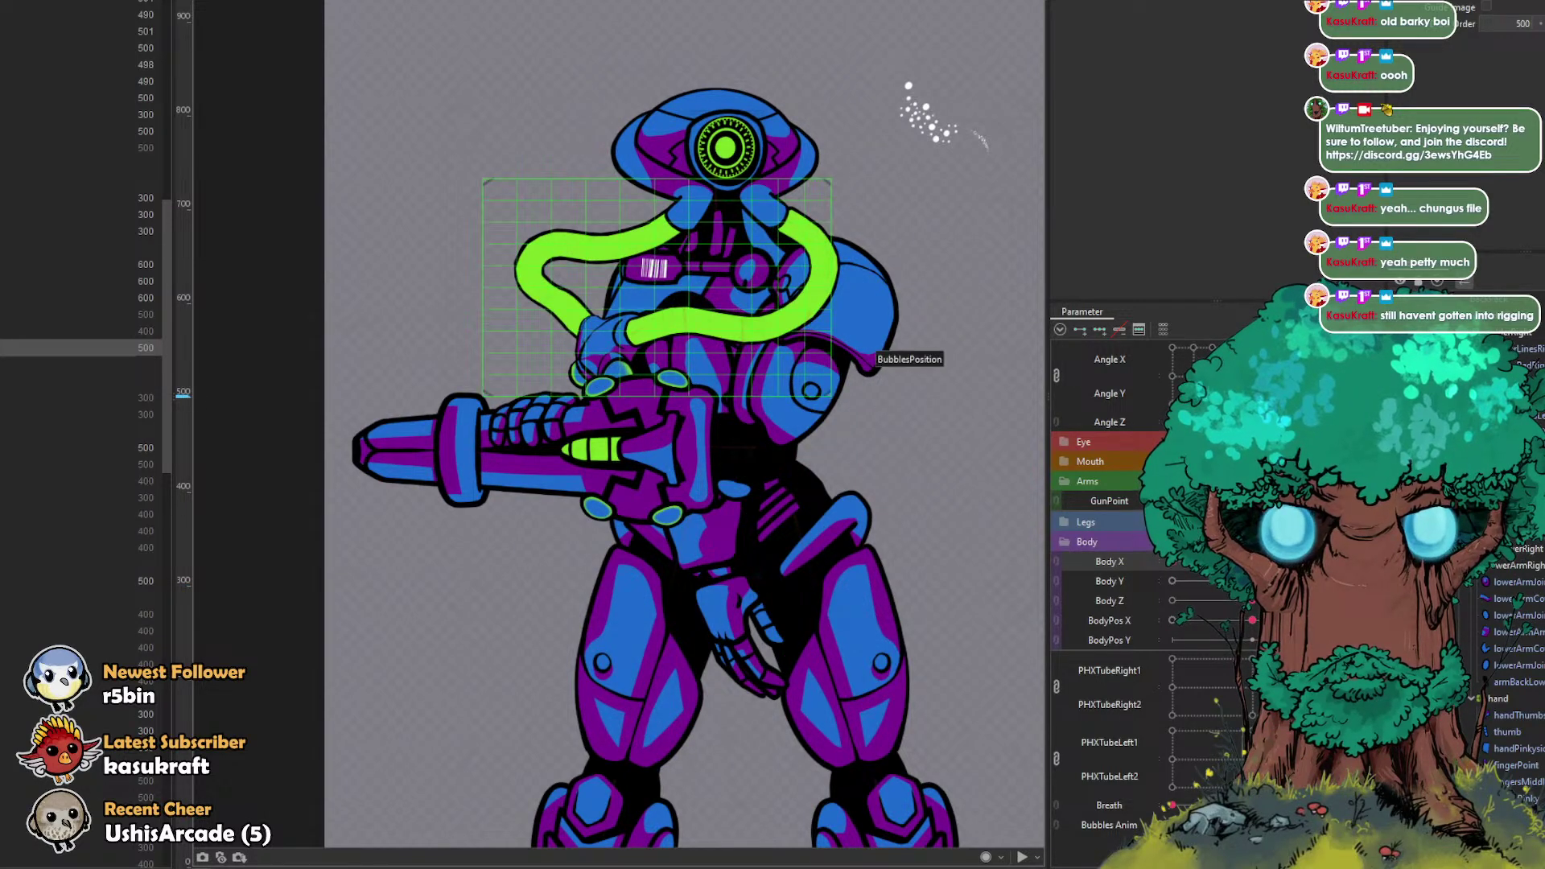
click(1516, 26)
text(300)
key(Return)
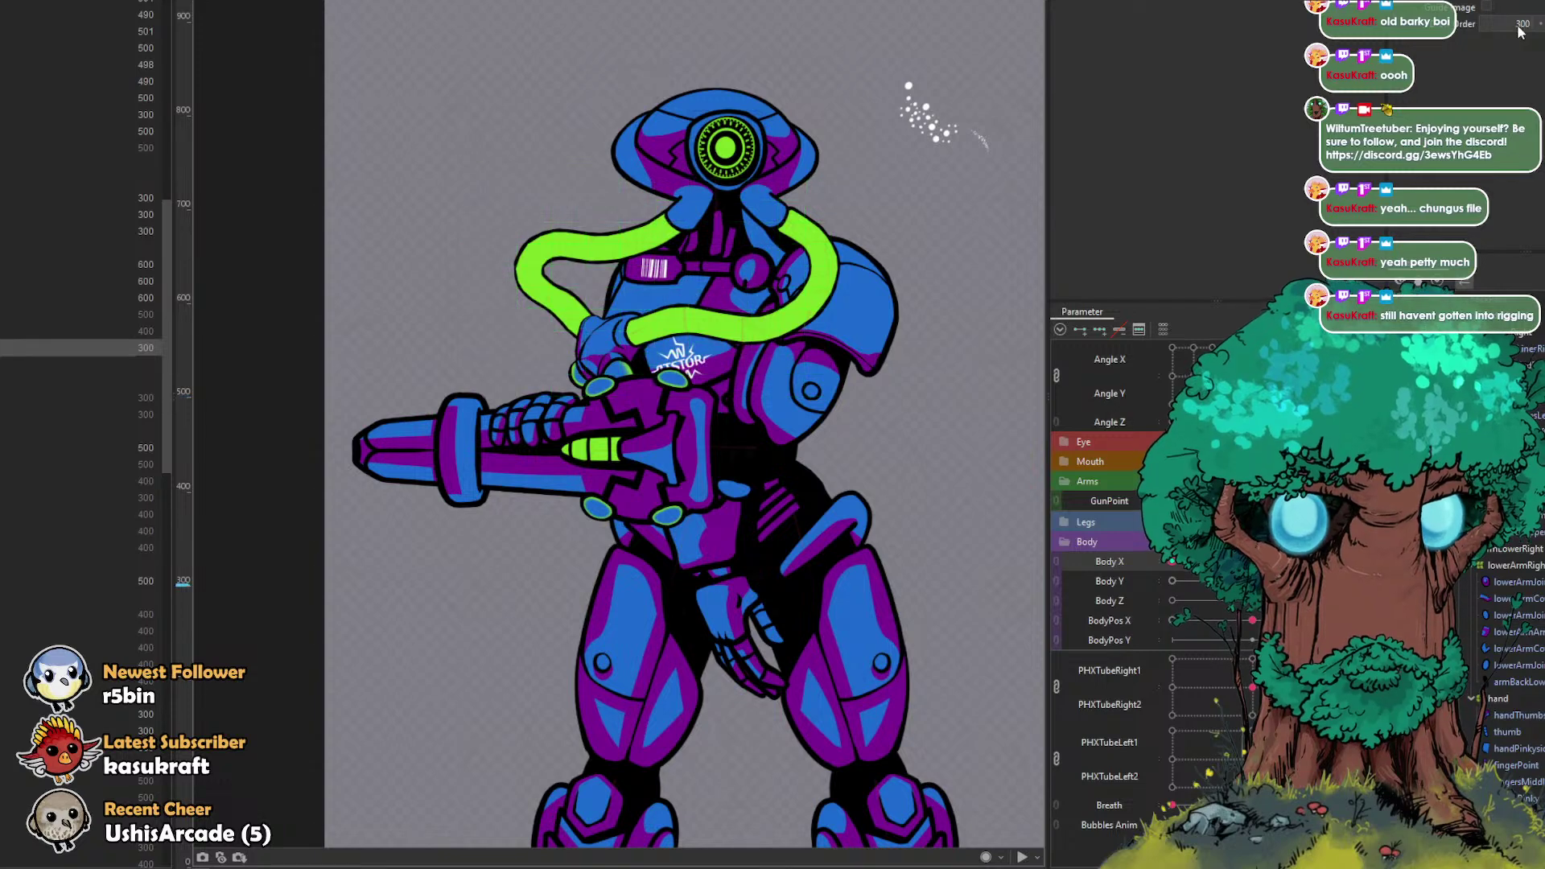
Step: Keep Body X at its minimum and inspect the draw order of the free arm's lower-arm part and hand part
mouse_move(1172, 562)
mouse_down()
mouse_move(1333, 561)
mouse_move(1153, 560)
mouse_up()
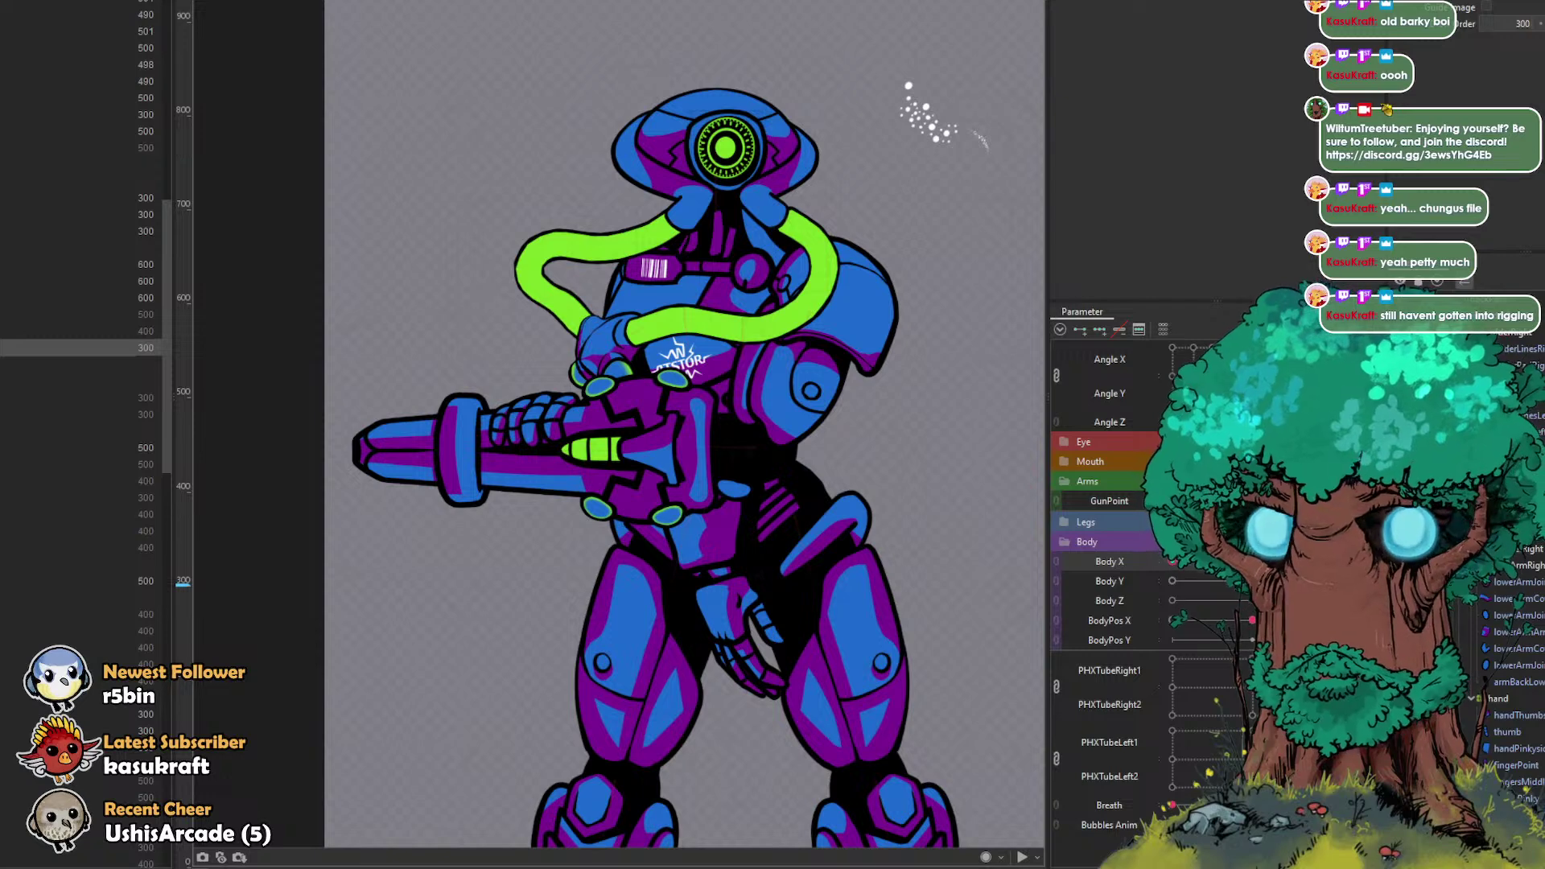
click(16, 447)
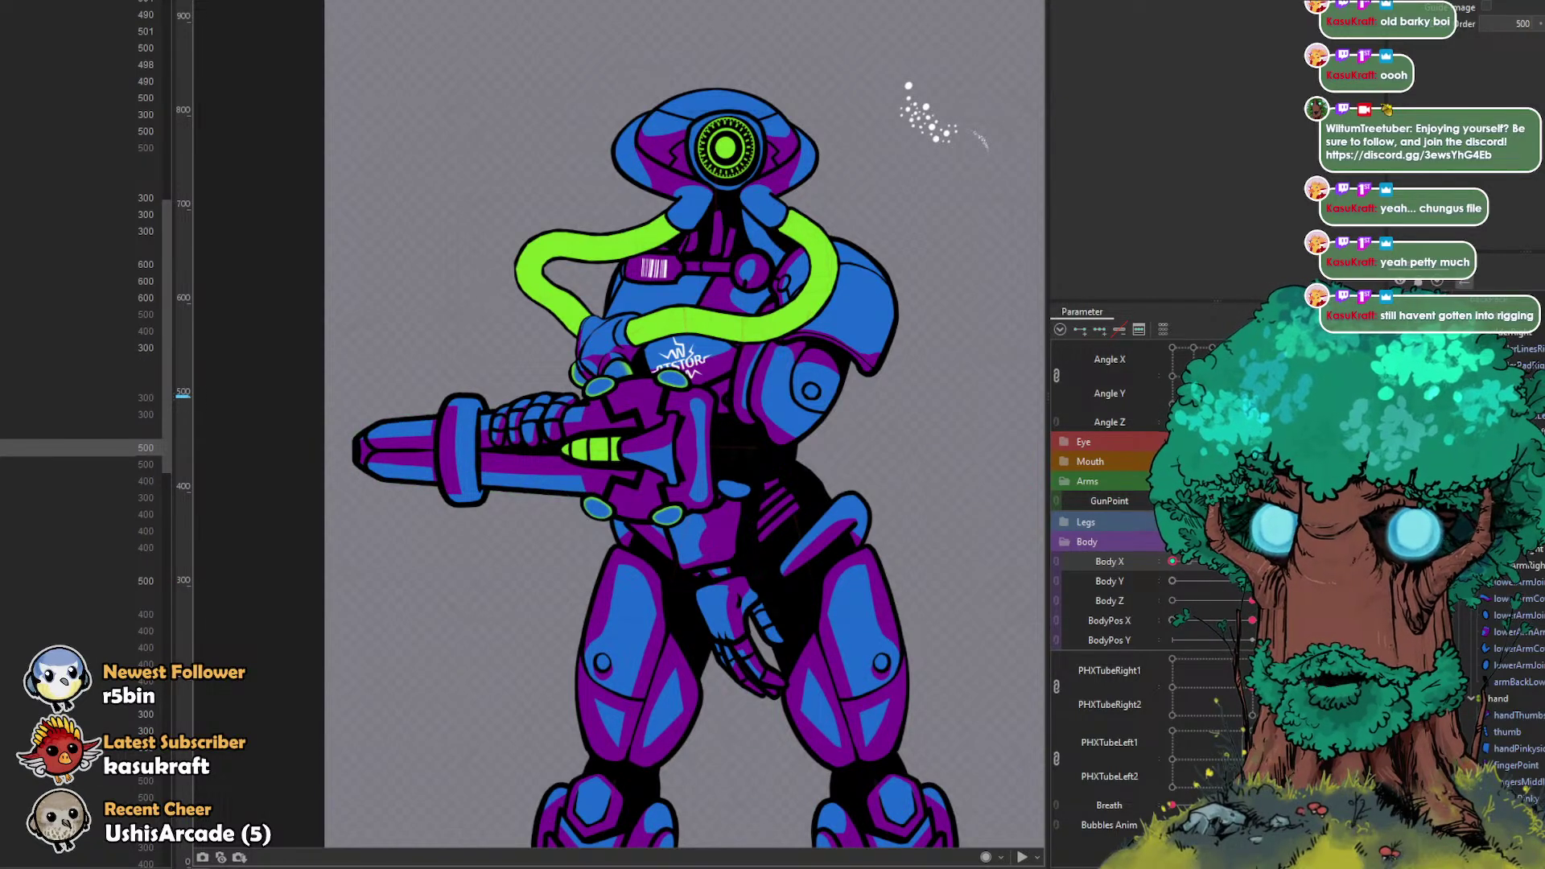
click(17, 581)
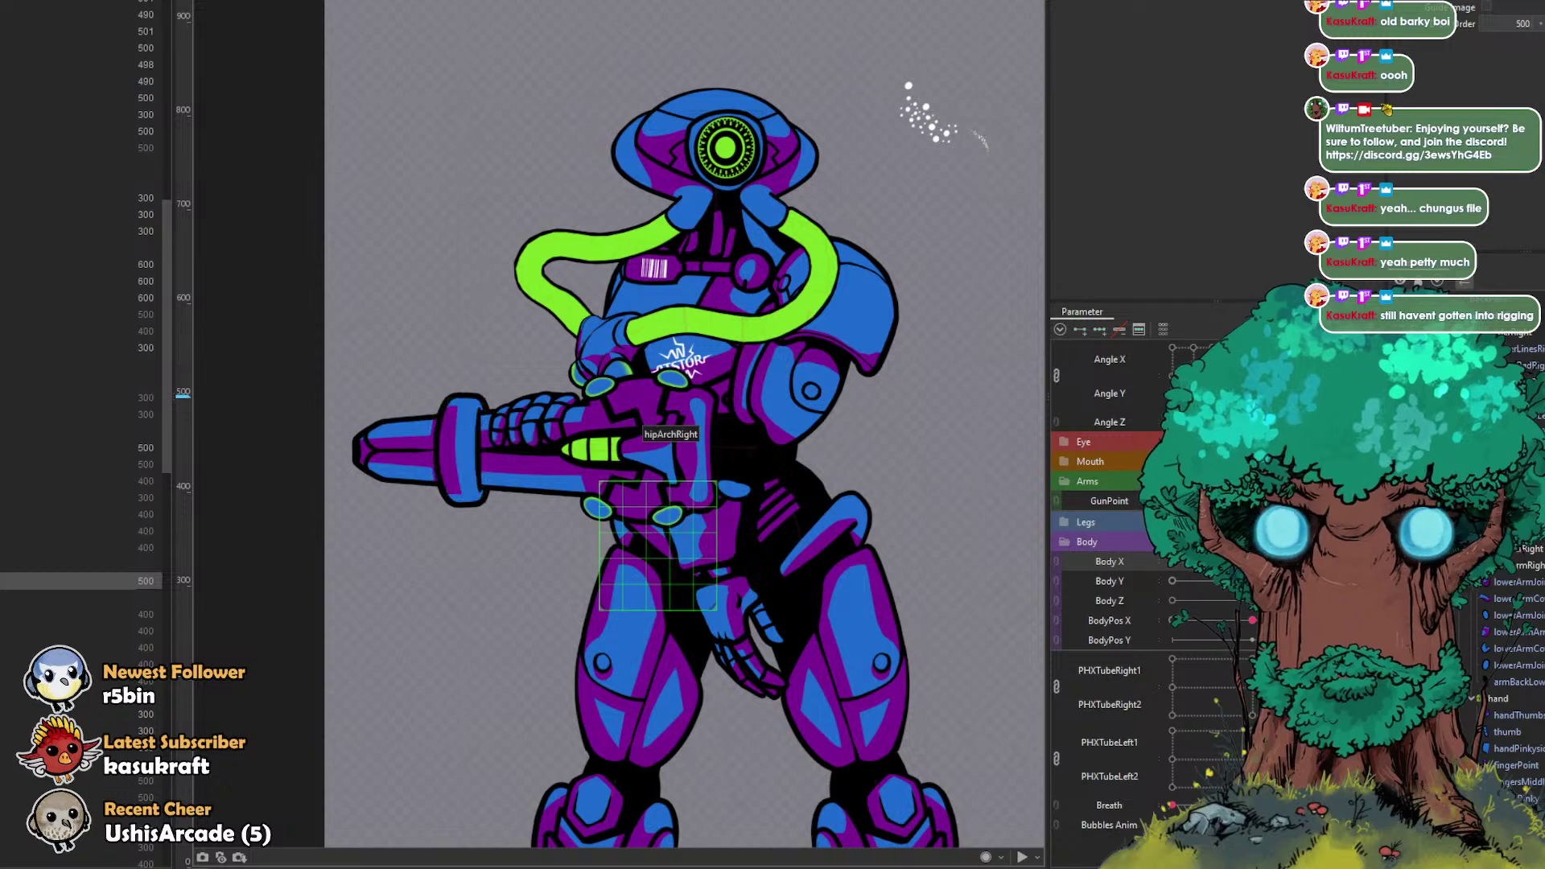
Step: Rotate the right lower arm's deformer inward to about -31 degrees so its hand reaches the gun arm in the lowered-gun pose
key(ctrl+d)
mouse_move(1172, 562)
mouse_down()
mouse_move(1331, 561)
mouse_move(1172, 561)
mouse_up()
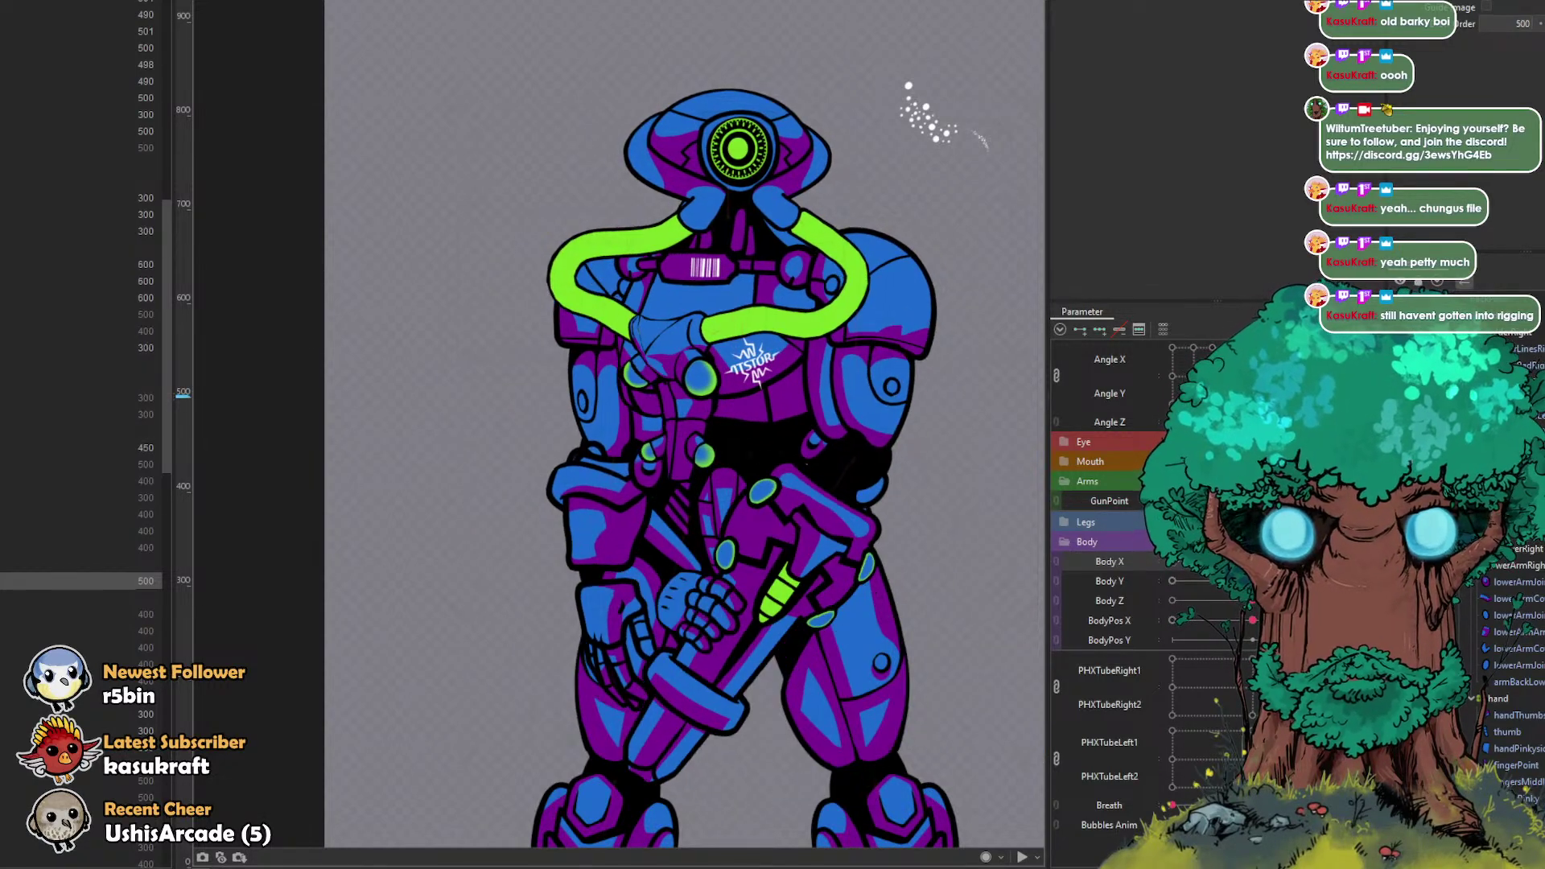
click(564, 487)
key(Escape)
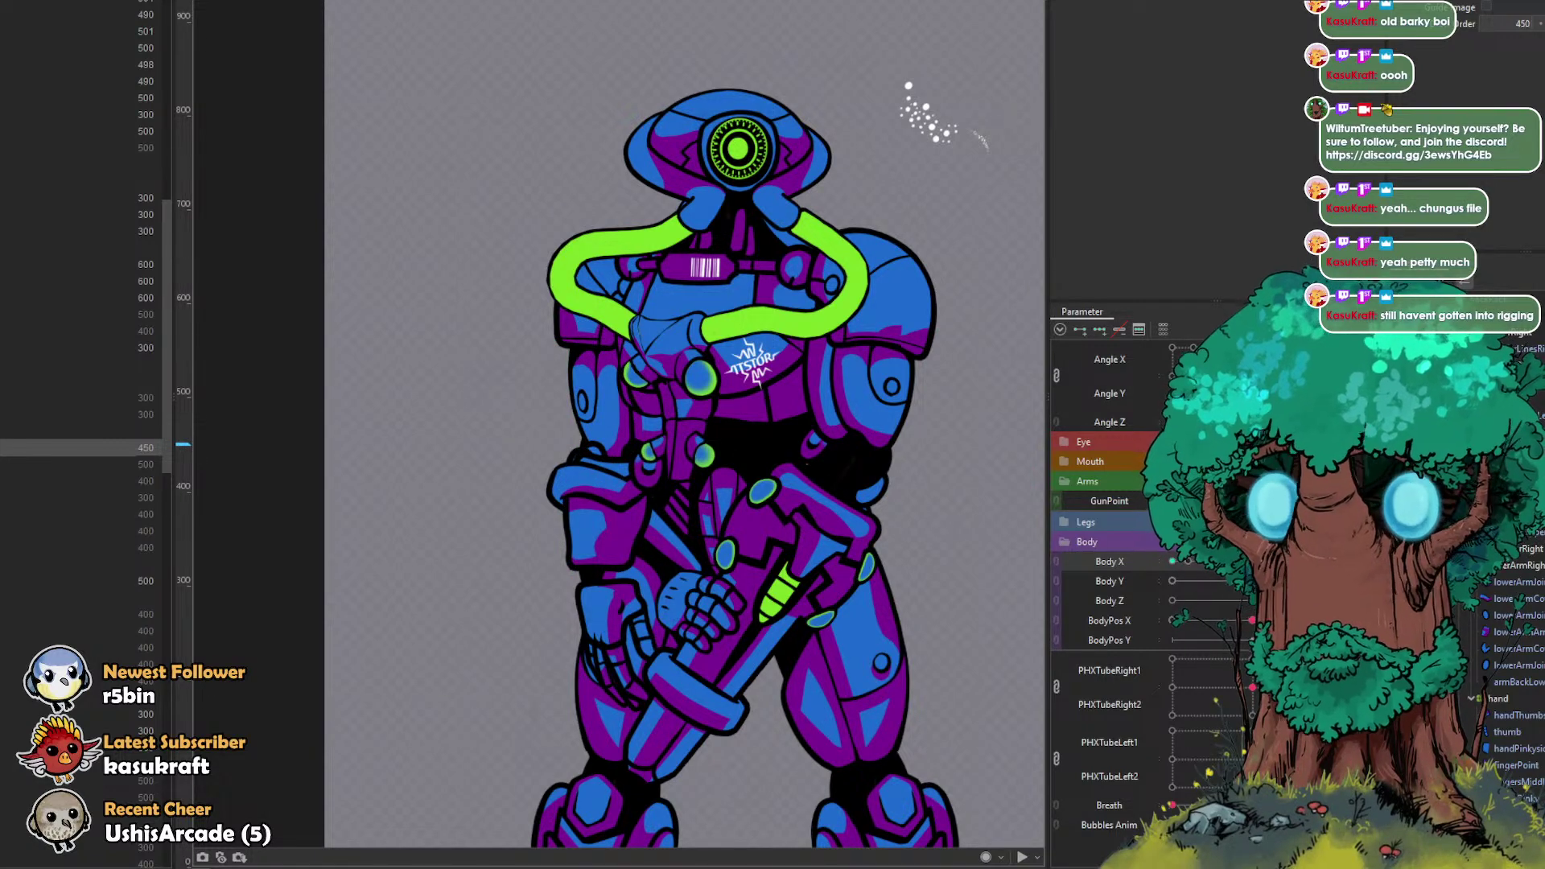
click(631, 312)
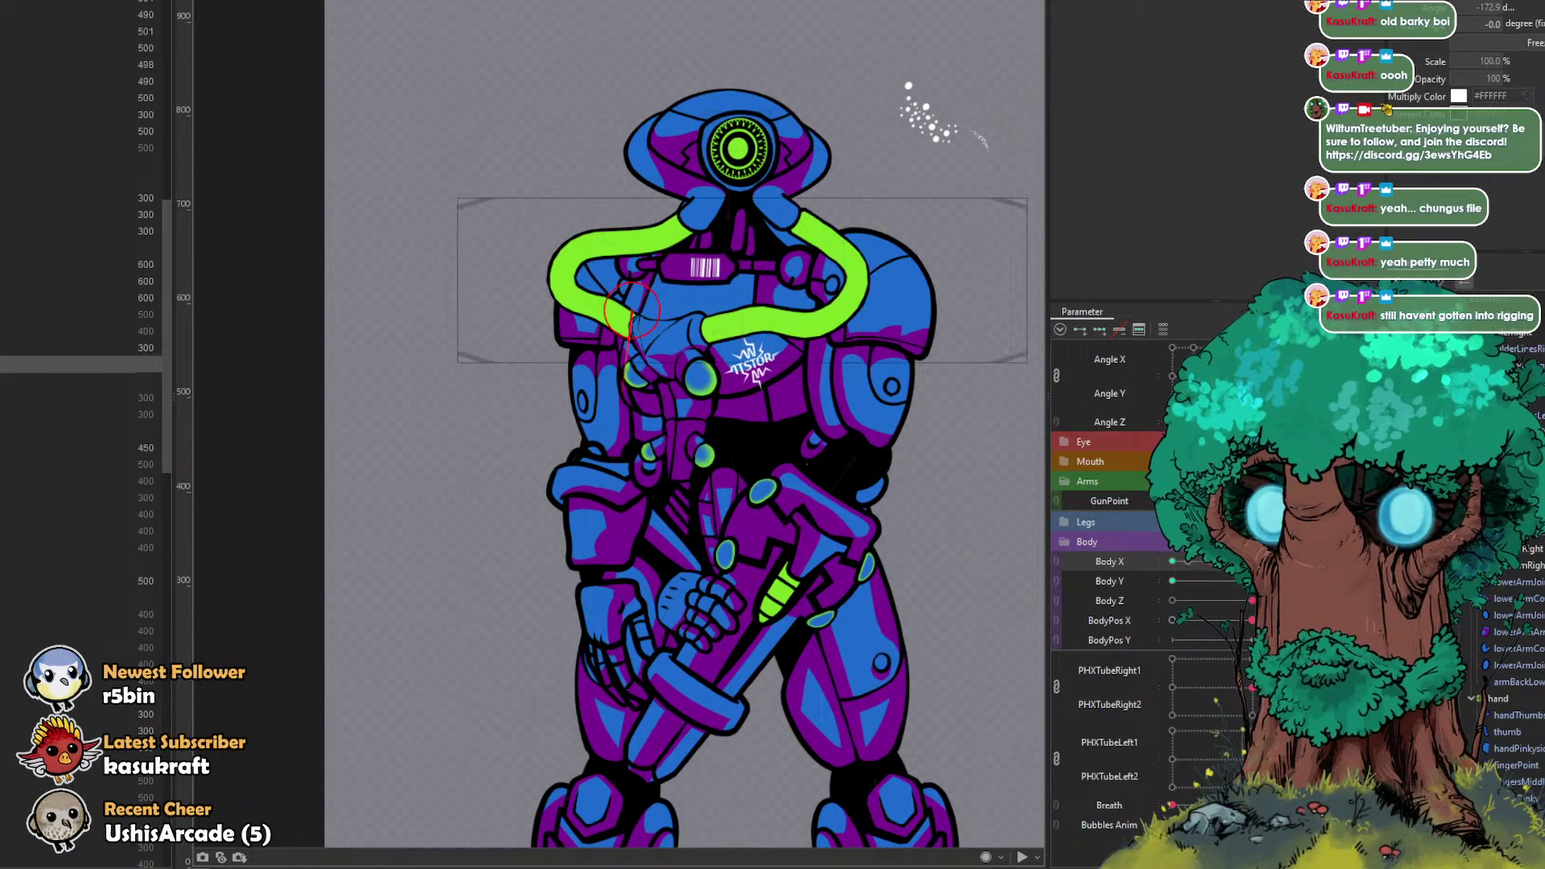
click(72, 431)
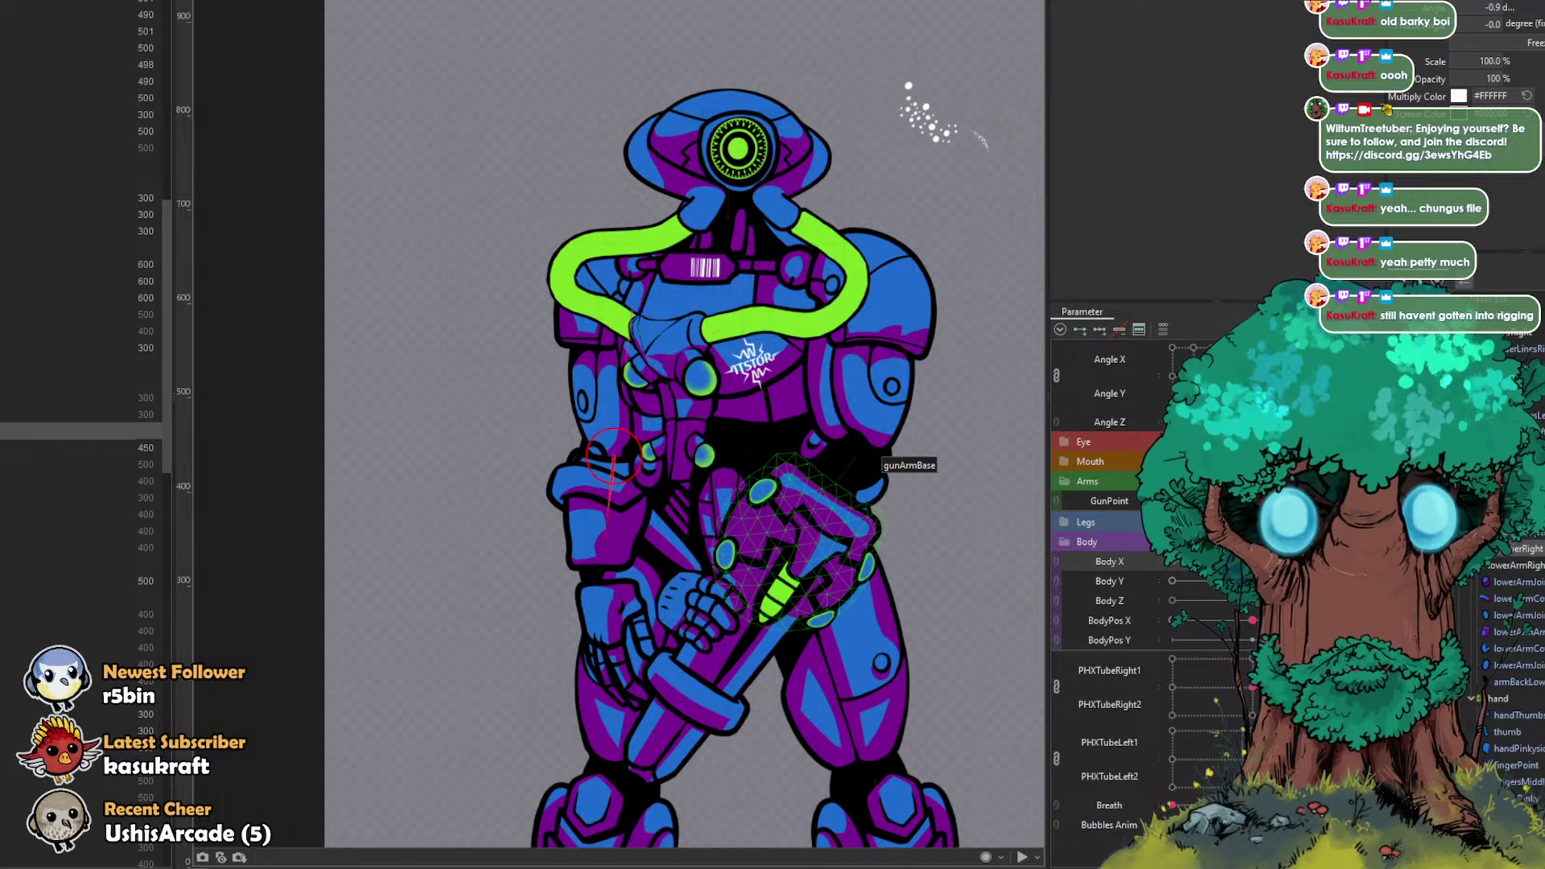
click(1253, 561)
click(1172, 562)
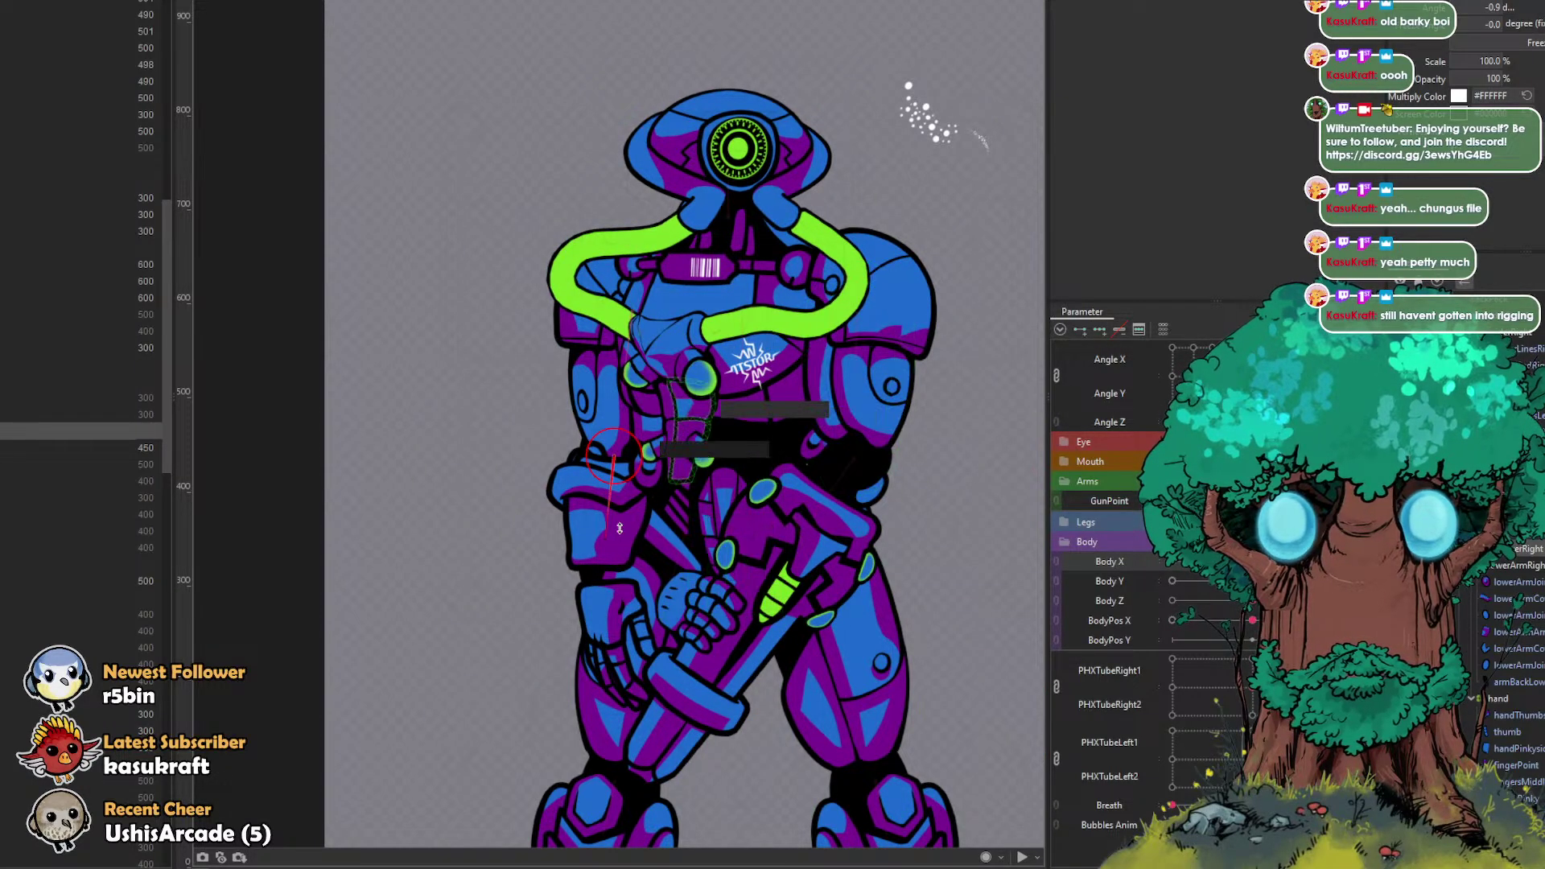
drag(609, 539, 654, 535)
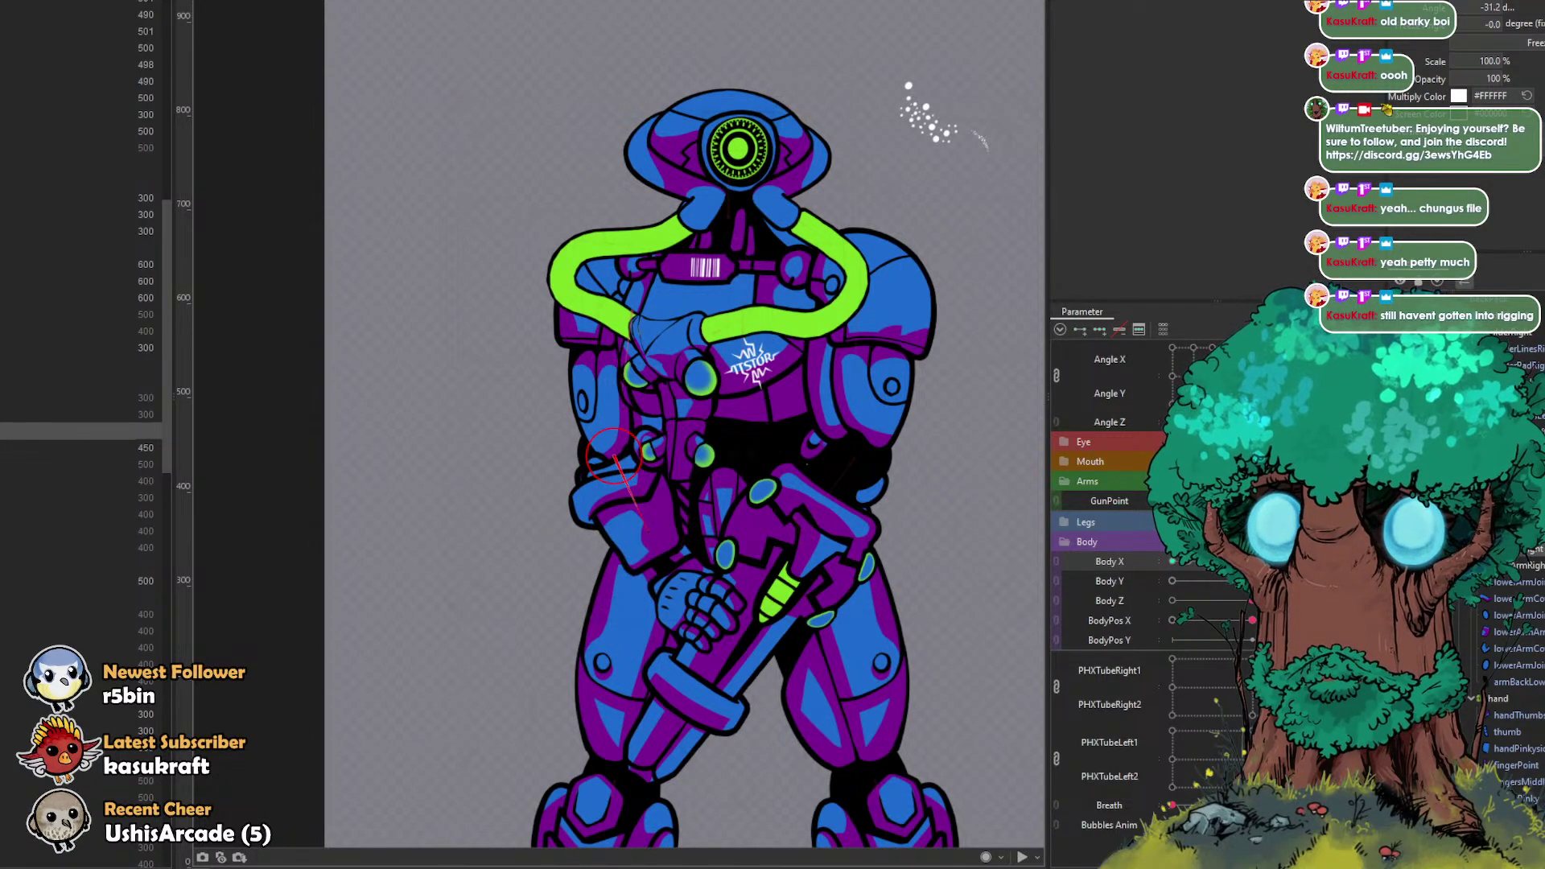
Step: Set the draw order of the right lower arm's back mesh to 400, and return the GunPoint parameter to its default pose
click(613, 455)
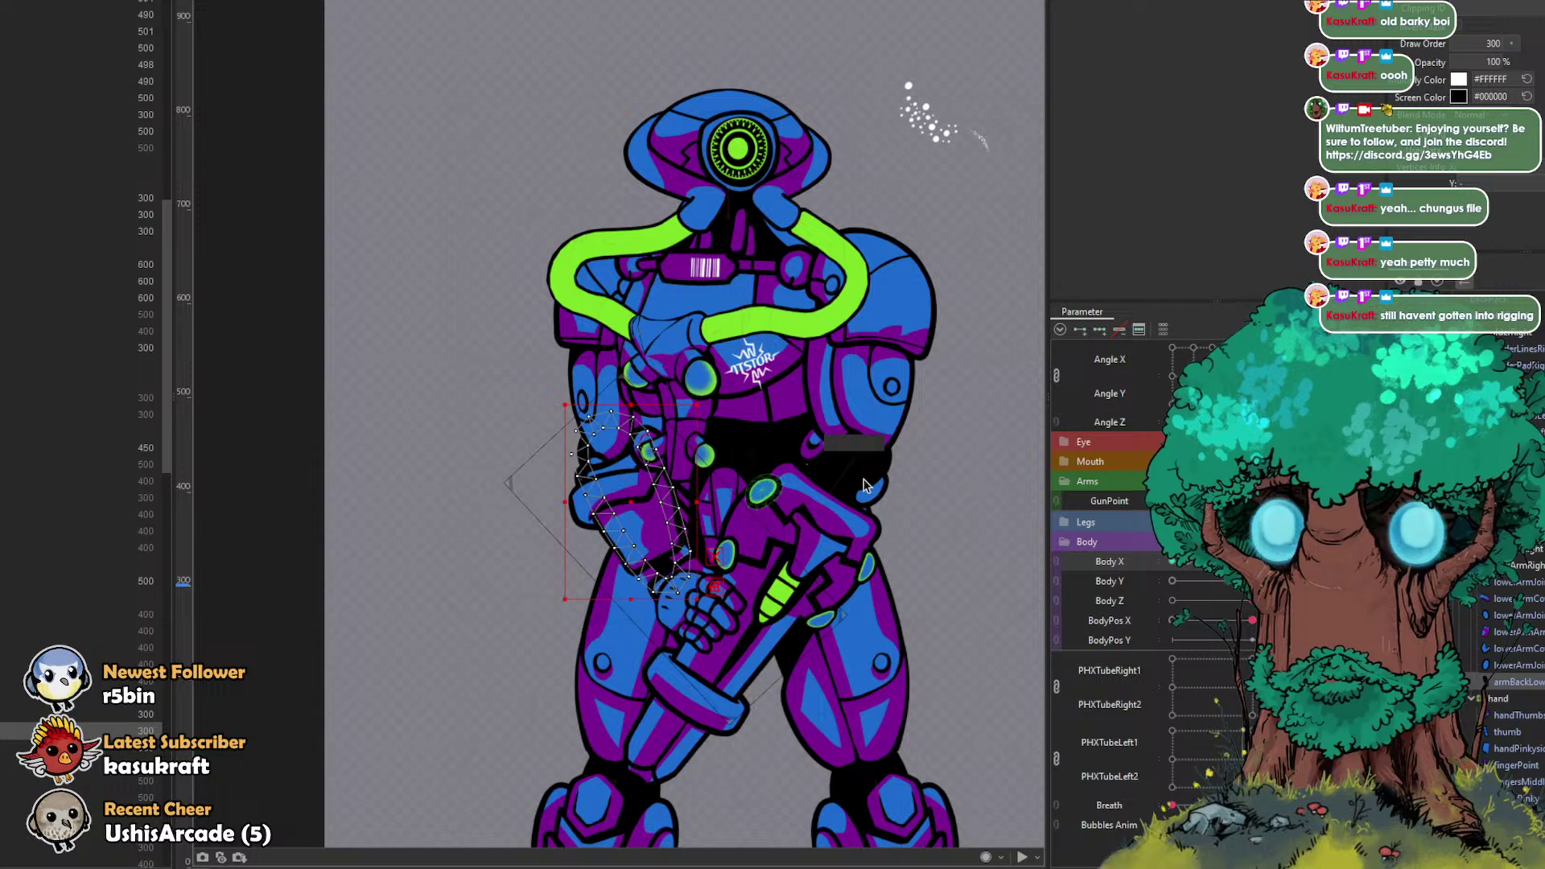
click(1512, 44)
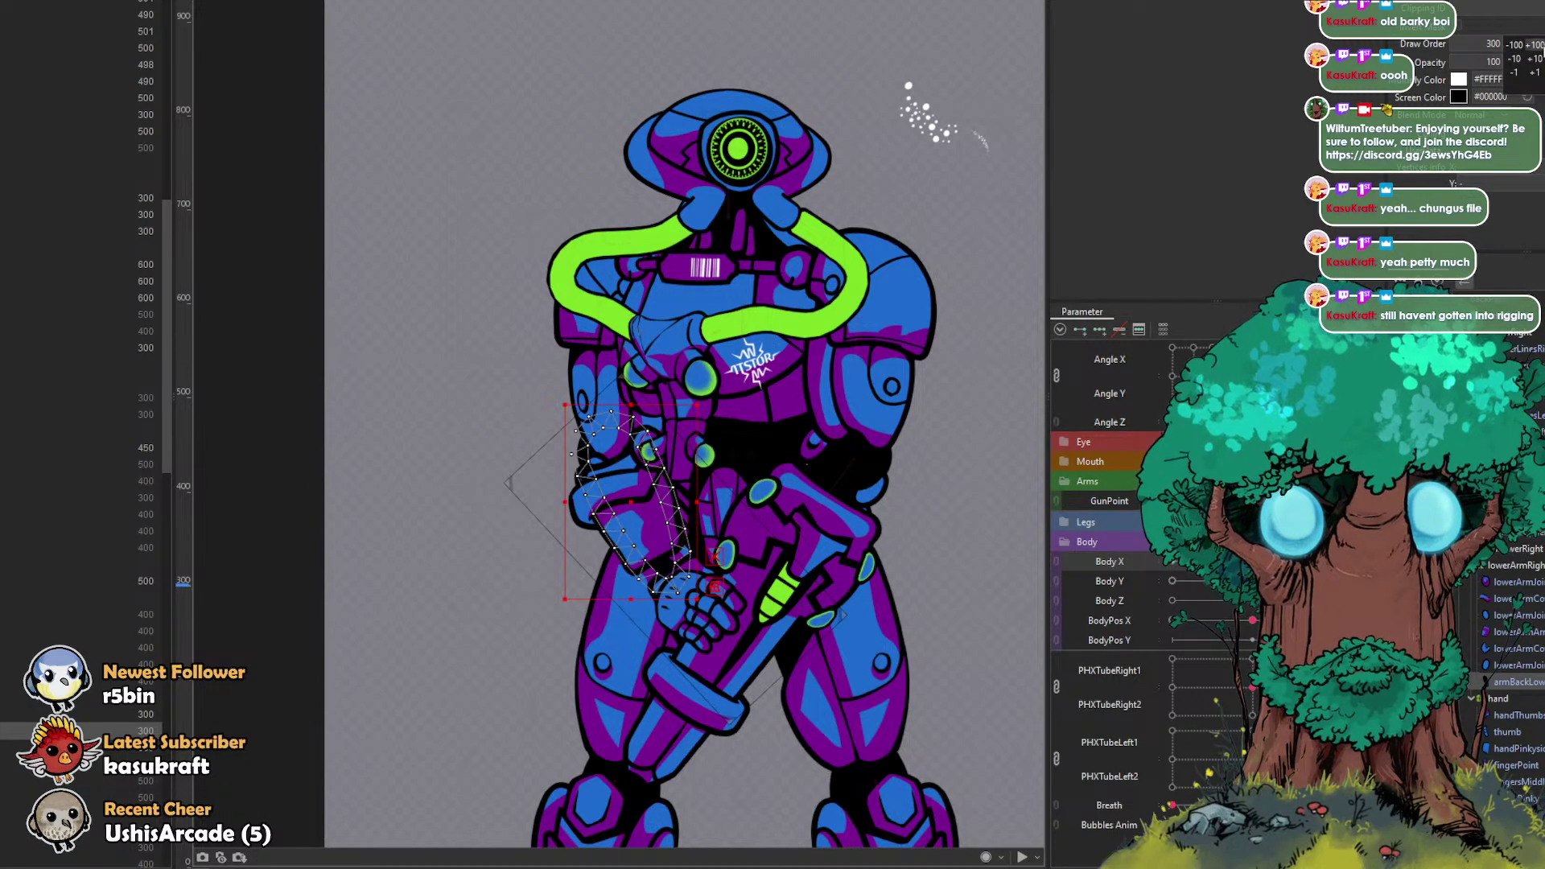
double_click(1540, 47)
click(1516, 46)
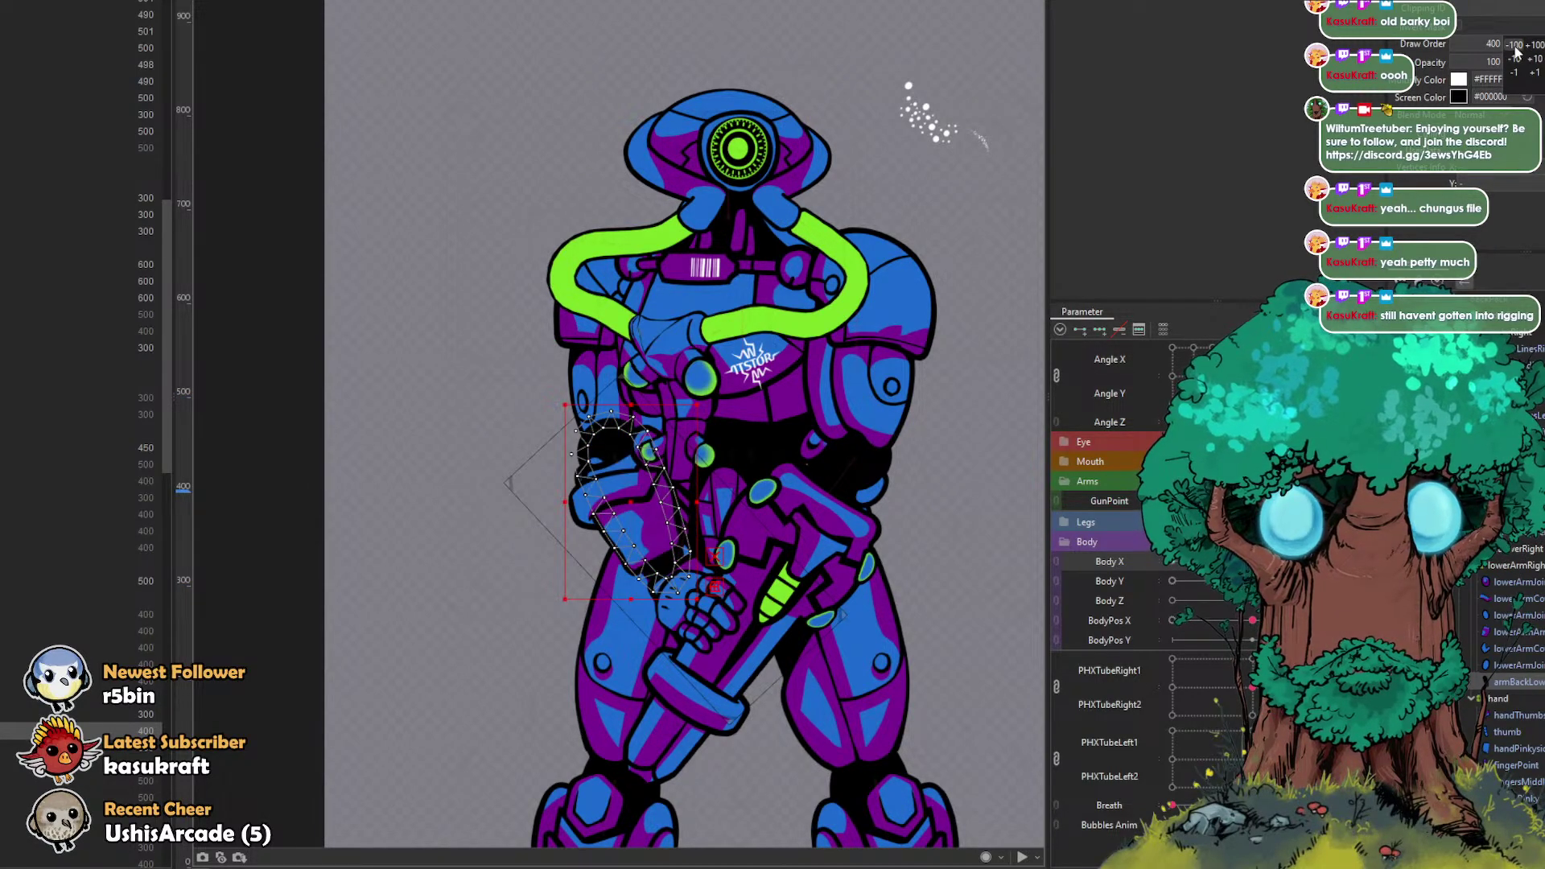
click(1172, 501)
click(1507, 45)
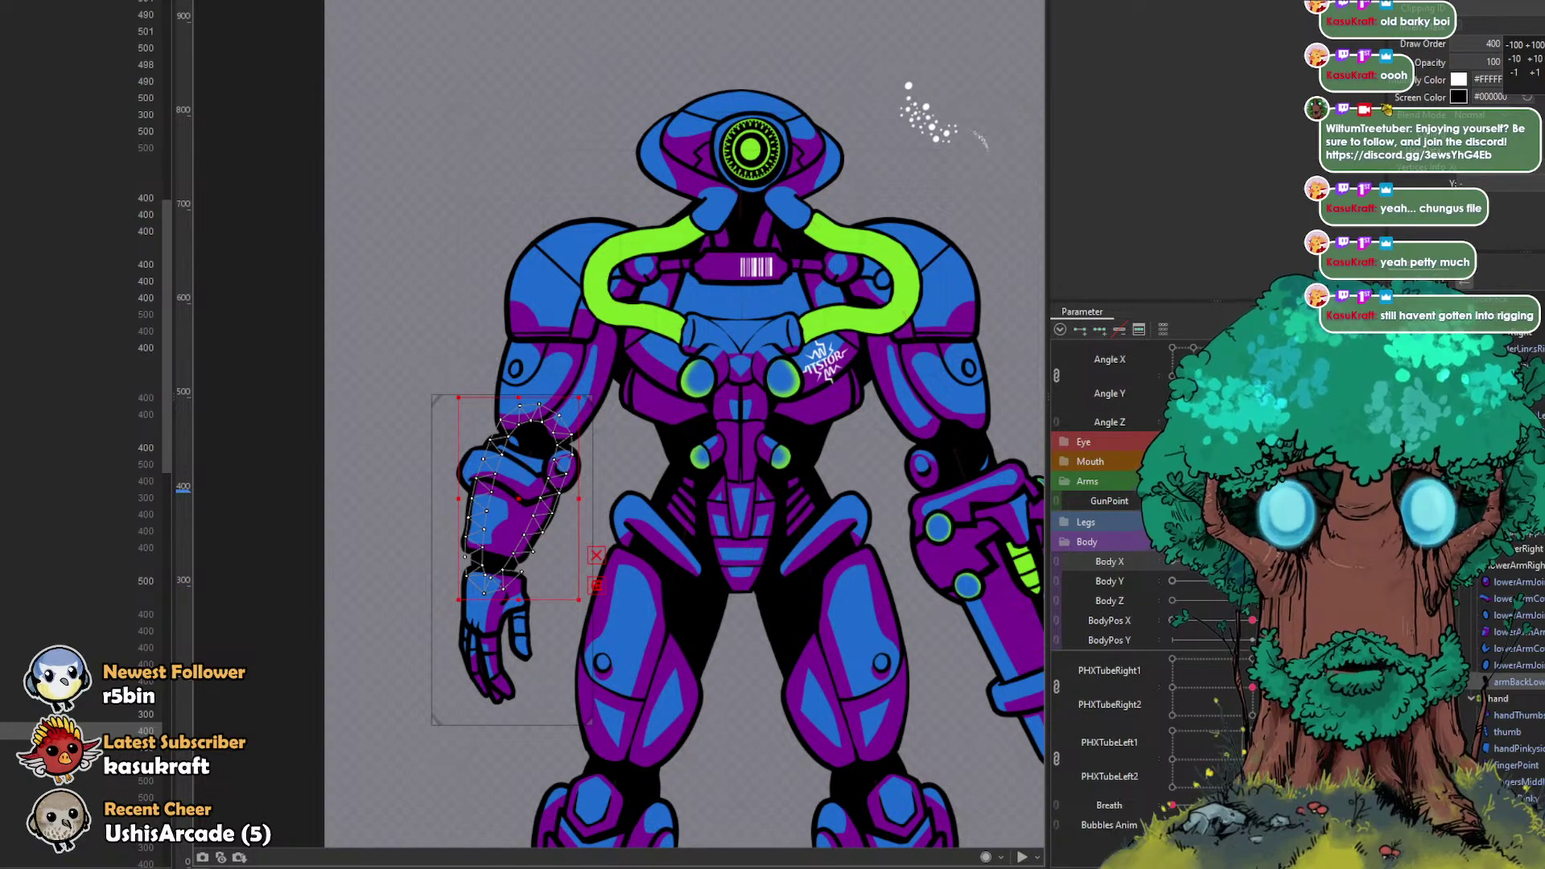
Step: Edit the right lower arm's back mesh, erasing the vertices around its rounded upper end and closing it with a straight edge
key(ctrl+e)
scroll(589, 303, up, 4)
drag(555, 375, 794, 186)
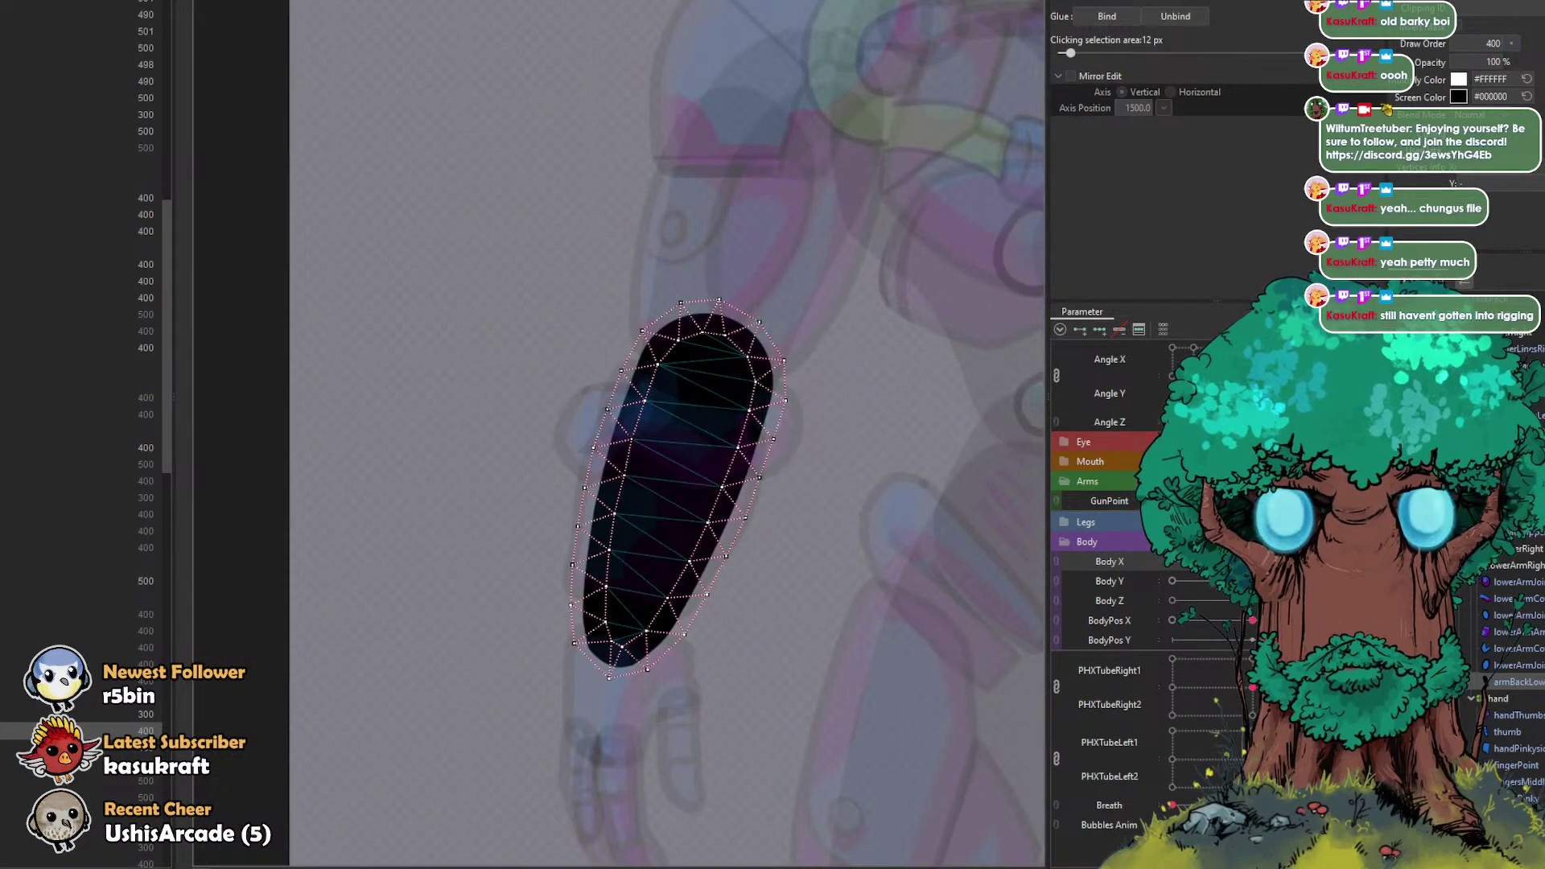
click(1104, 68)
key(e)
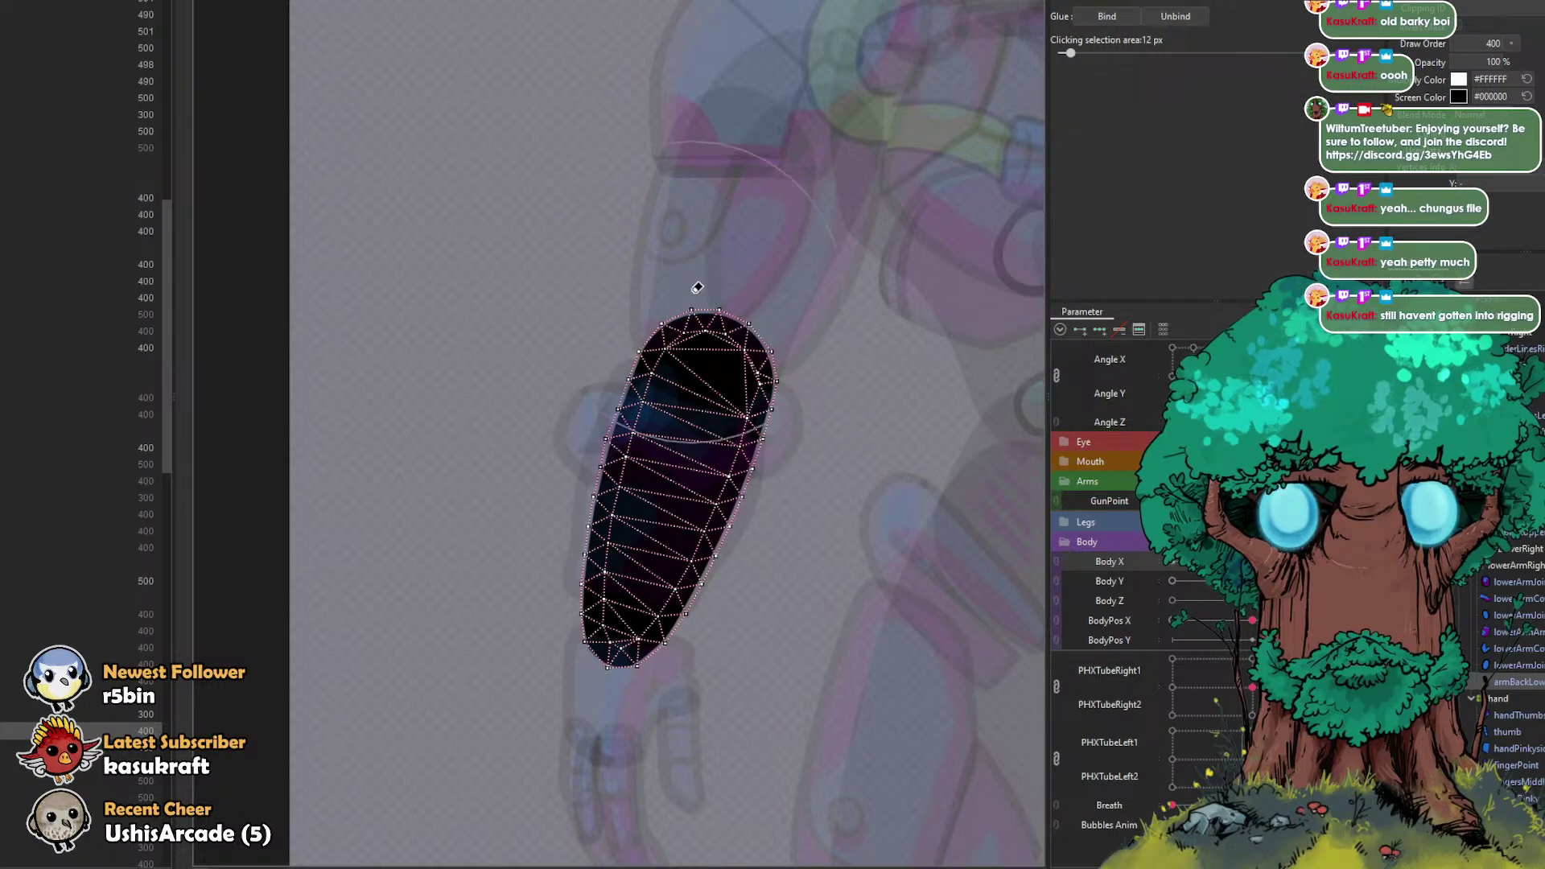
drag(716, 312, 742, 324)
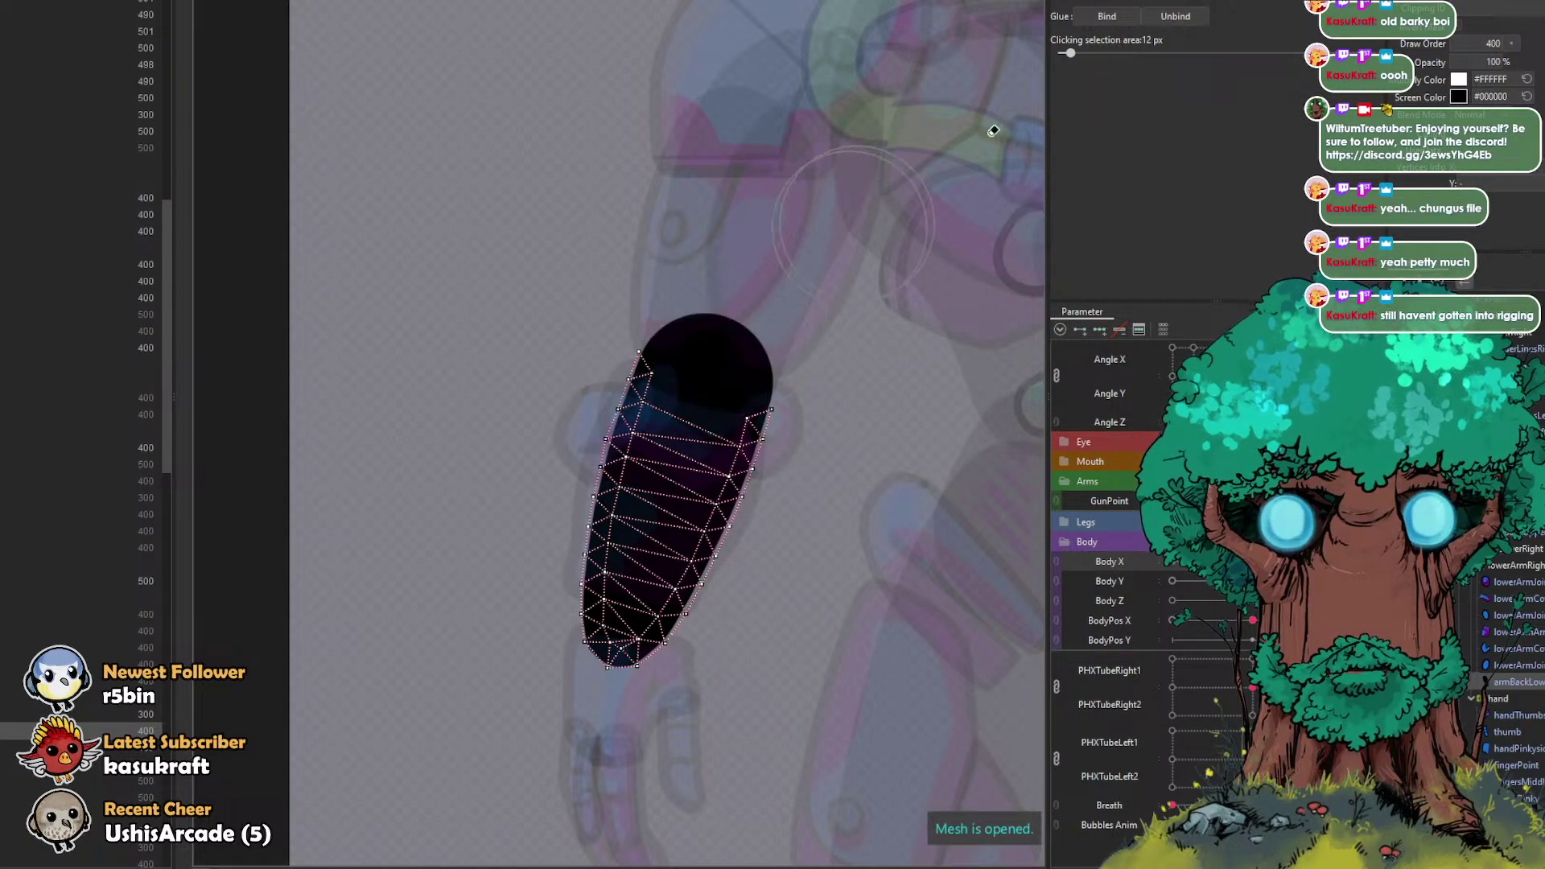
key(v)
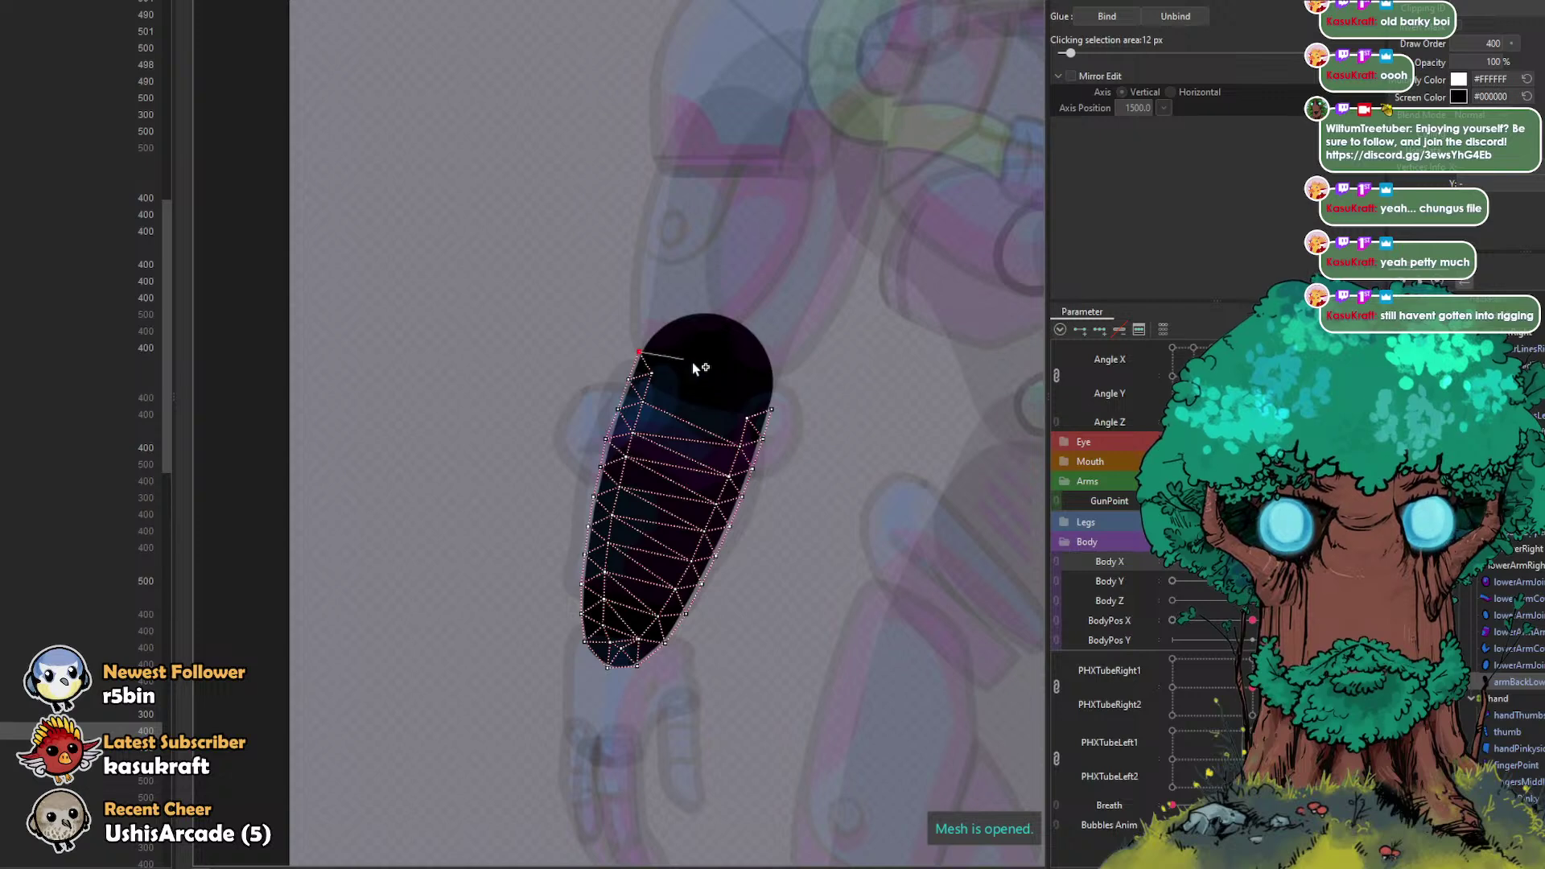
click(772, 396)
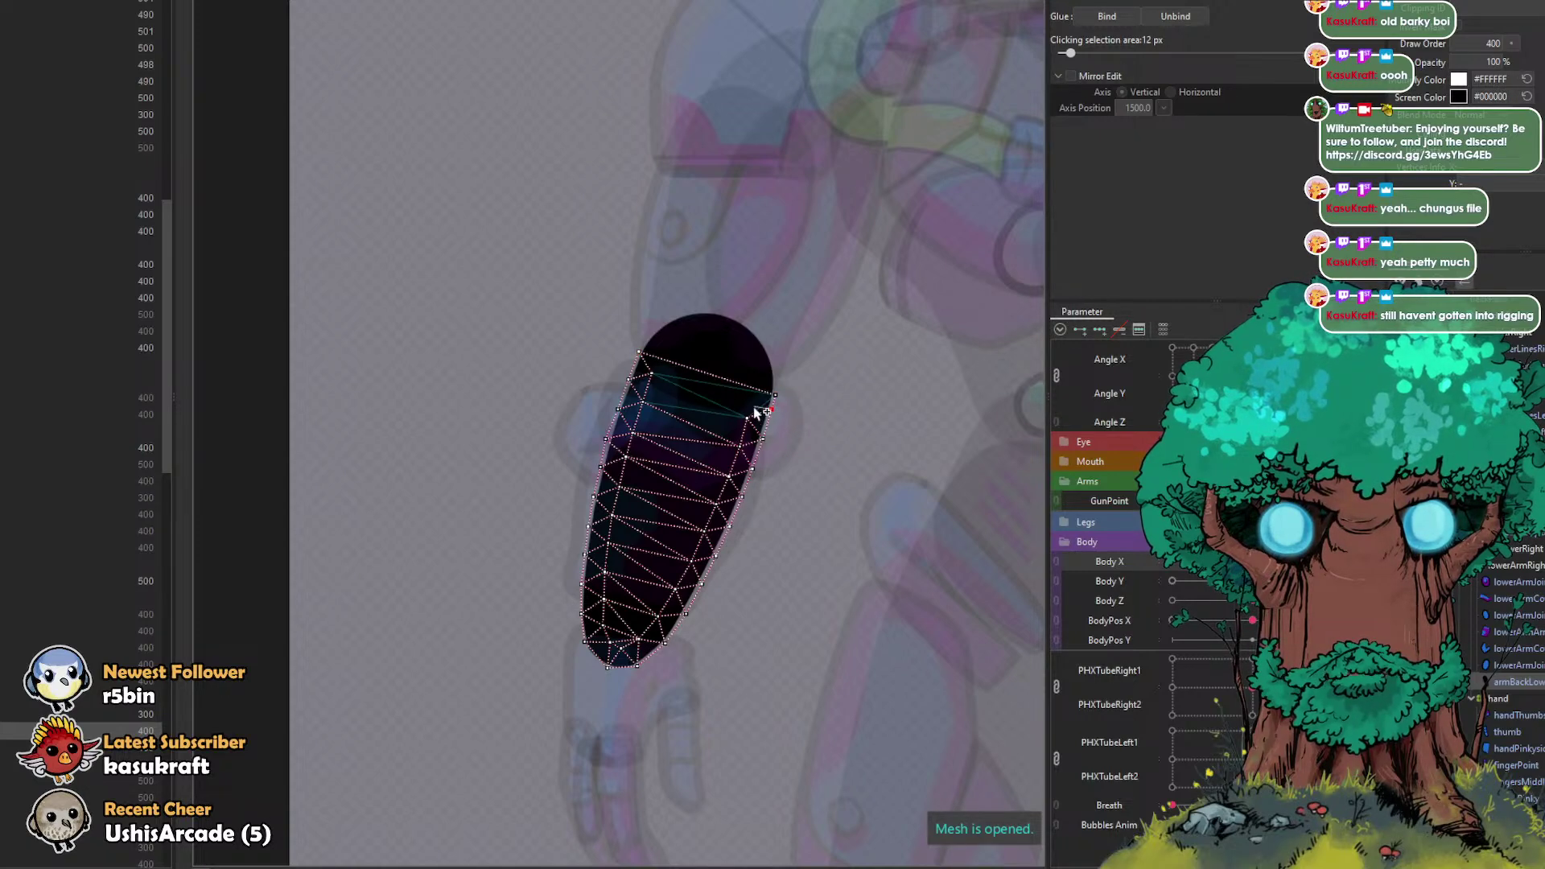
Step: Refine the mesh beside the new straight edge by repositioning its upper side vertices, and finish the mesh edit
scroll(754, 410, up, 3)
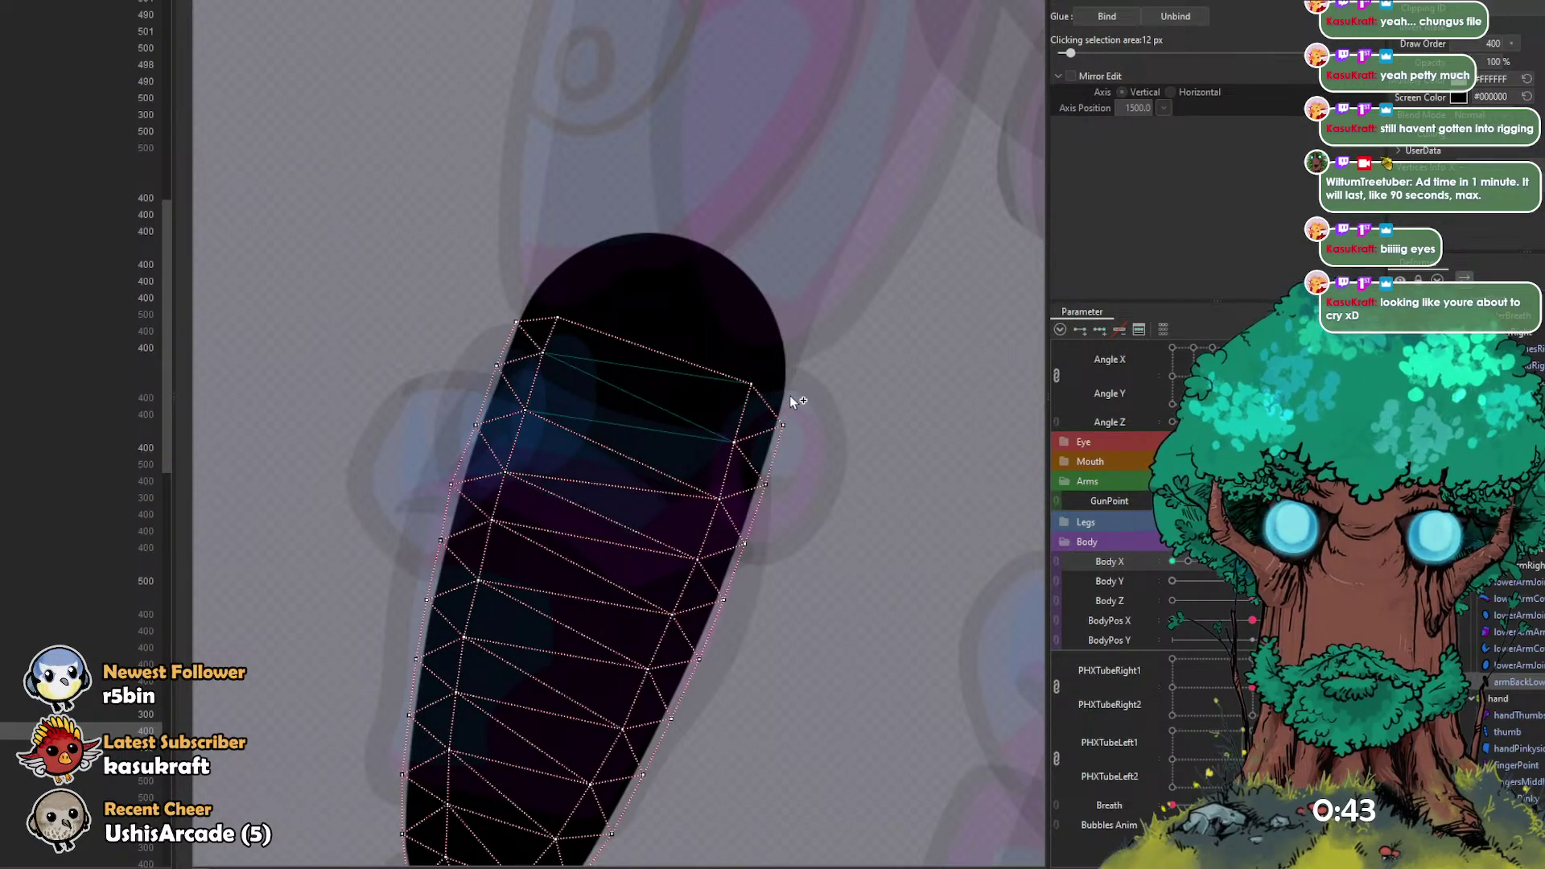
scroll(793, 388, down, 1)
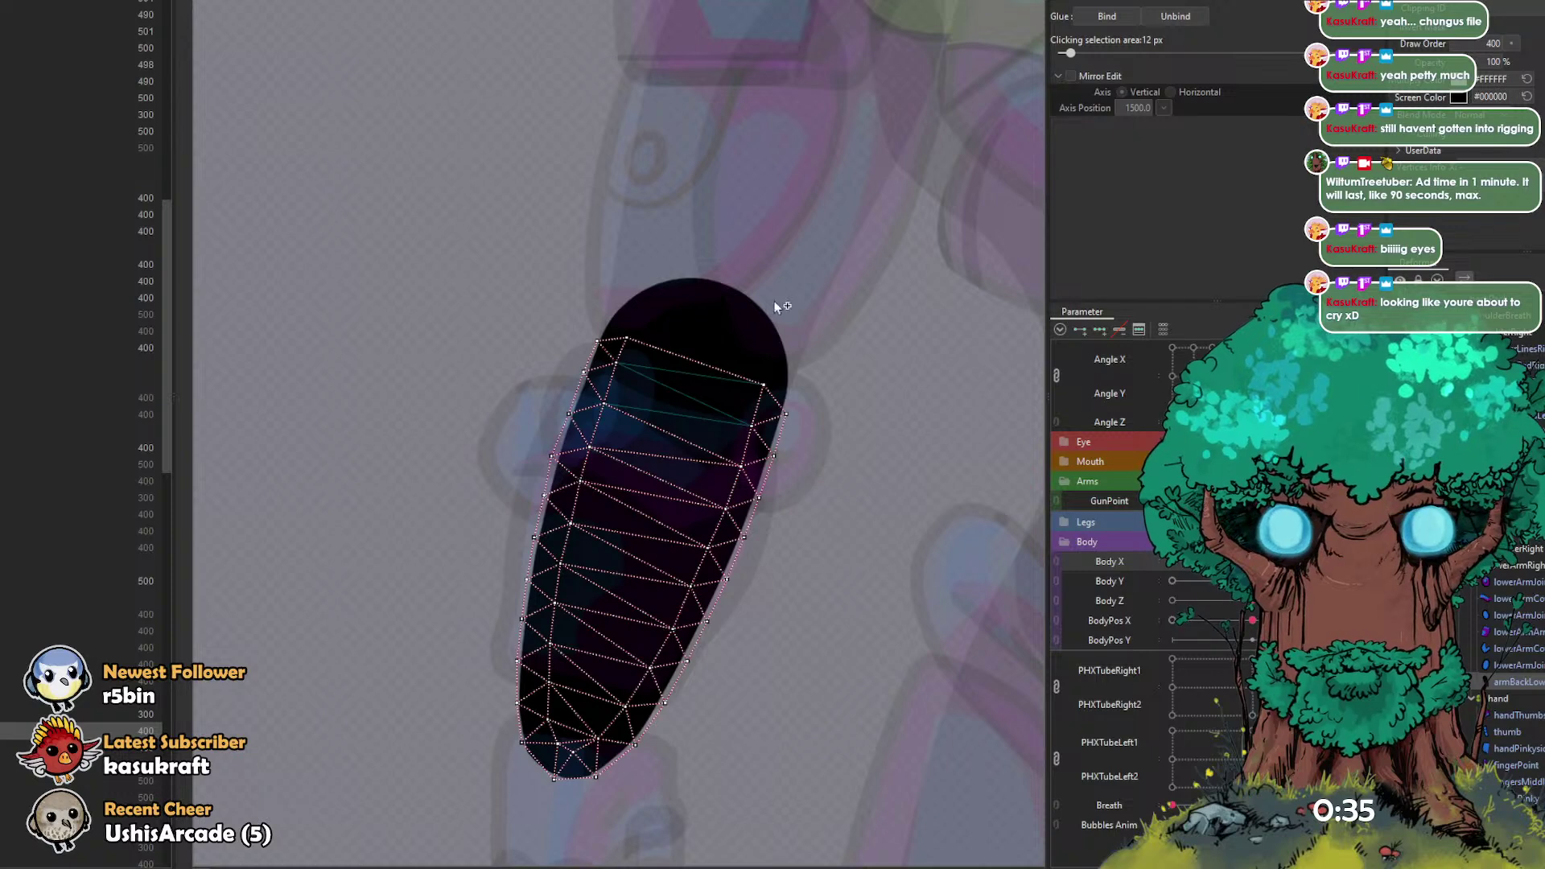
key(v)
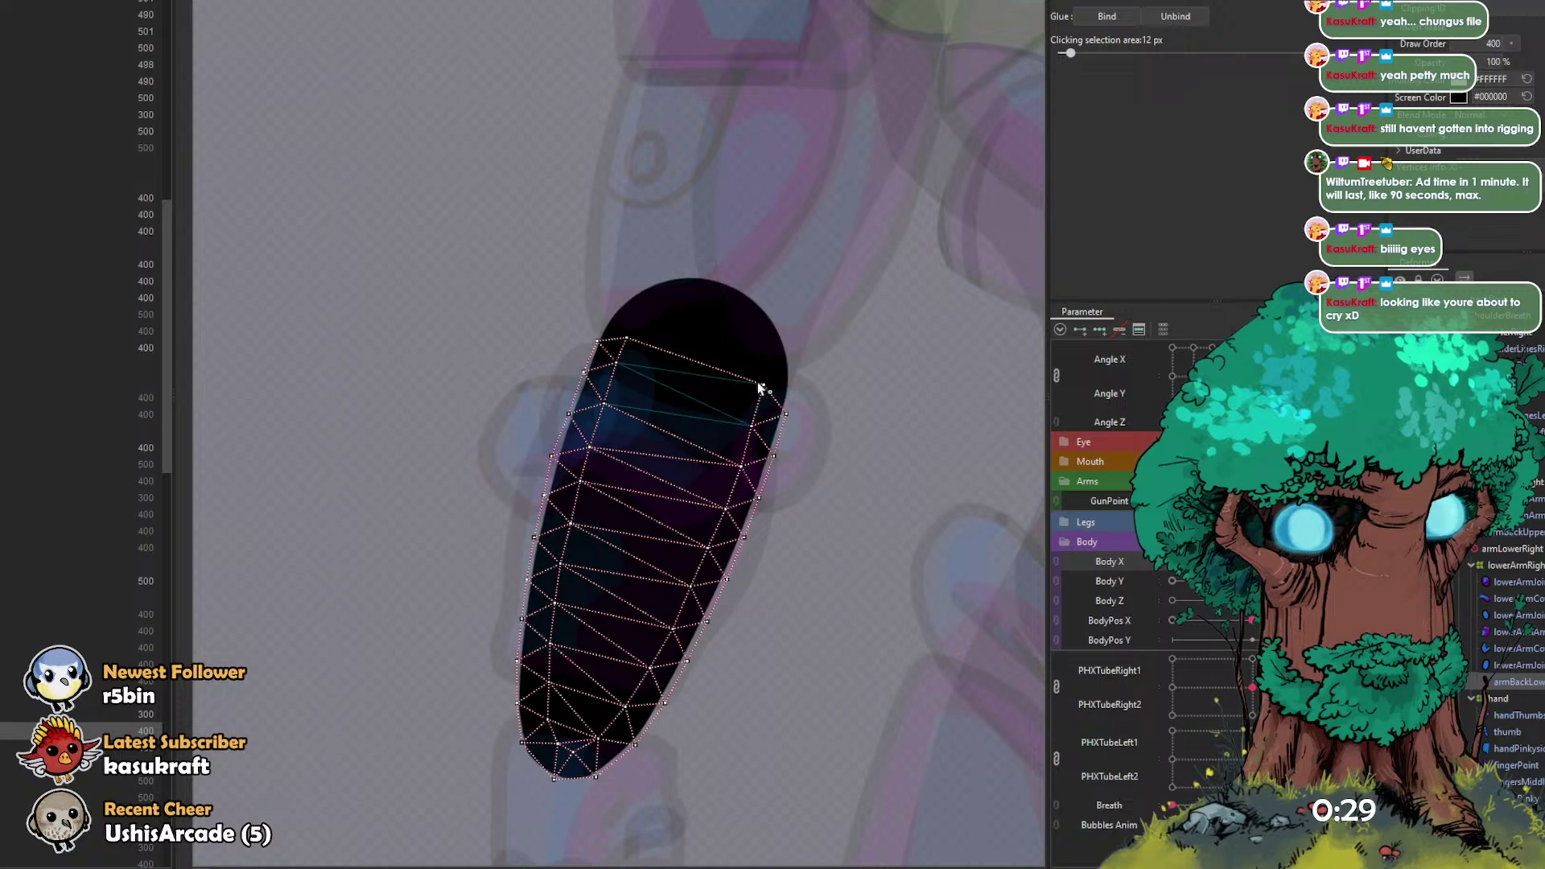
drag(760, 390, 749, 429)
drag(615, 365, 614, 372)
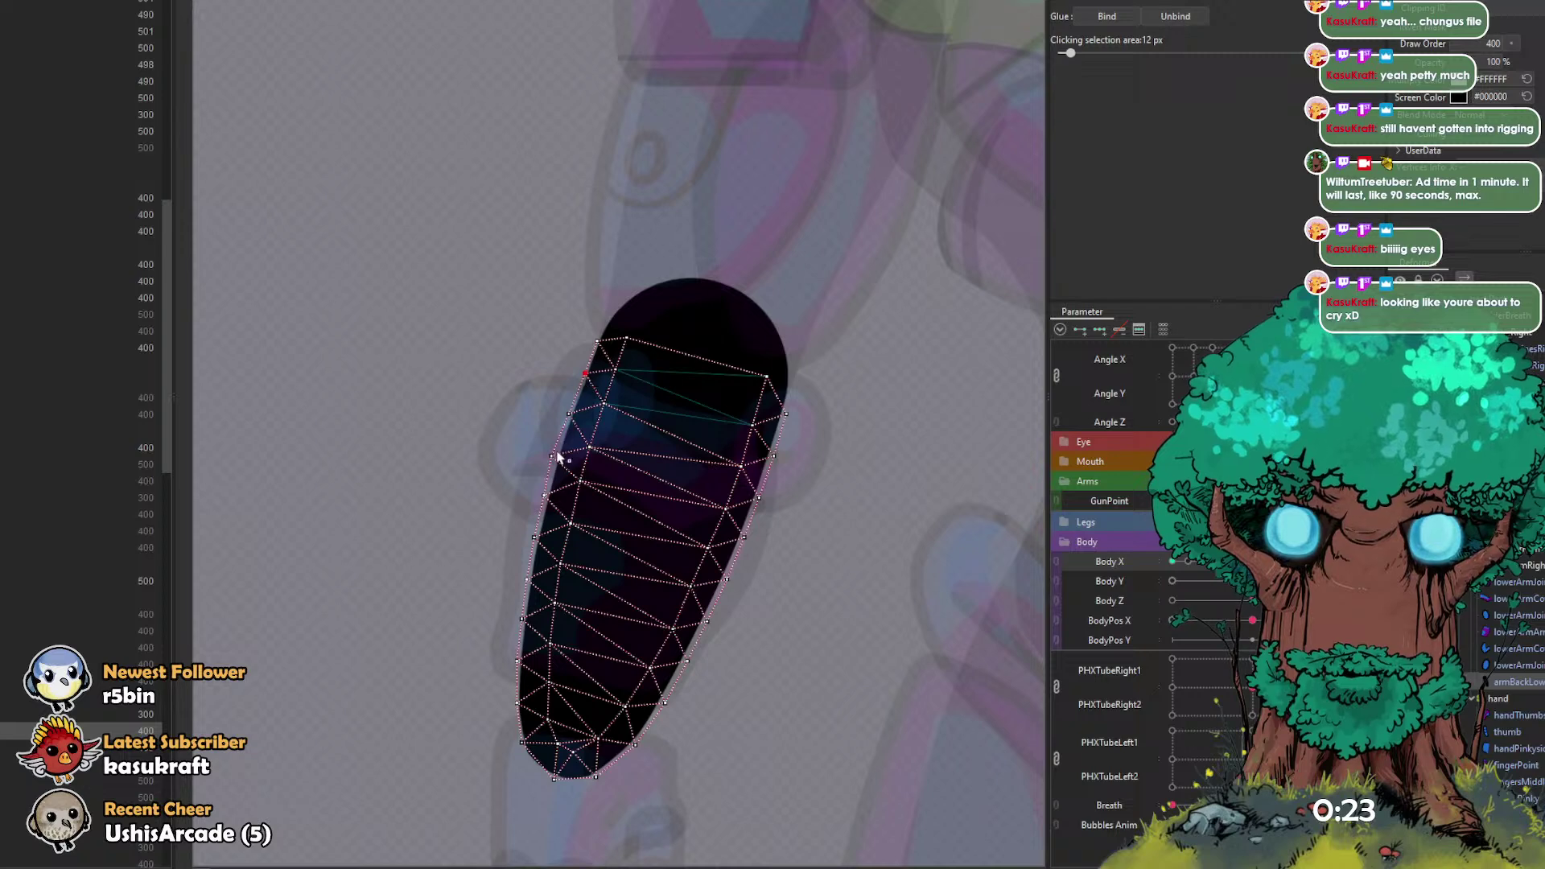
drag(736, 468, 779, 450)
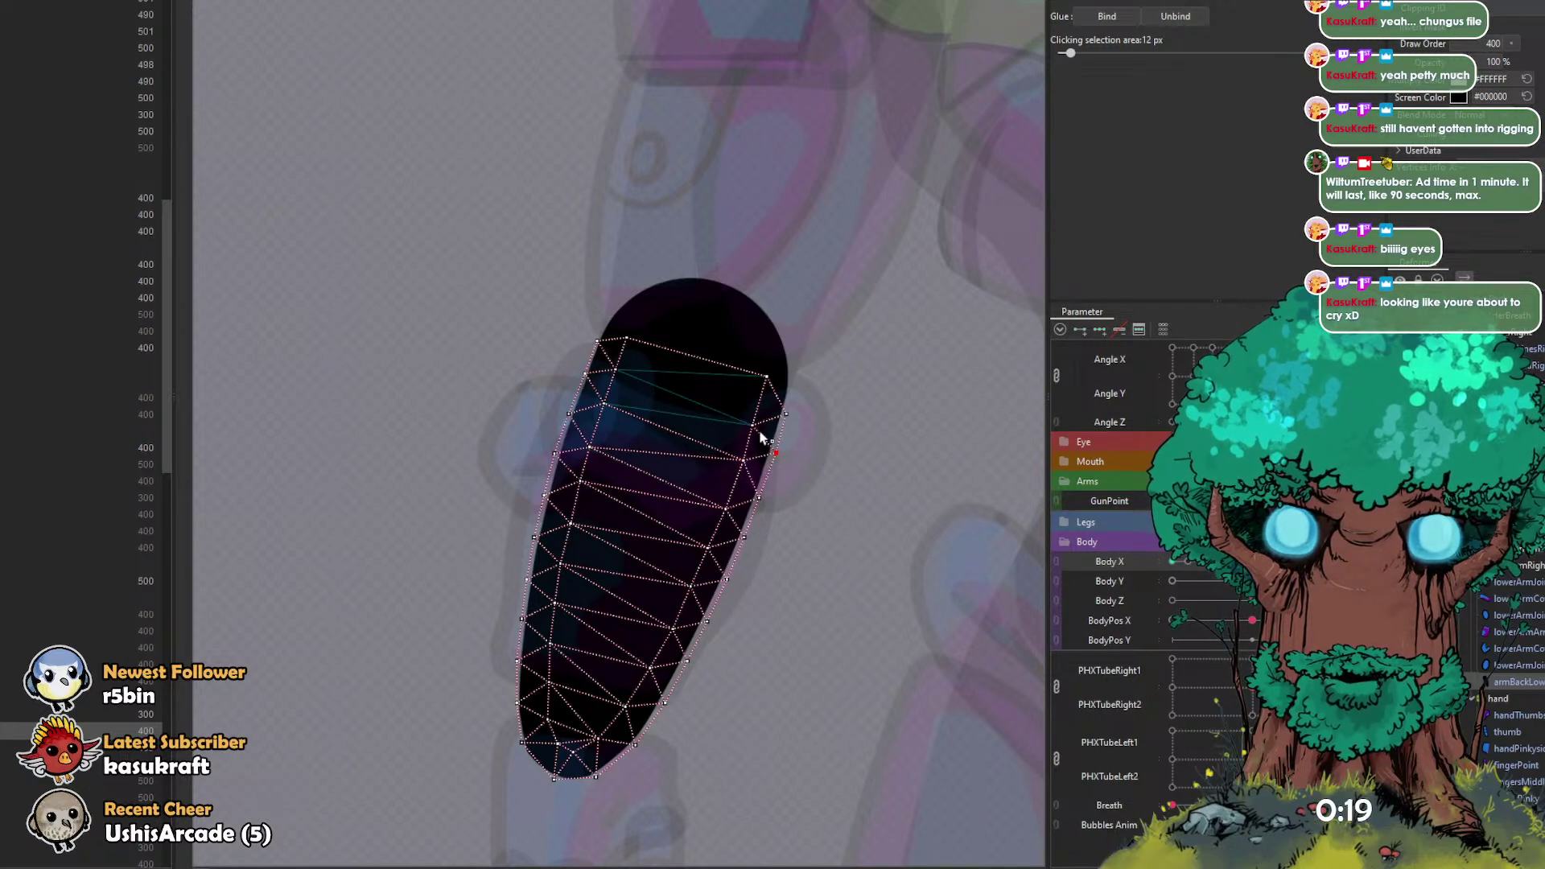
key(p)
click(752, 424)
click(755, 416)
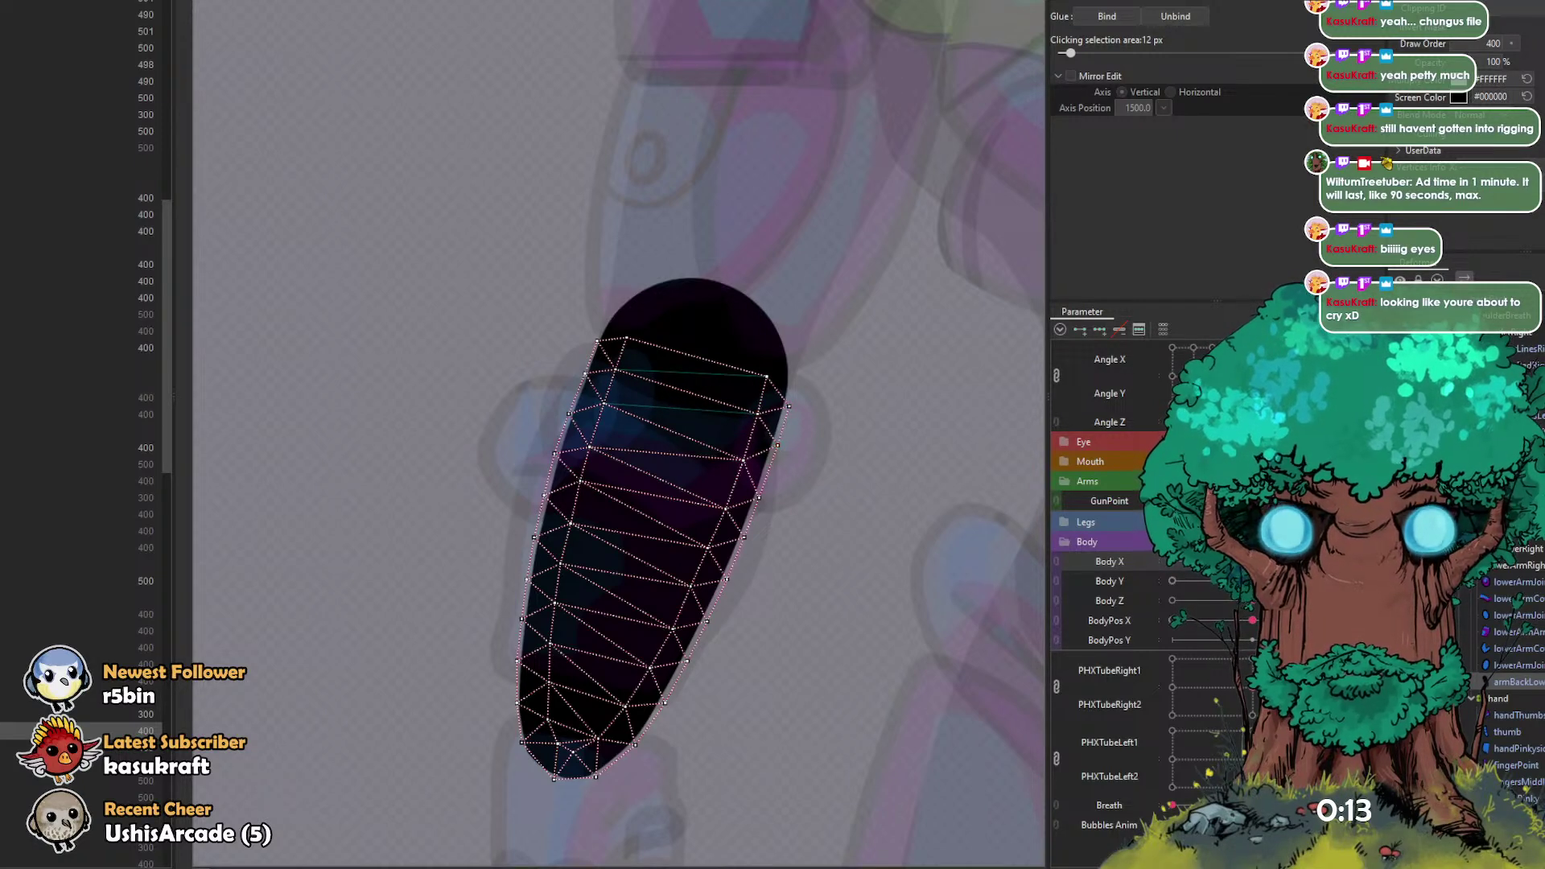
key(ctrl+e)
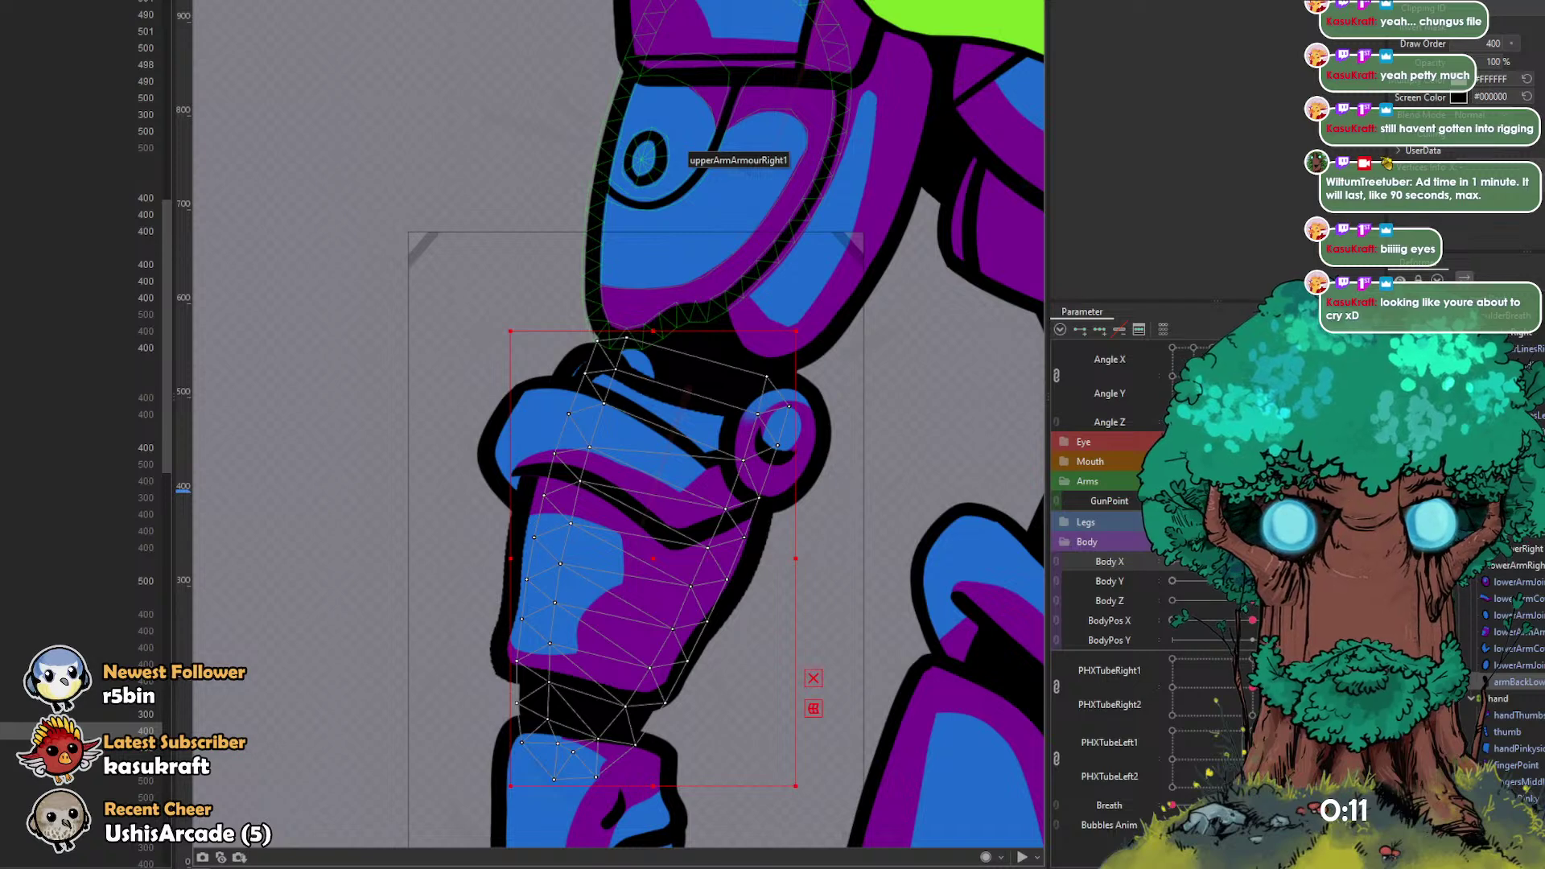
Step: In the bent-arm GunPoint pose, brush-deform the upper corners of the lower arm's back mesh inward behind the armour
click(1334, 500)
scroll(865, 468, down, 5)
drag(797, 286, 643, 252)
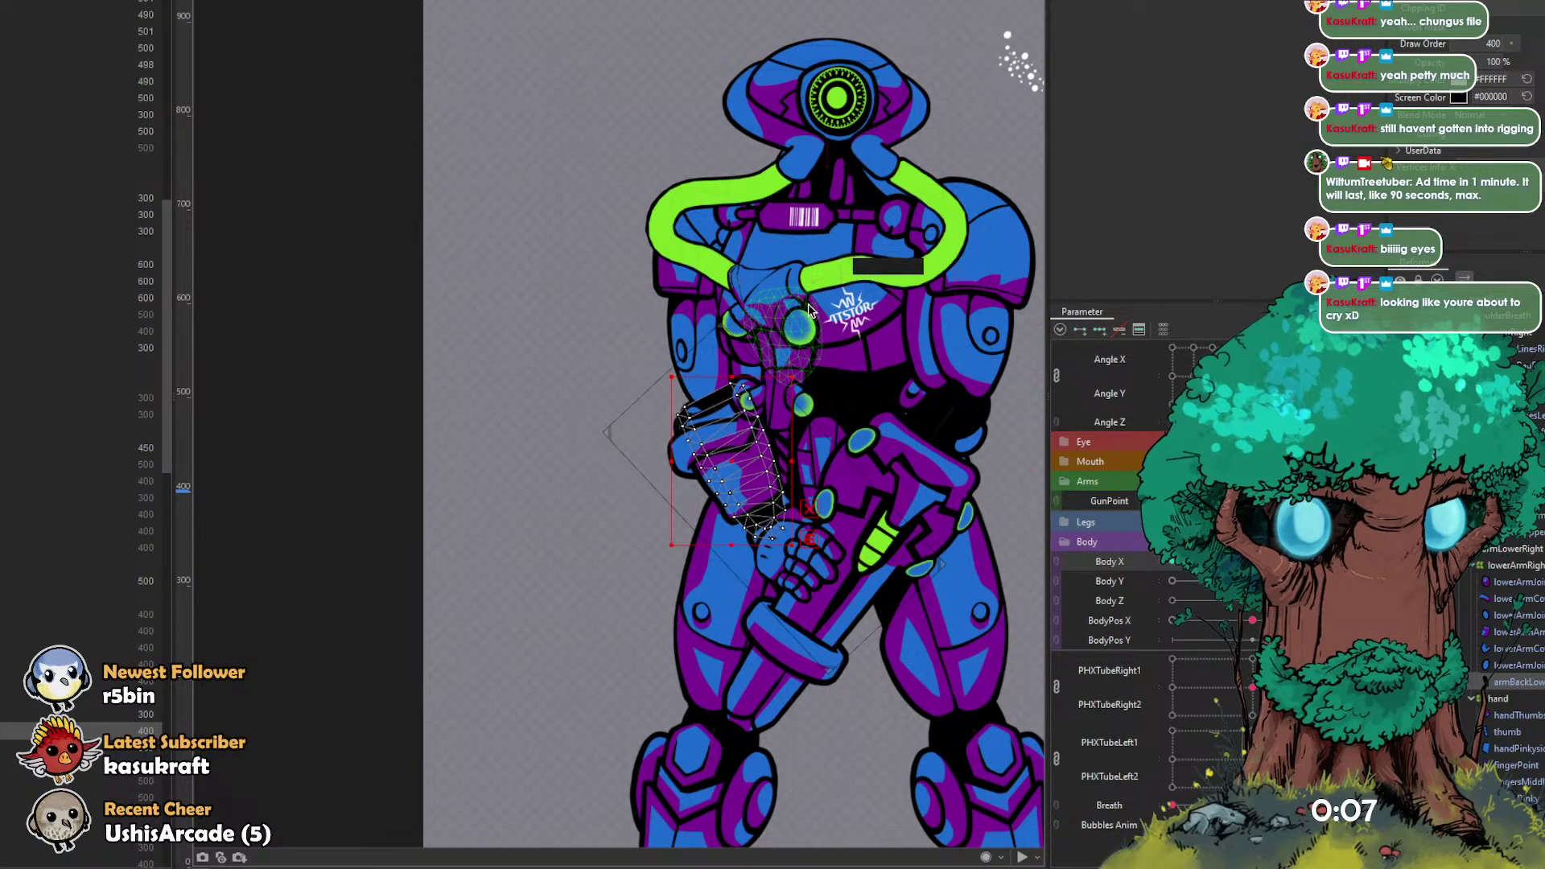
click(909, 1)
scroll(788, 344, up, 5)
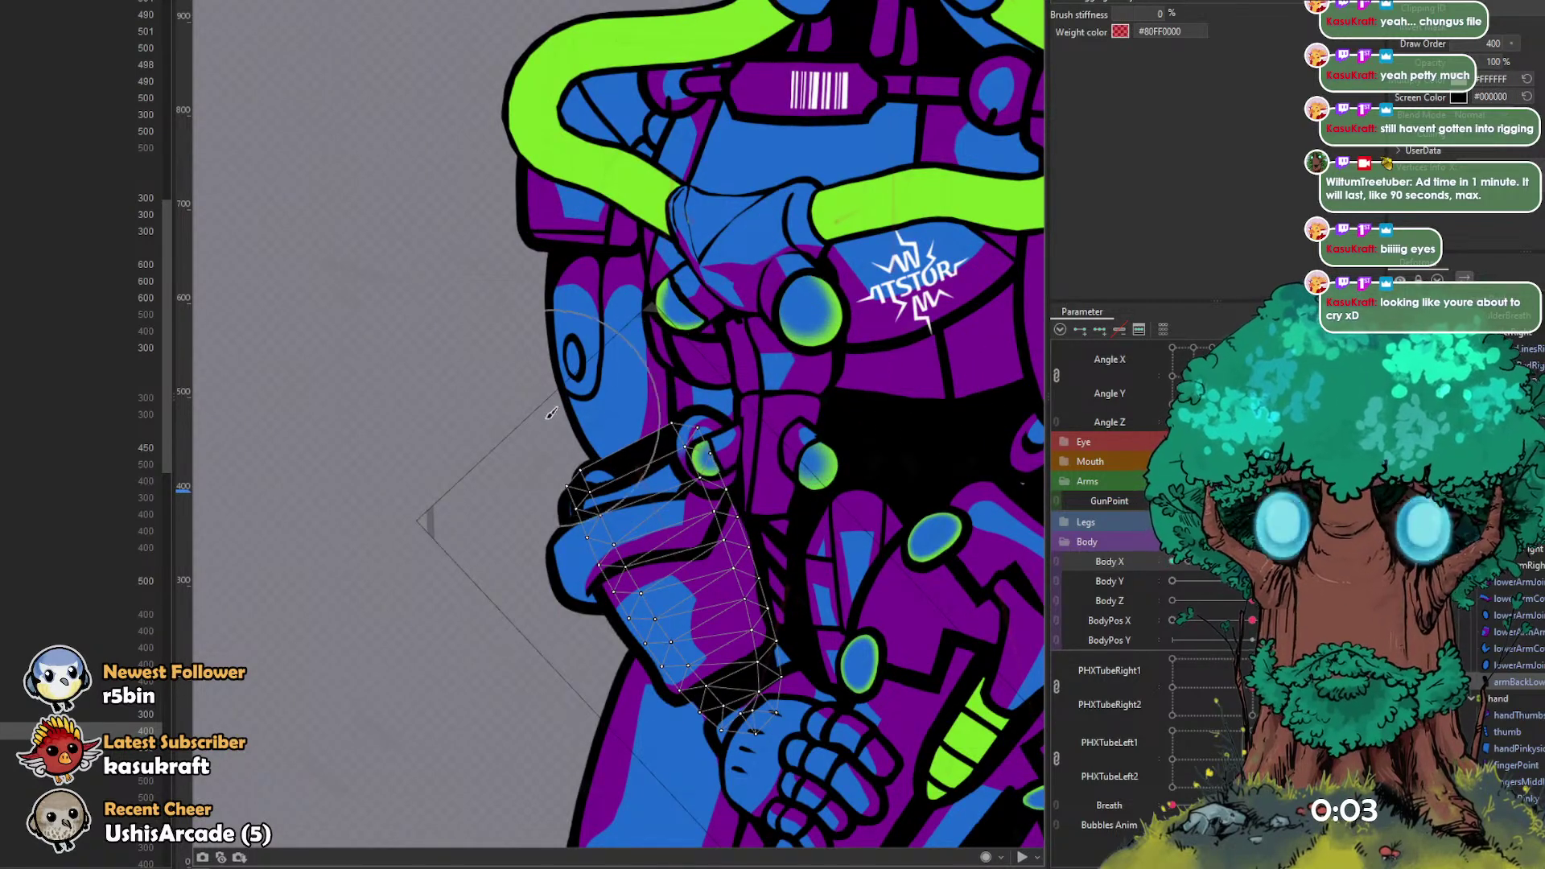
click(1172, 501)
click(1252, 501)
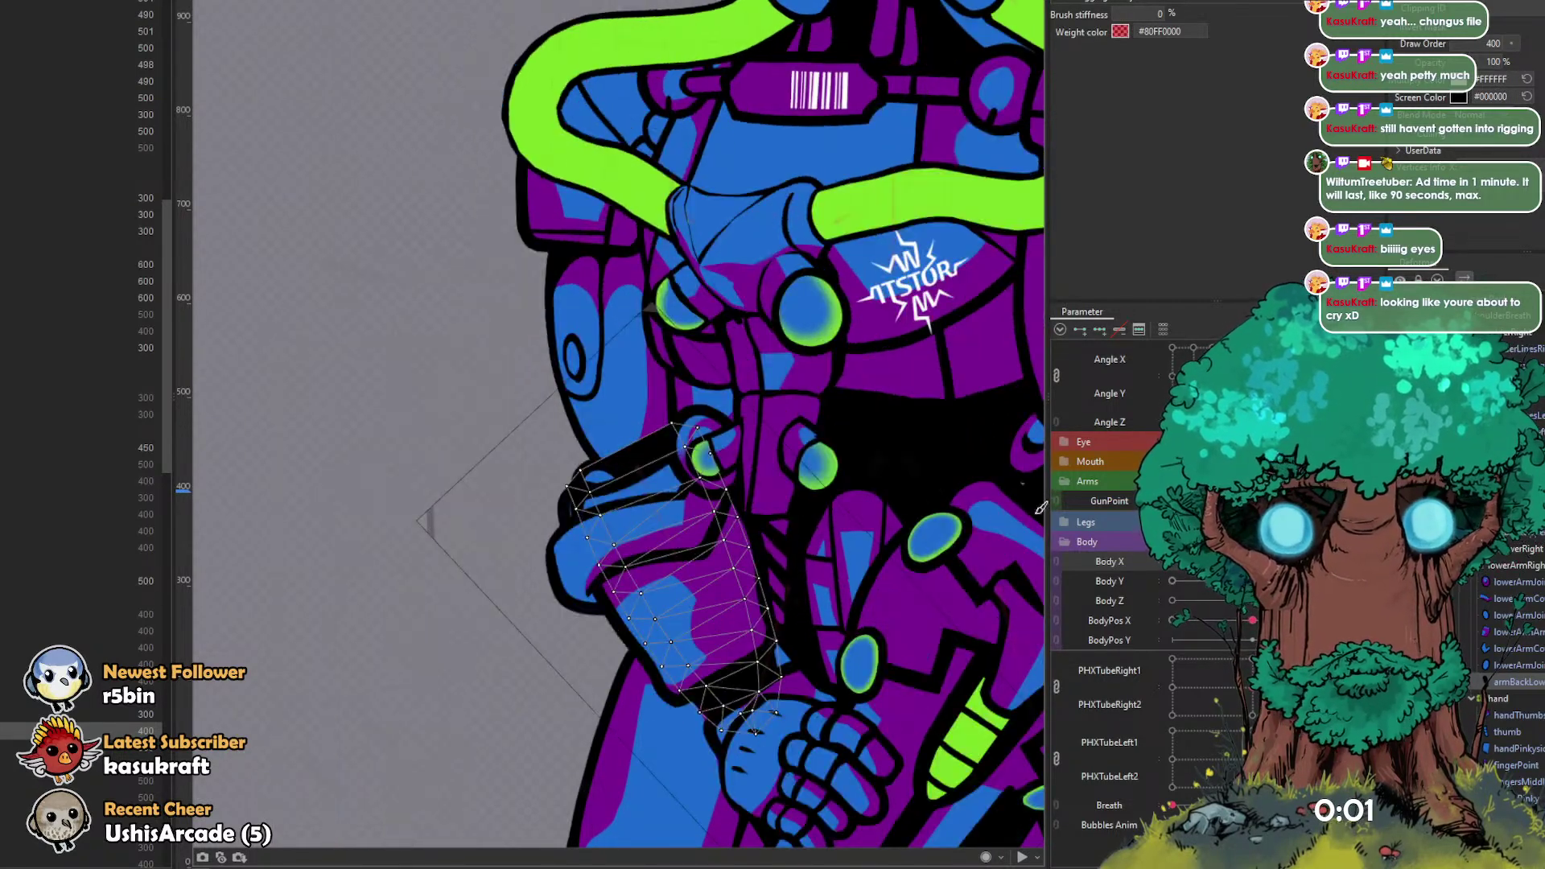
drag(587, 451, 618, 464)
drag(667, 412, 670, 441)
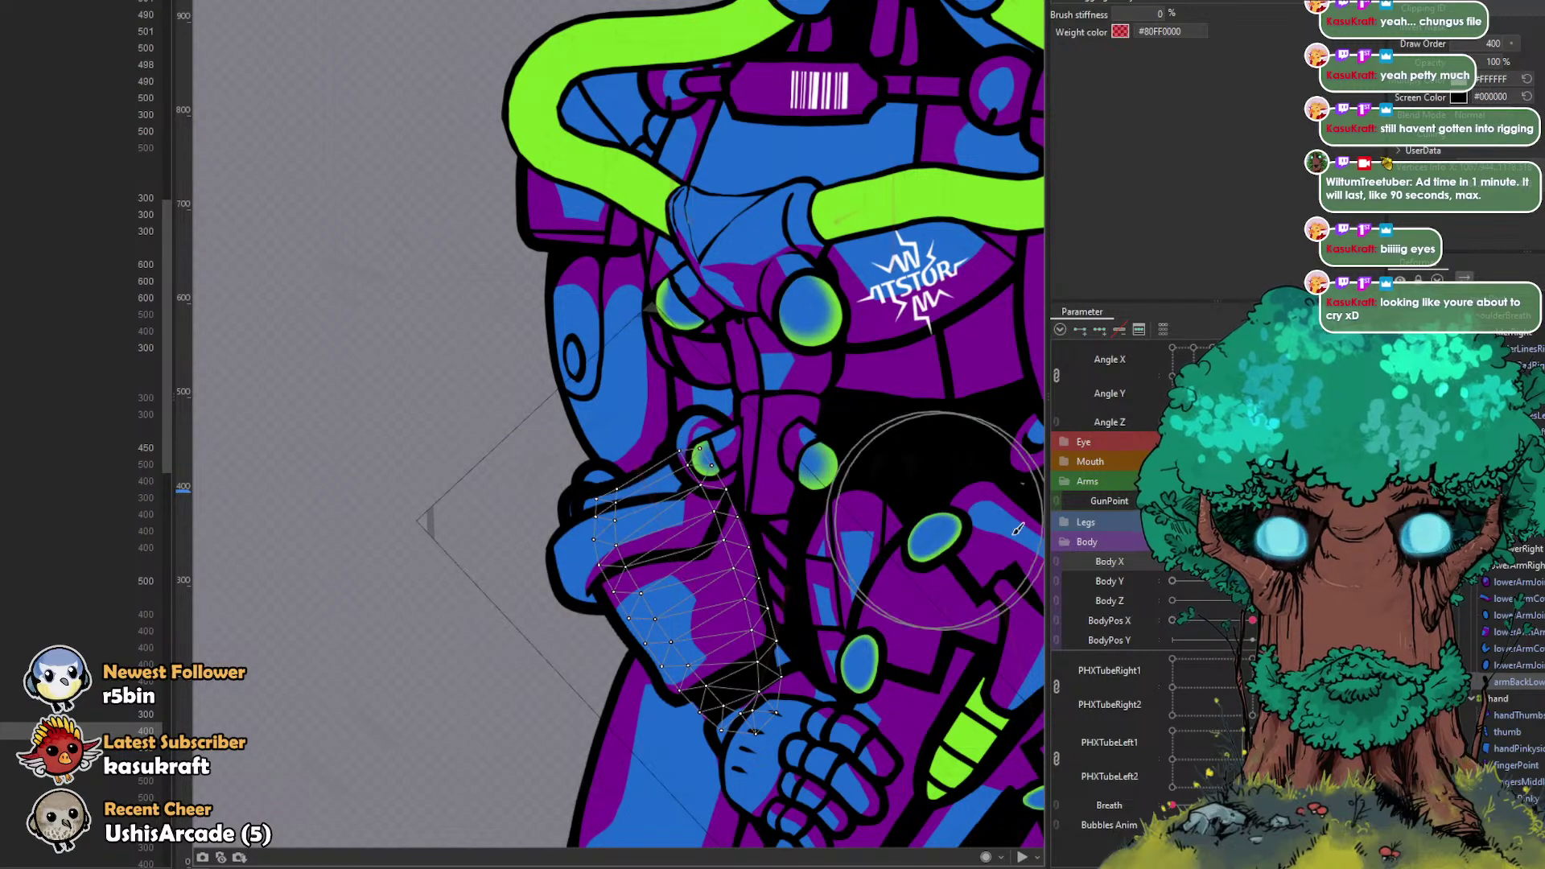
Step: Return the GunPoint parameter to its default pose and reopen the right lower arm's back mesh for editing
click(618, 1)
scroll(708, 338, up, 5)
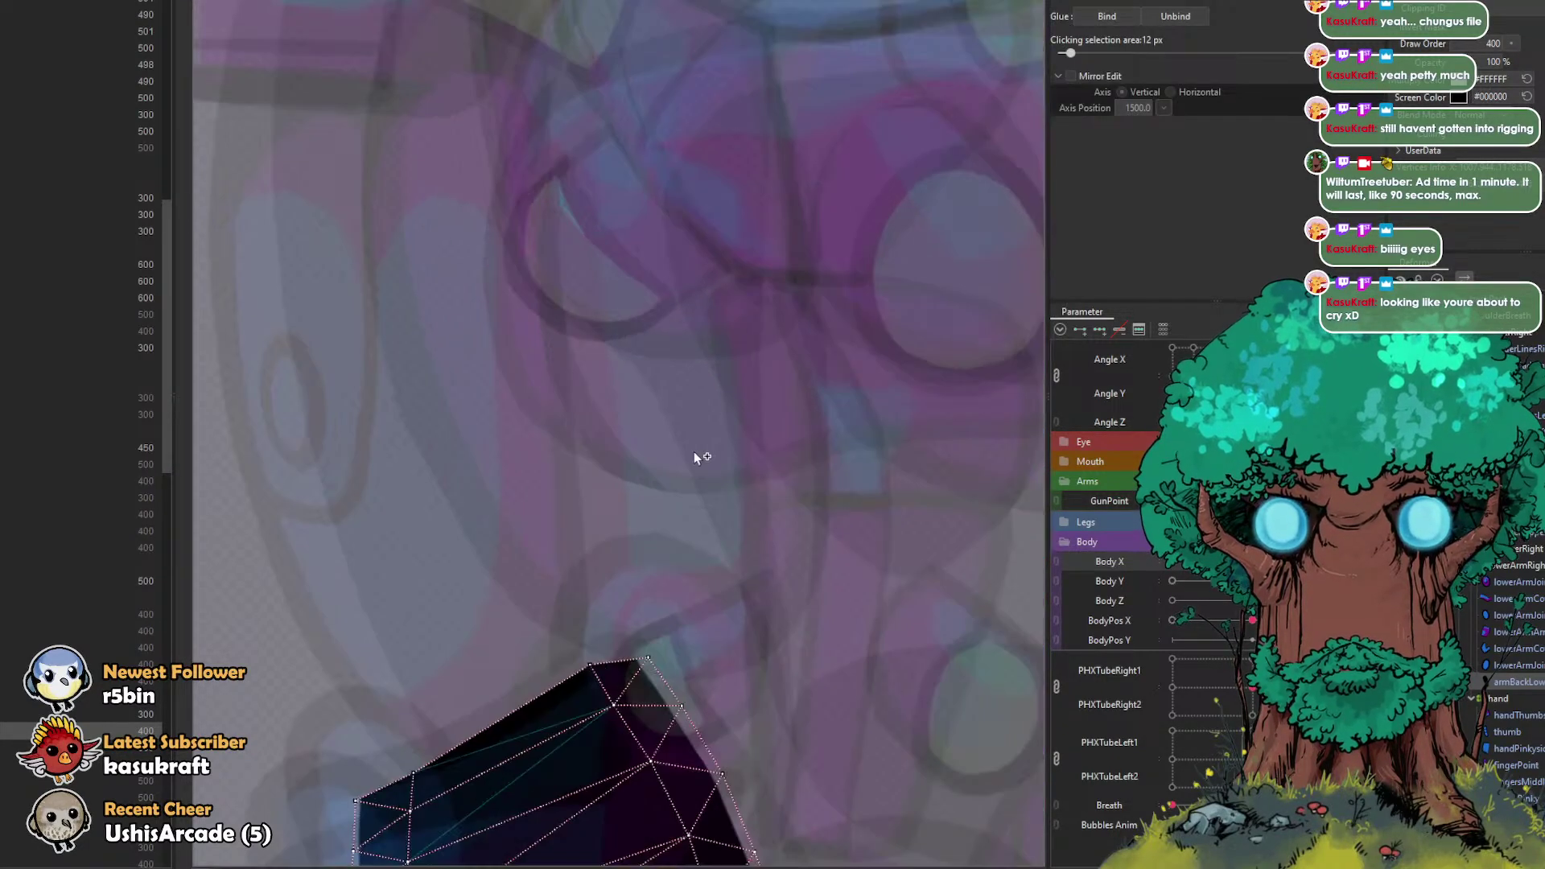
click(193, 1)
click(1172, 500)
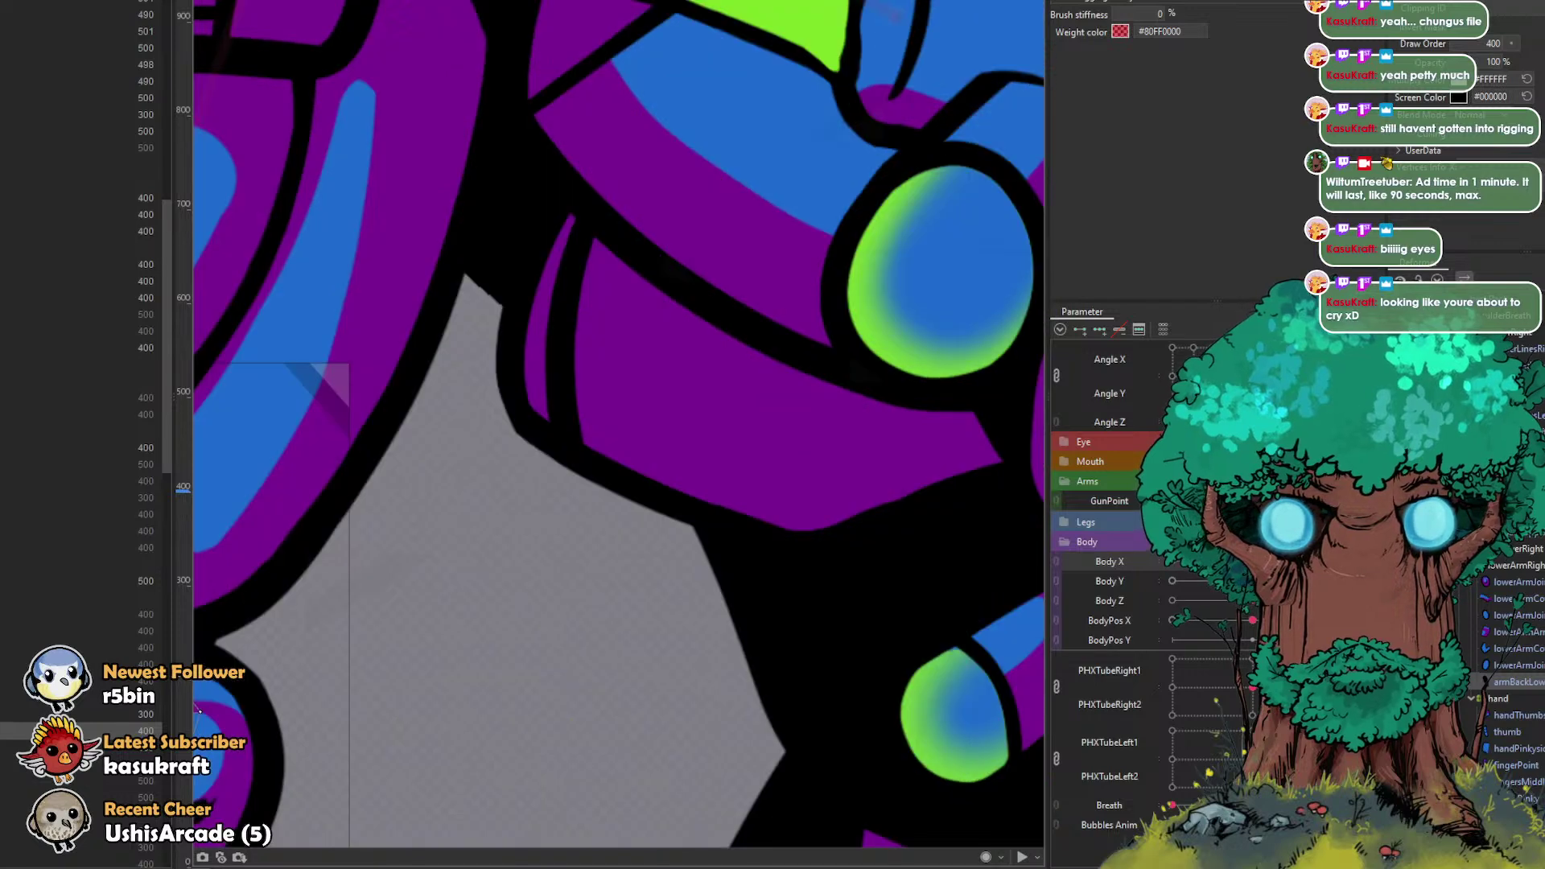
click(193, 1)
drag(592, 331, 959, 192)
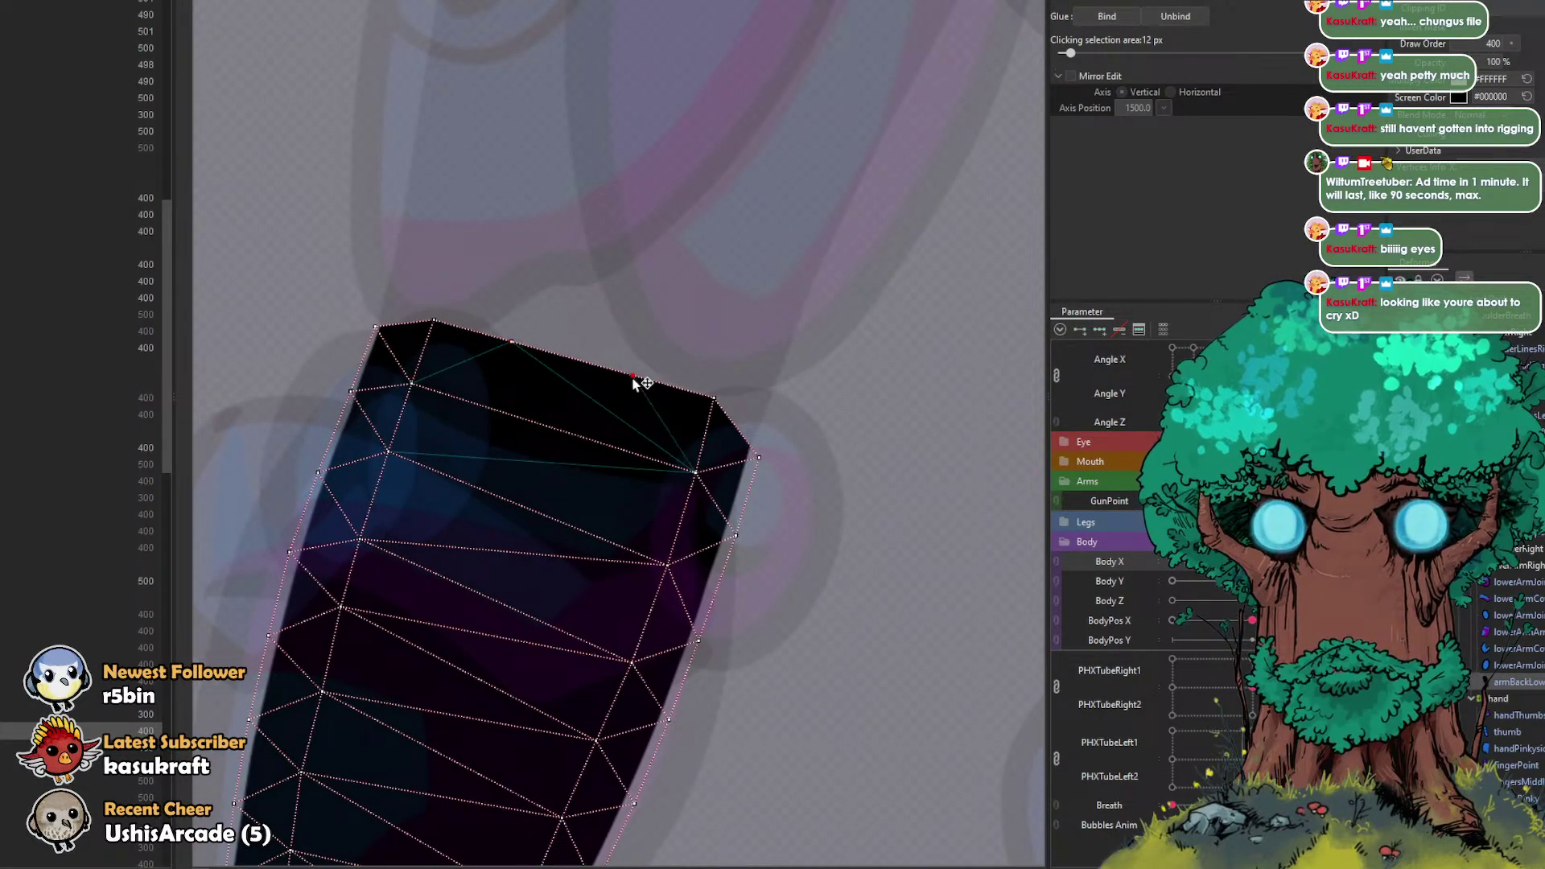
click(552, 428)
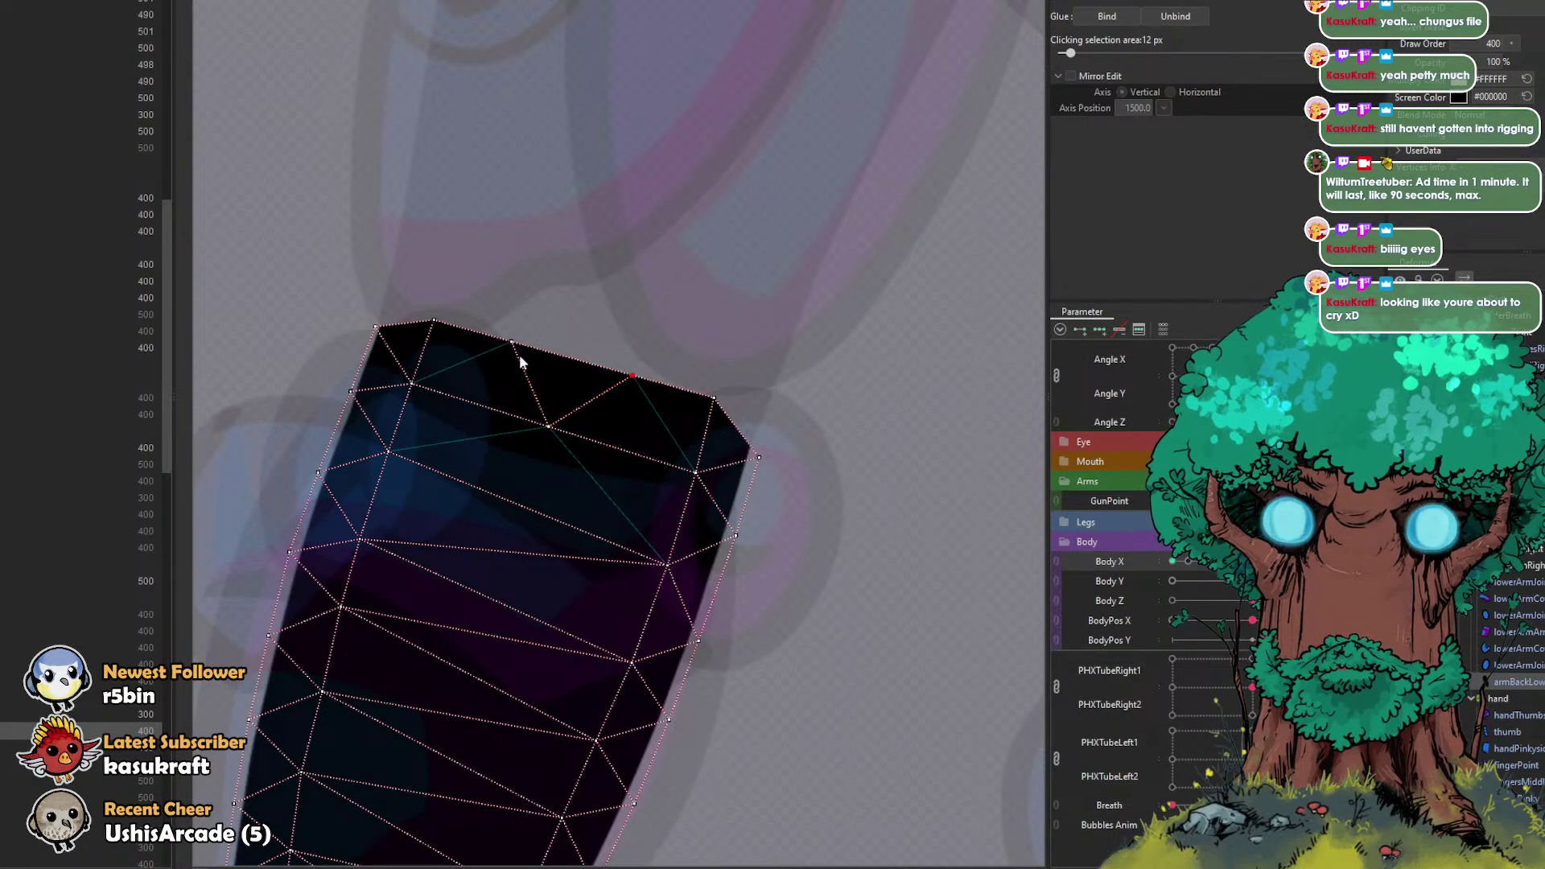
key(ctrl+z)
key(ctrl+z)
key(ctrl+z)
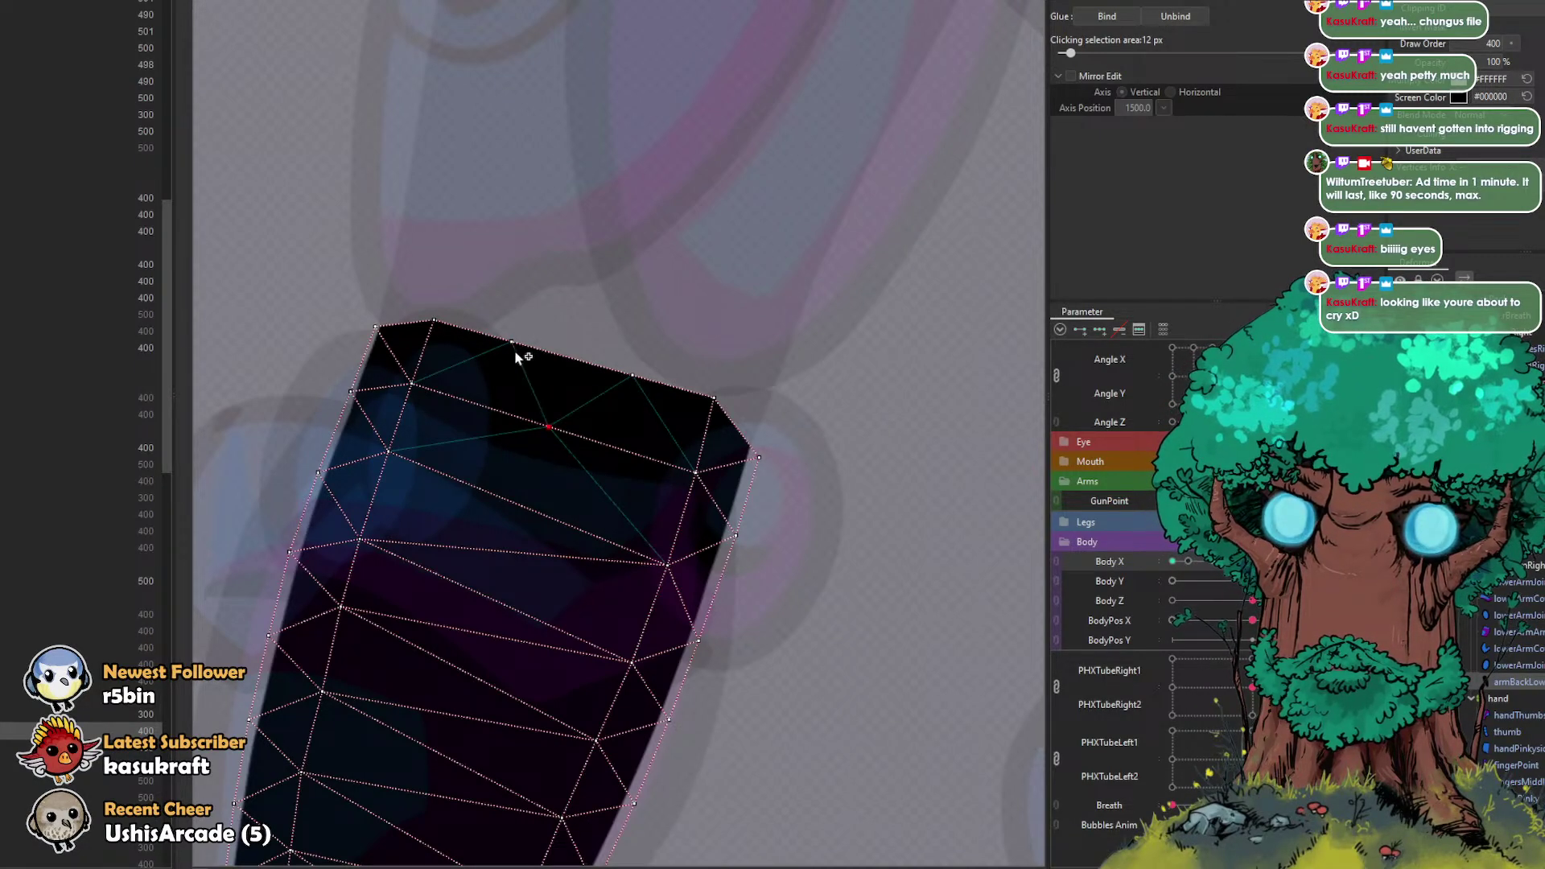
key(ctrl+z)
key(ctrl+z)
key(ctrl+z)
Step: Add three vertices along the straight upper edge of the lower arm's back mesh and two inner vertices below it
click(490, 335)
click(574, 360)
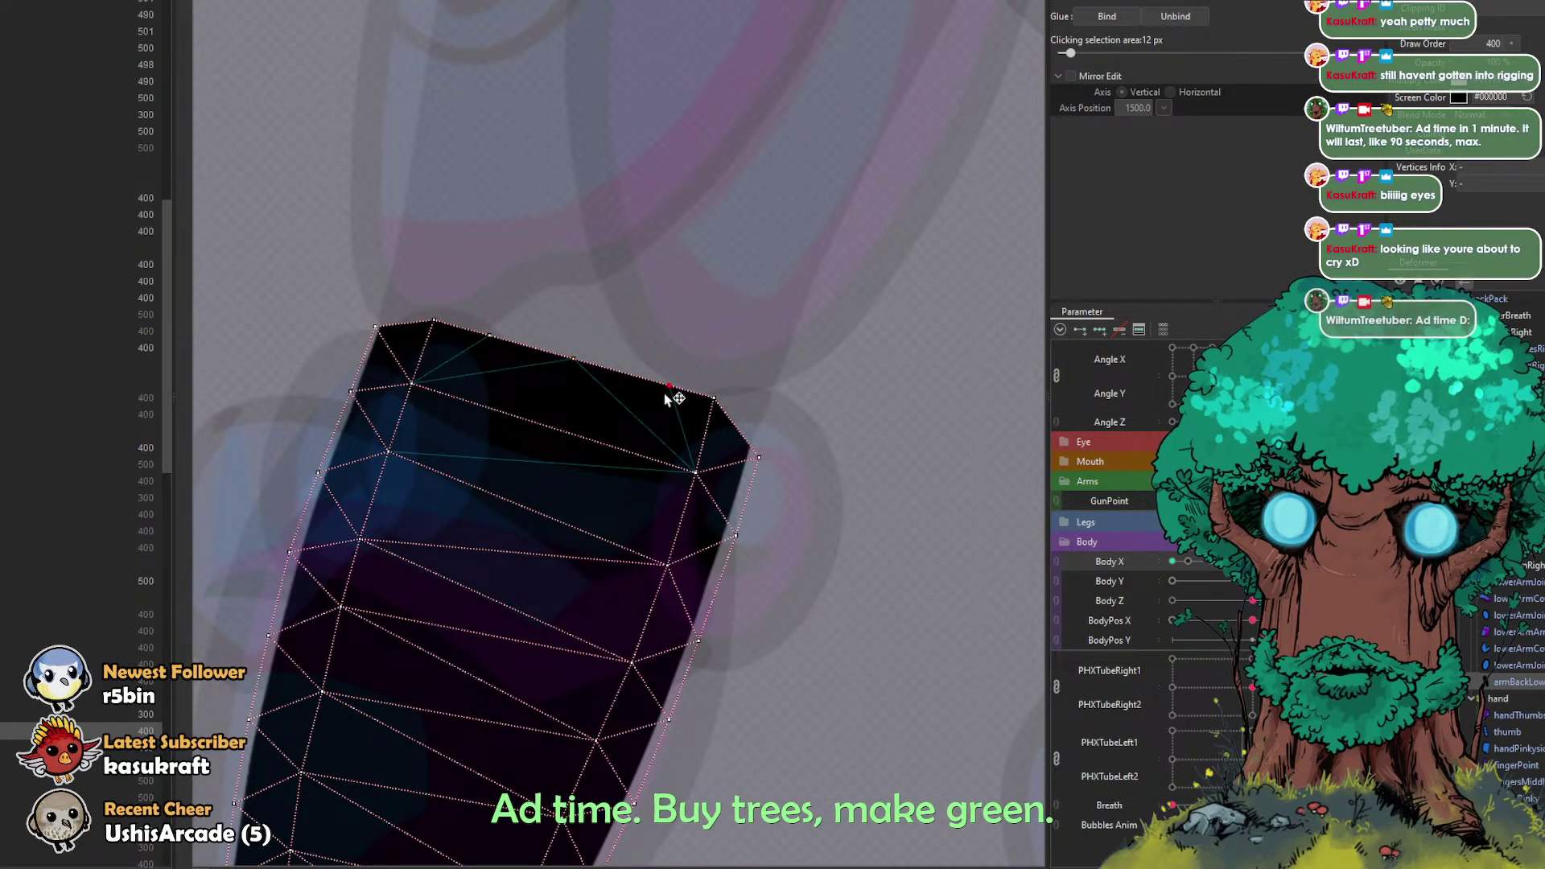
click(604, 444)
click(501, 412)
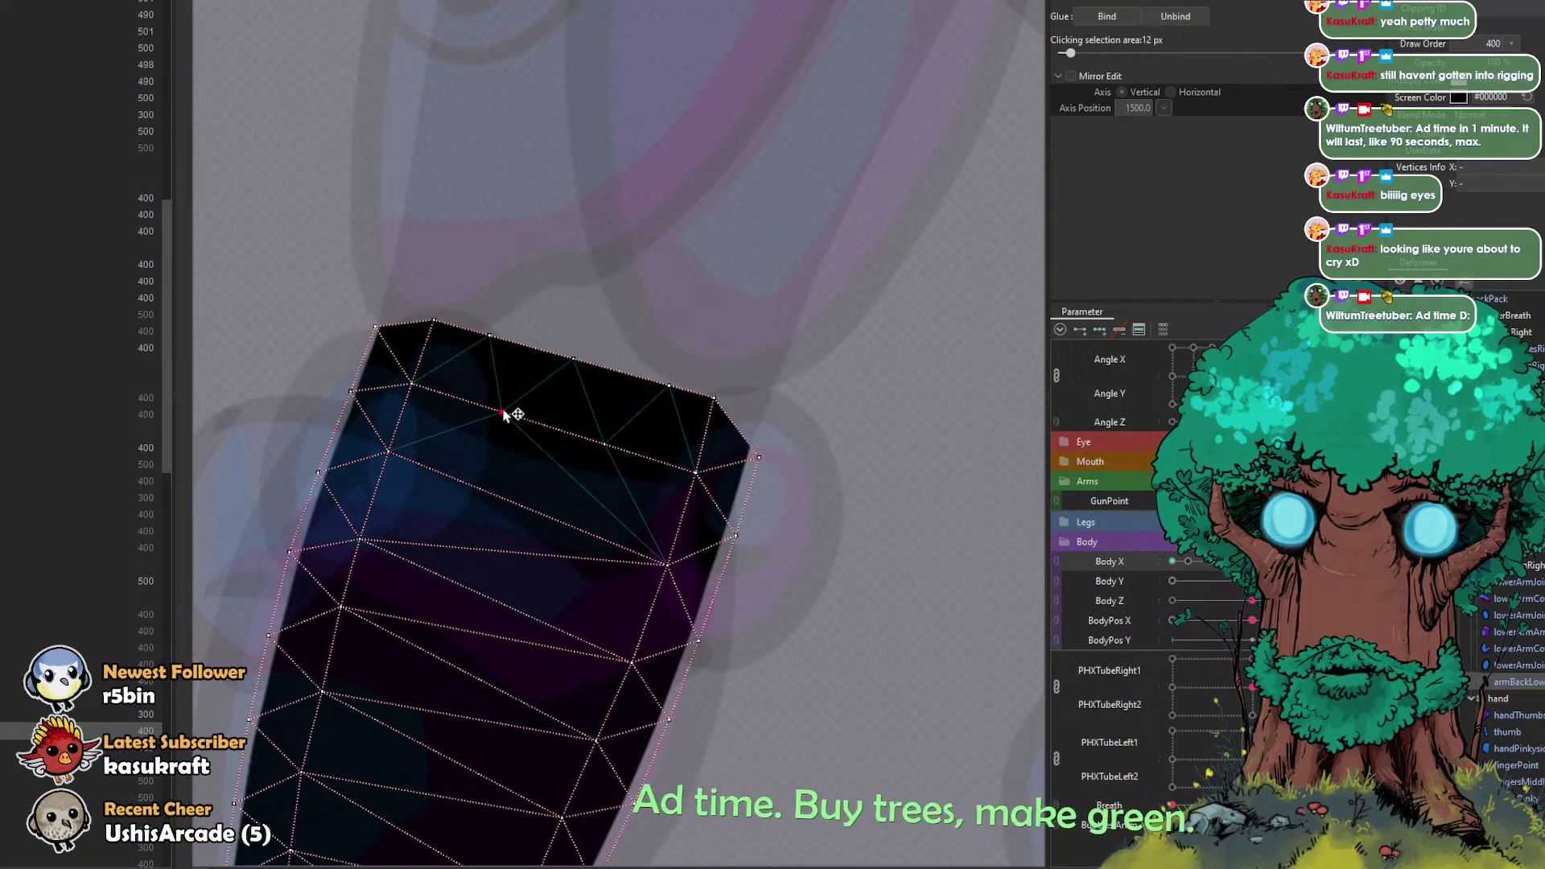
click(1068, 3)
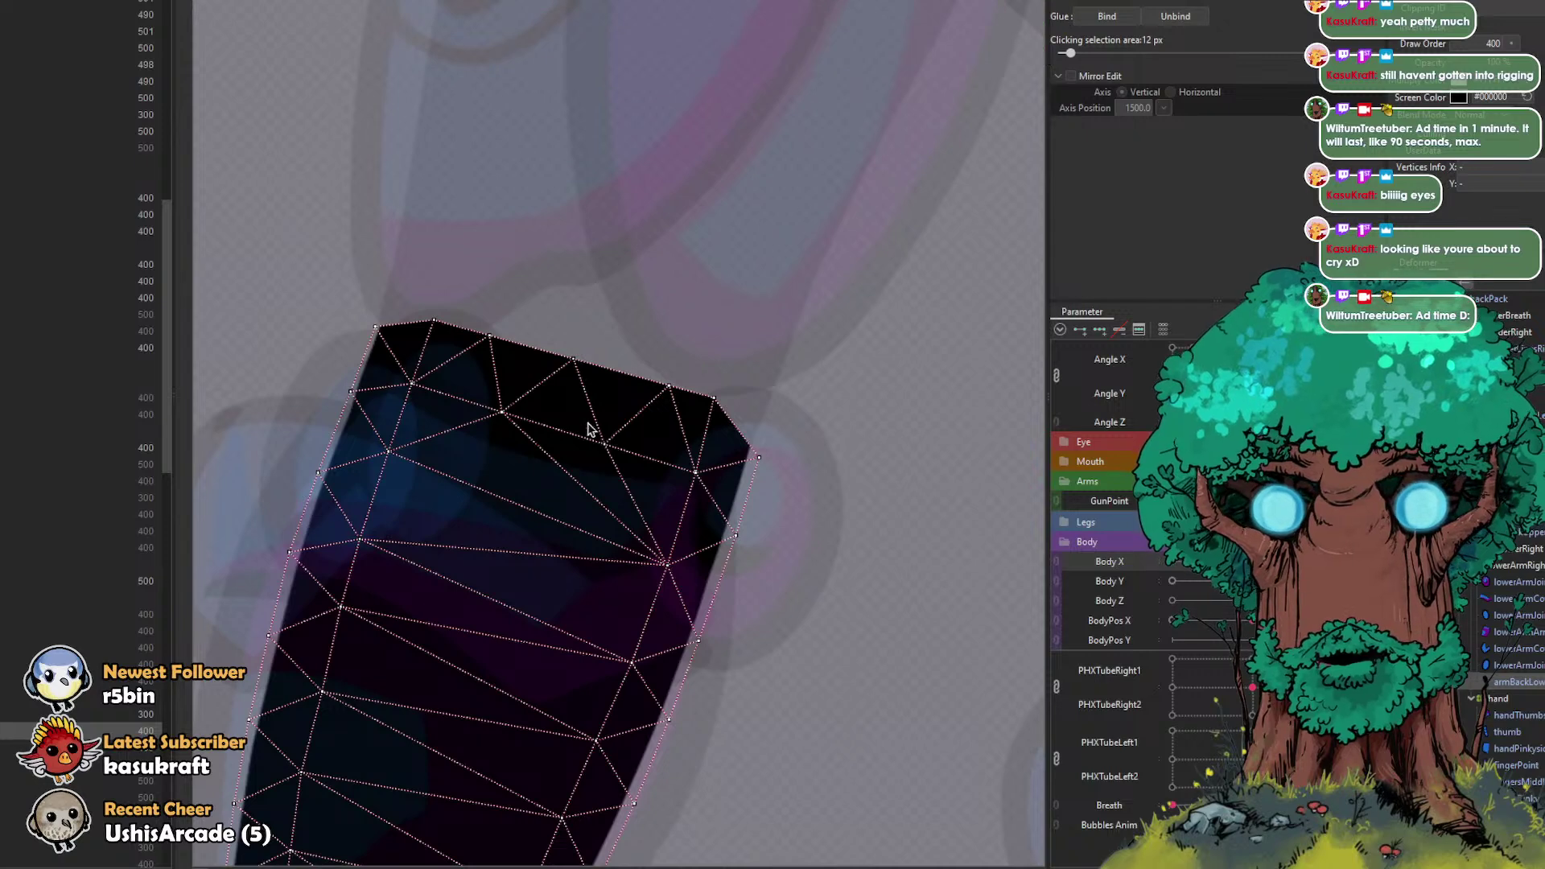
key(ctrl+z)
click(1074, 2)
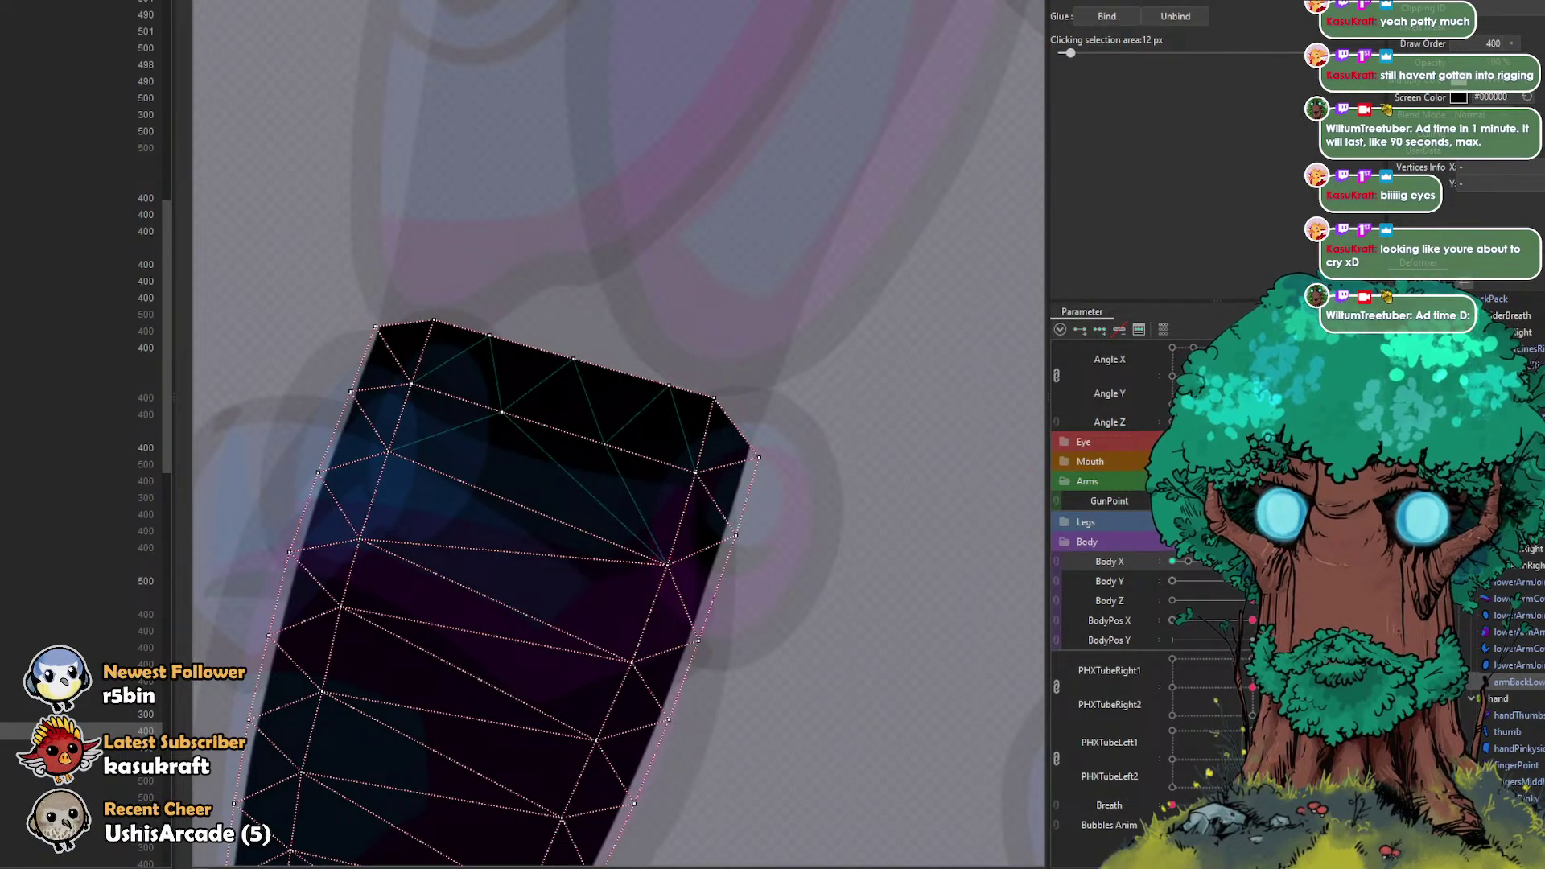
Step: Connect the added upper vertices of the lower arm's back mesh with zigzag edges through the two inner vertices, and finish the mesh edit
click(591, 1)
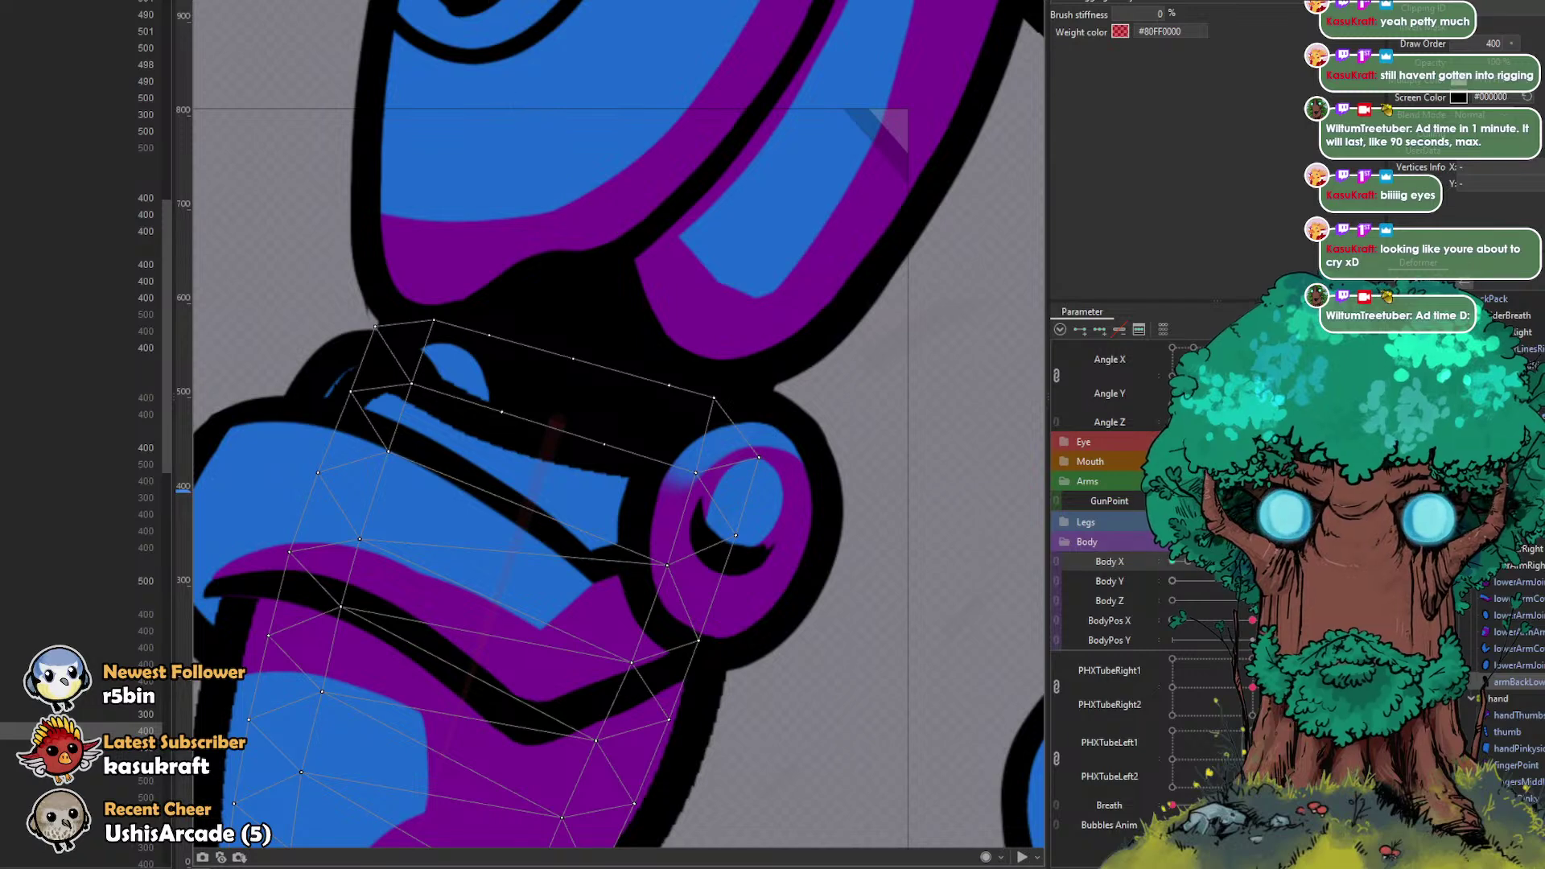
key(ctrl+e)
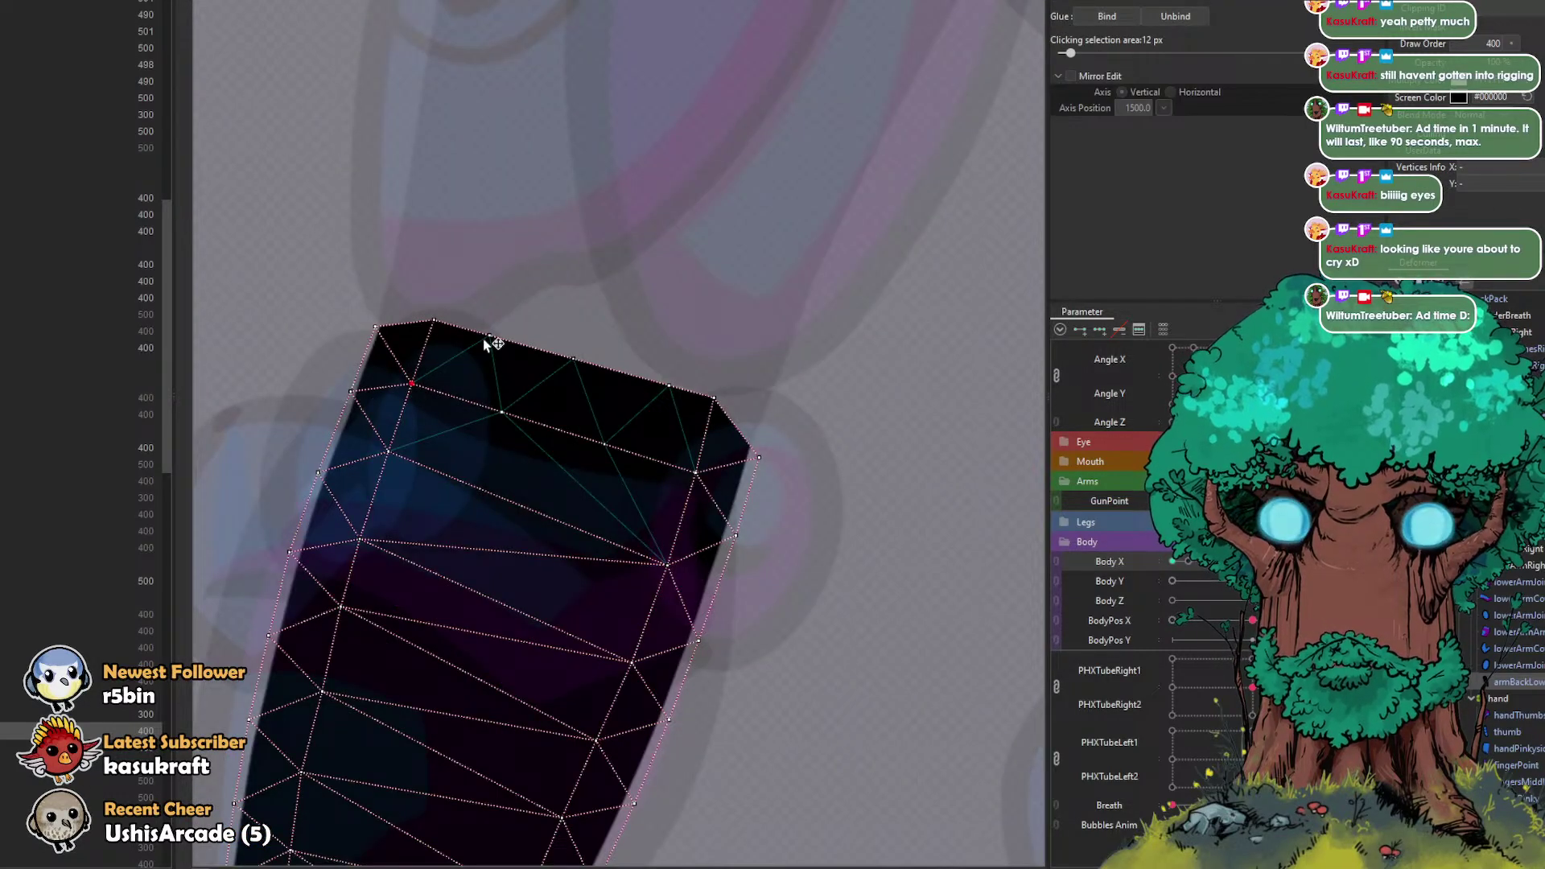
click(604, 442)
click(668, 387)
click(603, 1)
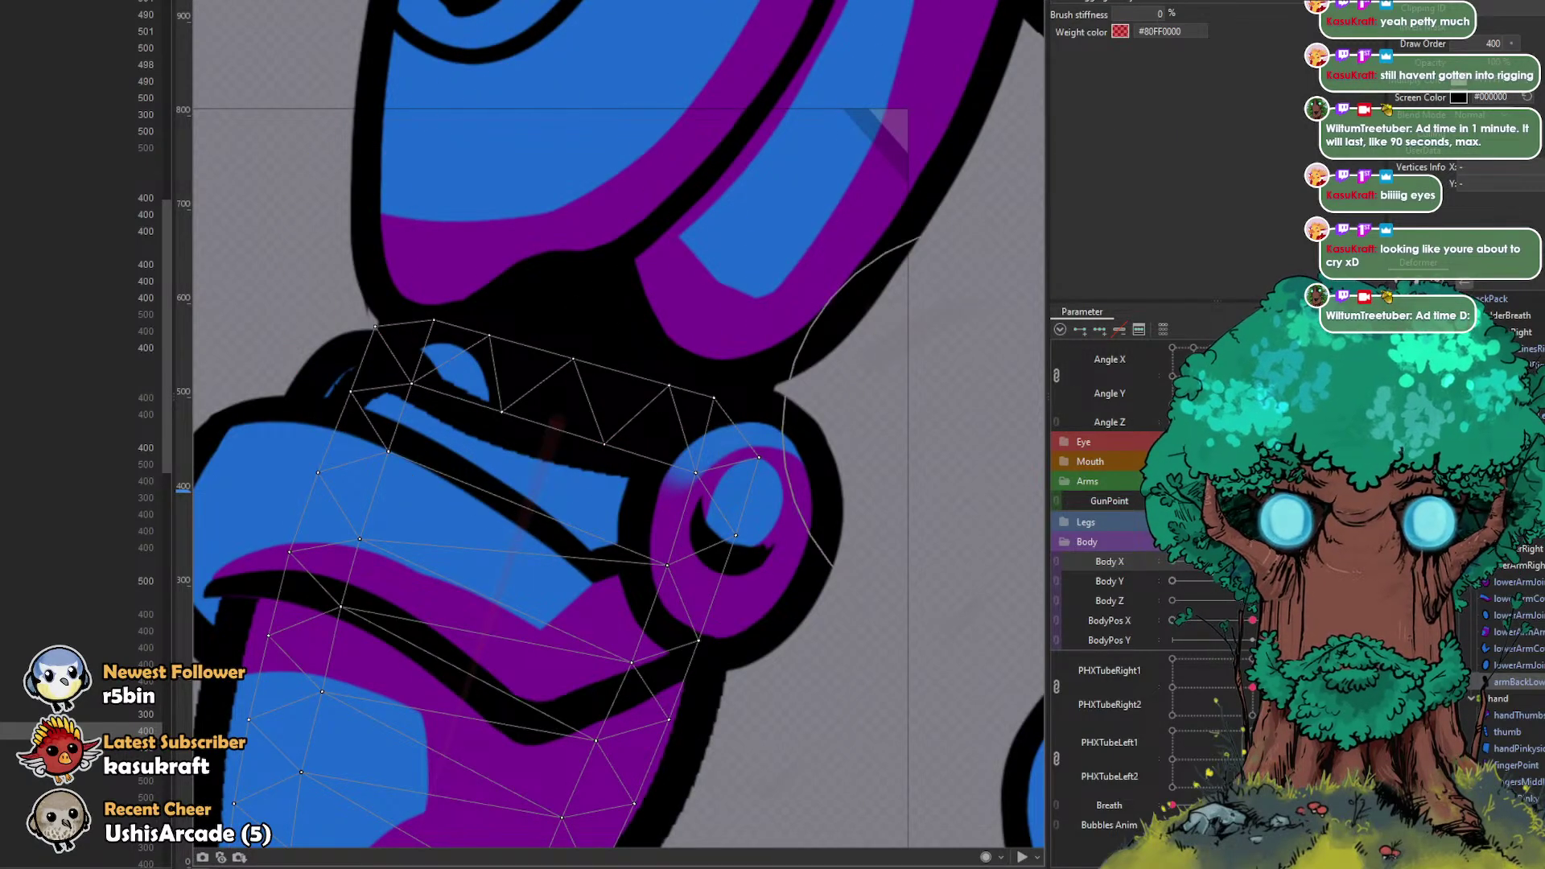
Step: In the bent-arm GunPoint pose, brush-deform the upper edge of the lower arm's back mesh outward into a rounded curve at the elbow
click(1331, 500)
drag(674, 328, 419, 250)
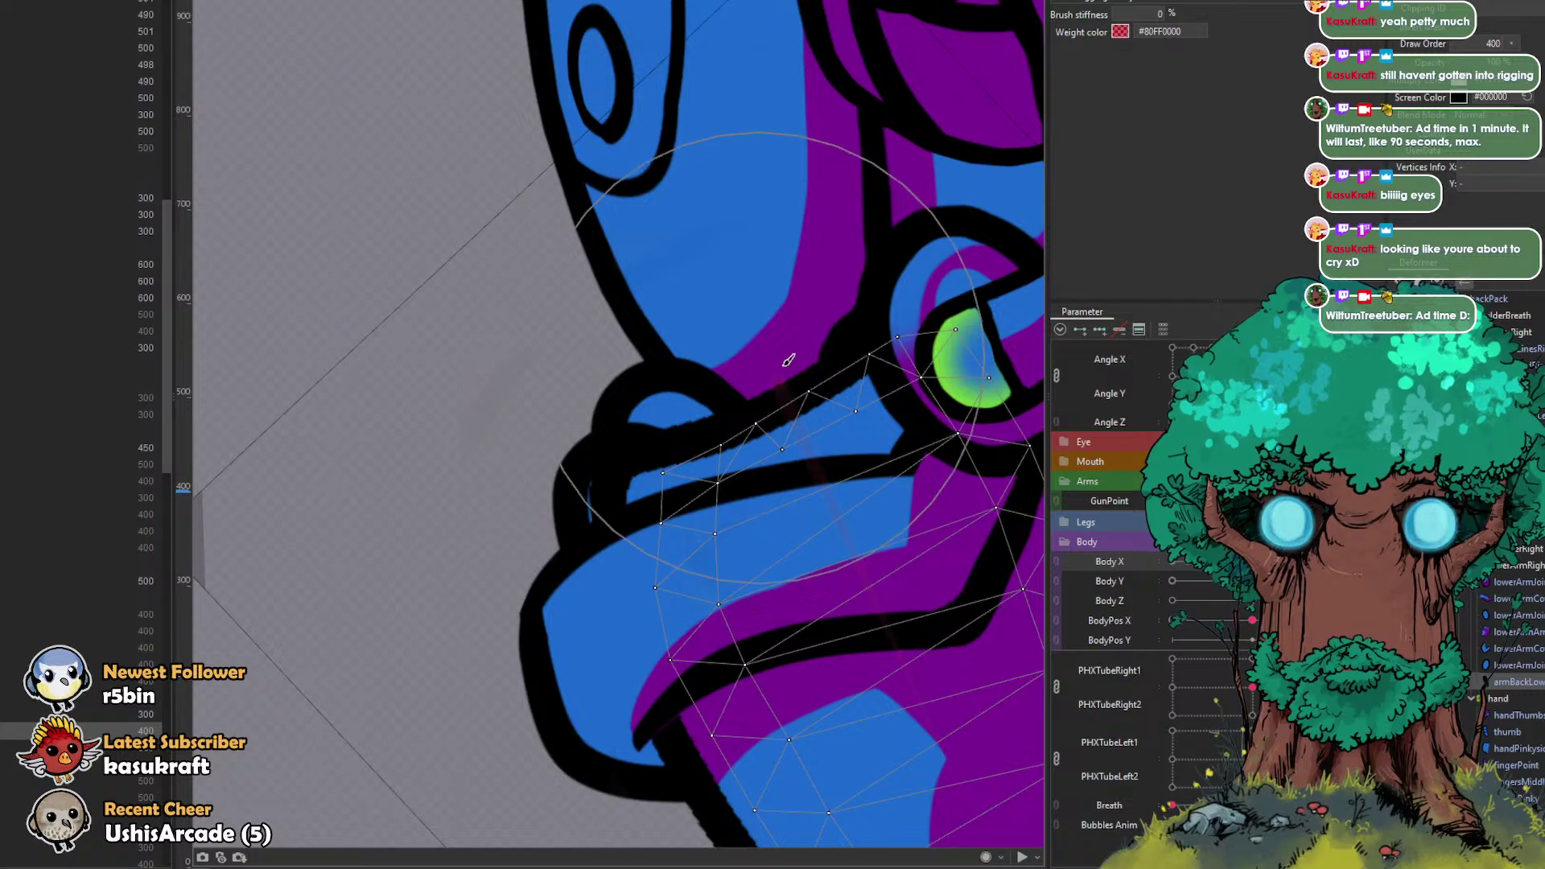
drag(767, 383, 741, 322)
mouse_move(725, 397)
mouse_down()
mouse_move(709, 342)
mouse_move(737, 376)
mouse_up()
drag(856, 298, 878, 295)
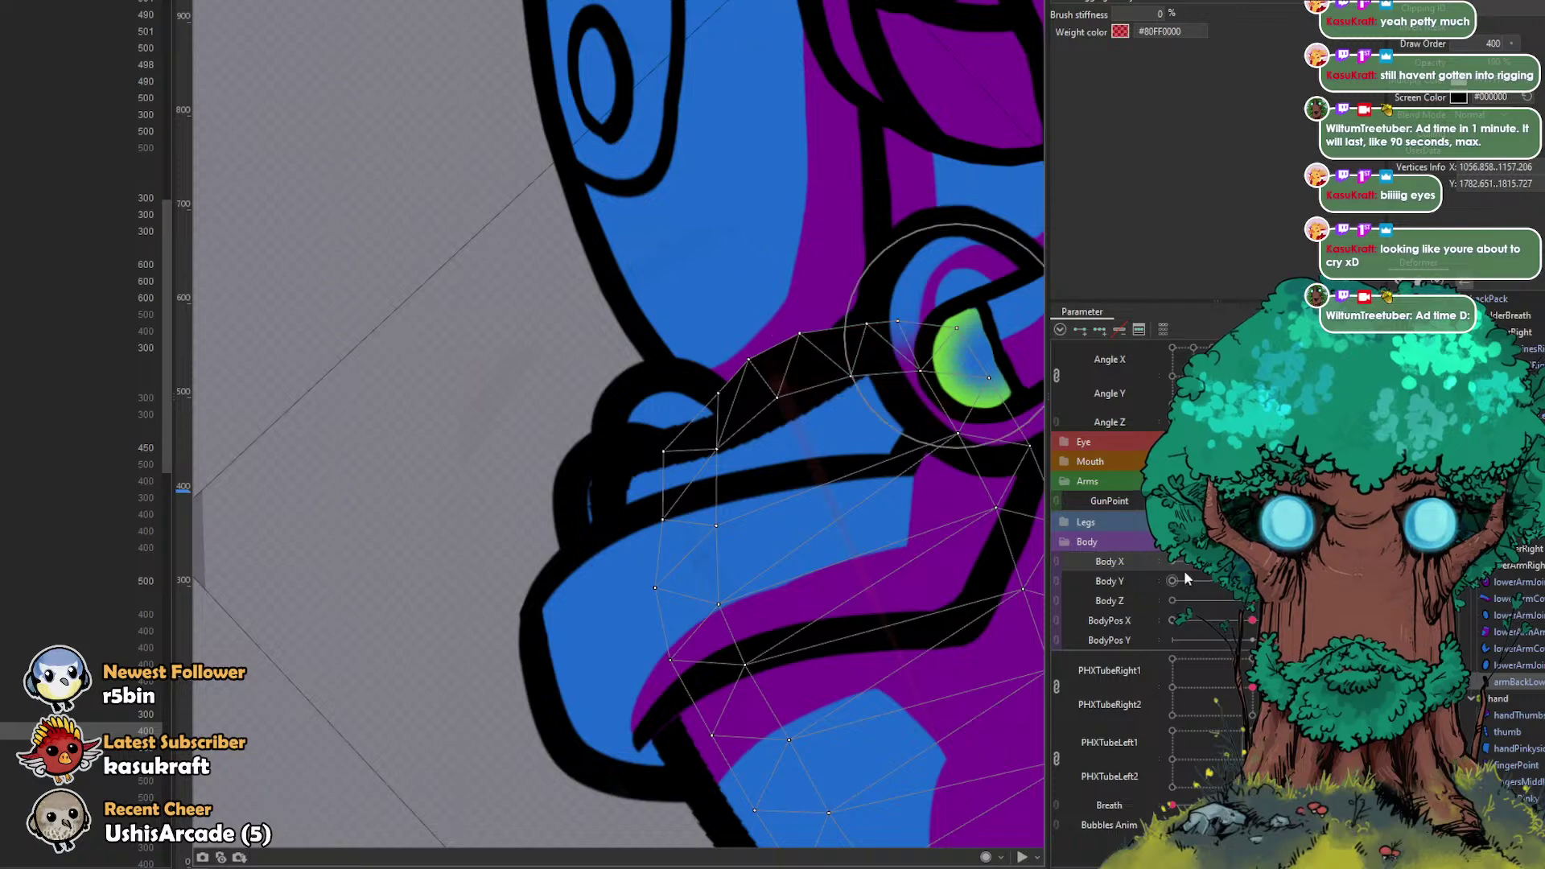
Step: In the raised-gun GunPoint pose, rotate the right lower arm's rotation deformer up so the forearm and hand sit behind the gun
drag(1252, 561, 1149, 554)
scroll(892, 540, down, 7)
click(678, 310)
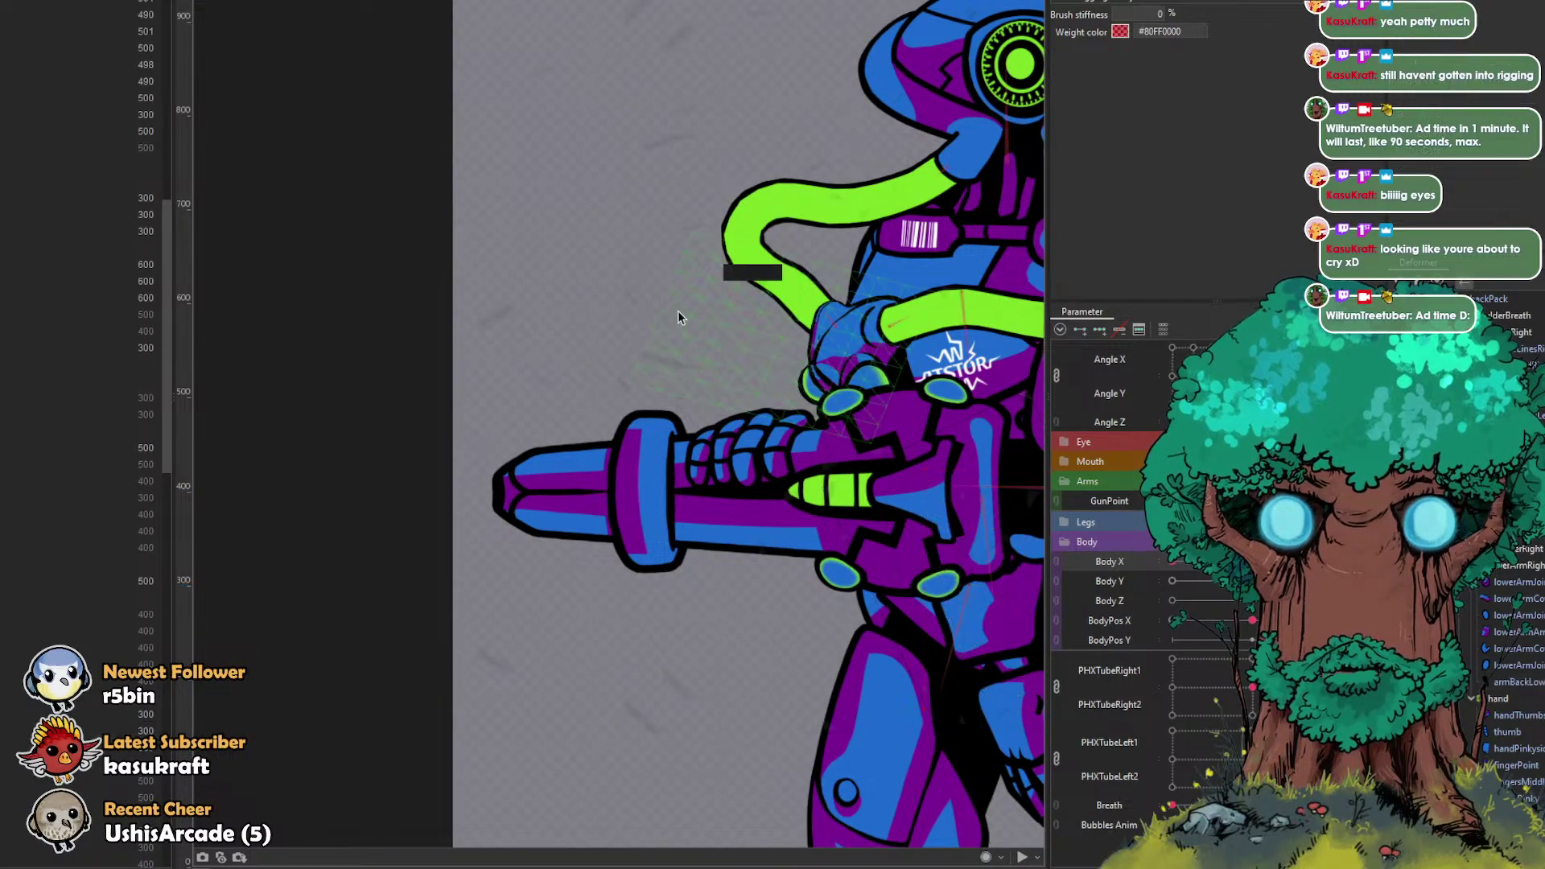
drag(656, 300, 445, 186)
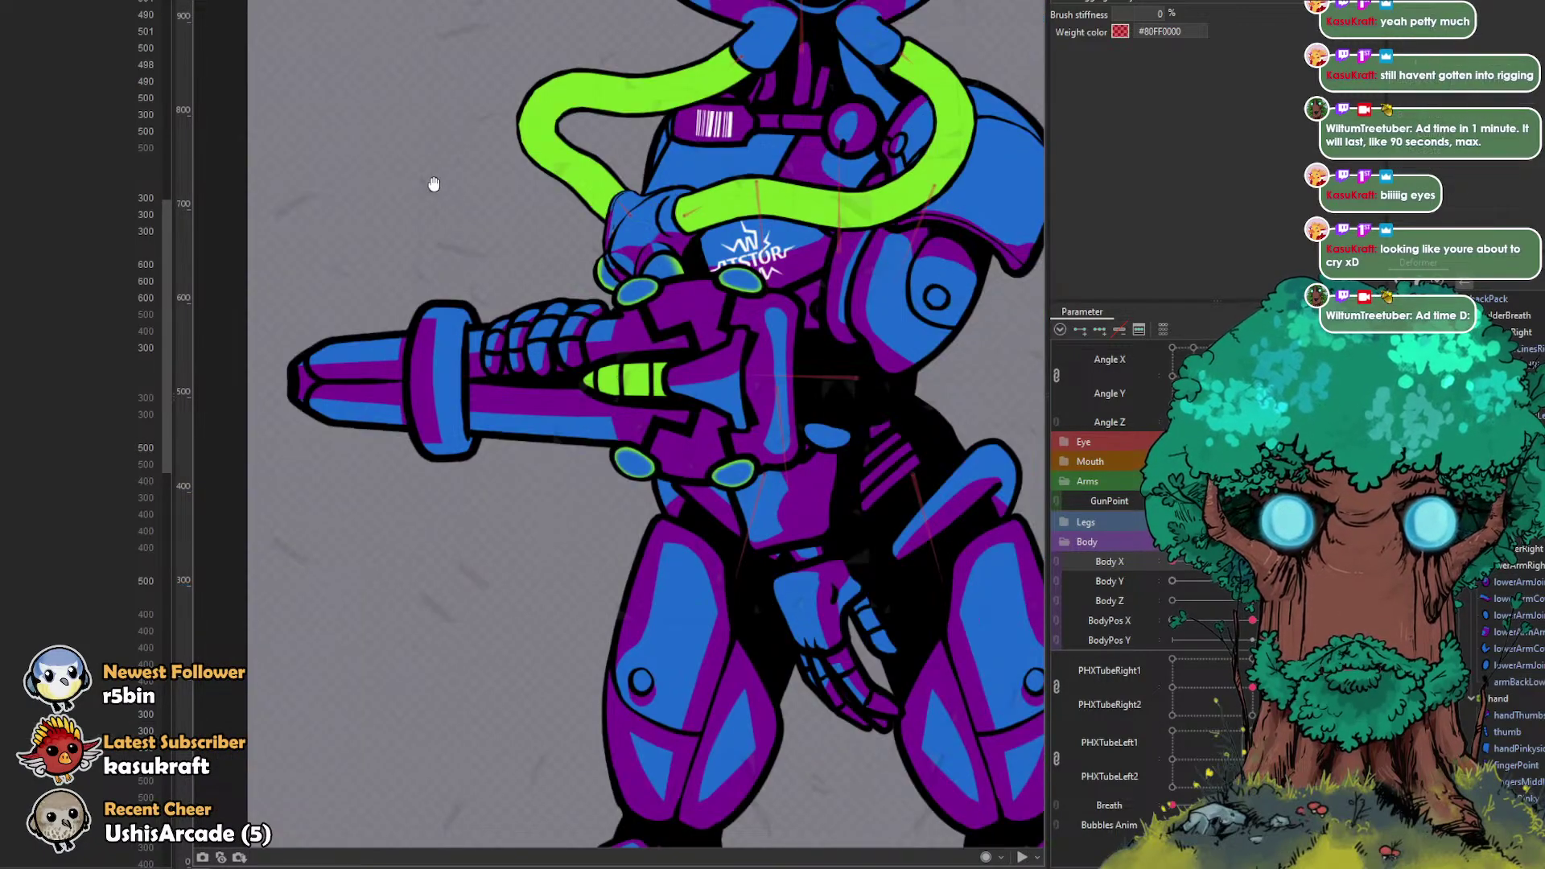
click(781, 391)
click(1332, 562)
click(1252, 562)
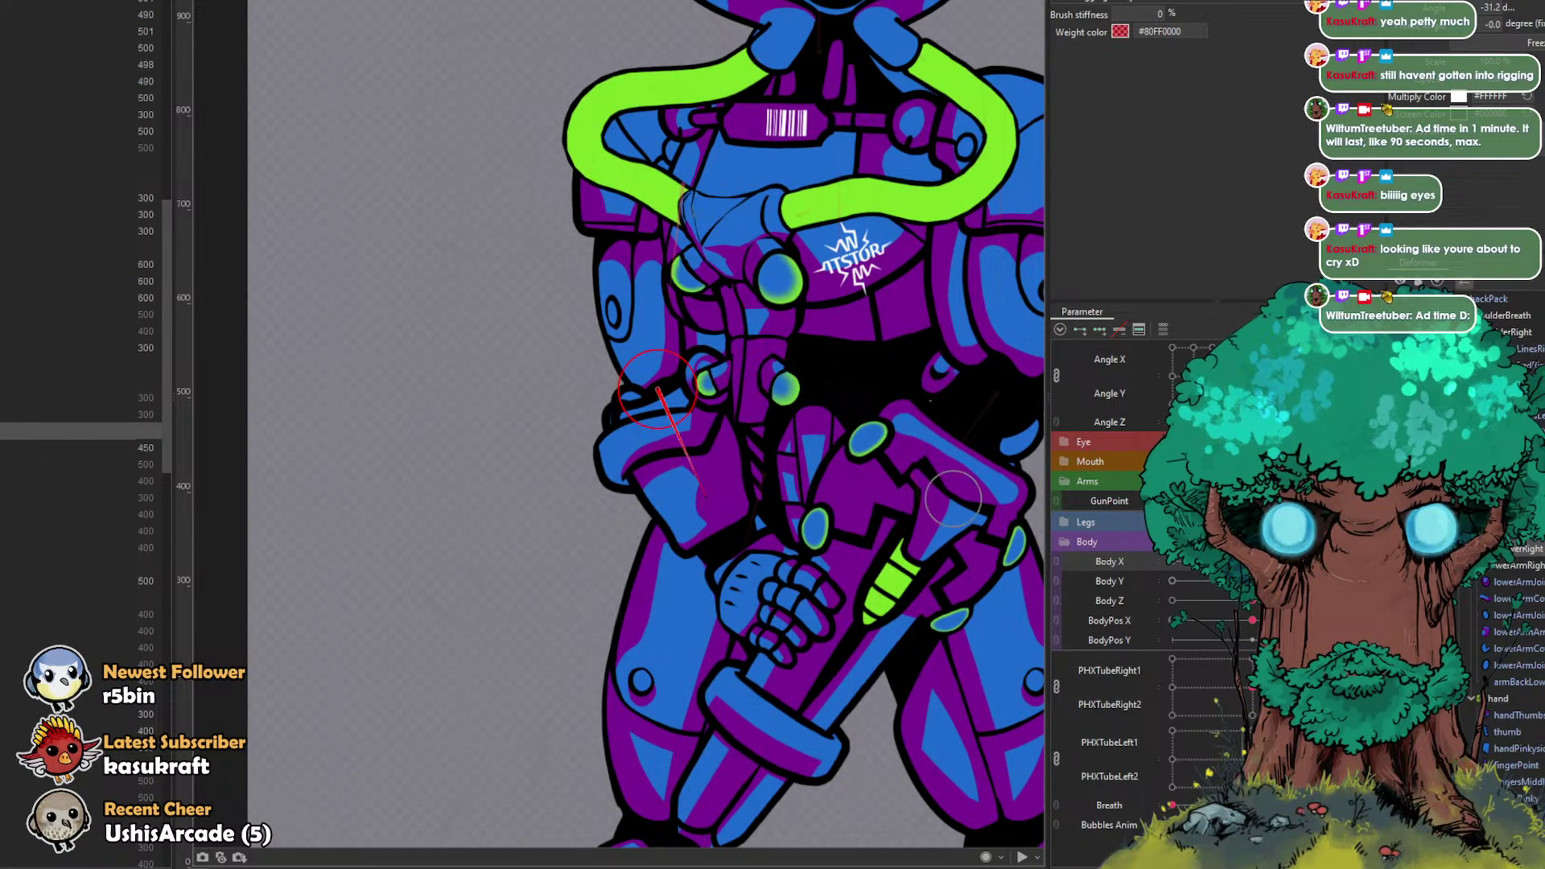
drag(1252, 562, 1171, 562)
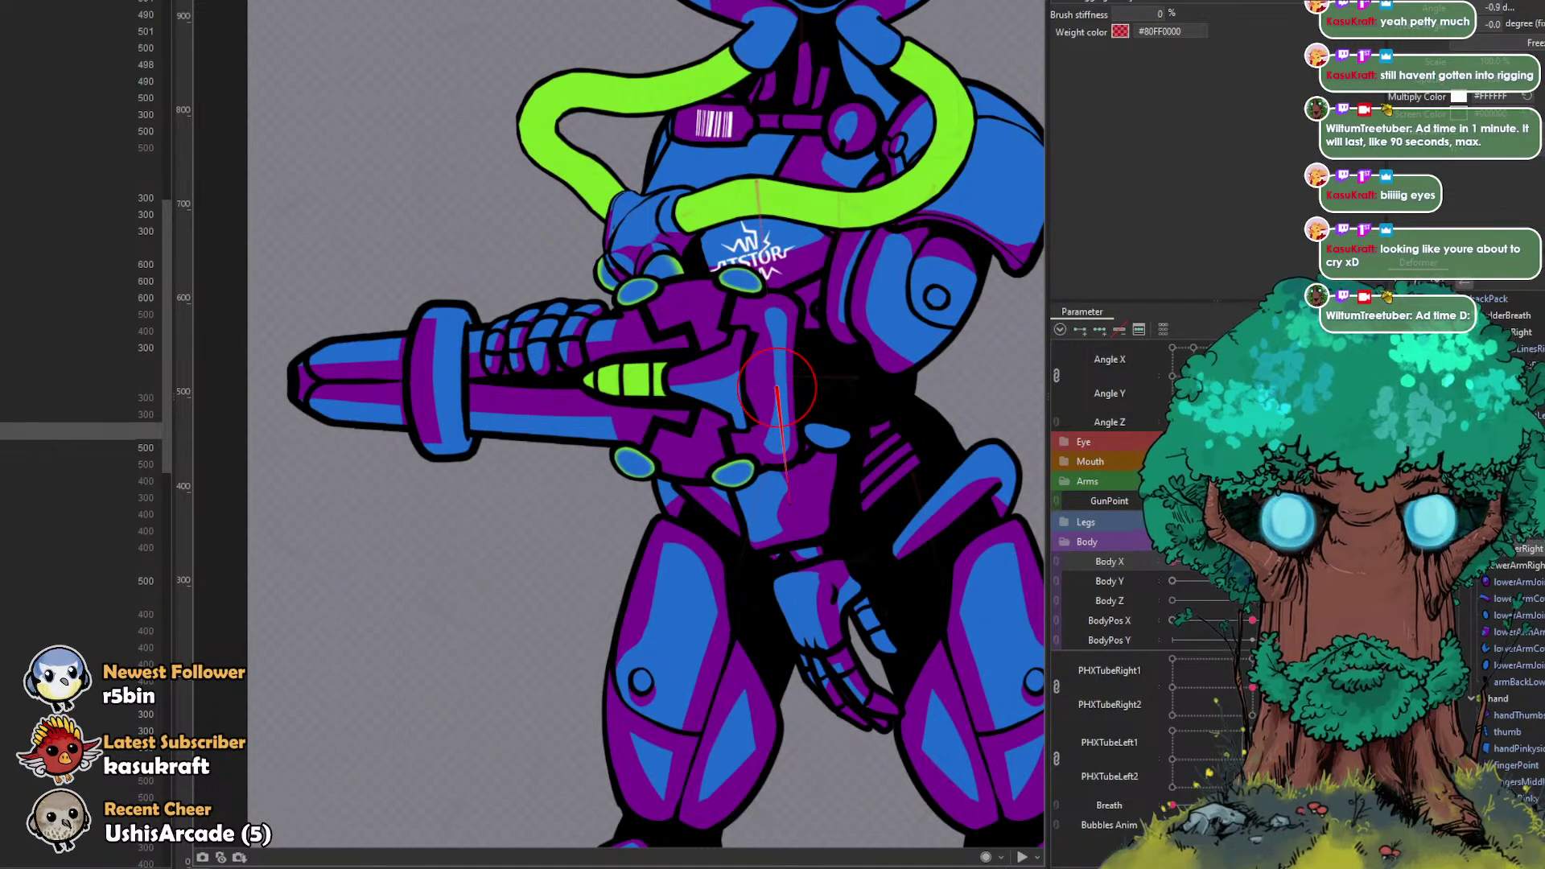
drag(787, 505, 655, 364)
Step: In the lowered-gun pose, shift the right upper arm's rotation deformer slightly down and rotate the upper arm a little outward
click(757, 184)
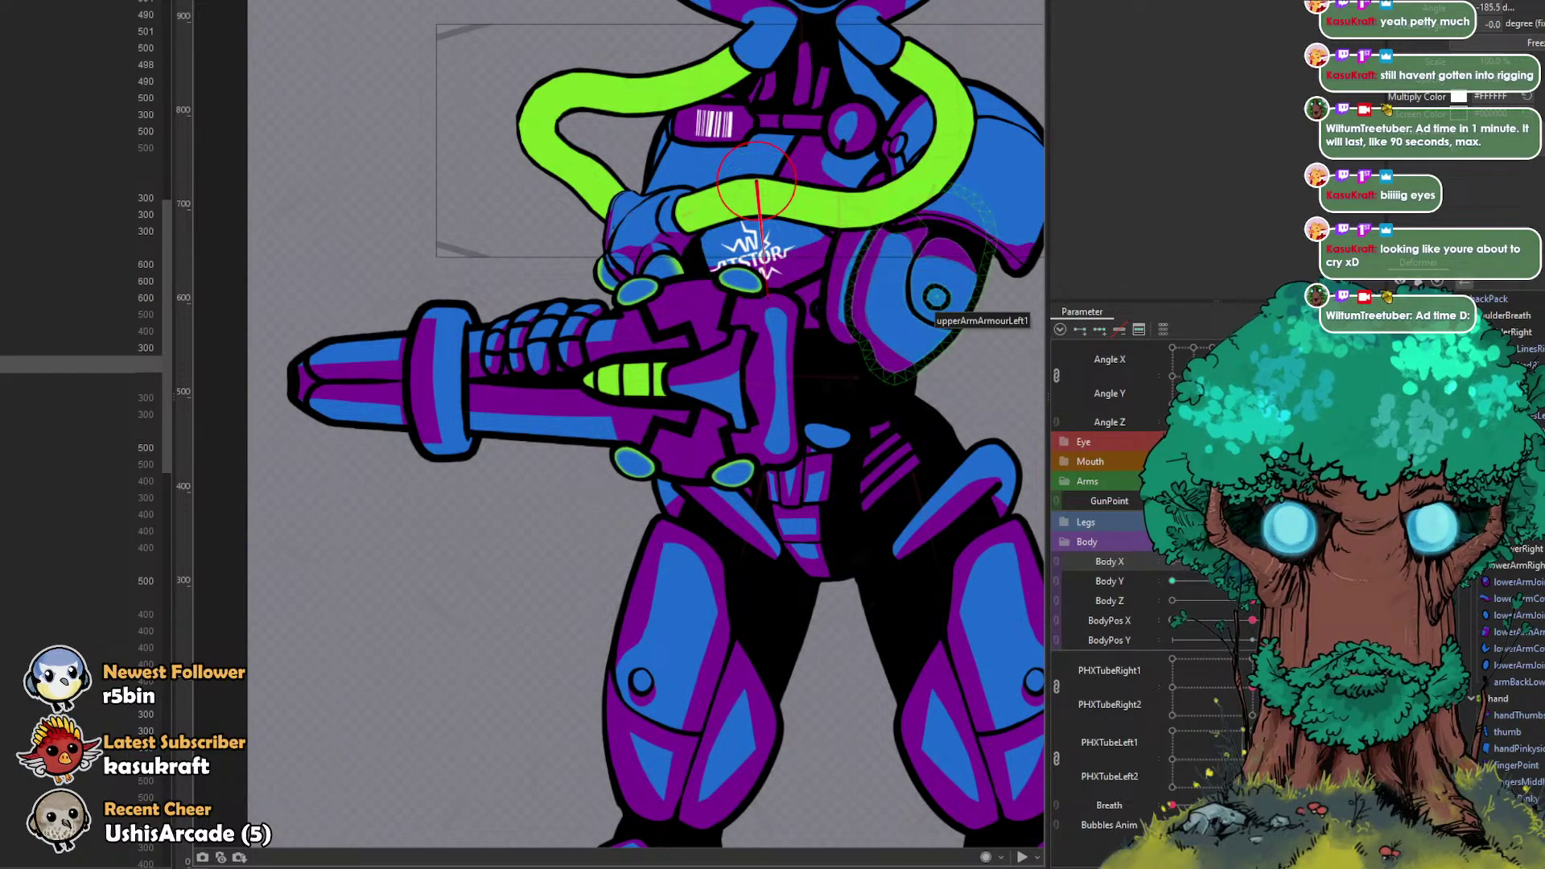
click(1173, 500)
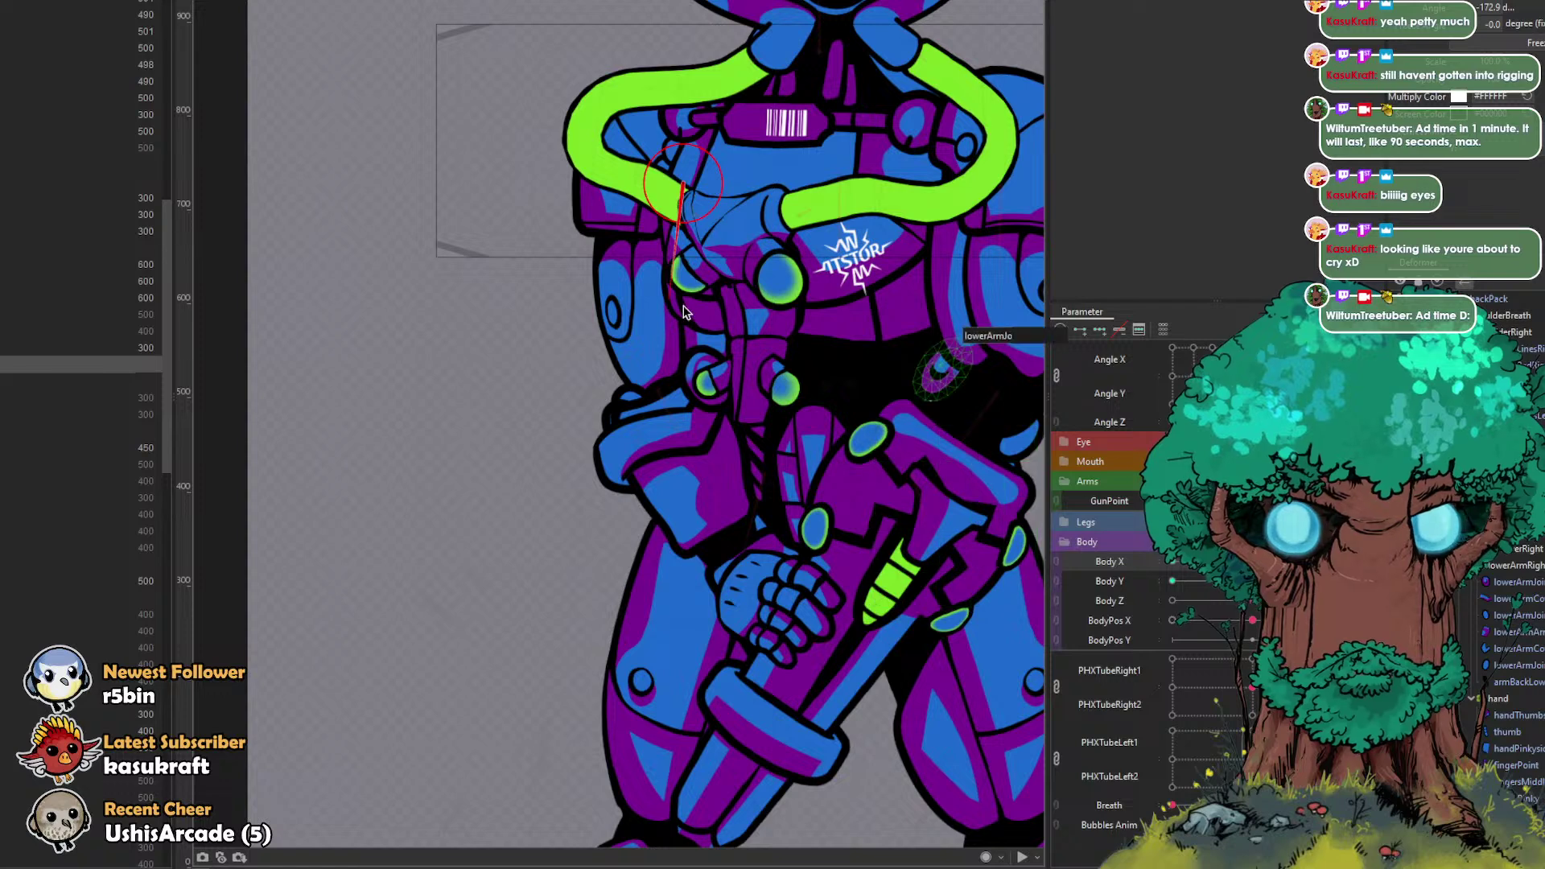
drag(675, 298, 678, 299)
drag(684, 188, 679, 204)
drag(676, 262, 660, 307)
Step: Back in the raised-gun pose, fine-tune the right upper arm's rotation and rotate the right lower arm to about 83.7 degrees
drag(1172, 500, 1259, 500)
drag(1331, 561, 1157, 548)
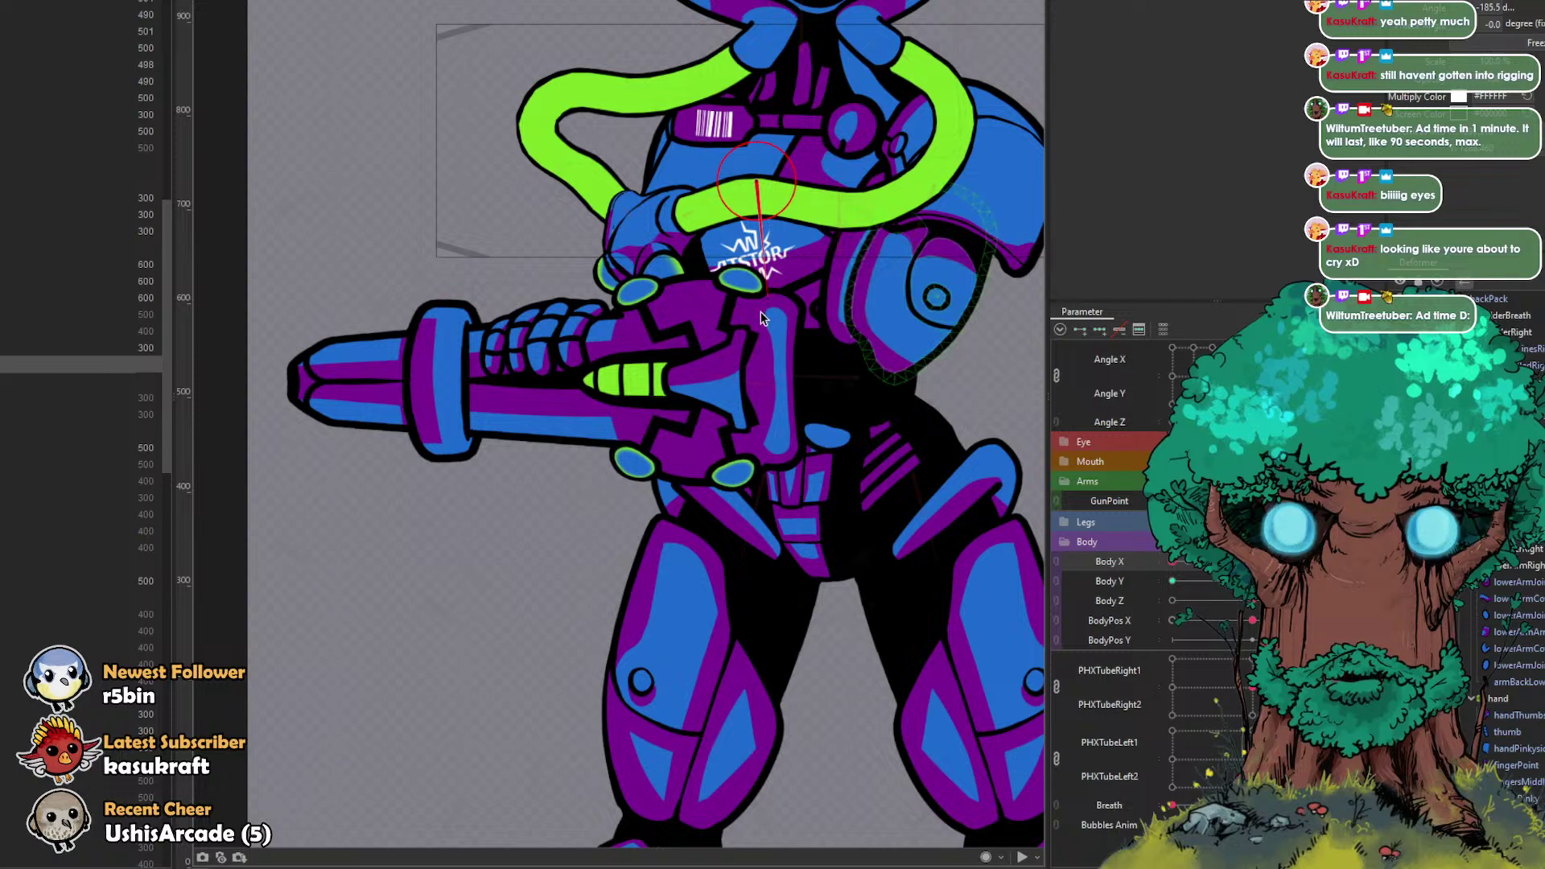
drag(724, 299, 725, 298)
click(1504, 552)
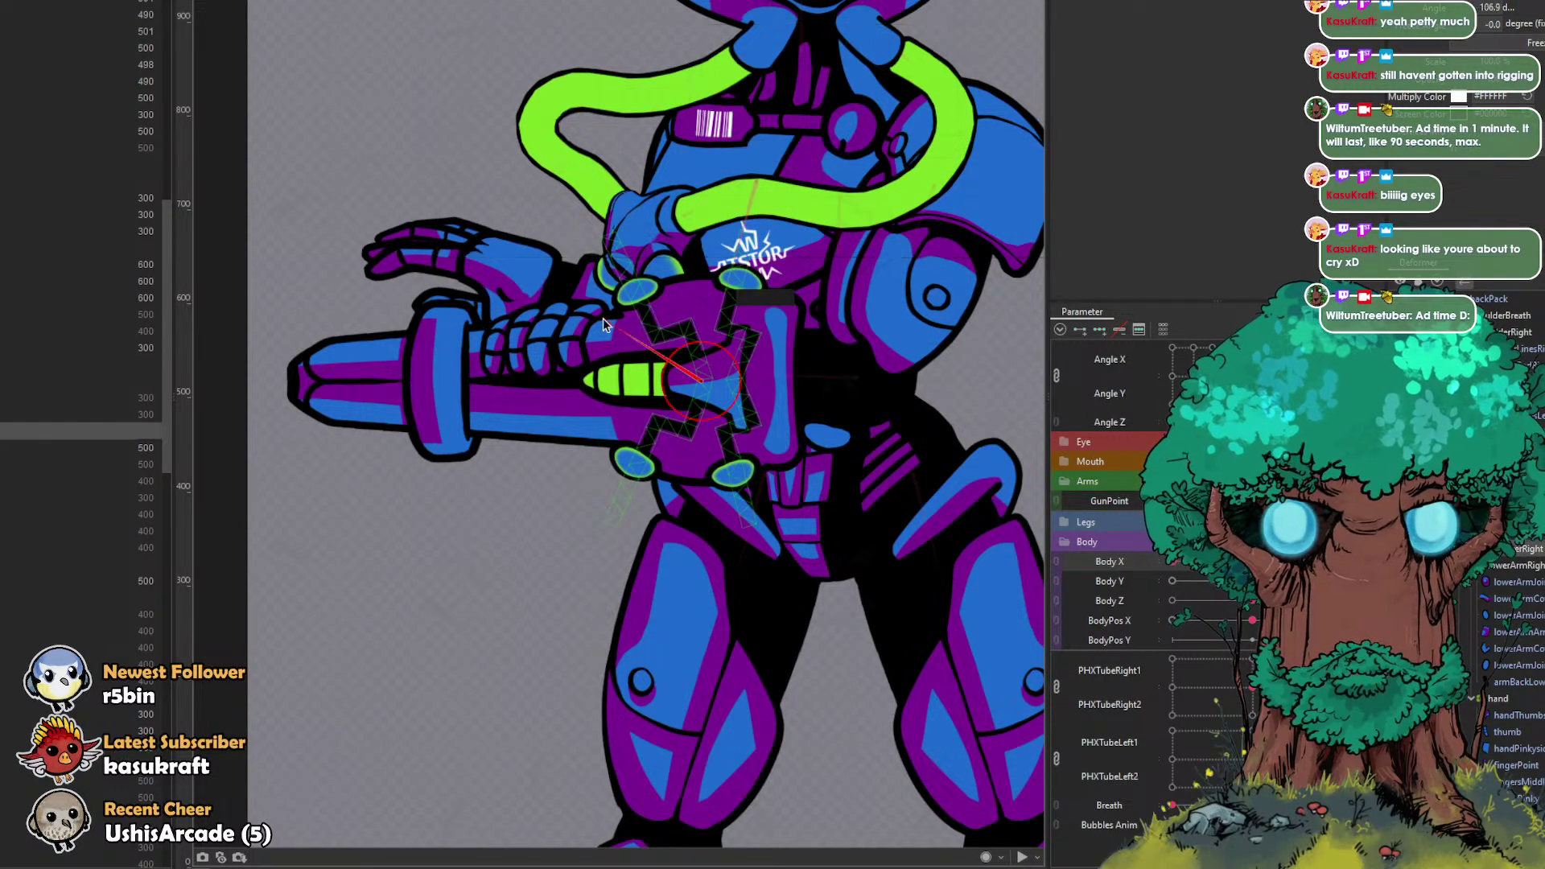
drag(602, 351, 595, 360)
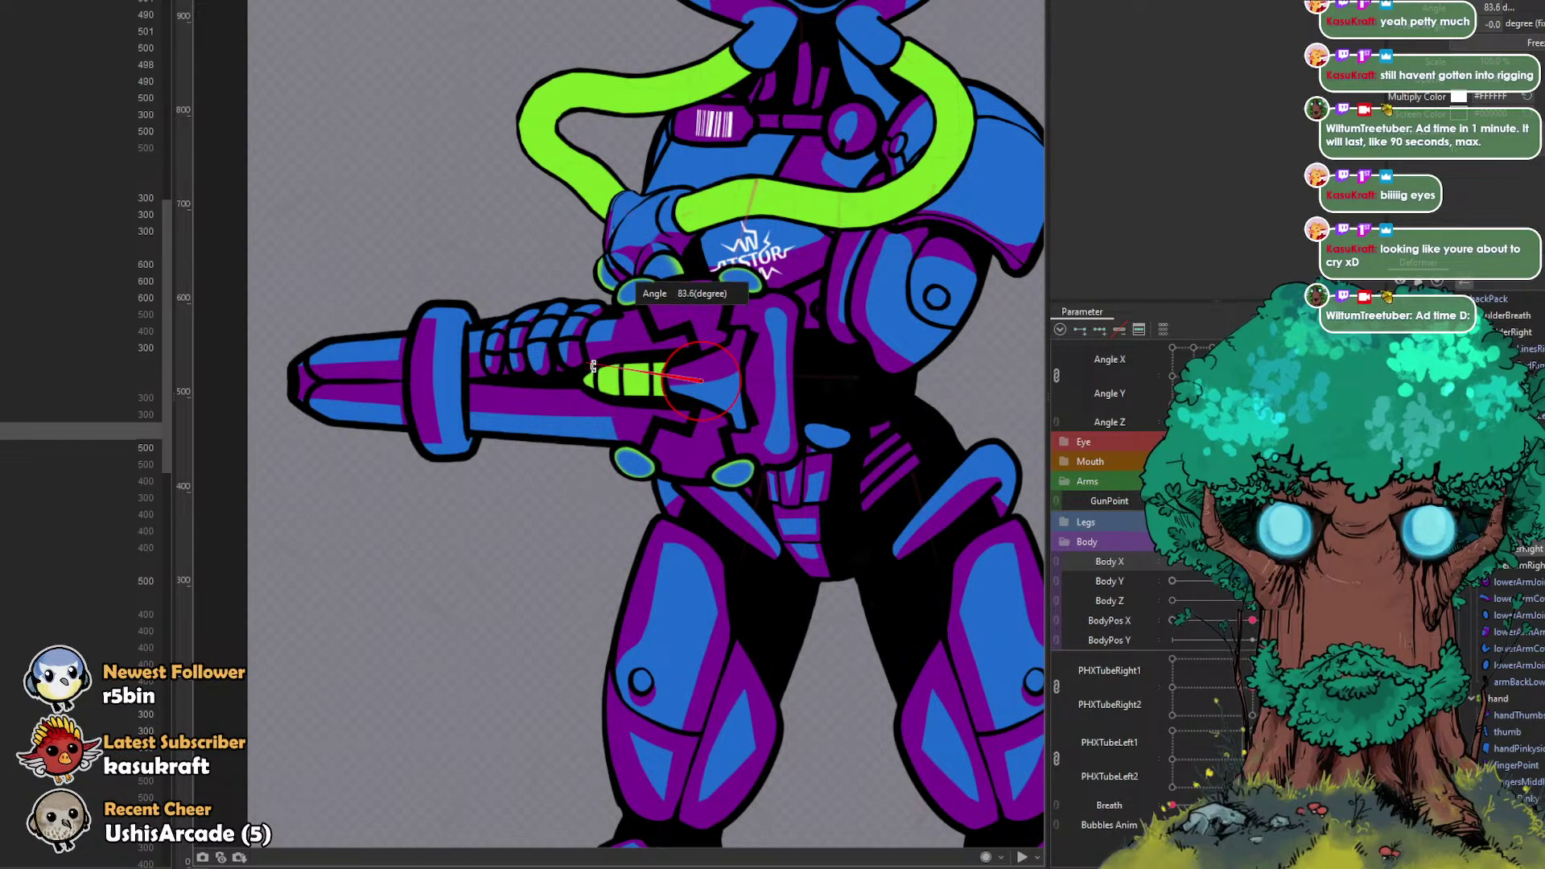
drag(594, 366, 594, 367)
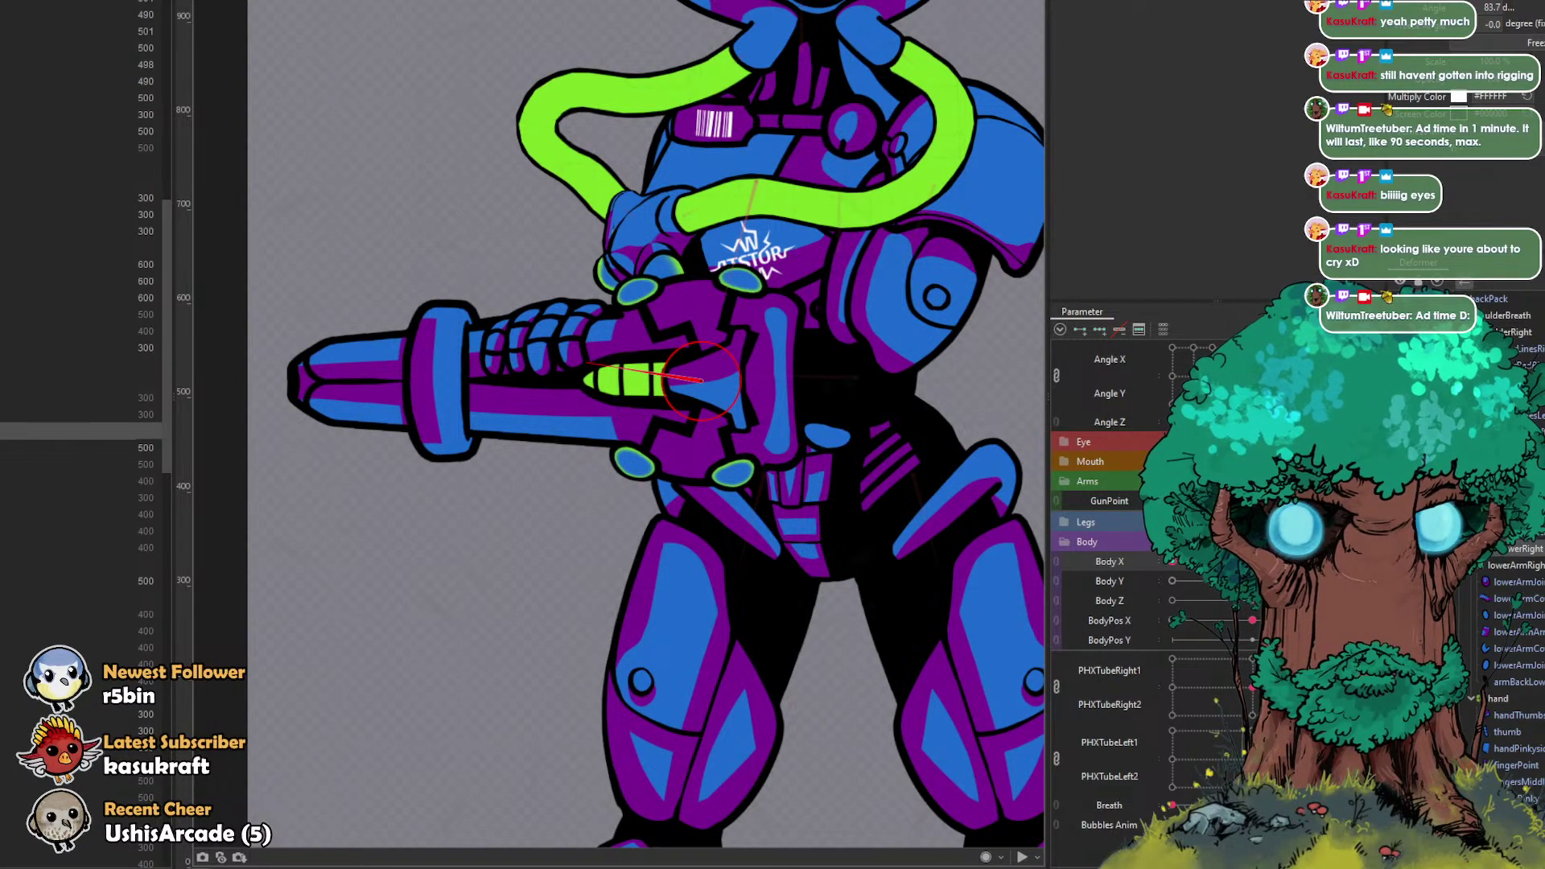
drag(1172, 561, 1221, 540)
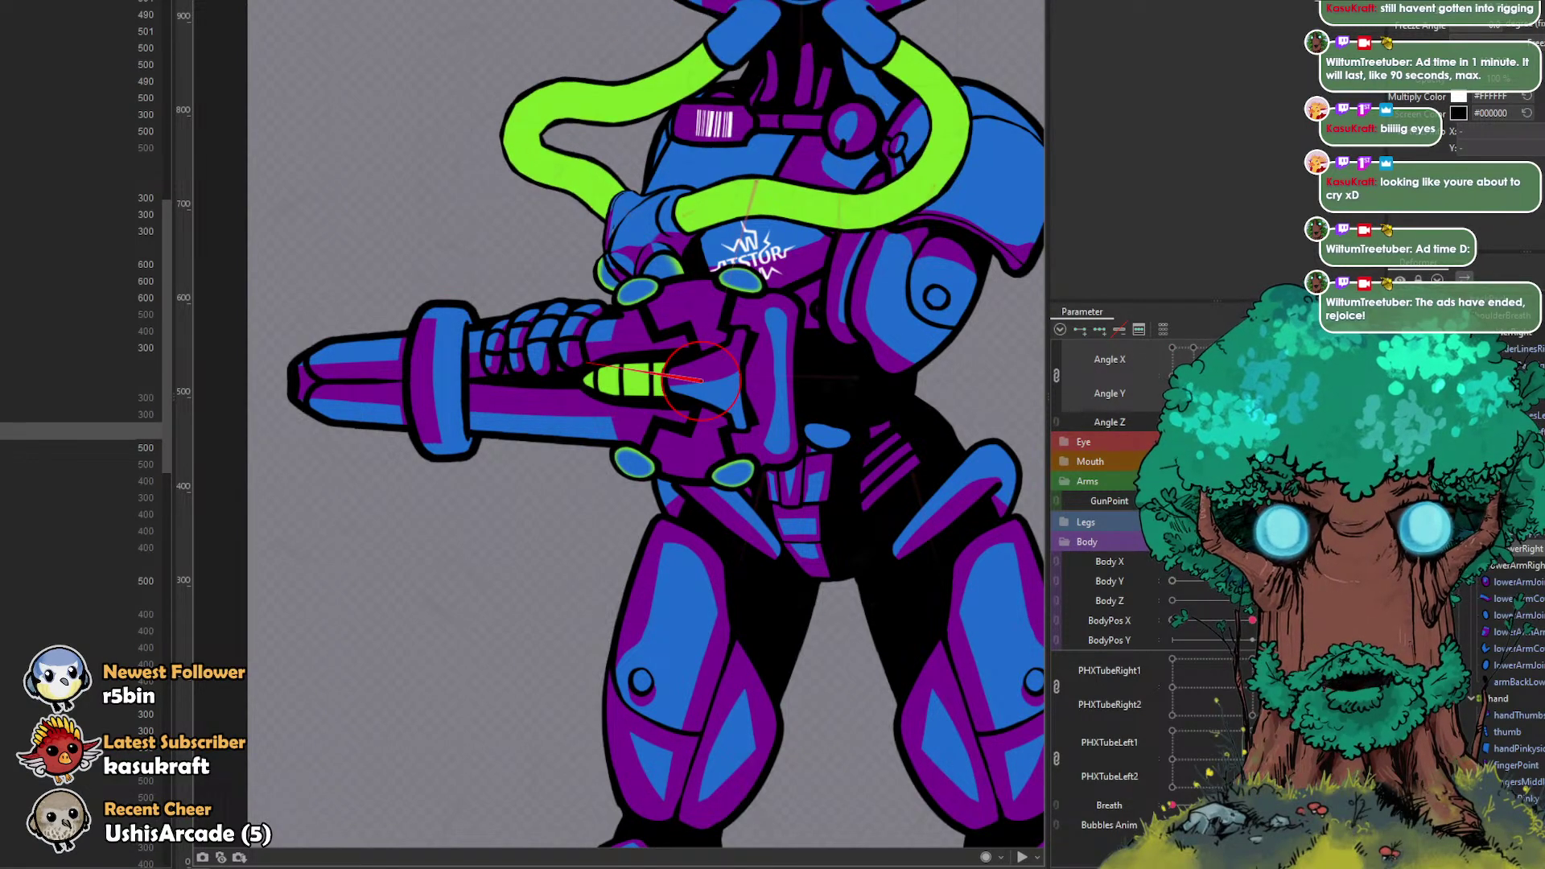
Step: Select the right lower arm's warp deformer and play GunPoint through the default and lowered poses back to the raised-gun pose
drag(1252, 500, 1188, 500)
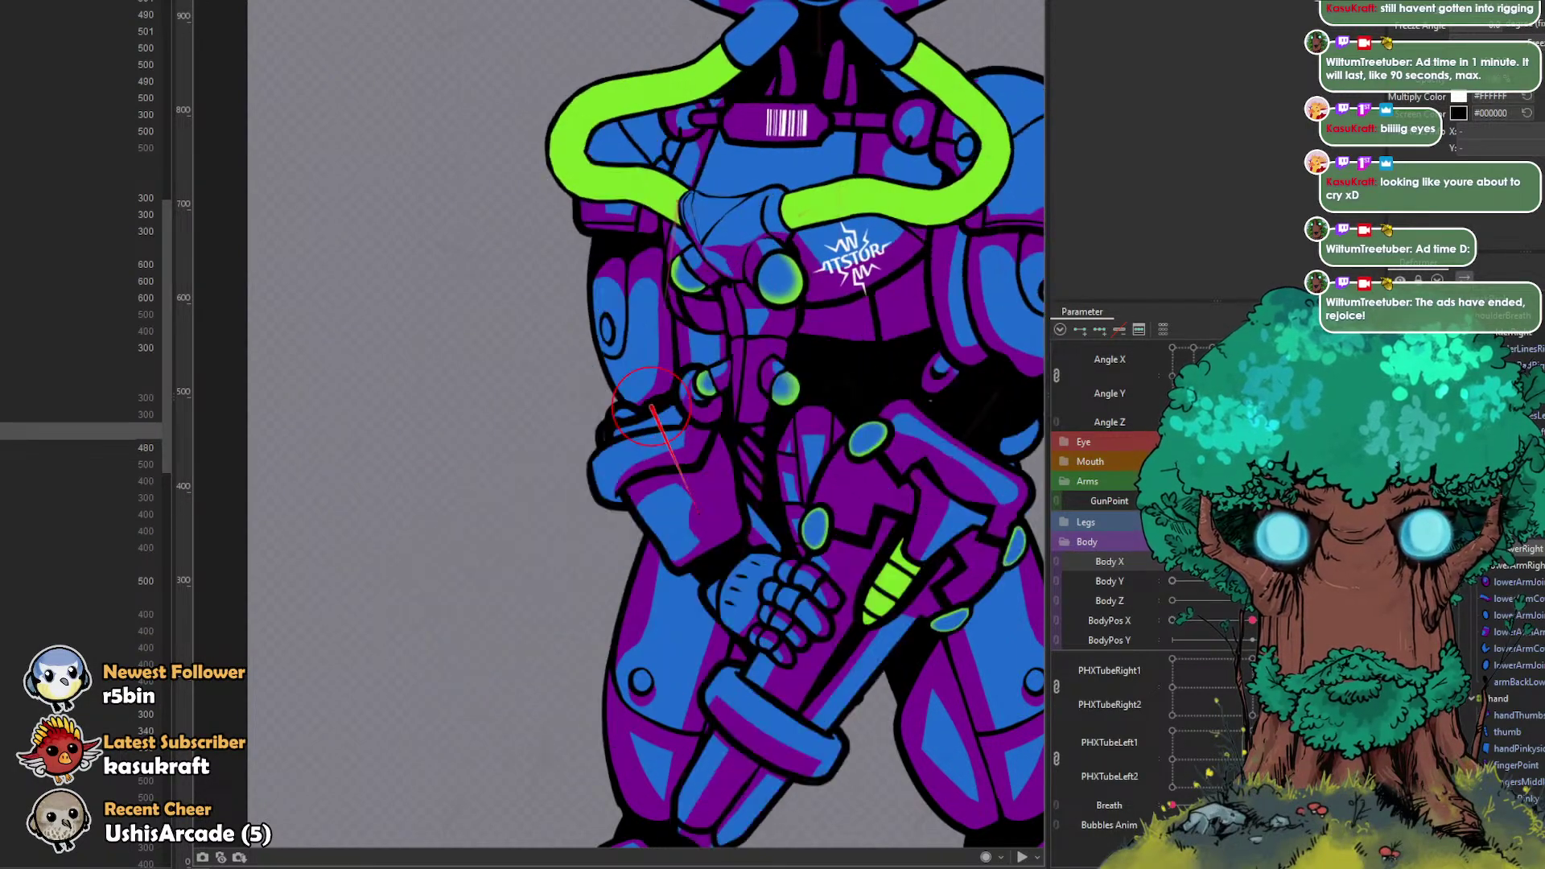
click(670, 502)
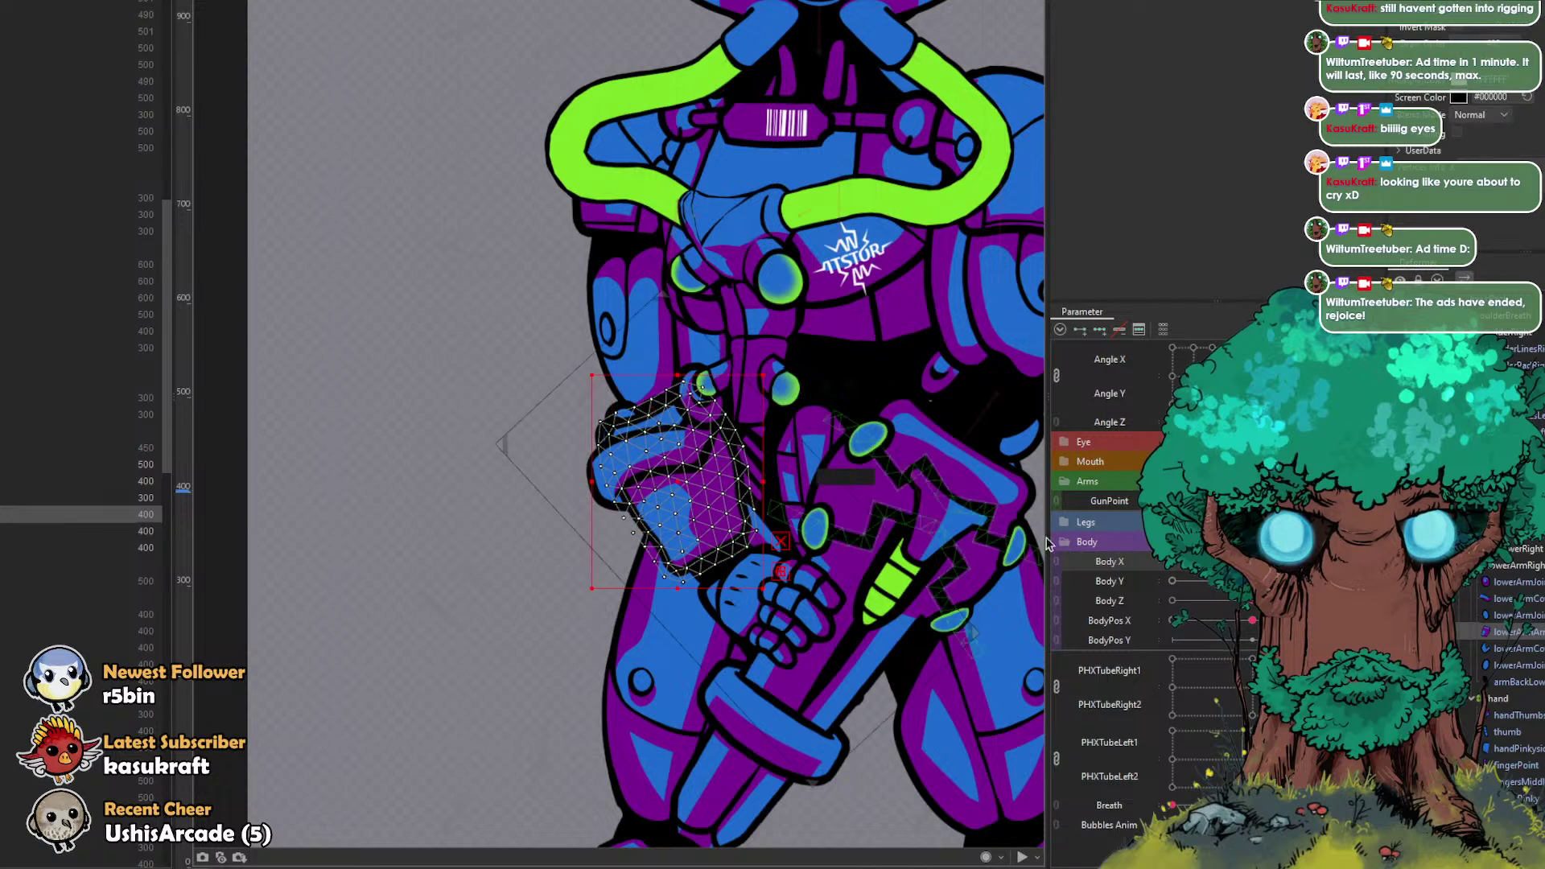
click(1522, 567)
click(1172, 500)
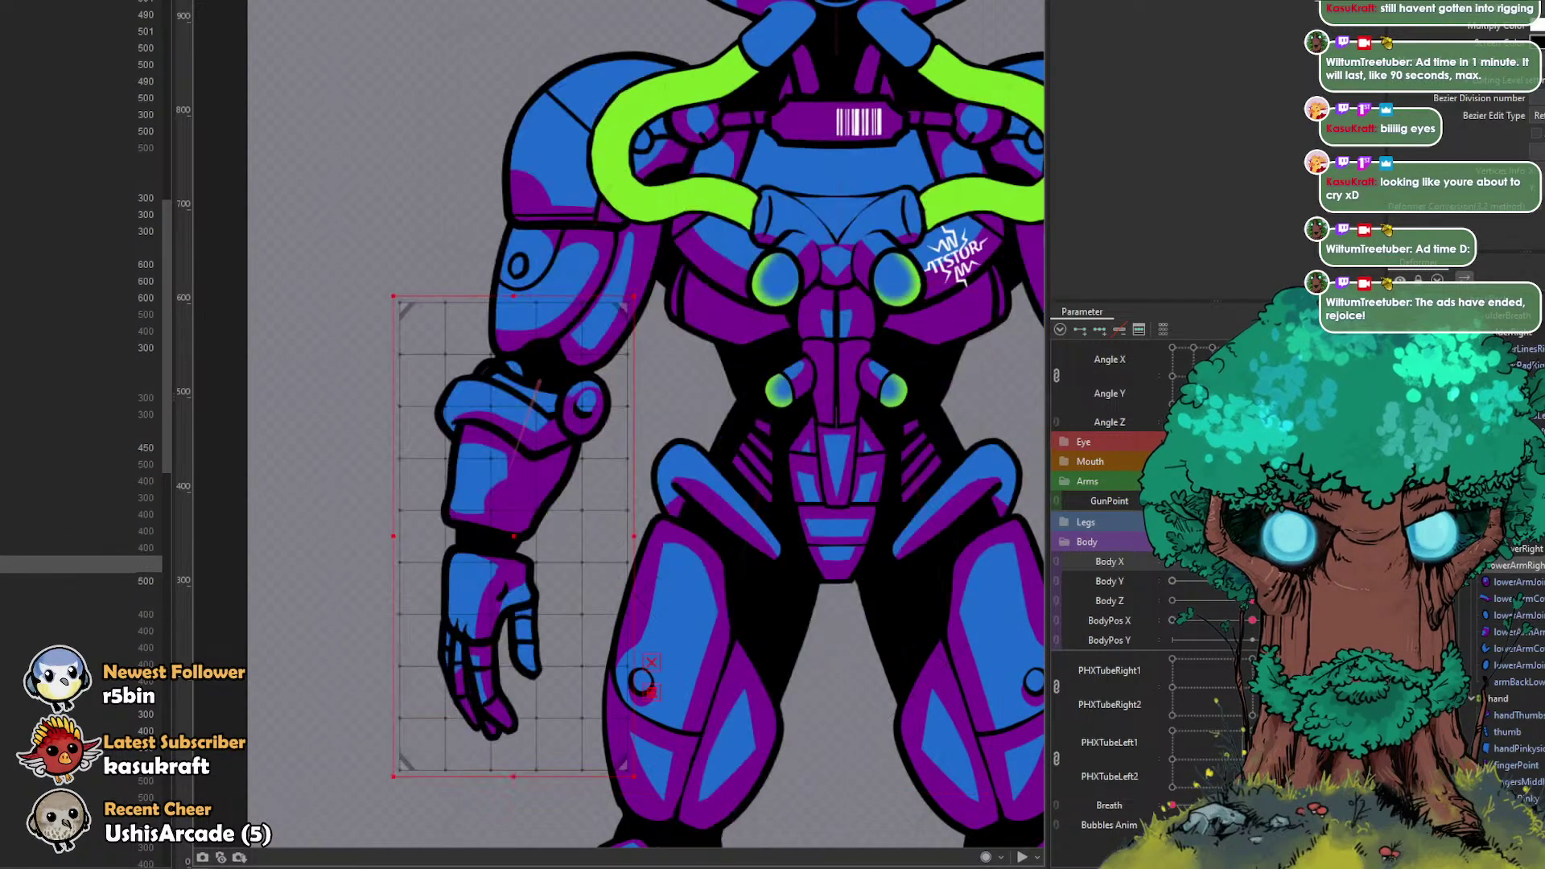
click(1332, 500)
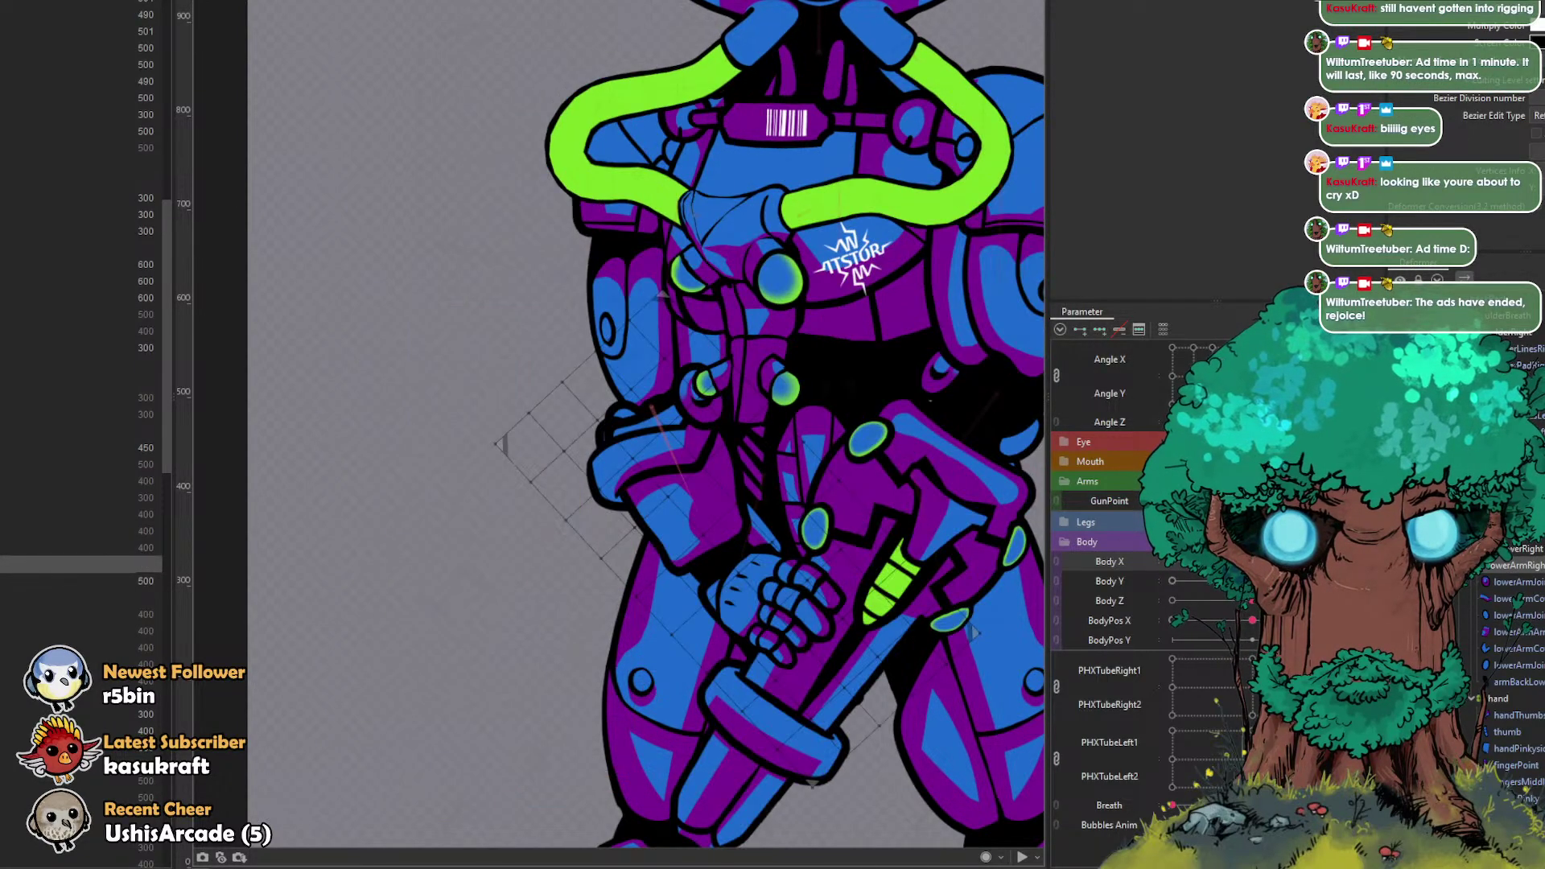
drag(1216, 564, 1174, 567)
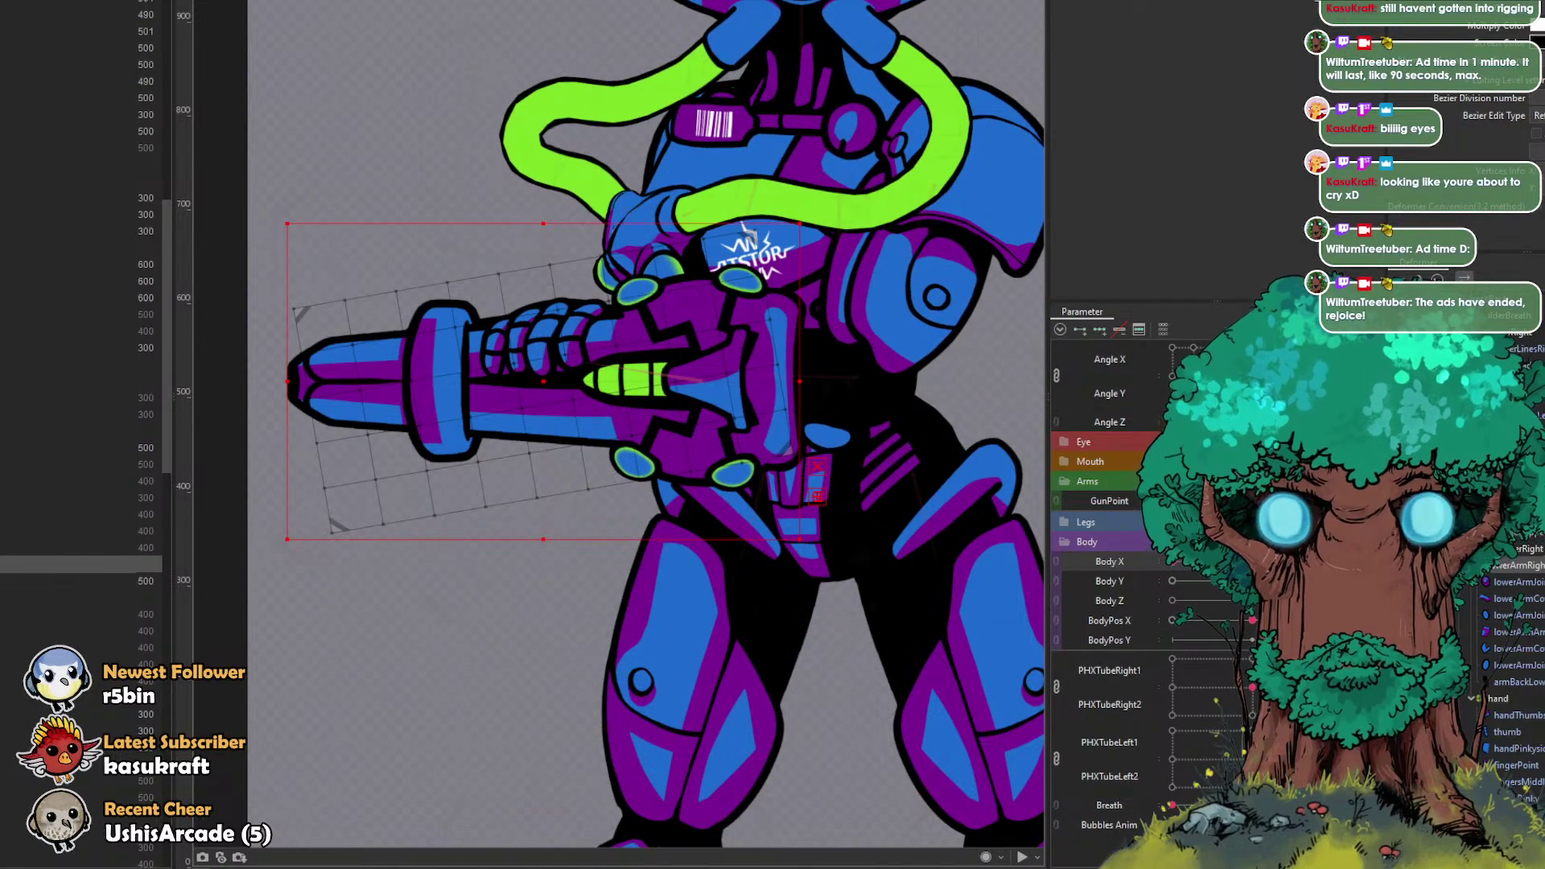
key(b)
drag(459, 411, 724, 398)
drag(484, 406, 596, 390)
drag(433, 401, 536, 387)
key(ctrl+z)
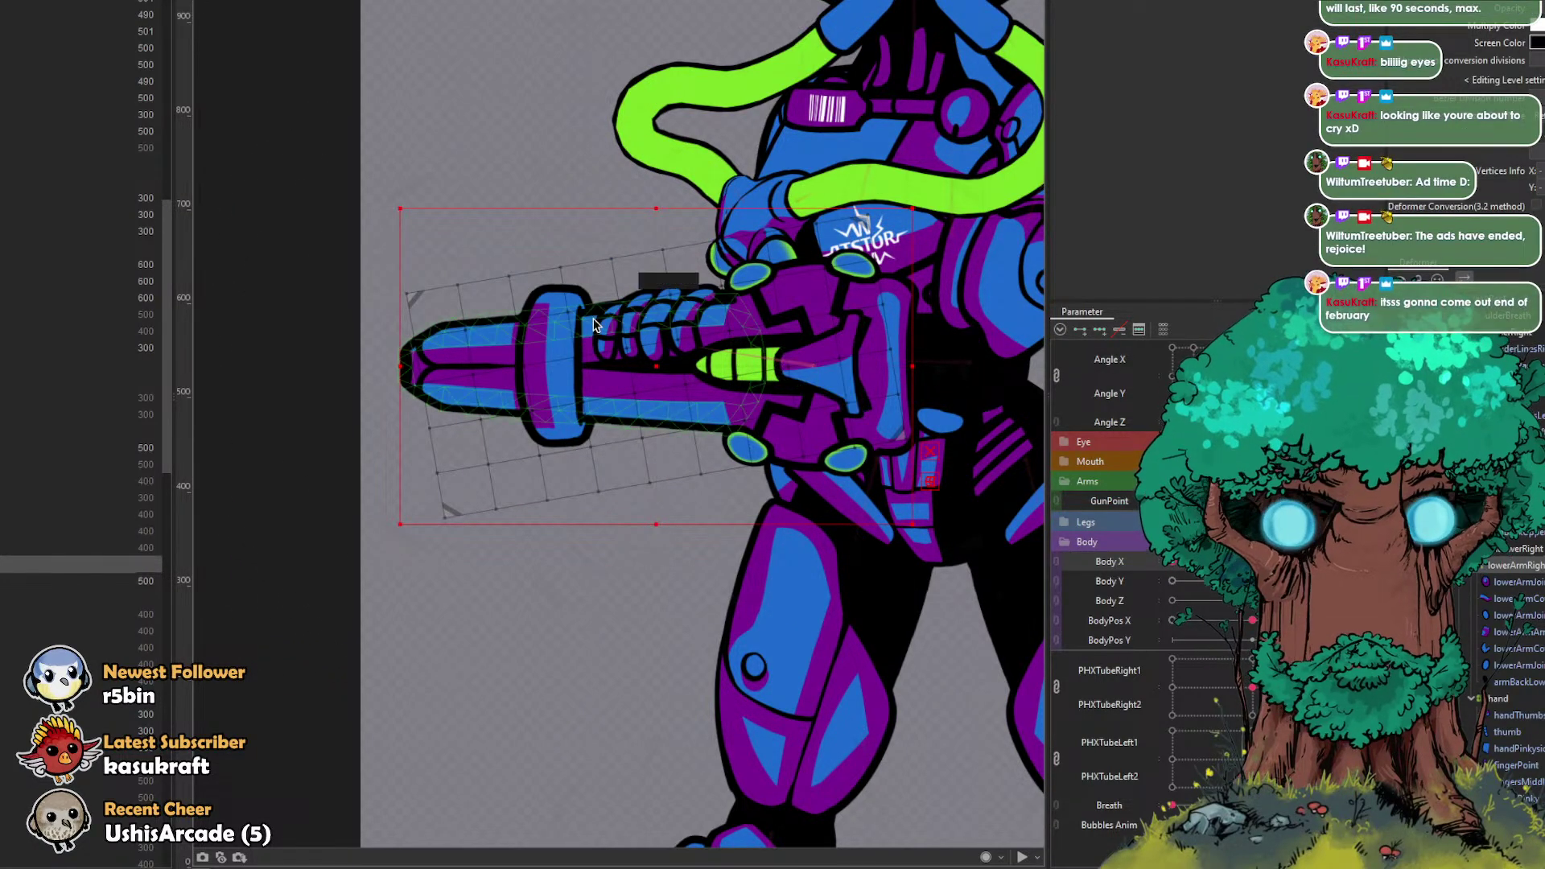
Step: Brush-deform the hand end of the right lower arm's warp grid toward the elbow to foreshorten the forearm behind the gun
key(b)
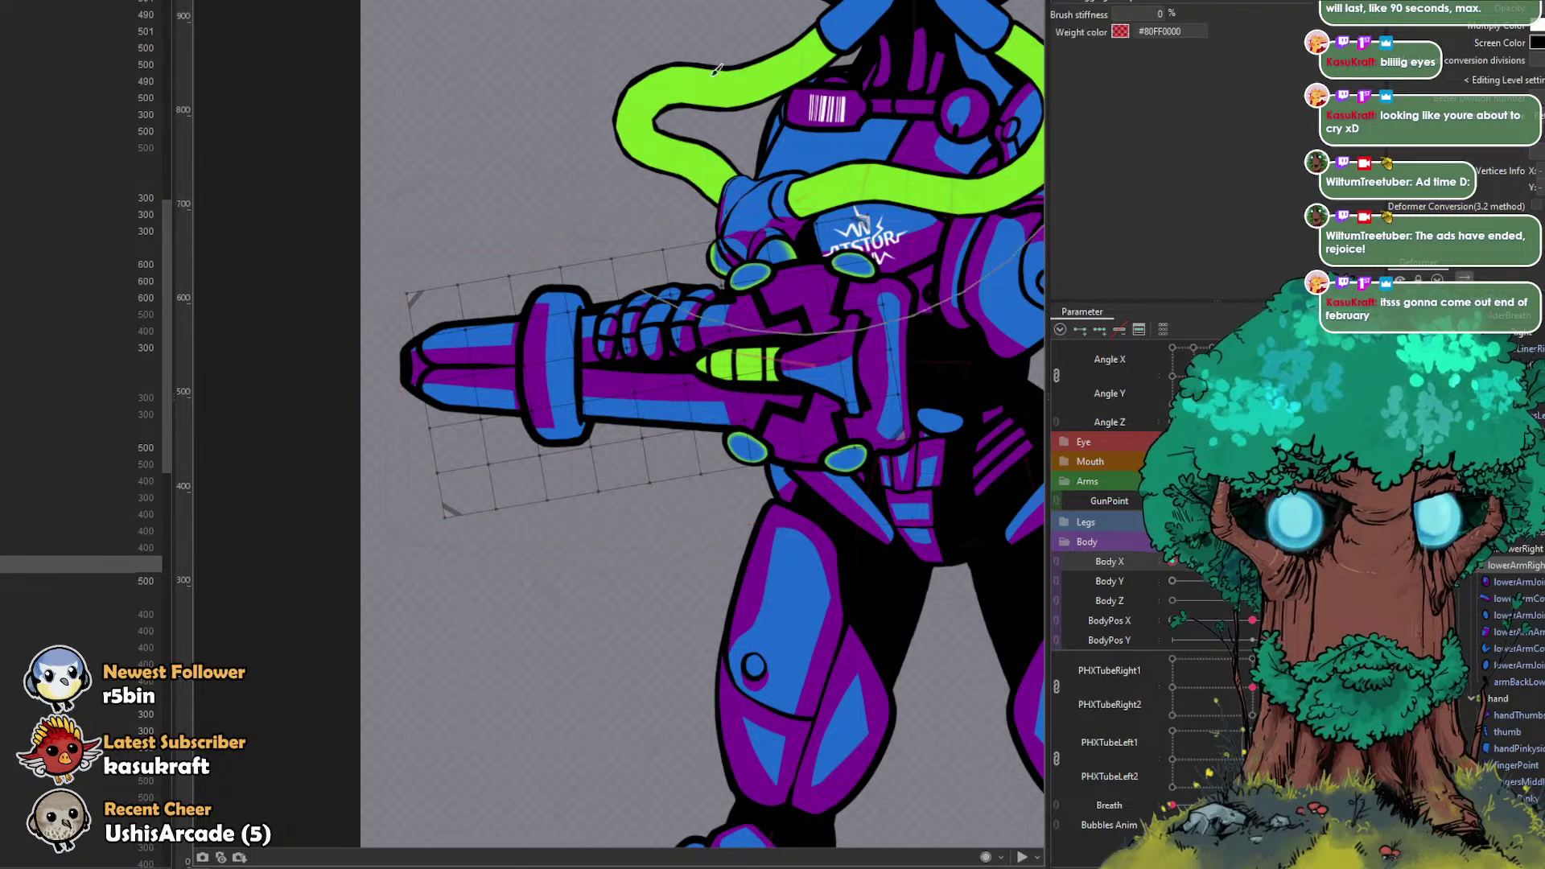
drag(380, 244, 483, 231)
drag(443, 516, 551, 497)
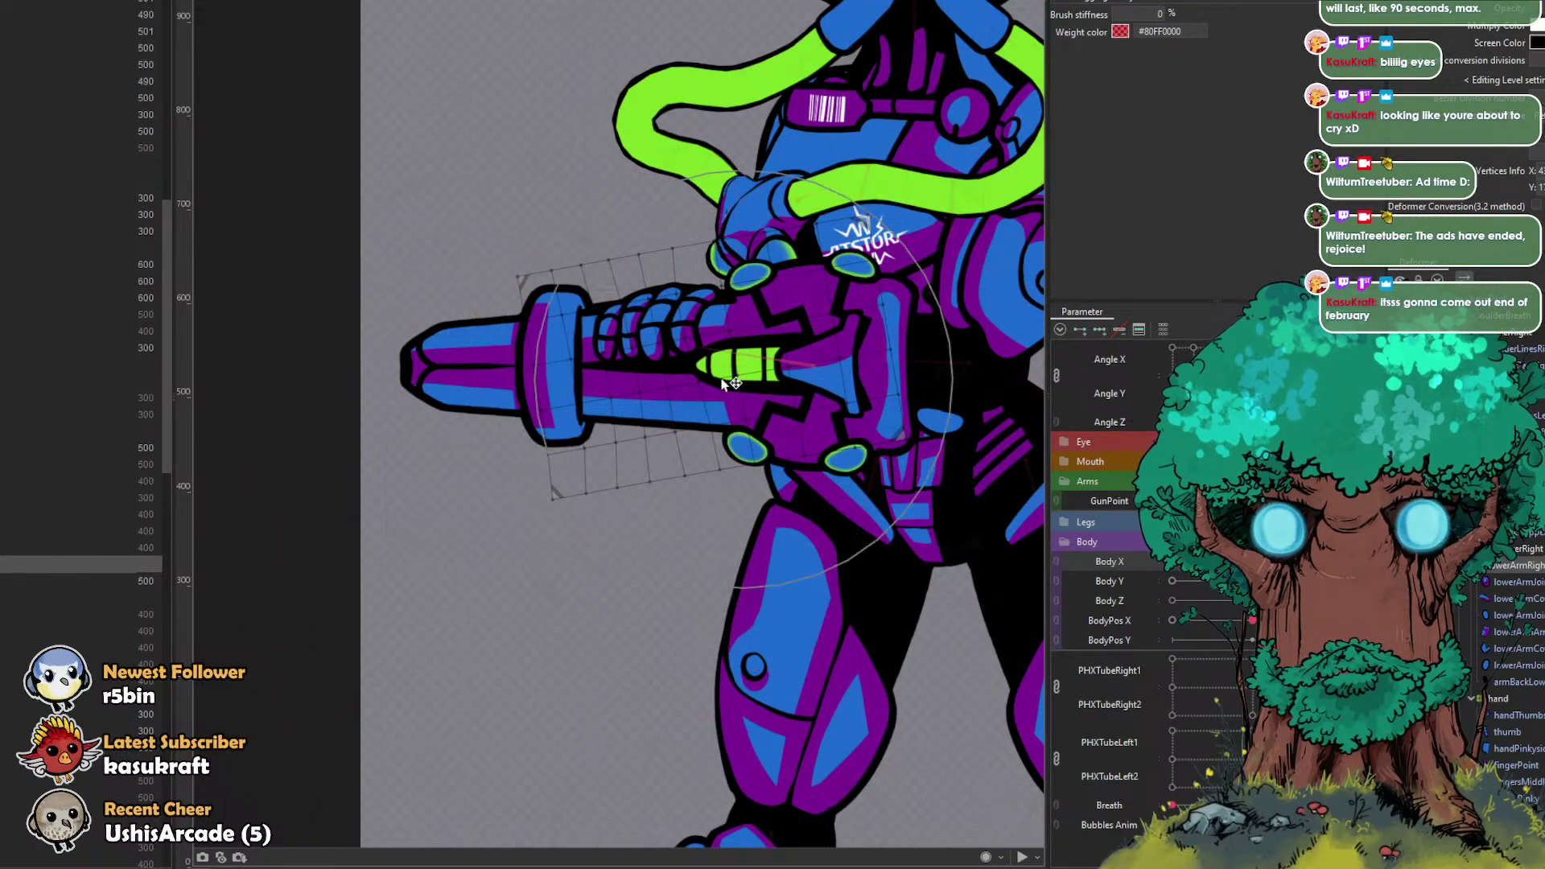
drag(670, 358, 691, 359)
drag(621, 216, 631, 212)
drag(686, 534, 696, 536)
Step: Try another brush stroke along the lower side of the lower arm's warp grid, and undo the latest strokes
mouse_move(1214, 563)
mouse_down()
mouse_move(1173, 564)
mouse_move(1252, 565)
mouse_move(1076, 546)
mouse_up()
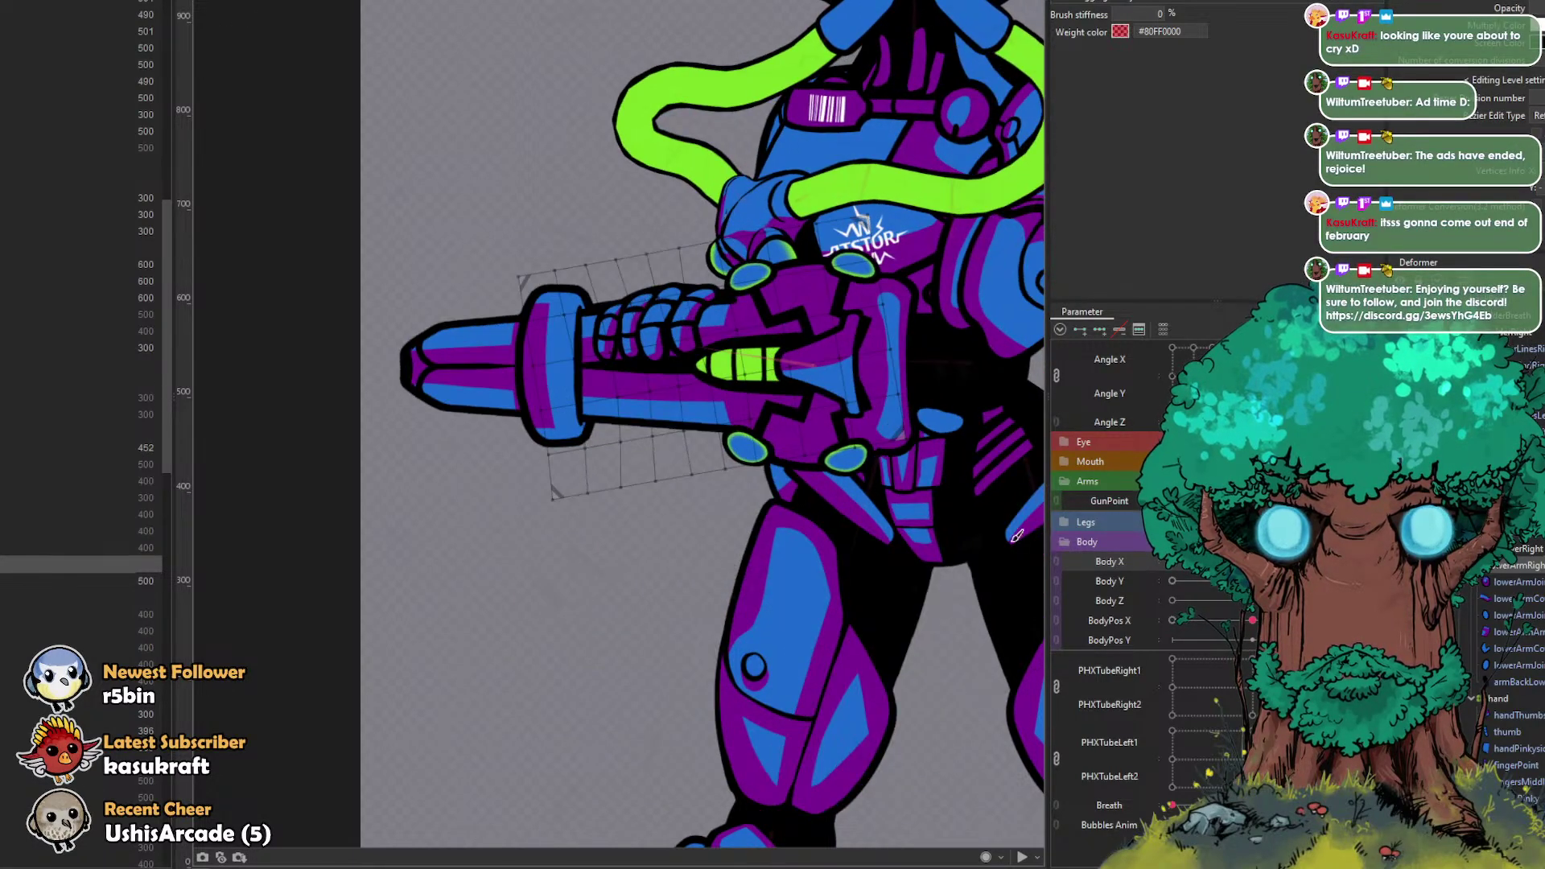
drag(711, 532, 750, 532)
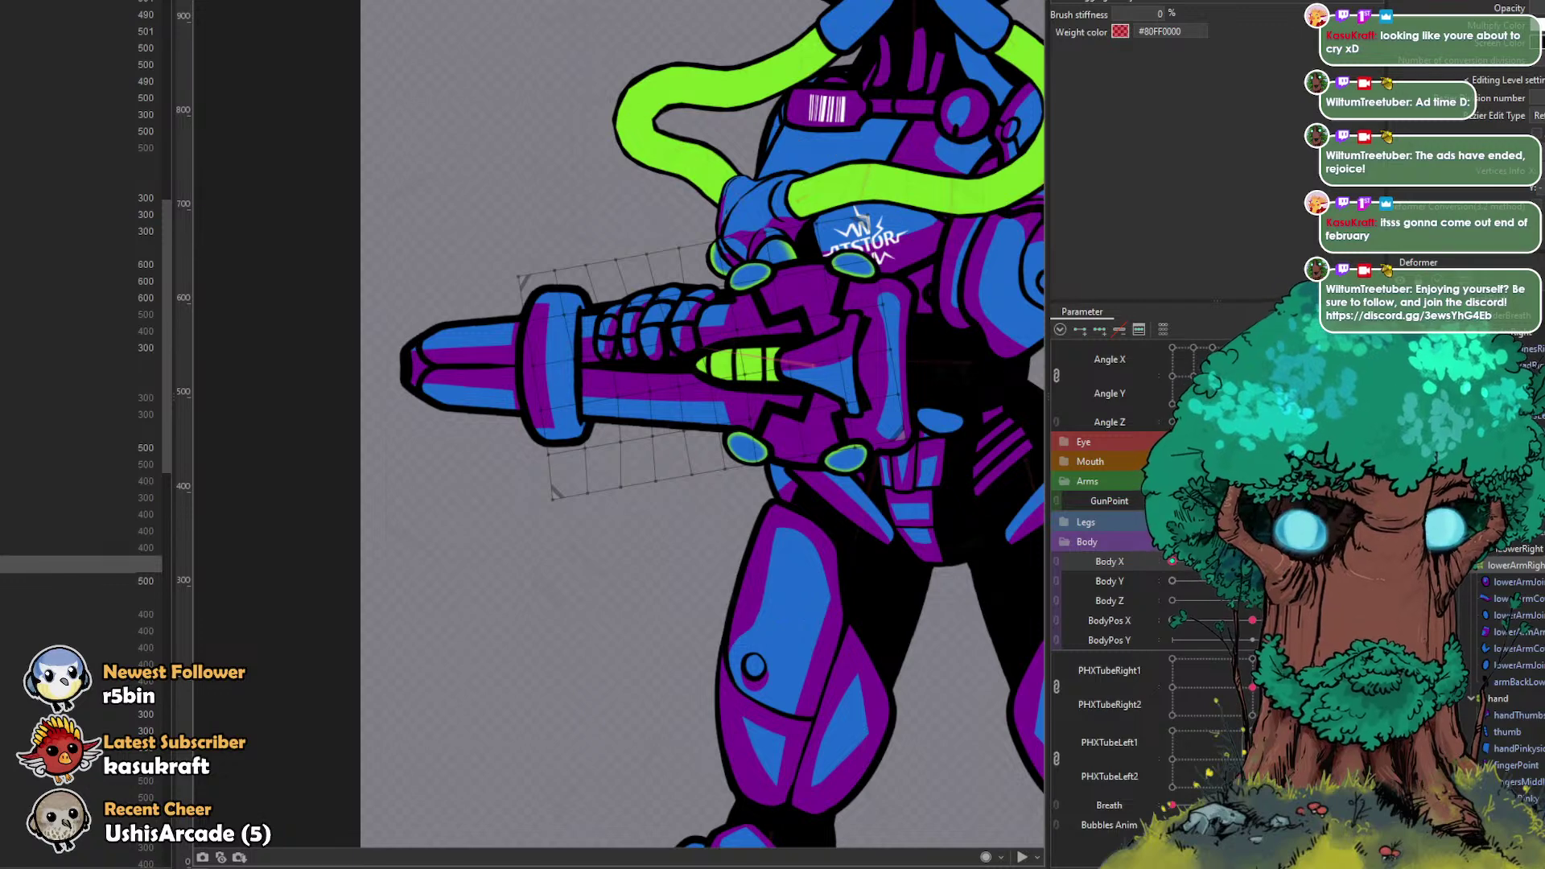
key(ctrl+z)
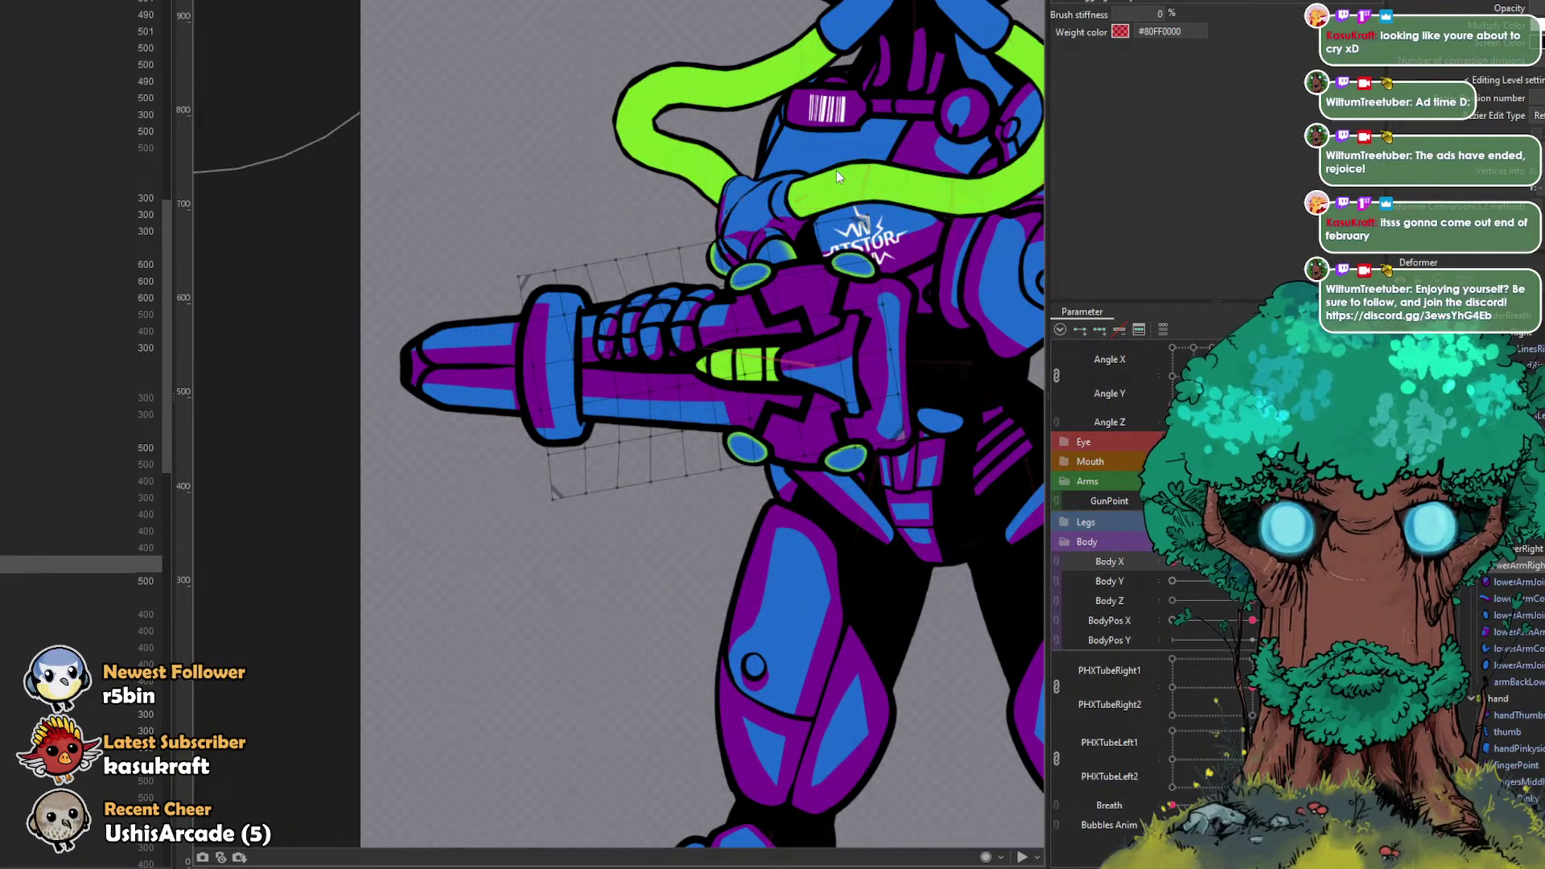
key(ctrl+z)
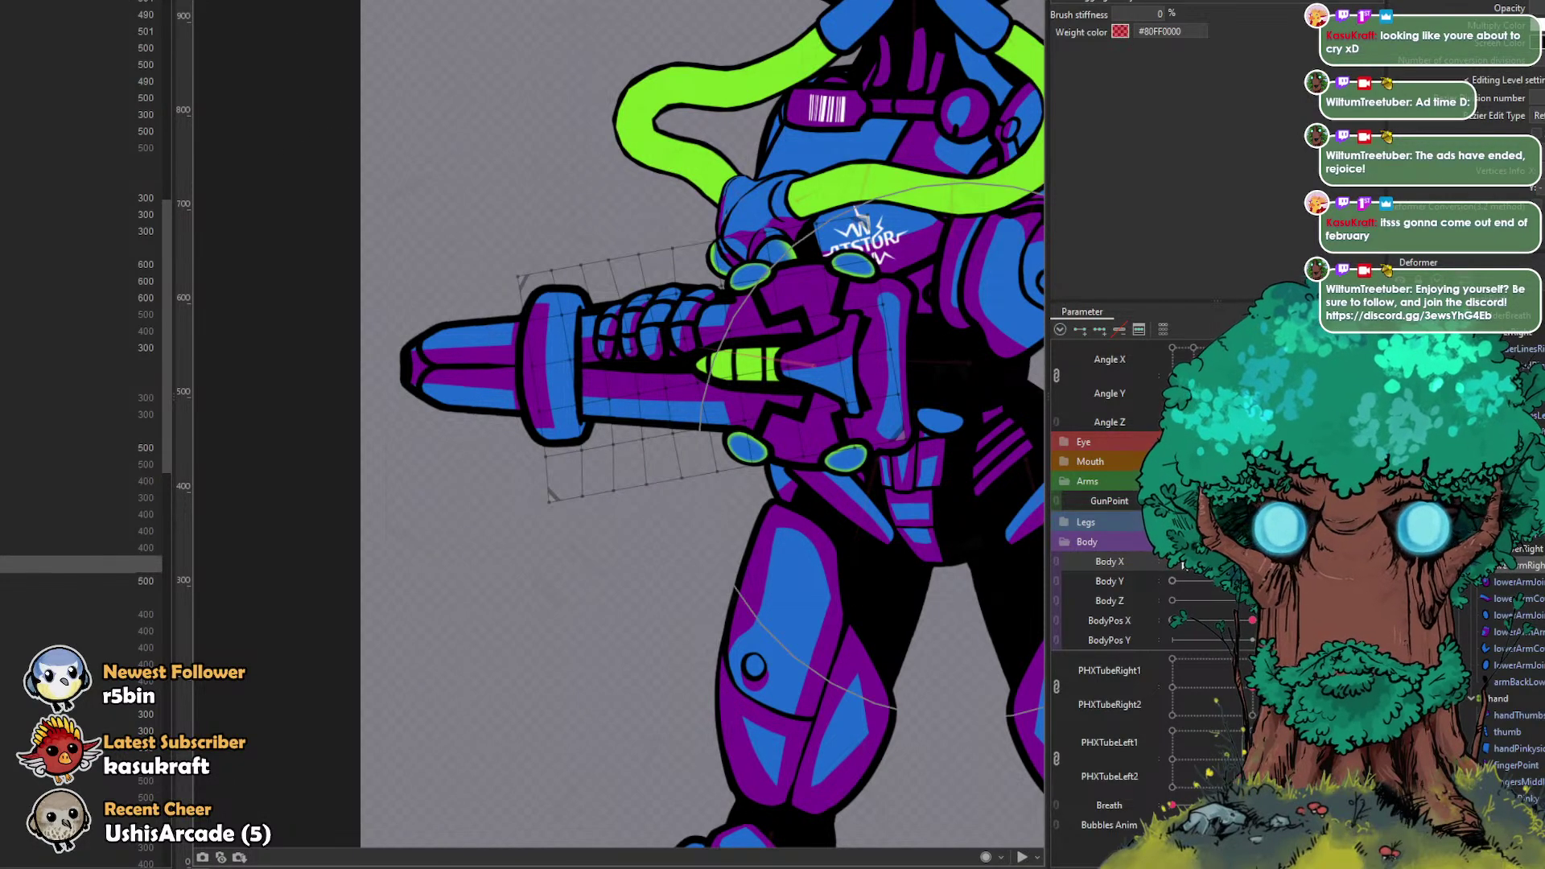
Step: In the half-raised GunPoint pose, rotate the right lower arm to about 18.6 degrees and move its pivot up toward the chest device
click(1172, 500)
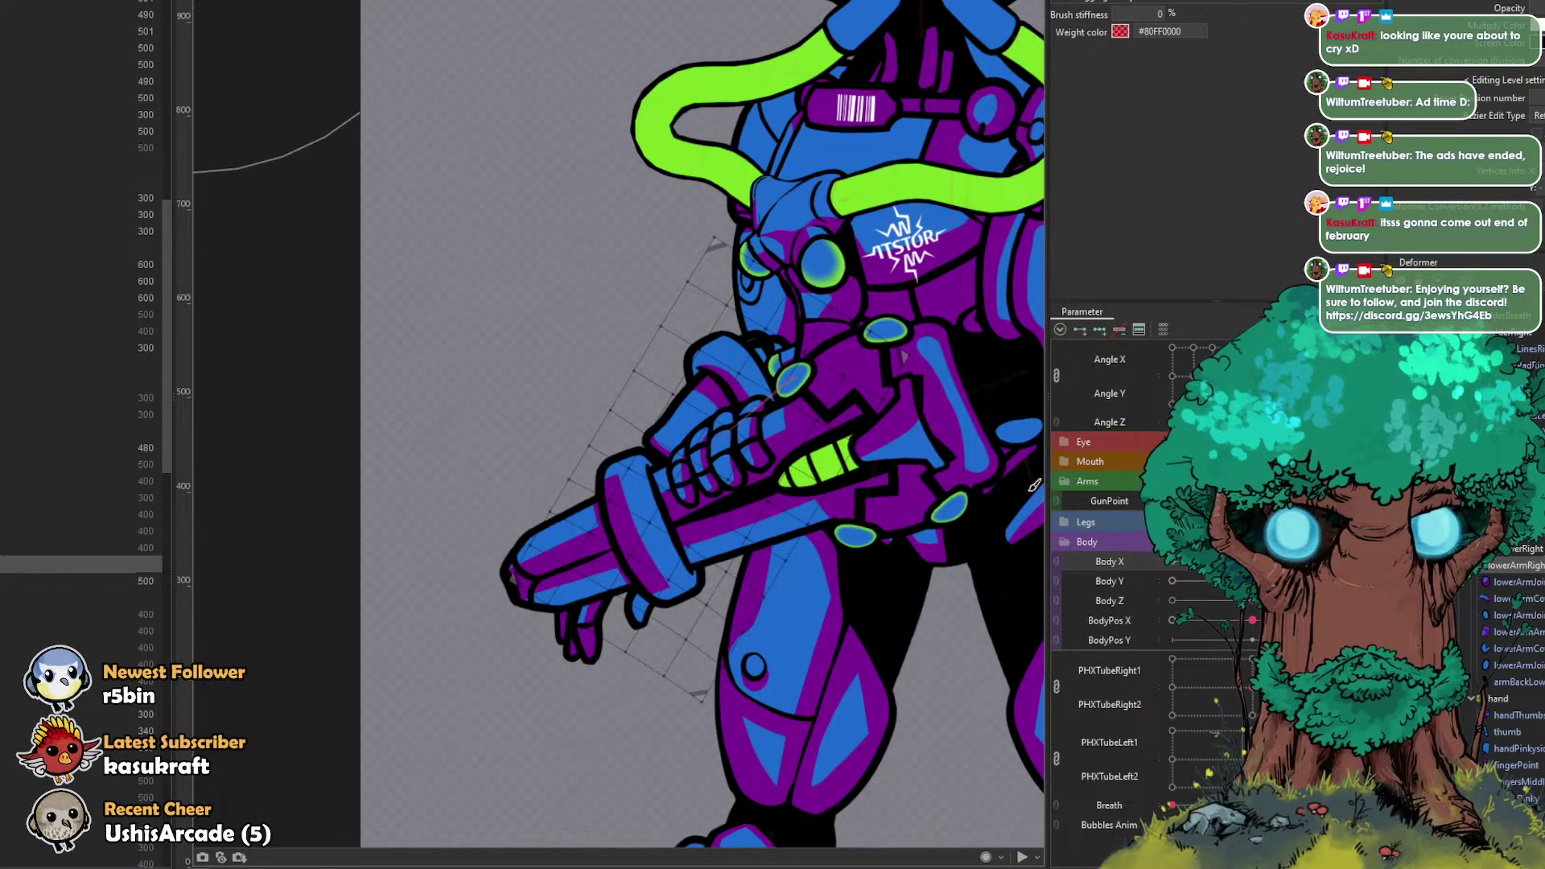
mouse_move(634, 623)
mouse_down()
mouse_move(687, 538)
mouse_move(654, 608)
mouse_up()
key(ctrl+z)
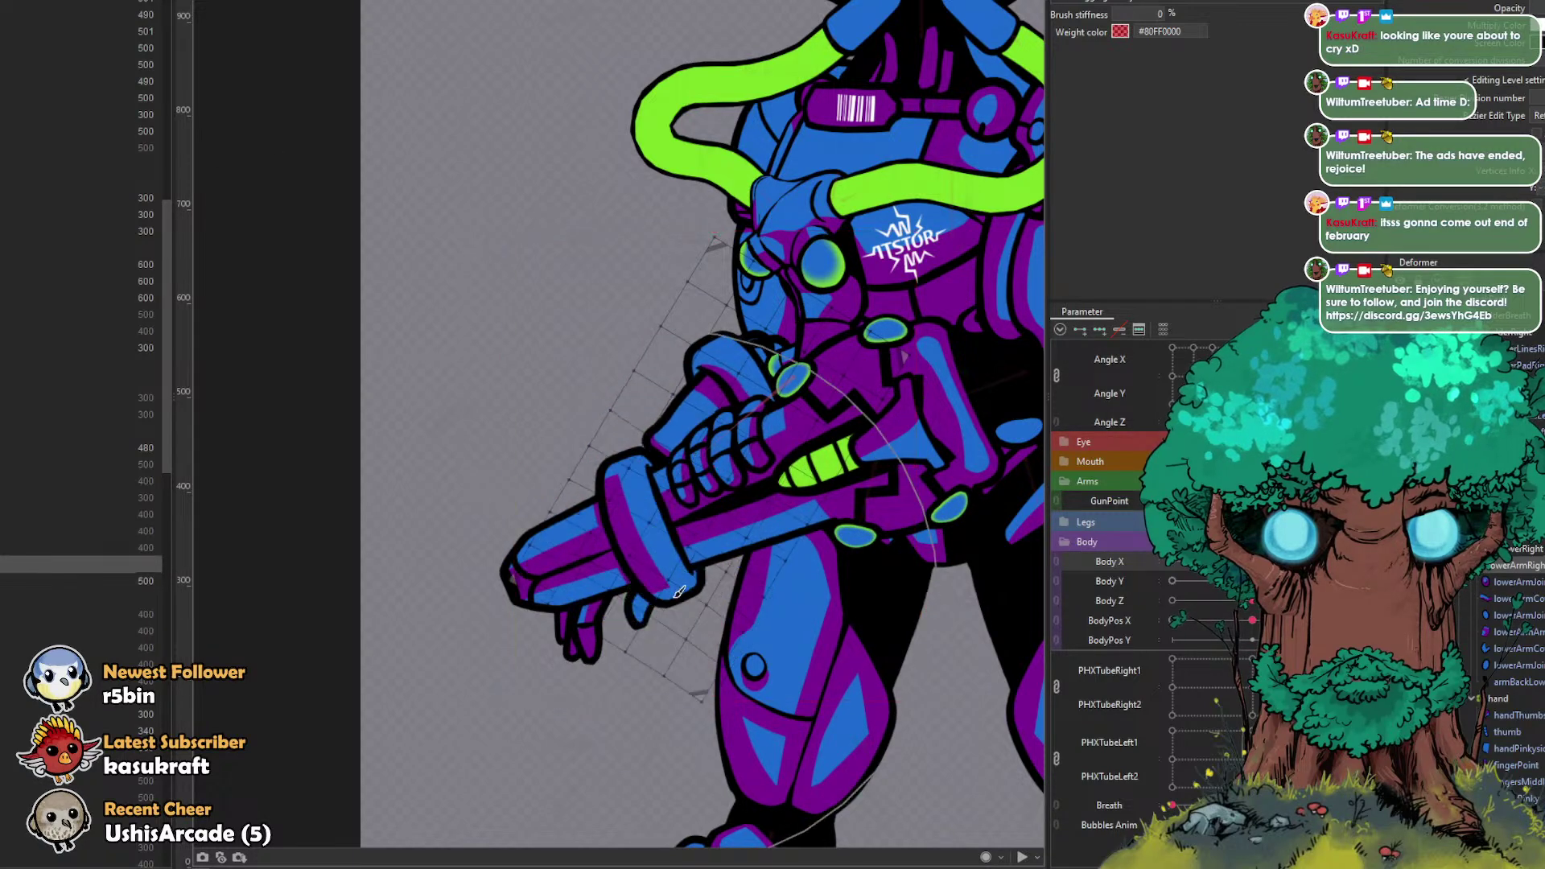
click(1515, 550)
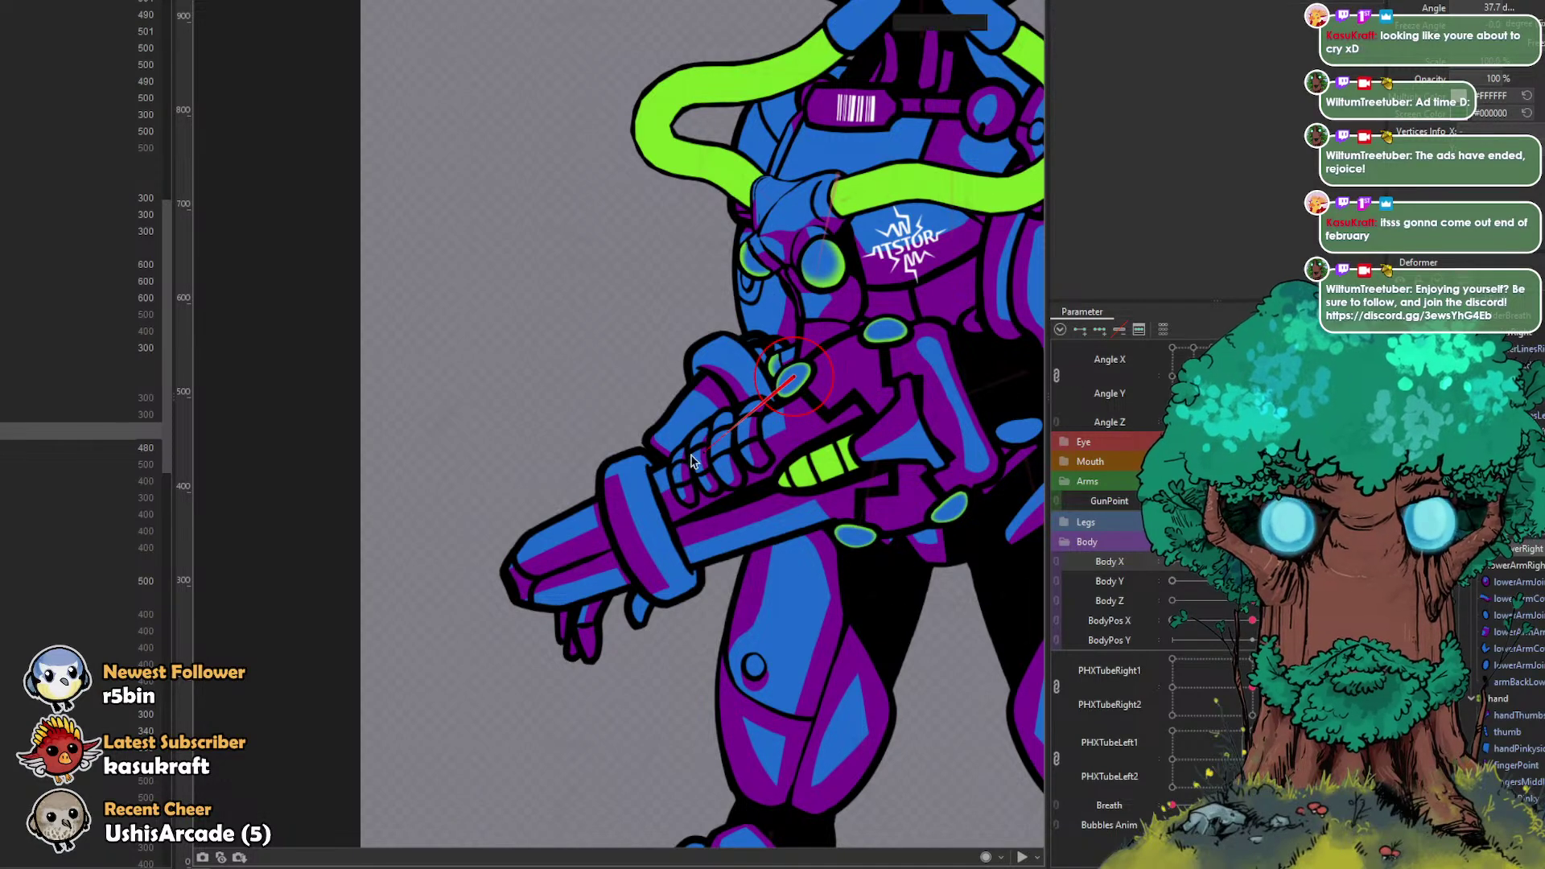
drag(713, 460, 731, 484)
drag(796, 389, 812, 352)
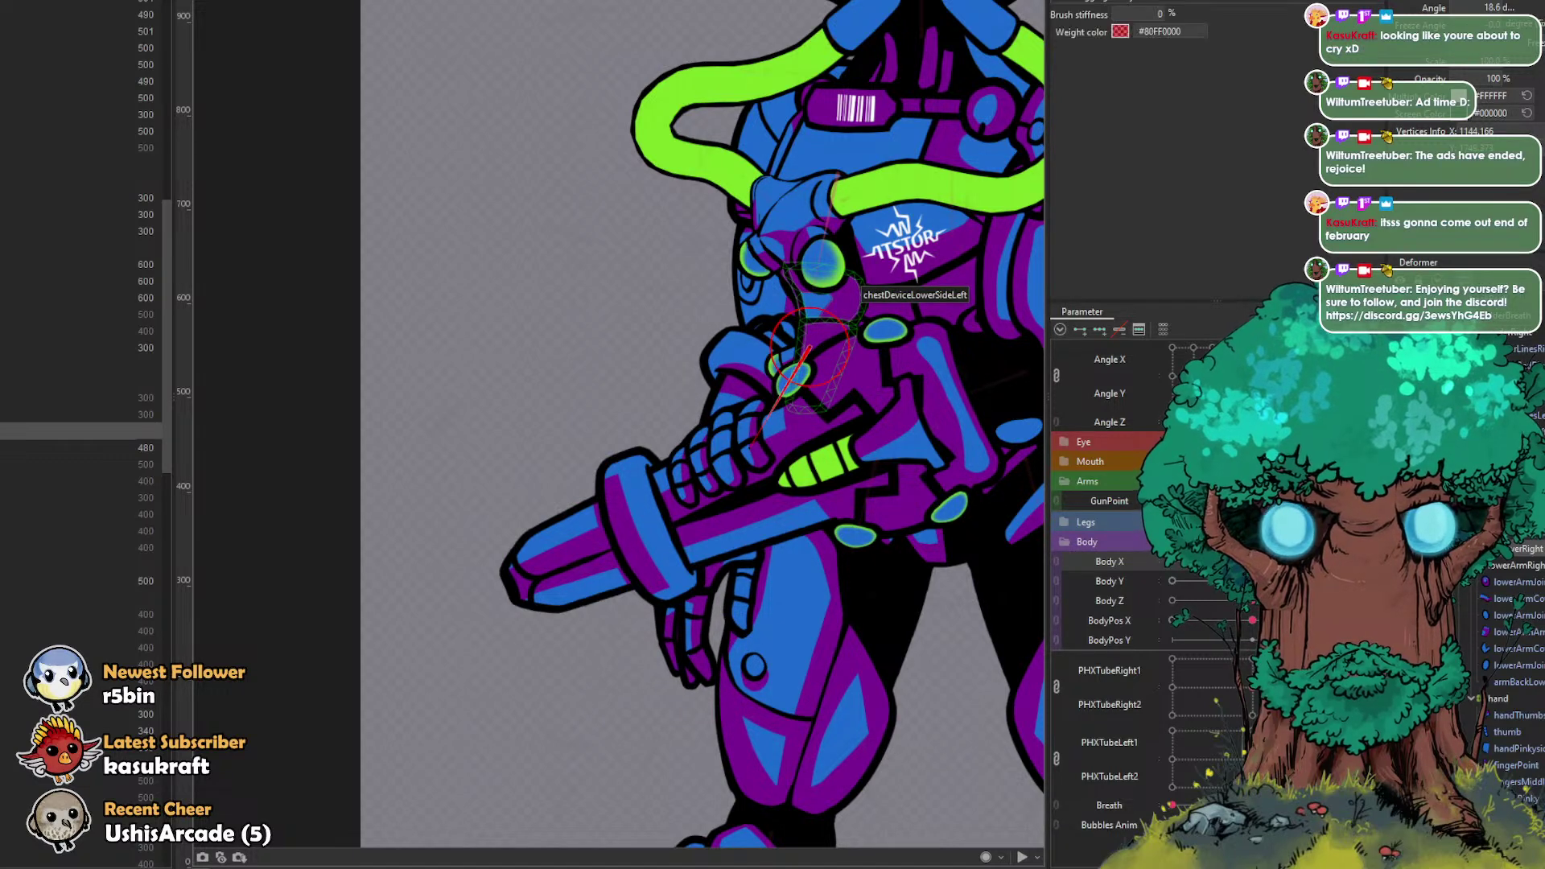
Step: In the half-raised GunPoint pose, brush-deform the elbow end of the right lower arm's warp grid downward to shorten the forearm
click(1503, 572)
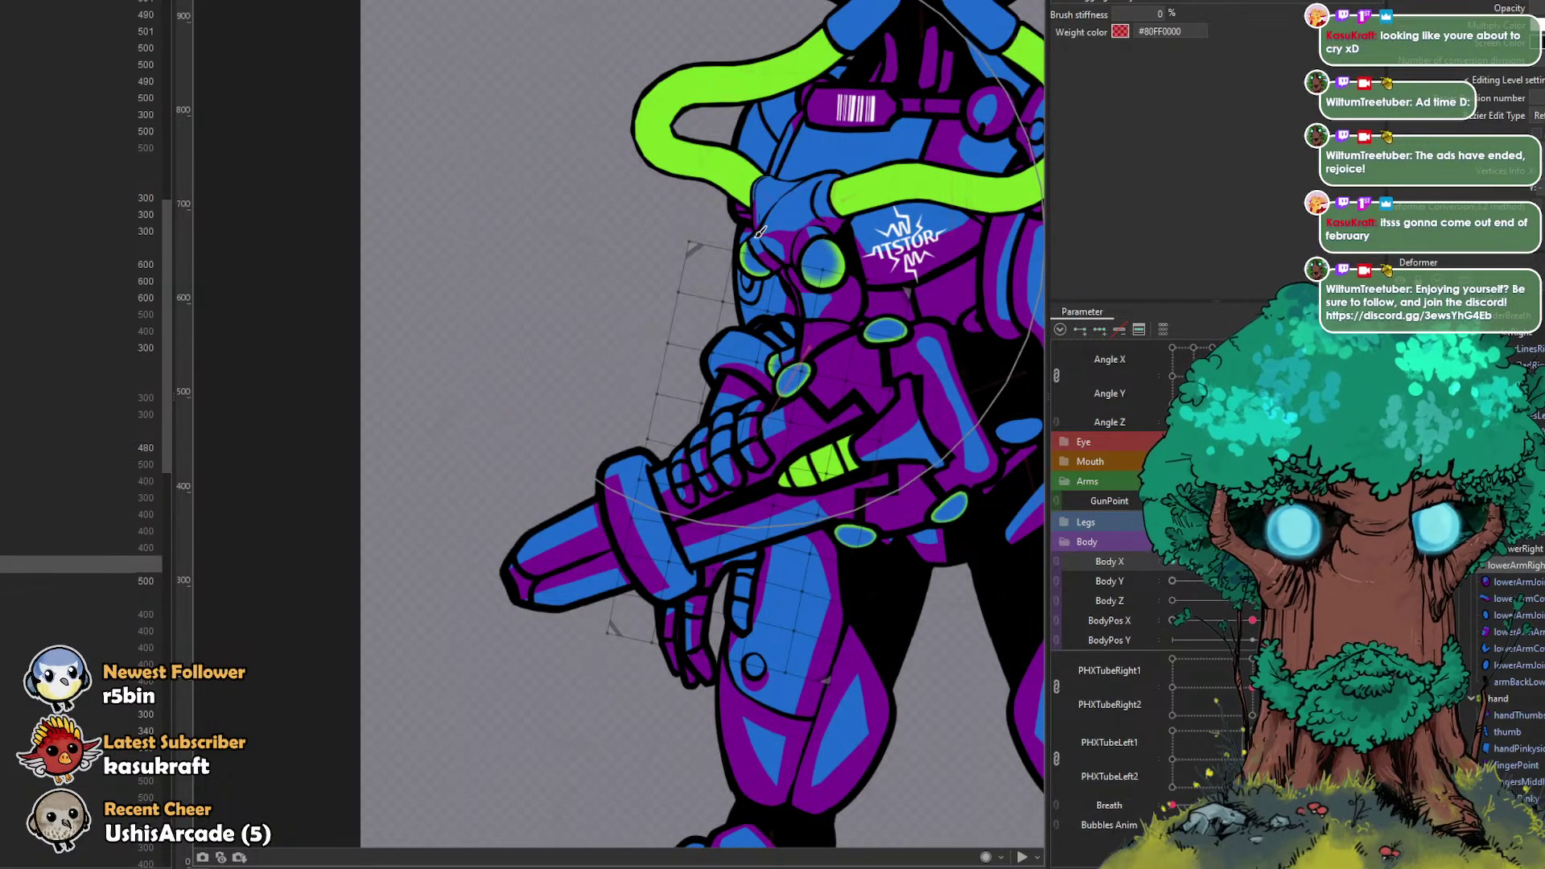
drag(704, 186, 684, 214)
mouse_move(748, 414)
mouse_down()
mouse_move(580, 368)
mouse_move(731, 430)
mouse_move(790, 427)
mouse_up()
drag(684, 403, 635, 387)
drag(611, 312, 629, 322)
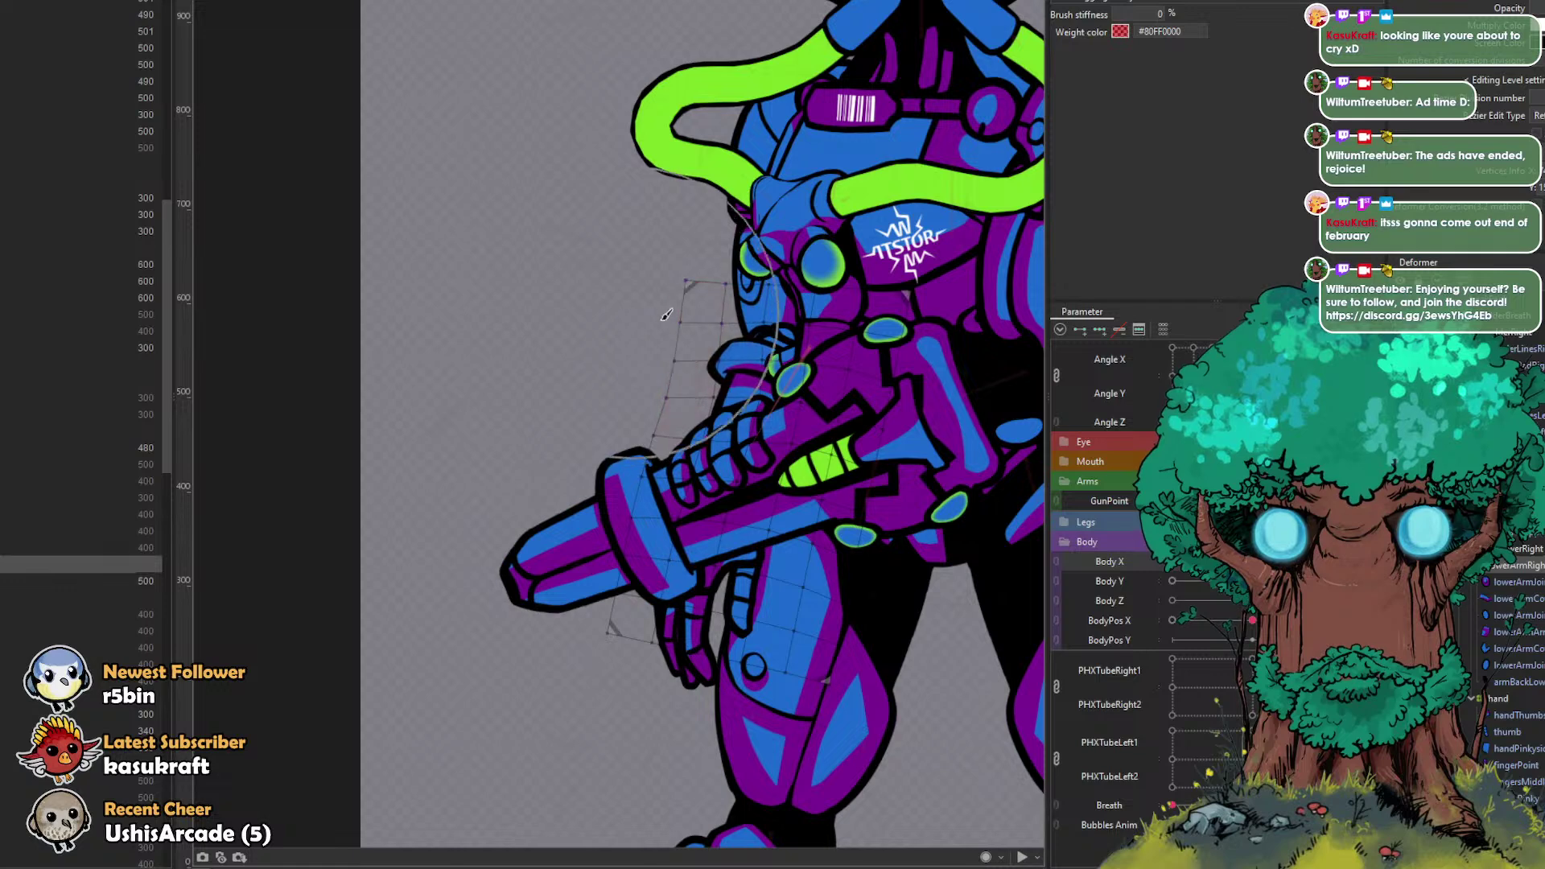
Step: Refine the right lower arm's warp grid with brush strokes, pulling the hand end upward and smoothing the curve around the elbow
mouse_move(724, 275)
mouse_down()
mouse_move(713, 268)
mouse_move(777, 273)
mouse_up()
mouse_move(817, 408)
mouse_down()
mouse_move(746, 399)
mouse_move(781, 399)
mouse_up()
drag(872, 518, 872, 519)
drag(729, 581, 901, 603)
drag(773, 633, 769, 587)
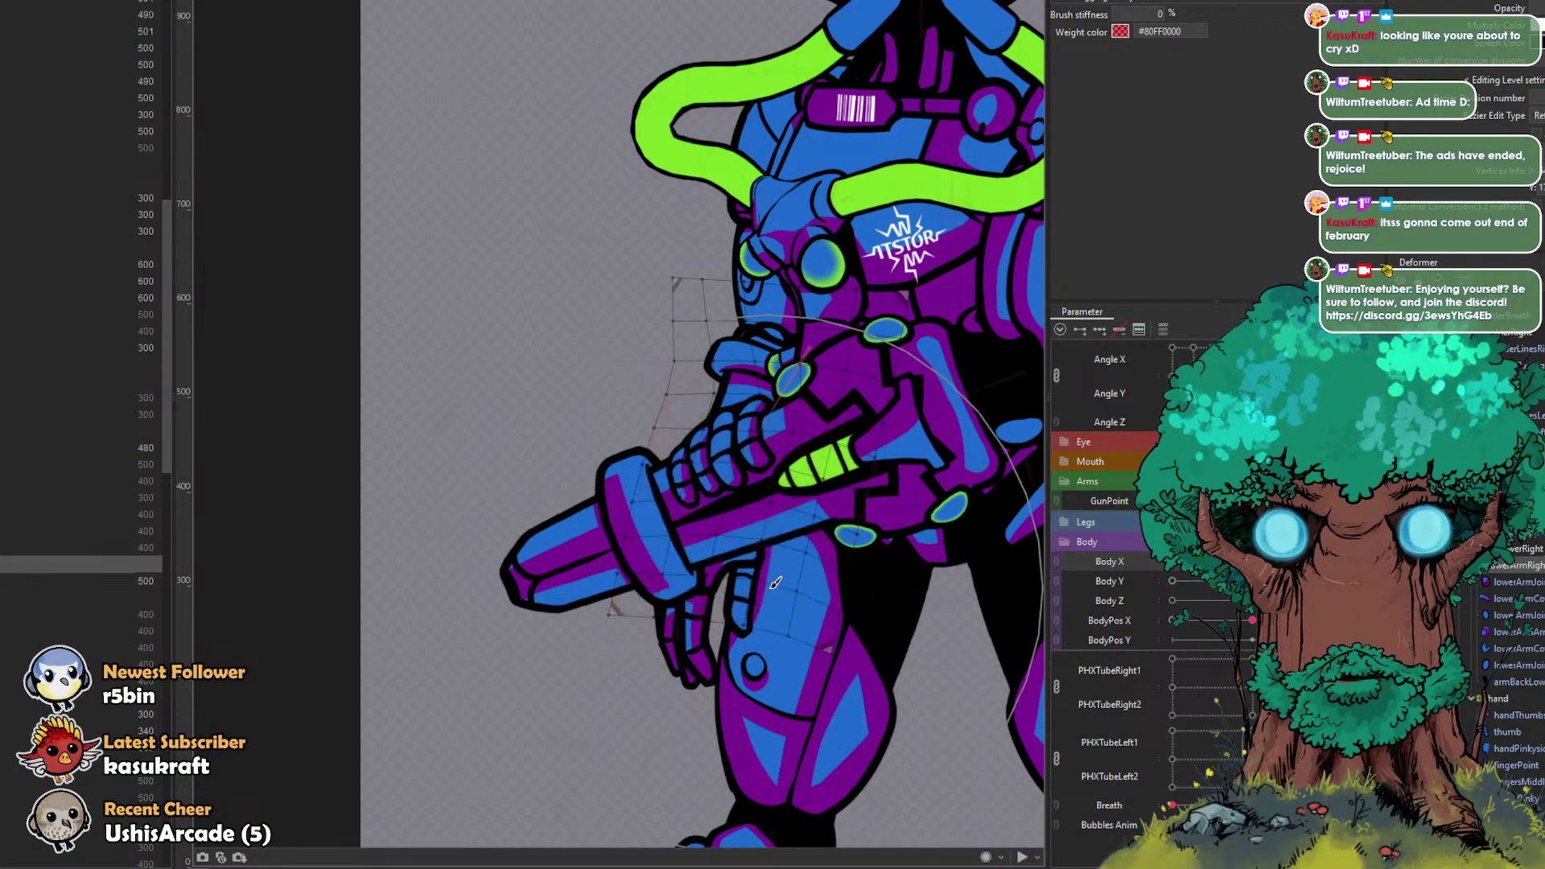
drag(848, 454, 745, 390)
mouse_move(785, 315)
mouse_down()
mouse_move(724, 386)
mouse_move(701, 372)
mouse_up()
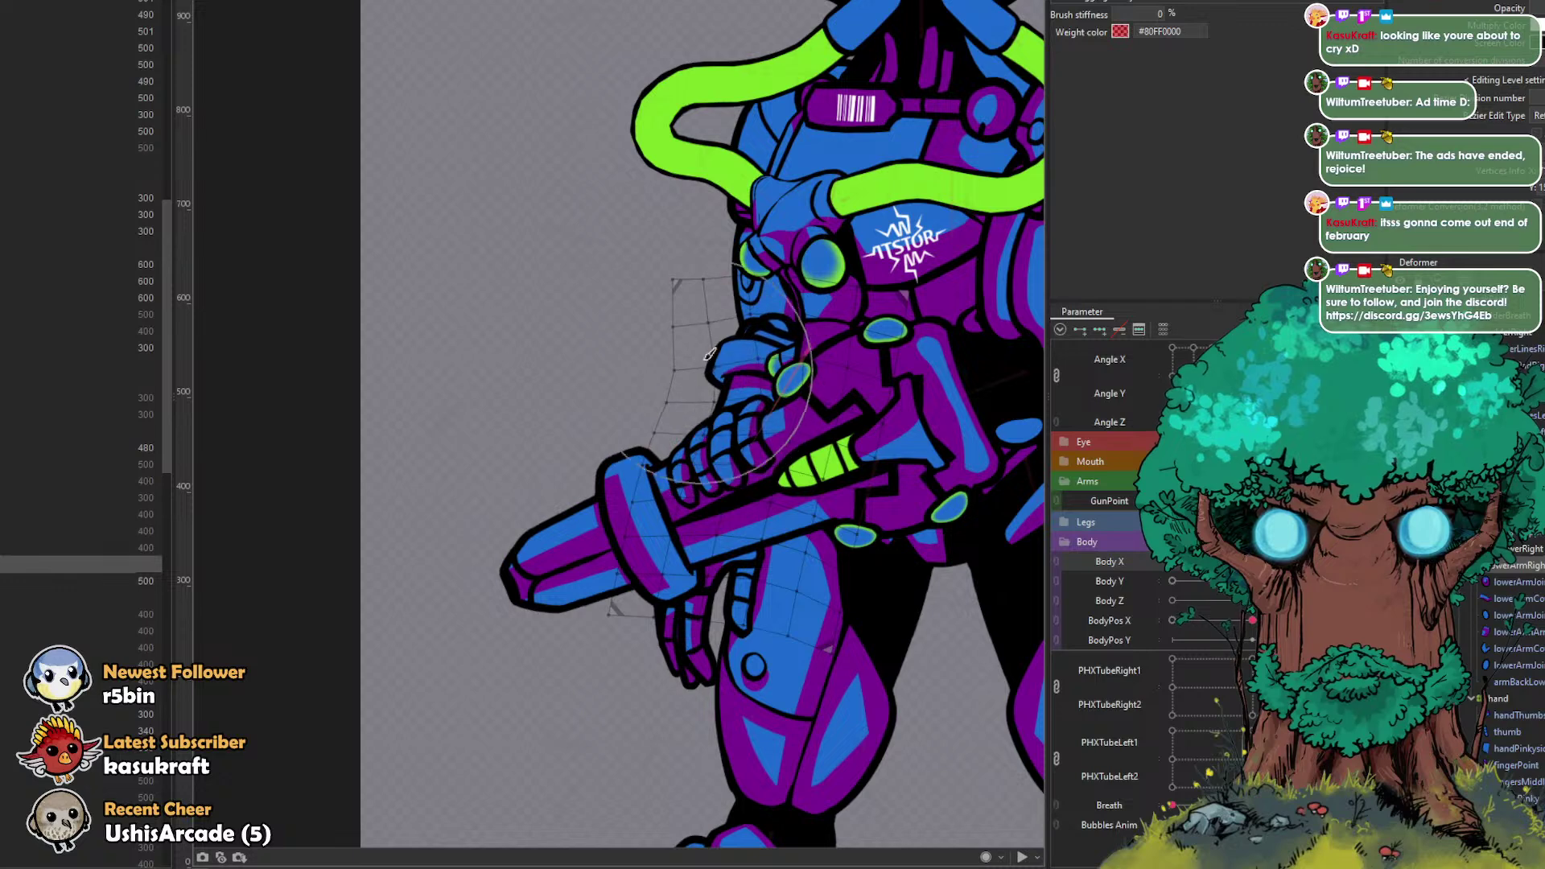
mouse_move(761, 262)
mouse_down()
mouse_move(717, 290)
mouse_move(743, 316)
mouse_move(717, 291)
mouse_move(765, 210)
mouse_move(779, 269)
mouse_up()
Step: Scrub GunPoint through its poses to check the bent forearm, and select the right hand's warp deformer
drag(1177, 501, 1269, 500)
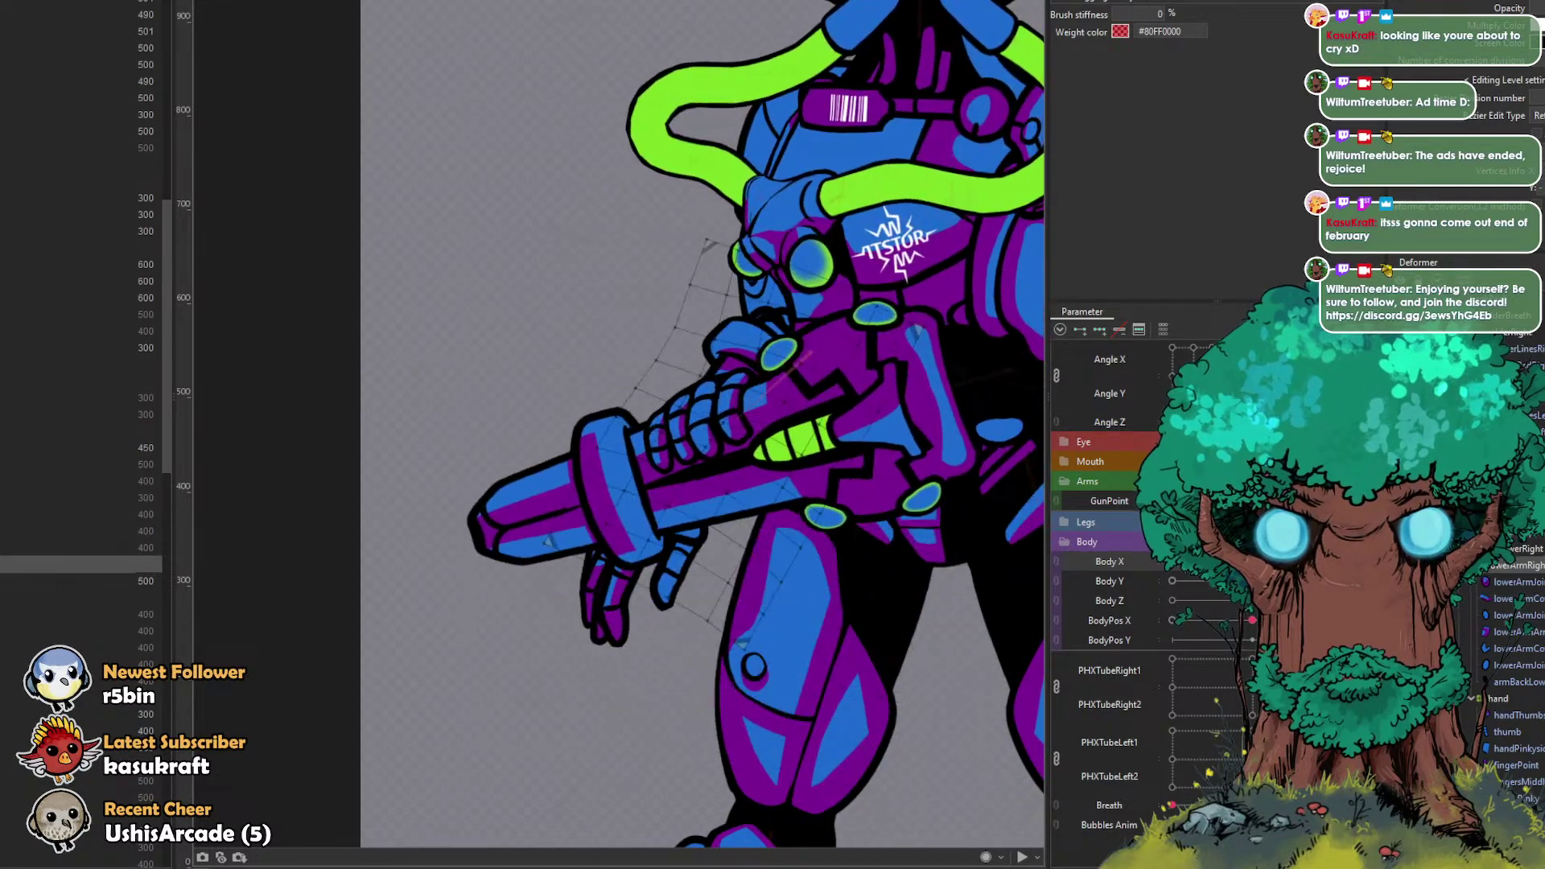
scroll(740, 452, down, 2)
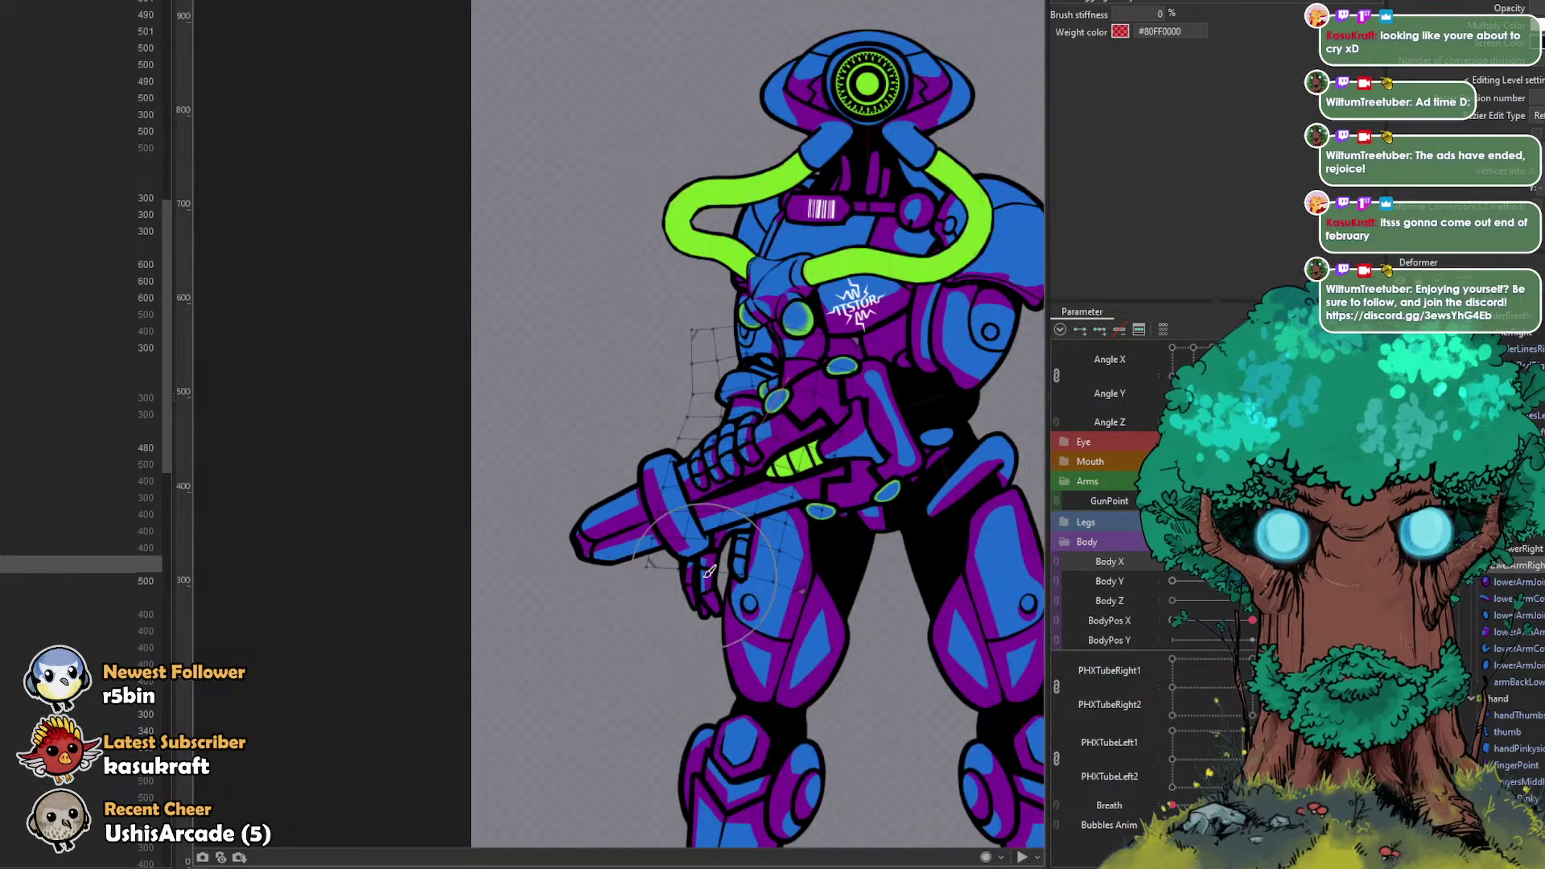
click(702, 596)
click(1497, 699)
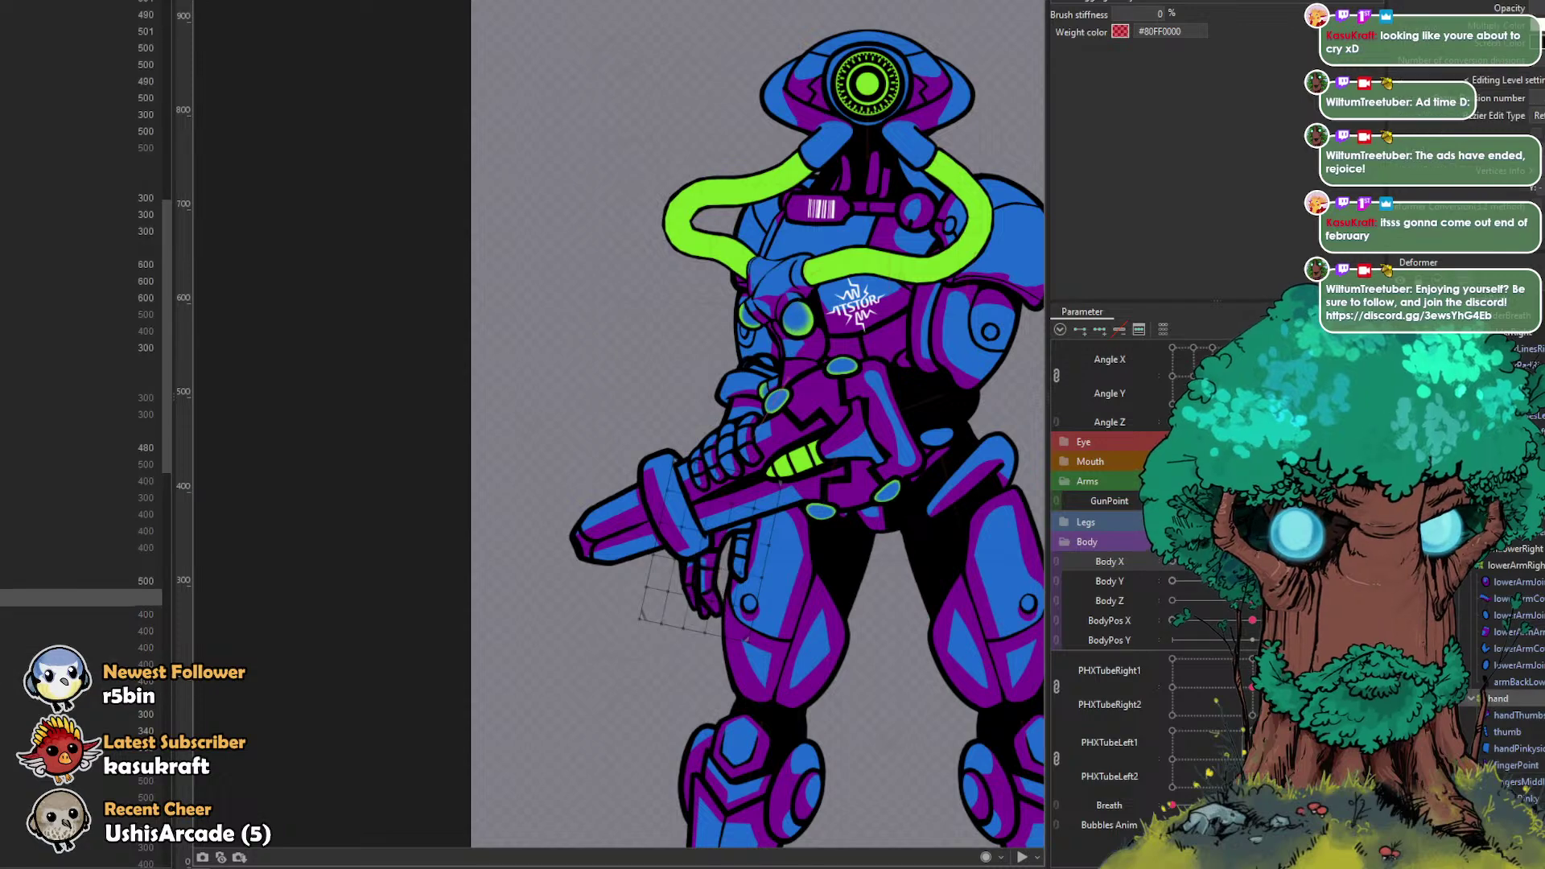
drag(1252, 500, 1173, 501)
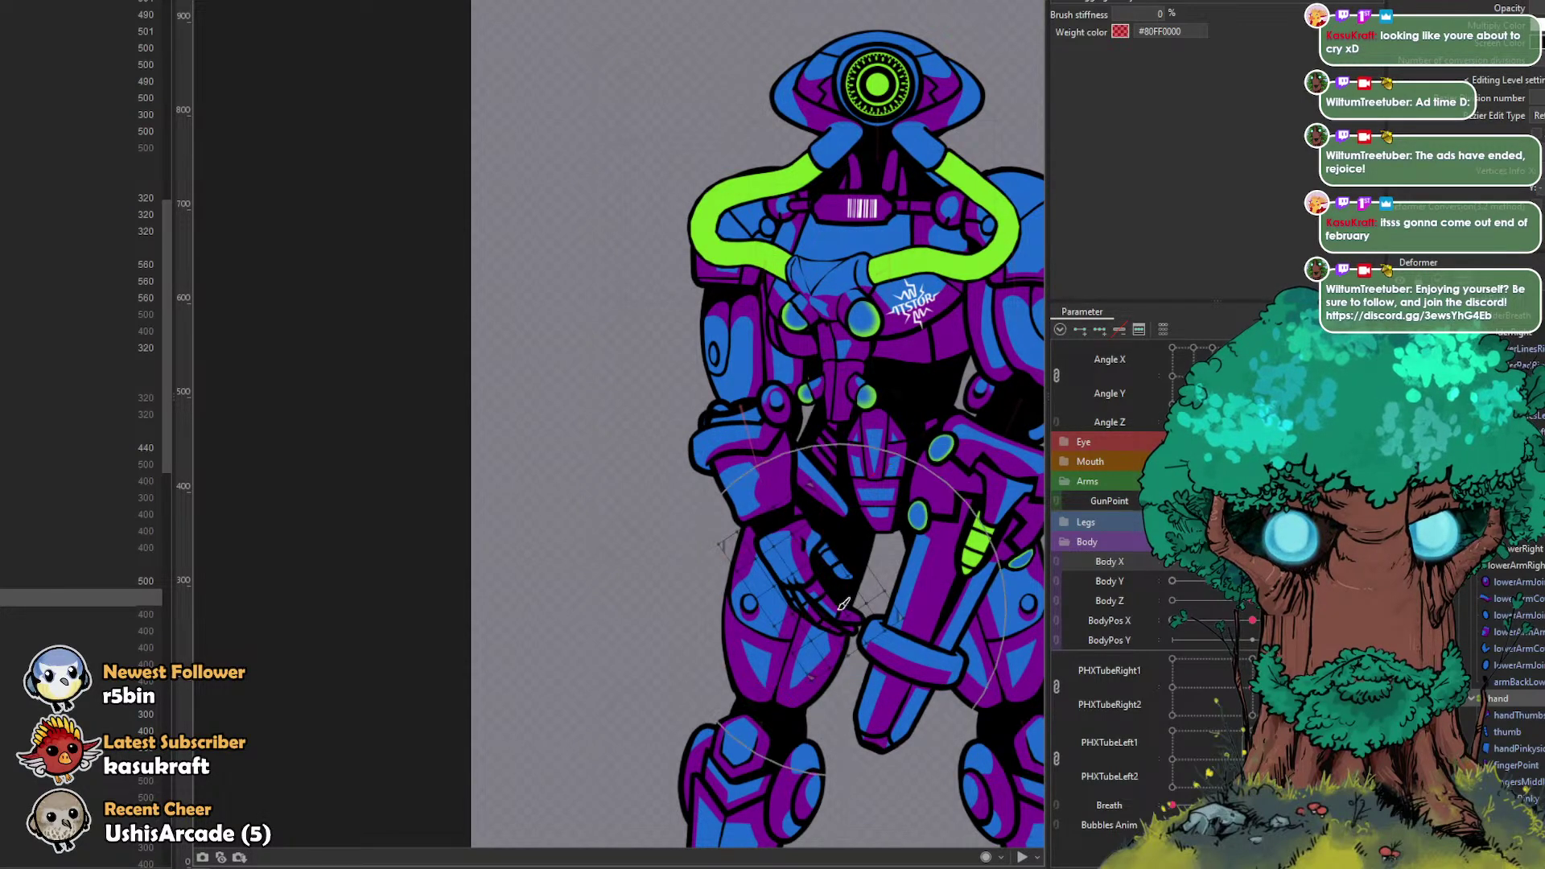
Step: Rotate the right lower arm inward toward the gun in the lowered-gun pose, and check it by scrubbing GunPoint and Body X
click(1518, 548)
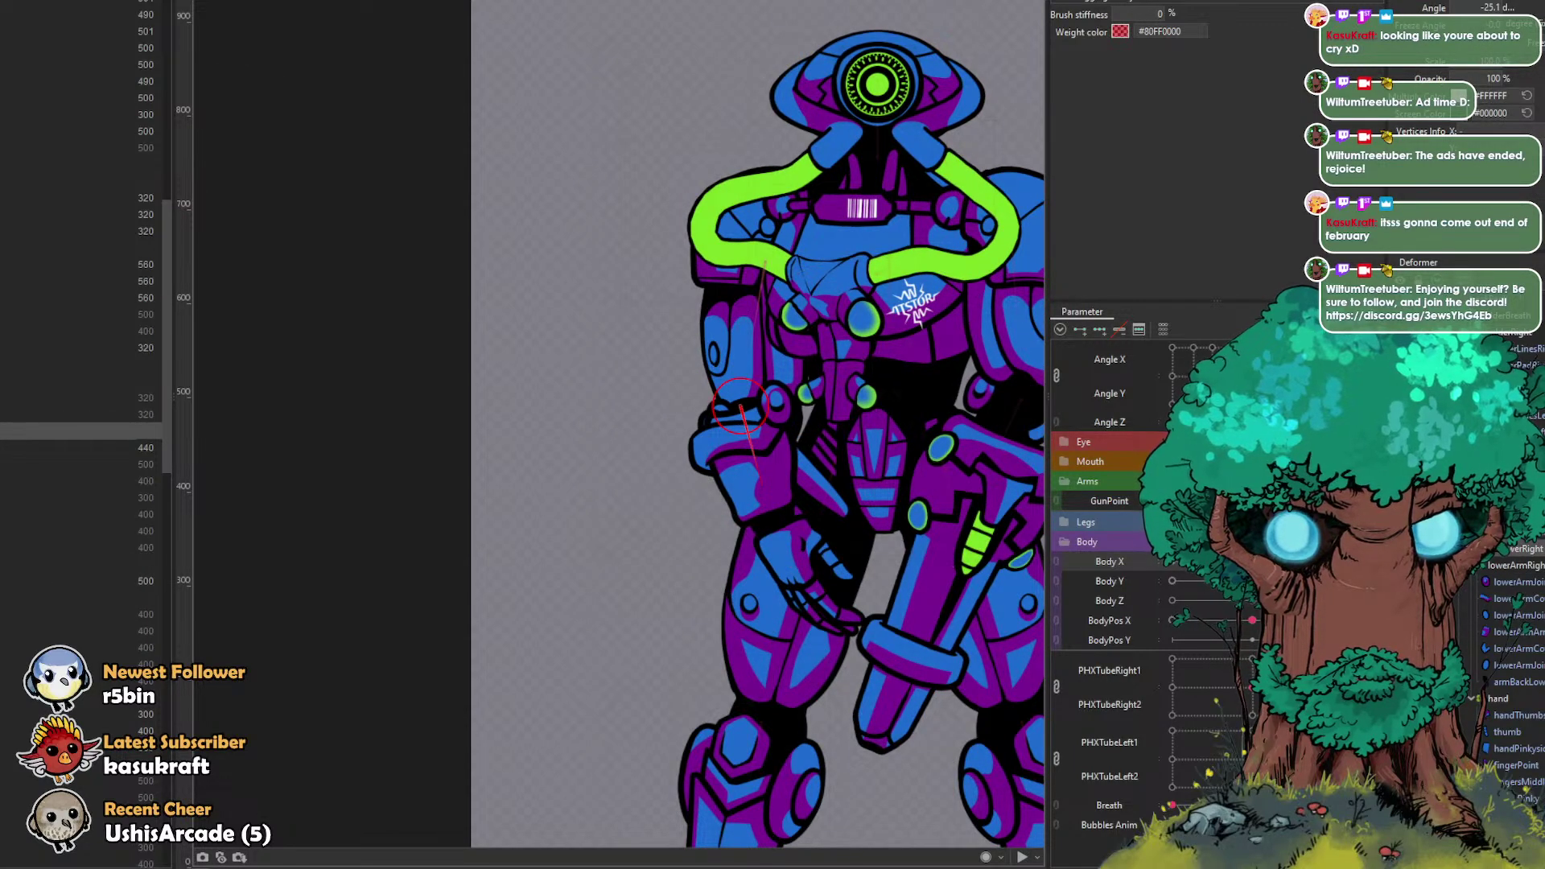
drag(780, 477, 814, 484)
mouse_move(1204, 500)
mouse_down()
mouse_move(1252, 501)
mouse_move(1179, 500)
mouse_up()
drag(1252, 560, 1213, 560)
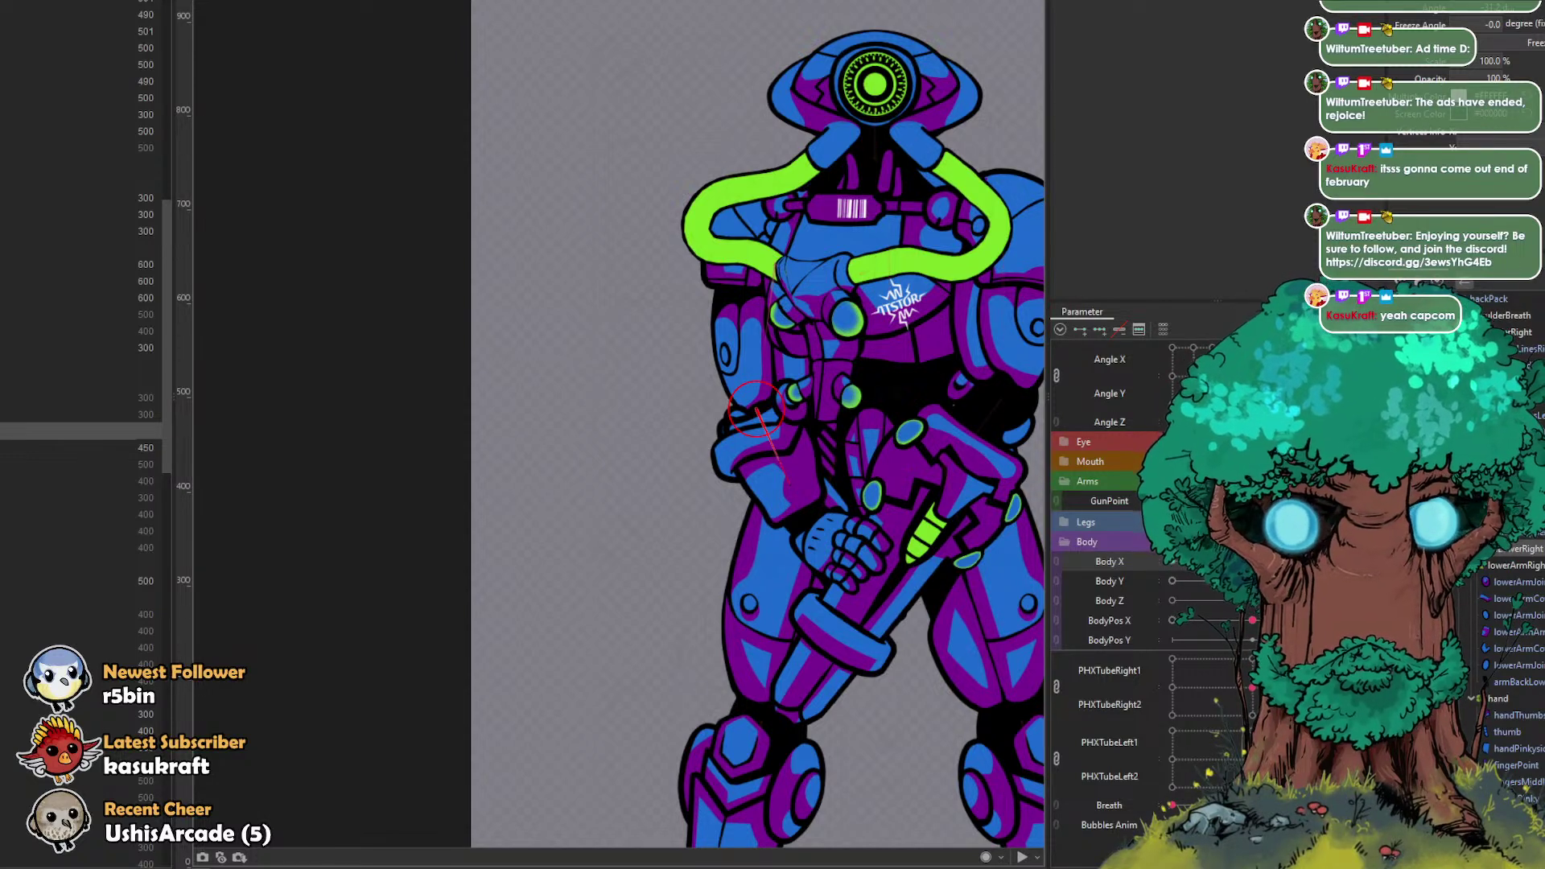
mouse_move(1172, 562)
mouse_down()
mouse_move(1212, 562)
mouse_move(1177, 562)
mouse_up()
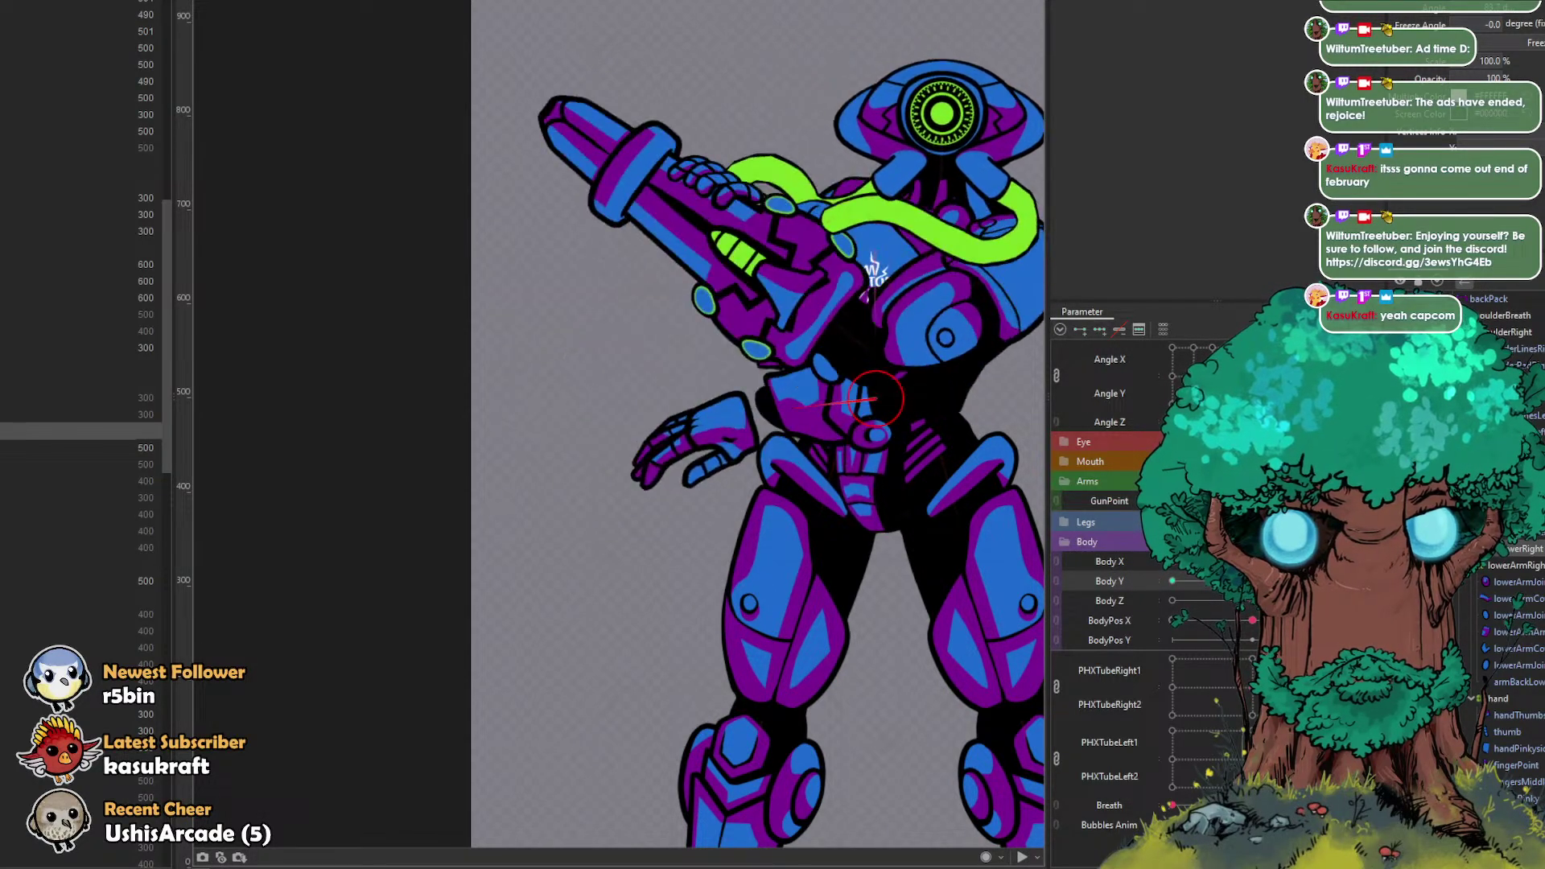
Step: In the raised Body Y pose, reposition the right upper and lower arm rotation deformers so the forearm and hand sit behind the gun
click(796, 406)
drag(796, 406, 782, 333)
click(1517, 482)
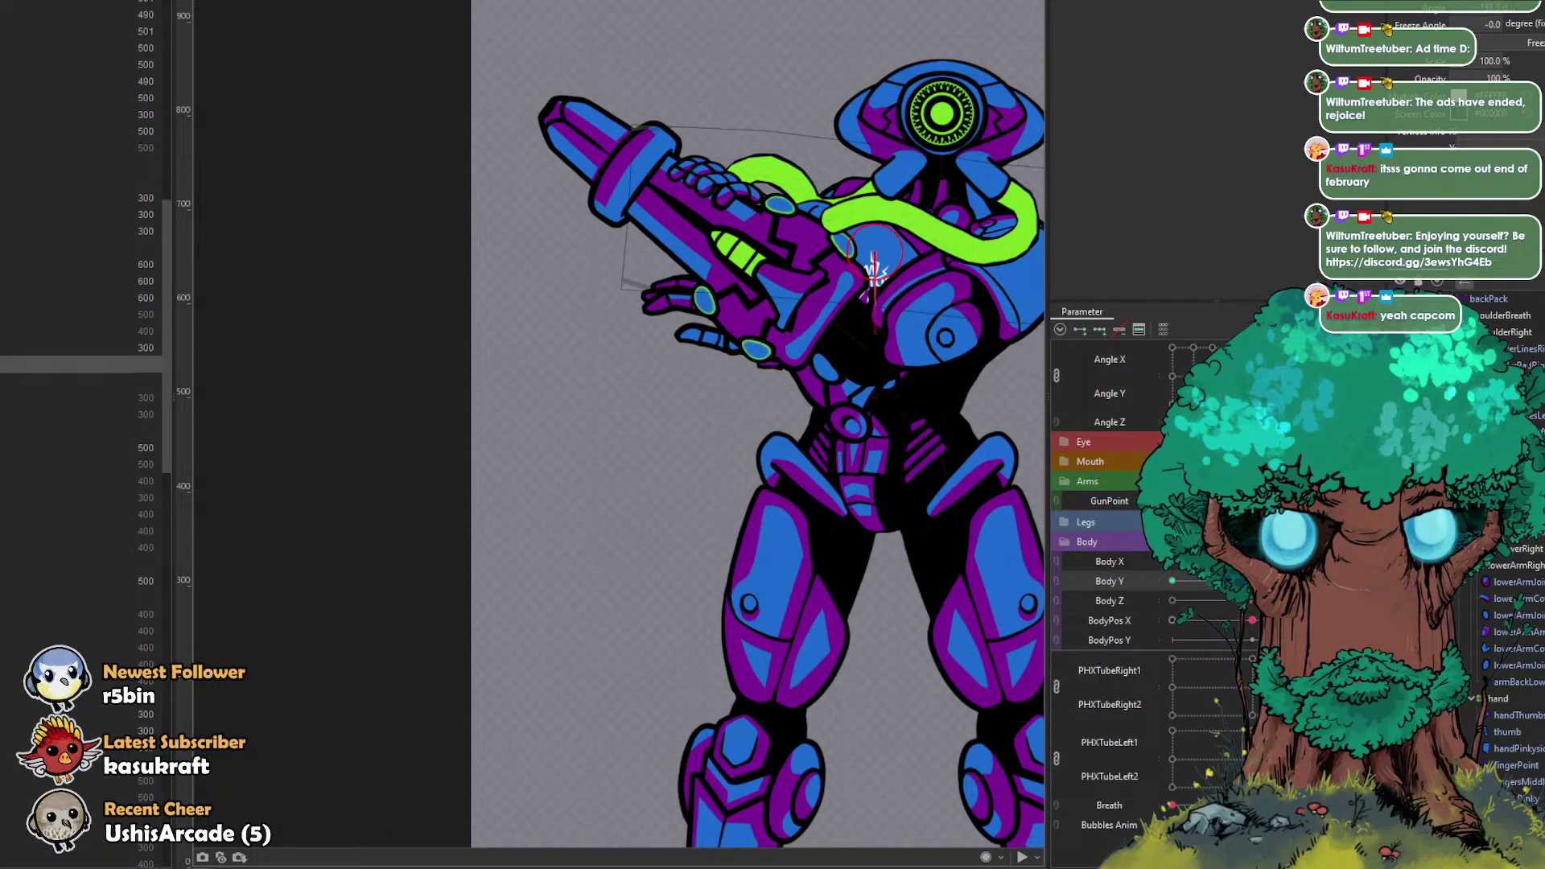
mouse_move(1332, 500)
mouse_down()
mouse_move(1172, 501)
mouse_move(1333, 501)
mouse_up()
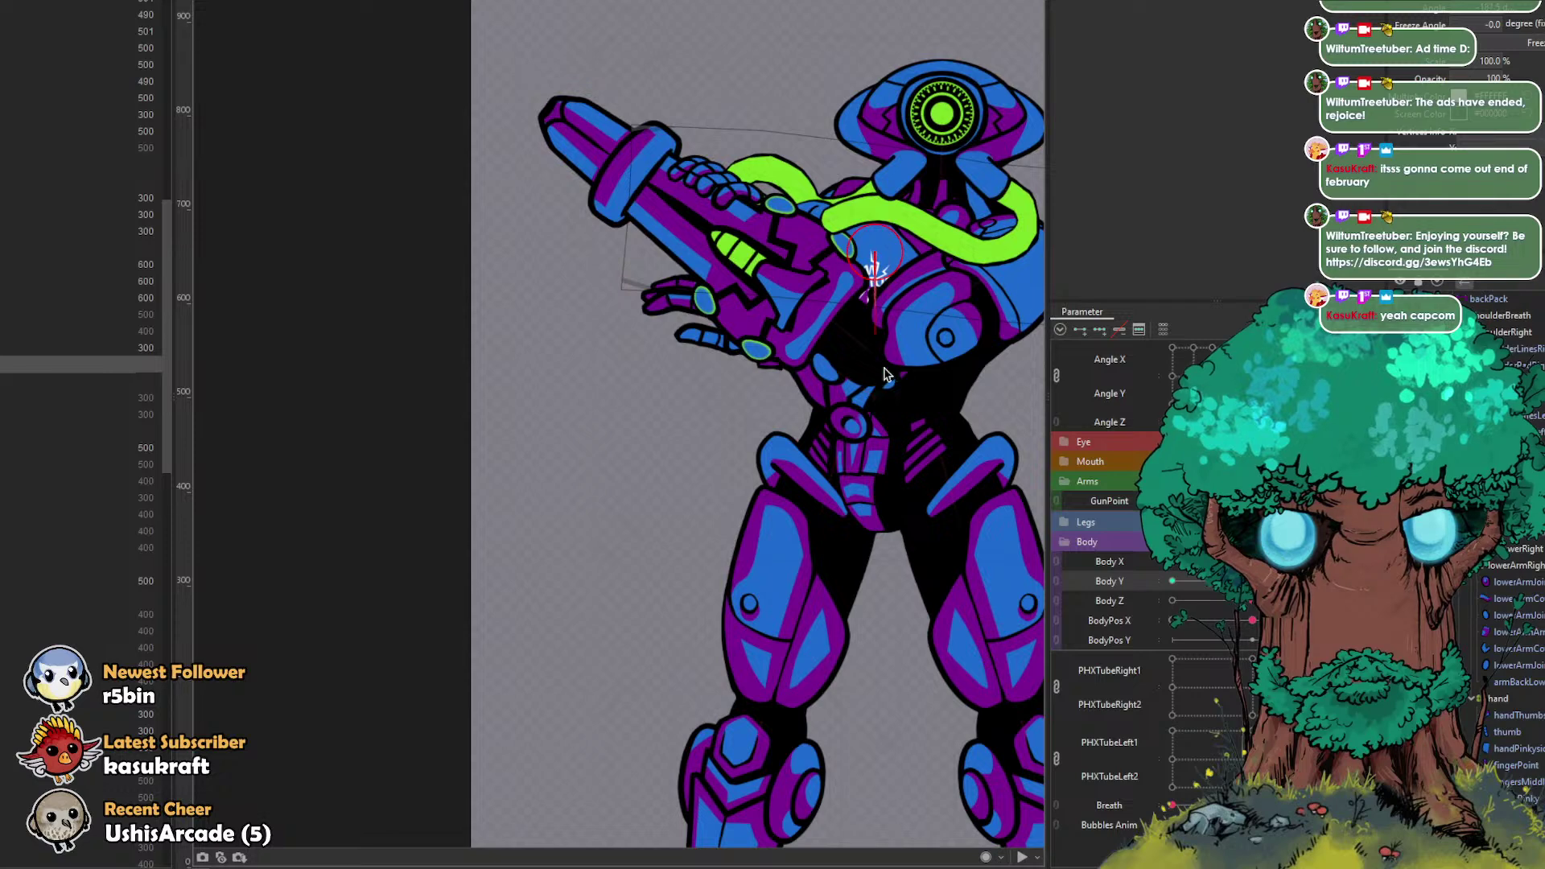
drag(874, 331, 731, 284)
click(1519, 549)
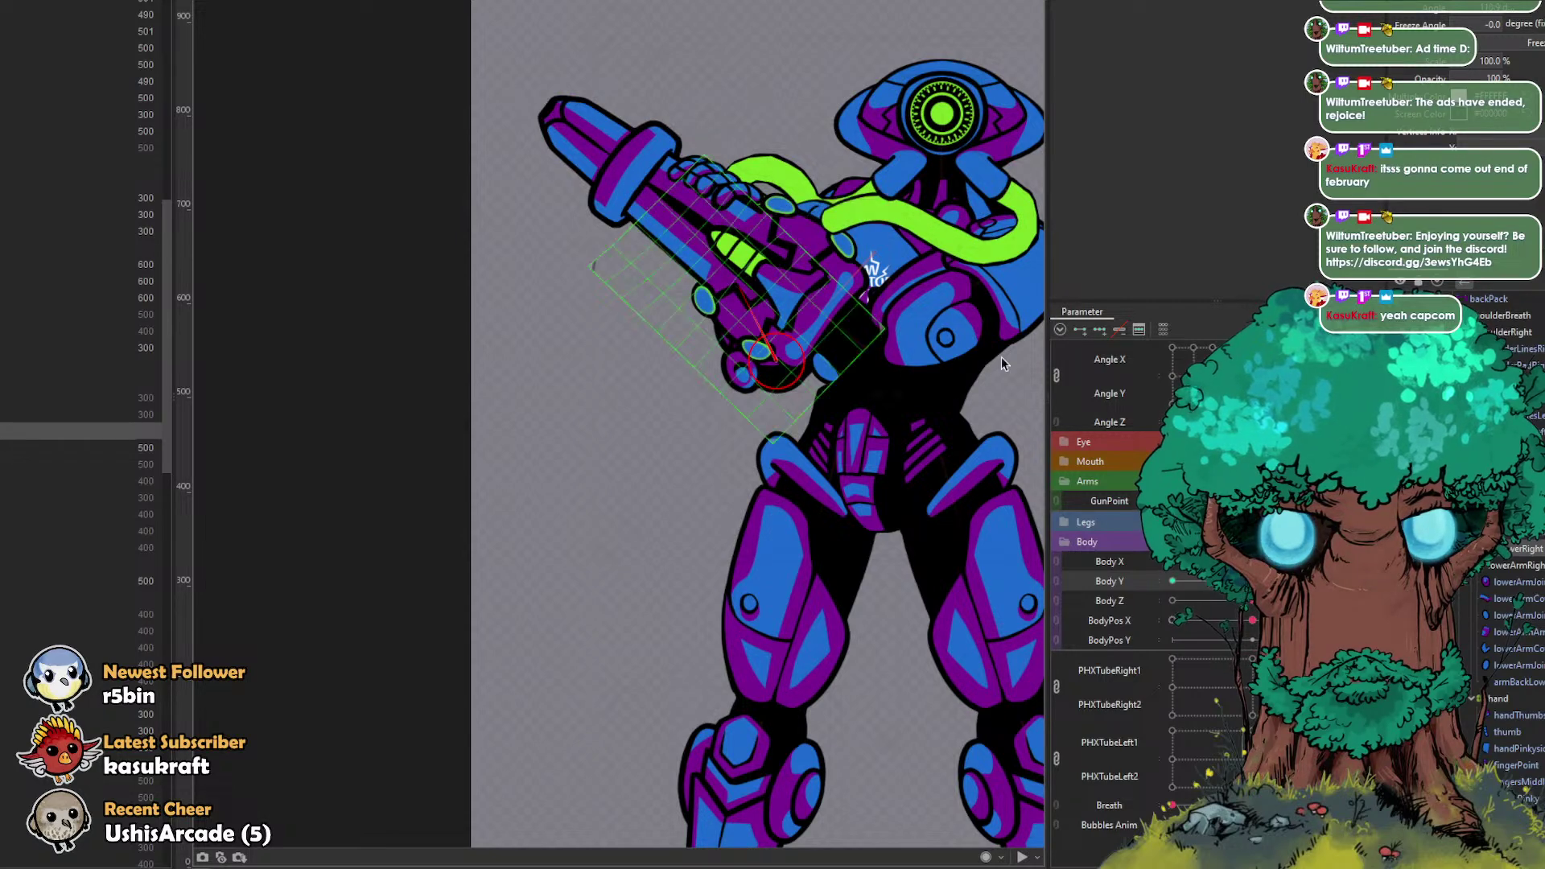
Step: In the lowered Body Y pose, rotate the right lower arm down behind the gun and scrub Body Y to check it
drag(1332, 581, 1162, 578)
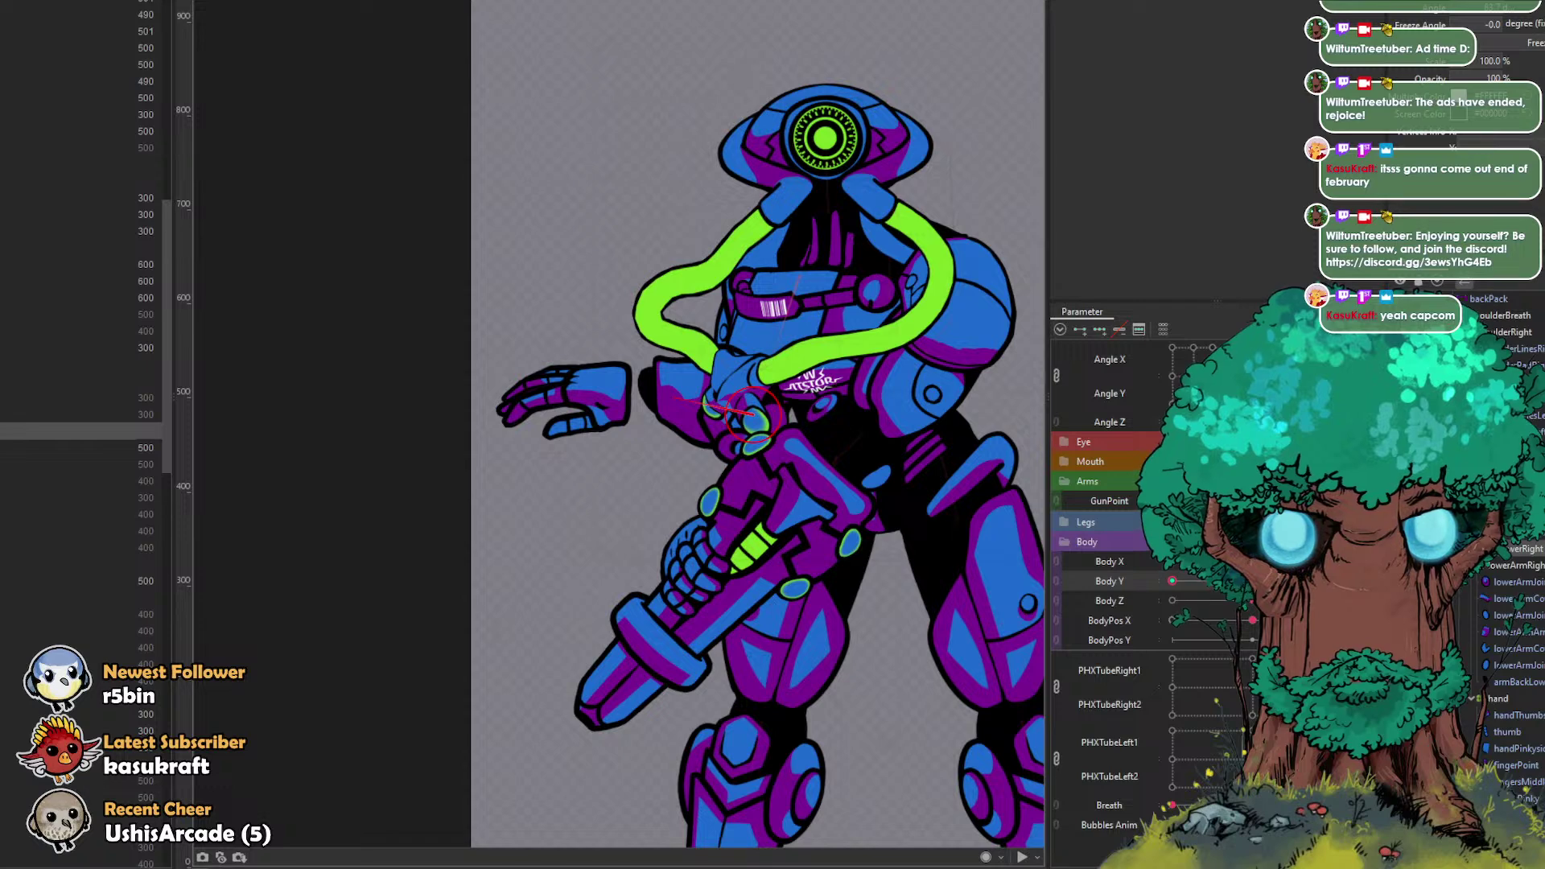
click(799, 276)
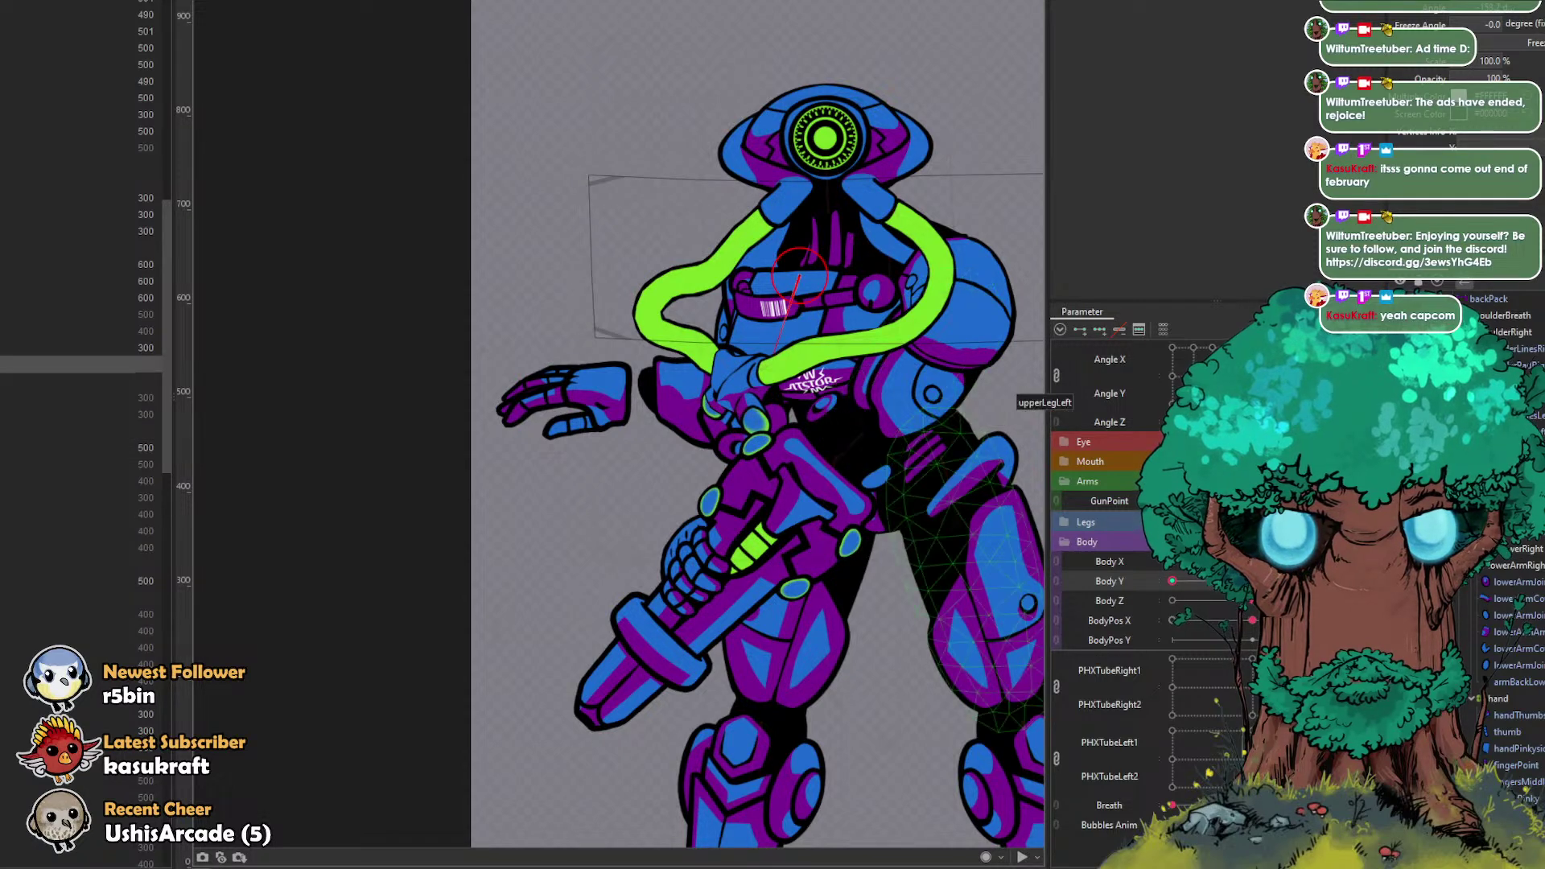
click(715, 430)
drag(715, 431, 720, 524)
drag(1176, 581, 1332, 581)
click(1252, 581)
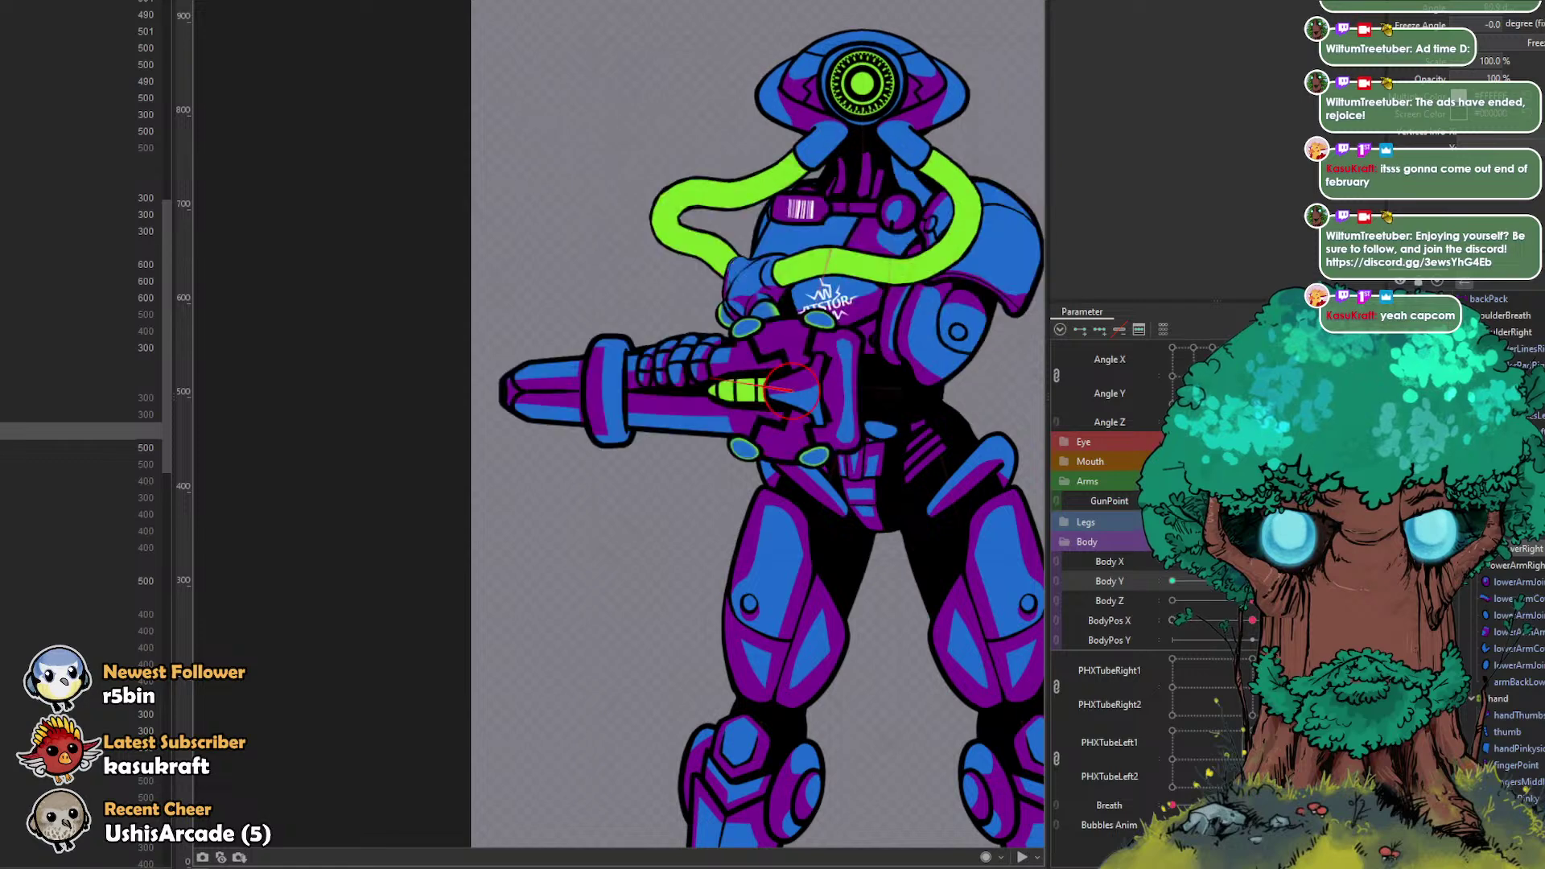
Step: Link Body X and Body Y, and paste the copied lower arm form onto the half-turned Body X keys at neutral and lowered Body Y
click(1055, 571)
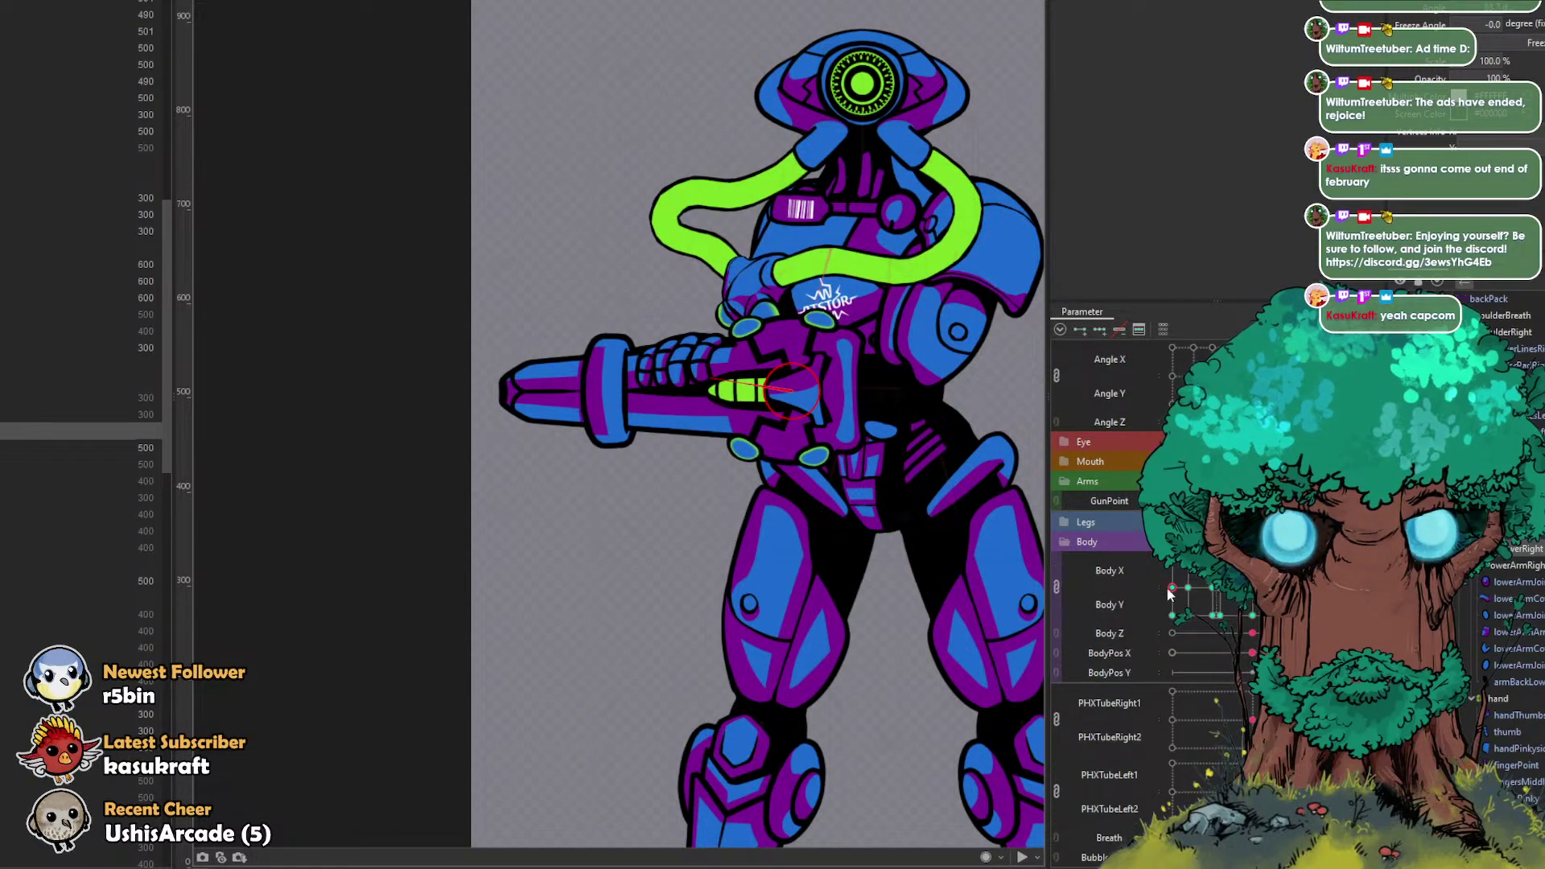
drag(1176, 584, 1186, 585)
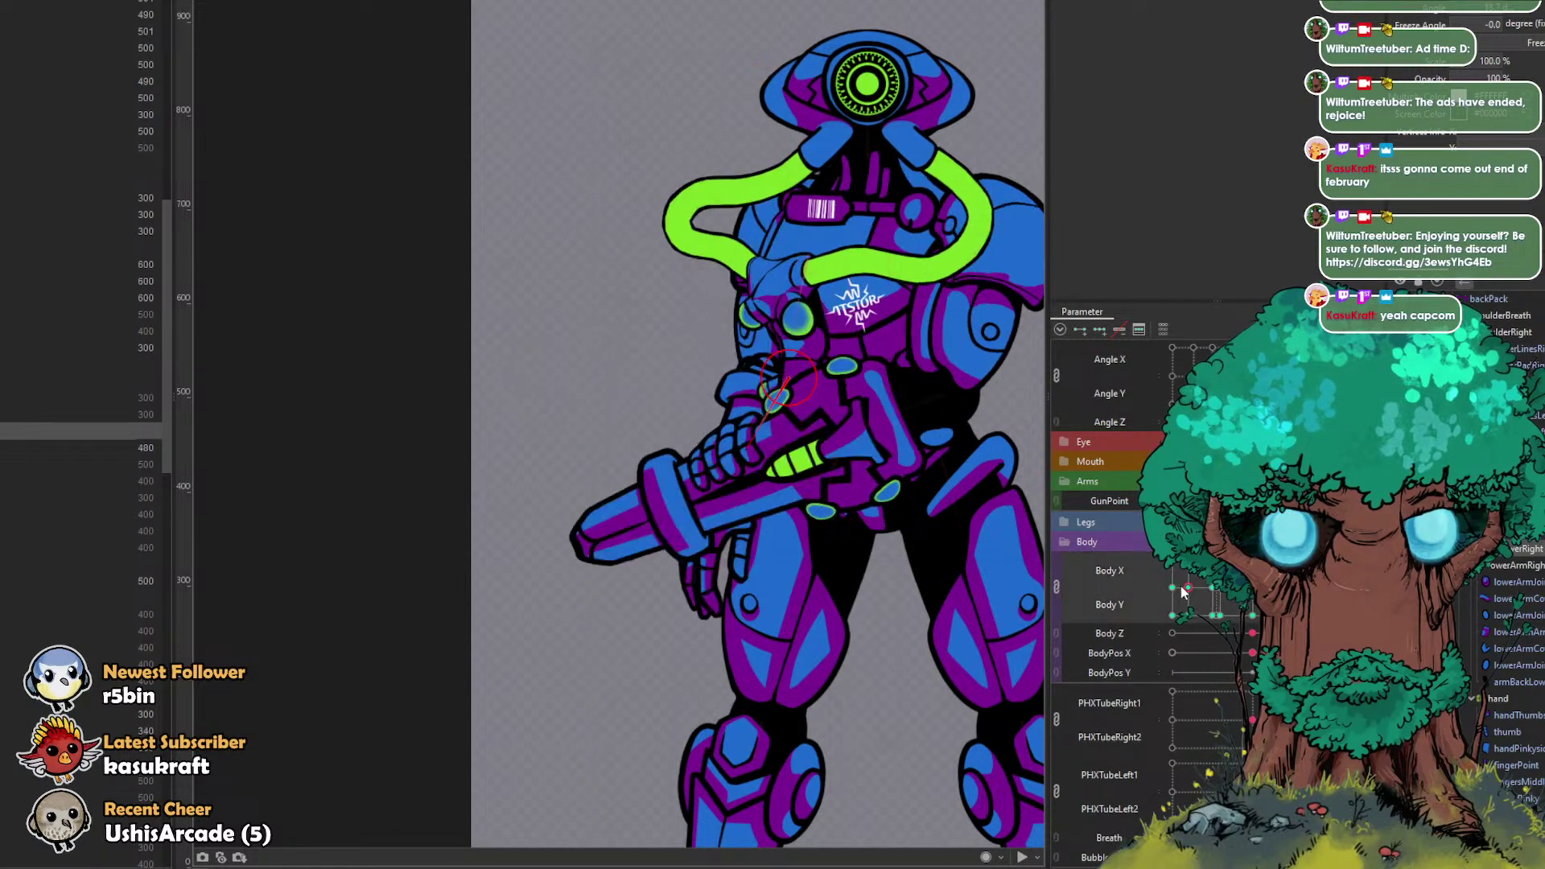
key(ctrl+v)
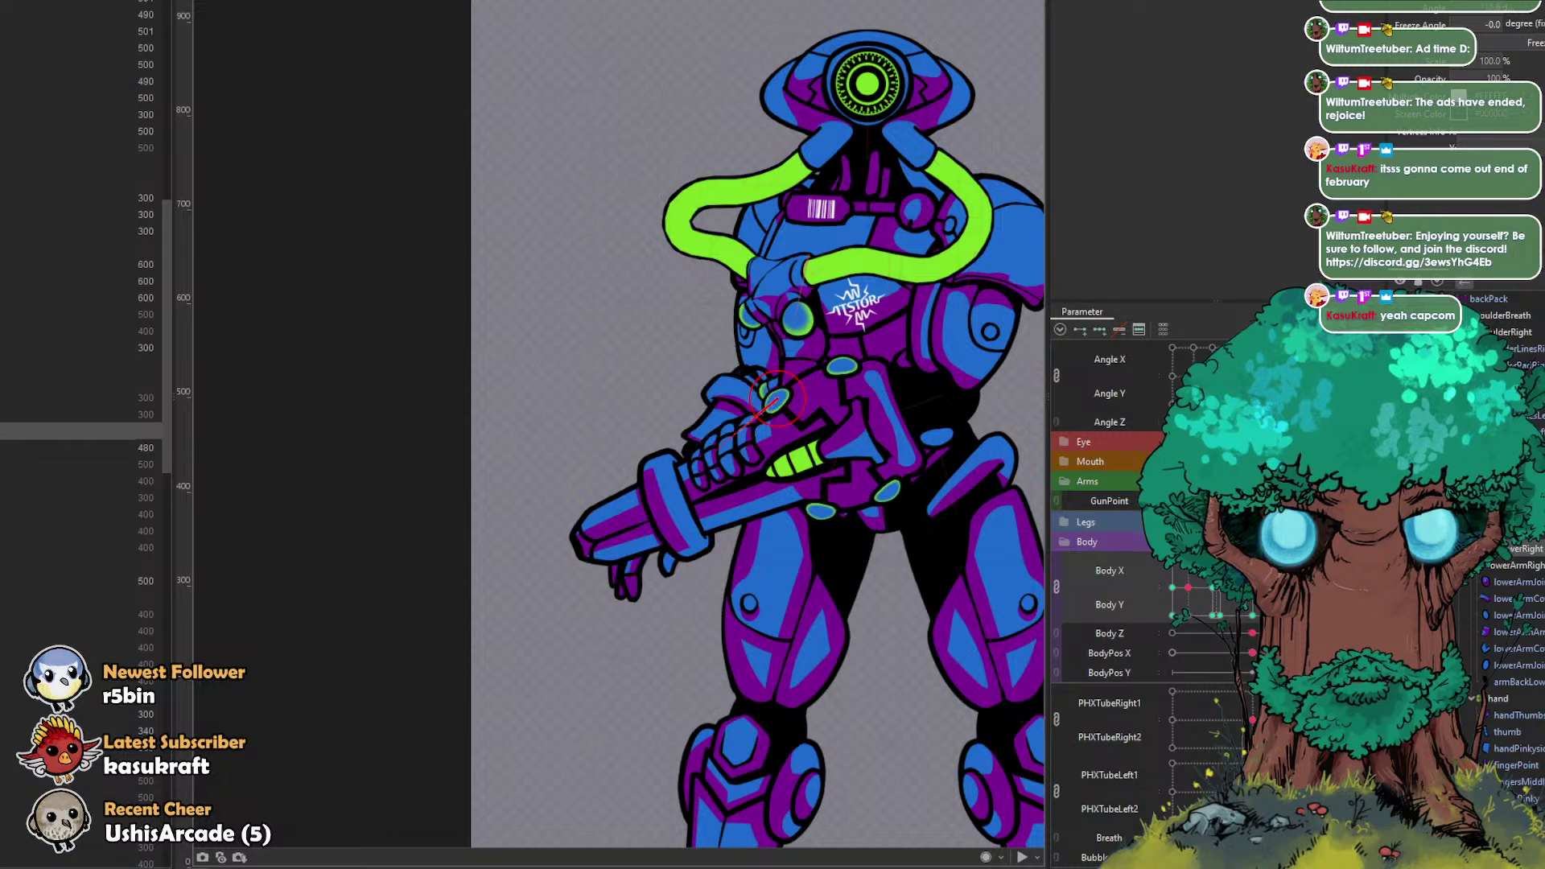
click(1188, 615)
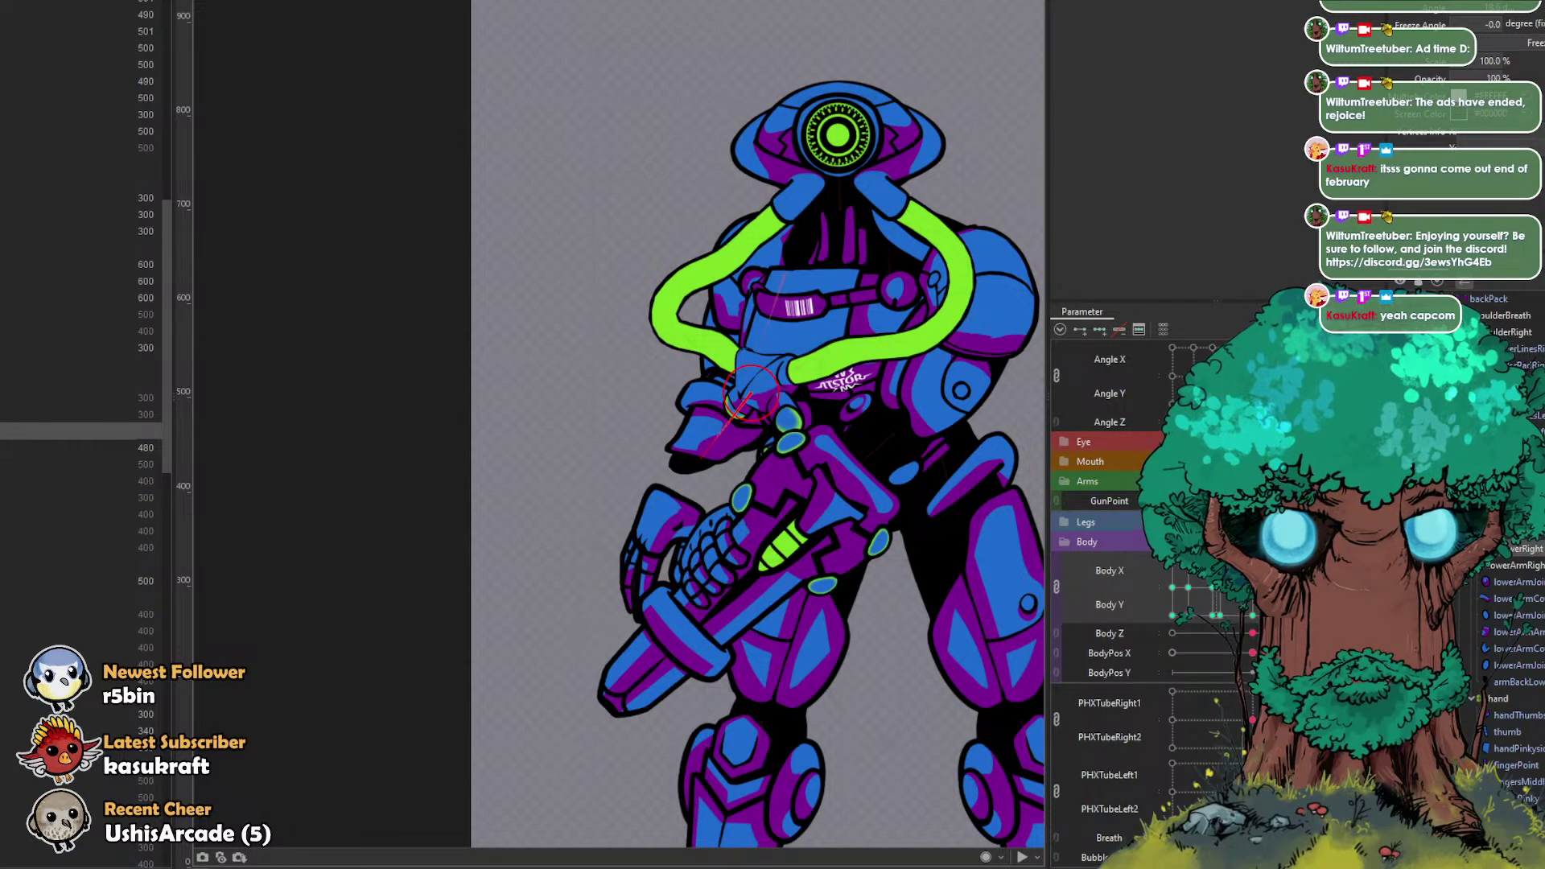
key(ctrl+v)
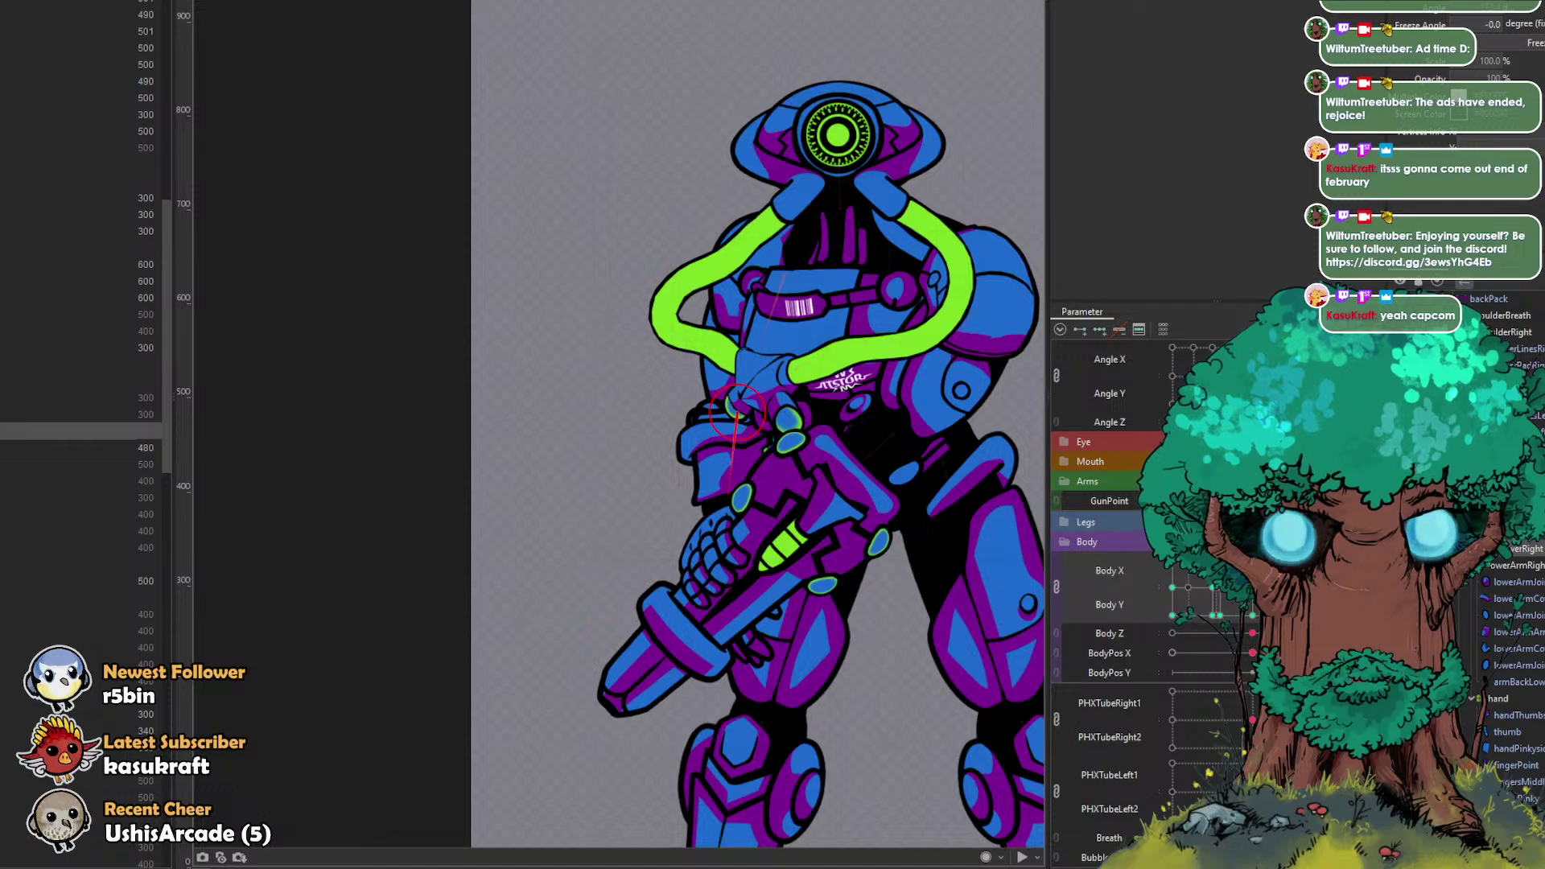
click(1185, 616)
key(ctrl+v)
Step: Step through the Body X keys with Body Y lowered to examine how the right lower arm lines up with the elbow
click(1212, 616)
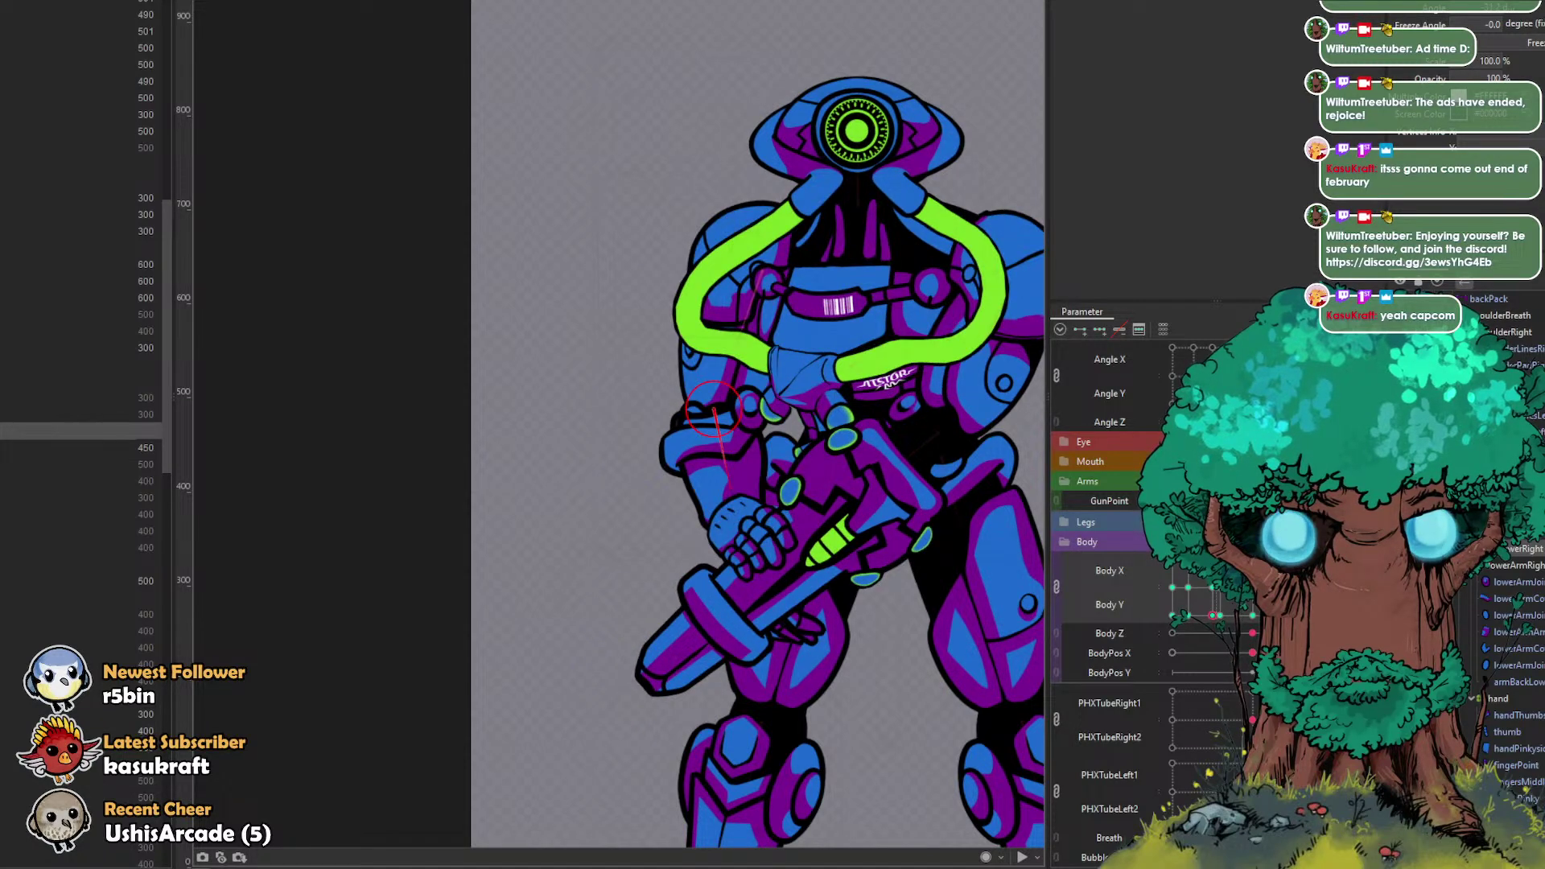
click(1189, 617)
click(1214, 617)
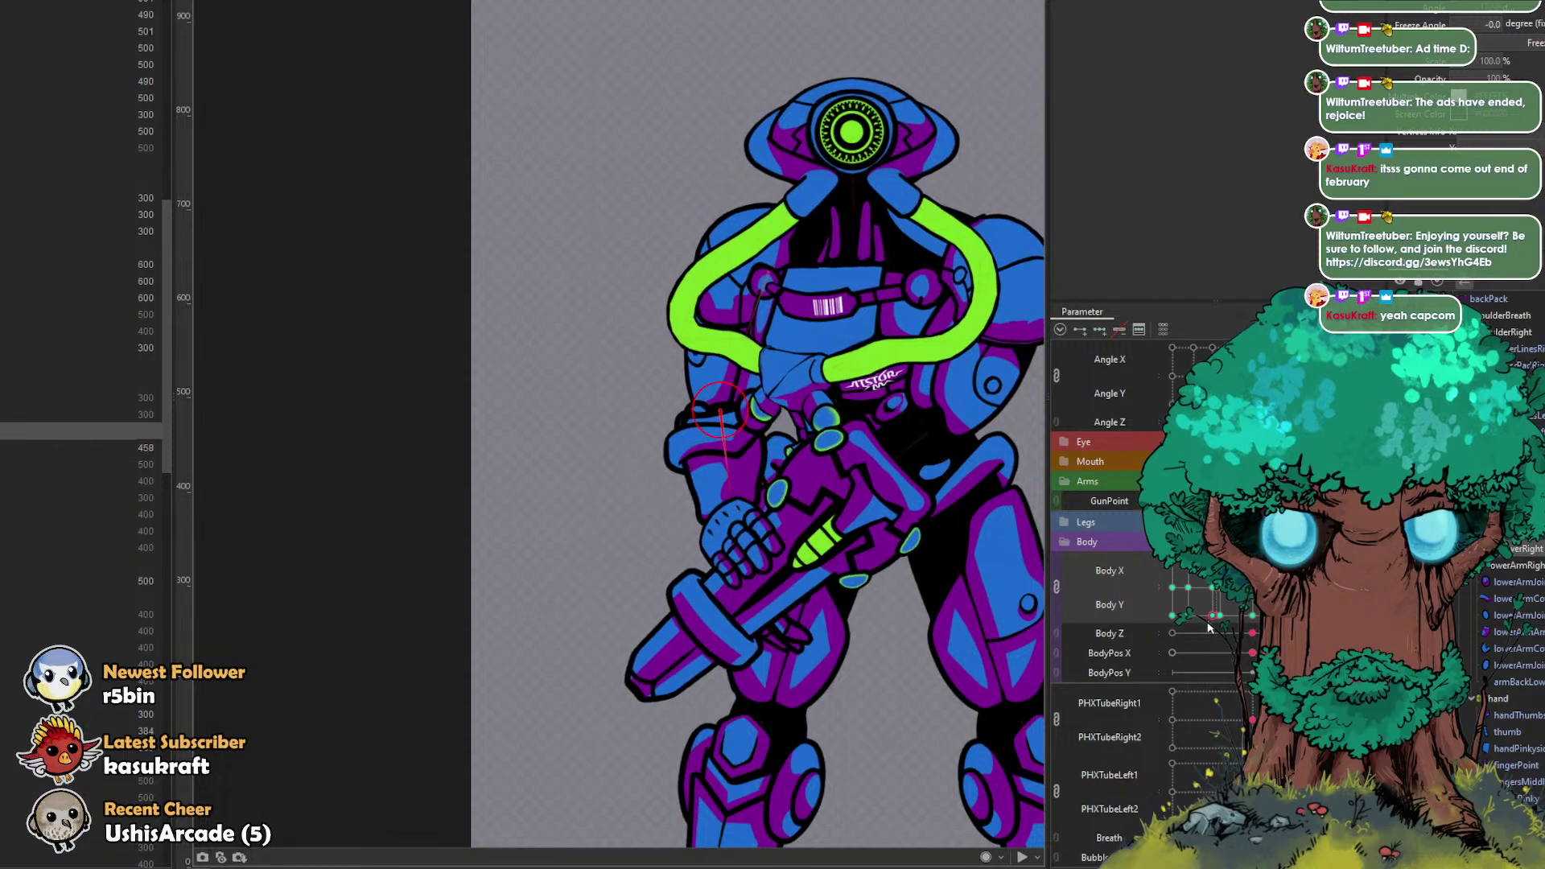
click(1210, 618)
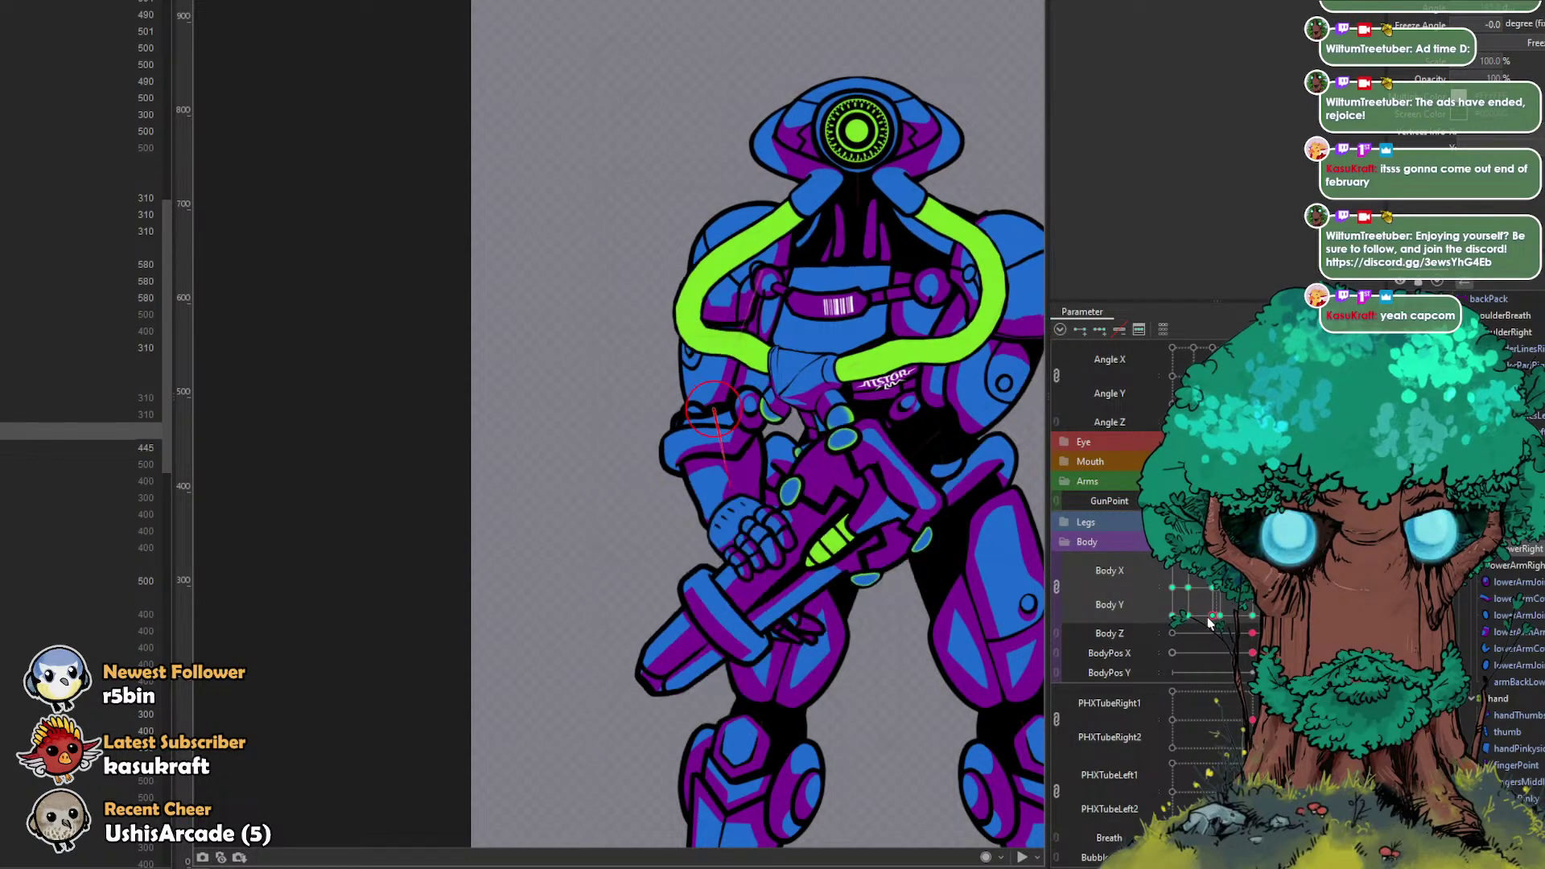
click(1220, 616)
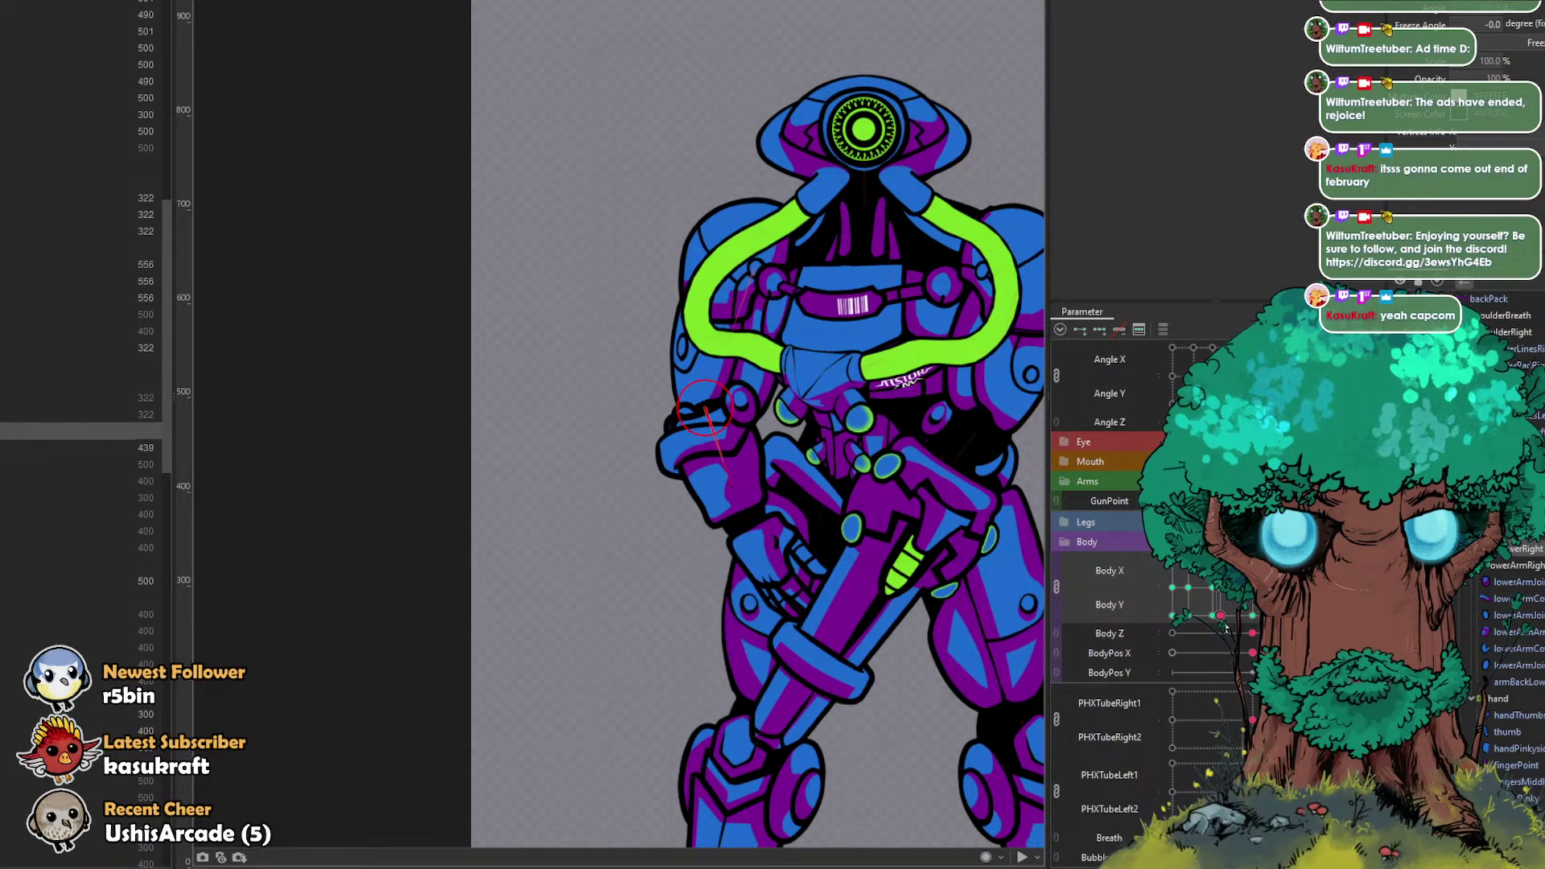
drag(1224, 625, 1221, 626)
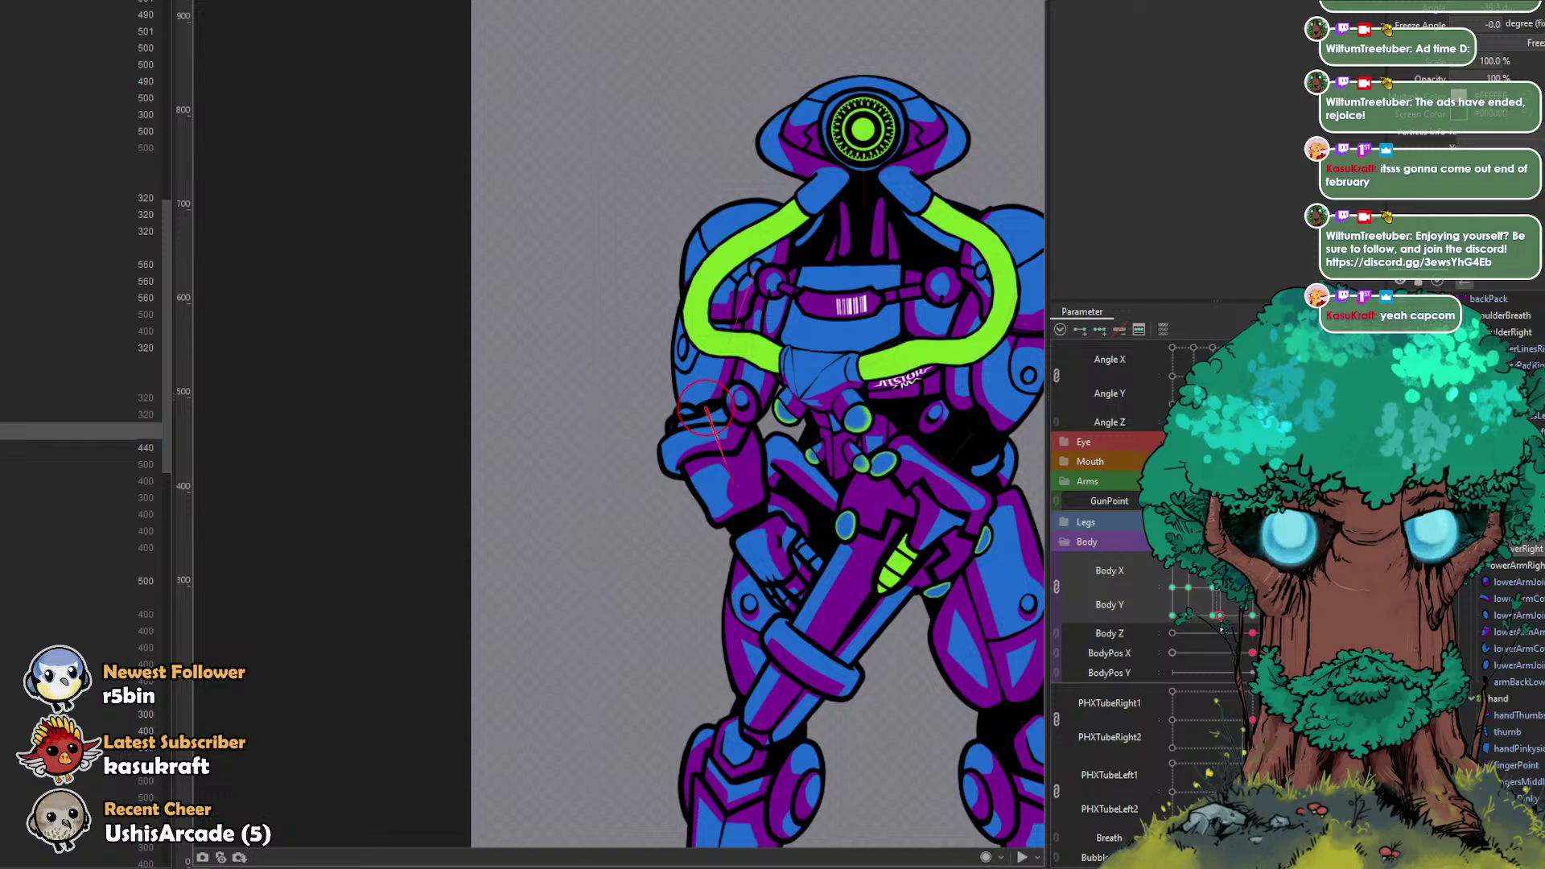
click(1220, 610)
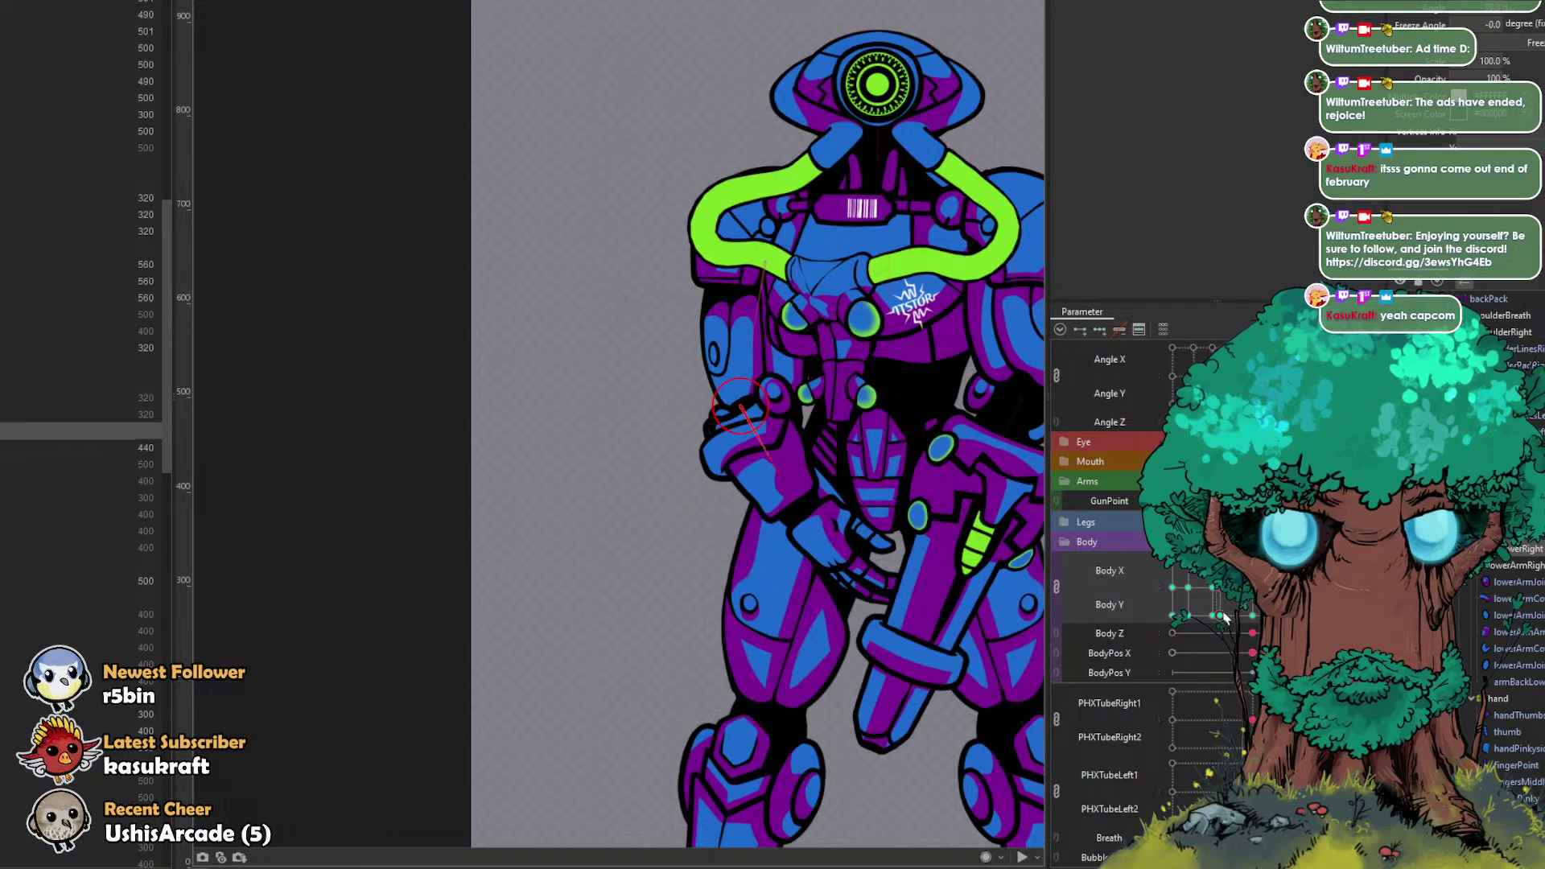
Step: With Body Y lowered, move the right lower arm's pivot slightly down to the elbow at the two middle Body X keys
click(1225, 622)
drag(707, 409, 720, 435)
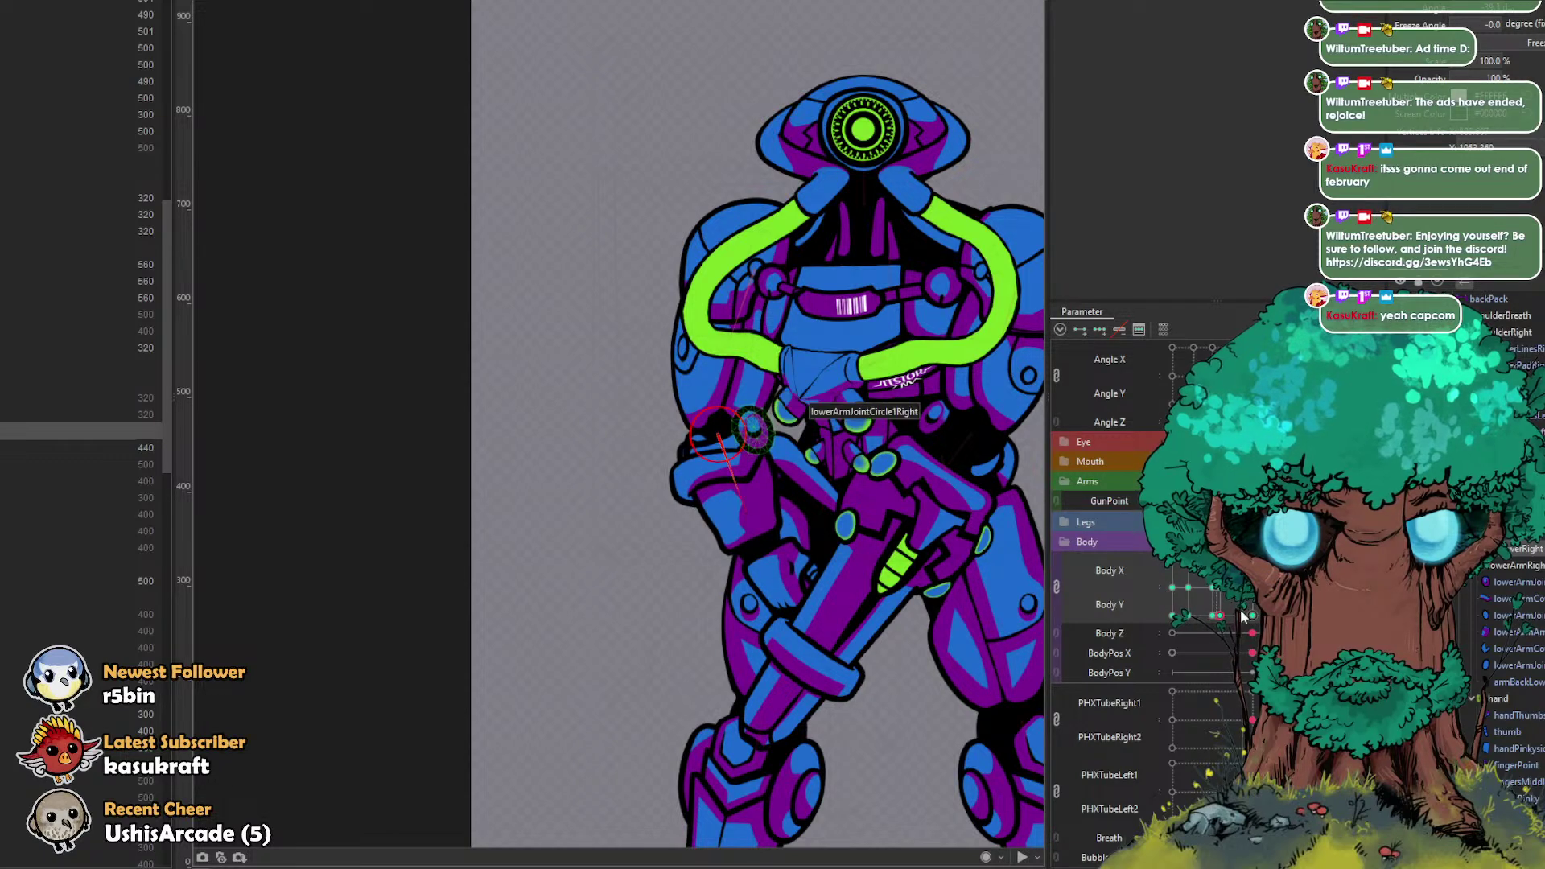
click(1211, 615)
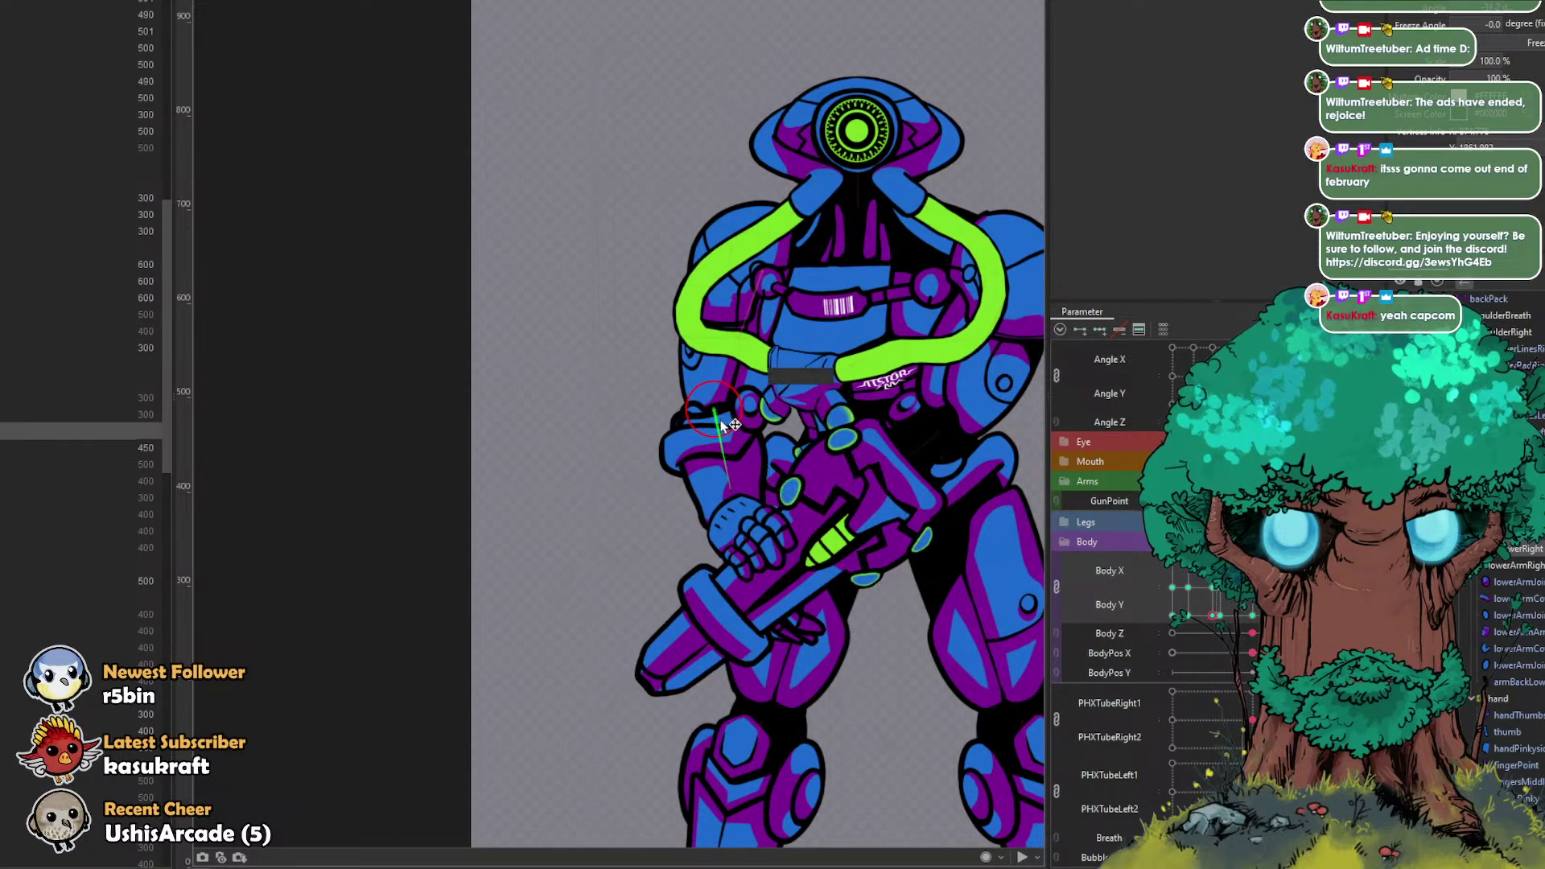
drag(718, 415, 723, 435)
click(1215, 617)
click(1197, 617)
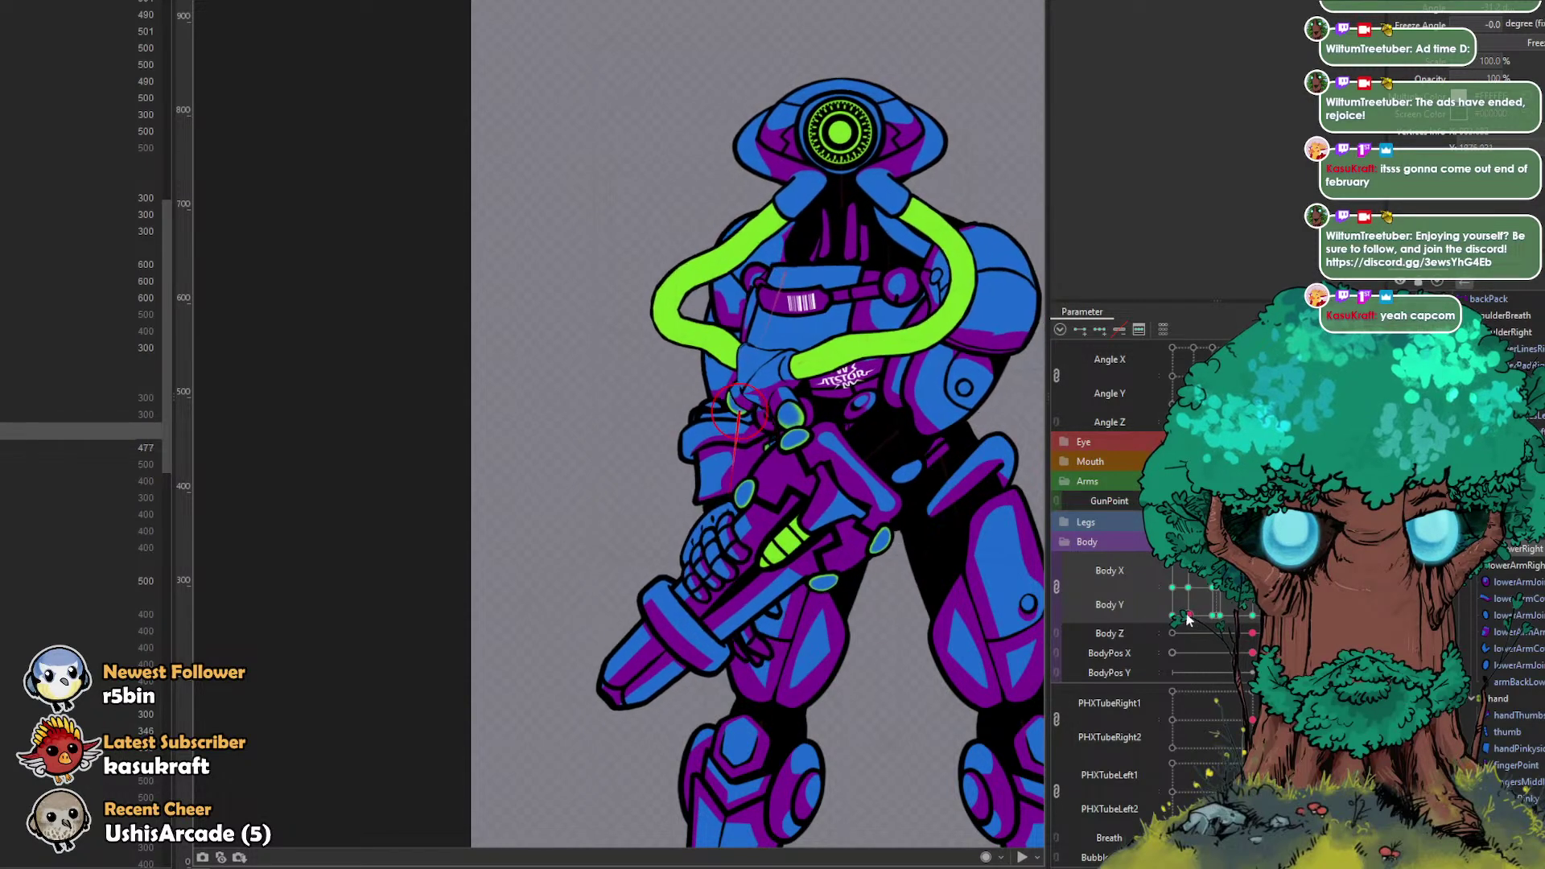
Step: Reposition the right lower arm's pivot at the half-turned and fully turned Body X keys with Body Y lowered, and scrub to raised Body Y
click(1189, 616)
drag(736, 417, 732, 437)
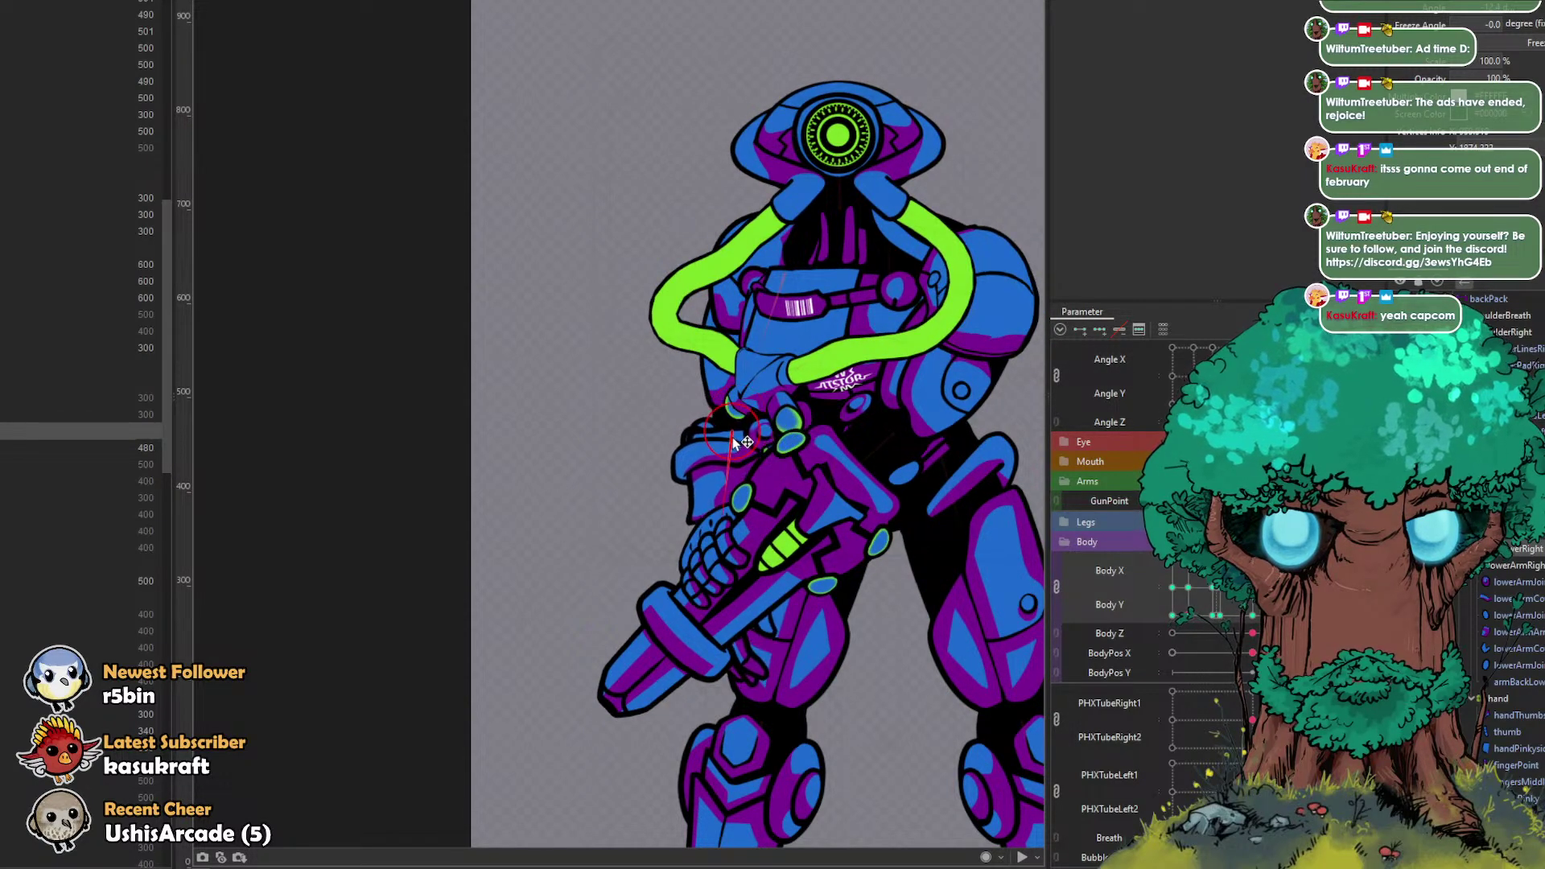
click(1173, 617)
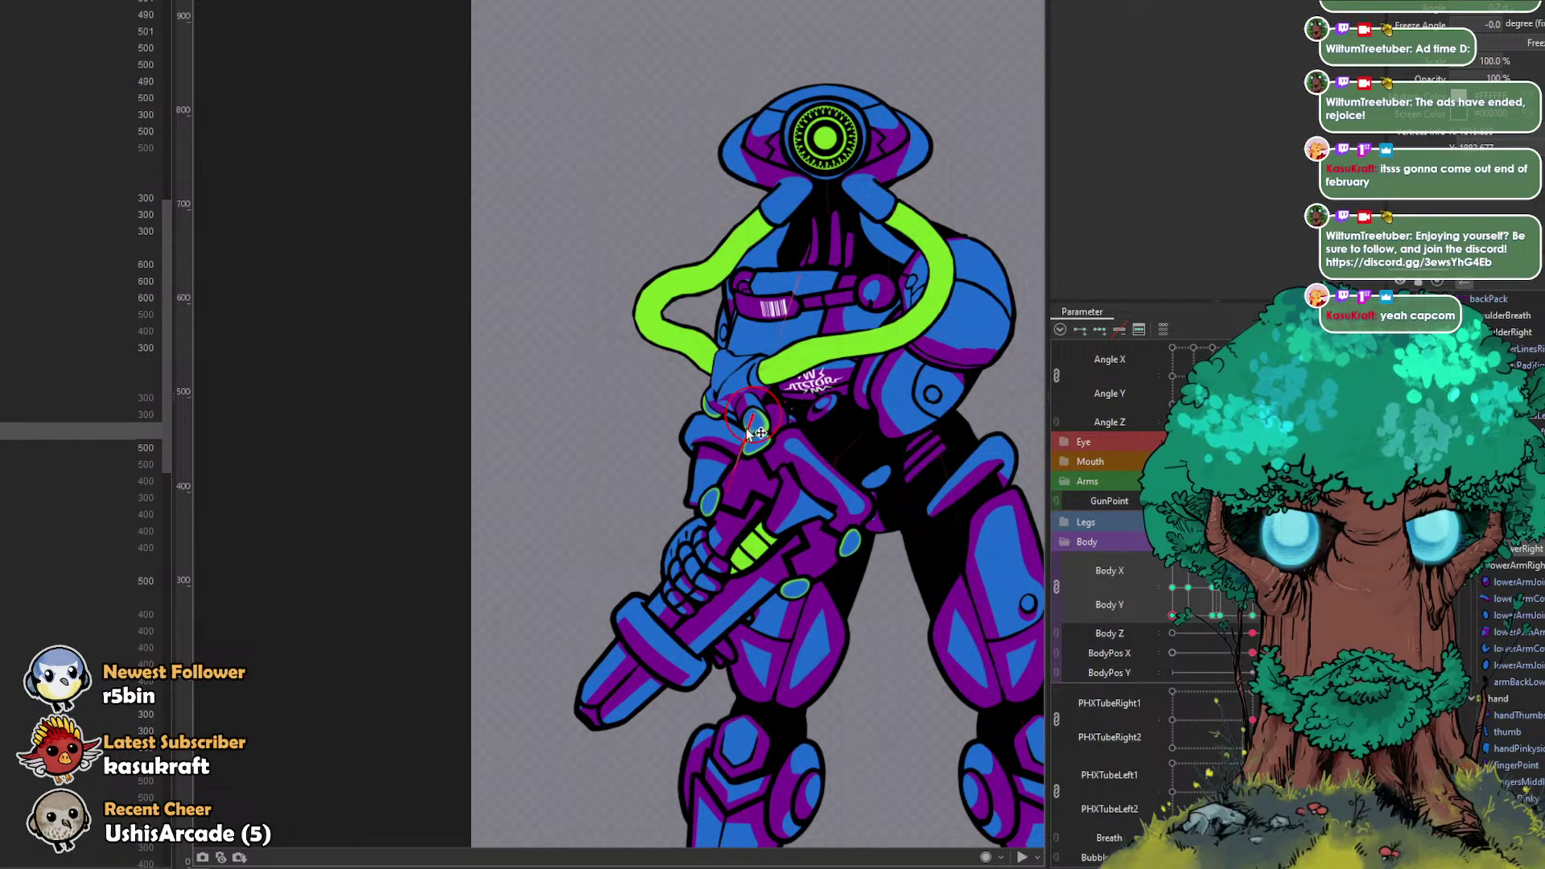
drag(748, 432, 750, 427)
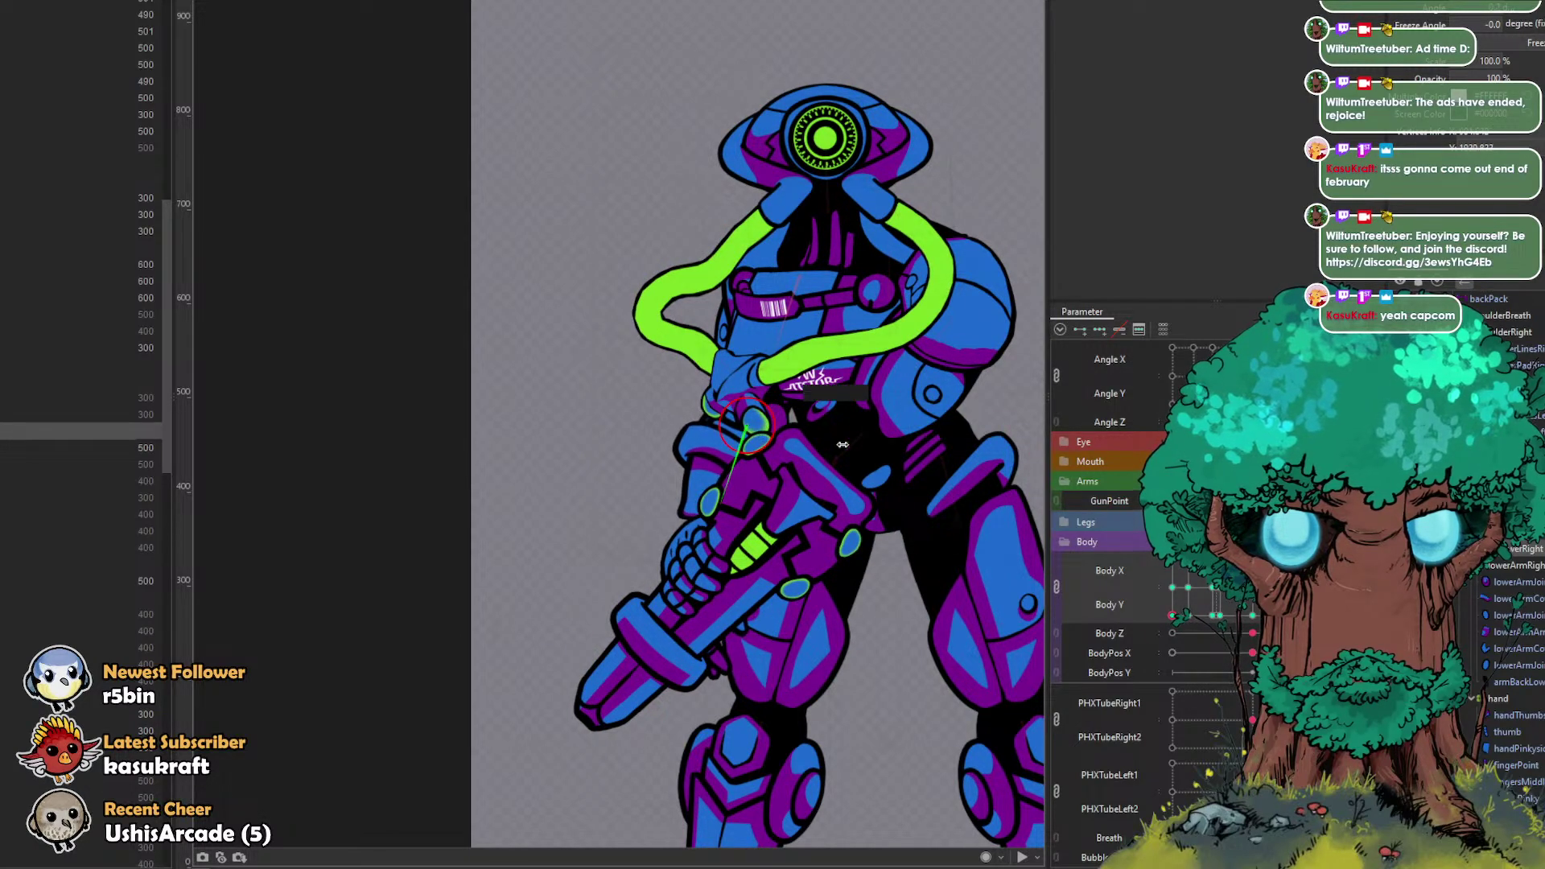
click(1189, 616)
drag(1194, 626, 1130, 527)
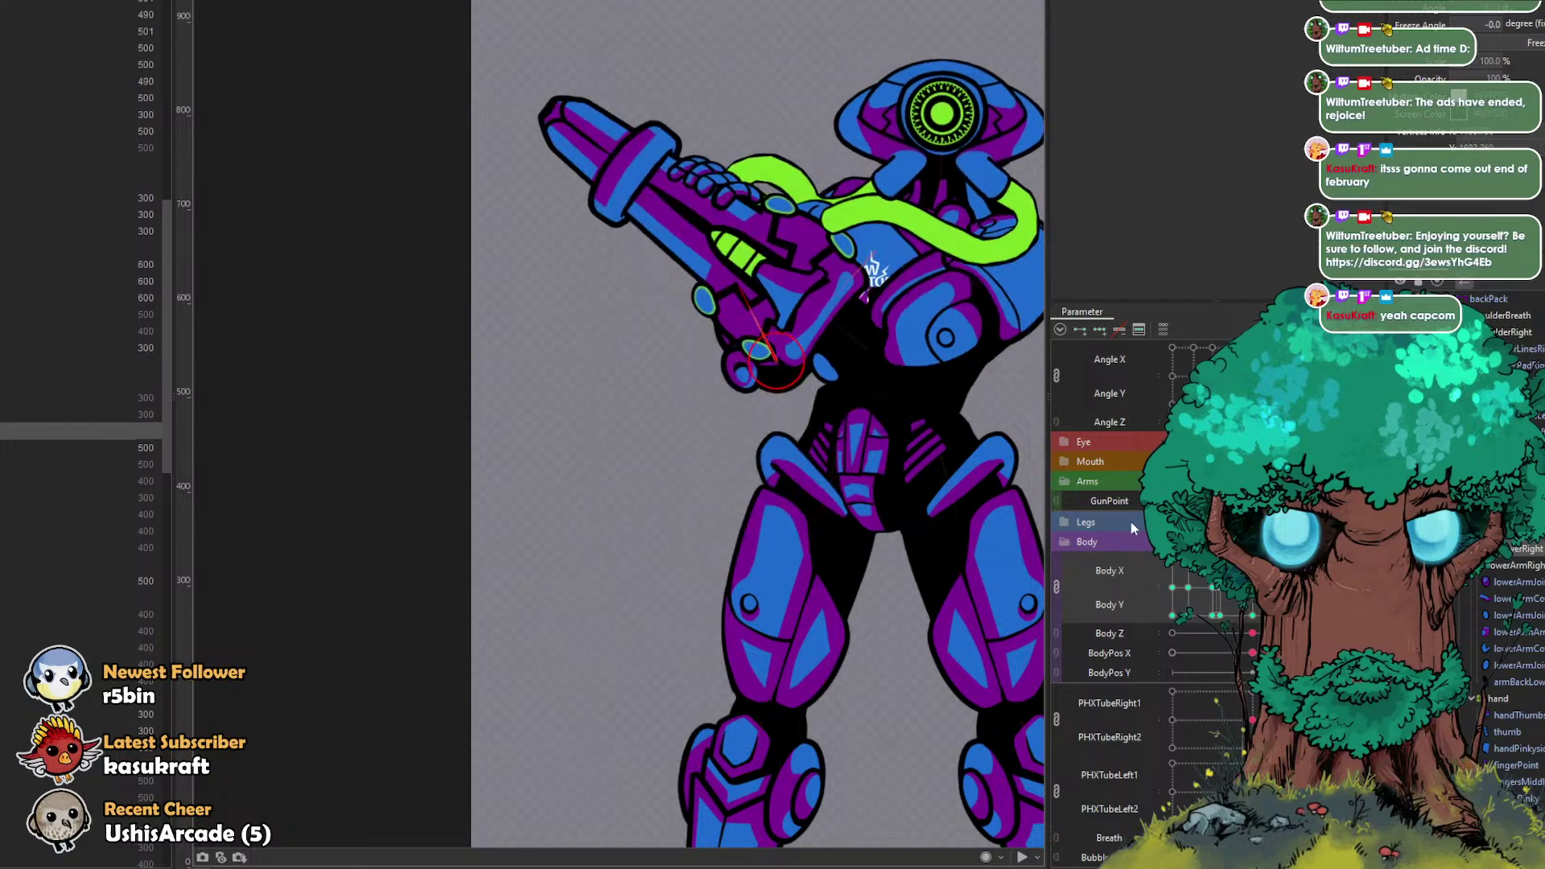
Step: With Body Y raised, align the right lower arm's pivot with the elbow in the turned pose and check the bend across Body X and Body Y
click(1292, 601)
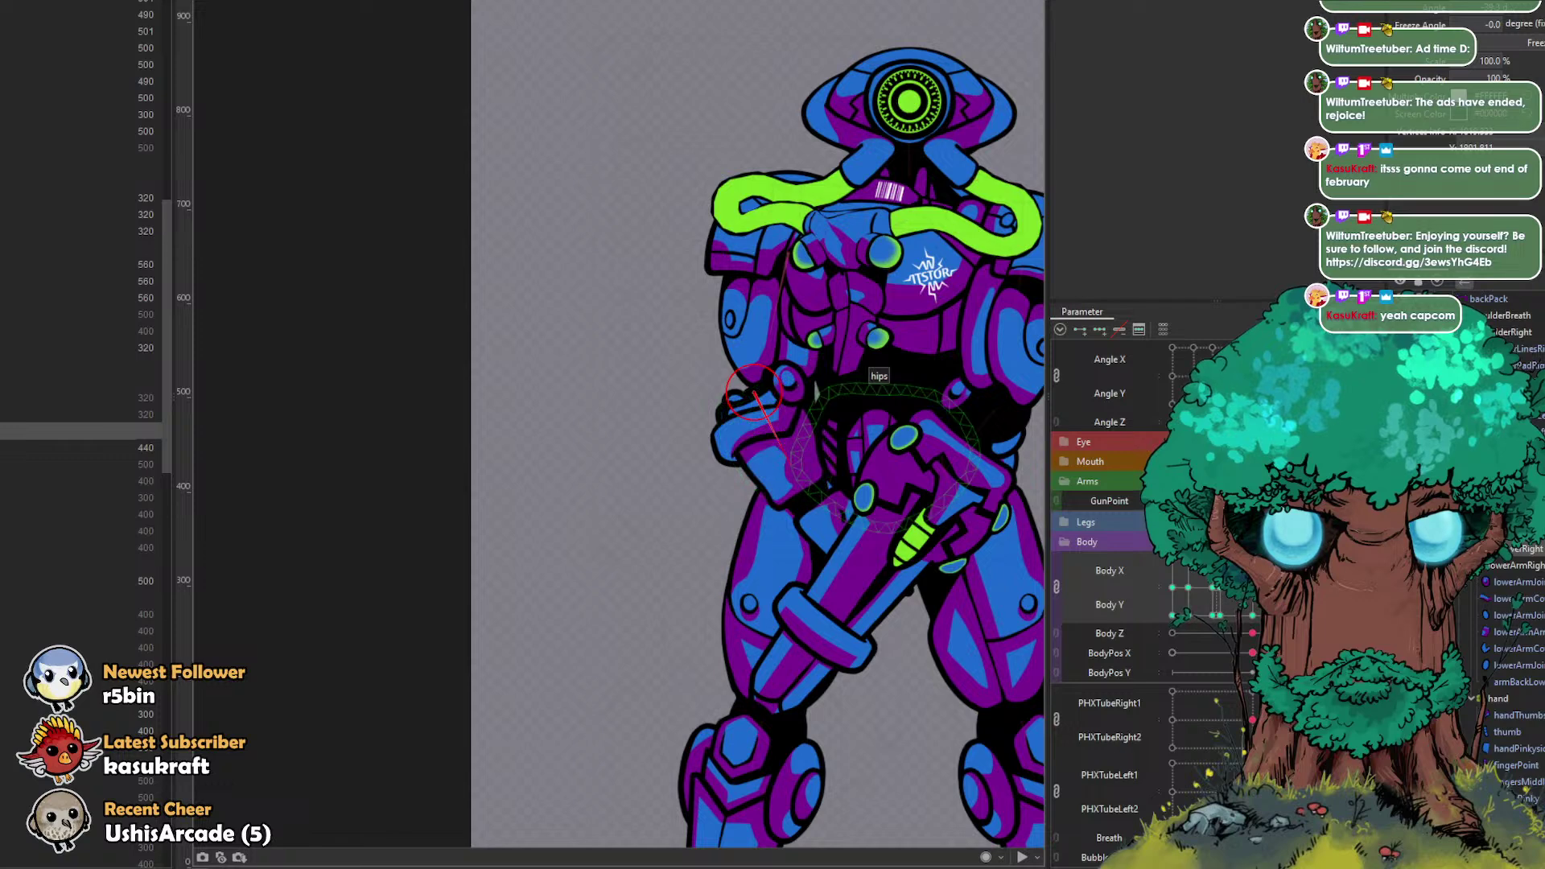
drag(787, 406, 774, 472)
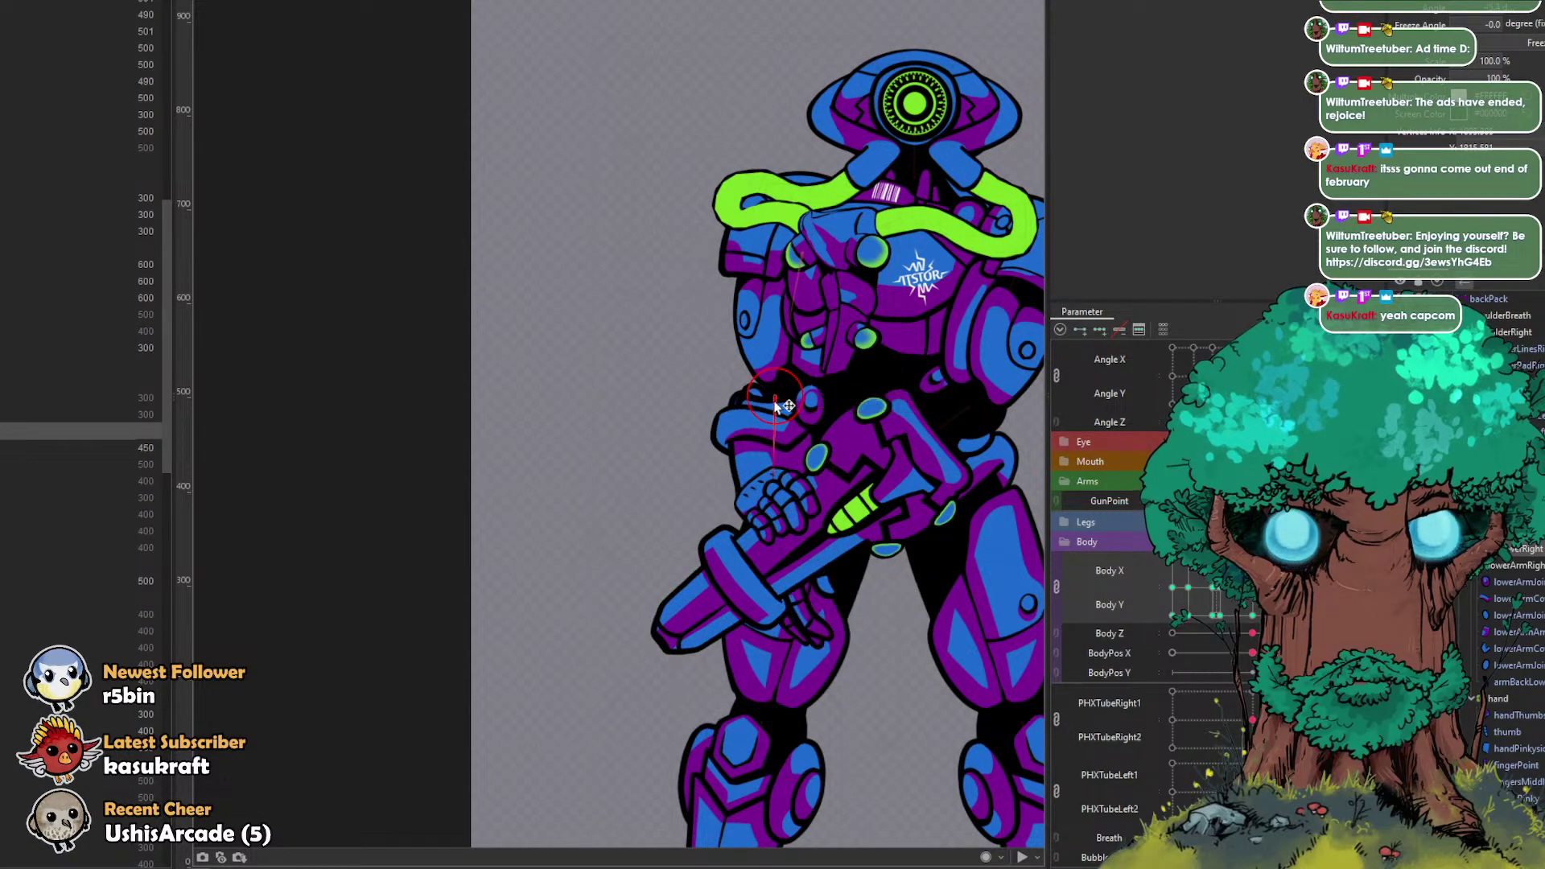
drag(775, 399, 773, 390)
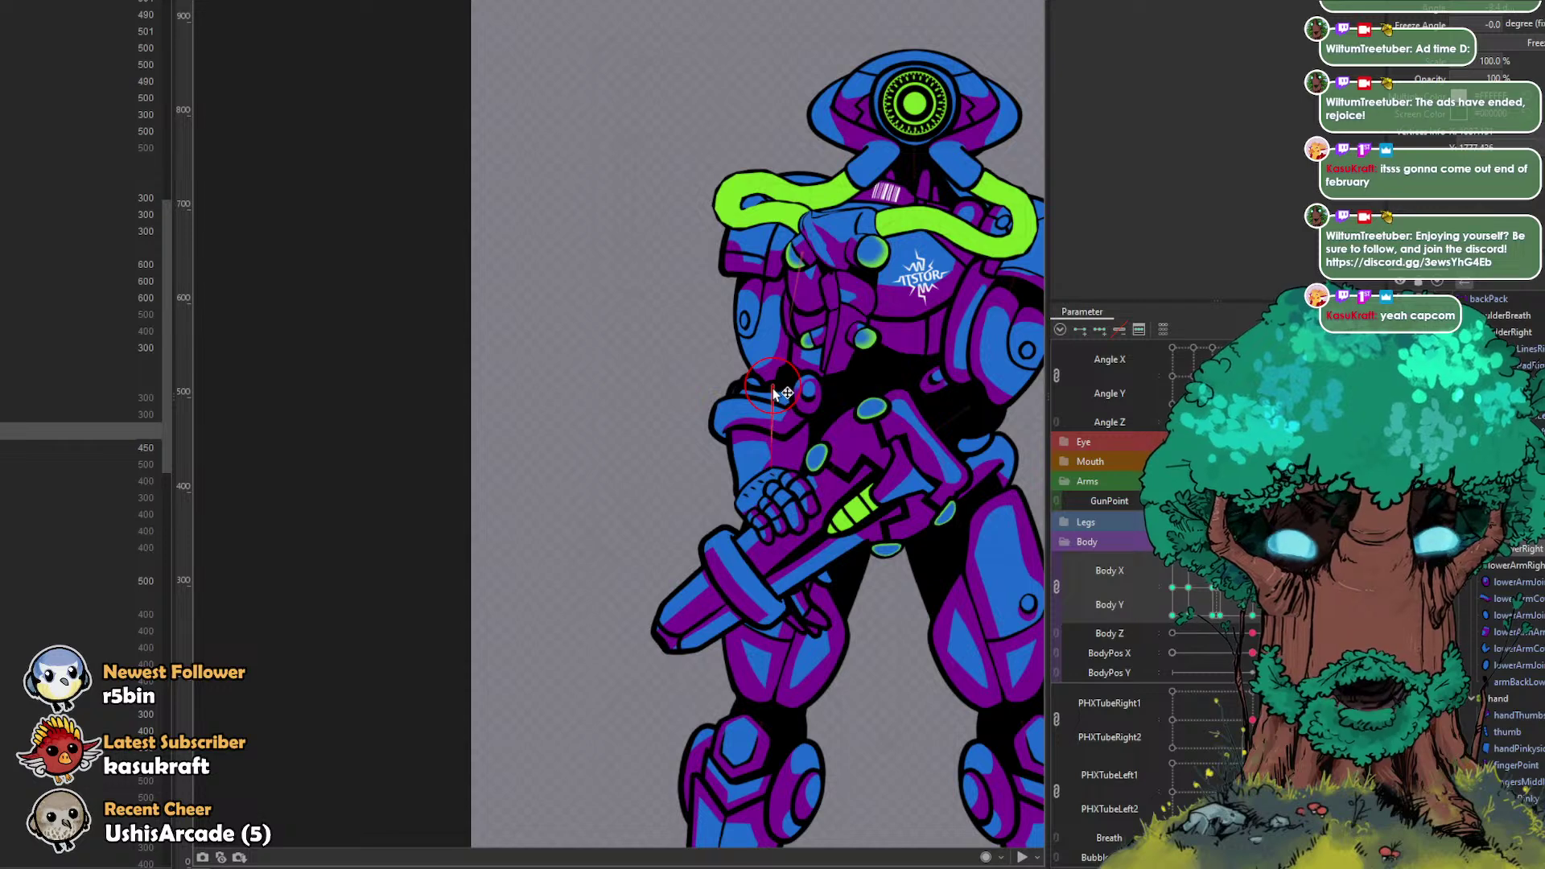
mouse_move(1332, 500)
mouse_down()
mouse_move(1231, 501)
mouse_move(1320, 500)
mouse_up()
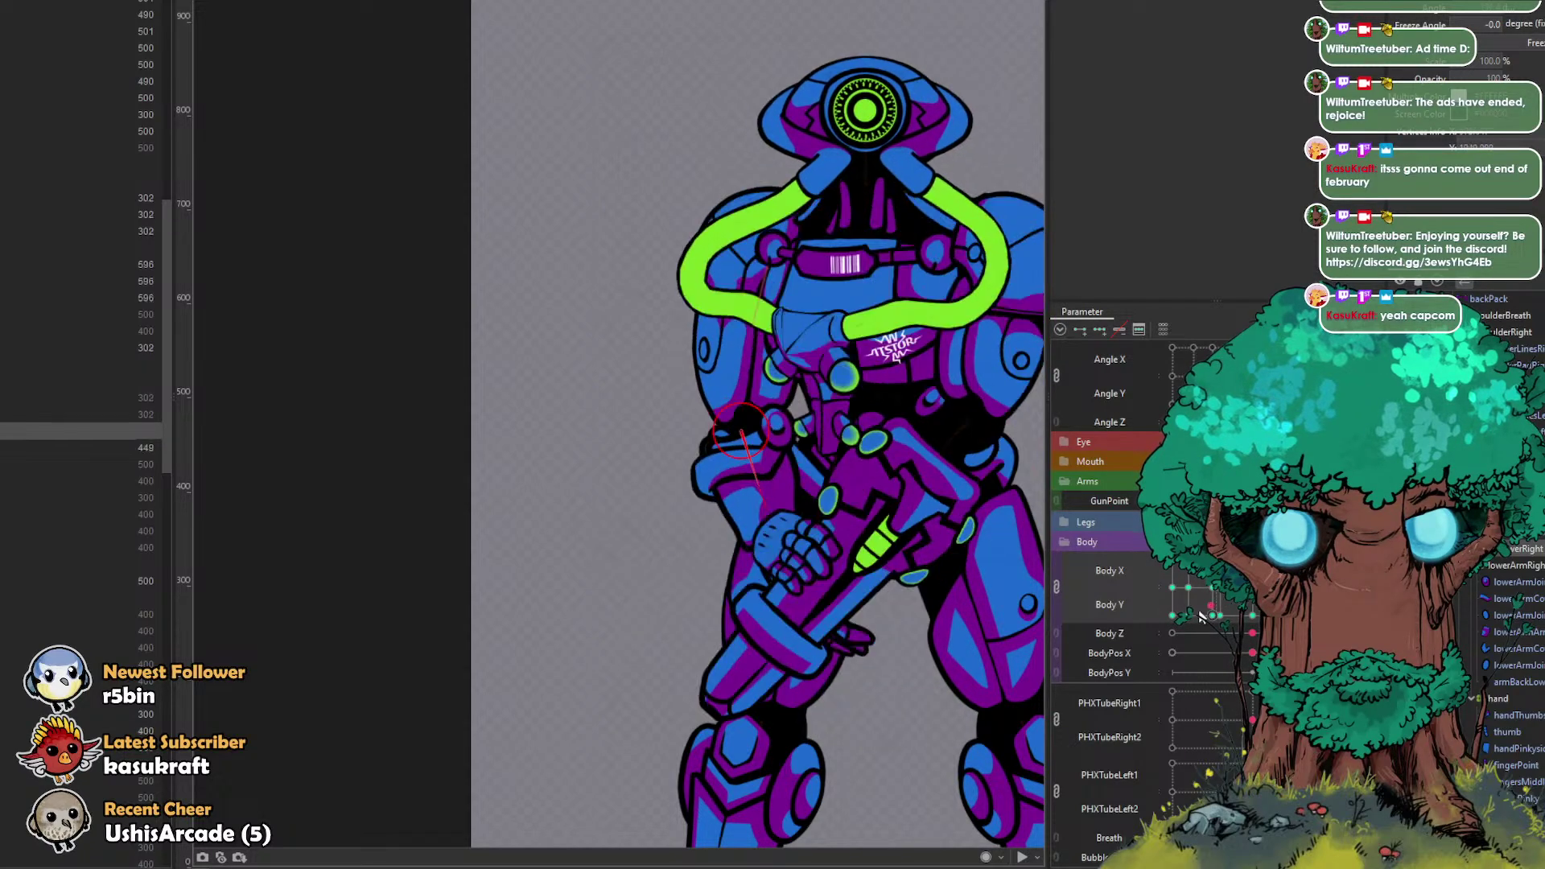
drag(1102, 579, 1236, 608)
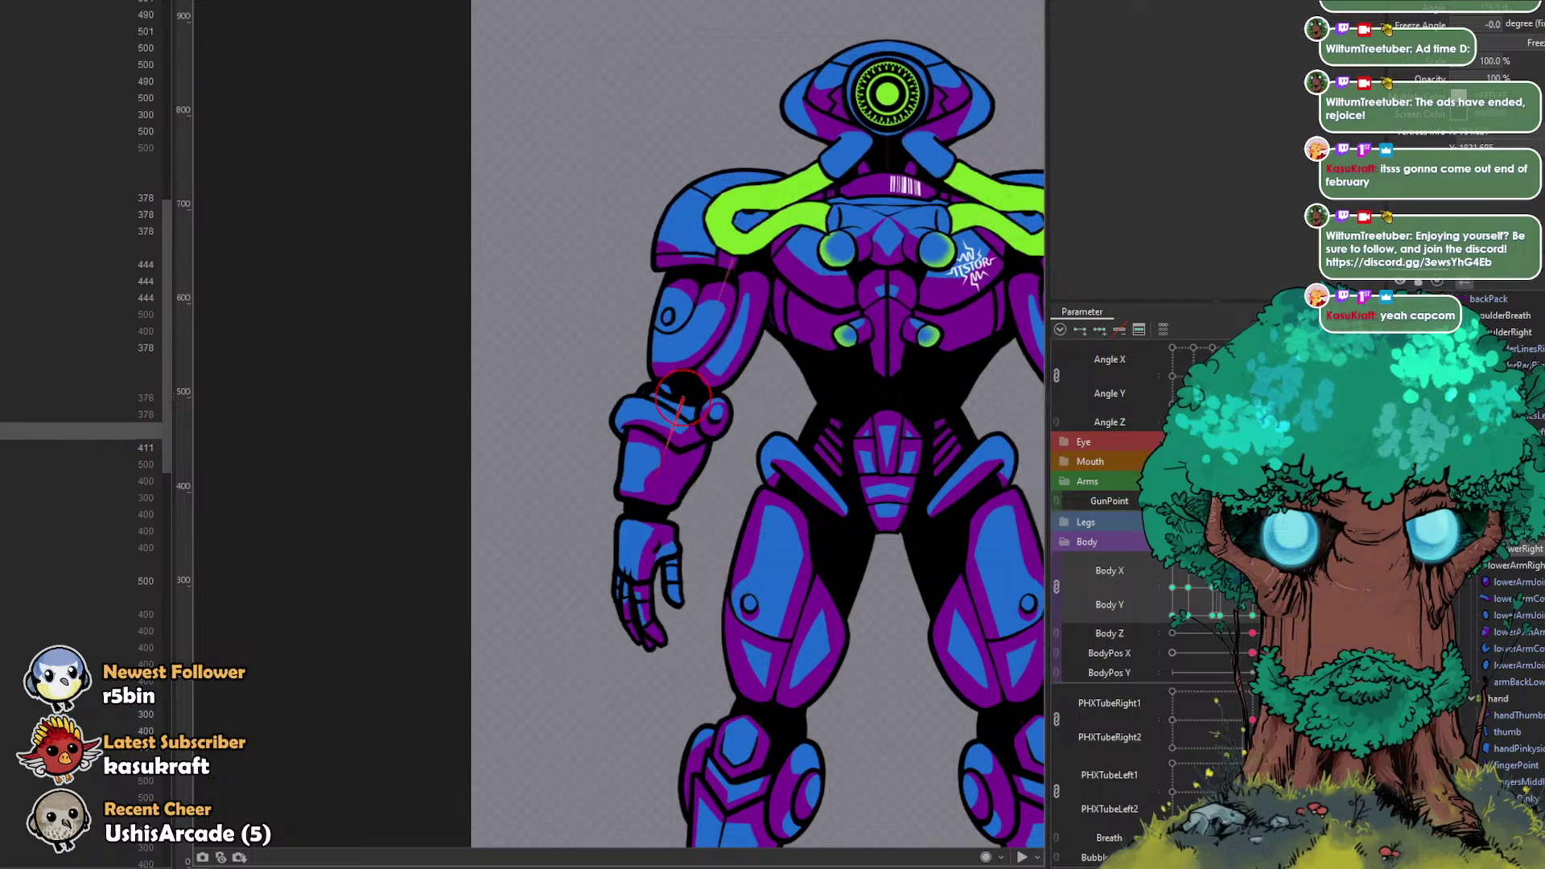
Step: Select the right hand deformer, unlink Body X and Body Y, and scrub Body X to examine how the hand meets the gun
drag(832, 497, 712, 432)
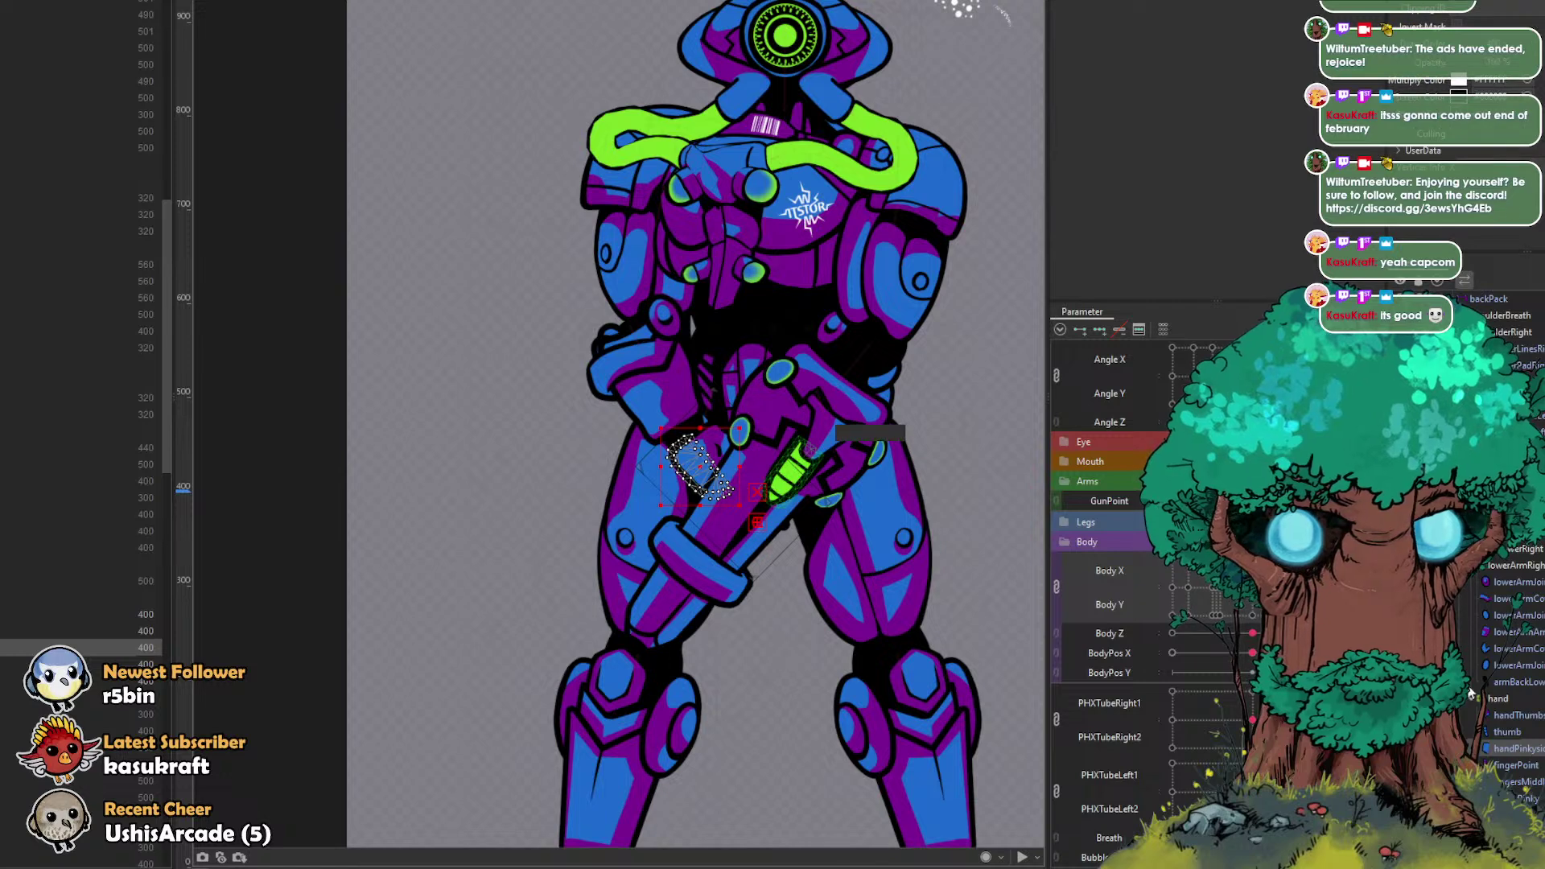
click(1498, 699)
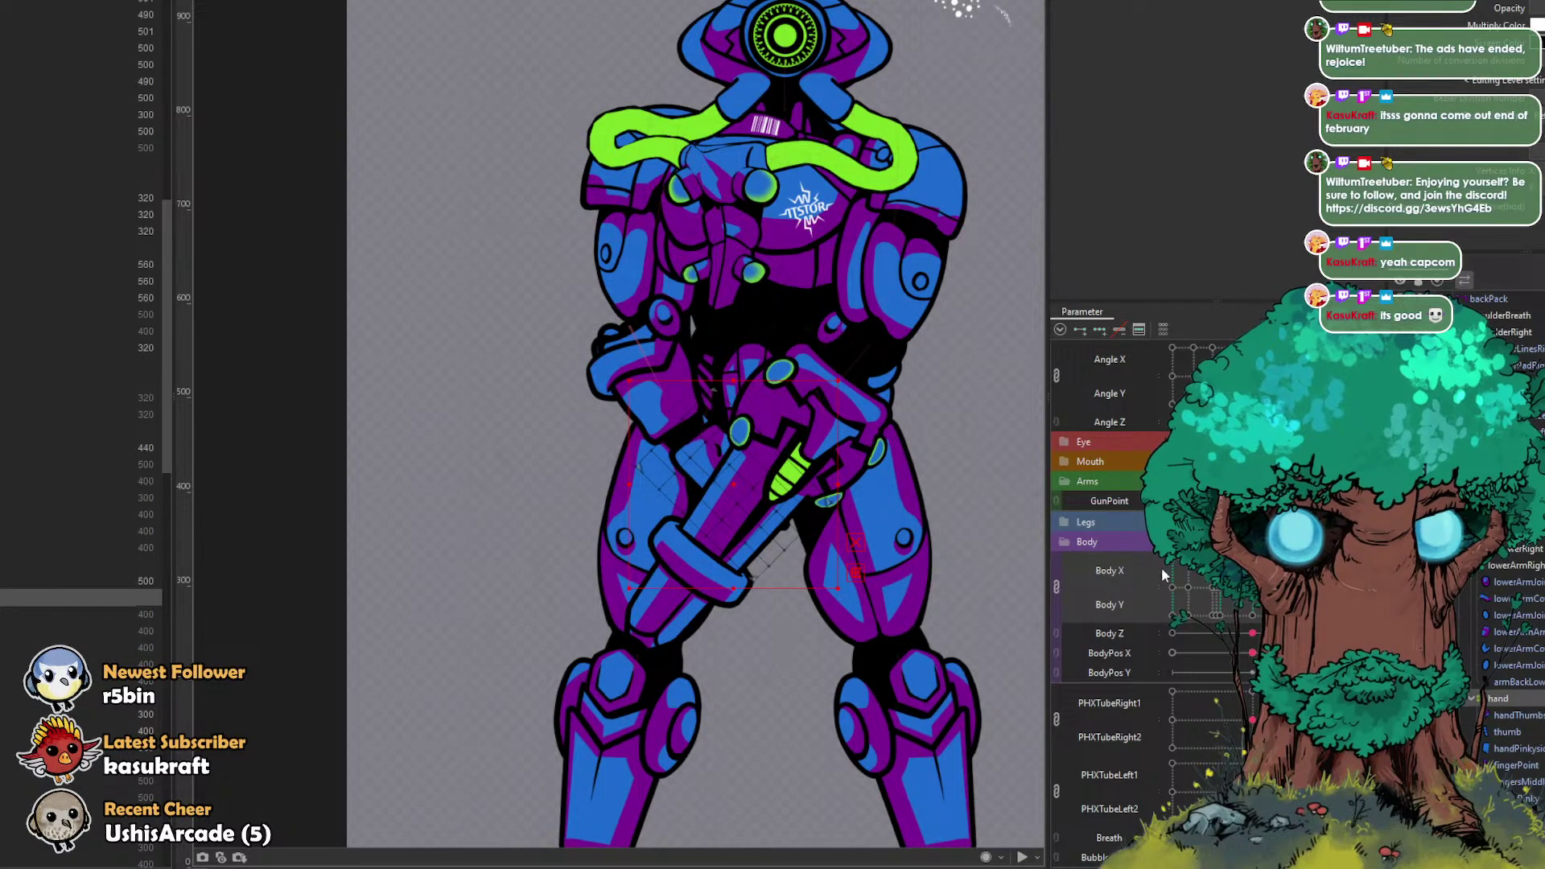
click(1055, 584)
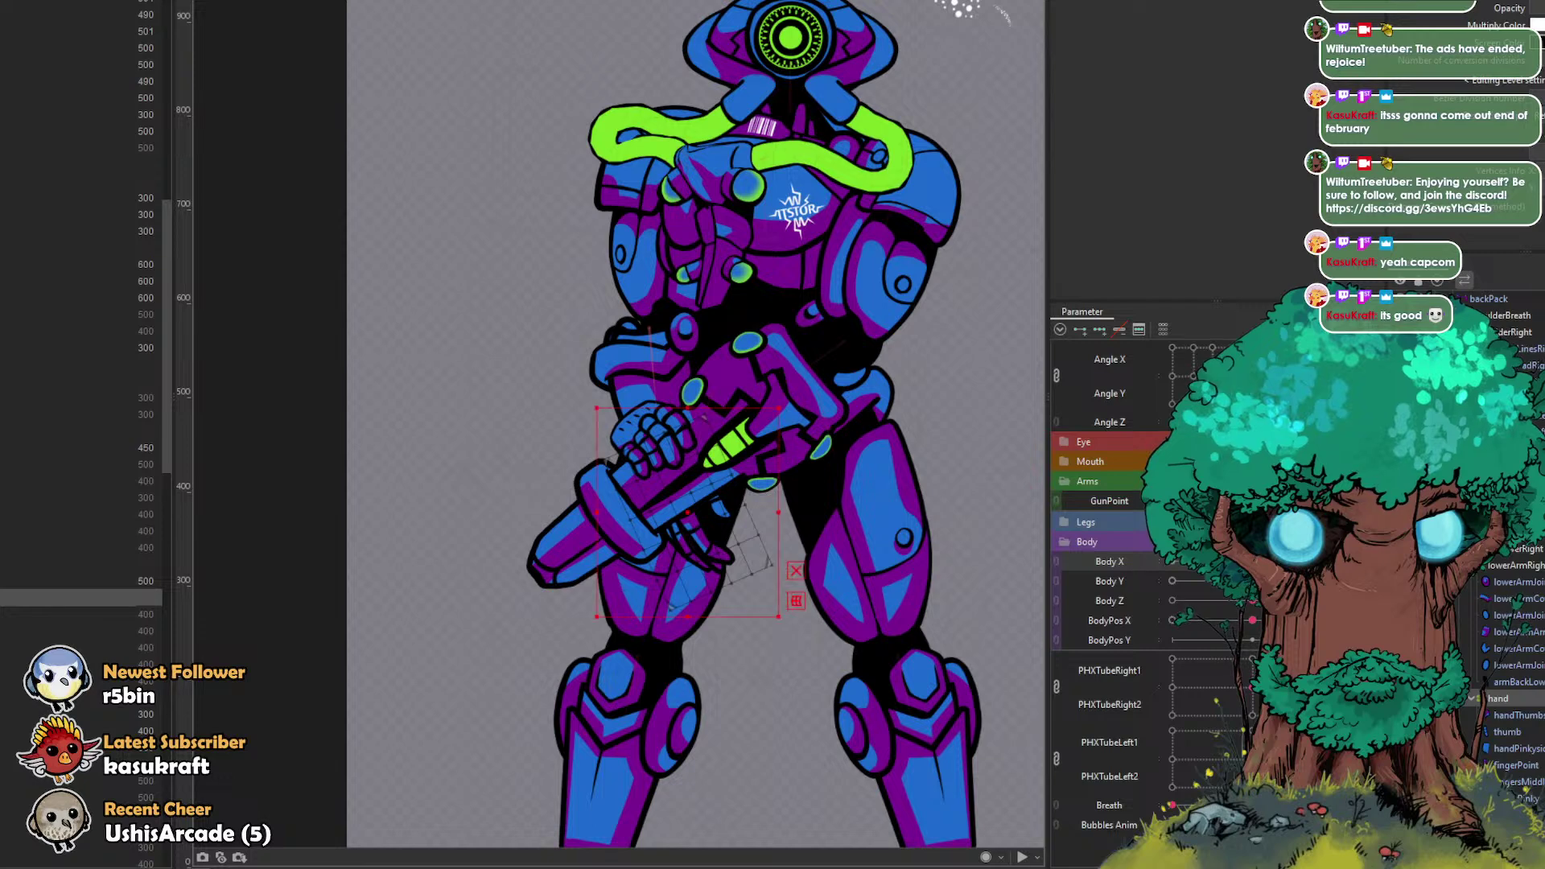
drag(1332, 561, 1321, 561)
drag(1181, 562, 1173, 562)
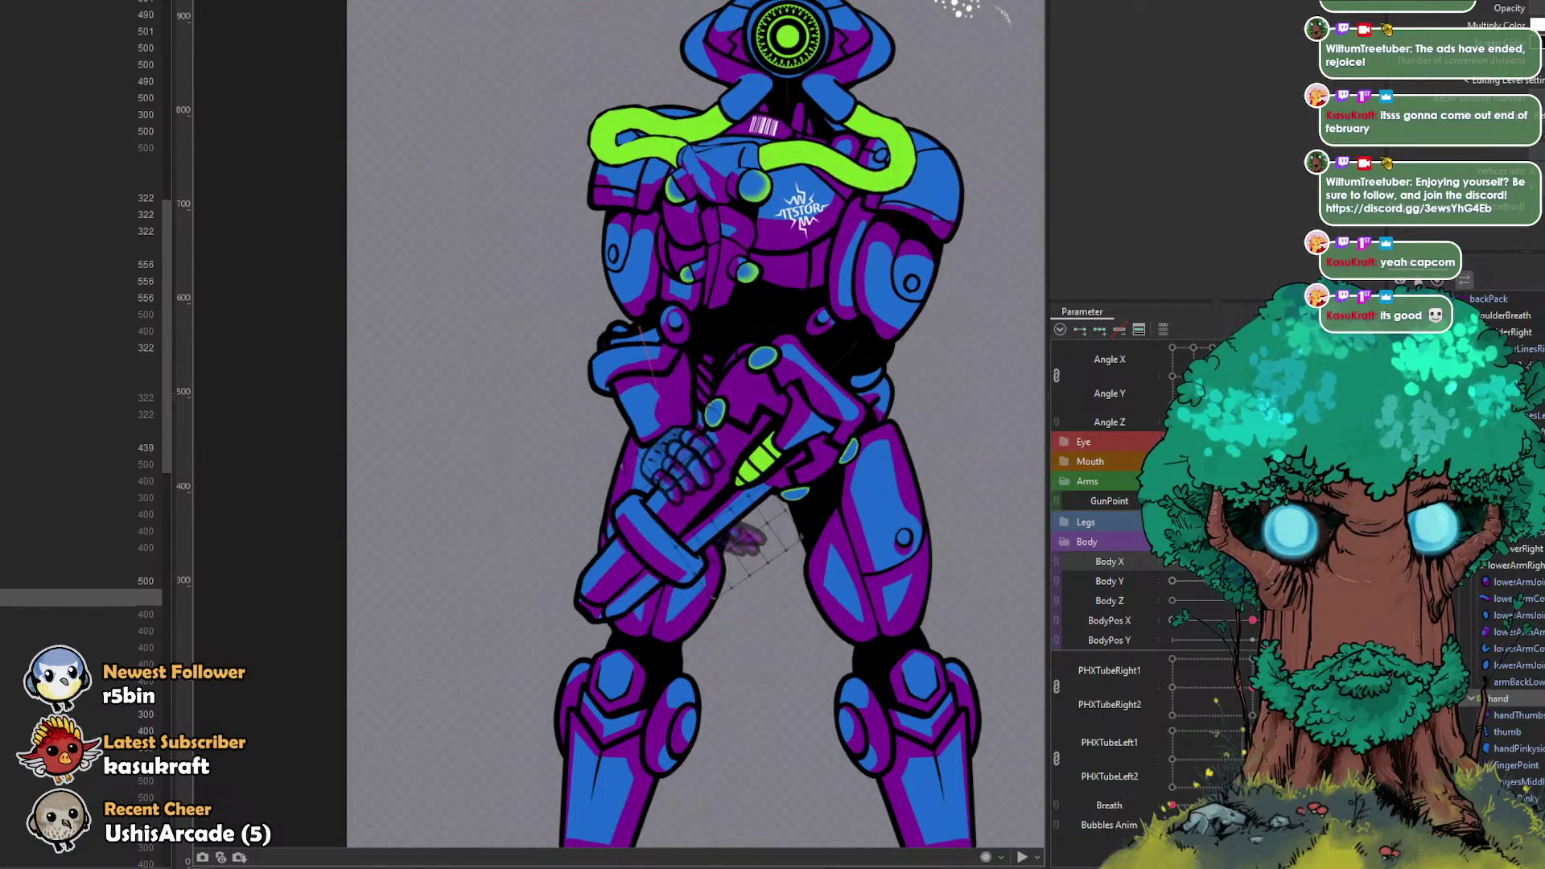
drag(1244, 562, 1252, 561)
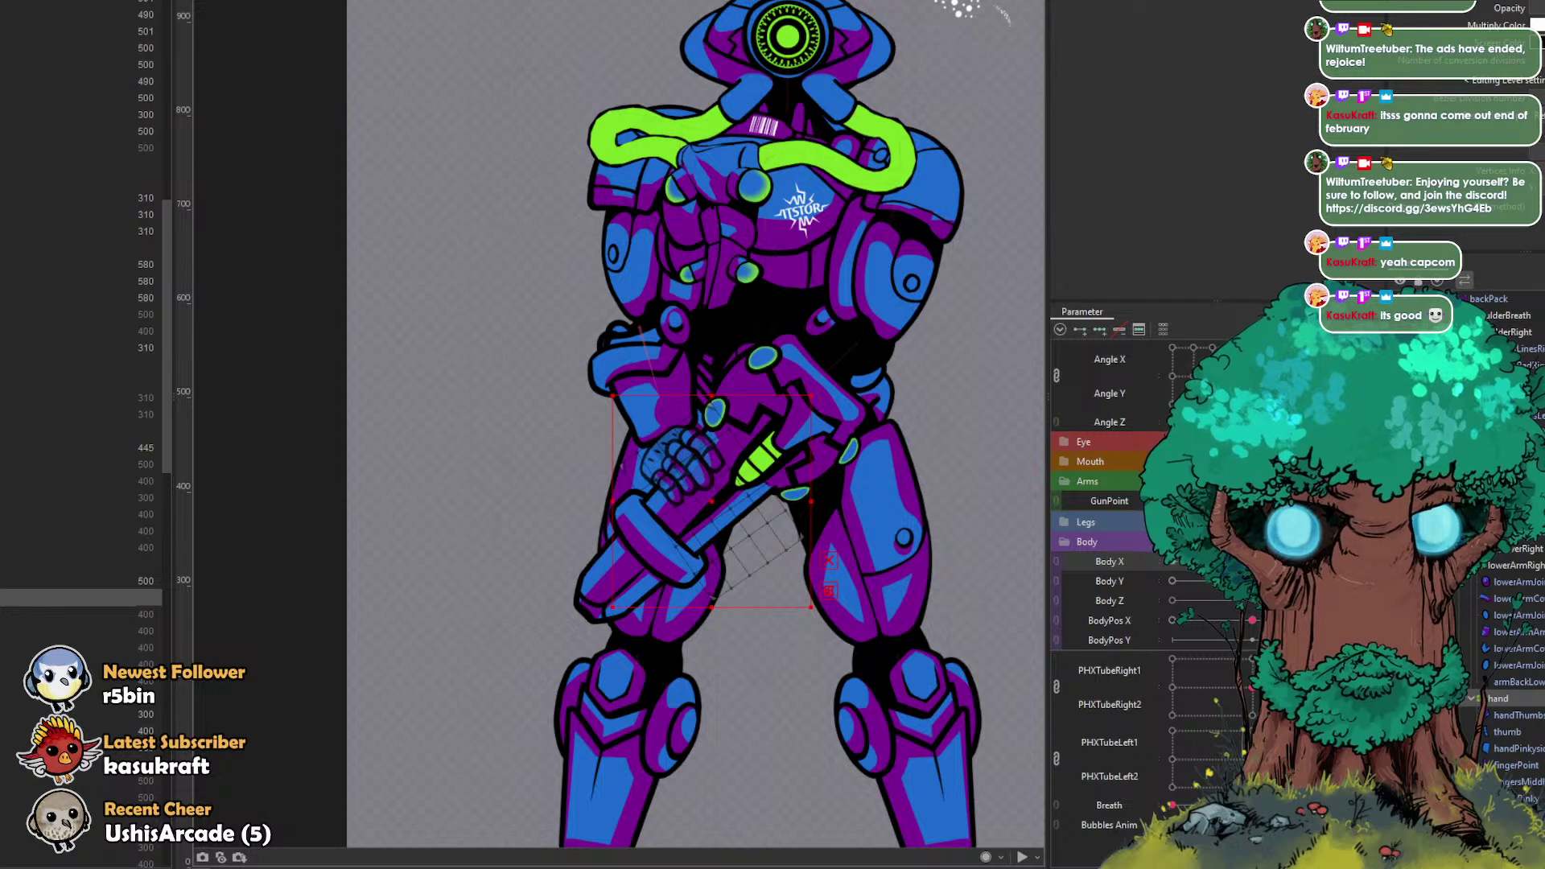
Step: Try a brush adjustment on the right hand at the turned Body X keys, and undo it
key(b)
mouse_move(997, 592)
mouse_down()
mouse_move(856, 593)
mouse_move(758, 538)
mouse_up()
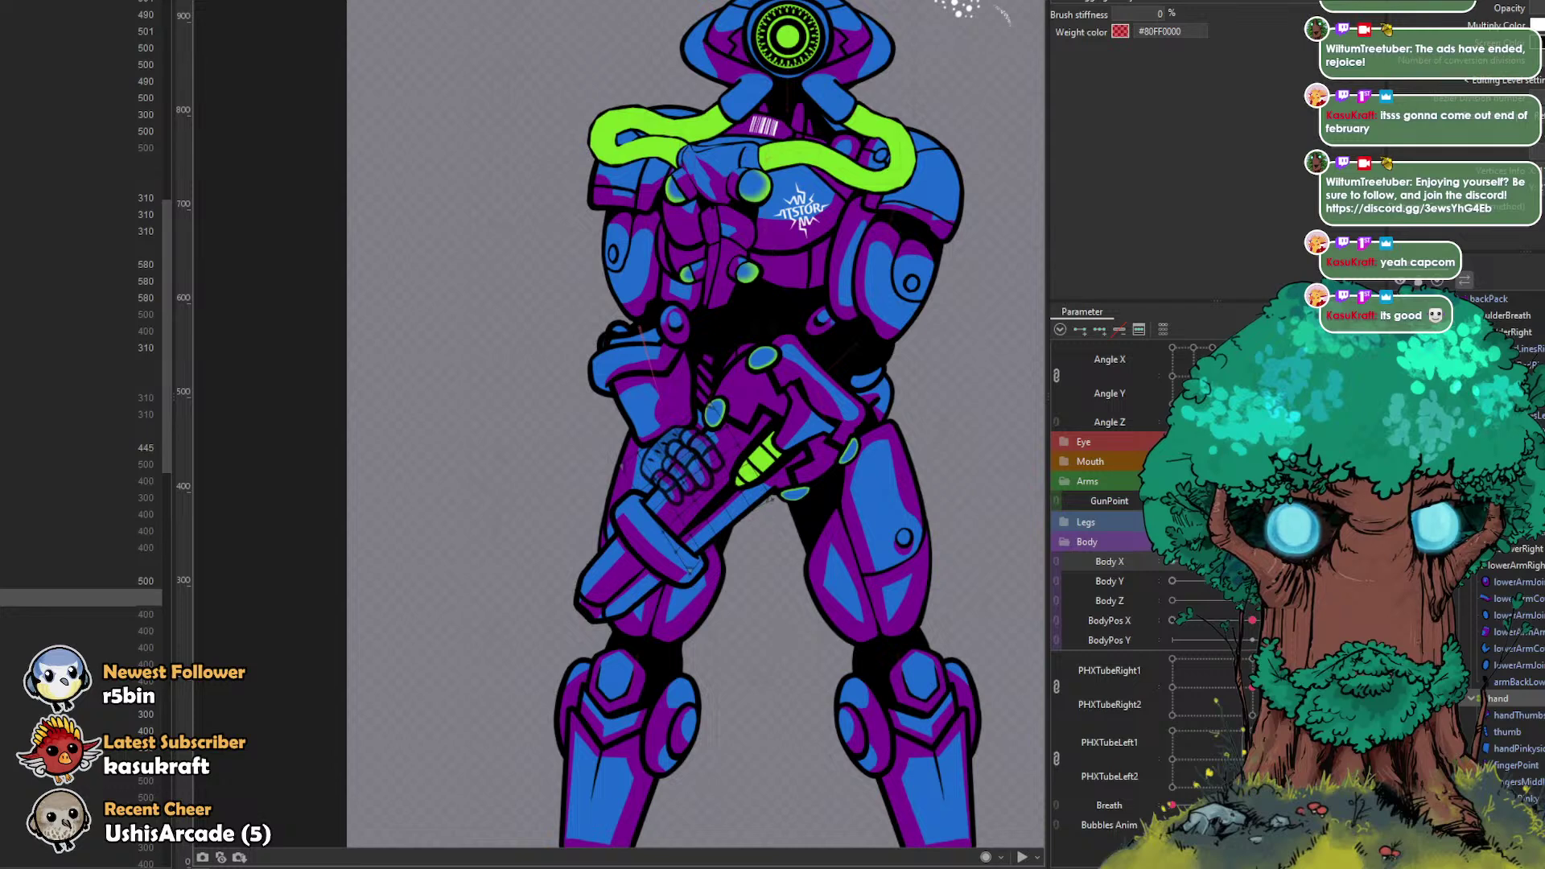
drag(1180, 562, 1172, 562)
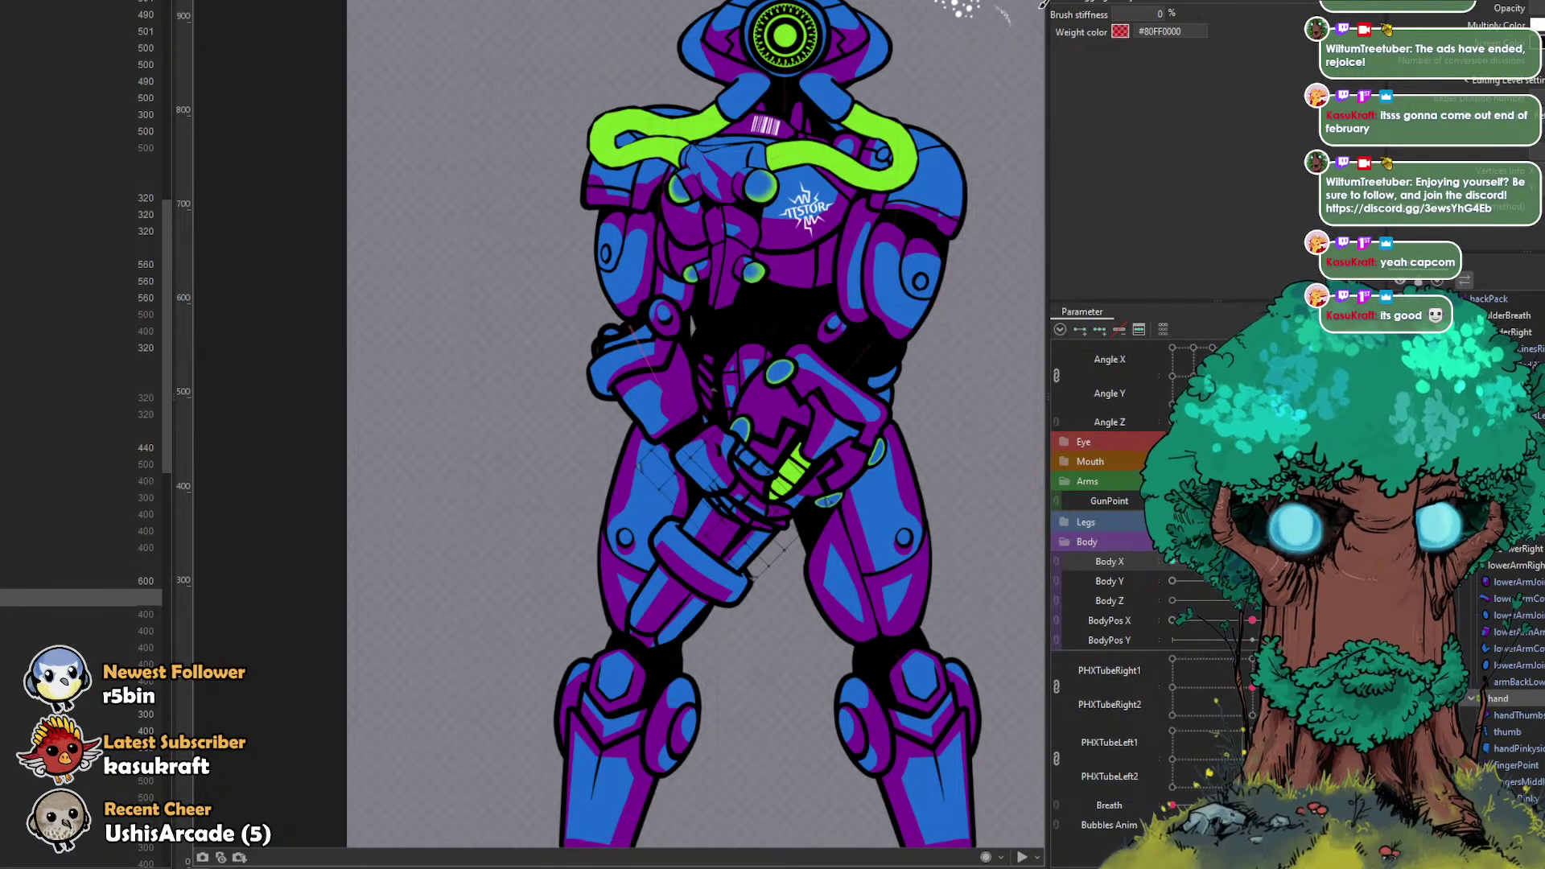
scroll(683, 548, up, 2)
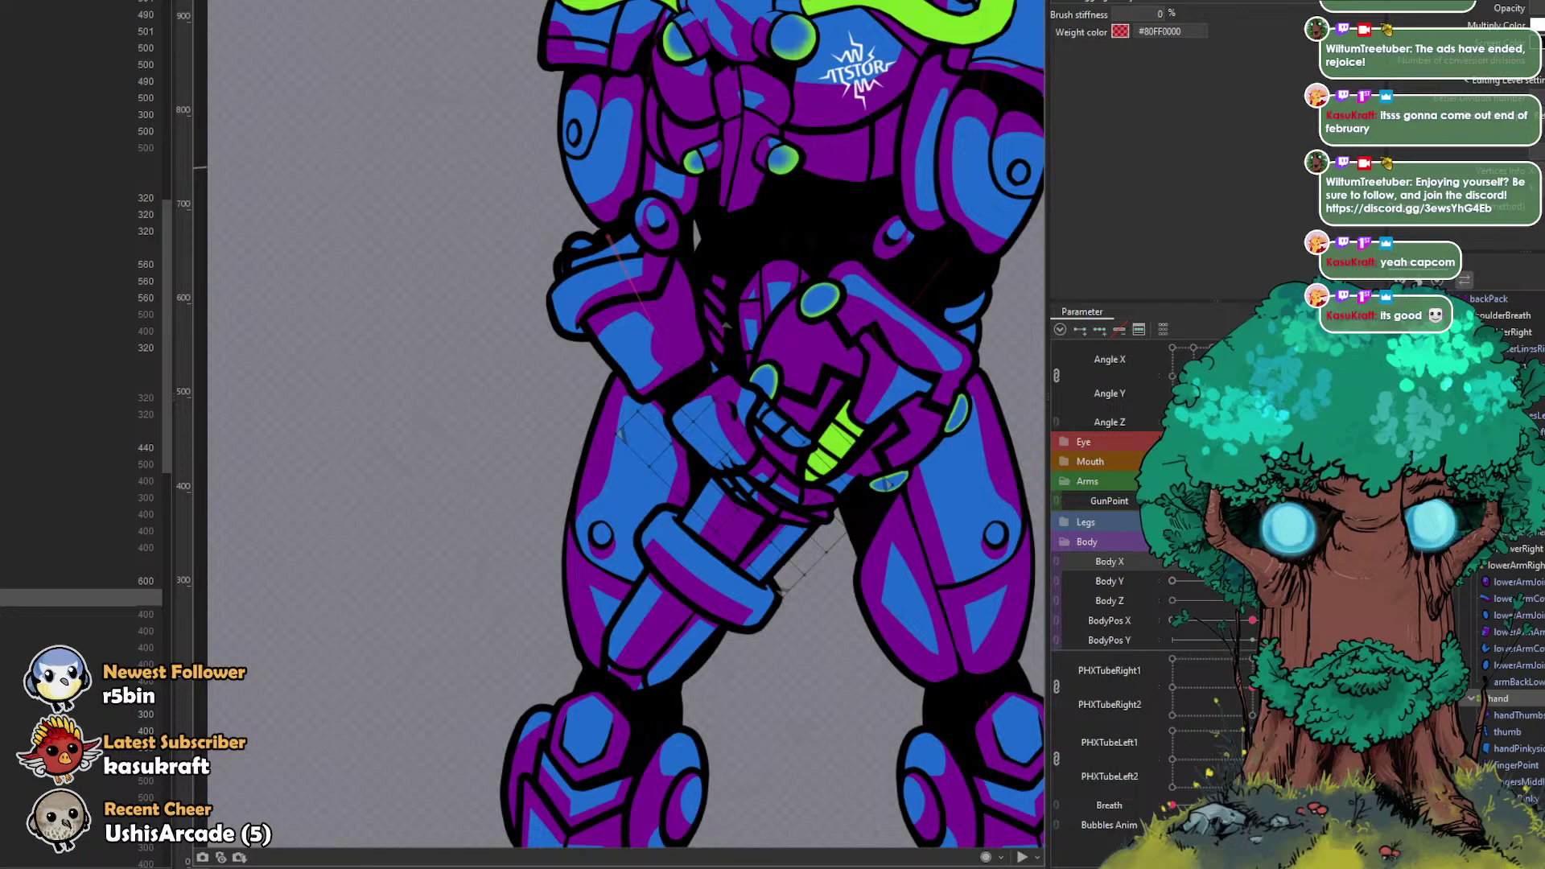
drag(772, 672, 756, 667)
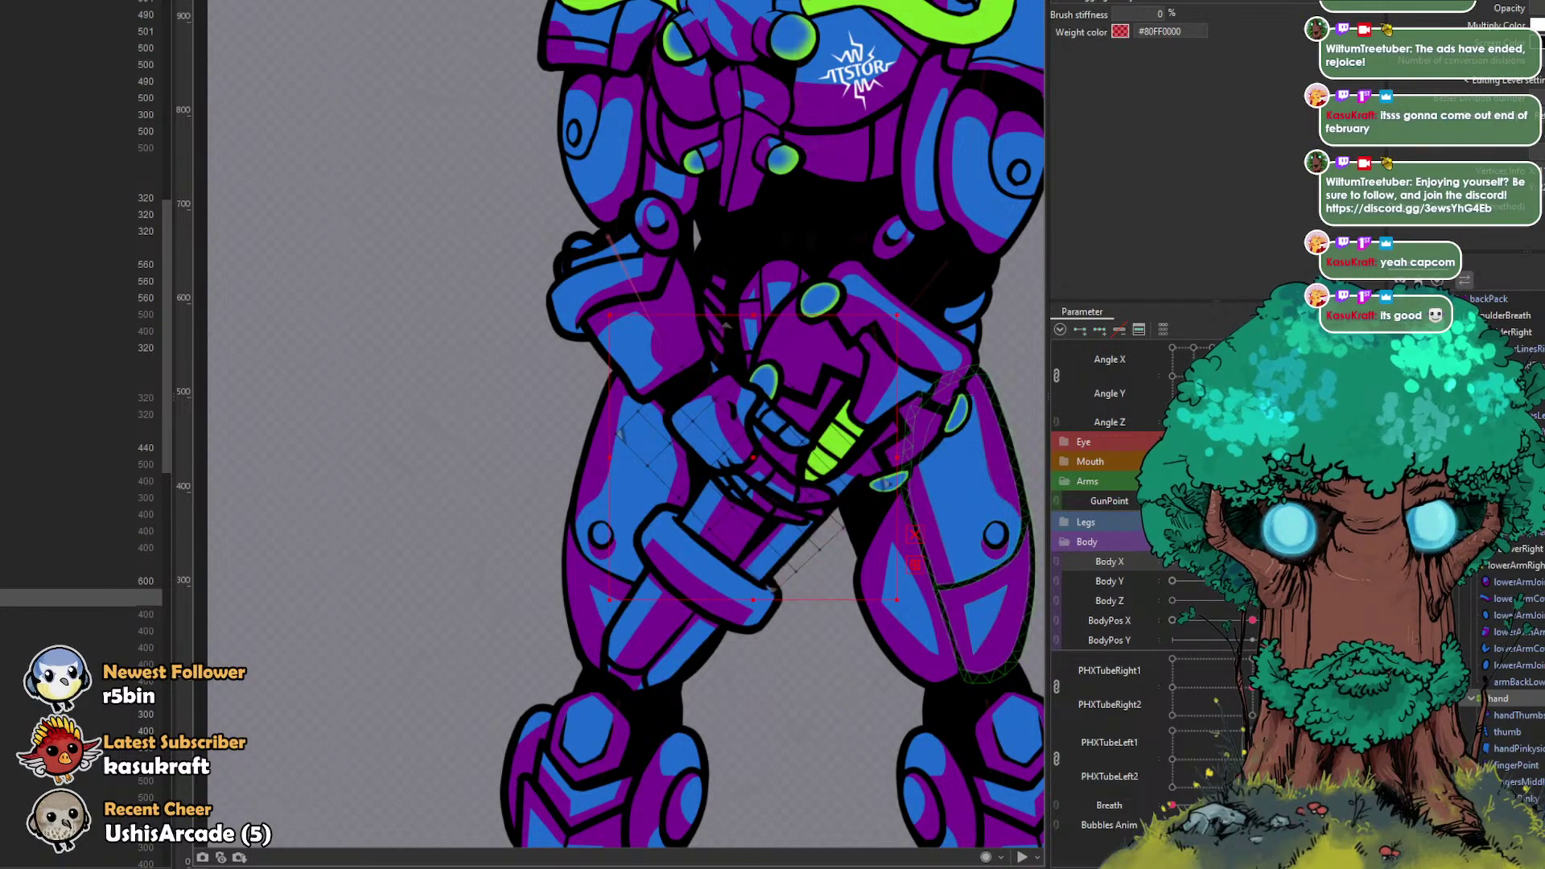
key(ctrl+z)
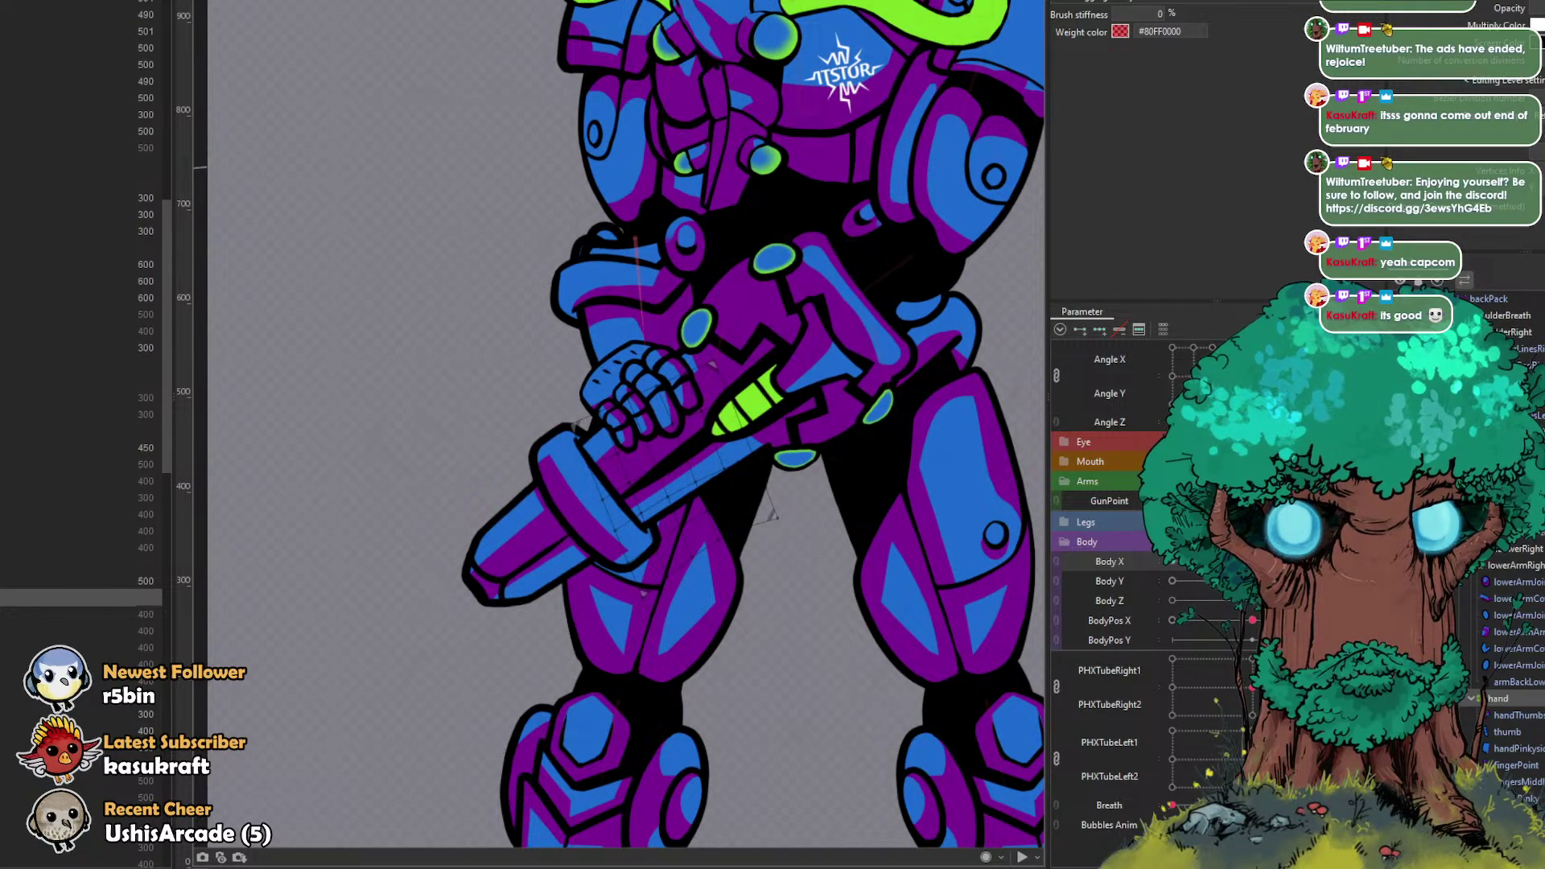
Step: Select the gripping hand parts on the gun and lower their opacity at the half-turned Body X key as a reference
click(621, 398)
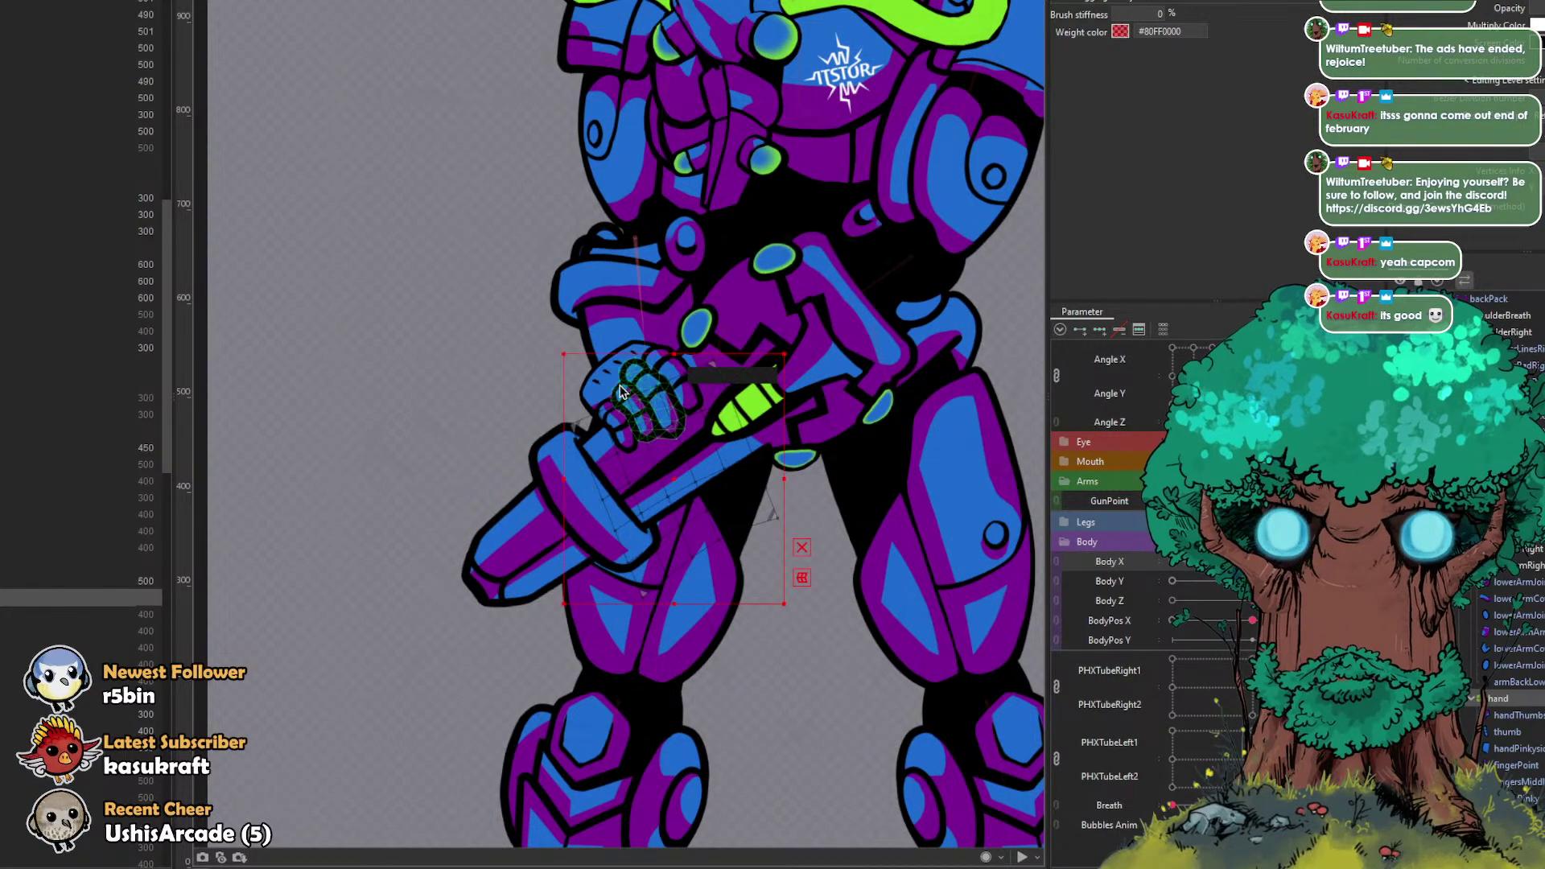
click(622, 378)
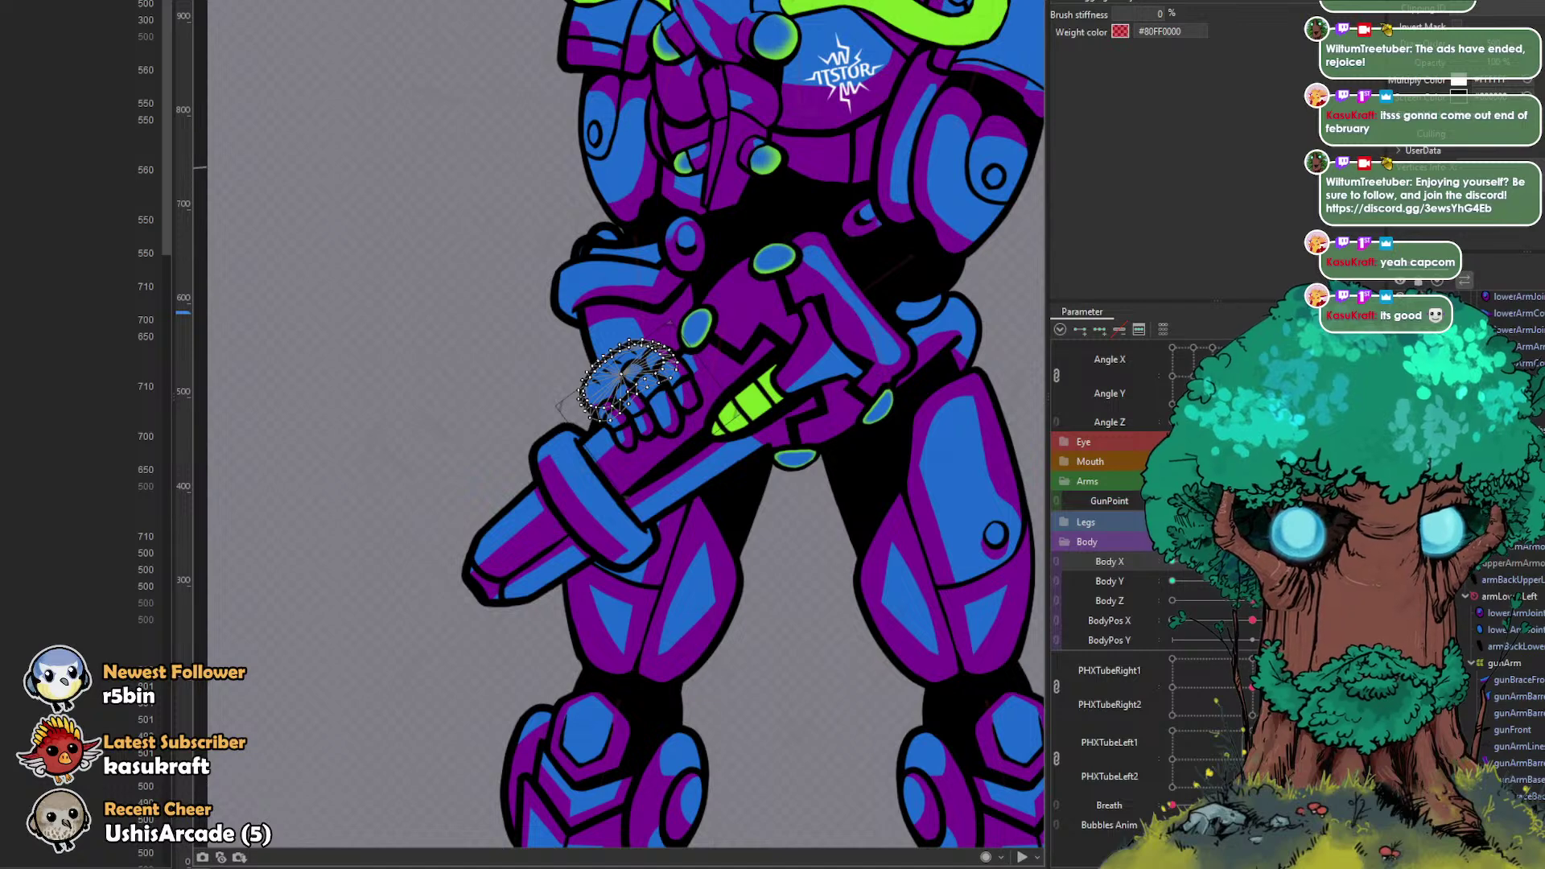
click(636, 391)
drag(1252, 561, 1296, 562)
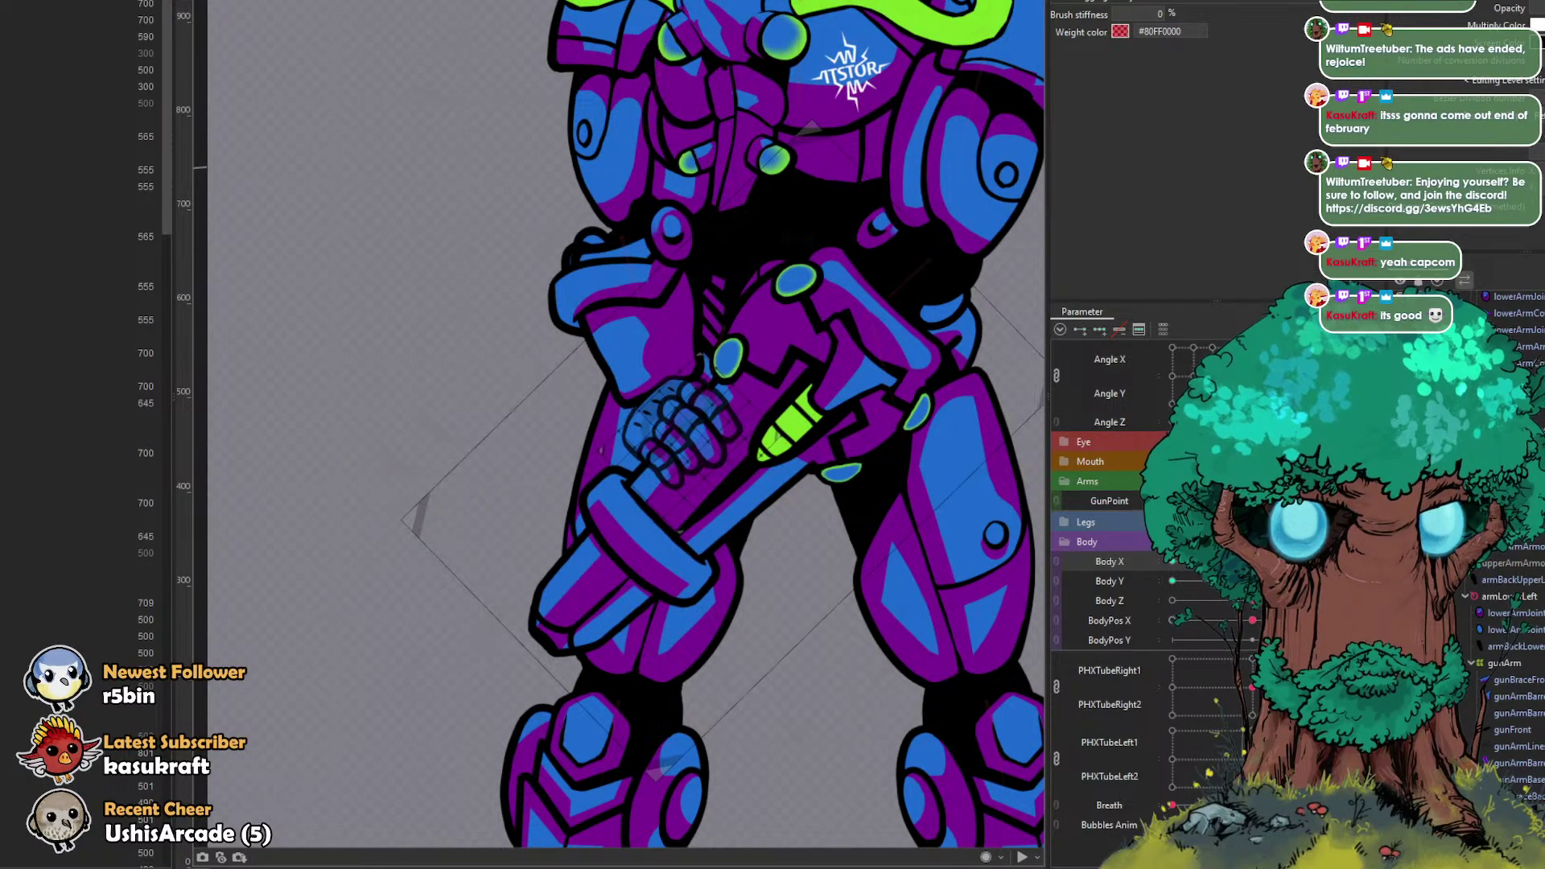
key(Return)
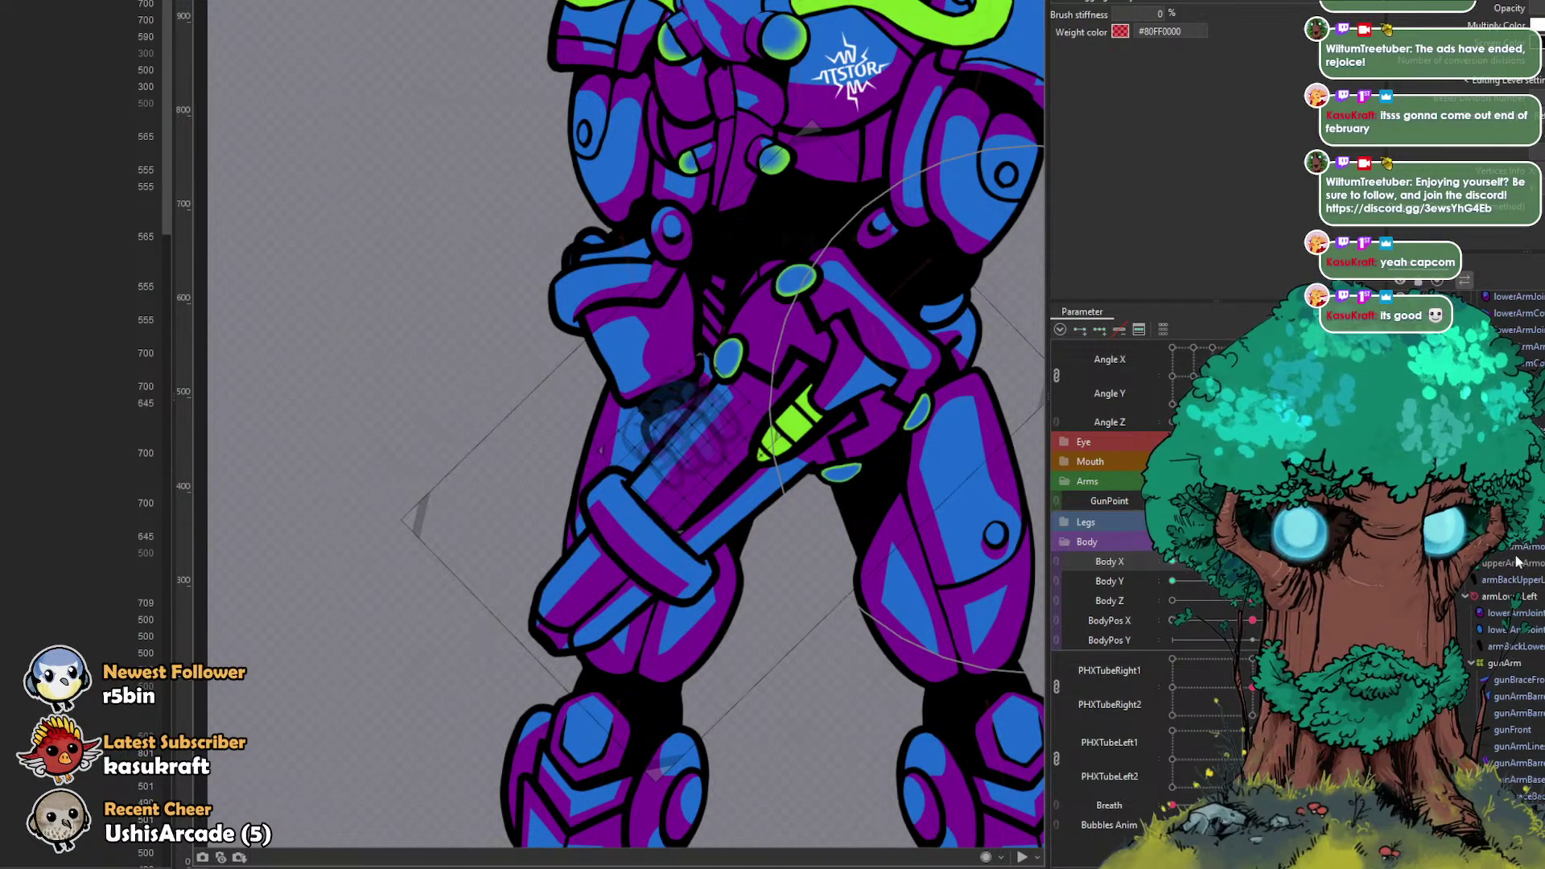
click(1503, 414)
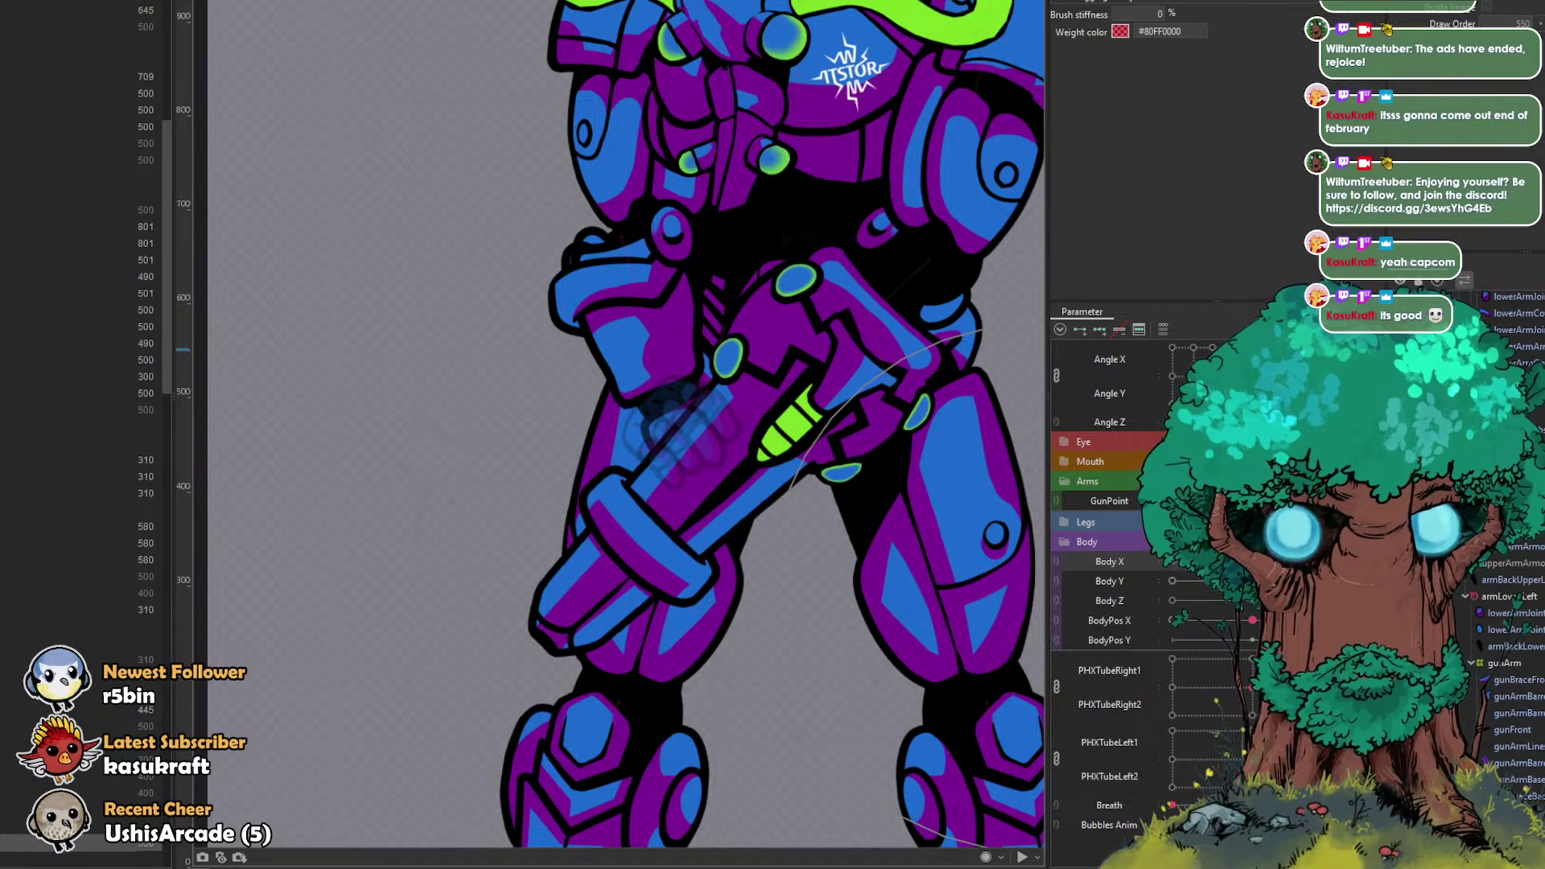
Step: Enlarge the right hand deformer at the half-turned Body X key to match the size of the faded gripping hand
click(1173, 500)
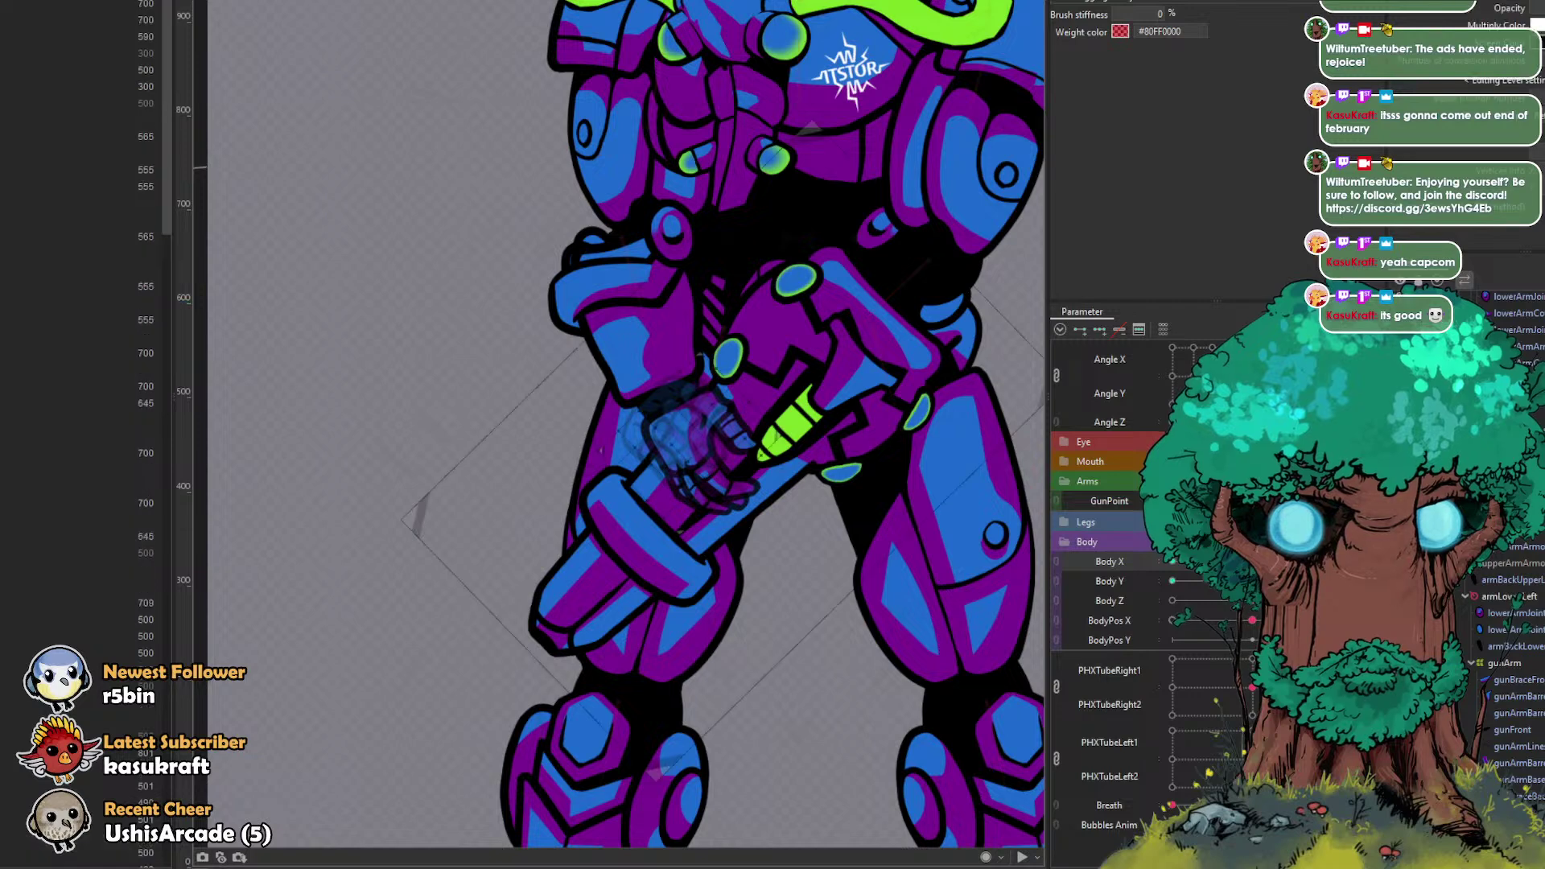
click(776, 427)
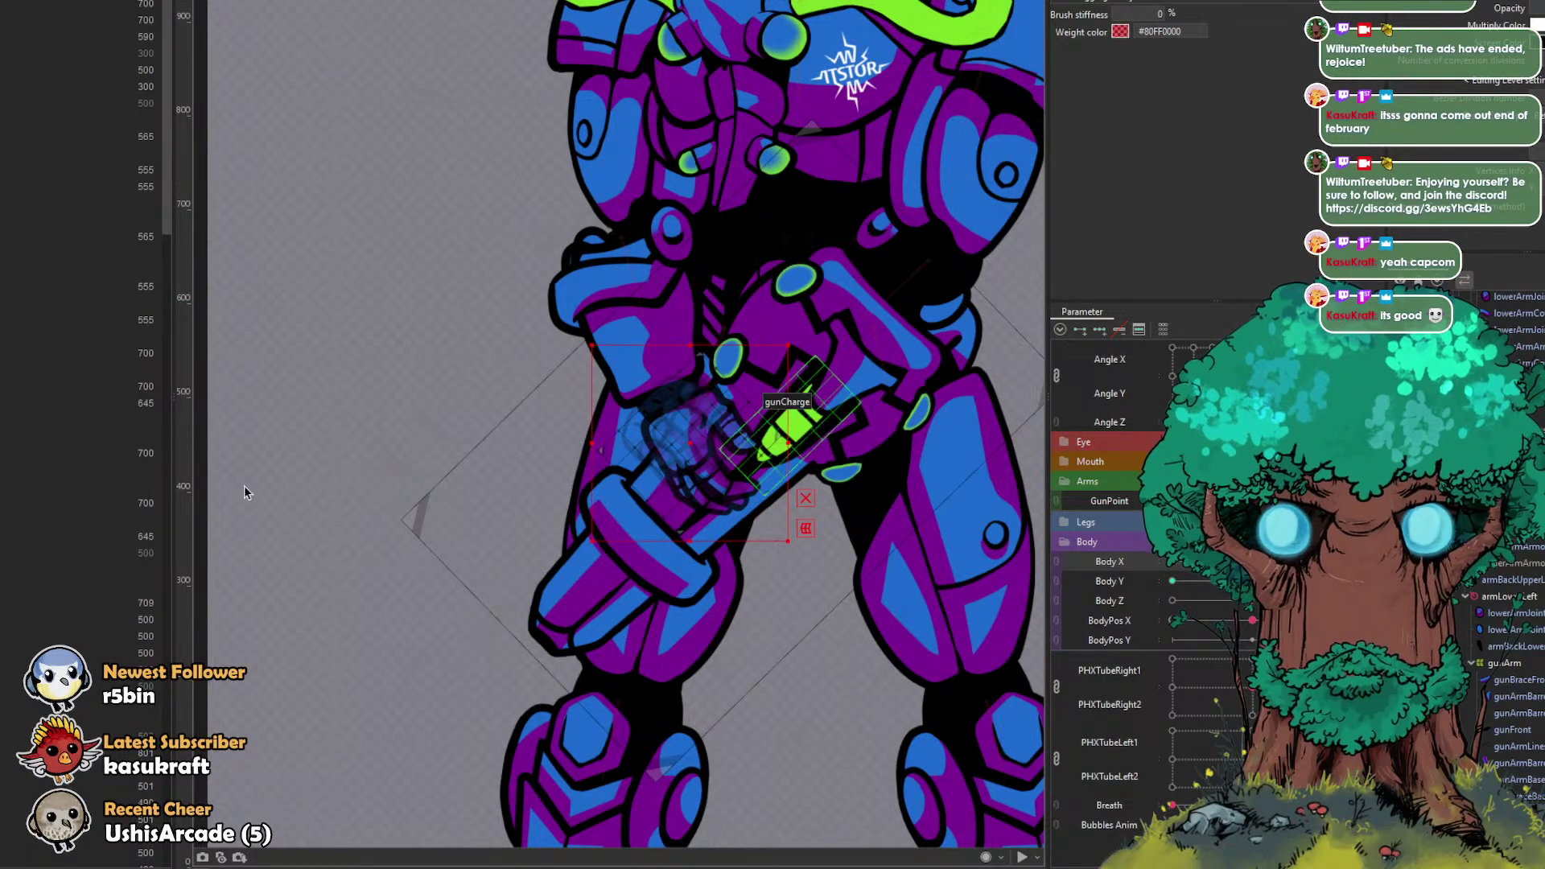
key(b)
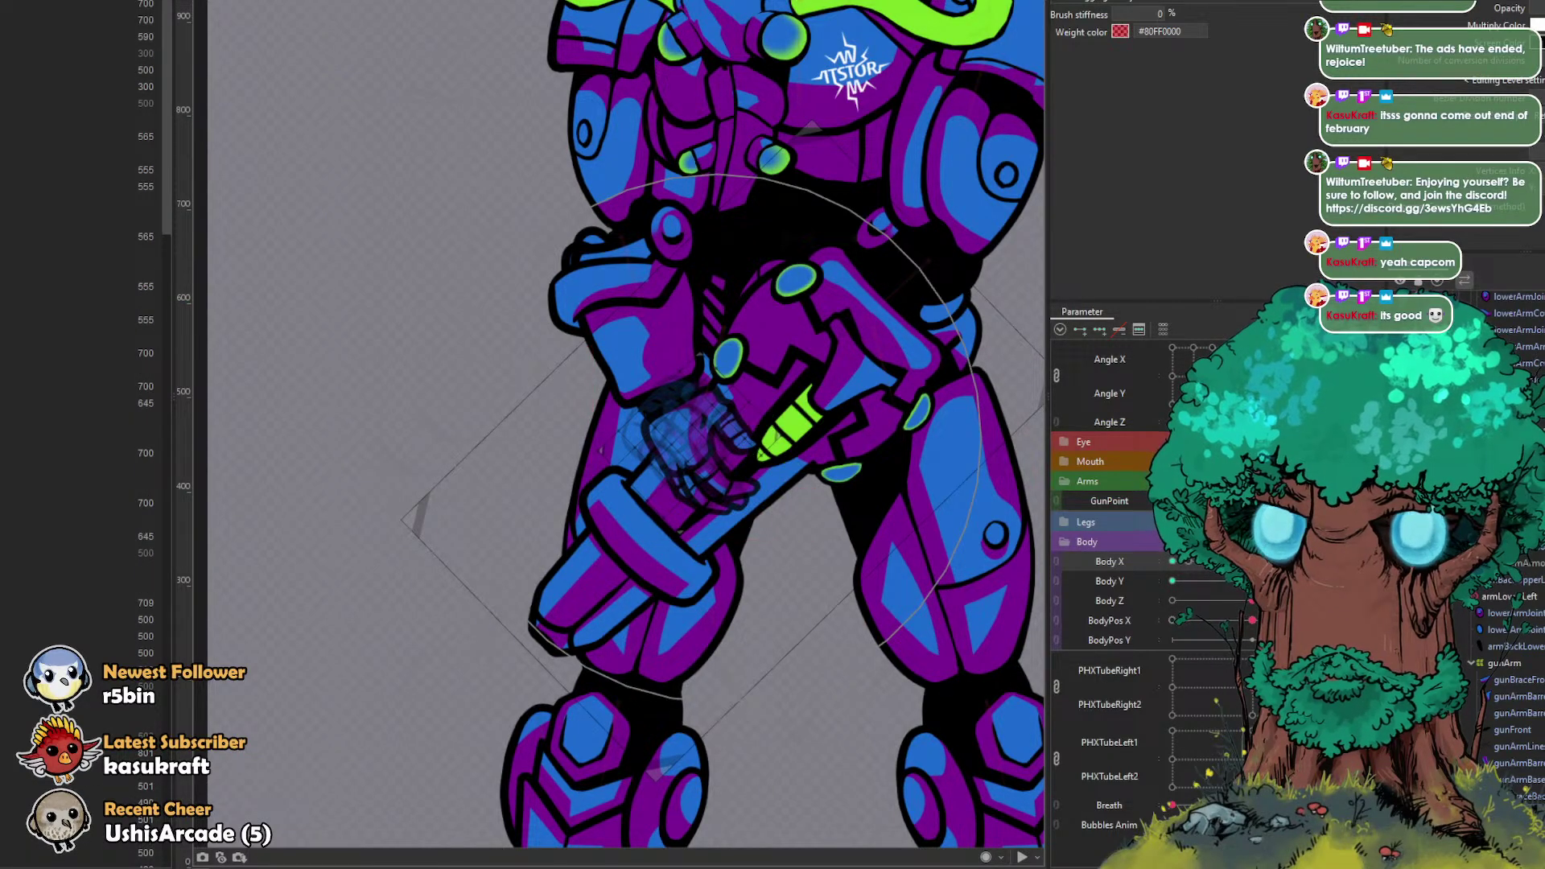
click(708, 458)
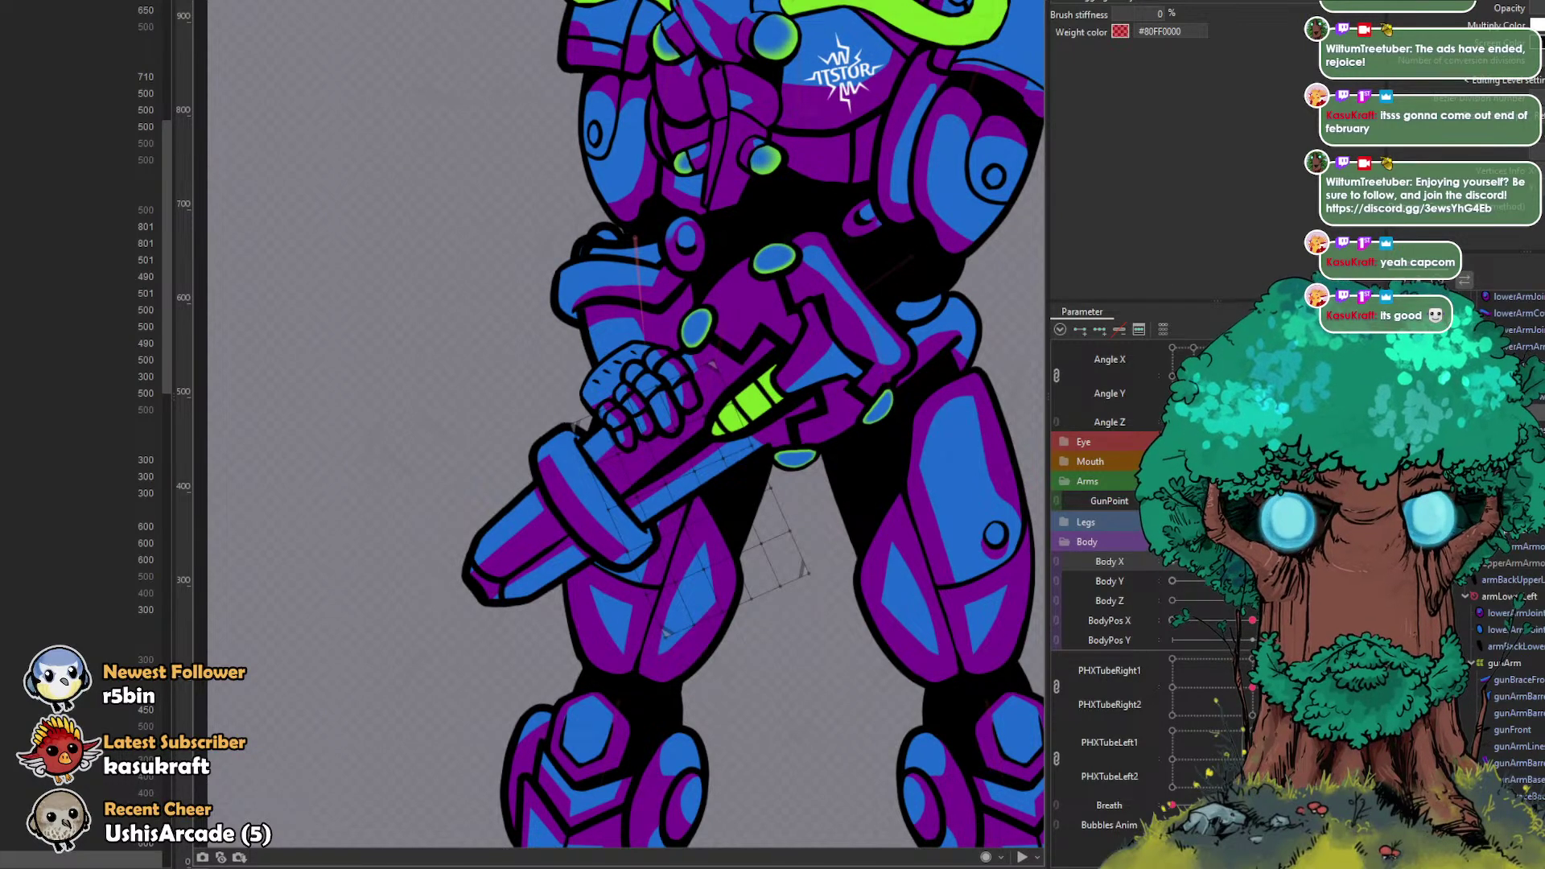
key(v)
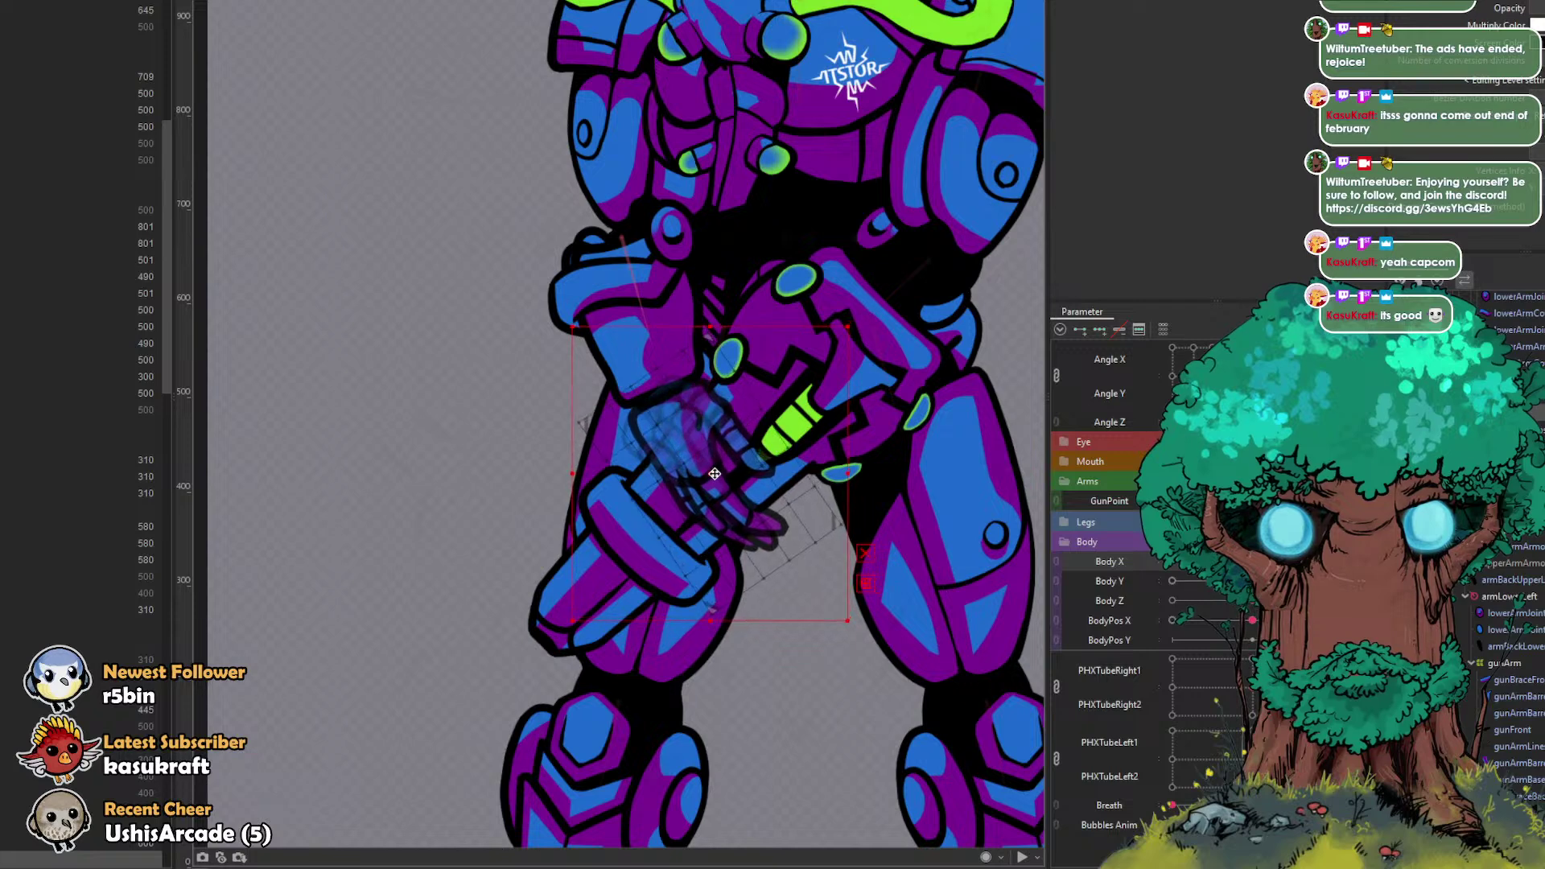
Step: Select the right hand's palm and finger meshes and compare them with the faded gripping hand at the half-turned Body X key
click(742, 444)
click(698, 489)
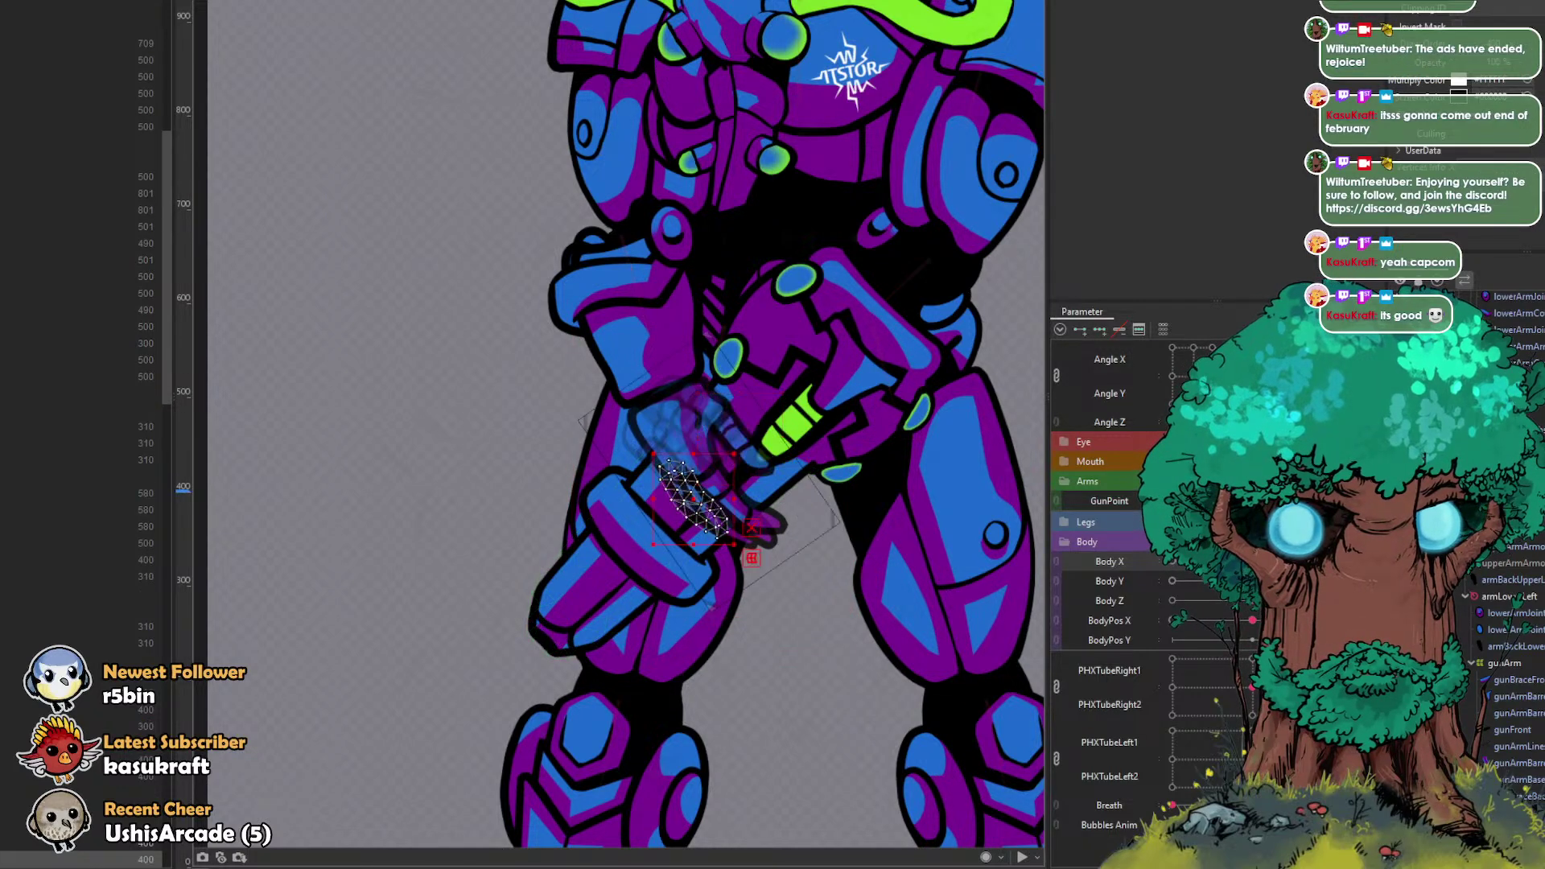
click(699, 490)
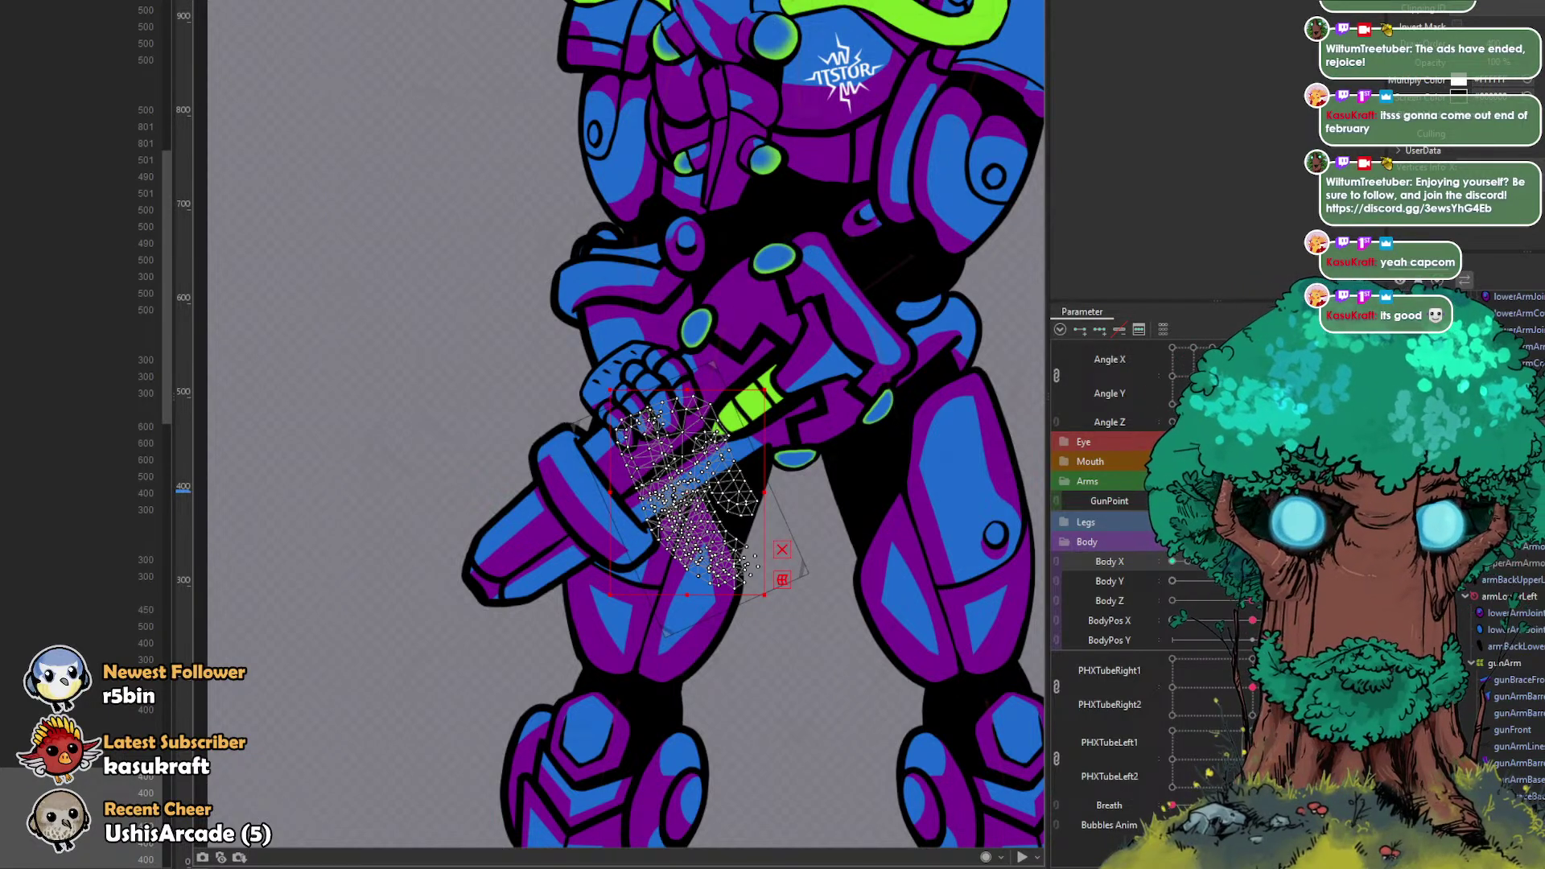
scroll(938, 394, up, 3)
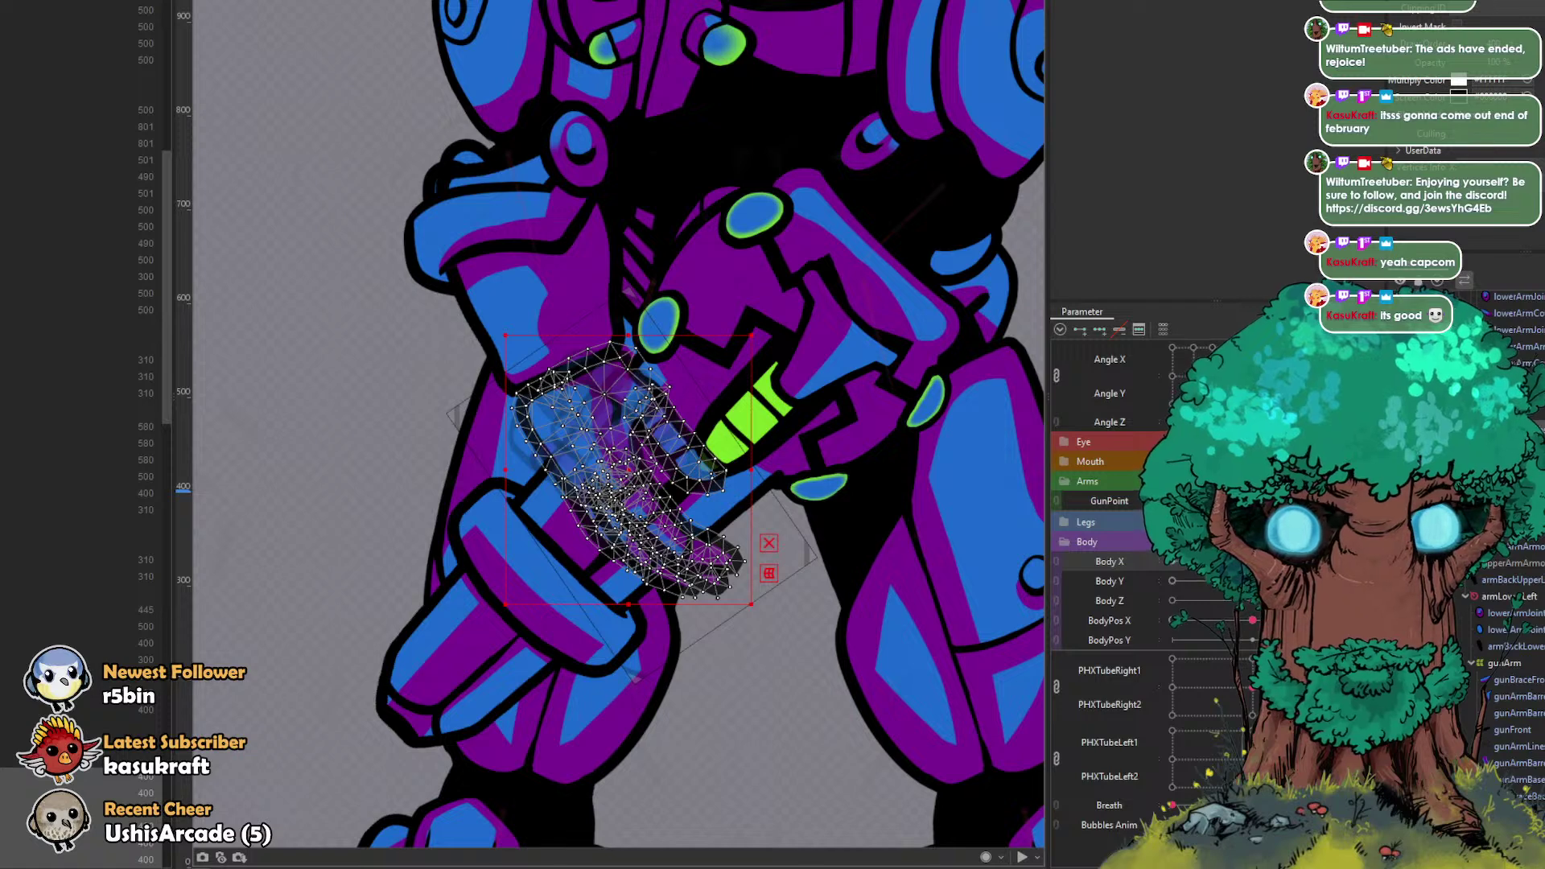
click(80, 860)
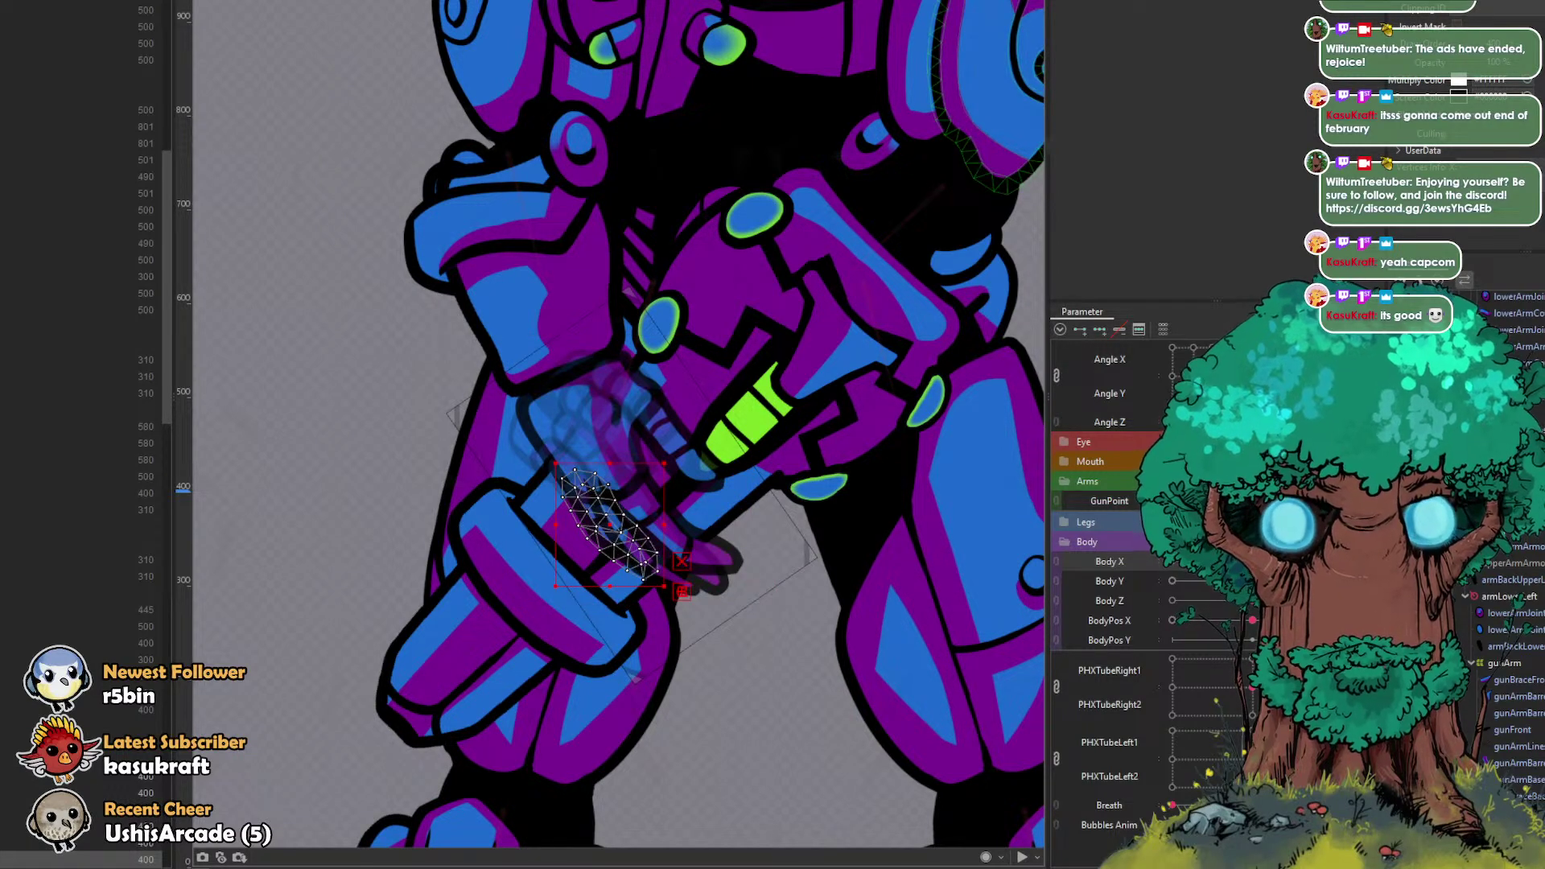
Step: Reshape the thumb-side palm mesh of the right hand with the deform brush, pulling it toward the wrist over the faded gripping hand
scroll(603, 516, up, 2)
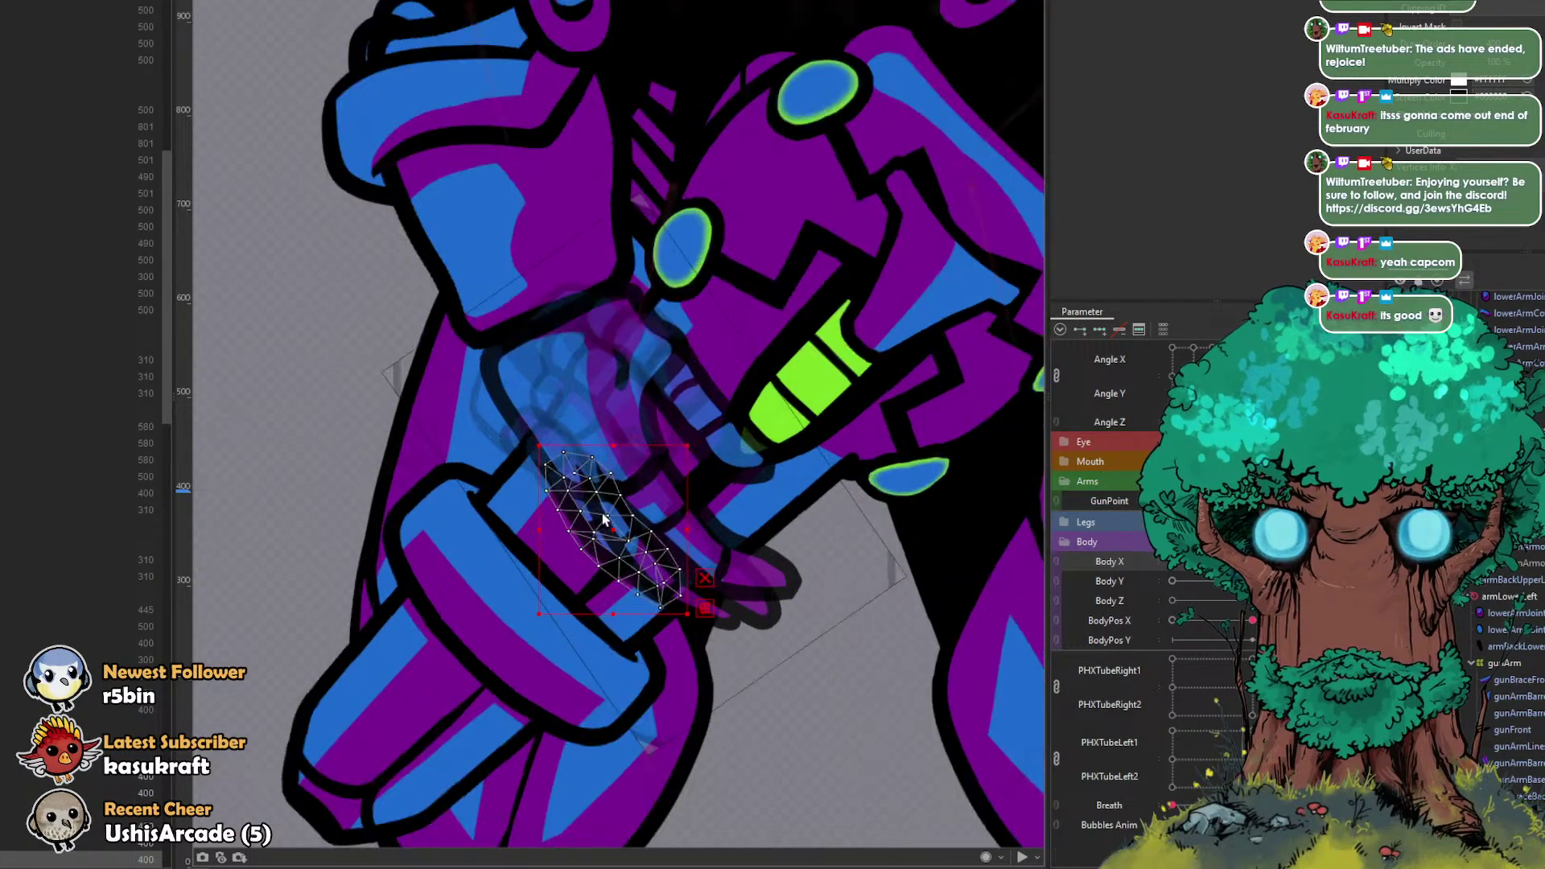
click(537, 394)
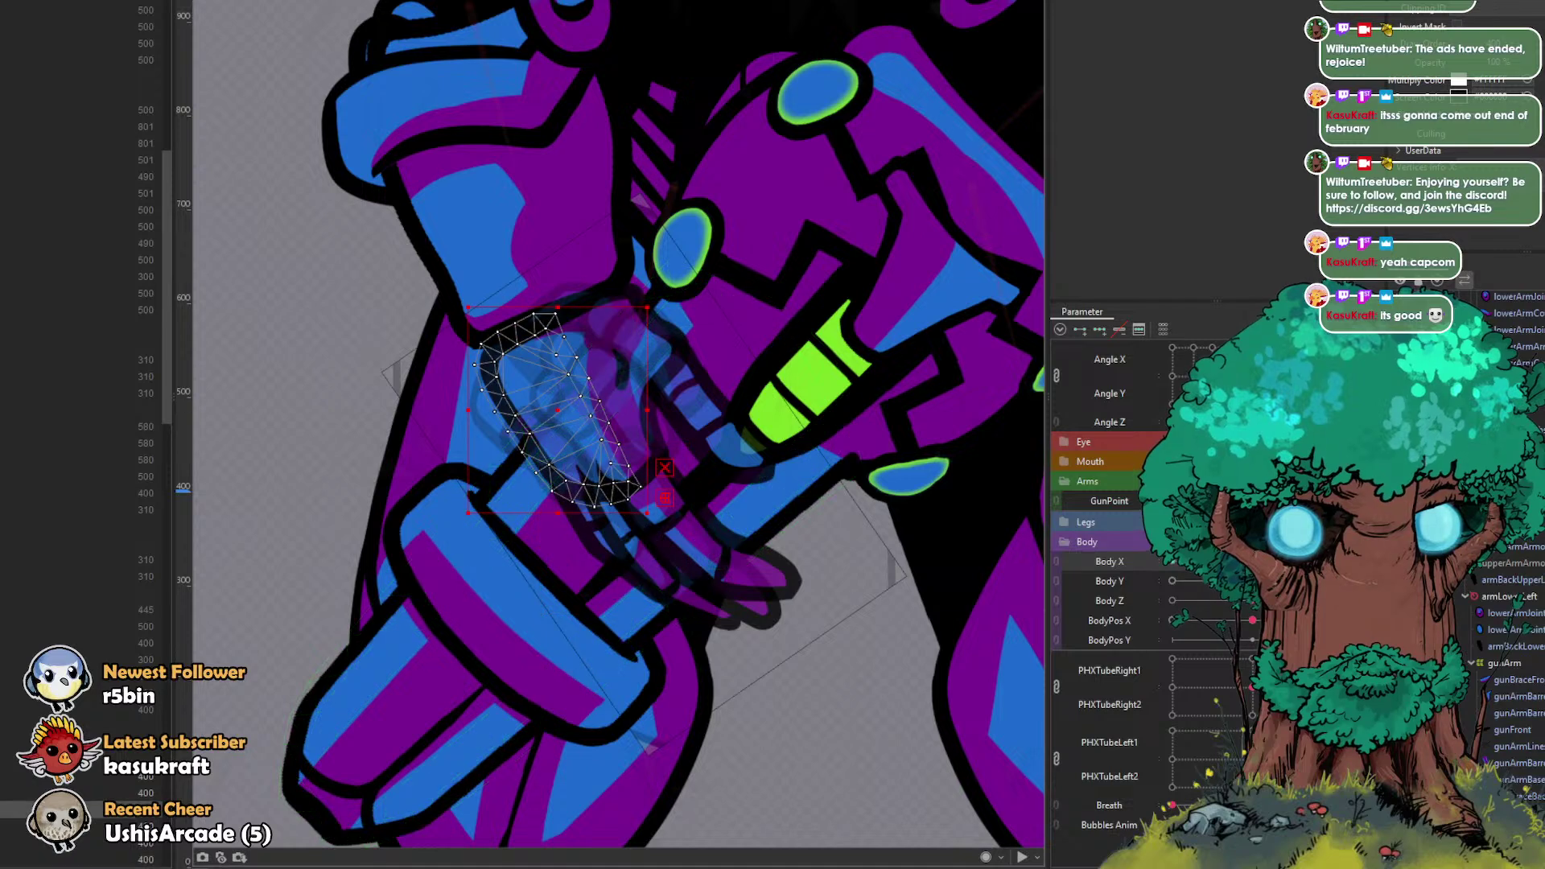
shift+click(618, 366)
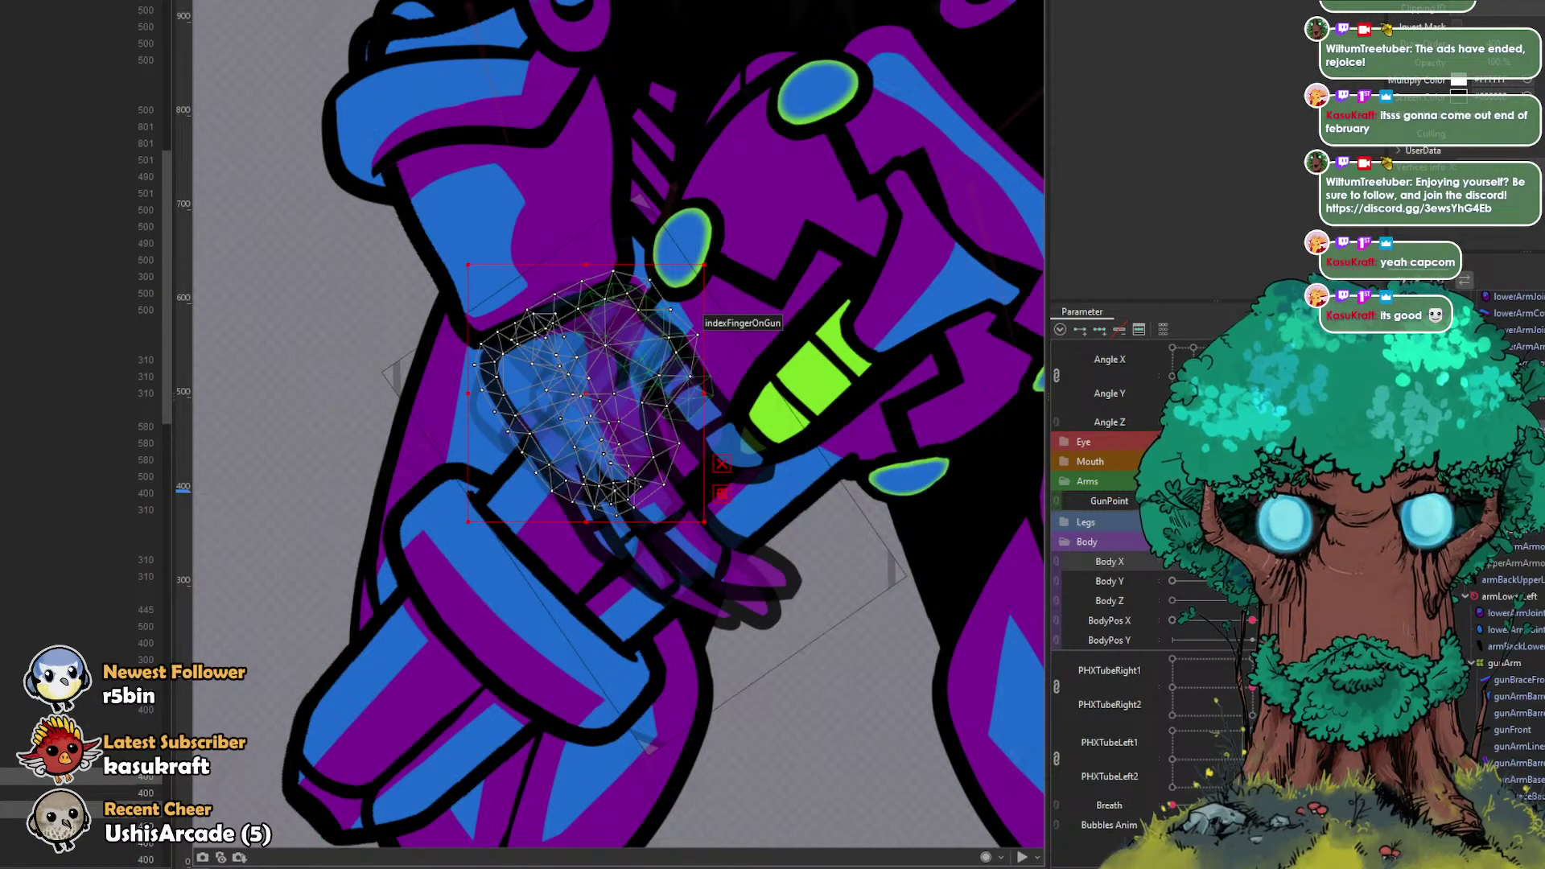
key(b)
click(80, 777)
drag(644, 386, 534, 442)
drag(608, 488, 584, 418)
mouse_move(679, 372)
mouse_down()
mouse_move(556, 342)
mouse_move(560, 297)
mouse_move(589, 343)
mouse_move(554, 336)
mouse_up()
drag(563, 292, 573, 298)
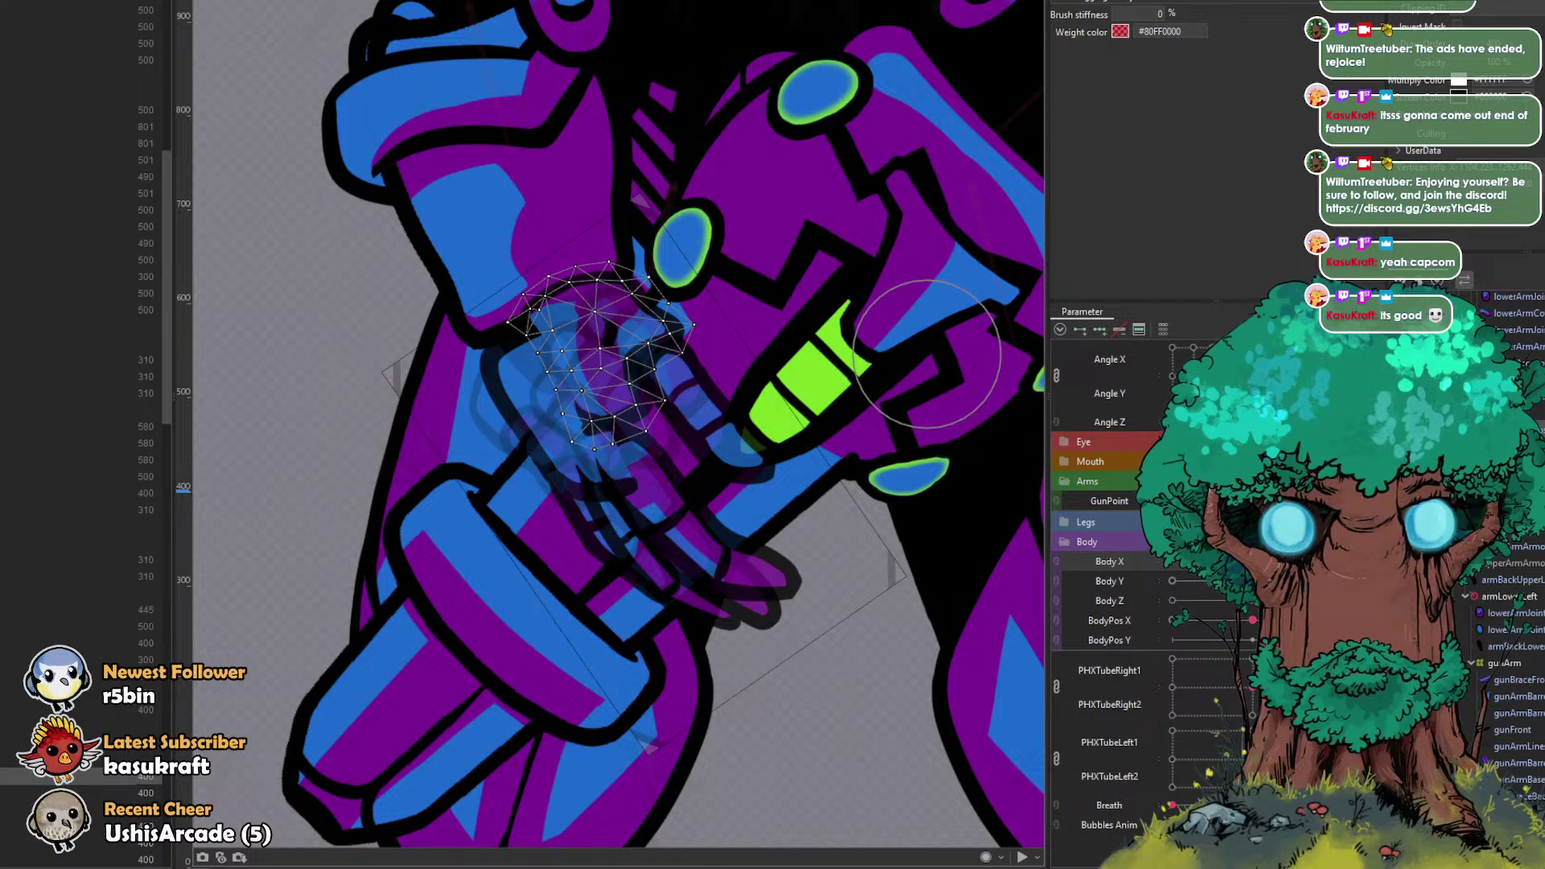
Step: Reshape the blue palm mesh of the right hand with the deform brush to fit over the faded gripping hand
click(537, 418)
drag(537, 449, 573, 452)
drag(573, 452, 522, 401)
drag(609, 344, 596, 333)
drag(401, 343, 409, 356)
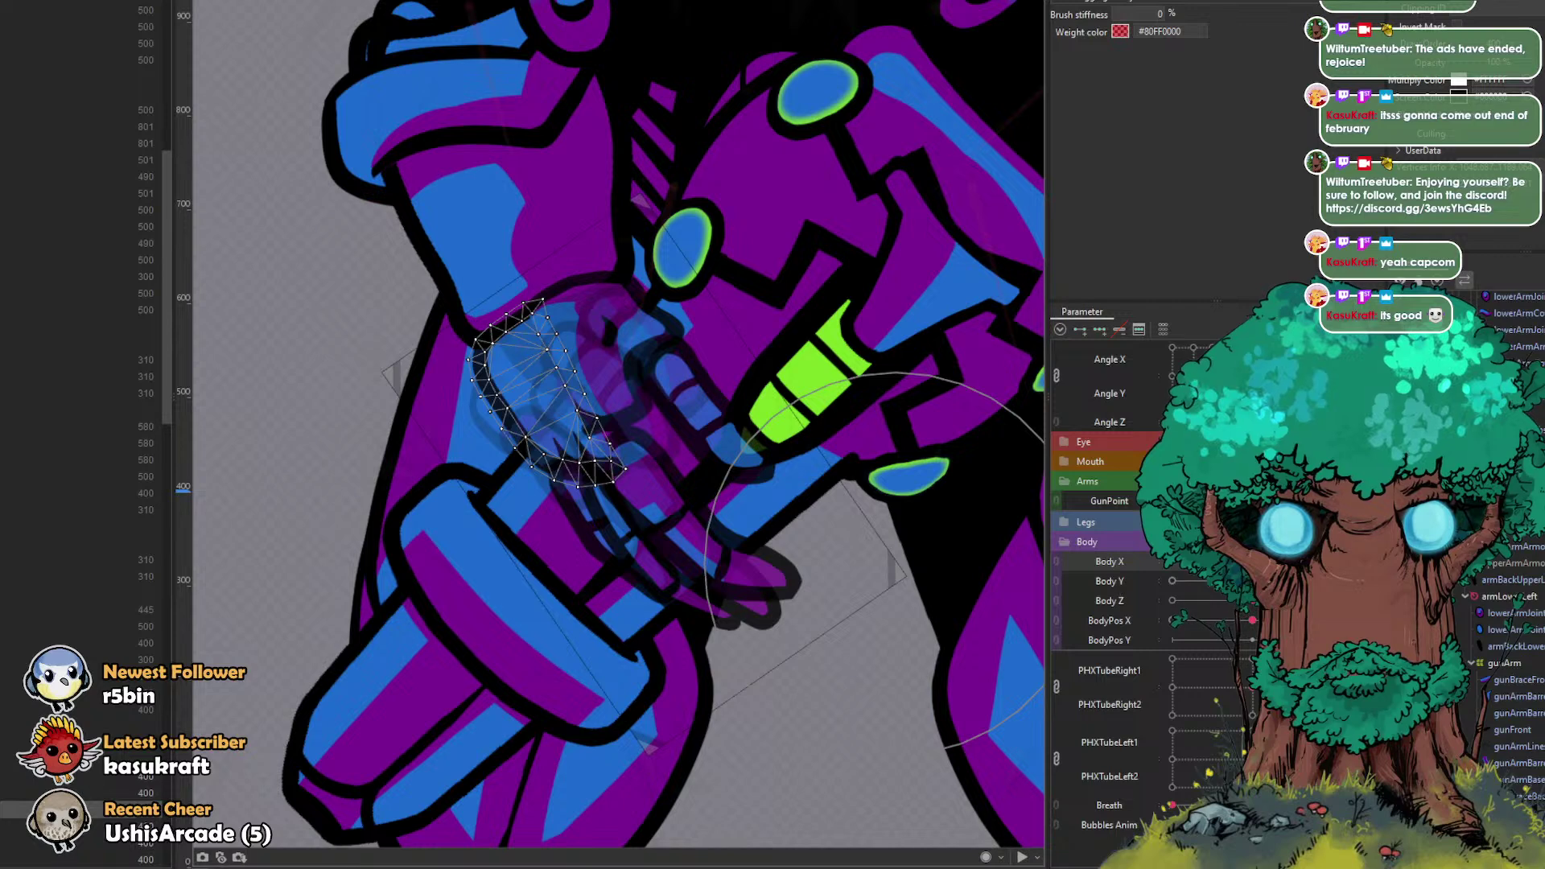
drag(625, 510, 622, 494)
key(bracketleft)
key(bracketleft)
key(bracketleft)
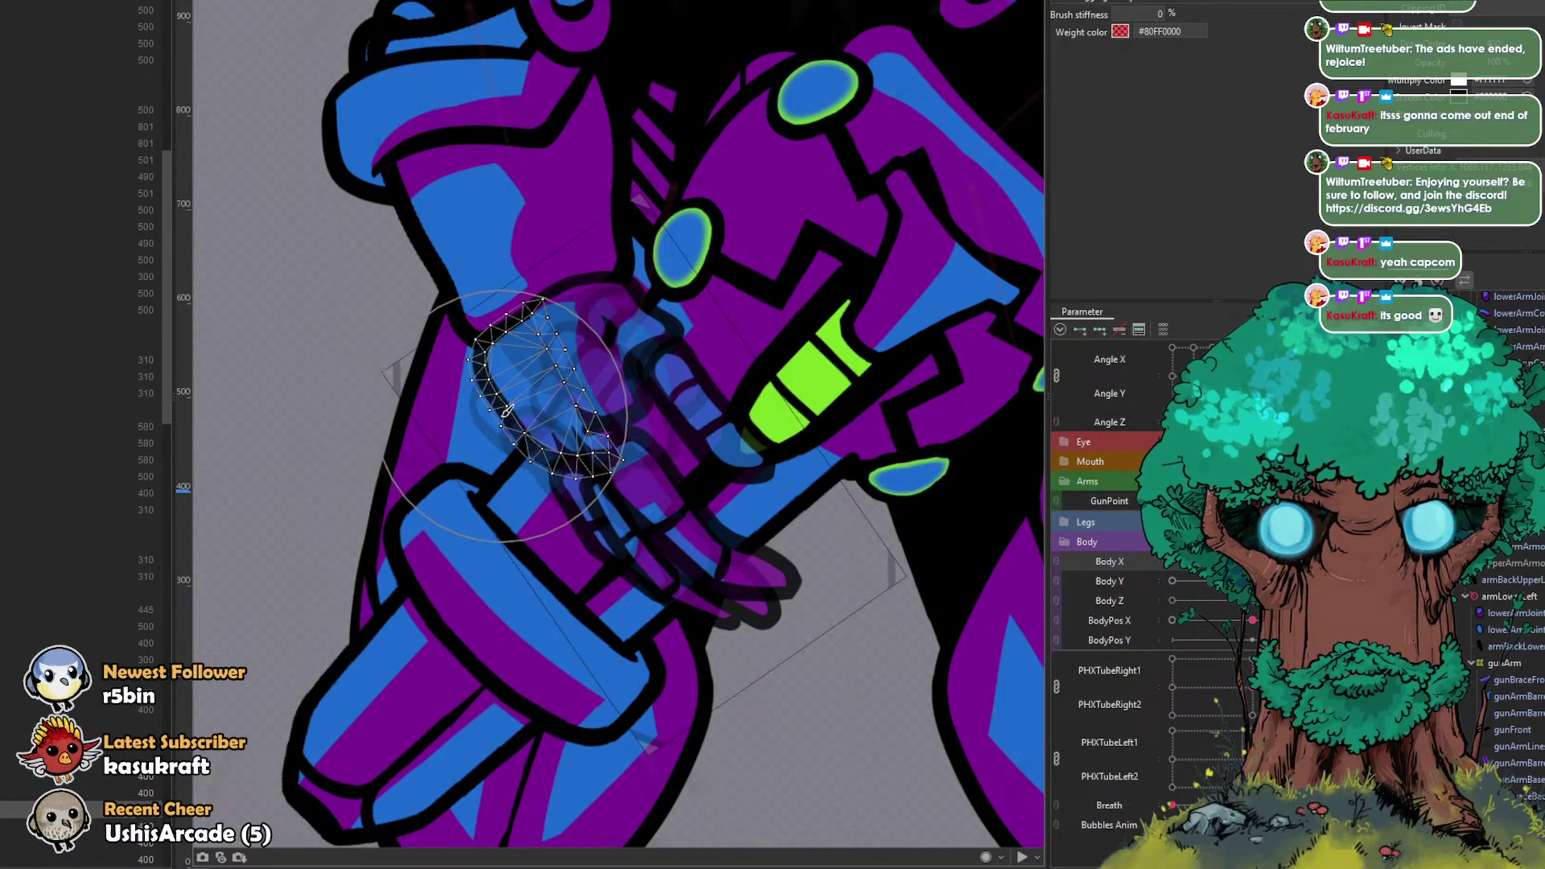
drag(475, 401, 480, 414)
mouse_move(624, 477)
mouse_down()
mouse_move(614, 438)
mouse_move(518, 420)
mouse_move(625, 465)
mouse_up()
key(bracketright)
key(bracketright)
key(bracketright)
Step: Move the fingerPinky mesh up against the palm and adjust its deform path points so the little finger follows the faded grip
click(1511, 536)
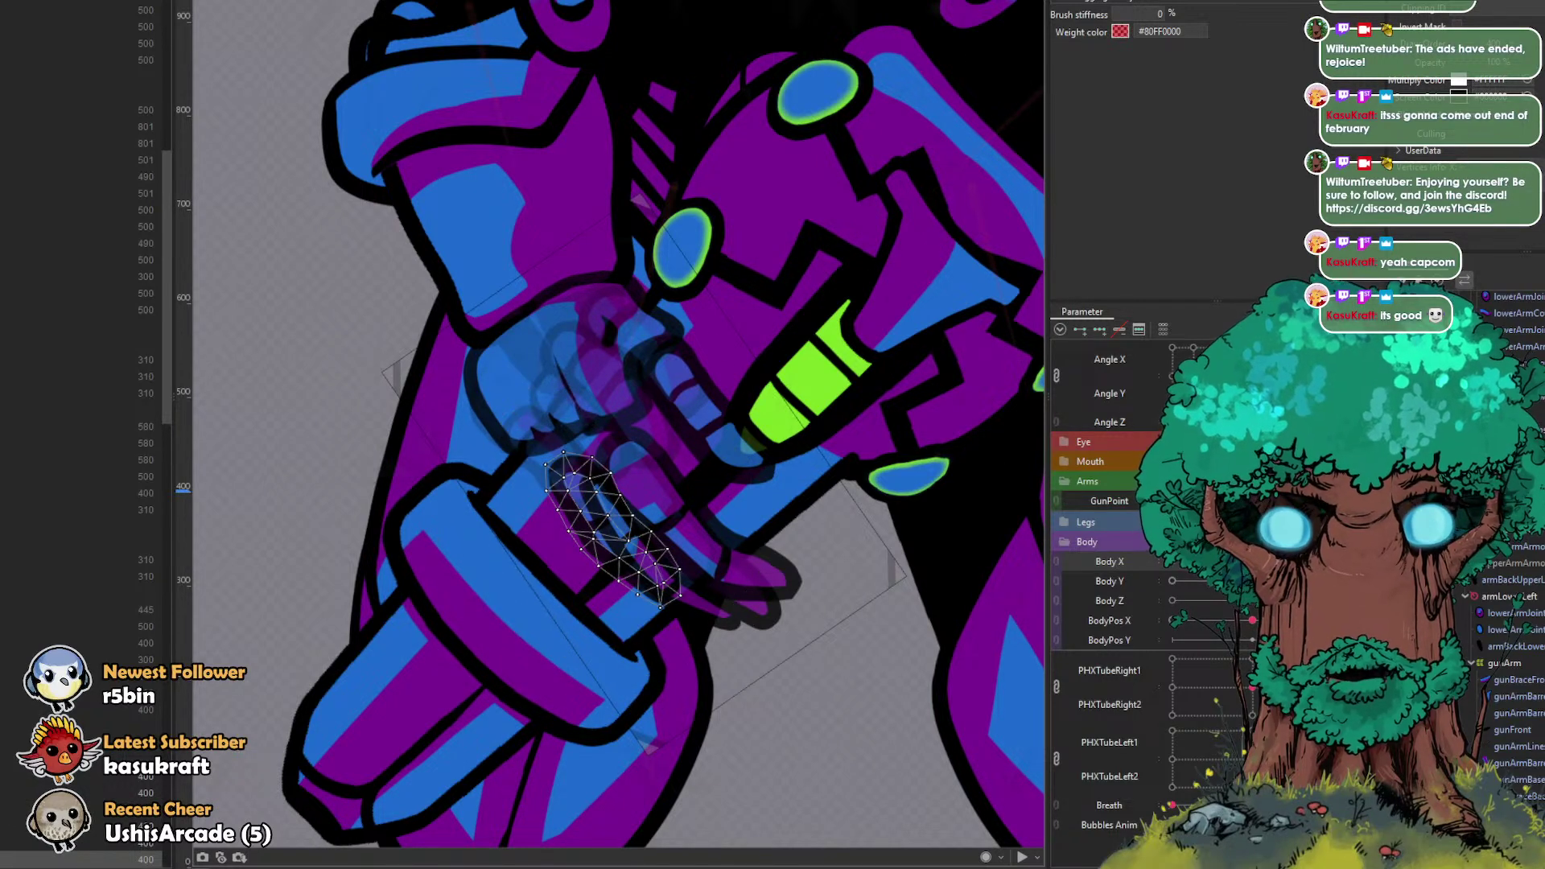
click(950, 1)
drag(607, 530, 565, 479)
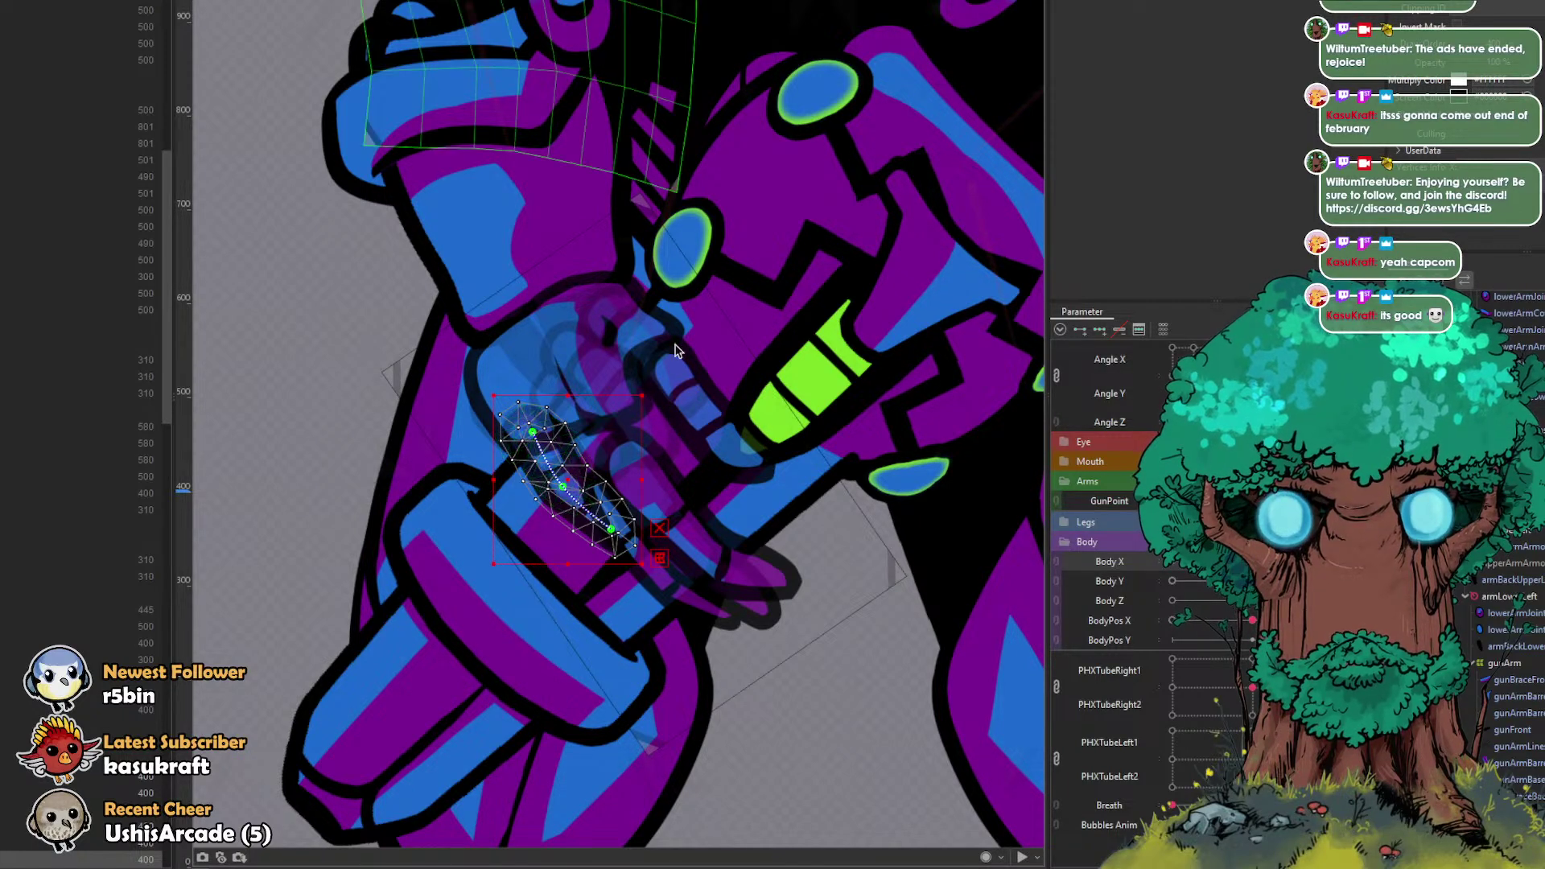
drag(617, 526, 601, 538)
drag(567, 485, 574, 480)
key(ctrl+z)
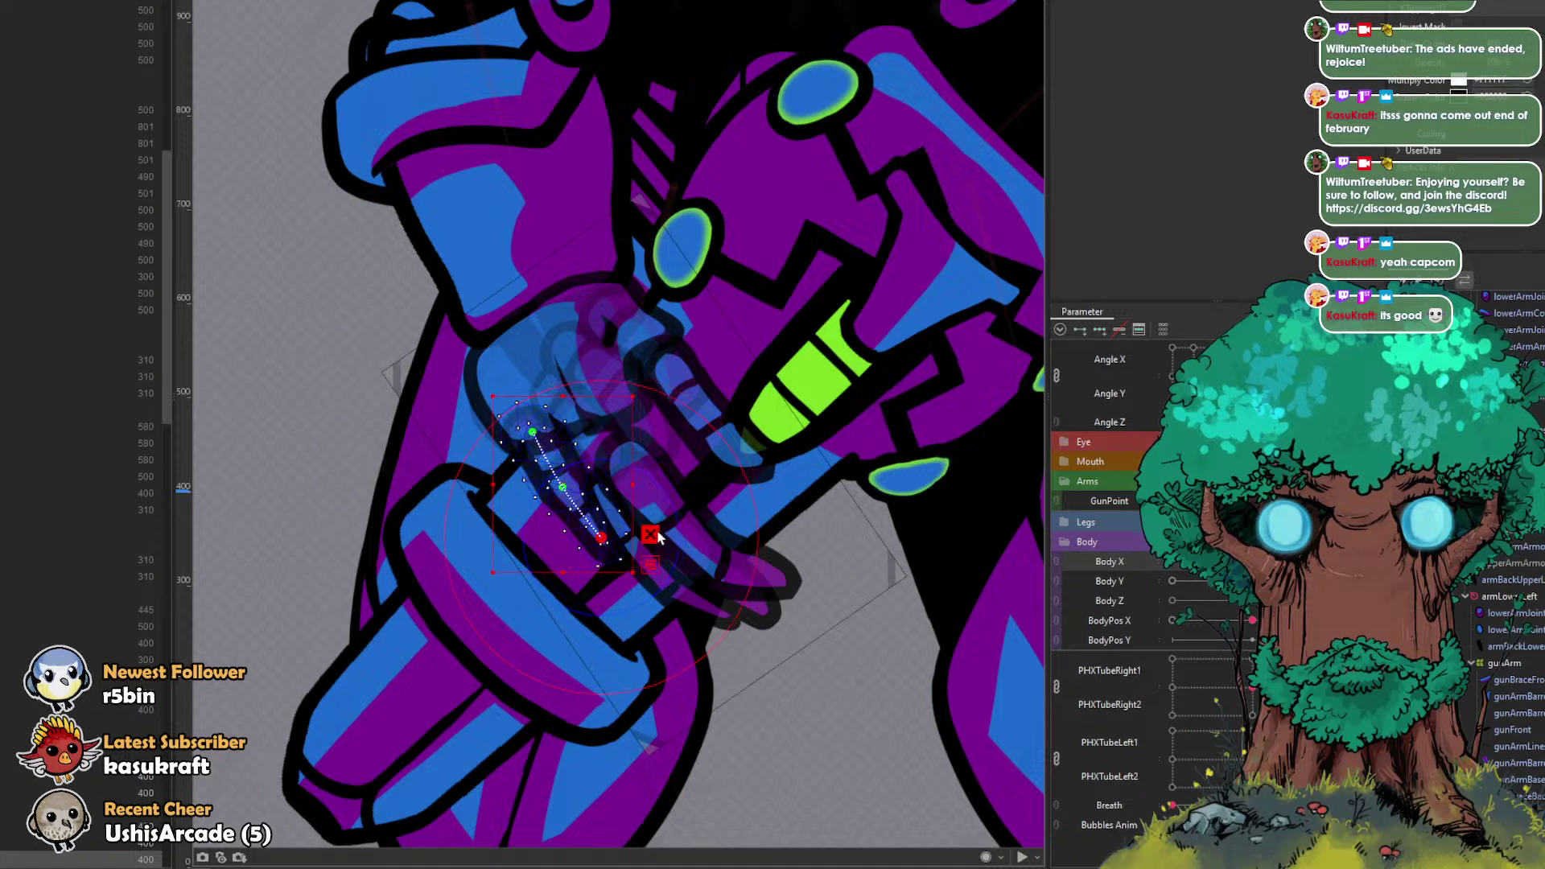
click(655, 532)
scroll(654, 531, up, 3)
drag(472, 445, 483, 432)
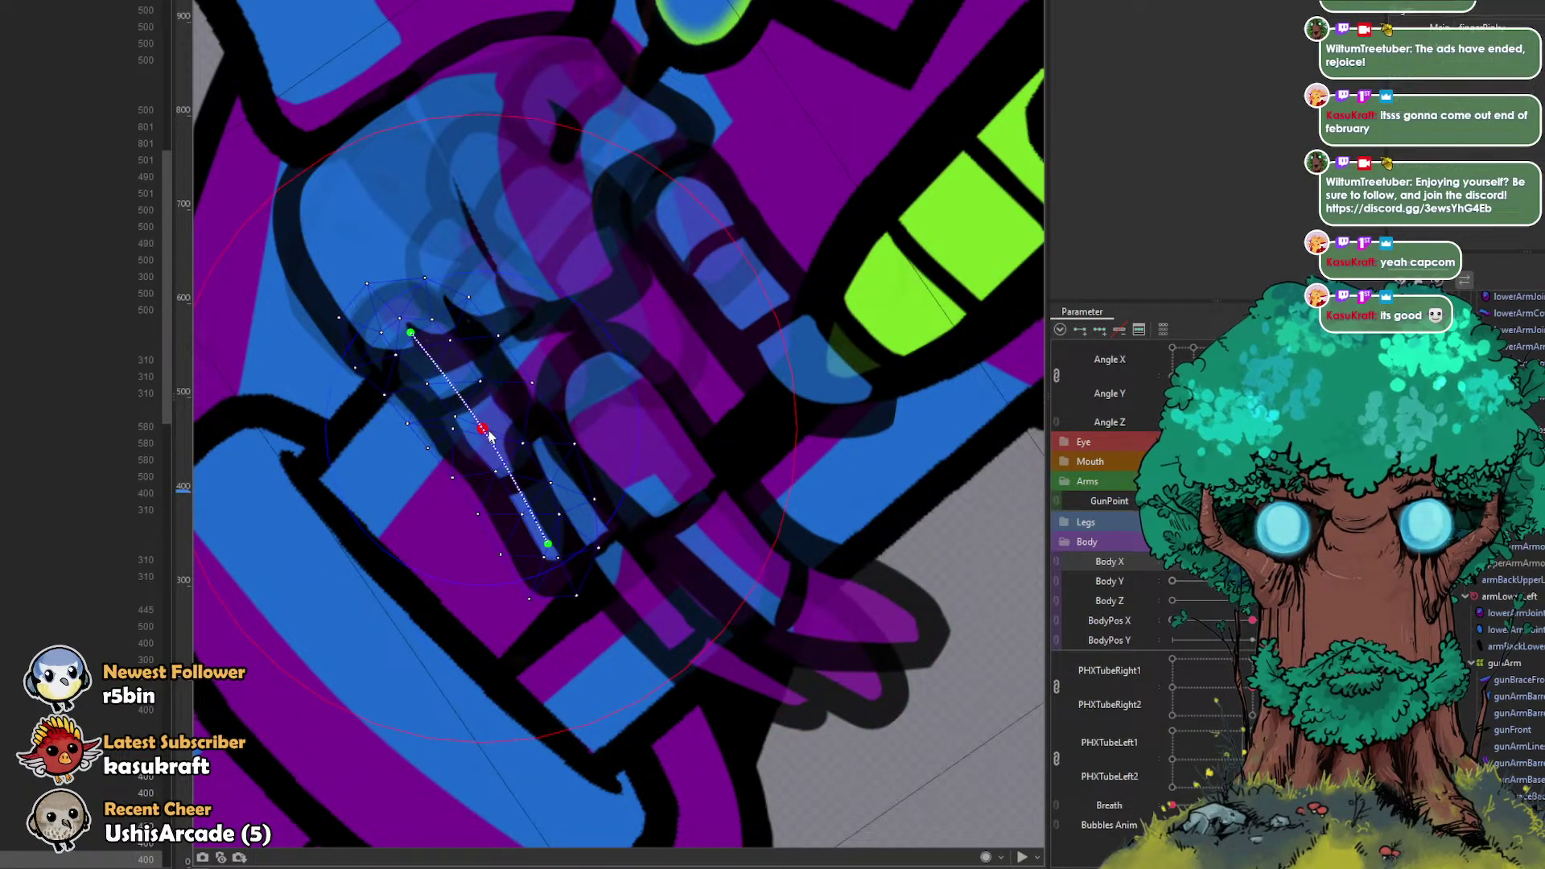
drag(548, 545, 562, 524)
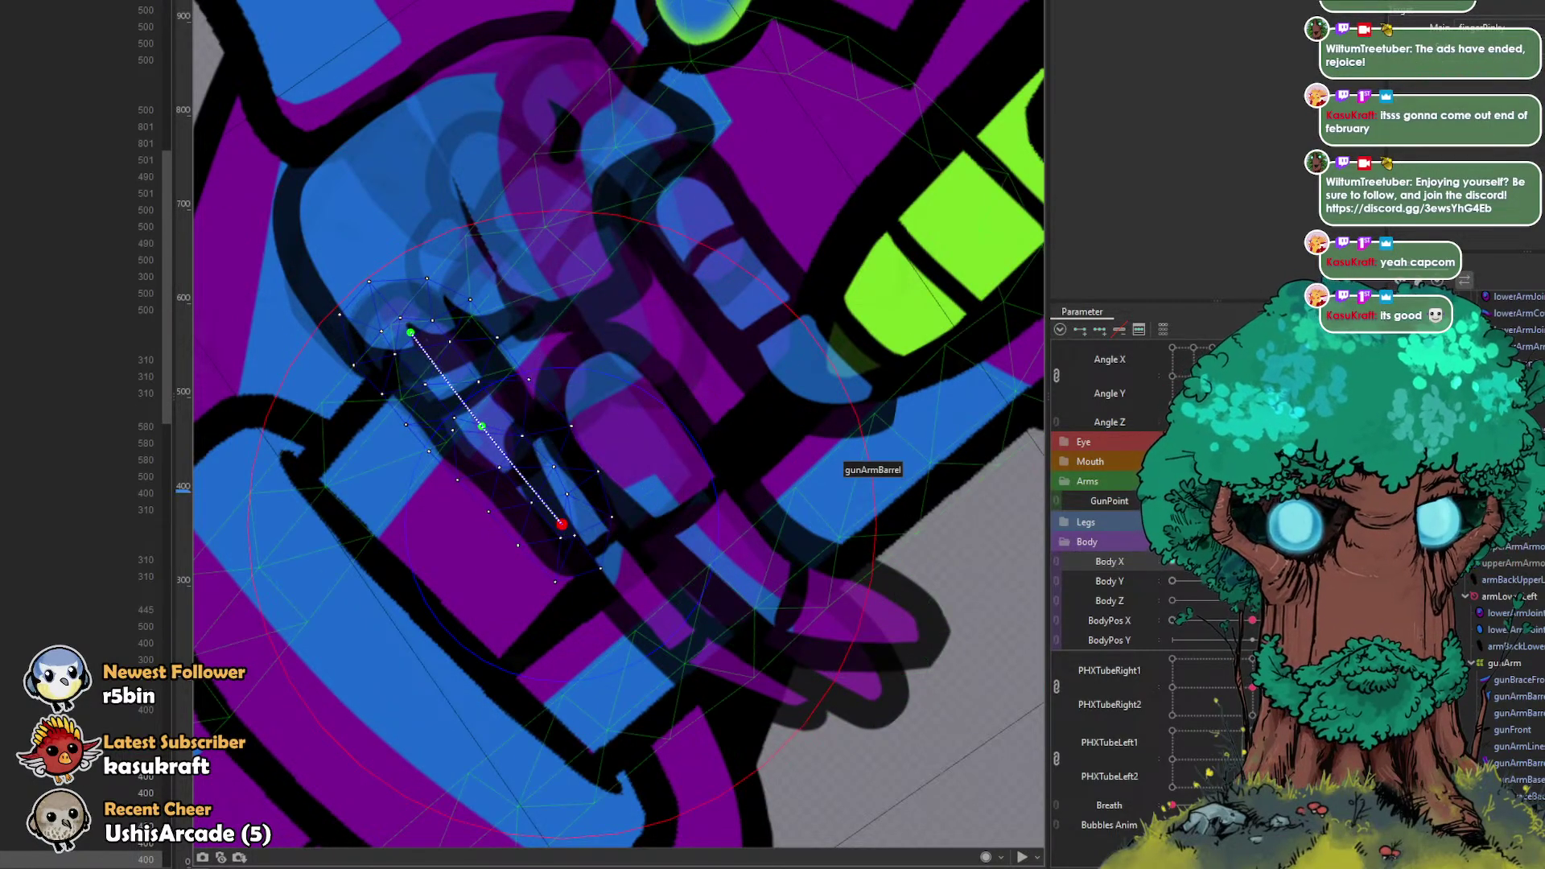
Step: Move the fingersMiddle mesh up to the knuckles, straighten its deform path and shorten the fingertips over the gripping hand
click(775, 517)
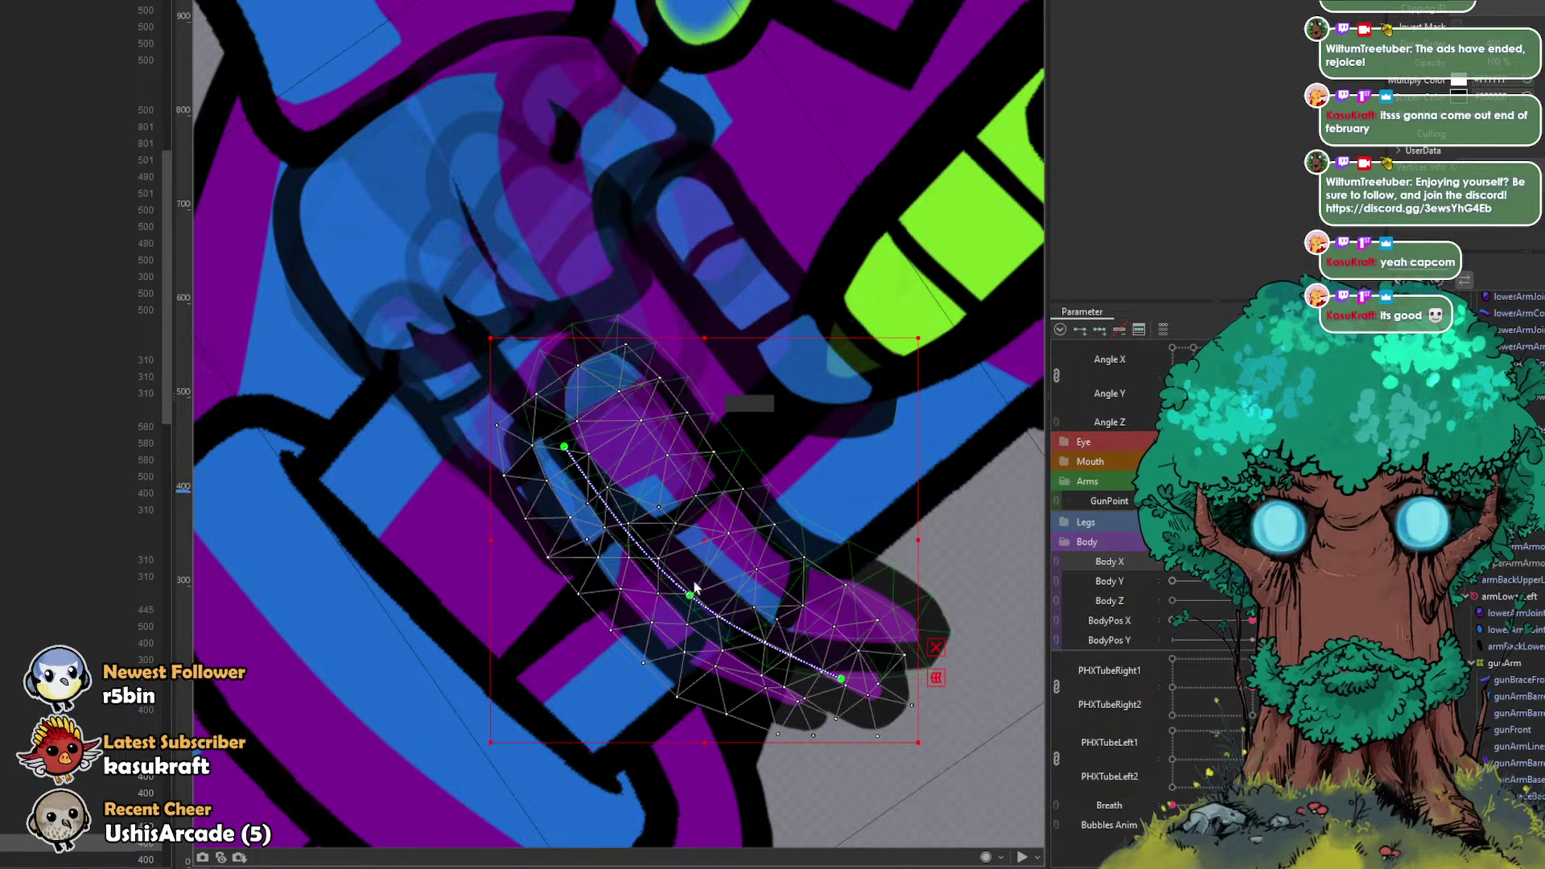
drag(706, 541, 644, 398)
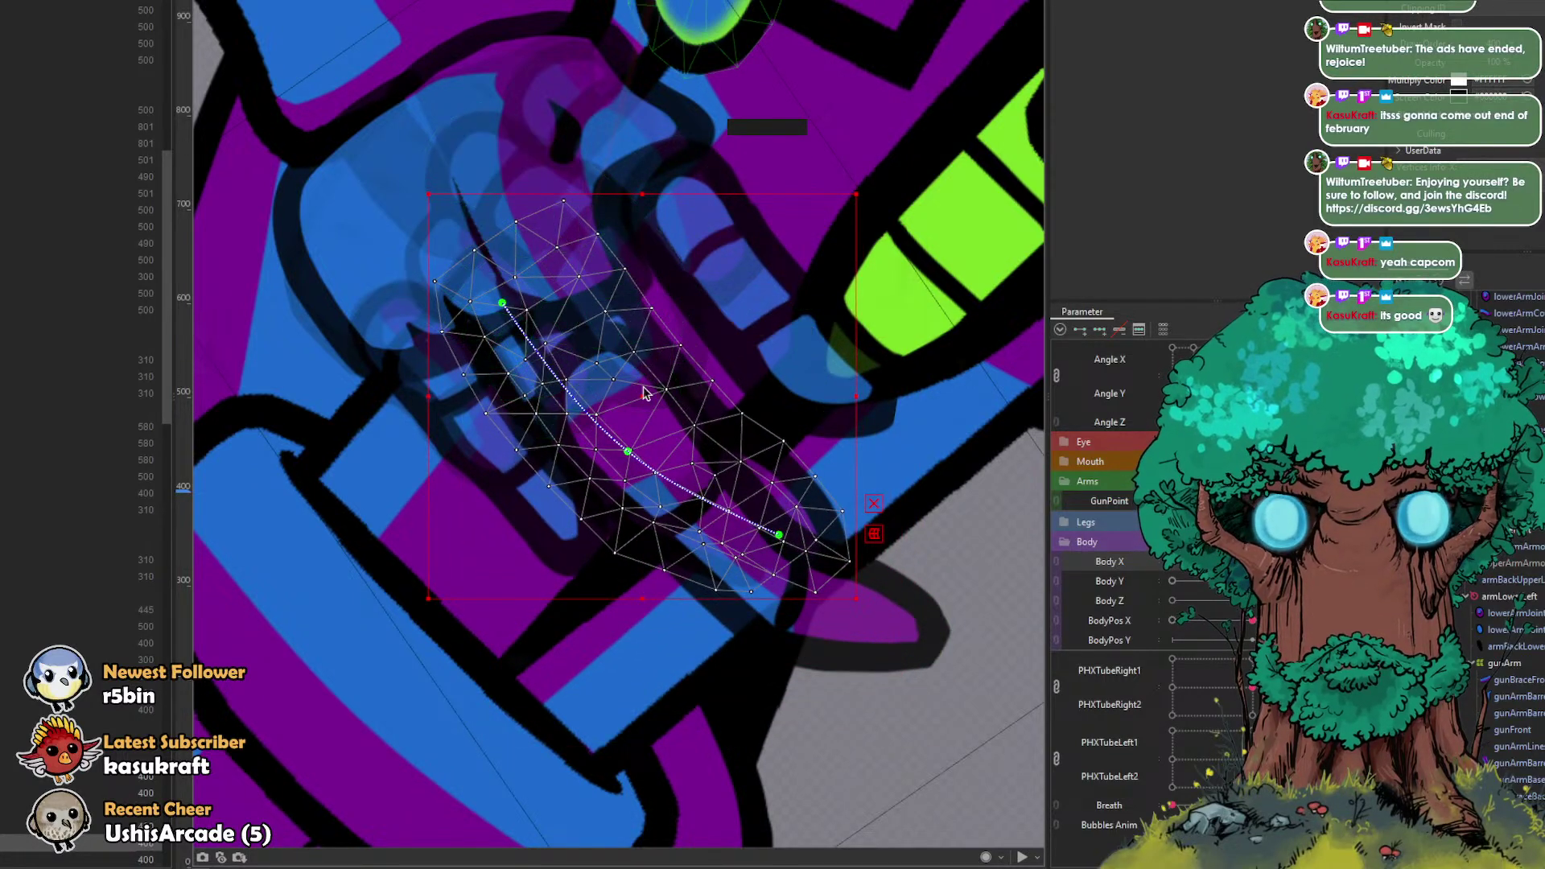
click(630, 449)
drag(633, 447, 653, 423)
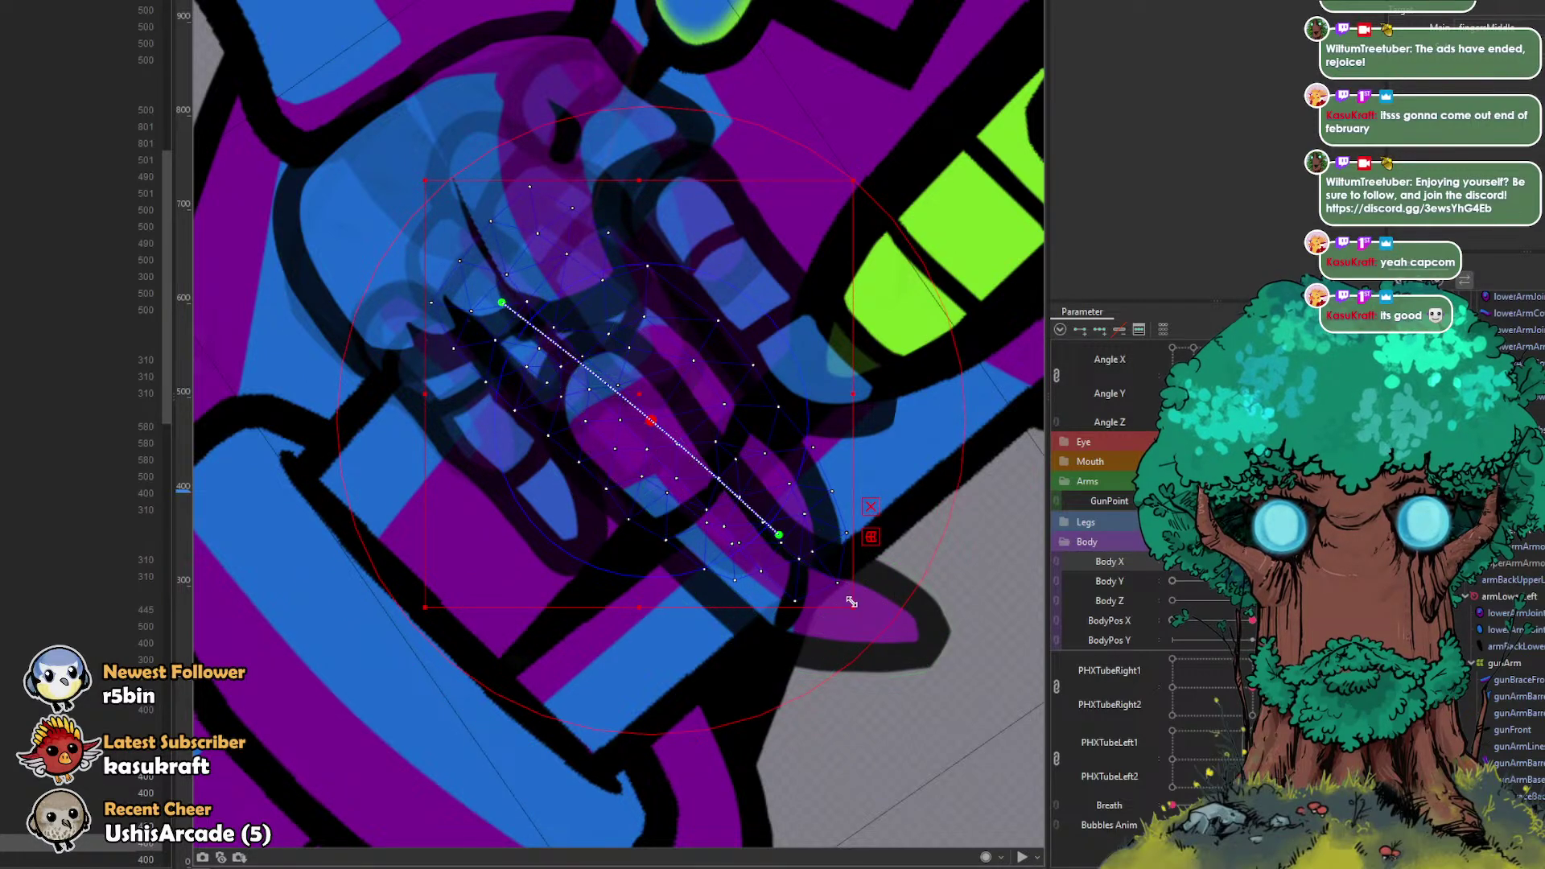
drag(652, 422, 617, 394)
key(b)
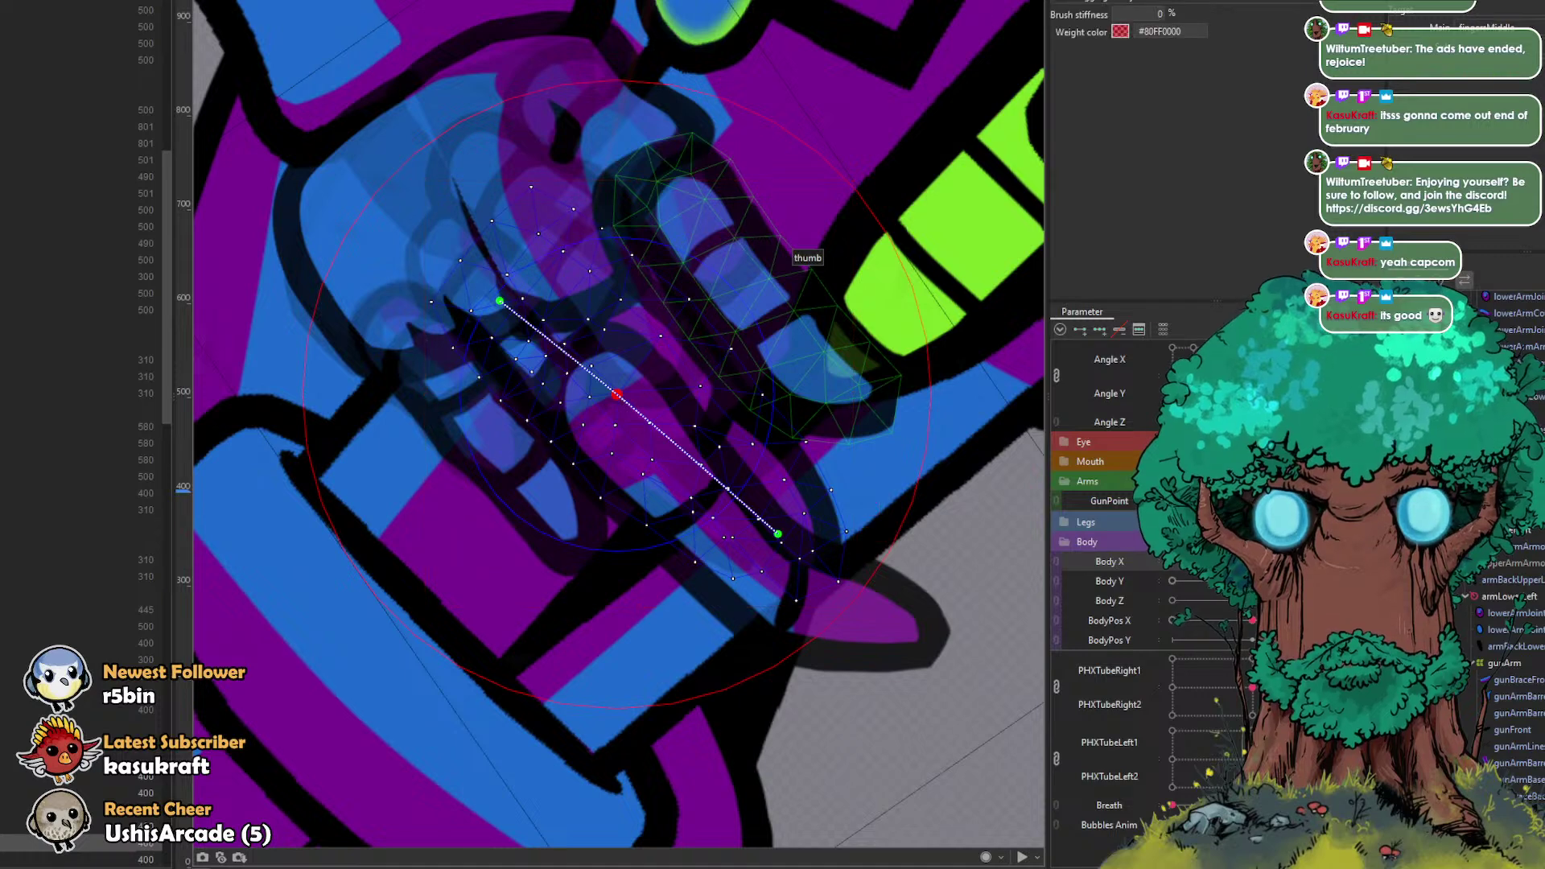
mouse_move(808, 563)
mouse_down()
mouse_move(775, 568)
mouse_move(764, 524)
mouse_move(811, 546)
mouse_move(804, 570)
mouse_move(771, 526)
mouse_up()
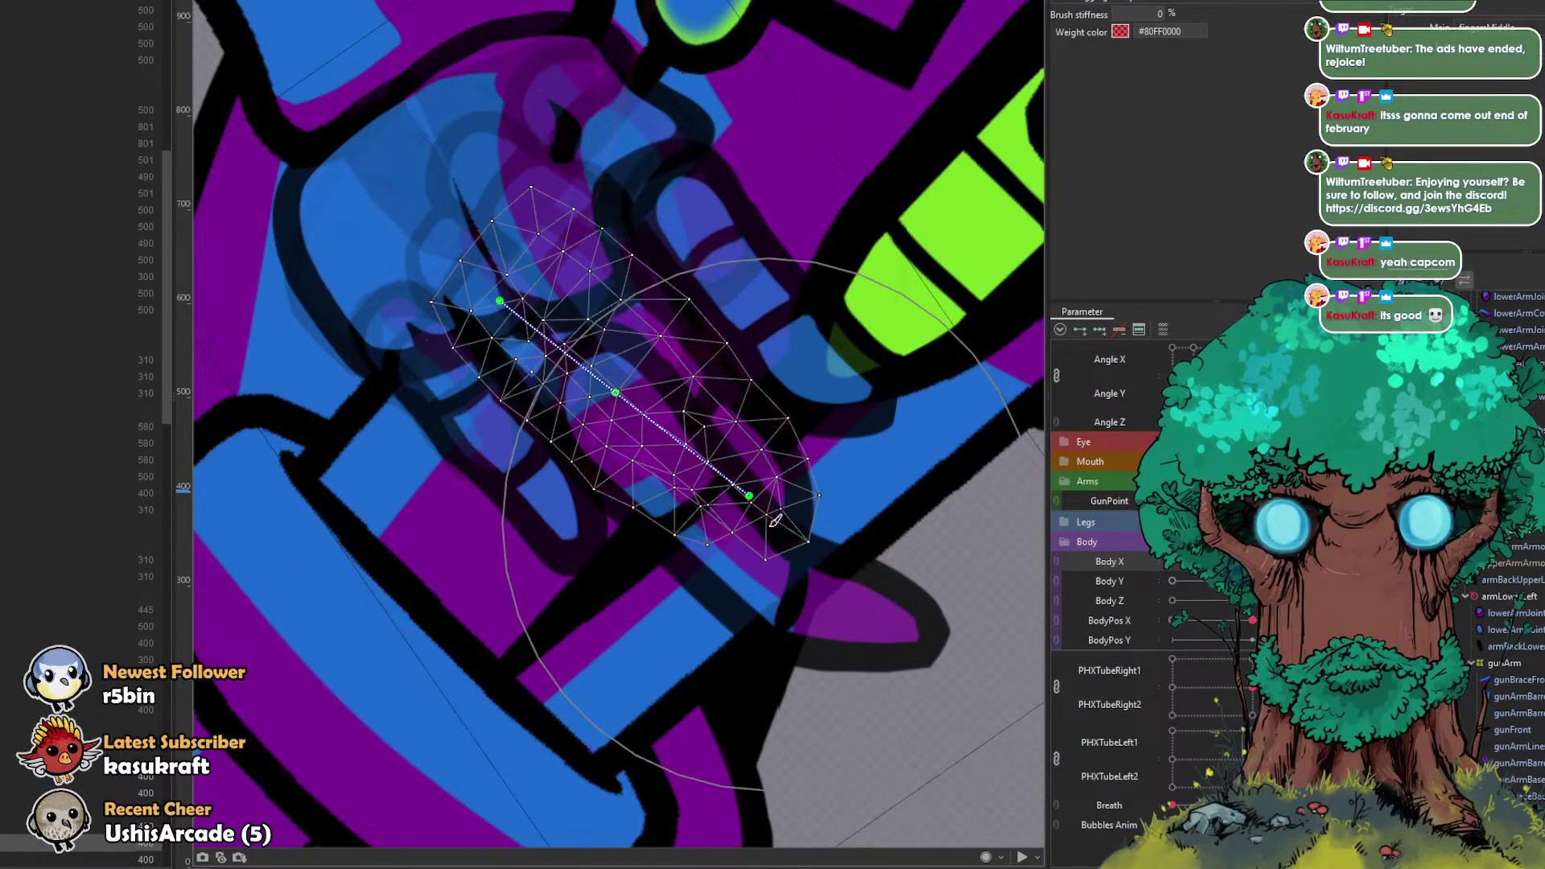
key(ctrl+z)
Step: Select the right hand's pointer finger mesh and lift its base and middle deform path points toward the thumb
click(81, 859)
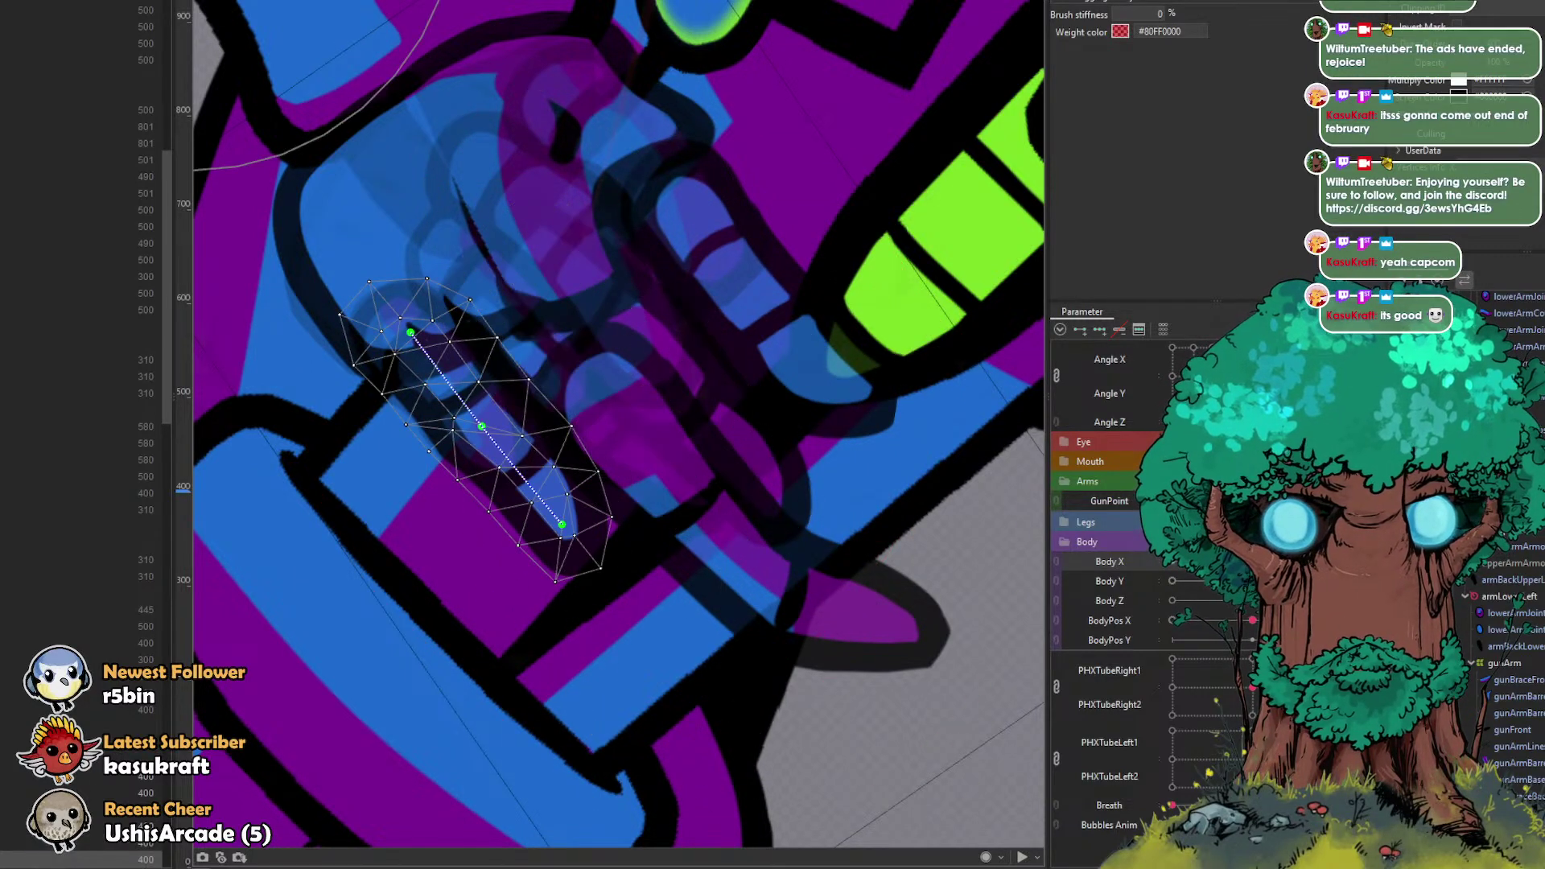
click(80, 775)
click(81, 793)
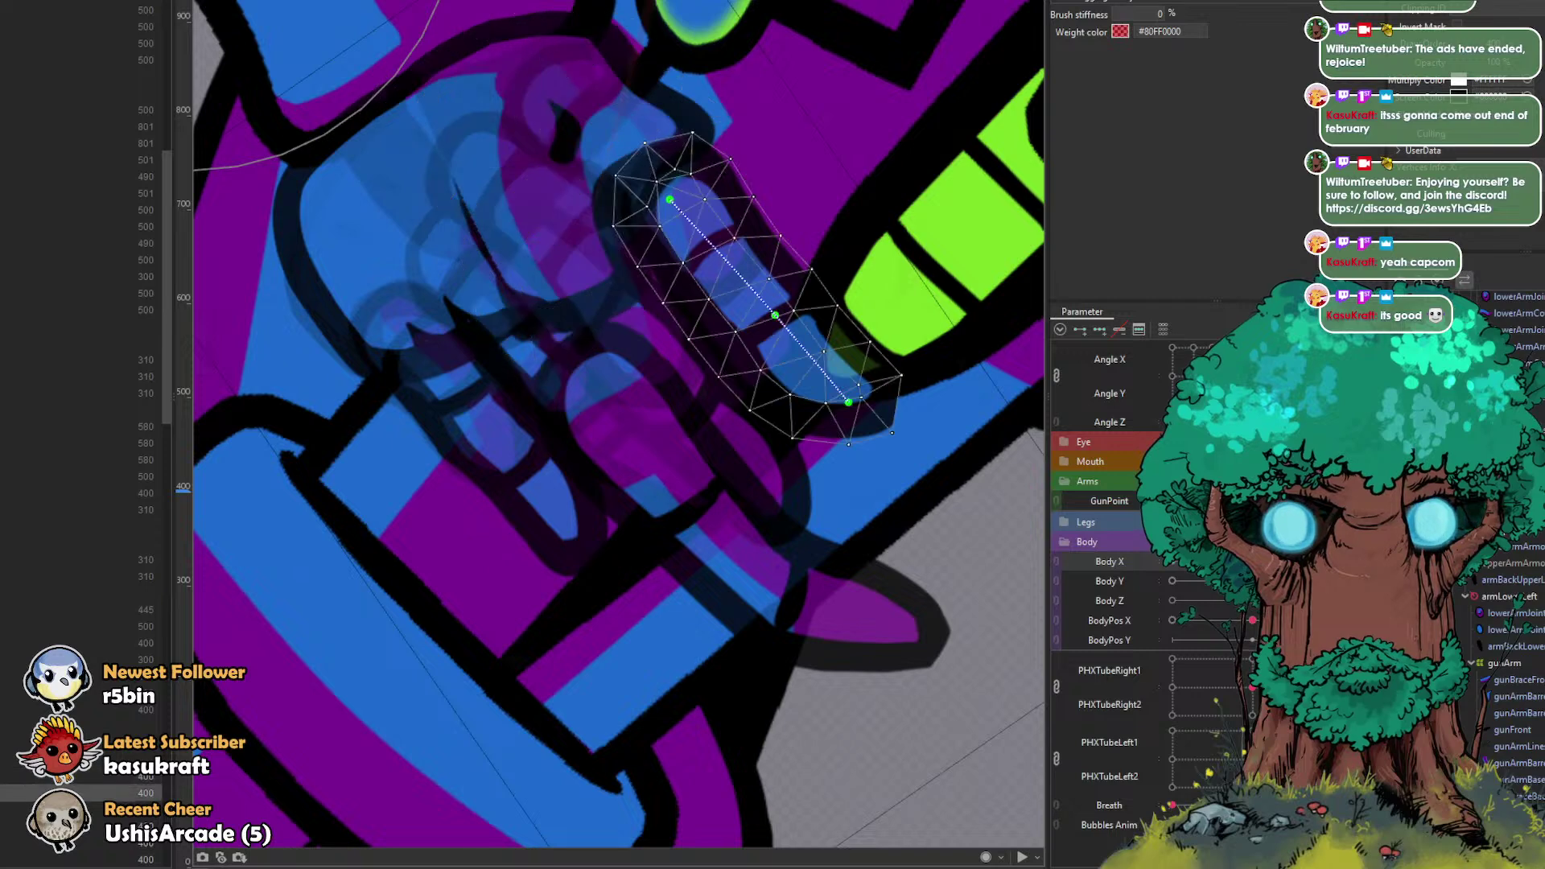
click(80, 809)
click(81, 826)
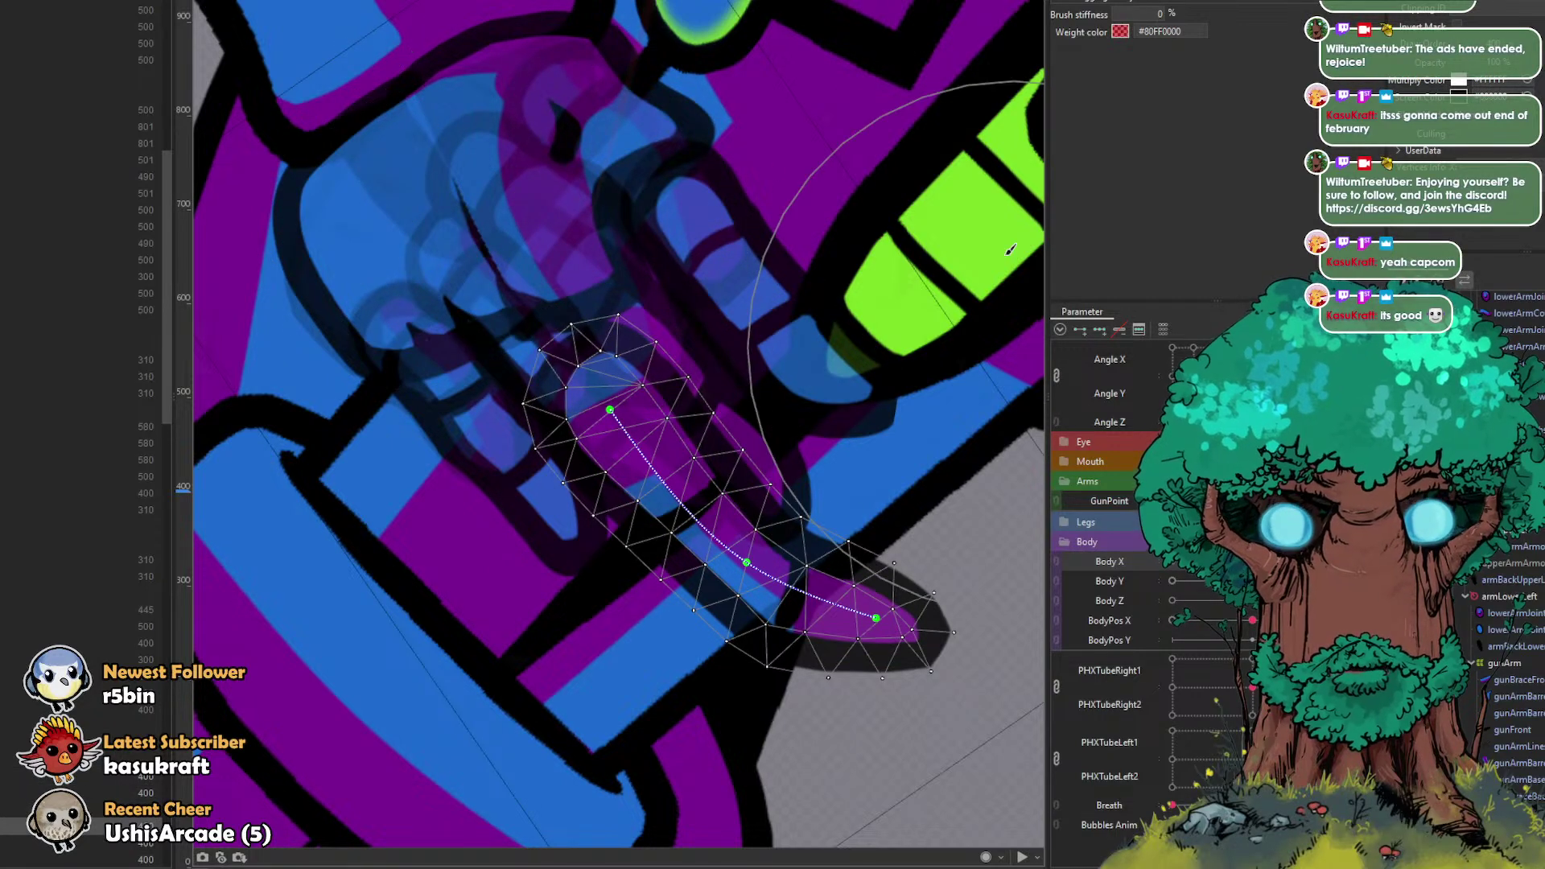
click(941, 2)
mouse_move(610, 410)
mouse_down()
mouse_move(620, 346)
mouse_move(626, 372)
mouse_up()
key(ctrl+z)
drag(749, 564, 752, 463)
drag(609, 410, 624, 349)
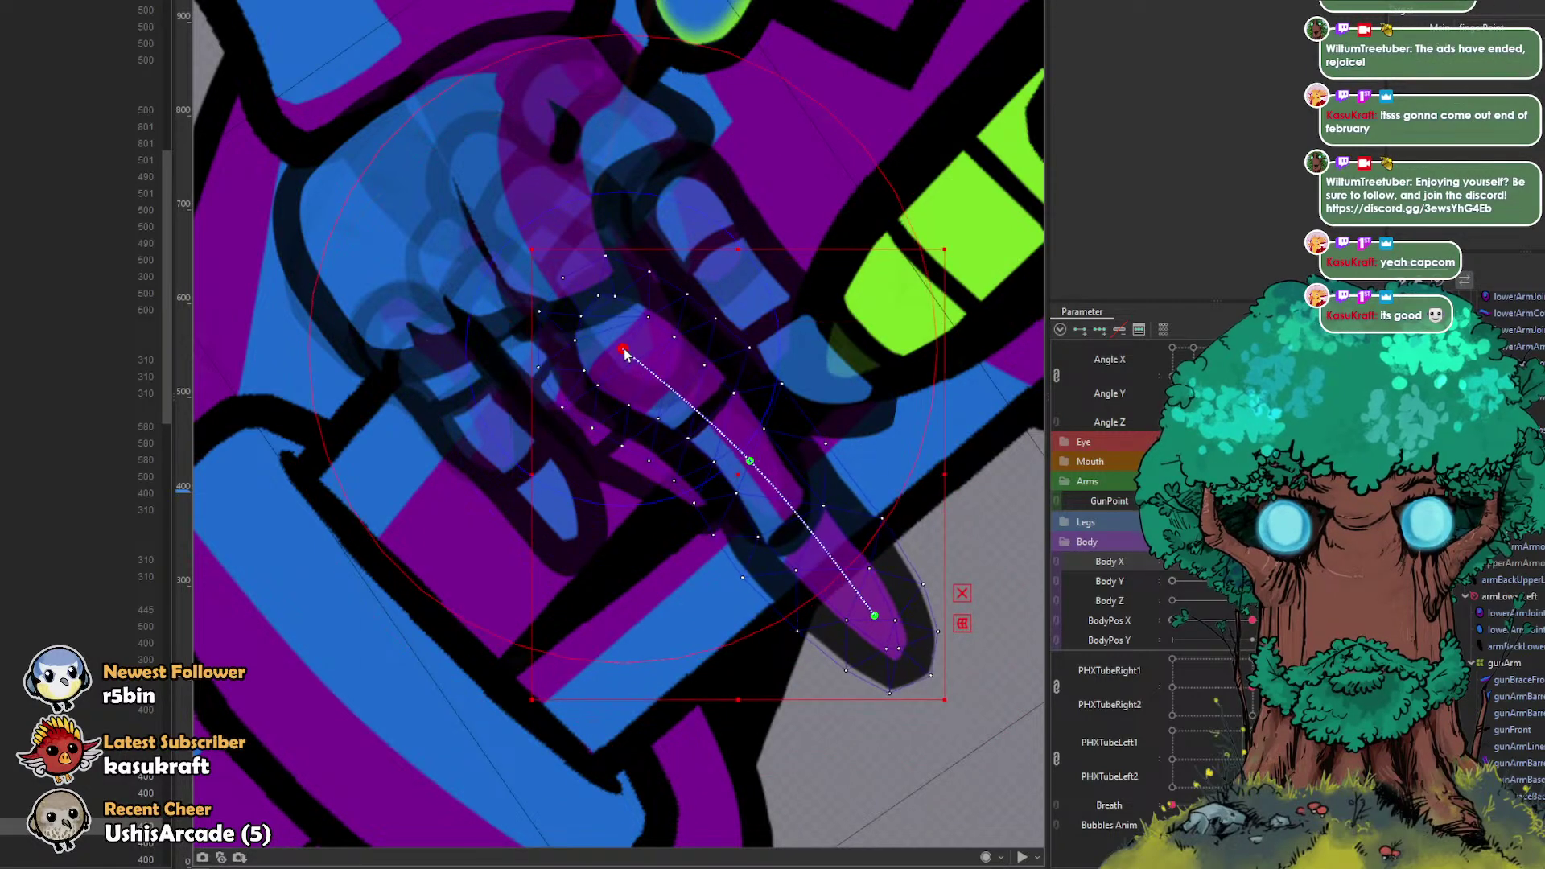
Step: Pull in the pointer fingertip with the deform brush and move the whole finger up beneath the thumb
drag(679, 488, 671, 501)
drag(894, 666, 853, 632)
drag(763, 612, 687, 608)
mouse_move(808, 586)
mouse_down()
mouse_move(765, 592)
mouse_move(810, 570)
mouse_up()
click(832, 2)
drag(710, 451, 663, 306)
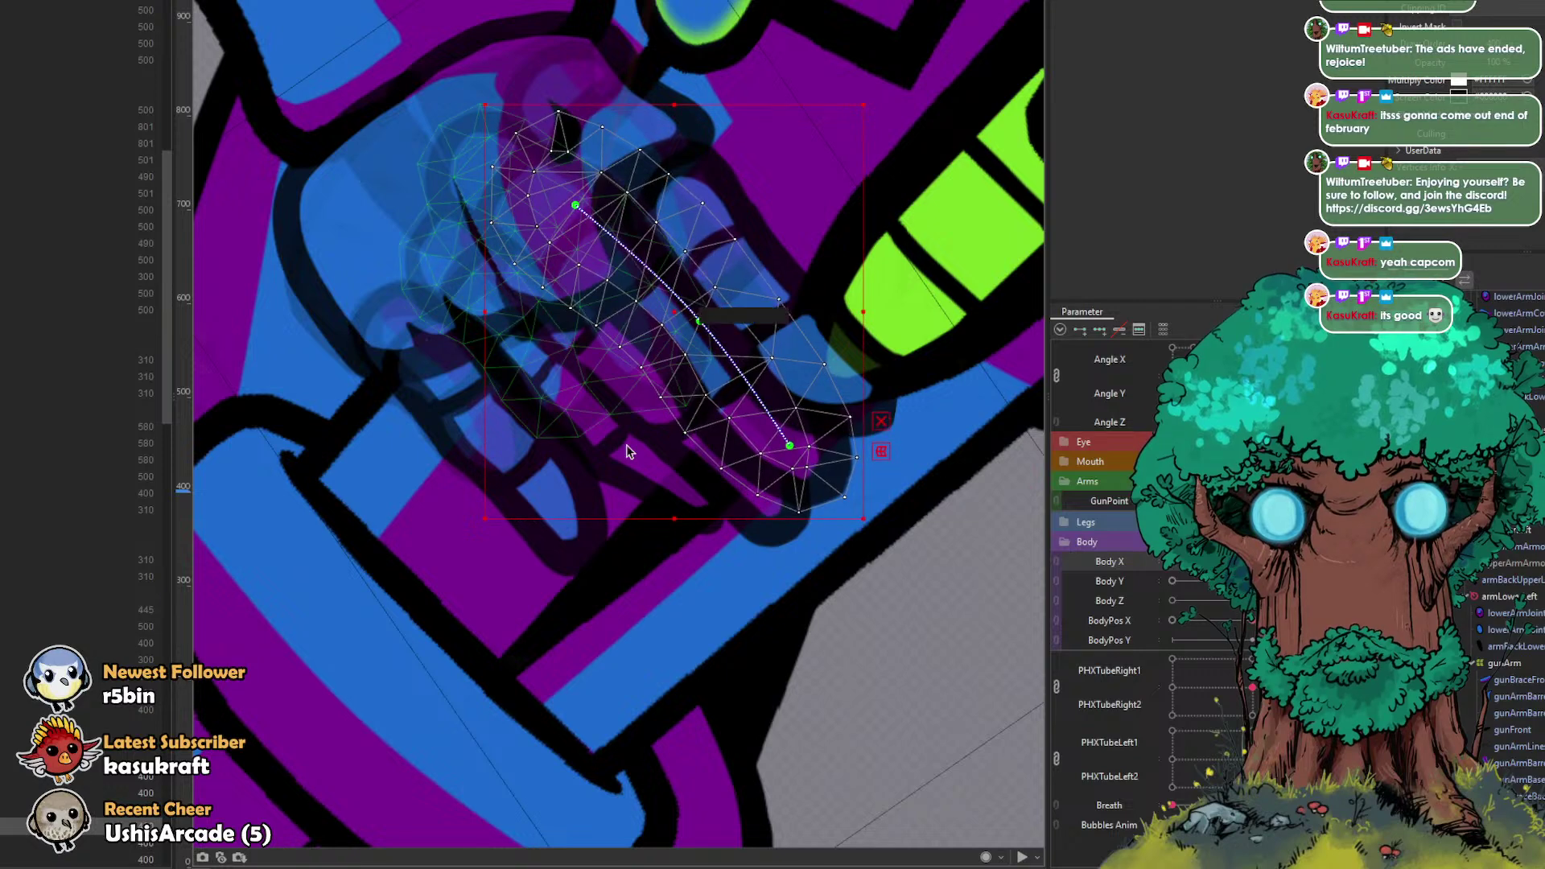
Step: Pull the tip of the fingersMiddle mesh inward and slim its outline with the deform brush between the little and pointer fingers
click(628, 447)
drag(748, 492, 719, 501)
key(b)
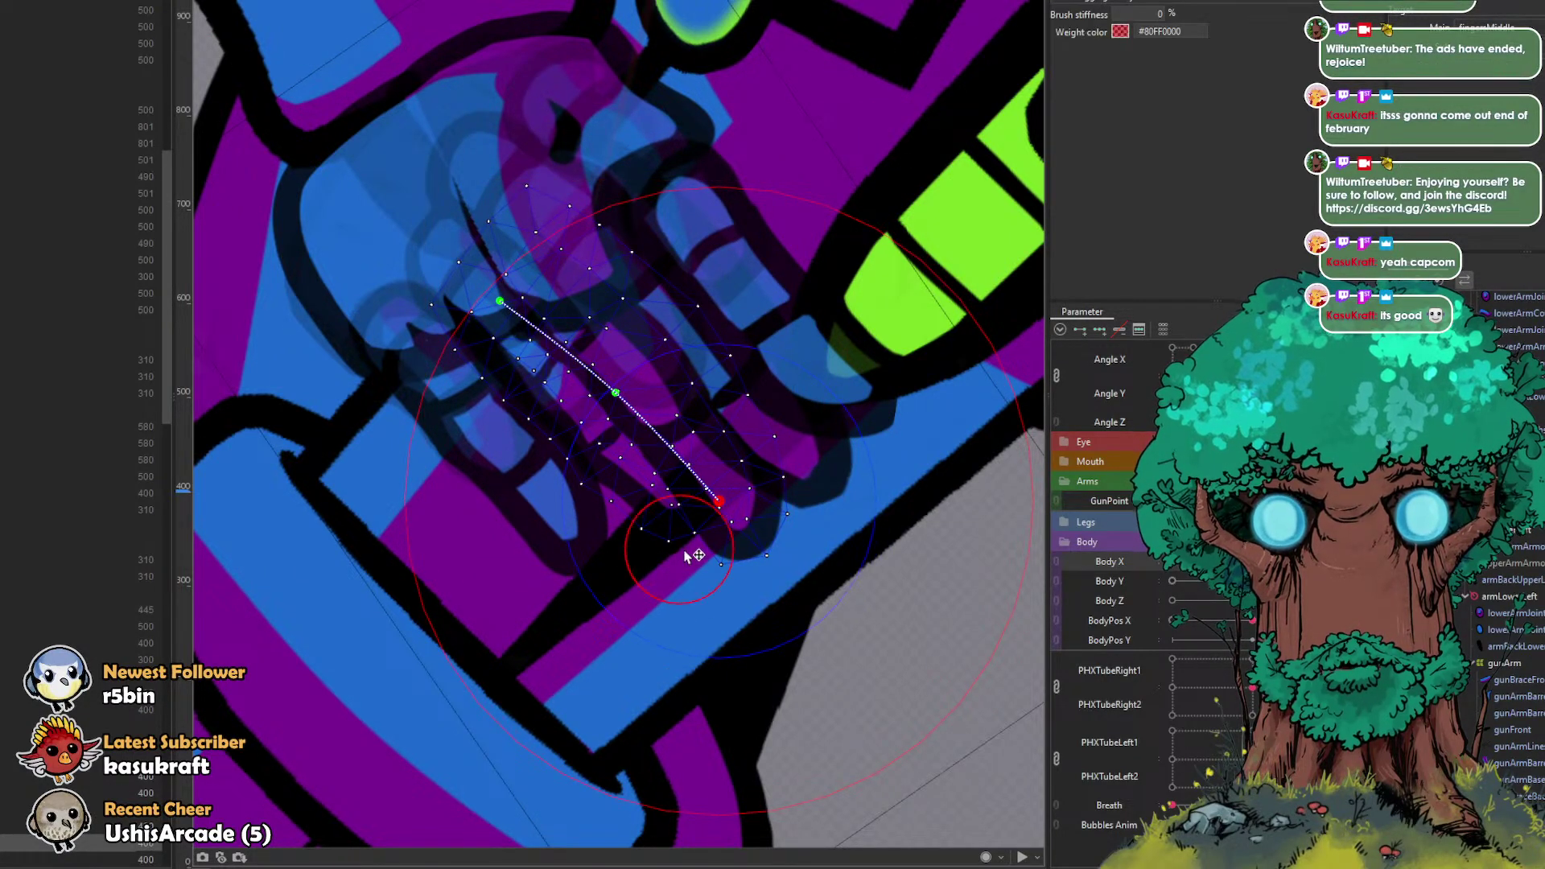
mouse_move(622, 522)
mouse_down()
mouse_move(539, 507)
mouse_move(580, 493)
mouse_move(603, 523)
mouse_up()
drag(719, 341, 698, 347)
drag(644, 195, 636, 209)
drag(571, 166, 567, 172)
drag(842, 459, 827, 463)
mouse_move(868, 445)
mouse_down()
mouse_move(761, 422)
mouse_move(780, 427)
mouse_up()
drag(722, 372, 728, 369)
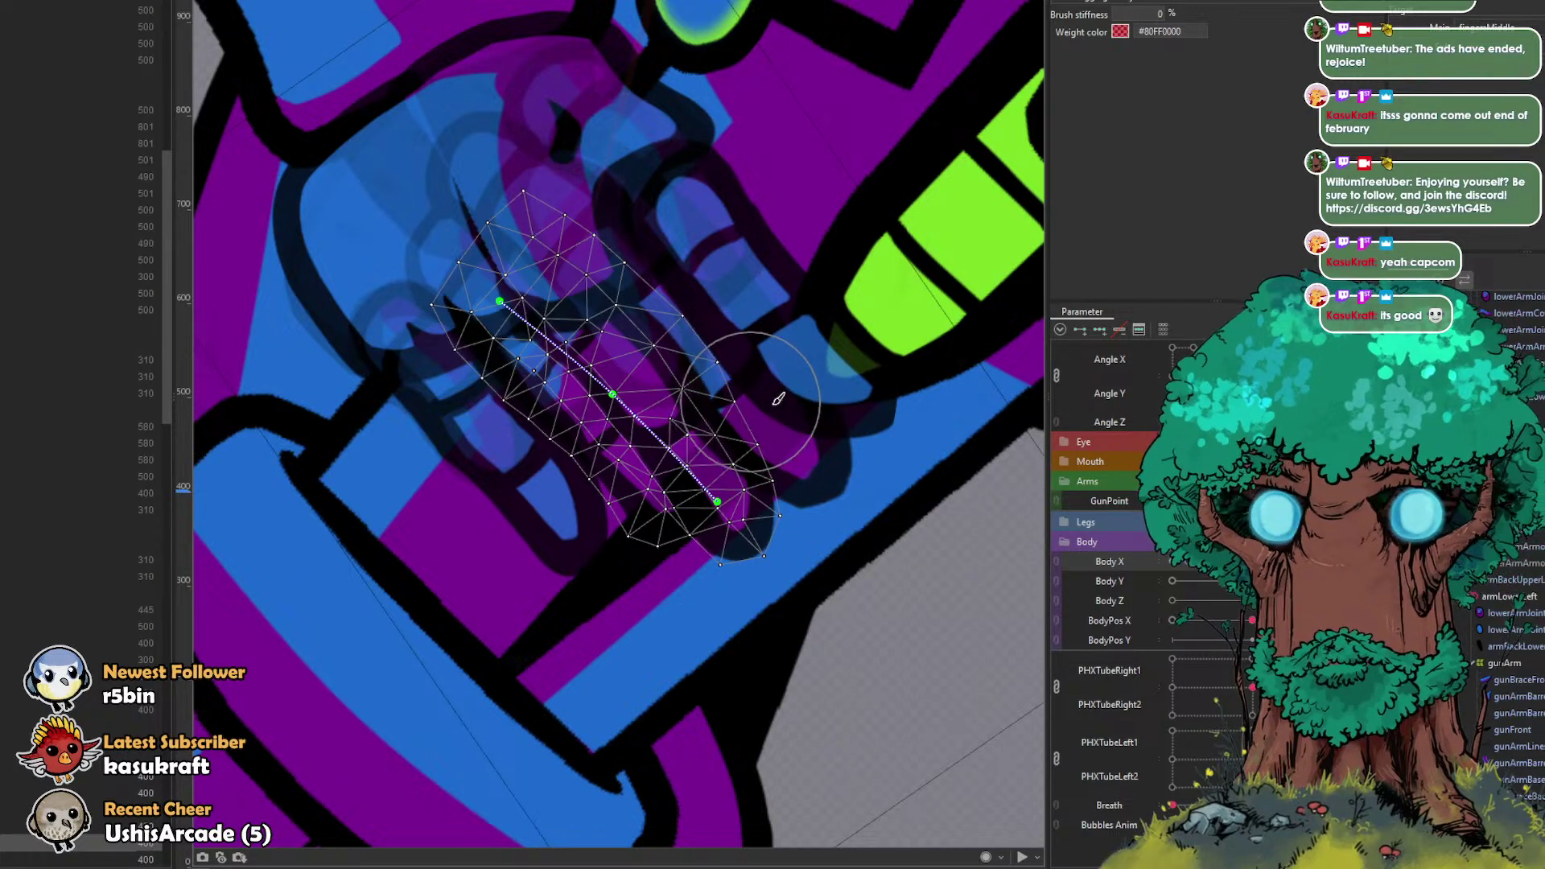
key(v)
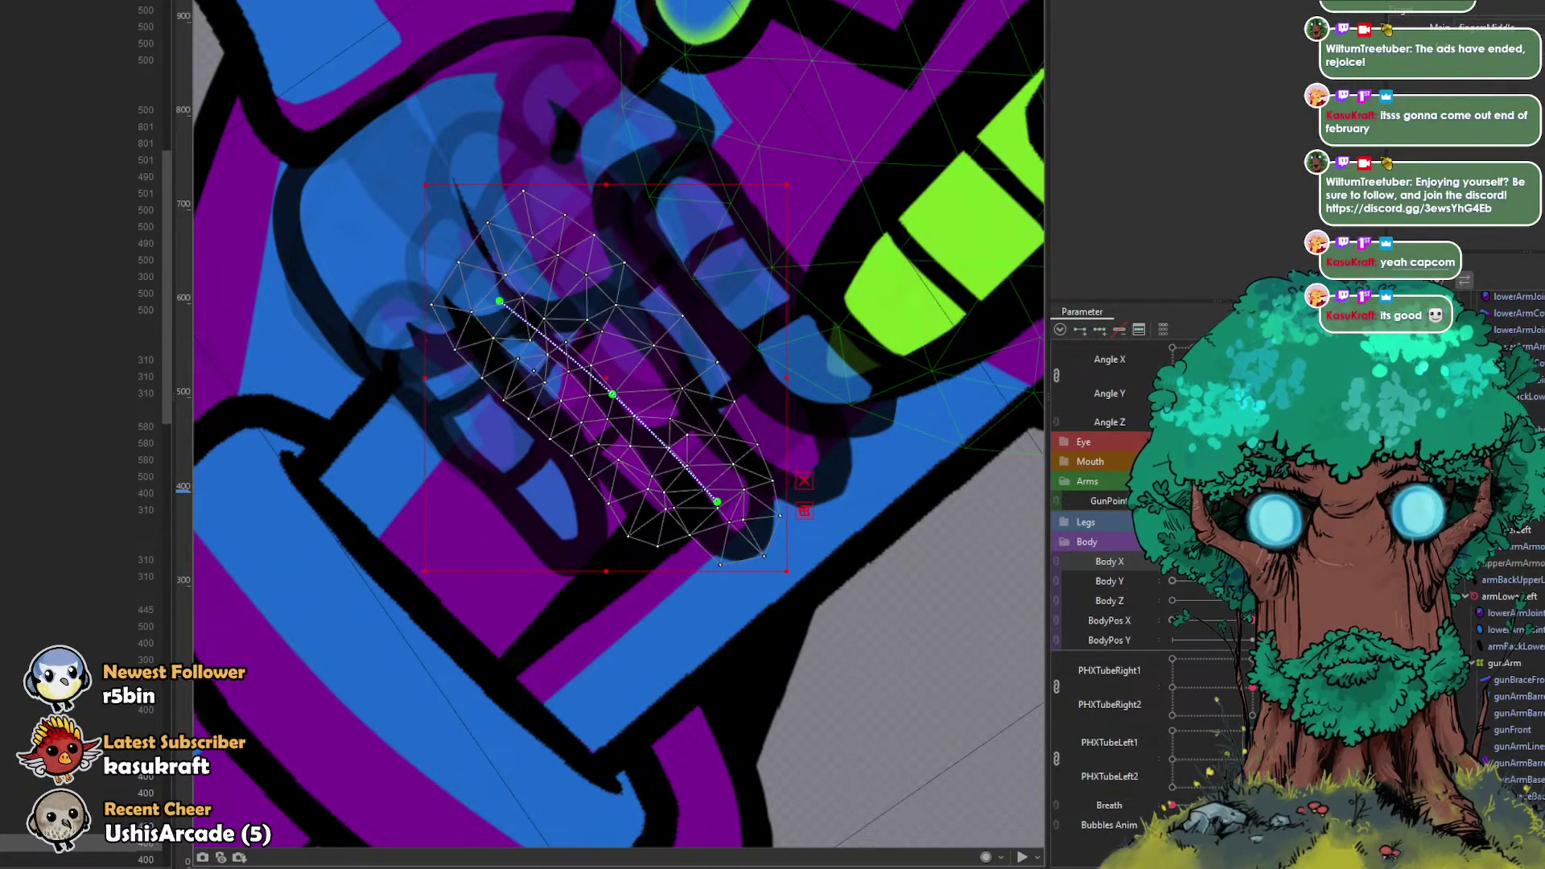
Step: Select the right hand's palm and finger meshes and restore them to full opacity for the GunPoint pose
drag(1292, 501, 1252, 500)
click(49, 859)
shift+click(48, 777)
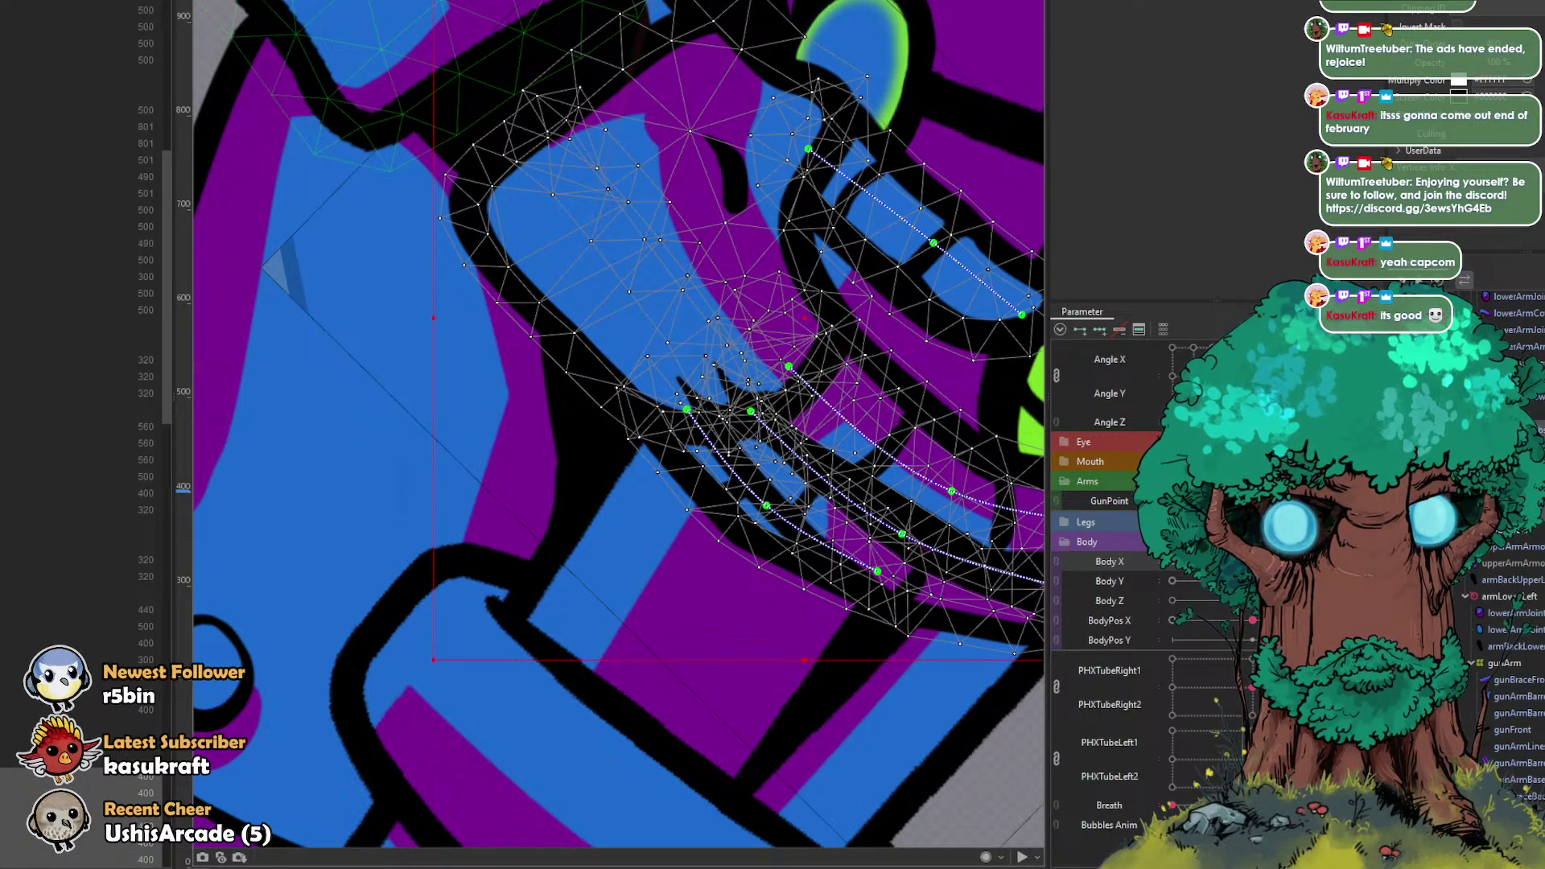
key(ctrl+v)
click(48, 759)
drag(1252, 500, 1292, 501)
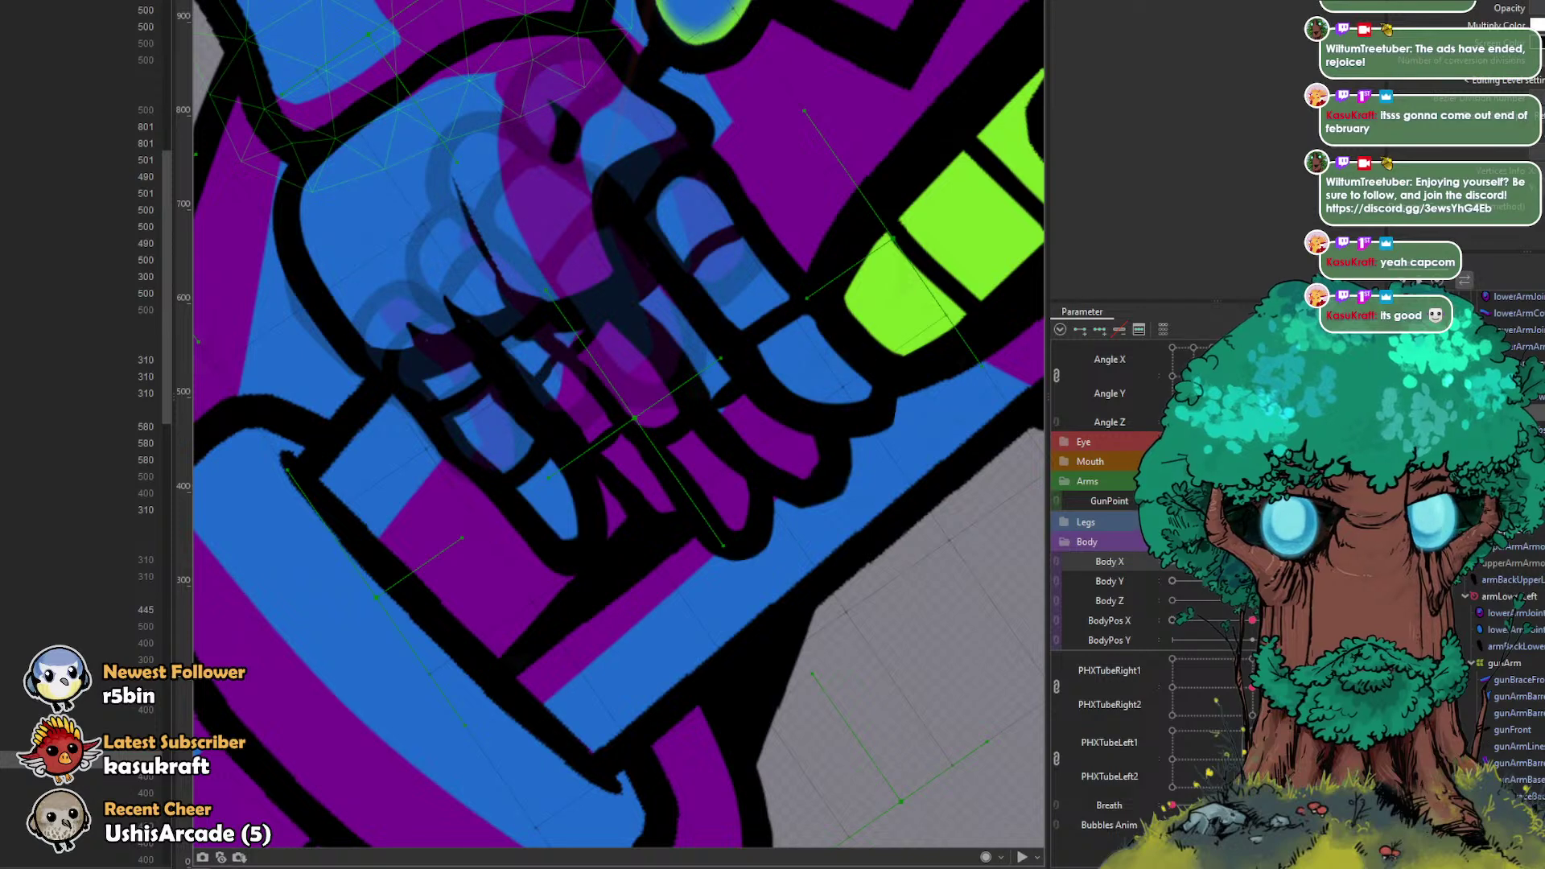
Step: Shift the fingersMiddle mesh slightly toward the palm and move the pointer finger up closer to the thumb
scroll(638, 379, down, 2)
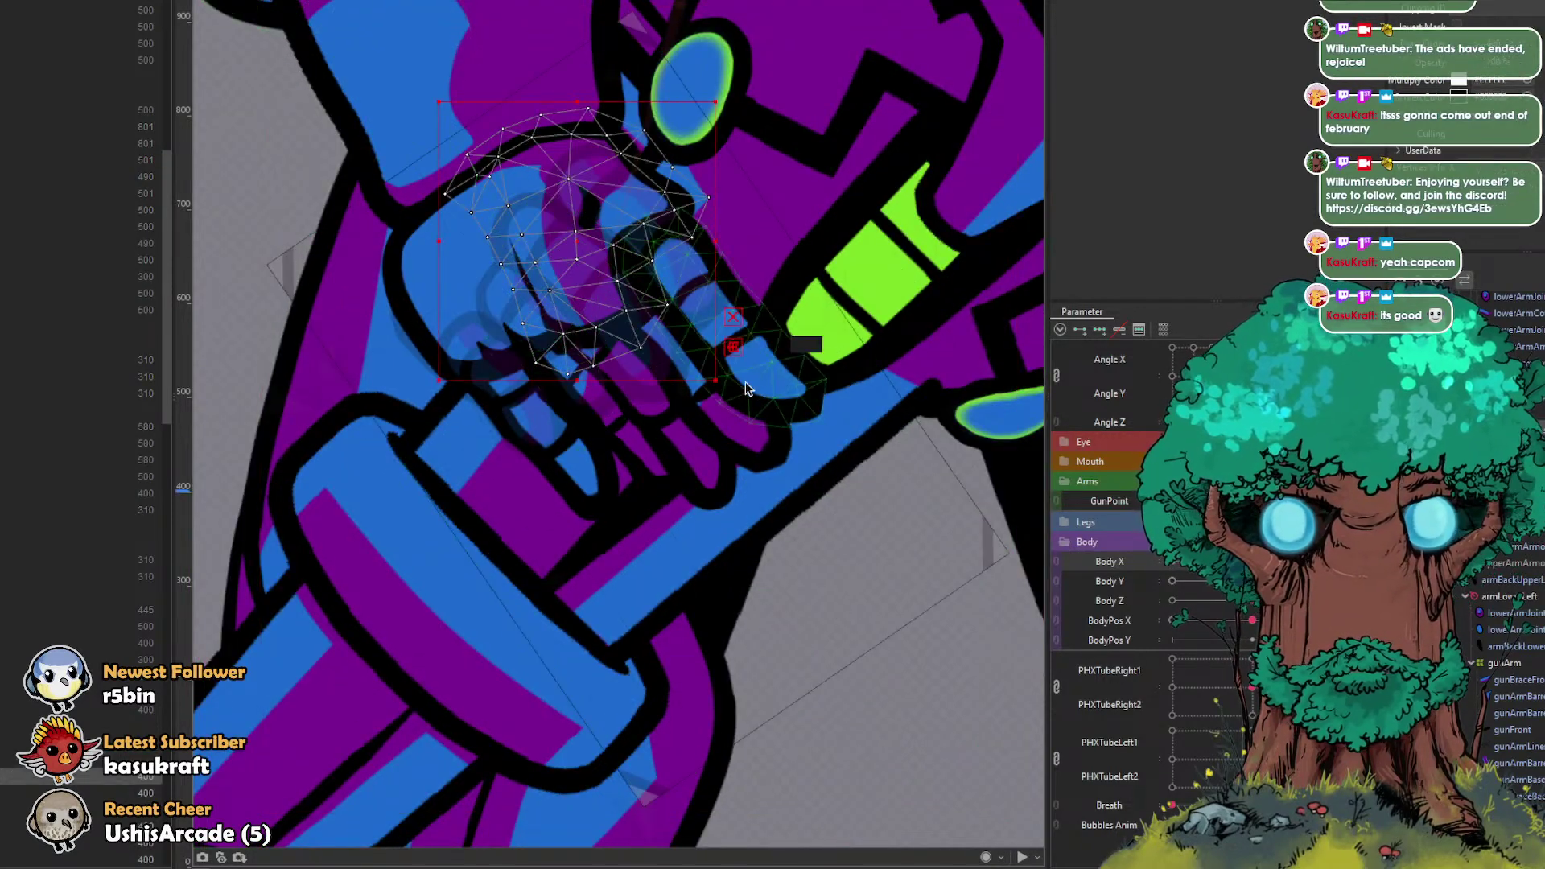
click(702, 434)
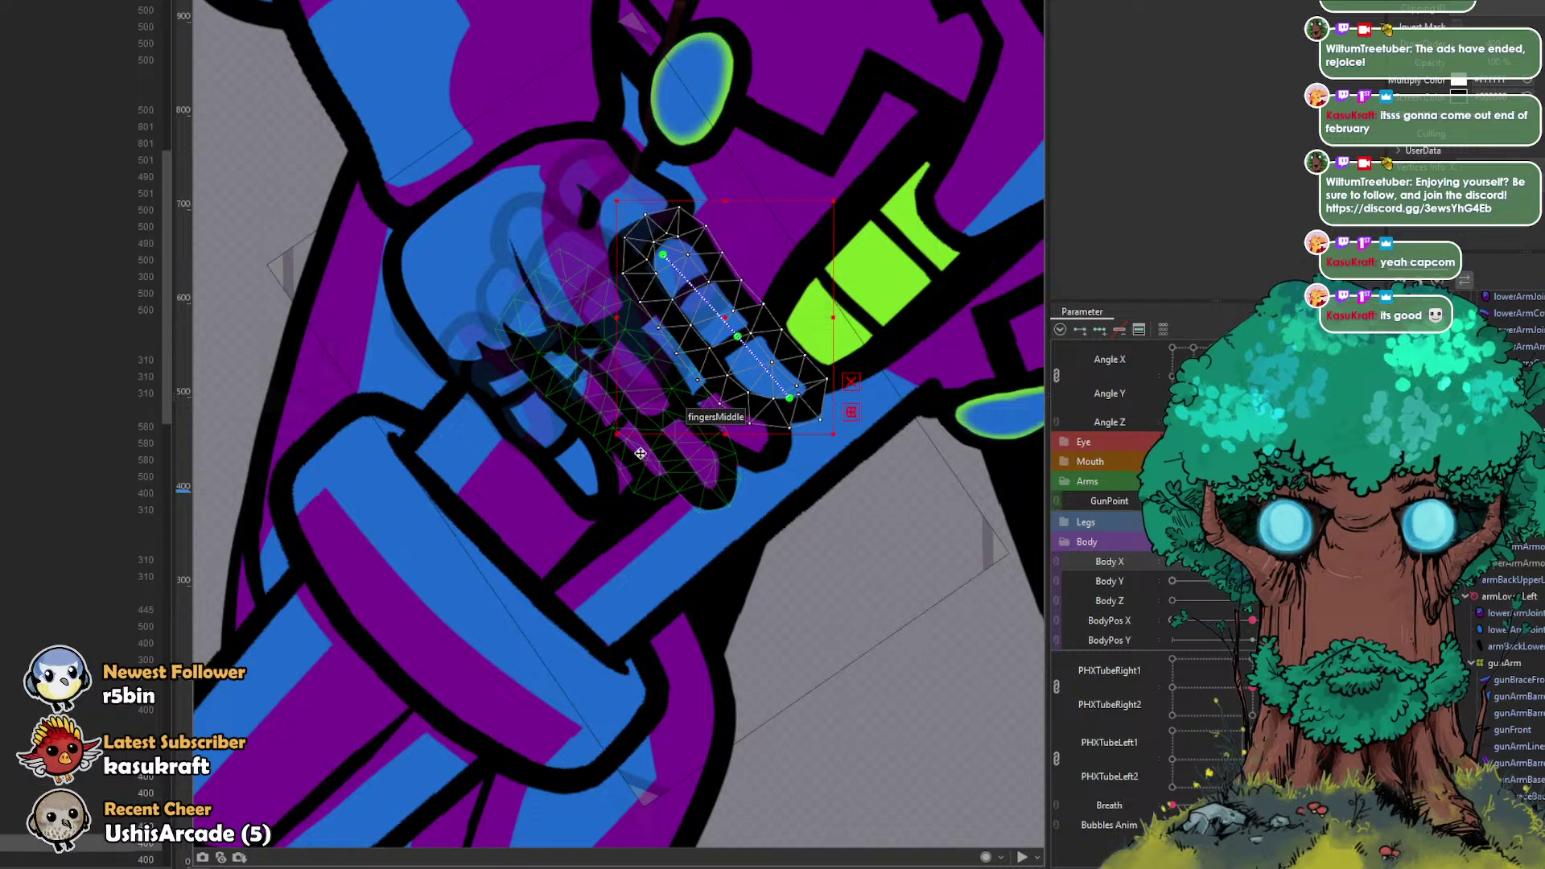
click(591, 462)
scroll(588, 466, up, 2)
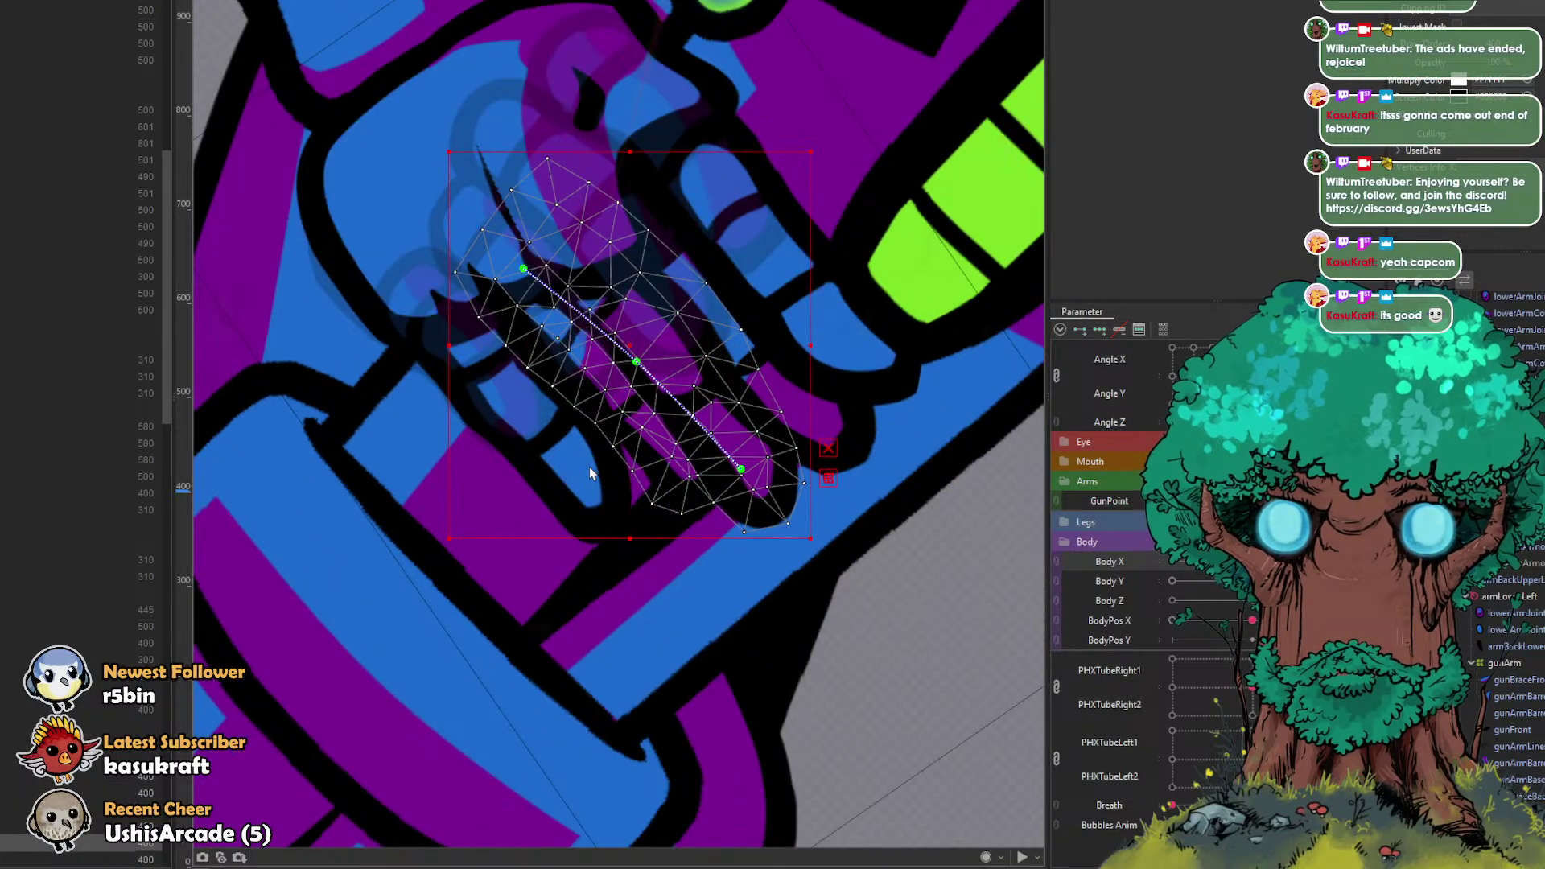
drag(628, 342, 601, 326)
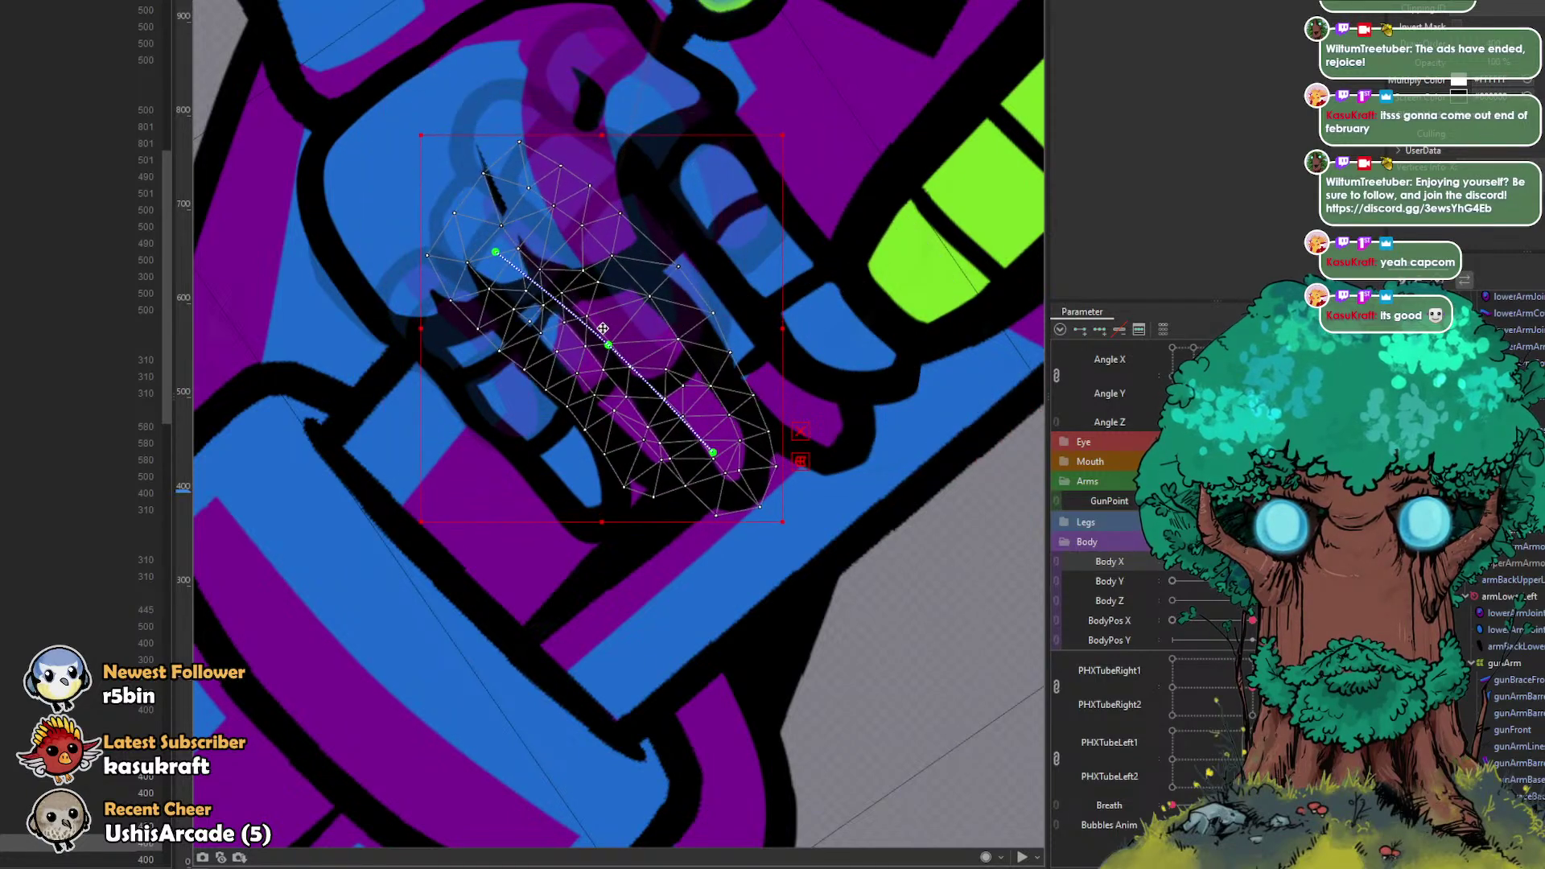
click(758, 382)
drag(711, 324, 664, 257)
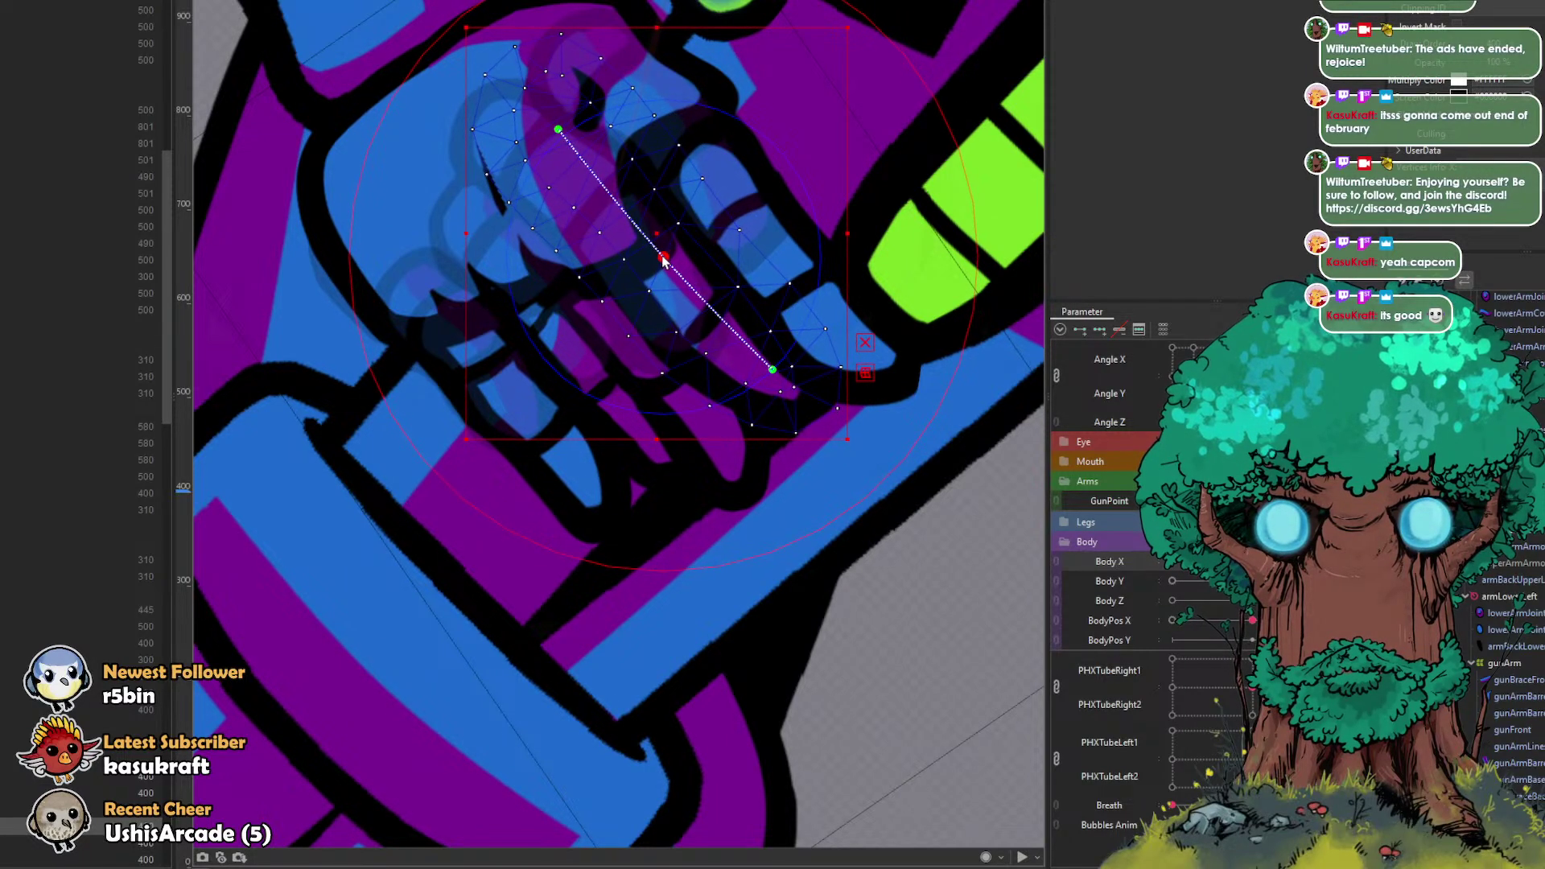
Step: Swing the right hand's thumb outward toward the gun and raise it so it curls above the fingers
click(736, 245)
click(804, 245)
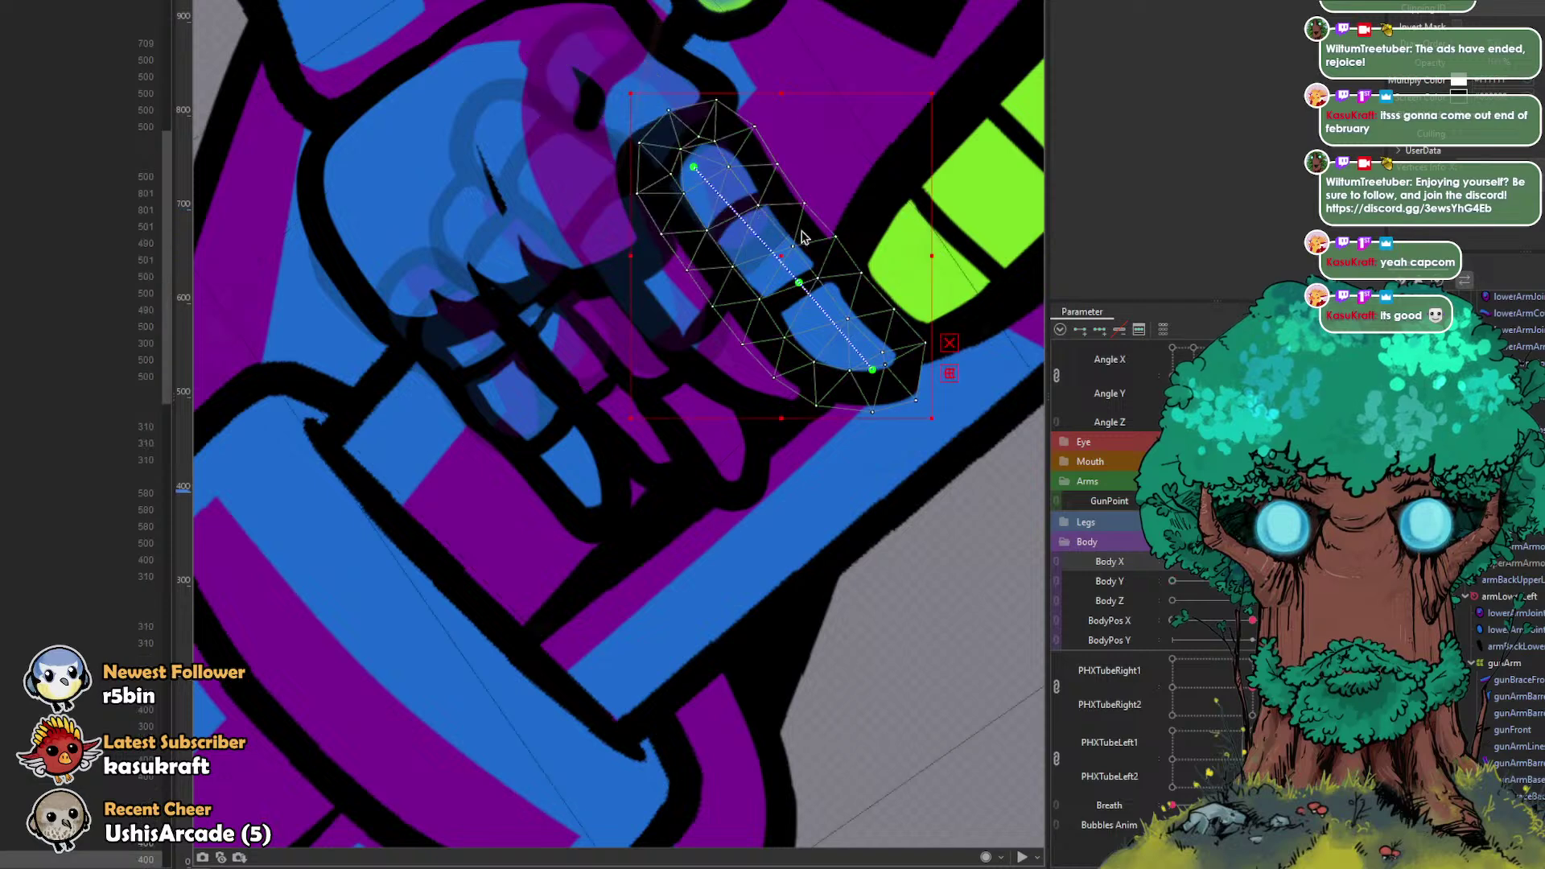
scroll(809, 378, down, 3)
scroll(811, 385, up, 2)
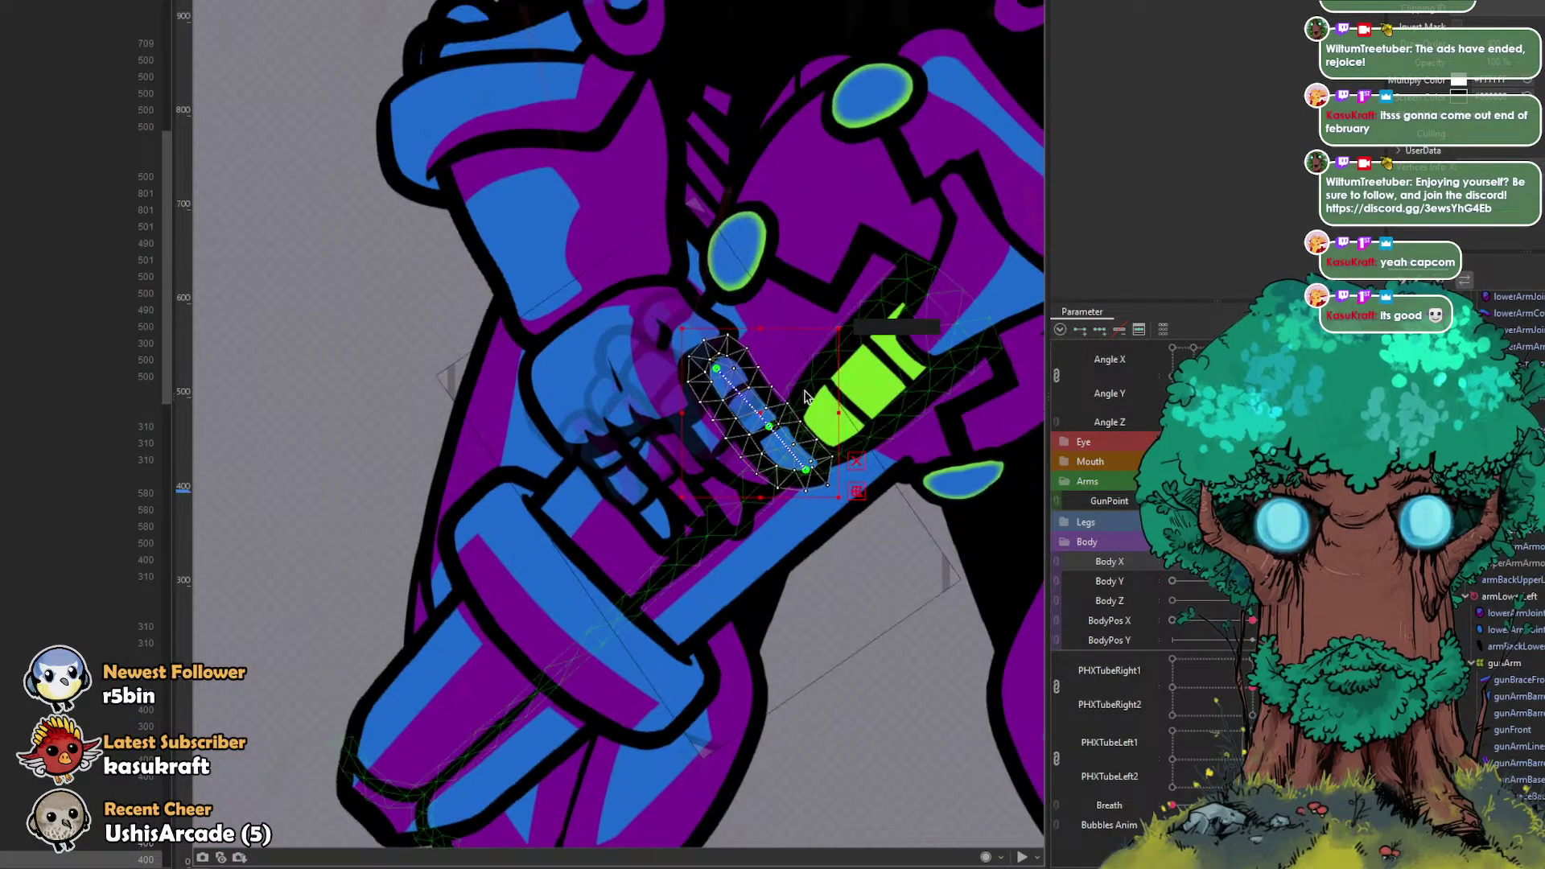
drag(849, 325, 774, 287)
drag(754, 378, 755, 346)
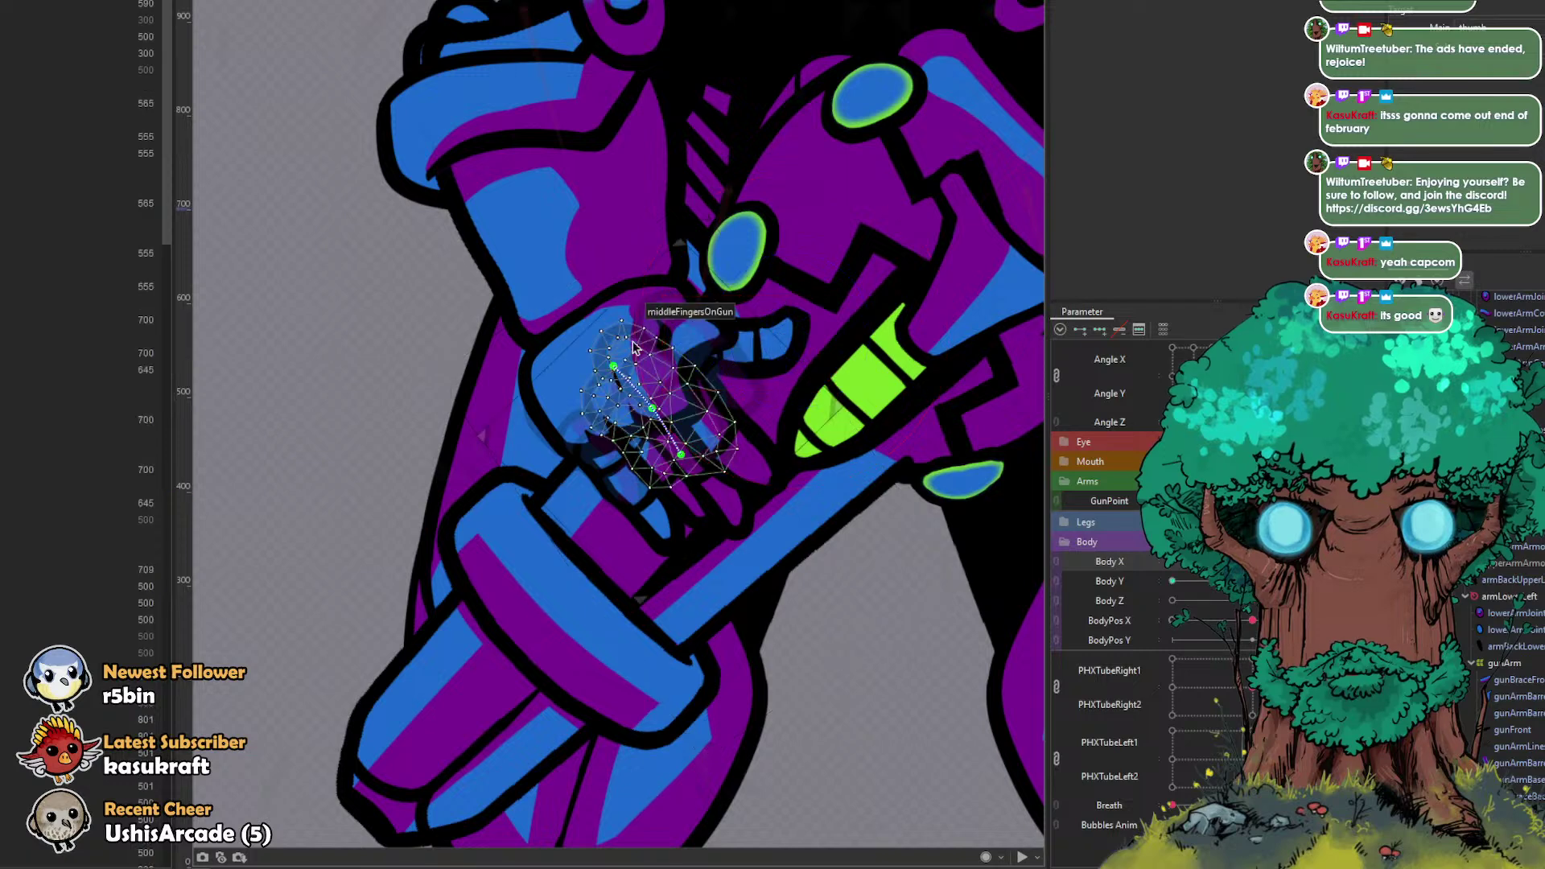
Step: Select the faded gripping hand's deformer and stretch it toward the gun with the deform brush over the reshaped right hand
click(697, 323)
click(837, 1)
scroll(745, 324, up, 3)
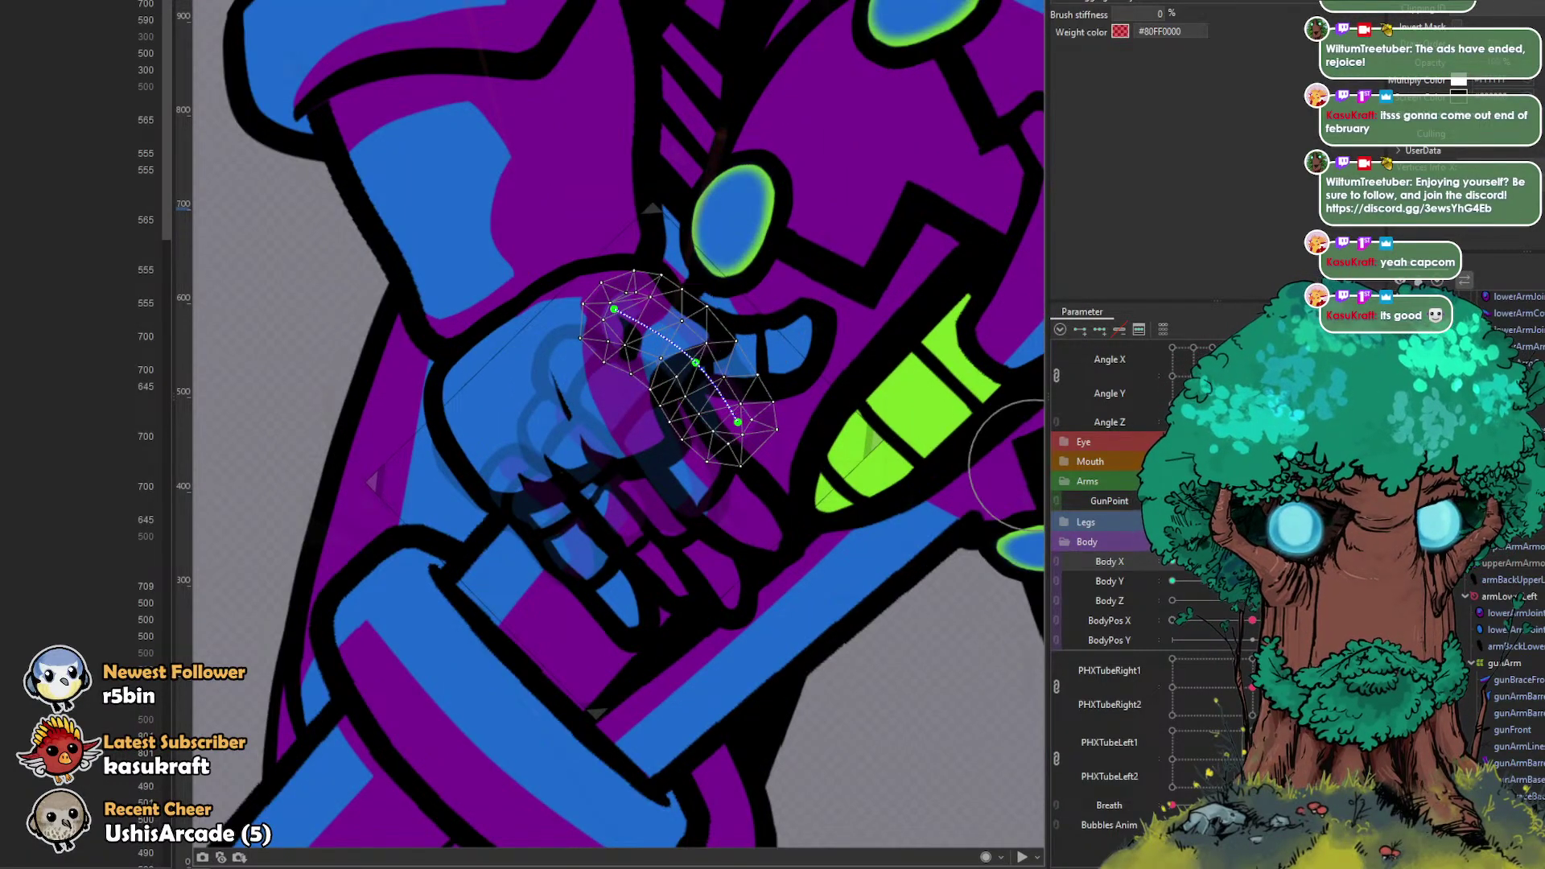
click(1505, 363)
scroll(874, 574, down, 3)
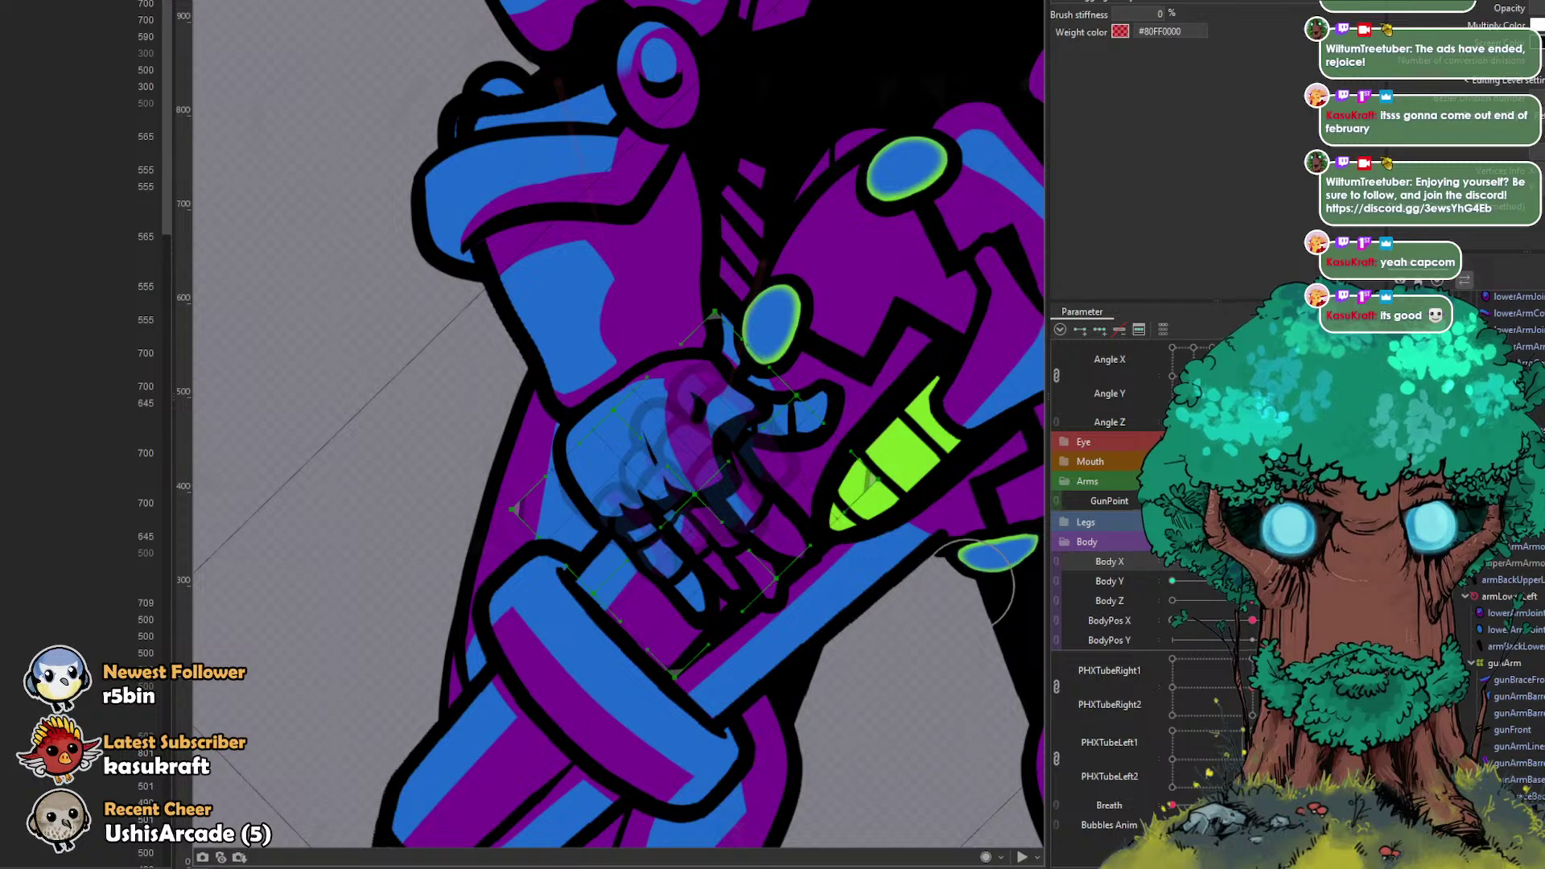
drag(816, 596, 909, 608)
drag(766, 548, 782, 557)
key(ctrl+z)
mouse_move(716, 420)
mouse_down()
mouse_move(683, 371)
mouse_move(851, 638)
mouse_up()
drag(933, 446, 927, 472)
drag(764, 310, 794, 331)
key(v)
key(ctrl+z)
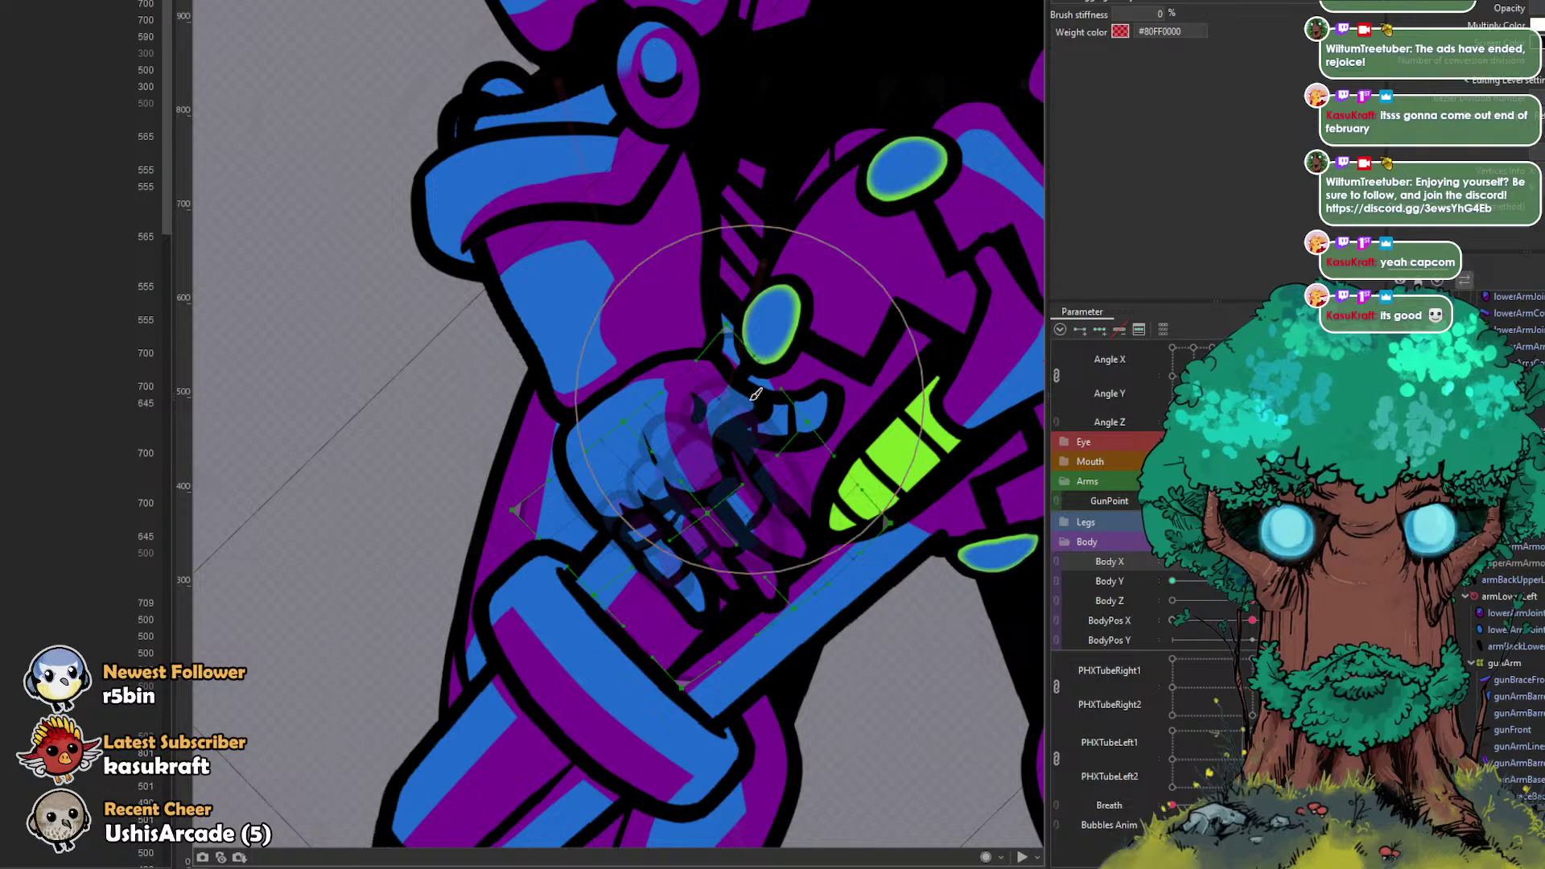
Step: Refine the lower edge of the gripping hand's deformer with the deform brush below the fingertips
drag(775, 594, 766, 624)
drag(834, 531, 843, 552)
drag(610, 593, 620, 600)
key(ctrl+z)
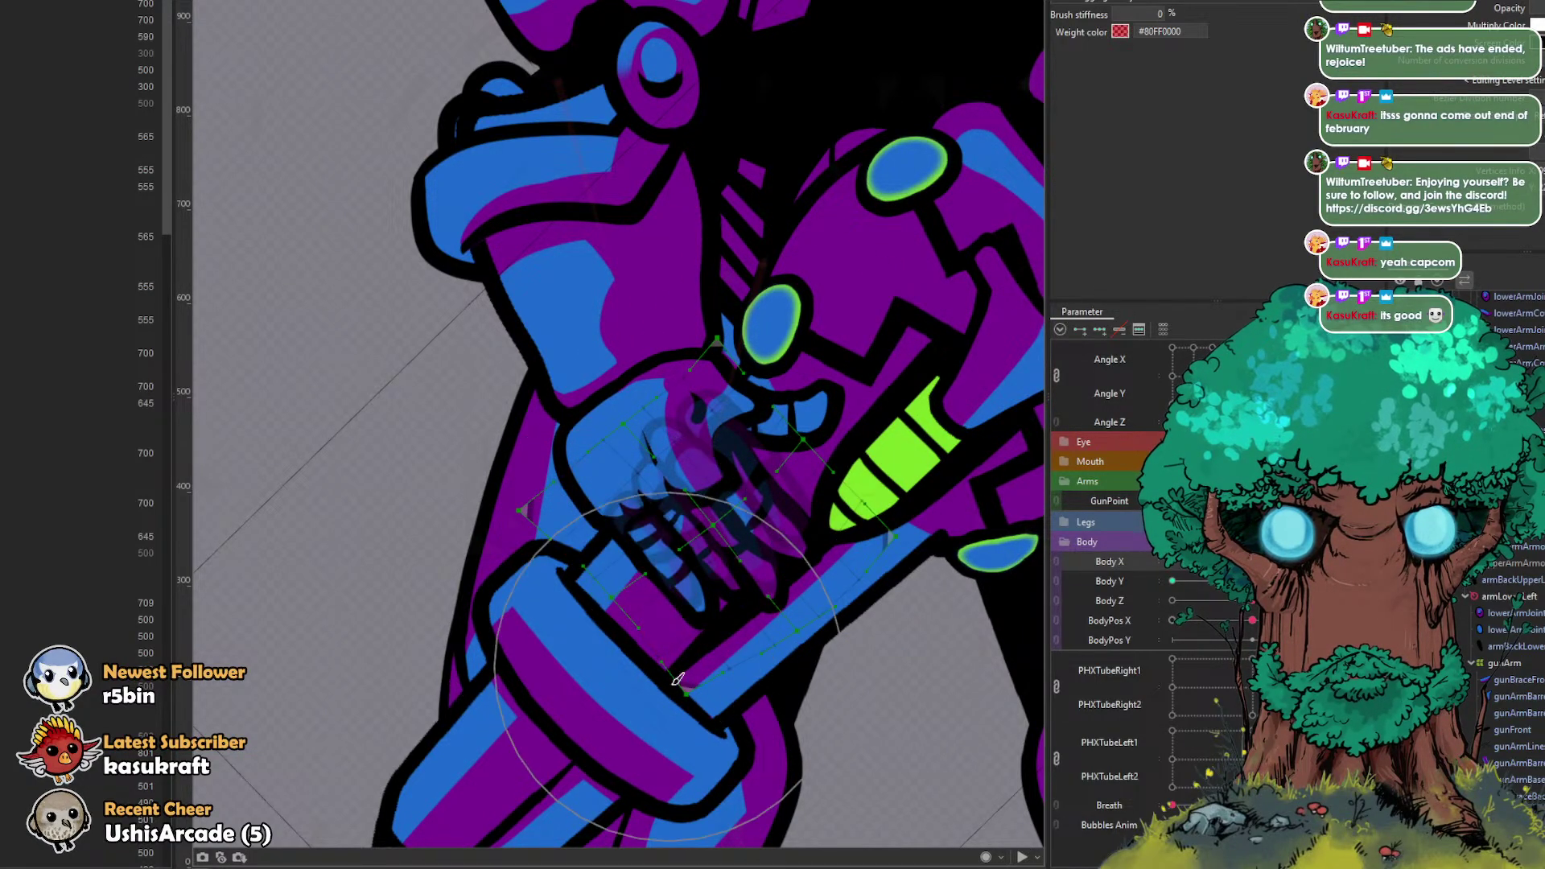
Step: Select the fingerPinky mesh and nudge its tip slightly up toward the palm with the deform brush
key(Escape)
click(694, 602)
ctrl+click(694, 604)
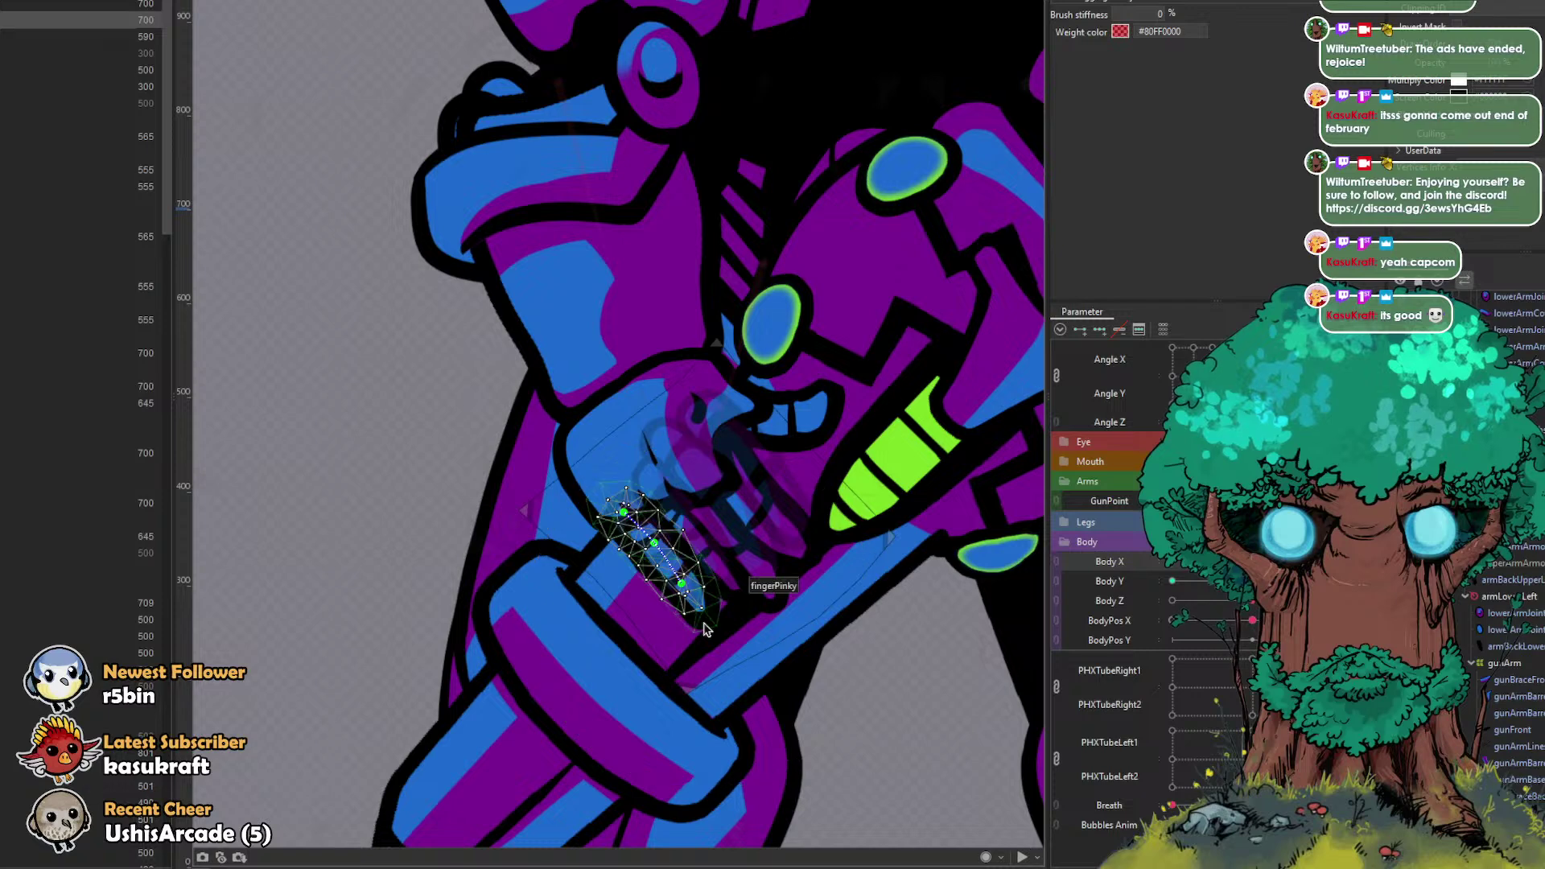
ctrl+click(702, 618)
mouse_move(720, 647)
mouse_down()
mouse_move(728, 630)
mouse_move(713, 625)
mouse_up()
Step: Try to push the gripping hand's middle finger inward with the deform brush after comparing the Body X turns, and undo the strokes
click(760, 595)
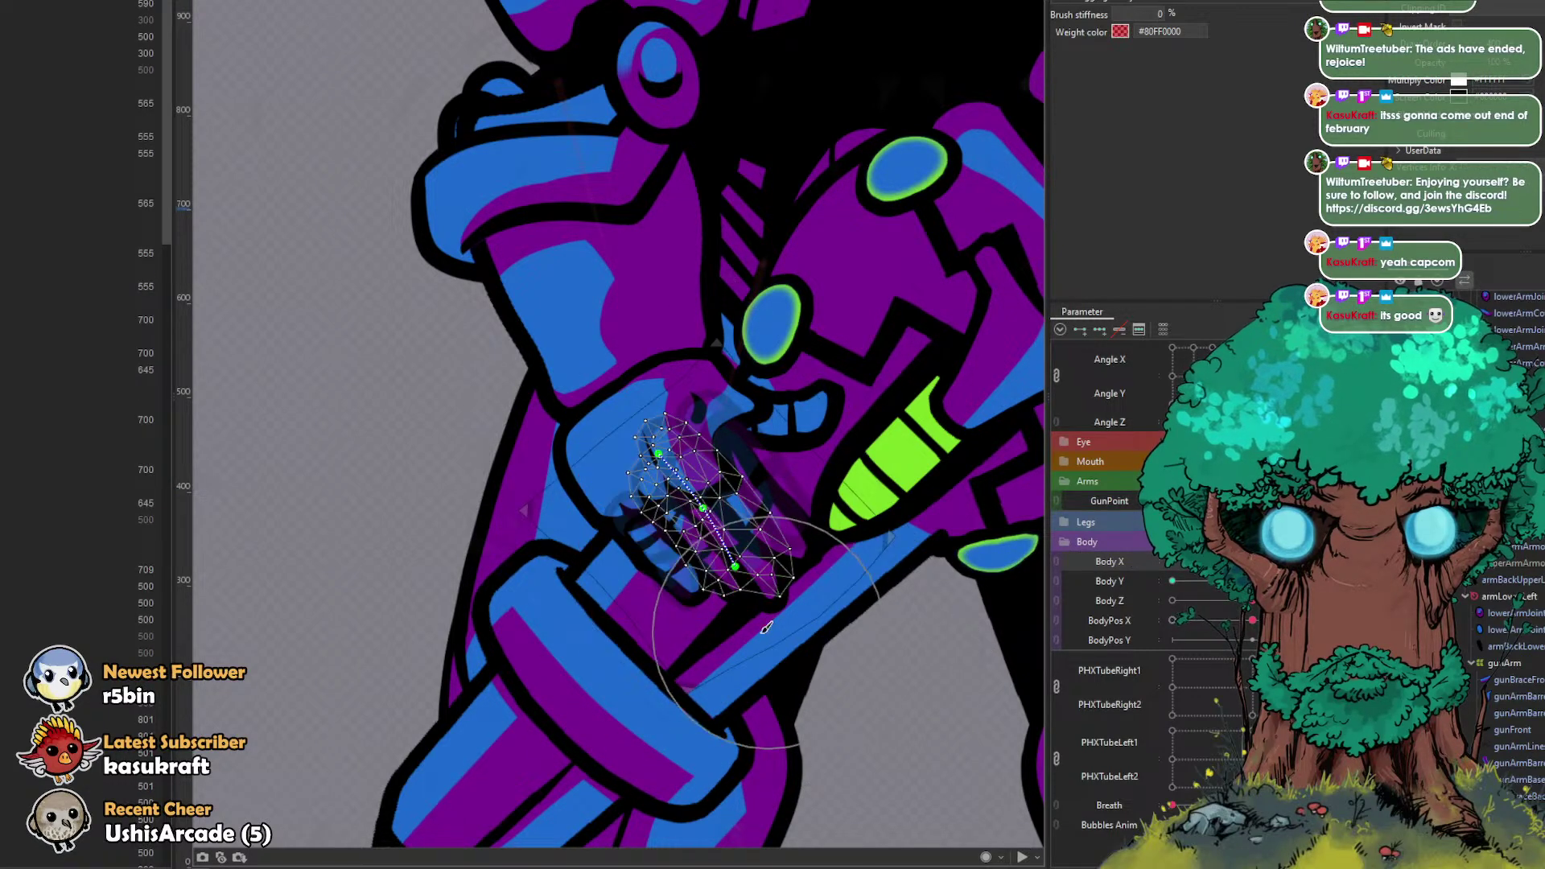
mouse_move(1253, 562)
mouse_down()
mouse_move(1334, 562)
mouse_move(1137, 568)
mouse_up()
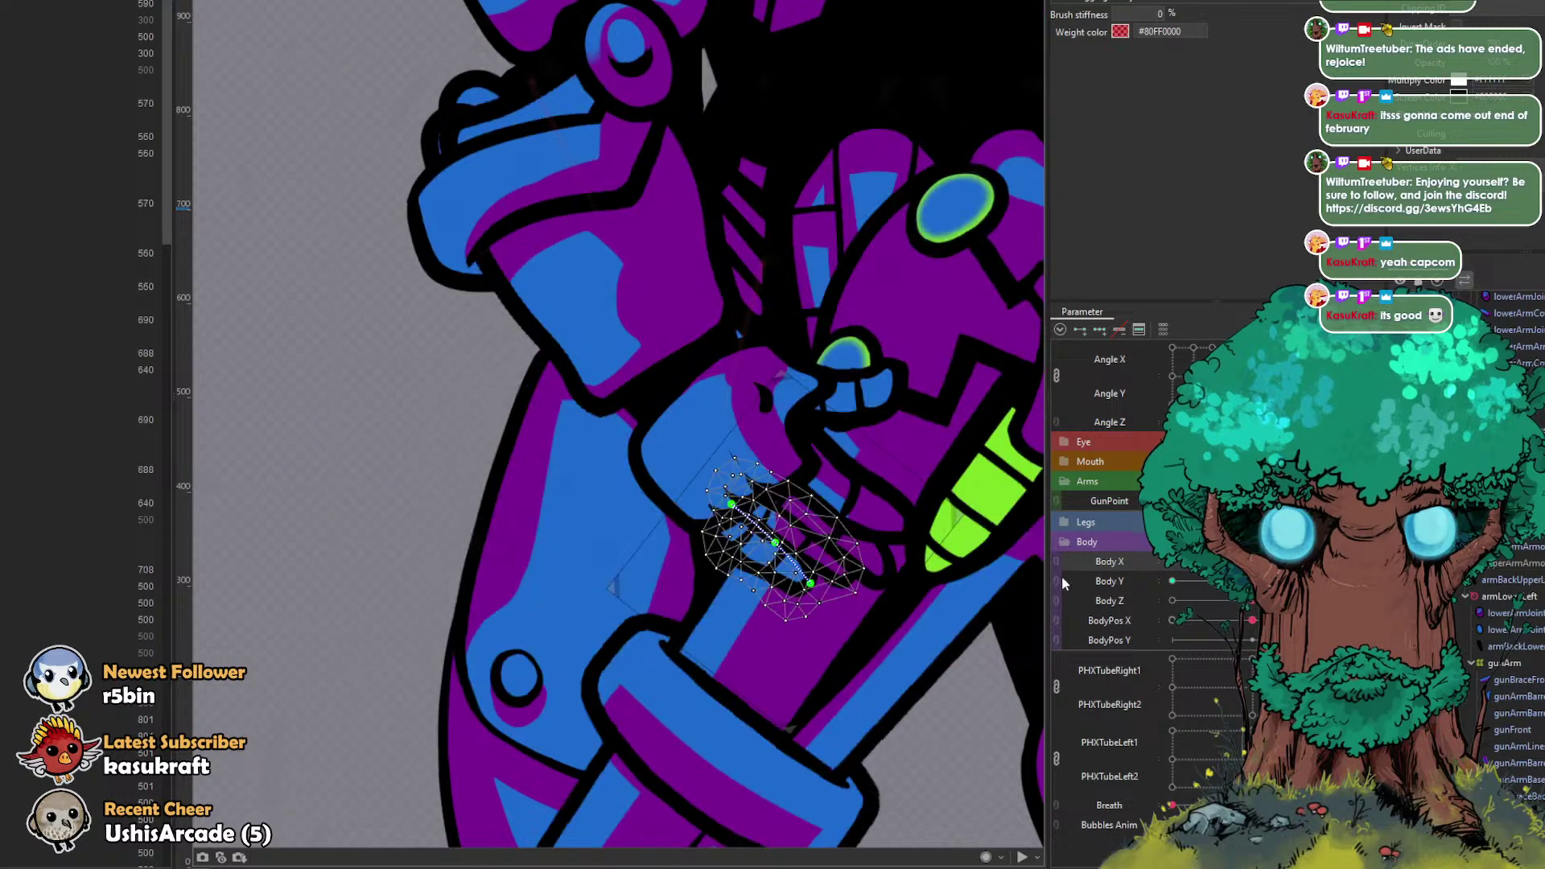
drag(1026, 577, 1333, 567)
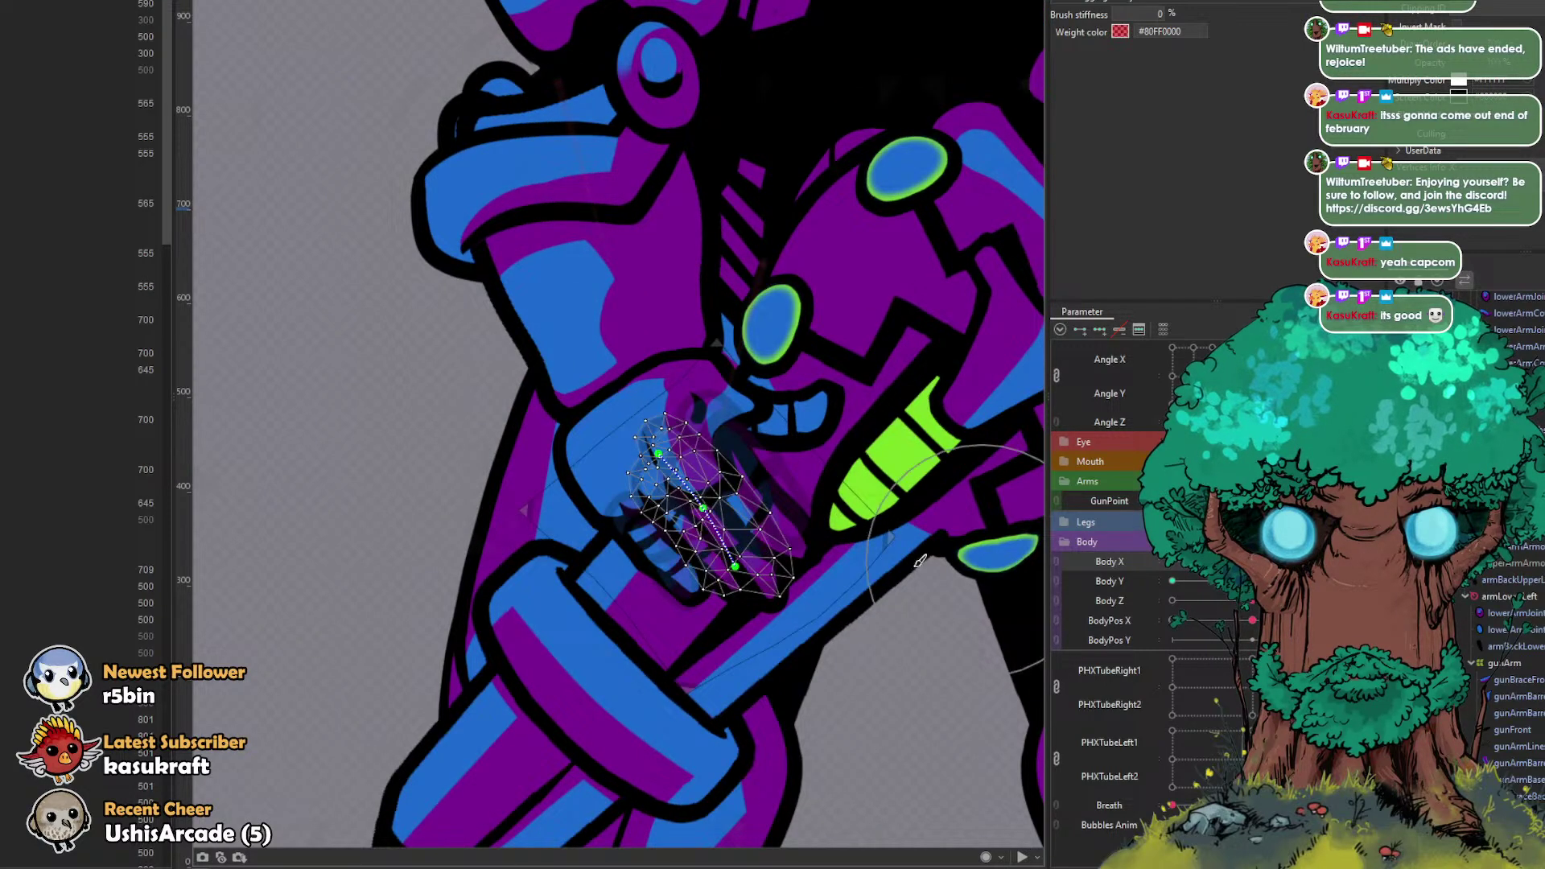
scroll(792, 558, up, 2)
drag(818, 547, 751, 574)
drag(750, 574, 717, 590)
key(ctrl+z)
key(ctrl+z)
key(ctrl+z)
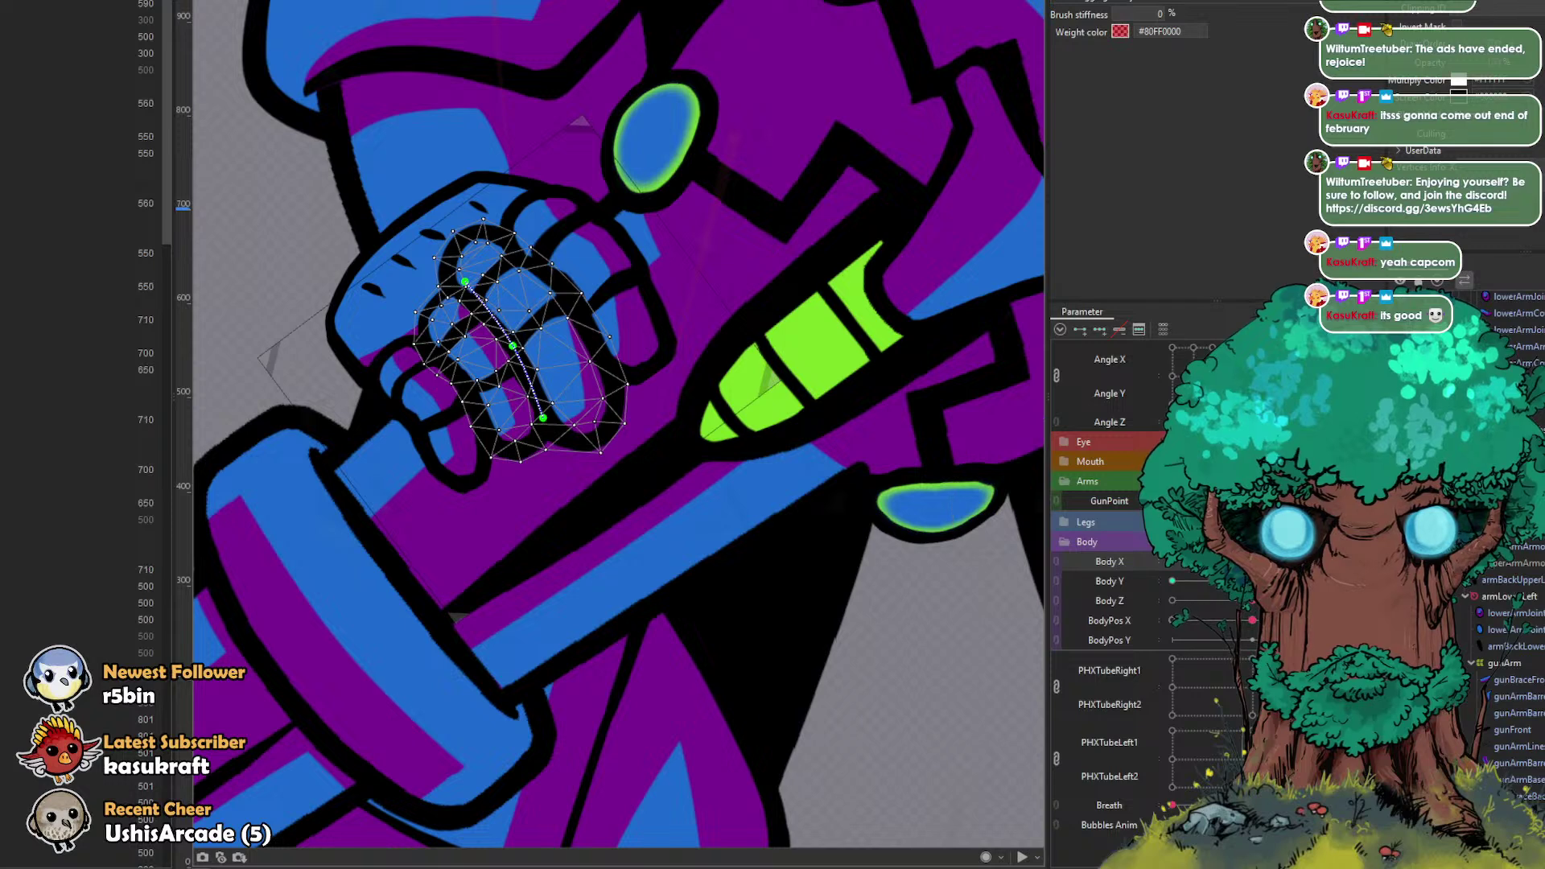
Step: Compare the fingers across Body X, then pull the tip of the fingersMiddle mesh up toward the palm with the deform brush
click(1172, 561)
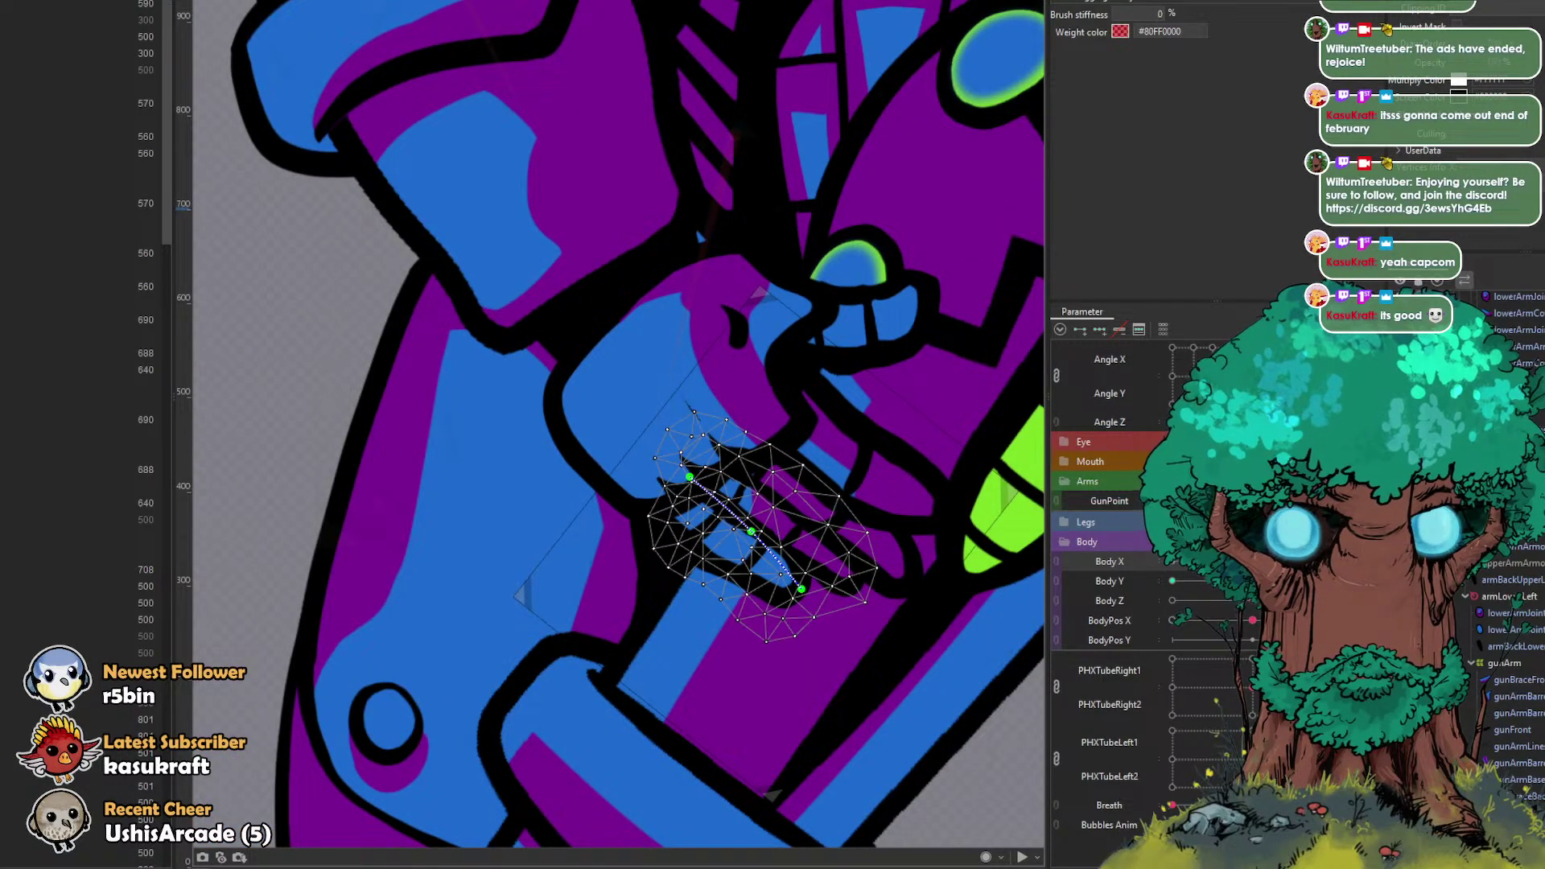
scroll(1516, 724, down, 3)
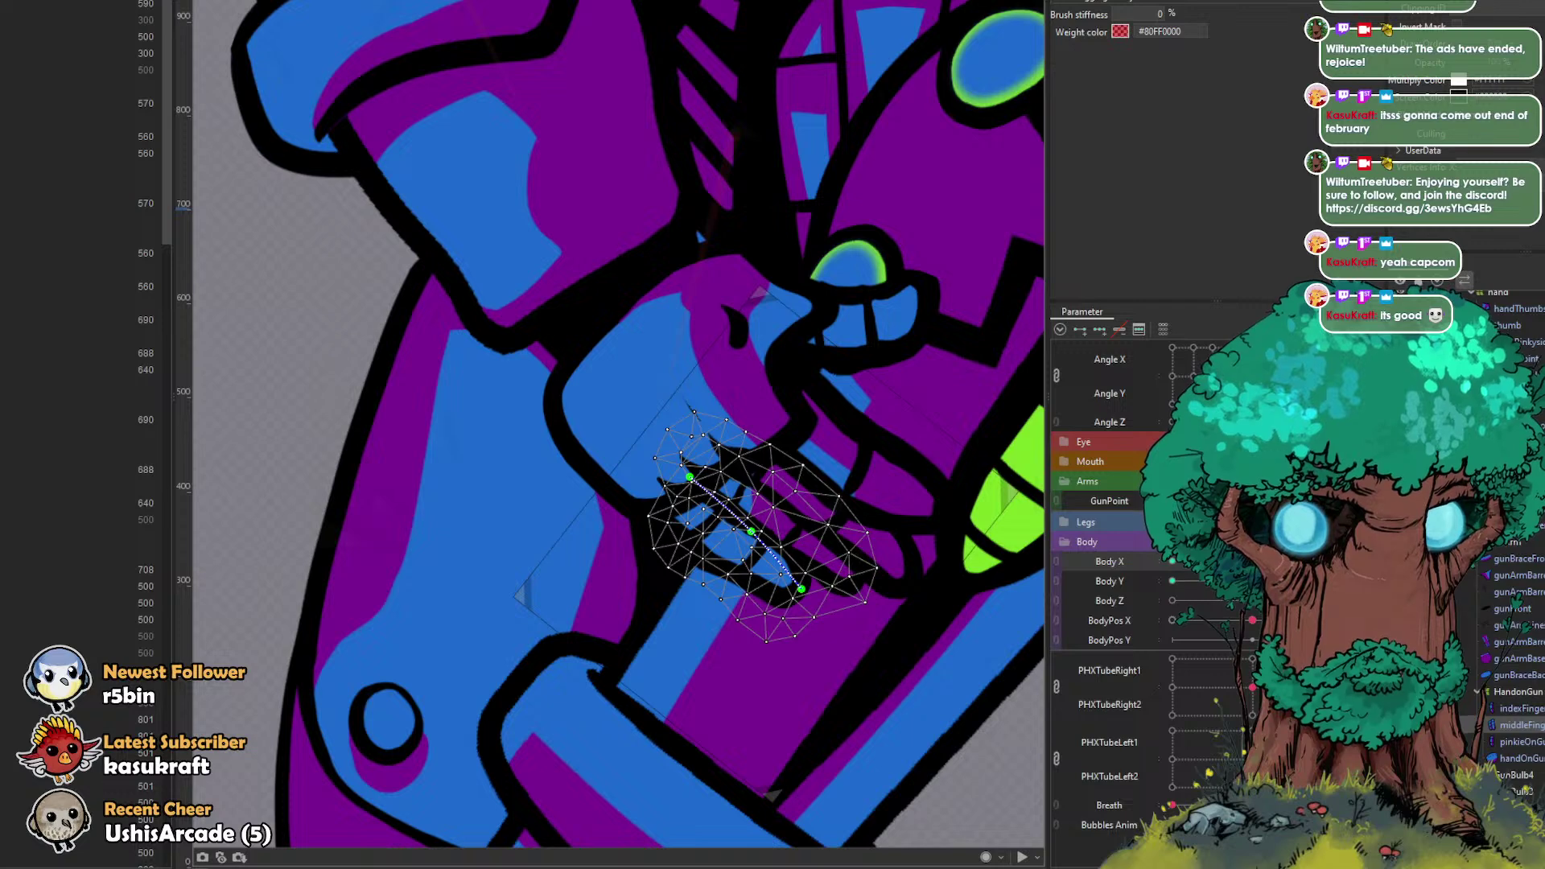
key(Escape)
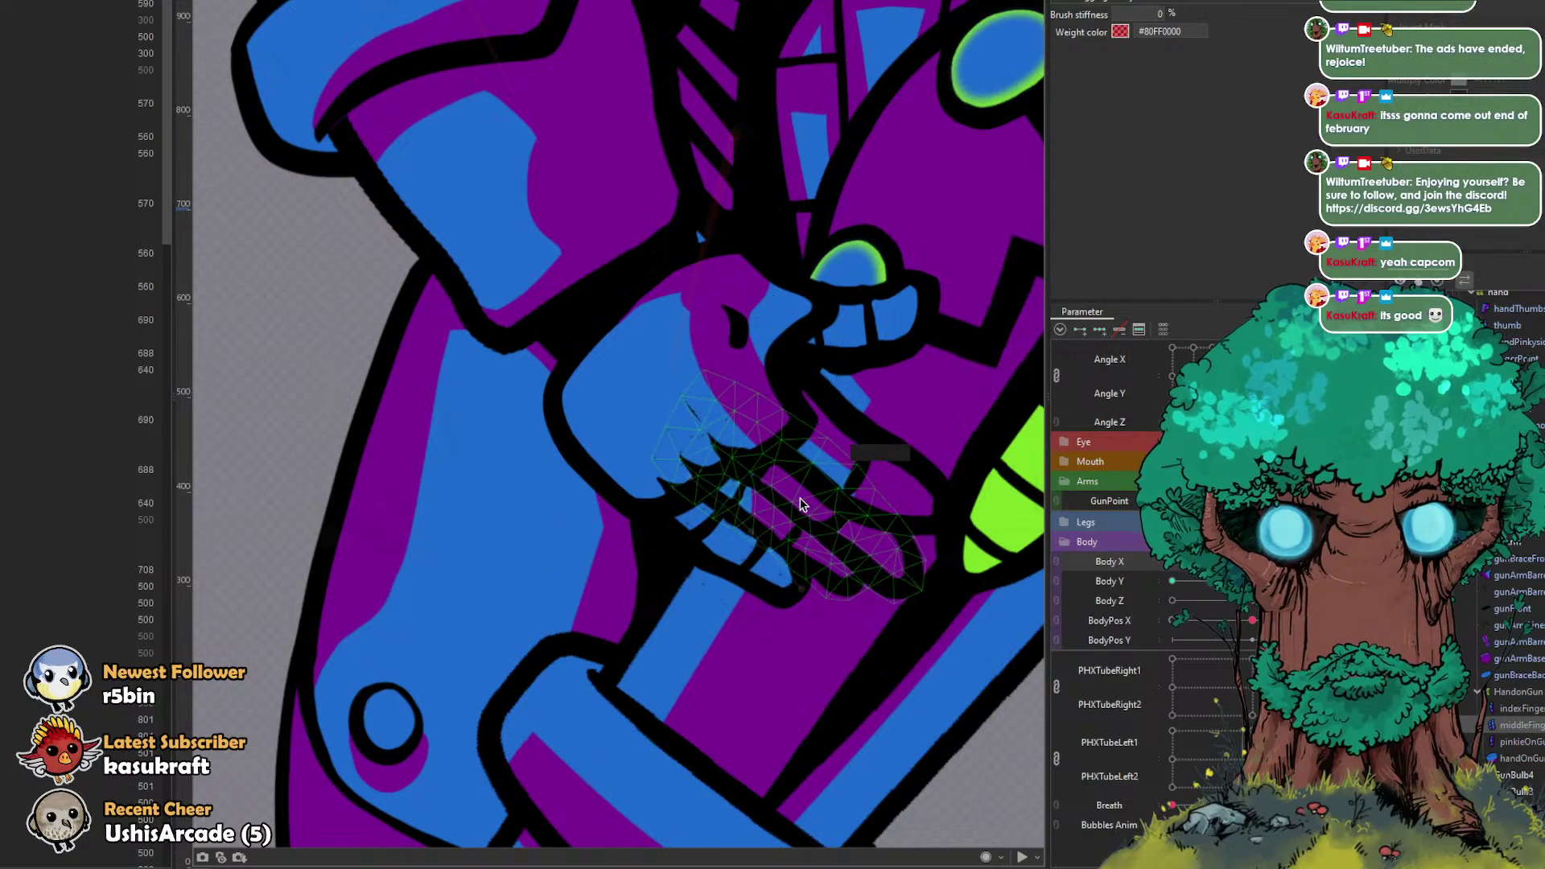
click(792, 491)
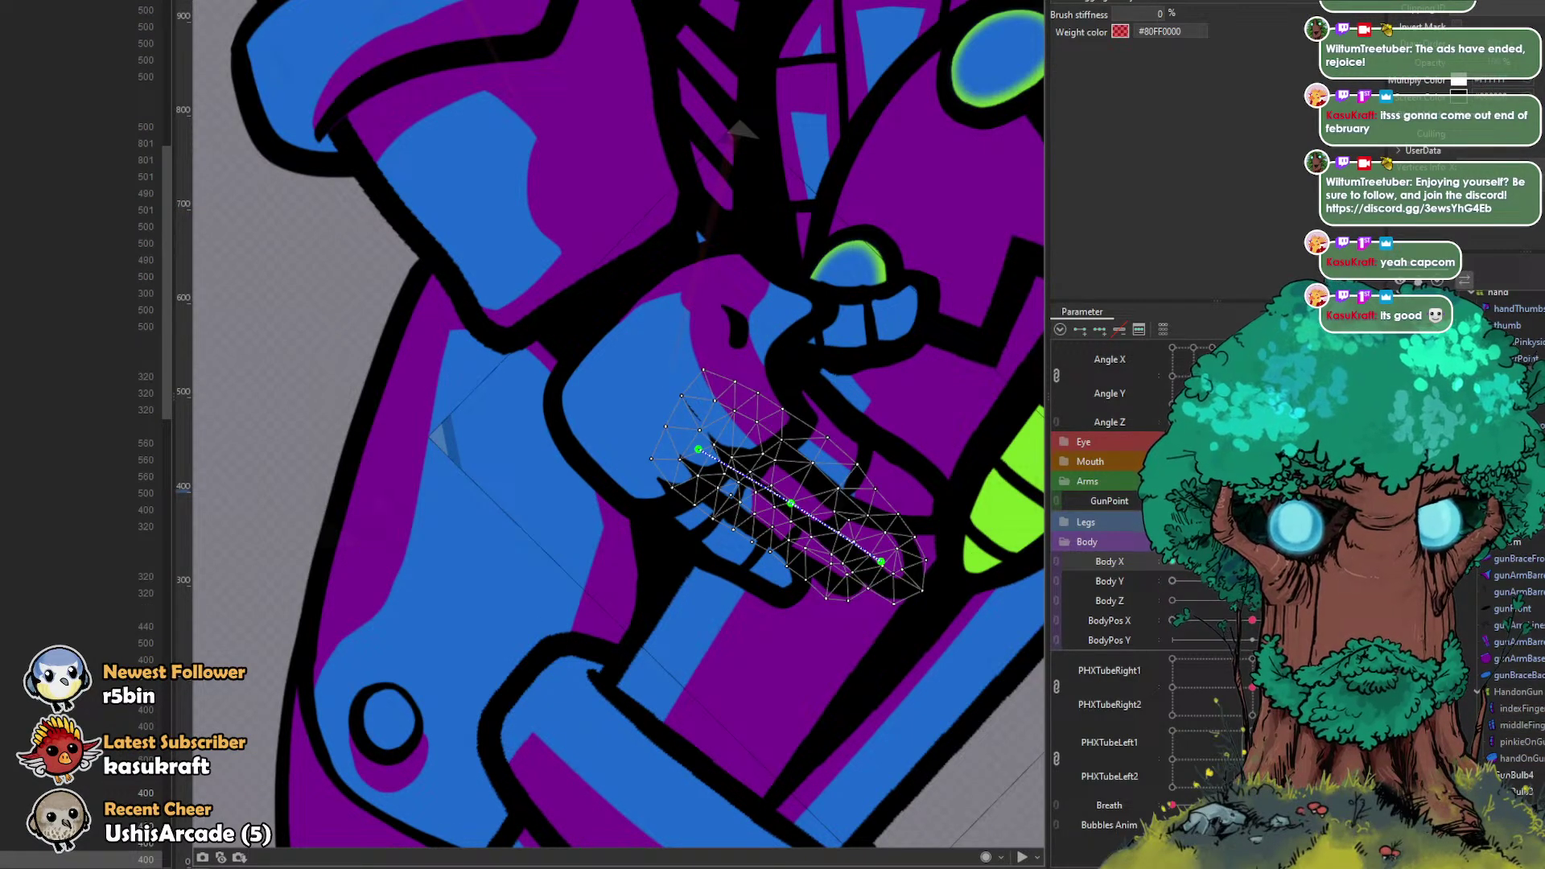
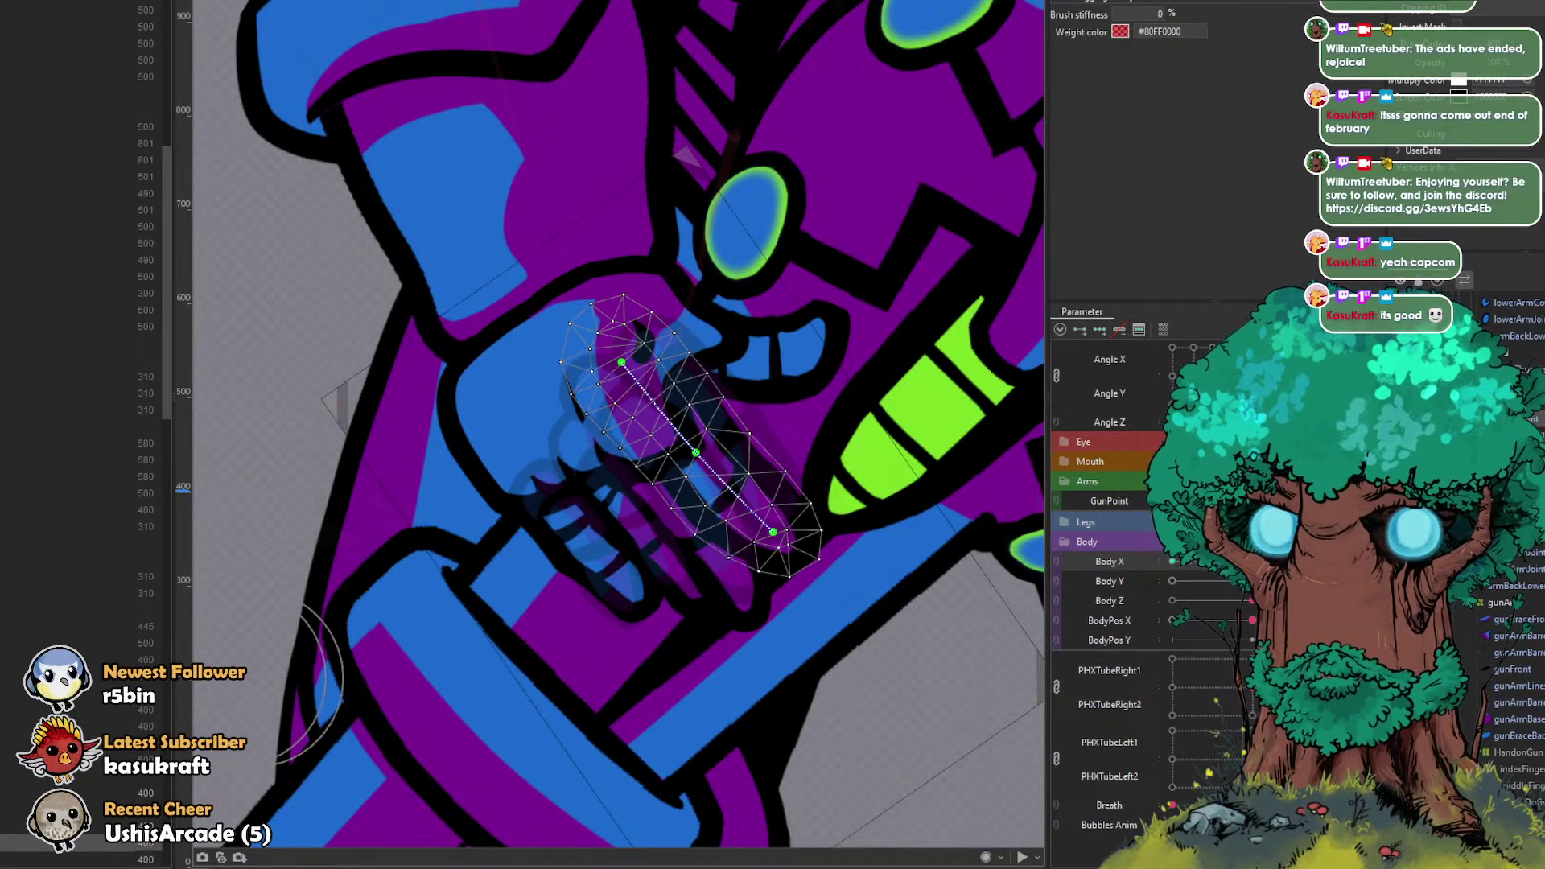
click(1519, 786)
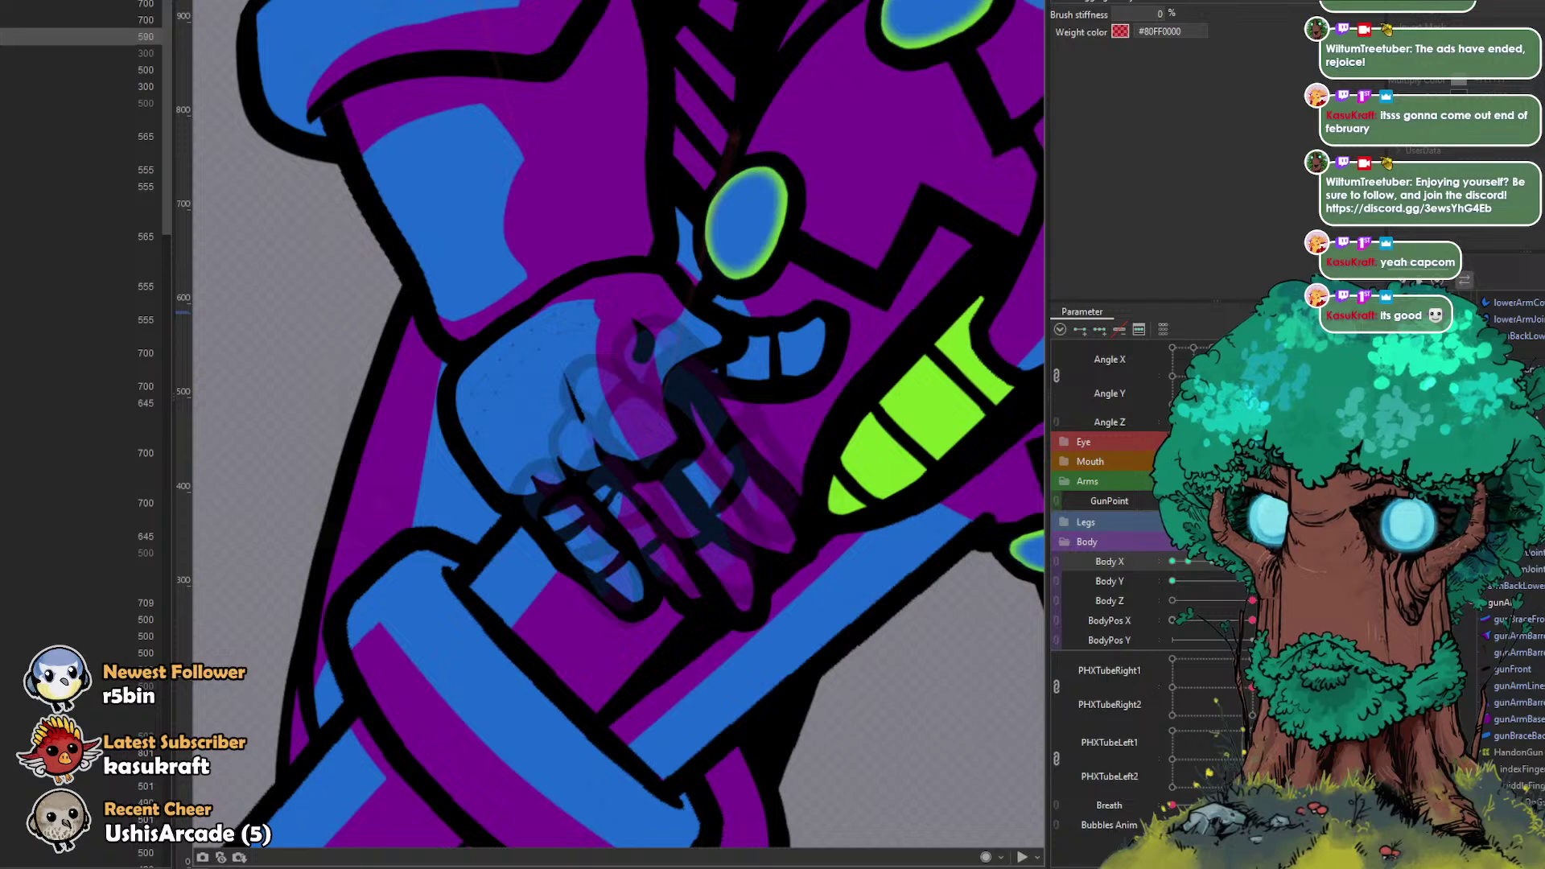
click(708, 564)
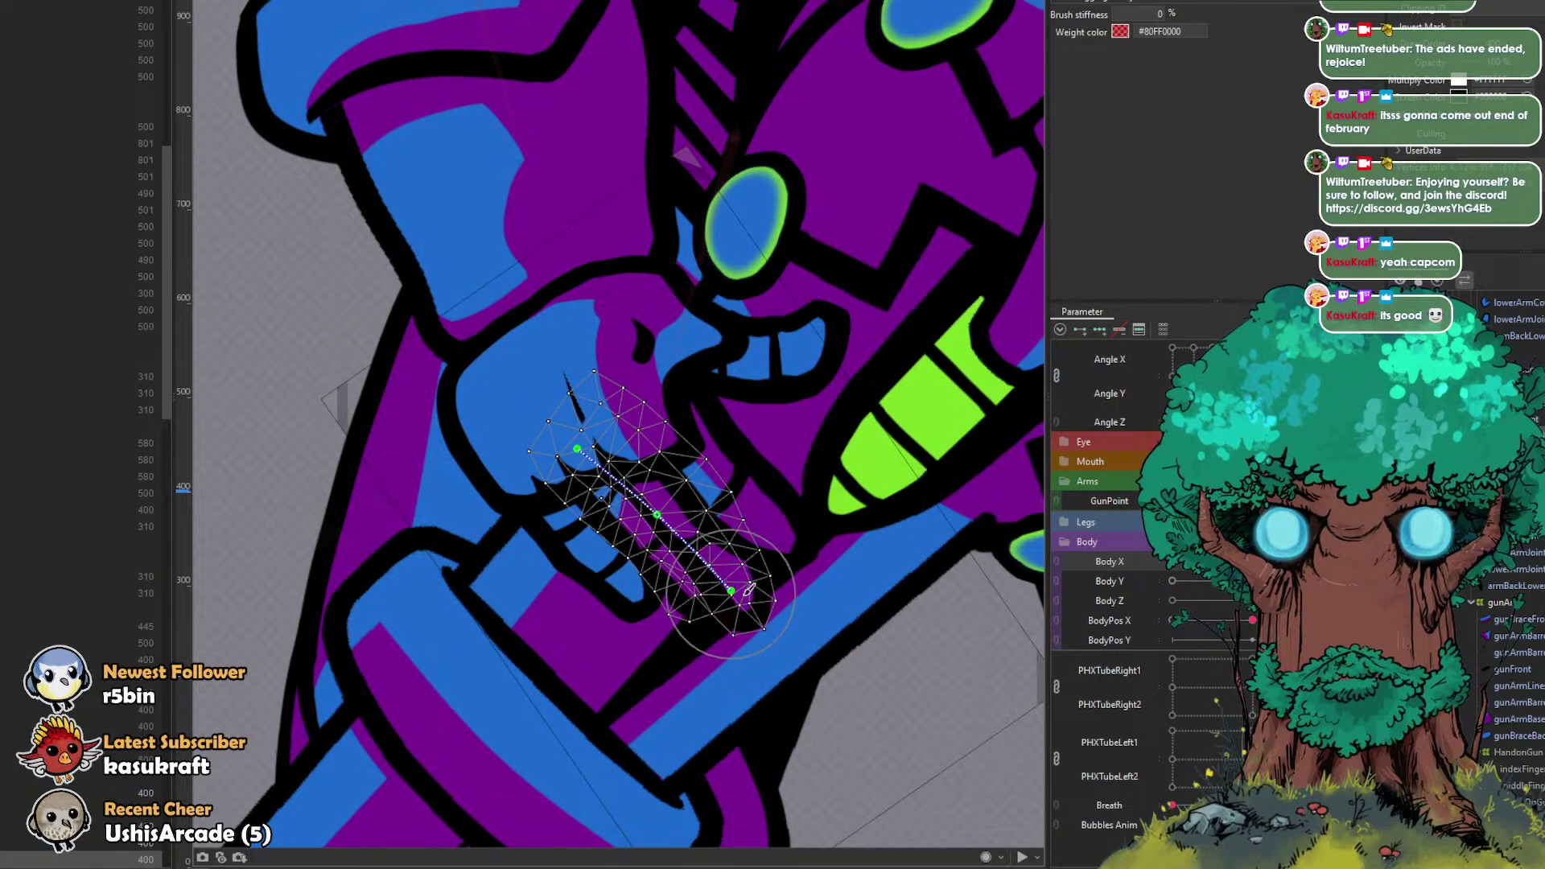
mouse_move(678, 617)
mouse_down()
mouse_move(740, 636)
mouse_move(773, 617)
mouse_move(807, 659)
mouse_move(799, 624)
mouse_up()
click(770, 628)
key(ctrl+z)
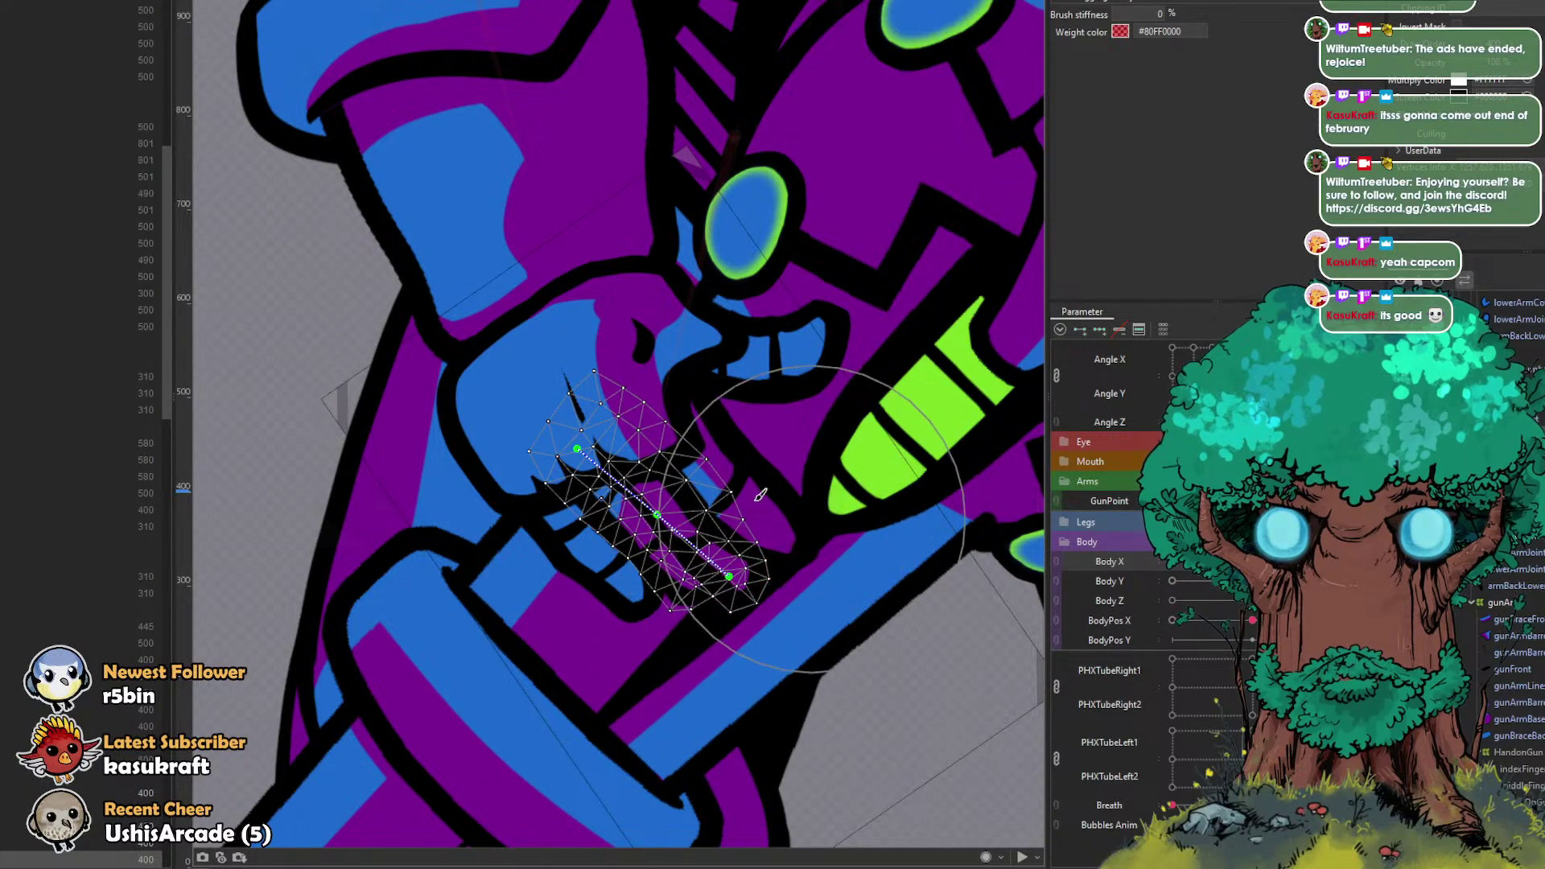
drag(736, 521, 730, 504)
mouse_move(755, 620)
mouse_down()
mouse_move(782, 618)
mouse_move(741, 574)
mouse_up()
key(ctrl+z)
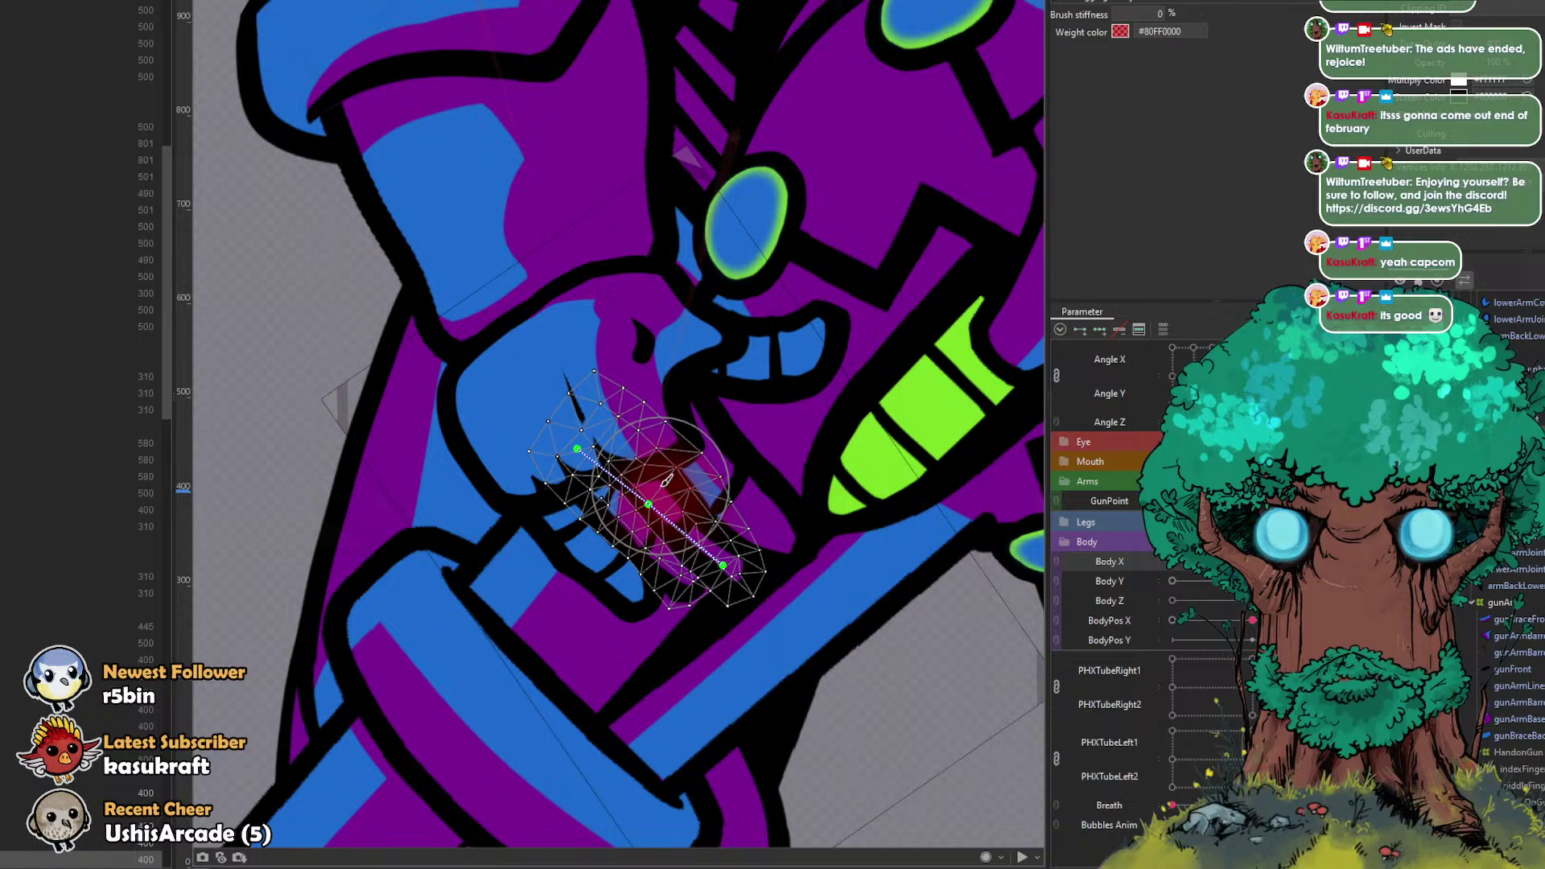
Step: Pull the pointer finger's tip back toward the palm and refine the lower edge of the fingersMiddle mesh with the deform brush
ctrl+click(749, 483)
mouse_move(723, 519)
mouse_down()
mouse_move(729, 500)
mouse_move(789, 550)
mouse_up()
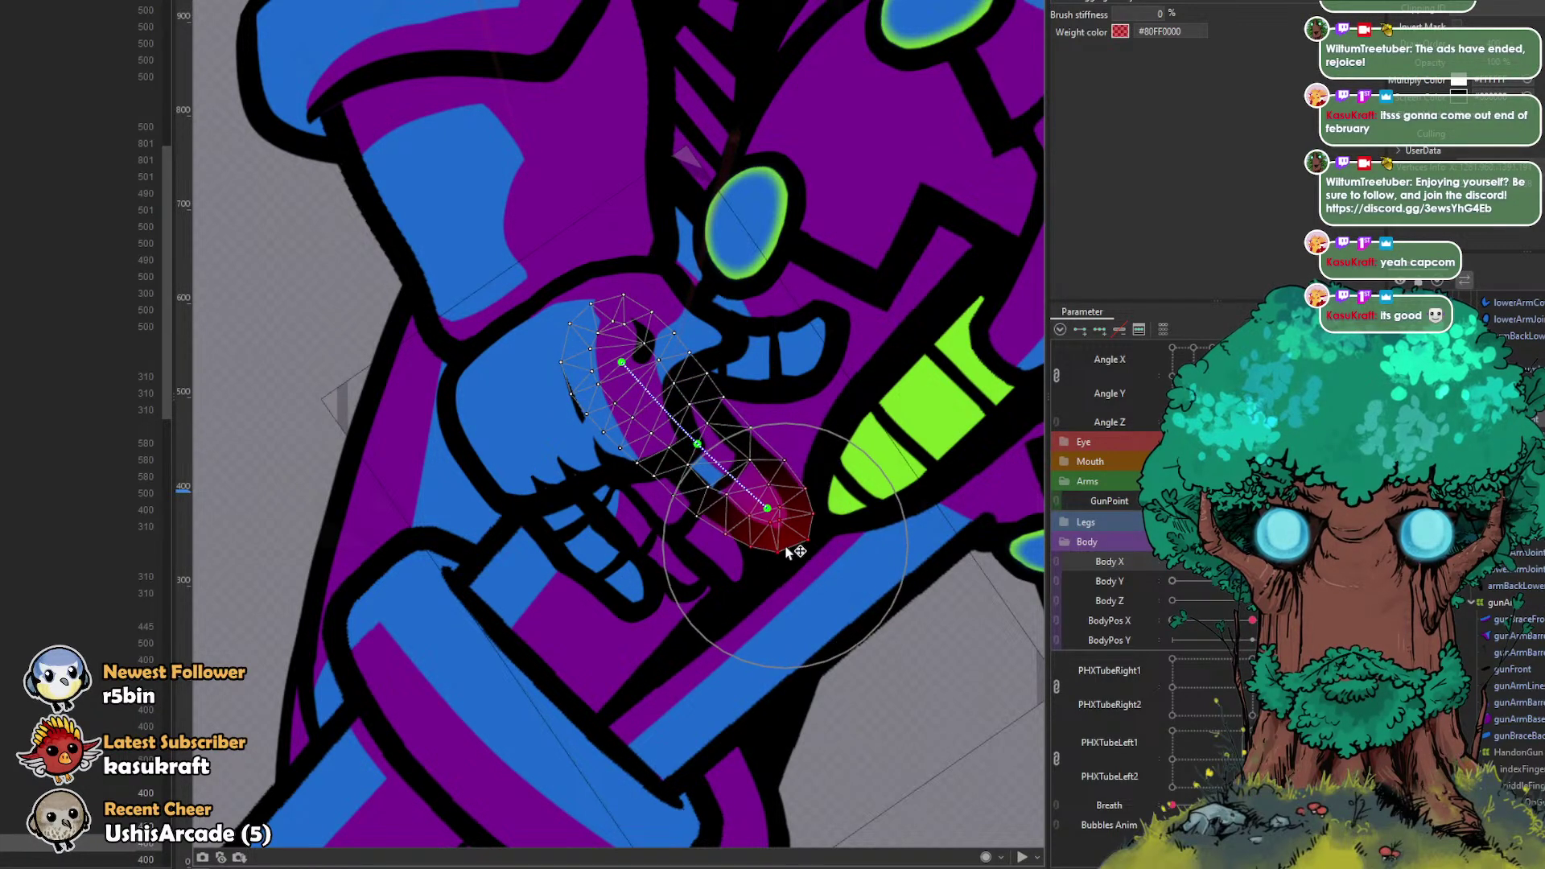
ctrl+click(656, 555)
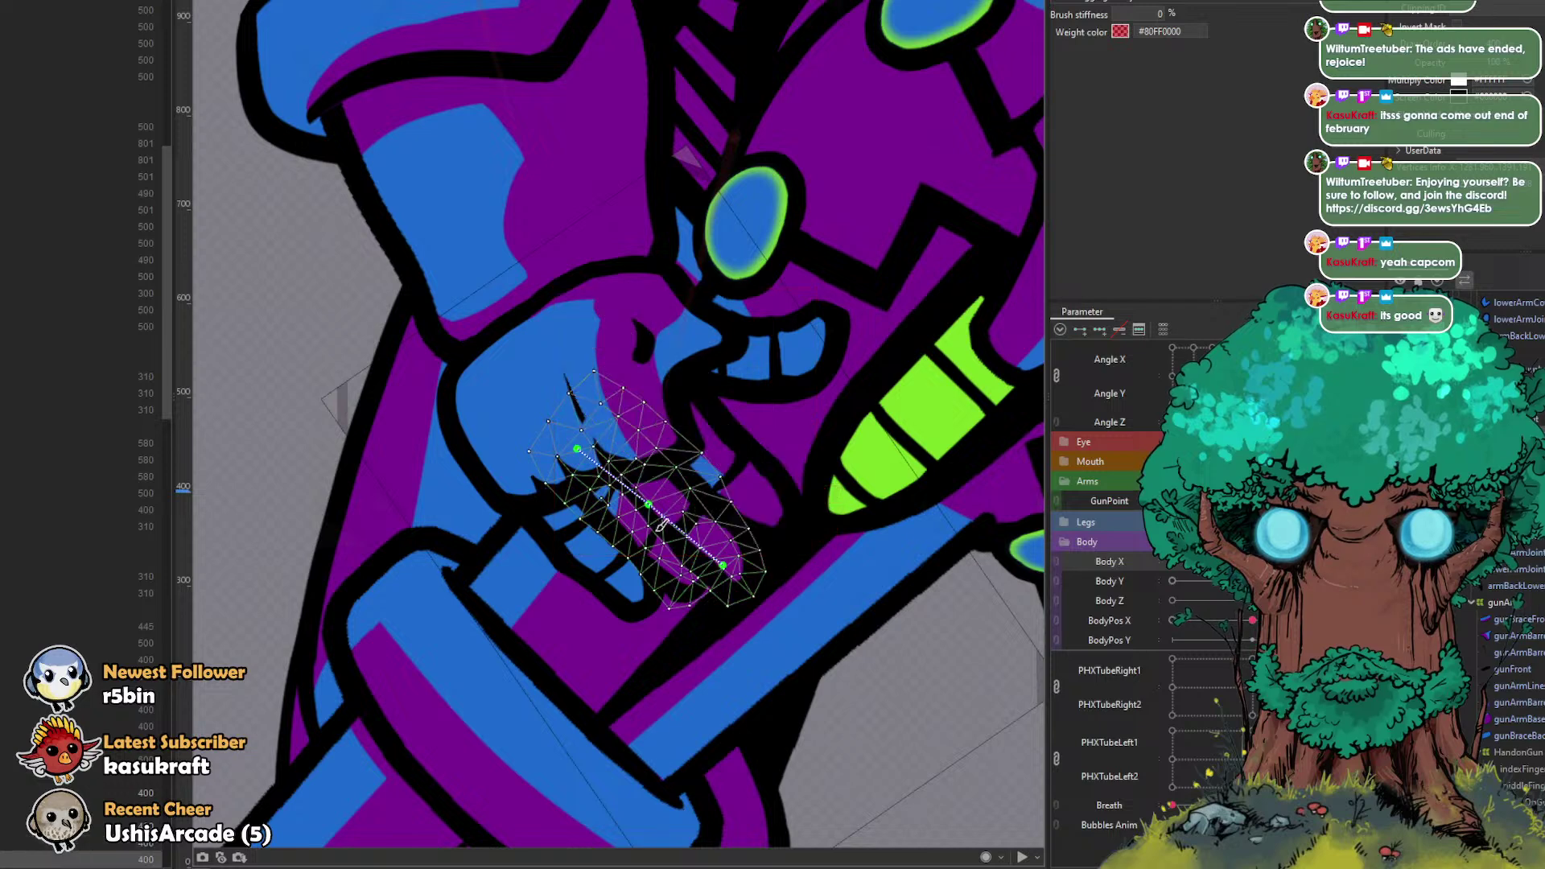
scroll(631, 523, up, 5)
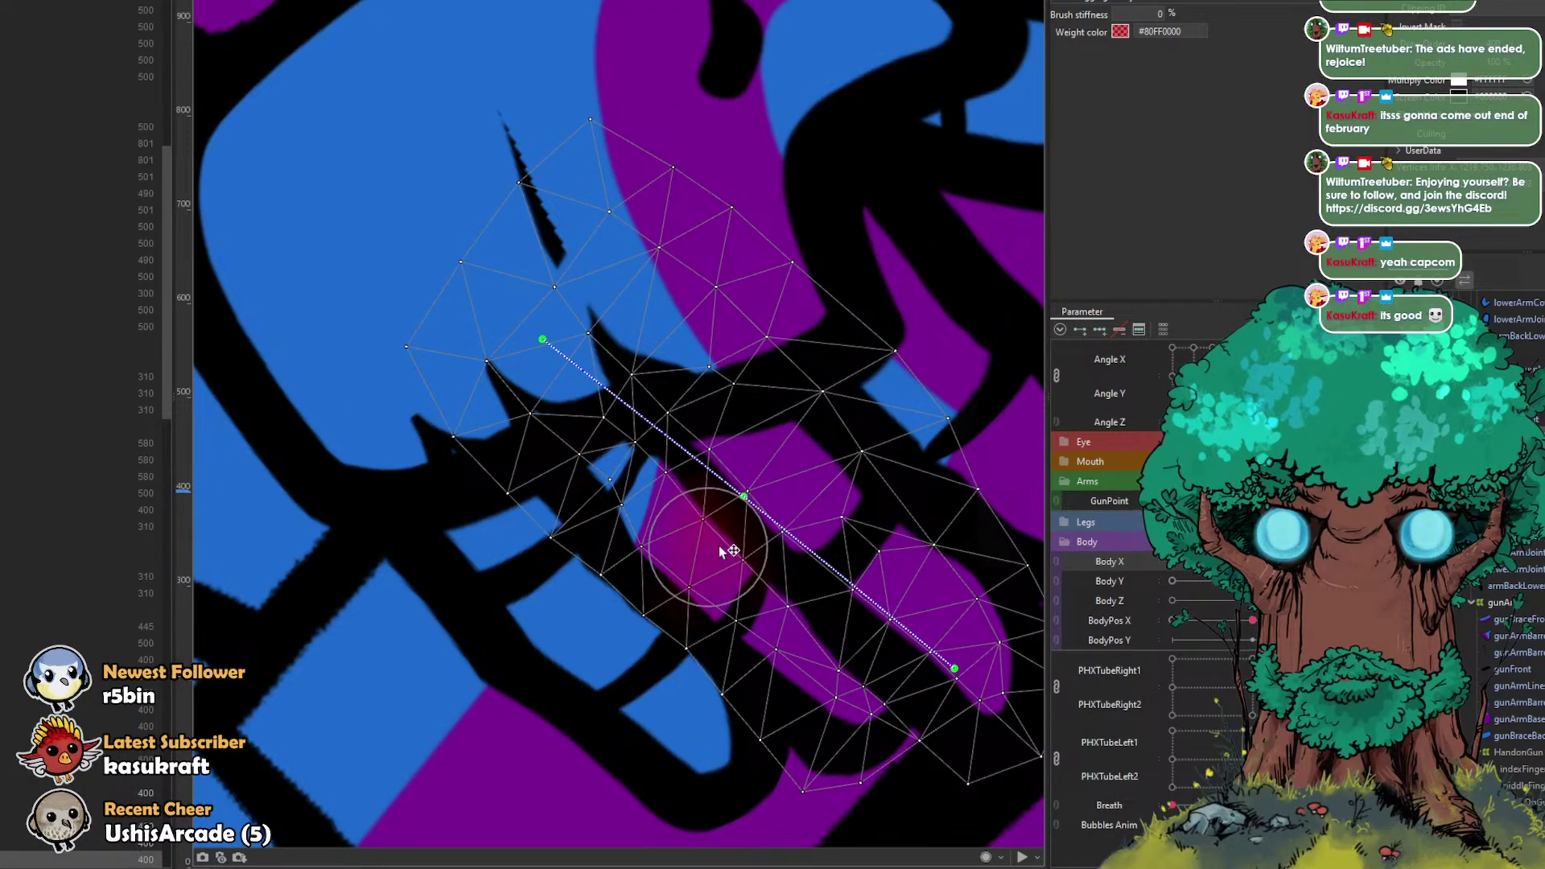
scroll(552, 541, down, 4)
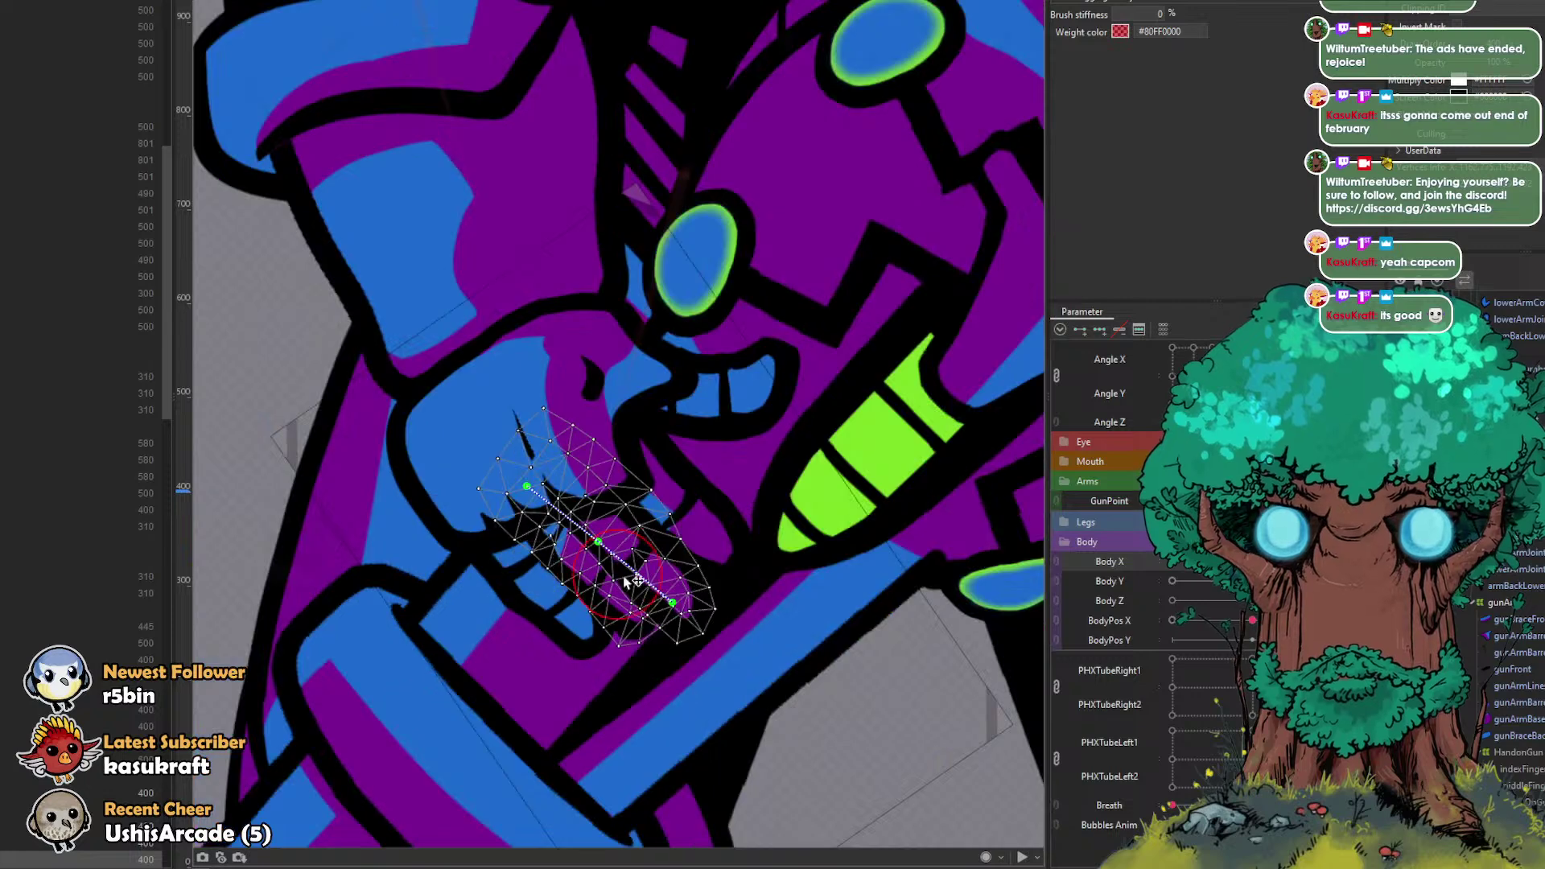
scroll(563, 555, up, 4)
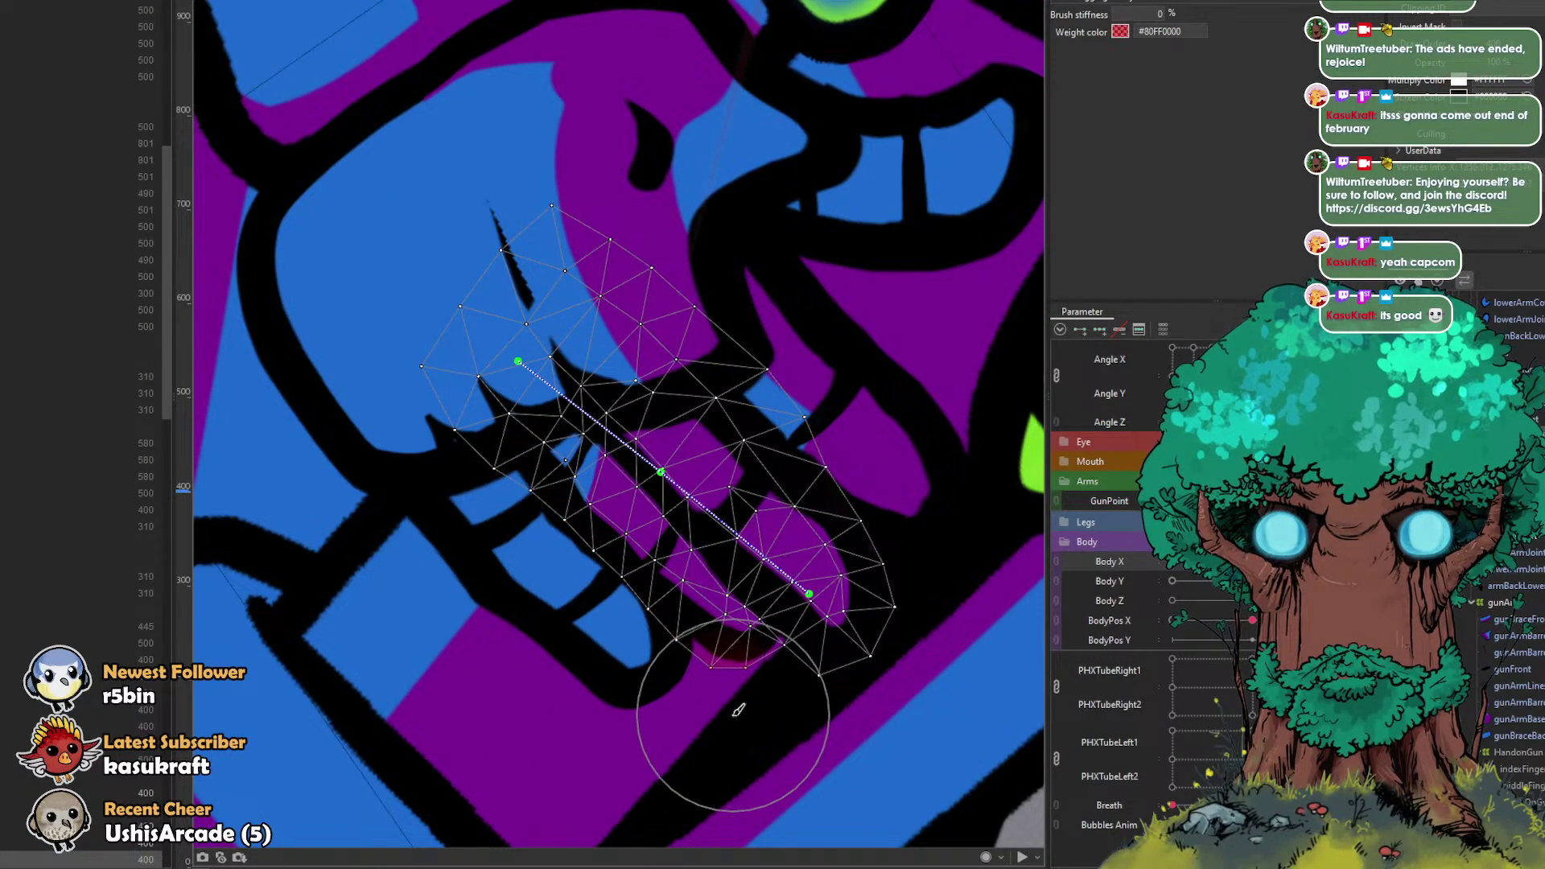
scroll(698, 638, down, 3)
Step: Select the palm's thumb-side and pinky-side meshes and push their knuckle edge up away from the fingers with the deform brush
click(585, 357)
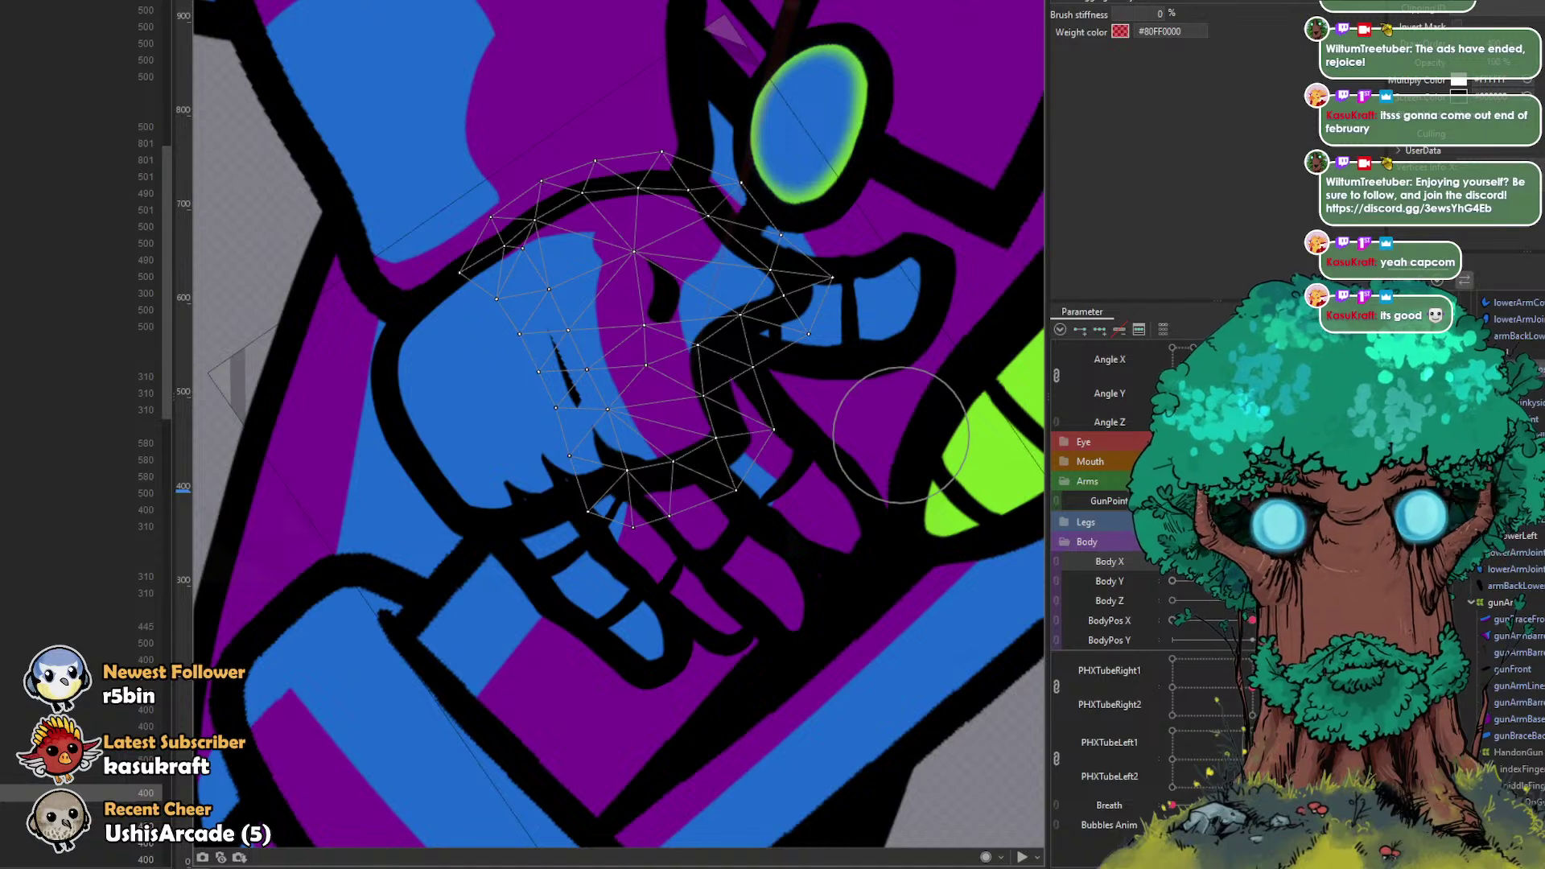
ctrl+click(1530, 404)
drag(567, 460, 822, 486)
drag(711, 493, 687, 445)
mouse_move(779, 399)
mouse_down()
mouse_move(599, 392)
mouse_move(651, 398)
mouse_move(639, 325)
mouse_up()
drag(761, 474, 737, 459)
drag(820, 420, 714, 391)
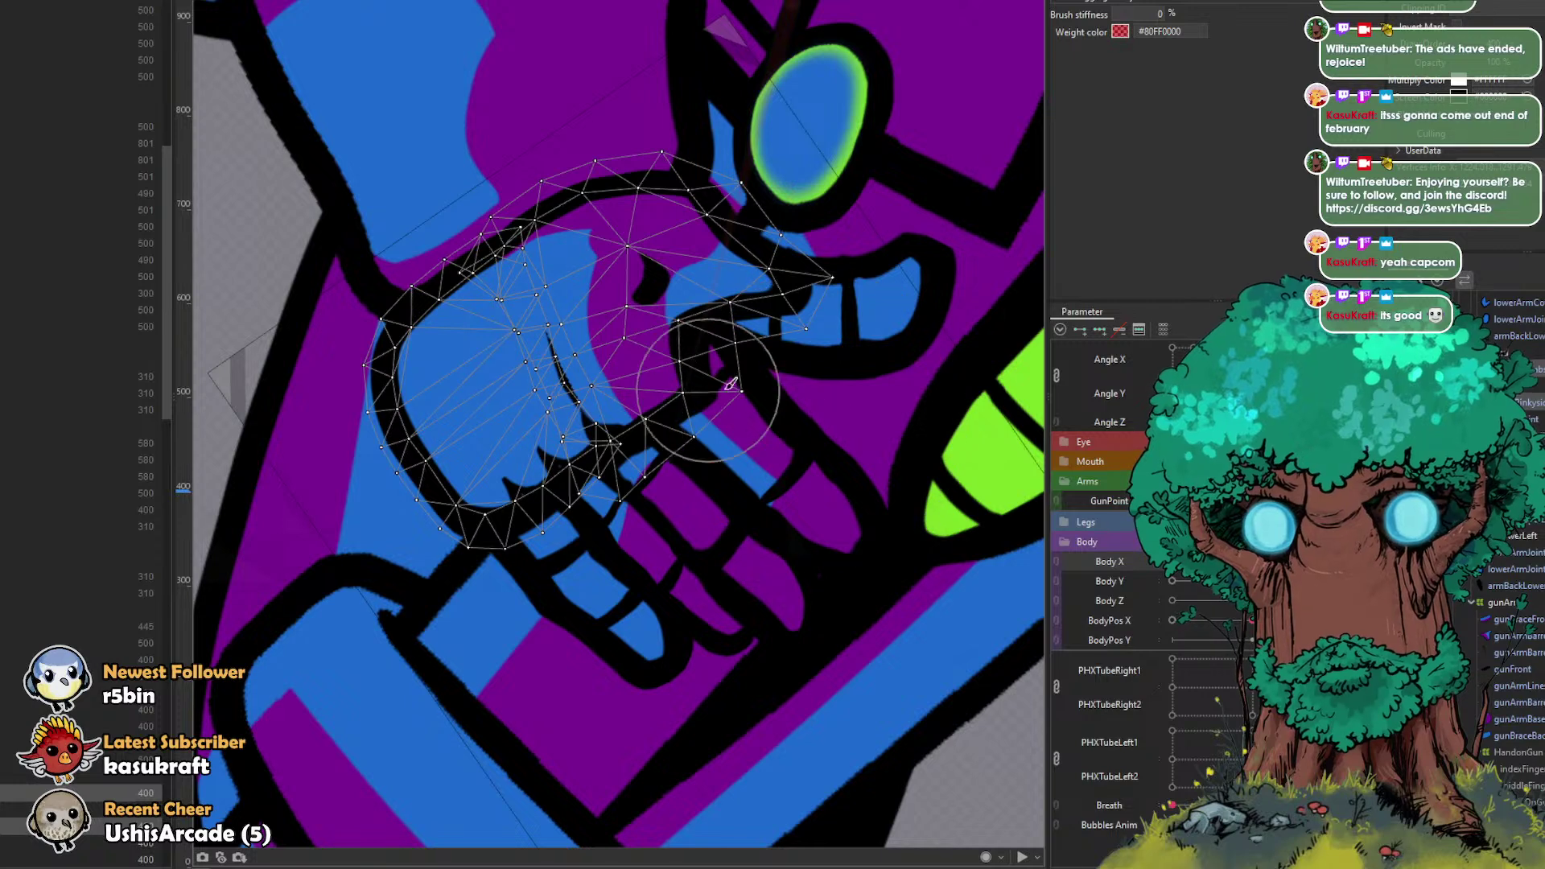
Step: Raise the palm's upper outline near the wrist and smooth it into an even curve with the deform brush
mouse_move(599, 431)
mouse_down()
mouse_move(672, 462)
mouse_move(627, 433)
mouse_up()
mouse_move(392, 314)
mouse_down()
mouse_move(469, 307)
mouse_move(511, 248)
mouse_move(500, 225)
mouse_up()
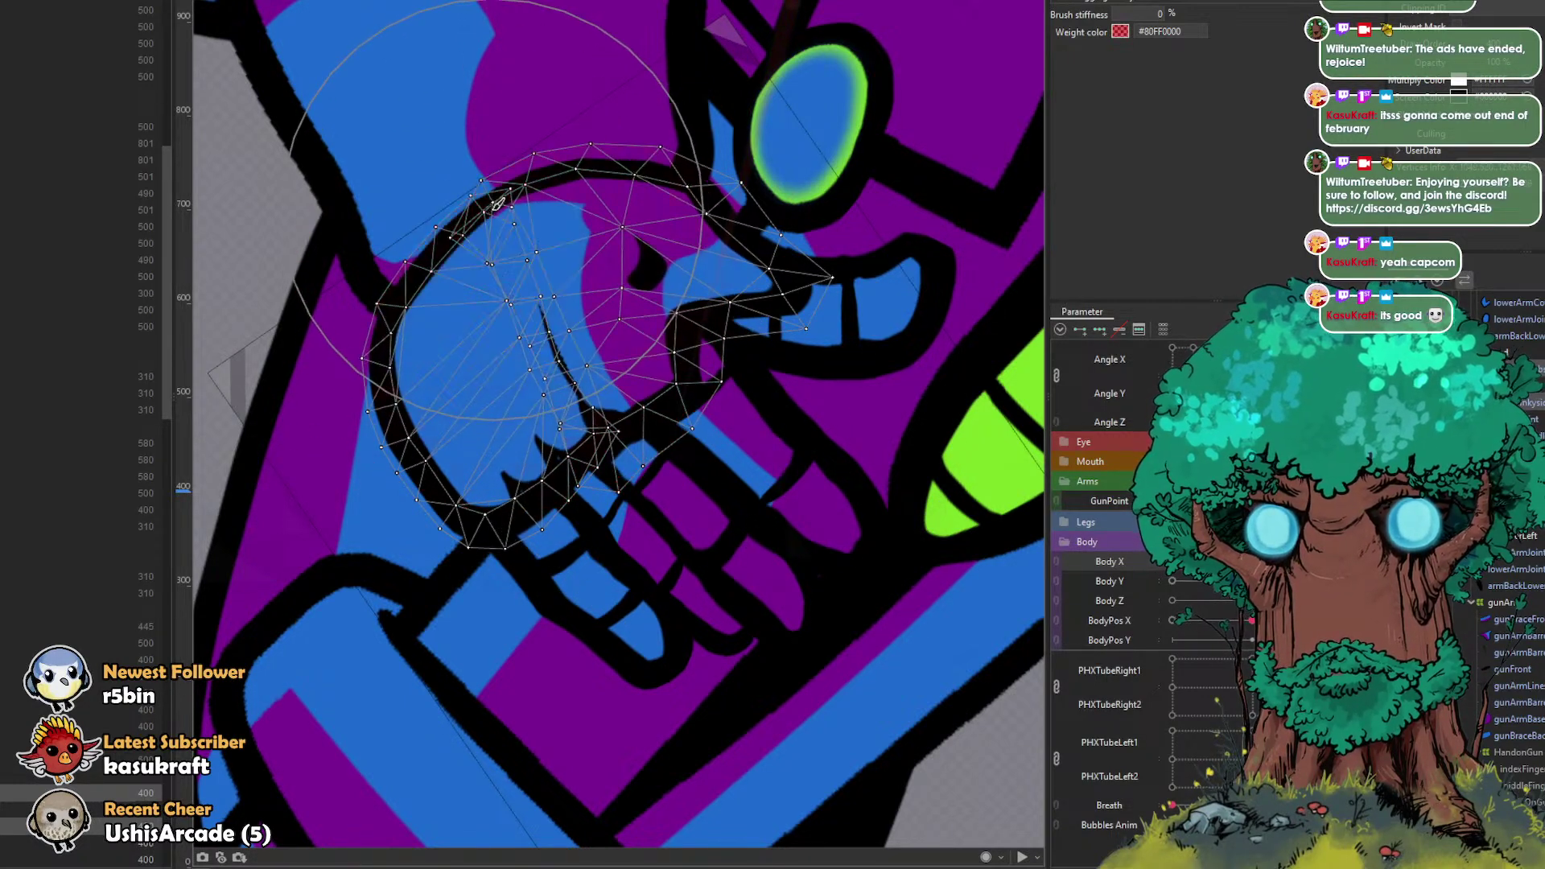
drag(358, 266, 370, 250)
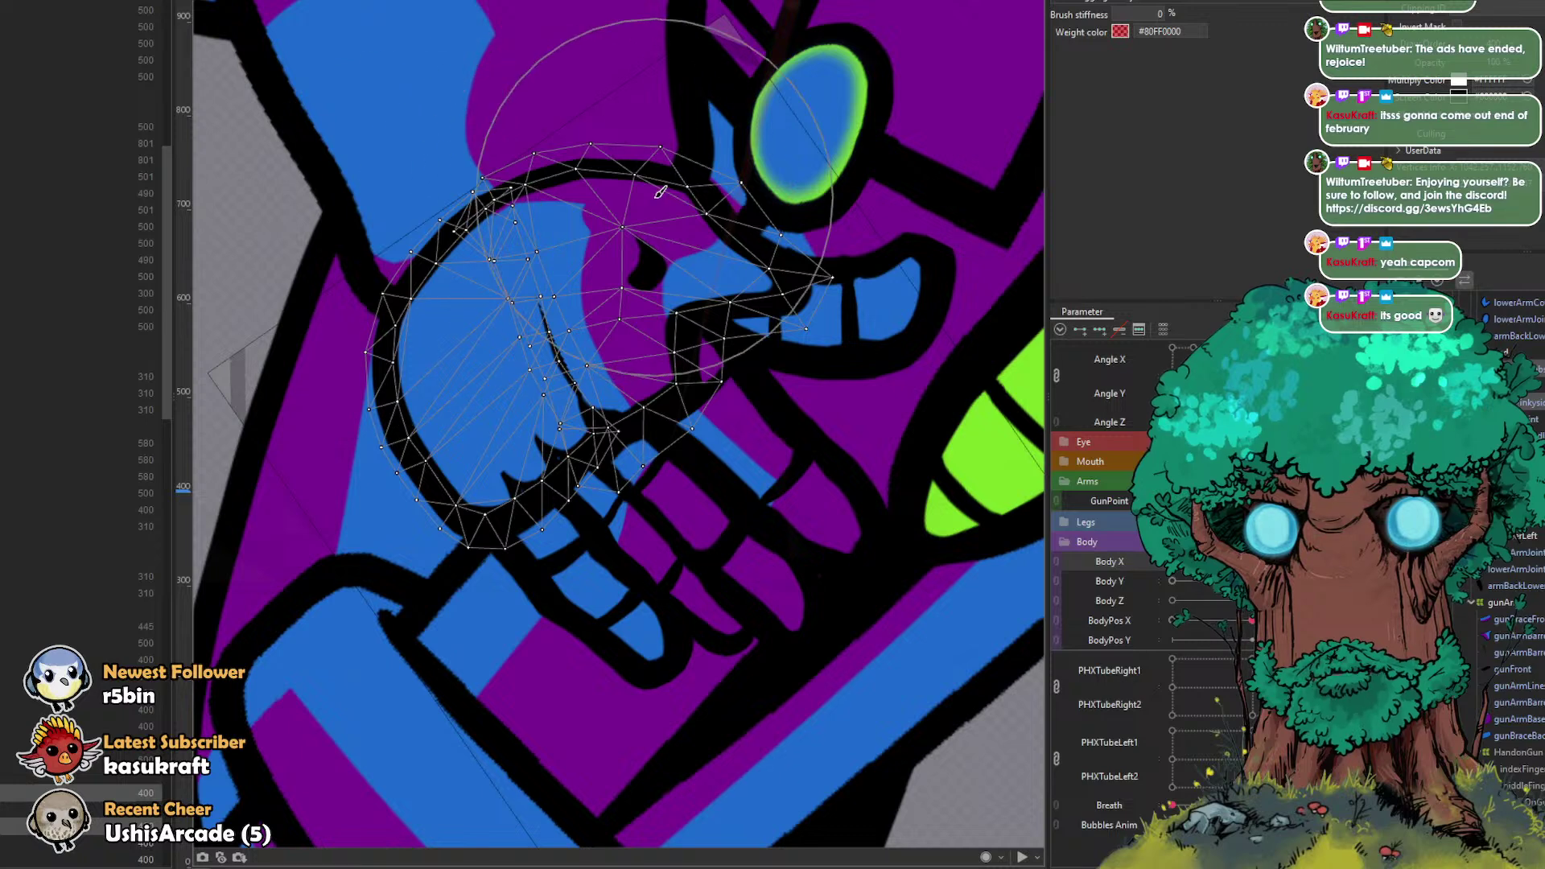
drag(635, 168, 629, 152)
Step: Pull the thumb-side base of the palm inward around the thumb joint with the deform brush
drag(727, 302, 670, 290)
drag(781, 330, 819, 324)
drag(782, 306, 754, 281)
drag(839, 315, 814, 288)
mouse_move(777, 249)
mouse_down()
mouse_move(660, 217)
mouse_move(702, 227)
mouse_move(623, 235)
mouse_up()
drag(617, 312, 627, 311)
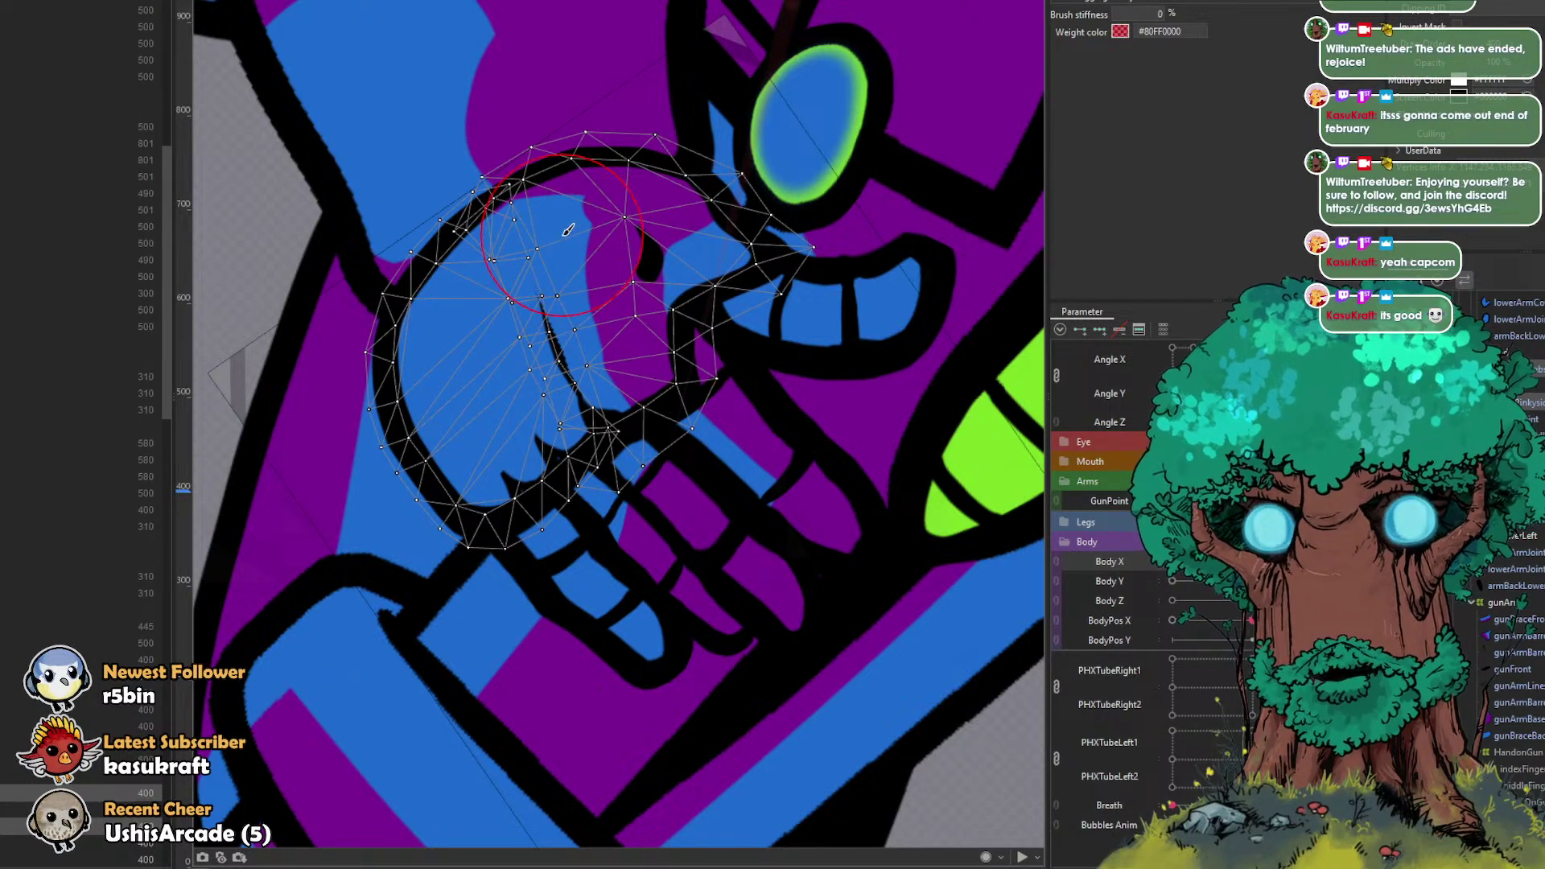
Step: Push the palm's outer pinky-side edge inward to narrow the hand, check it against GunPoint, and tuck in the thumb joint's corner
drag(461, 453, 363, 465)
mouse_move(348, 396)
mouse_down()
mouse_move(438, 365)
mouse_move(381, 376)
mouse_up()
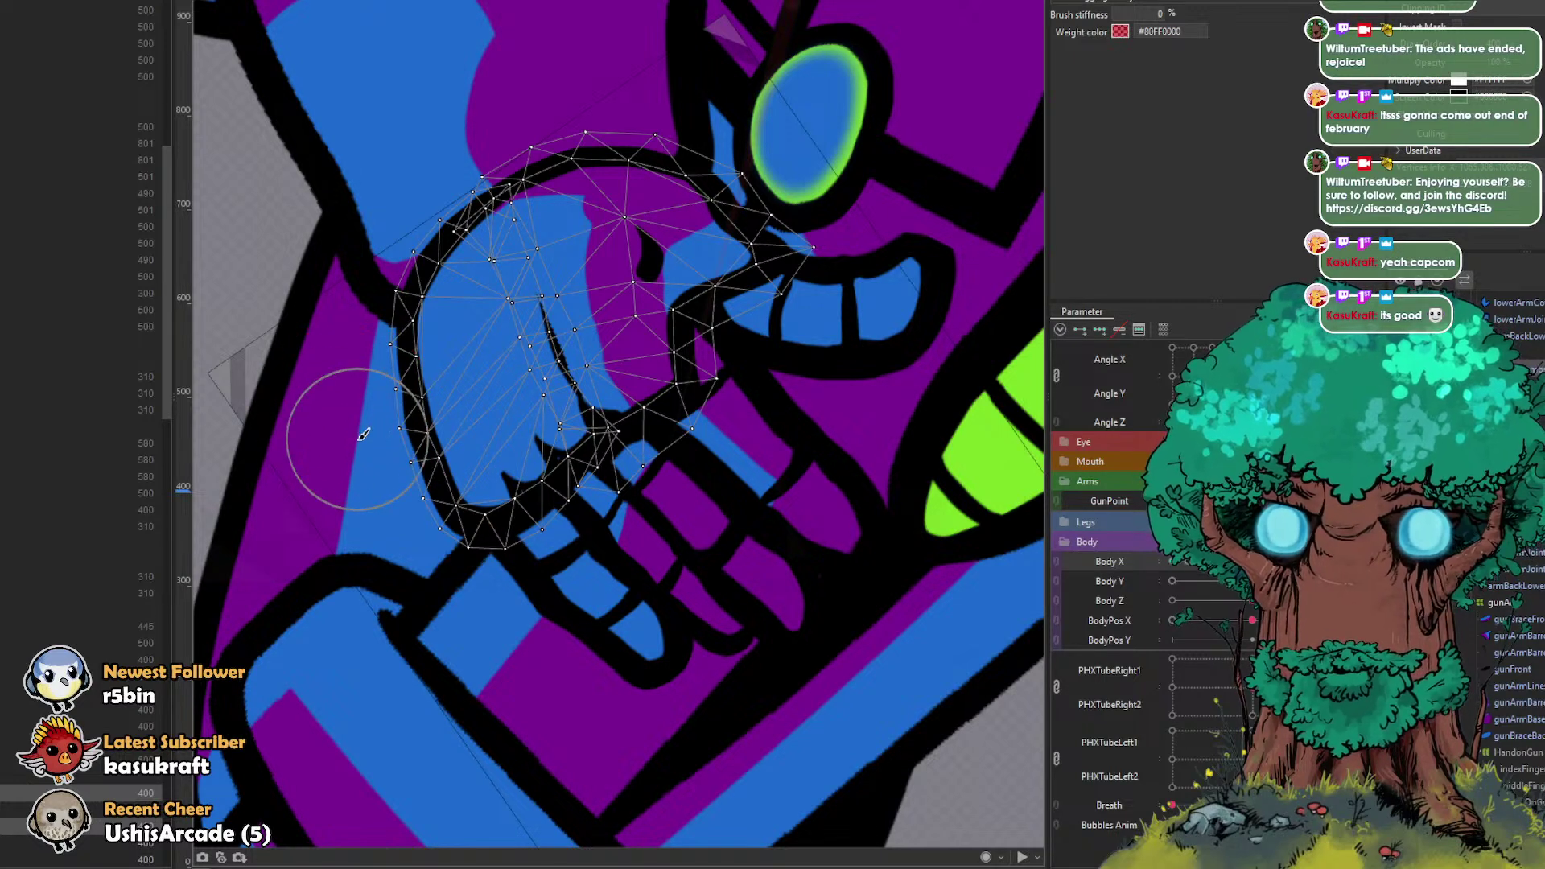
drag(352, 436, 362, 435)
scroll(520, 385, down, 2)
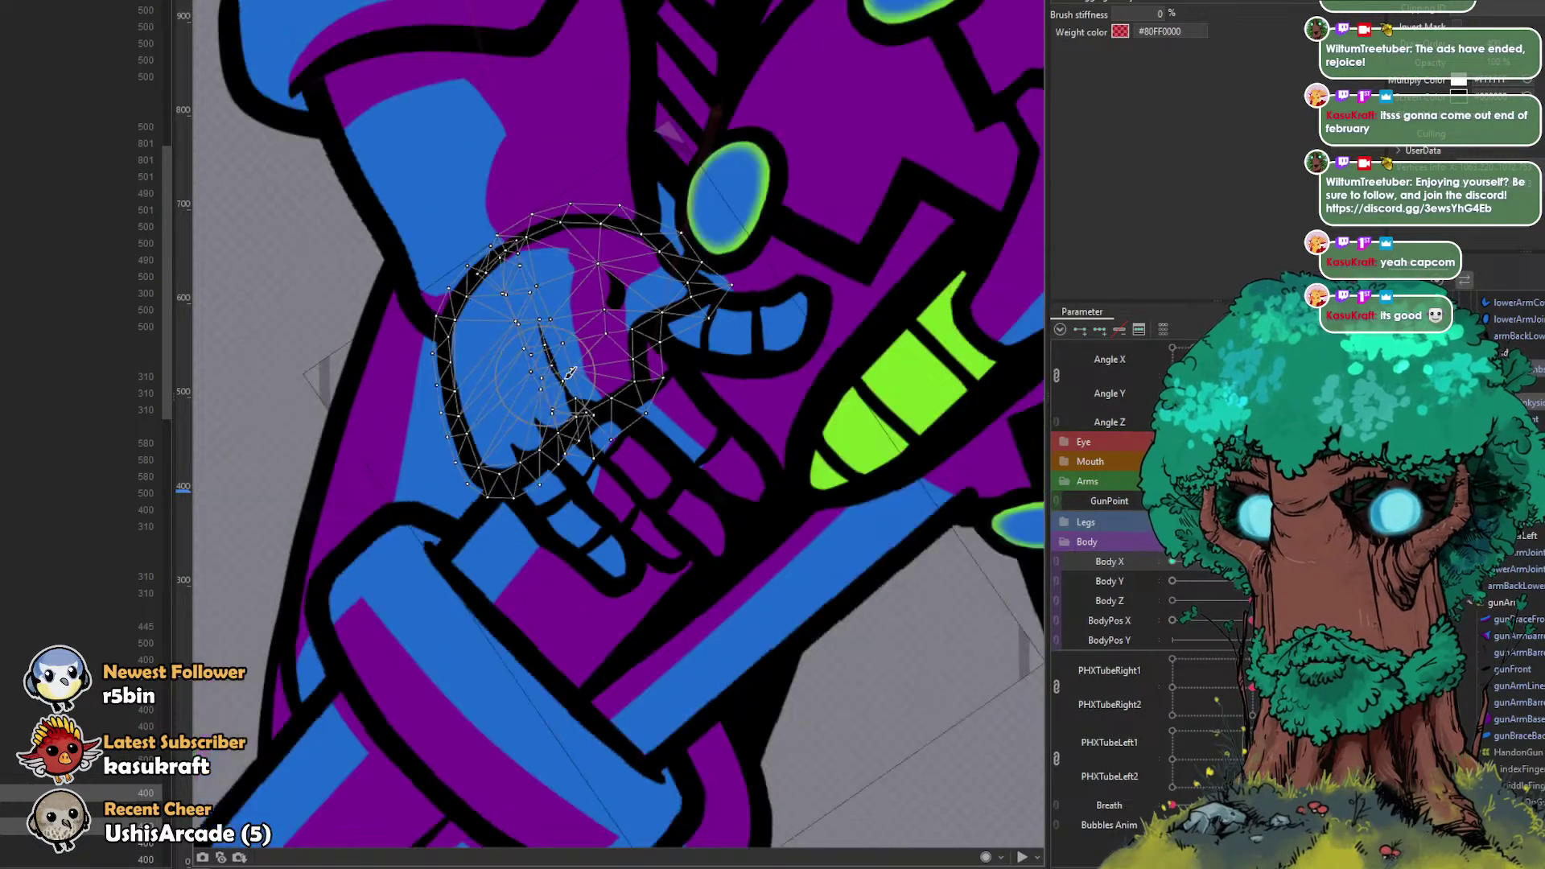
mouse_move(1252, 501)
mouse_down()
mouse_move(1172, 500)
mouse_move(1251, 501)
mouse_up()
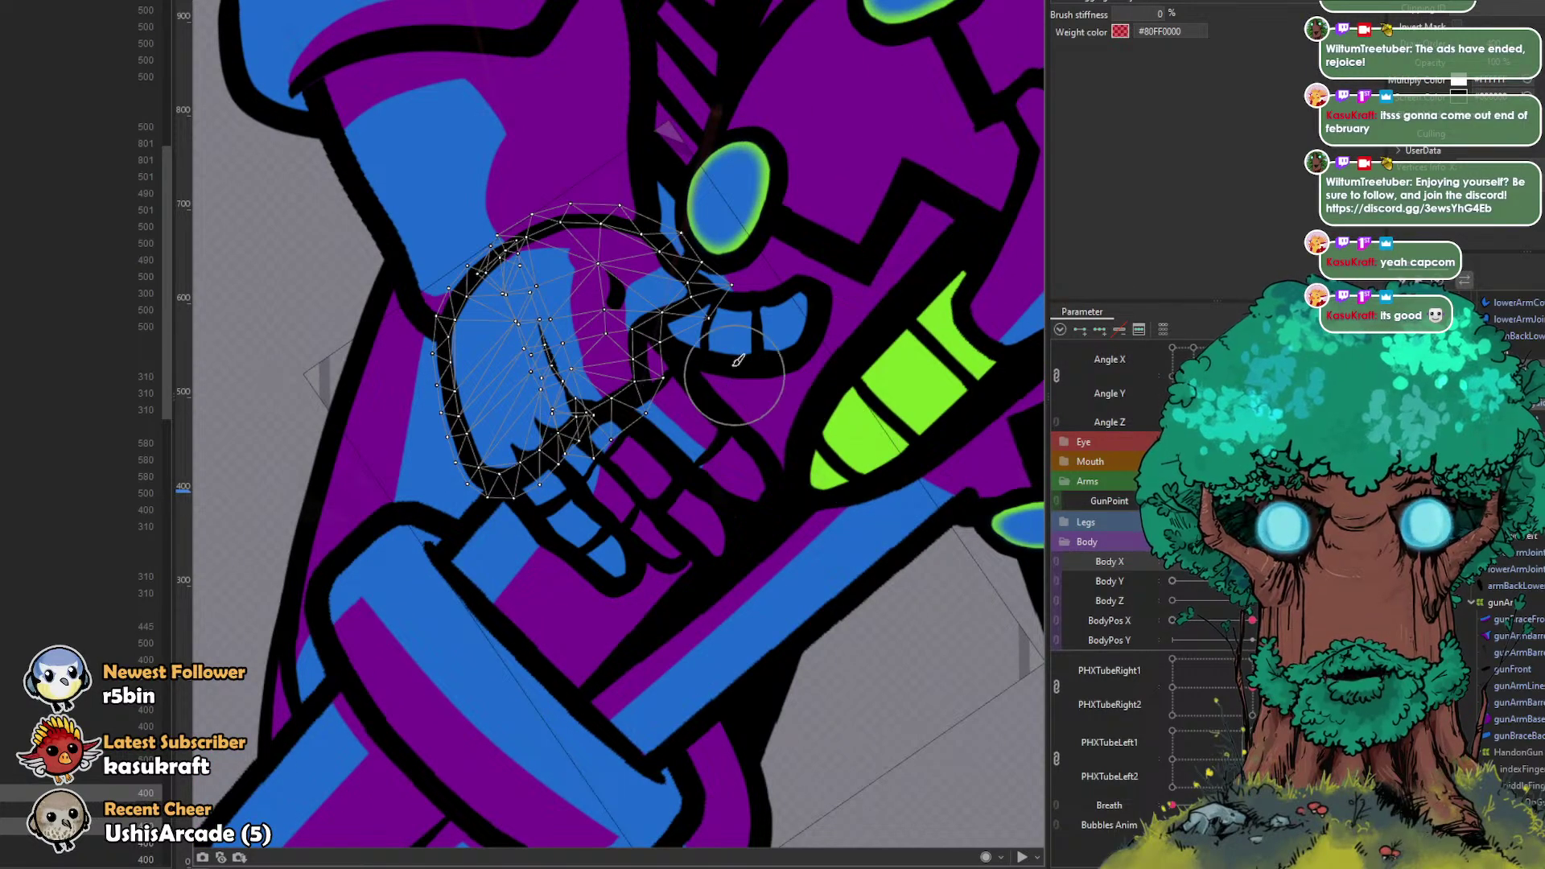
drag(712, 266, 693, 262)
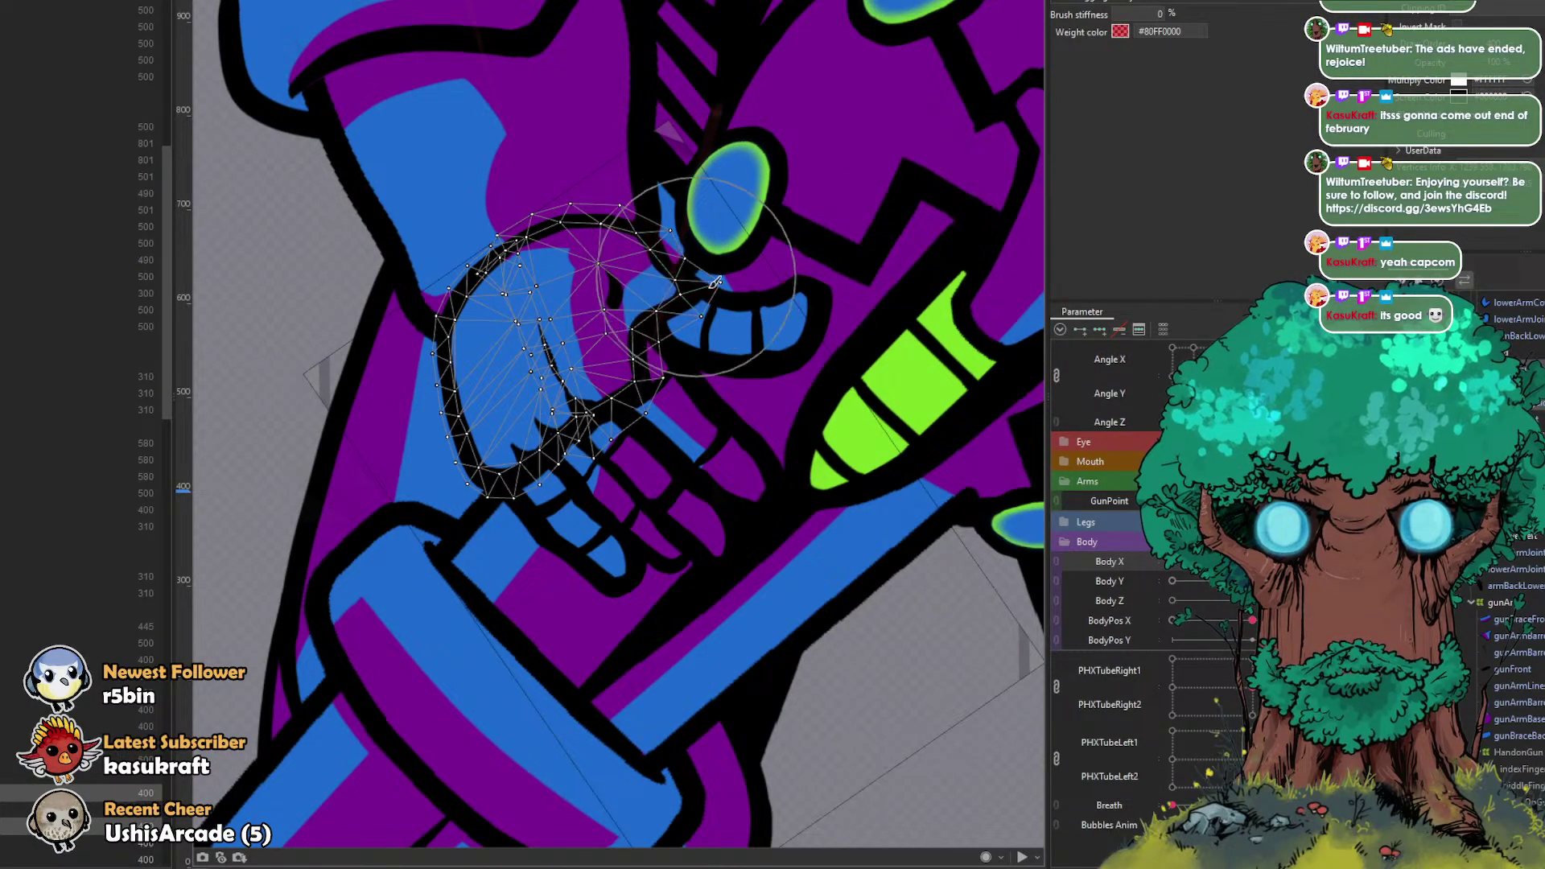
Step: Select the right hand's thumb mesh and slim its underside and upper edge with the deform brush
click(745, 342)
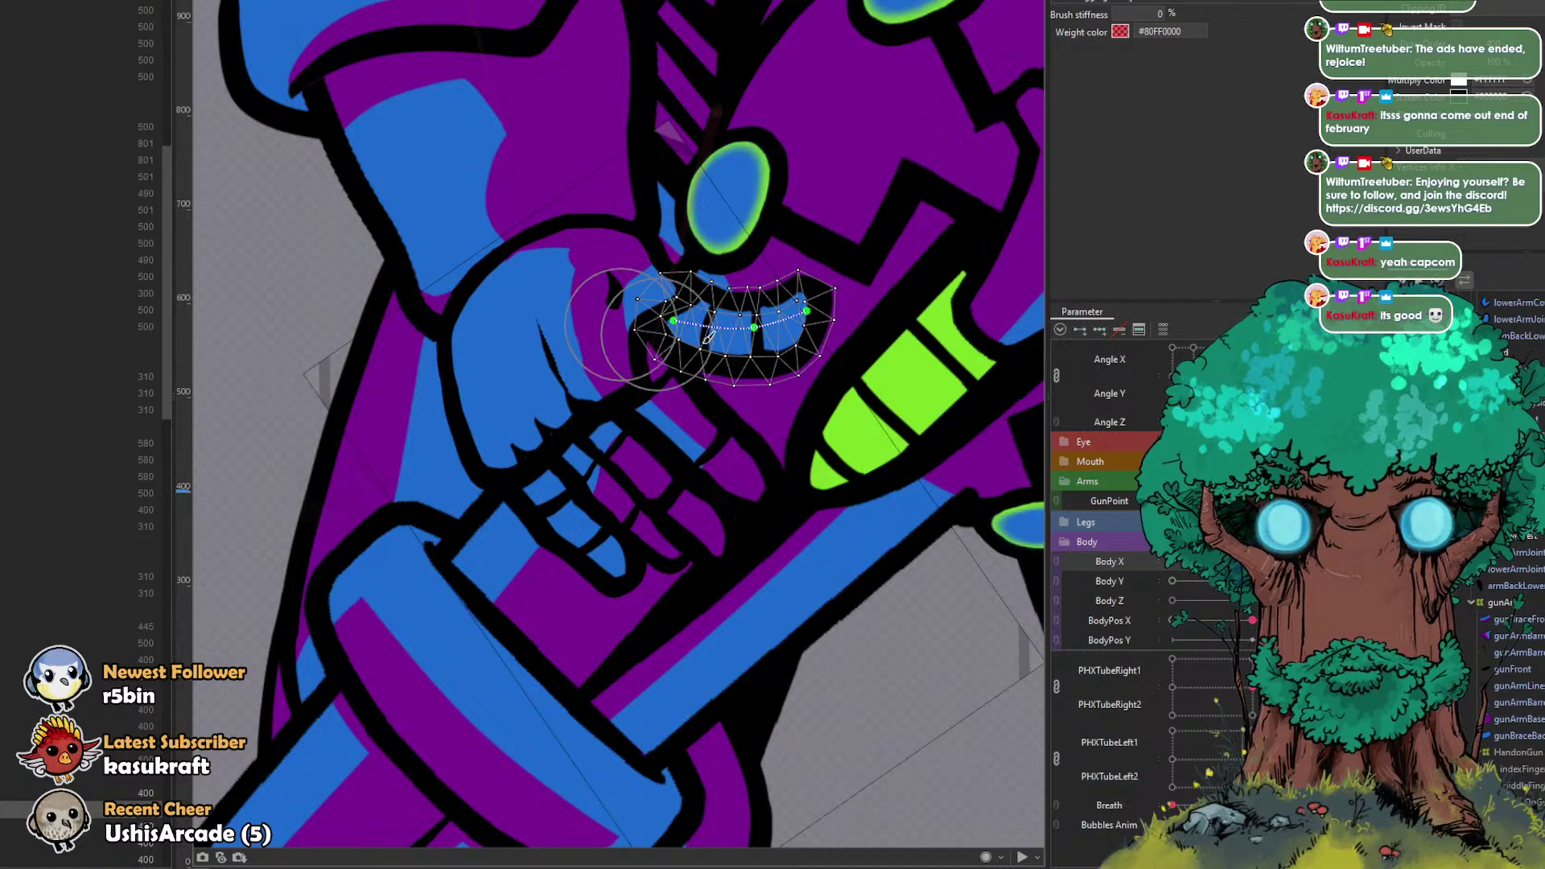
drag(777, 353, 824, 355)
drag(807, 428, 788, 413)
drag(812, 227, 778, 250)
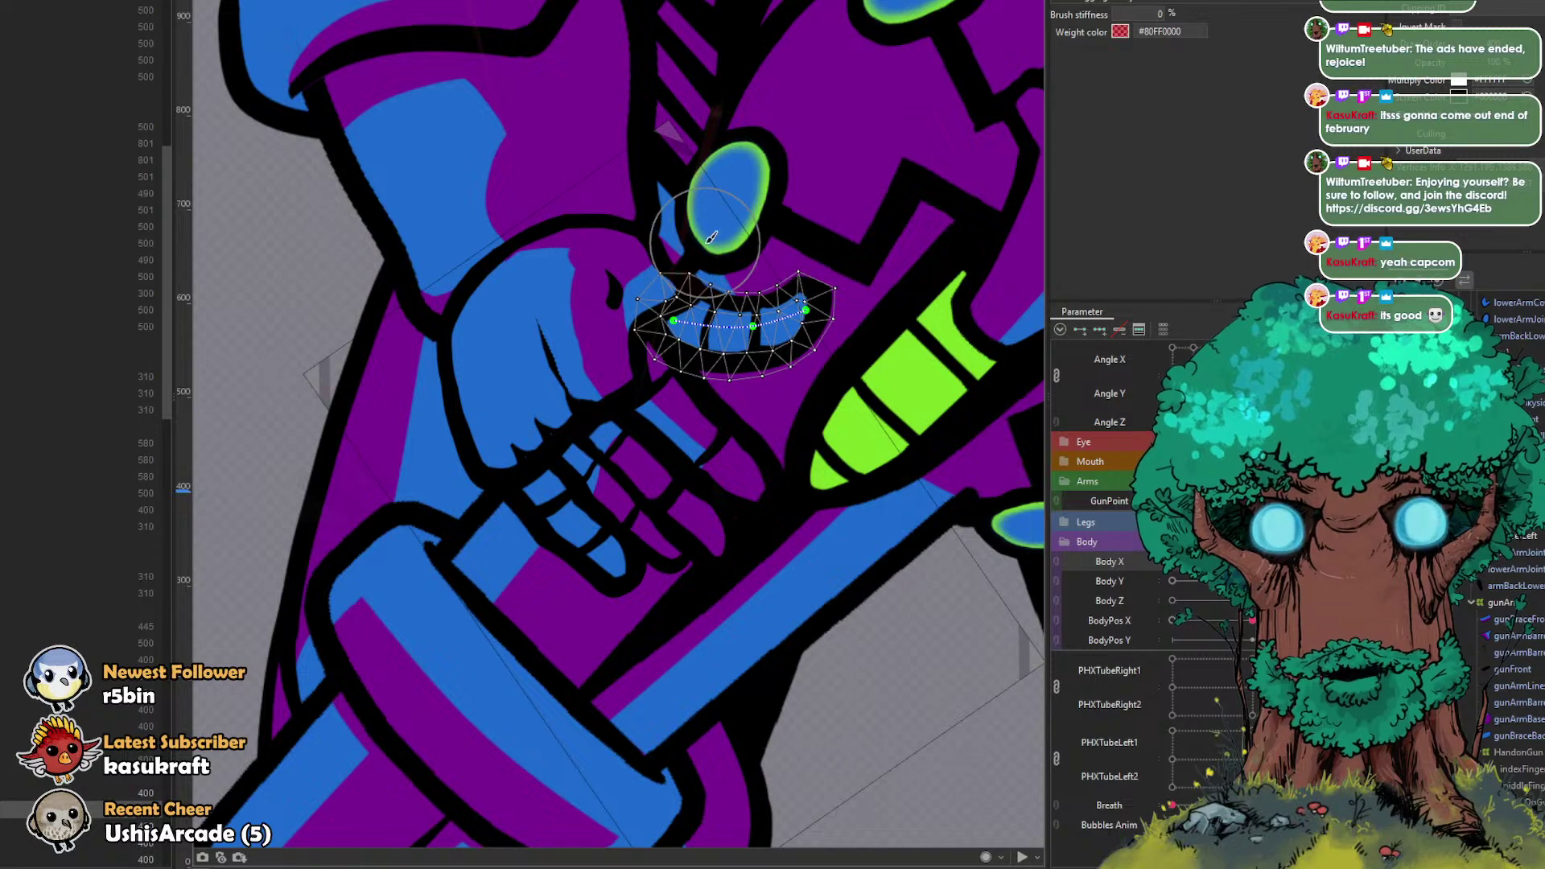
Step: Select the pointer finger mesh and refine the shape of its fingertip with the deform brush
click(717, 446)
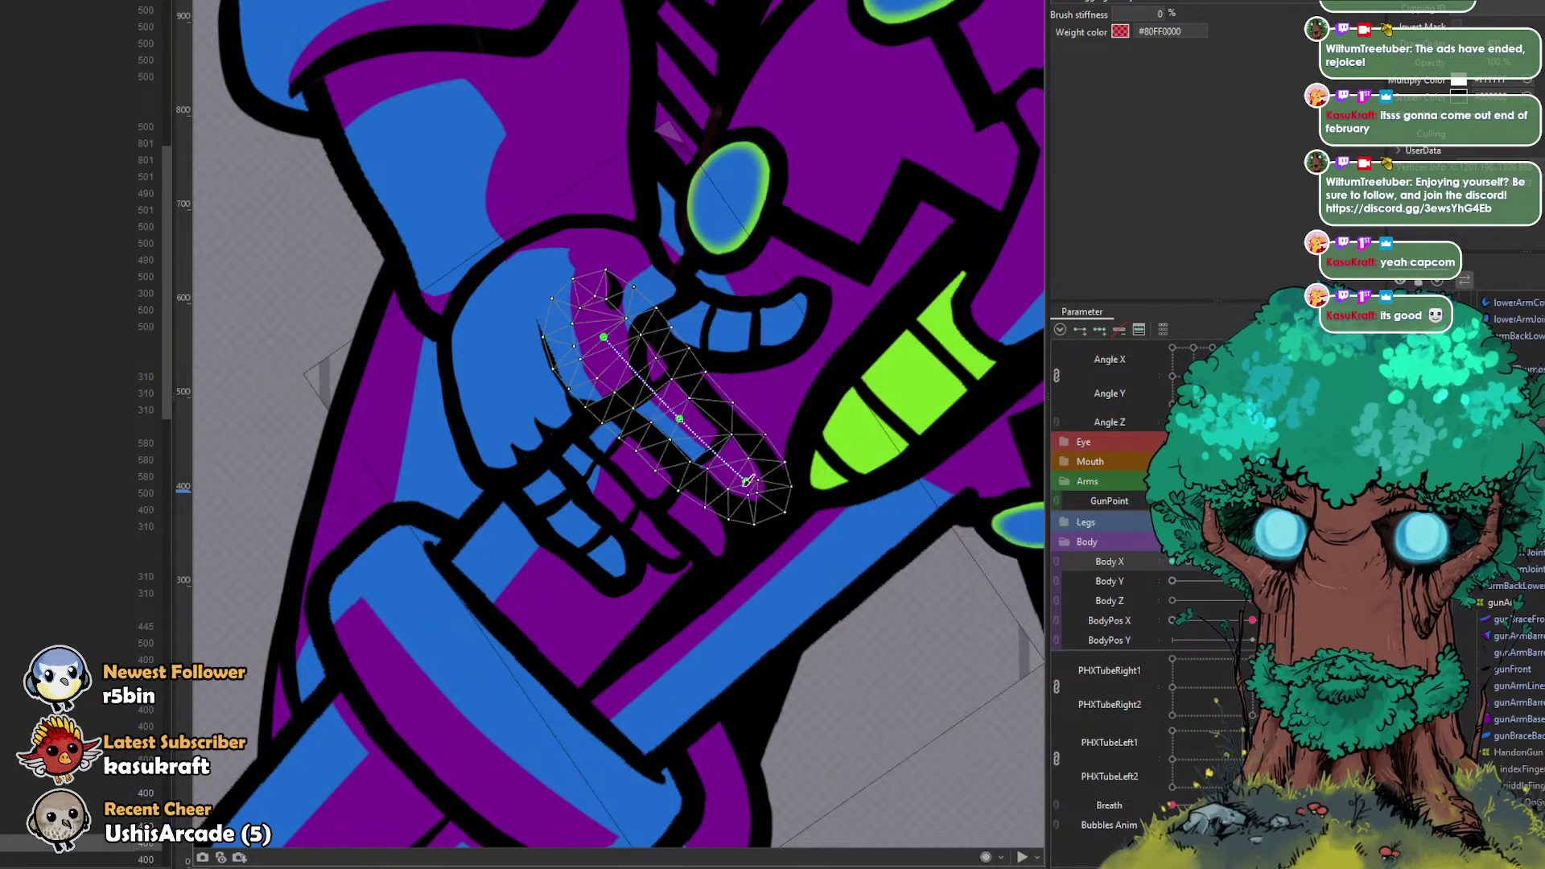
scroll(718, 447, up, 4)
mouse_move(662, 432)
mouse_down()
mouse_move(774, 528)
mouse_move(759, 536)
mouse_up()
drag(805, 492, 810, 524)
drag(855, 434, 857, 459)
Step: Shorten the fingersMiddle mesh by pushing its fingertips up toward the palm with the deform brush, then check the GunPoint transition
key(v)
click(647, 541)
key(b)
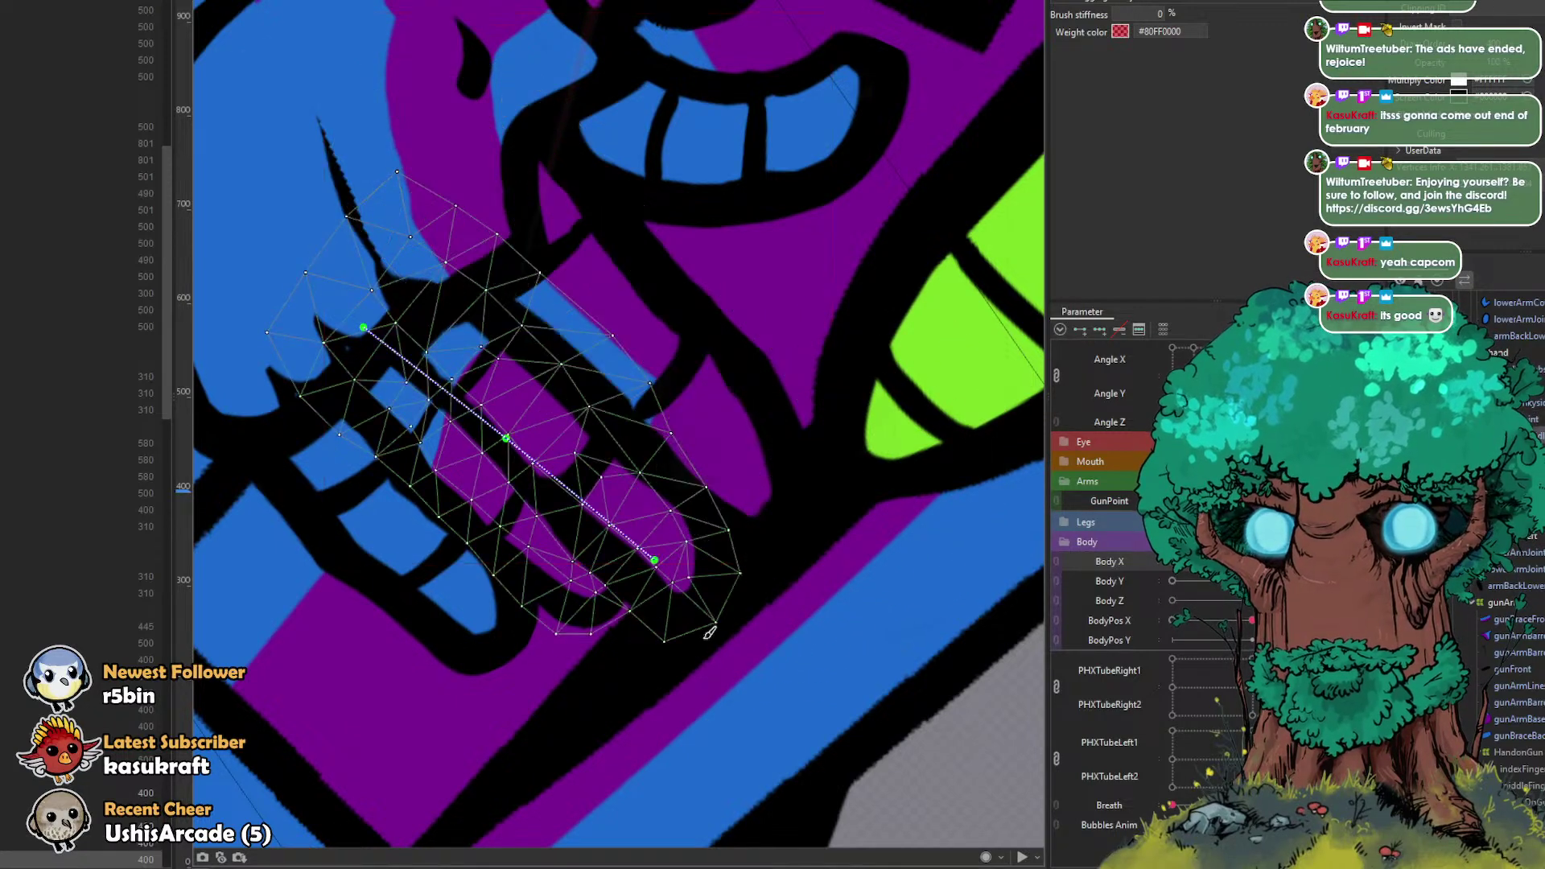
drag(588, 698, 590, 673)
mouse_move(700, 696)
mouse_down()
mouse_move(768, 666)
mouse_move(741, 601)
mouse_move(617, 645)
mouse_move(639, 633)
mouse_move(594, 621)
mouse_move(636, 614)
mouse_move(607, 600)
mouse_move(625, 595)
mouse_move(641, 609)
mouse_move(609, 626)
mouse_up()
key(b)
key(bracketleft)
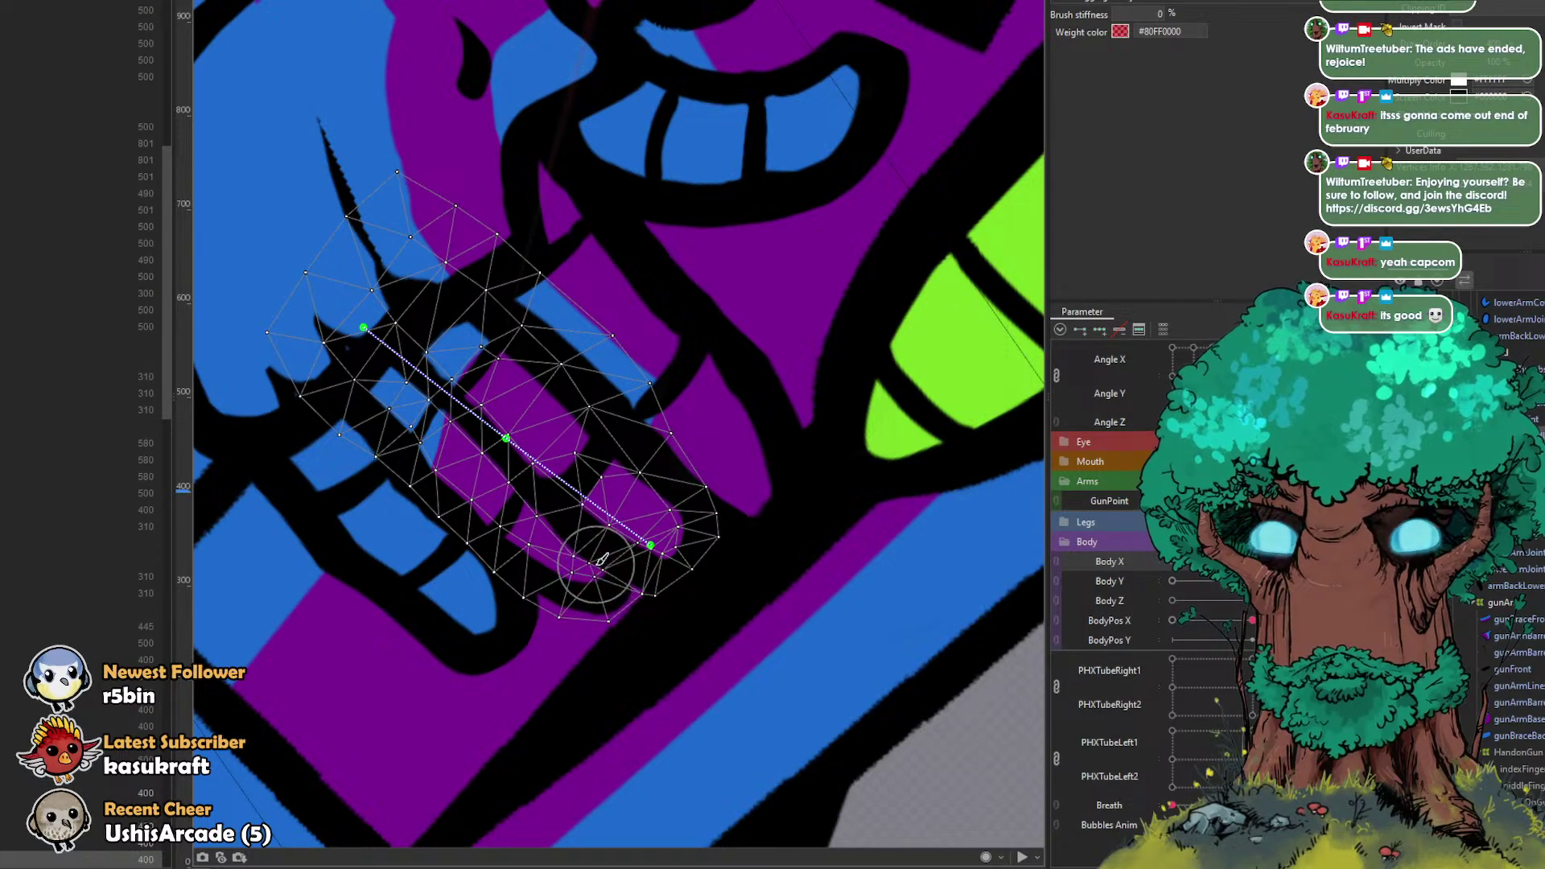
scroll(605, 563, down, 2)
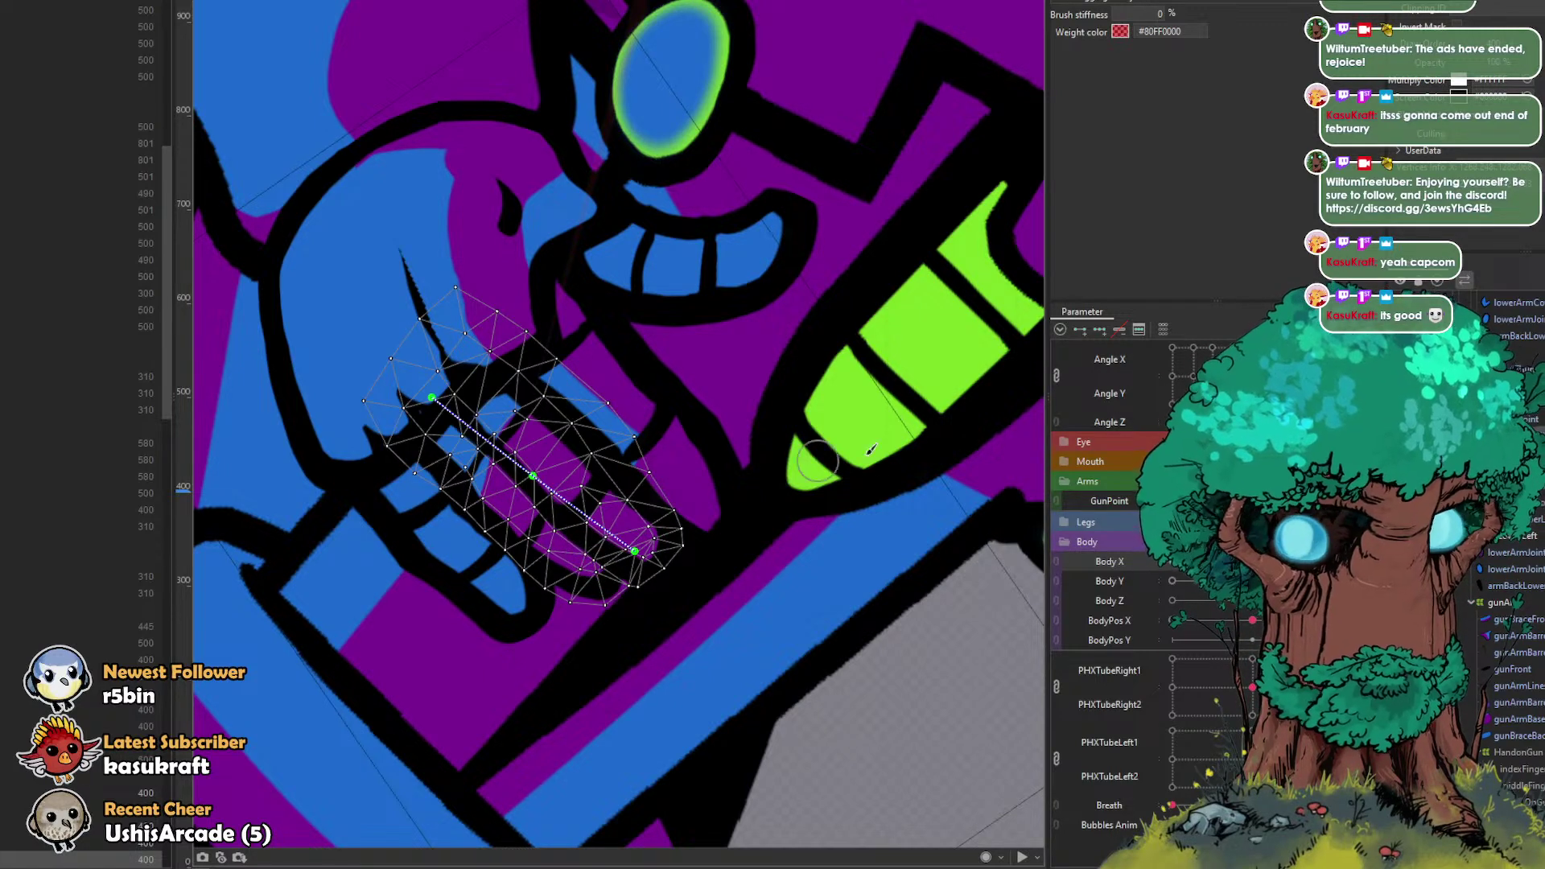
click(1212, 501)
mouse_move(1212, 500)
mouse_down()
mouse_move(1247, 500)
mouse_move(1199, 501)
mouse_up()
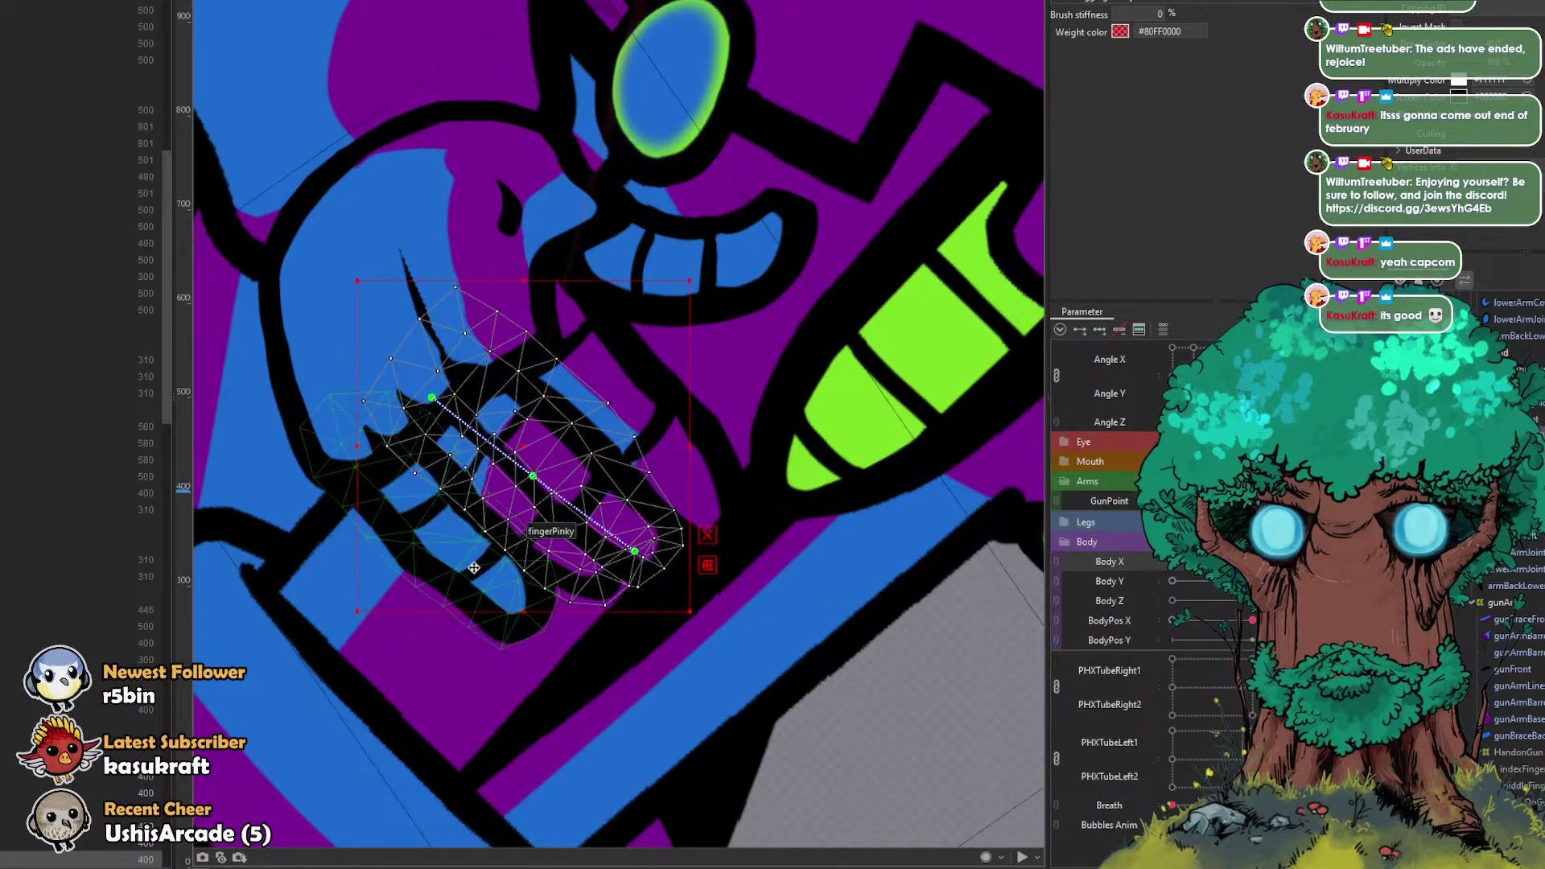
Step: Select the fingerPinky mesh and push its outer edge into line with the palm using the deform brush
ctrl+click(482, 572)
scroll(432, 573, up, 2)
mouse_move(412, 555)
mouse_down()
mouse_move(435, 555)
mouse_move(386, 569)
mouse_move(414, 559)
mouse_move(451, 594)
mouse_up()
drag(362, 566, 367, 559)
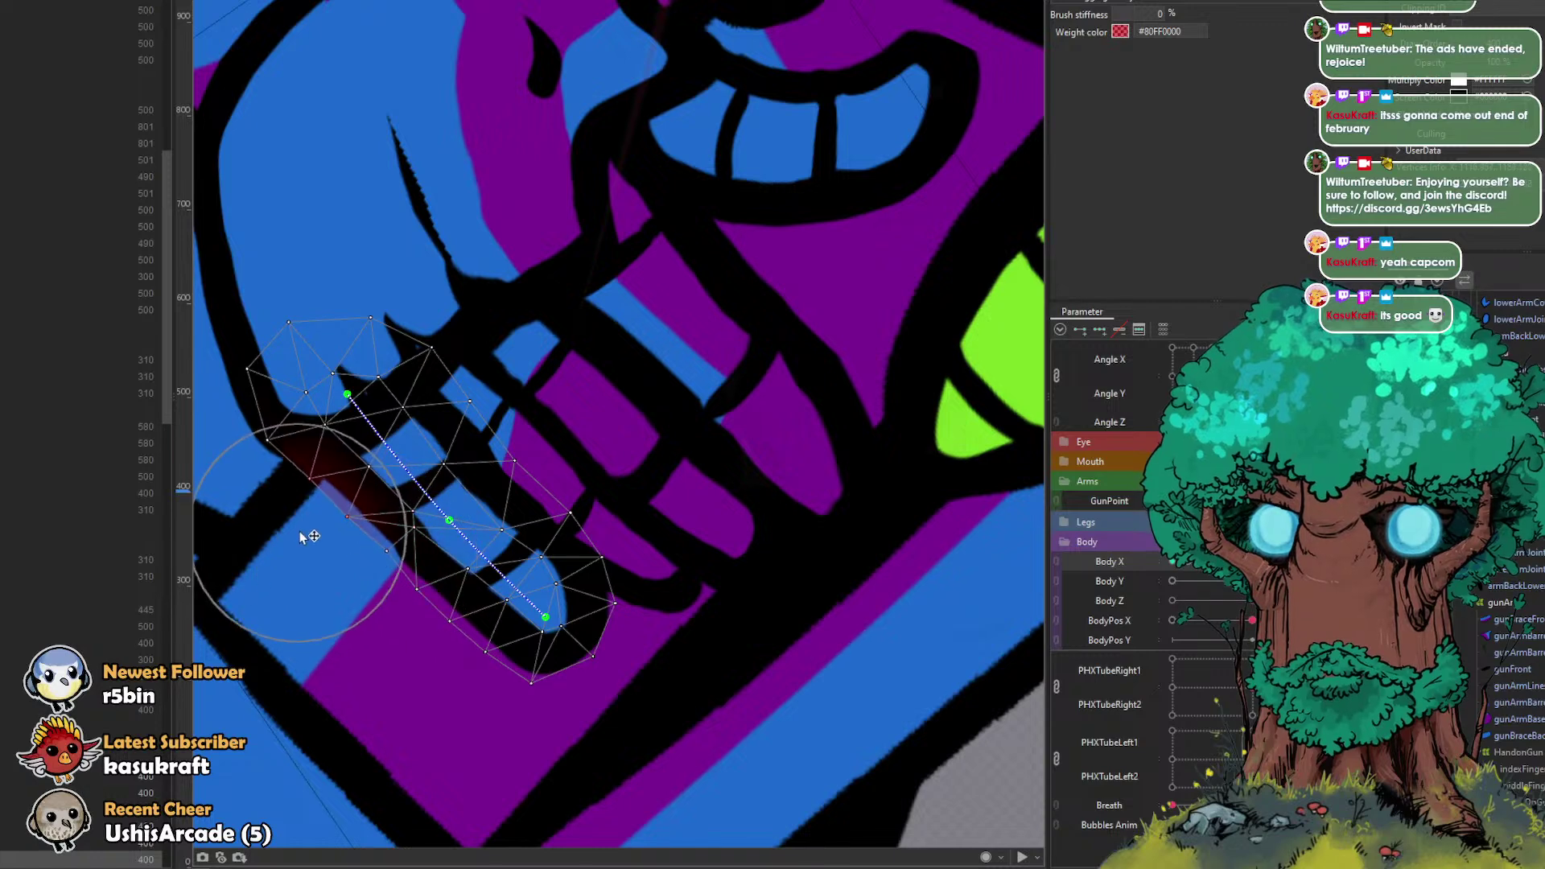
scroll(422, 484, down, 4)
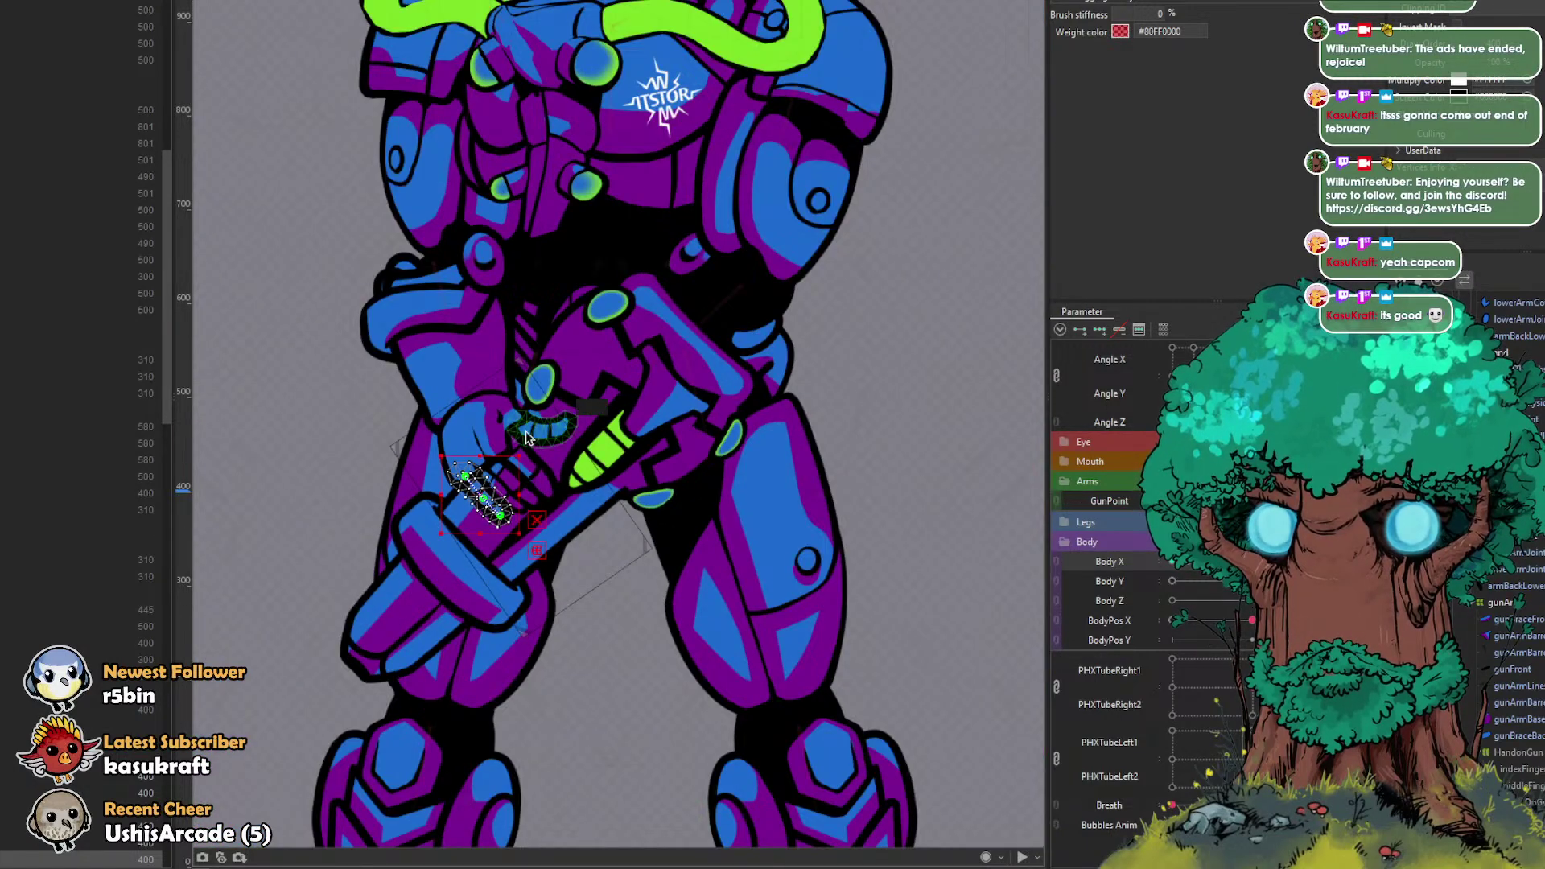
Step: Select the right hand's thumb mesh and adjust its contour with the deform brush
click(549, 428)
scroll(545, 431, up, 3)
mouse_move(536, 444)
mouse_down()
mouse_move(590, 448)
mouse_move(550, 434)
mouse_up()
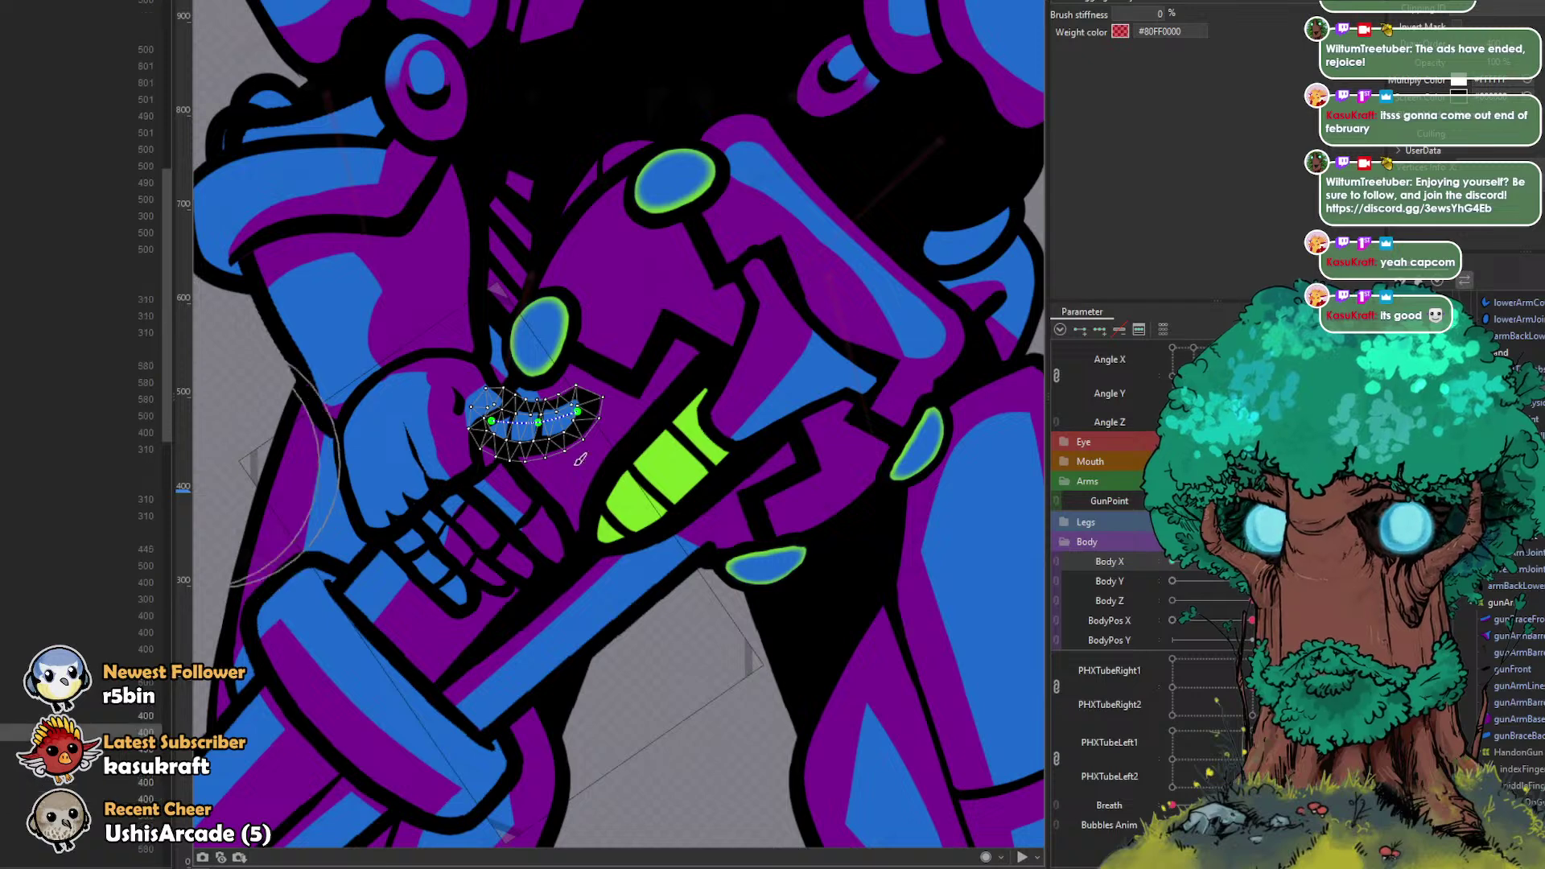
Step: Select all the right hand's palm, finger and thumb meshes, paste their copied form across the GunPoint poses, and check the hand with Body X turned
drag(1172, 500, 1252, 500)
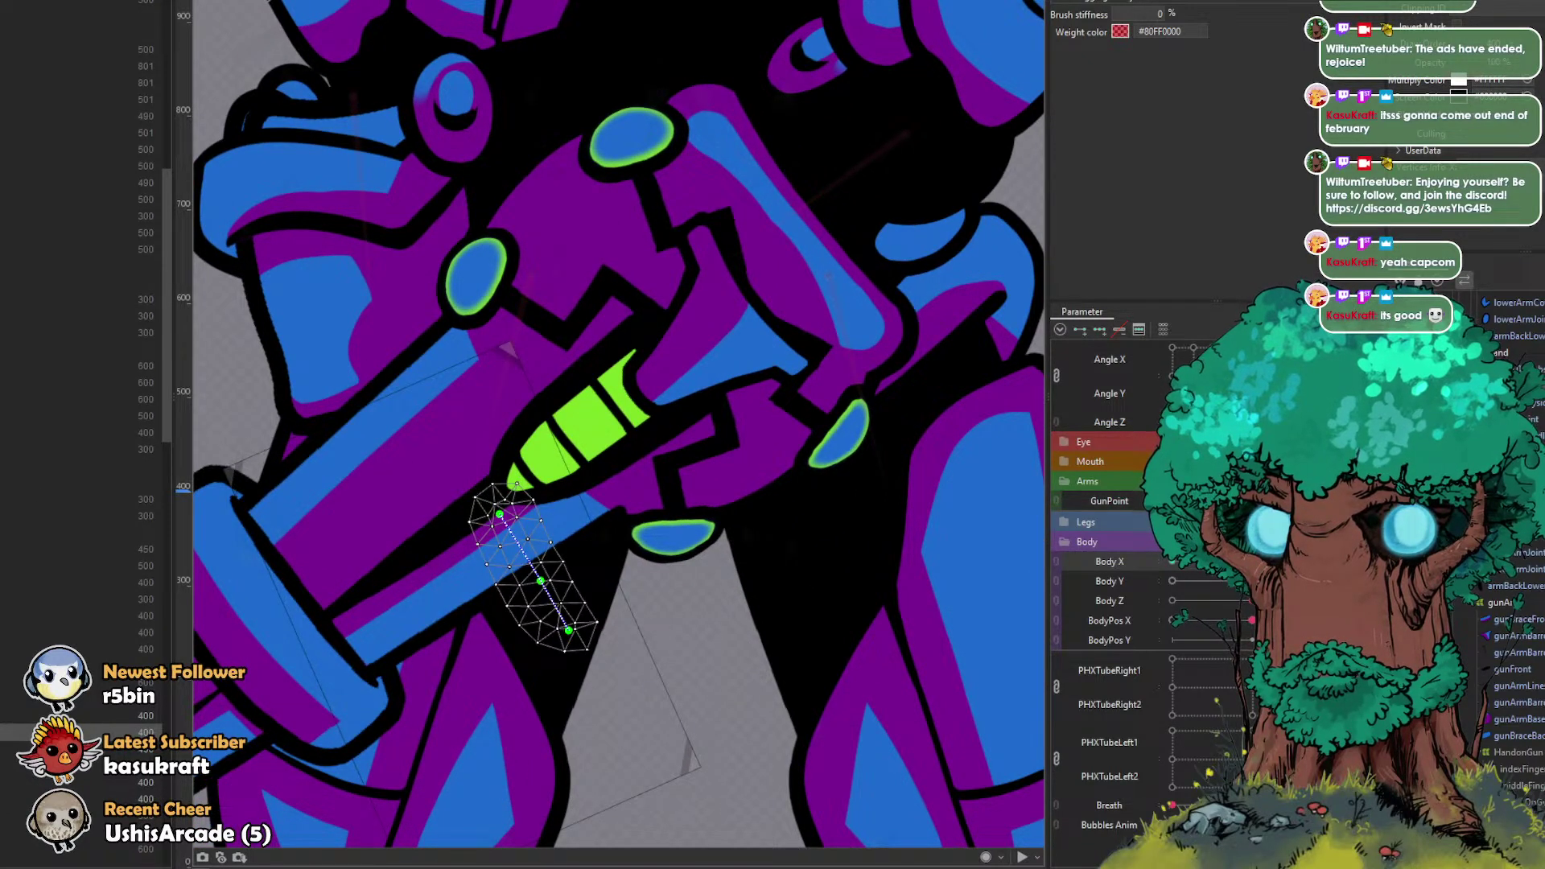
click(97, 799)
shift+click(96, 715)
drag(1252, 500, 1172, 500)
key(ctrl+v)
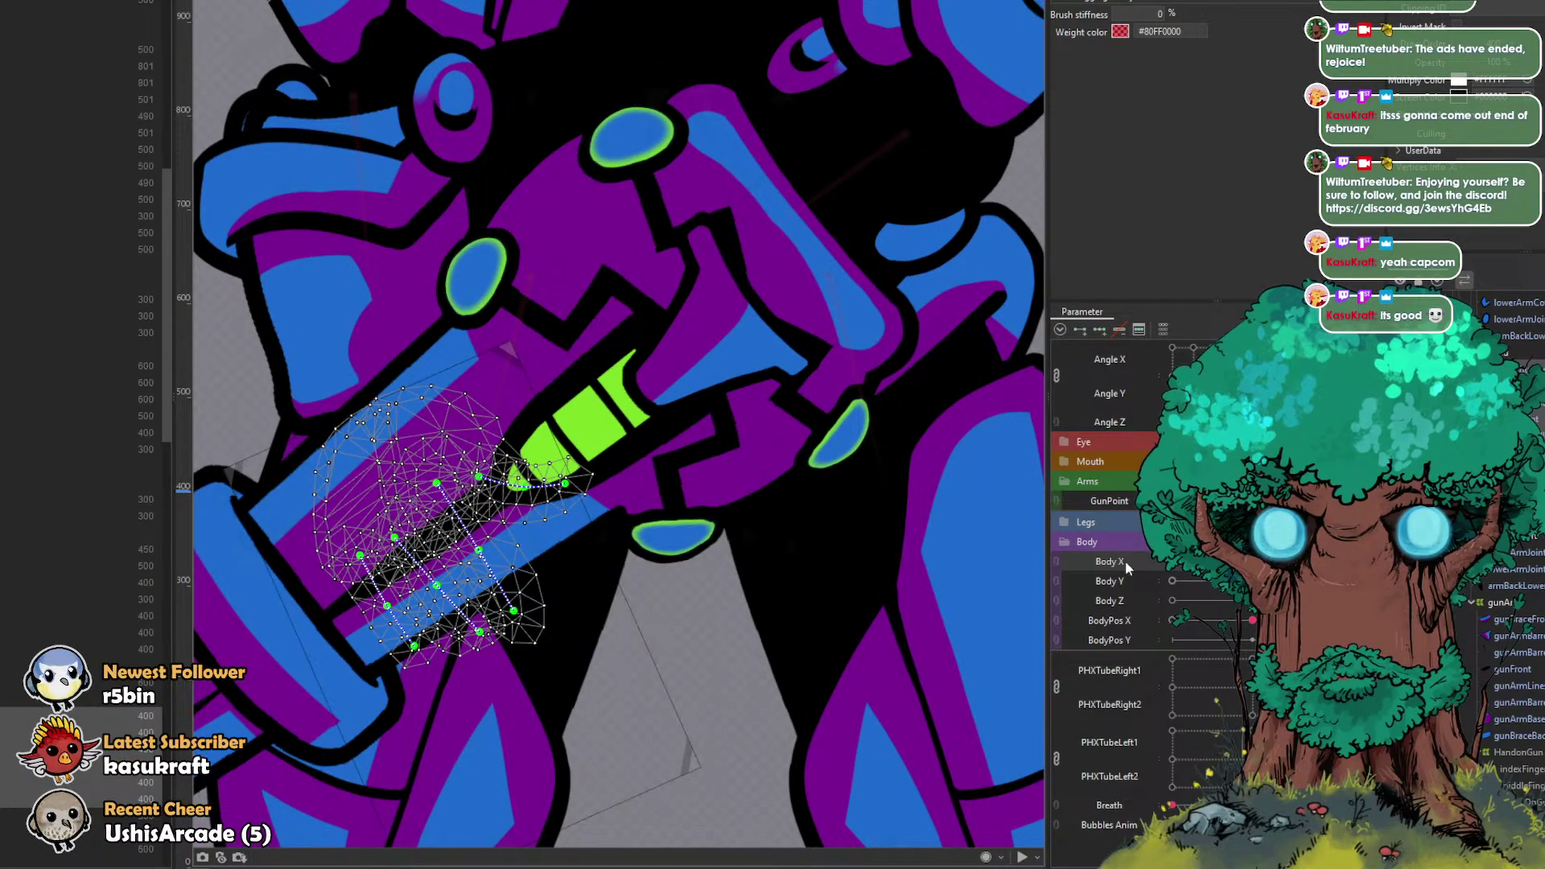
scroll(1019, 575, down, 2)
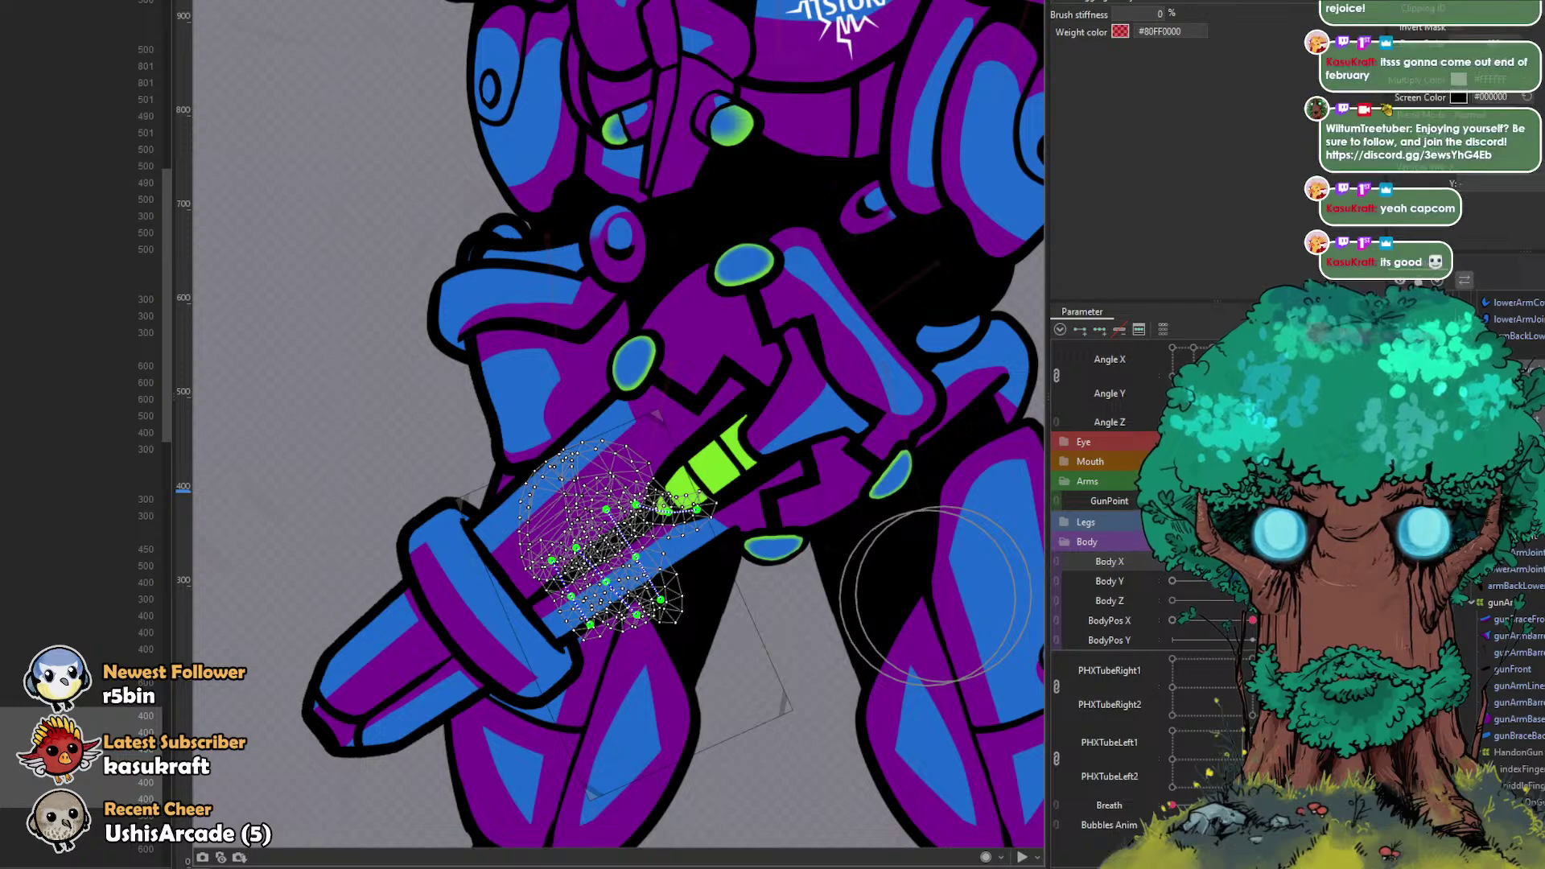
drag(1172, 562, 1213, 561)
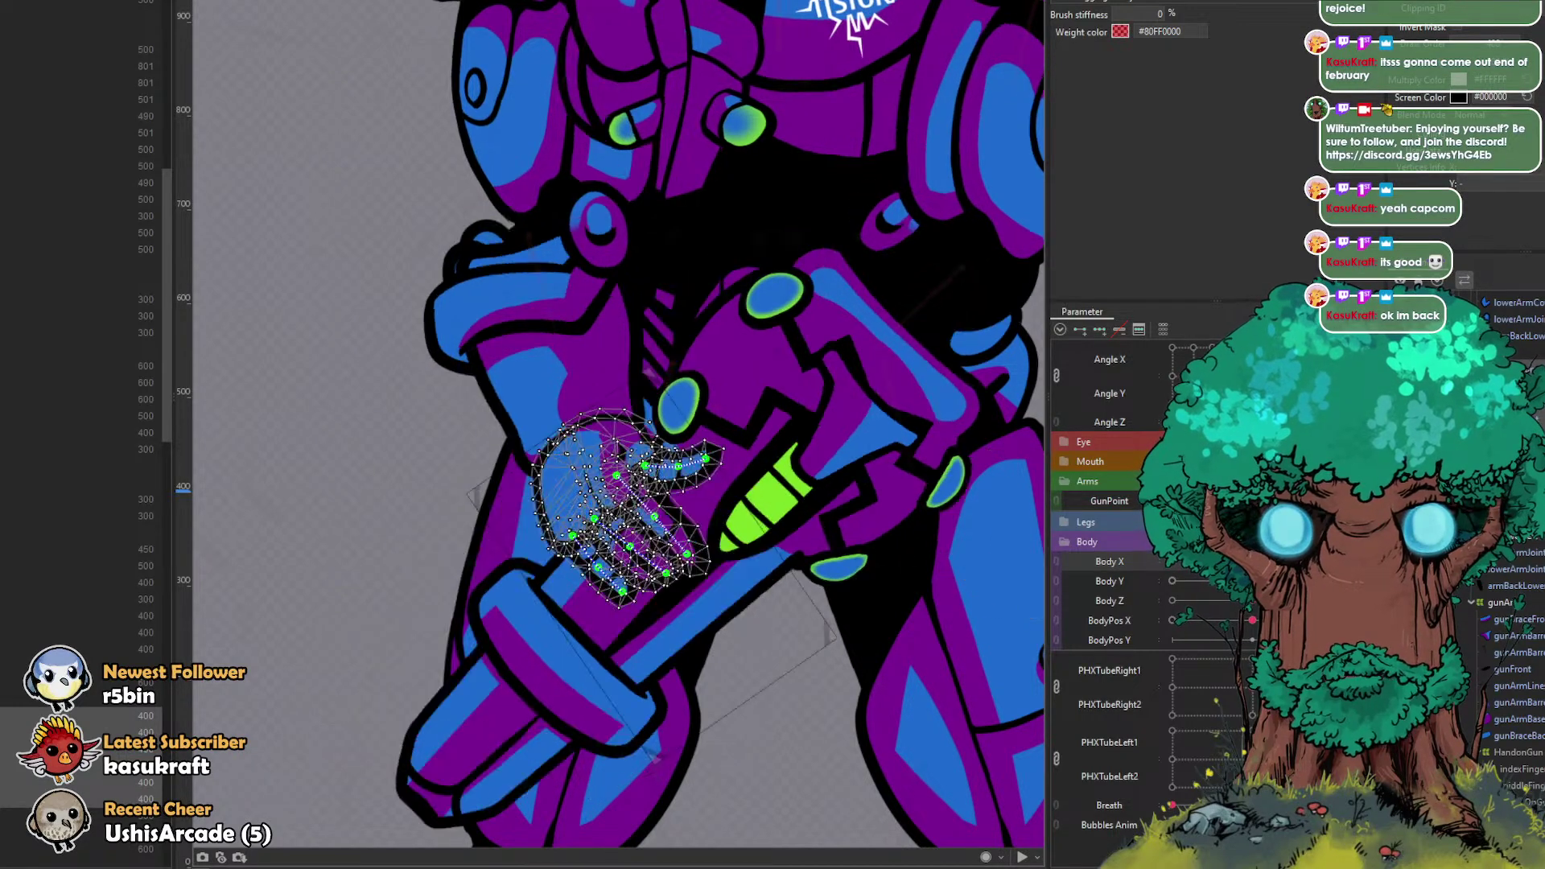
click(272, 339)
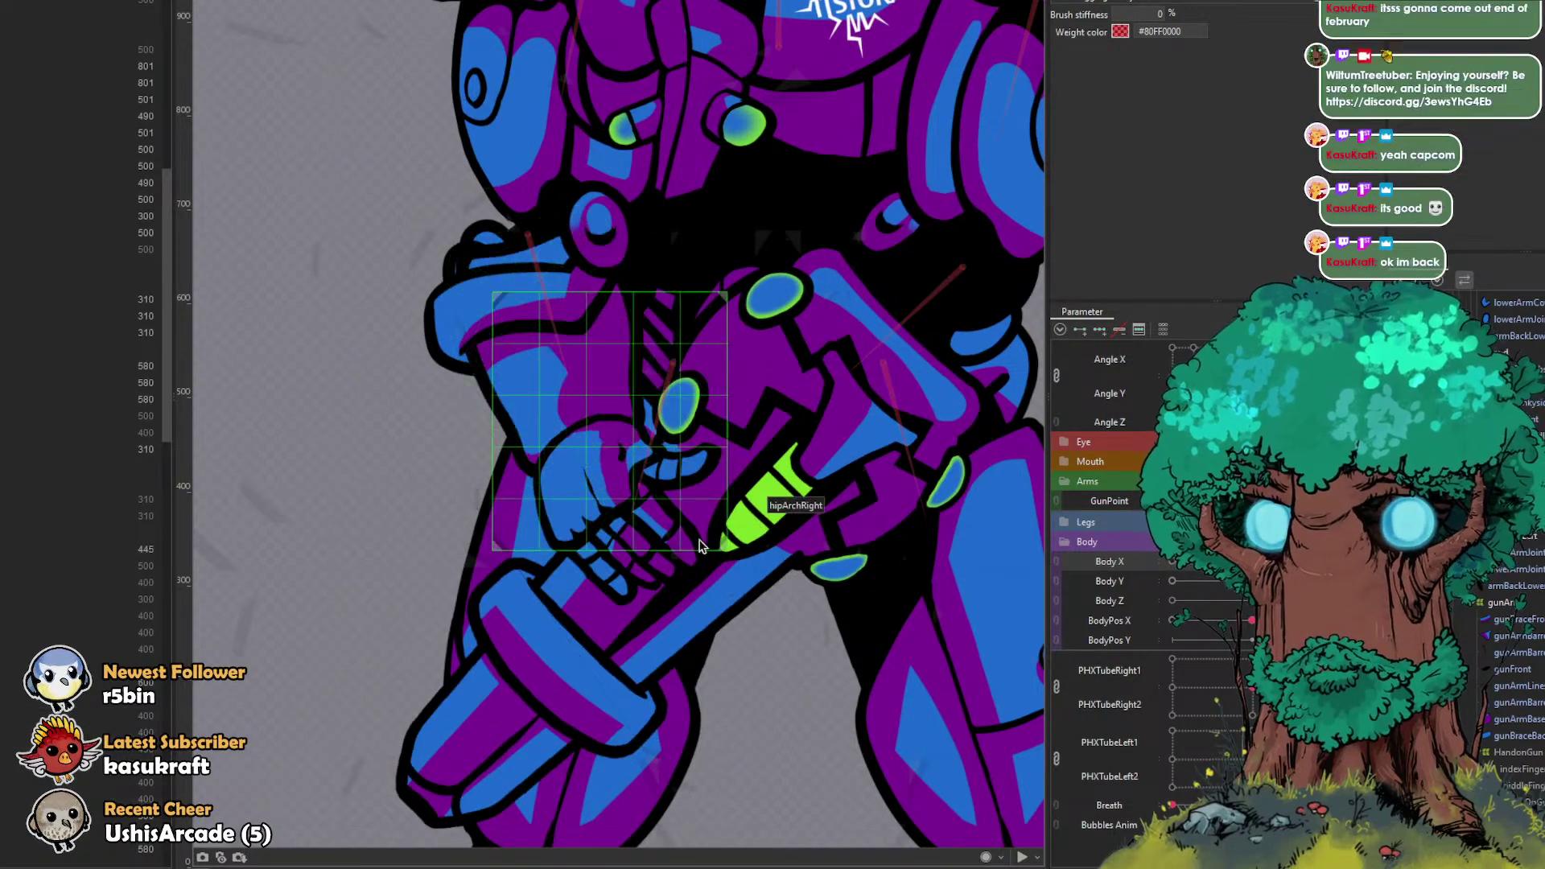
Step: Select the fingersMiddle mesh and reshape its sides and fingertips with the deform brush
click(679, 541)
scroll(678, 540, up, 3)
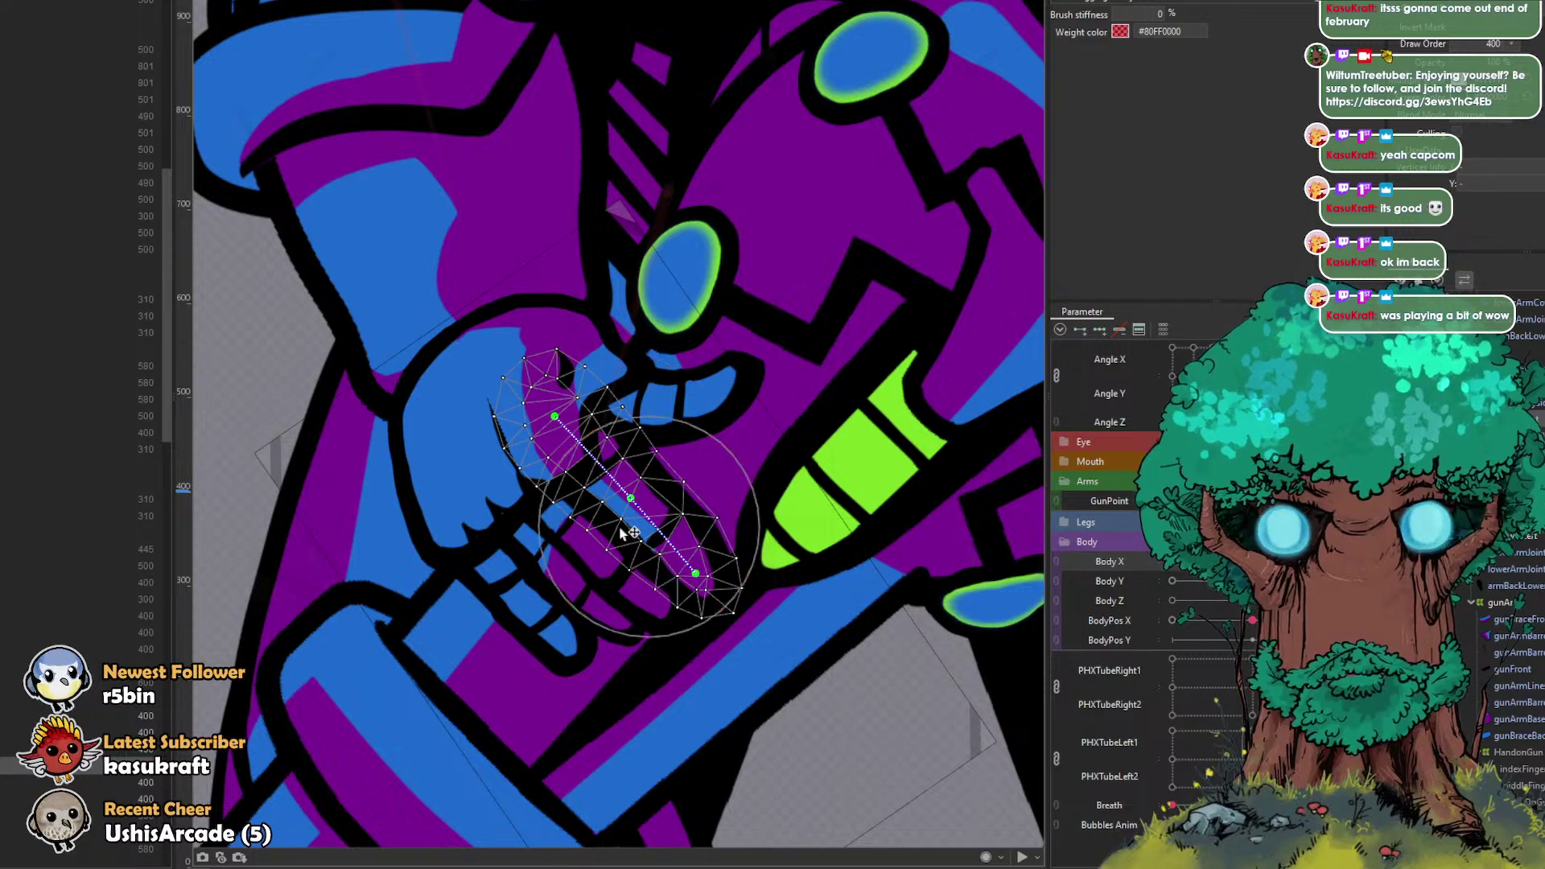
click(625, 592)
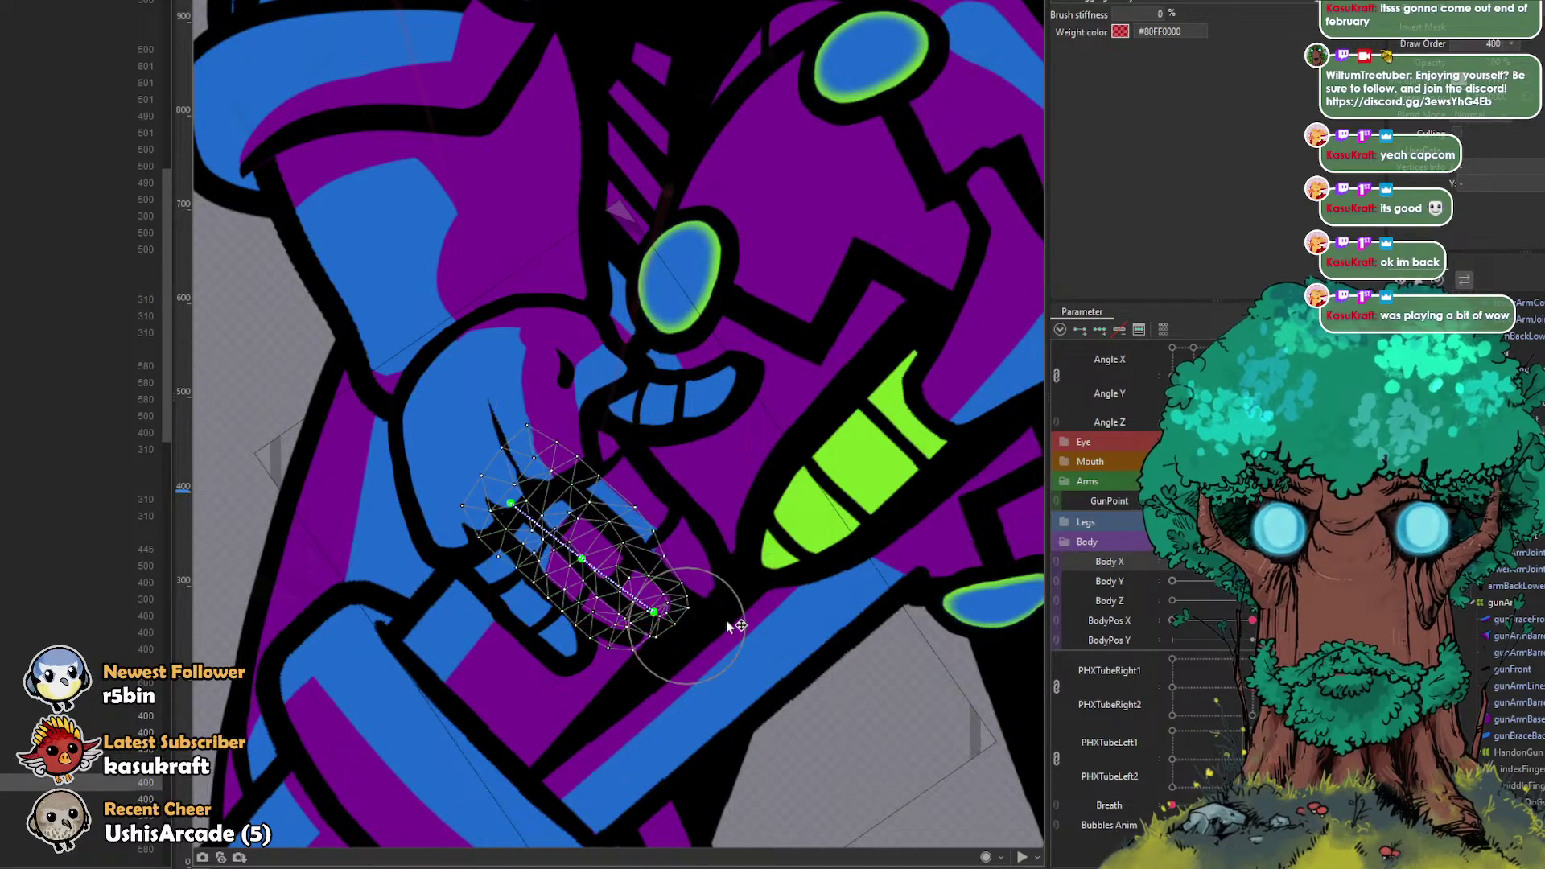
mouse_move(700, 608)
mouse_down()
mouse_move(609, 595)
mouse_move(715, 613)
mouse_up()
drag(714, 519, 665, 503)
mouse_move(655, 572)
mouse_down()
mouse_move(698, 576)
mouse_move(697, 628)
mouse_up()
mouse_move(685, 681)
mouse_down()
mouse_move(652, 685)
mouse_move(625, 661)
mouse_up()
Step: Refine the fingersMiddle mesh's fingertips up close, pushing the tip outline back toward the palm
scroll(604, 636, up, 3)
drag(580, 587, 558, 578)
drag(586, 656, 612, 665)
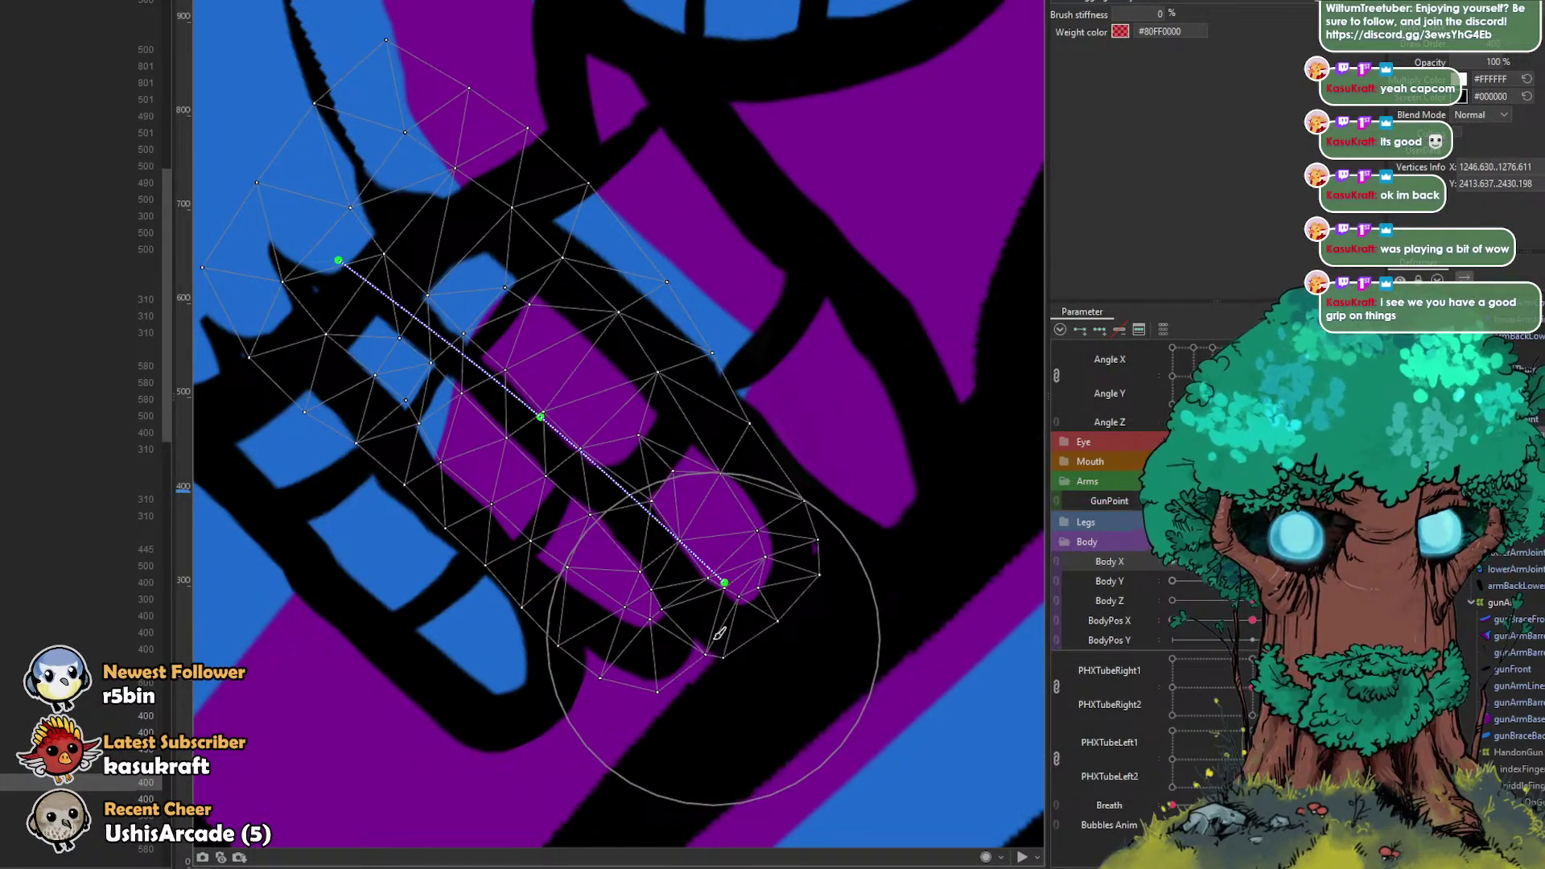
mouse_move(732, 642)
mouse_down()
mouse_move(770, 652)
mouse_move(709, 648)
mouse_move(686, 592)
mouse_up()
drag(859, 665, 789, 656)
drag(762, 654, 772, 668)
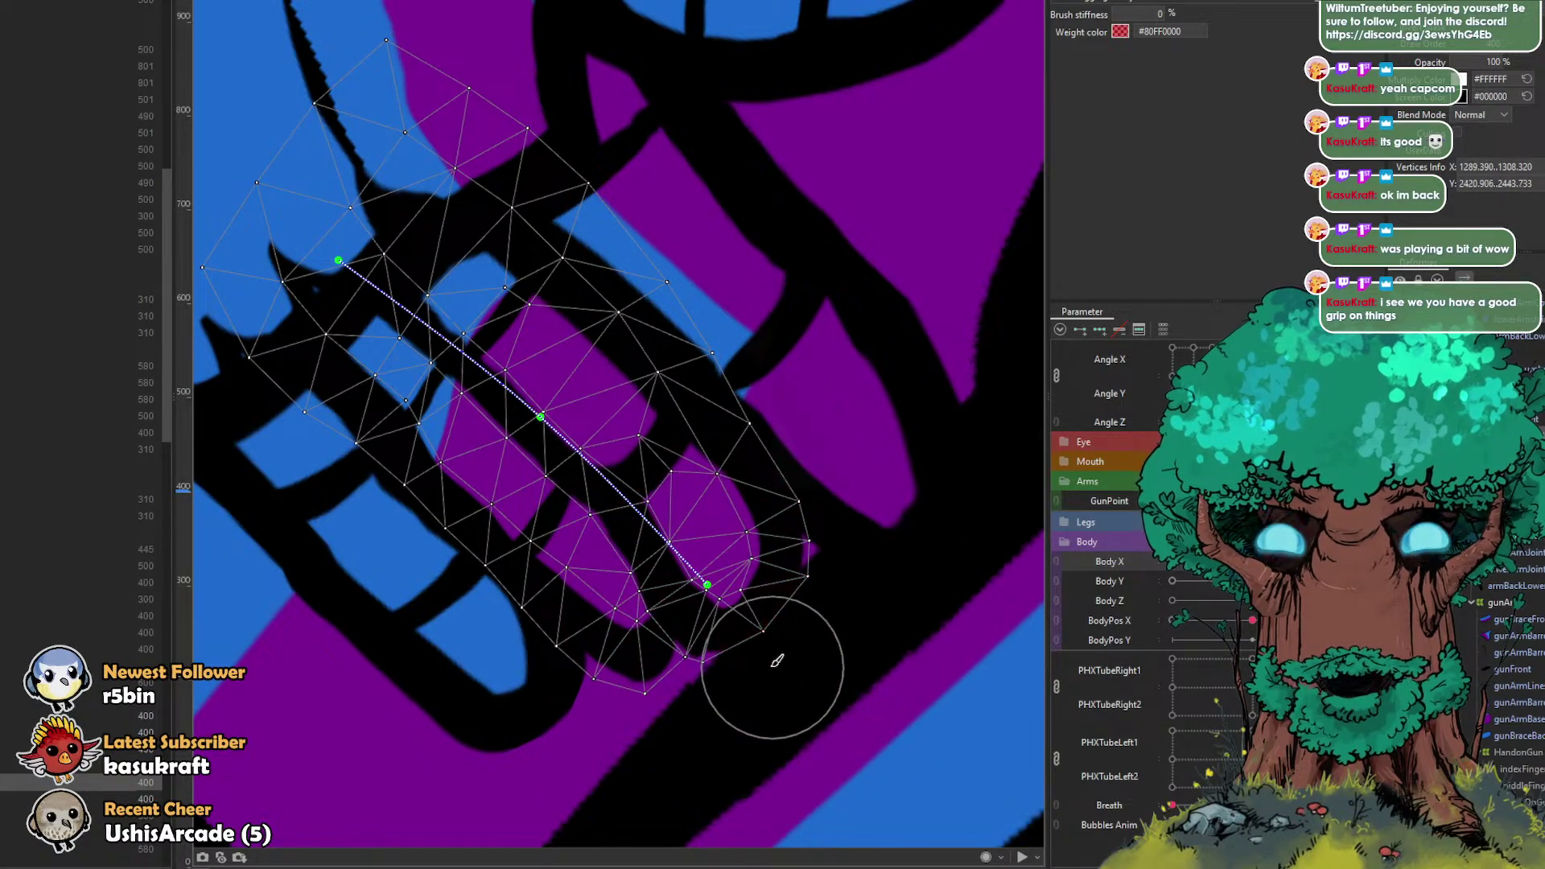
drag(673, 437, 674, 433)
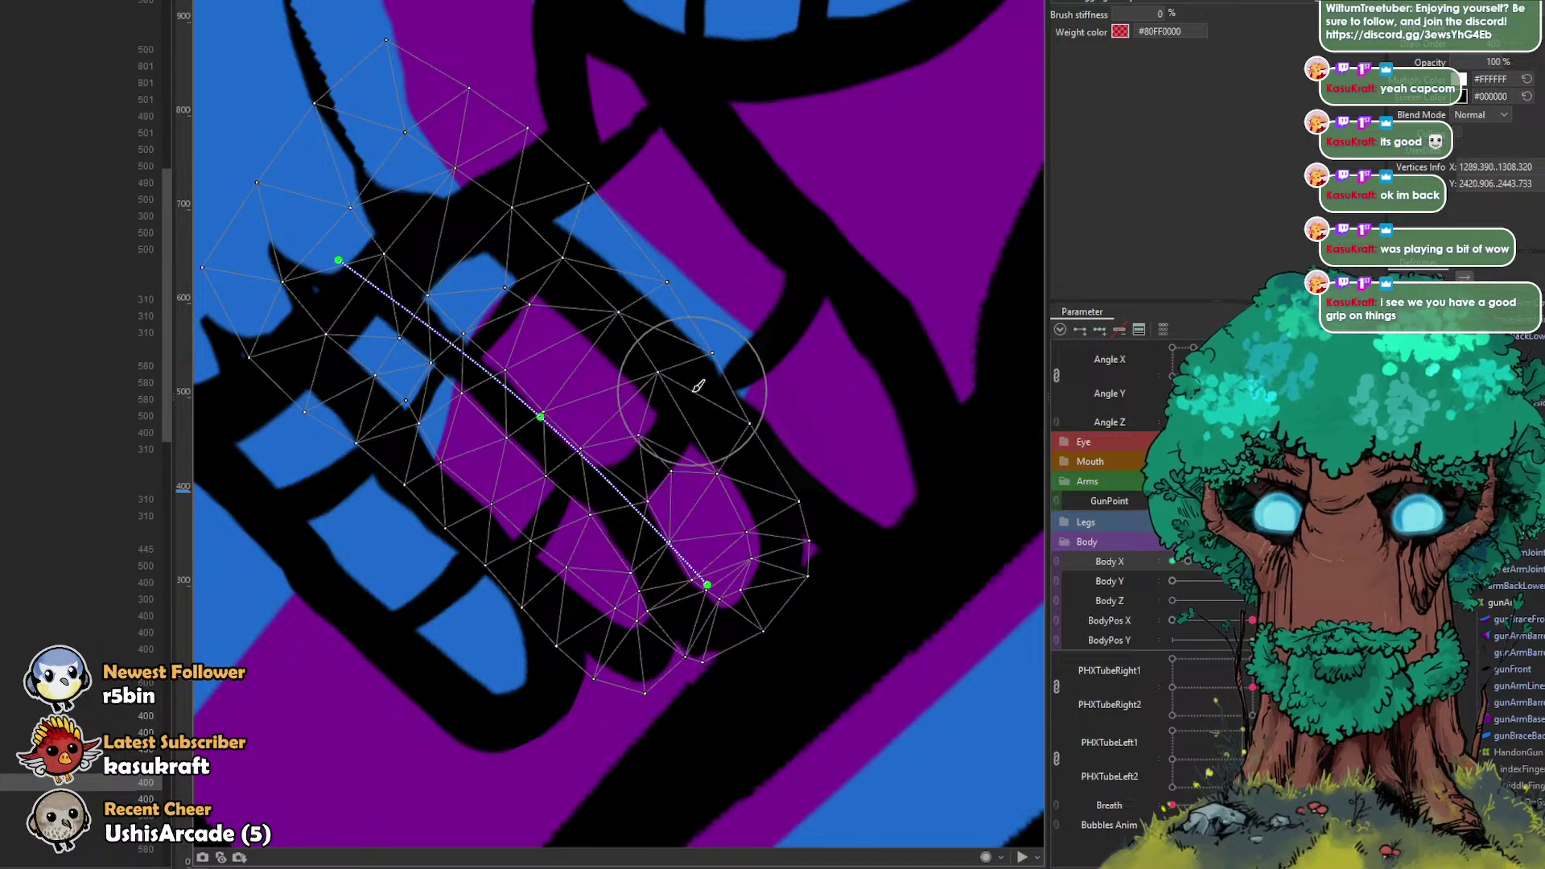
Step: Nudge the knuckle area of the fingersMiddle mesh with a larger deform brush and check the GunPoint transition
scroll(608, 414, down, 2)
drag(760, 358, 869, 367)
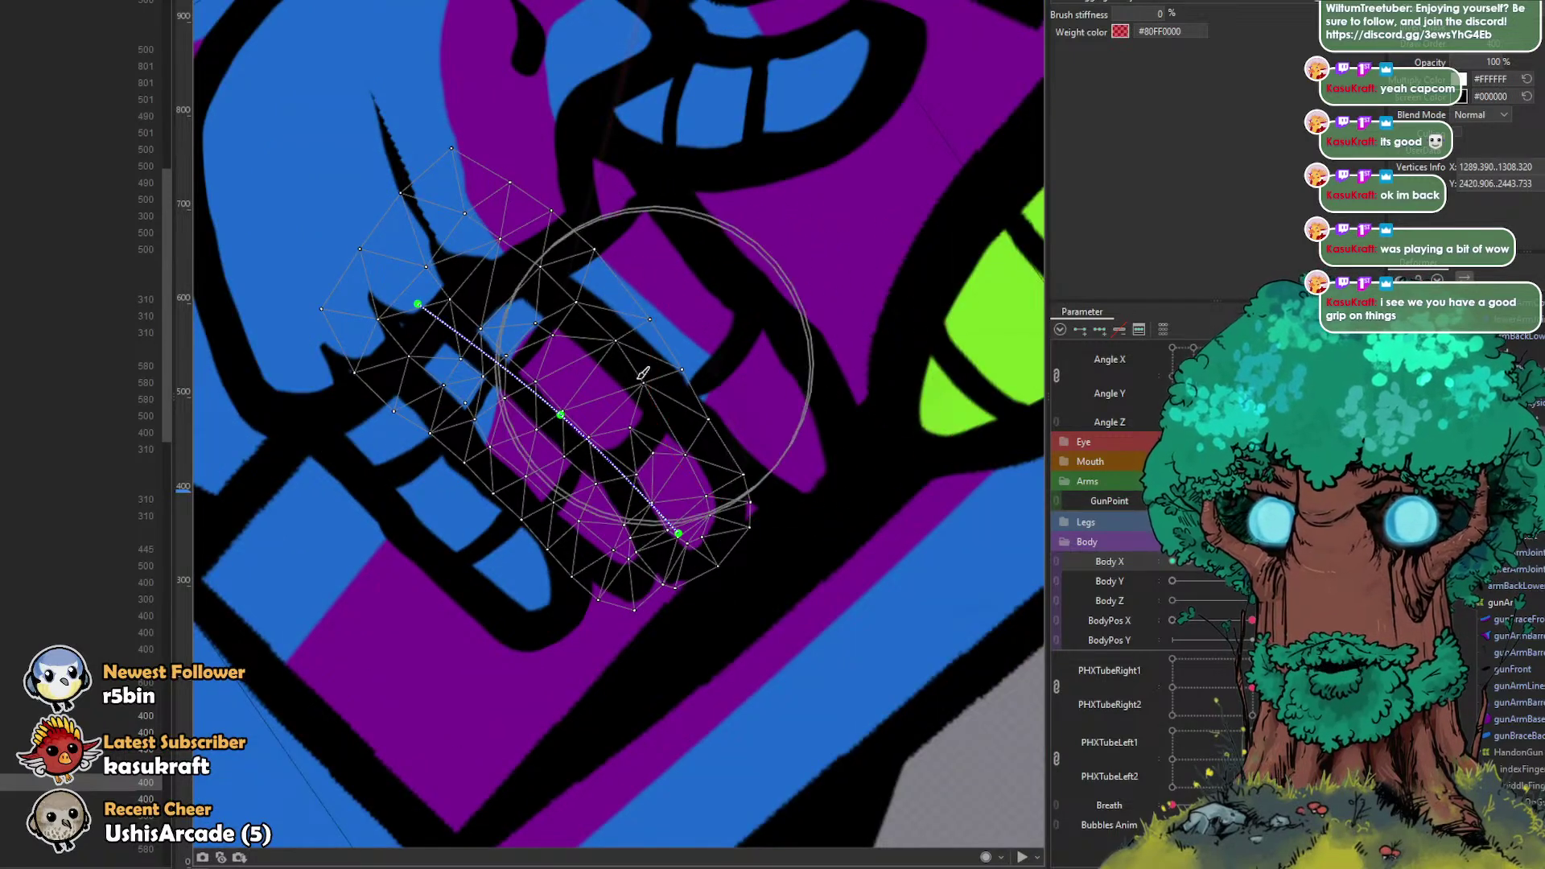
scroll(634, 383, down, 2)
mouse_move(555, 434)
mouse_down()
mouse_move(483, 468)
mouse_move(535, 425)
mouse_up()
mouse_move(476, 470)
mouse_down()
mouse_move(526, 473)
mouse_move(498, 465)
mouse_up()
scroll(623, 456, down, 2)
scroll(645, 425, down, 2)
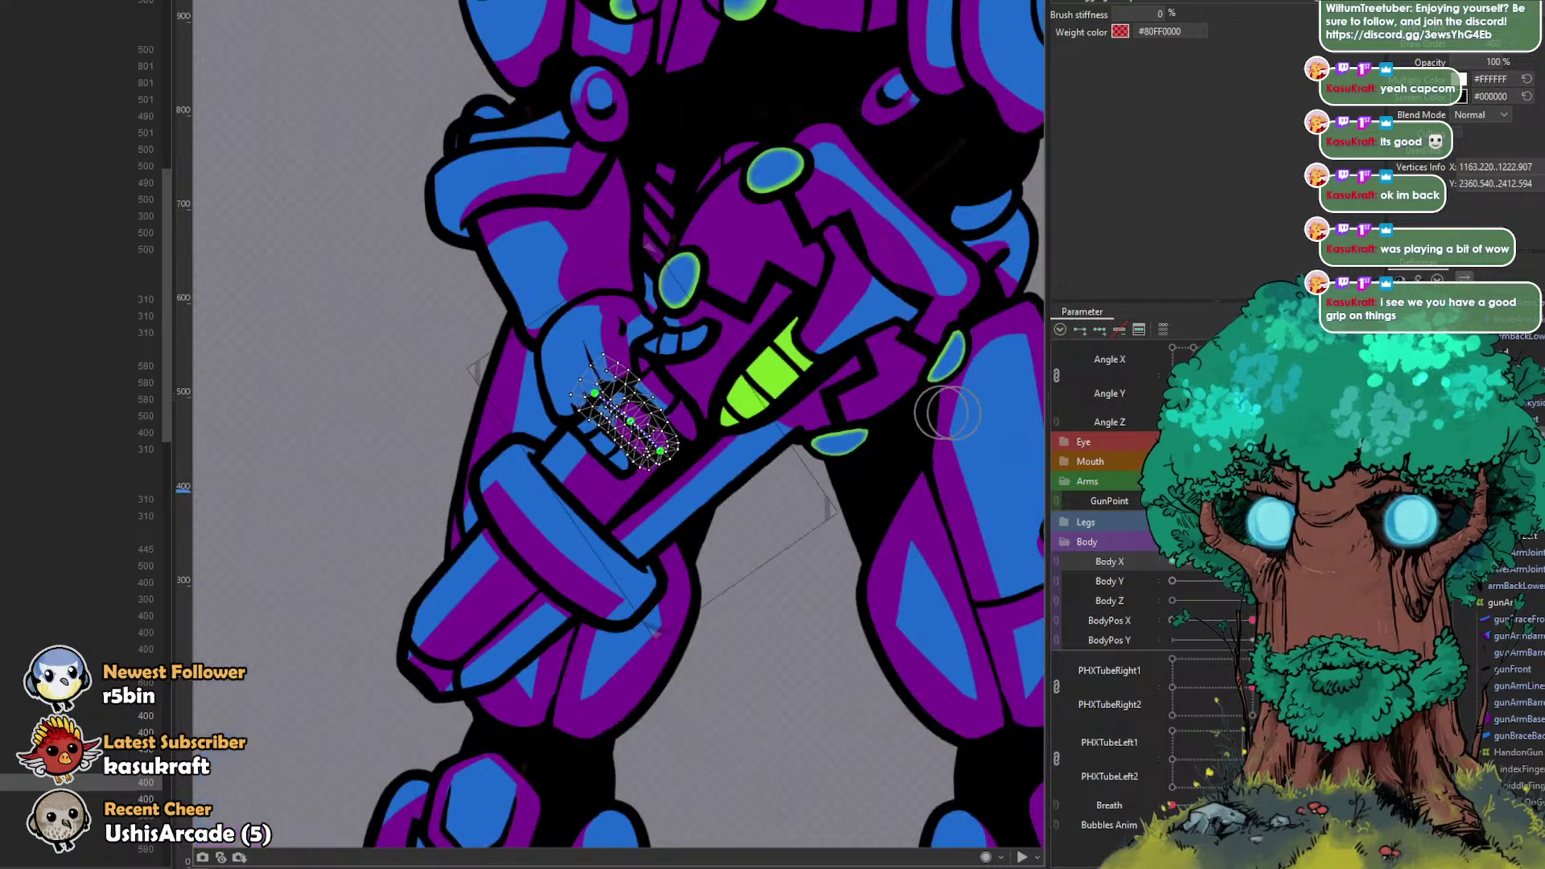
drag(1252, 500, 1207, 501)
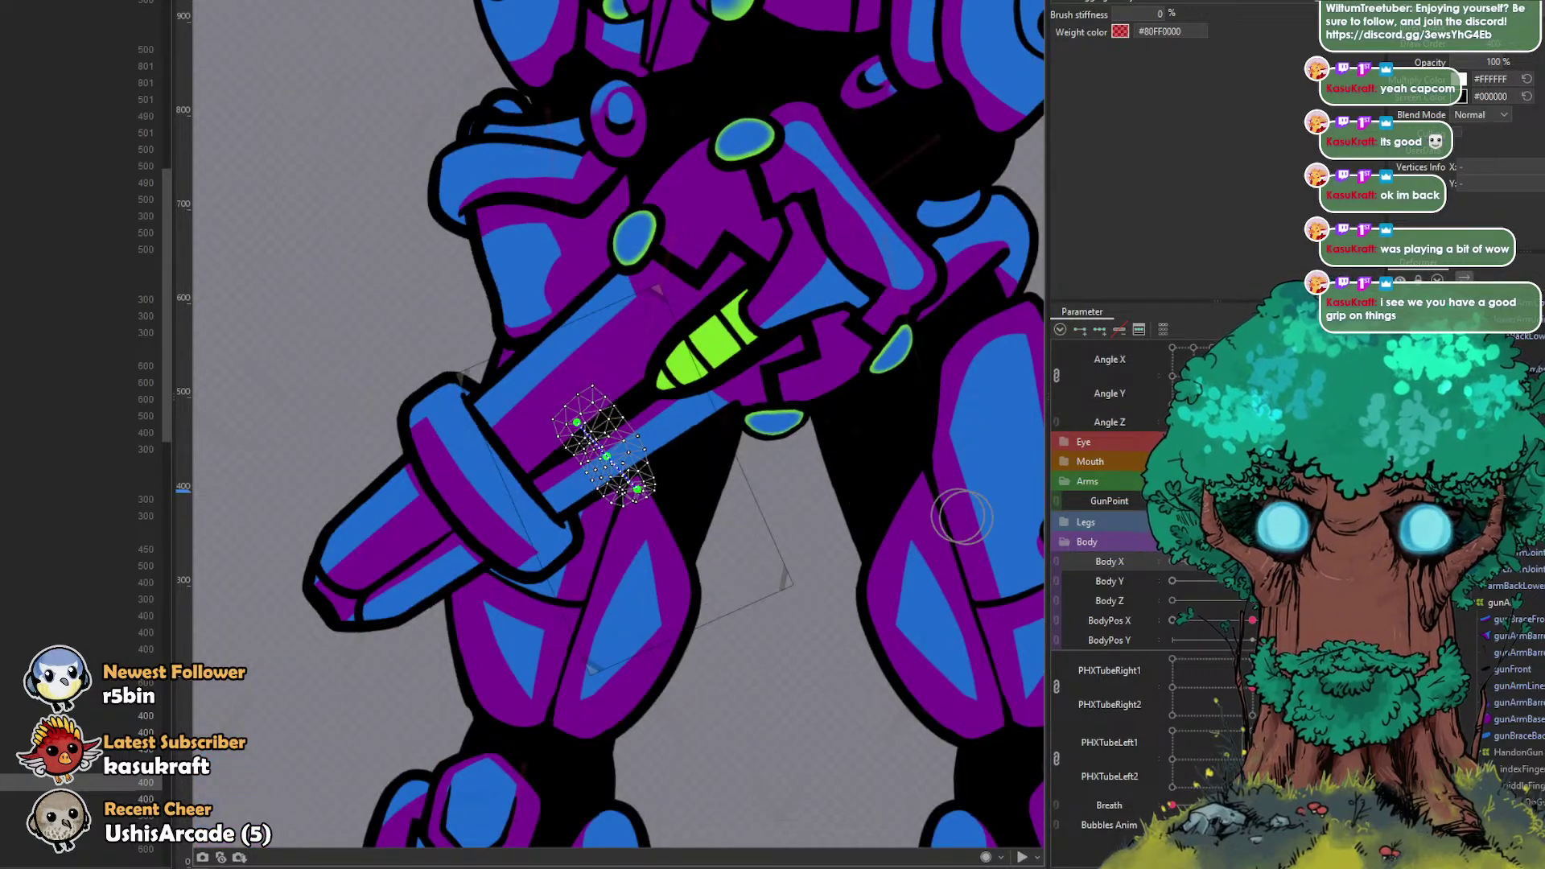
click(1206, 500)
scroll(734, 463, up, 2)
Step: Select the right hand's thumb mesh and compare its pose across the GunPoint values
key(a)
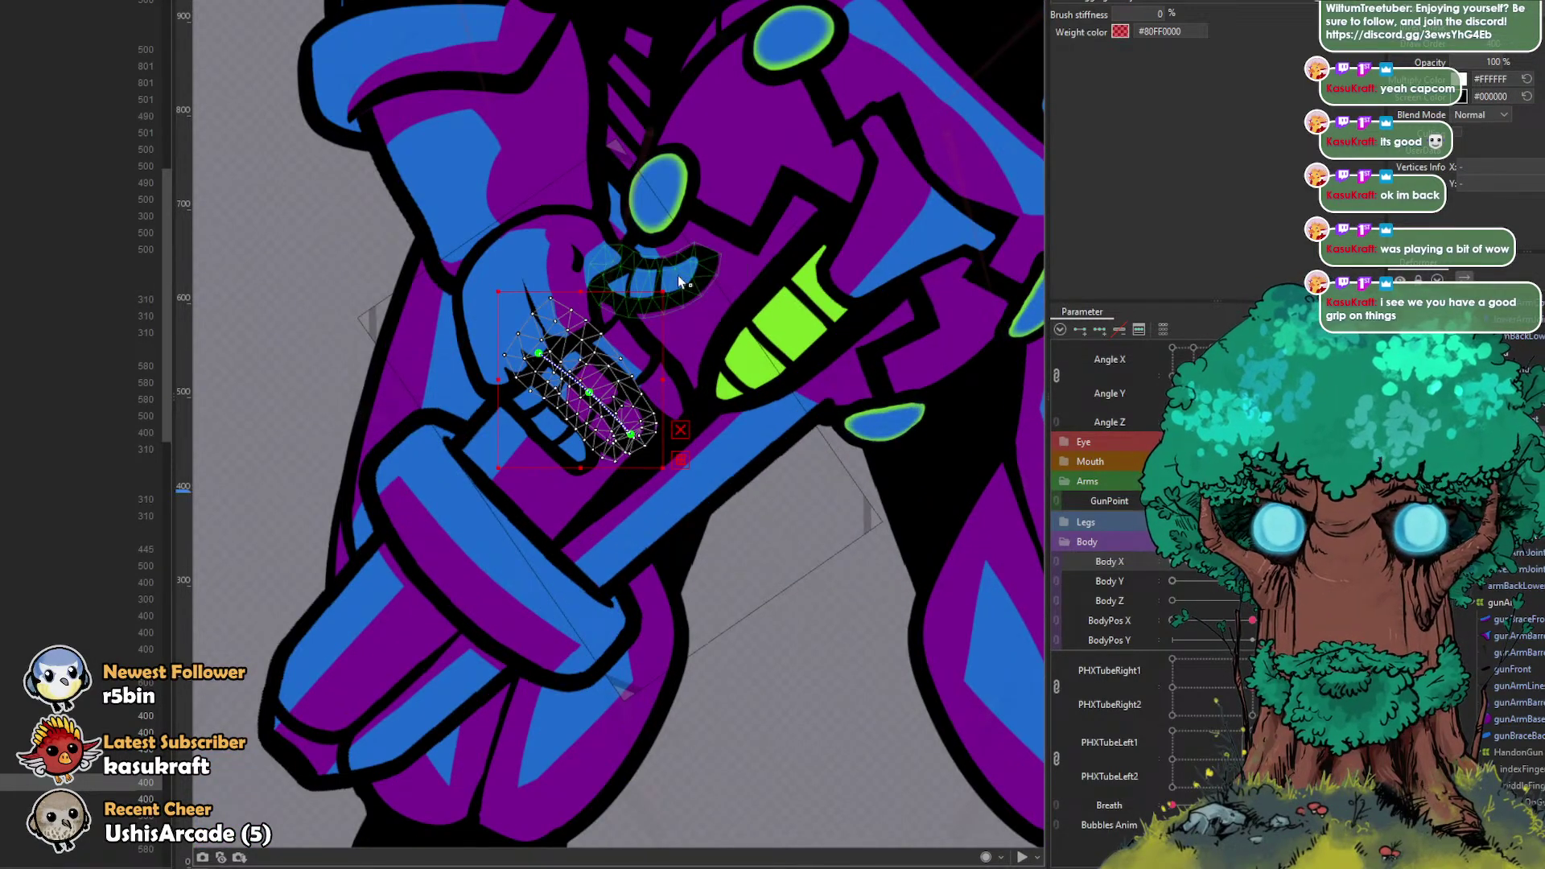
click(677, 273)
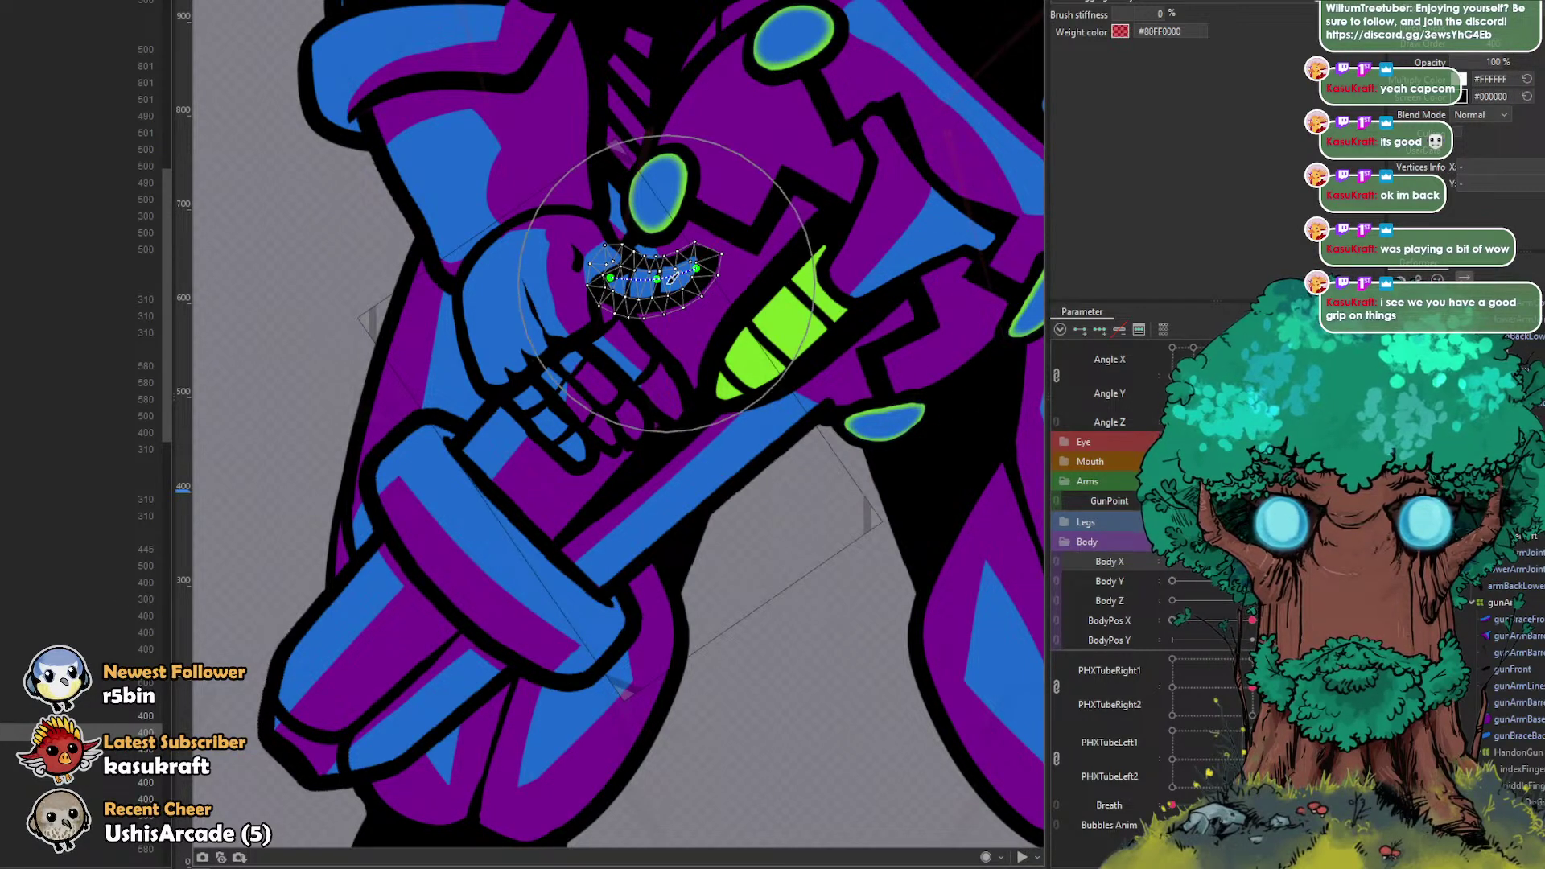
click(1173, 501)
click(1212, 500)
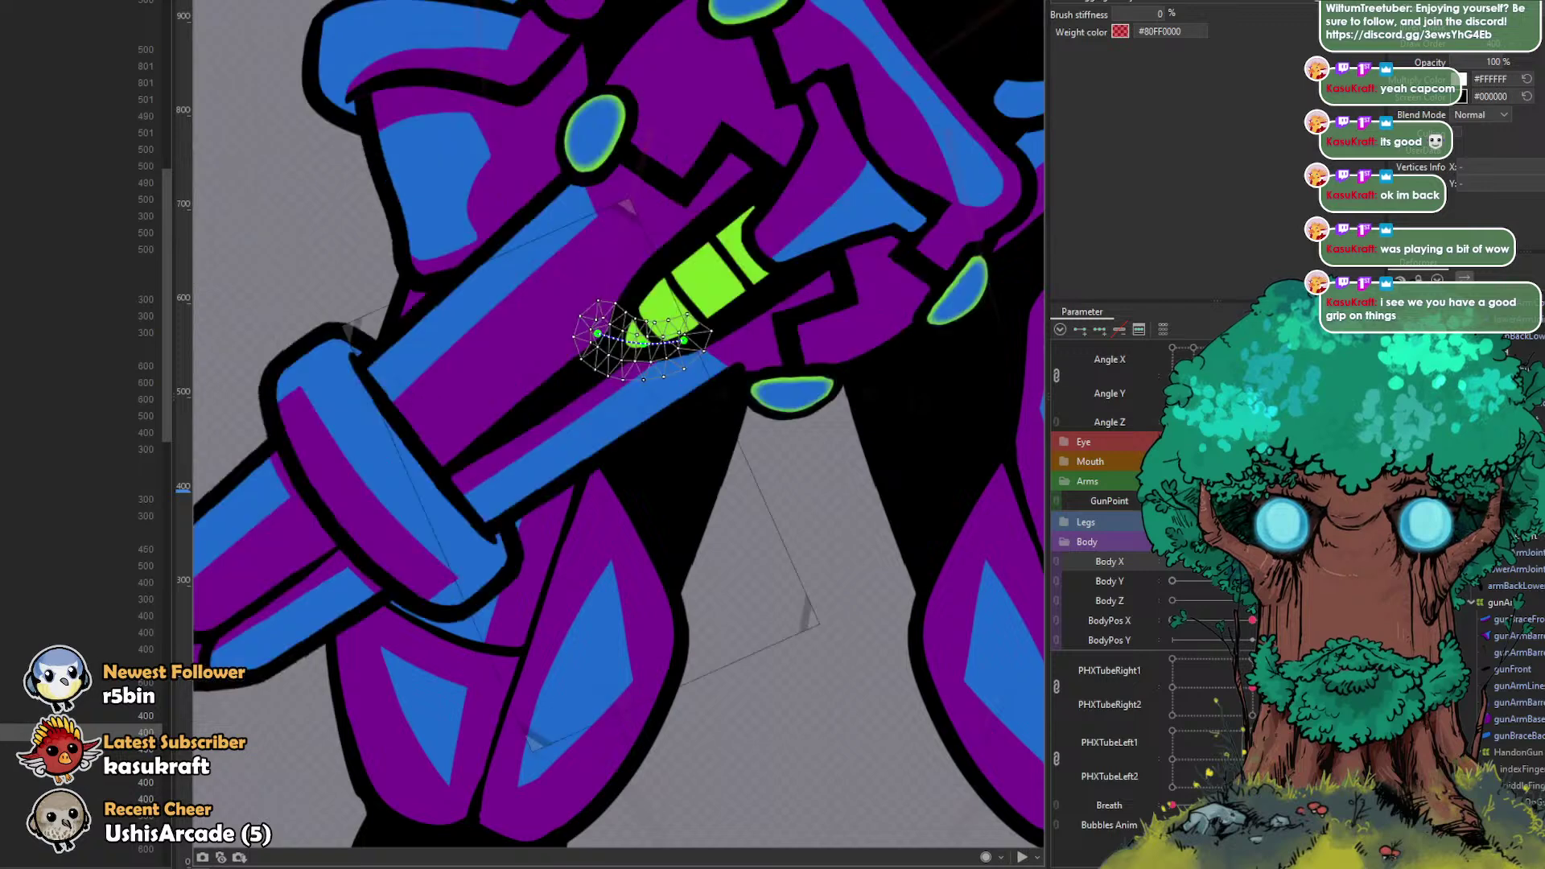
click(1252, 501)
Step: Try to push the thumb mesh downward with the deform brush
mouse_move(680, 305)
mouse_down()
mouse_move(661, 365)
mouse_move(672, 348)
mouse_up()
key(v)
key(ctrl+z)
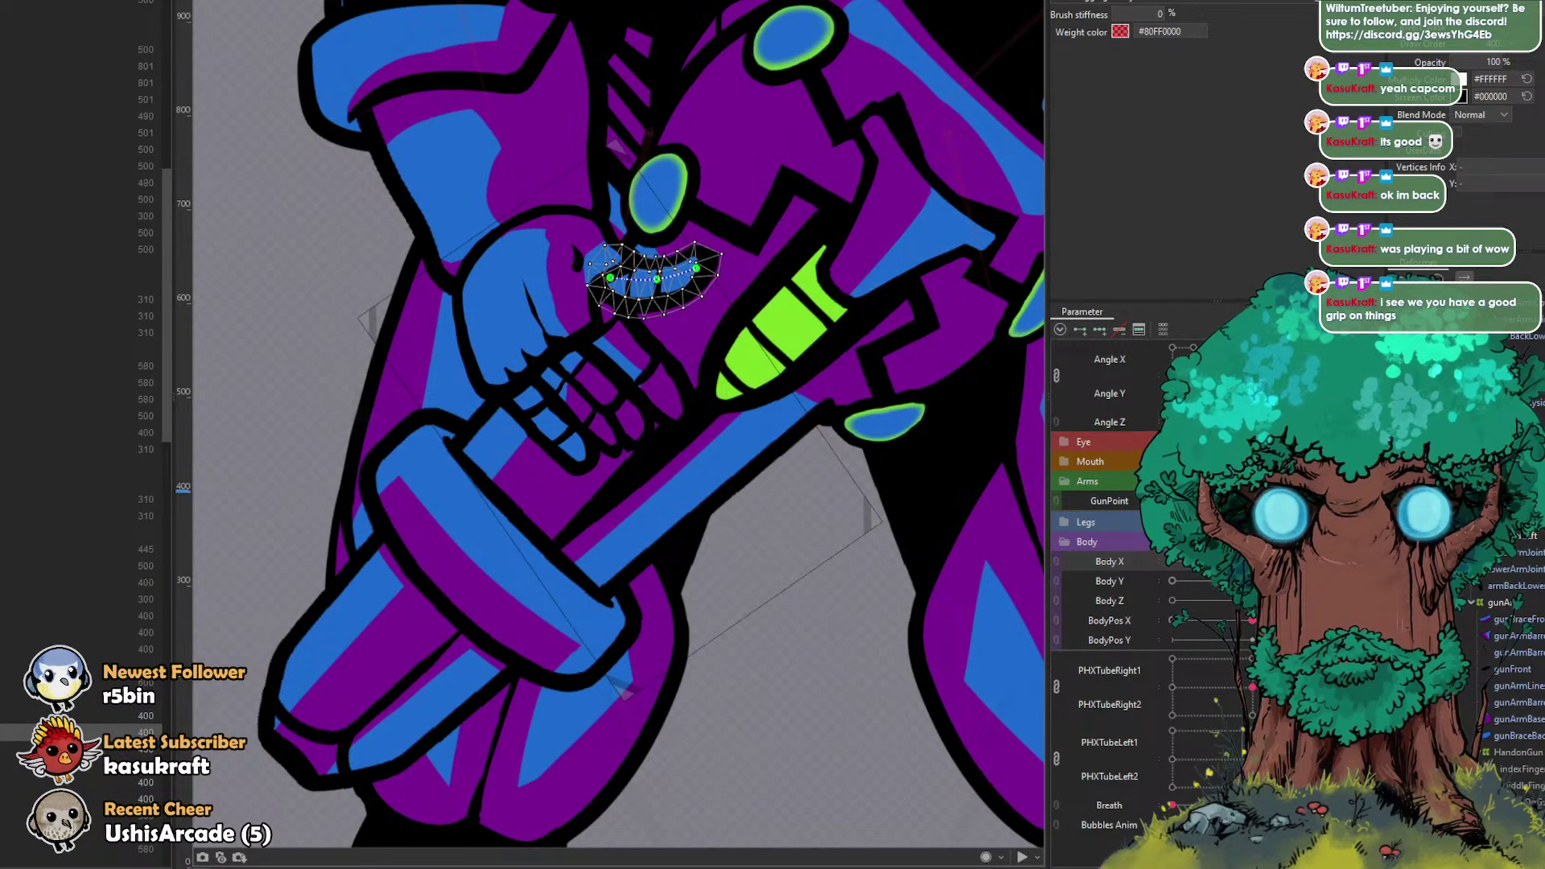
Step: Reposition the thumb's deform path points to shorten the thumb and angle its tip down toward the fingers
key(v)
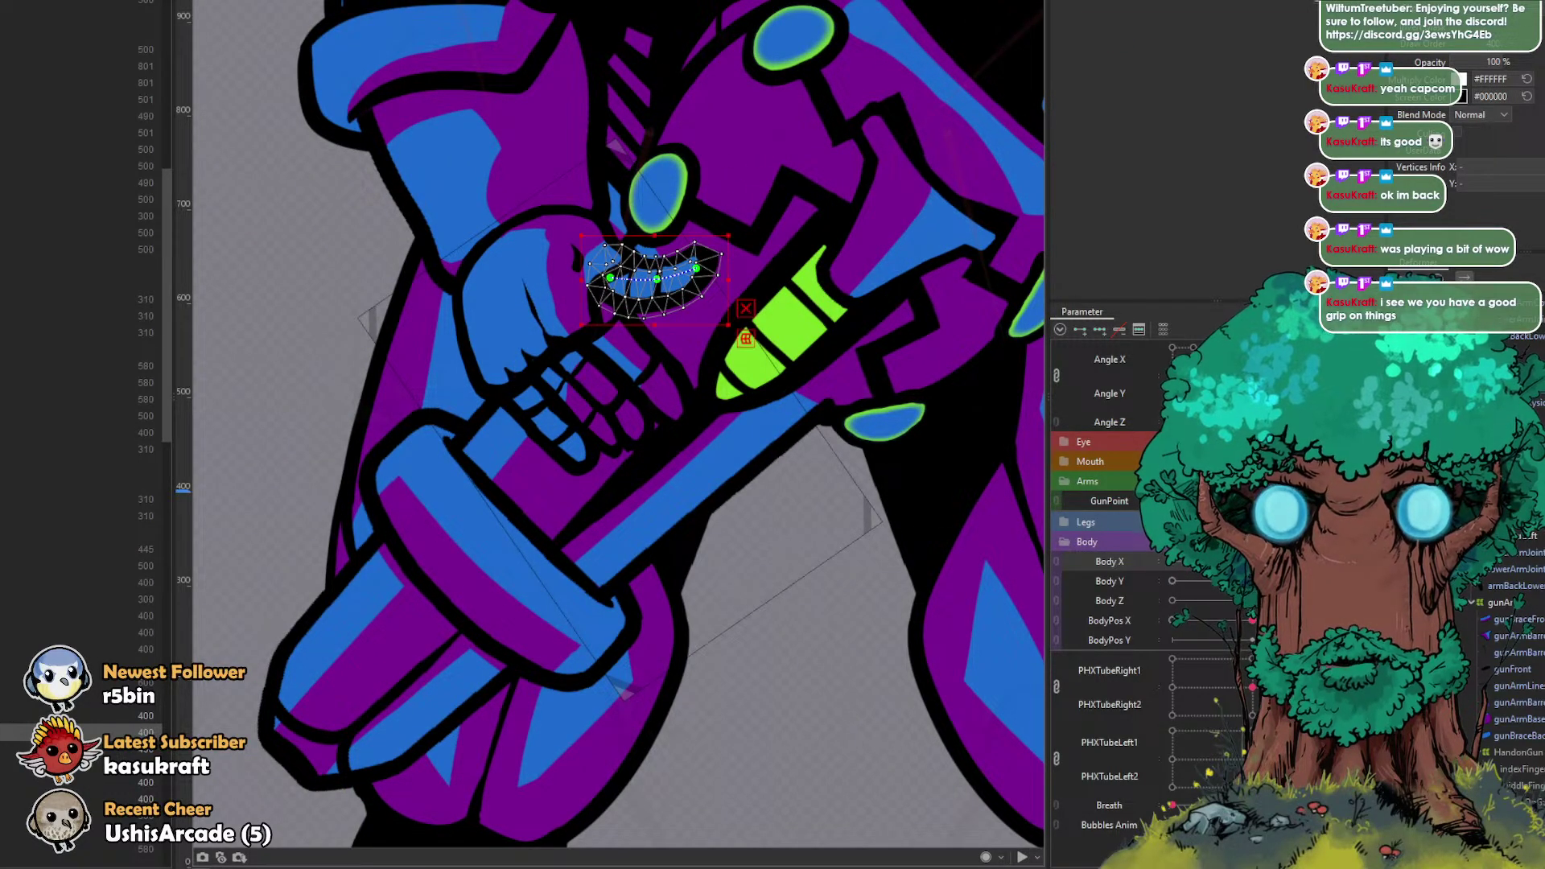
click(698, 268)
drag(698, 272, 635, 276)
click(600, 275)
Step: Select the thumb-side palm mesh and push its edge inward beside the thumb joint with the deform brush
click(571, 261)
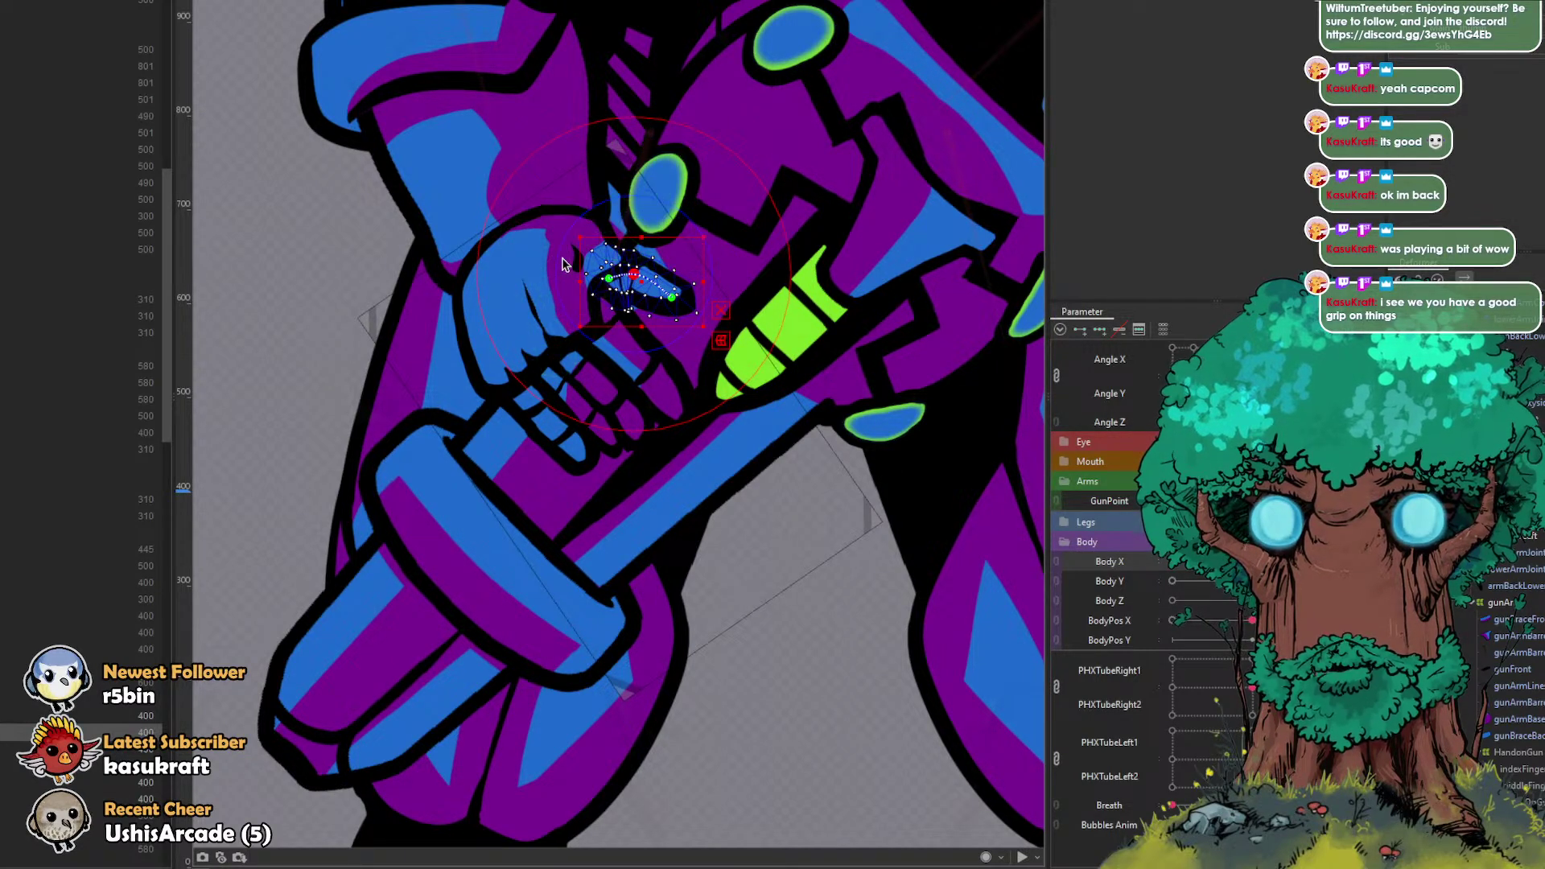
scroll(576, 273, up, 4)
key(b)
drag(800, 251, 656, 193)
mouse_move(718, 248)
mouse_down()
mouse_move(660, 229)
mouse_move(714, 214)
mouse_move(694, 202)
mouse_up()
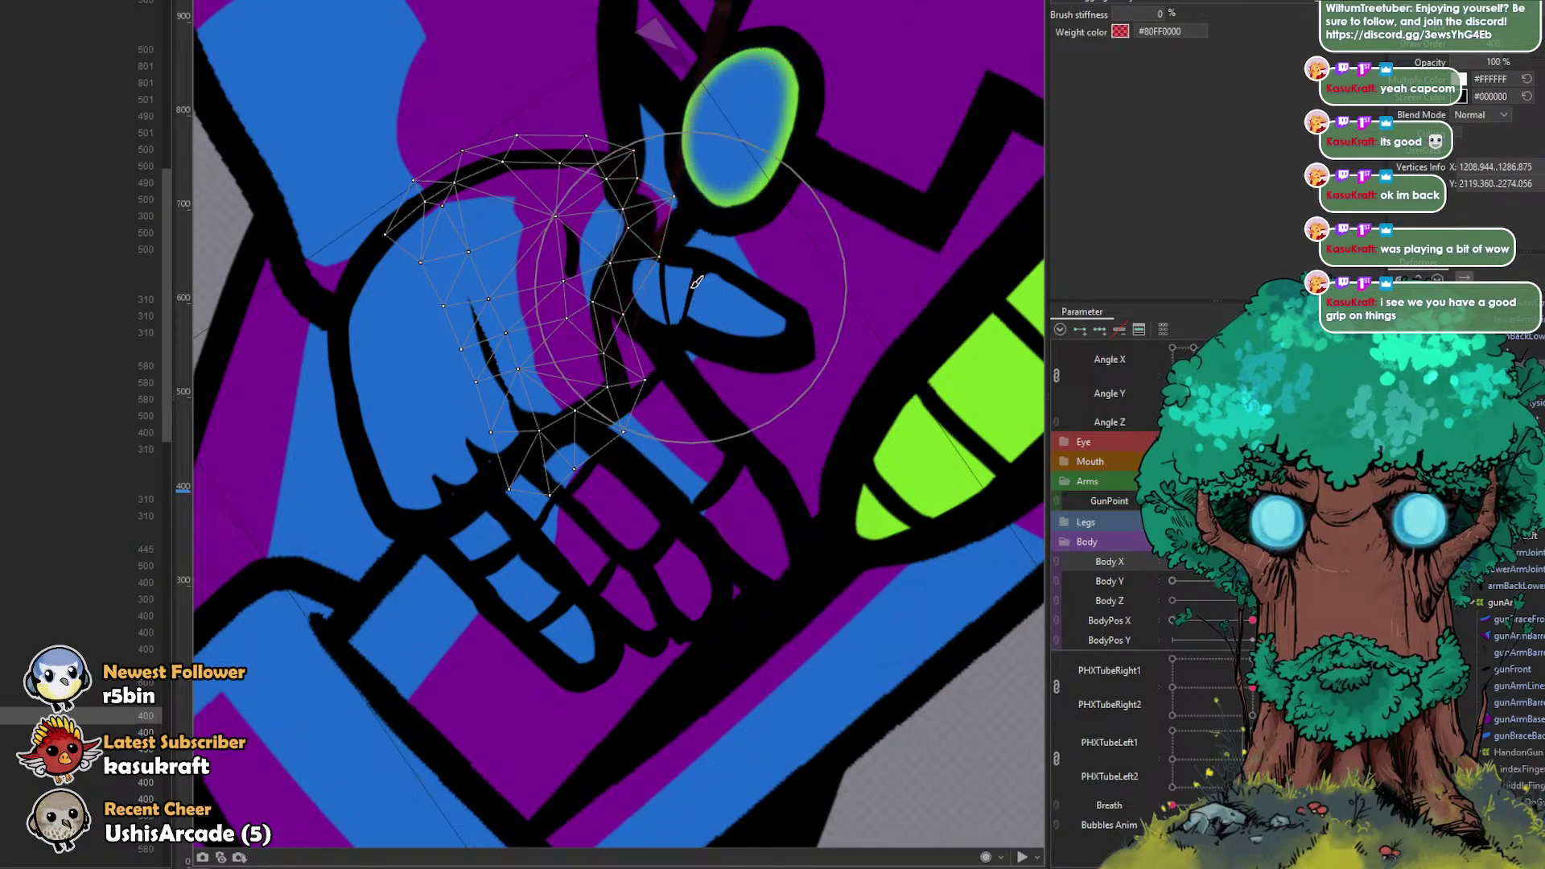
Step: Try to move the base point of the thumb's deform path closer to the palm
ctrl+click(680, 294)
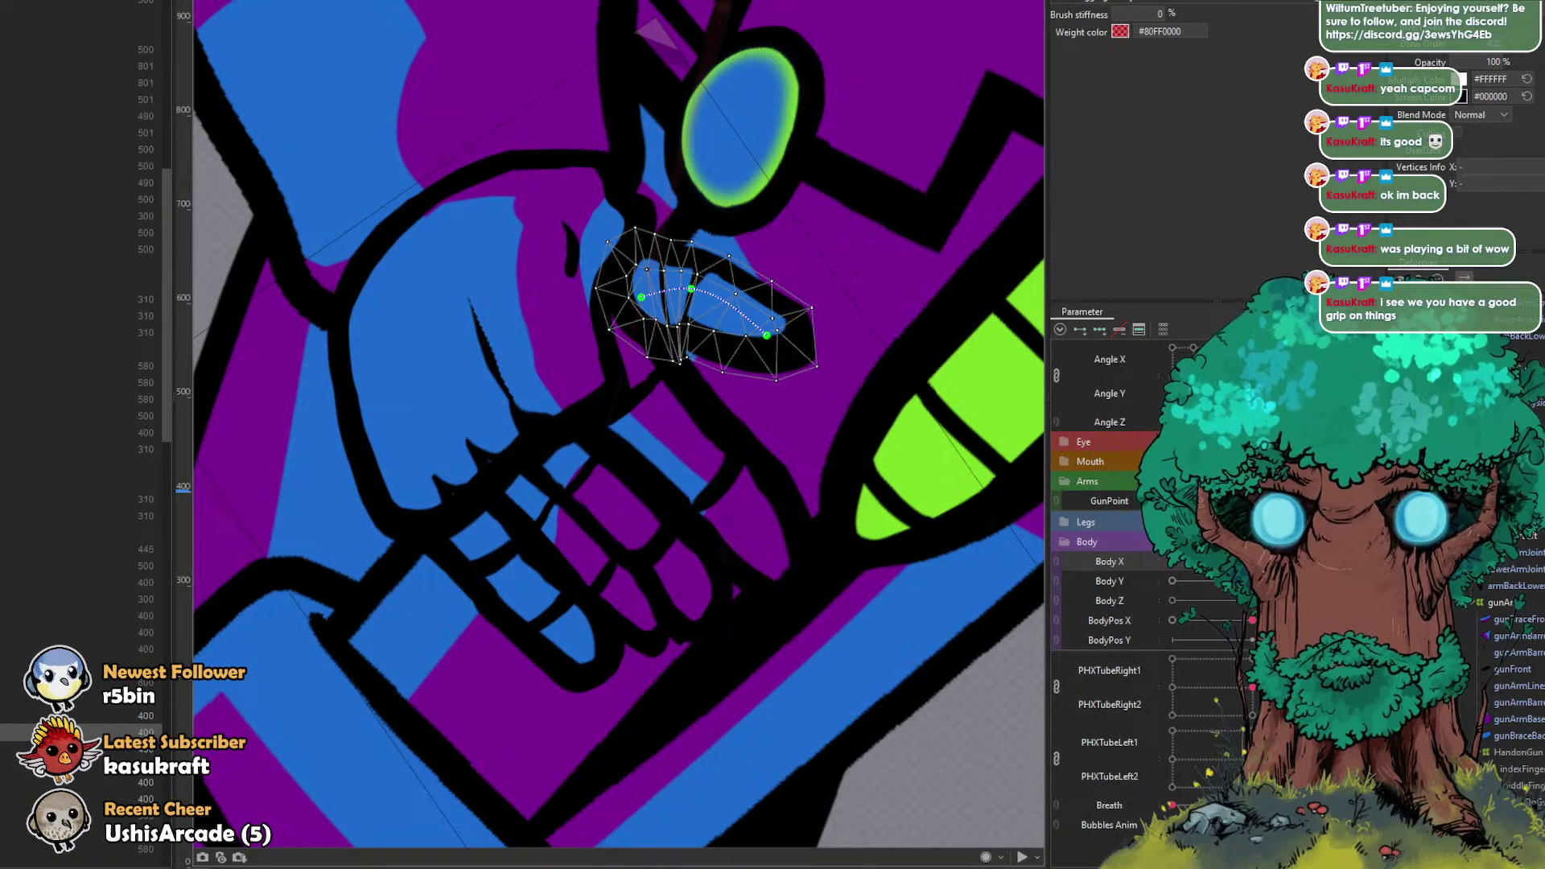
click(764, 2)
drag(641, 297, 615, 290)
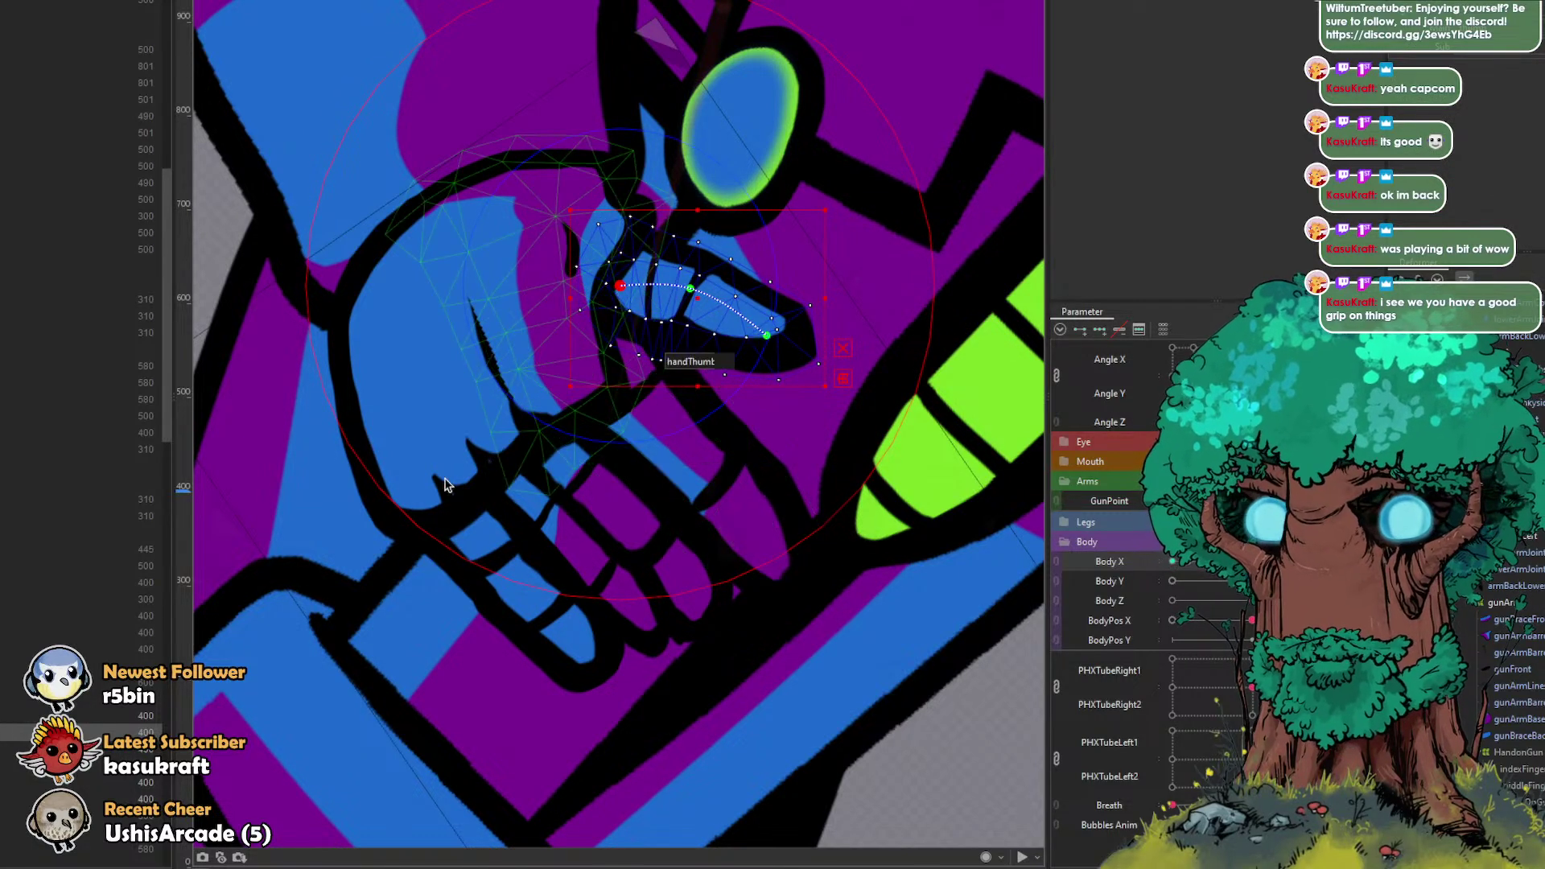
key(ctrl+z)
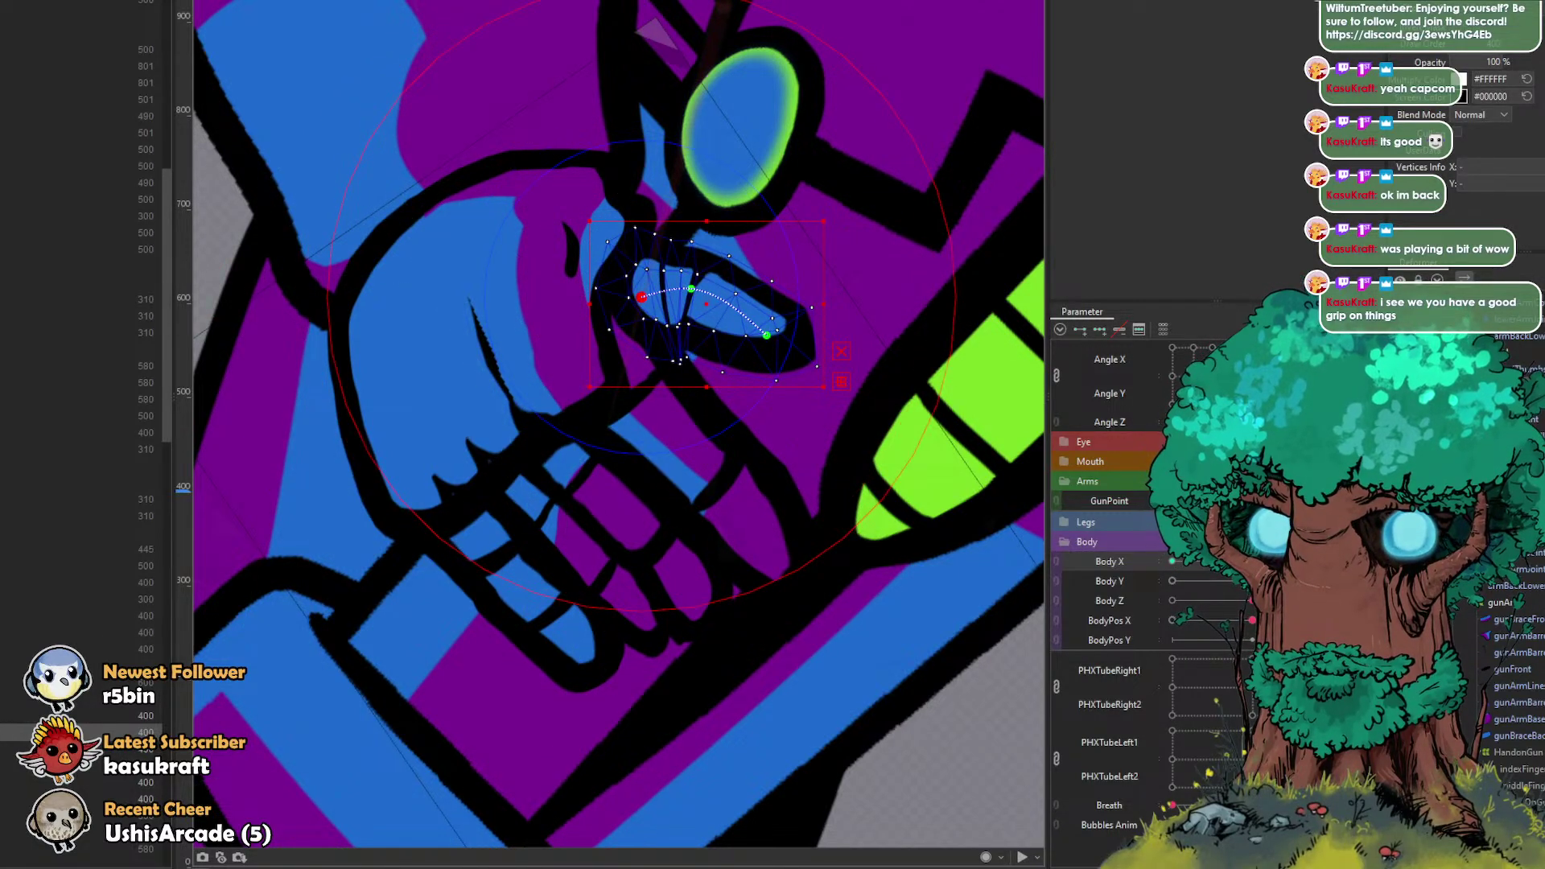
Step: Try to move the pinky-side palm mesh higher in the part order
click(451, 418)
drag(80, 749, 80, 673)
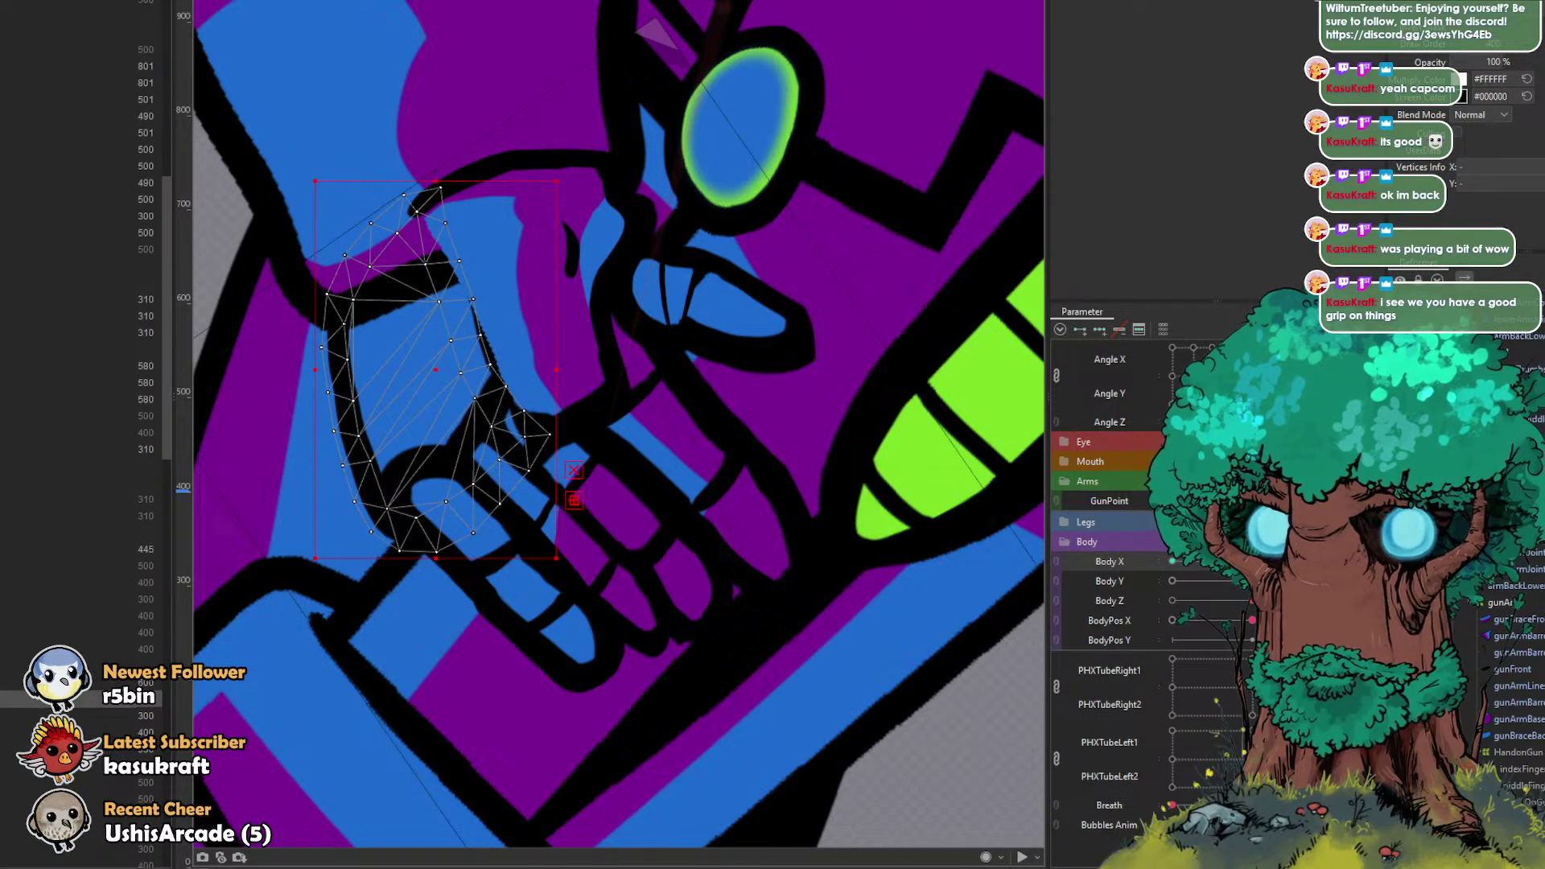
key(ctrl+z)
key(ctrl+z)
key(ctrl+z)
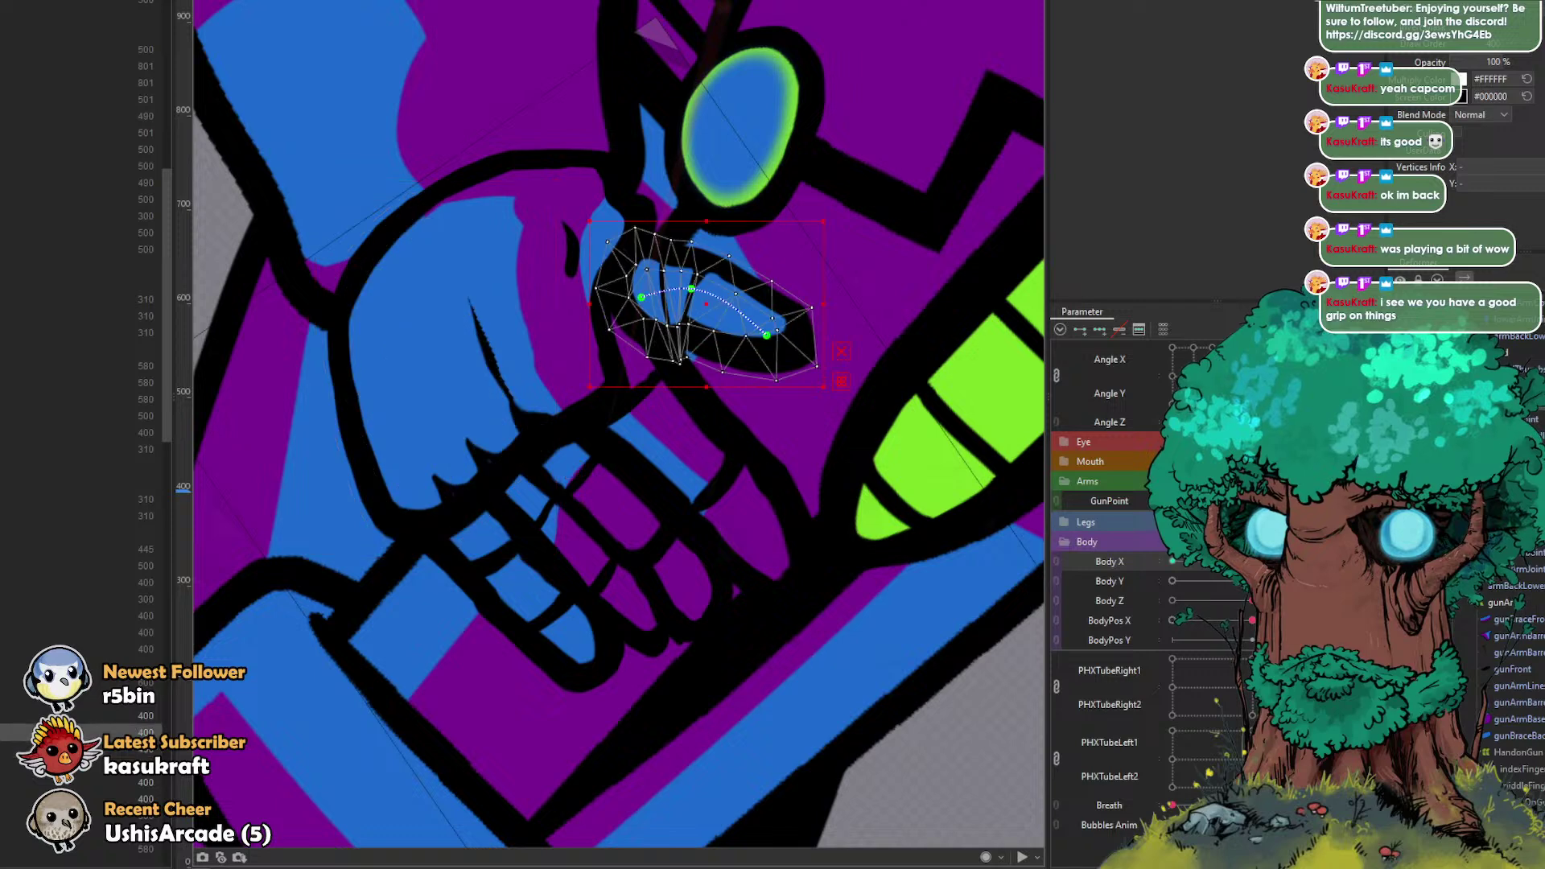
Step: Move the thumb mesh higher in the part order and check its layering across the GunPoint poses
drag(88, 732, 89, 673)
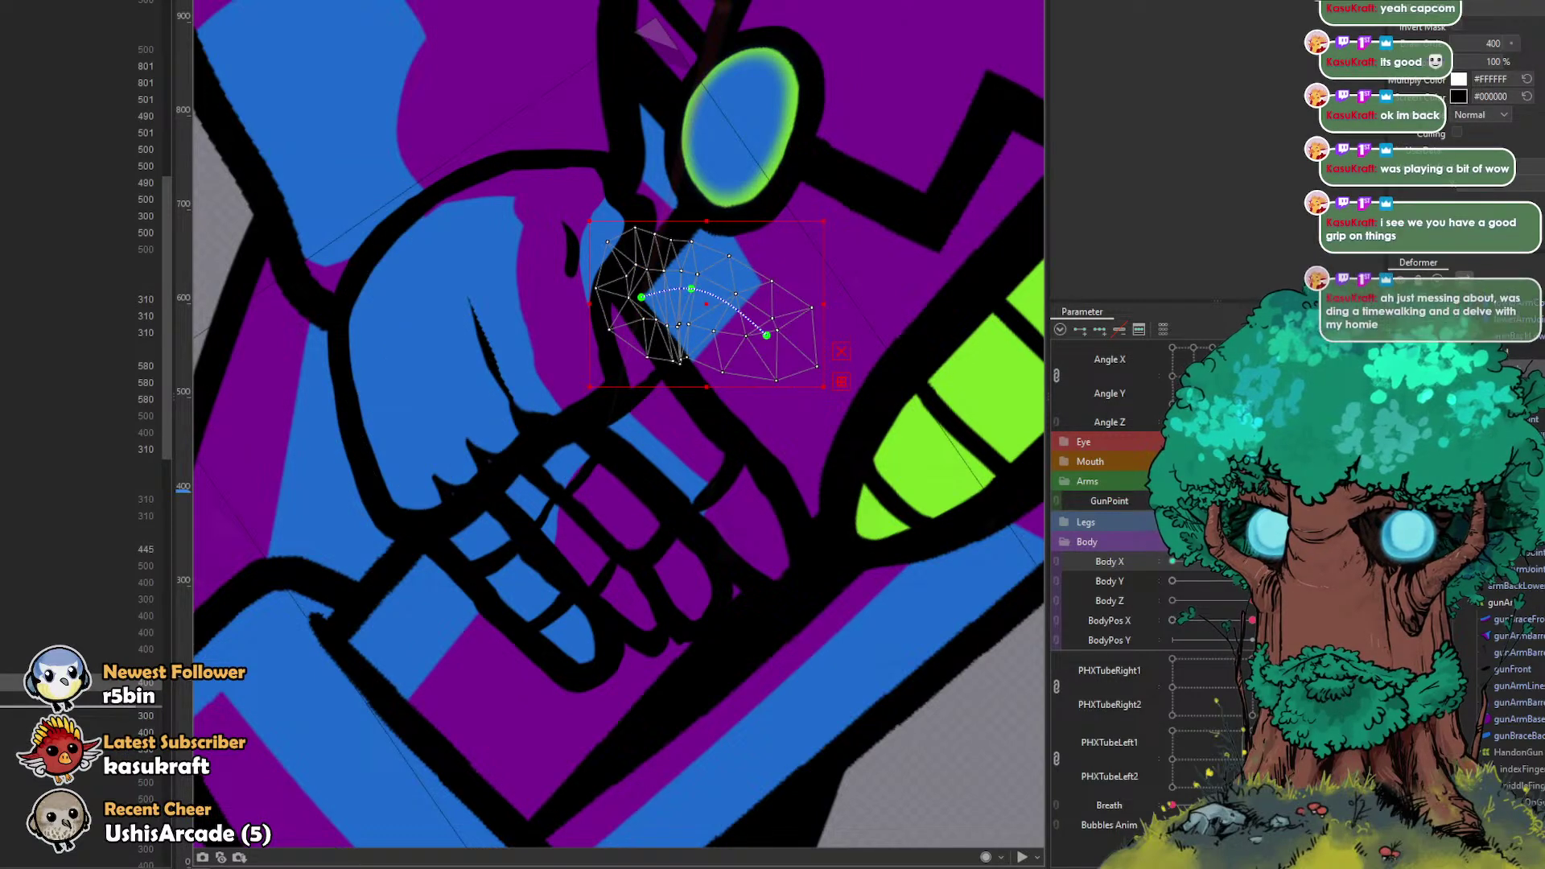
drag(89, 683, 89, 706)
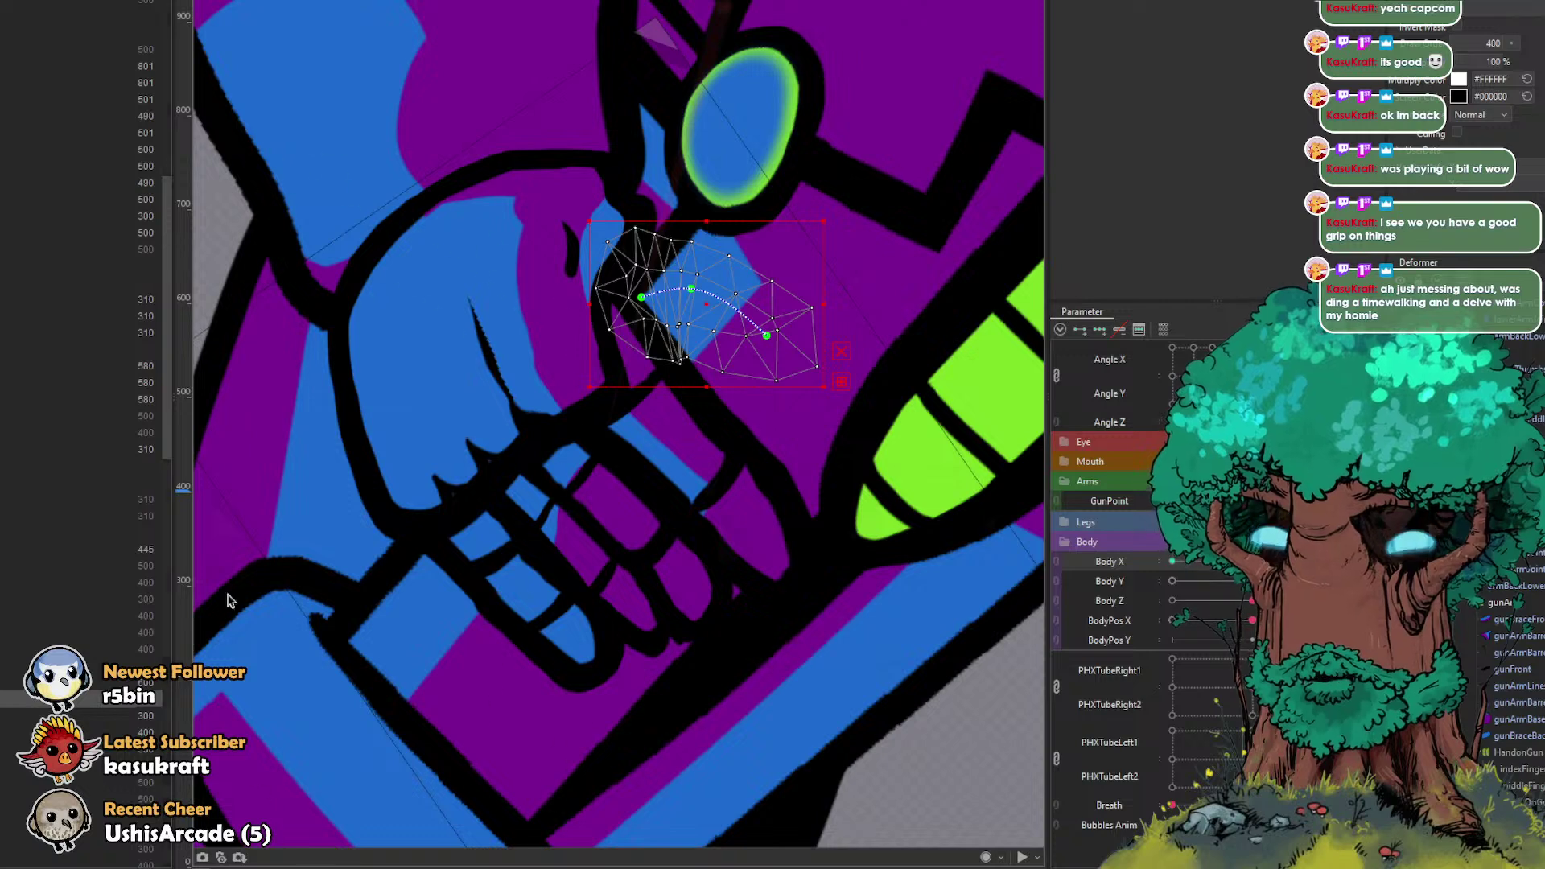
key(ctrl+z)
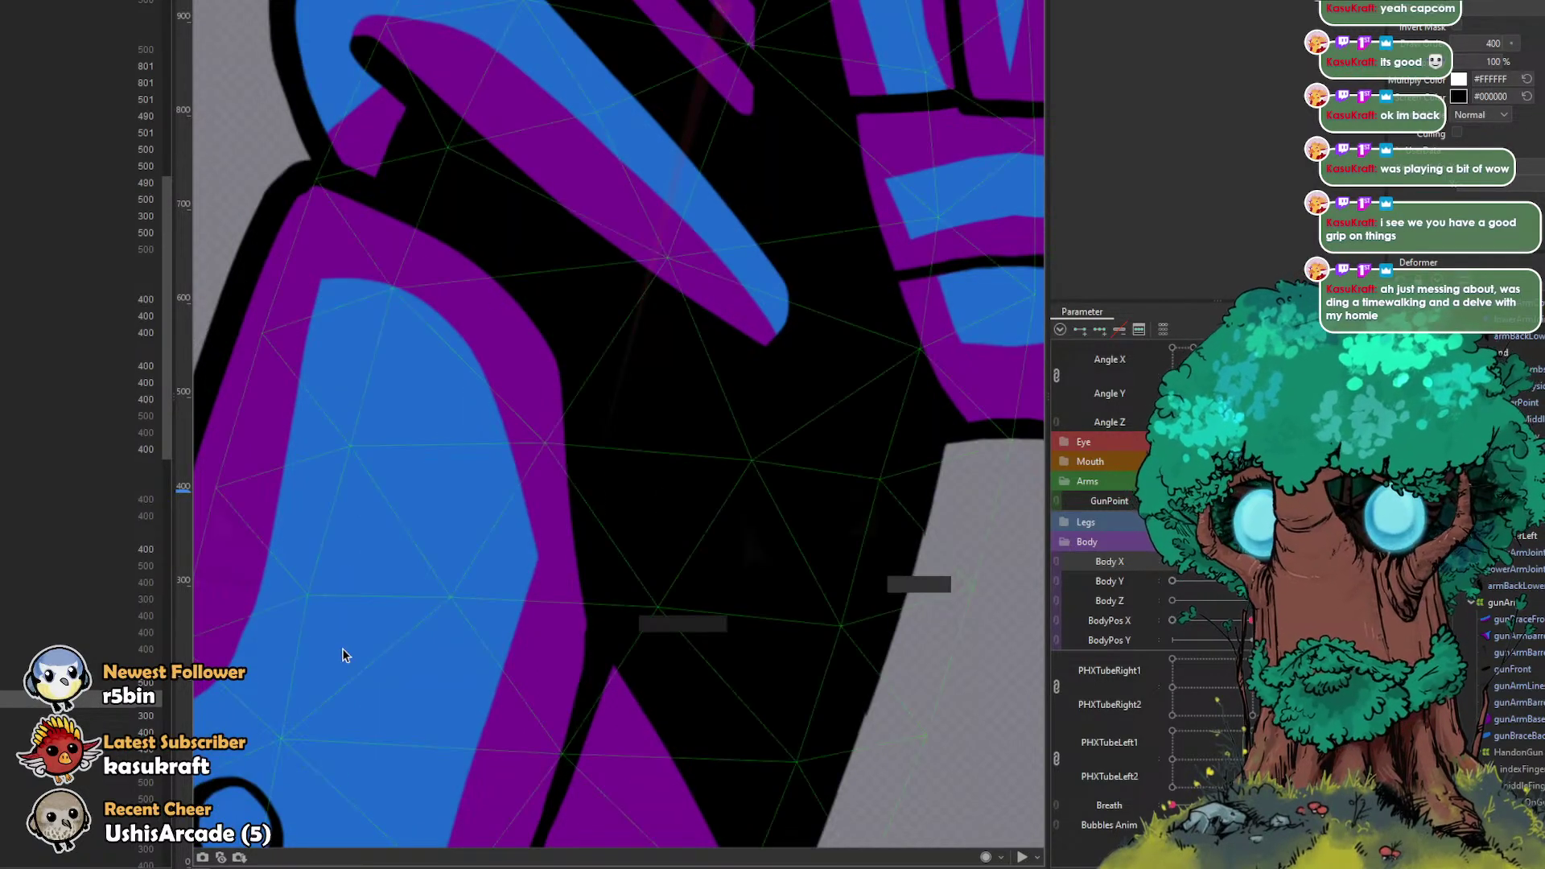
mouse_move(1511, 44)
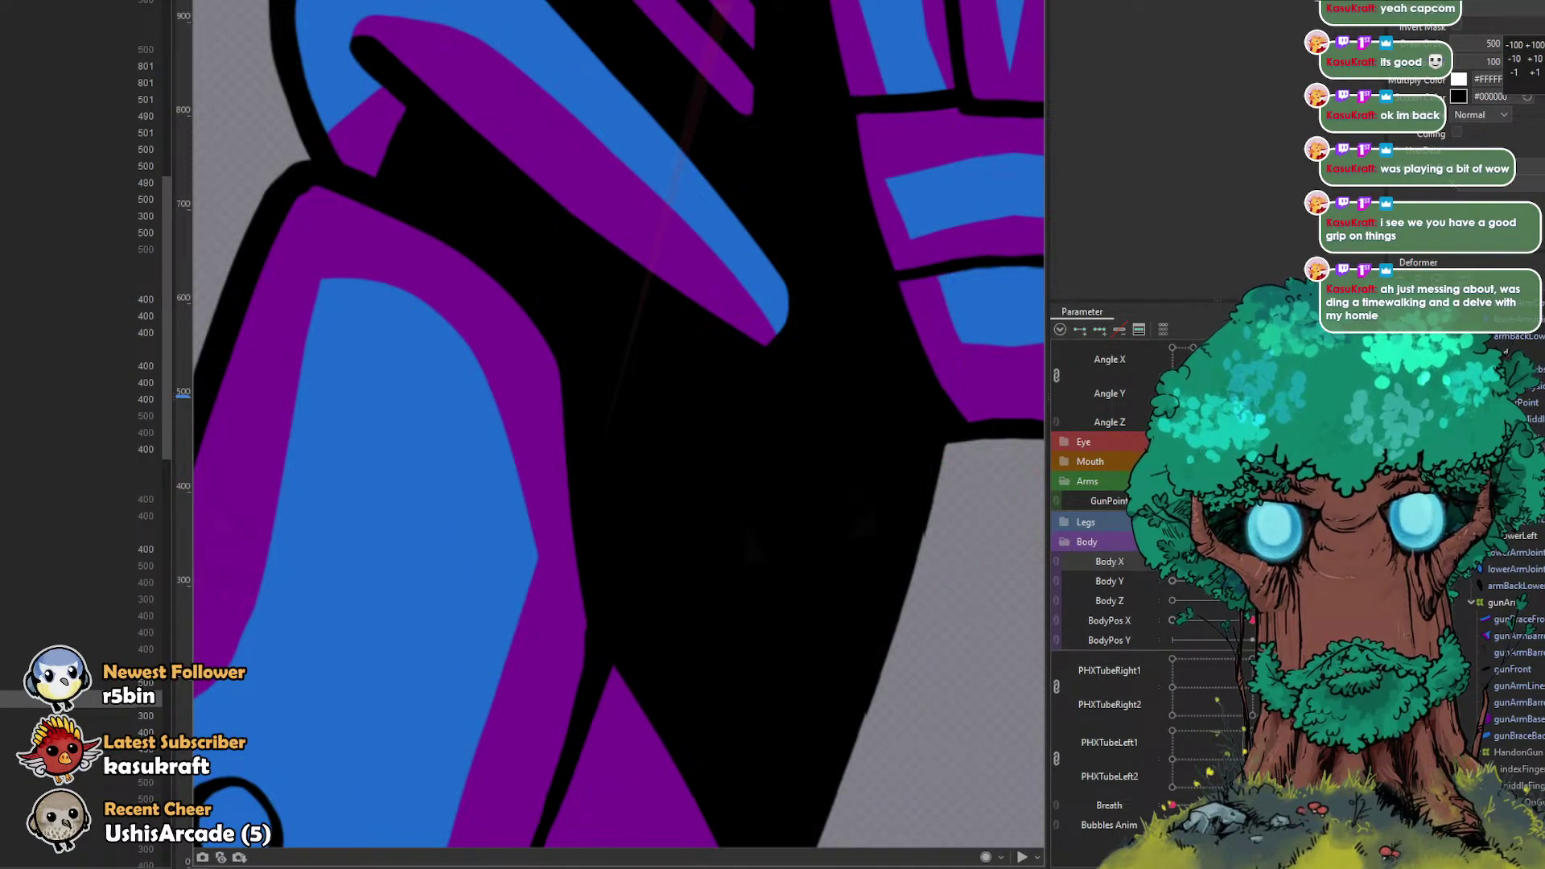
click(1320, 501)
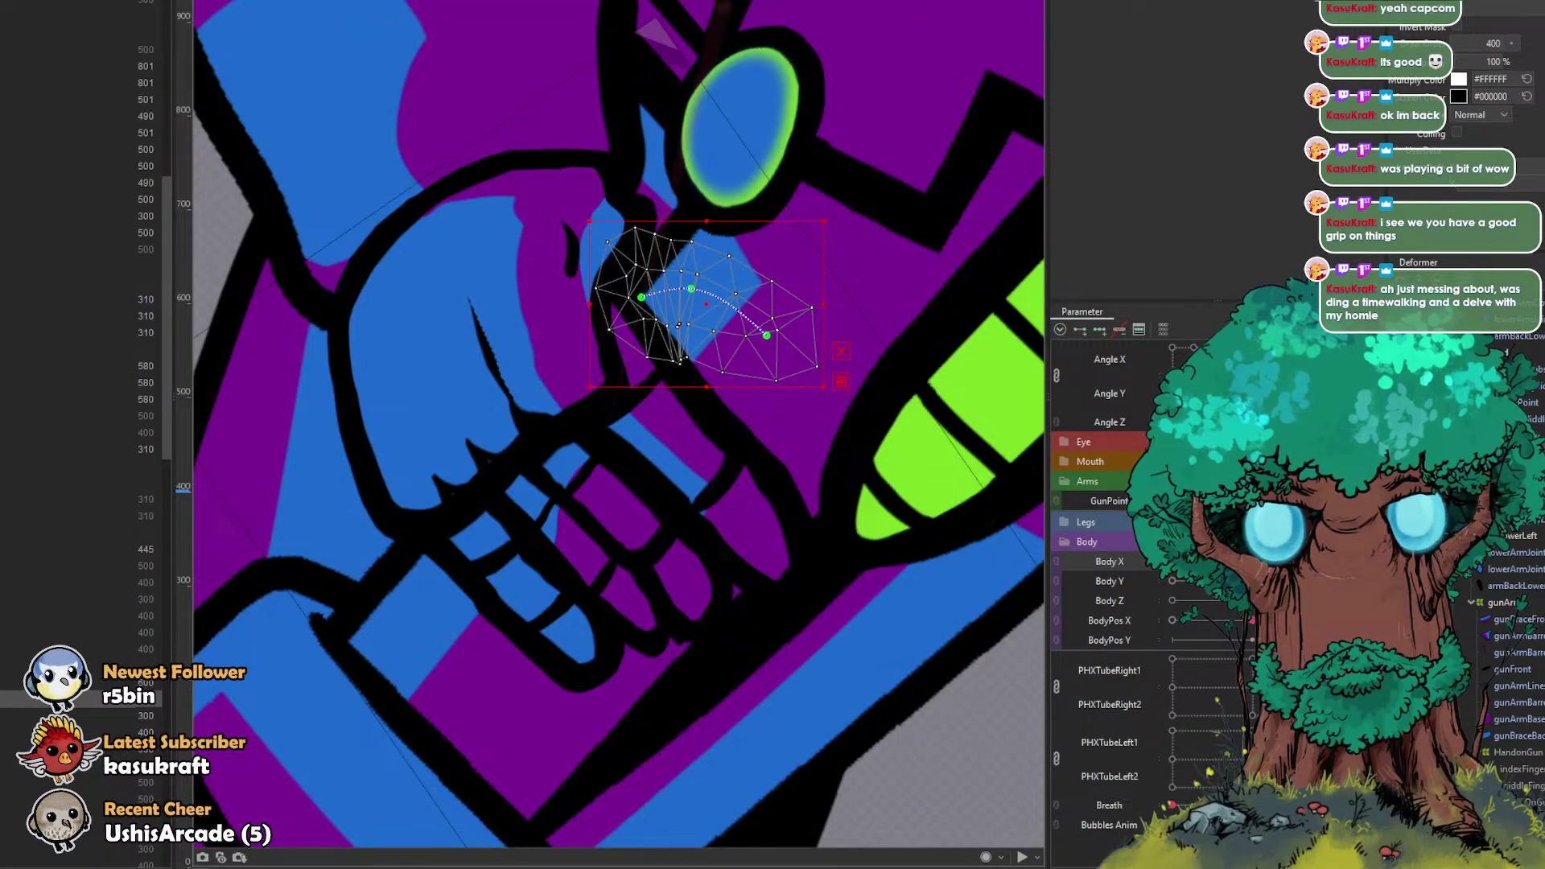
click(1331, 501)
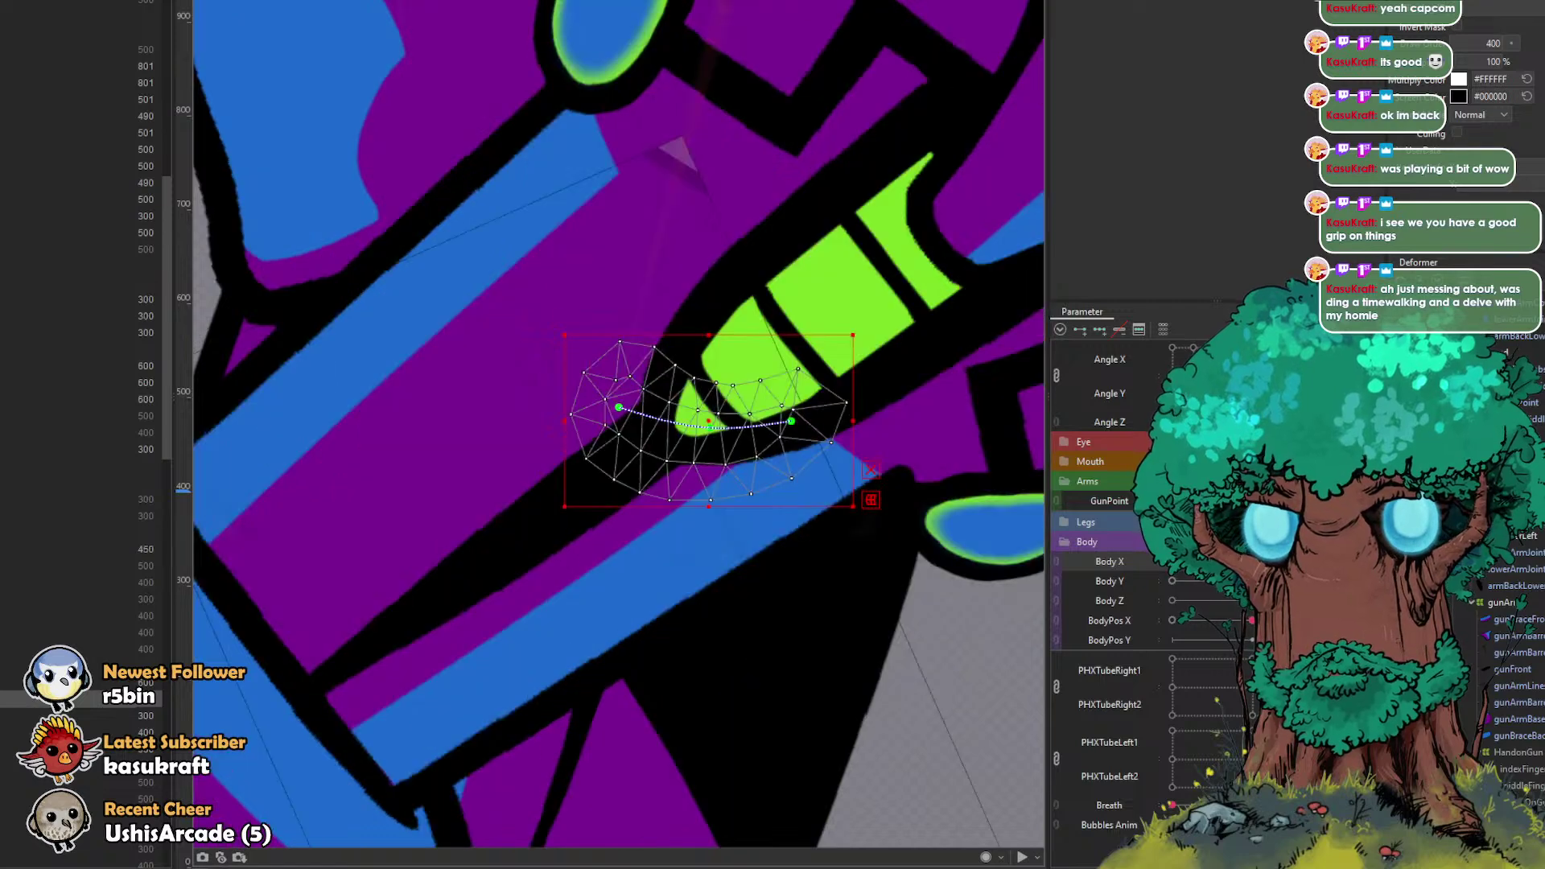
scroll(890, 529, down, 3)
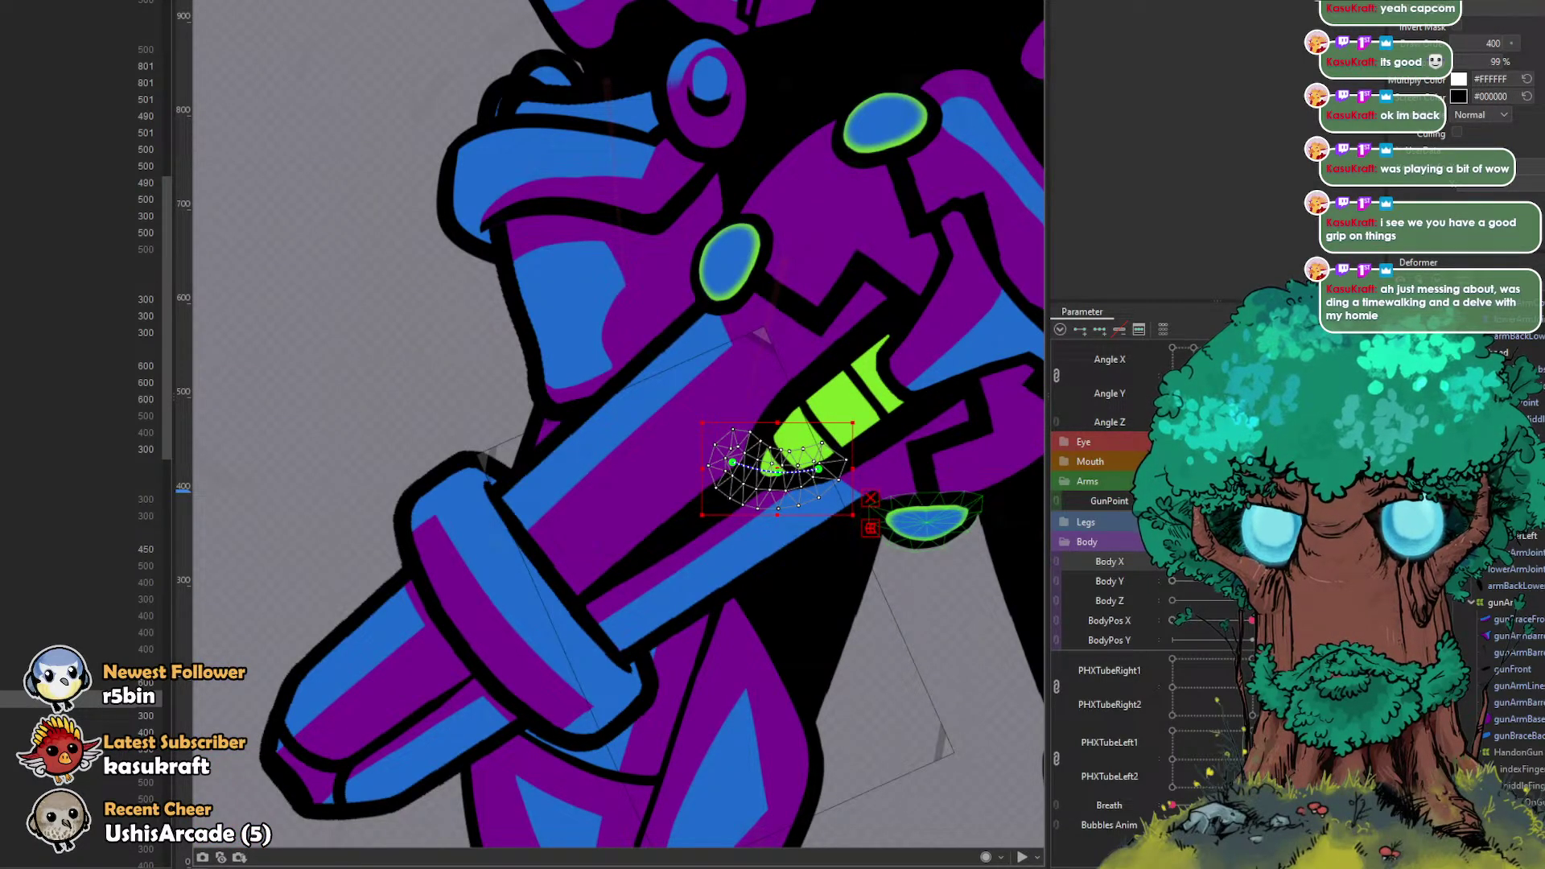
Step: Bend the thumb upward beside the palm by repositioning its three deform path points, and check the pose through the GunPoint and Body X ranges
mouse_move(1331, 500)
mouse_down()
mouse_move(1248, 501)
mouse_move(1289, 500)
mouse_up()
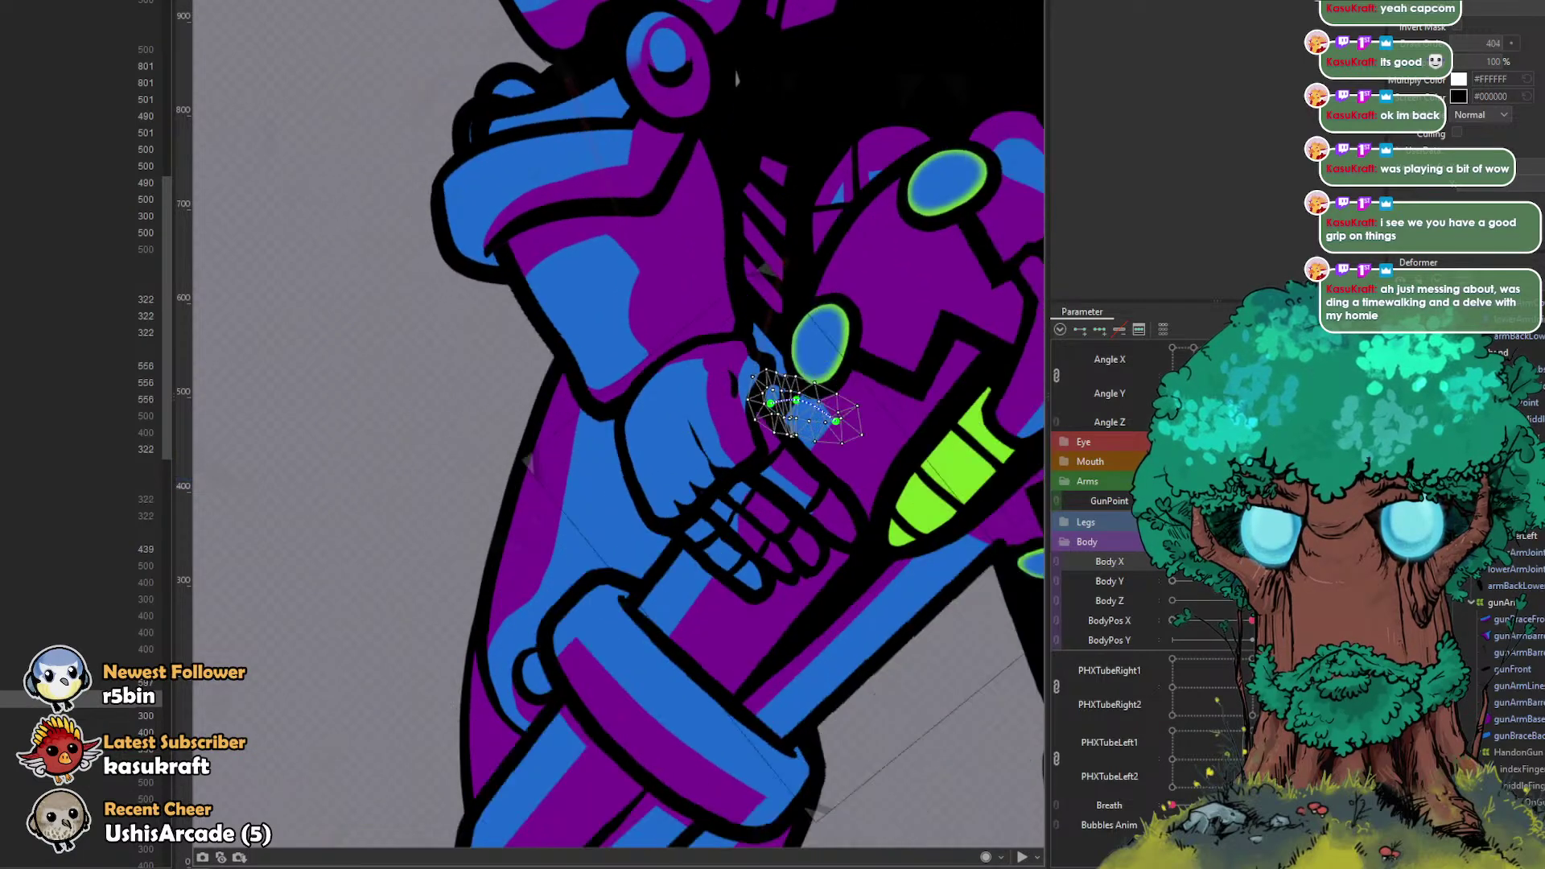
drag(1240, 500, 1252, 500)
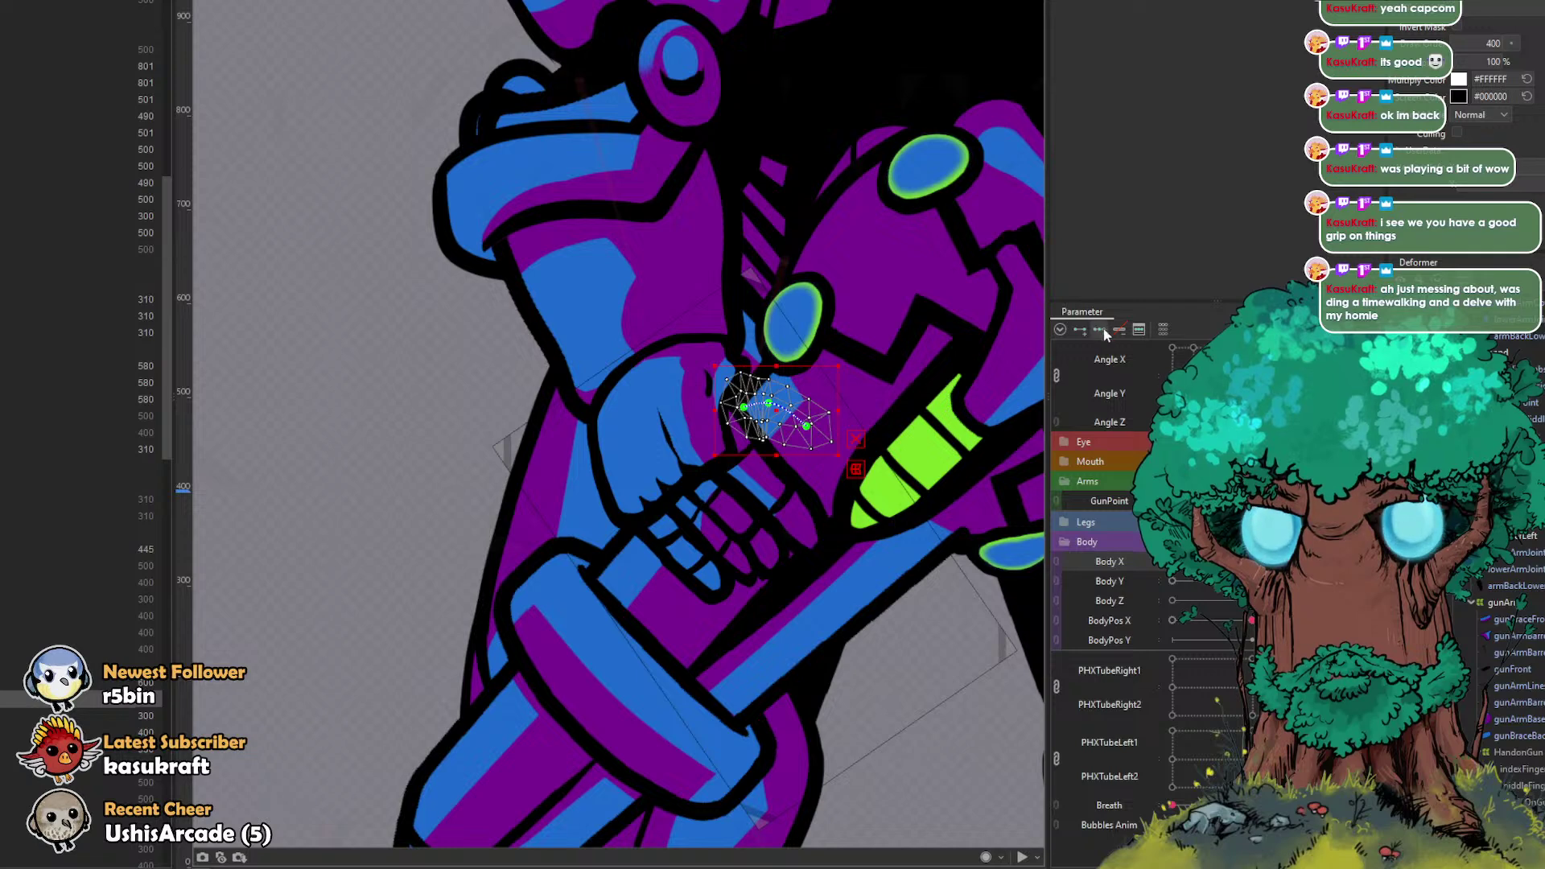
click(1252, 501)
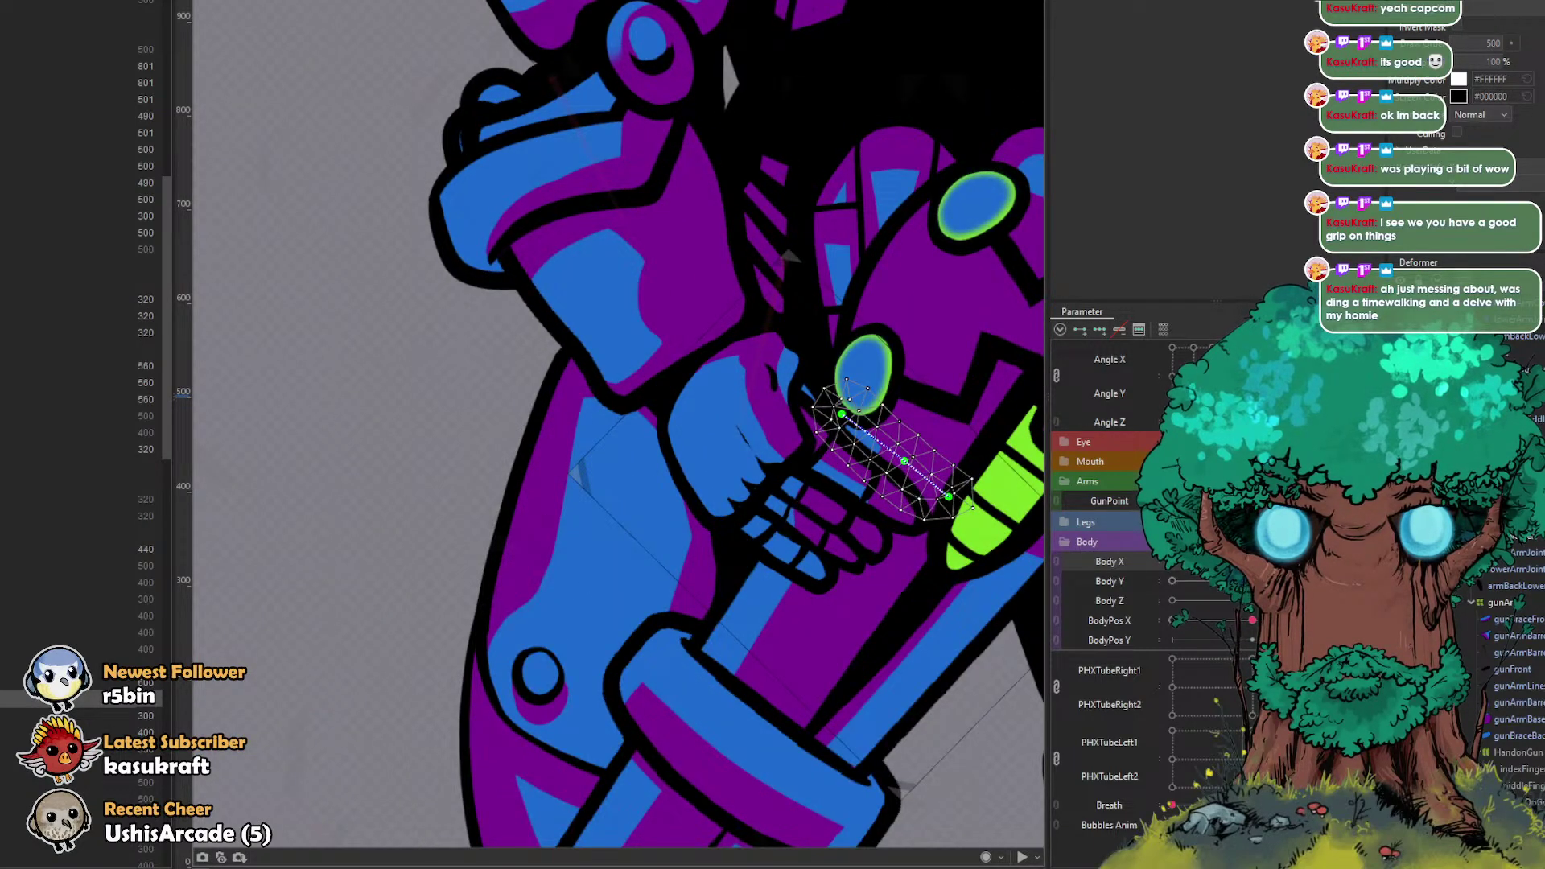
click(925, 479)
drag(925, 479, 911, 358)
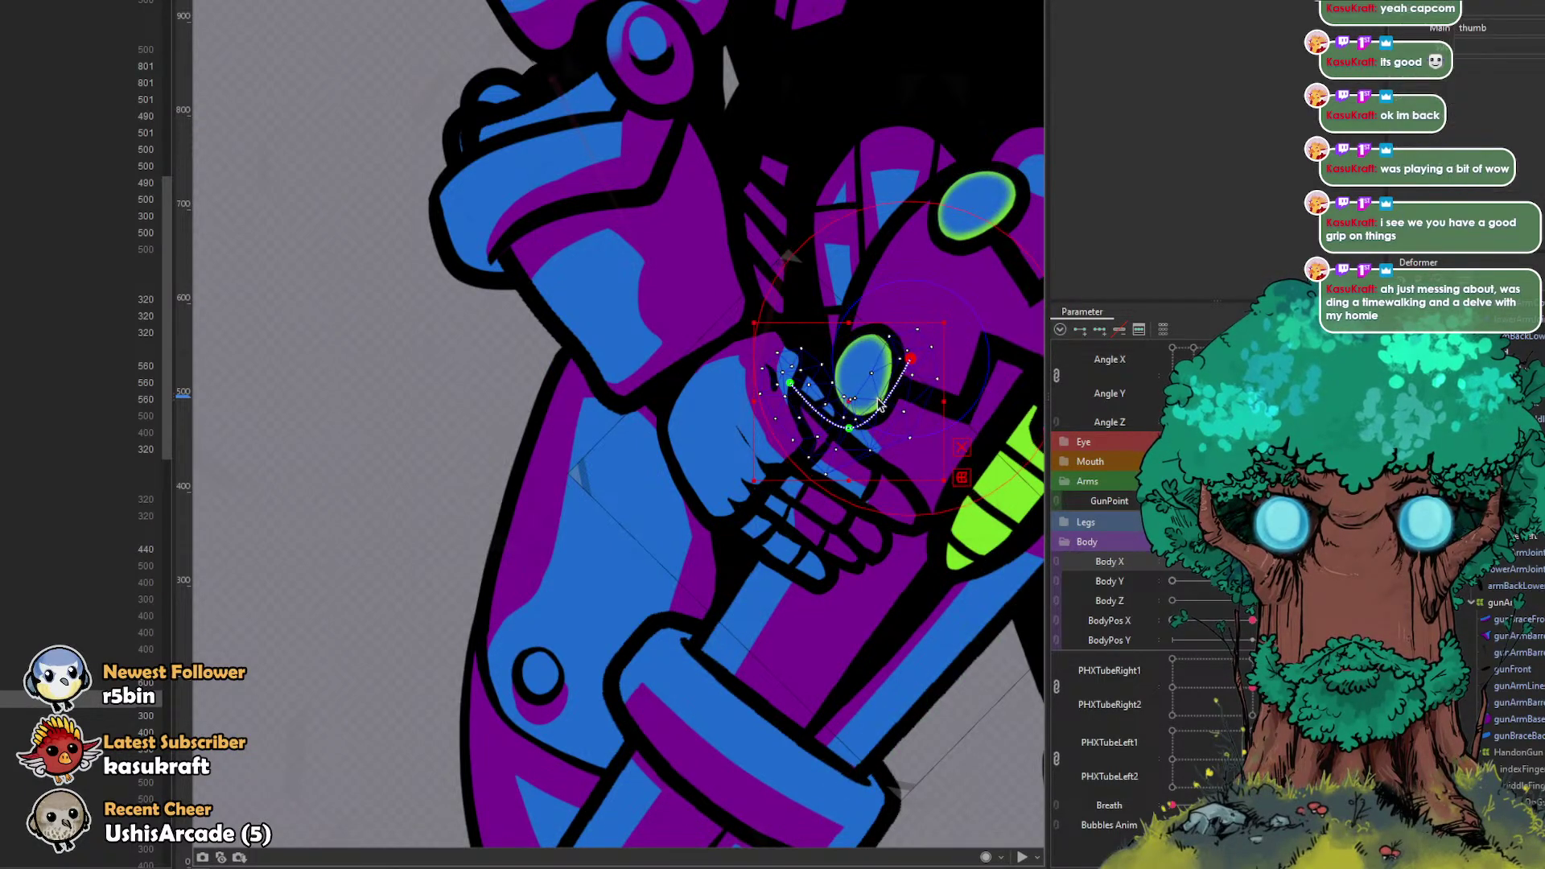
drag(856, 424, 895, 324)
click(862, 367)
drag(787, 389, 849, 375)
drag(896, 318, 889, 346)
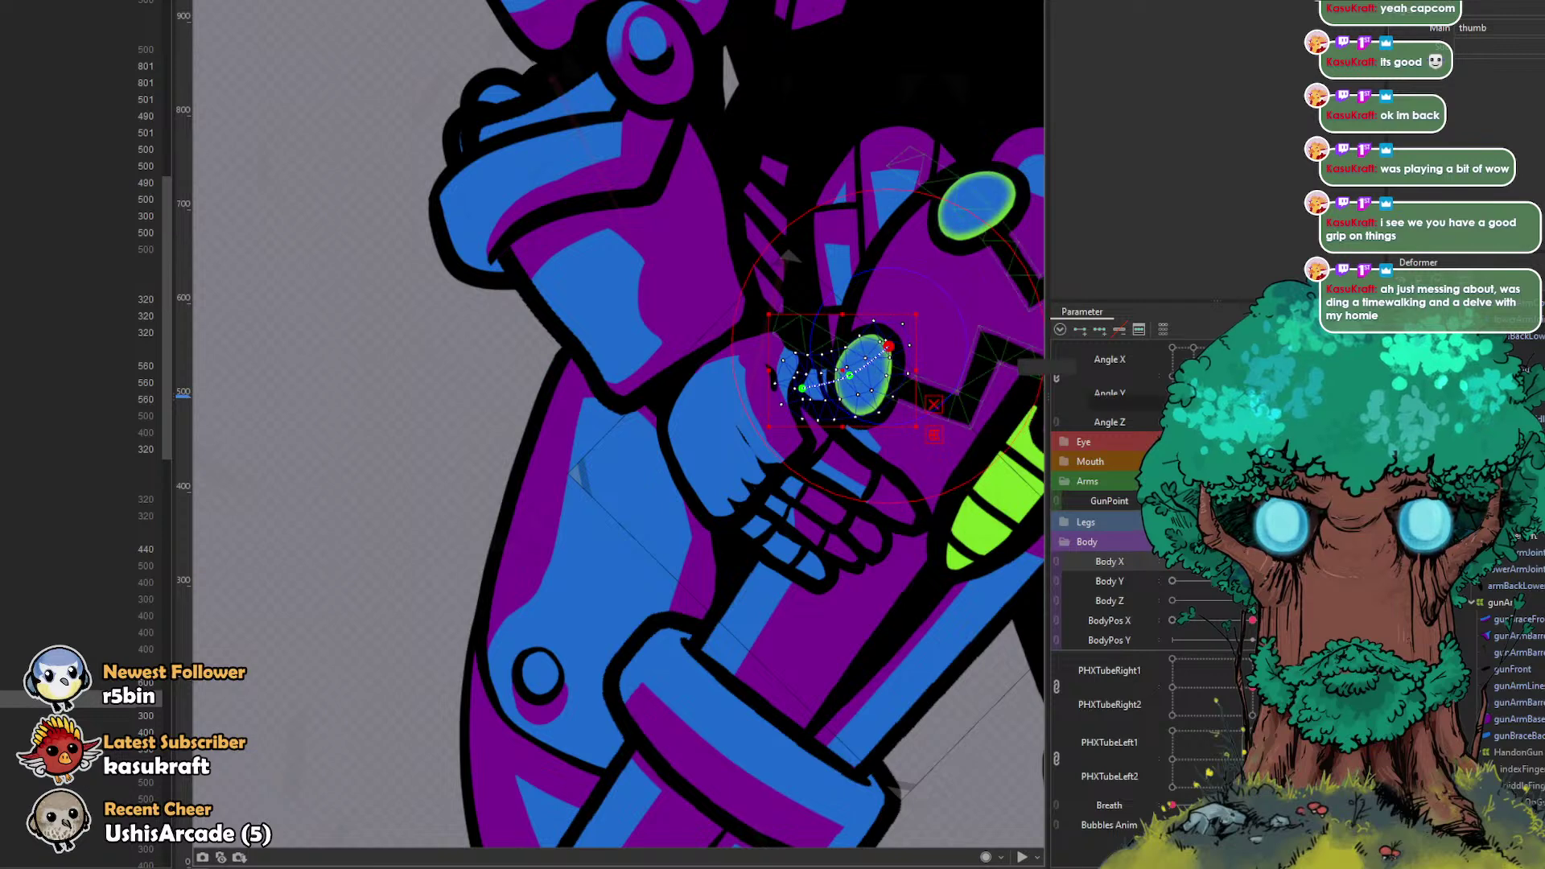
click(1252, 562)
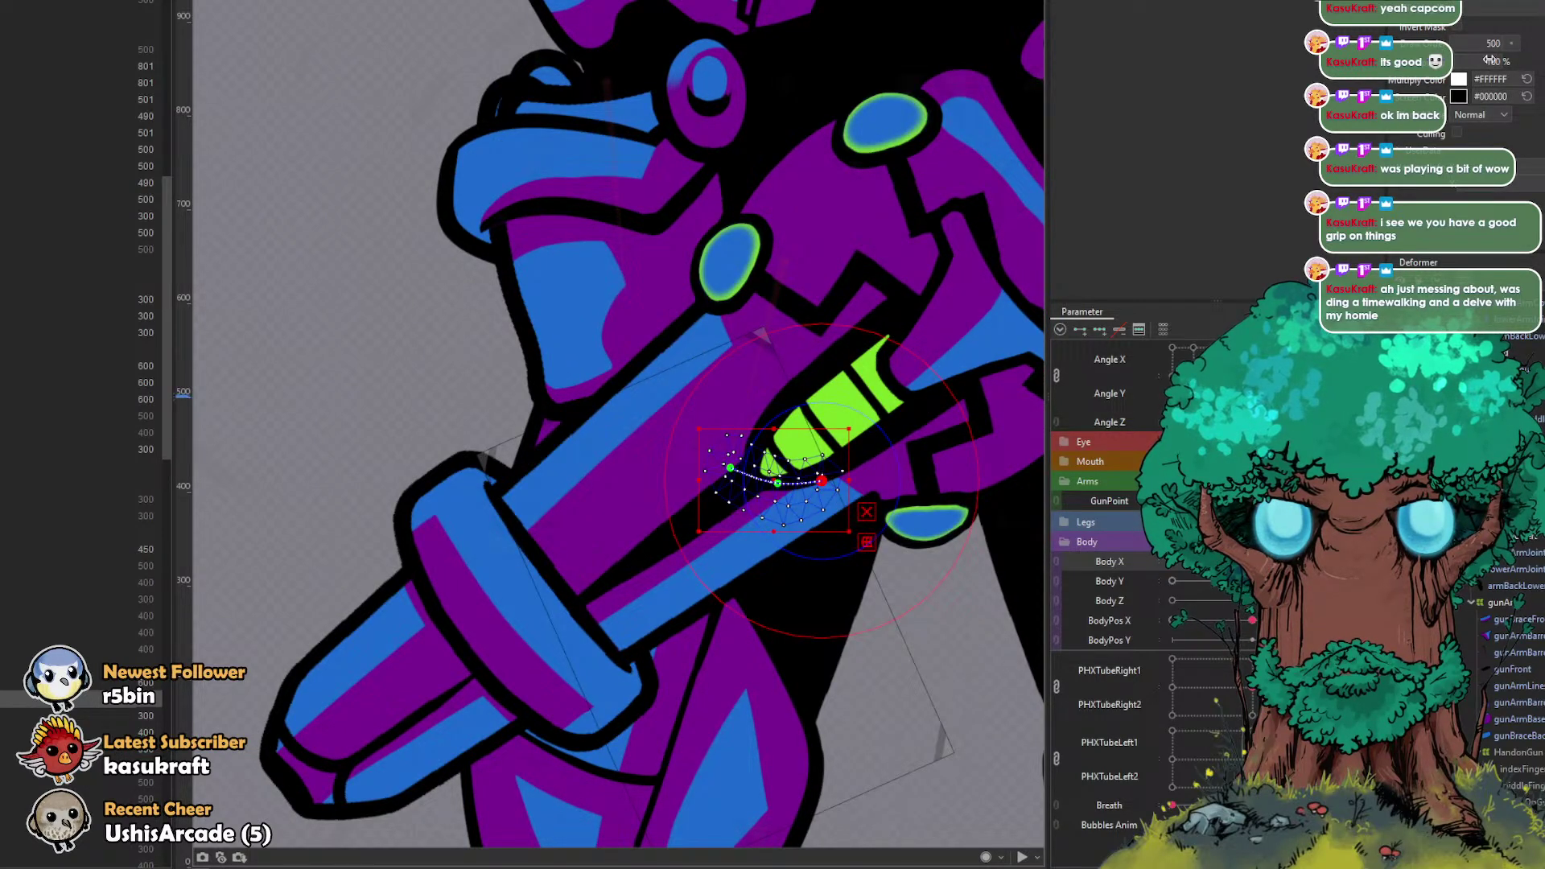
drag(1252, 501, 1206, 501)
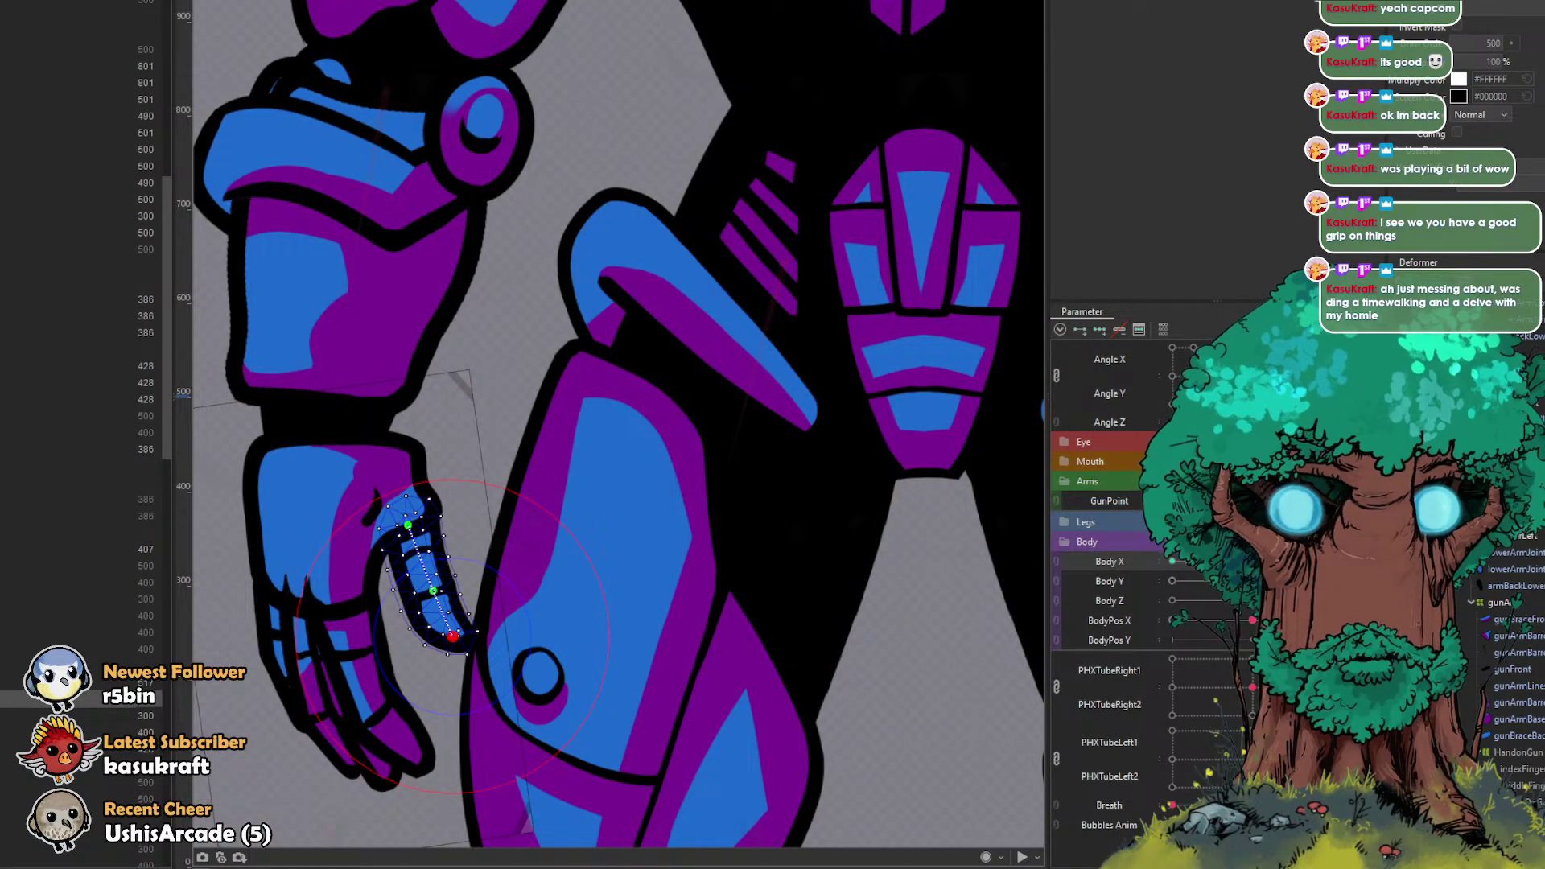
click(1252, 501)
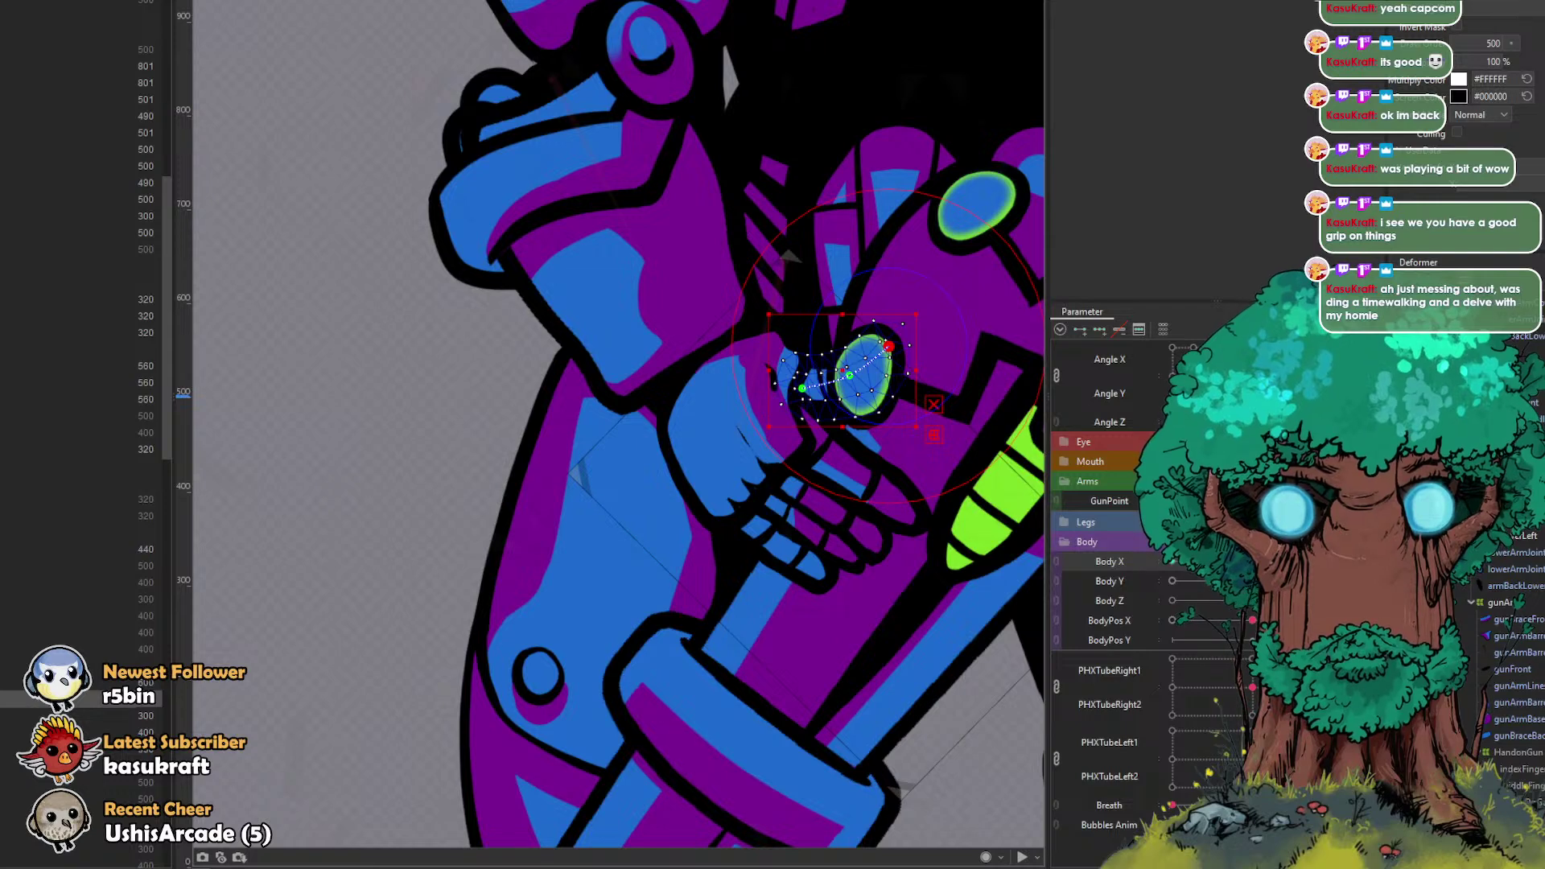
Step: Select the finger meshes and, with Body X turned, pull the pointing finger's tip and middle path points slightly inward
click(796, 449)
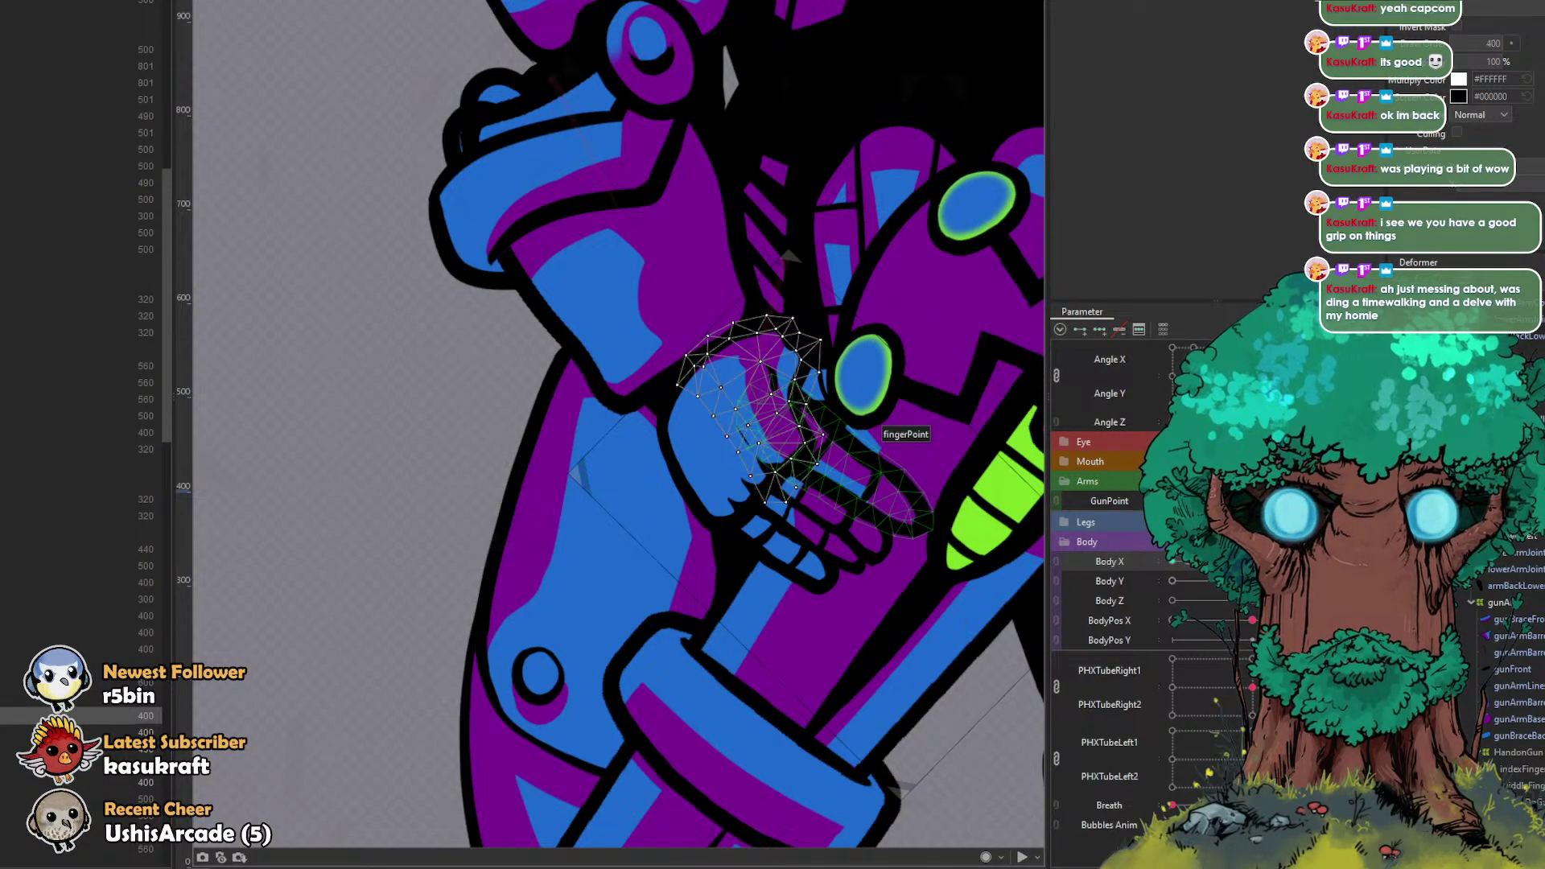
click(709, 454)
click(81, 782)
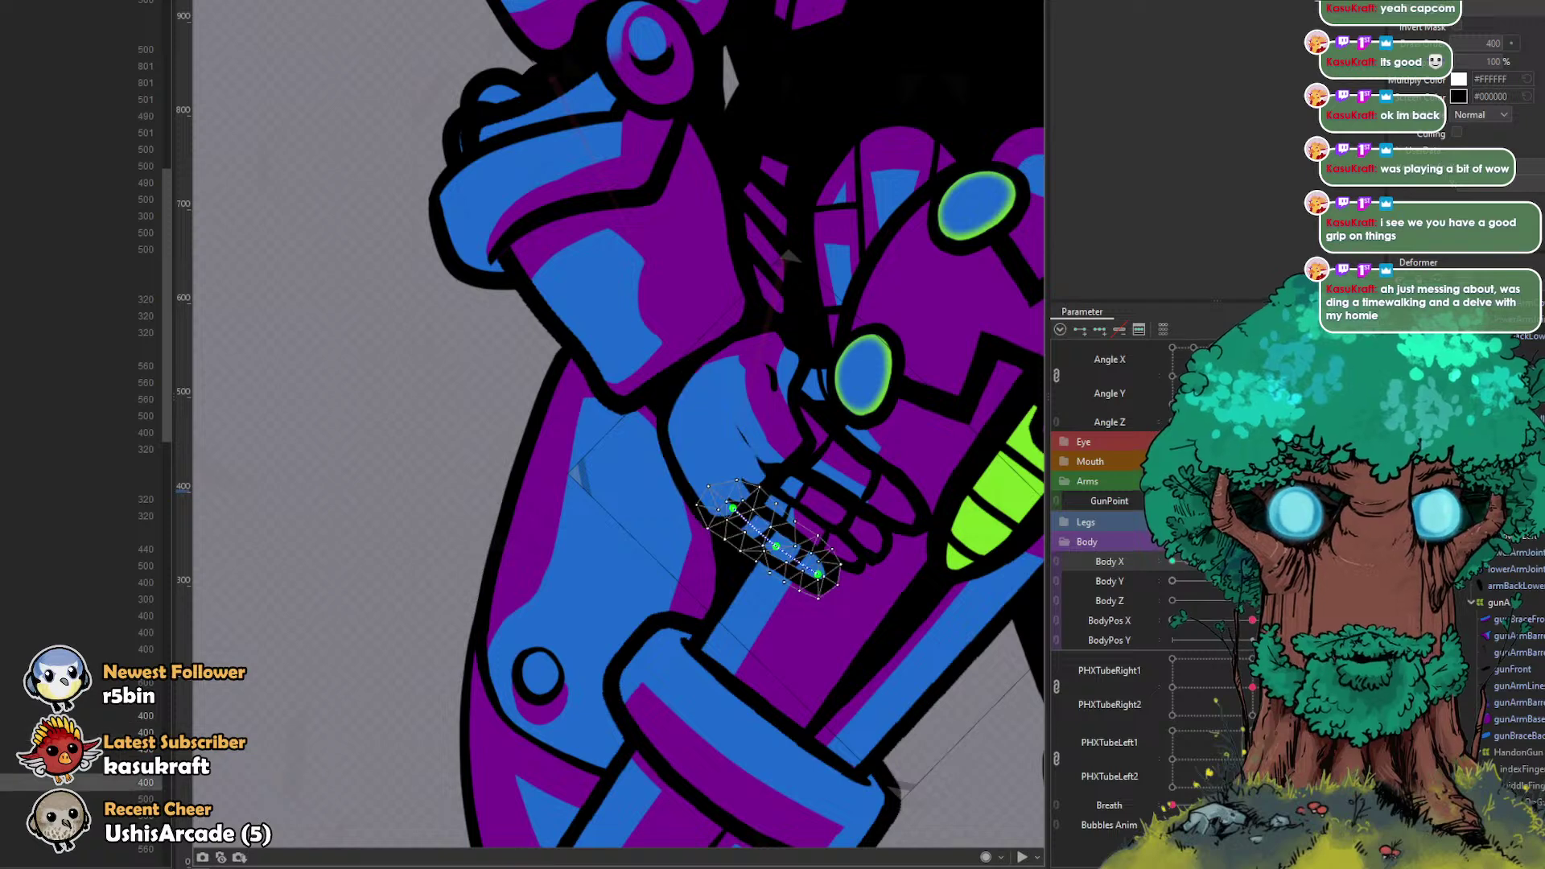
shift+click(81, 715)
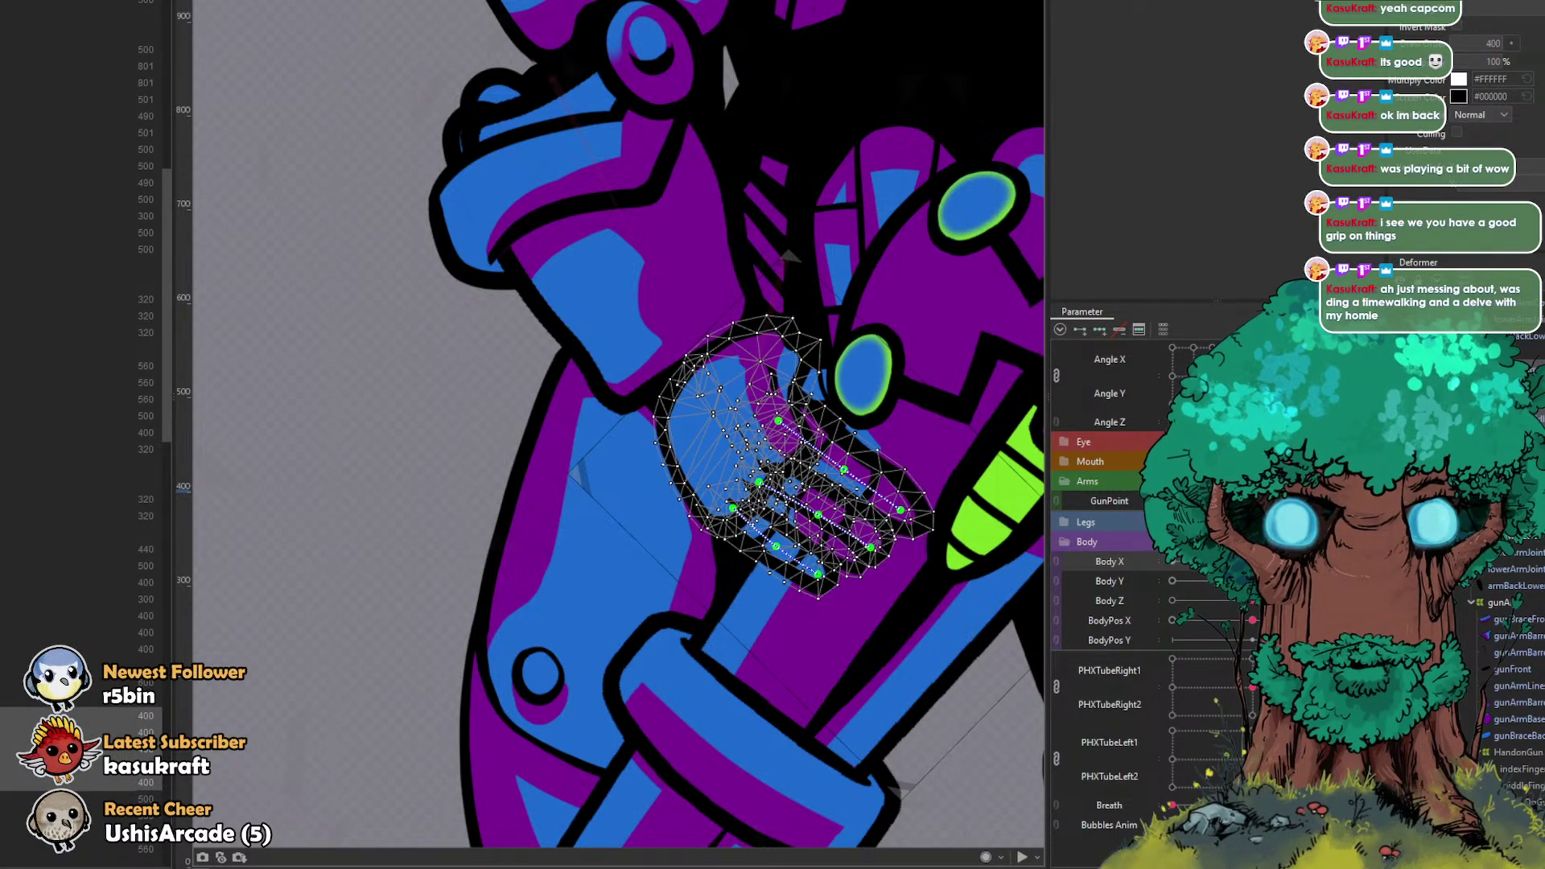
click(80, 749)
click(80, 783)
shift+click(80, 749)
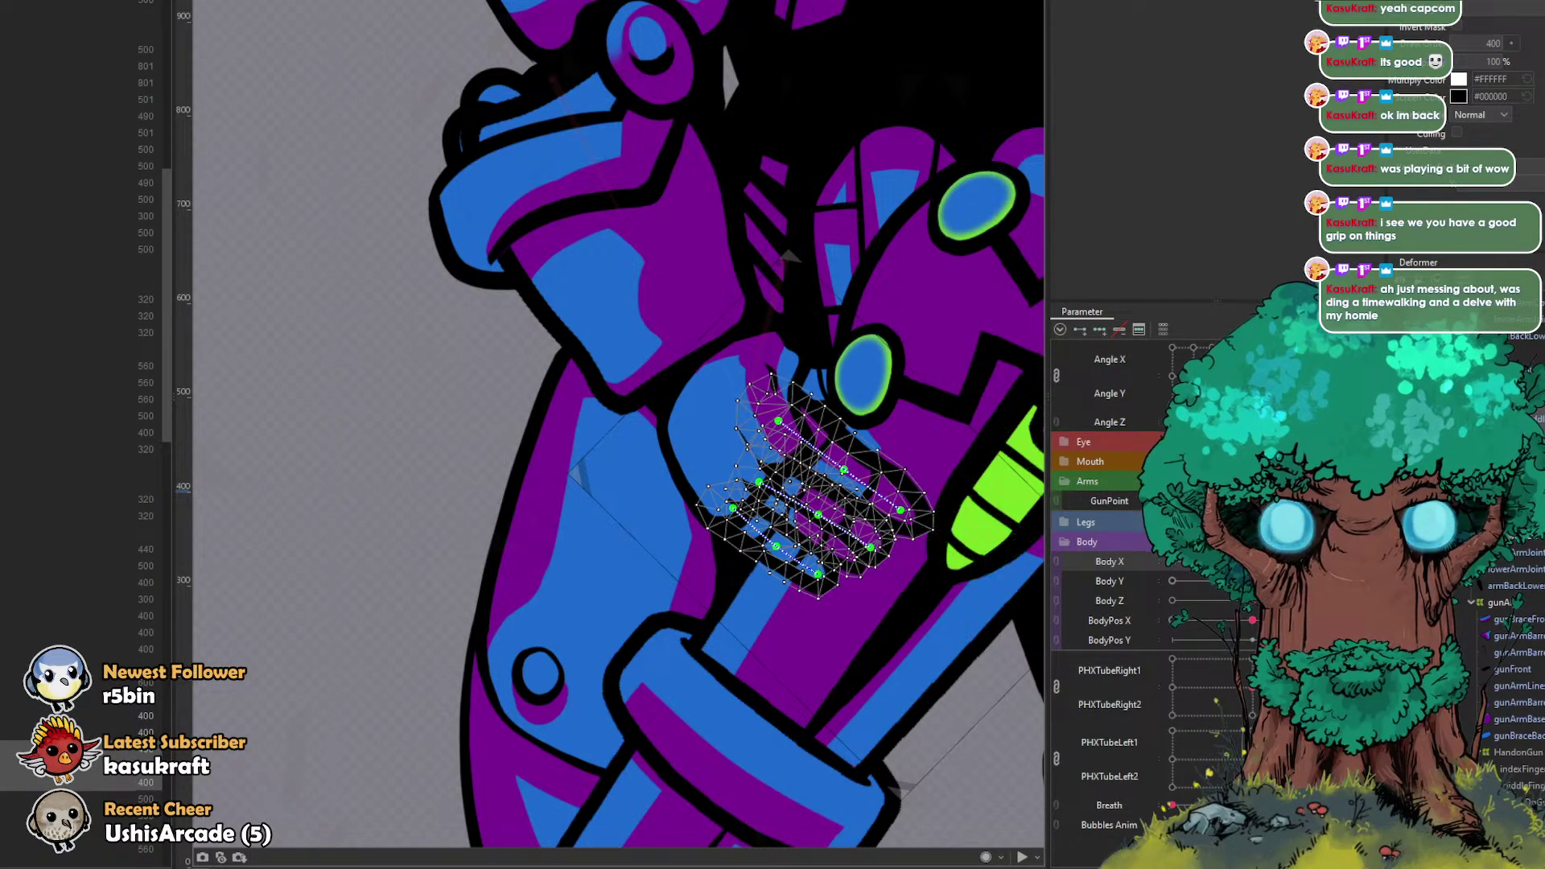
scroll(929, 540, up, 2)
drag(1292, 562, 1173, 561)
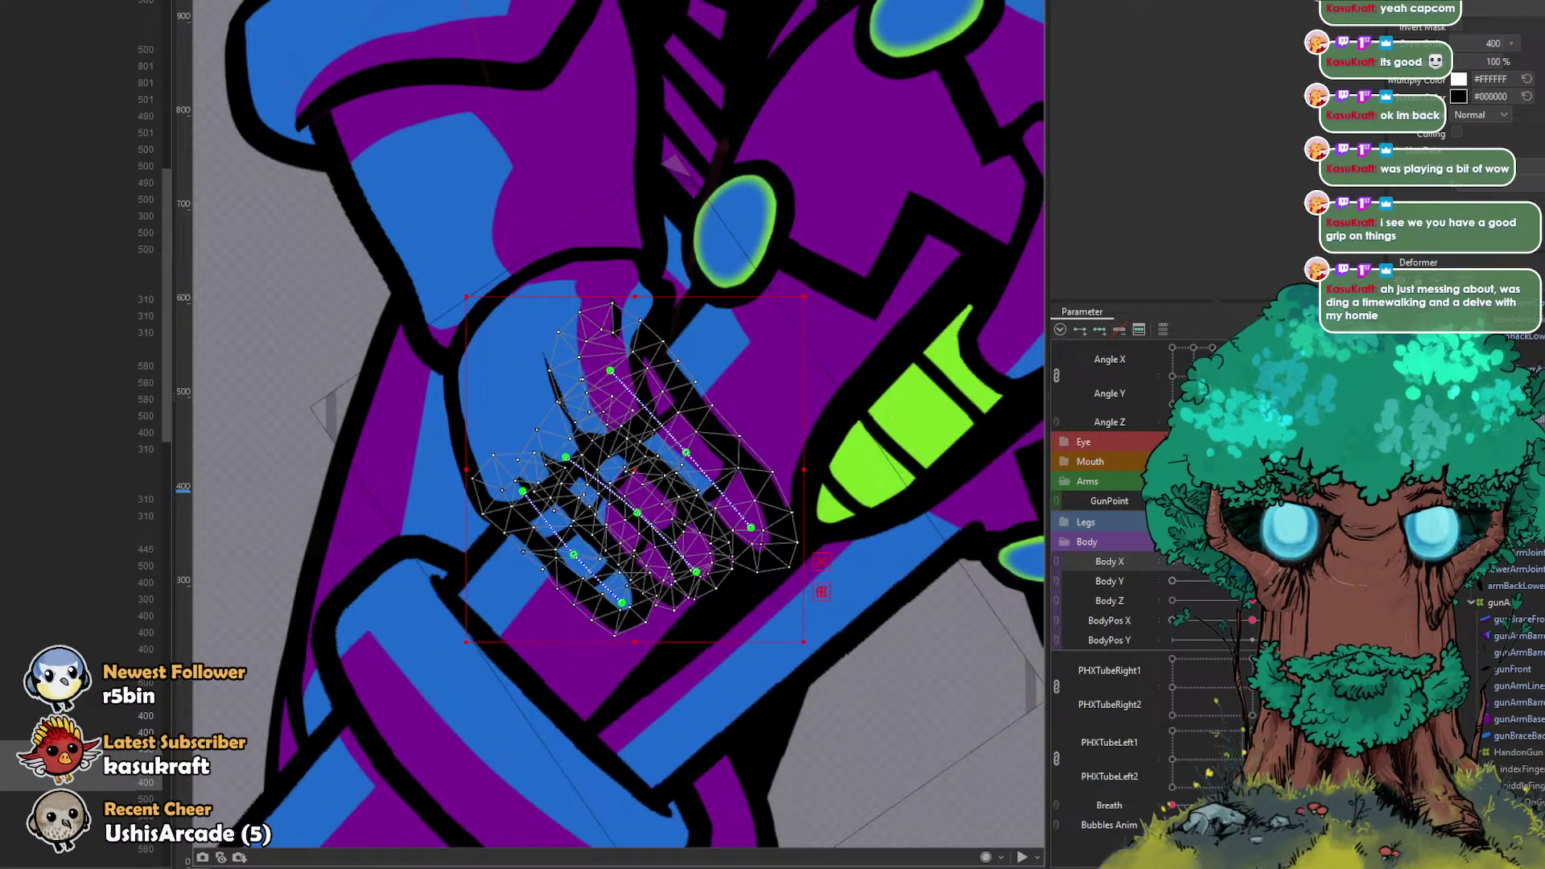
drag(751, 528, 740, 509)
drag(687, 452, 686, 449)
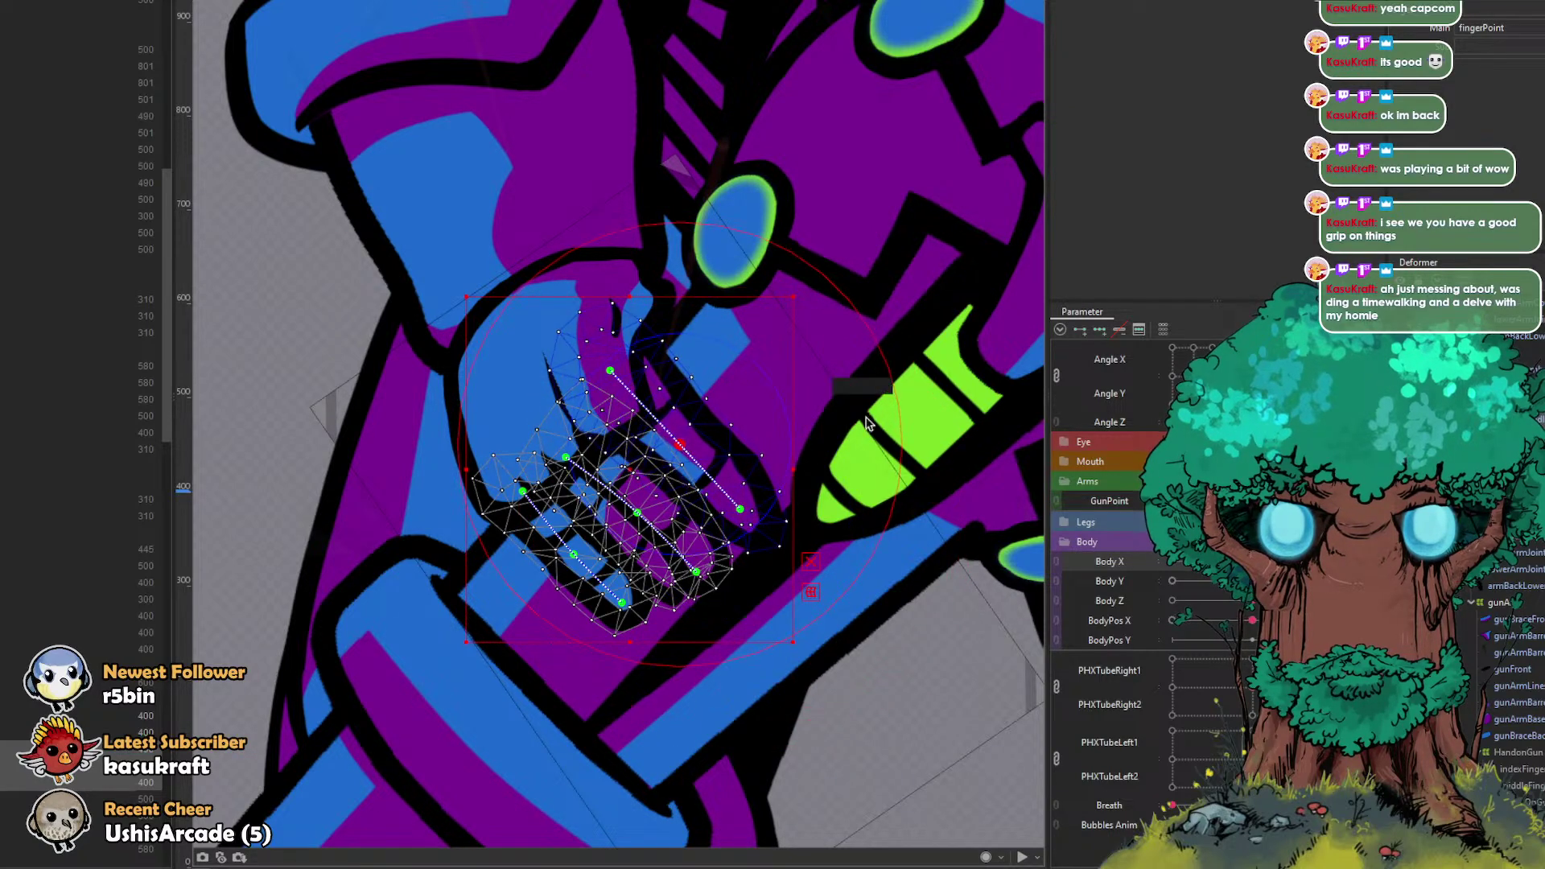
Step: Select both palm meshes and push the knuckle edge beside the pointing finger inward with the deform brush
click(1520, 818)
shift+click(612, 337)
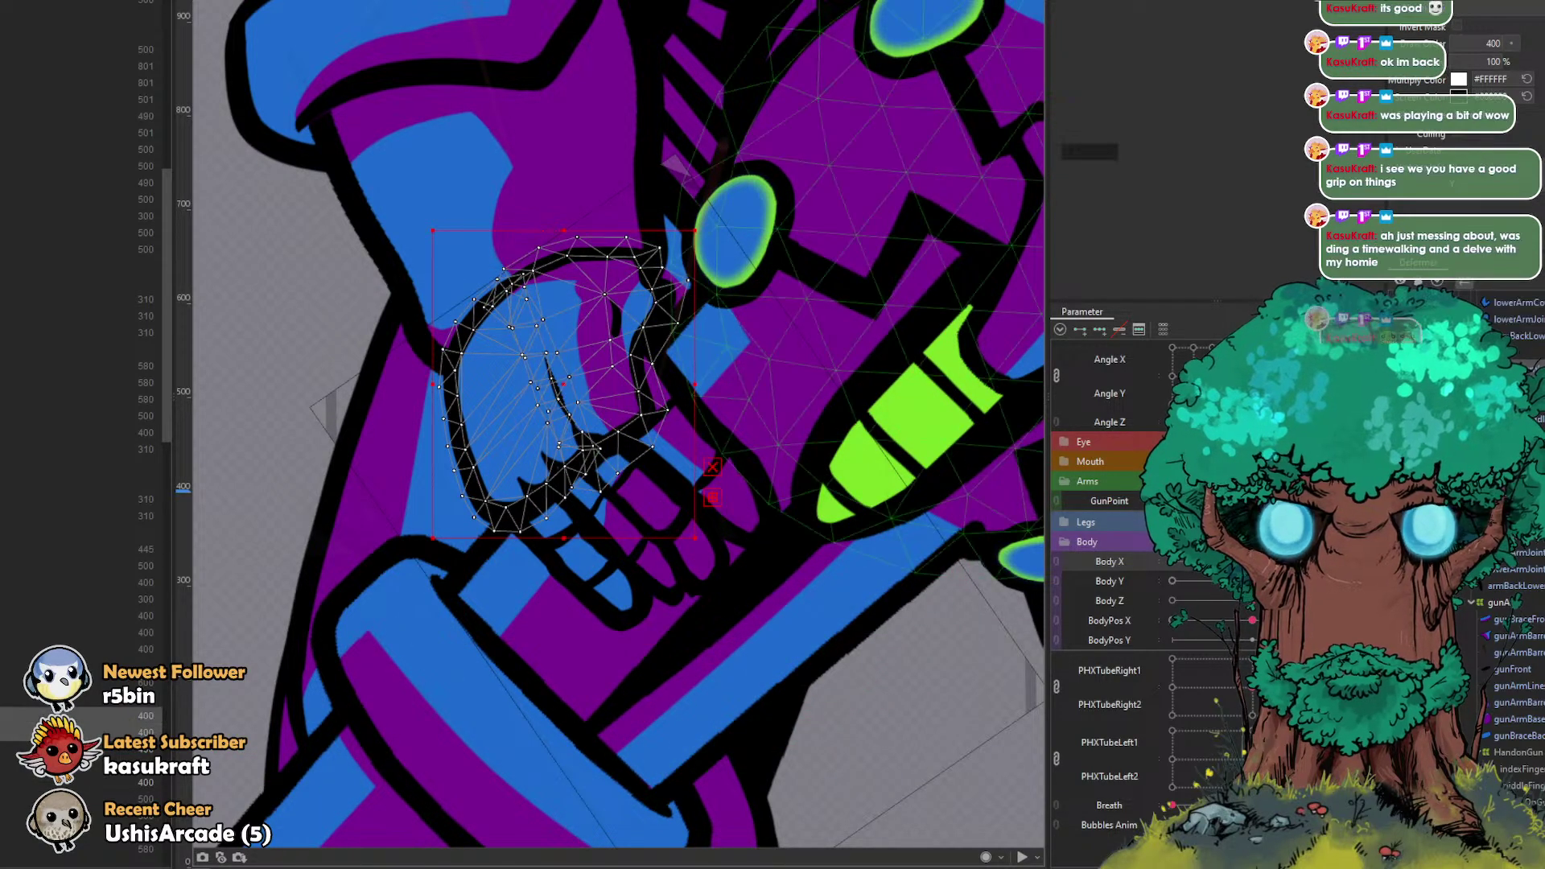
key(b)
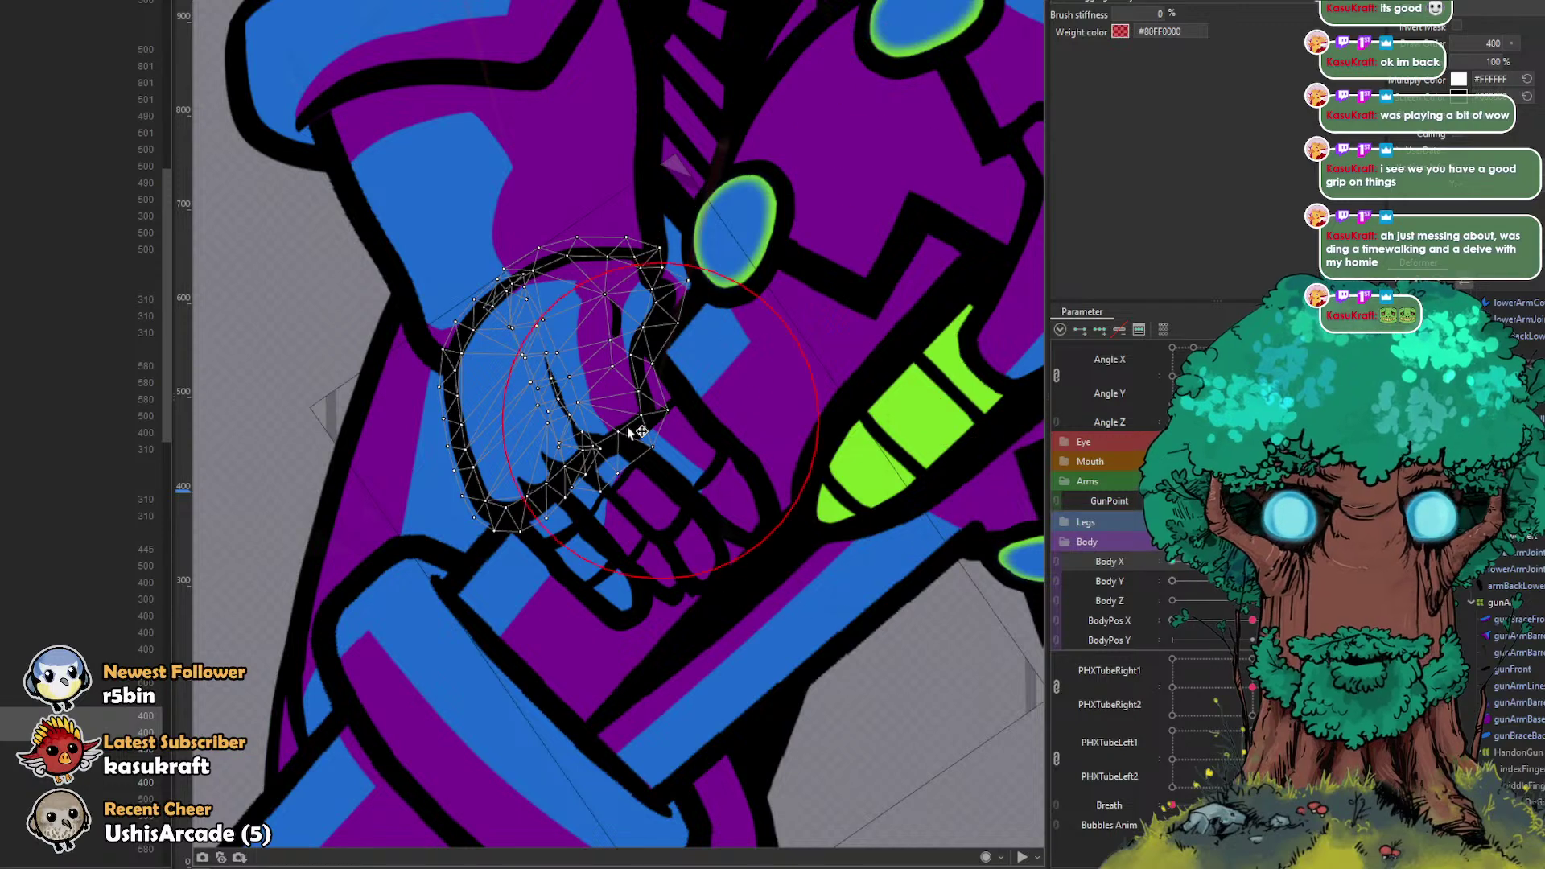
drag(574, 501, 570, 474)
mouse_move(672, 471)
mouse_down()
mouse_move(668, 428)
mouse_move(628, 375)
mouse_move(721, 387)
mouse_up()
key(b)
scroll(585, 366, up, 3)
key(b)
drag(619, 382, 602, 353)
key(b)
drag(654, 523, 756, 495)
drag(601, 479, 587, 445)
Step: Refine the palm's pinky-side knuckles and thumb-side outline with small deform brush strokes
key(b)
drag(560, 594, 500, 586)
mouse_move(502, 527)
mouse_down()
mouse_move(481, 509)
mouse_move(500, 532)
mouse_up()
drag(381, 579, 392, 587)
key(b)
drag(539, 399, 579, 298)
drag(665, 133, 676, 150)
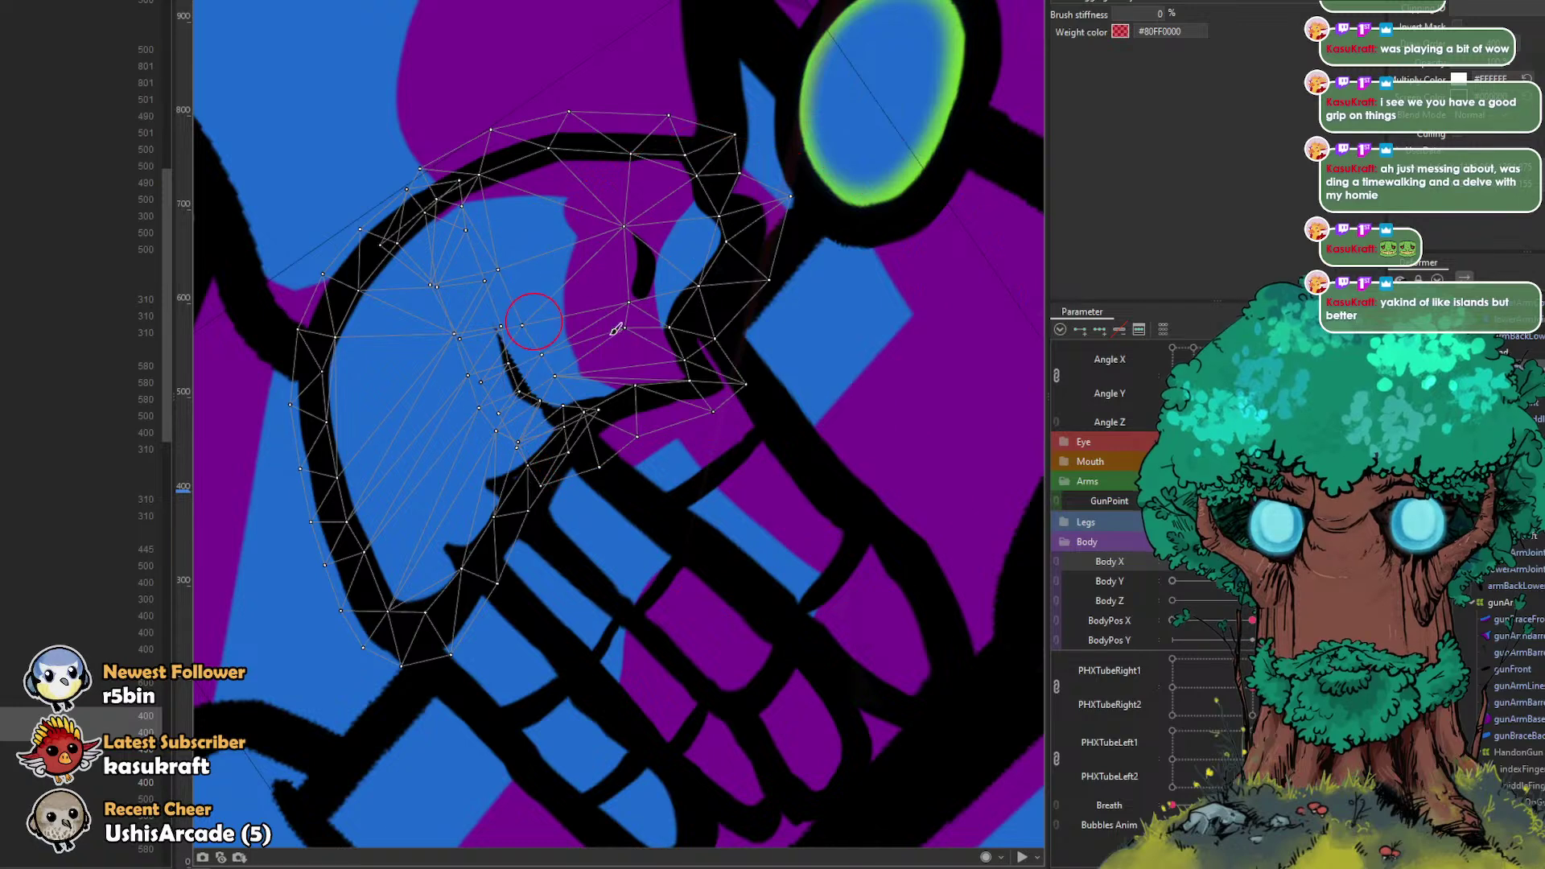
key(b)
mouse_move(678, 361)
mouse_down()
mouse_move(707, 371)
mouse_move(662, 334)
mouse_move(667, 362)
mouse_up()
key(b)
mouse_move(681, 359)
mouse_down()
mouse_move(653, 366)
mouse_move(682, 350)
mouse_move(658, 354)
mouse_up()
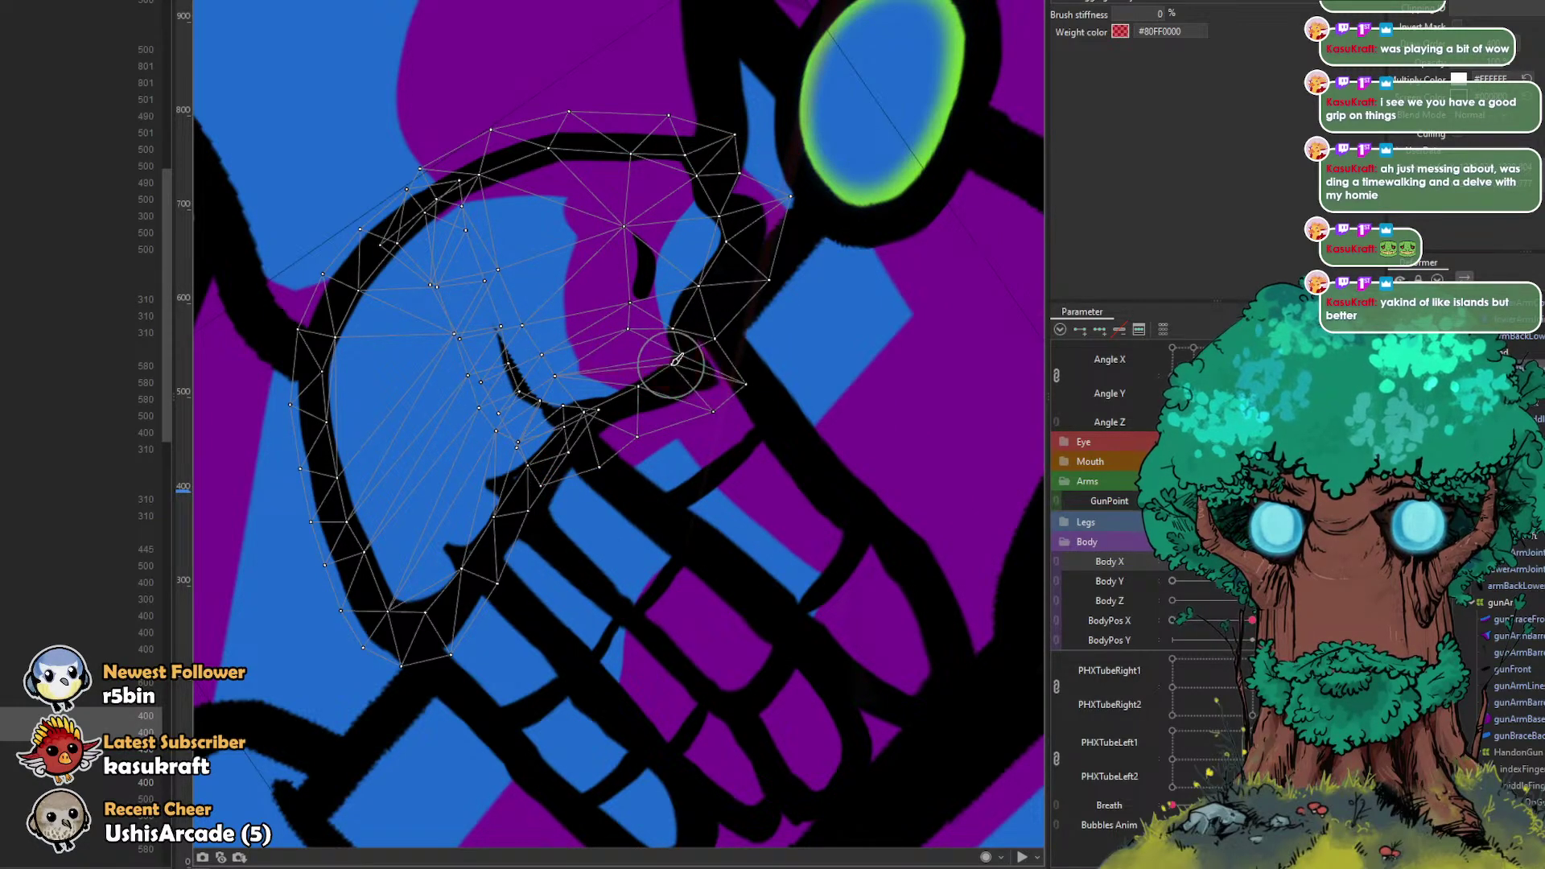
Step: Push the palm's lower edge above the pointing finger upward with the deform brush and check the pose across GunPoint
key(ctrl+e)
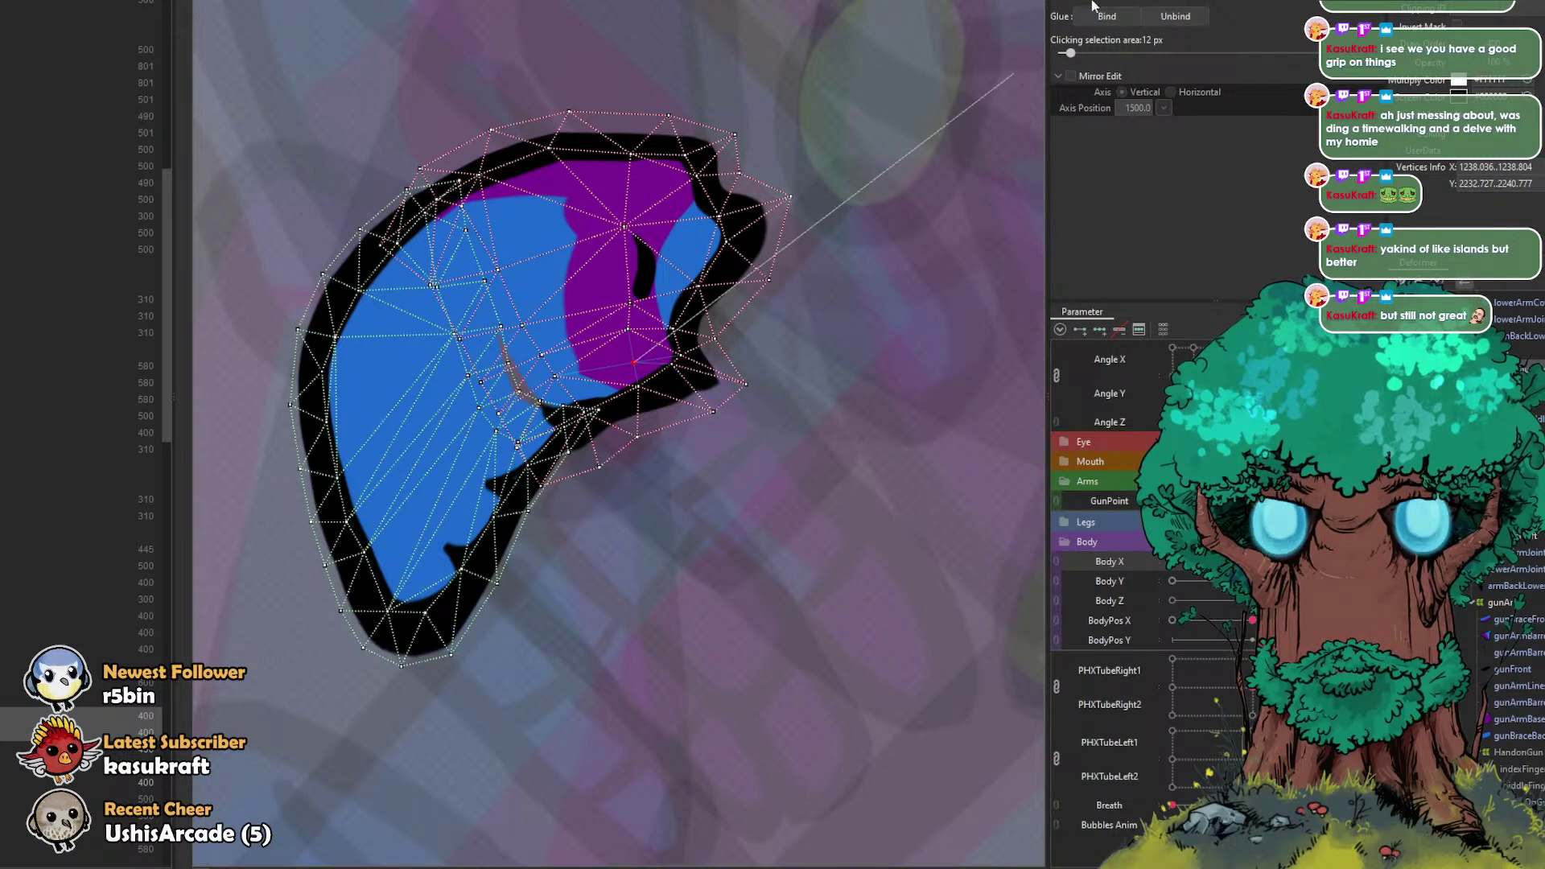
key(ctrl+e)
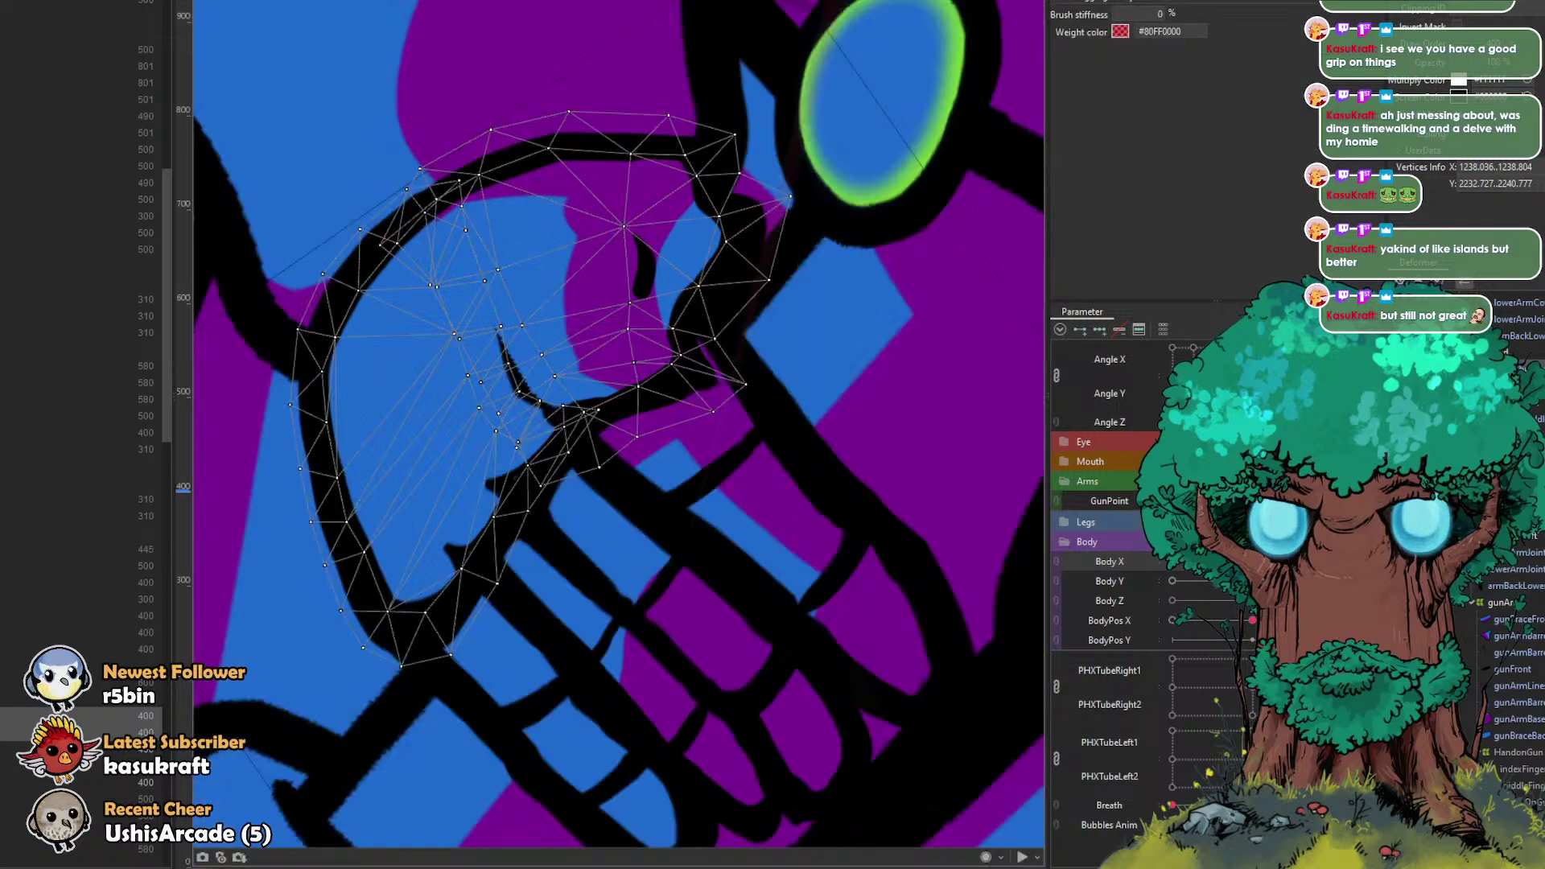
drag(638, 348, 630, 320)
drag(567, 360, 549, 326)
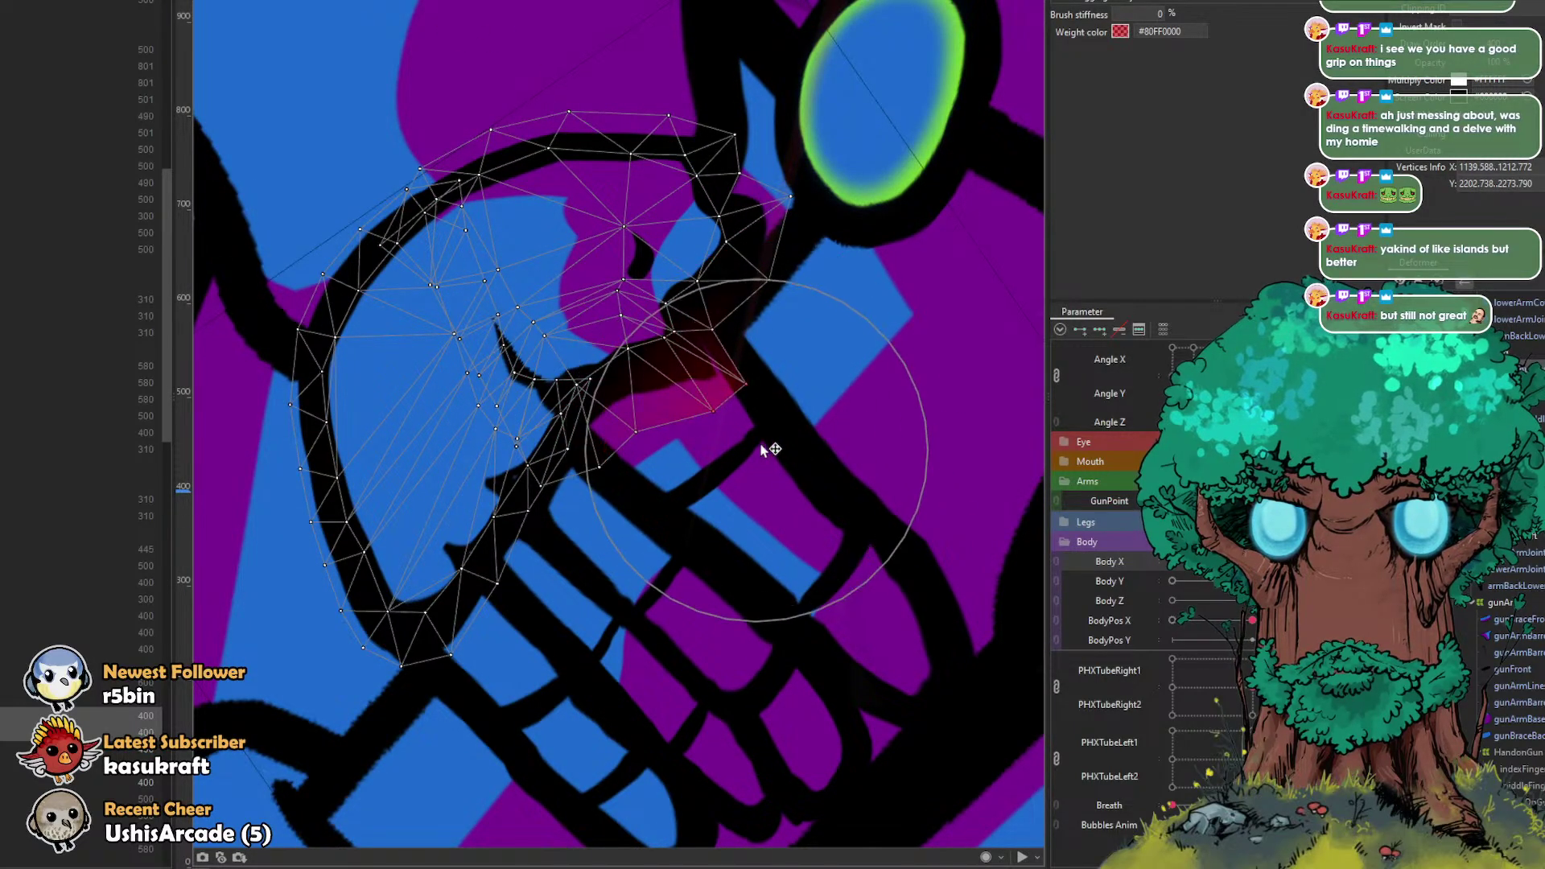
scroll(775, 414, down, 5)
mouse_move(1244, 500)
mouse_down()
mouse_move(1175, 501)
mouse_move(1229, 500)
mouse_move(1201, 500)
mouse_up()
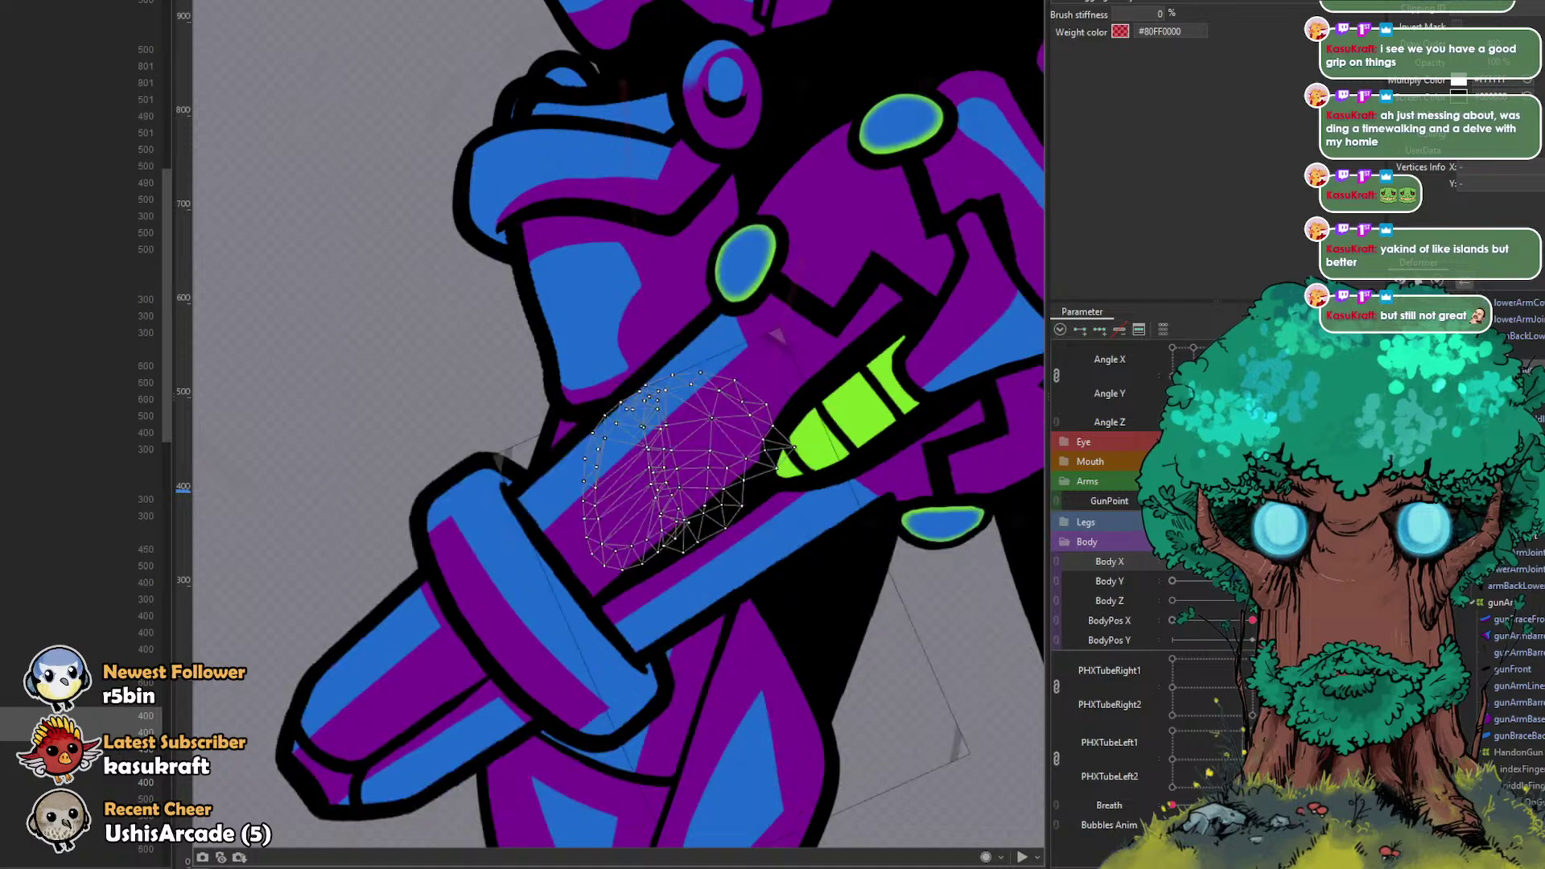
Step: Select only the pointing finger's mesh and reshape its outer edge and tip with the deform brush
click(80, 799)
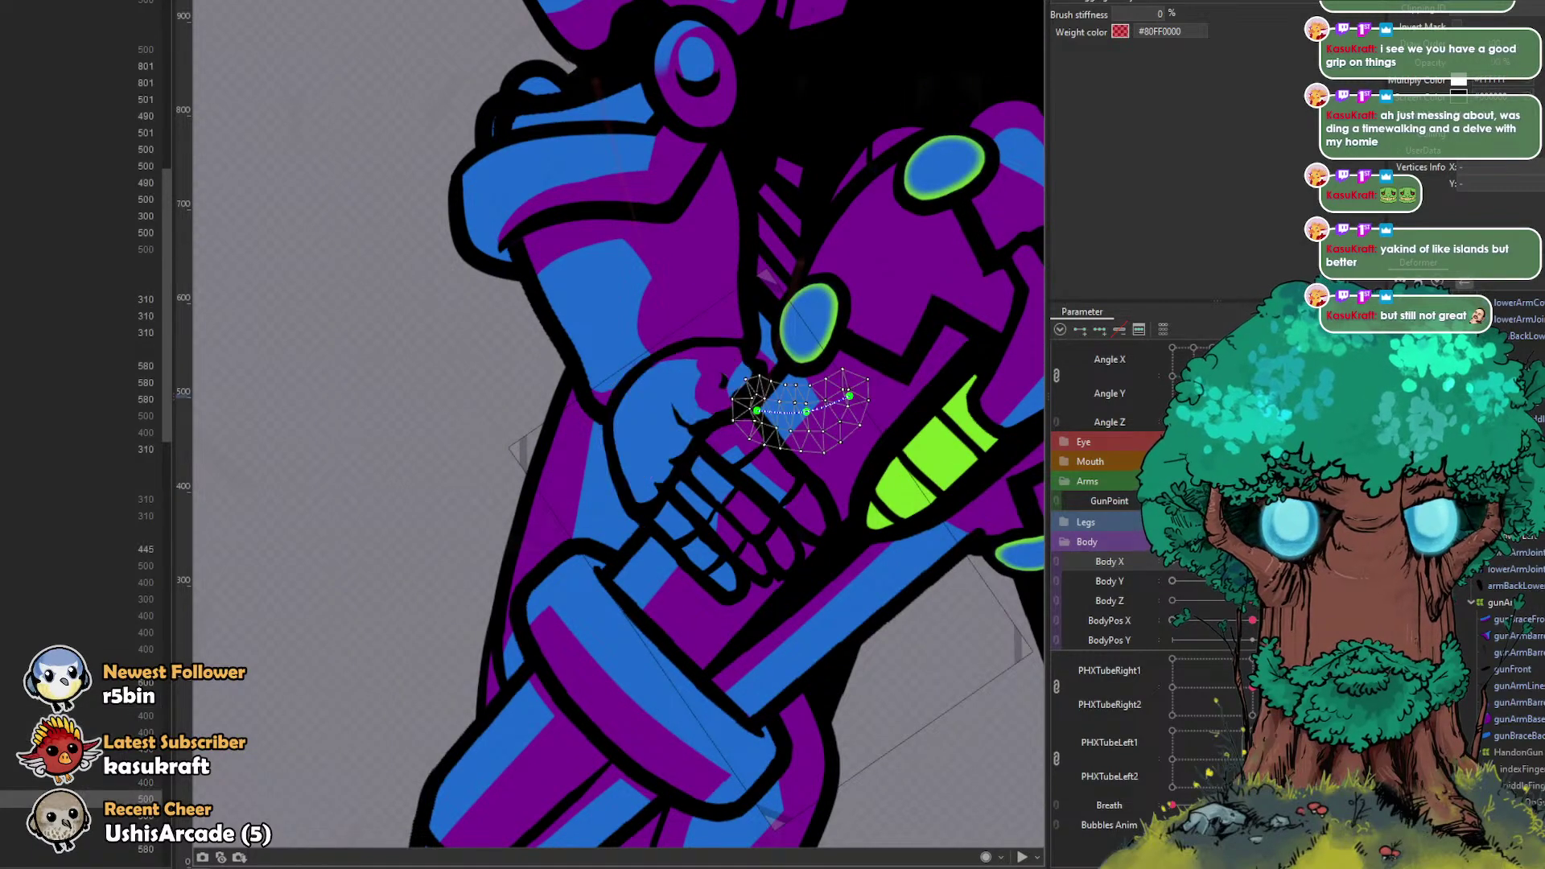
shift+click(81, 715)
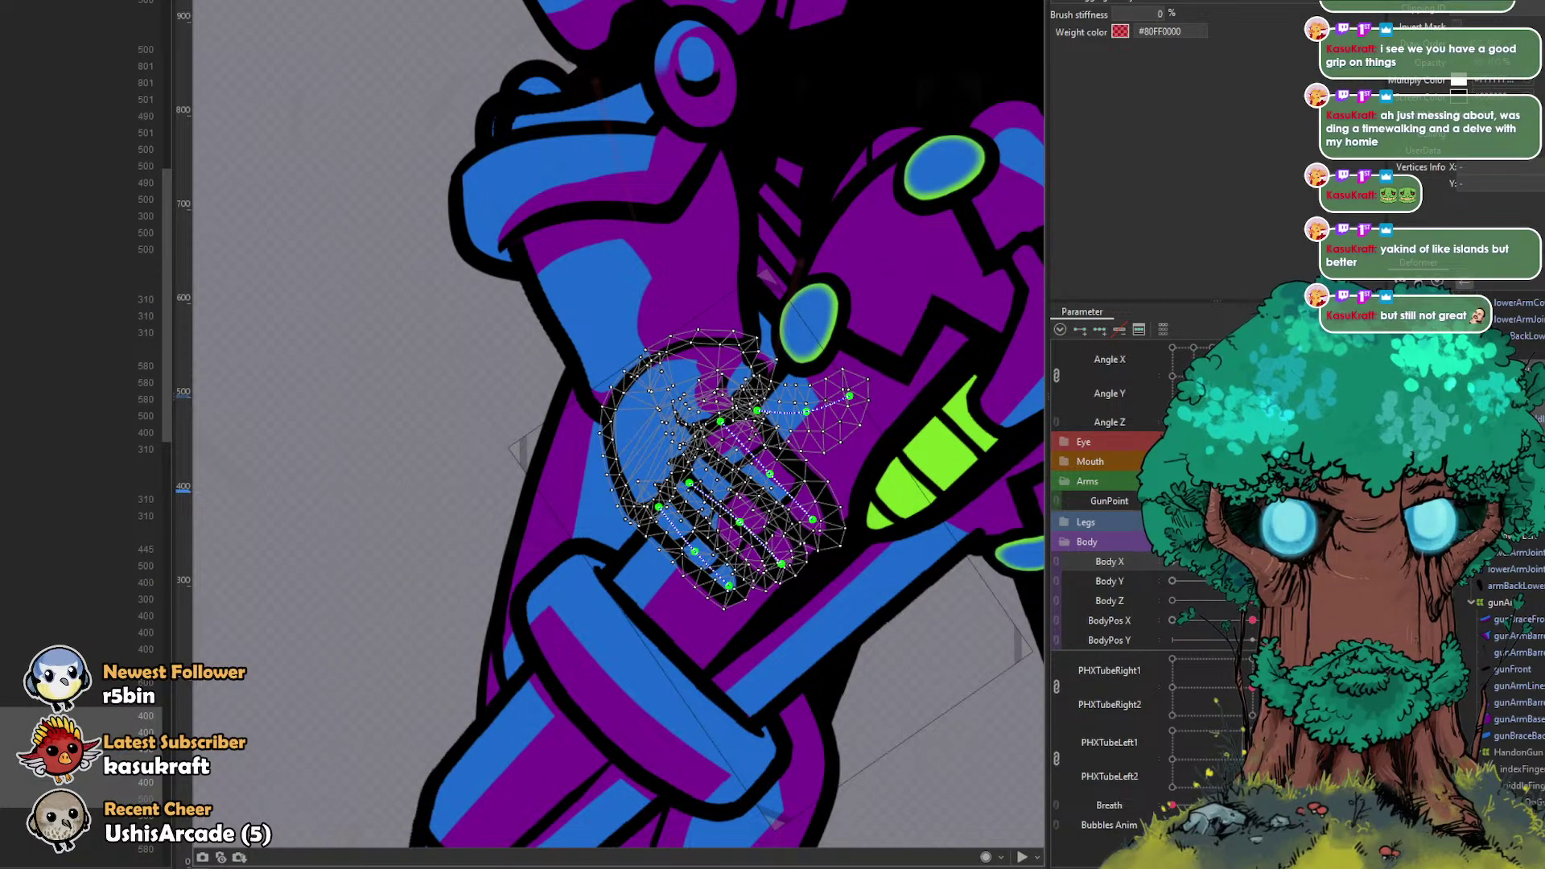
click(81, 716)
key(Down)
key(Down)
scroll(847, 491, up, 3)
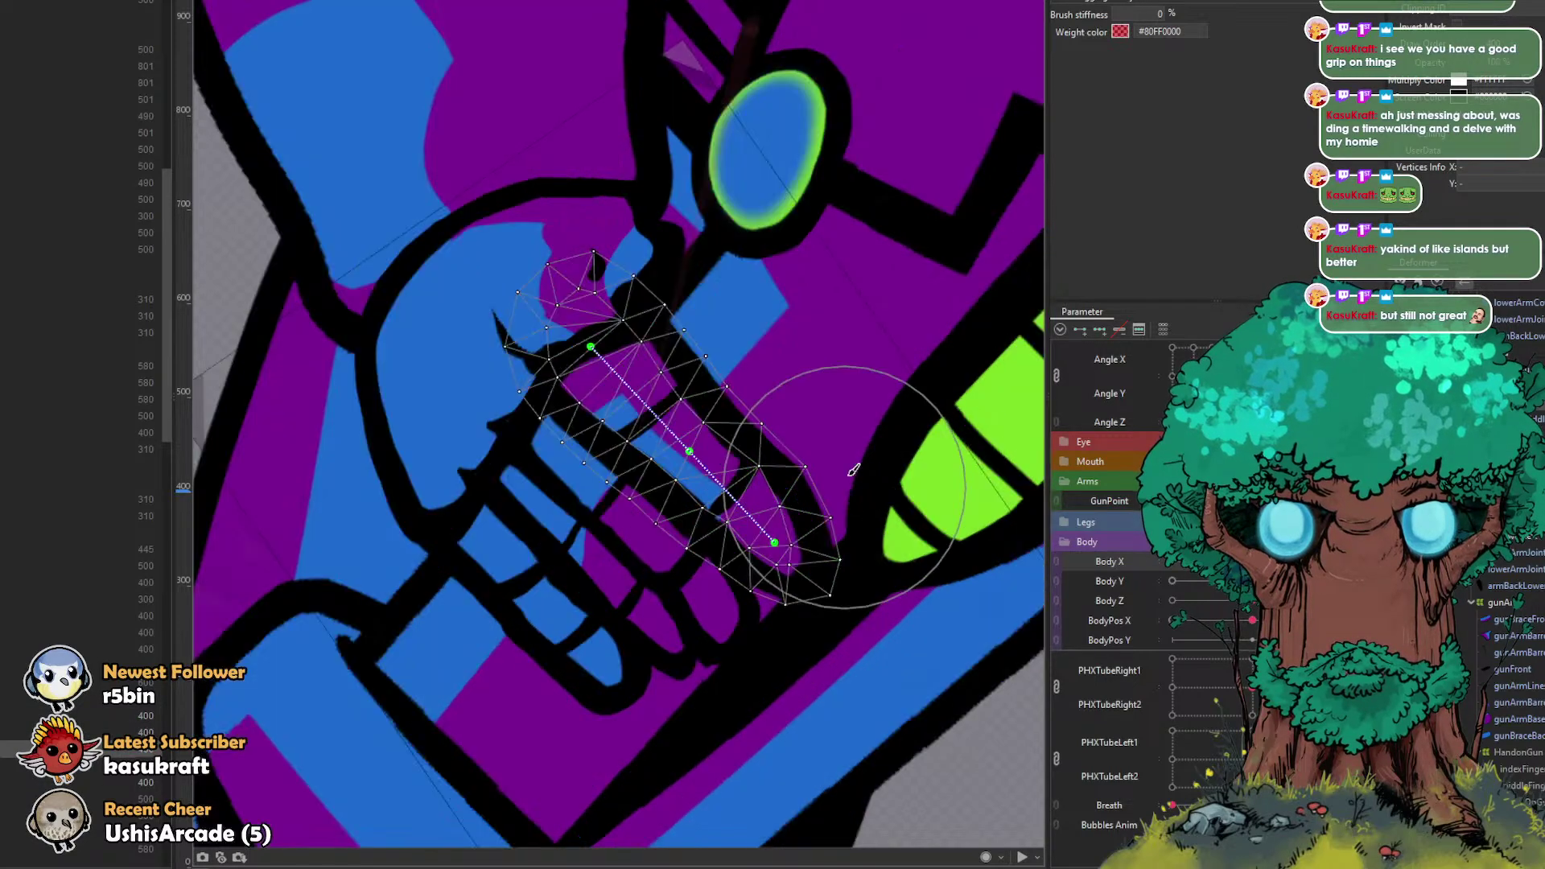
drag(855, 462, 840, 448)
mouse_move(749, 575)
mouse_down()
mouse_move(878, 596)
mouse_move(838, 578)
mouse_move(846, 595)
mouse_move(786, 631)
mouse_move(813, 615)
mouse_up()
Step: Reshape the remaining fingers down to the pinky with the deform brush, and clear the selection to review the whole hand
ctrl+click(738, 631)
drag(703, 686, 715, 616)
ctrl+click(581, 660)
mouse_move(496, 724)
mouse_down()
mouse_move(524, 738)
mouse_move(666, 625)
mouse_move(699, 662)
mouse_up()
drag(641, 708, 656, 706)
scroll(657, 698, down, 3)
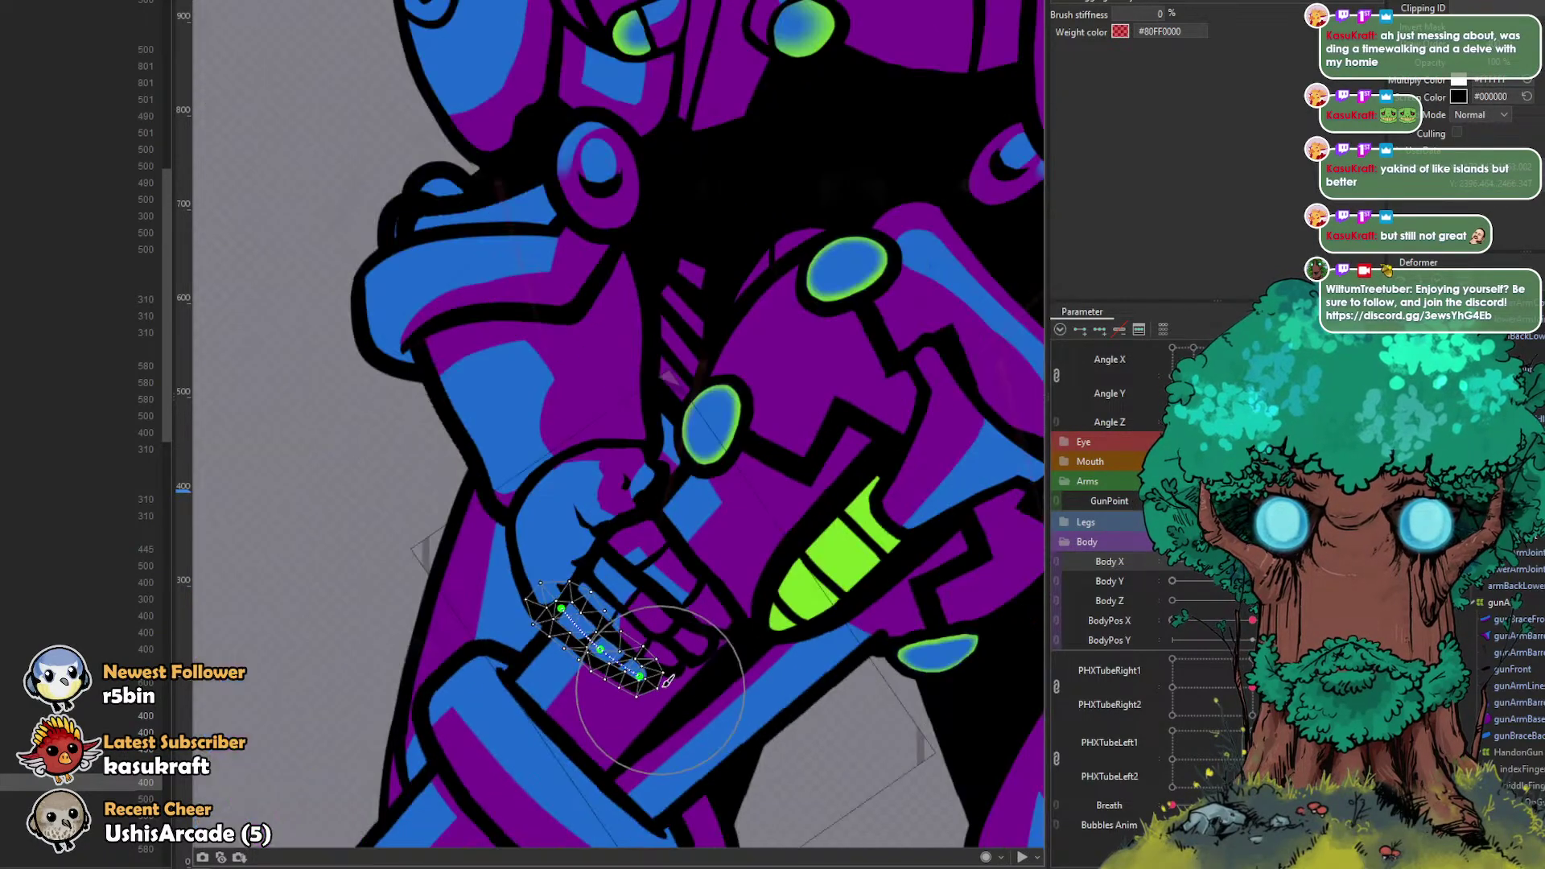
scroll(660, 690, down, 3)
ctrl+click(397, 568)
drag(423, 544, 432, 382)
click(595, 449)
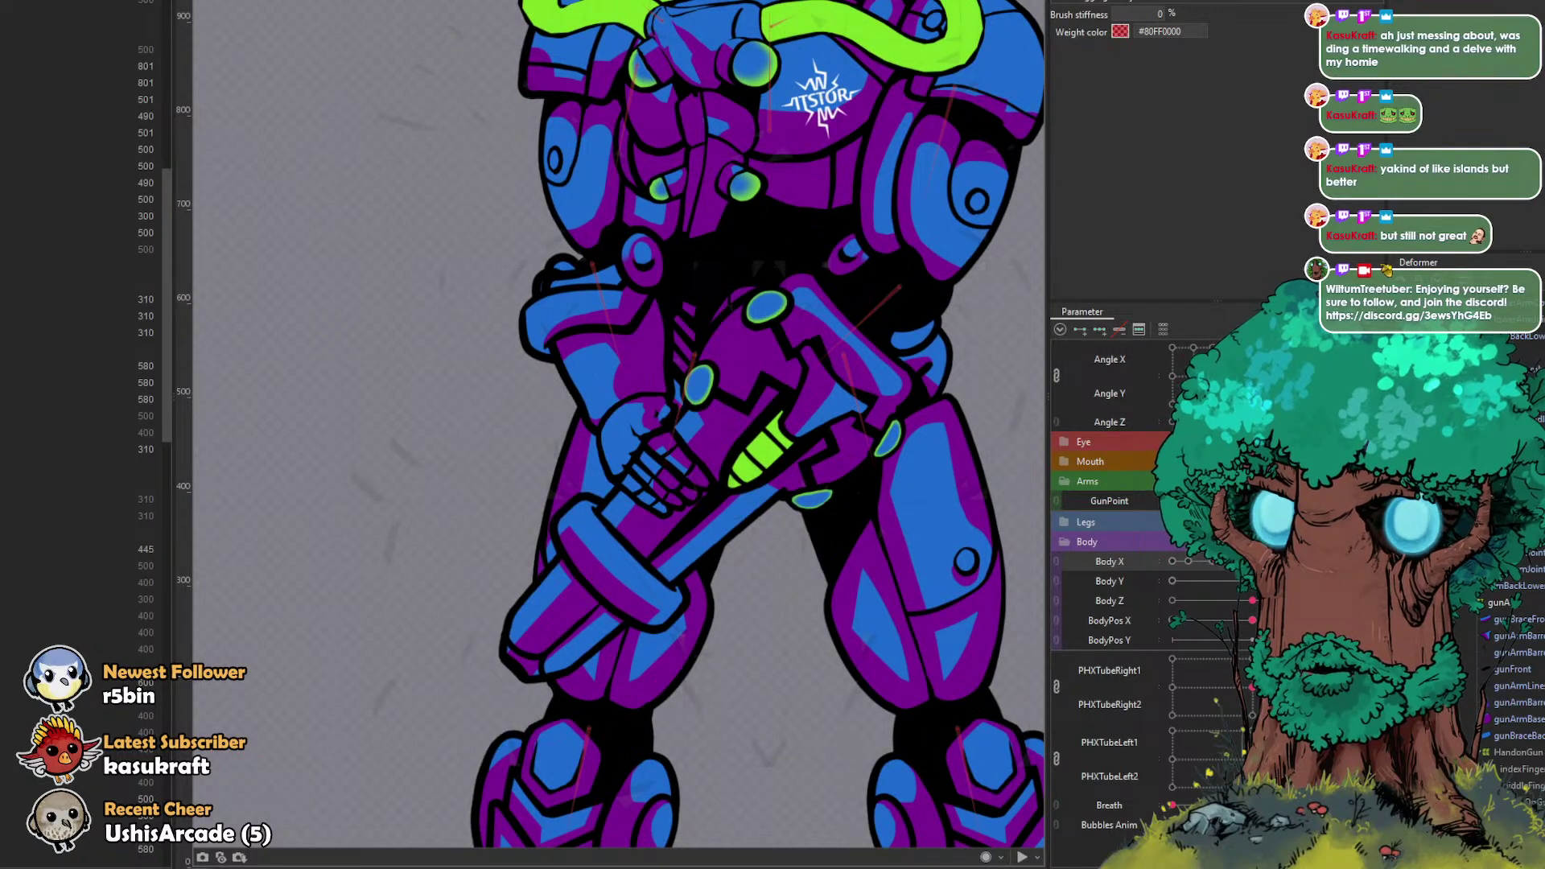
Step: Try to move the gripping hand's finger and palm parts further down the parts list, and undo the move
scroll(144, 322, down, 5)
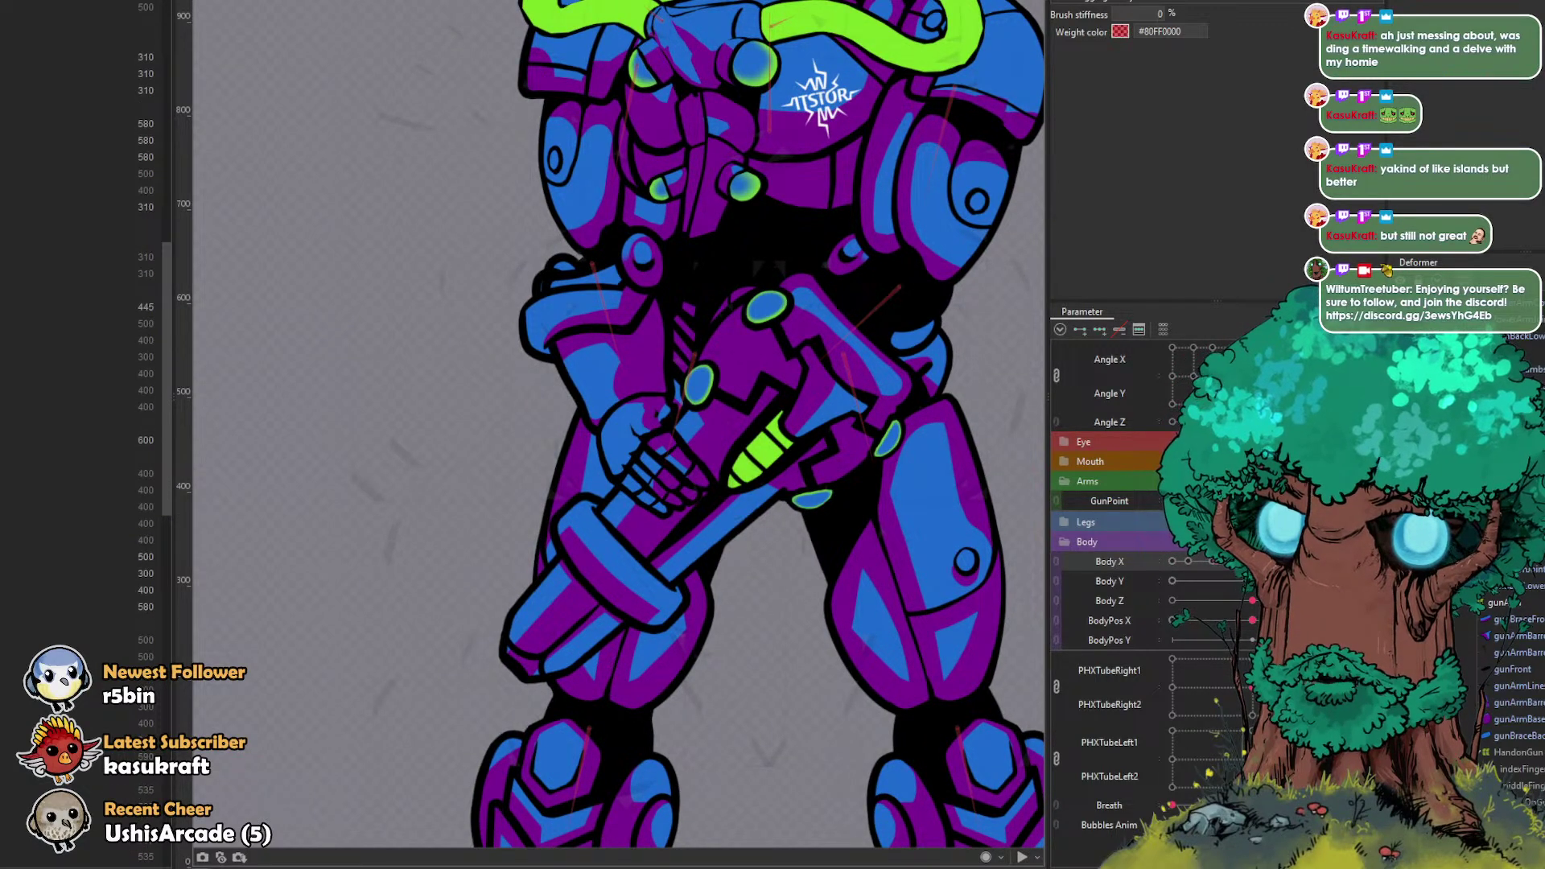
scroll(81, 515, down, 5)
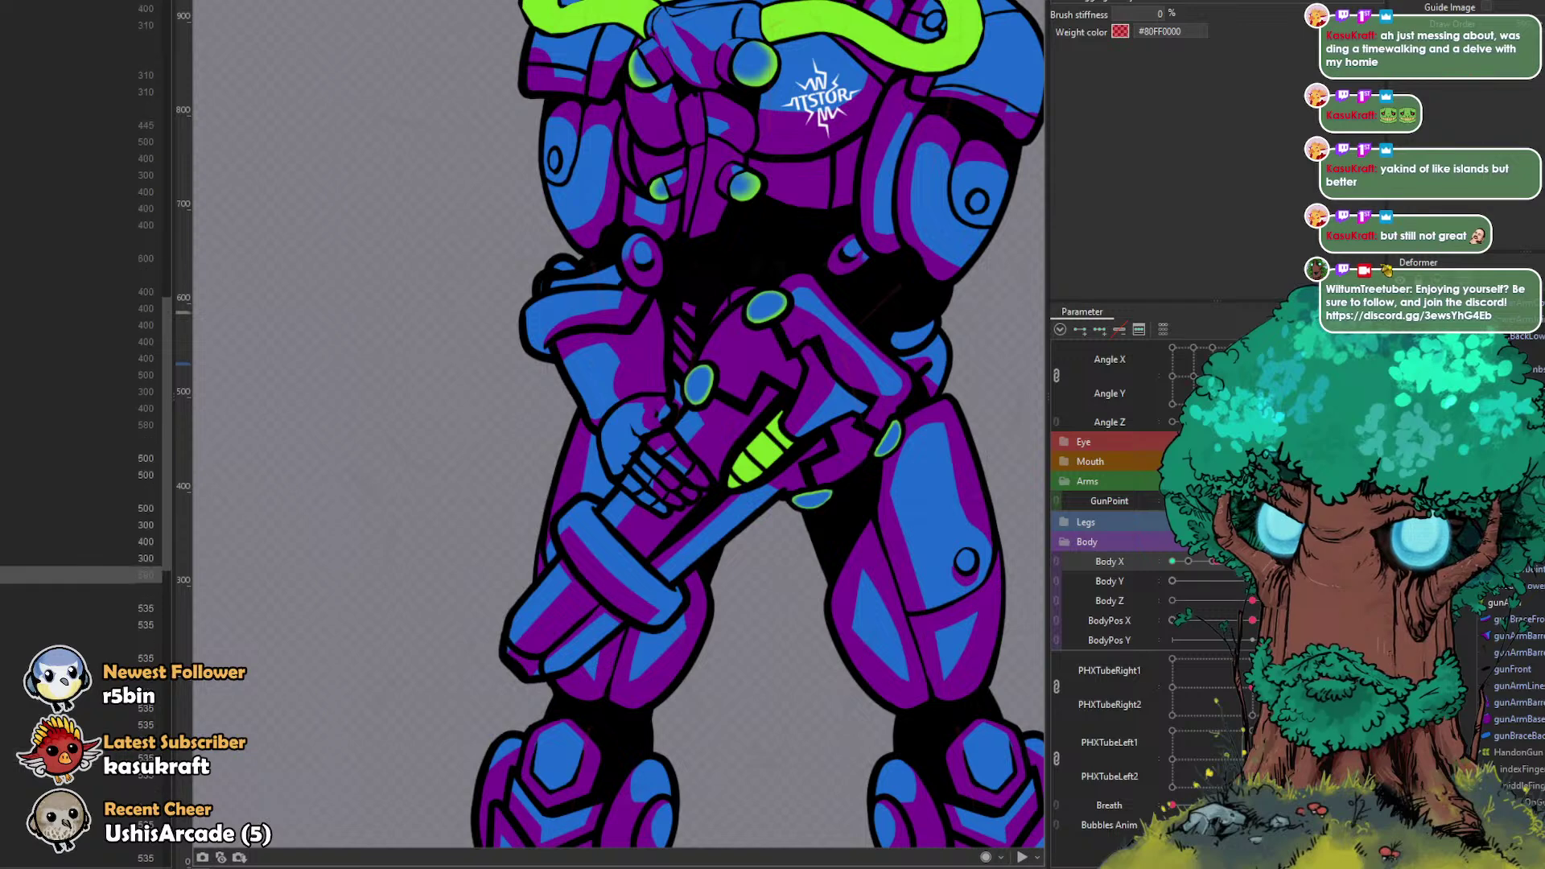
scroll(81, 402, down, 5)
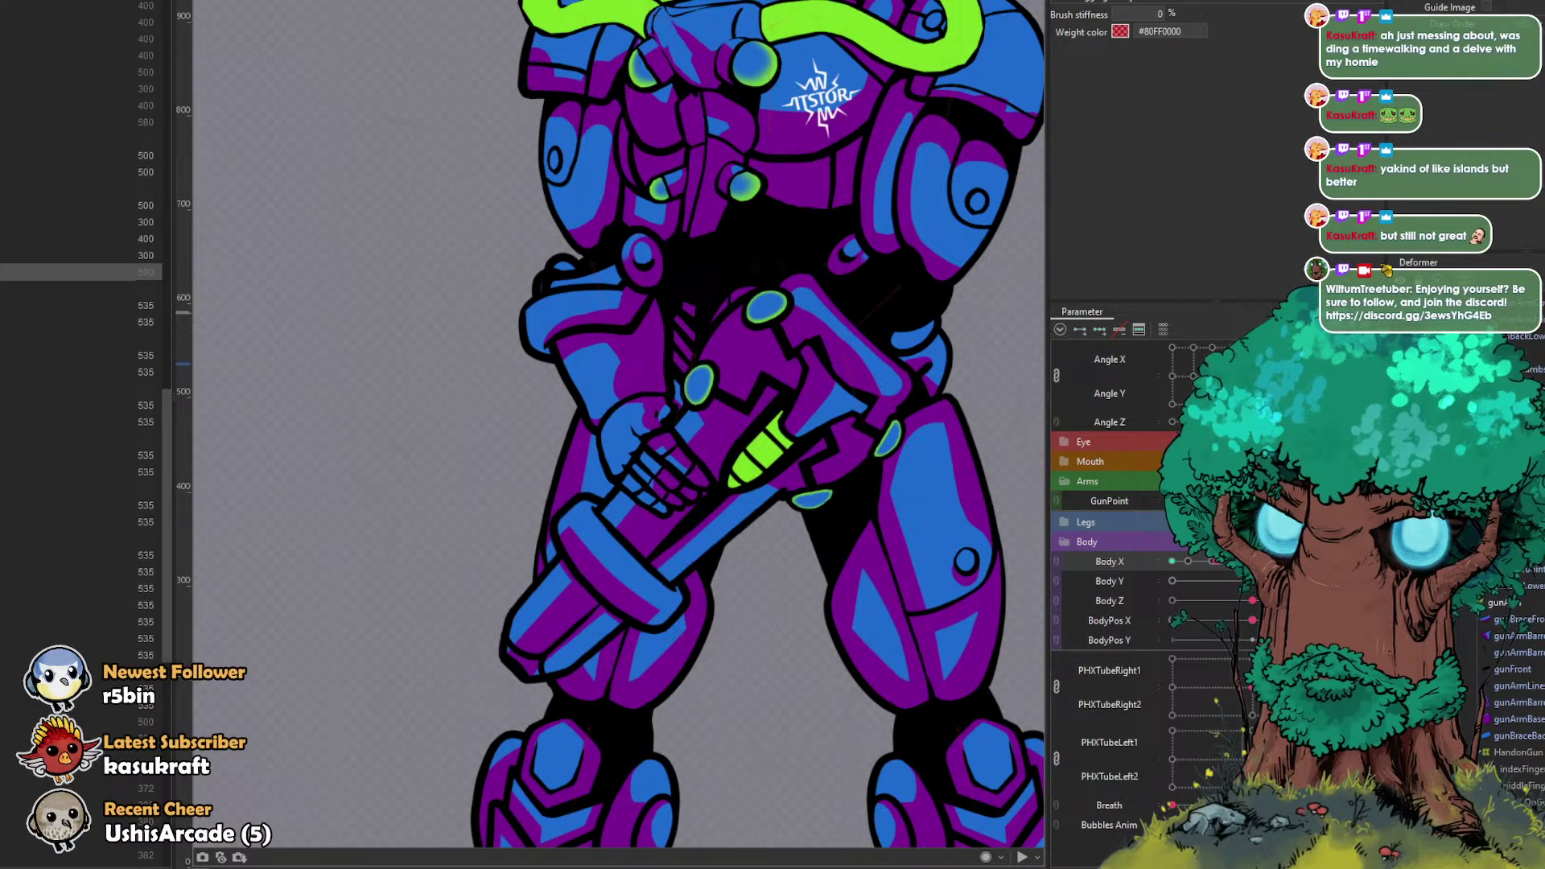
scroll(80, 402, up, 15)
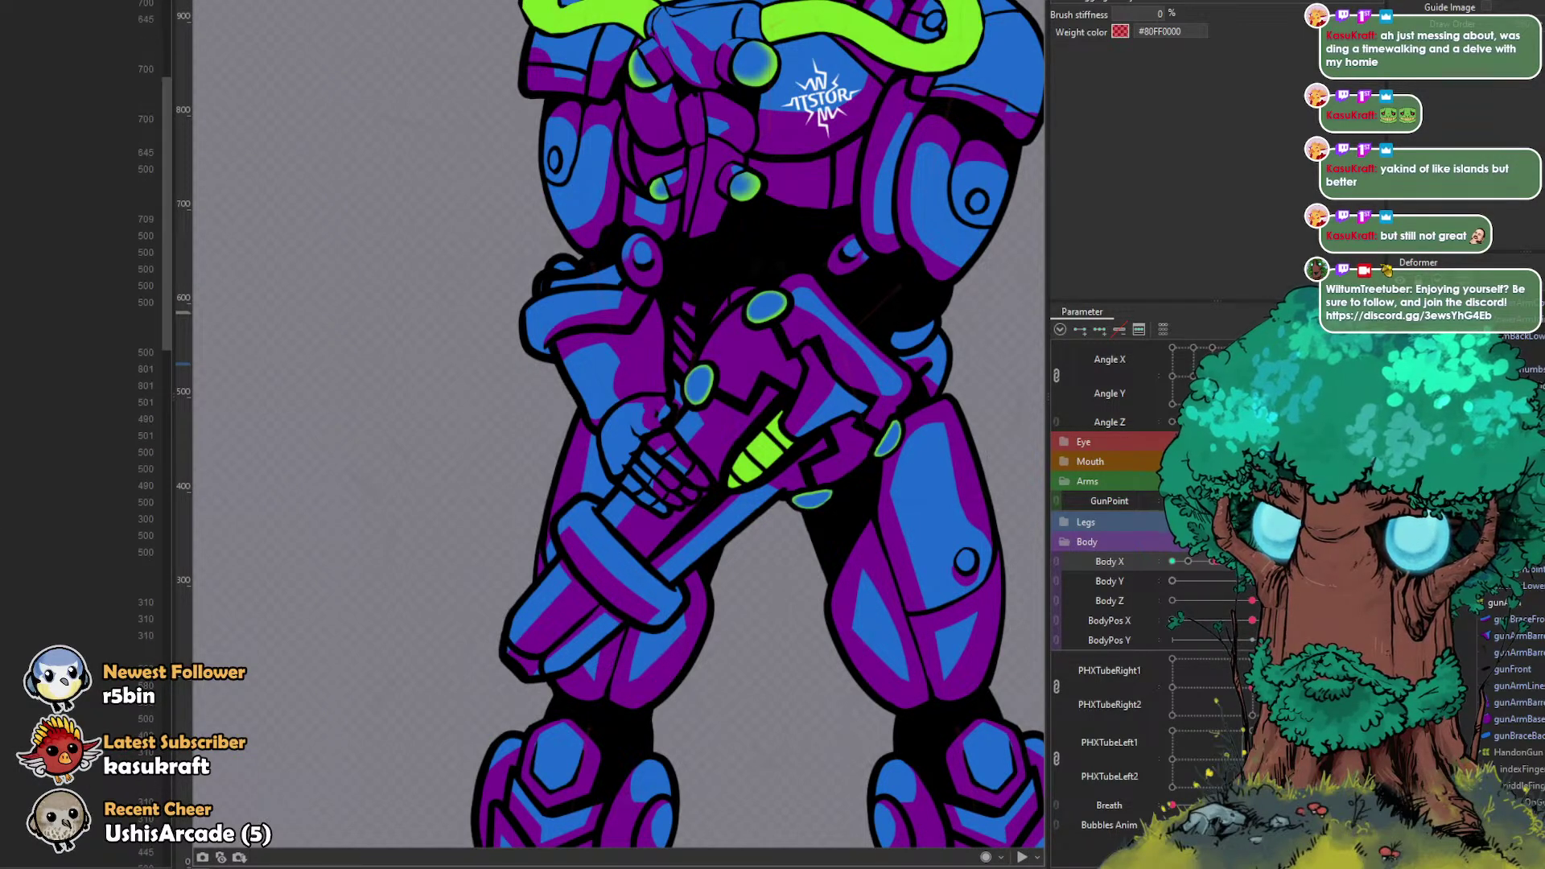
scroll(80, 403, up, 2)
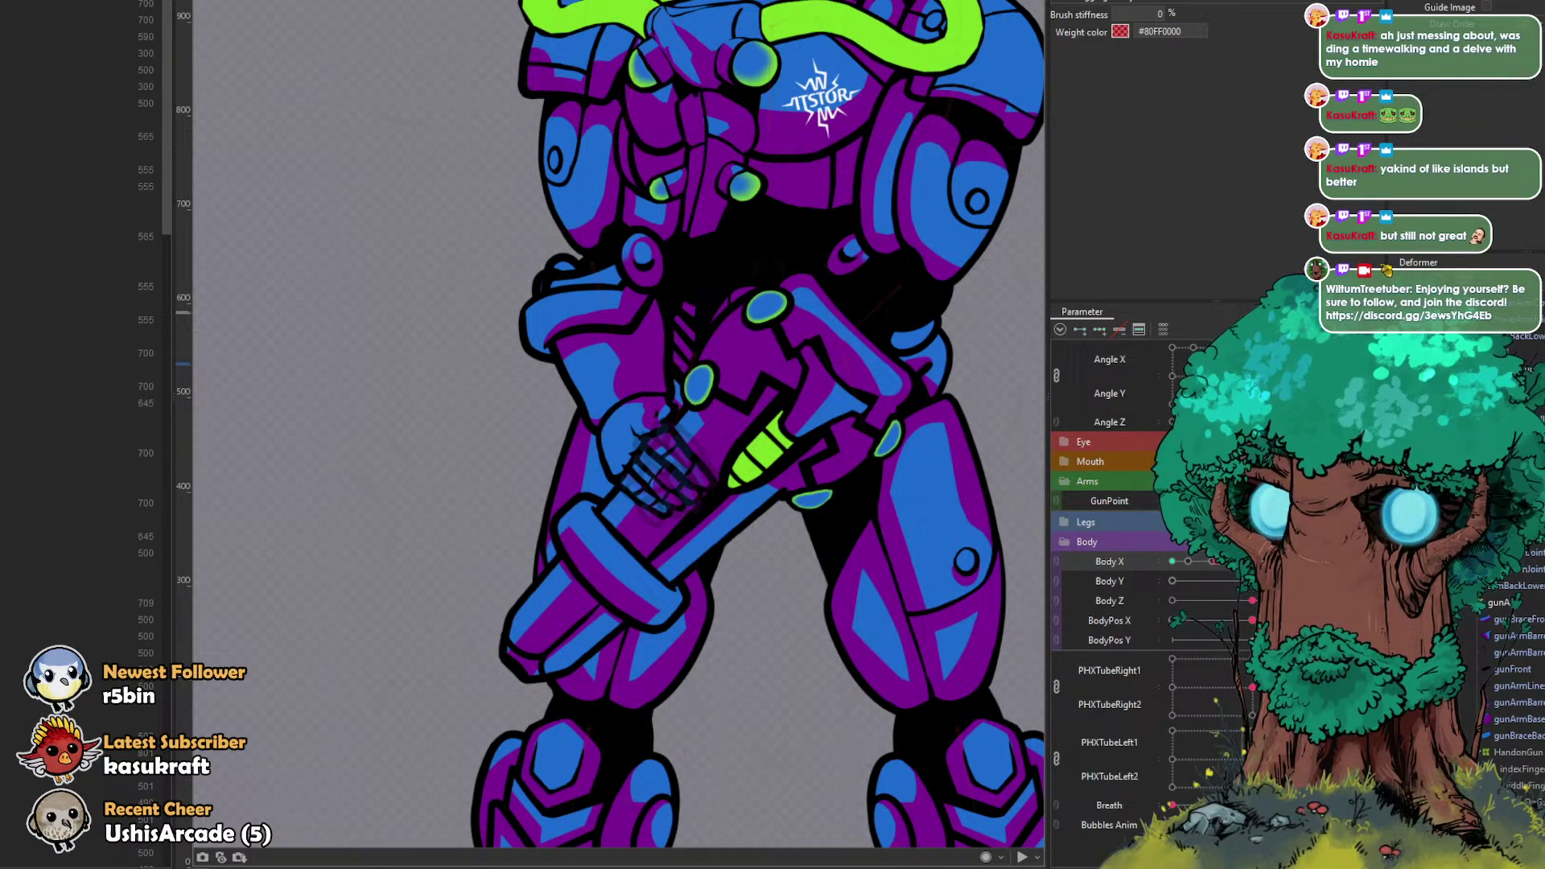
click(668, 465)
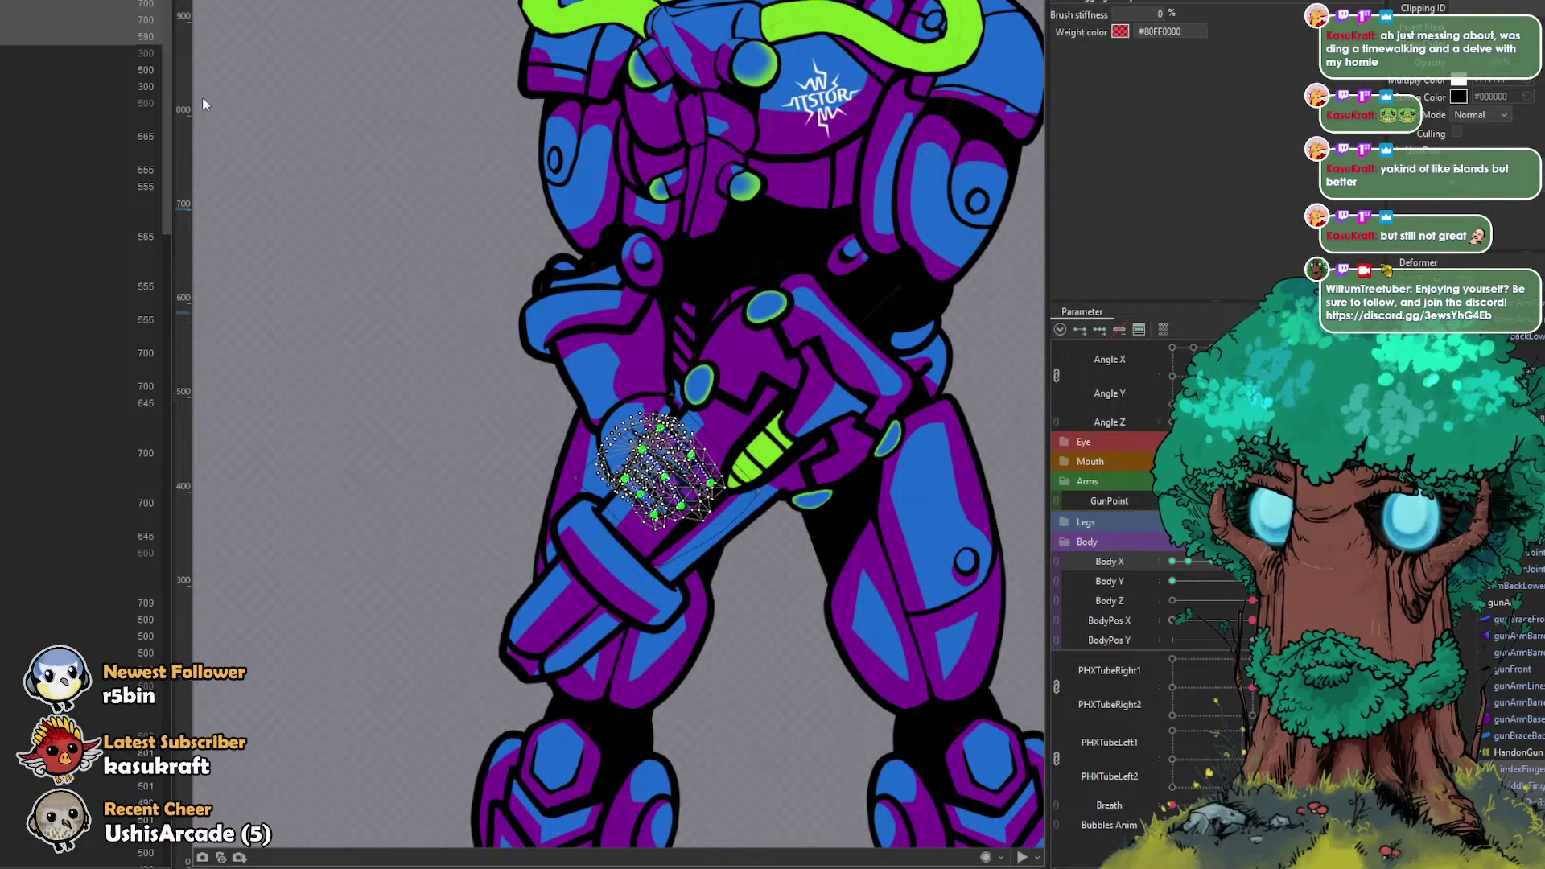
click(108, 3)
shift+click(108, 37)
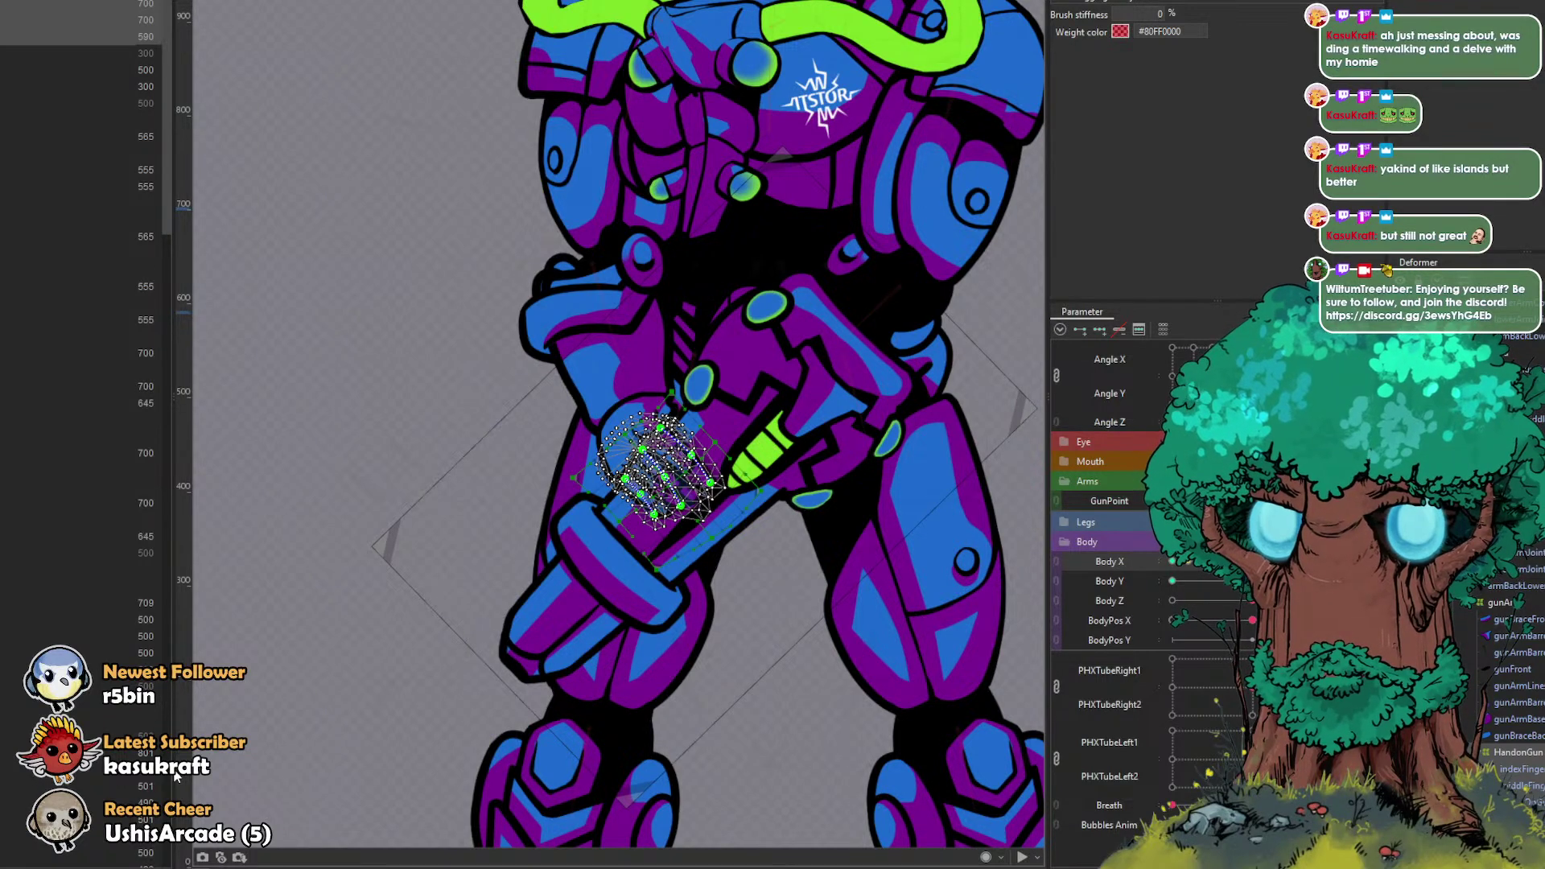
key(ctrl+z)
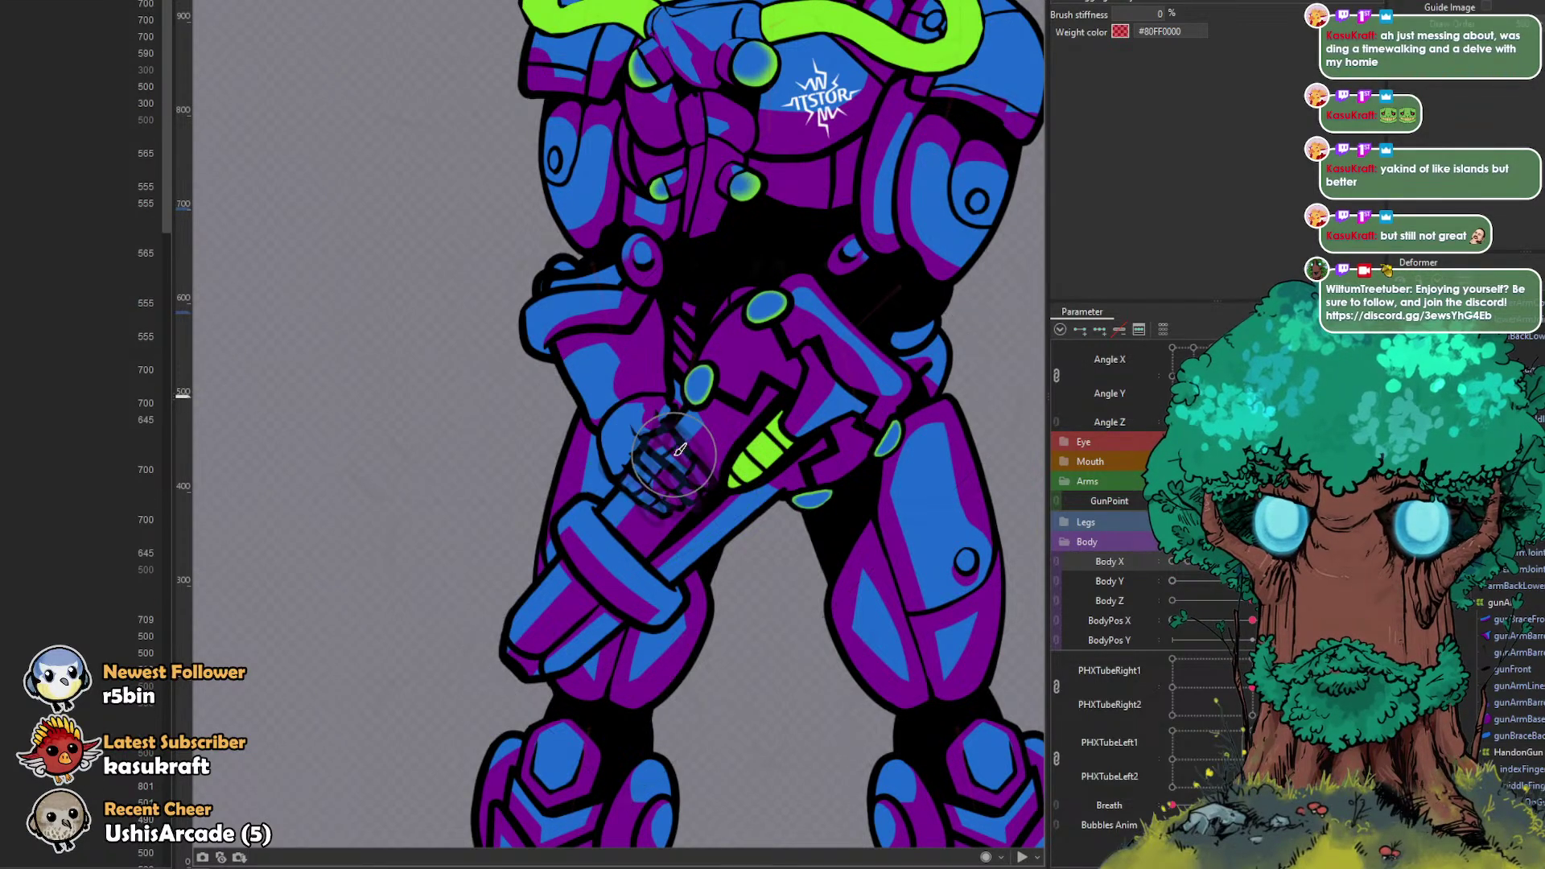
Step: Move the gripping hand's finger and palm parts down the parts list to just above the parts with draw order 535
drag(96, 228, 96, 703)
scroll(96, 702, down, 5)
scroll(80, 434, down, 3)
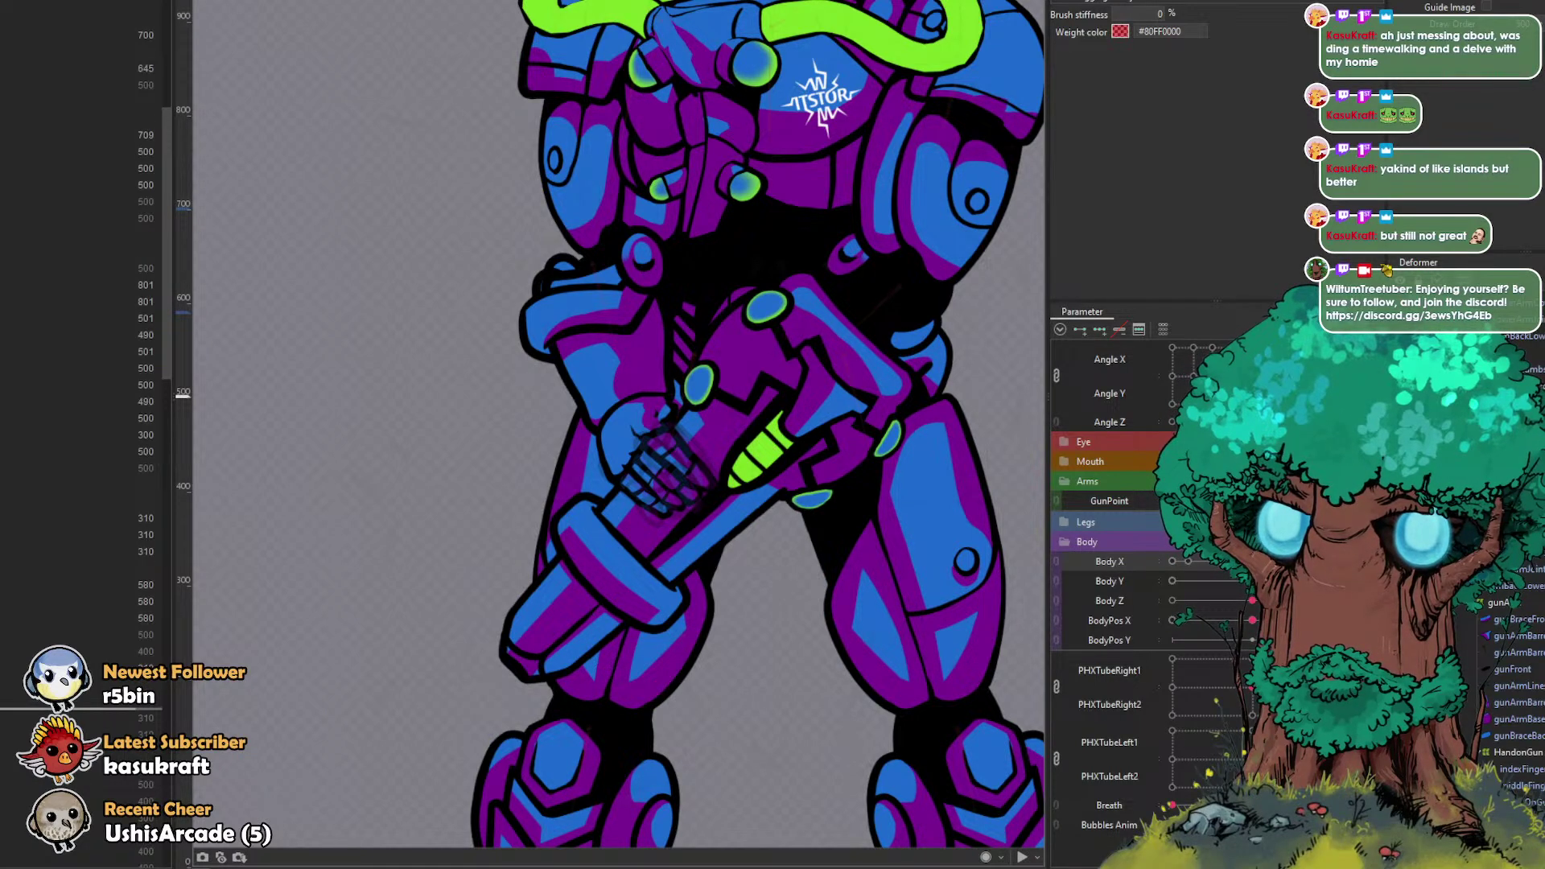
scroll(80, 434, down, 2)
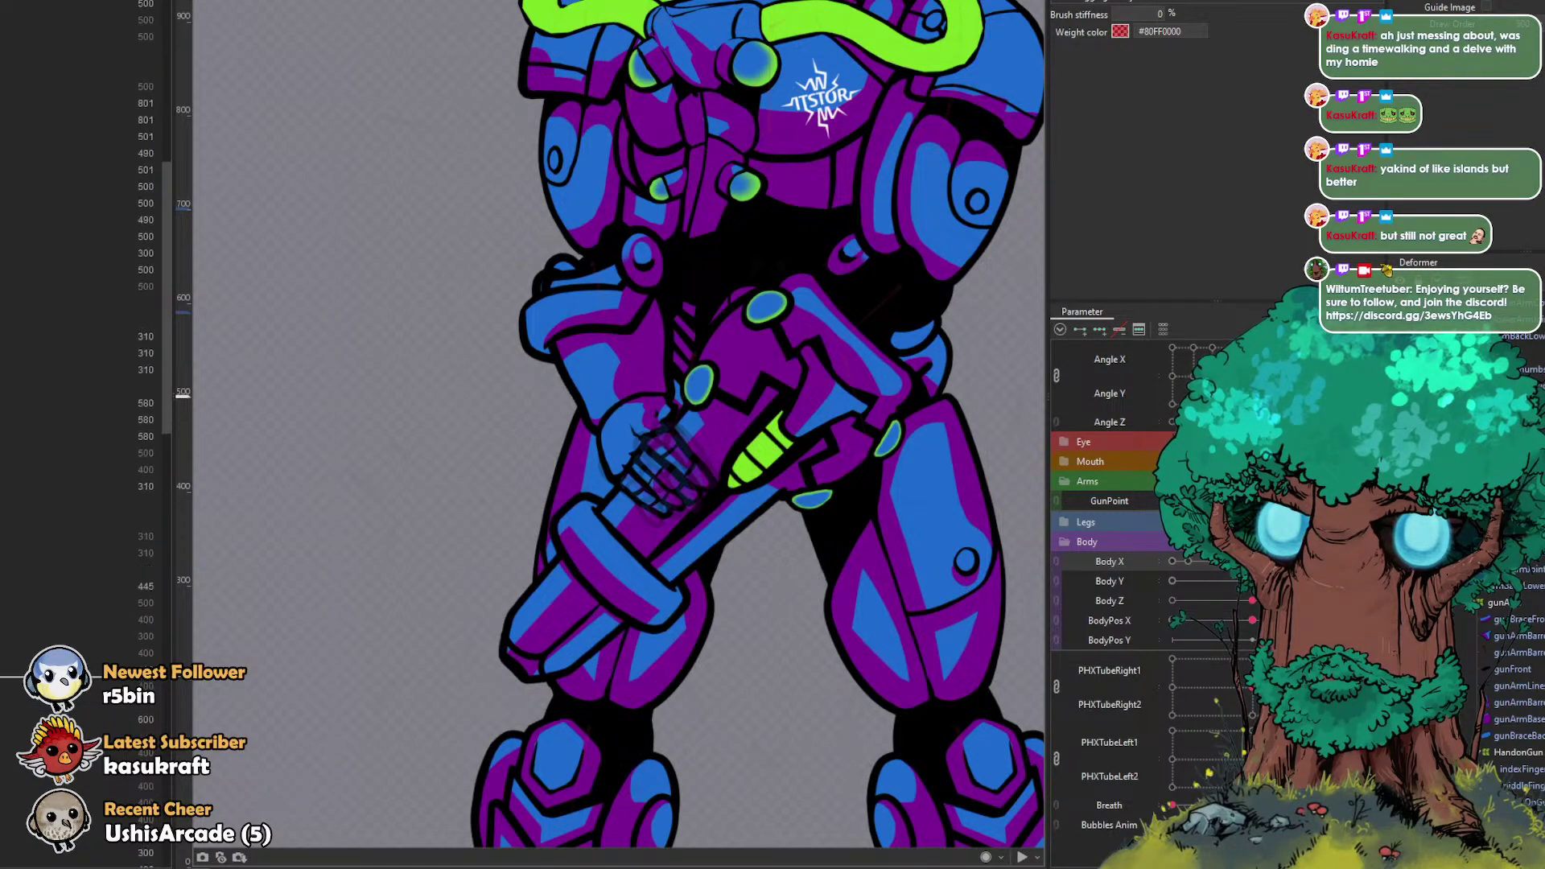
scroll(80, 435, down, 2)
scroll(80, 435, down, 2)
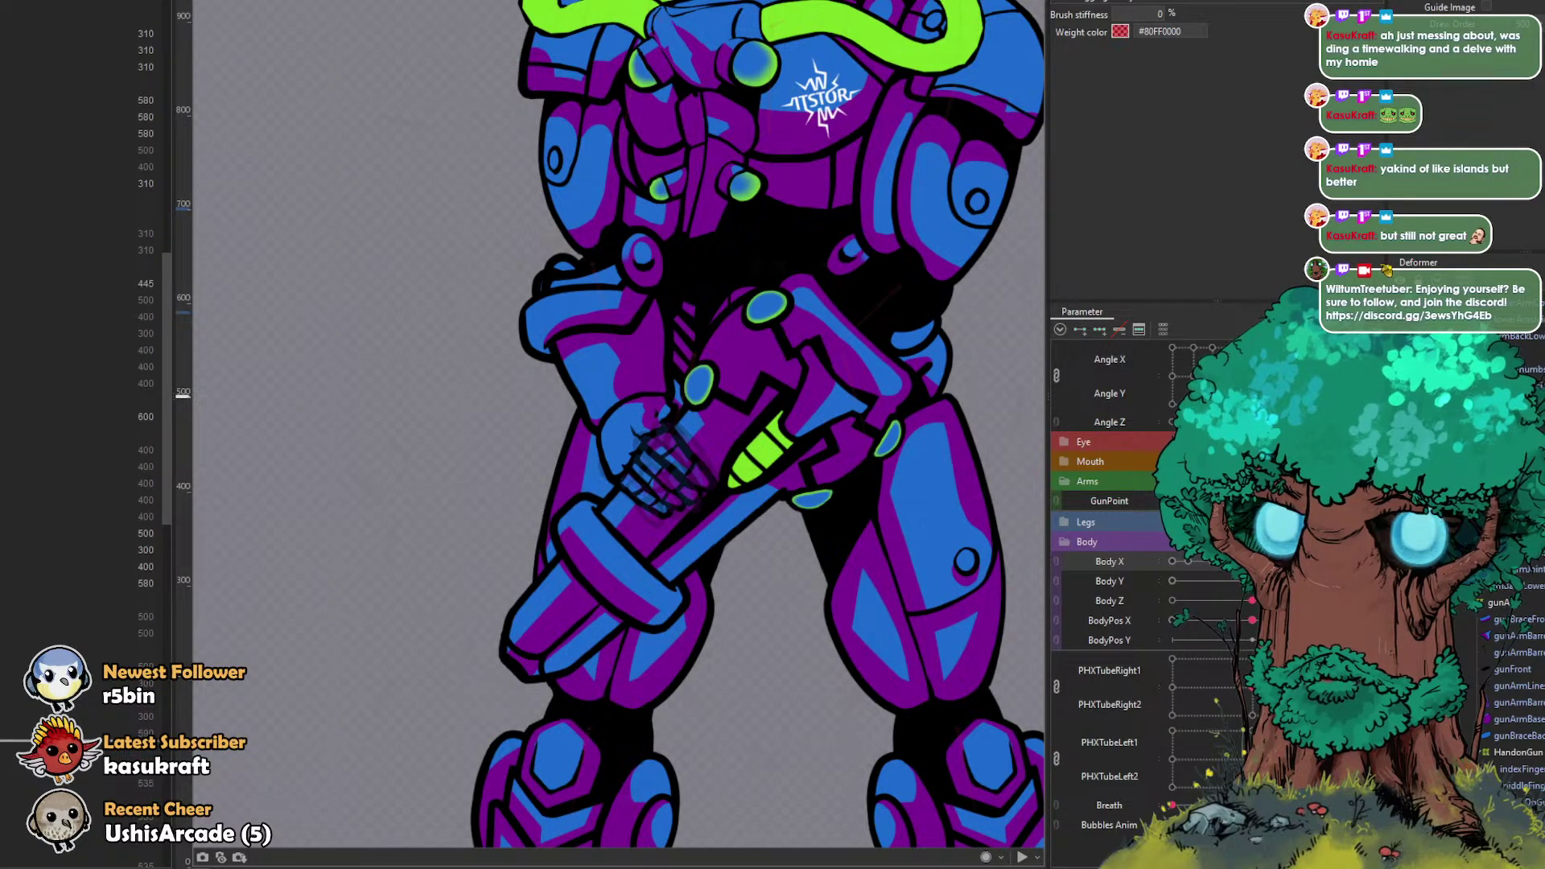
scroll(81, 434, down, 4)
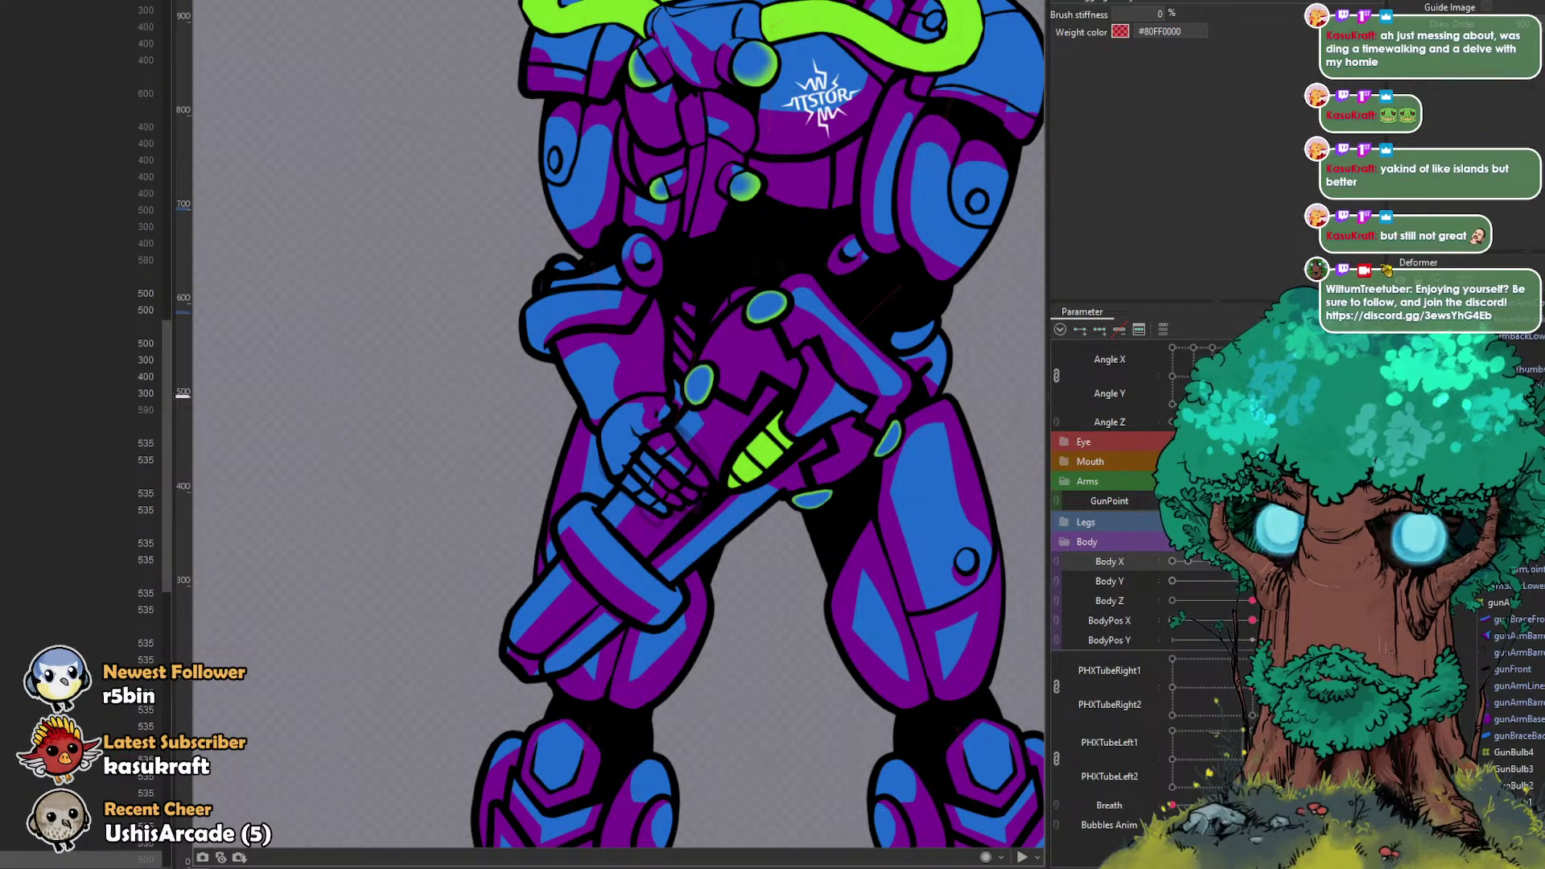
drag(81, 859, 80, 418)
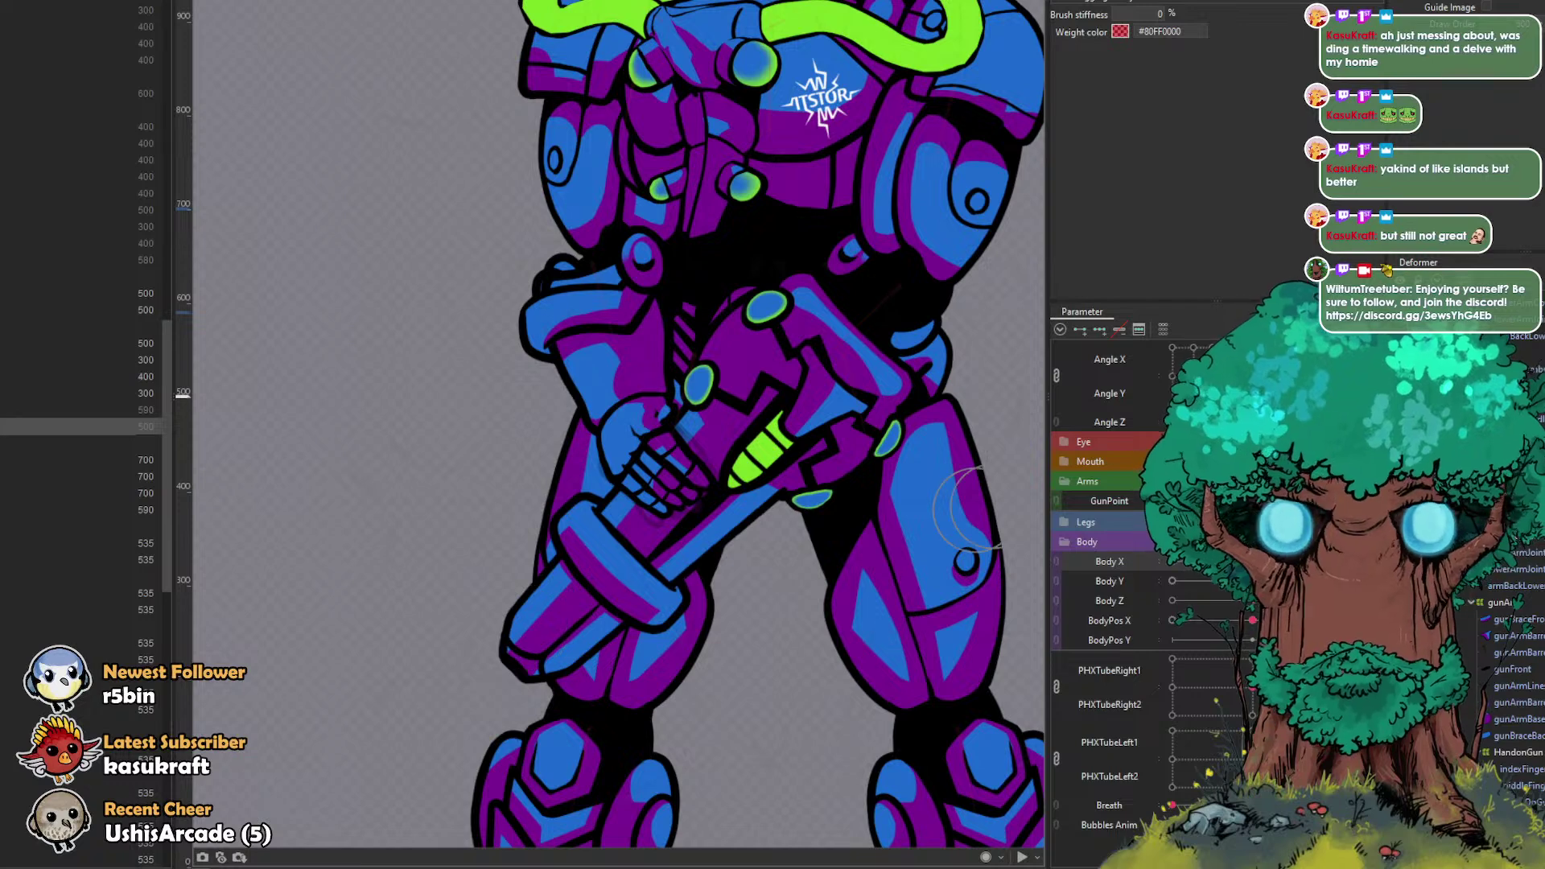
Step: Select the HandonGun fingers and palm one after another and check how they fade and fit across GunPoint
scroll(507, 506, up, 6)
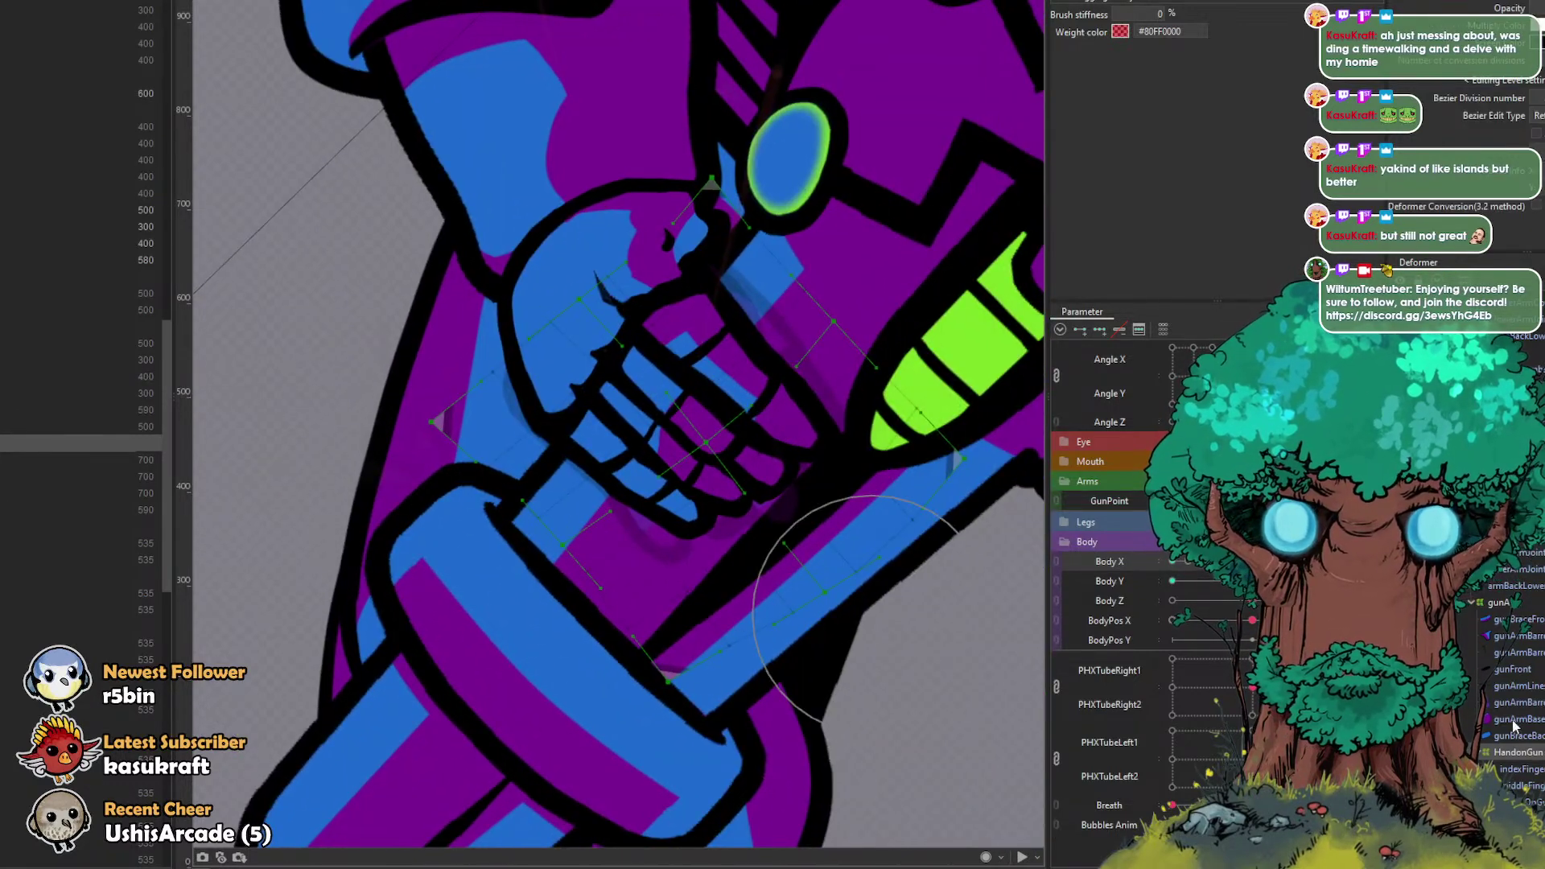
click(1515, 771)
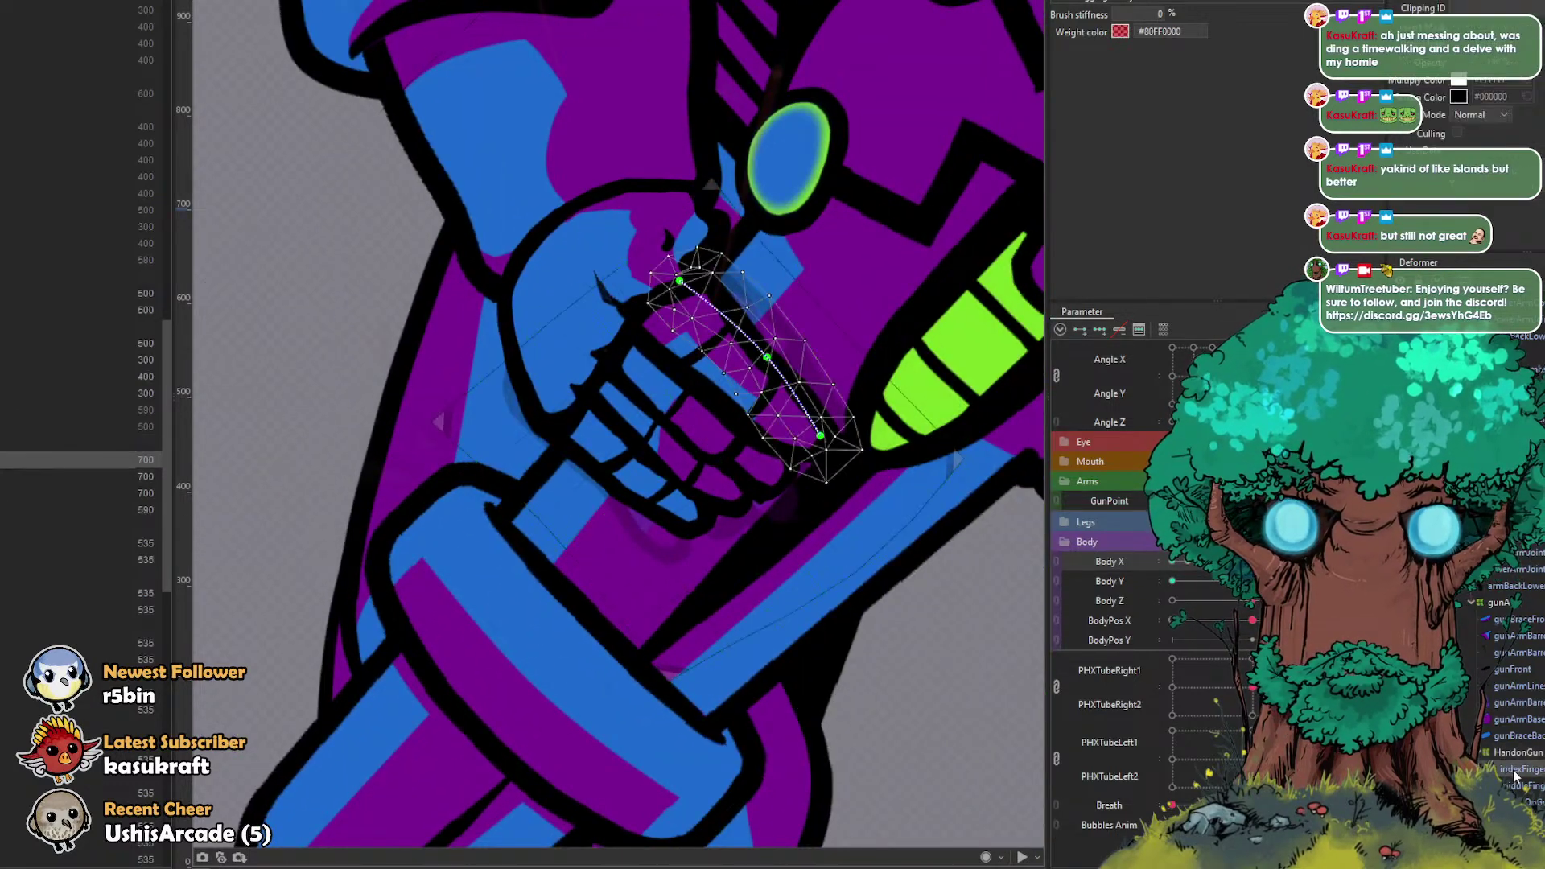
click(1519, 786)
click(1519, 802)
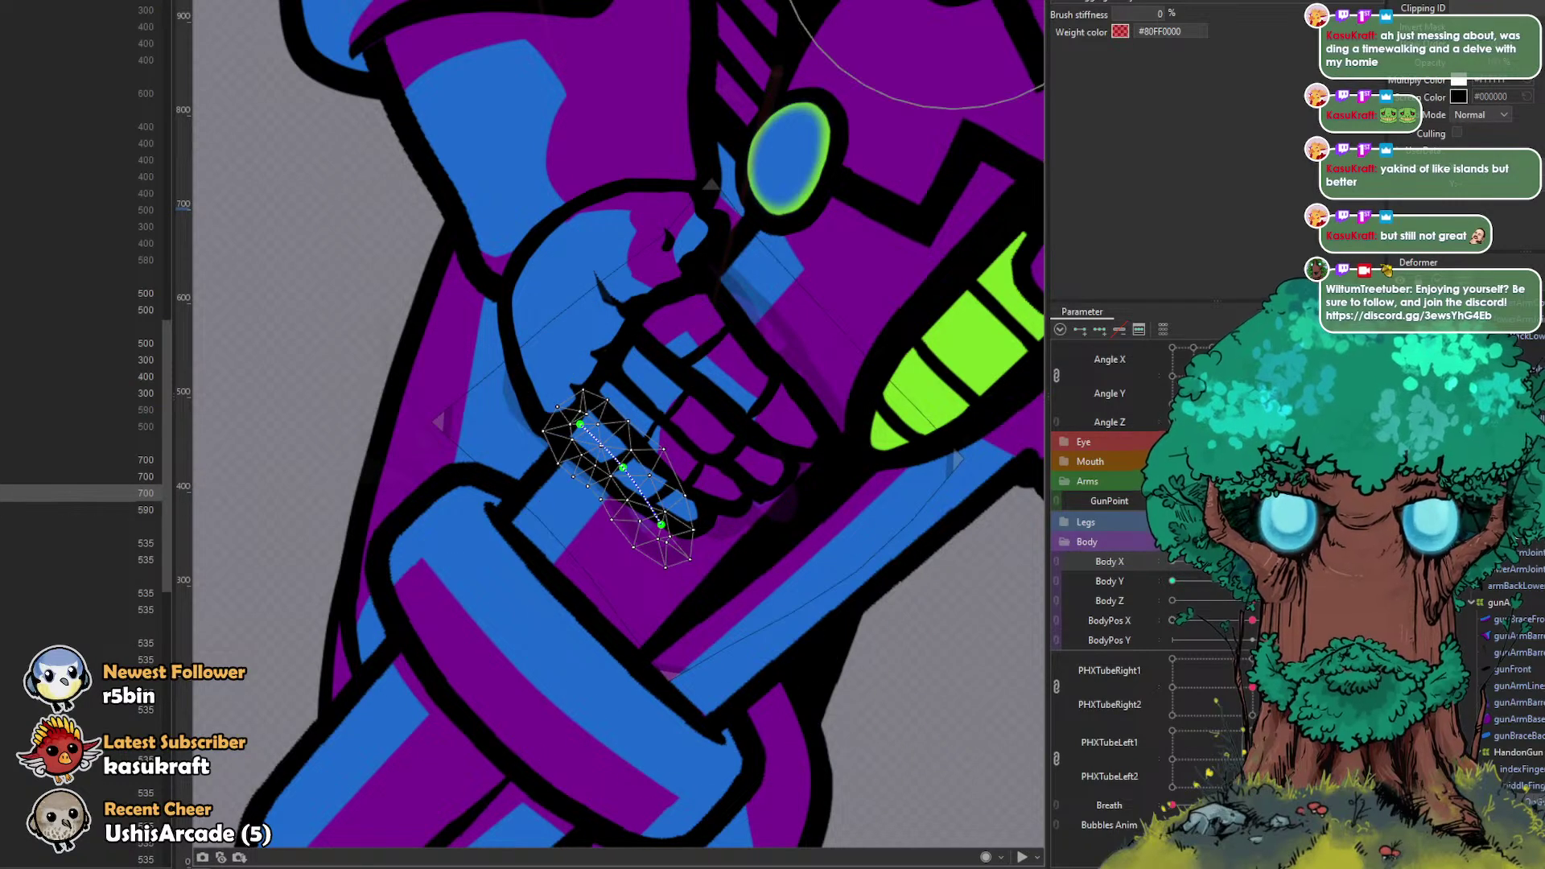
key(ctrl+z)
key(ctrl+z)
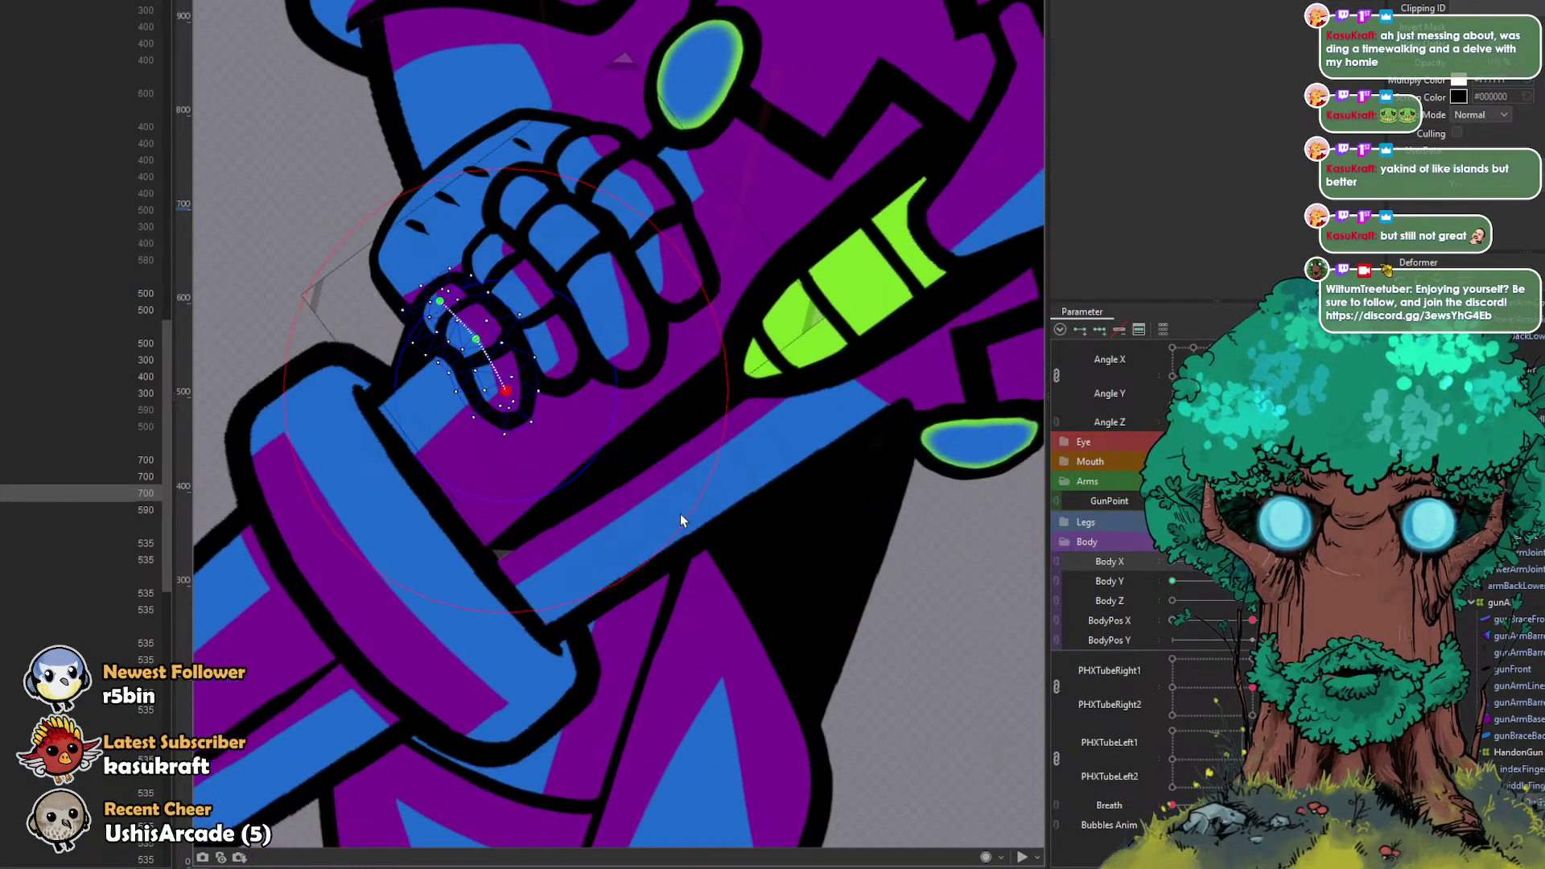
click(1519, 747)
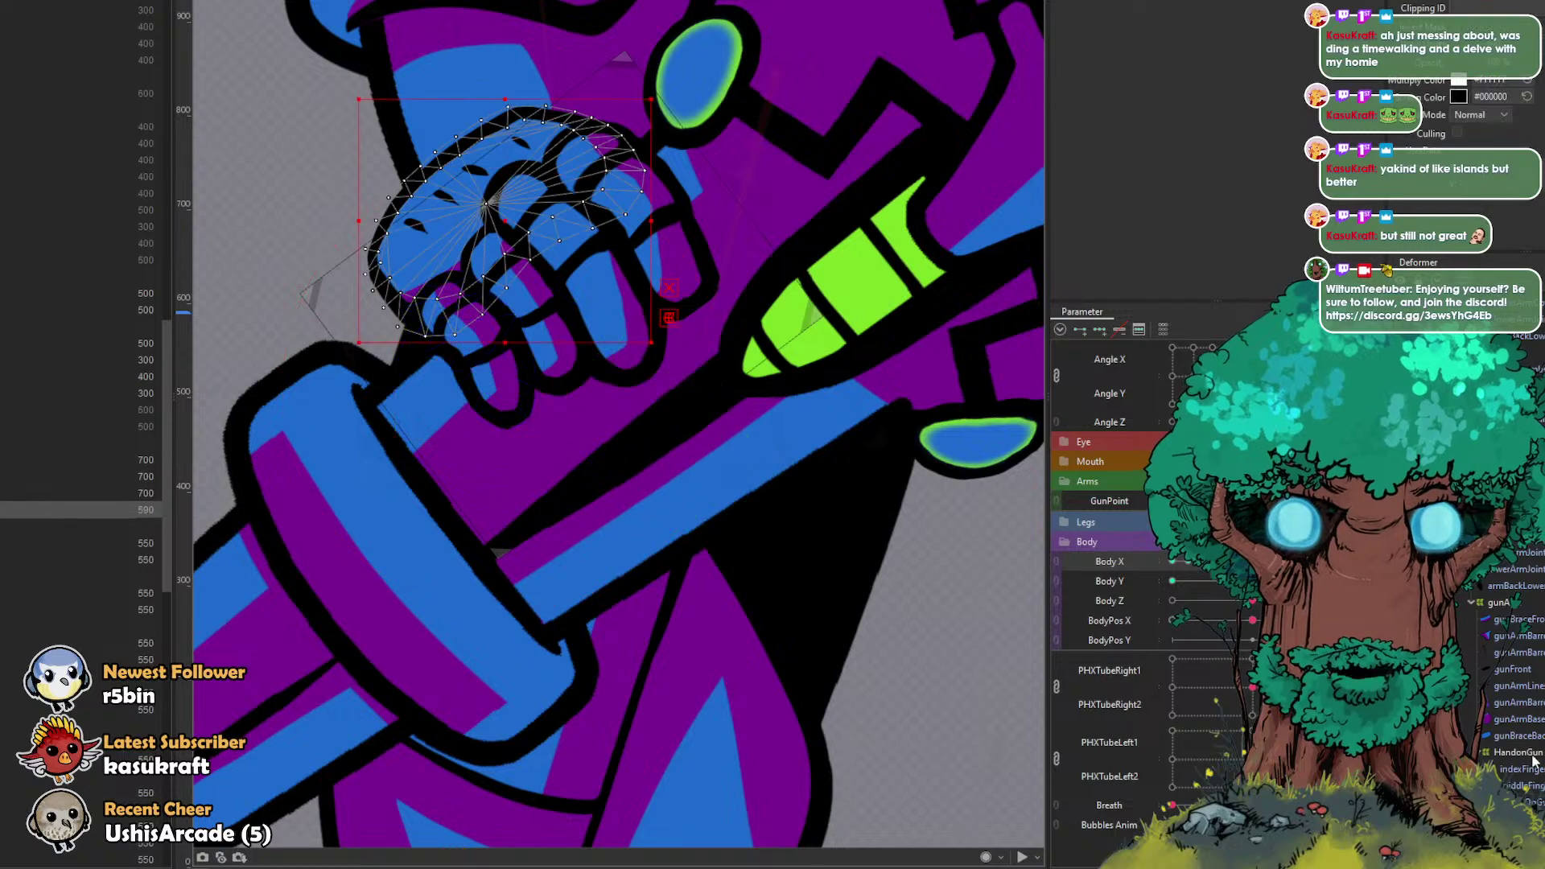
mouse_move(1332, 500)
mouse_down()
mouse_move(1255, 500)
mouse_move(1323, 500)
mouse_up()
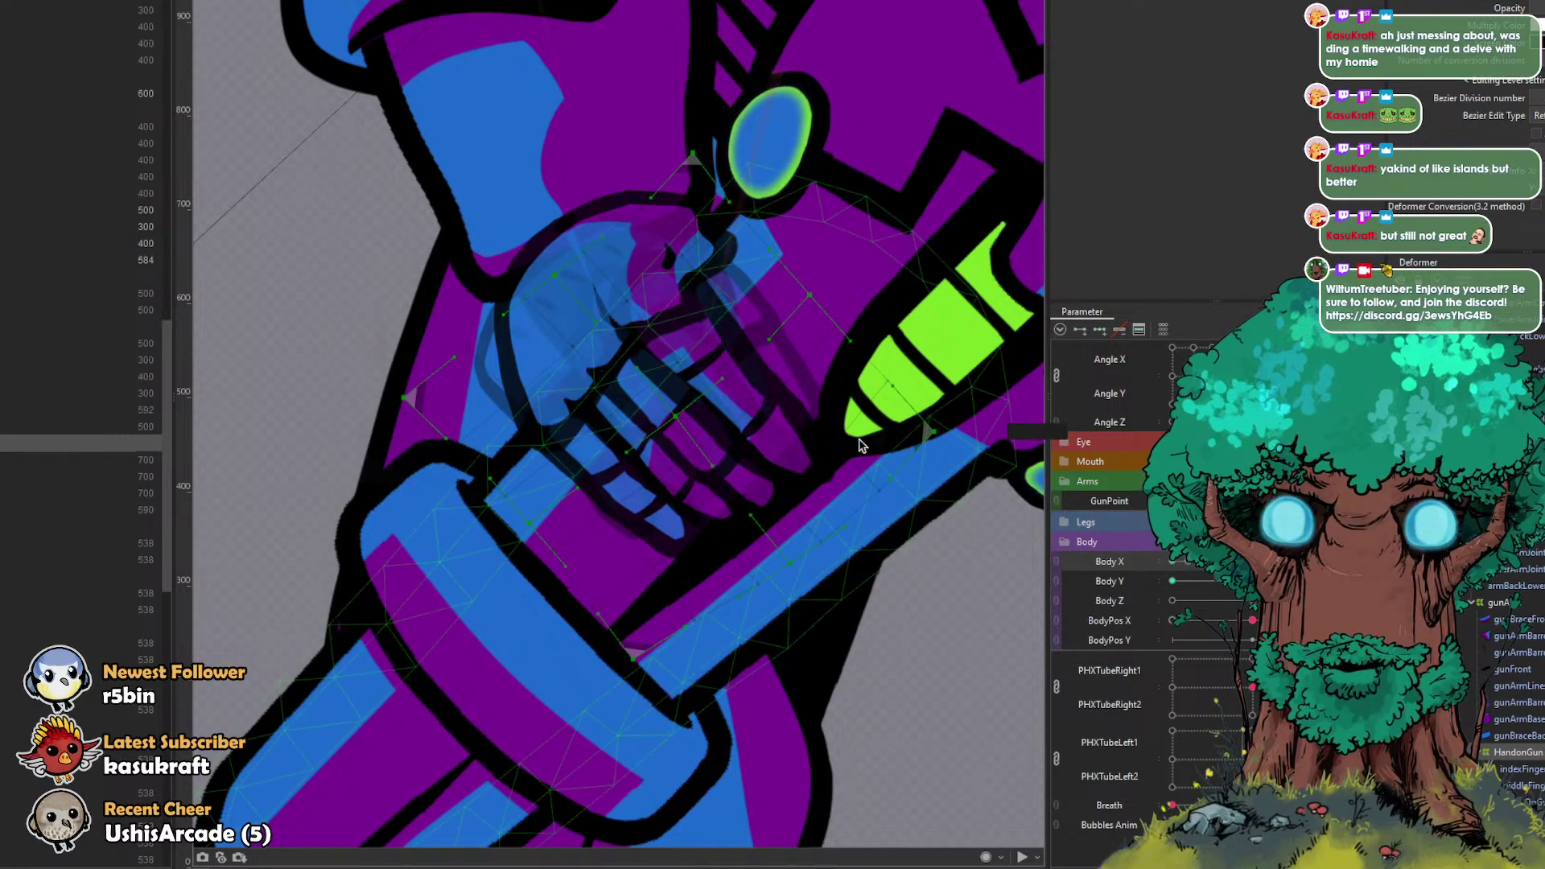
Step: Select the HandonGun finger and palm meshes together and examine them at another GunPoint pose
click(757, 308)
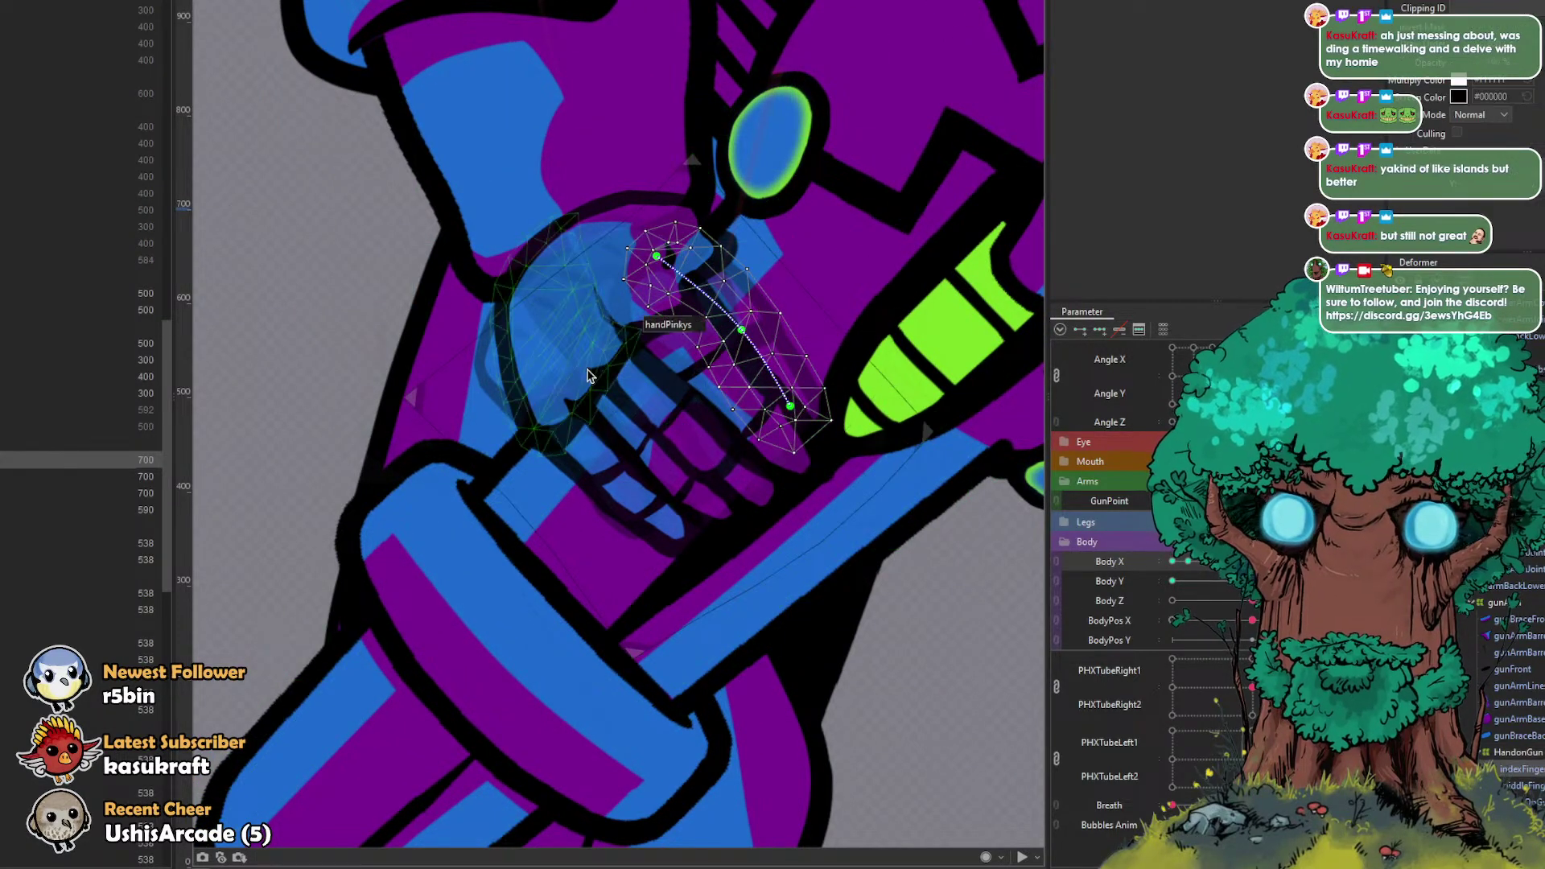
click(1520, 752)
click(1528, 769)
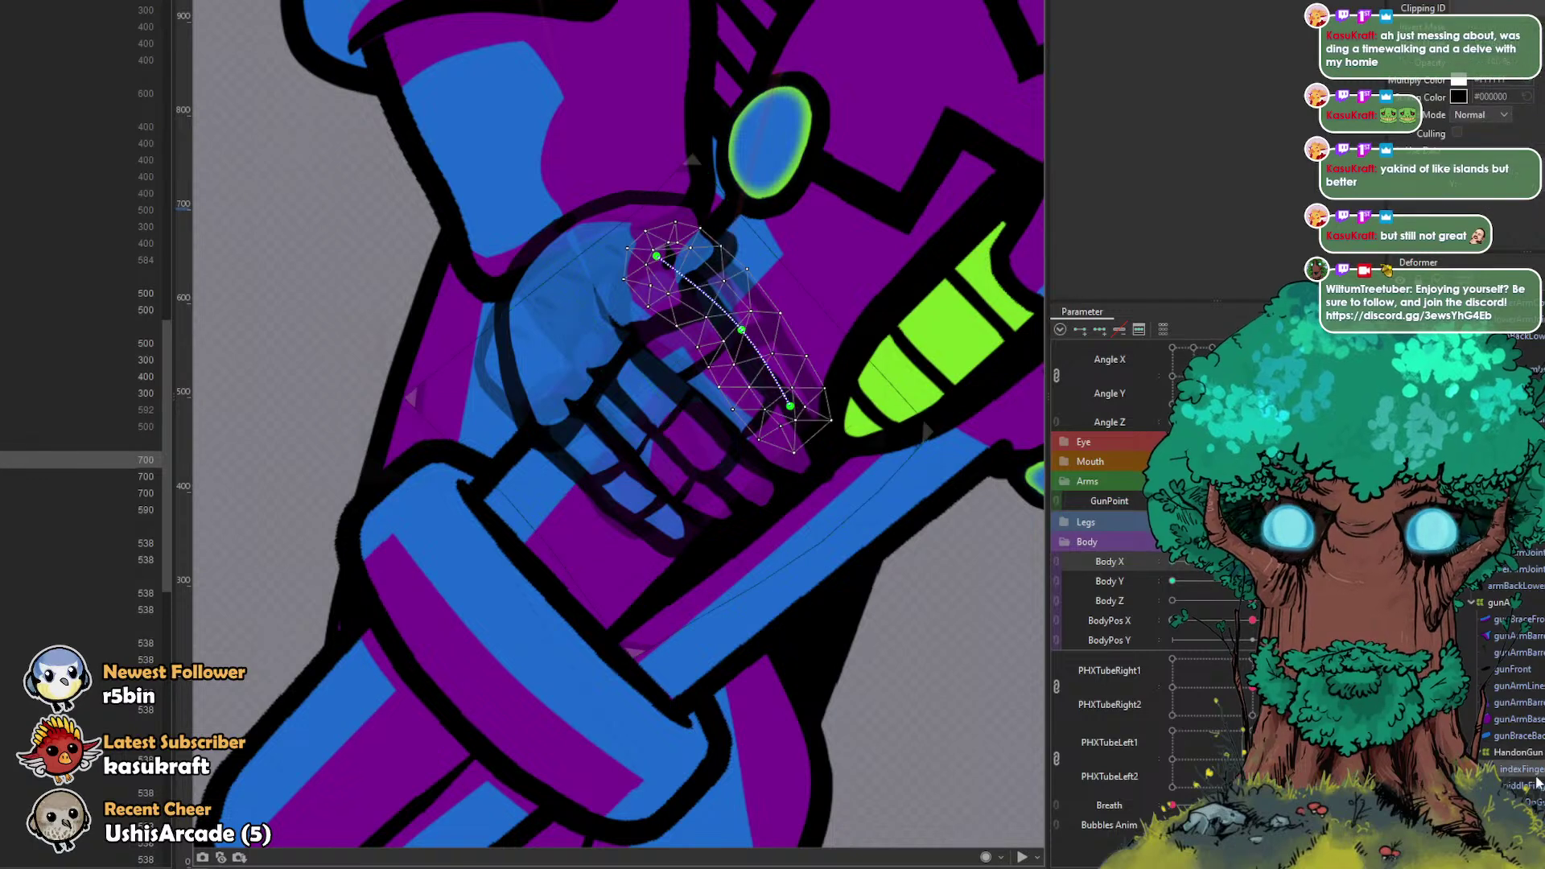
shift+click(1526, 819)
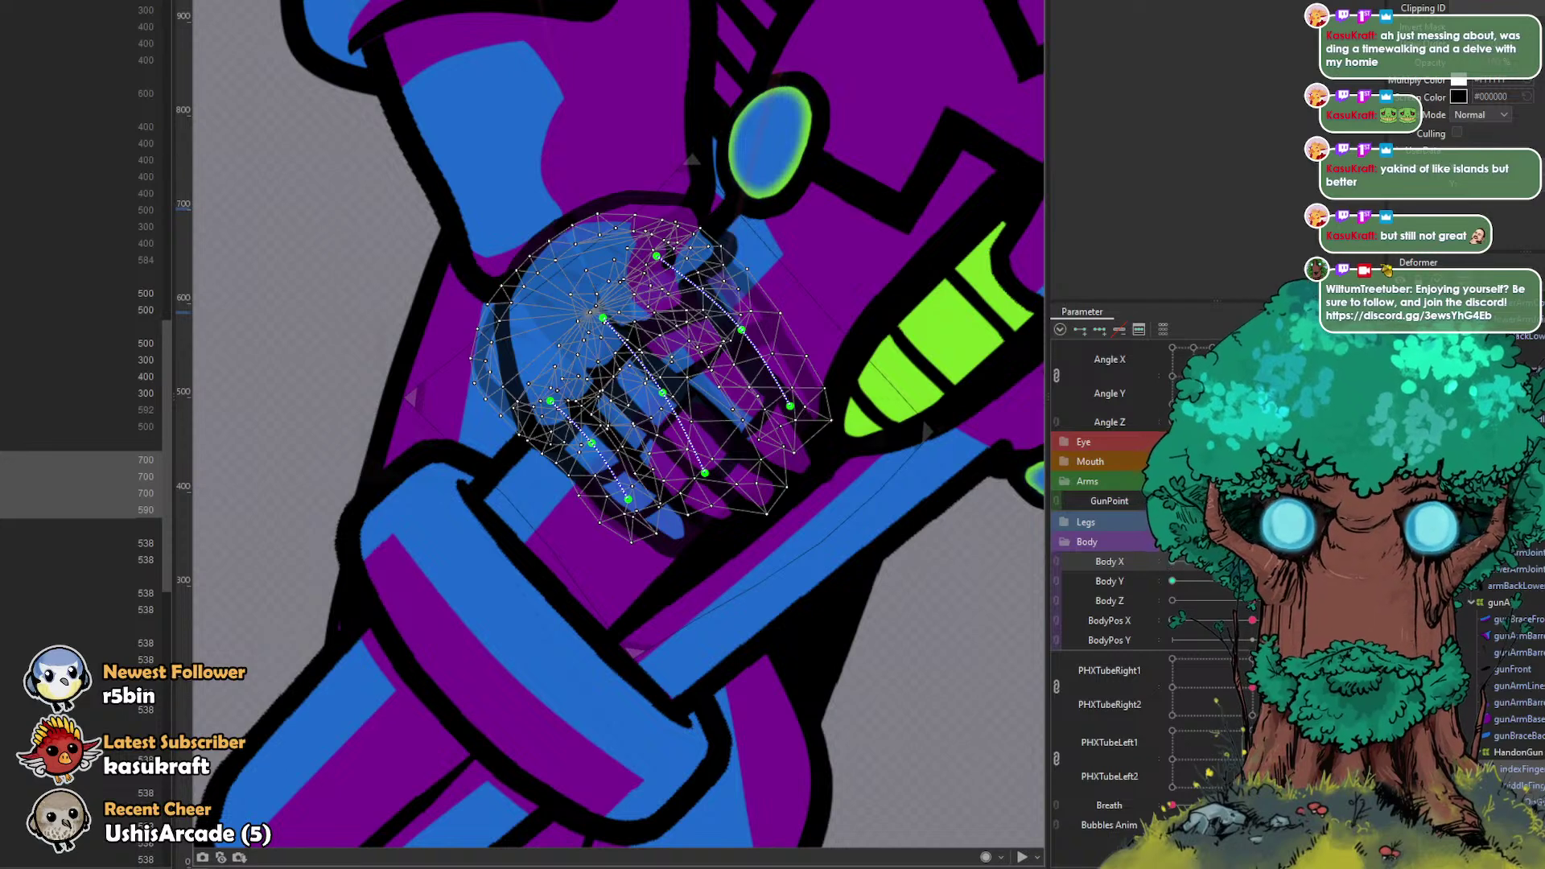
click(1213, 500)
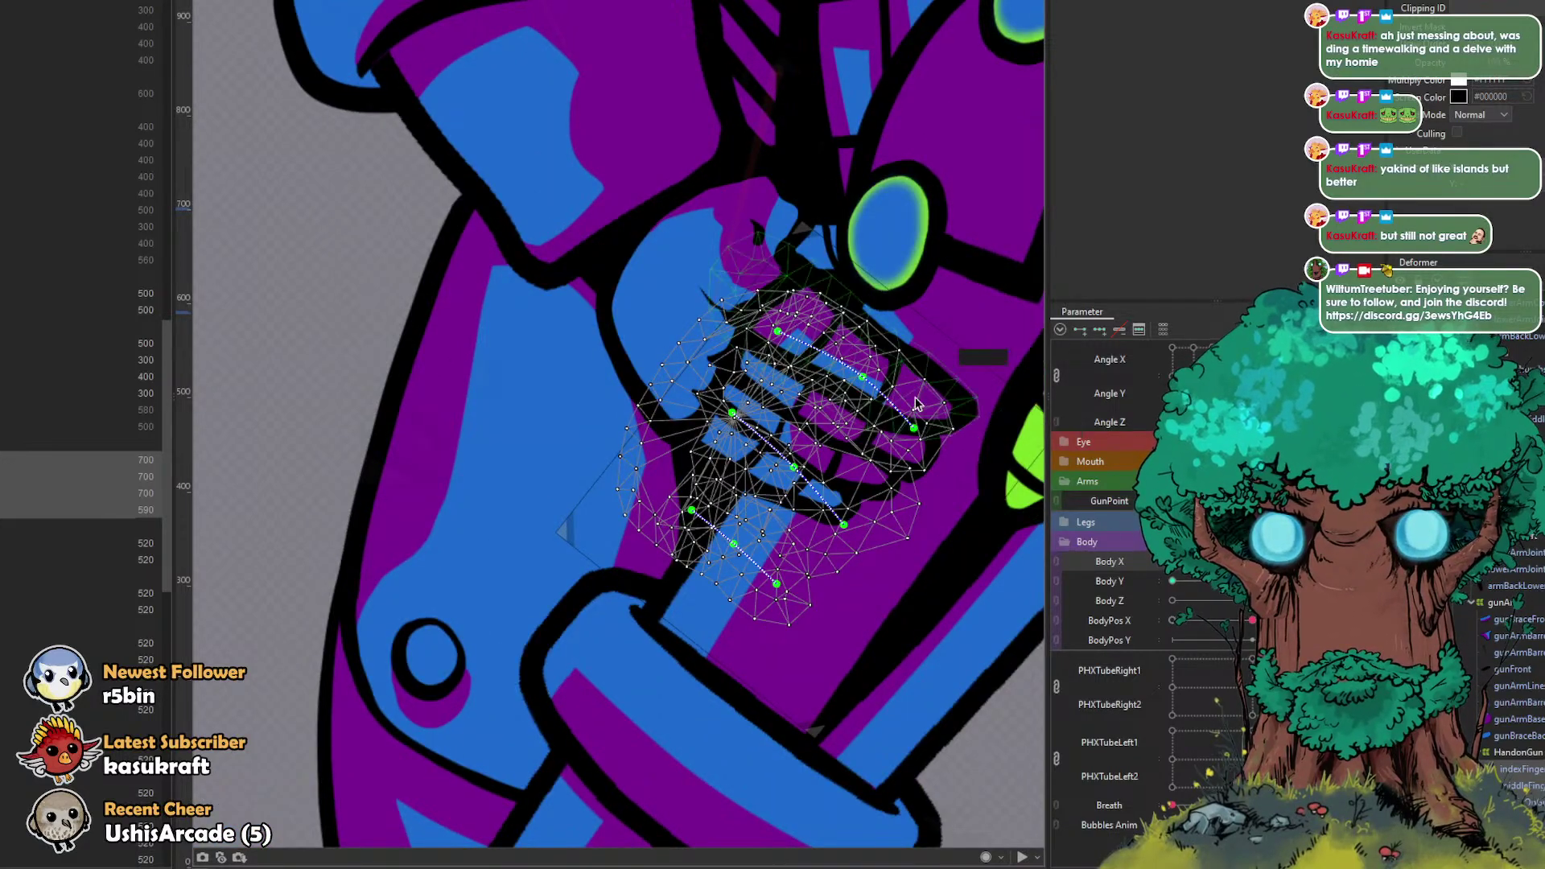
Step: Try making the right hand's deformer semi-transparent to compare both hands across GunPoint, and undo the change
click(892, 359)
click(1523, 352)
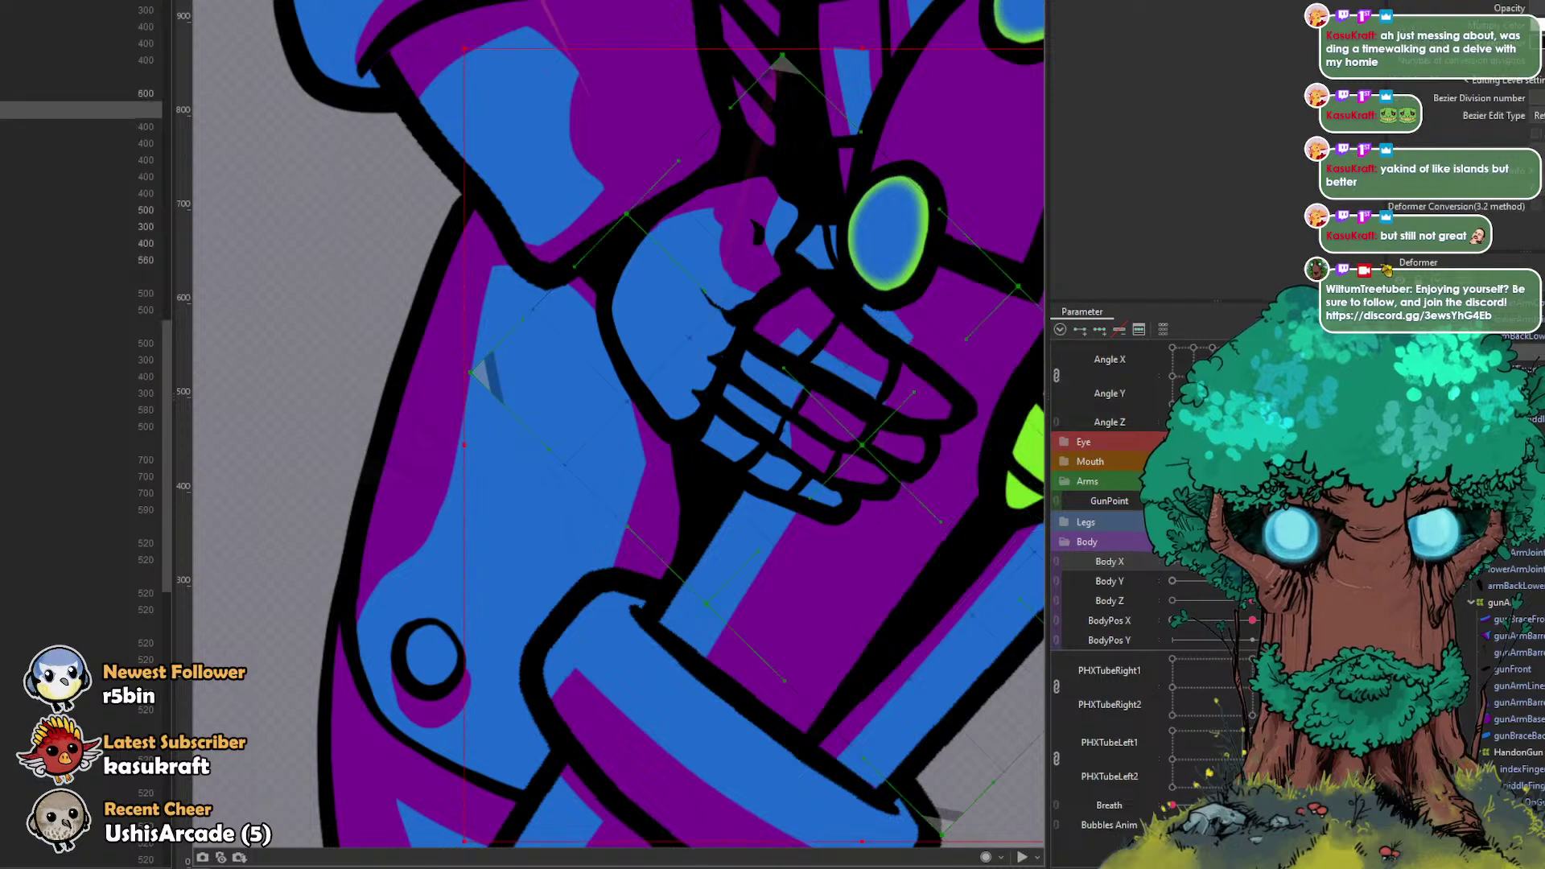
click(1252, 500)
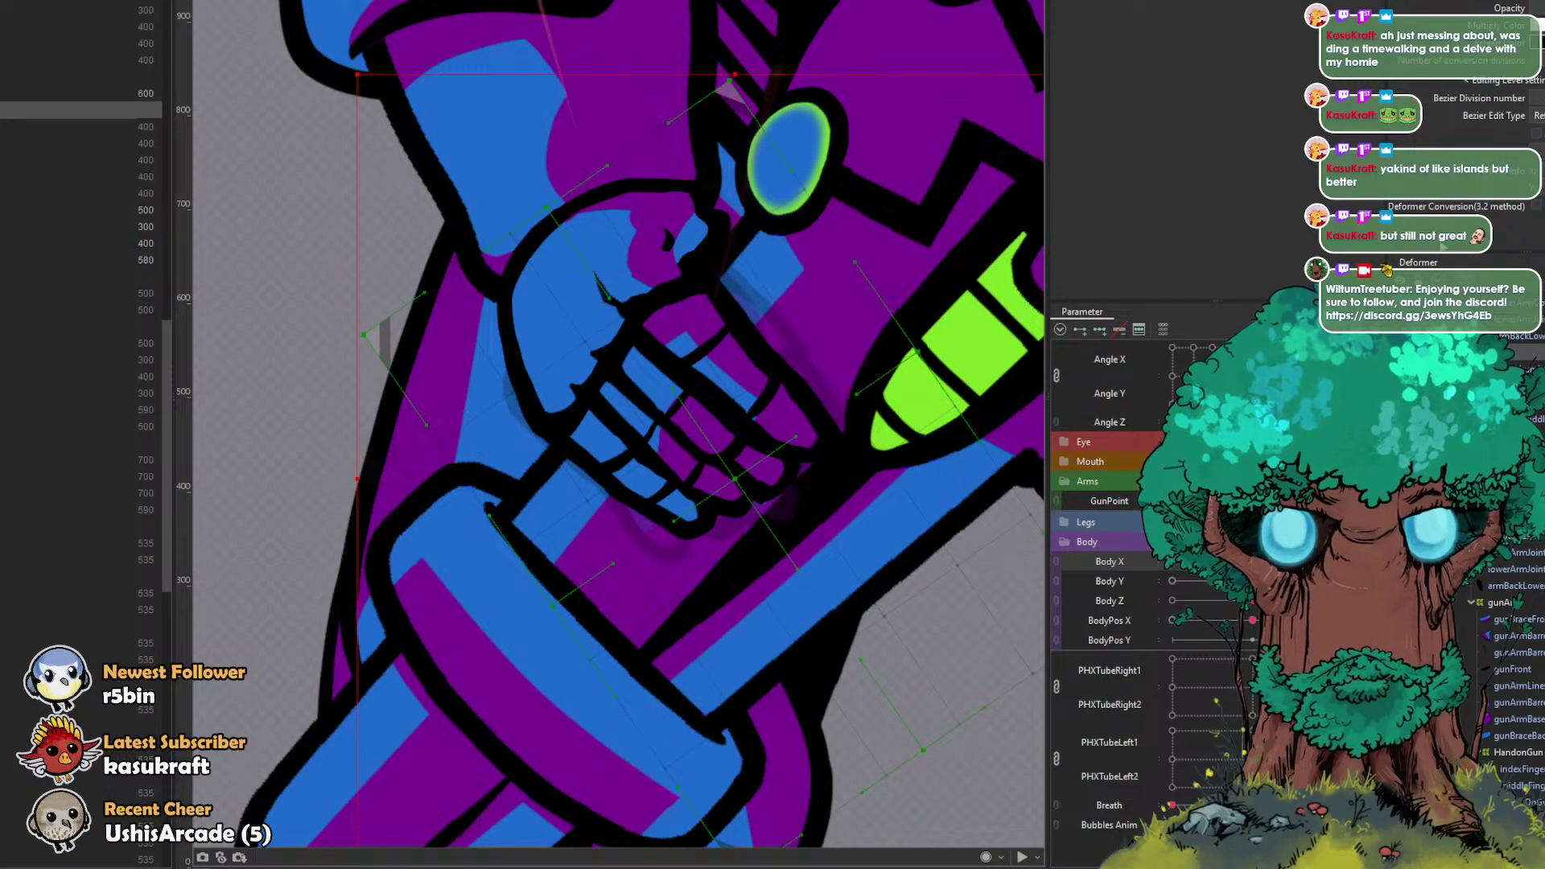
key(Return)
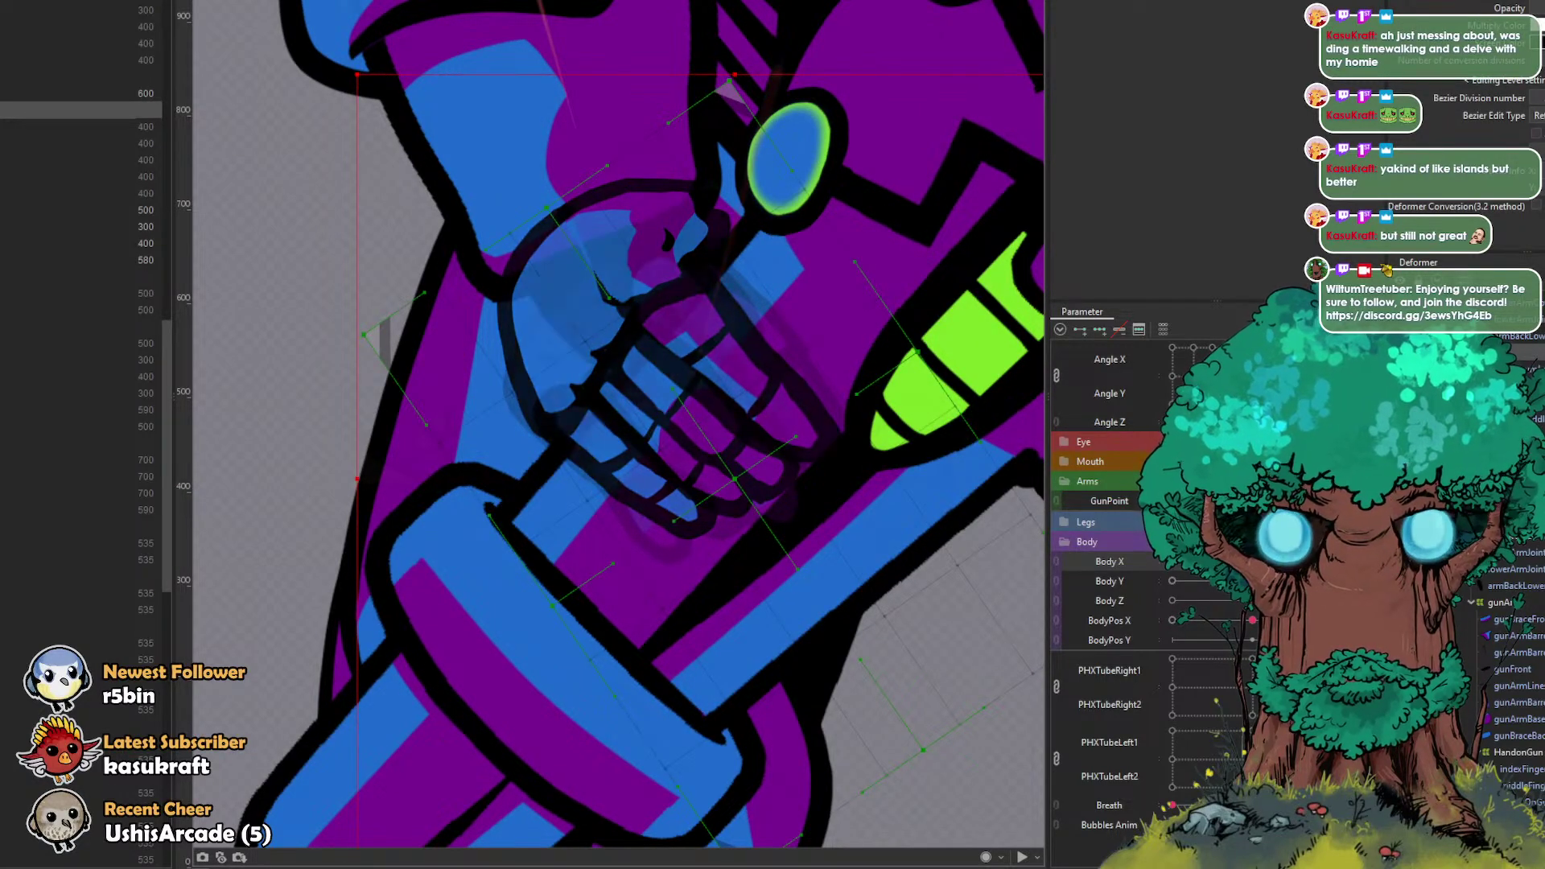
drag(1212, 500, 1252, 500)
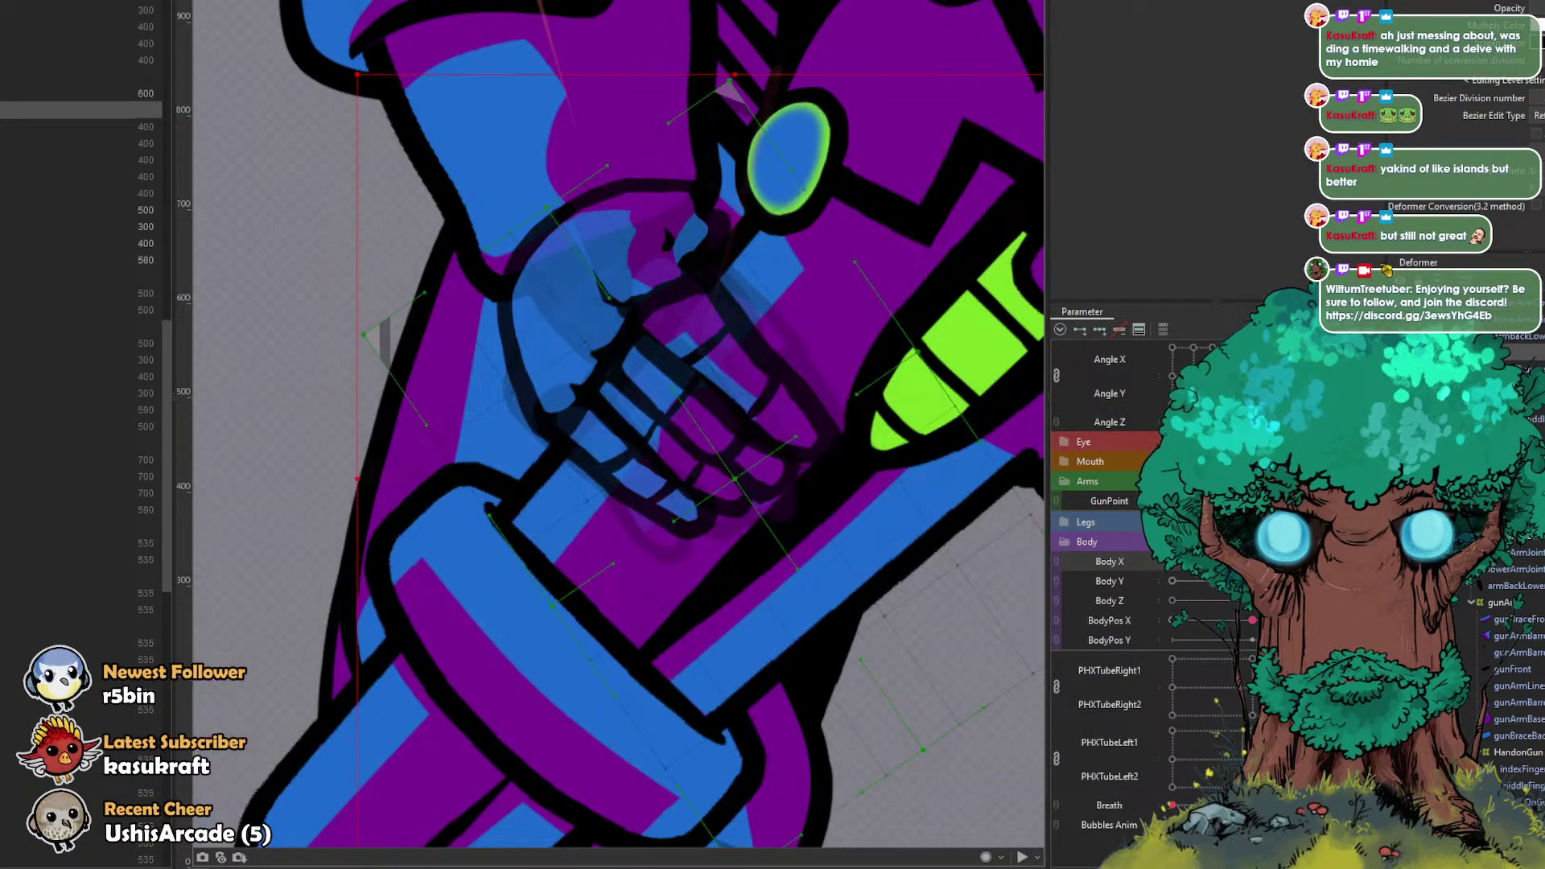
key(ctrl+z)
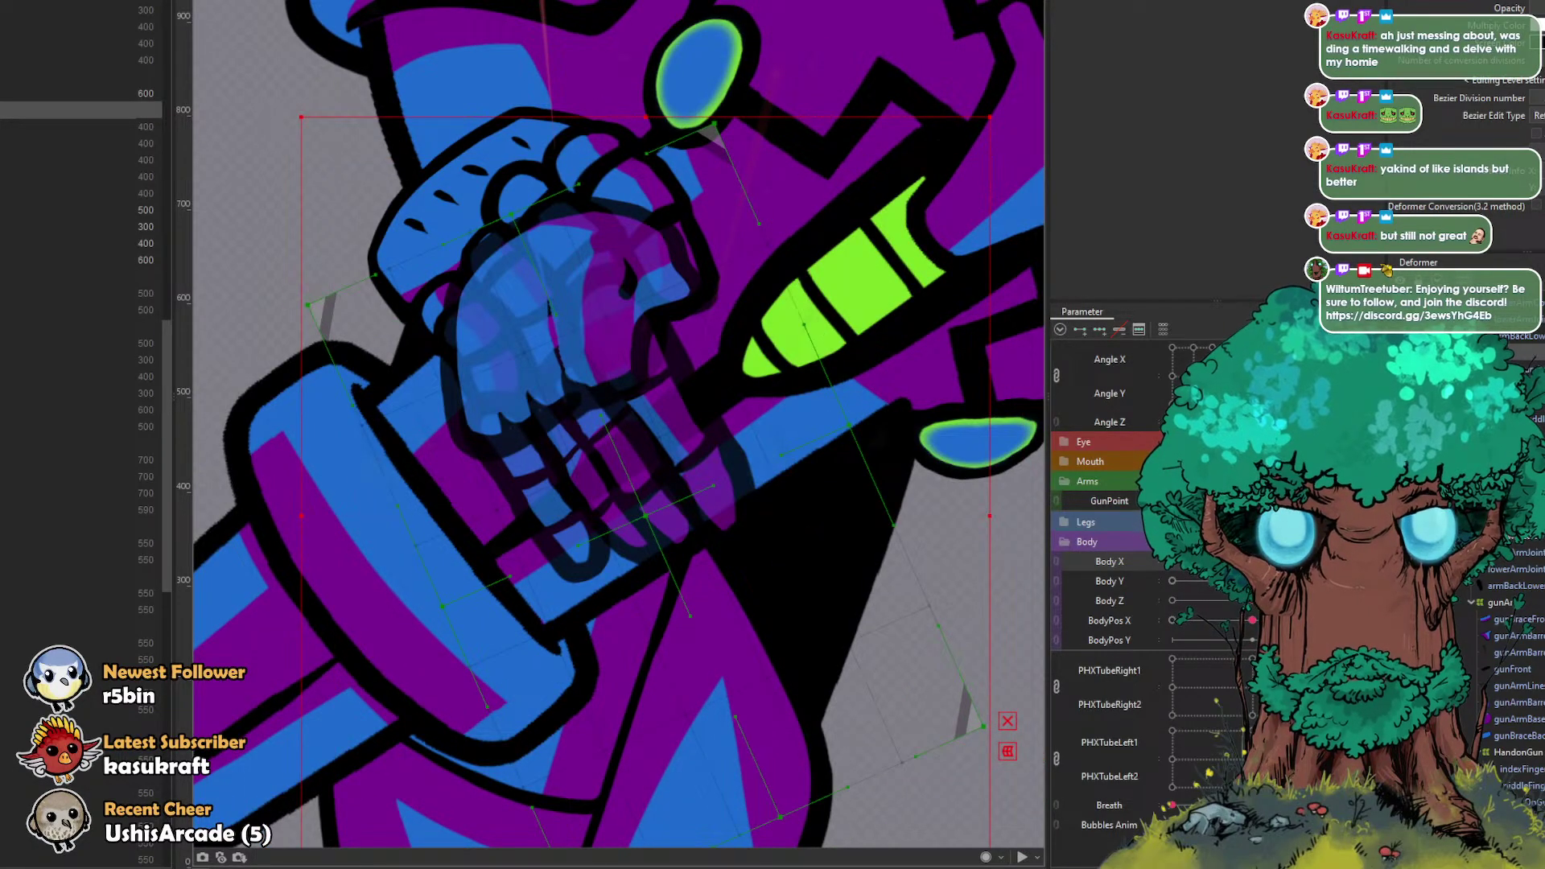
Step: Select all of the right hand's finger and palm meshes and compare them with the gripping hand between poses
click(1526, 452)
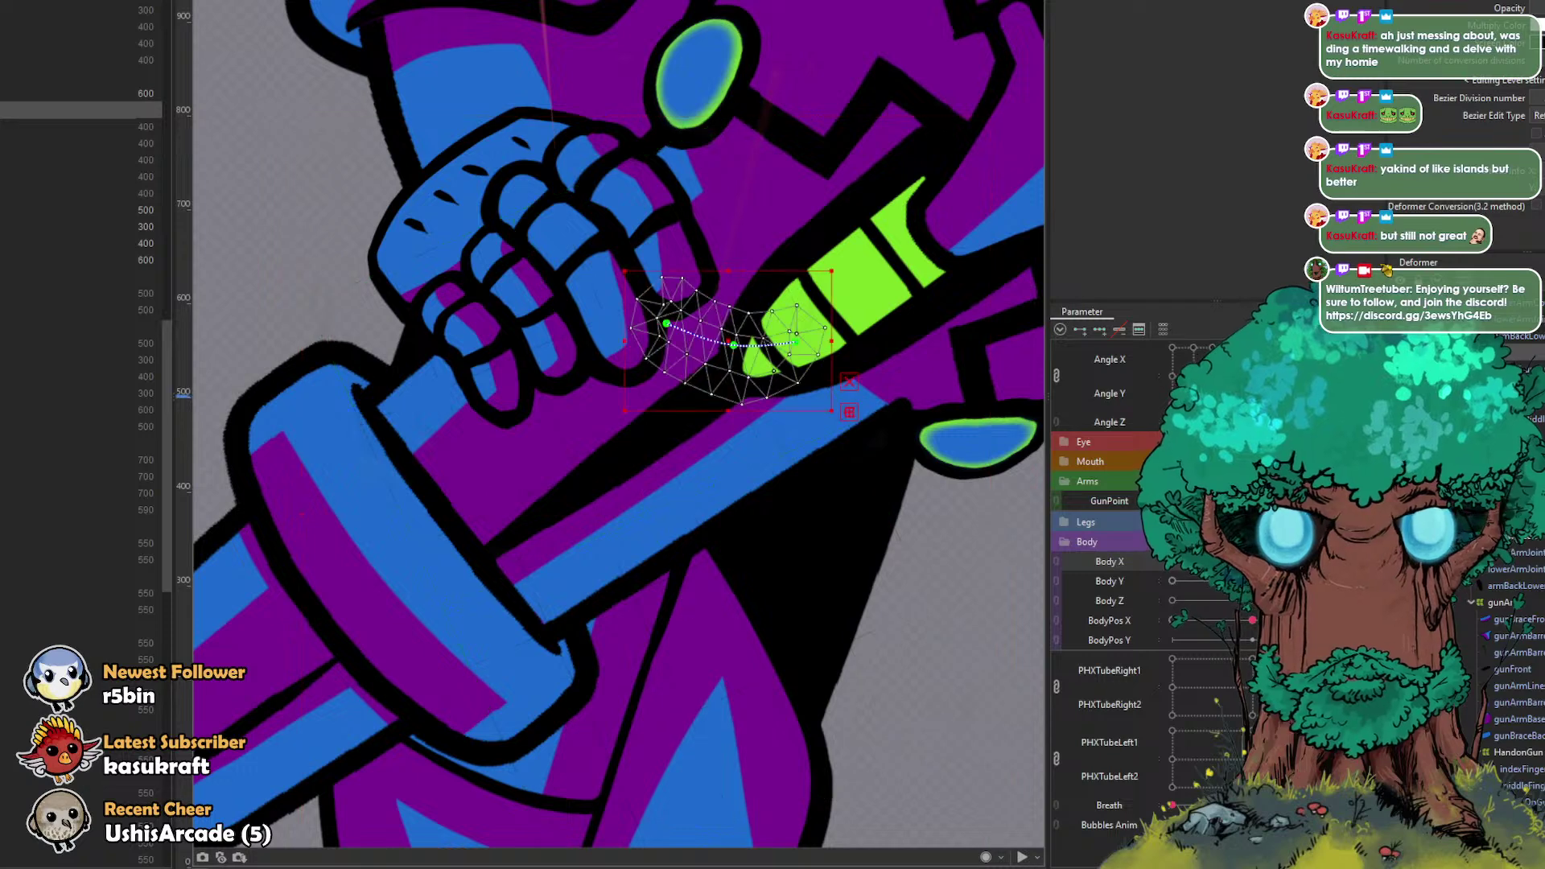
shift+click(1527, 370)
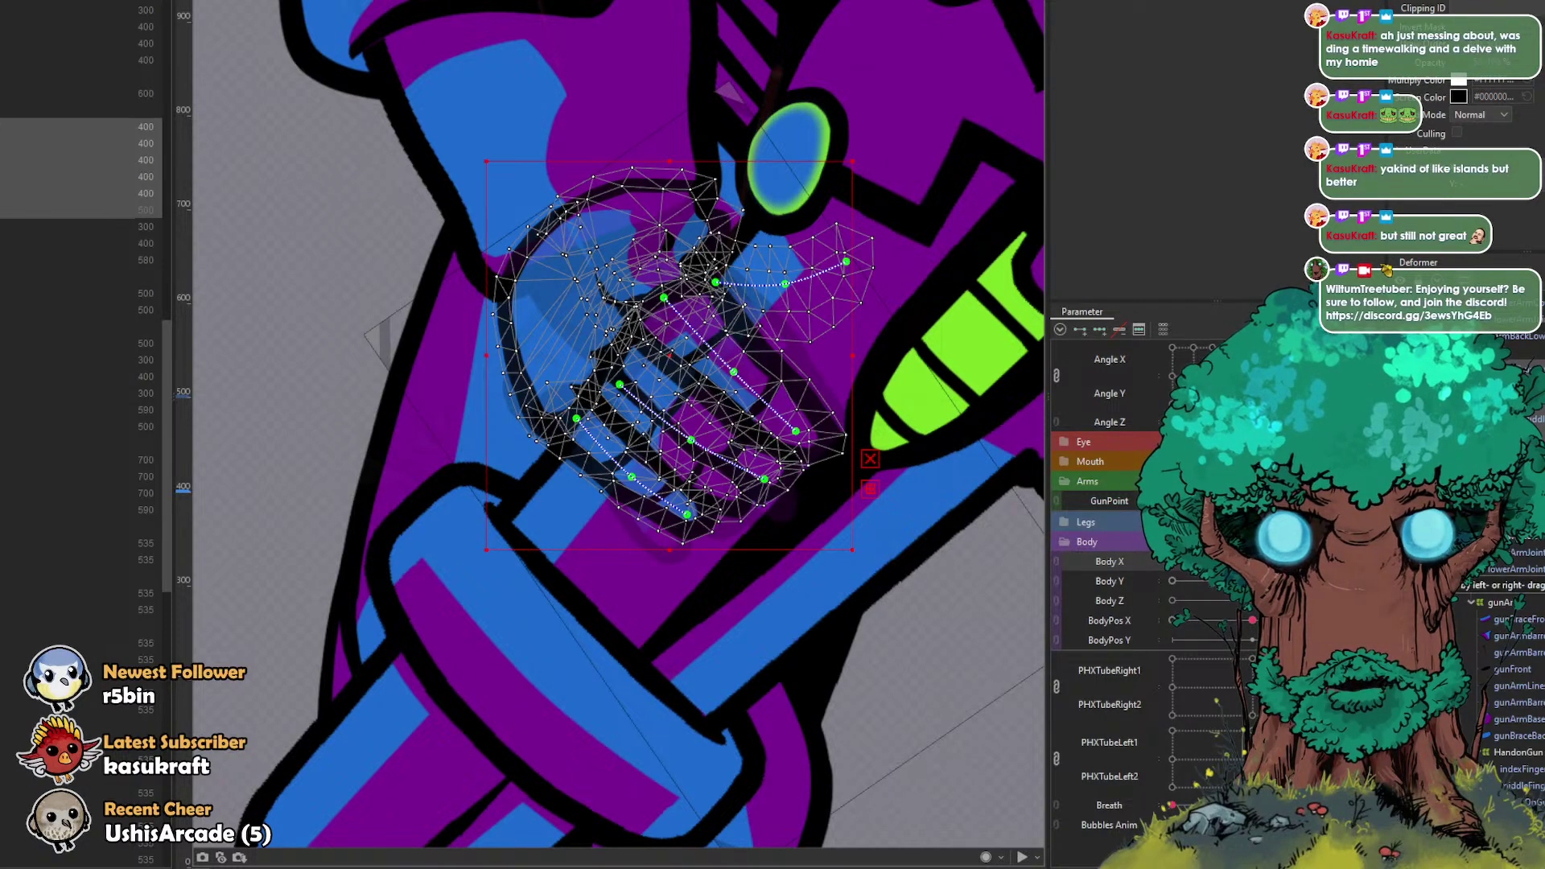
drag(1215, 562, 1255, 562)
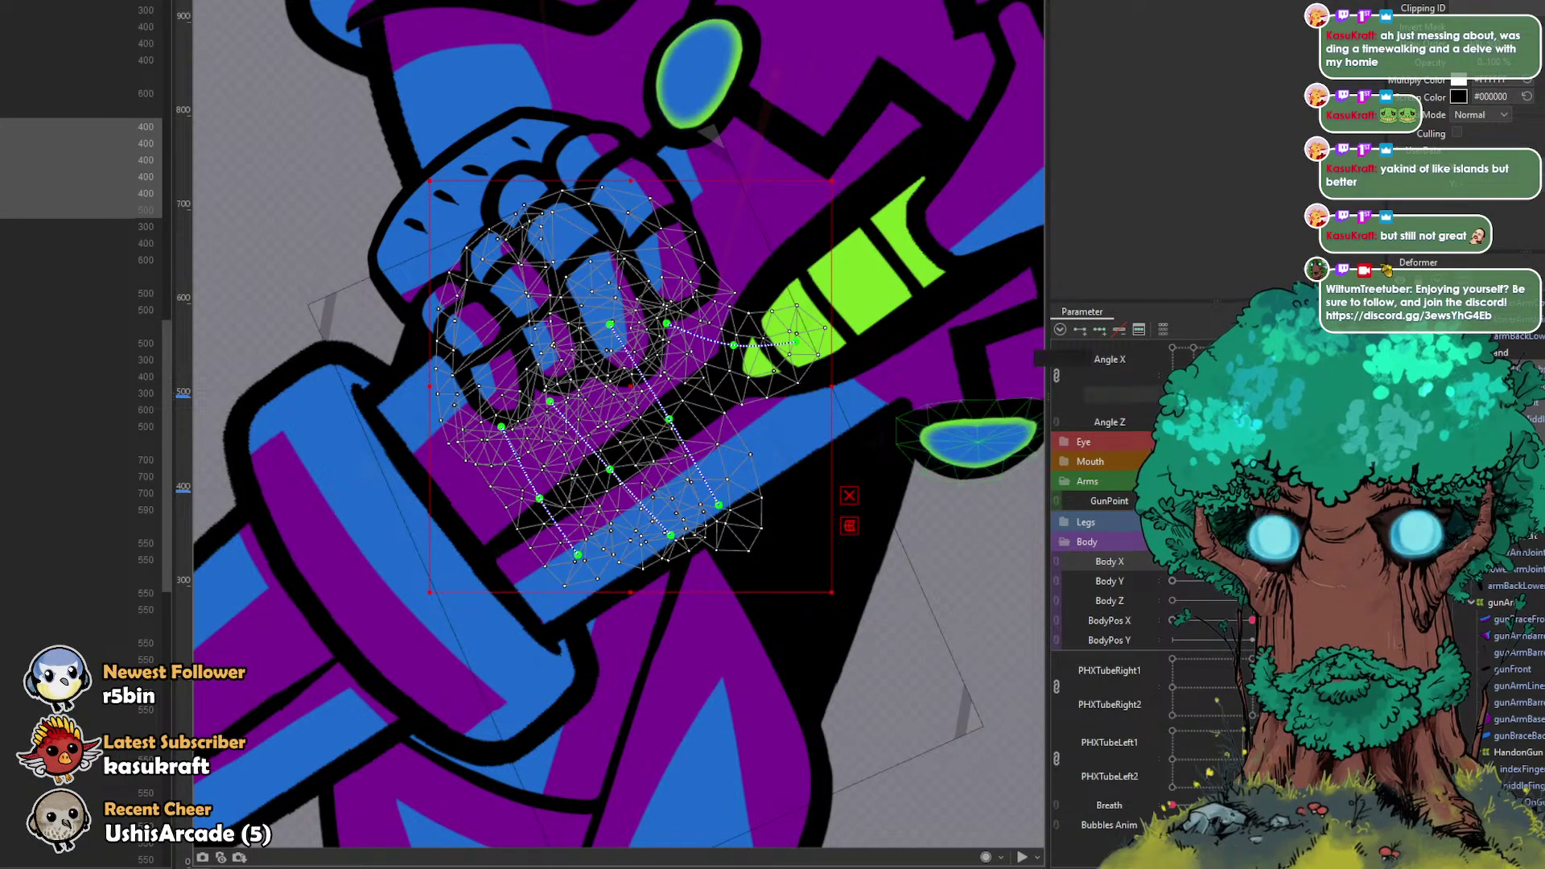
Step: Switch between the right hand's deformer and its finger and palm meshes to compare both hands across GunPoint, and undo the trial change
click(1512, 352)
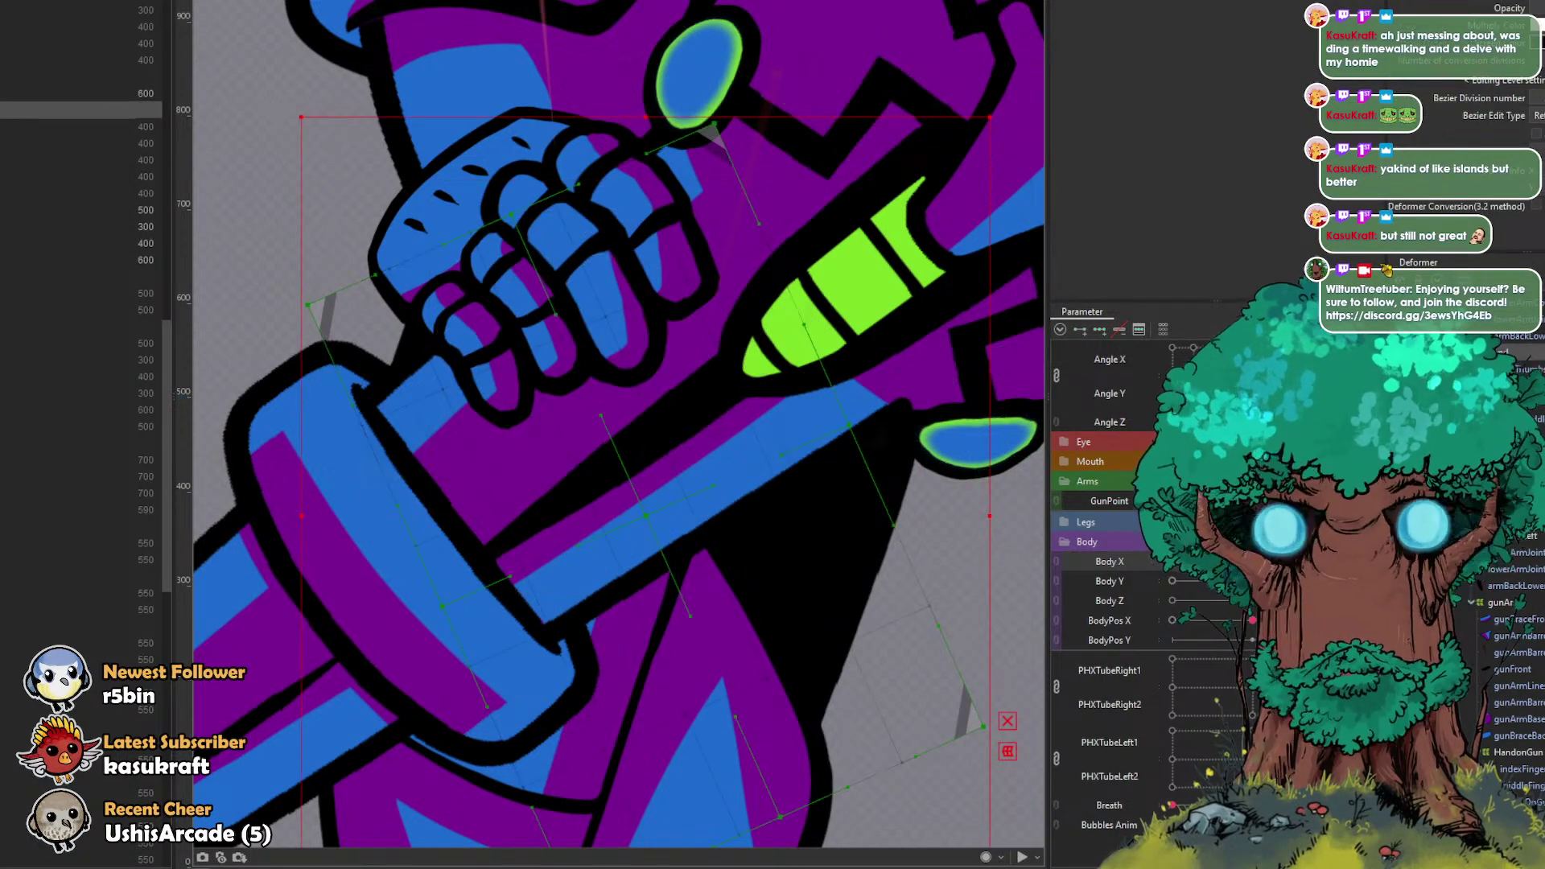
click(1521, 370)
shift+click(1521, 435)
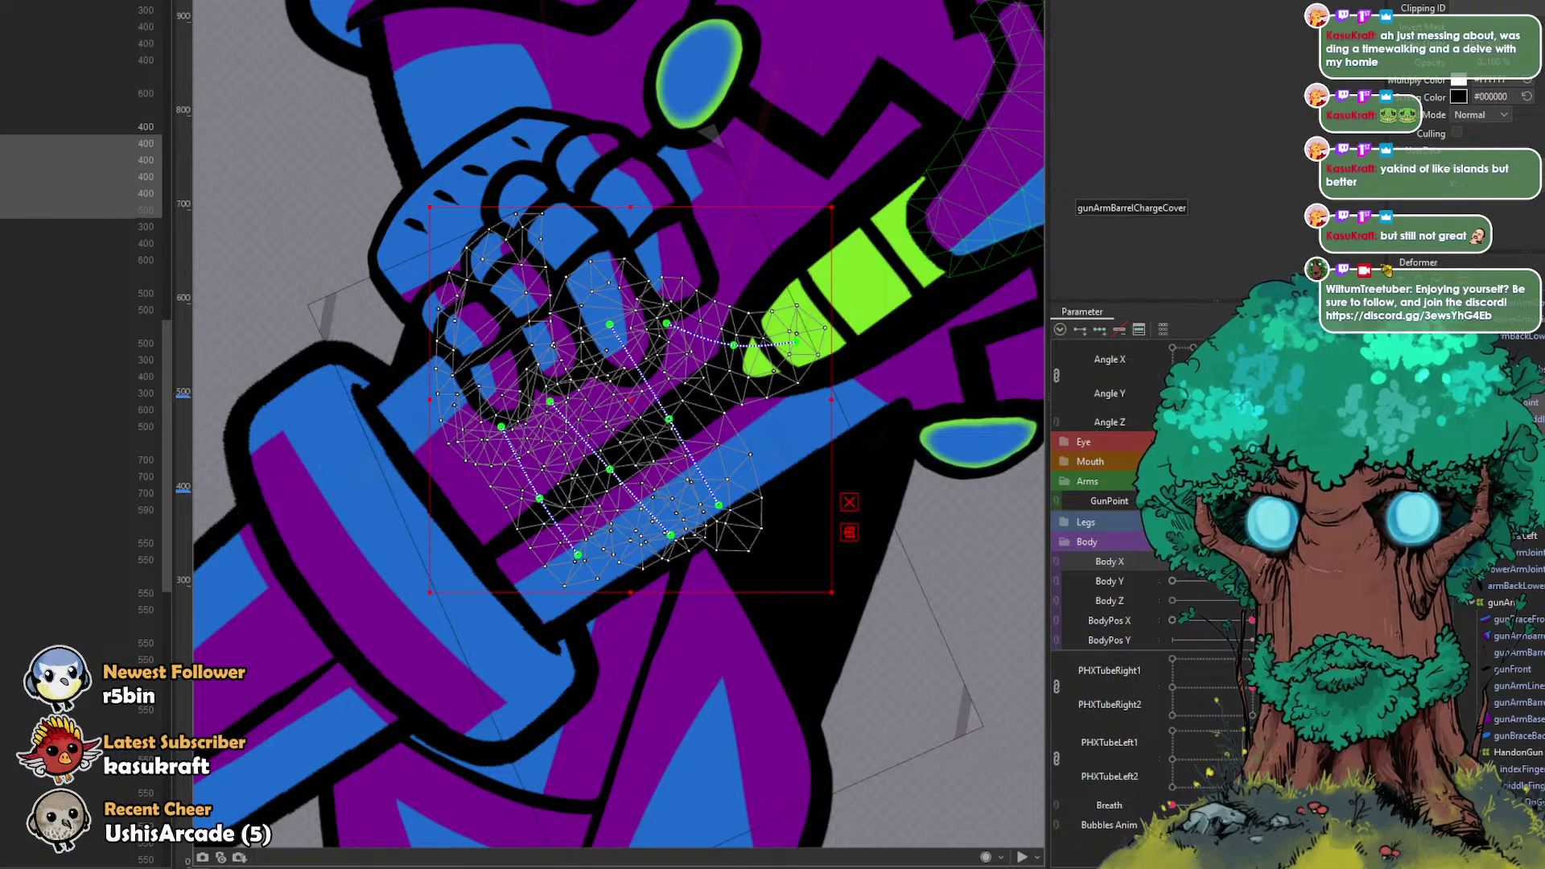
key(b)
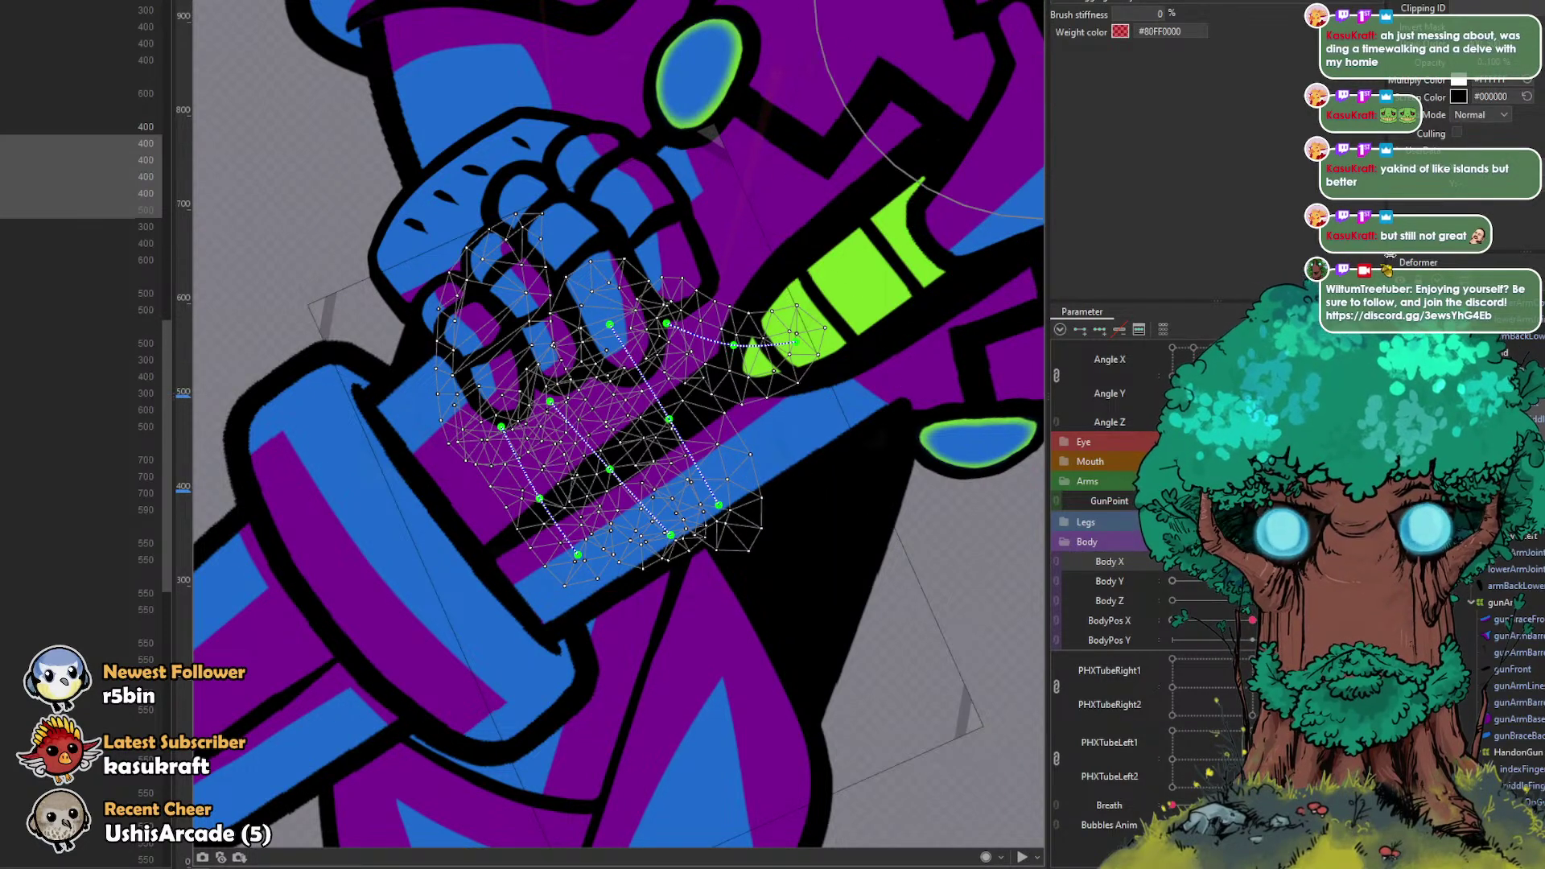
click(1513, 352)
mouse_move(844, 565)
mouse_down()
mouse_move(885, 575)
mouse_move(977, 523)
mouse_up()
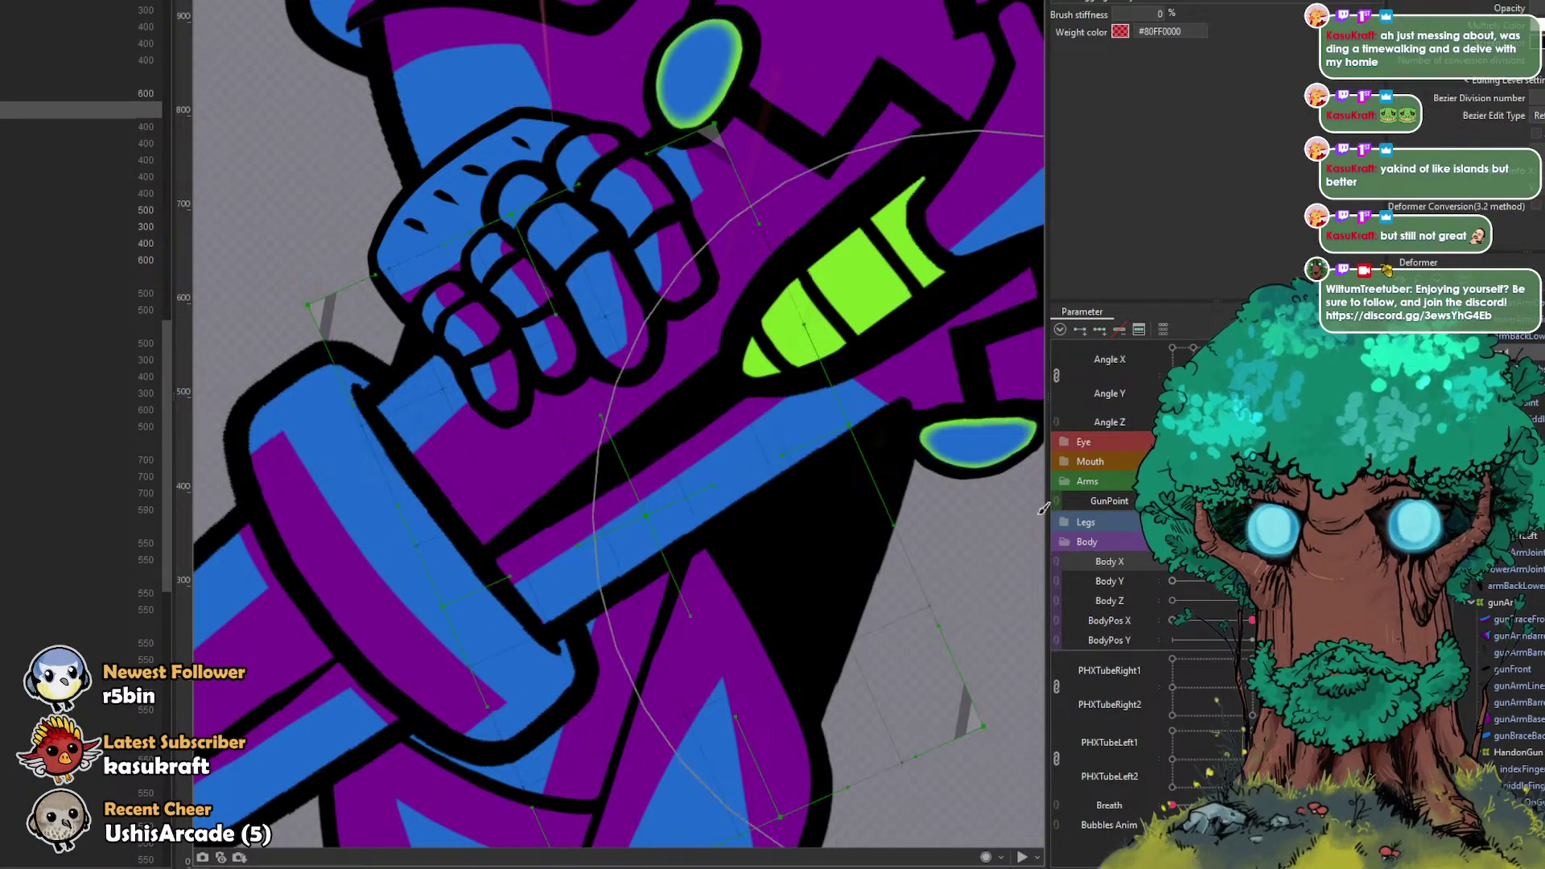
drag(1252, 501, 1223, 500)
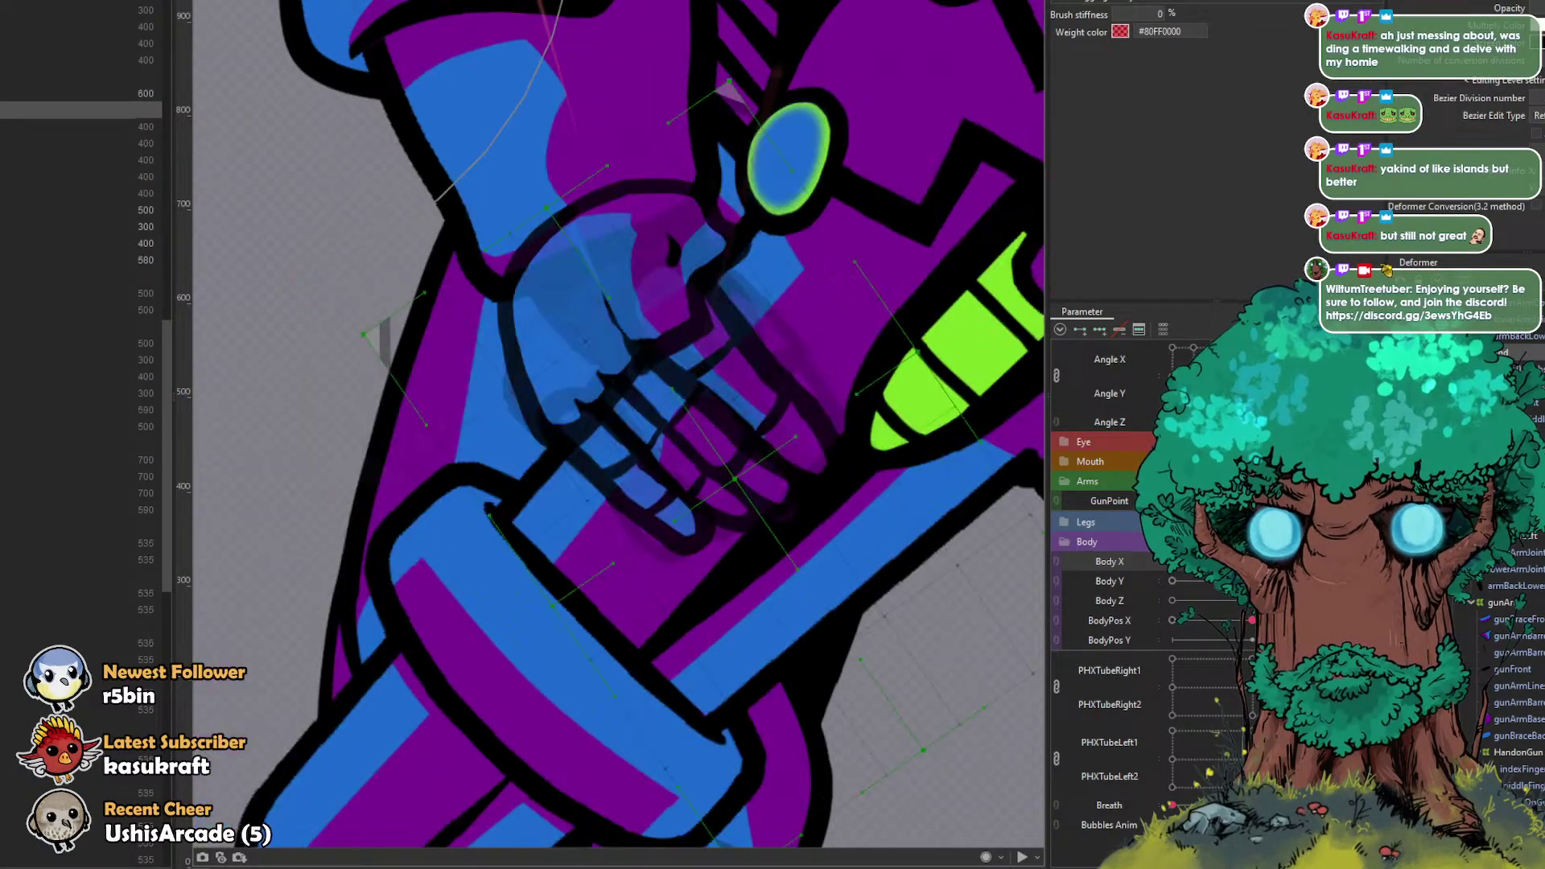
key(ctrl+z)
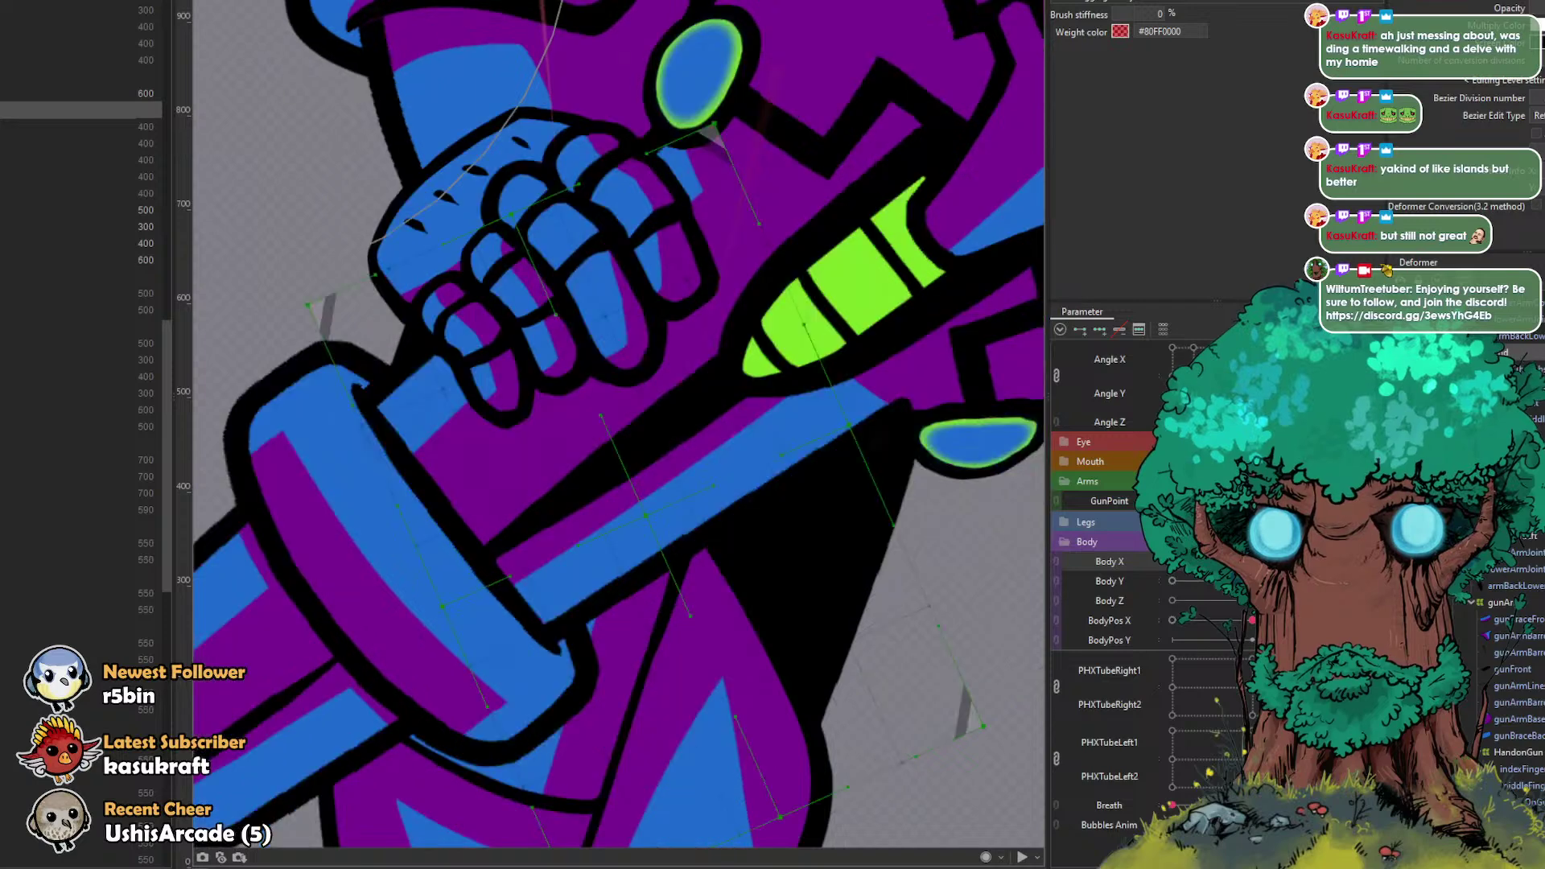
key(v)
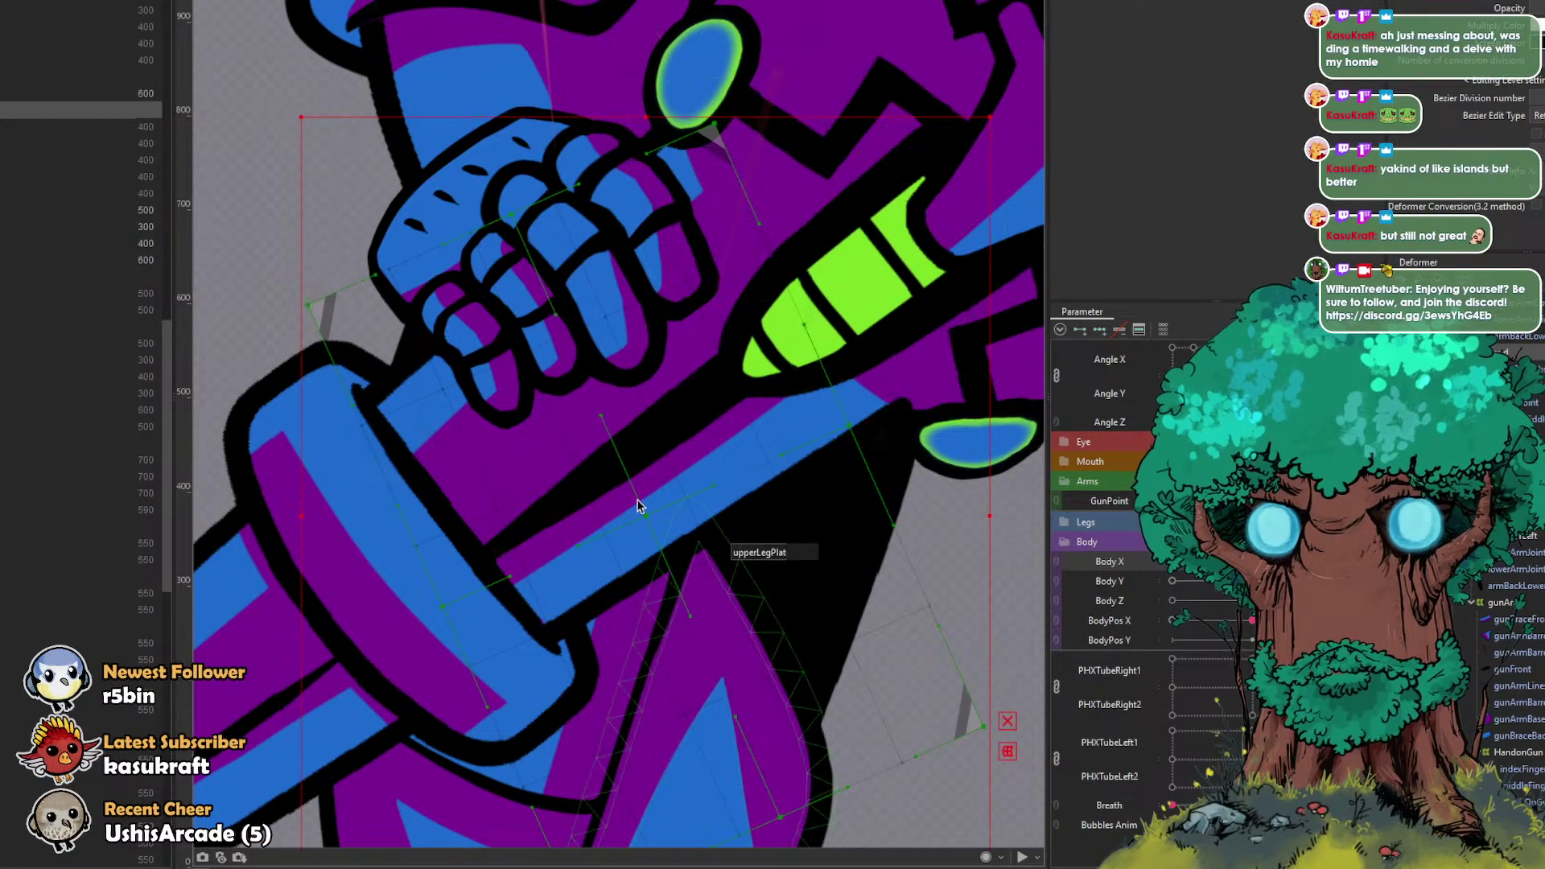
Step: Move the right hand's warp deformer up onto the gripping hand at the far end of GunPoint and reshape its grid with the deform brush
drag(643, 511, 585, 359)
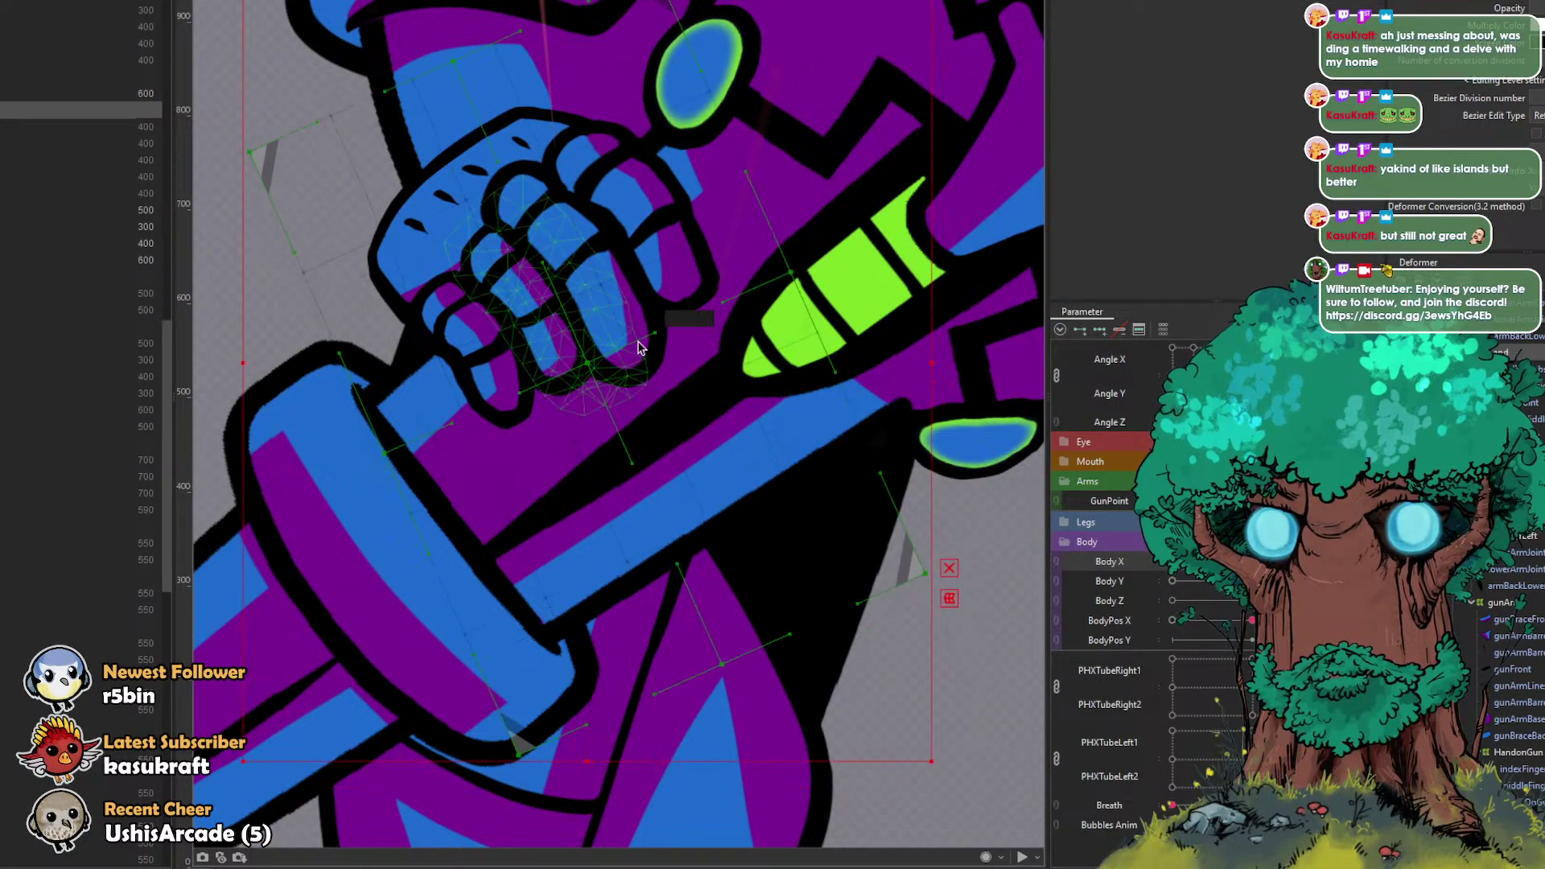
key(b)
drag(729, 654, 694, 516)
drag(1066, 567, 1086, 461)
key(b)
drag(761, 377, 686, 359)
drag(793, 398, 724, 359)
drag(927, 396, 909, 365)
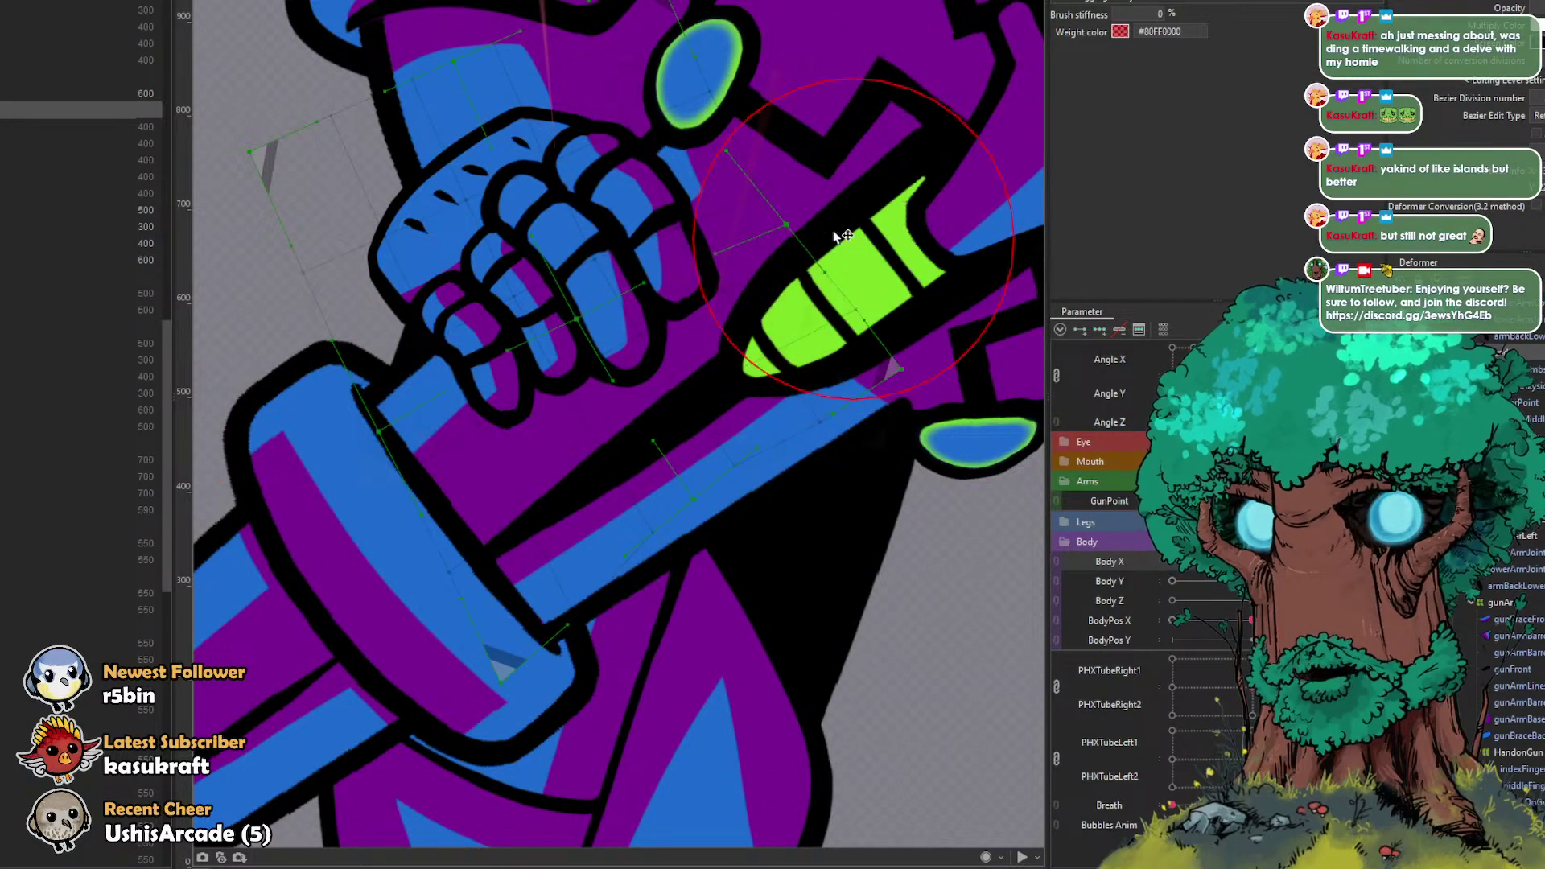
drag(815, 216, 784, 187)
drag(347, 426, 349, 410)
drag(515, 712, 525, 658)
drag(683, 547, 680, 521)
mouse_move(524, 653)
mouse_down()
mouse_move(513, 611)
mouse_move(568, 571)
mouse_up()
Step: At the start of GunPoint, nudge the middle deform-path points of the index, middle and pinky fingers to adjust their curves
mouse_move(1253, 501)
mouse_down()
mouse_move(1279, 500)
mouse_move(1211, 500)
mouse_up()
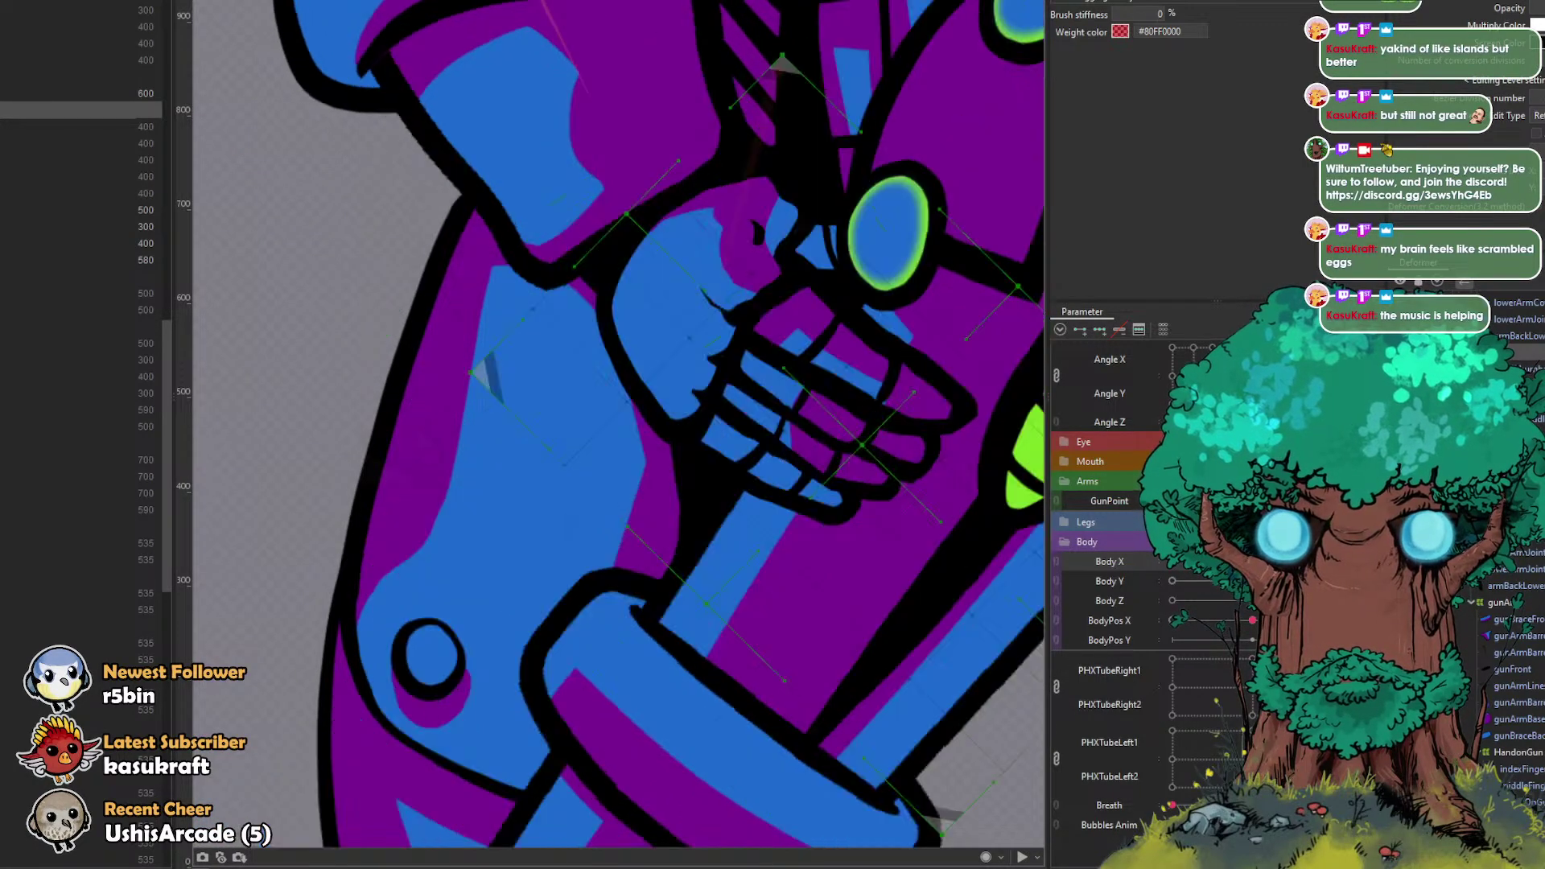
click(851, 352)
drag(854, 361, 864, 348)
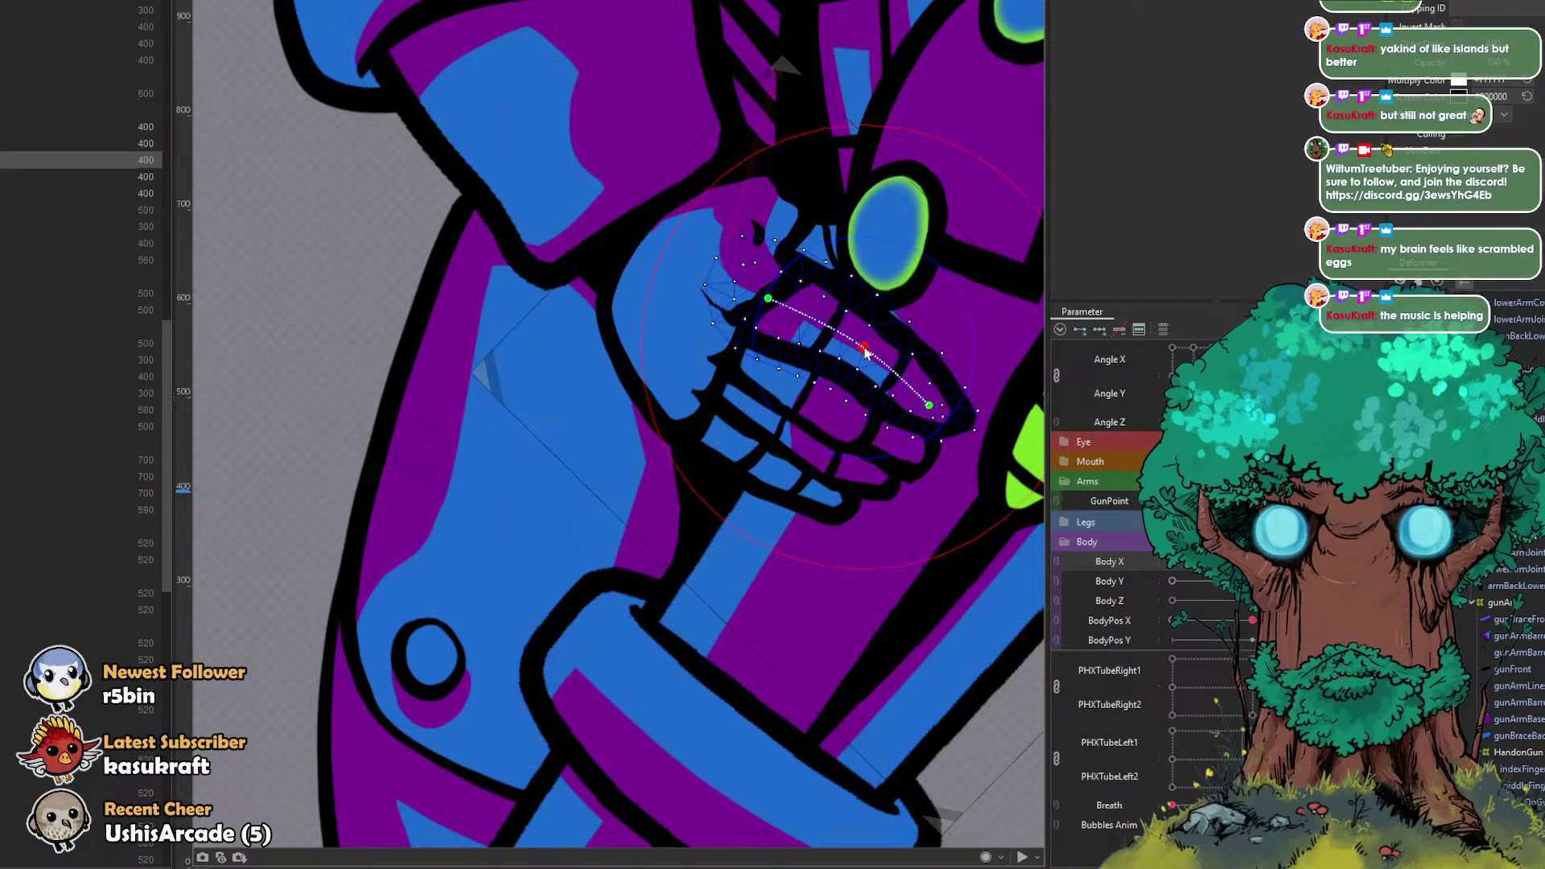
click(814, 417)
drag(824, 432, 832, 419)
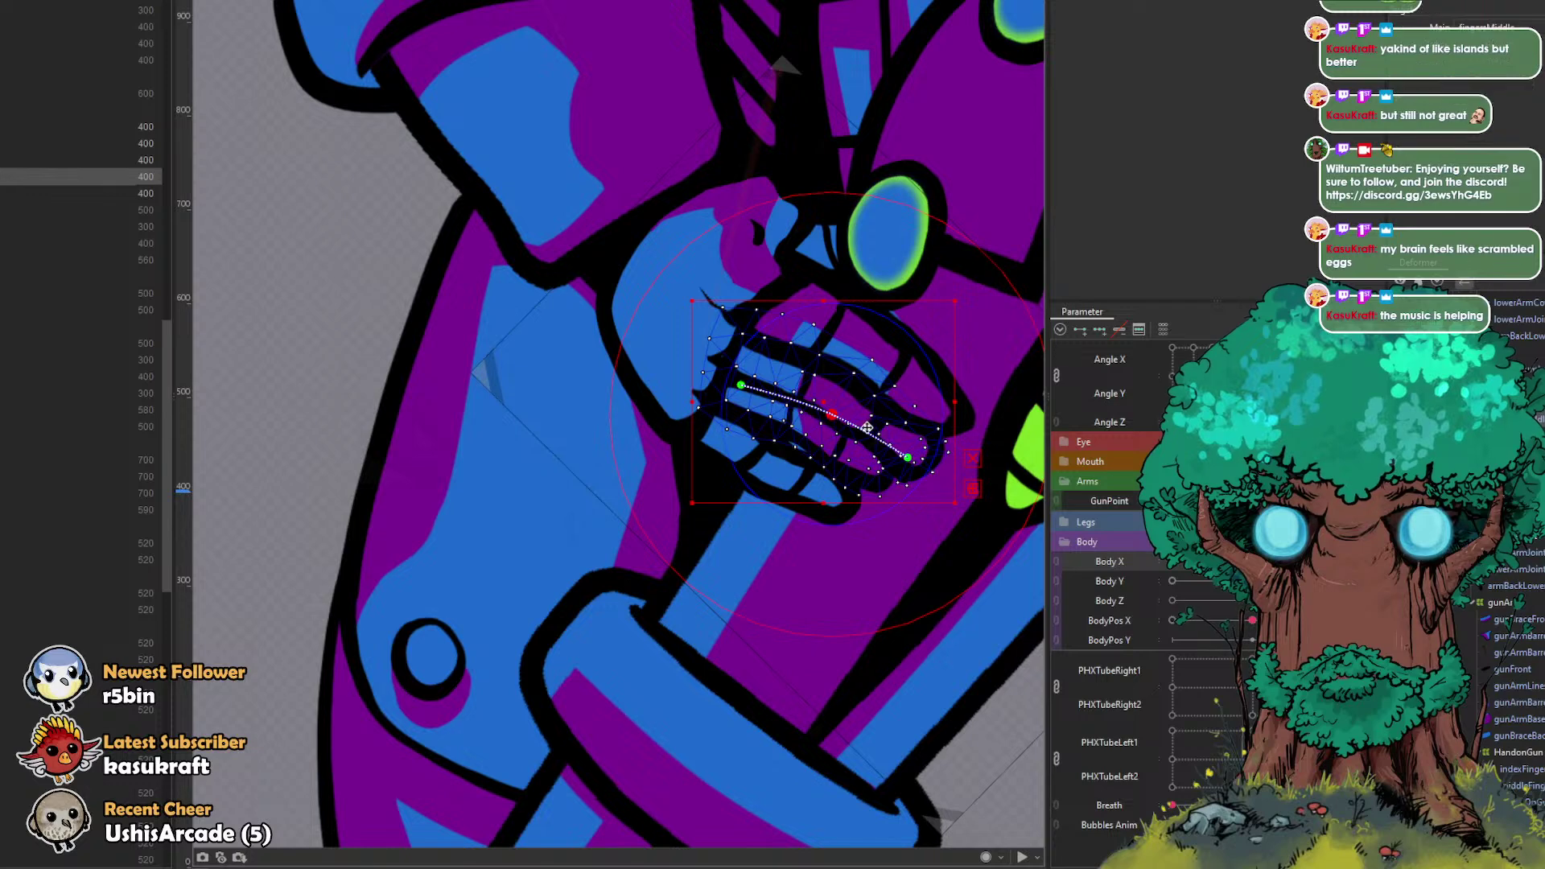
click(777, 476)
drag(767, 470, 778, 460)
Step: Adjust the middle fingertip's deform-path point and refine the index finger's path in the open hand
click(834, 416)
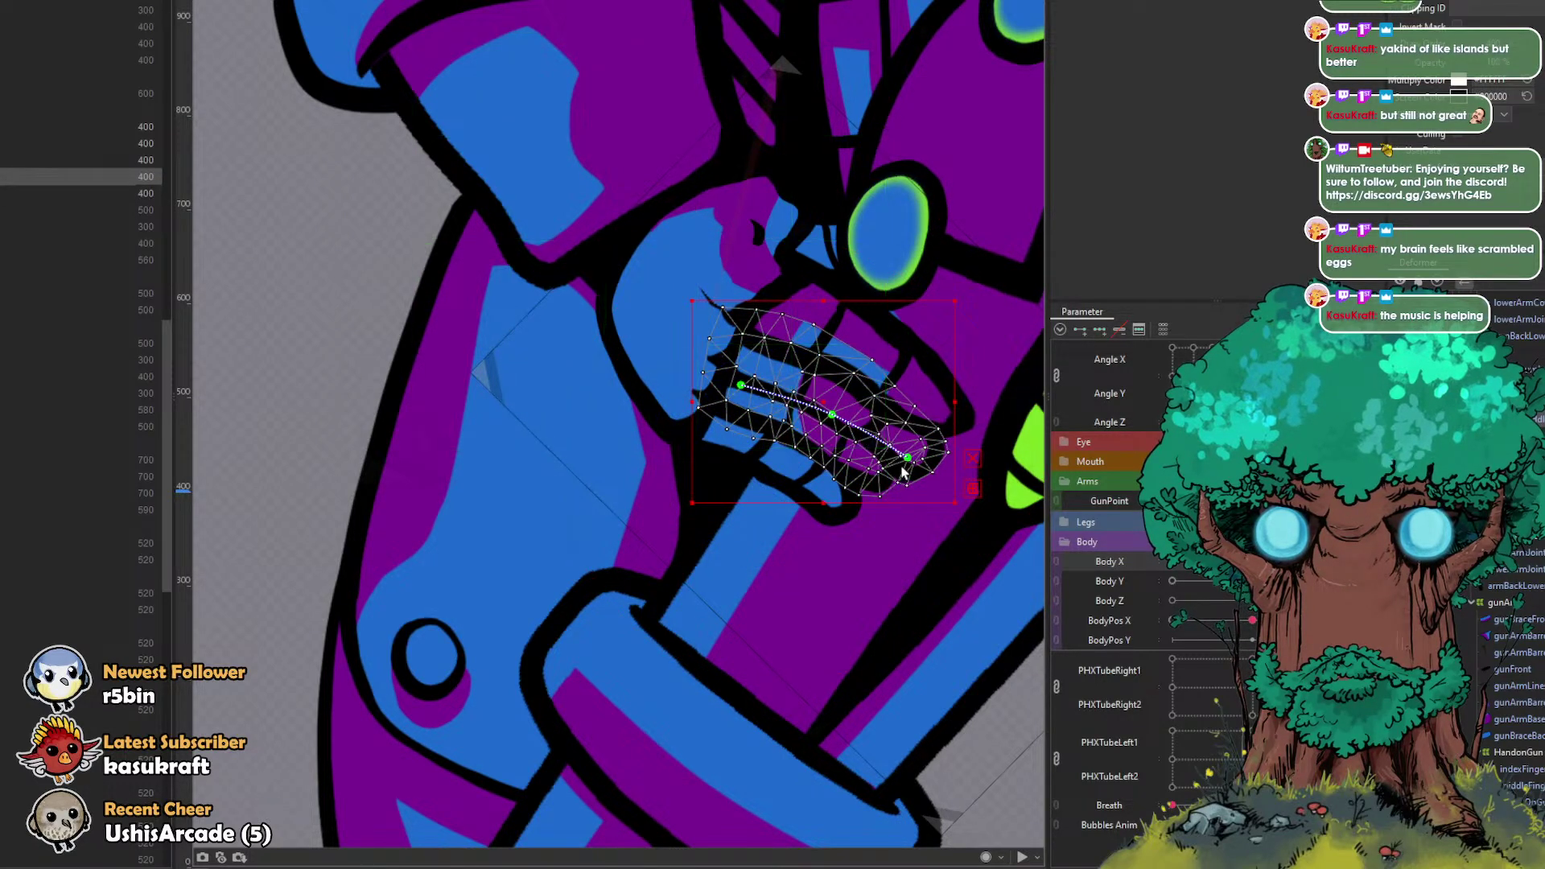
click(903, 471)
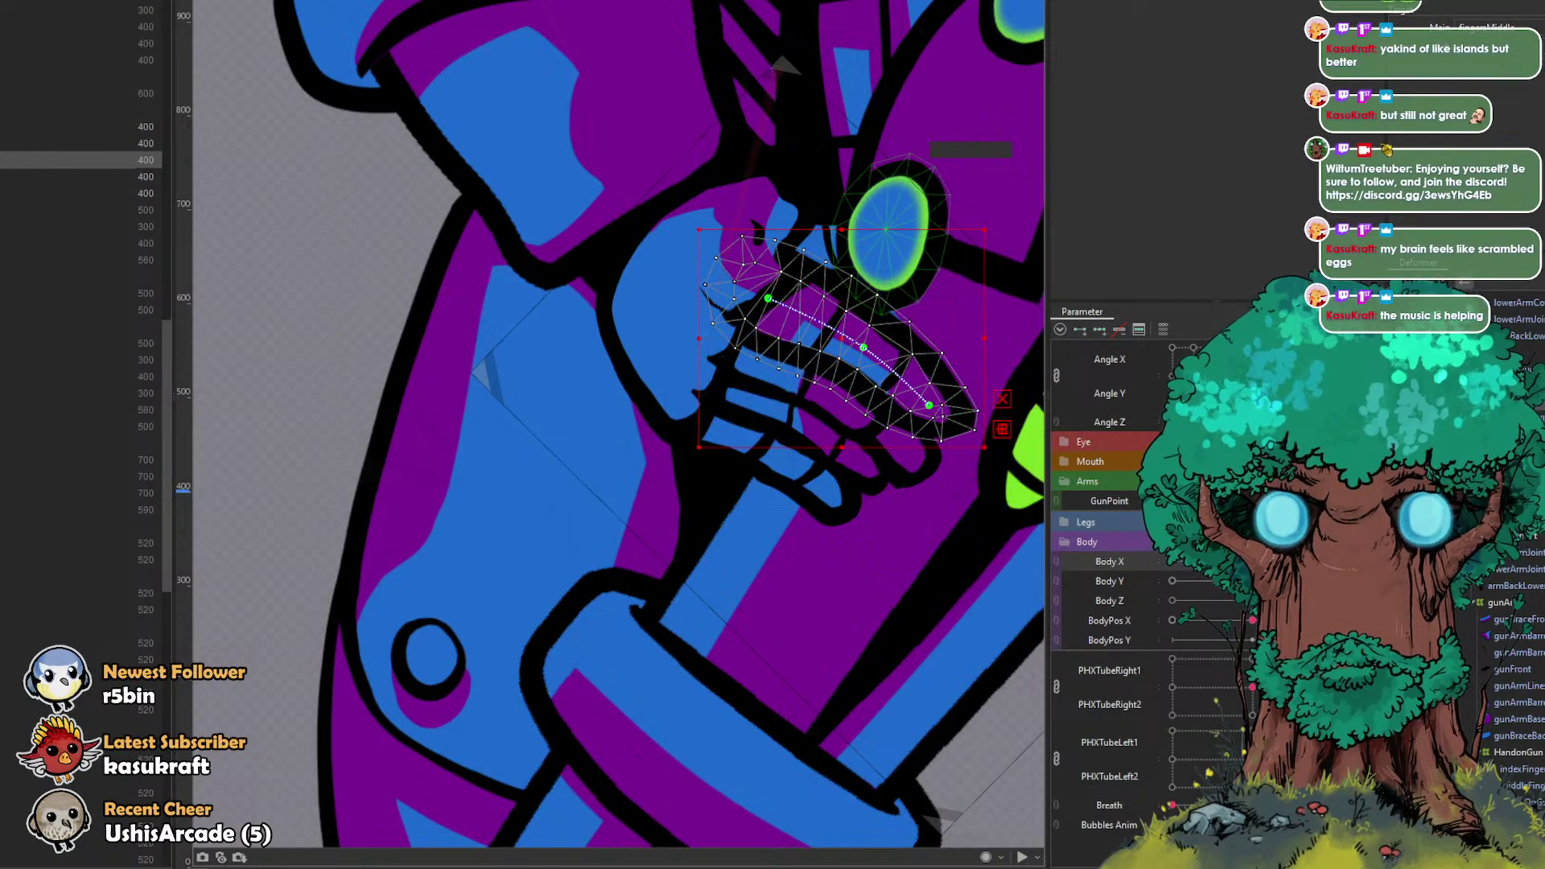
click(800, 447)
mouse_move(855, 436)
mouse_down()
mouse_move(791, 443)
mouse_move(810, 424)
mouse_up()
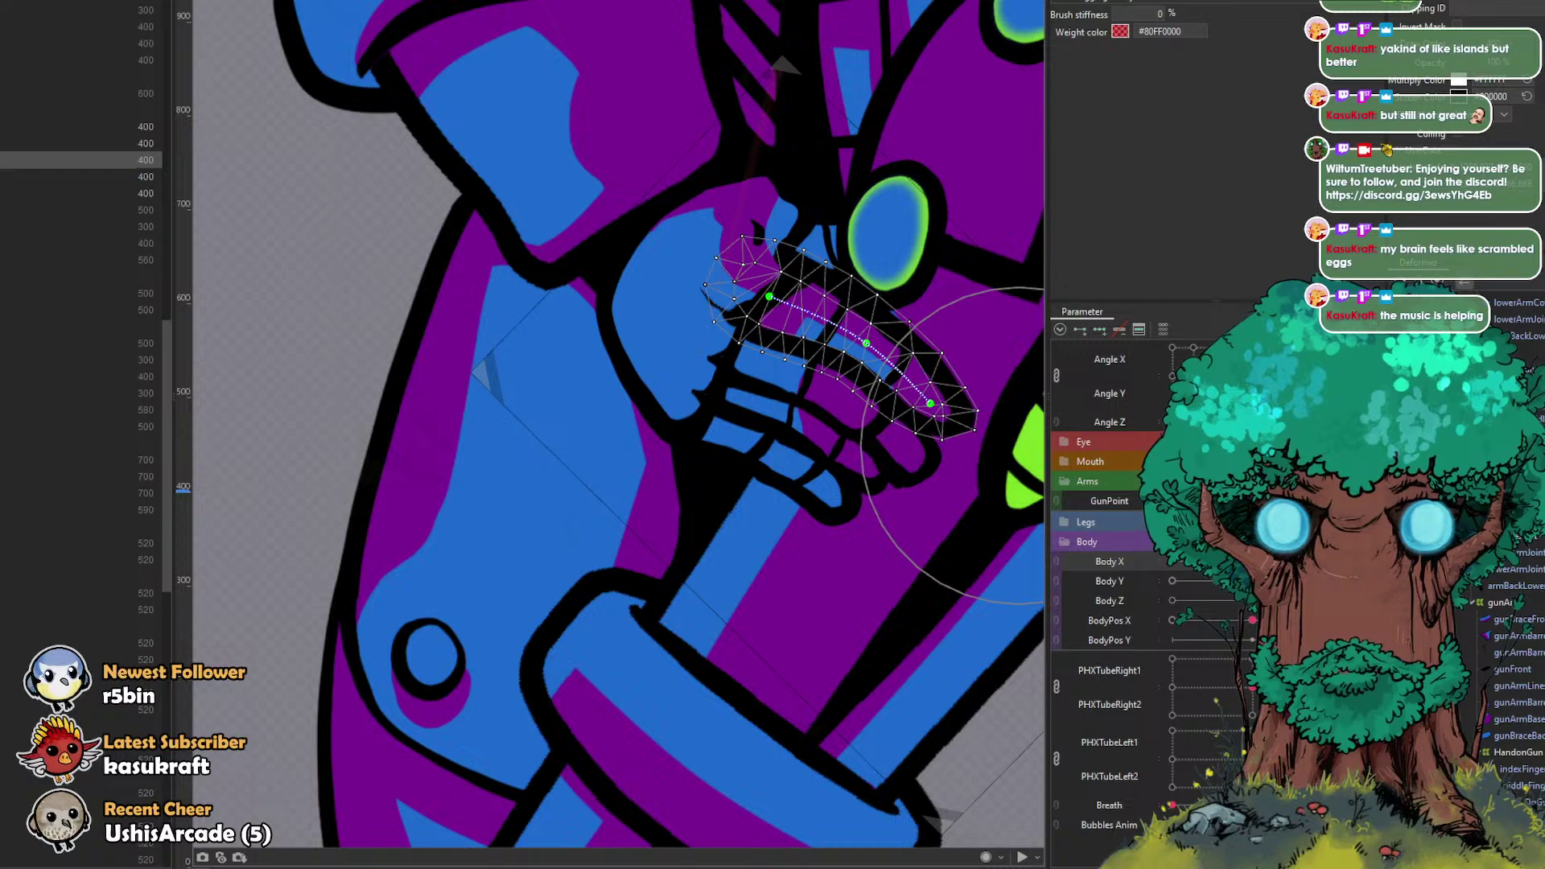
Step: Select all right-hand meshes at the far end of GunPoint and move the pinky, middle and index path points onto the gripping fingers
click(1526, 451)
shift+click(1527, 368)
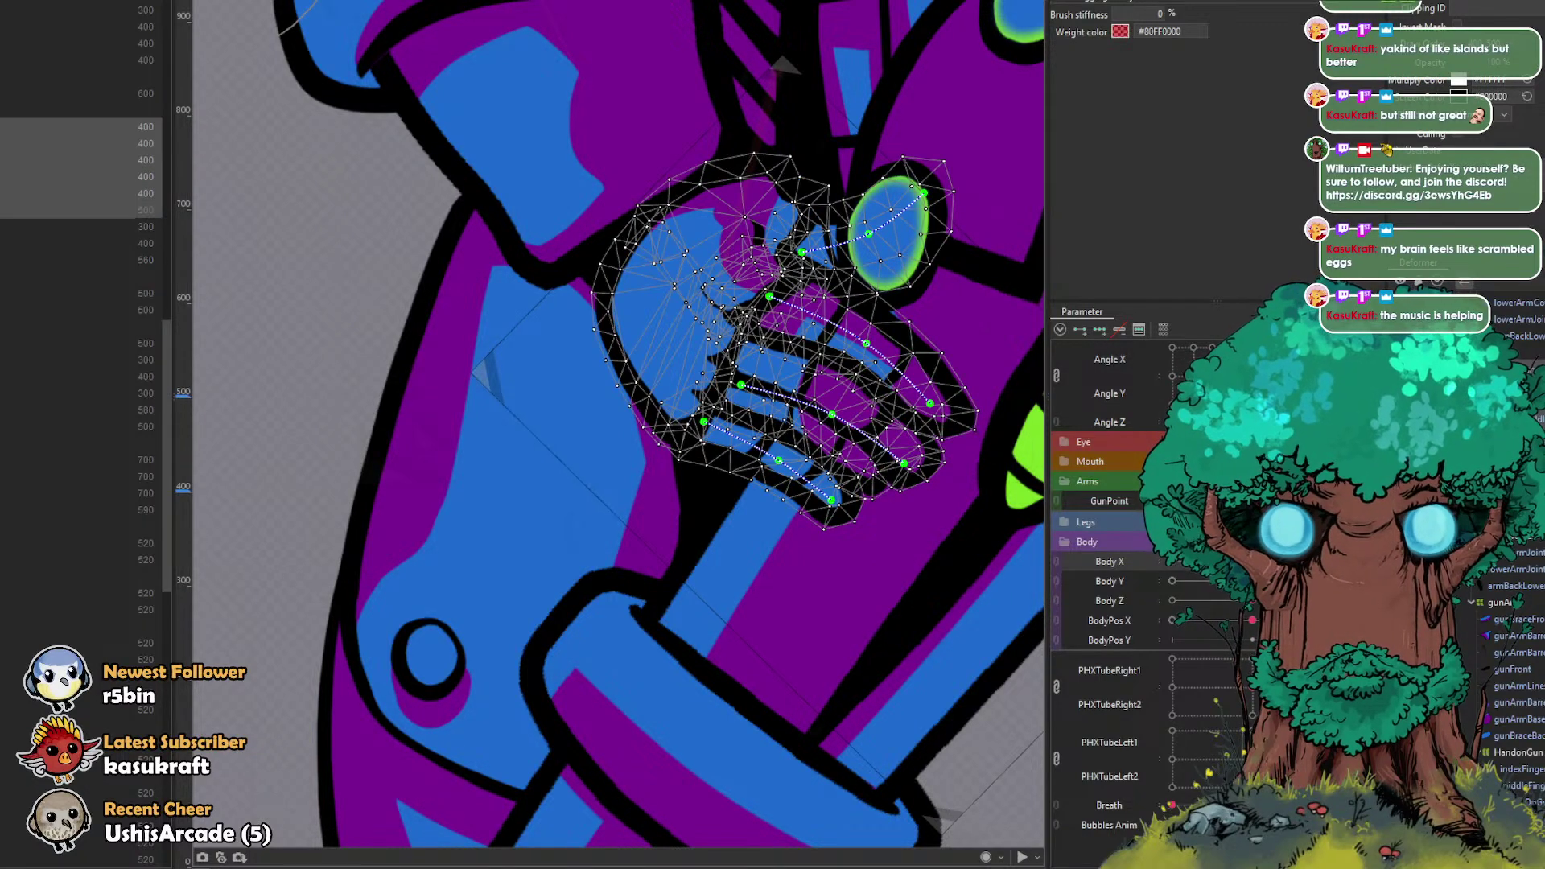
click(1252, 501)
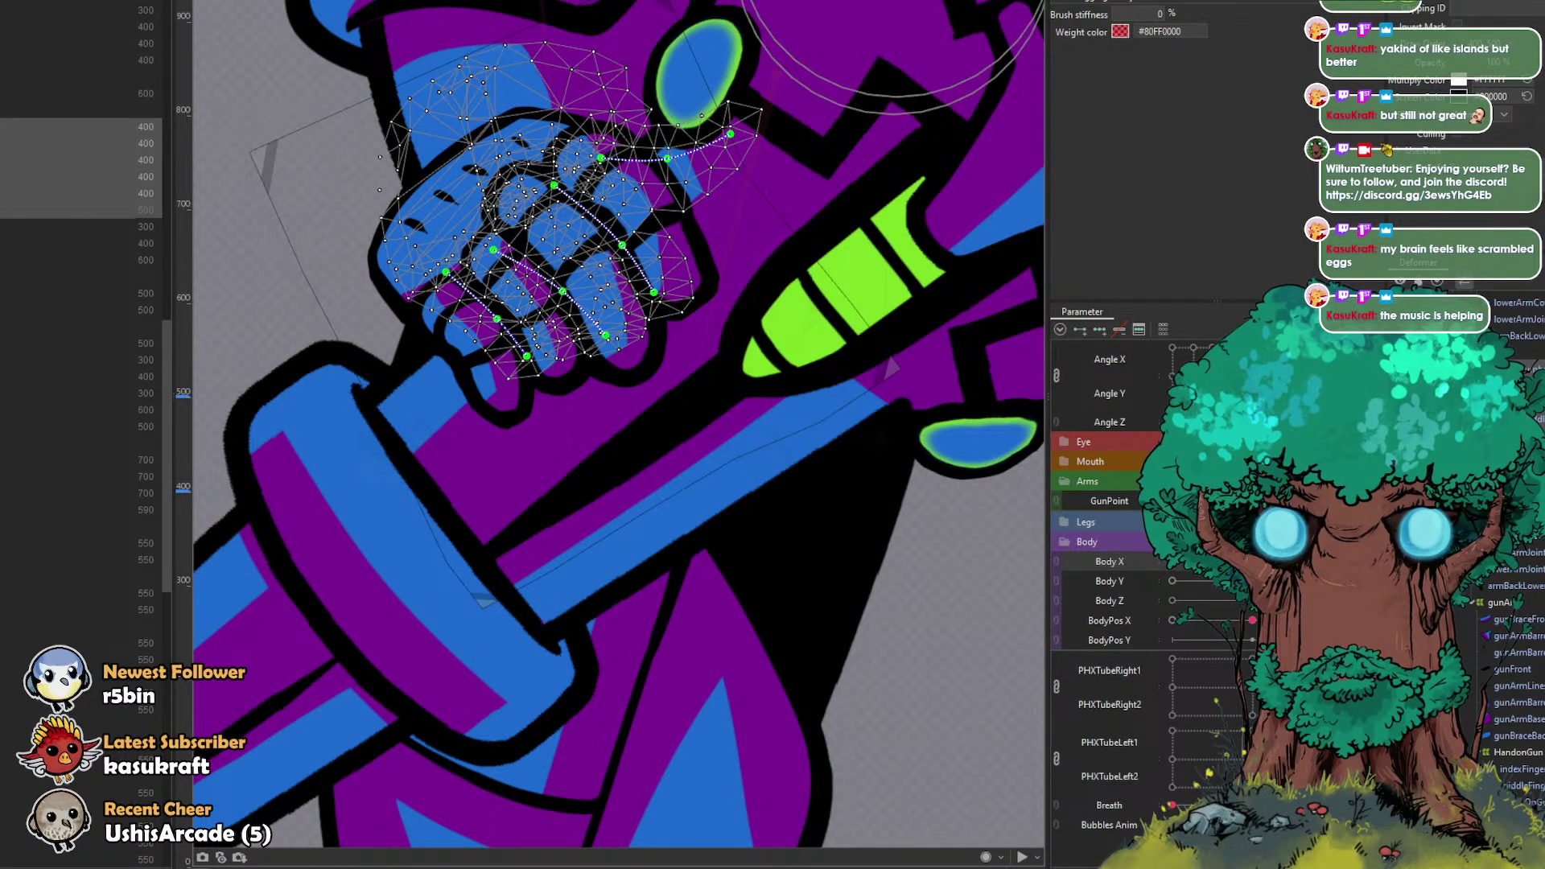
click(890, 0)
drag(523, 359, 507, 400)
drag(602, 346, 606, 353)
click(655, 295)
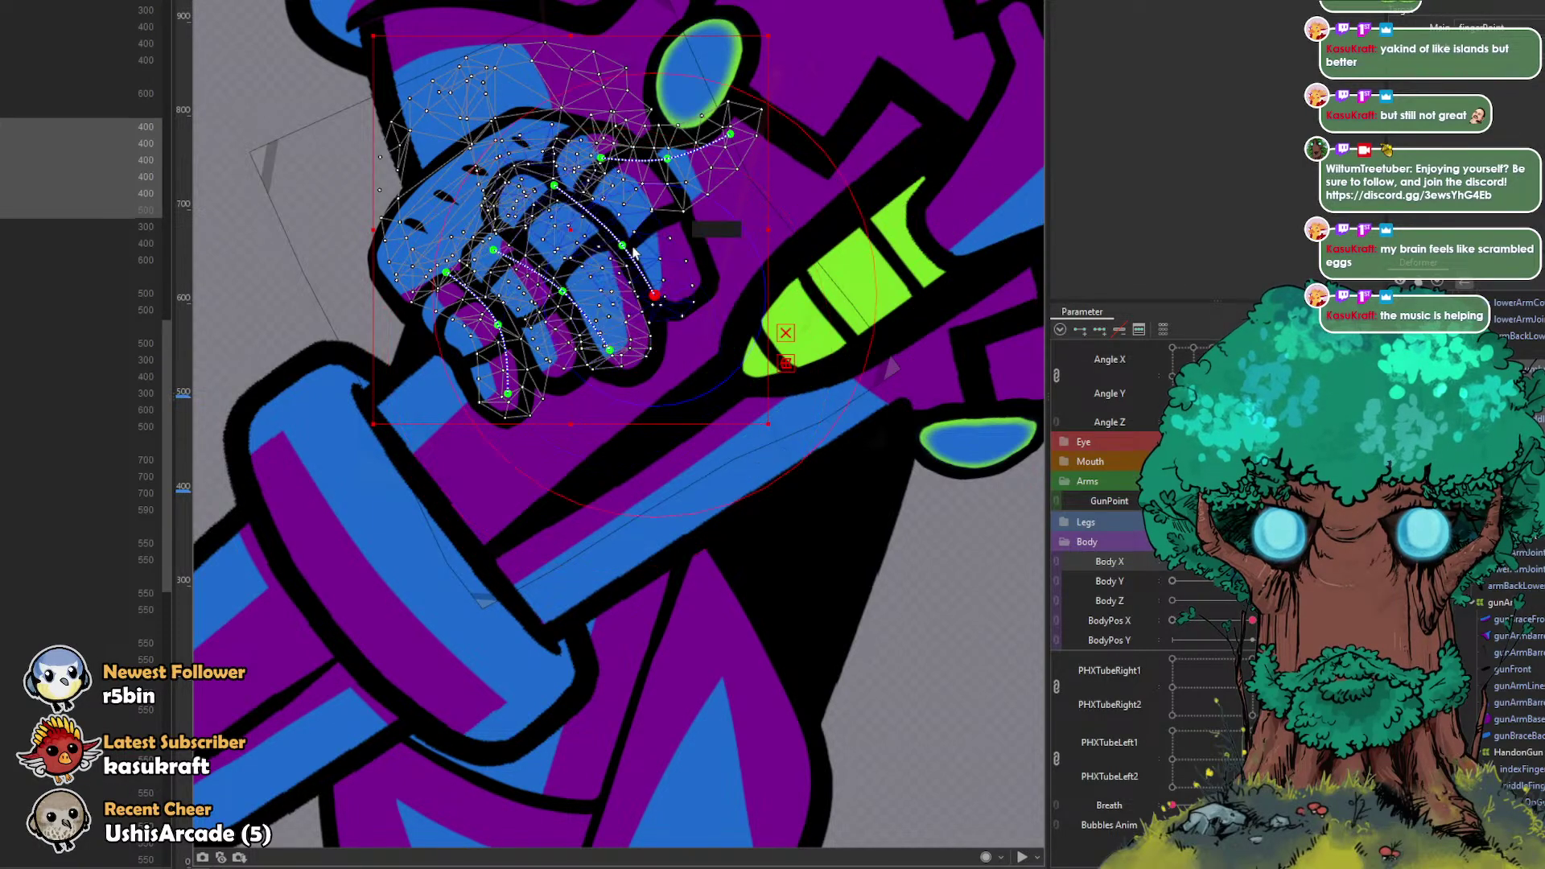
click(632, 232)
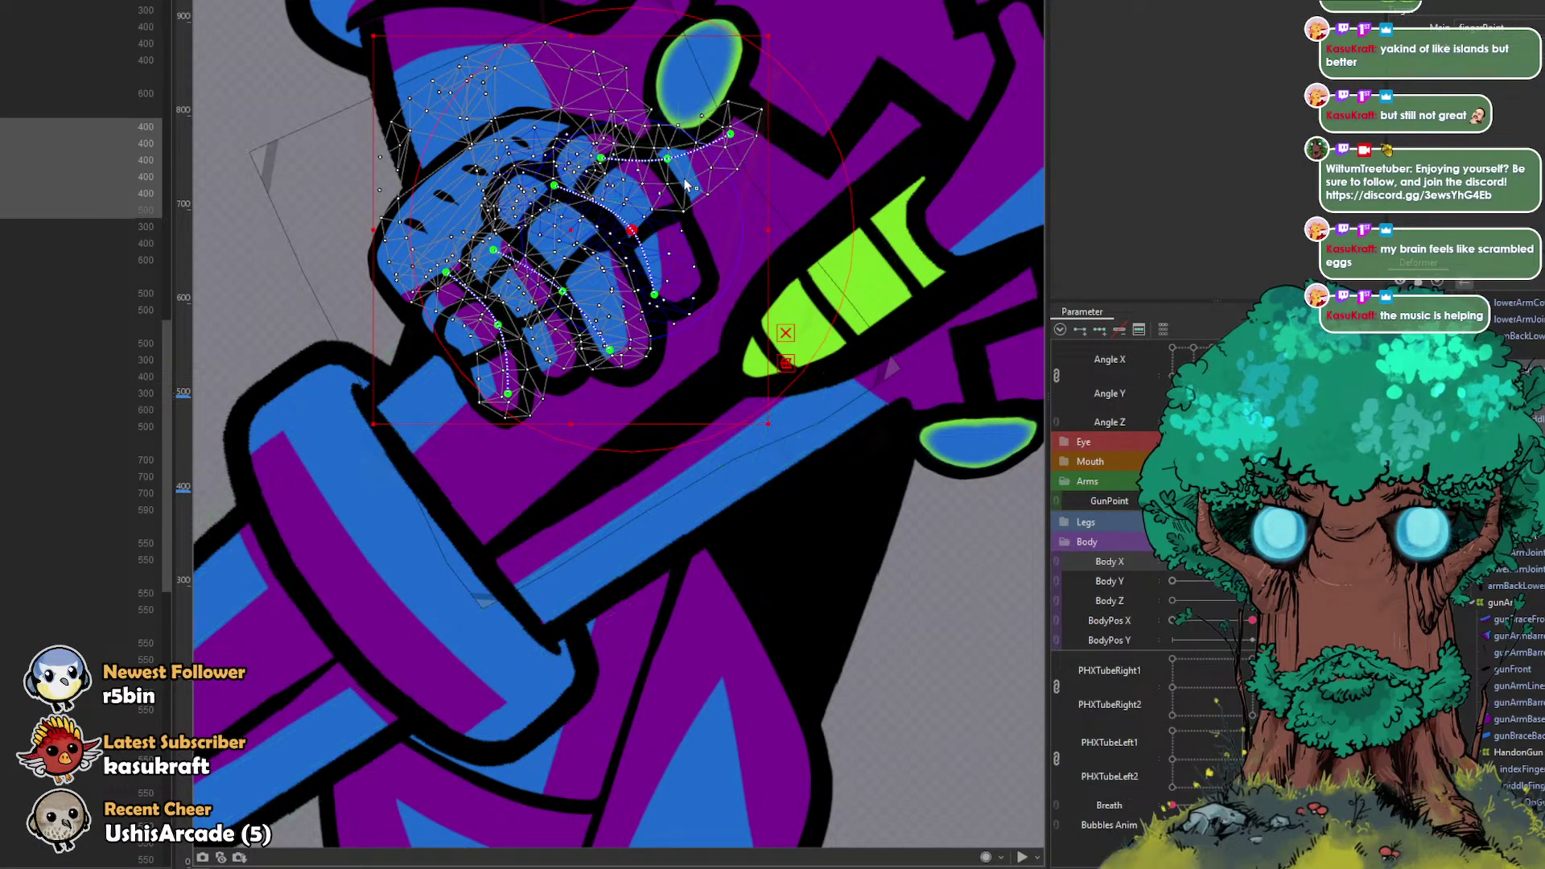
drag(1252, 501, 1228, 500)
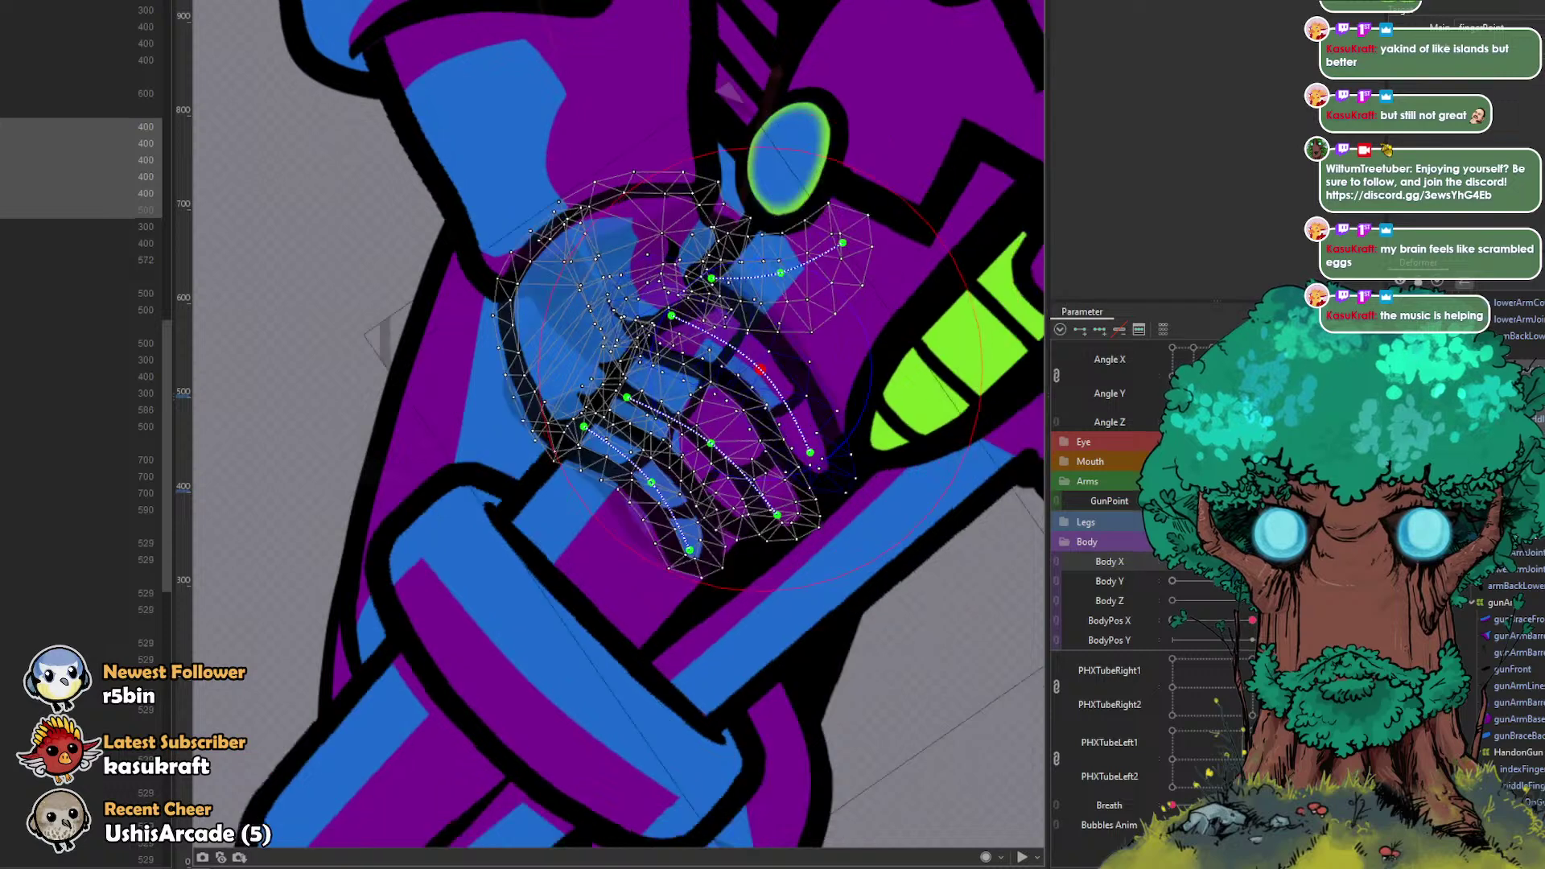
scroll(784, 491, down, 3)
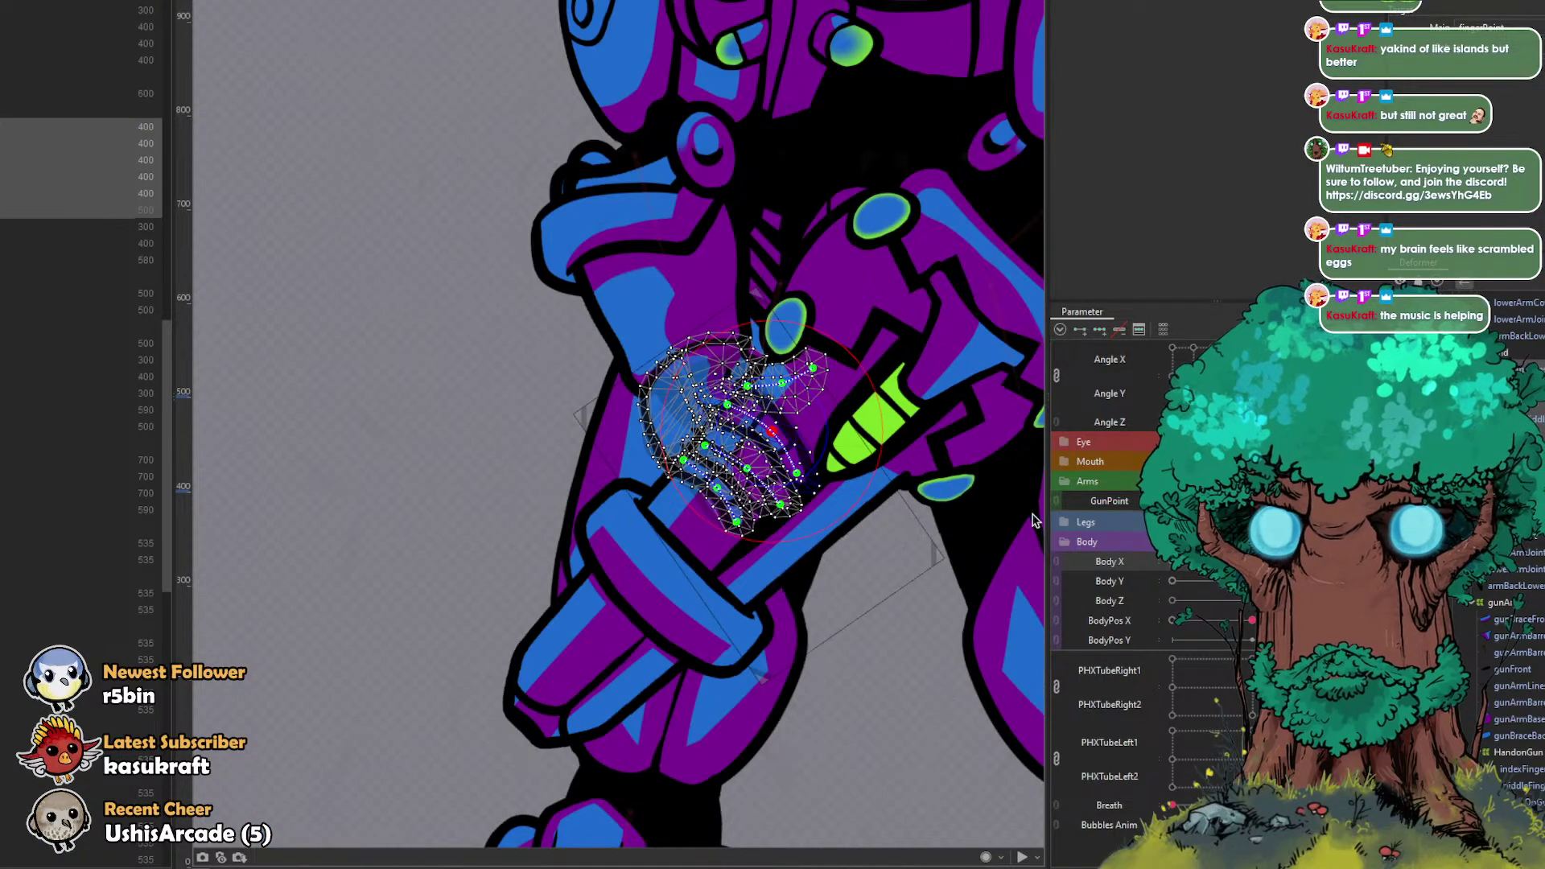
click(507, 315)
Step: At the start of GunPoint, reshape the lower outline of the middle fingers' mesh with a small deform brush
drag(1244, 500, 1179, 501)
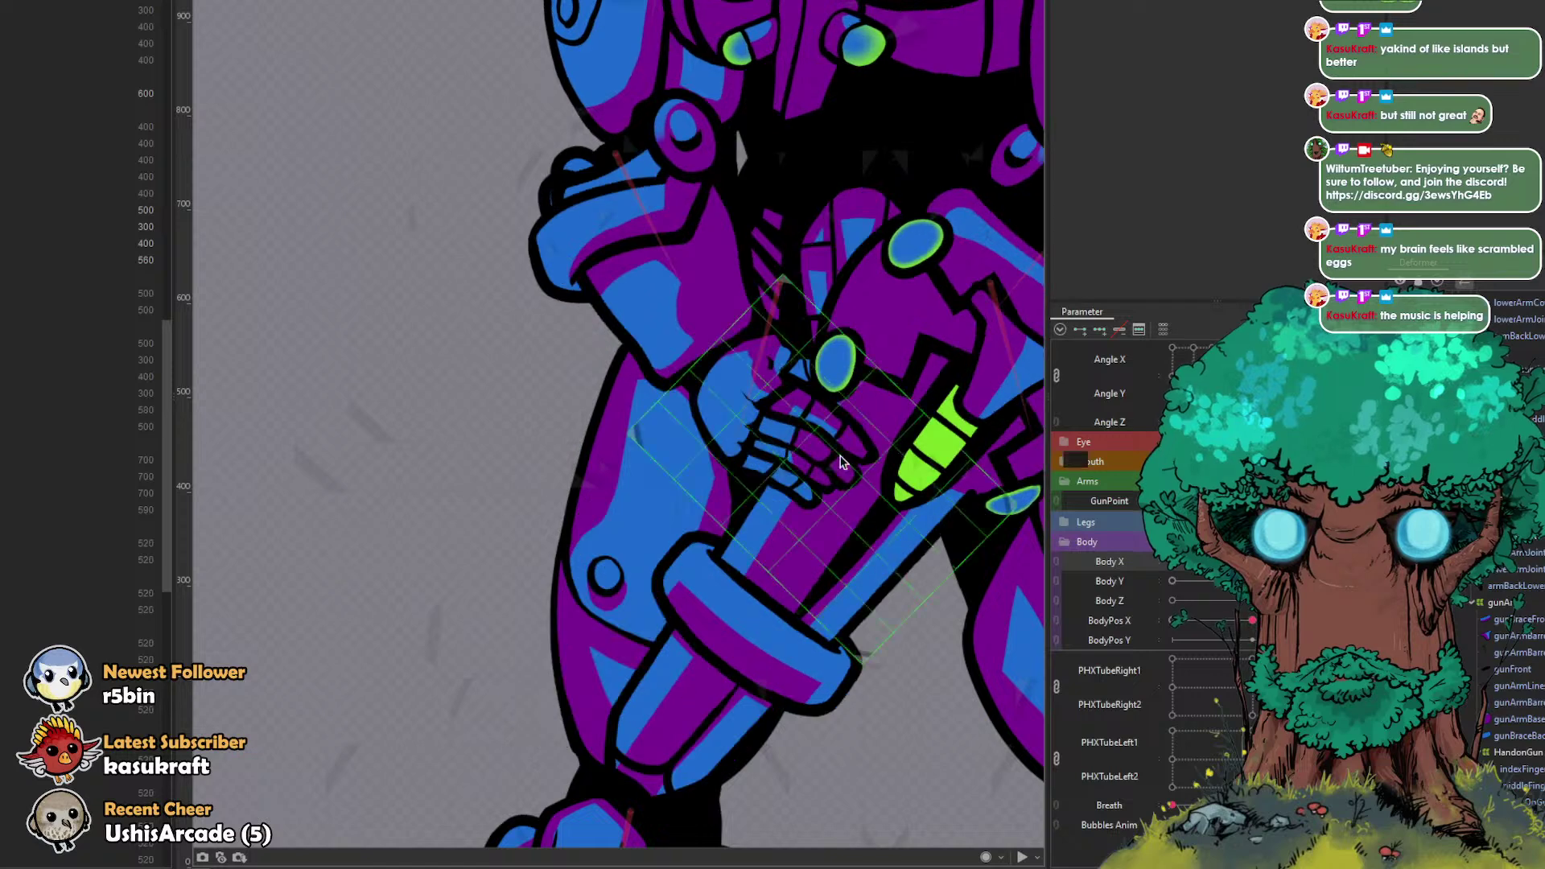
scroll(842, 466, up, 4)
click(837, 487)
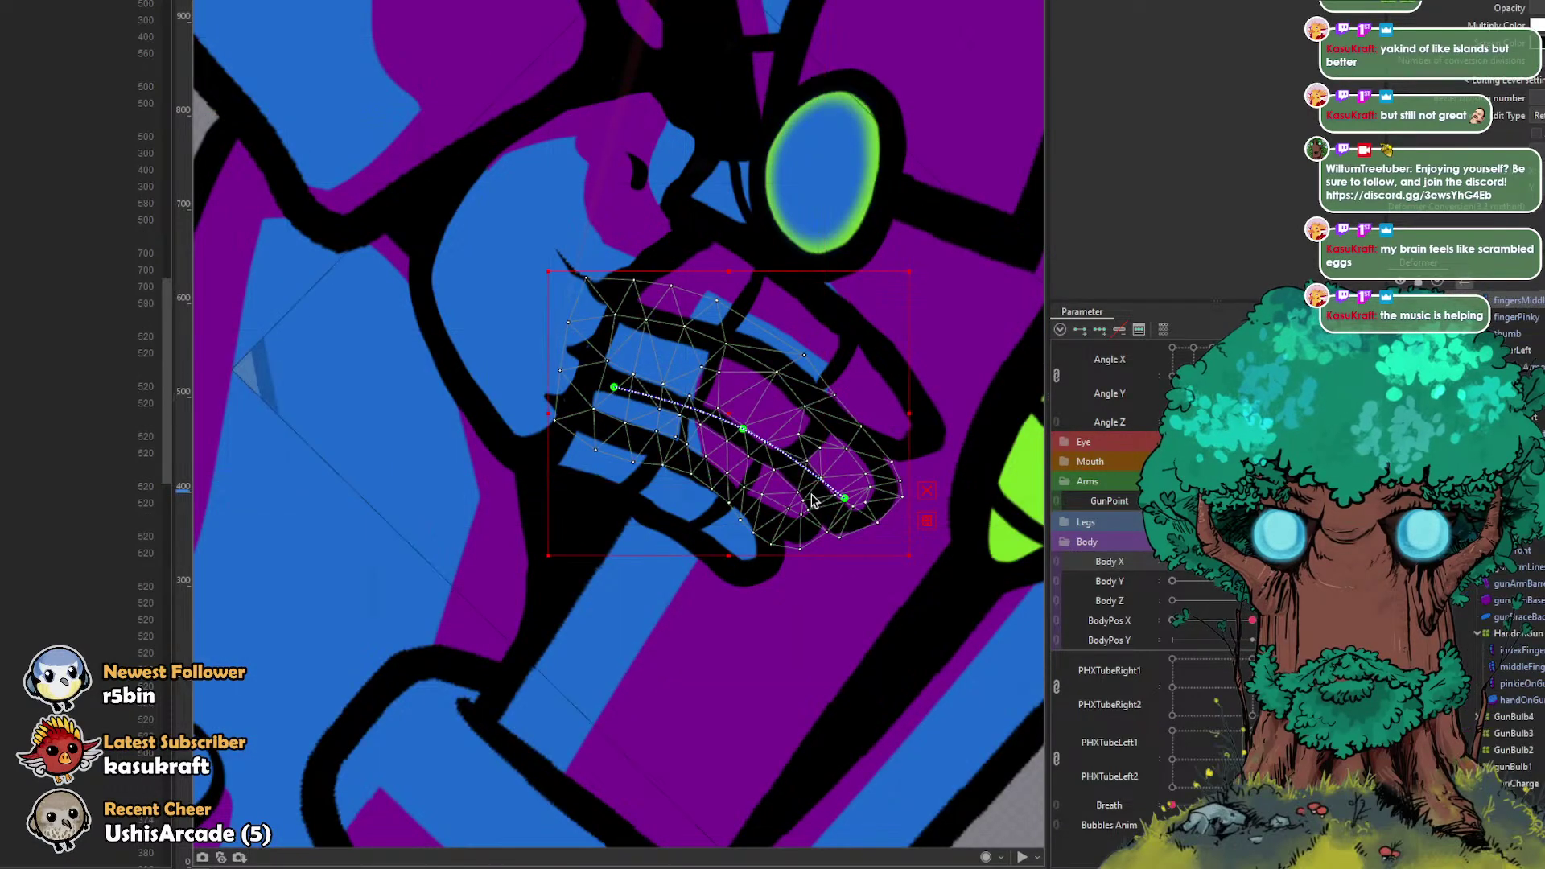
click(957, 1)
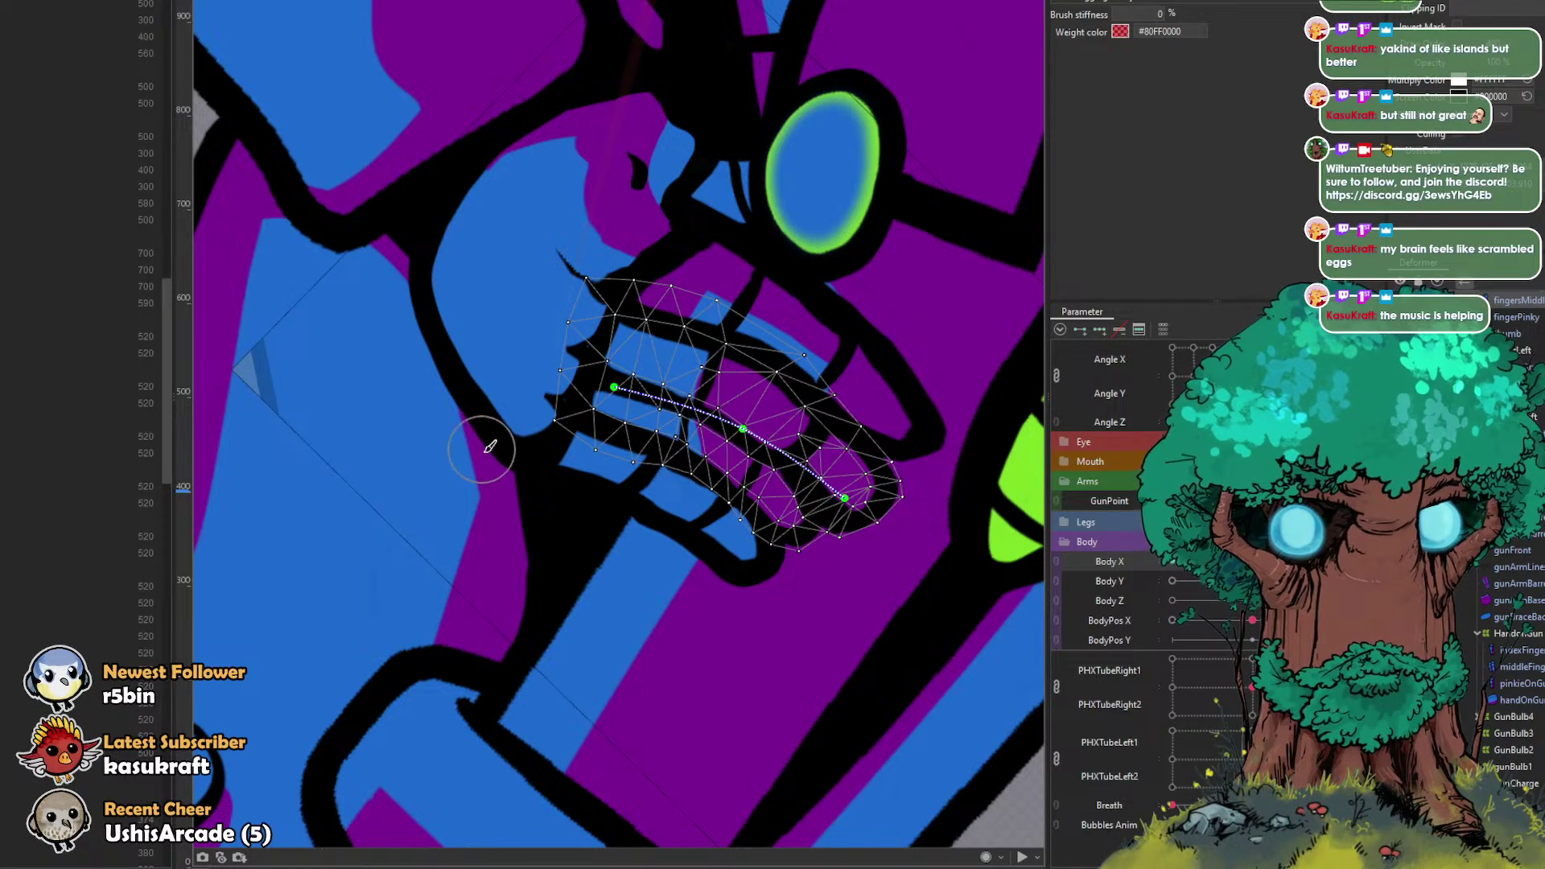
scroll(655, 442, up, 4)
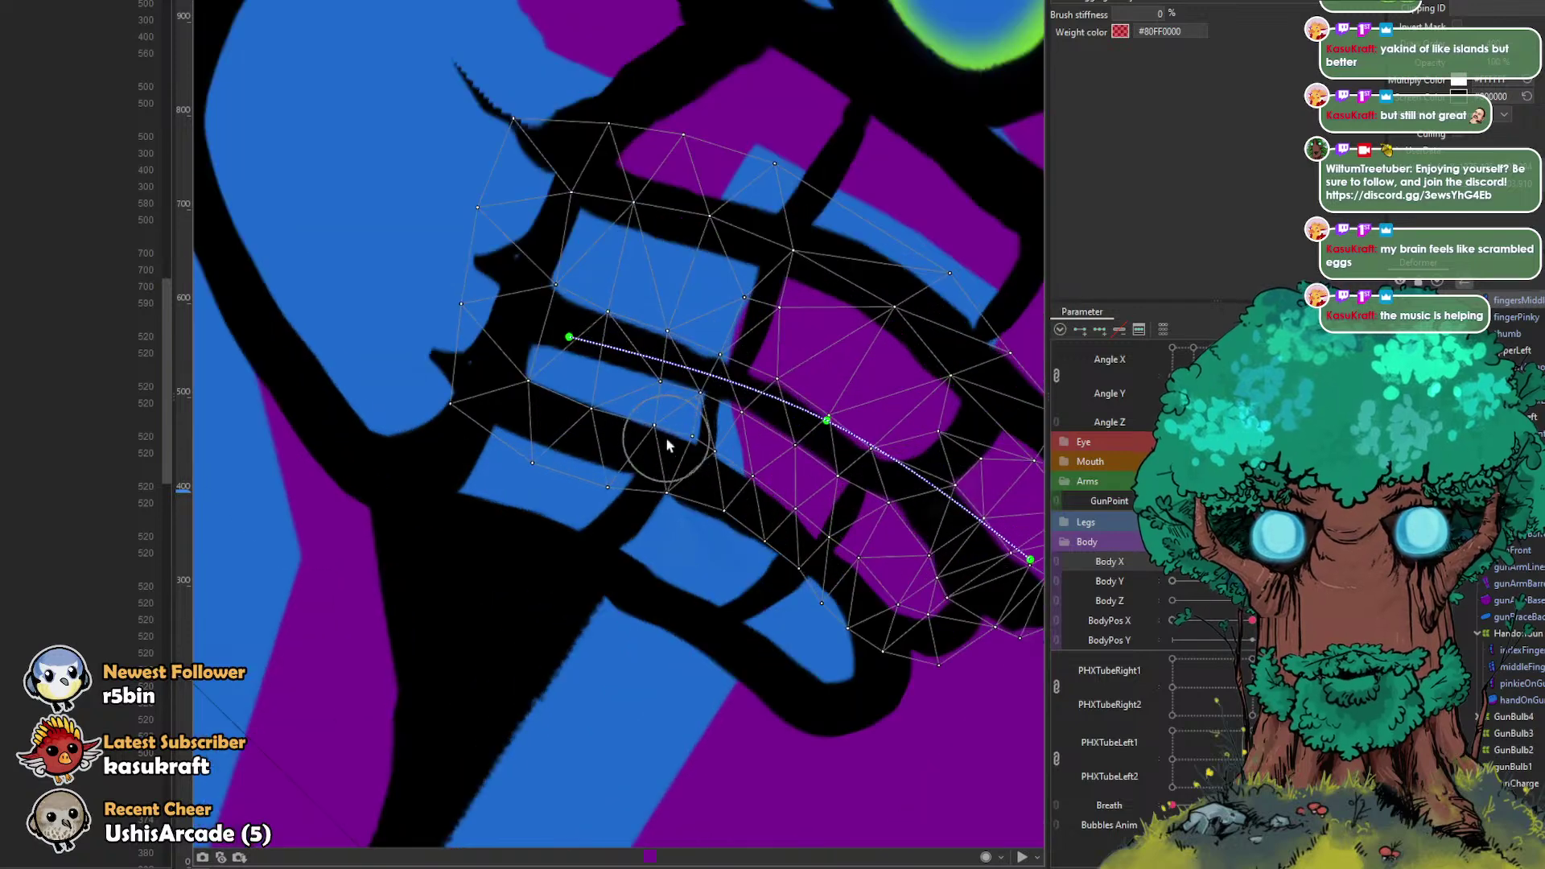
drag(594, 402, 586, 412)
drag(716, 449, 714, 461)
mouse_move(606, 494)
mouse_down()
mouse_move(711, 552)
mouse_move(752, 549)
mouse_move(700, 521)
mouse_move(762, 504)
mouse_move(803, 535)
mouse_up()
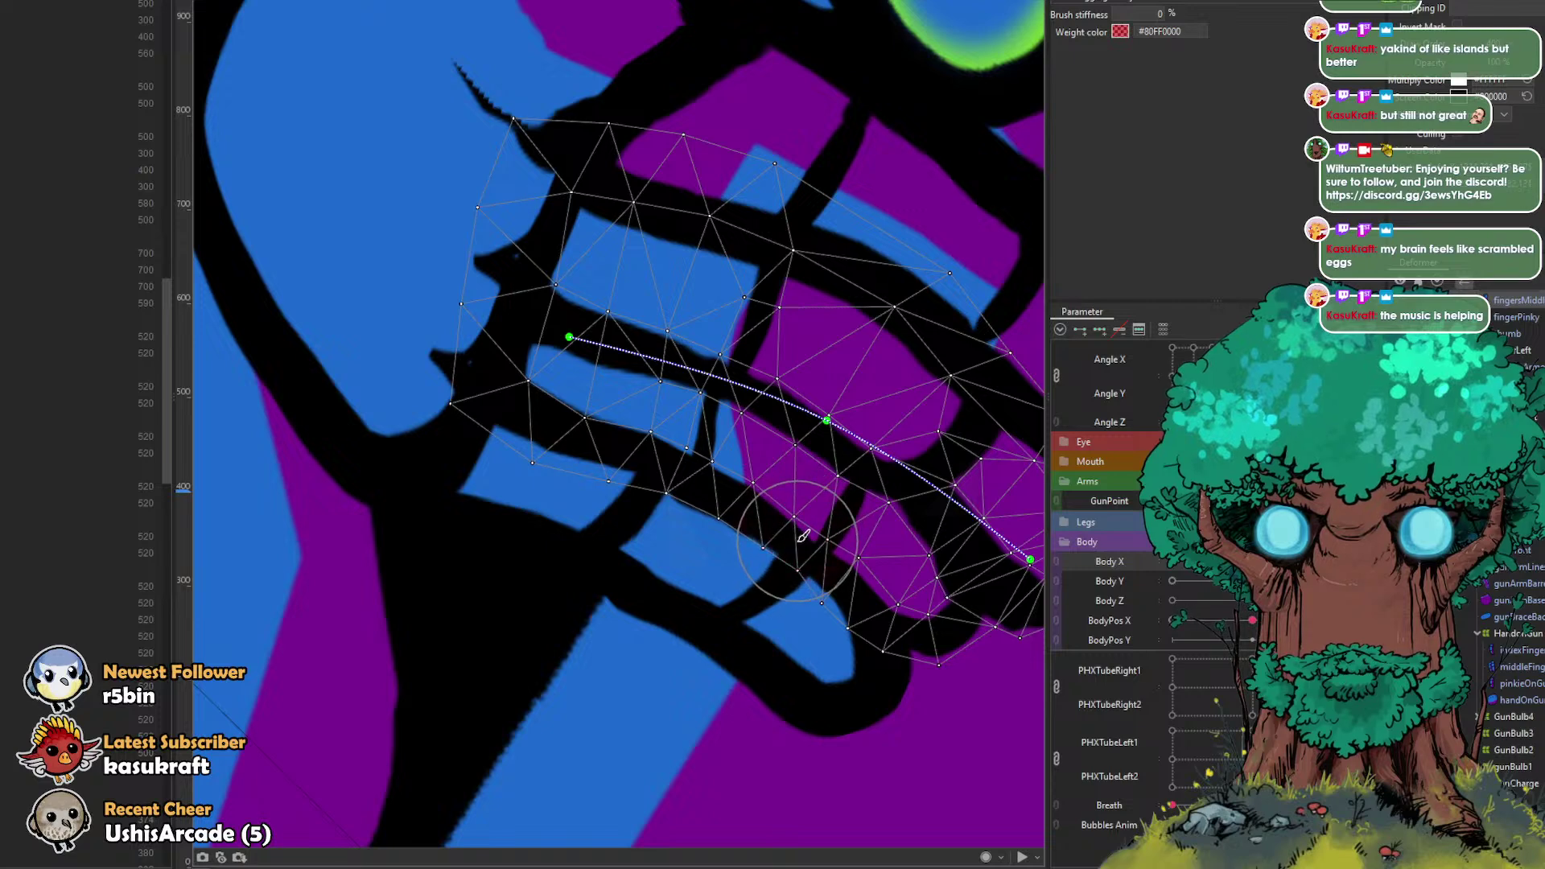
drag(798, 594, 793, 598)
drag(884, 558, 876, 574)
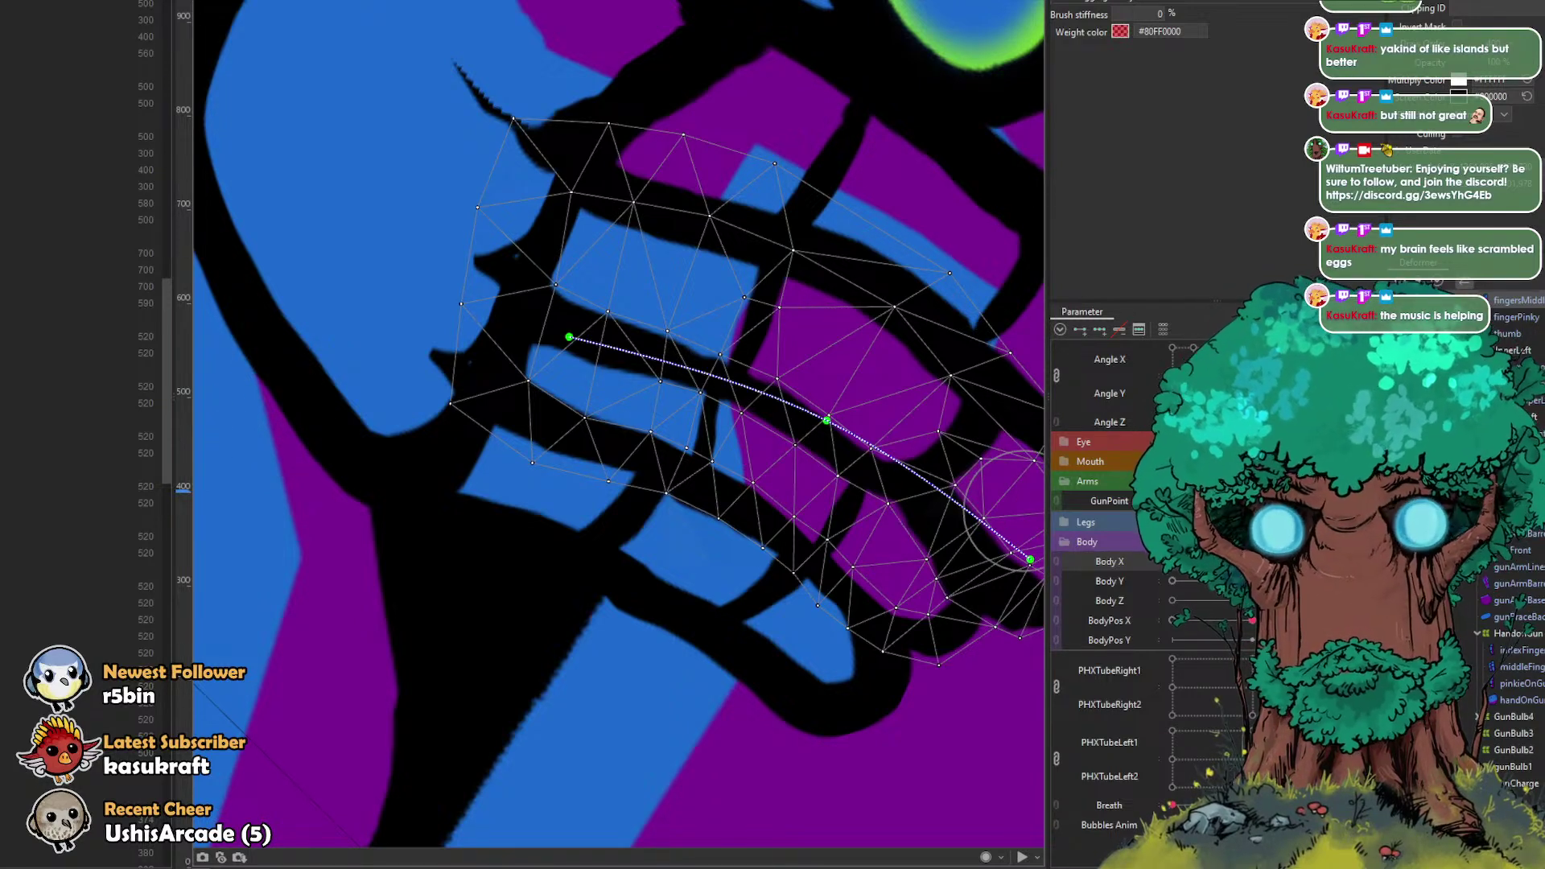
Step: Check the hand swap across GunPoint, then pull the upper outline of the thumb-side palm mesh inward with a larger deform brush
scroll(893, 510, down, 5)
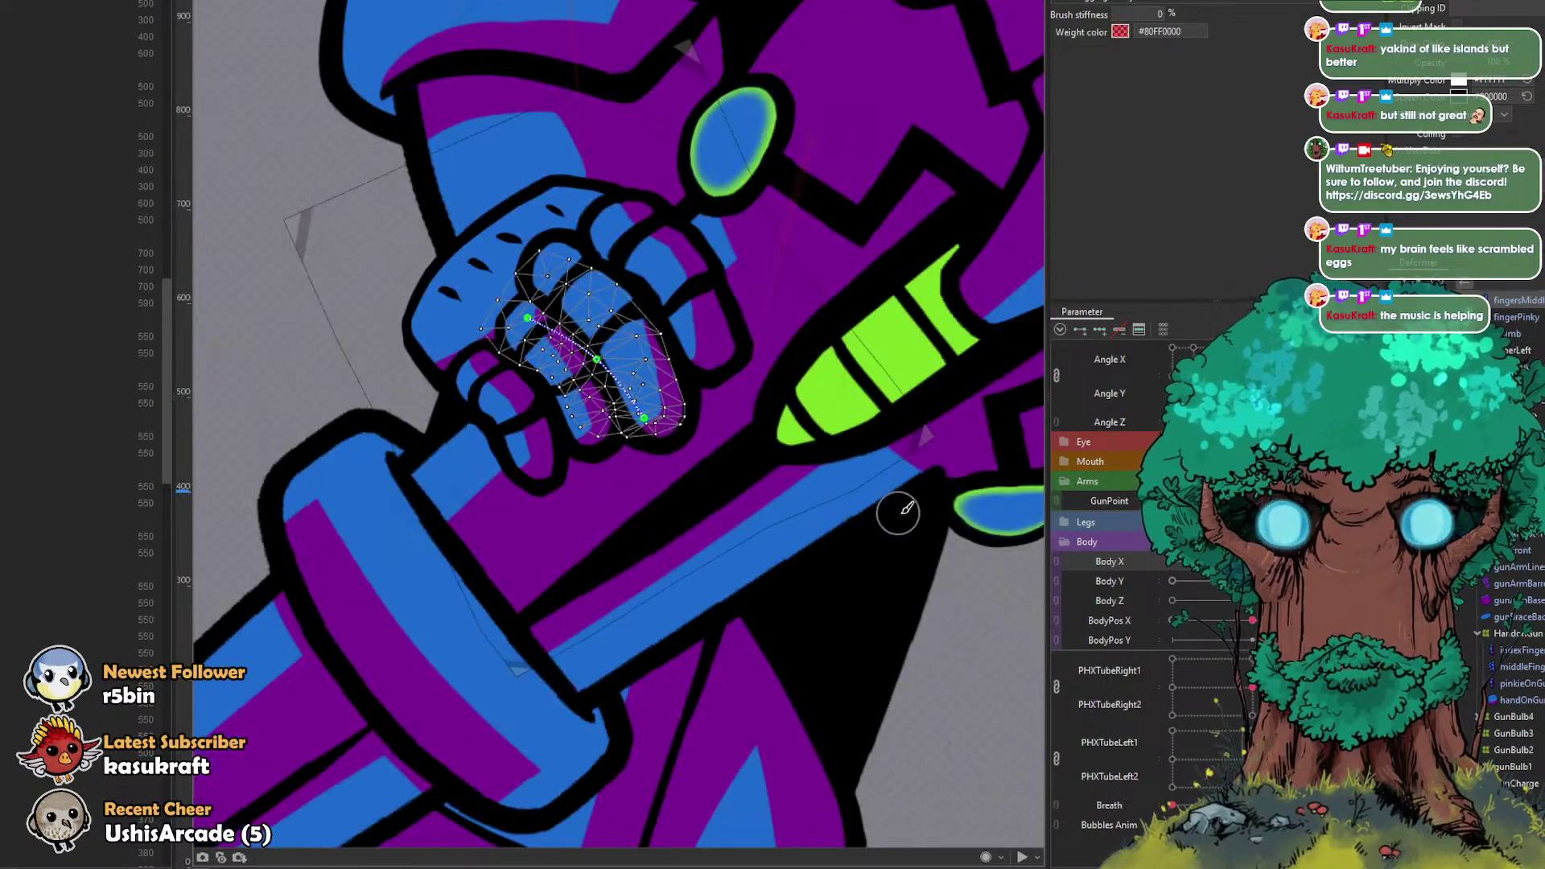
scroll(893, 512, down, 5)
mouse_move(1172, 500)
mouse_down()
mouse_move(1243, 500)
mouse_move(1211, 501)
mouse_up()
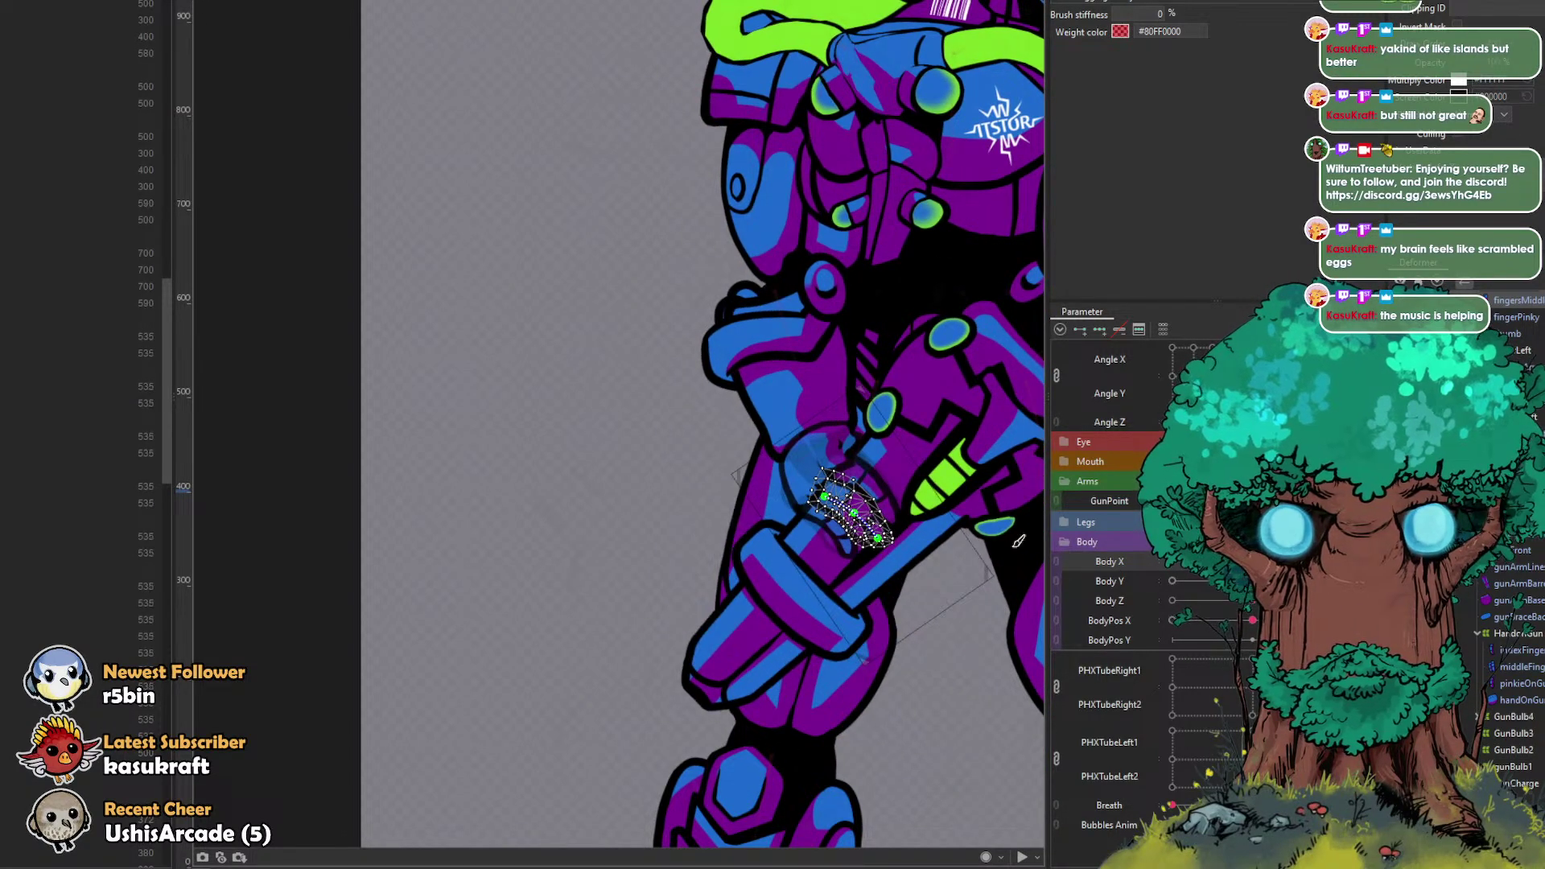
scroll(692, 362, up, 5)
scroll(667, 348, up, 5)
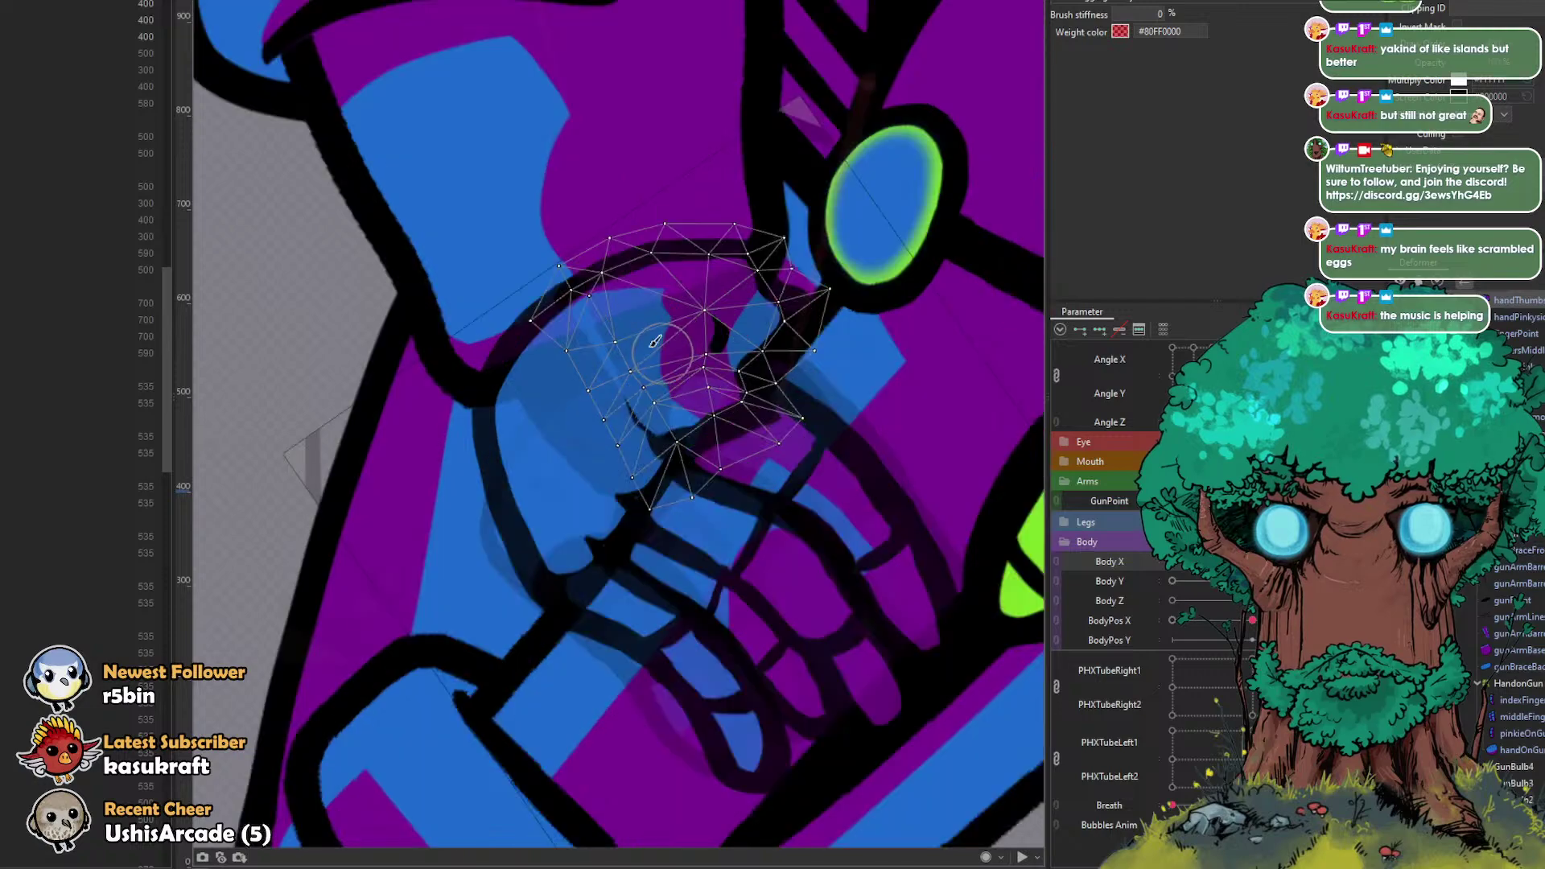
drag(849, 285, 756, 215)
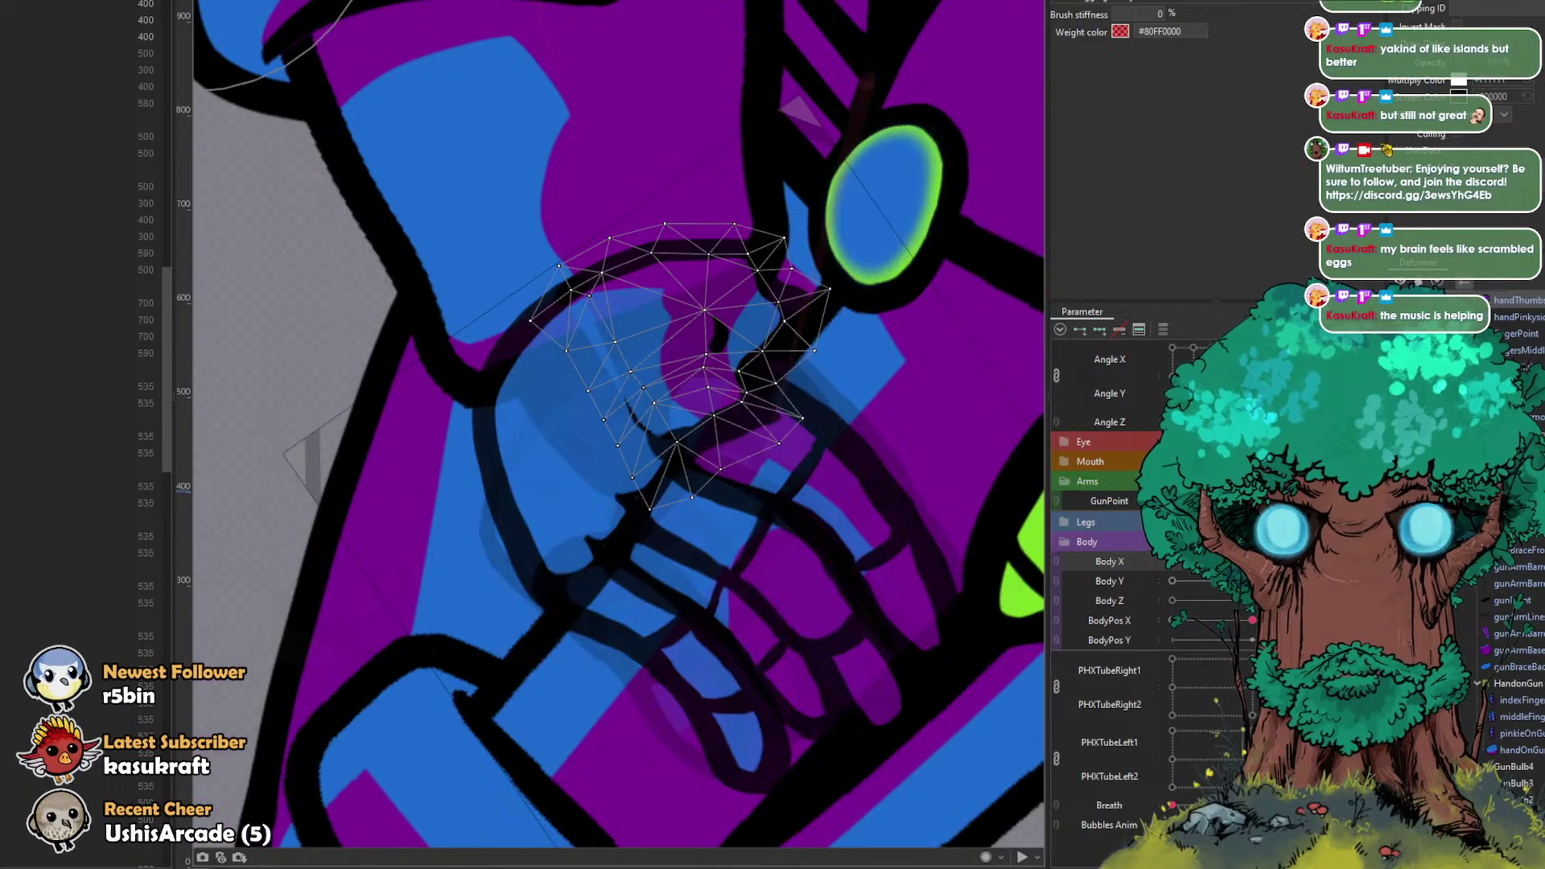
drag(761, 117, 732, 138)
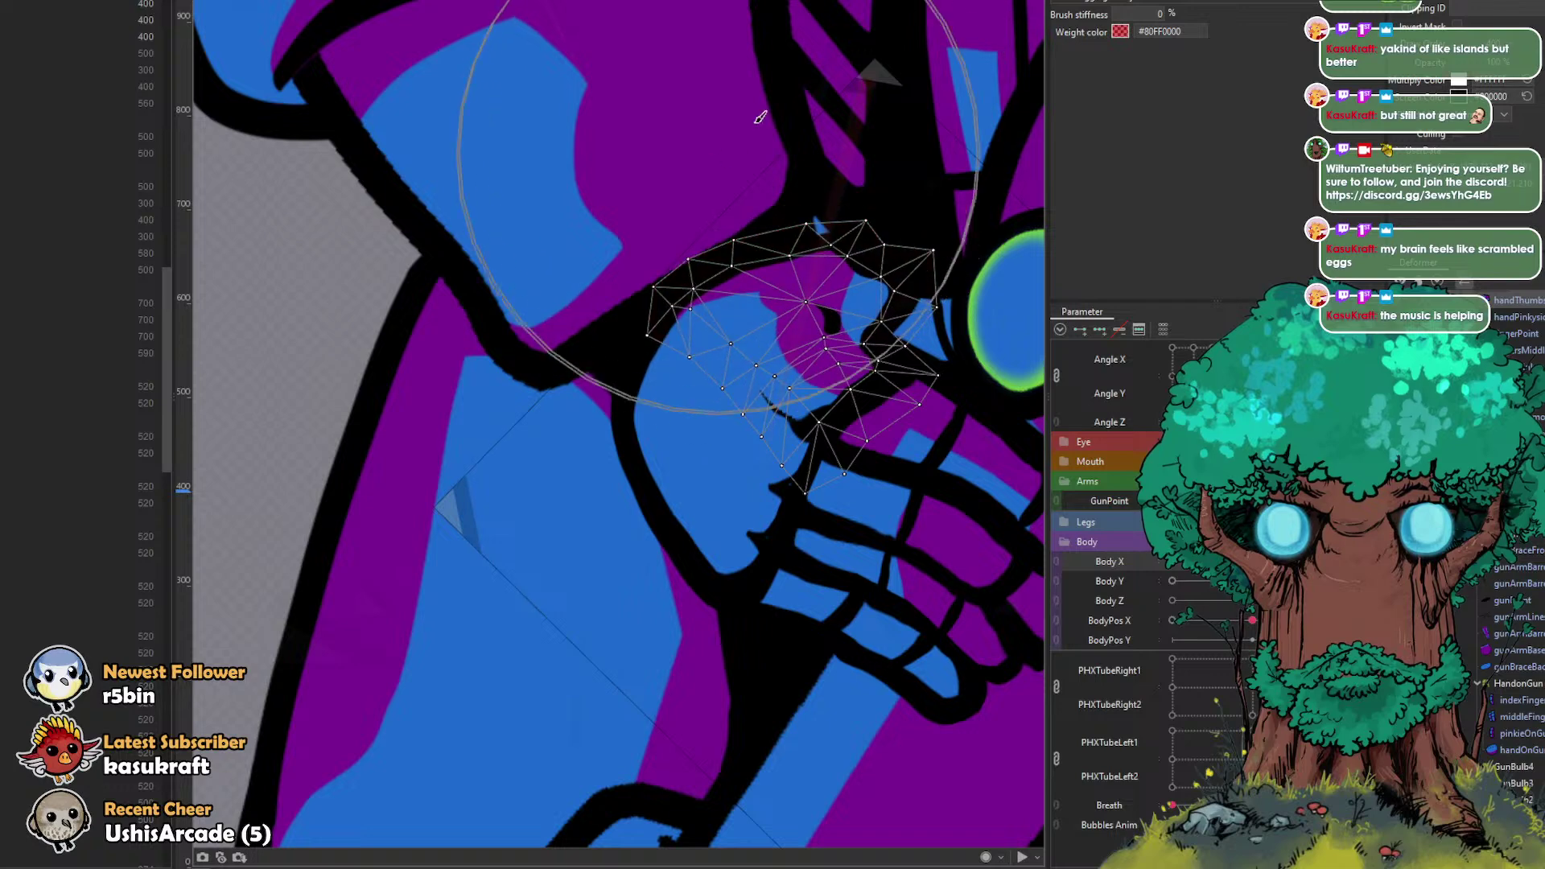
drag(834, 95, 818, 123)
mouse_move(934, 287)
mouse_down()
mouse_move(765, 282)
mouse_move(793, 308)
mouse_up()
drag(555, 360, 741, 368)
drag(663, 287, 680, 318)
Step: Select the thumb-side and pinky-side palm meshes together and push their shared outer outline inward with the deform brush
key(v)
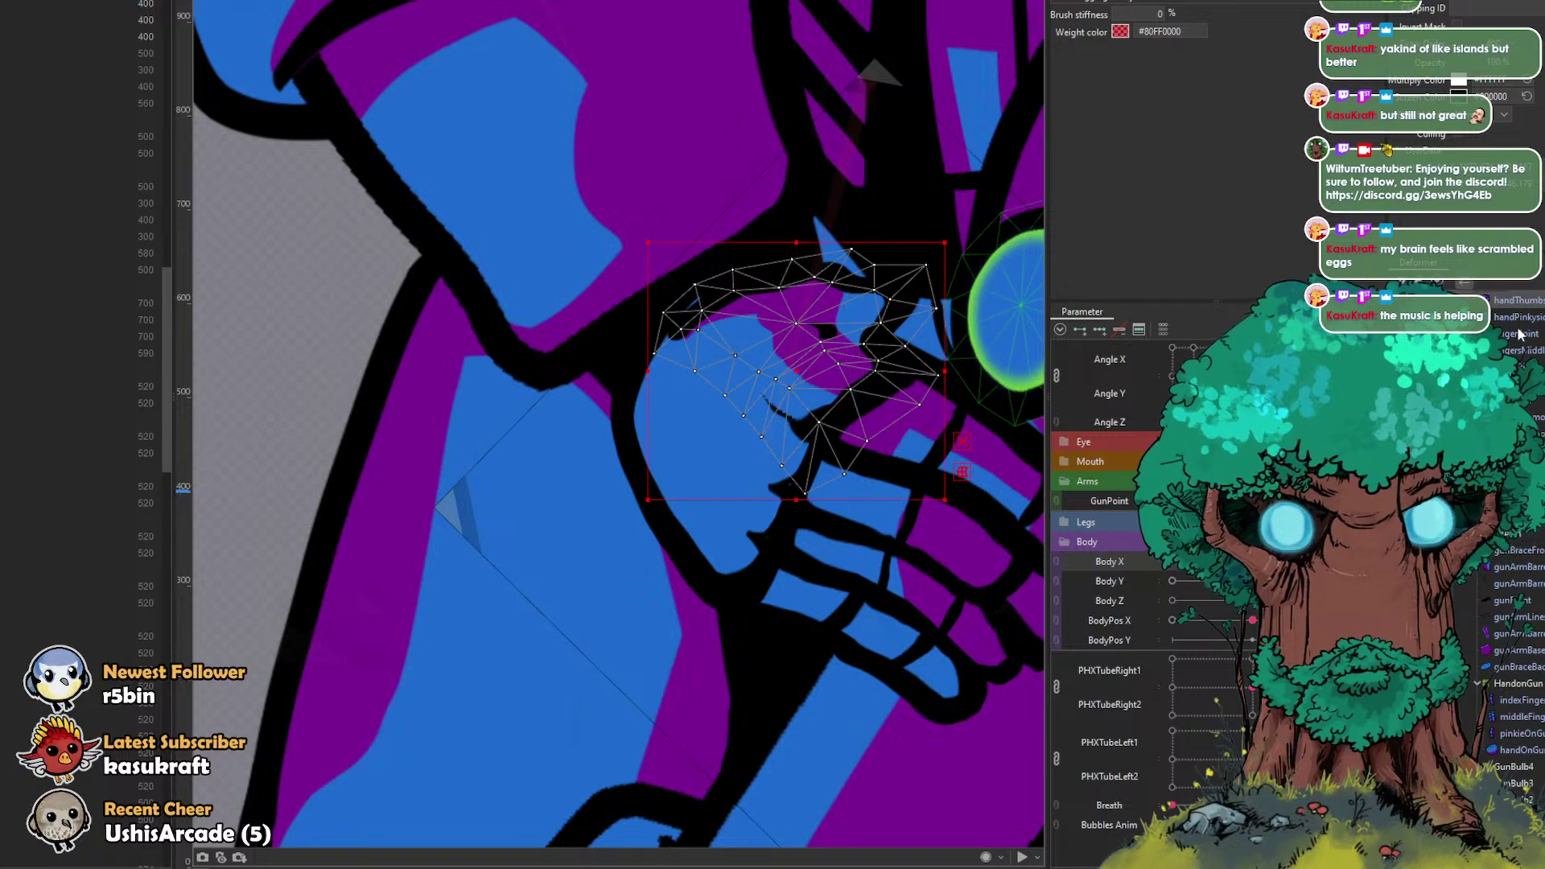
click(1527, 317)
ctrl+click(1531, 302)
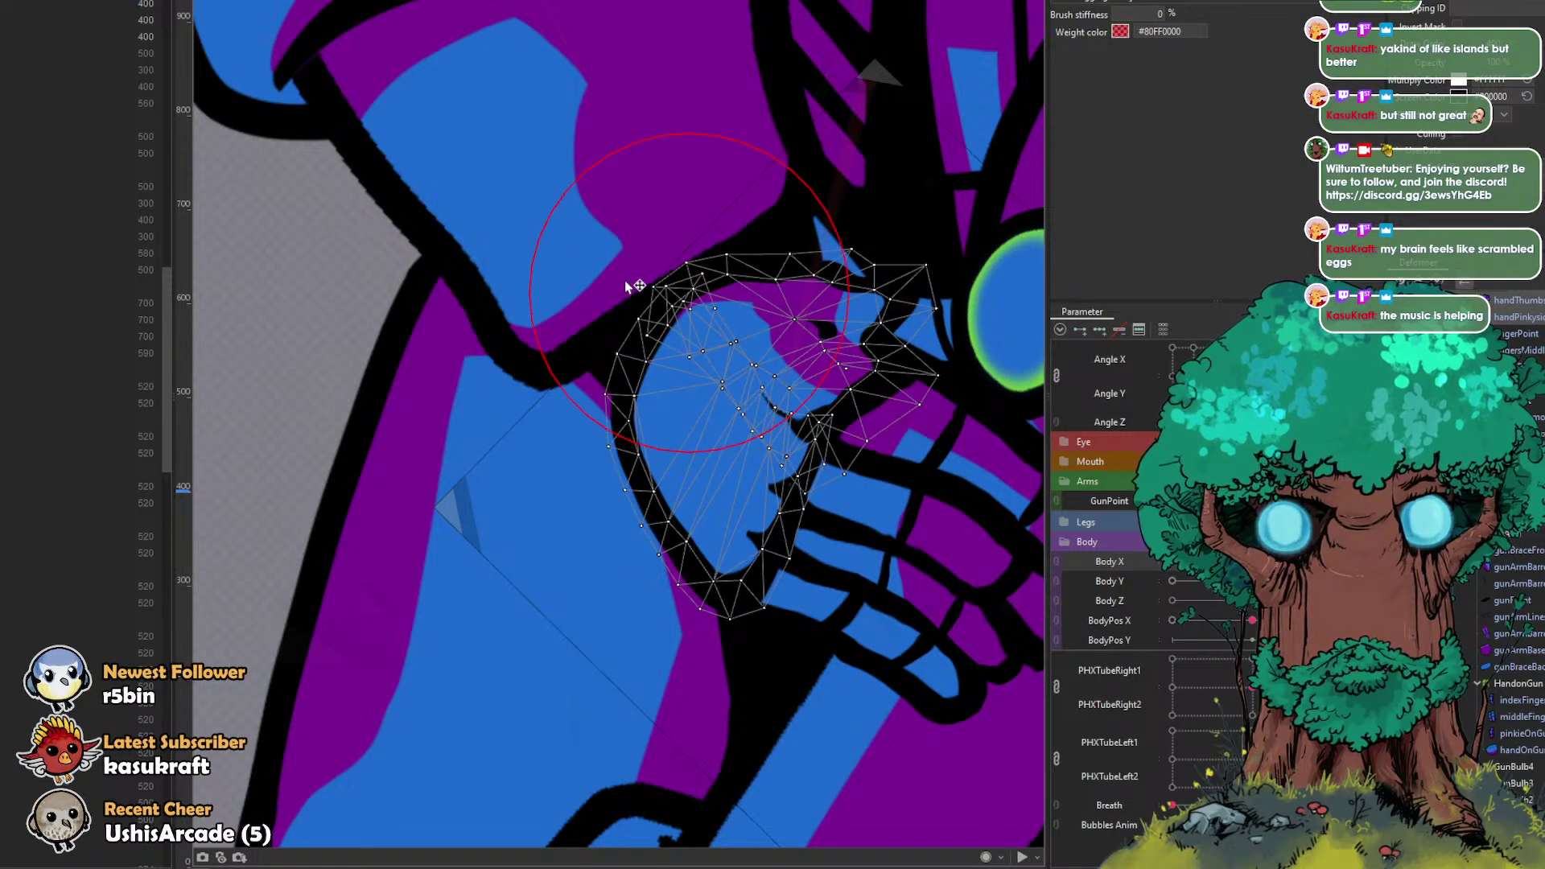
drag(663, 288, 680, 317)
drag(620, 384, 641, 386)
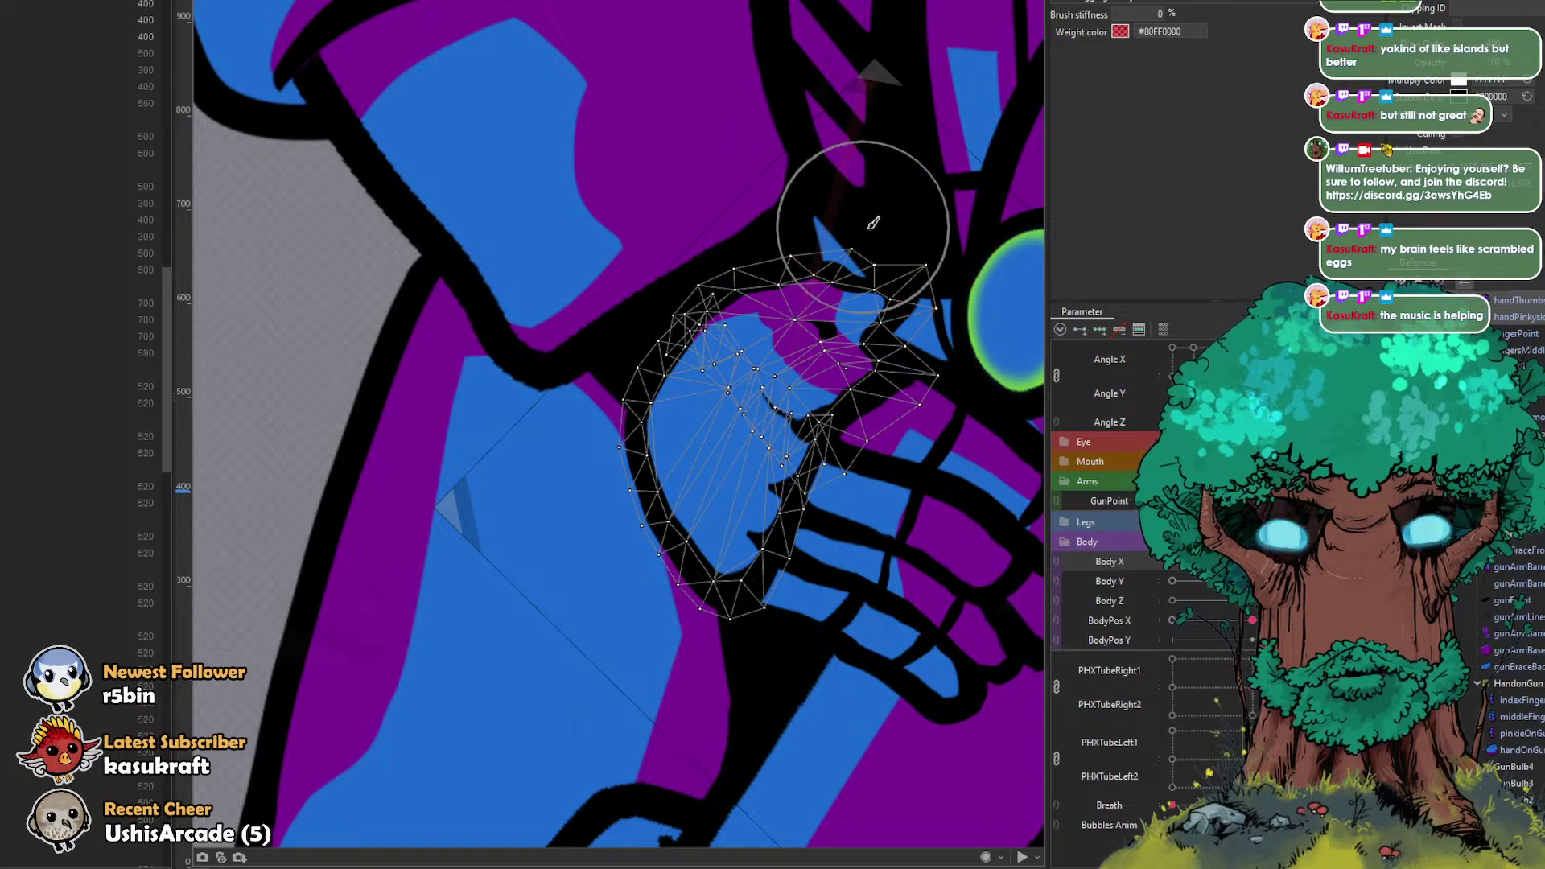
Step: On the open-hand pose, push the upper and outer outline of the selected palm meshes into shape with the deform brush
mouse_move(864, 206)
mouse_down()
mouse_move(832, 236)
mouse_move(715, 254)
mouse_move(857, 305)
mouse_move(843, 228)
mouse_move(913, 276)
mouse_move(914, 259)
mouse_move(903, 269)
mouse_move(920, 285)
mouse_up()
key(b)
key(b)
drag(729, 324, 857, 341)
key(b)
drag(623, 410, 703, 385)
mouse_move(646, 322)
mouse_down()
mouse_move(610, 353)
mouse_move(609, 383)
mouse_up()
click(1213, 500)
click(1253, 500)
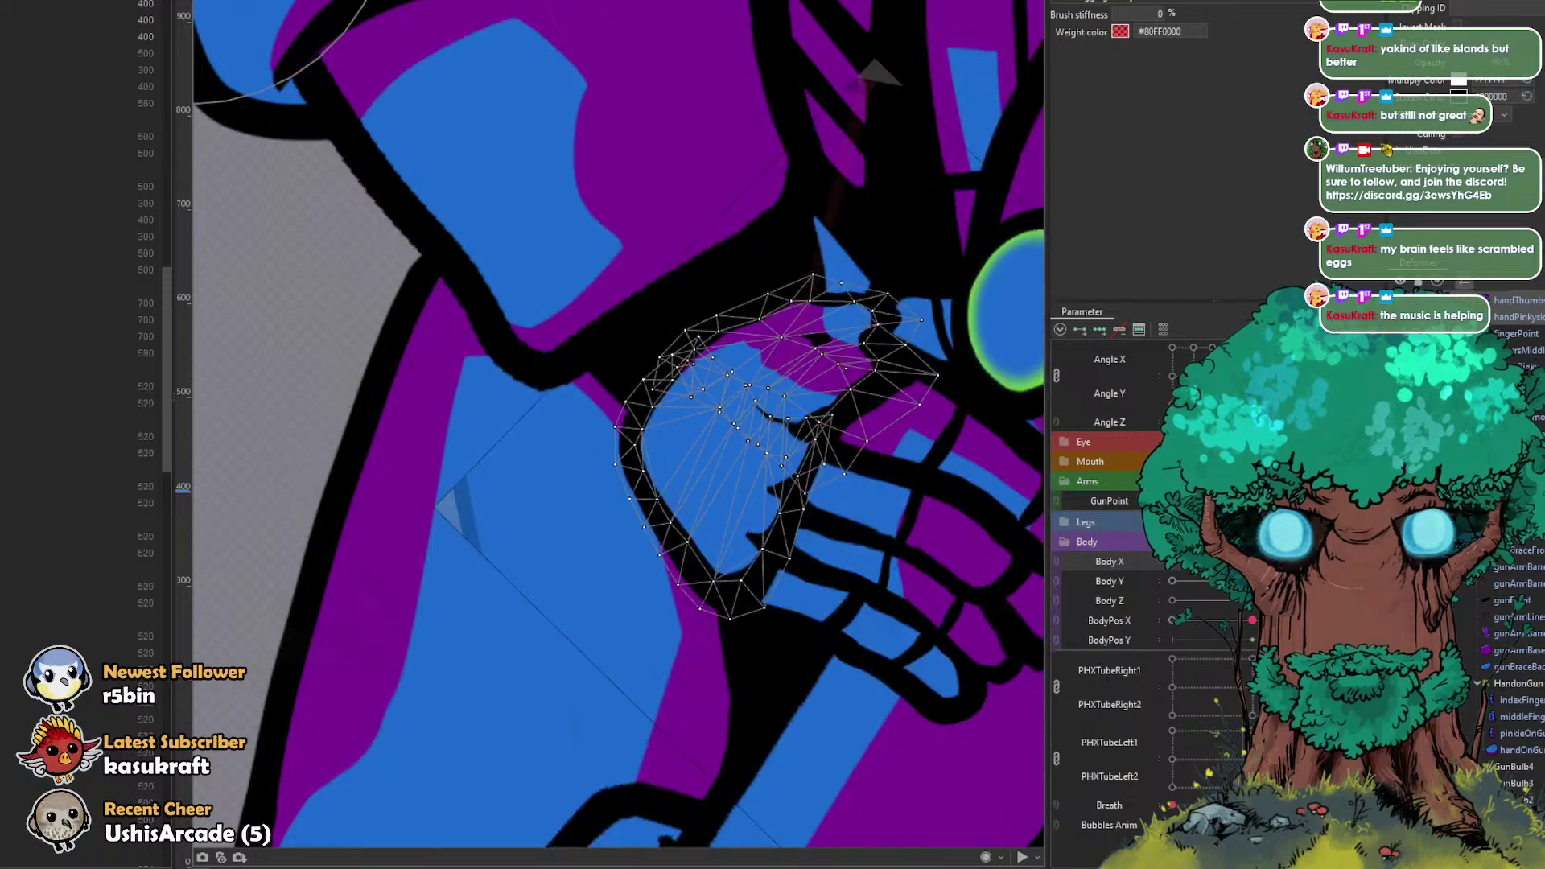
Step: Move GunPoint to the gripping pose and push the palm meshes' upper outline down onto the gripping hand's outline
click(1212, 500)
key(ctrl+z)
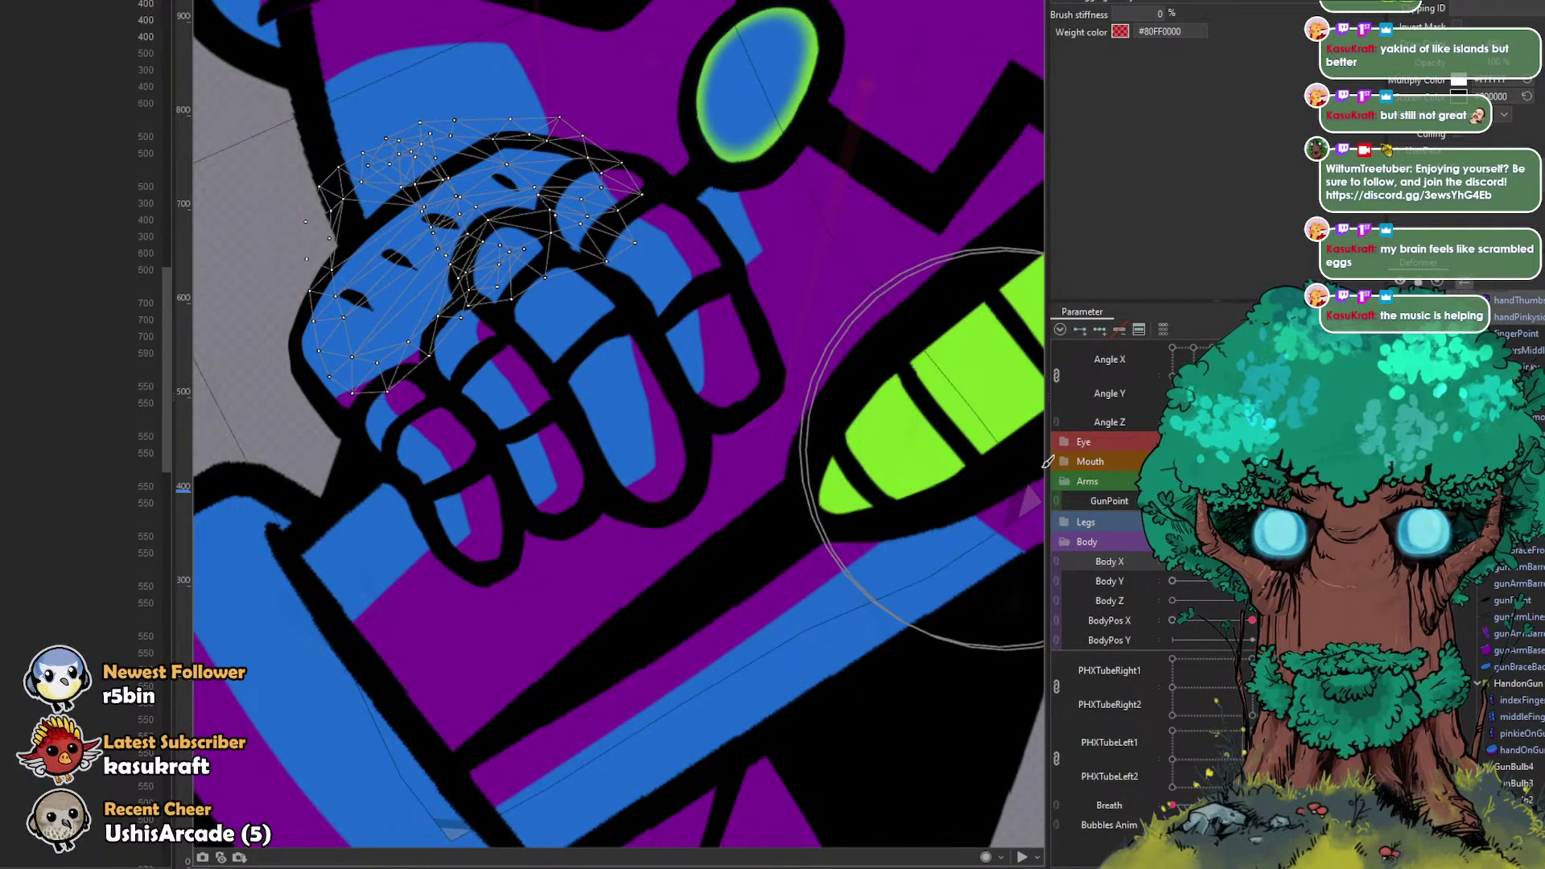
drag(316, 146, 365, 158)
drag(321, 269, 293, 313)
drag(364, 362, 357, 398)
drag(402, 104, 391, 148)
key(ctrl+z)
key(b)
drag(434, 230, 440, 217)
drag(364, 121, 360, 161)
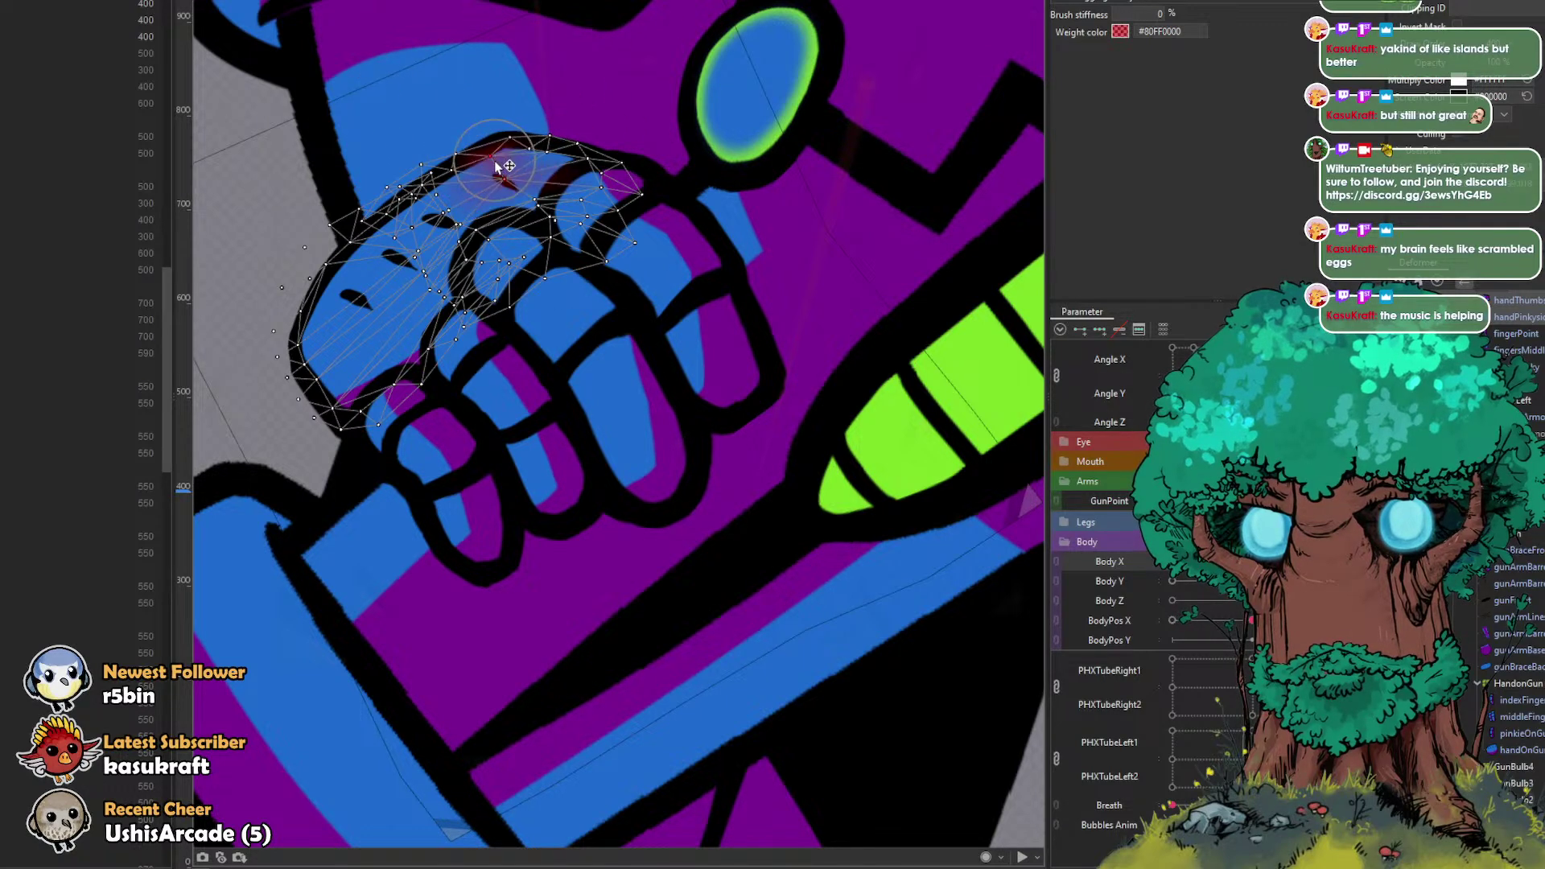
drag(545, 110, 542, 122)
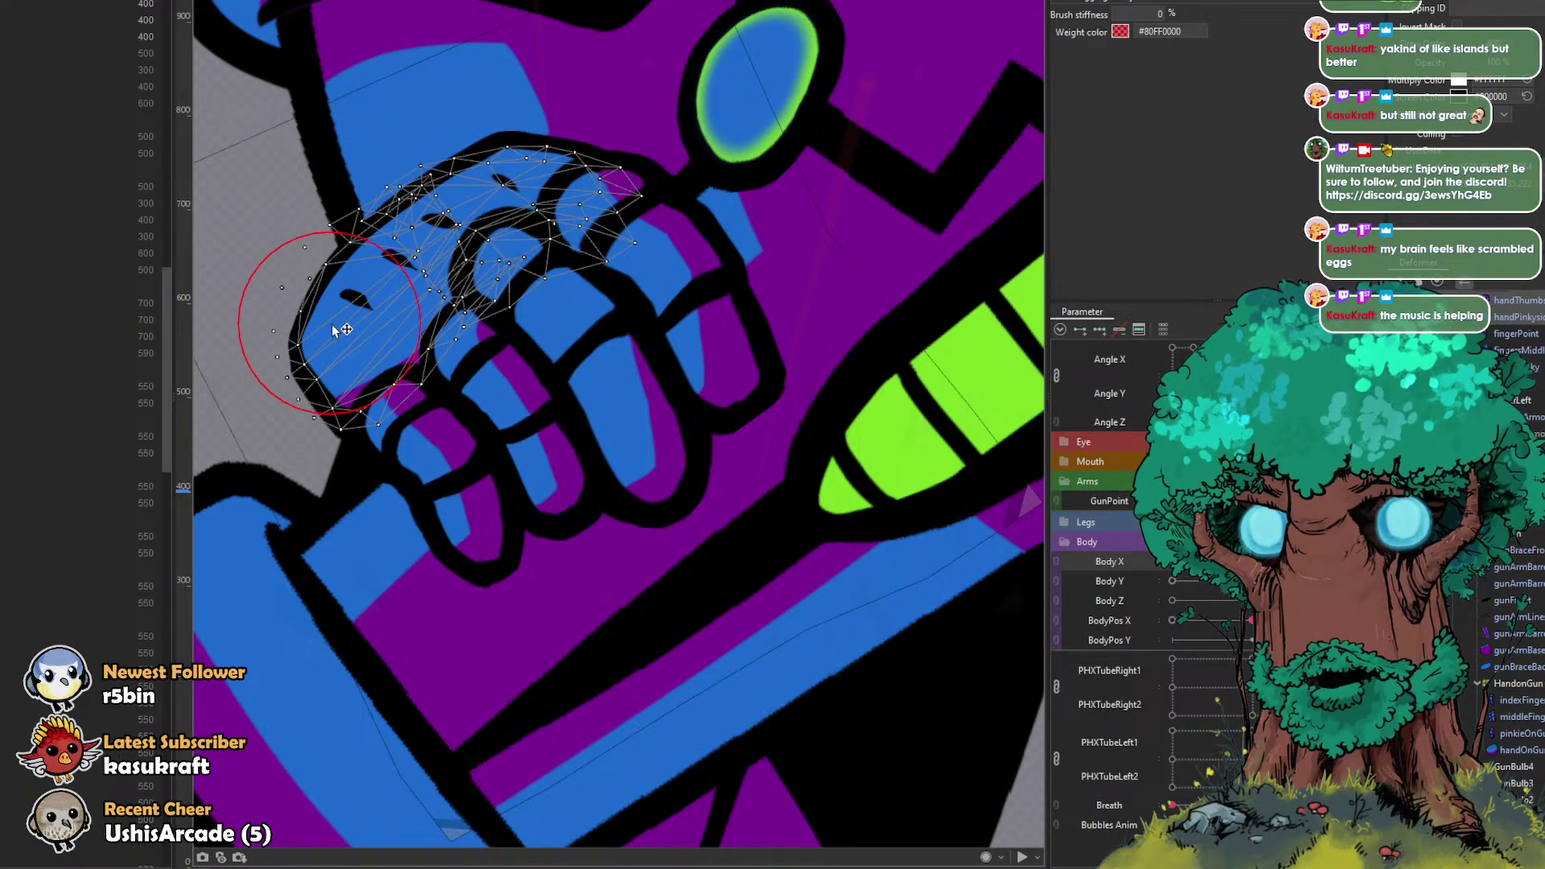
Step: Refine the palm meshes' lower outer corner and knuckle-side edge on the gripping pose with smaller deform brush strokes
drag(324, 328, 339, 342)
drag(330, 423, 403, 428)
drag(326, 423, 337, 435)
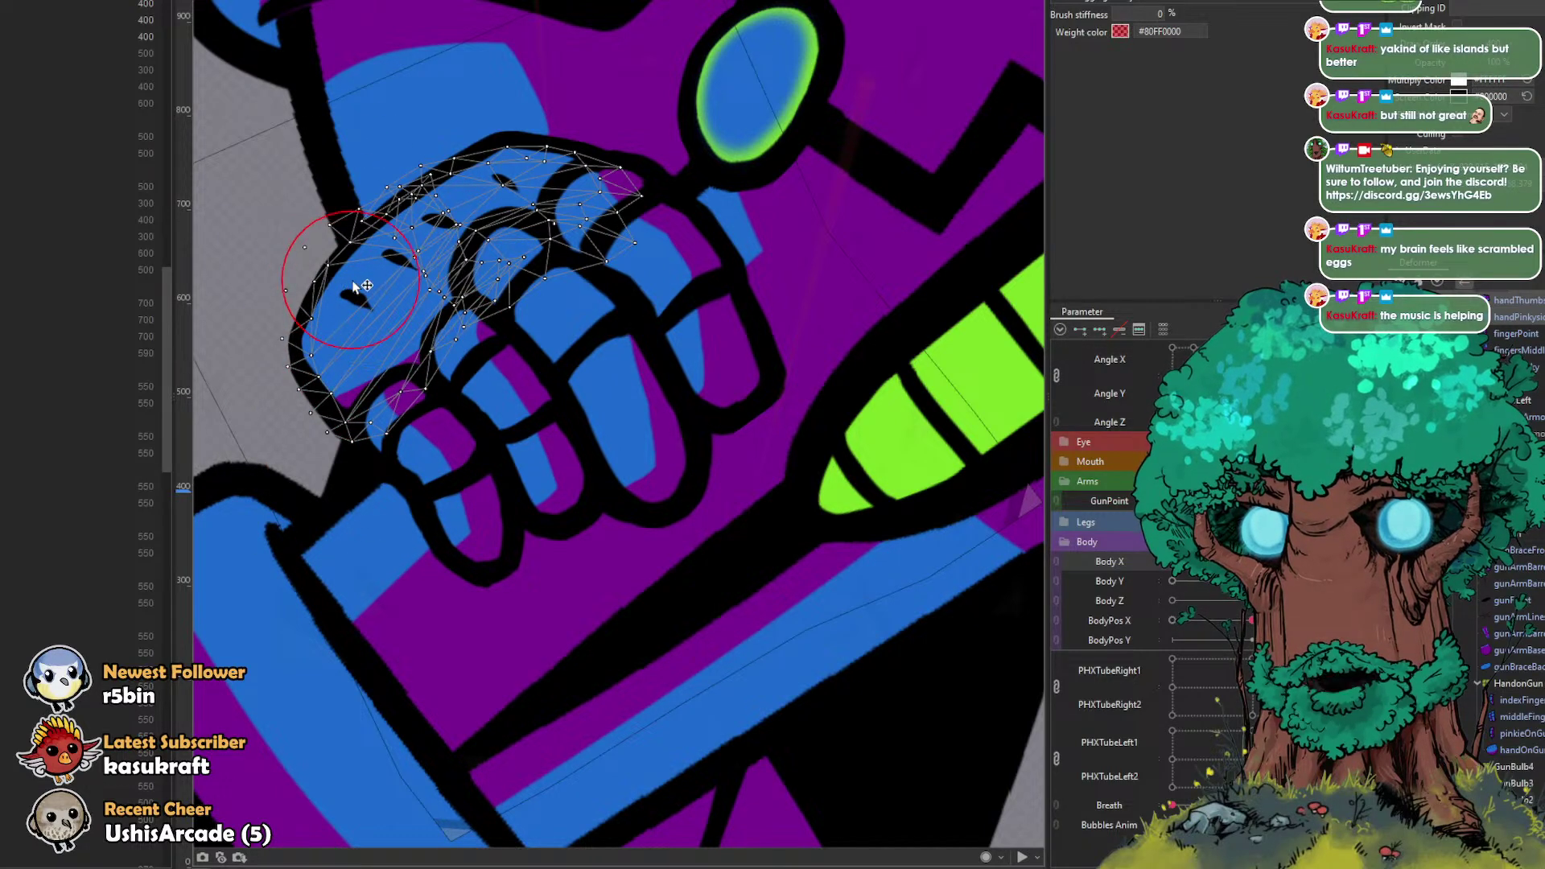
drag(335, 266, 340, 234)
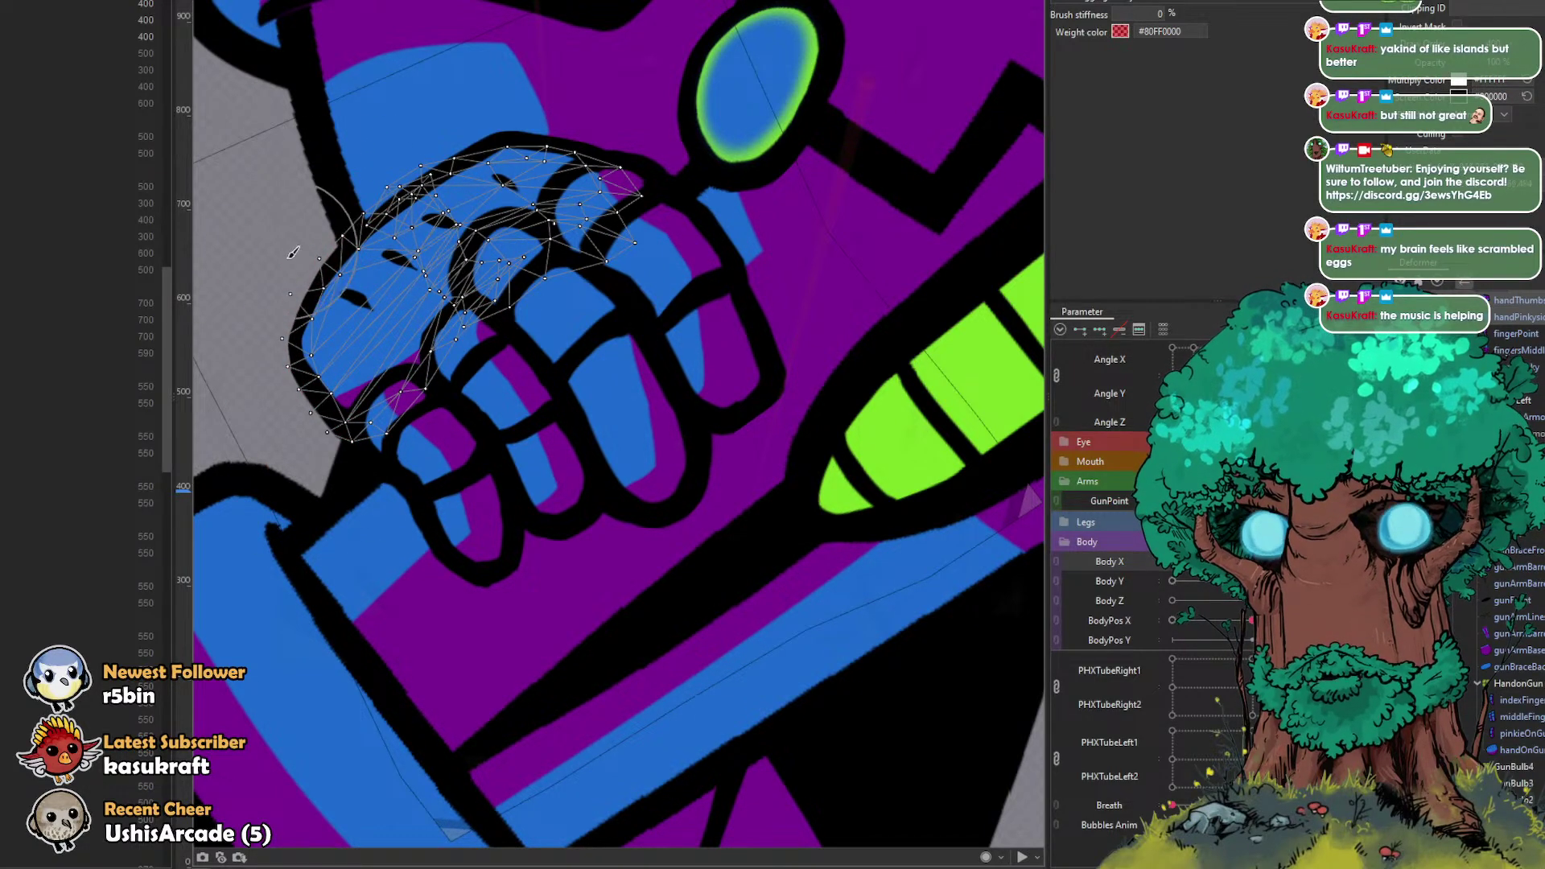
drag(396, 322, 533, 357)
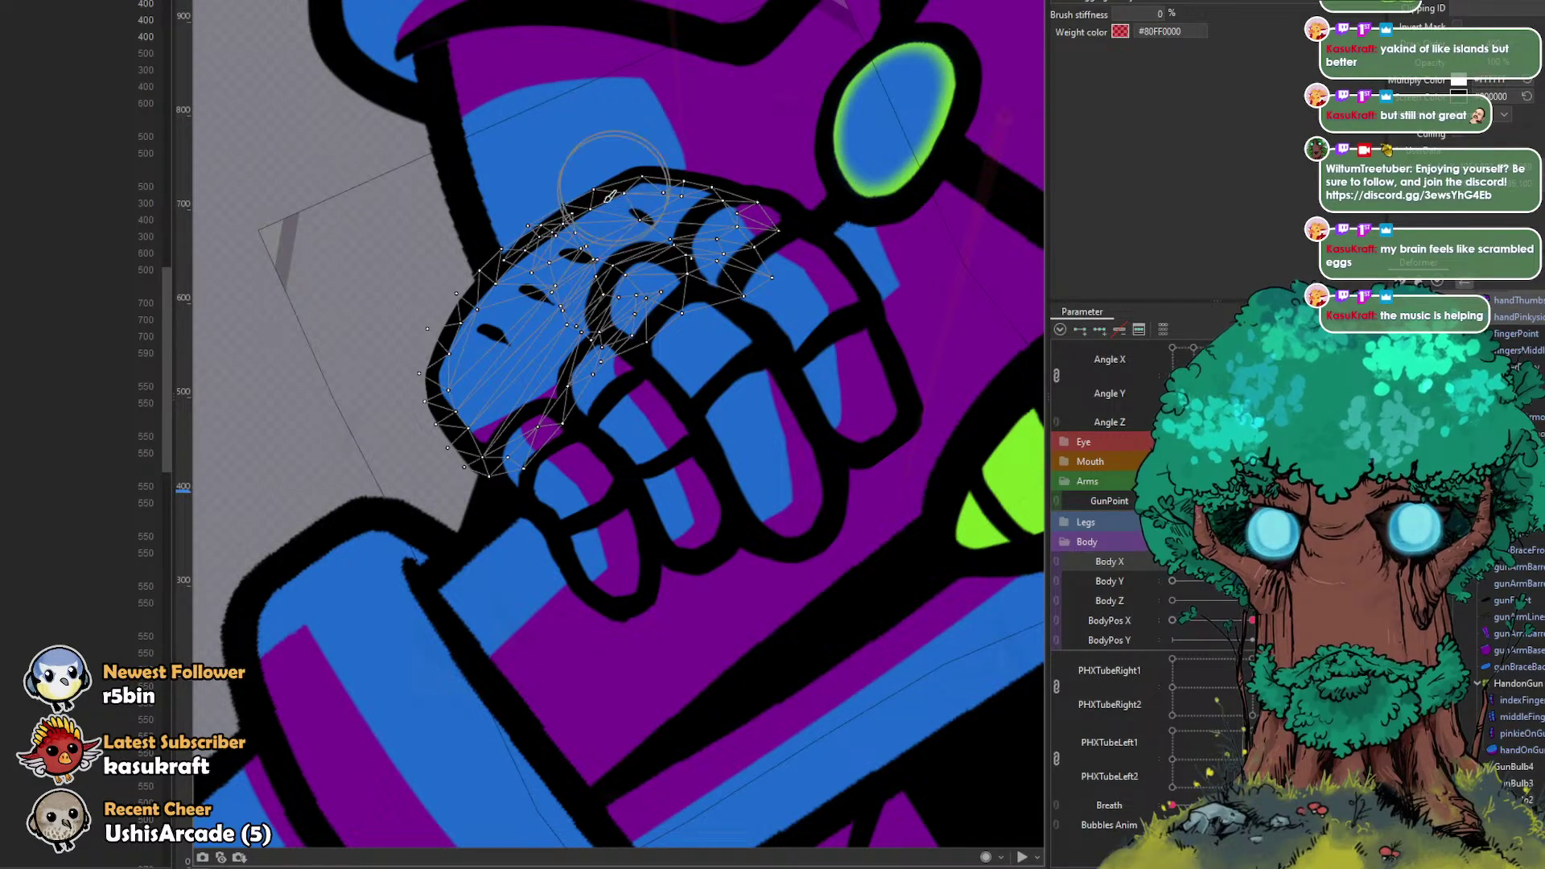
drag(821, 189, 811, 199)
key(b)
mouse_move(749, 154)
mouse_down()
mouse_move(692, 155)
mouse_move(701, 170)
mouse_up()
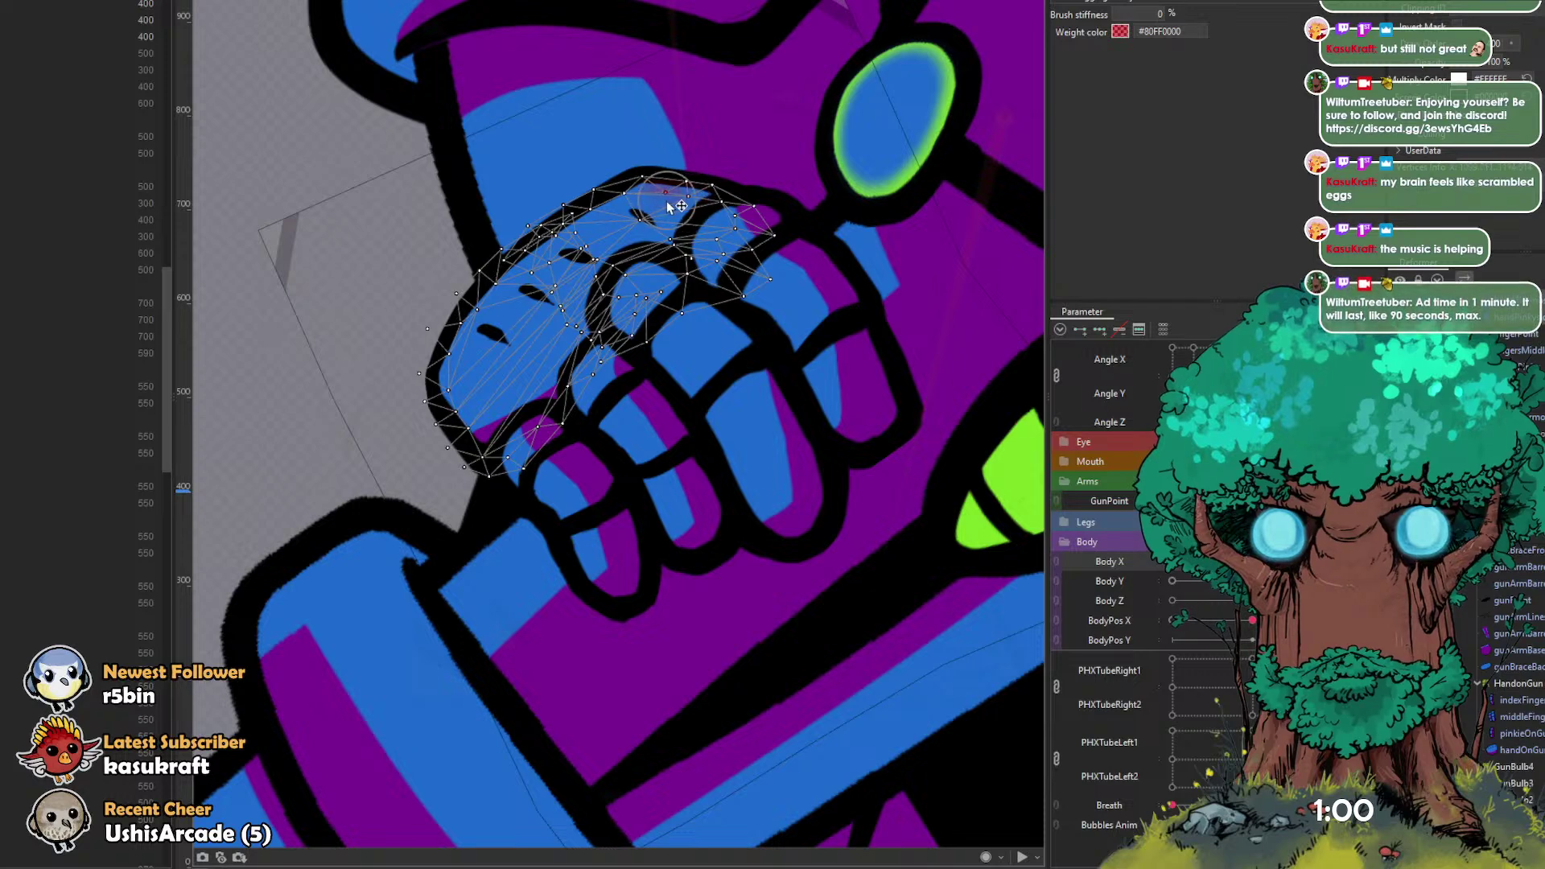
scroll(640, 181, up, 3)
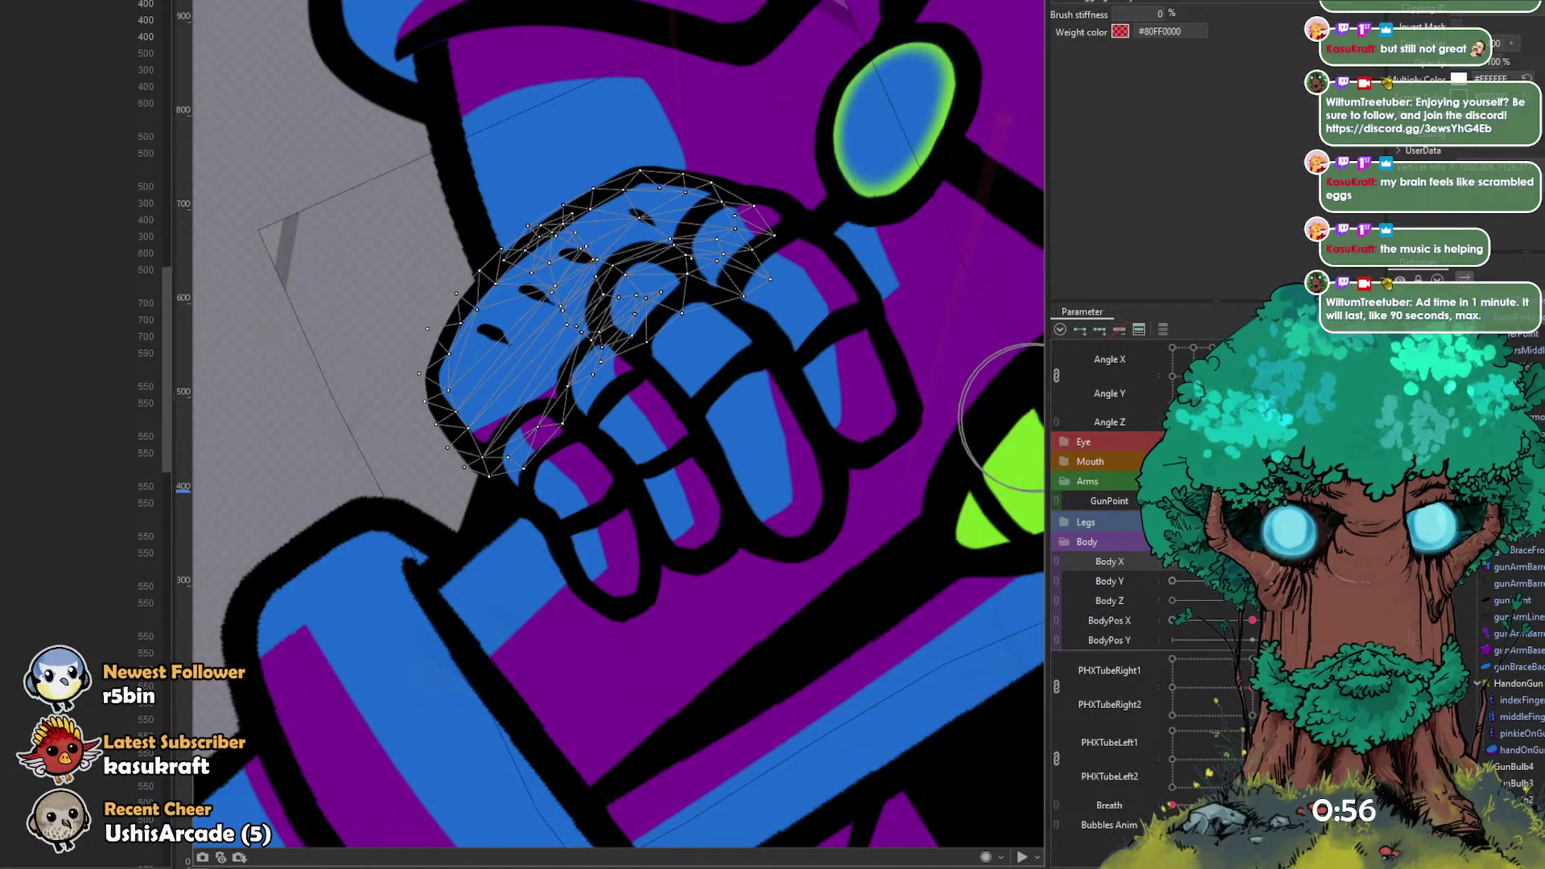
Step: Sweep GunPoint between the open-hand and gripping poses to compare the two hand shapes
click(1252, 501)
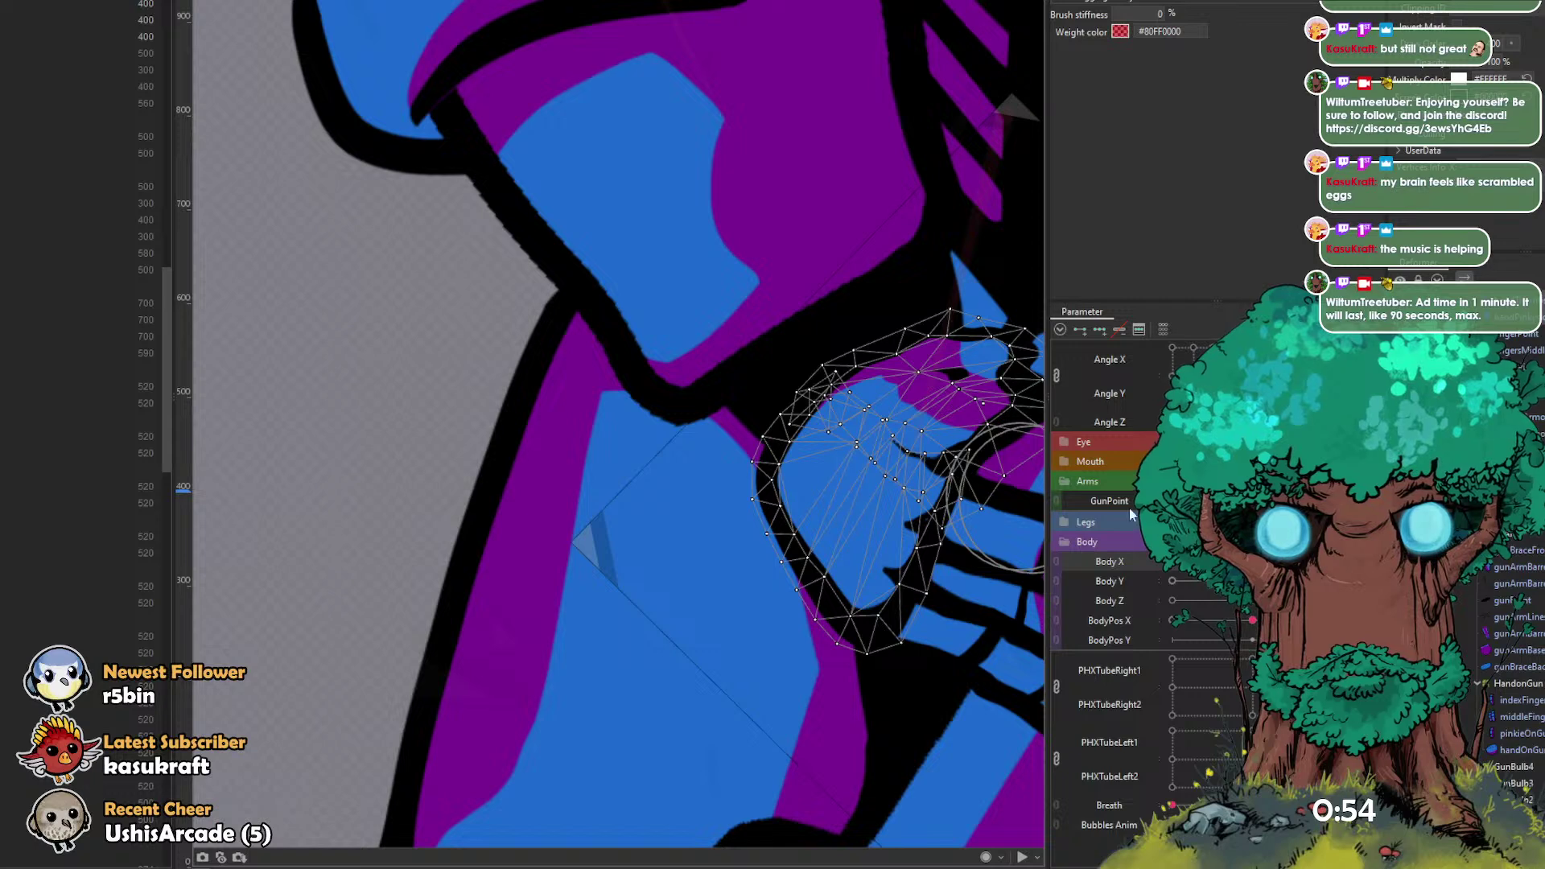
drag(970, 444, 679, 367)
drag(1252, 500, 1196, 501)
scroll(837, 493, down, 5)
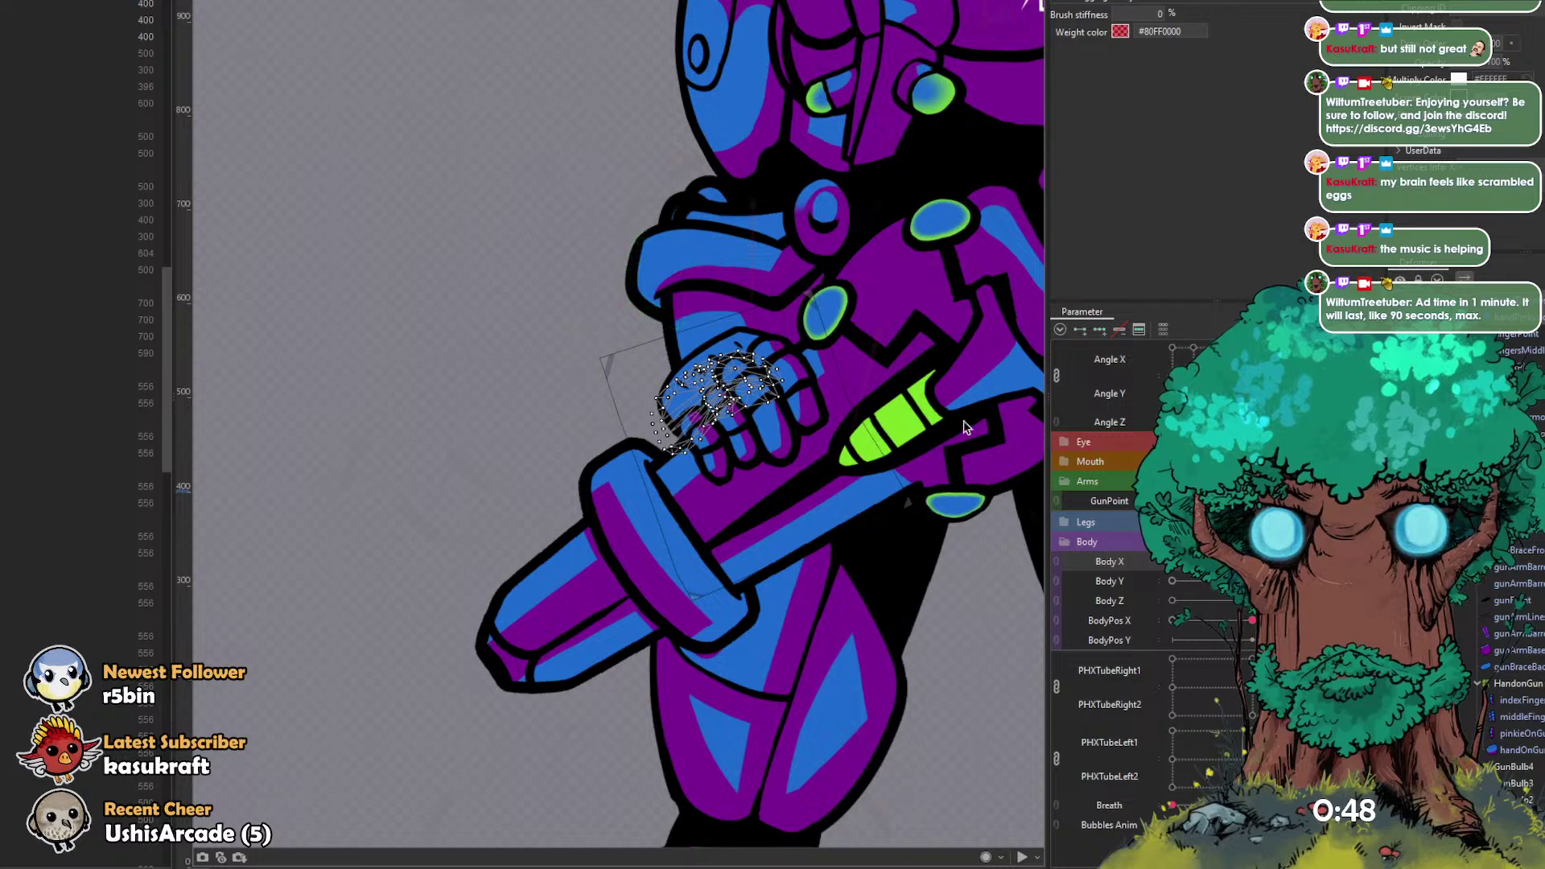
click(511, 234)
mouse_move(1332, 500)
mouse_down()
mouse_move(1172, 500)
mouse_move(1331, 501)
mouse_move(1175, 500)
mouse_move(1253, 500)
mouse_up()
Step: On the open-hand pose, select the fingerPoint mesh and reshape its tip and knuckle outline with the deform brush
click(892, 548)
click(863, 430)
scroll(885, 436, up, 3)
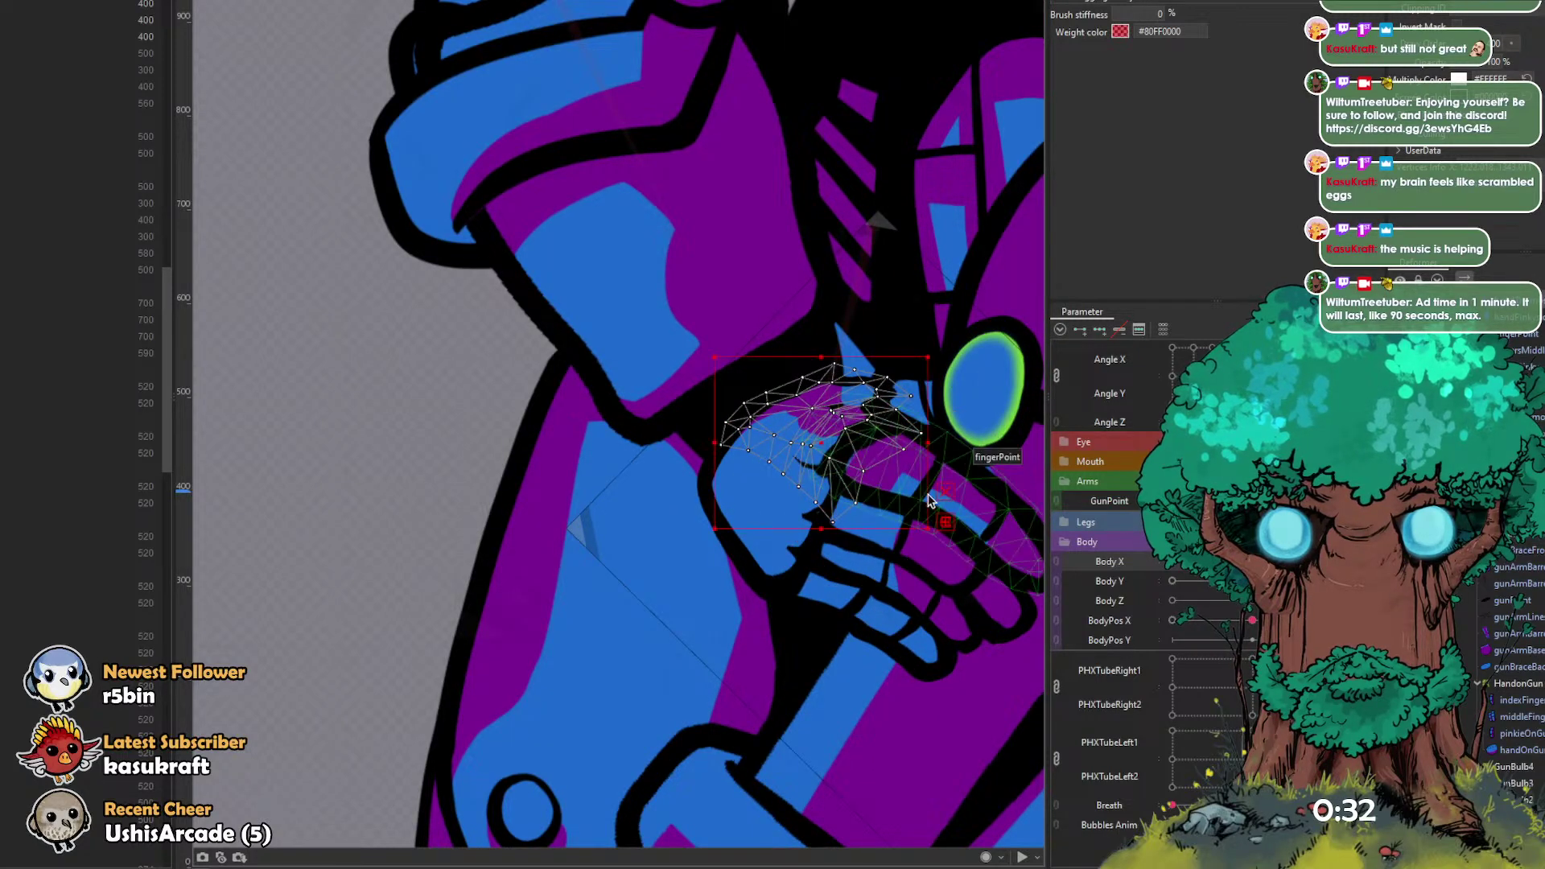
click(929, 500)
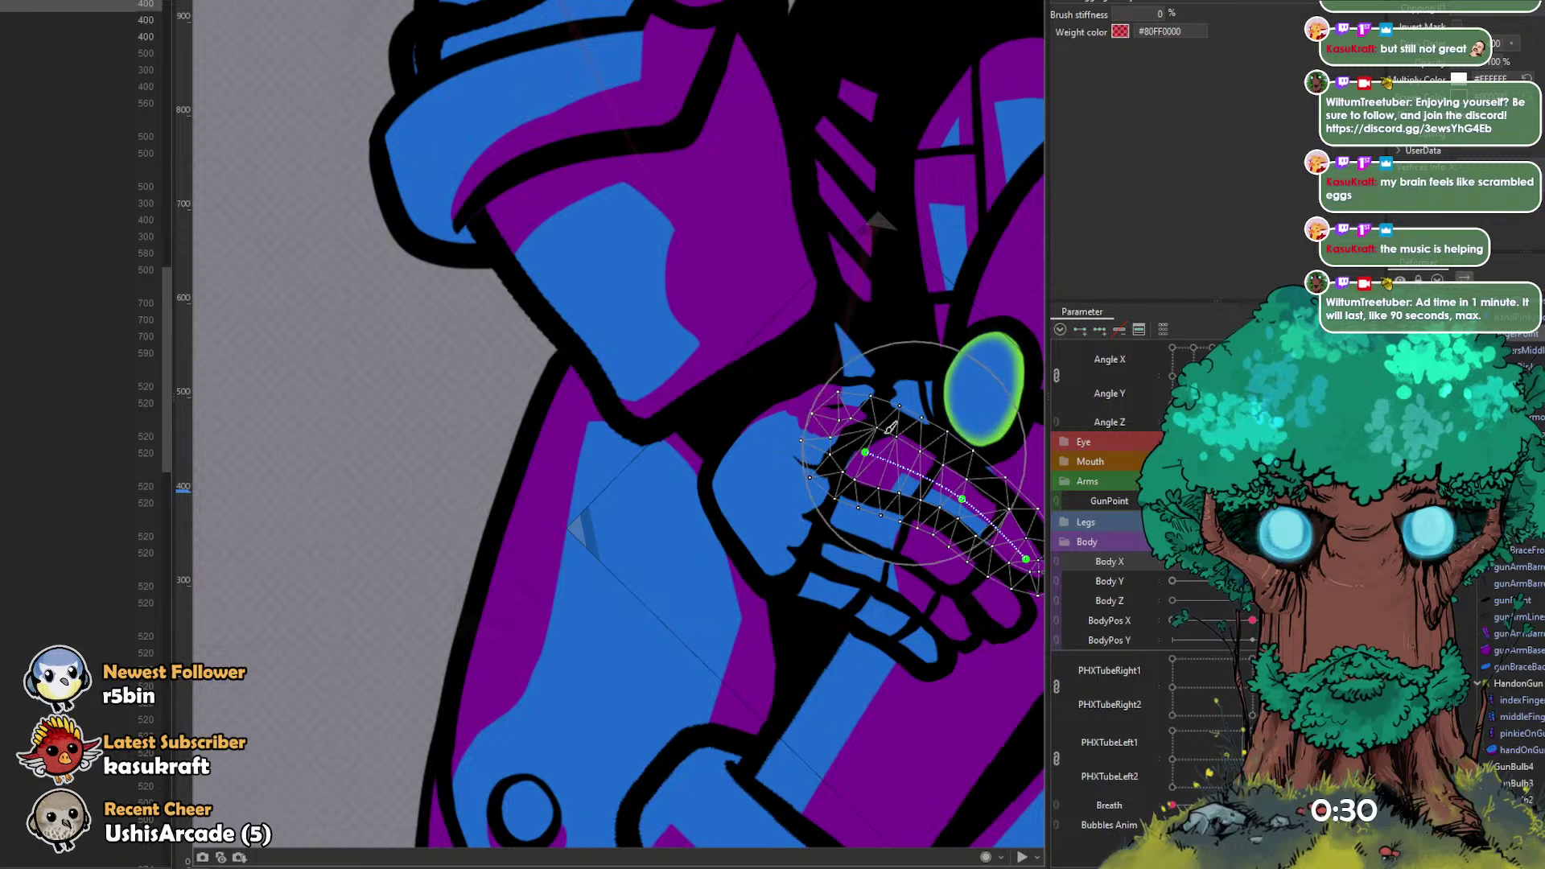
drag(850, 409, 694, 365)
mouse_move(924, 481)
mouse_down()
mouse_move(862, 477)
mouse_move(861, 506)
mouse_up()
scroll(893, 505, up, 4)
drag(861, 505, 880, 493)
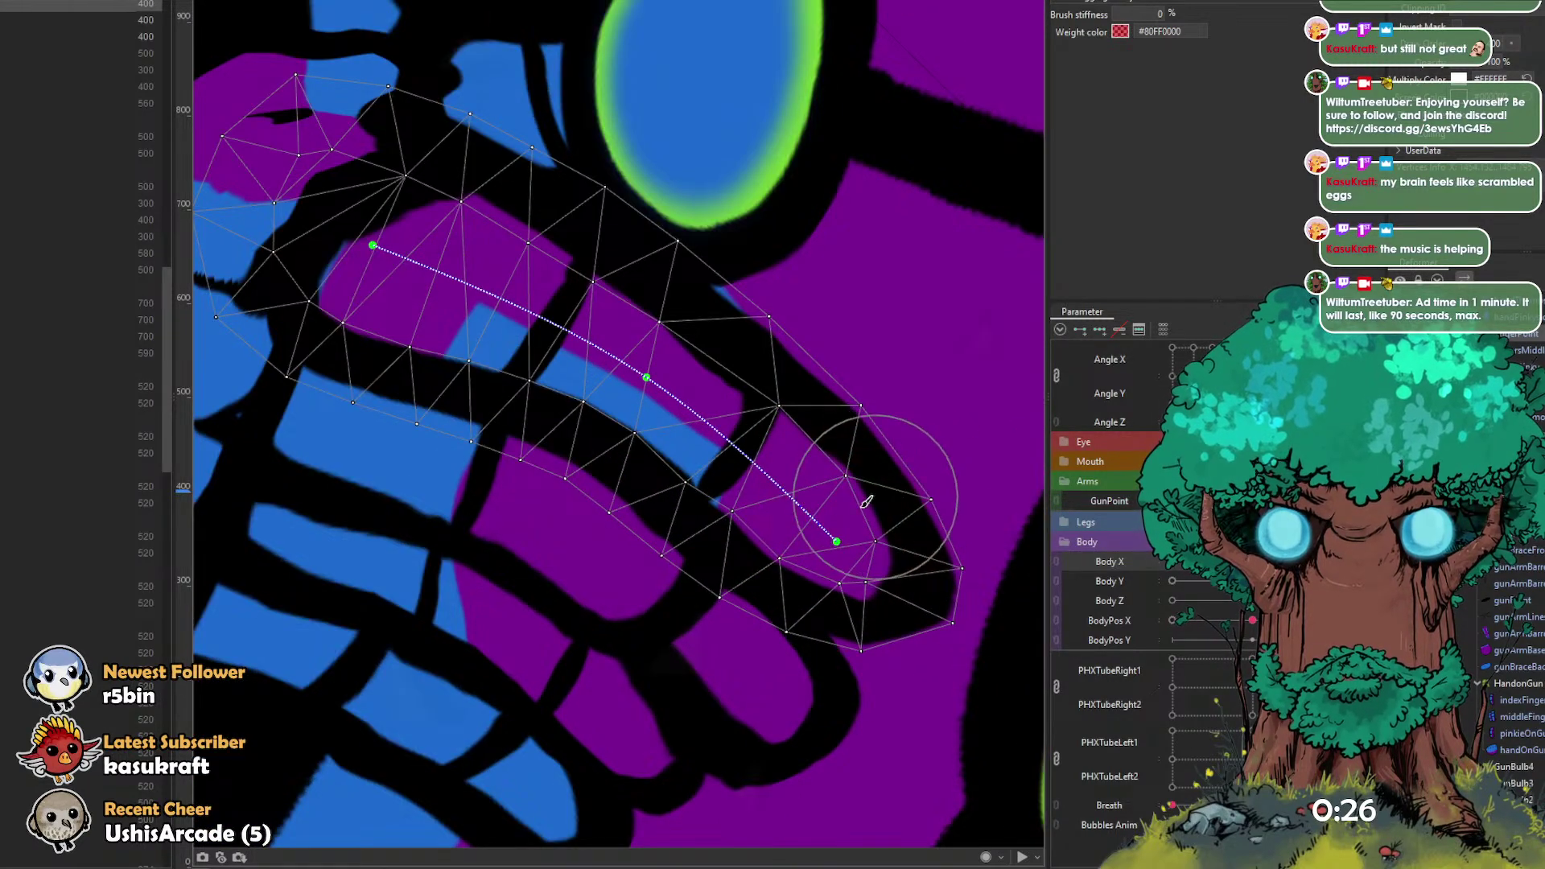
mouse_move(873, 562)
mouse_down()
mouse_move(890, 571)
mouse_move(869, 474)
mouse_up()
mouse_move(352, 235)
mouse_down()
mouse_move(281, 199)
mouse_move(315, 218)
mouse_up()
scroll(336, 238, down, 2)
scroll(341, 240, down, 3)
mouse_move(338, 162)
mouse_down()
mouse_move(373, 218)
mouse_move(349, 183)
mouse_up()
Step: Adjust the fingersMiddle mesh around its middle joint with a small deform brush, then touch up the pinky mesh's lower edge
click(421, 348)
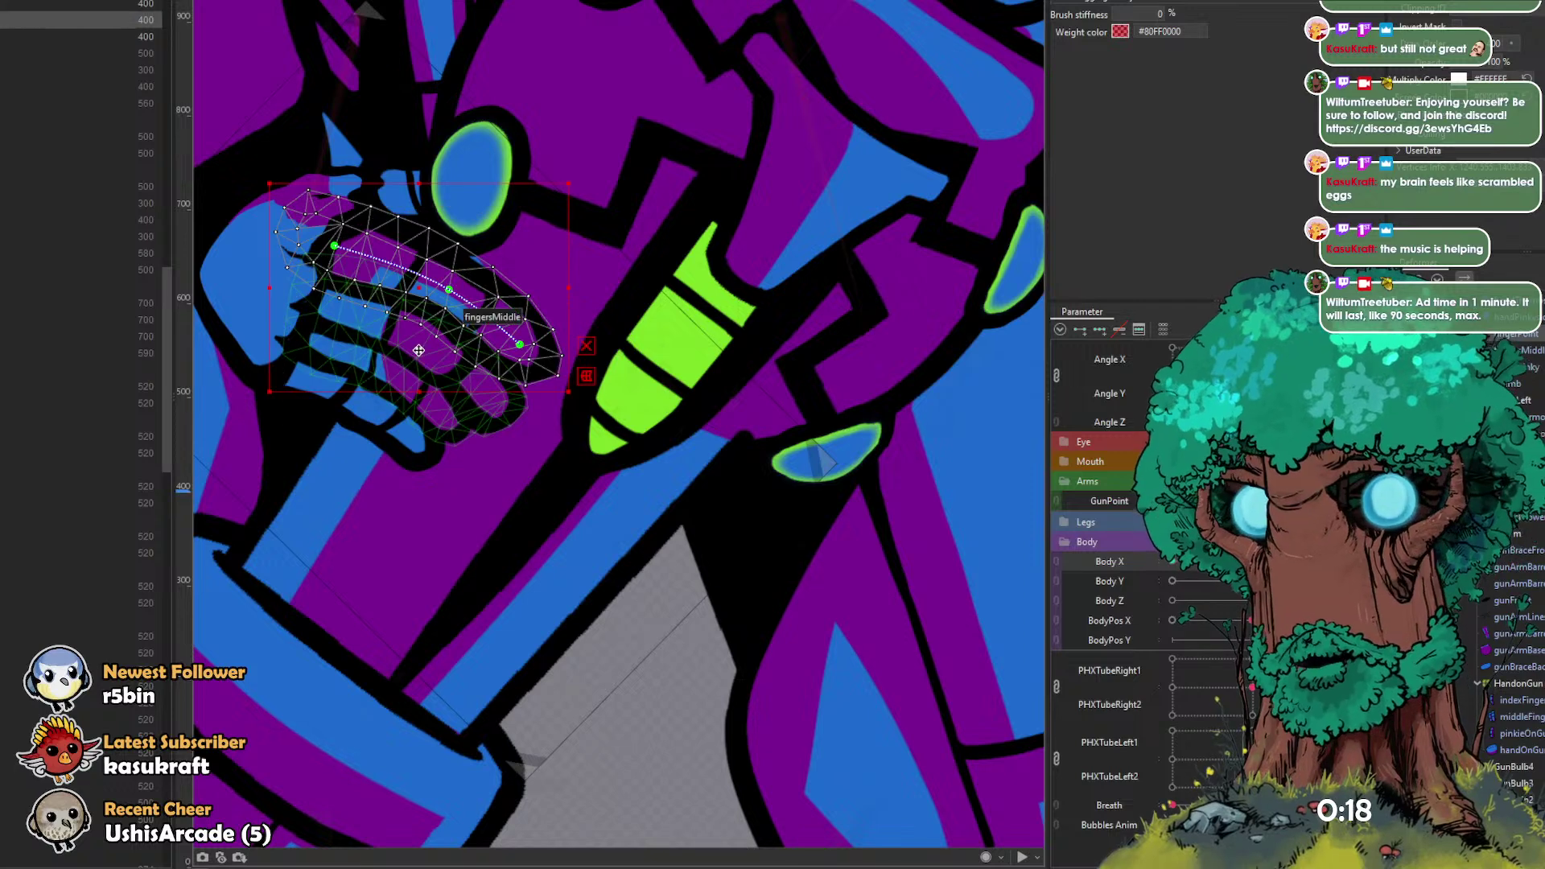
scroll(416, 349, up, 3)
drag(387, 346, 221, 331)
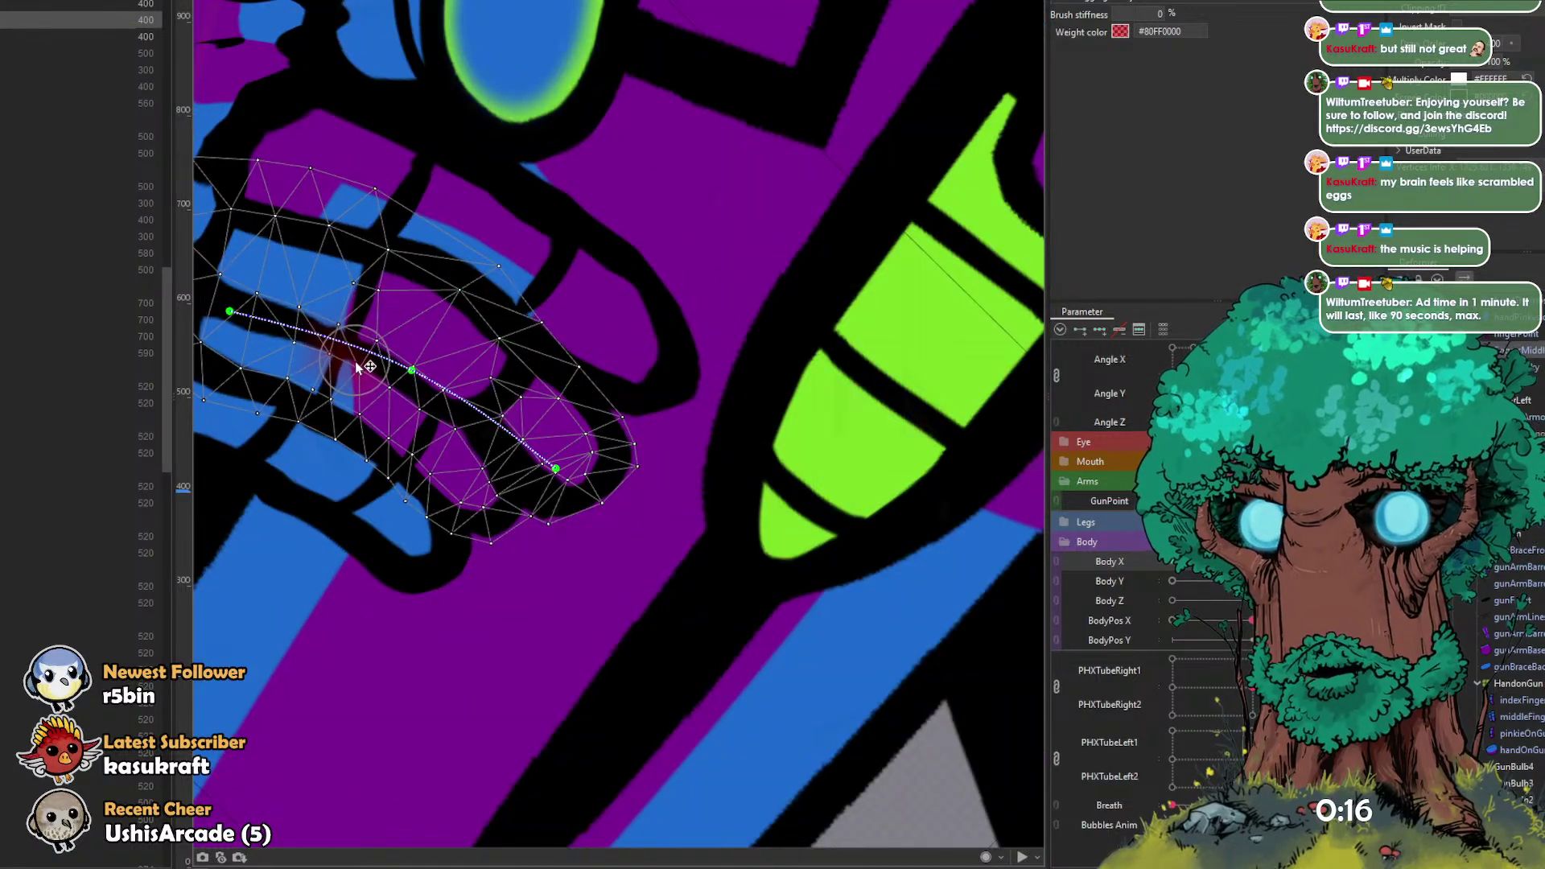
scroll(378, 334, down, 2)
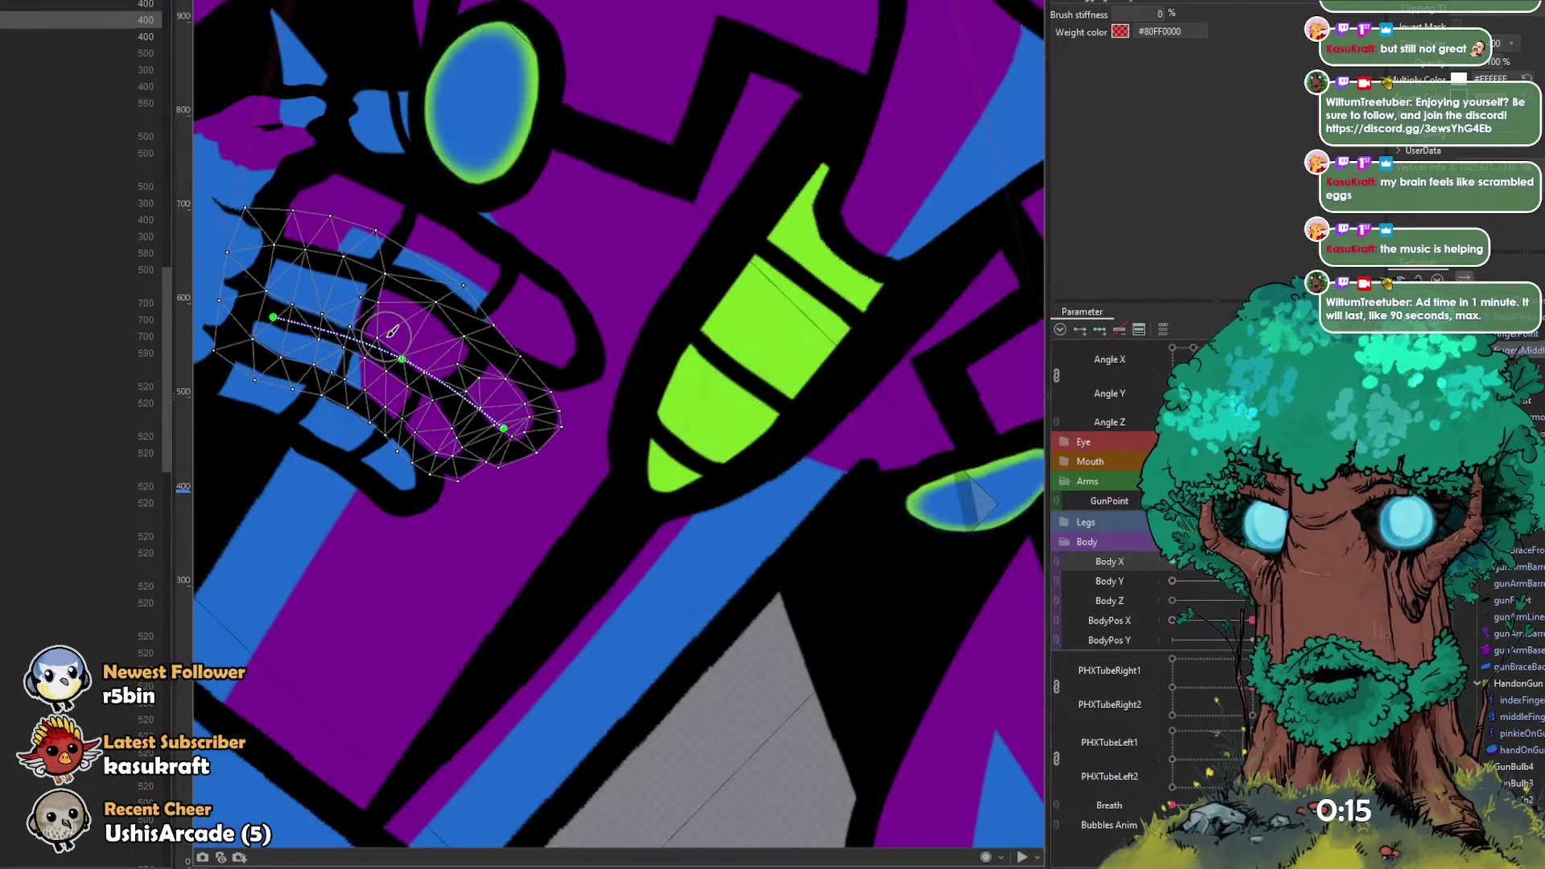
ctrl+click(295, 404)
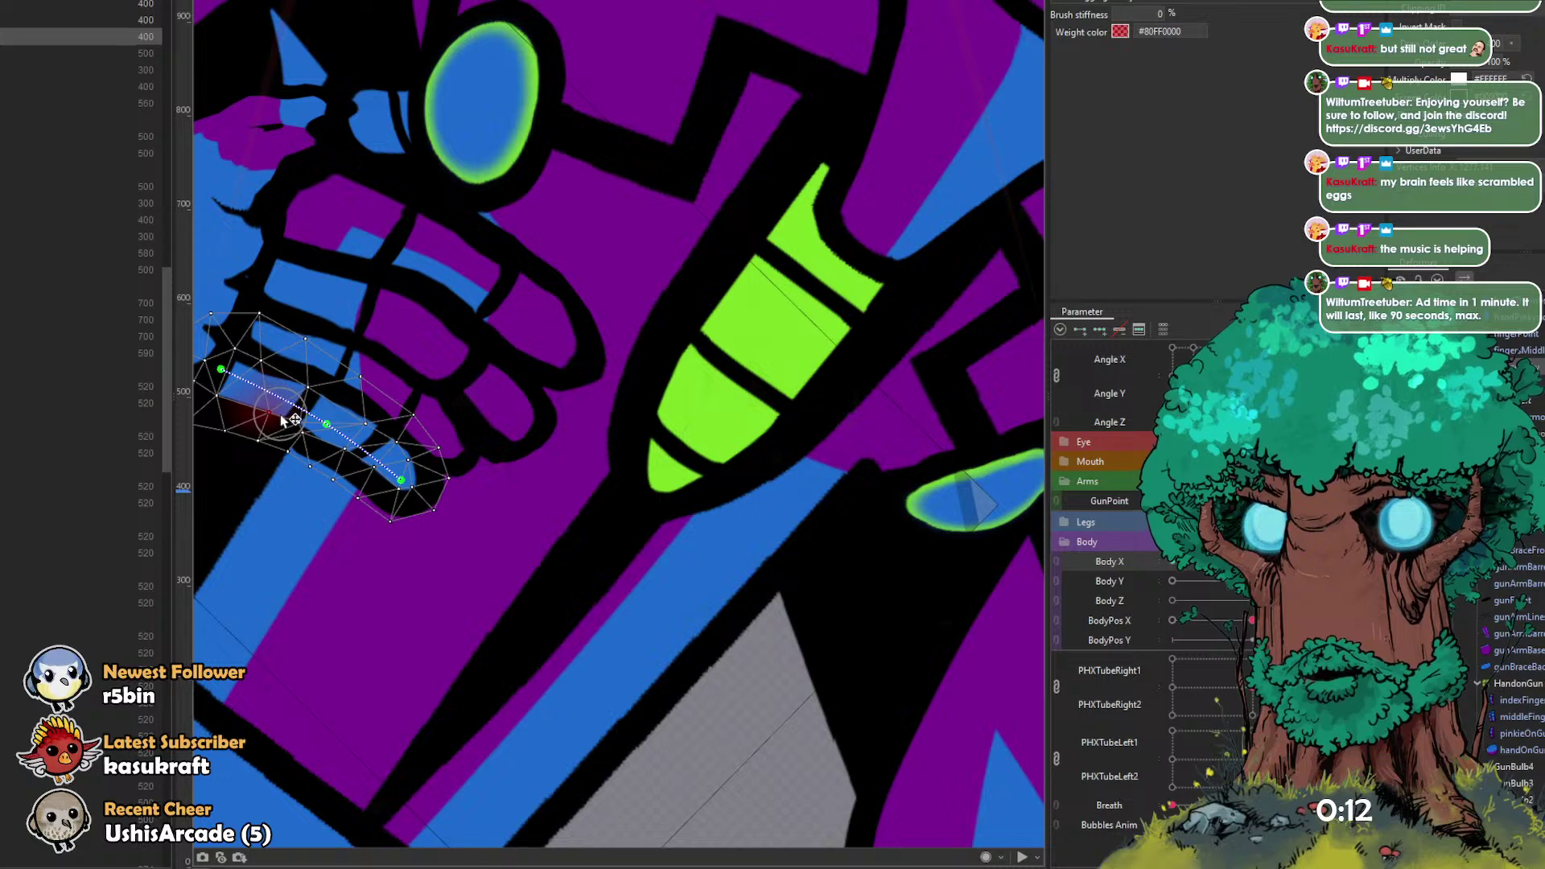
scroll(356, 310, down, 4)
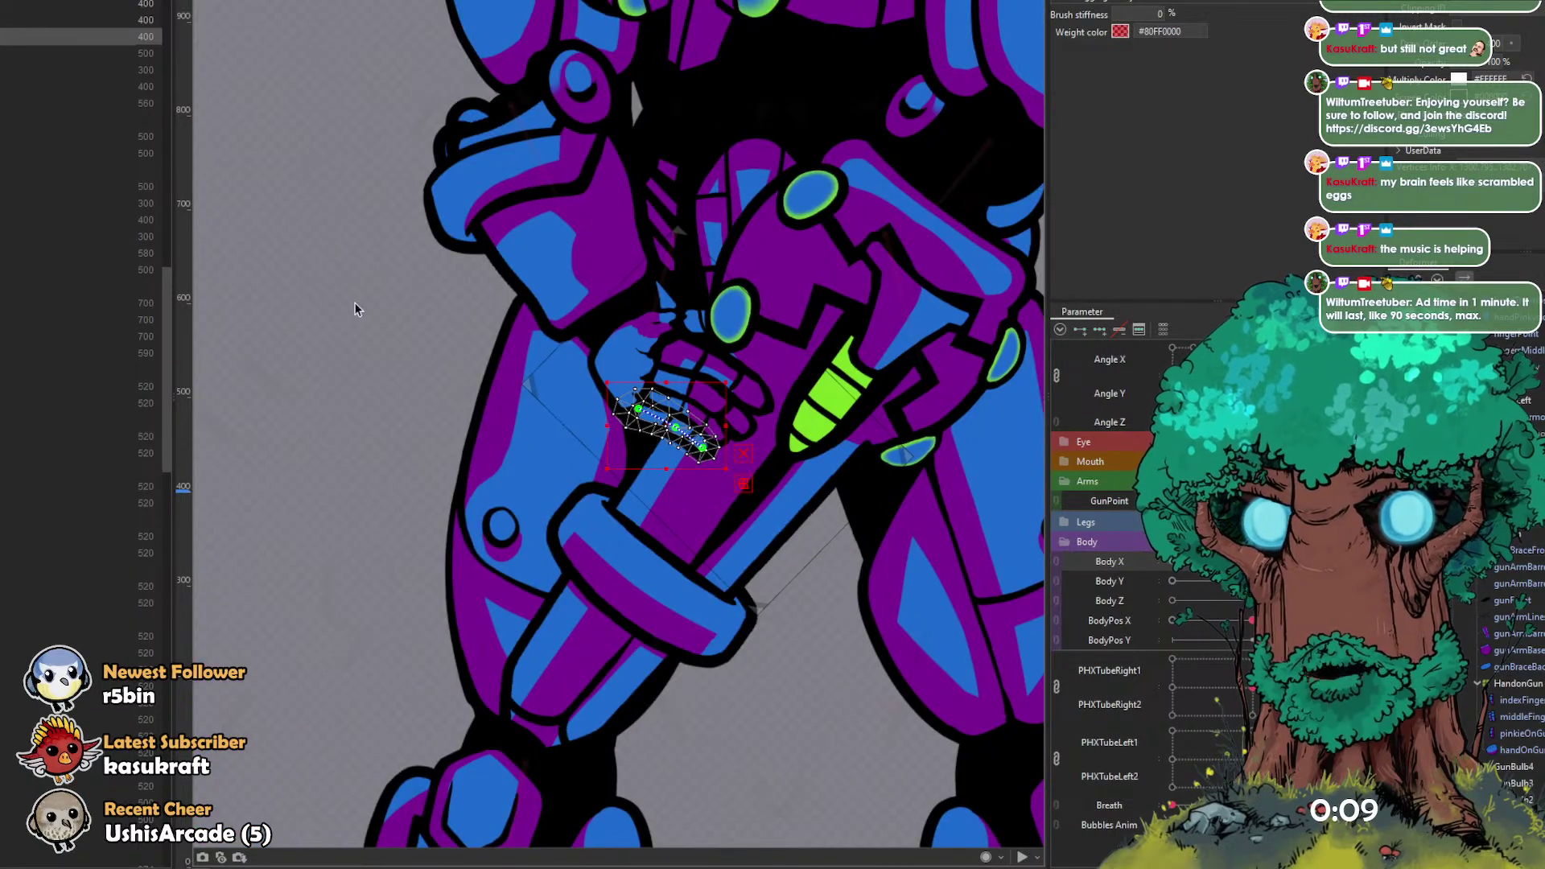
Step: Select the thumb mesh, move GunPoint to the gripping pose and push the thumb tip inward behind the gripping hand
click(357, 308)
mouse_move(1332, 500)
mouse_down()
mouse_move(1172, 501)
mouse_move(1332, 500)
mouse_move(1290, 501)
mouse_up()
click(678, 323)
scroll(673, 361, up, 2)
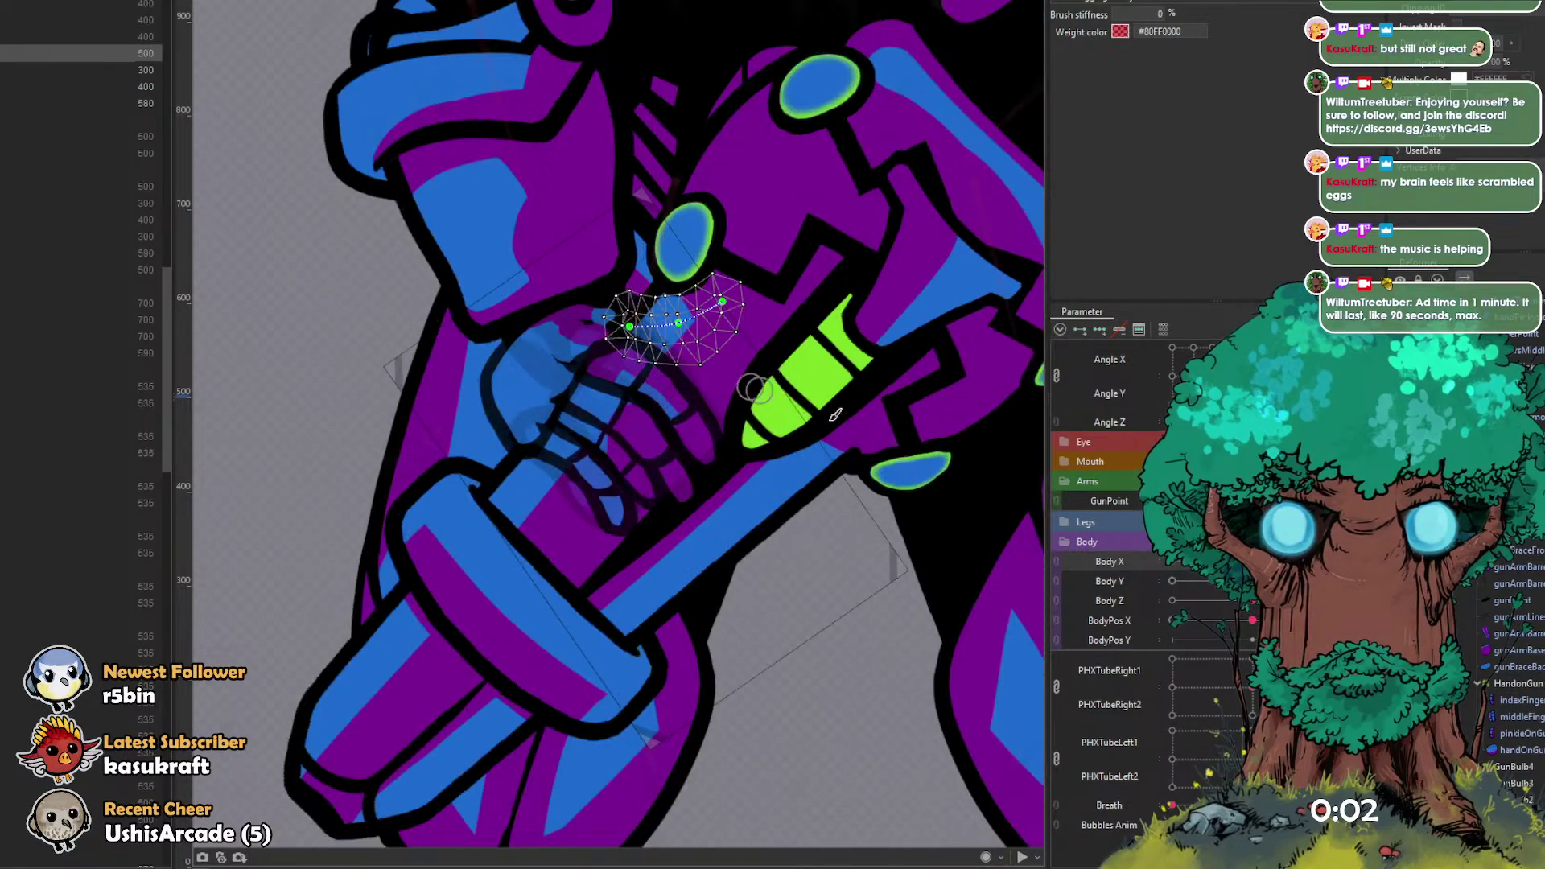
click(1307, 501)
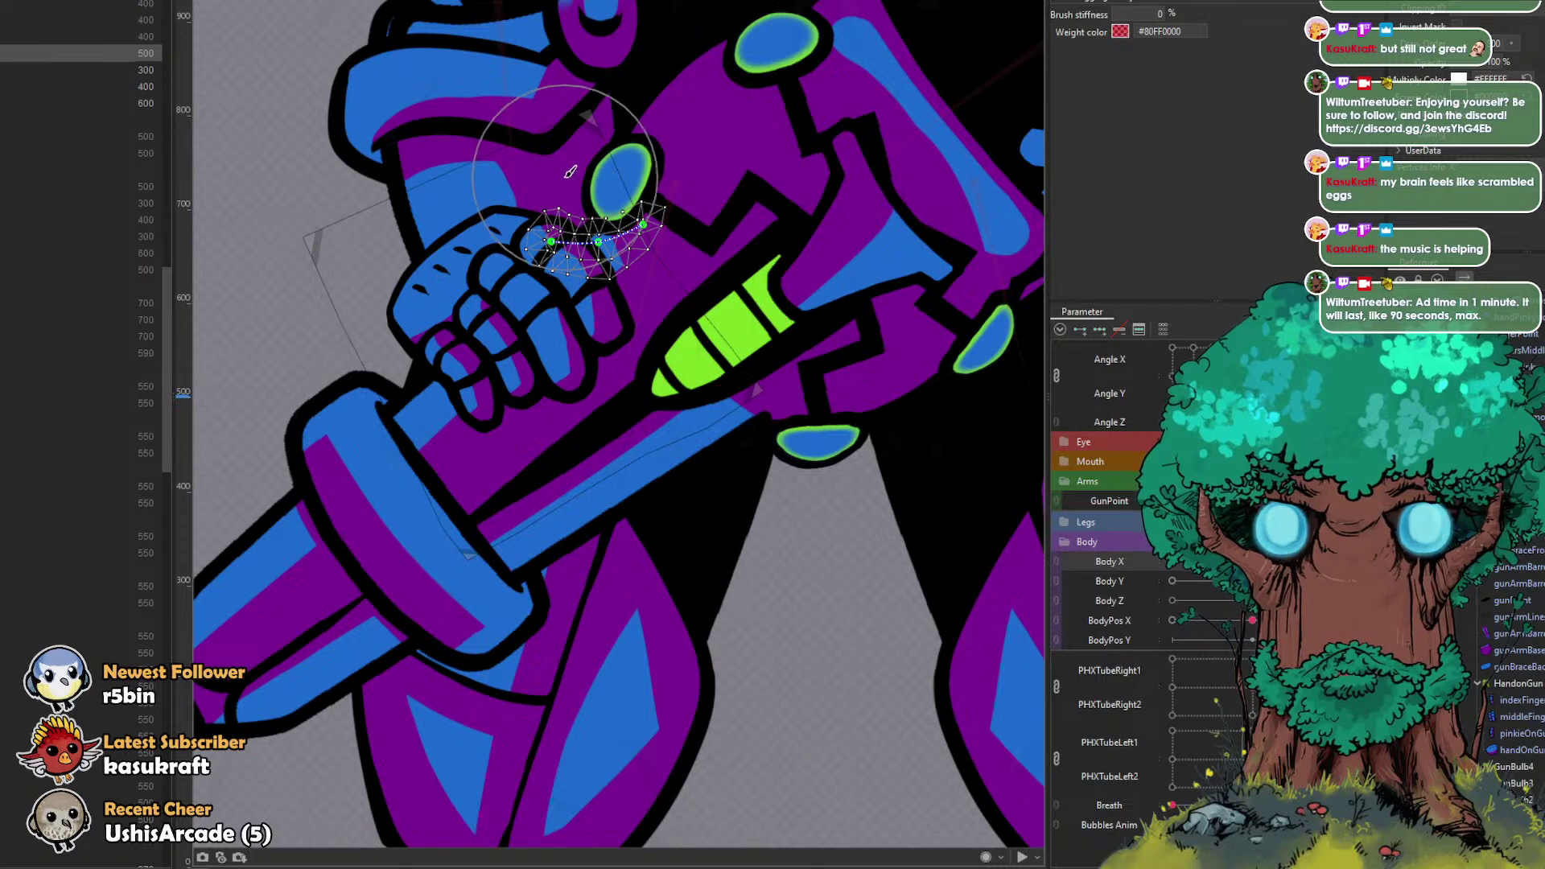
mouse_move(669, 225)
mouse_down()
mouse_move(675, 241)
mouse_move(650, 262)
mouse_up()
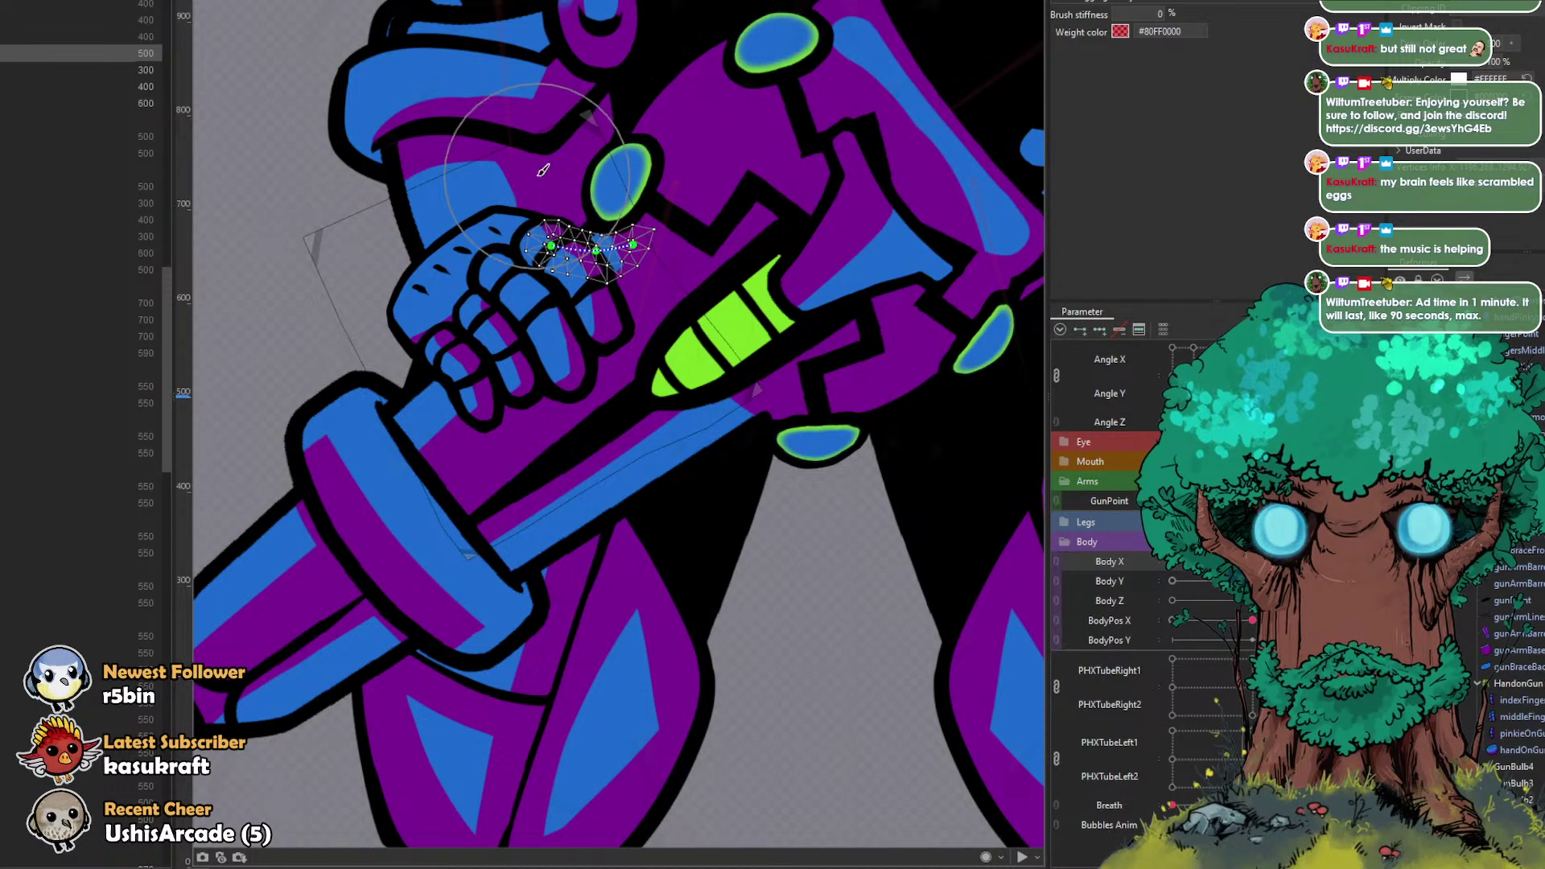
Step: Check the whole figure through GunPoint, then push the palm meshes' outer outline outward on the open-hand pose with the deform brush
scroll(302, 243, down, 5)
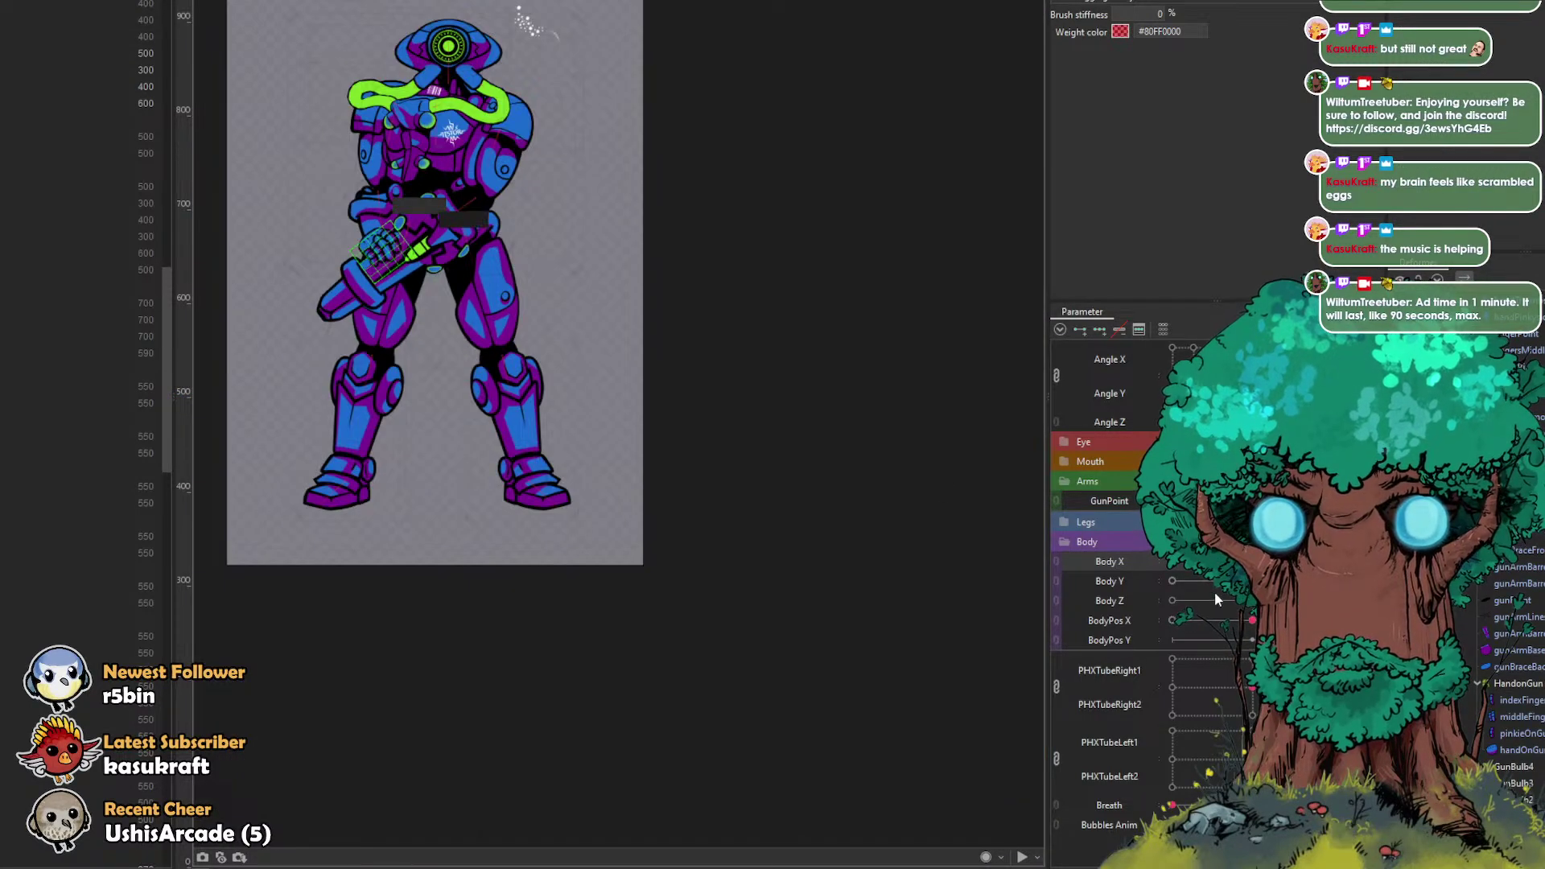
mouse_move(1307, 501)
mouse_down()
mouse_move(1124, 530)
mouse_move(1295, 519)
mouse_move(1247, 519)
mouse_move(1247, 561)
mouse_move(1316, 562)
mouse_move(1211, 562)
mouse_up()
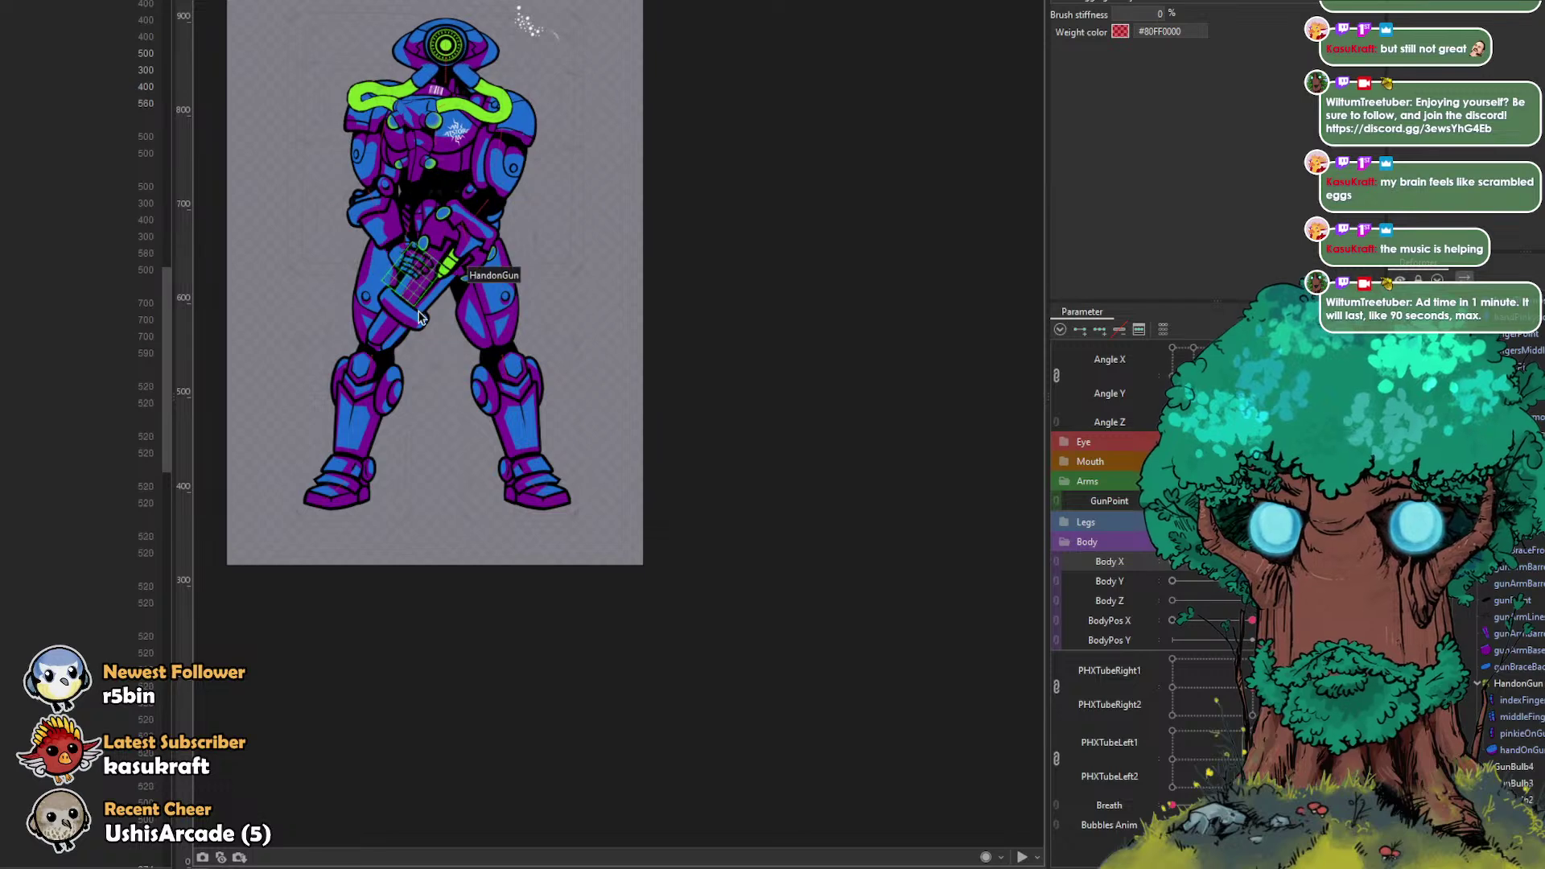
scroll(416, 310, up, 5)
click(352, 165)
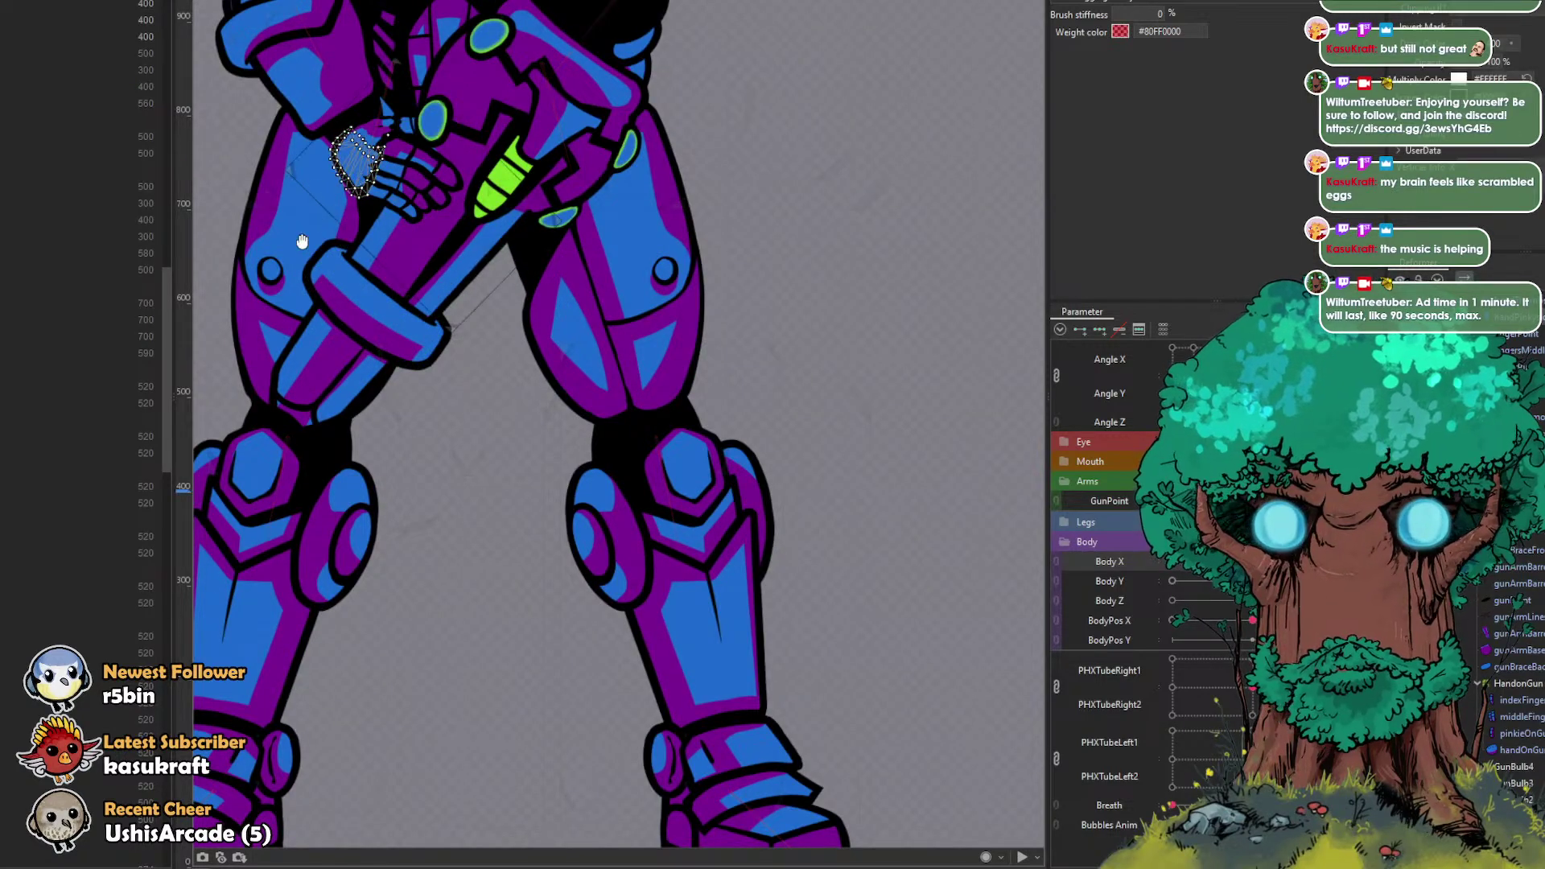
drag(296, 231, 457, 406)
scroll(1520, 348, up, 3)
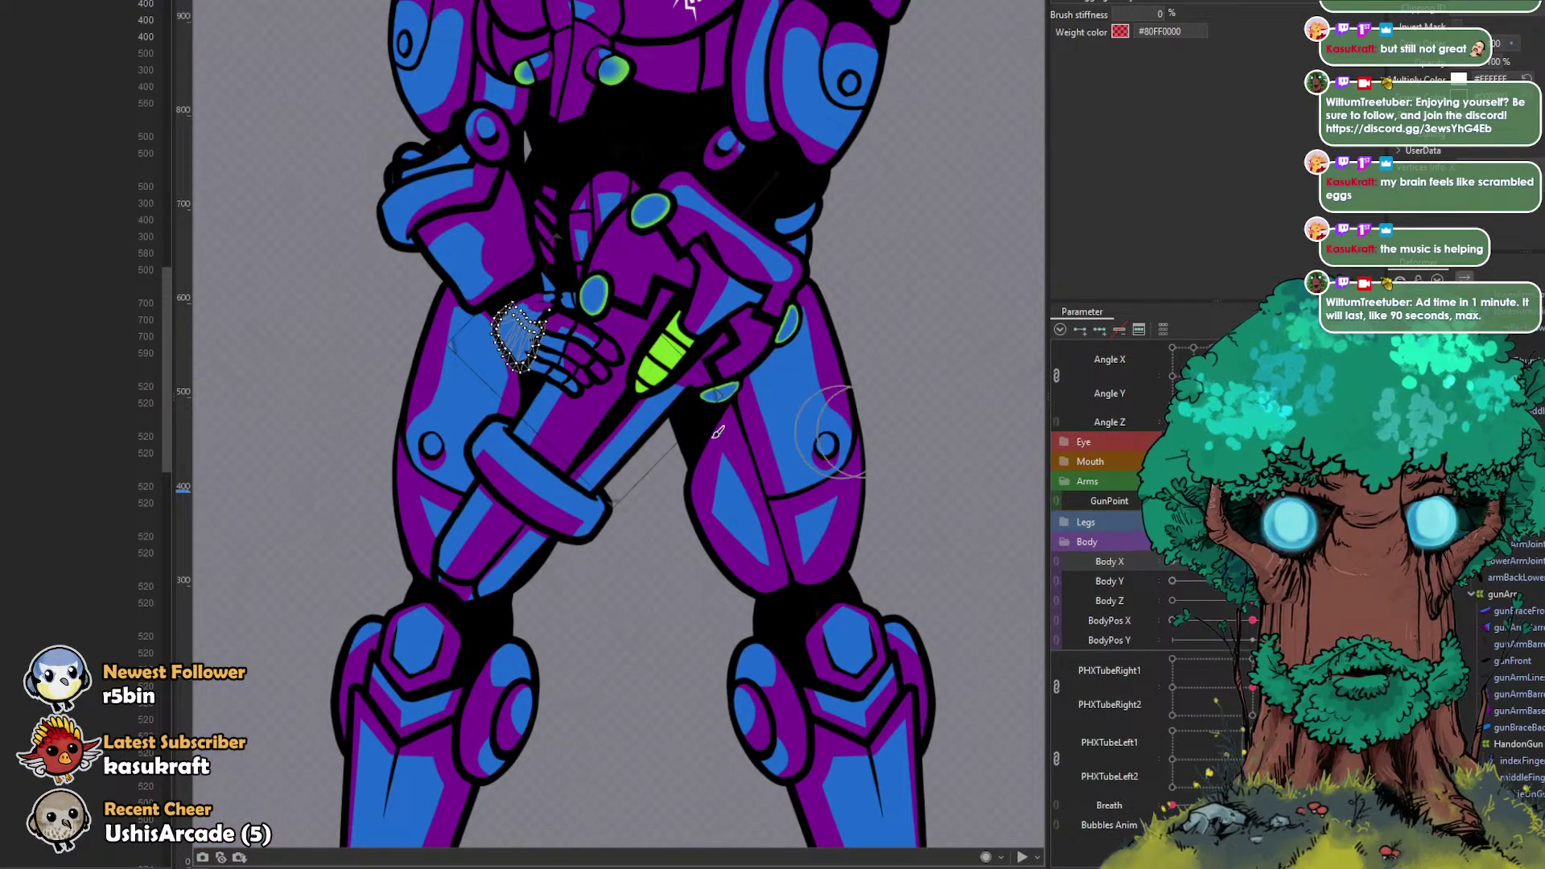
scroll(724, 435, up, 3)
scroll(313, 362, up, 2)
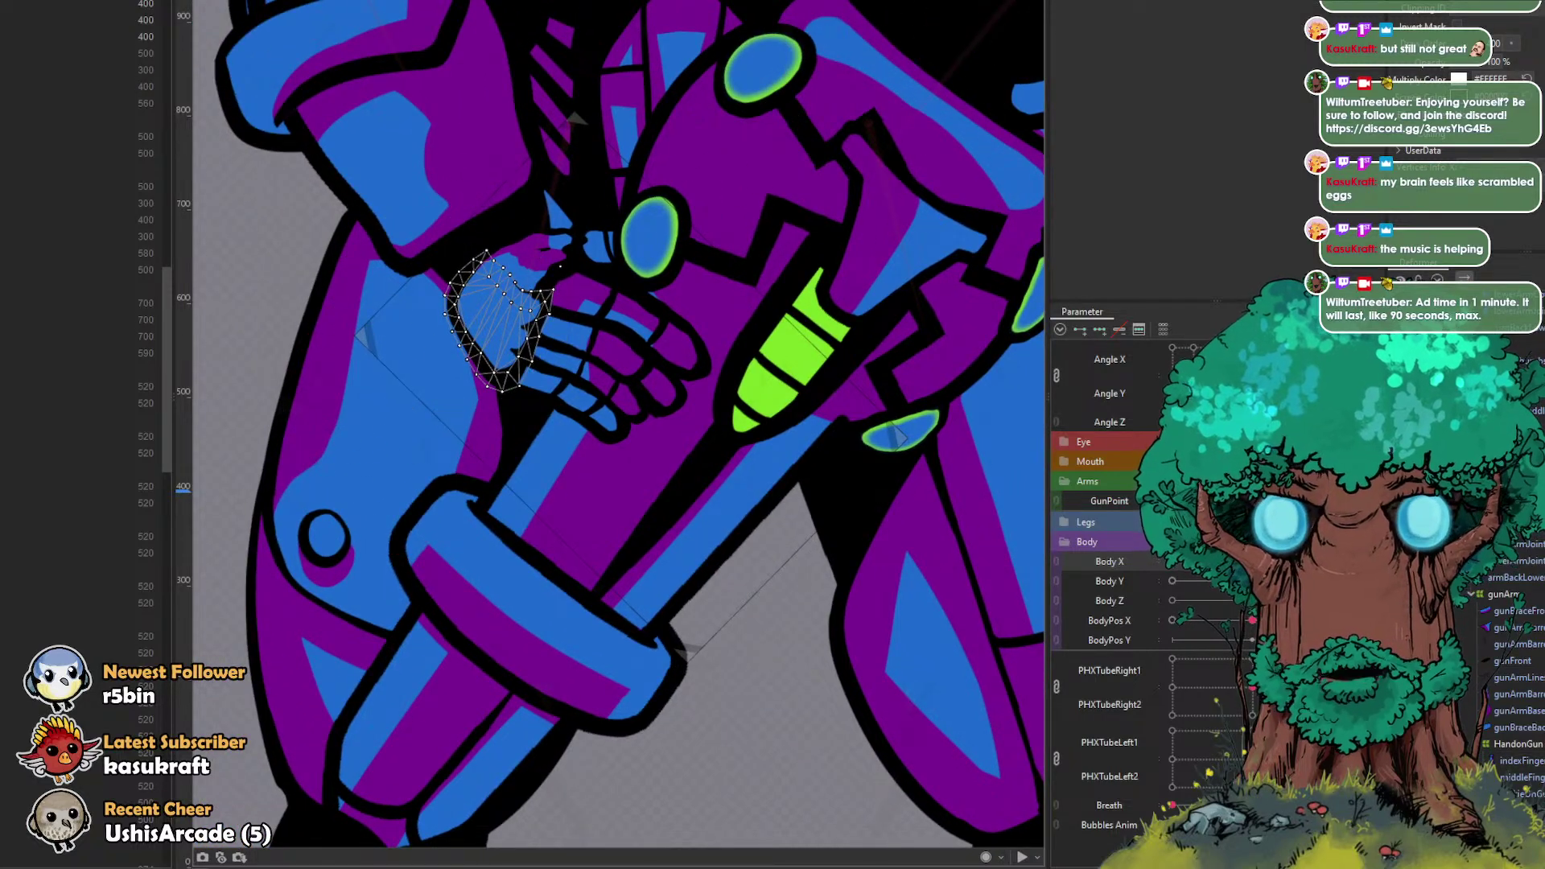
key(b)
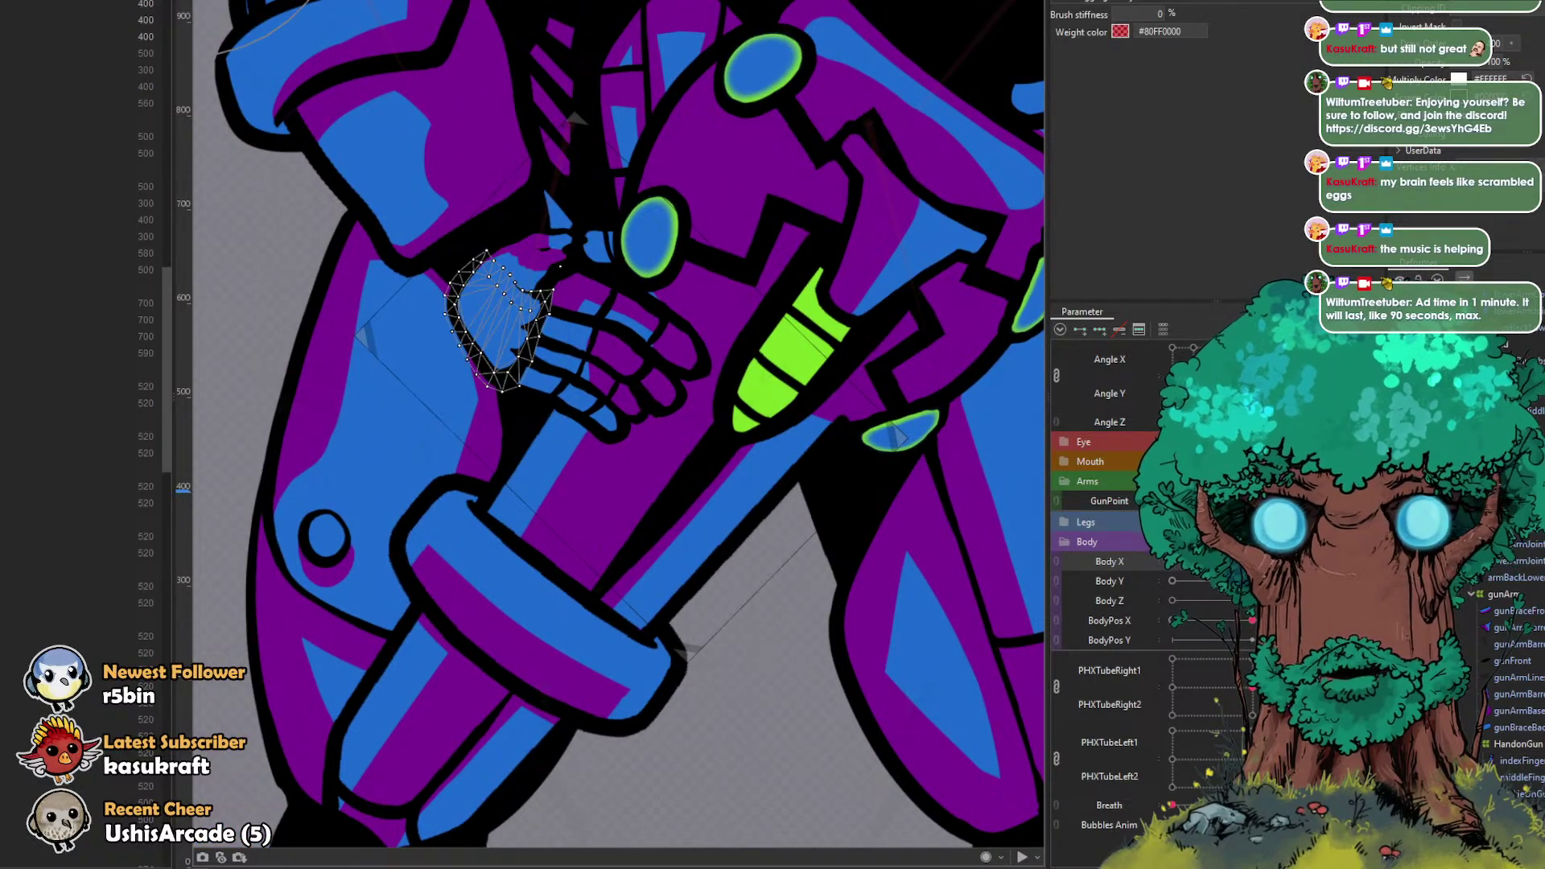
drag(430, 285, 389, 310)
drag(455, 376, 421, 387)
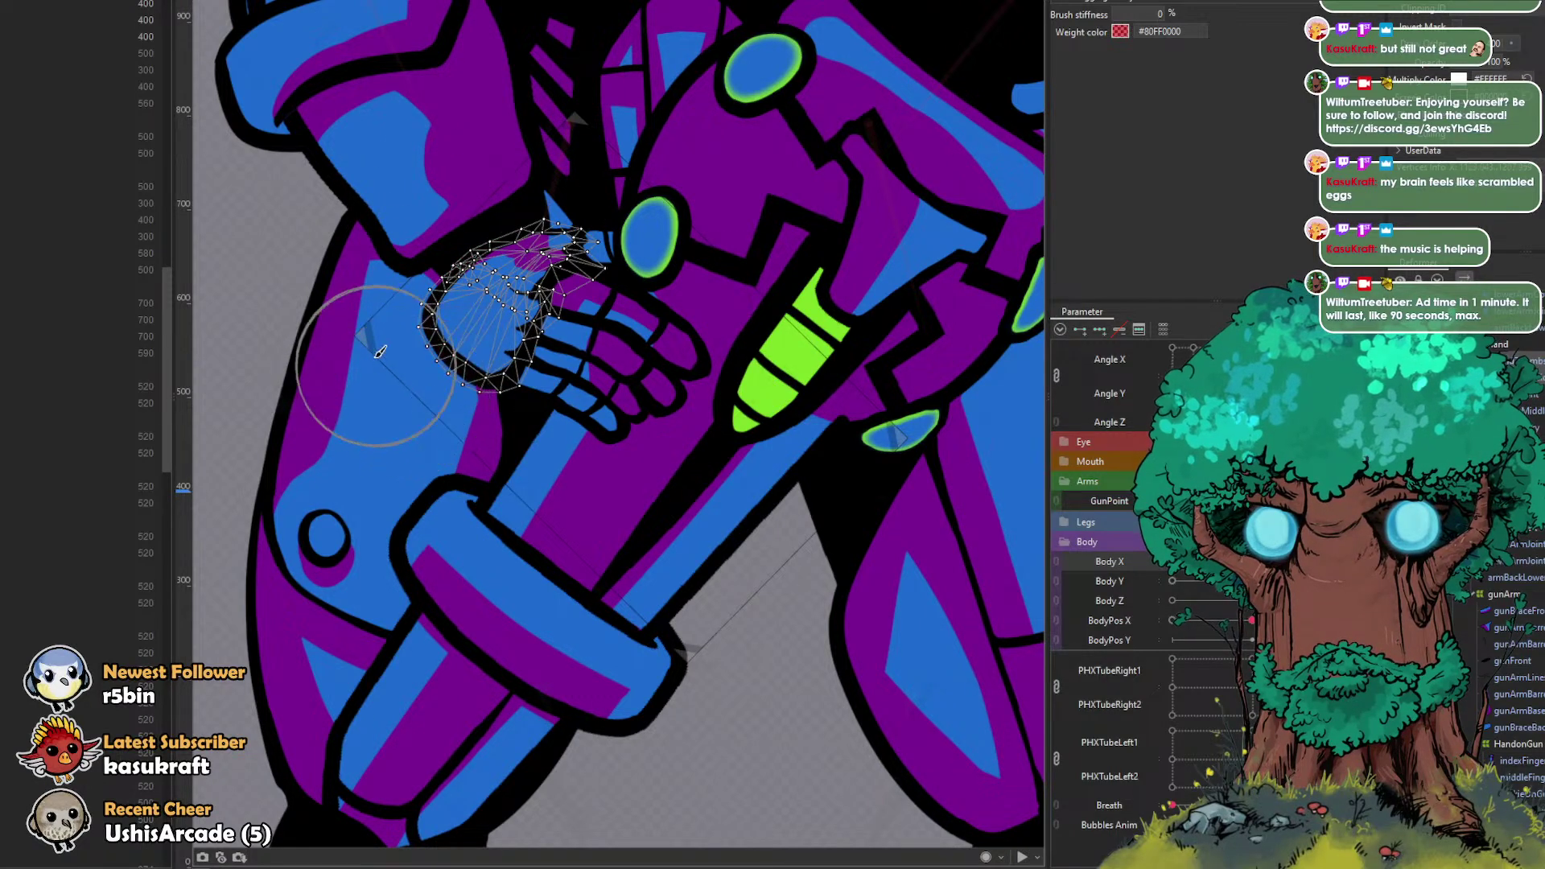
drag(430, 246, 443, 236)
drag(409, 300, 396, 299)
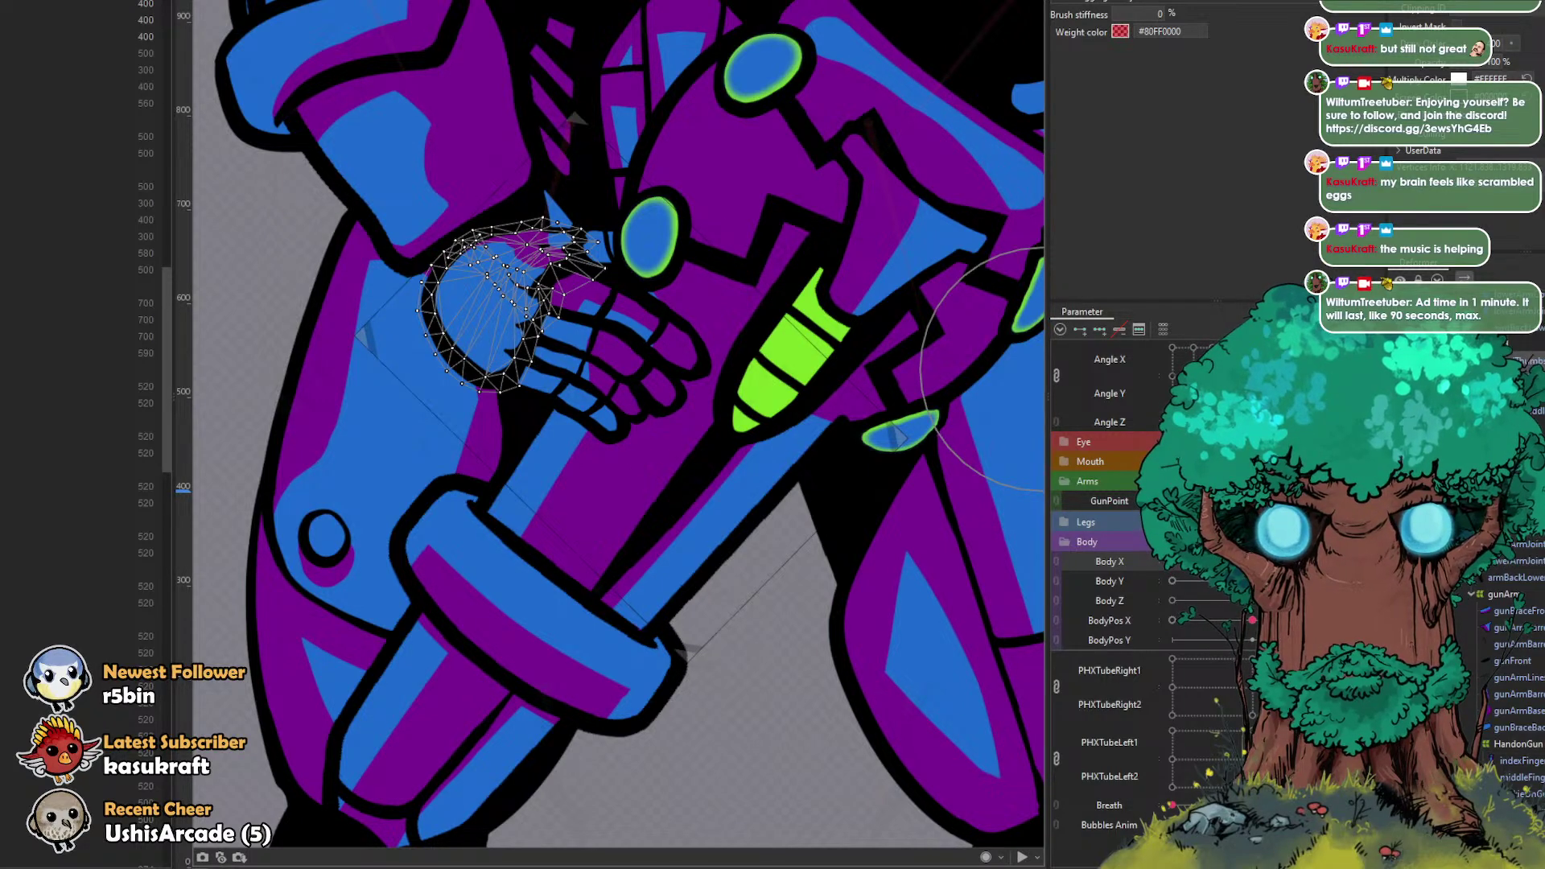
Step: Sweep GunPoint through the gripping and open-hand poses to check the widened palm outline
drag(1332, 562, 1252, 562)
scroll(402, 222, down, 2)
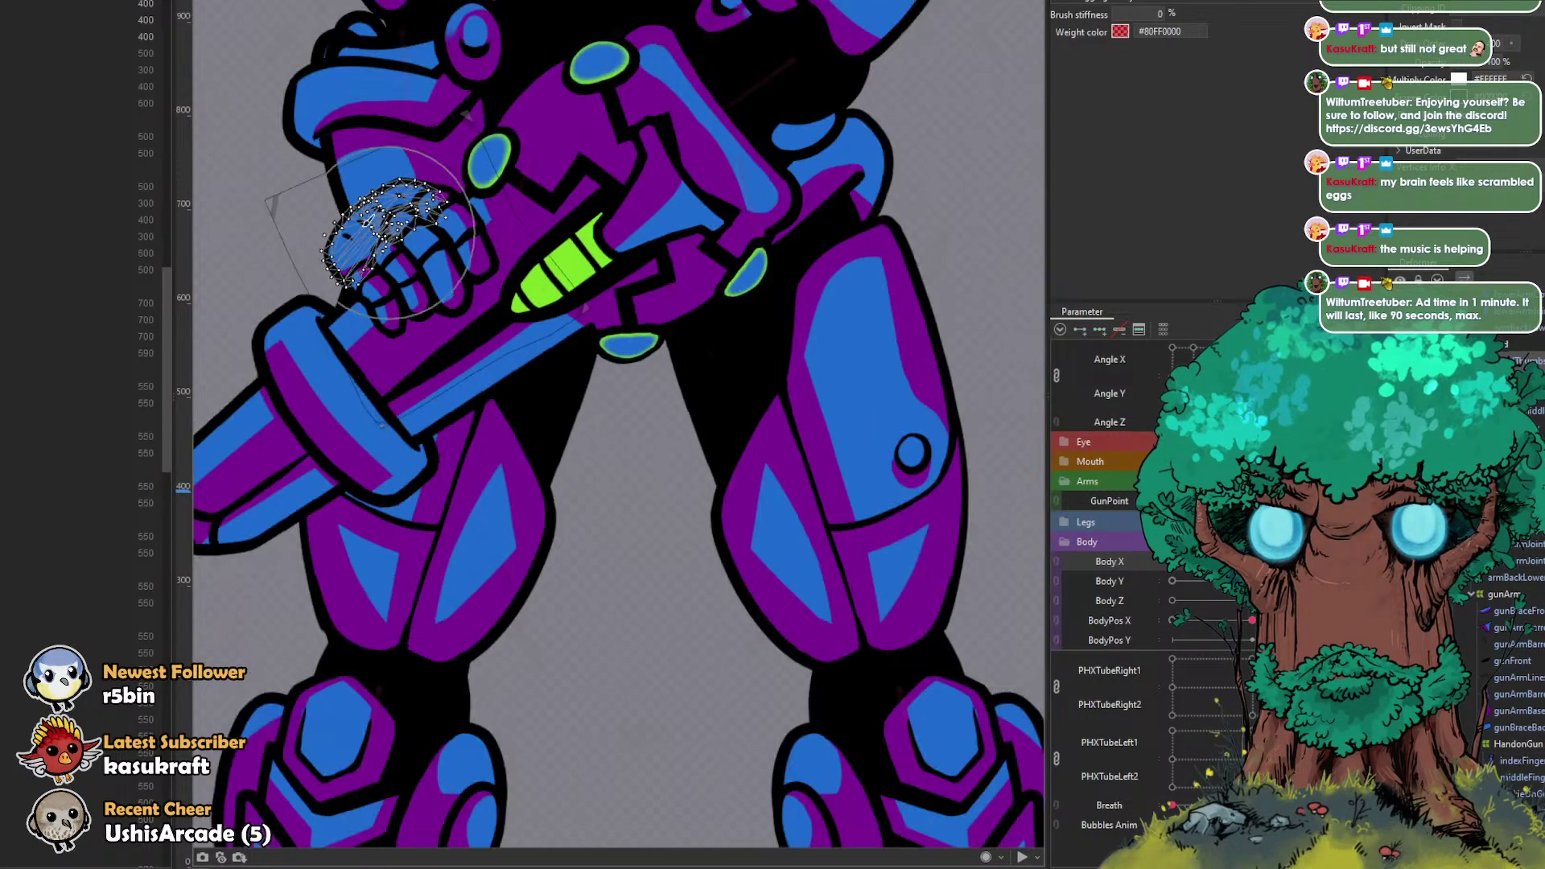
scroll(838, 386, down, 2)
drag(1174, 501, 1287, 500)
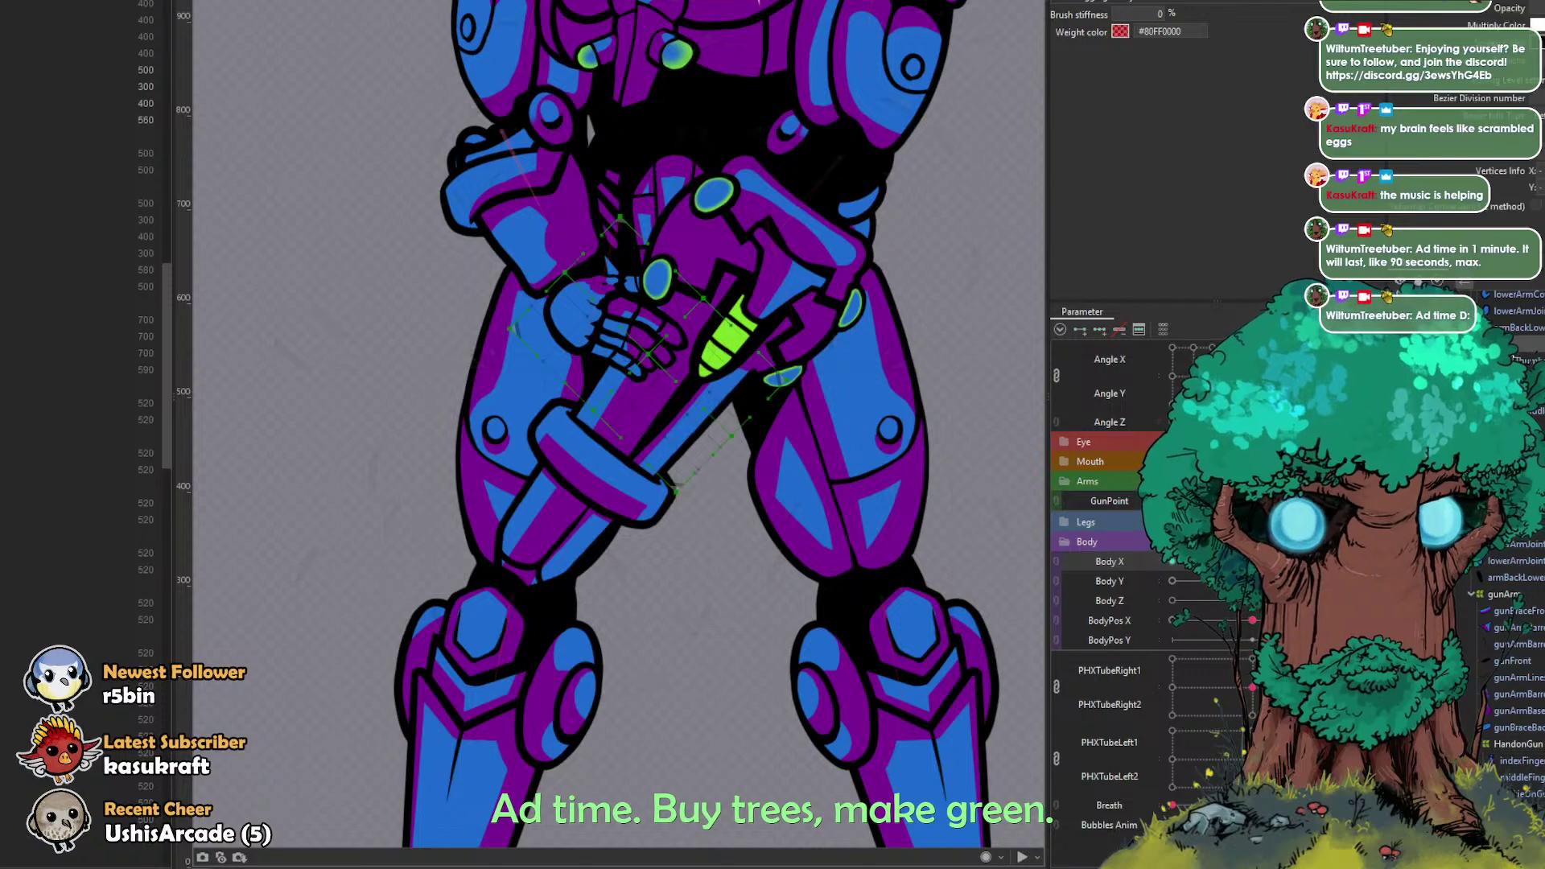
Step: Nudge the gun arm's warp deformer around the hand with the deform brush, then check the full figure across GunPoint
scroll(728, 299, up, 4)
scroll(728, 298, down, 2)
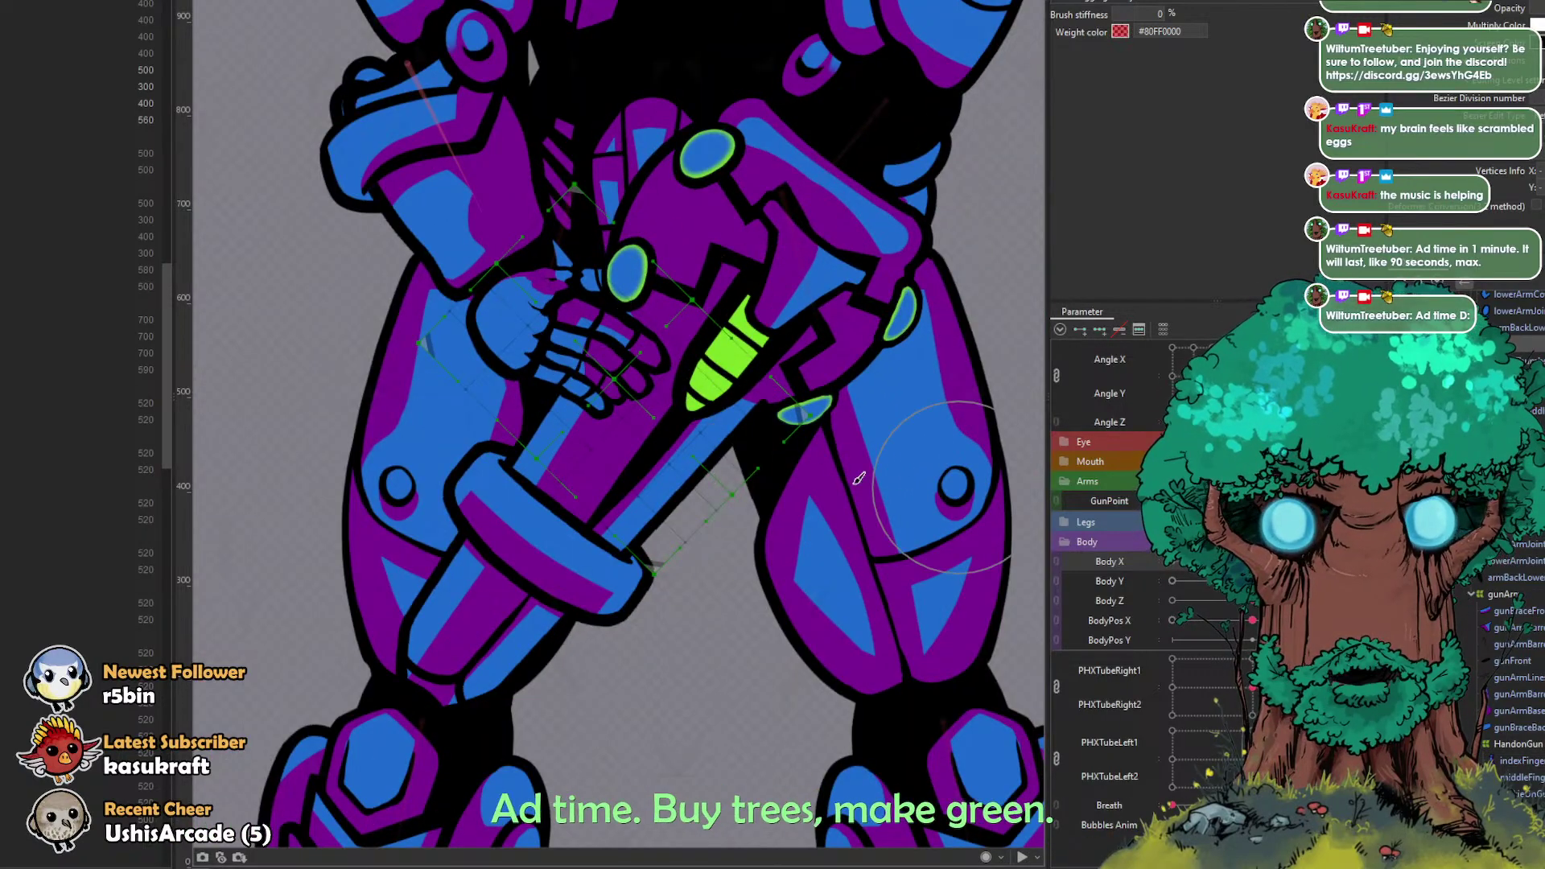
drag(682, 486, 773, 475)
drag(614, 396, 630, 431)
mouse_move(691, 493)
mouse_down()
mouse_move(724, 491)
mouse_move(664, 493)
mouse_up()
mouse_move(1176, 500)
mouse_down()
mouse_move(1317, 500)
mouse_move(1191, 523)
mouse_move(1172, 555)
mouse_up()
scroll(925, 531, down, 9)
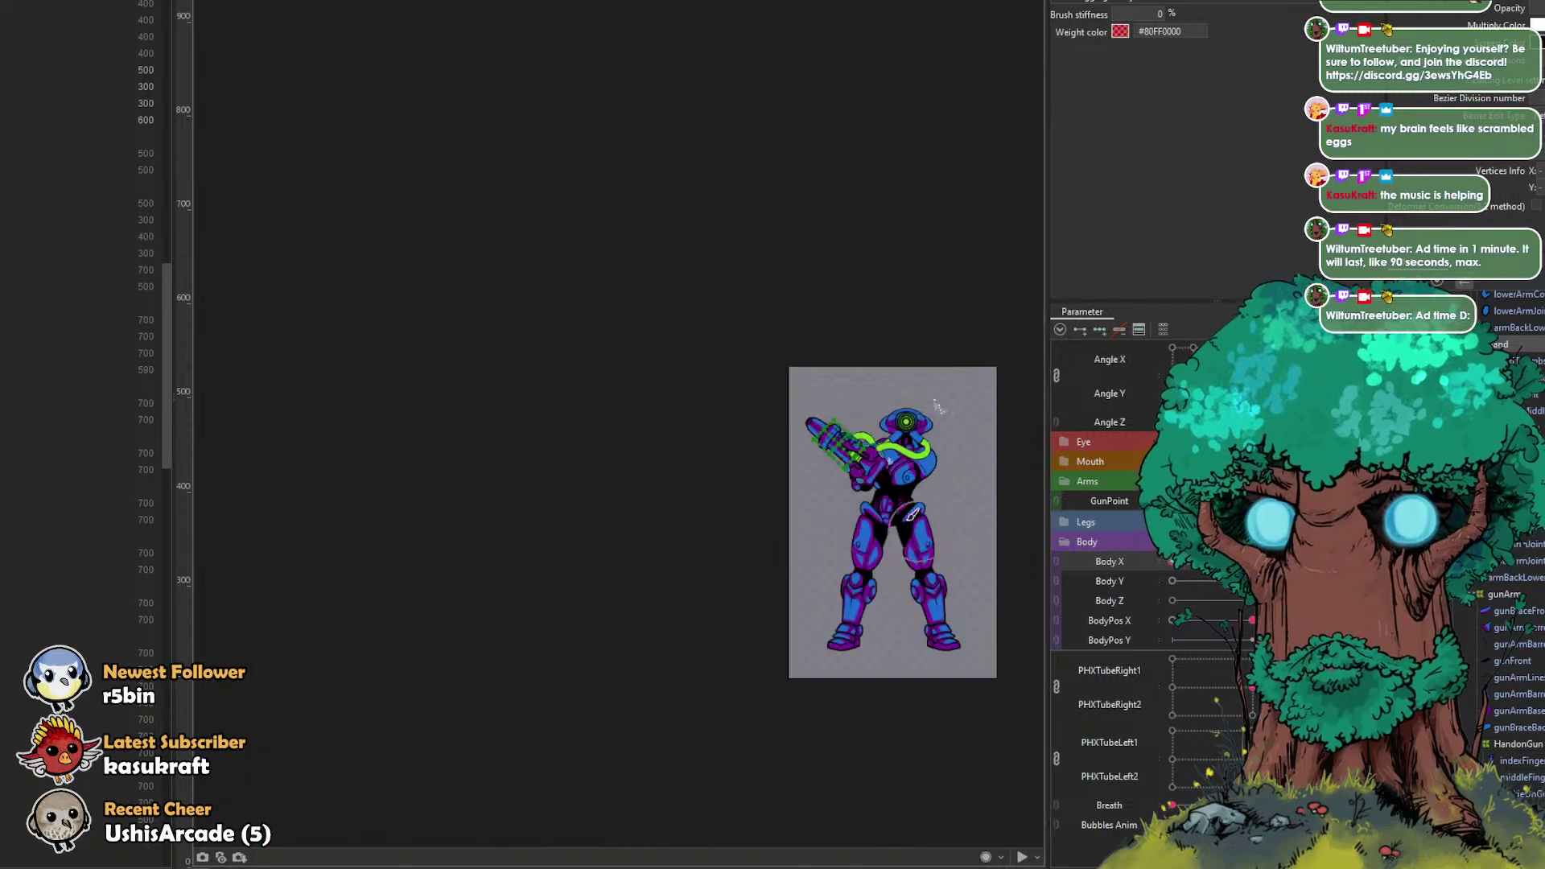
scroll(712, 501, up, 5)
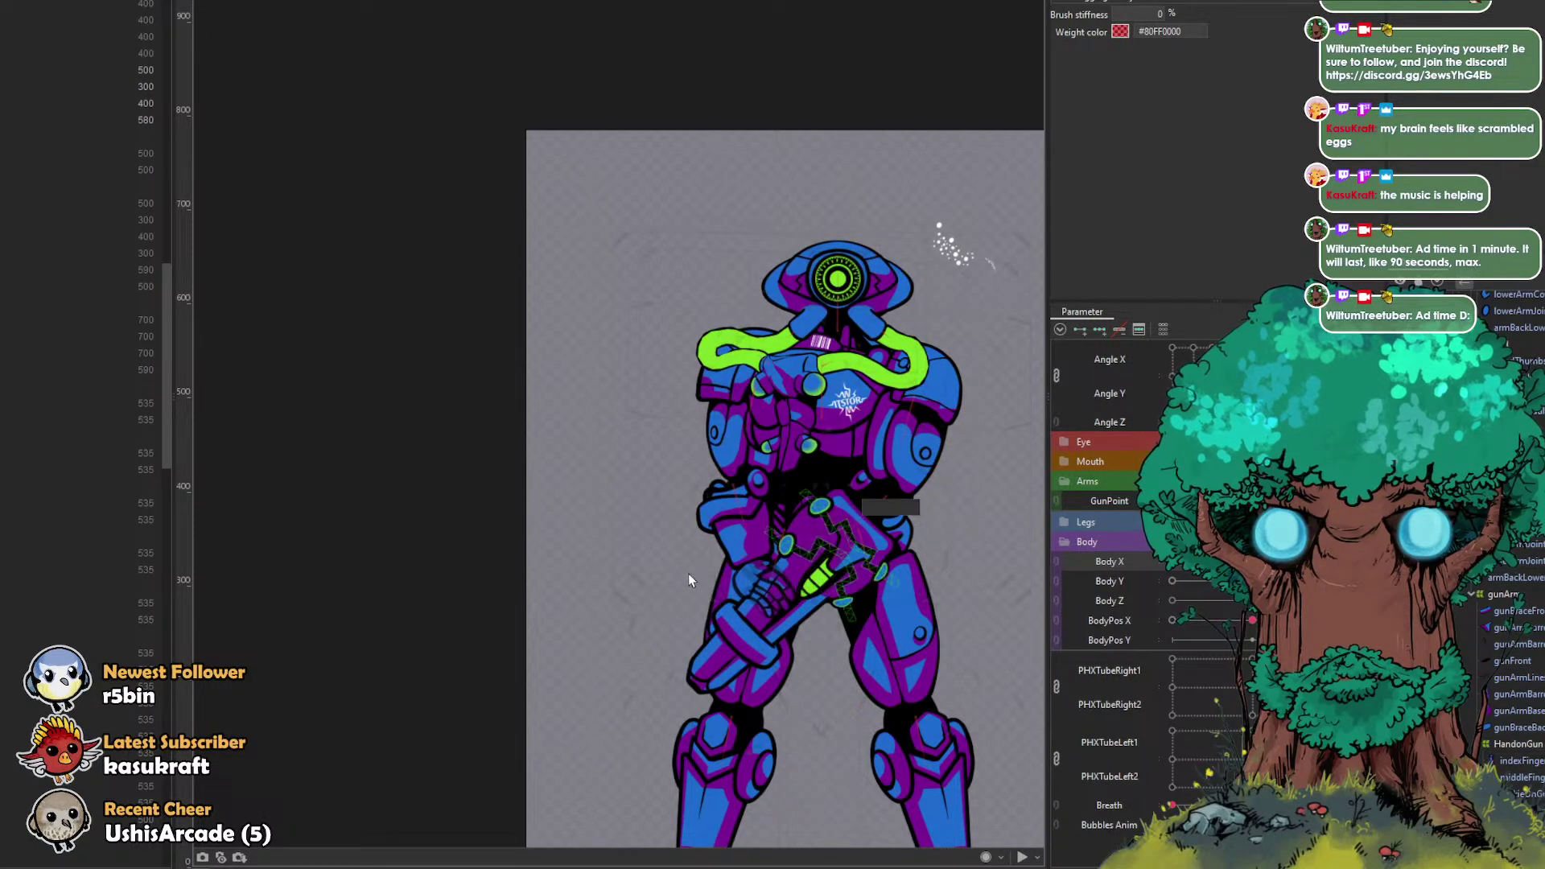
Step: Compare the middle finger mesh between the open-hand and gripping GunPoint poses, then nudge its middle inward on the gripping pose with the deform brush
scroll(814, 550, up, 5)
click(606, 648)
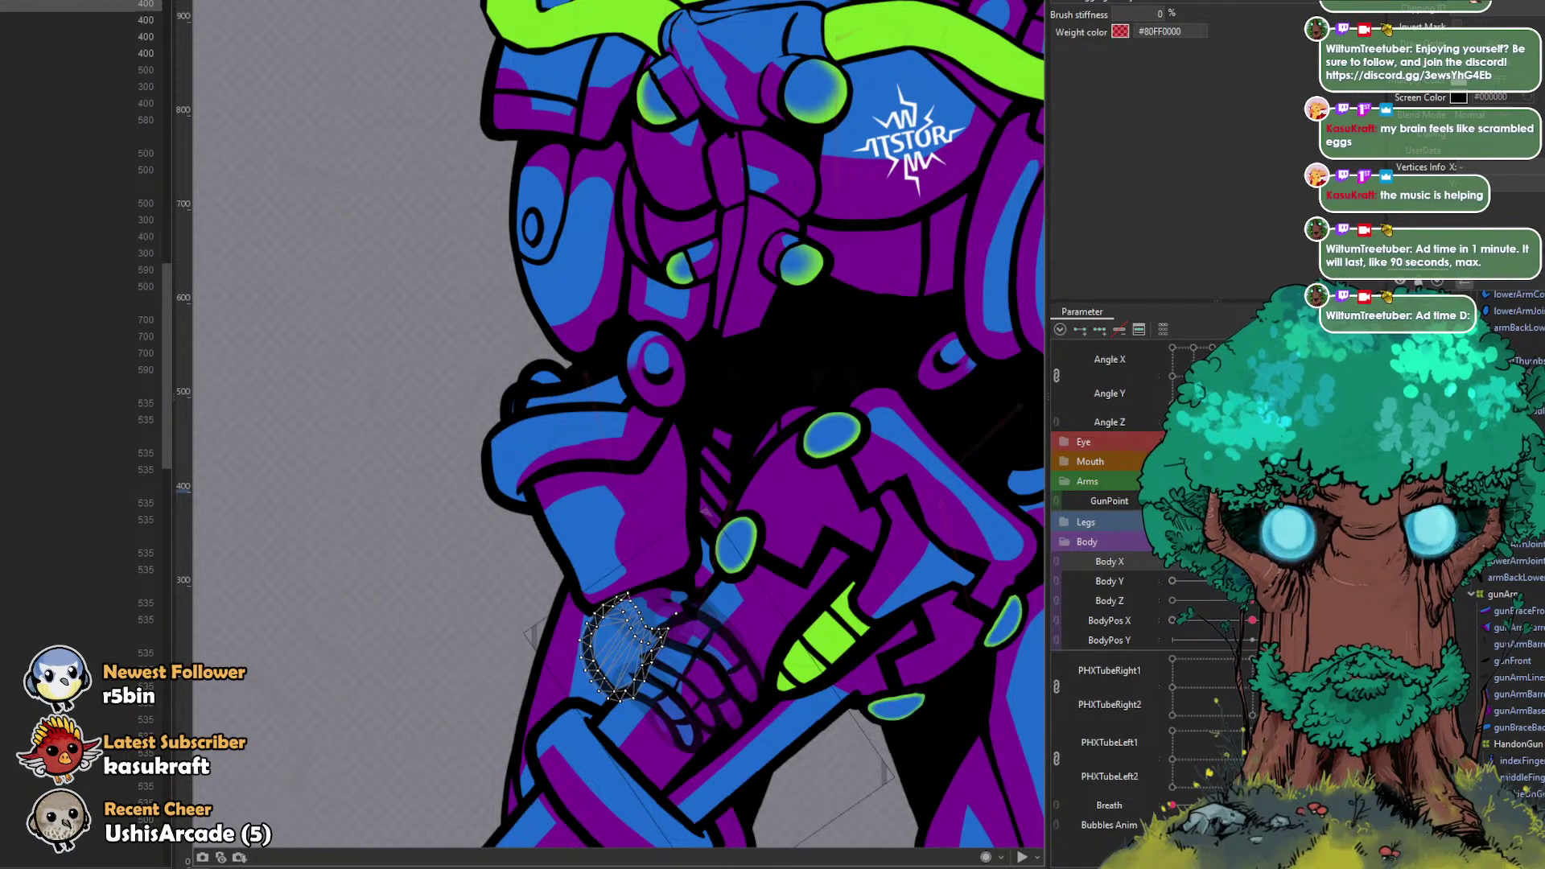
click(713, 674)
scroll(715, 672, up, 3)
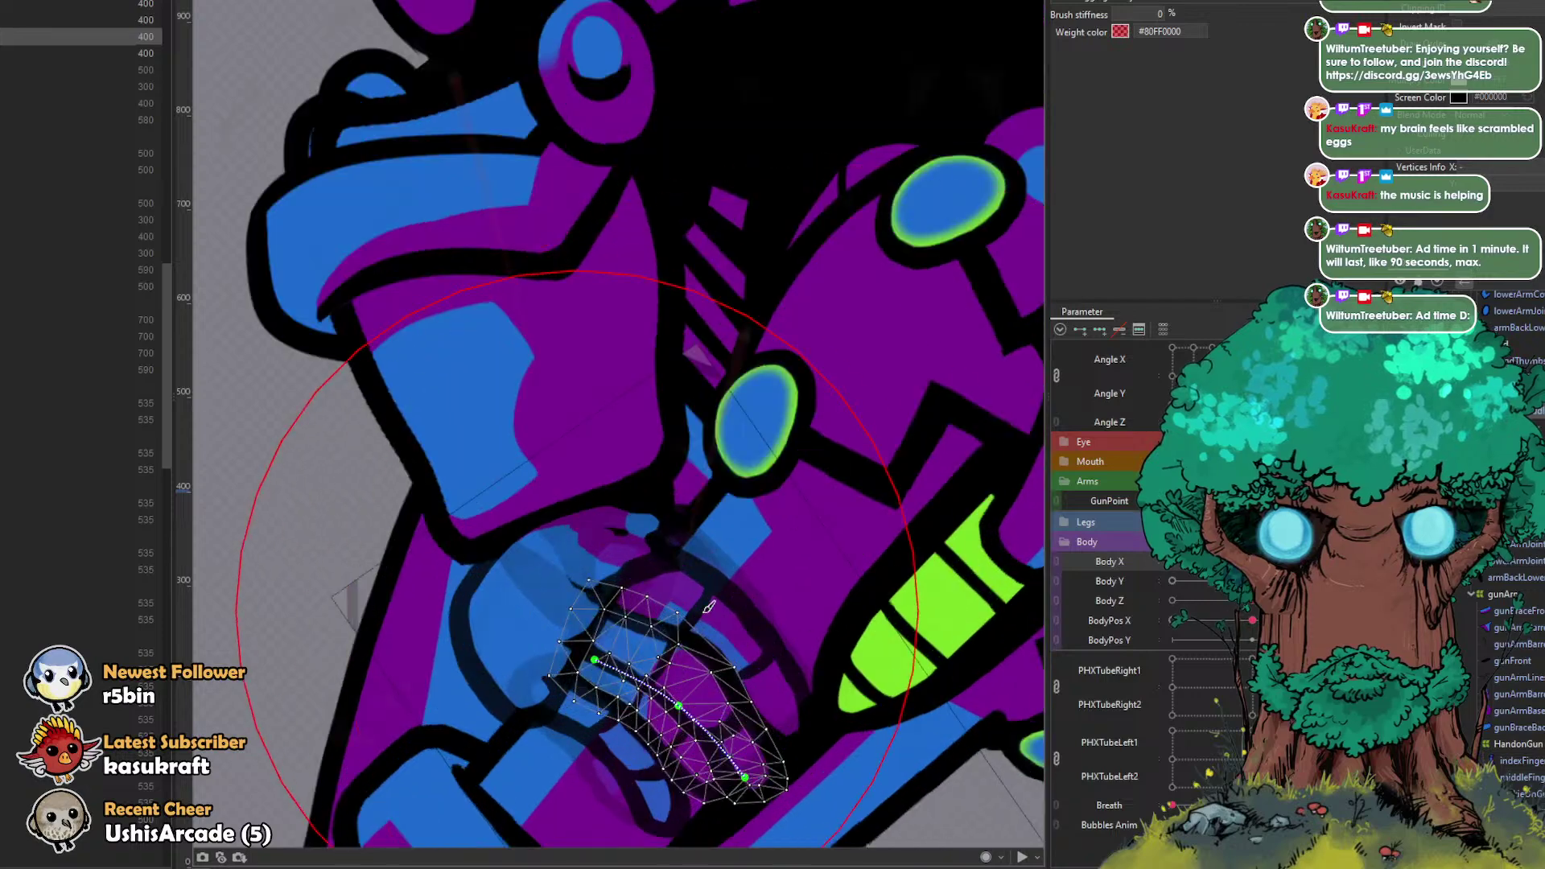
scroll(700, 644, down, 2)
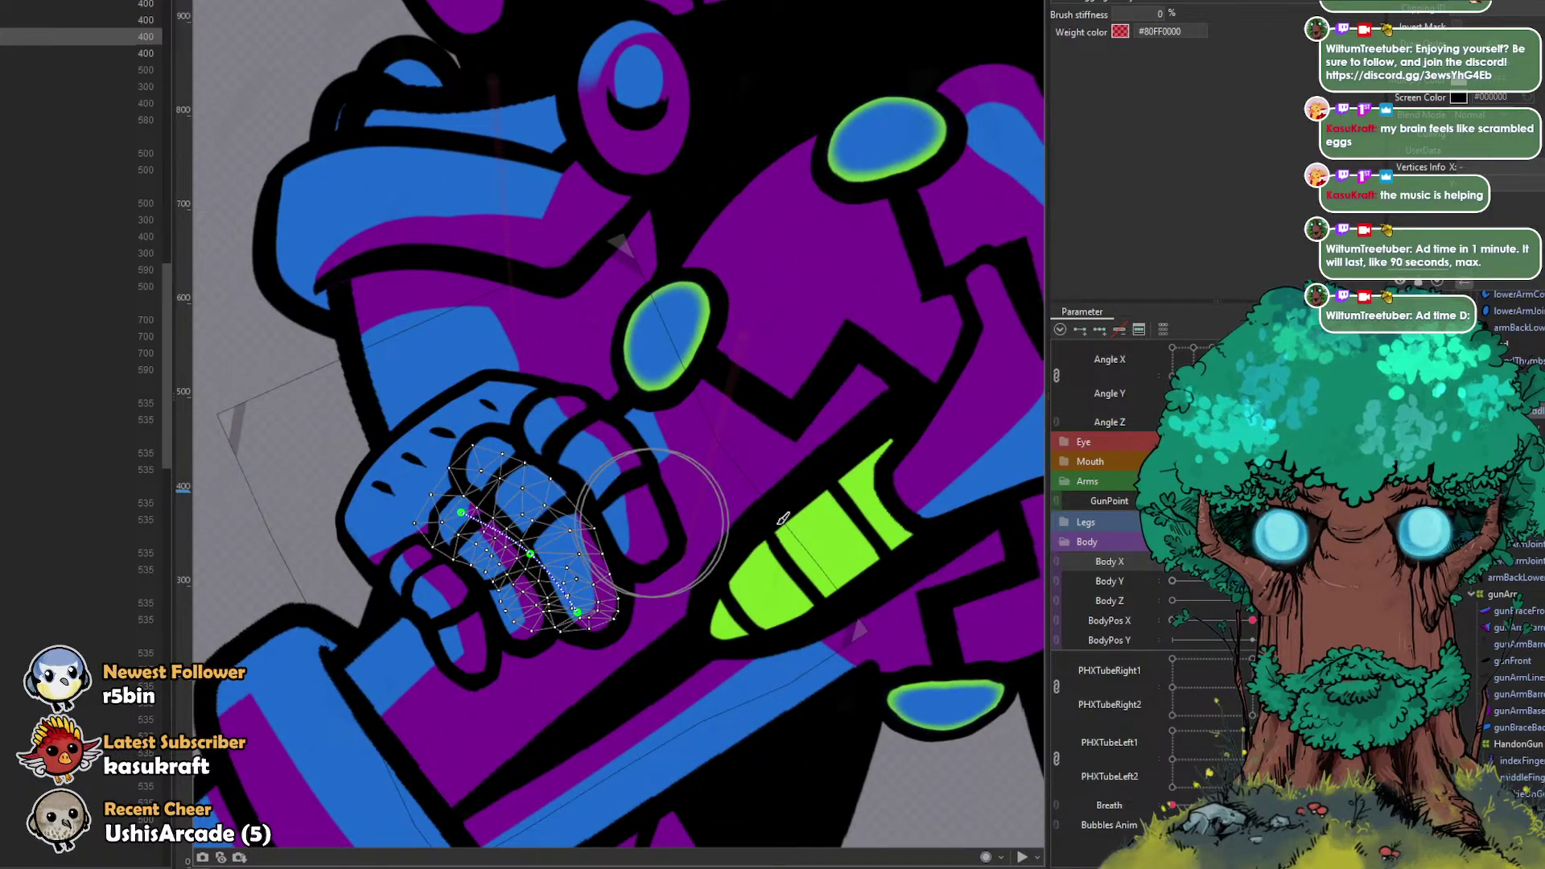
scroll(1001, 519, up, 2)
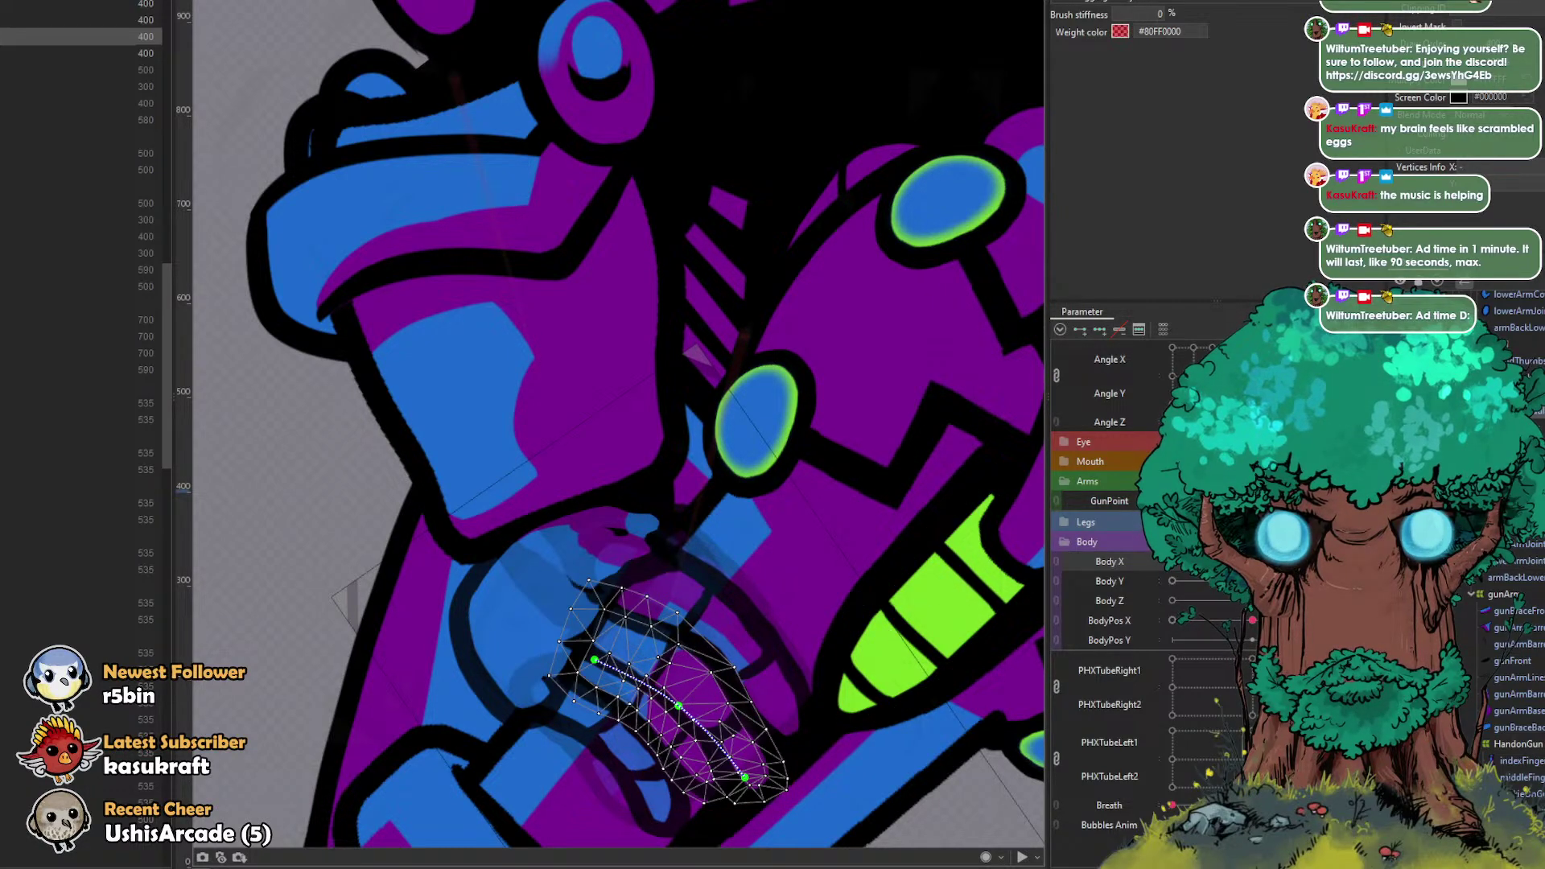
drag(1290, 500, 1331, 501)
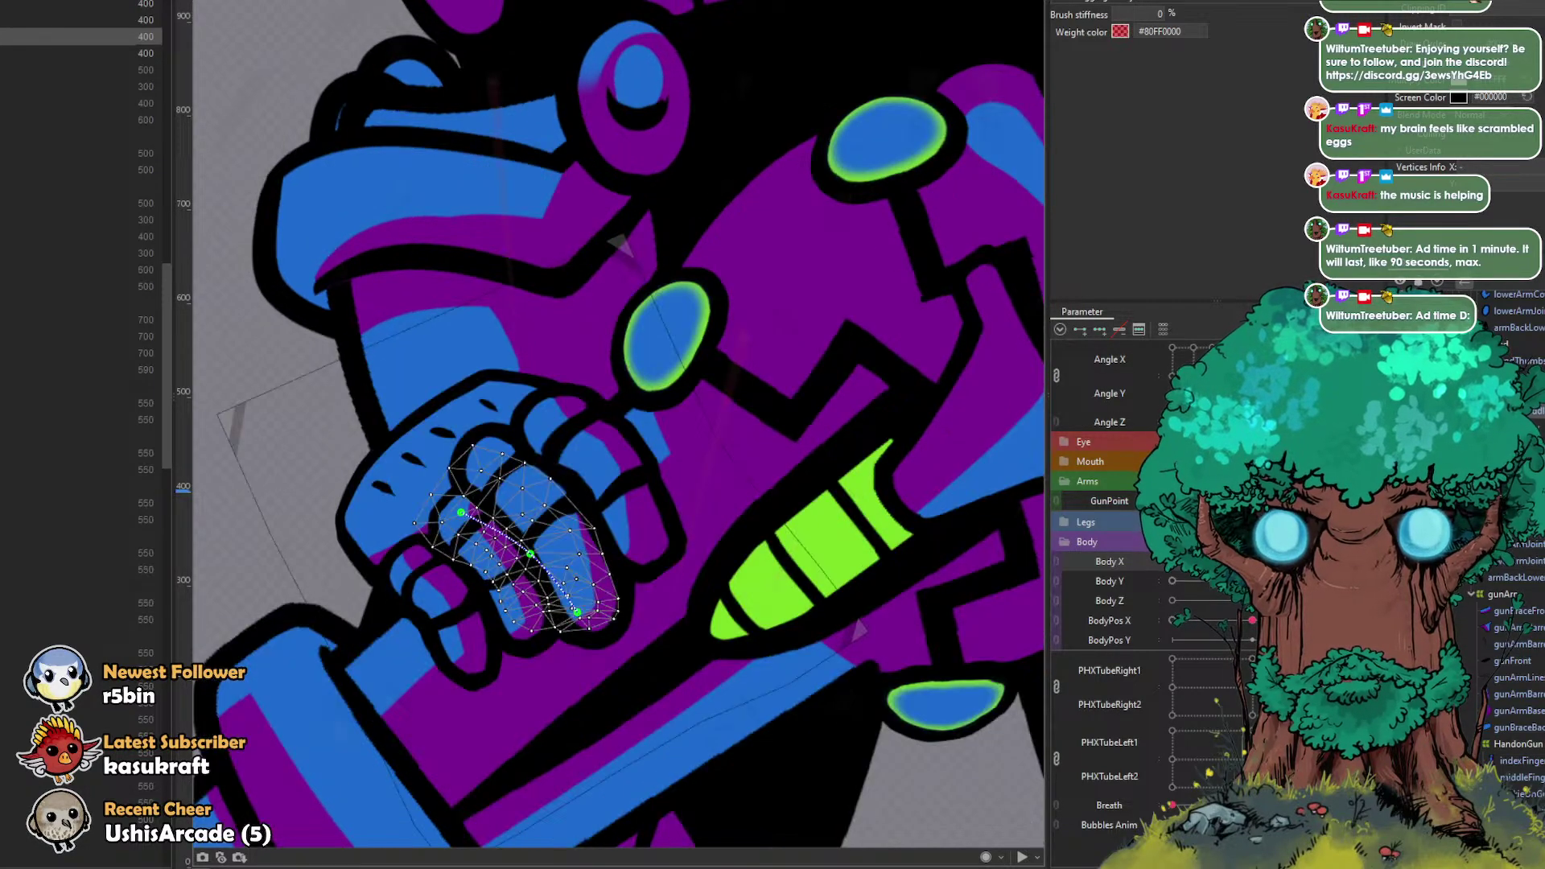
drag(644, 523, 551, 507)
click(553, 504)
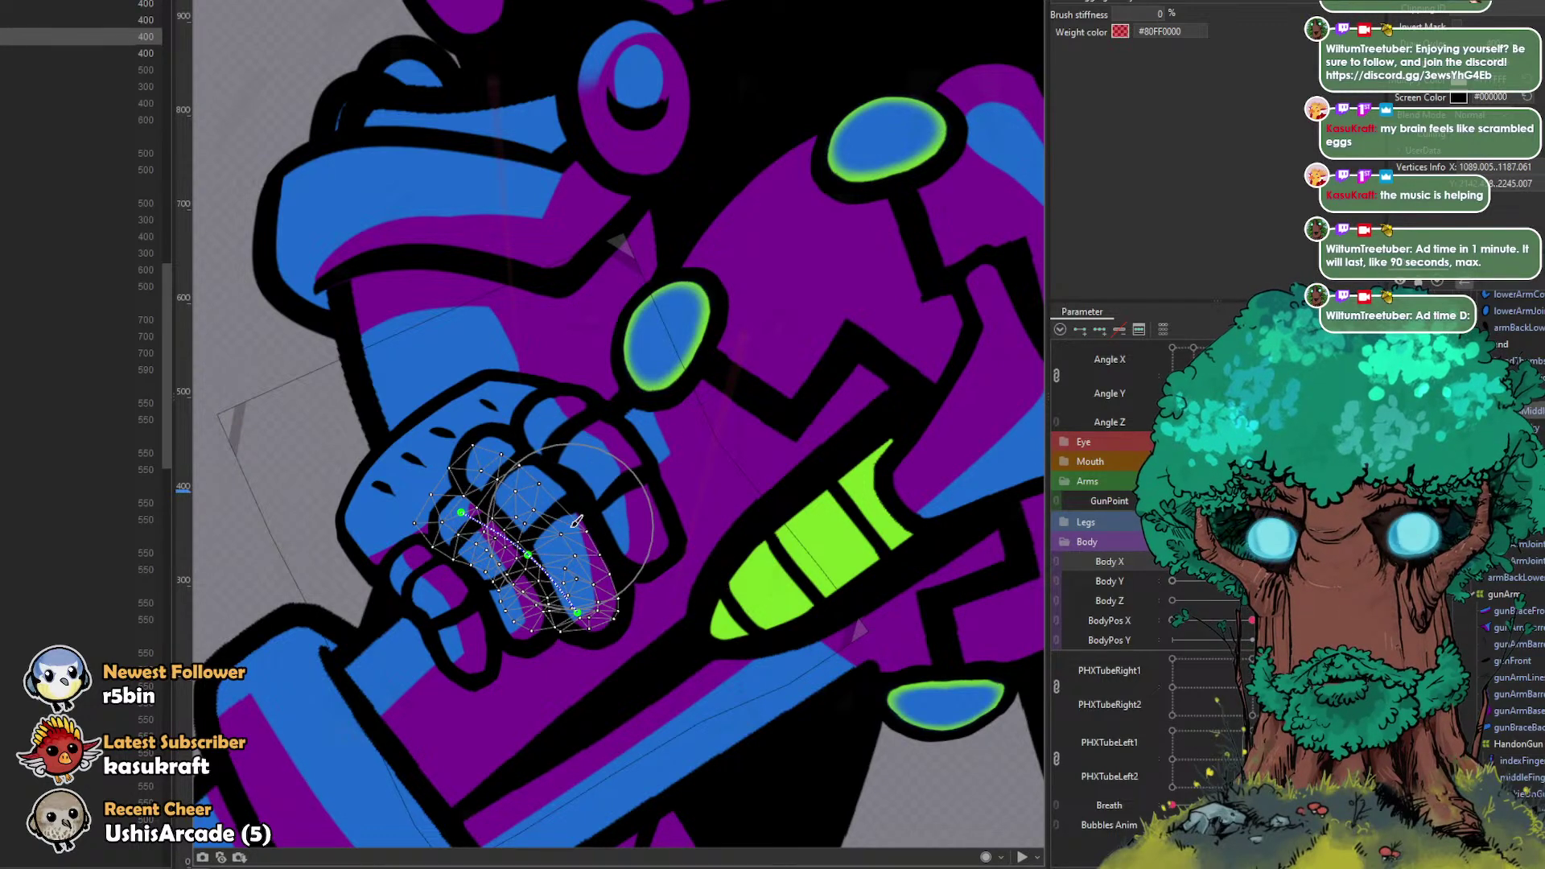
mouse_move(1332, 501)
mouse_down()
mouse_move(1259, 500)
mouse_move(1332, 501)
mouse_up()
Step: Reshape the index and middle finger meshes with the deform brush on the in-between GunPoint pose, then check the gripping pose
click(643, 381)
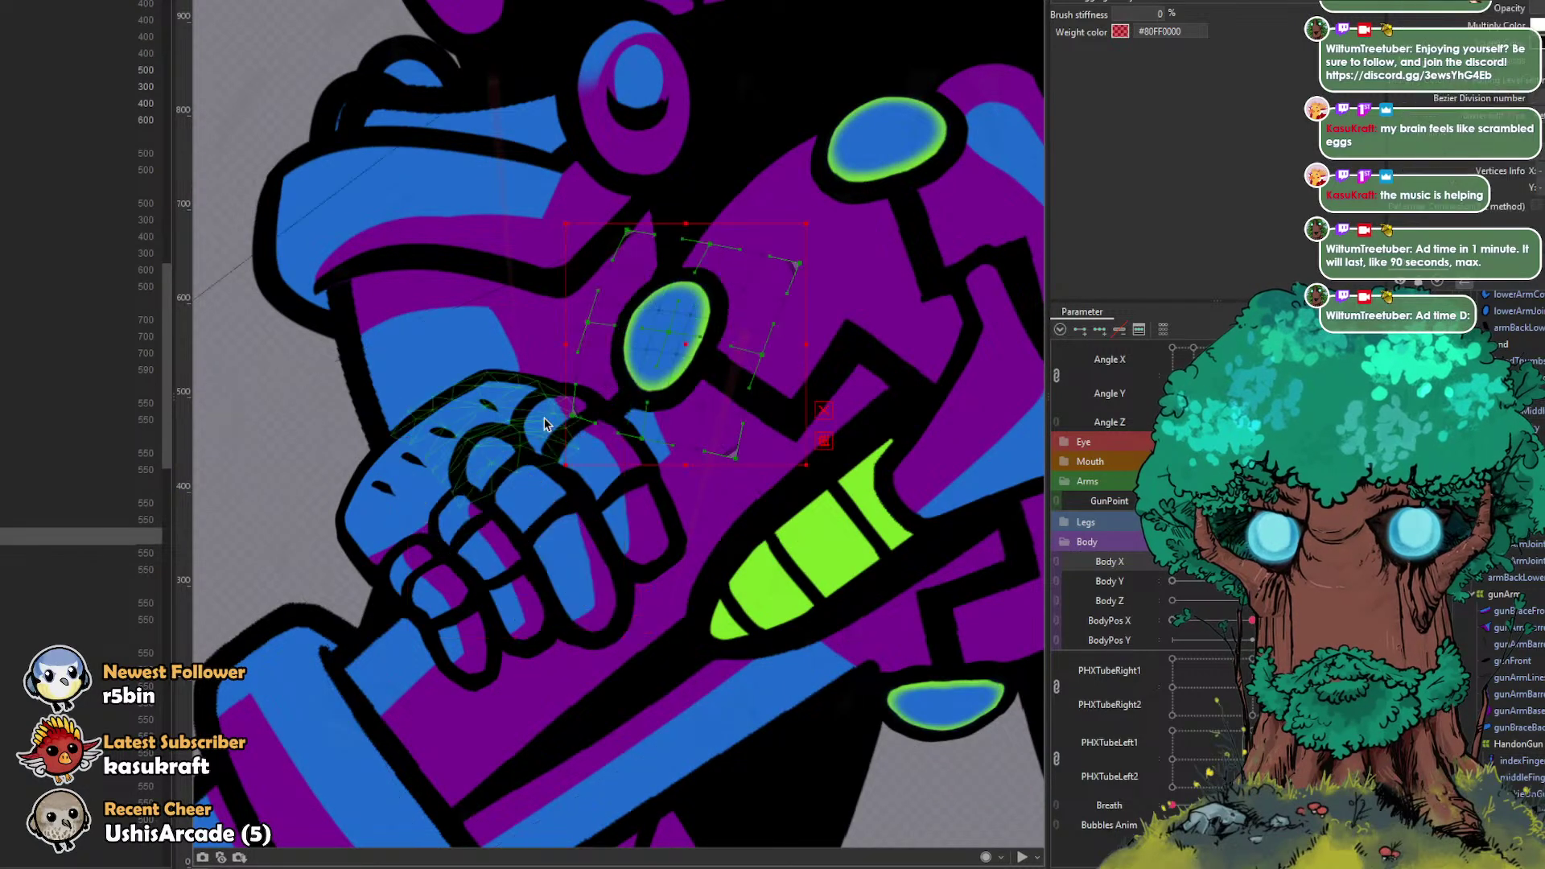
click(568, 453)
drag(1332, 501, 1292, 500)
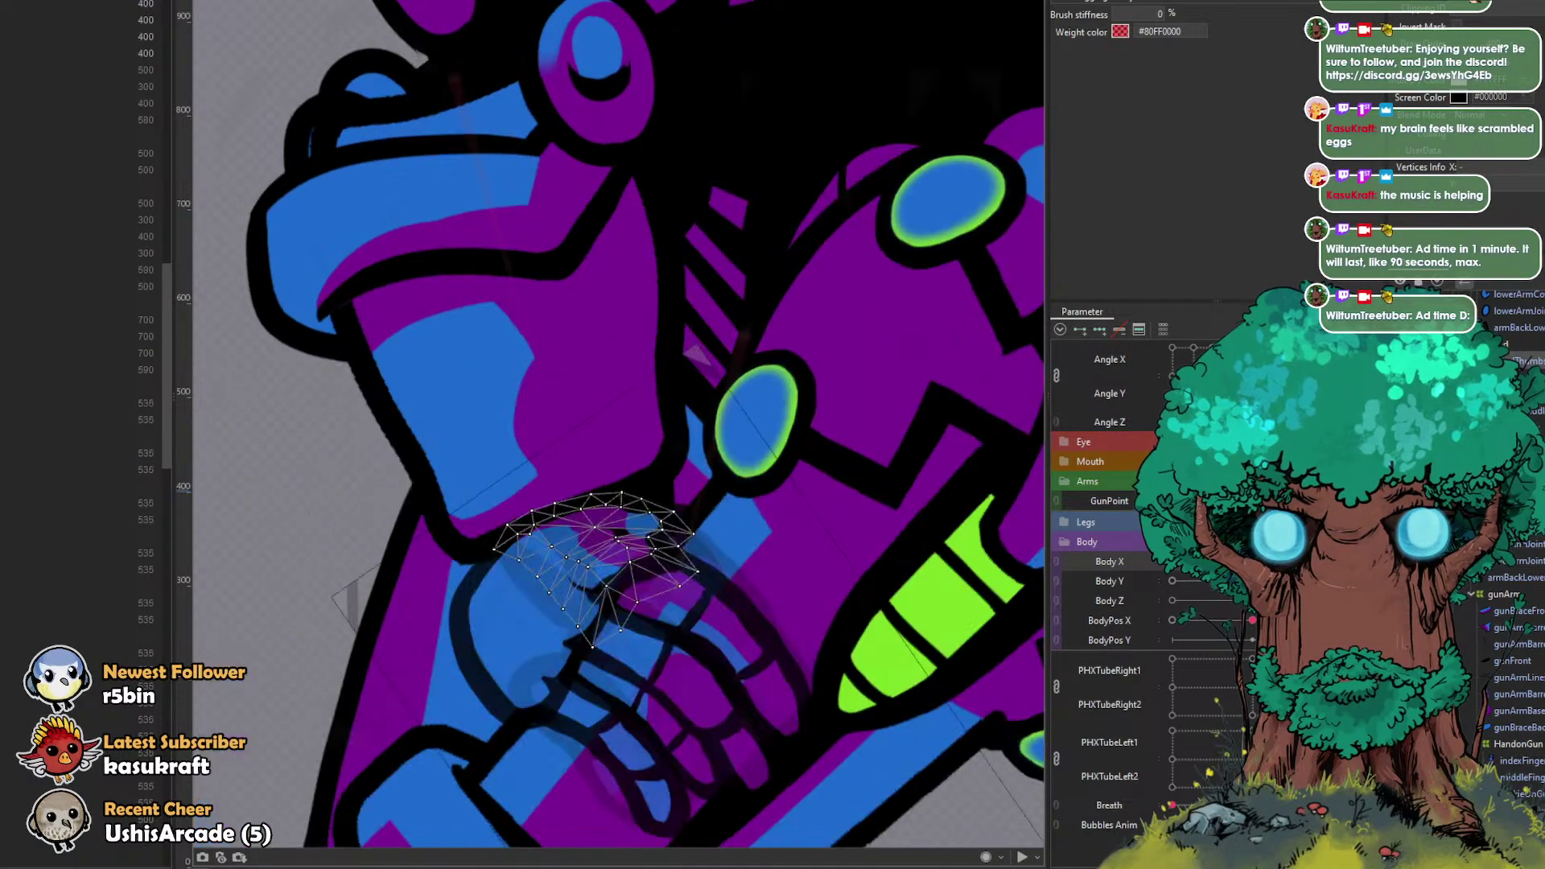
click(684, 604)
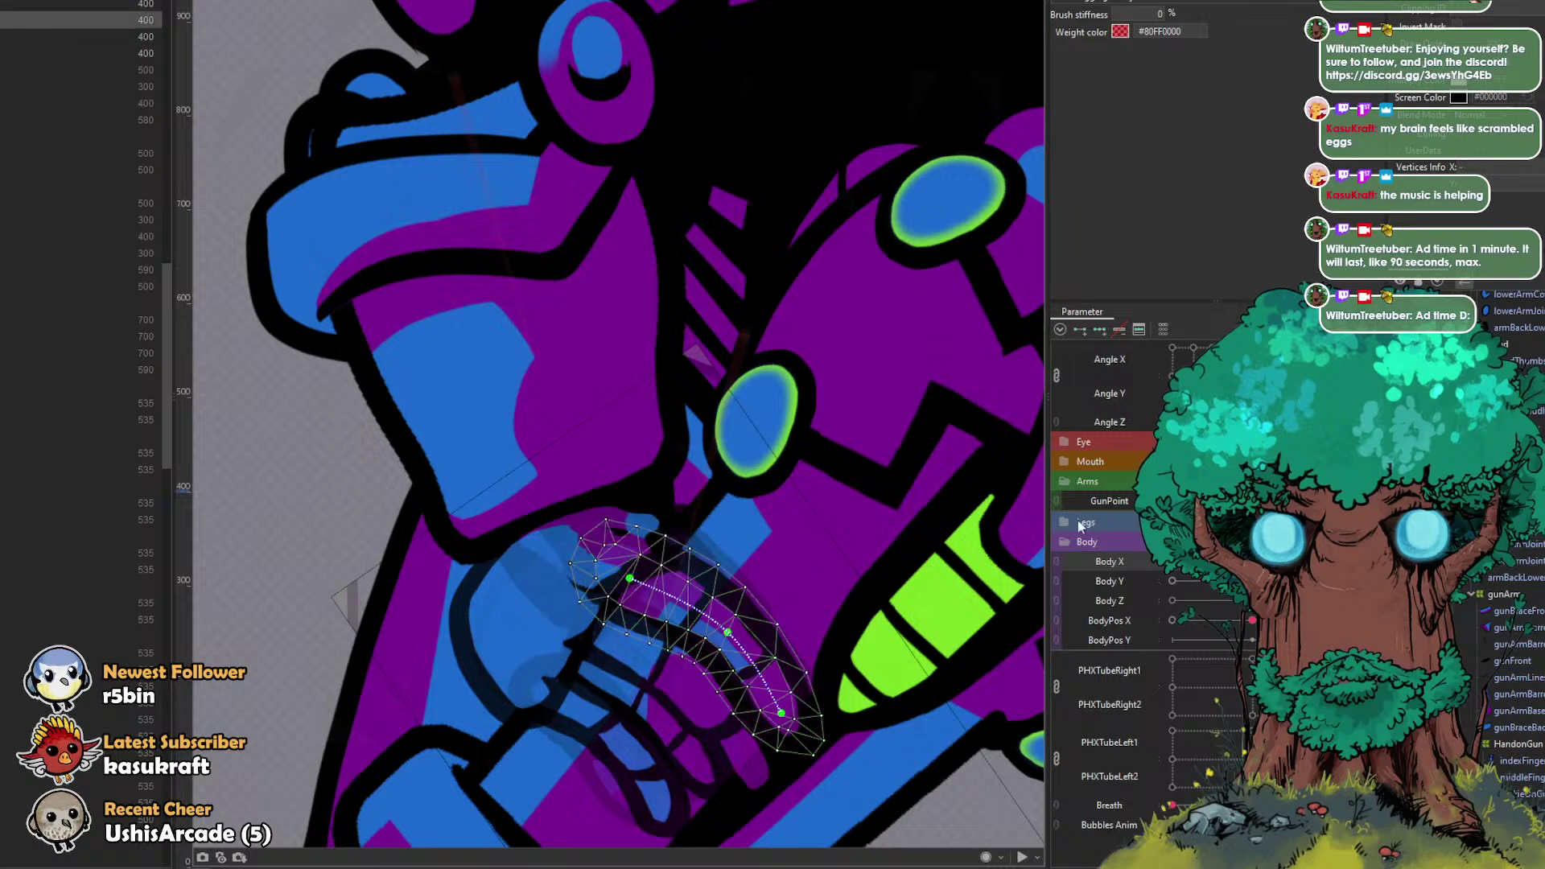
click(1252, 501)
drag(694, 537, 720, 518)
mouse_move(875, 562)
mouse_down()
mouse_move(774, 561)
mouse_move(796, 572)
mouse_up()
click(746, 606)
drag(719, 634, 724, 624)
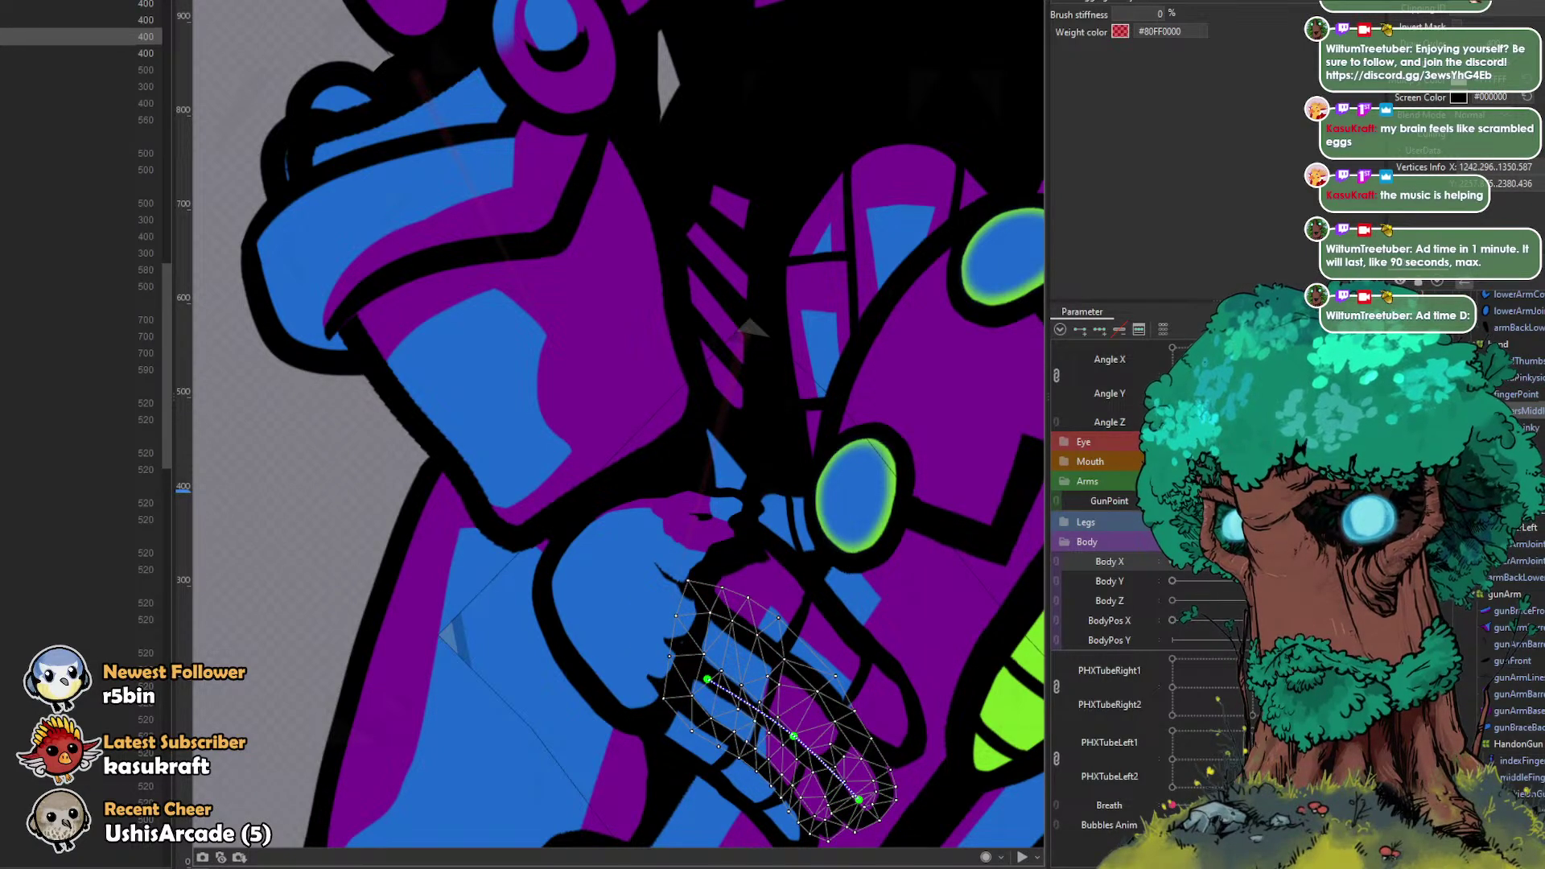
mouse_move(1212, 501)
mouse_down()
mouse_move(1173, 501)
mouse_move(1225, 500)
mouse_up()
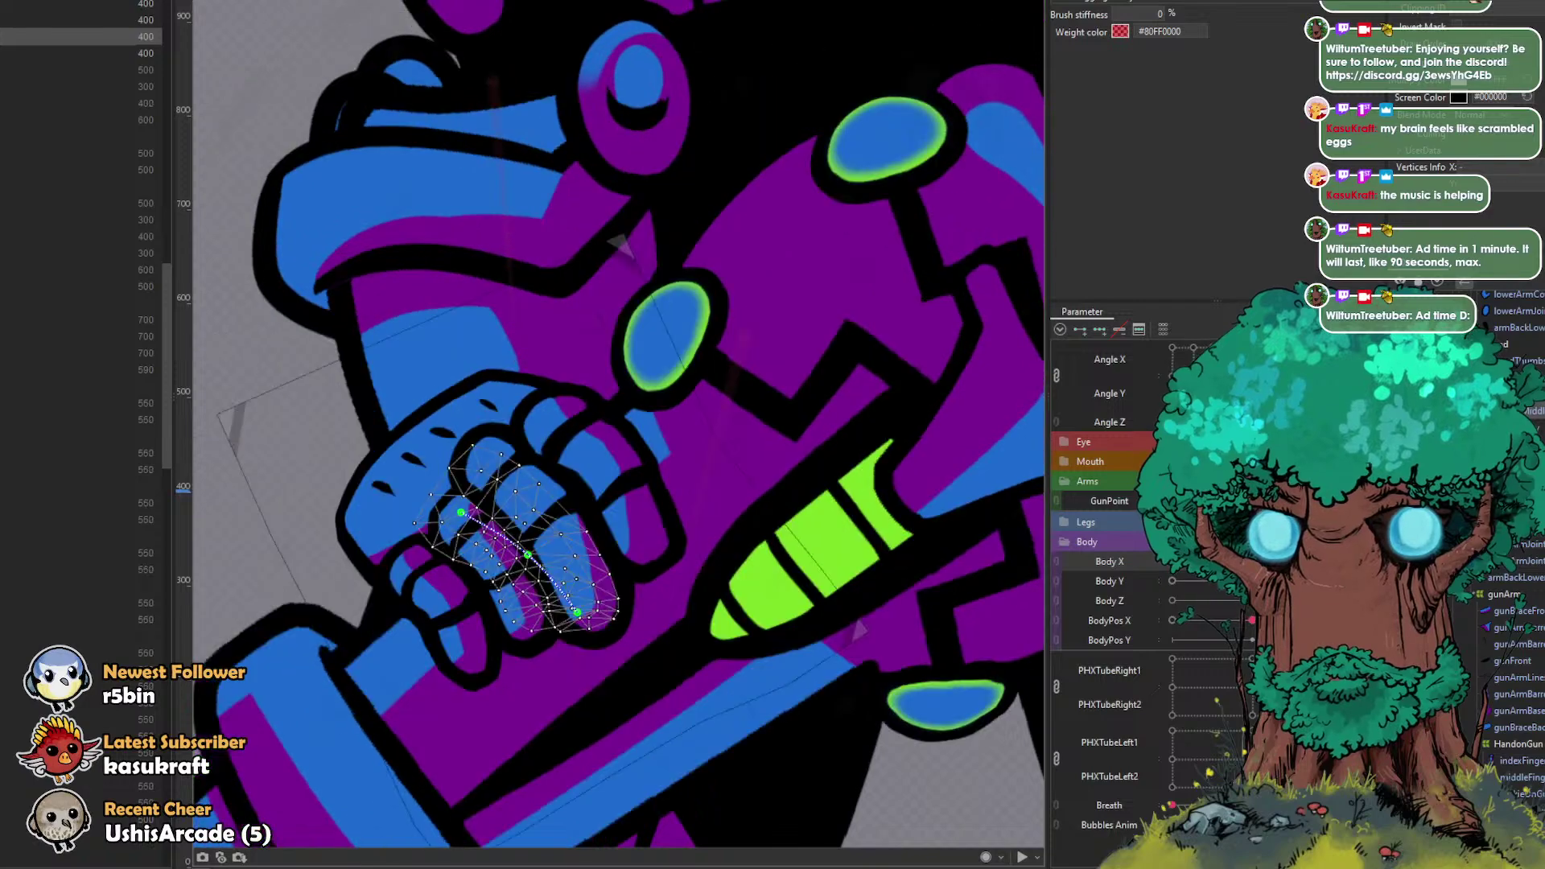
Step: On the sideways Body X and Body Y turn, adjust the gun arm's rotation deformer to swing the gun slightly inward toward the leg
scroll(436, 282, down, 5)
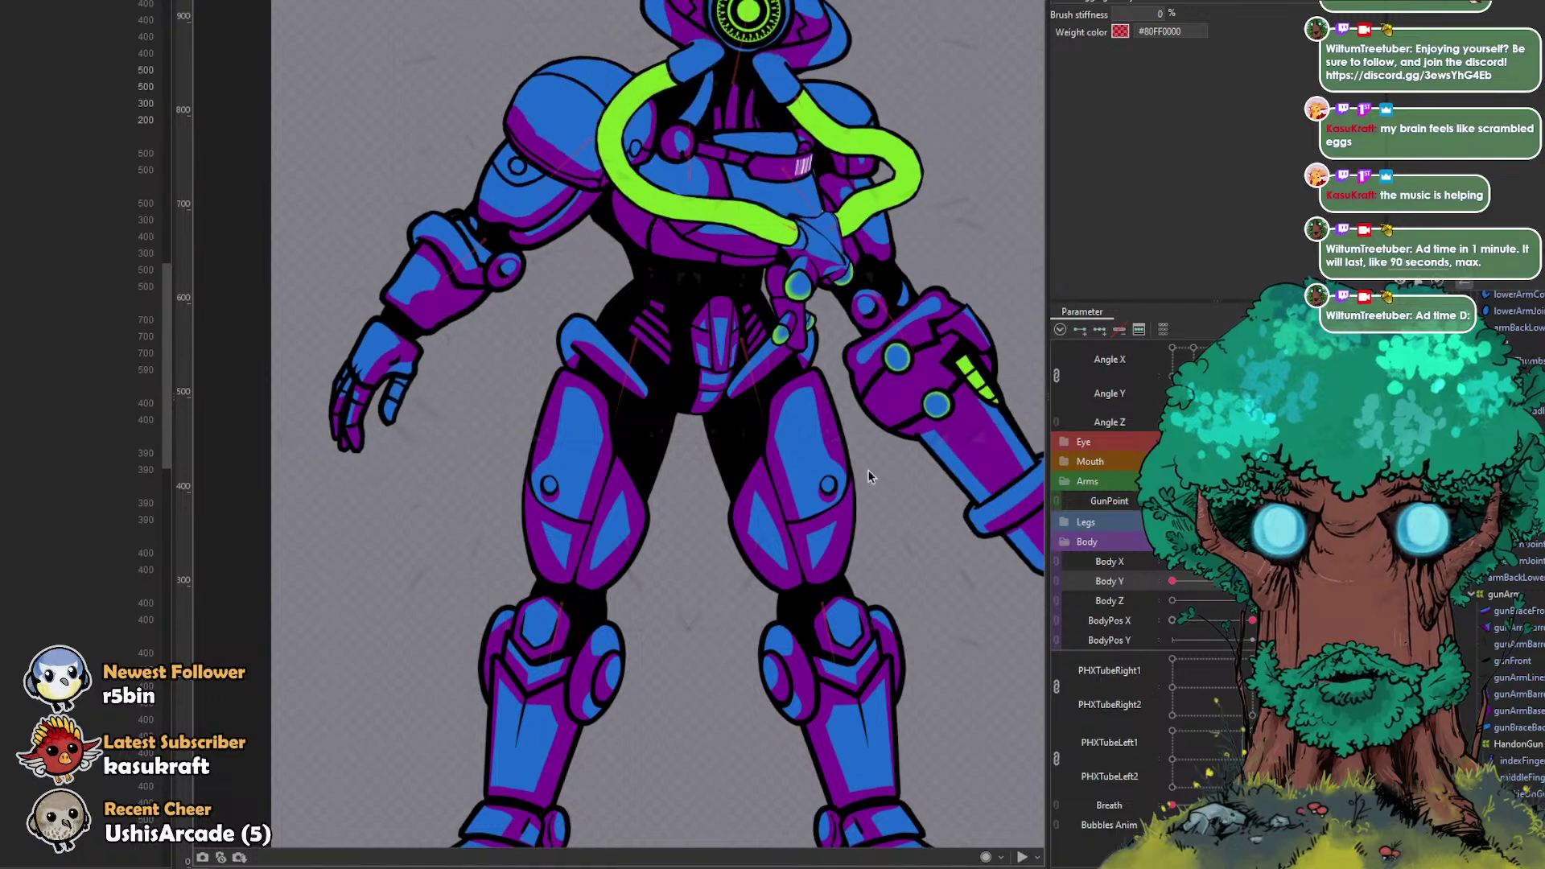
click(487, 235)
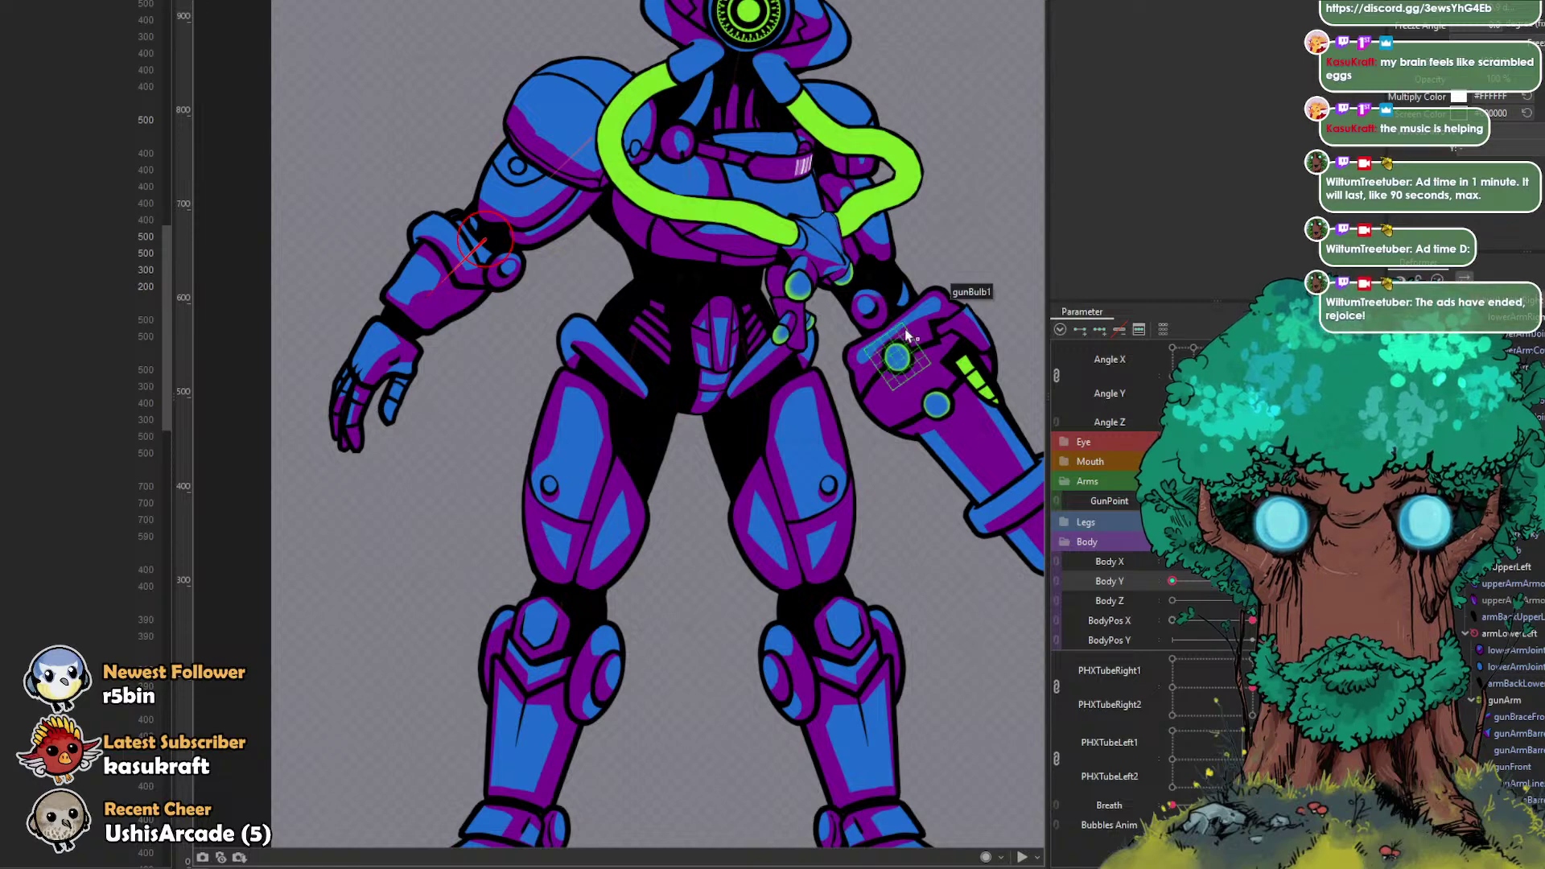
click(932, 320)
drag(964, 219, 827, 235)
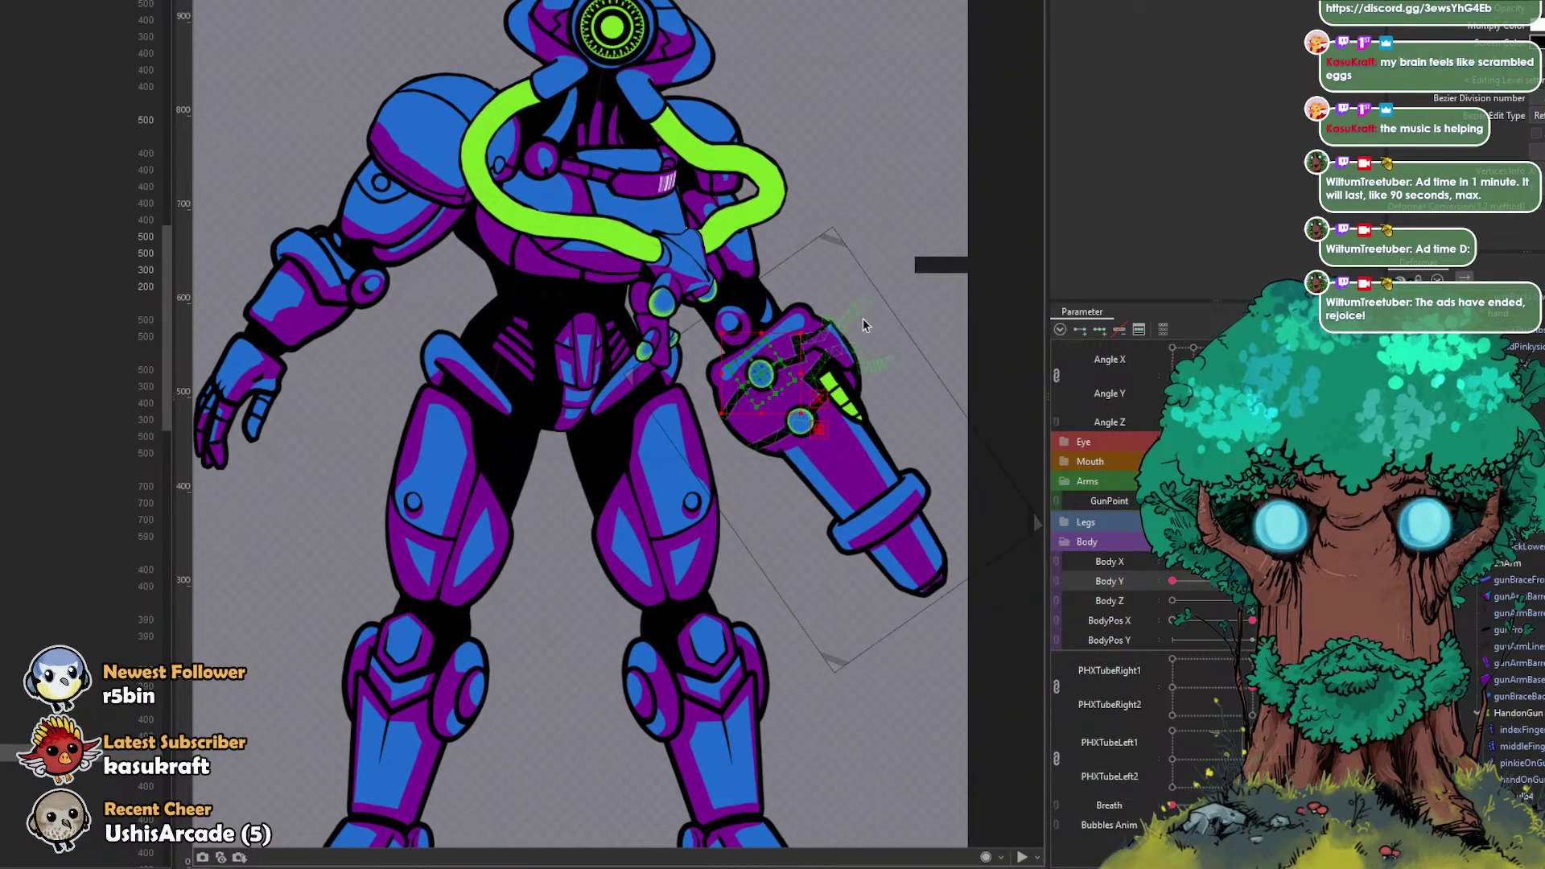
click(752, 302)
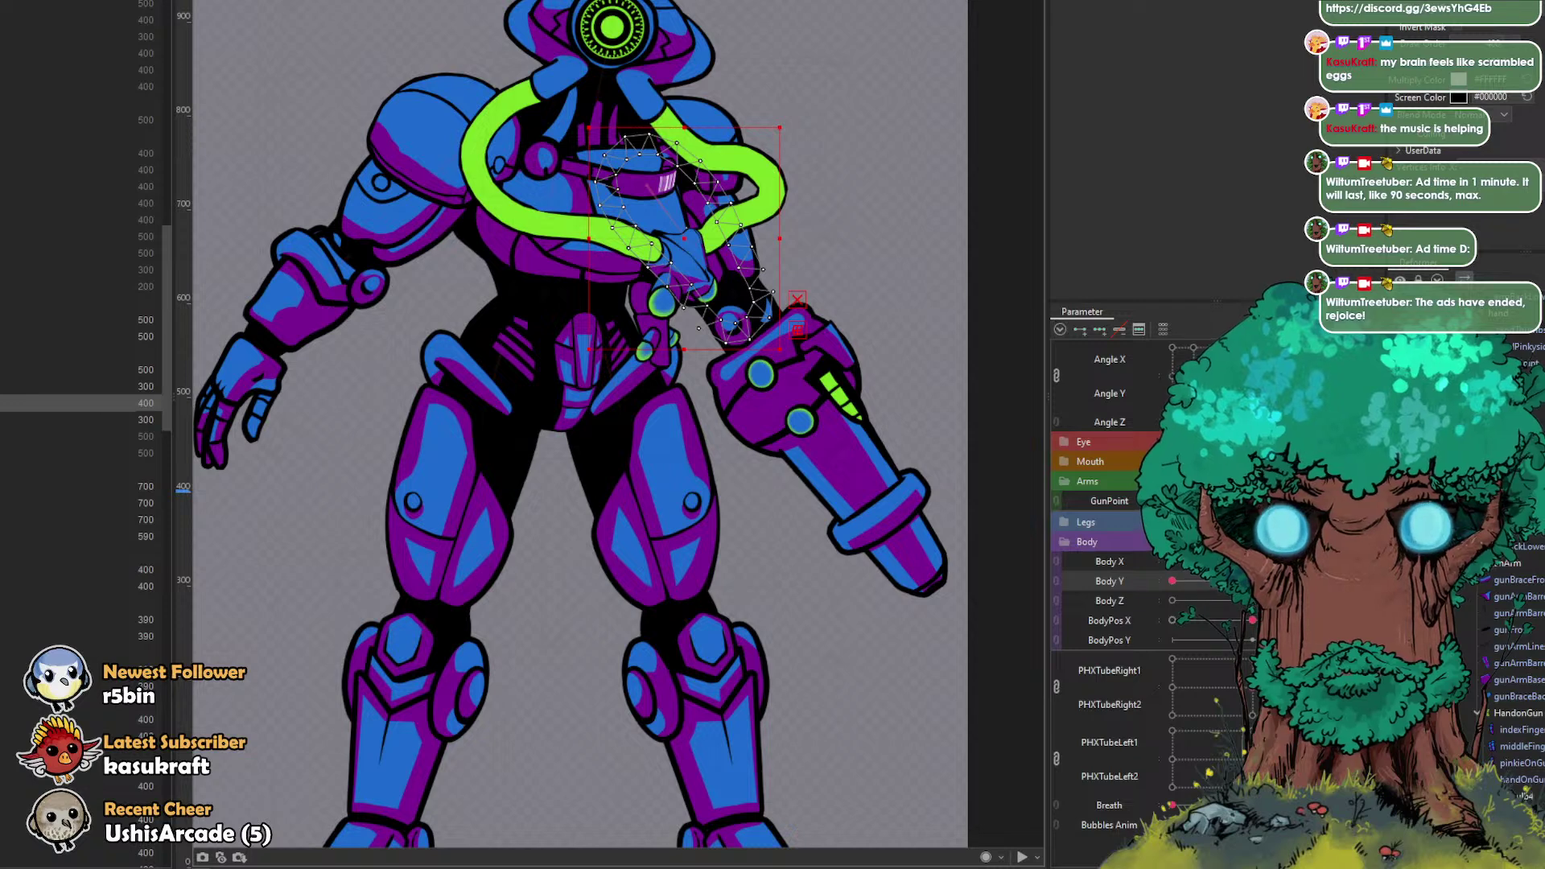
click(1506, 462)
click(659, 187)
drag(658, 187, 657, 189)
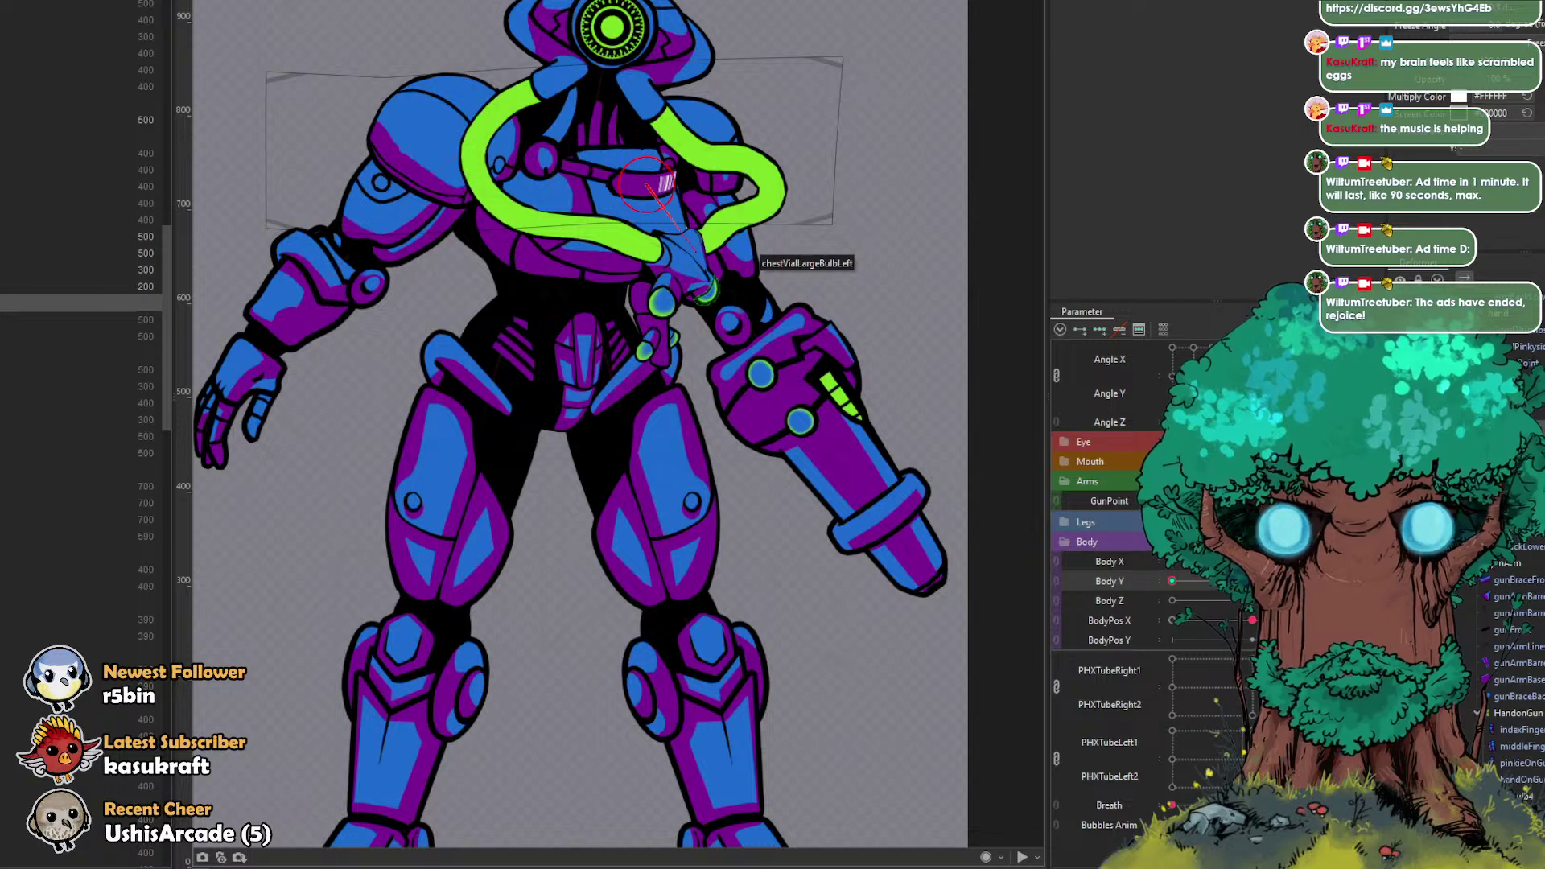
click(783, 372)
drag(783, 375, 780, 377)
click(696, 251)
click(642, 188)
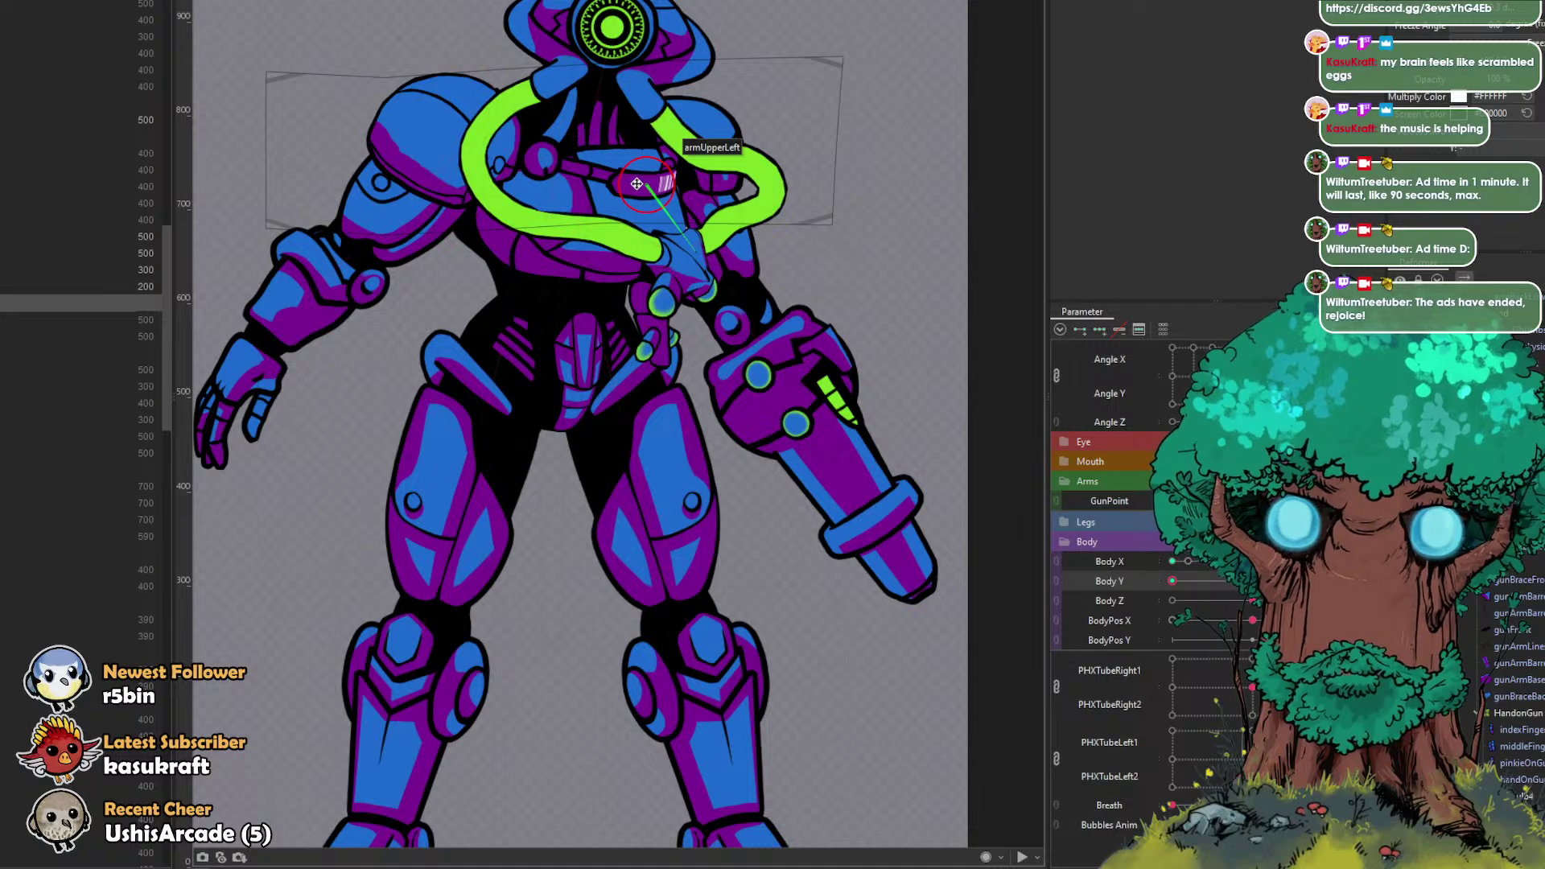
Step: Turn the body toward the front with Body X and reshape the open hand's index finger mesh with the deform brush
drag(1332, 562, 1141, 534)
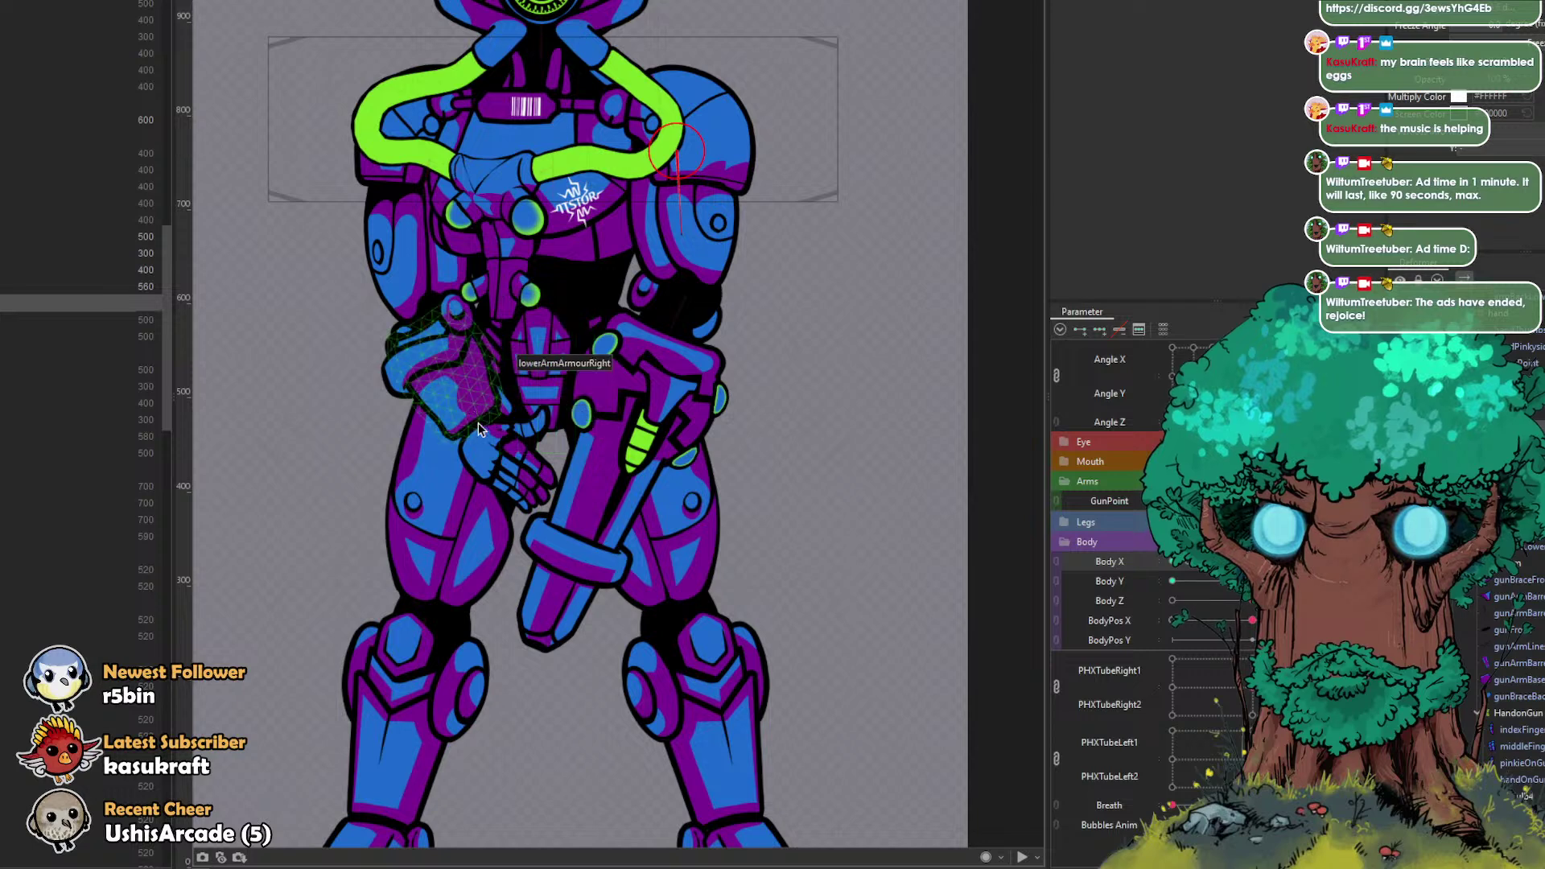
click(507, 459)
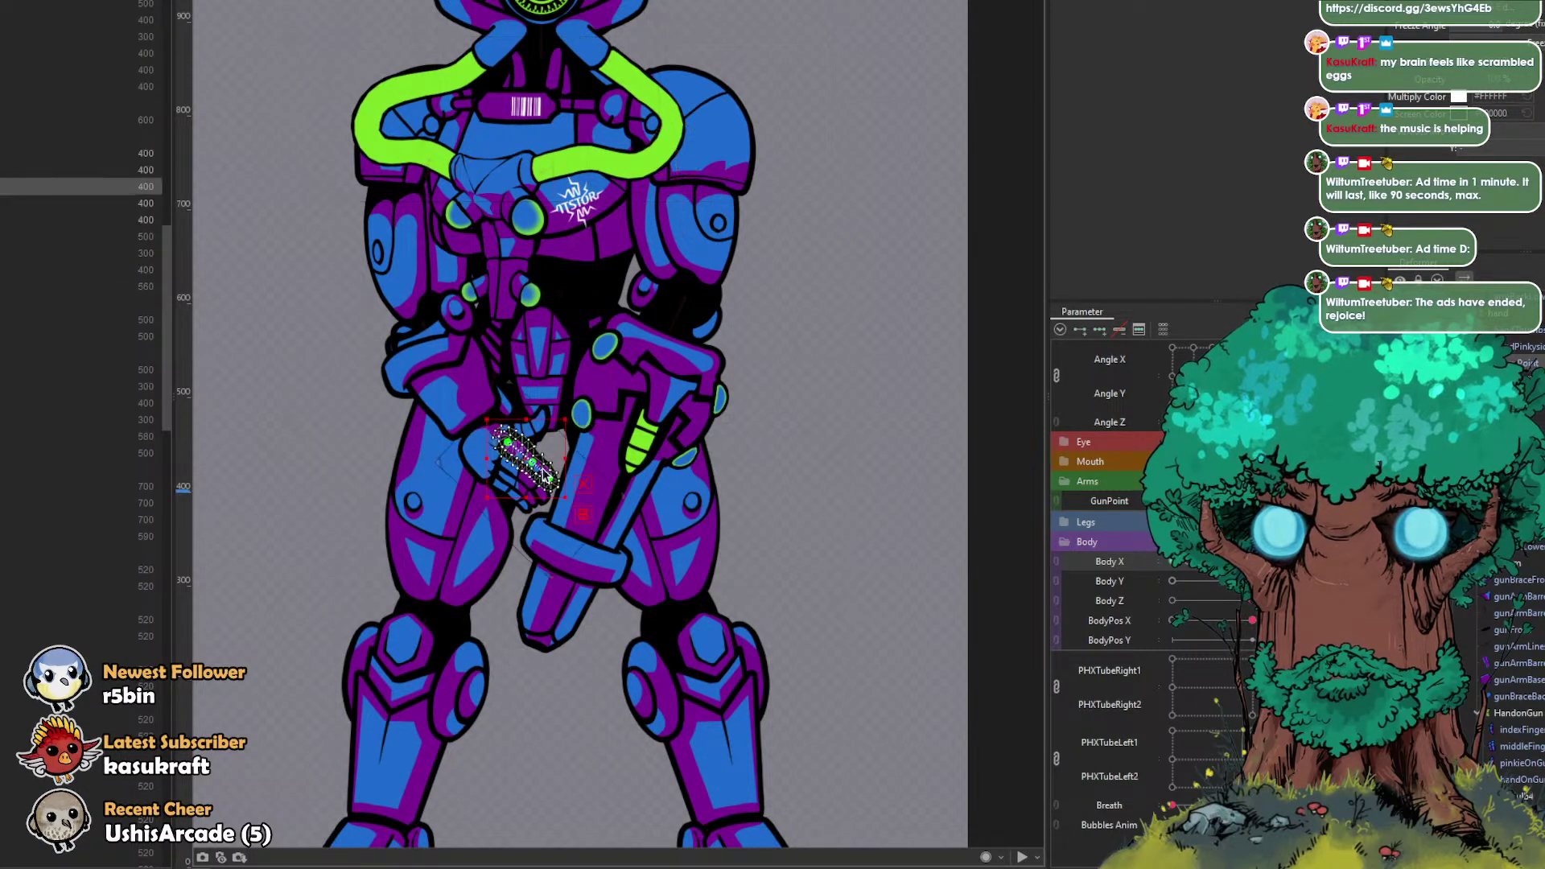
scroll(502, 458, up, 3)
key(b)
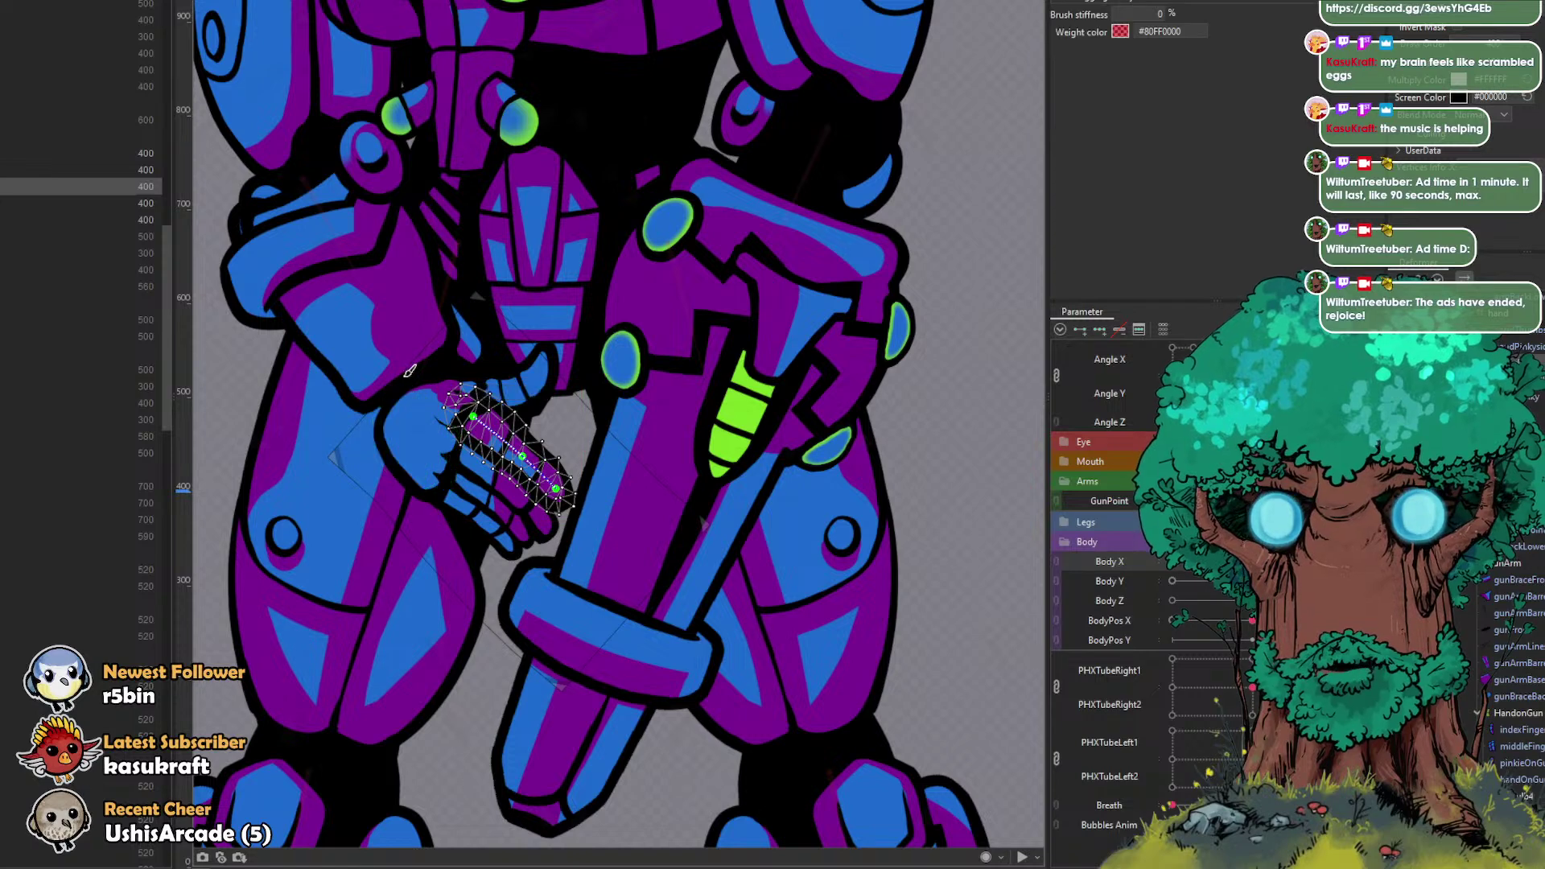
scroll(405, 372, up, 3)
drag(598, 402, 594, 420)
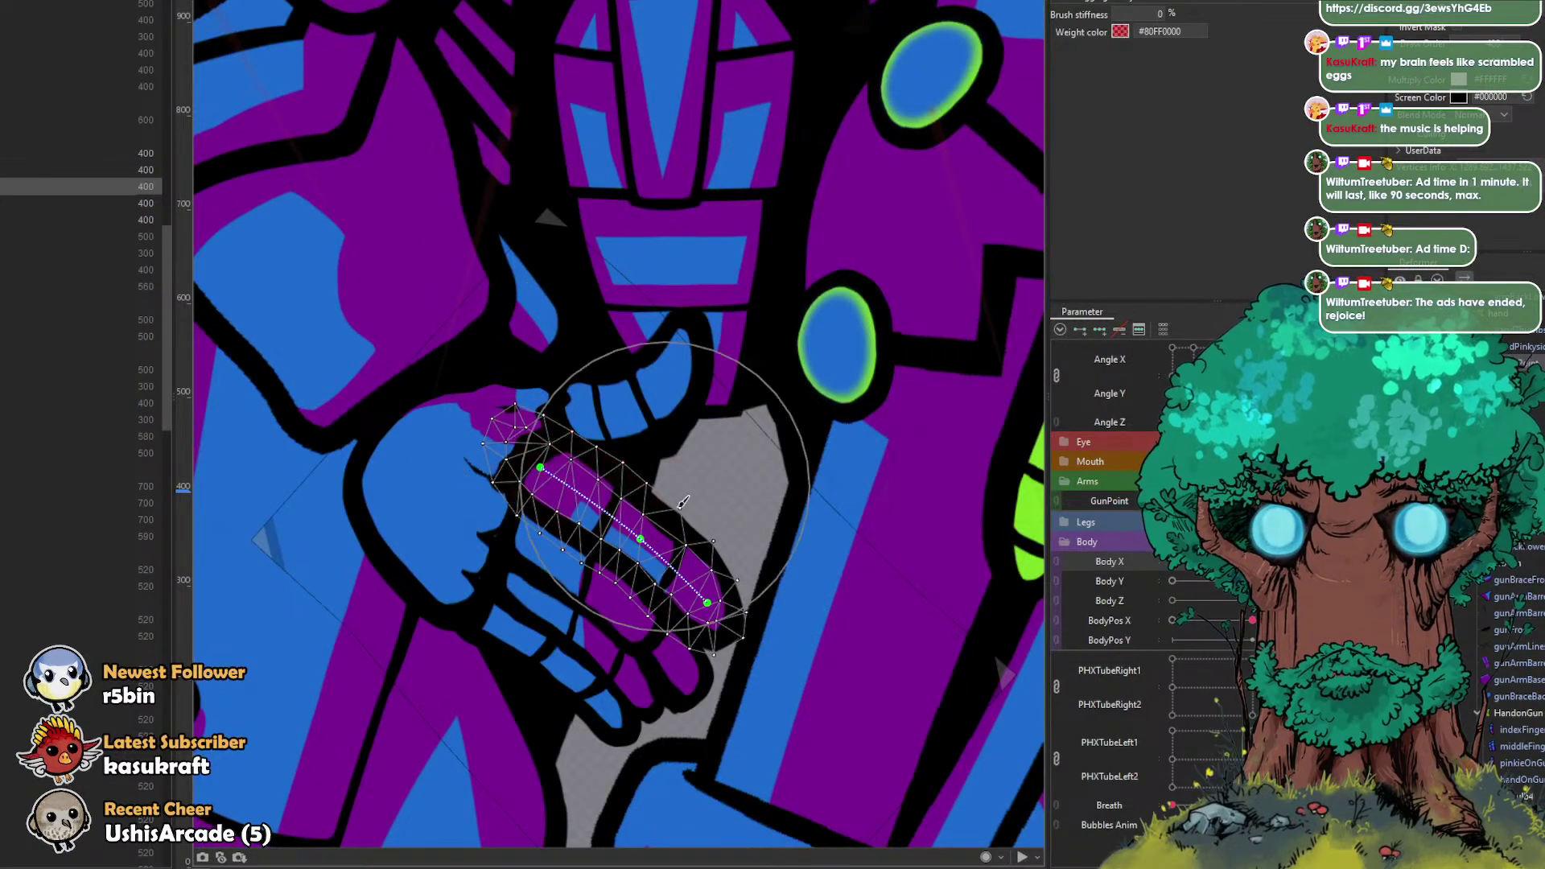
Step: Reshape the open hand's pinky and middle finger meshes with the deform brush so the fingers spread evenly
ctrl+click(537, 673)
drag(527, 698, 491, 725)
drag(567, 771, 561, 784)
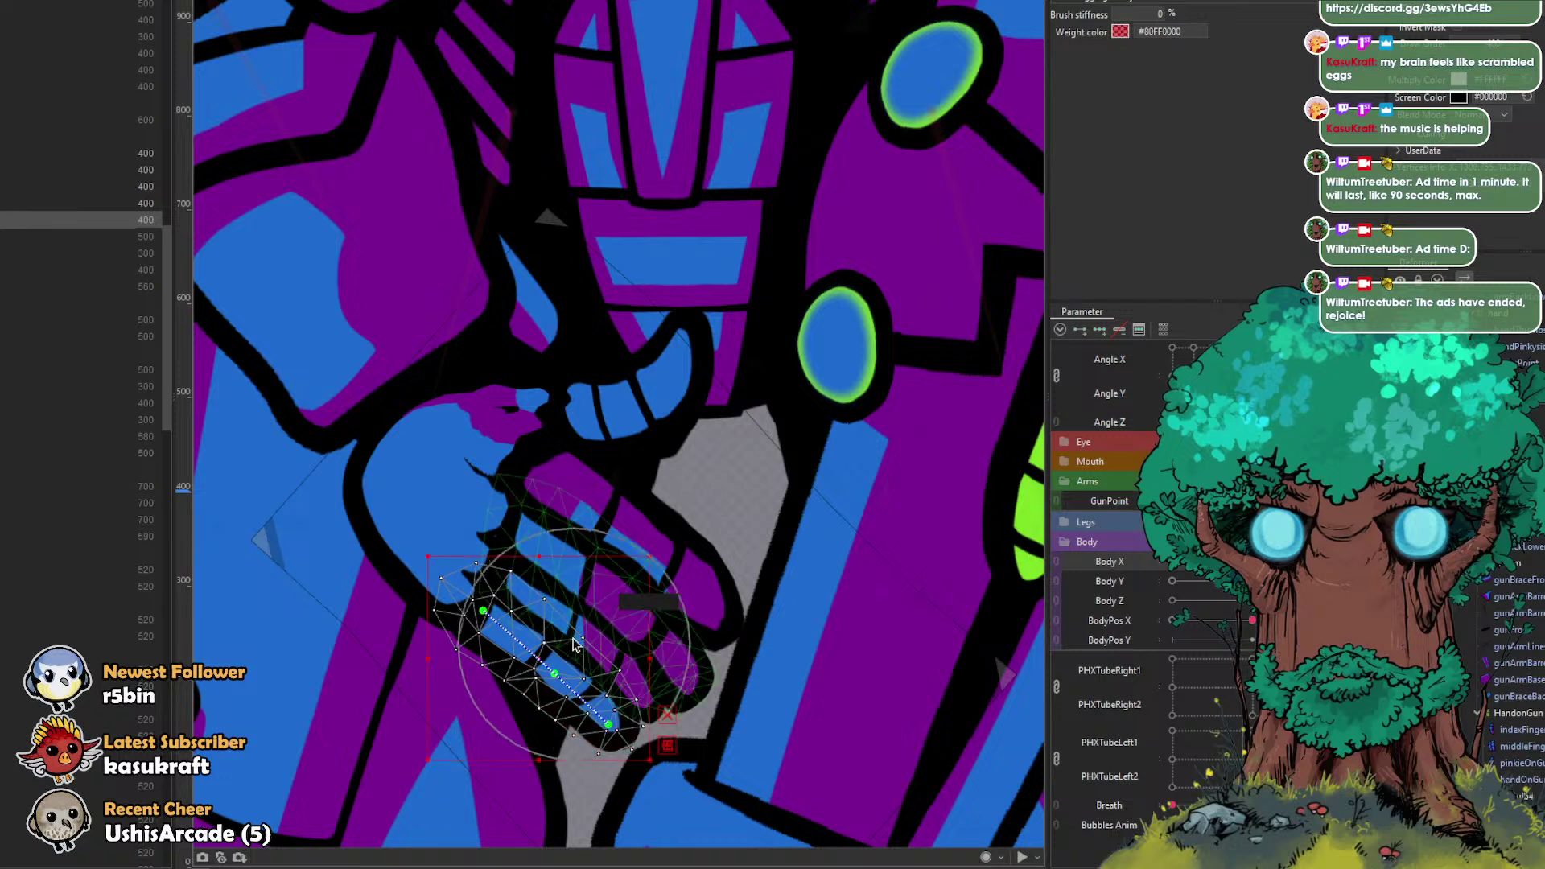
ctrl+click(577, 636)
click(578, 639)
key(b)
drag(547, 628, 545, 658)
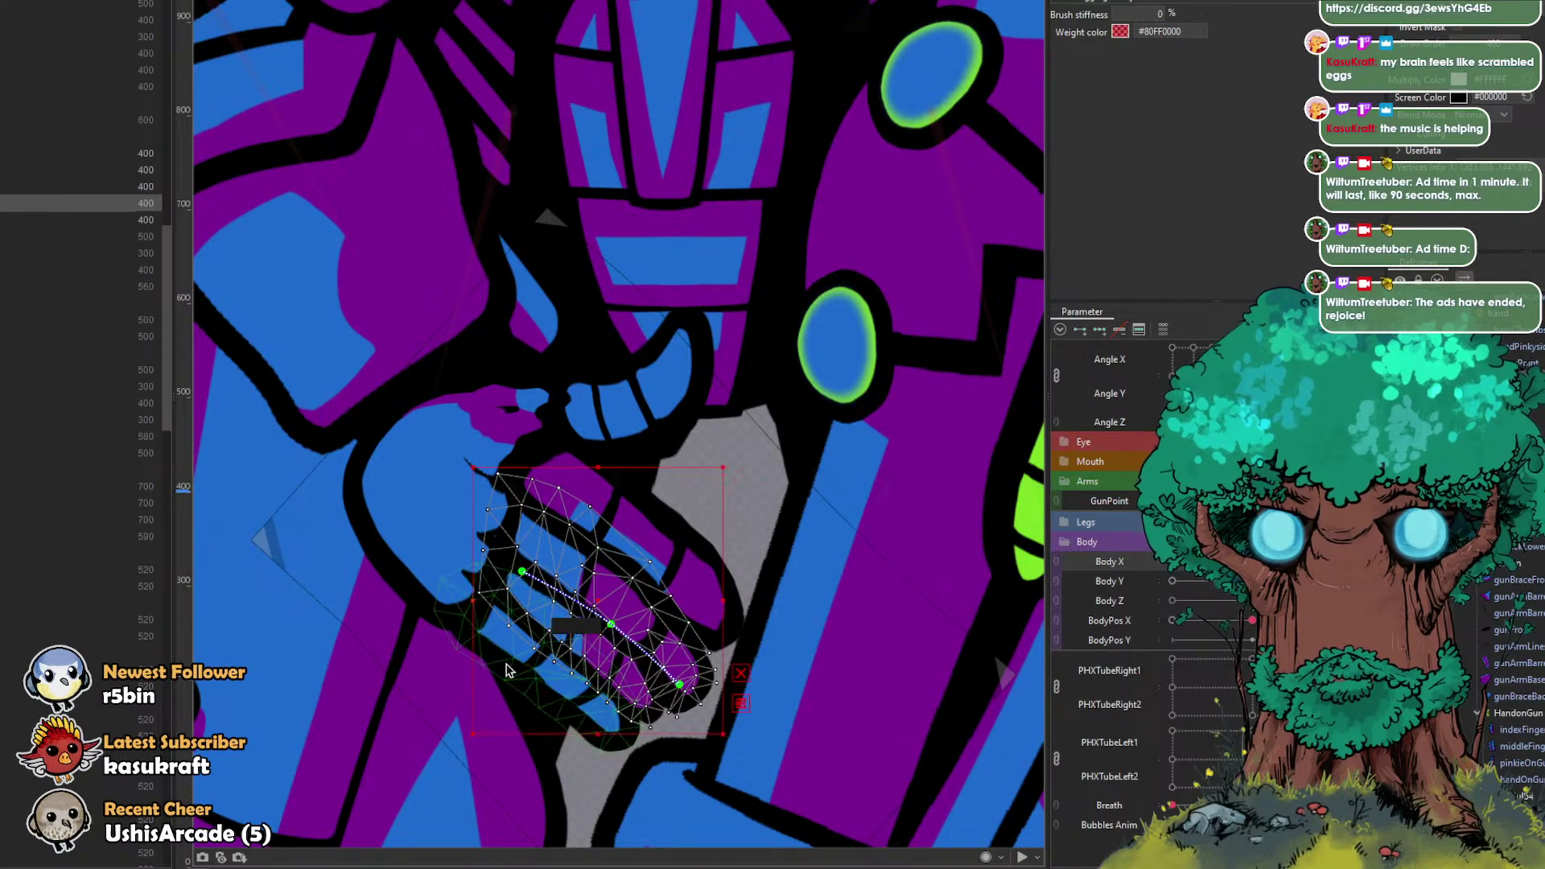
ctrl+click(509, 668)
drag(544, 690, 579, 731)
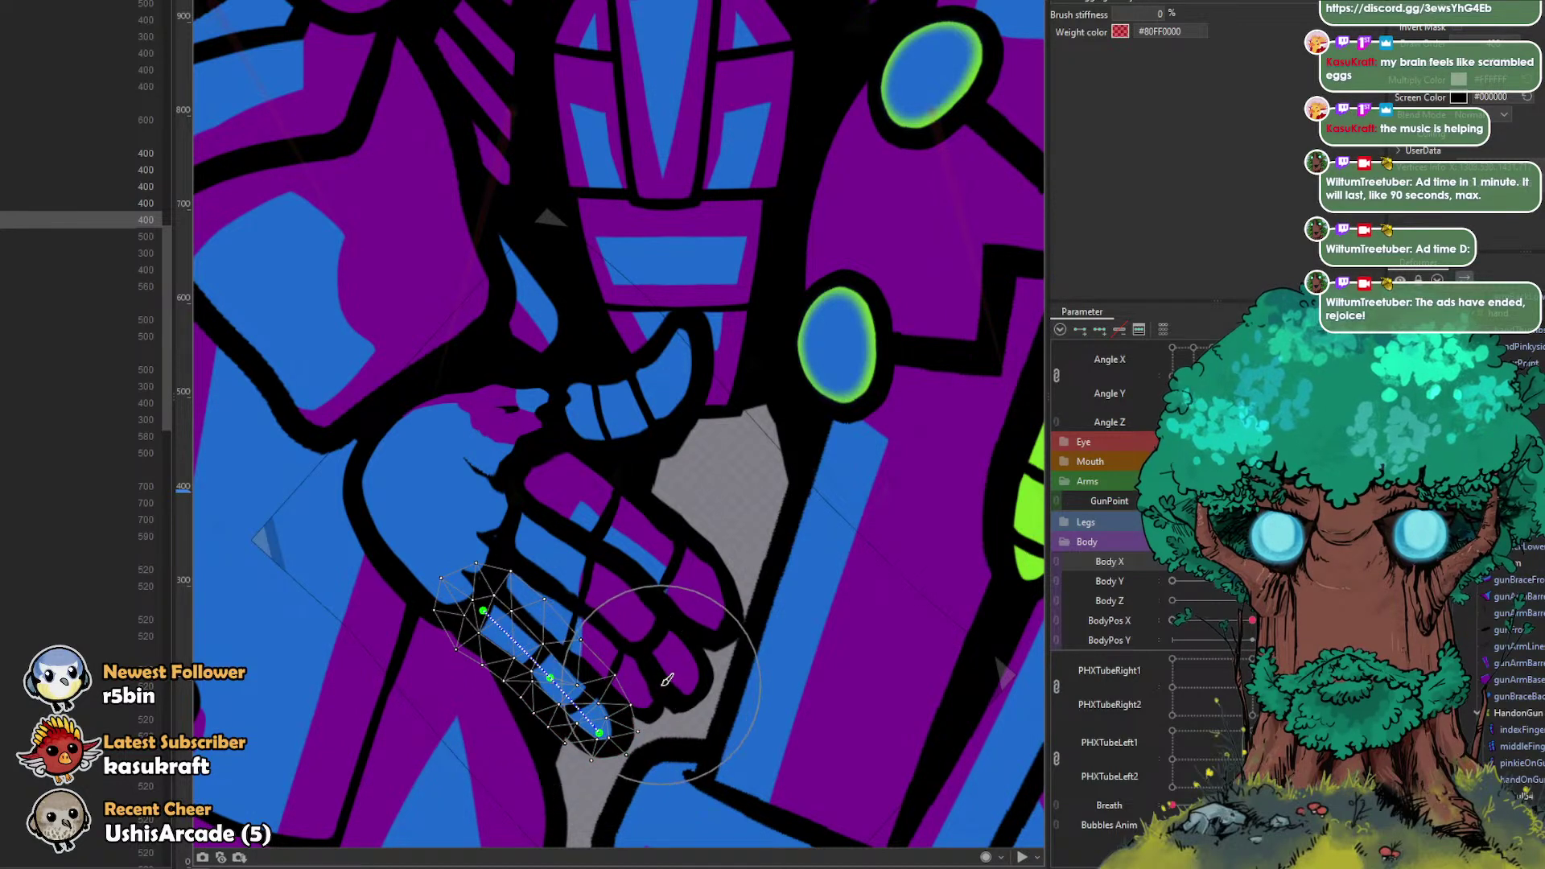
Step: Refine the index finger's outline and middle joint on the open hand with small deform brush strokes
click(678, 685)
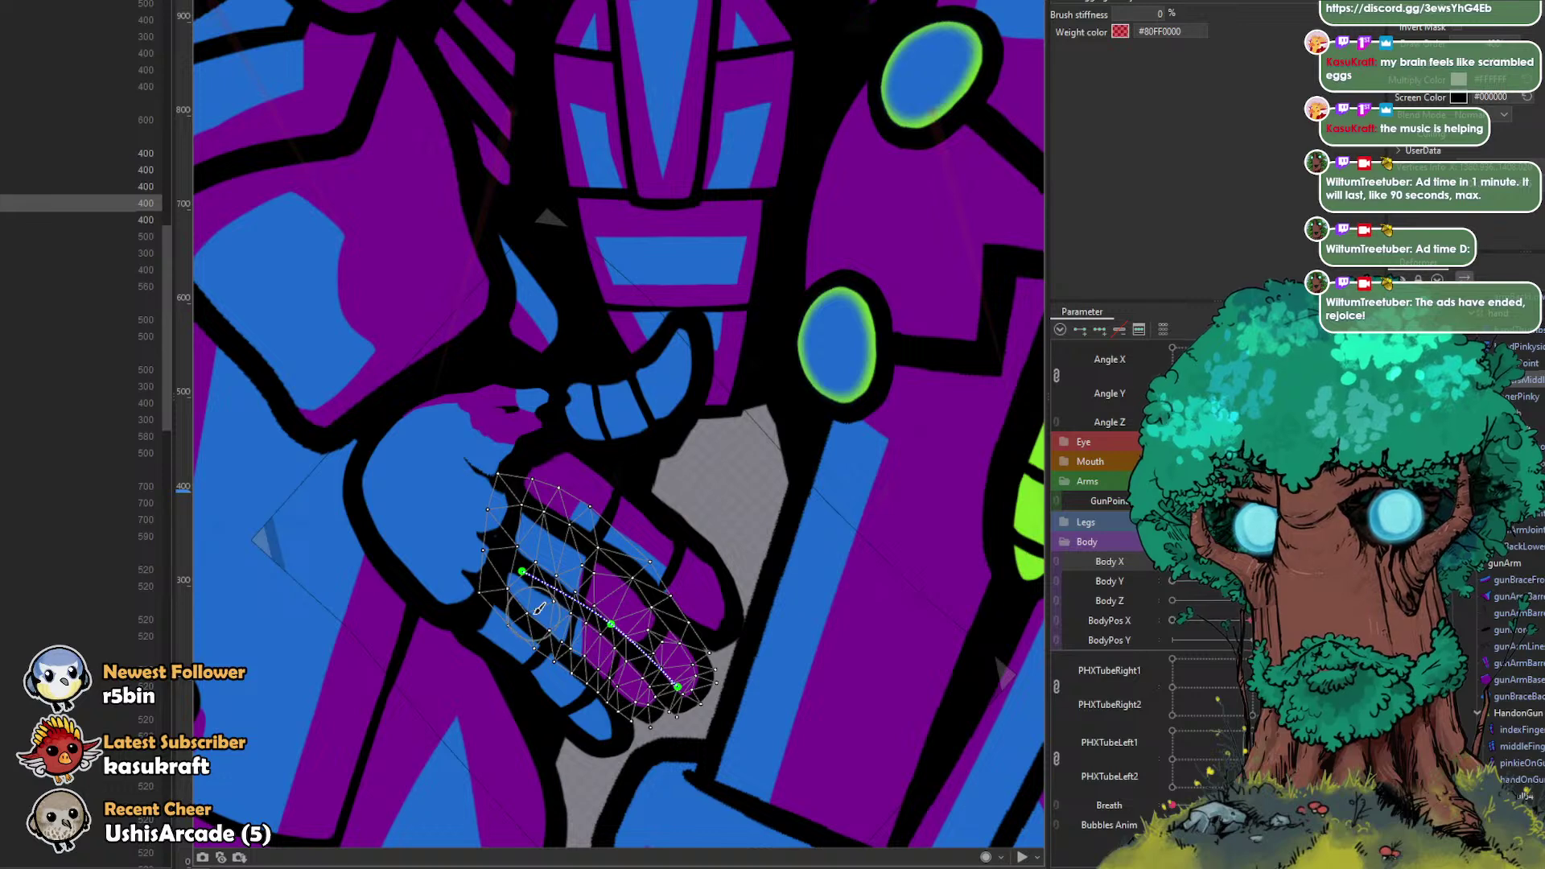
scroll(538, 609, down, 2)
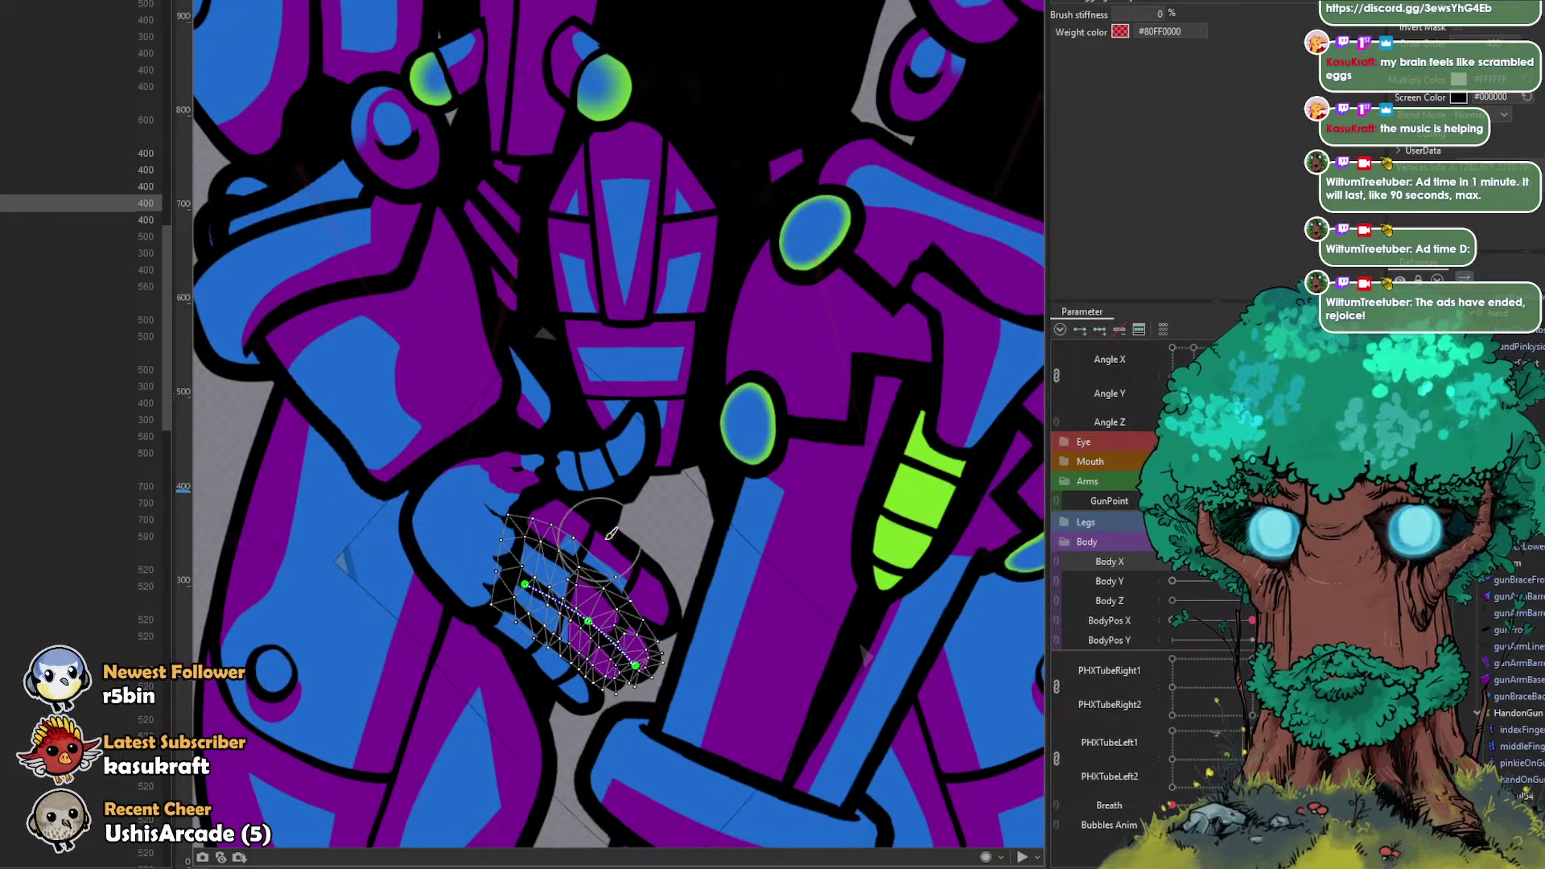
click(664, 585)
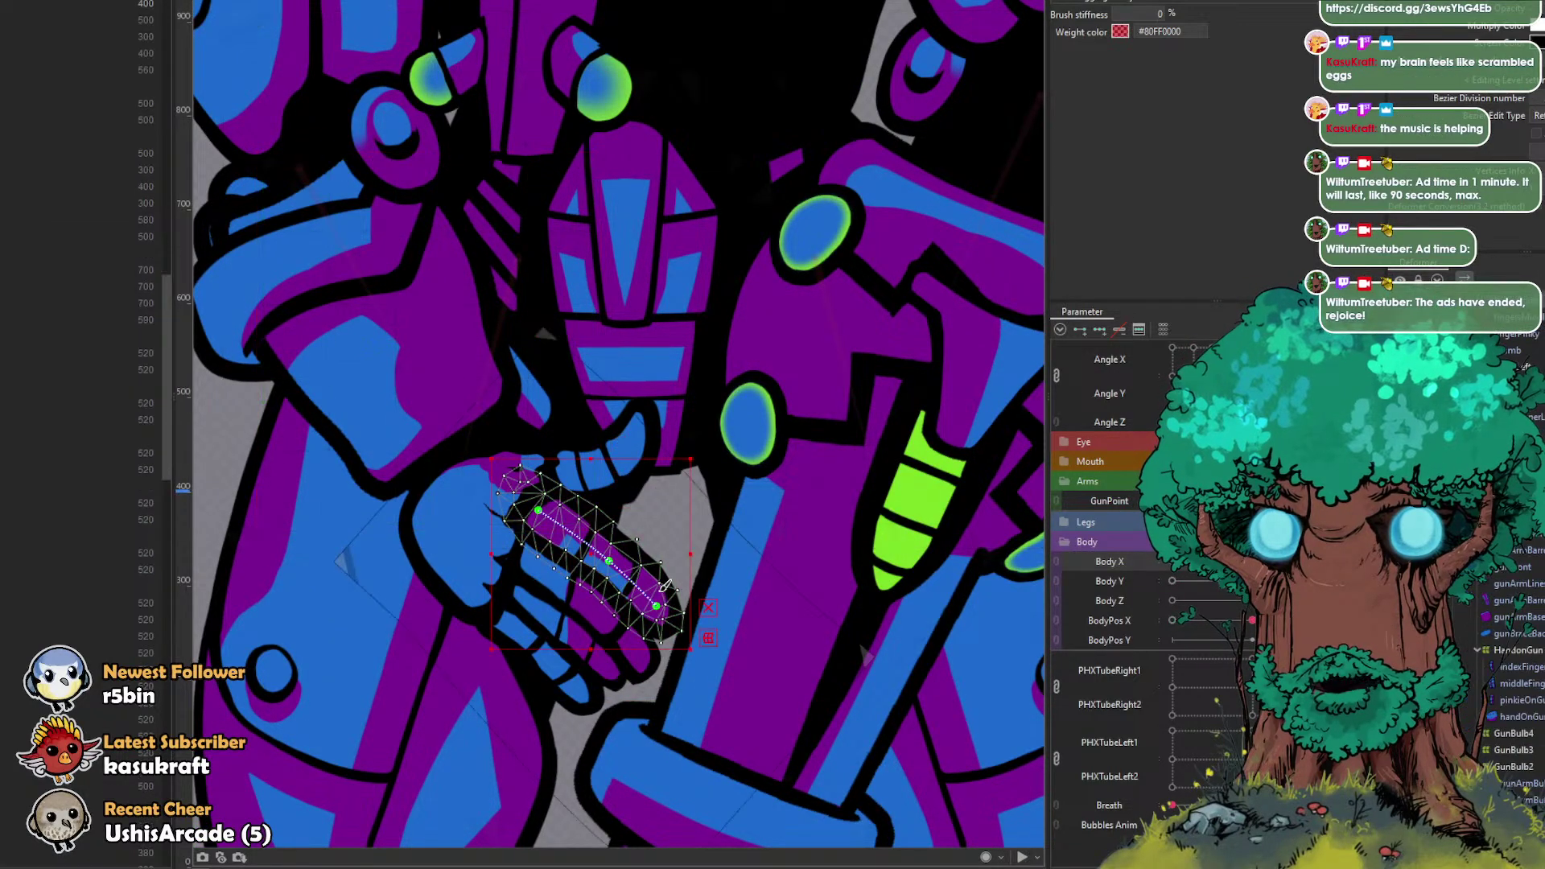
scroll(660, 590, up, 3)
drag(667, 662, 663, 650)
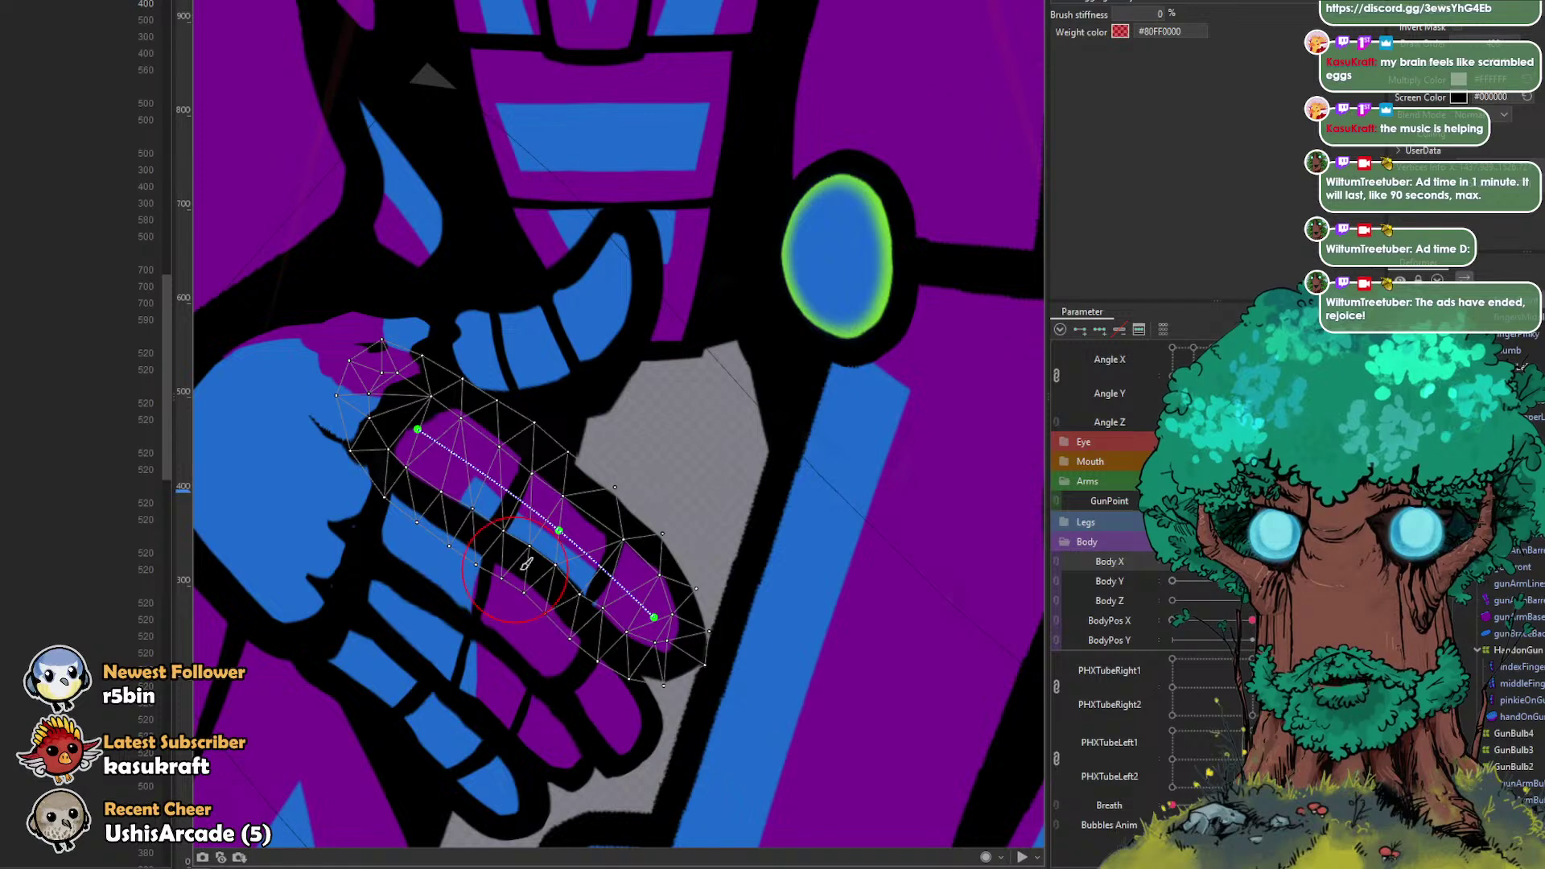
drag(516, 486, 507, 482)
drag(595, 645, 598, 642)
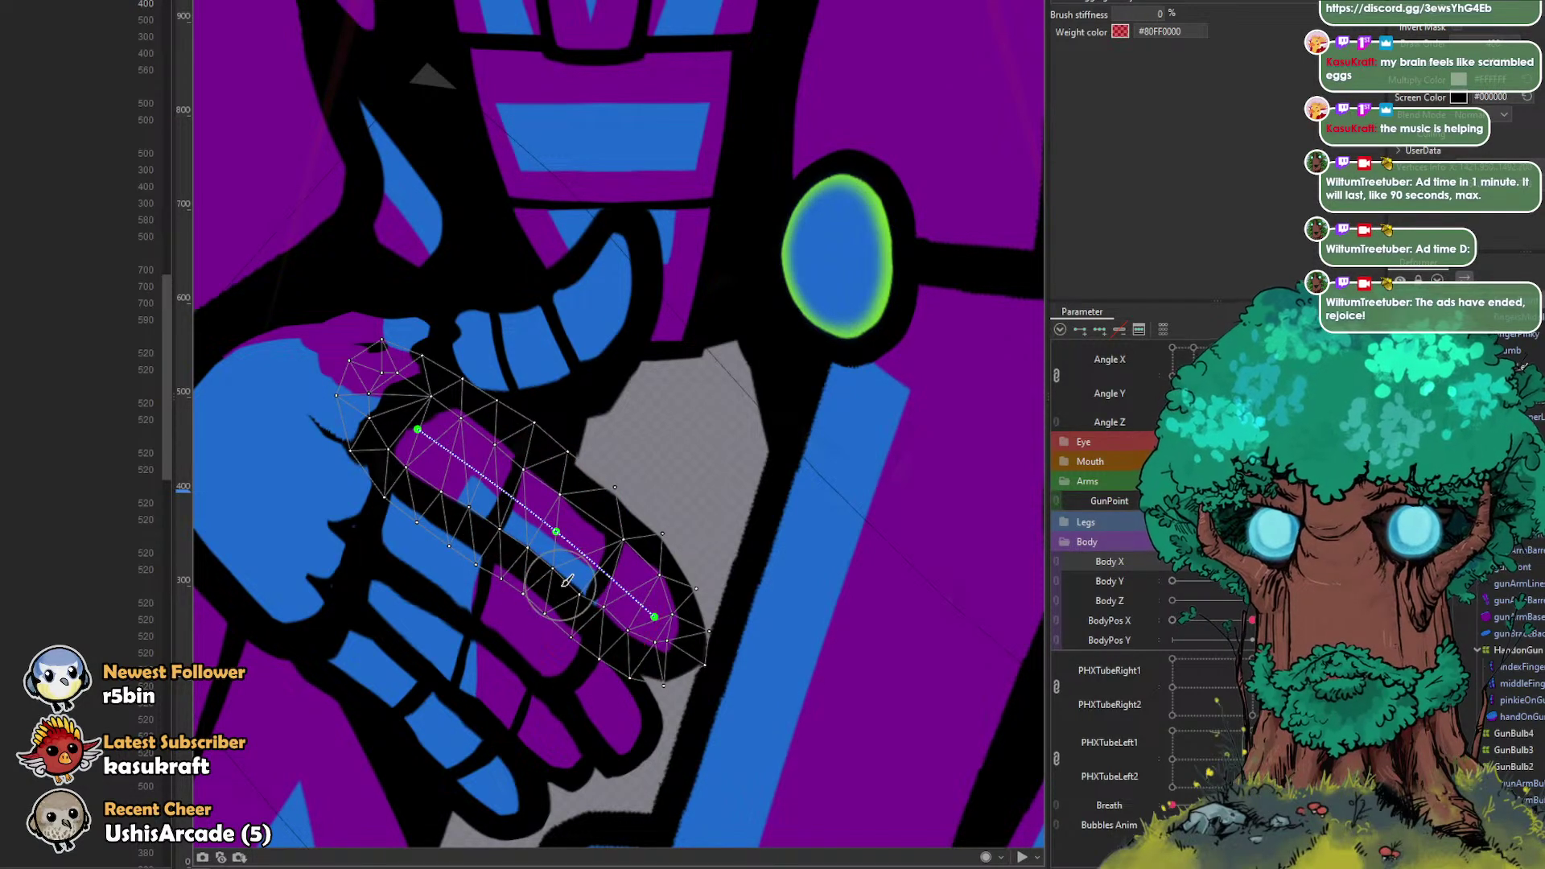
drag(574, 496, 585, 495)
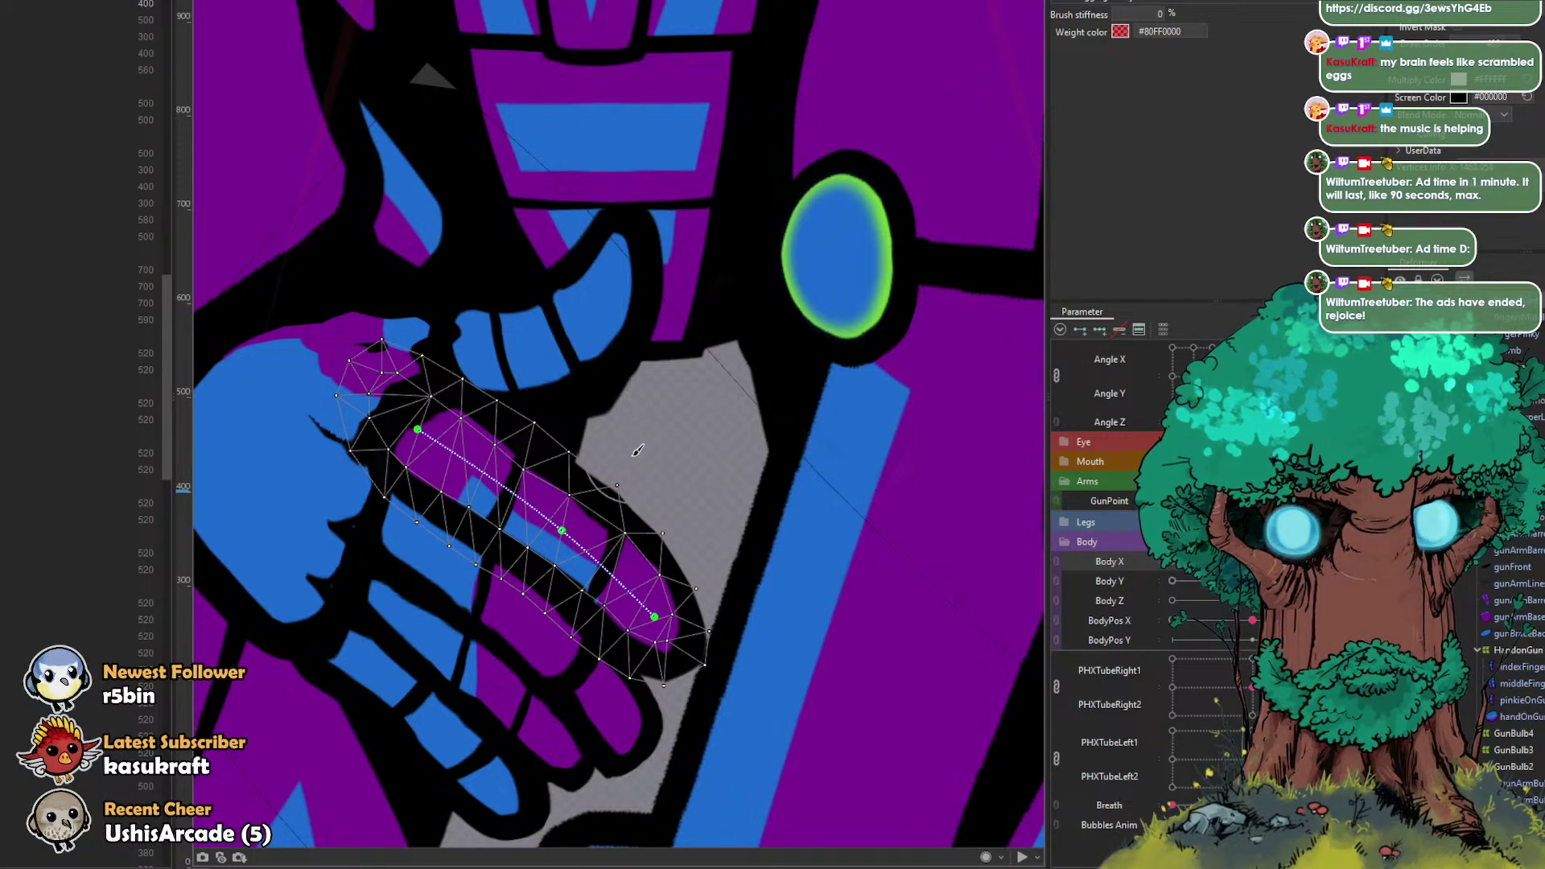
Step: Select the open hand's thumb mesh and set up the deform brush over its lower edge
scroll(637, 451, down, 5)
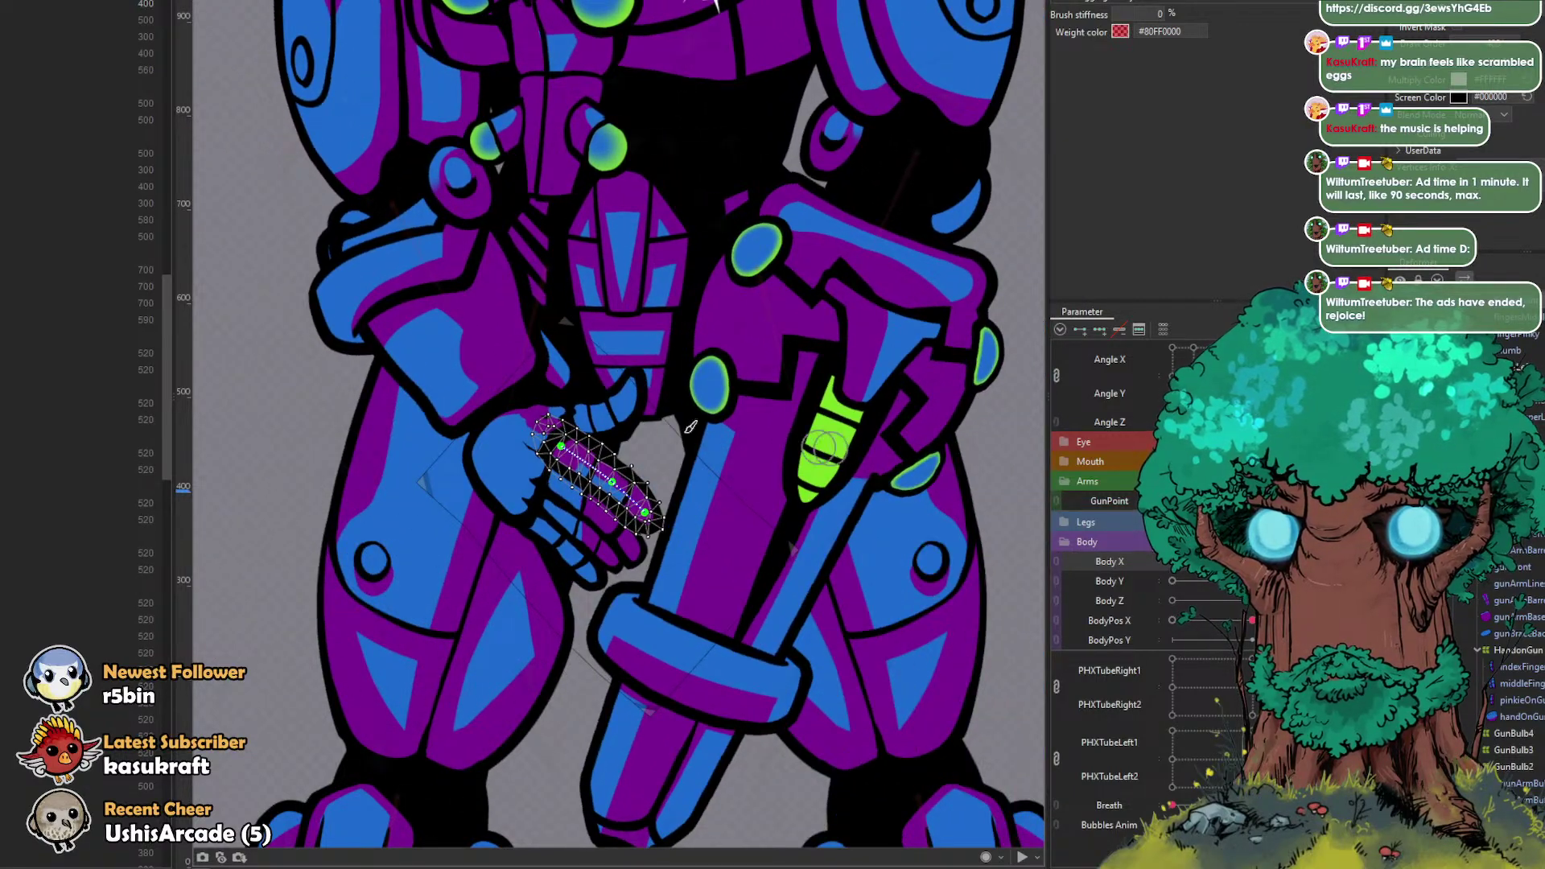
click(629, 416)
scroll(639, 473, up, 2)
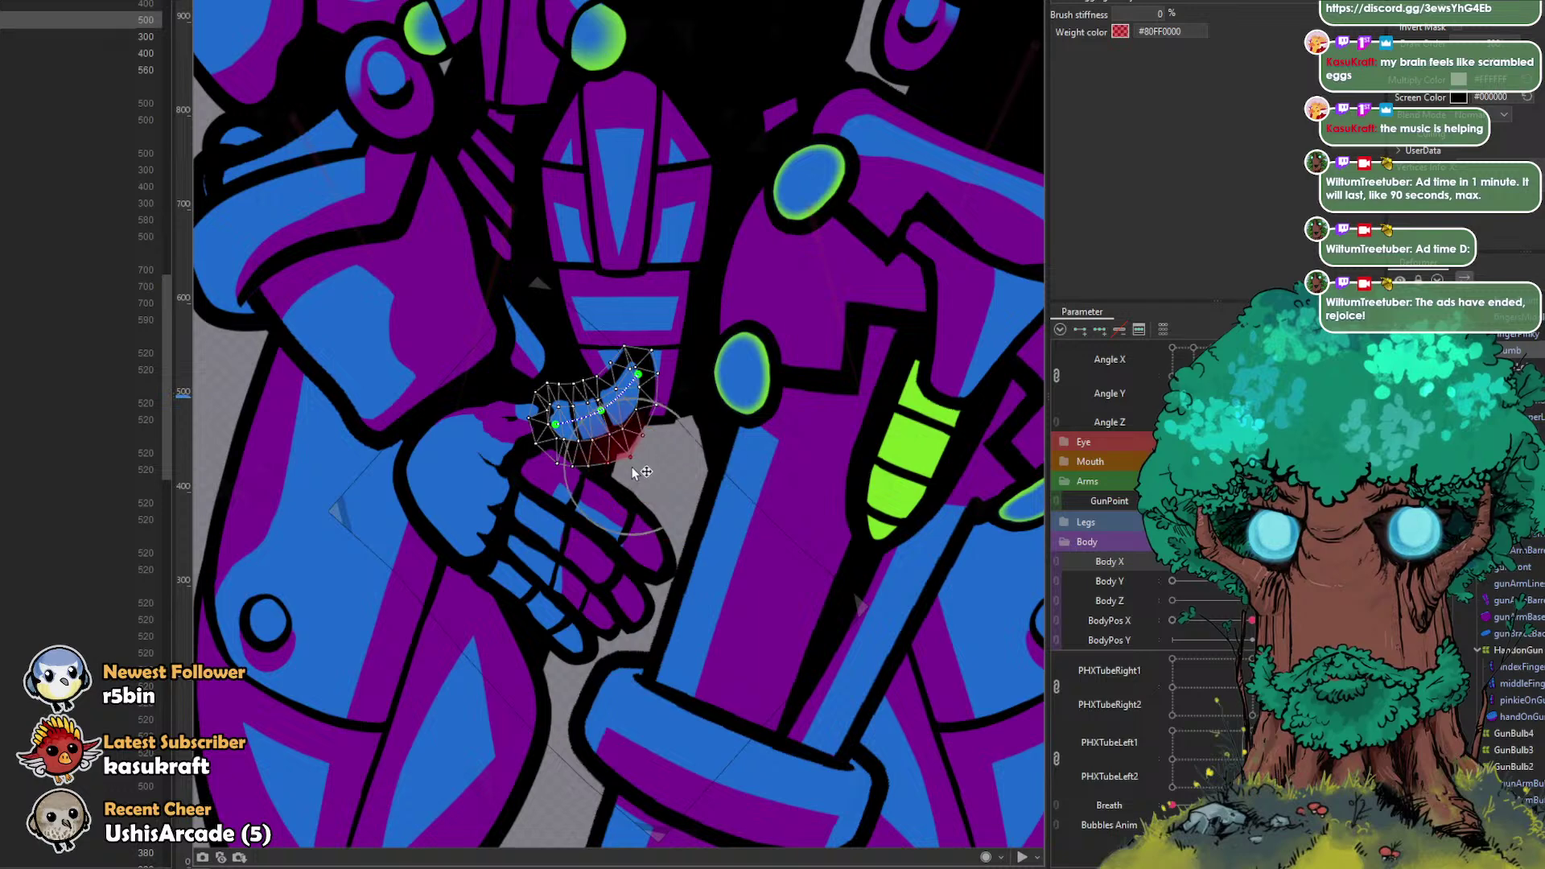
Step: Reshape the open hand's thumb mesh with the deform brush into a flatter curve above the fingers, checking it across GunPoint poses
drag(636, 462, 618, 466)
drag(527, 451, 648, 469)
drag(593, 354, 596, 369)
mouse_move(609, 515)
mouse_down()
mouse_move(580, 470)
mouse_move(592, 460)
mouse_up()
mouse_move(656, 354)
mouse_down()
mouse_move(669, 378)
mouse_move(640, 393)
mouse_up()
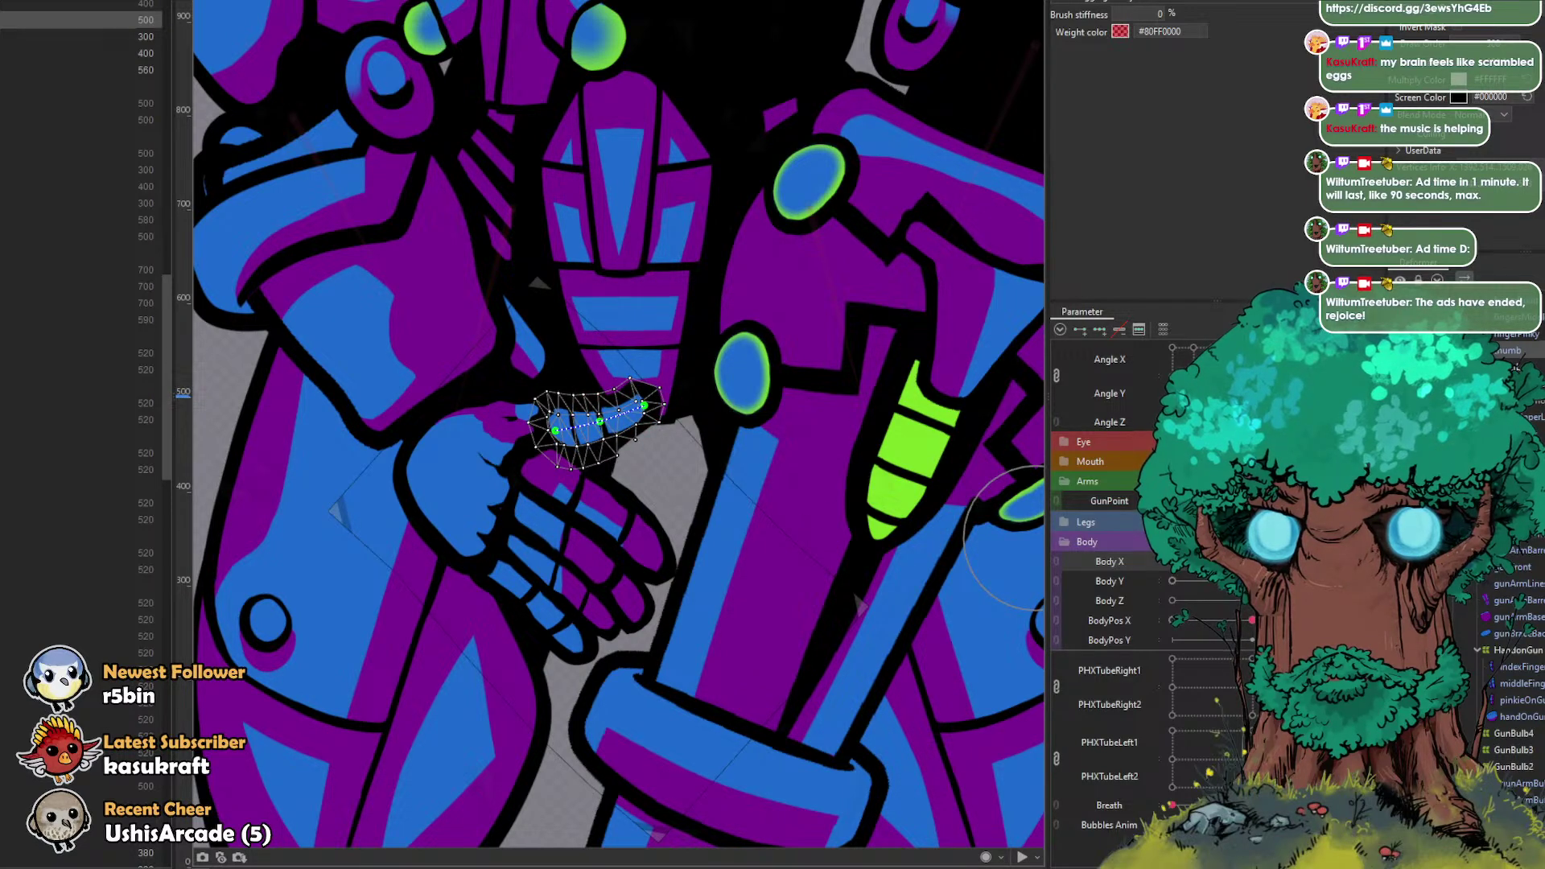
click(1252, 501)
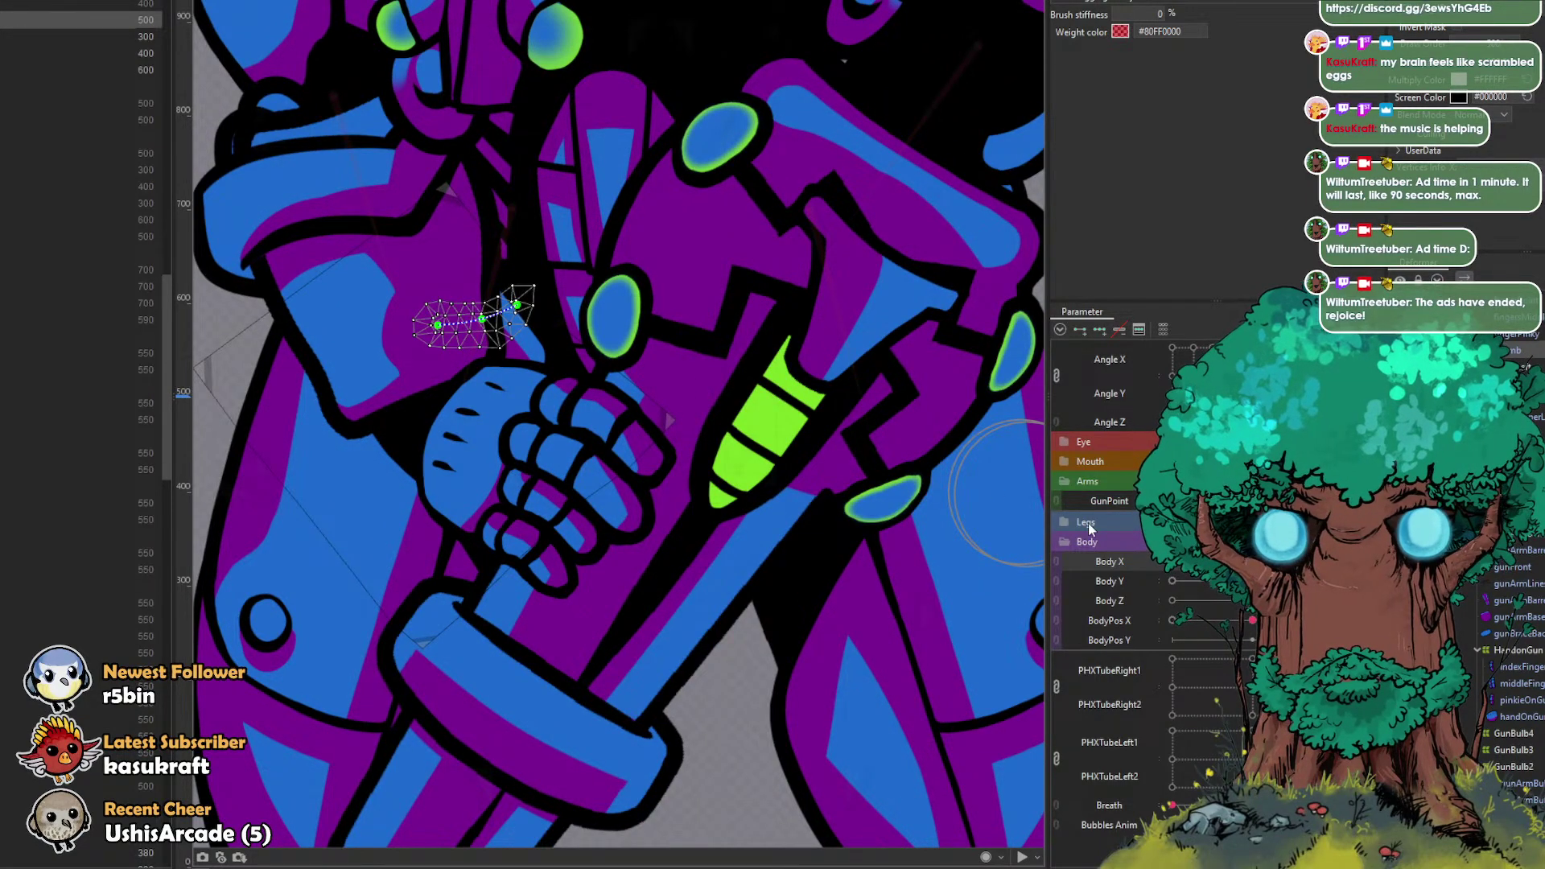
click(1173, 500)
click(1252, 501)
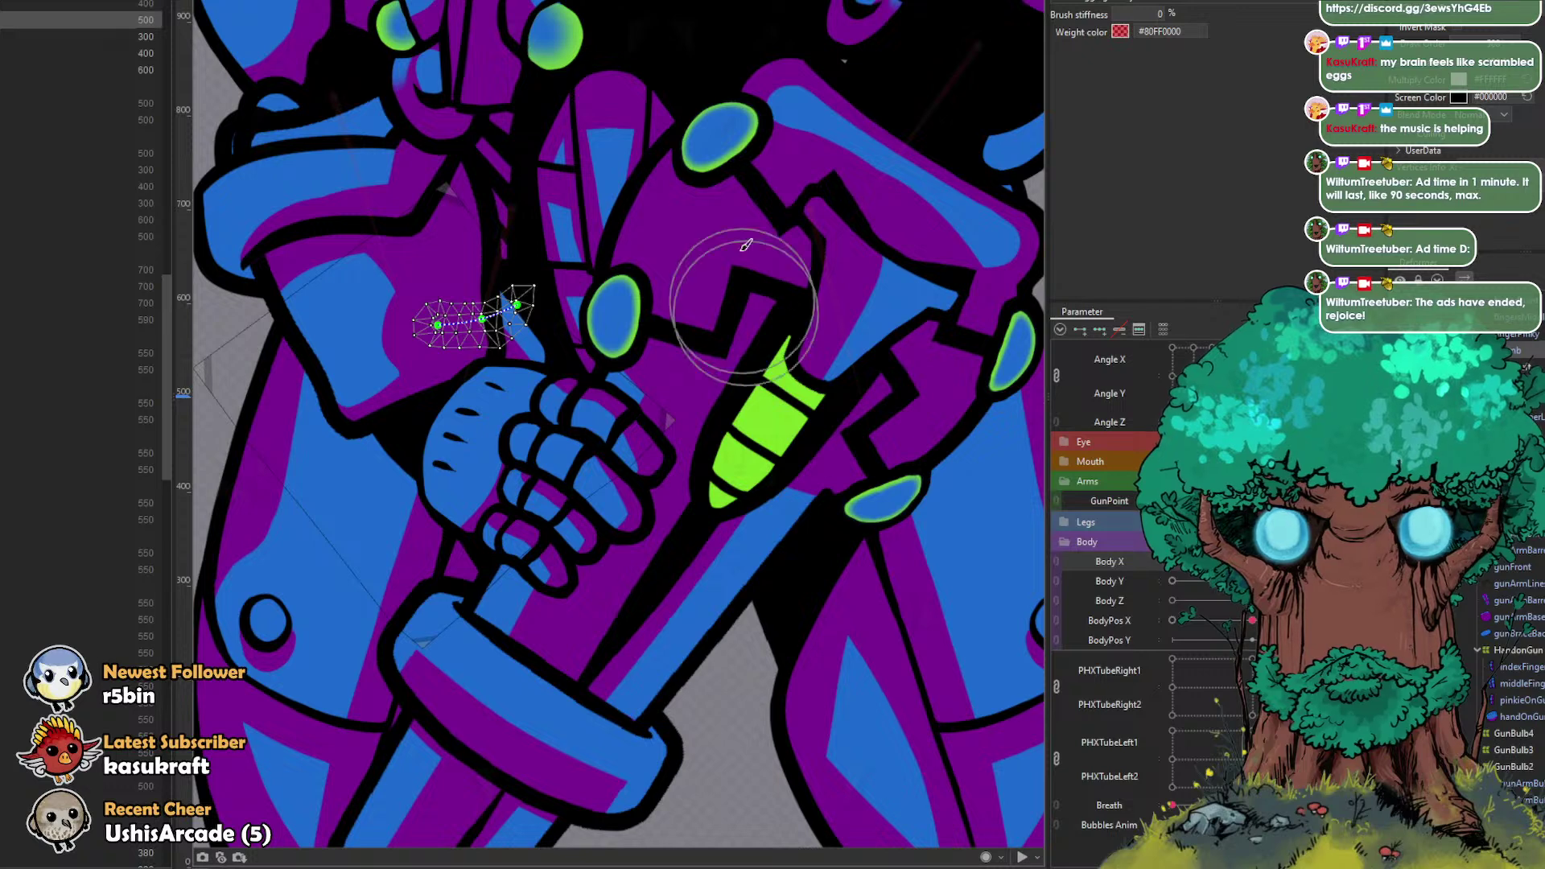
Step: Shift the open hand's warp deformer down over the gun-gripping hand in the GunPoint gripping pose, and check the transition between poses
click(779, 2)
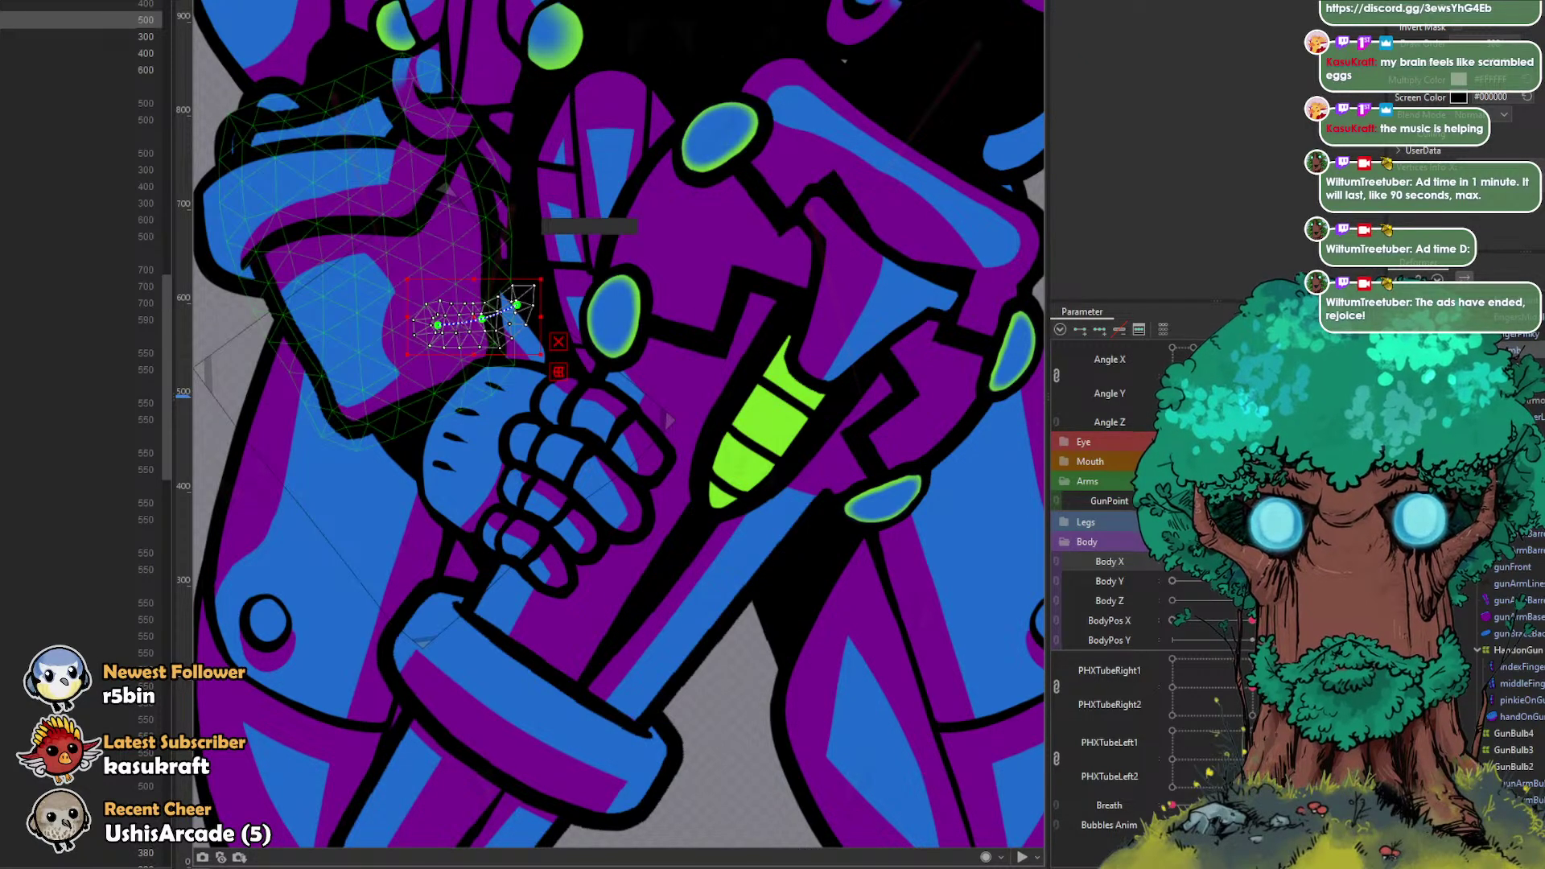
scroll(1514, 338, up, 1)
click(1513, 317)
click(1514, 318)
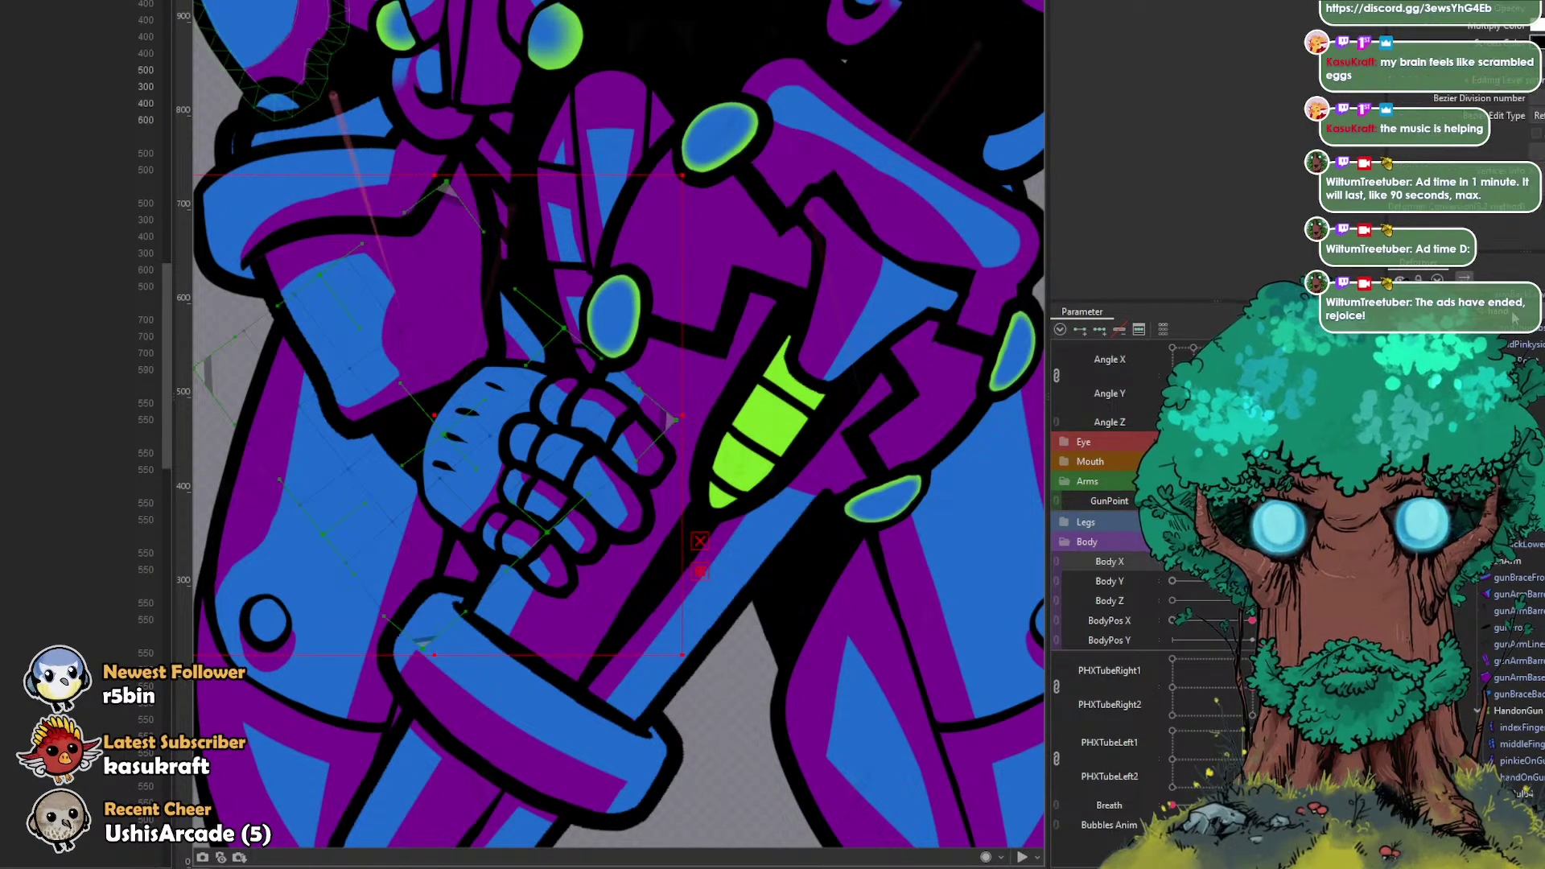
click(1518, 339)
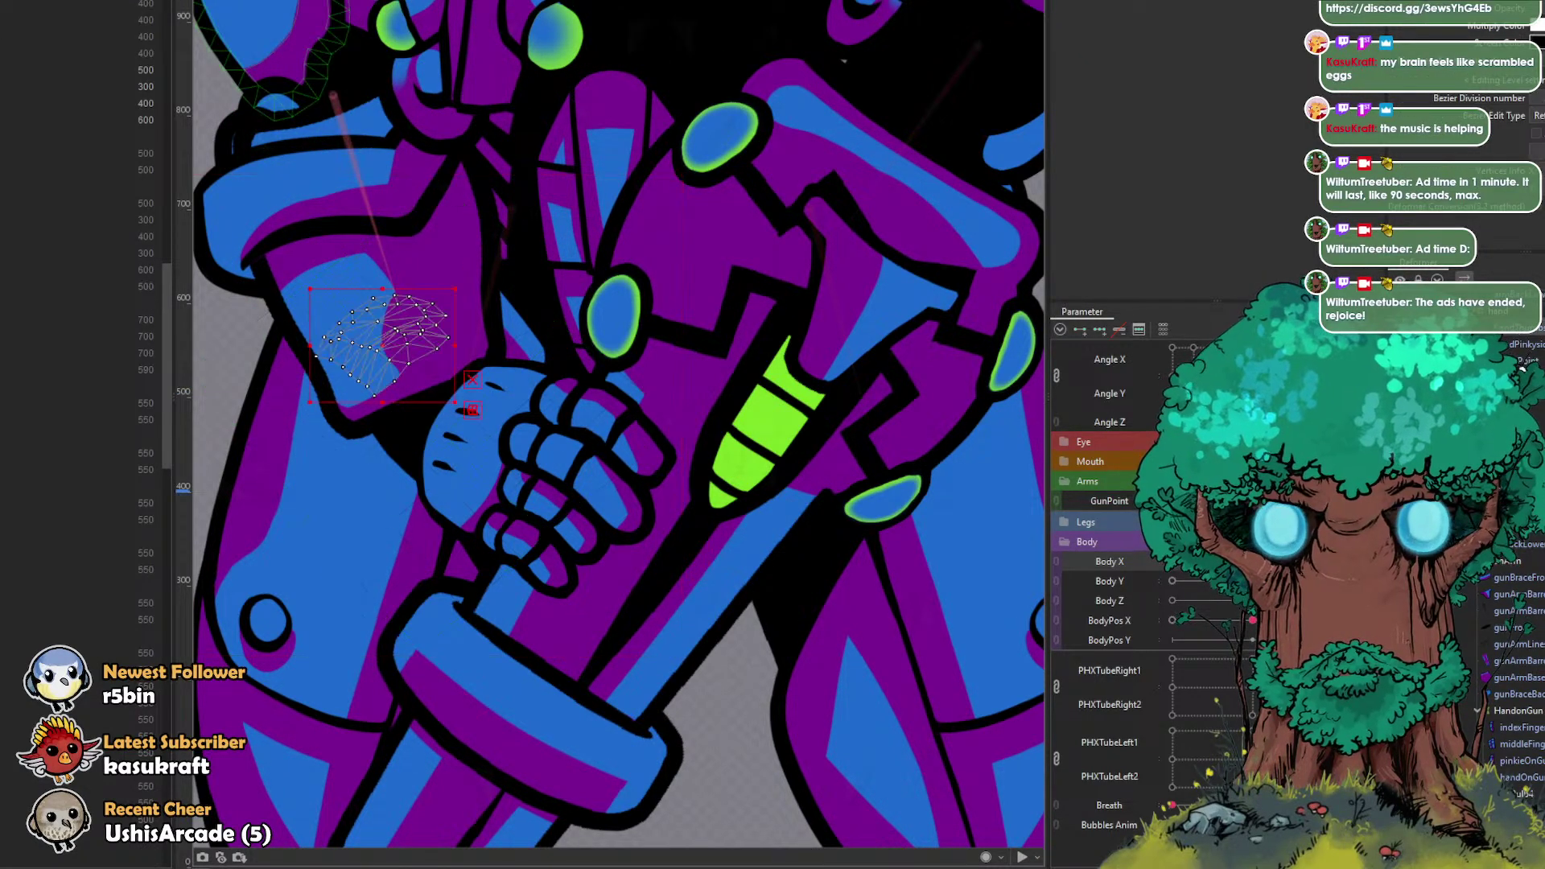
click(1504, 316)
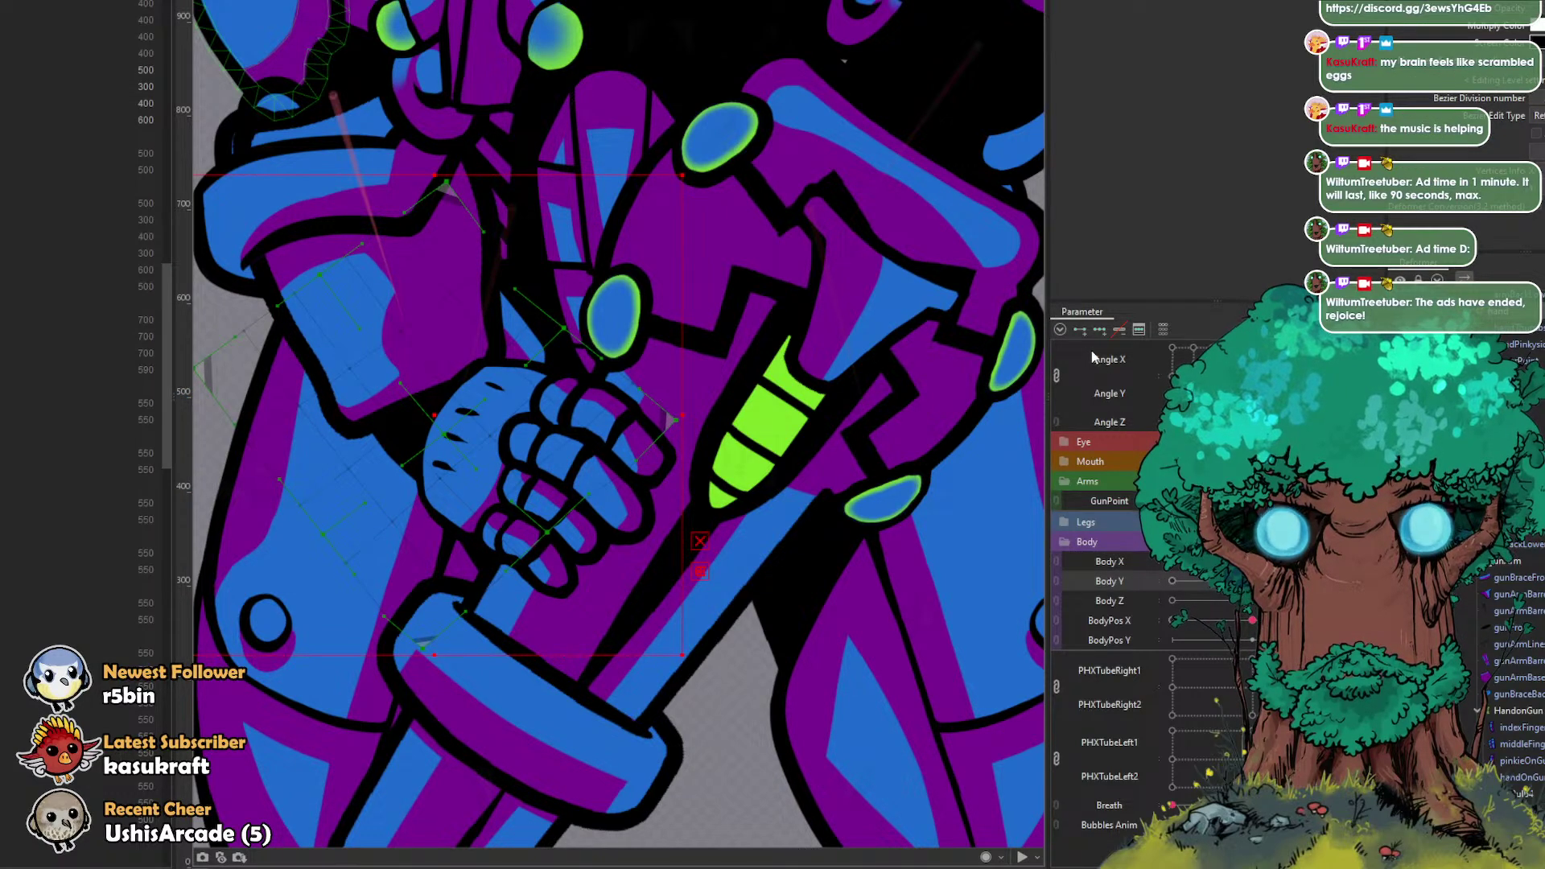
click(1172, 500)
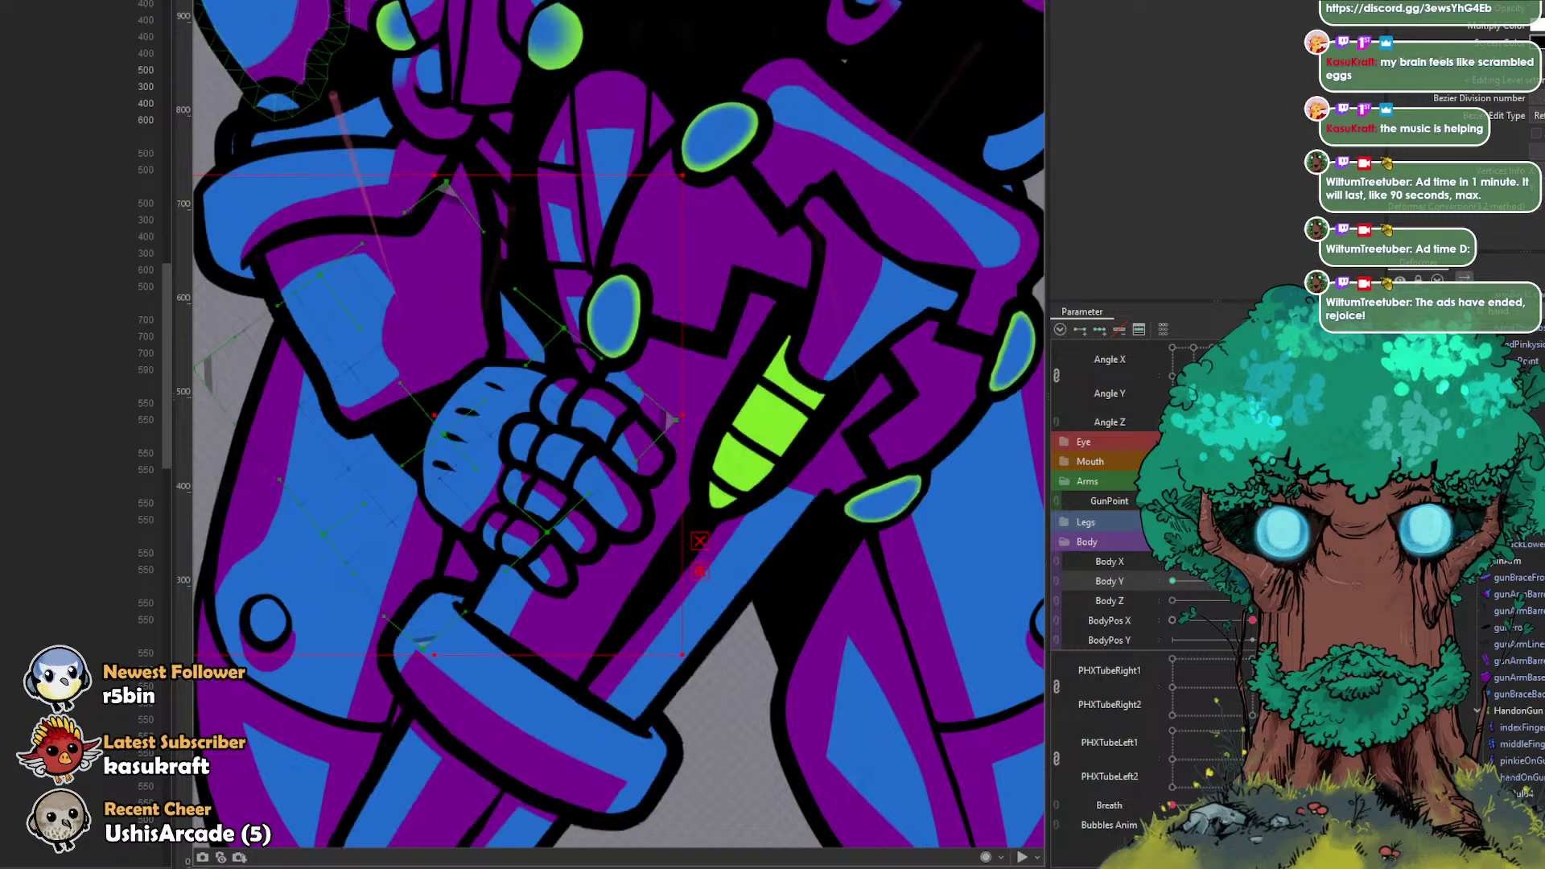
click(1528, 334)
click(1528, 320)
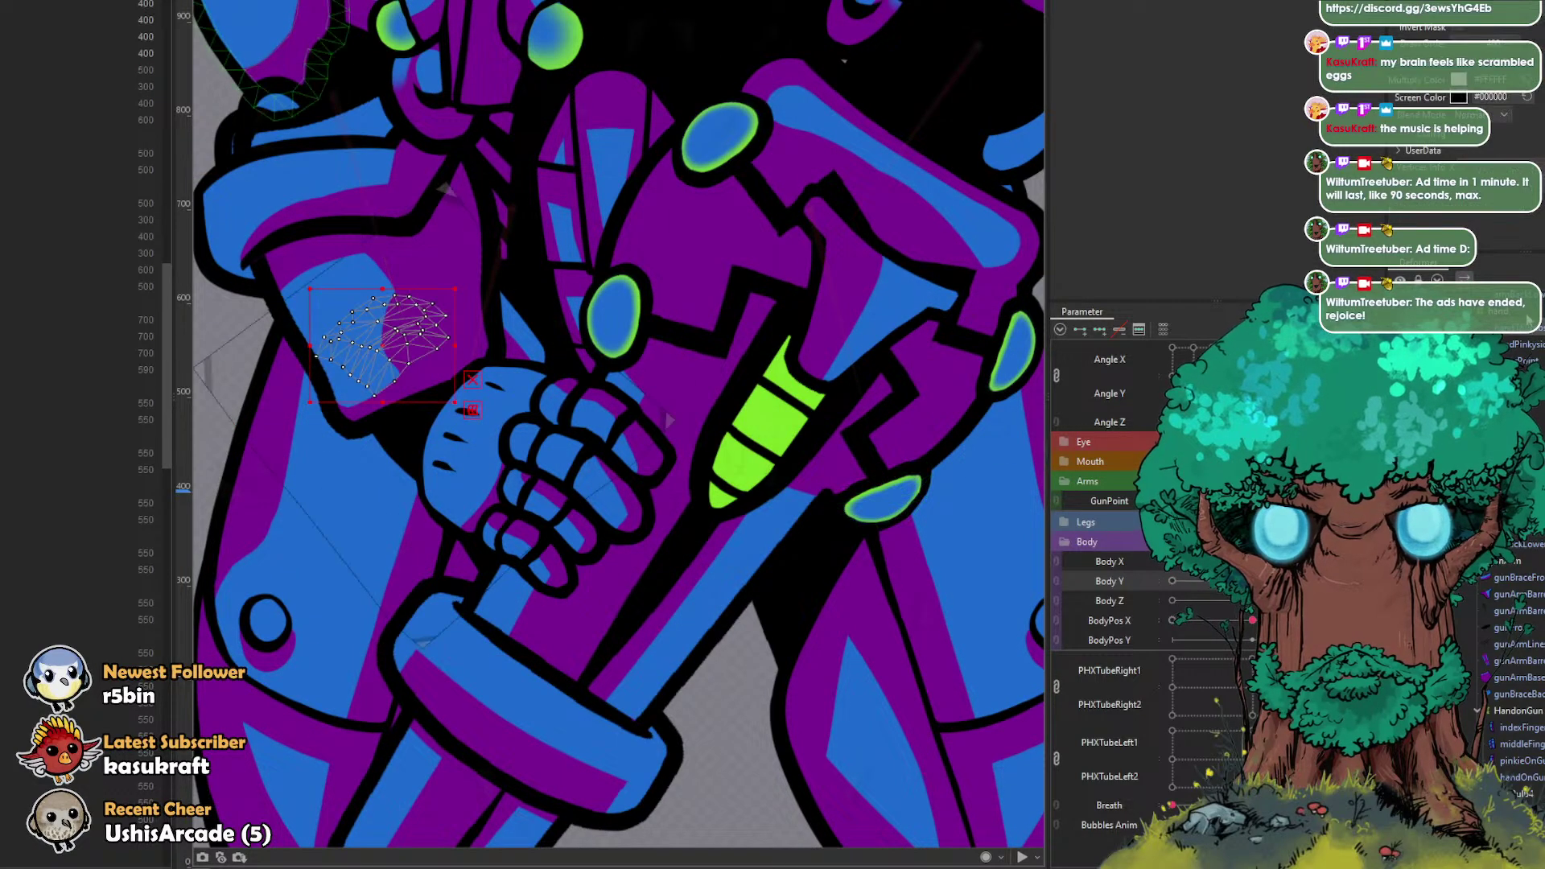
click(462, 410)
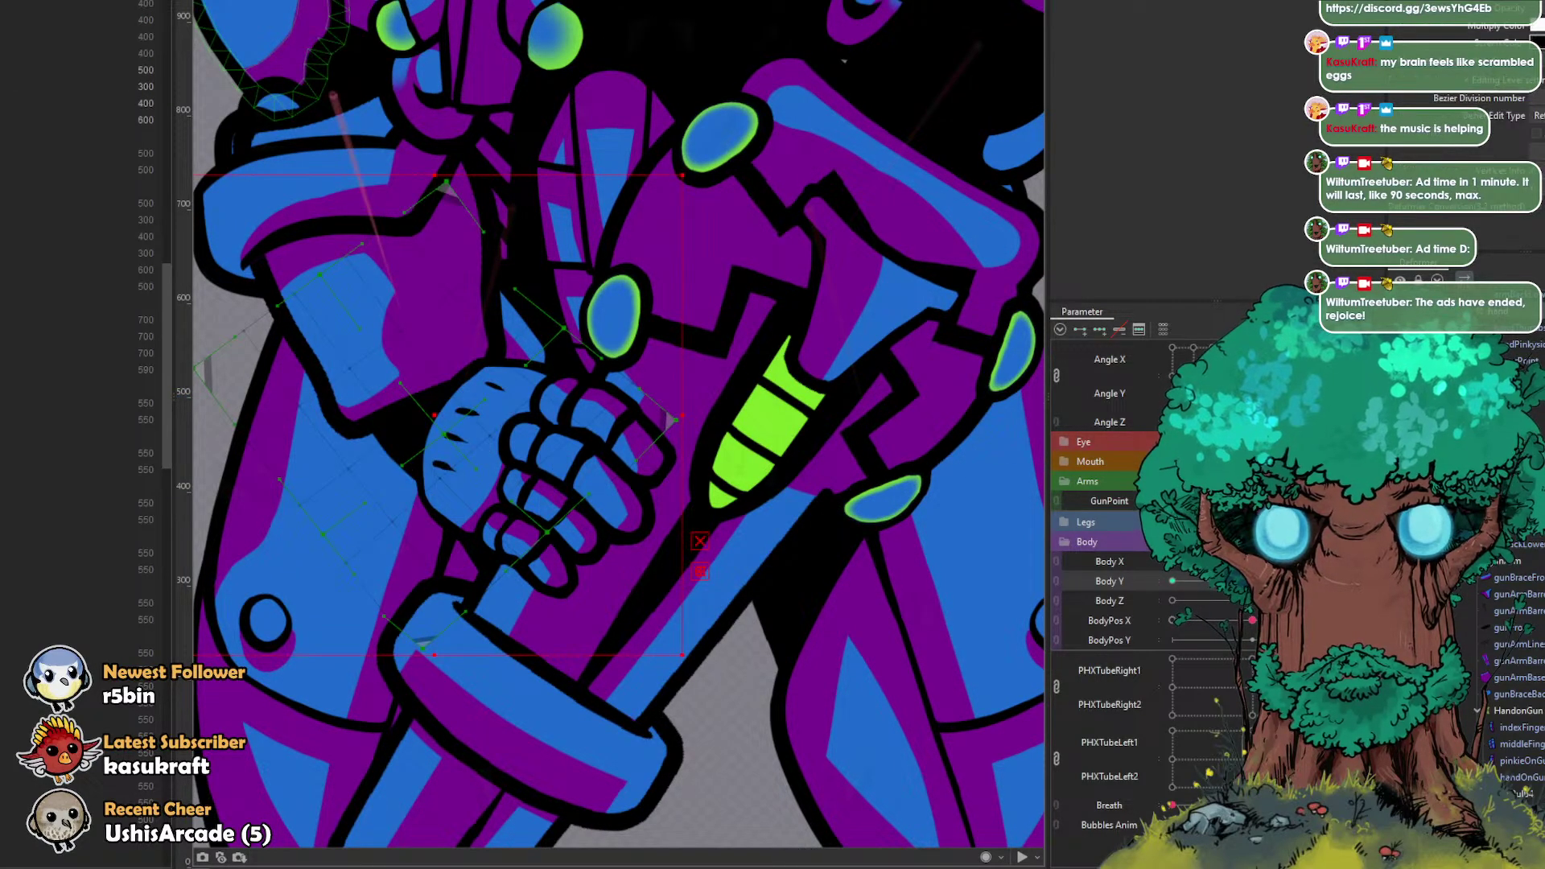
drag(463, 411, 559, 465)
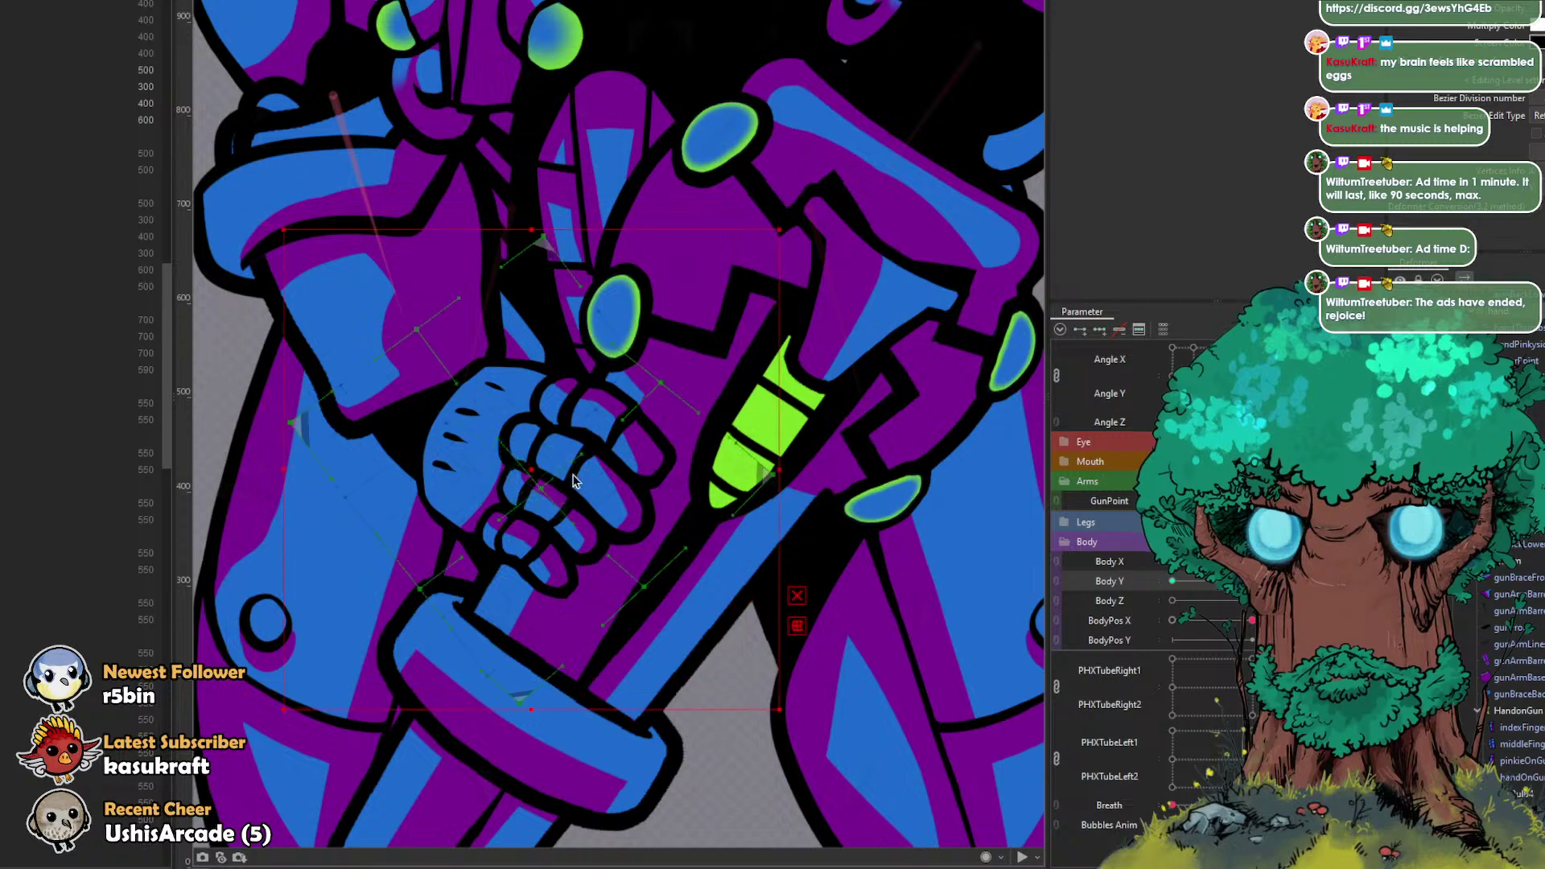
drag(1296, 581, 1252, 581)
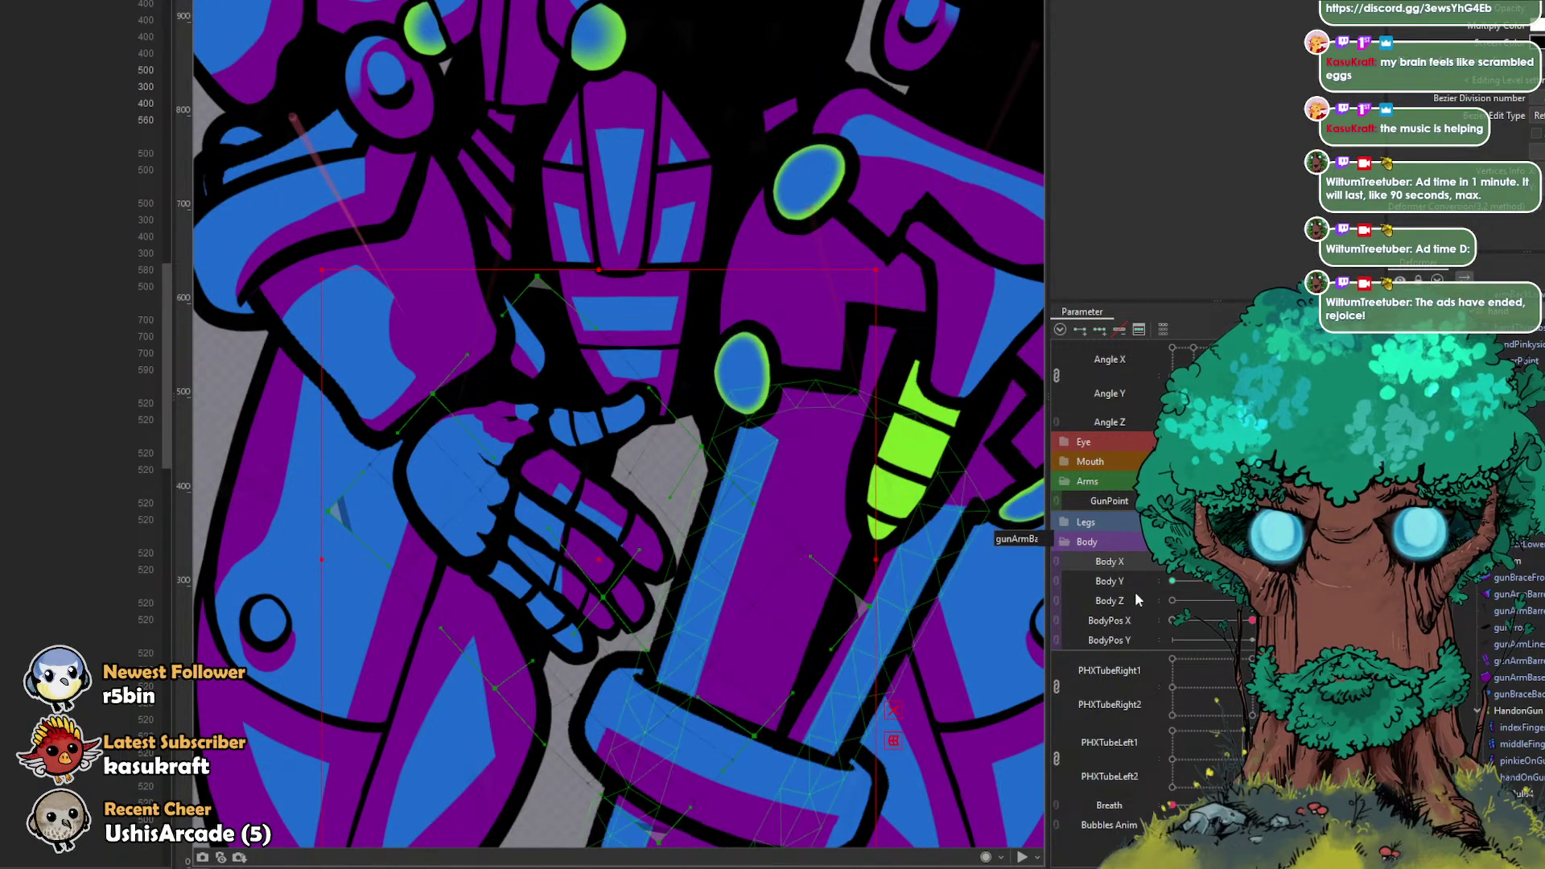
Step: Move the right forearm's rotation deformer at the elbow slightly inward toward the torso in the reaching pose of GunPoint
scroll(903, 651, down, 3)
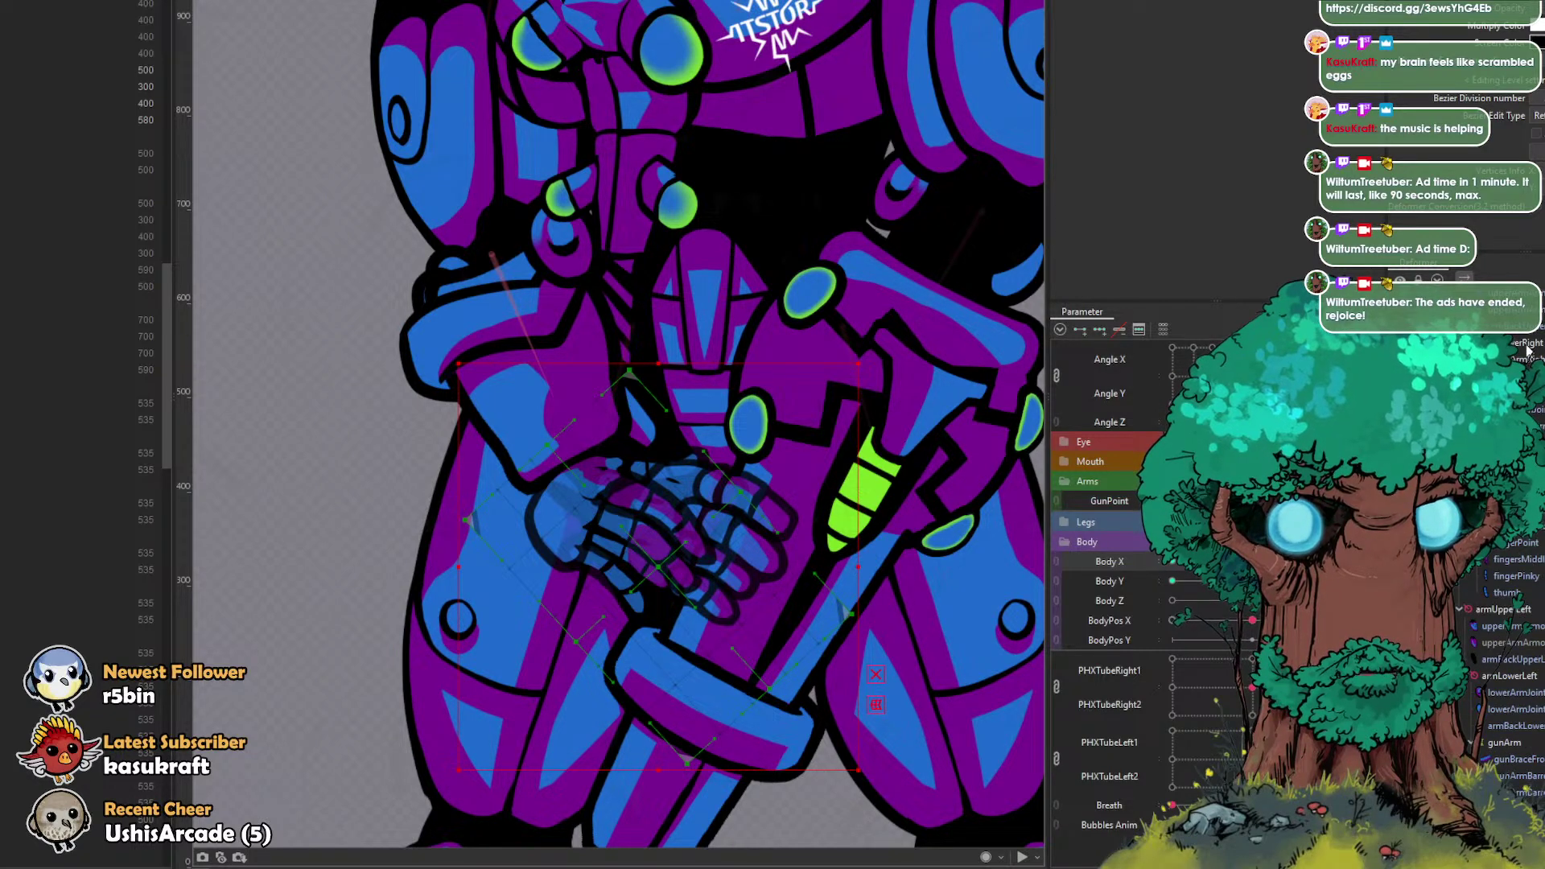
click(1527, 346)
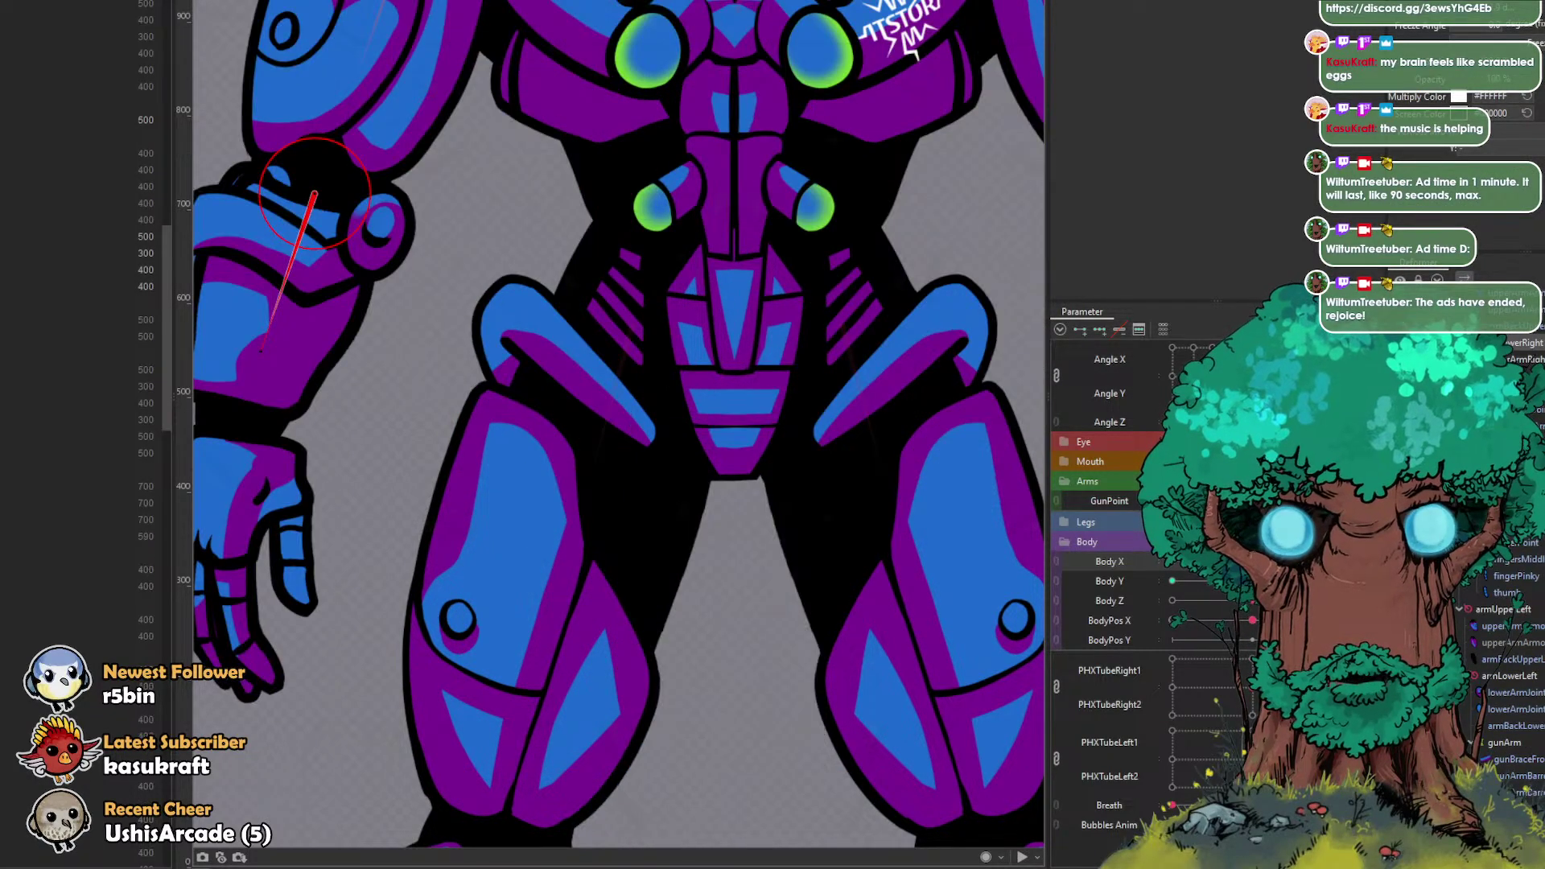
click(1332, 500)
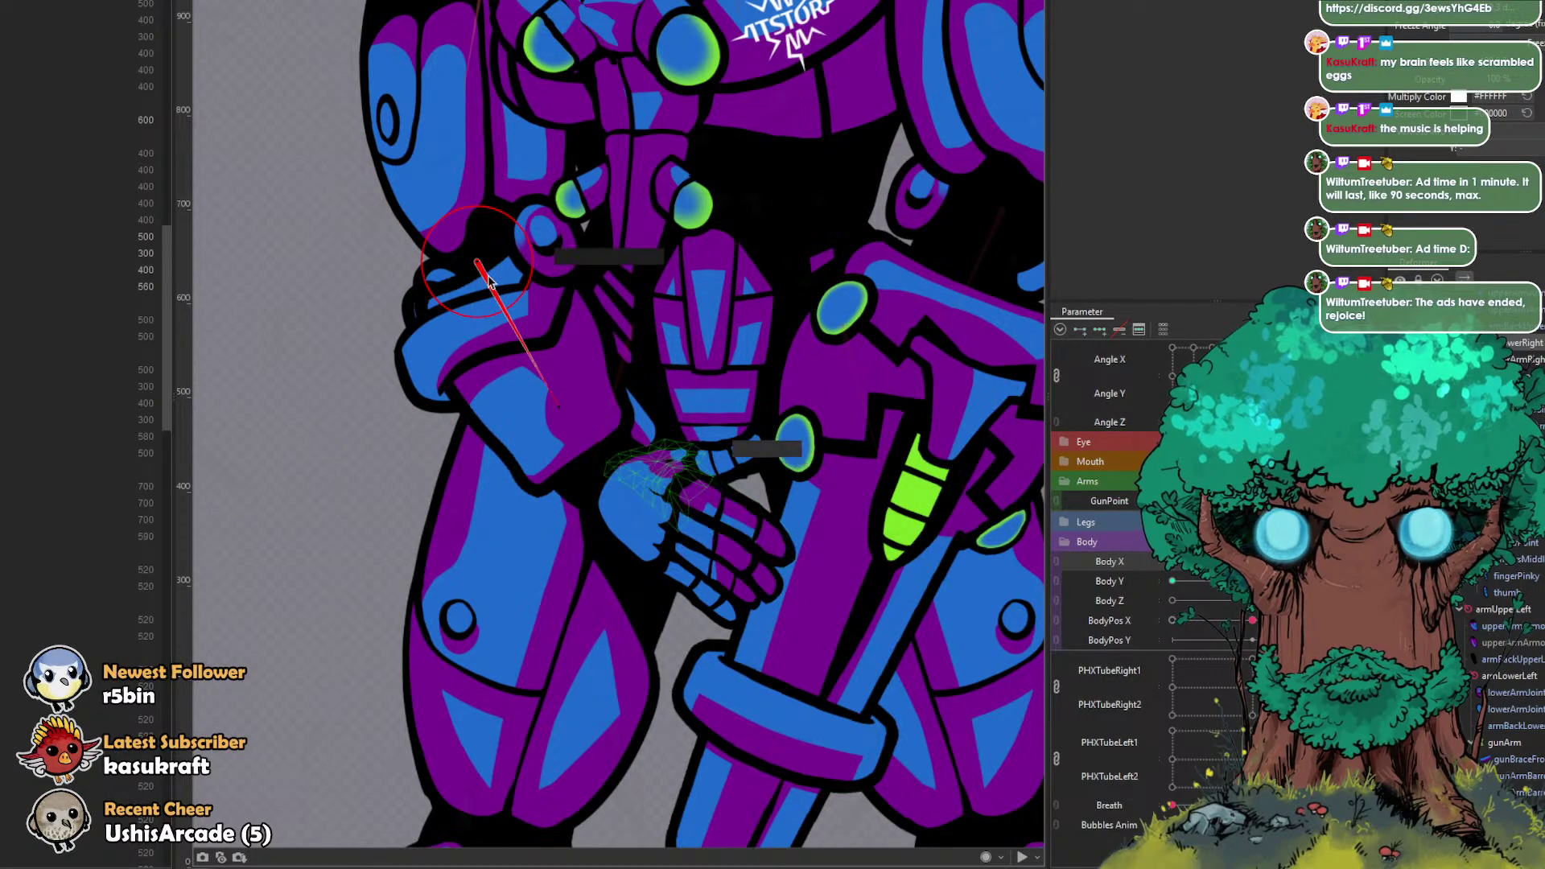
drag(476, 267, 505, 276)
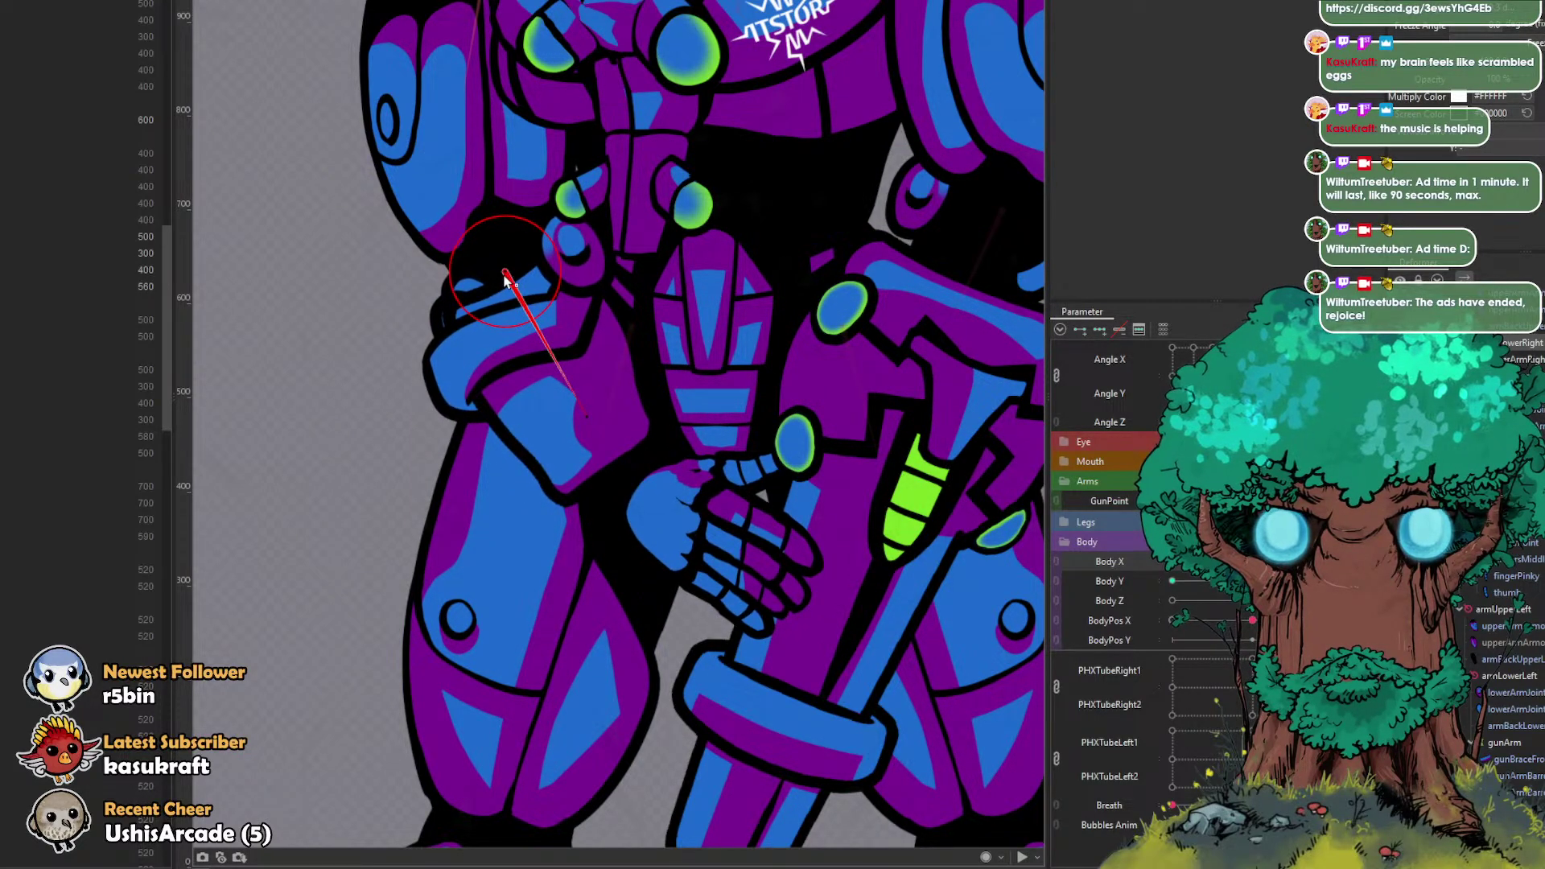
drag(1173, 500, 1311, 500)
mouse_move(481, 265)
mouse_down()
mouse_move(510, 251)
mouse_move(505, 272)
mouse_up()
Step: Examine the right forearm's and hand's warp deformers across the GunPoint and Body X ranges
click(1526, 359)
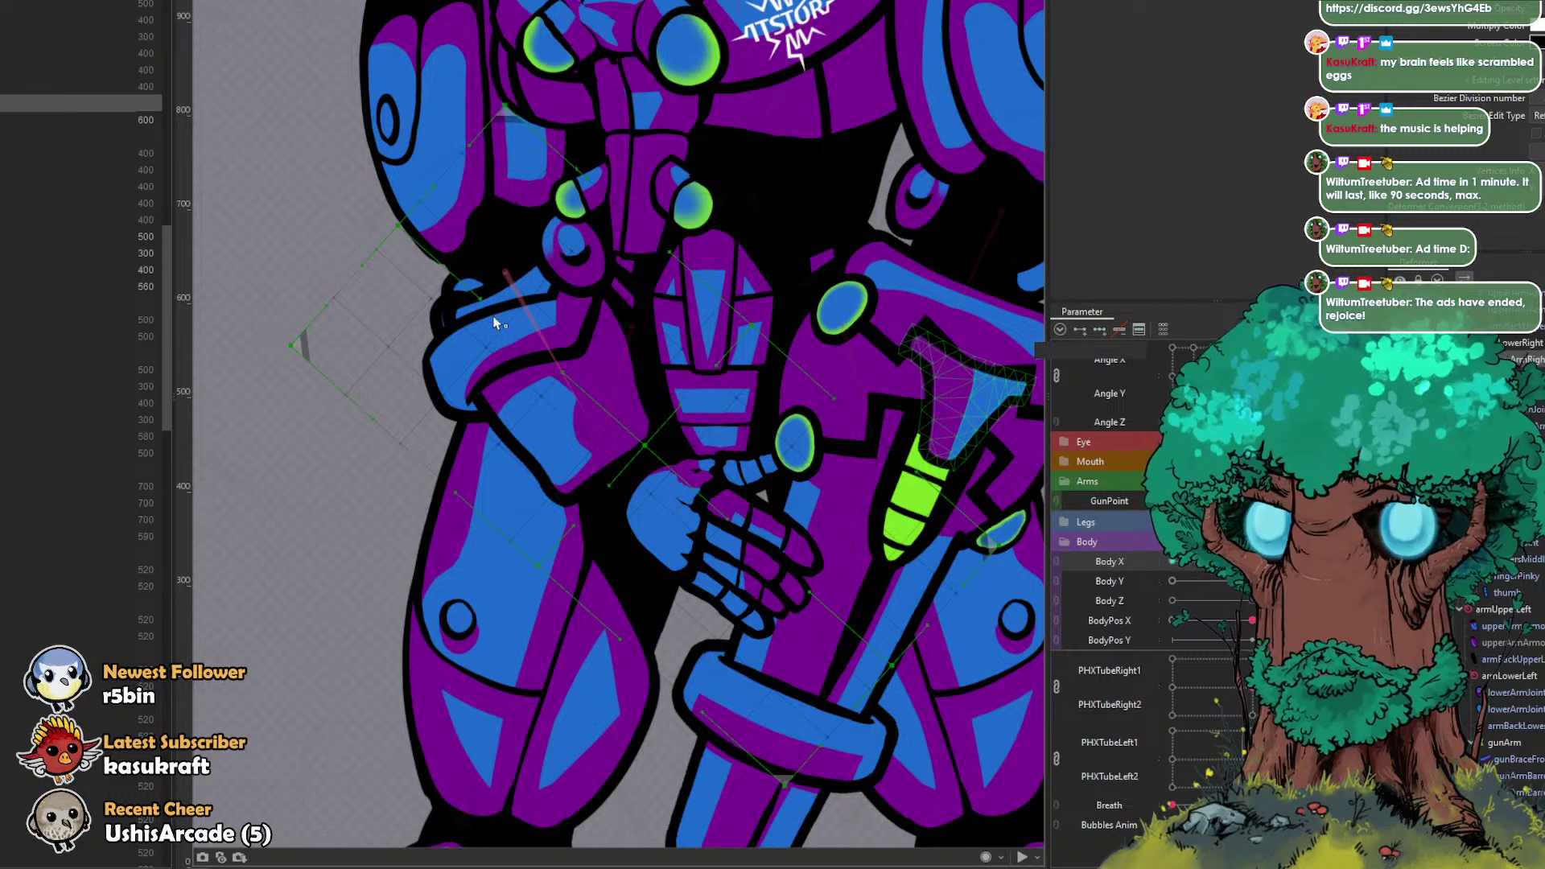
click(636, 56)
click(644, 1)
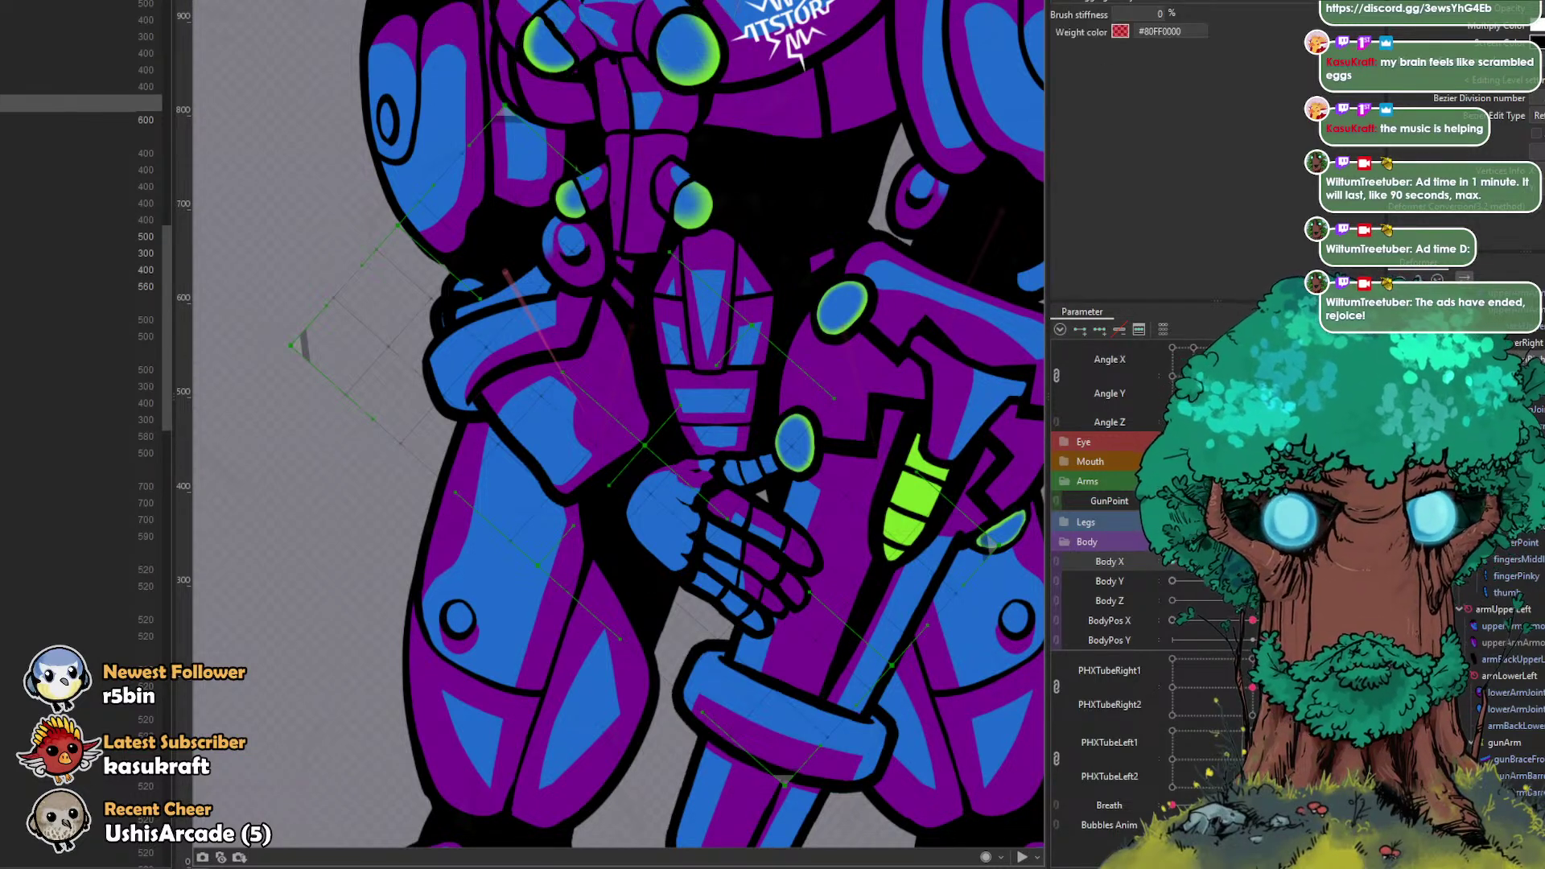
click(1512, 476)
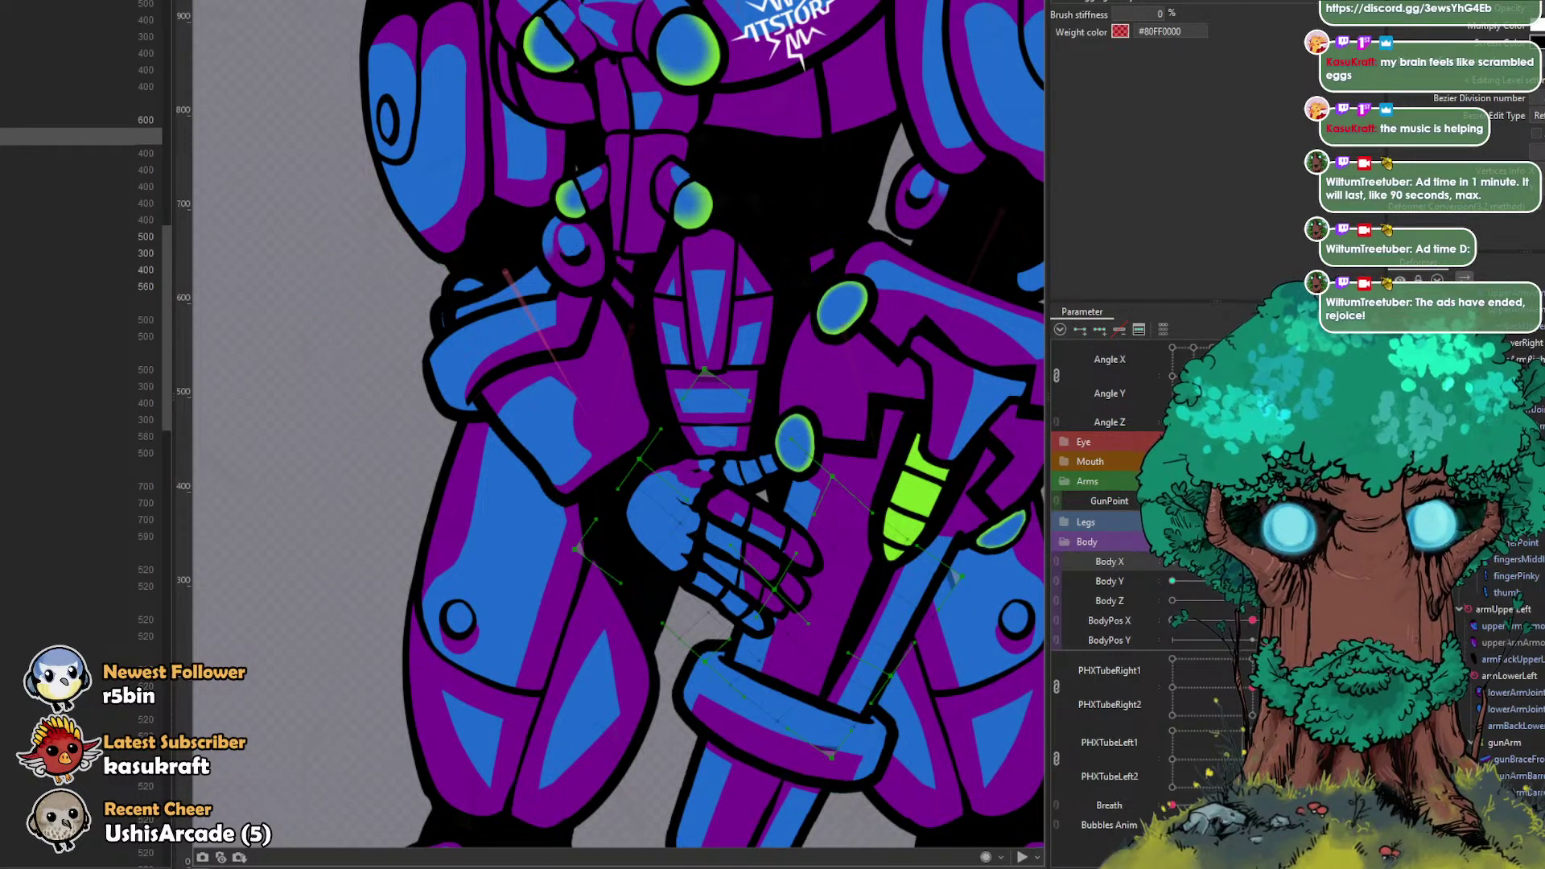
click(80, 103)
drag(1252, 561, 1205, 561)
drag(1252, 501, 1173, 500)
click(80, 136)
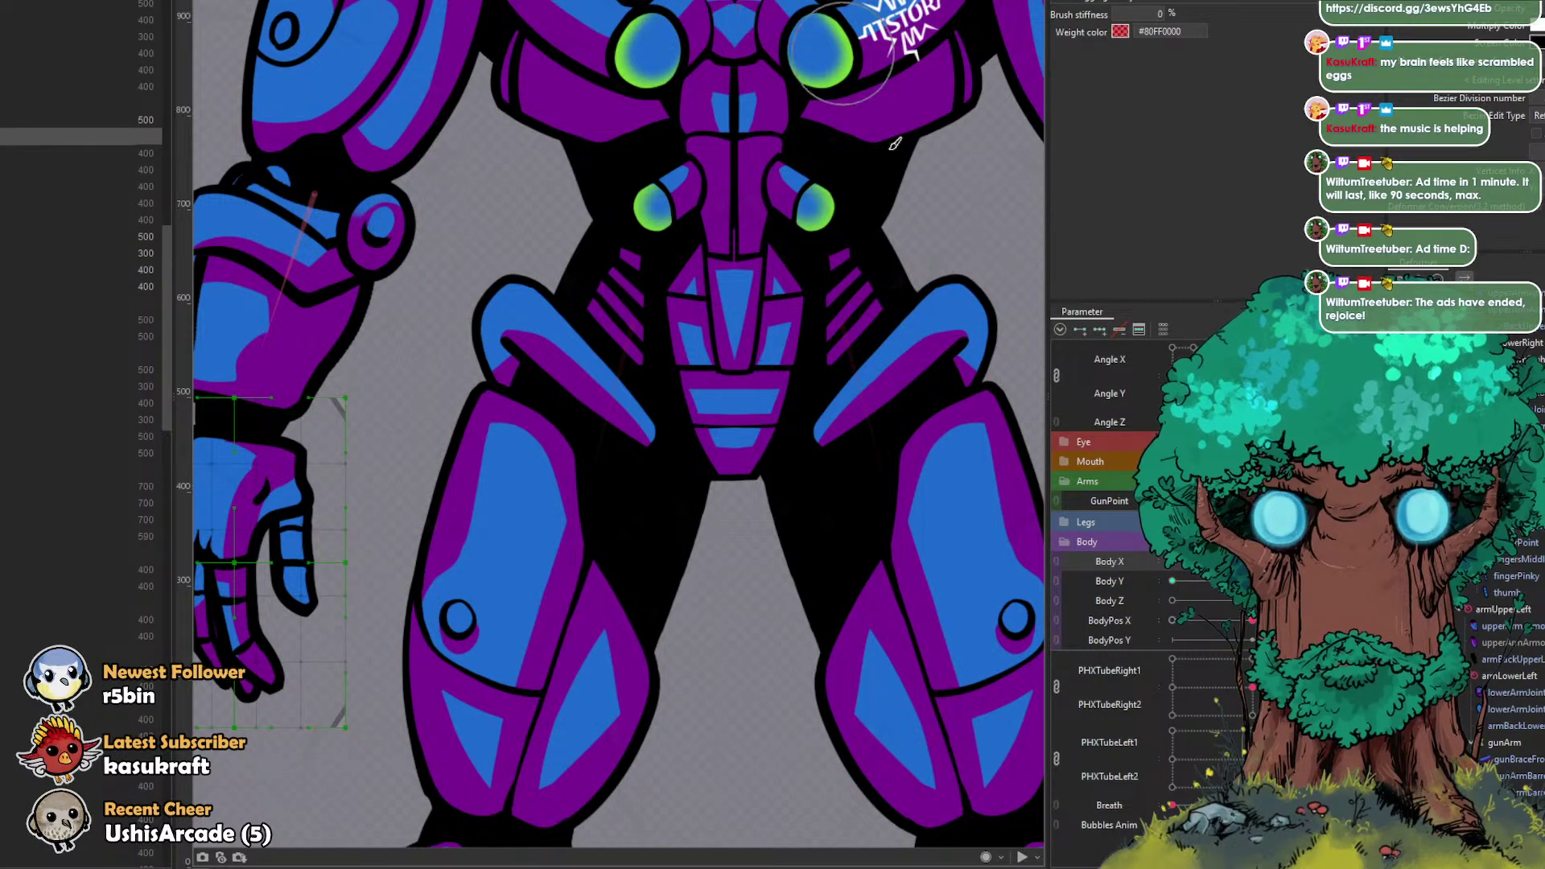
Step: Relocate the hand rotation deformer's pivot to the wrist without moving the hand, and test it through rotation and the GunPoint poses
click(924, 696)
mouse_move(1172, 500)
mouse_down()
mouse_move(1320, 501)
mouse_move(1173, 501)
mouse_up()
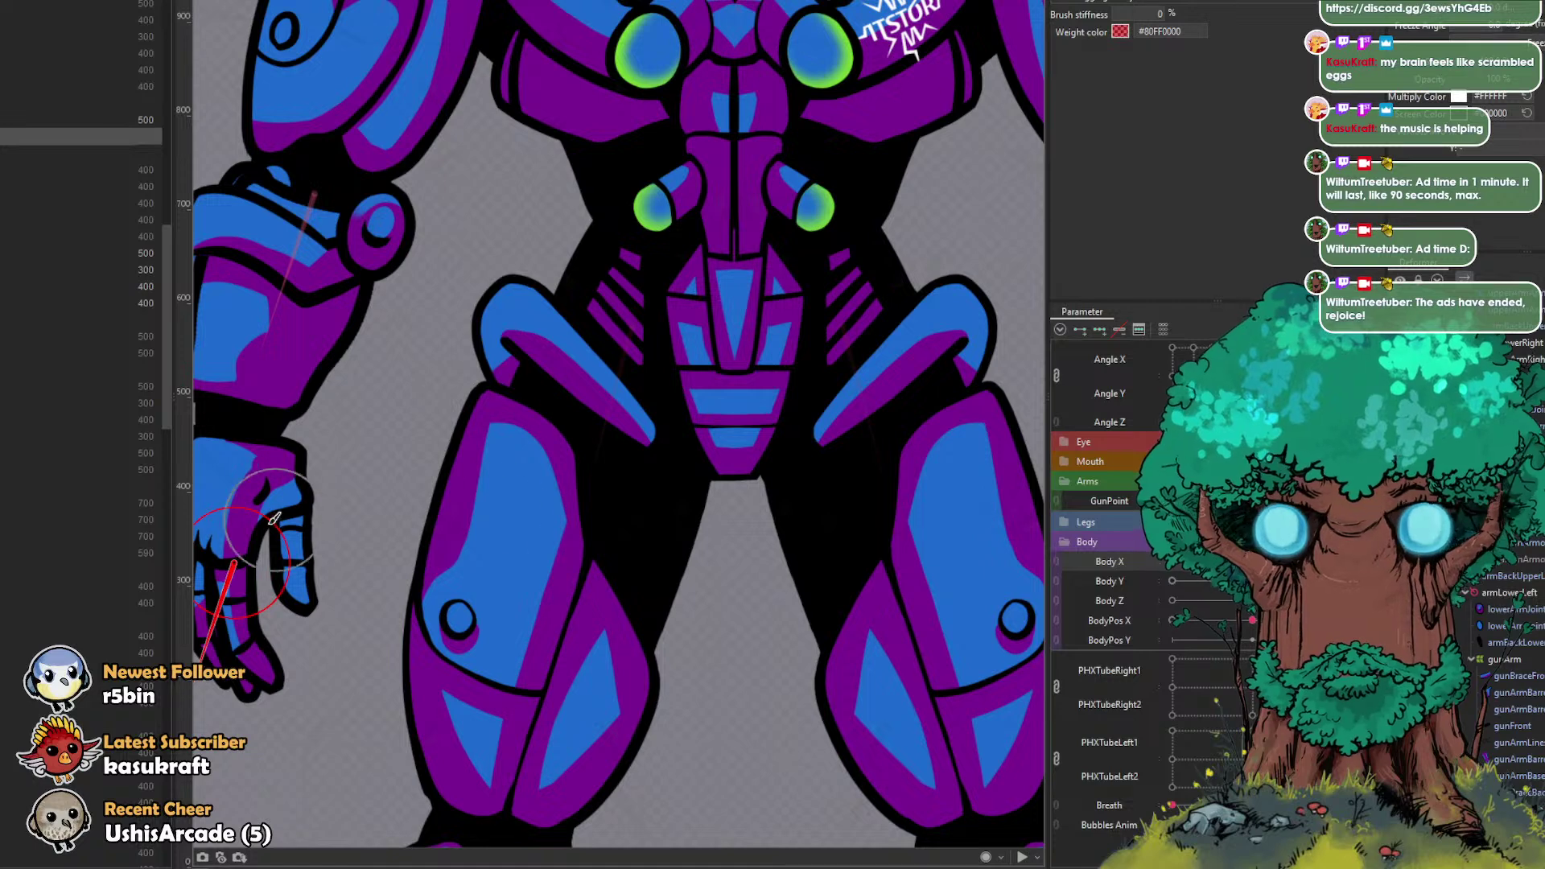
drag(234, 563, 231, 460)
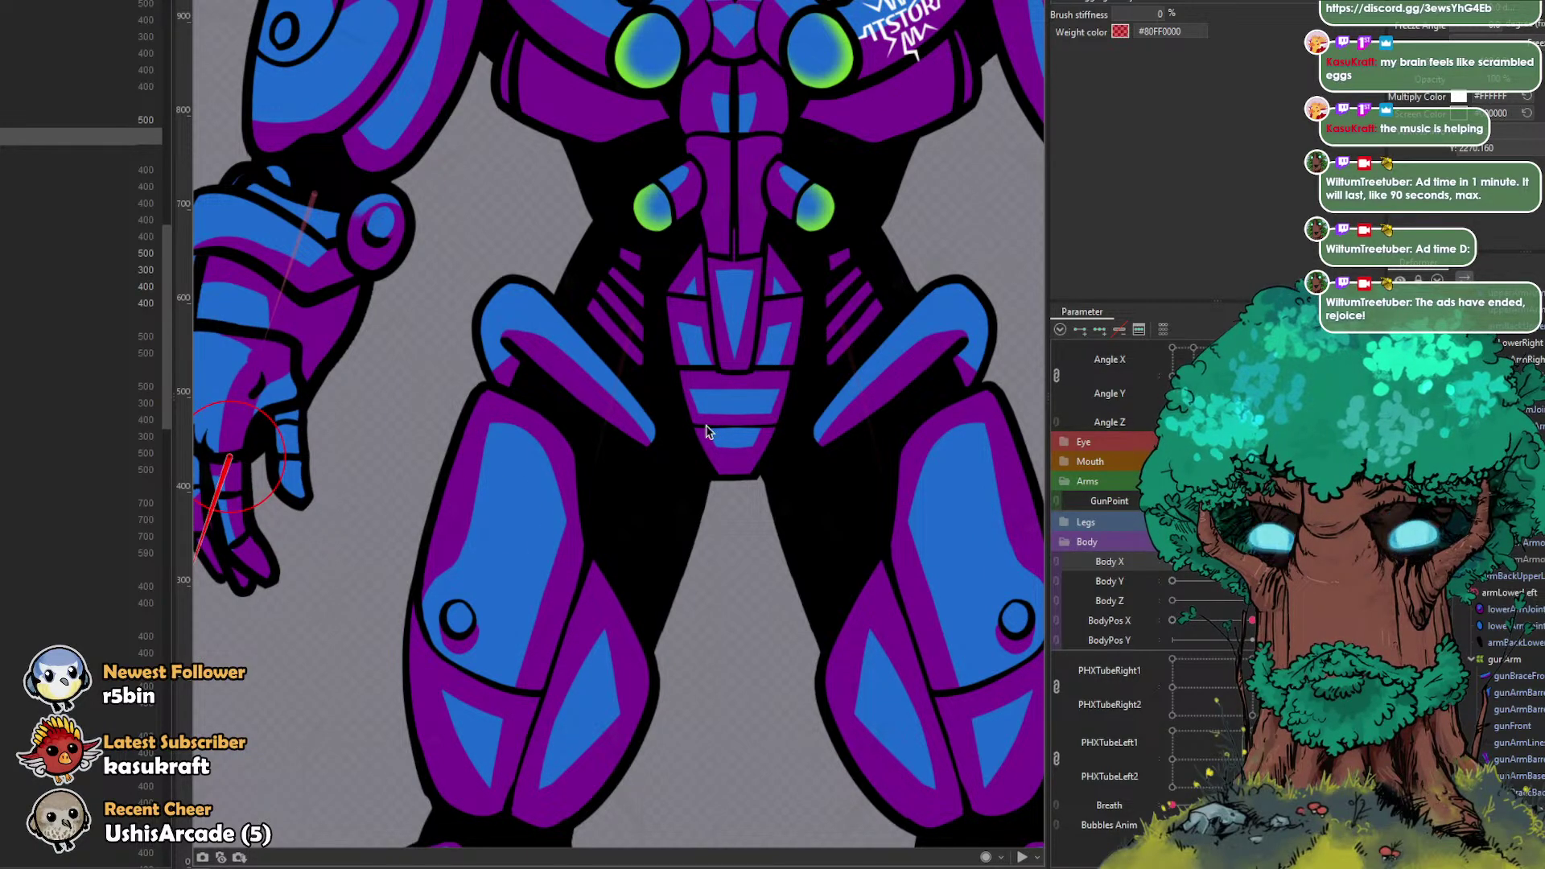
key(ctrl+z)
drag(478, 277, 876, 297)
click(665, 464)
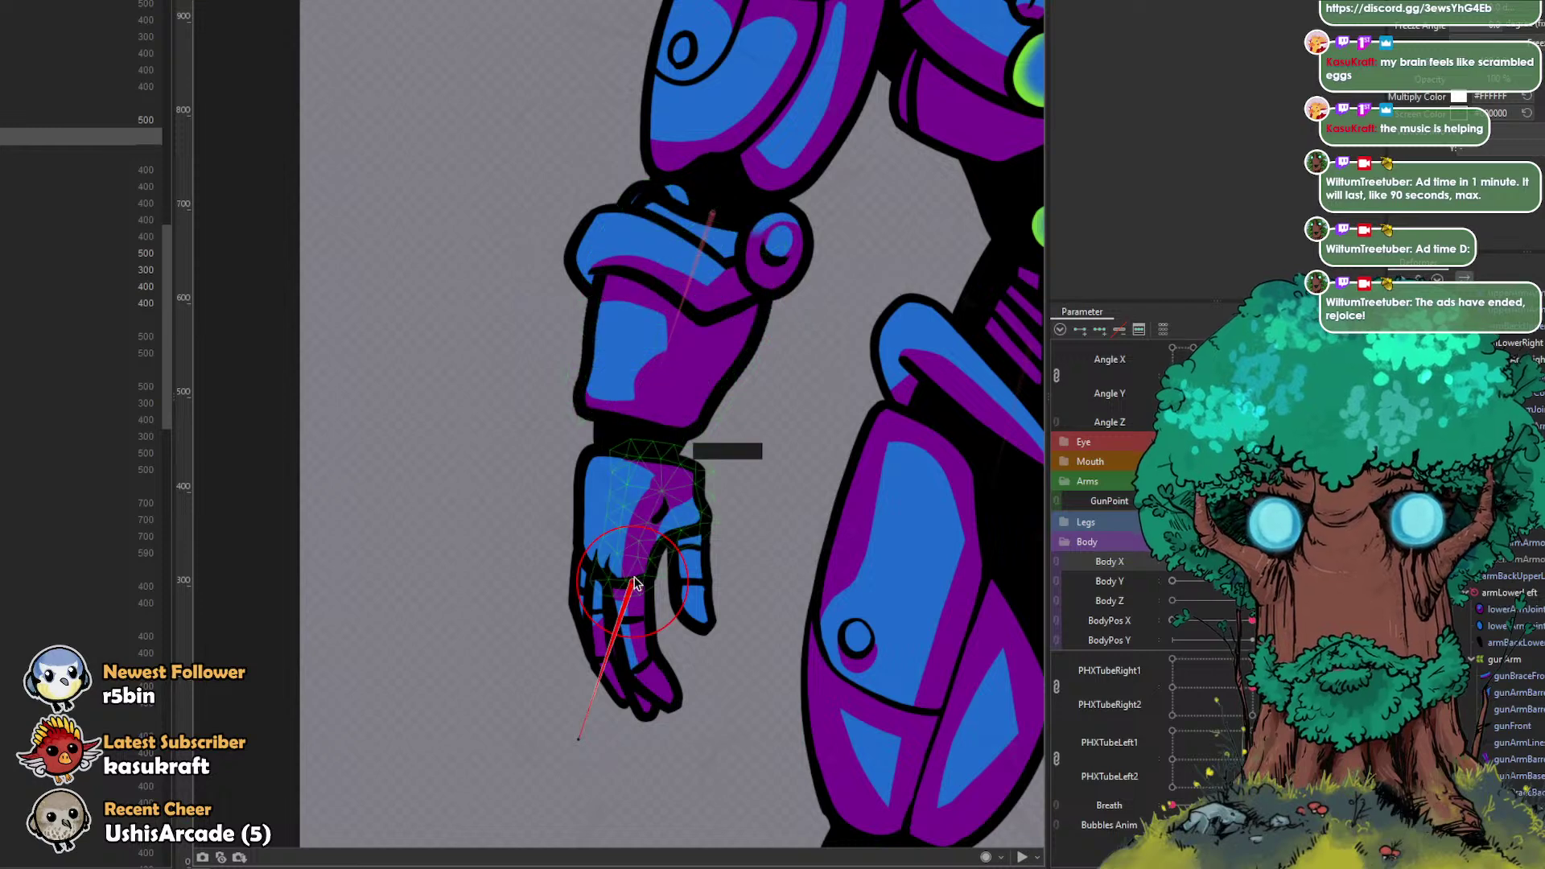
click(594, 595)
click(631, 599)
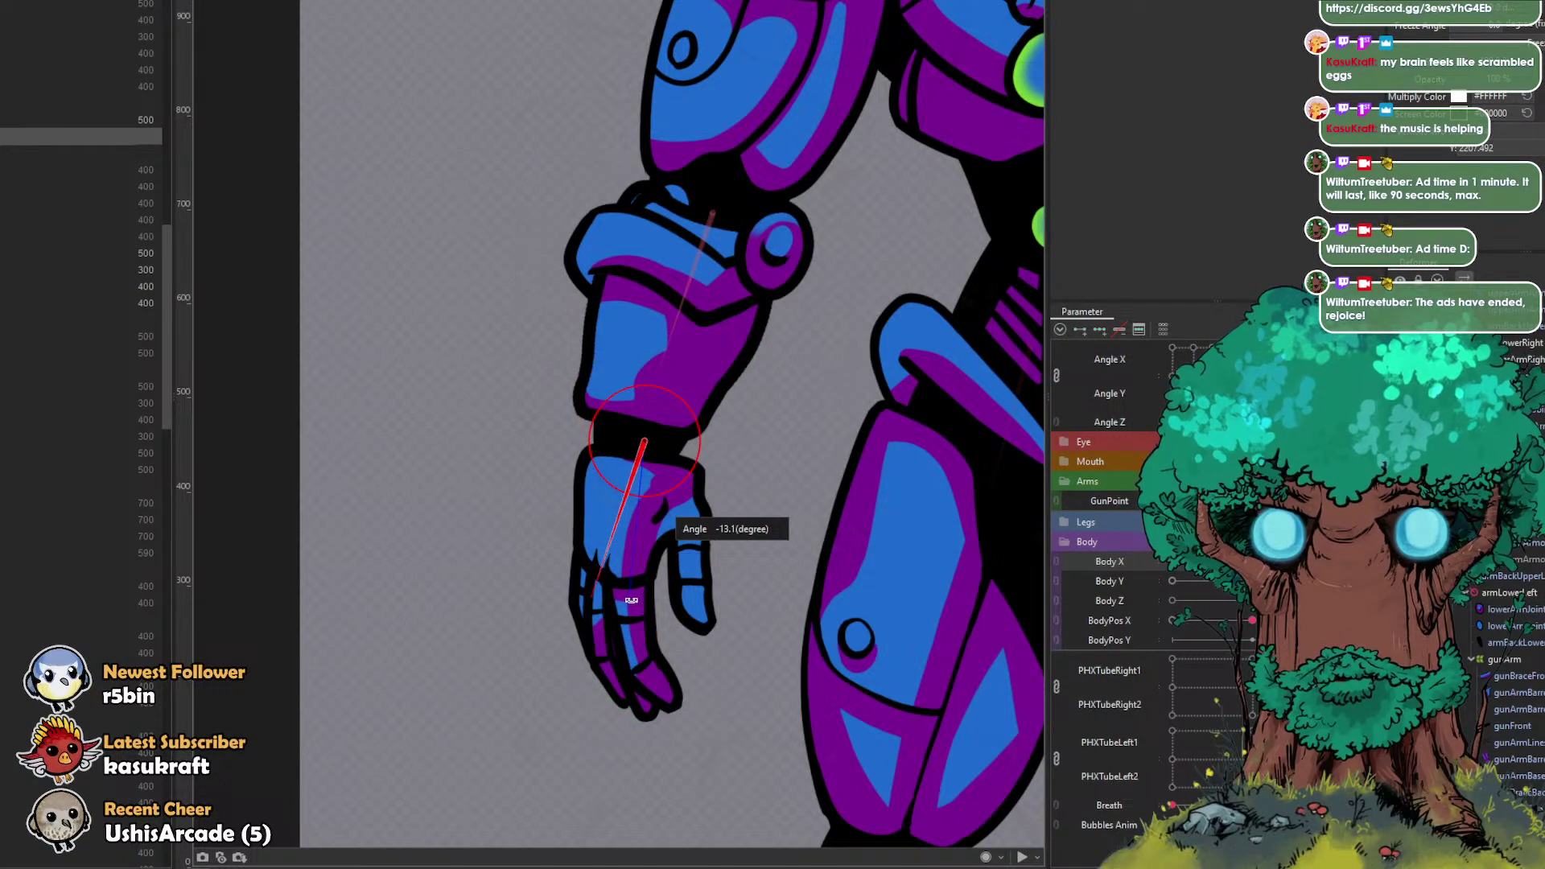
drag(1173, 501, 1252, 501)
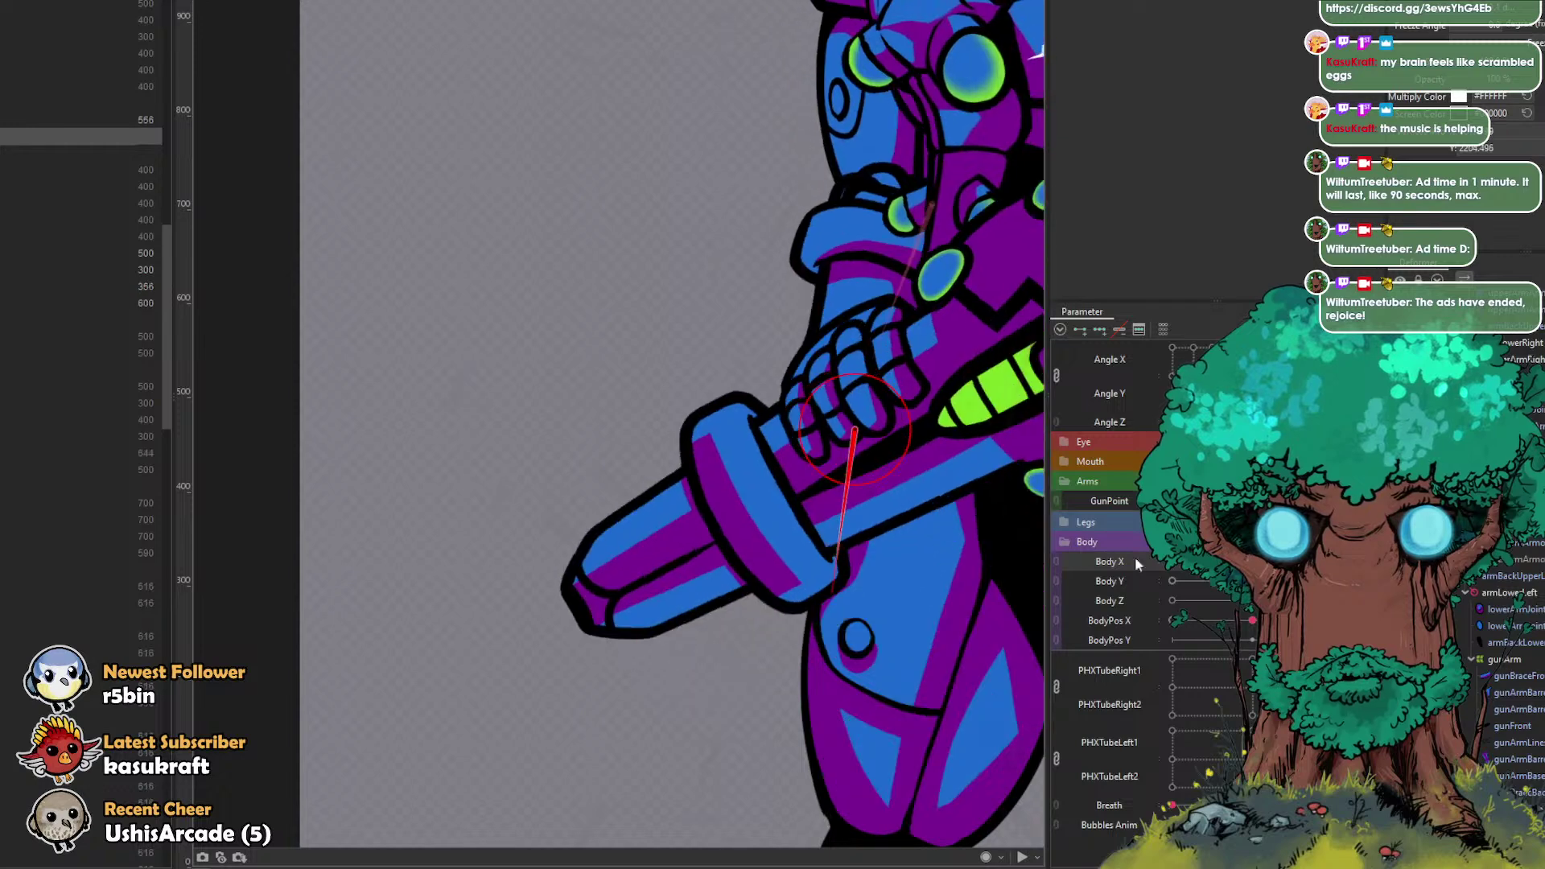
scroll(799, 501, down, 2)
click(1172, 500)
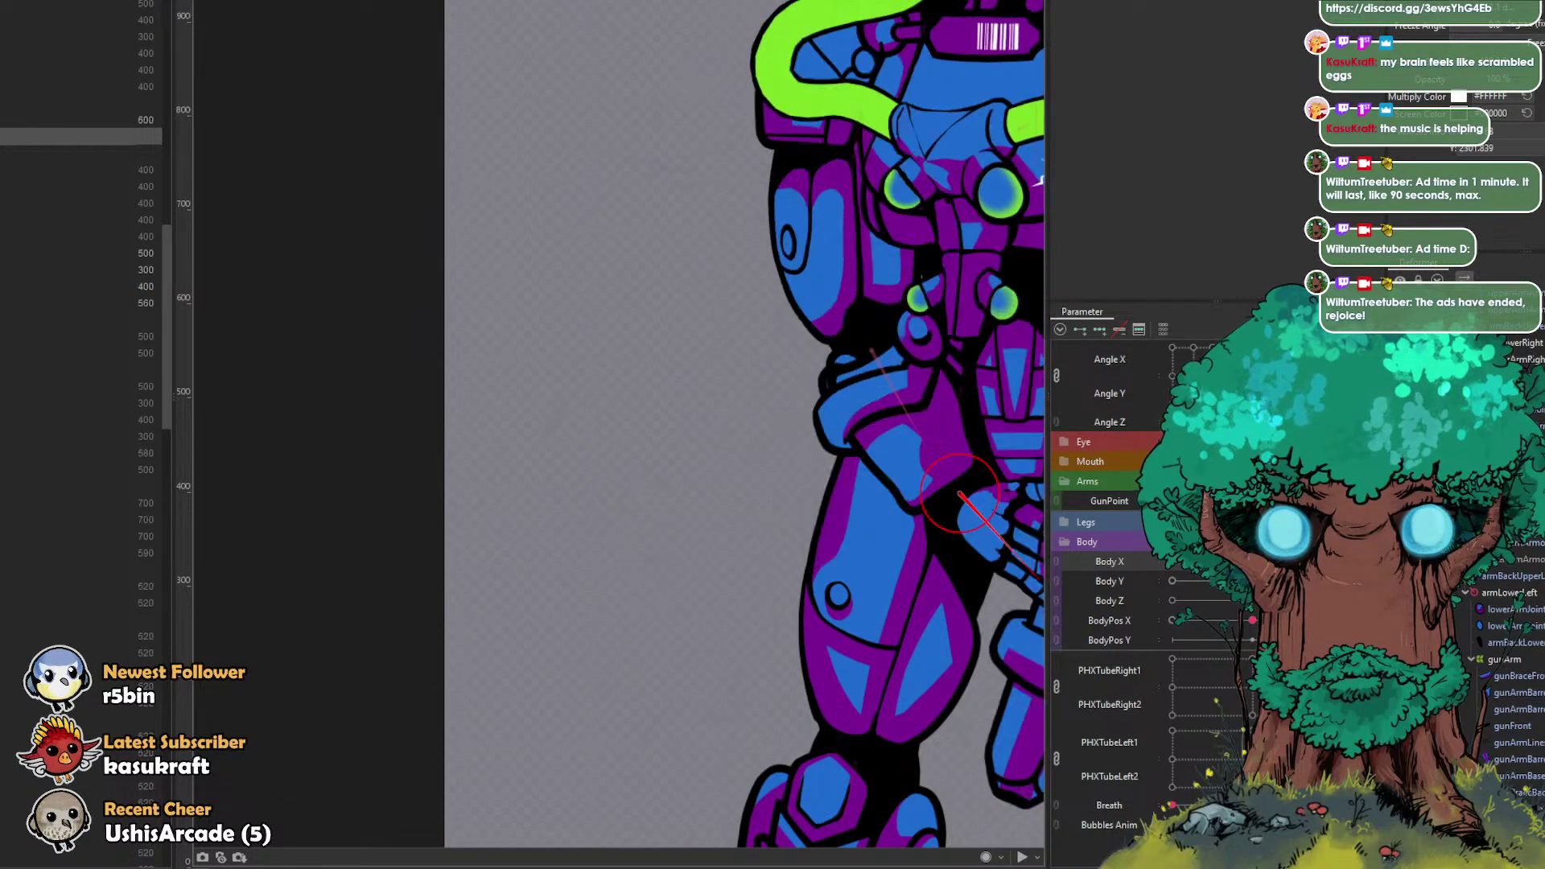
Step: Nudge the right forearm's rotation deformer slightly upward at the elbow in the reaching pose of GunPoint
drag(688, 423, 386, 373)
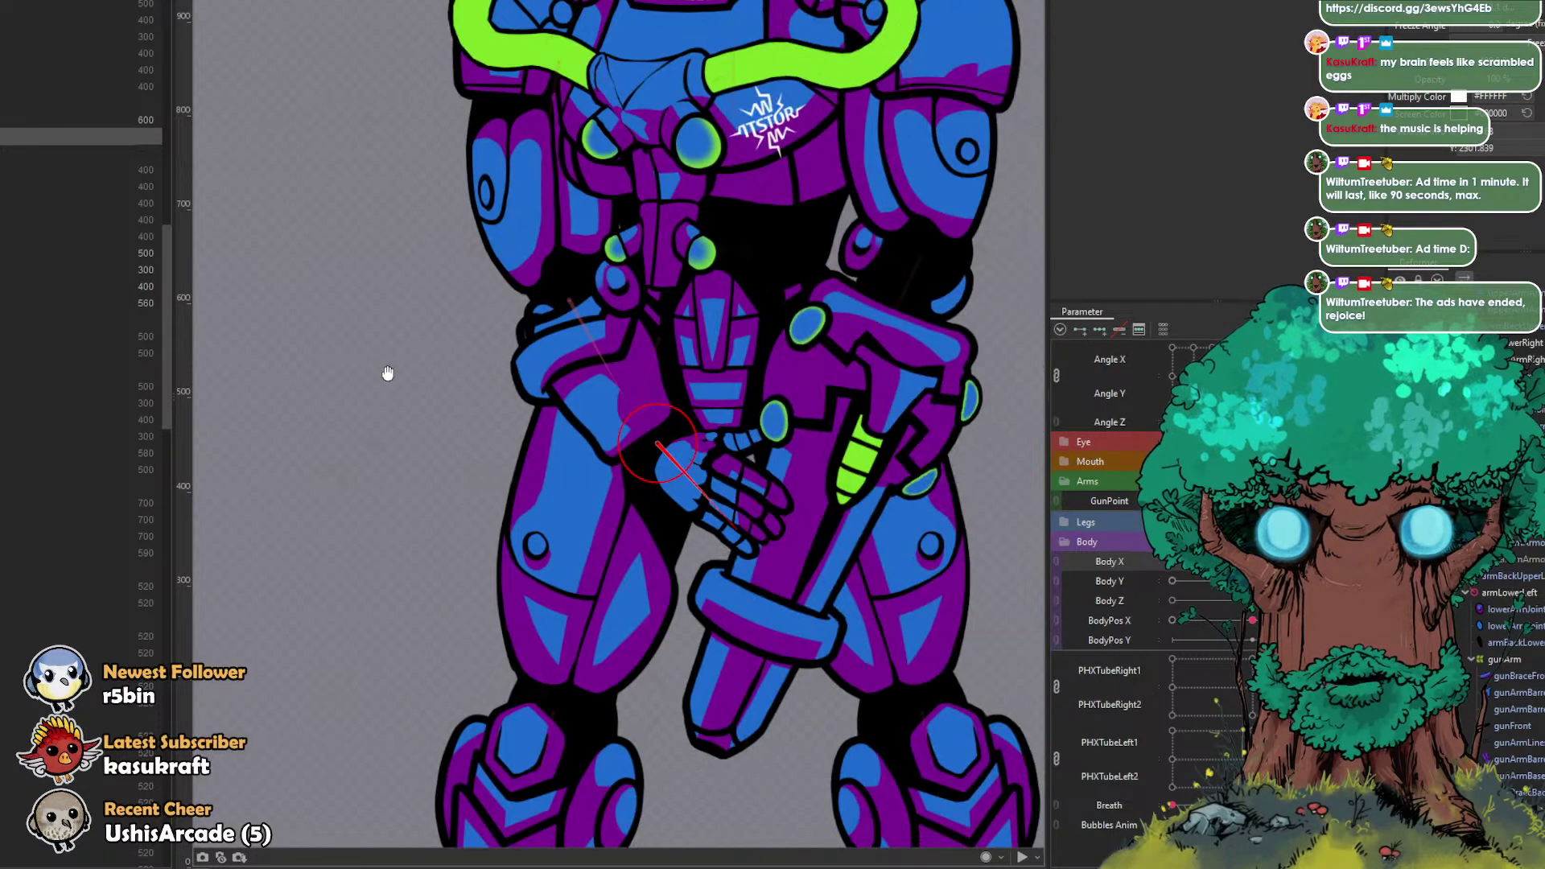
scroll(985, 496, down, 5)
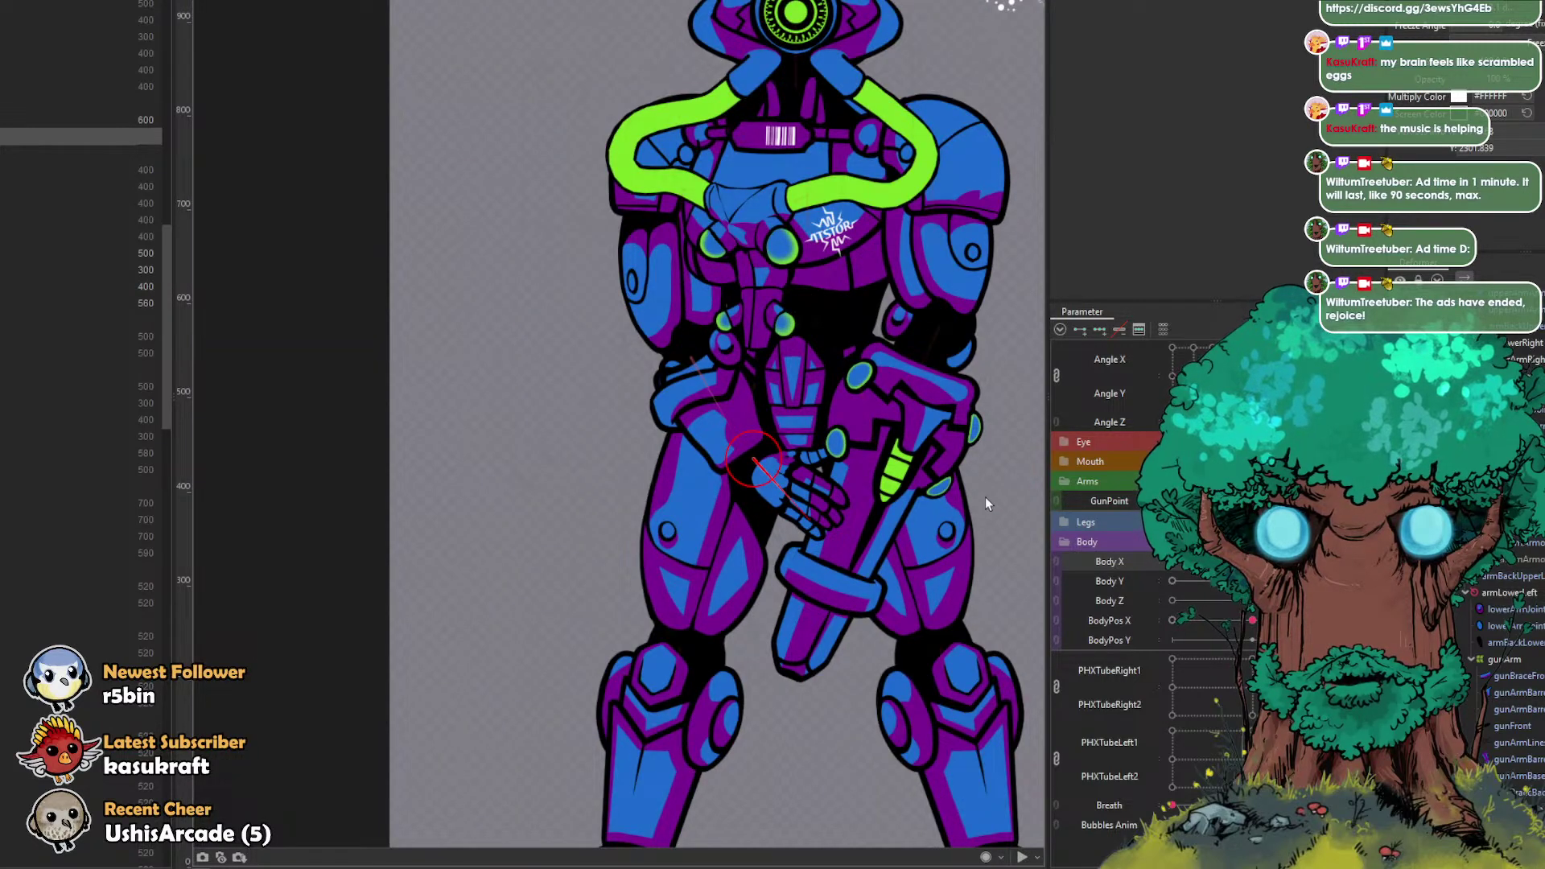
scroll(985, 496, up, 2)
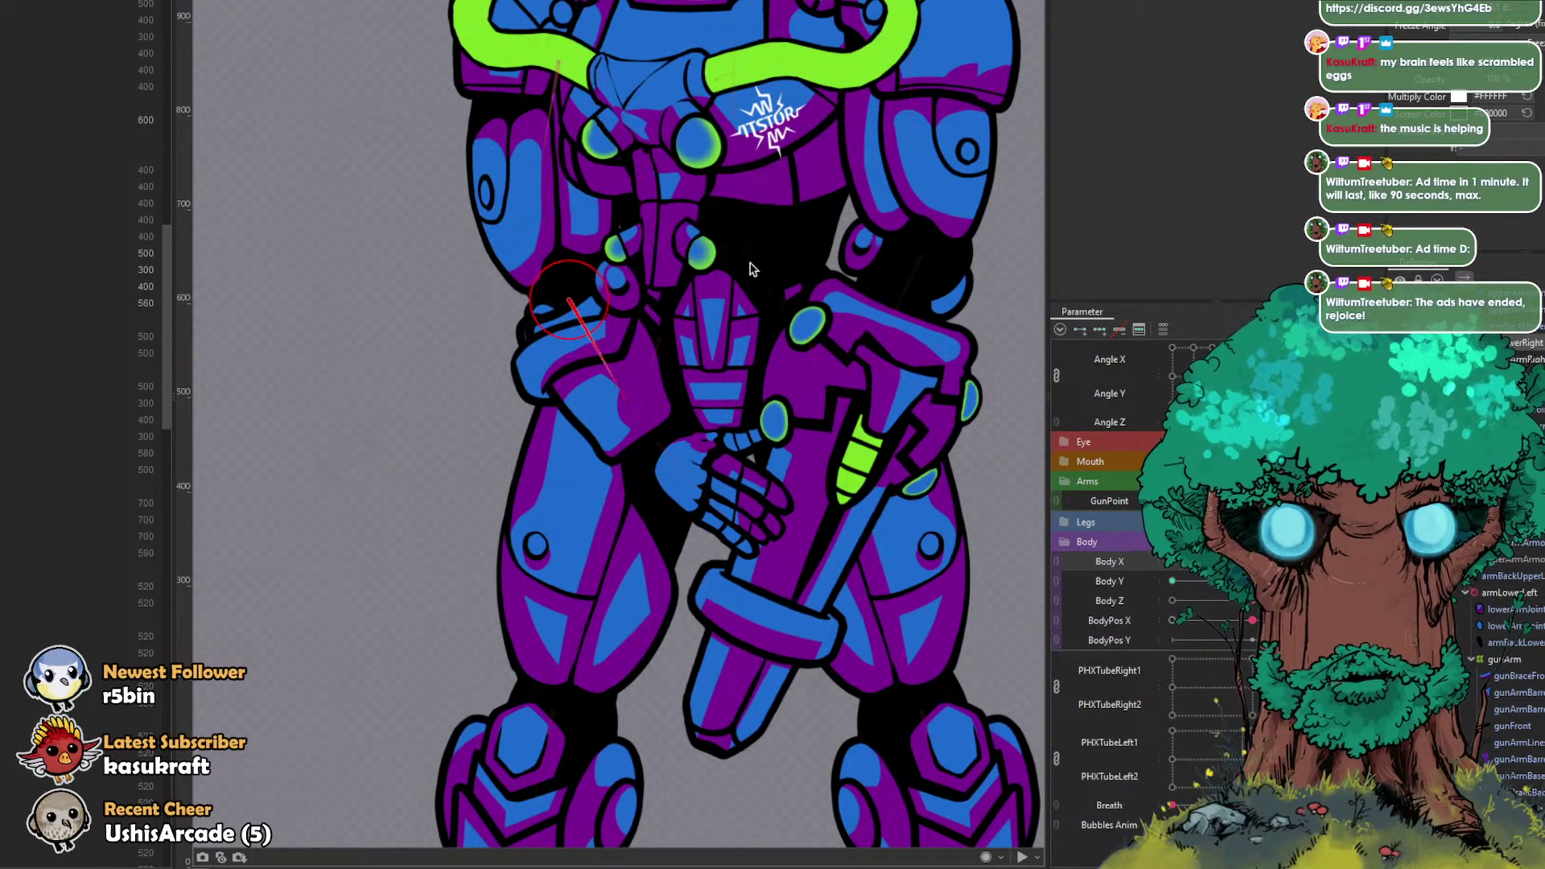
click(570, 294)
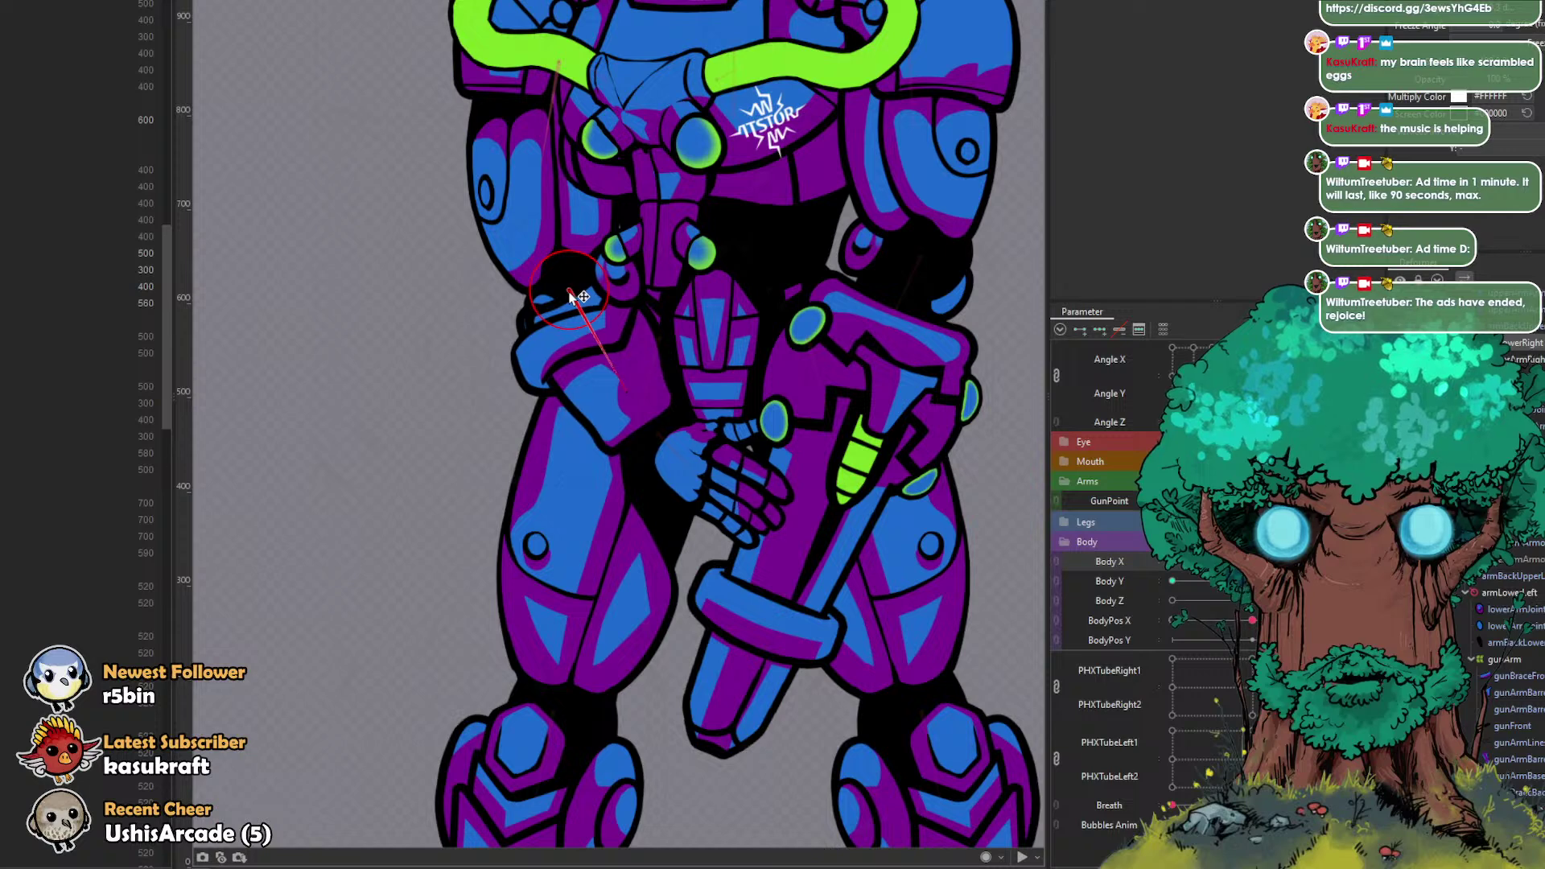
Step: Examine the right forearm's warp deformer at different Body X and Body Y values with an enlarged deform brush ready
click(691, 251)
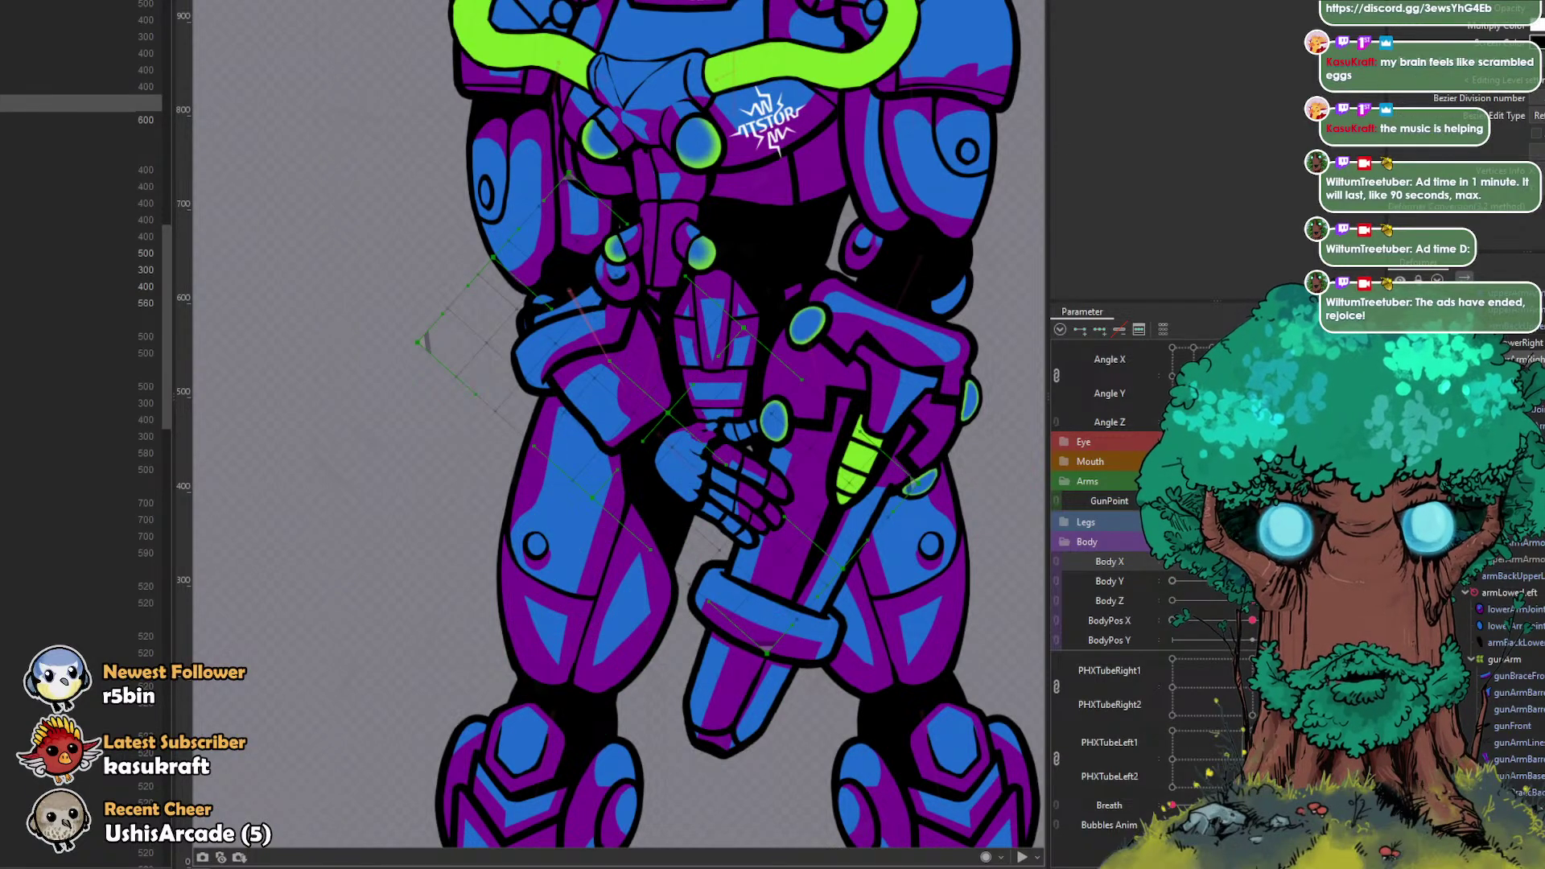
click(1191, 562)
drag(1174, 562, 1198, 562)
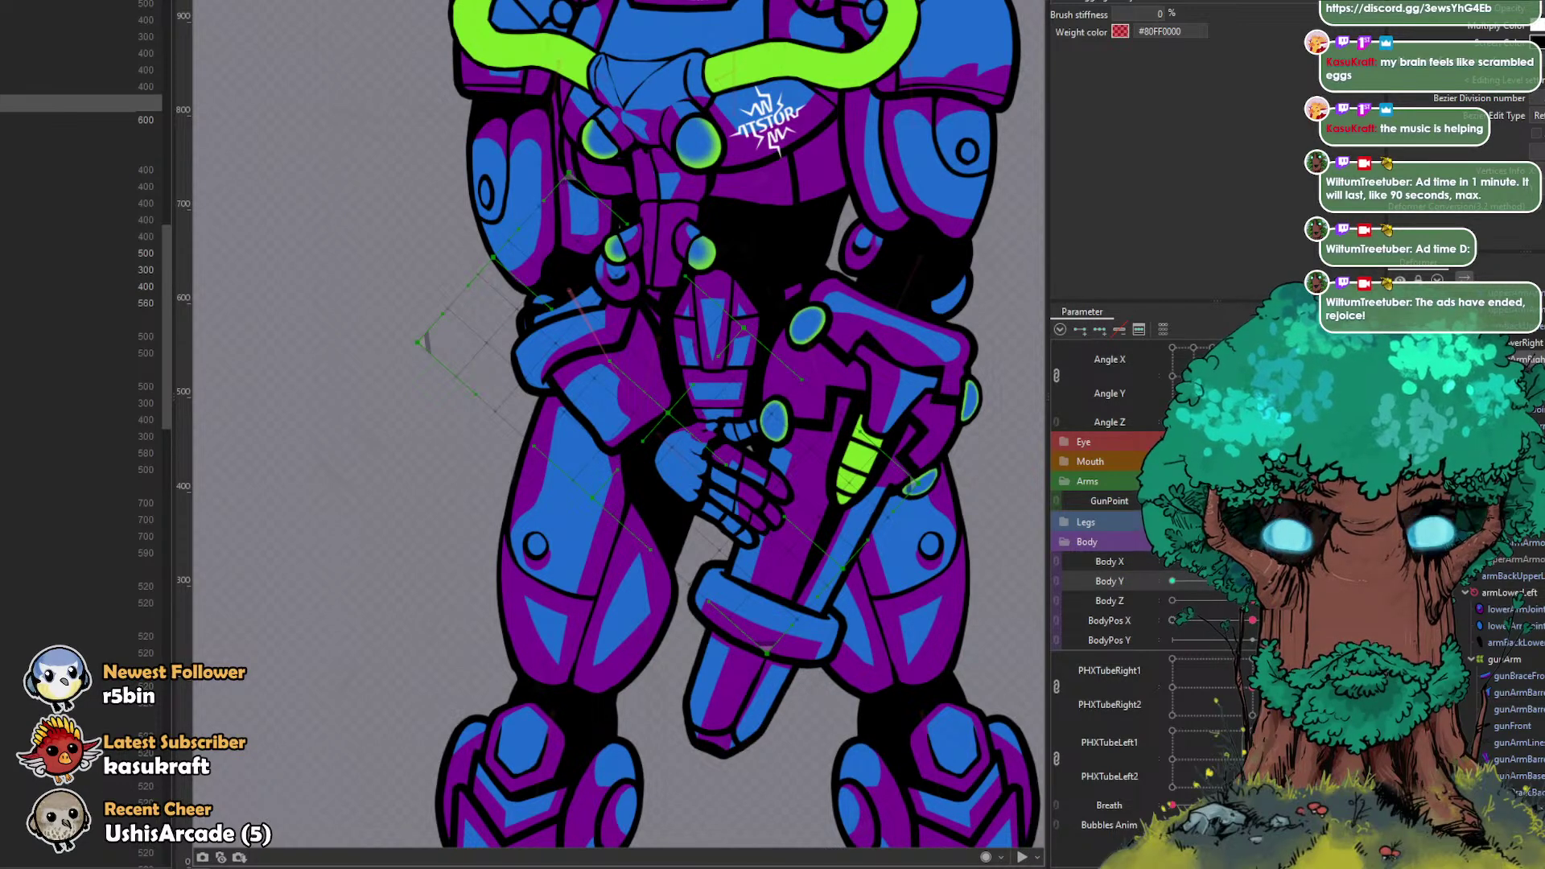
drag(1255, 581, 1207, 561)
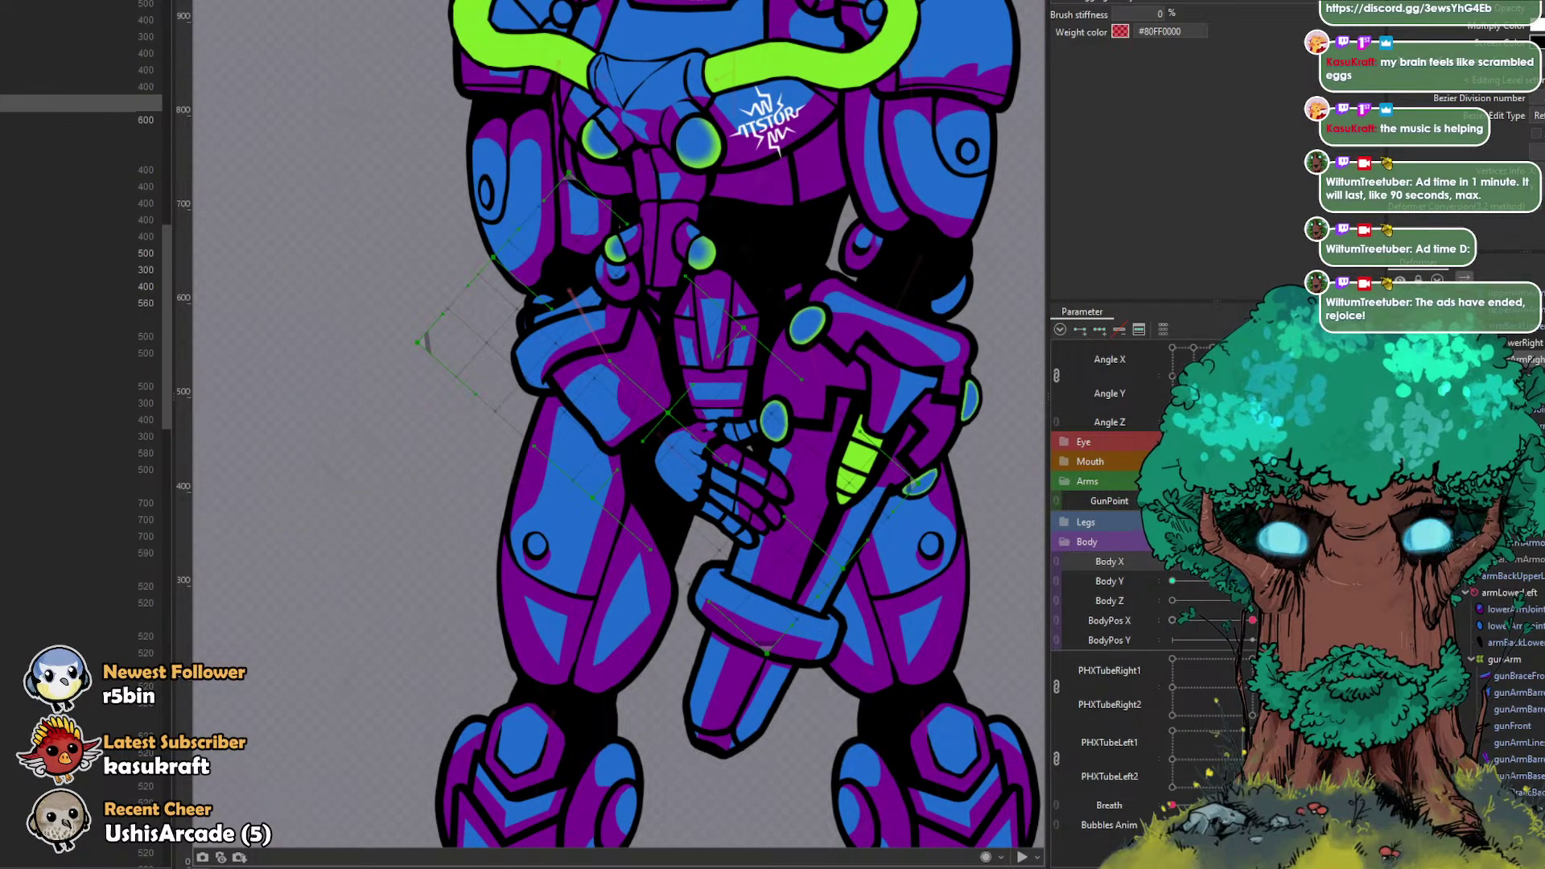
drag(760, 462, 934, 473)
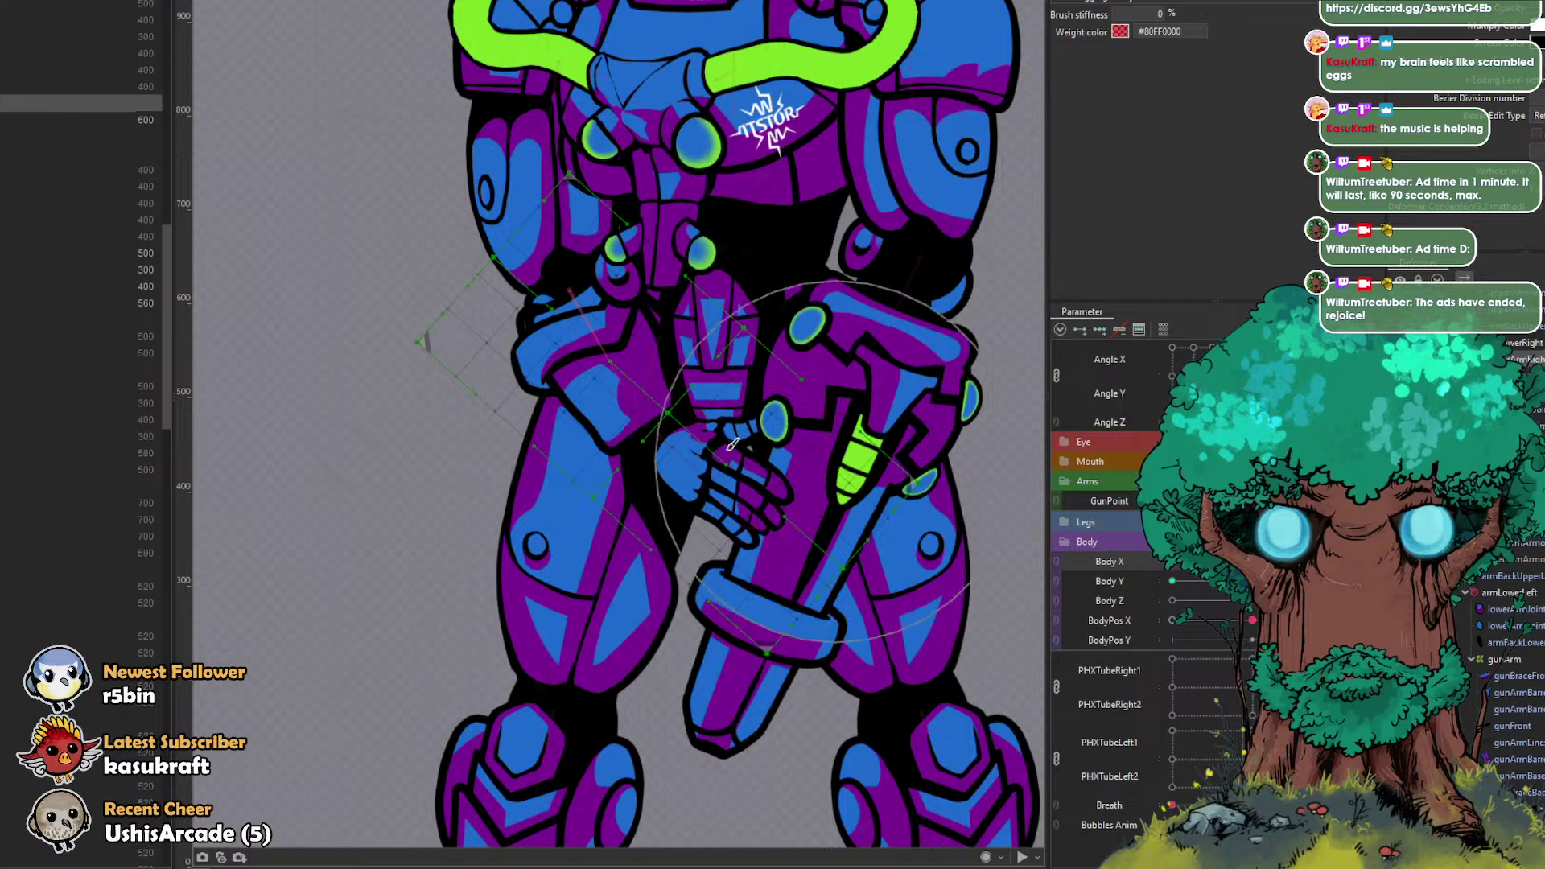
click(1173, 561)
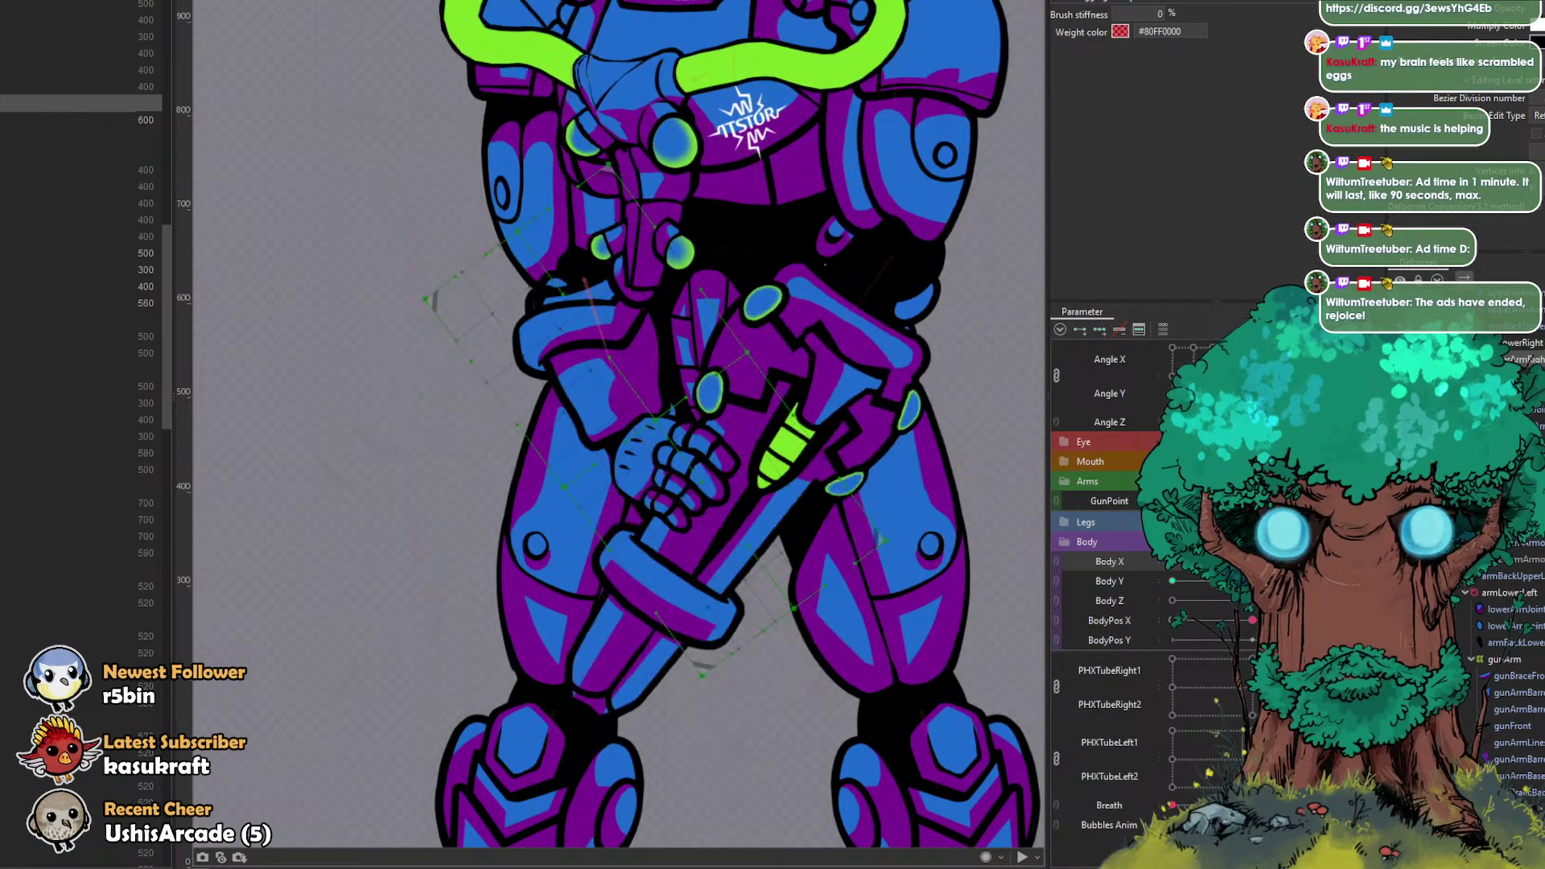
Step: Reshape the right forearm's warp deformer around the elbow and wrist with the deform brush, undoing the last stroke
drag(557, 402, 556, 421)
drag(696, 529, 714, 531)
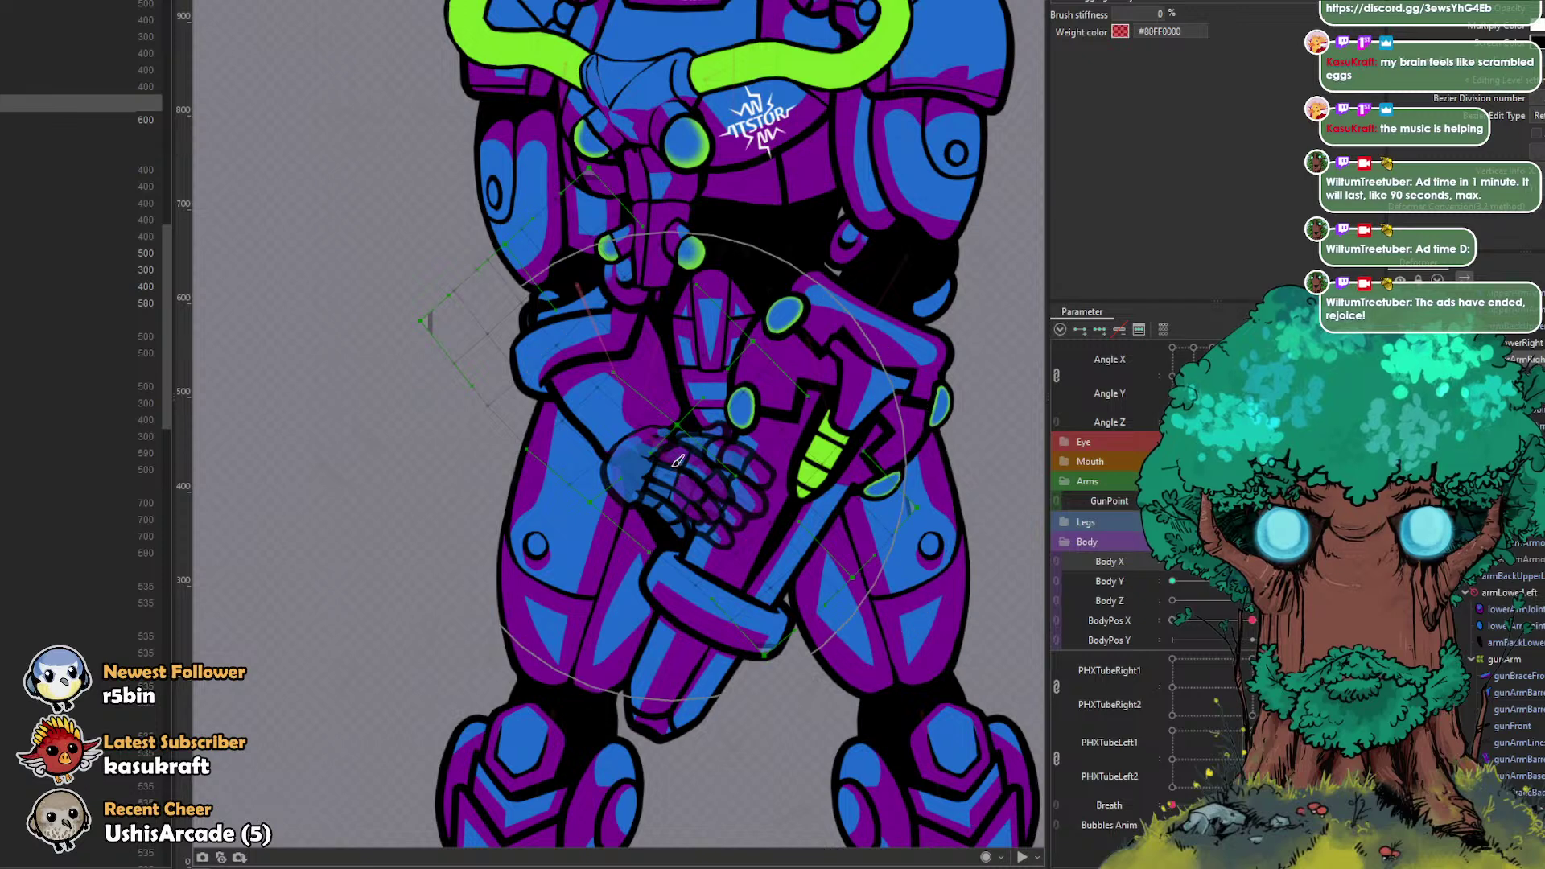
mouse_move(765, 539)
mouse_down()
mouse_move(687, 499)
mouse_move(719, 517)
mouse_up()
key(ctrl+z)
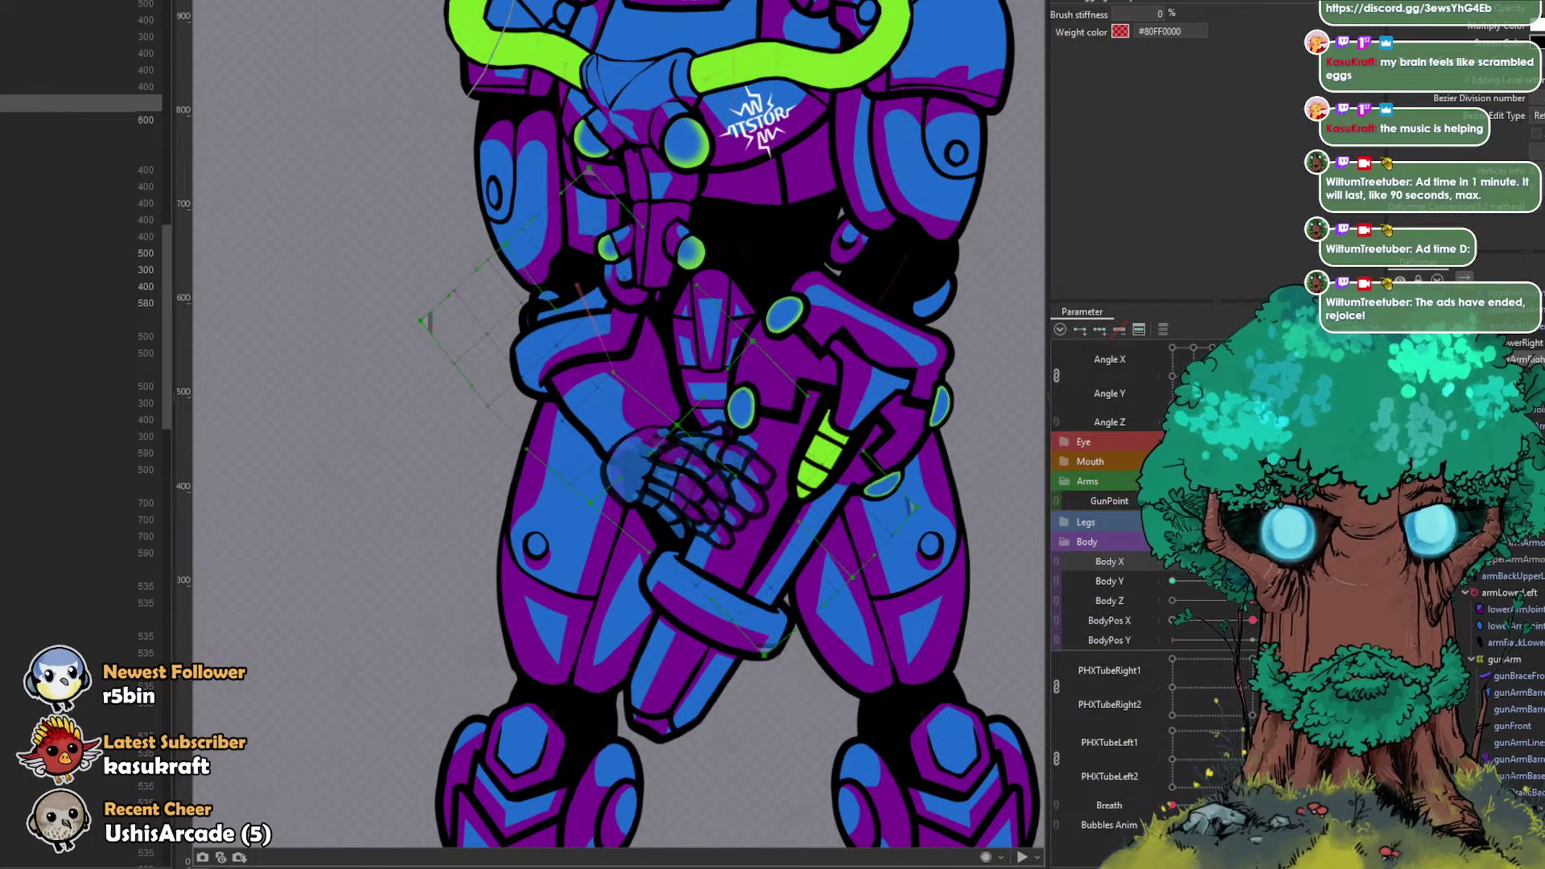
Step: Examine the hand's rotation deformer and the forearm's warp deformer across the hand poses and different Body Y values
click(1512, 377)
click(1521, 360)
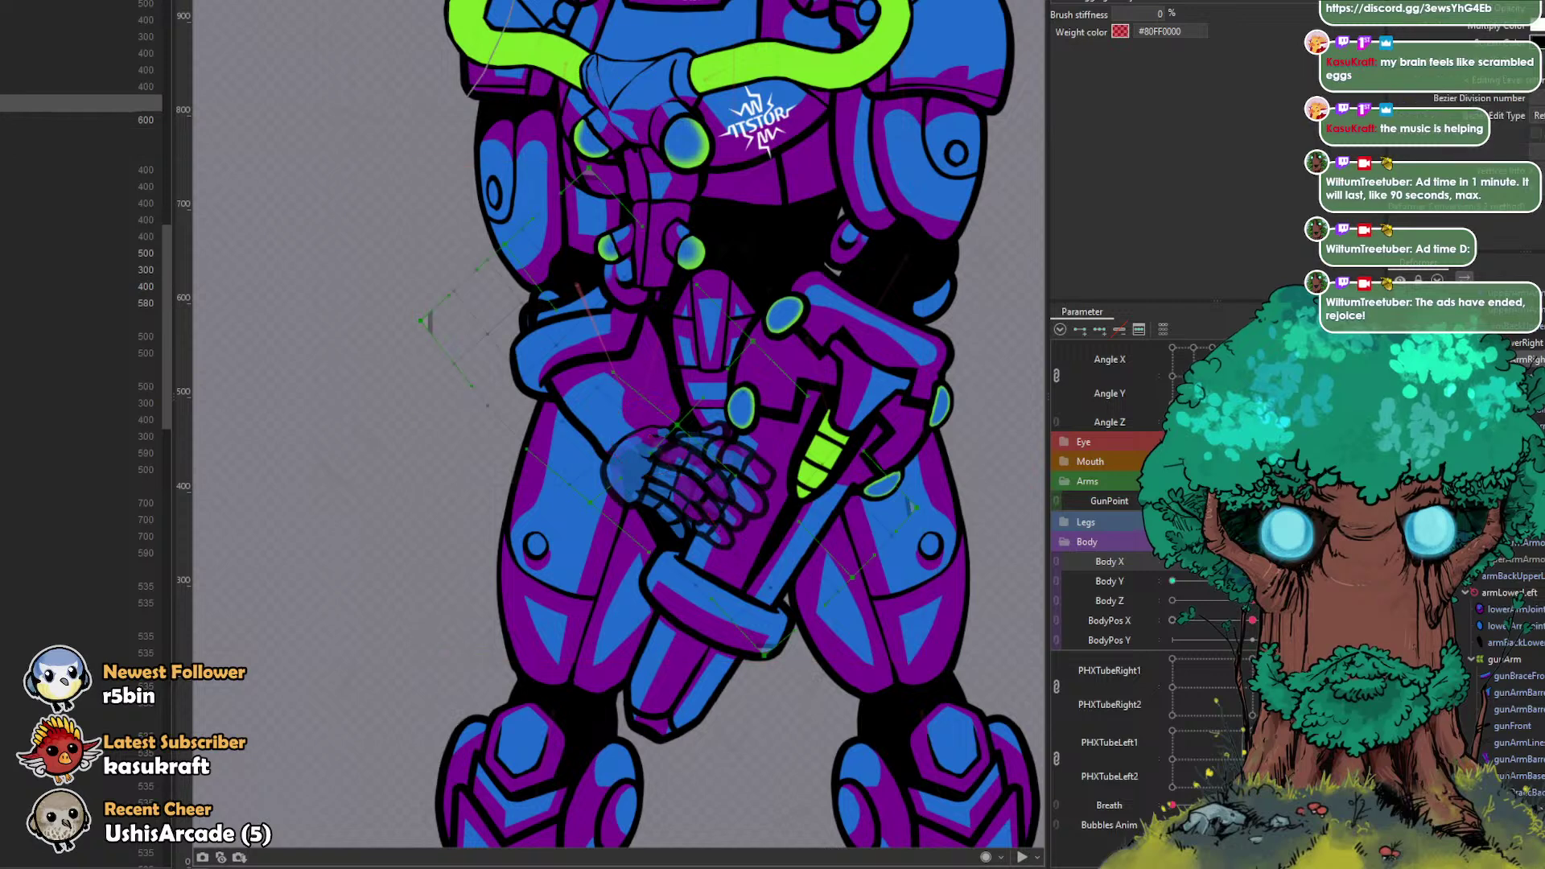
click(650, 439)
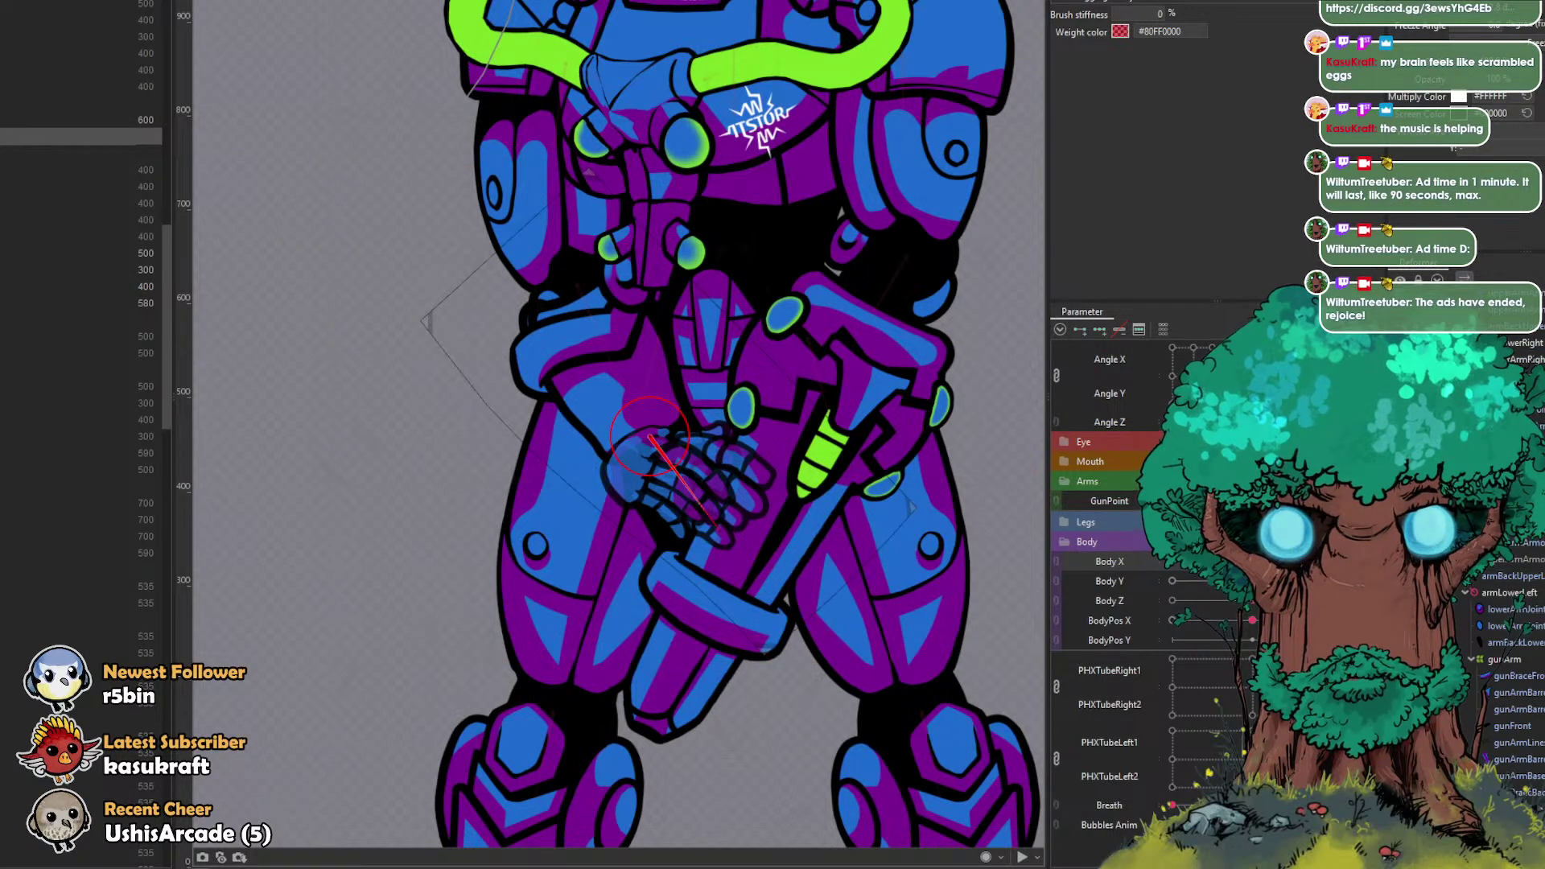
mouse_move(1213, 501)
mouse_down()
mouse_move(1172, 500)
mouse_move(1201, 501)
mouse_up()
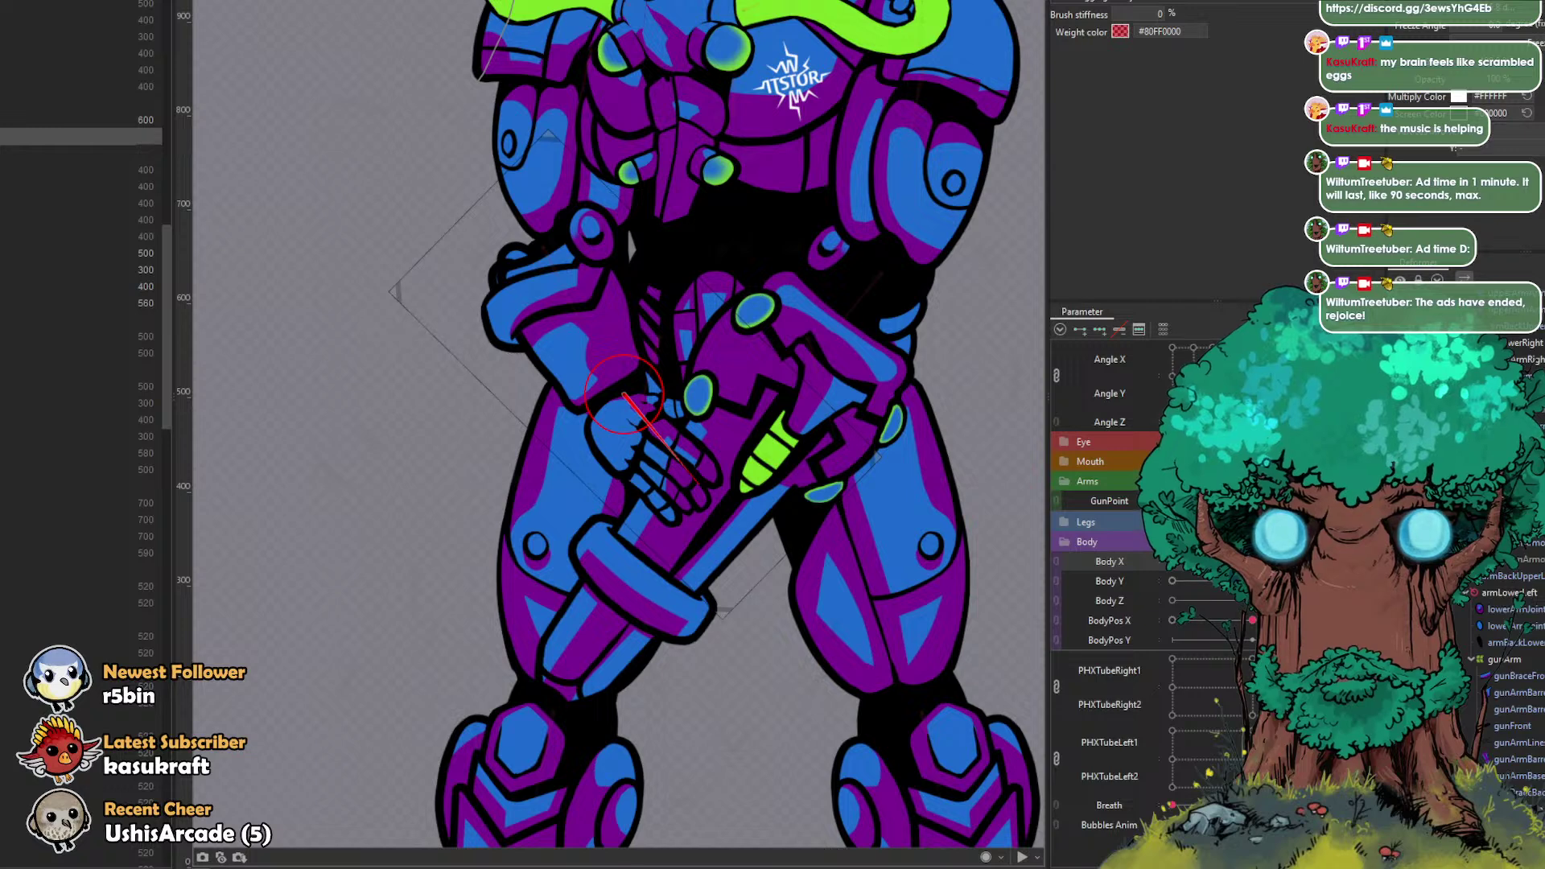
click(1252, 581)
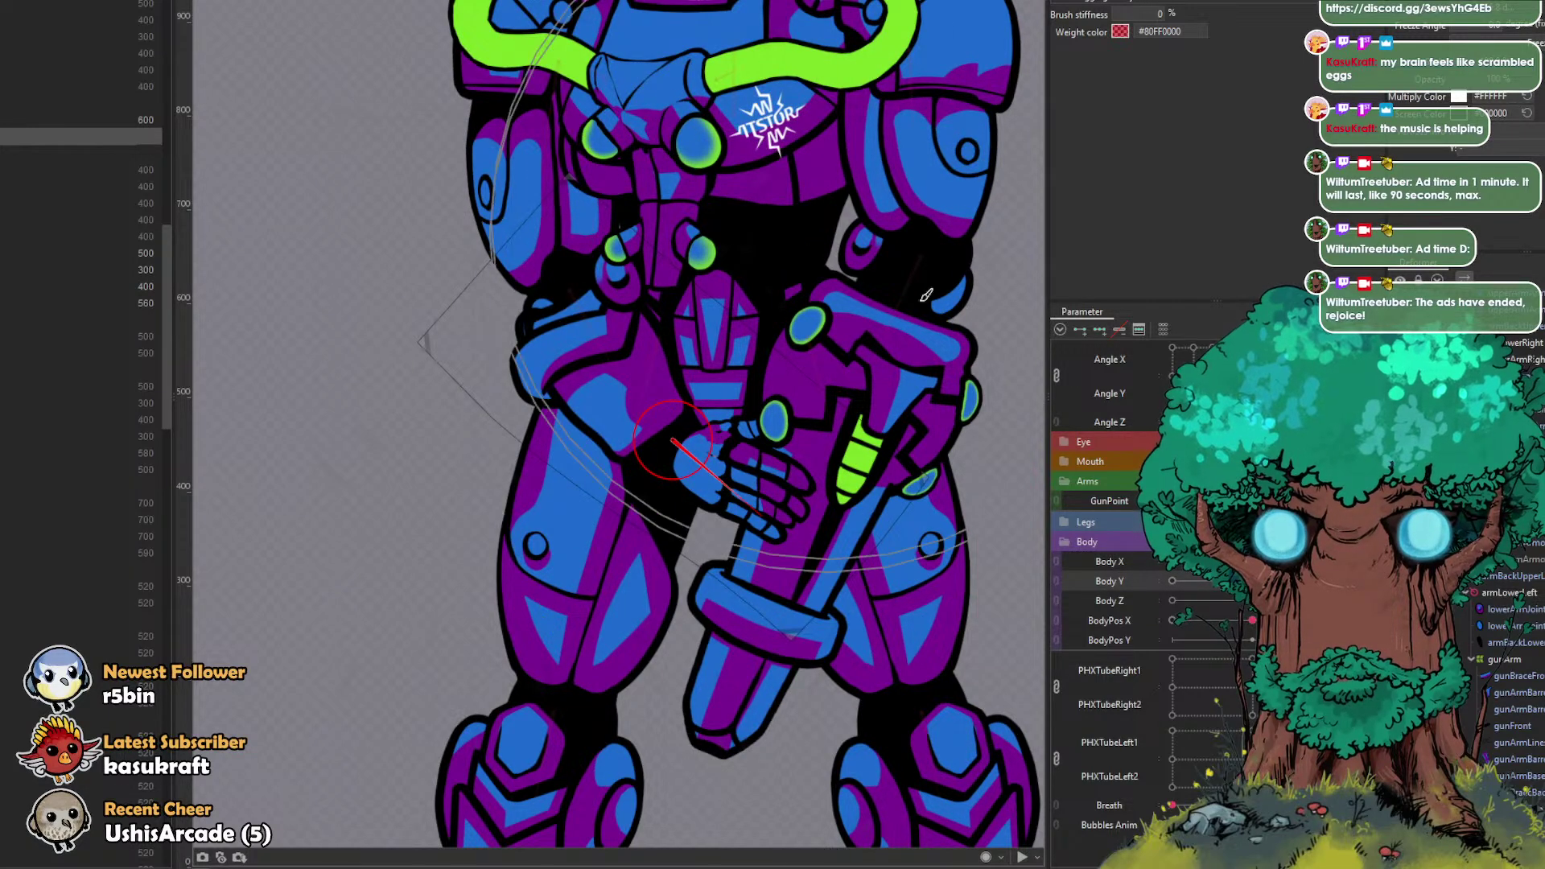
click(1521, 359)
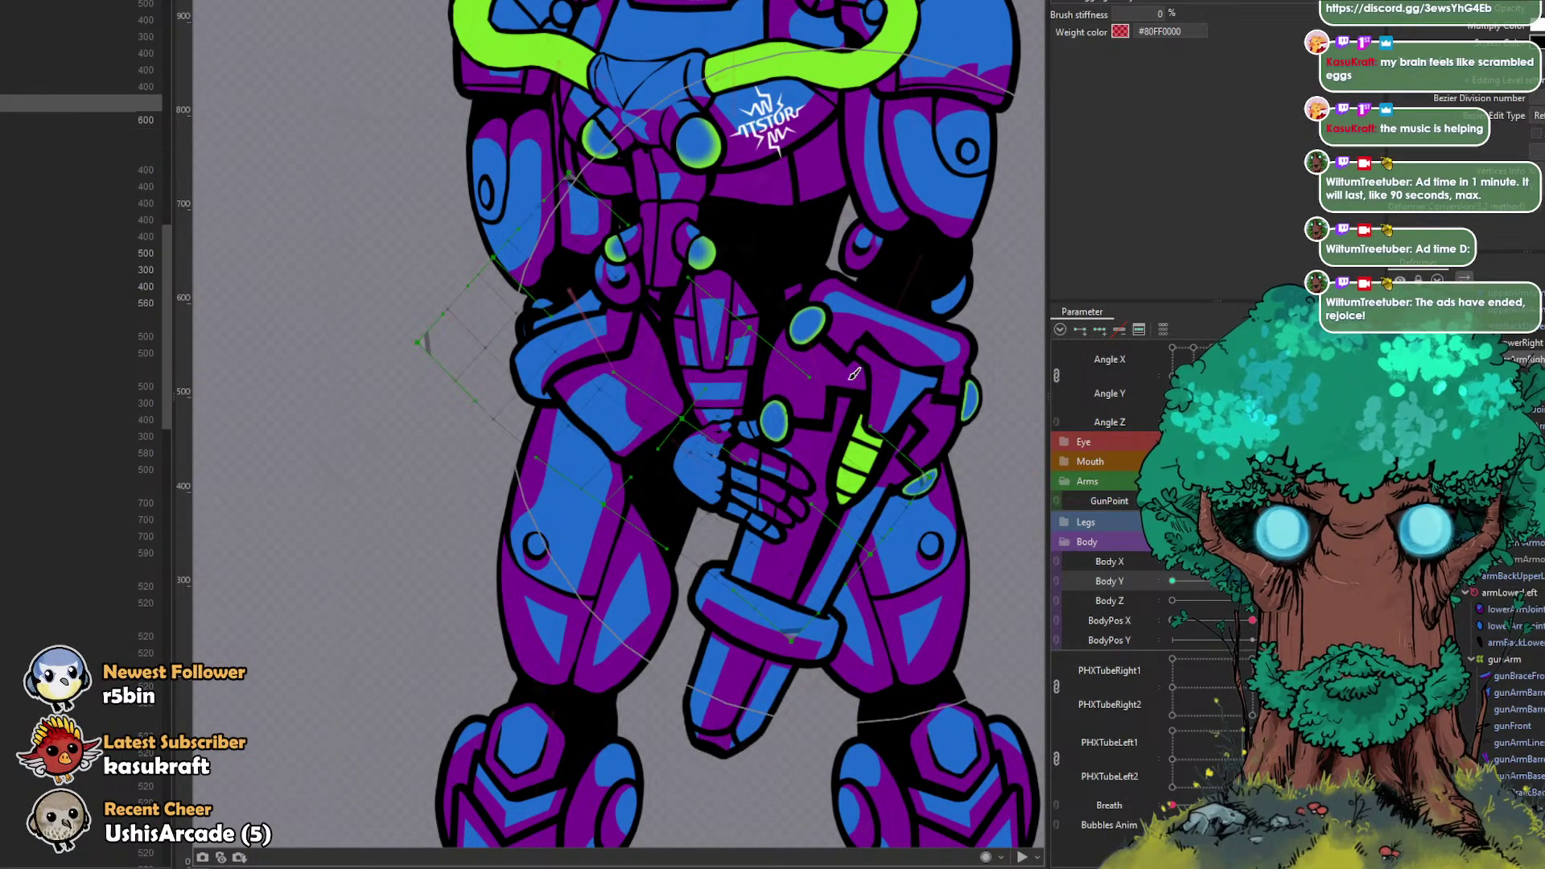
click(1172, 581)
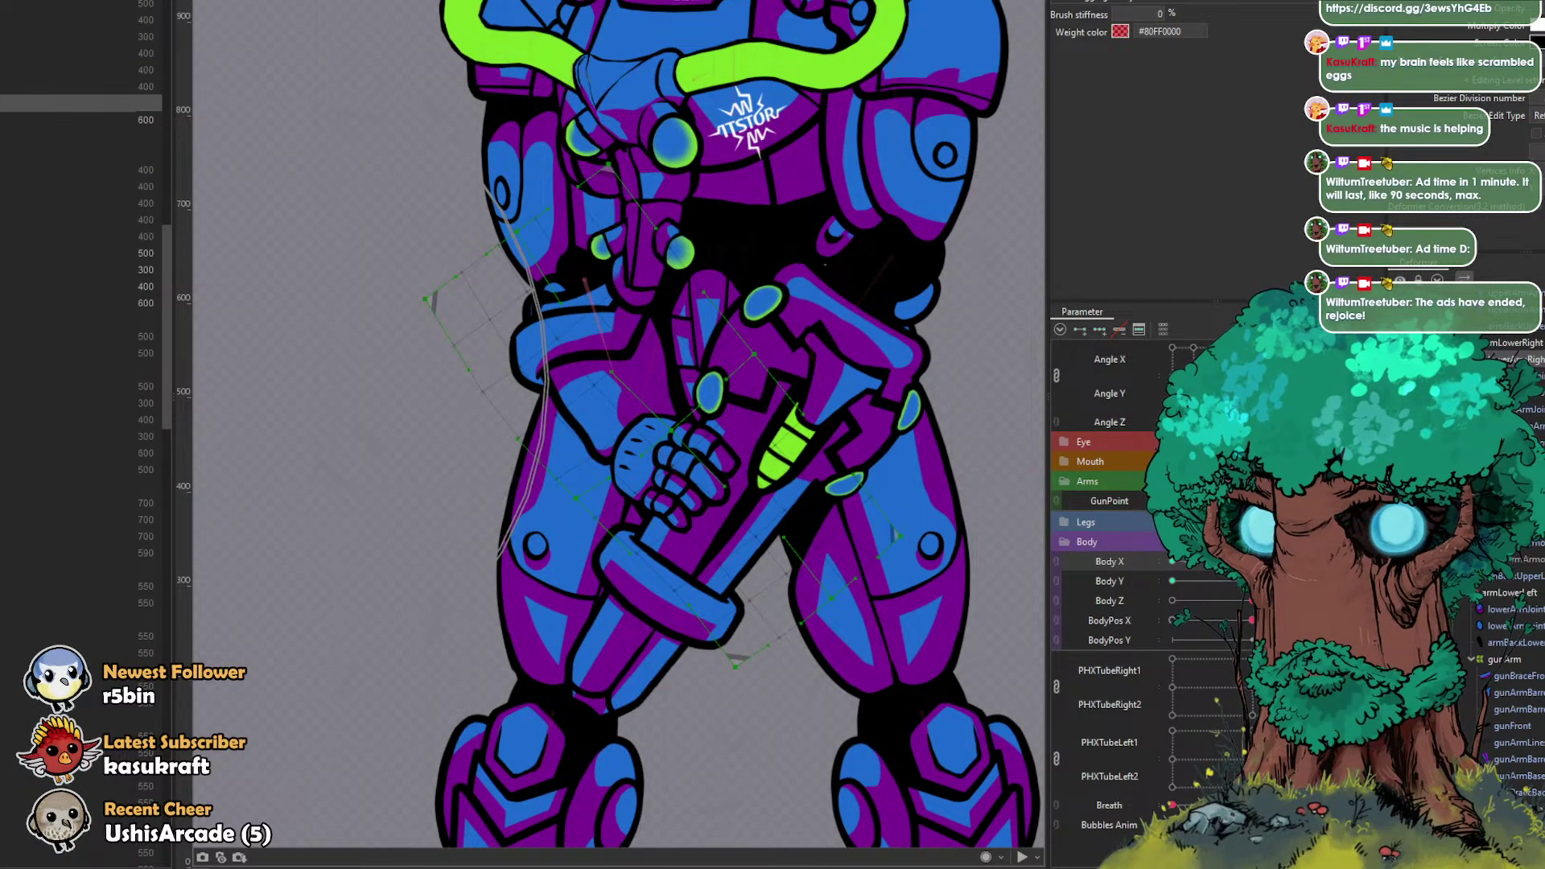
click(684, 491)
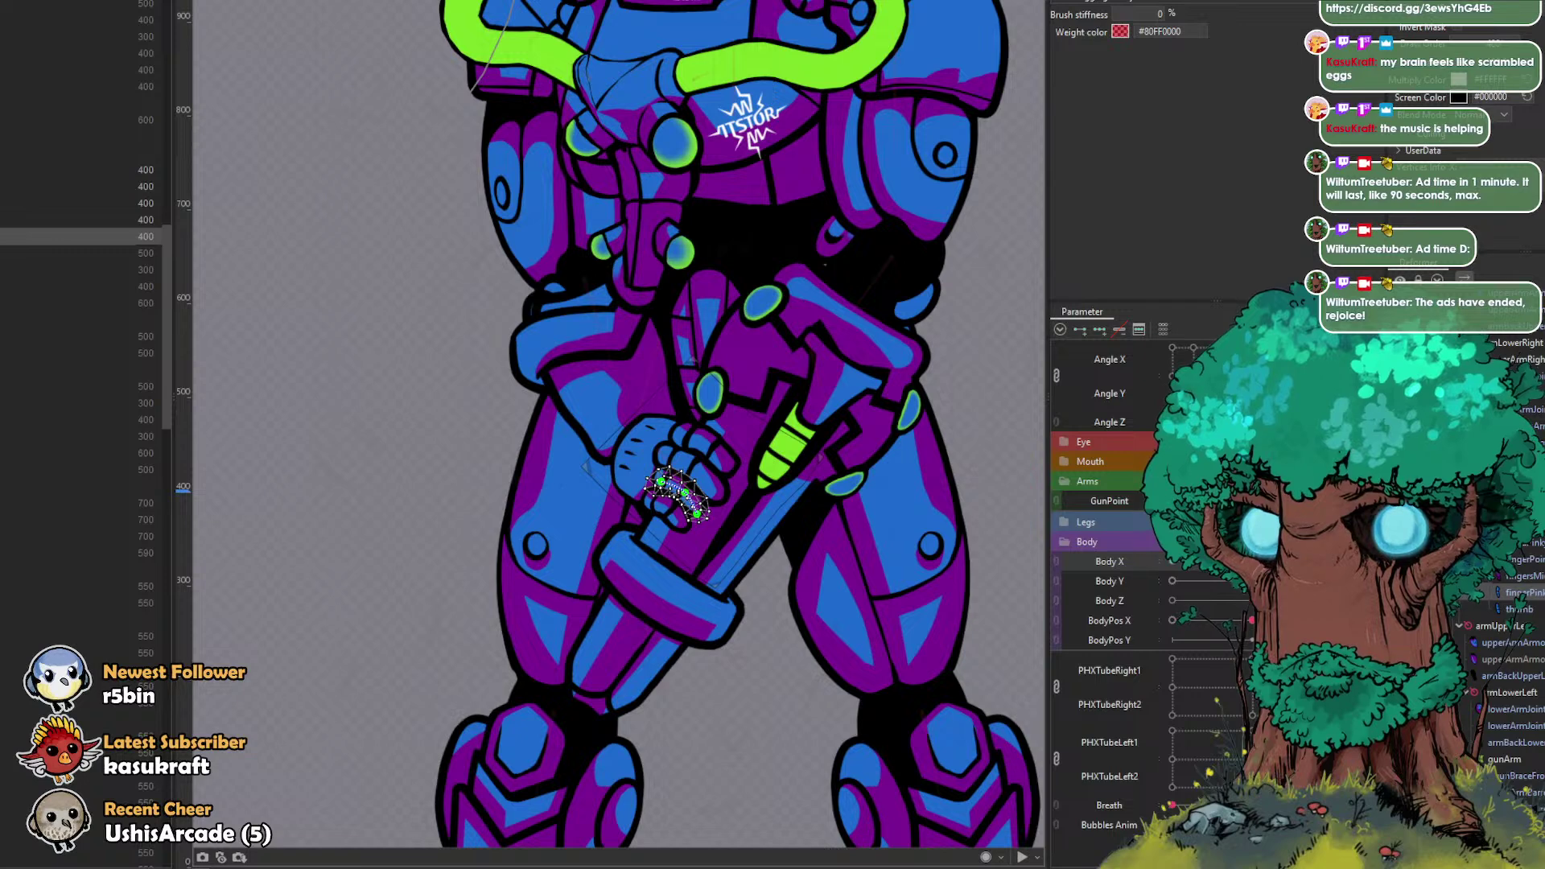
click(1513, 360)
scroll(80, 321, up, 5)
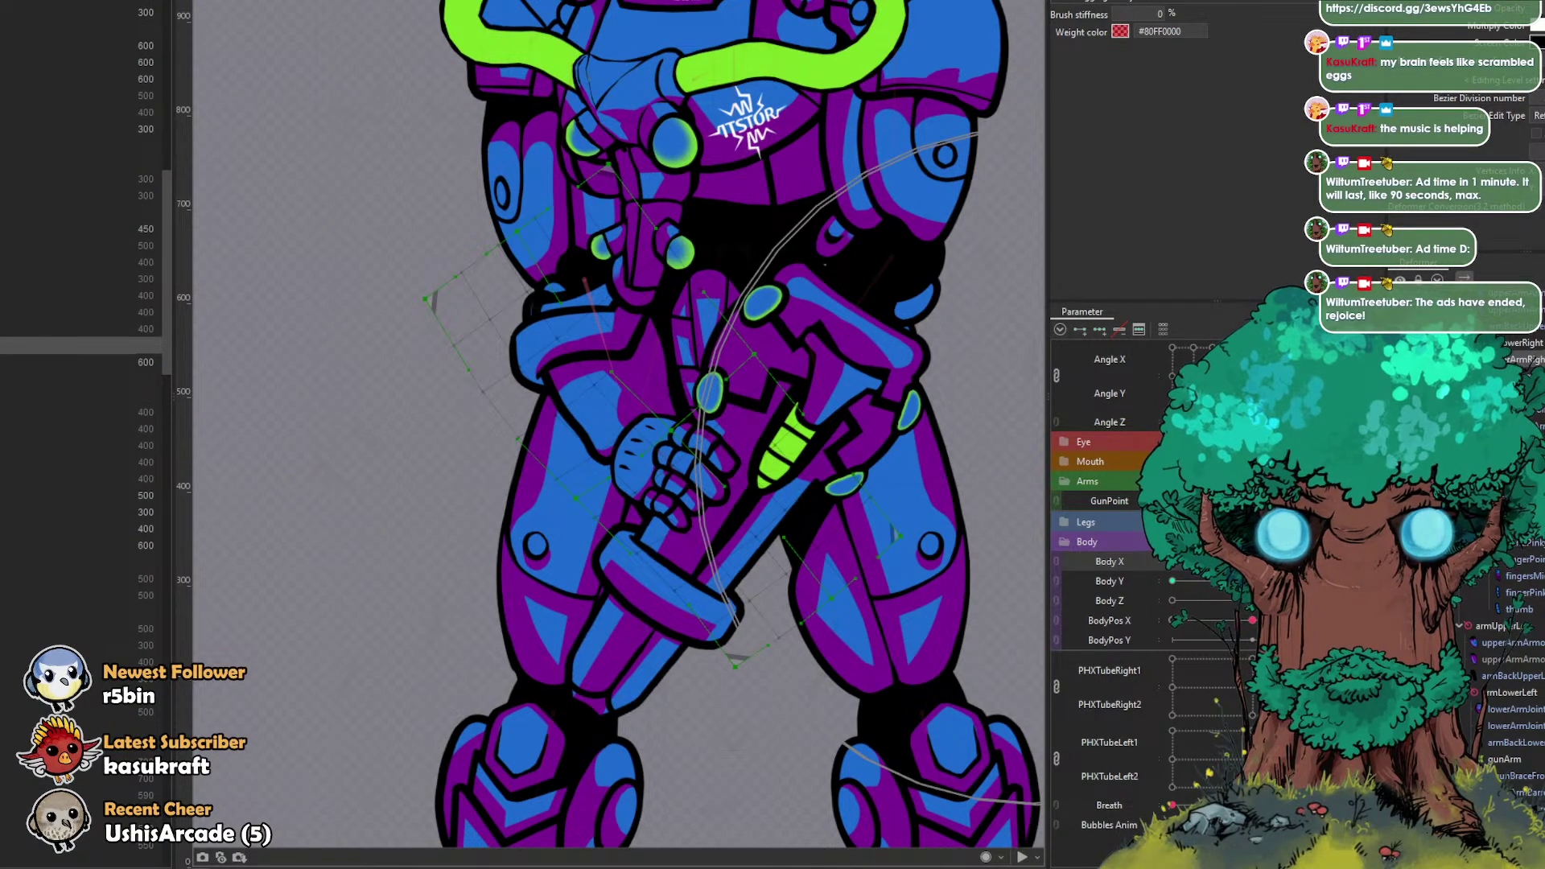
Step: Brush the right forearm's warp deformer at the wrist in the in-between hand pose so the hand lines up with the forearm
drag(1331, 500, 1301, 501)
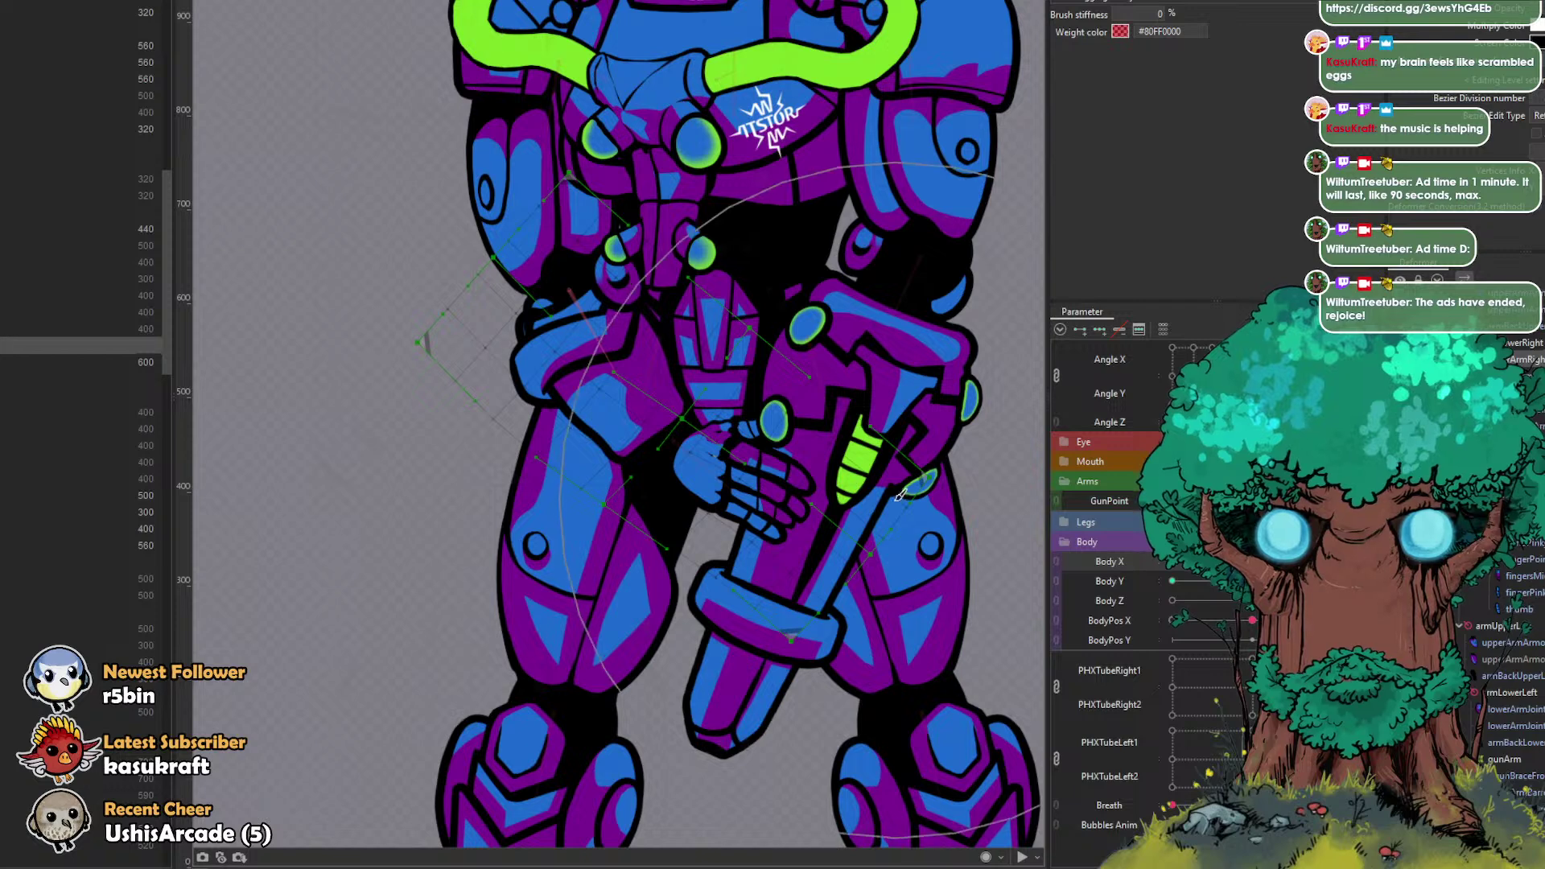
drag(1213, 561, 1195, 562)
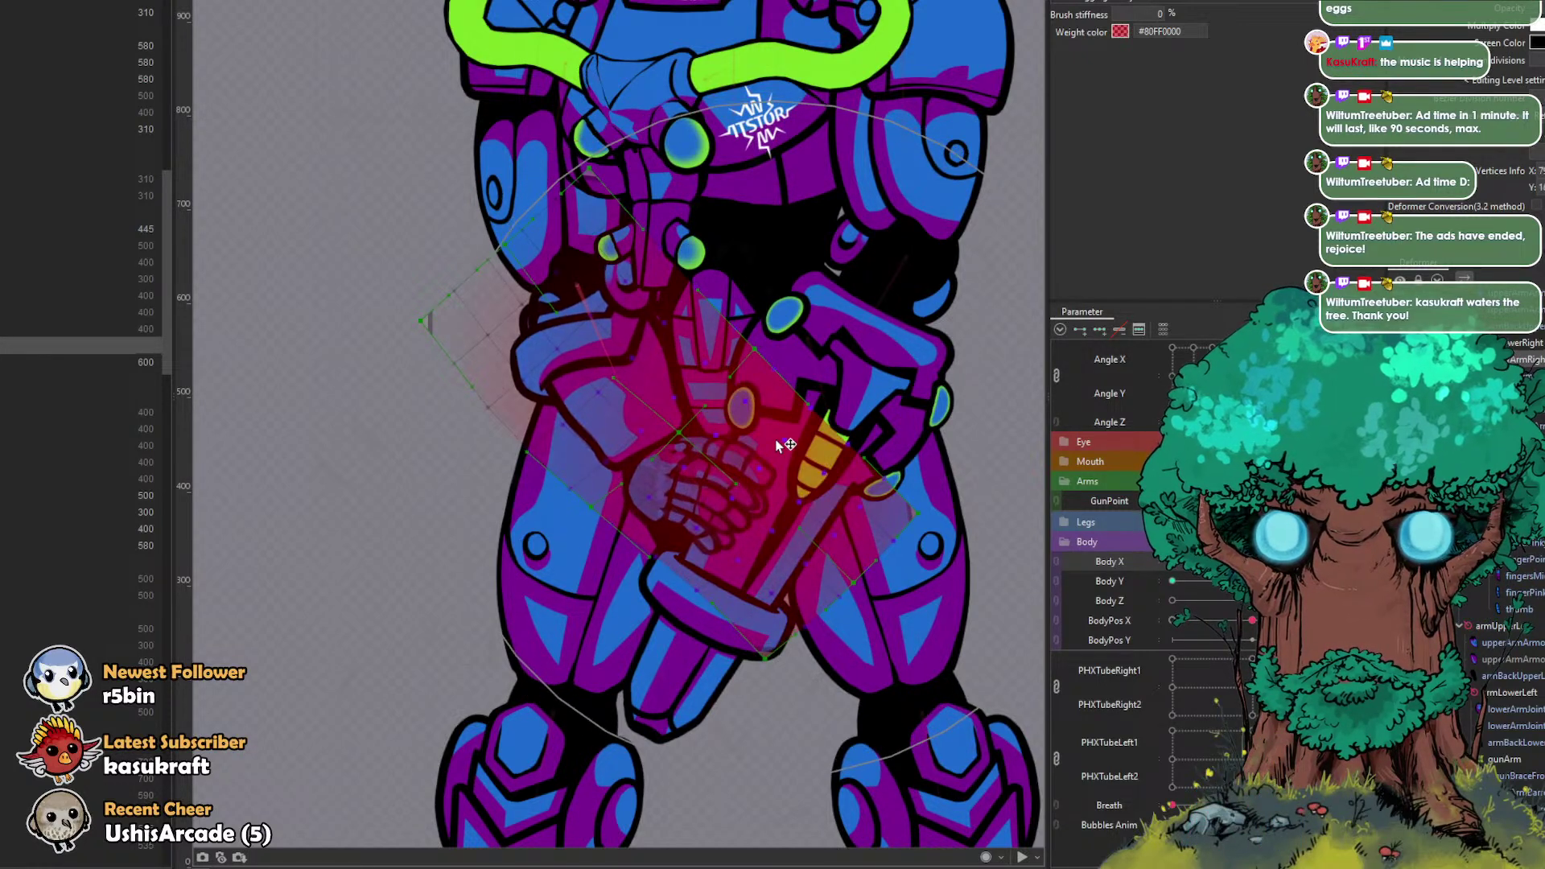
mouse_move(903, 479)
mouse_down()
mouse_move(741, 457)
mouse_move(799, 466)
mouse_up()
drag(741, 624, 713, 630)
key(ctrl+z)
key(ctrl+z)
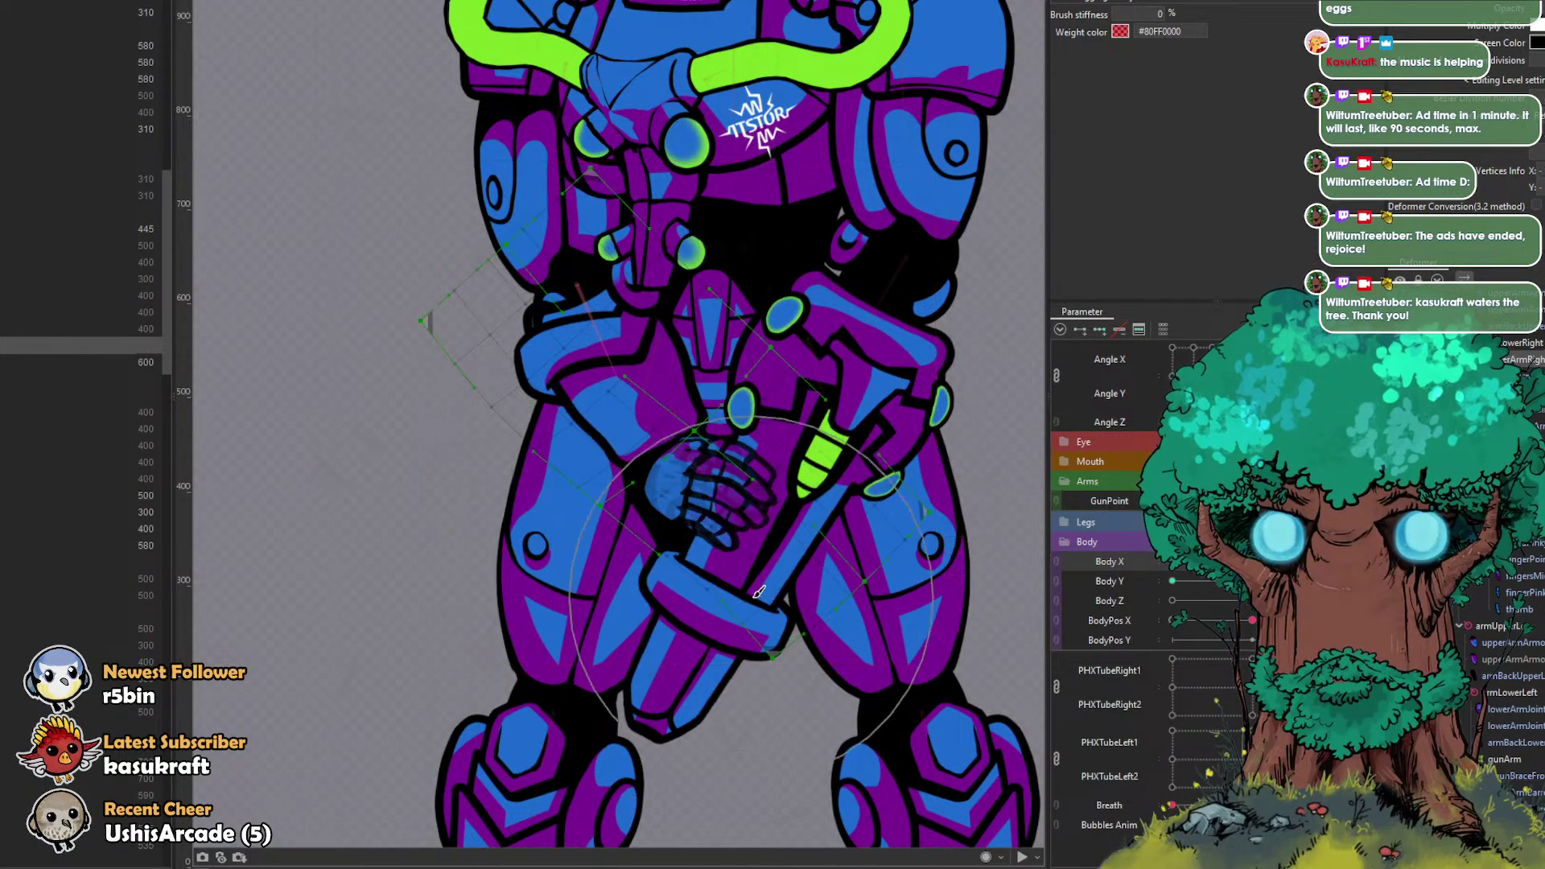
drag(795, 498, 801, 493)
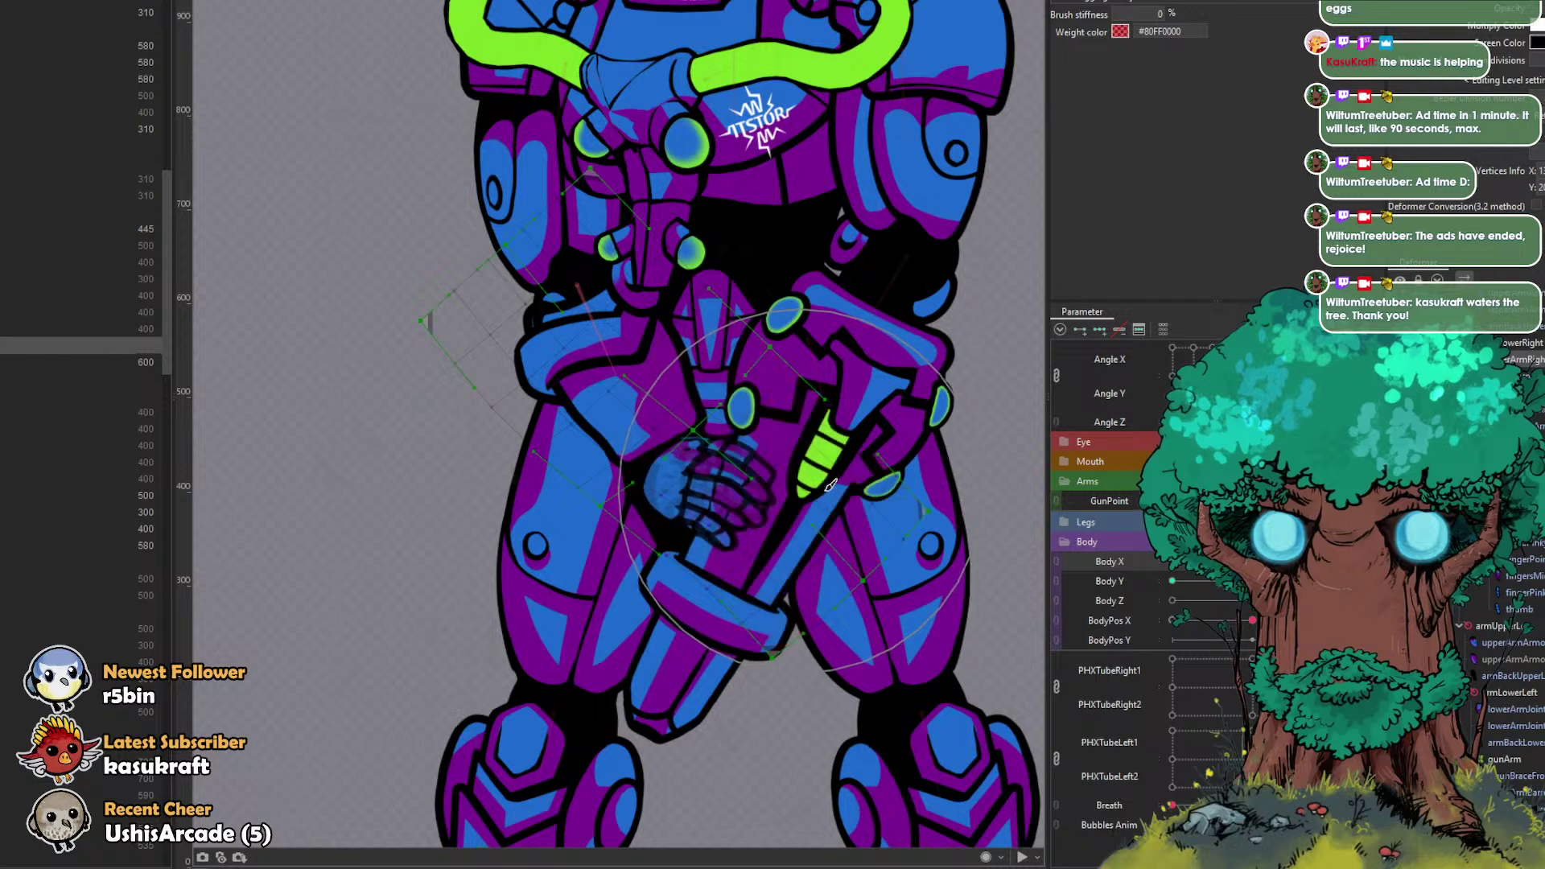
Step: Reshape the right hand's warp deformer around the palm and fingers with the deform brush in the in-between hand pose
click(1514, 409)
scroll(881, 452, up, 2)
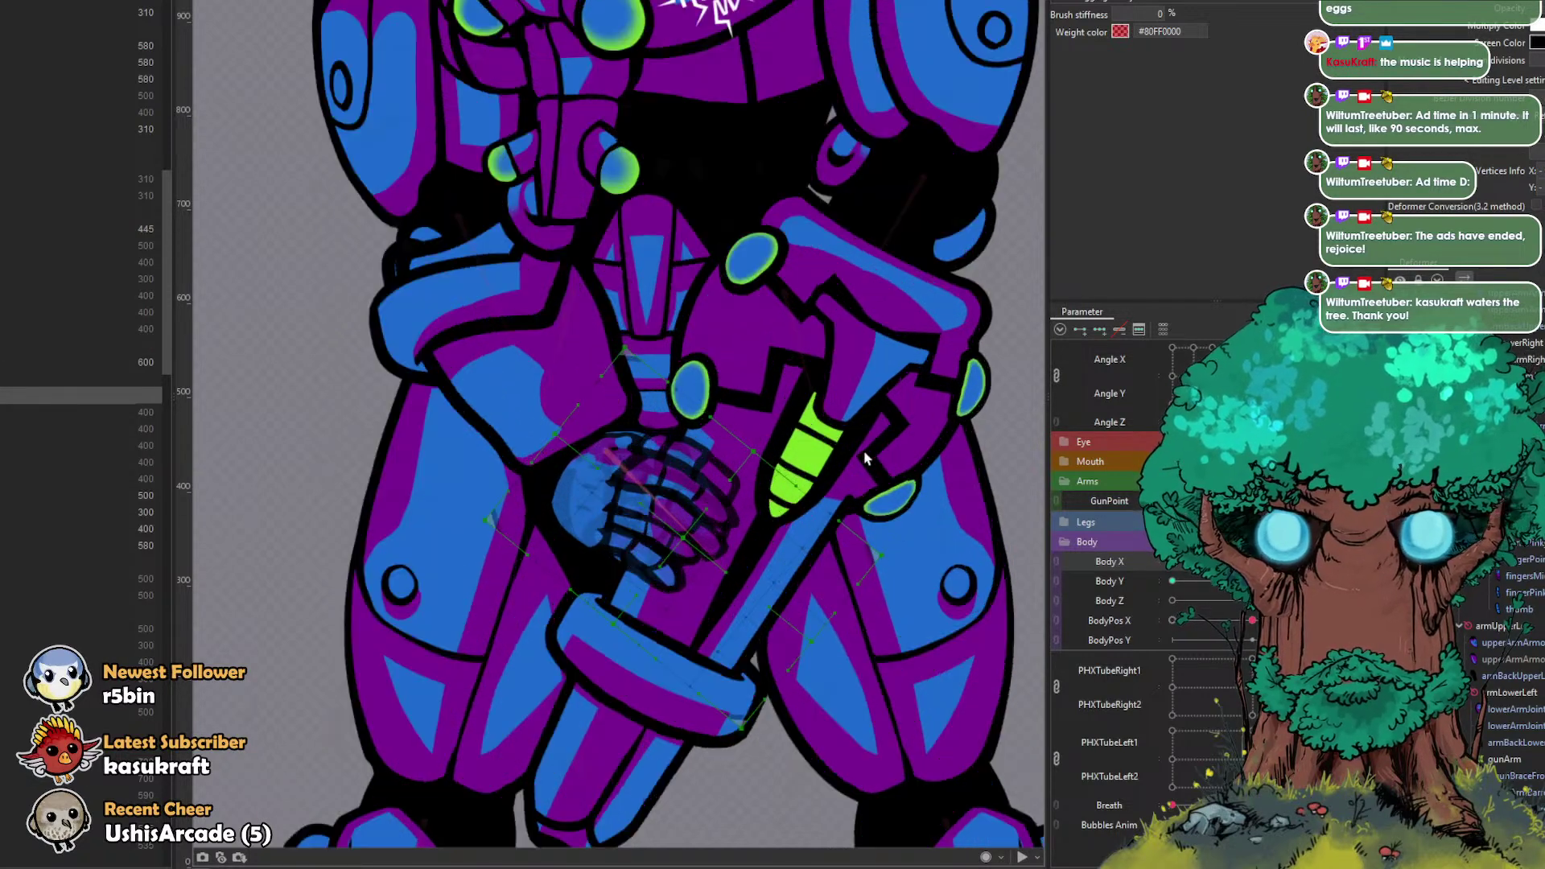
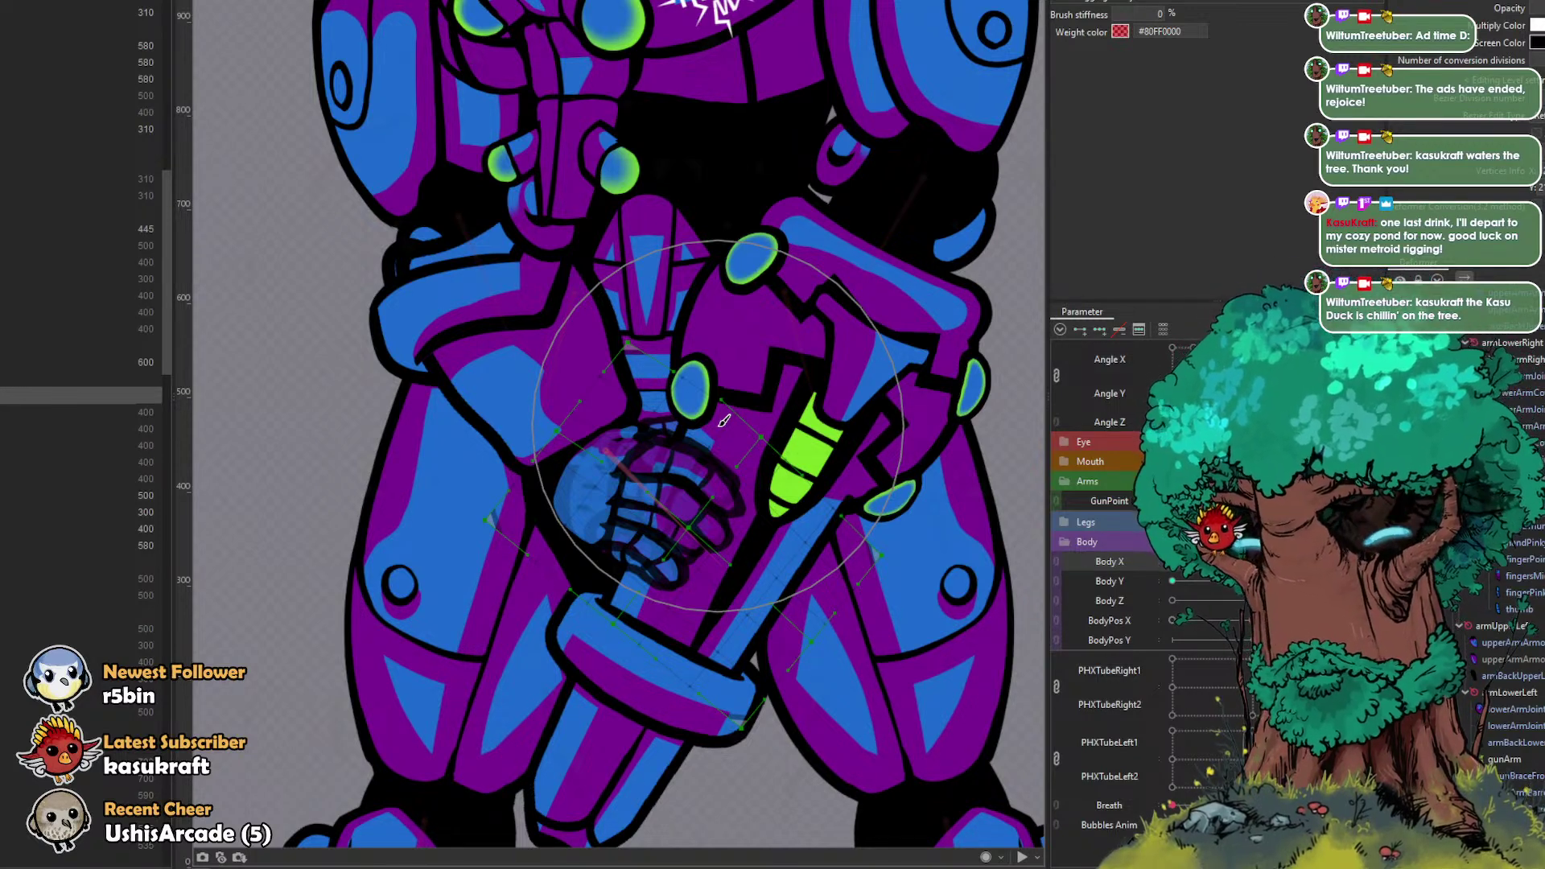
key(b)
drag(608, 493, 449, 506)
drag(652, 577, 634, 593)
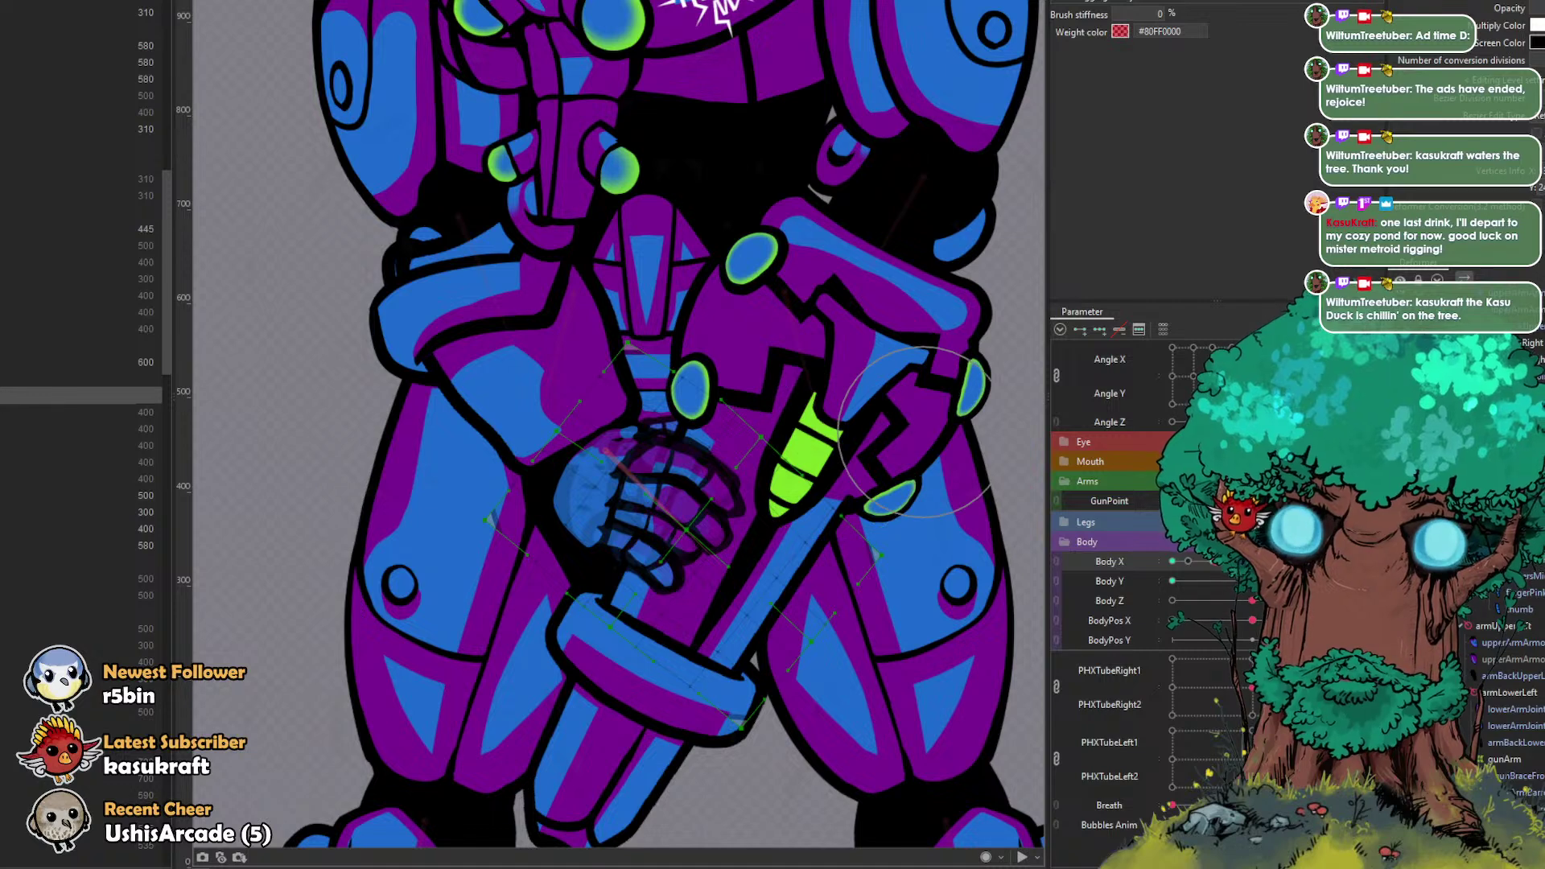
Step: Examine the right hand's palm, finger and thumb meshes up close at different Body X values
click(586, 469)
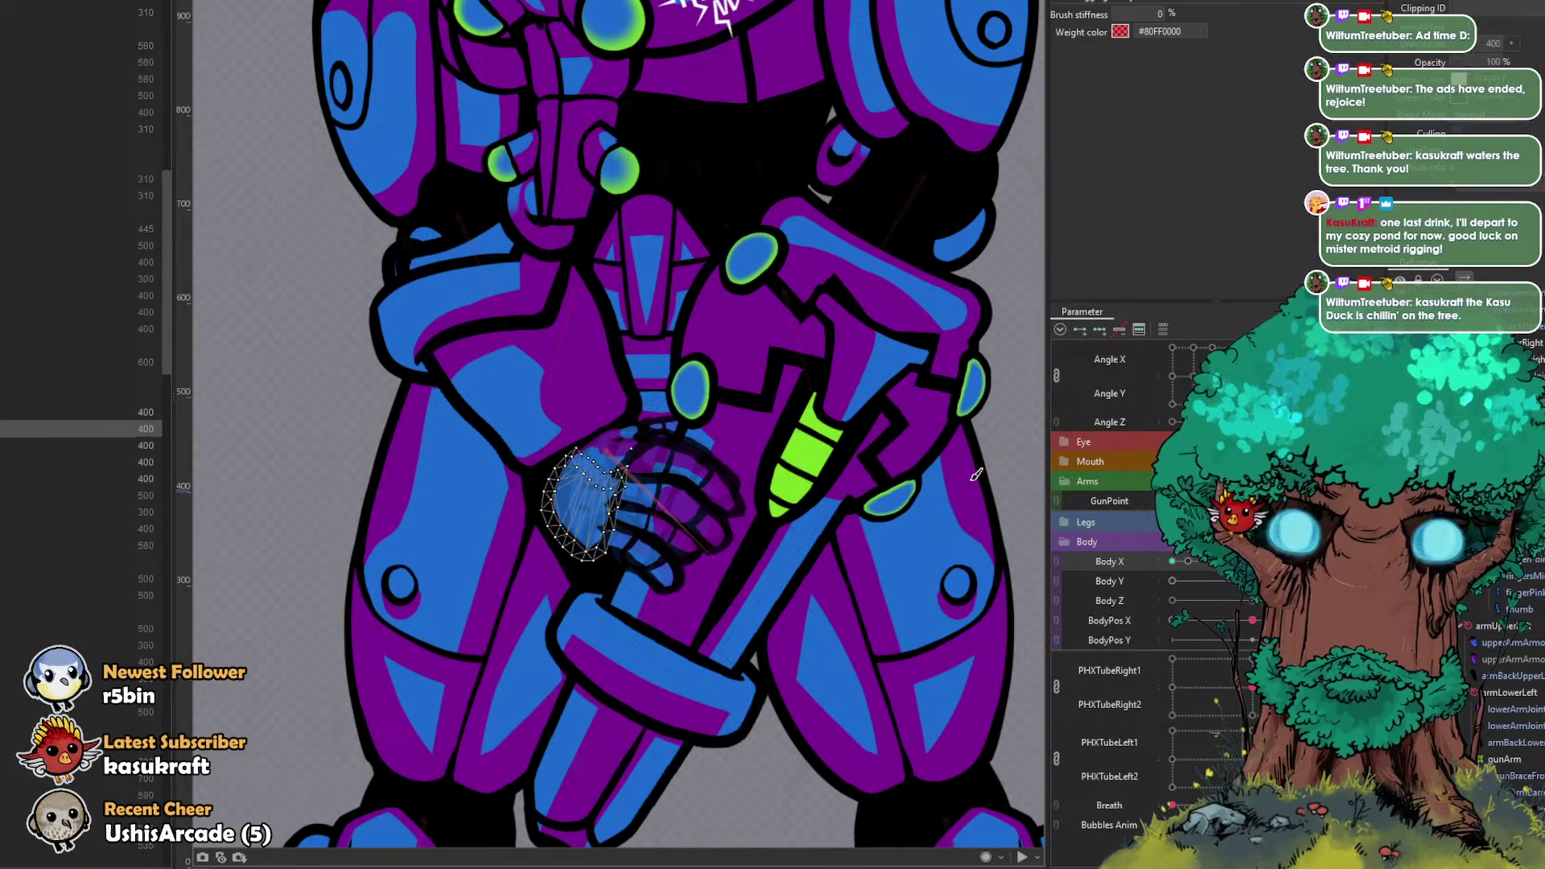
click(691, 470)
scroll(691, 469, up, 3)
drag(712, 506, 650, 507)
key(ctrl+z)
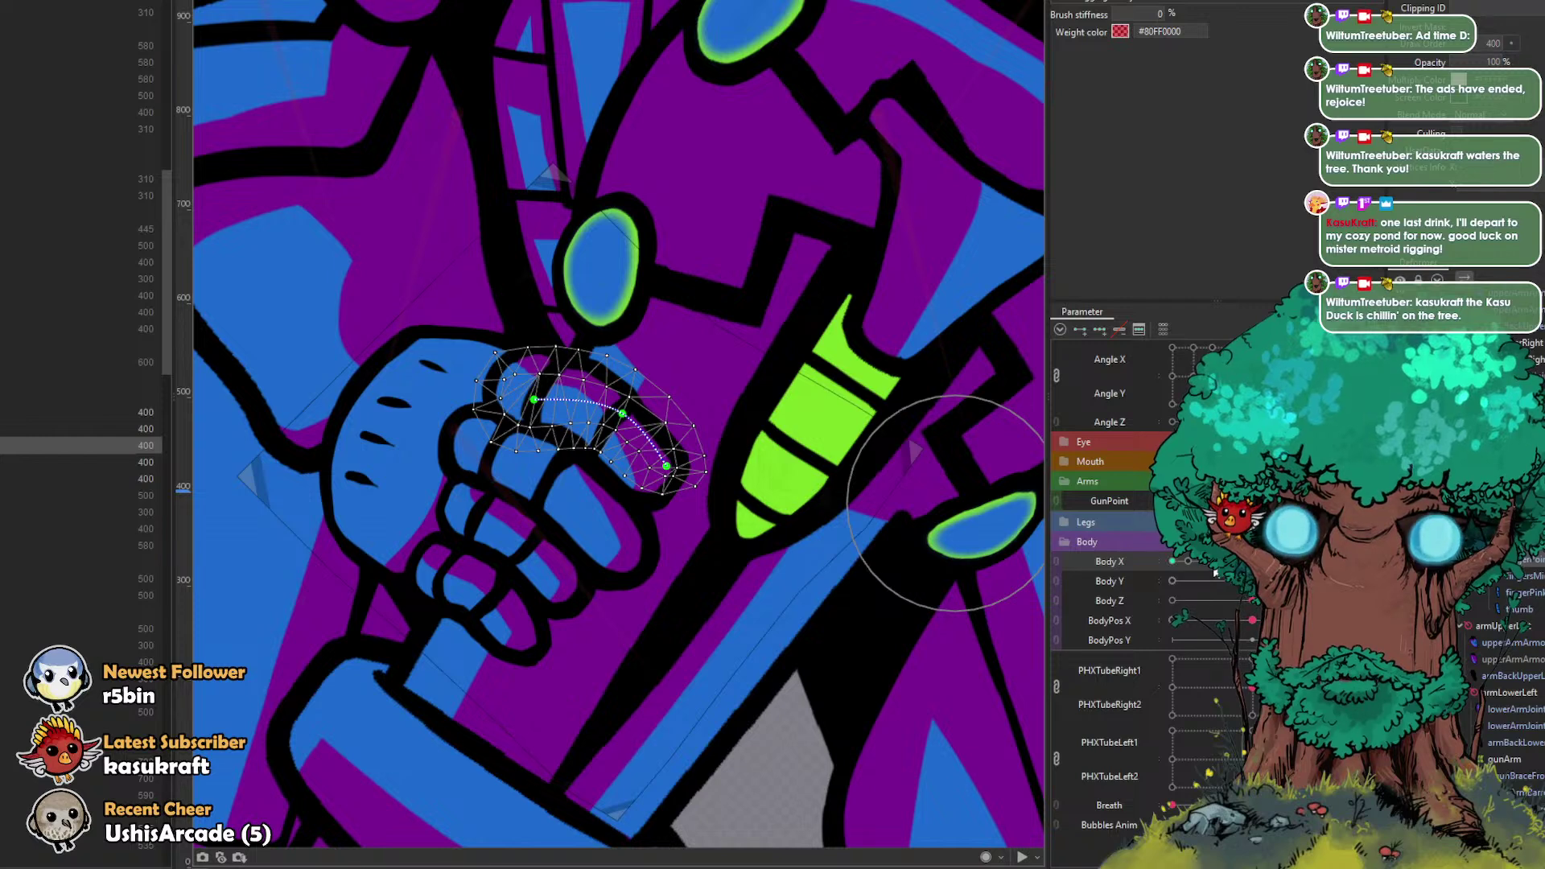
scroll(942, 561, up, 1)
click(1536, 612)
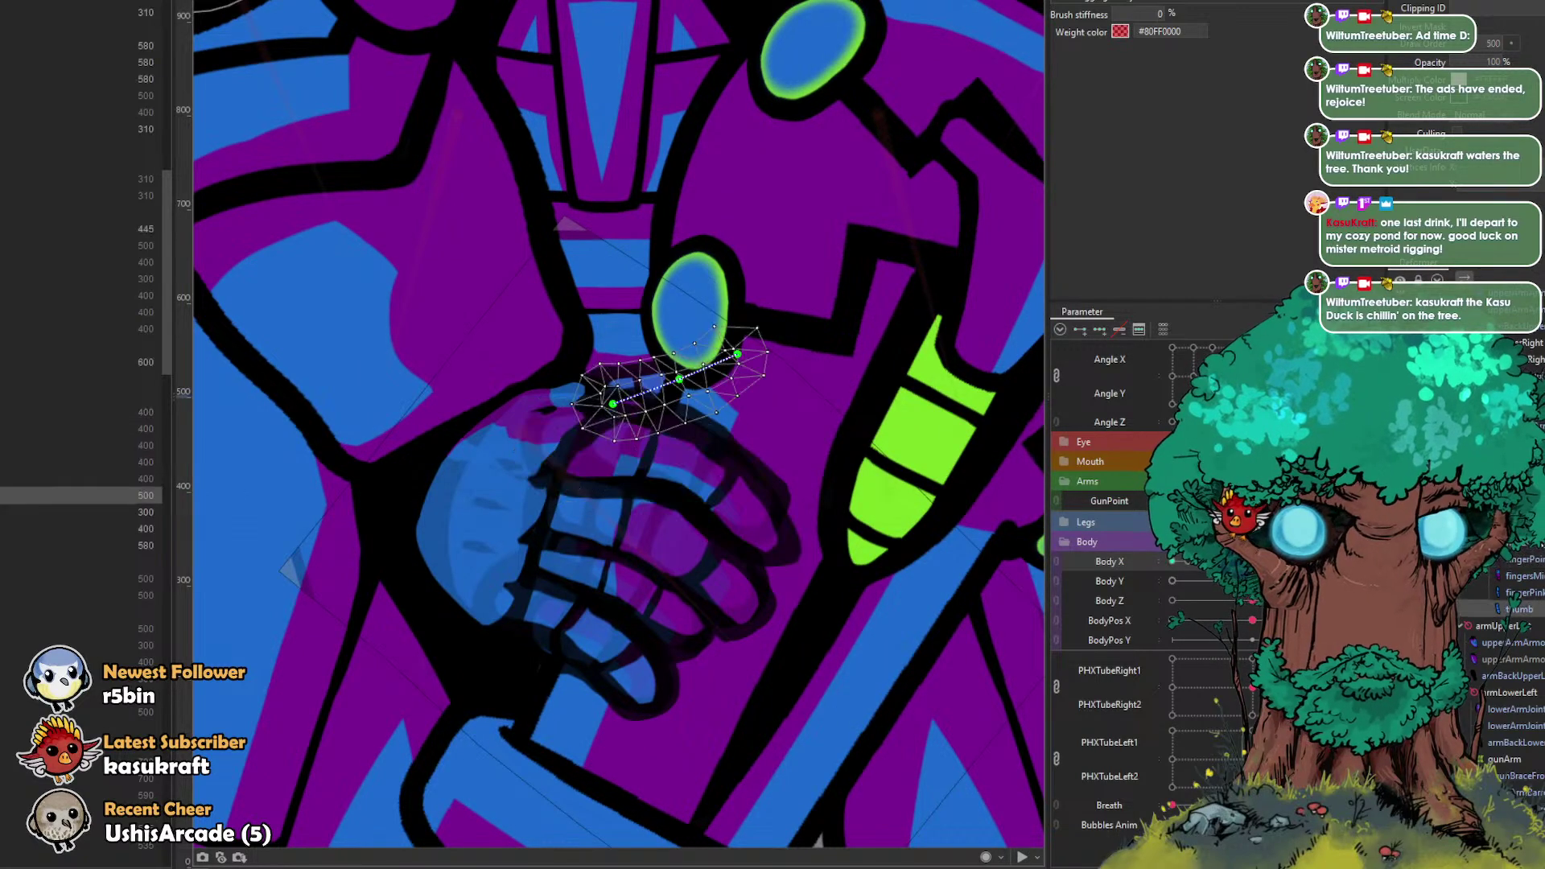
shift+click(1532, 527)
click(1252, 562)
click(1172, 562)
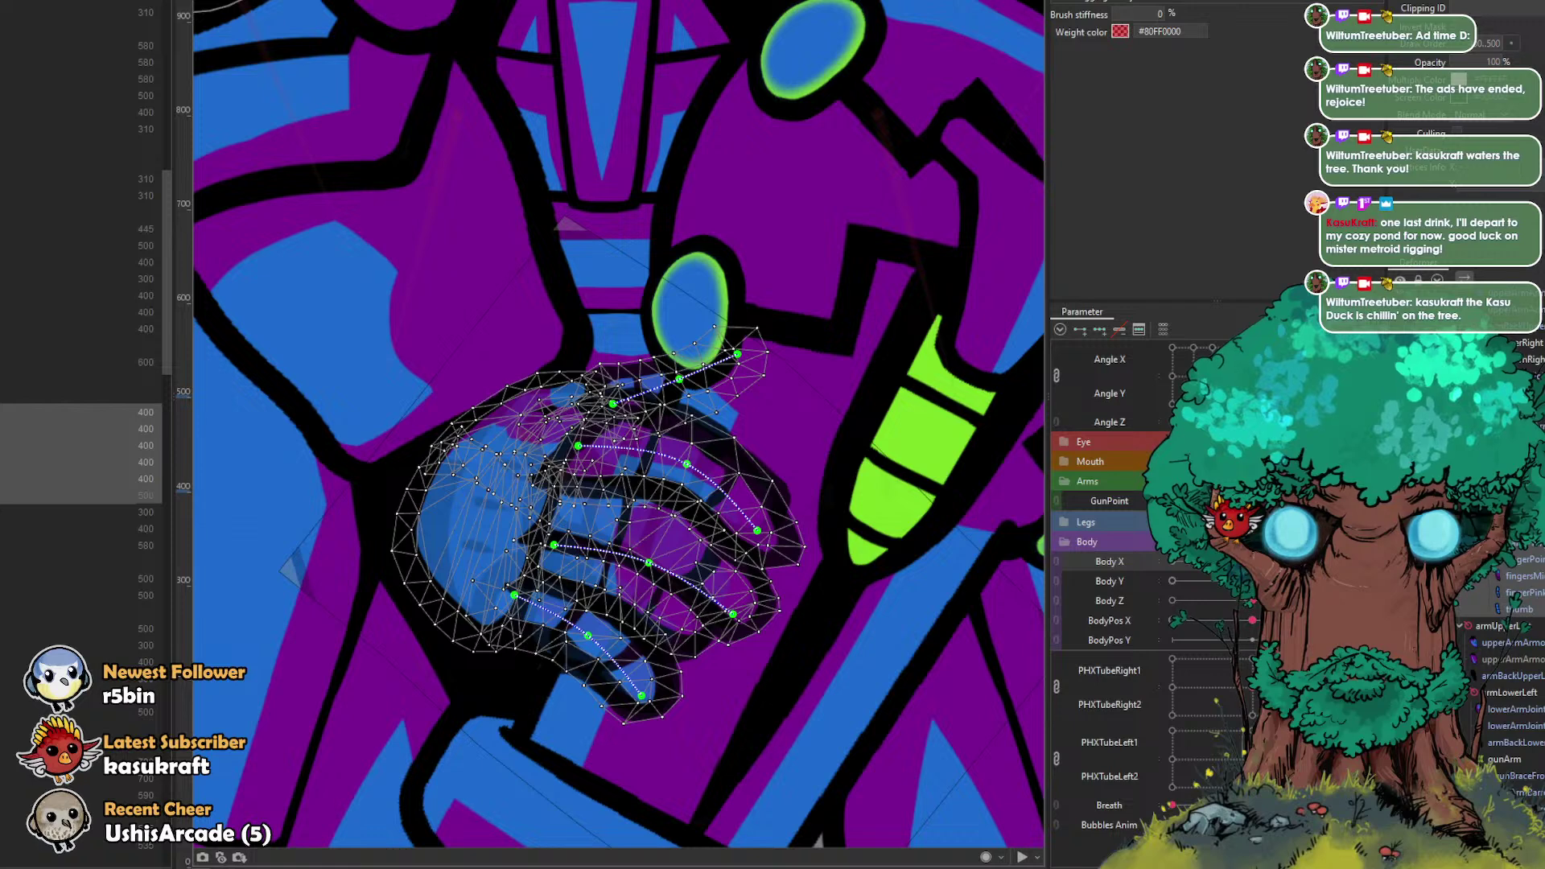
Step: Try to bend the index finger's mesh along its deform path and with the deform brush
click(1533, 543)
click(714, 459)
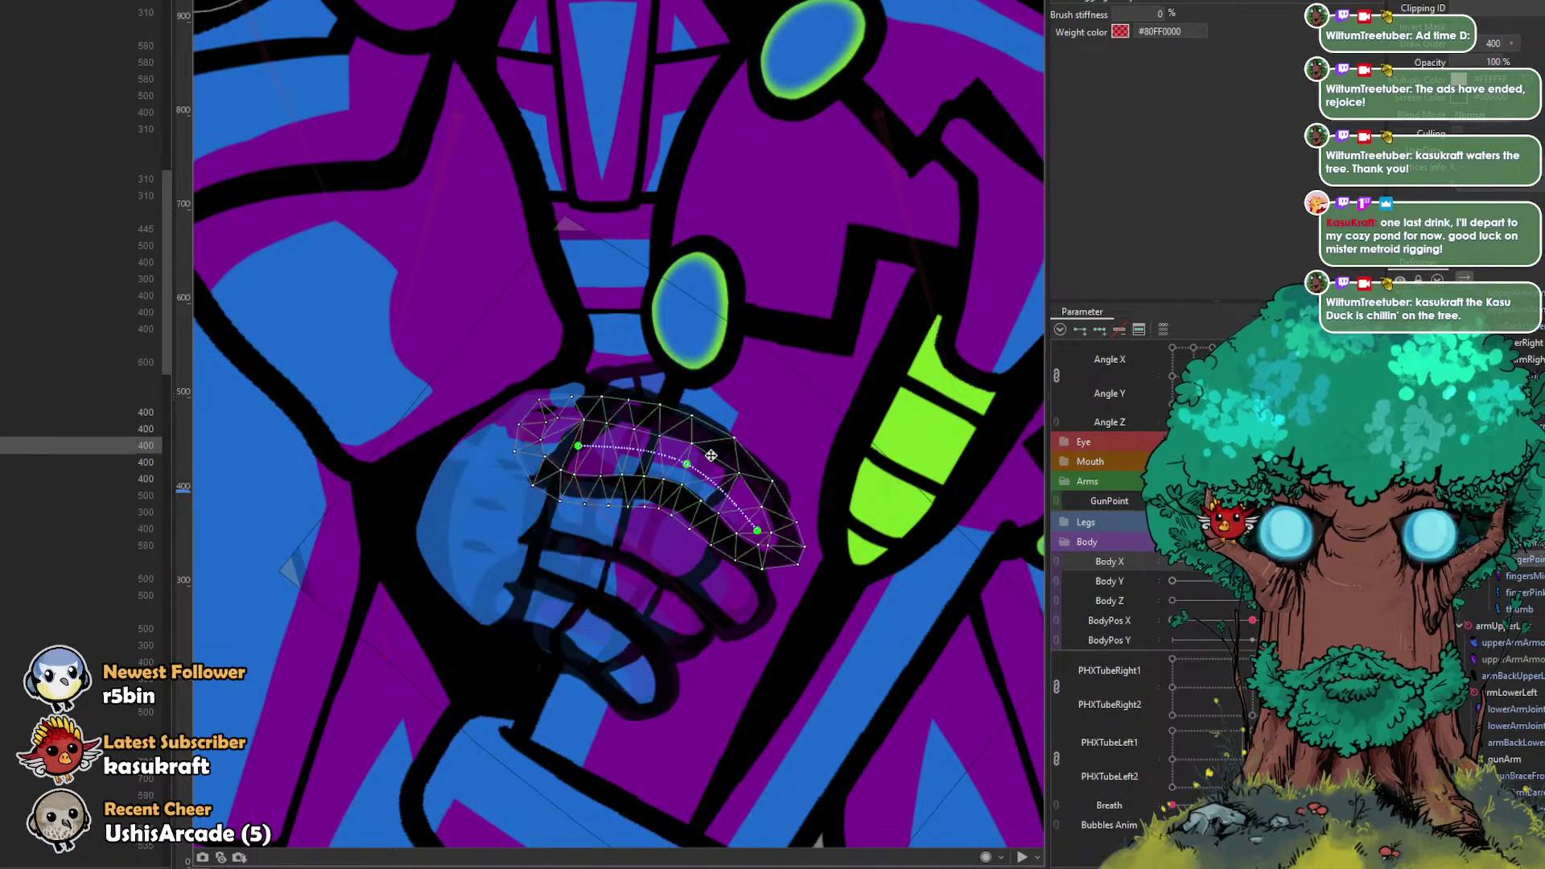
drag(752, 506, 775, 507)
drag(688, 480, 679, 496)
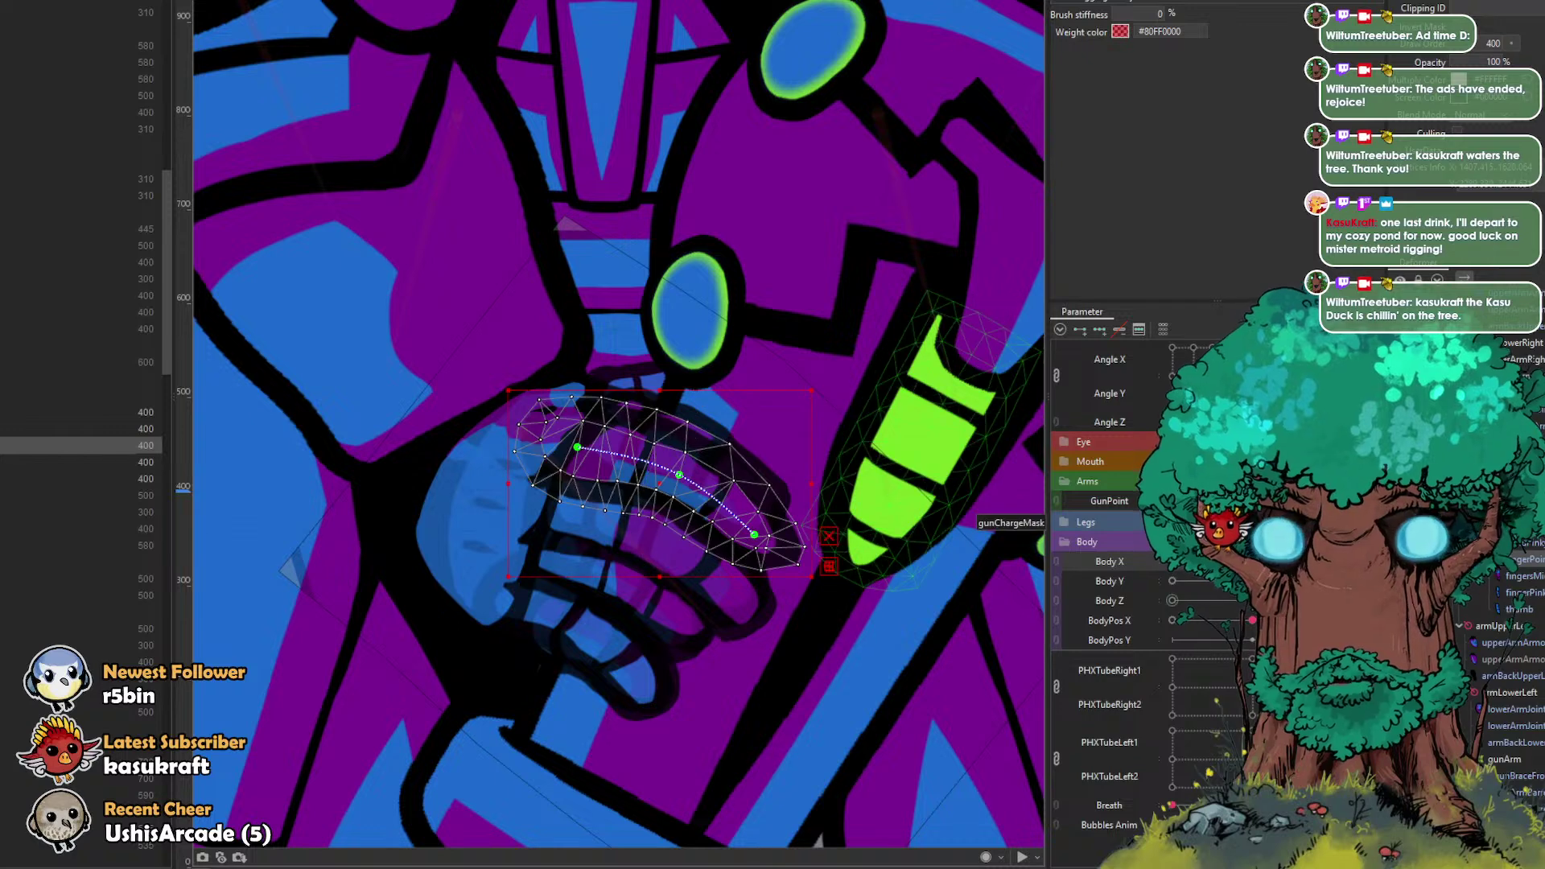
key(ctrl+z)
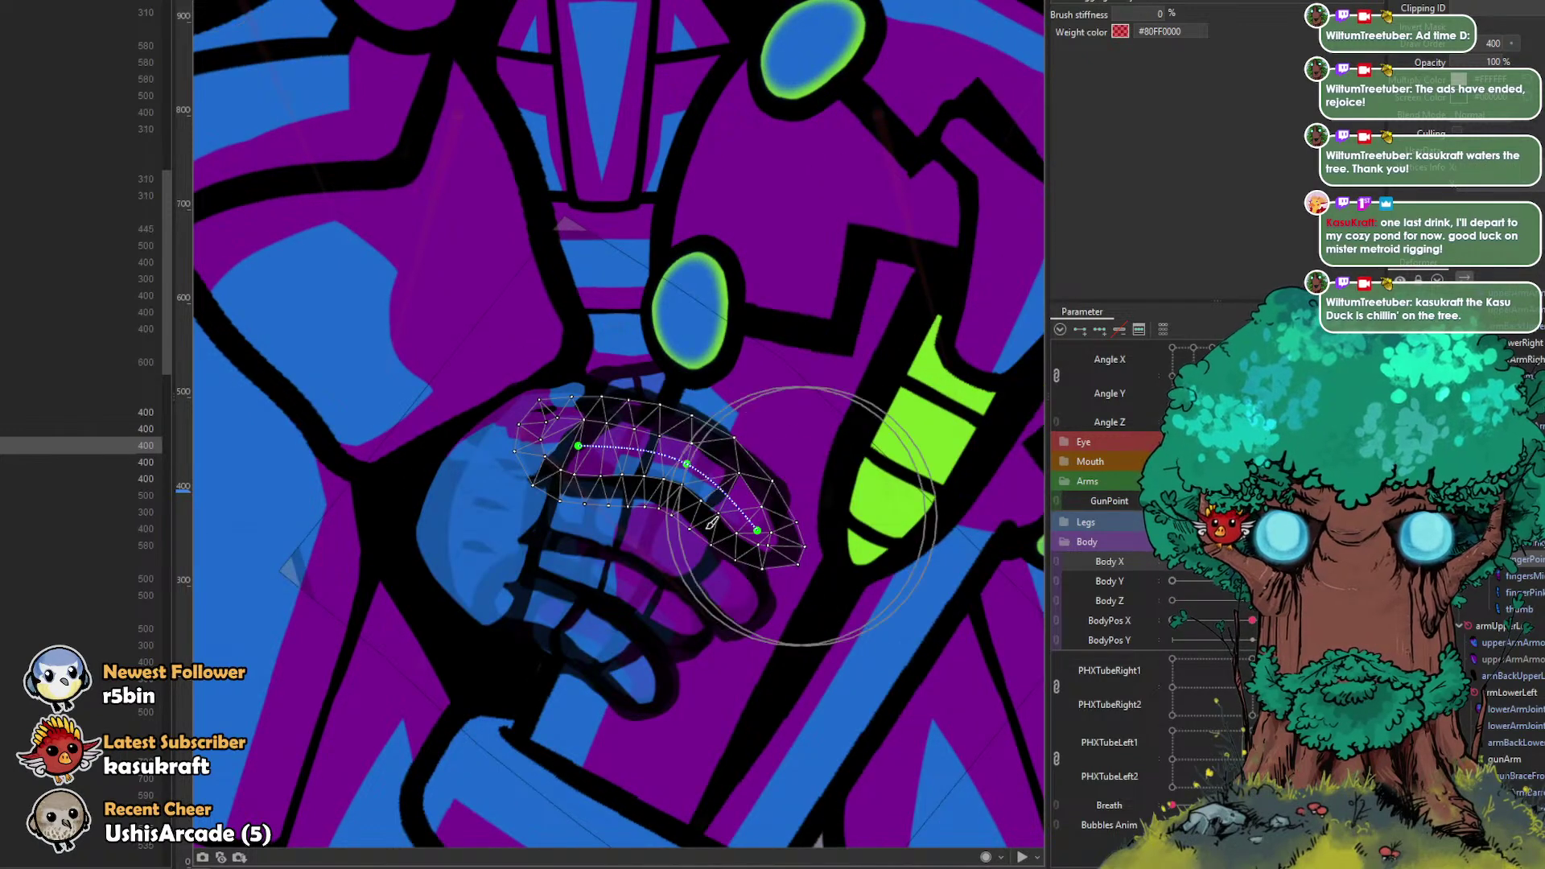
mouse_move(793, 564)
mouse_down()
mouse_move(816, 564)
mouse_move(662, 510)
mouse_up()
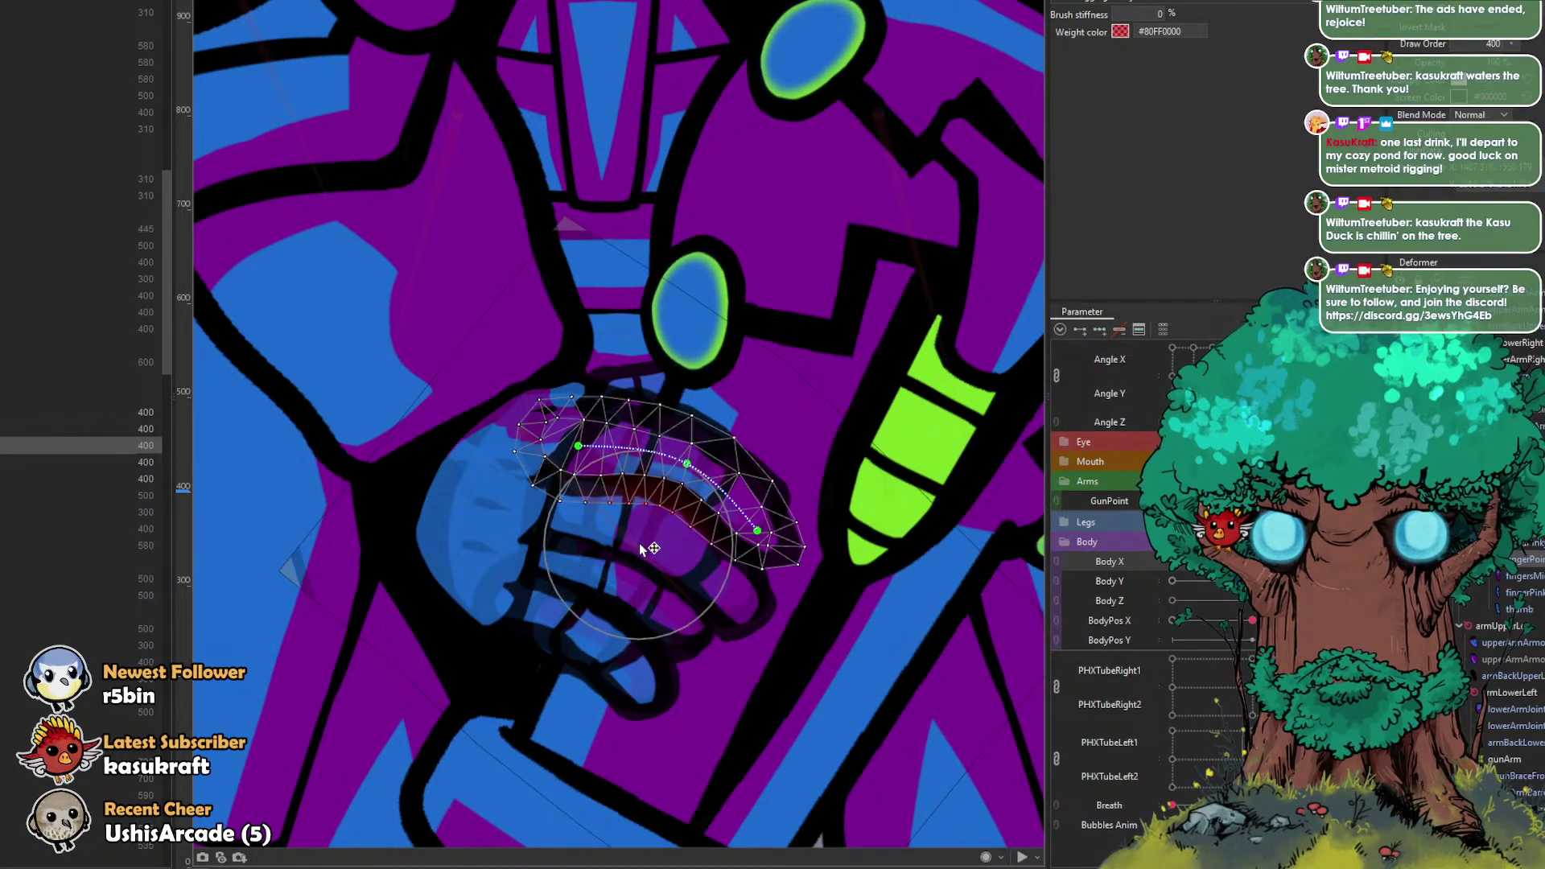
key(Escape)
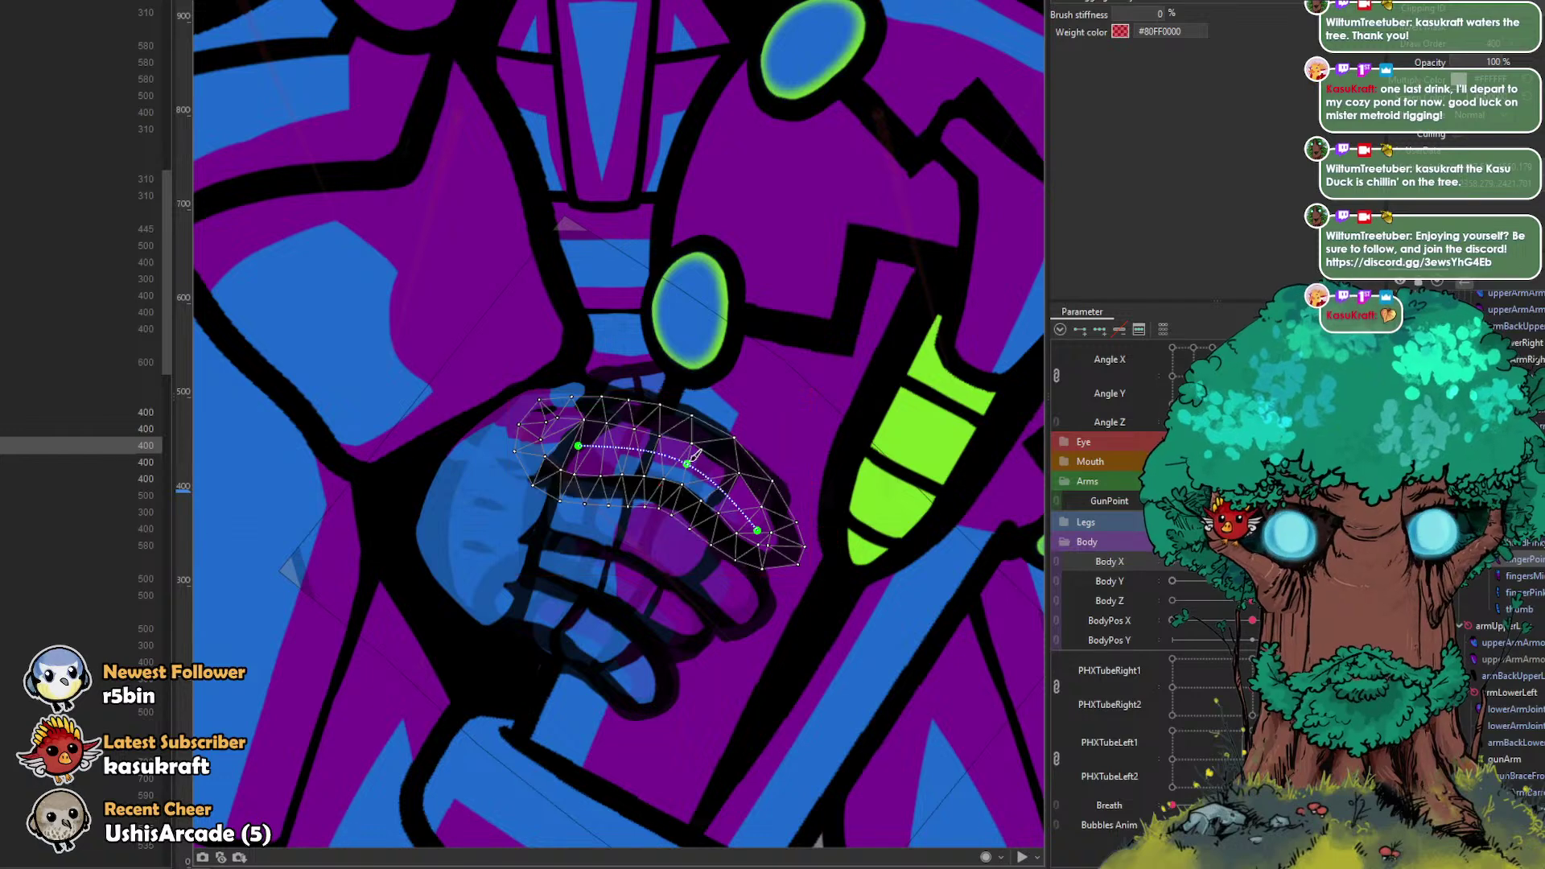
Step: Brush the index finger's mesh into a shorter, raised curve and bend the middle fingers' mesh to match the overlapping hand drawing
mouse_move(807, 547)
mouse_down()
mouse_move(839, 556)
mouse_move(815, 519)
mouse_up()
drag(683, 435, 680, 442)
drag(818, 505, 807, 485)
drag(630, 521, 633, 511)
mouse_move(627, 410)
mouse_down()
mouse_move(599, 451)
mouse_move(620, 548)
mouse_move(575, 563)
mouse_move(583, 573)
mouse_up()
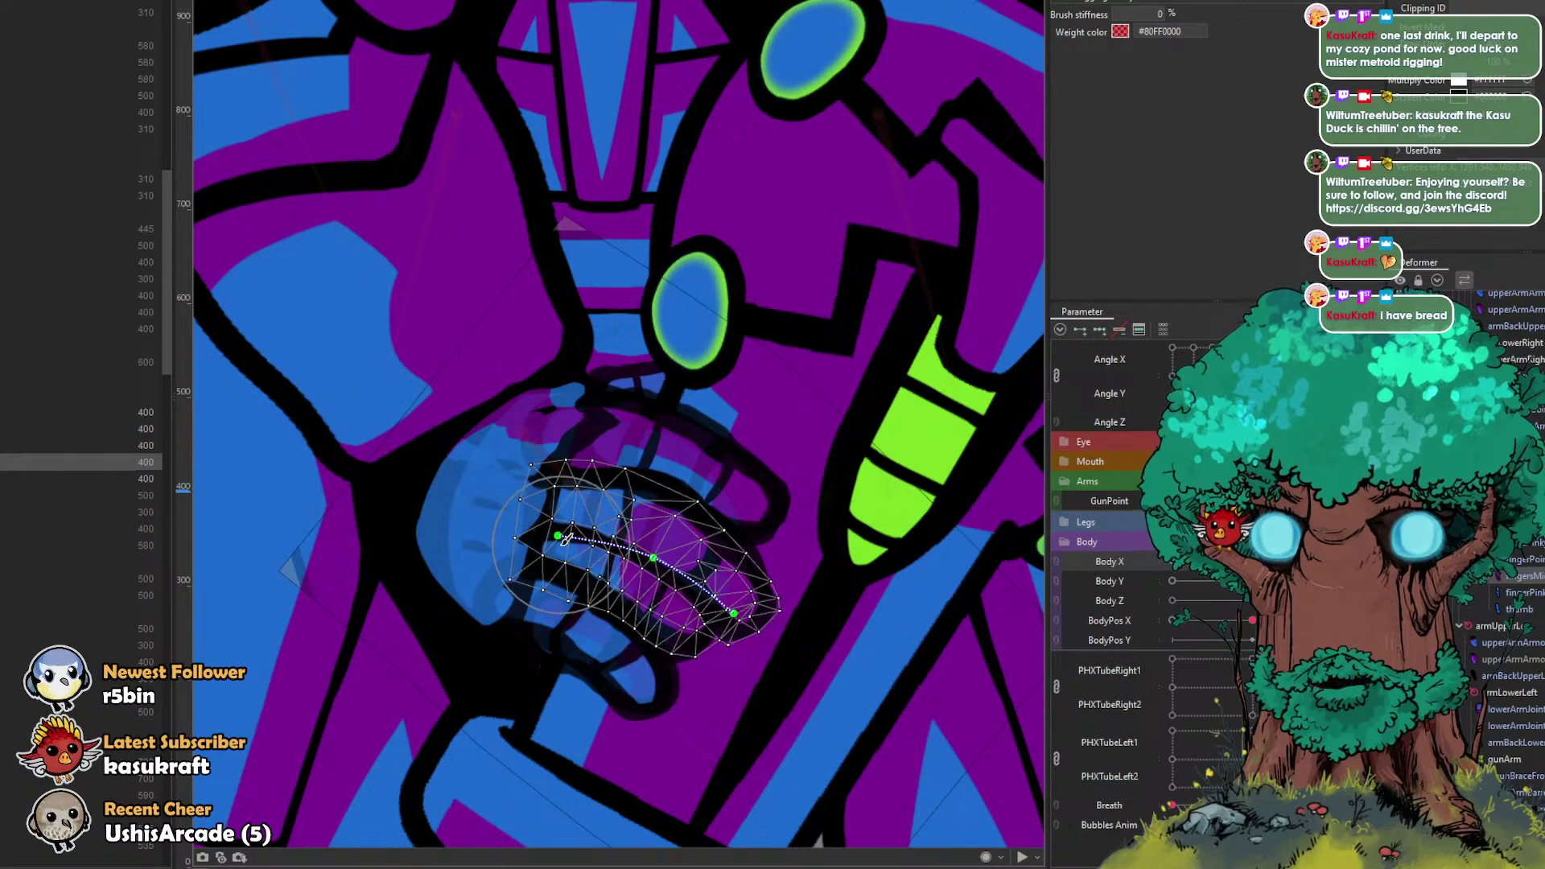
drag(677, 645, 669, 665)
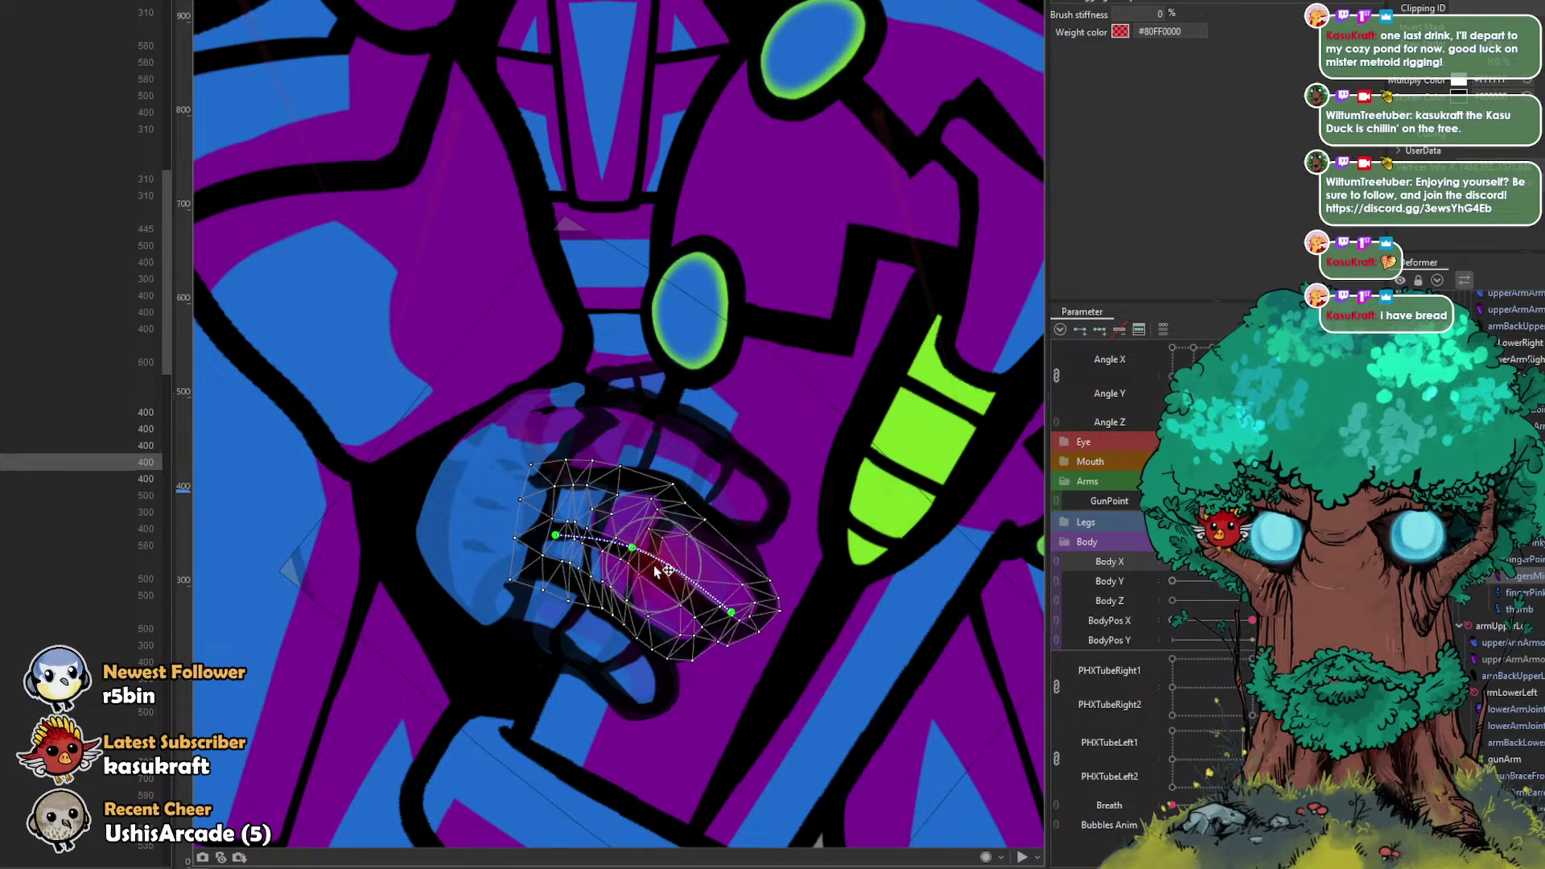
Step: Refine the index finger's curve between the knuckle and the fingertip in the in-between hand pose
ctrl+click(729, 484)
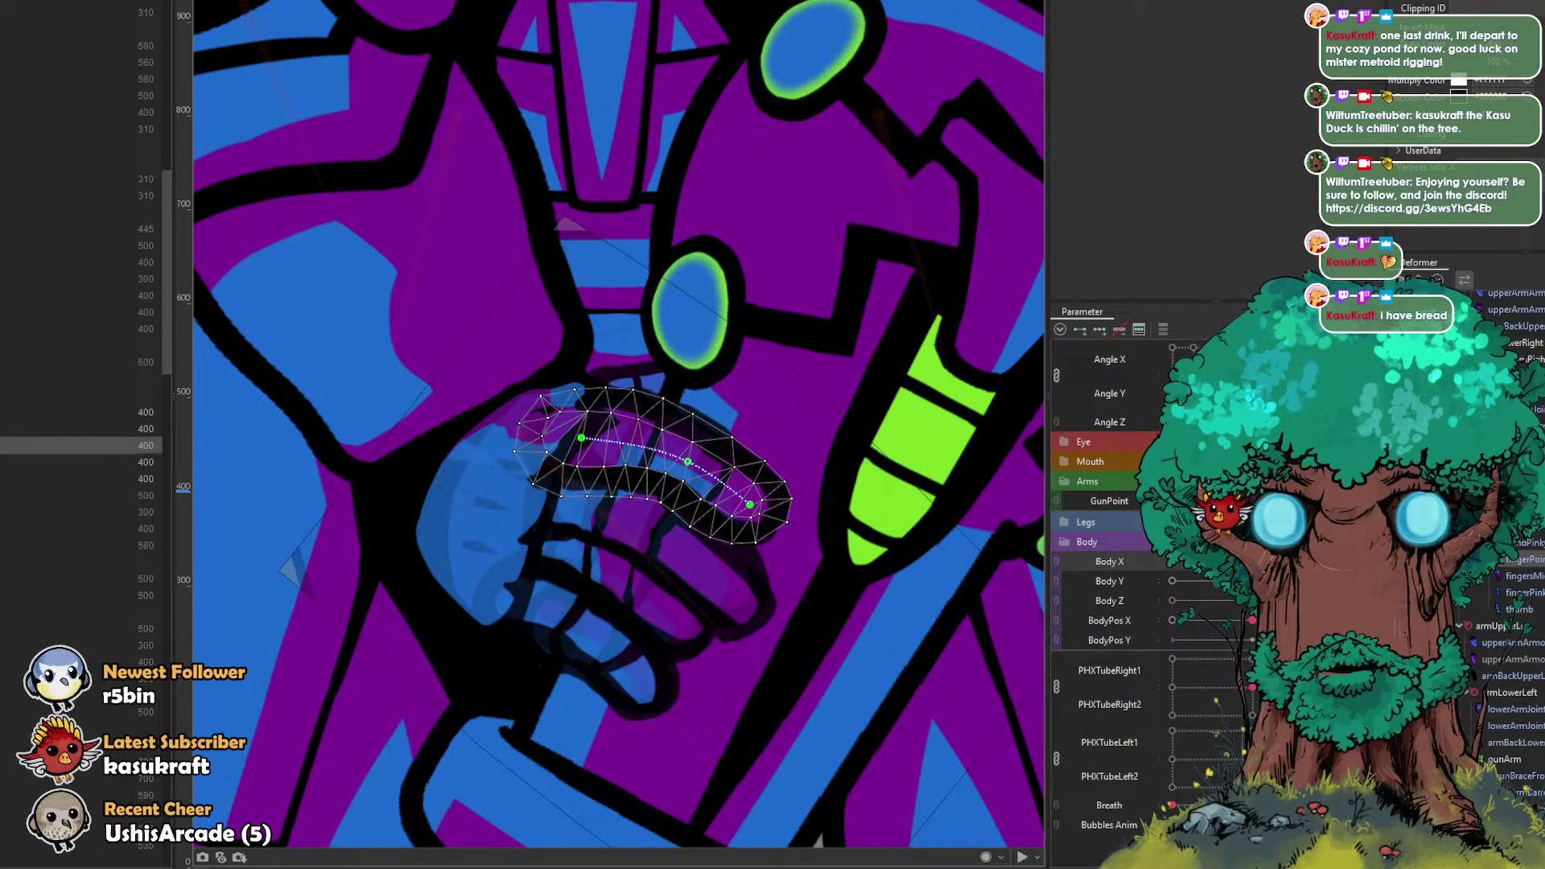
click(934, 1)
mouse_move(743, 486)
mouse_down()
mouse_move(684, 475)
mouse_move(723, 463)
mouse_move(699, 445)
mouse_move(627, 457)
mouse_move(646, 424)
mouse_up()
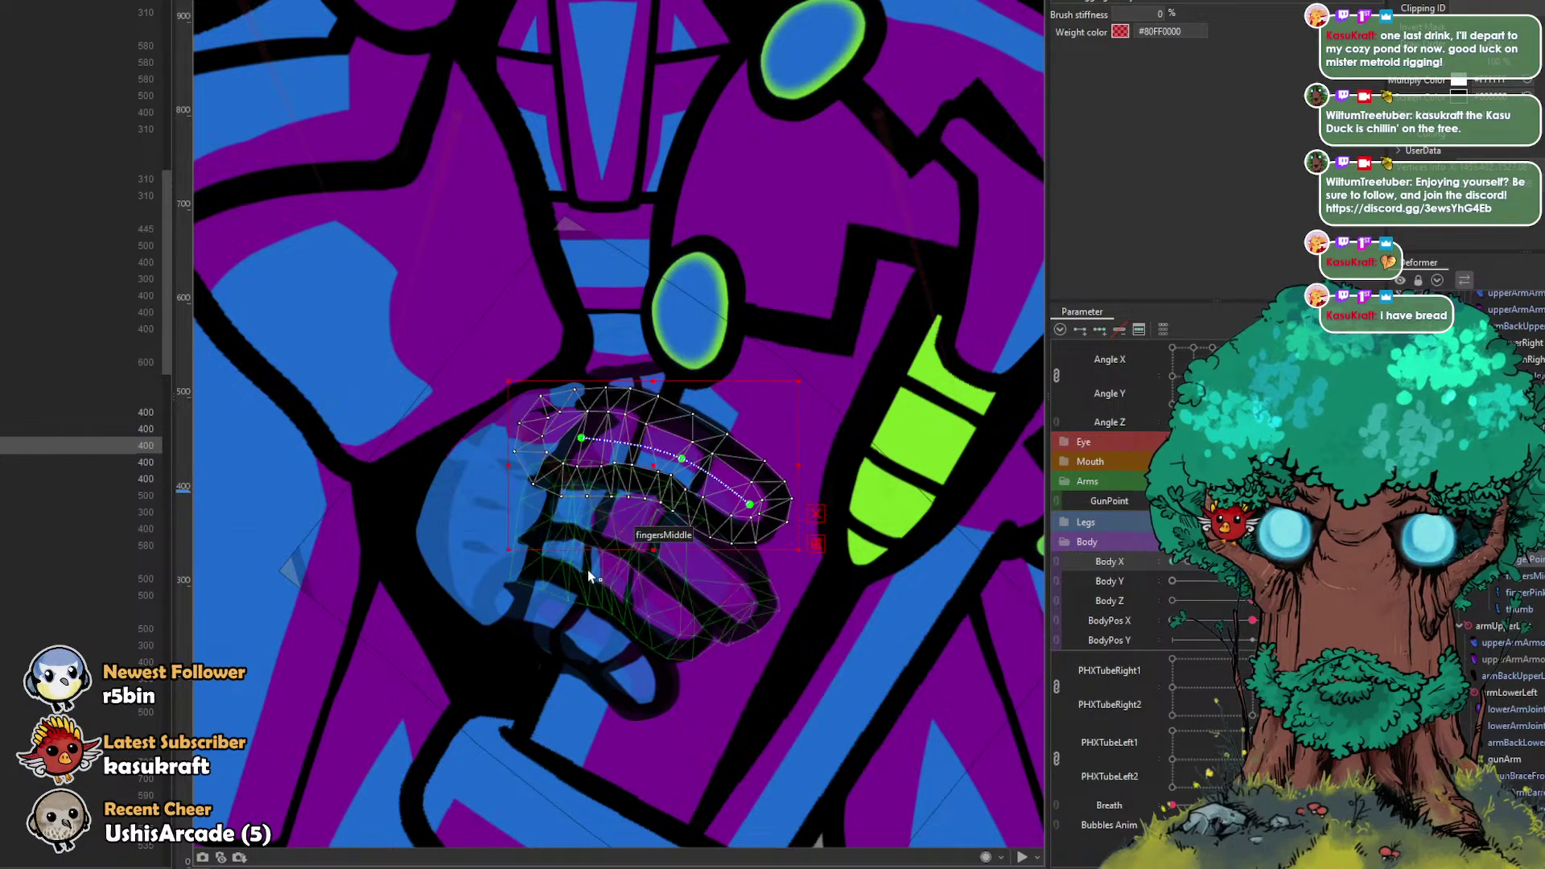
Step: Brush the pinky finger's mesh slightly toward the palm at its base and middle joint in the in-between hand pose
ctrl+click(593, 576)
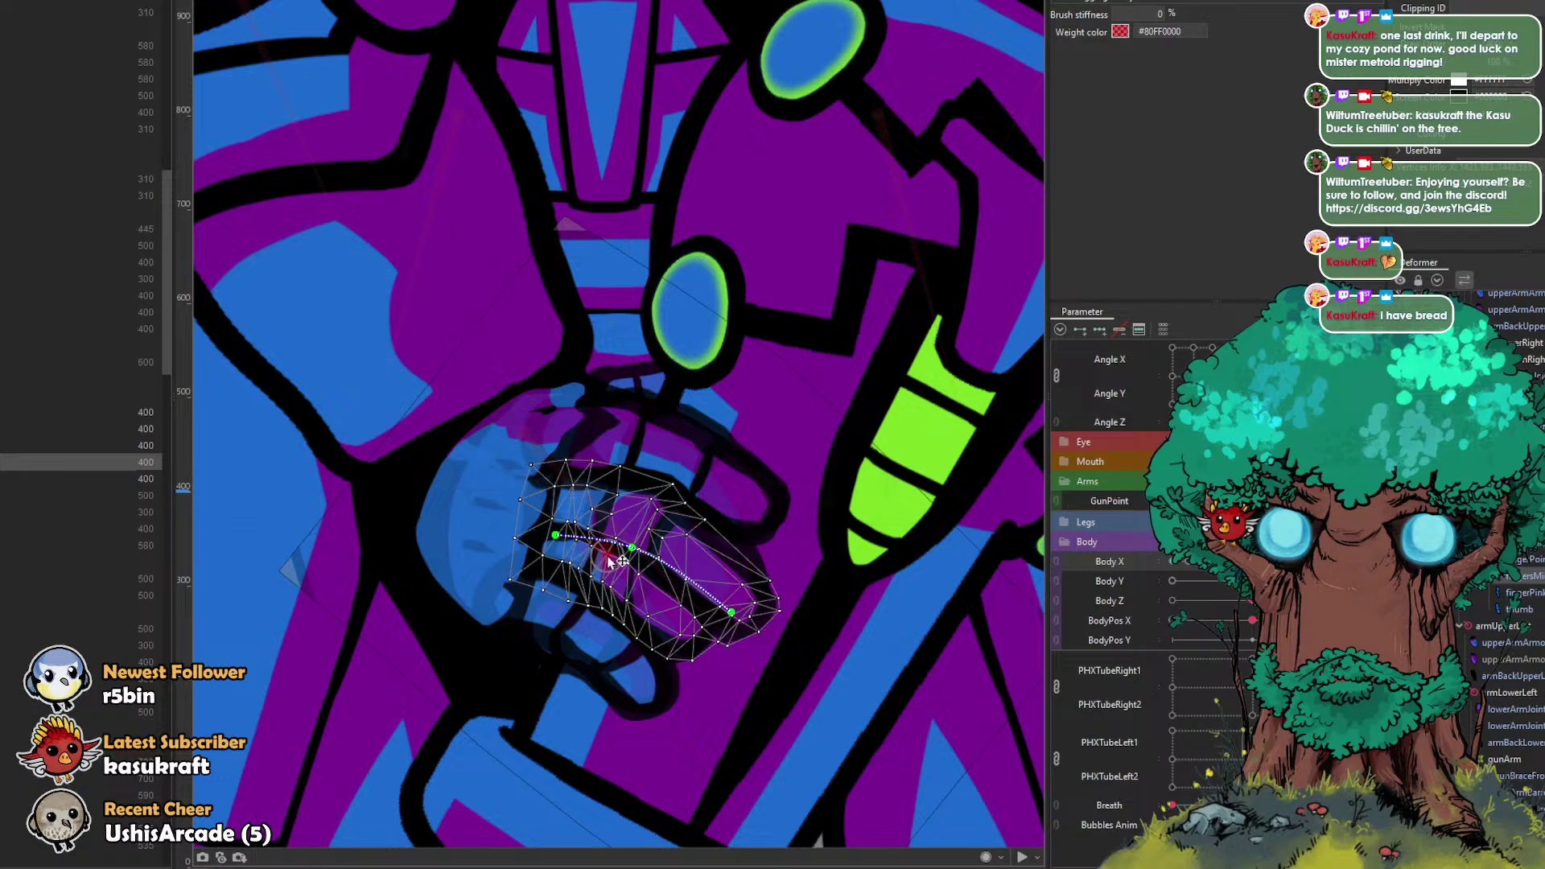
ctrl+click(609, 641)
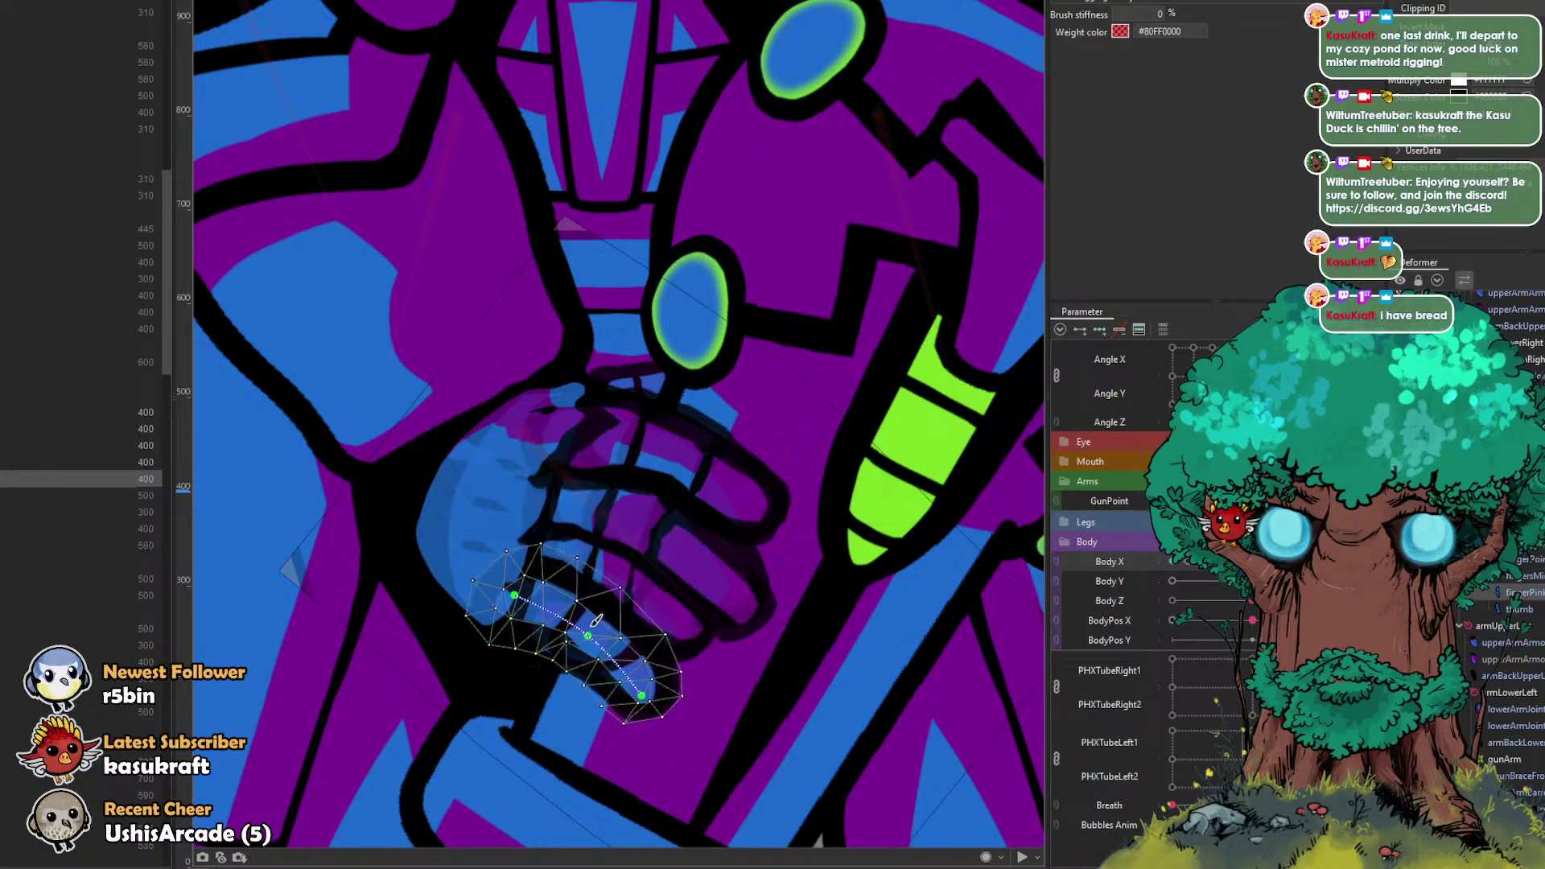
drag(578, 591, 560, 584)
drag(618, 637, 603, 627)
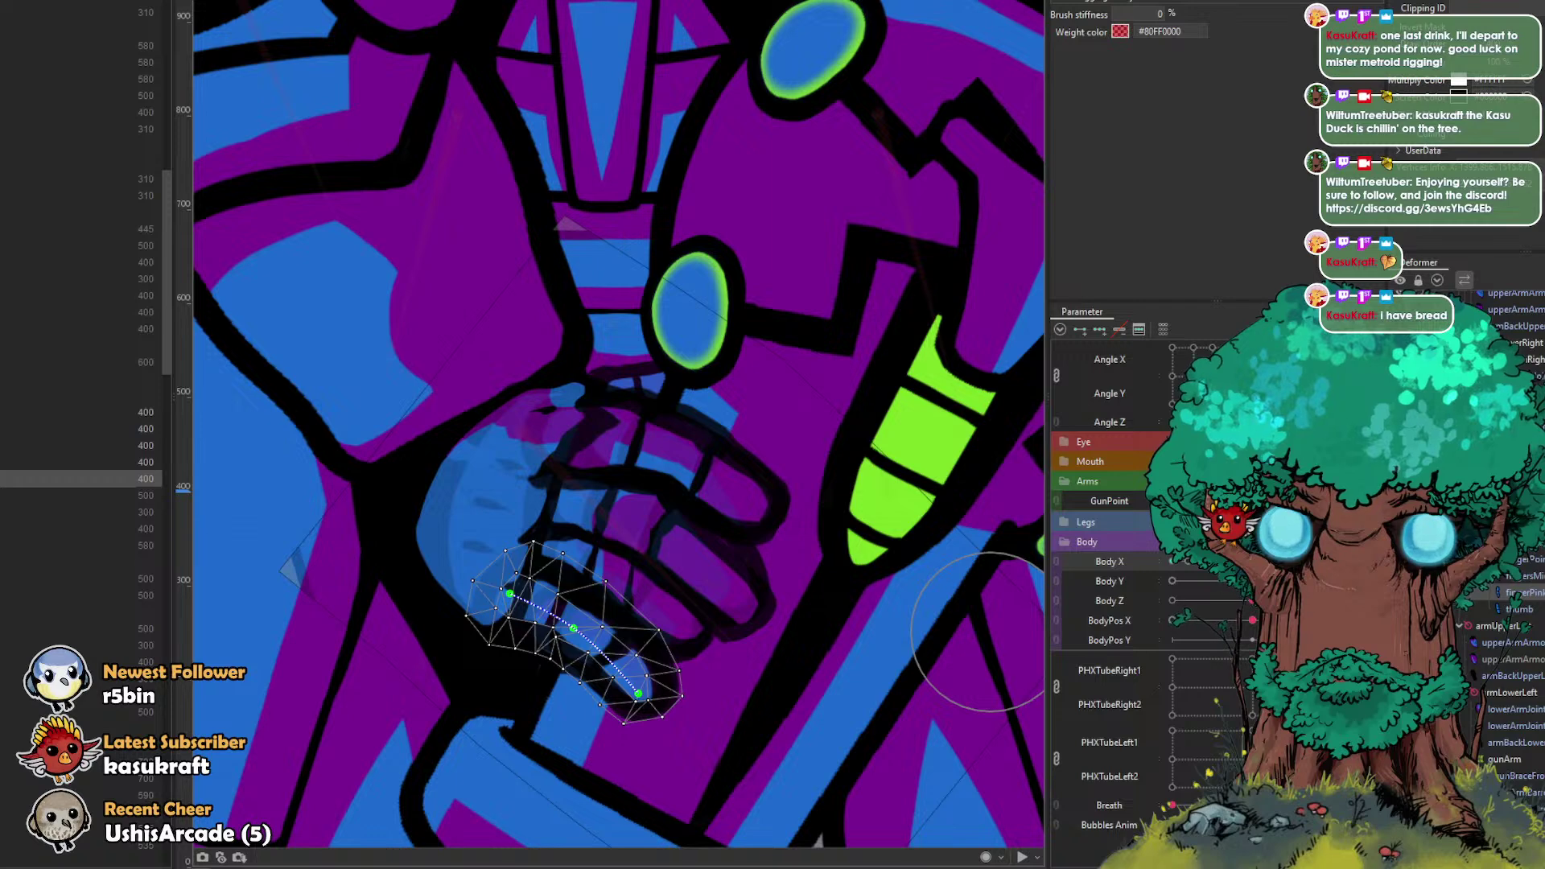
Step: Try pasting the copied shape onto the palm, finger and thumb meshes together
drag(1316, 562, 1254, 562)
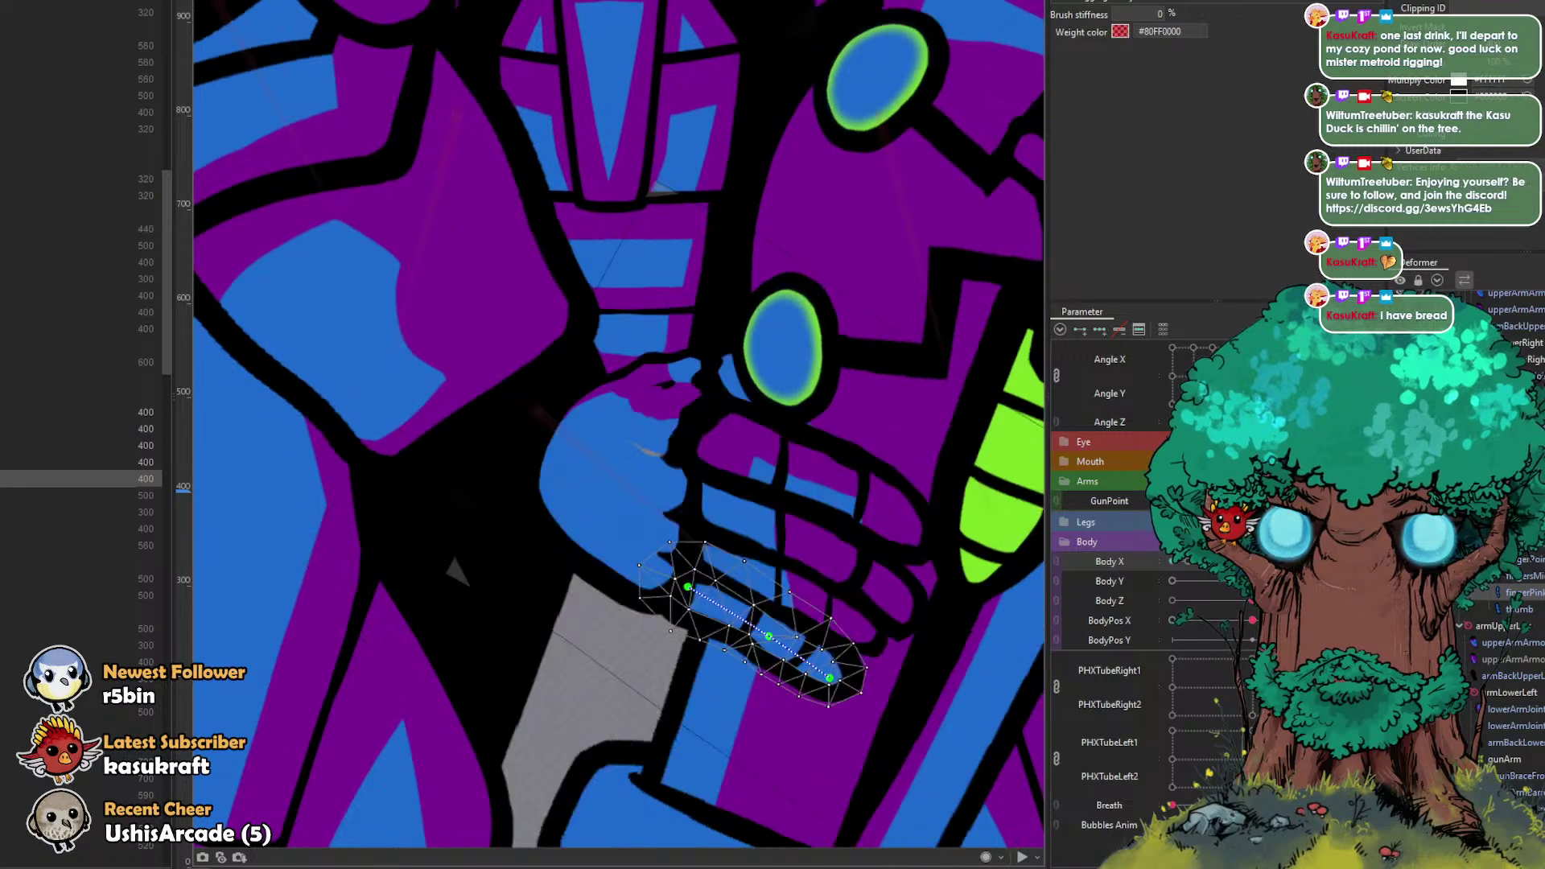
click(1519, 609)
shift+click(1518, 526)
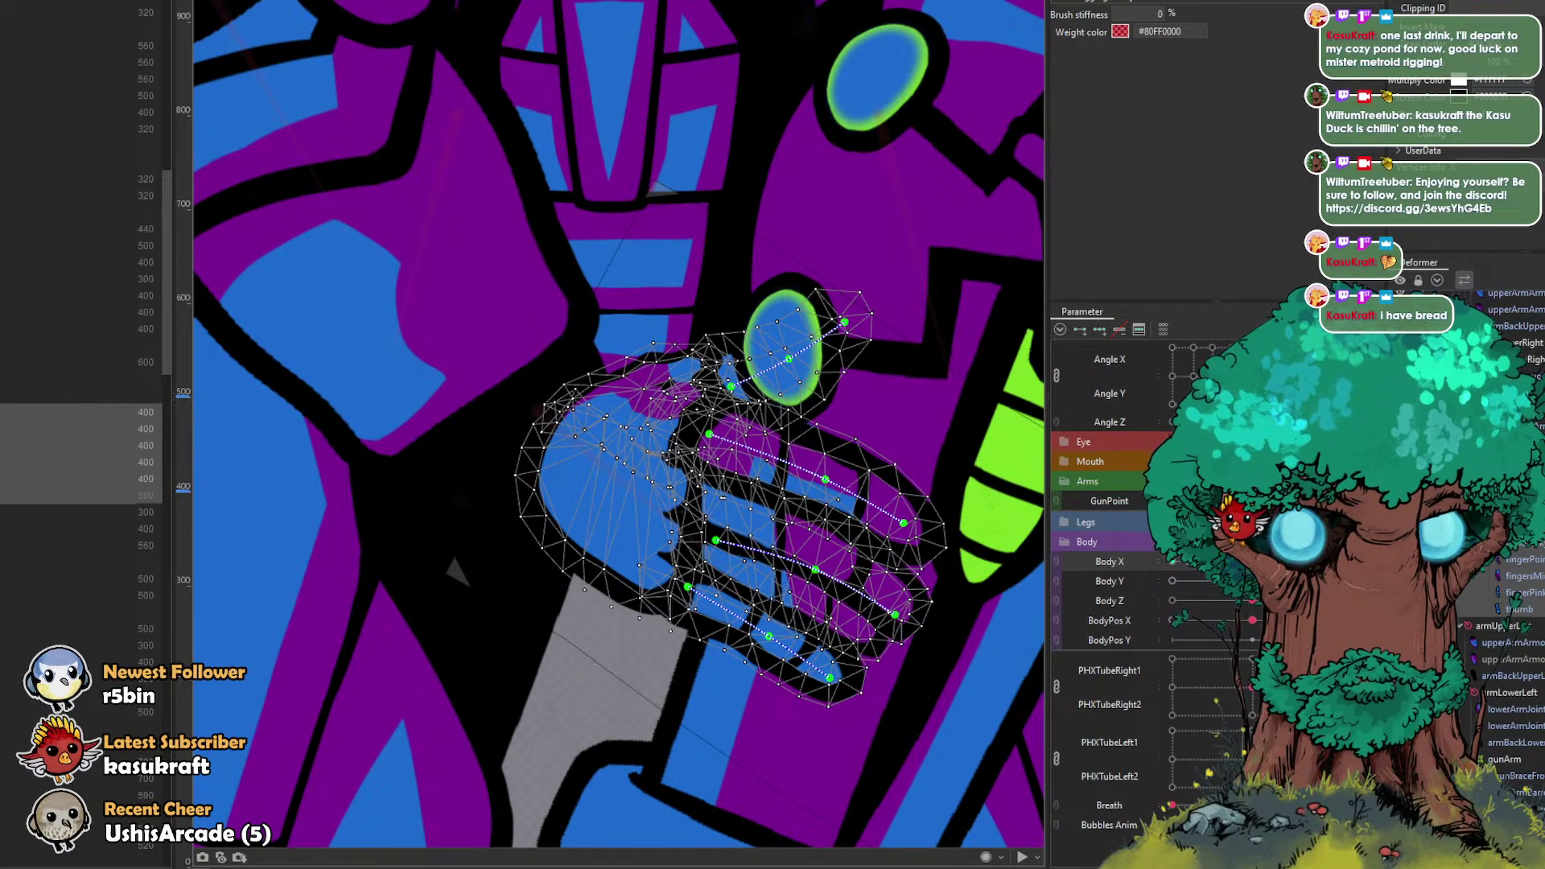
key(ctrl+v)
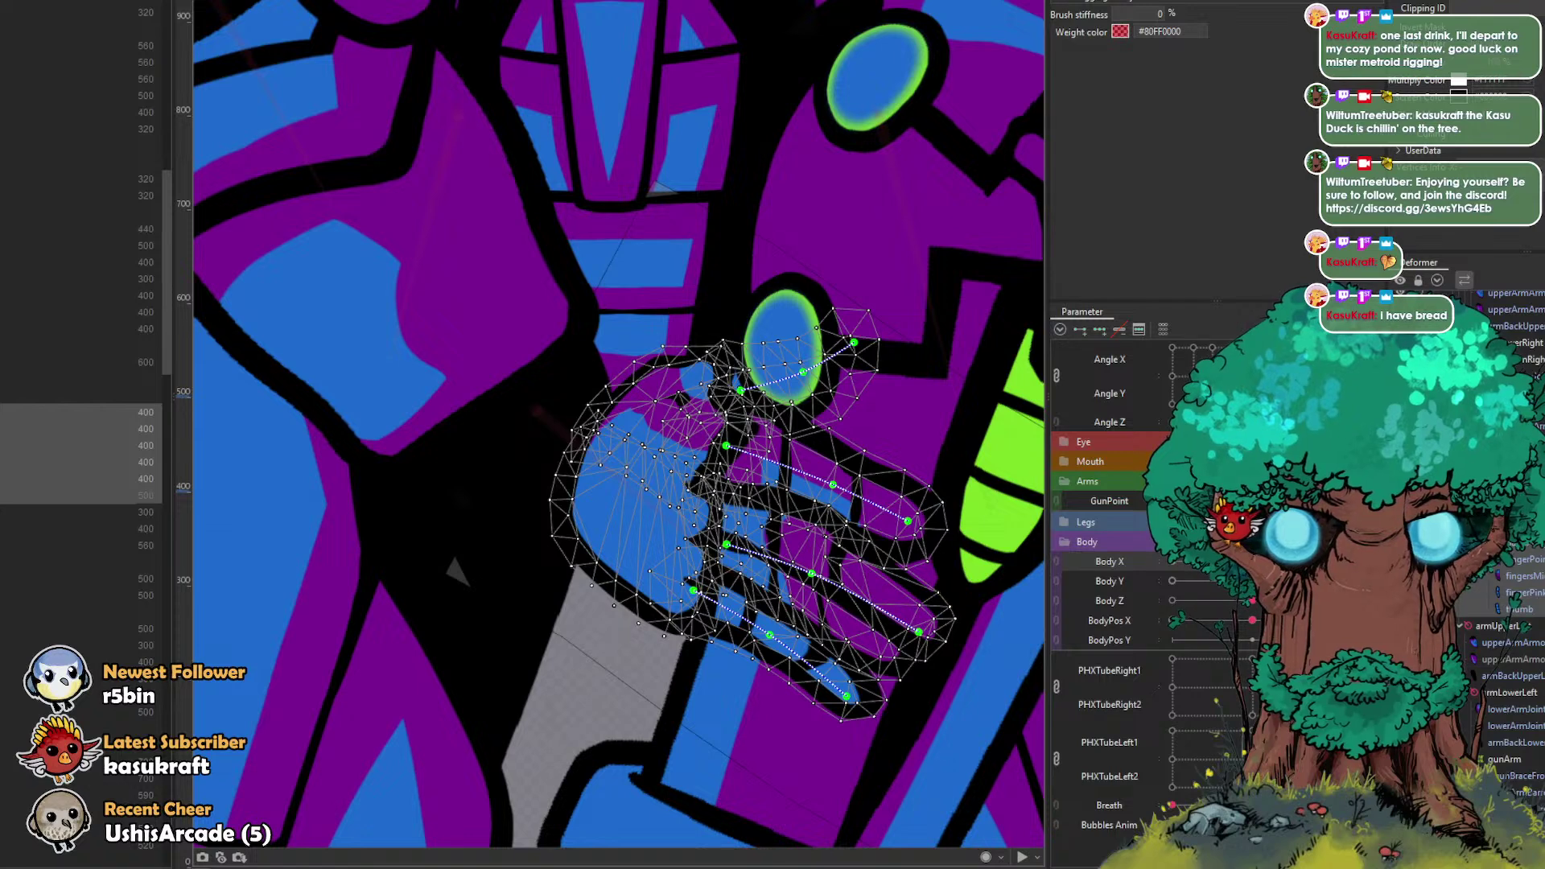
key(ctrl+z)
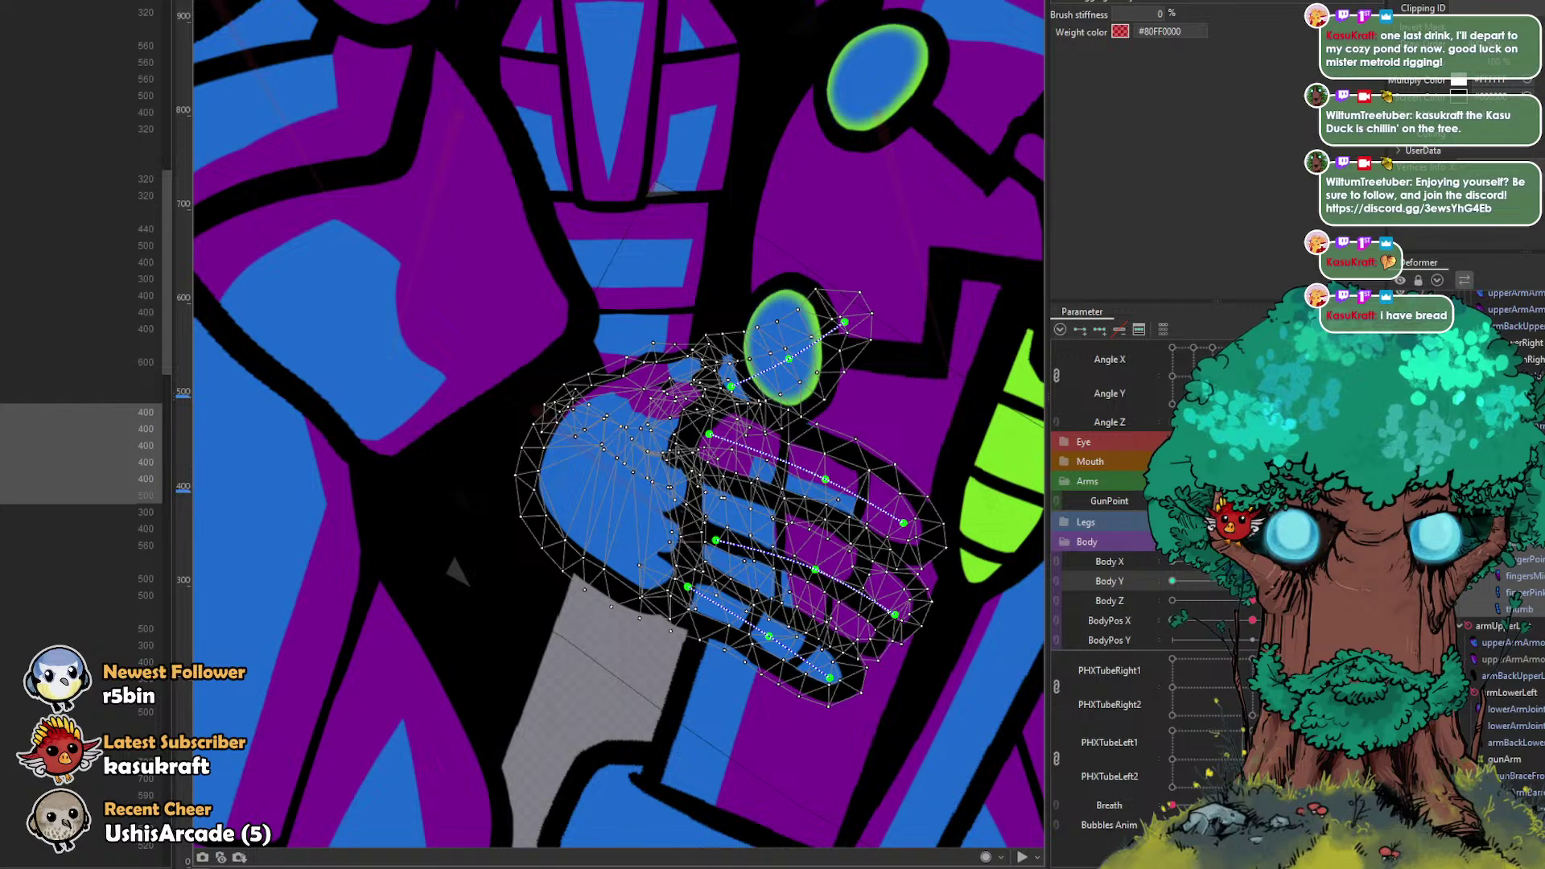
Step: In the in-between Body X pose, pull the middle fingers' tip toward the knuckles and brush the mesh's outer edge to the ghosted drawing
drag(1252, 581, 1332, 581)
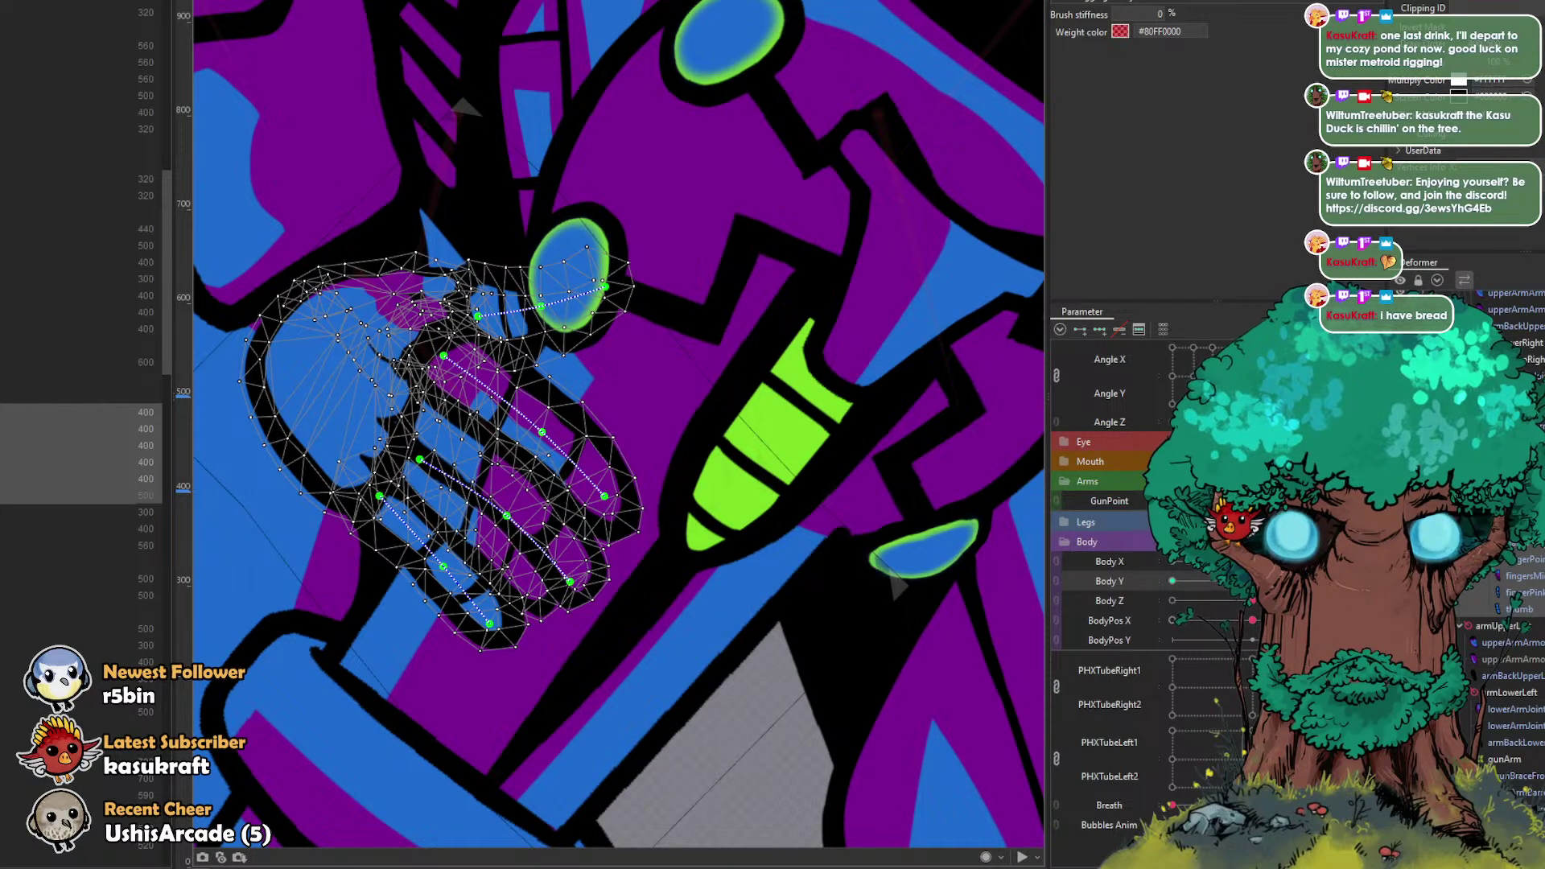
click(1253, 562)
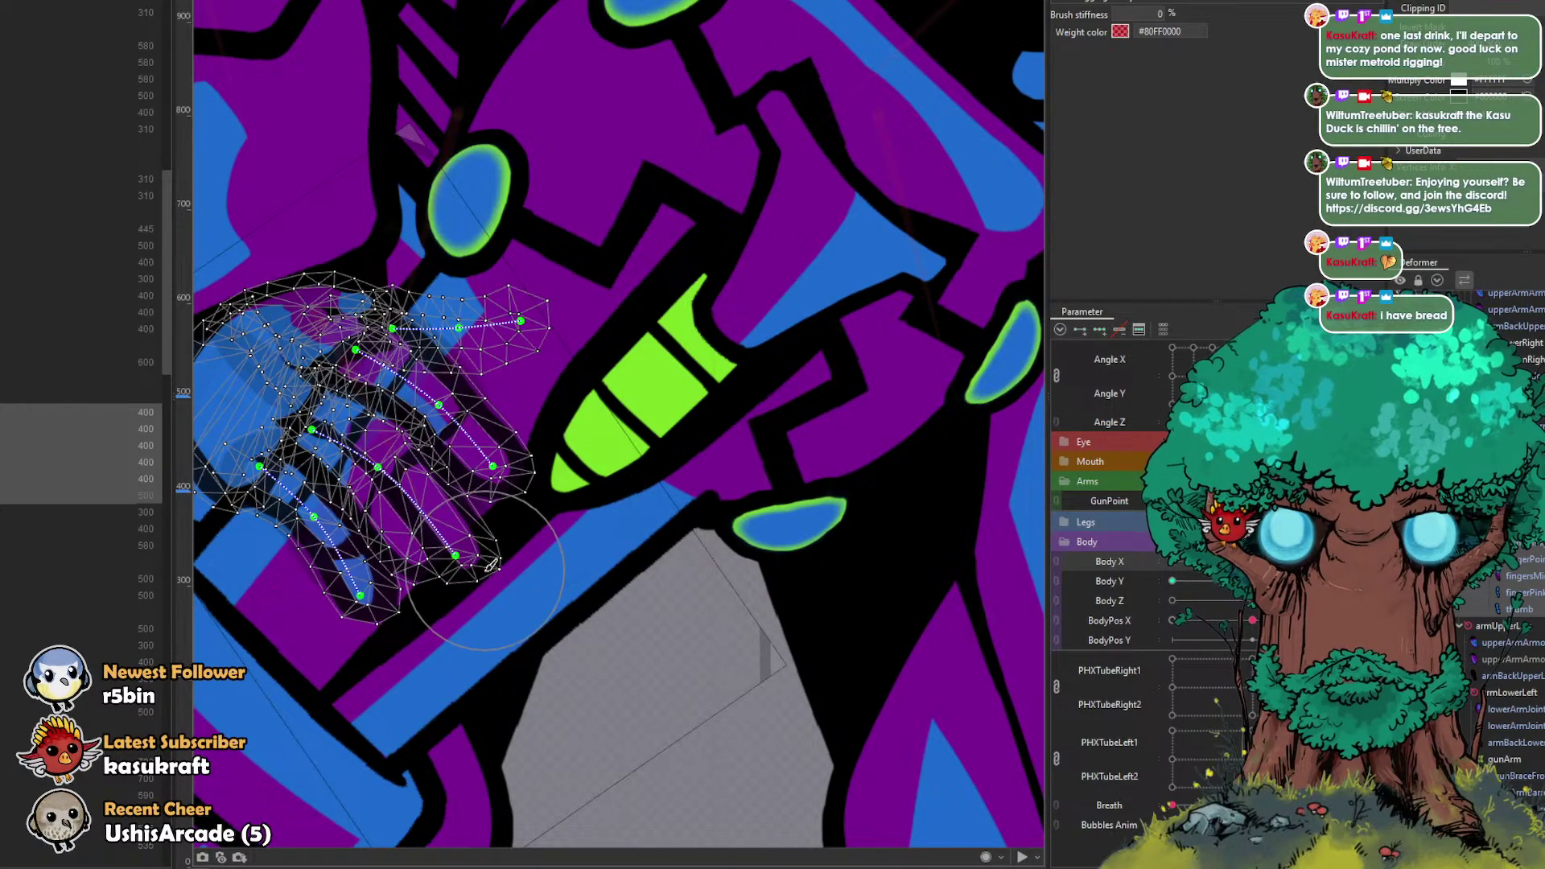
mouse_move(480, 577)
mouse_down()
mouse_move(471, 541)
mouse_move(414, 535)
mouse_move(471, 545)
mouse_move(453, 553)
mouse_move(465, 578)
mouse_move(491, 555)
mouse_move(526, 565)
mouse_move(507, 533)
mouse_up()
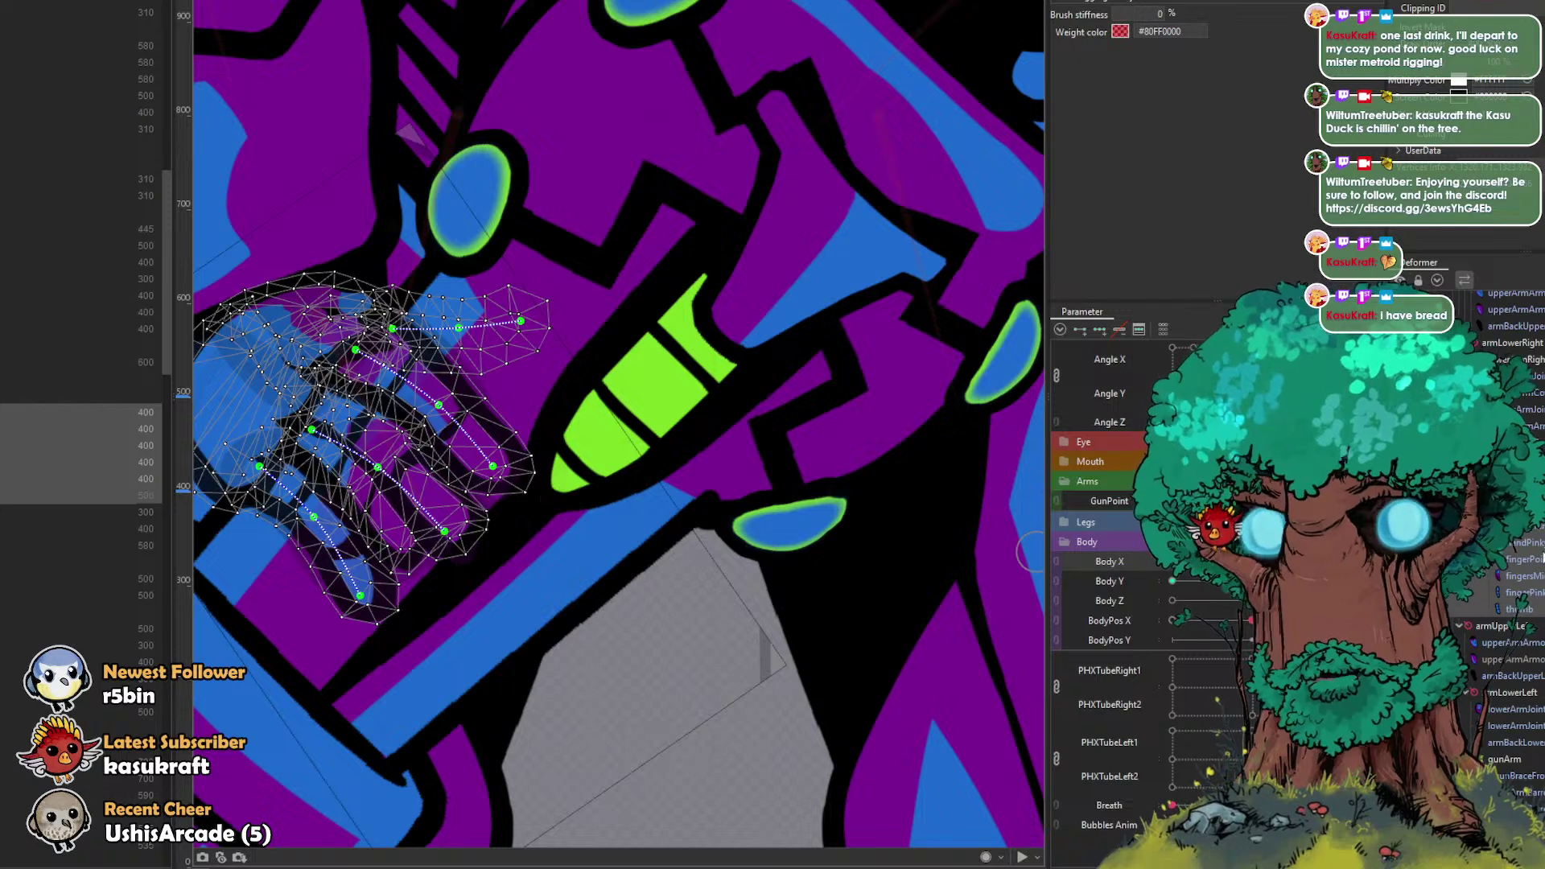
click(1523, 559)
click(454, 511)
scroll(460, 513, up, 3)
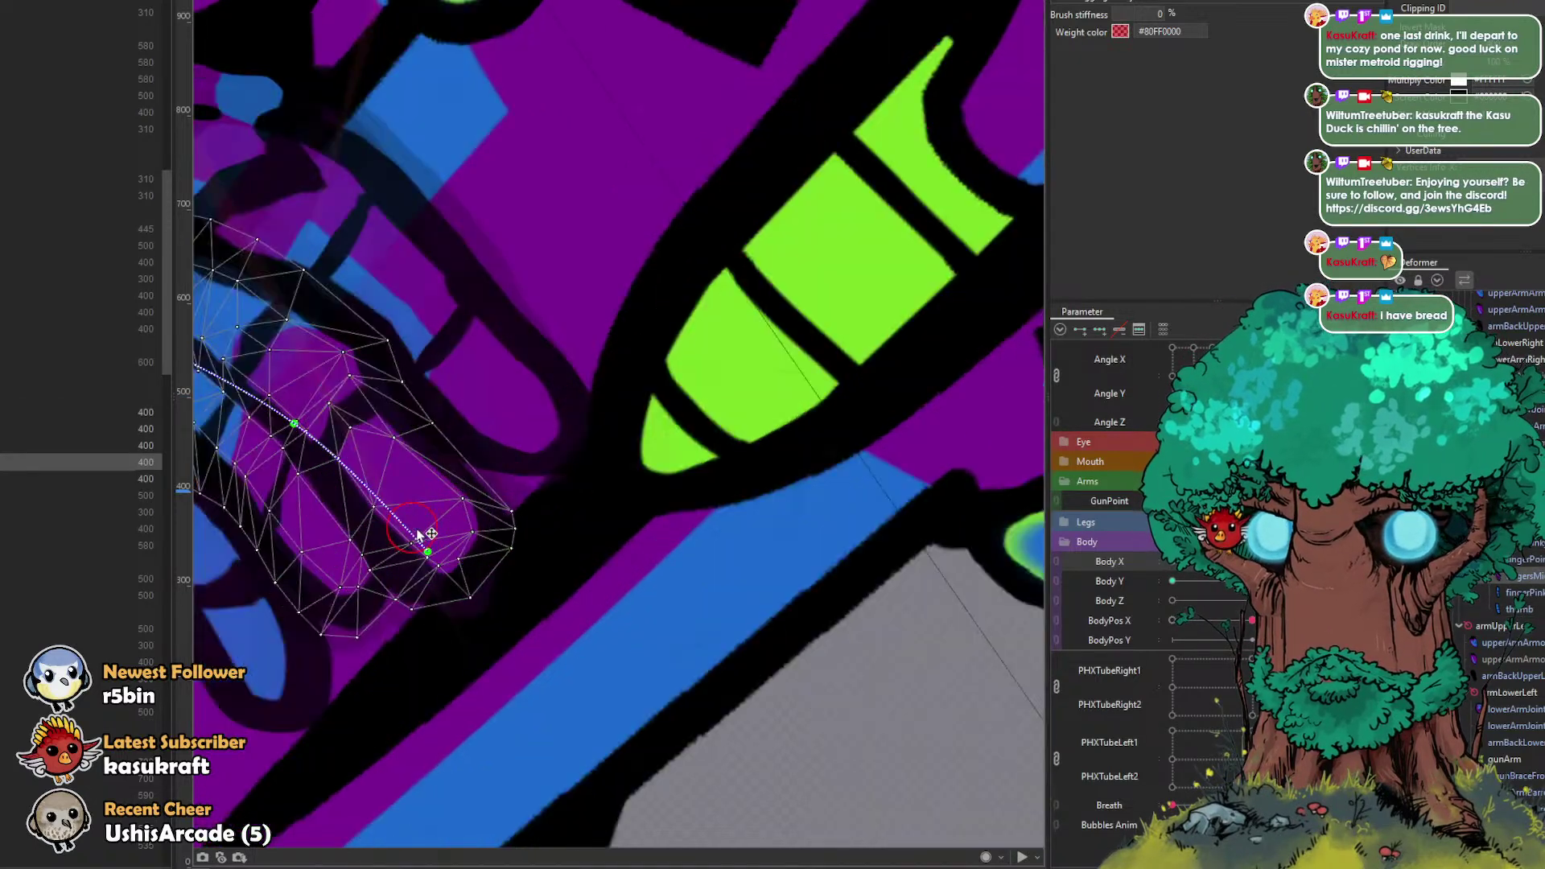
drag(417, 535, 398, 523)
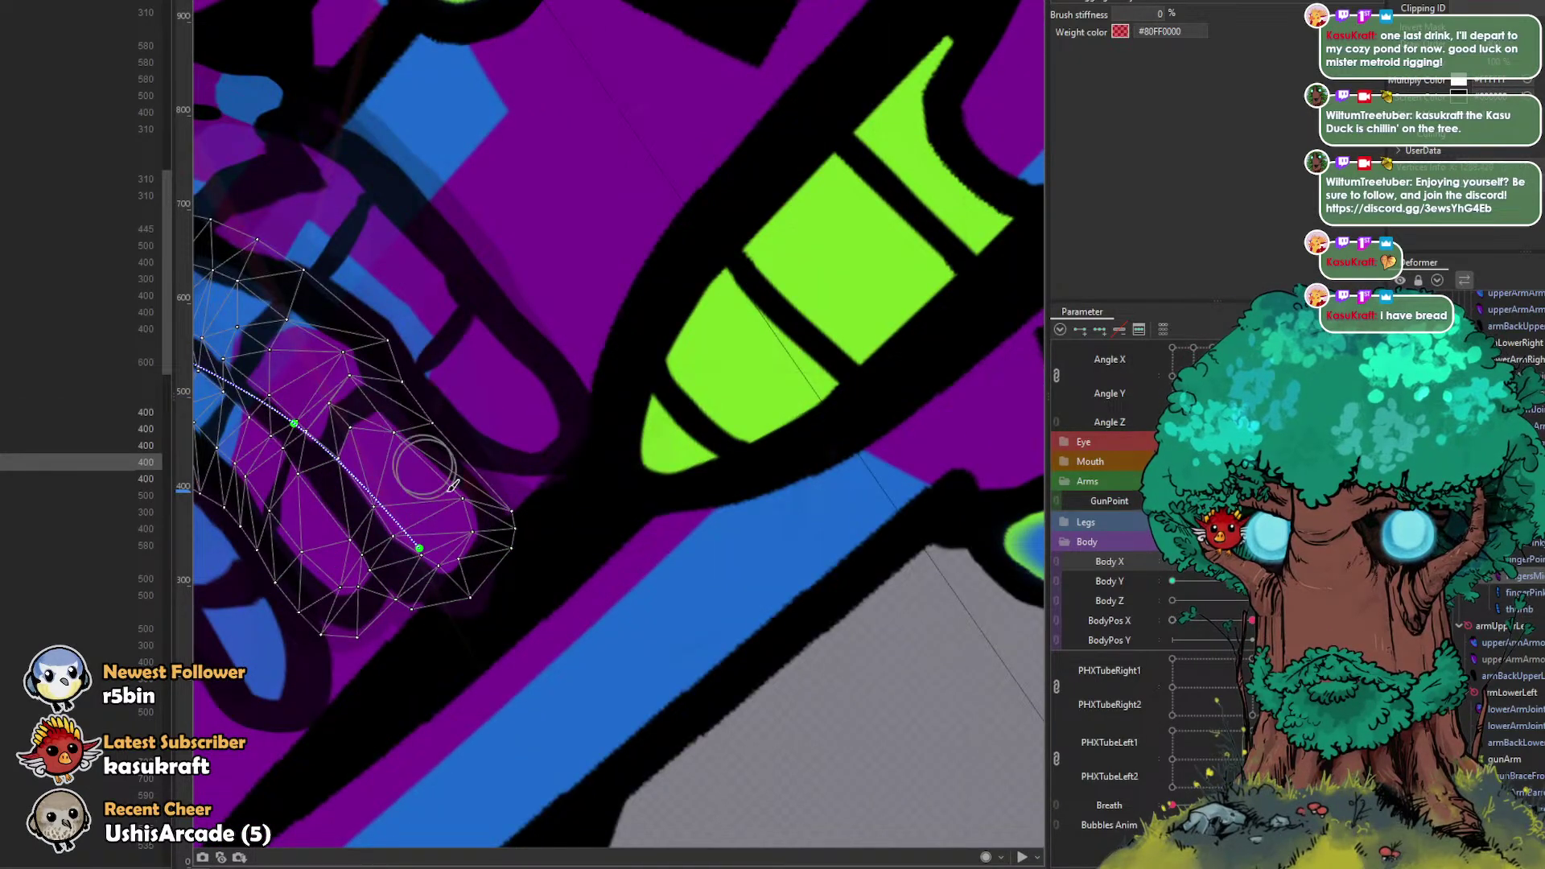
mouse_move(494, 494)
mouse_down()
mouse_move(475, 424)
mouse_move(407, 365)
mouse_move(389, 321)
mouse_move(330, 286)
mouse_move(348, 291)
mouse_up()
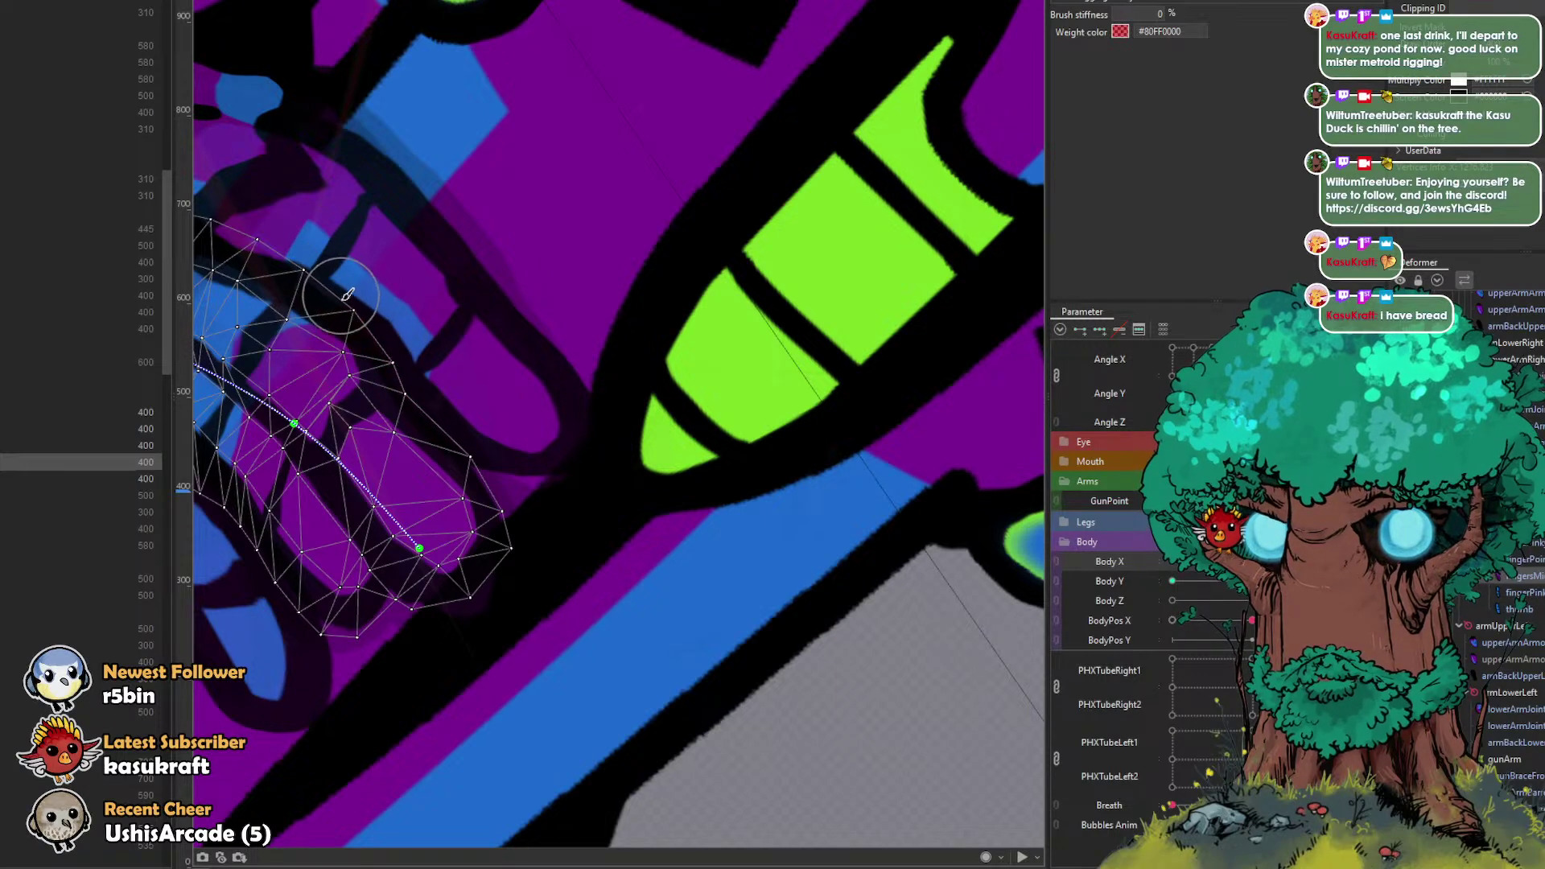
Step: Refine the middle fingers' mesh around the fingertips, the lower edge and the knuckle base with the deform brush
mouse_move(453, 485)
mouse_down()
mouse_move(442, 451)
mouse_move(471, 515)
mouse_move(483, 493)
mouse_move(469, 555)
mouse_move(544, 559)
mouse_move(475, 534)
mouse_up()
key(b)
key(b)
mouse_move(366, 633)
mouse_down()
mouse_move(311, 611)
mouse_move(312, 567)
mouse_move(342, 632)
mouse_move(383, 642)
mouse_up()
drag(402, 589, 622, 605)
mouse_move(581, 412)
mouse_down()
mouse_move(559, 367)
mouse_move(516, 351)
mouse_up()
key(b)
mouse_move(490, 473)
mouse_down()
mouse_move(524, 495)
mouse_move(493, 466)
mouse_up()
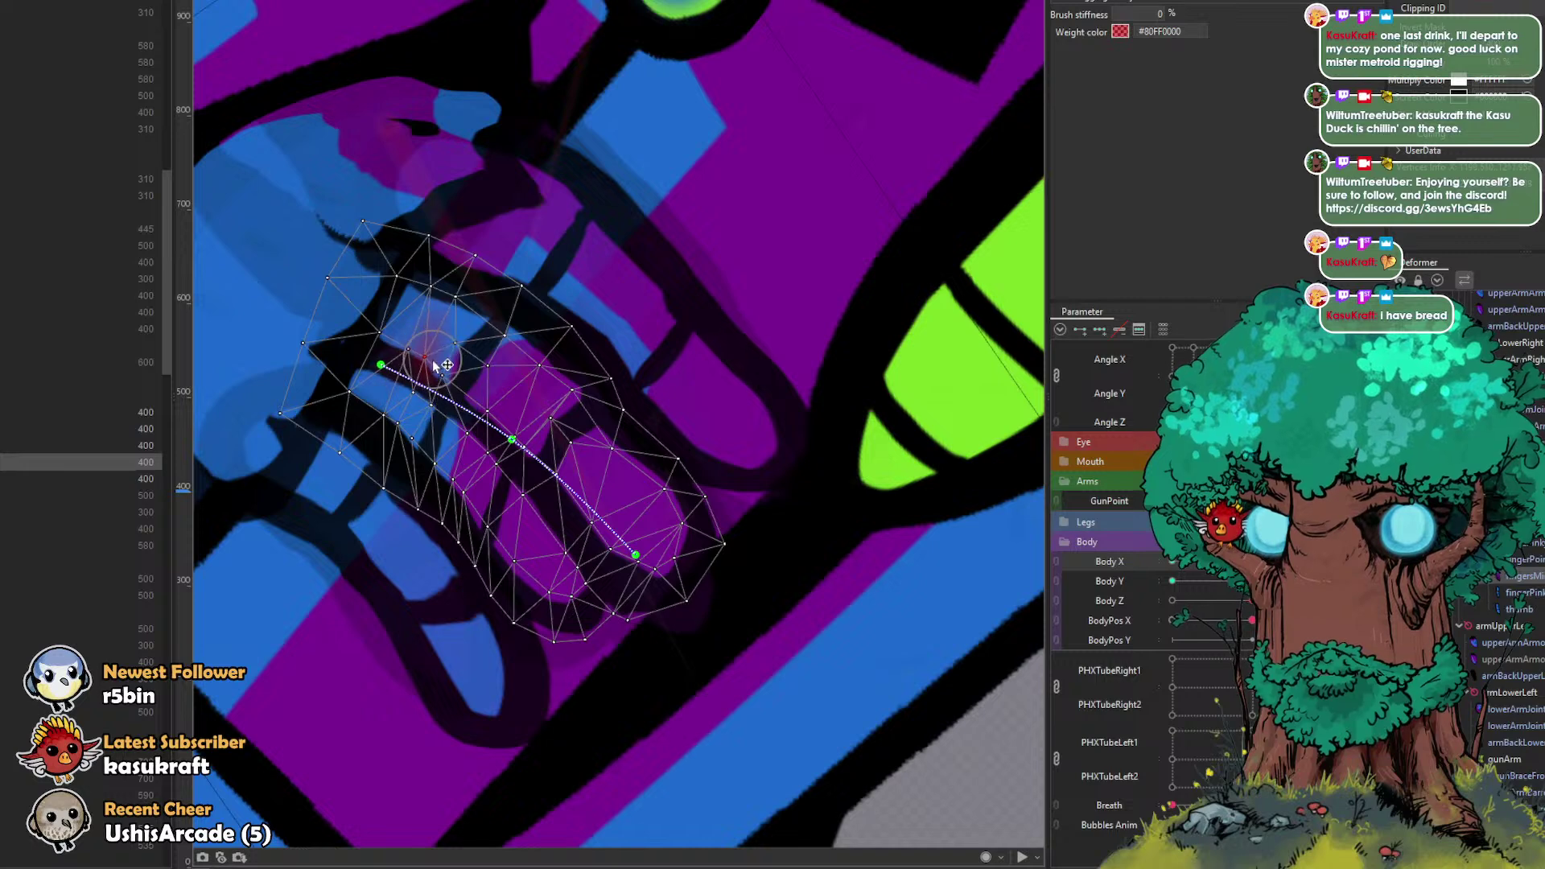
Step: Try to reshape the hand's warp deformer around the palm and lower fingers with the deform brush
scroll(439, 362, down, 10)
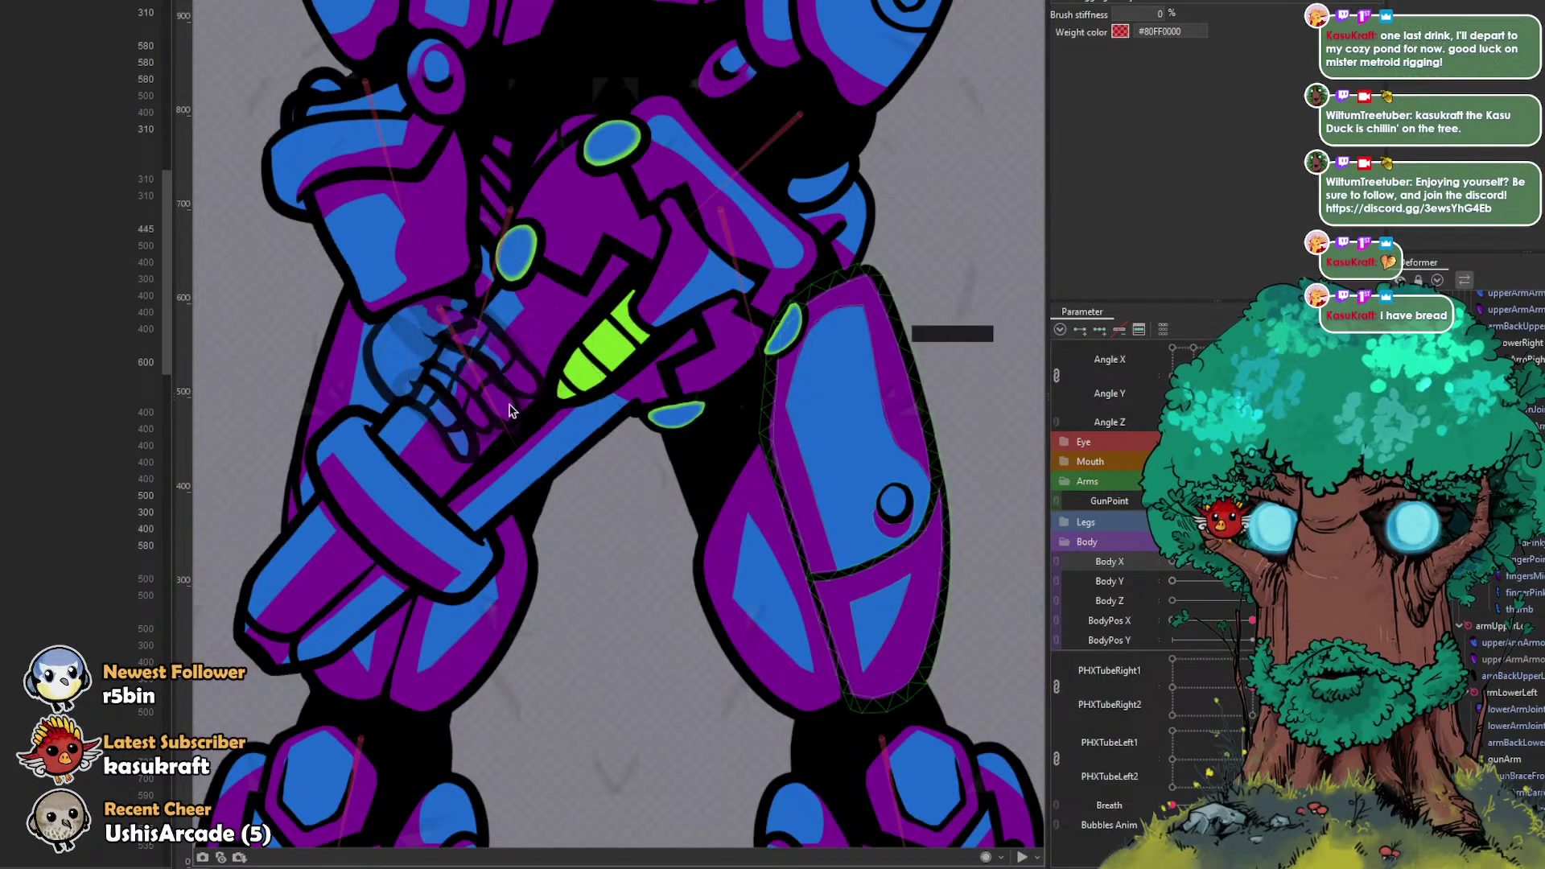
click(504, 412)
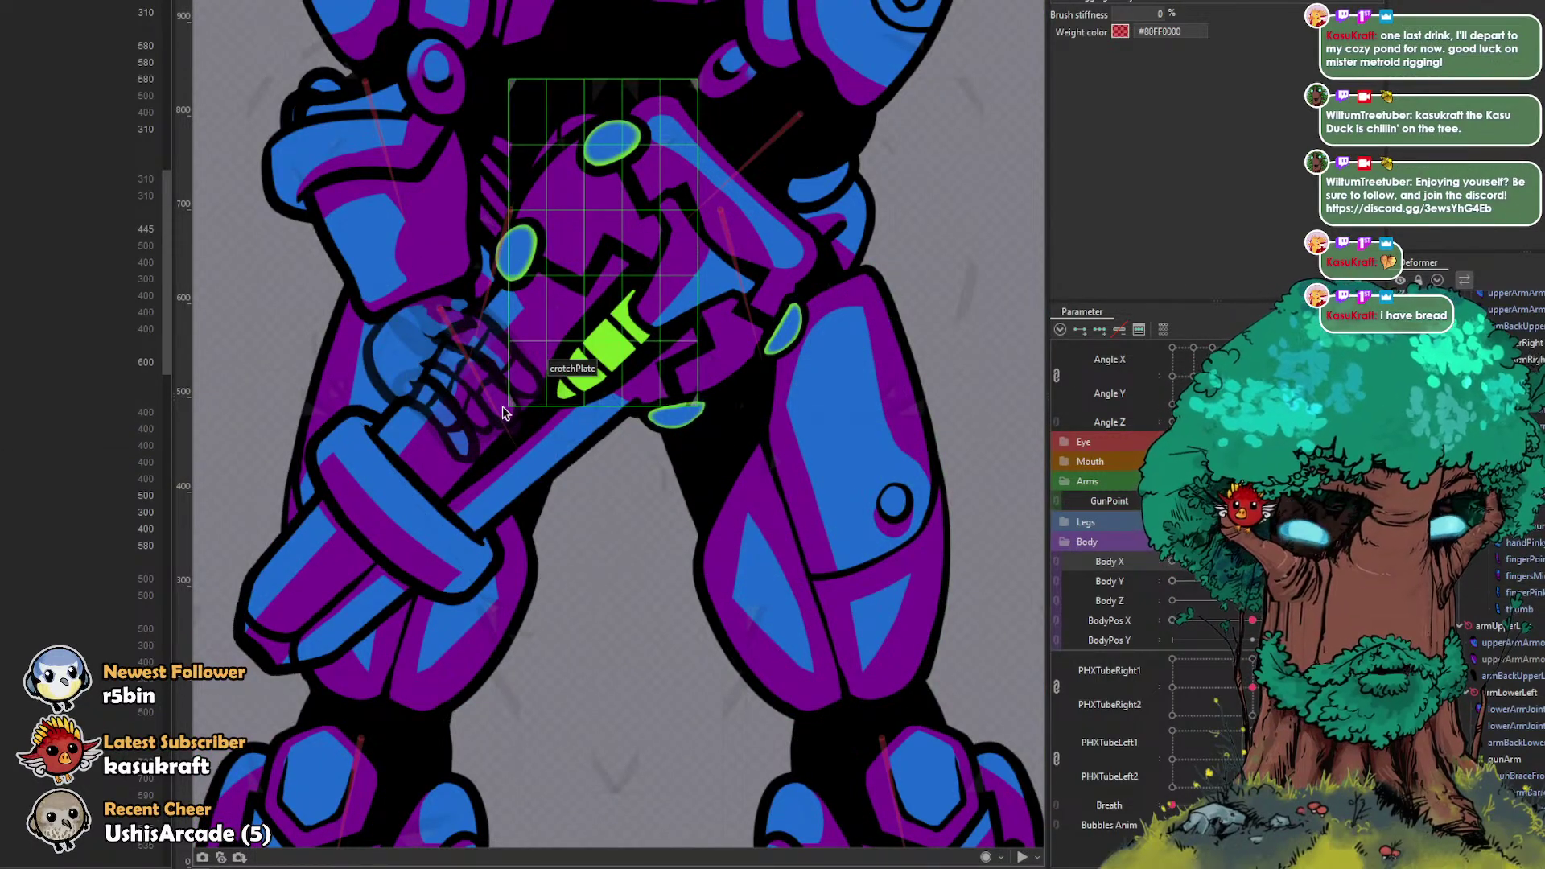
click(455, 442)
mouse_move(1253, 501)
mouse_down()
mouse_move(1173, 500)
mouse_move(1230, 501)
mouse_up()
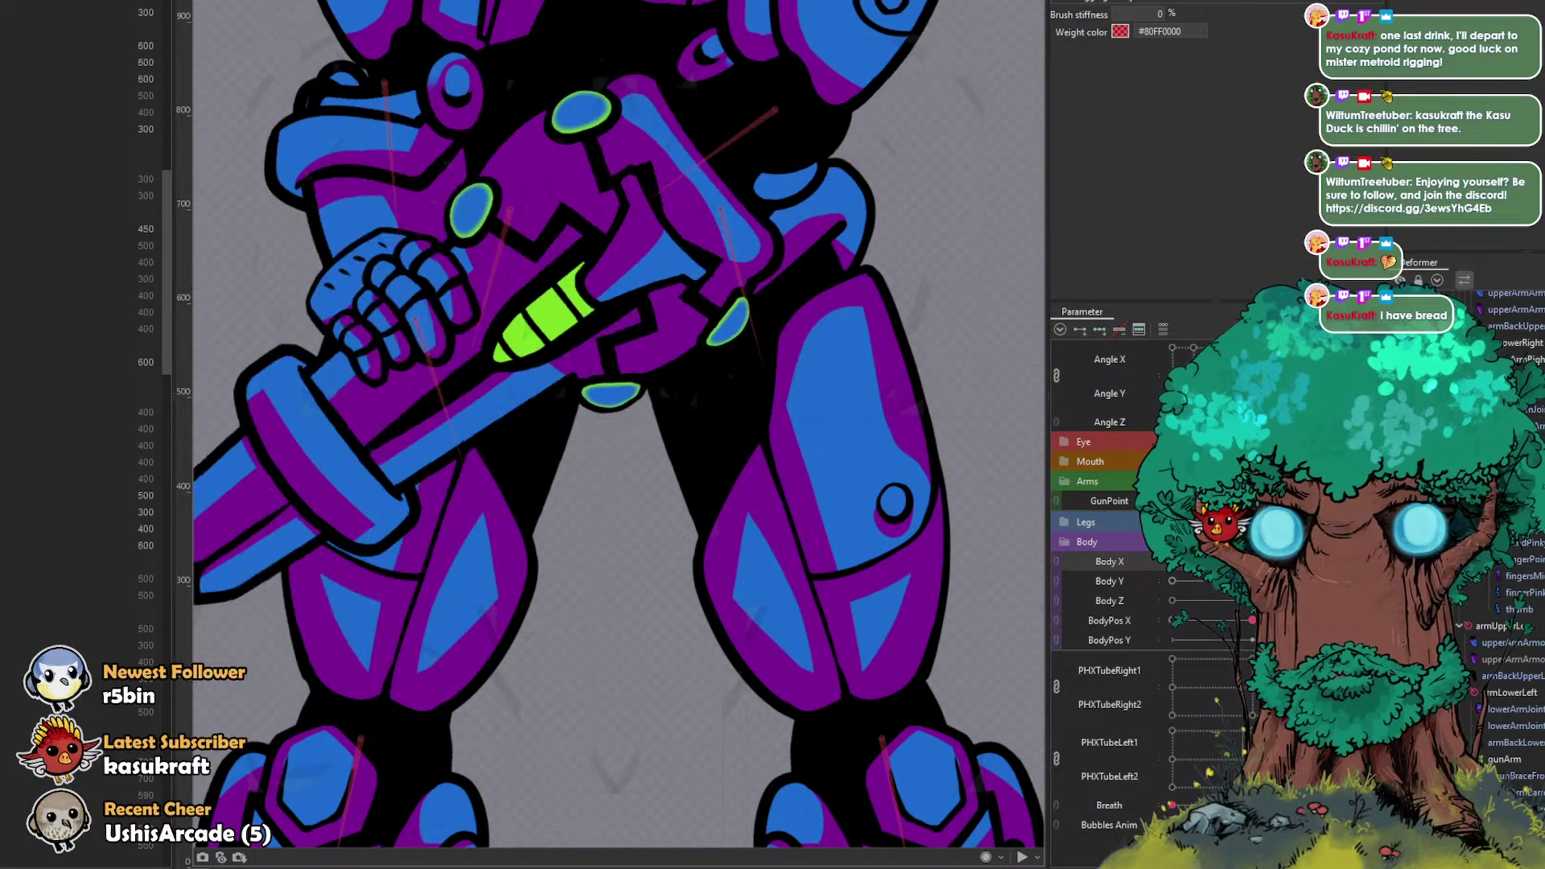
click(493, 407)
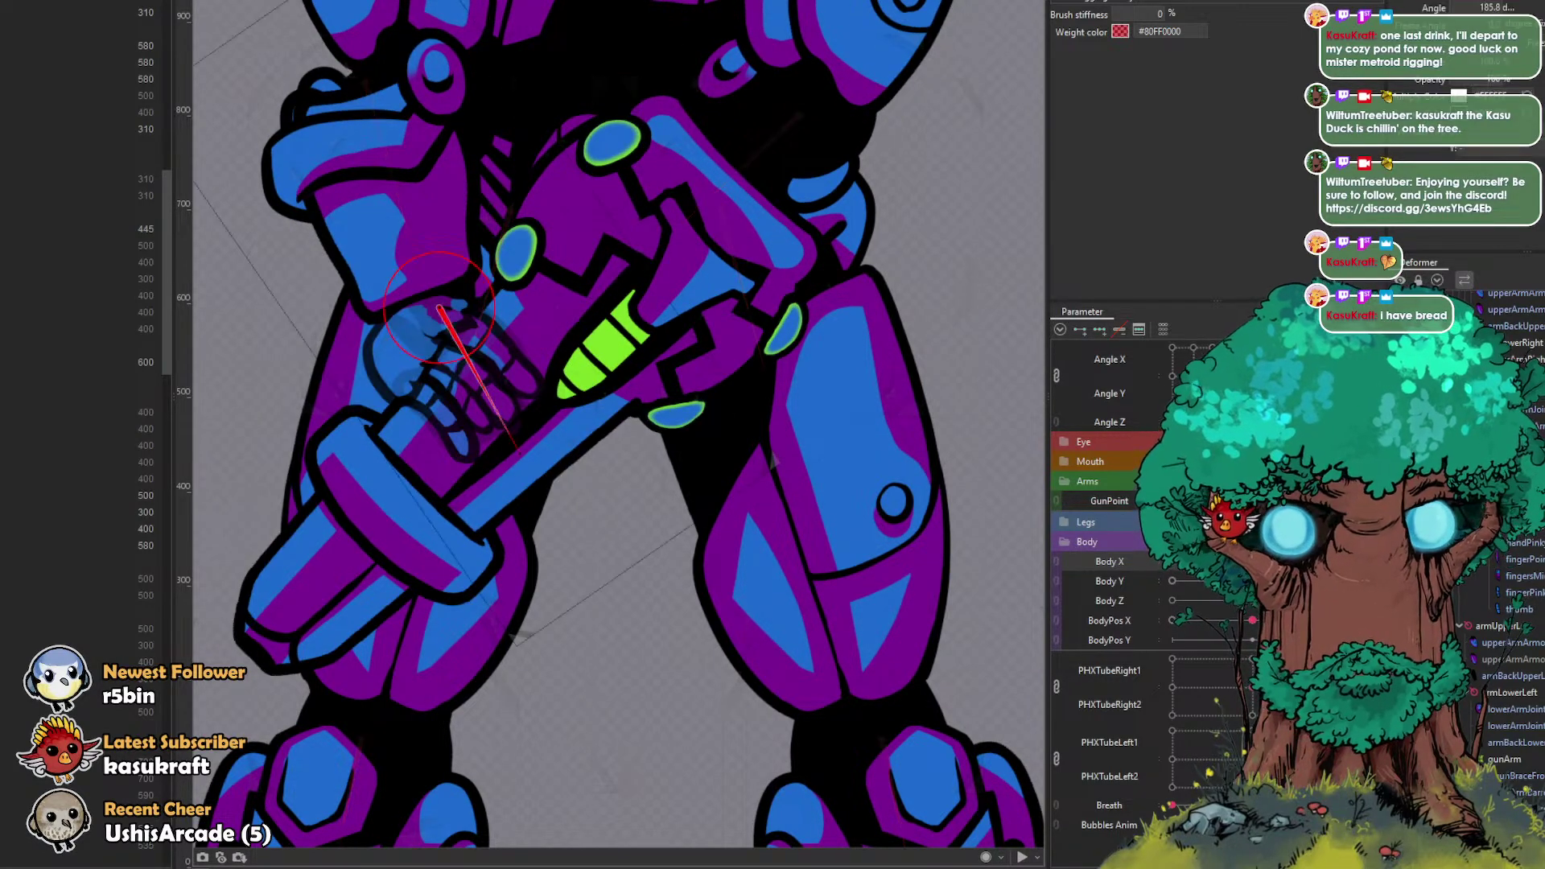
click(493, 407)
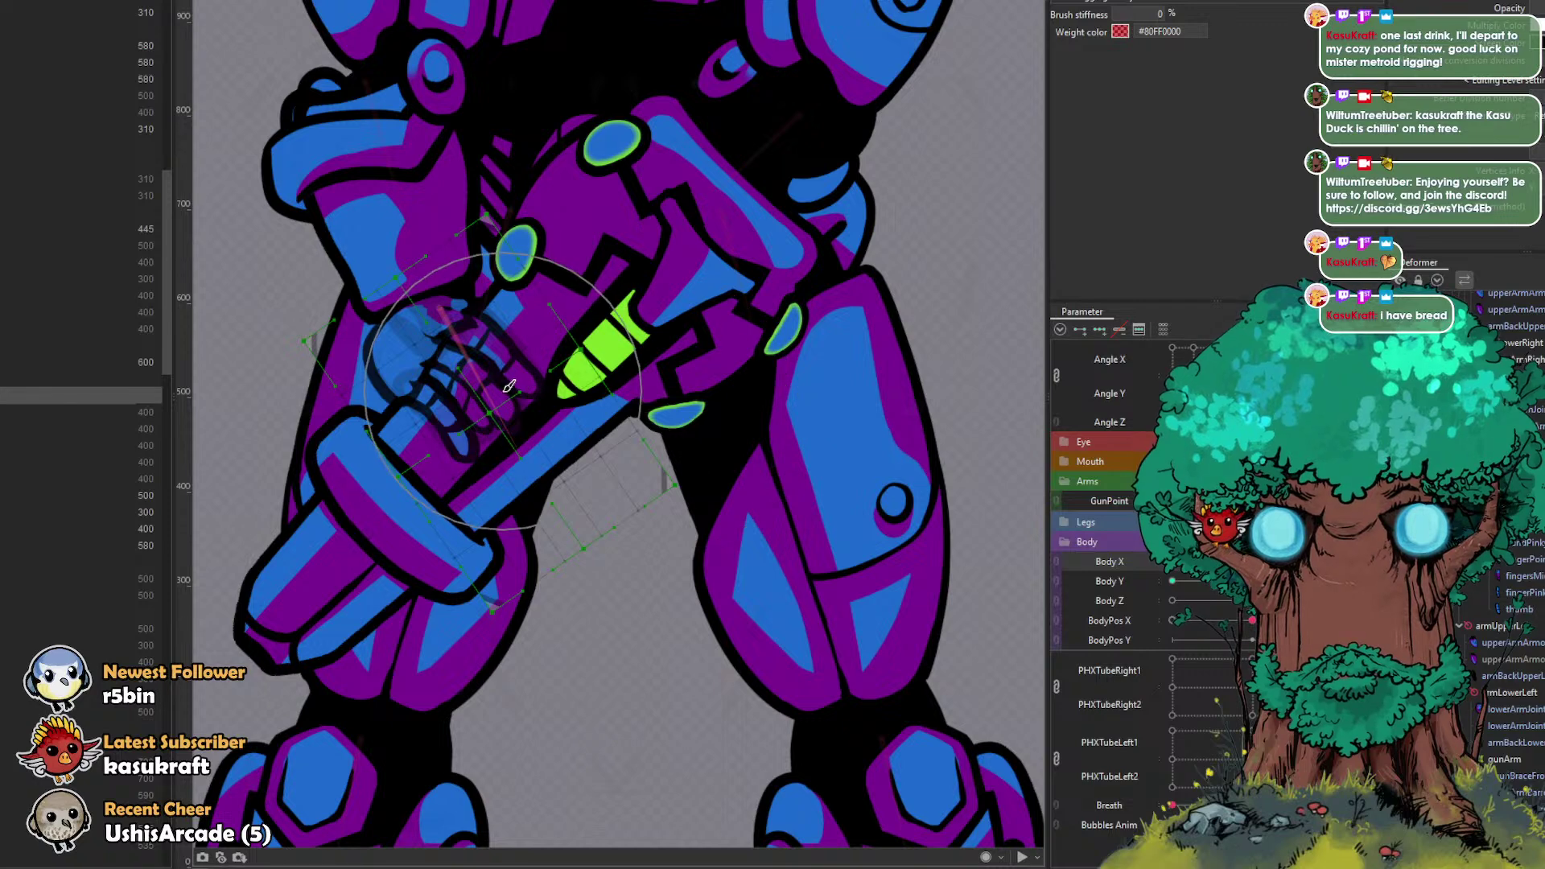
drag(492, 402, 501, 394)
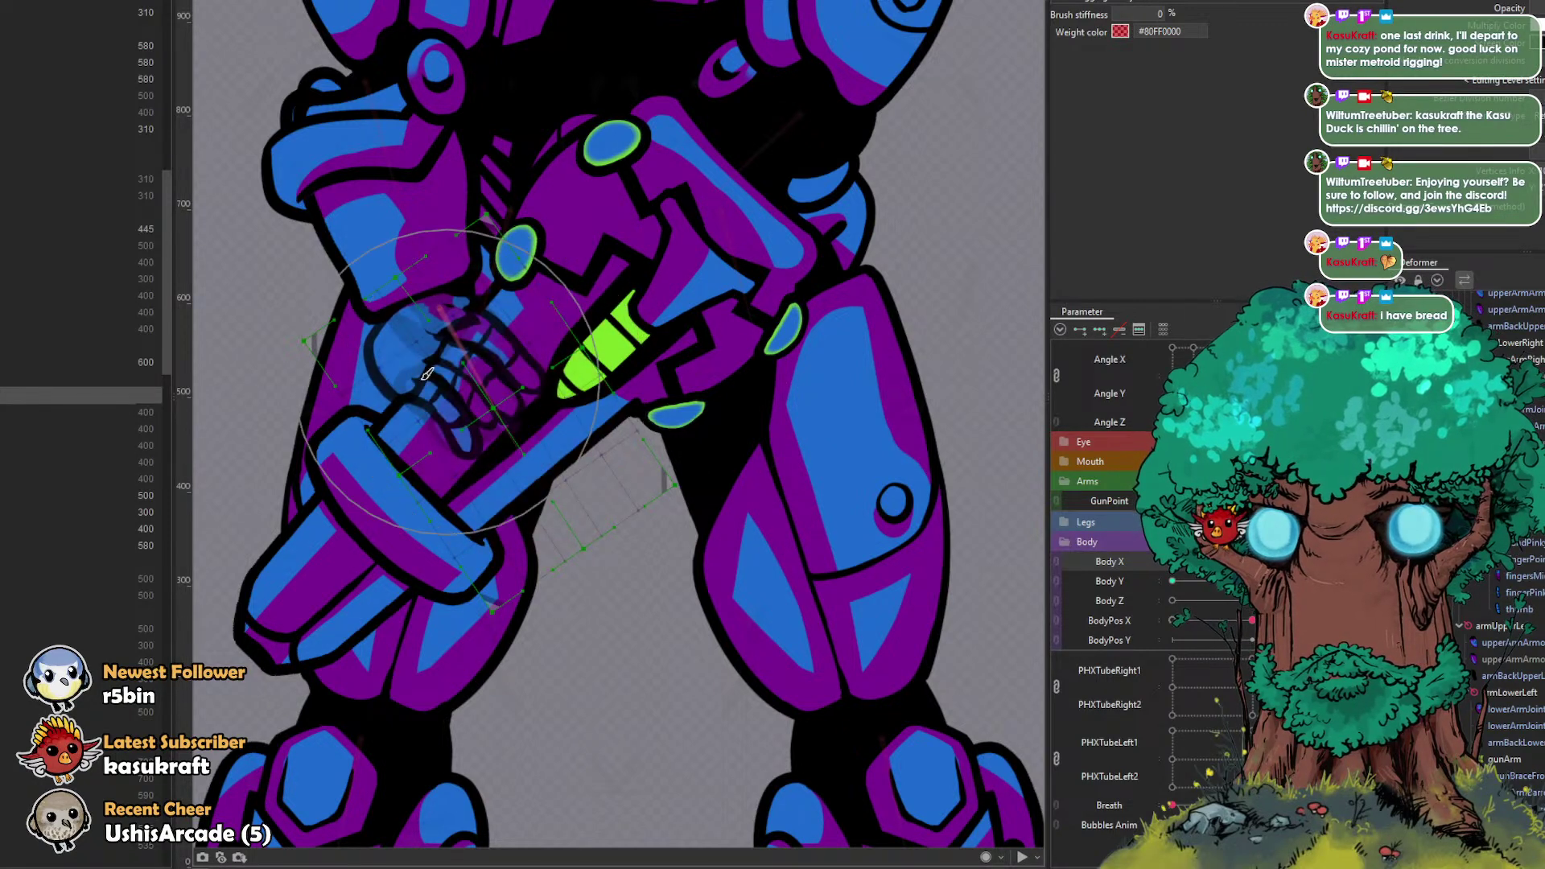
drag(412, 426, 375, 426)
drag(414, 428, 402, 424)
drag(449, 505, 437, 505)
drag(435, 596, 577, 626)
drag(545, 540, 464, 511)
drag(527, 421, 483, 424)
key(ctrl+z)
key(ctrl+z)
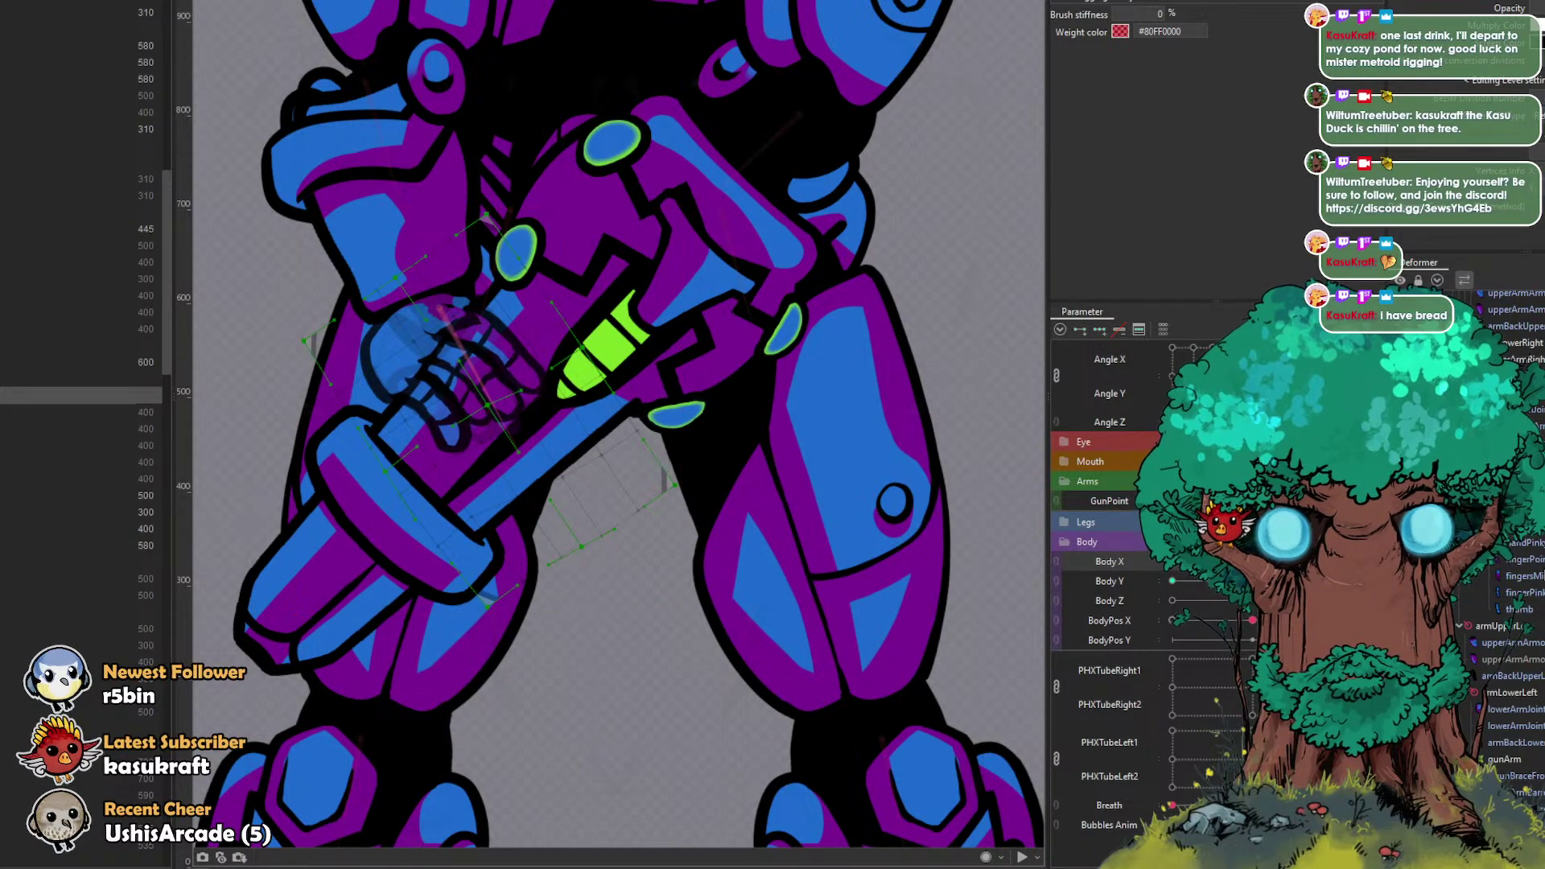
Step: Lengthen the middle fingers' tips slightly along the ghosted drawing and smooth the mesh's outer and lower edges
click(1523, 527)
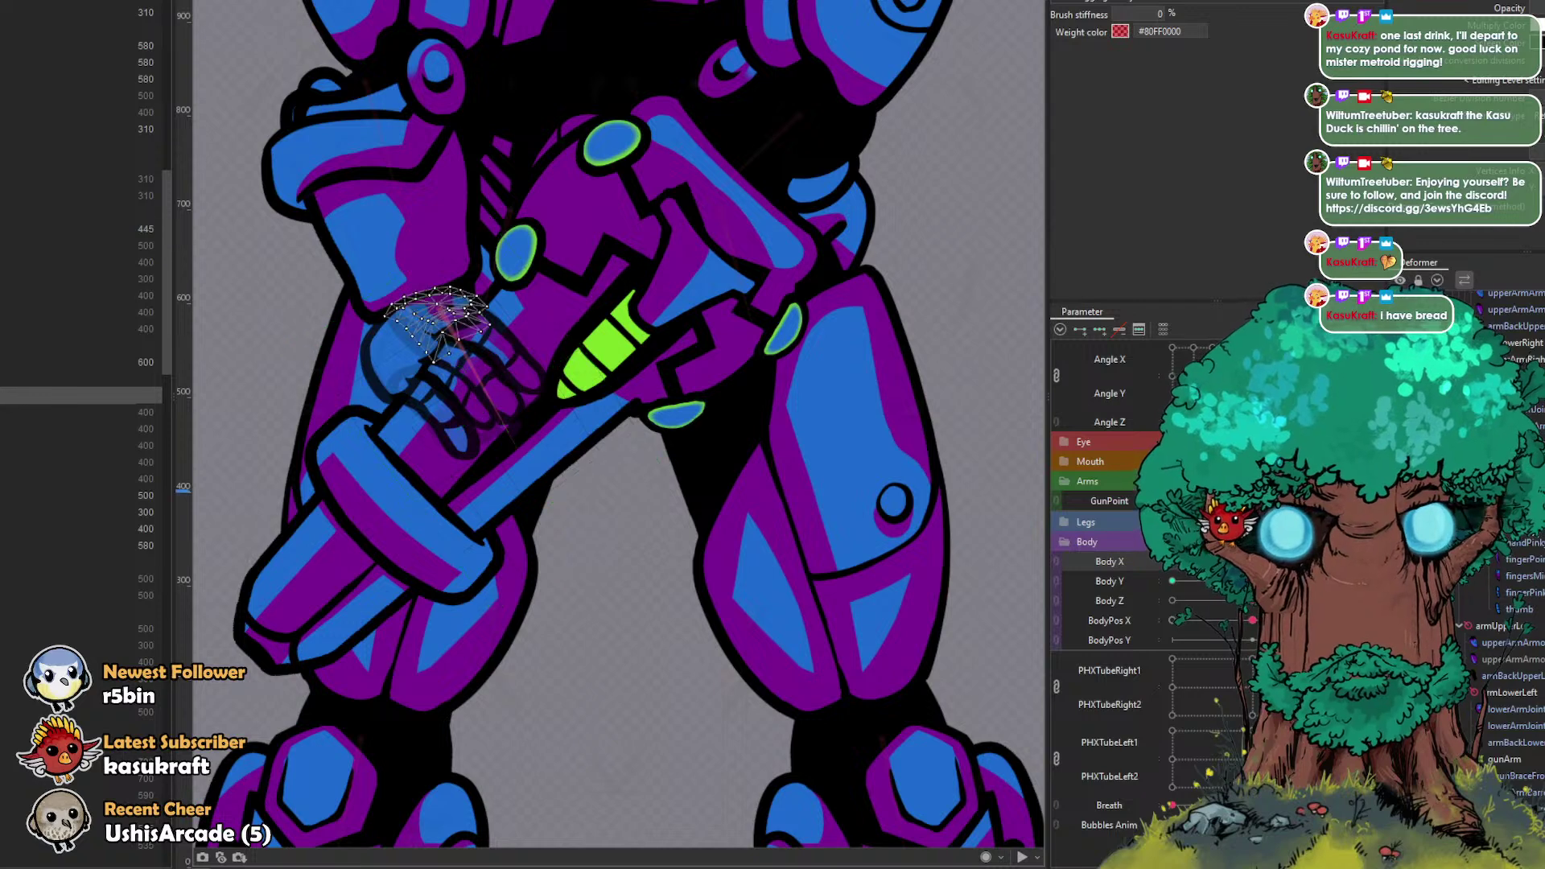
click(1523, 576)
click(1524, 593)
click(1523, 576)
scroll(552, 447, up, 5)
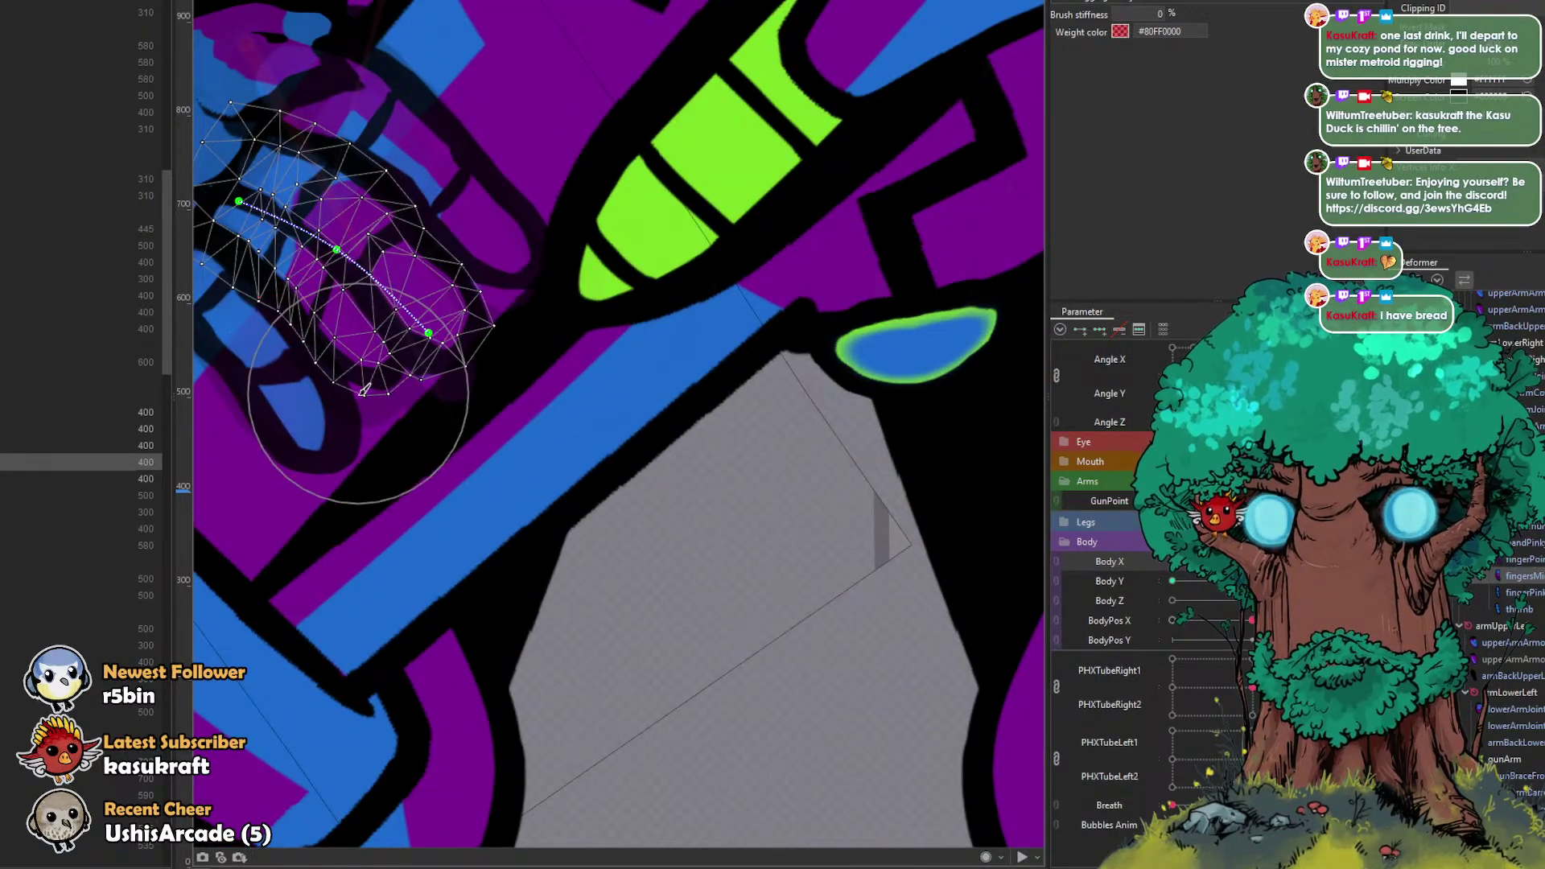
key(b)
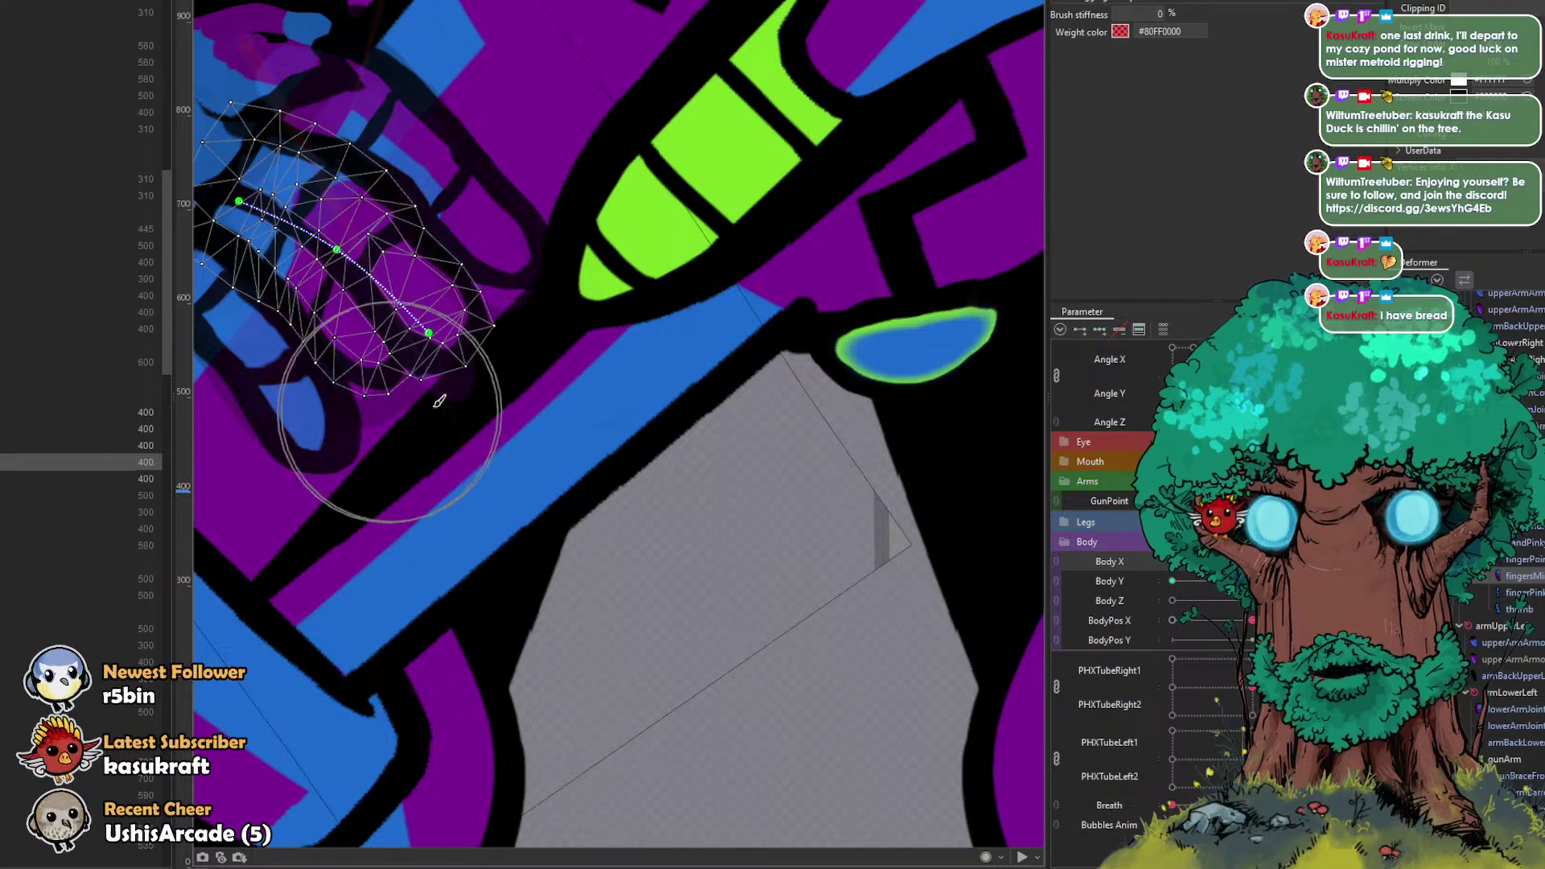
drag(353, 381, 355, 409)
drag(480, 360, 480, 373)
key(b)
mouse_move(462, 303)
mouse_down()
mouse_move(431, 242)
mouse_move(459, 234)
mouse_move(369, 369)
mouse_move(404, 389)
mouse_move(256, 261)
mouse_up()
key(b)
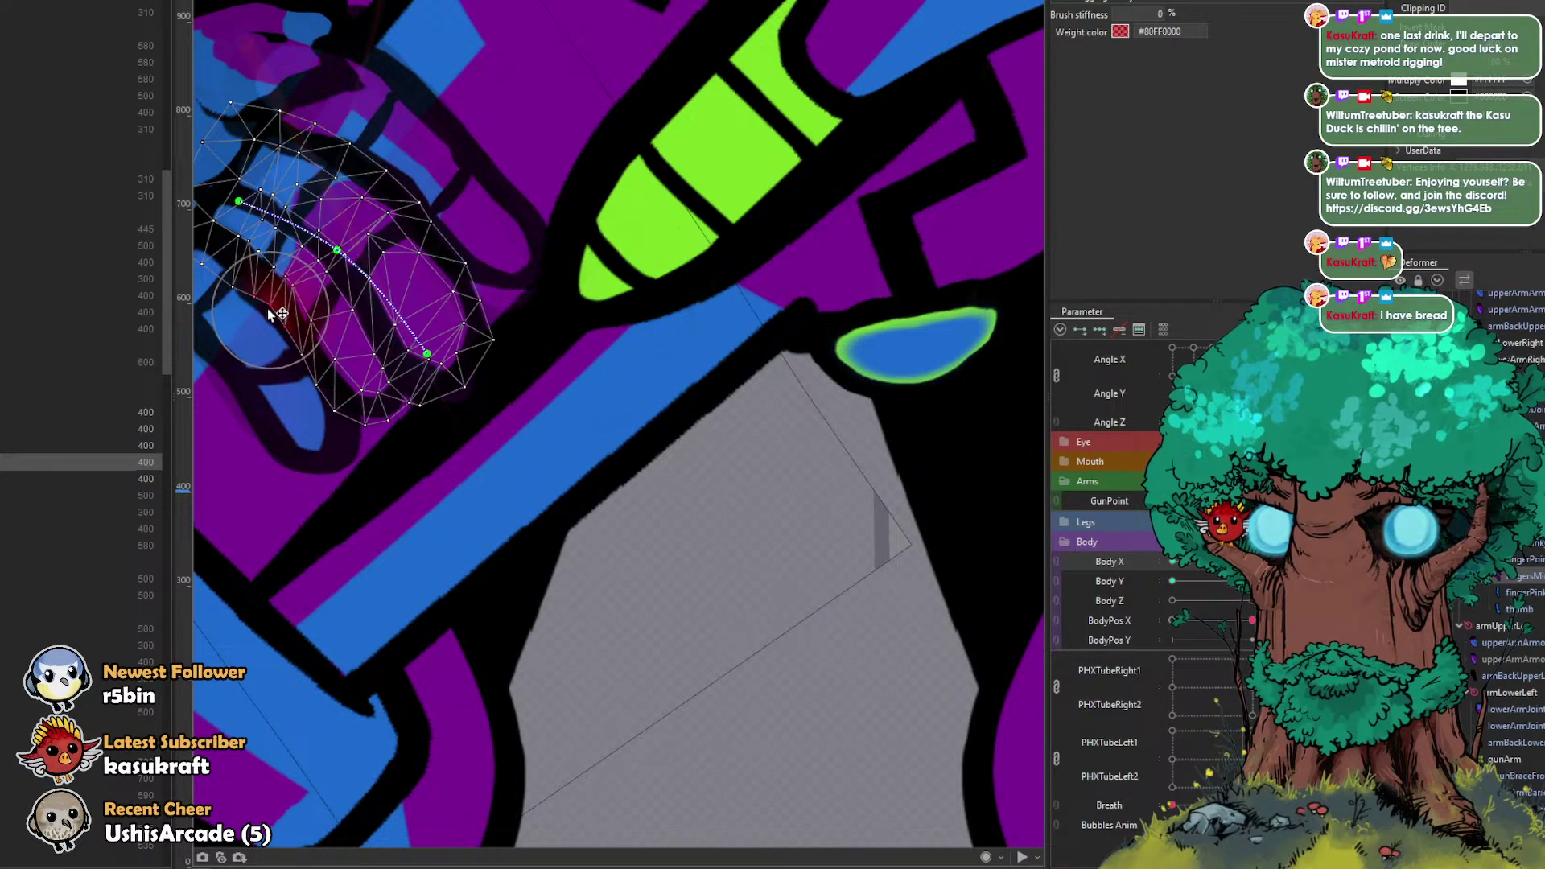
Step: Move the hand's warp deformer up and inward at the lowest Body Y pose to match the ghosted hand
scroll(478, 329, down, 6)
drag(1172, 500, 1307, 501)
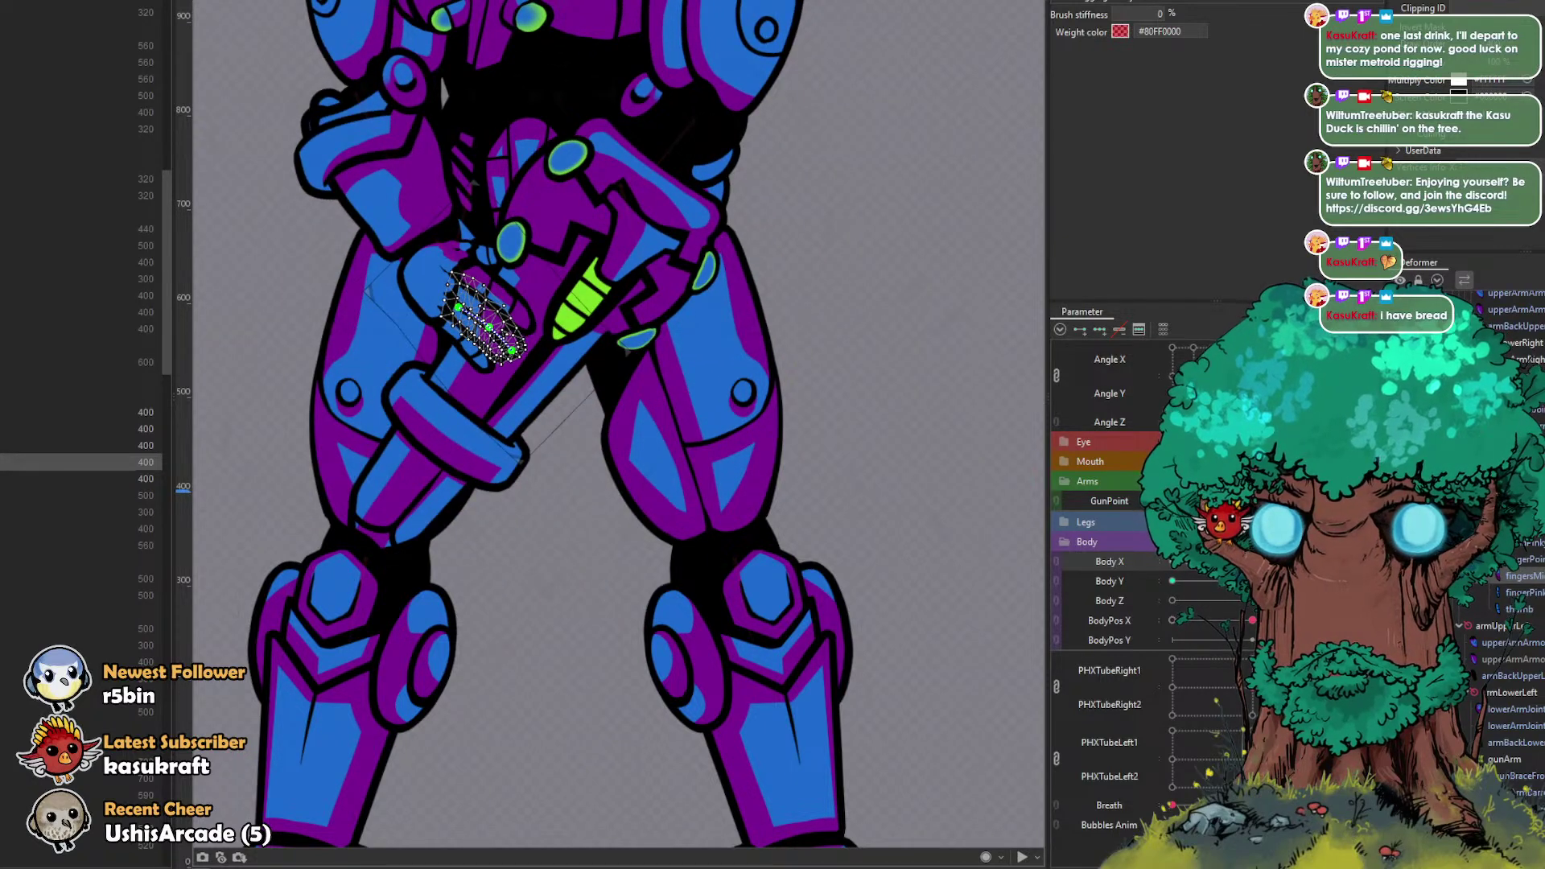
drag(1252, 561, 1191, 562)
click(882, 395)
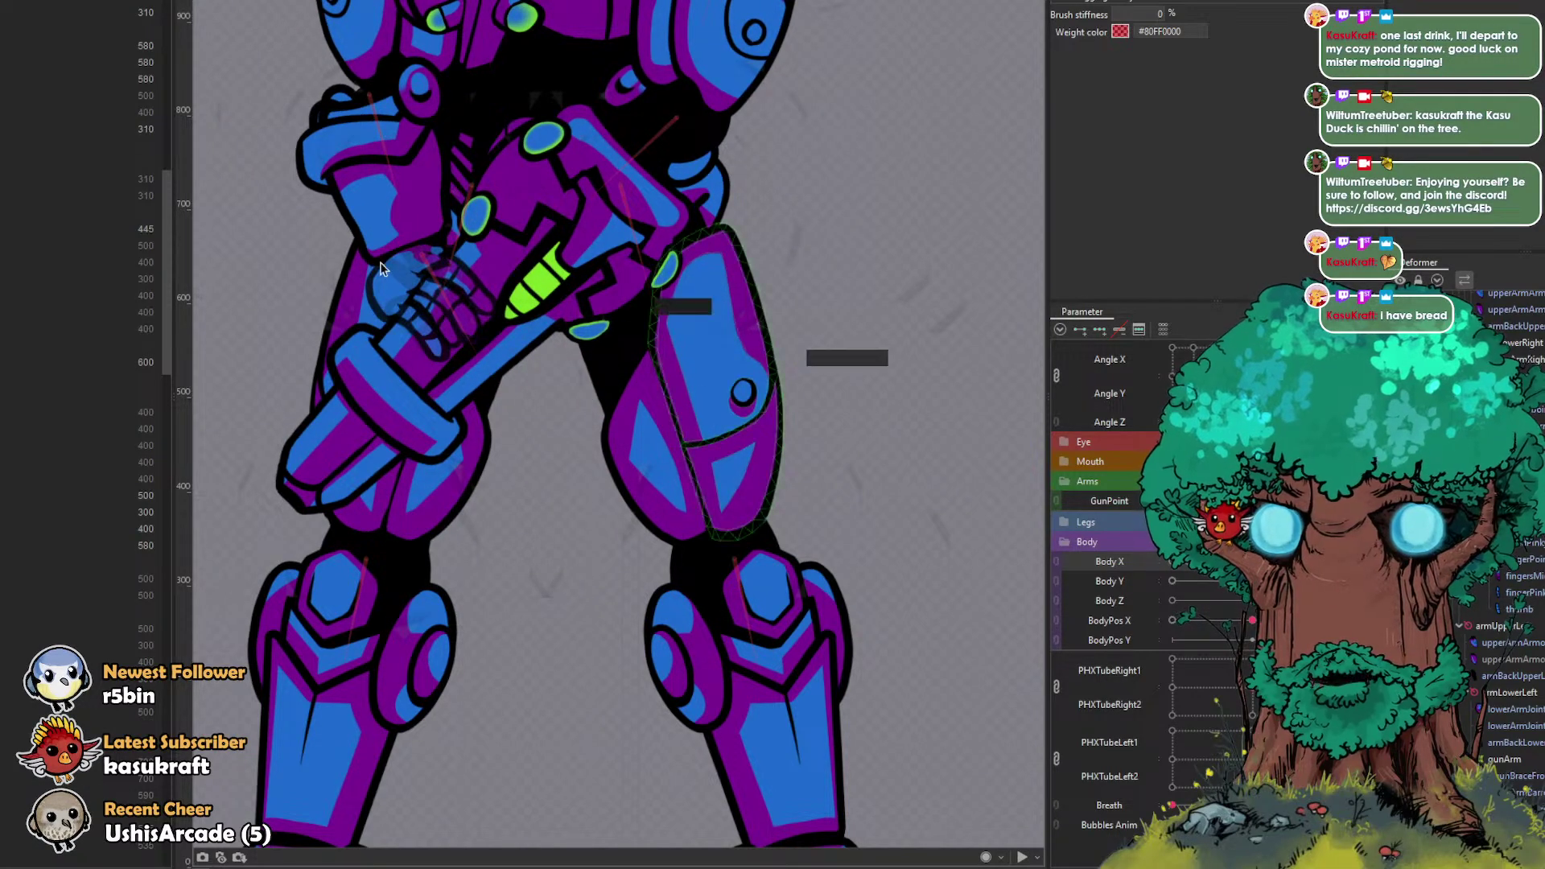
click(388, 288)
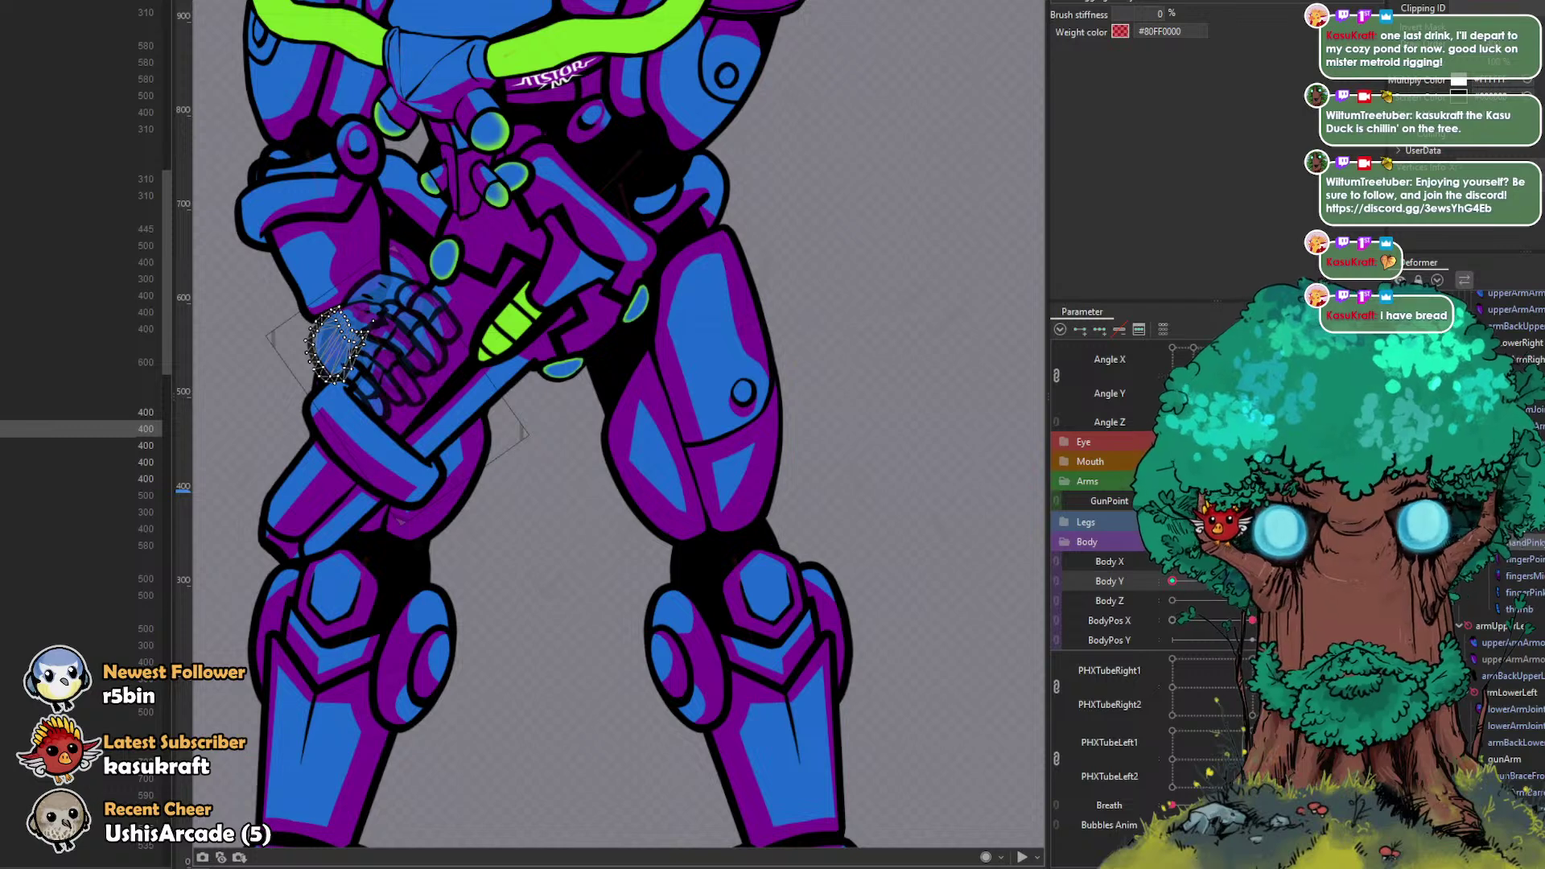
click(1528, 540)
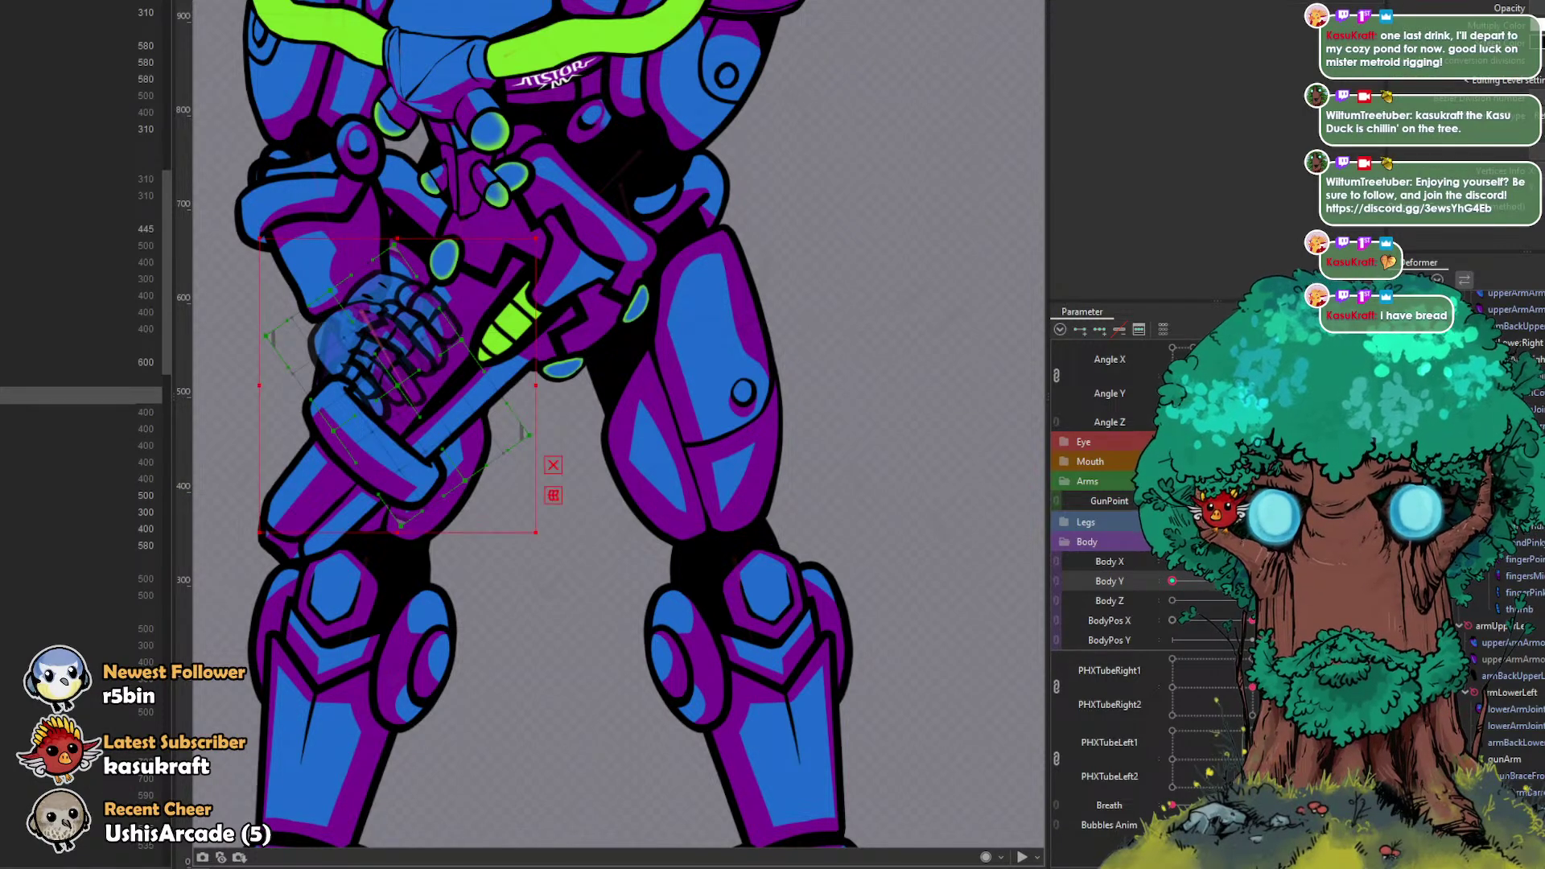
scroll(439, 255, up, 2)
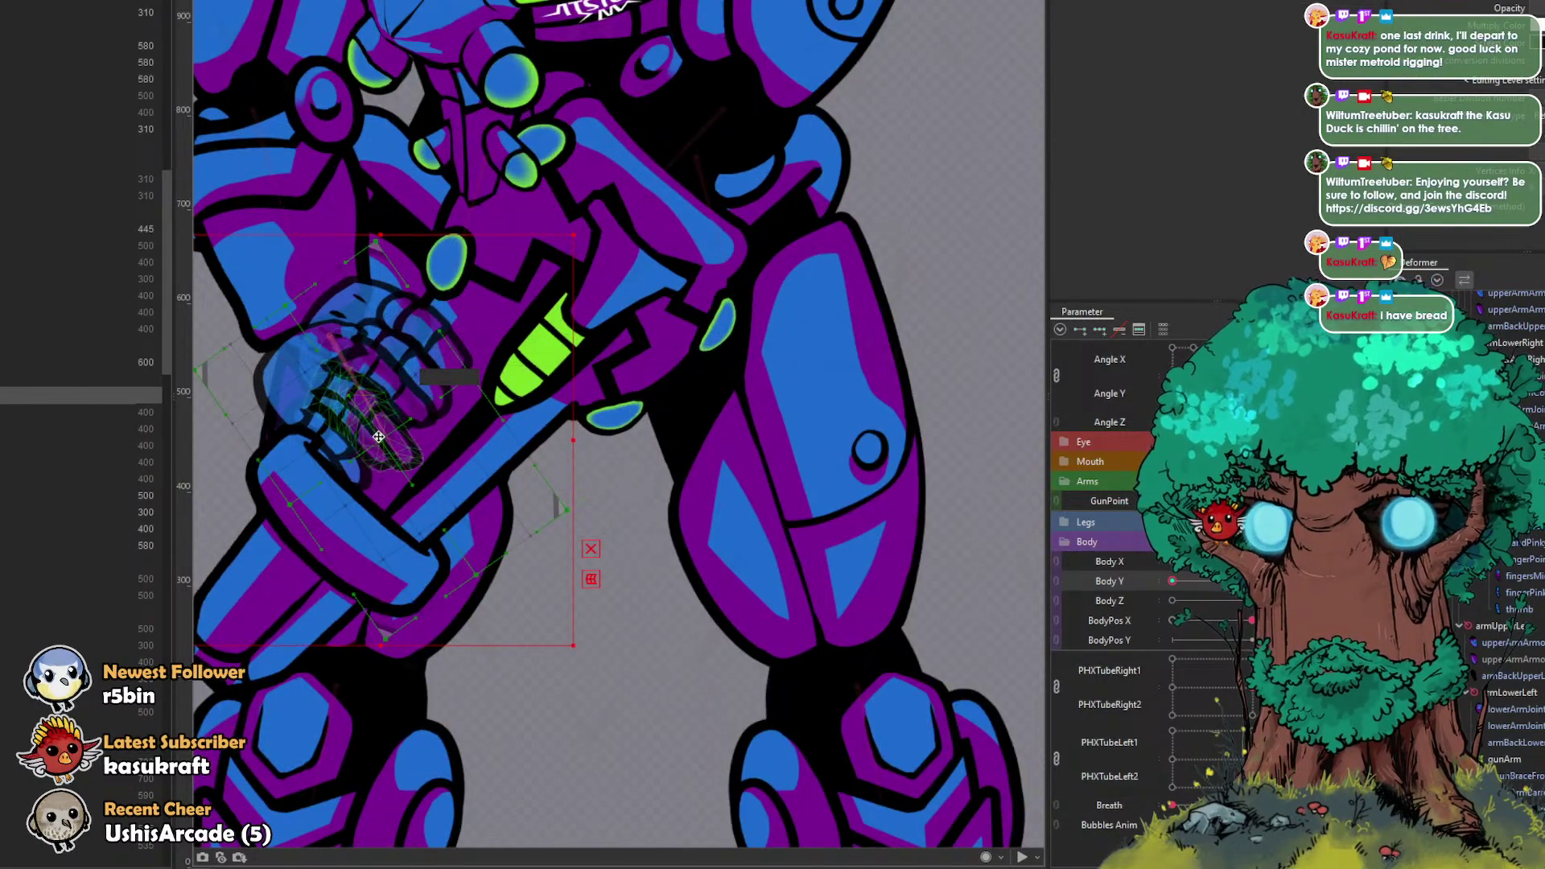
drag(378, 436, 414, 387)
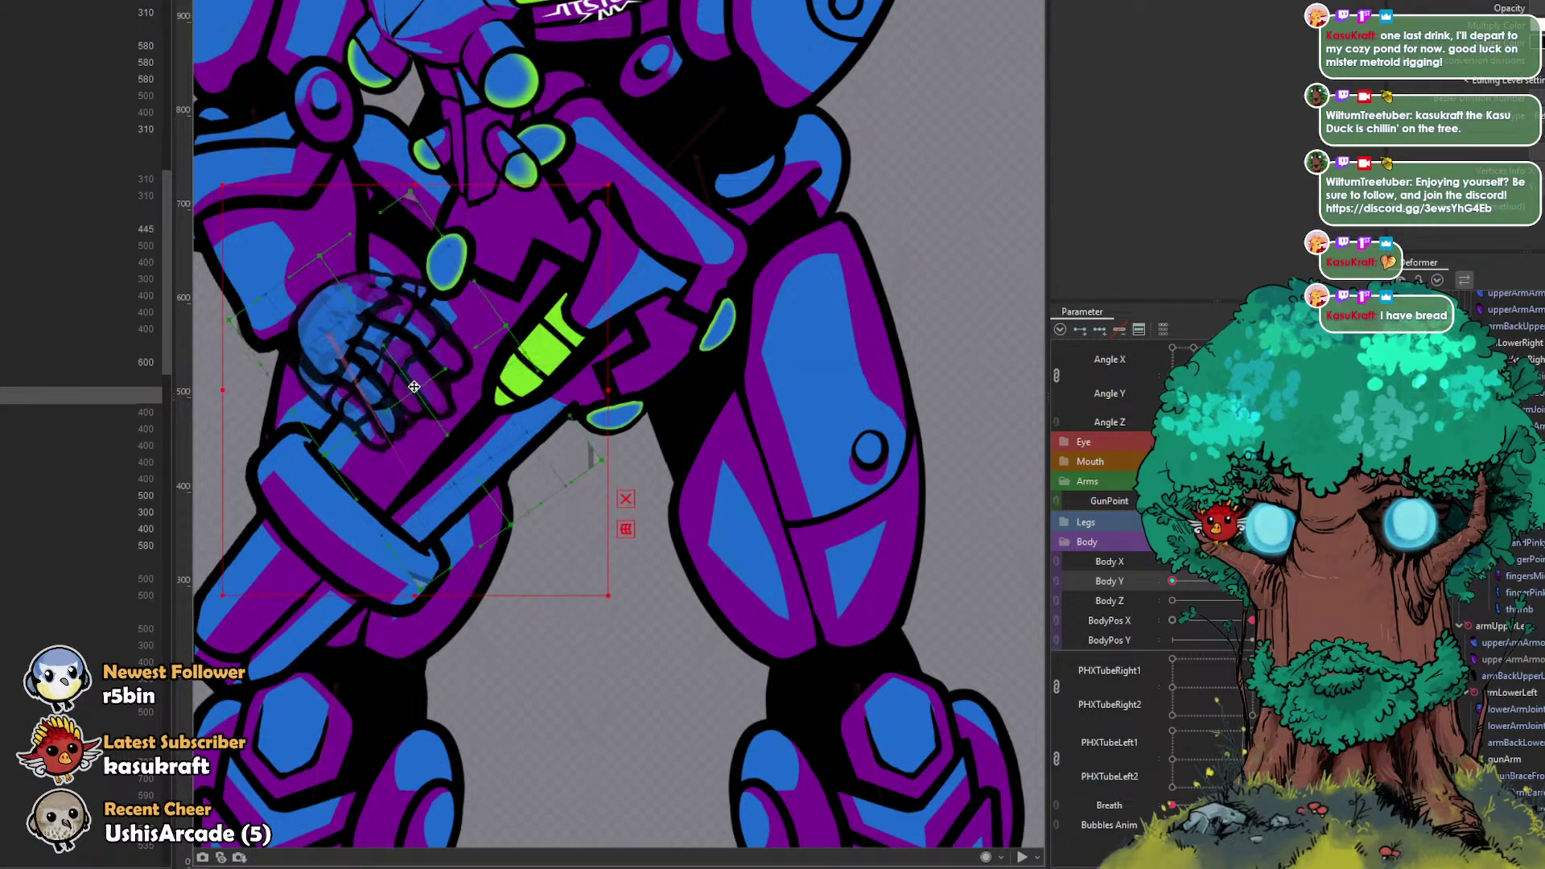
Step: Brush the hand's warp deformer around the palm, wrist and outer corner to fit the ghosted hand at the lowest Body Y pose
click(835, 2)
mouse_move(321, 416)
mouse_down()
mouse_move(340, 418)
mouse_move(322, 428)
mouse_up()
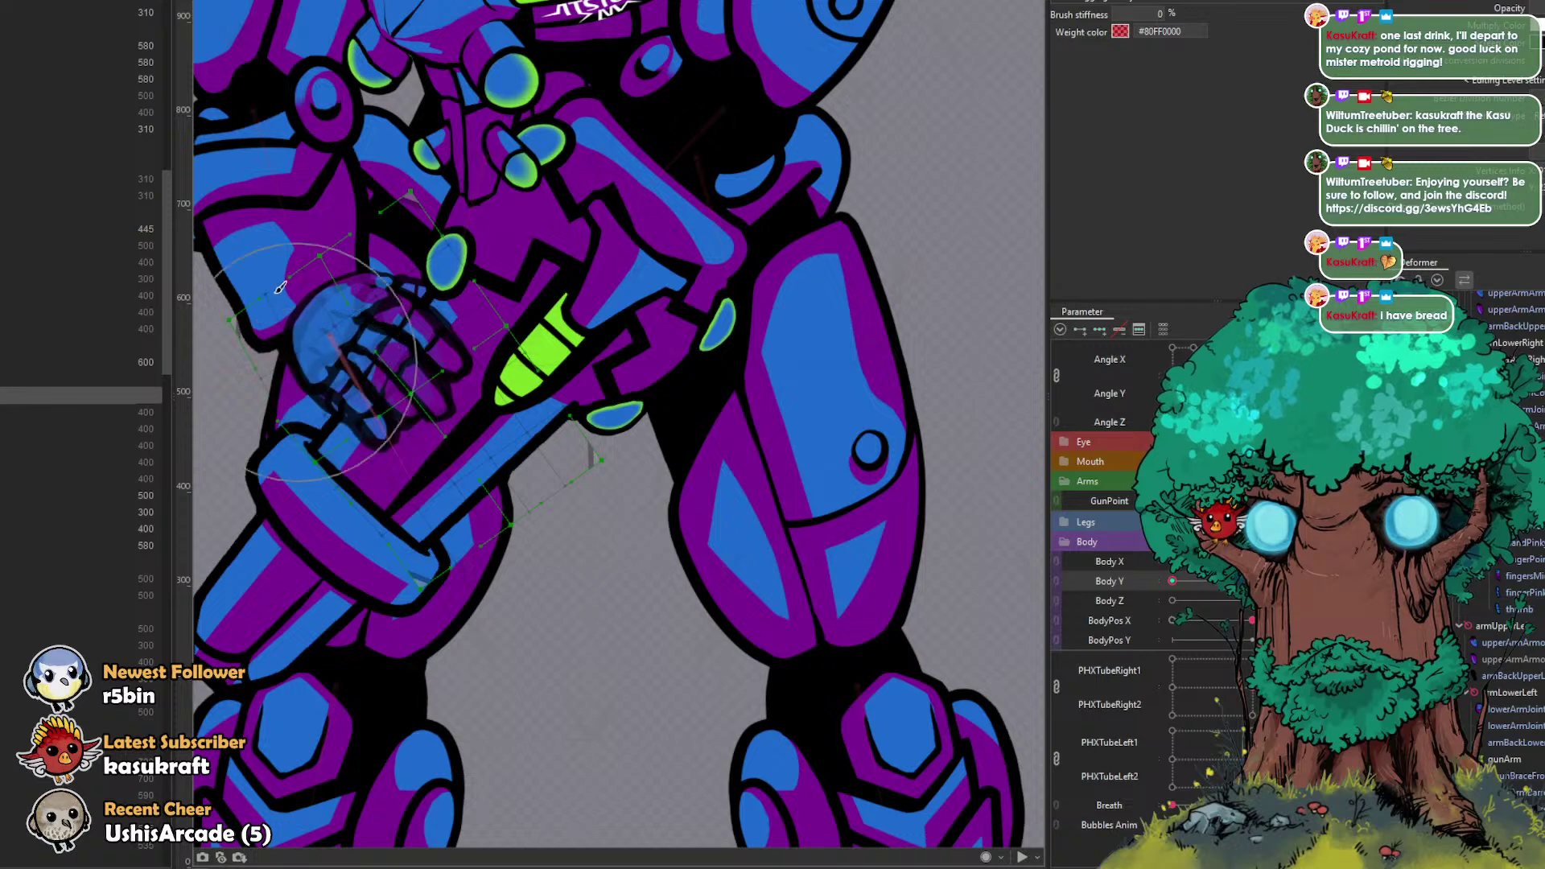
drag(269, 293, 299, 290)
mouse_move(266, 234)
mouse_down()
mouse_move(378, 264)
mouse_move(363, 294)
mouse_up()
drag(561, 222, 577, 240)
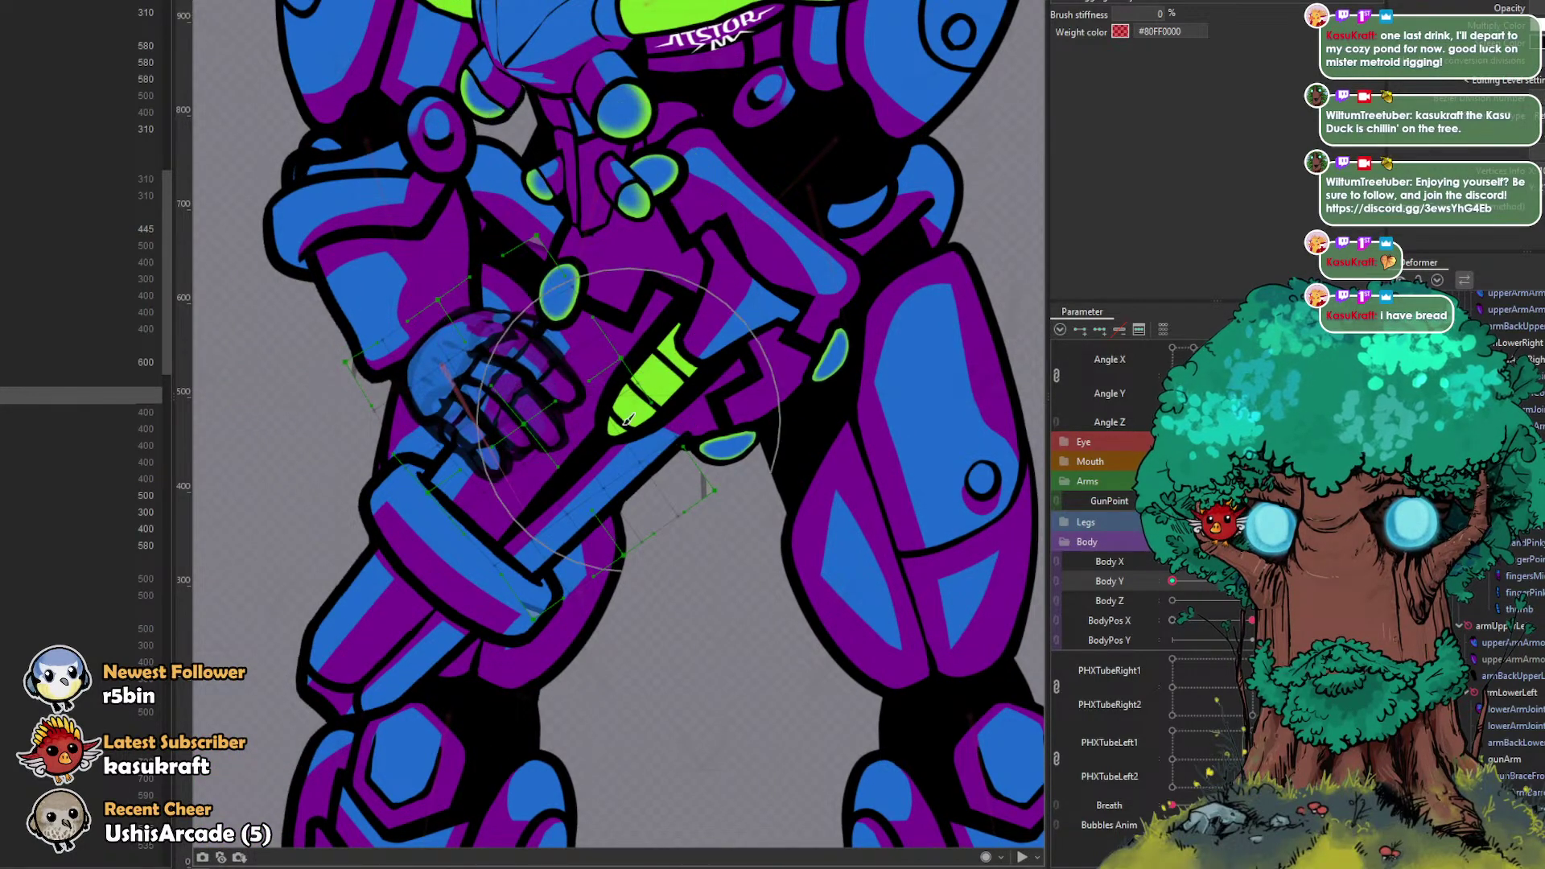
drag(617, 515, 613, 511)
Step: Try to reshape the hand's parent warp deformer near the wrist with the deform brush at another Body X pose
click(1212, 562)
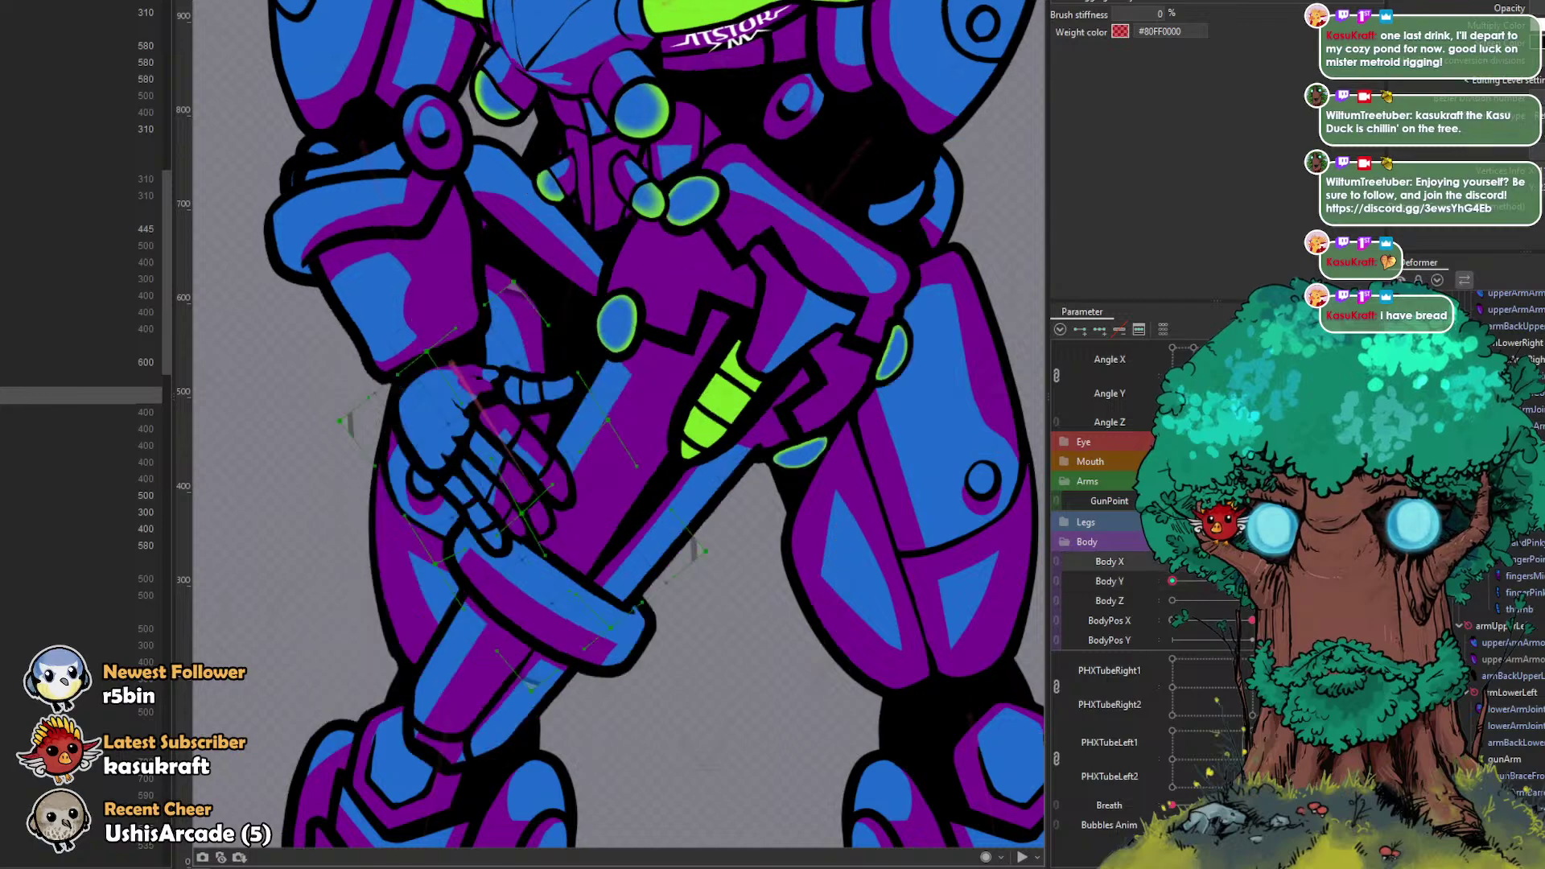
mouse_move(1195, 562)
mouse_down()
mouse_move(1244, 562)
mouse_move(1179, 562)
mouse_up()
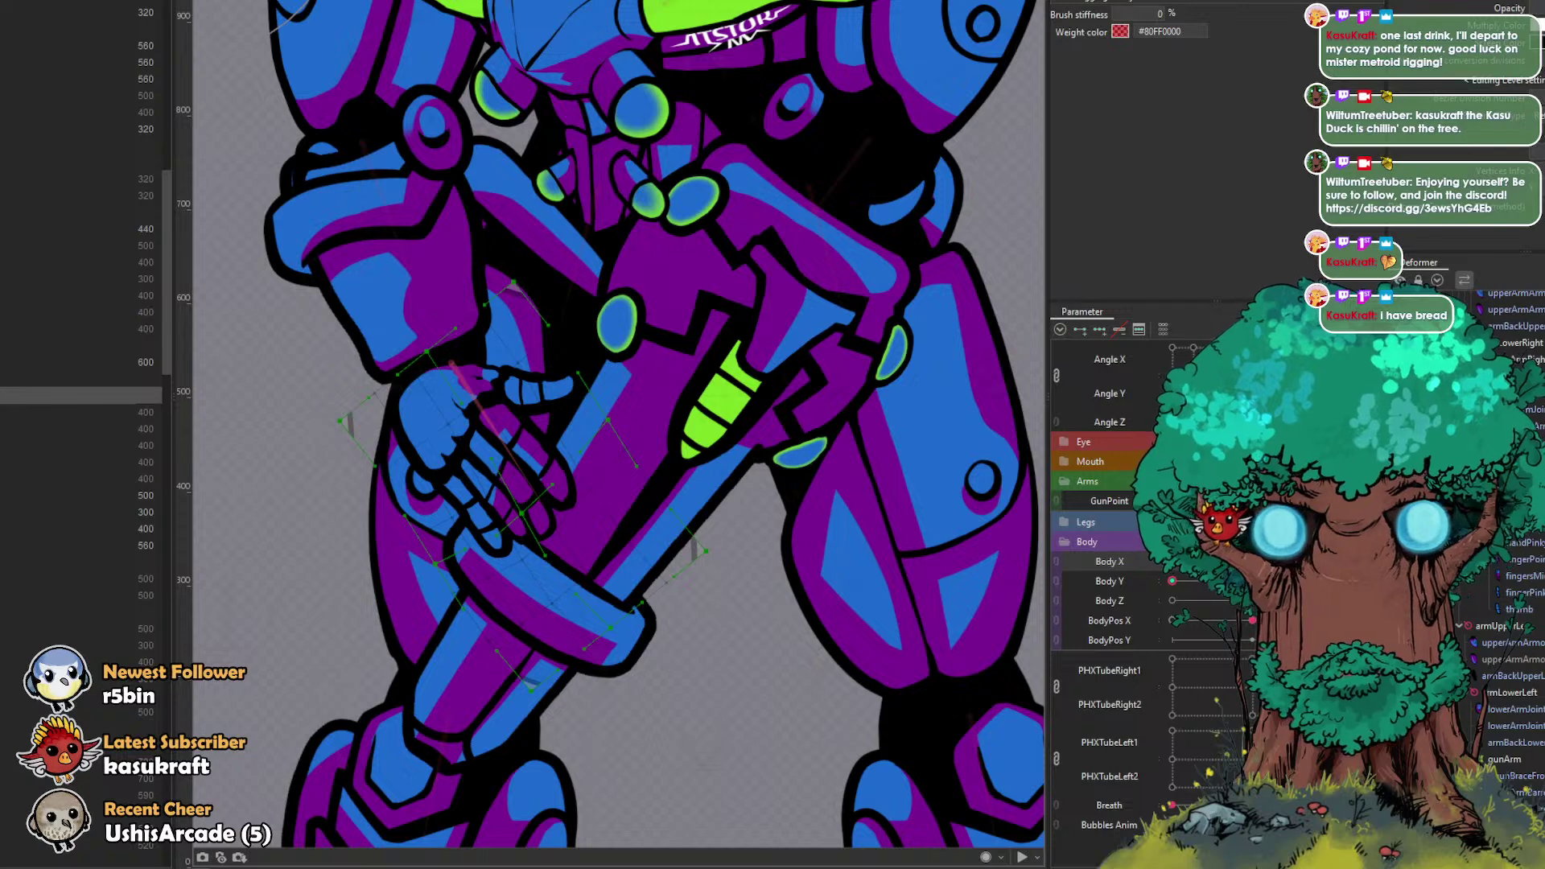
drag(1199, 562, 1172, 562)
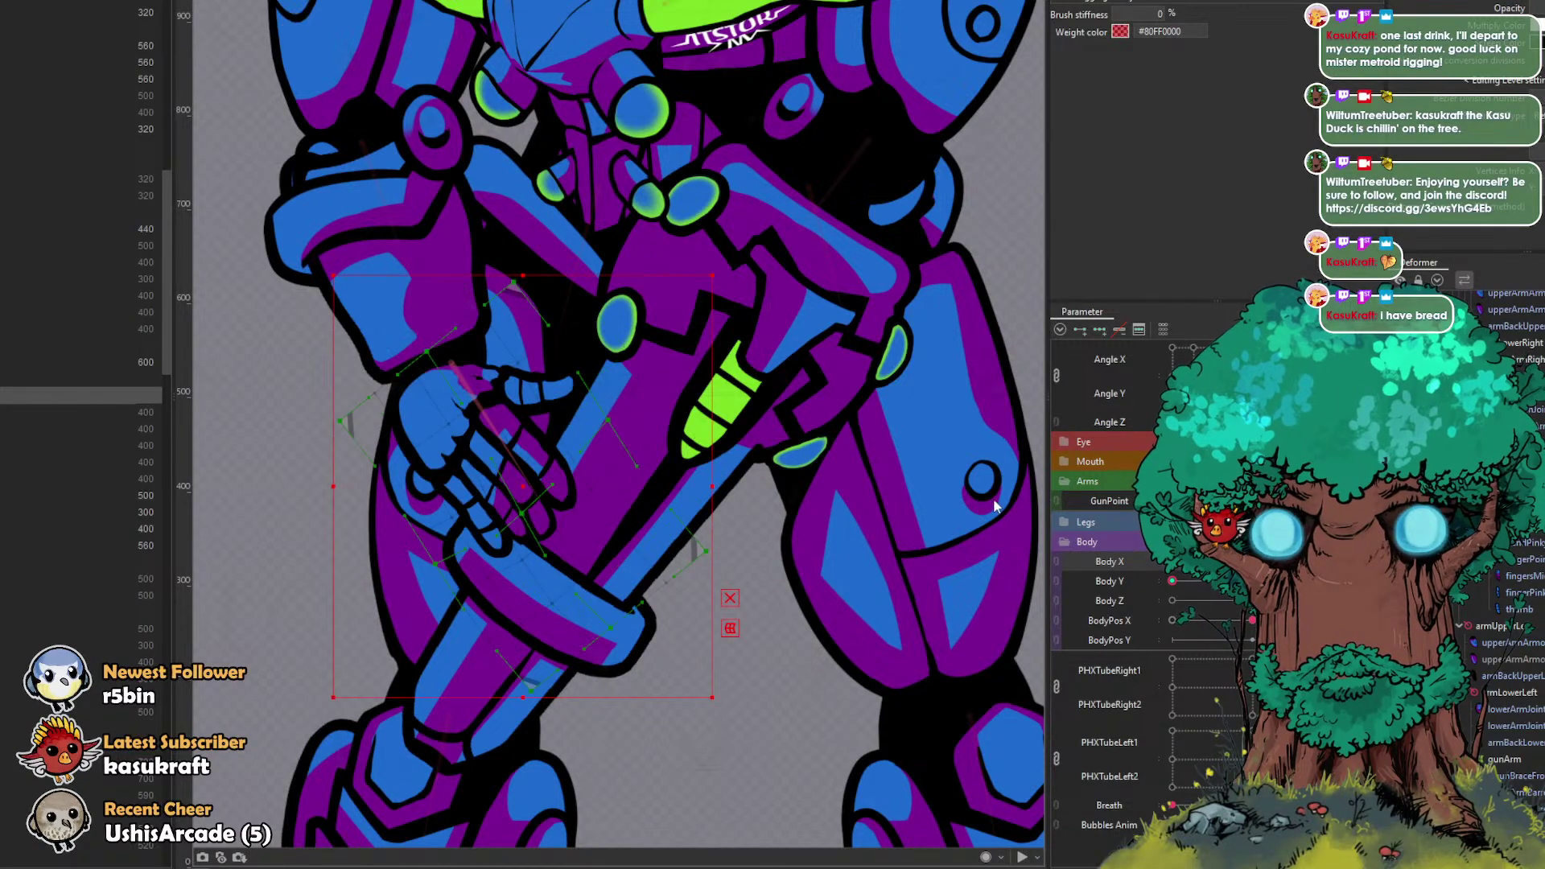
click(531, 511)
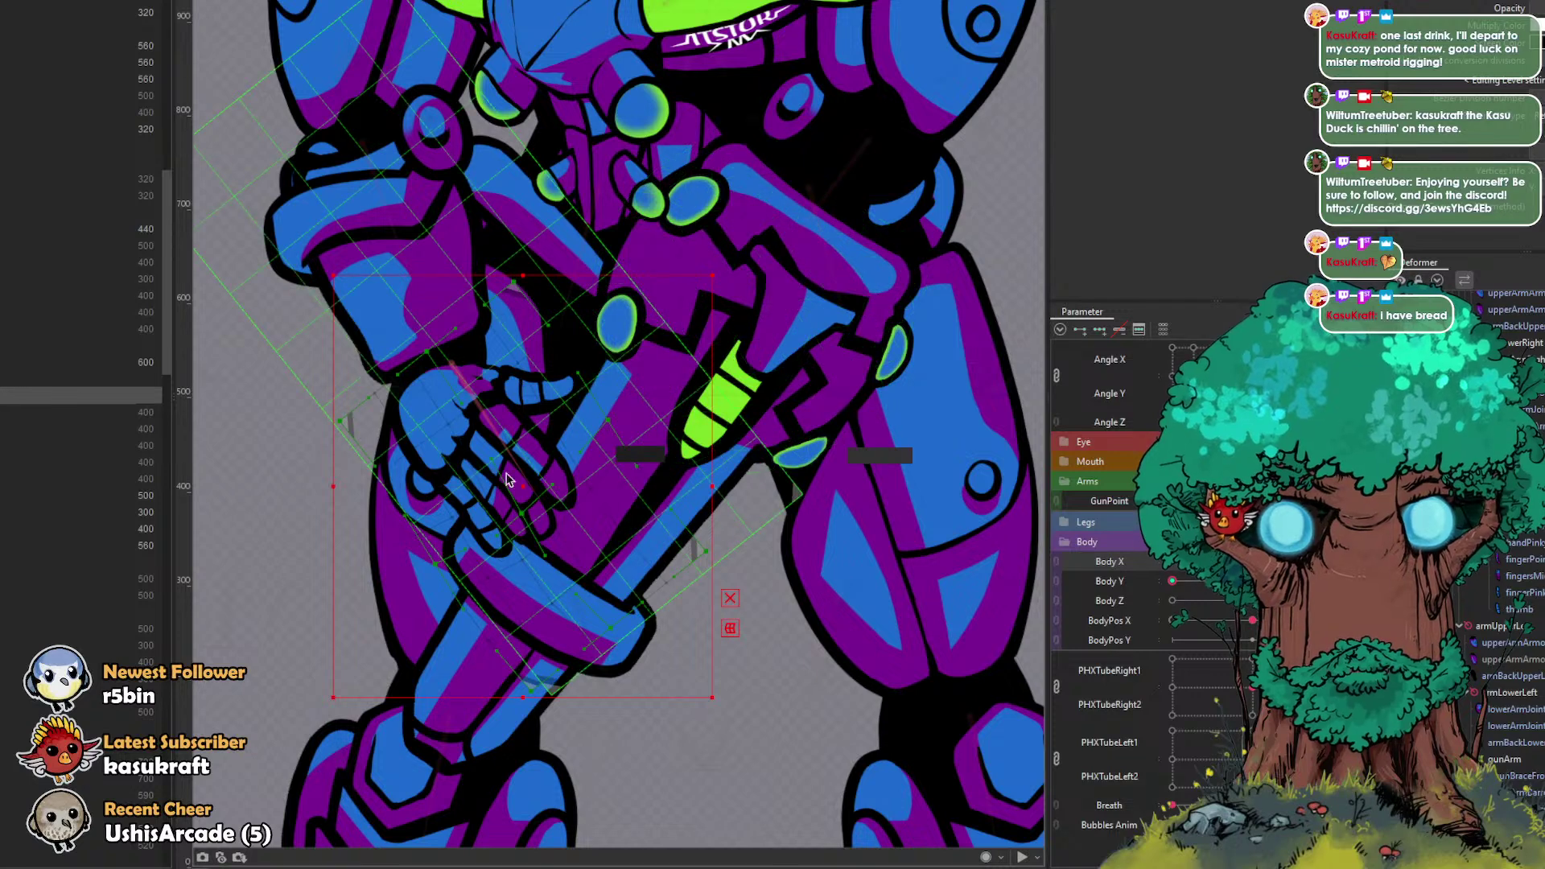
click(1518, 359)
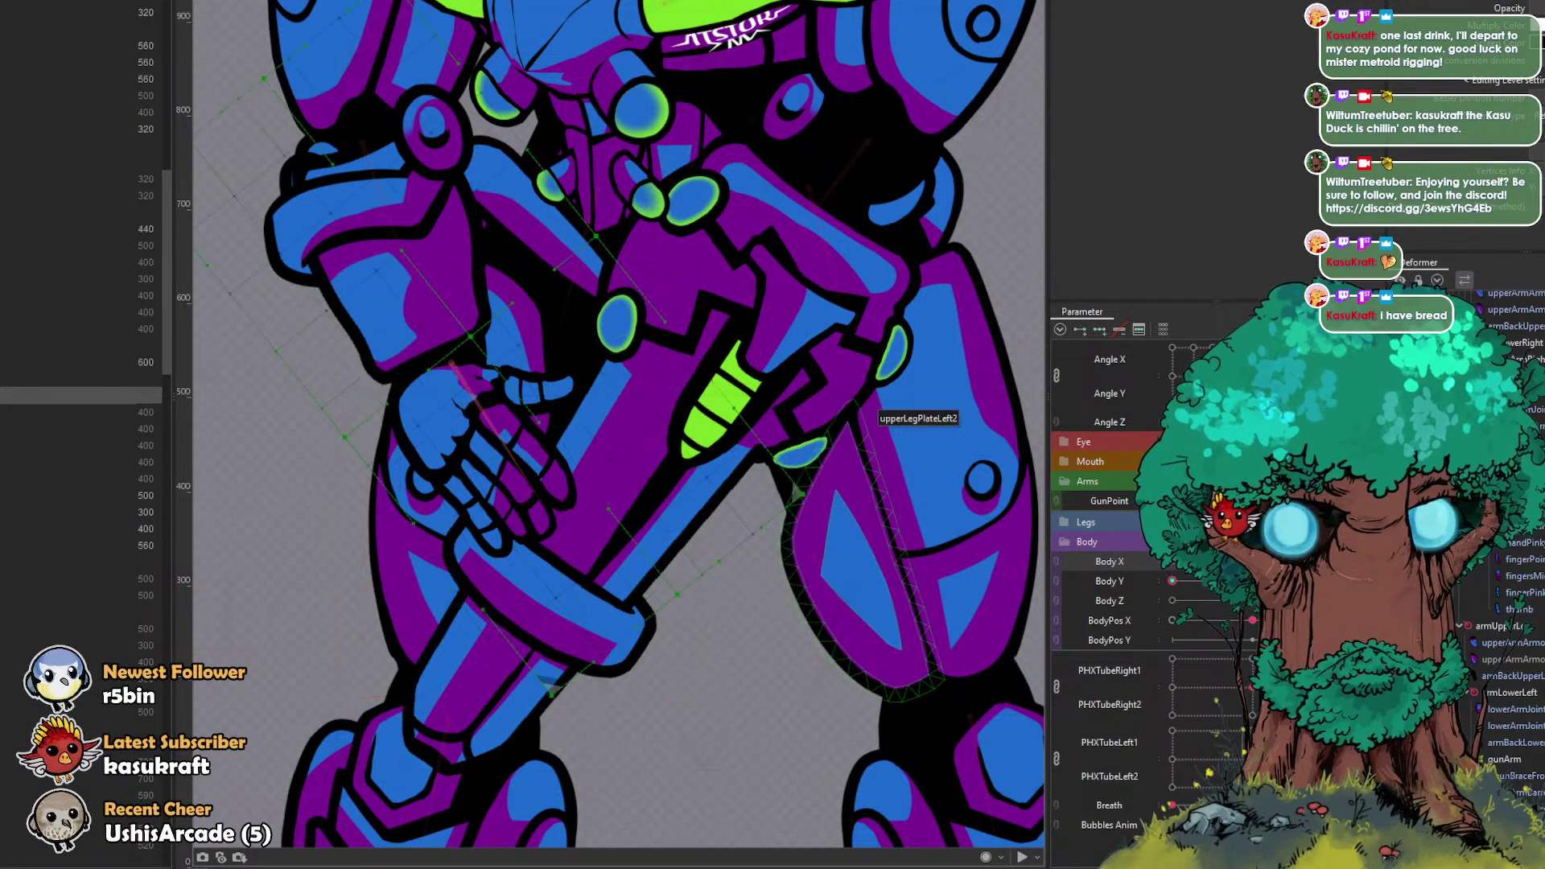
key(b)
mouse_move(593, 469)
mouse_down()
mouse_move(521, 462)
mouse_move(531, 440)
mouse_up()
mouse_move(1244, 500)
mouse_down()
mouse_move(1172, 501)
mouse_move(1253, 500)
mouse_up()
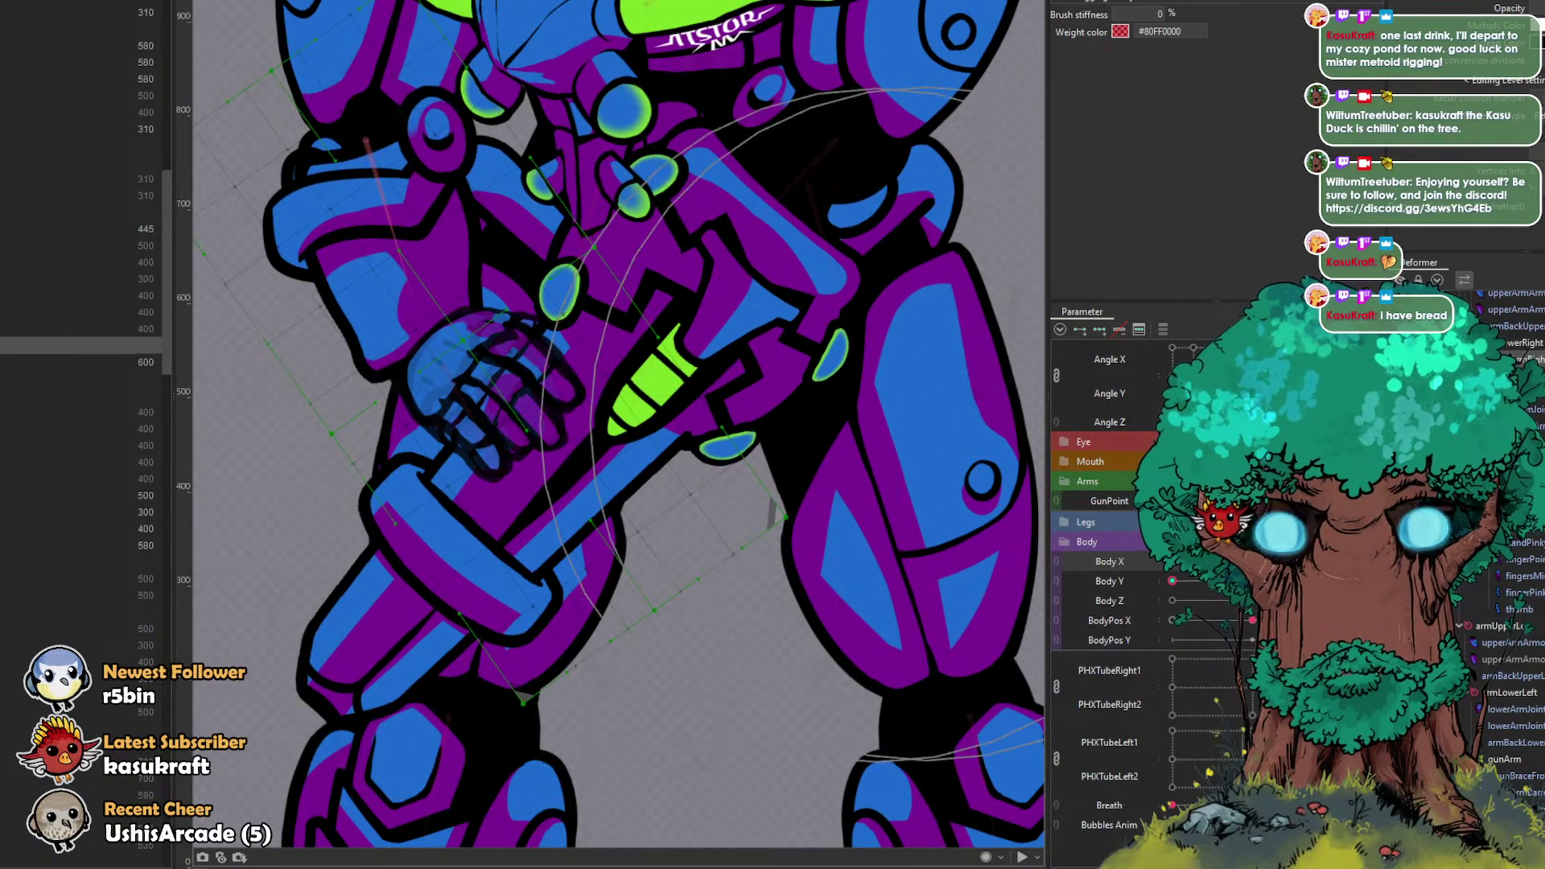
click(88, 395)
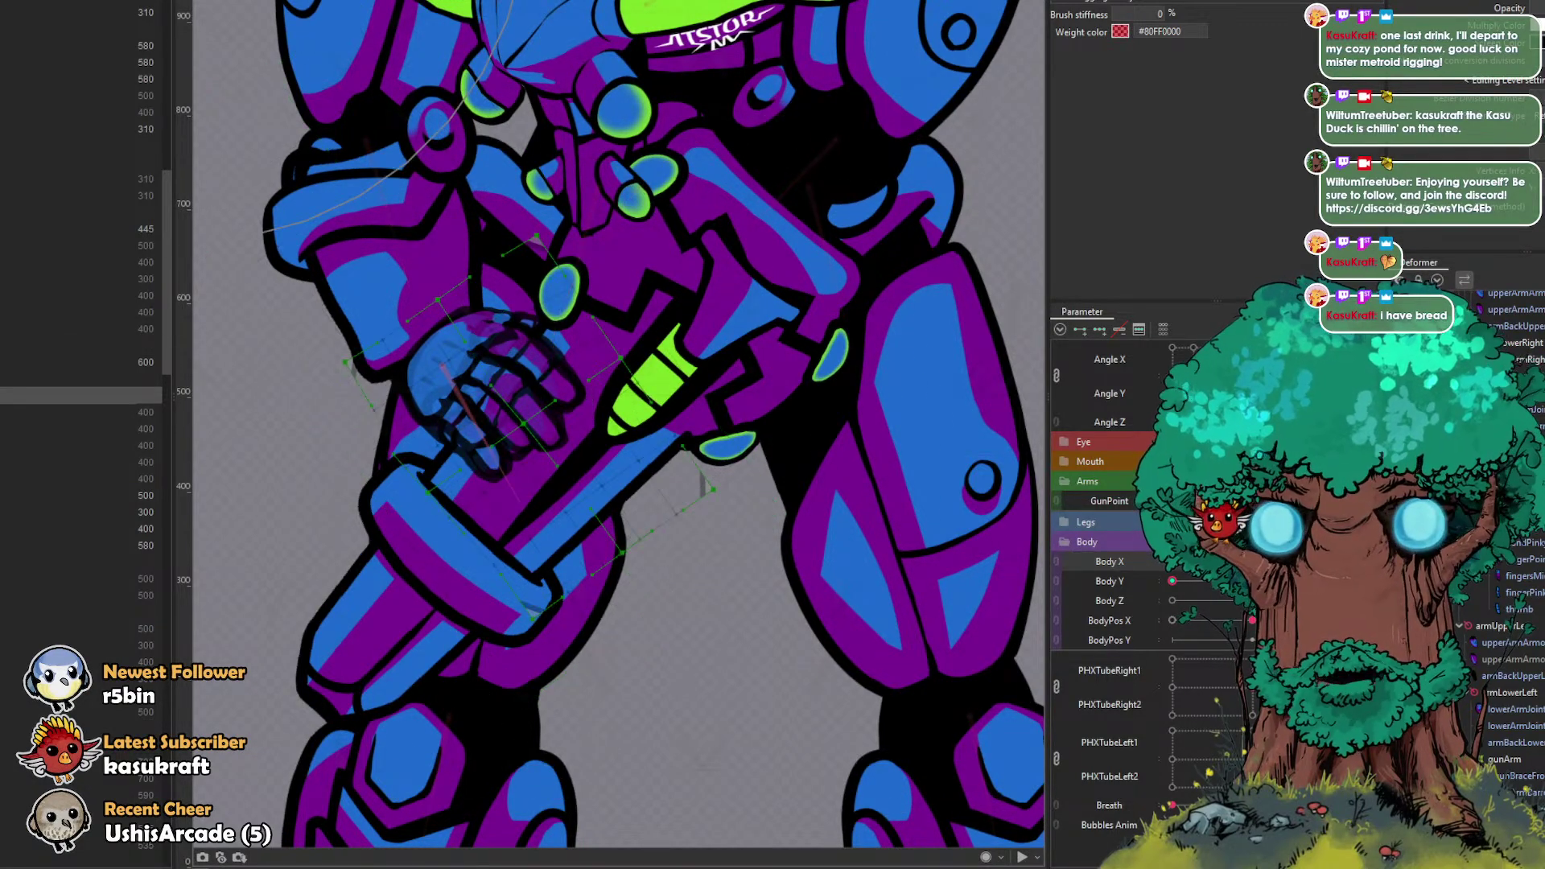
Step: Move the hand's warp deformer up and toward the arm gun at the middle Body X pose and rotate it slightly counterclockwise
drag(1244, 501, 1237, 501)
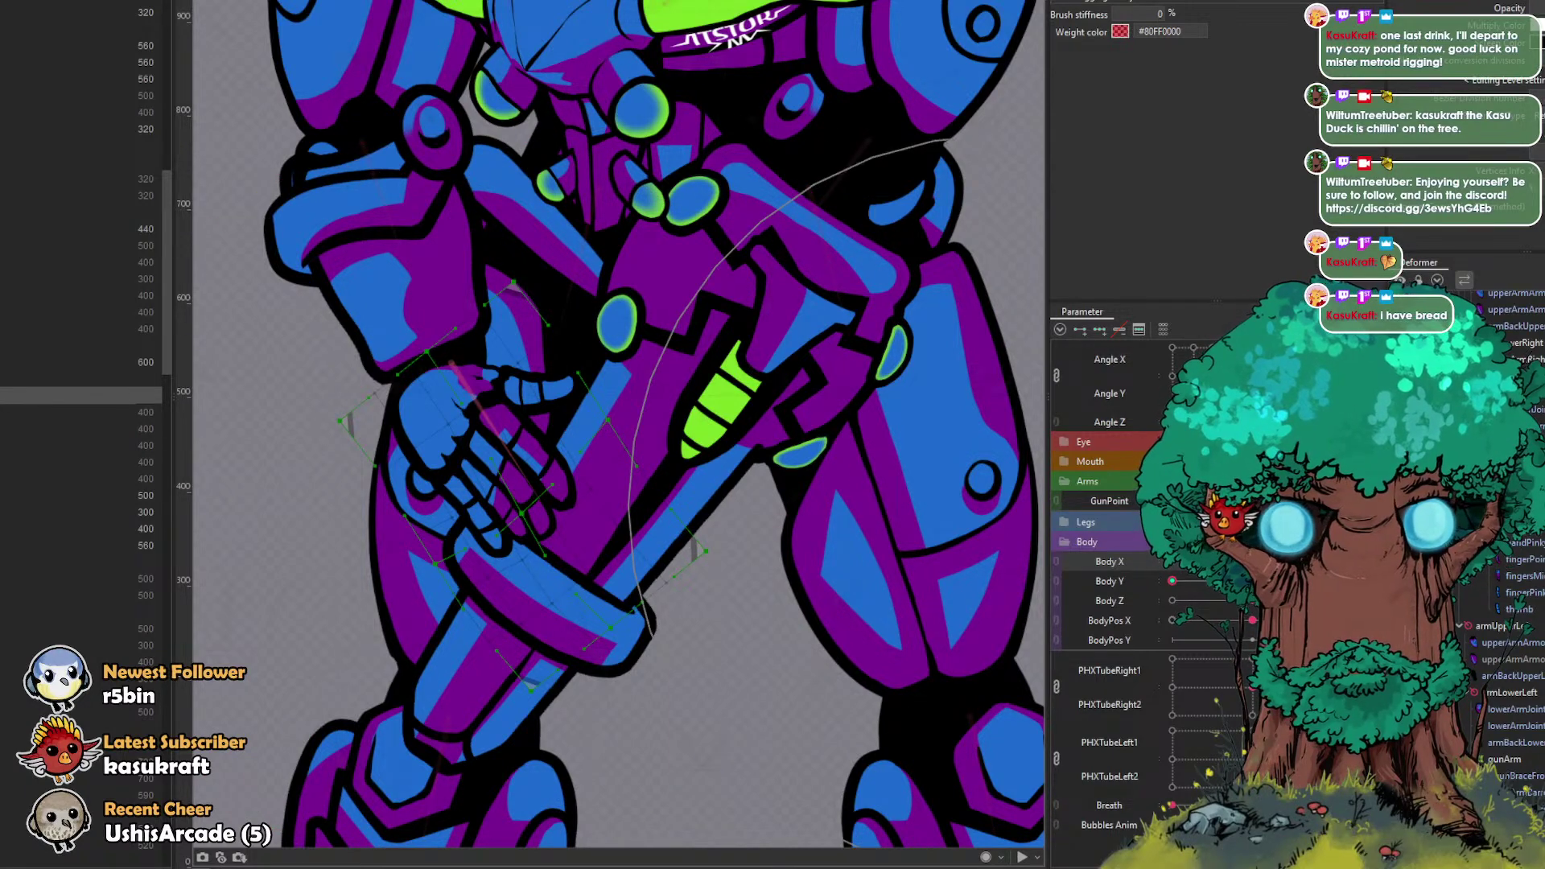
click(627, 2)
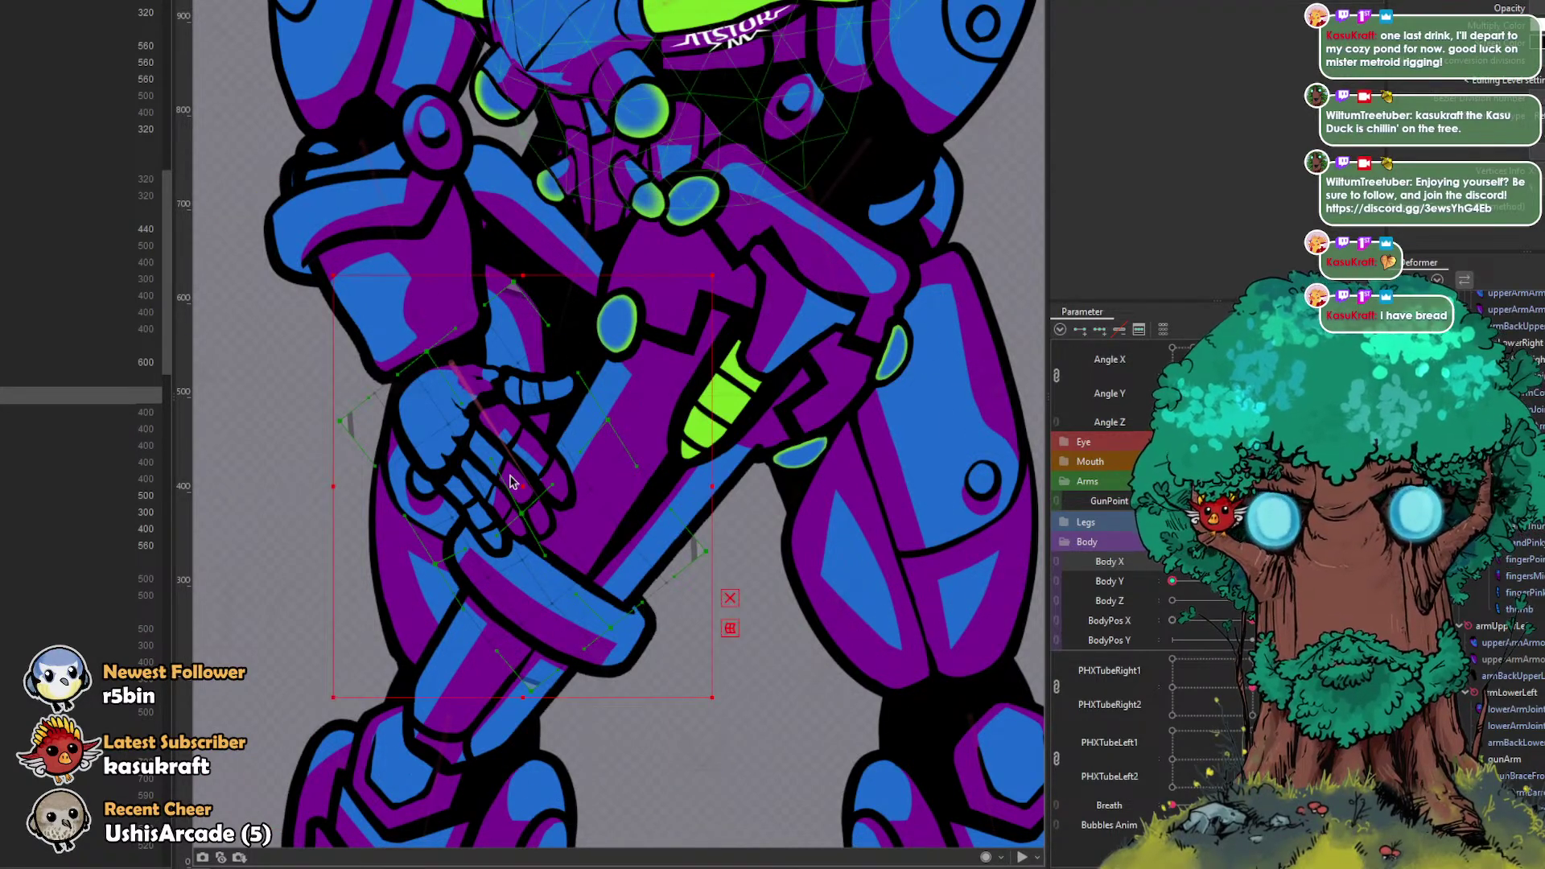
drag(529, 496, 565, 470)
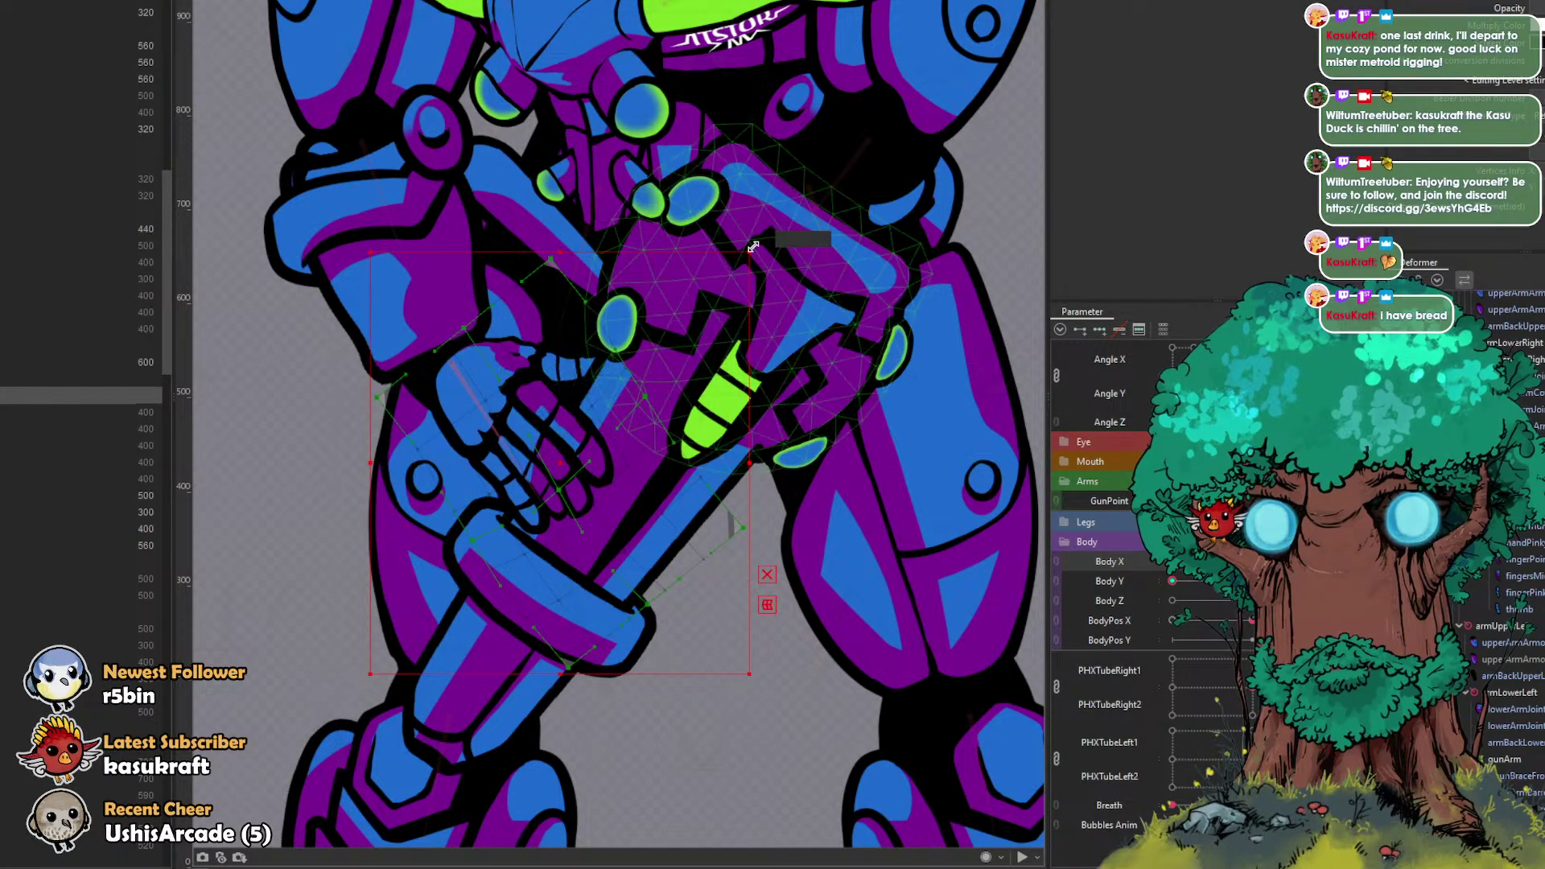
drag(758, 242, 739, 228)
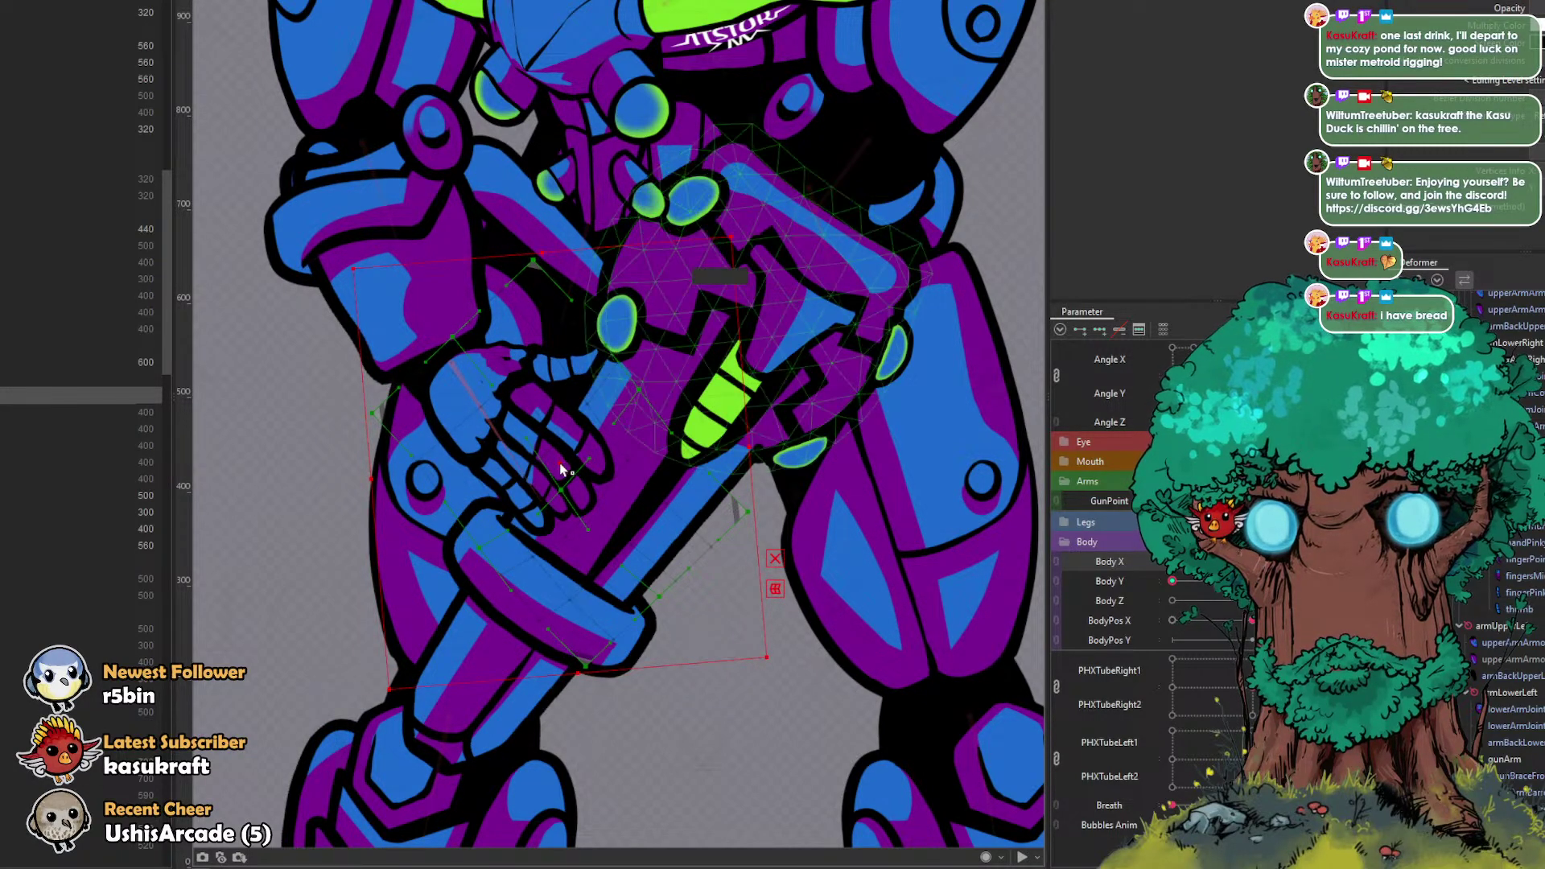
drag(563, 458, 563, 455)
mouse_move(1331, 501)
mouse_down()
mouse_move(1172, 500)
mouse_move(1322, 501)
mouse_up()
drag(1287, 562, 1331, 561)
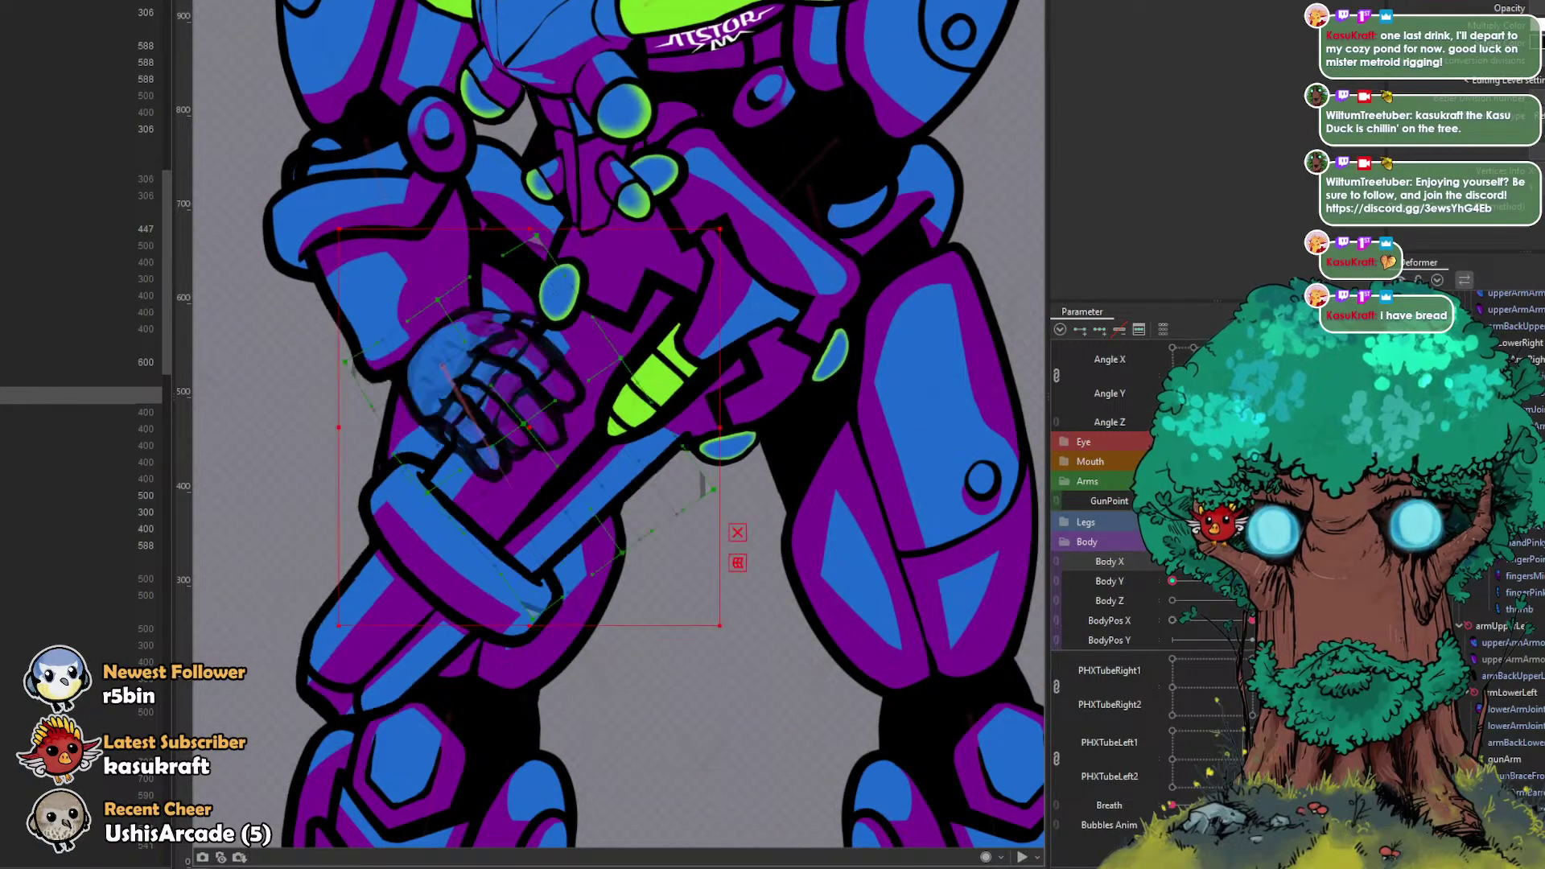
key(ctrl+z)
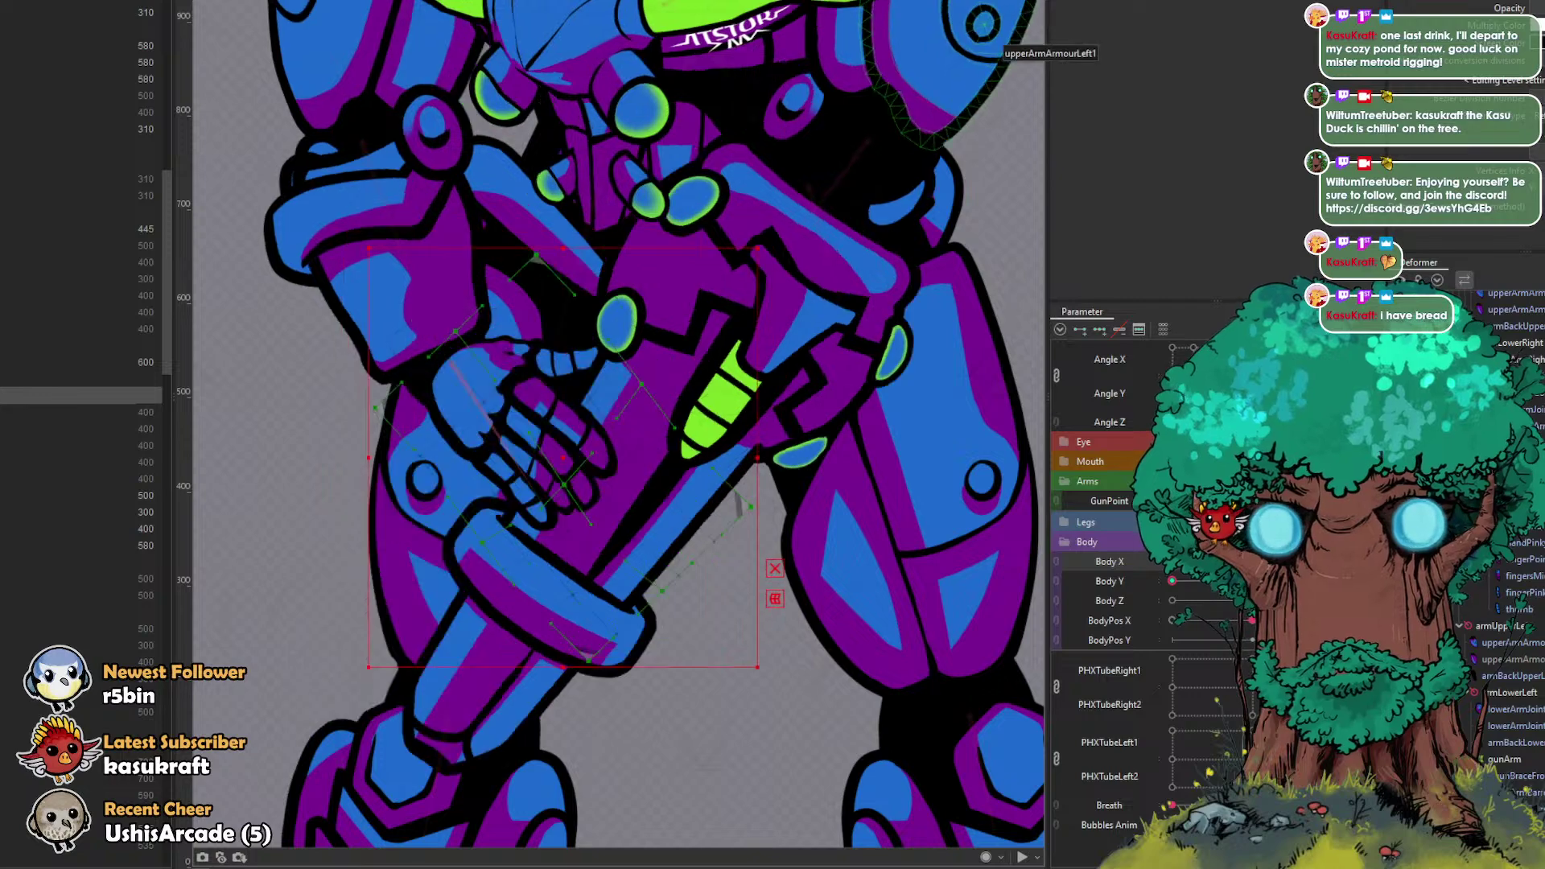
Step: Brush the hand's warp deformer around the palm, wrist and fingers to fit the ghosted hand between the lowest and middle Body X poses
mouse_move(1252, 561)
mouse_down()
mouse_move(1327, 562)
mouse_move(1180, 561)
mouse_move(1252, 562)
mouse_up()
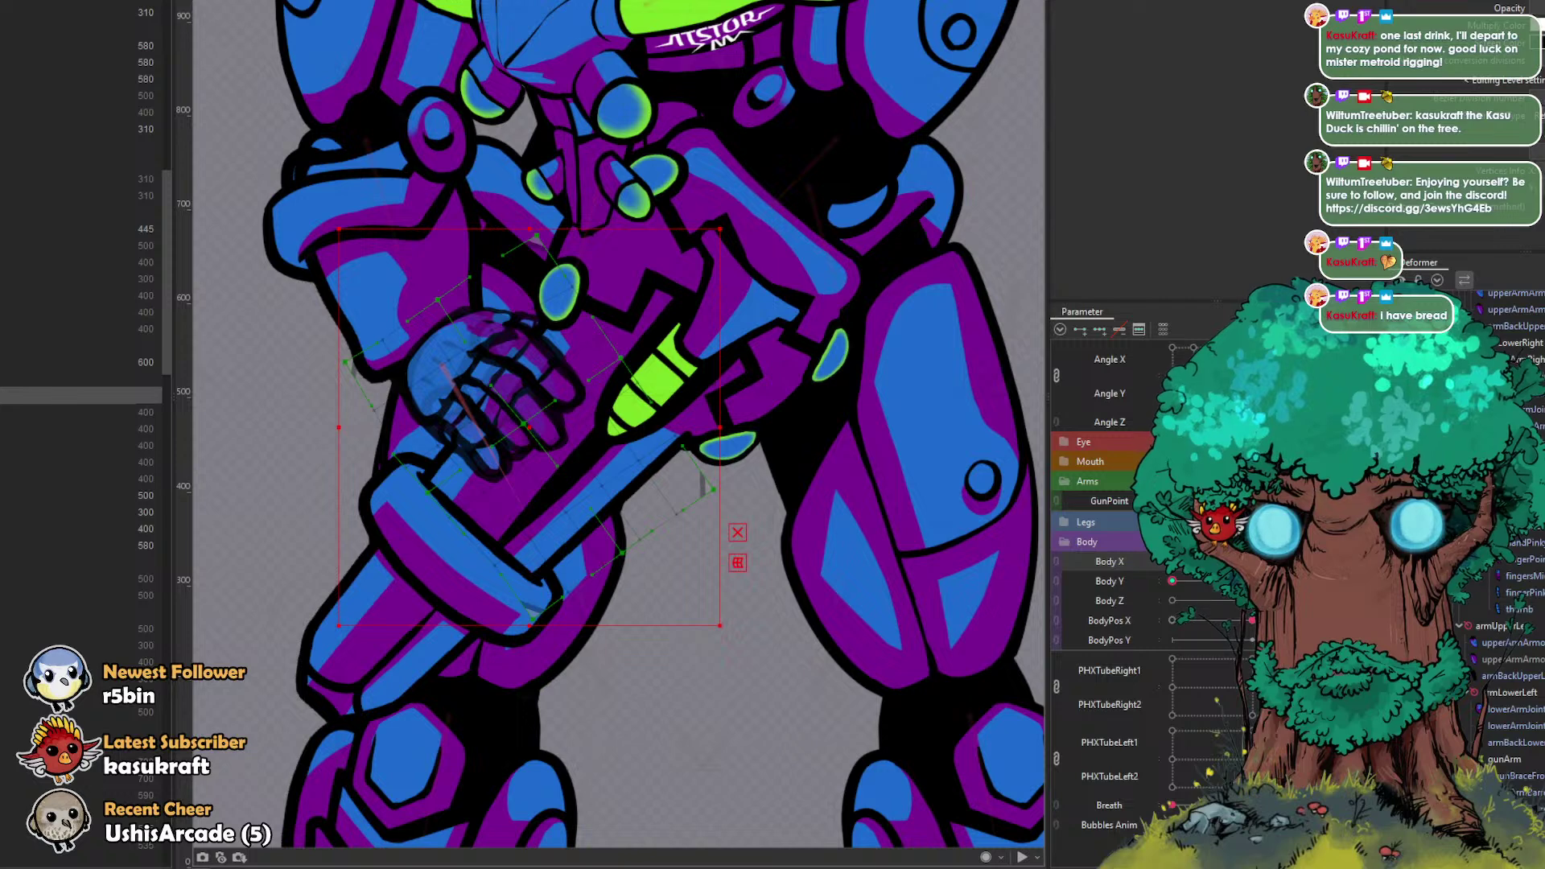
key(b)
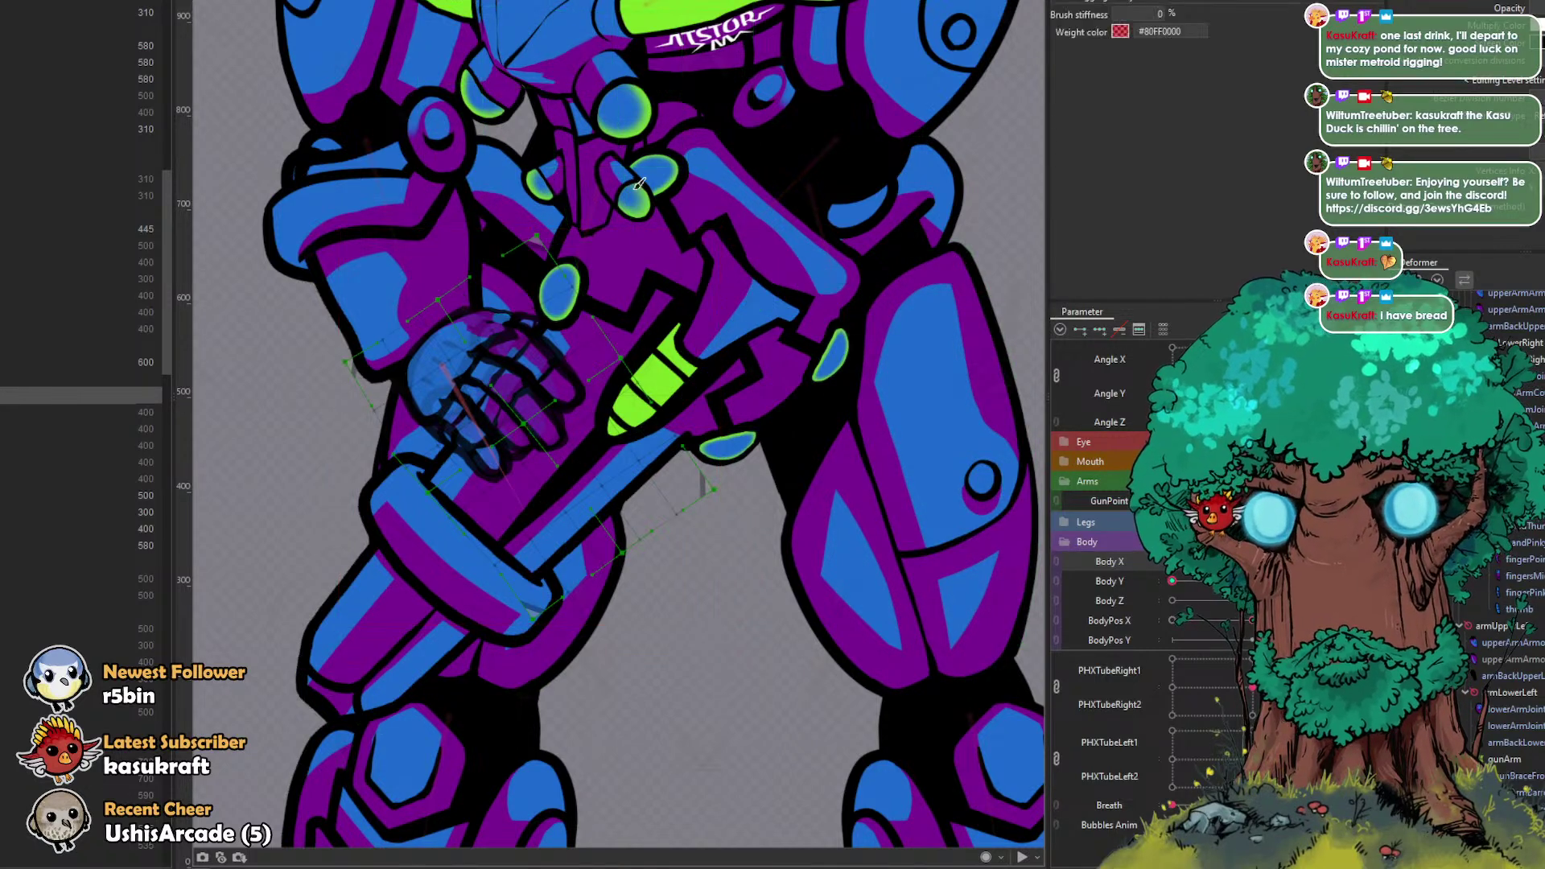
drag(607, 344, 277, 346)
drag(478, 375, 481, 375)
drag(341, 282, 338, 295)
drag(468, 231, 457, 219)
drag(622, 111, 362, 211)
drag(439, 264, 437, 257)
mouse_move(351, 397)
mouse_down()
mouse_move(375, 325)
mouse_move(465, 317)
mouse_move(524, 248)
mouse_move(555, 245)
mouse_move(517, 207)
mouse_up()
drag(1212, 562, 1174, 562)
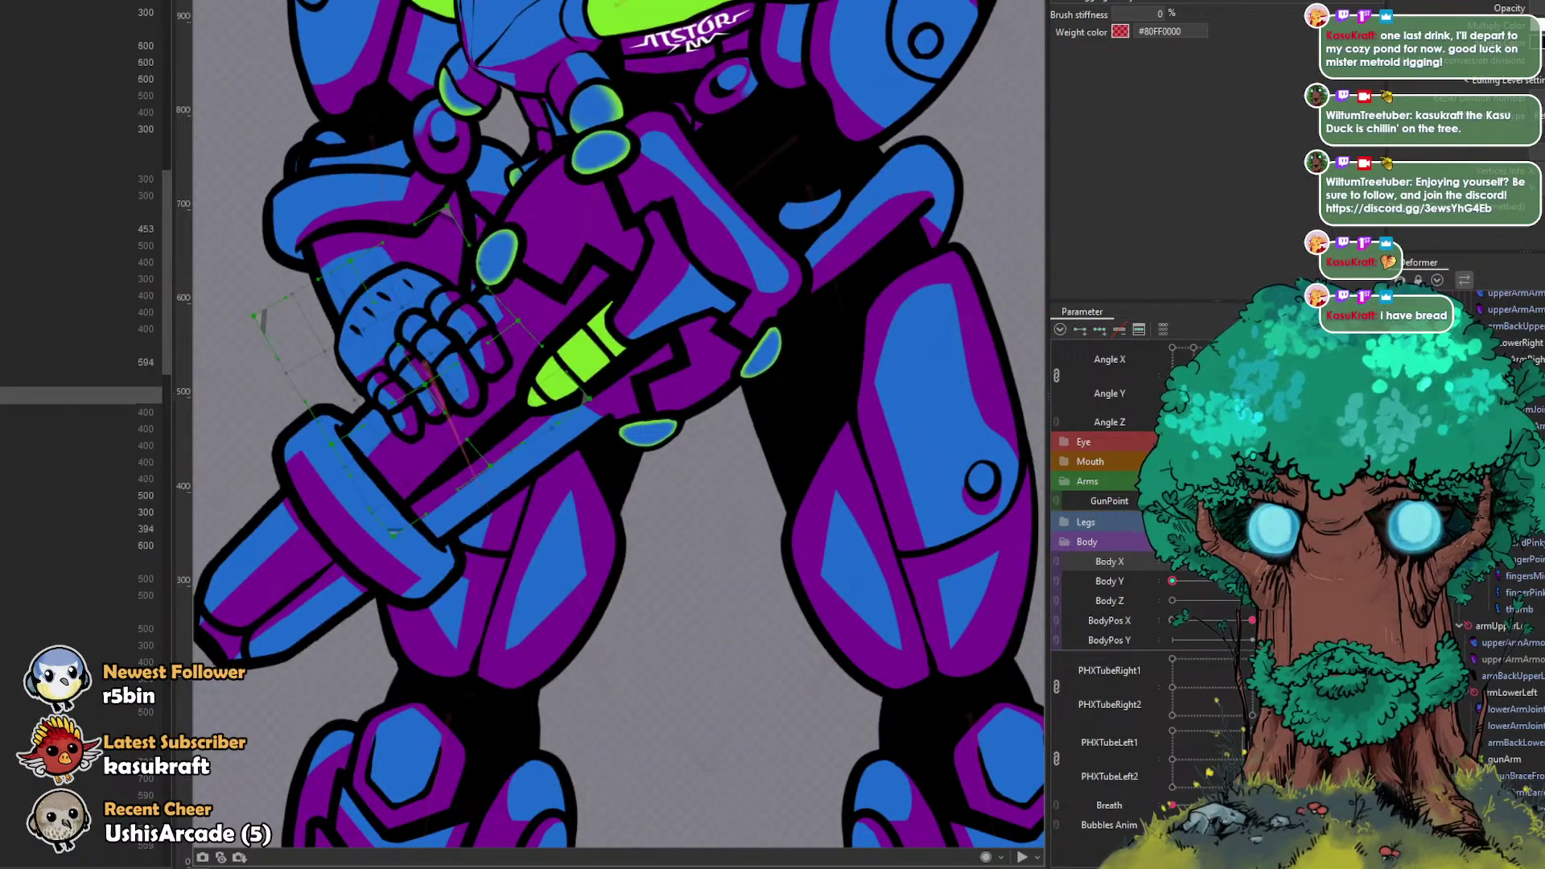
Step: Examine the hand's grip on the arm gun from the middle to the lowest Body X pose at the lowest Body Y
scroll(782, 528, down, 2)
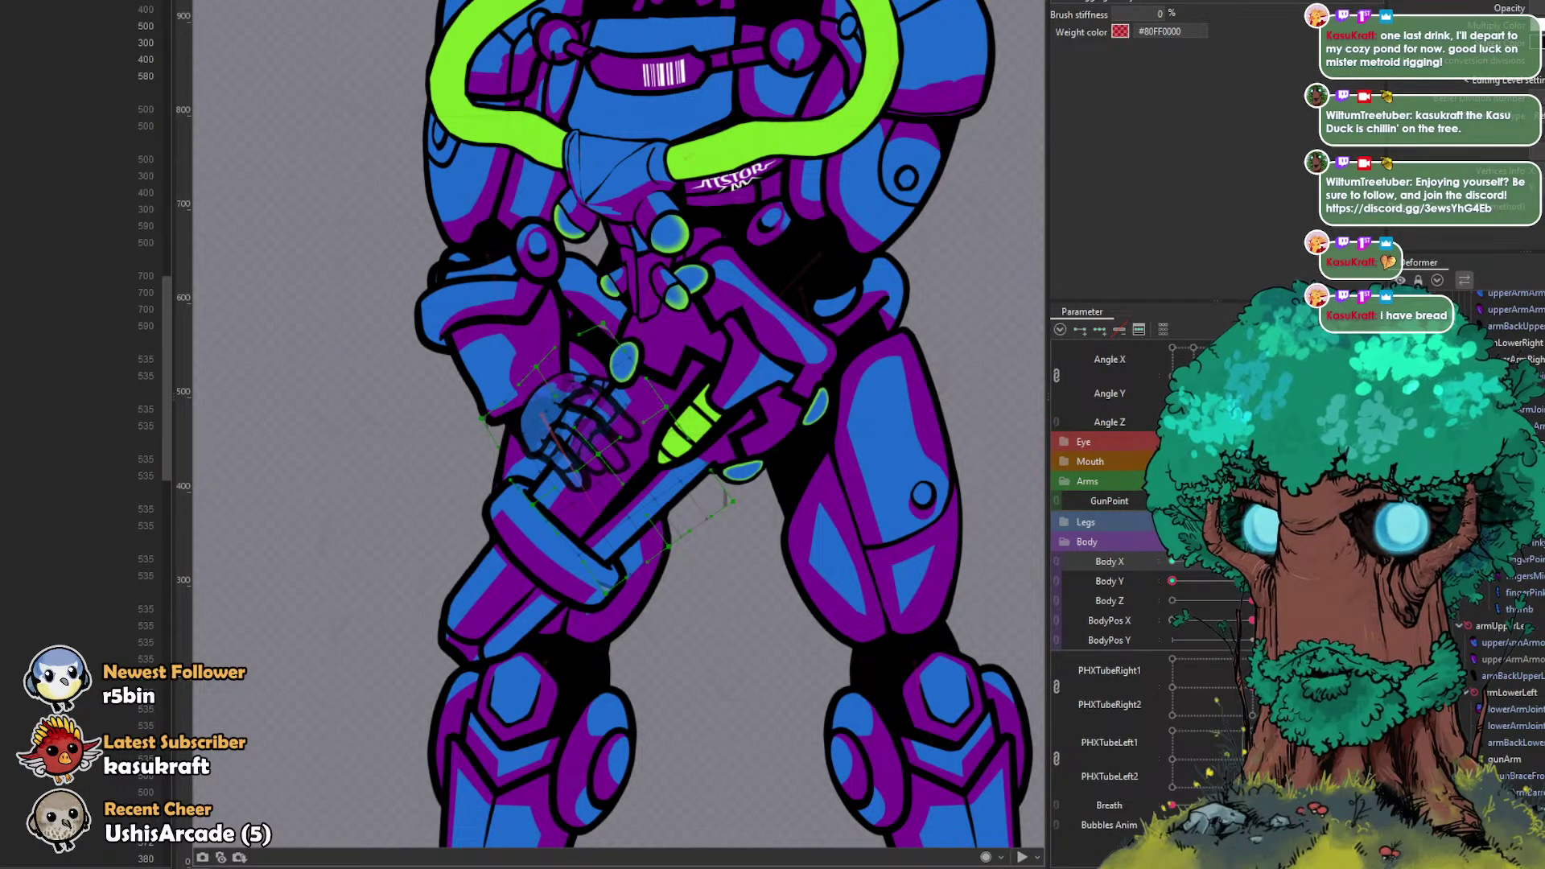
scroll(700, 479, up, 2)
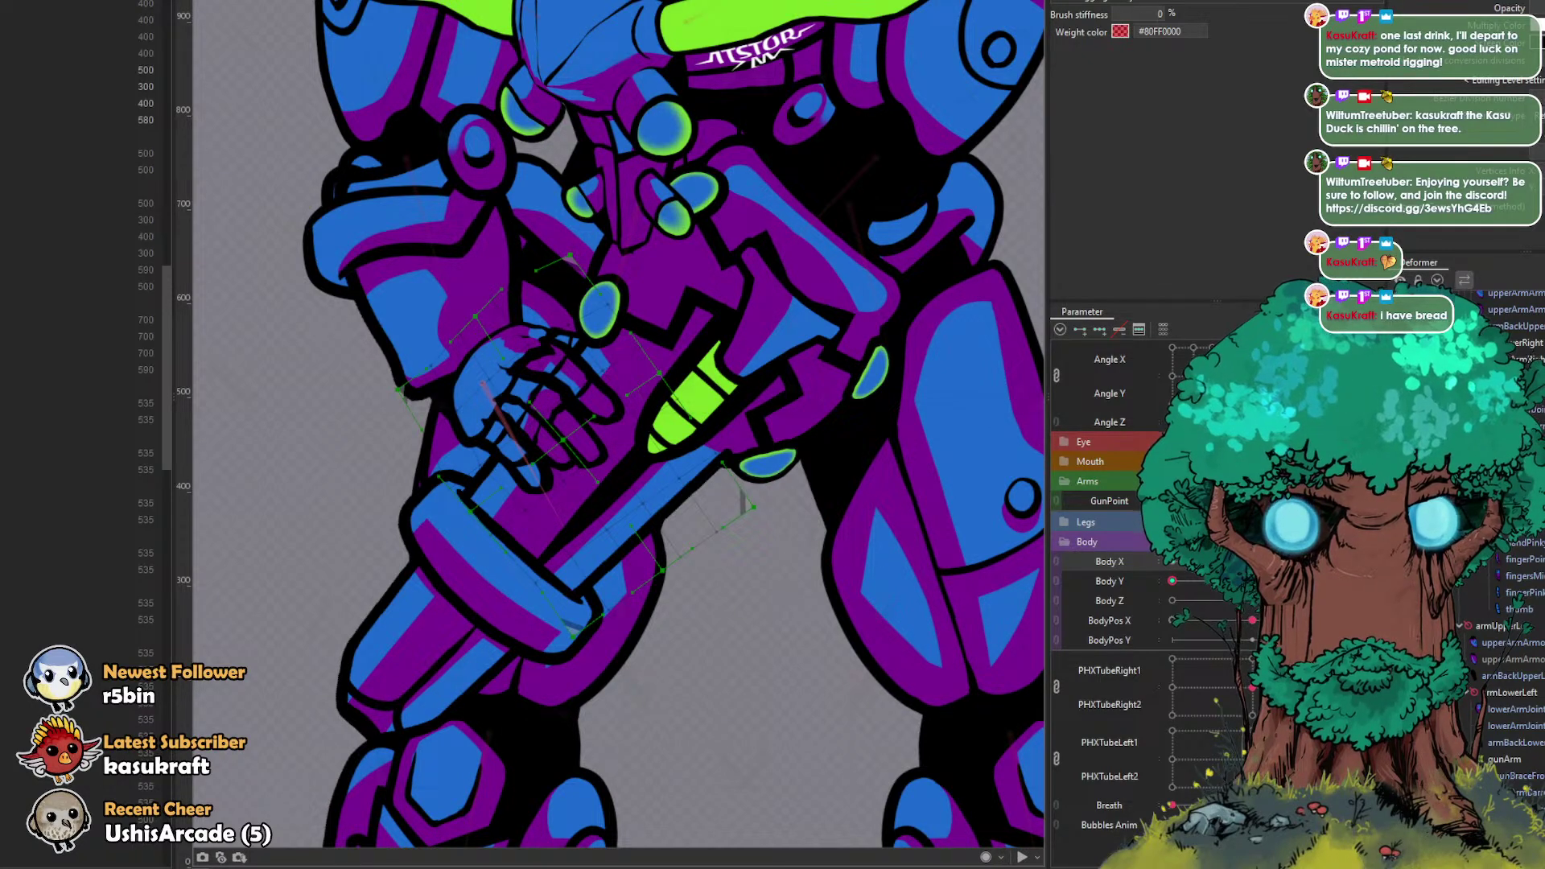
drag(1196, 562, 1172, 562)
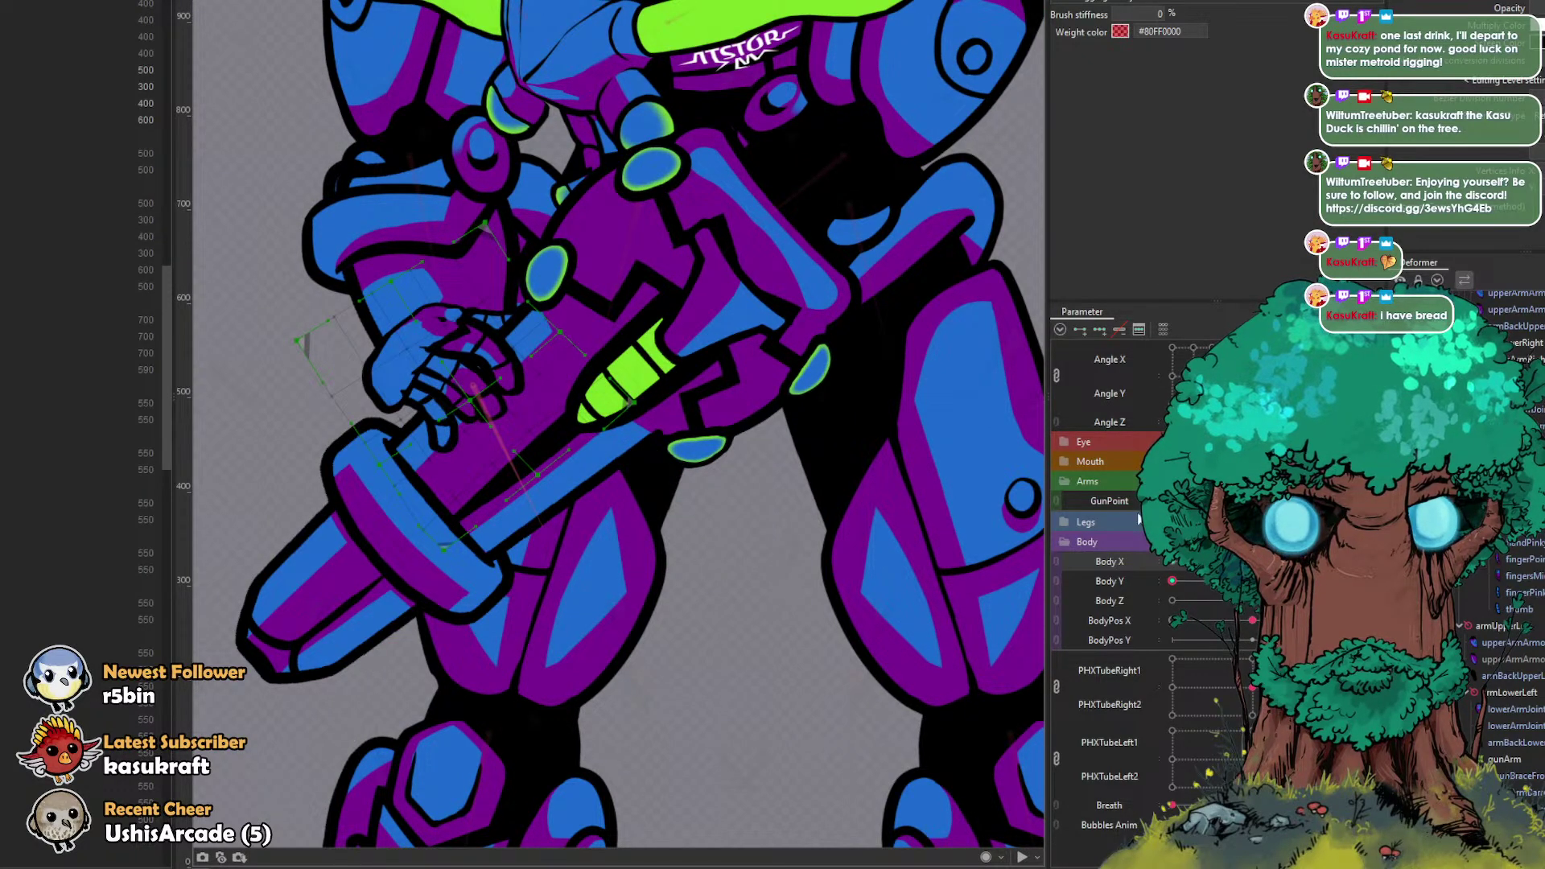
click(1173, 563)
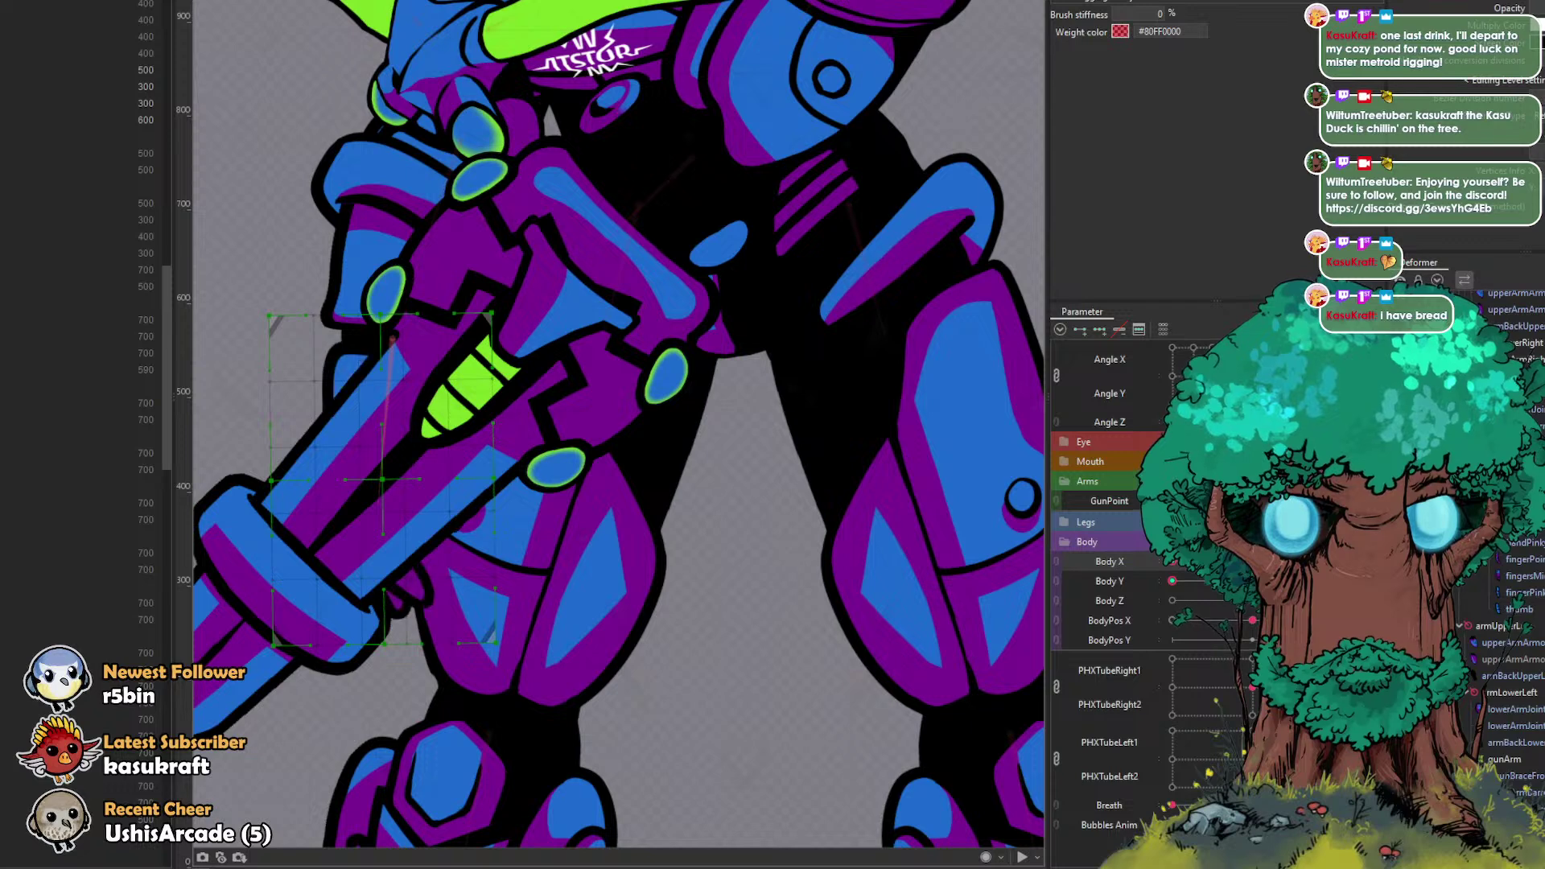
scroll(859, 302, down, 5)
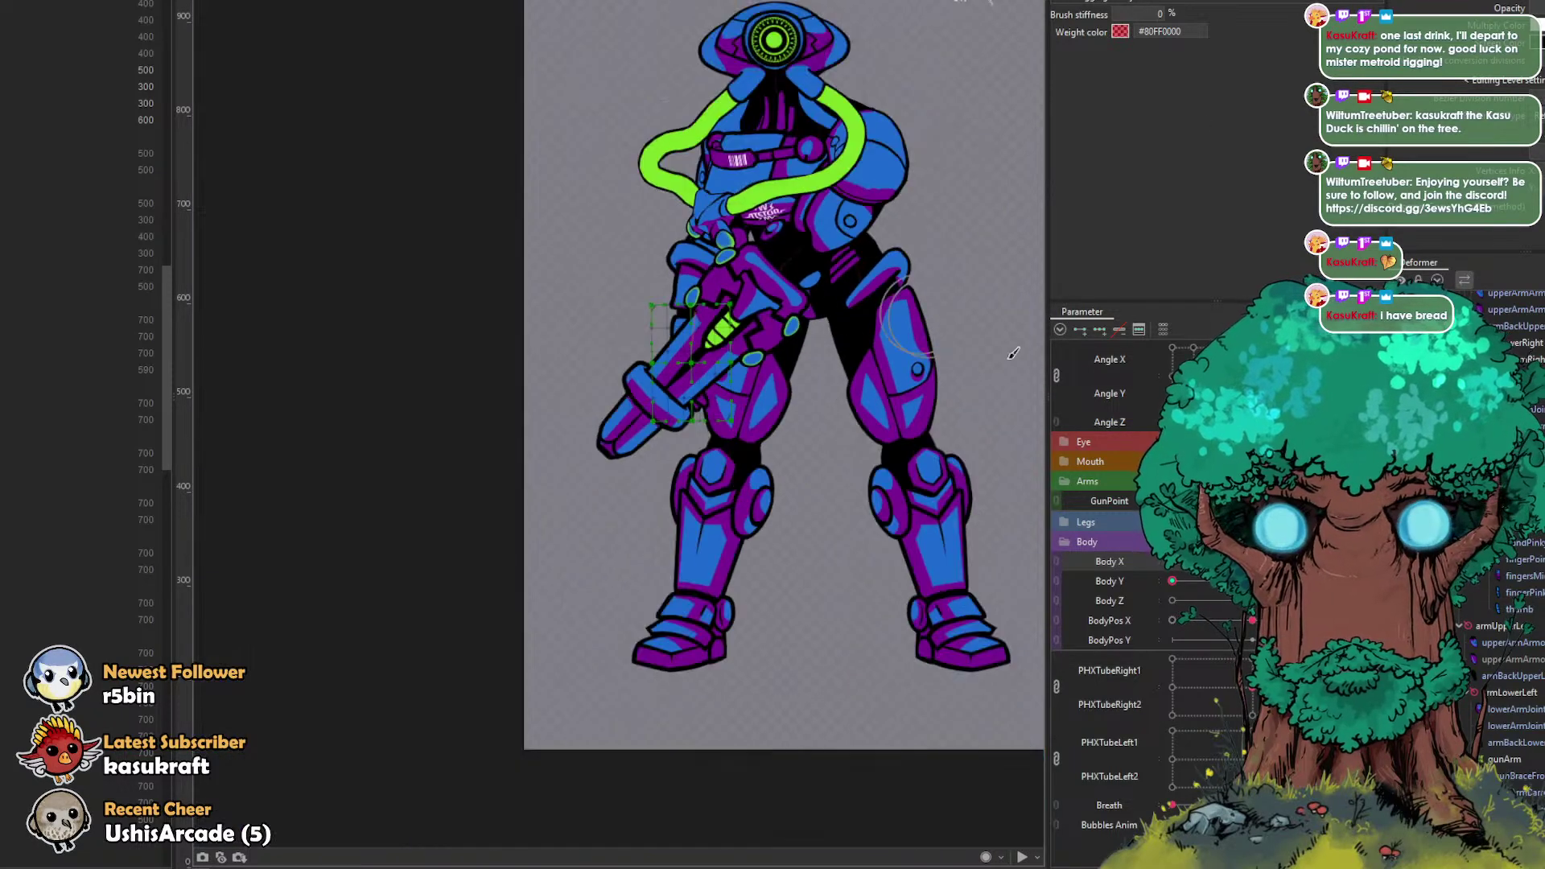
drag(1173, 562, 1195, 562)
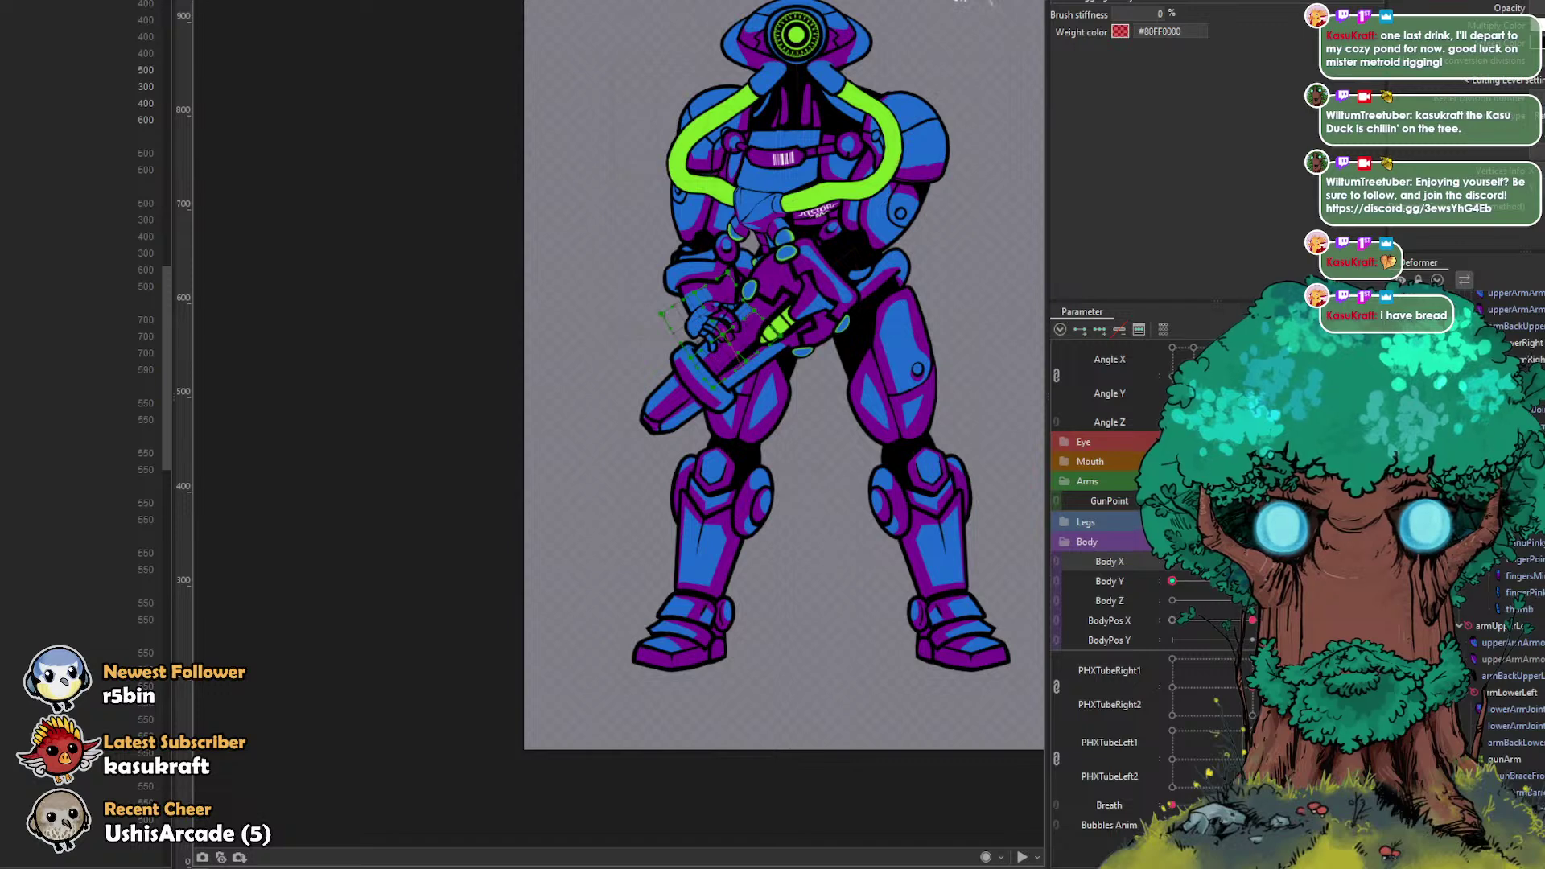
scroll(104, 372, up, 2)
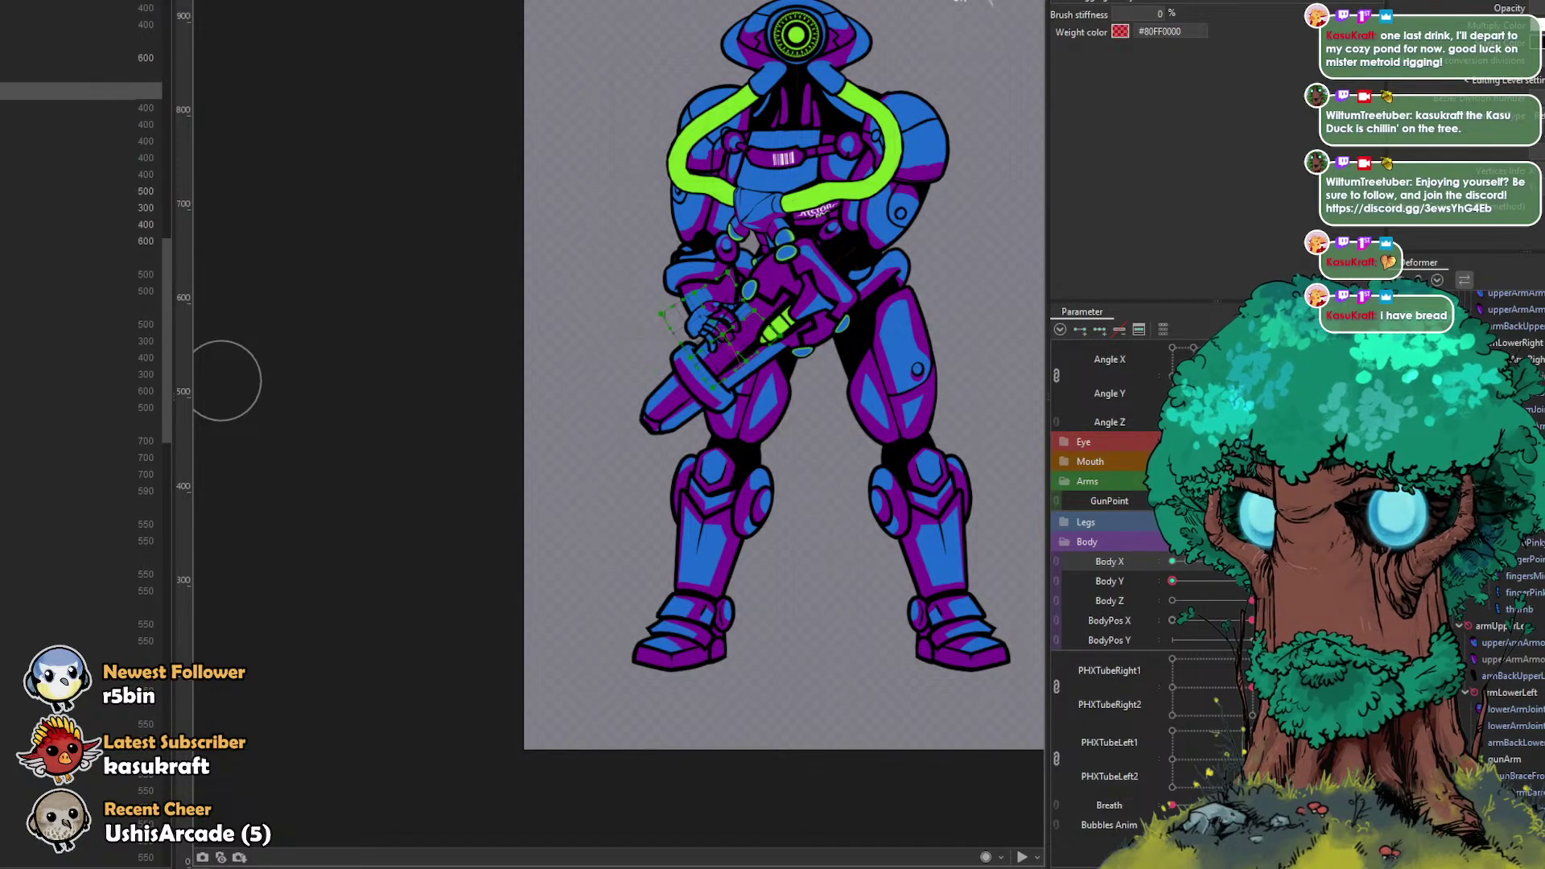
Step: Compare the hand's position and layering against the arm gun at other Body Y and Body X poses
click(96, 74)
click(96, 58)
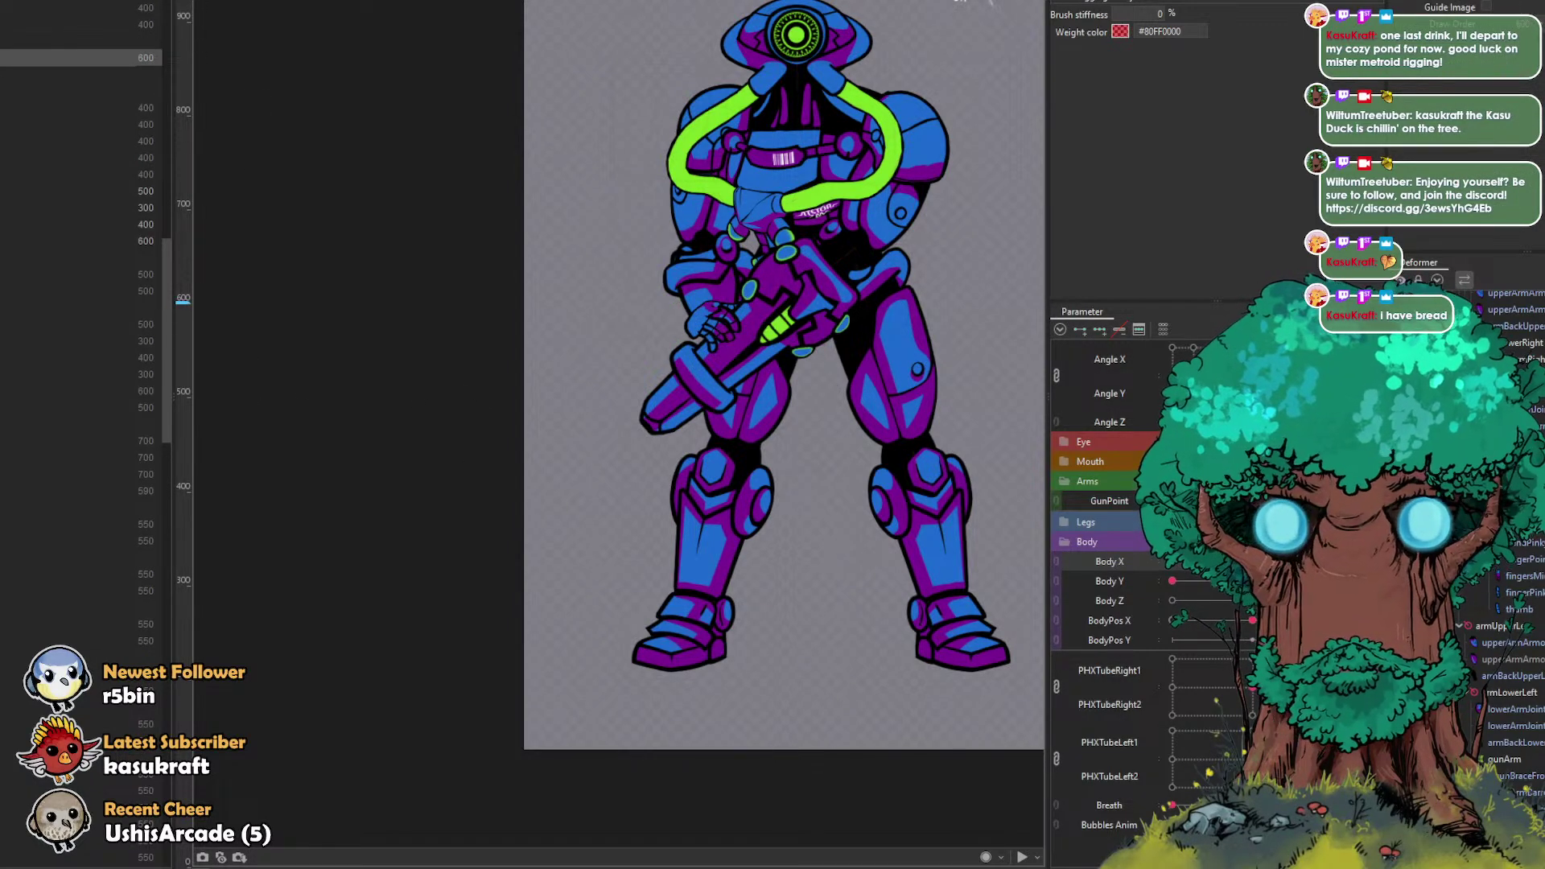
scroll(859, 426, up, 3)
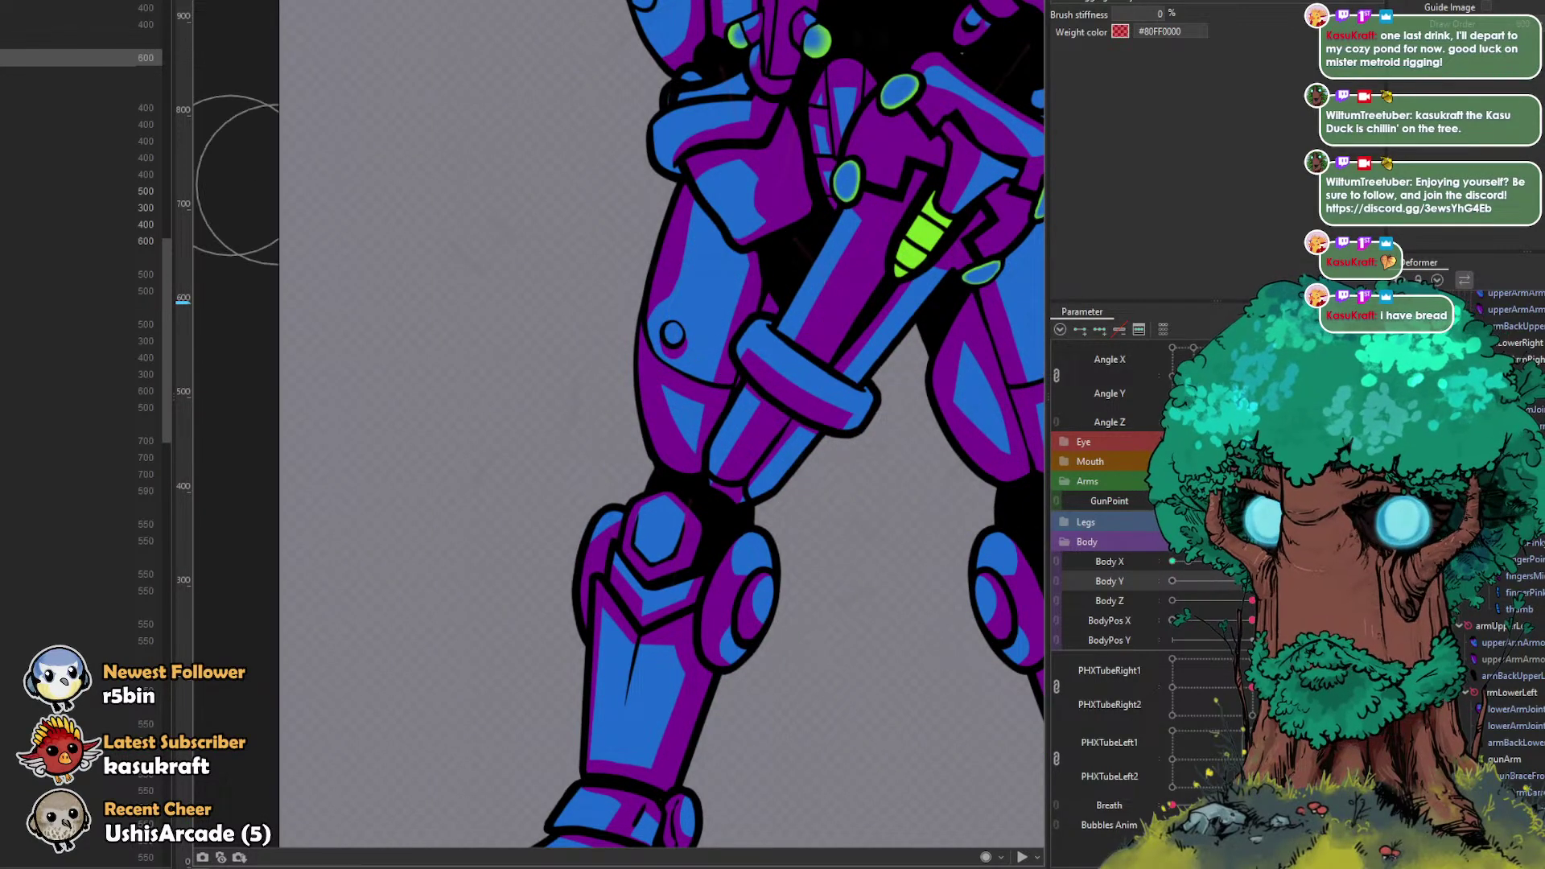
click(105, 91)
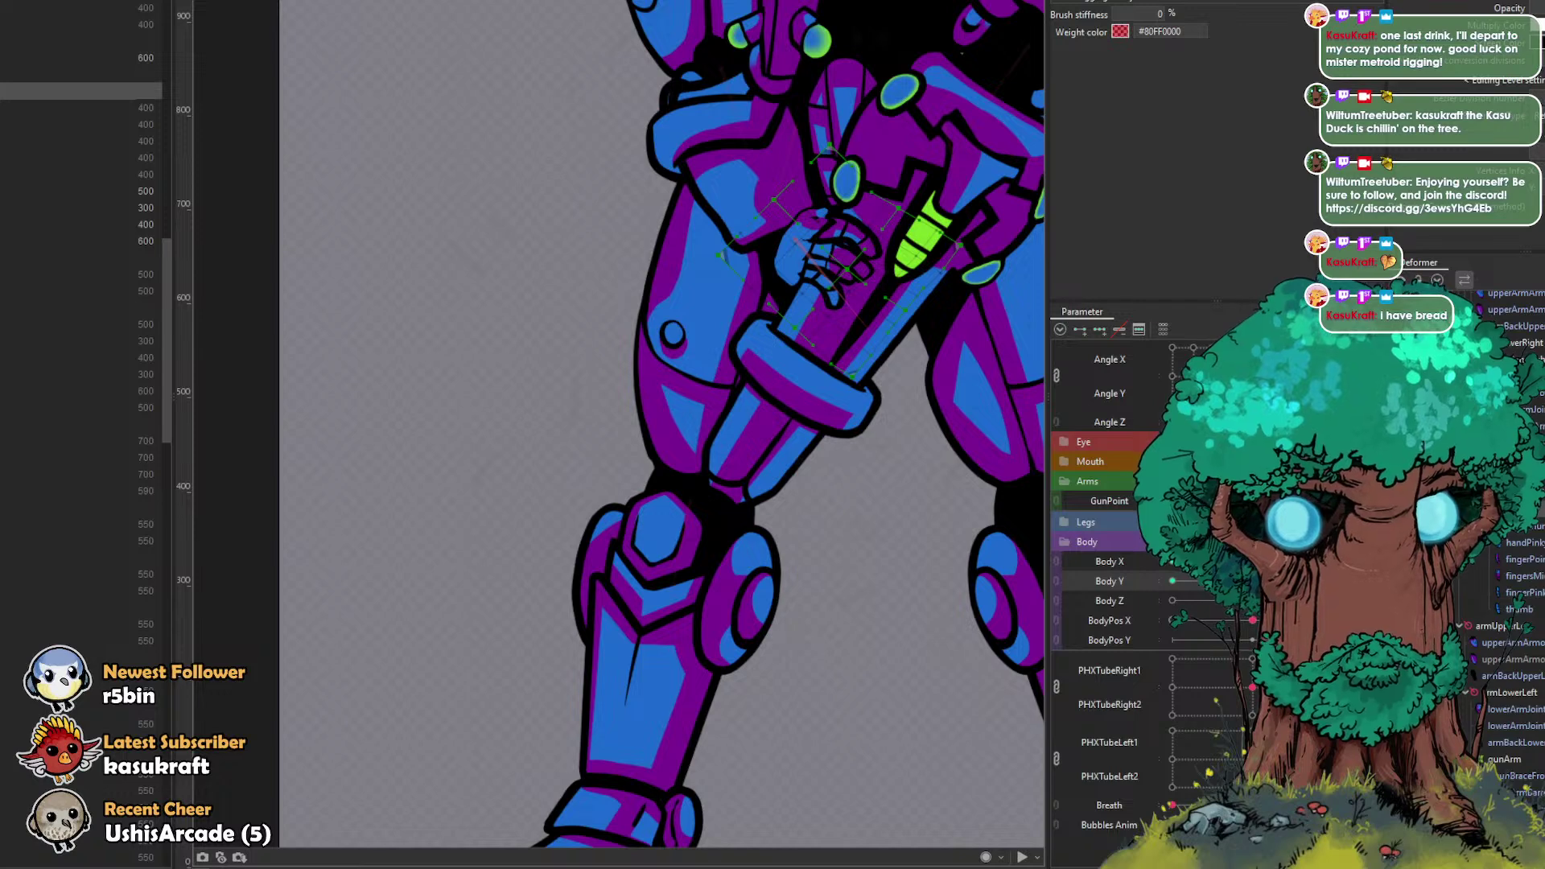
drag(1177, 569, 1249, 563)
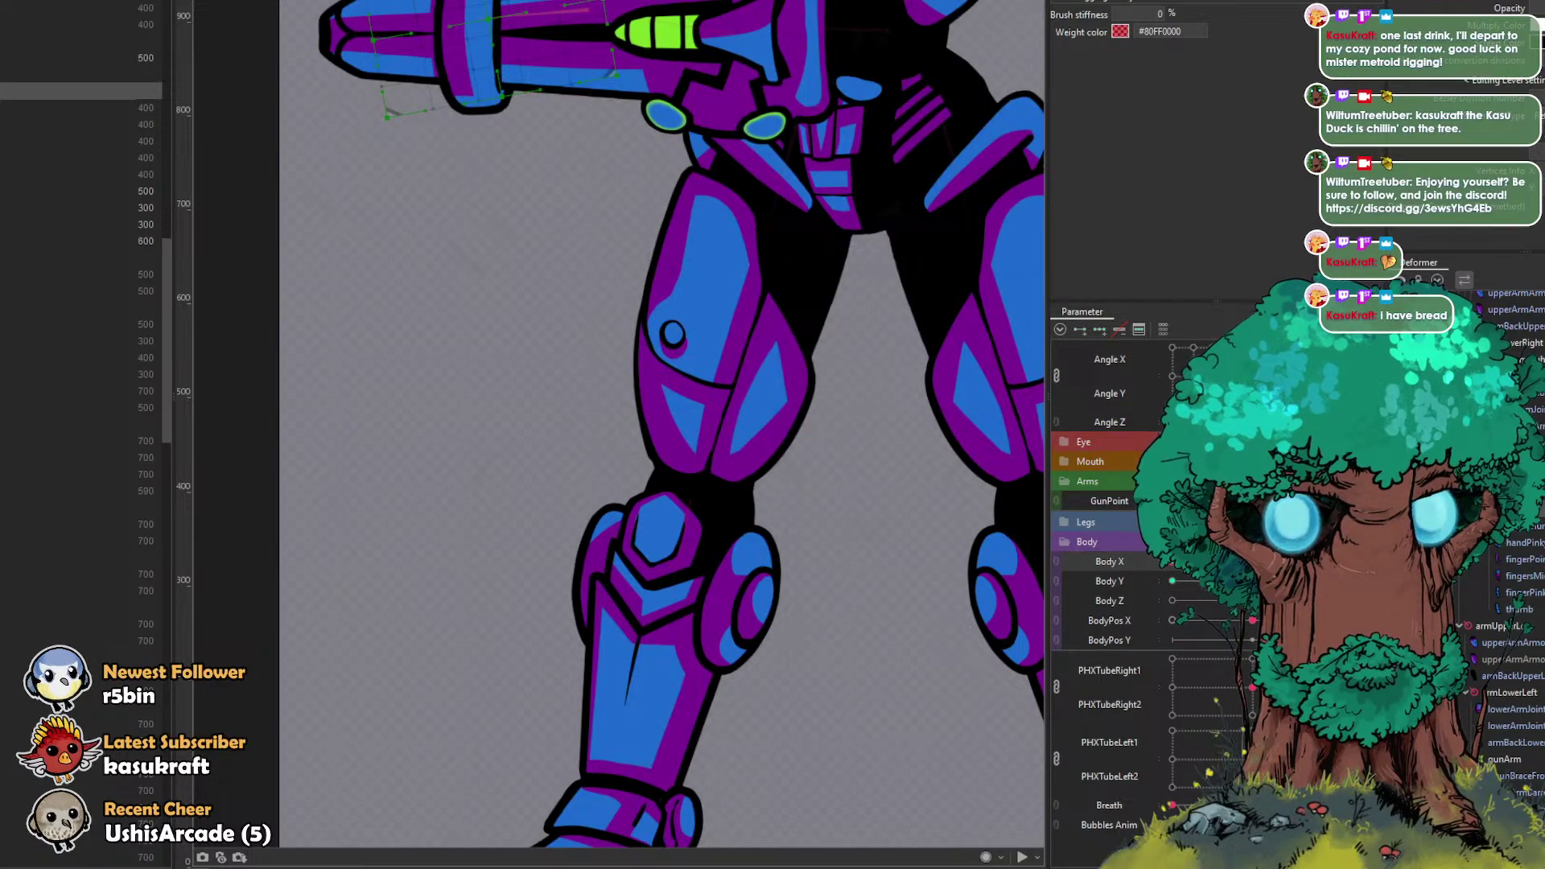
mouse_move(1249, 563)
mouse_down()
mouse_move(1174, 563)
mouse_move(1320, 581)
mouse_up()
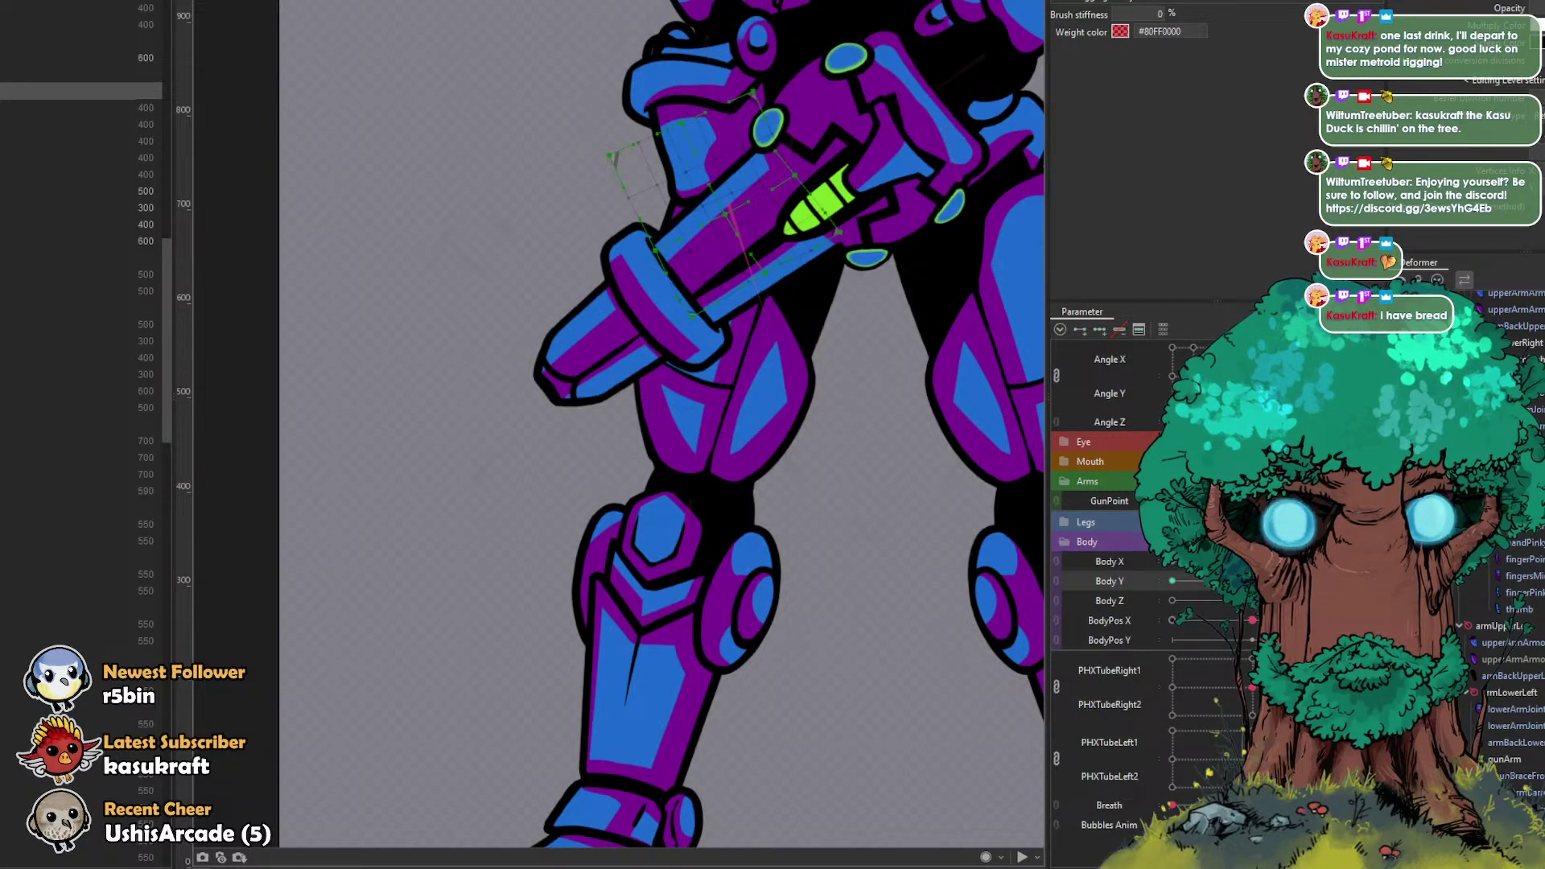
Step: Undo the latest changes and recheck the hand and arm gun on the whole character across the Body X and Body Y range
key(ctrl+z)
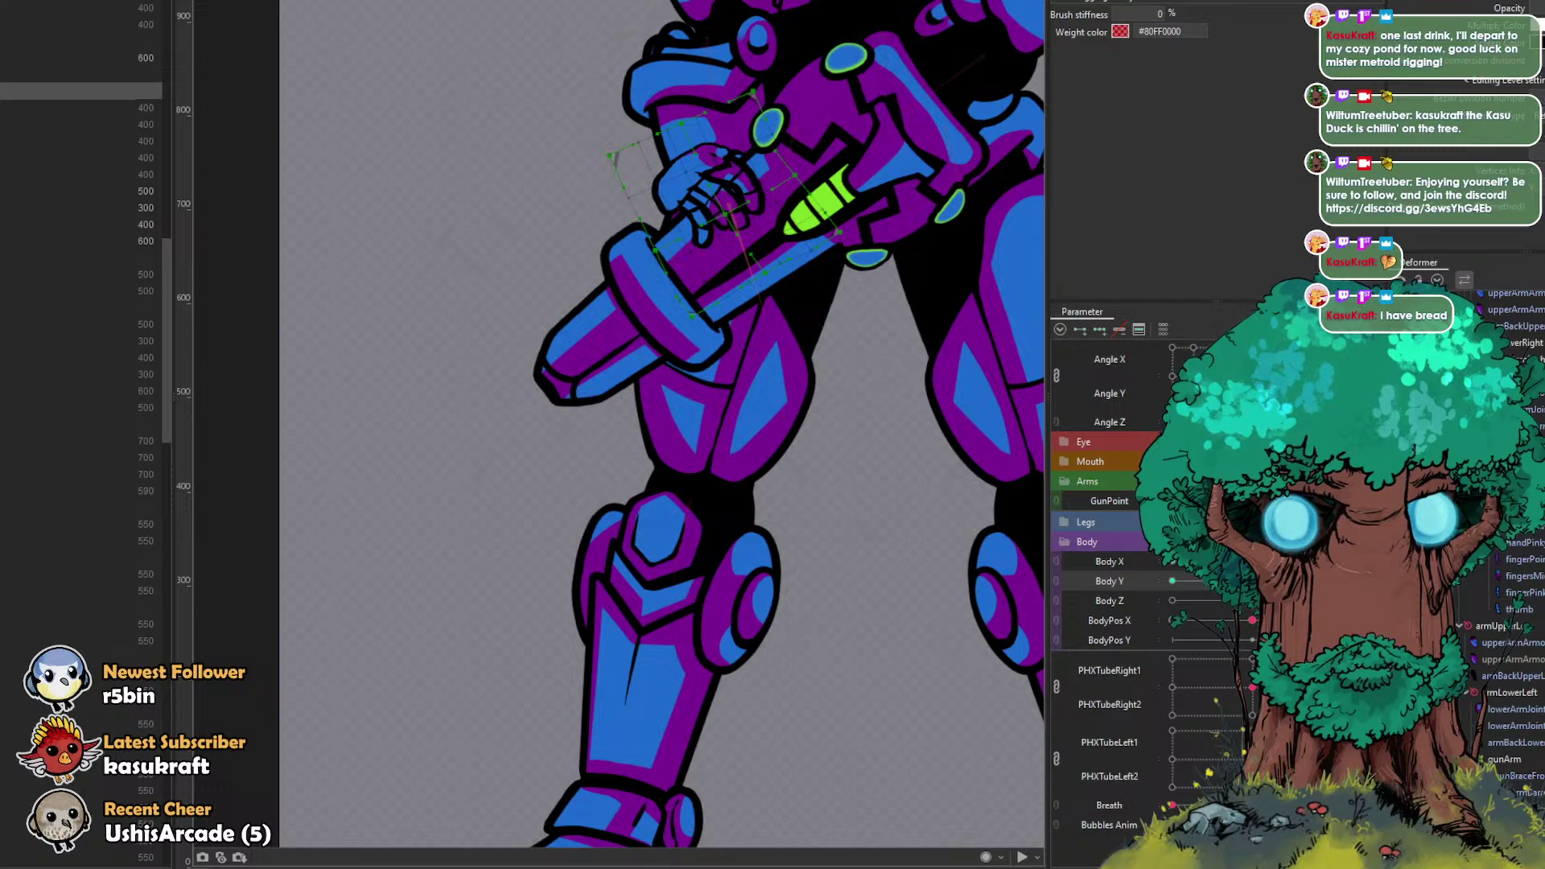
key(ctrl+z)
key(ctrl+z)
key(ctrl+z)
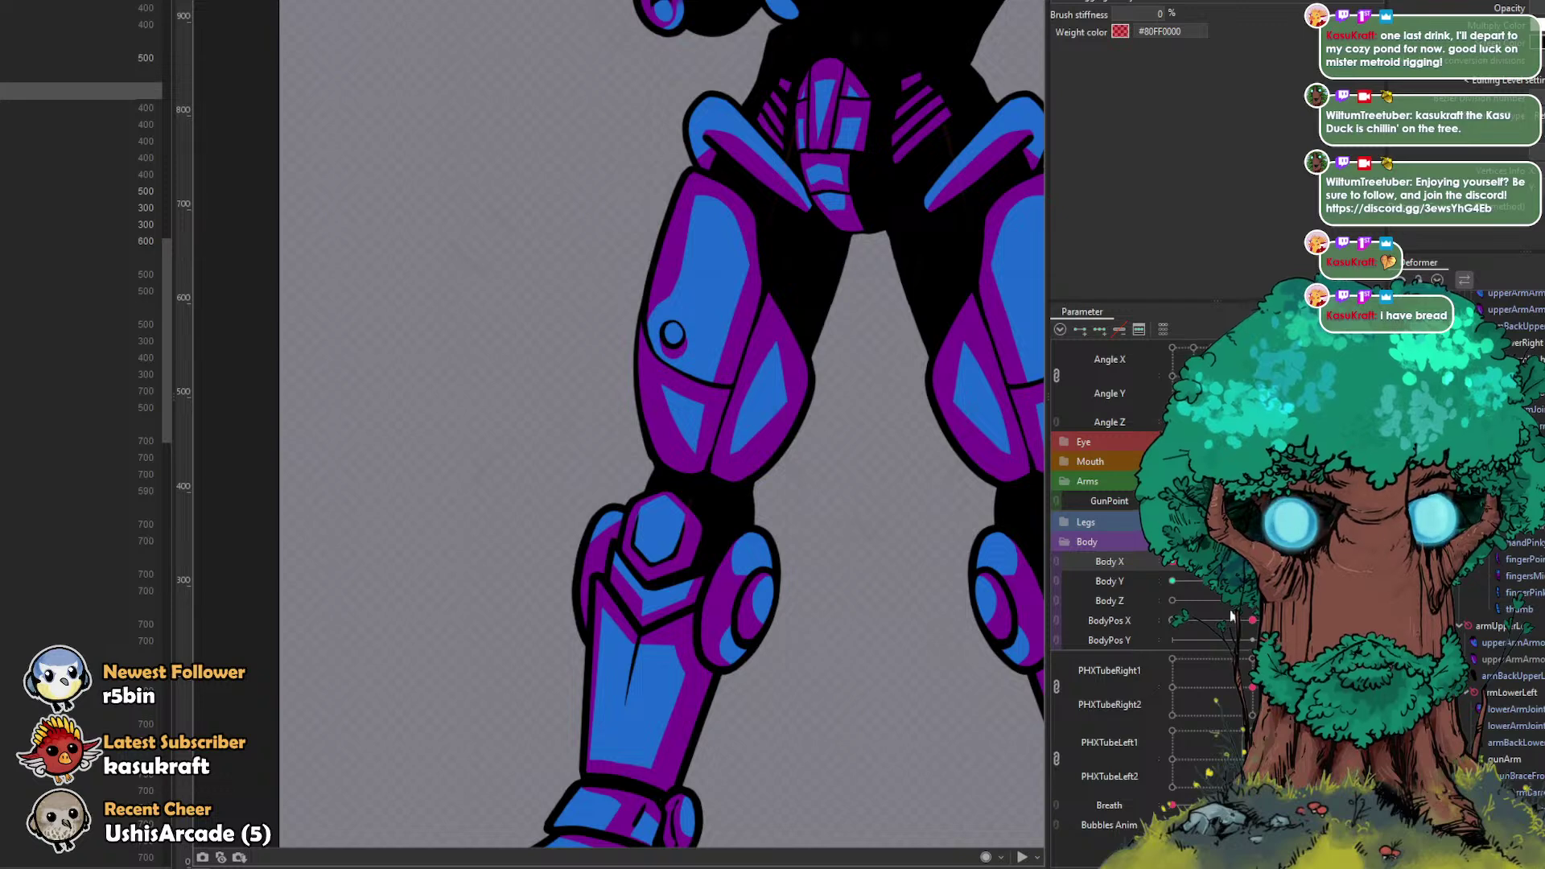
scroll(907, 451, down, 3)
key(ctrl+z)
mouse_move(1224, 581)
mouse_down()
mouse_move(1247, 581)
mouse_move(1209, 580)
mouse_up()
mouse_move(1327, 581)
mouse_down()
mouse_move(1189, 583)
mouse_move(1252, 562)
mouse_move(1252, 581)
mouse_move(1319, 581)
mouse_up()
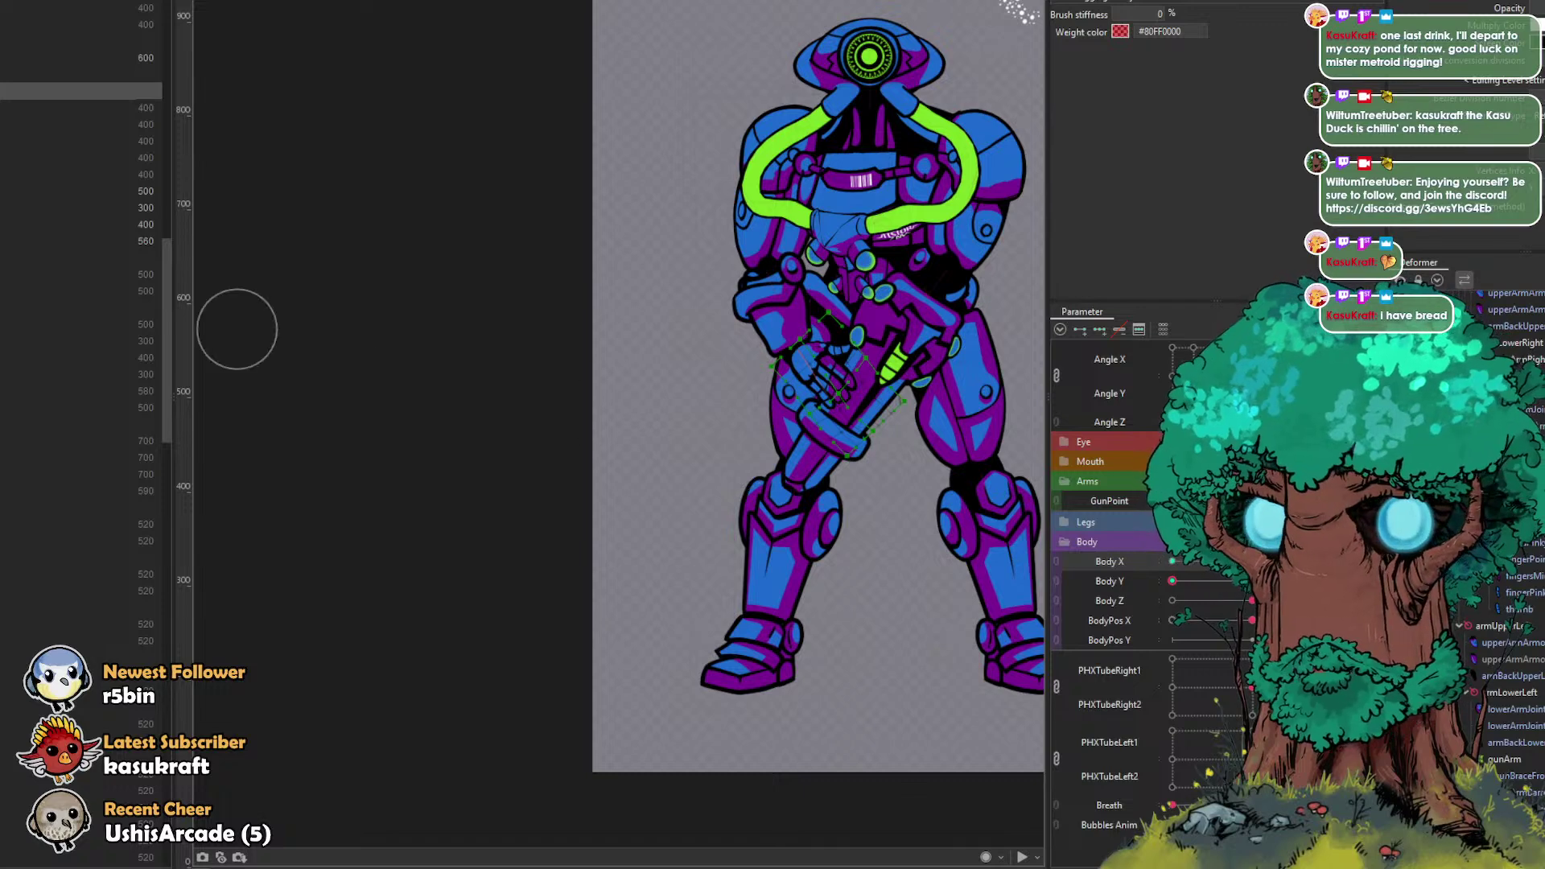
Step: Copy the form of the hand, finger and thumb meshes from the middle Body X pose to the lowest Body X pose
click(80, 58)
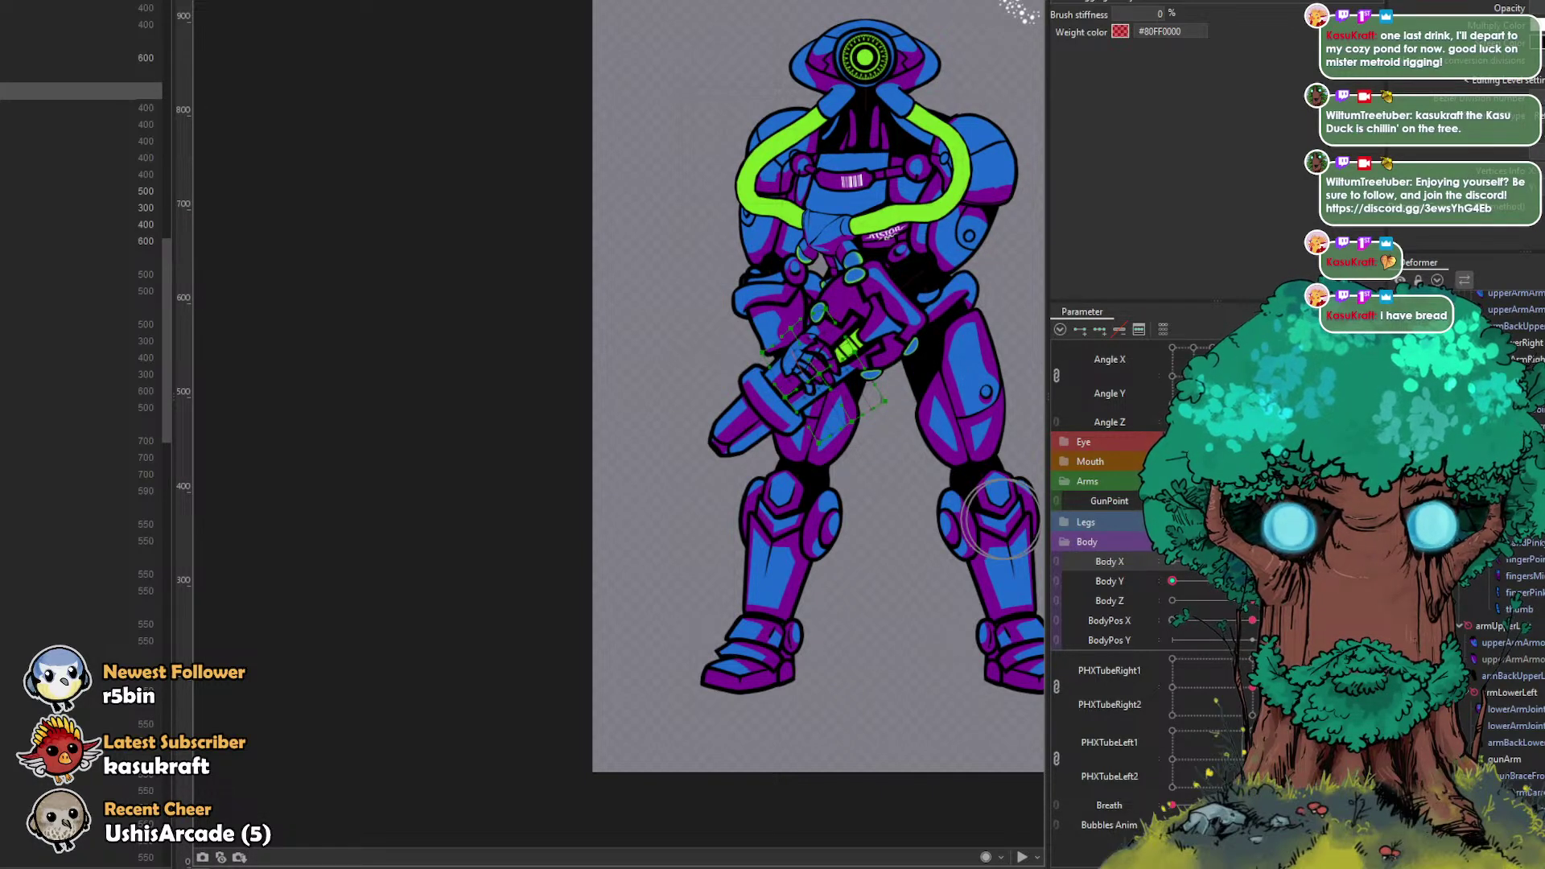
click(1524, 526)
shift+click(1520, 609)
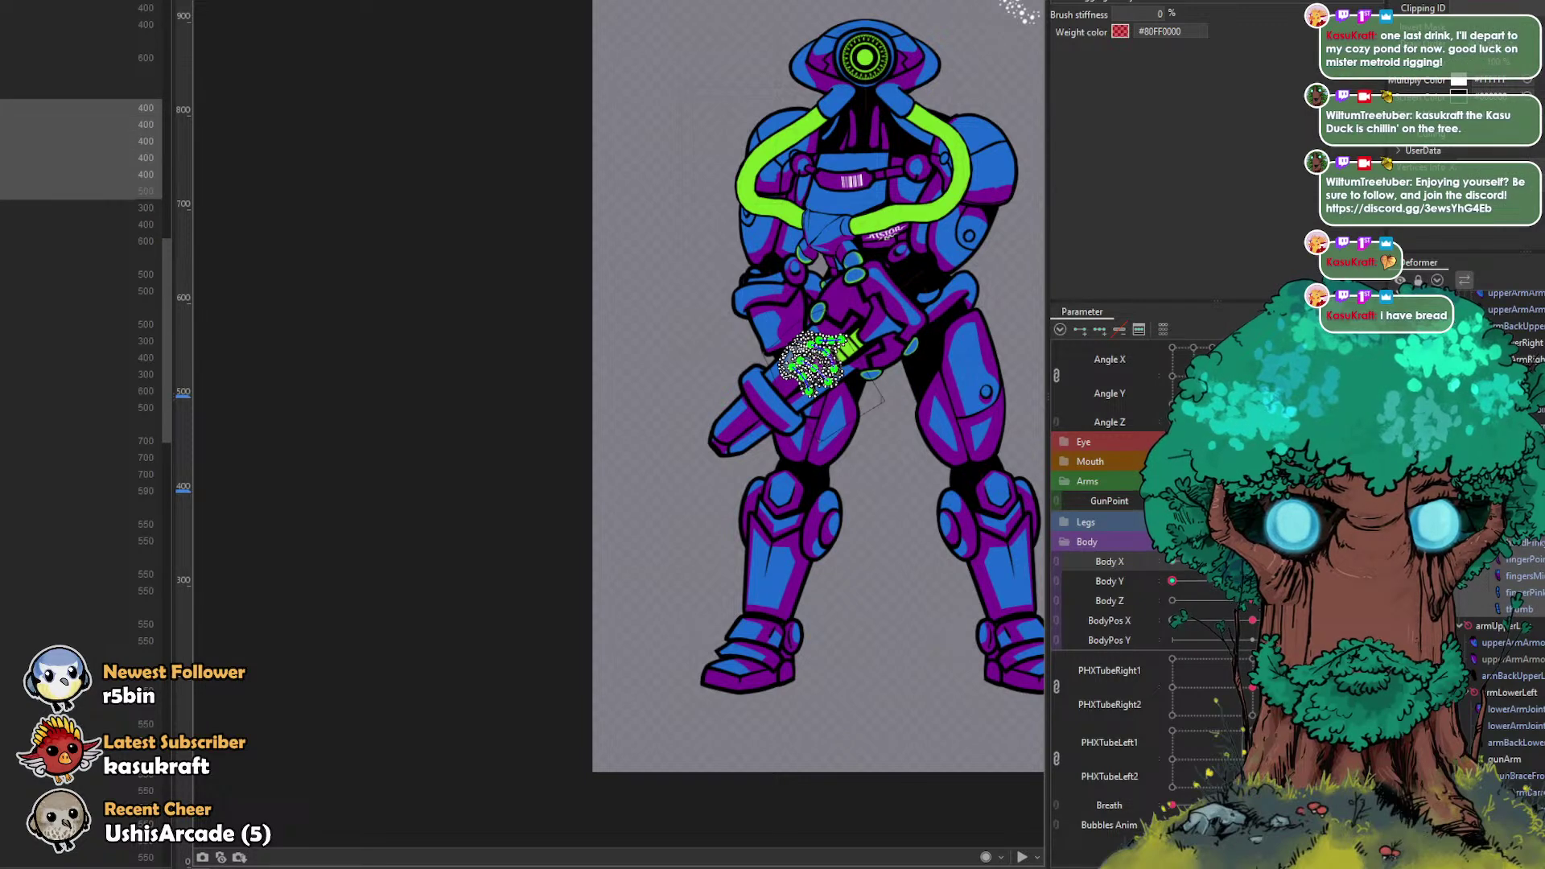
click(1252, 561)
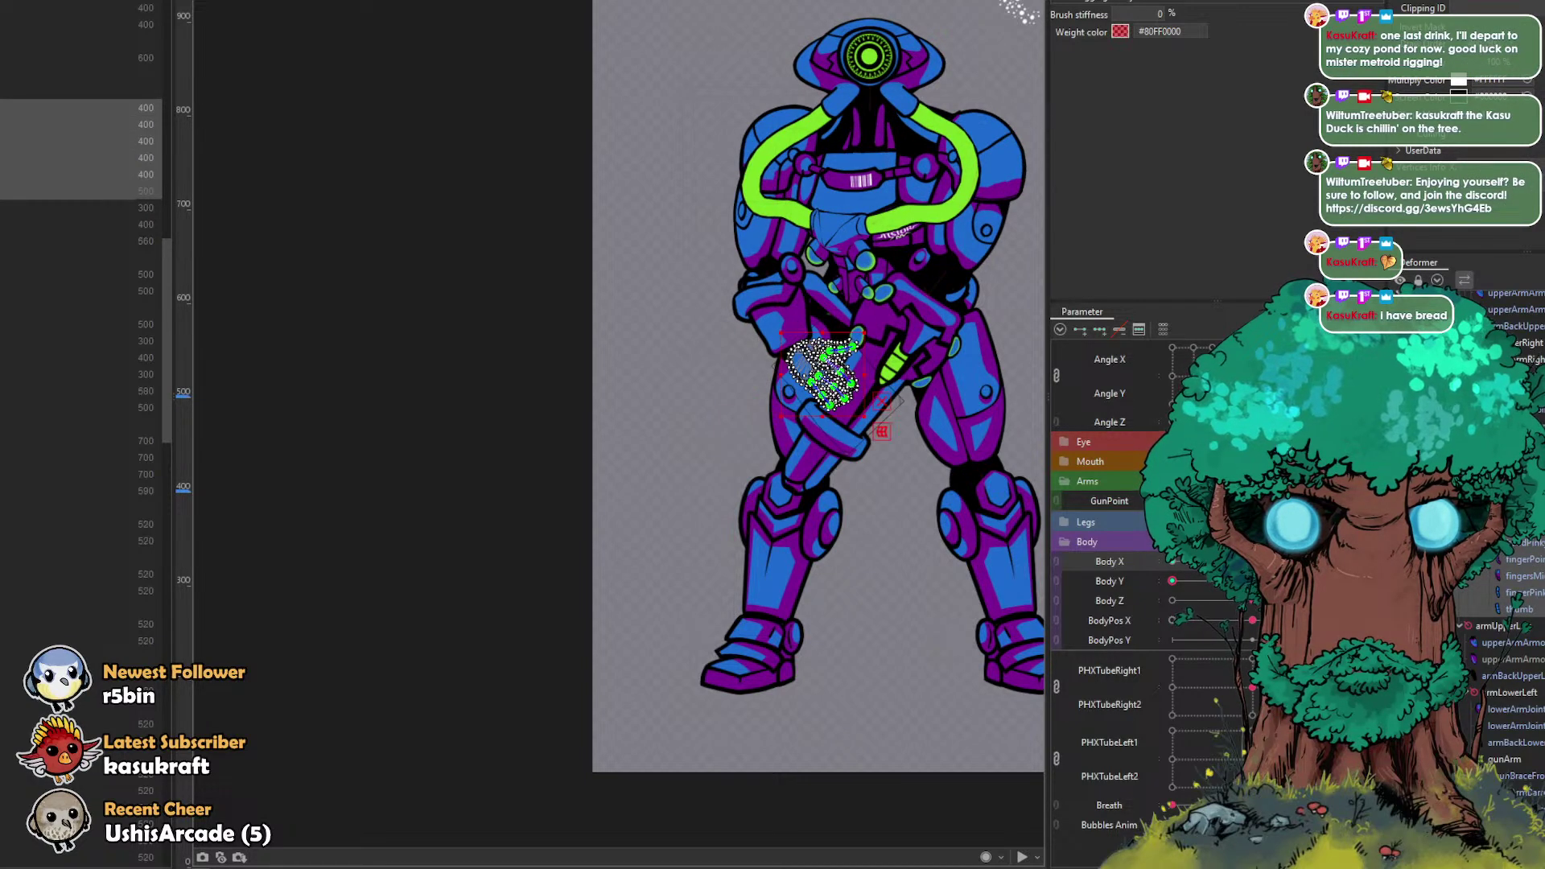
click(1173, 562)
key(ctrl+v)
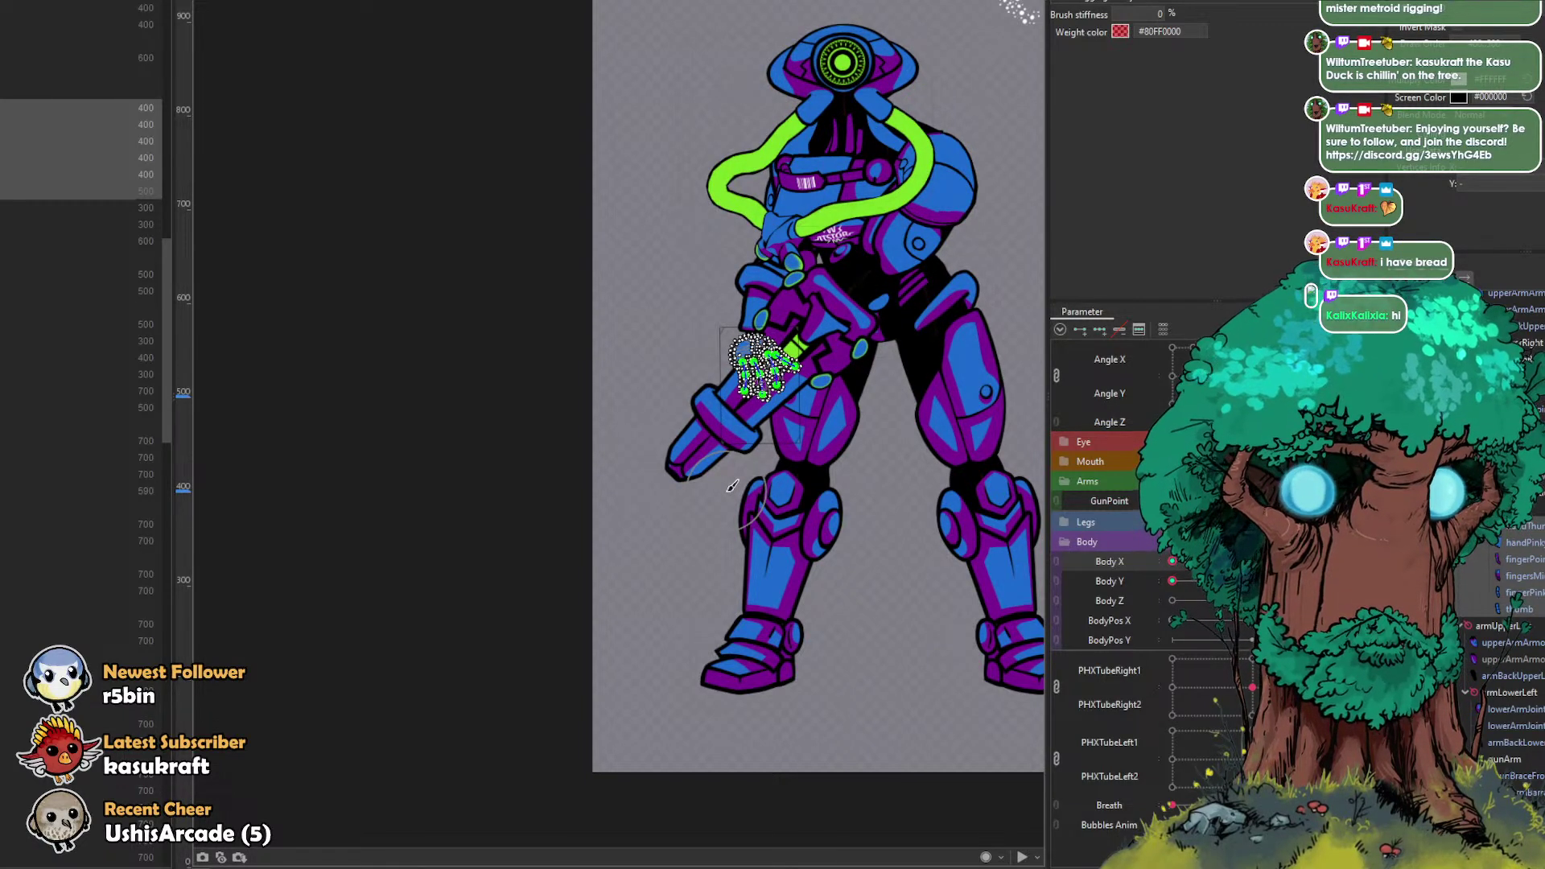
Step: Examine the gripping hand against the arm gun around the lowest Body X pose
click(274, 2)
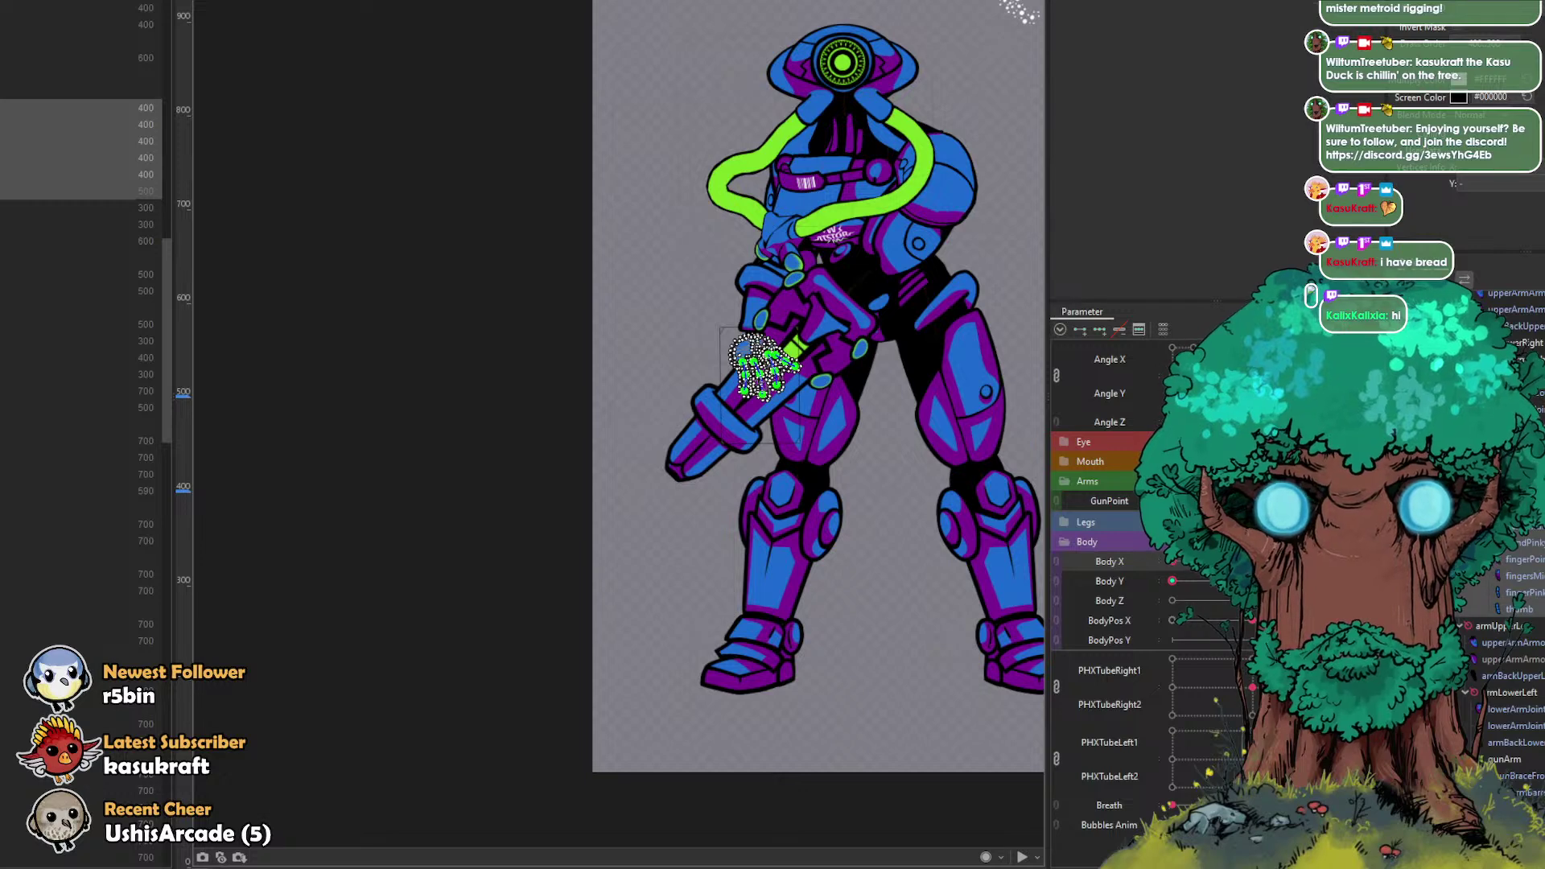
click(481, 331)
scroll(480, 330, up, 4)
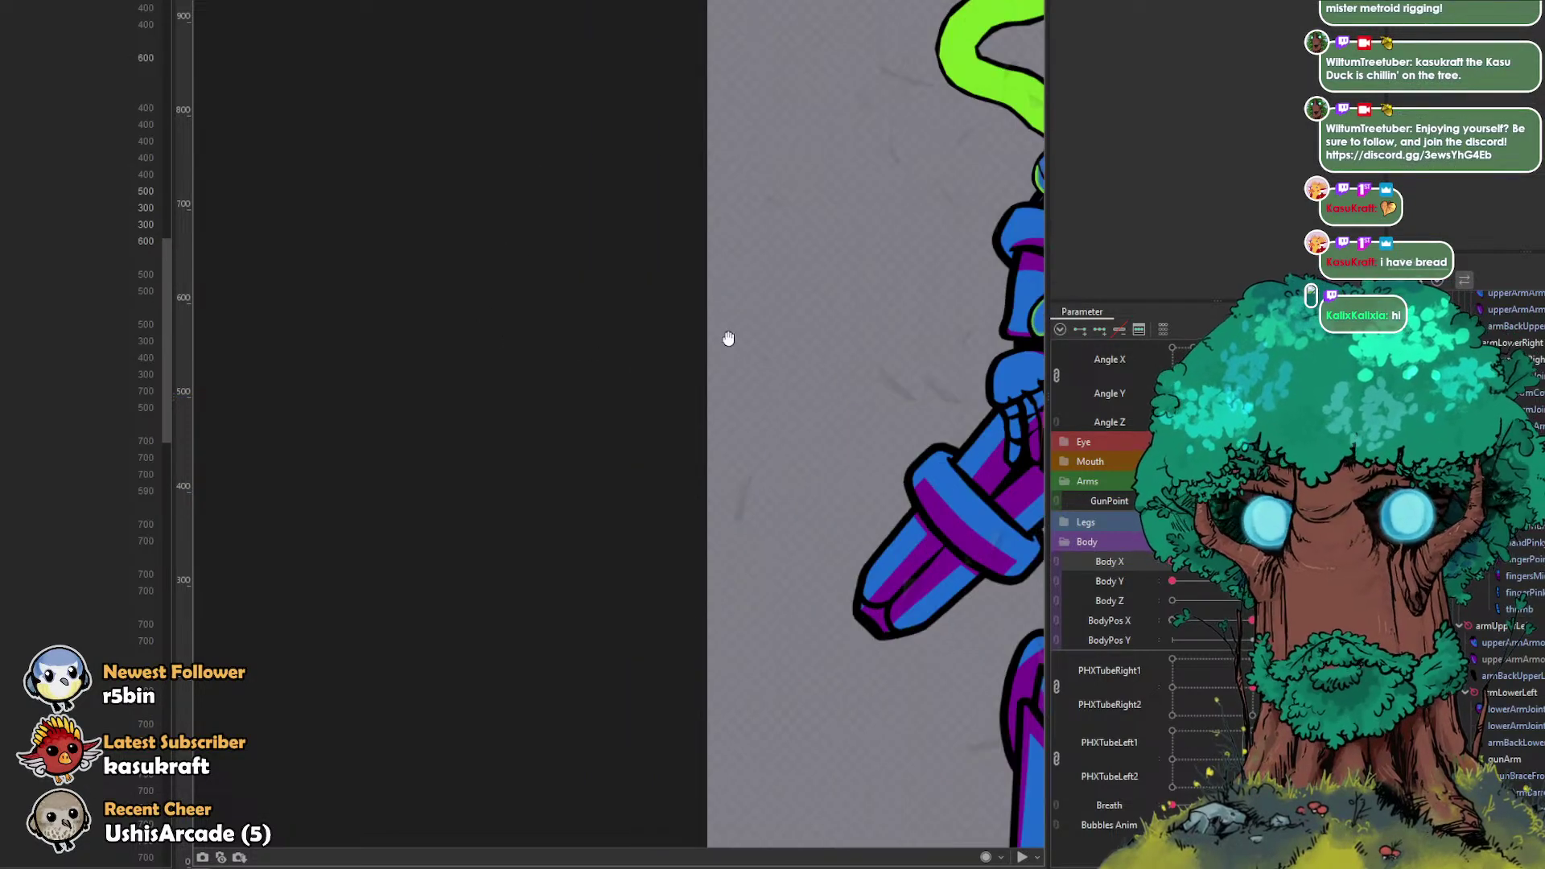
drag(721, 338, 415, 391)
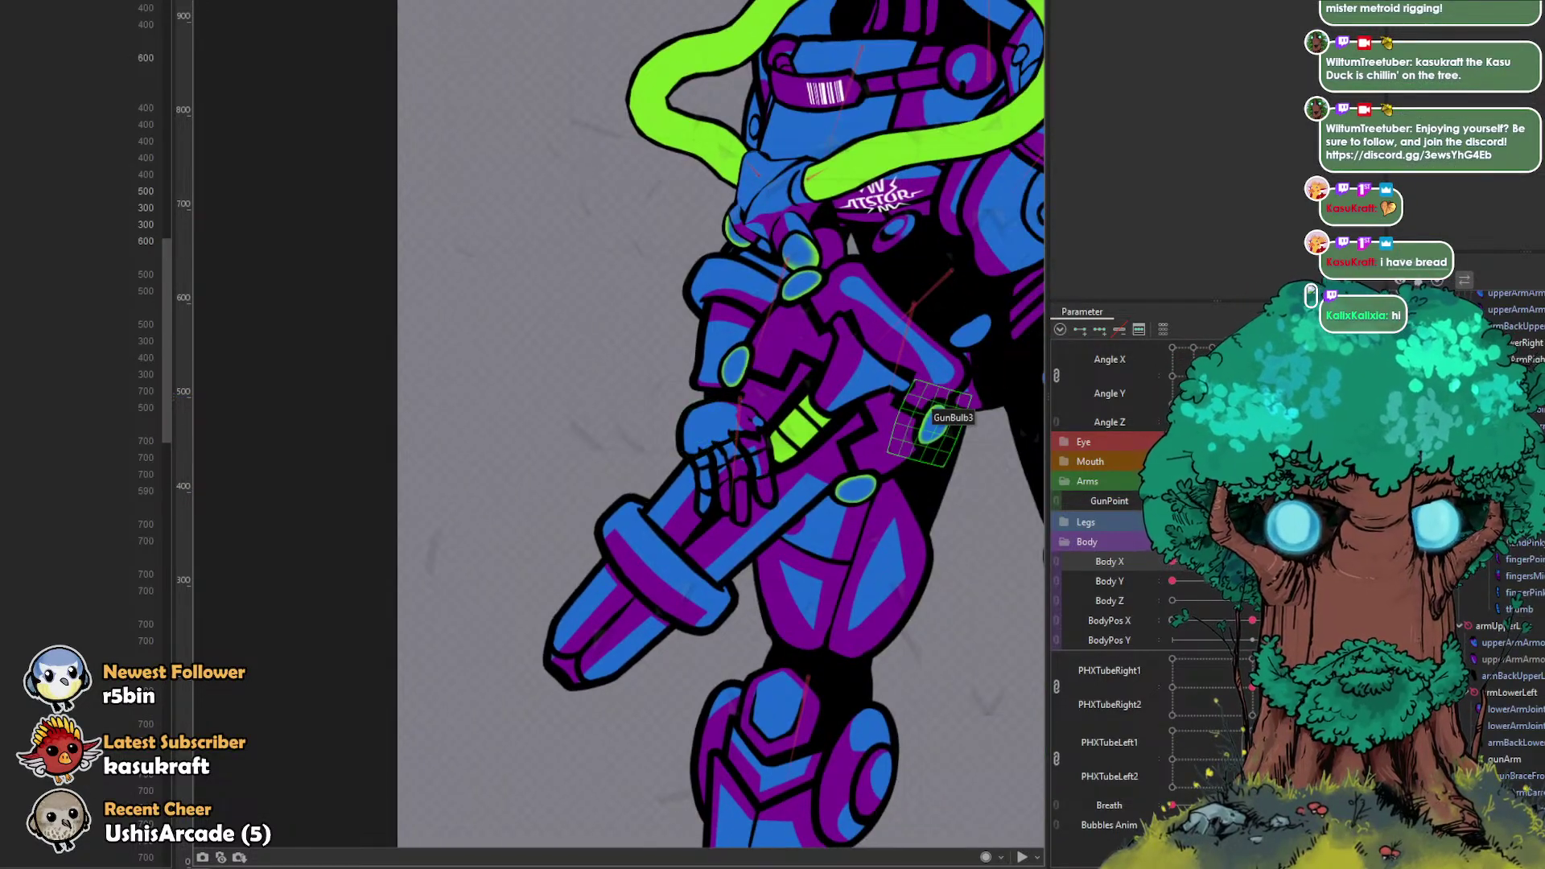
click(1172, 501)
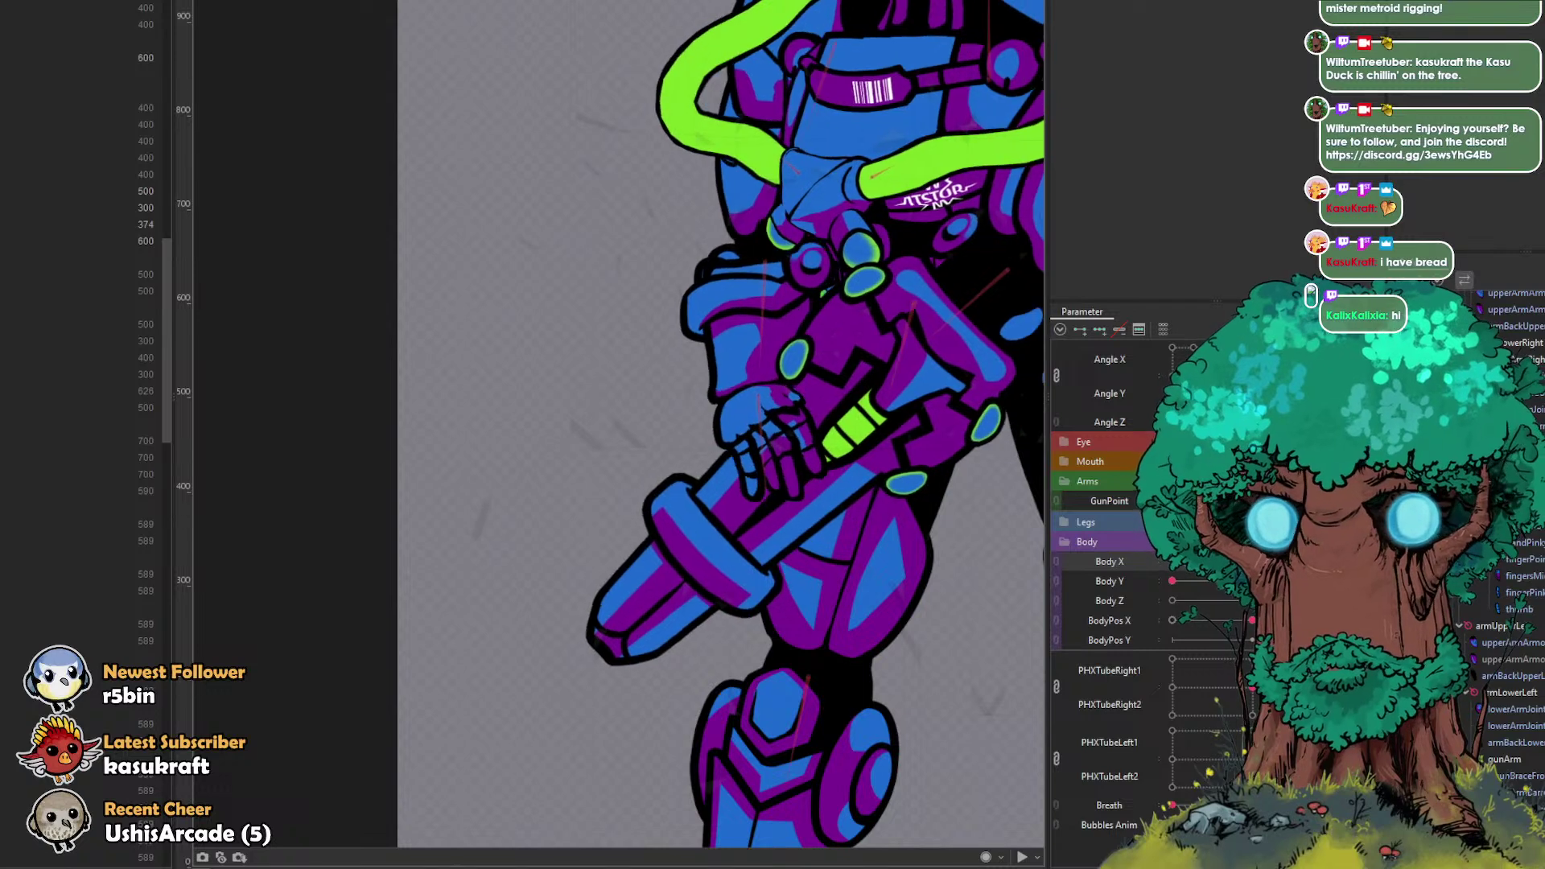
click(728, 501)
scroll(732, 501, up, 2)
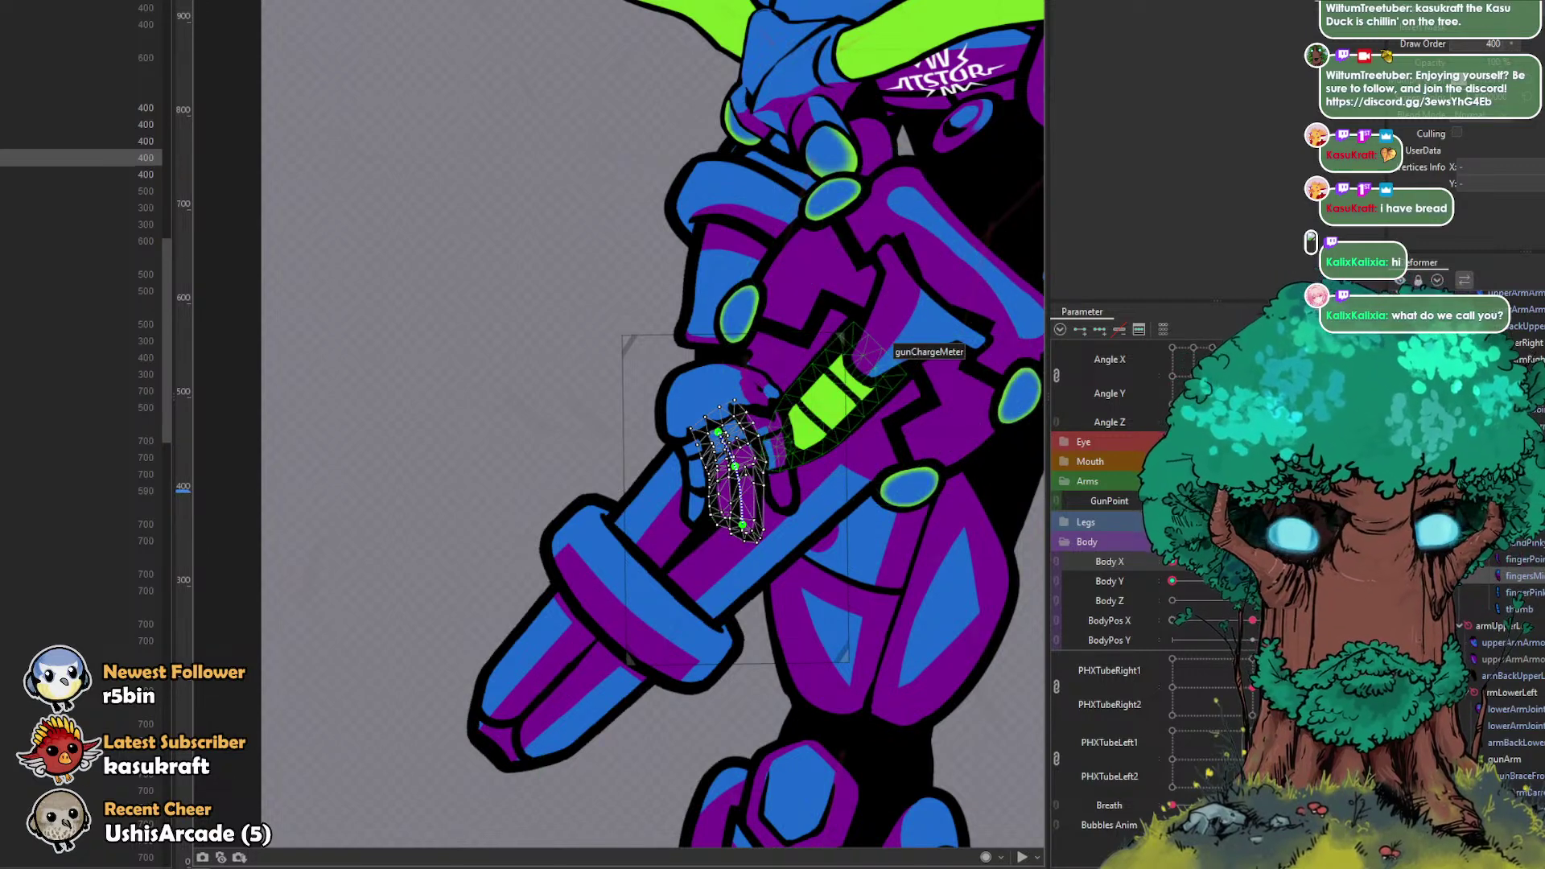
Step: Check the middle fingers mesh at other Body Y and Body X values, ending between the lowest and middle Body X poses
click(1332, 581)
click(1252, 581)
drag(1252, 581, 1319, 581)
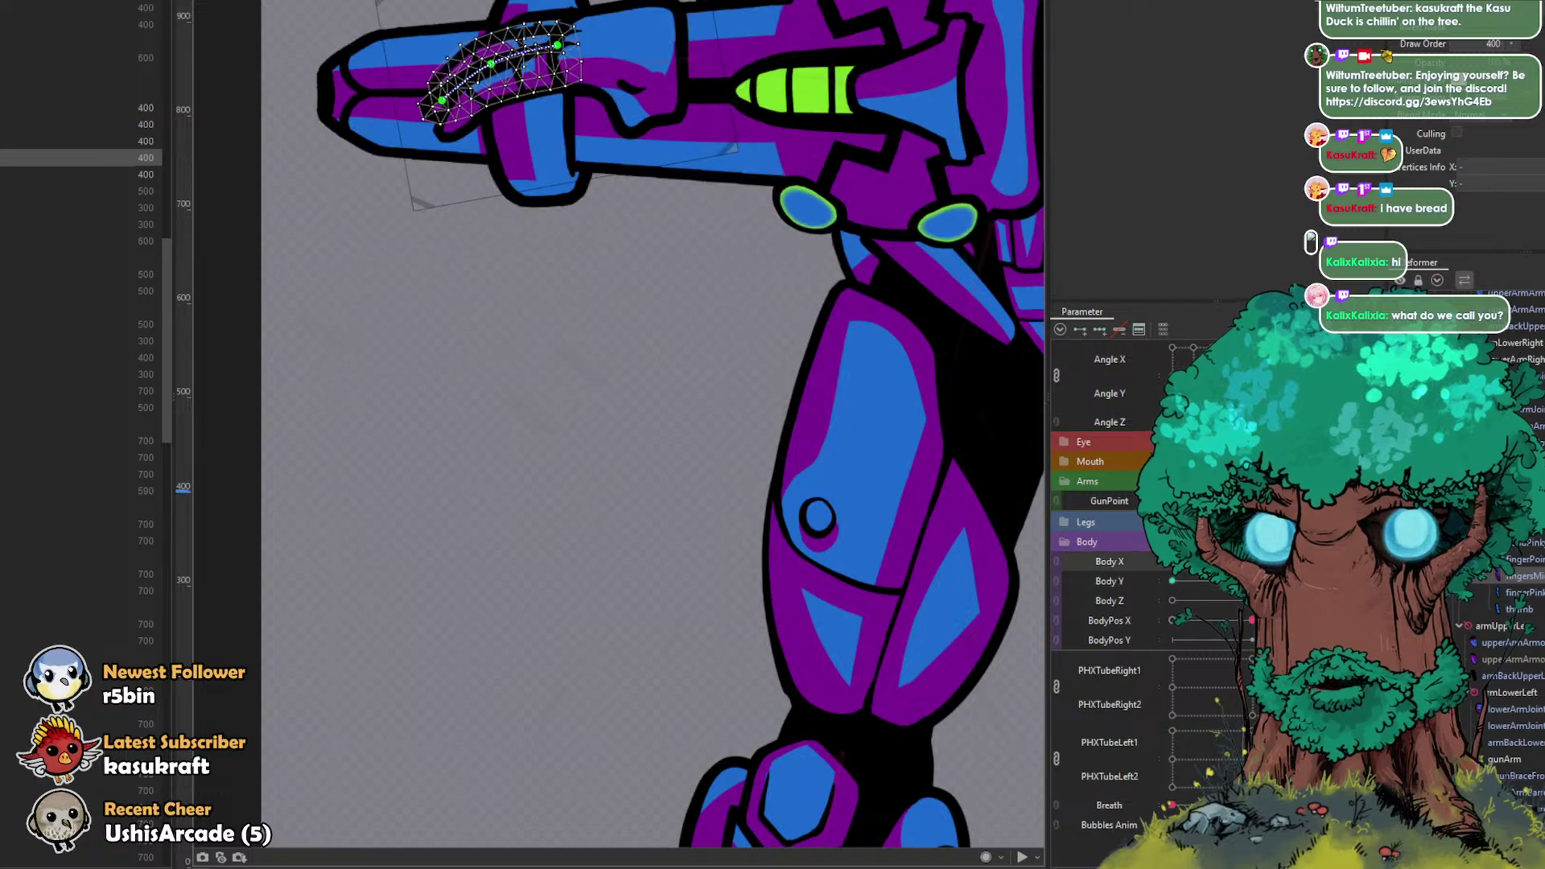
click(1252, 562)
click(1207, 561)
scroll(813, 455, down, 2)
drag(780, 447, 610, 436)
scroll(610, 437, up, 1)
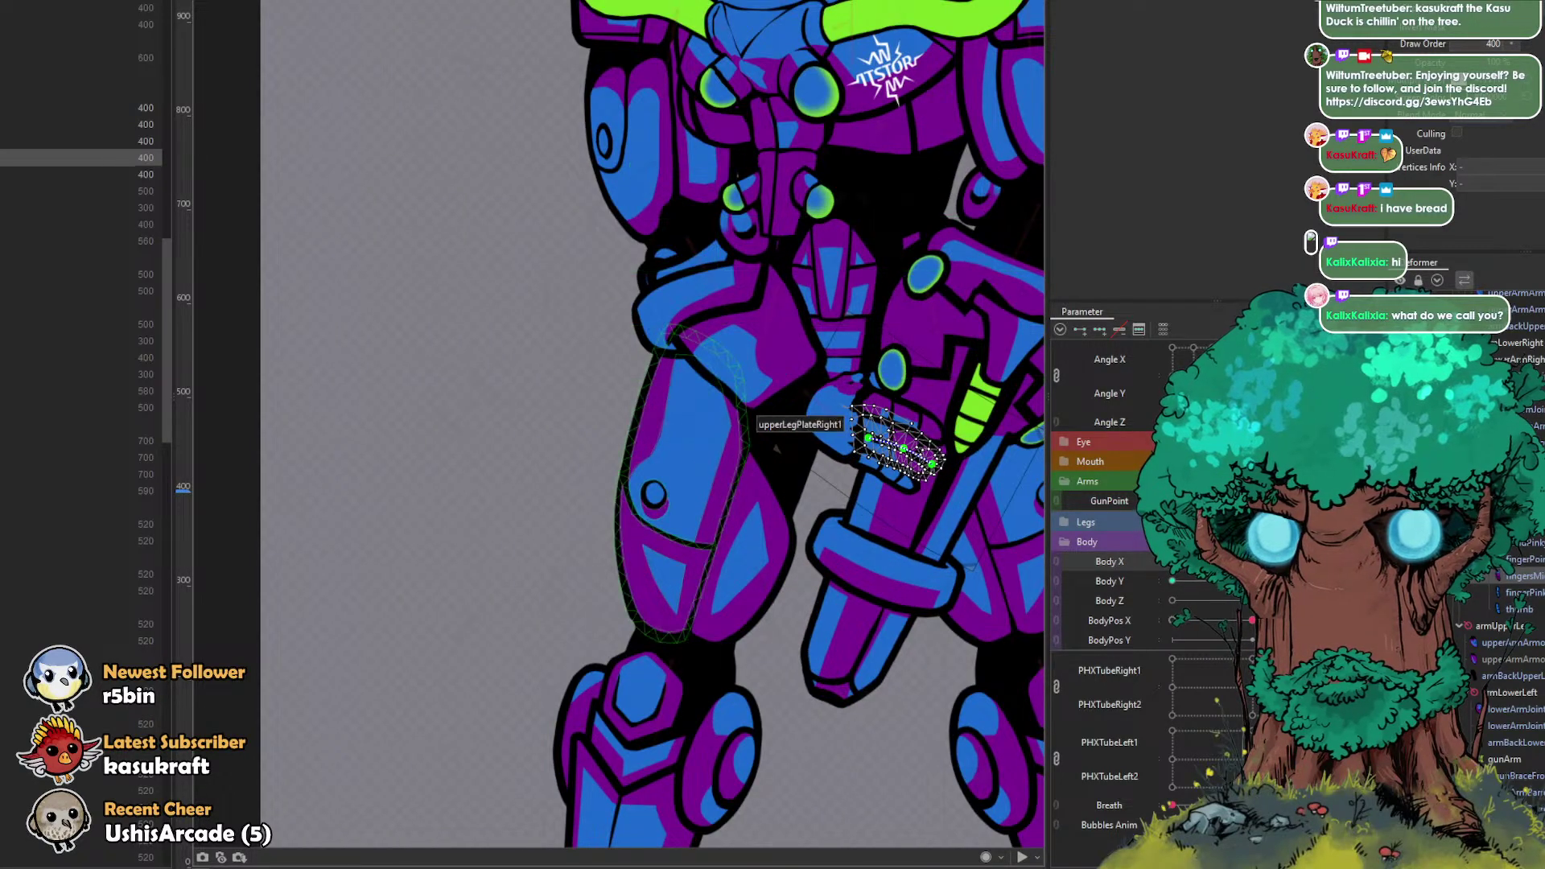
drag(1213, 561, 1187, 562)
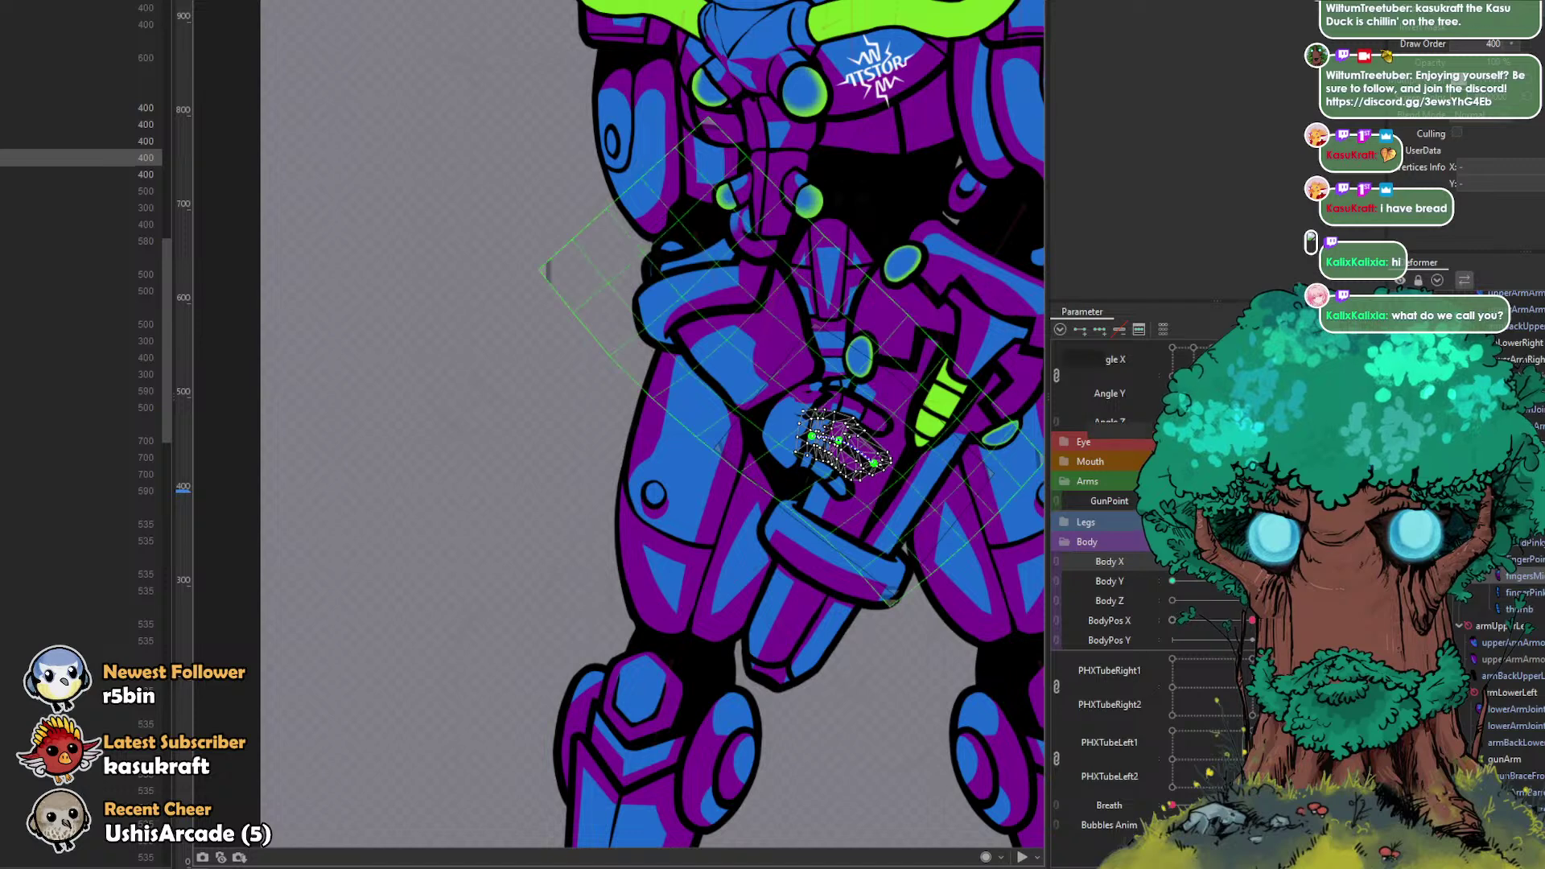
Step: Reshape the outline and inner points of the middle fingers mesh with the deform brush so the fingers curl smoothly over the gun
key(b)
scroll(840, 439, up, 3)
key(v)
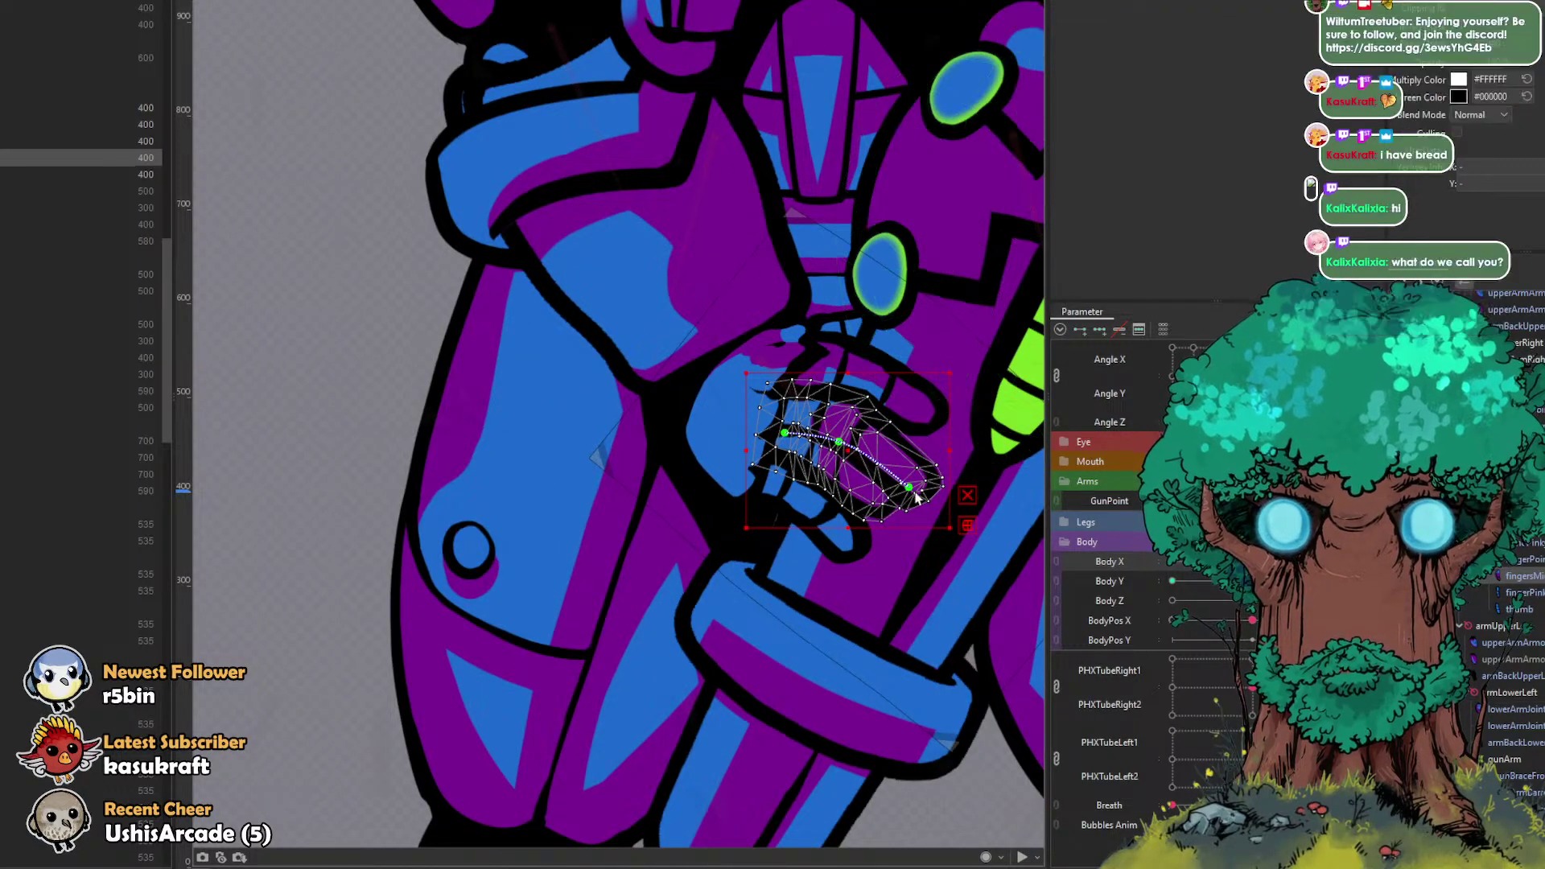
scroll(914, 492, up, 2)
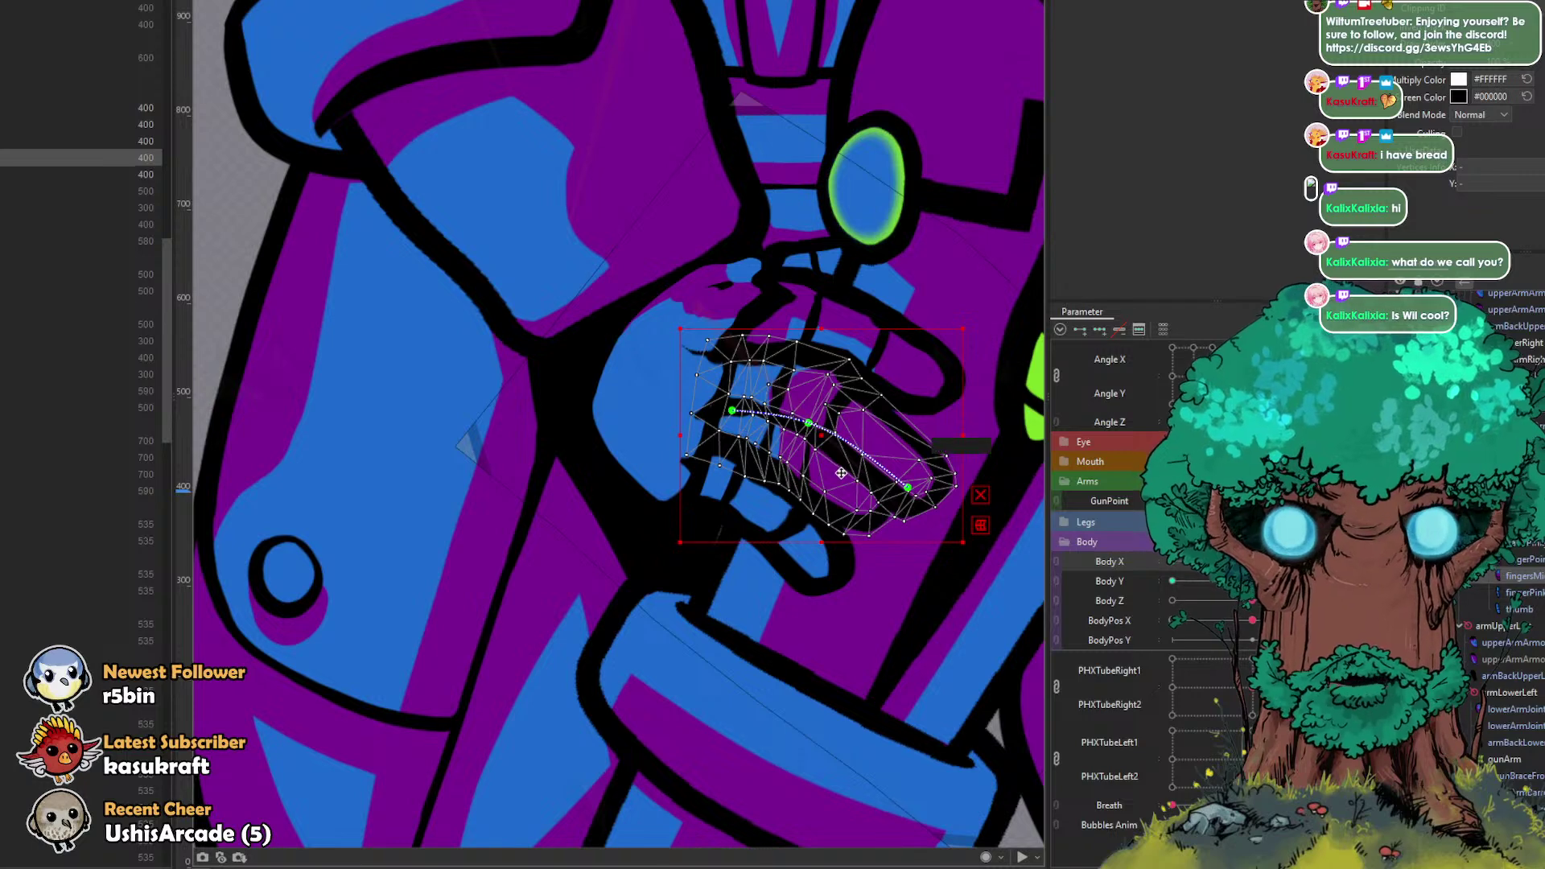
click(831, 406)
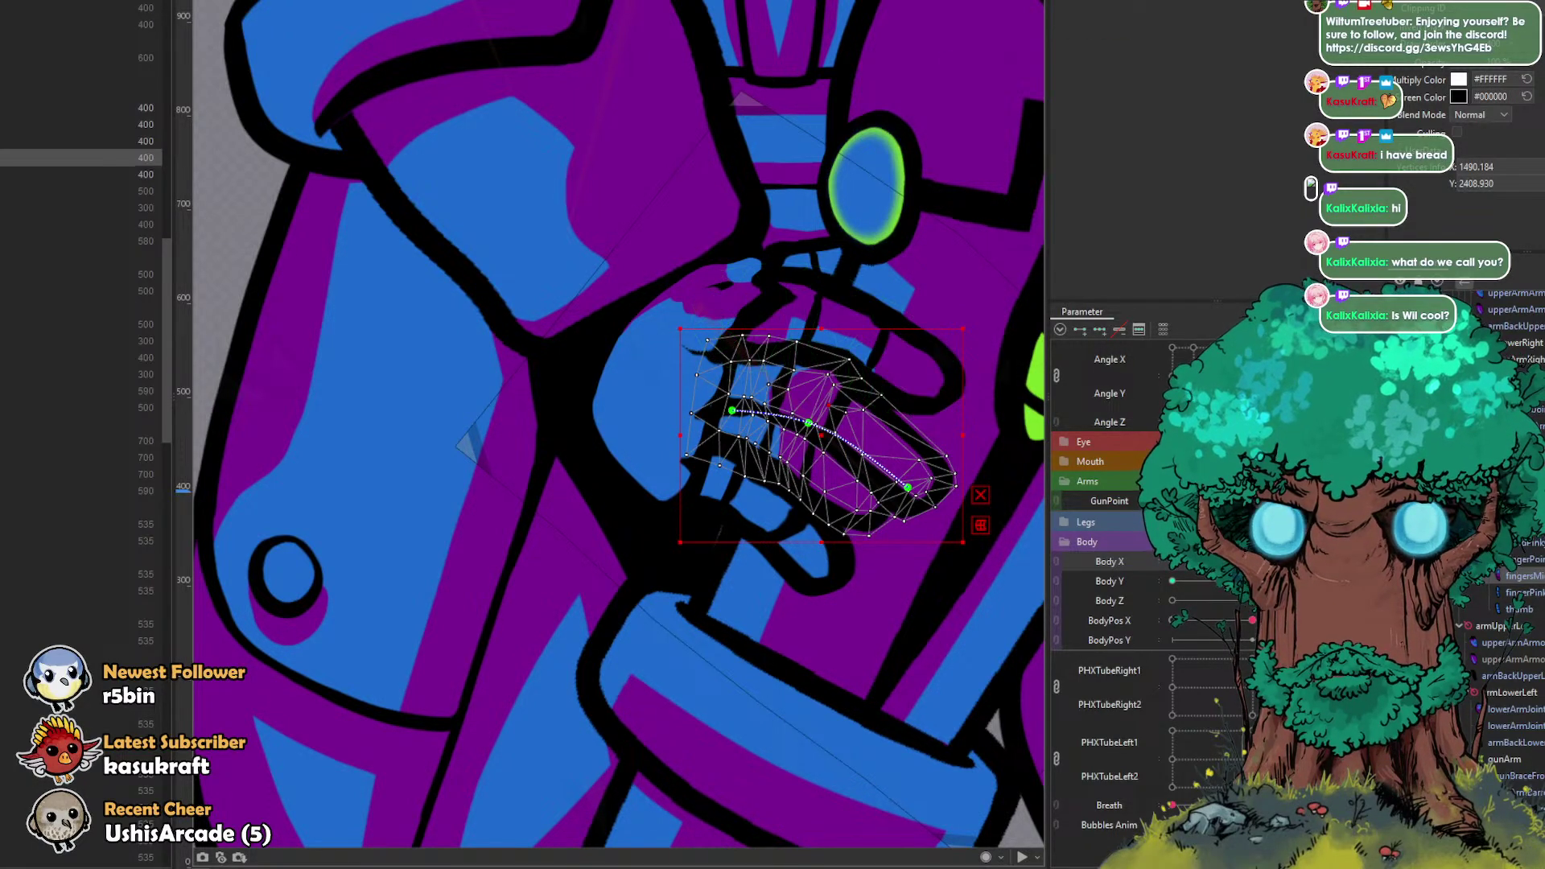
click(857, 1)
drag(774, 440, 770, 288)
drag(873, 324, 823, 325)
mouse_move(874, 376)
mouse_down()
mouse_move(829, 379)
mouse_move(865, 403)
mouse_move(874, 370)
mouse_move(771, 332)
mouse_up()
drag(864, 408, 882, 416)
mouse_move(957, 459)
mouse_down()
mouse_move(889, 376)
mouse_move(963, 464)
mouse_move(961, 435)
mouse_move(930, 407)
mouse_move(913, 438)
mouse_up()
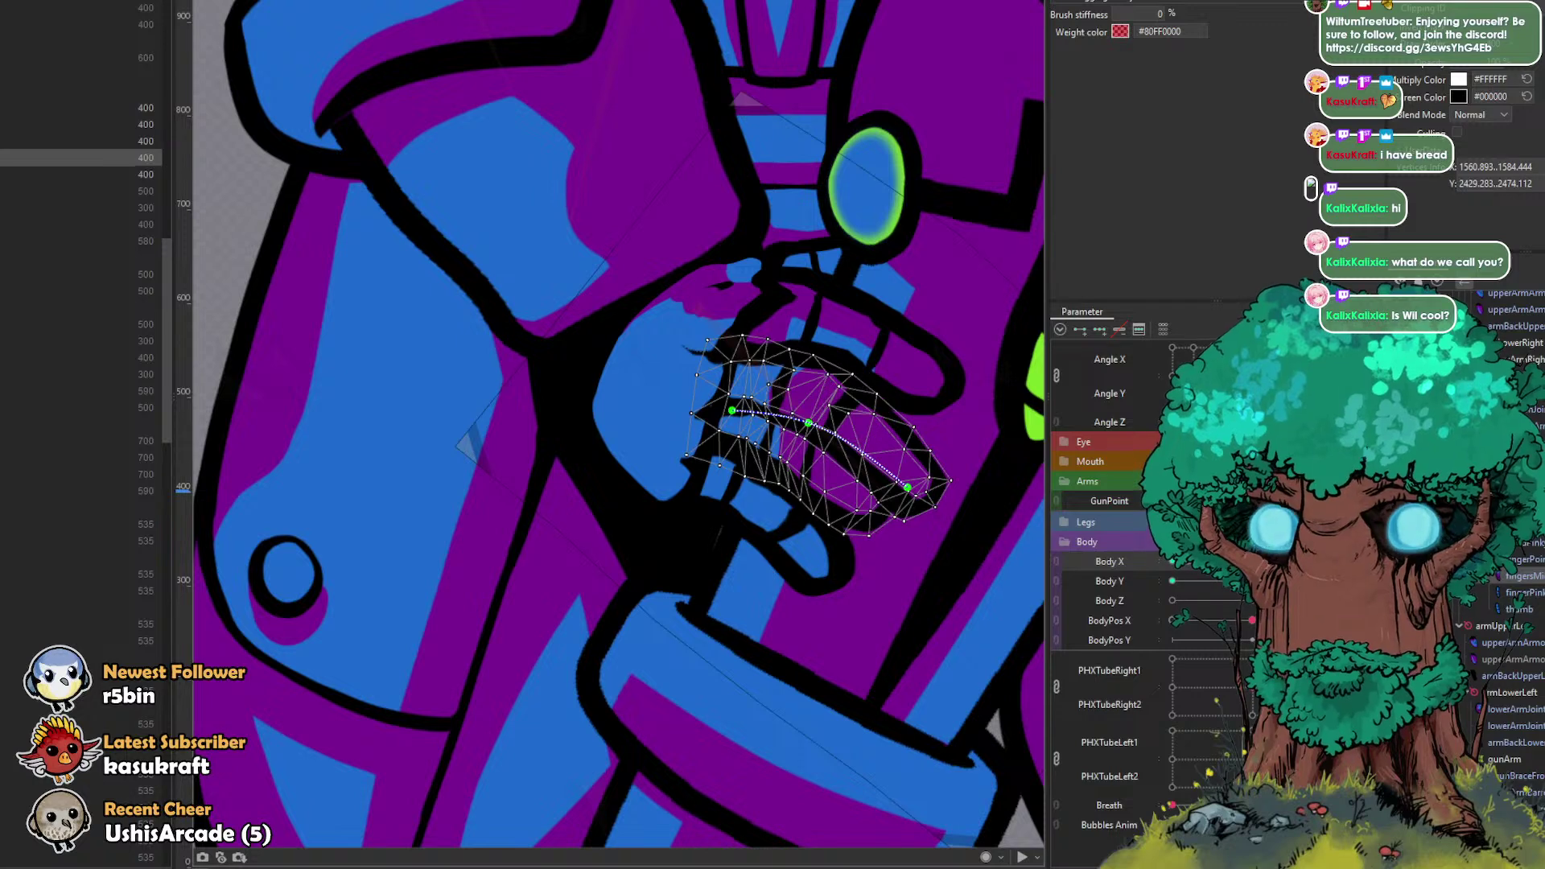
Step: Open the middle fingers mesh for mesh editing and delete the stray vertex at the joint between the larger finger's two purple segments
key(ctrl+e)
scroll(870, 425, up, 4)
scroll(875, 432, up, 2)
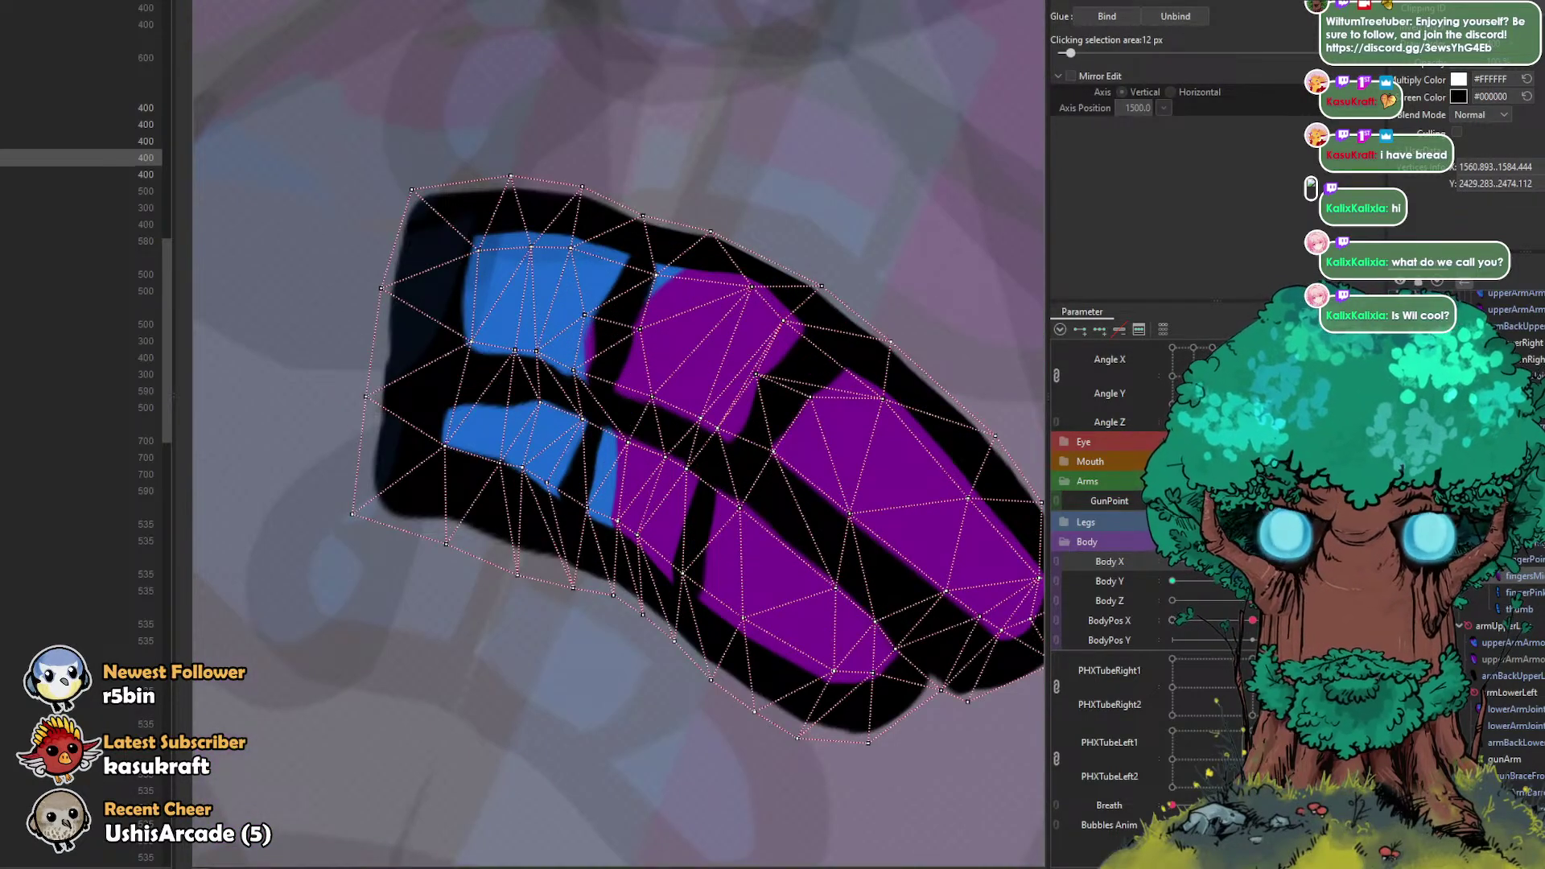
alt+click(813, 397)
alt+click(755, 375)
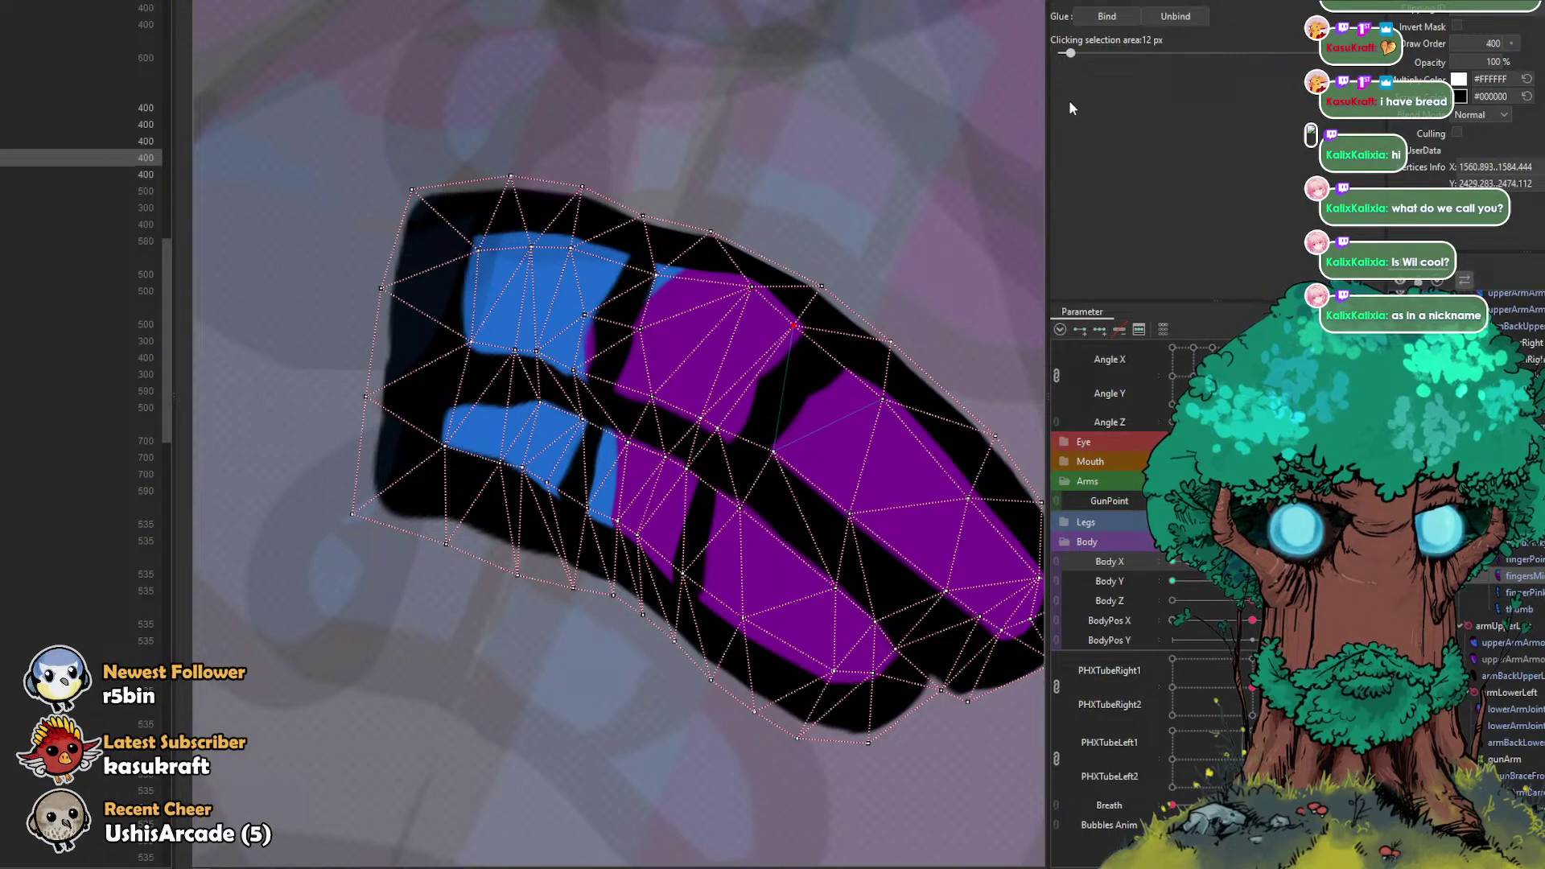
key(p)
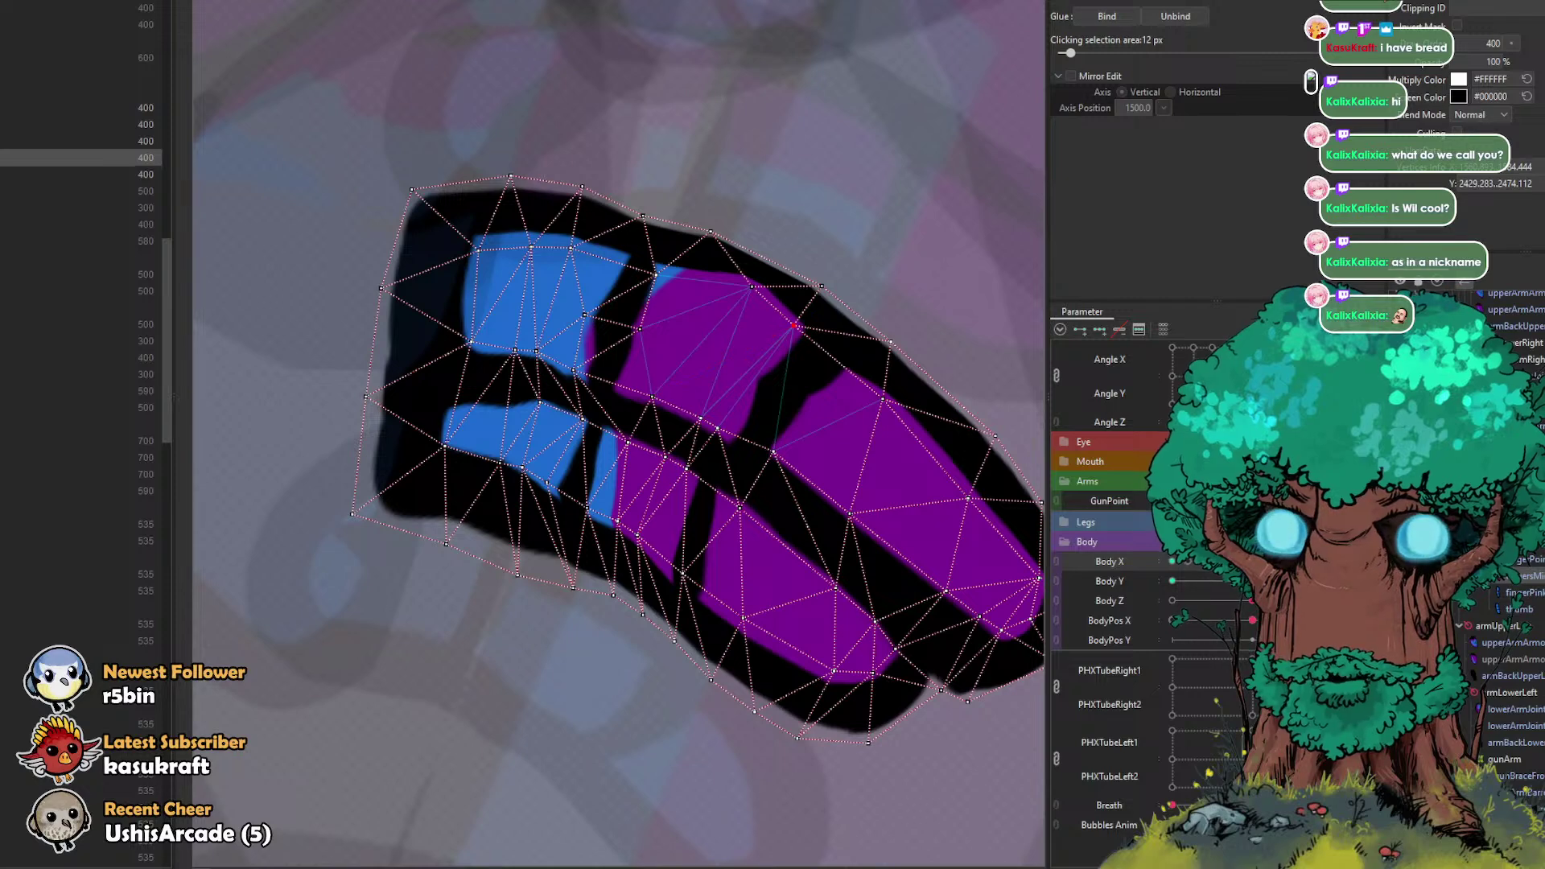
Step: Add and reposition mesh vertices along the inner edge of the larger finger's first purple segment
click(1093, 1)
click(624, 389)
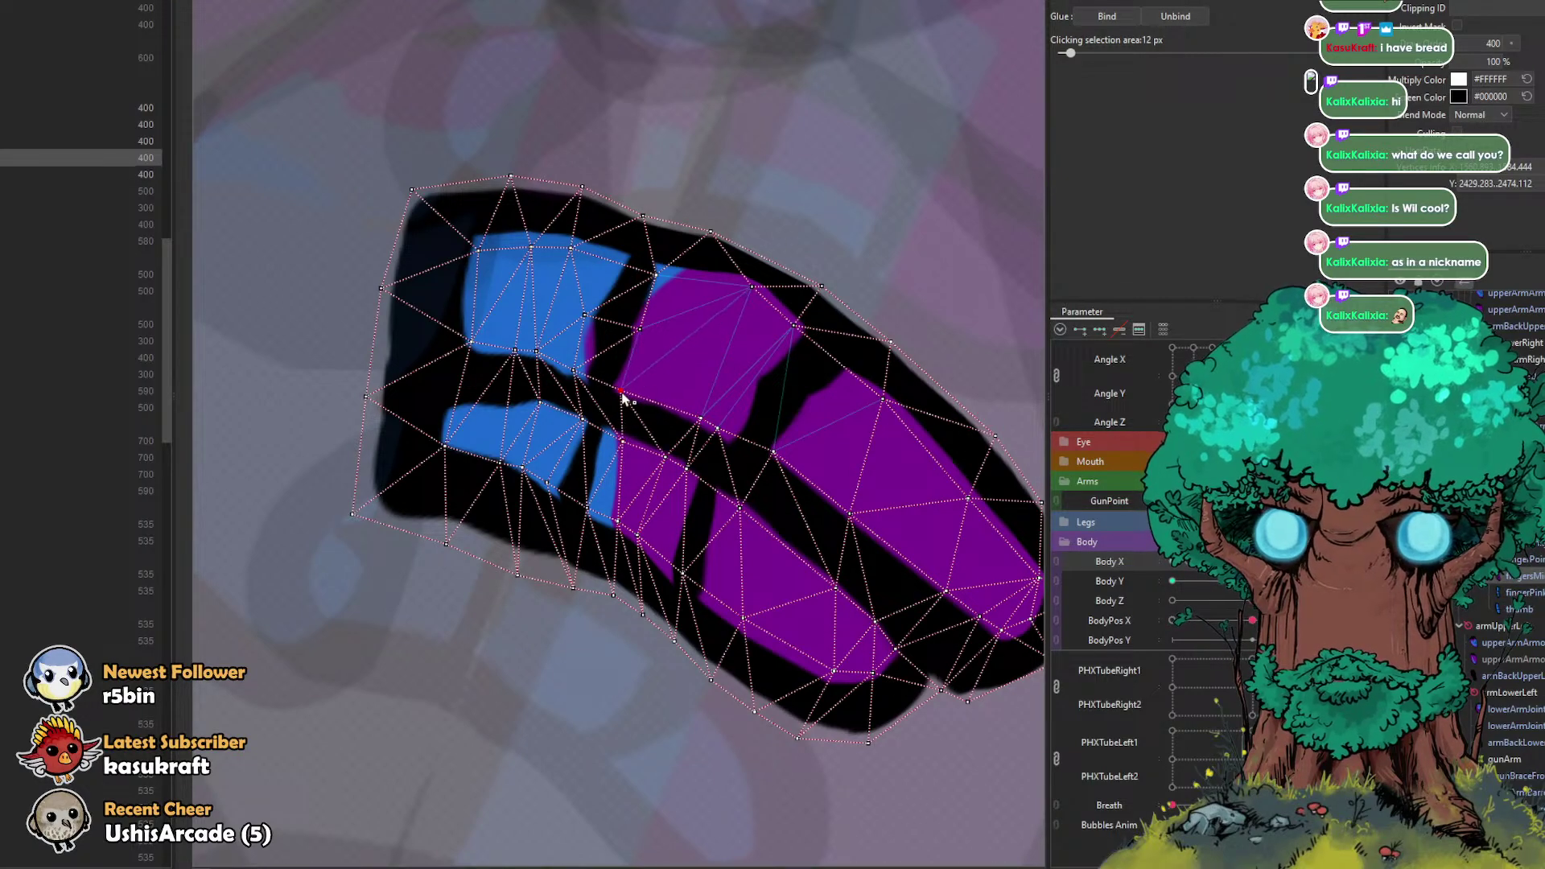
click(1078, 1)
click(639, 329)
click(719, 429)
mouse_move(719, 429)
mouse_down()
mouse_move(679, 406)
mouse_move(654, 454)
mouse_up()
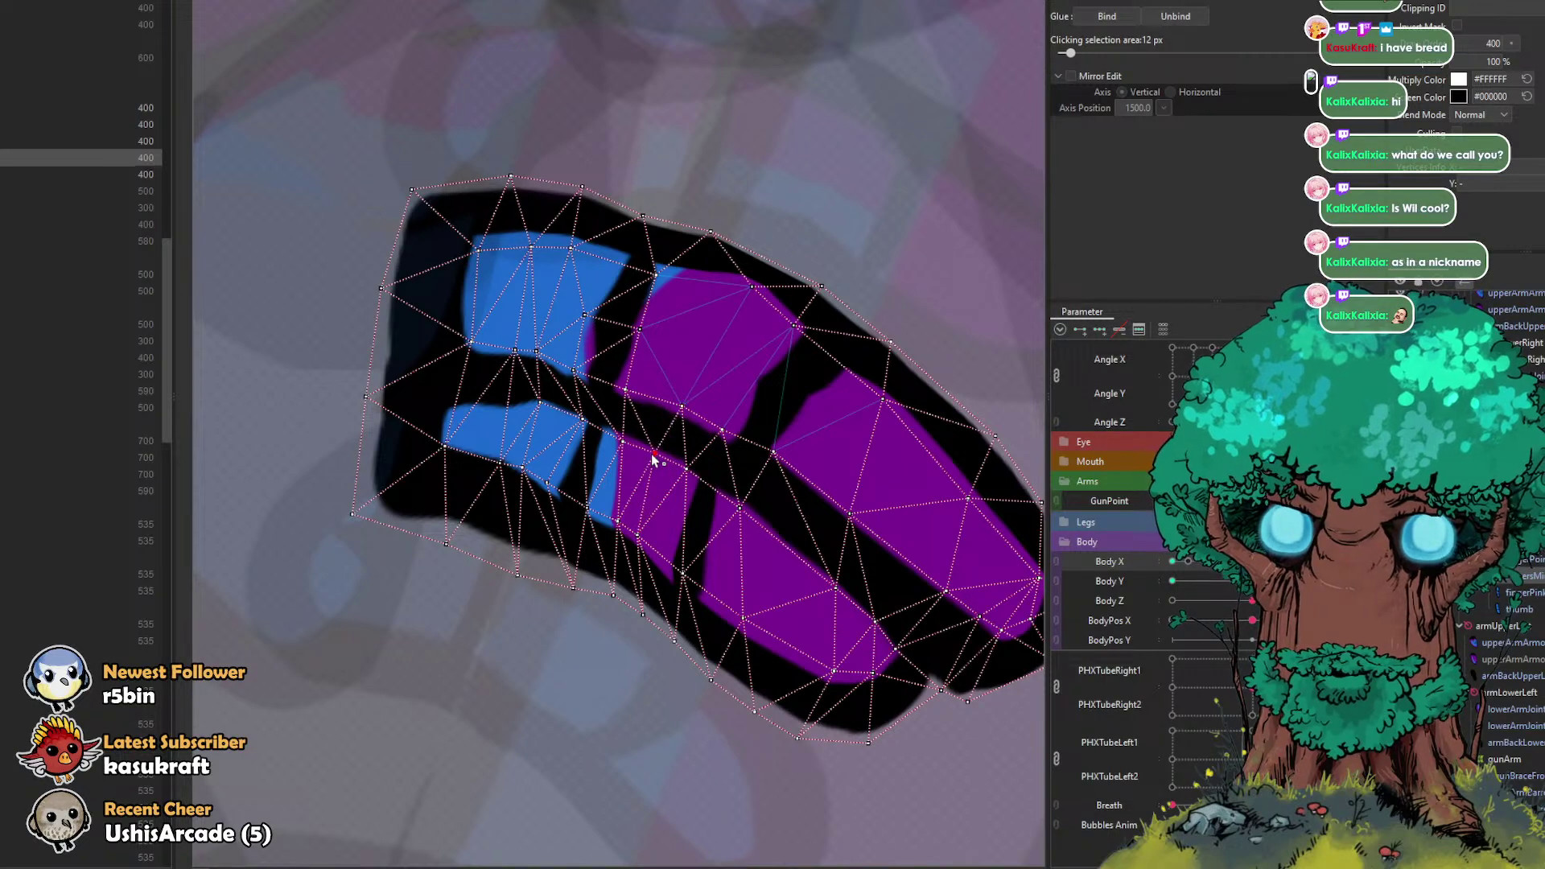
Step: Add a vertex at the end of the first purple segment and shift the neighbouring joint and outline vertices into line with it
click(755, 370)
drag(881, 401, 853, 377)
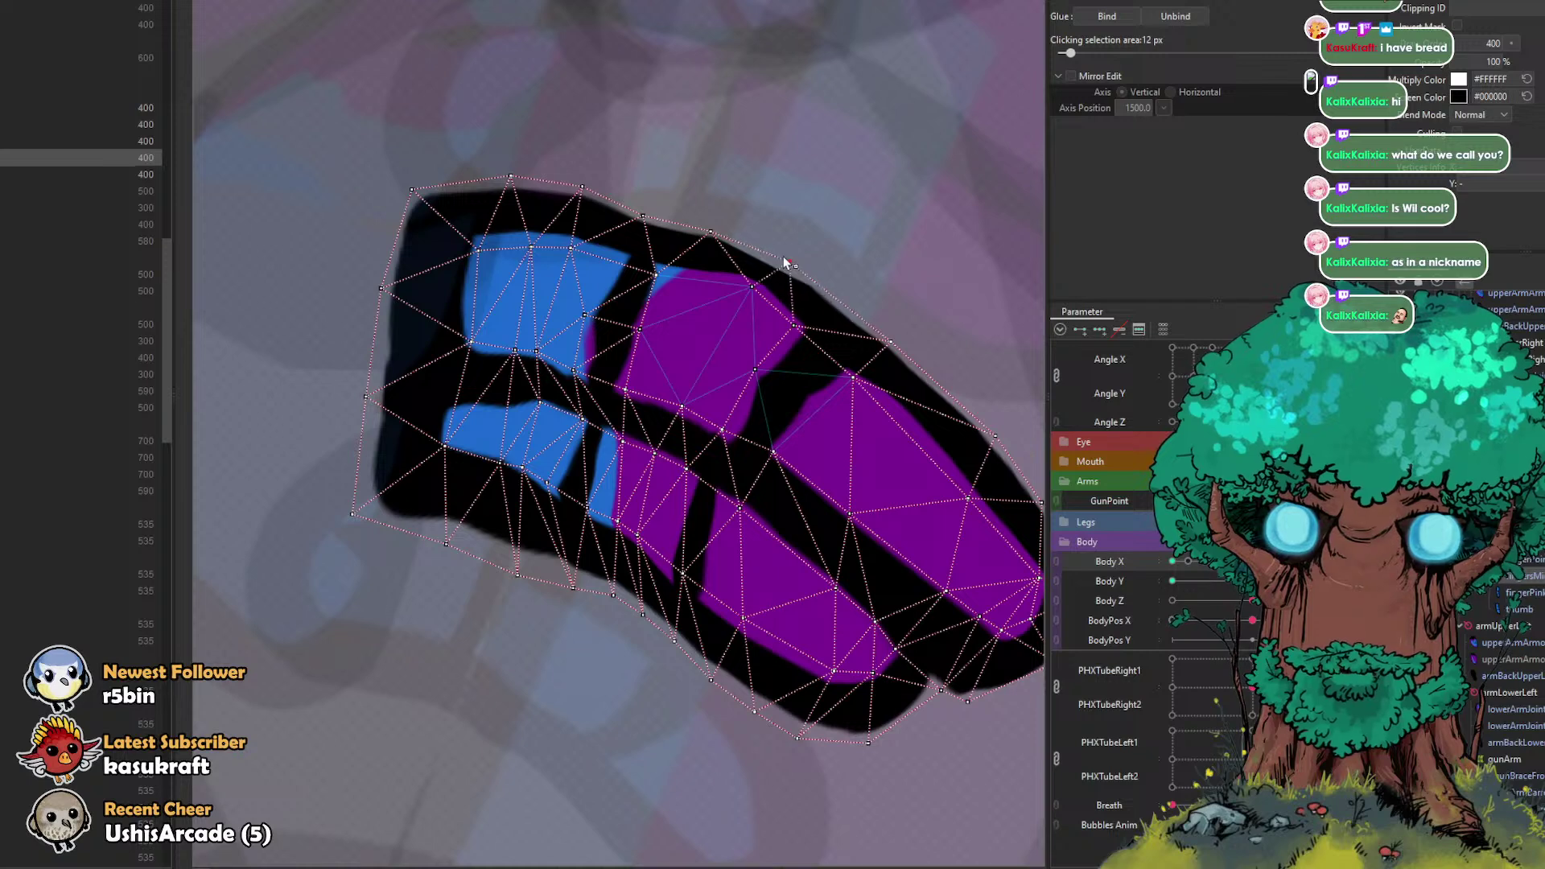
click(780, 287)
drag(785, 292, 806, 274)
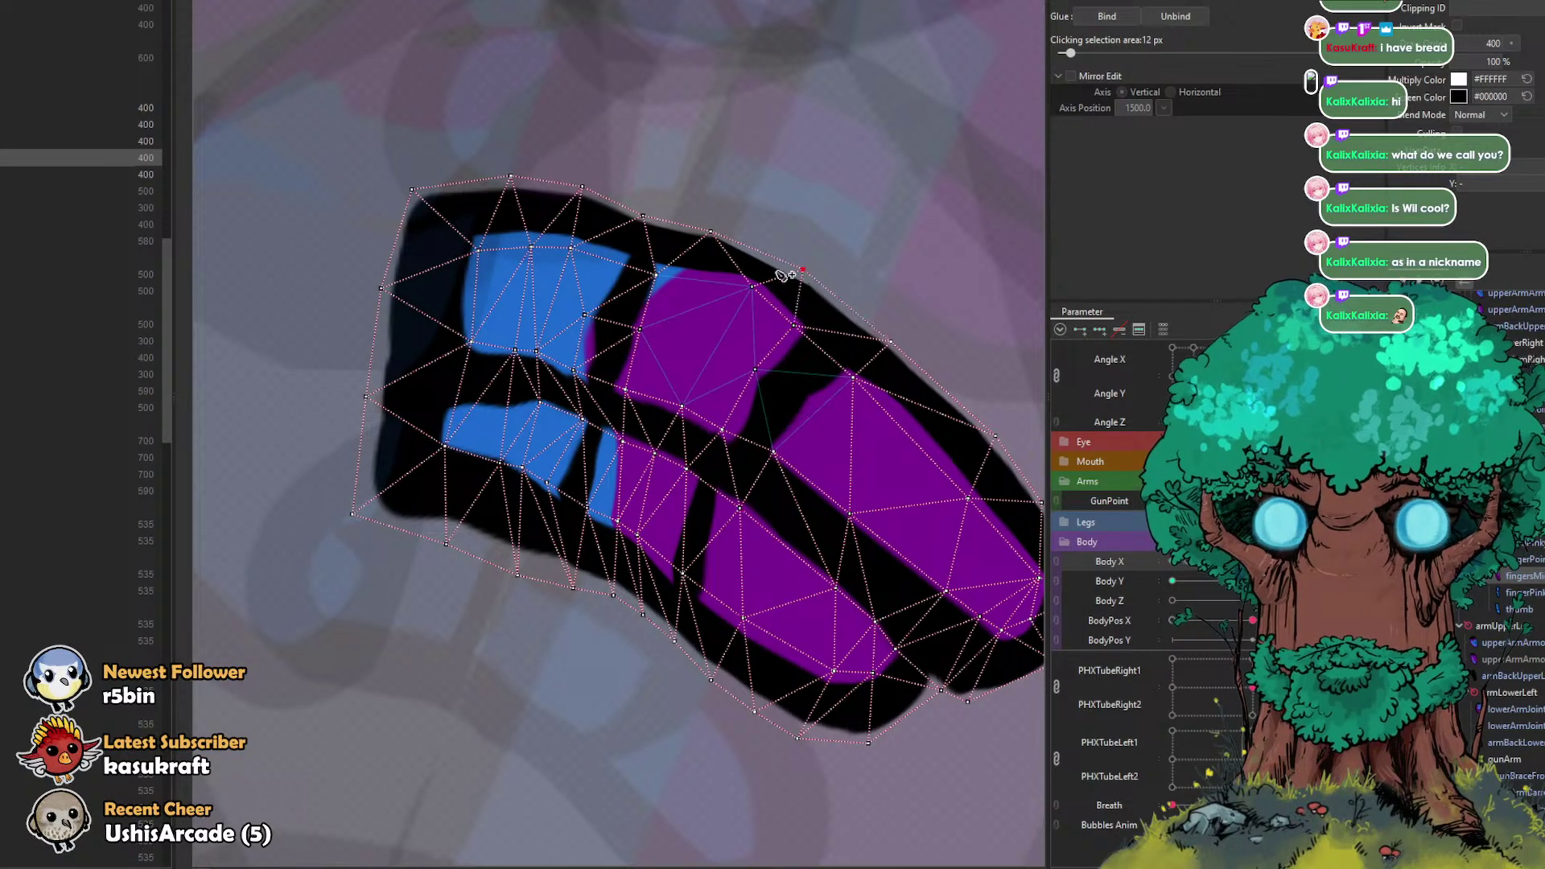
Step: Show the mesh on the original straight finger artwork and line up vertices along the outer outline and the blue-to-purple knuckle joint
click(325, 8)
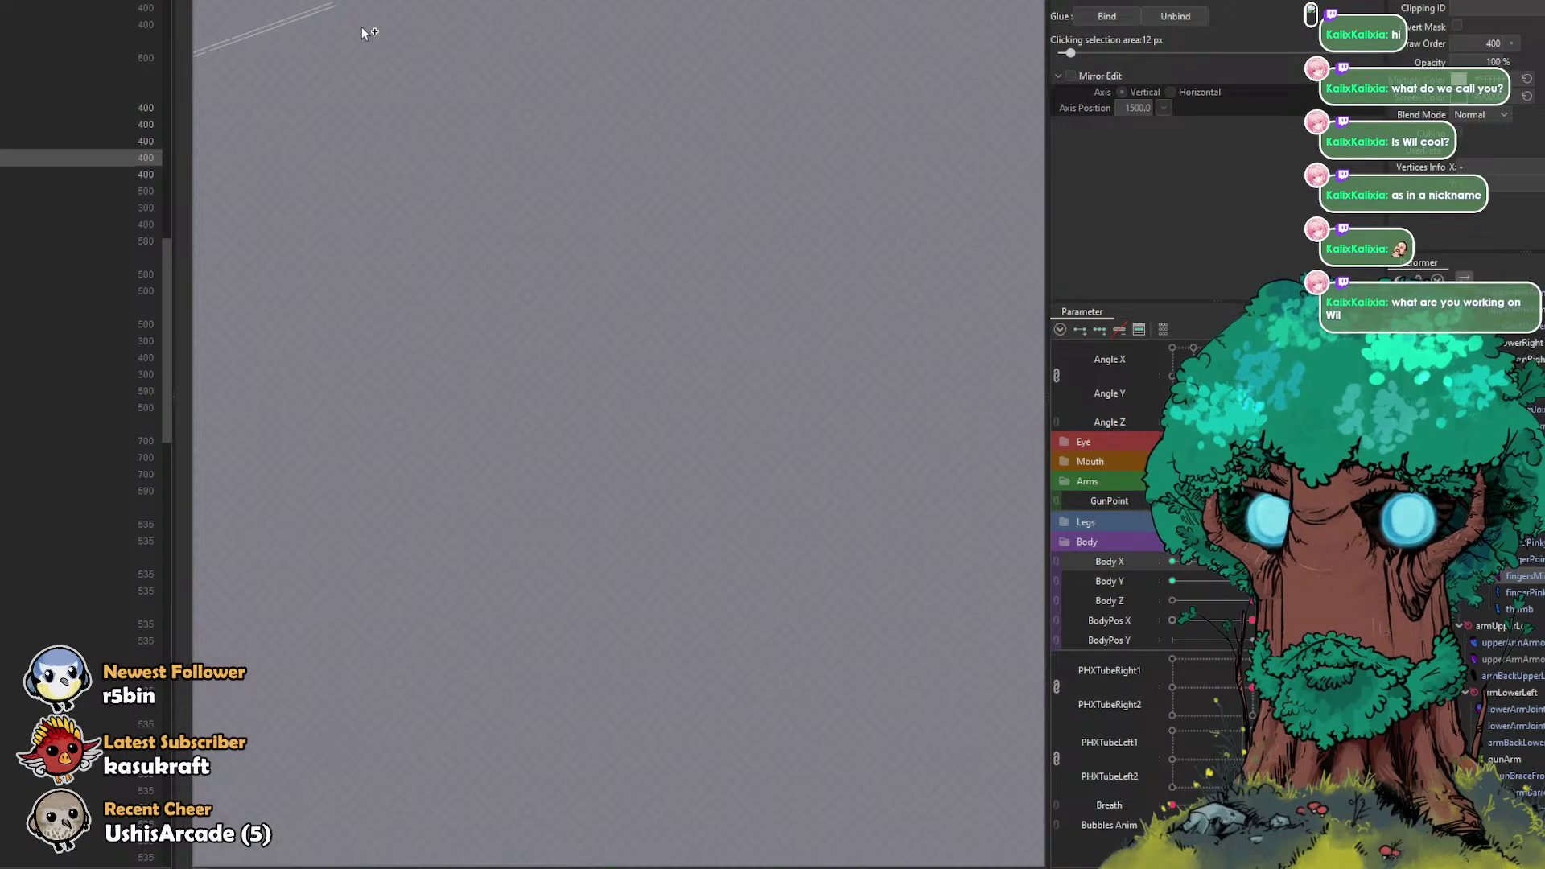
scroll(436, 224, down, 5)
drag(497, 257, 776, 284)
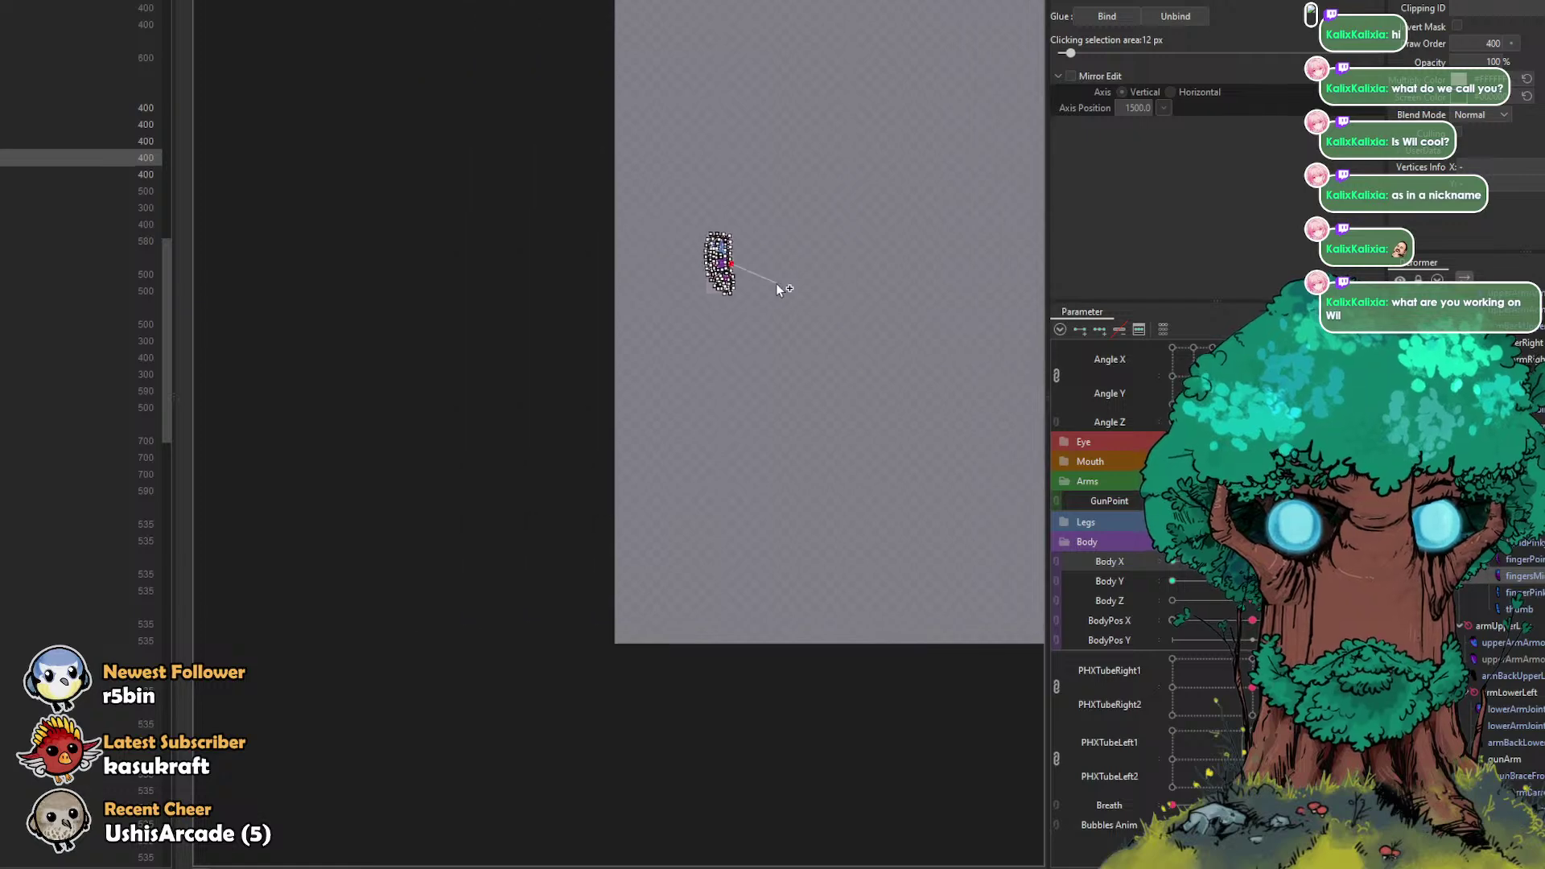
scroll(776, 283, up, 10)
drag(617, 163, 610, 166)
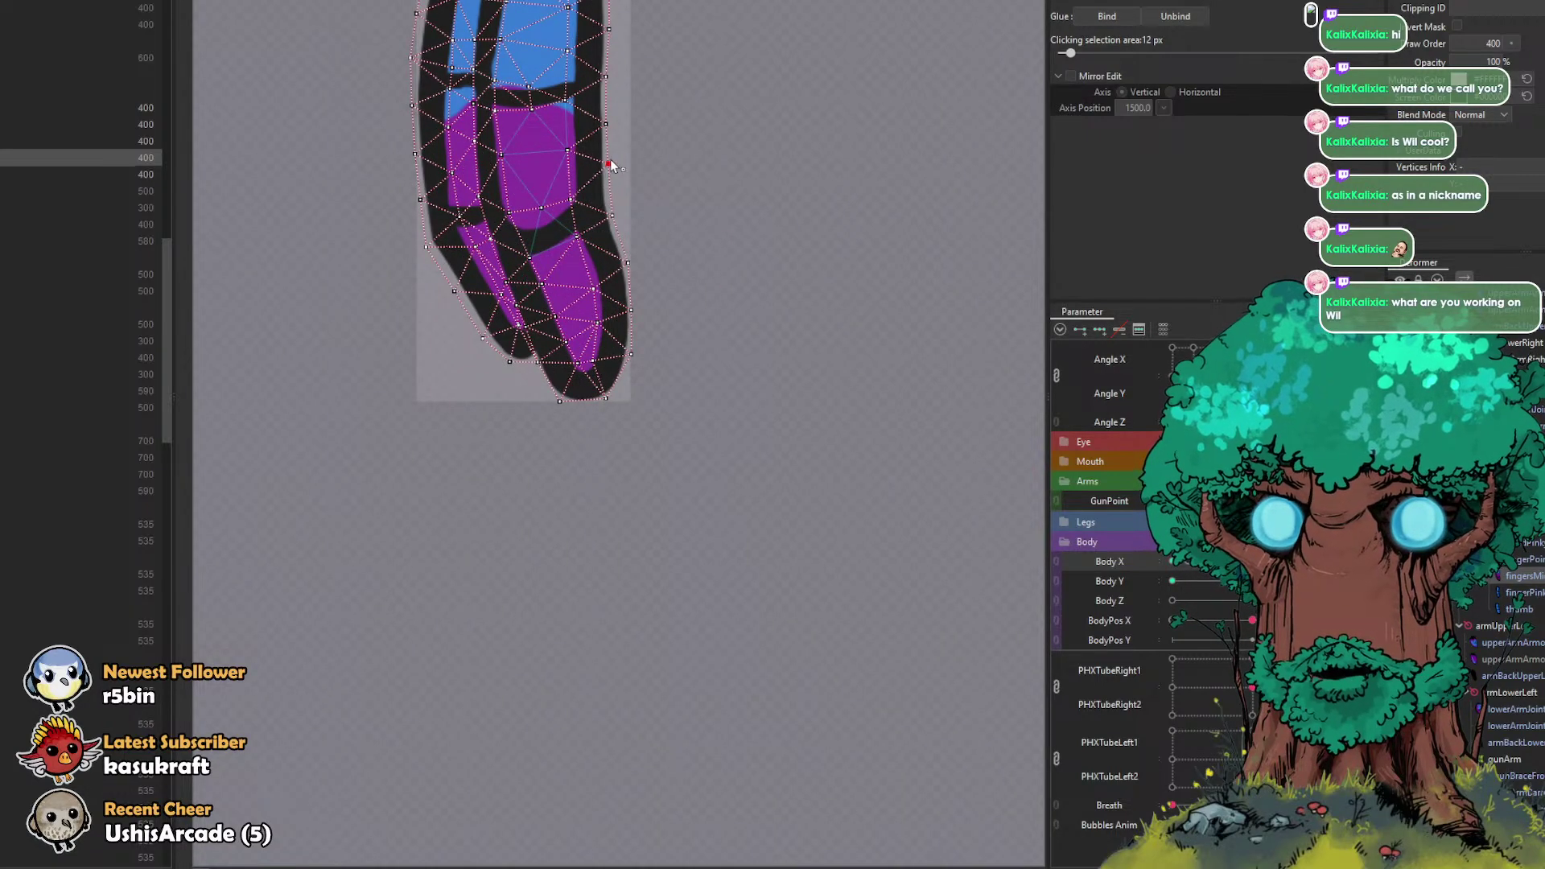
scroll(577, 188, up, 3)
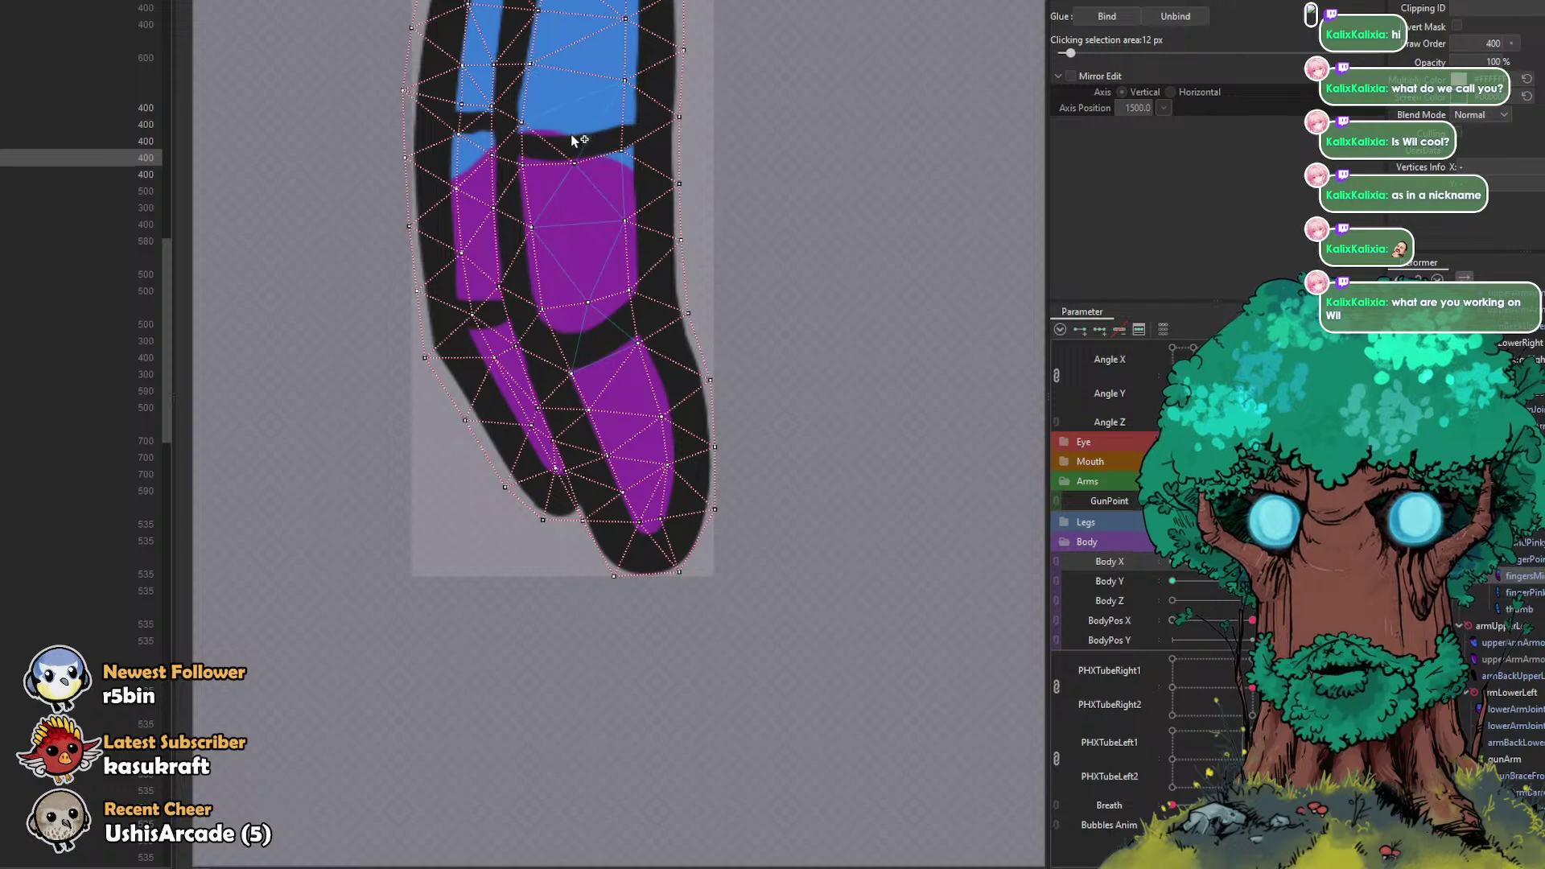
click(622, 119)
click(522, 123)
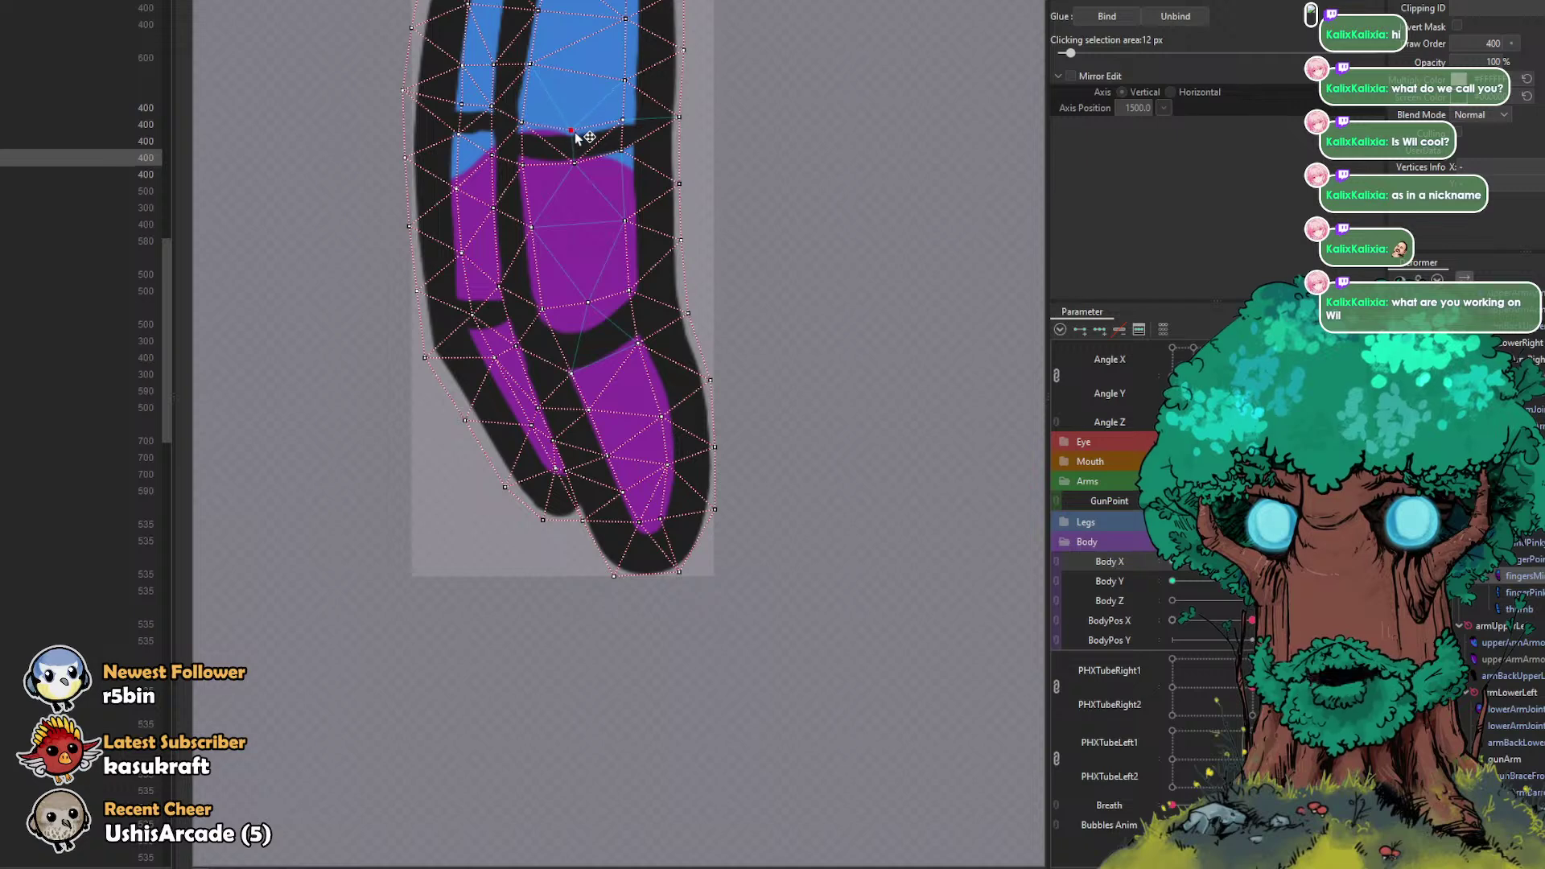
click(678, 123)
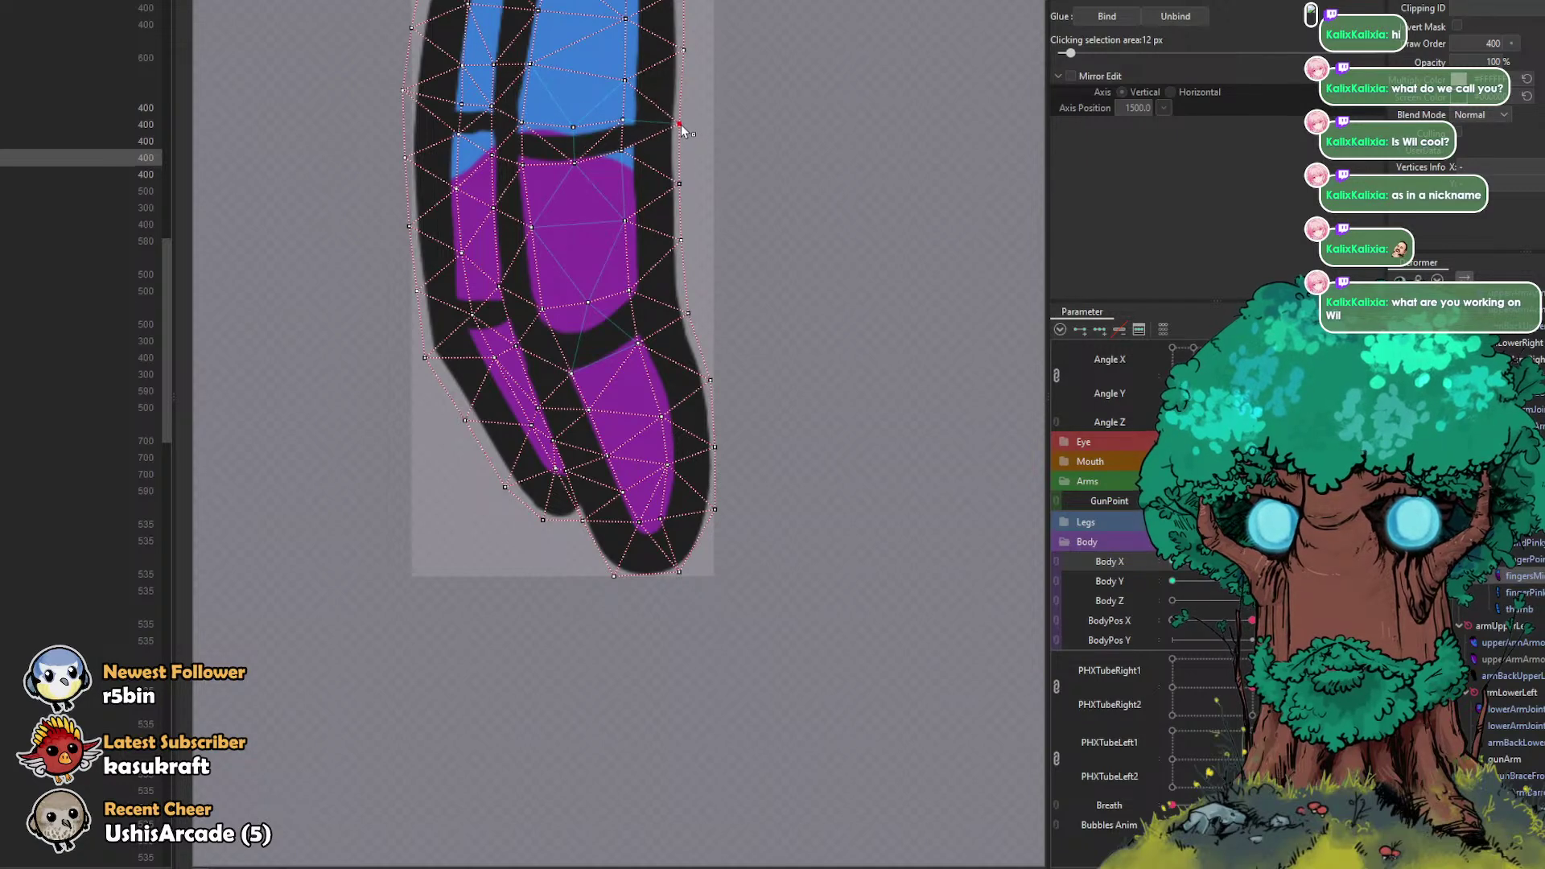
Step: Place mesh vertices at the centre and end of the larger finger's first purple segment, and finish the mesh edit
click(574, 226)
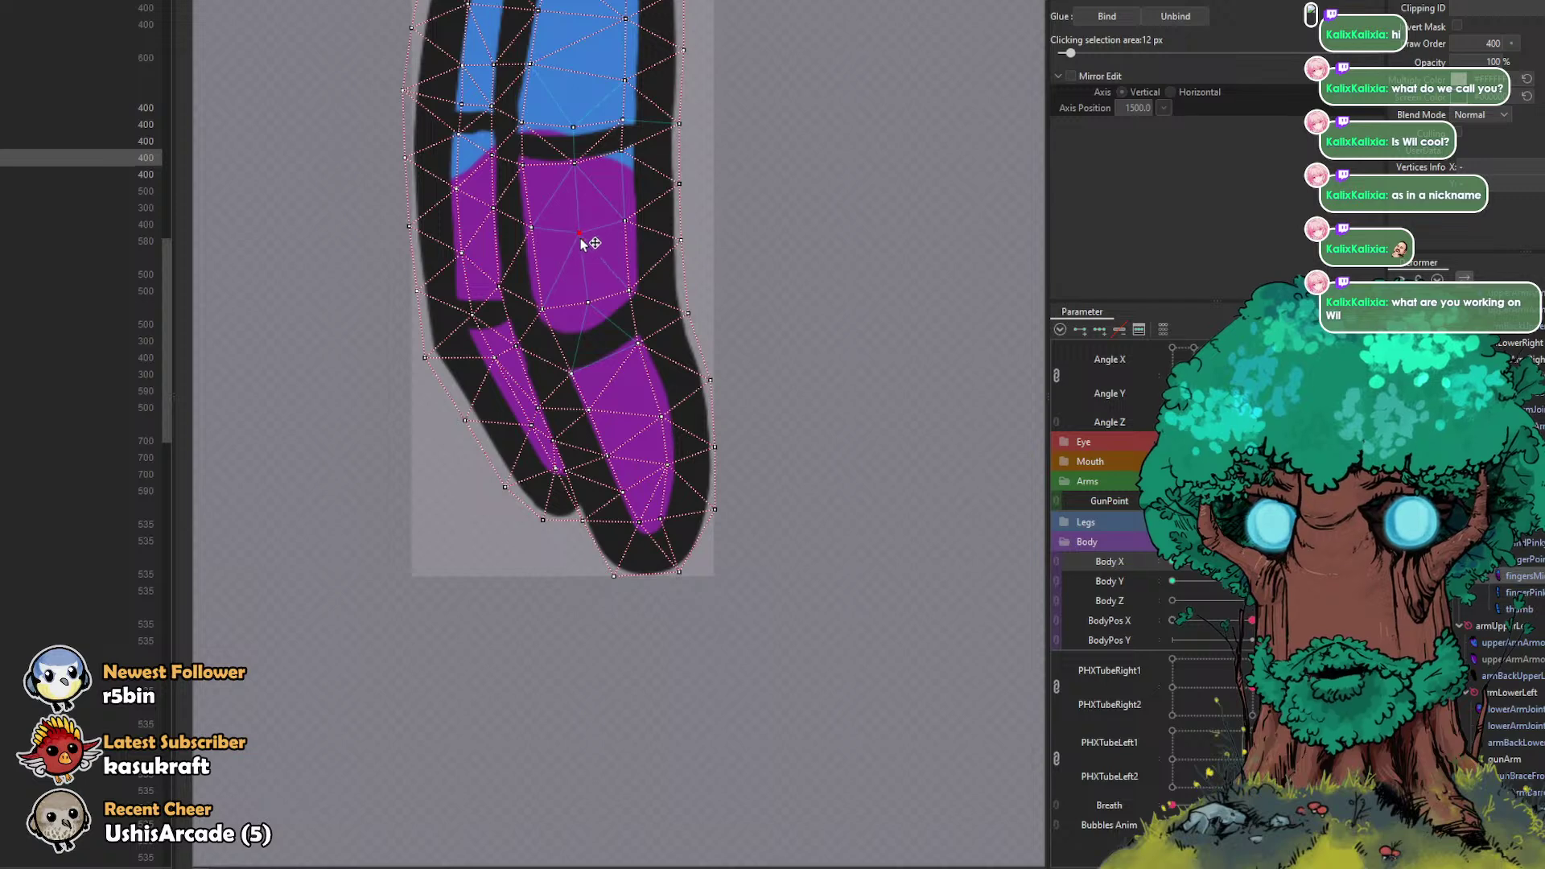
click(589, 323)
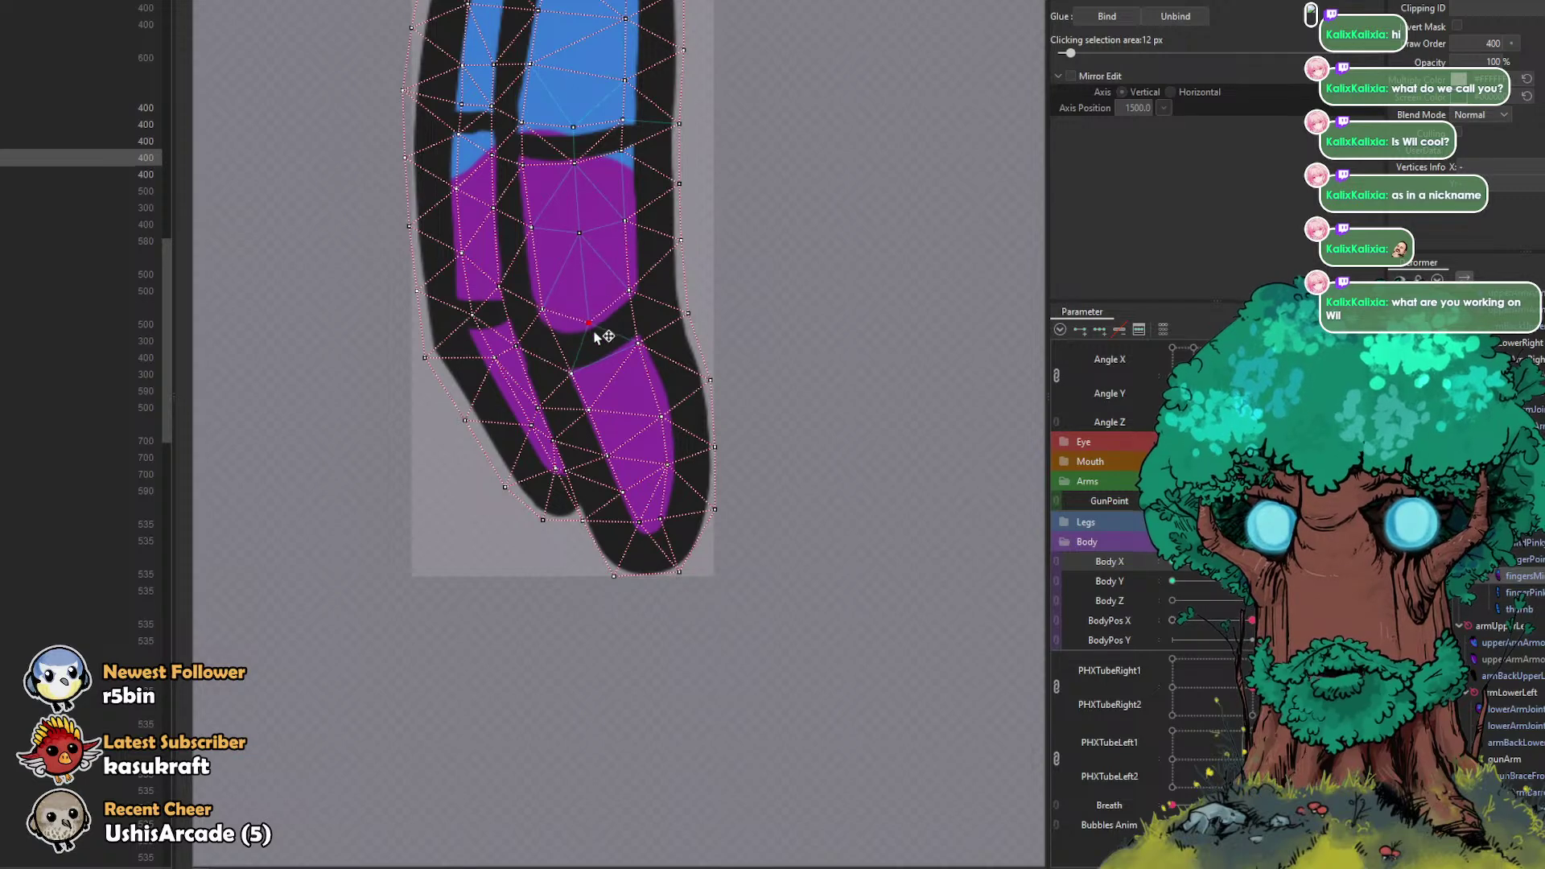
click(577, 375)
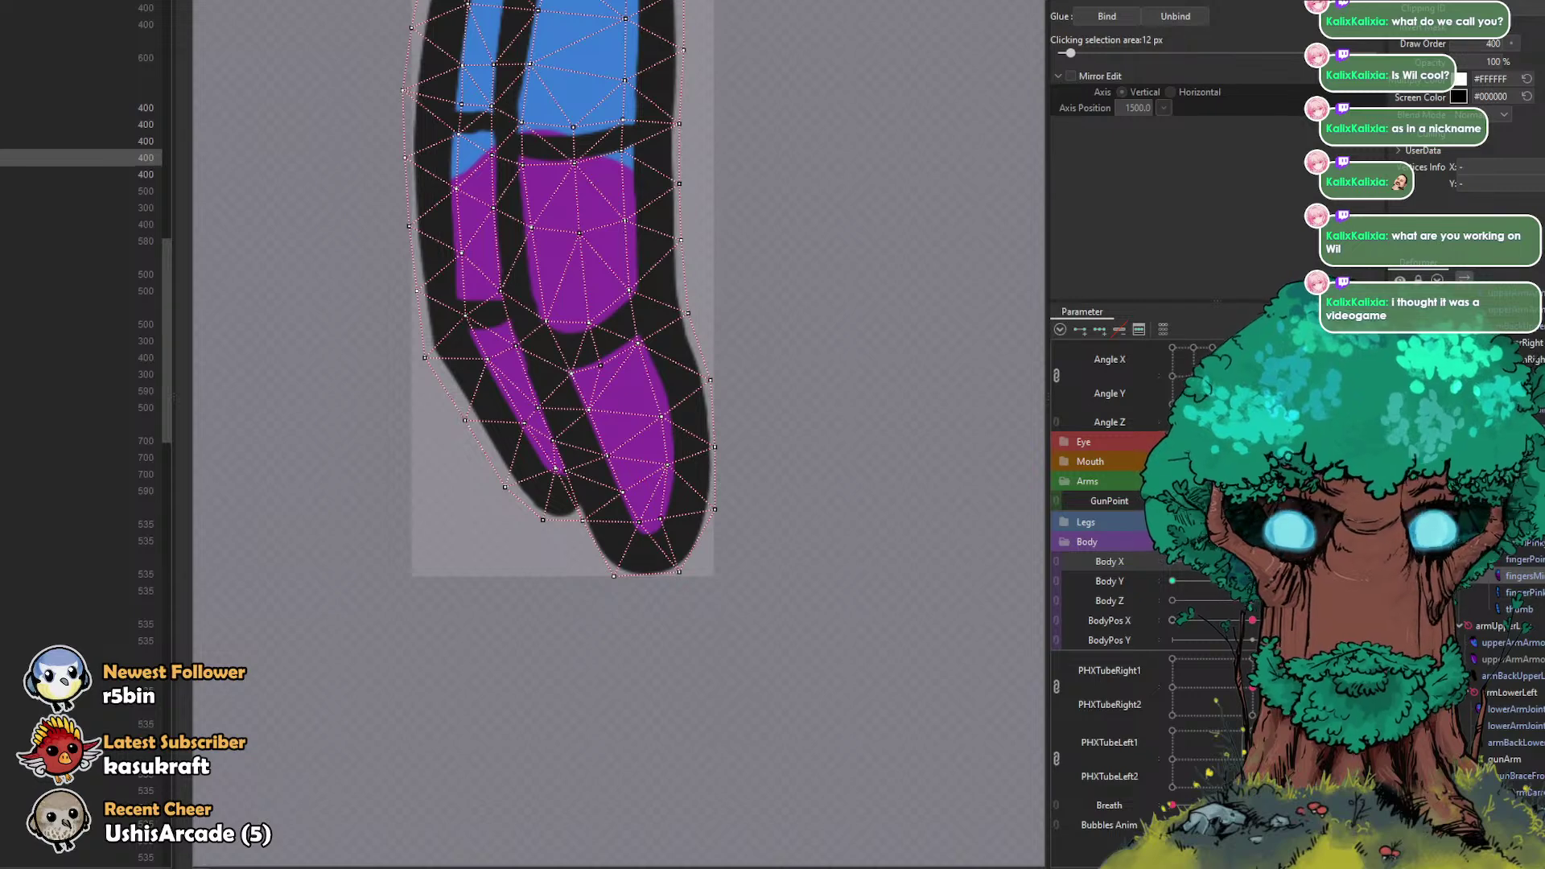
key(ctrl+e)
Step: Inspect the edited middle fingers mesh on the posed hand, both close up and on the whole character
scroll(620, 148, down, 10)
drag(664, 107, 246, 286)
scroll(407, 254, up, 3)
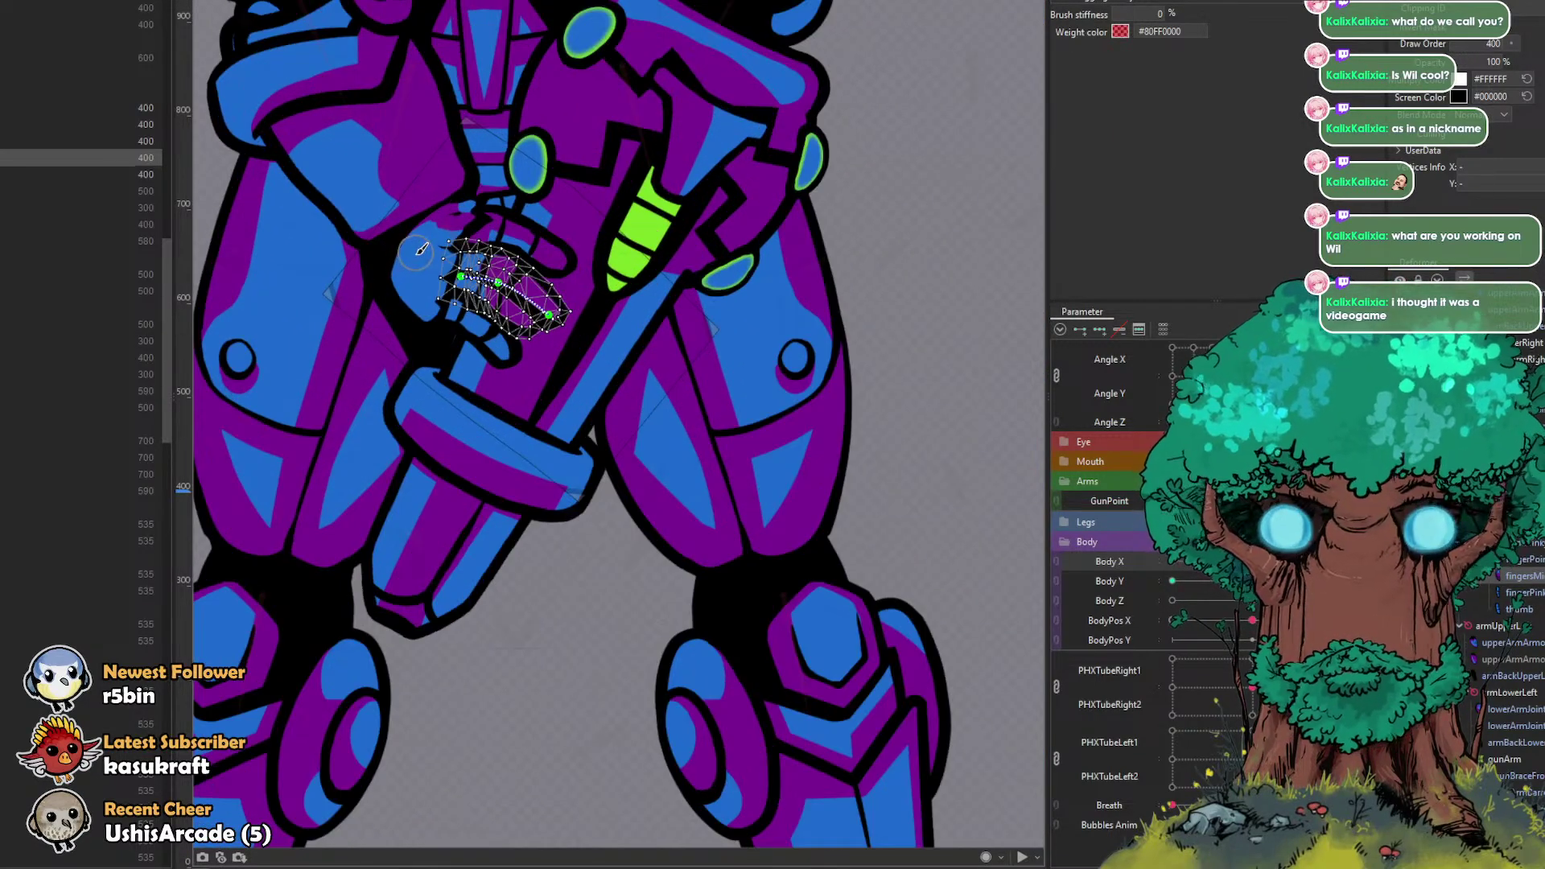
scroll(420, 248, up, 3)
scroll(564, 298, down, 6)
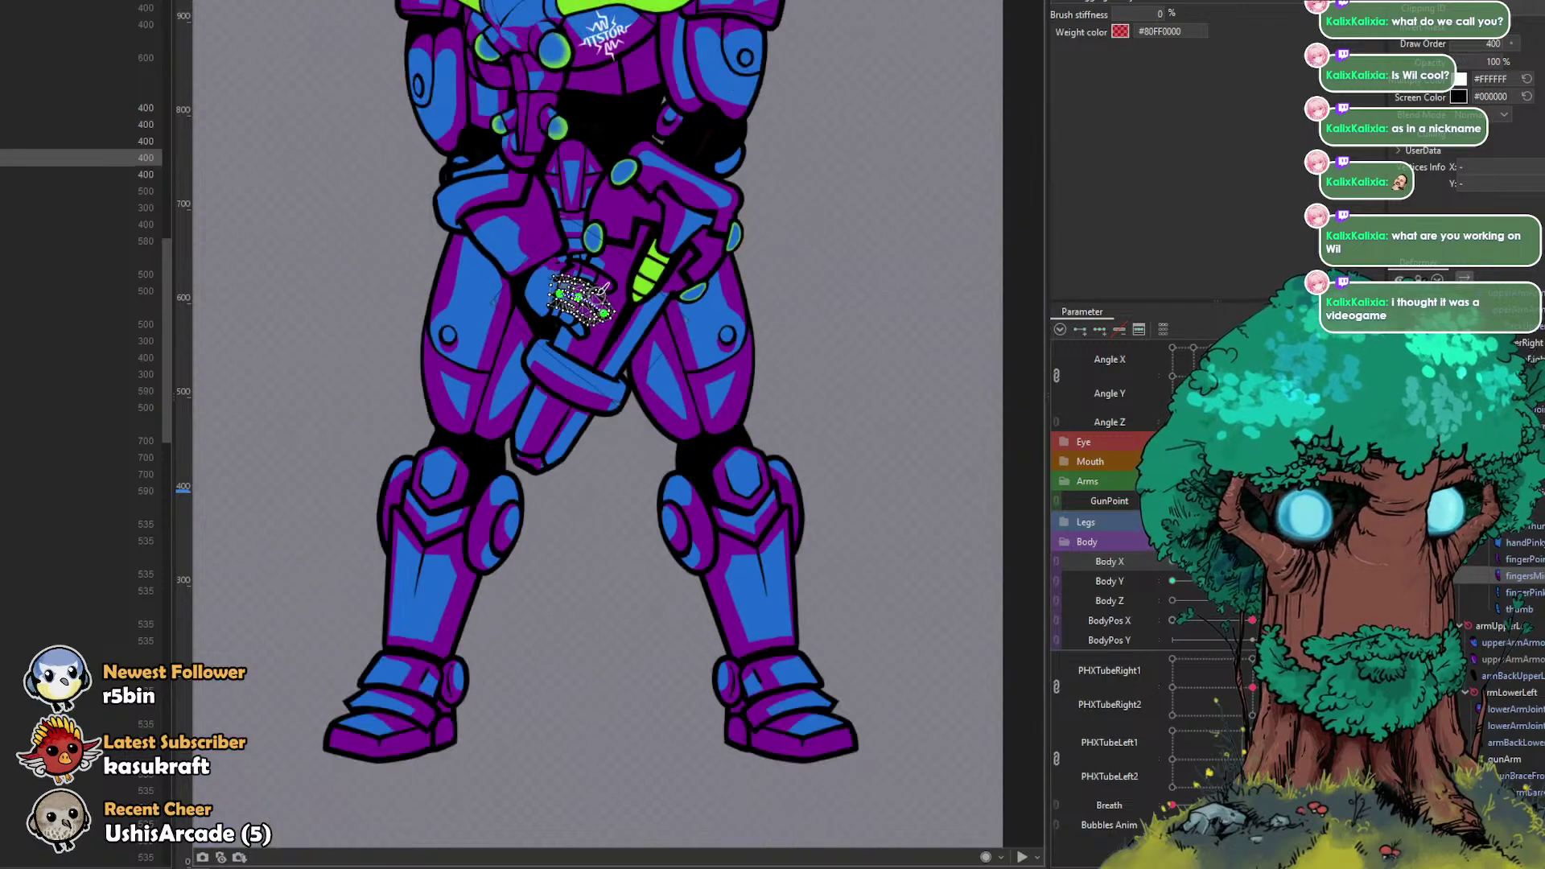
scroll(604, 289, down, 3)
scroll(596, 377, up, 5)
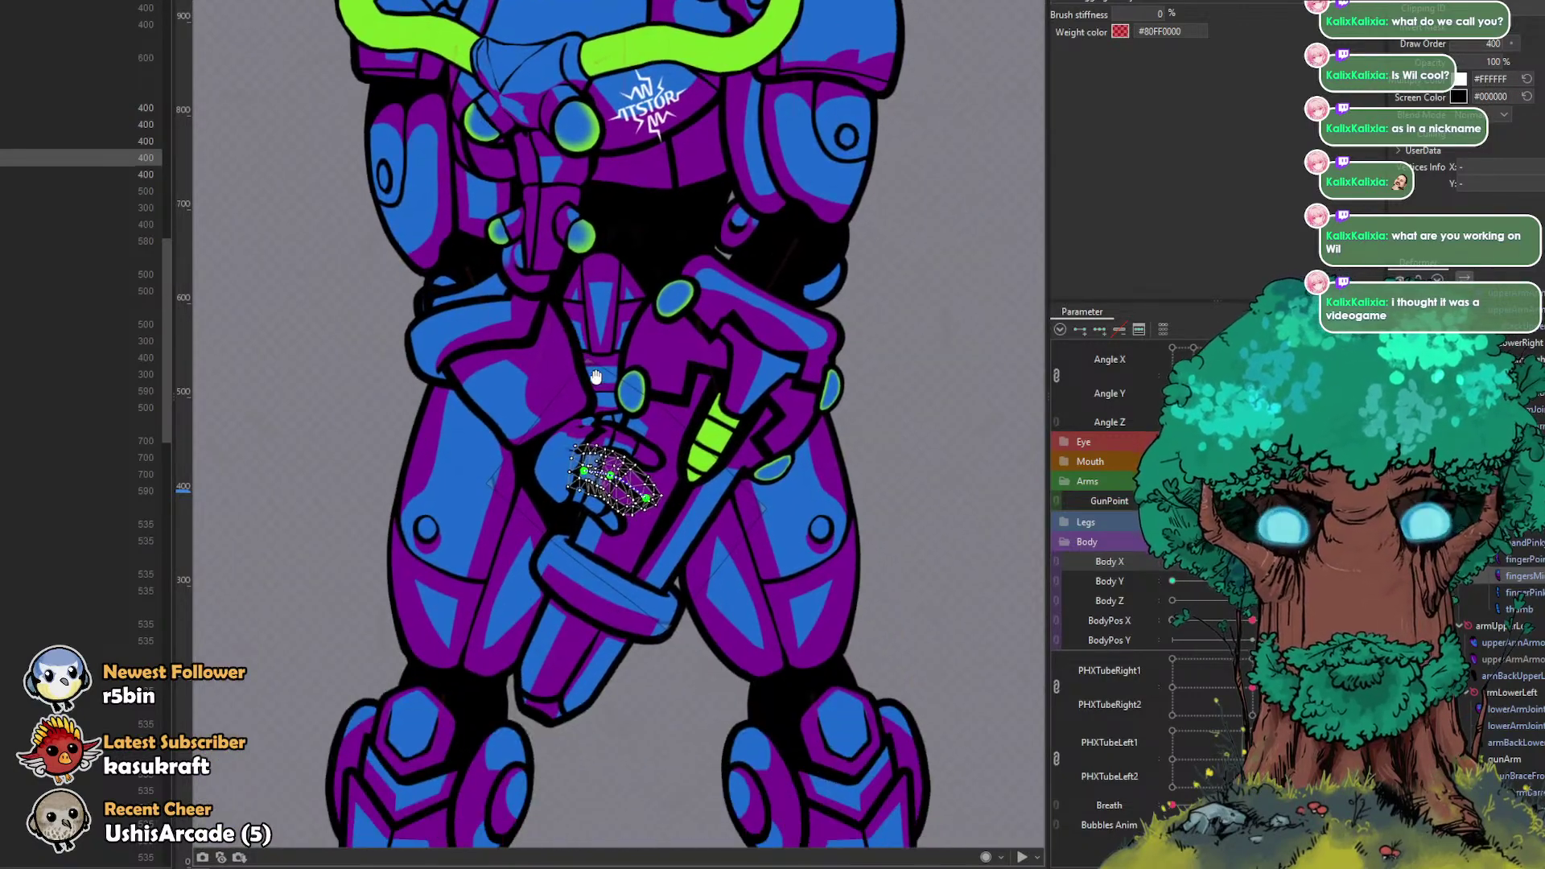
scroll(595, 376, up, 4)
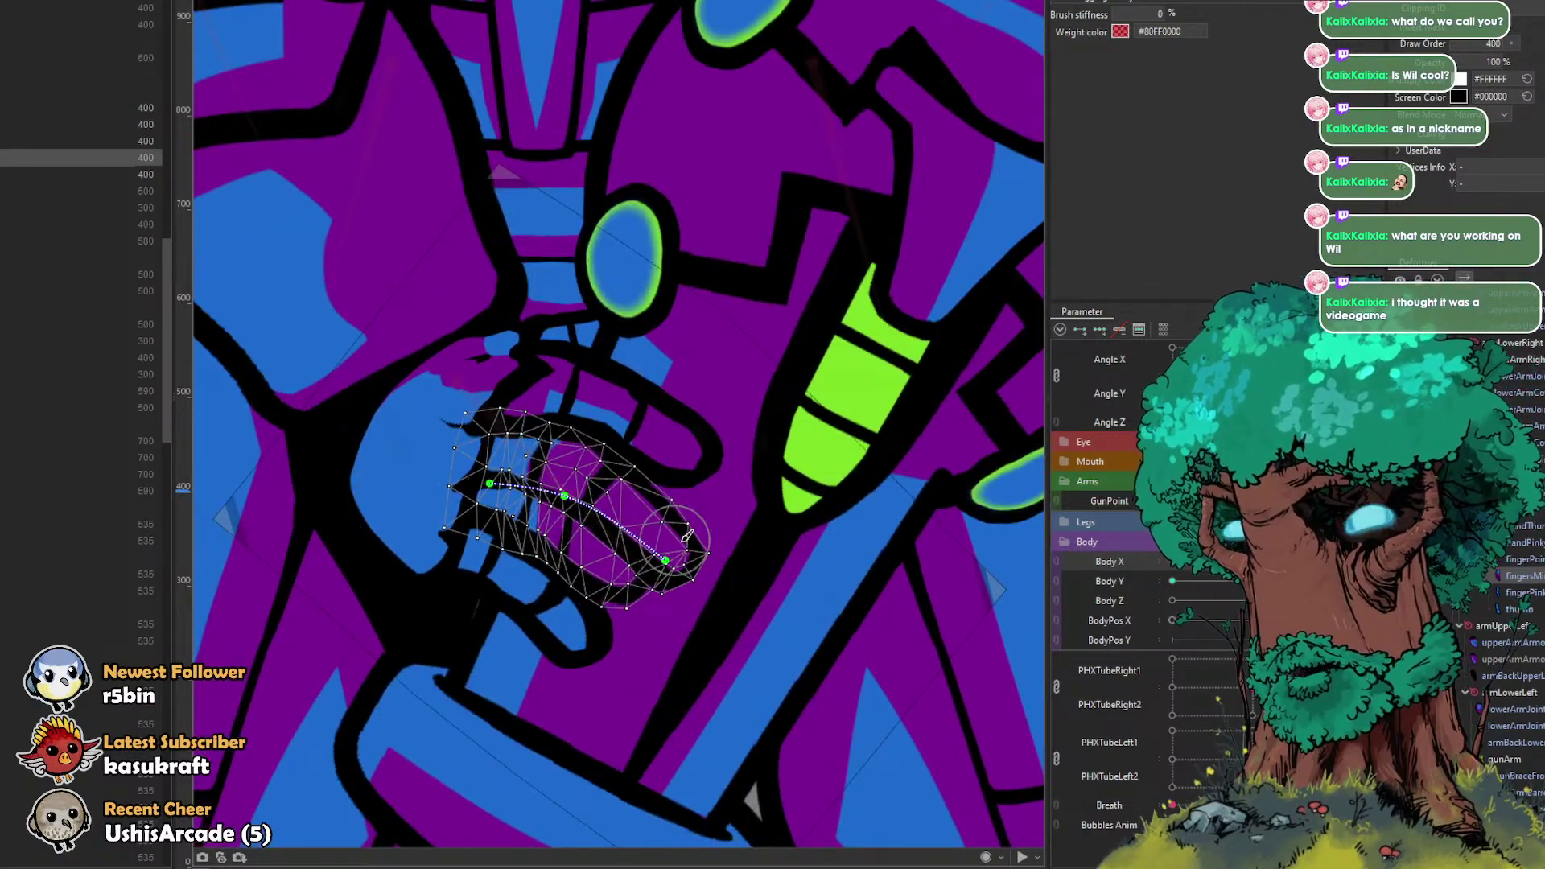
scroll(682, 535, up, 2)
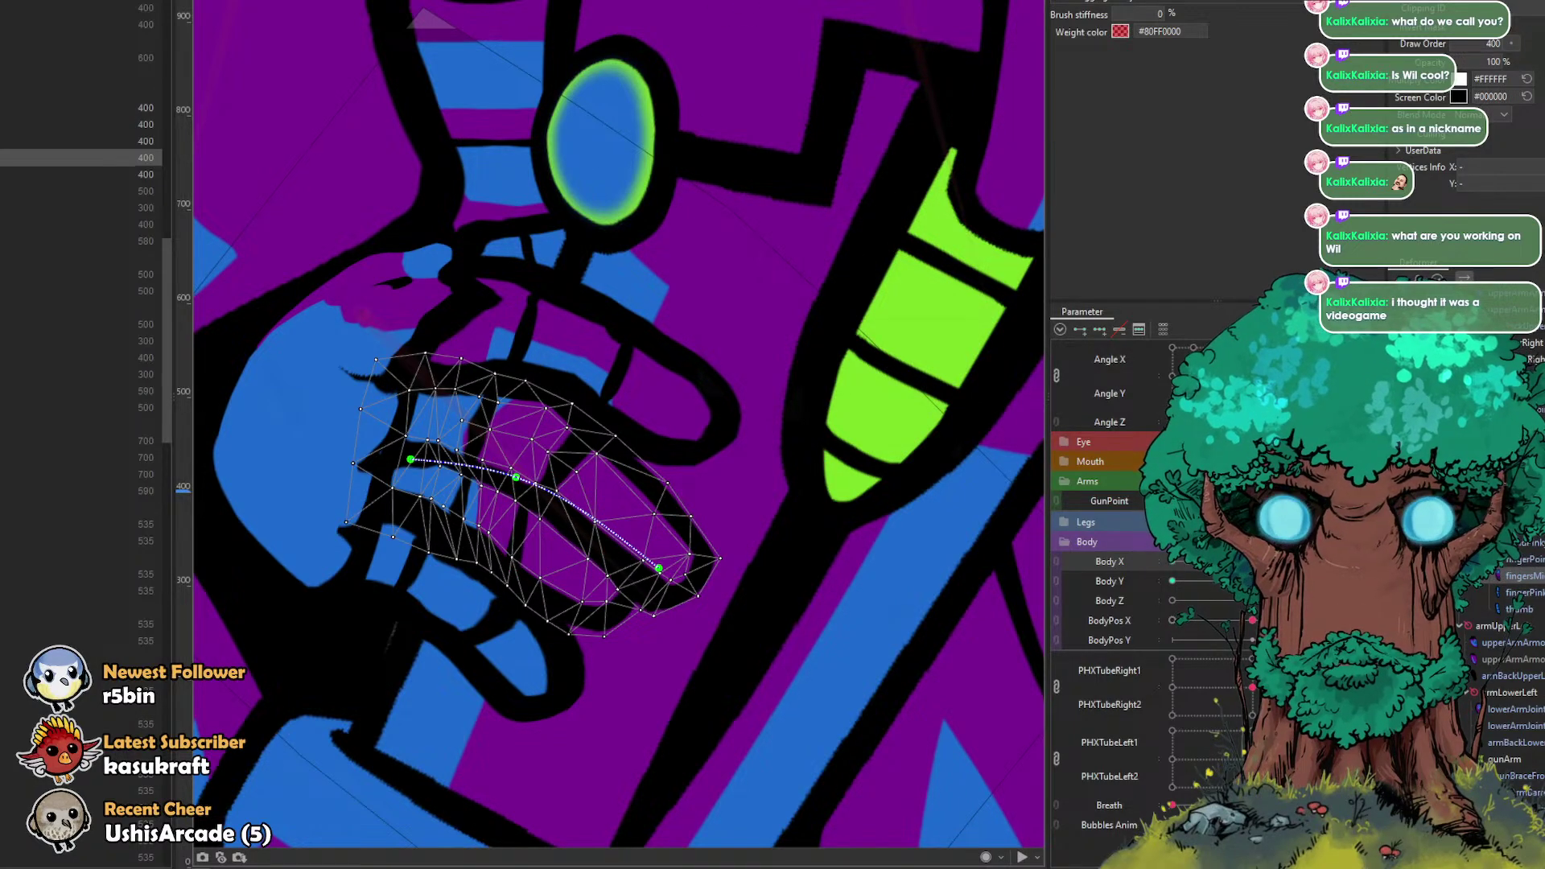
Step: In the middle fingers mesh, remove the vertex below the smaller finger's first purple segment and align neighbouring vertices with the segment's end
key(ctrl+e)
scroll(632, 283, down, 3)
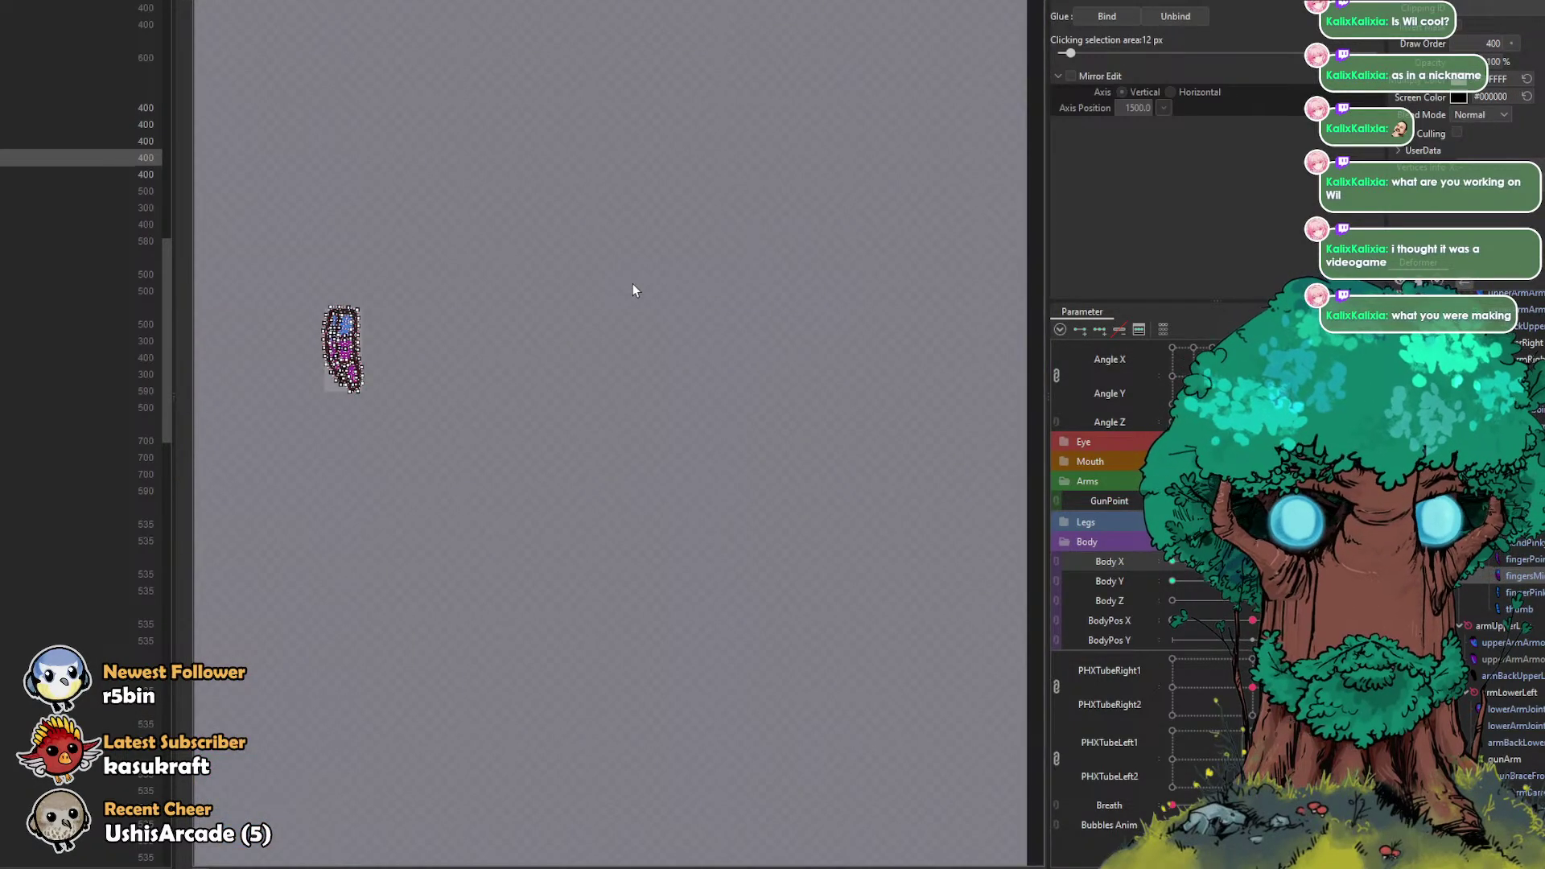
scroll(632, 283, up, 3)
drag(474, 278, 970, 306)
scroll(583, 298, up, 10)
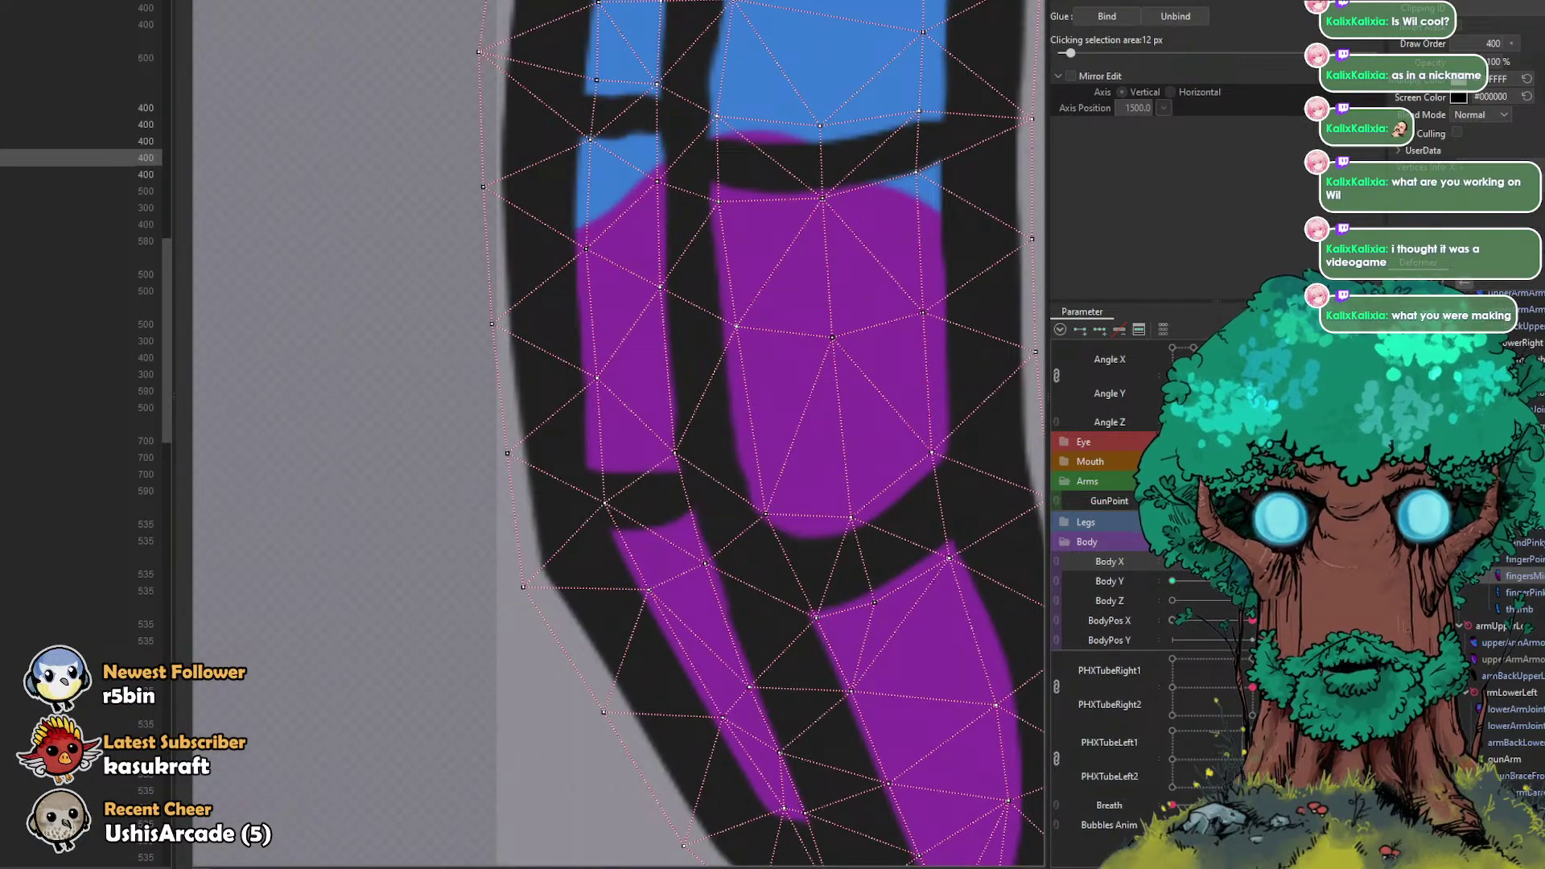
ctrl+click(616, 509)
click(680, 444)
drag(674, 457, 672, 467)
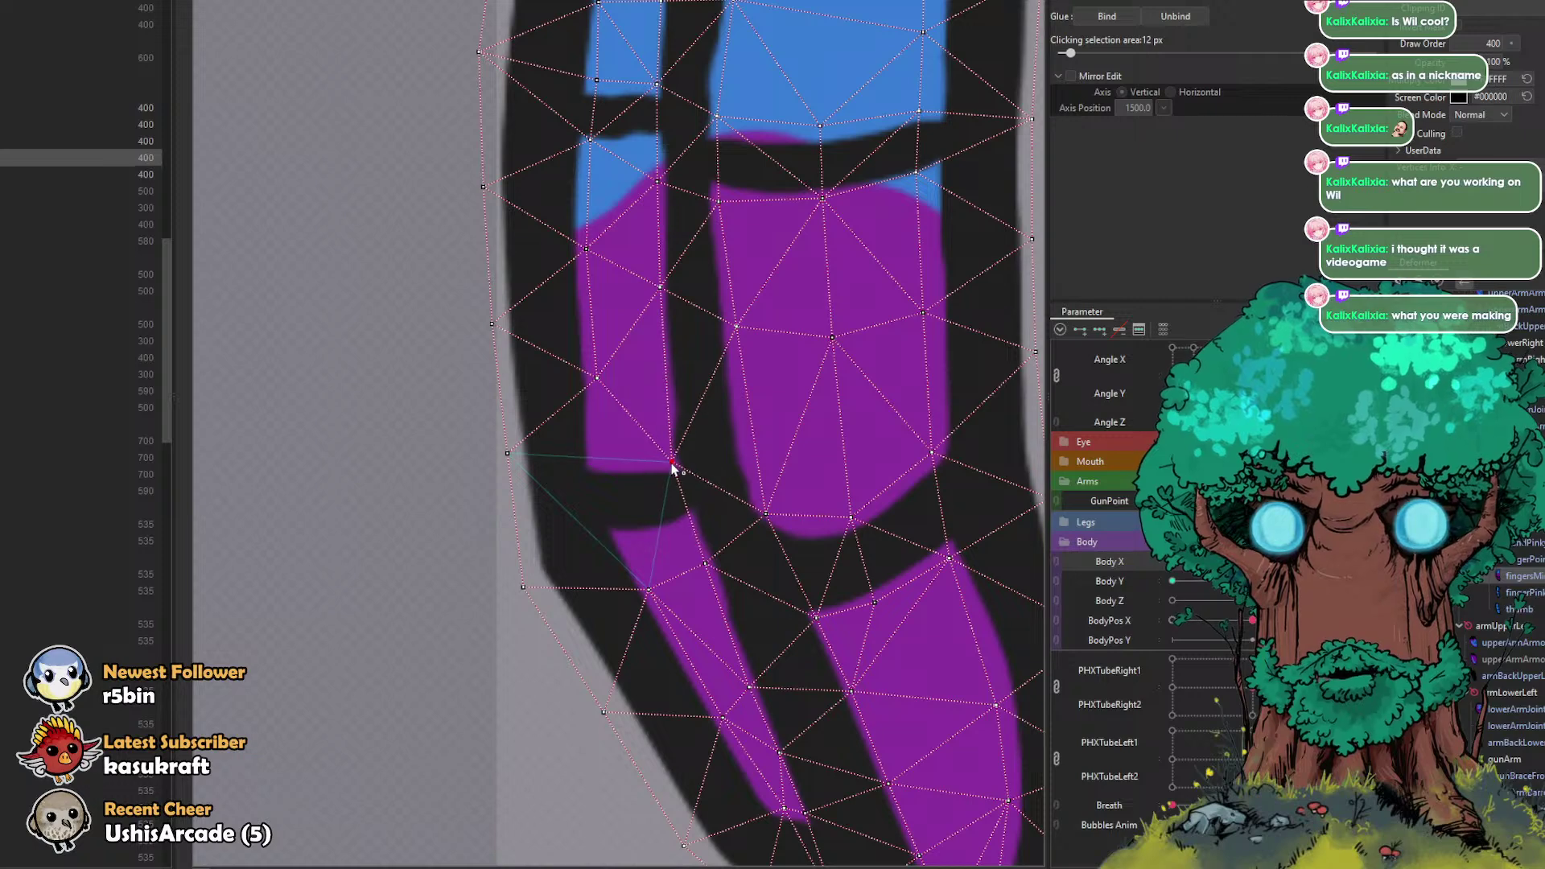
drag(597, 384, 591, 377)
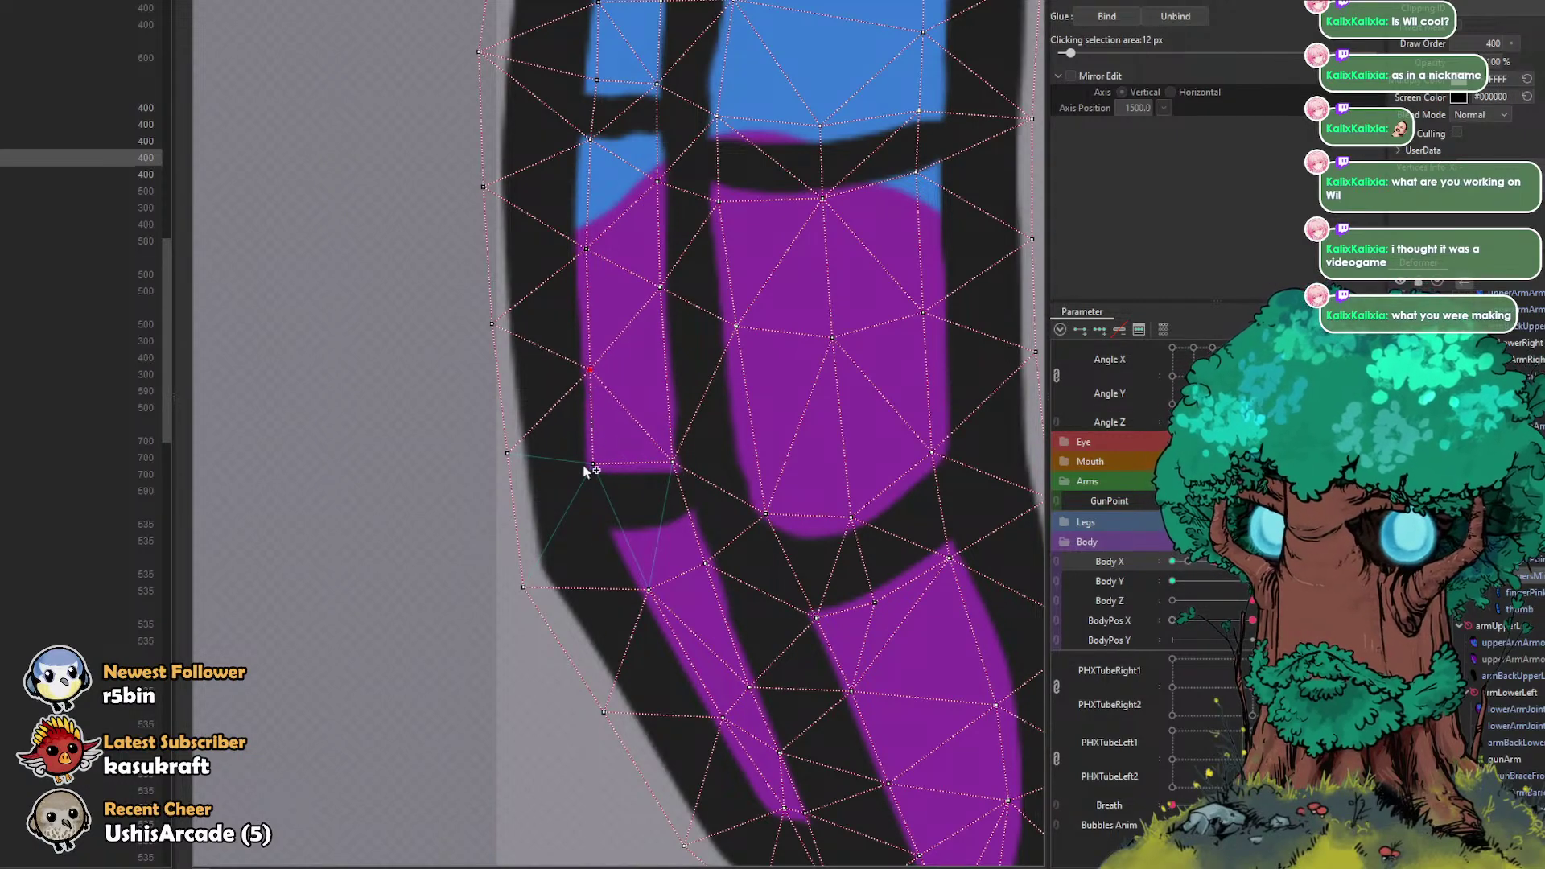
Step: Add vertices at both upper corners of the smaller finger's second purple segment, shift the adjacent larger-finger vertex, and delete the stray edge vertex
click(625, 548)
click(690, 521)
click(767, 515)
drag(767, 518, 762, 495)
key(Delete)
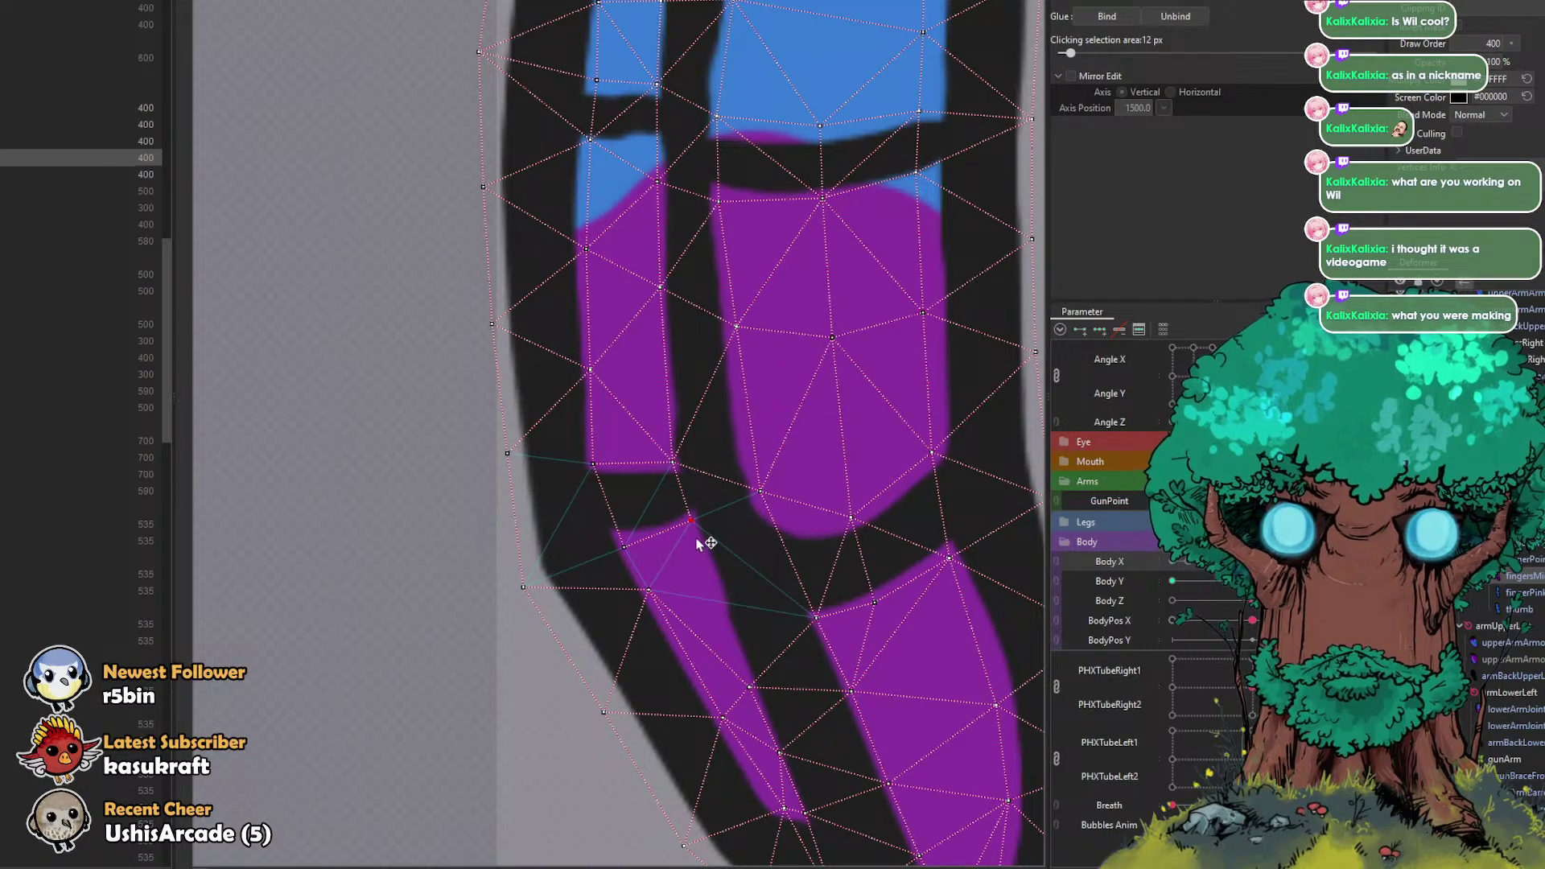
Step: Place a vertex on the second segment's inner edge, align the outer outline across the joint, and add a central vertex on the joint
click(726, 610)
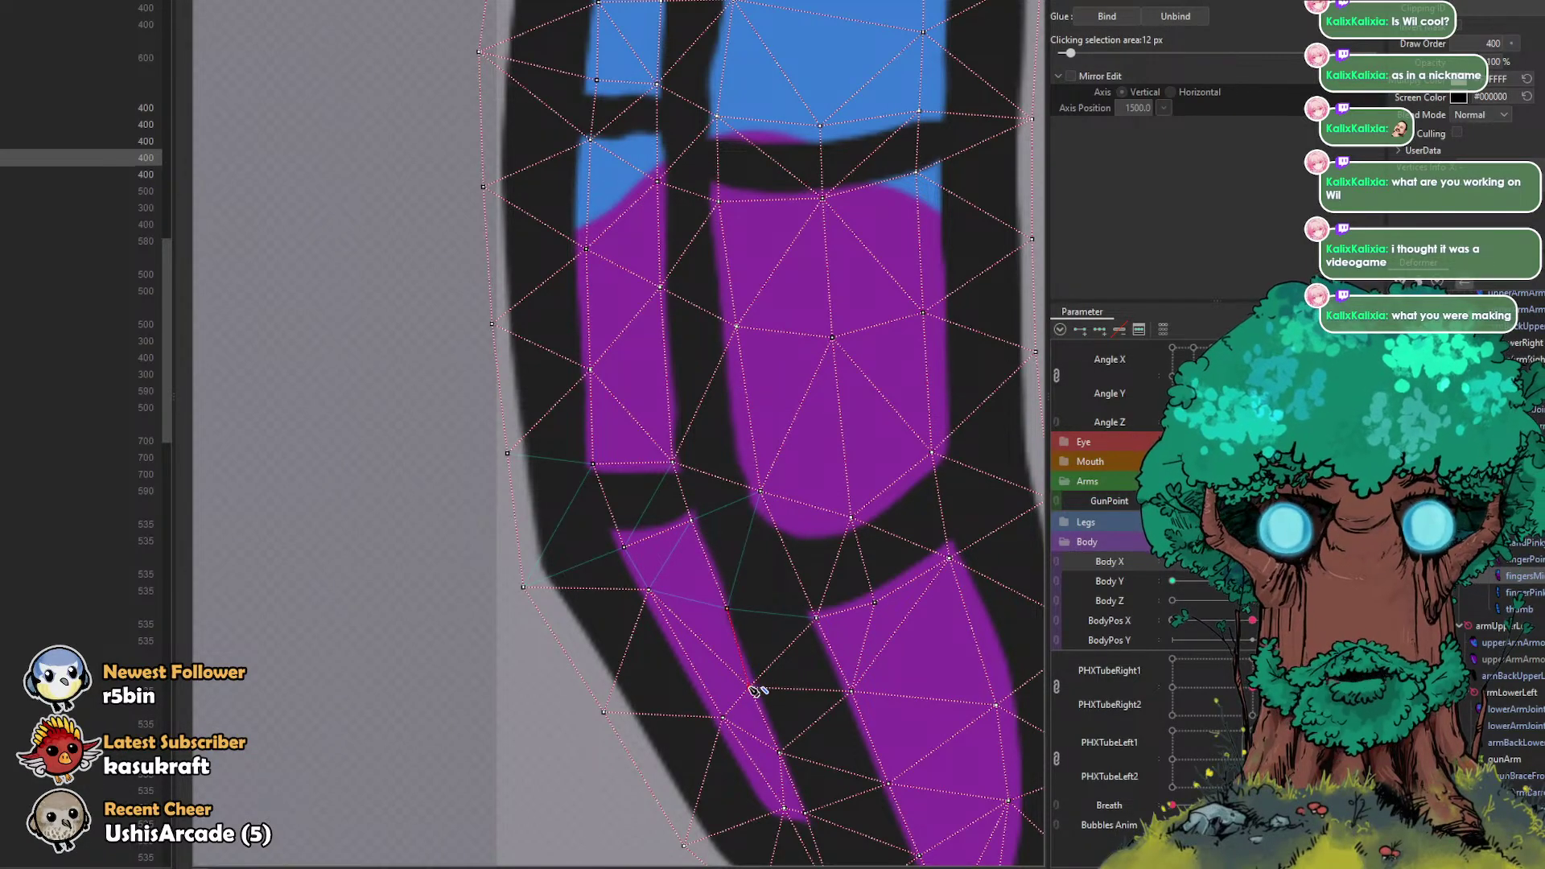
drag(727, 612, 715, 610)
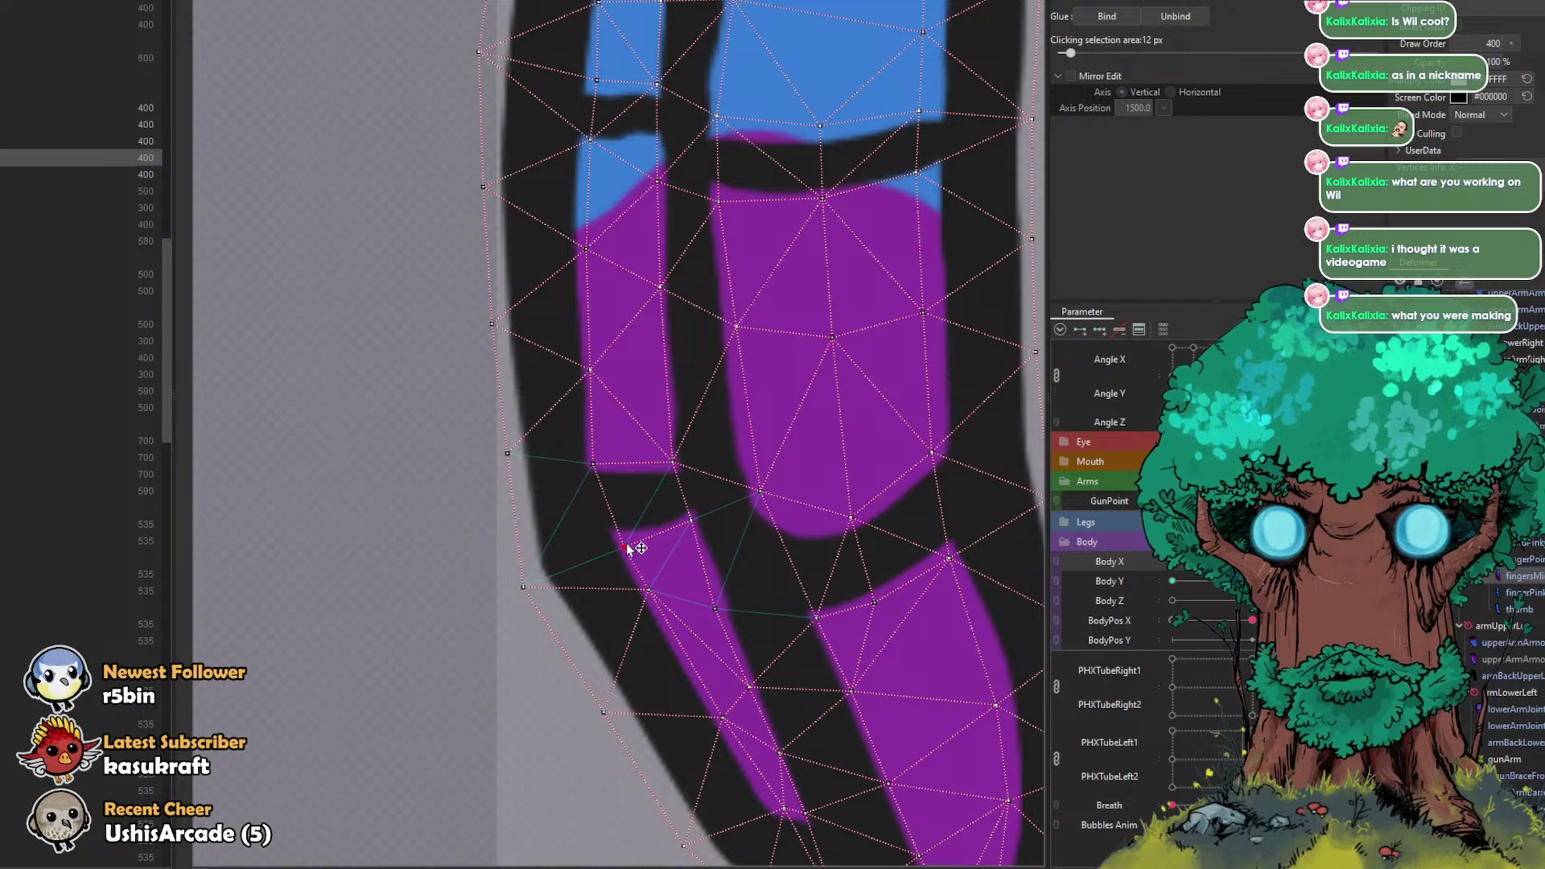
drag(523, 589, 532, 578)
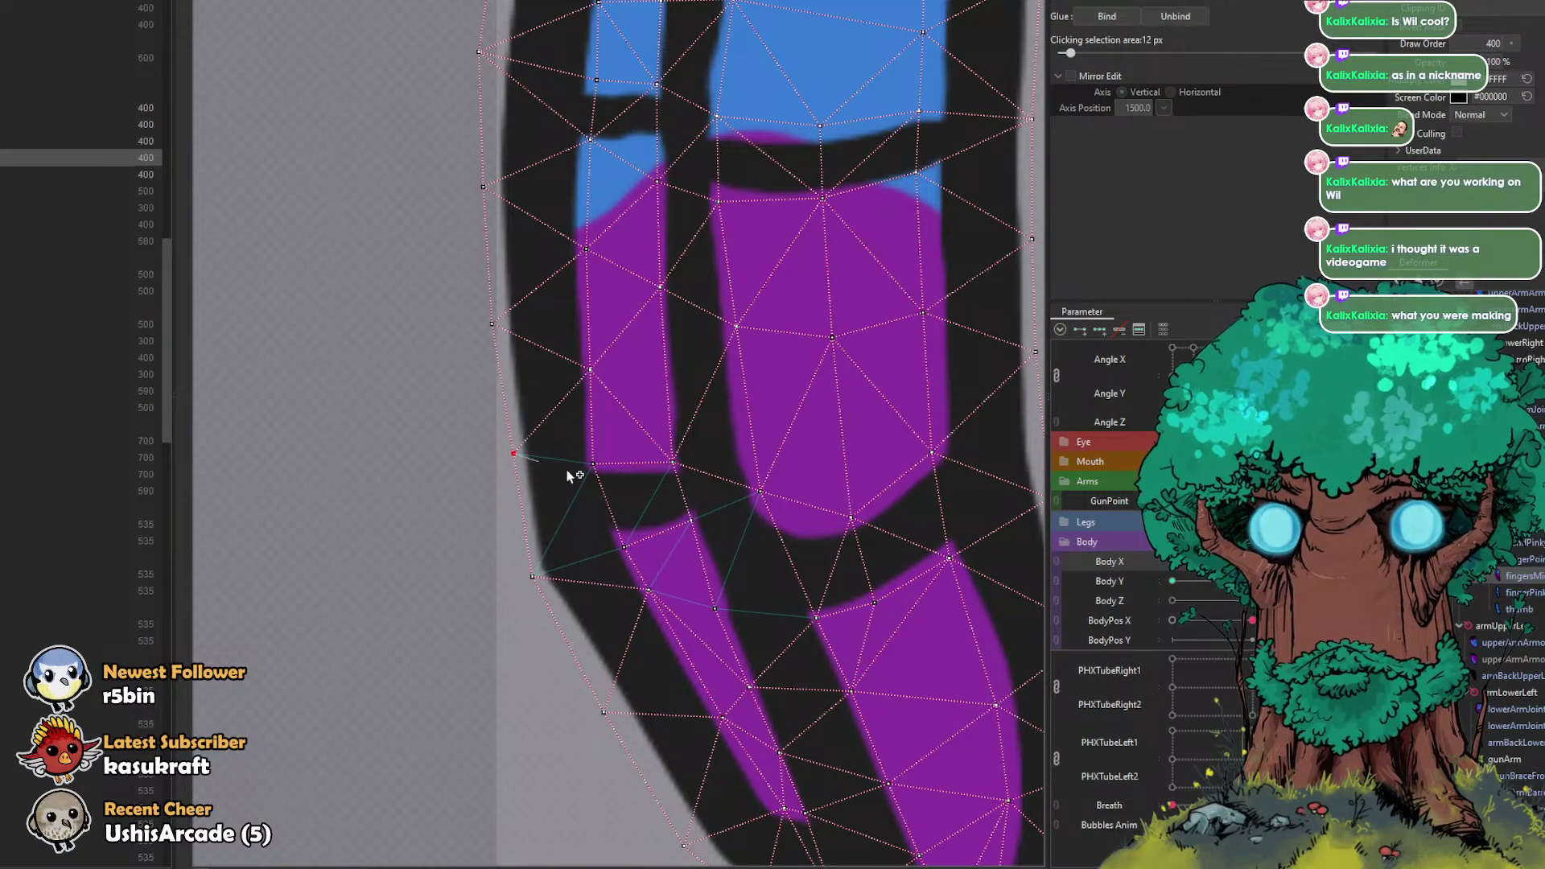
click(761, 506)
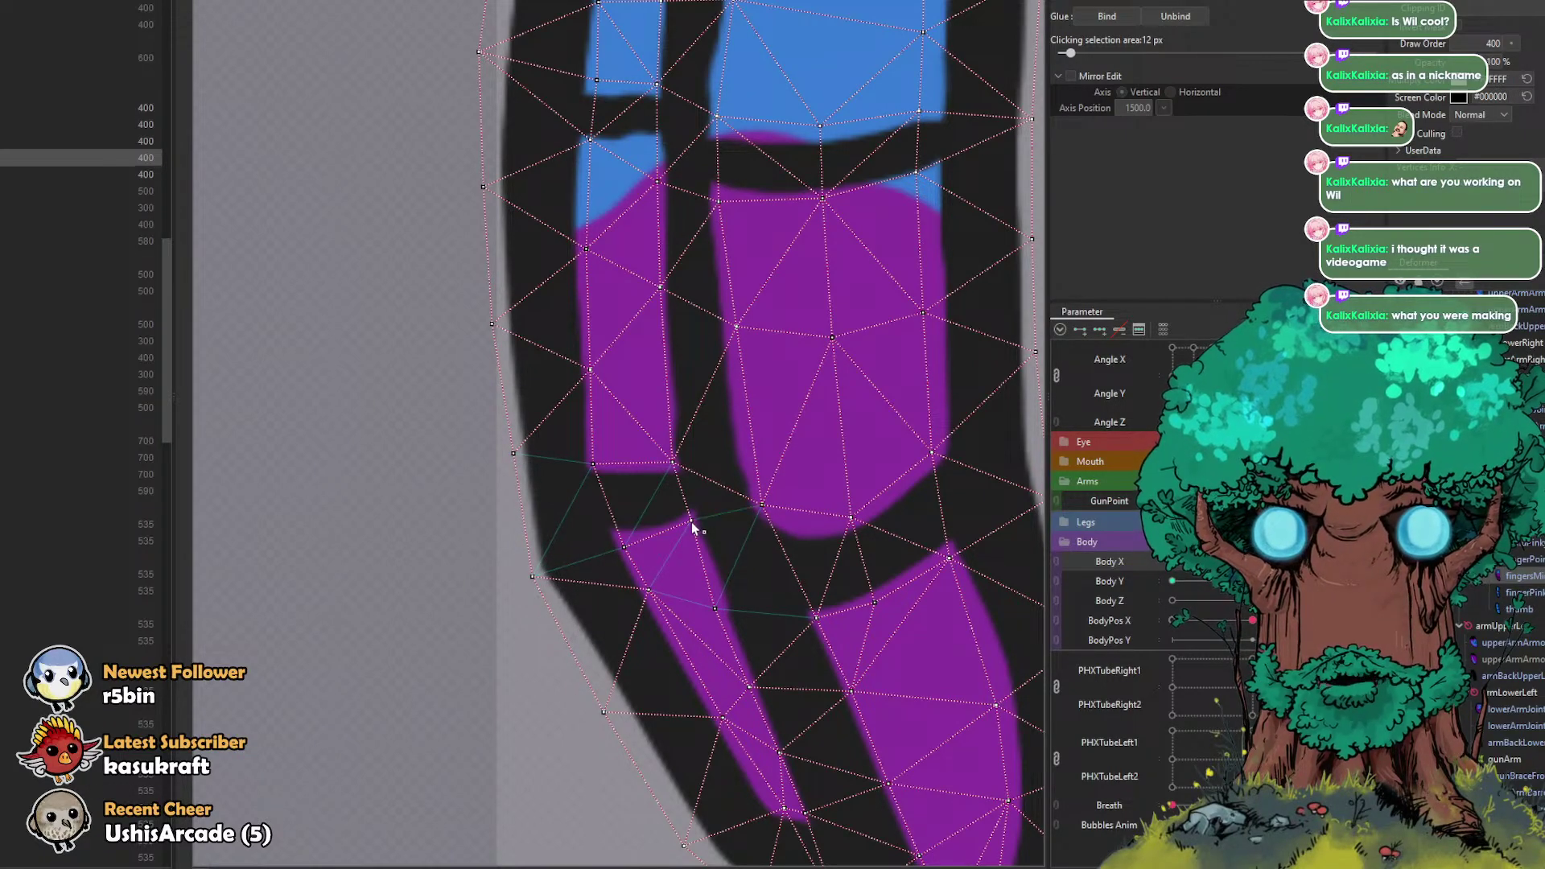
click(635, 466)
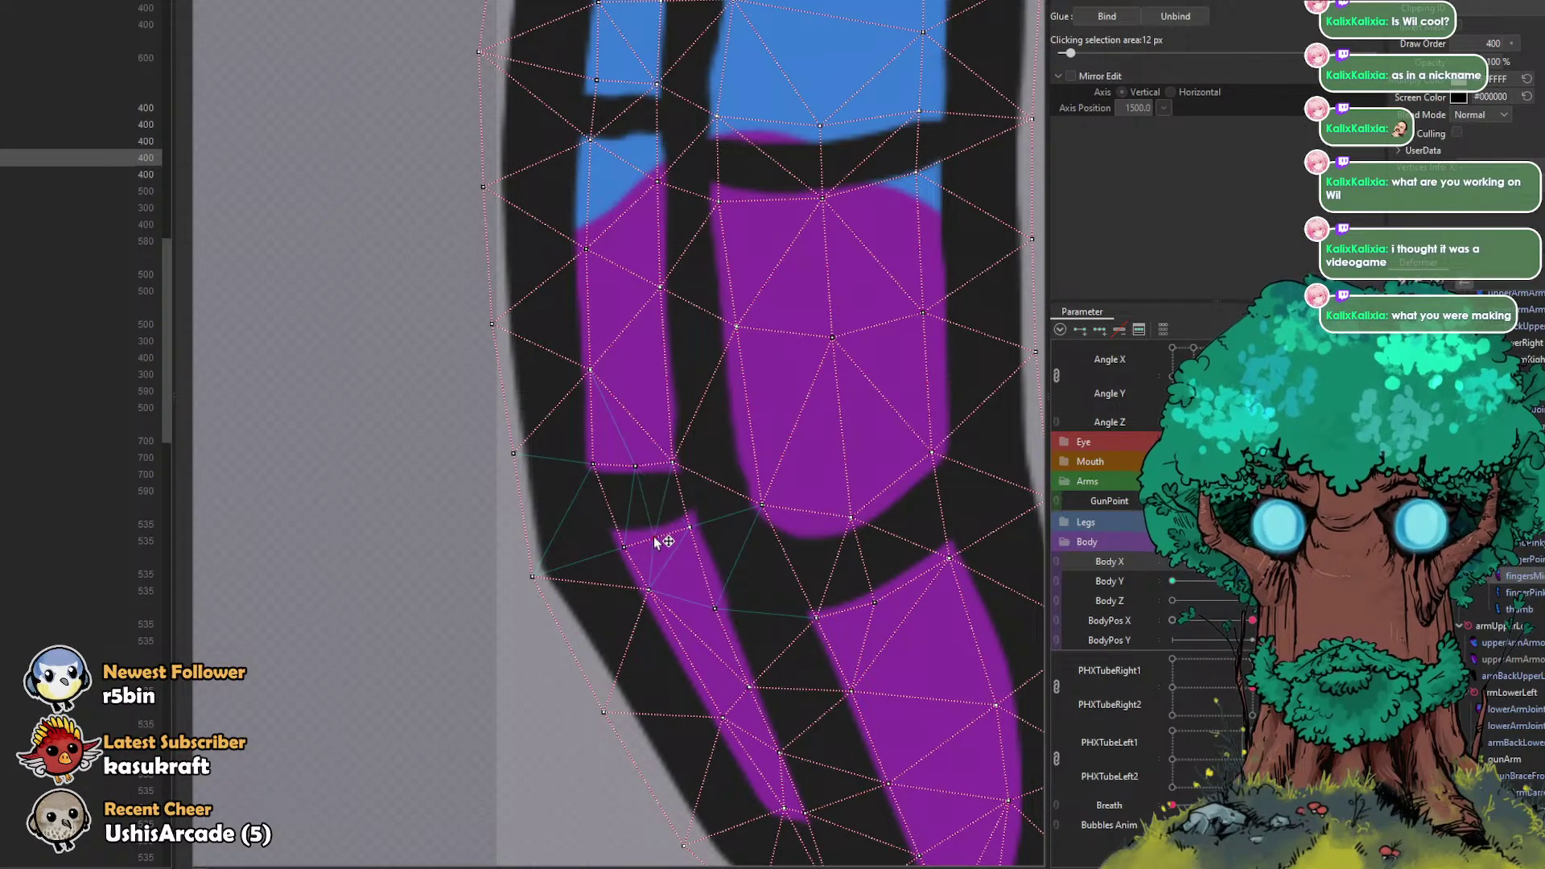
Step: Align vertices along both sides of the smaller finger's blue knuckle joint, connect them across the gap, and finish the mesh edit
drag(660, 187, 590, 80)
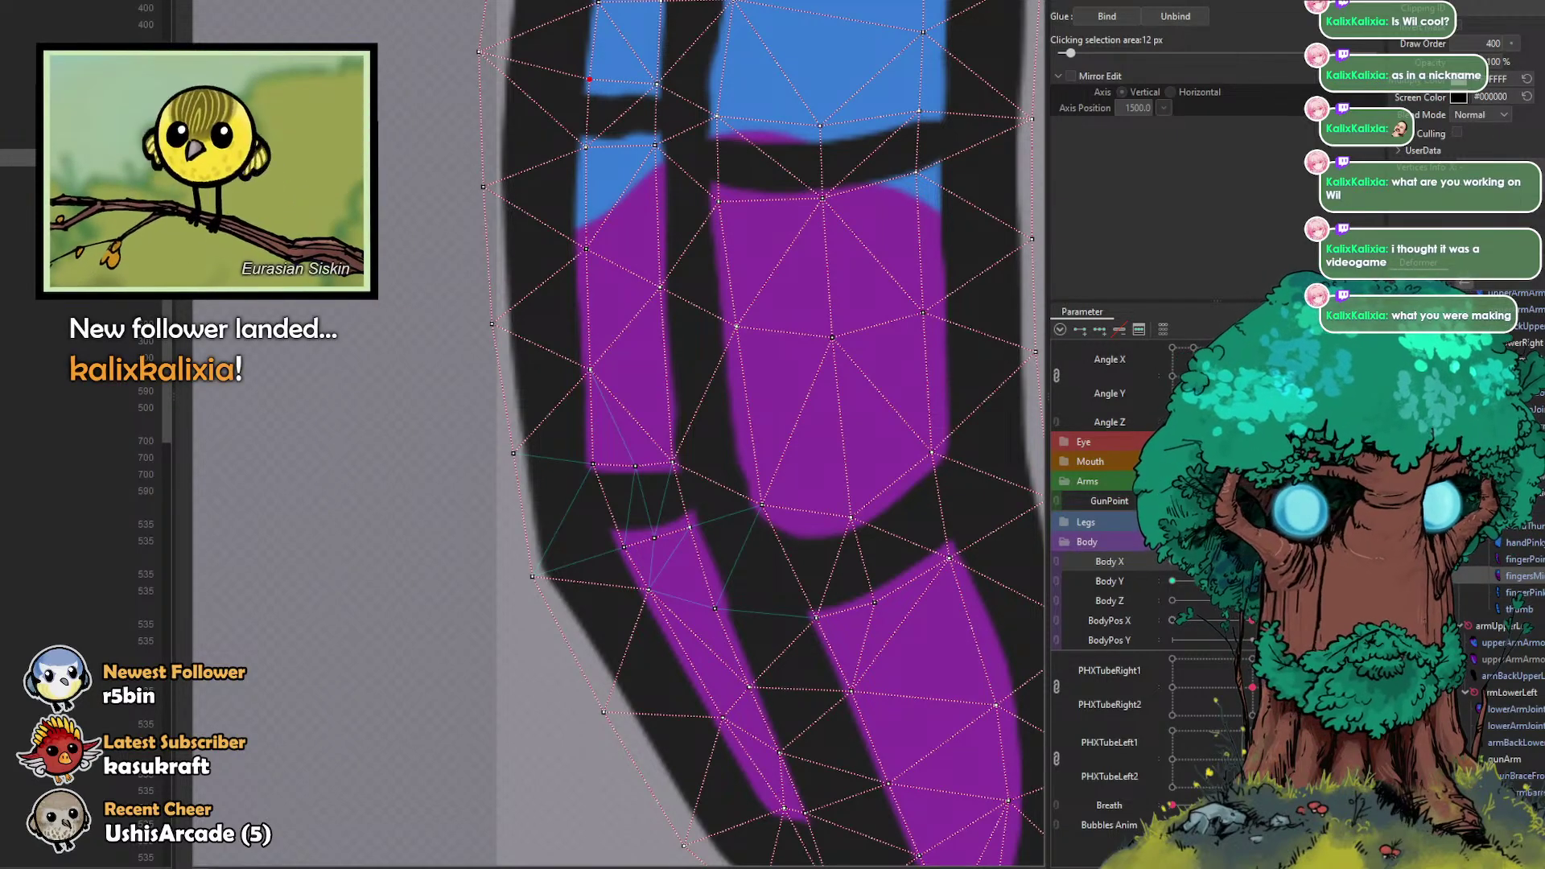
alt+click(632, 107)
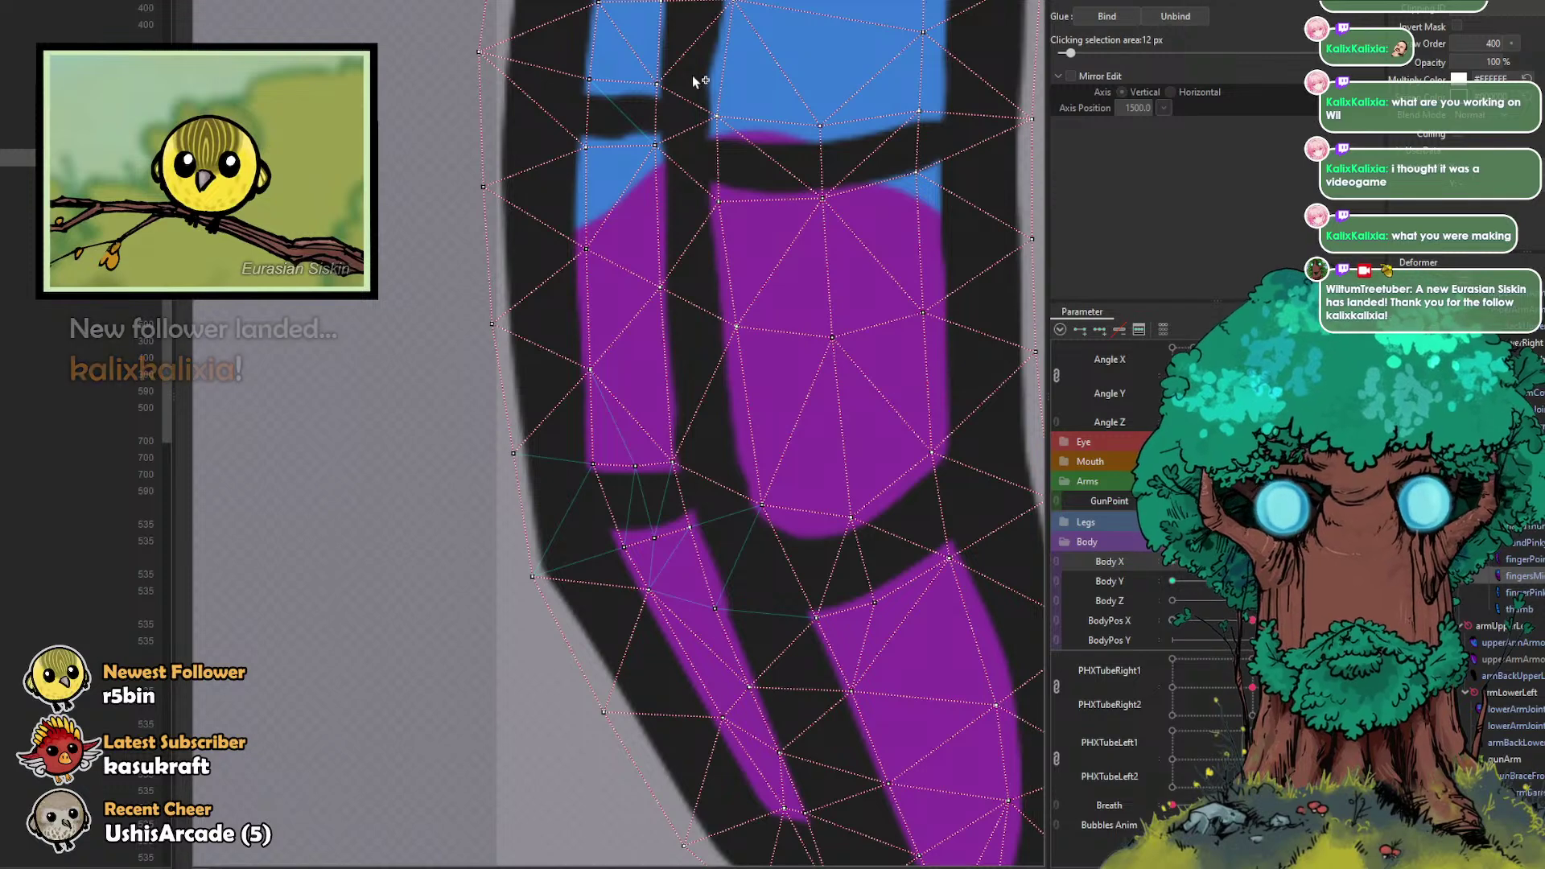
click(590, 83)
click(654, 86)
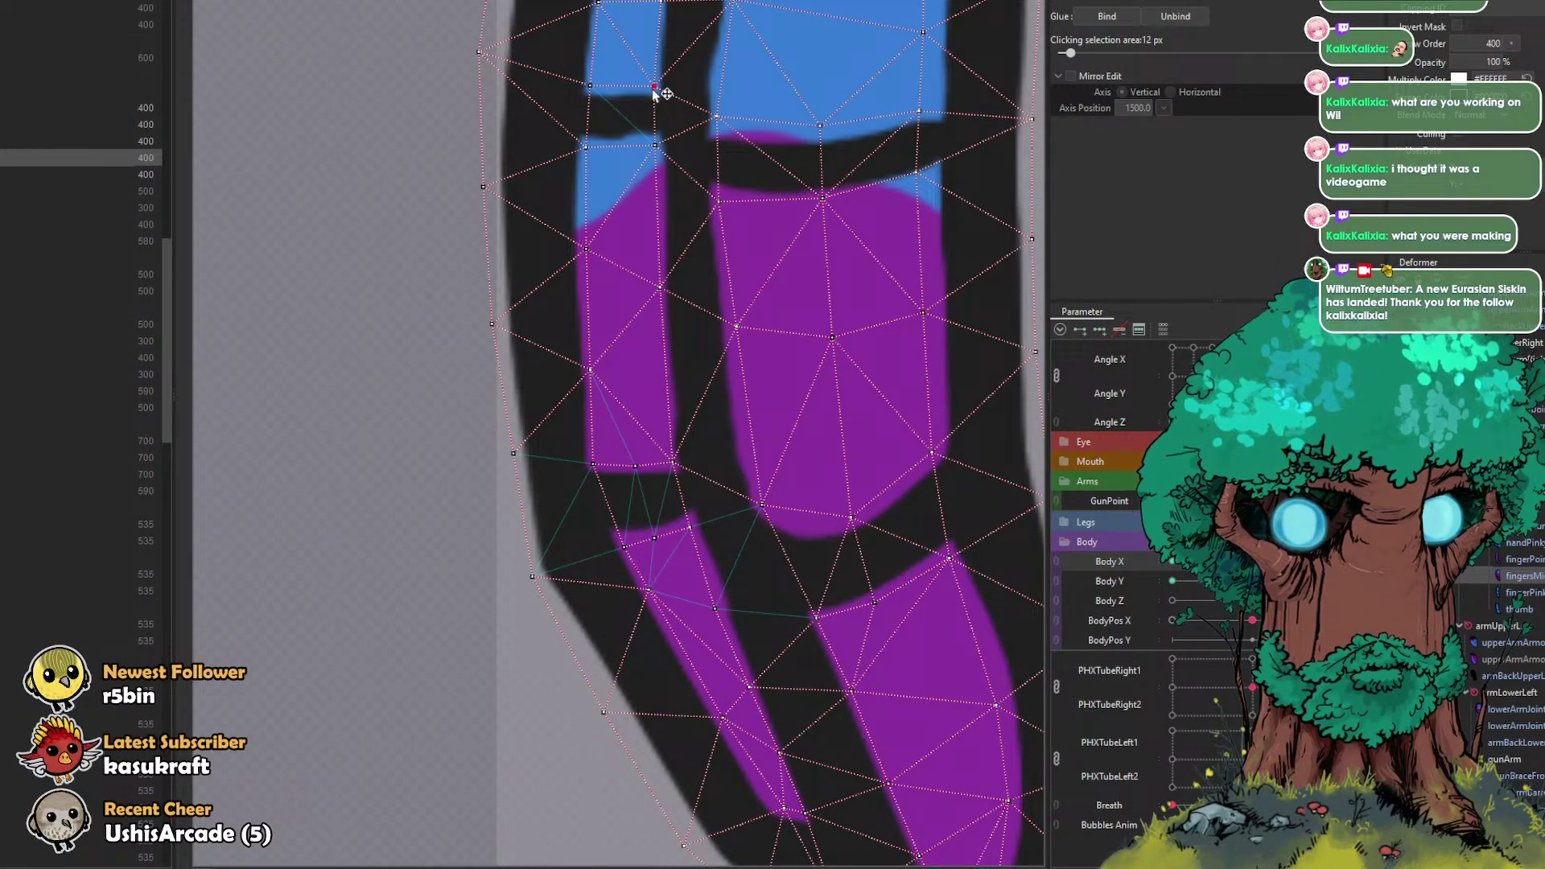
scroll(653, 92, down, 2)
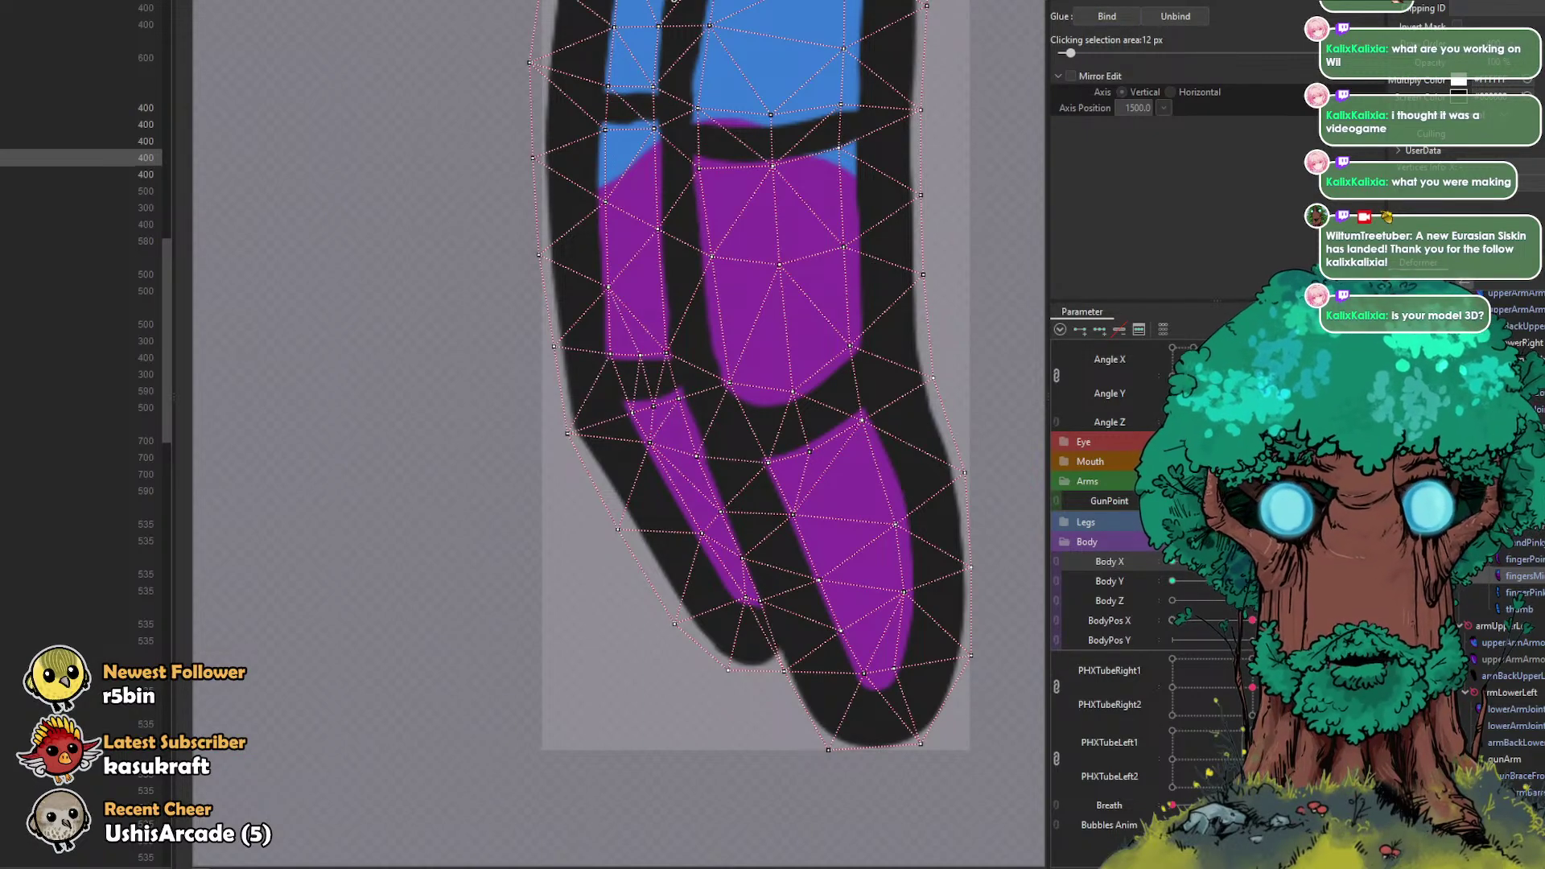
key(ctrl+e)
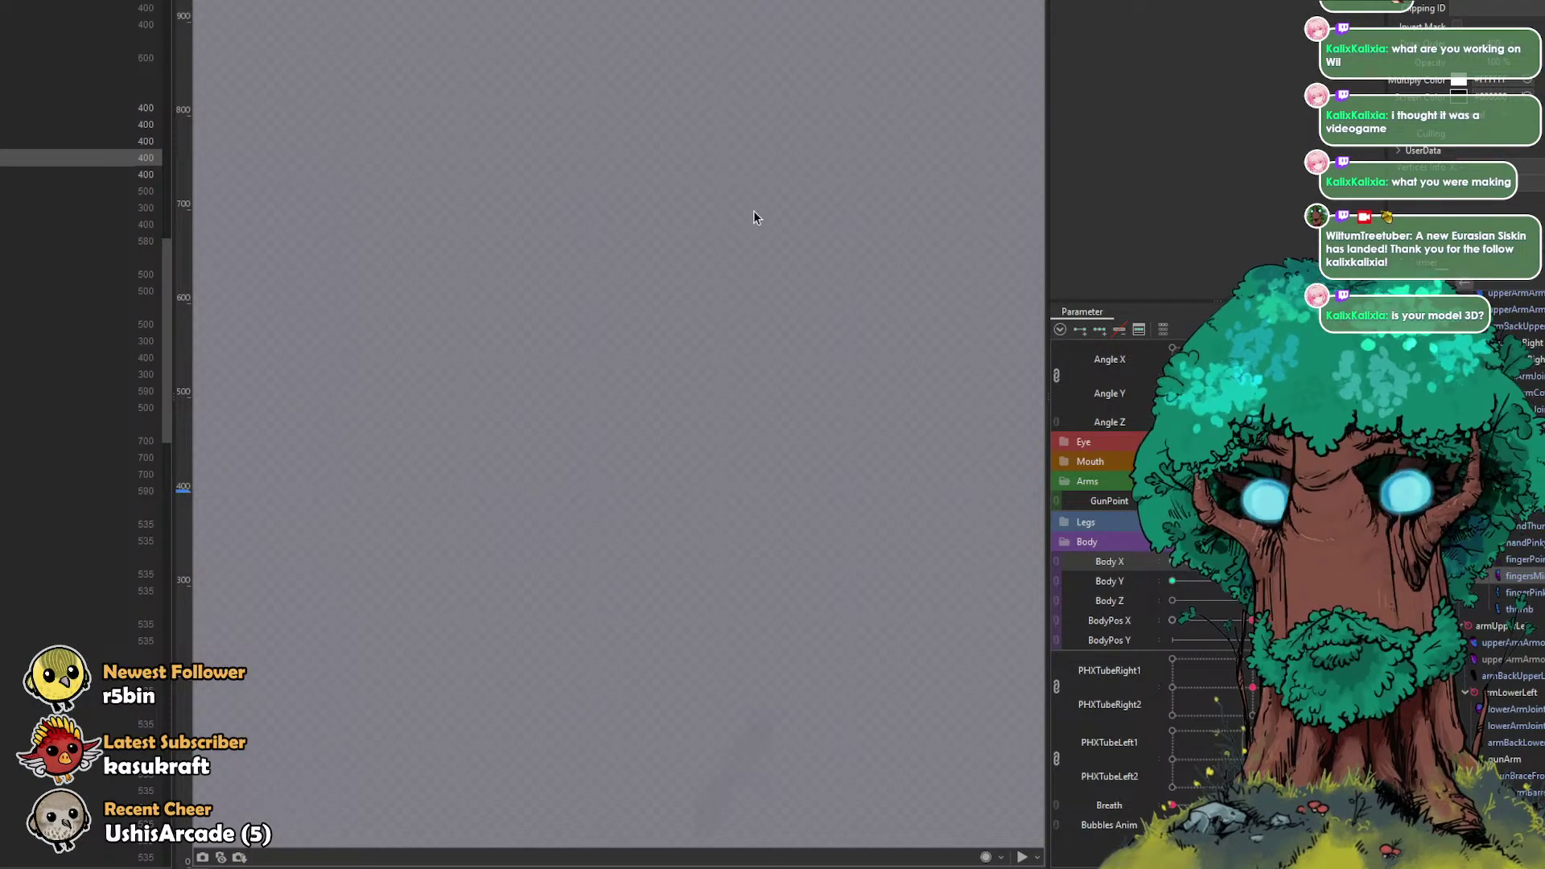
Step: Examine the edited fingers against the gun arm and the whole posed character
scroll(649, 401, down, 5)
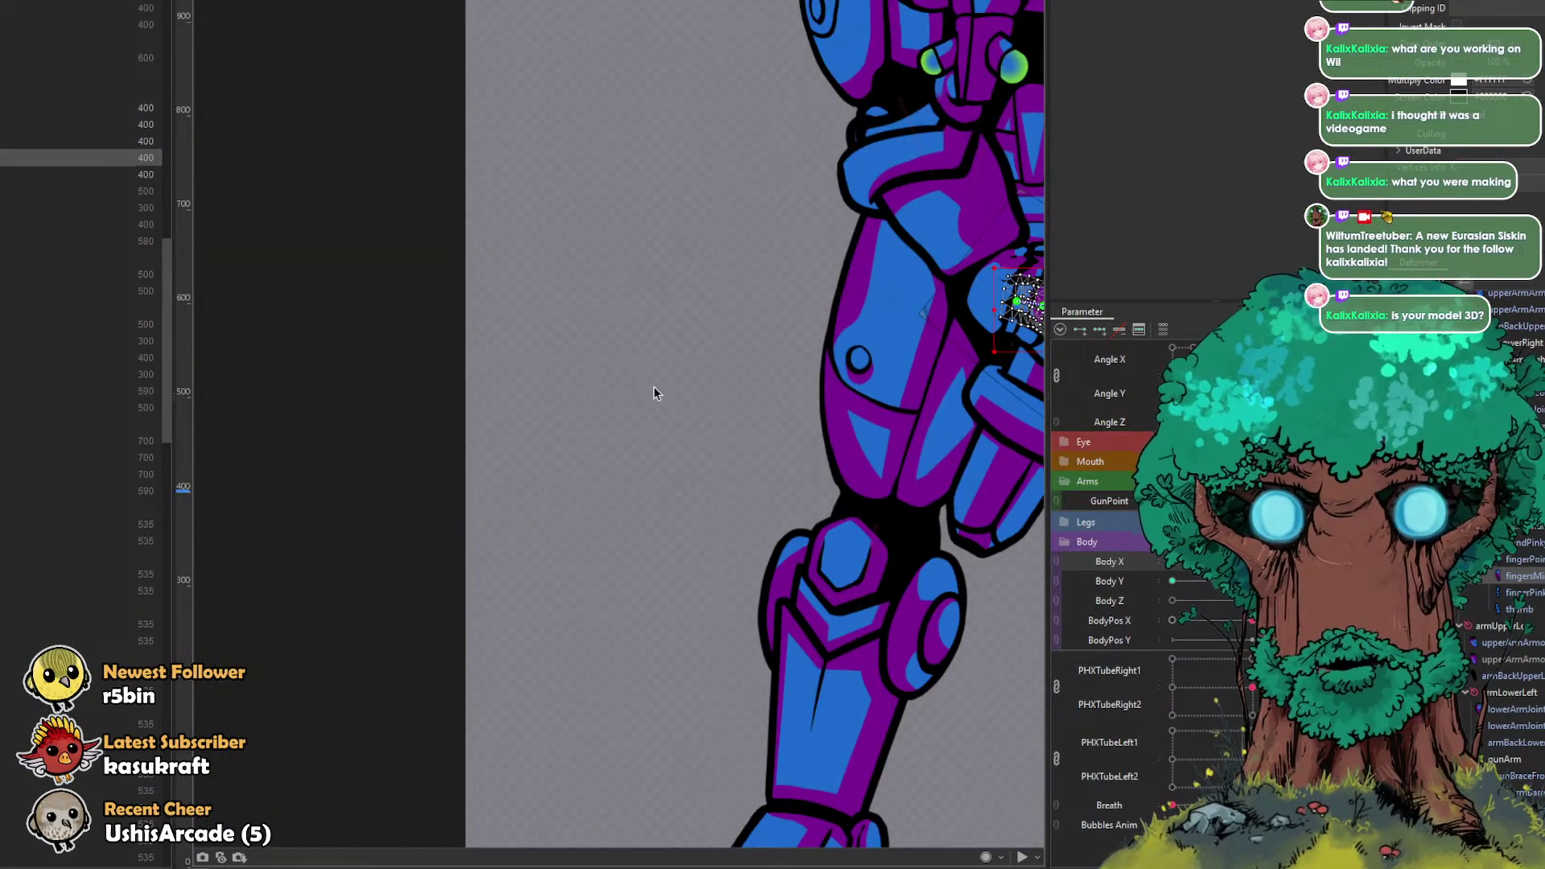
drag(713, 301, 482, 357)
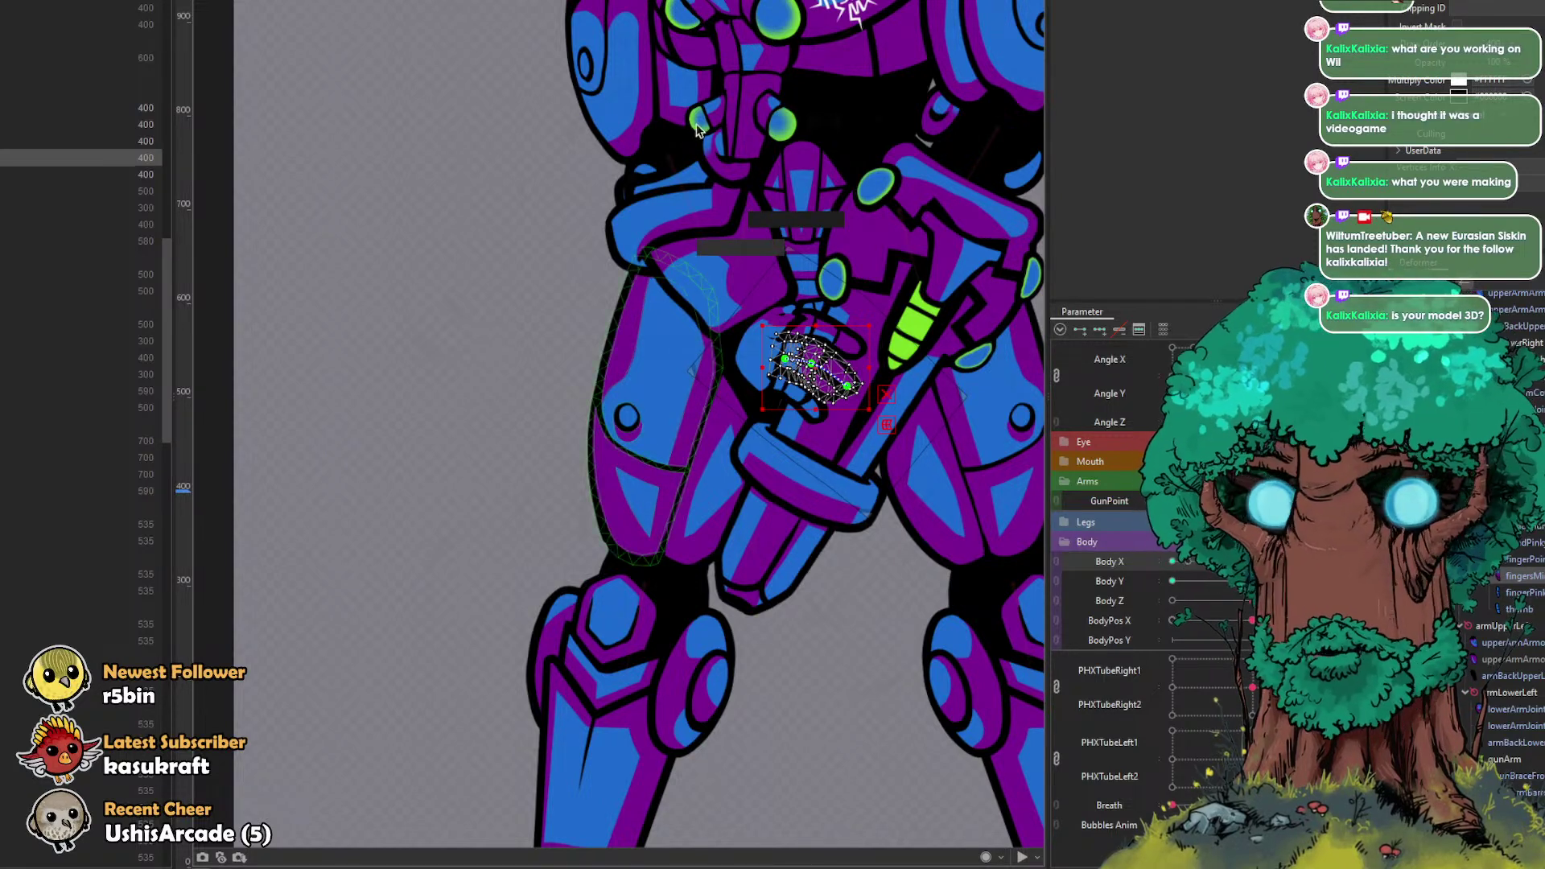
scroll(611, 298, down, 10)
scroll(616, 260, up, 3)
scroll(616, 261, up, 6)
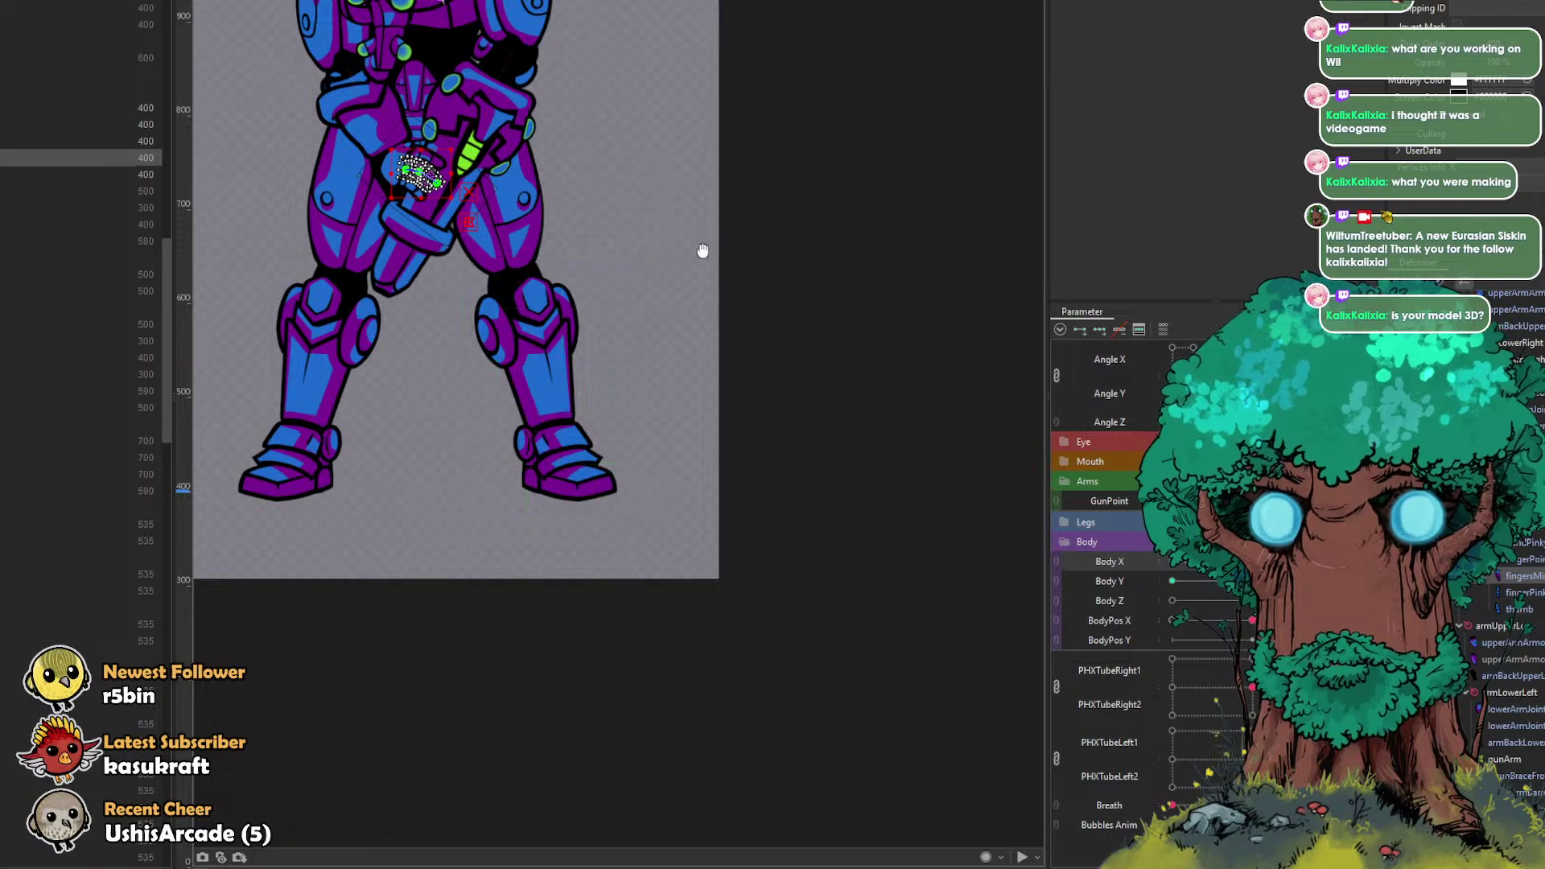
drag(658, 157, 827, 417)
scroll(708, 372, up, 3)
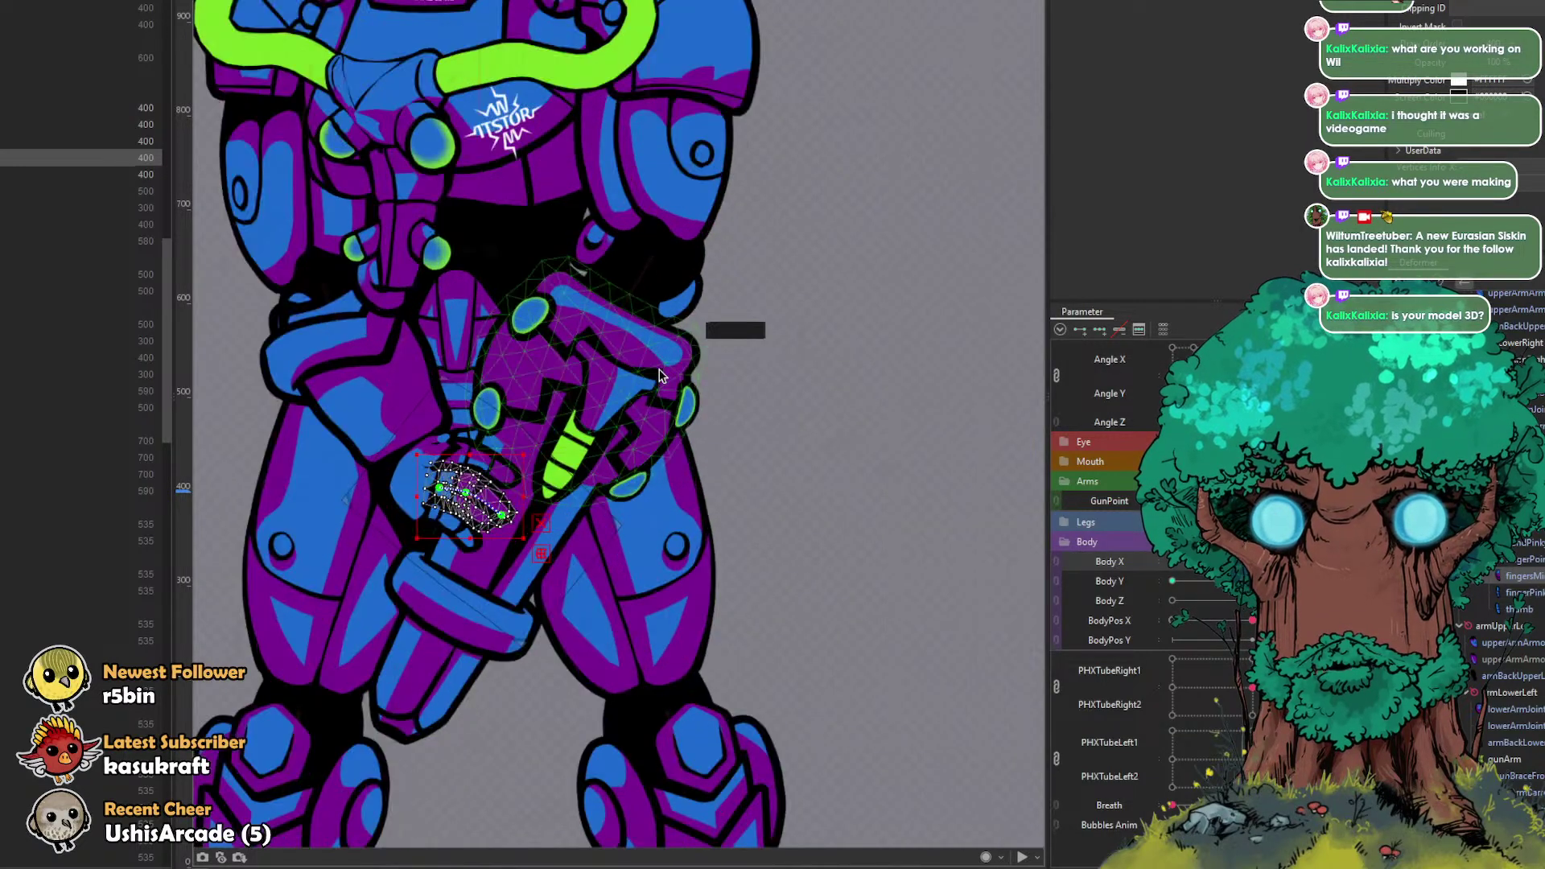
click(659, 374)
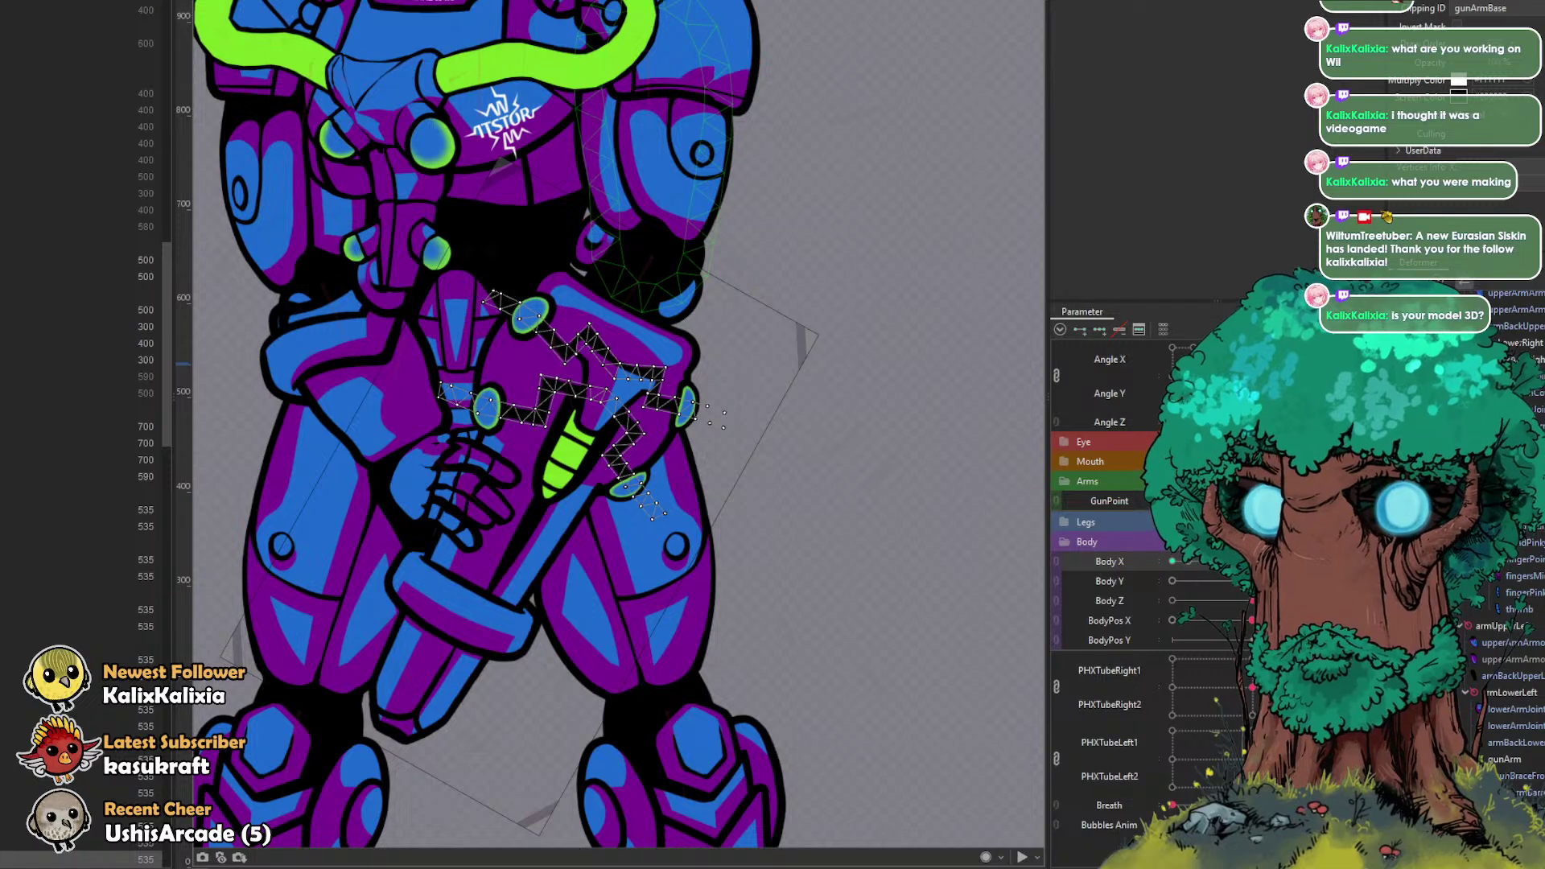
drag(374, 184, 532, 321)
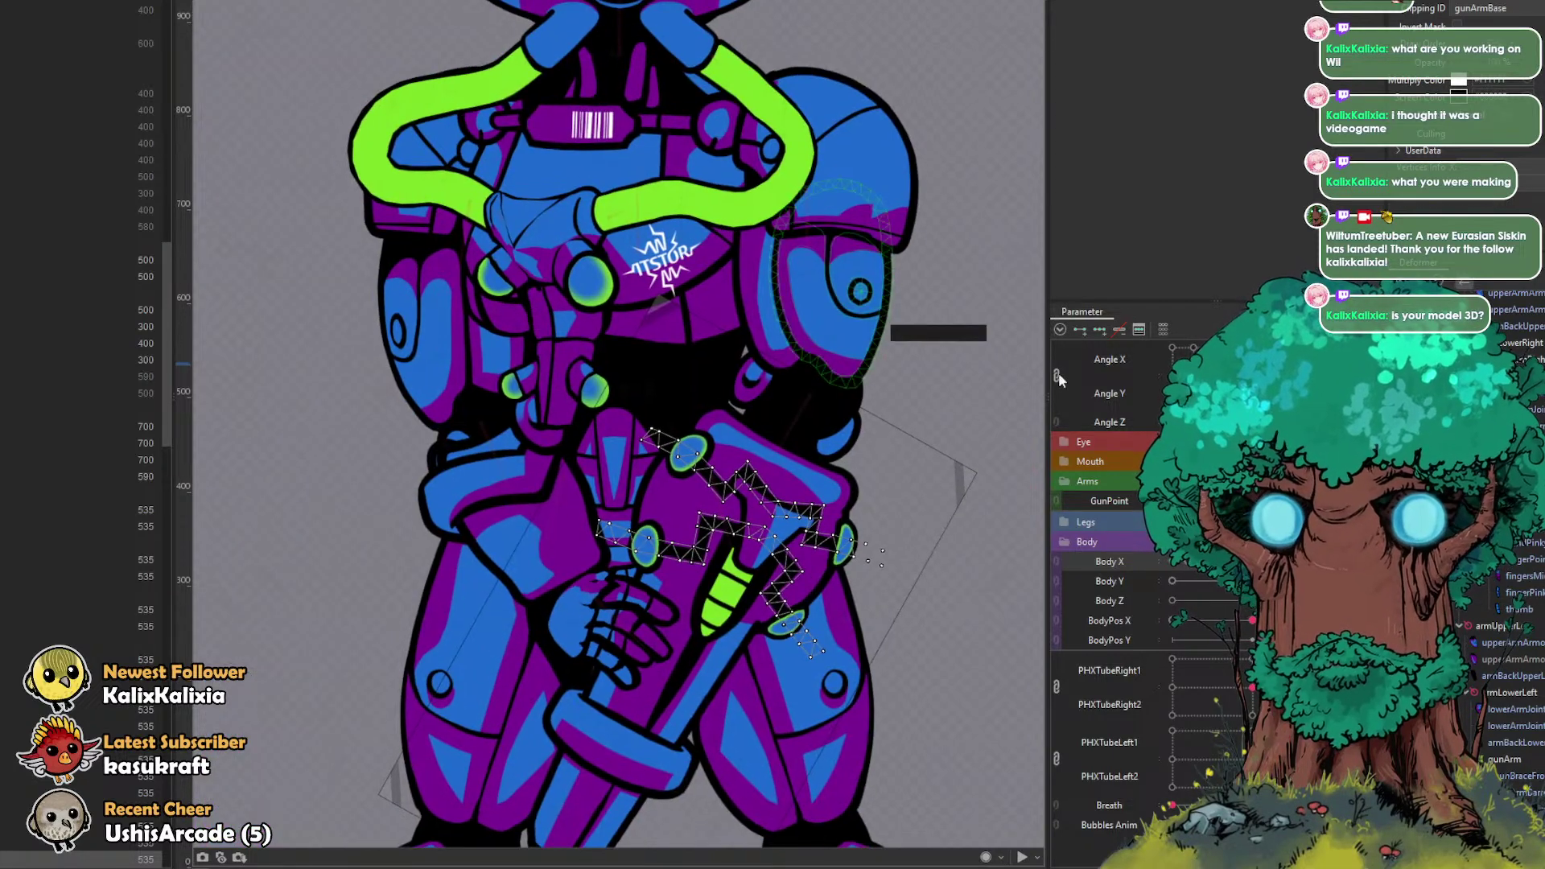
Step: Link Body X and Body Y, sweep the body through raised and lowered poses, and check how the palm and hand deformer follow the gun
click(1056, 563)
drag(1213, 588, 1133, 524)
click(267, 583)
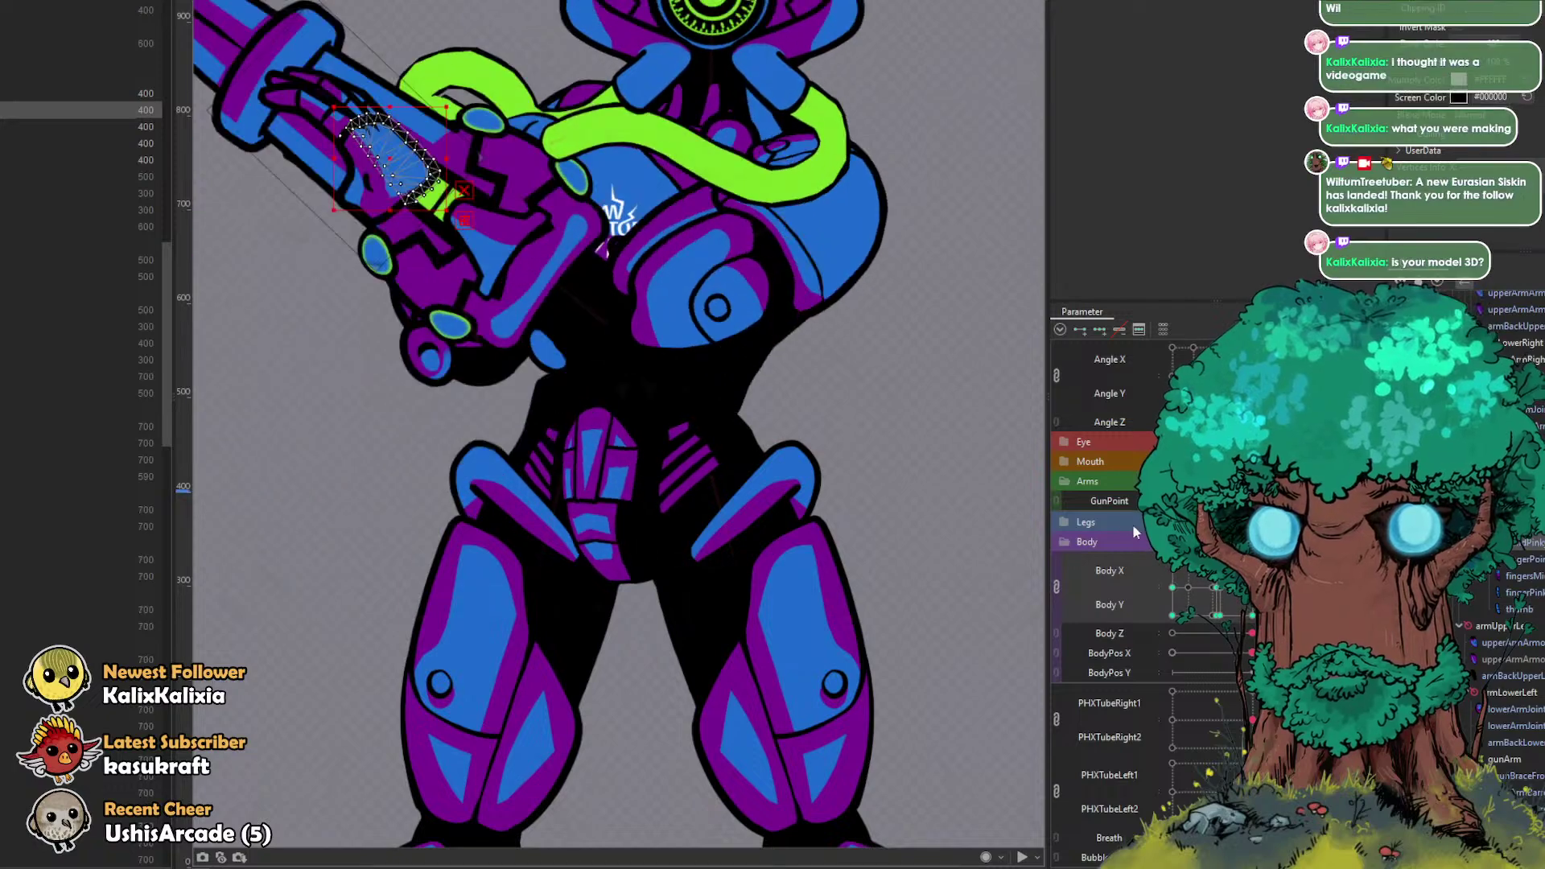
scroll(820, 523, down, 2)
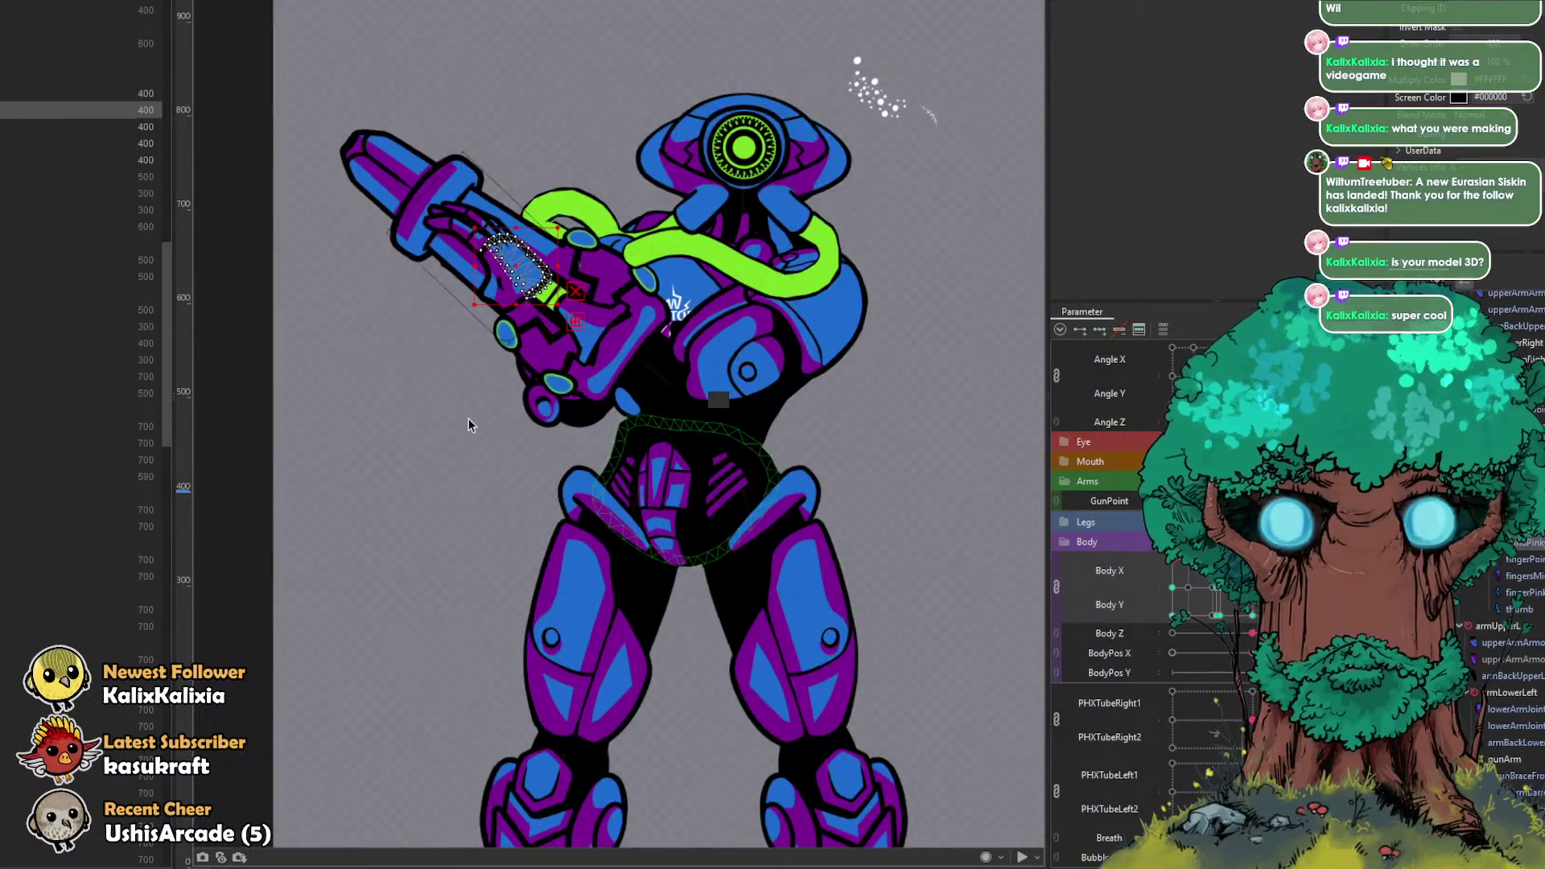
drag(479, 435, 494, 462)
drag(1173, 560, 1217, 593)
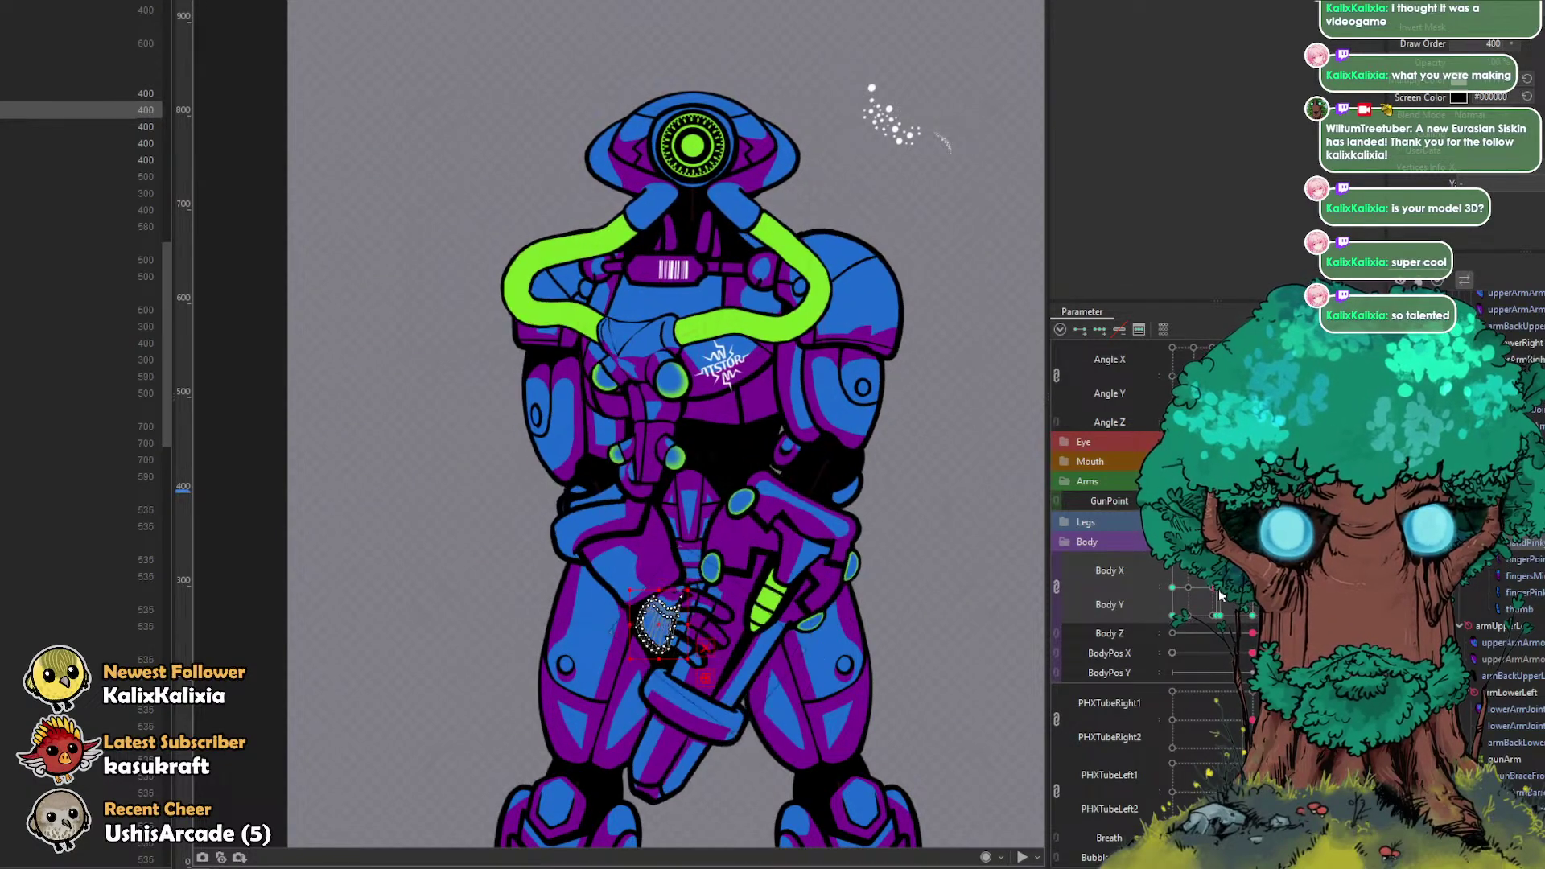
scroll(924, 605, up, 2)
scroll(881, 561, up, 2)
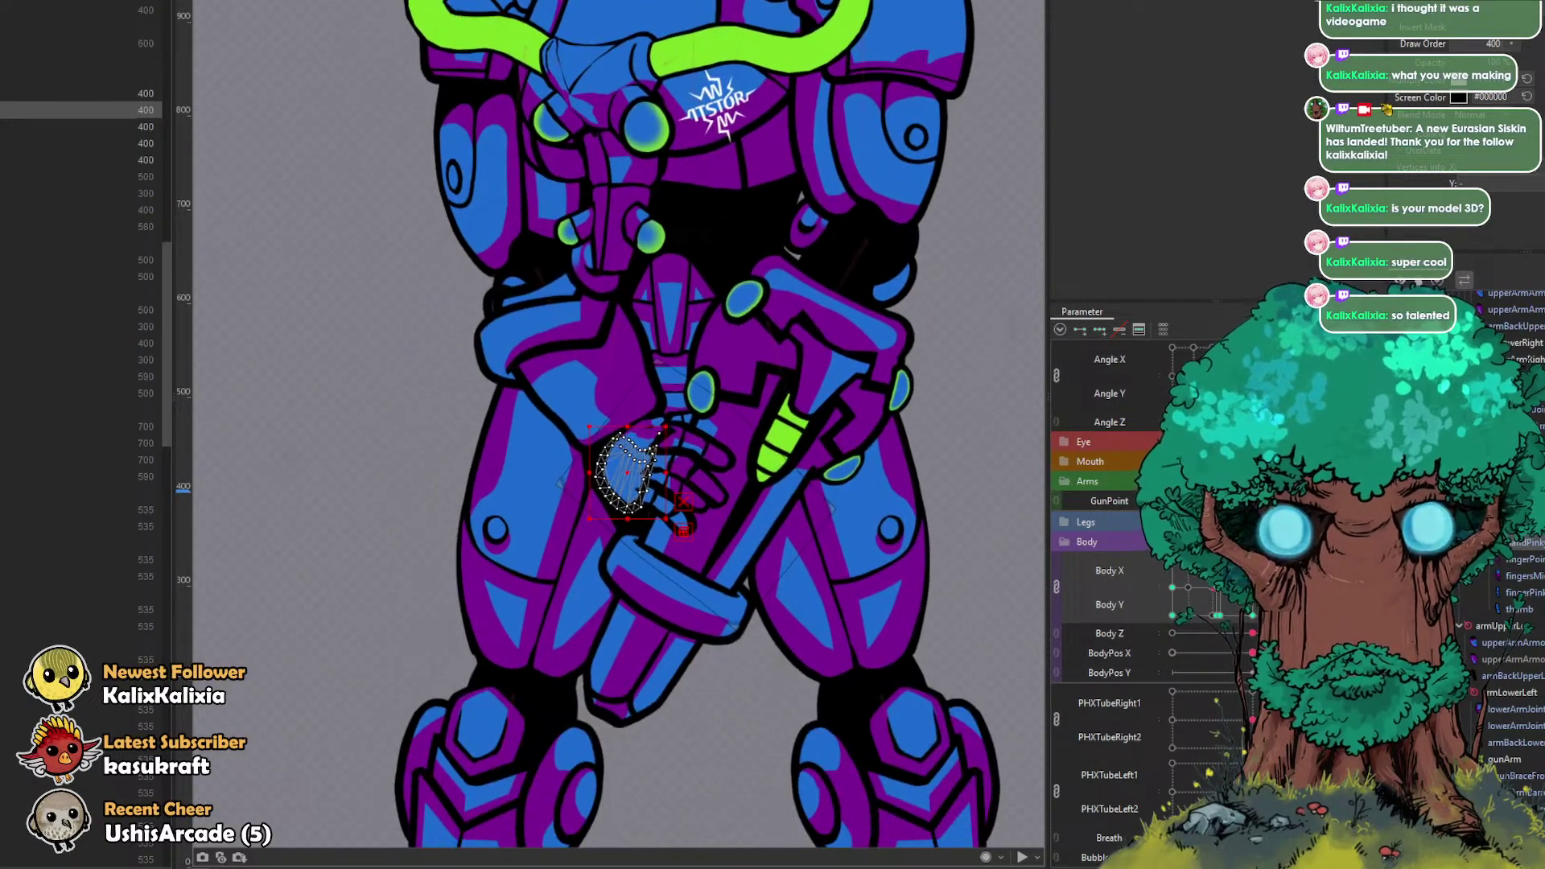
drag(1216, 592, 1212, 588)
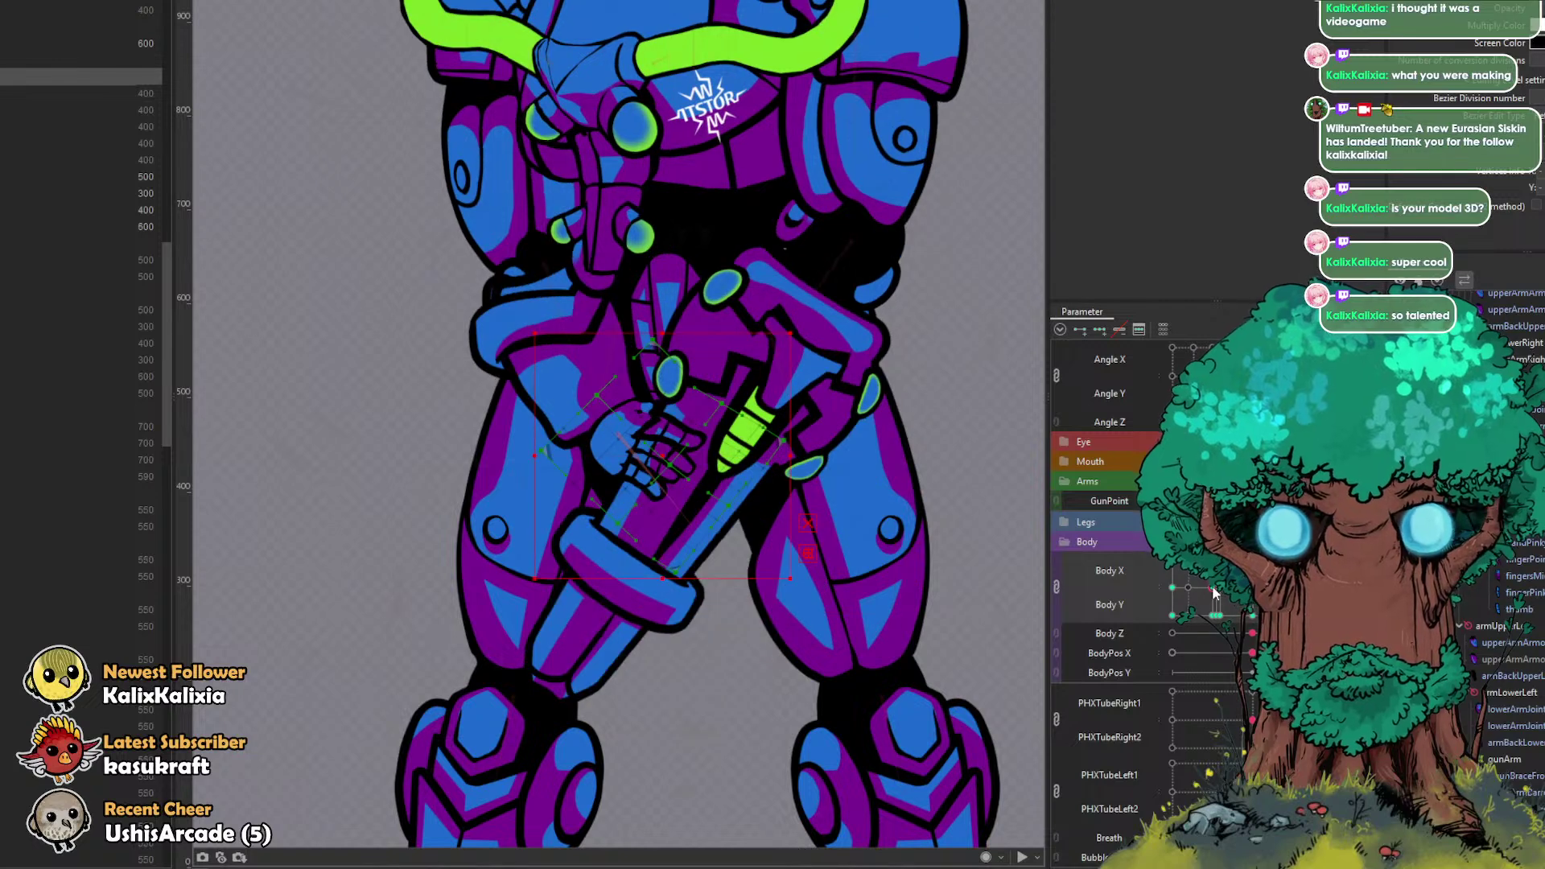
click(1217, 590)
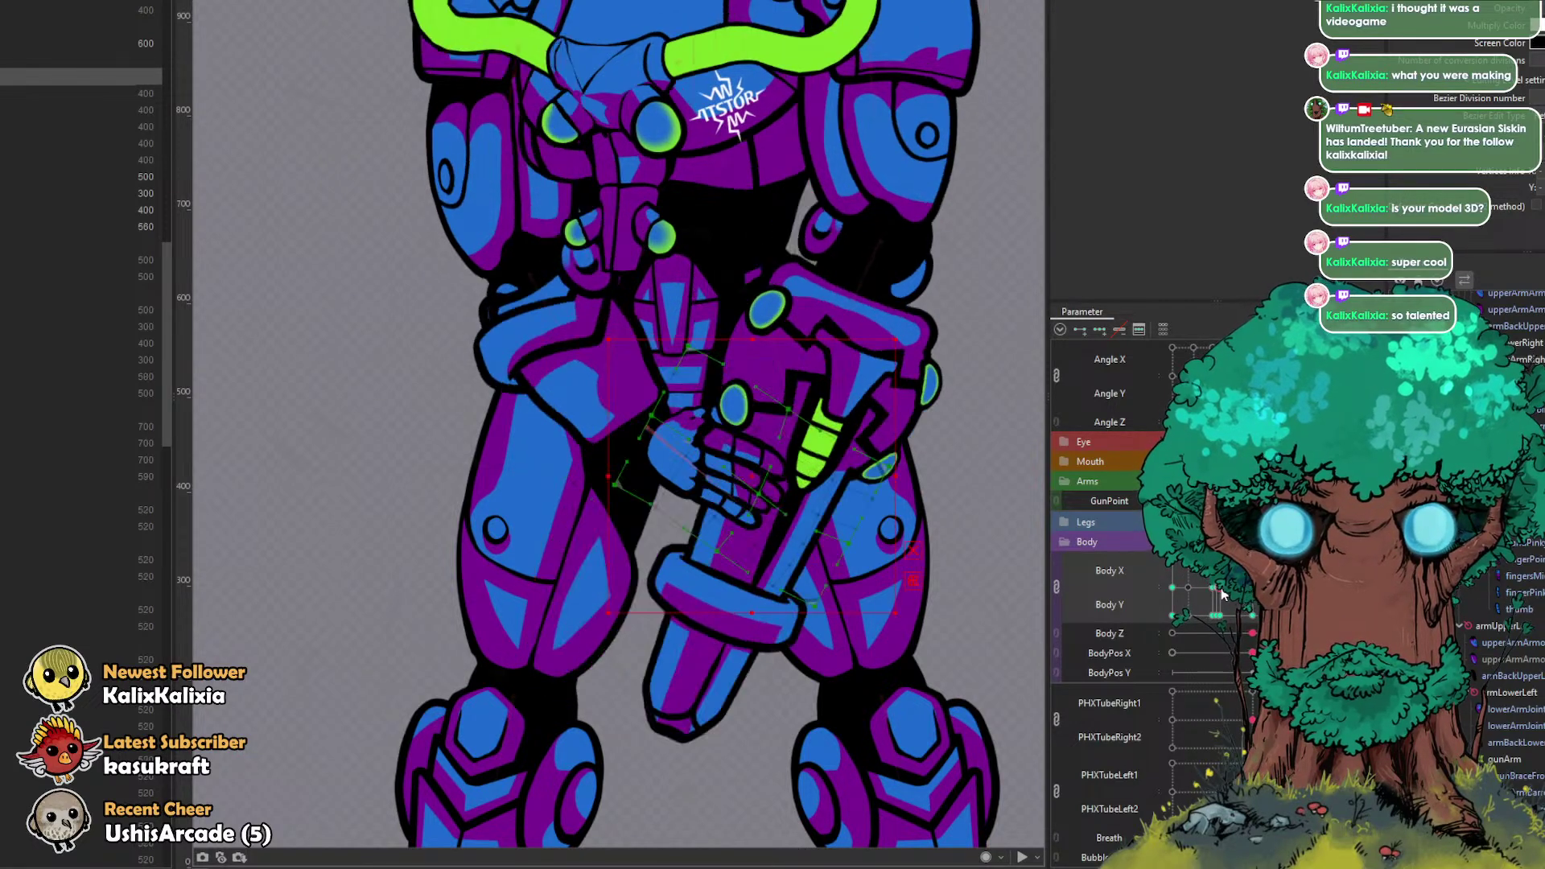
Step: Unlink Body X and Body Y, and try pasting the copied hand deformer shape at the neutral Body X pose
click(1057, 588)
click(1212, 561)
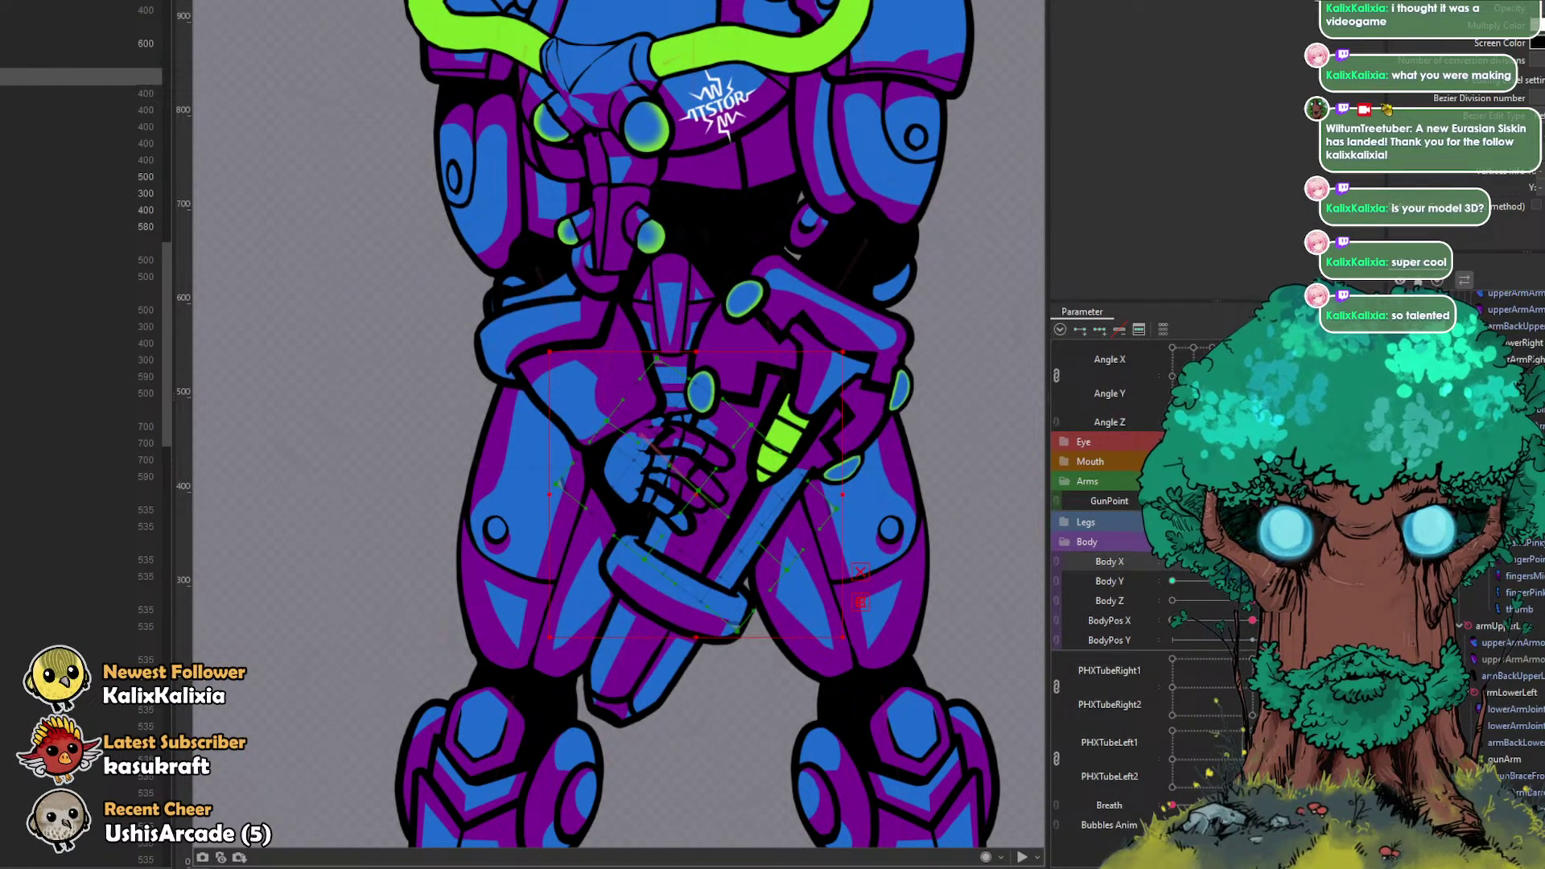
key(ctrl+v)
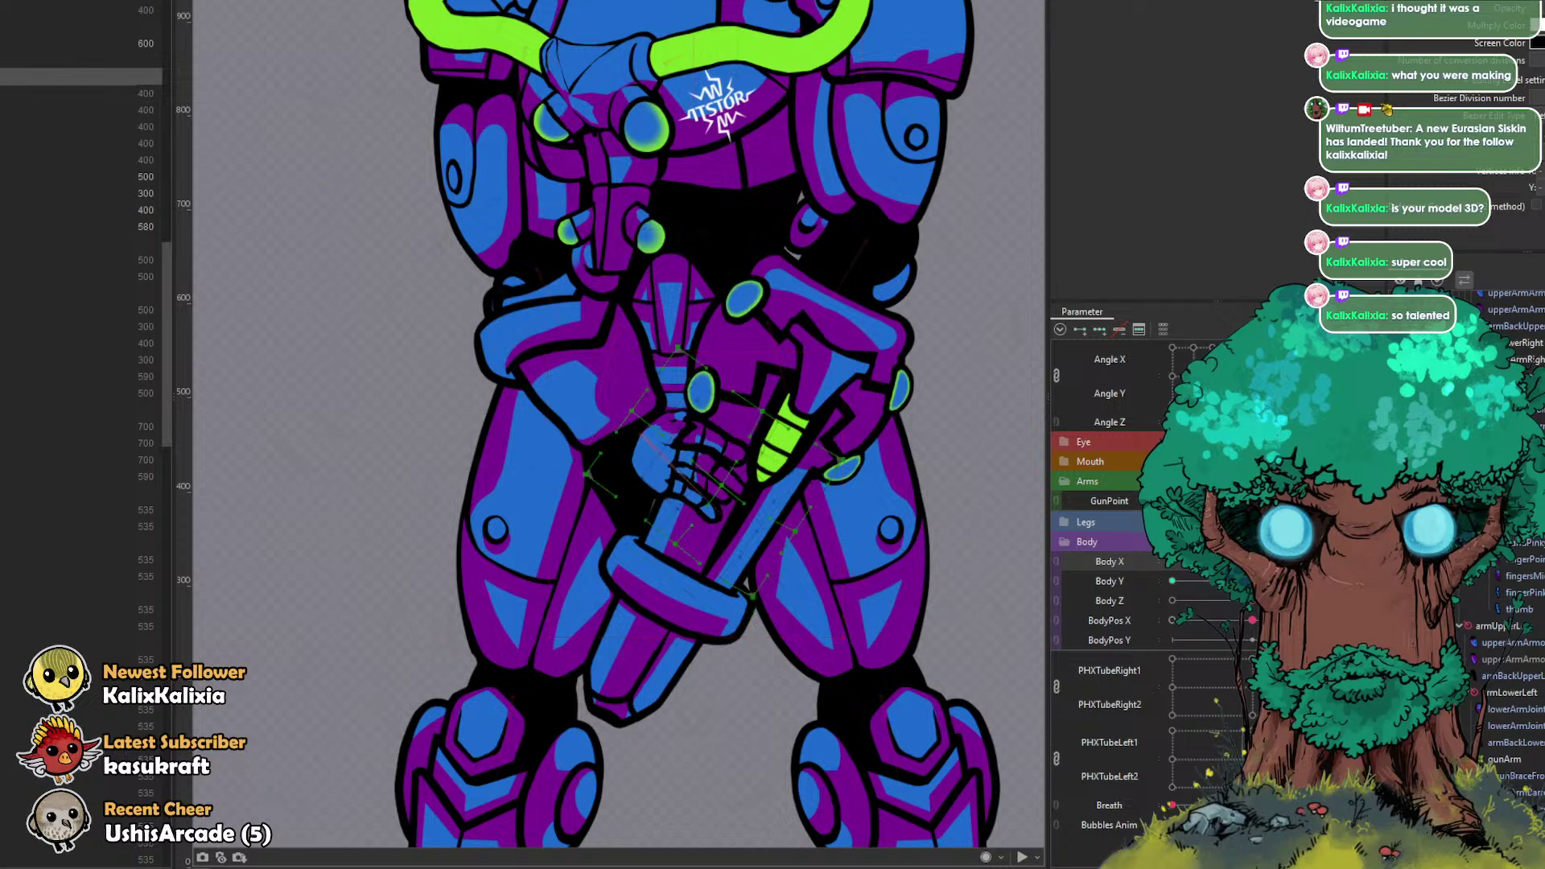
key(ctrl+z)
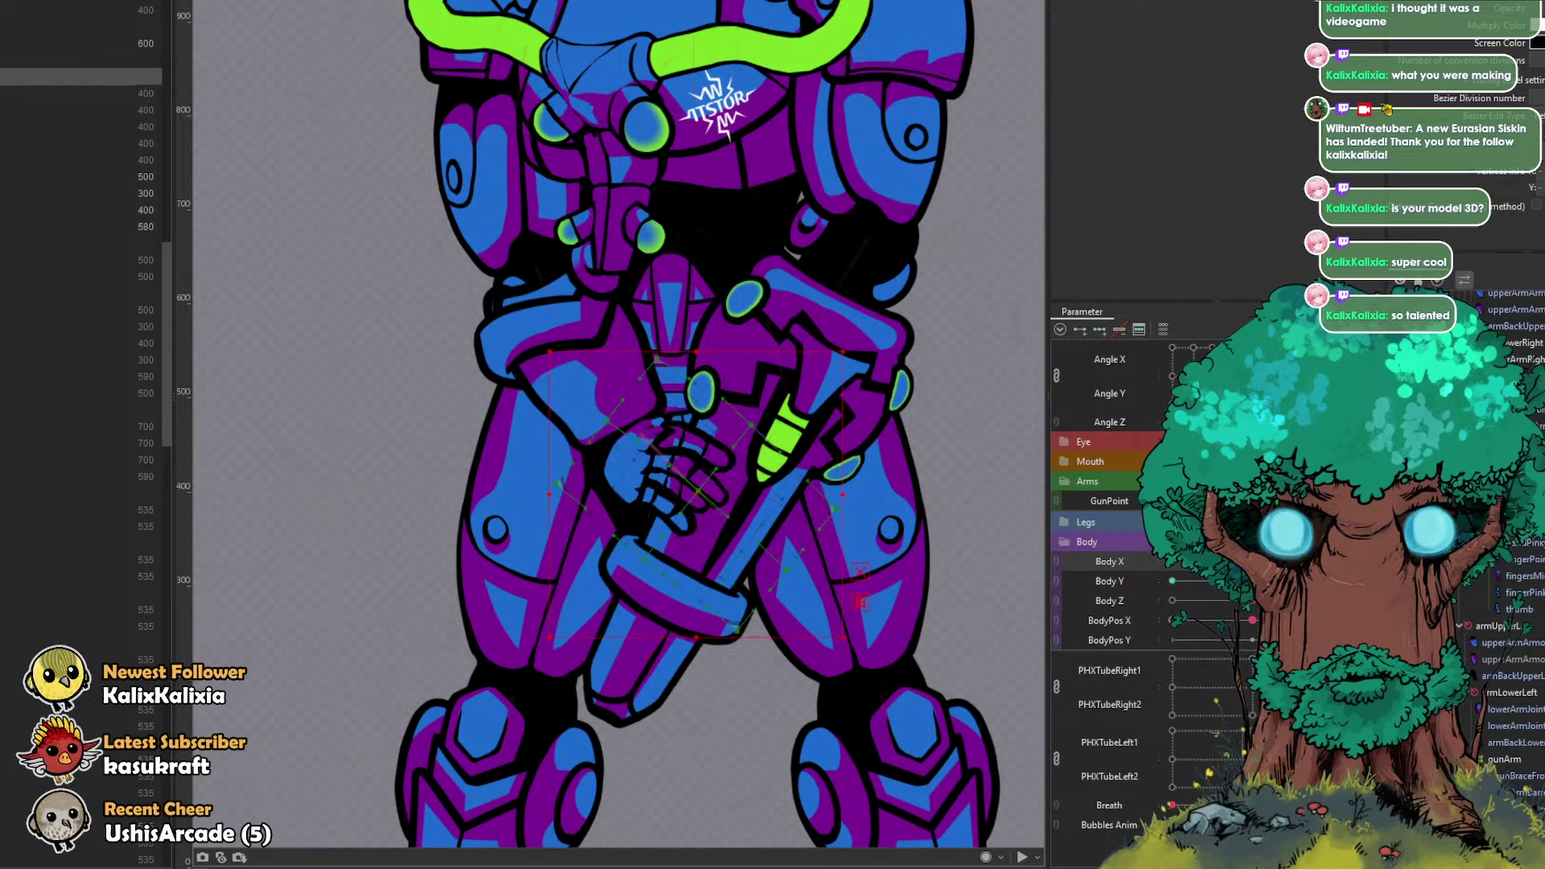
Step: Paste the copied hand deformer shape at the Body X key poses so the hand sits on the gun arm, ending at neutral
click(1172, 562)
key(ctrl+v)
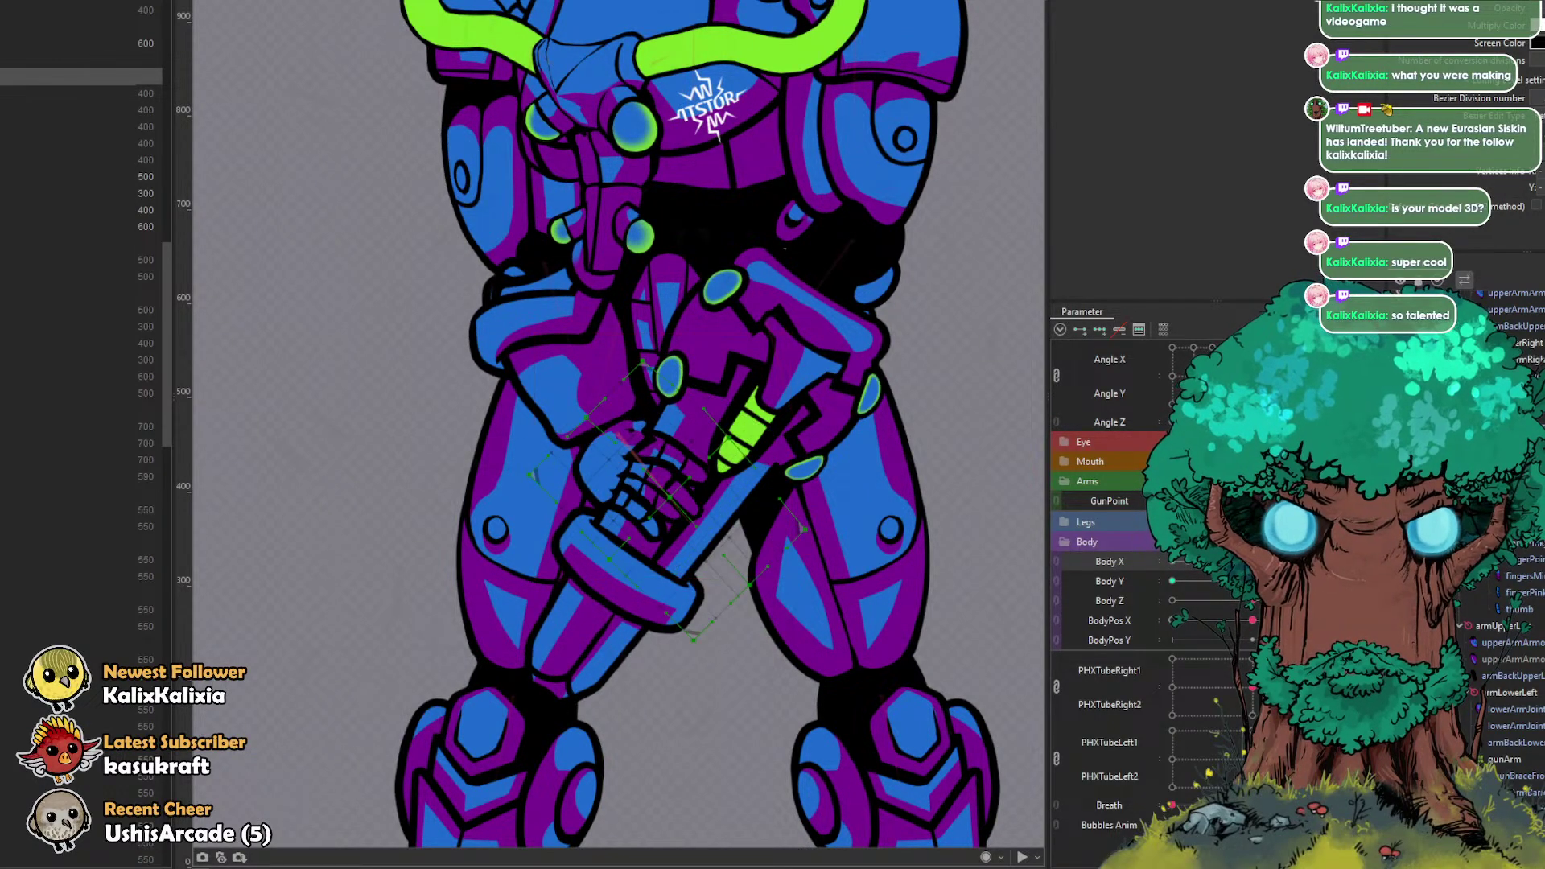
click(1181, 614)
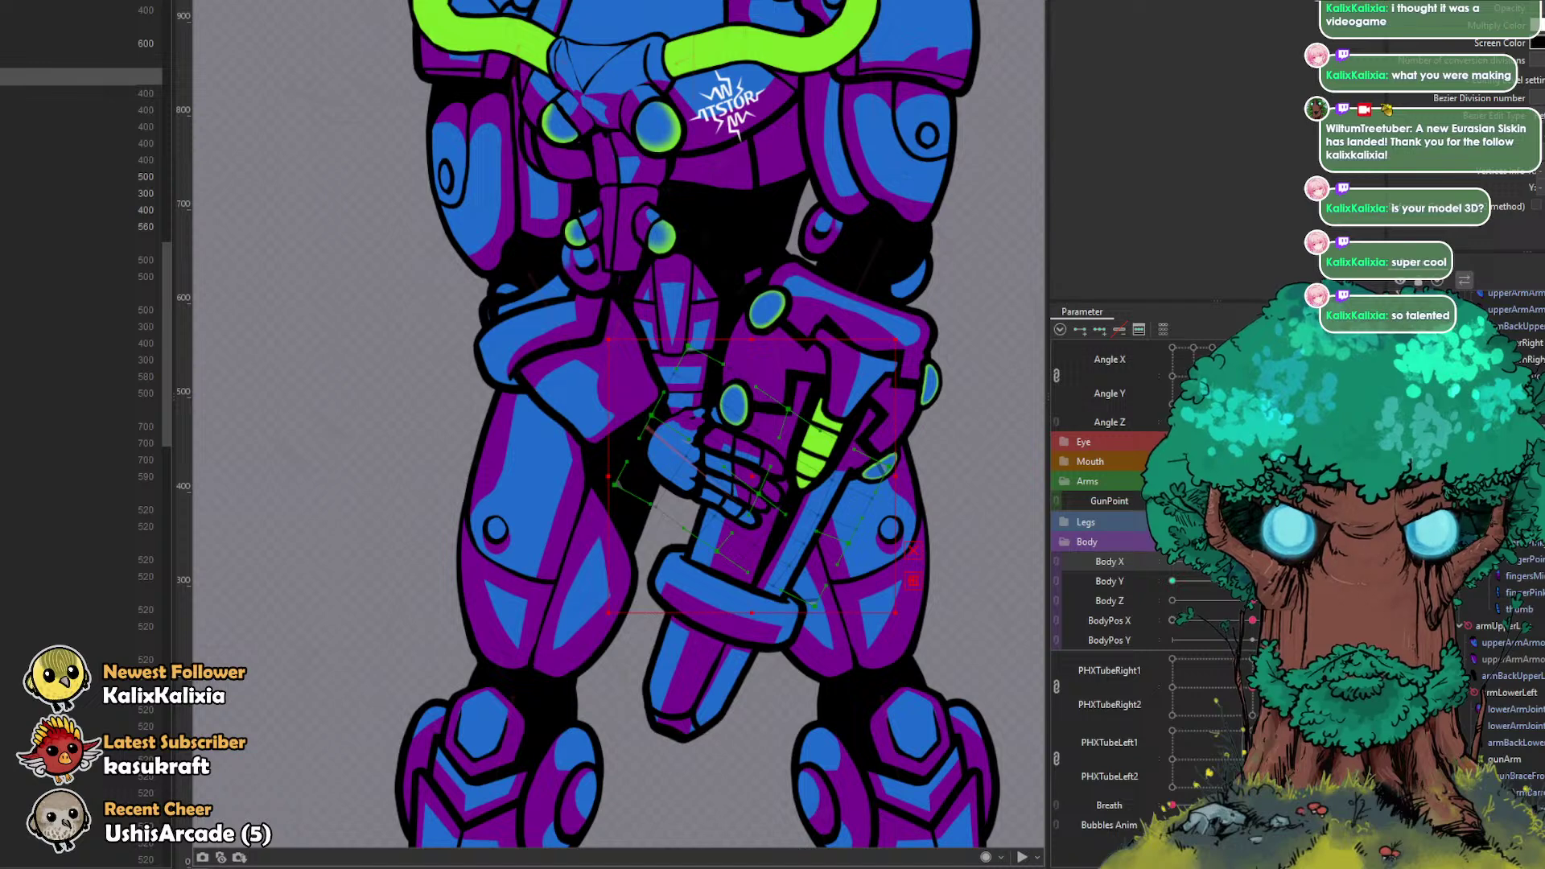
click(1181, 613)
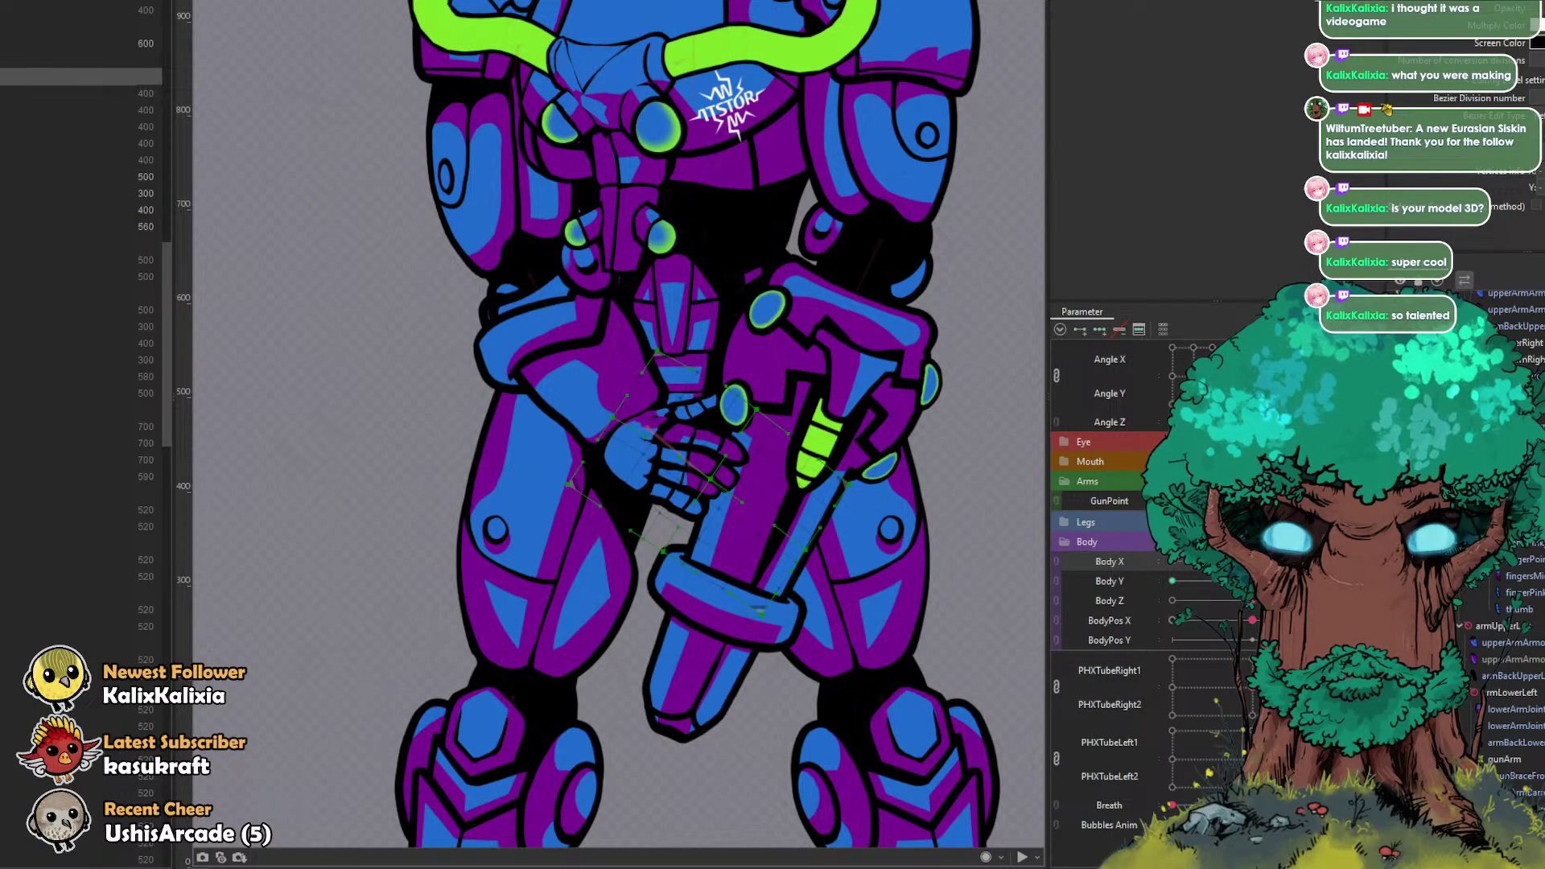
key(ctrl+v)
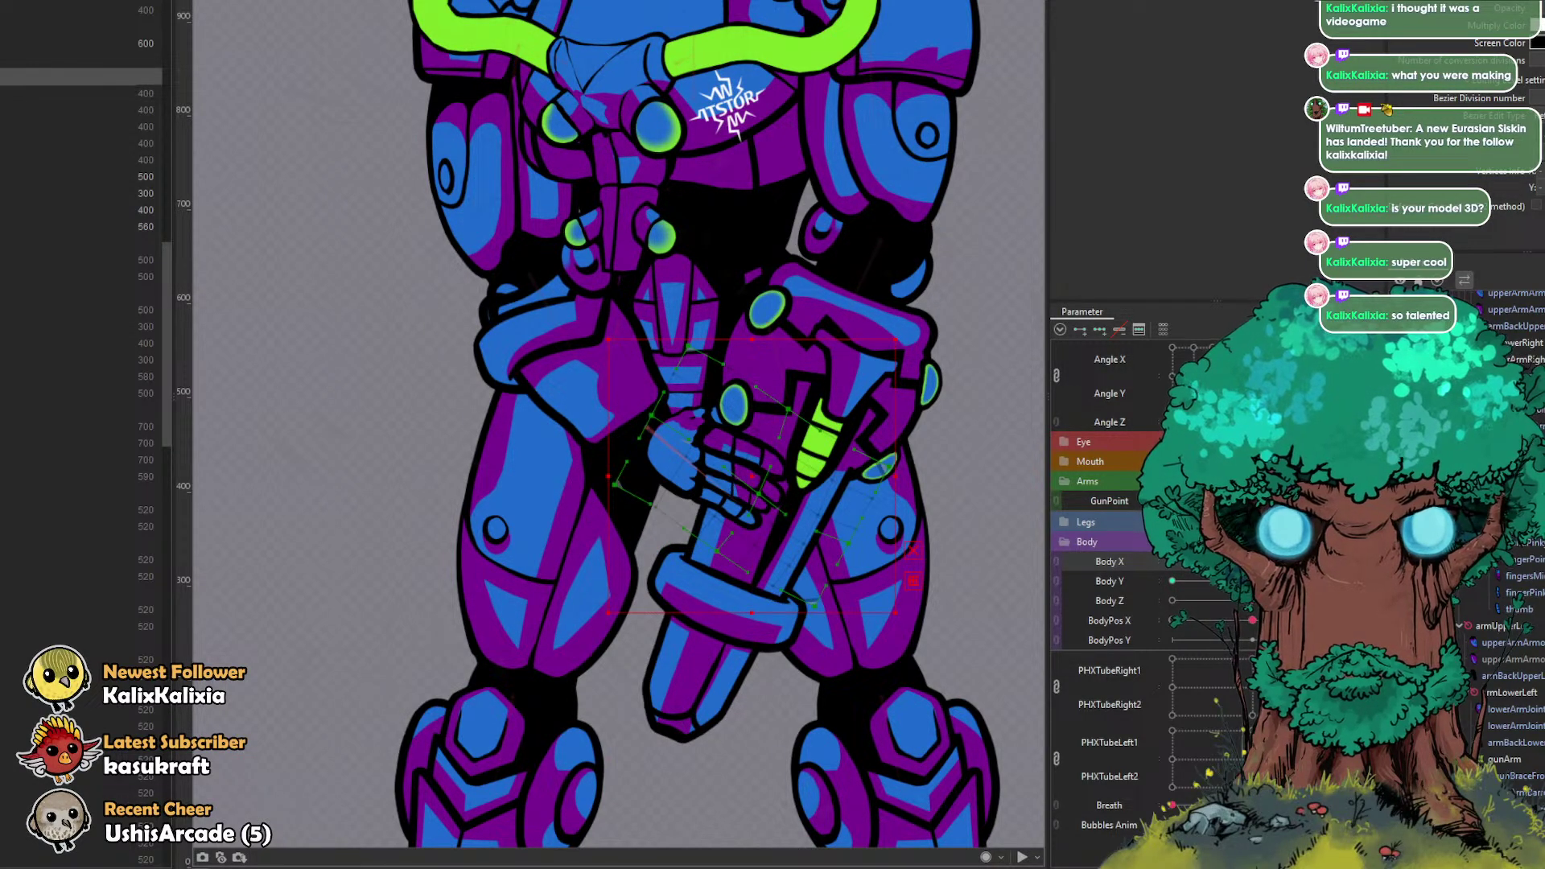
click(1332, 562)
drag(1332, 561, 1172, 562)
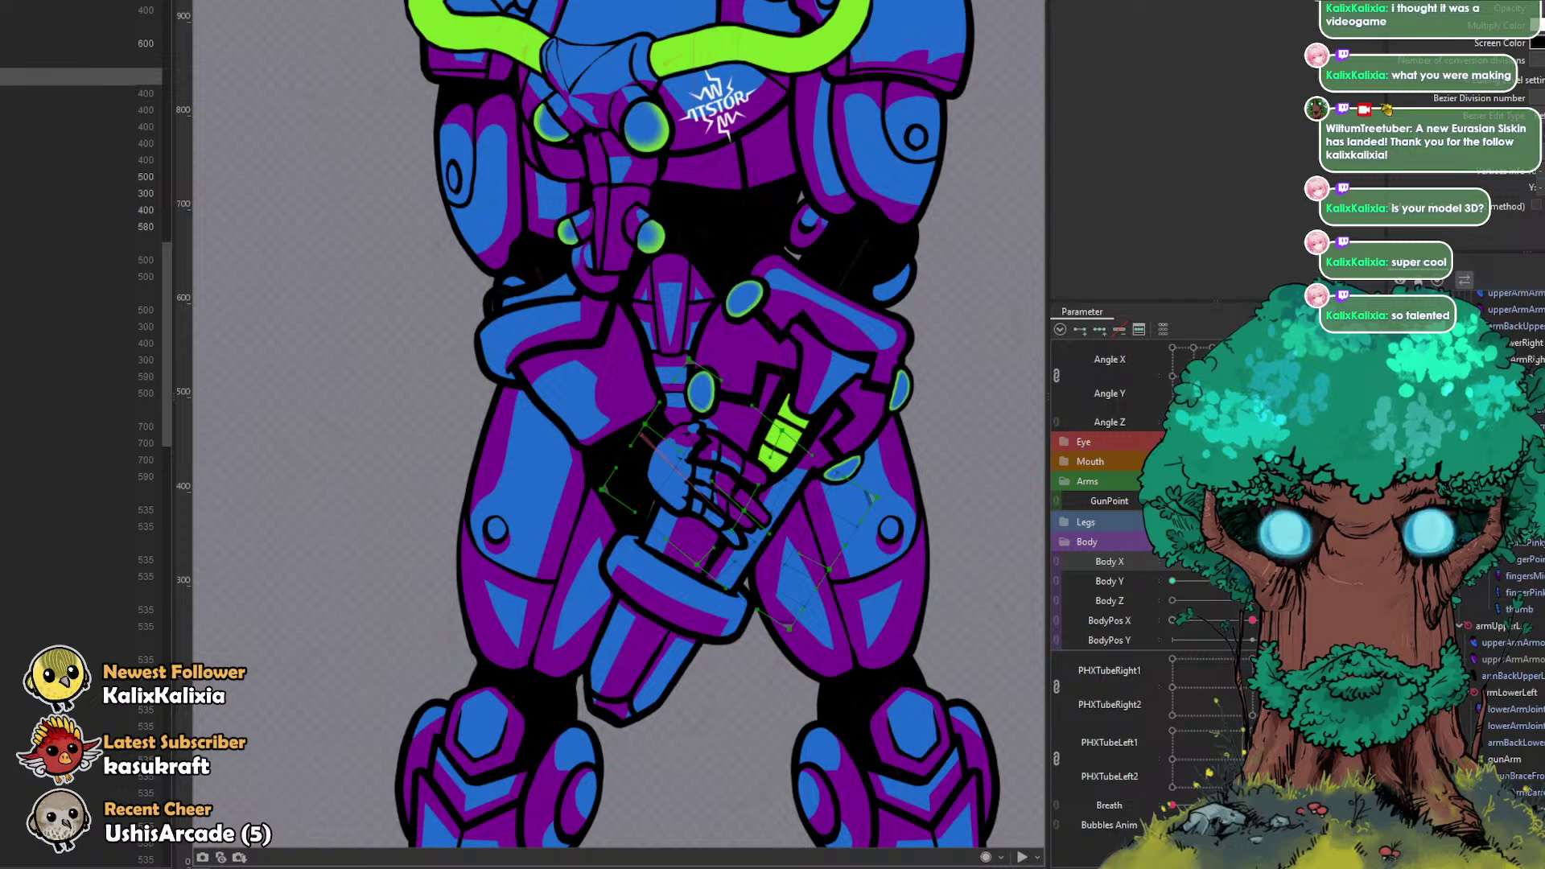
Step: Examine how the hand and fingers grip the gun arm at the neutral and turned Body X poses
click(80, 60)
click(80, 76)
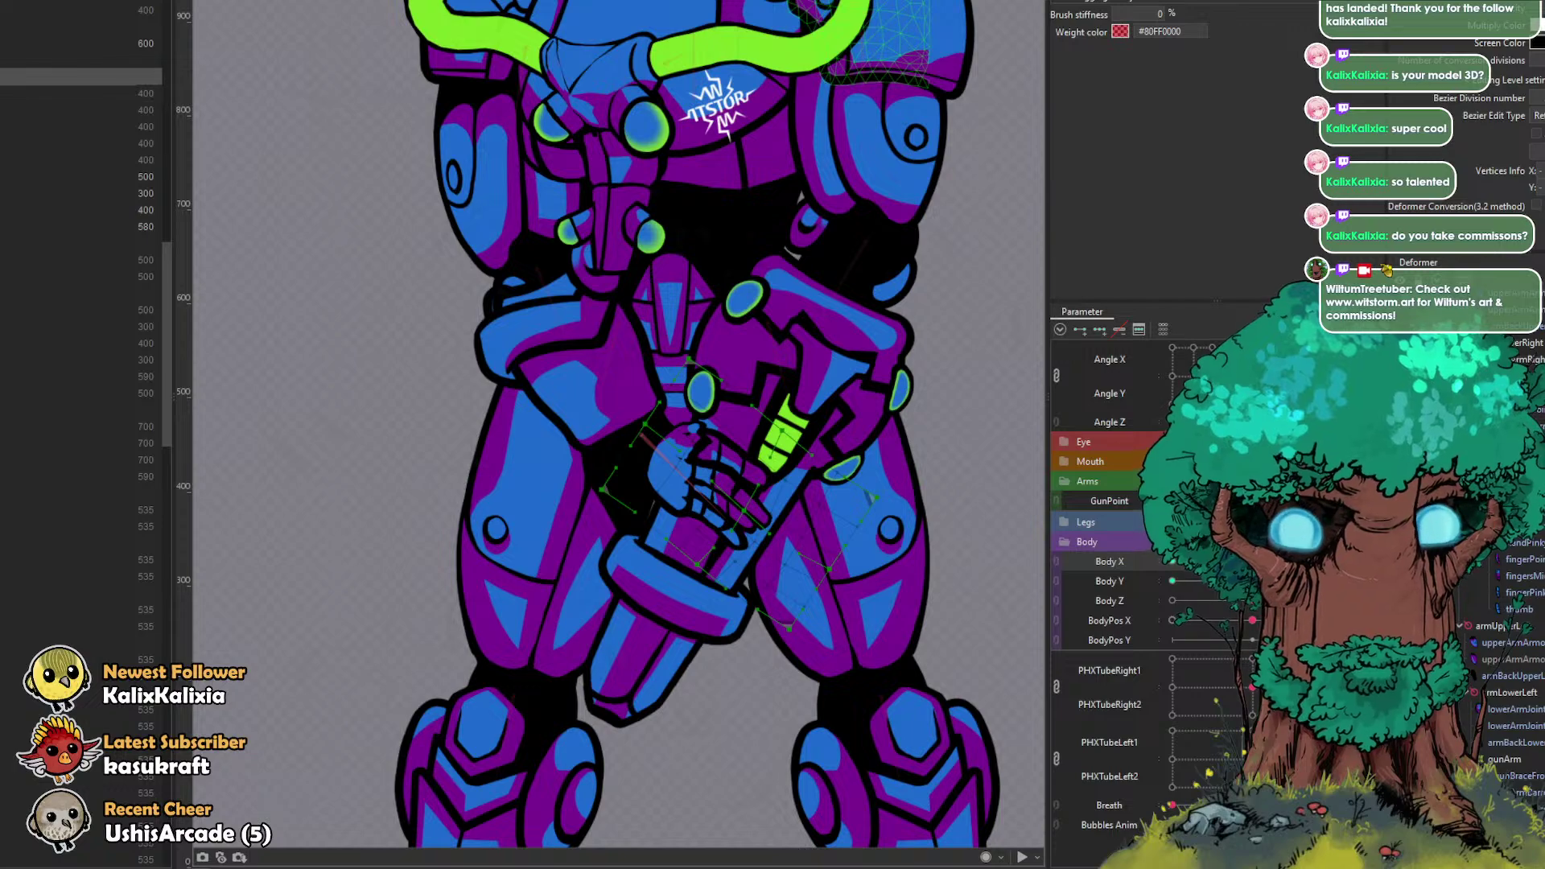
scroll(716, 559, up, 3)
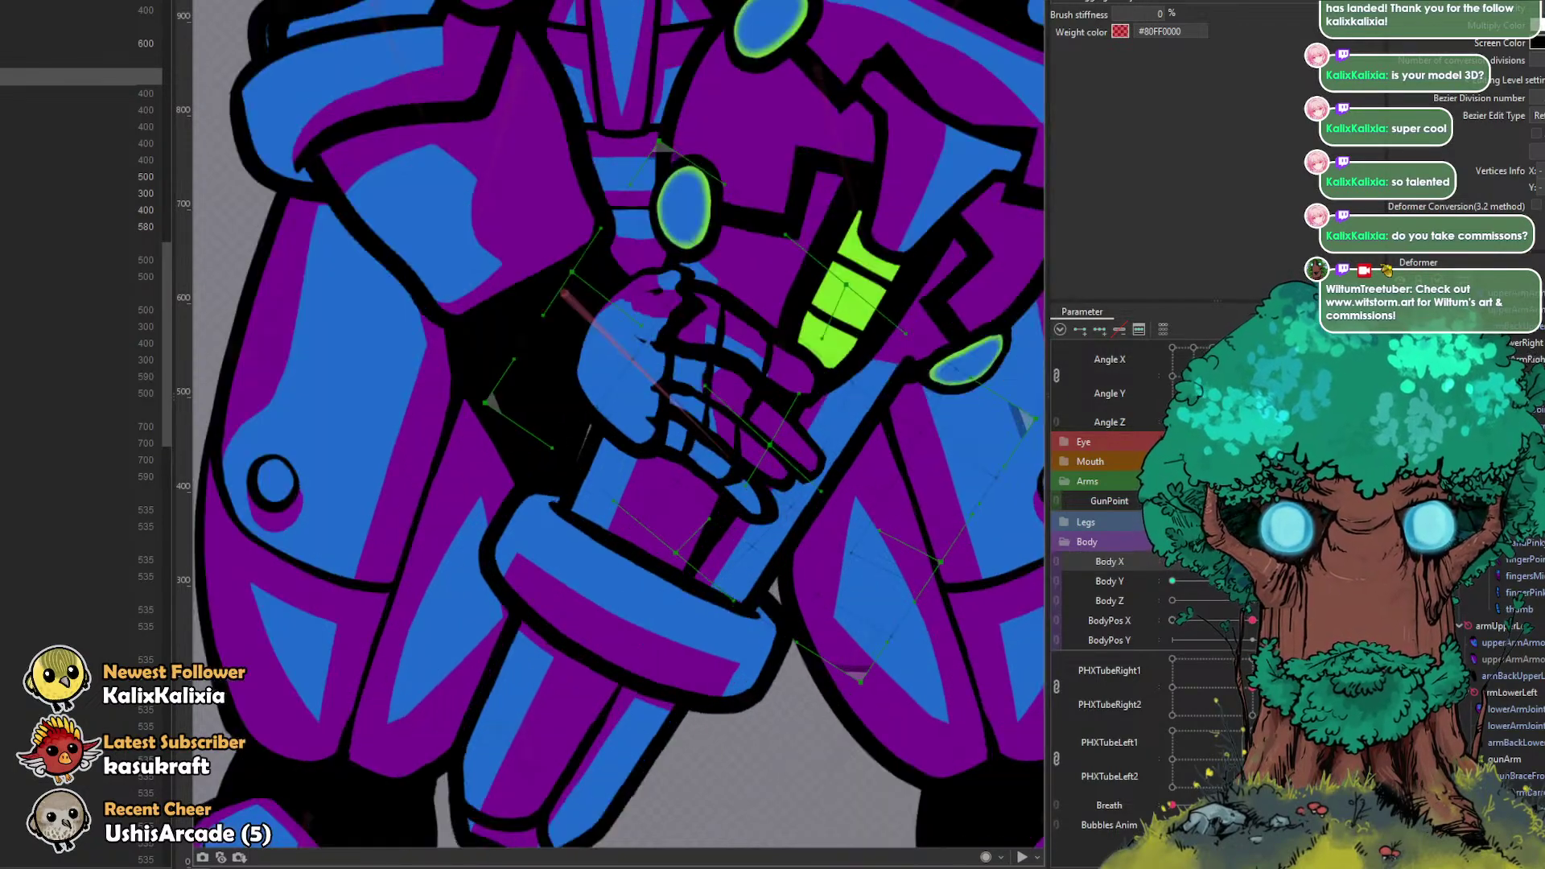
click(1252, 561)
click(1172, 561)
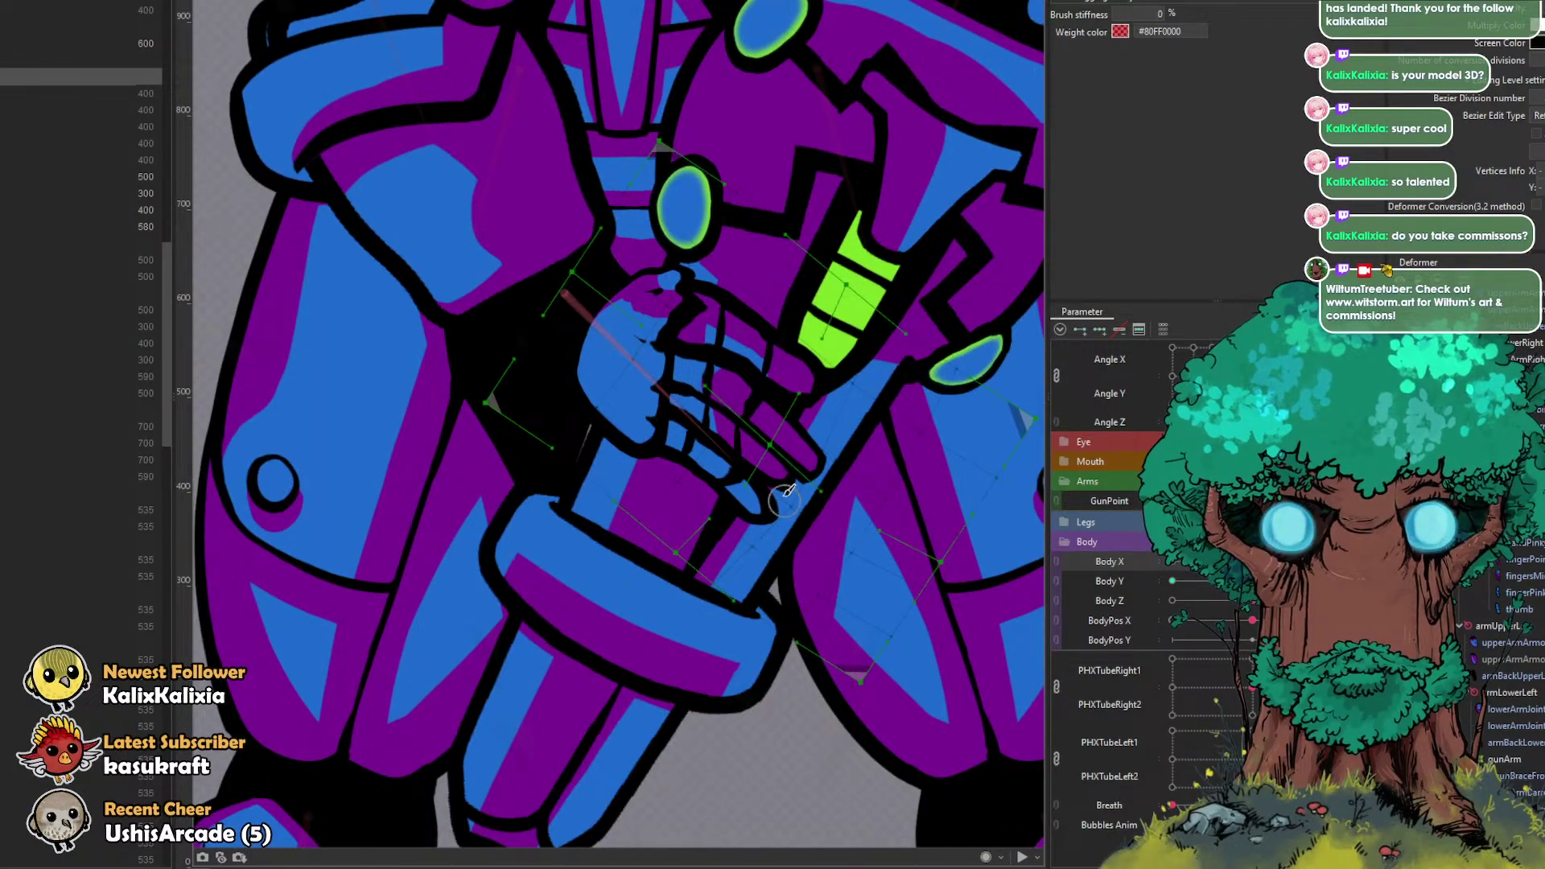
scroll(768, 288, down, 4)
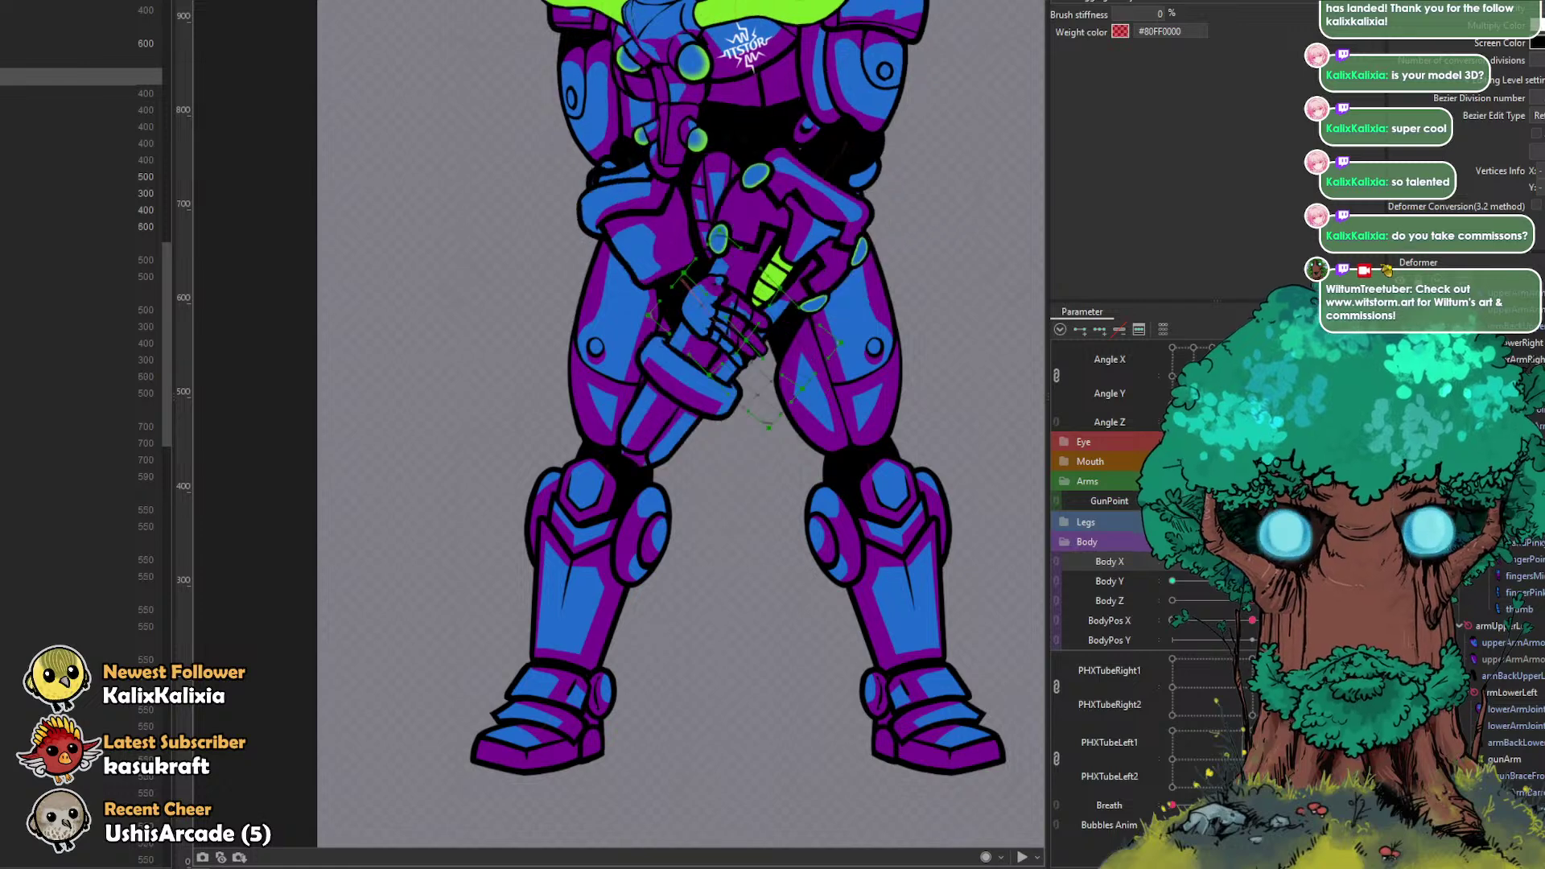
scroll(724, 447, up, 3)
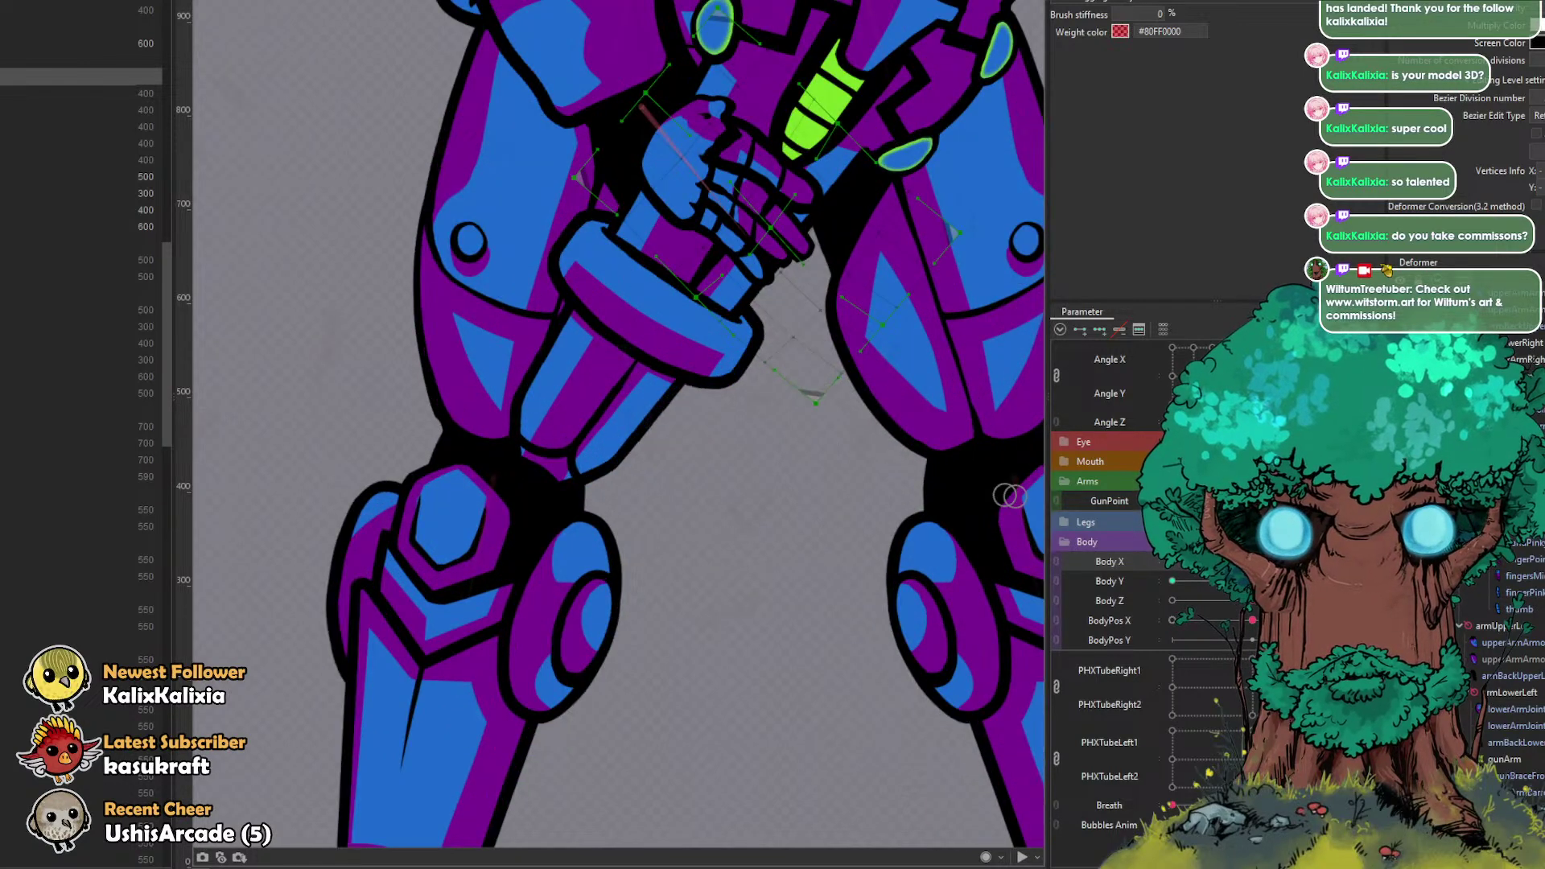
drag(696, 423, 622, 605)
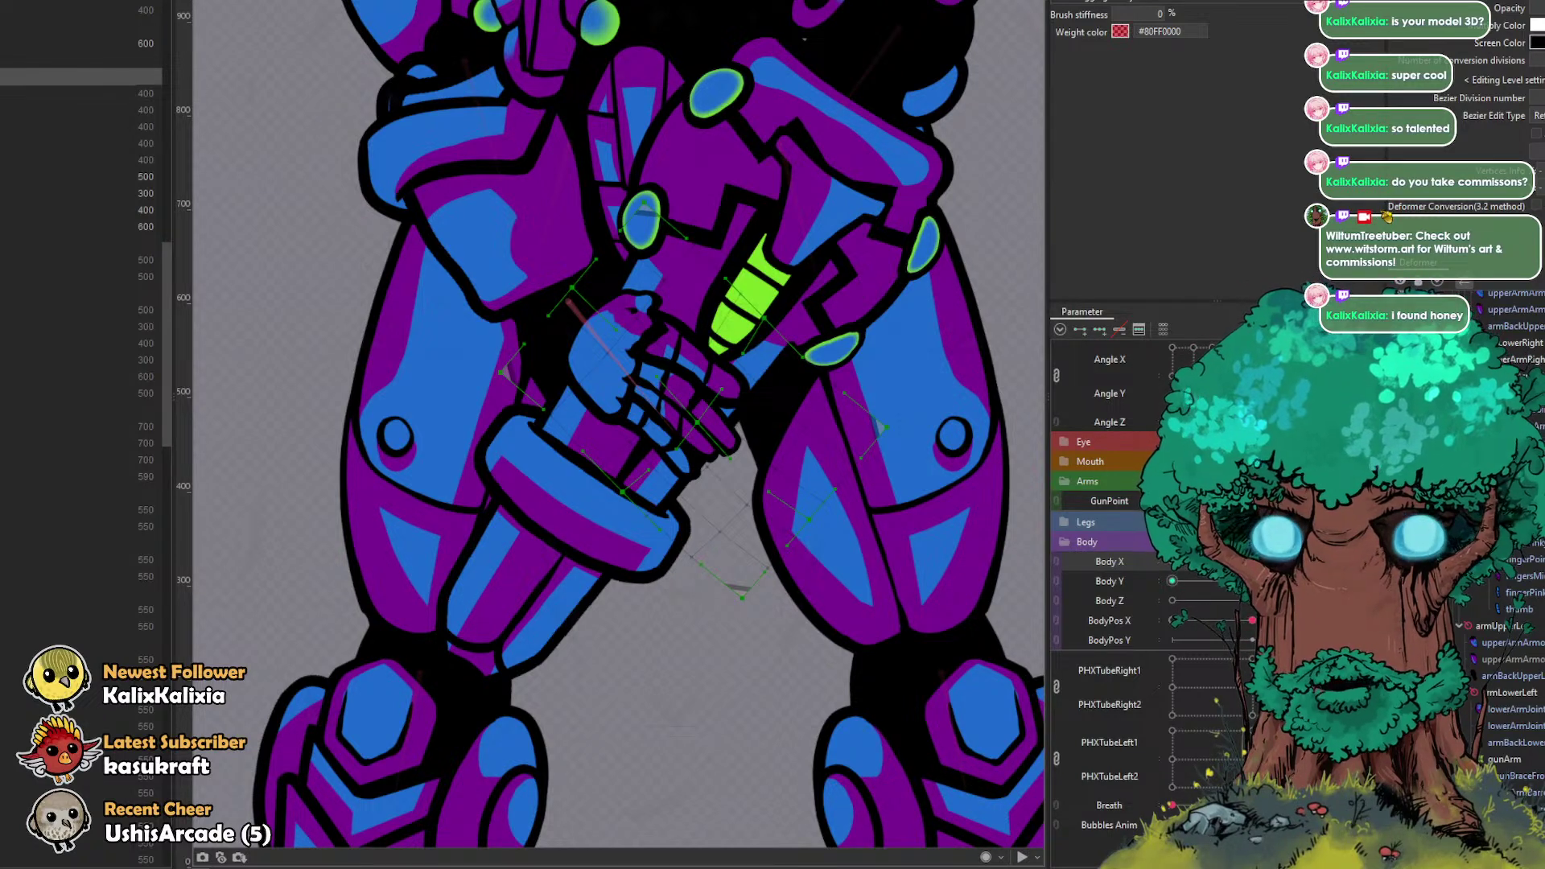
Step: At the turned Body X pose, brush the palm side of the hand deformer up and outward along the gun arm
click(1171, 500)
click(1333, 500)
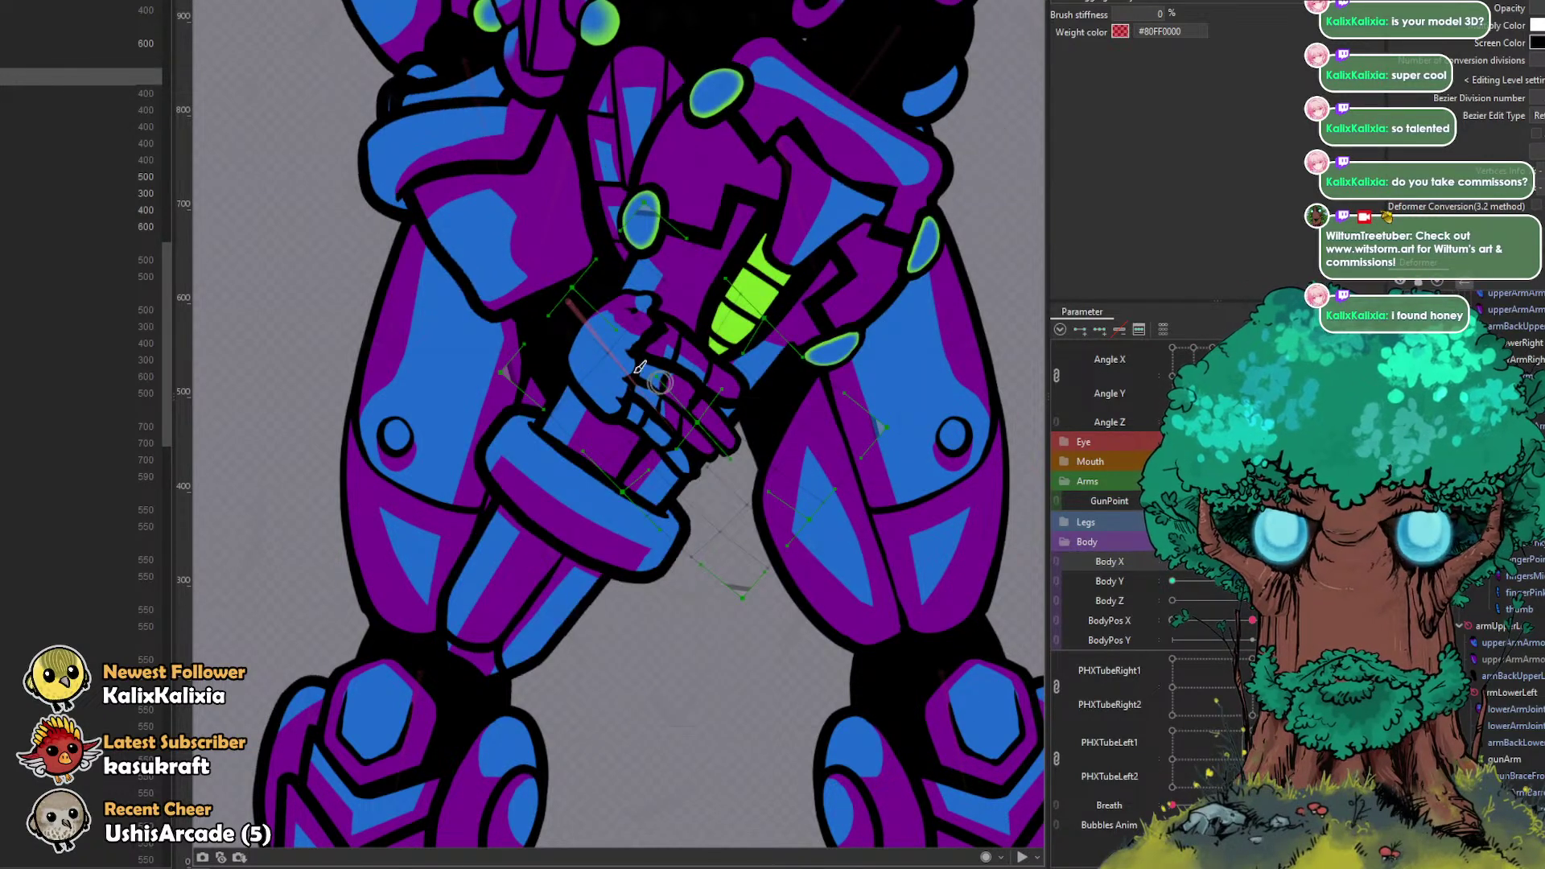
key(b)
drag(599, 391, 576, 364)
key(bracketleft)
key(bracketleft)
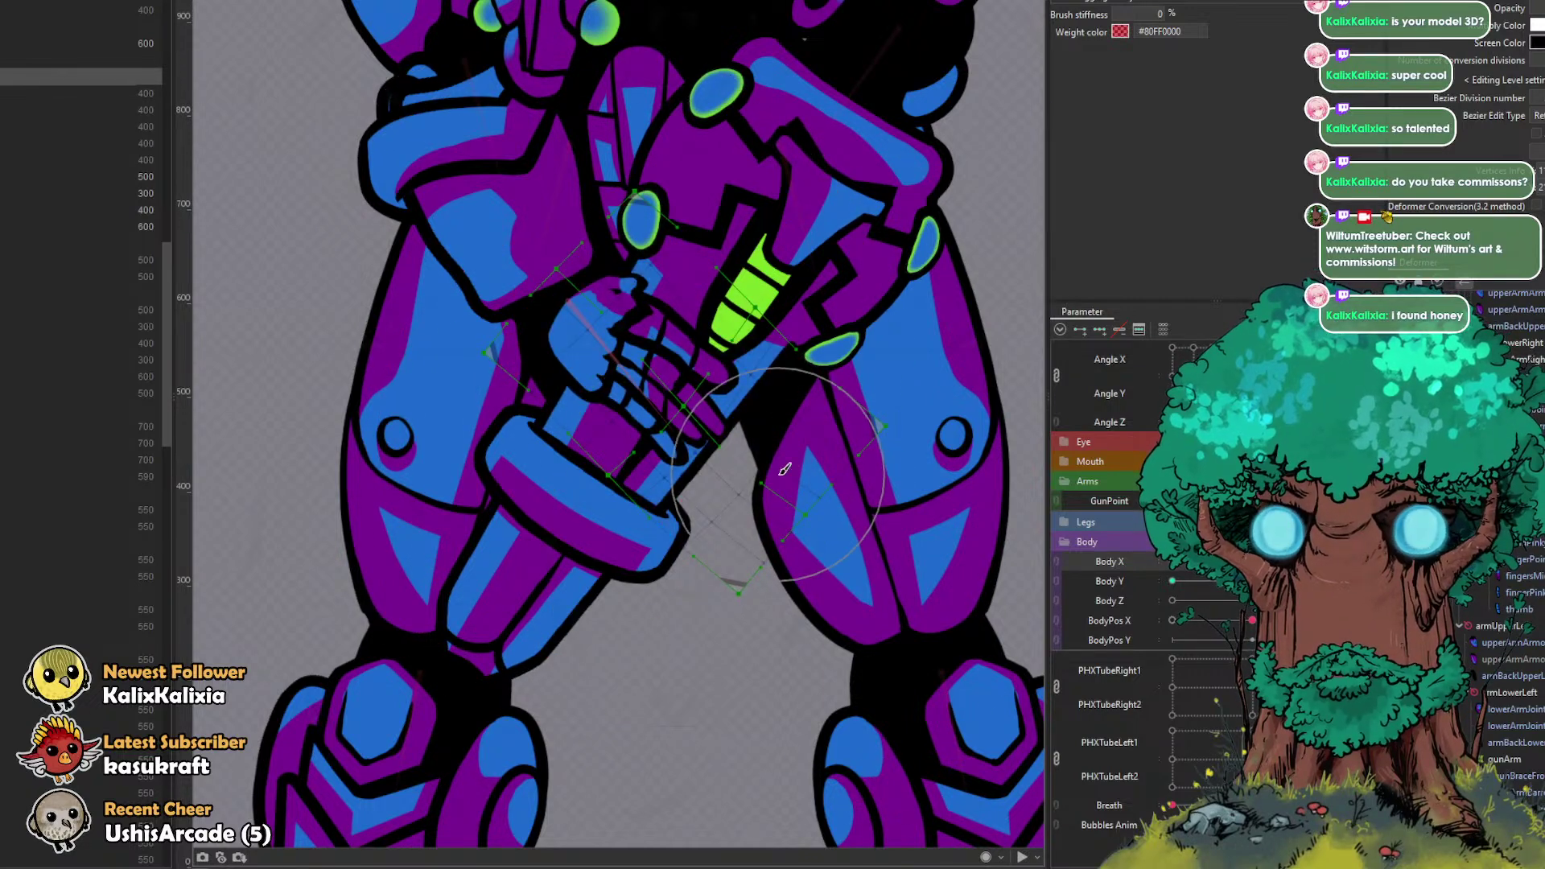
Step: Enlarge the deform brush and reshape the finger side of the hand deformer around the gun grip at the turned Body X pose
key(b)
drag(778, 473, 873, 495)
drag(774, 484, 770, 465)
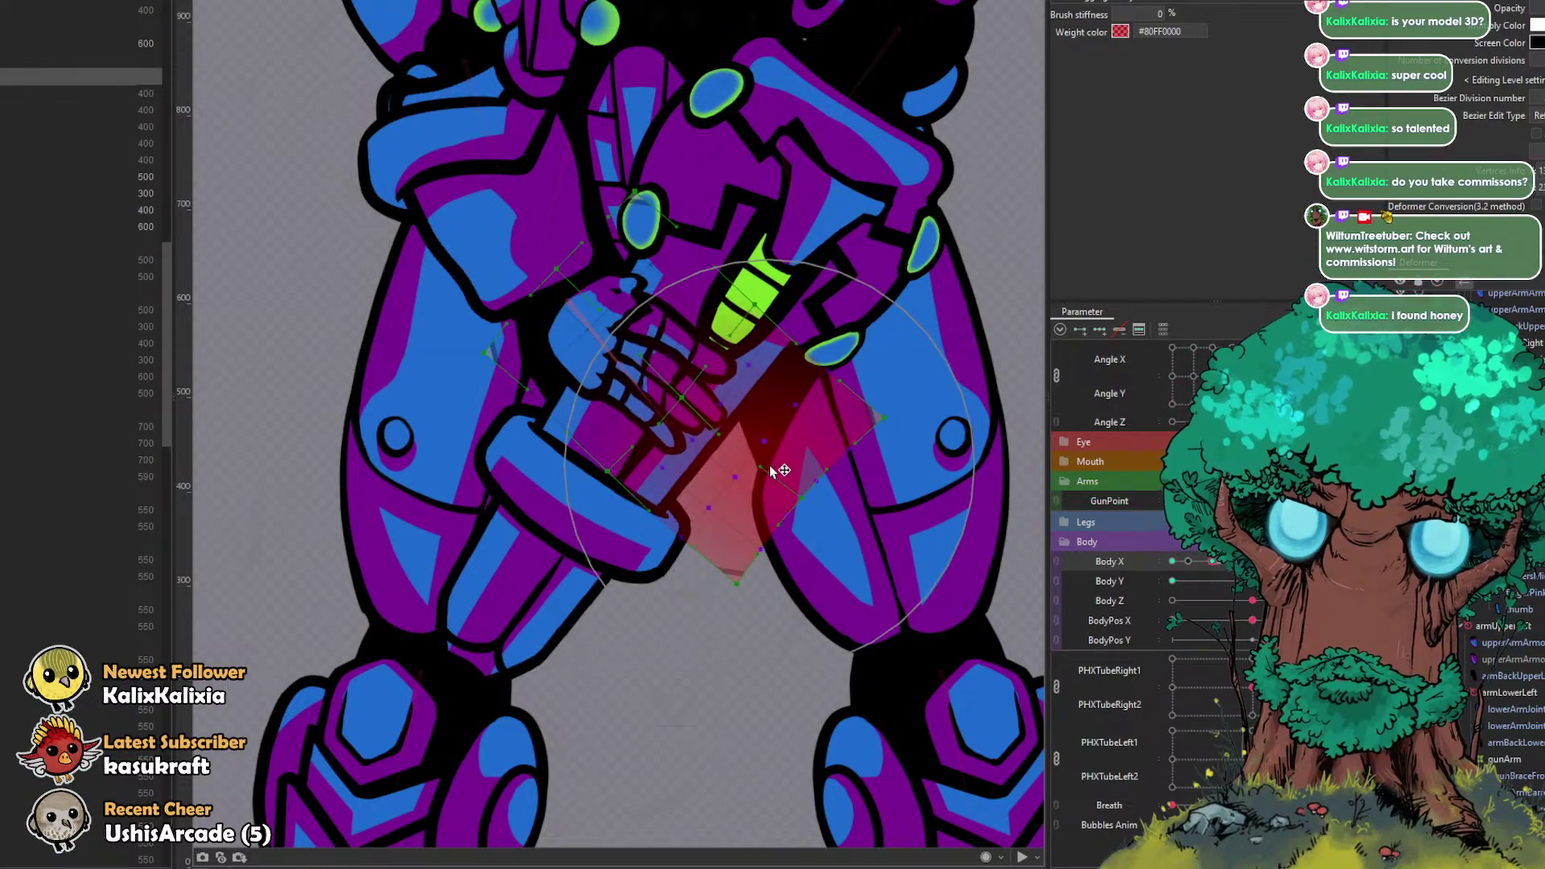
click(1332, 562)
drag(1333, 562, 1252, 562)
key(b)
mouse_move(730, 422)
mouse_down()
mouse_move(704, 418)
mouse_move(712, 398)
mouse_up()
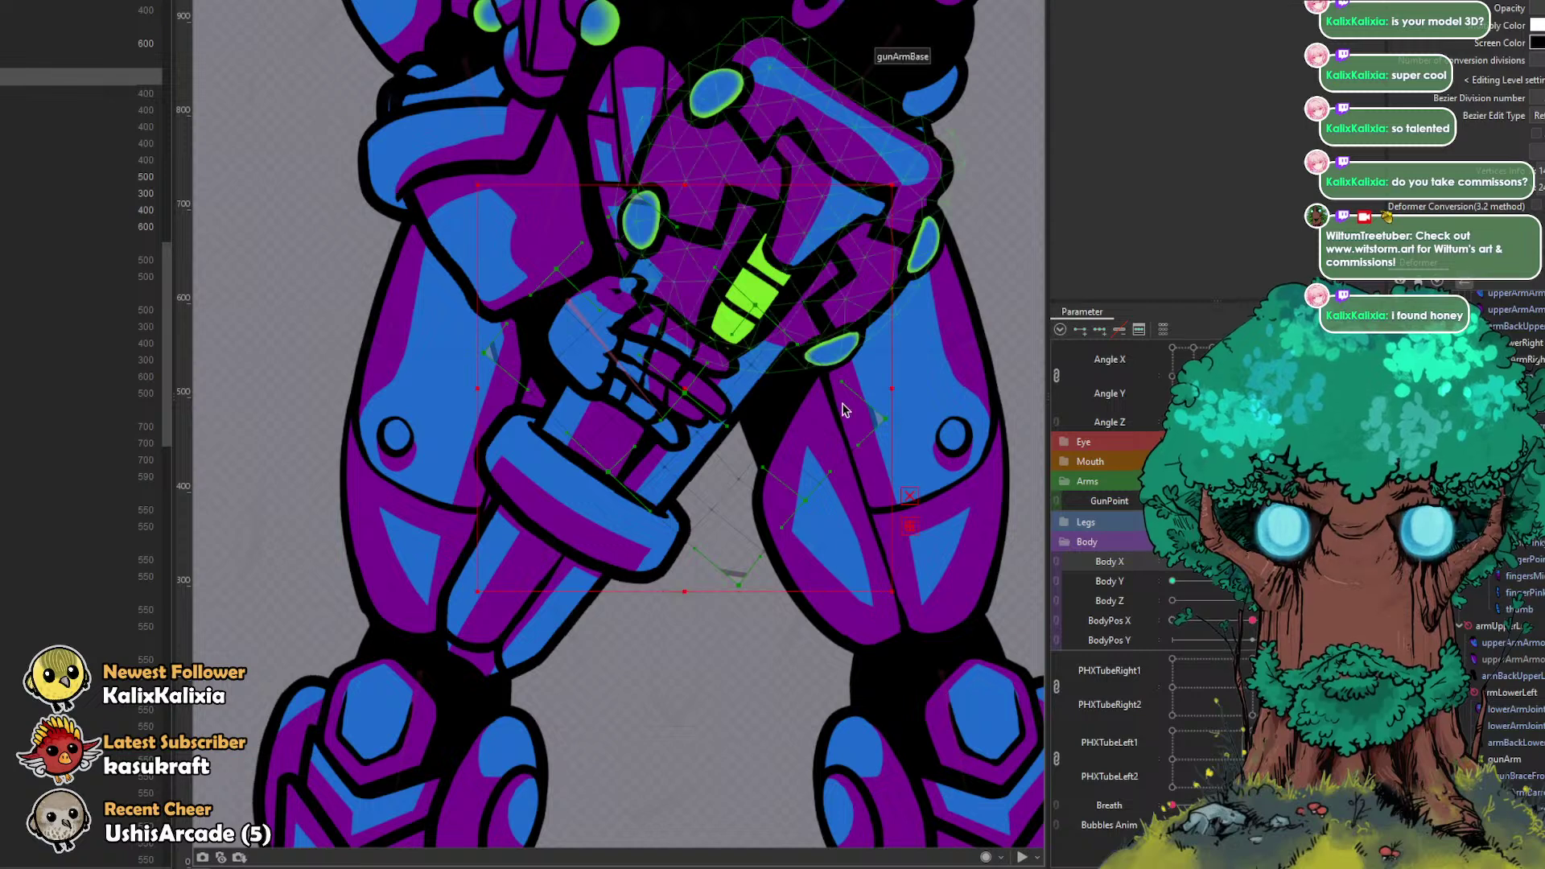
Step: Select the middle fingers mesh and brush its upper edge into place while moving Body X away from the extreme
scroll(847, 419, up, 2)
click(1531, 527)
click(1532, 544)
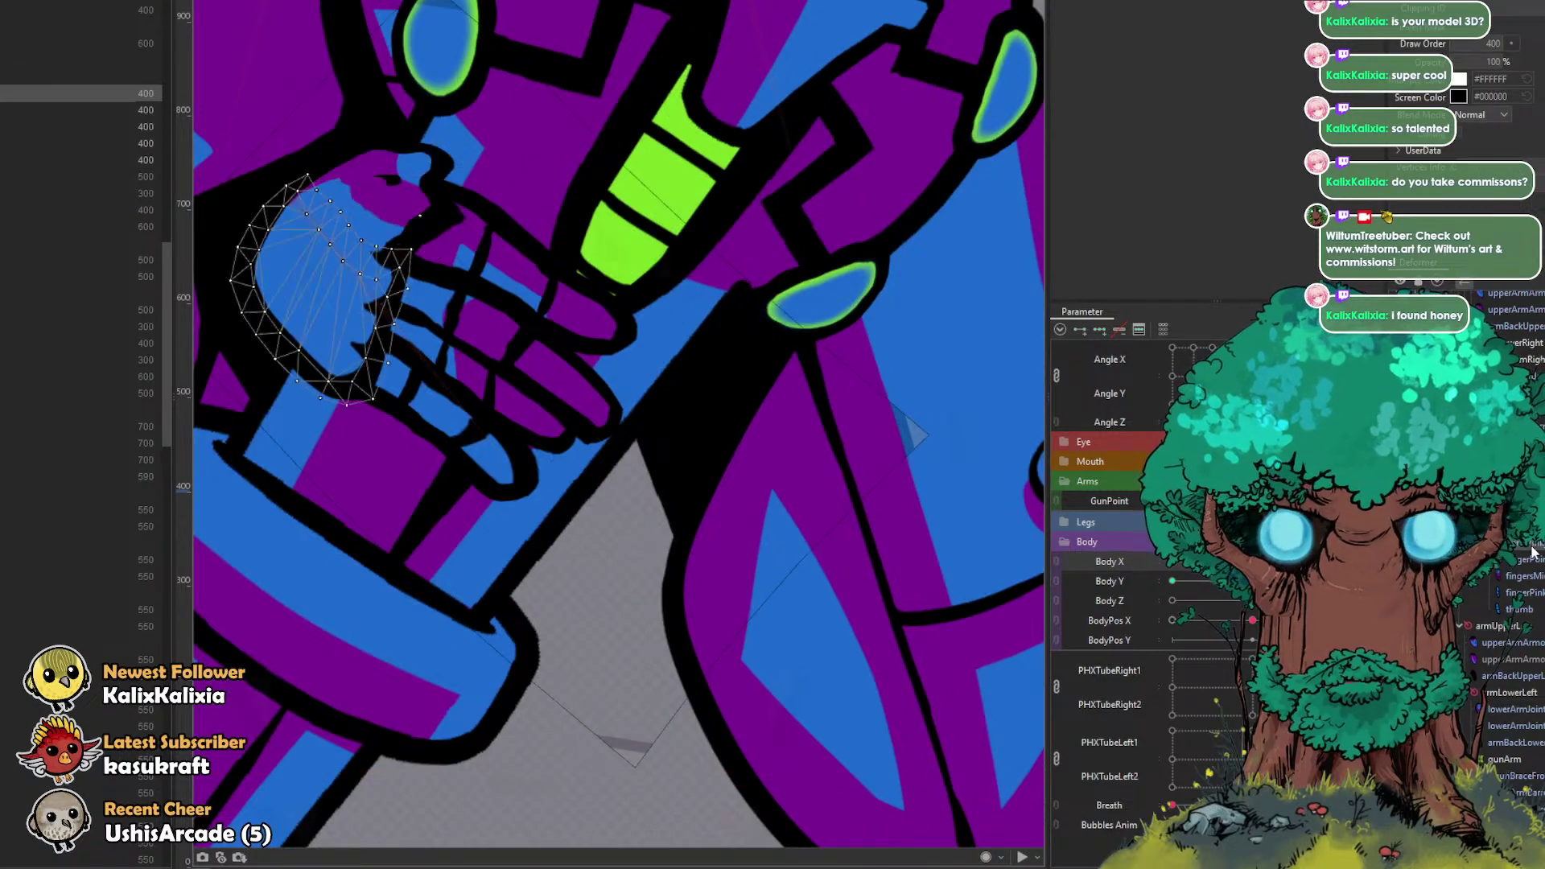
click(1534, 560)
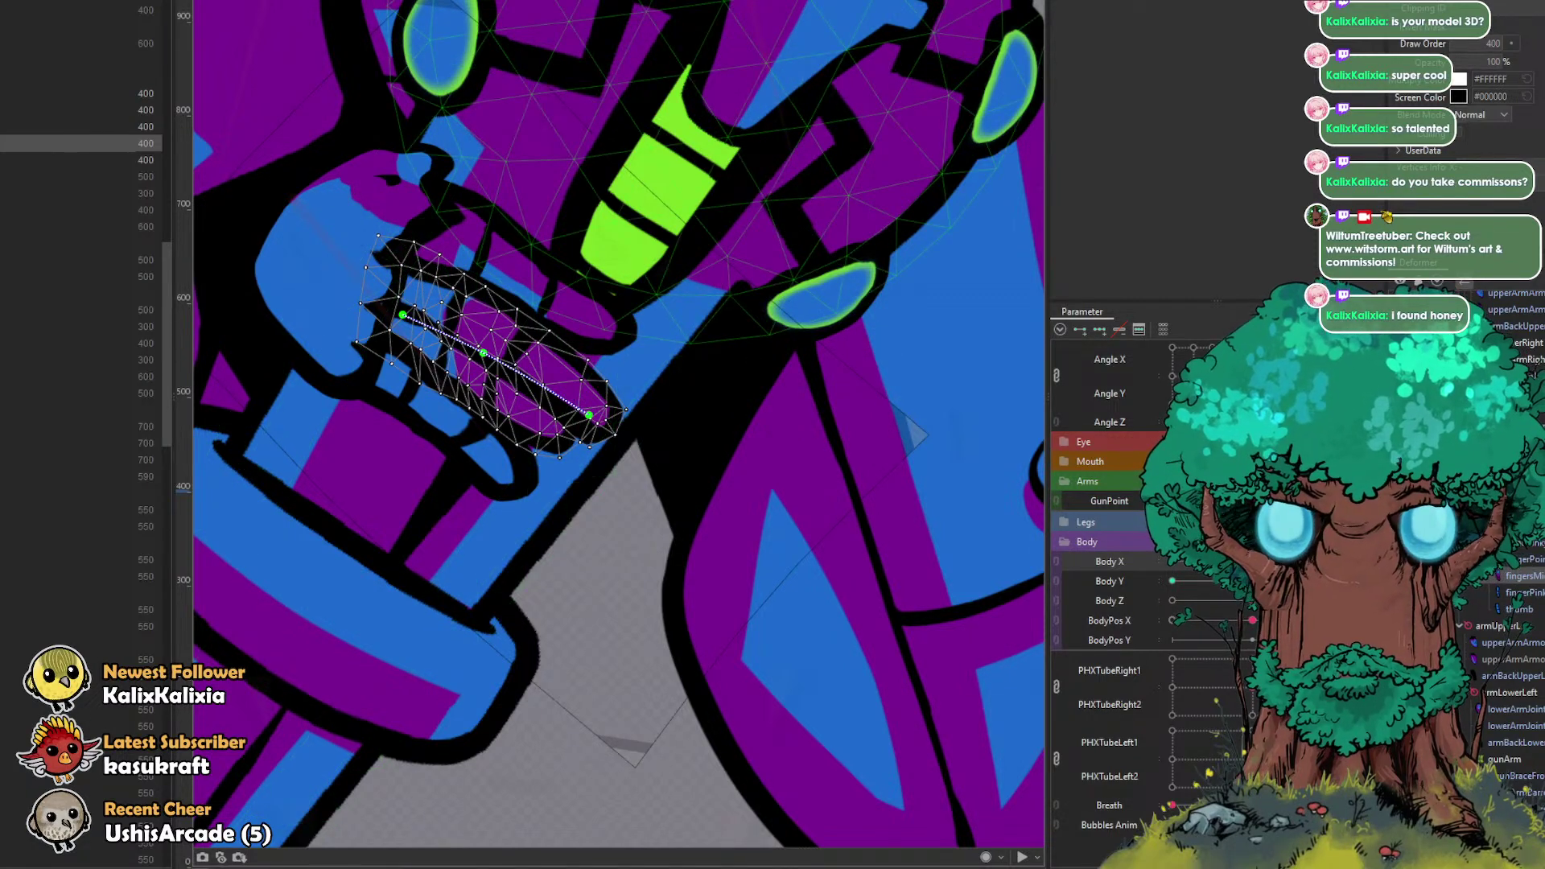
key(b)
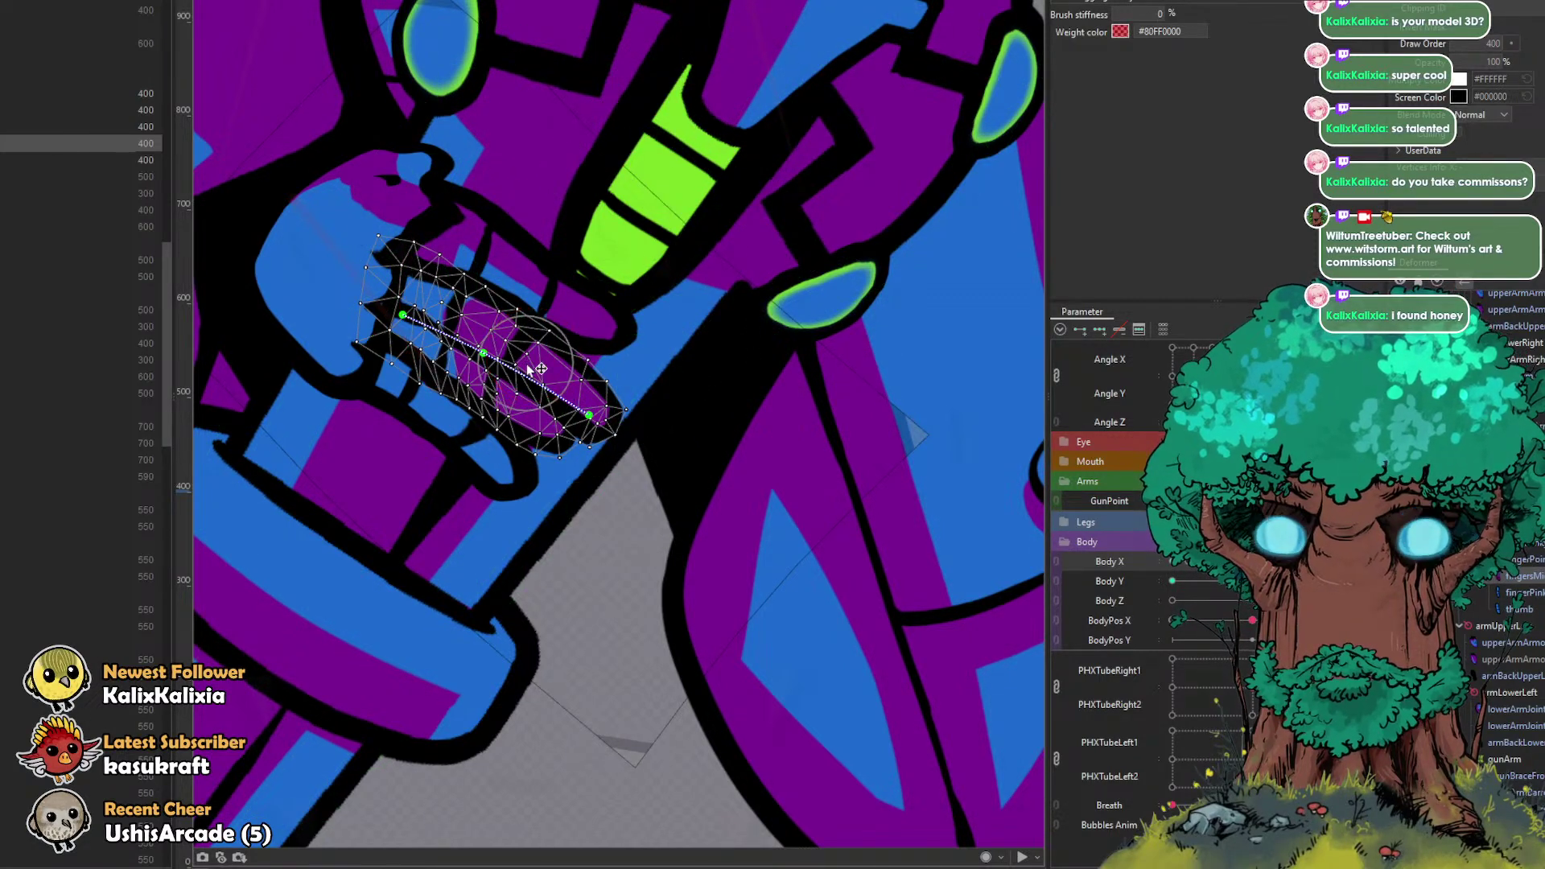
key(Right)
key(Right)
mouse_move(623, 357)
mouse_down()
mouse_move(625, 373)
mouse_move(680, 377)
mouse_move(681, 359)
mouse_up()
key(b)
mouse_move(725, 406)
mouse_down()
mouse_move(636, 252)
mouse_move(626, 286)
mouse_up()
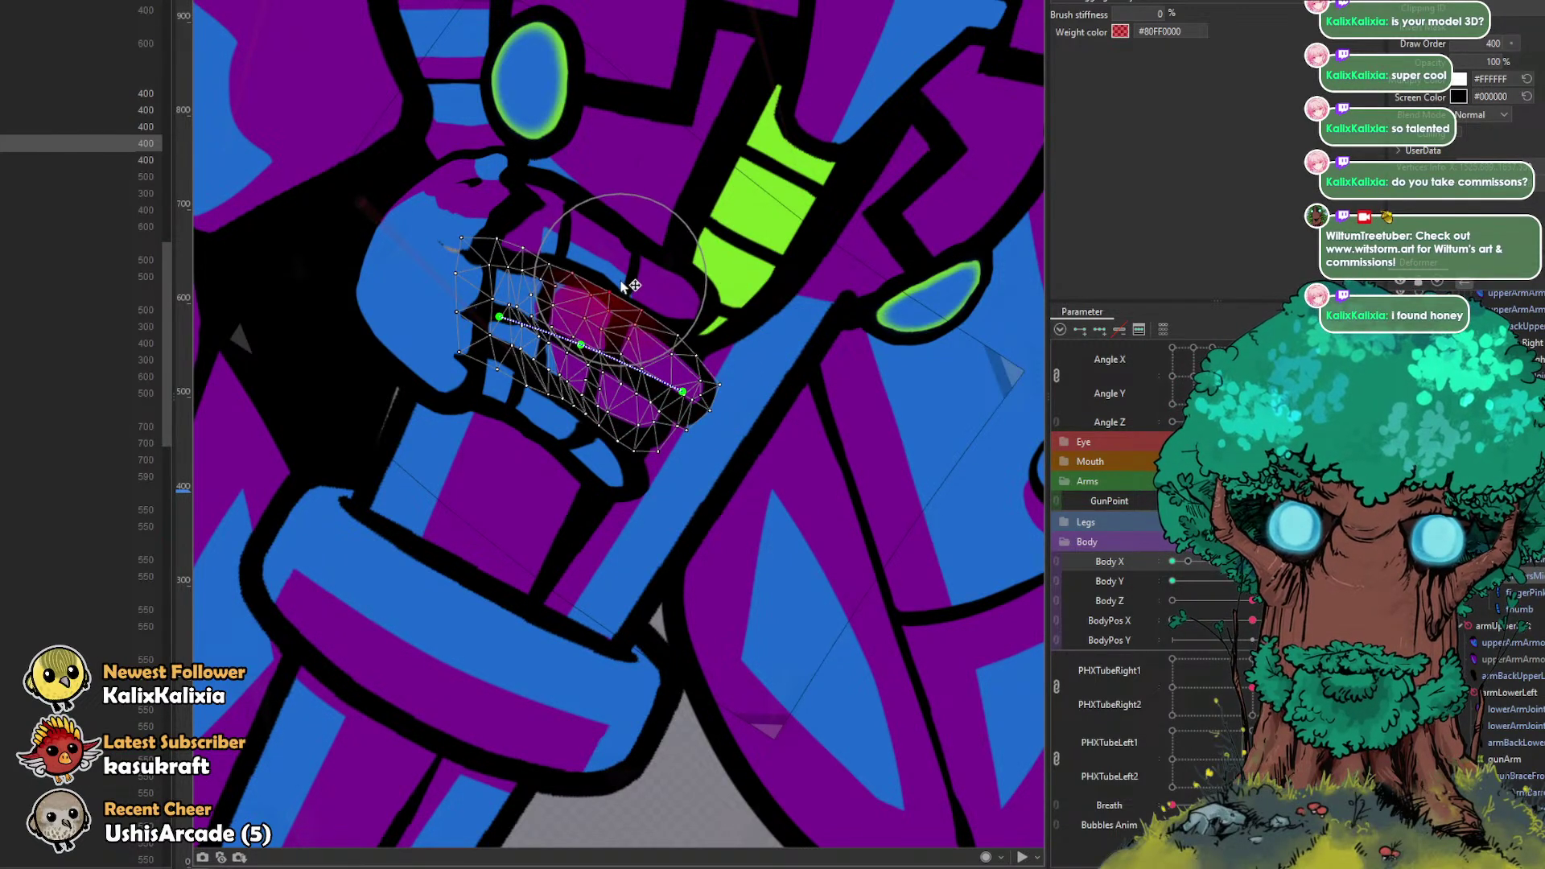
Step: Move Body X to the opposite extreme and brush the middle fingers' knuckles and tips to follow the gun grip
drag(1172, 561, 1252, 561)
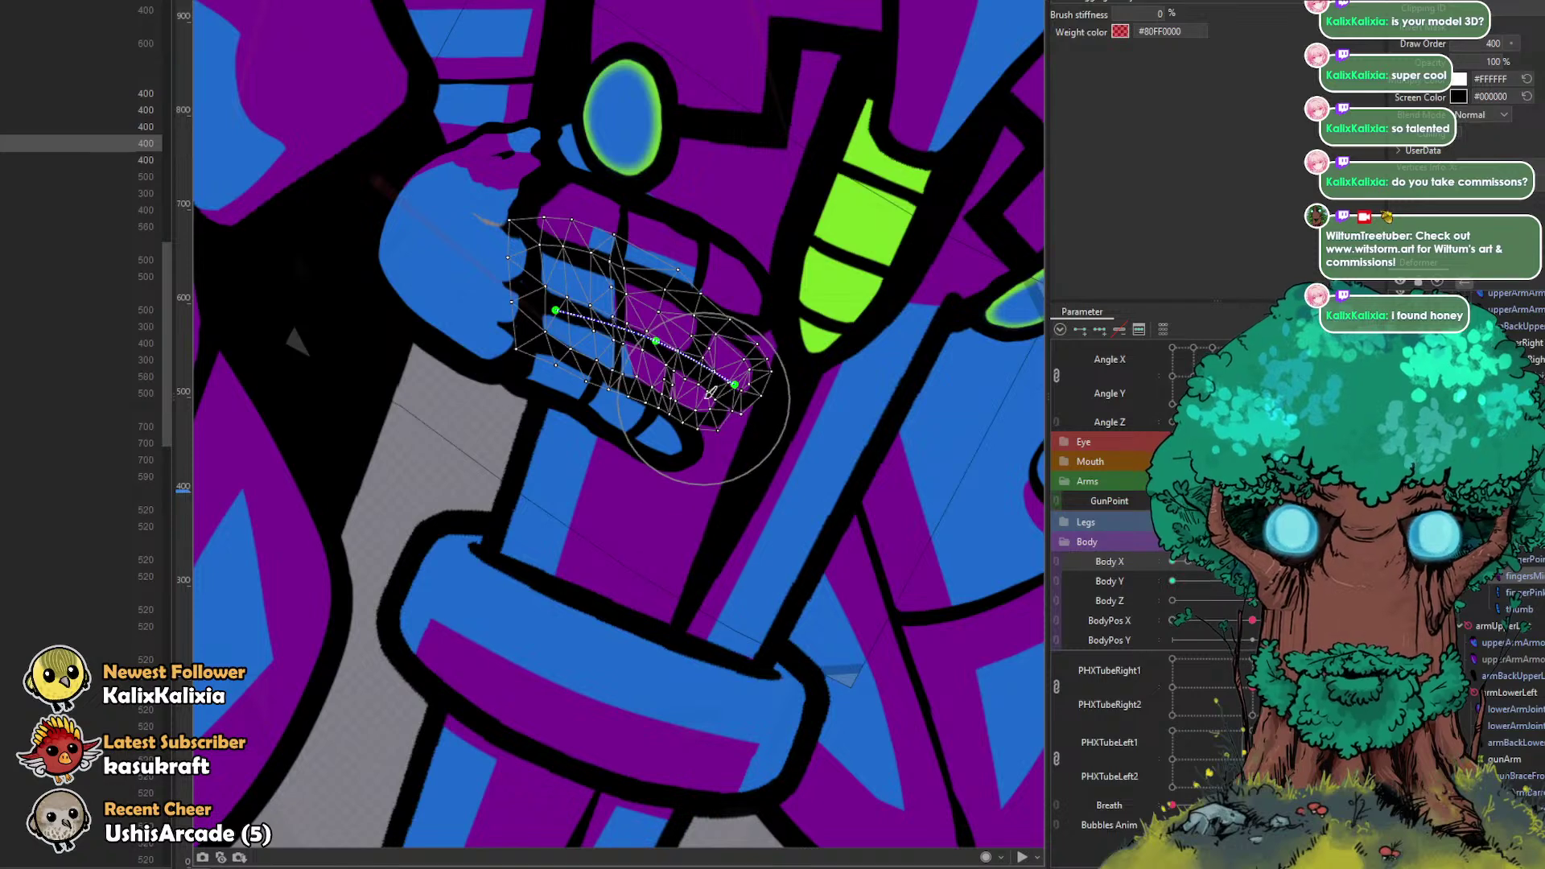
key(b)
mouse_move(677, 315)
mouse_down()
mouse_move(641, 342)
mouse_move(684, 377)
mouse_move(632, 358)
mouse_move(632, 383)
mouse_move(610, 374)
mouse_move(636, 355)
mouse_move(618, 311)
mouse_up()
drag(618, 273, 627, 276)
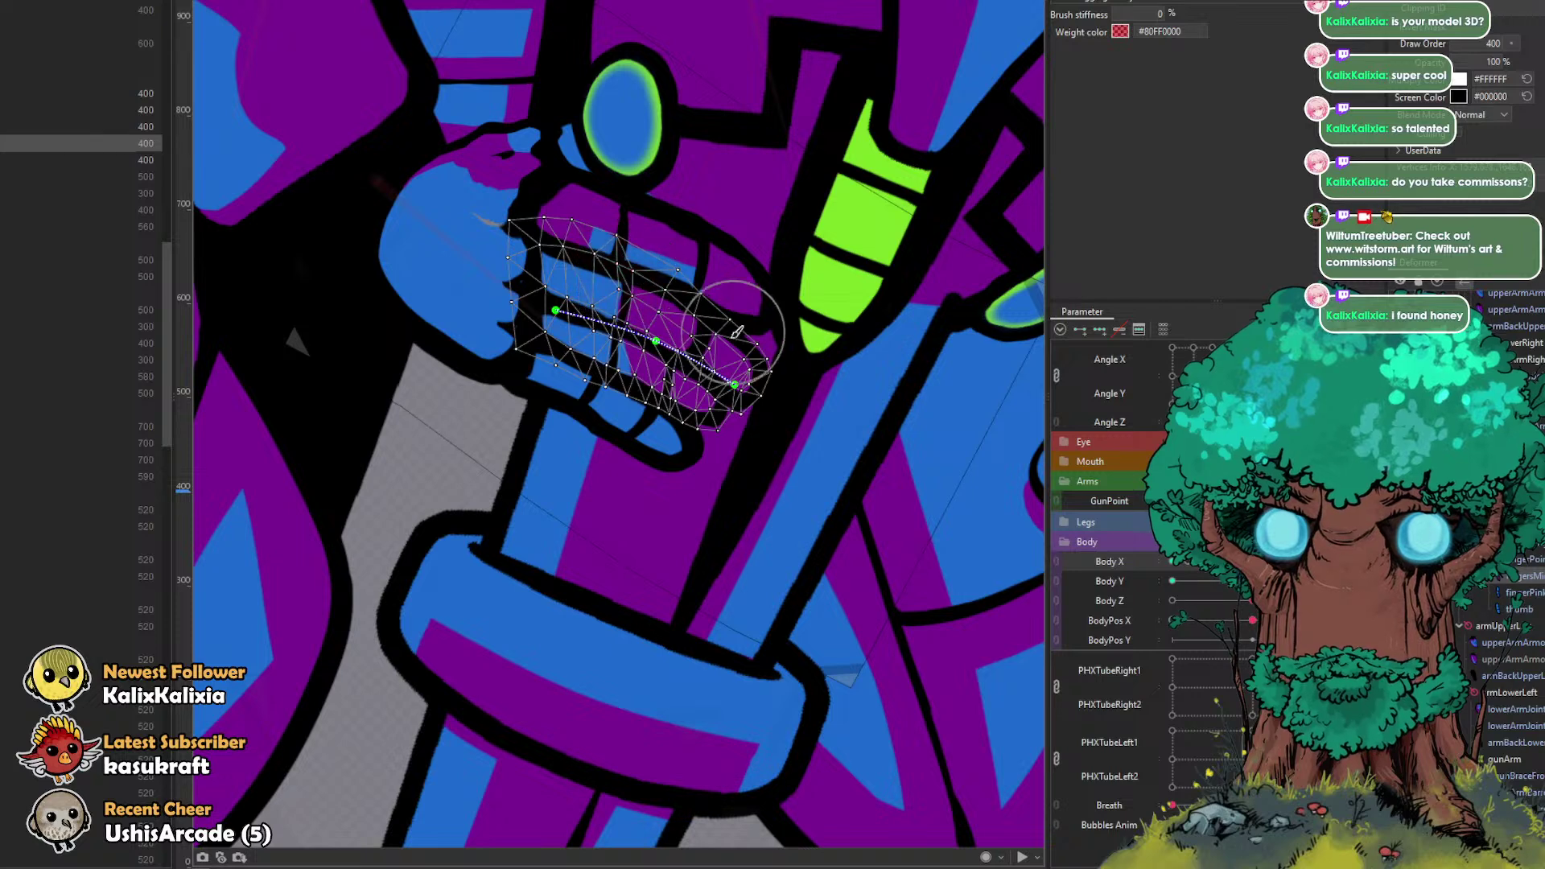
mouse_move(697, 341)
mouse_down()
mouse_move(715, 343)
mouse_move(696, 388)
mouse_move(688, 368)
mouse_up()
scroll(682, 368, up, 2)
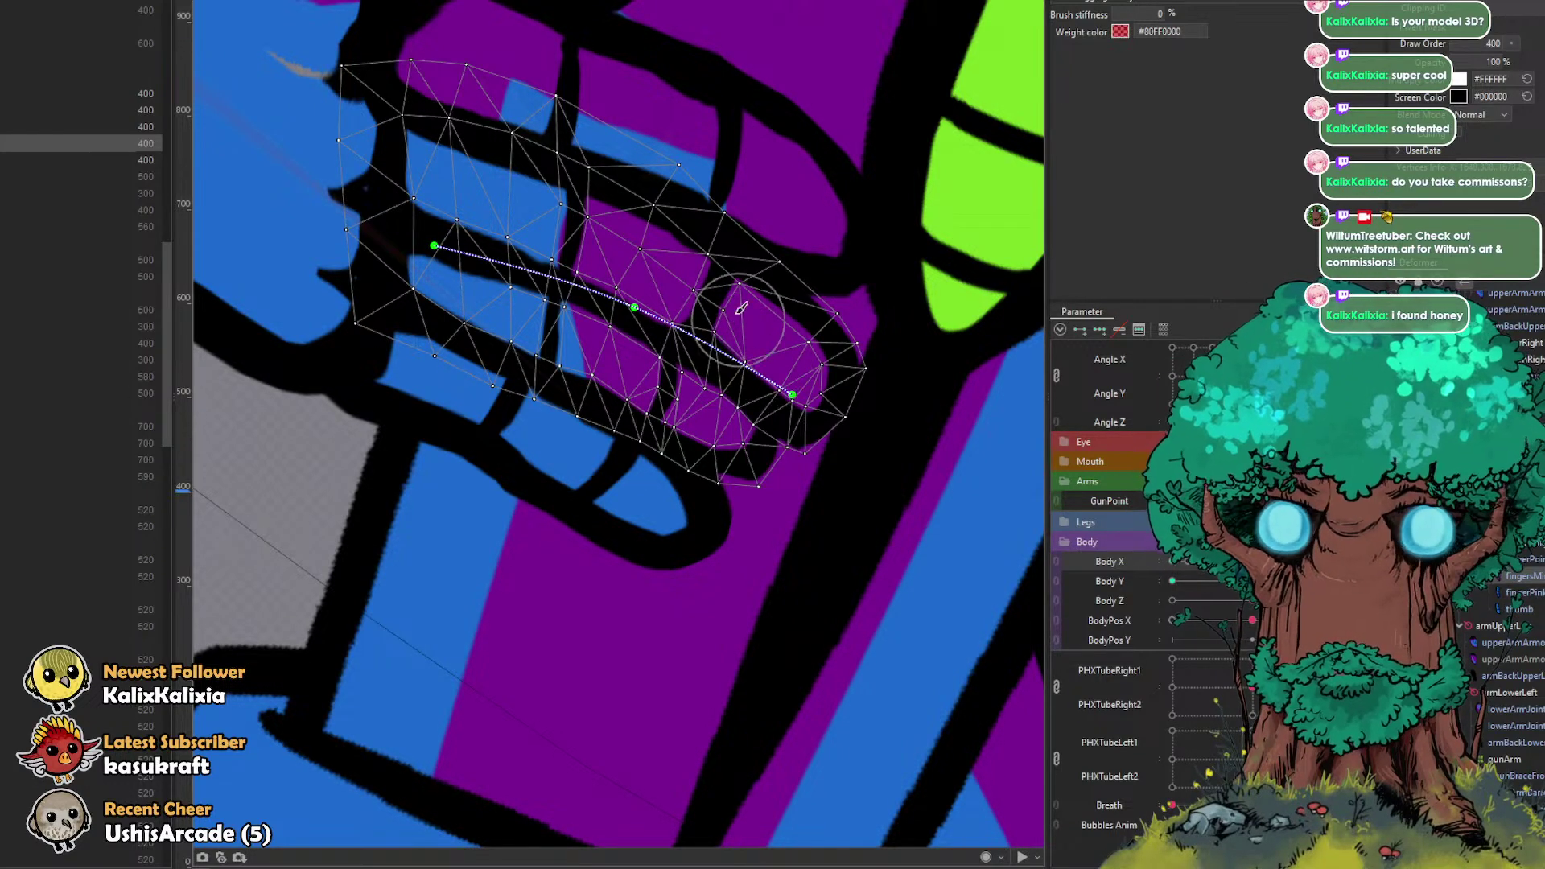
Step: Select the pointer finger, extend the selection to all palm and finger meshes, and check them between the neutral and turned Body X poses
scroll(746, 316, down, 3)
scroll(965, 372, down, 3)
scroll(877, 334, up, 3)
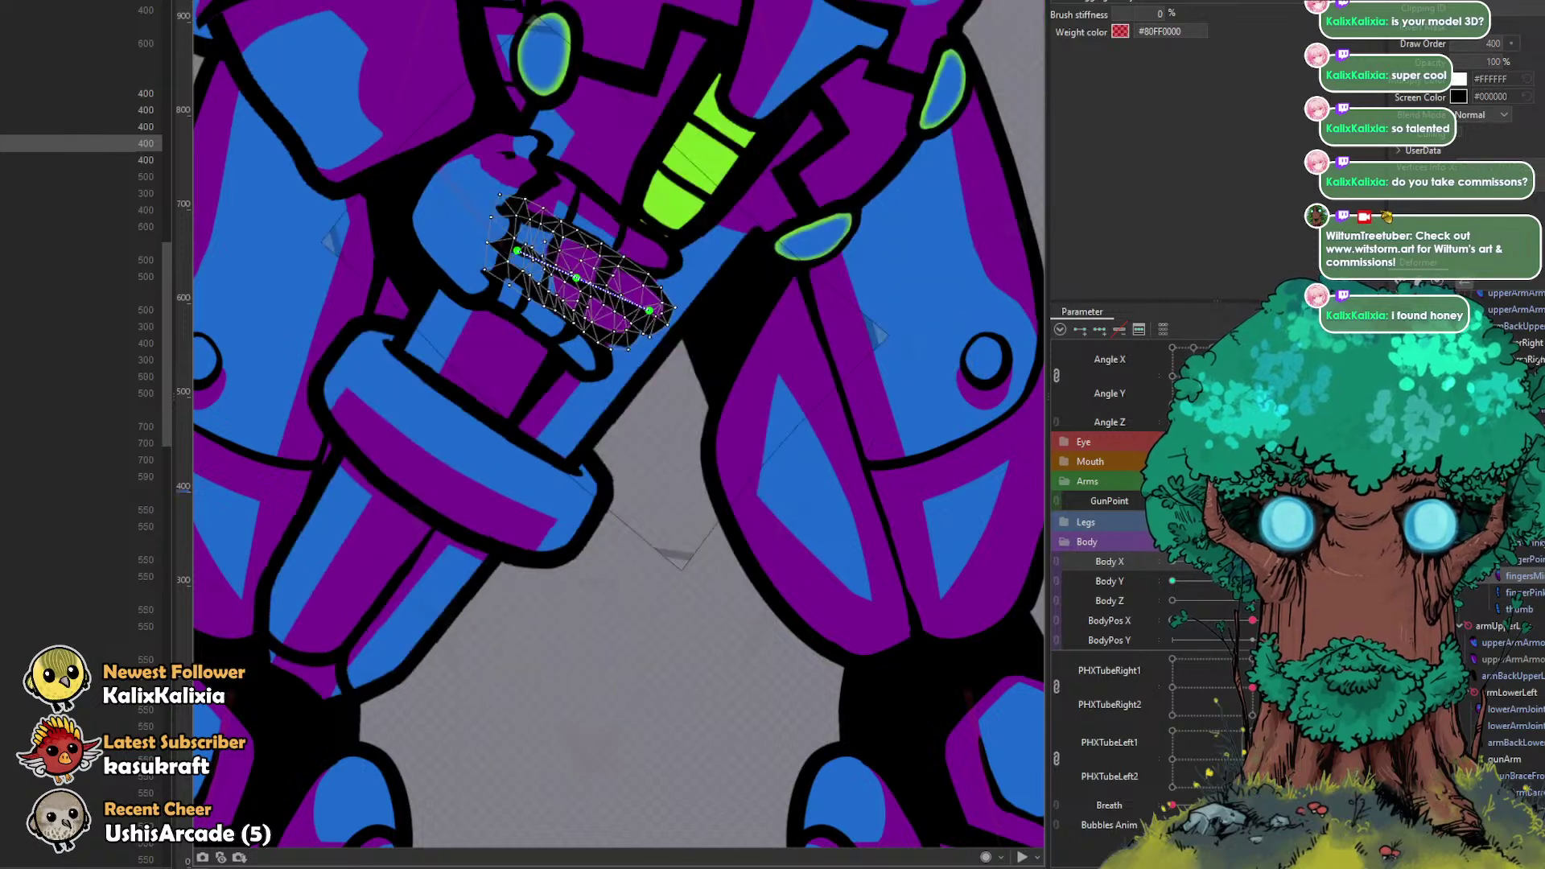
ctrl+click(656, 259)
key(v)
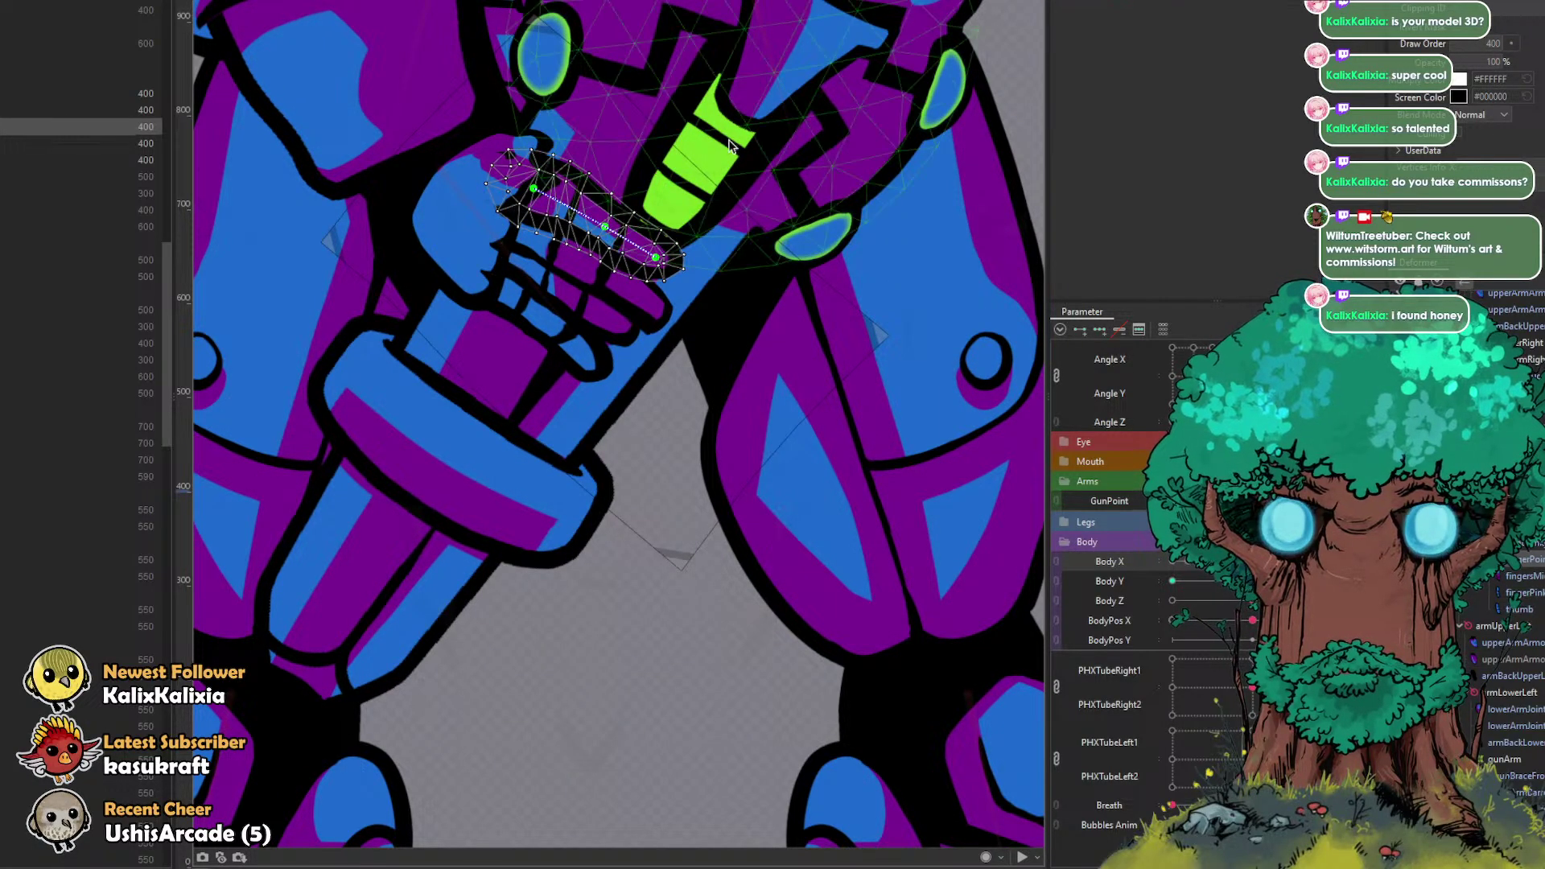
click(1212, 501)
drag(1188, 500, 1200, 501)
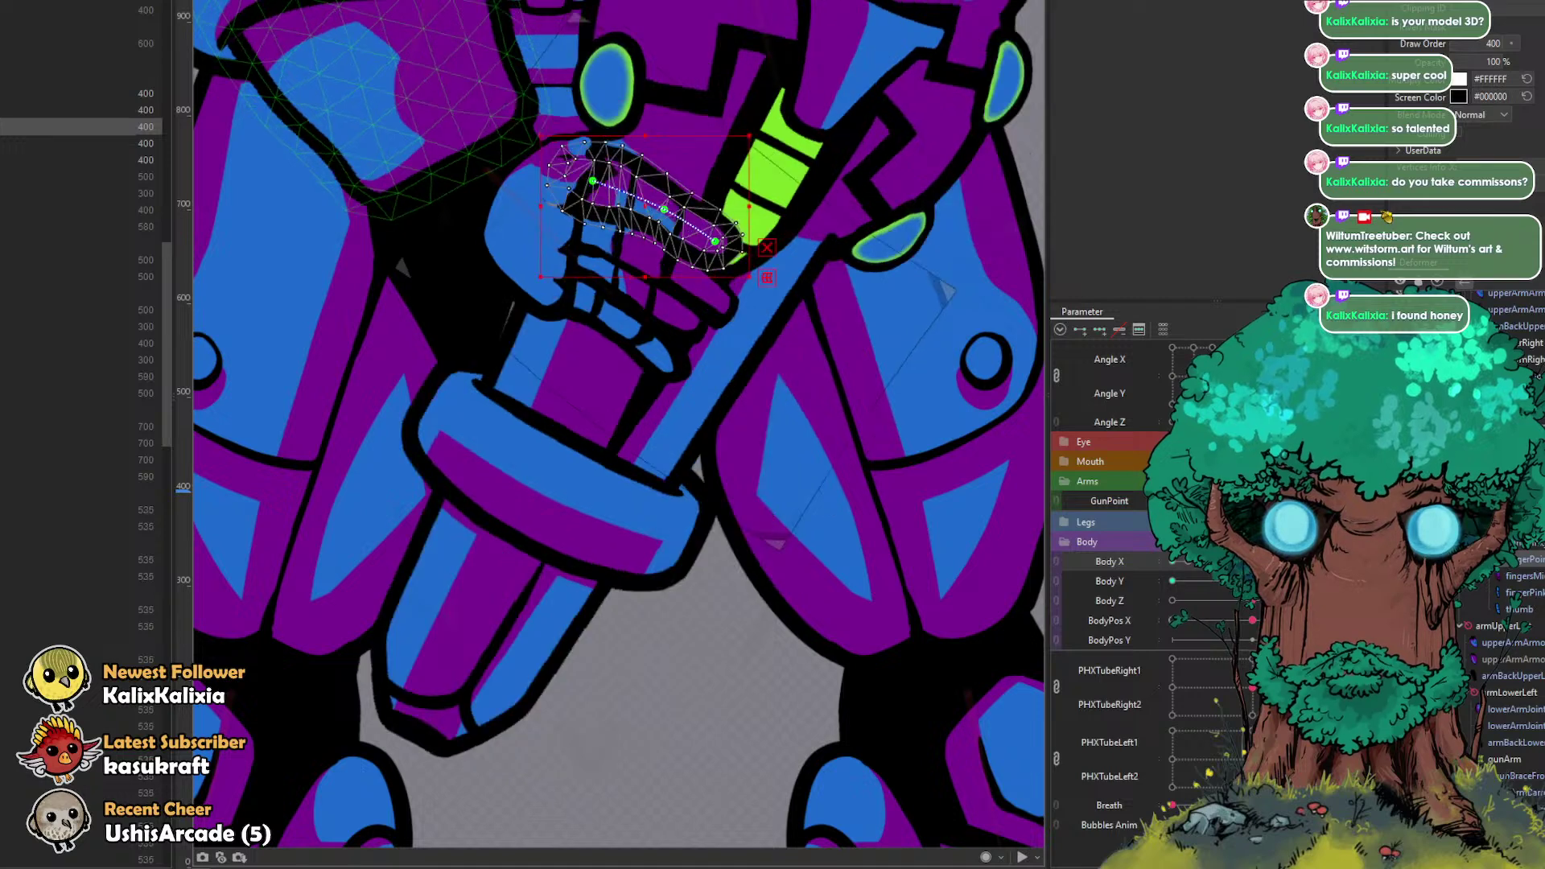
shift+click(1511, 610)
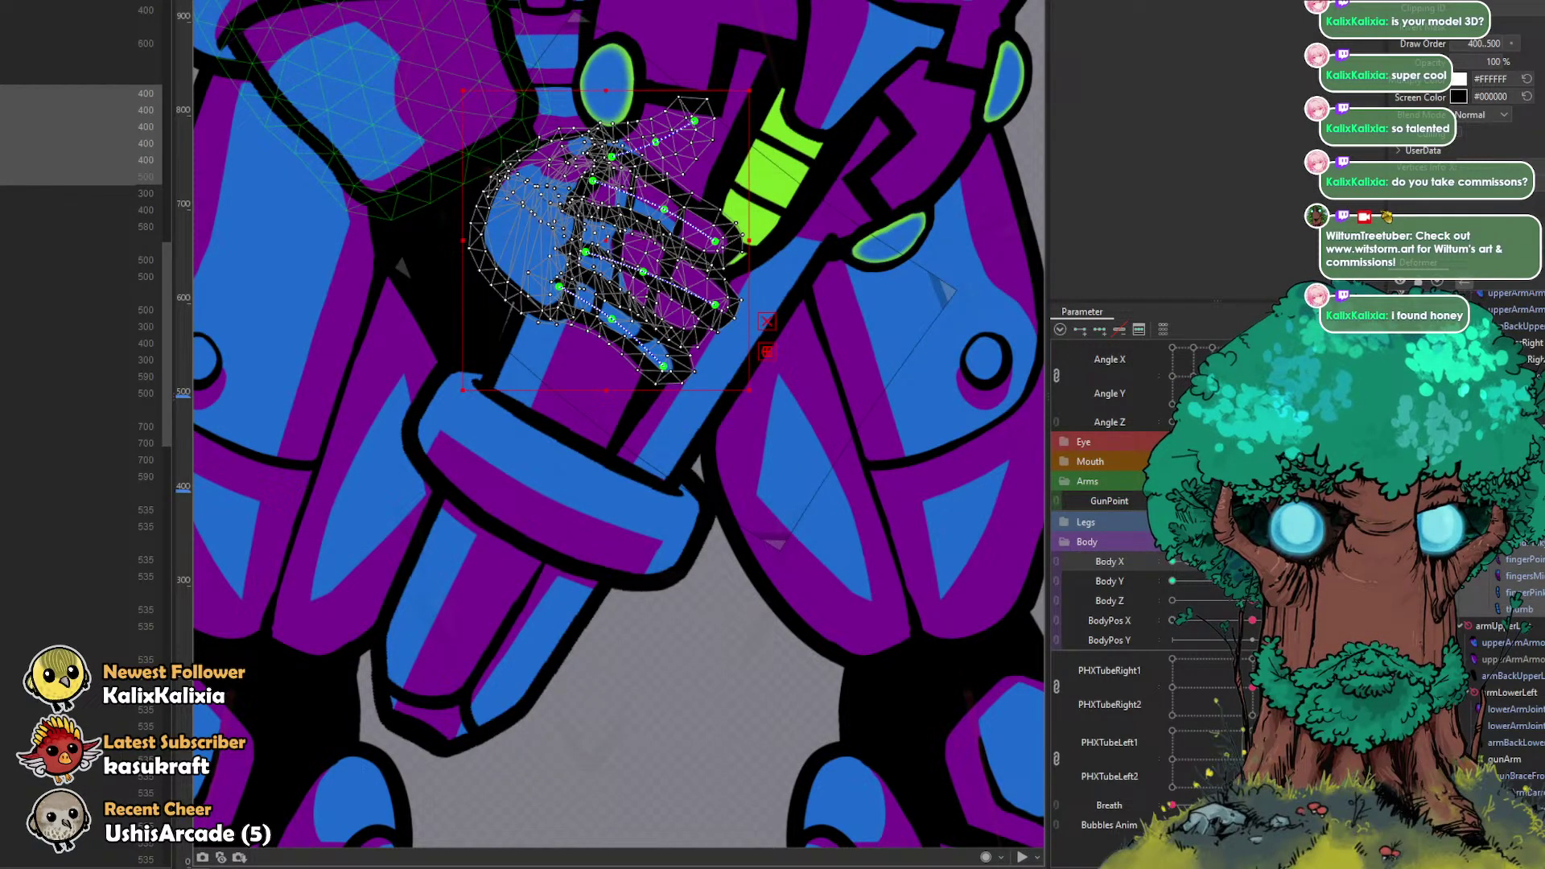
drag(1213, 501, 1231, 501)
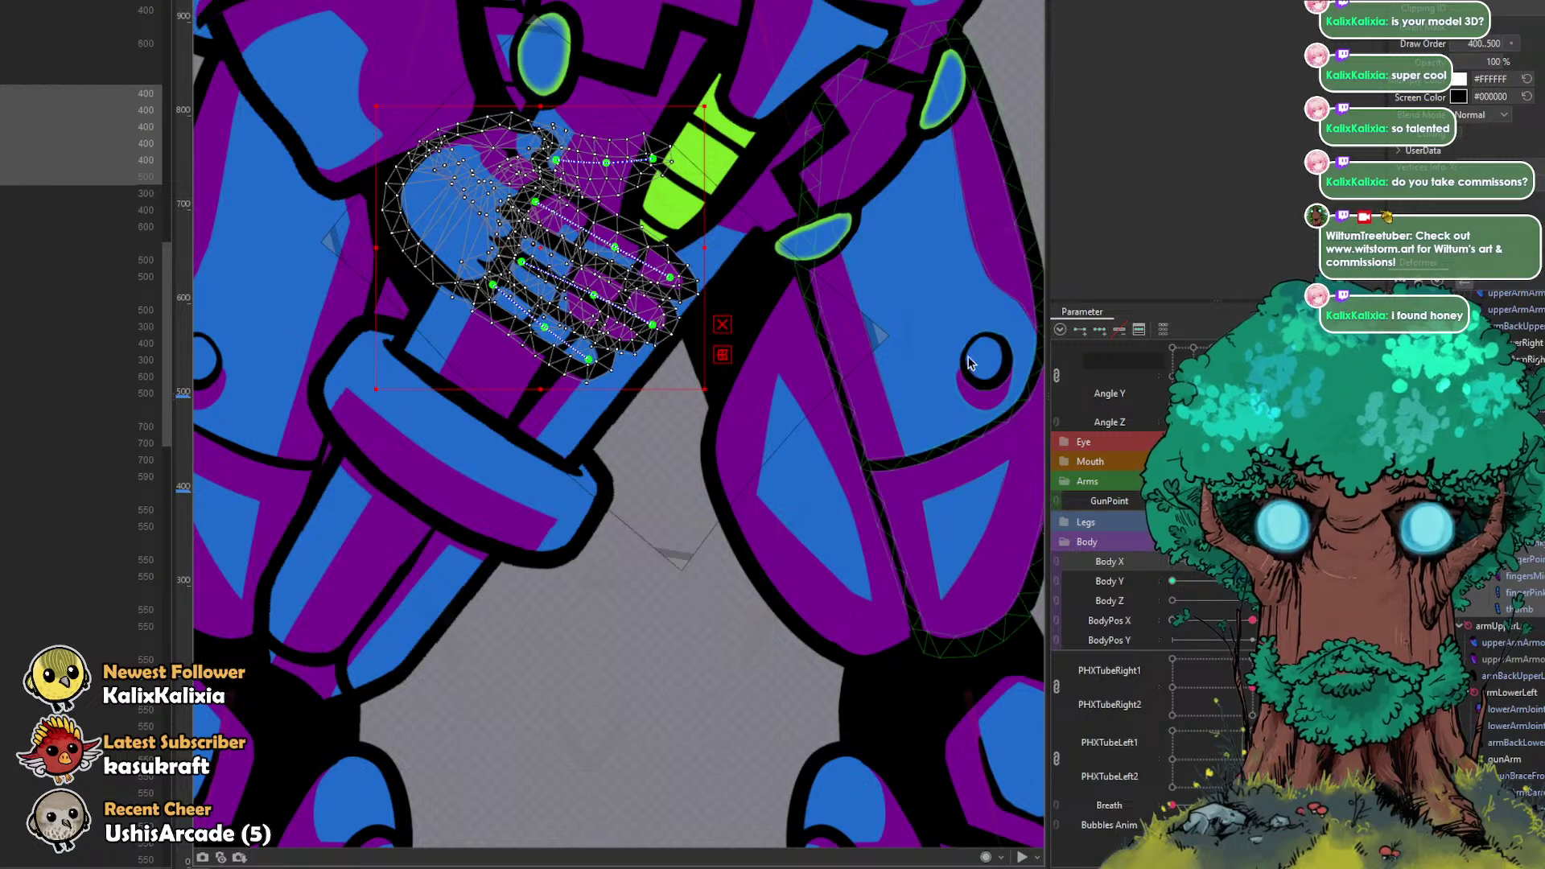
Step: Narrow the selection to the two palm meshes at the turned Body X pose, ready for the deform brush
click(893, 2)
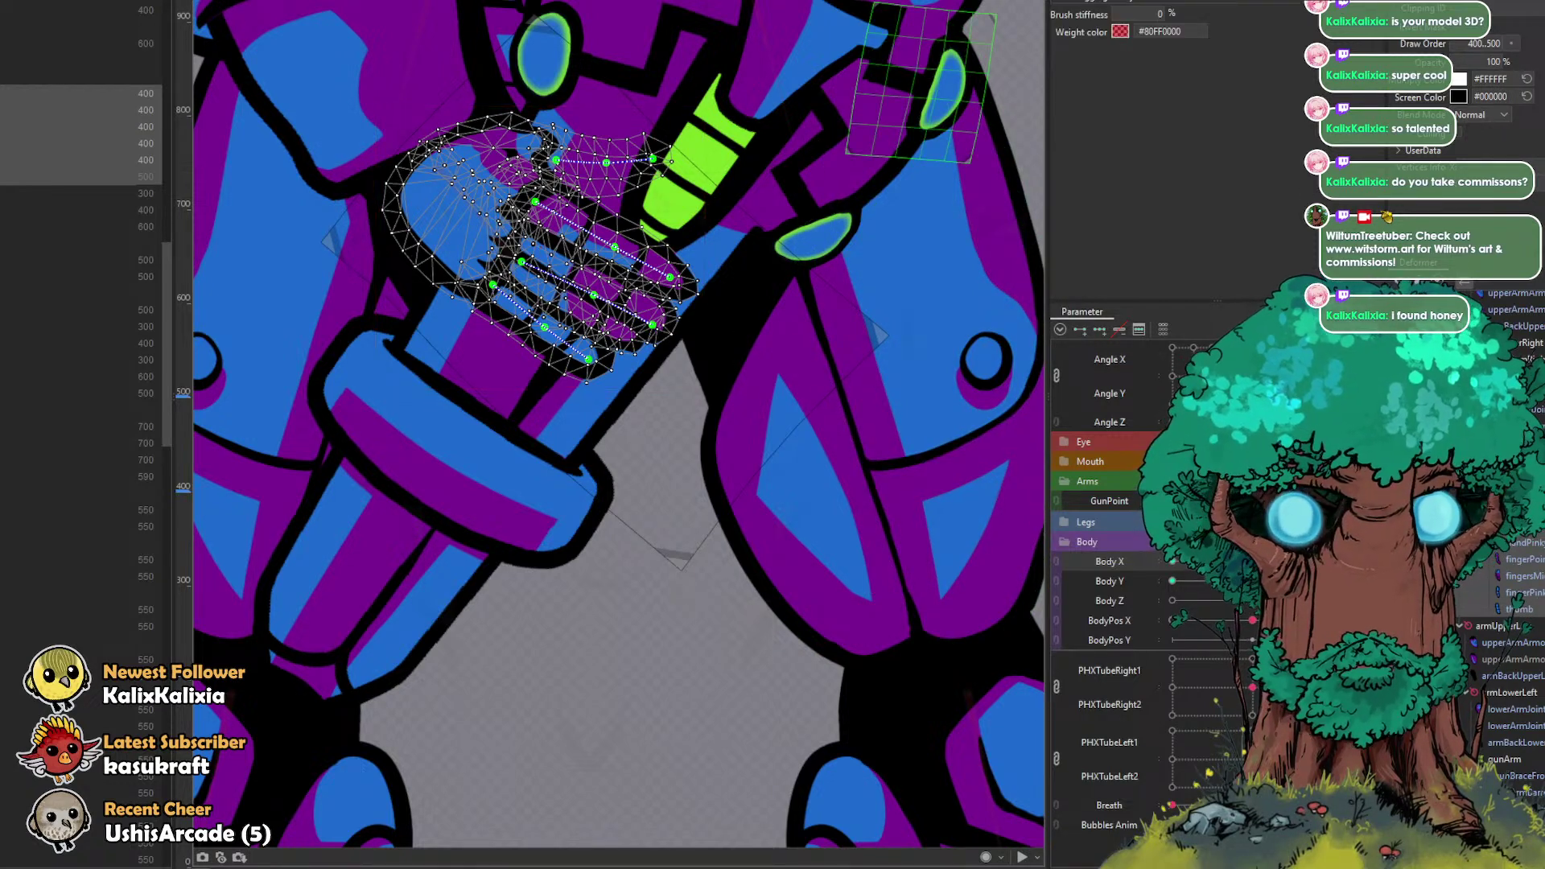
click(1513, 541)
click(1516, 527)
click(1523, 558)
click(1524, 542)
click(1524, 528)
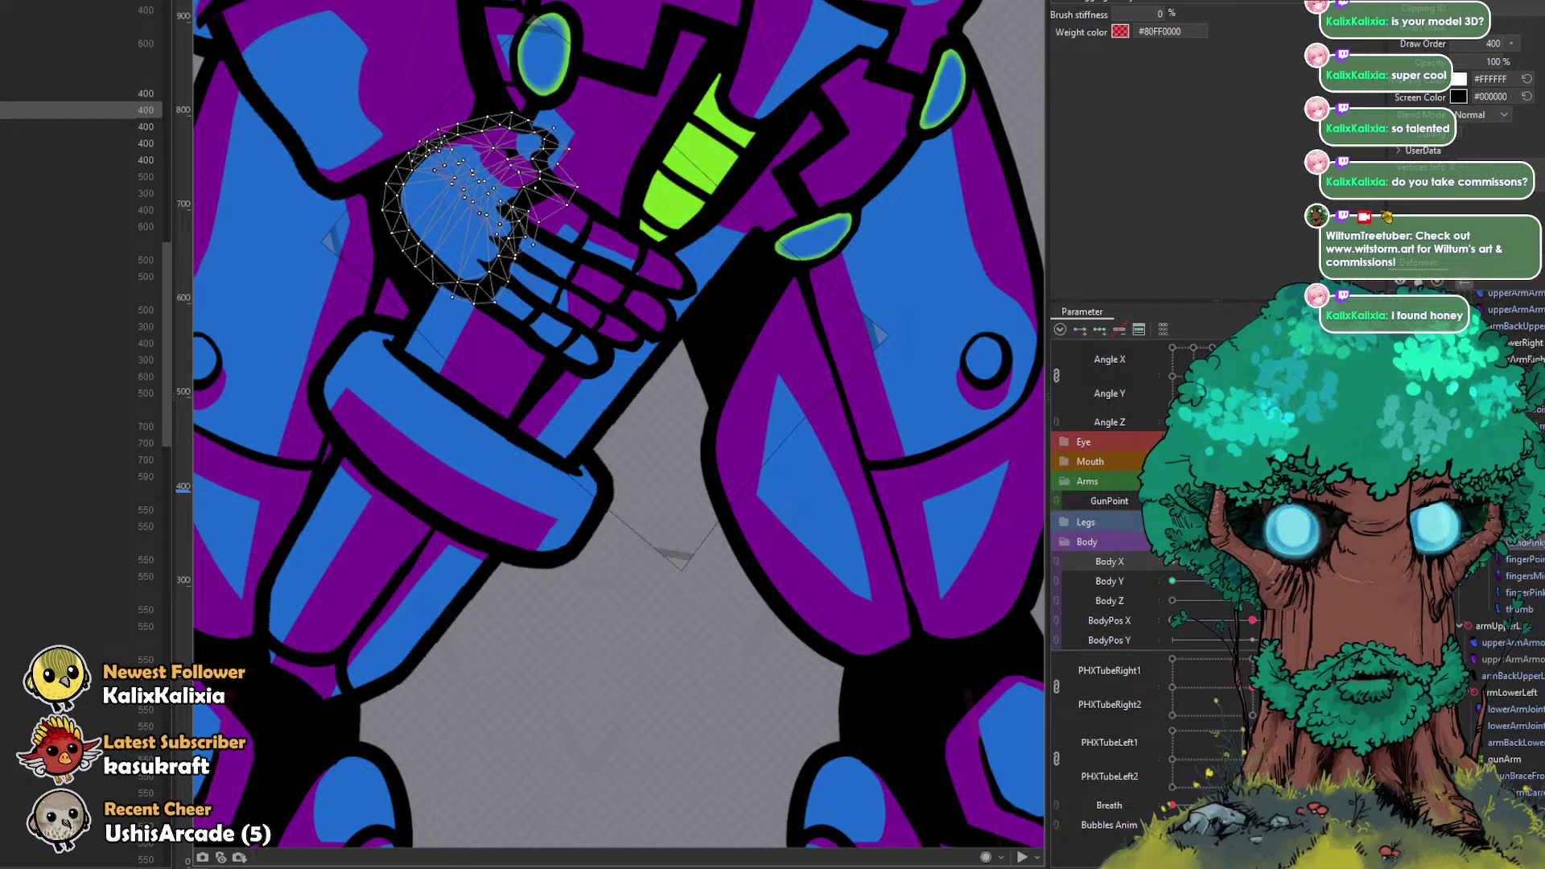
ctrl+click(1523, 526)
drag(581, 340, 756, 394)
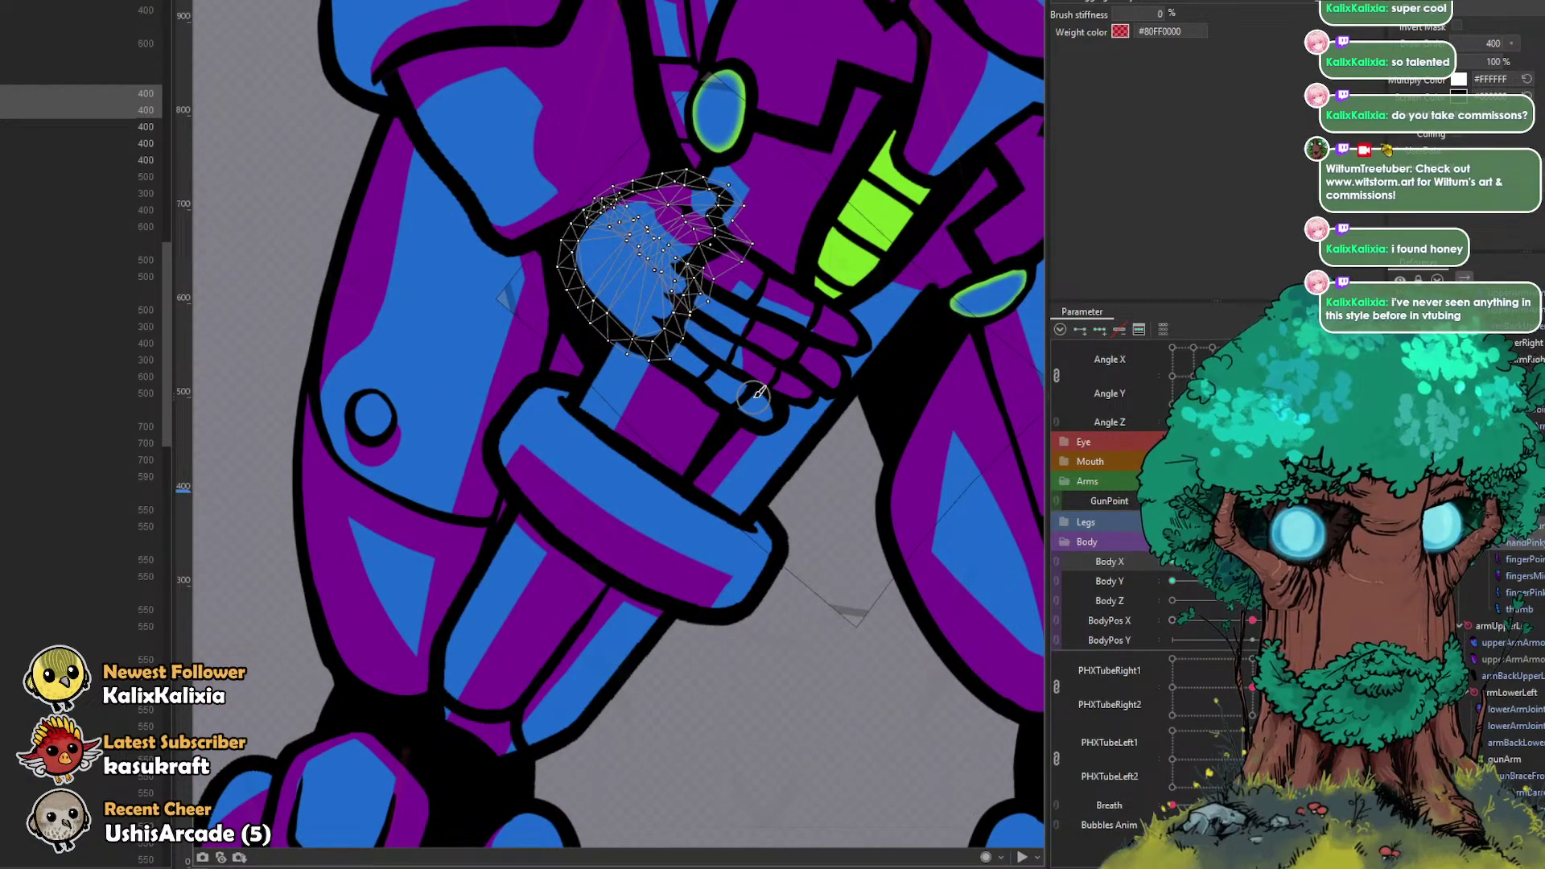
drag(863, 280, 1026, 283)
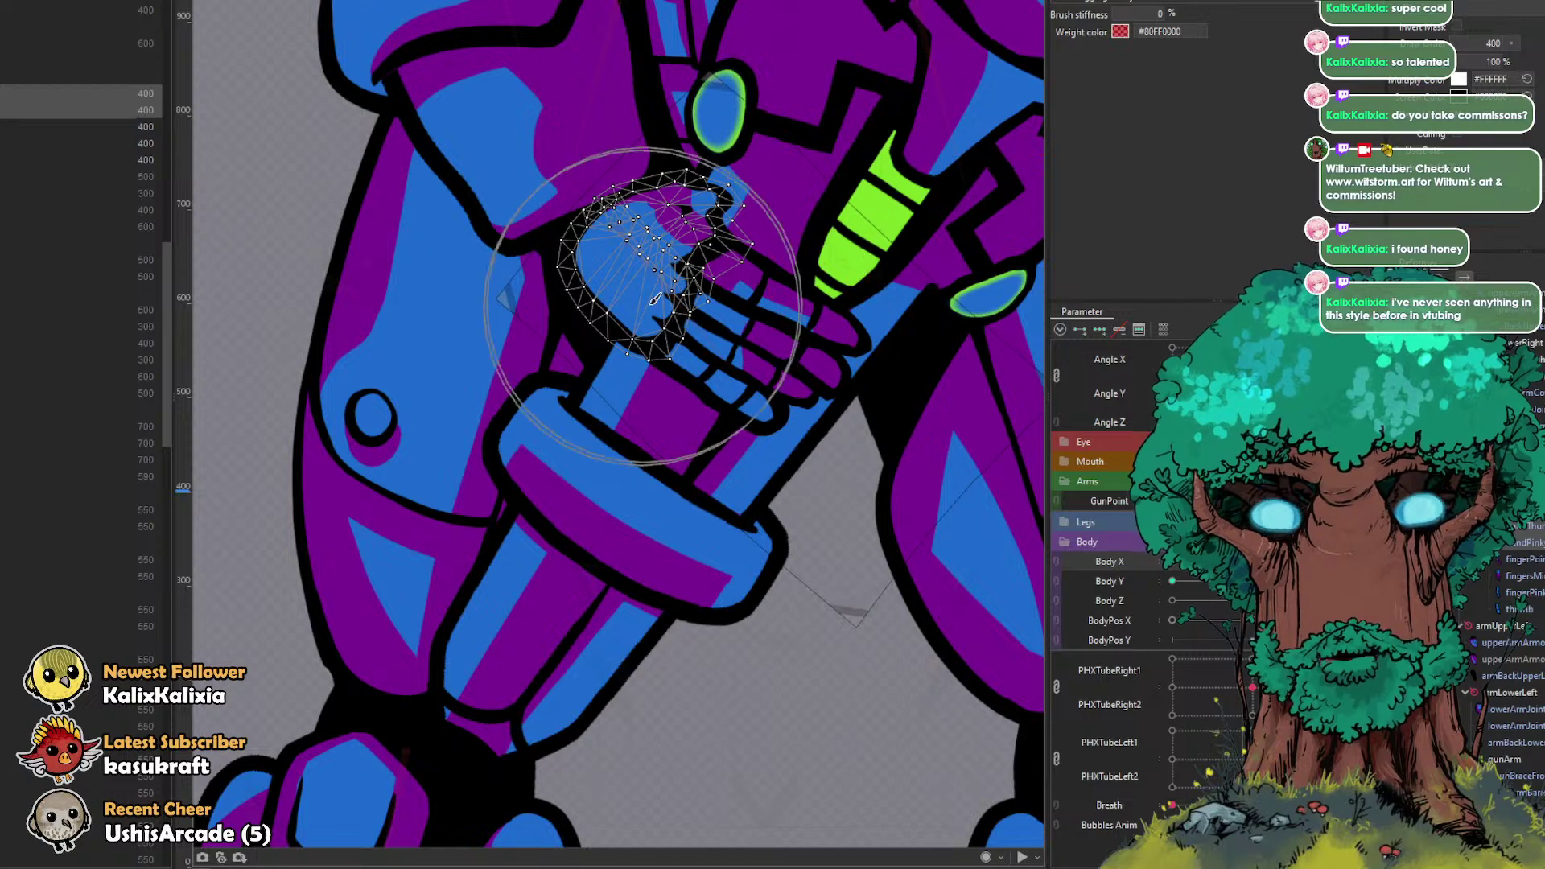
drag(687, 291, 659, 277)
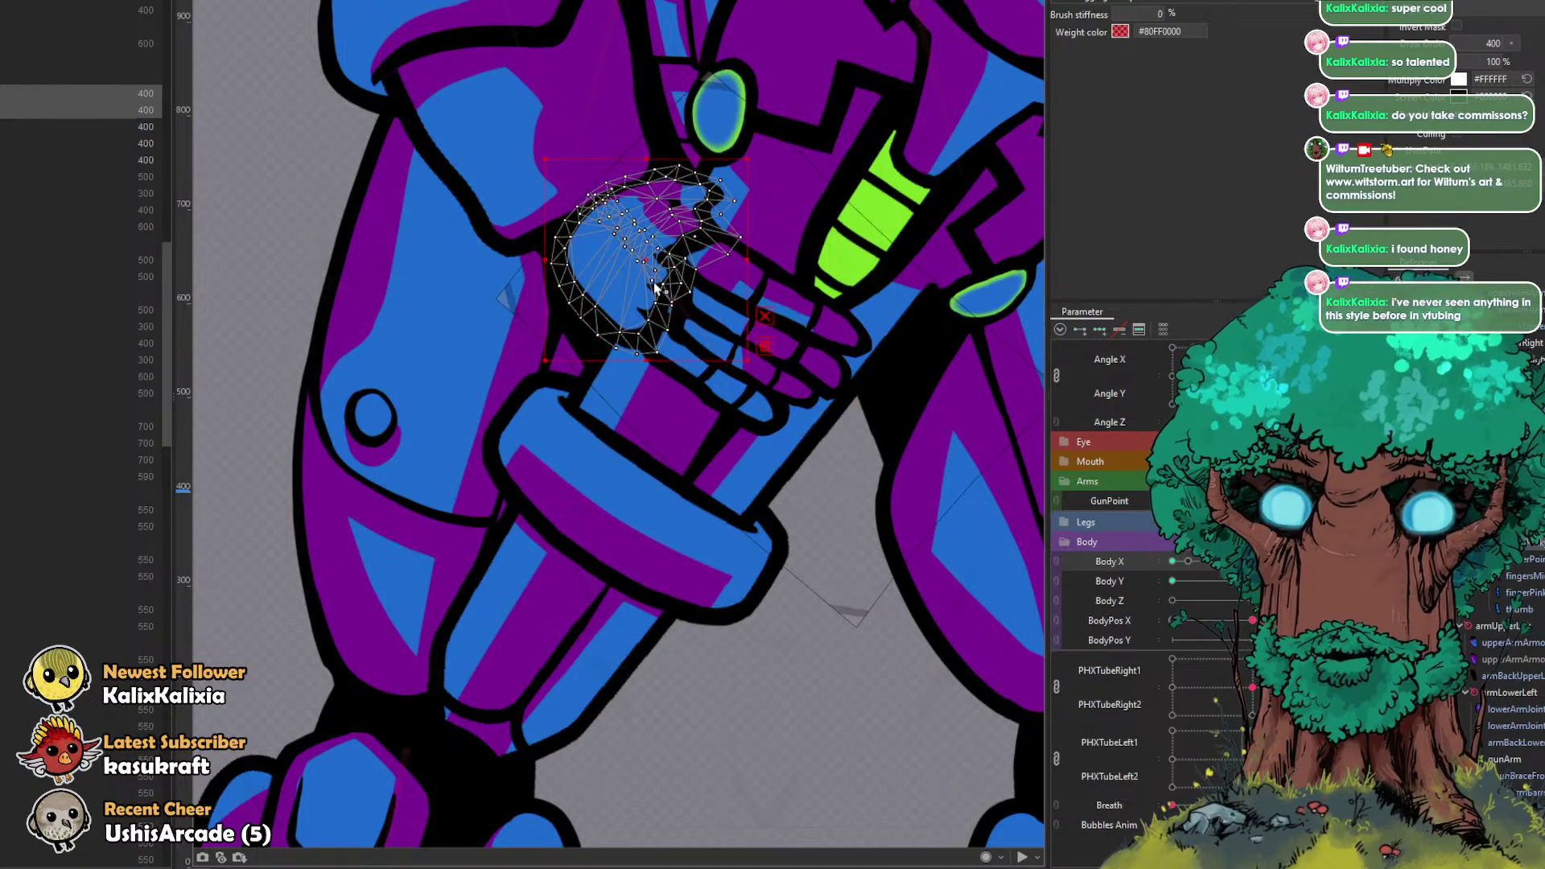
key(ctrl+z)
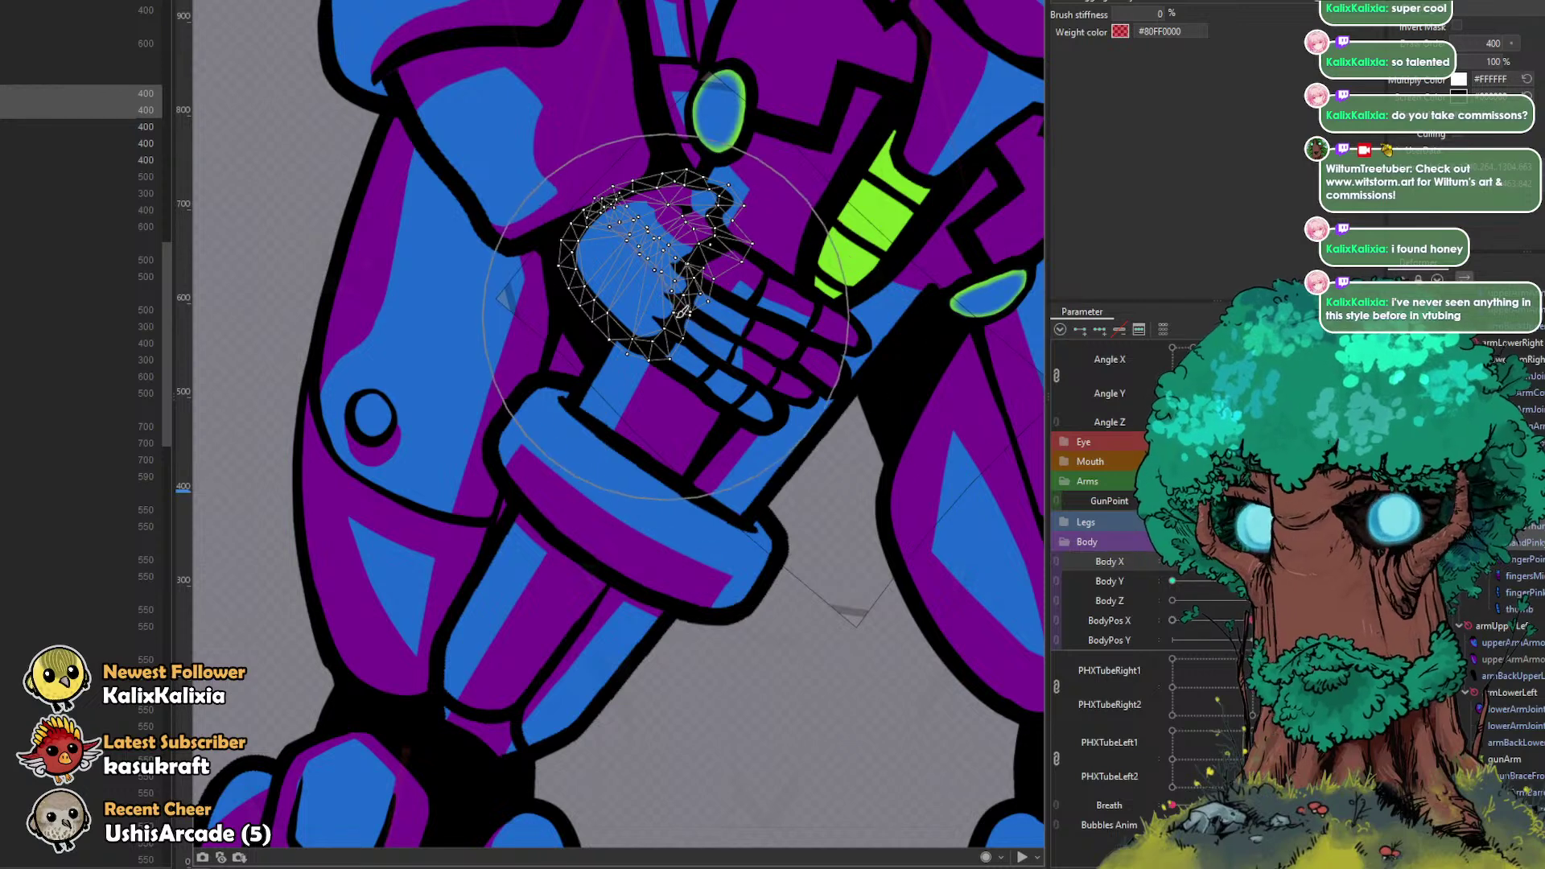
Step: Brush the two palm meshes up toward the wrist and narrow the palm's outer edge to fit the turned Body X pose
drag(724, 308, 678, 290)
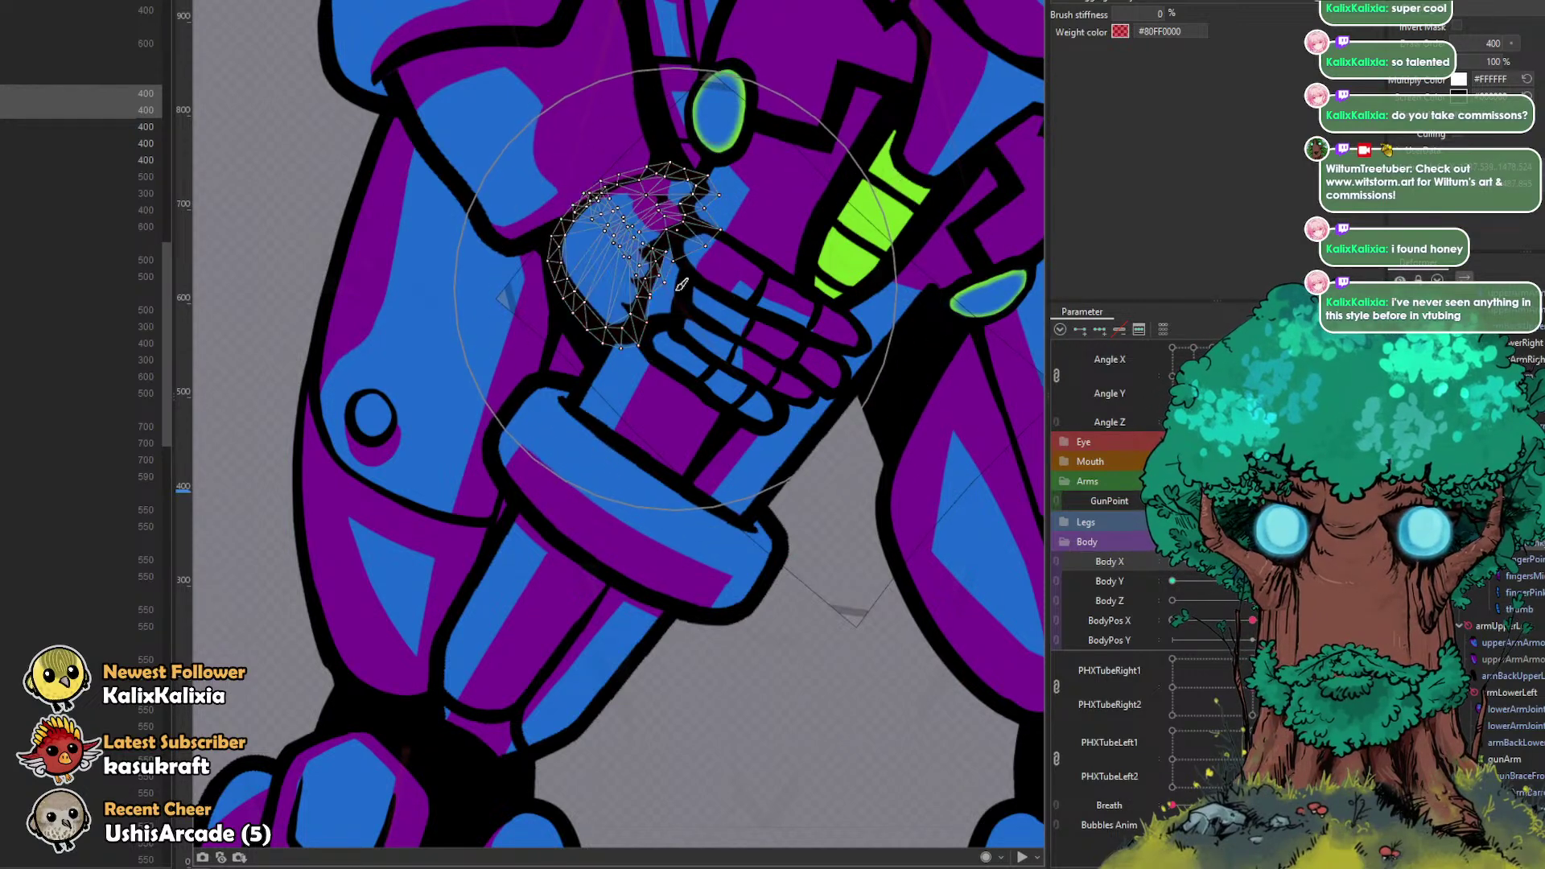
mouse_move(506, 281)
mouse_down()
mouse_move(609, 317)
mouse_move(599, 327)
mouse_move(594, 312)
mouse_move(358, 232)
mouse_up()
mouse_move(567, 259)
mouse_down()
mouse_move(589, 220)
mouse_move(596, 237)
mouse_move(541, 249)
mouse_move(649, 298)
mouse_up()
mouse_move(700, 395)
mouse_down()
mouse_move(591, 300)
mouse_move(610, 312)
mouse_up()
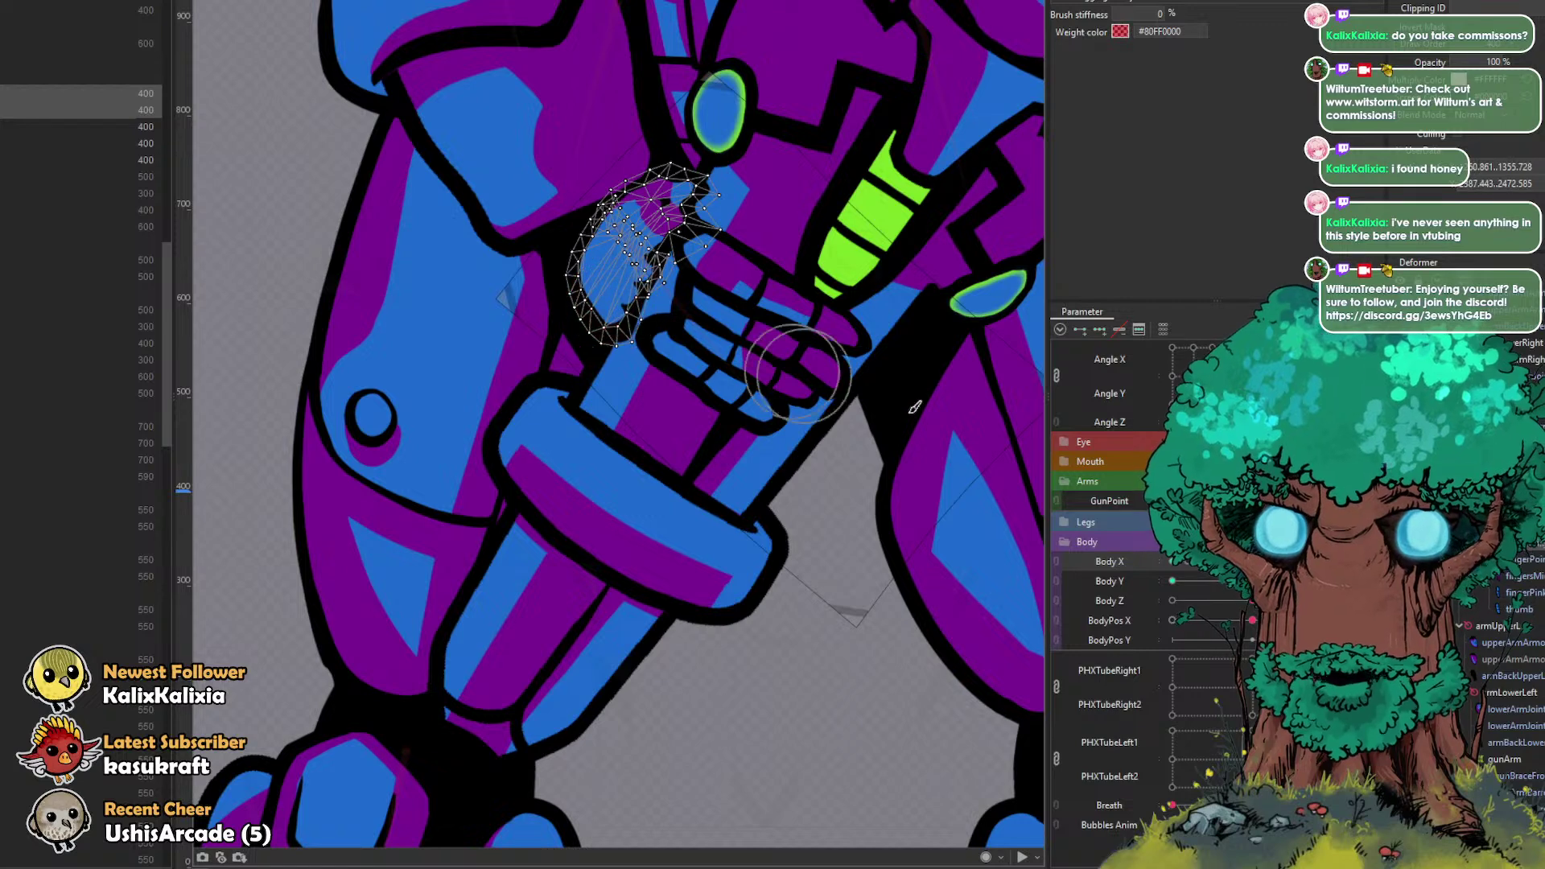
Step: Select the finger and thumb meshes together and shift them up against the reshaped palm
click(1537, 609)
shift+click(1534, 560)
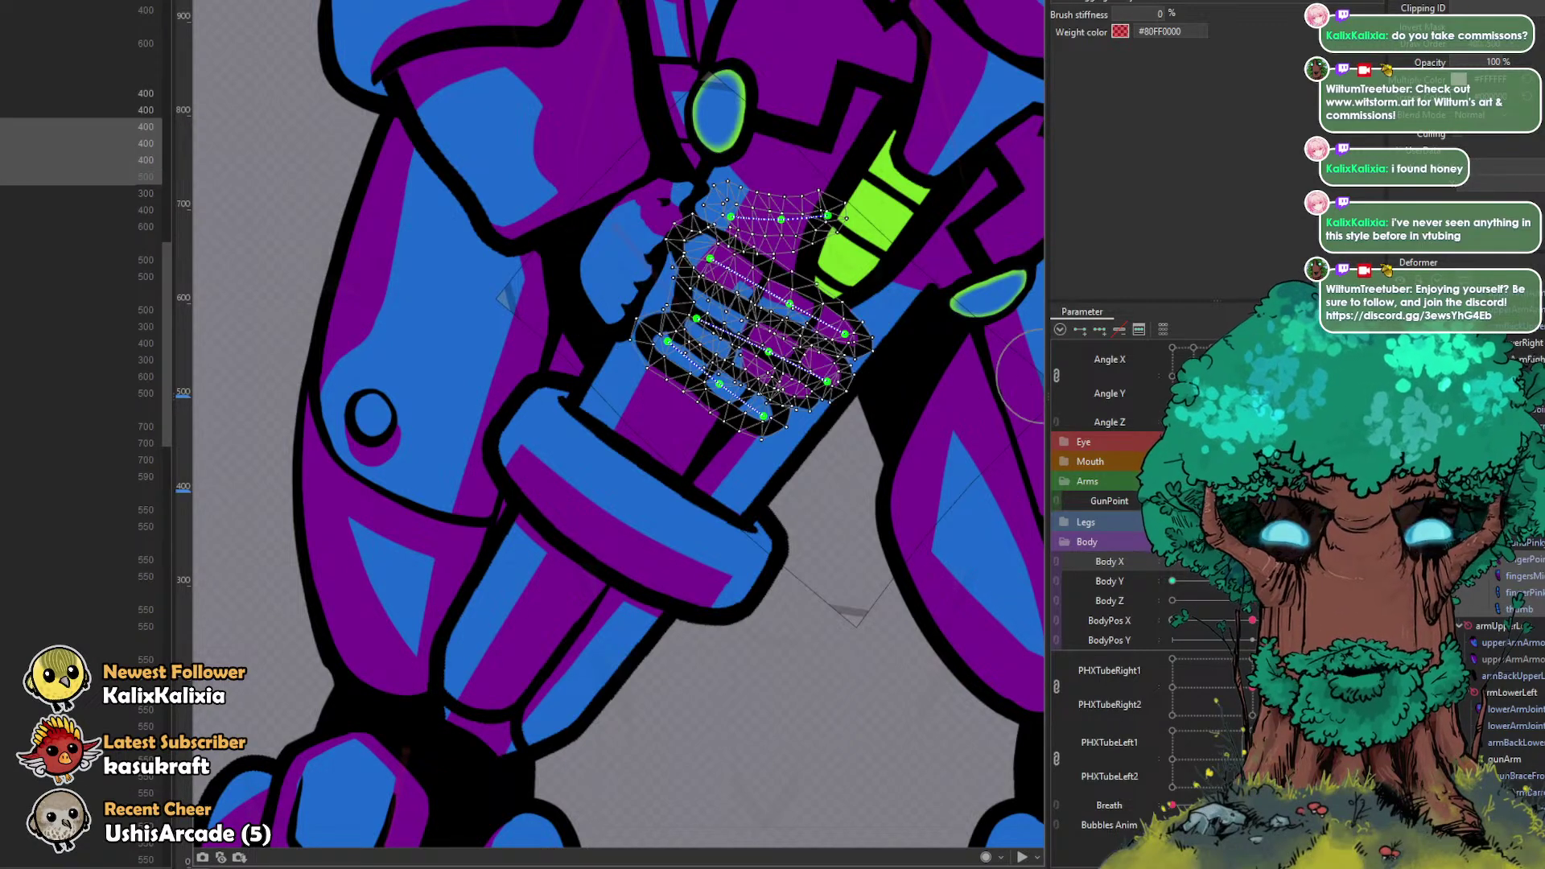
key(v)
drag(752, 310, 710, 284)
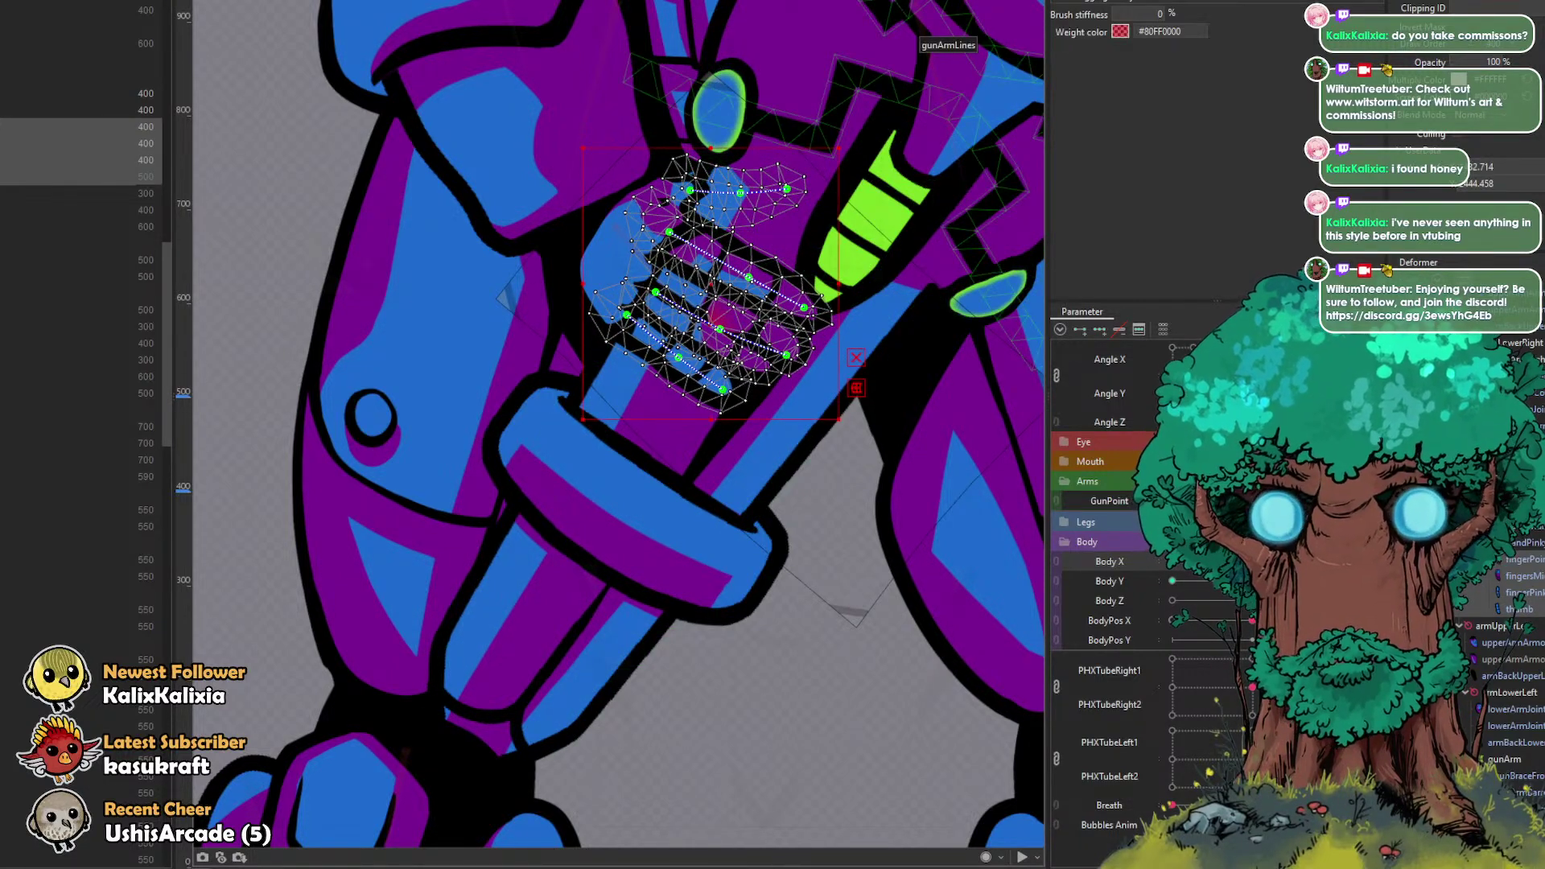
Step: Bend the finger deform paths so the knuckles curve around the gun, and pull the thumb's path points into place
drag(728, 325, 673, 363)
drag(753, 284, 736, 291)
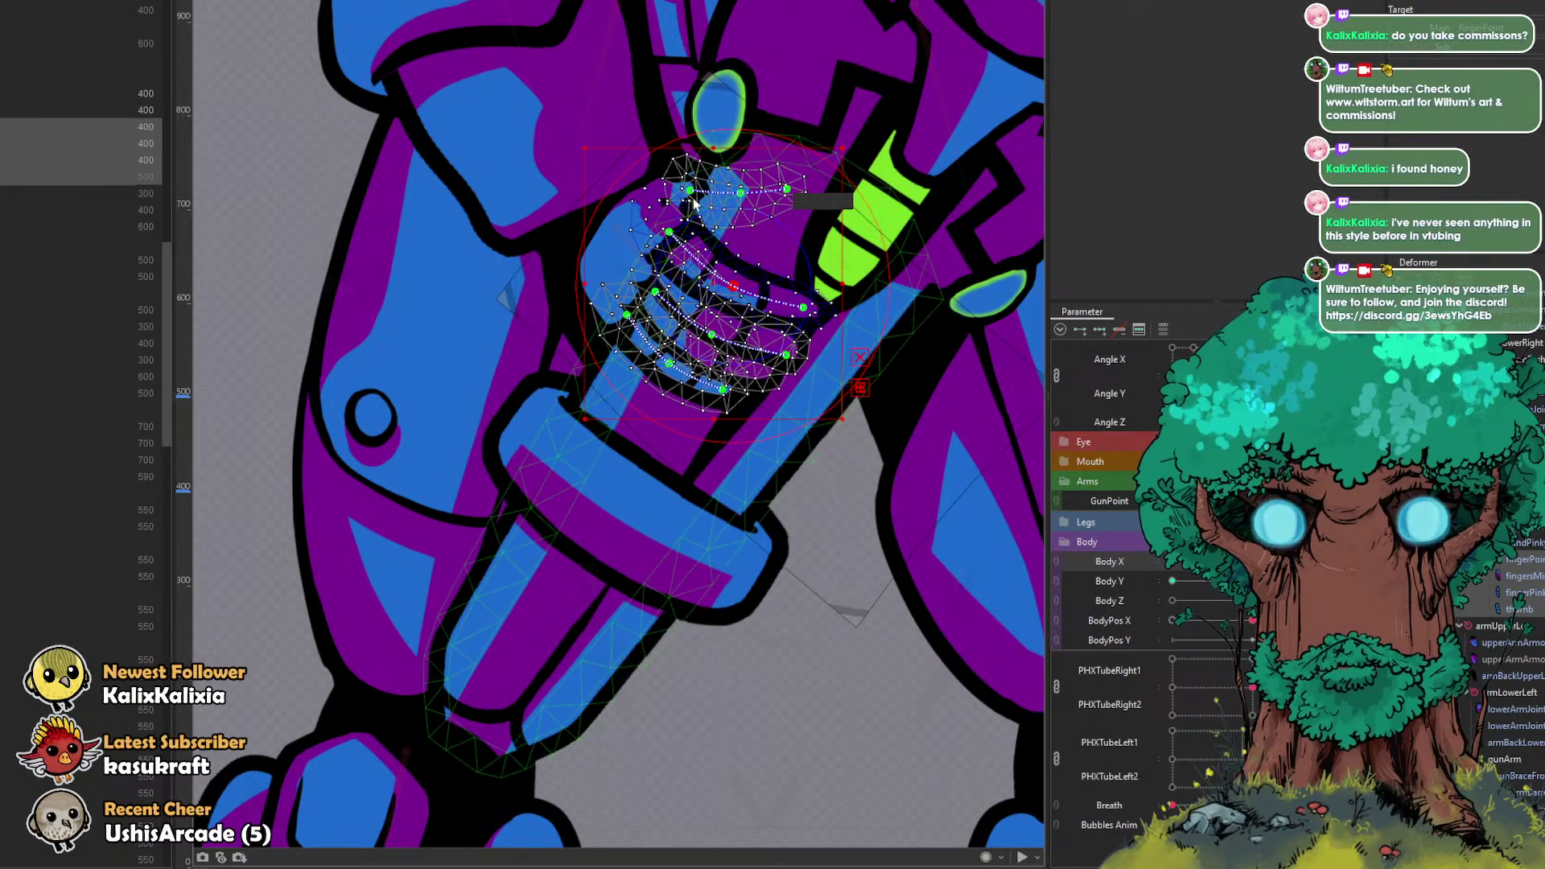
drag(691, 192, 781, 172)
scroll(783, 170, down, 2)
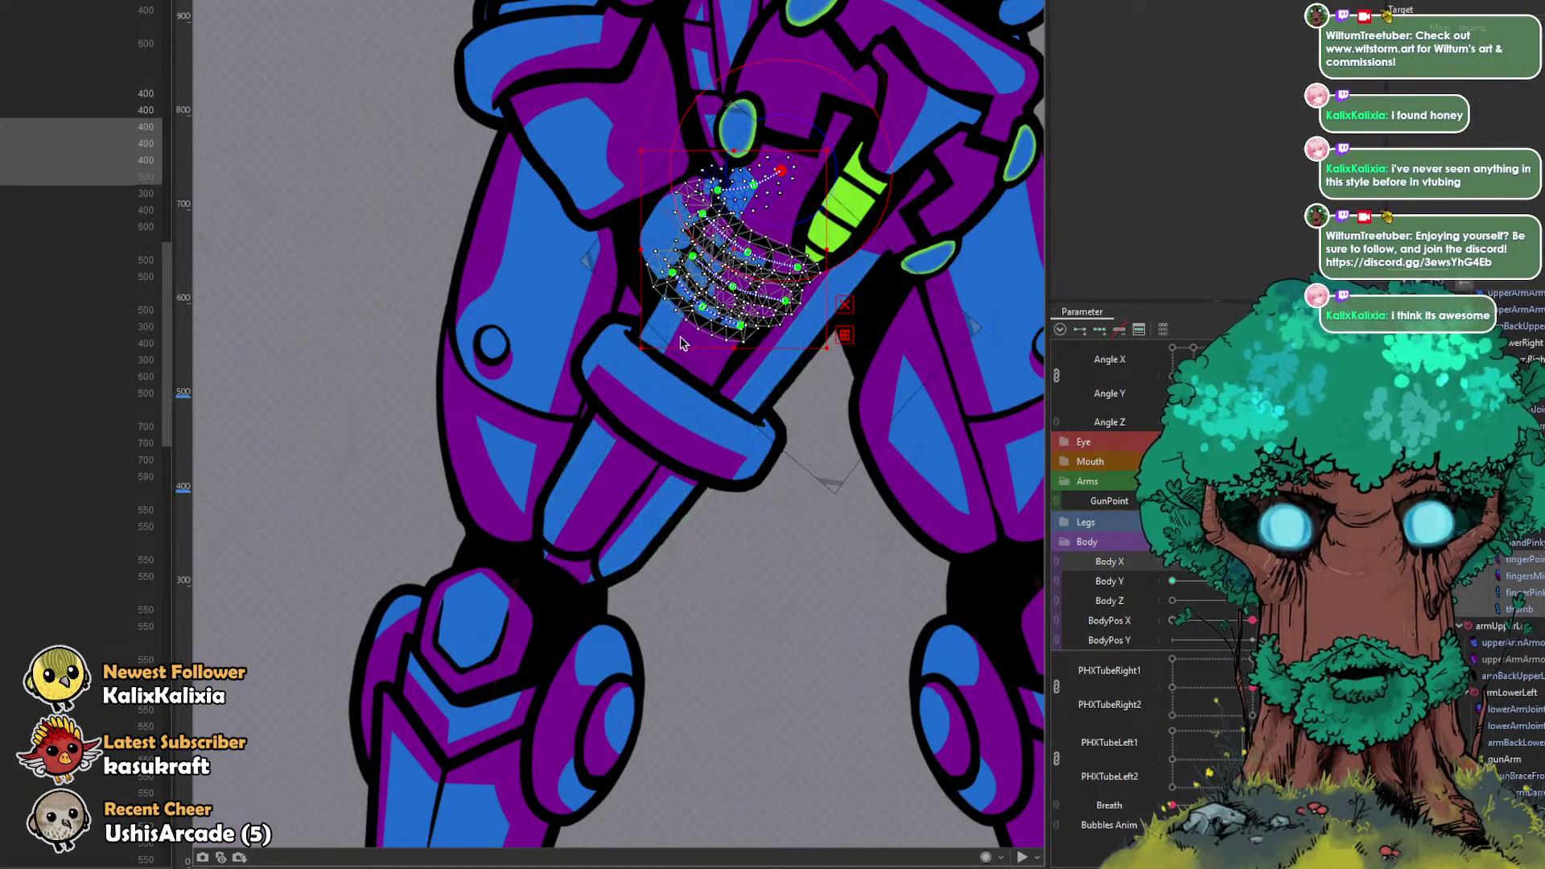
Step: Move GunPoint to its raised-gun extreme, select all palm and finger meshes, and check the hand across Body X
ctrl+click(84, 289)
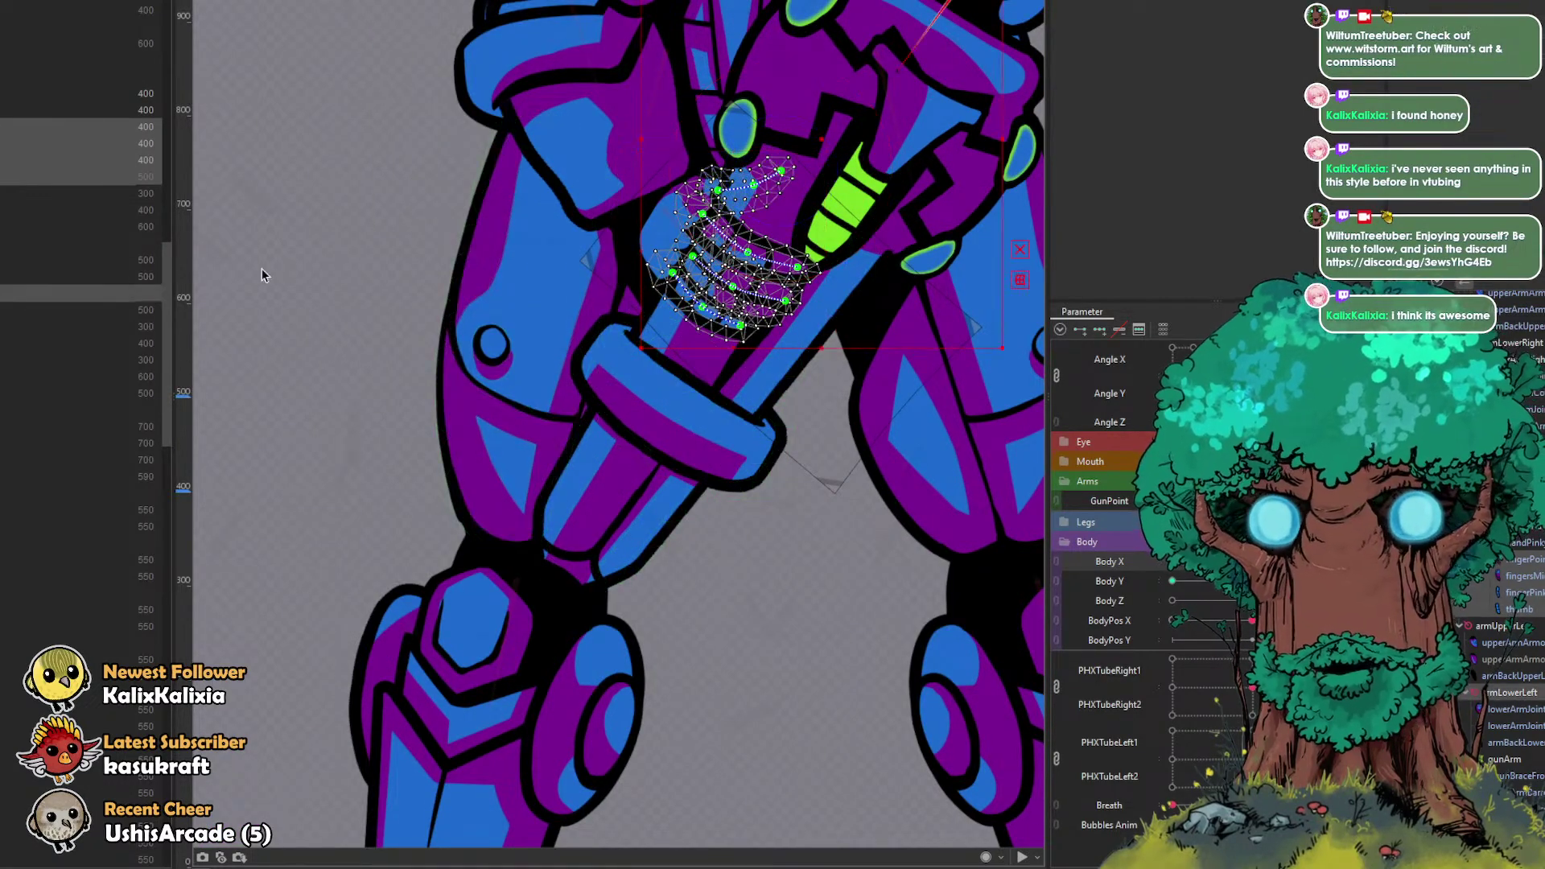
click(263, 269)
drag(439, 306, 435, 393)
drag(1174, 501, 1275, 501)
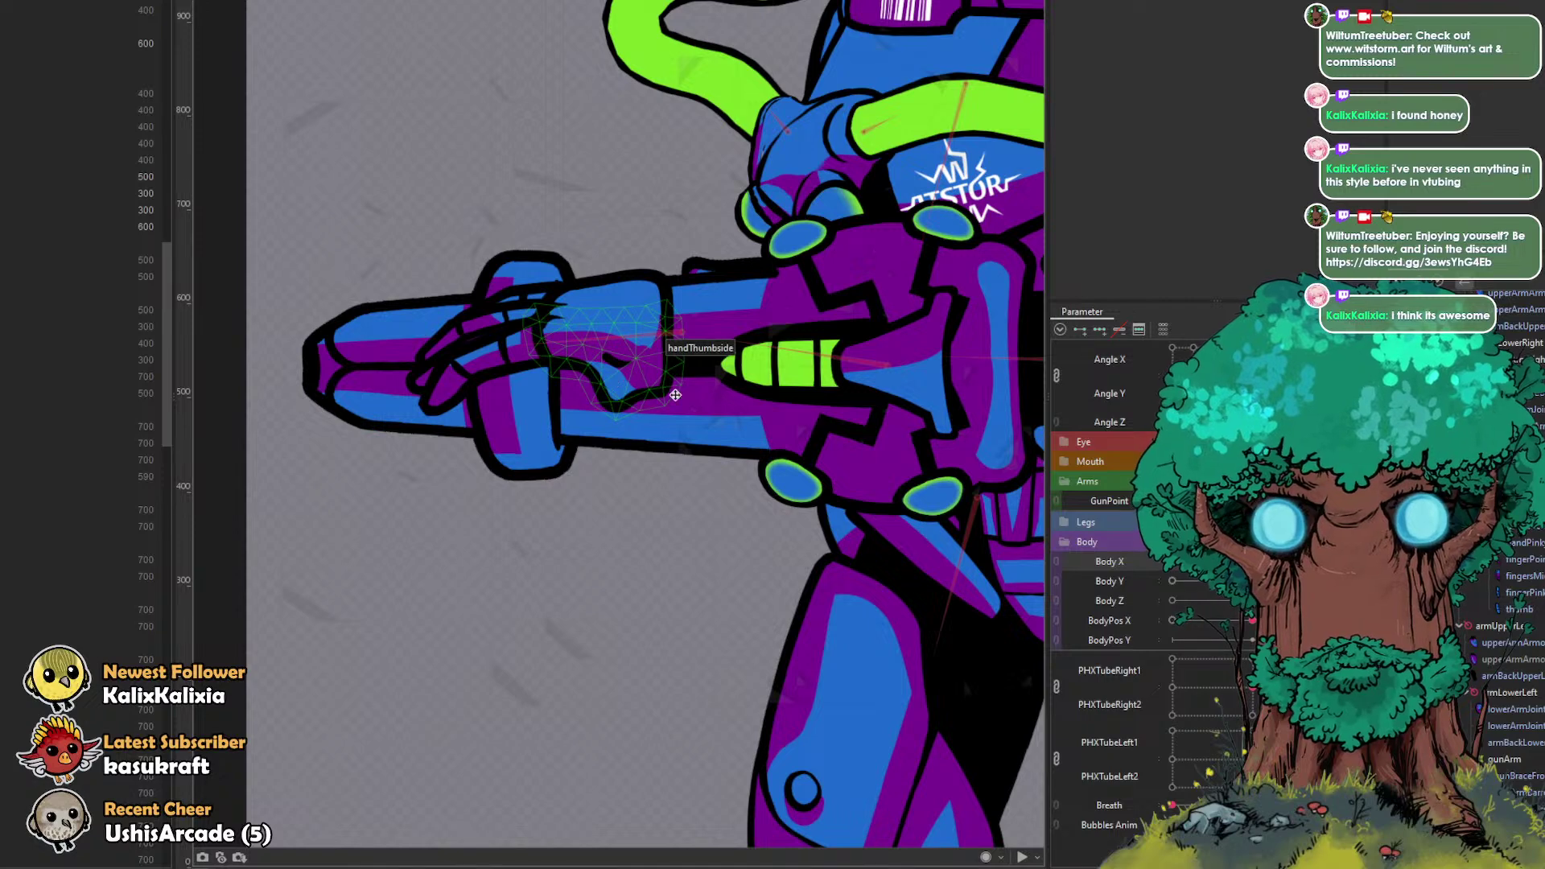
click(632, 381)
drag(81, 176, 80, 77)
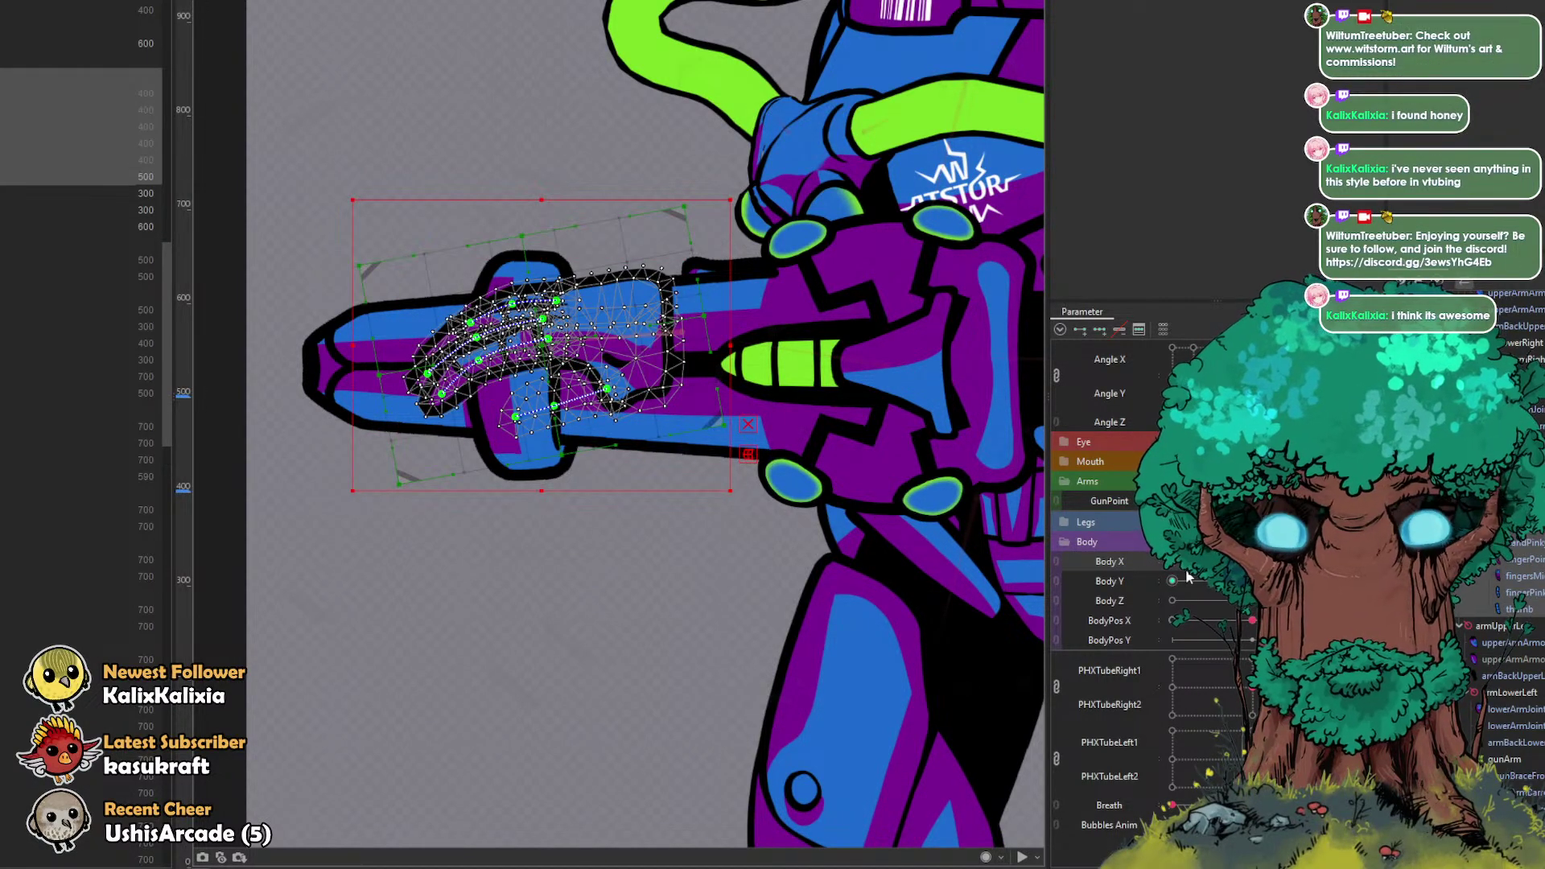
mouse_move(1175, 562)
mouse_down()
mouse_move(1212, 562)
mouse_move(1170, 565)
mouse_up()
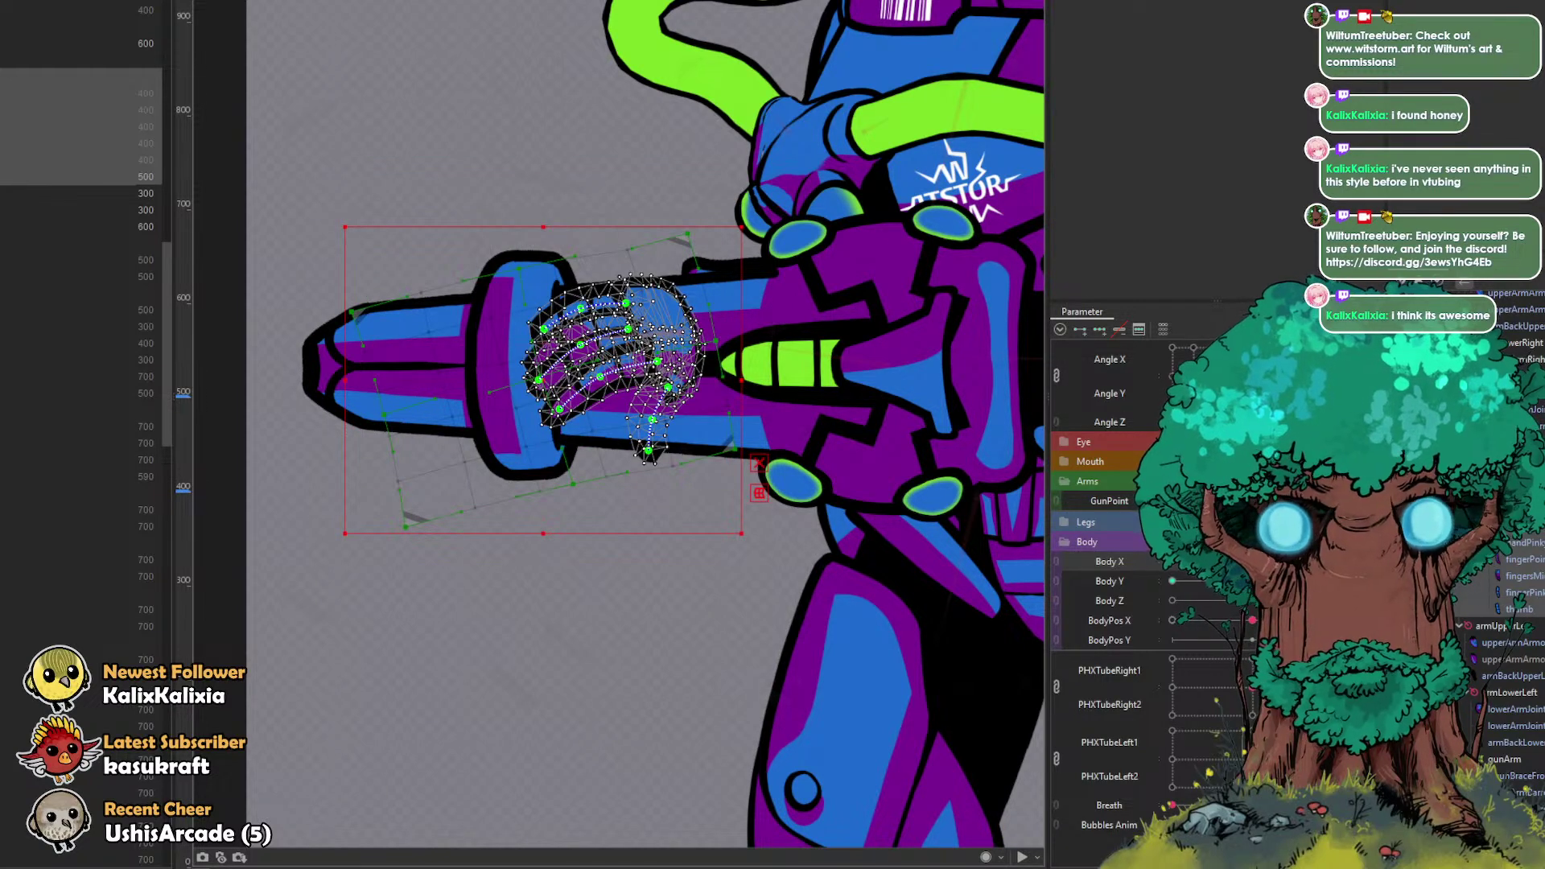
Step: Try to rotate the hand's warp deformer upright over the barrel and slide it along the gun toward the body
click(1513, 509)
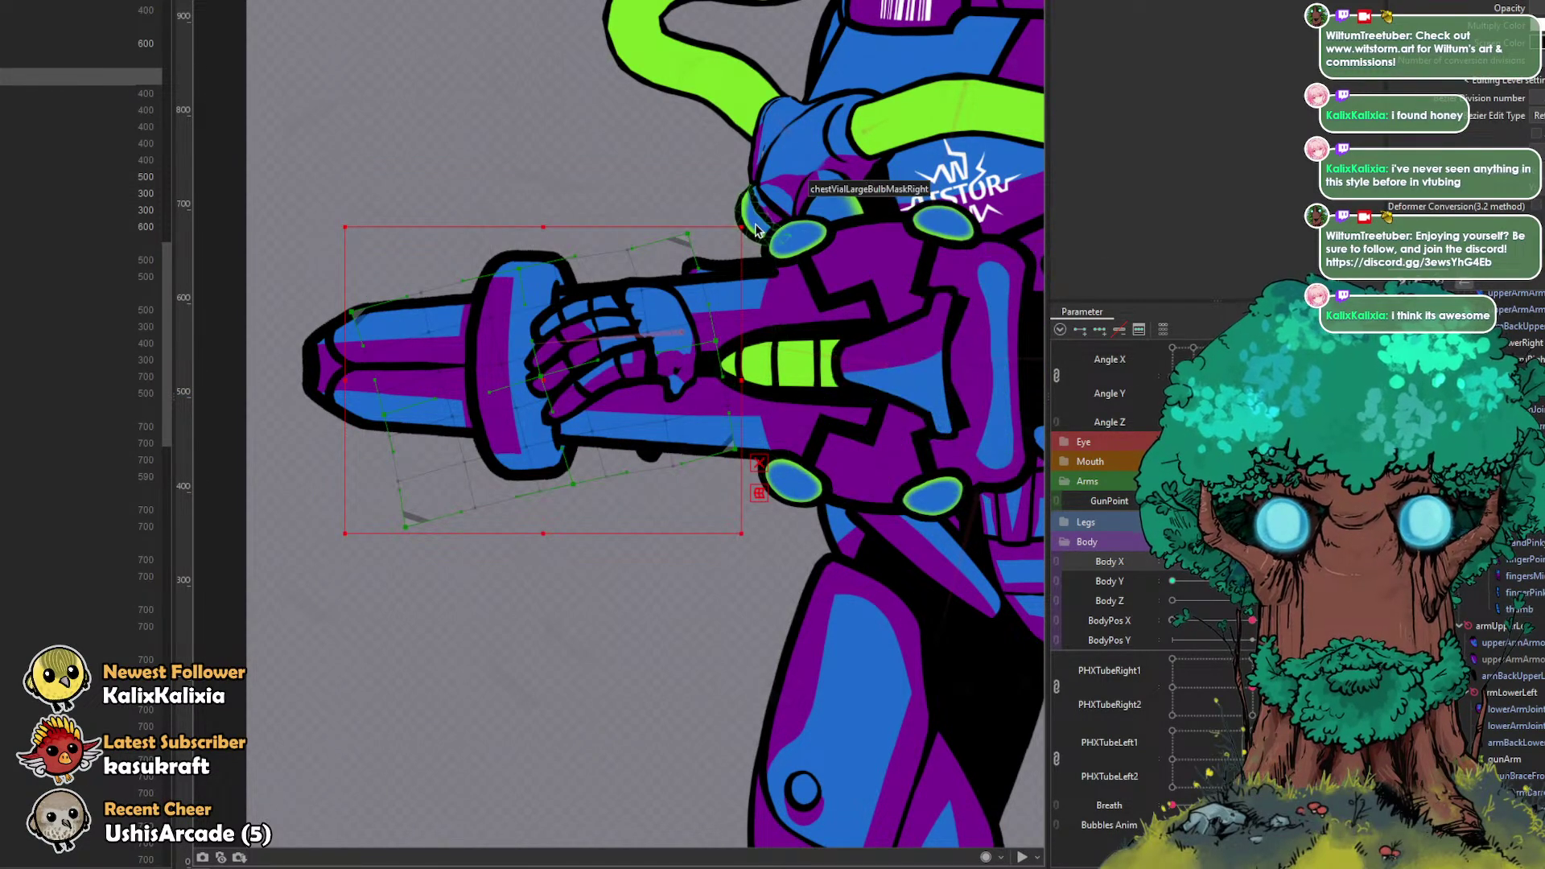
drag(749, 223, 453, 106)
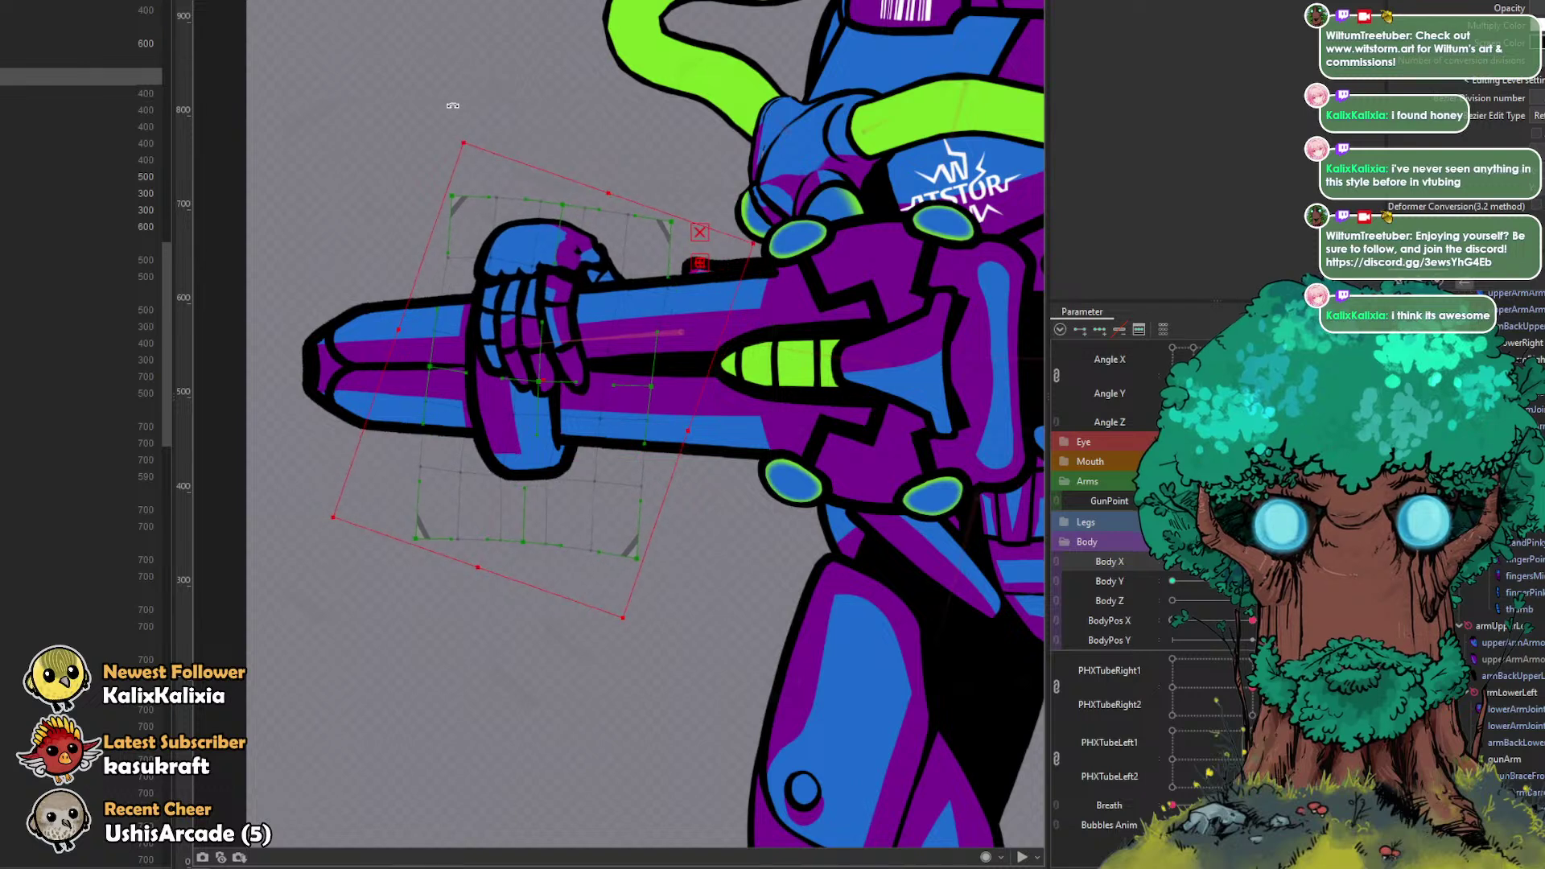
drag(541, 380, 706, 384)
drag(1172, 500, 1332, 500)
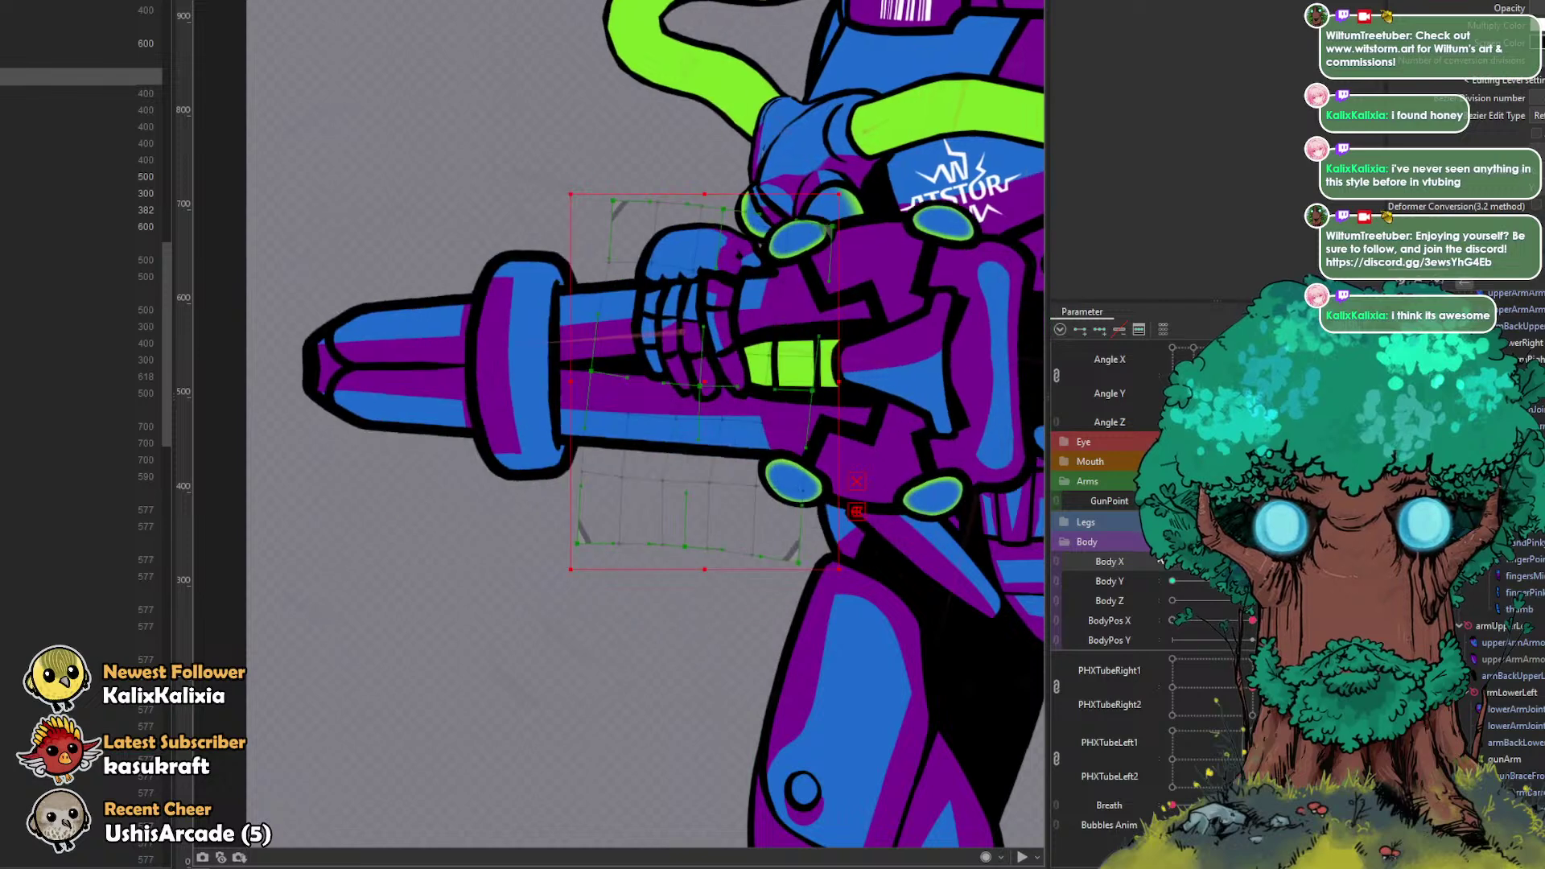
key(ctrl+z)
key(ctrl+z)
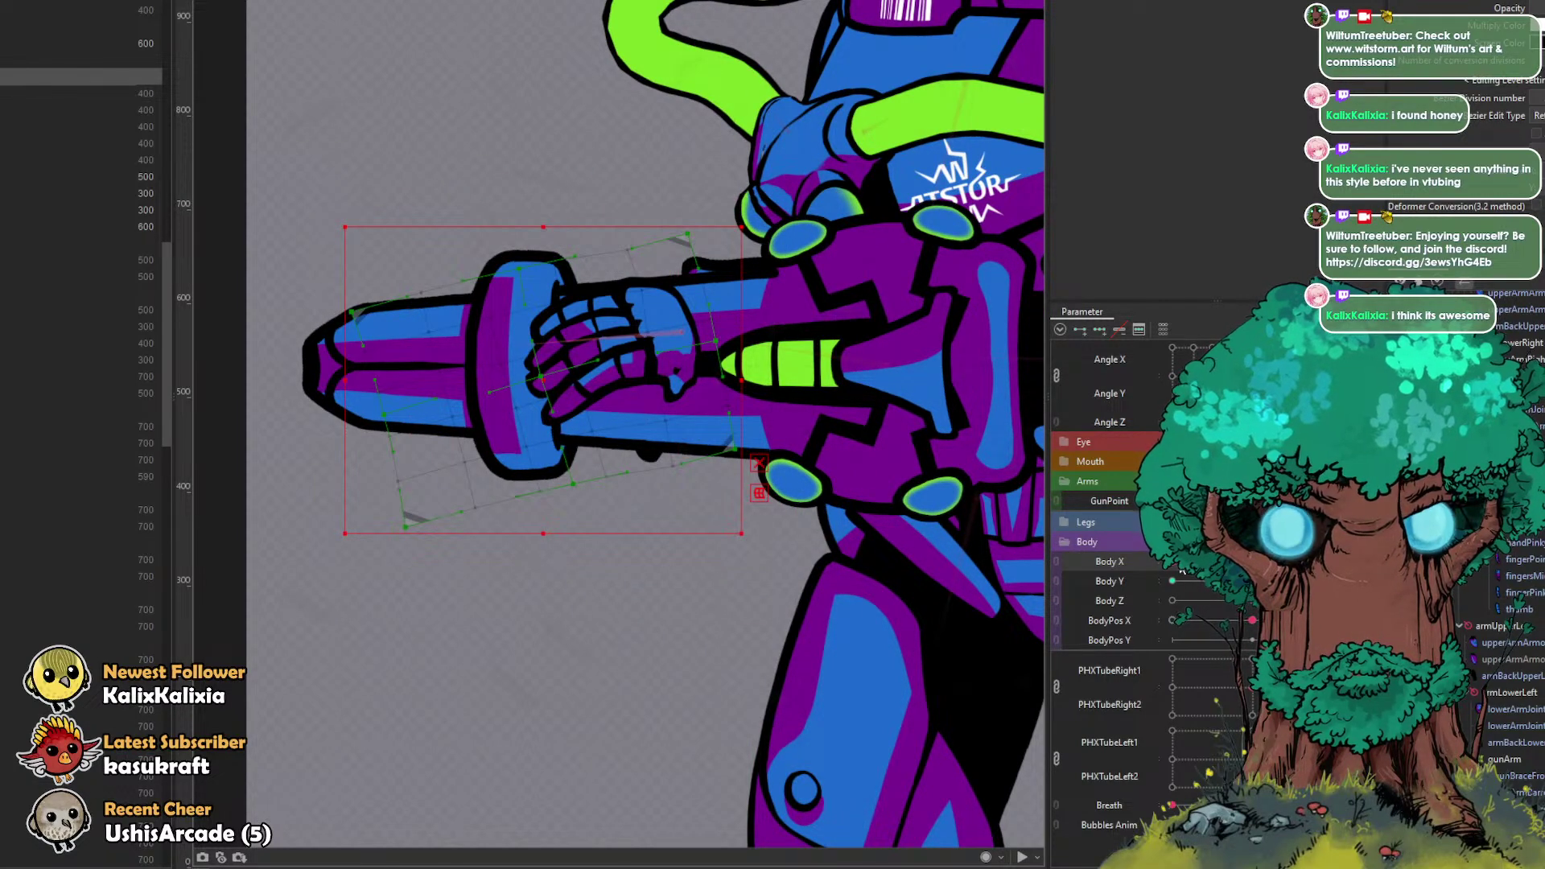
Step: Move the hand's rotation deformer up onto the gun in the turned Body X pose and rotate it to 180.4 degrees
click(684, 331)
click(1172, 501)
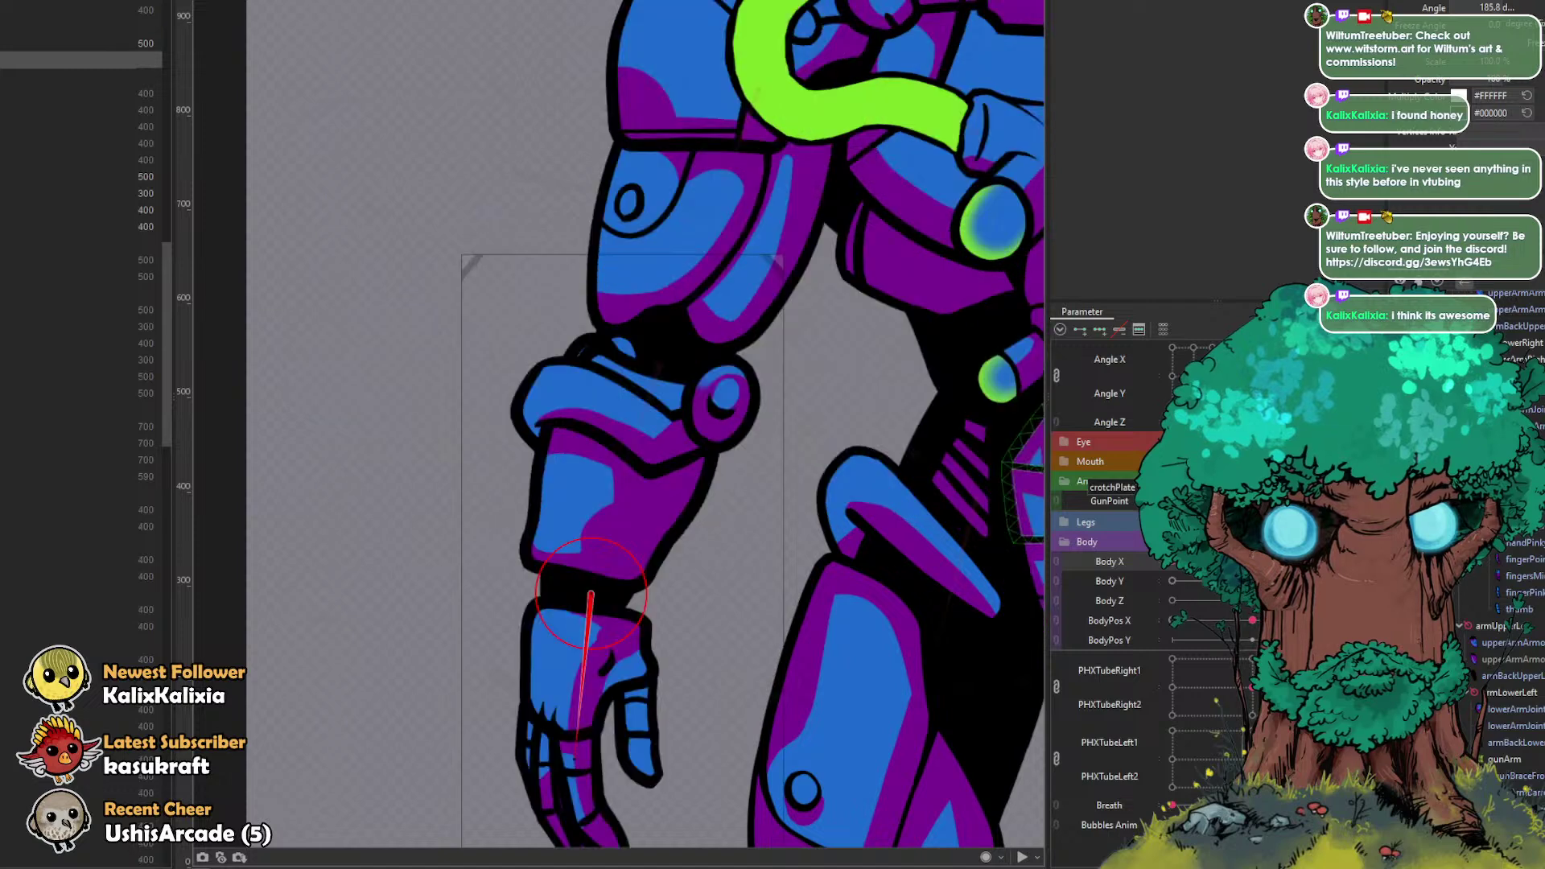
click(1333, 500)
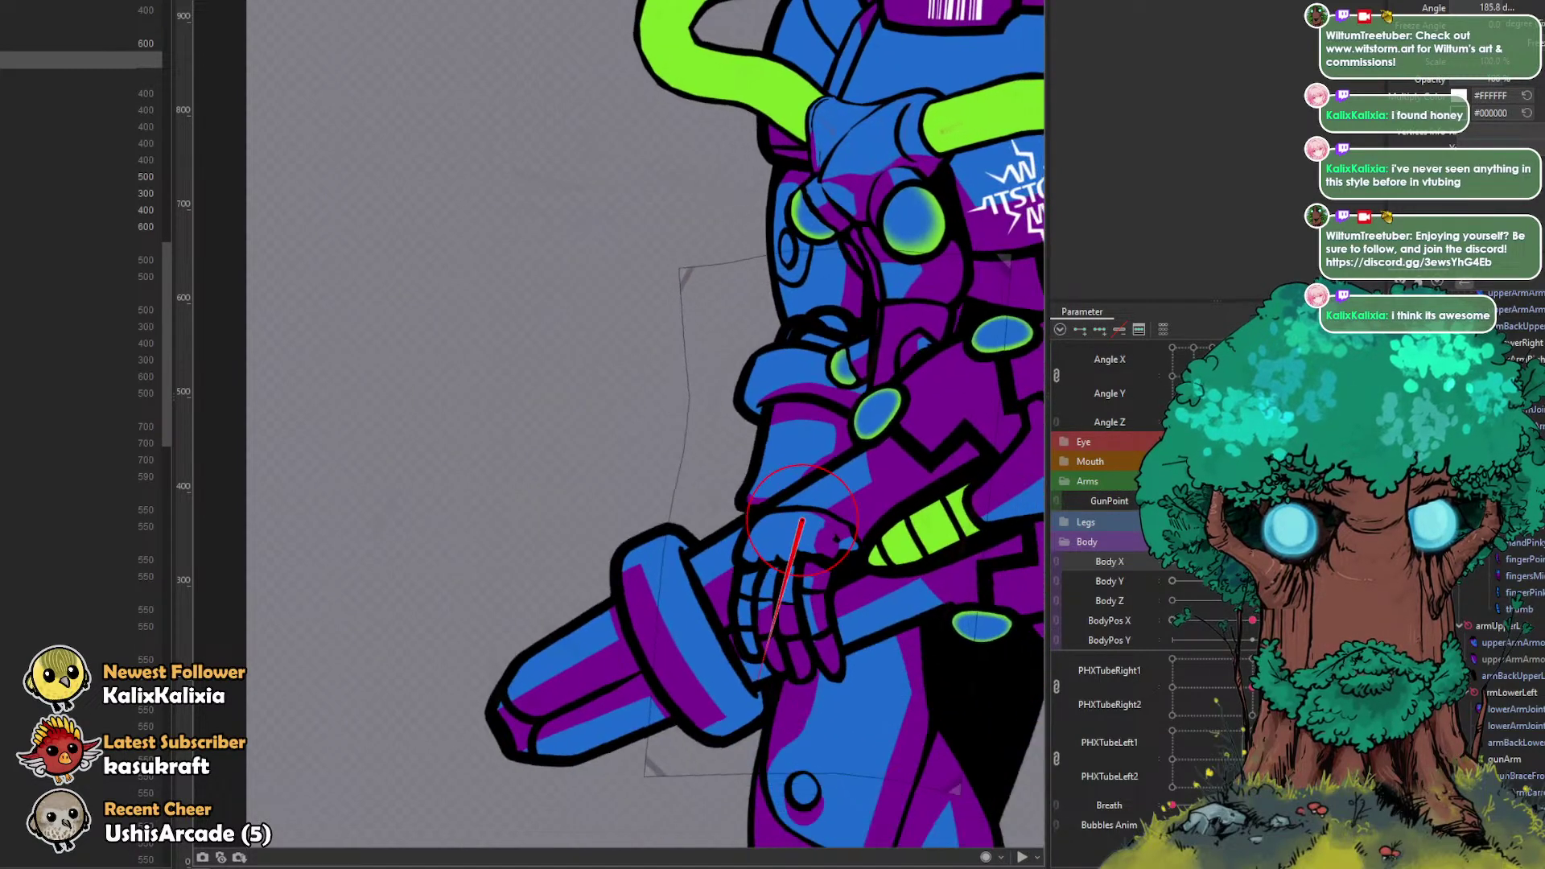
click(1172, 500)
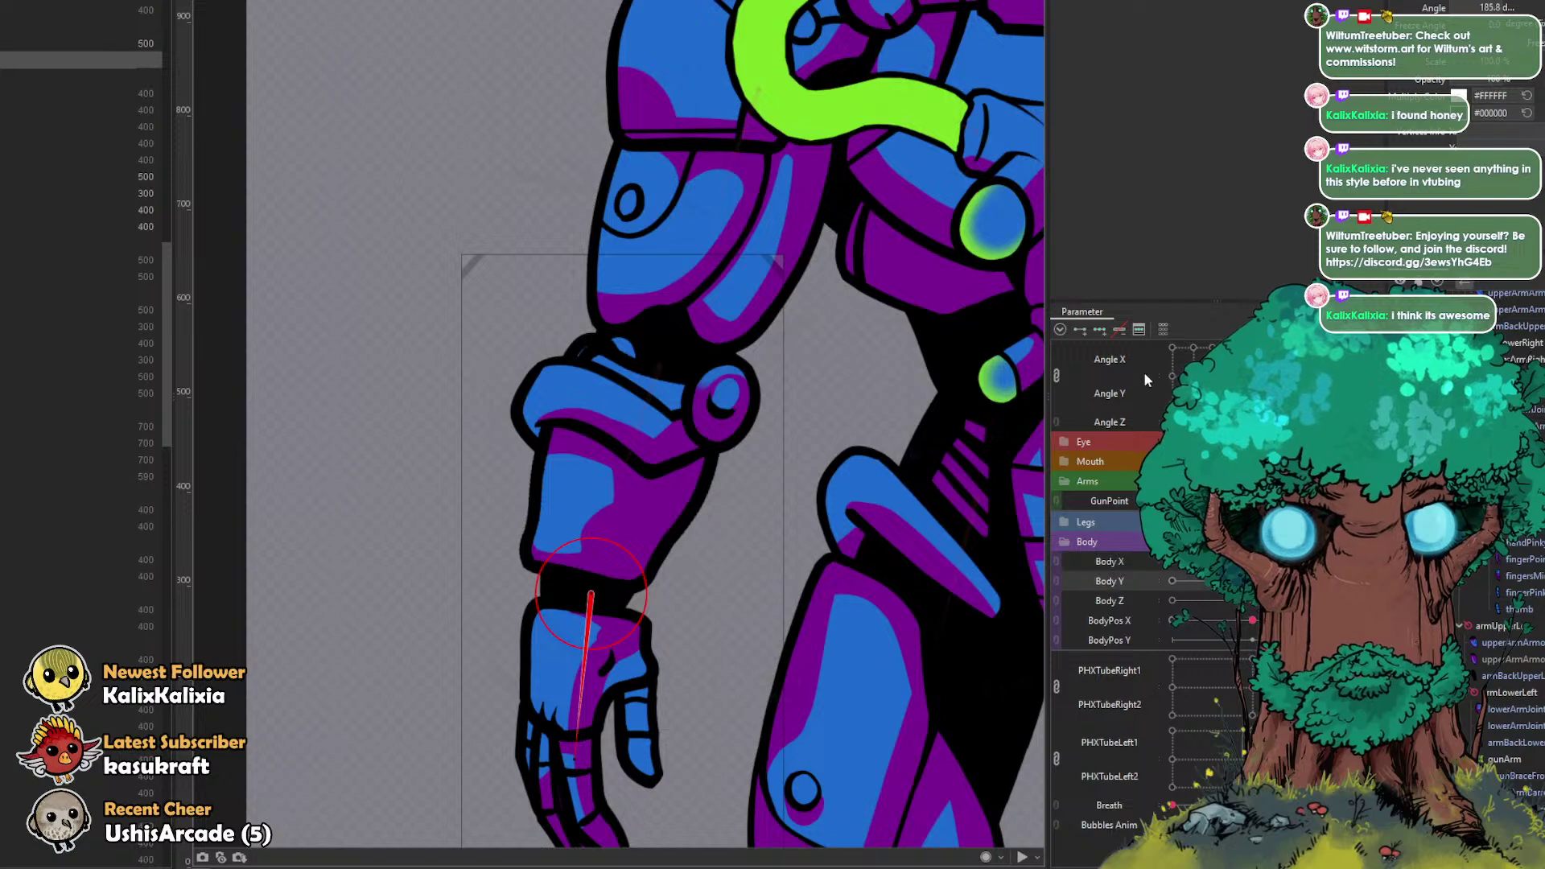
drag(1172, 581, 1332, 561)
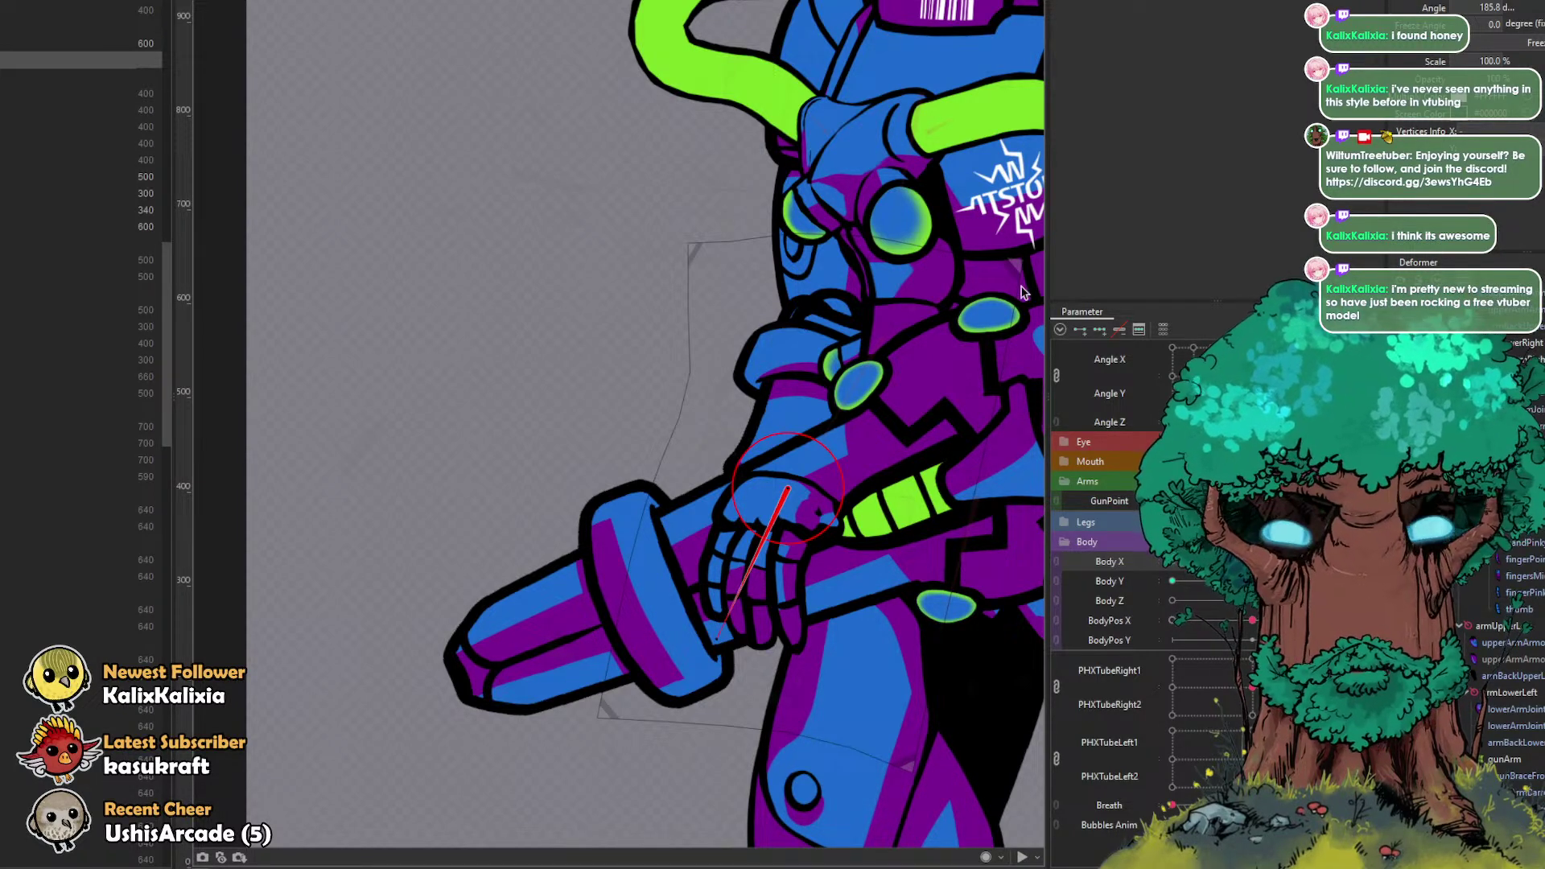
drag(789, 489, 774, 413)
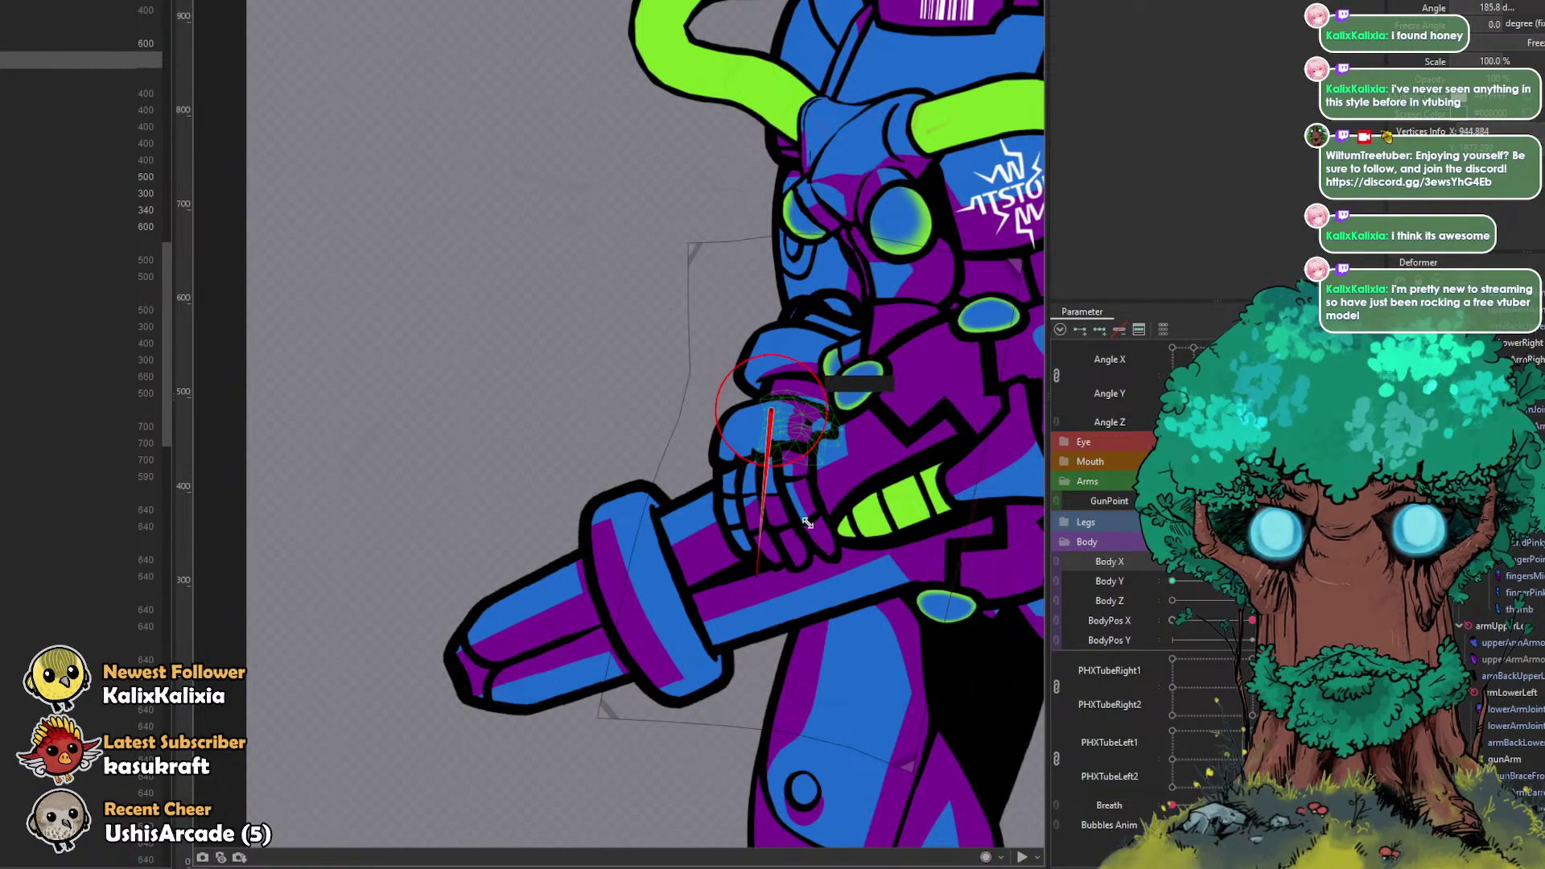
drag(775, 576, 774, 576)
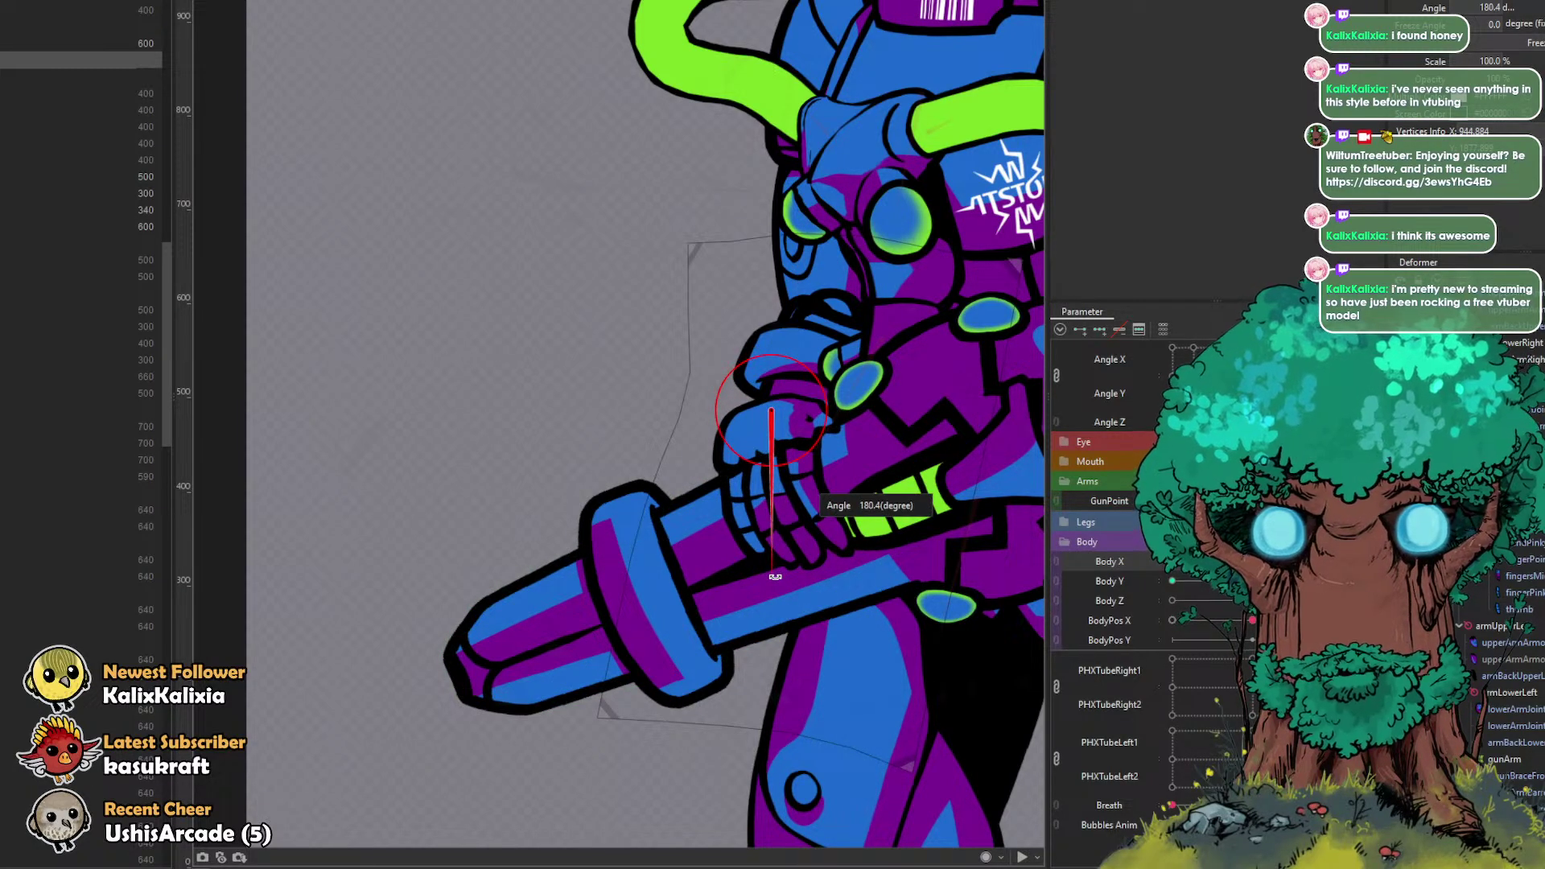
Step: Examine the hand's warp deformer, rotation deformer and finger meshes on the gun in the turned Body X poses
key(b)
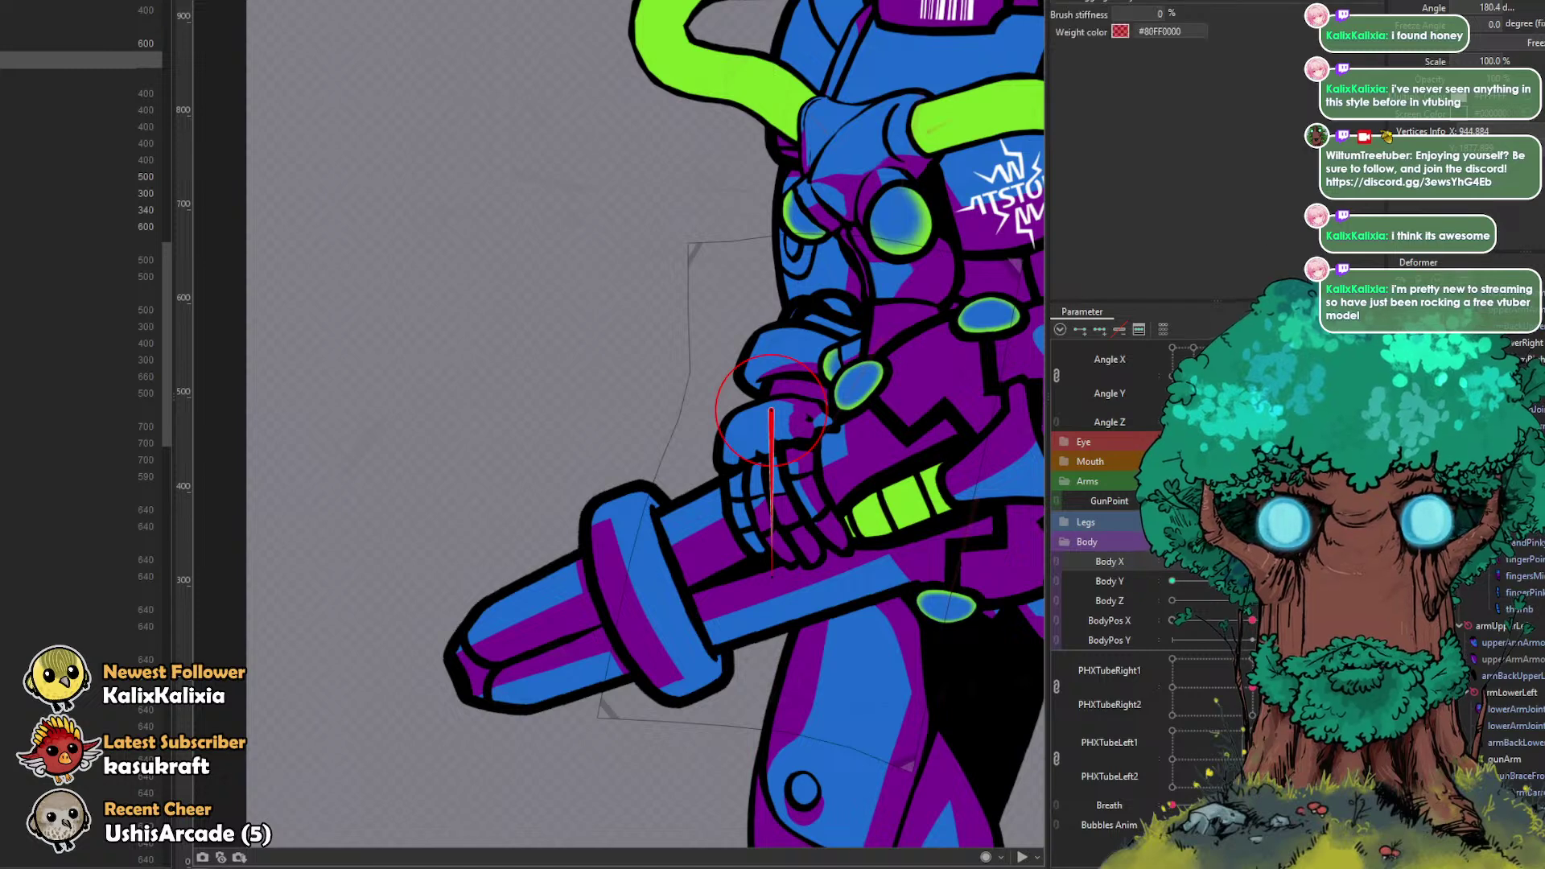
click(80, 77)
mouse_move(723, 400)
mouse_down()
mouse_move(807, 430)
mouse_move(917, 434)
mouse_up()
drag(753, 434, 568, 395)
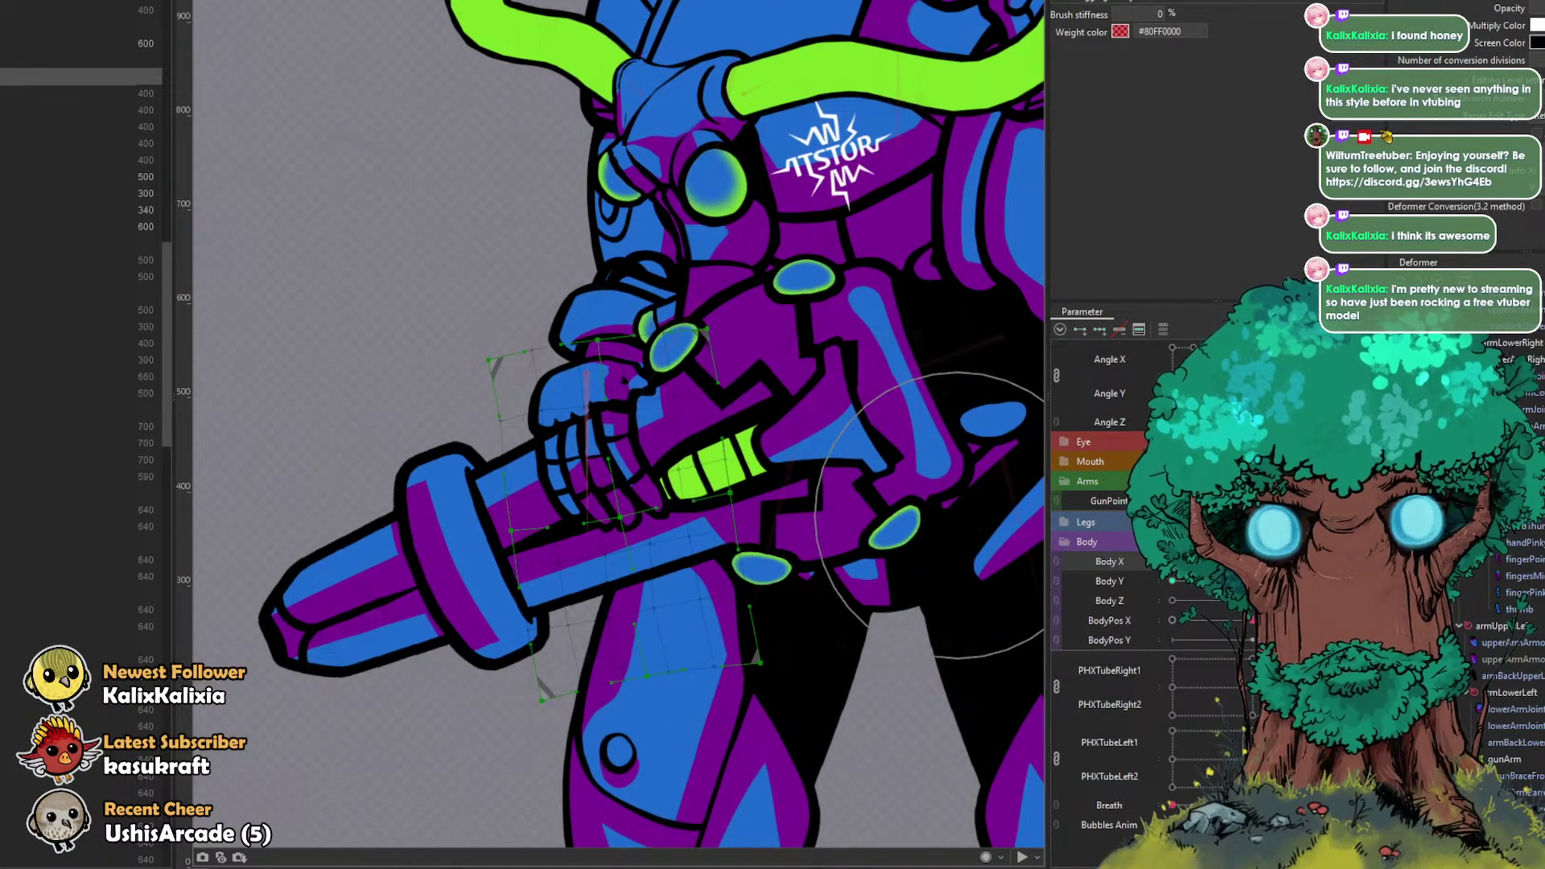
click(1496, 509)
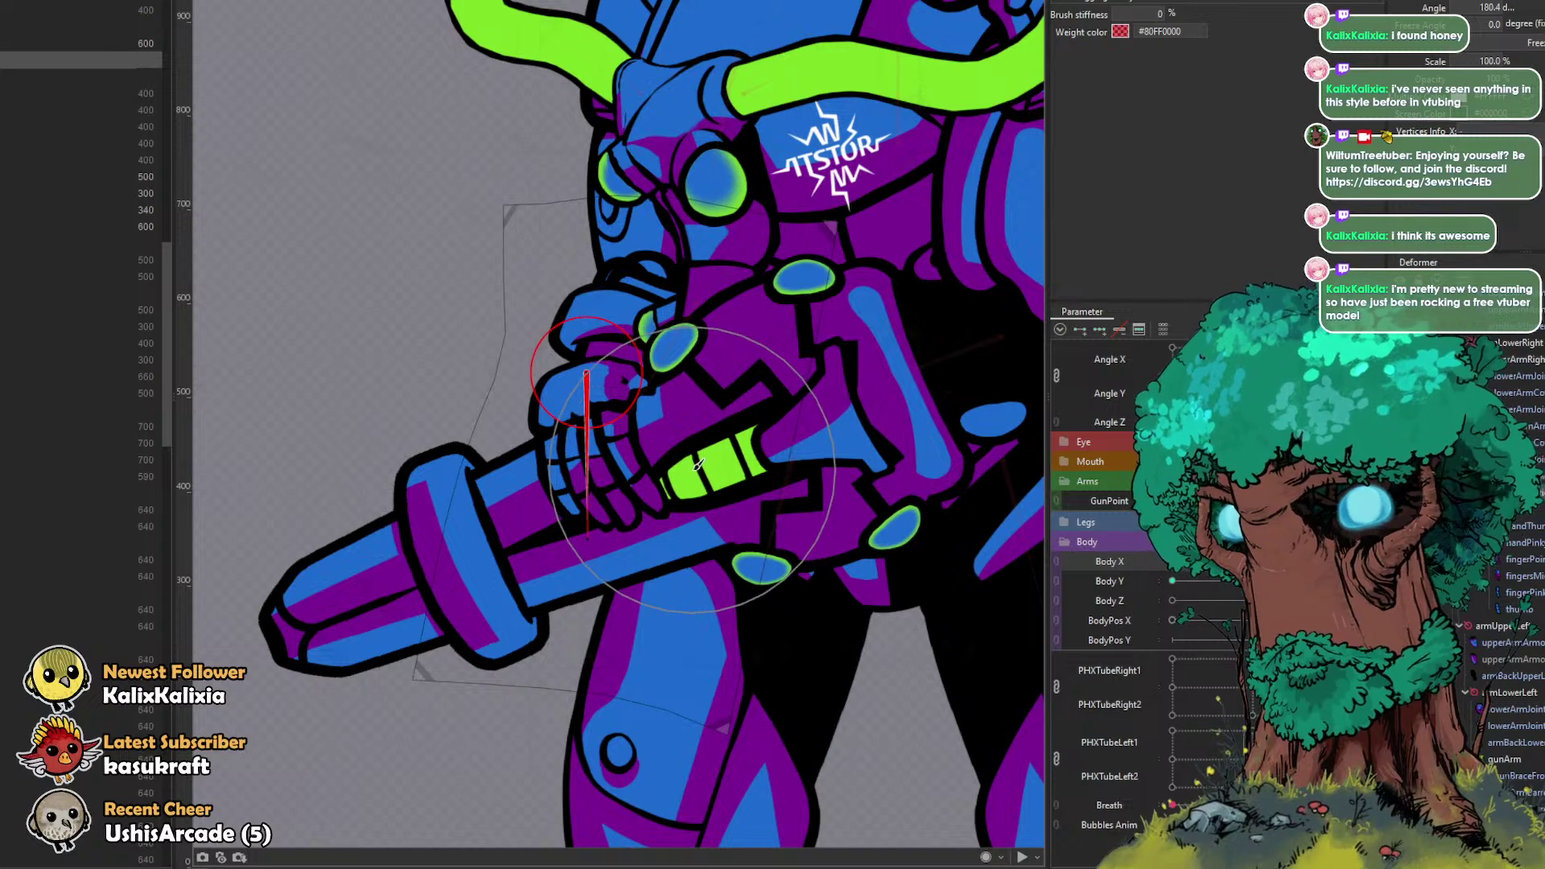
click(1530, 542)
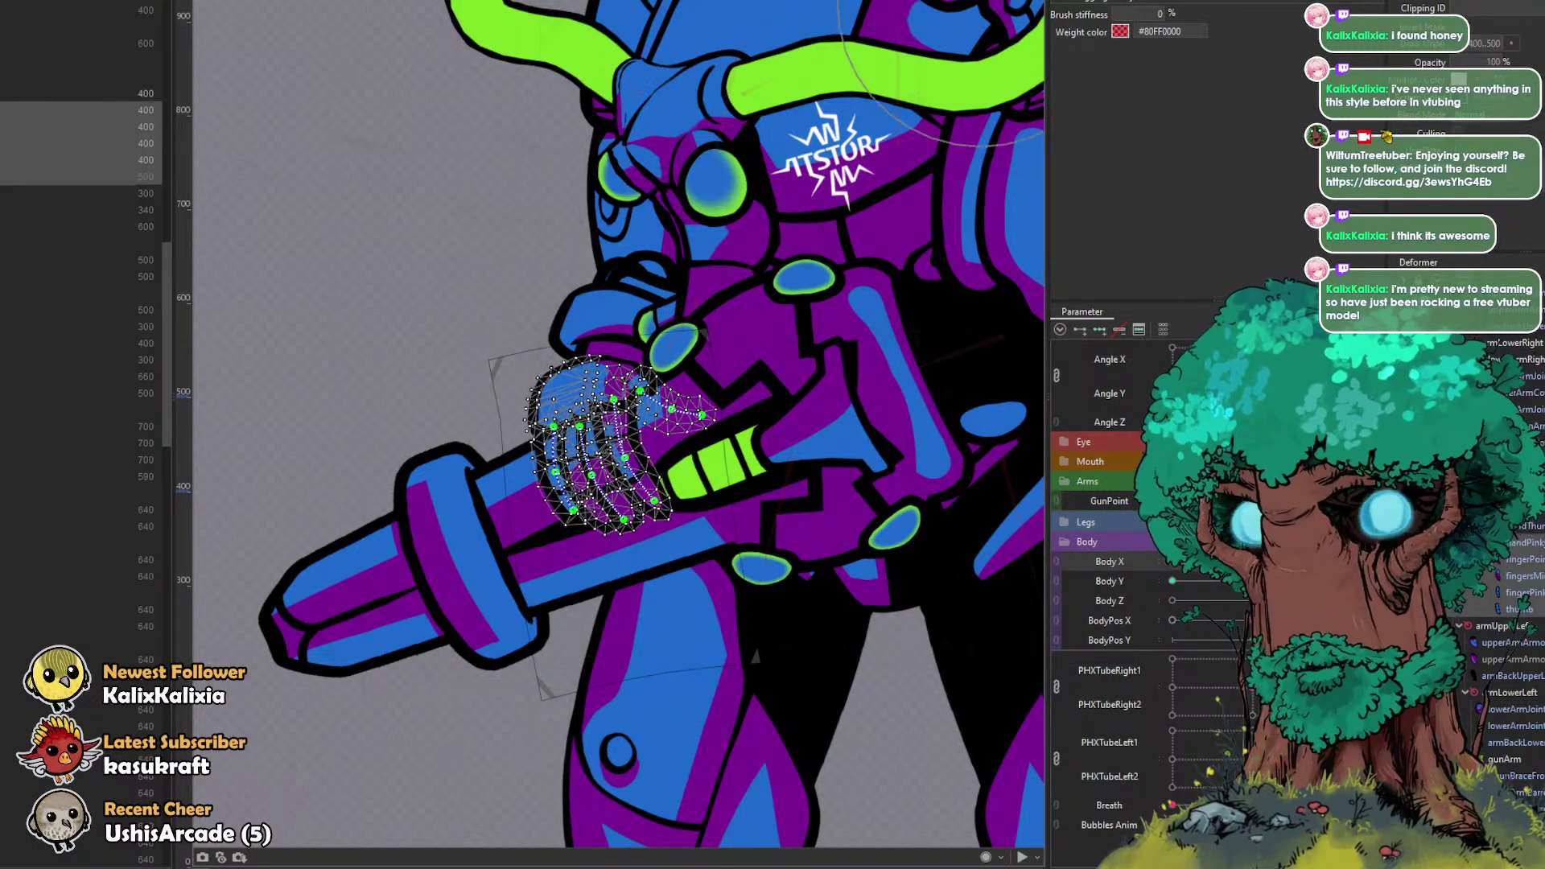
click(909, 2)
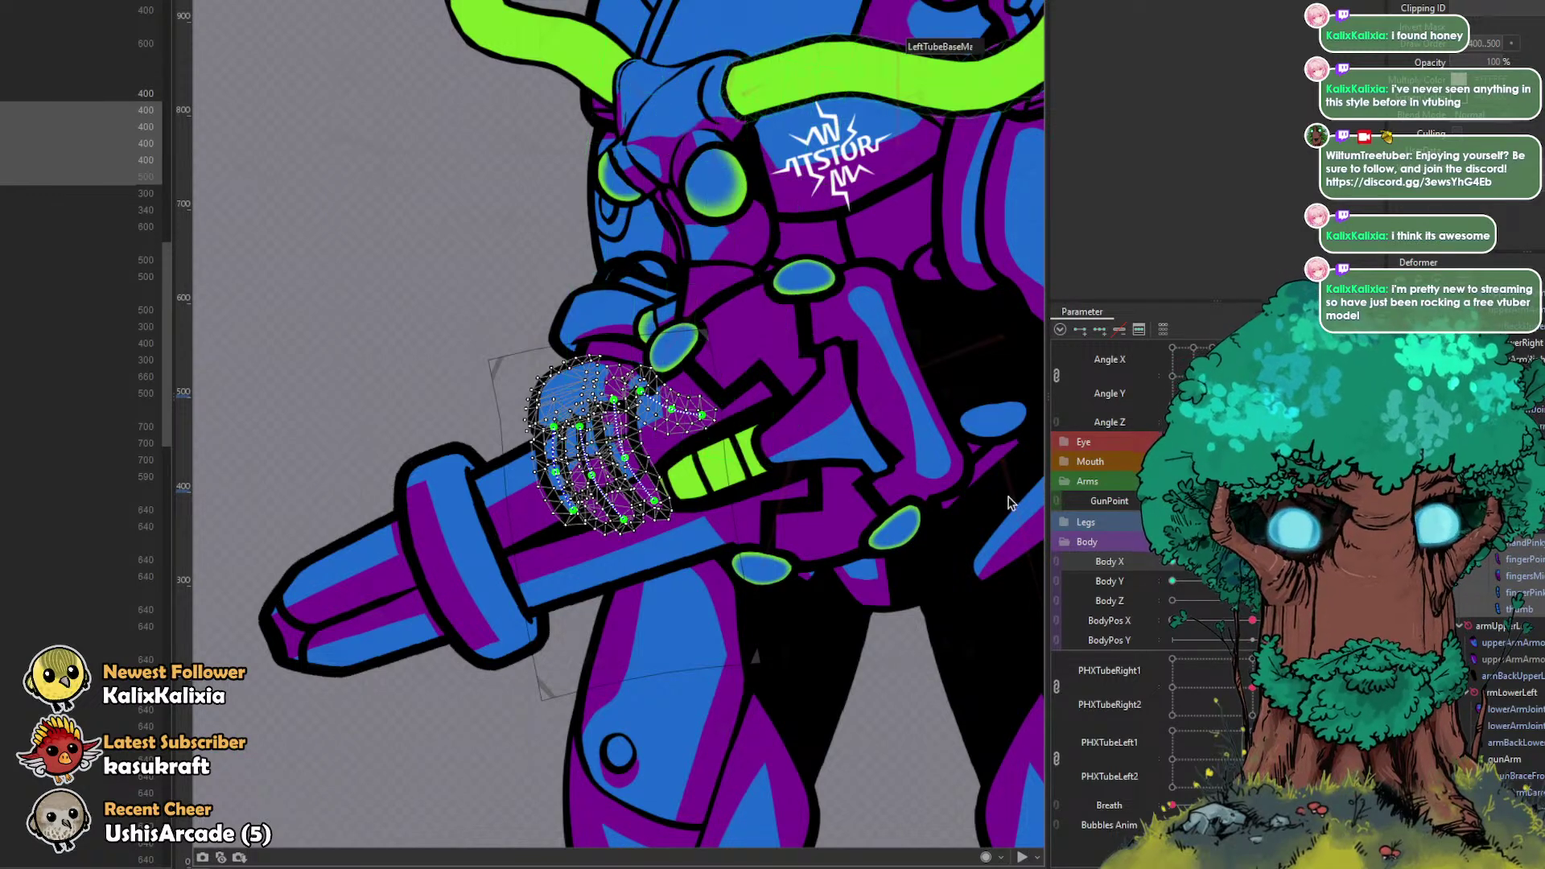
click(1522, 592)
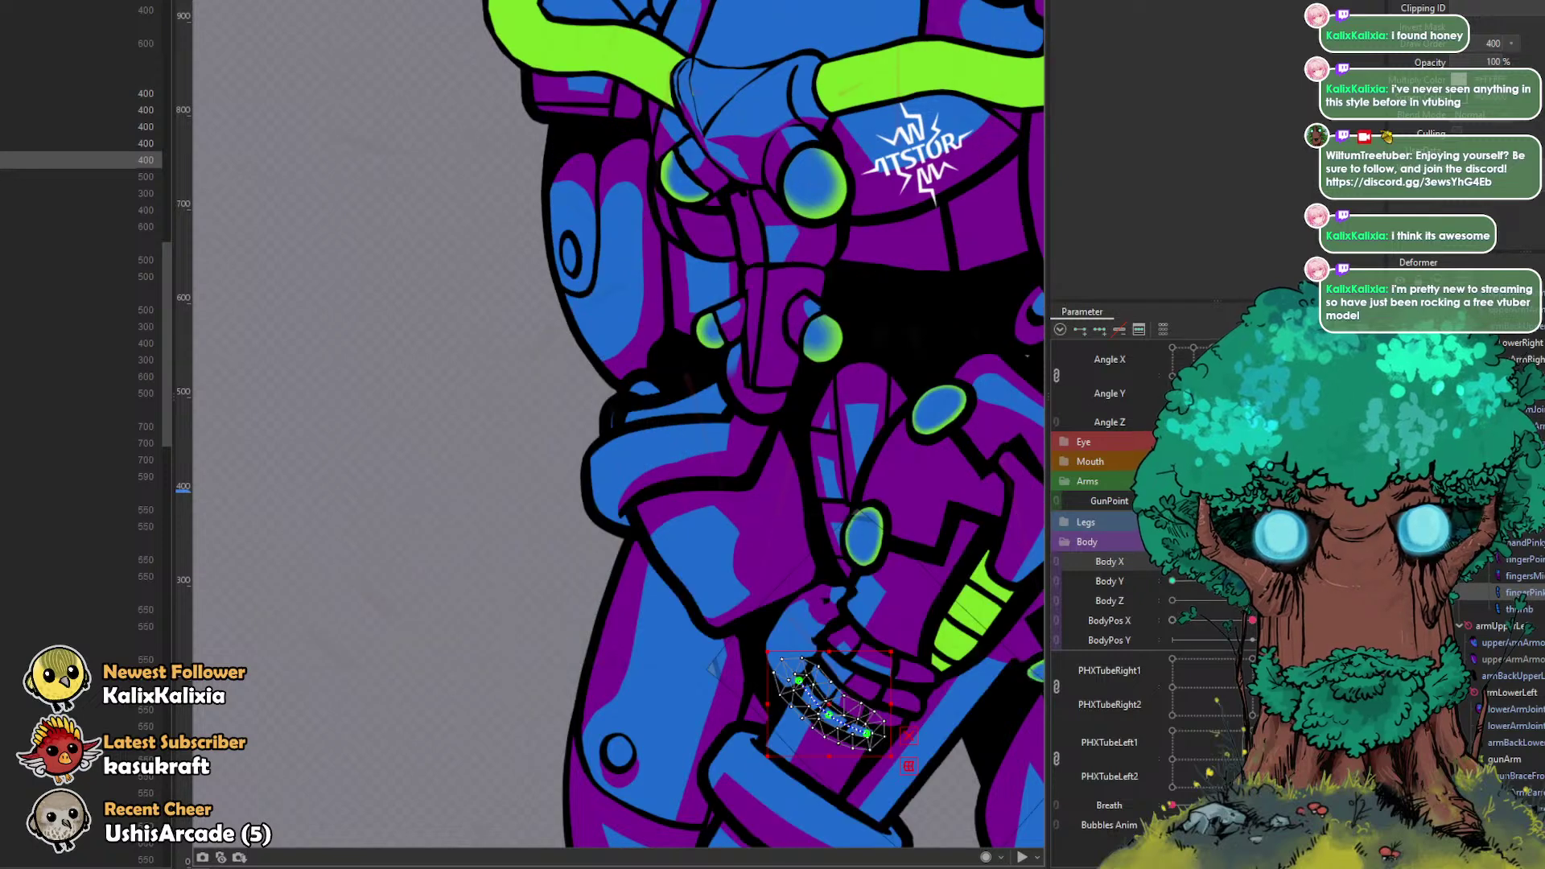
Step: In the level gun pose, rotate the hand's rotation deformer to 119.8 degrees, place it over the barrel, and compare Body X poses
click(1535, 533)
click(1533, 513)
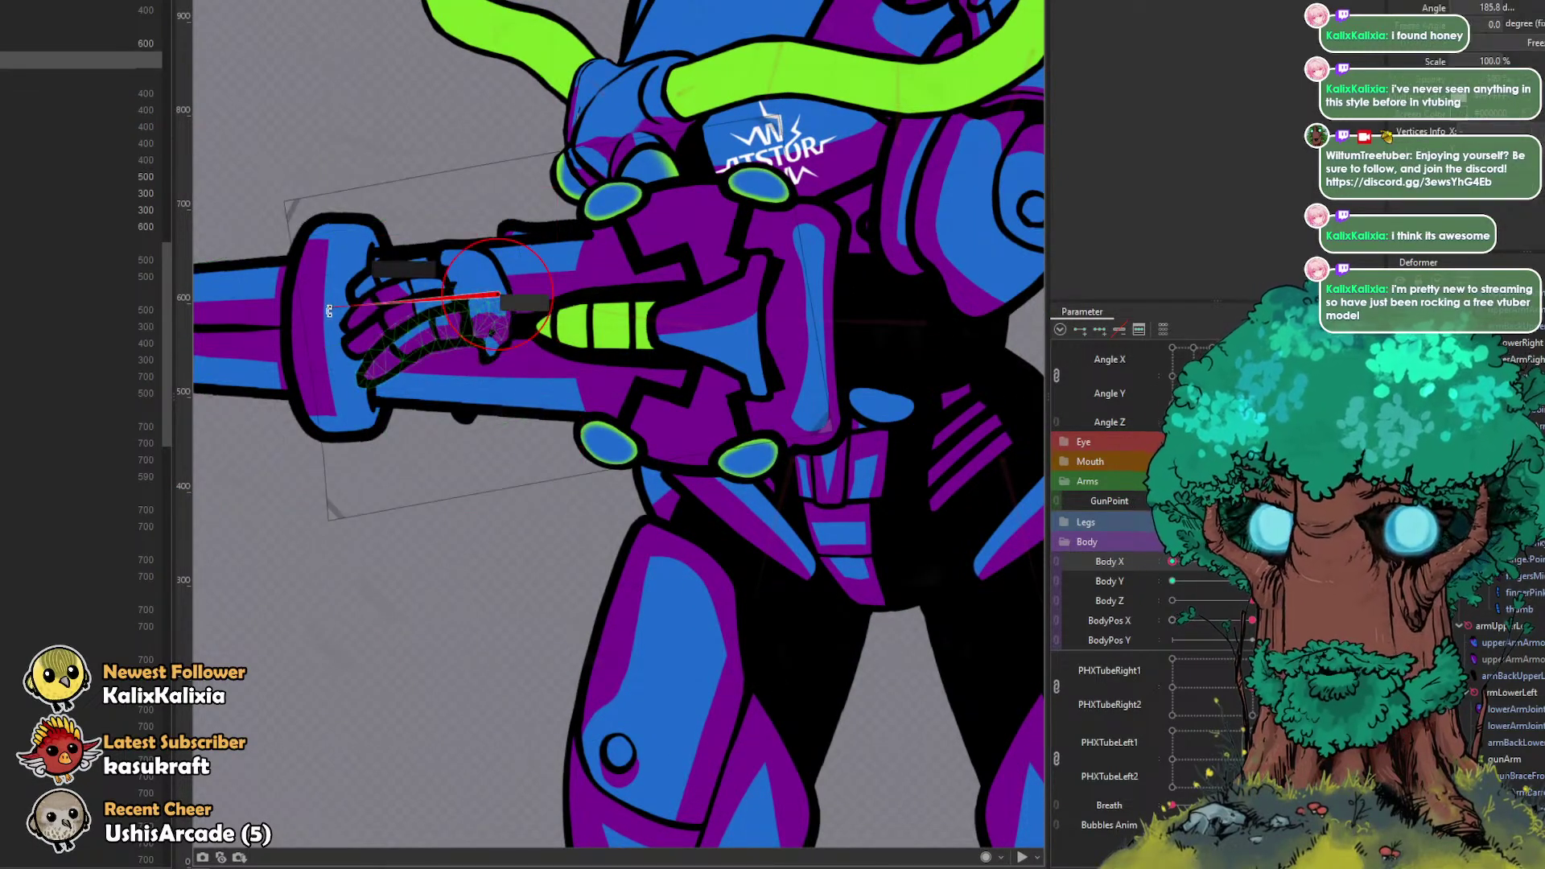
drag(404, 378, 477, 357)
drag(499, 301, 524, 203)
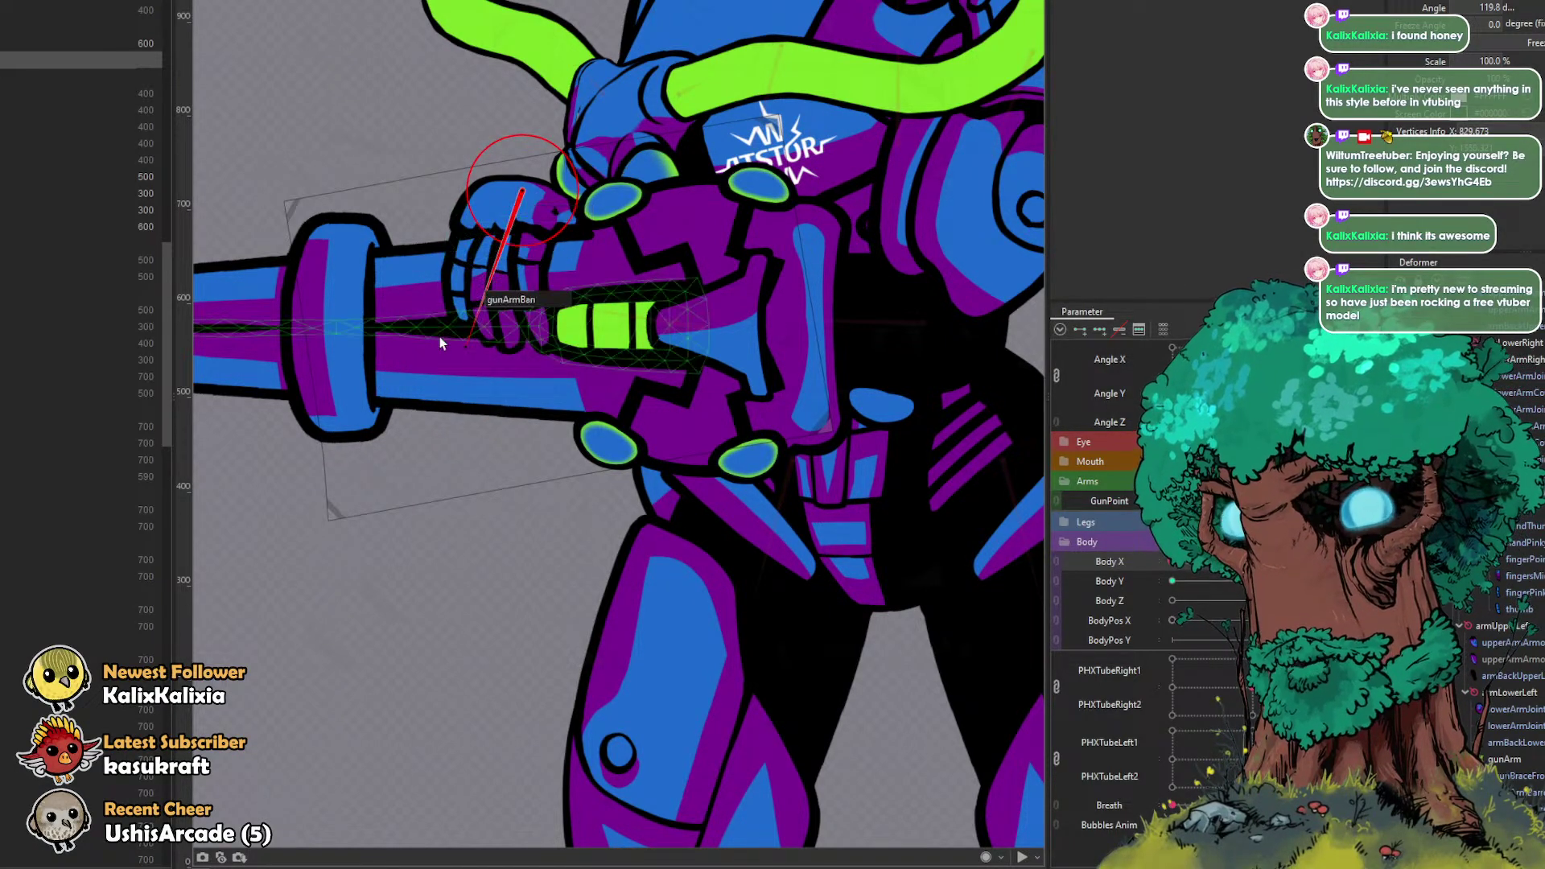
scroll(439, 336, down, 4)
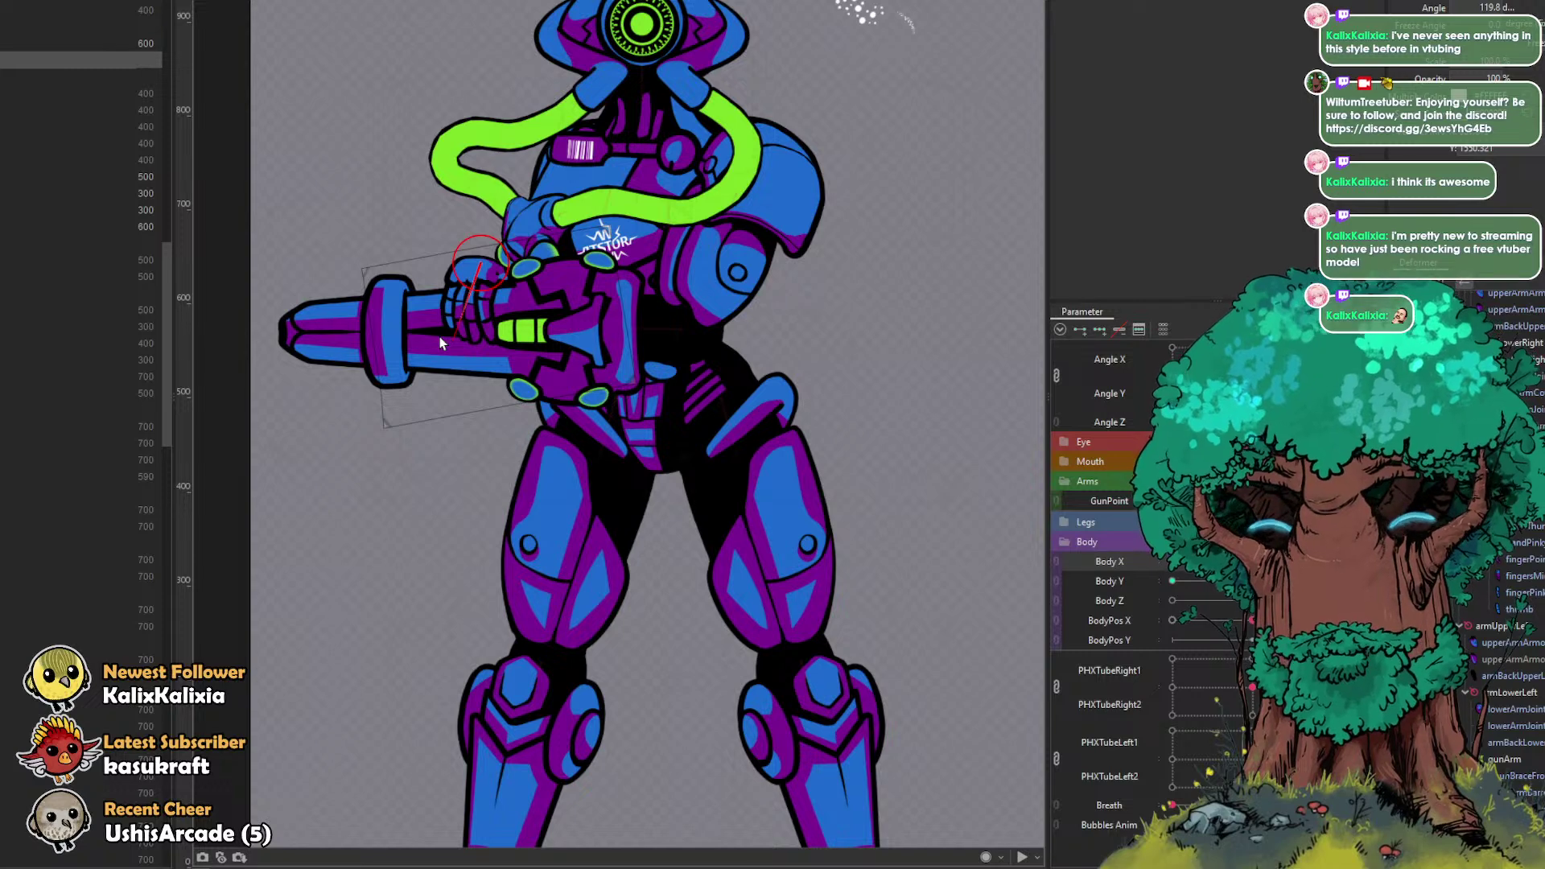
scroll(439, 336, up, 3)
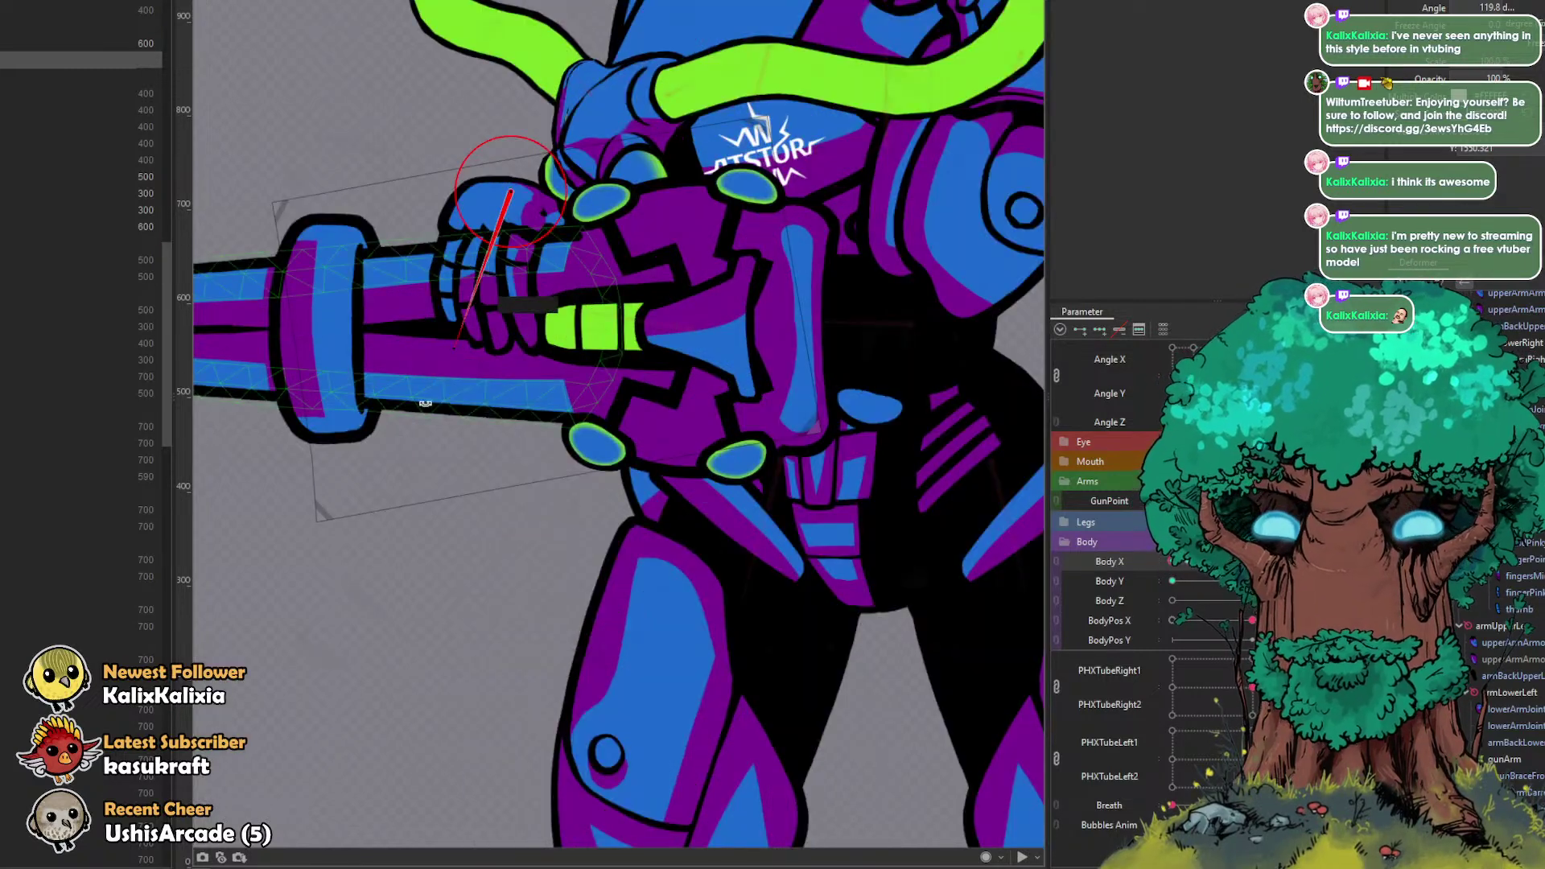
click(1180, 561)
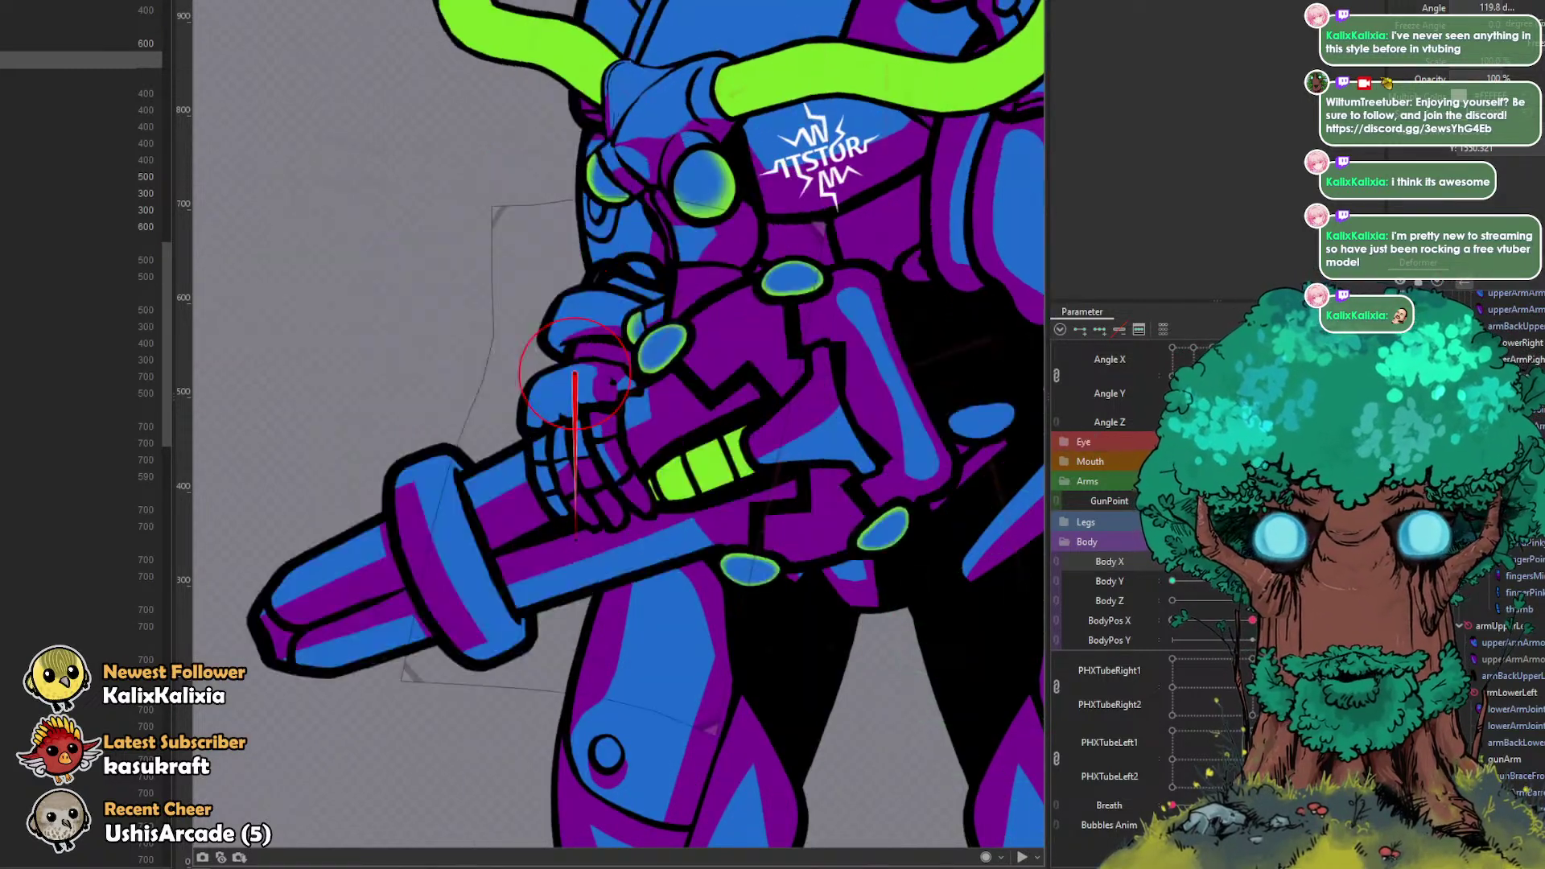
click(1252, 562)
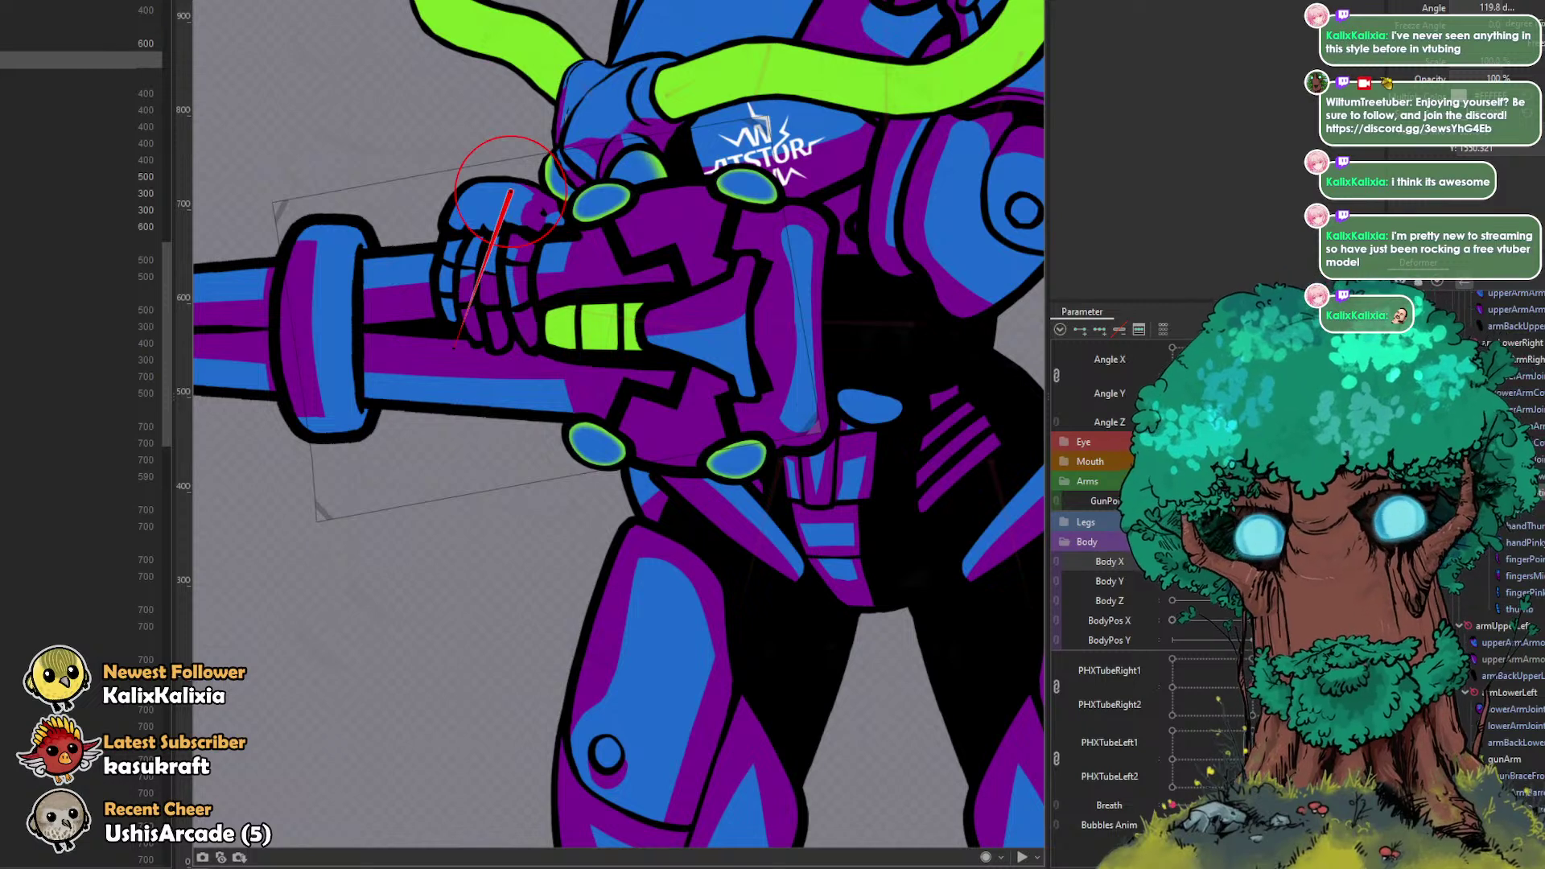
Step: Select the thumb-side and pinky-side palm meshes together and warp them with the deform brush over the barrel
click(1521, 544)
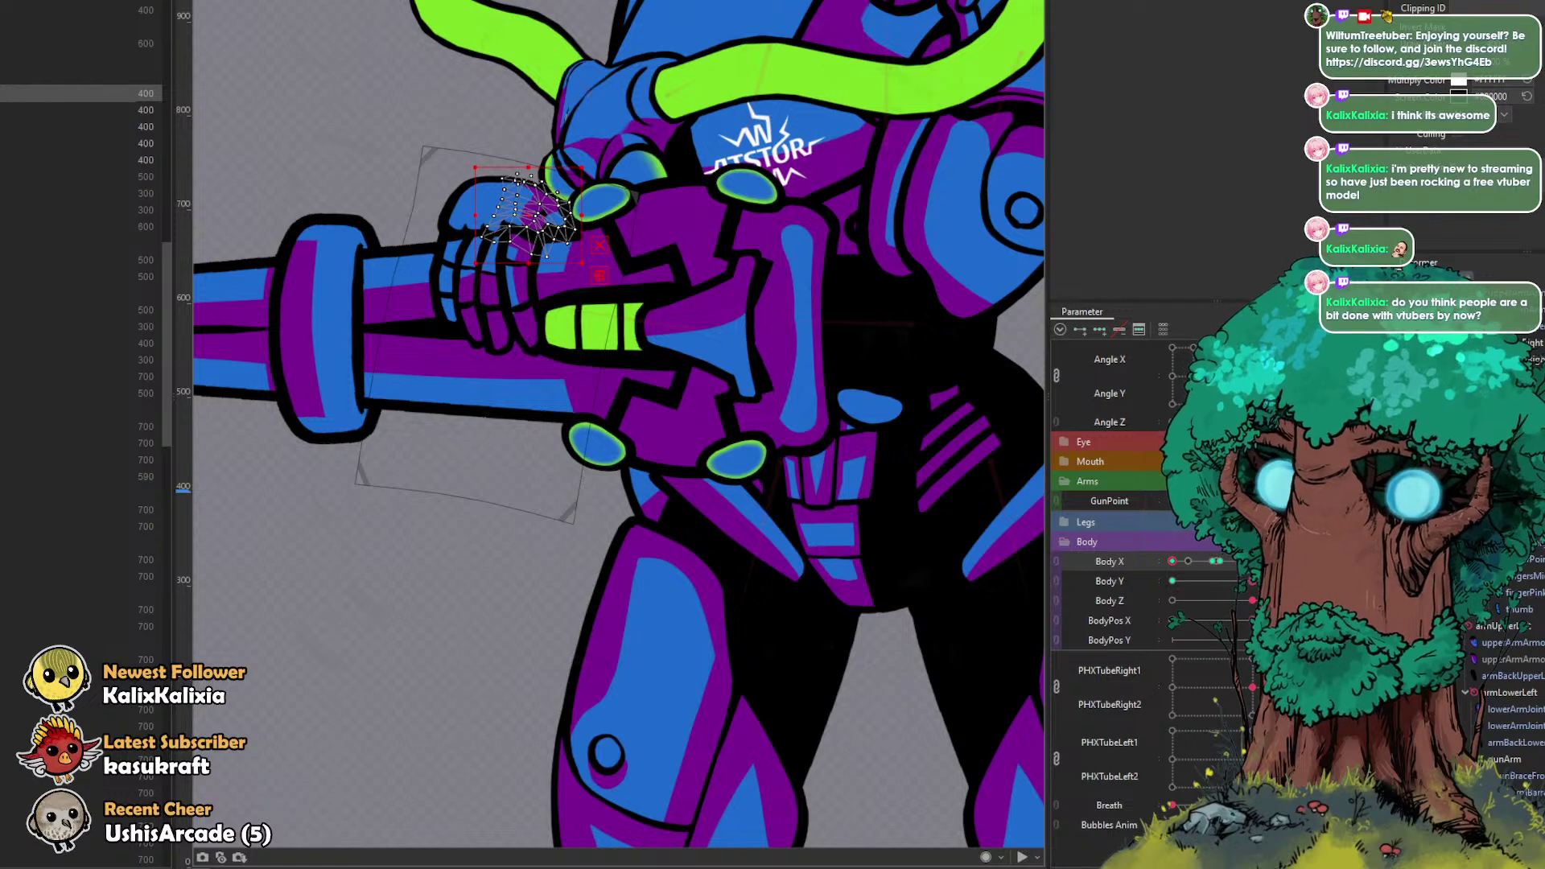
click(1521, 543)
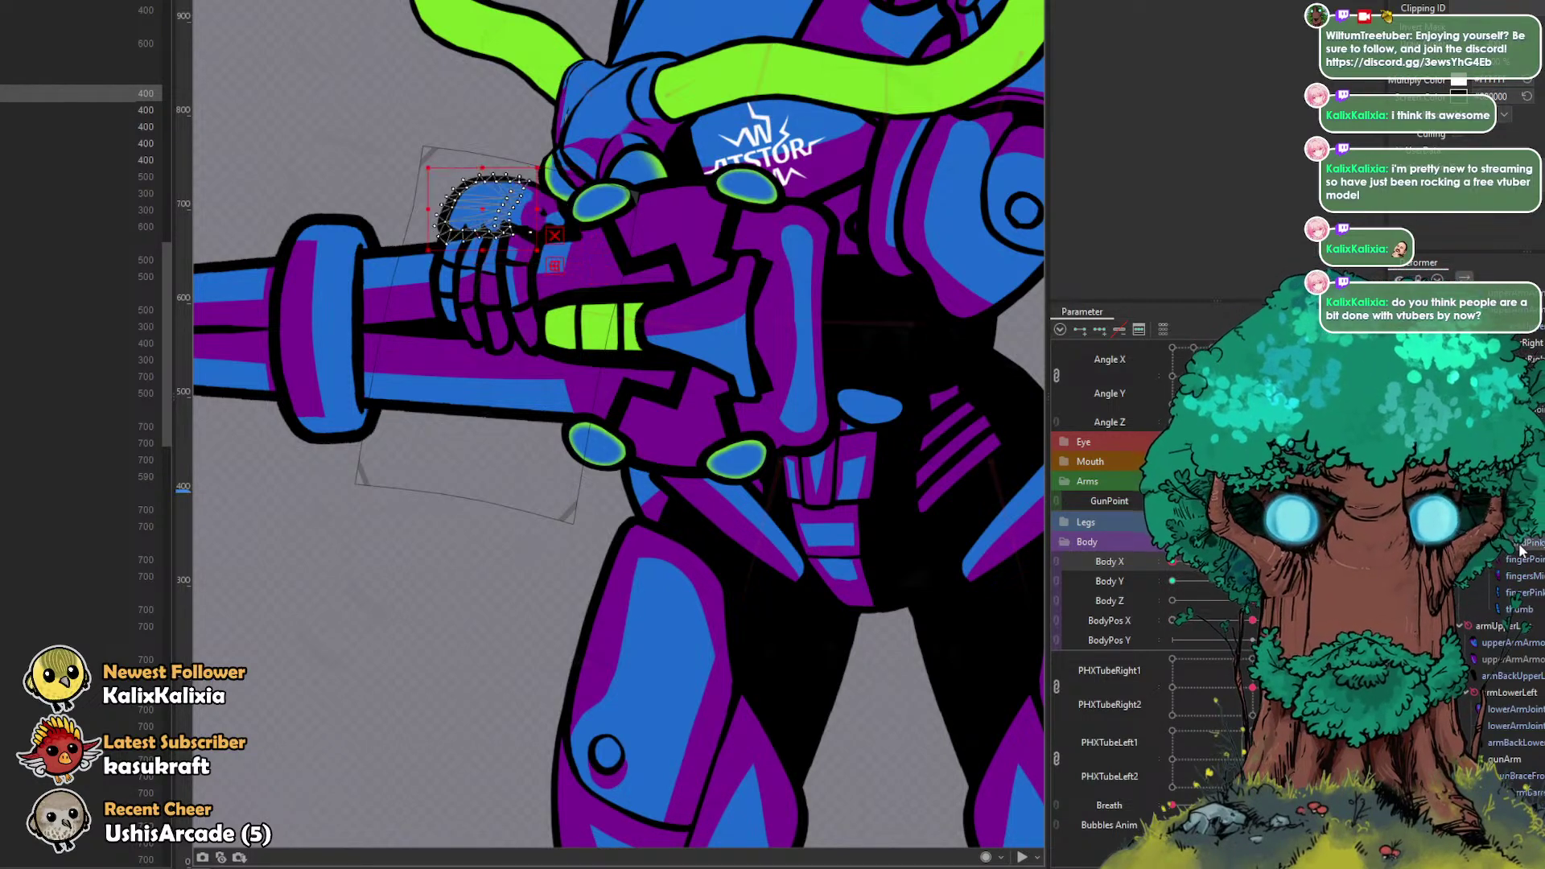
ctrl+click(1521, 525)
key(g)
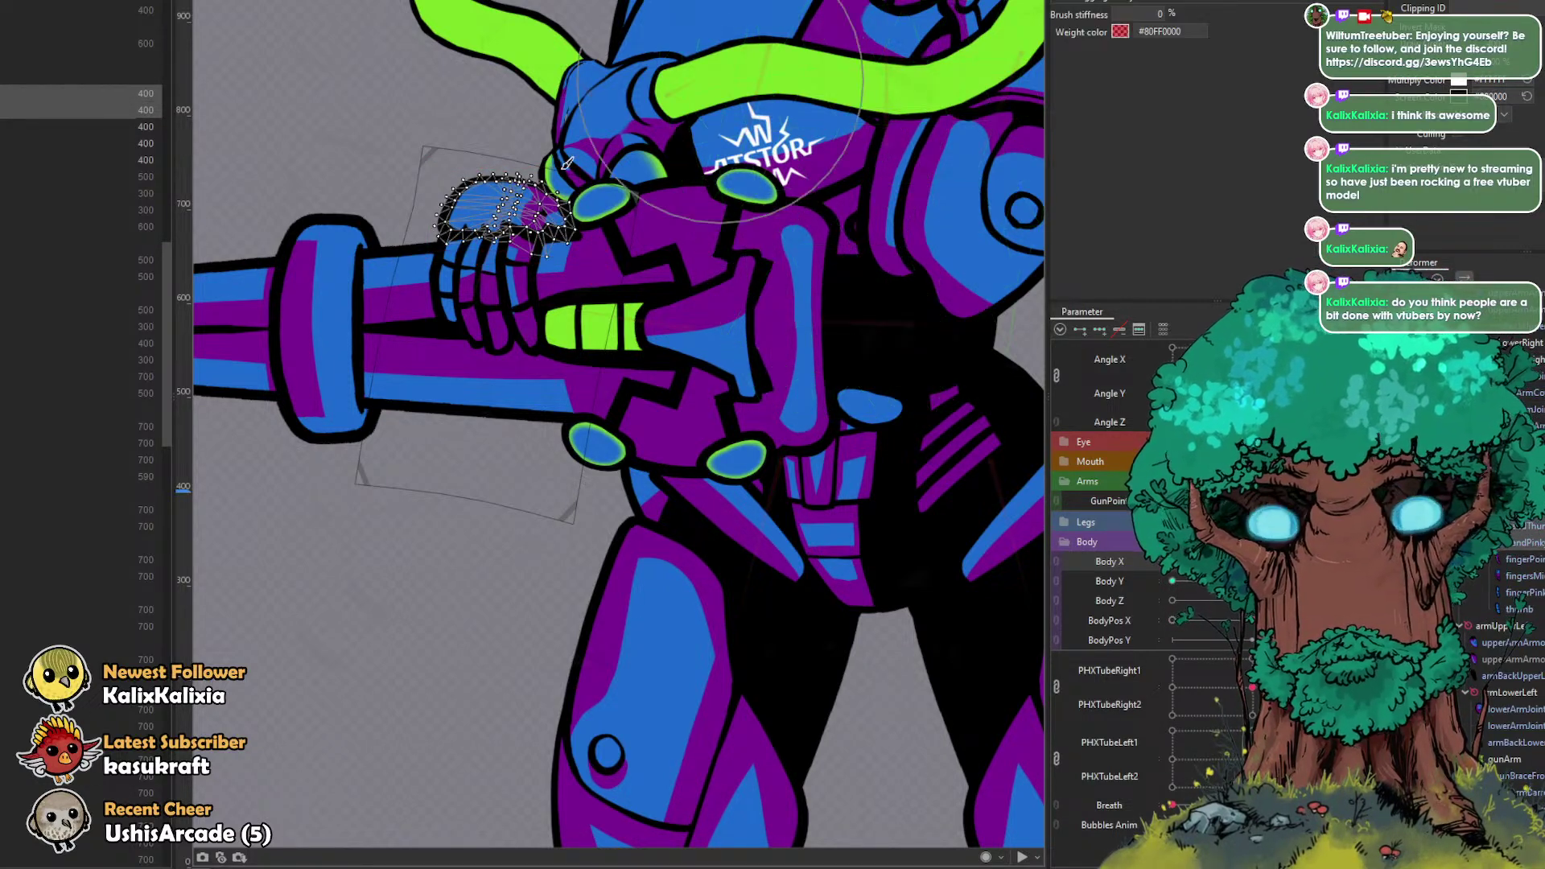
scroll(566, 165, up, 3)
drag(440, 263, 451, 278)
drag(365, 150, 381, 169)
drag(461, 274, 471, 290)
Step: Resize the deform brush and refine the palm's lower edge where it meets the knuckles
key(b)
drag(299, 246, 362, 269)
key(b)
key(b)
drag(454, 320, 407, 310)
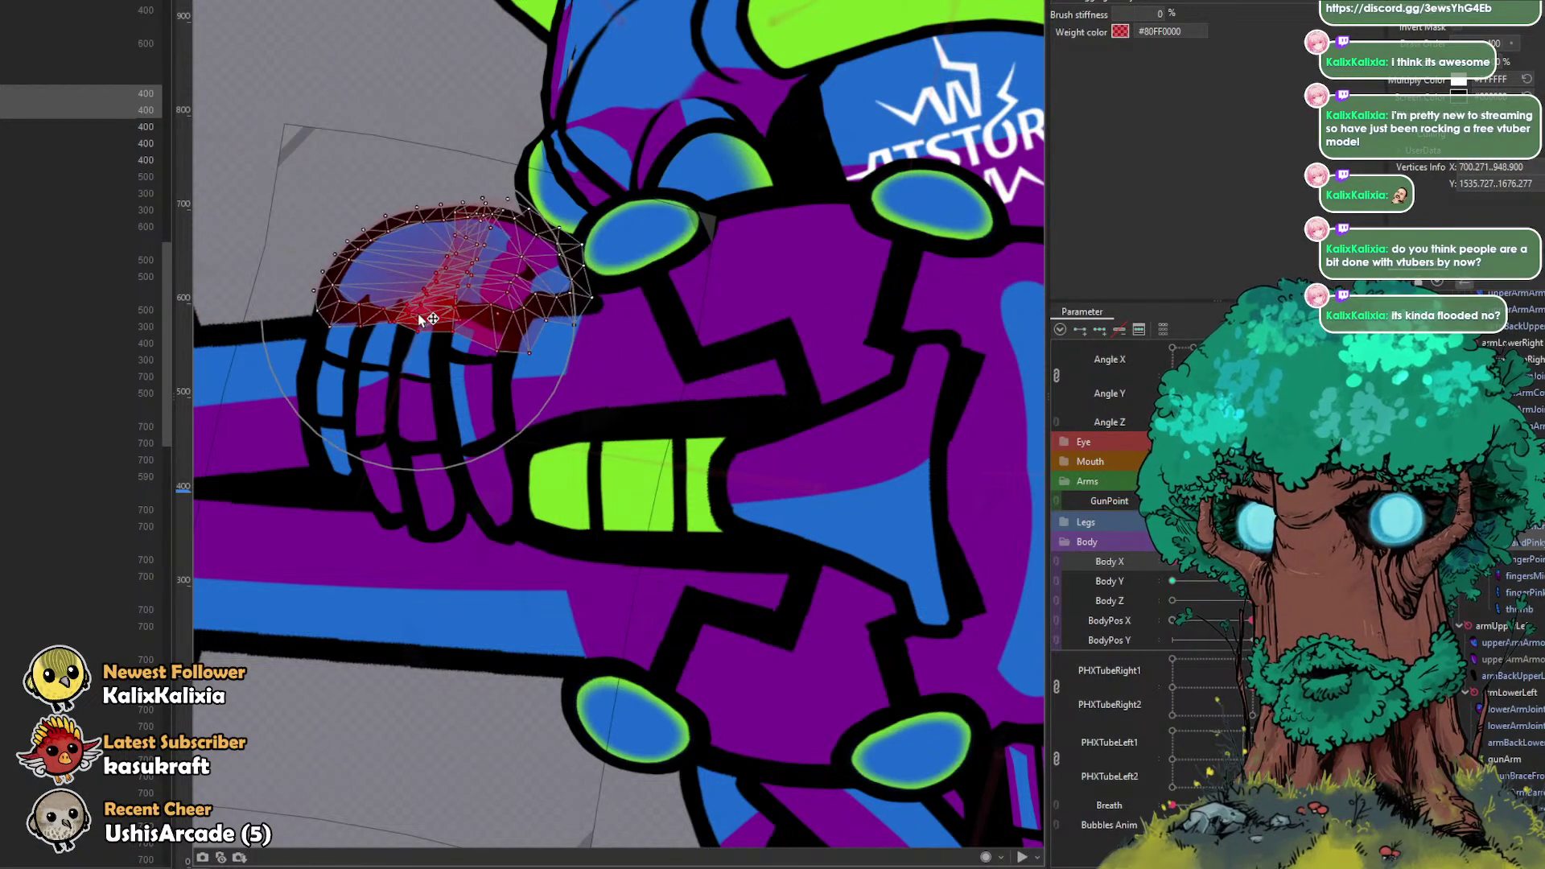
drag(354, 202, 416, 186)
click(415, 185)
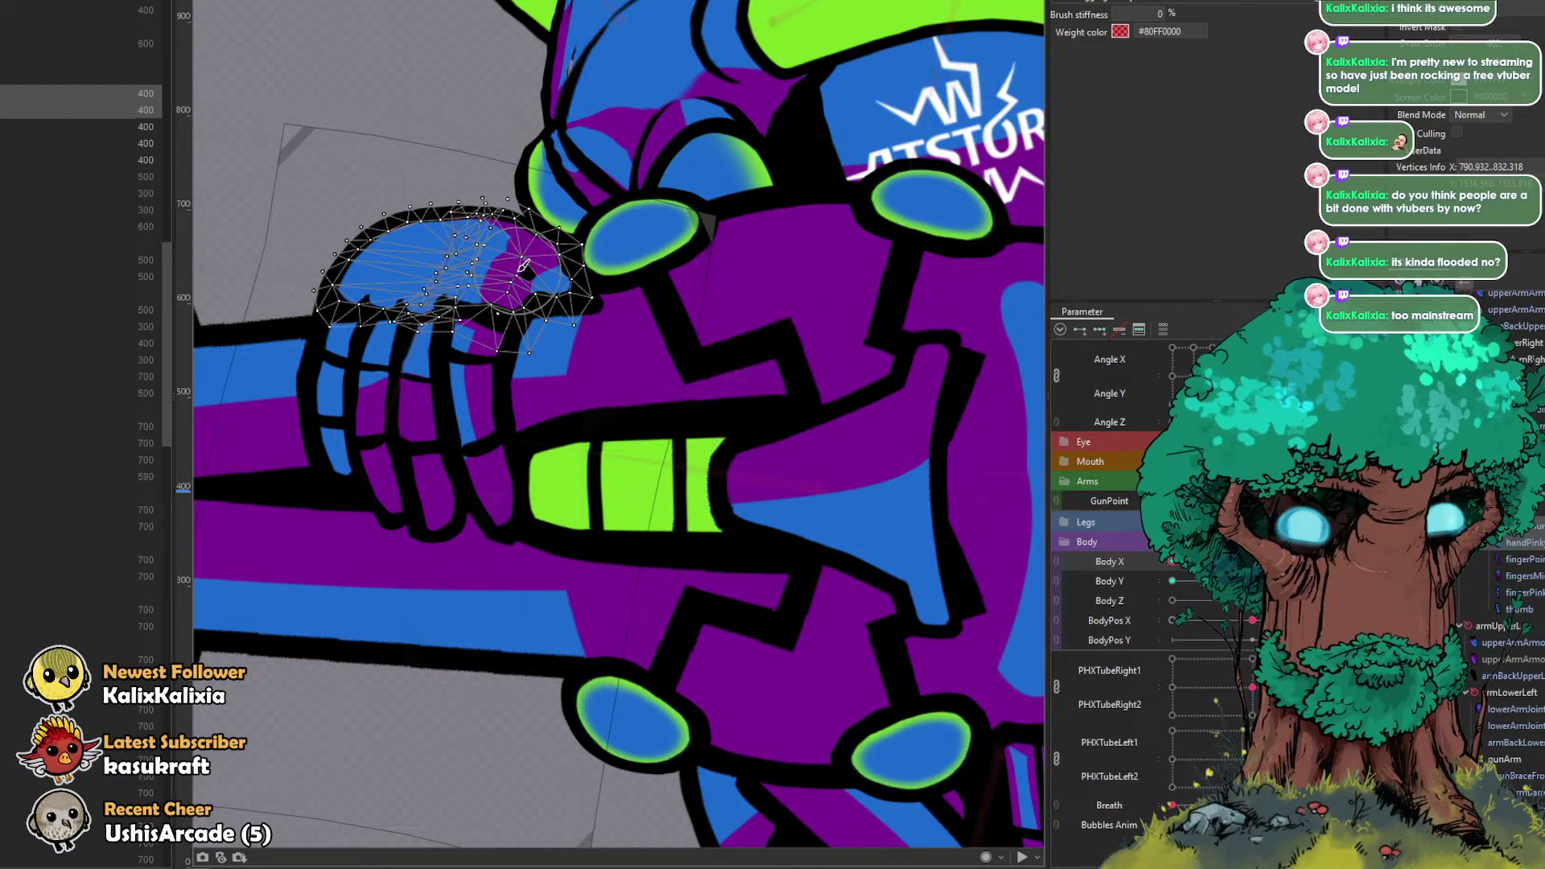
Step: Undo the last palm stroke and flatten the upper outline of both palm meshes with the deform brush
scroll(346, 301, down, 2)
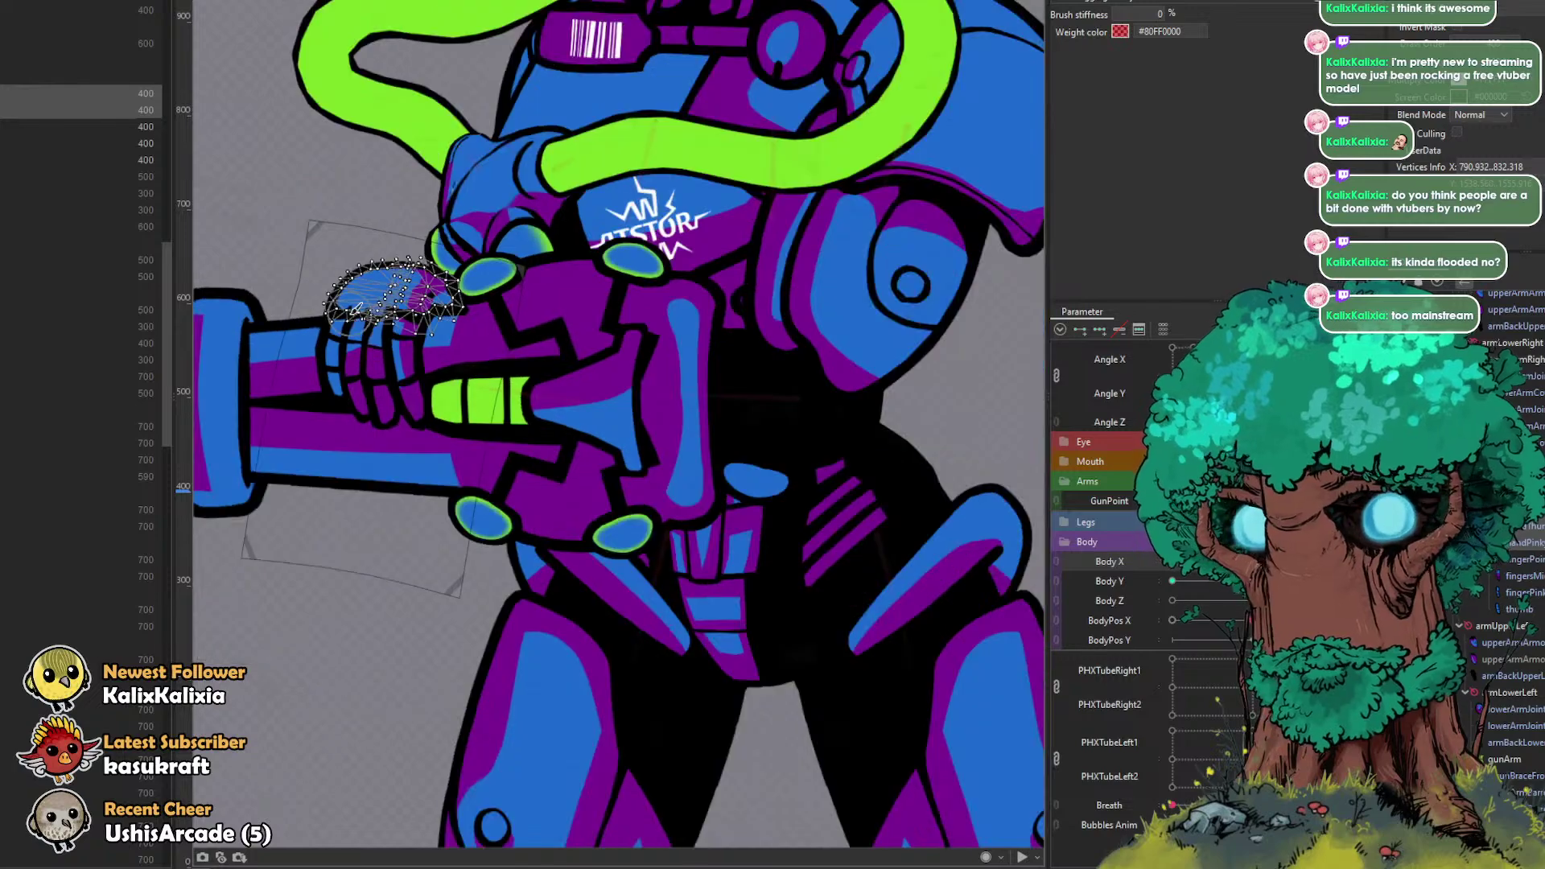
drag(306, 298, 411, 374)
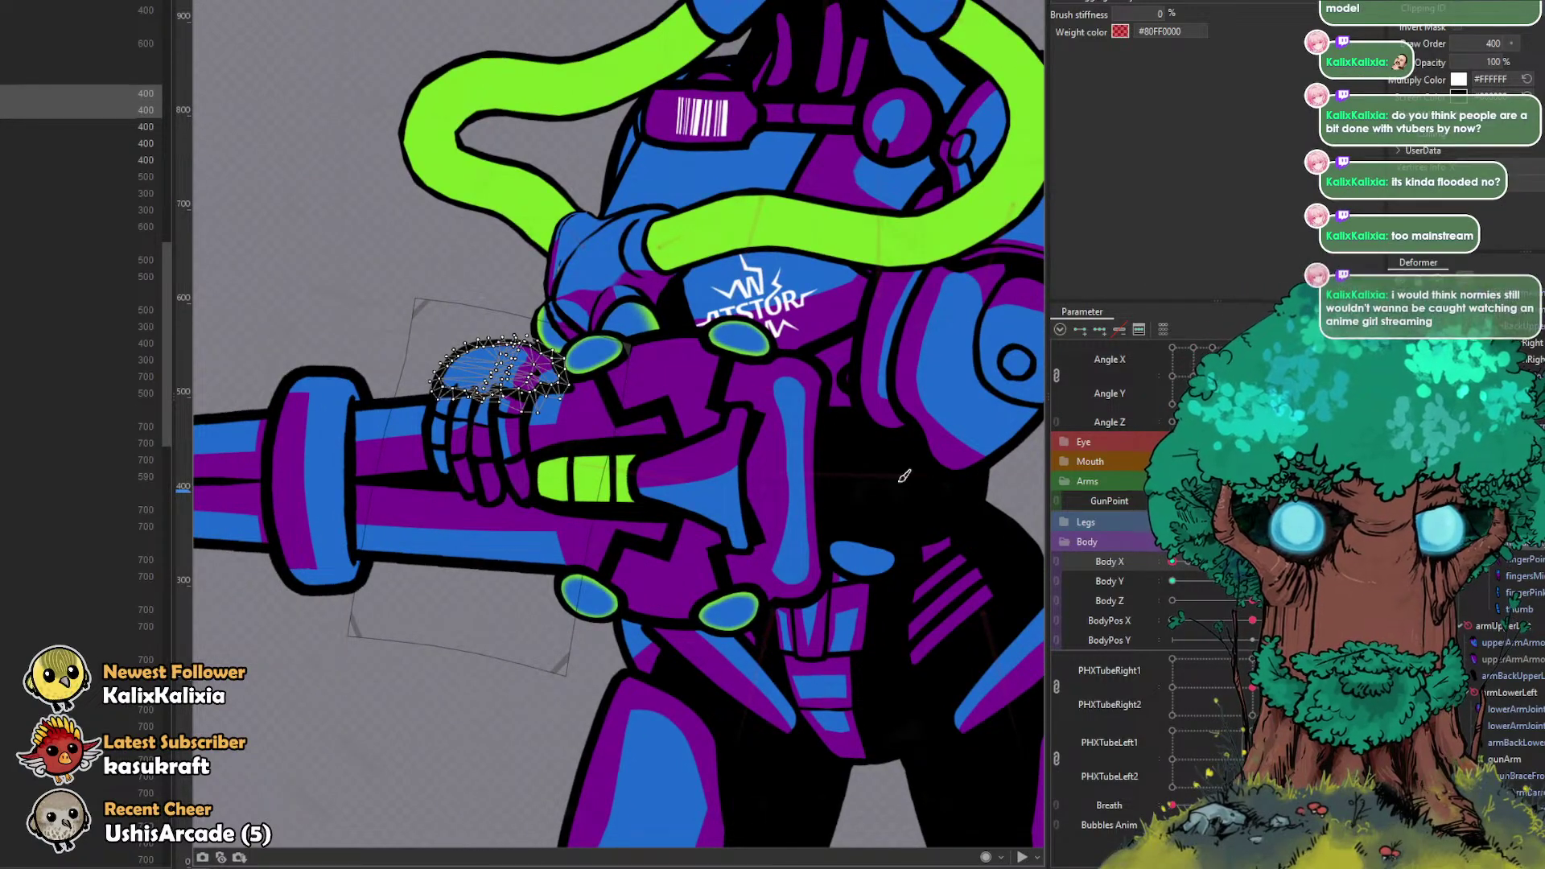
scroll(585, 448, up, 2)
mouse_move(303, 410)
mouse_down()
mouse_move(543, 498)
mouse_move(611, 491)
mouse_move(578, 438)
mouse_move(642, 463)
mouse_up()
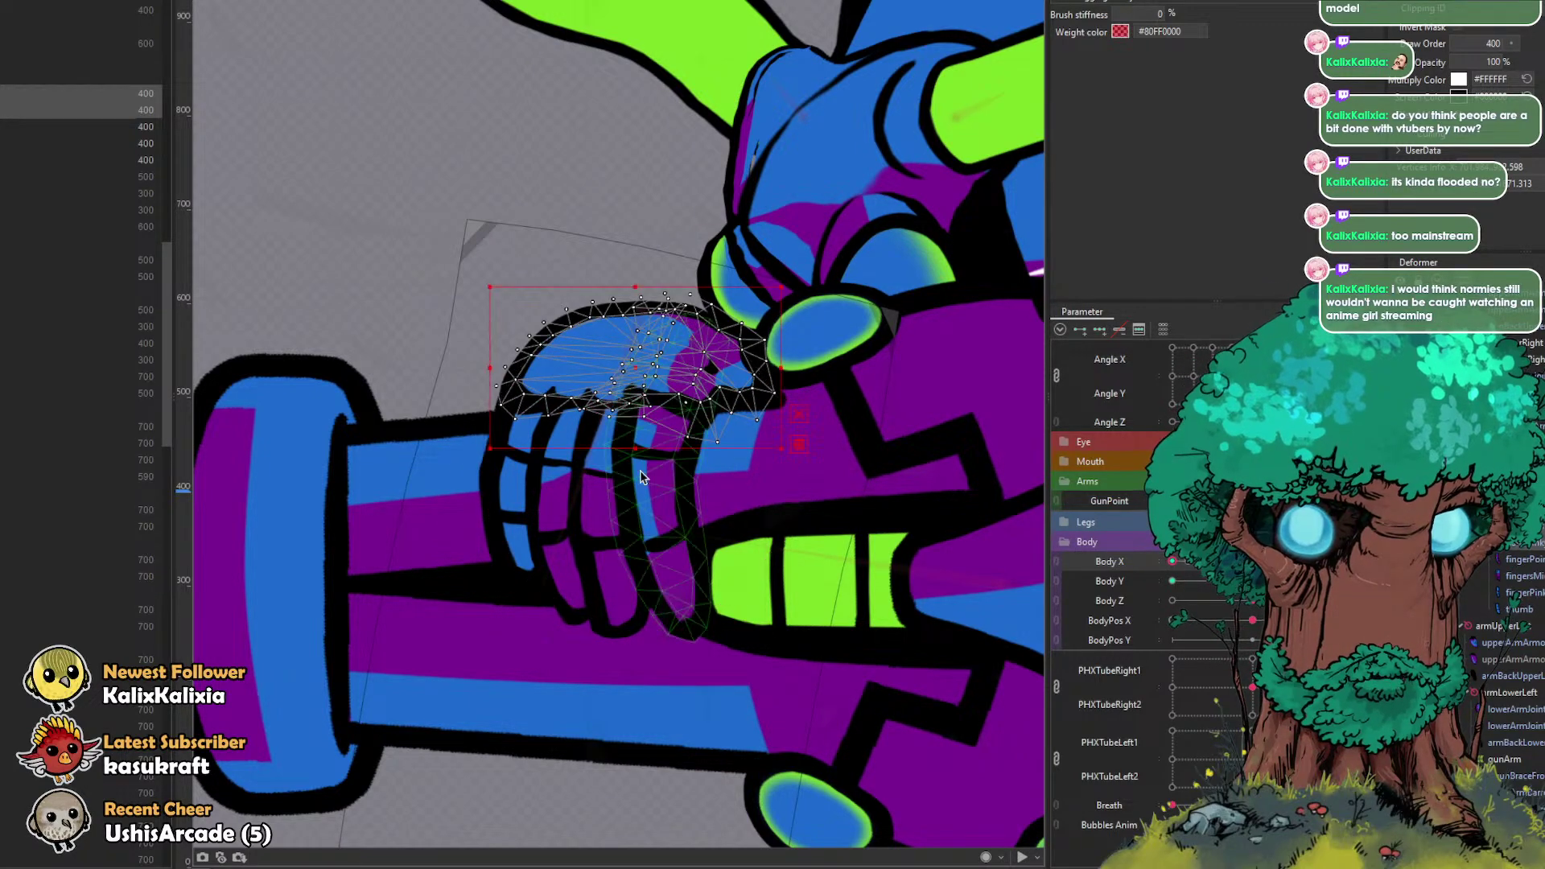
key(ctrl+z)
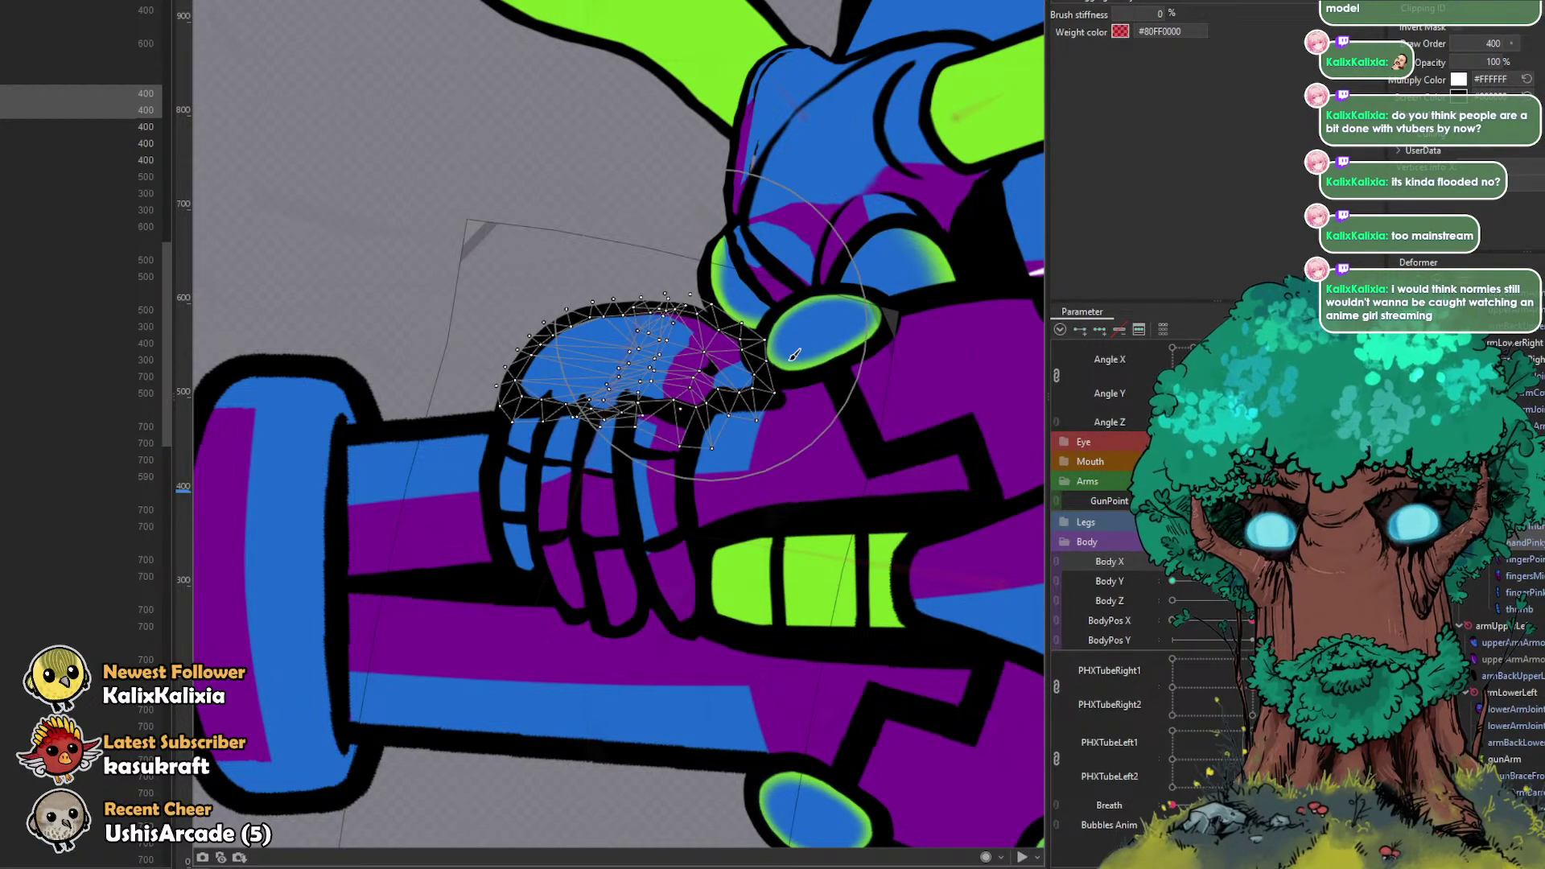
drag(682, 332, 678, 344)
mouse_move(596, 309)
mouse_down()
mouse_move(588, 330)
mouse_move(675, 264)
mouse_move(691, 272)
mouse_up()
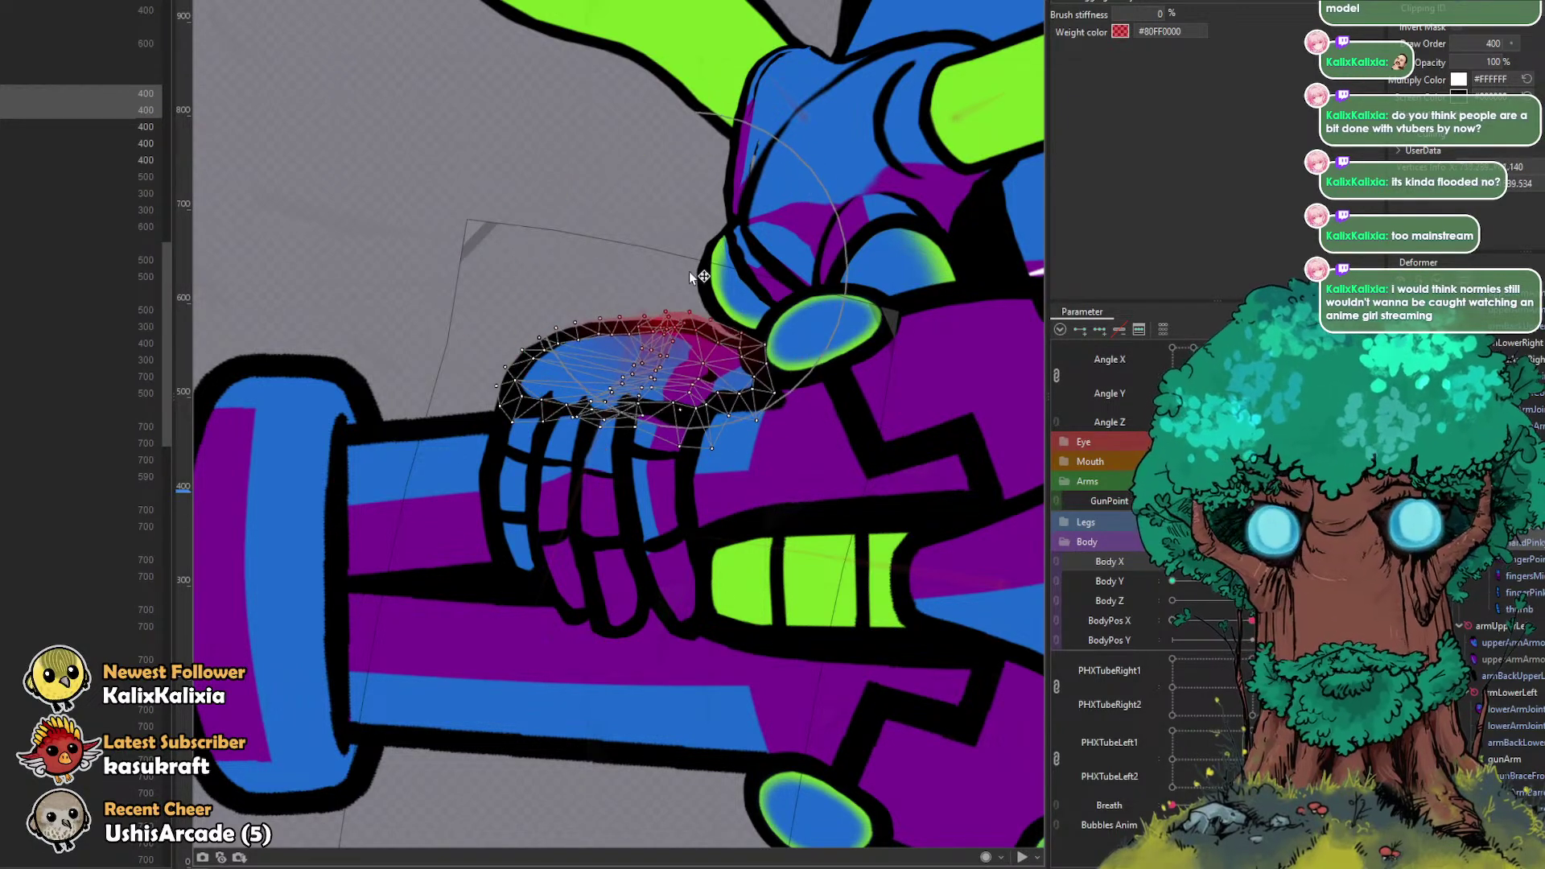
drag(818, 266, 716, 264)
mouse_move(791, 319)
mouse_down()
mouse_move(750, 310)
mouse_move(779, 311)
mouse_move(722, 334)
mouse_move(700, 381)
mouse_move(825, 395)
mouse_move(773, 352)
mouse_move(758, 372)
mouse_move(764, 451)
mouse_move(664, 404)
mouse_move(680, 388)
mouse_move(614, 401)
mouse_move(599, 379)
mouse_move(531, 372)
mouse_up()
Step: Resize the deform brush again and smooth the flattened palm outline toward the wrist
key(v)
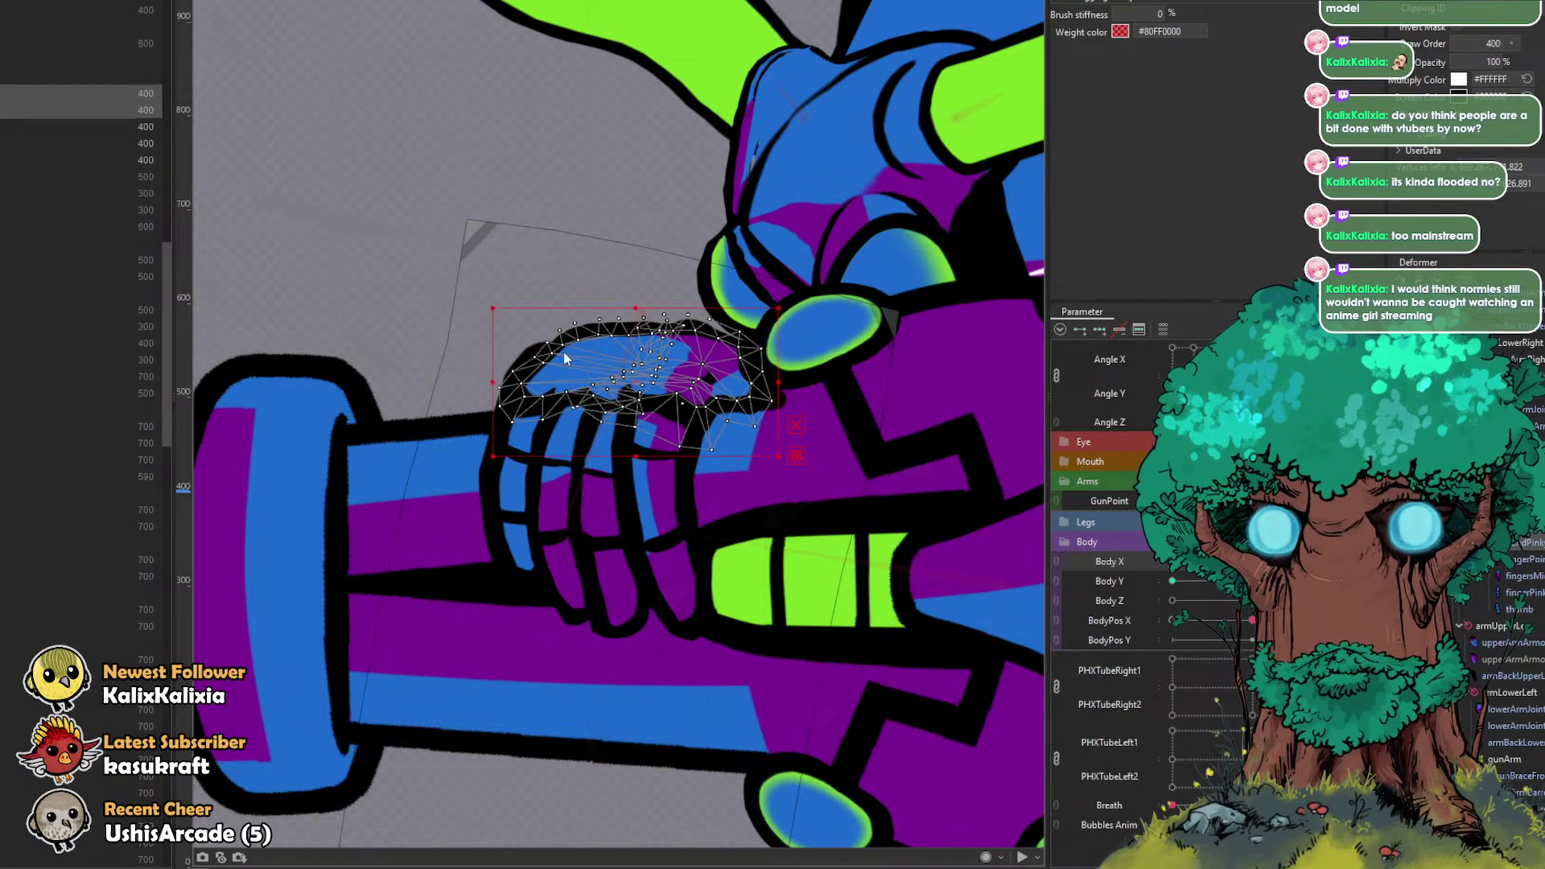
key(b)
mouse_move(541, 357)
mouse_down()
mouse_move(580, 326)
mouse_move(556, 362)
mouse_move(538, 351)
mouse_move(664, 330)
mouse_move(830, 370)
mouse_up()
scroll(590, 335, up, 2)
drag(743, 330, 738, 335)
mouse_move(839, 367)
mouse_down()
mouse_move(773, 378)
mouse_move(834, 413)
mouse_move(724, 362)
mouse_move(814, 339)
mouse_up()
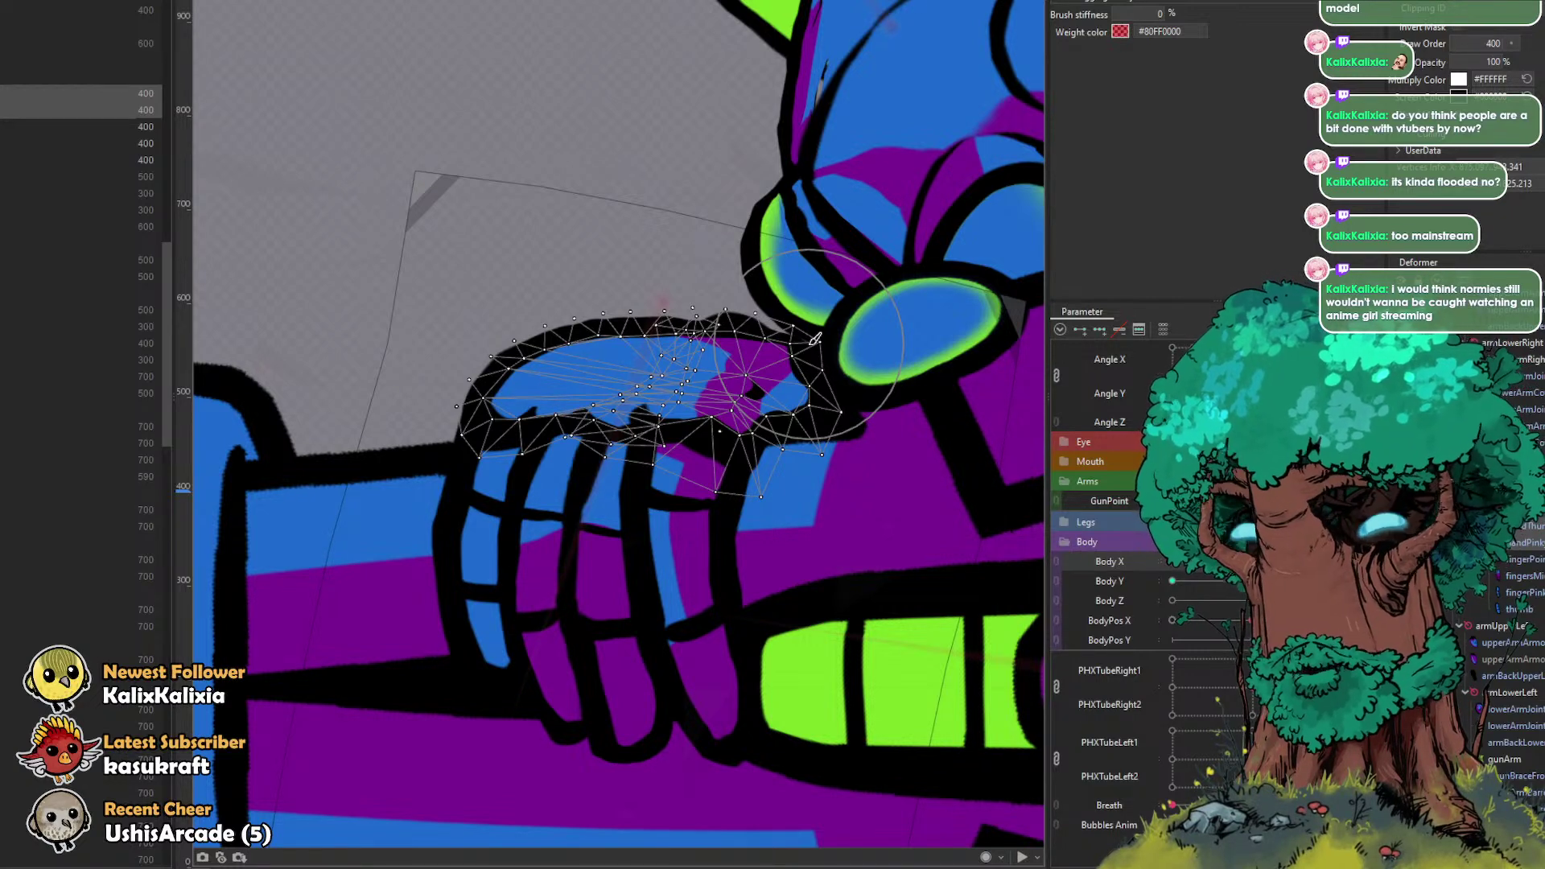
scroll(516, 547, up, 2)
ctrl+click(518, 540)
scroll(521, 535, down, 4)
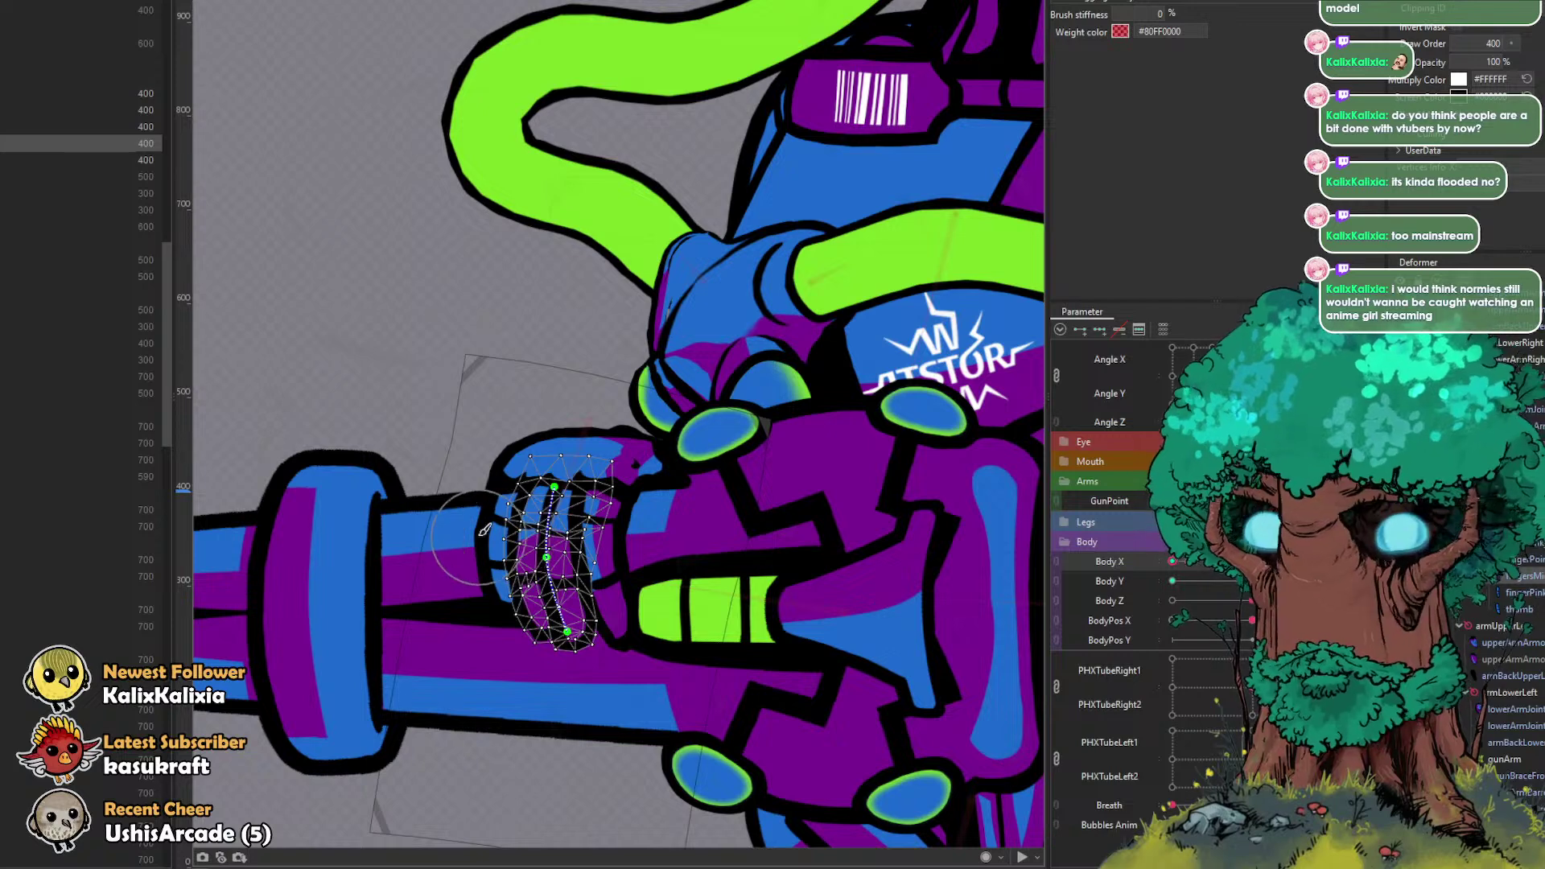
key(b)
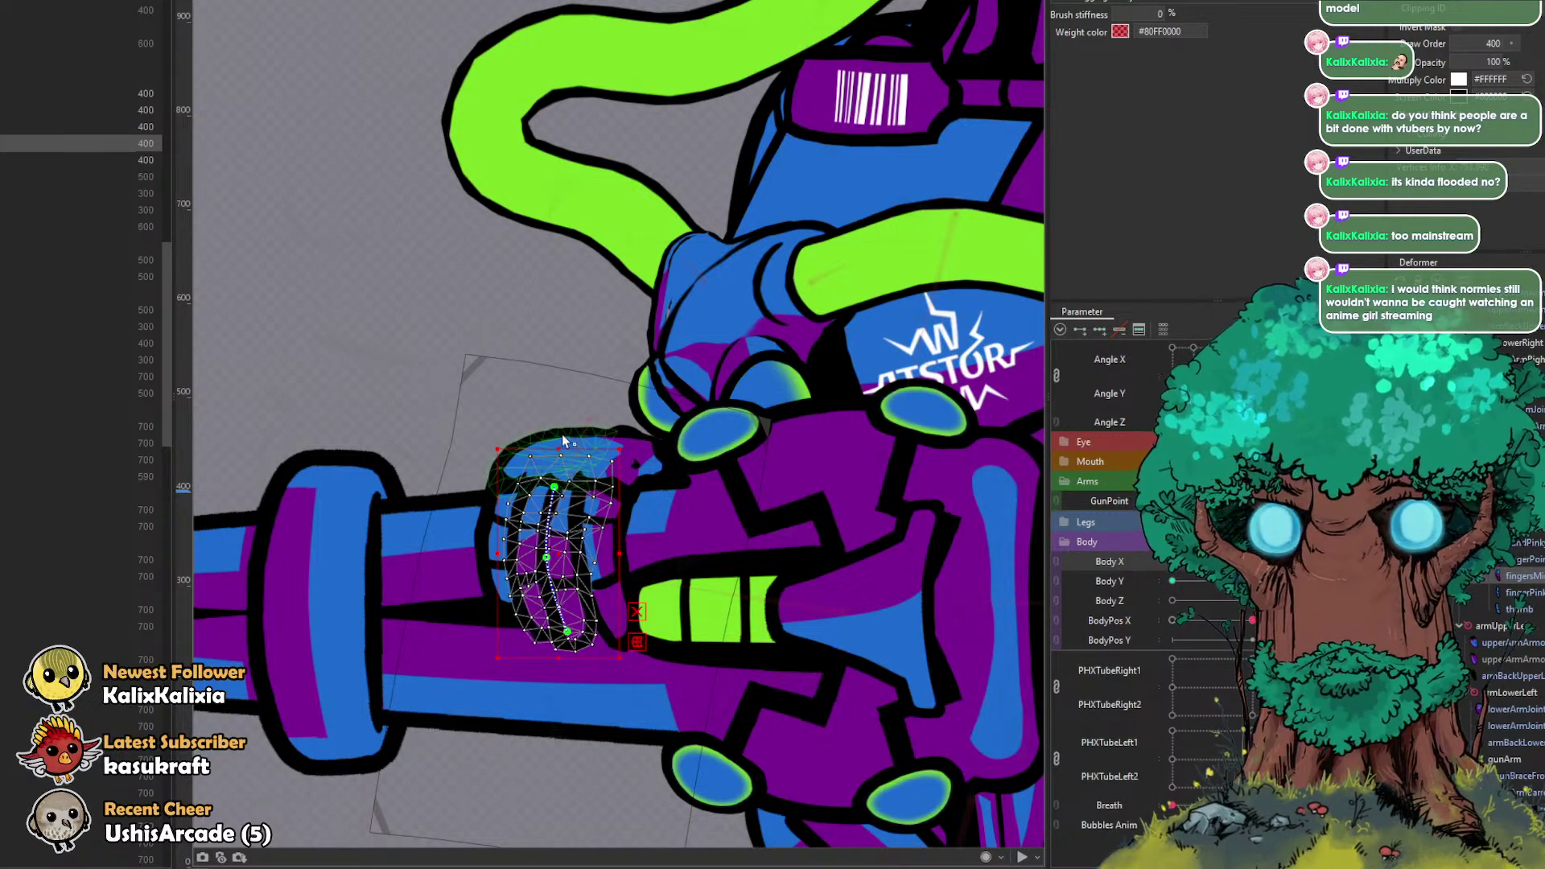
Step: Reselect both palm meshes and even out their shape between knuckles and wrist with differently sized deform brush strokes
click(562, 440)
scroll(562, 440, up, 3)
click(1514, 525)
click(1515, 542)
ctrl+click(1515, 525)
mouse_move(579, 530)
mouse_down()
mouse_move(602, 503)
mouse_move(484, 480)
mouse_move(506, 510)
mouse_move(529, 484)
mouse_move(570, 493)
mouse_move(517, 490)
mouse_move(497, 532)
mouse_move(511, 547)
mouse_move(529, 489)
mouse_move(539, 503)
mouse_move(515, 487)
mouse_move(550, 518)
mouse_move(547, 489)
mouse_move(714, 563)
mouse_up()
mouse_move(705, 627)
mouse_down()
mouse_move(621, 590)
mouse_move(644, 579)
mouse_move(689, 597)
mouse_move(427, 590)
mouse_up()
mouse_move(501, 417)
mouse_down()
mouse_move(407, 329)
mouse_move(411, 344)
mouse_move(306, 400)
mouse_up()
drag(294, 464, 366, 482)
mouse_move(838, 470)
mouse_down()
mouse_move(875, 472)
mouse_move(824, 449)
mouse_move(849, 493)
mouse_up()
key(b)
key(b)
drag(726, 420, 797, 465)
scroll(813, 446, down, 9)
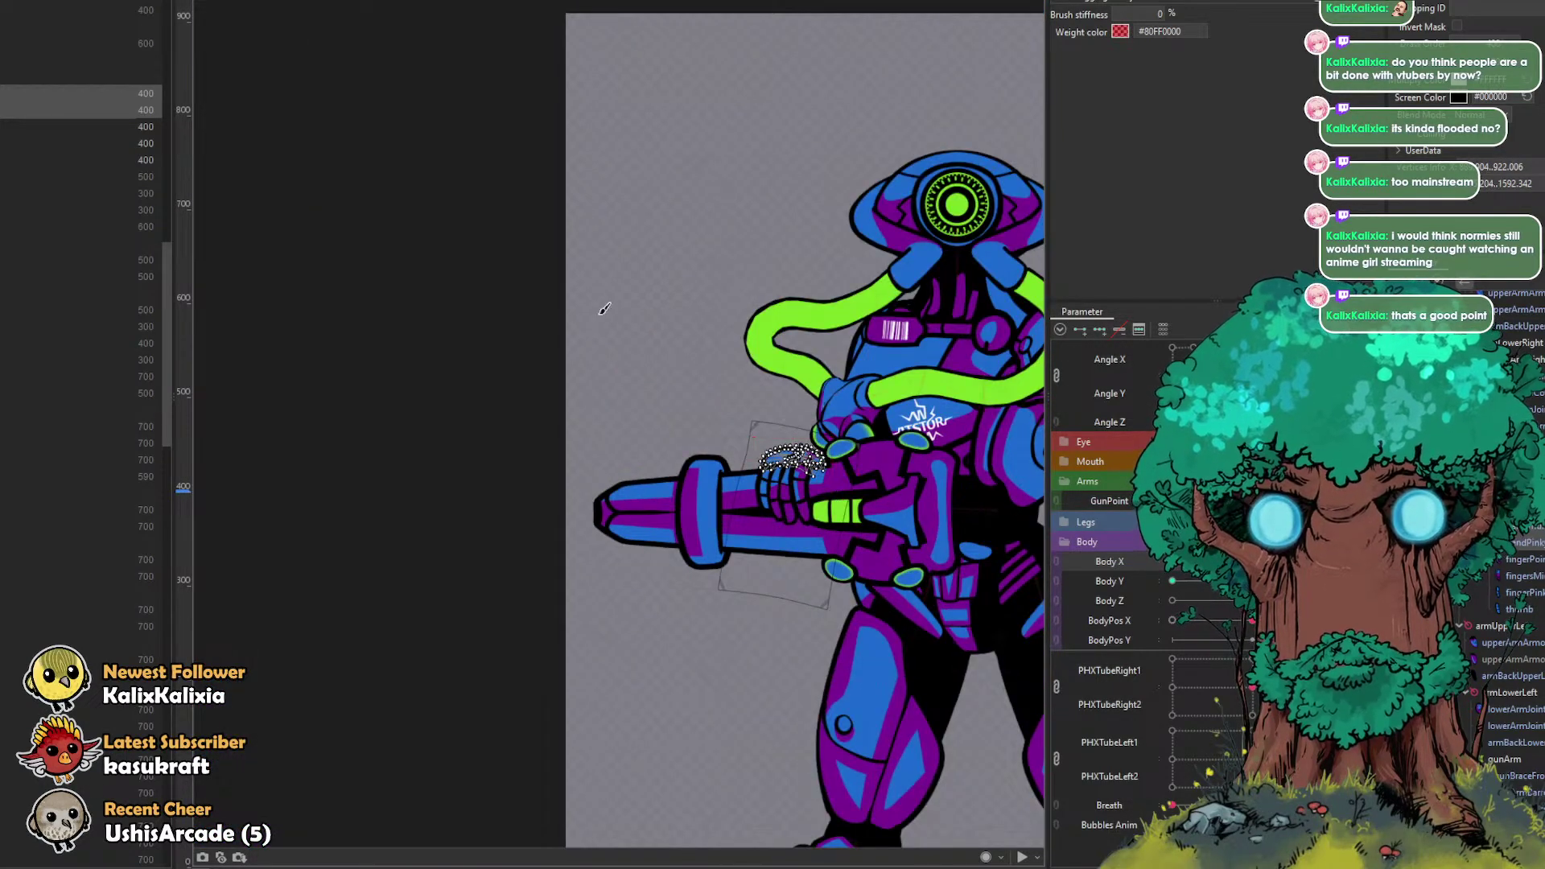
Step: Select the index finger mesh and shift its deform path points toward the muzzle so the finger curls around the barrel
click(625, 328)
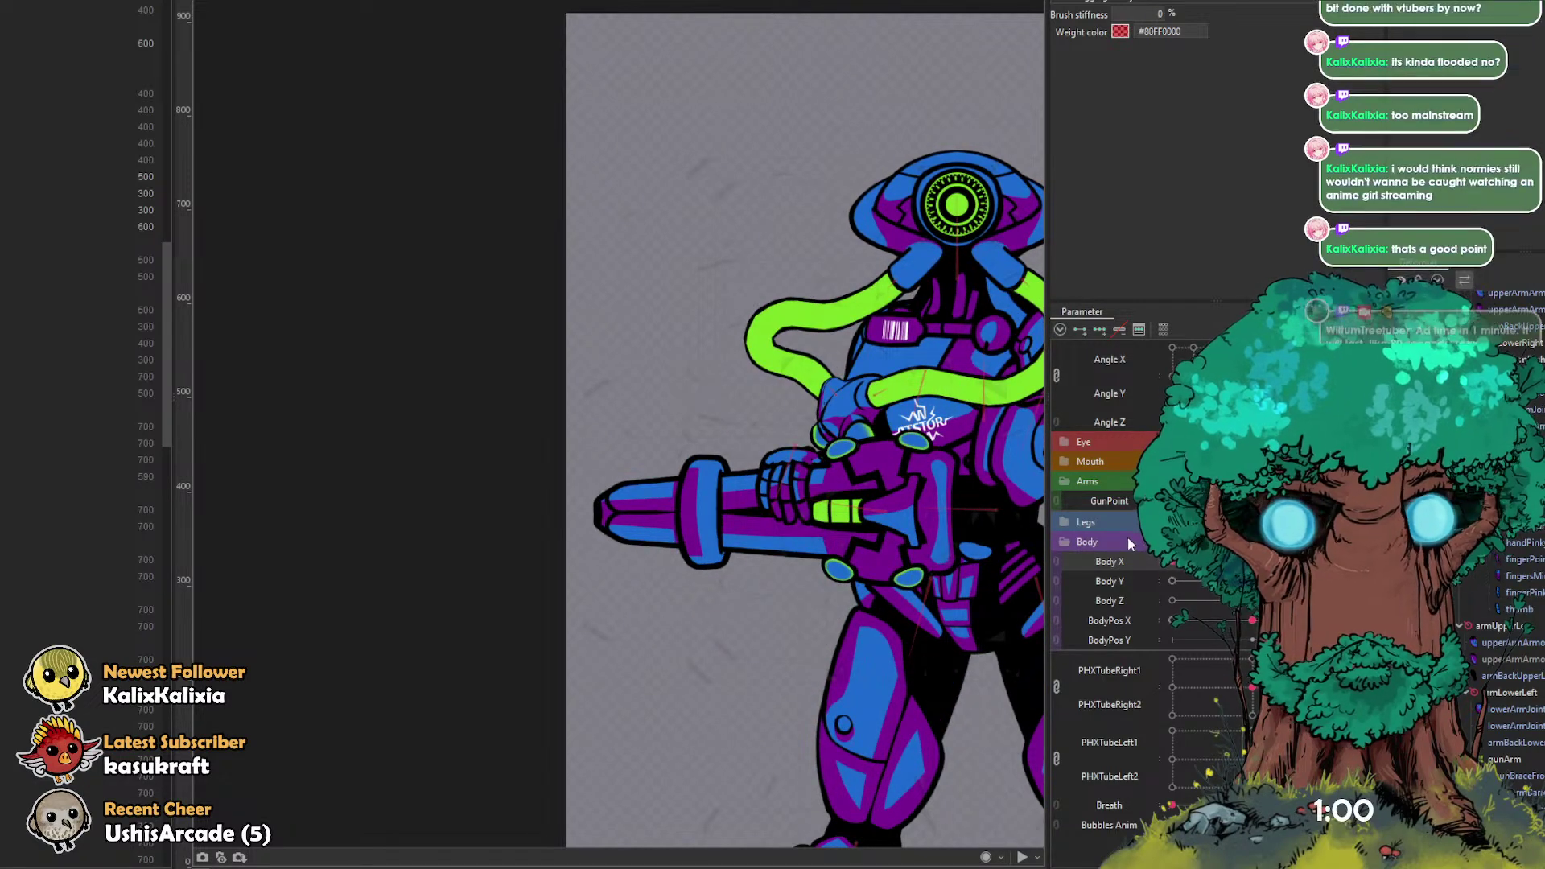
click(816, 523)
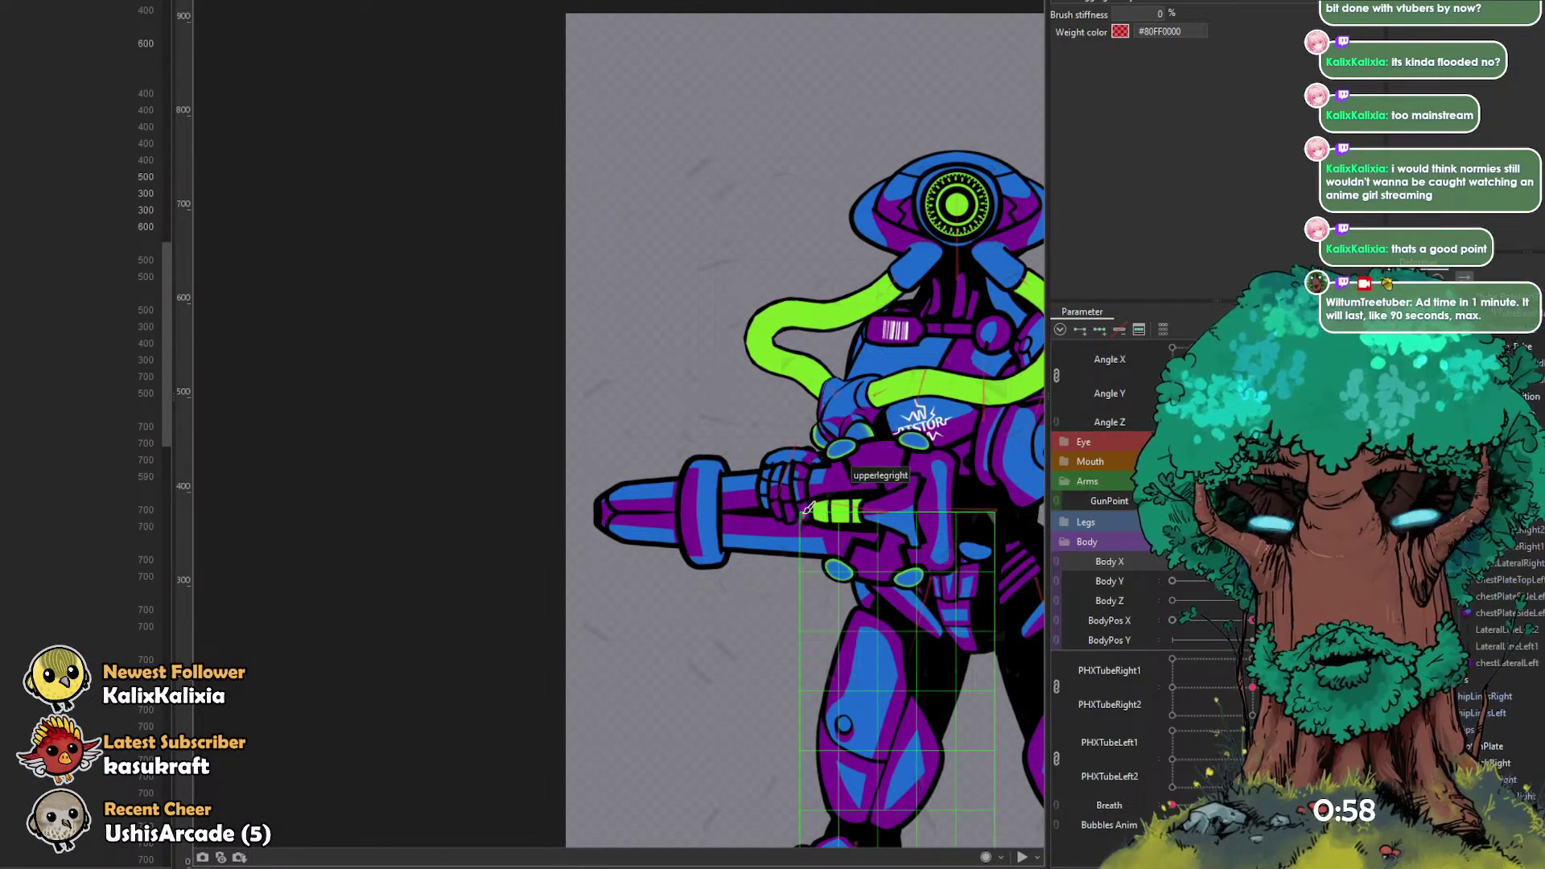
scroll(811, 507, up, 3)
click(802, 454)
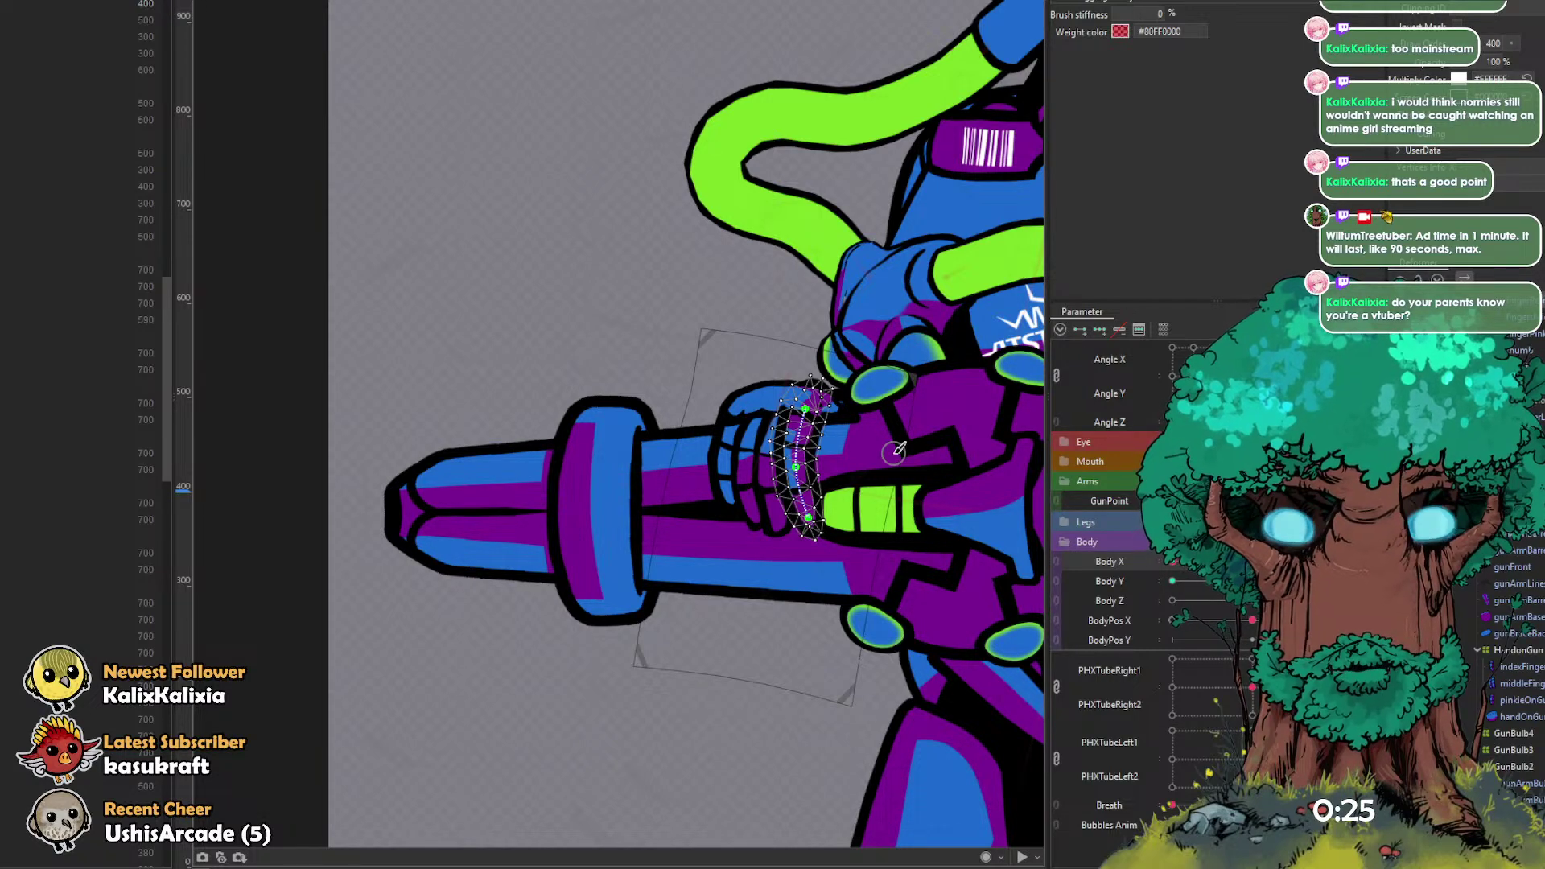
key(v)
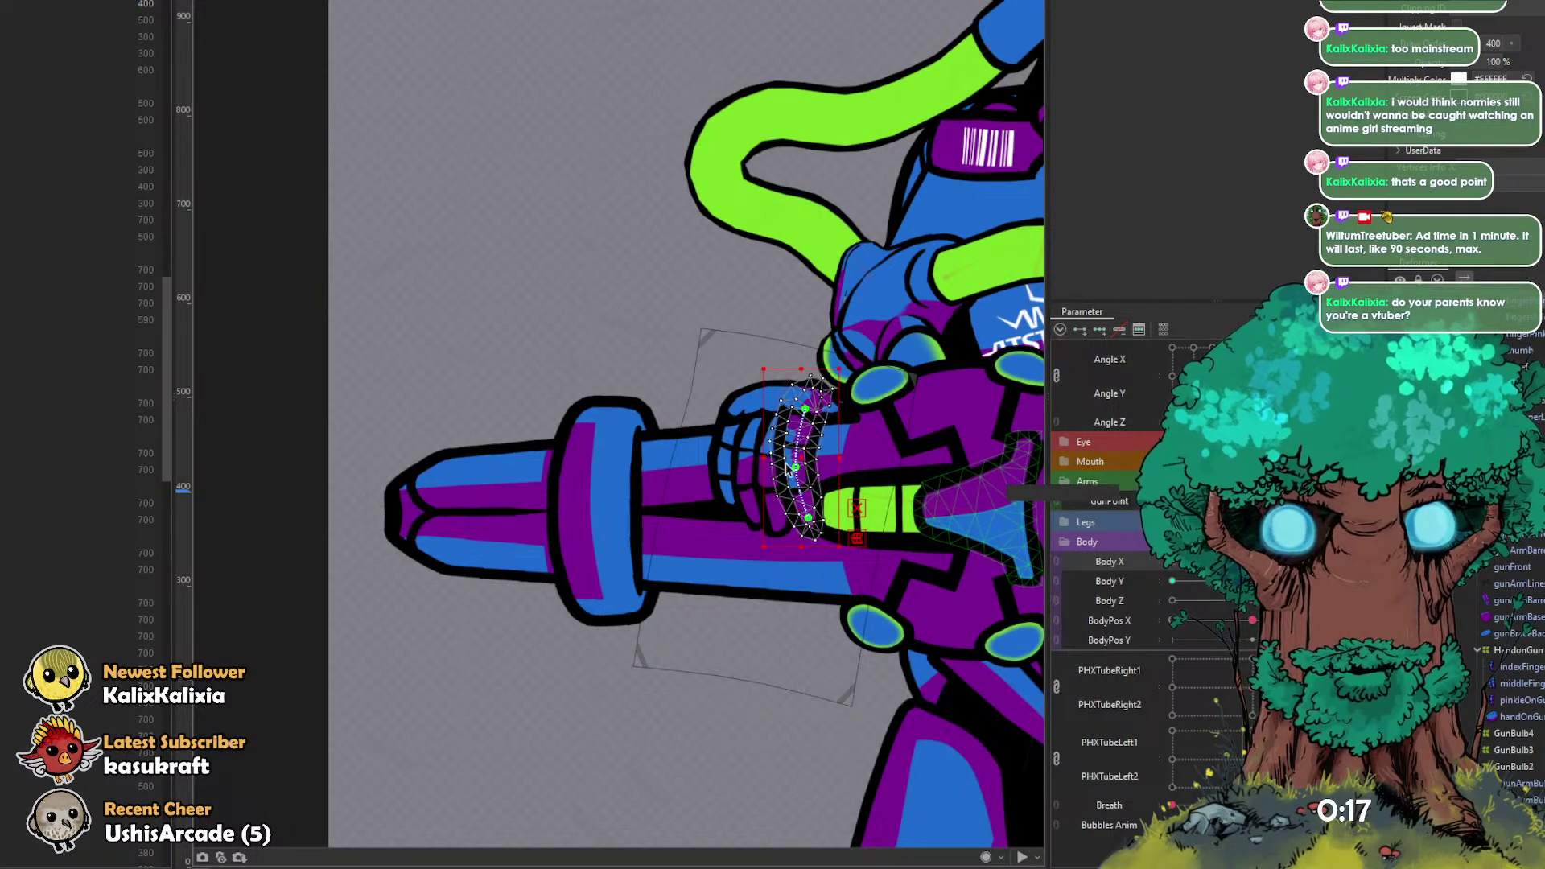
drag(808, 518, 778, 463)
Step: Try to reposition the pinky and index fingers along the barrel, and undo both moves
click(1527, 333)
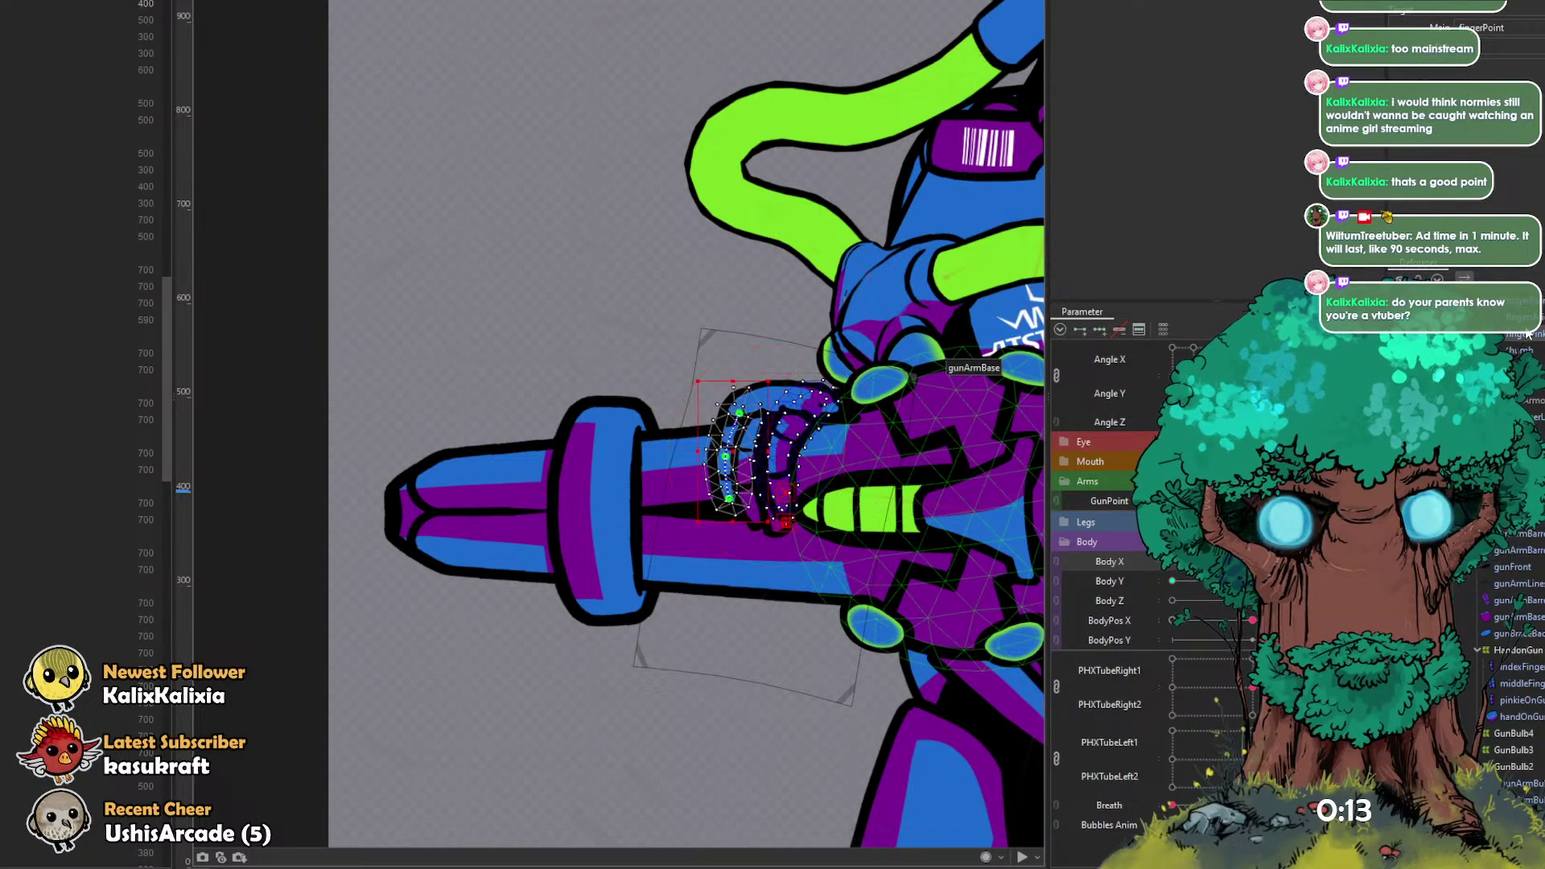
click(708, 455)
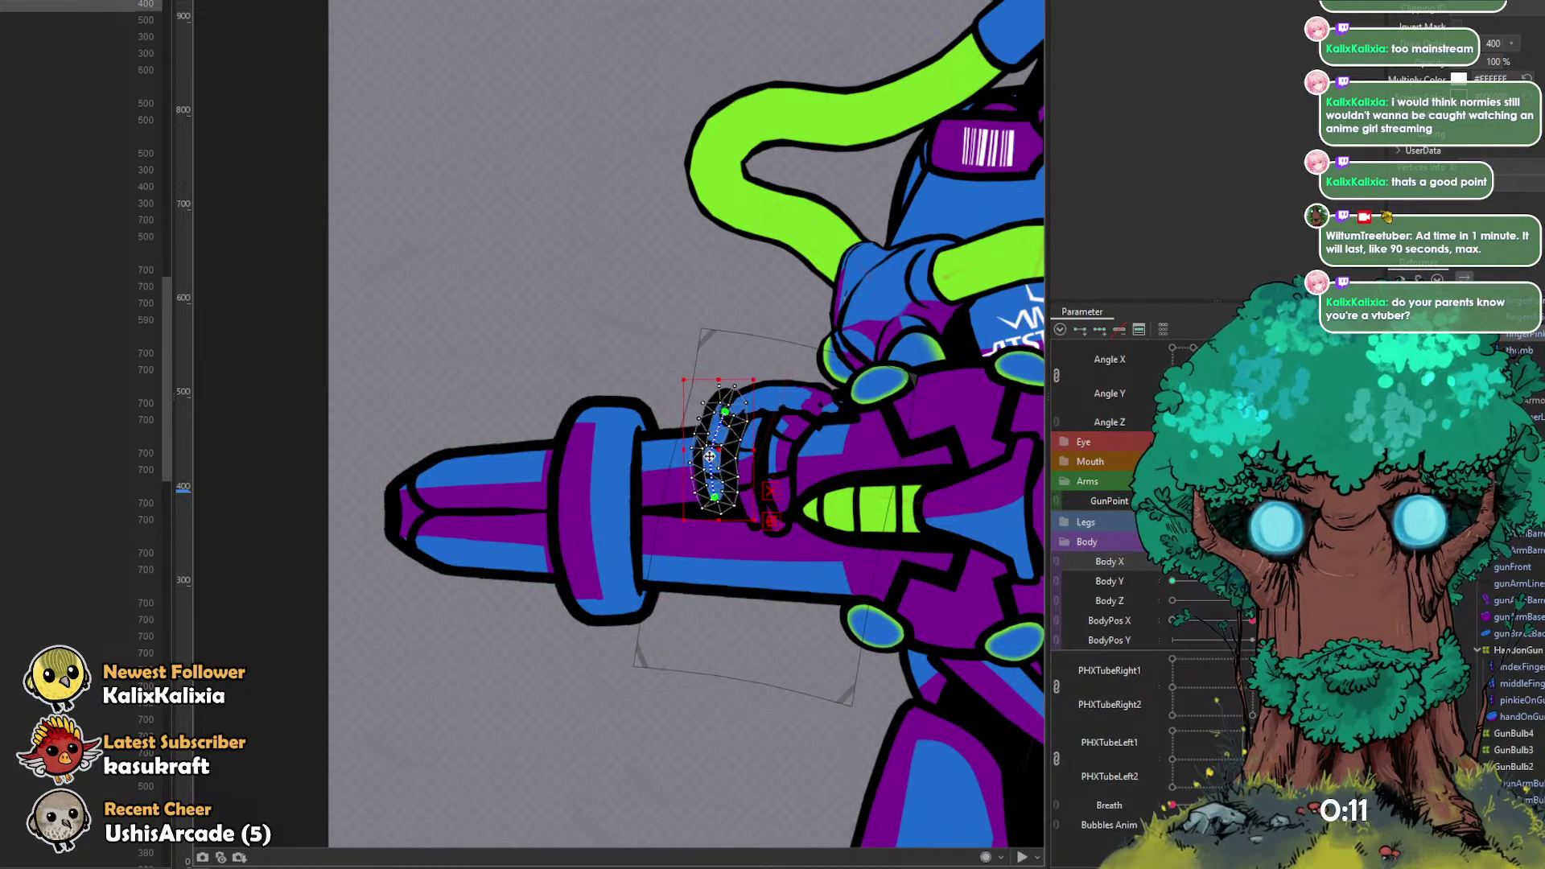
drag(708, 455, 716, 460)
key(ctrl+z)
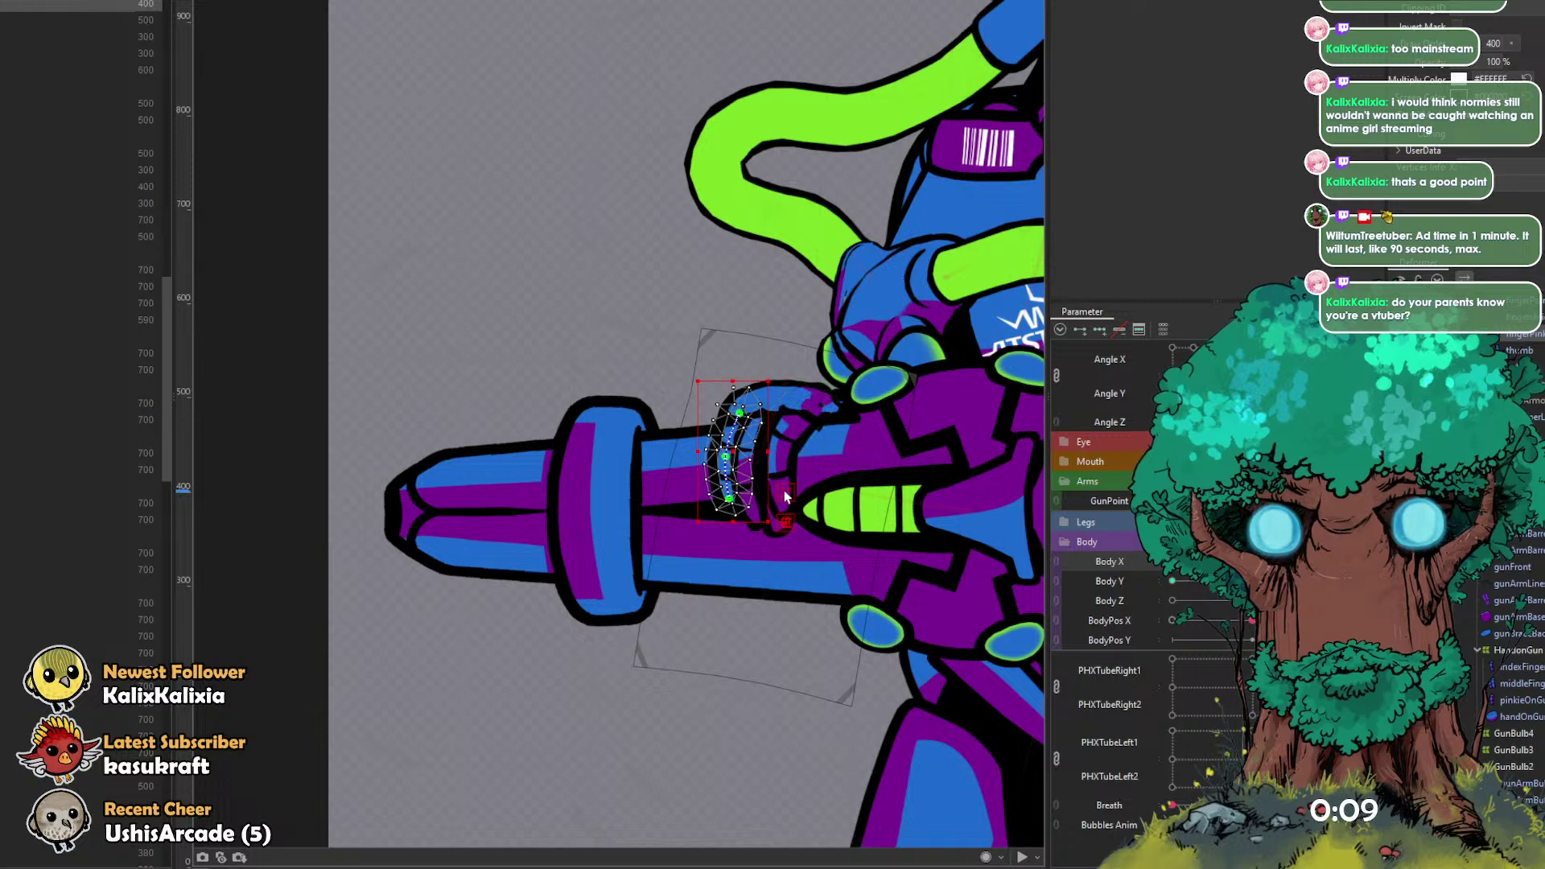
drag(785, 495, 816, 512)
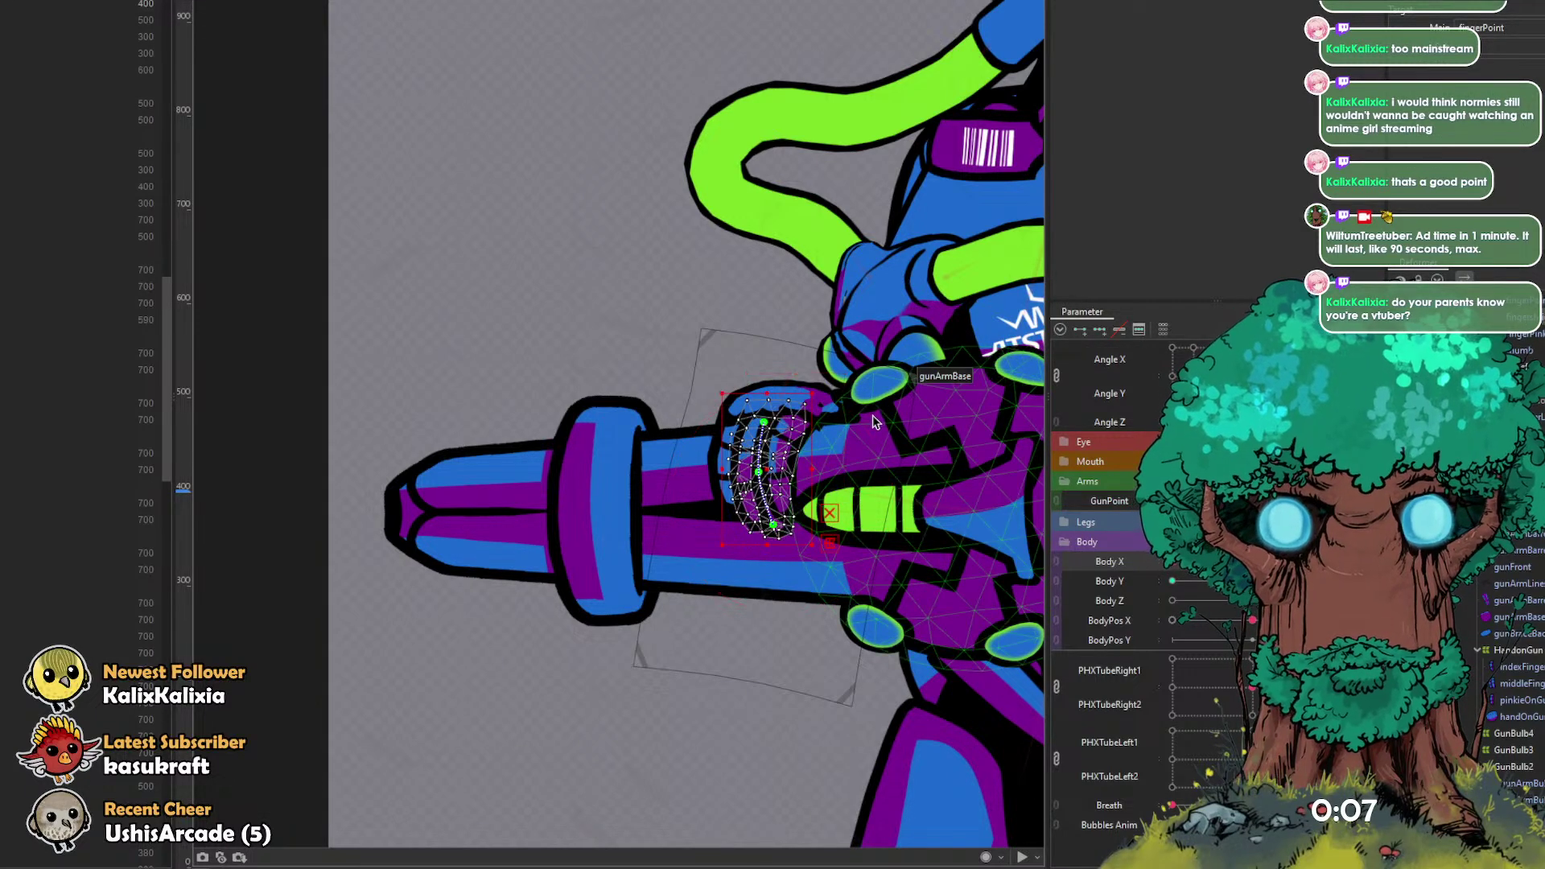
key(ctrl+z)
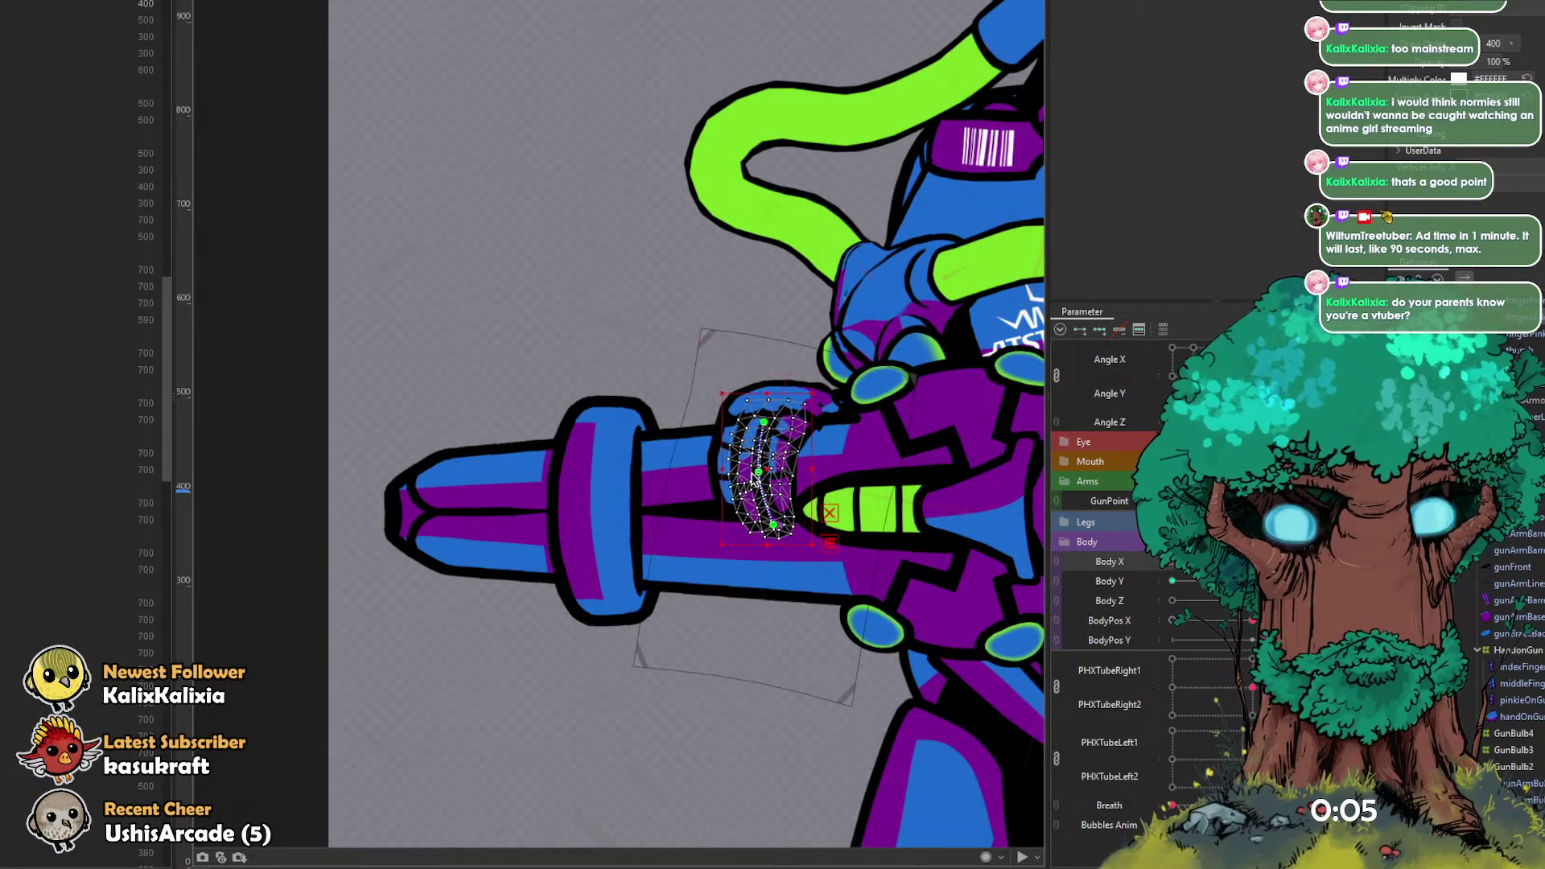
Step: Curl the middle finger by moving its deform path's middle and tip points toward the muzzle
scroll(755, 479, up, 3)
drag(750, 470, 736, 459)
drag(770, 544, 743, 532)
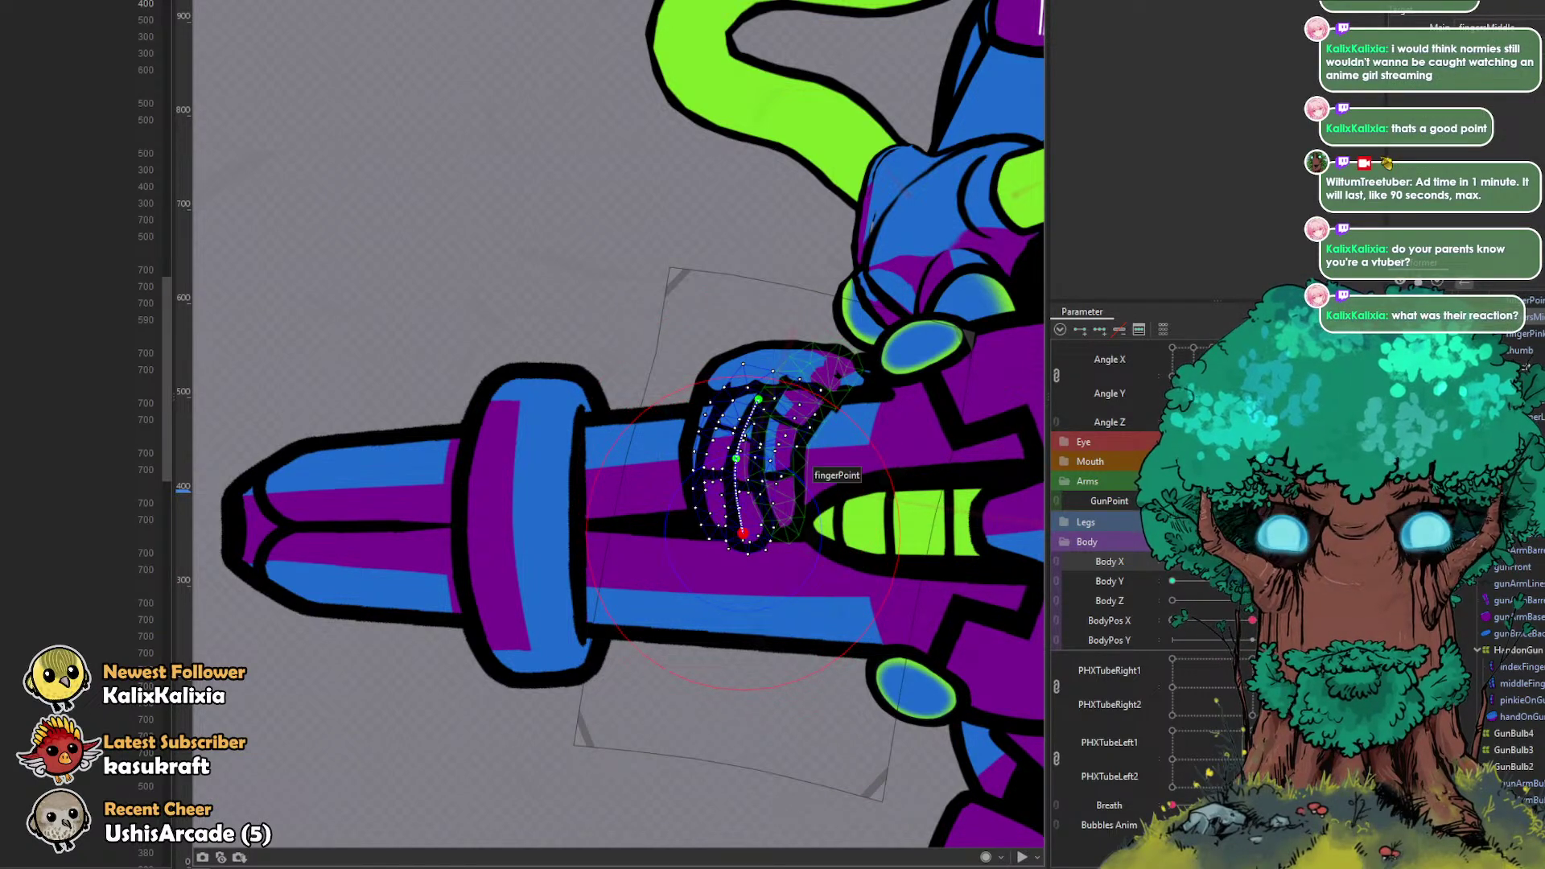
Step: Select the pinky mesh and shift its deform path's base, middle and tip points toward the muzzle
click(795, 460)
click(865, 400)
click(722, 467)
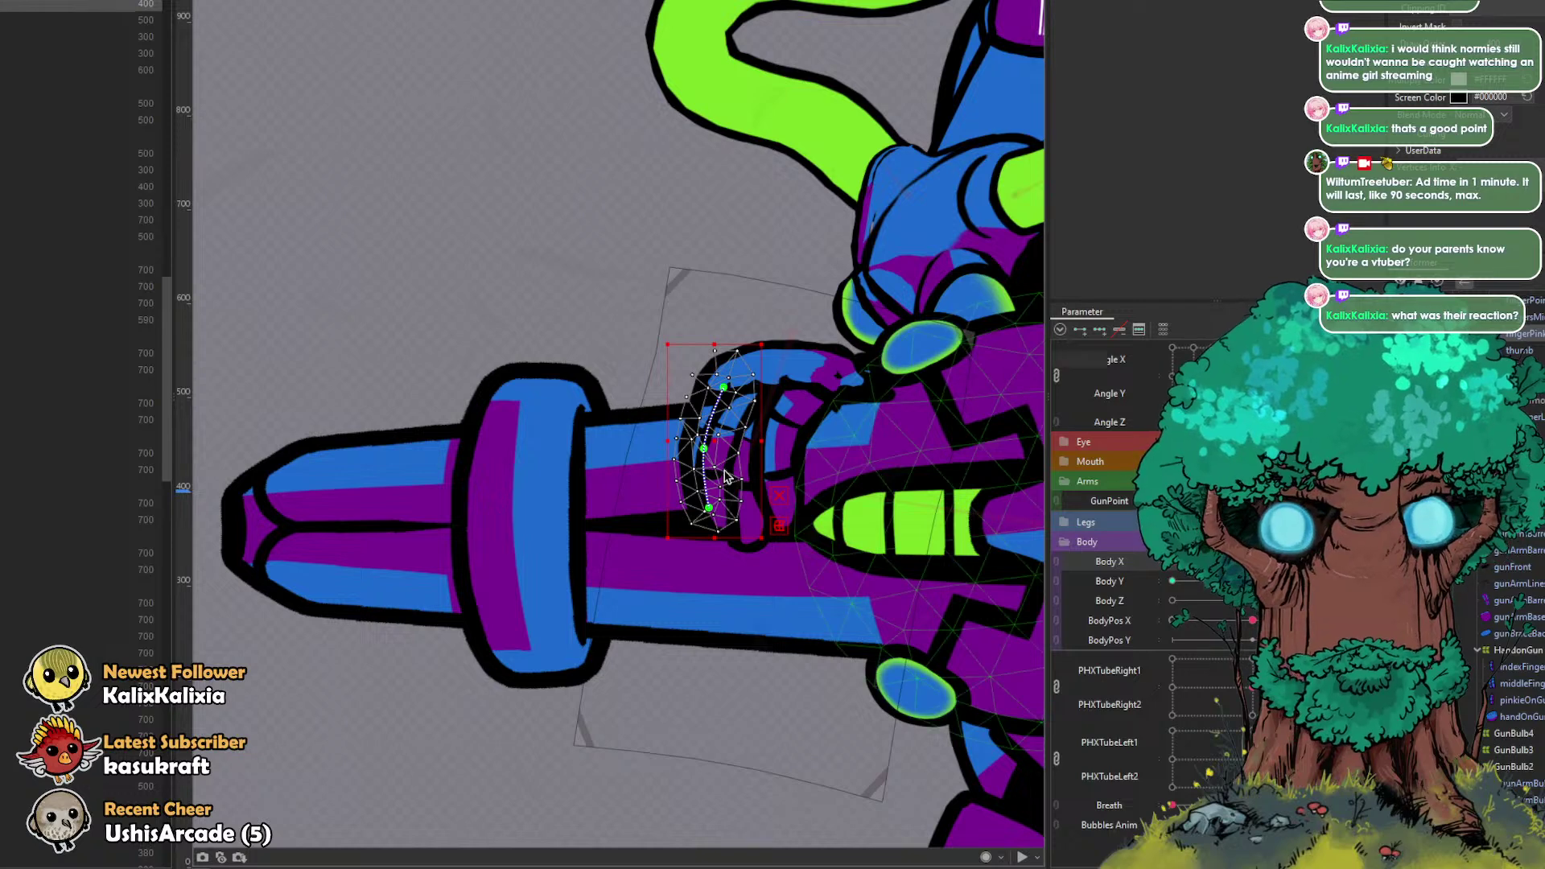
drag(709, 508, 688, 499)
mouse_move(704, 445)
mouse_down()
mouse_move(679, 445)
mouse_move(693, 448)
mouse_up()
key(ctrl+z)
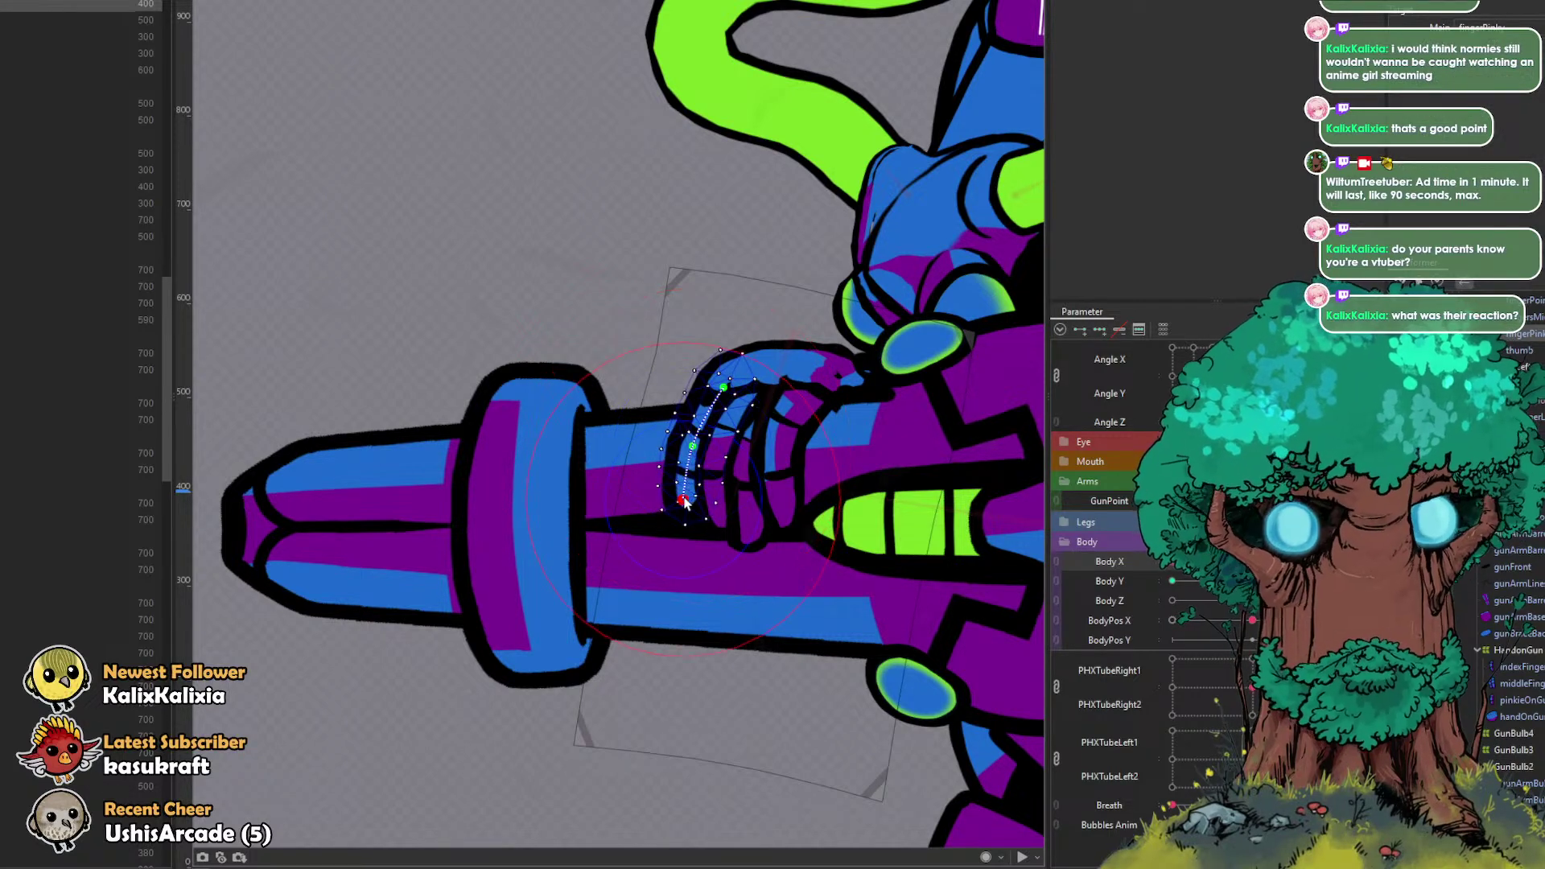
drag(724, 389, 687, 440)
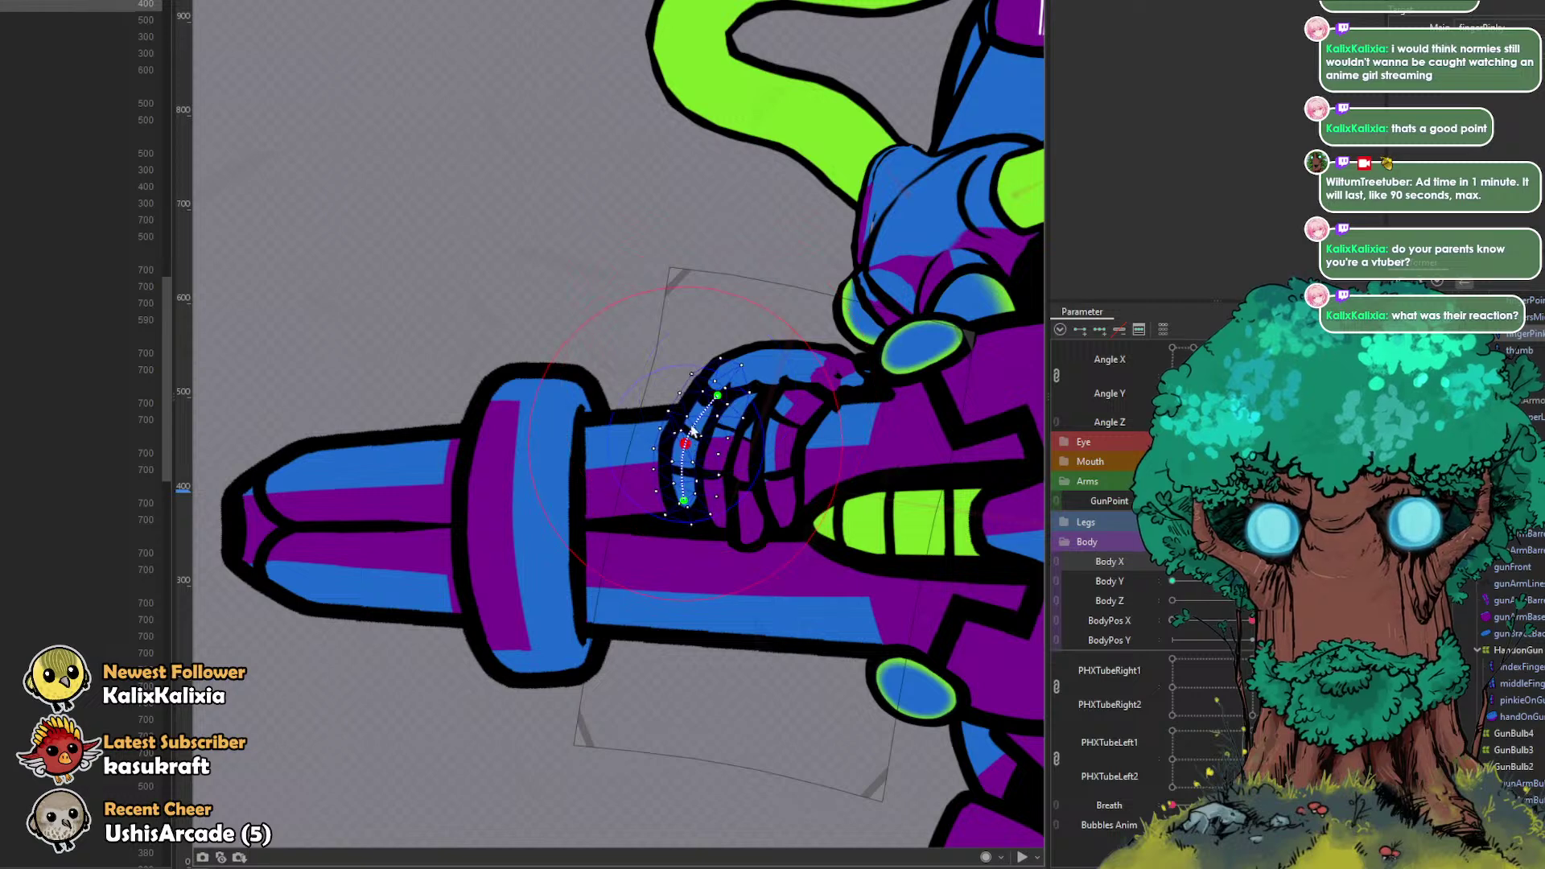
Step: Reshape the pinky-side palm mesh with the deform brush to cover the shifted knuckles, and select the thumb-side palm mesh
click(754, 368)
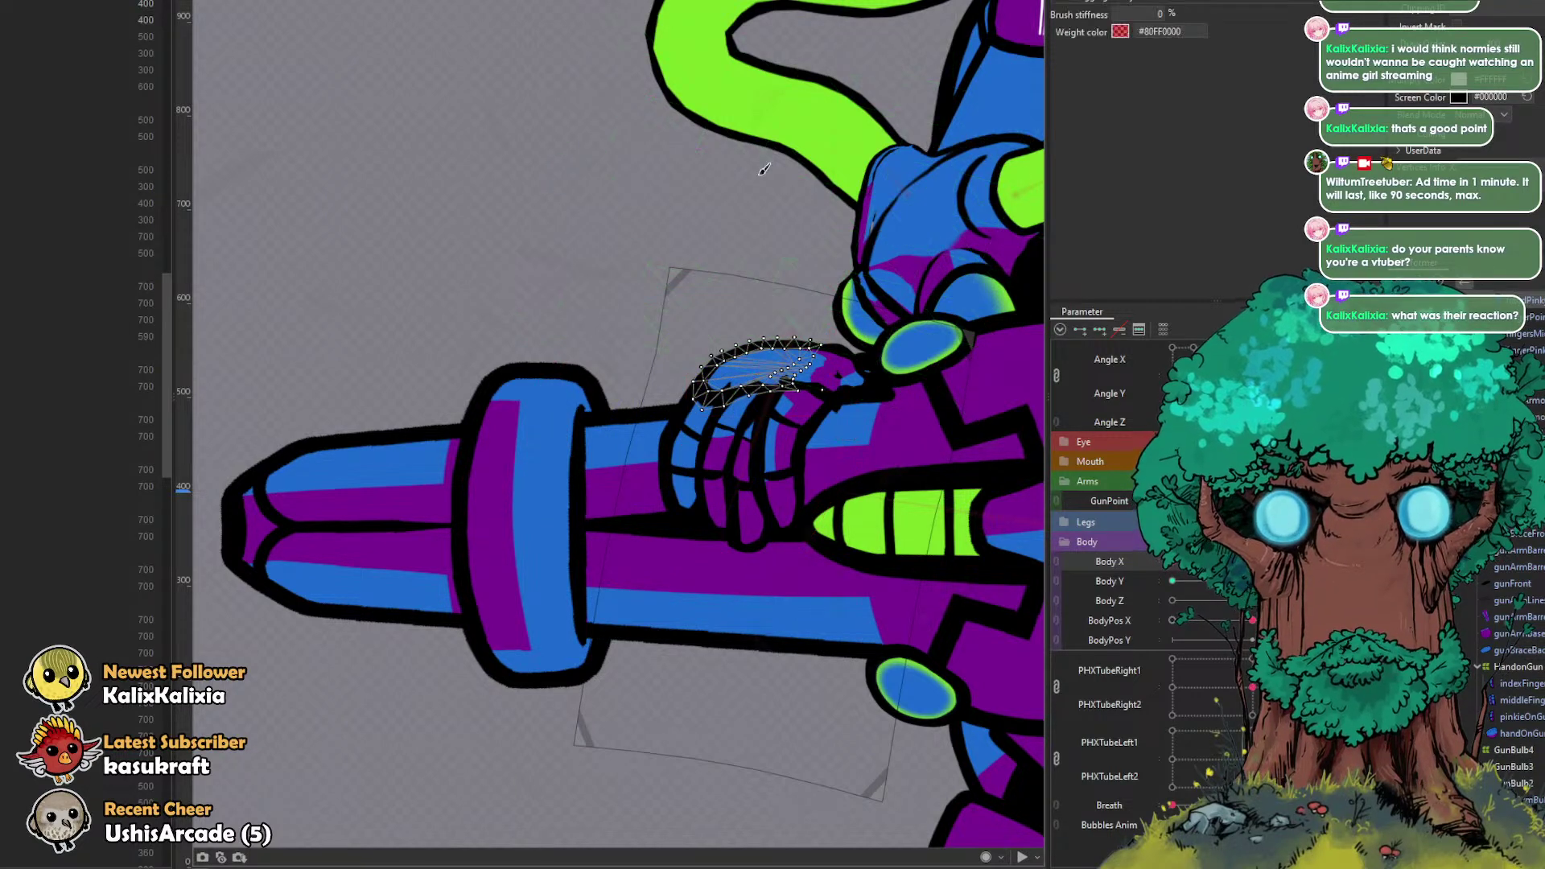
drag(746, 322, 795, 343)
mouse_move(712, 372)
mouse_down()
mouse_move(672, 409)
mouse_move(654, 398)
mouse_up()
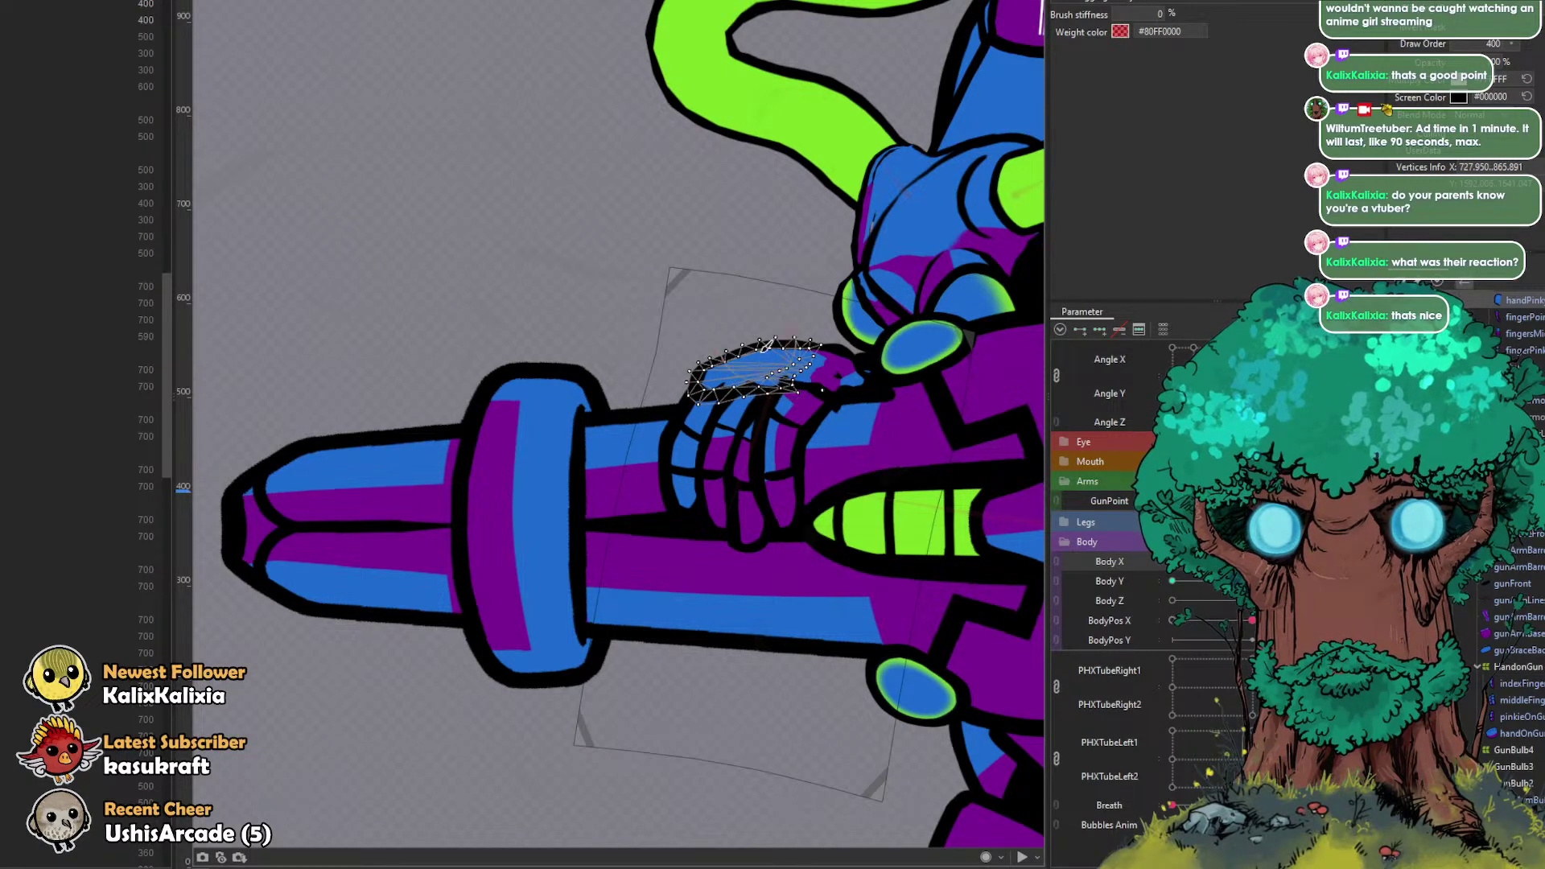
scroll(780, 362, up, 3)
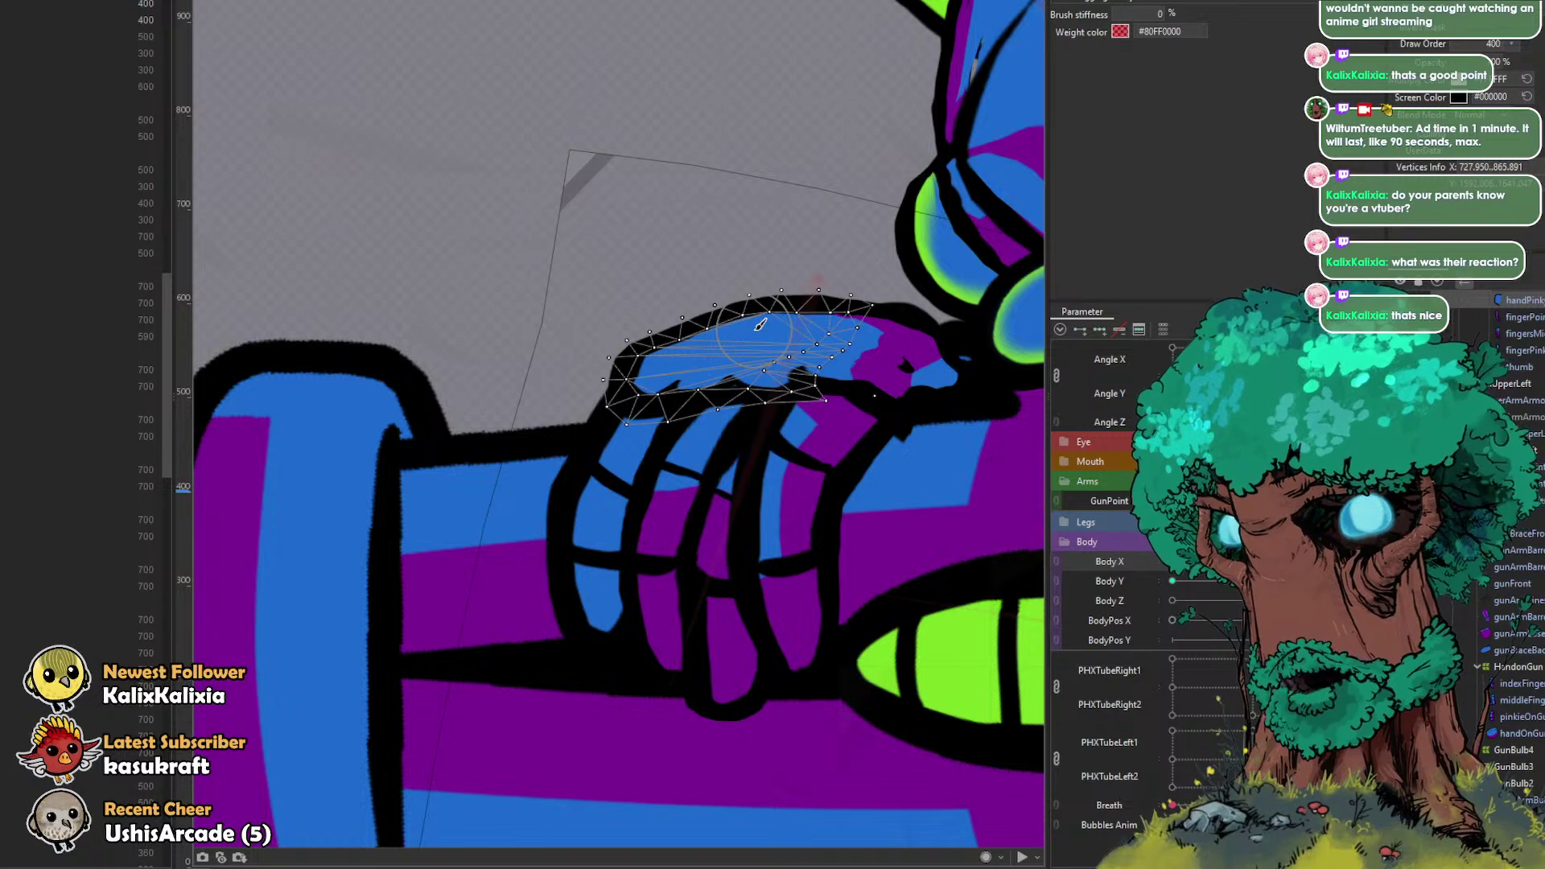
drag(767, 331, 833, 335)
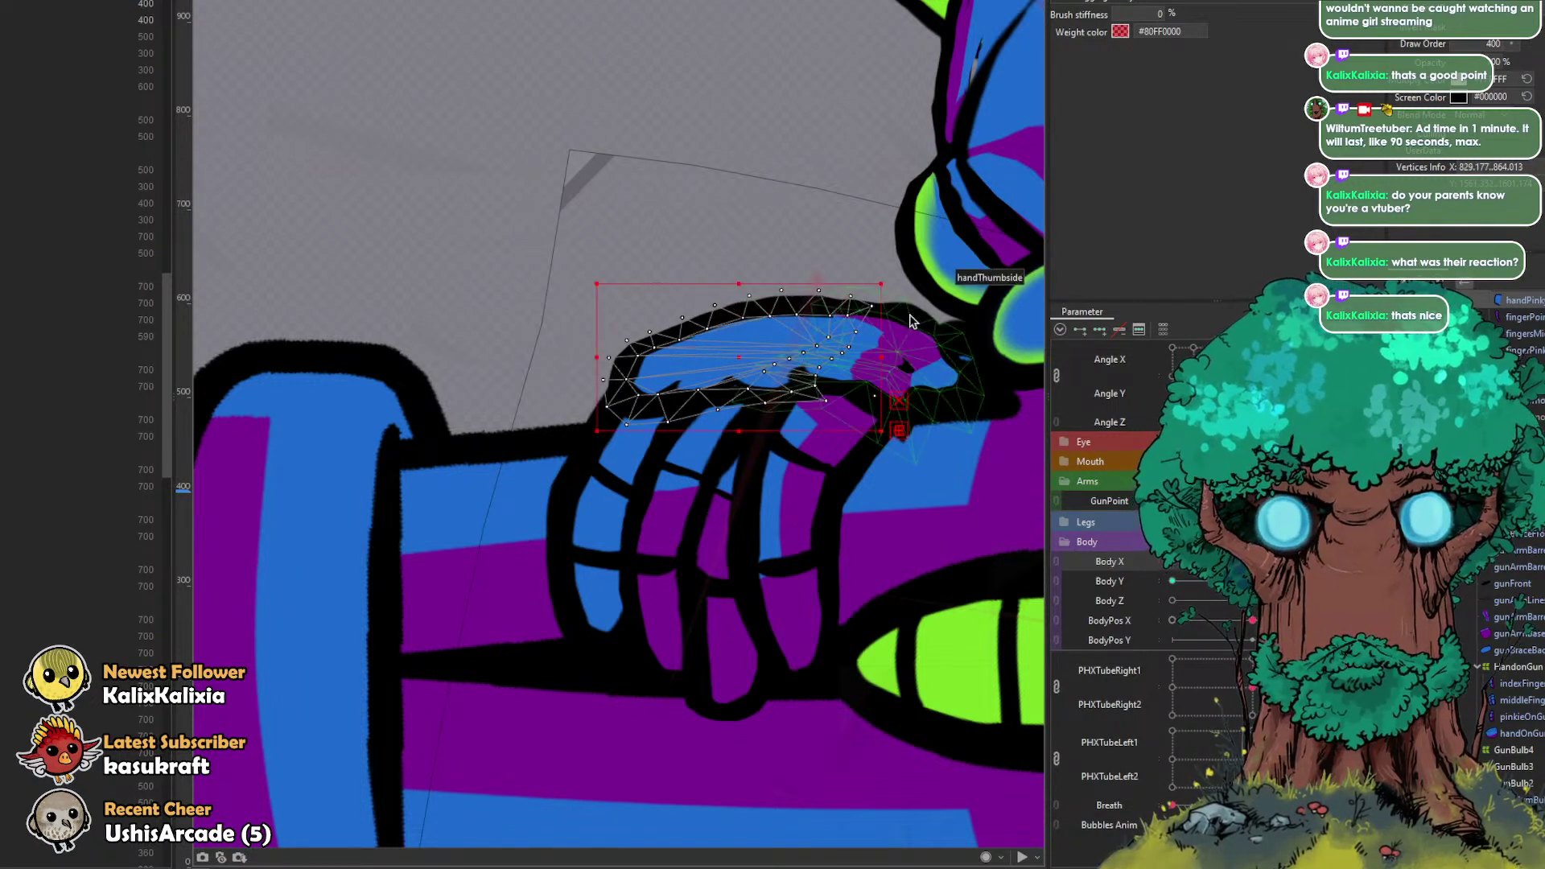
click(837, 336)
scroll(845, 336, down, 3)
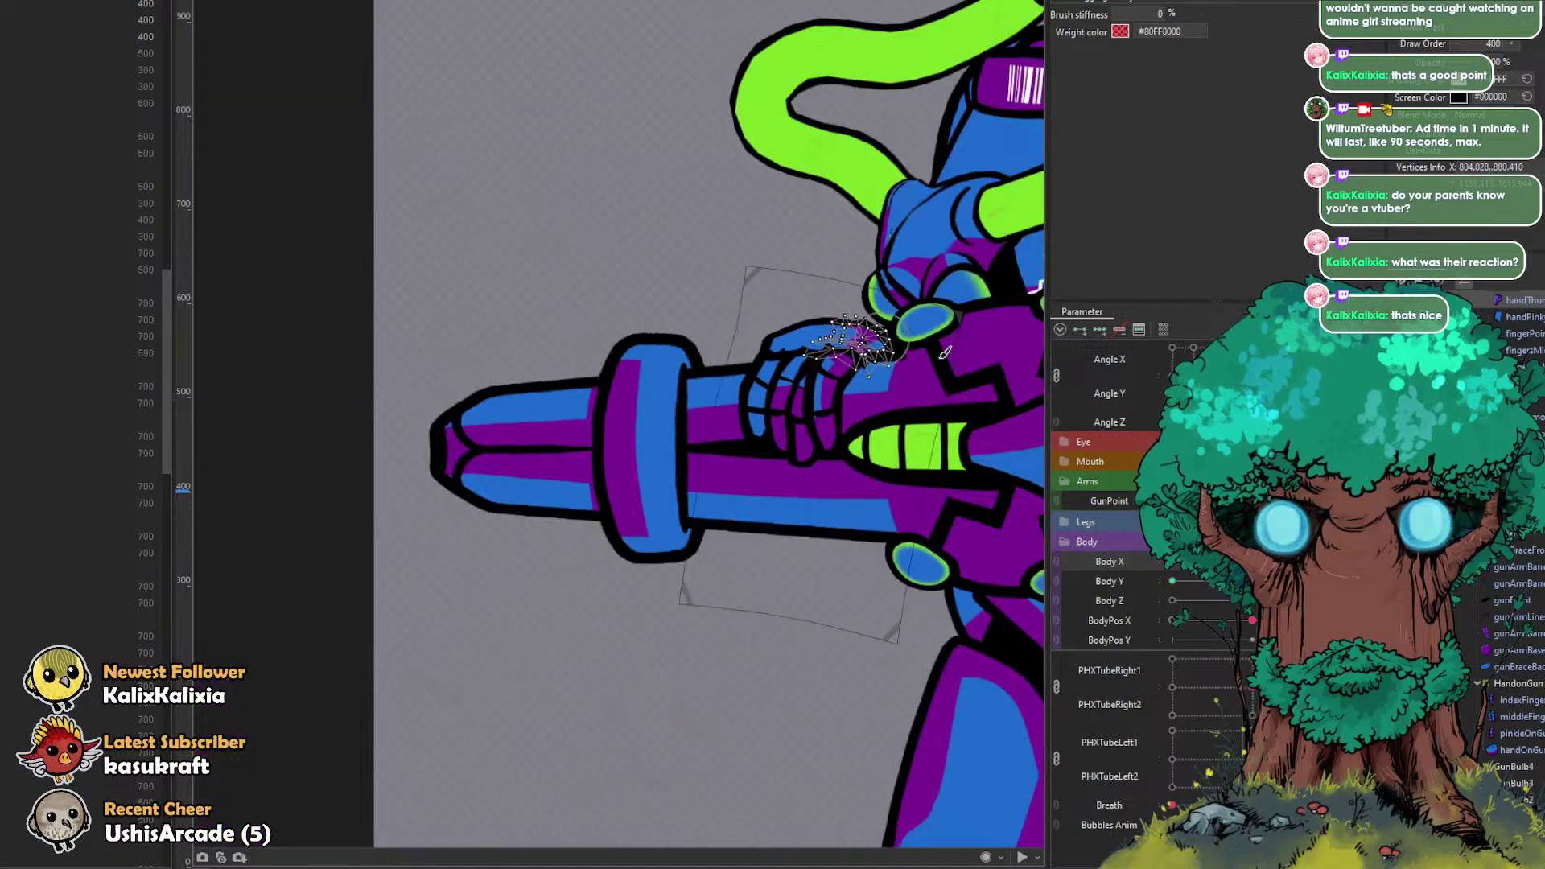
Step: Select the middle finger mesh and shift its base and middle toward the muzzle with the deform brush
mouse_move(1252, 501)
mouse_down()
mouse_move(1175, 500)
mouse_move(1250, 501)
mouse_up()
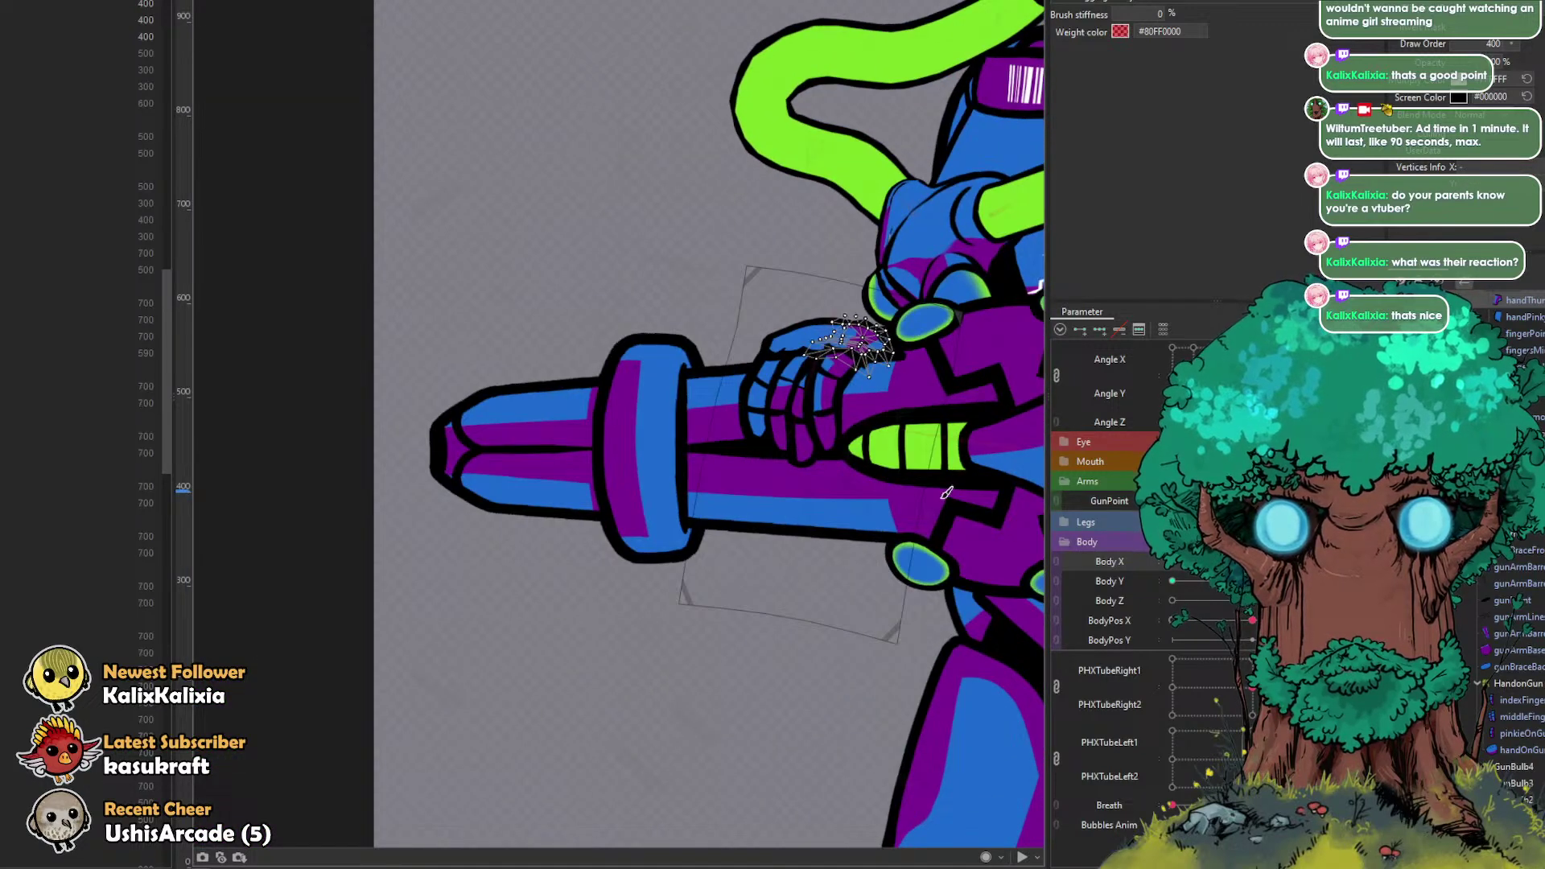
click(811, 431)
scroll(811, 430, up, 3)
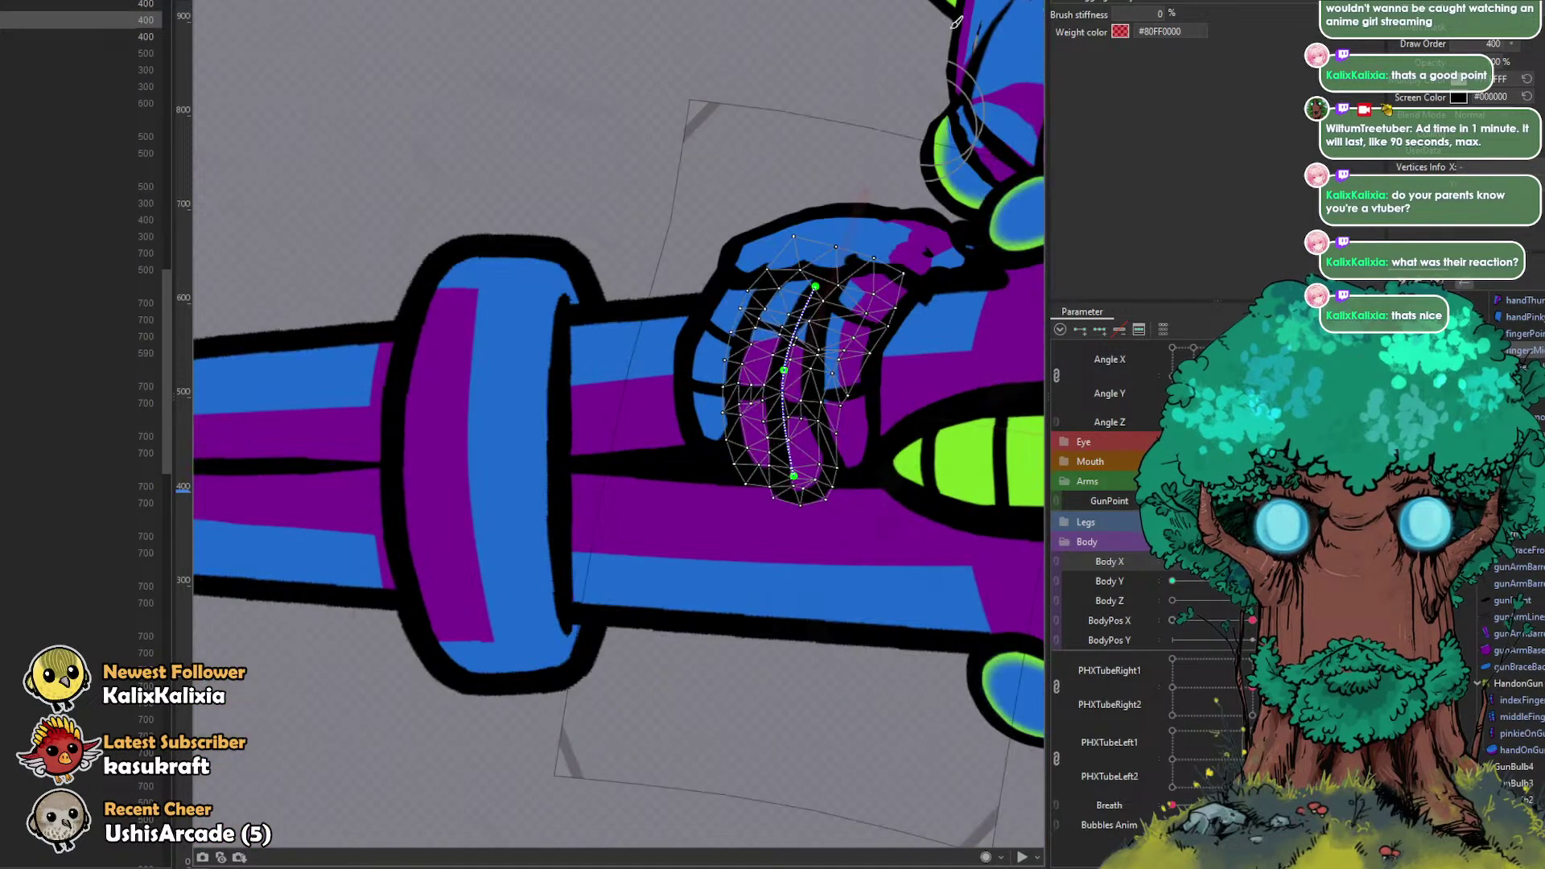
mouse_move(794, 300)
mouse_down()
mouse_move(875, 288)
mouse_move(853, 270)
mouse_move(770, 288)
mouse_up()
drag(775, 352, 750, 351)
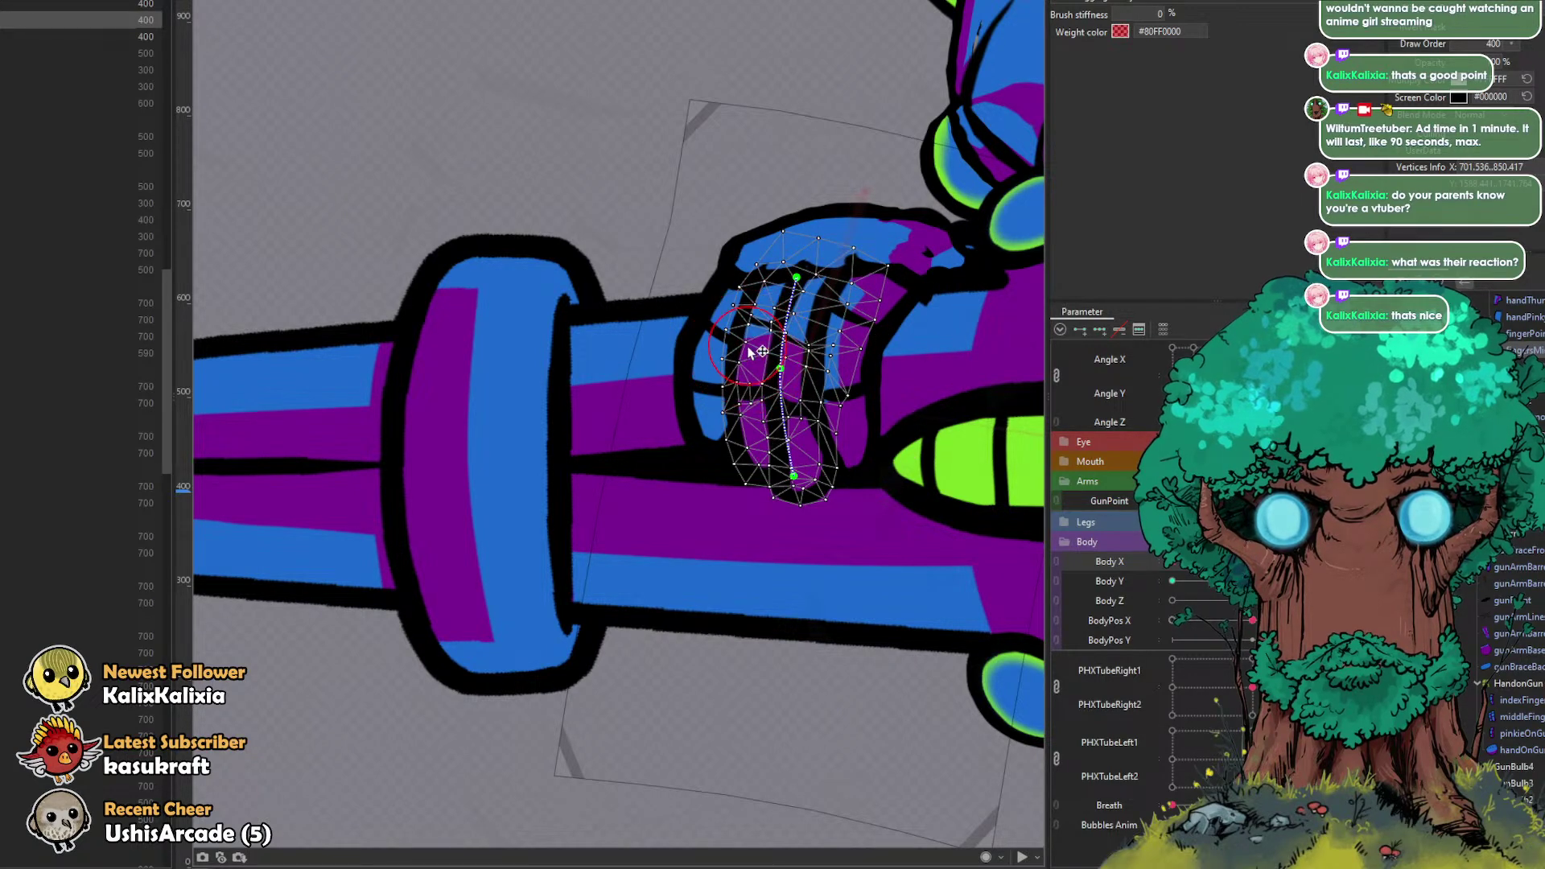
scroll(762, 352, up, 3)
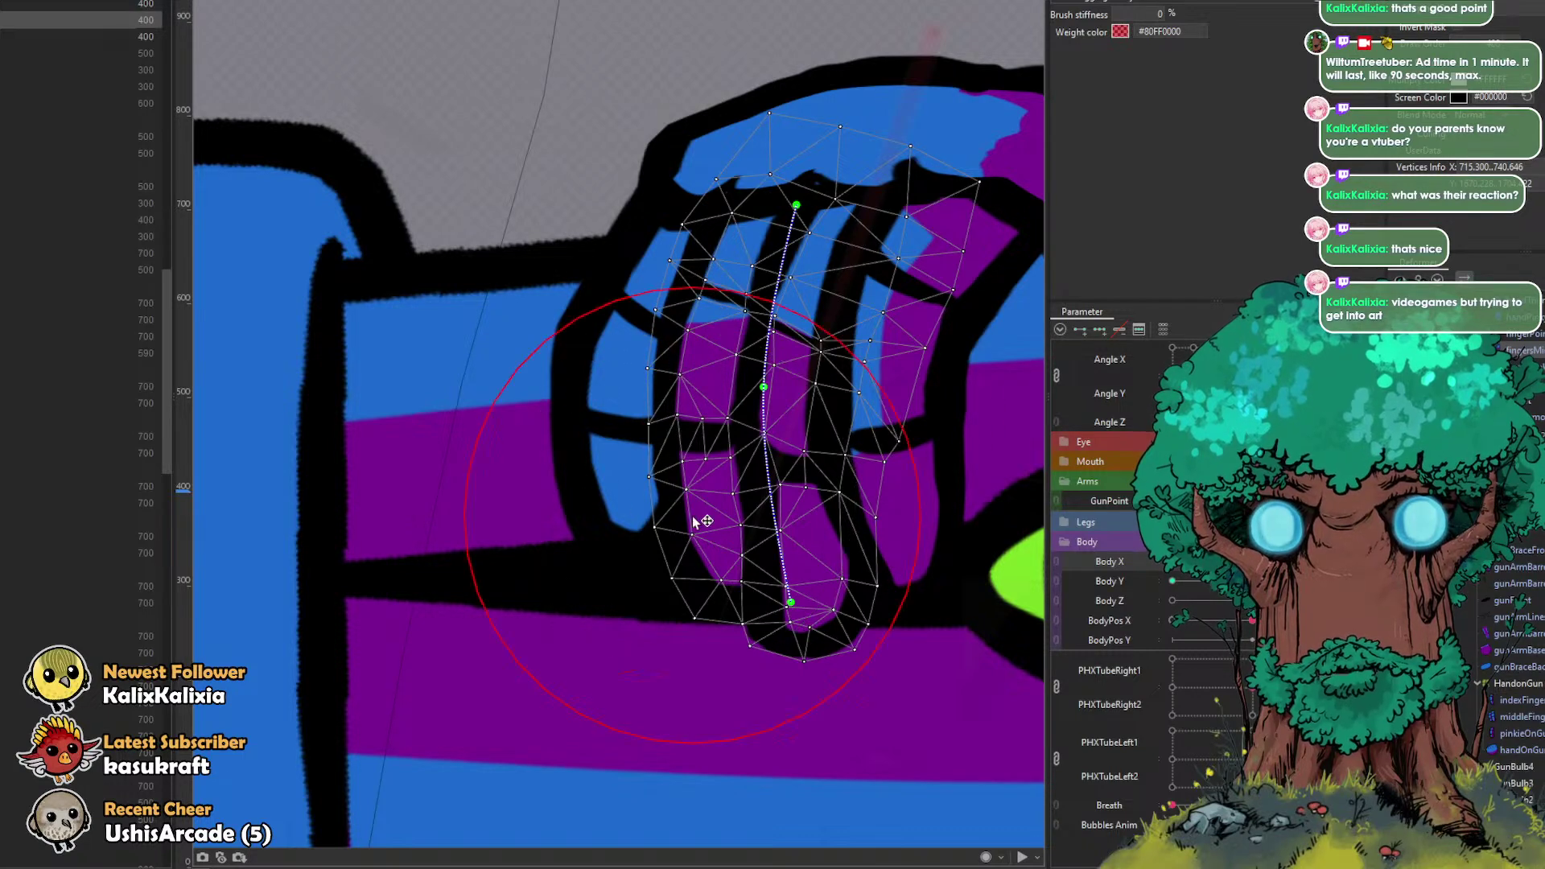
Step: Refine the middle finger mesh with deform brush strokes along its tip, knuckles and base so it lines up with the neighbouring fingers
mouse_move(799, 626)
mouse_down()
mouse_move(721, 634)
mouse_move(768, 622)
mouse_move(688, 610)
mouse_move(756, 580)
mouse_move(714, 581)
mouse_up()
drag(563, 614, 942, 632)
mouse_move(757, 564)
mouse_down()
mouse_move(845, 485)
mouse_move(736, 314)
mouse_up()
mouse_move(933, 322)
mouse_down()
mouse_move(858, 321)
mouse_move(838, 304)
mouse_move(823, 330)
mouse_move(827, 314)
mouse_move(789, 305)
mouse_up()
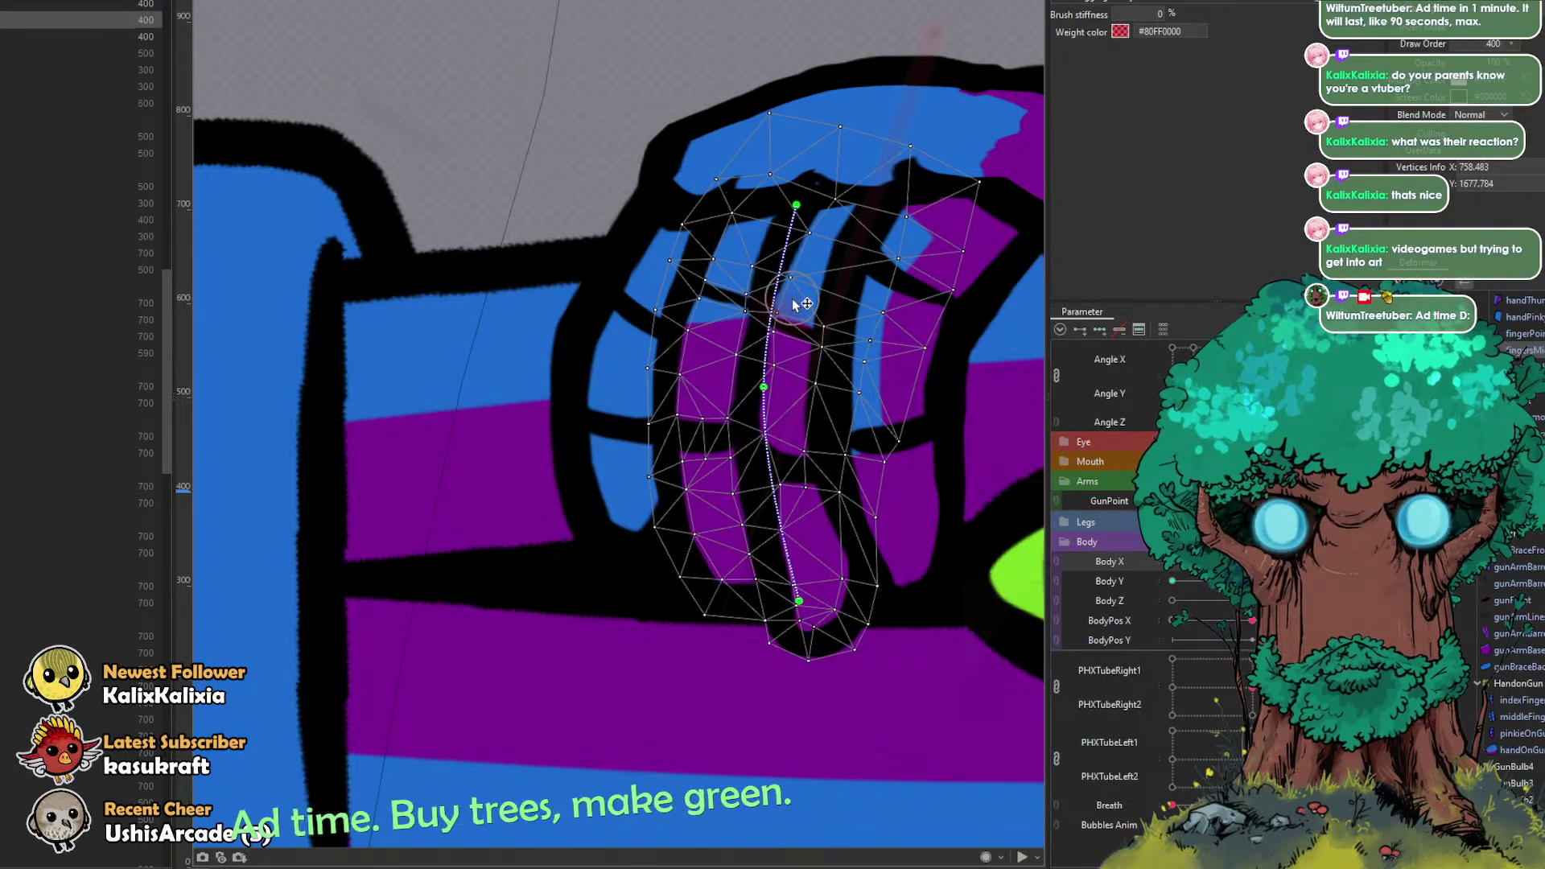
mouse_move(836, 370)
mouse_down()
mouse_move(757, 324)
mouse_move(697, 315)
mouse_move(729, 327)
mouse_up()
drag(625, 354, 925, 461)
drag(813, 521, 795, 517)
drag(770, 280, 754, 276)
drag(952, 310, 947, 308)
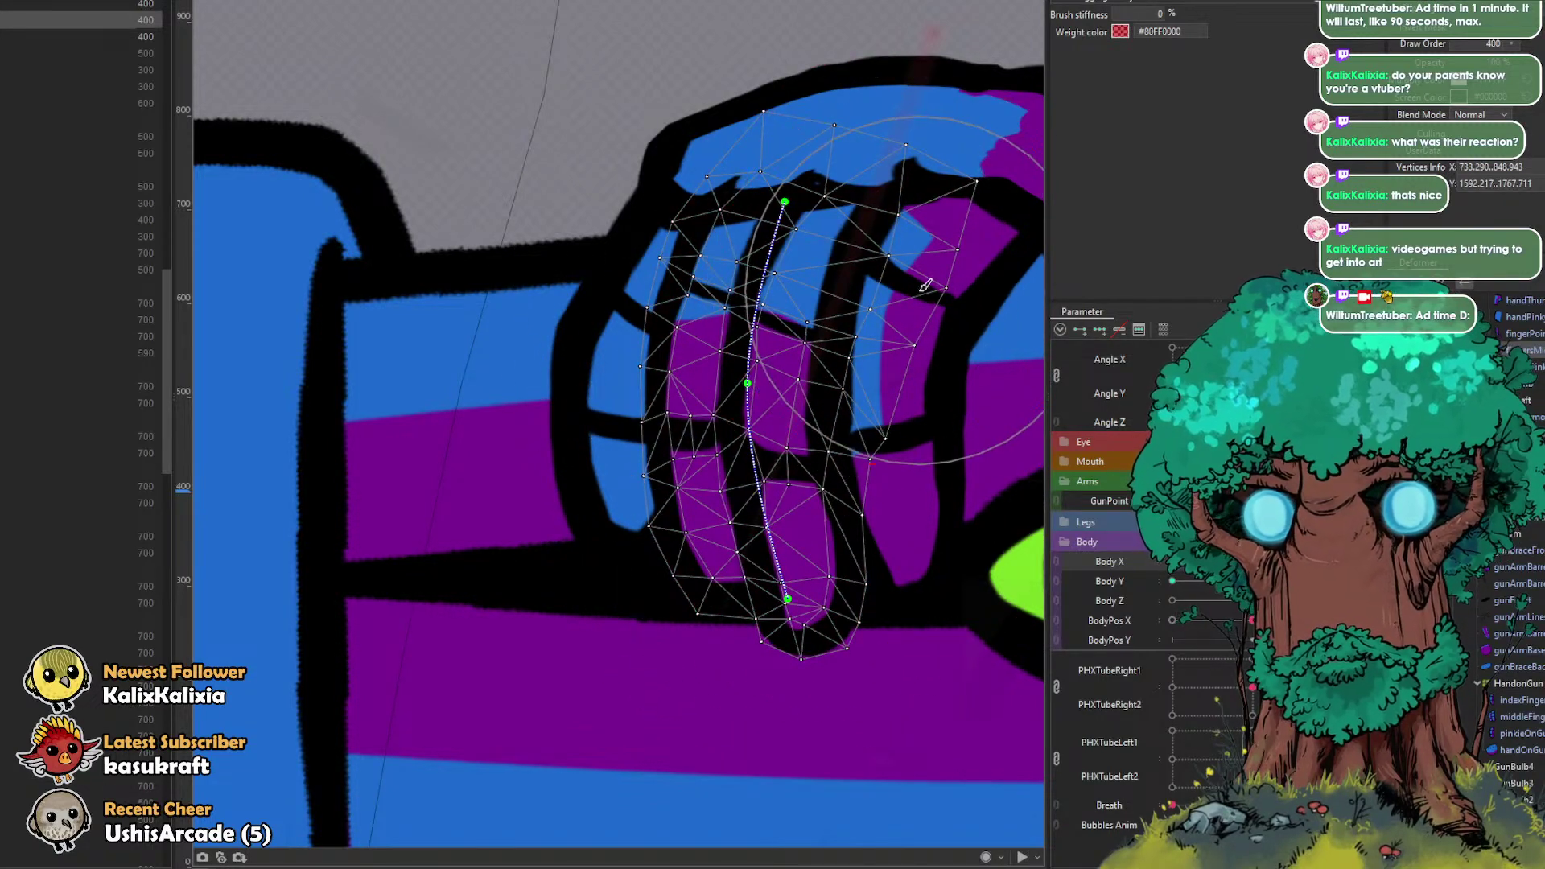
scroll(937, 306, down, 5)
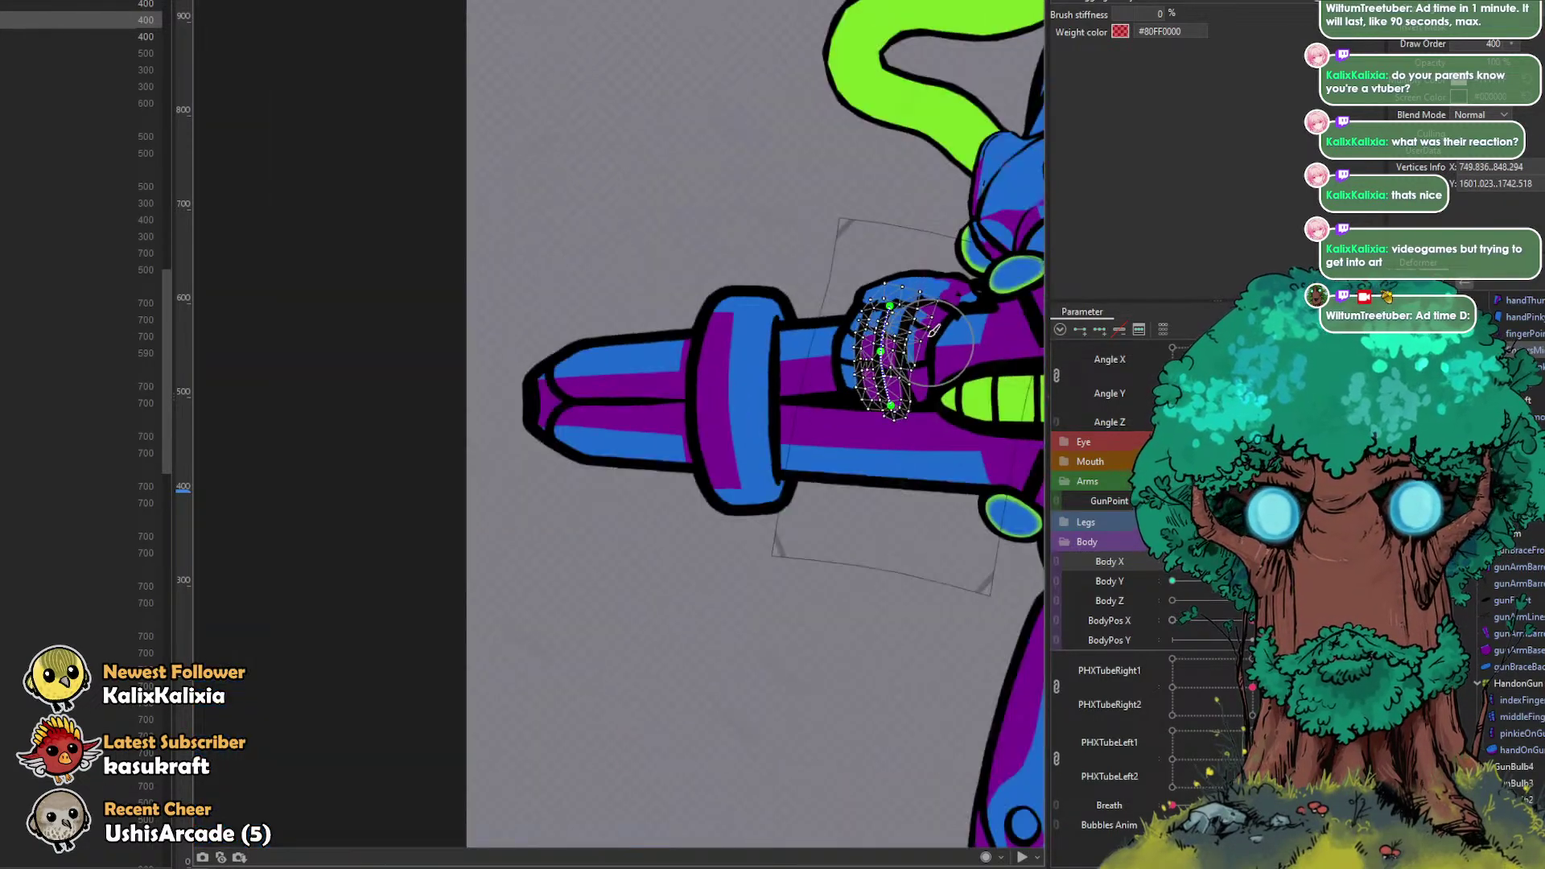
Step: Swing the gun arm through its GunPoint poses, examine the palm's grip, and select the warp deformer around the hand
click(752, 195)
drag(605, 188, 379, 231)
drag(1190, 501, 1308, 501)
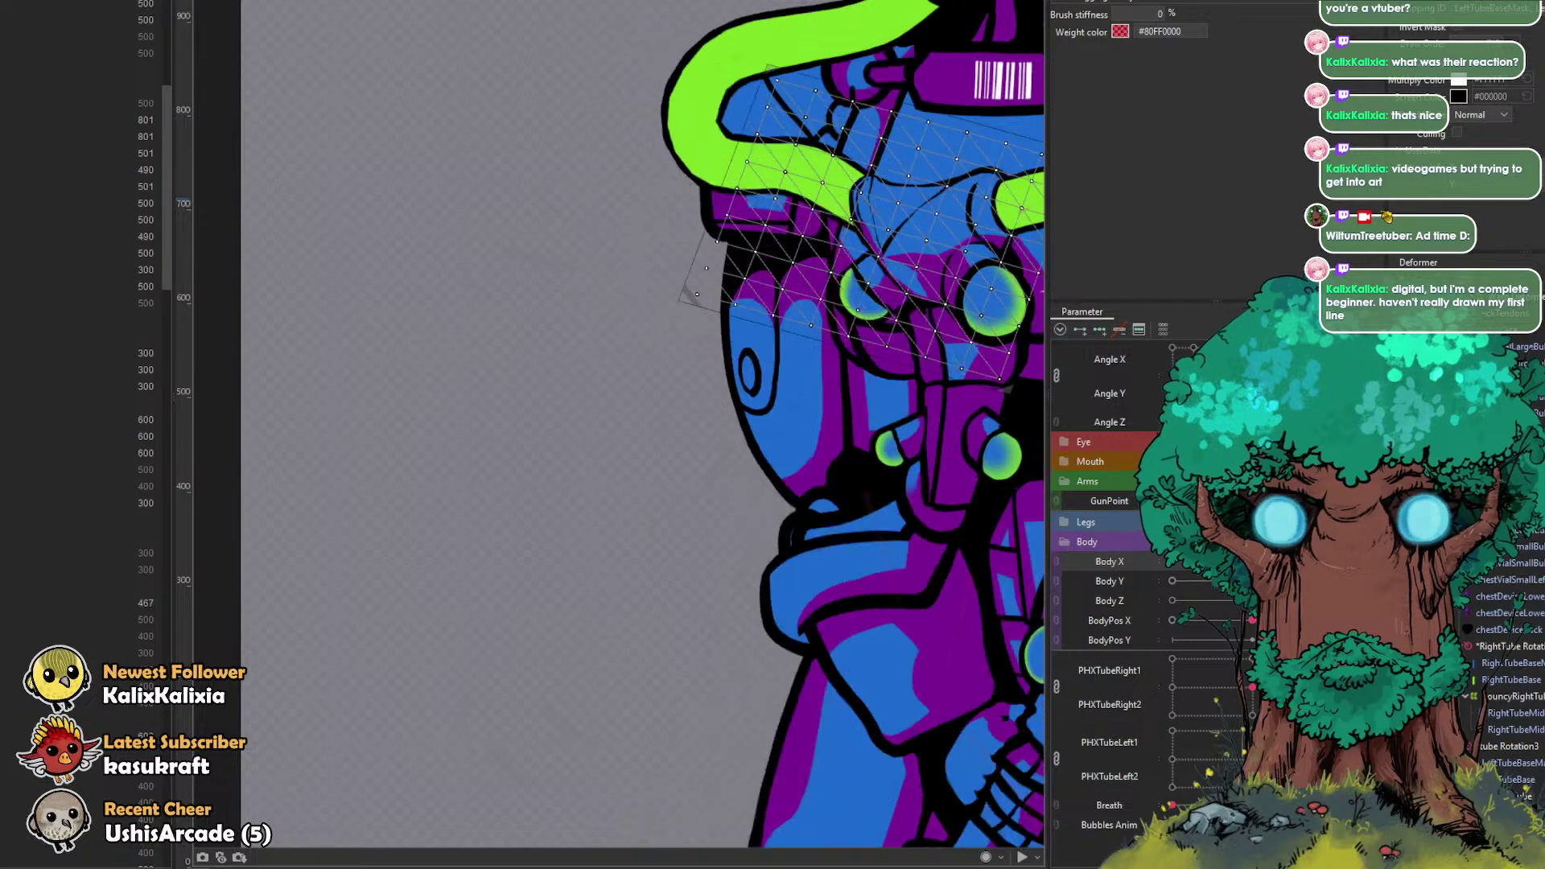
drag(743, 500, 469, 314)
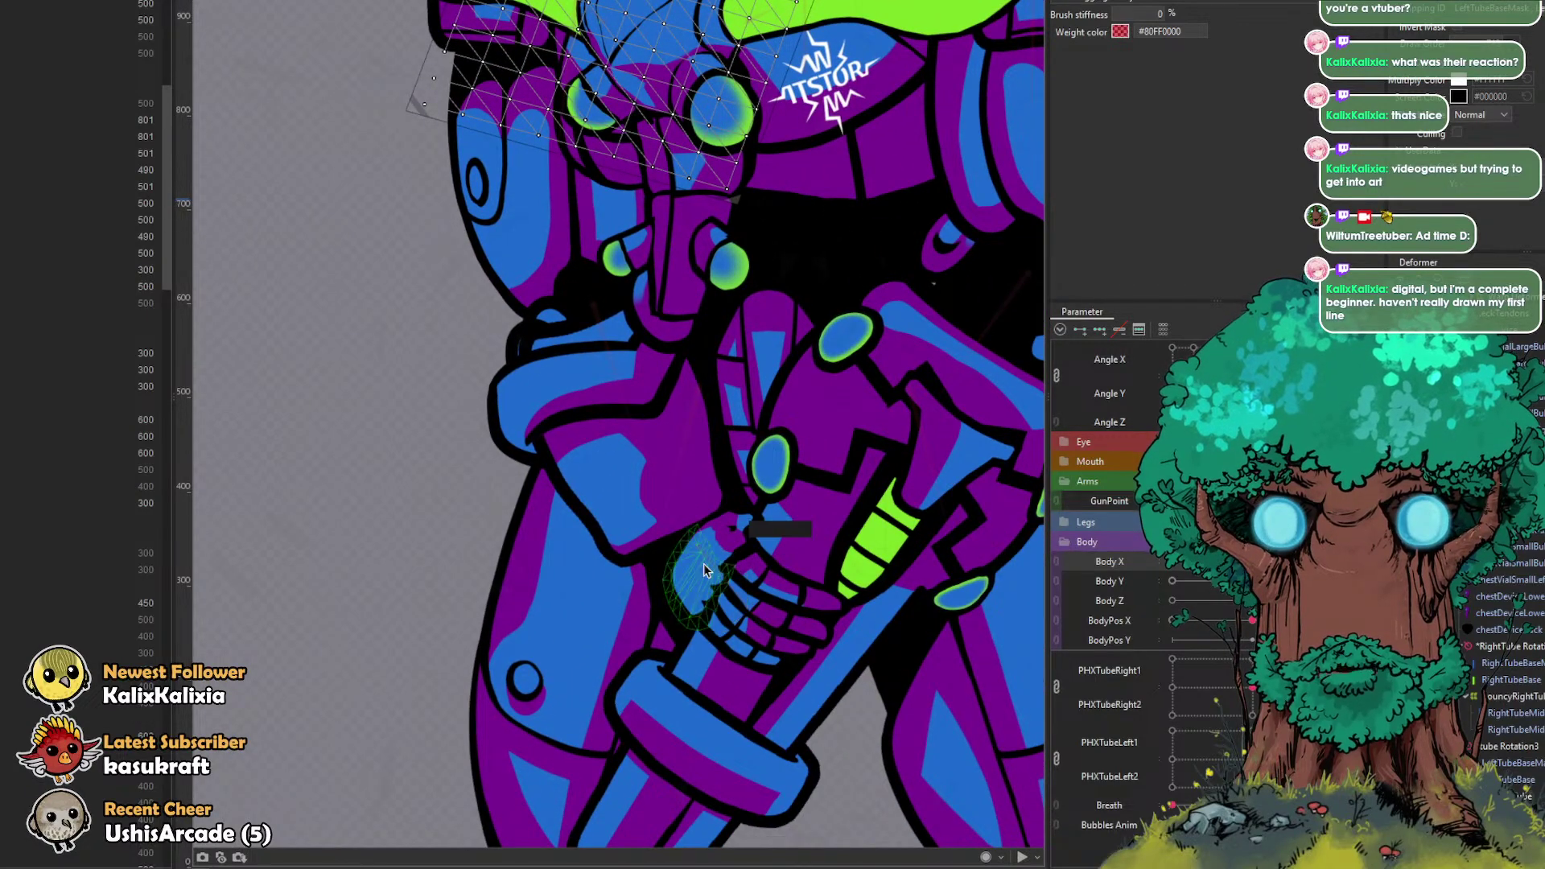
click(703, 563)
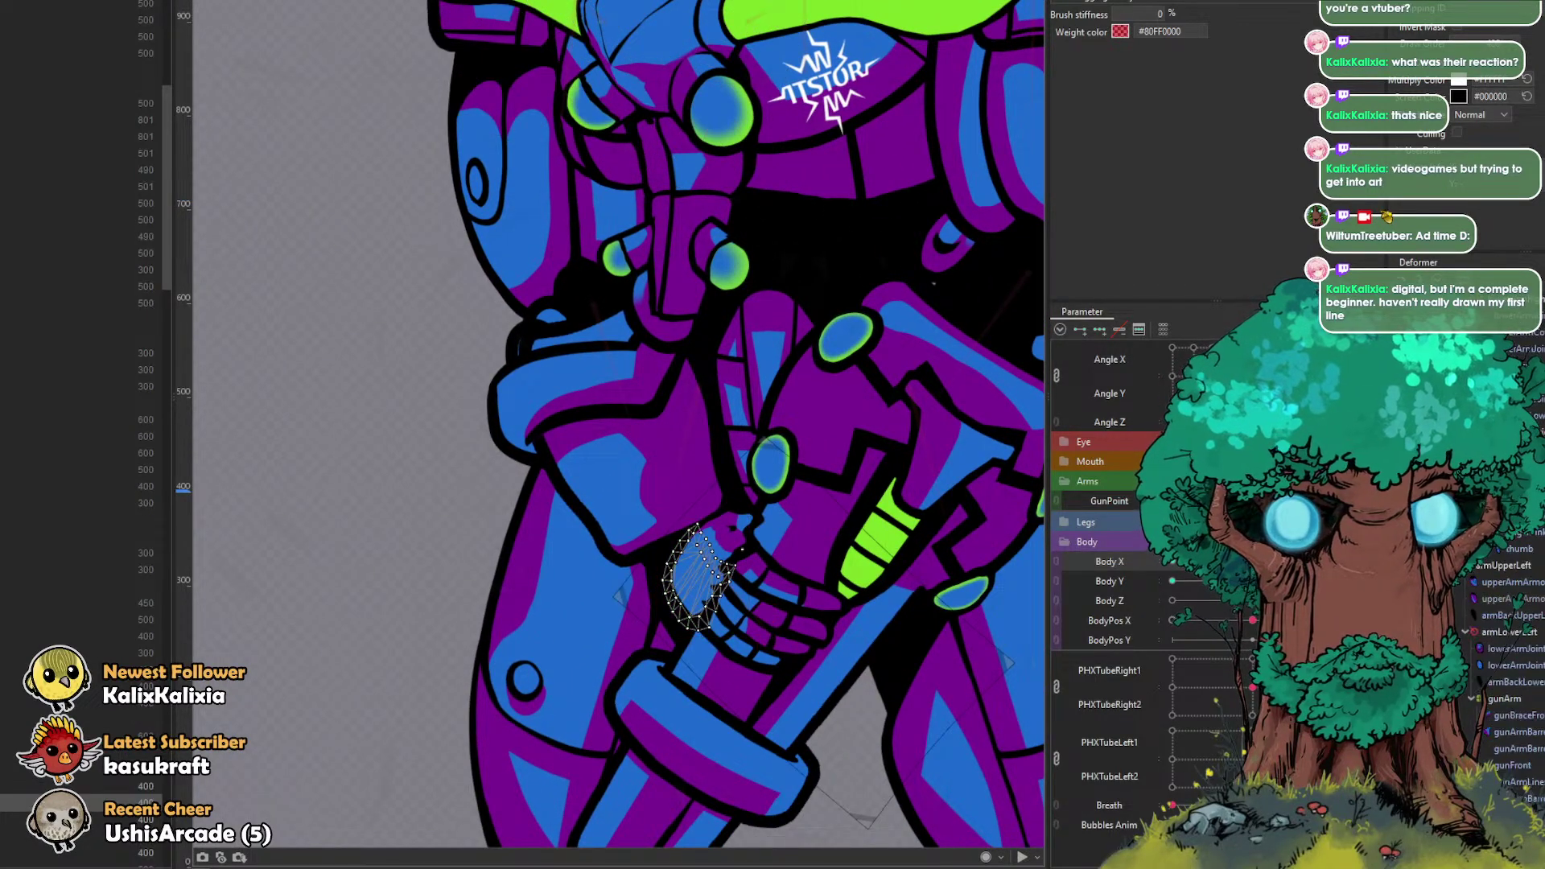
click(1498, 467)
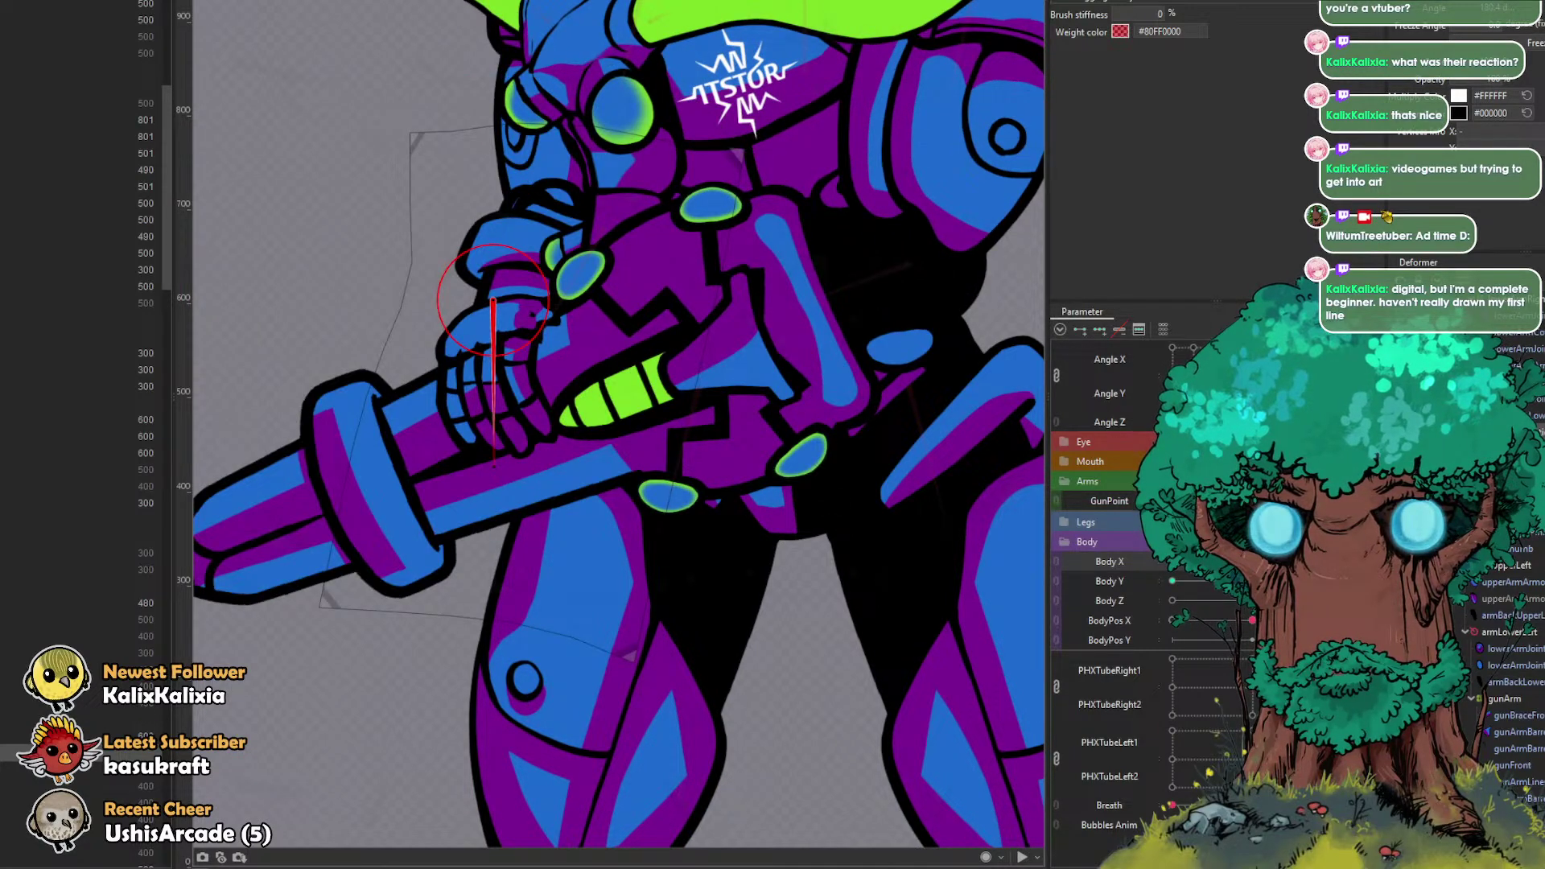
click(1522, 399)
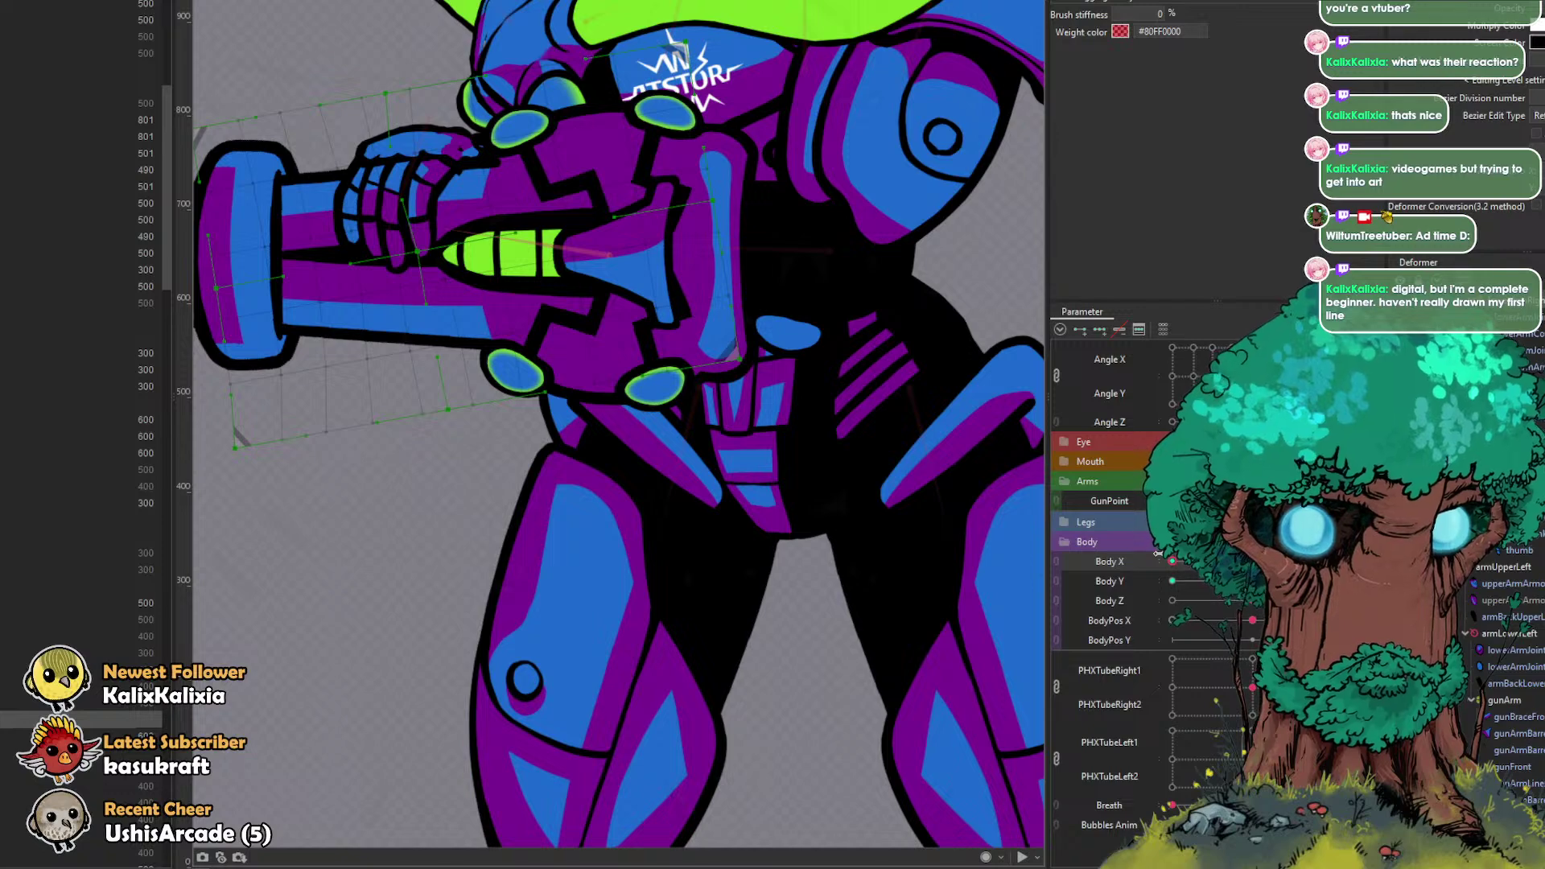
Step: Nudge the hand's warp deformer along the barrel toward the muzzle with the deform brush in the raised gun pose
scroll(768, 445, down, 3)
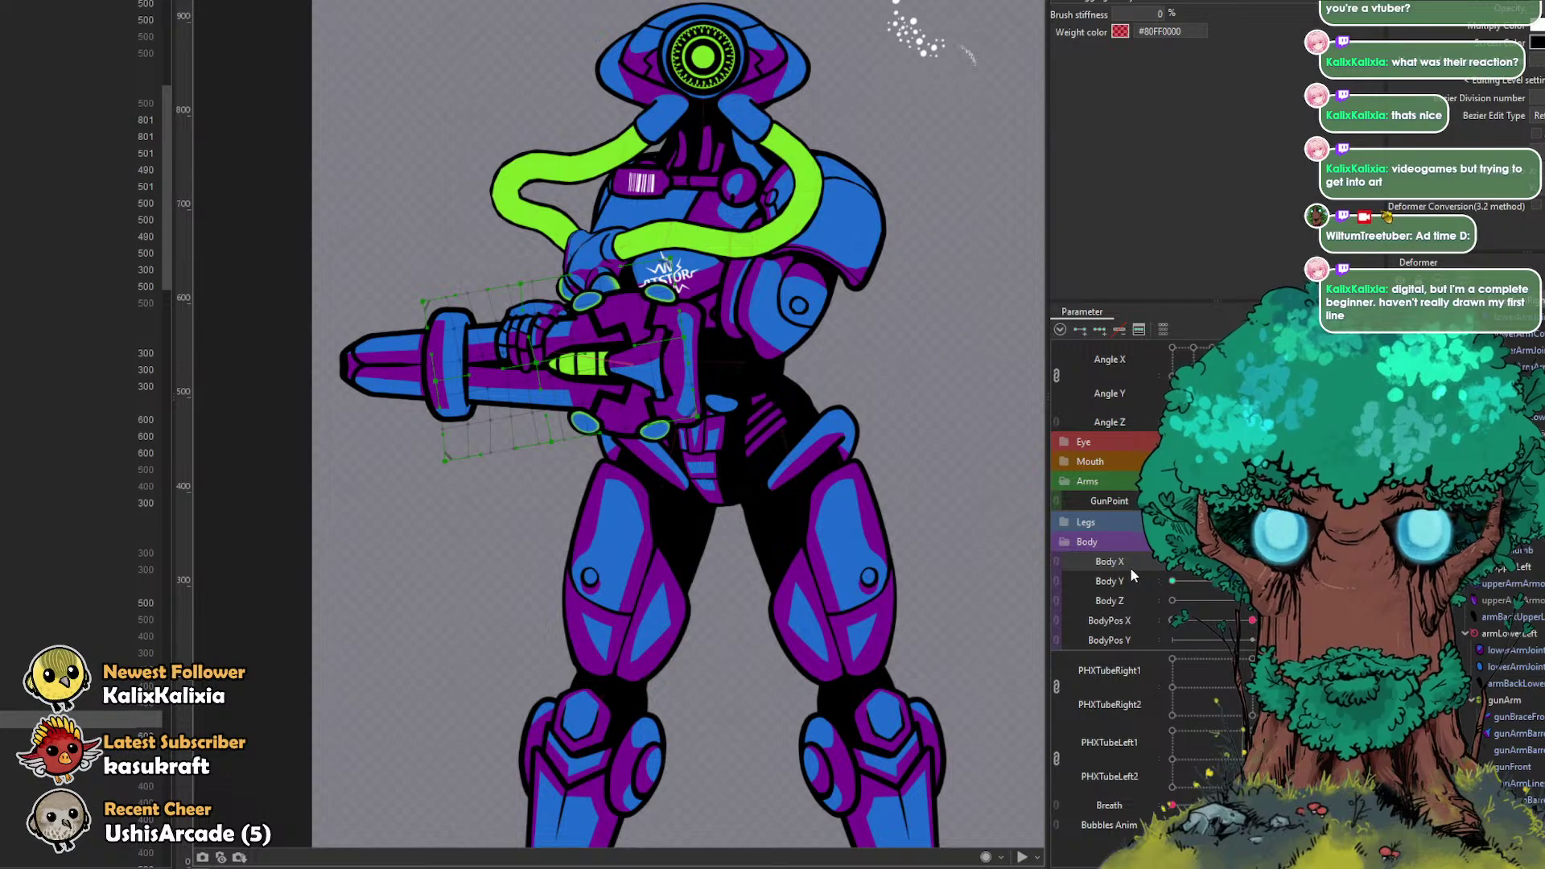
scroll(944, 552, down, 2)
scroll(944, 552, up, 4)
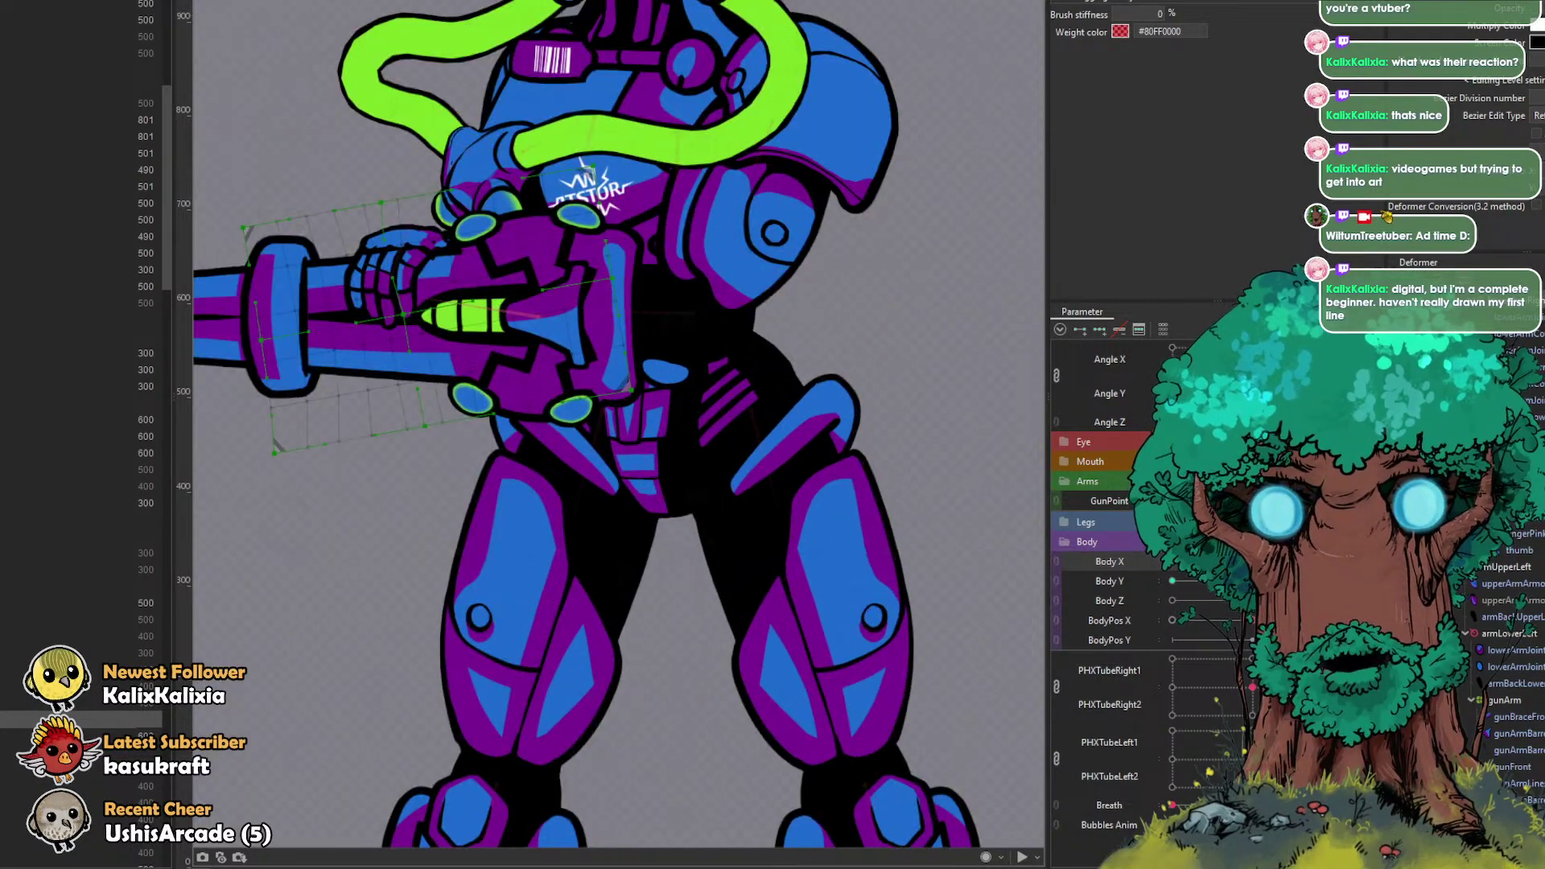
drag(666, 232, 884, 262)
scroll(1503, 595, up, 1)
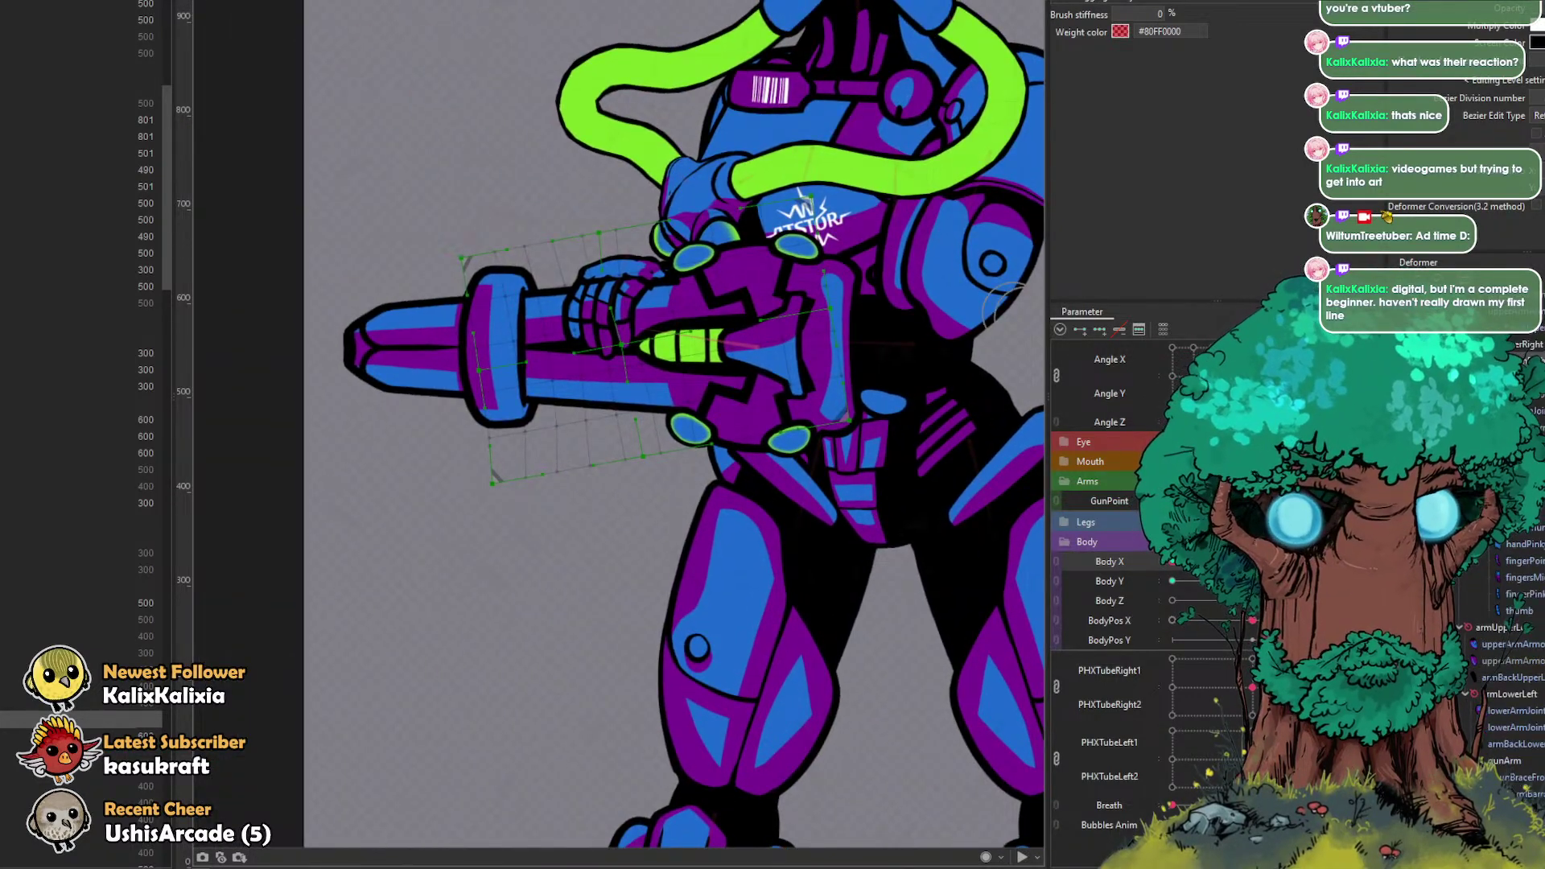
drag(729, 292, 874, 295)
drag(552, 280, 538, 279)
drag(674, 282, 669, 279)
drag(660, 339, 614, 338)
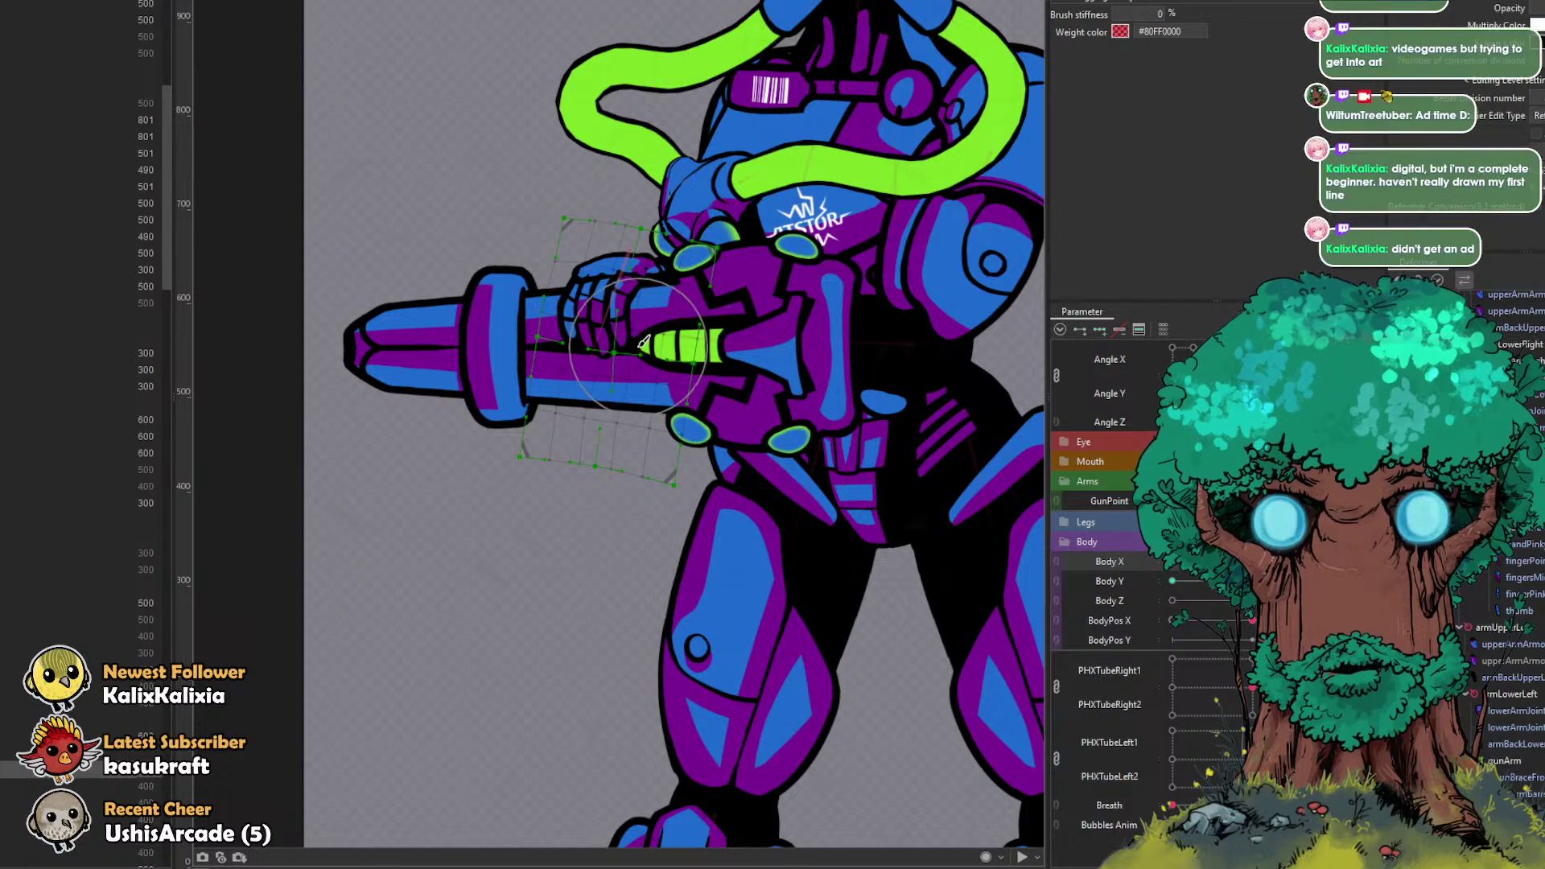
scroll(644, 343, up, 1)
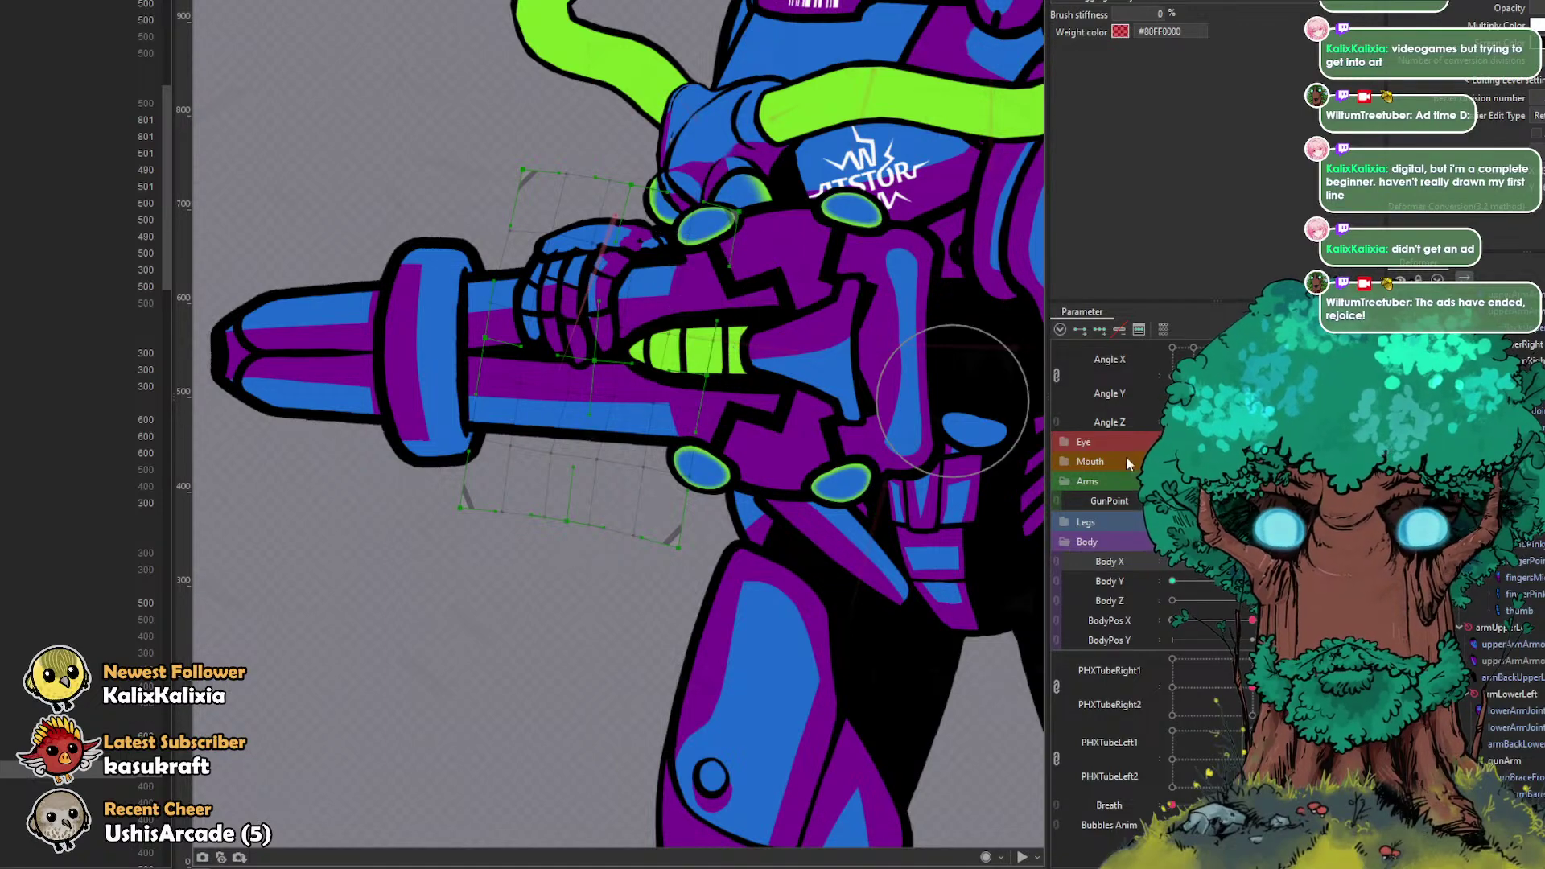
Step: Turn Body X to its maximum and examine how the hand sits on the lowered gun
drag(1172, 561, 1247, 565)
mouse_move(909, 555)
mouse_down()
mouse_move(956, 570)
mouse_move(947, 583)
mouse_move(939, 552)
mouse_move(842, 549)
mouse_move(888, 588)
mouse_move(831, 577)
mouse_move(877, 590)
mouse_up()
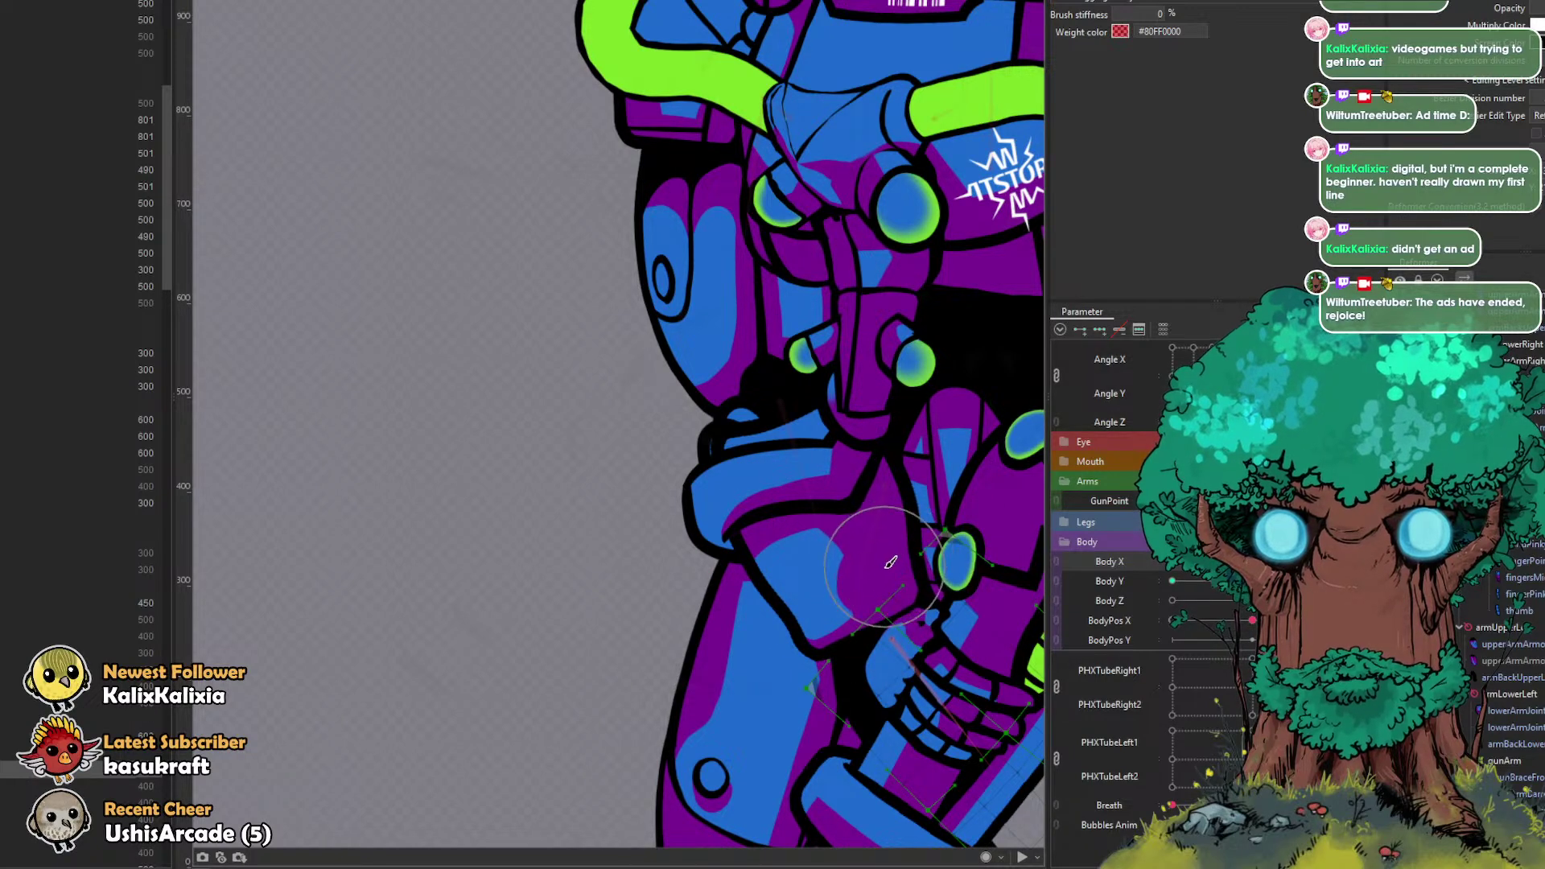
scroll(782, 577, down, 3)
scroll(881, 610, up, 3)
drag(934, 579, 910, 568)
scroll(909, 568, down, 4)
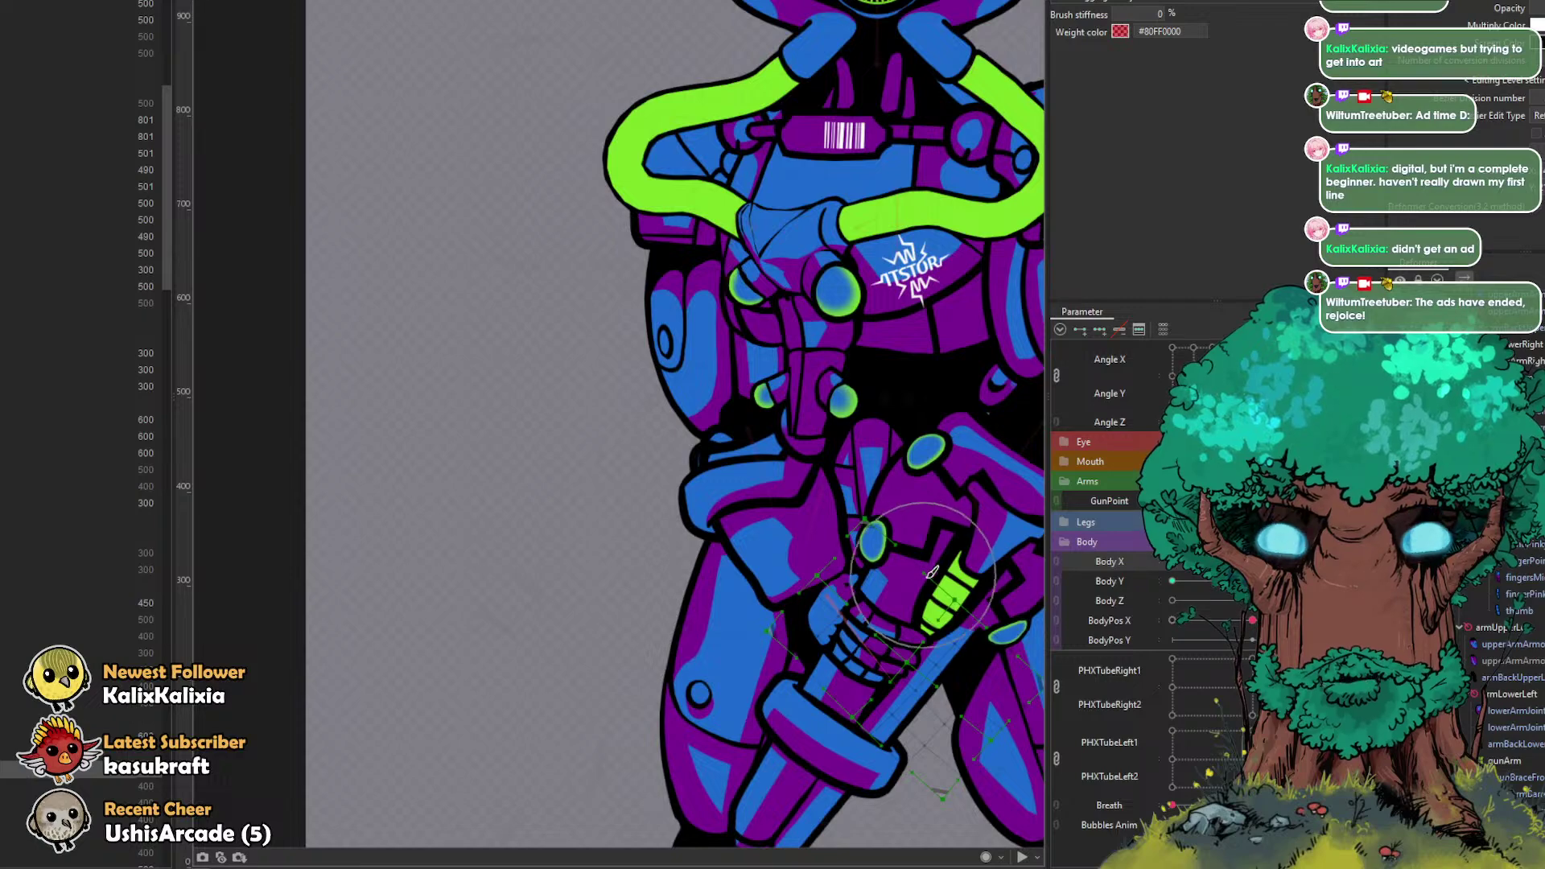
scroll(805, 483, up, 3)
Step: Pose the model with GunPoint and Body X to expose the misplaced hand, and select the larger warp deformer around it
drag(1173, 500, 1252, 500)
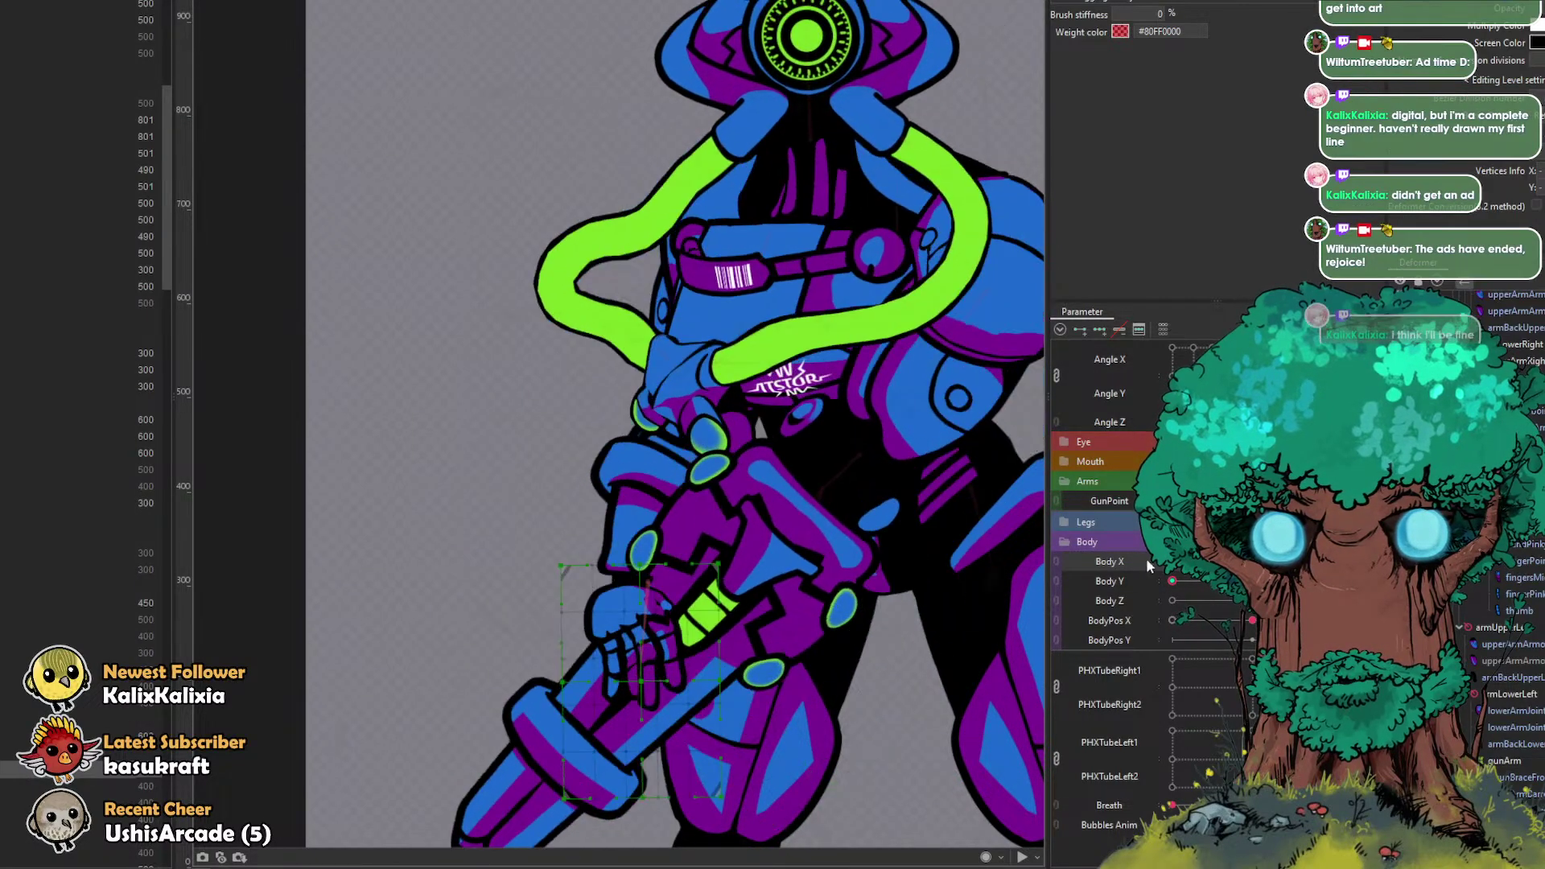
drag(702, 608, 871, 459)
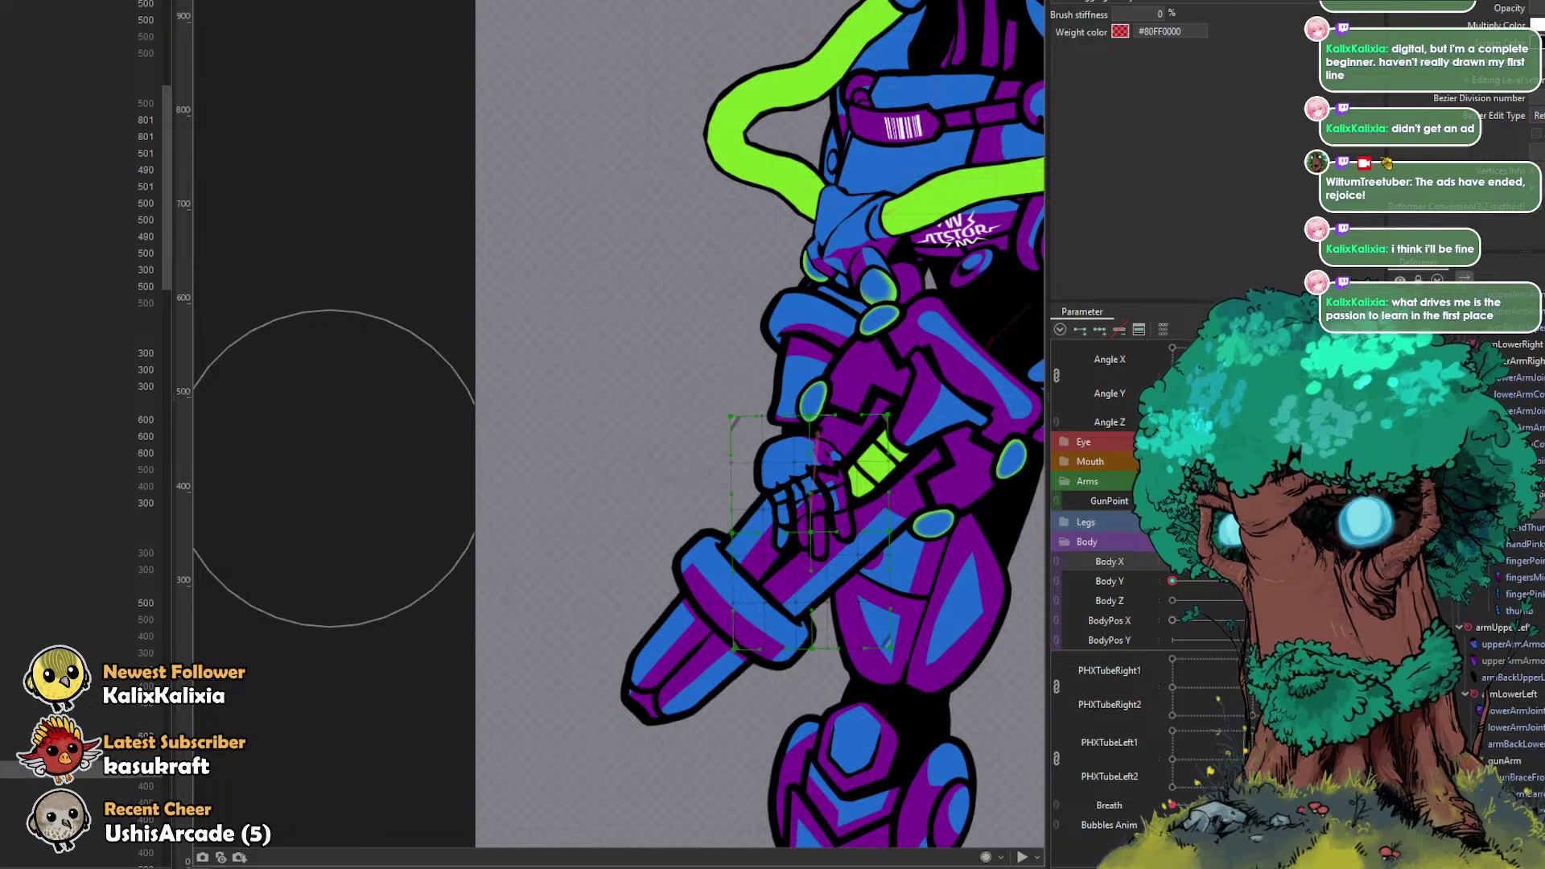
click(1252, 561)
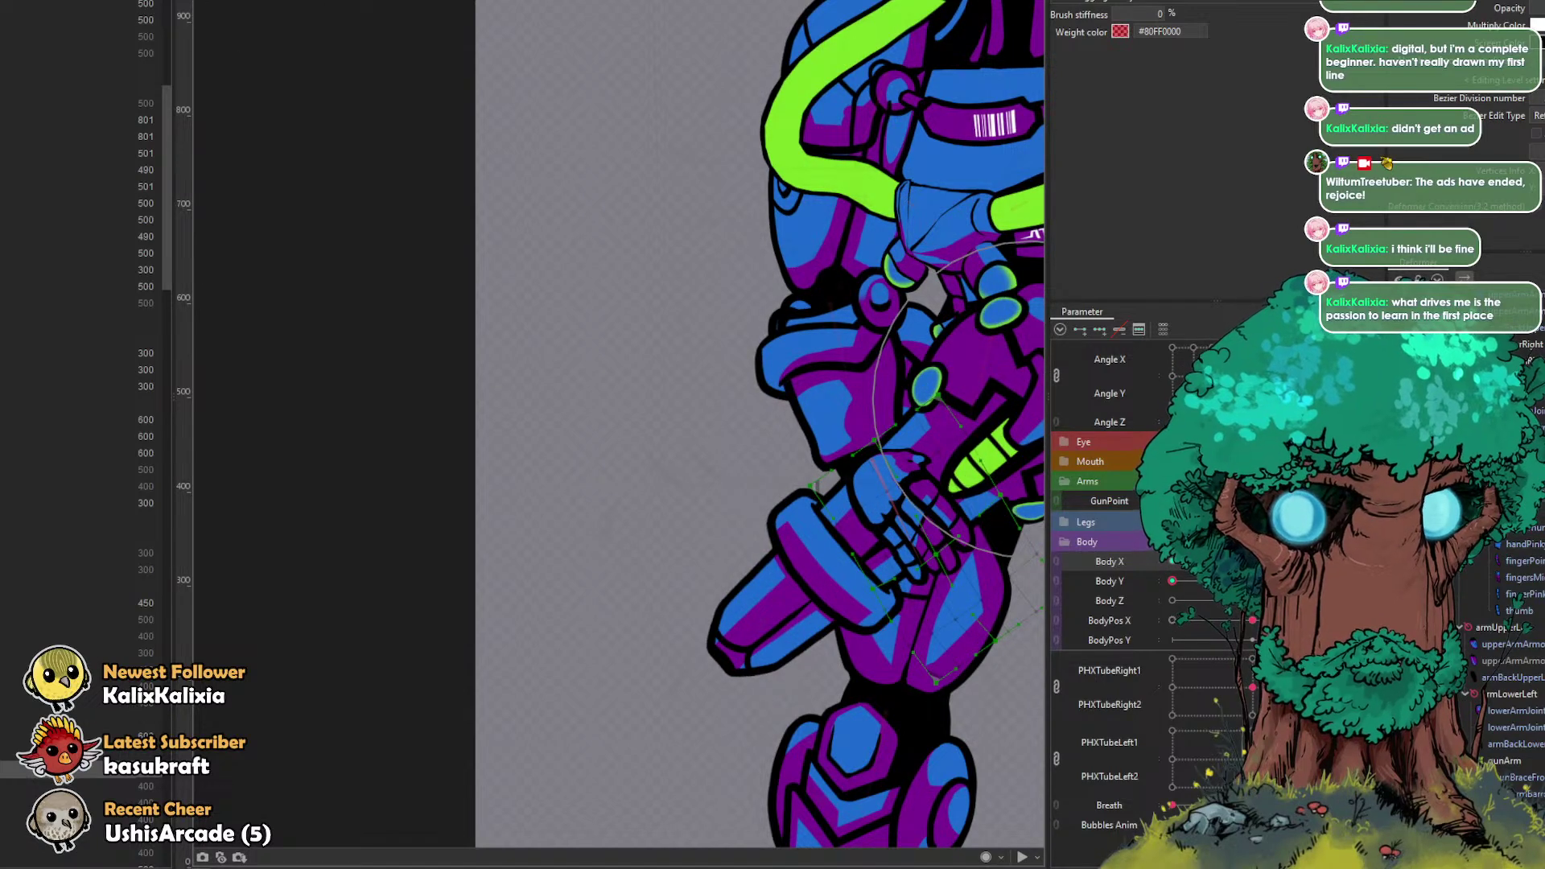
drag(838, 347, 505, 259)
click(1521, 359)
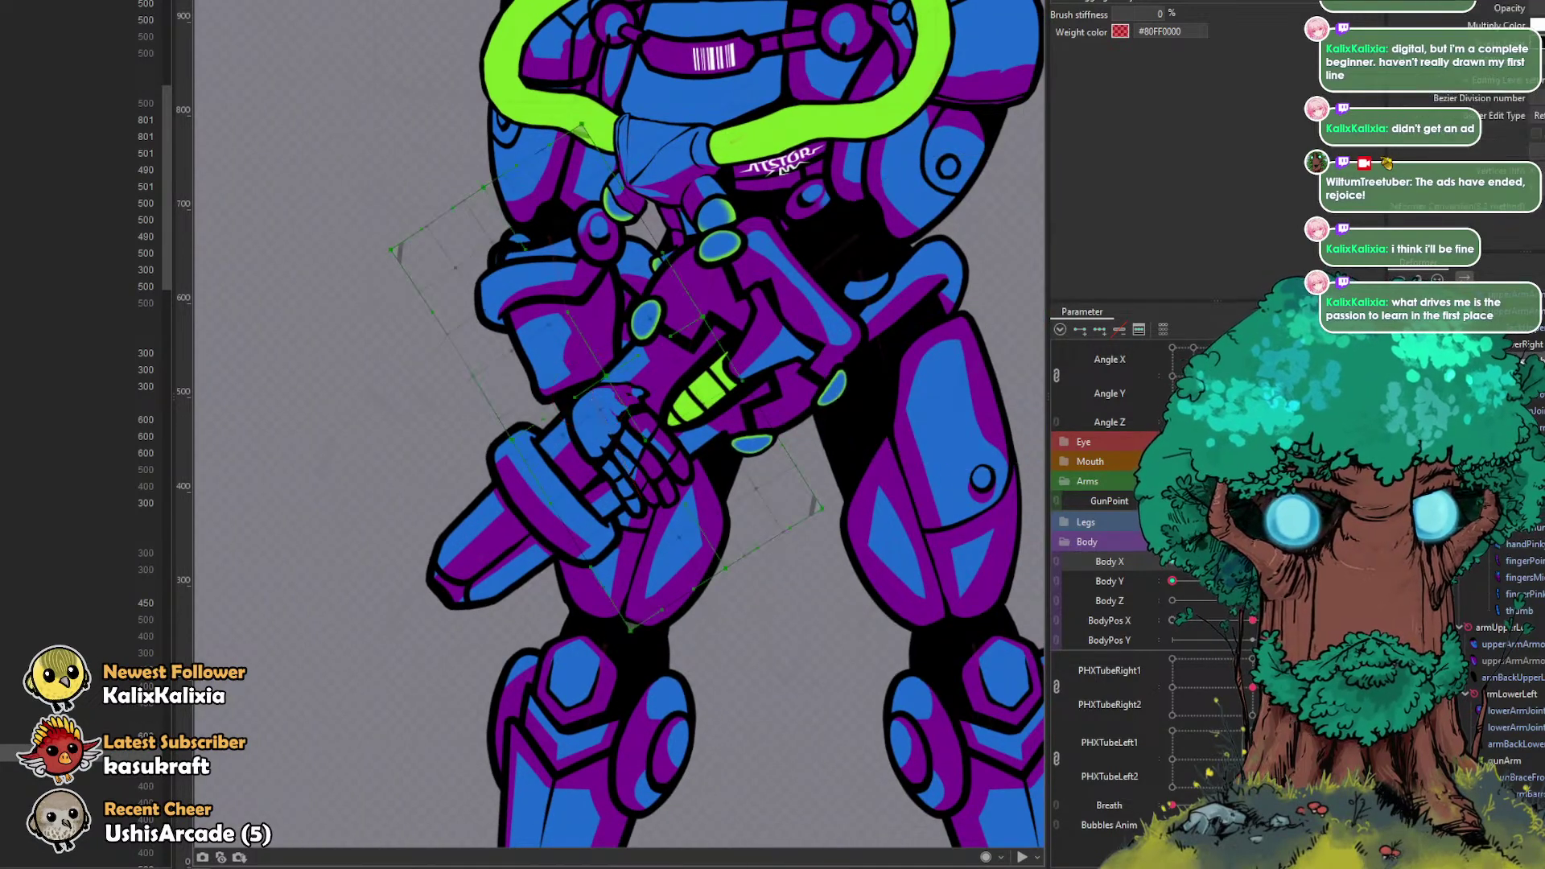
click(80, 720)
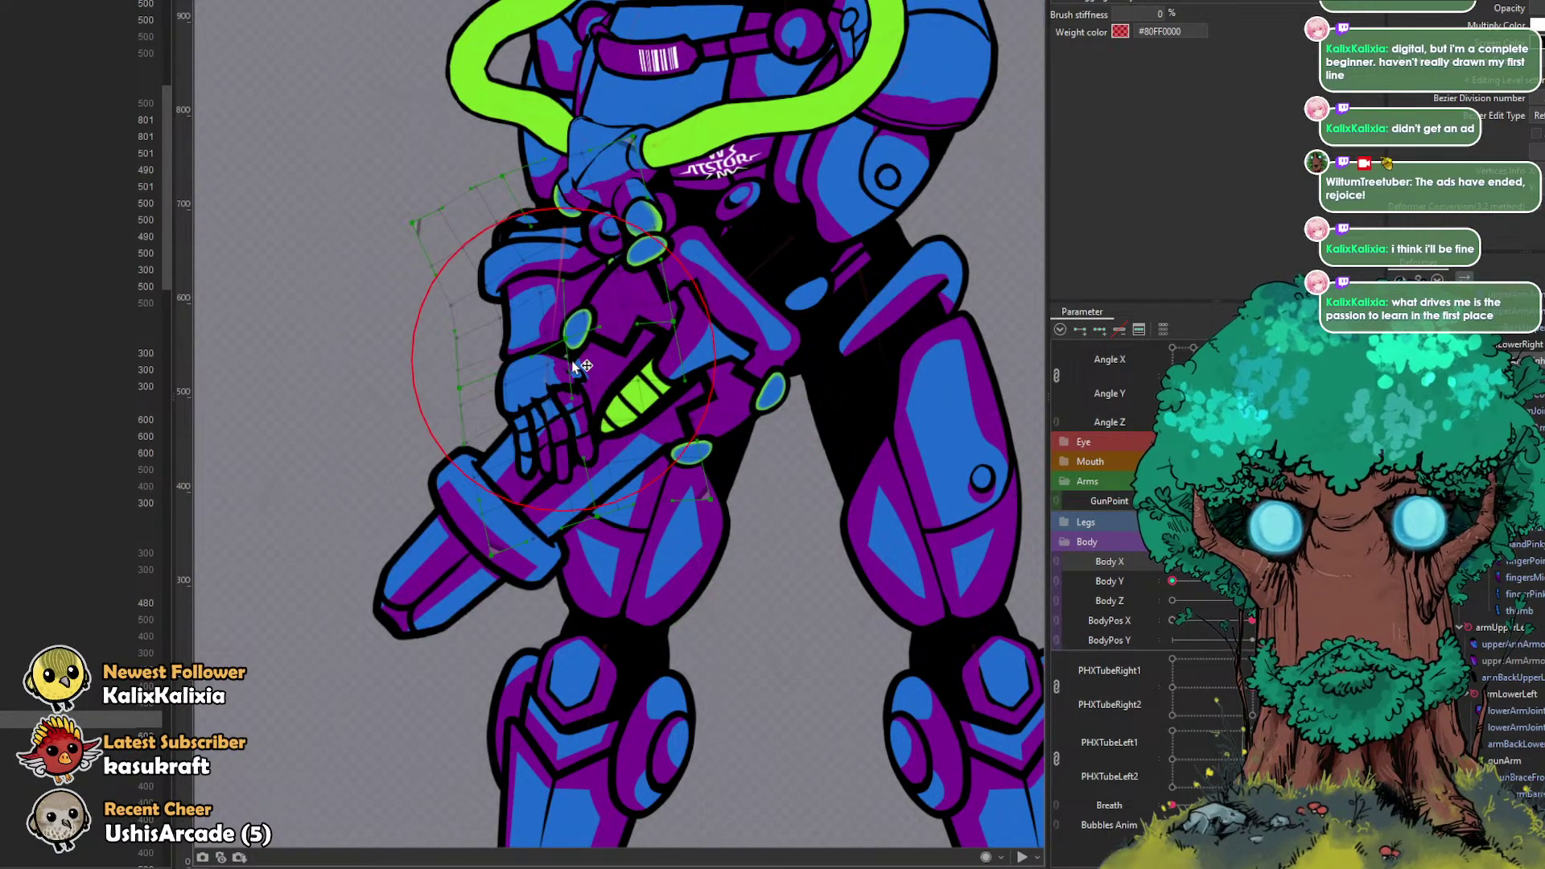
Step: Try to shift the hand's warp deformer away from the gun with the deform brush, and undo it
drag(546, 353, 520, 346)
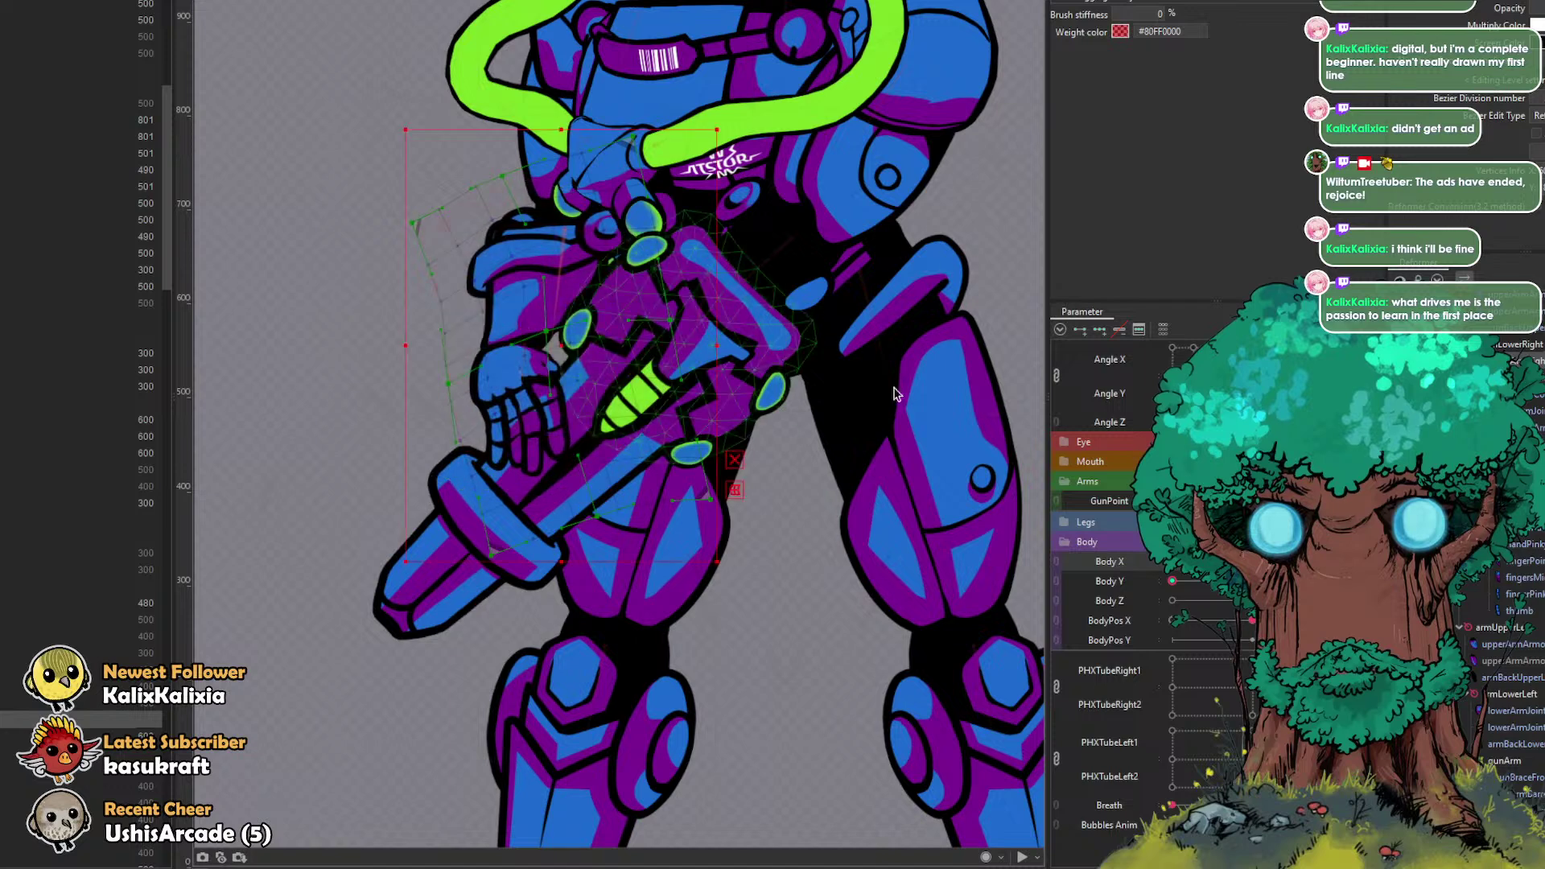
key(v)
key(ctrl+z)
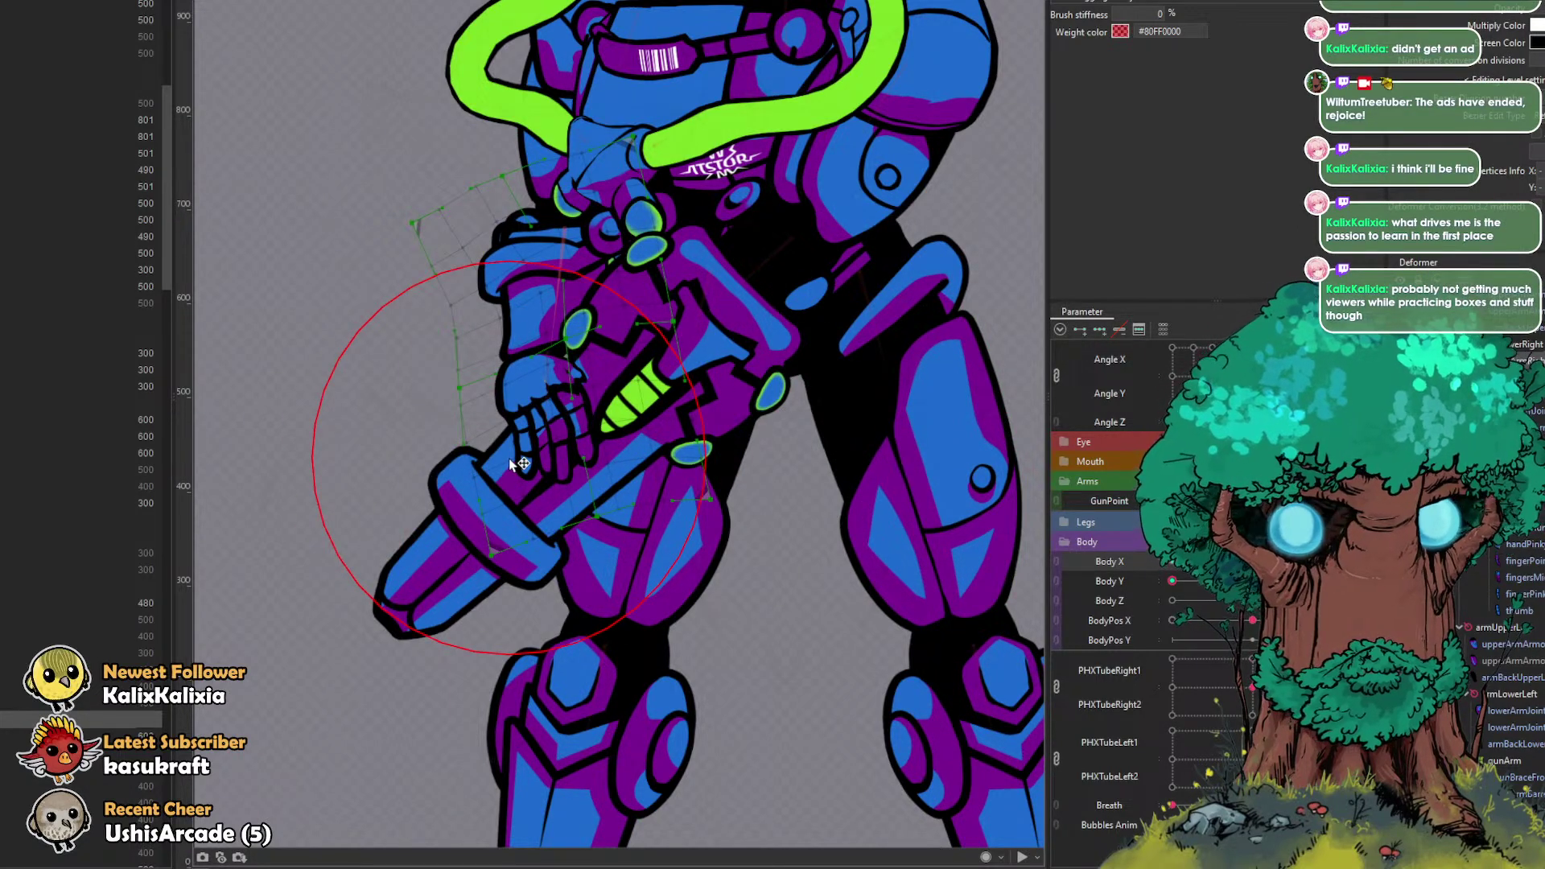
Step: Push the hand's warp deformer inward over the gun barrel with the deform brush
drag(504, 460, 566, 460)
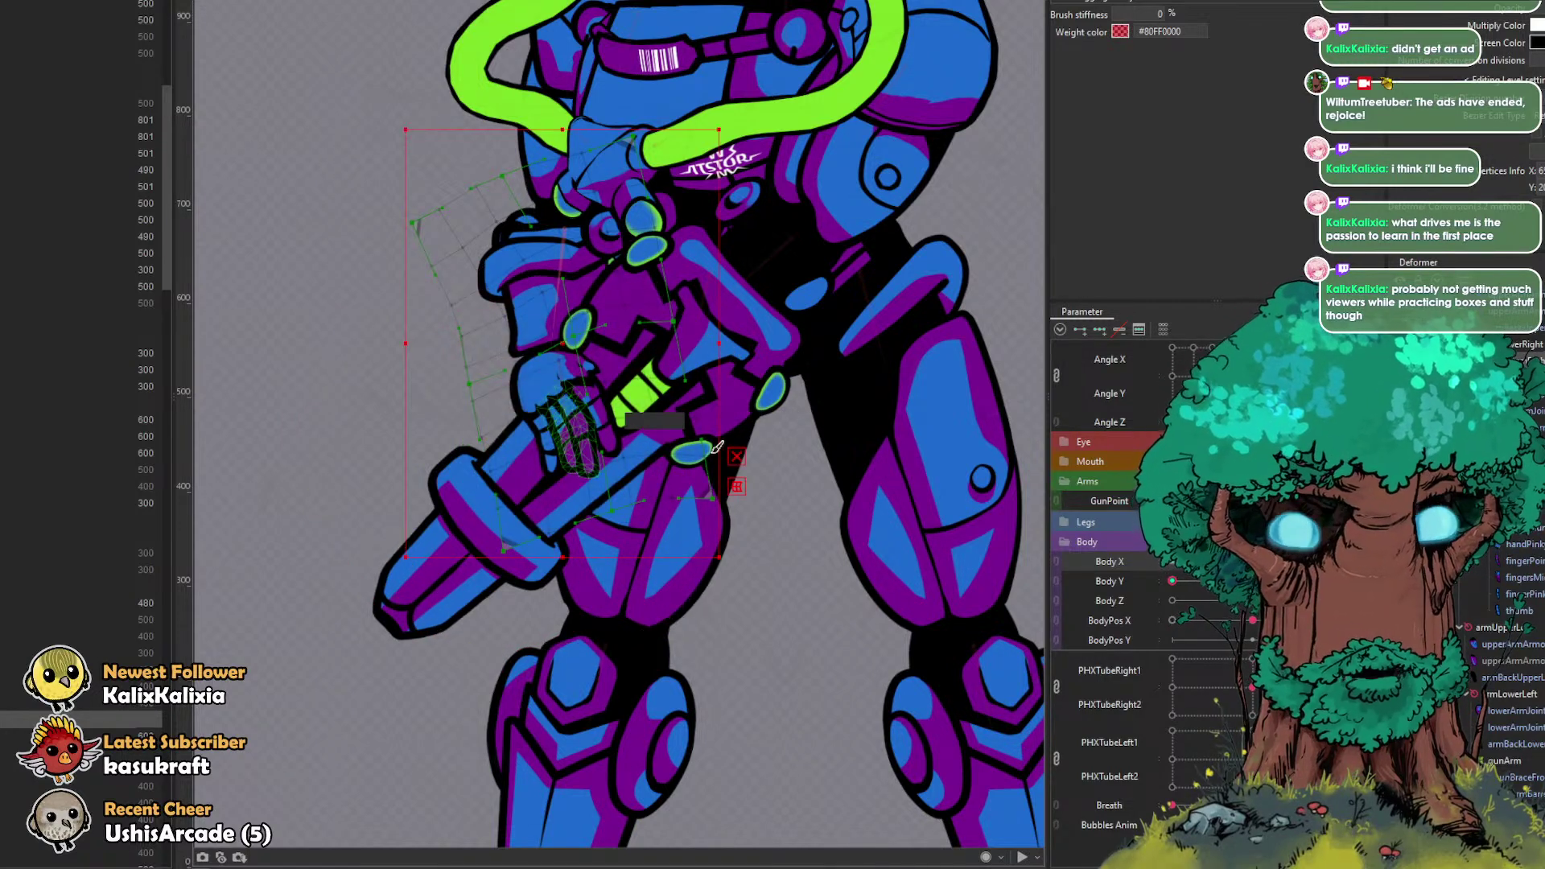
key(ctrl+z)
drag(590, 491, 636, 482)
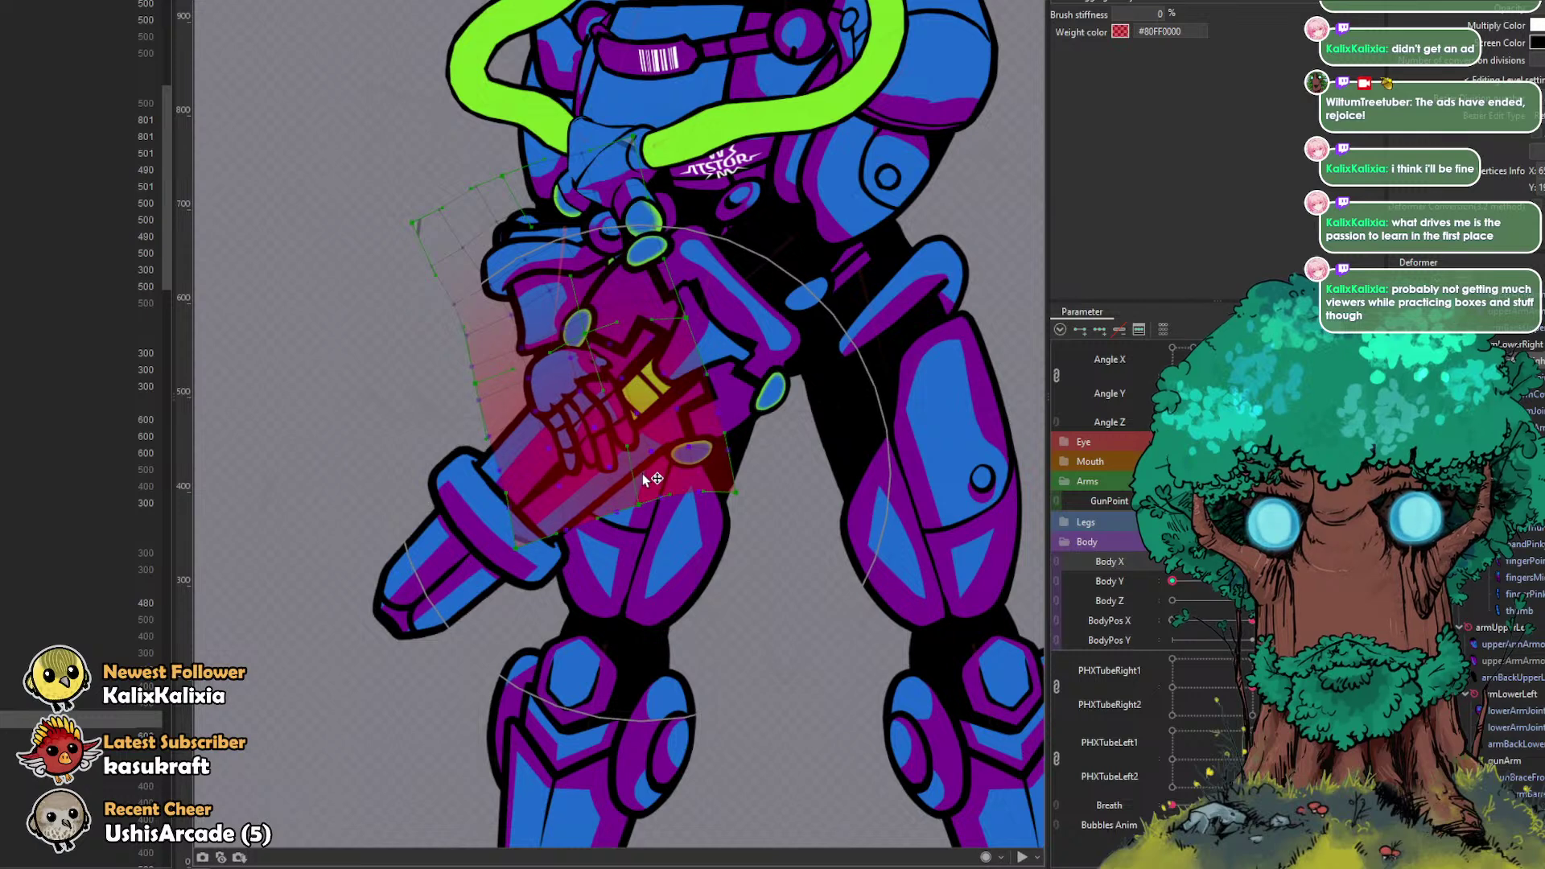
Step: Select the index finger mesh, turn the body with Body X, and adjust the finger's middle section with a smaller deform brush
ctrl+click(615, 405)
scroll(615, 404, up, 4)
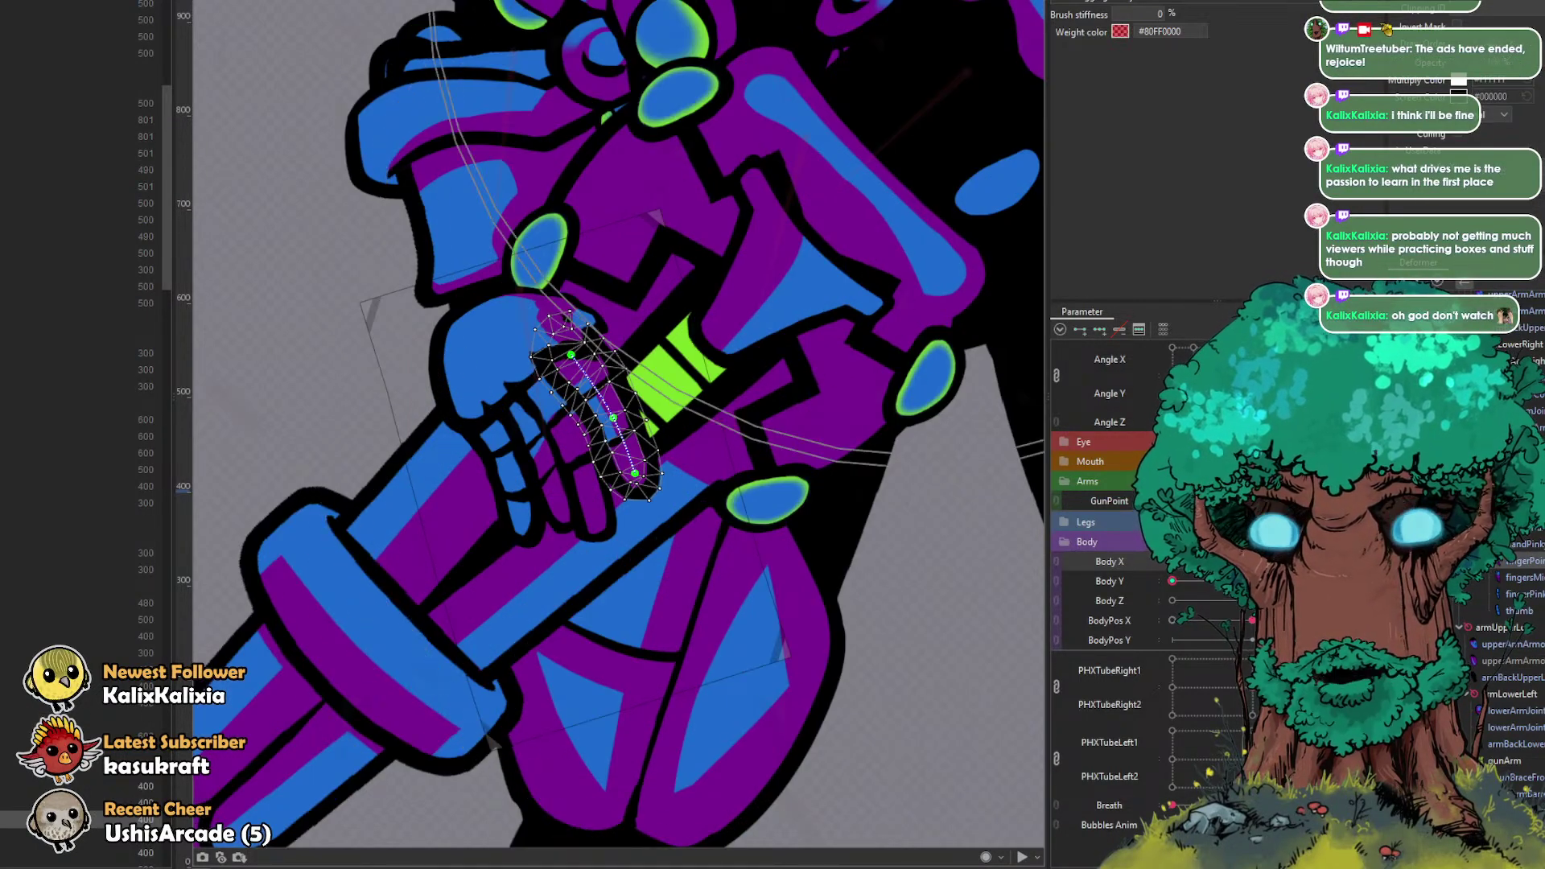
drag(549, 482, 463, 482)
click(1212, 561)
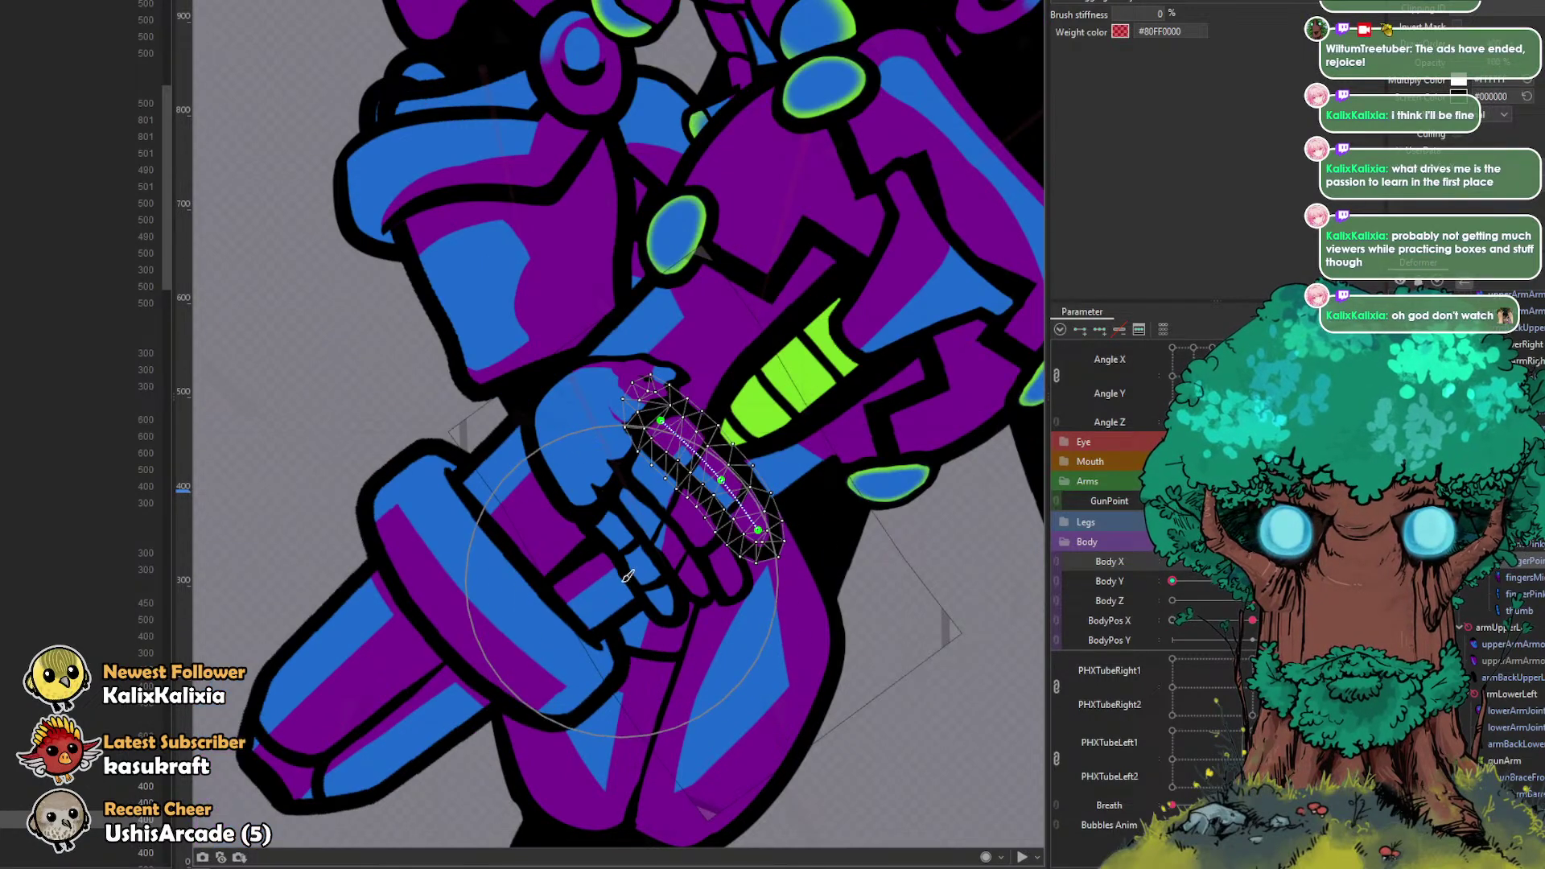
mouse_move(867, 399)
mouse_down()
mouse_move(719, 412)
mouse_move(724, 457)
mouse_up()
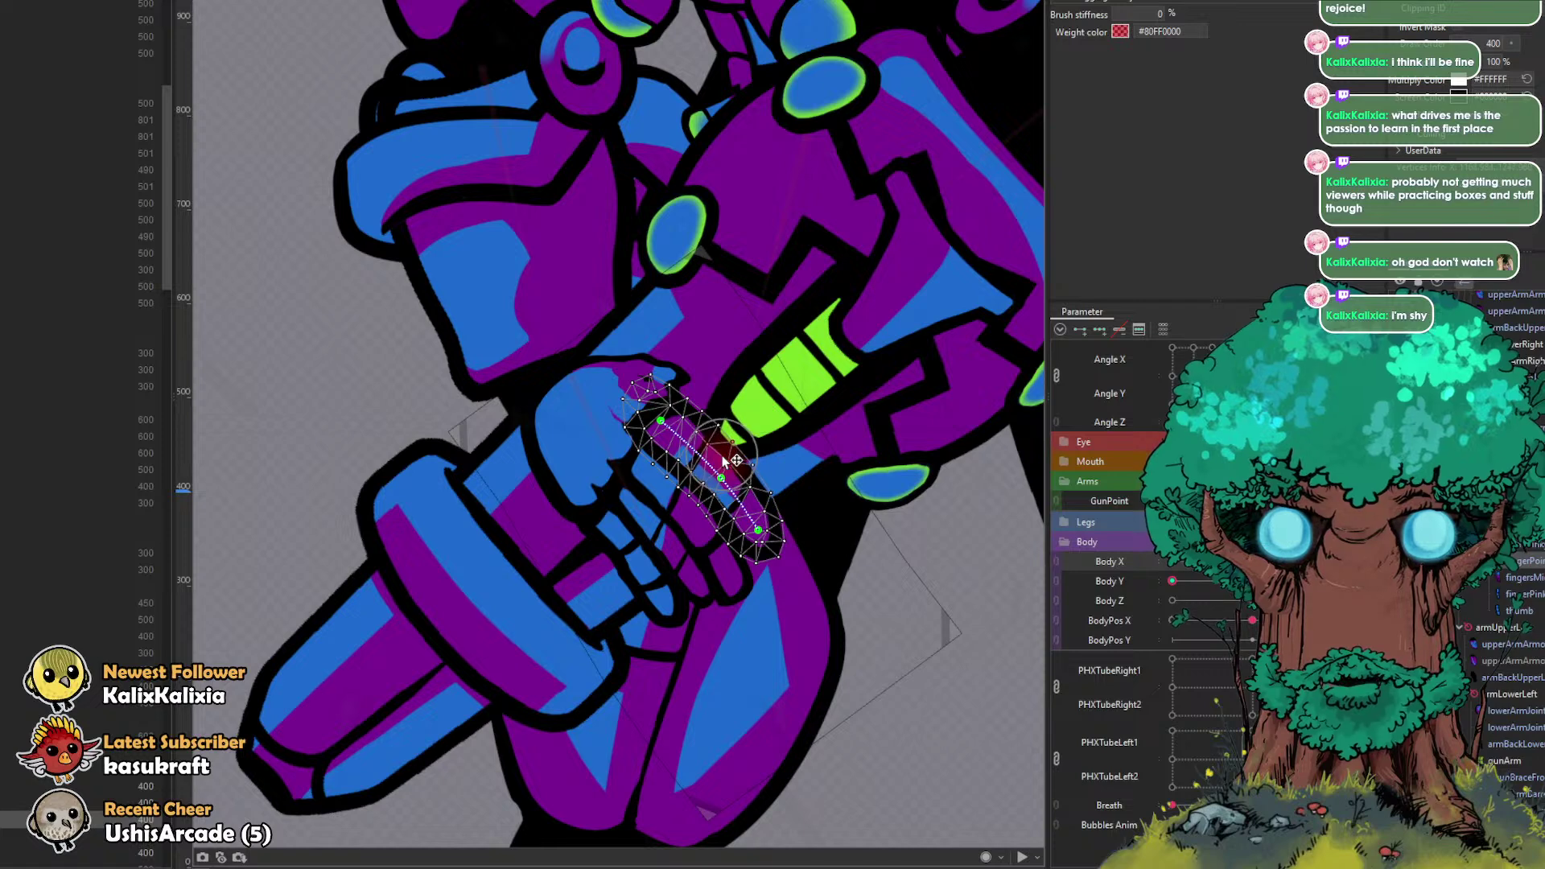
scroll(724, 454, up, 3)
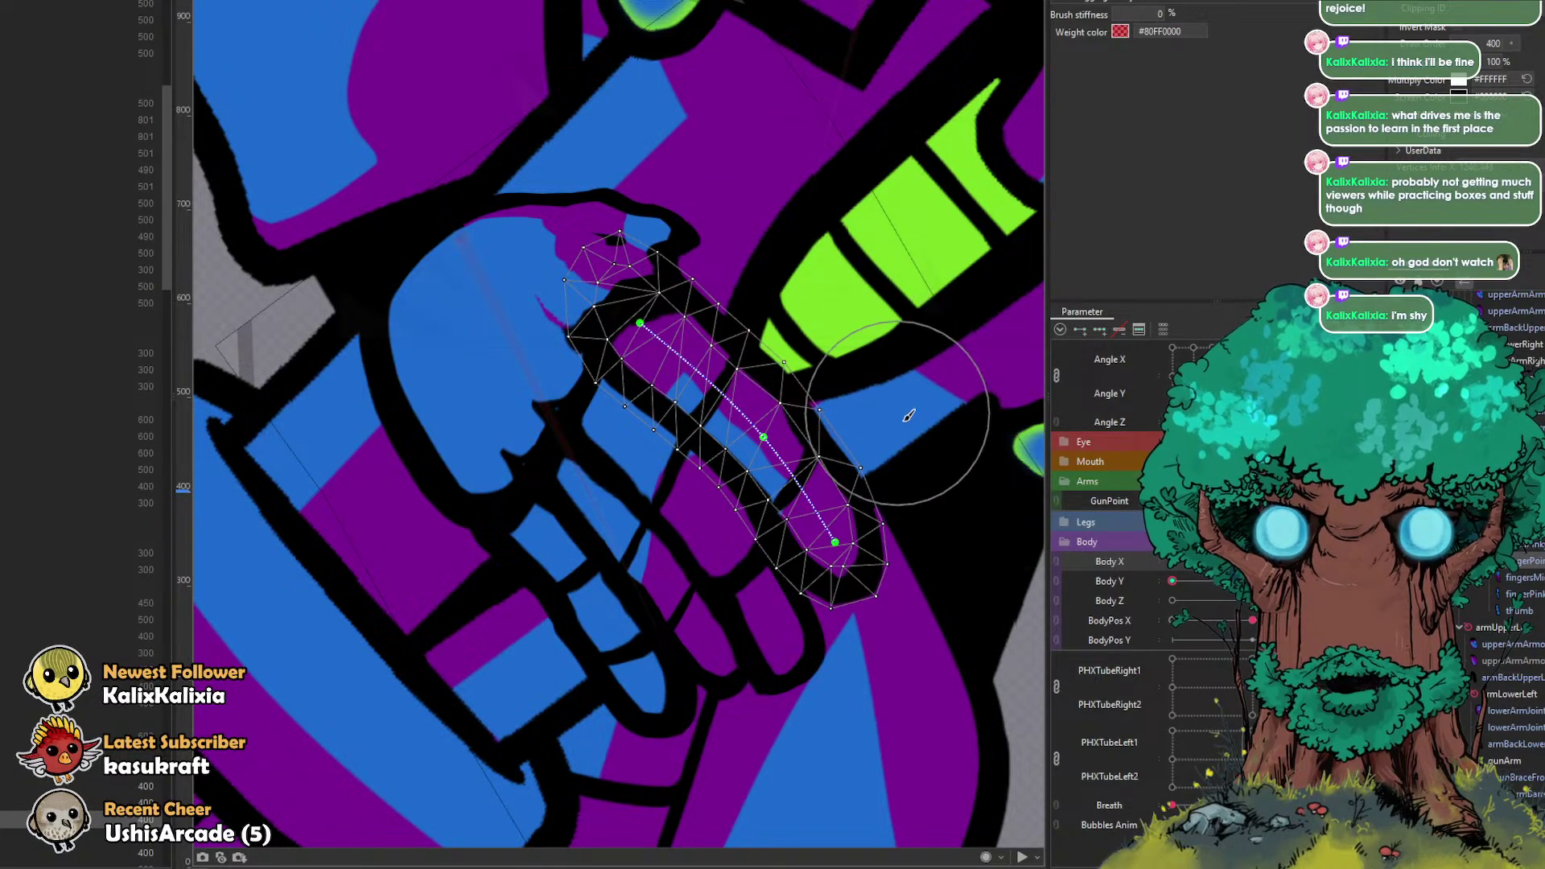
drag(755, 533, 752, 526)
Step: Smooth the index finger mesh's palm-side edge with the deform brush in the fully lowered gun pose
mouse_move(1172, 561)
mouse_down()
mouse_move(1252, 561)
mouse_move(1128, 561)
mouse_up()
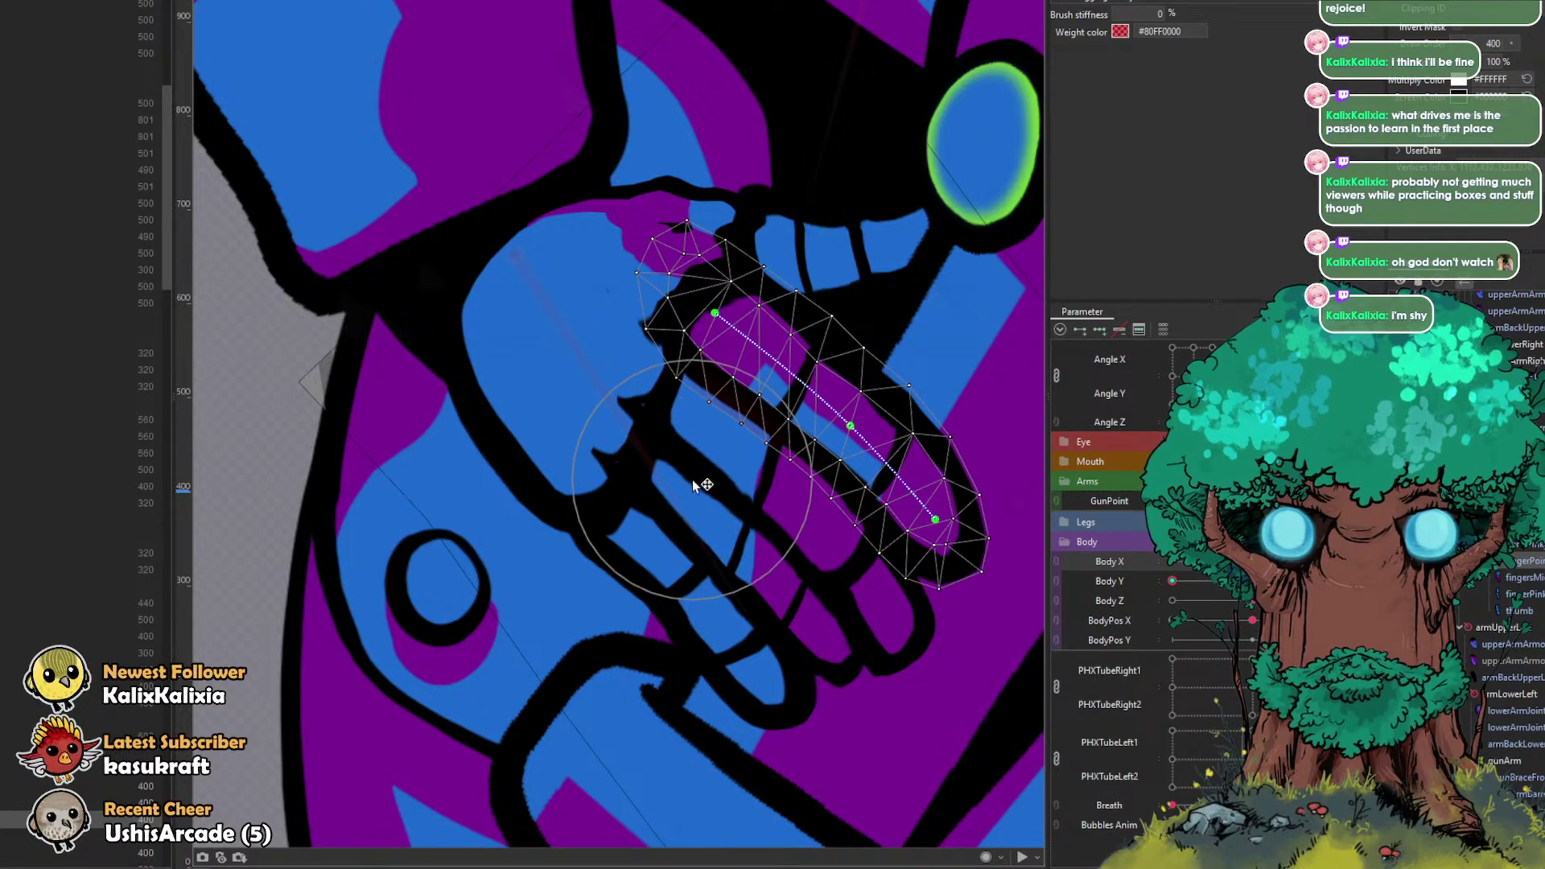
drag(667, 454, 692, 412)
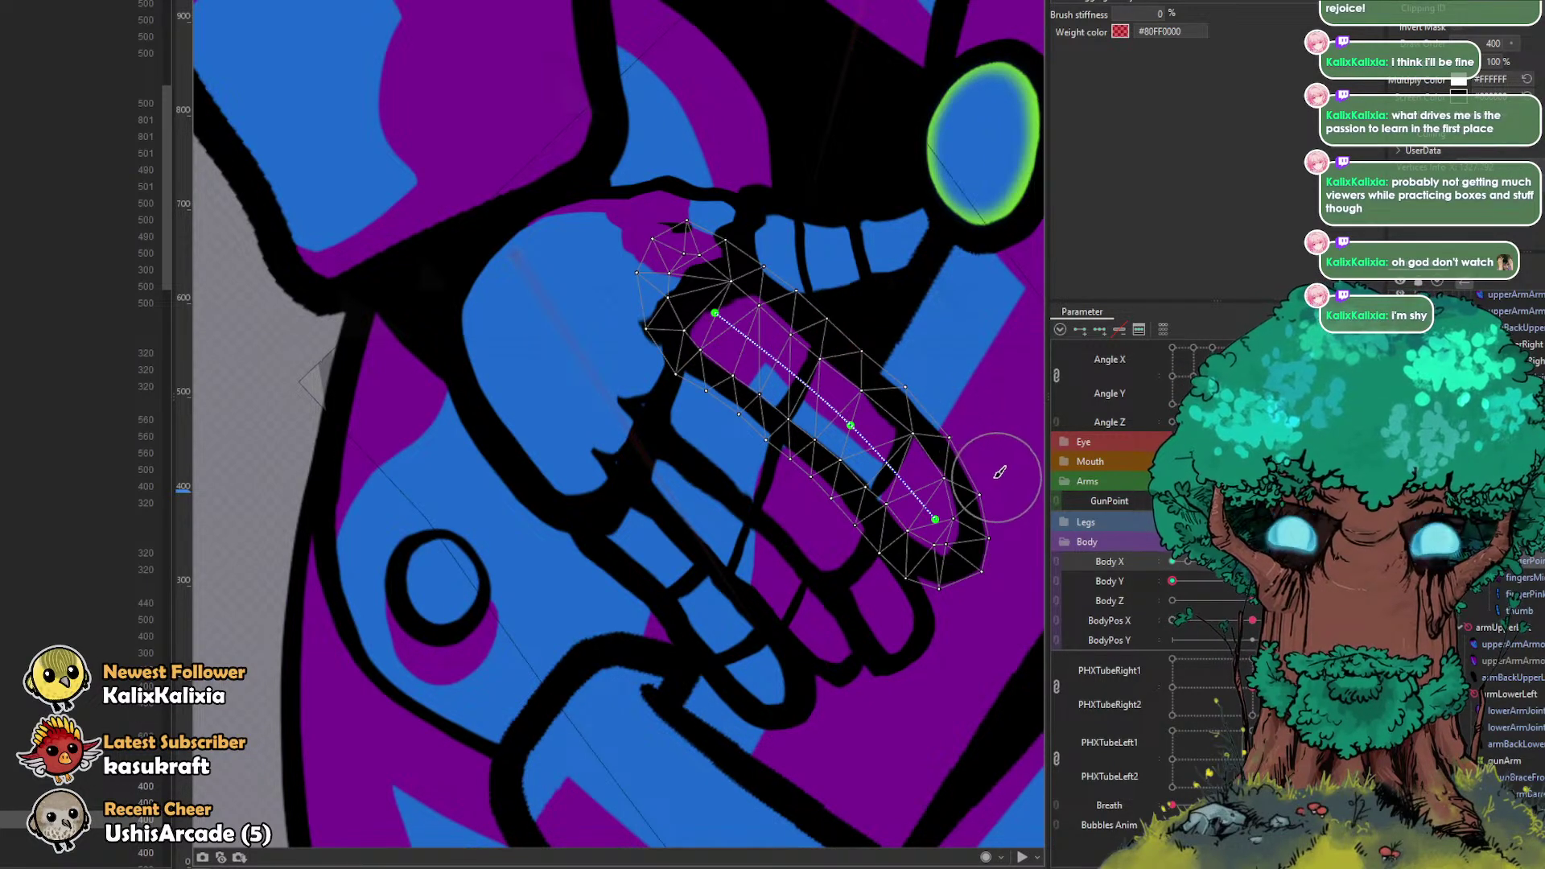
scroll(803, 258, down, 5)
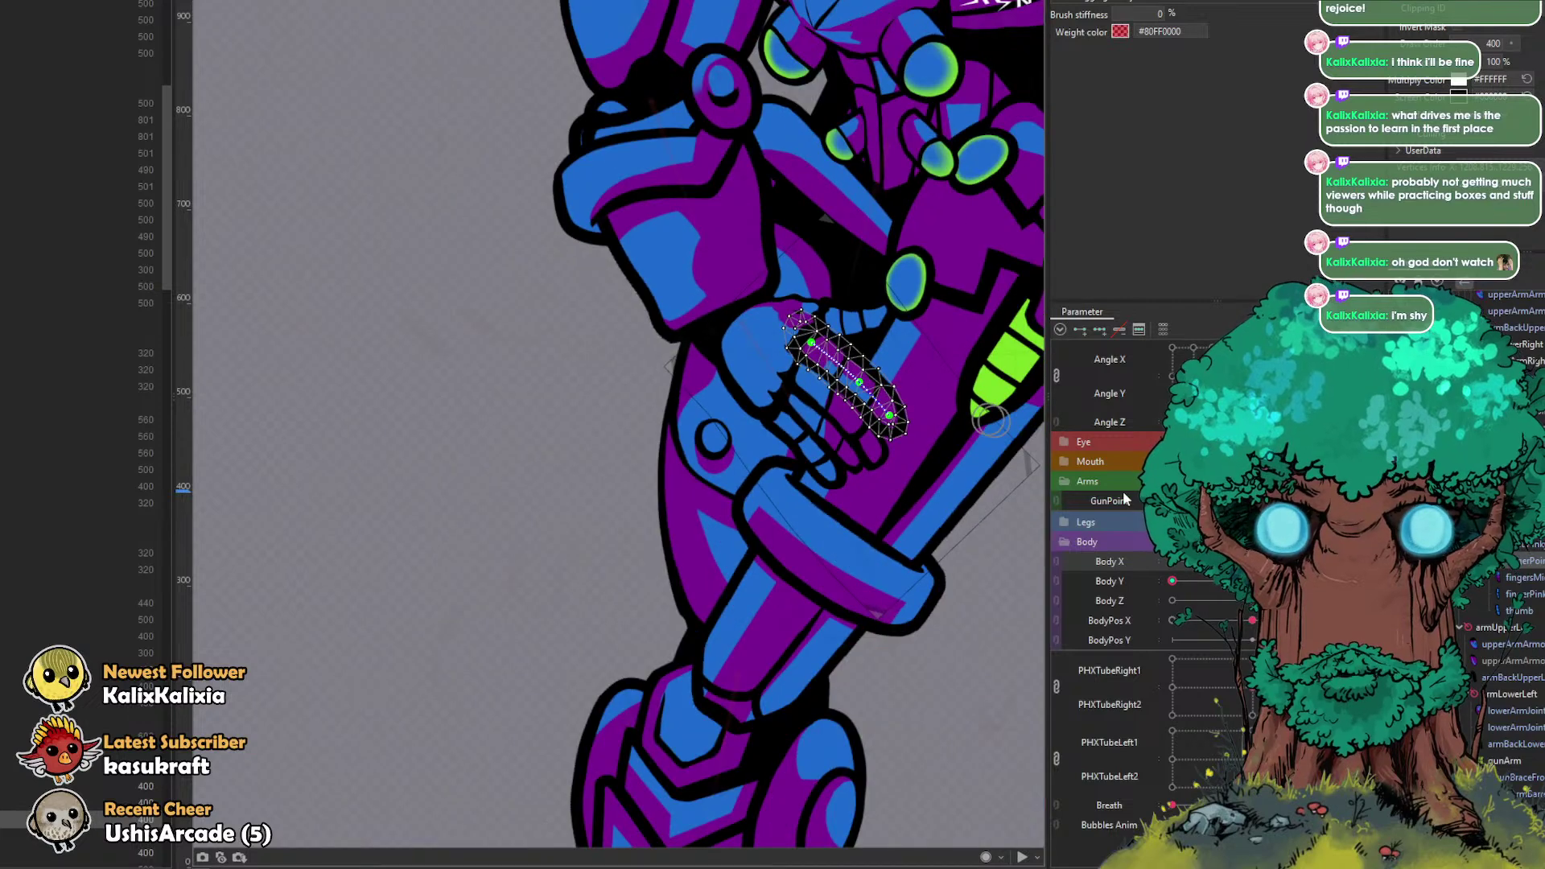
Step: Turn the body with Body X and reshape the index finger mesh's middle joint and outer edge with a smaller deform brush
drag(1252, 562, 1172, 561)
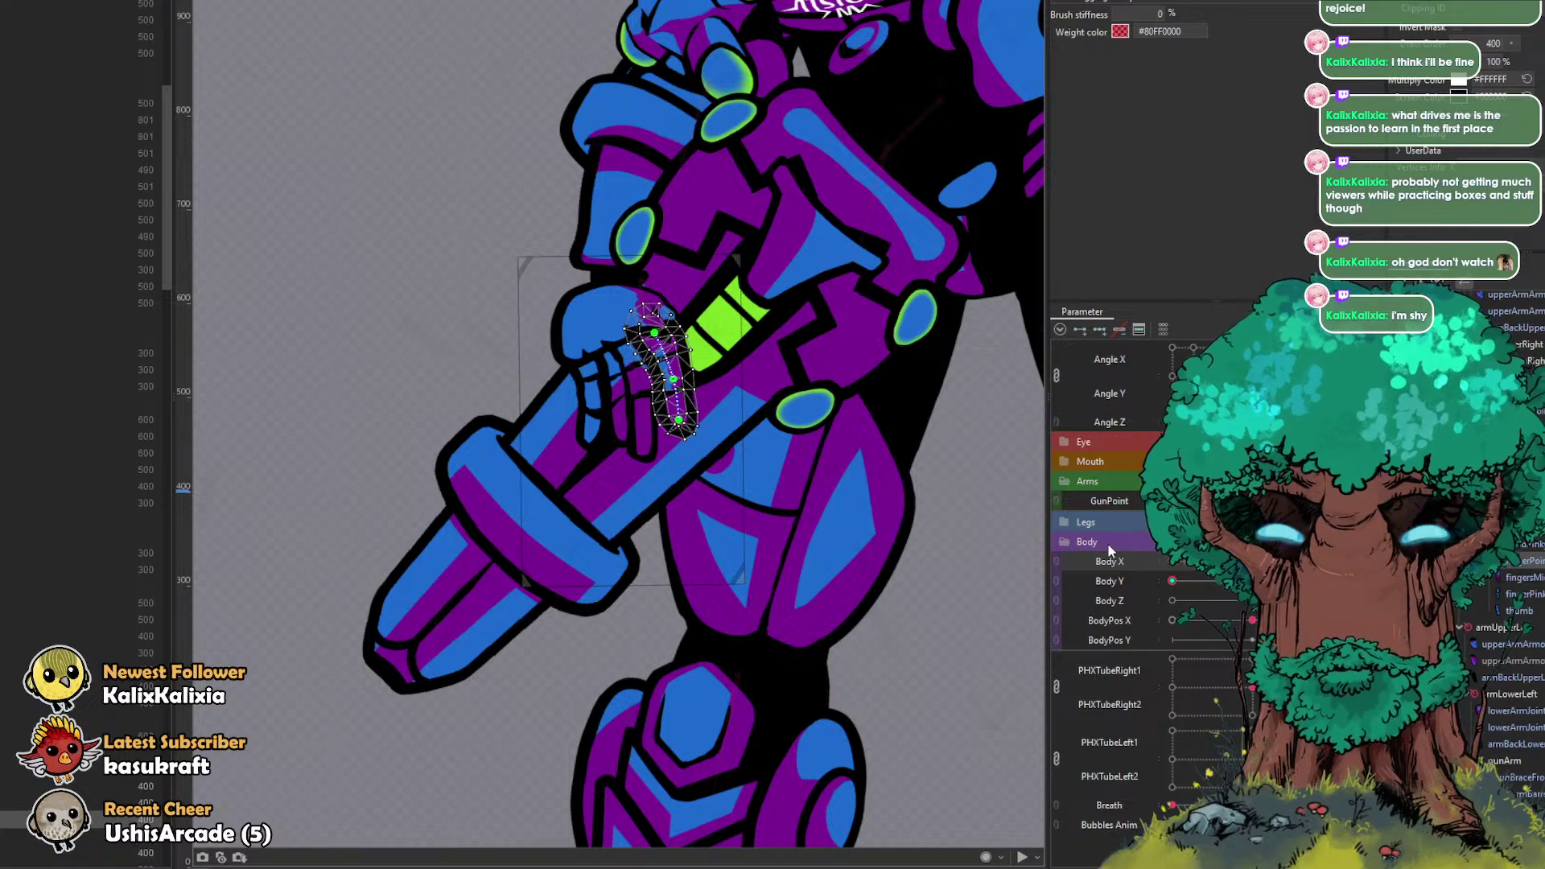
scroll(737, 345, up, 3)
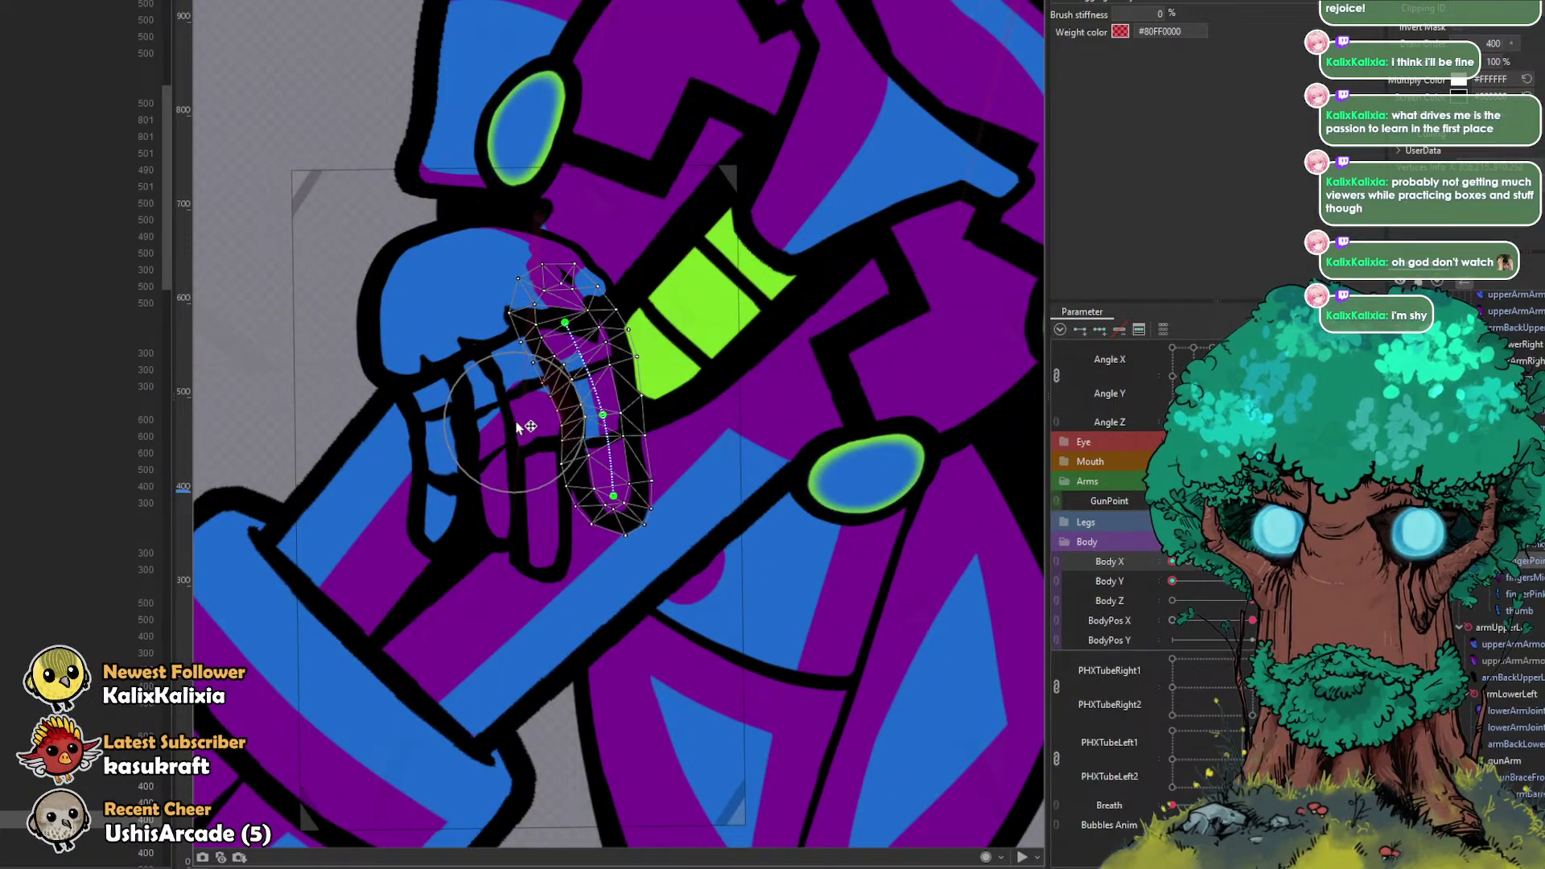
scroll(555, 435, up, 2)
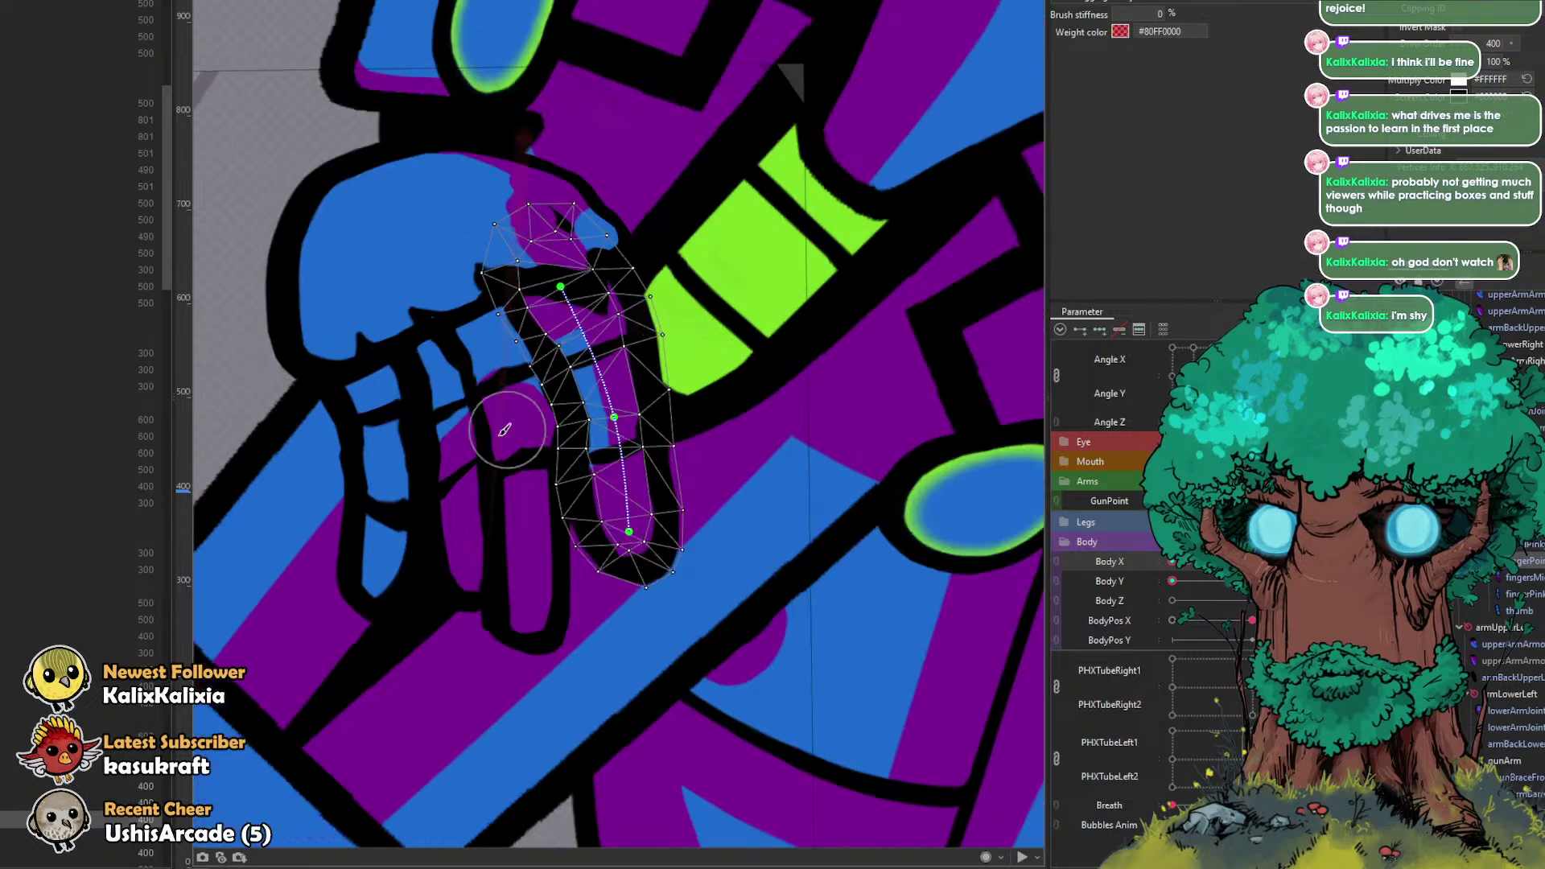
mouse_move(620, 488)
mouse_down()
mouse_move(581, 486)
mouse_move(586, 378)
mouse_move(587, 408)
mouse_up()
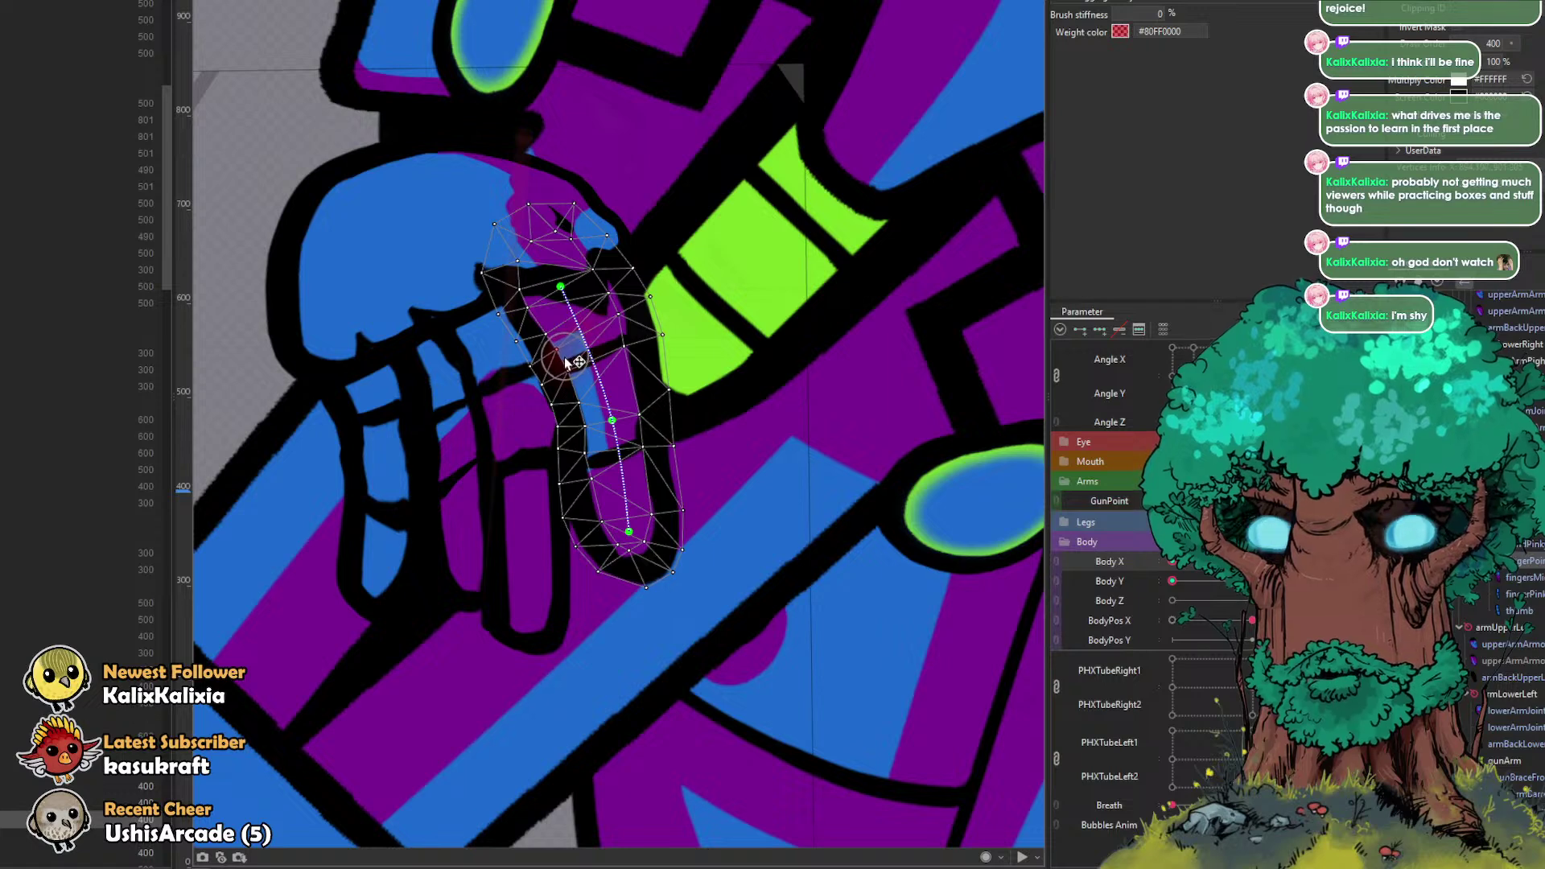
drag(567, 349, 552, 331)
mouse_move(481, 380)
mouse_down()
mouse_move(535, 389)
mouse_move(510, 359)
mouse_up()
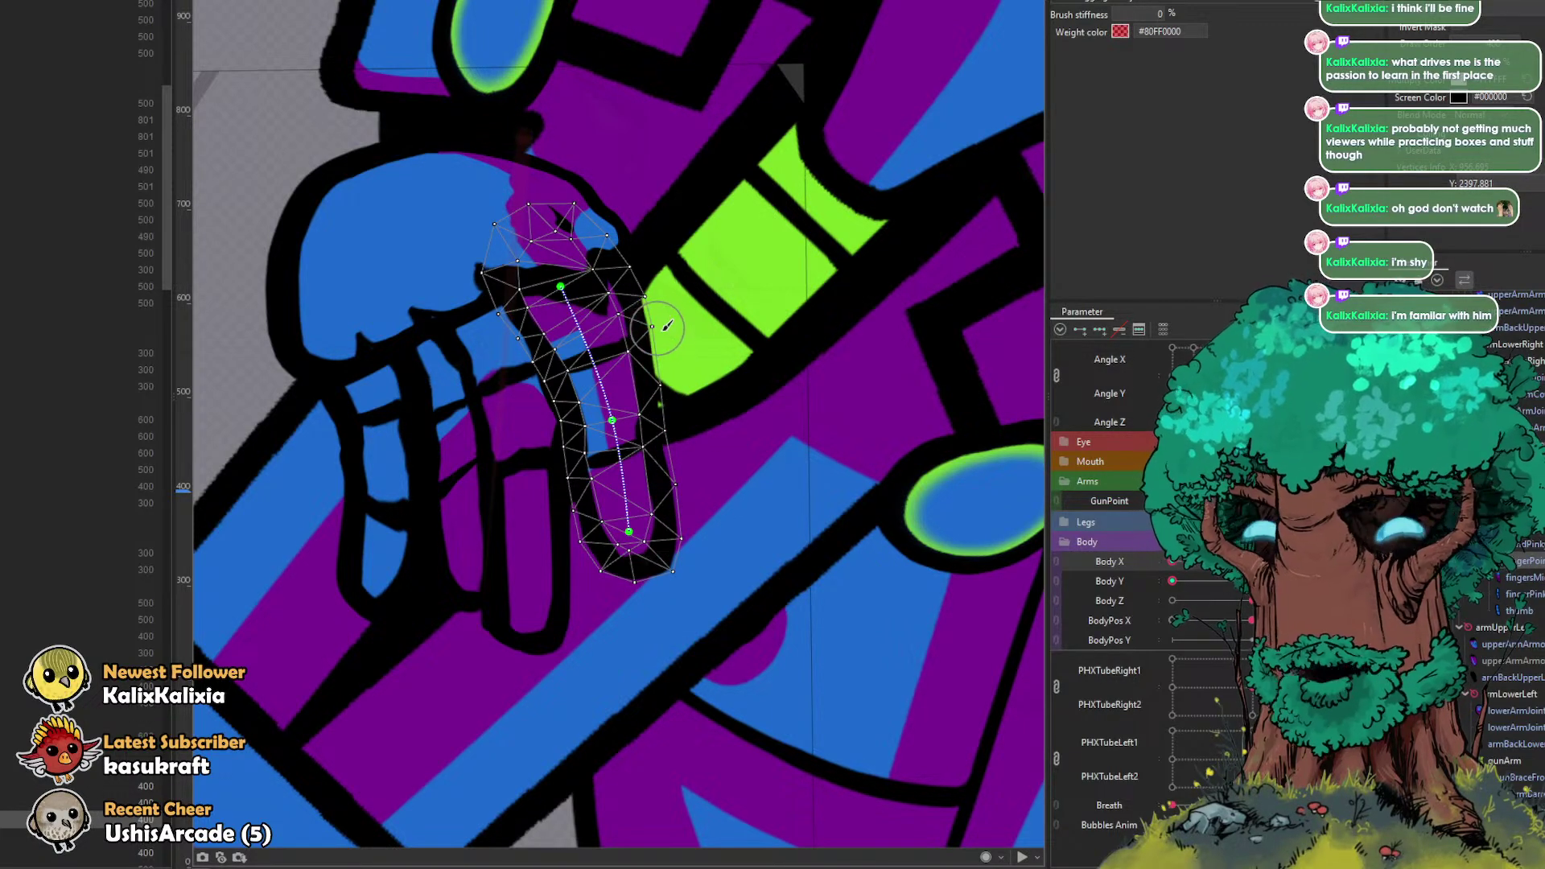
scroll(660, 324, down, 5)
scroll(659, 324, up, 2)
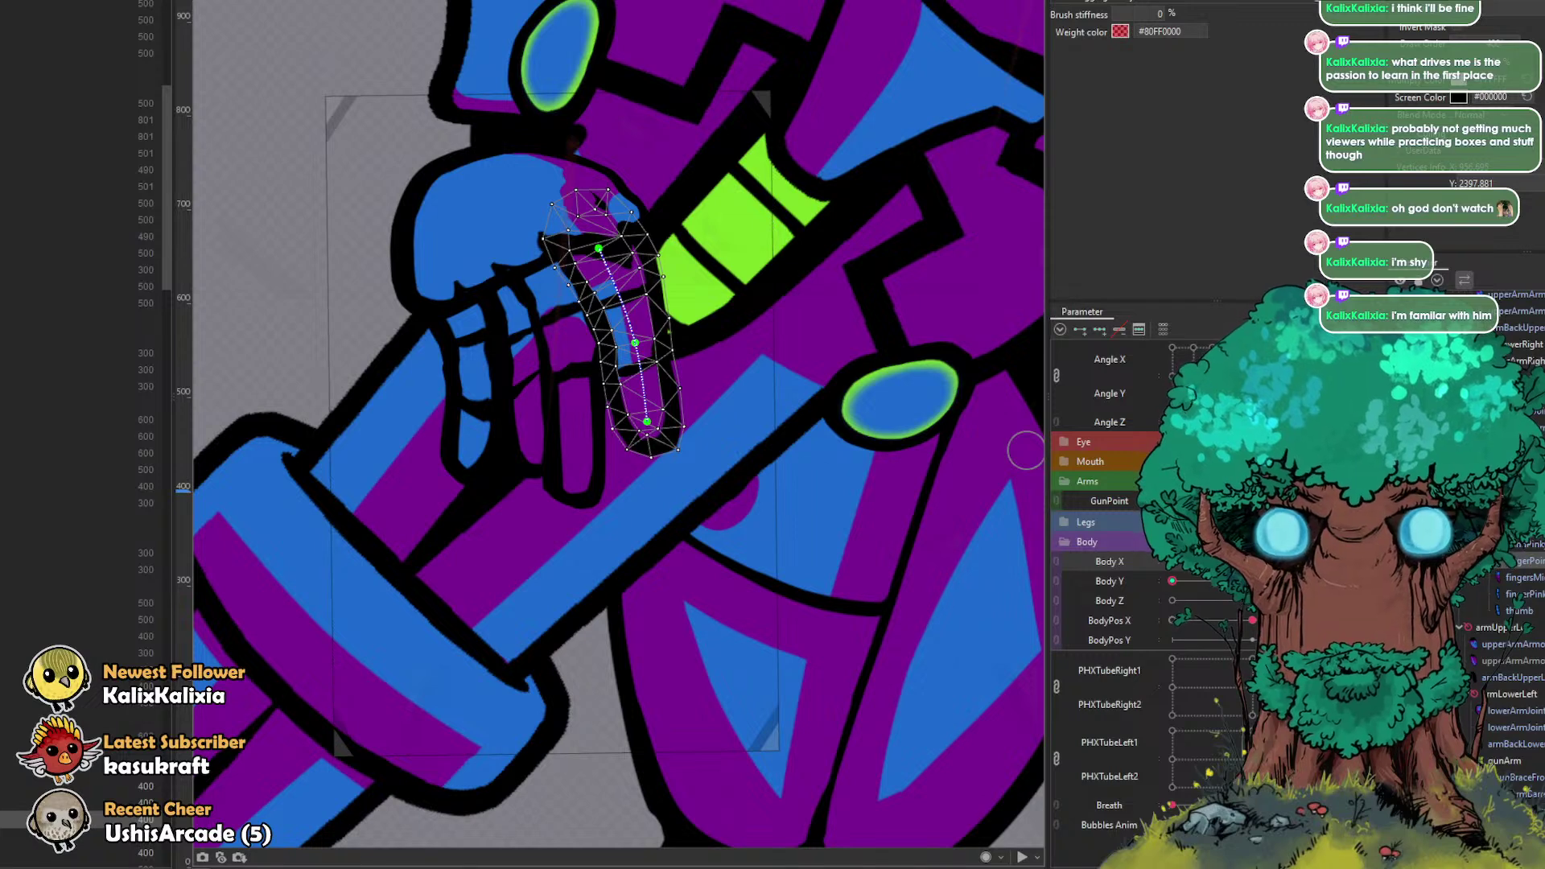
Step: Select the back-of-hand mesh and push its outer edge inward with the deform brush in the lowered gun pose
click(1172, 562)
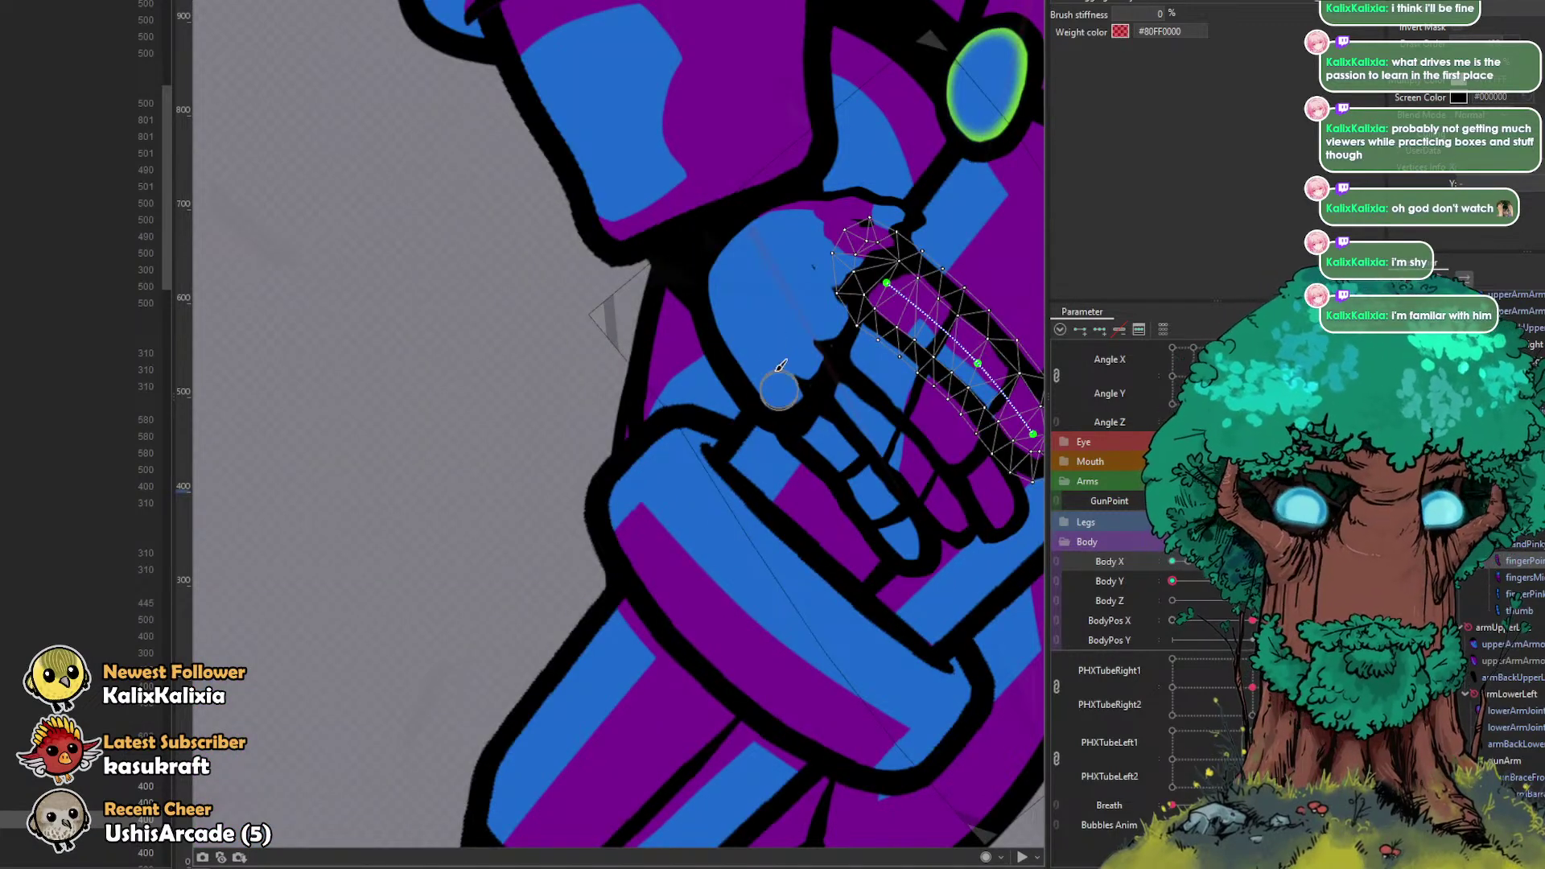
click(794, 268)
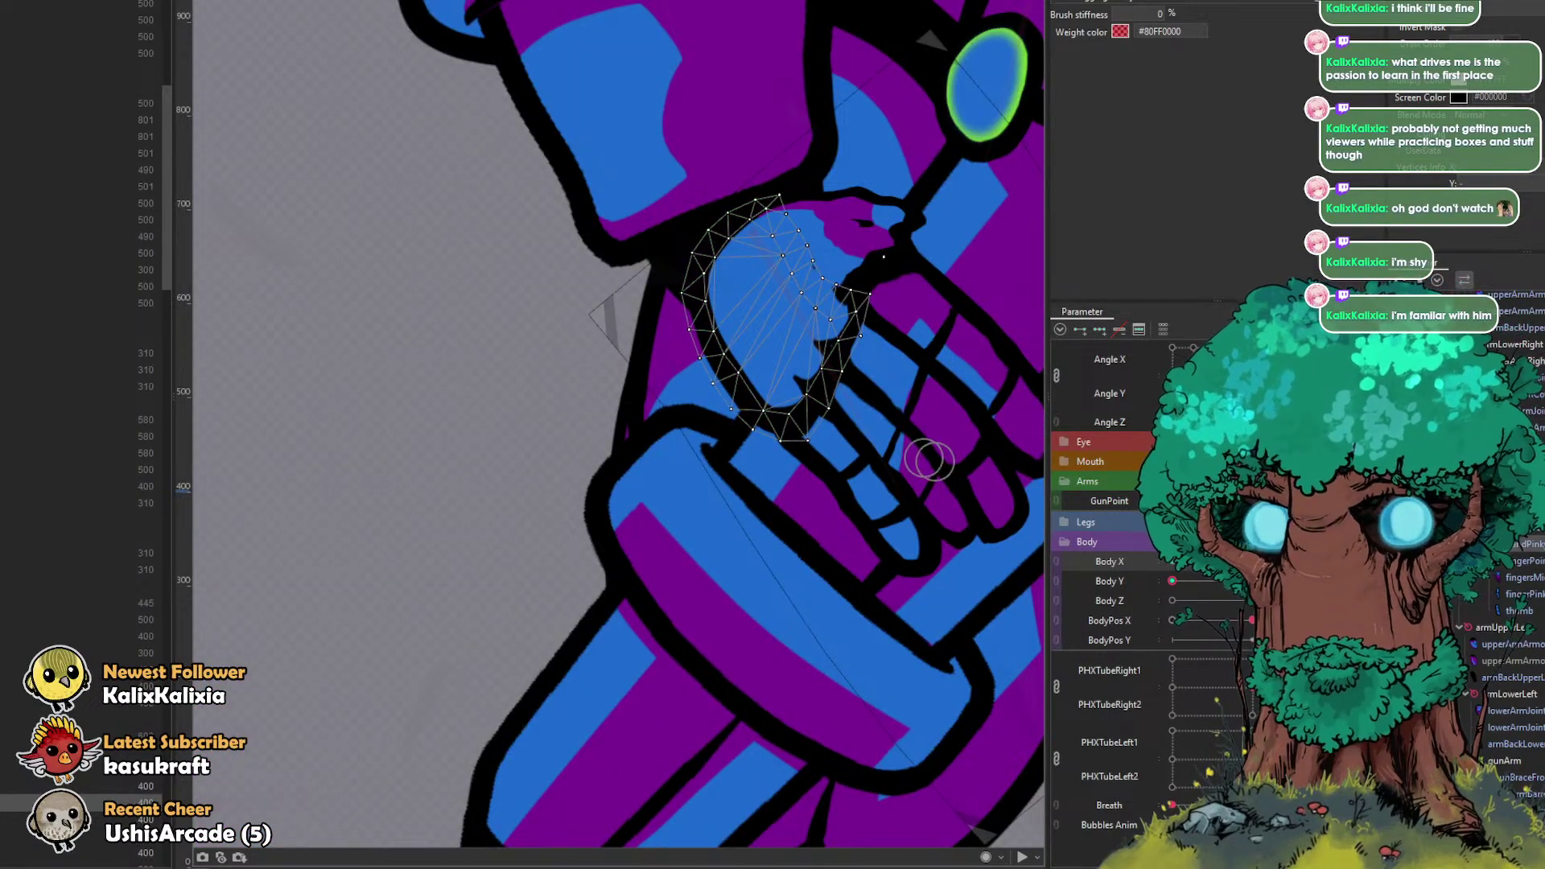
click(1212, 562)
click(1172, 562)
drag(1172, 562, 1211, 562)
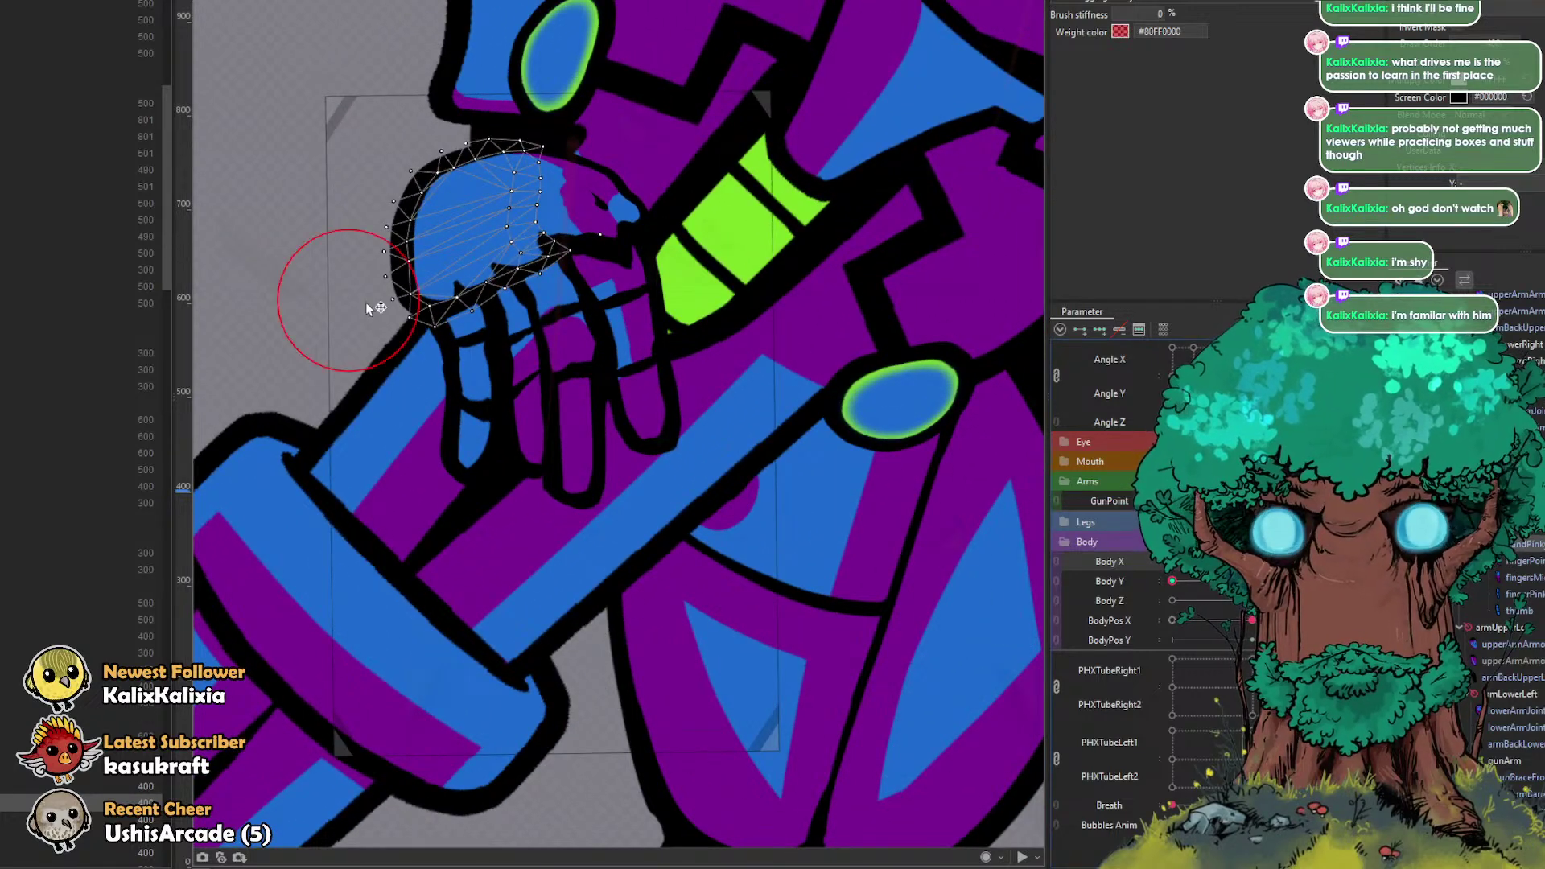
key(b)
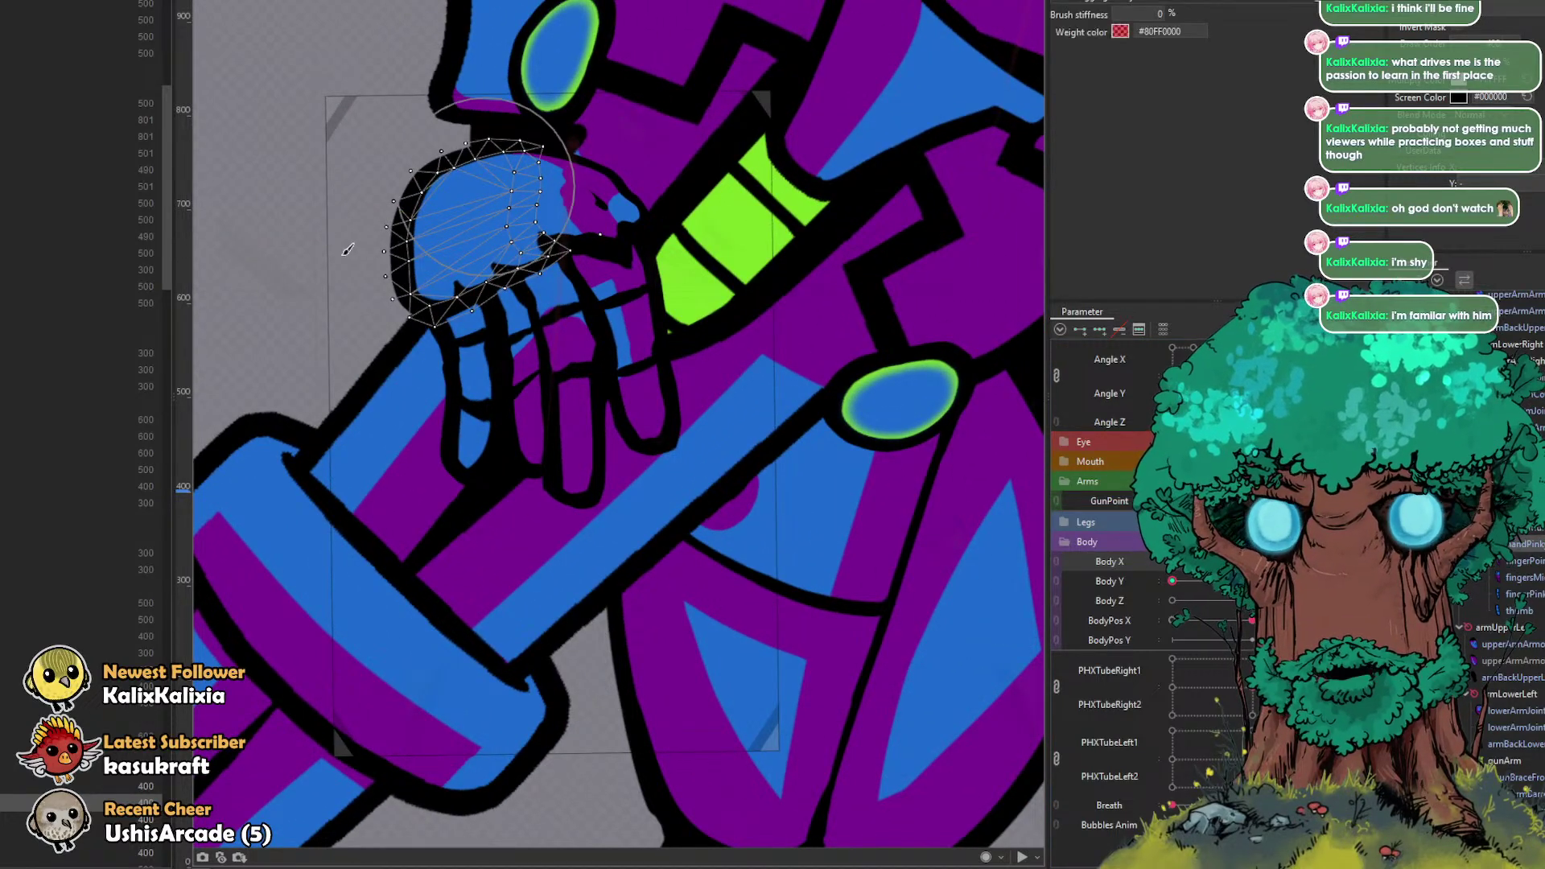
mouse_move(377, 269)
mouse_down()
mouse_move(377, 178)
mouse_move(462, 119)
mouse_up()
drag(547, 174, 424, 174)
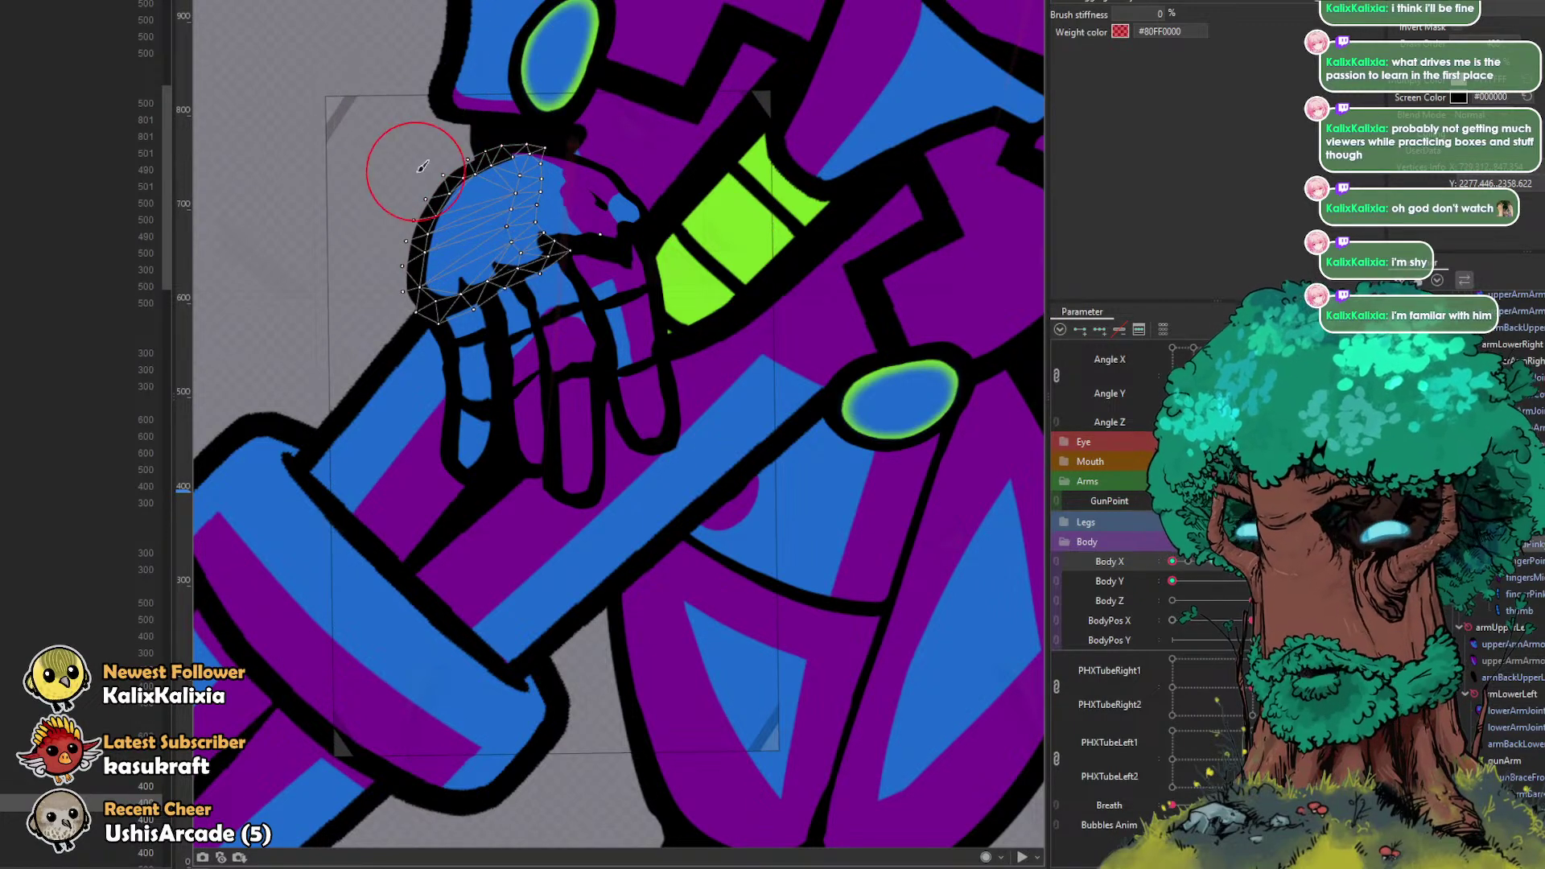
drag(521, 191, 533, 190)
drag(420, 243, 429, 240)
drag(412, 291, 417, 287)
scroll(692, 452, down, 4)
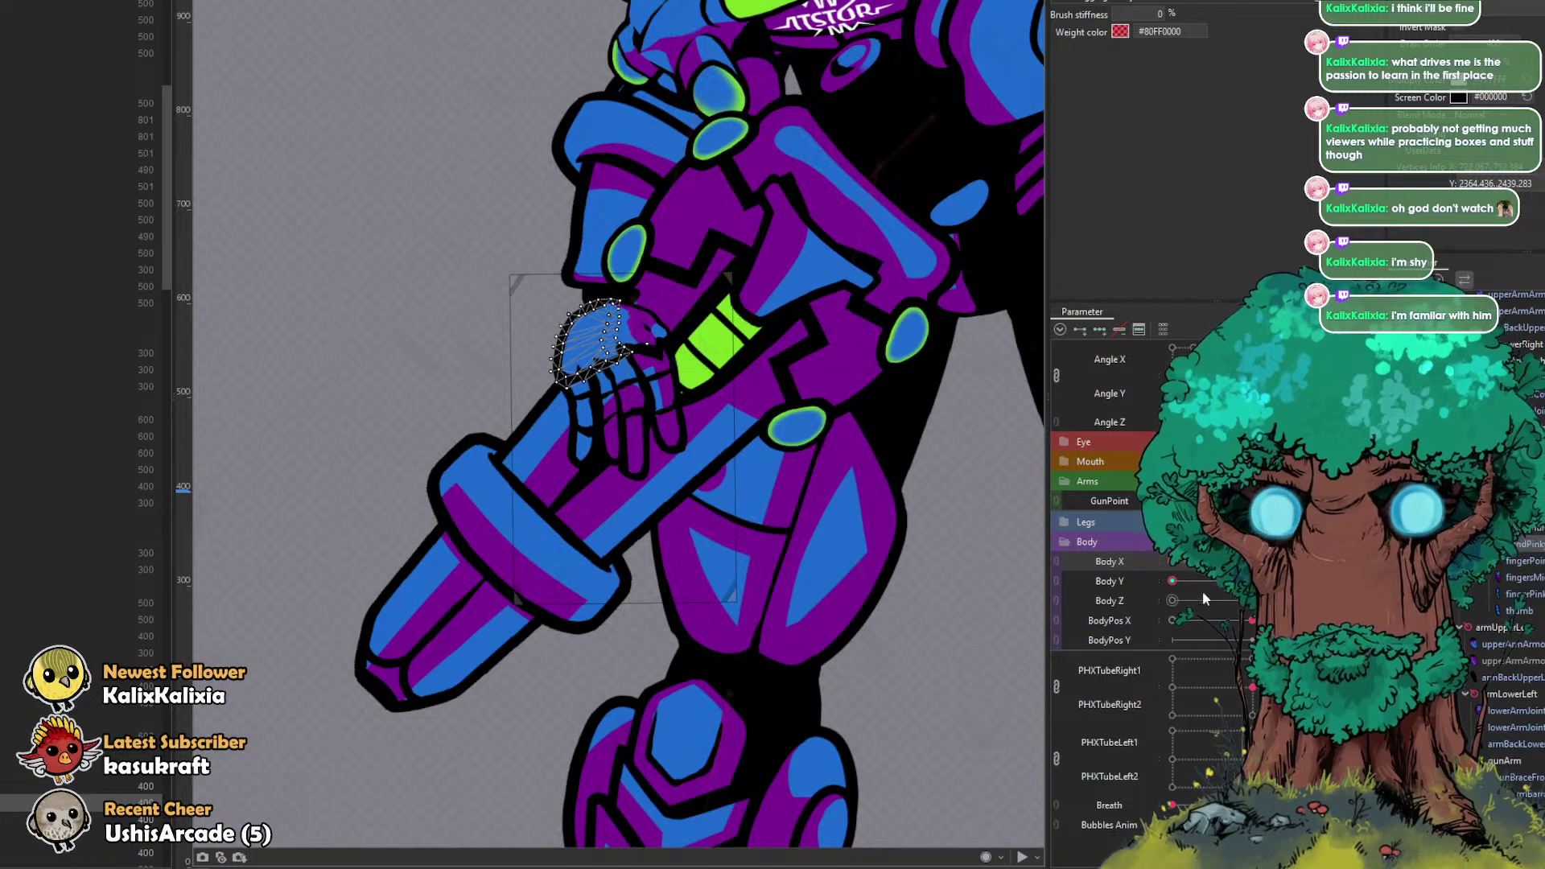
mouse_move(1172, 561)
mouse_down()
mouse_move(1252, 560)
mouse_move(1181, 561)
mouse_up()
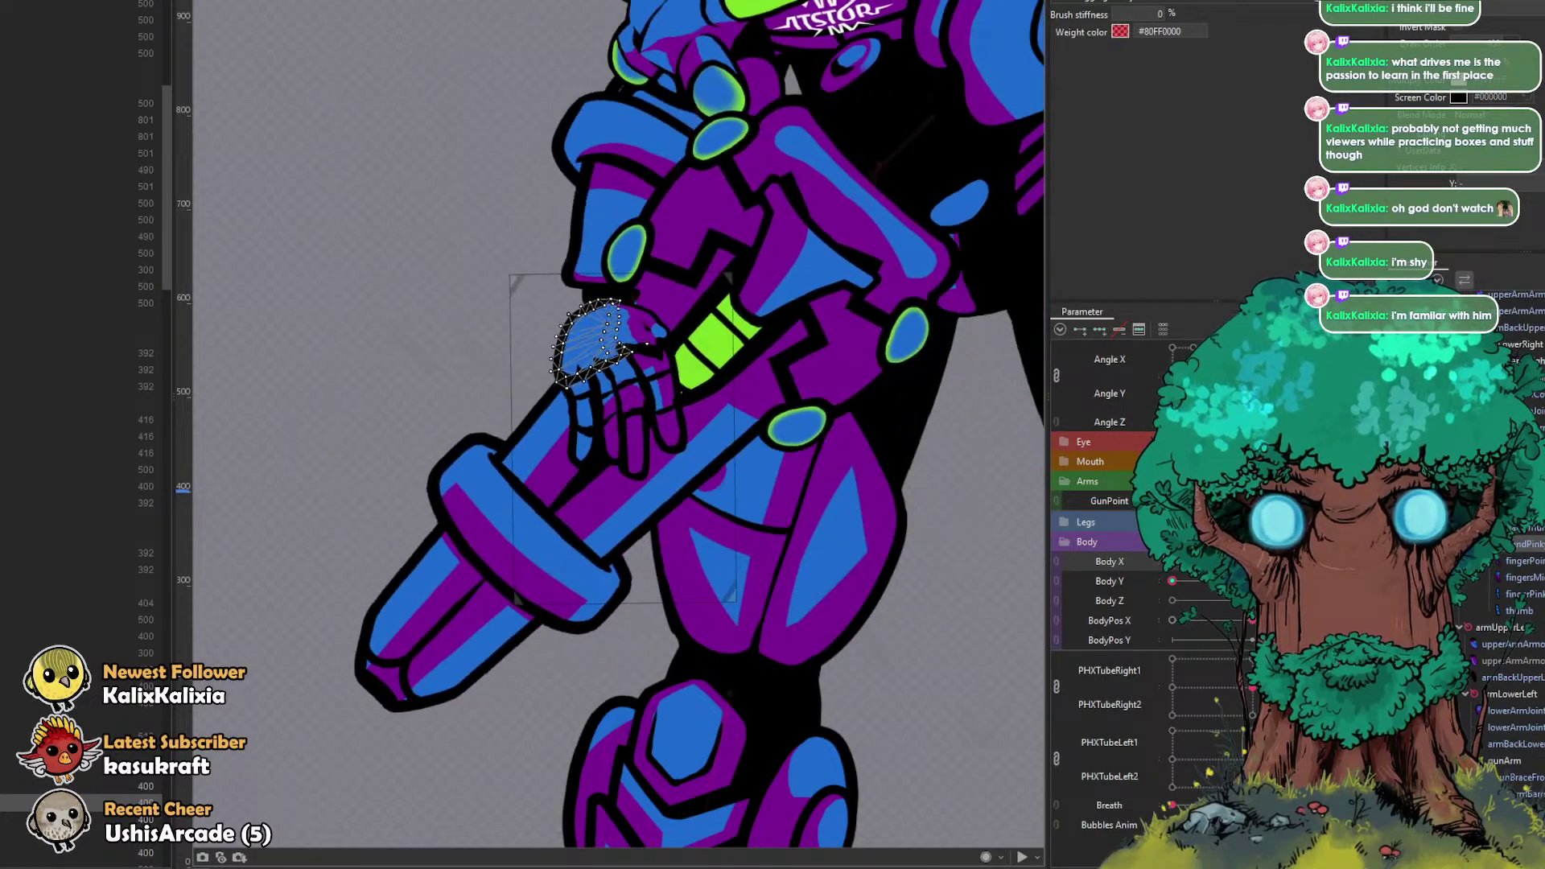
Step: Select the middle fingers mesh, adjust it around the finger joints with the deform brush, and deselect it
scroll(713, 543, down, 6)
scroll(715, 477, up, 4)
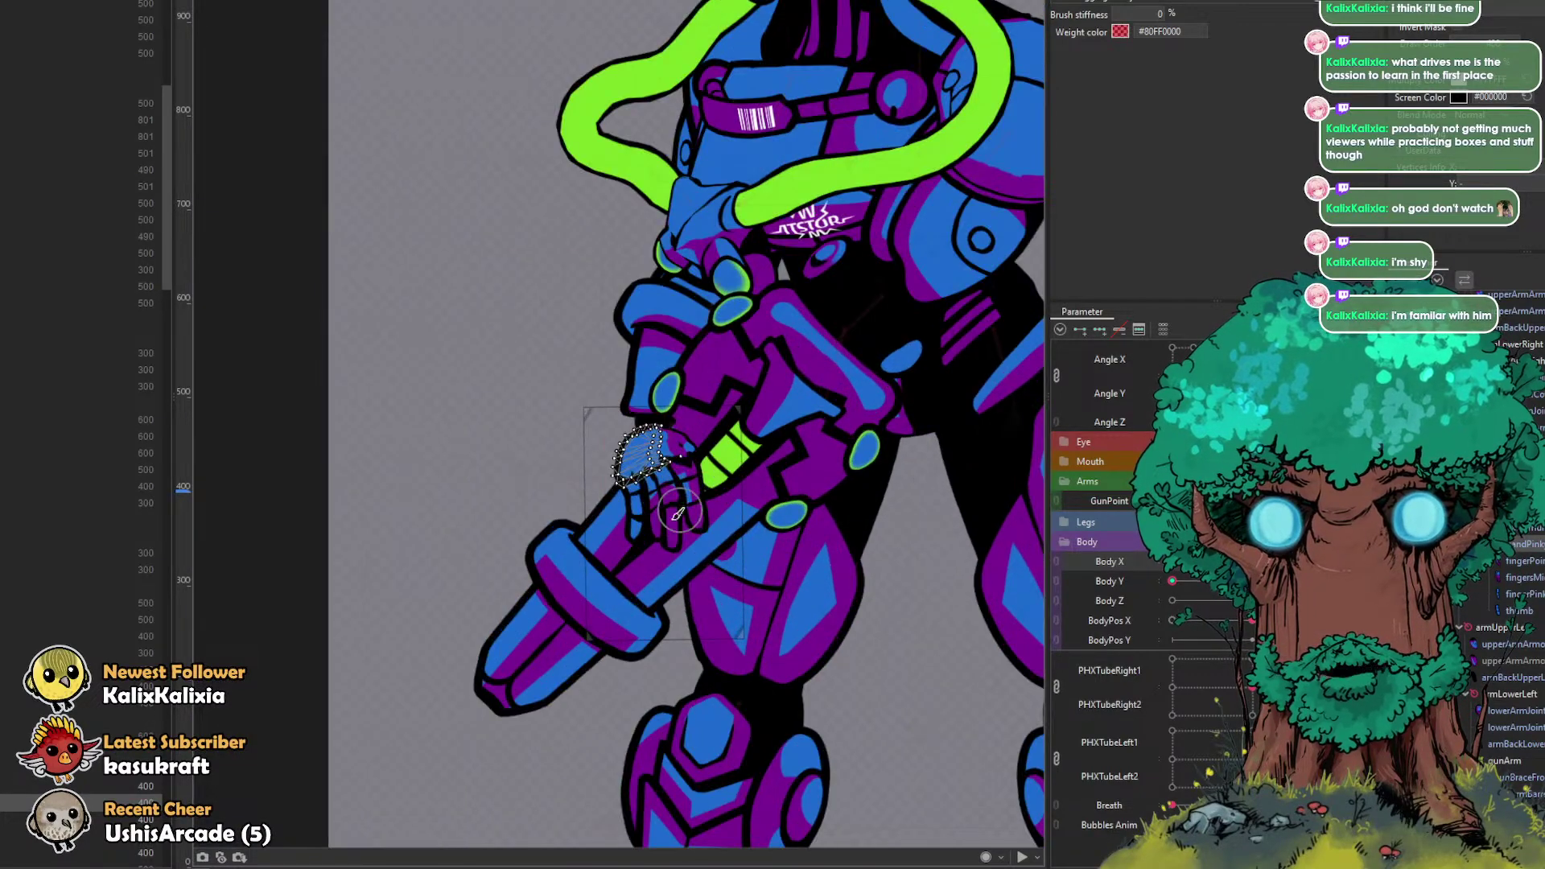
click(676, 542)
scroll(674, 543, up, 6)
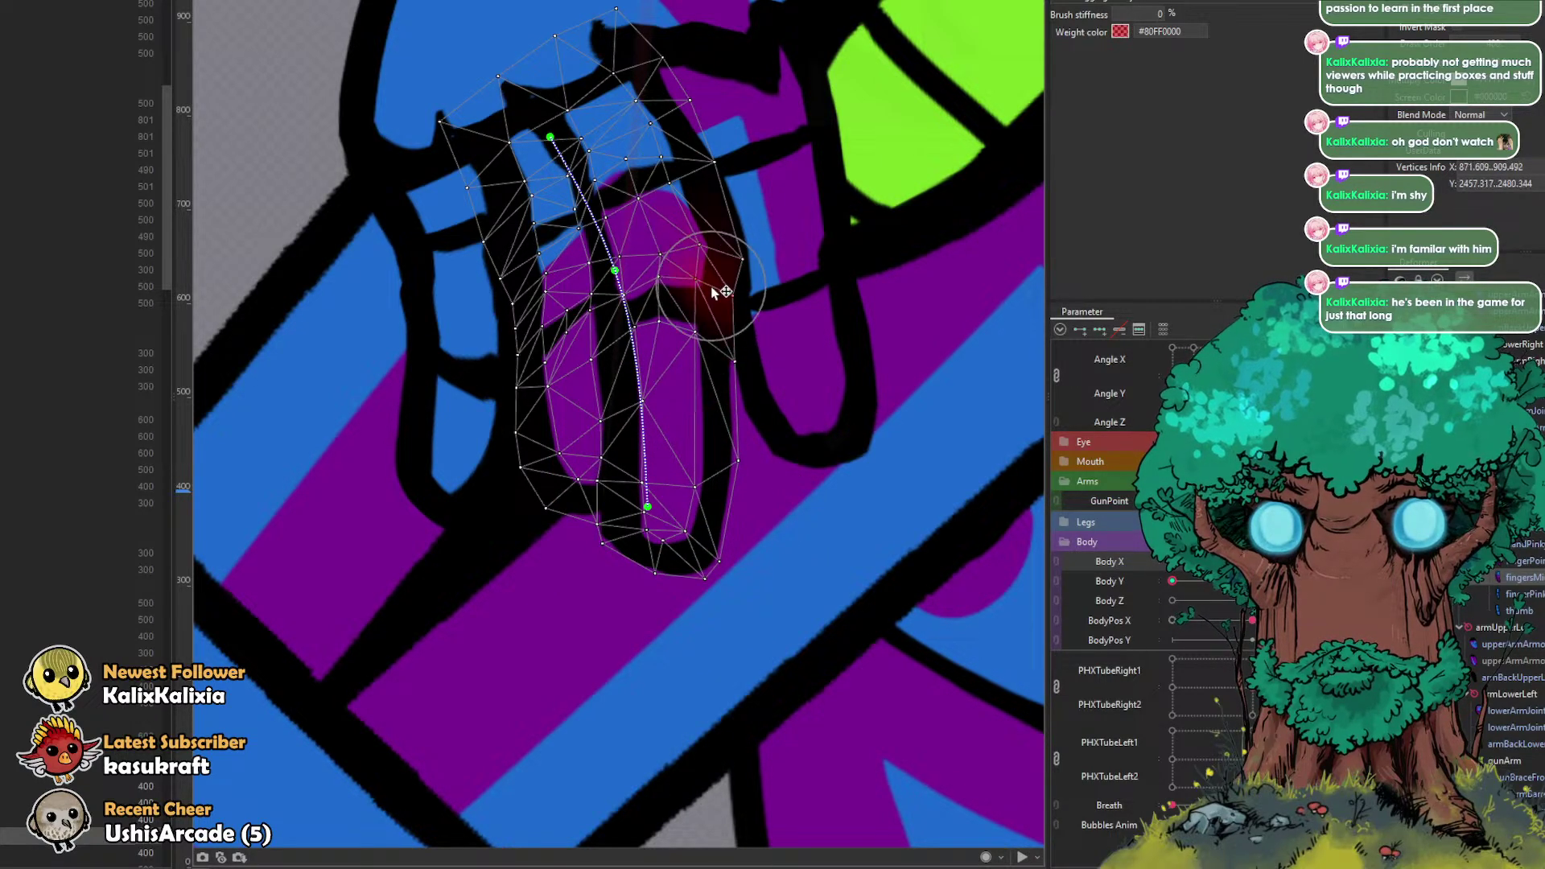
scroll(597, 368, down, 3)
scroll(636, 370, up, 3)
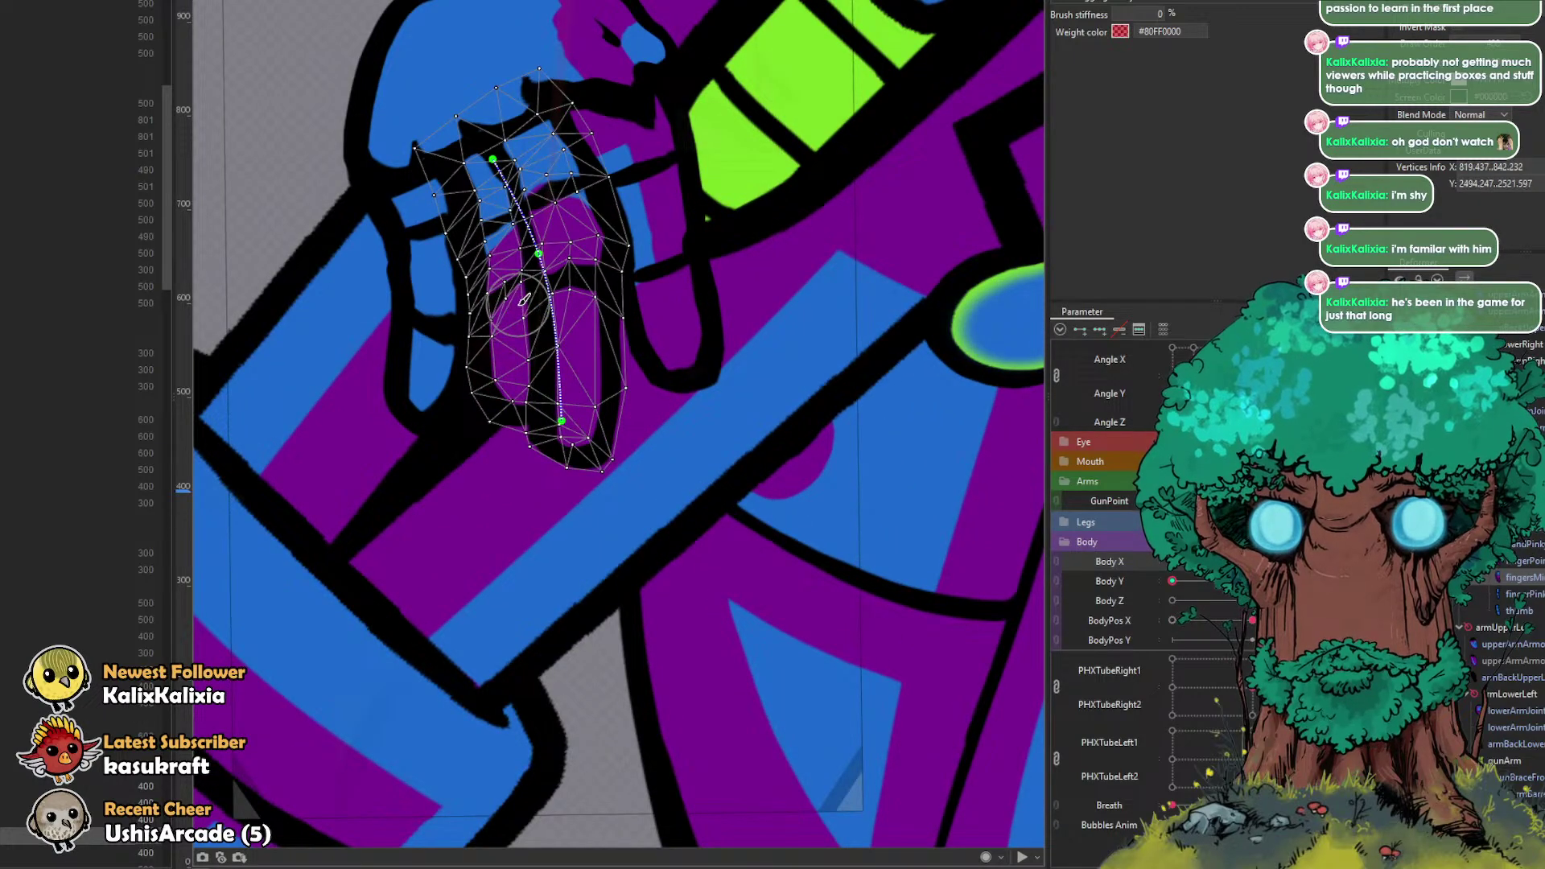
scroll(510, 312, down, 3)
click(355, 251)
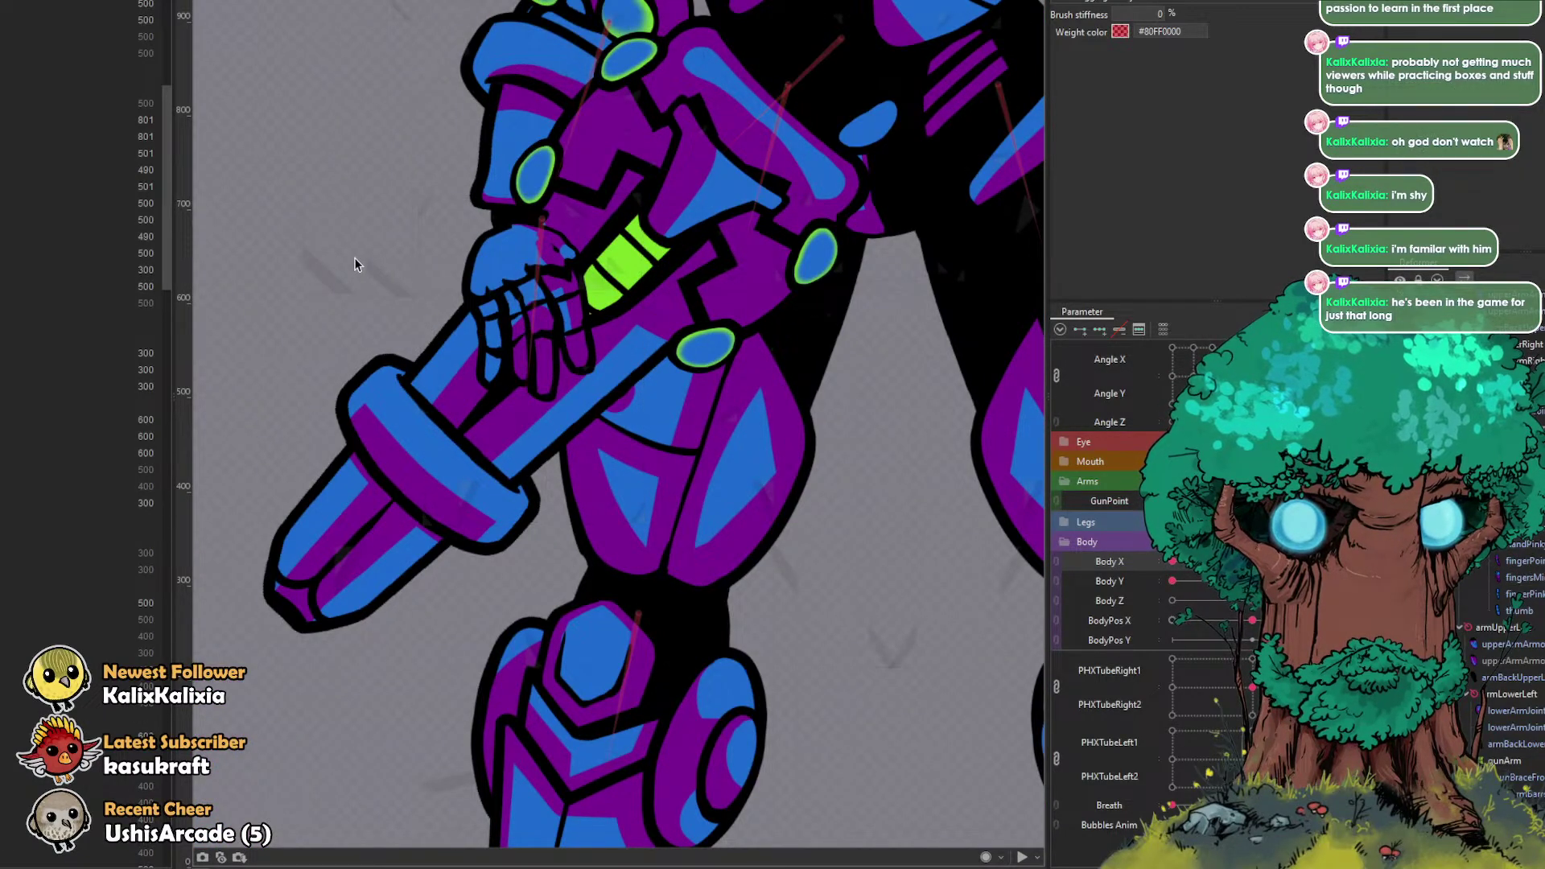
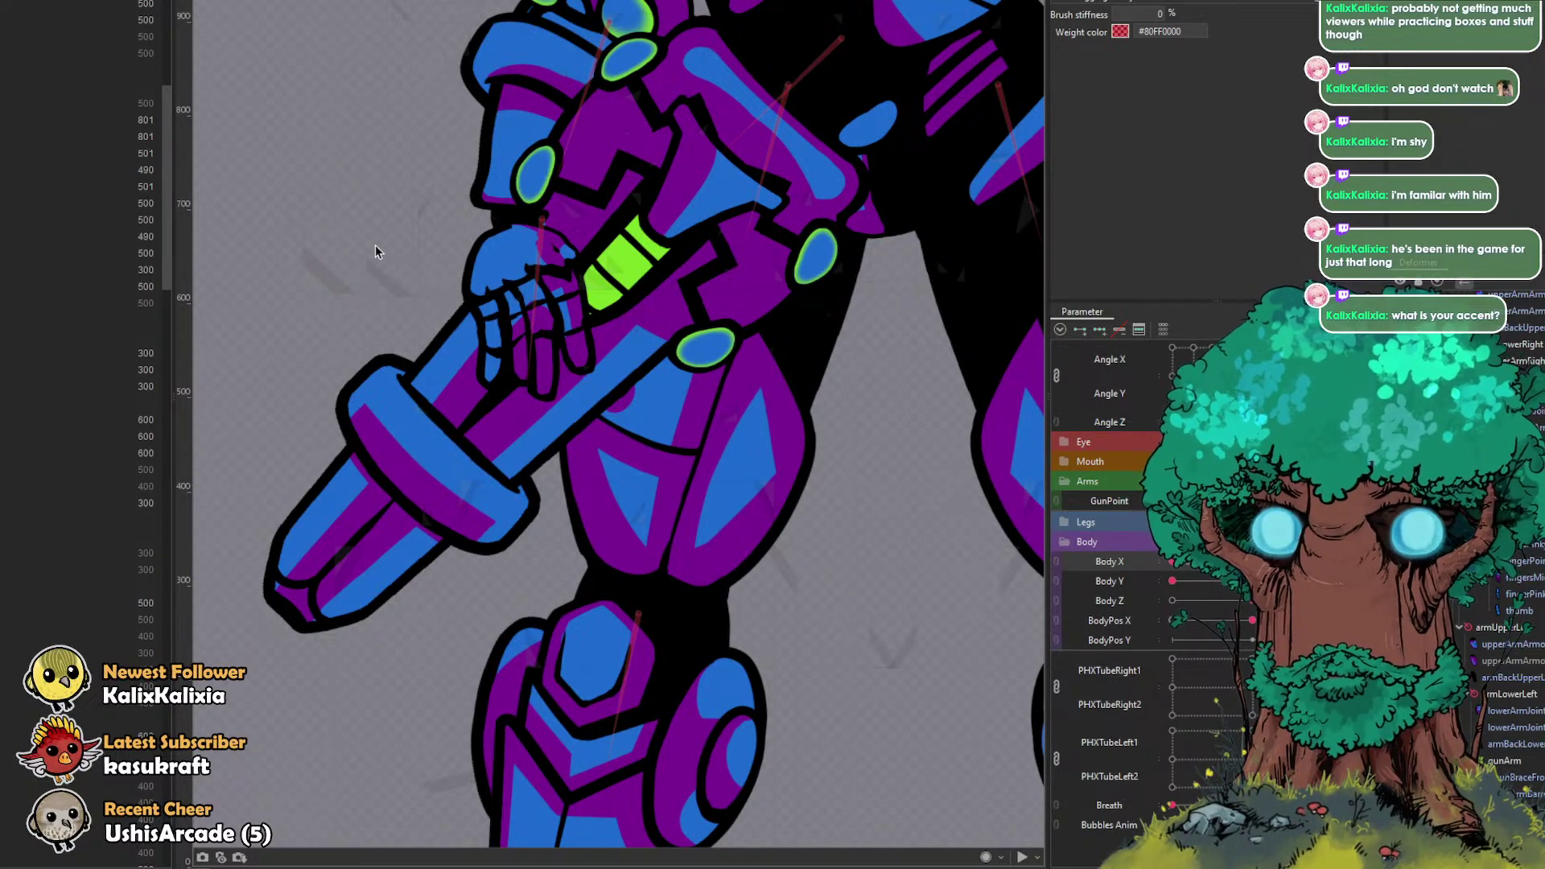
Step: Reselect the middle fingers mesh and reshape the joint line between its finger segments with the deform brush
click(543, 366)
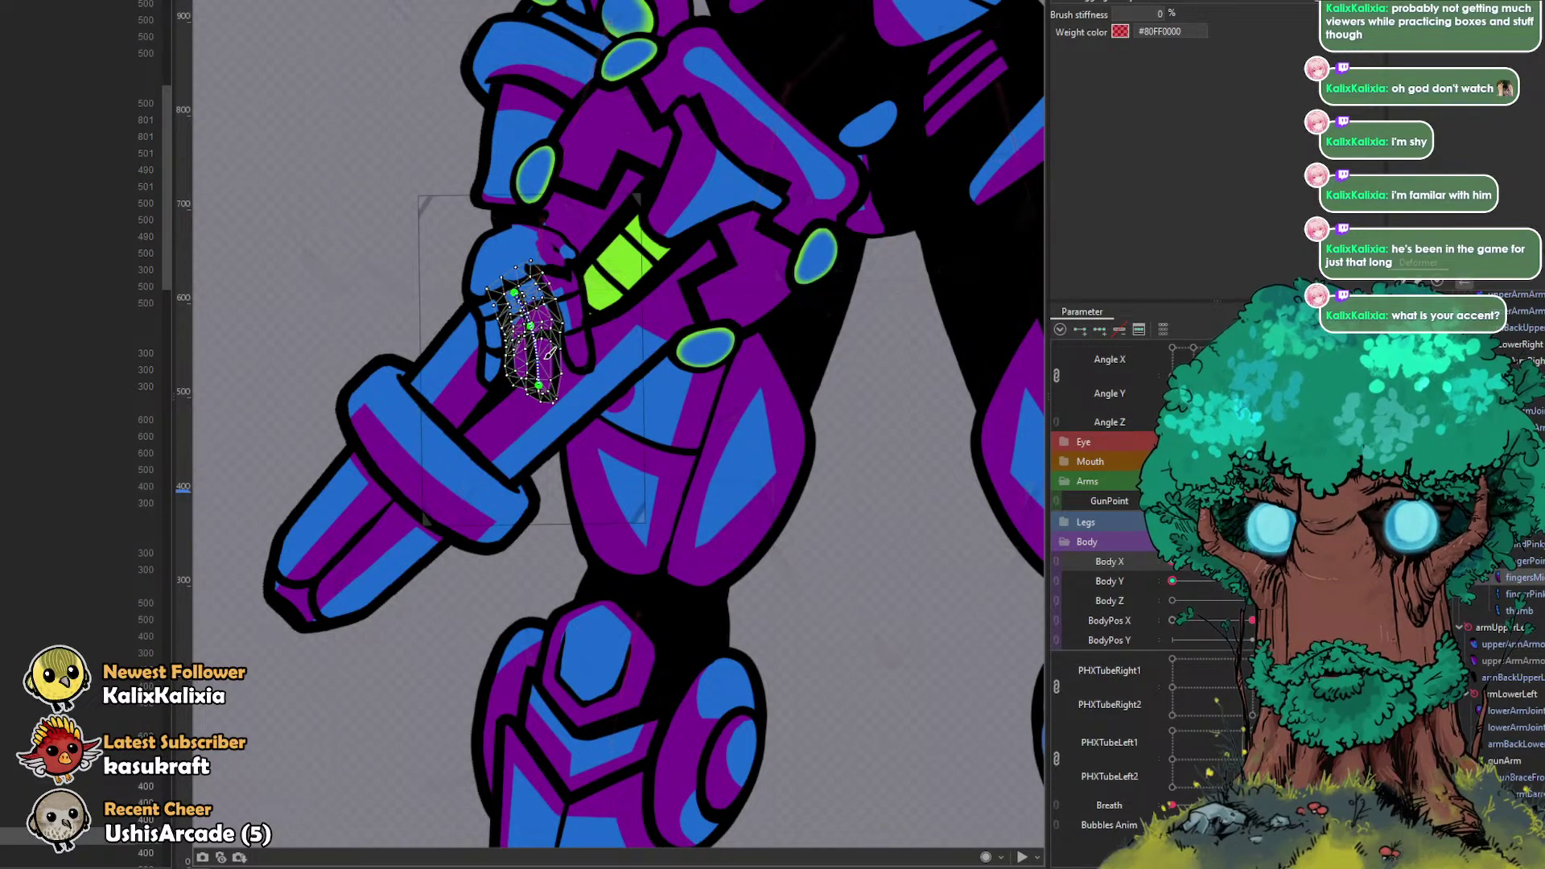
scroll(539, 358, up, 5)
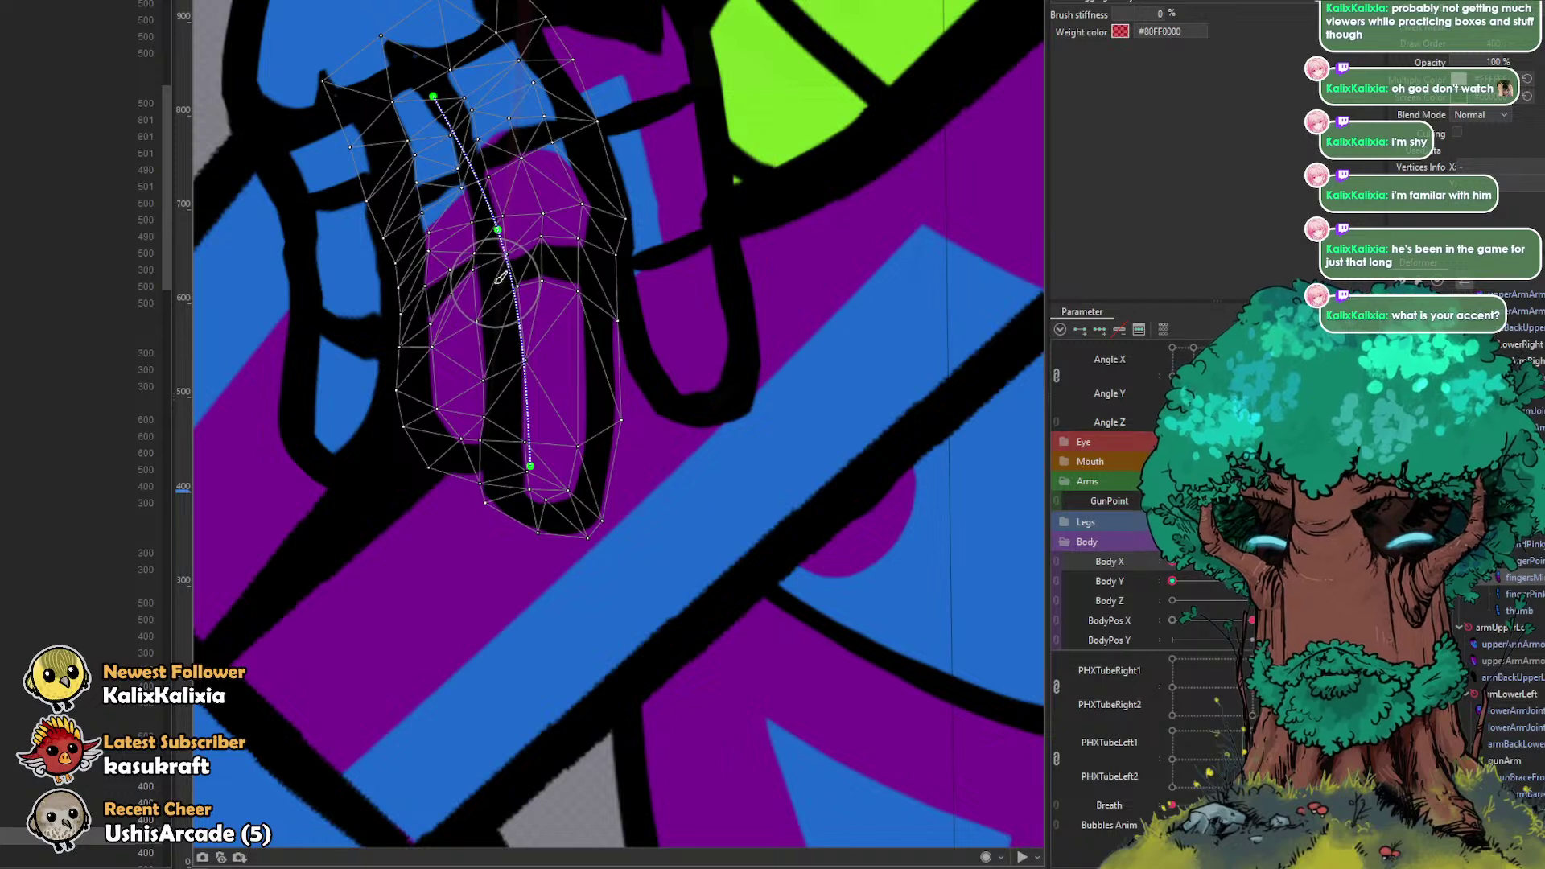
mouse_move(483, 268)
mouse_down()
mouse_move(473, 302)
mouse_move(549, 281)
mouse_move(550, 251)
mouse_move(582, 253)
mouse_move(579, 216)
mouse_move(621, 209)
mouse_move(606, 173)
mouse_up()
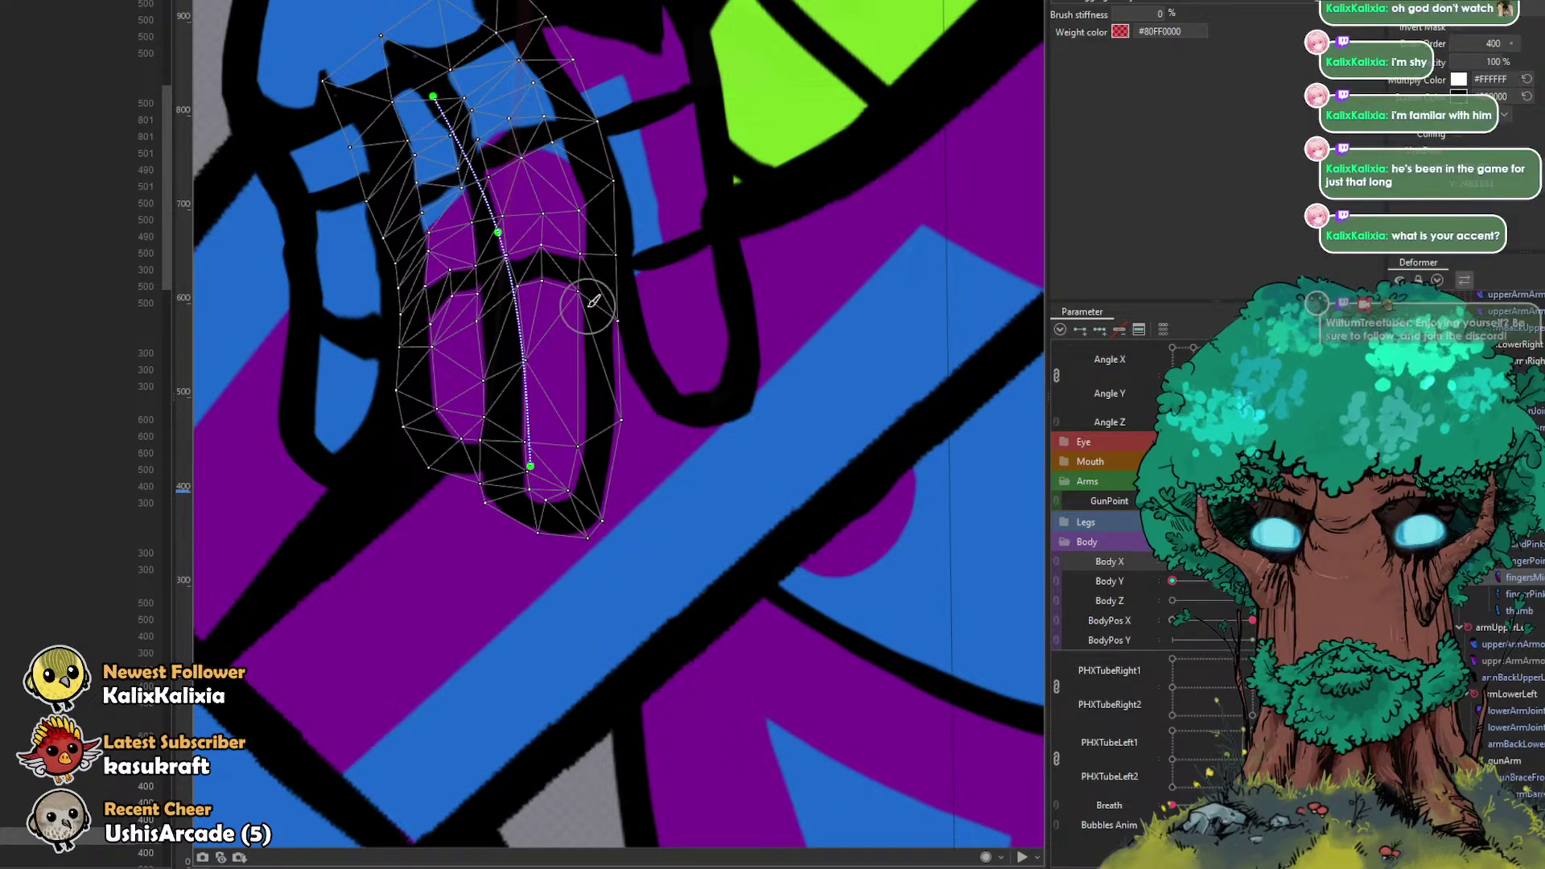
scroll(486, 406, up, 2)
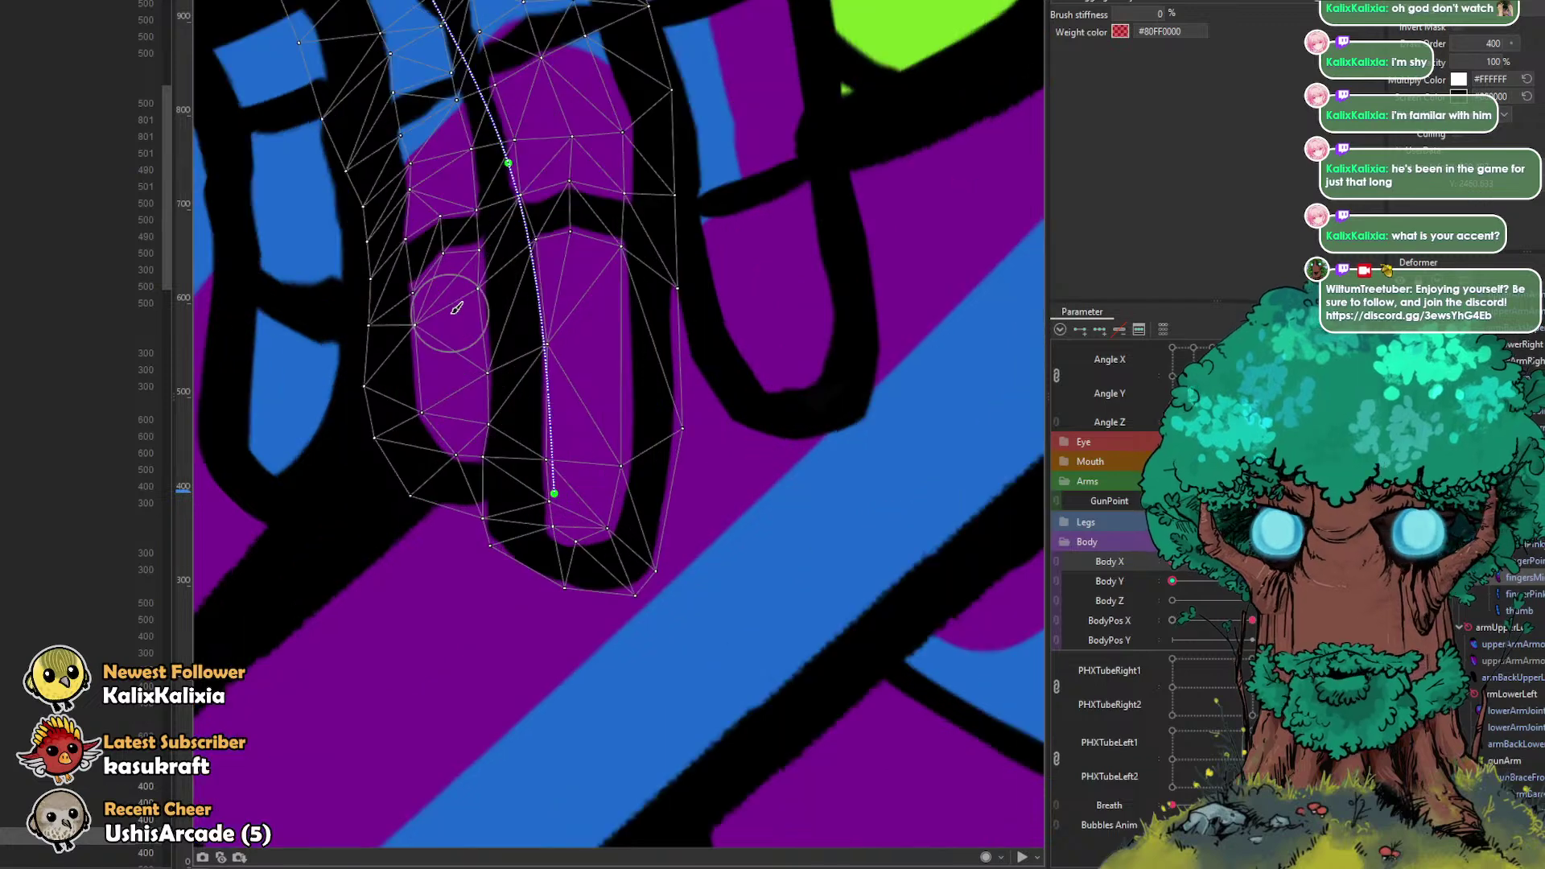
scroll(535, 338, down, 5)
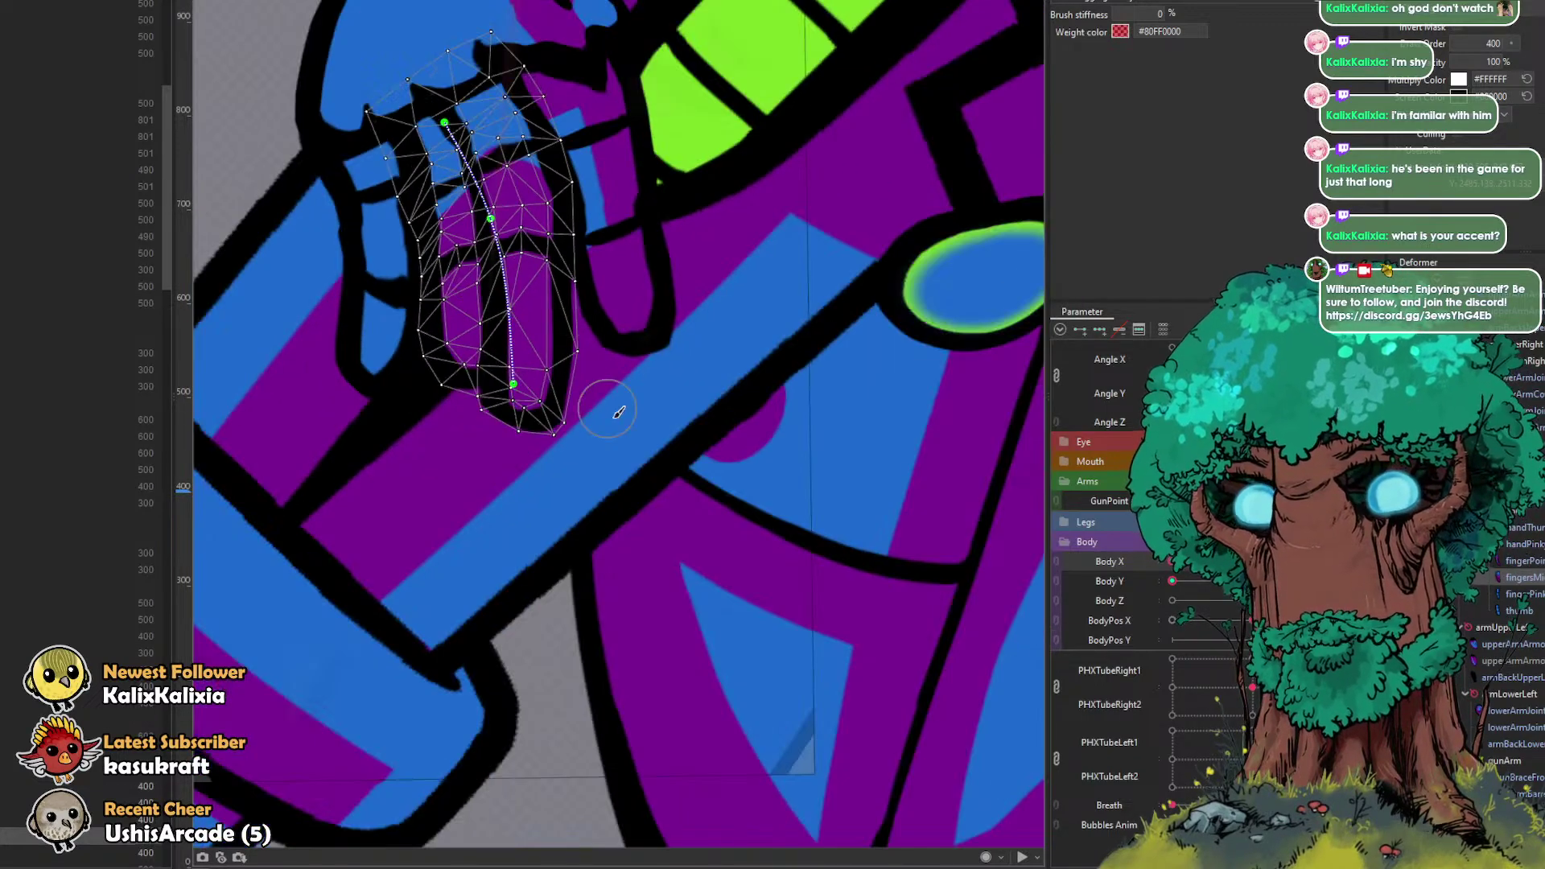
Step: Change the GunPoint pose and round out the upper part of the middle finger's purple segment with the deform brush
drag(1331, 501, 1292, 500)
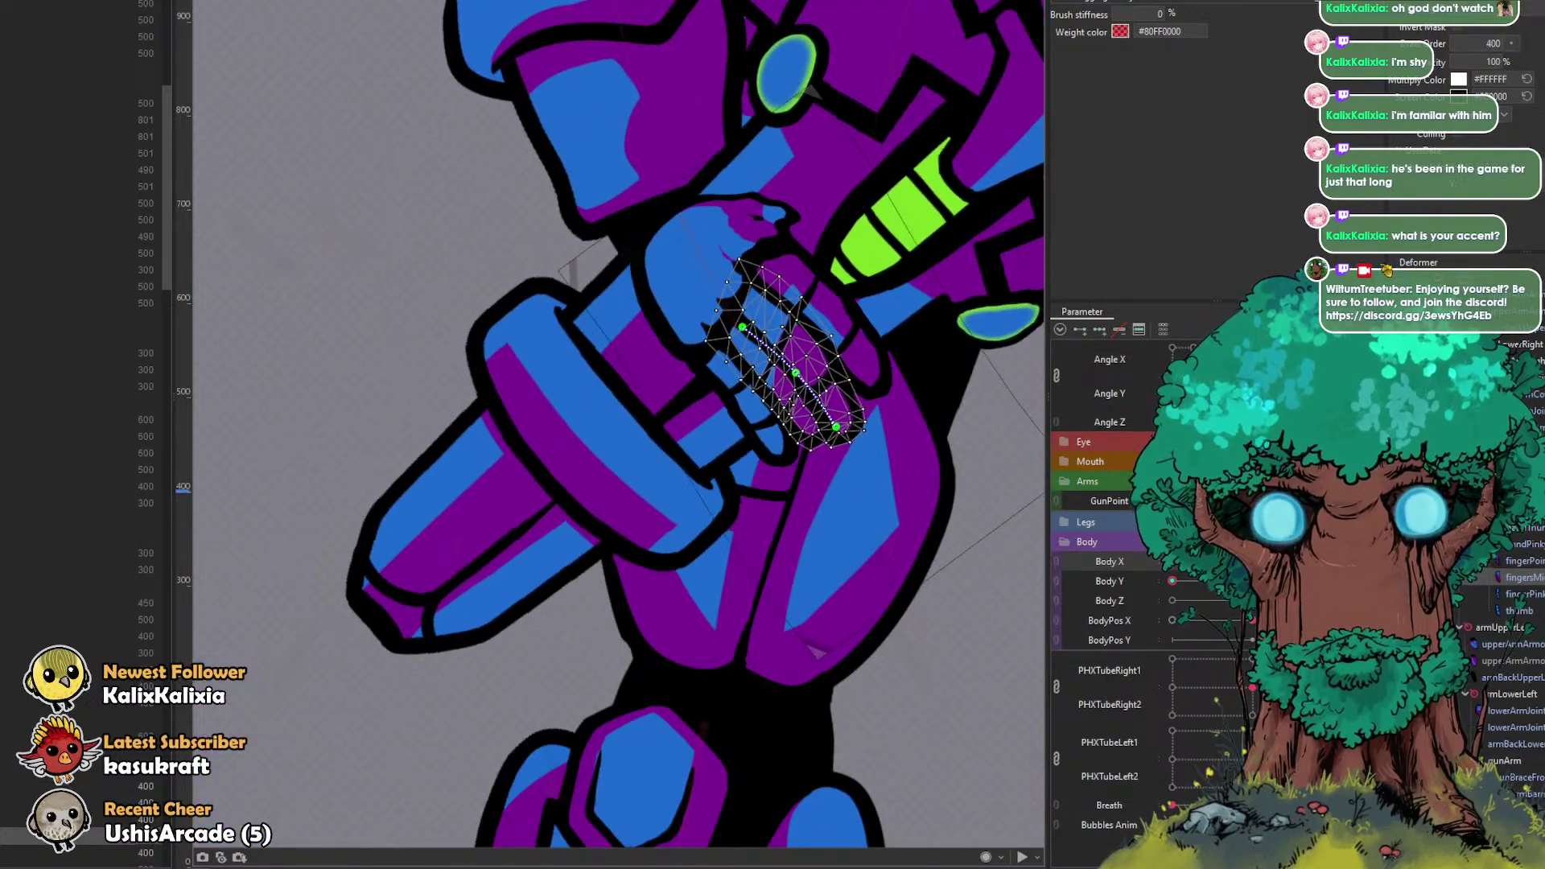
scroll(862, 424, up, 3)
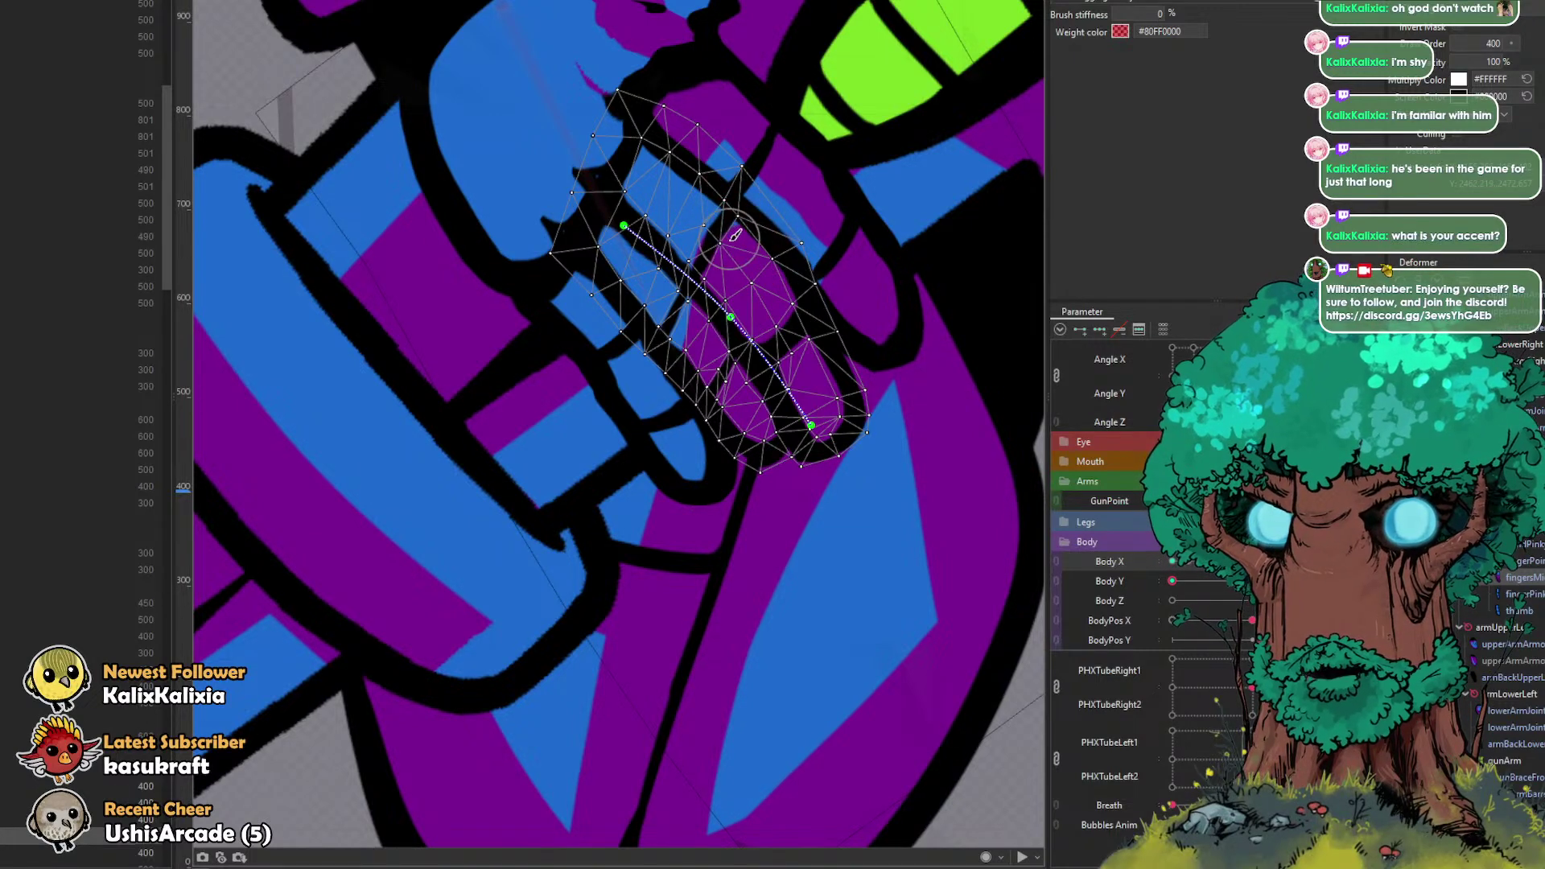
scroll(690, 298, up, 1)
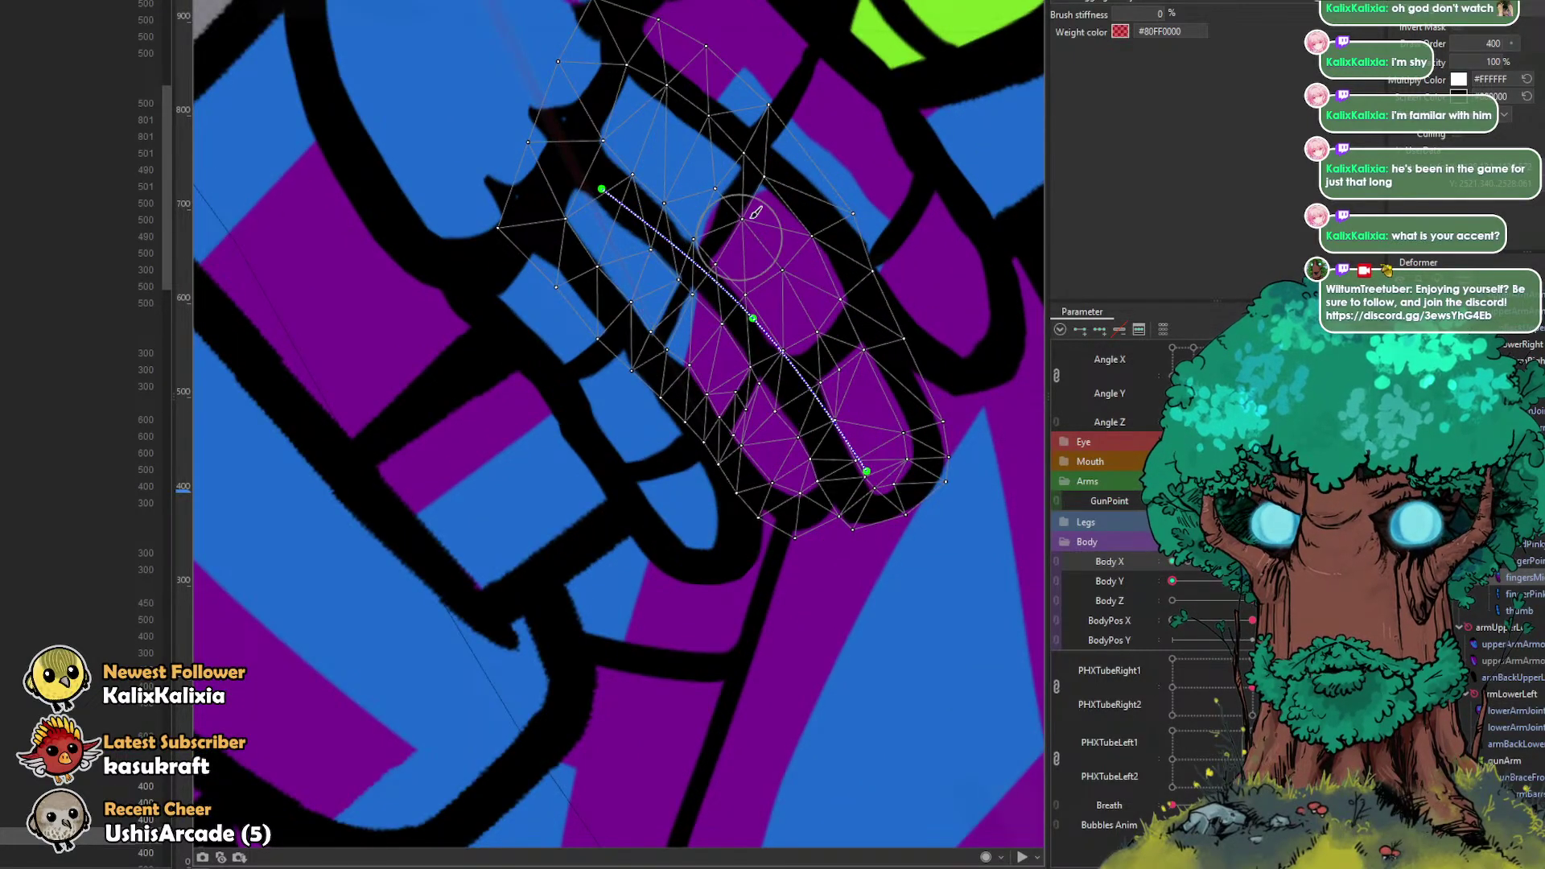
drag(754, 165, 776, 177)
drag(777, 88, 817, 139)
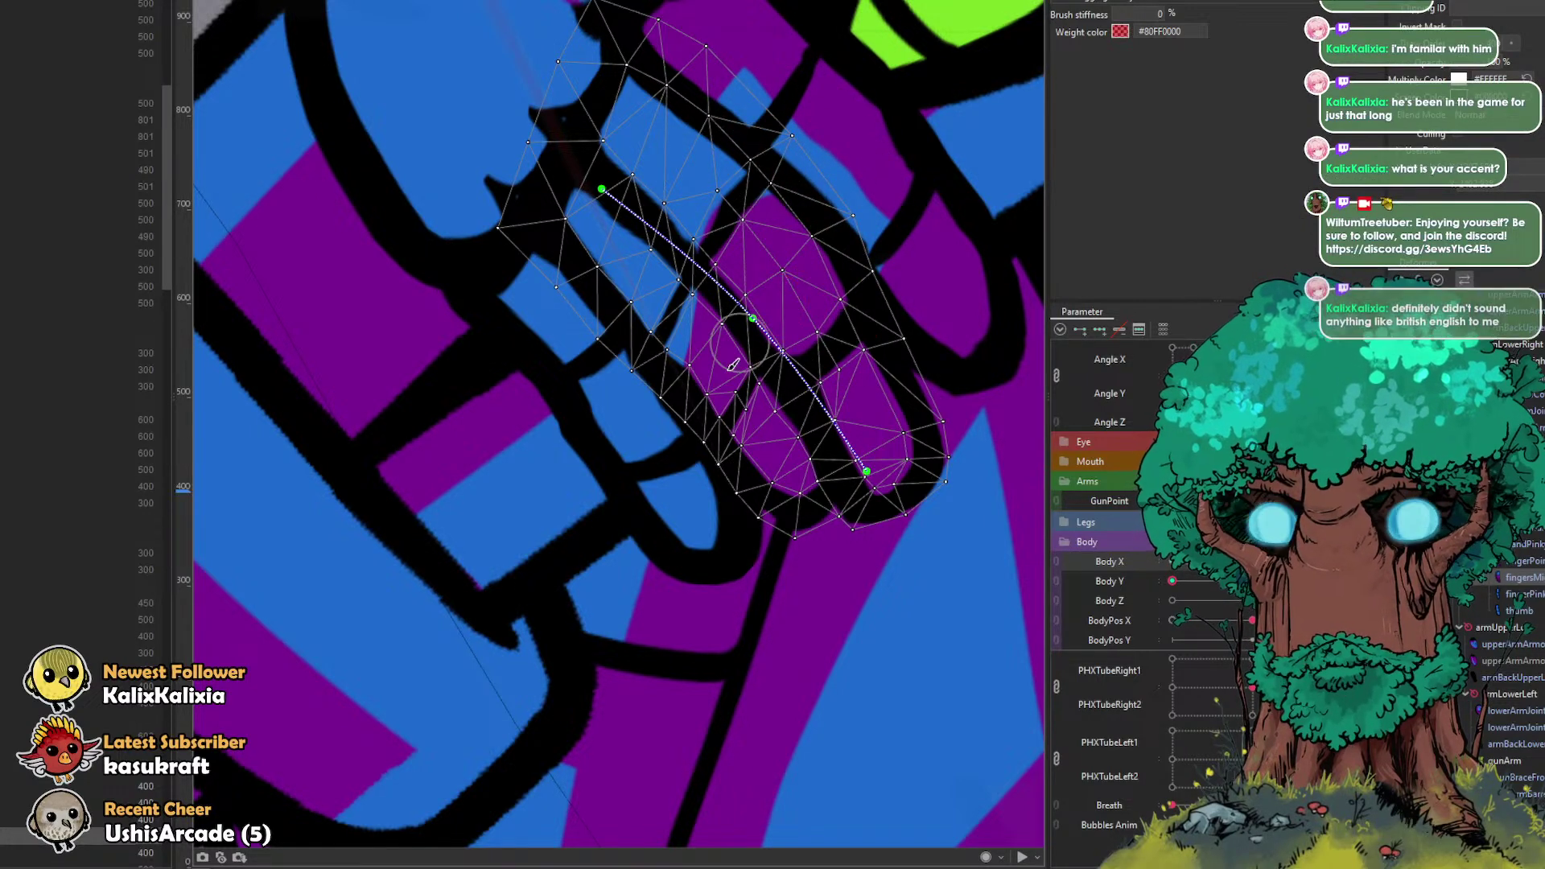
scroll(738, 347, up, 2)
scroll(668, 322, down, 4)
scroll(670, 324, up, 1)
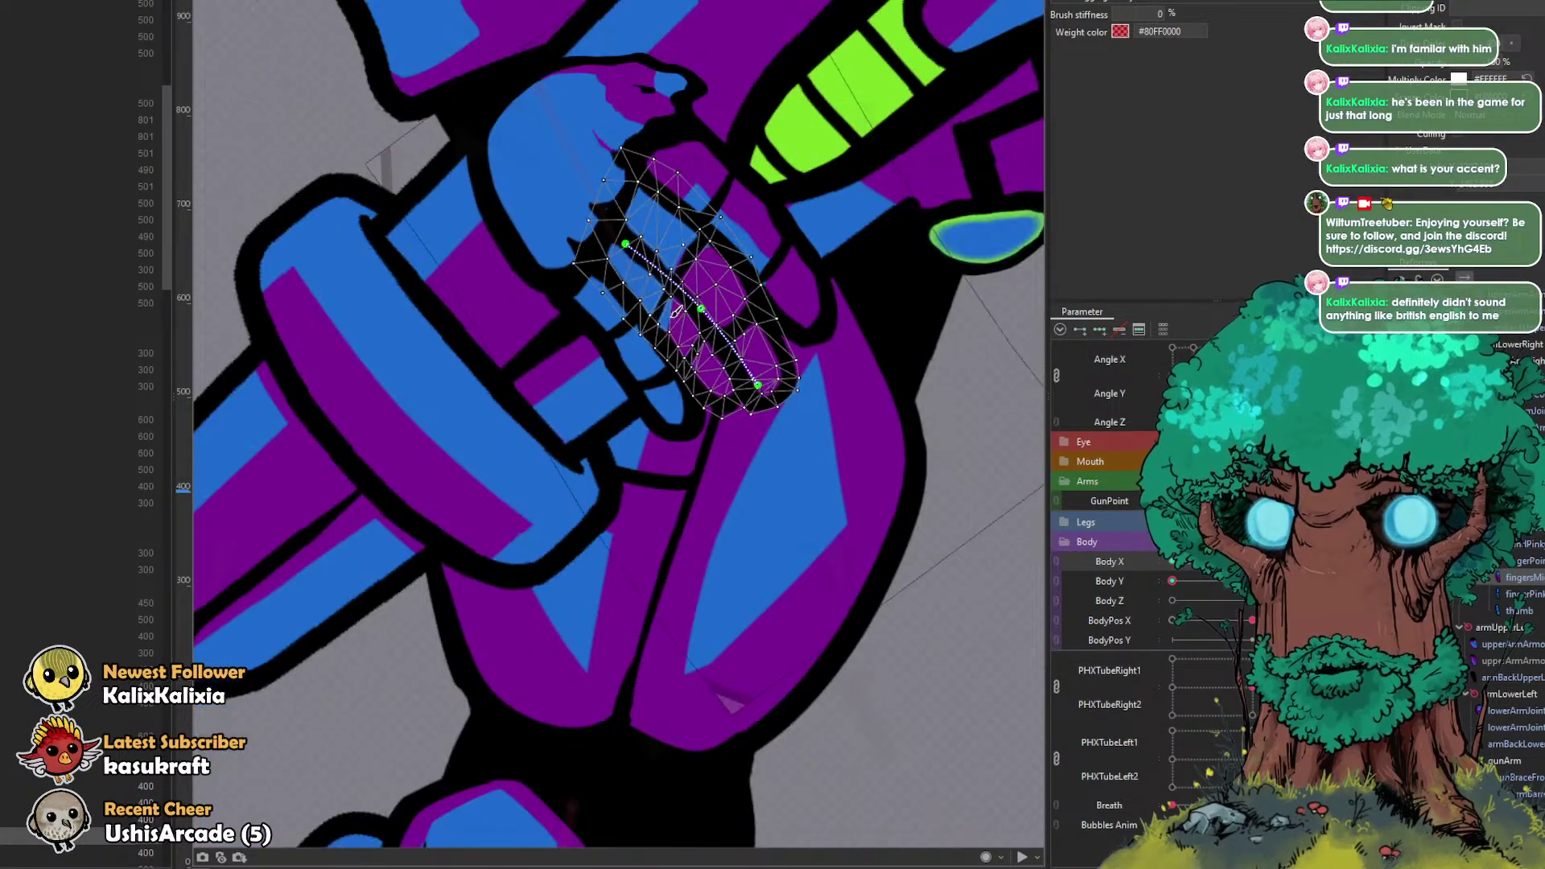
scroll(670, 324, down, 2)
scroll(697, 315, up, 1)
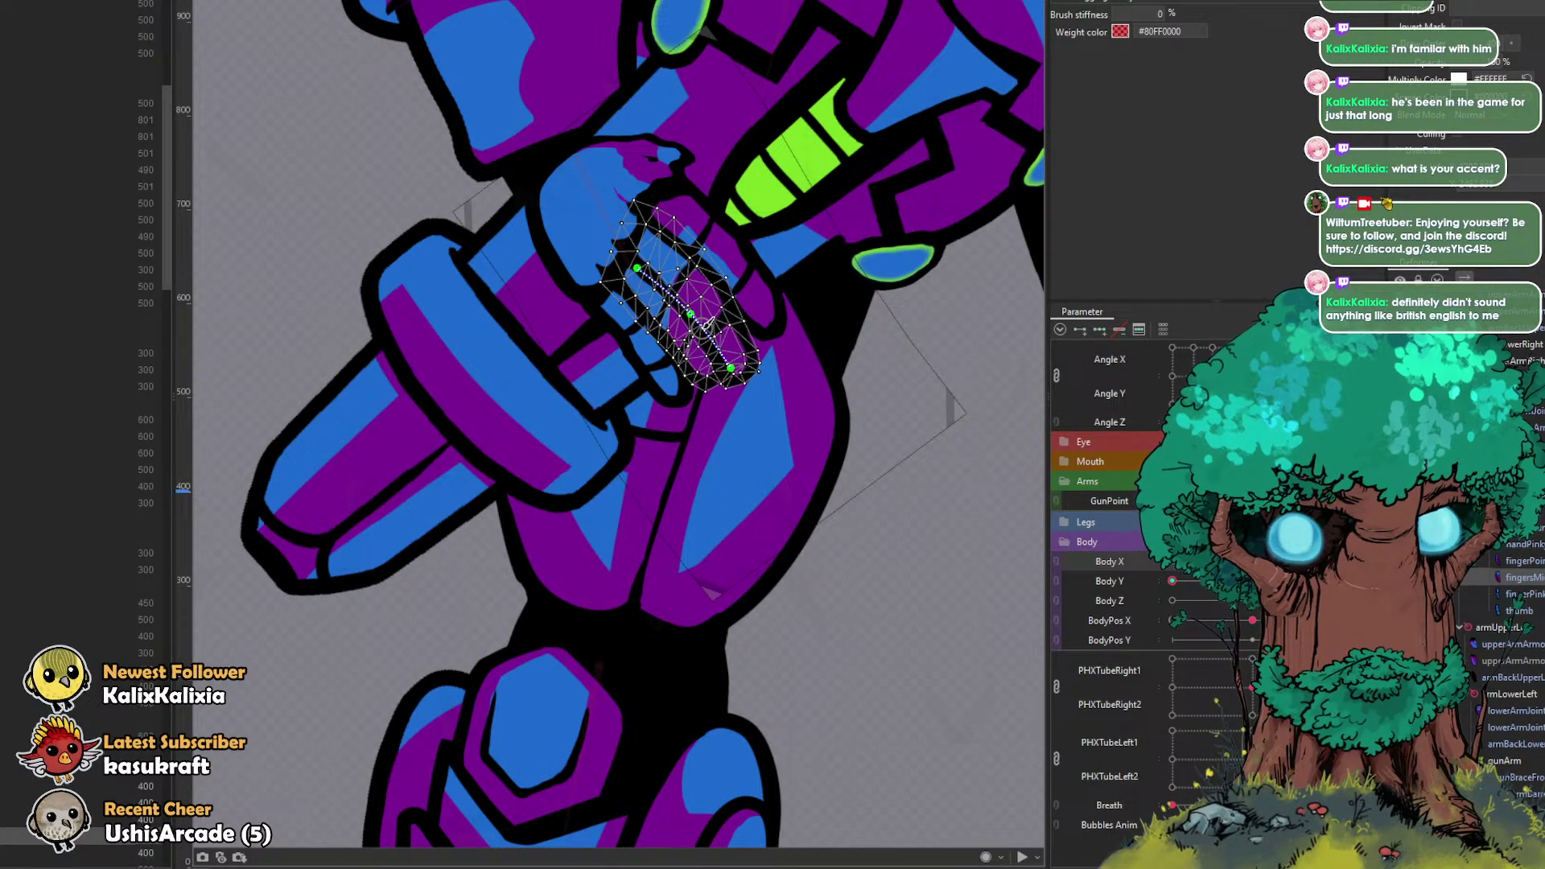
Step: Nudge the dividing line between the two fingers of the middle fingers mesh with the deform brush
scroll(702, 326, up, 4)
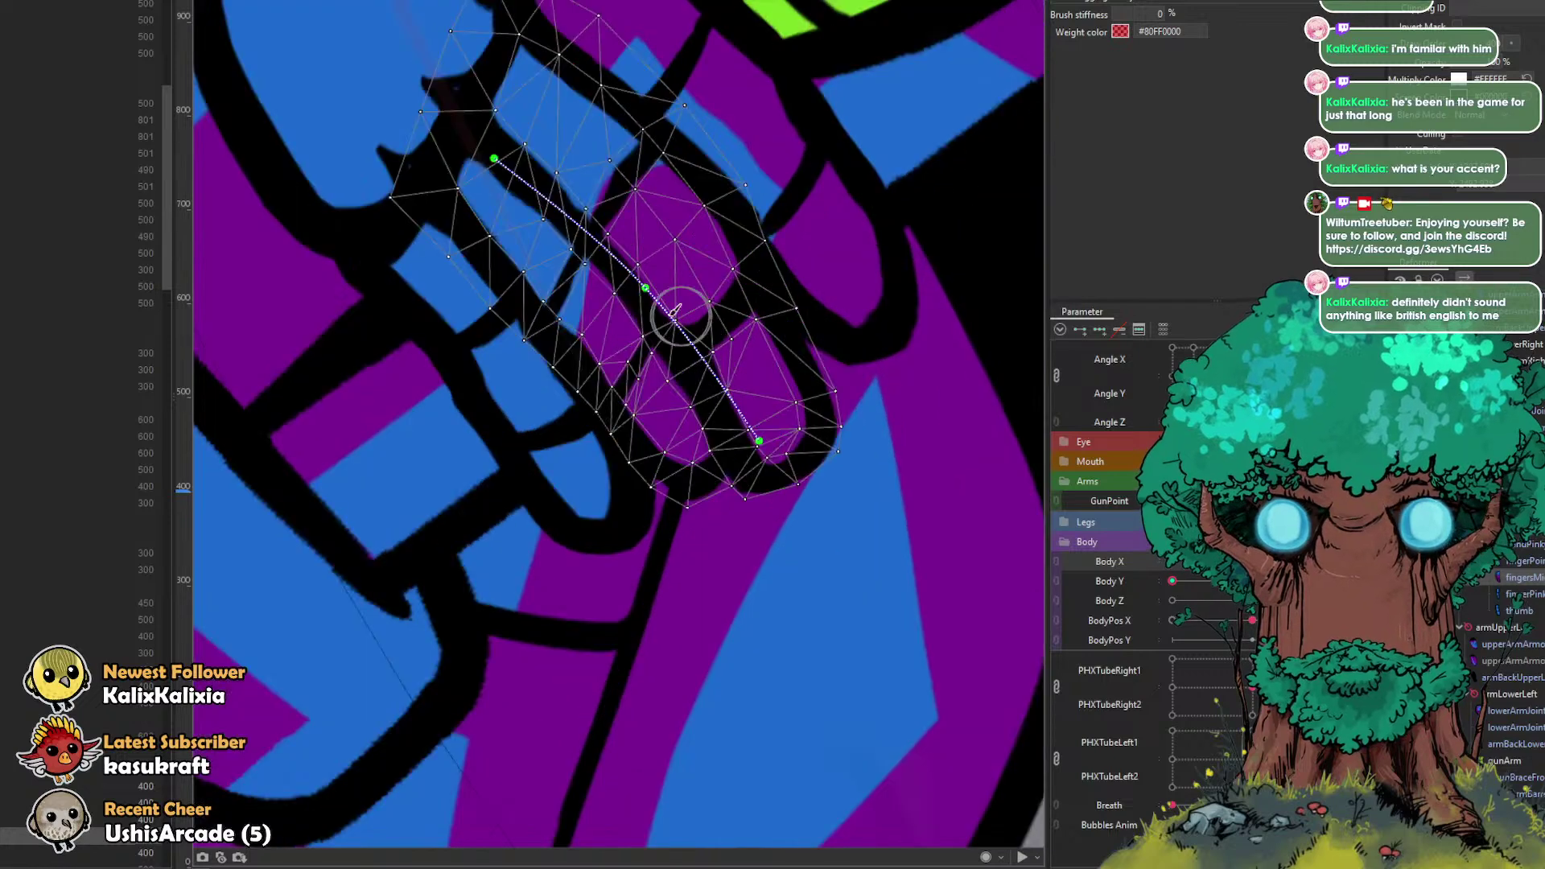
drag(568, 251, 576, 255)
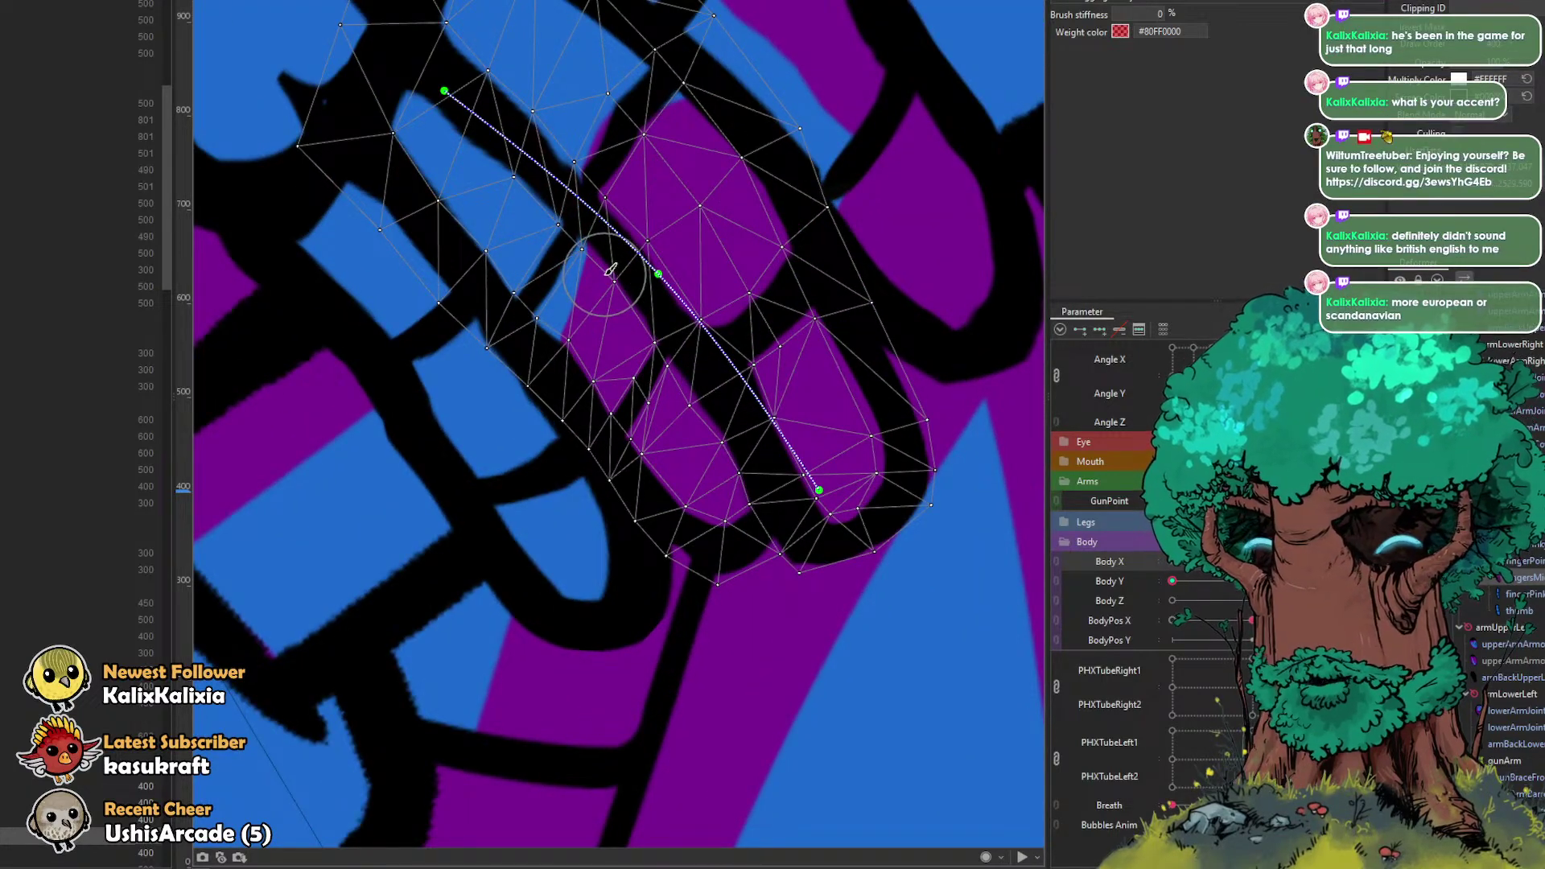
scroll(658, 340, up, 1)
drag(681, 394, 692, 408)
scroll(698, 402, down, 1)
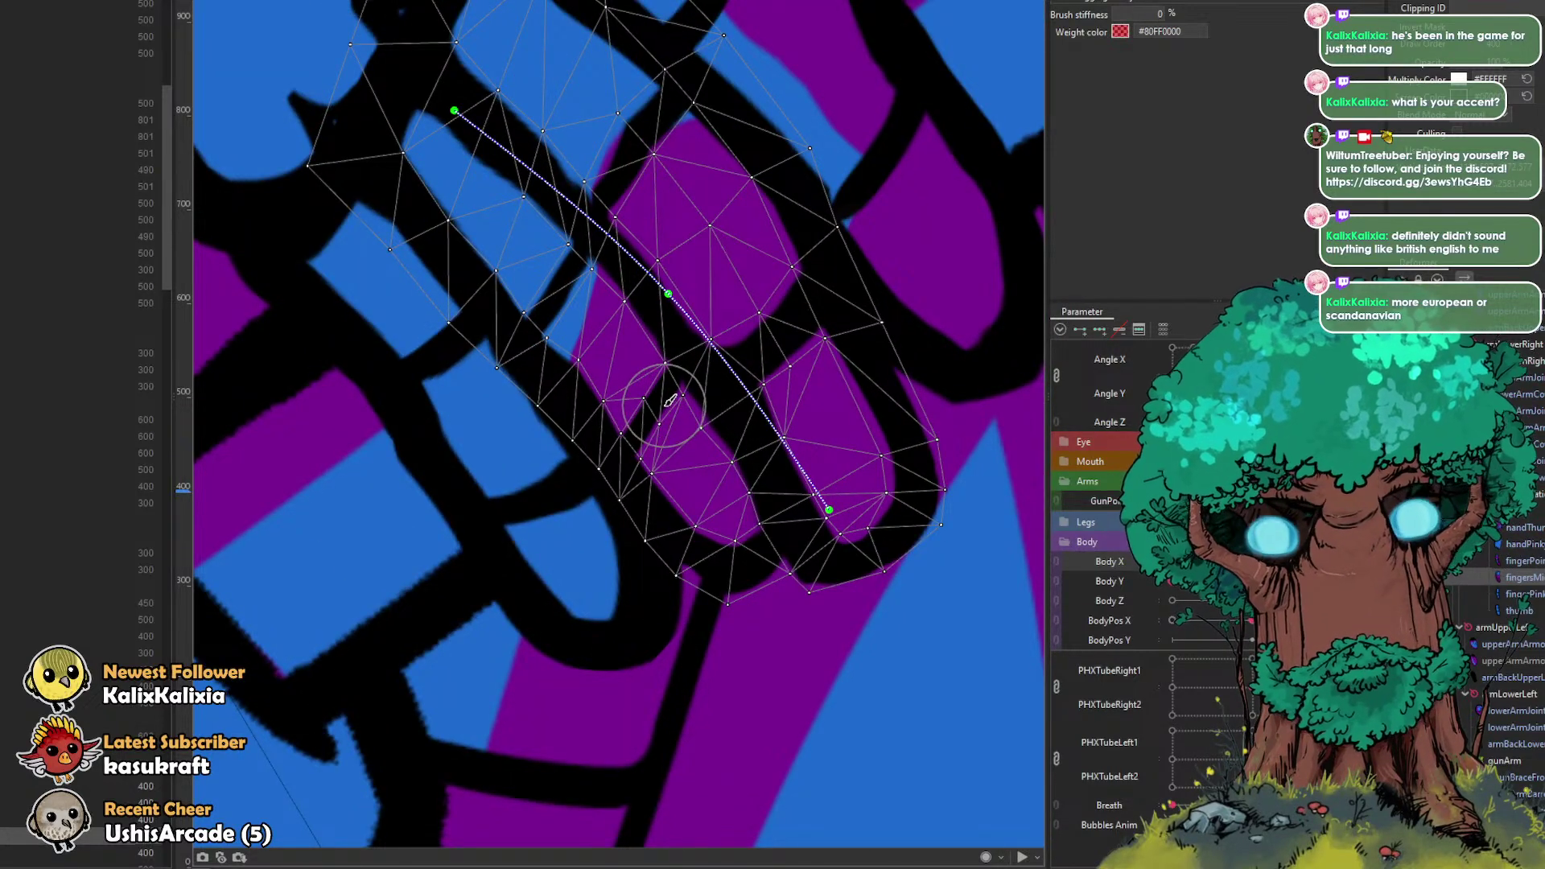
Step: Refine the pinky-side edge and fingertips of the middle fingers mesh using the deform brush at several sizes
click(569, 363)
key(b)
mouse_move(436, 437)
mouse_down()
mouse_move(558, 446)
mouse_move(537, 470)
mouse_move(456, 378)
mouse_up()
drag(373, 302, 386, 294)
key(b)
drag(586, 528, 571, 522)
drag(596, 527, 626, 553)
drag(641, 595, 648, 586)
key(b)
mouse_move(774, 536)
mouse_down()
mouse_move(853, 542)
mouse_move(844, 533)
mouse_up()
key(b)
mouse_move(809, 447)
mouse_down()
mouse_move(708, 426)
mouse_move(745, 404)
mouse_move(710, 438)
mouse_move(734, 412)
mouse_move(793, 416)
mouse_move(787, 395)
mouse_move(889, 410)
mouse_move(796, 243)
mouse_up()
key(v)
key(b)
Step: Smooth the middle fingers mesh's edge beside the index finger, from the fingertip up to the knuckle, with the deform brush
scroll(878, 475, down, 3)
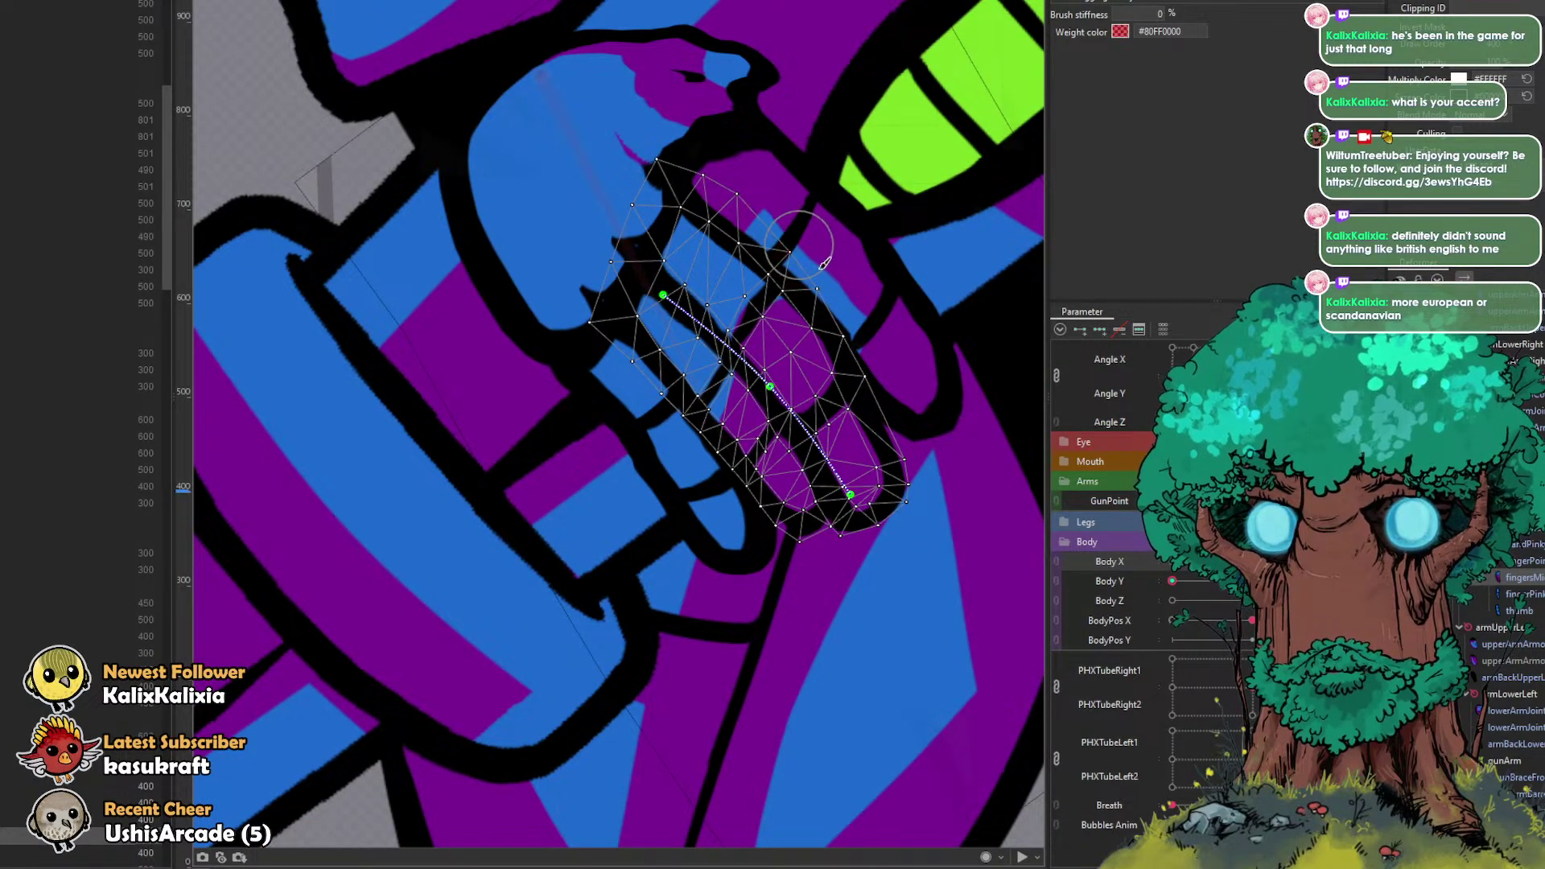
drag(916, 438, 895, 400)
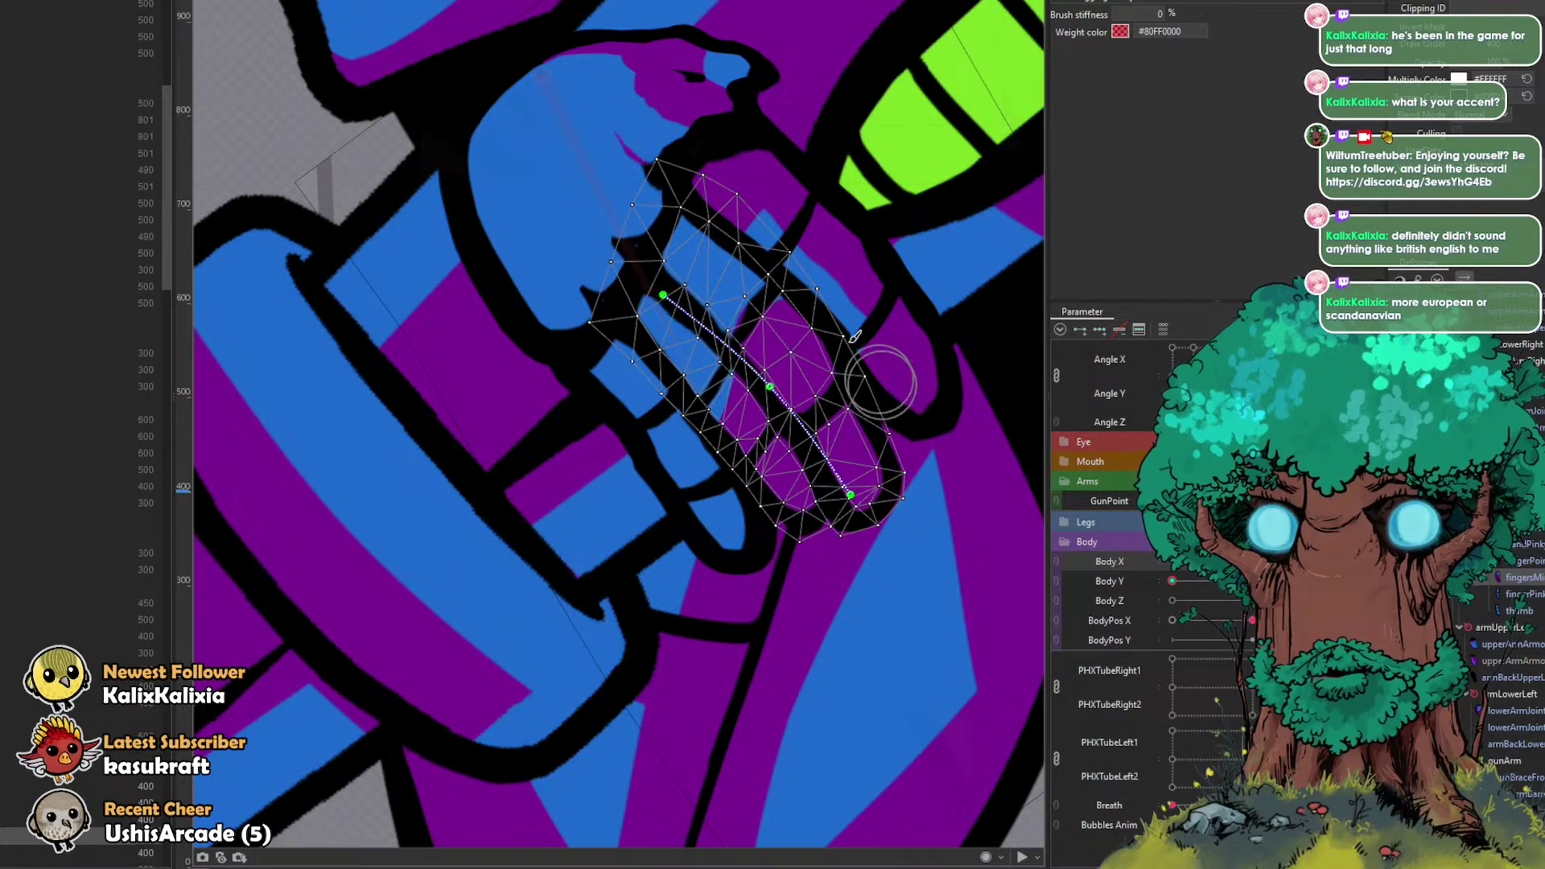
mouse_move(760, 198)
mouse_down()
mouse_move(711, 168)
mouse_move(724, 177)
mouse_up()
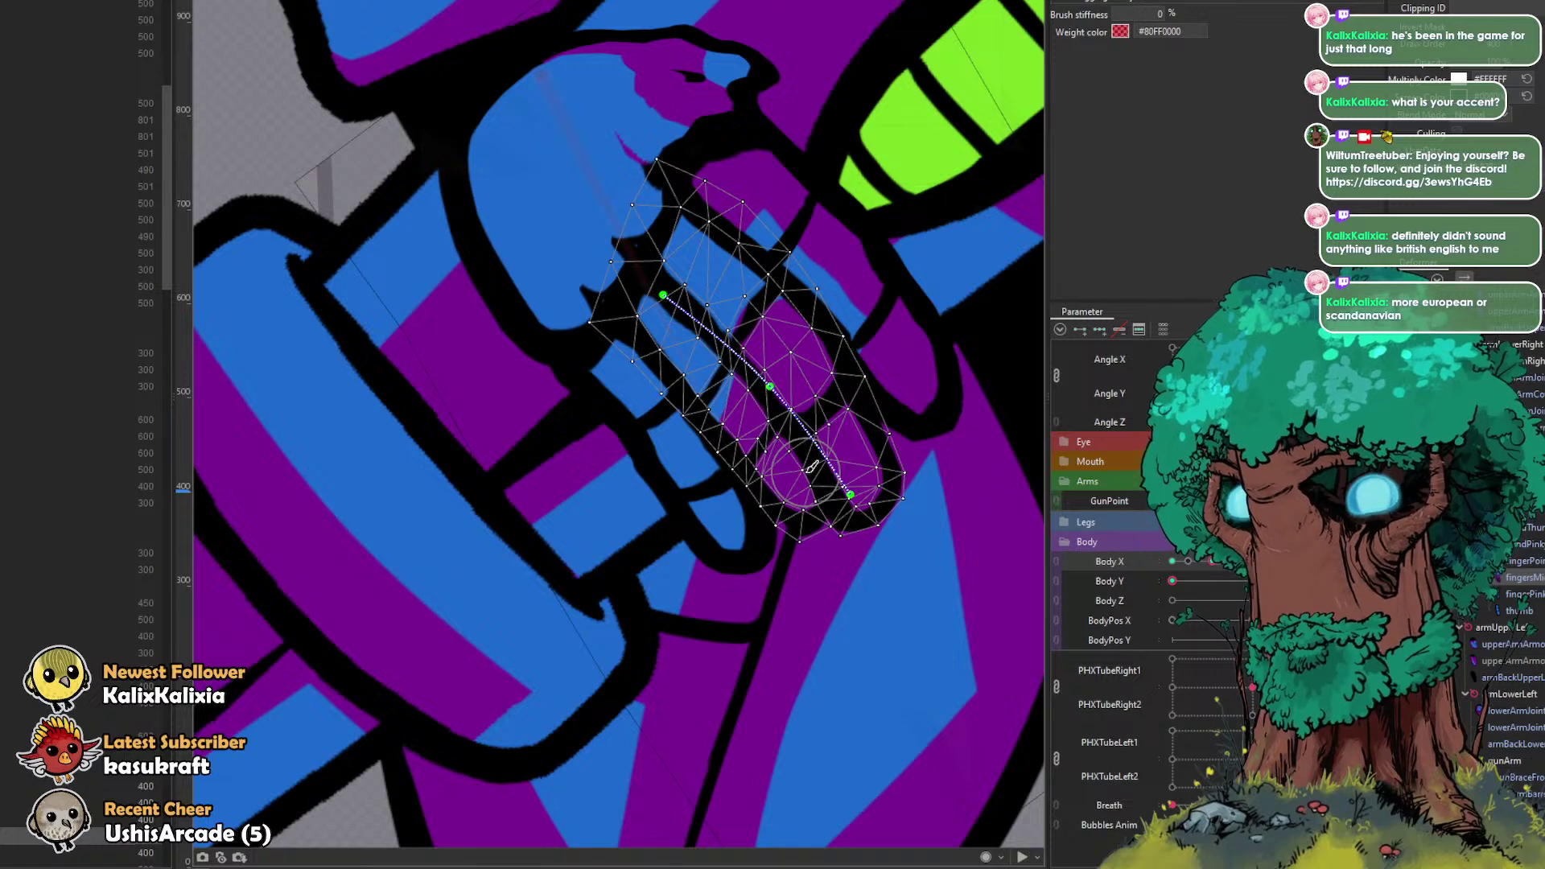
Step: Nudge the outer edge of the pinky finger mesh with the deform brush and scrub Body X to check the grip
scroll(636, 451, up, 3)
drag(616, 510, 629, 499)
drag(657, 572, 663, 558)
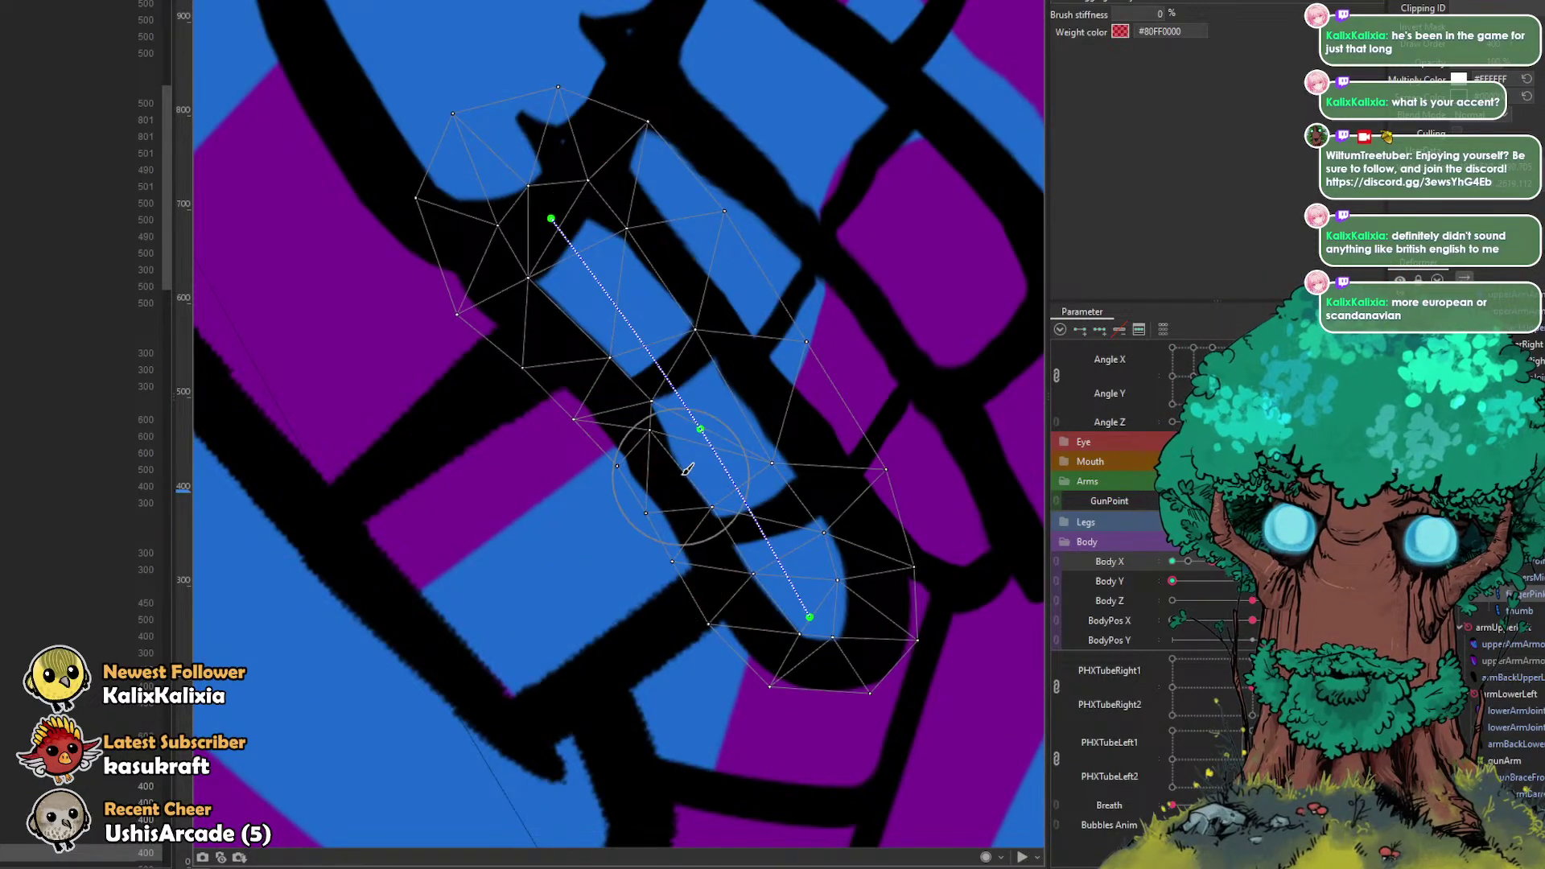
scroll(686, 471, down, 3)
mouse_move(1170, 560)
mouse_down()
mouse_move(1320, 560)
mouse_move(1173, 561)
mouse_up()
scroll(864, 536, down, 5)
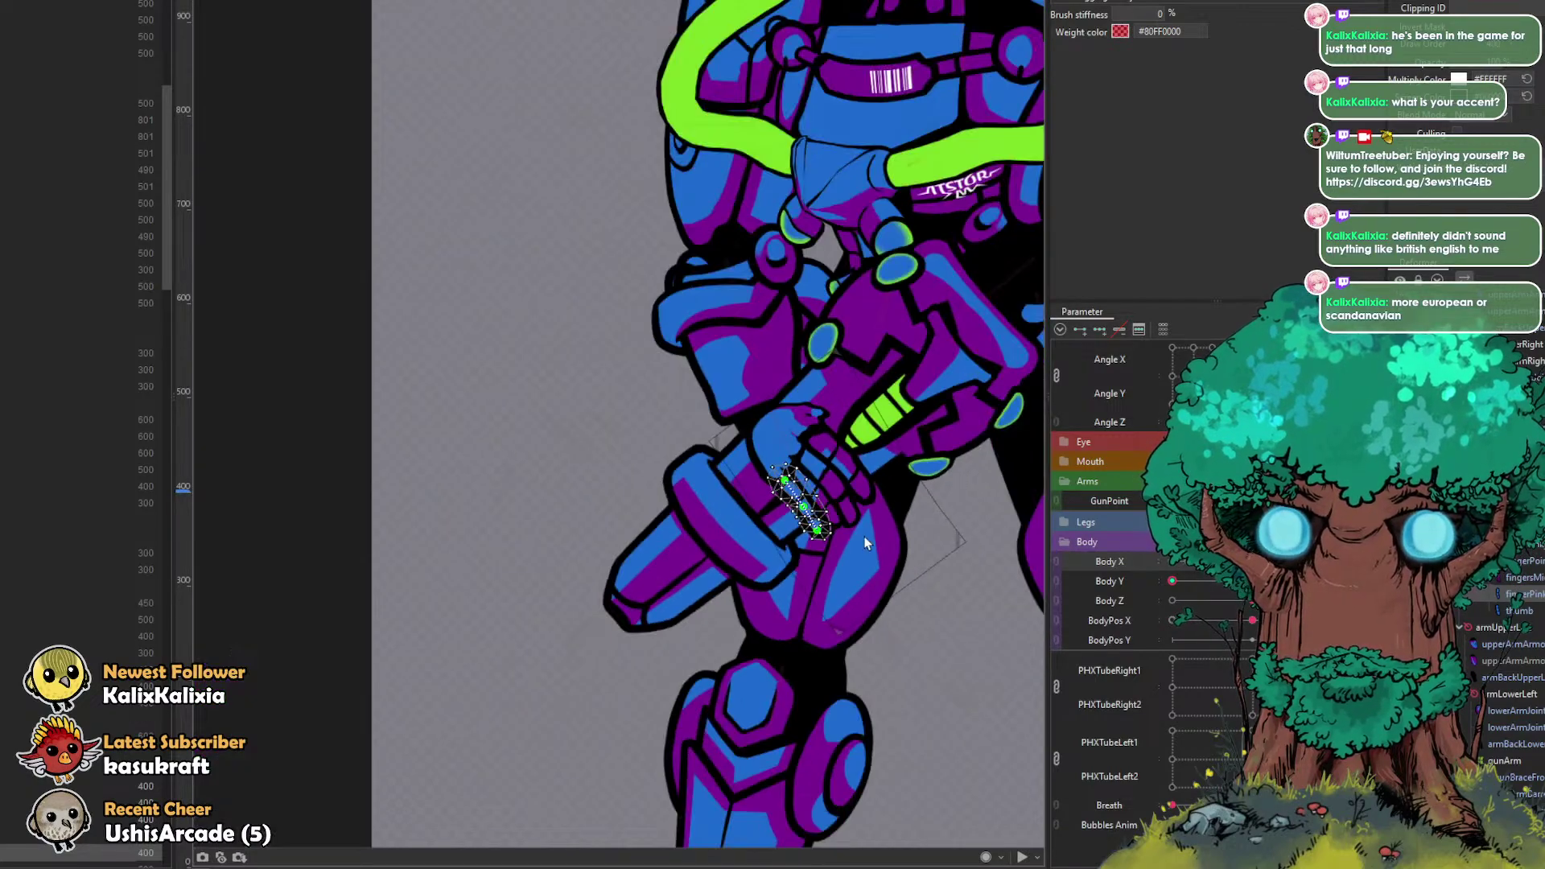
mouse_move(1189, 561)
mouse_down()
mouse_move(1319, 560)
mouse_move(1173, 561)
mouse_up()
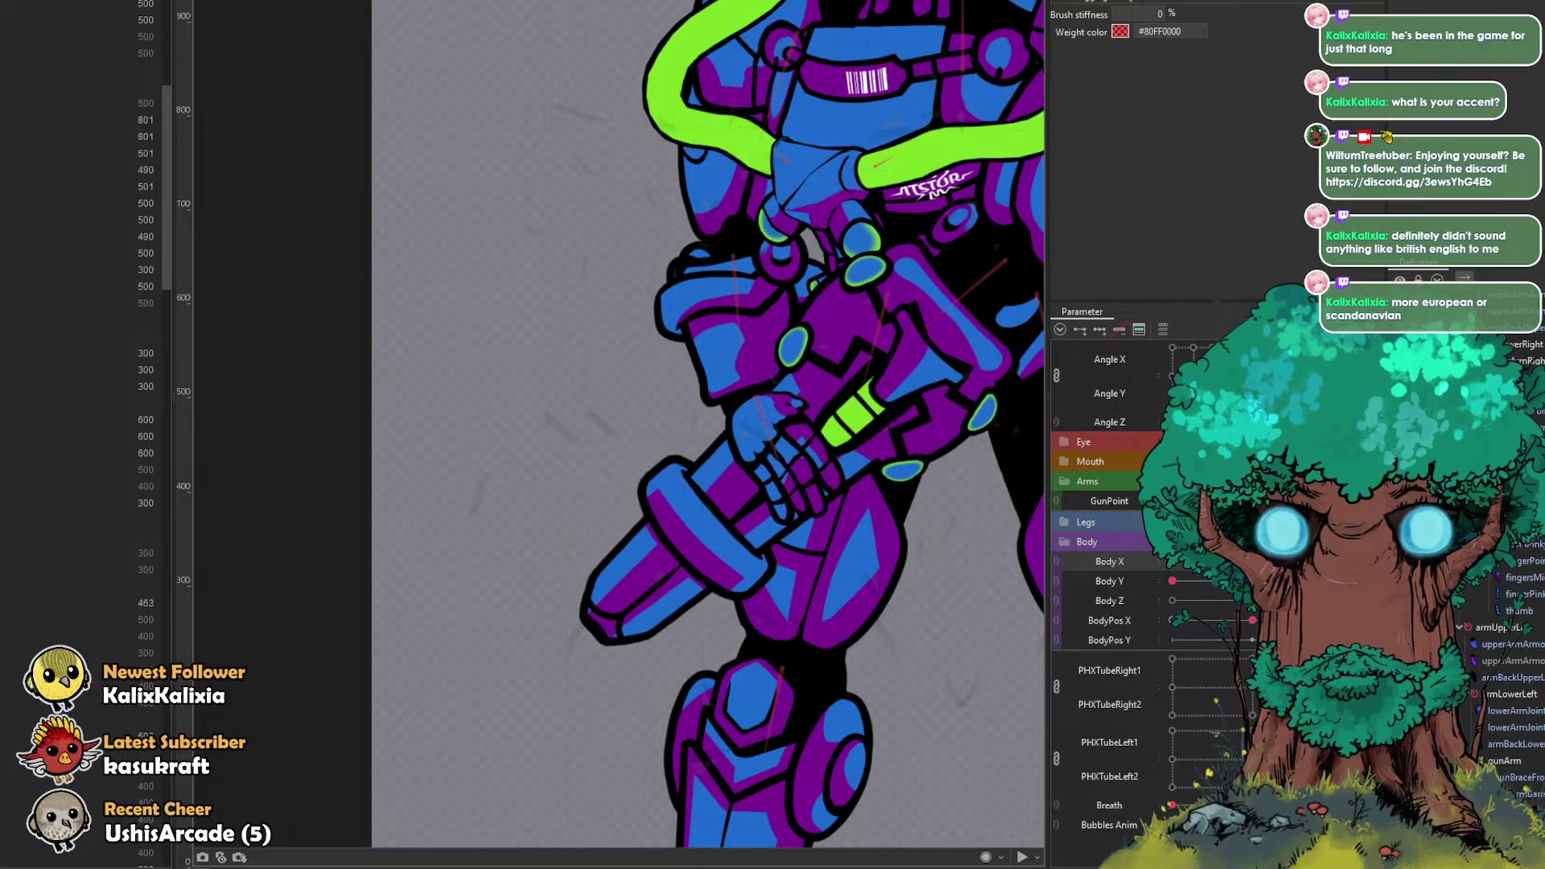
Step: Reshape the thumb-side hand mesh near the wrist with the deform brush at several sizes
click(809, 426)
scroll(809, 427, up, 3)
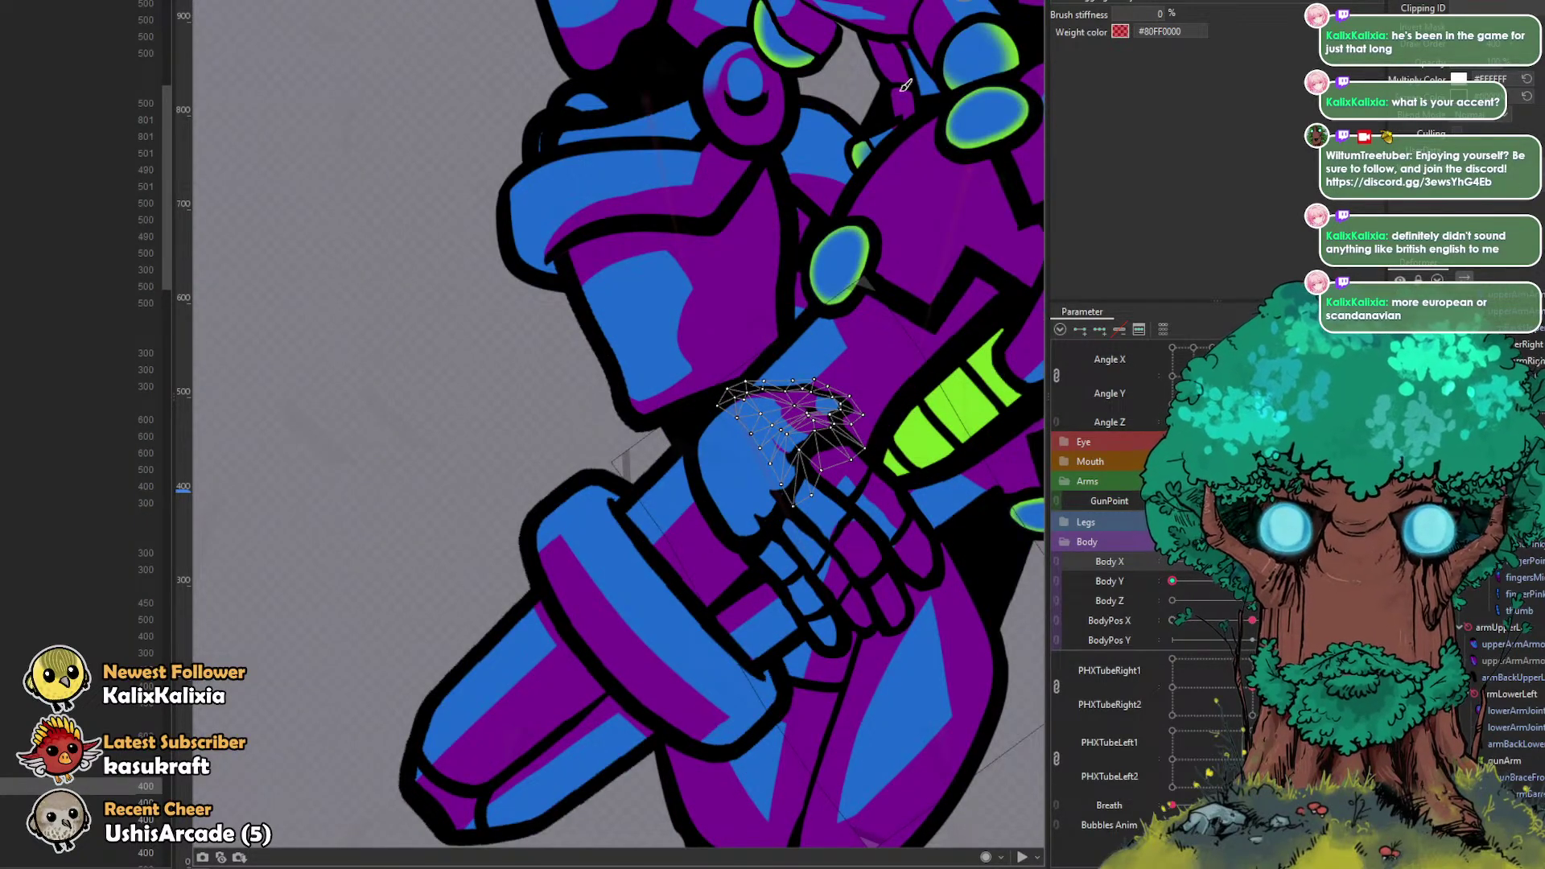
scroll(803, 314, up, 2)
drag(834, 437, 767, 375)
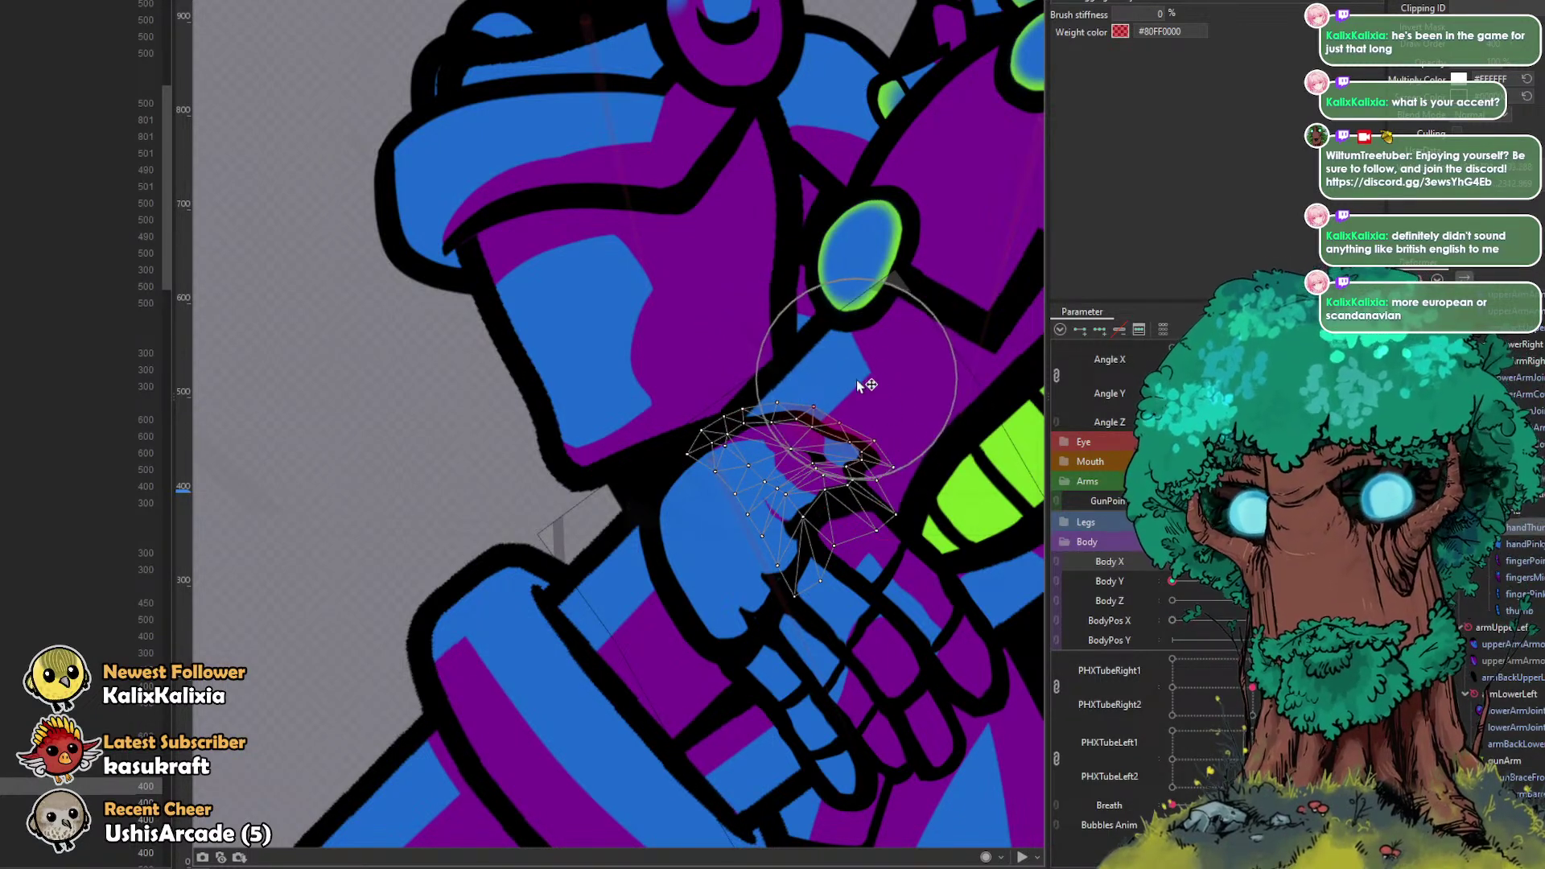
drag(859, 370, 861, 354)
drag(916, 400, 840, 428)
mouse_move(752, 447)
mouse_down()
mouse_move(824, 450)
mouse_move(856, 422)
mouse_move(833, 424)
mouse_up()
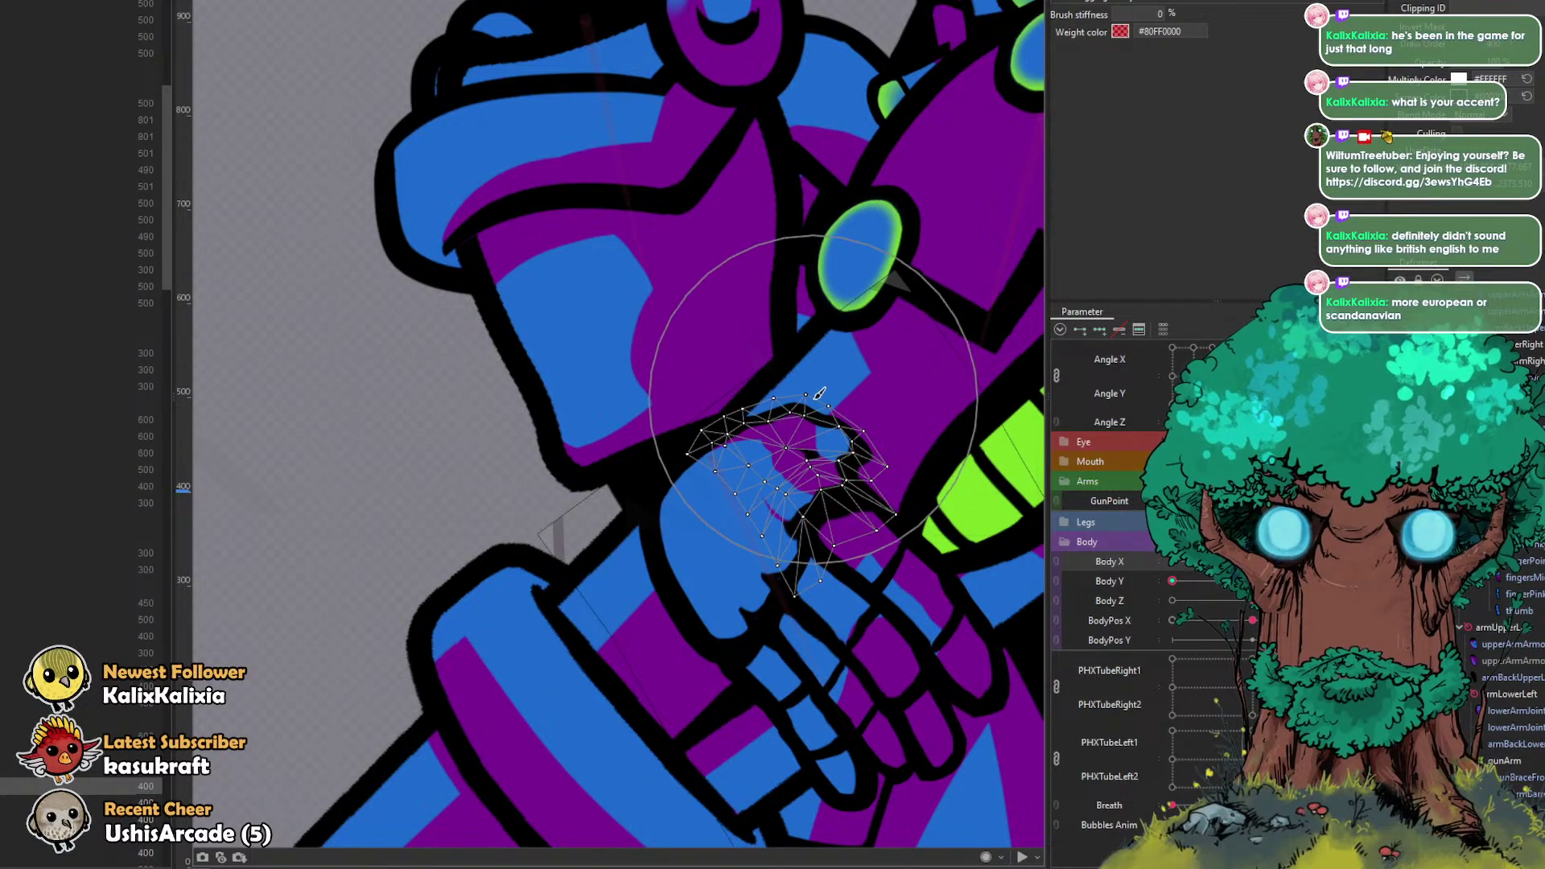
Step: Select the hand's warp deformer and rotate it counterclockwise over the gun, adjusting its position
scroll(885, 419, down, 3)
click(1516, 528)
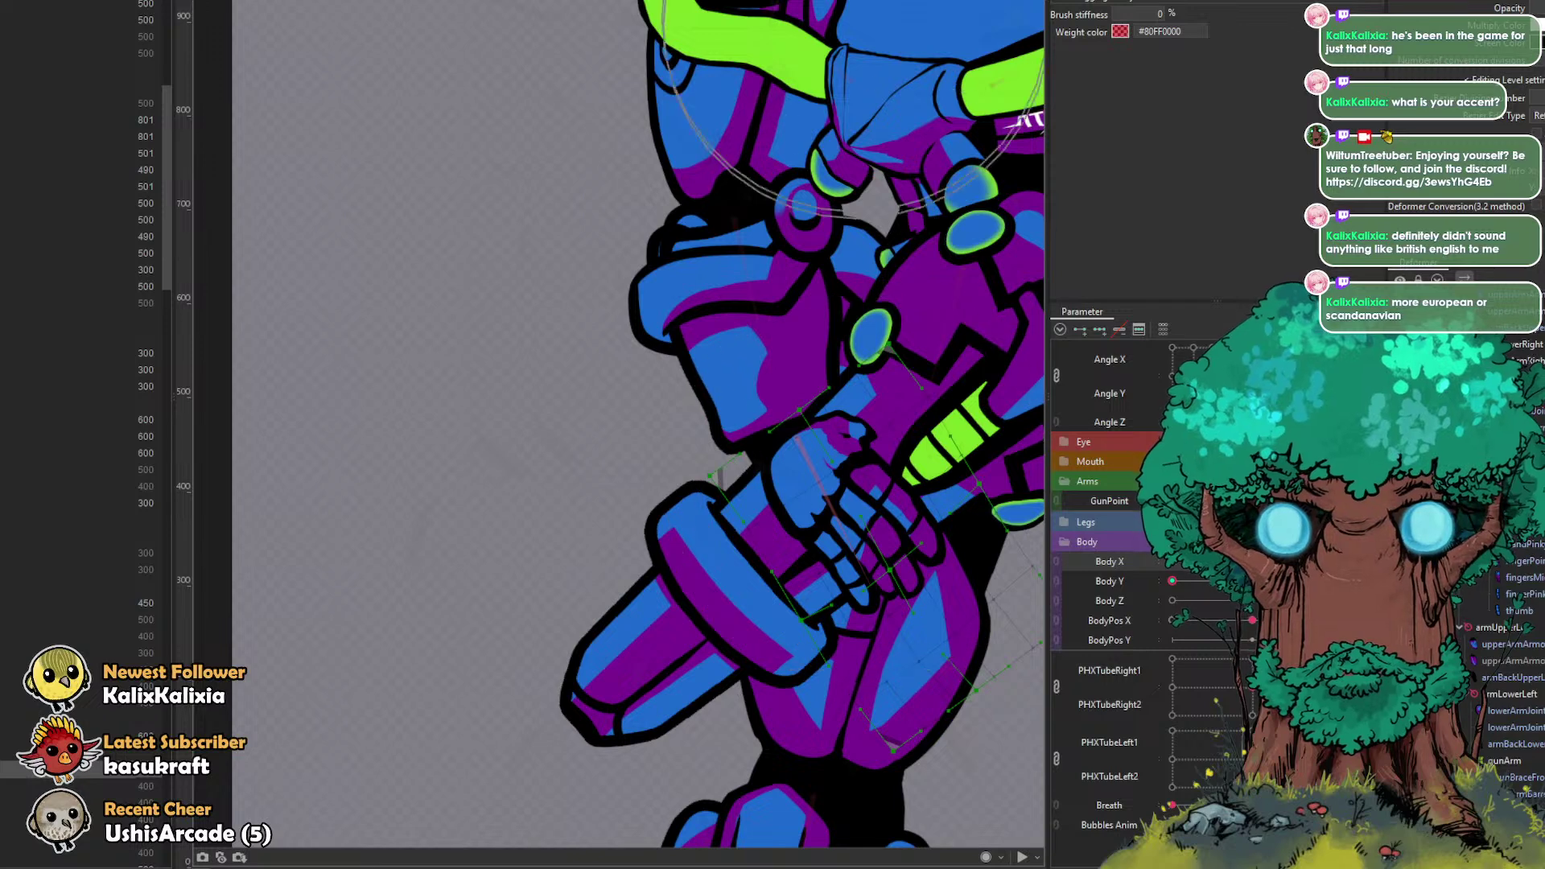
click(843, 0)
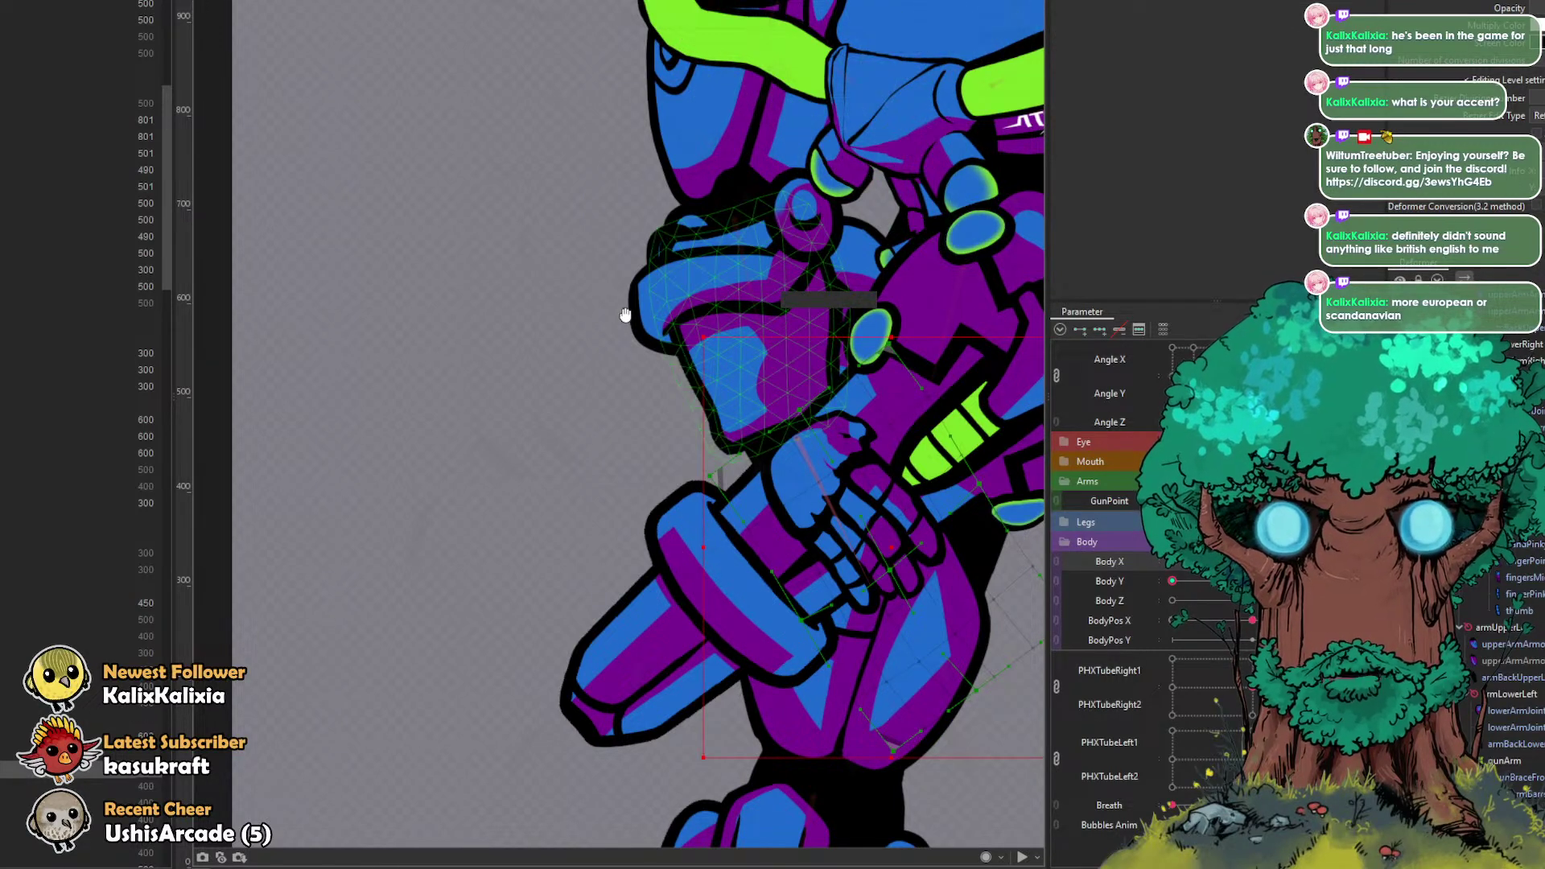
drag(620, 311, 441, 225)
drag(706, 459, 701, 453)
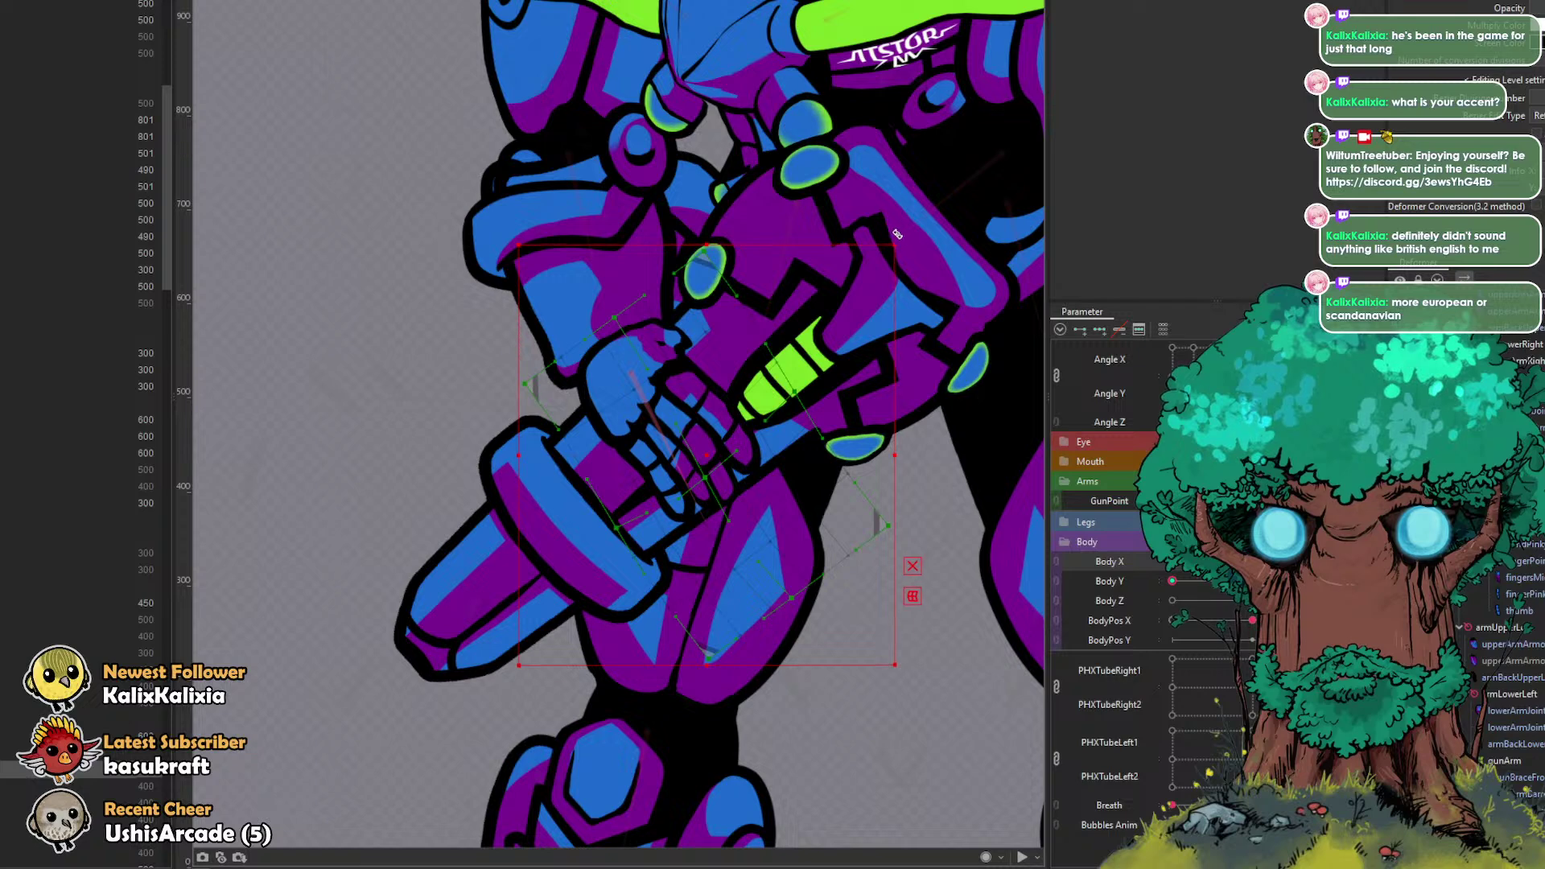
drag(900, 238, 845, 200)
drag(702, 421, 703, 422)
Step: Adjust the edges of the hand's warp deformer with a large deform brush so the hand follows the gun barrel
click(804, 2)
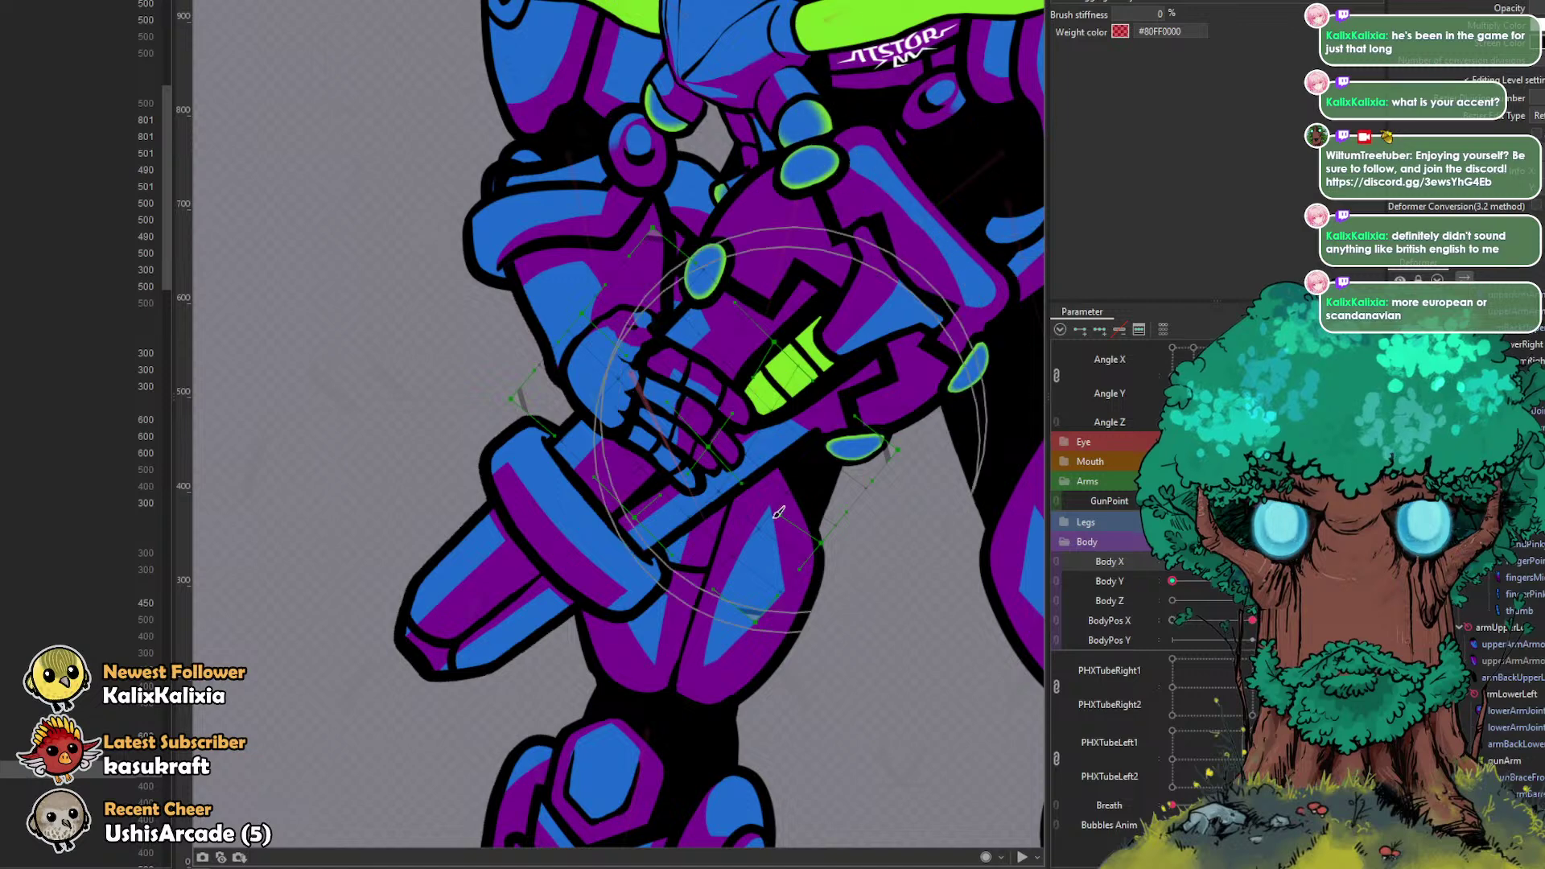
drag(748, 582, 716, 570)
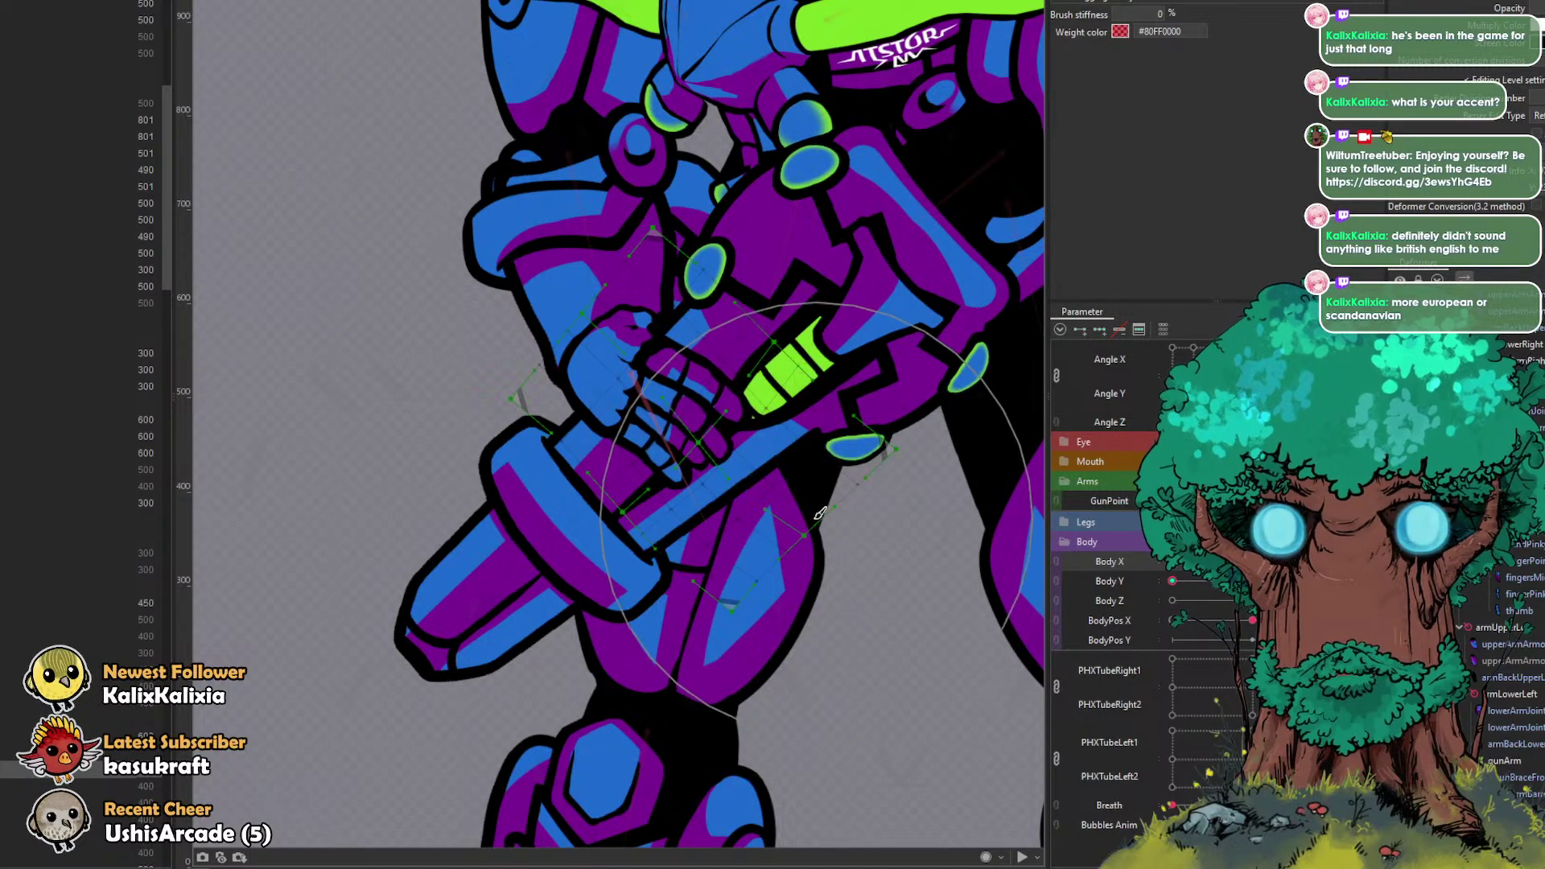
drag(459, 376, 470, 359)
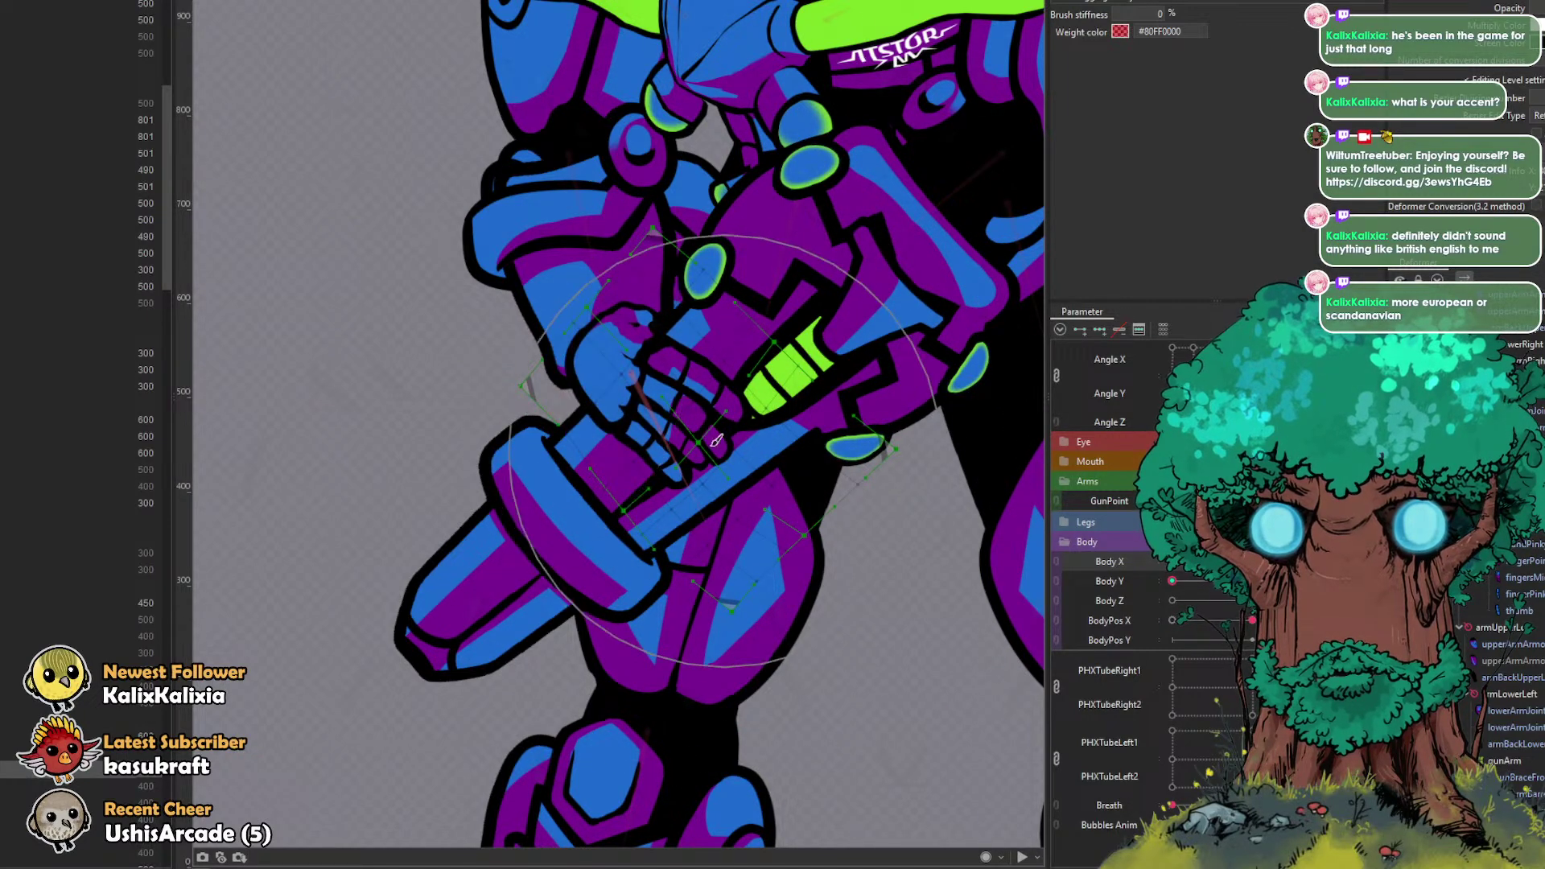
drag(531, 208, 538, 212)
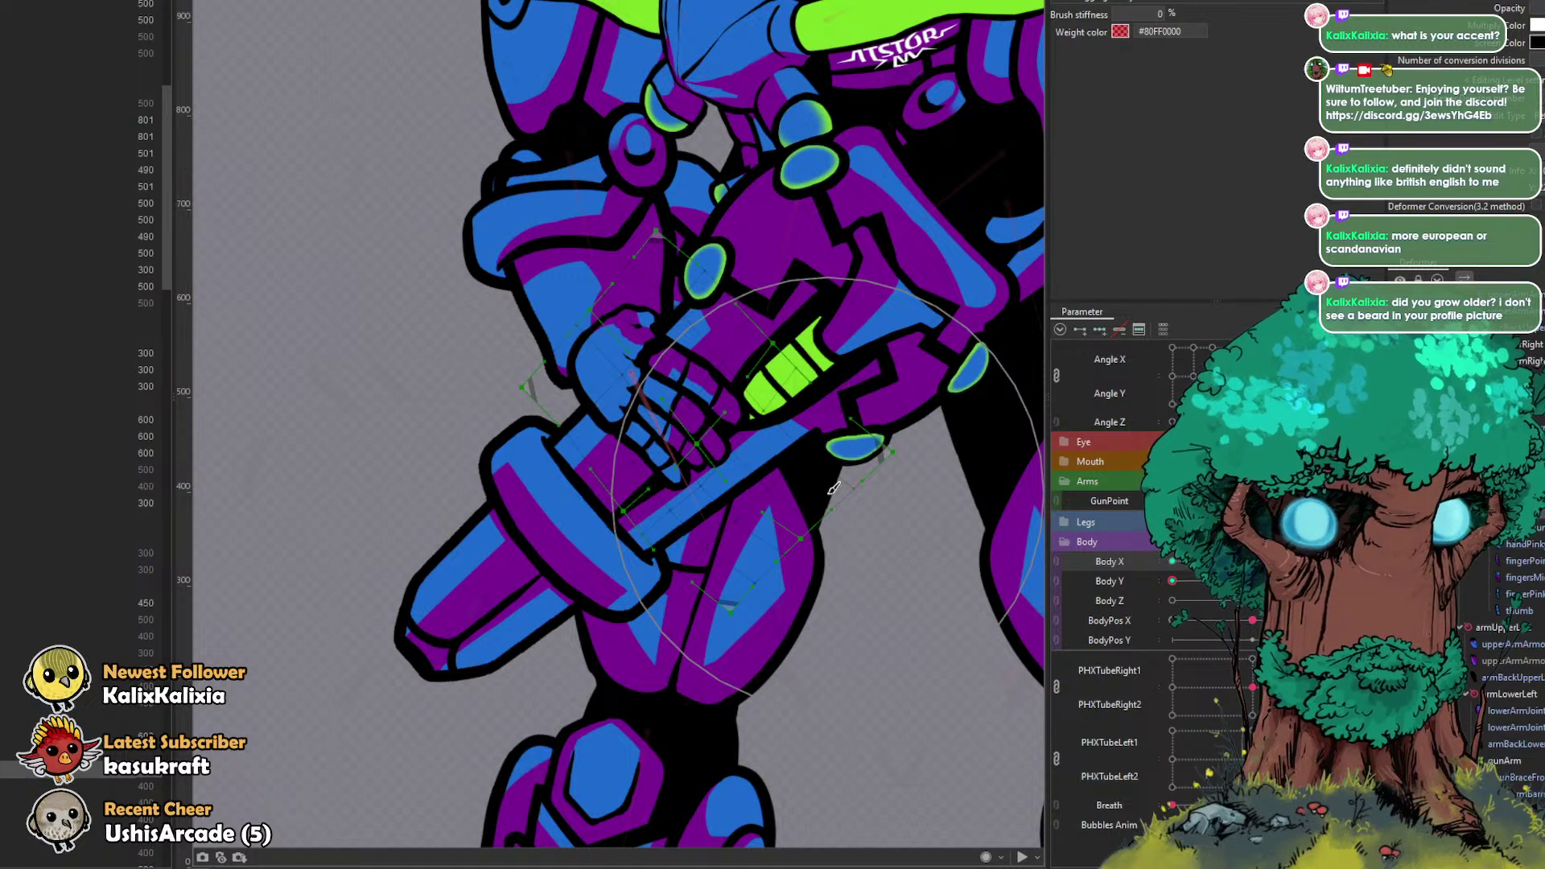
mouse_move(824, 401)
mouse_down()
mouse_move(635, 366)
mouse_move(657, 360)
mouse_move(703, 432)
mouse_up()
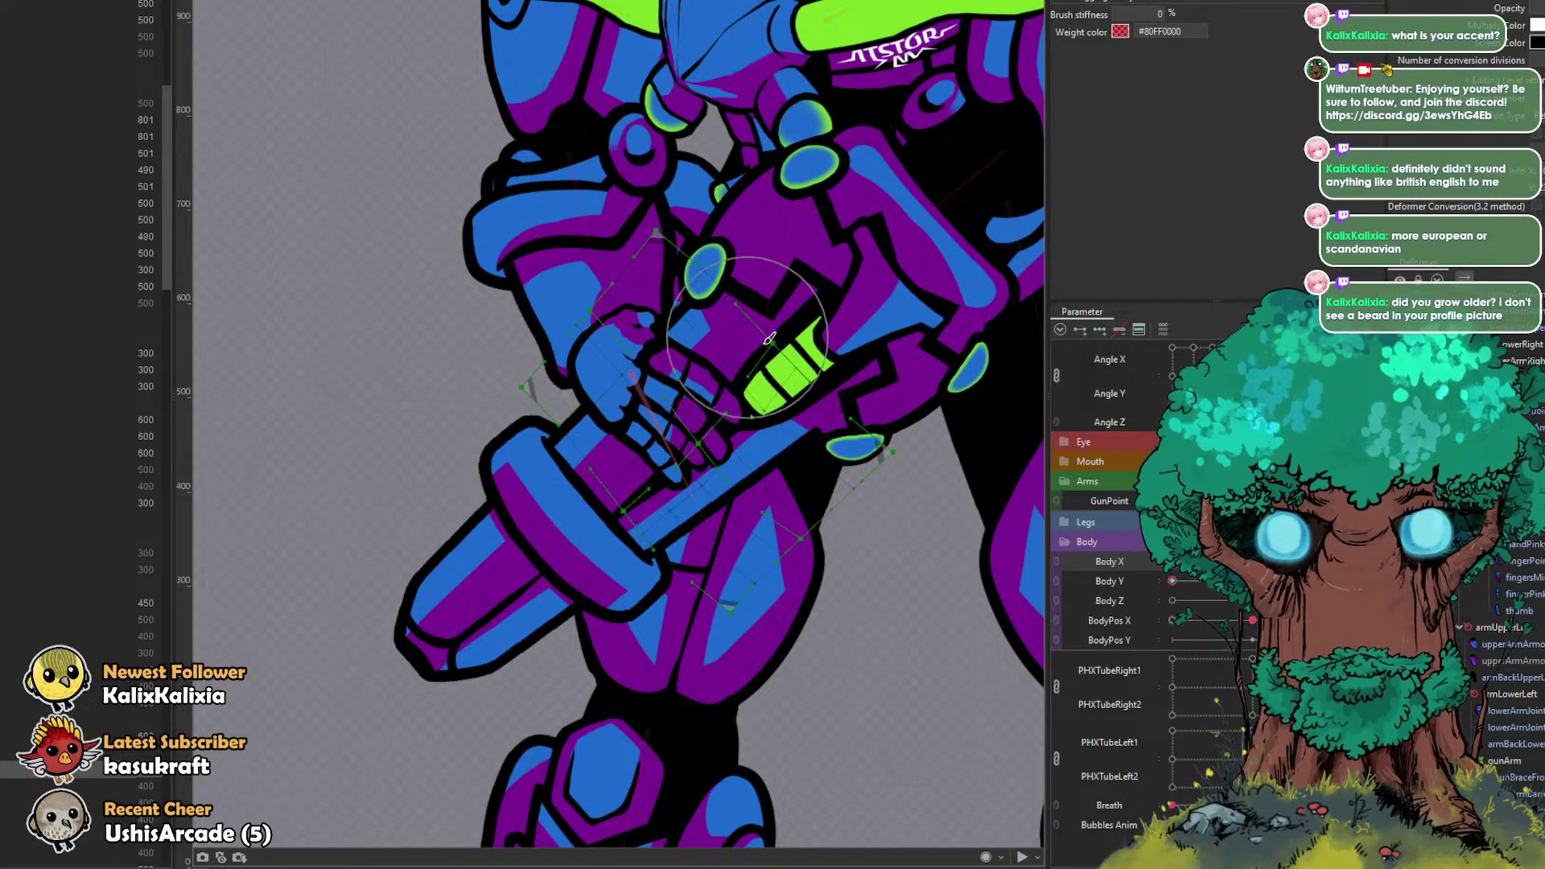
Step: Change the Body X pose and push the upper part of the hand's warp deformer outward with the deform brush
drag(1332, 562, 1252, 562)
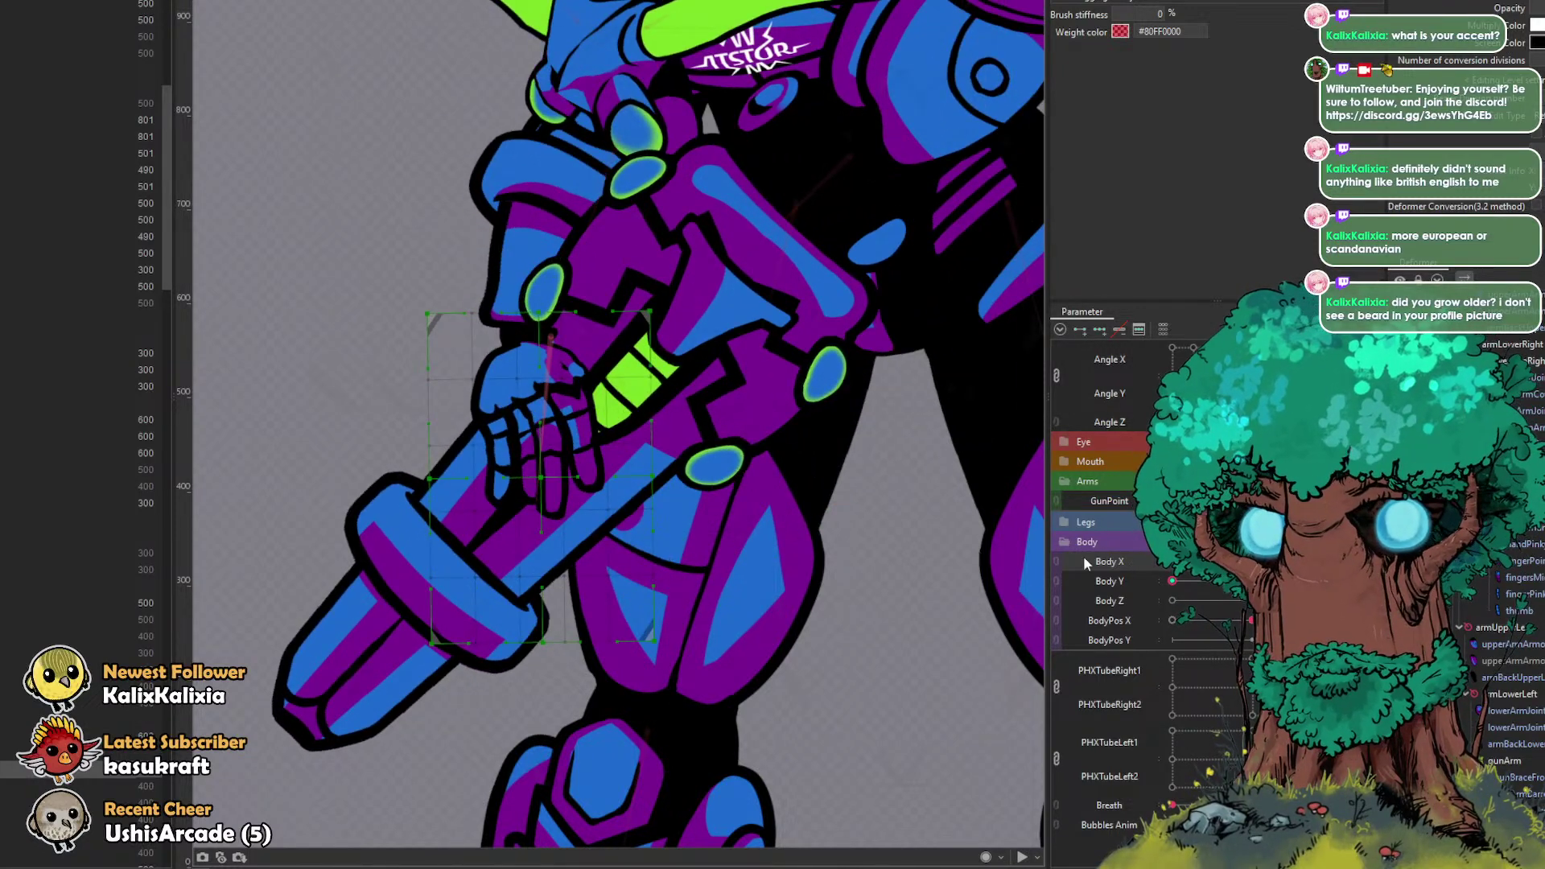
drag(546, 356, 517, 346)
drag(541, 574, 553, 557)
key(Escape)
key(ctrl+z)
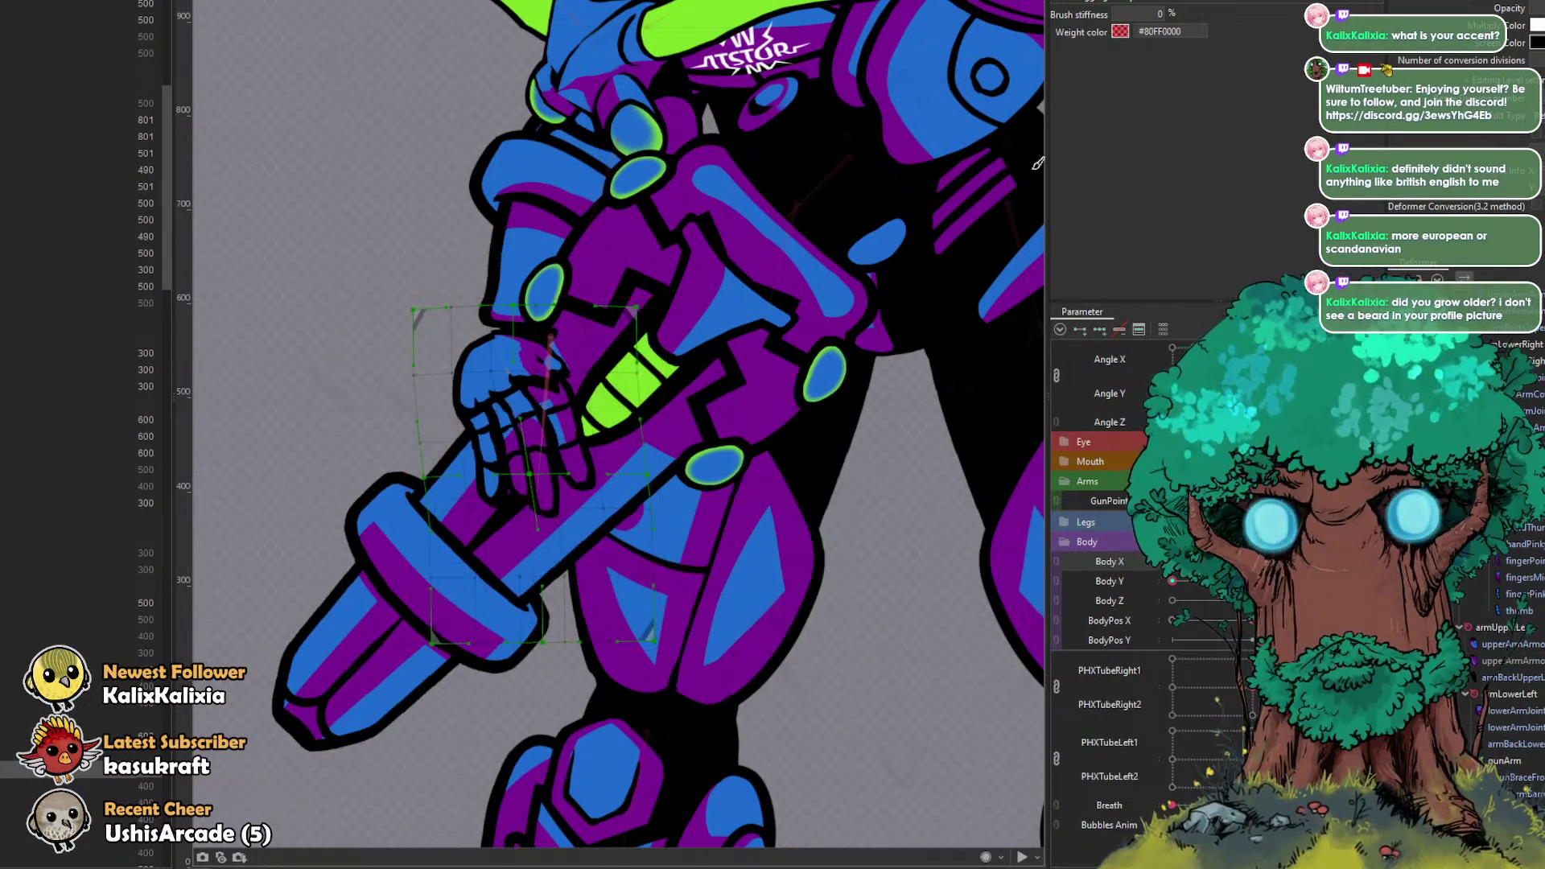
Step: Bend the index finger and the middle fingers around the gun by moving their deform path points
click(1531, 558)
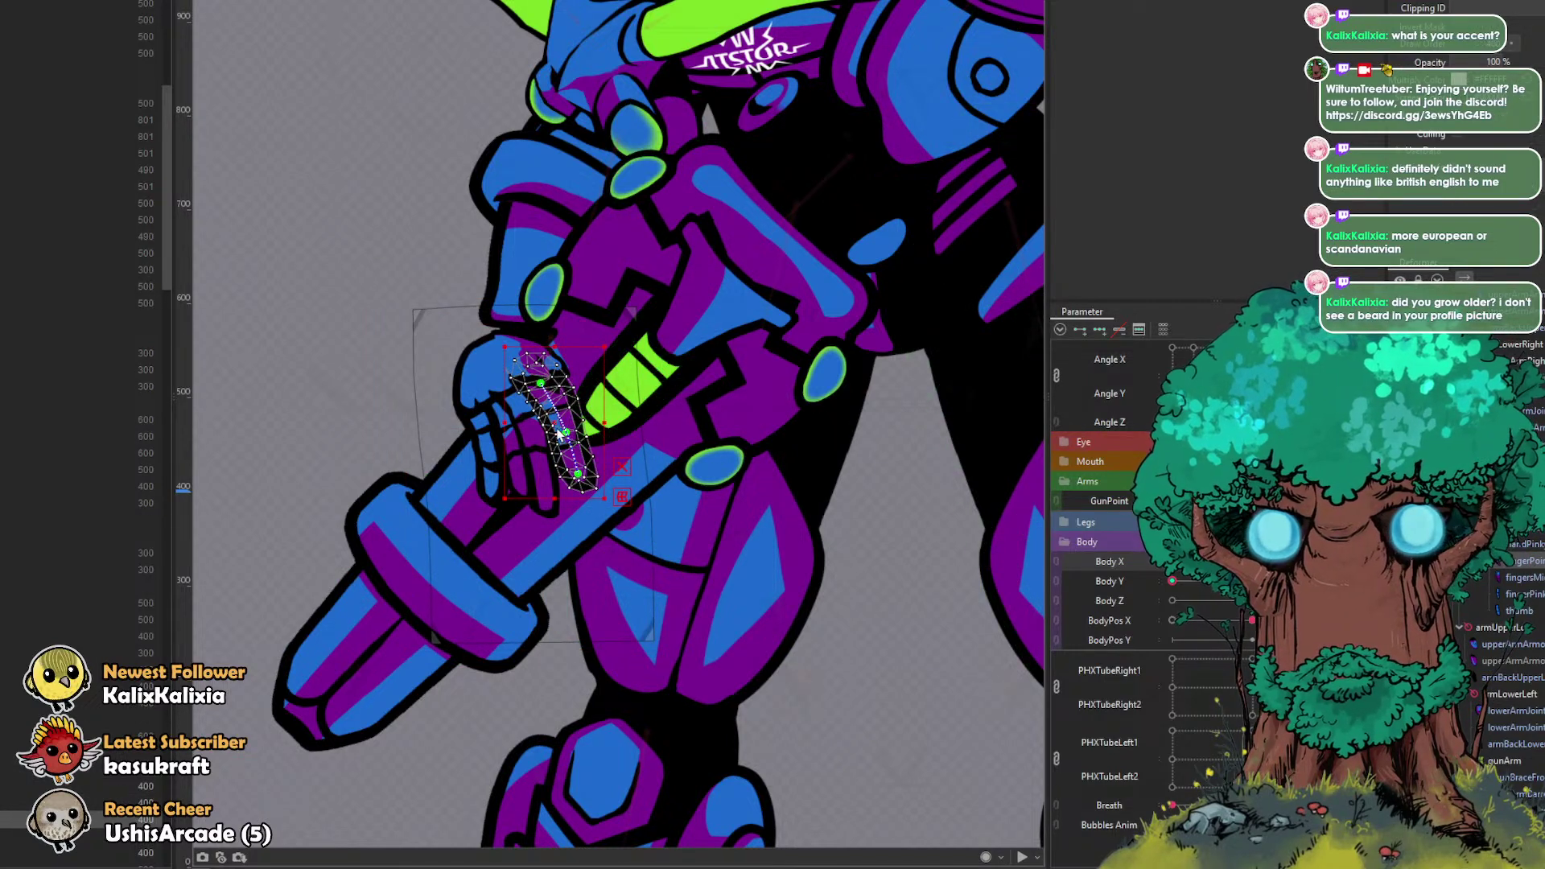
drag(566, 433, 554, 431)
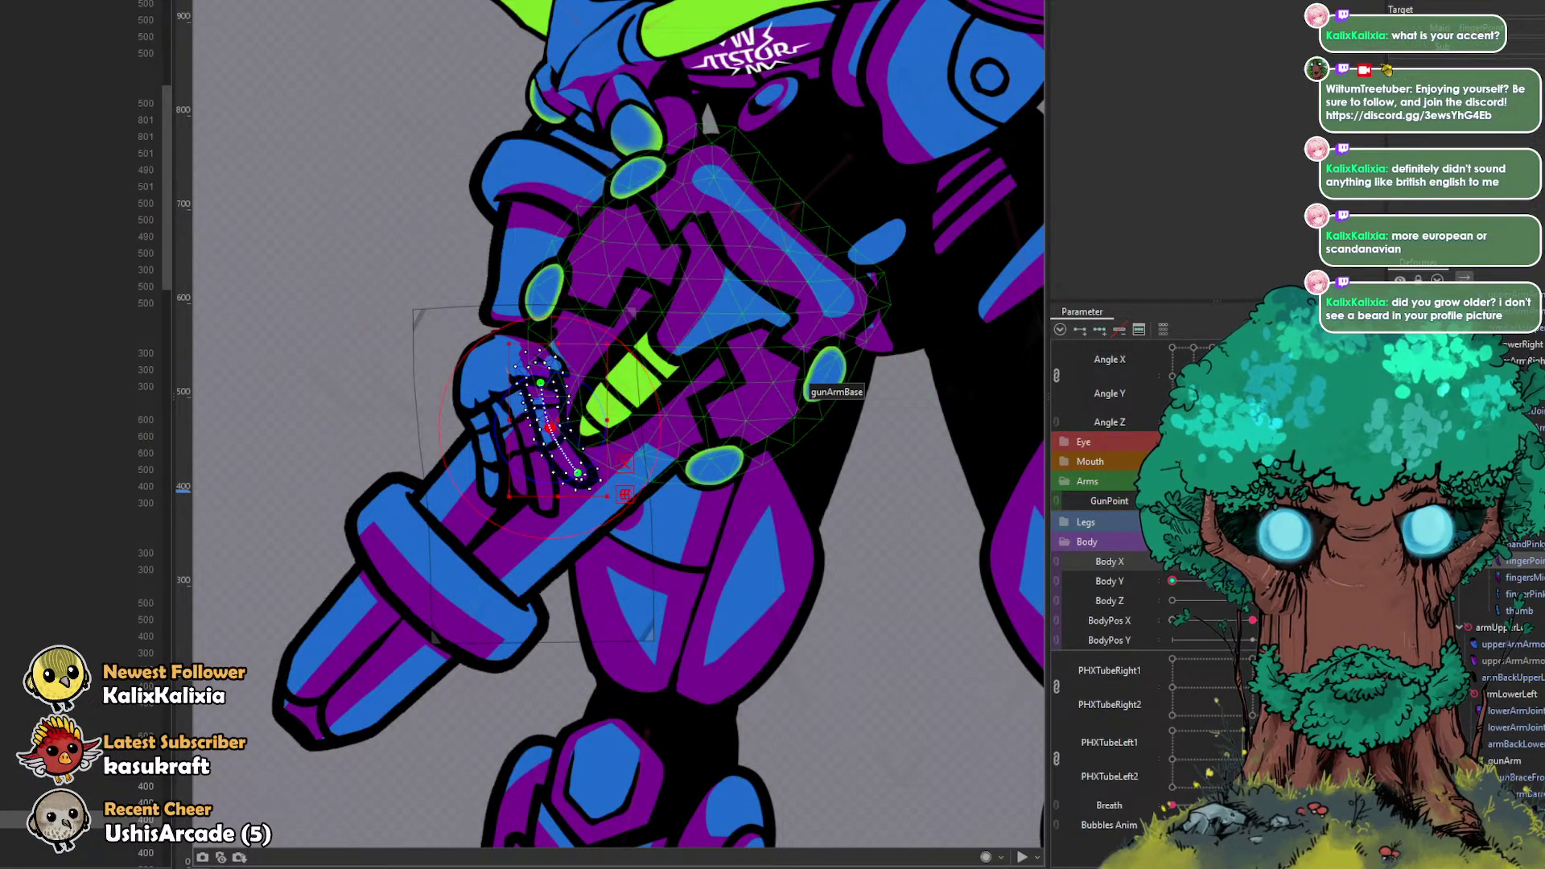
click(1525, 594)
click(1524, 578)
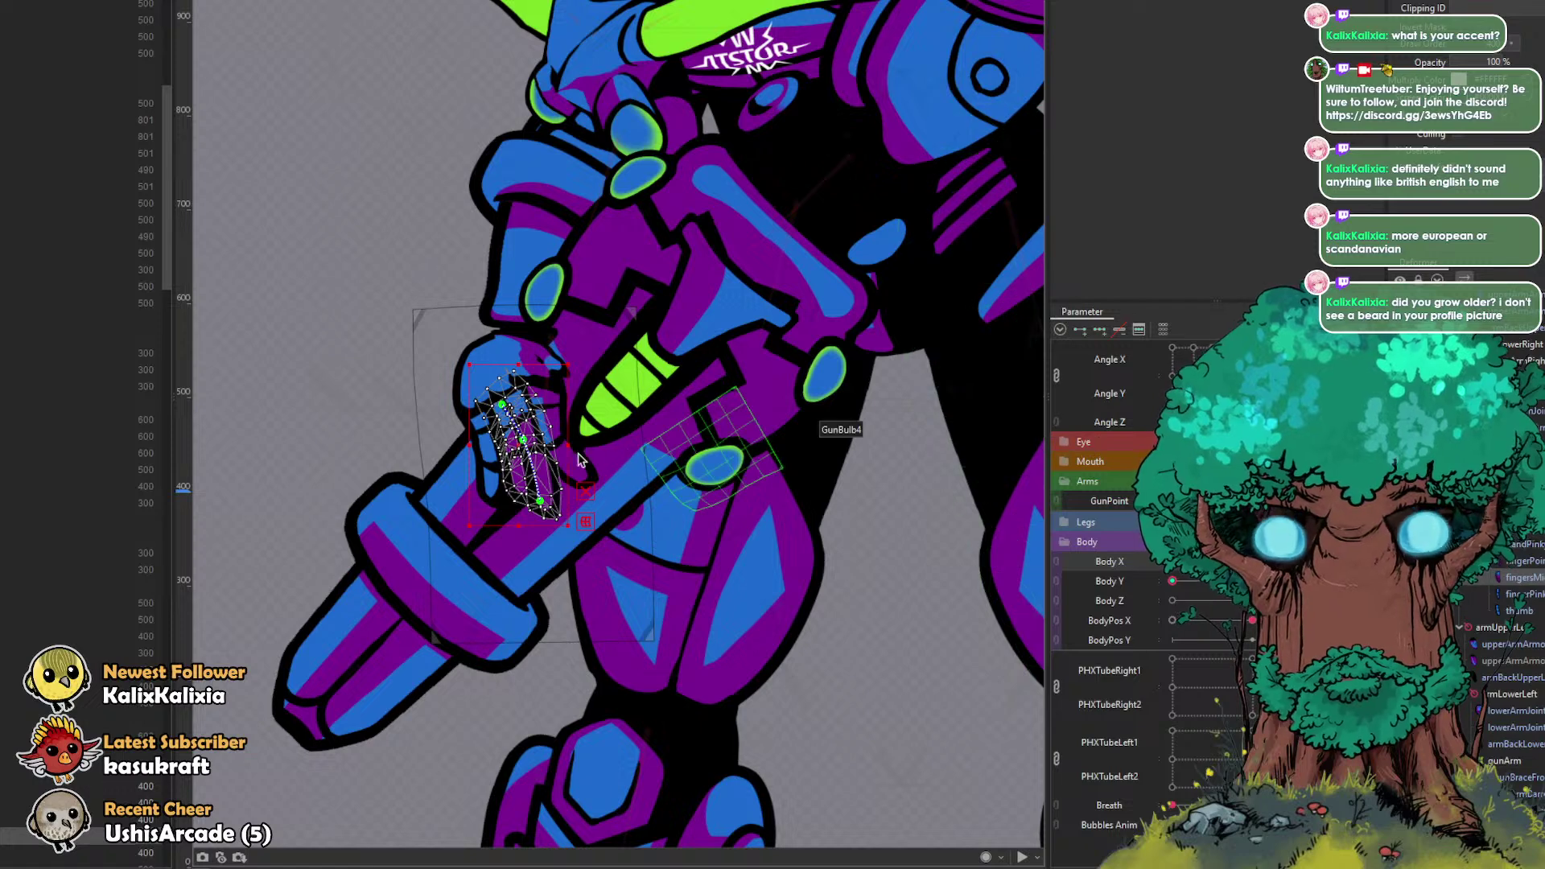
click(515, 432)
drag(515, 433, 523, 437)
click(587, 490)
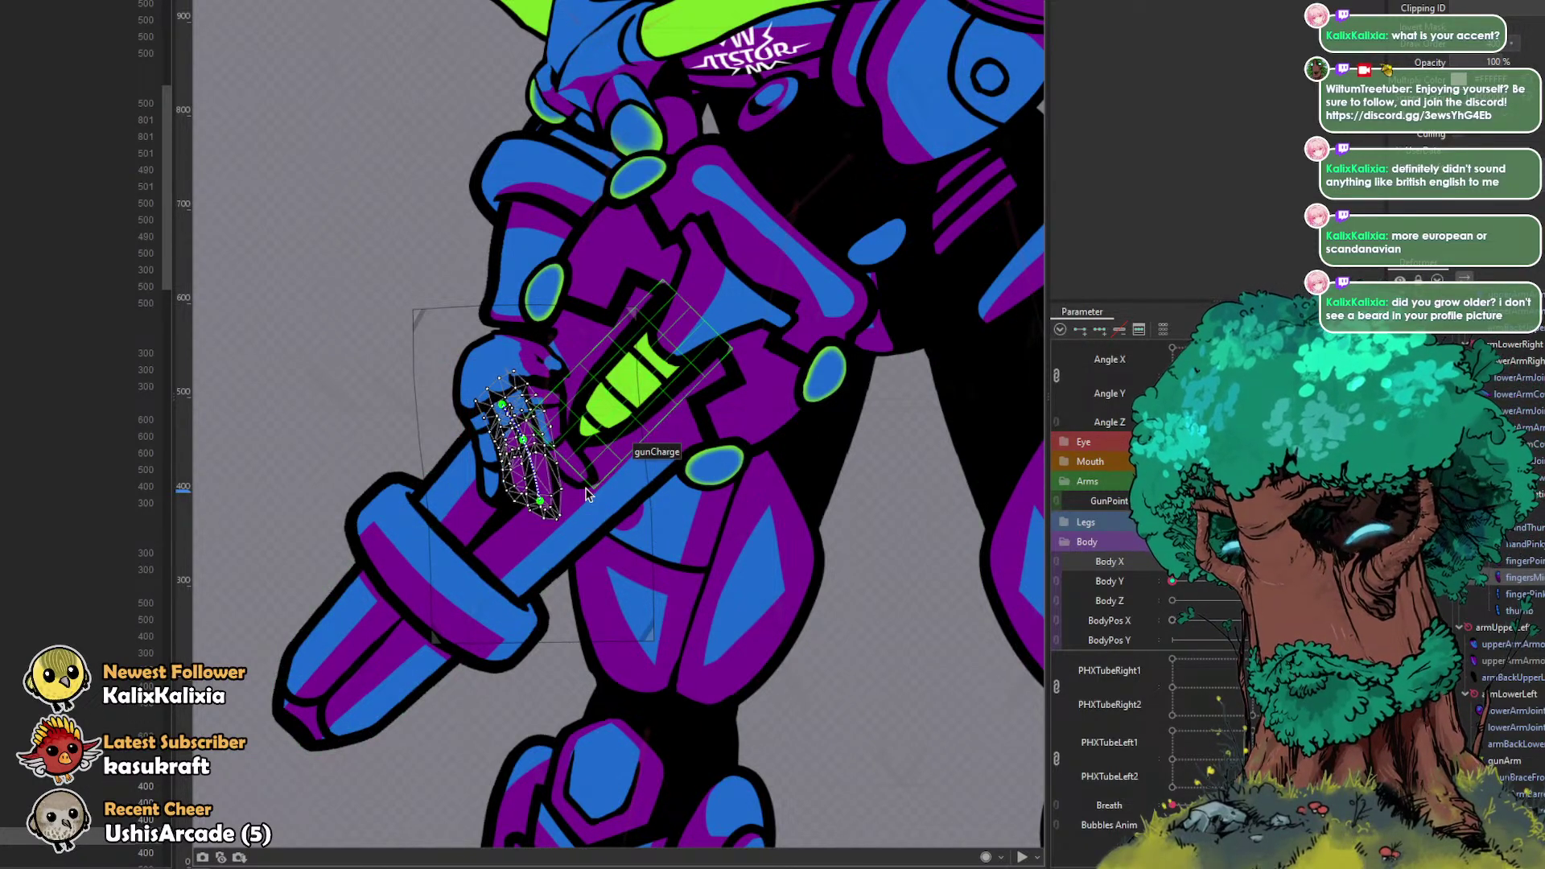
drag(522, 439, 545, 497)
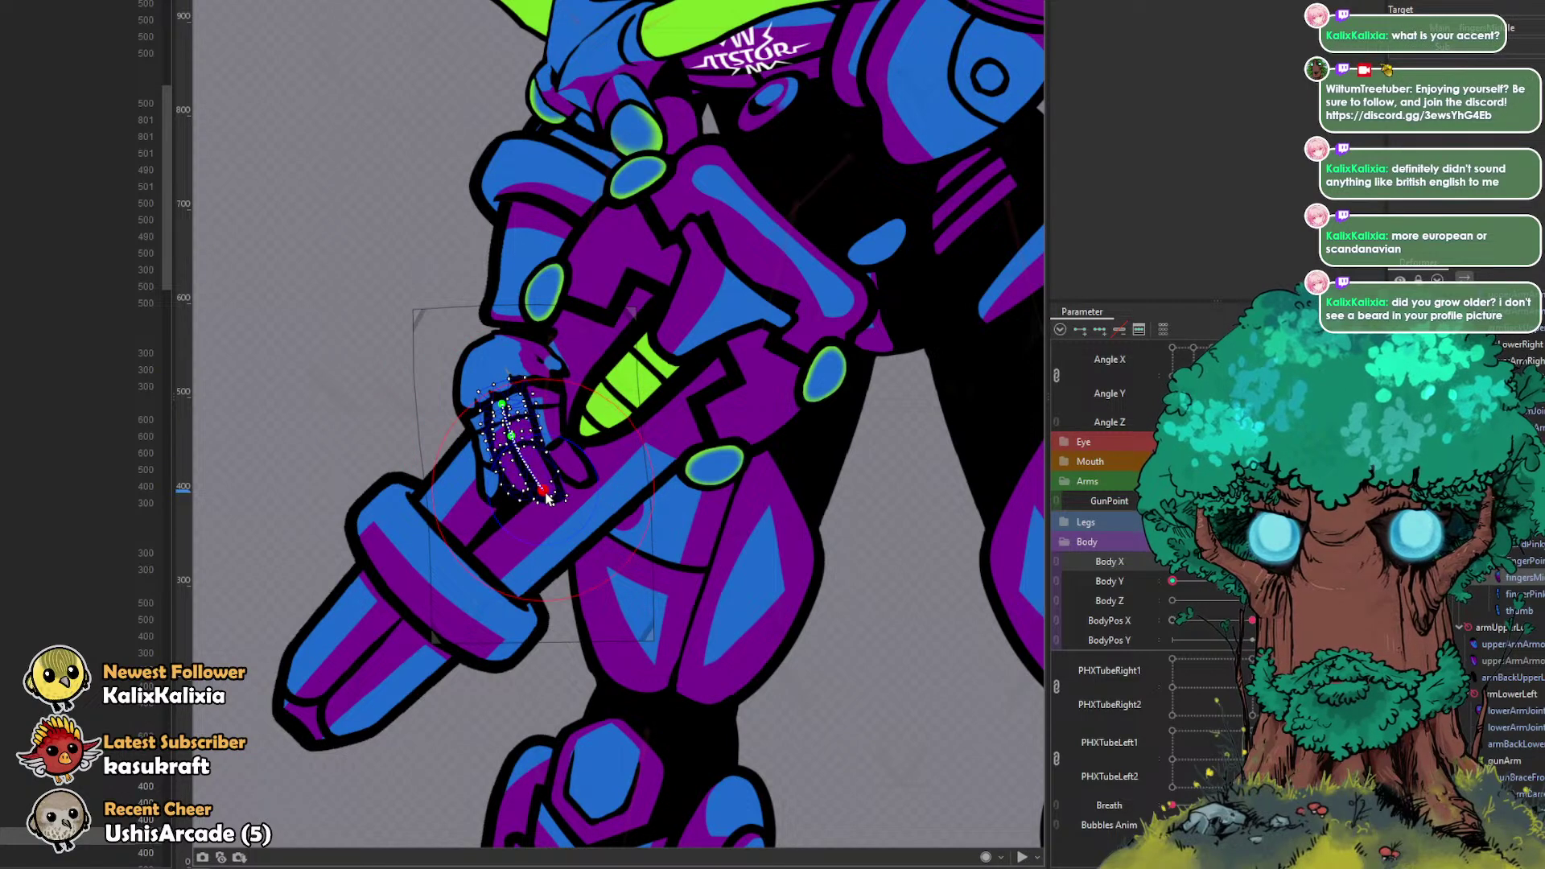
Step: Curl the pinky finger around the gun by repositioning its knuckle, middle and tip deform path points
click(496, 500)
drag(496, 501, 489, 450)
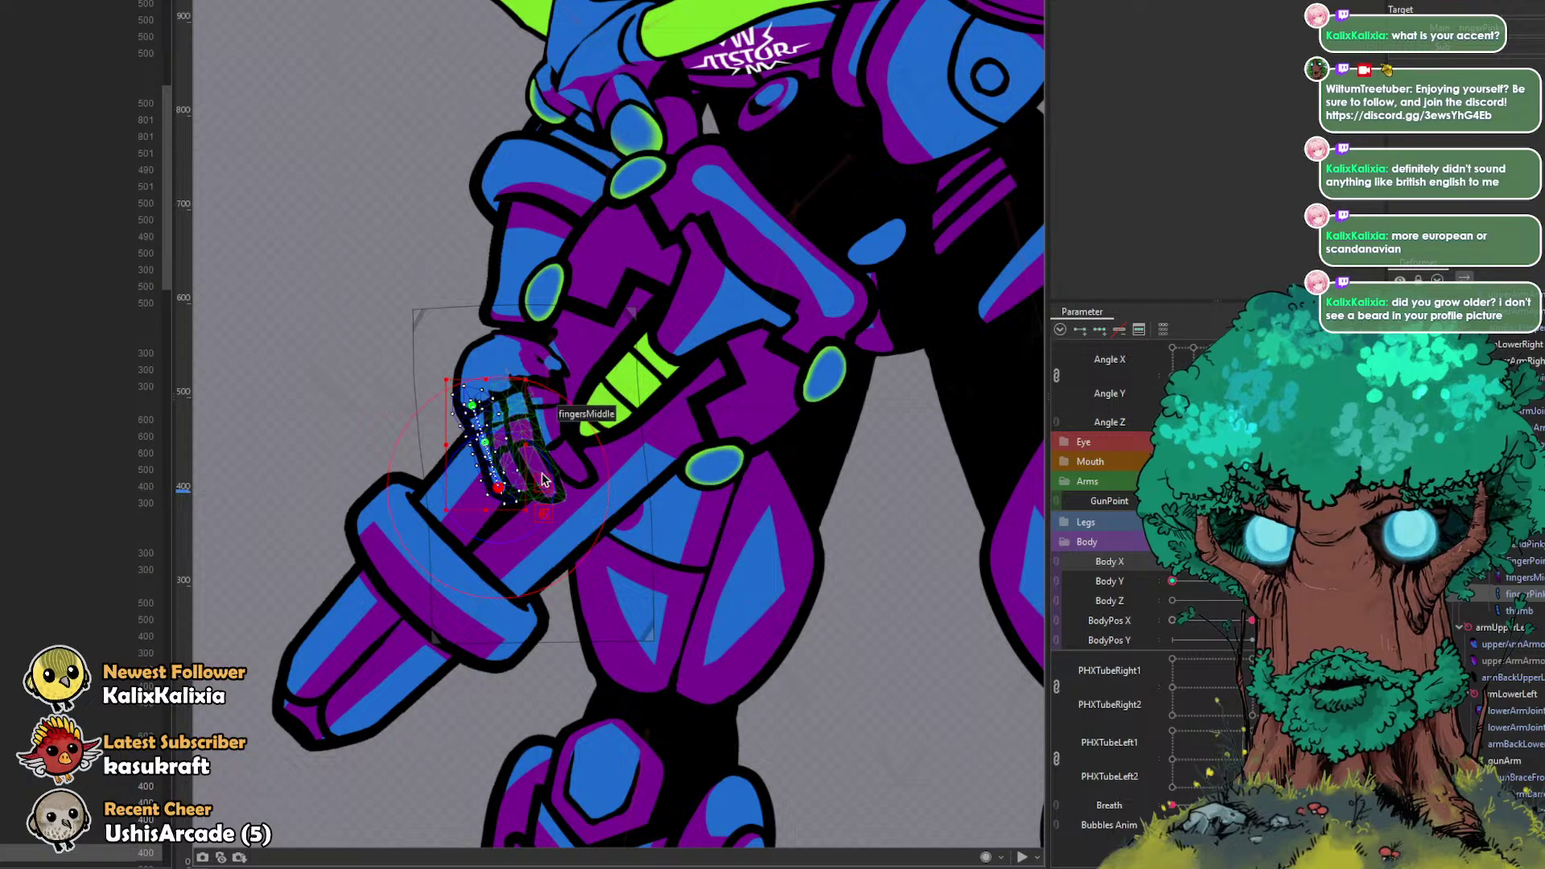
scroll(539, 486, up, 2)
drag(456, 431, 445, 438)
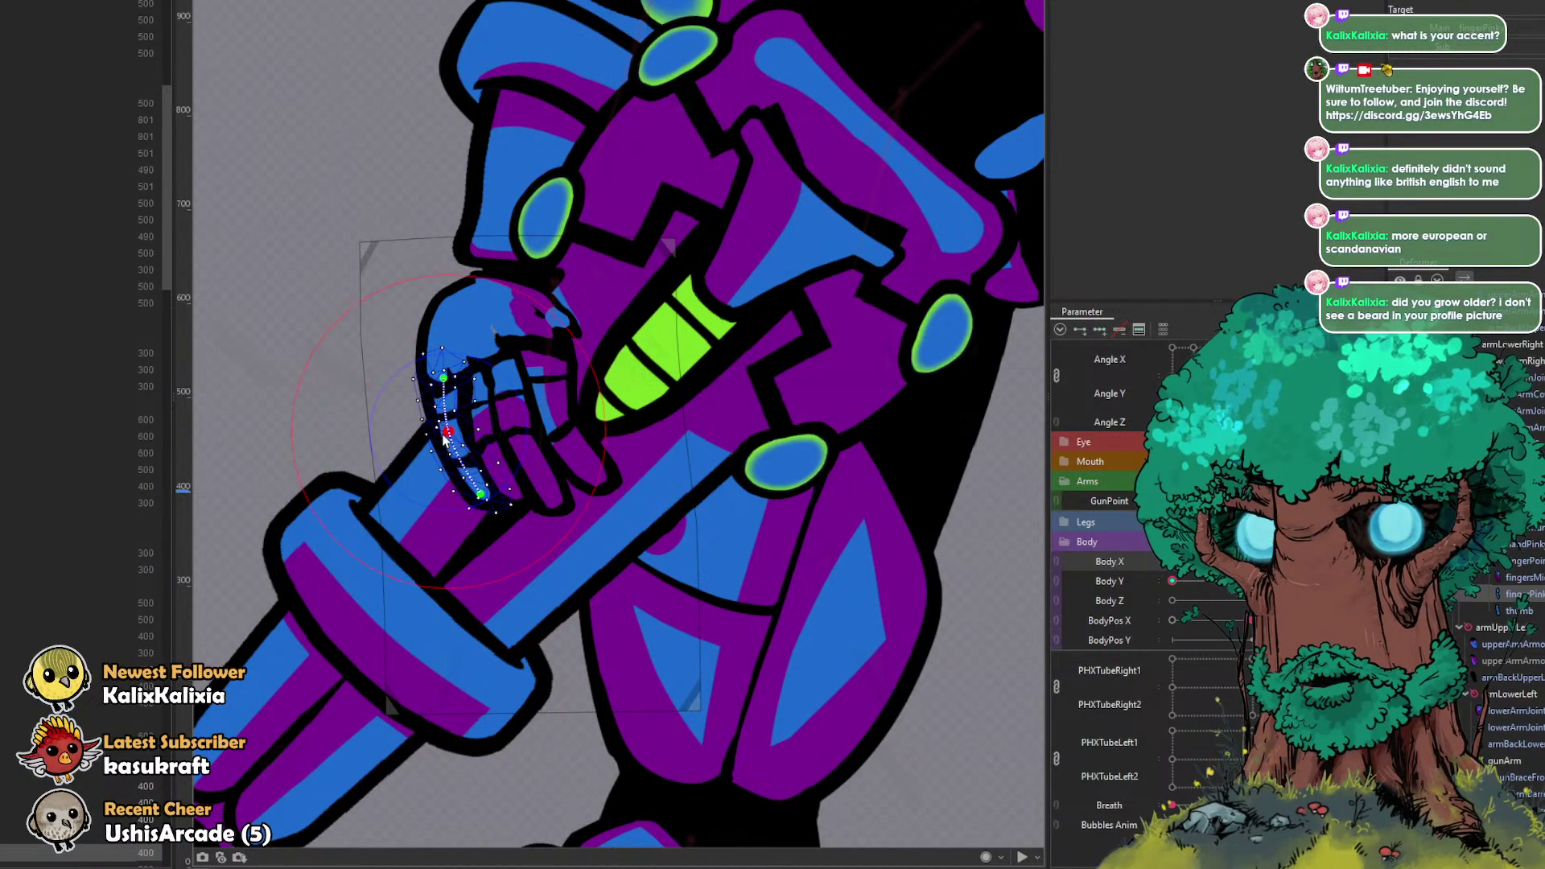
drag(481, 495, 477, 513)
drag(445, 387, 450, 455)
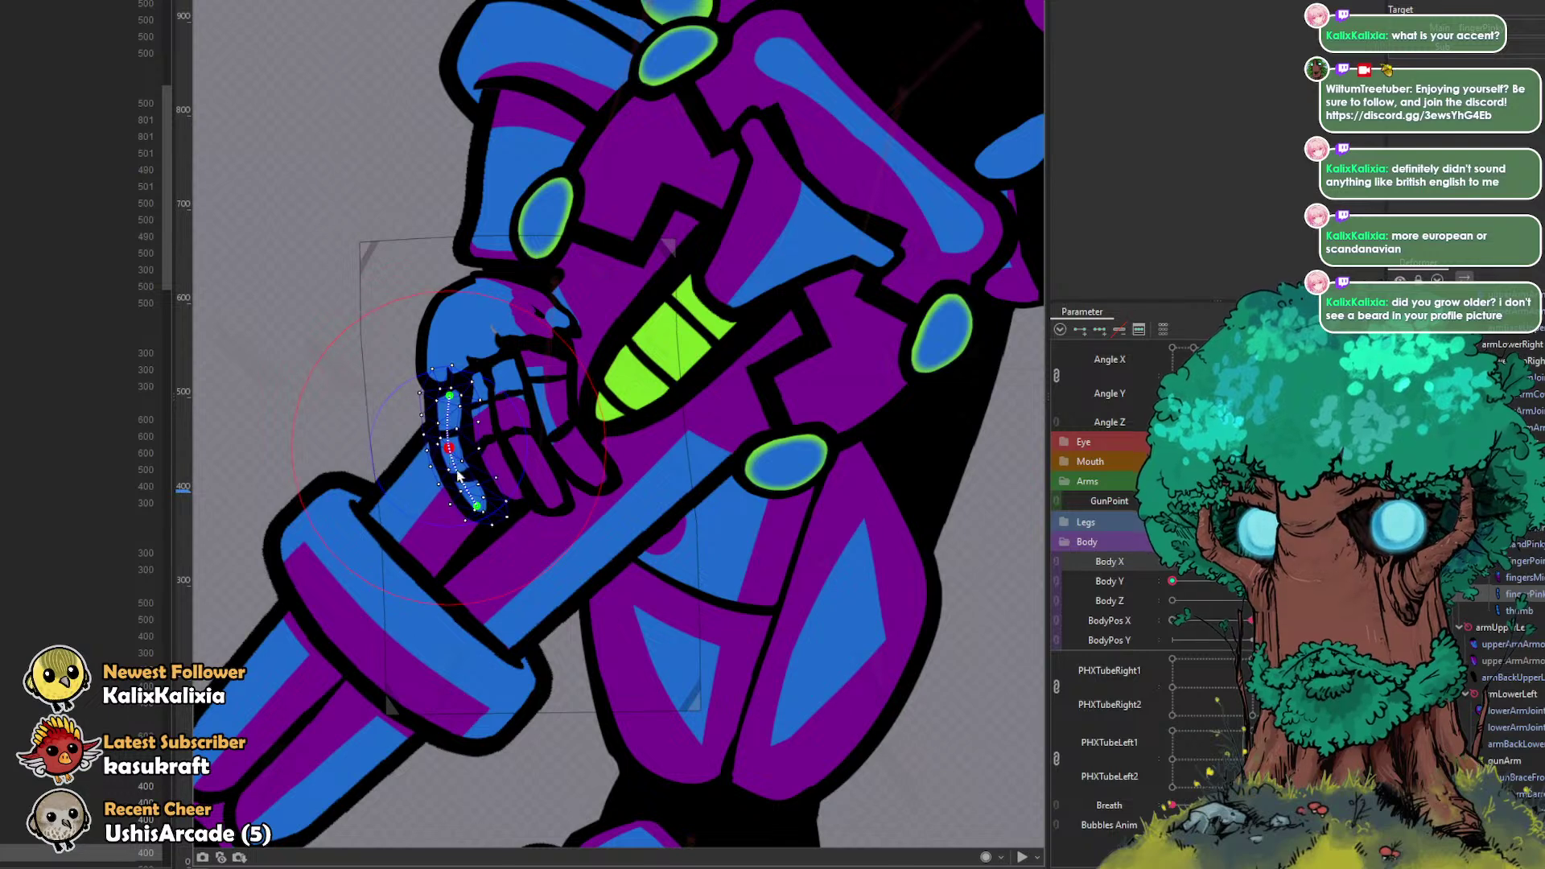
Step: Pull the pinky-side edge of the middle fingers mesh outward near the knuckles with a small deform brush
click(487, 385)
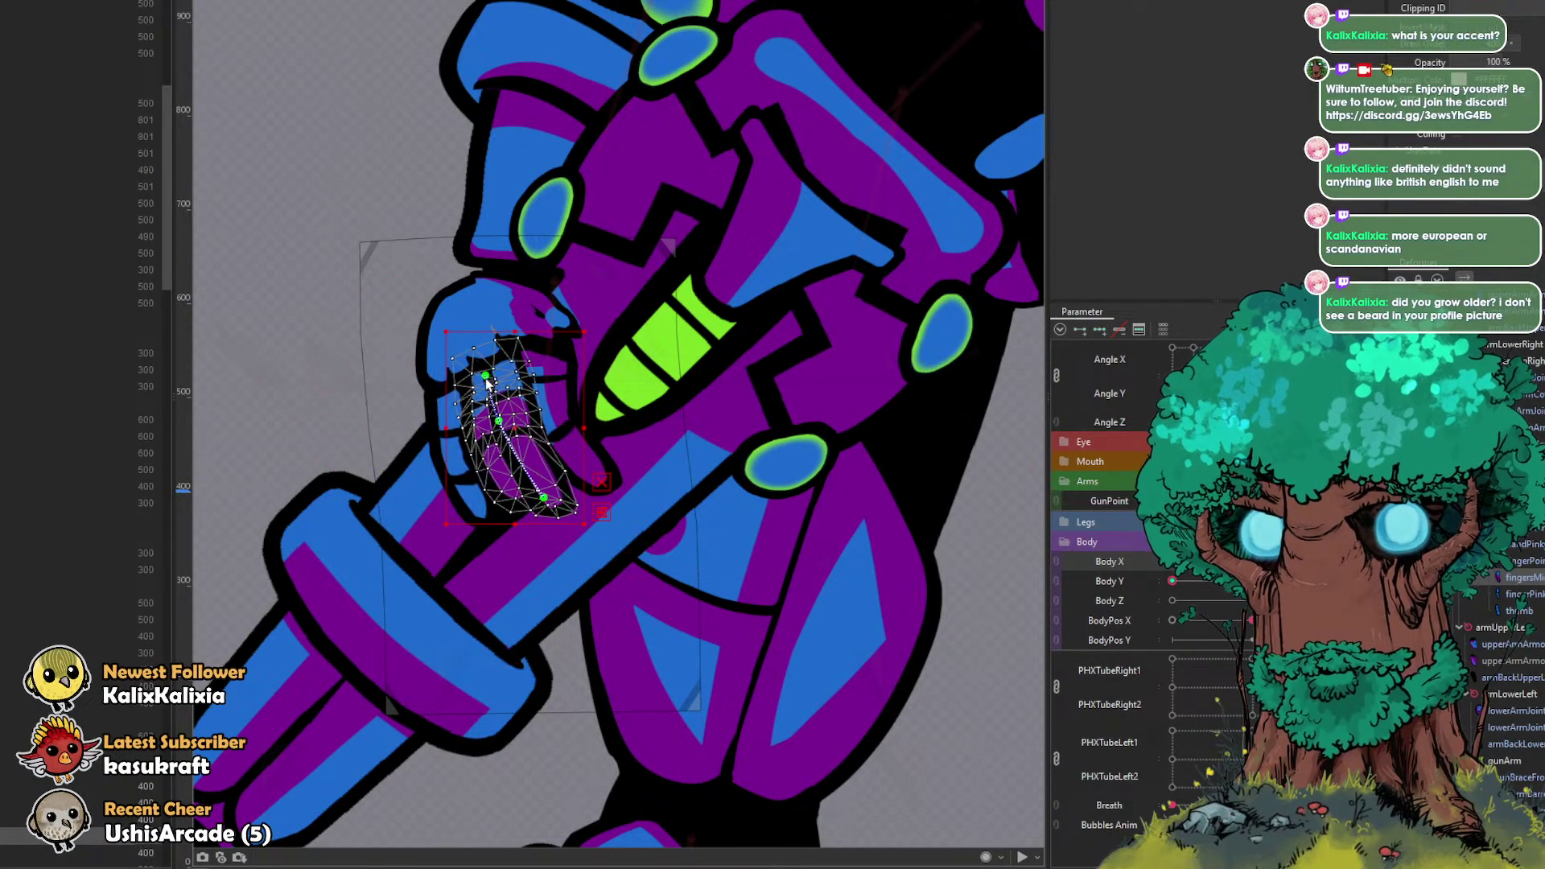
click(486, 377)
scroll(471, 397, up, 5)
key(b)
drag(214, 321, 197, 322)
drag(466, 386, 290, 374)
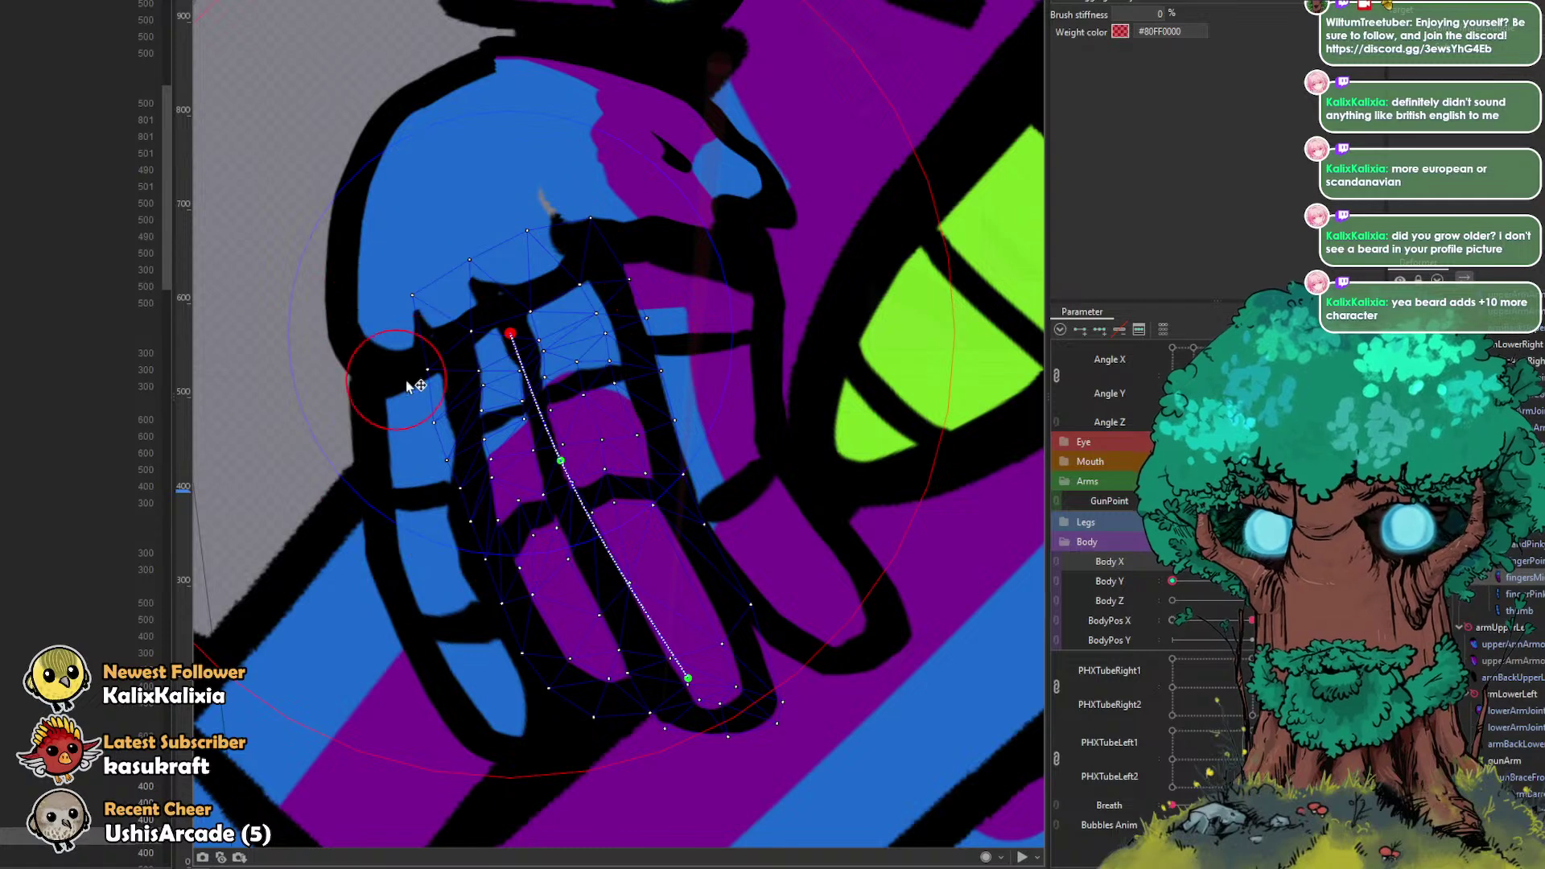
drag(477, 381, 456, 385)
drag(443, 455, 437, 457)
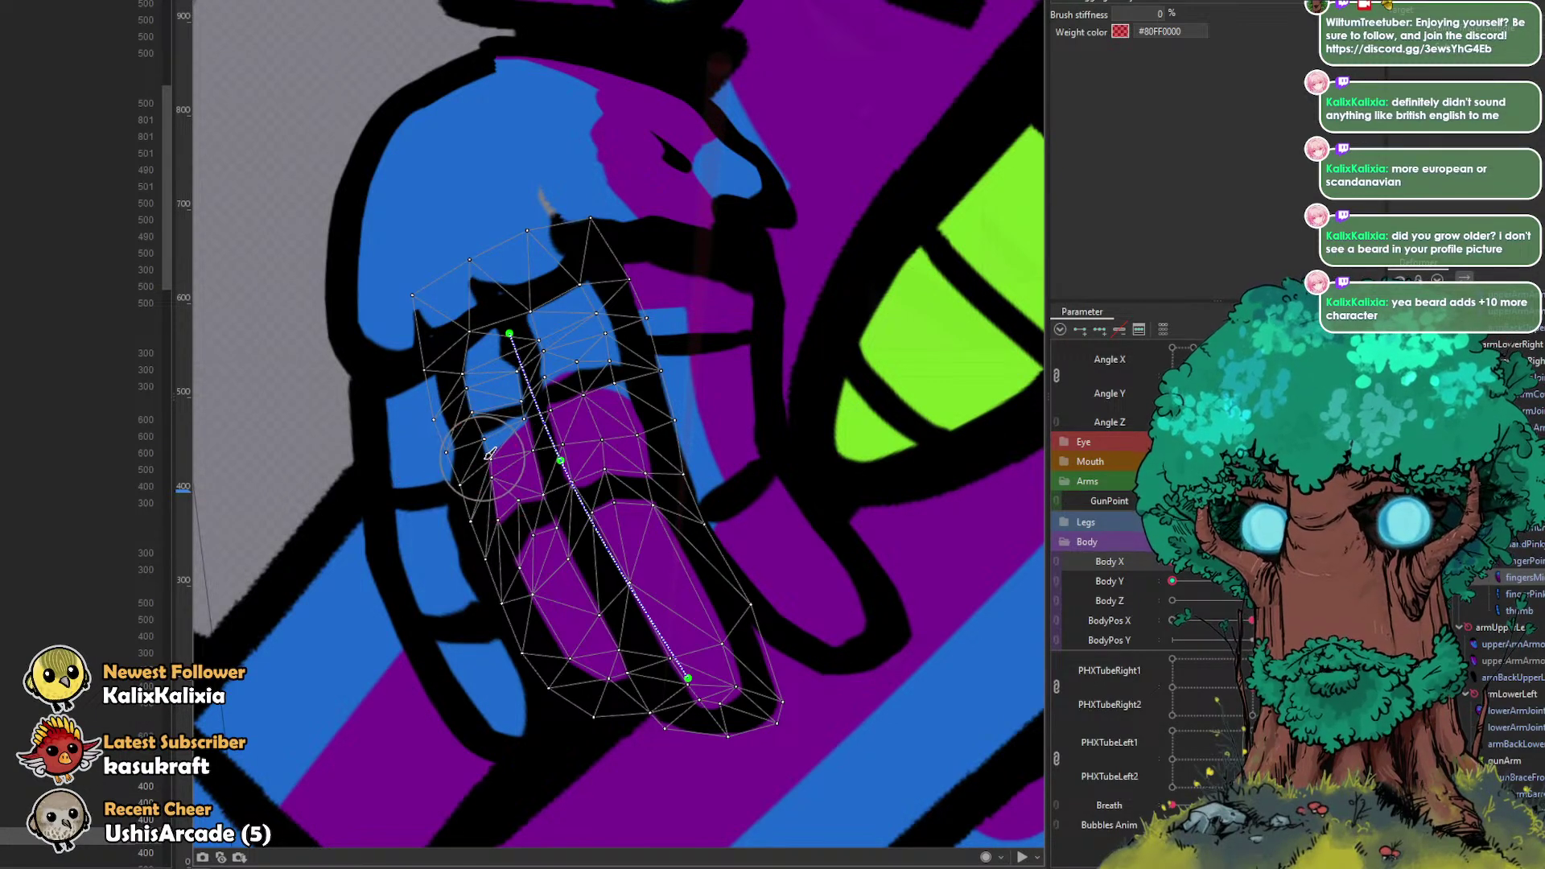
drag(483, 461, 473, 463)
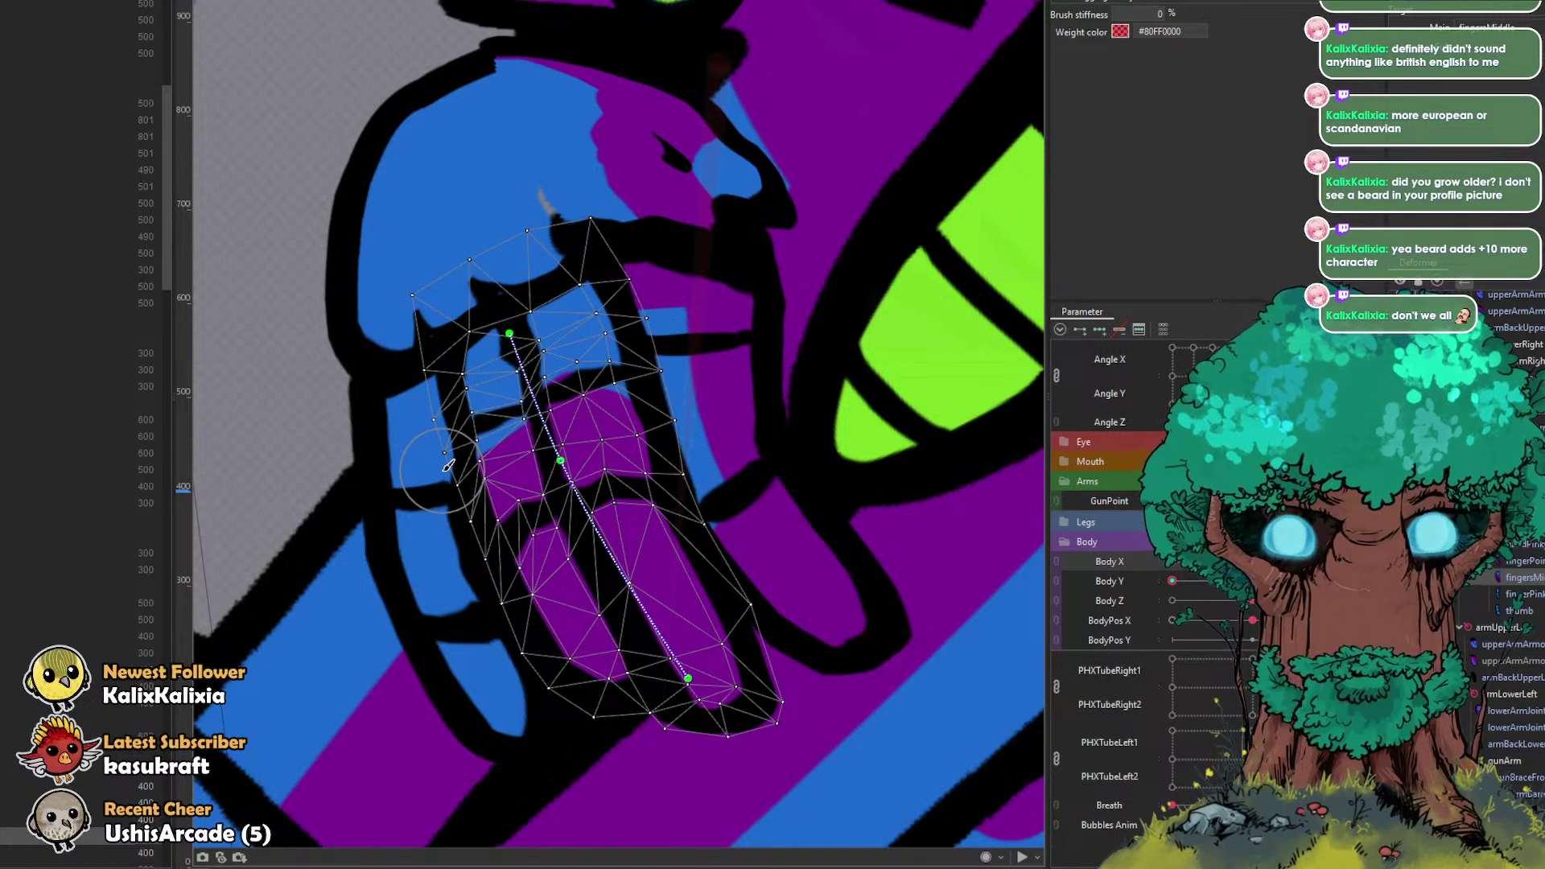
Step: Refine the index-side edge, dividing line and fingertip of the middle fingers mesh with the deform brush at different sizes
mouse_move(713, 527)
mouse_down()
mouse_move(685, 444)
mouse_move(696, 466)
mouse_up()
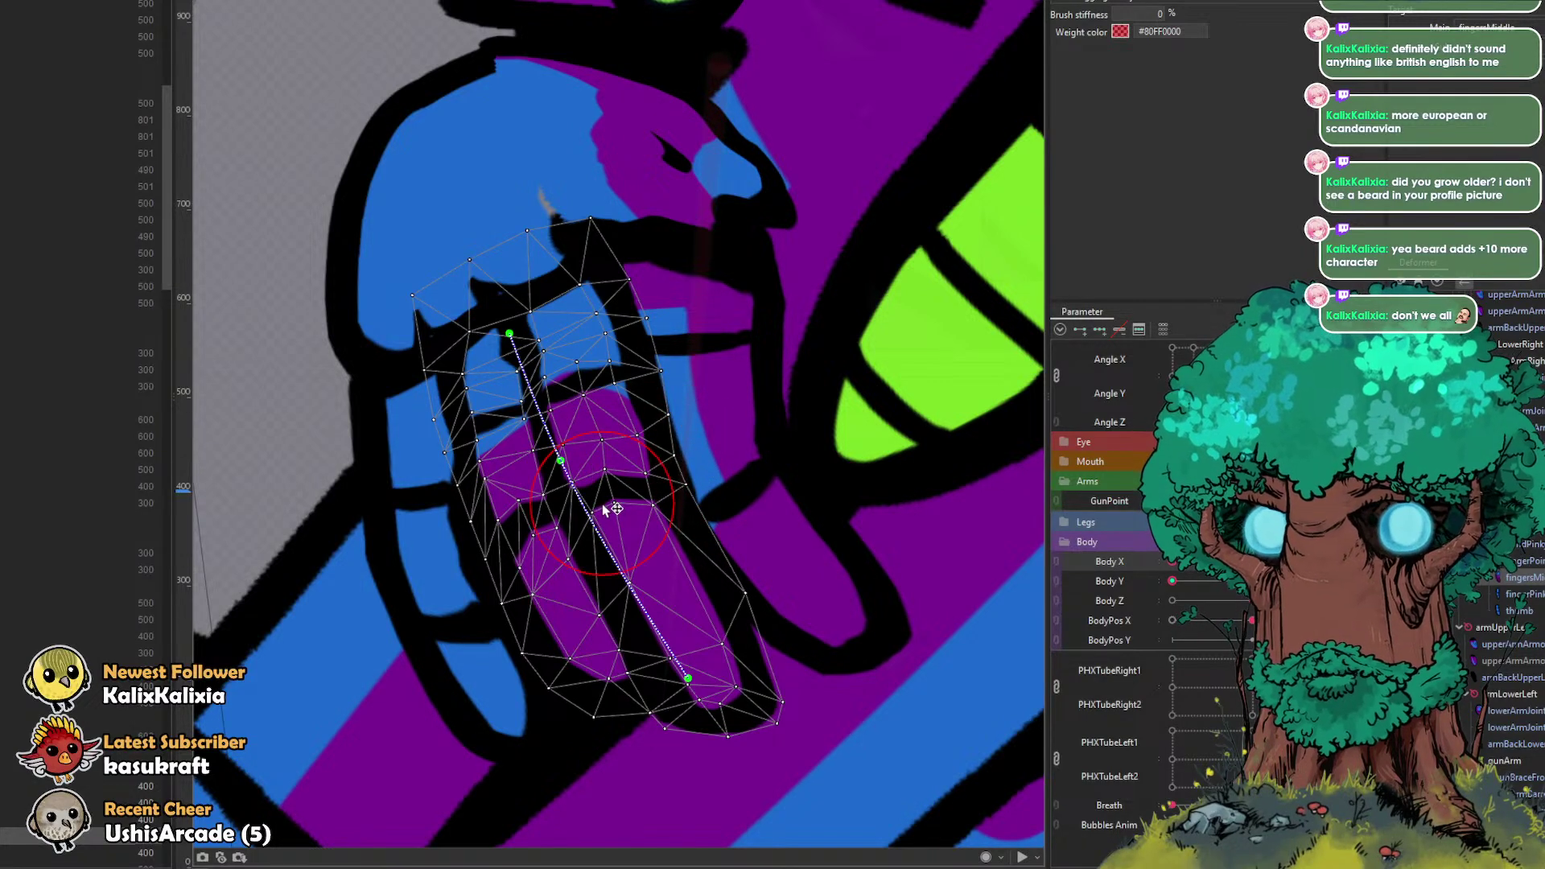
drag(653, 581, 673, 629)
key(bracketleft)
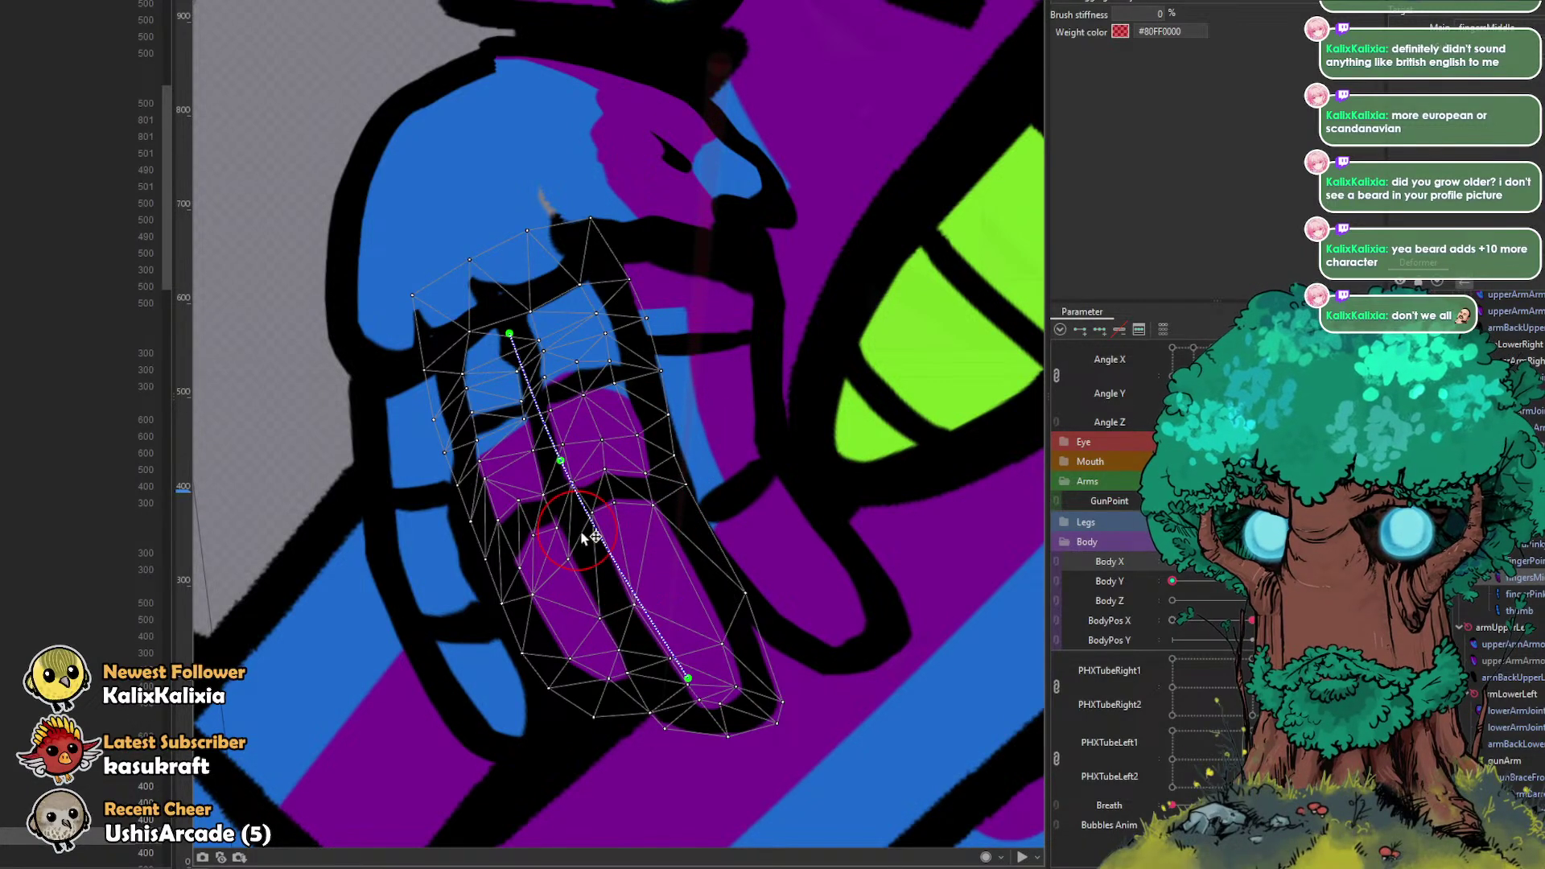
drag(786, 696, 773, 636)
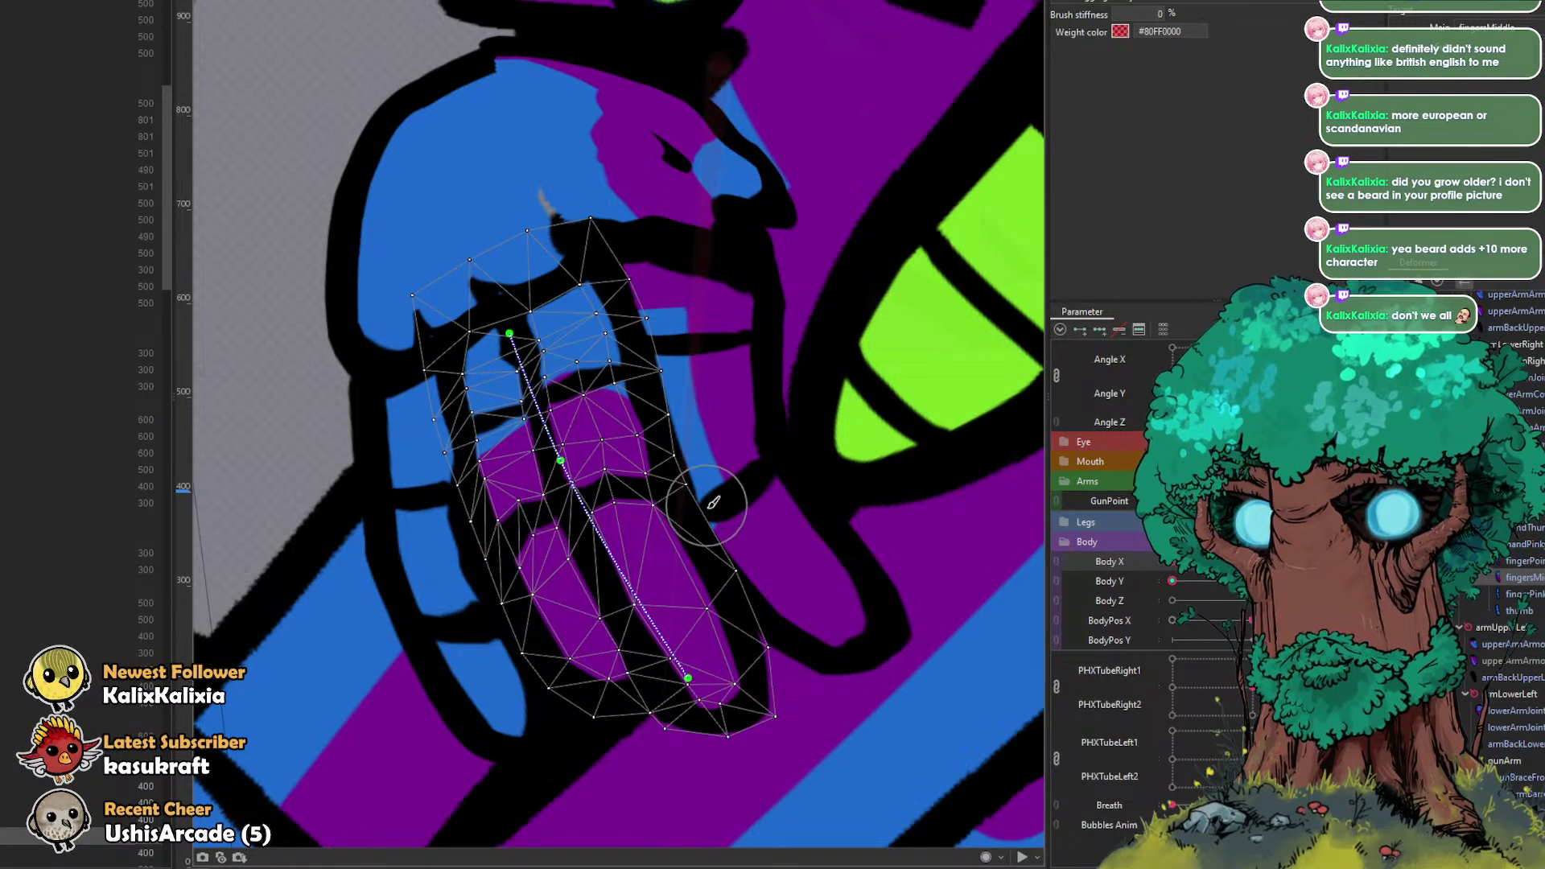
Step: Review the finger shapes and the GunPoint pose on the whole character
scroll(712, 498, down, 3)
click(568, 562)
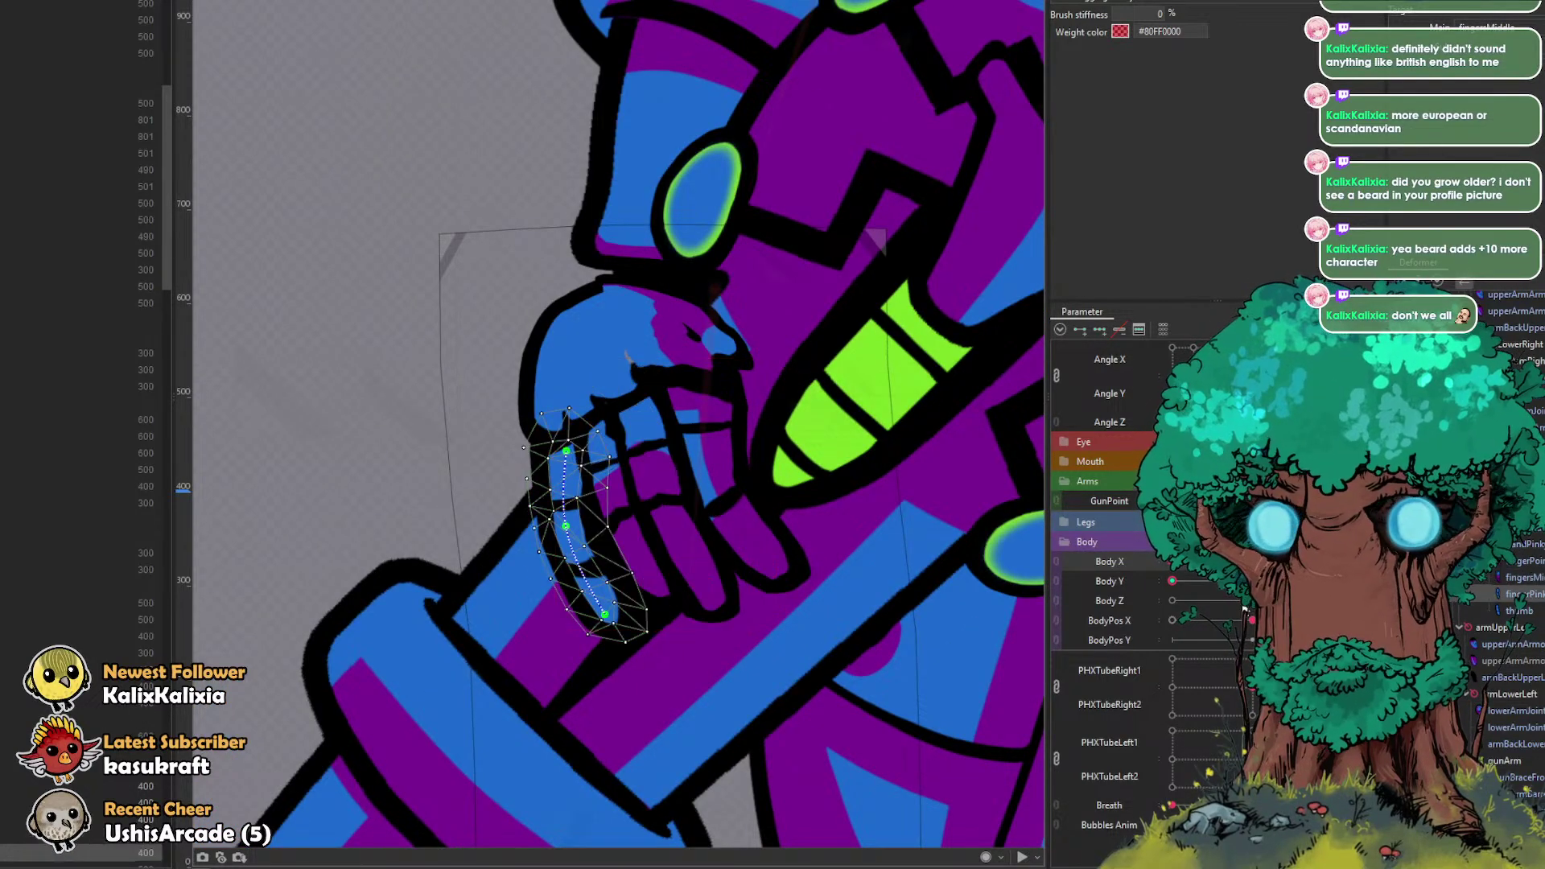
click(1172, 500)
scroll(533, 442, down, 5)
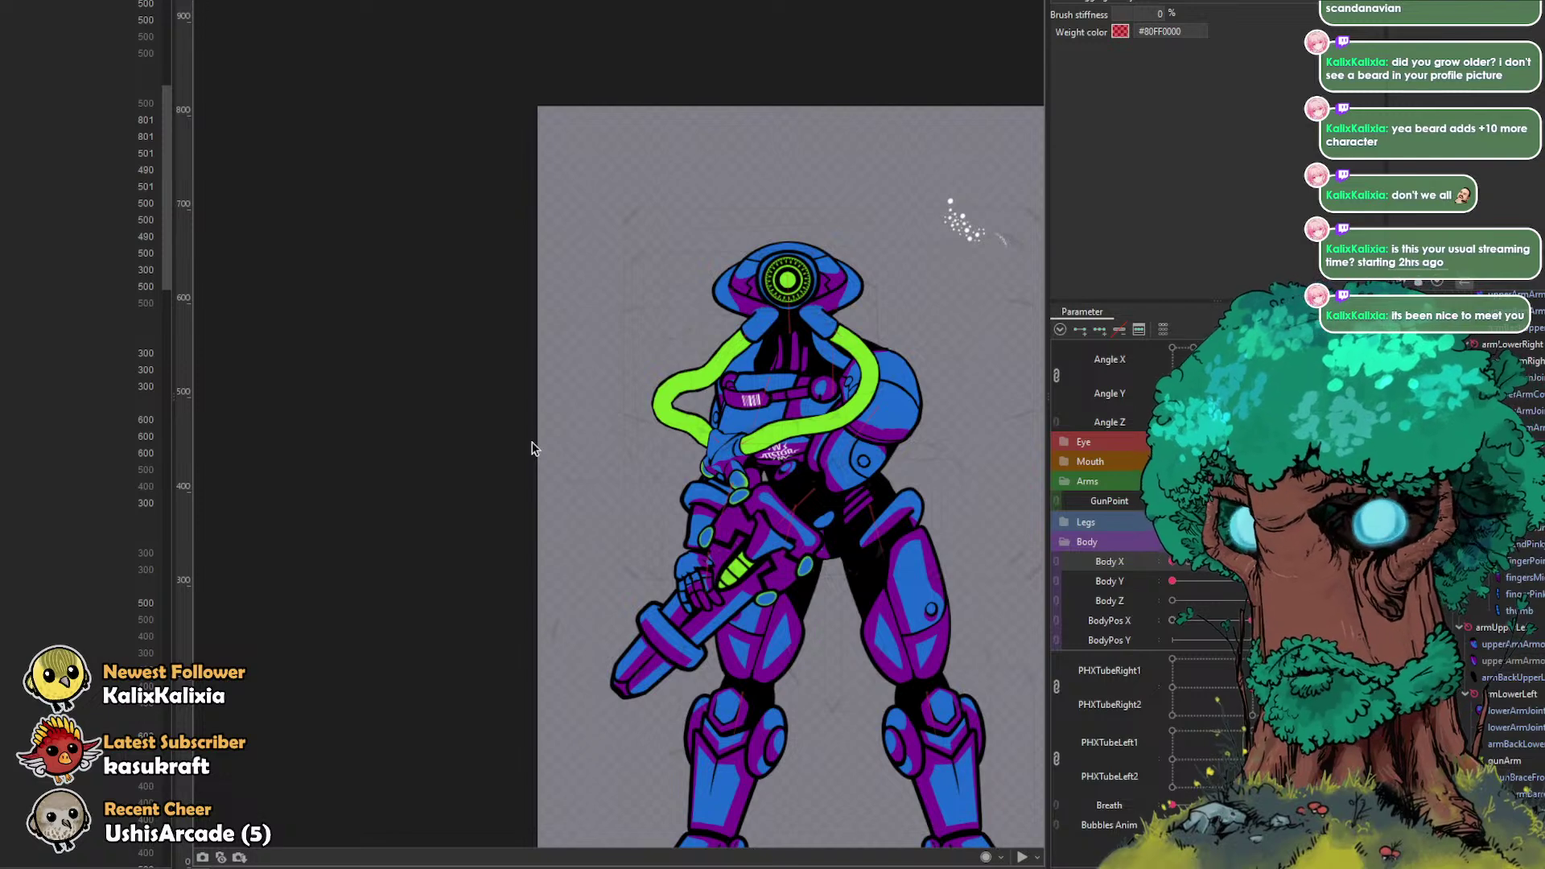
click(890, 392)
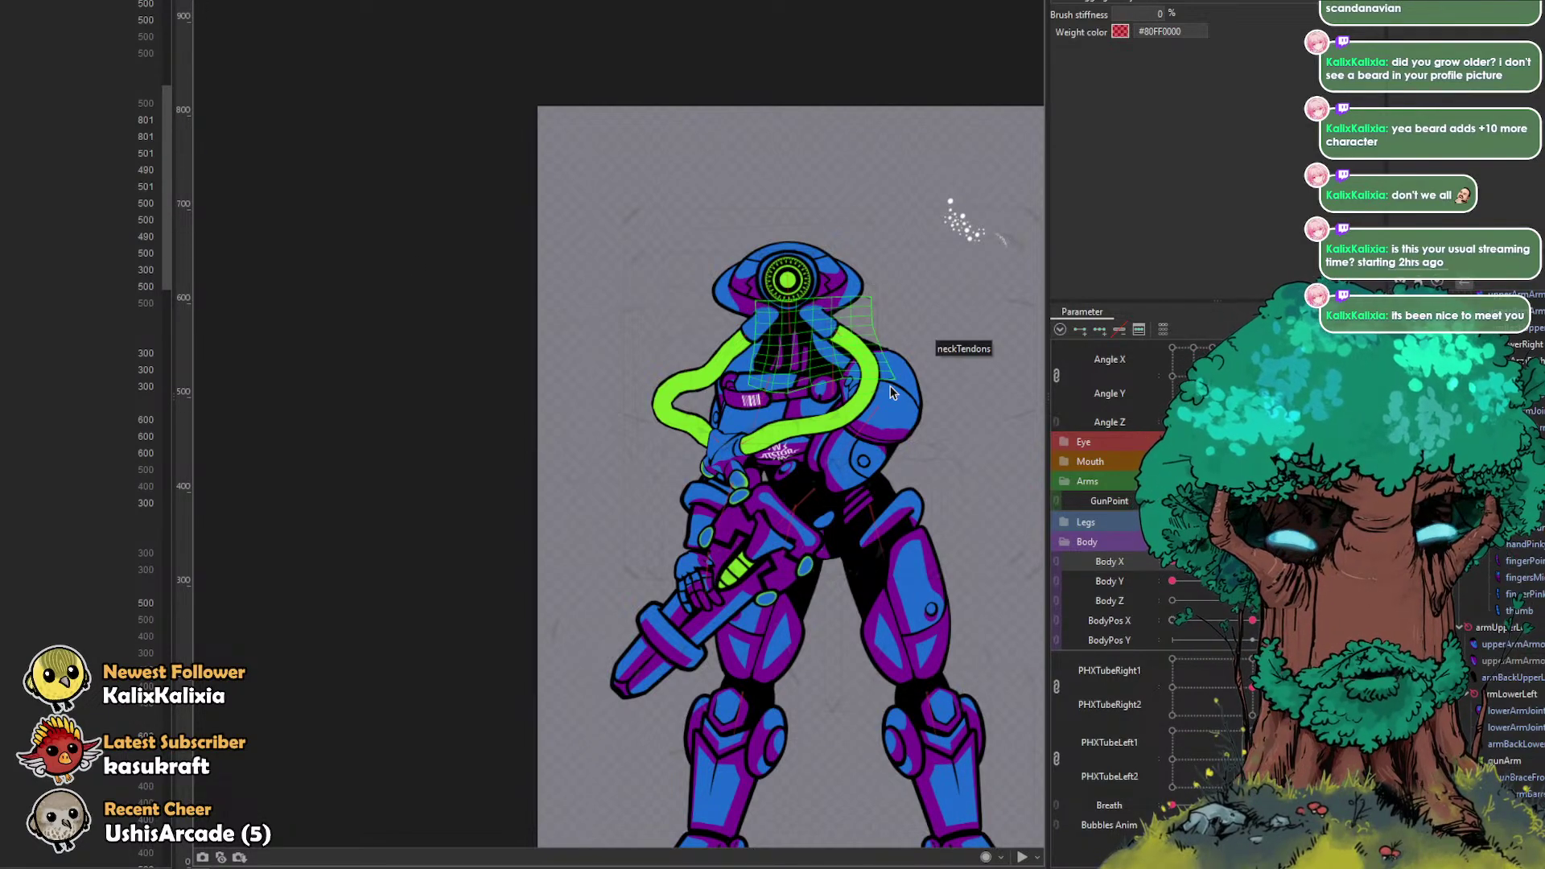